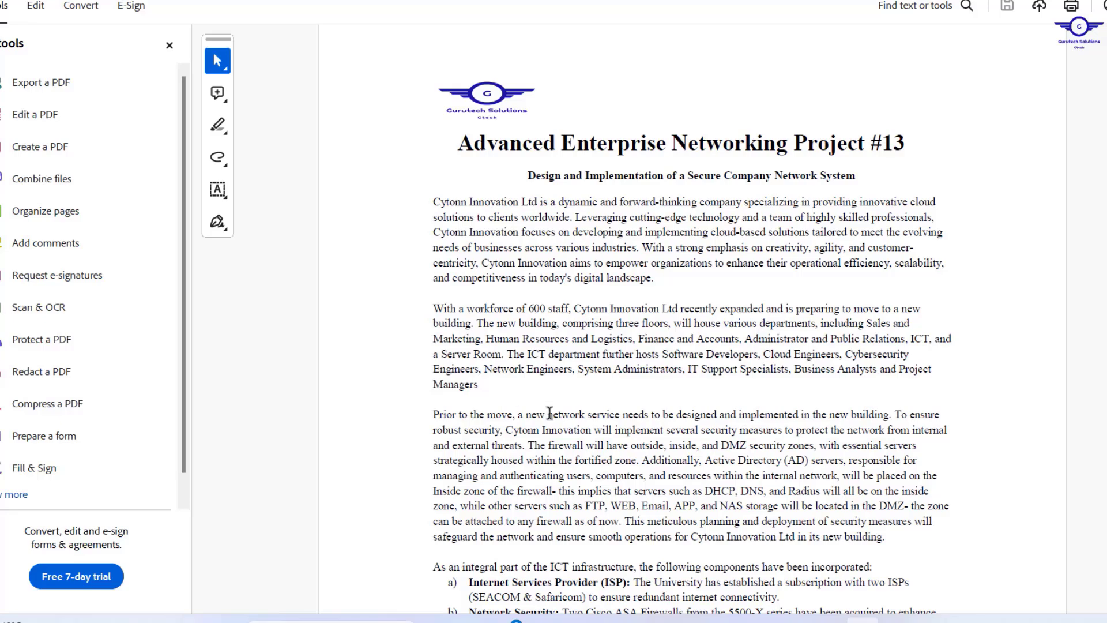
Scroll the project brief down to the ICT infrastructure components list (a–g).
scroll(550, 413, "down", 2)
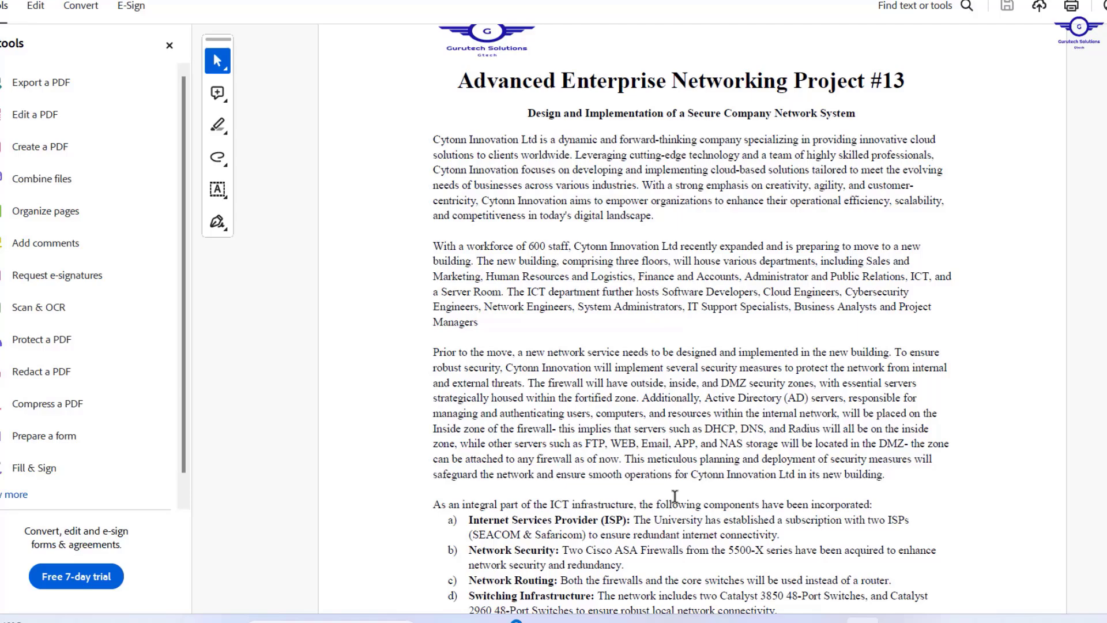
scroll(674, 496, "down", 5)
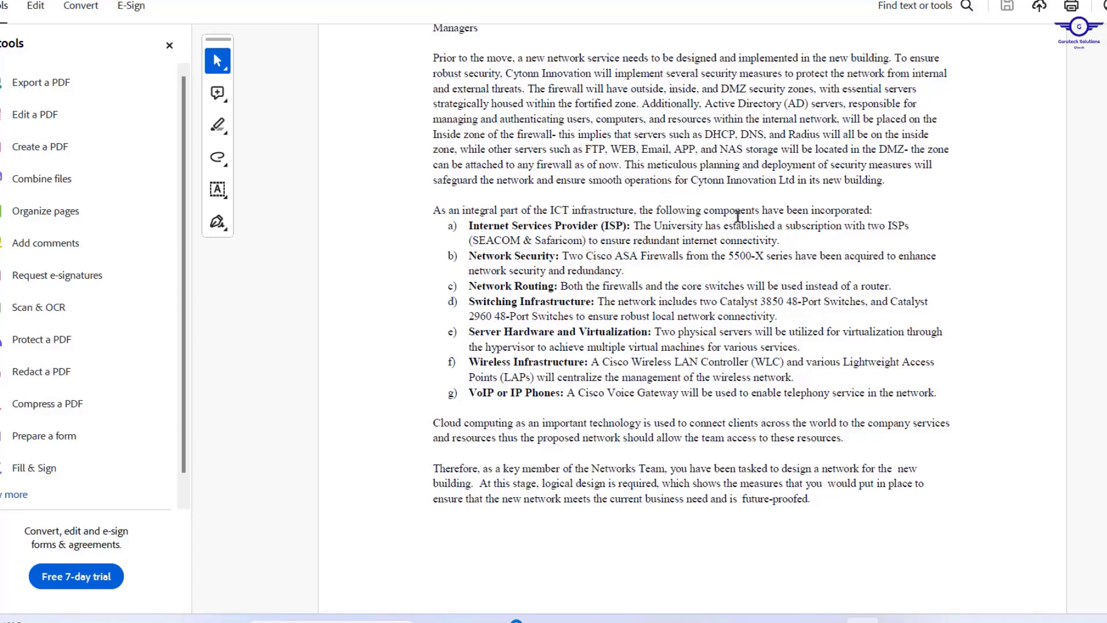
Highlight 'University' in the ISP item and scroll to the Requirements heading on page 2.
left_click_drag(654, 227, 706, 223)
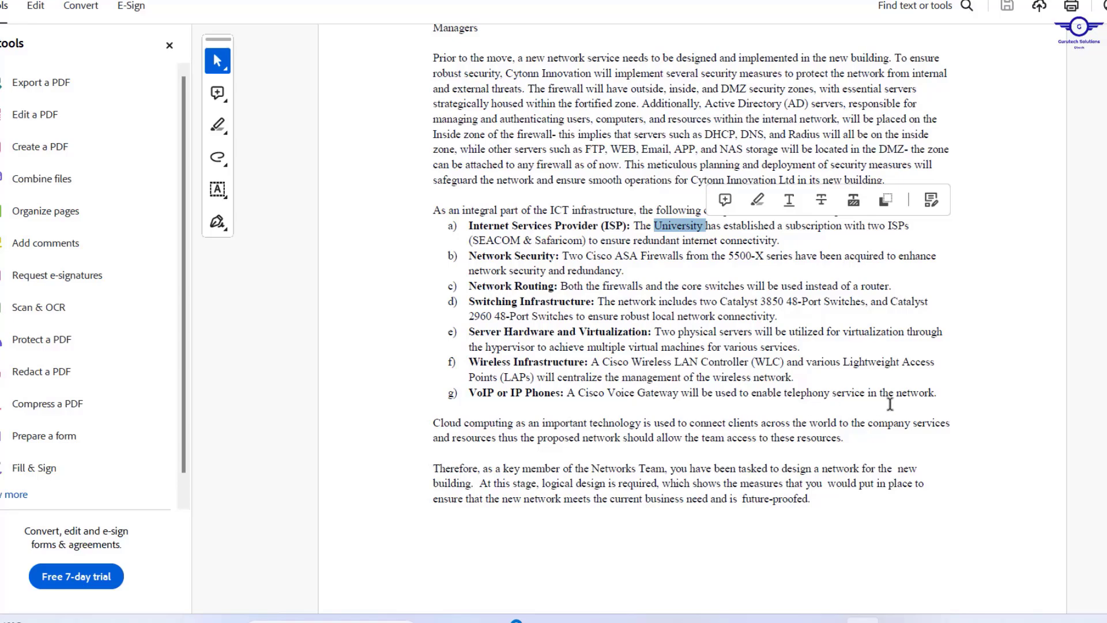
scroll(796, 416, "down", 3)
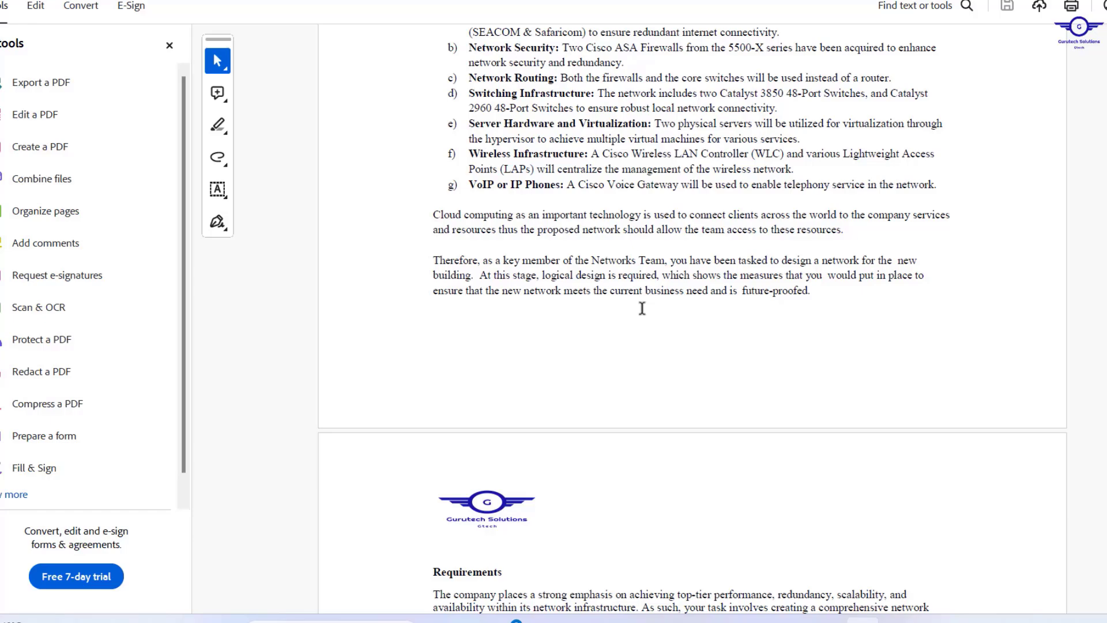
Bring the Requirements section into view and highlight 'University' in its opening paragraph.
scroll(642, 309, "down", 7)
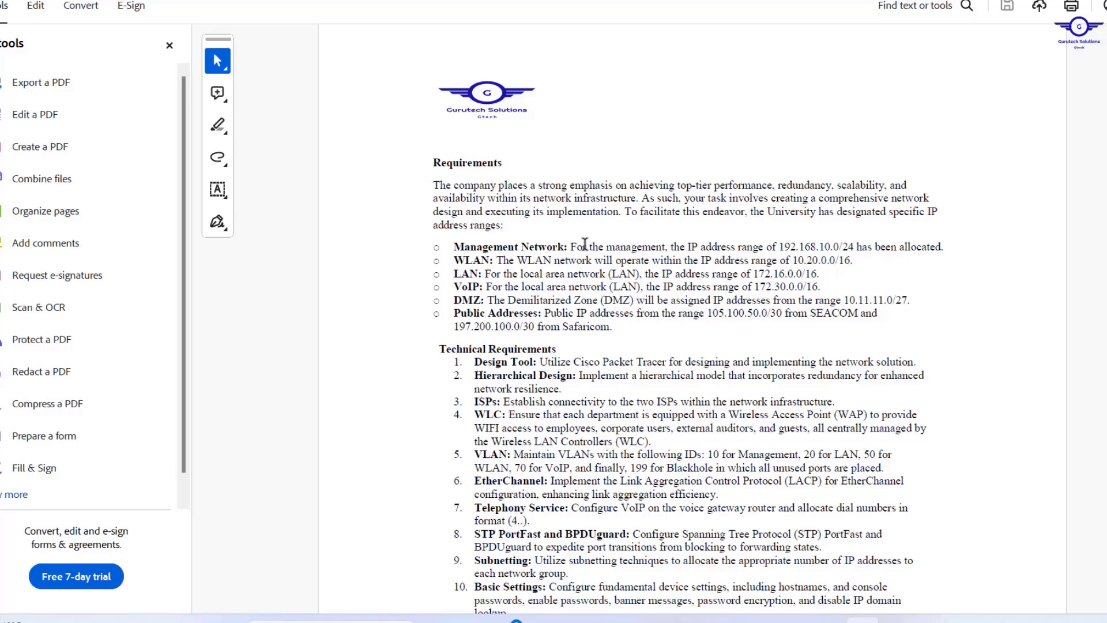
scroll(604, 316, "down", 2)
scroll(605, 315, "up", 1)
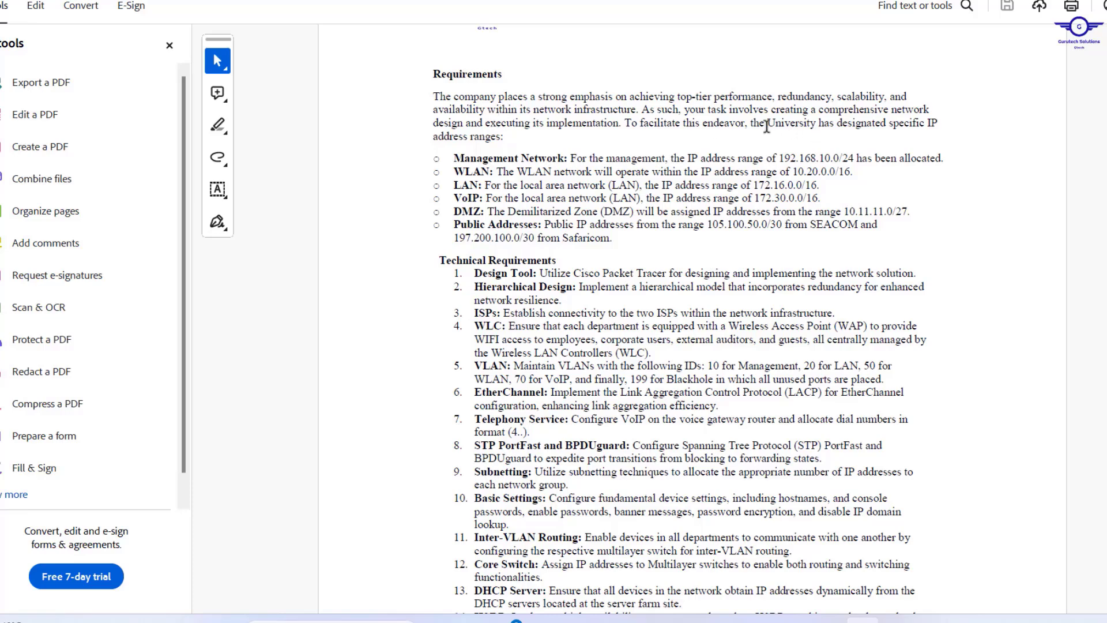
left_click_drag(768, 123, 818, 126)
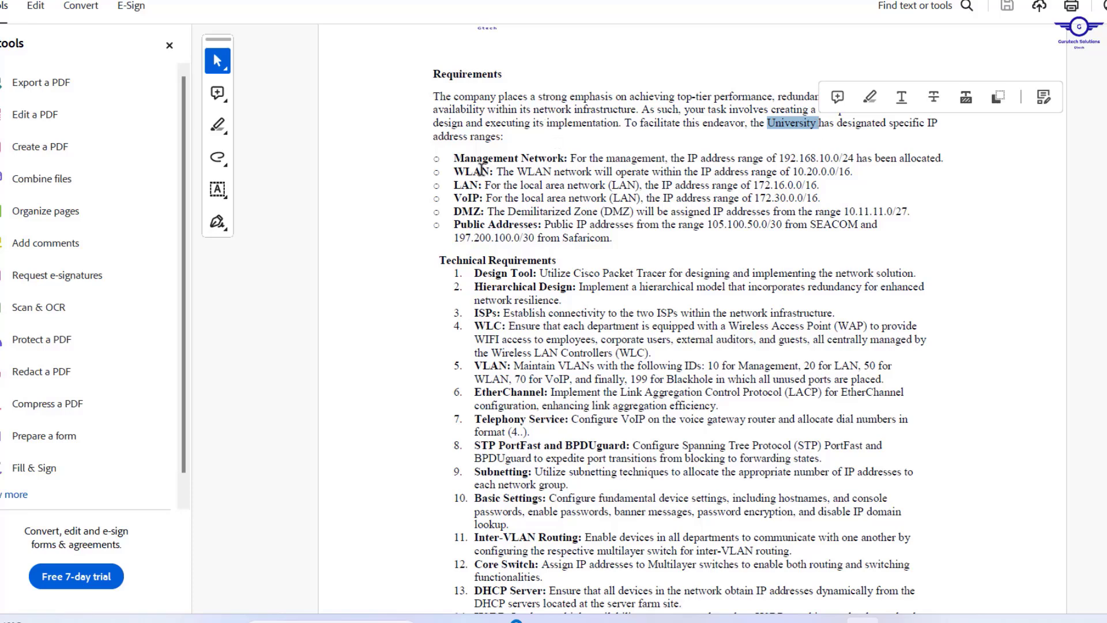
Highlight the management 192.168.10.0/24, WLAN, LAN, VoIP, DMZ and public address ranges in turn.
left_click_drag(454, 157, 839, 158)
left_click_drag(459, 168, 835, 171)
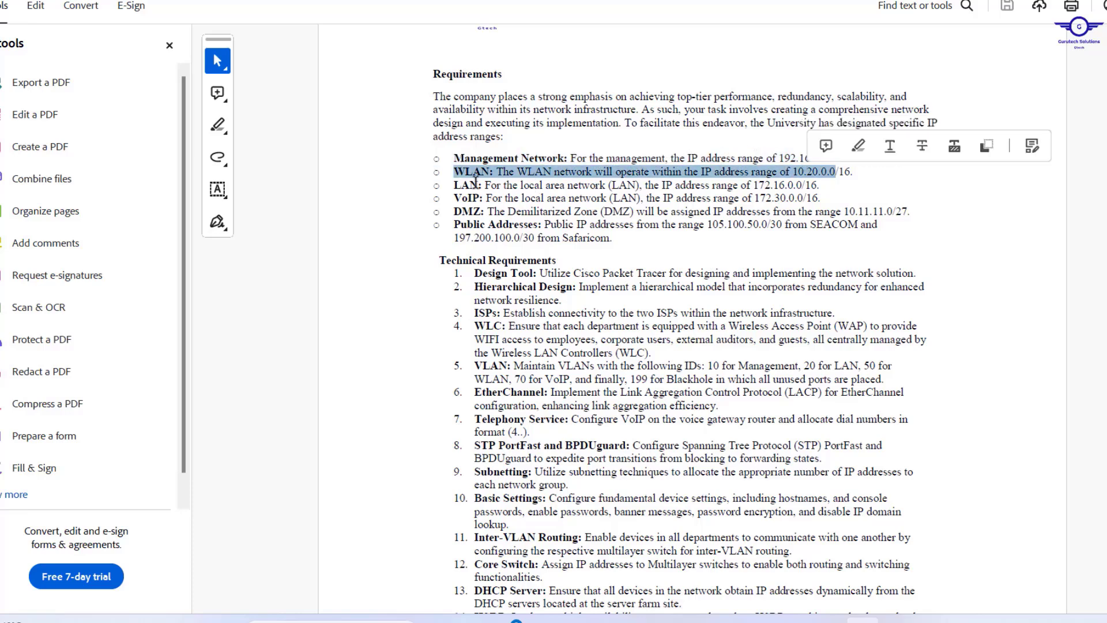
left_click_drag(455, 184, 626, 172)
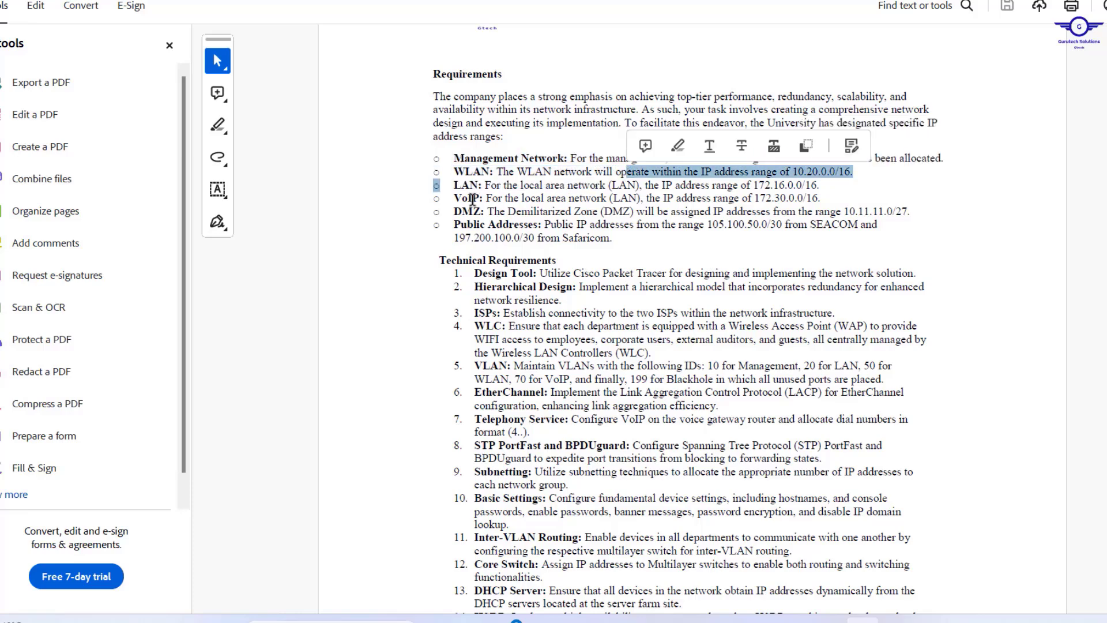
left_click_drag(456, 200, 564, 198)
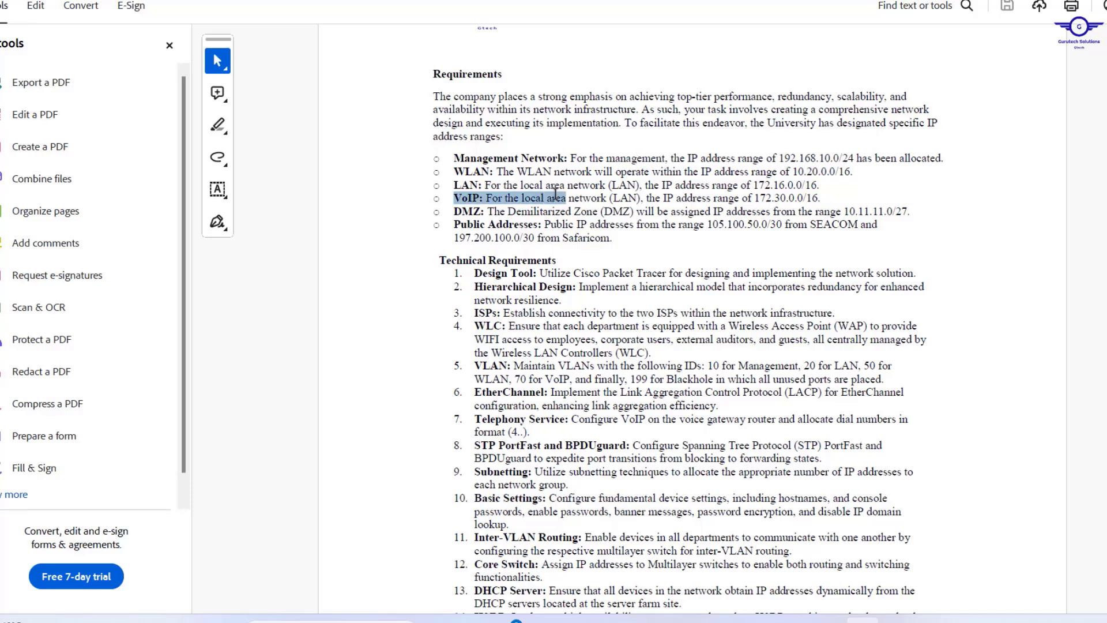
left_click(455, 208)
left_click_drag(455, 207, 571, 212)
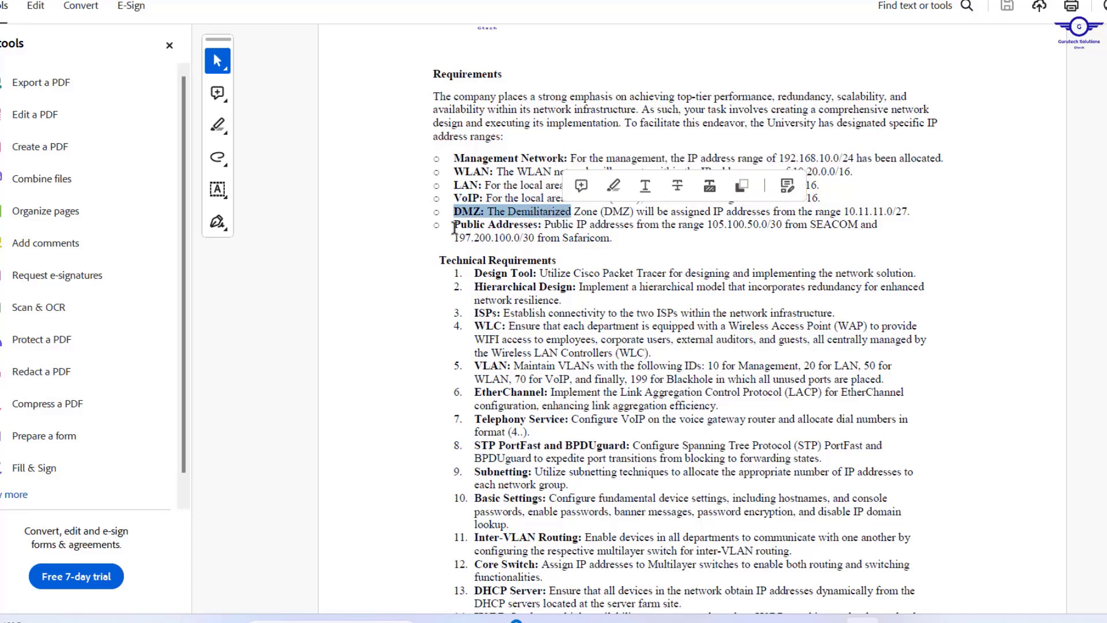
left_click_drag(455, 228, 517, 228)
left_click_drag(586, 219, 693, 225)
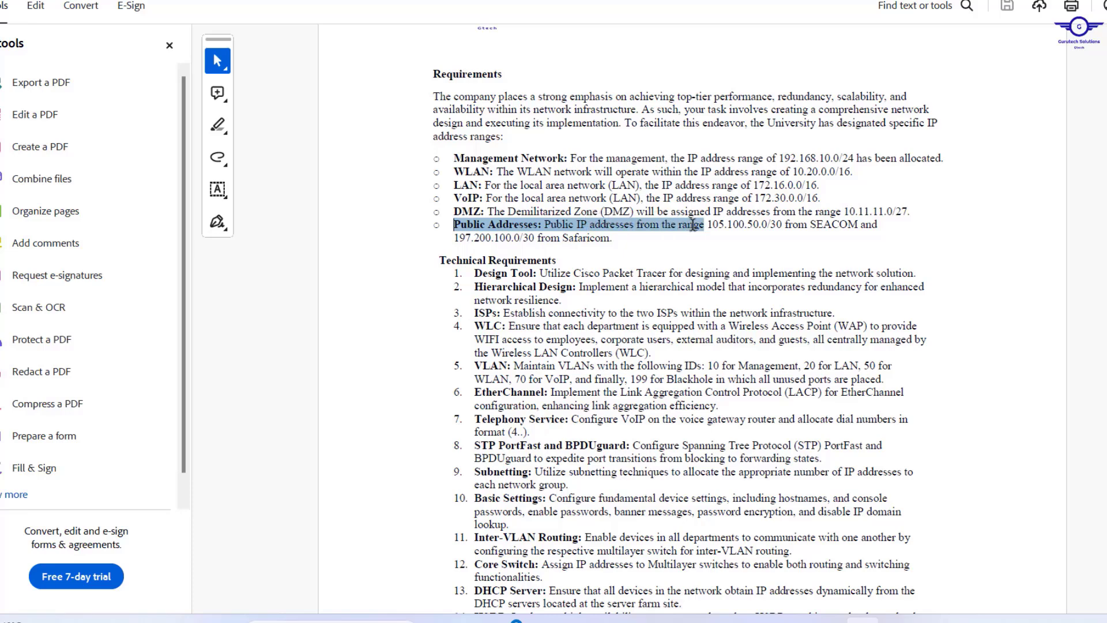
left_click(575, 197)
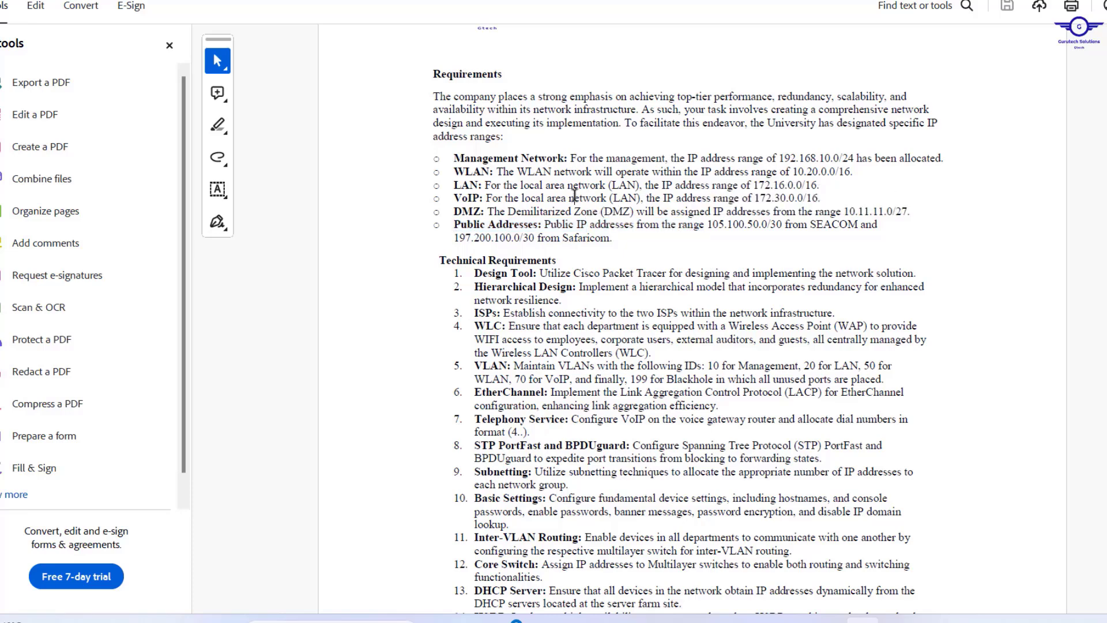
Scroll to the Technical Requirements and highlight the Hierarchical Design, ISPs and WLC headings.
scroll(524, 286, "down", 2)
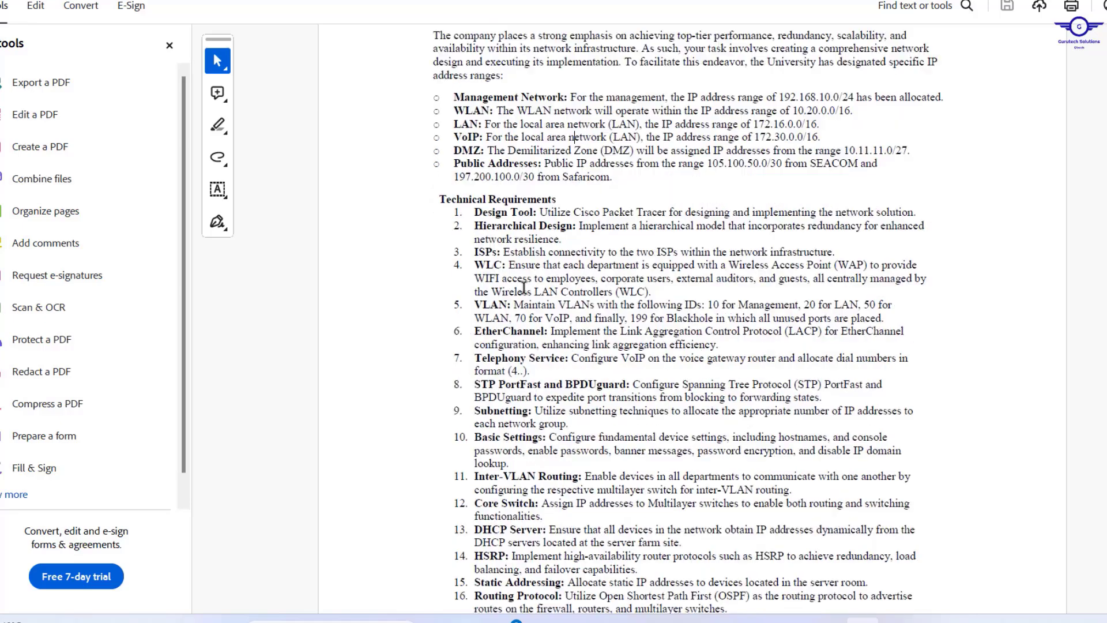
scroll(523, 286, "down", 2)
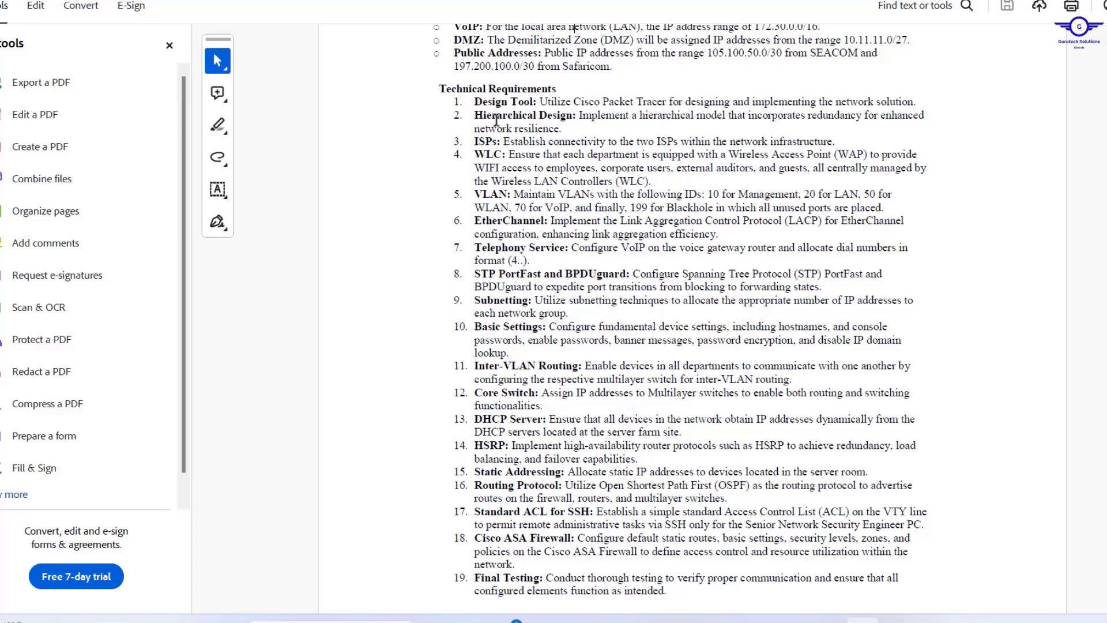
left_click_drag(475, 115, 571, 115)
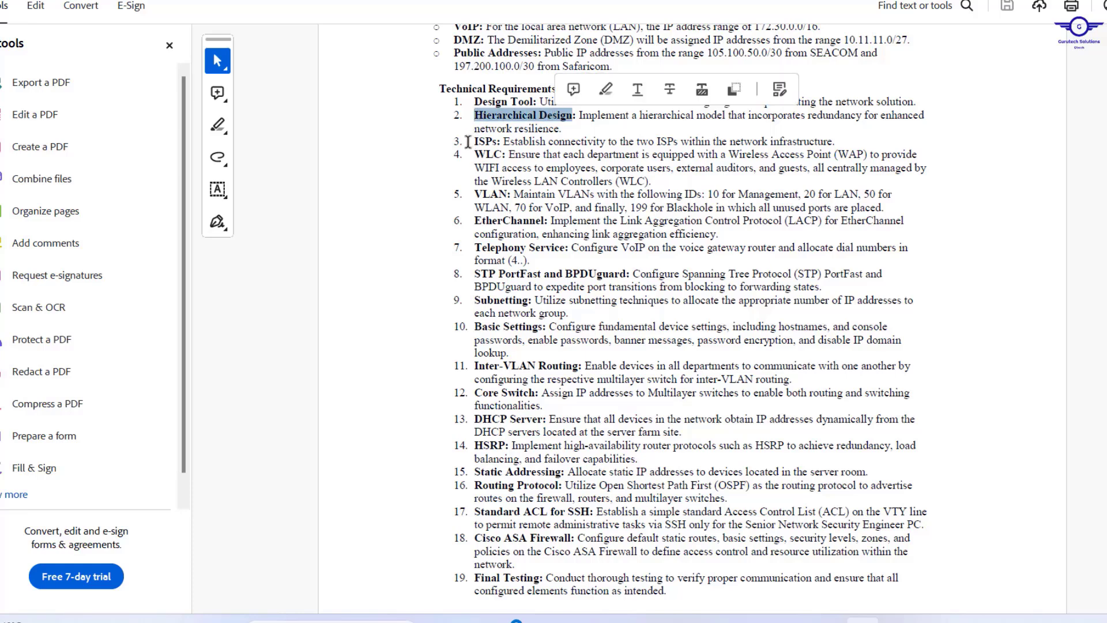
left_click_drag(473, 141, 502, 153)
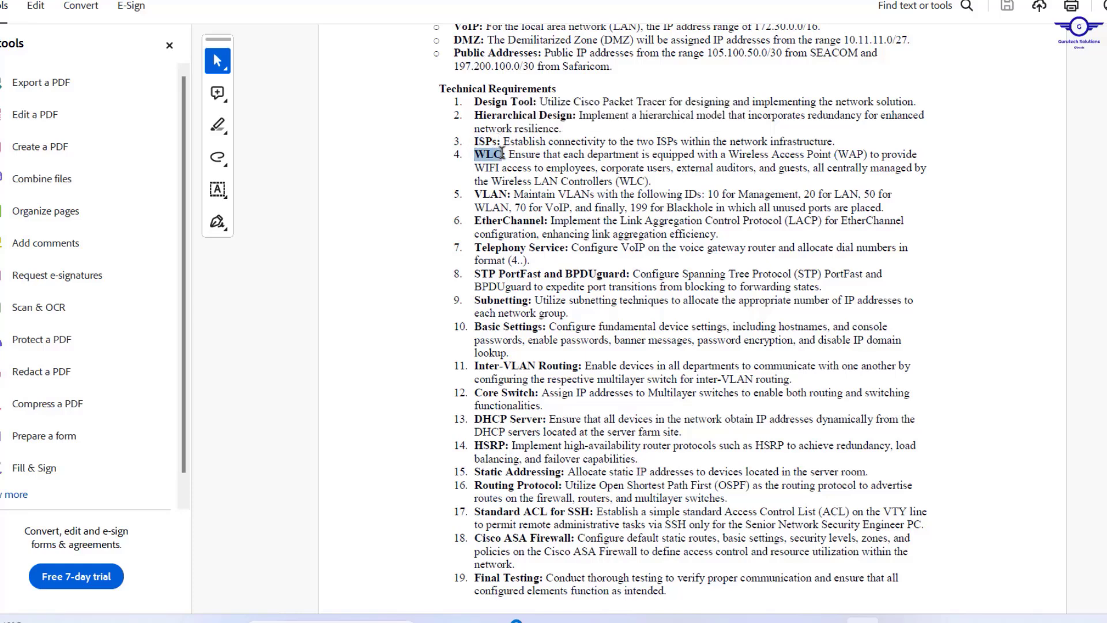
left_click_drag(503, 153, 504, 154)
Highlight item 5's VLAN IDs: 10 Management, 20 LAN, 50 WLAN, 70 VoIP, 199 Blackhole.
left_click_drag(476, 196, 506, 191)
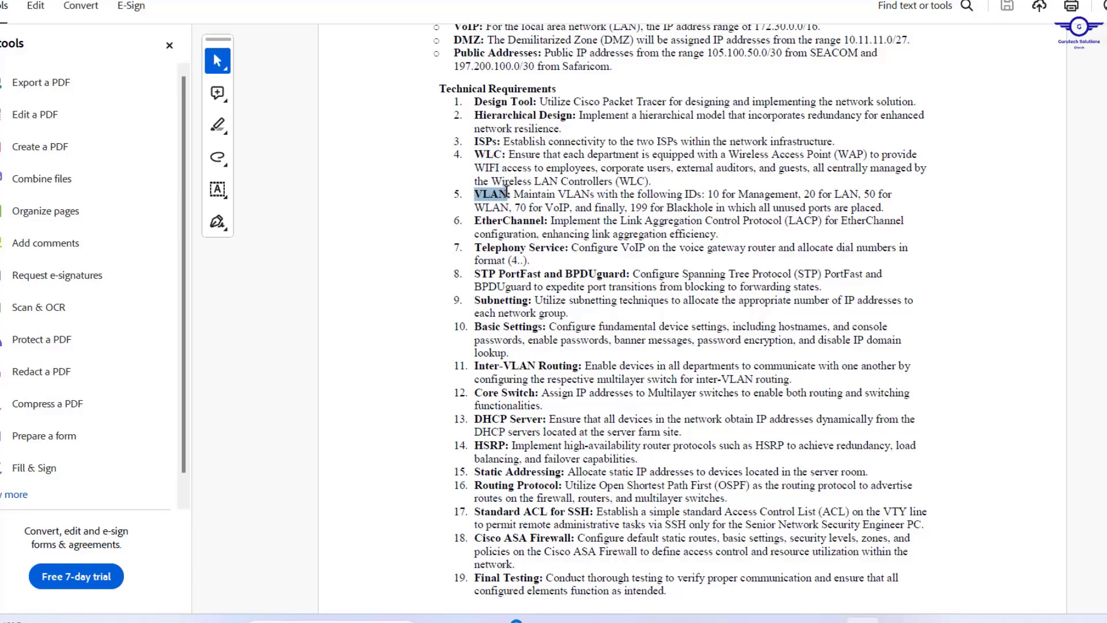
left_click_drag(506, 191, 506, 191)
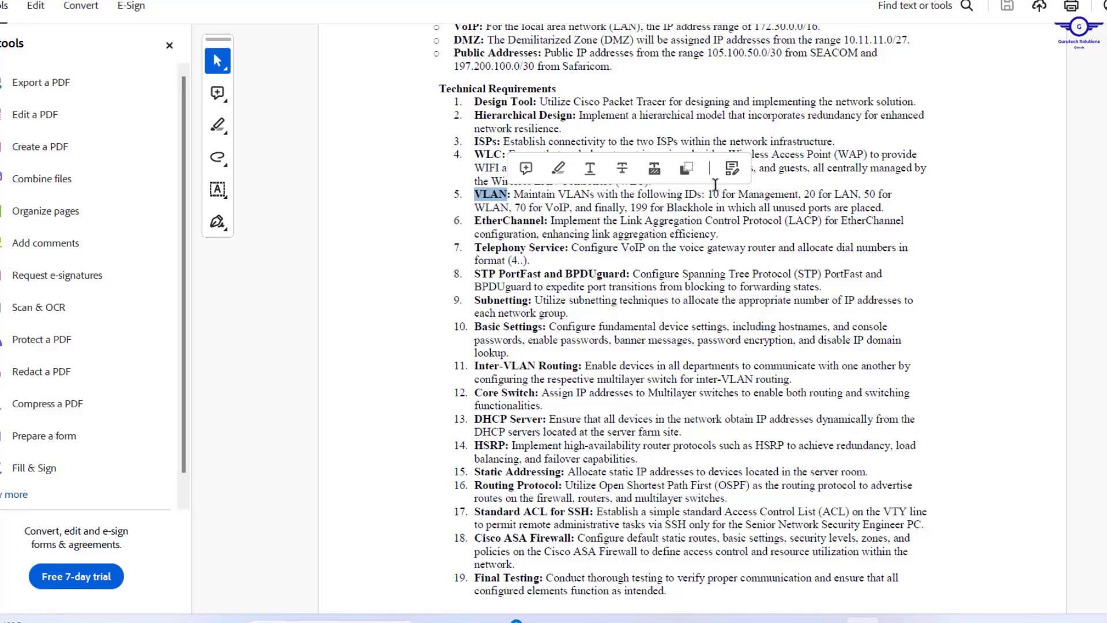
left_click_drag(709, 195, 876, 195)
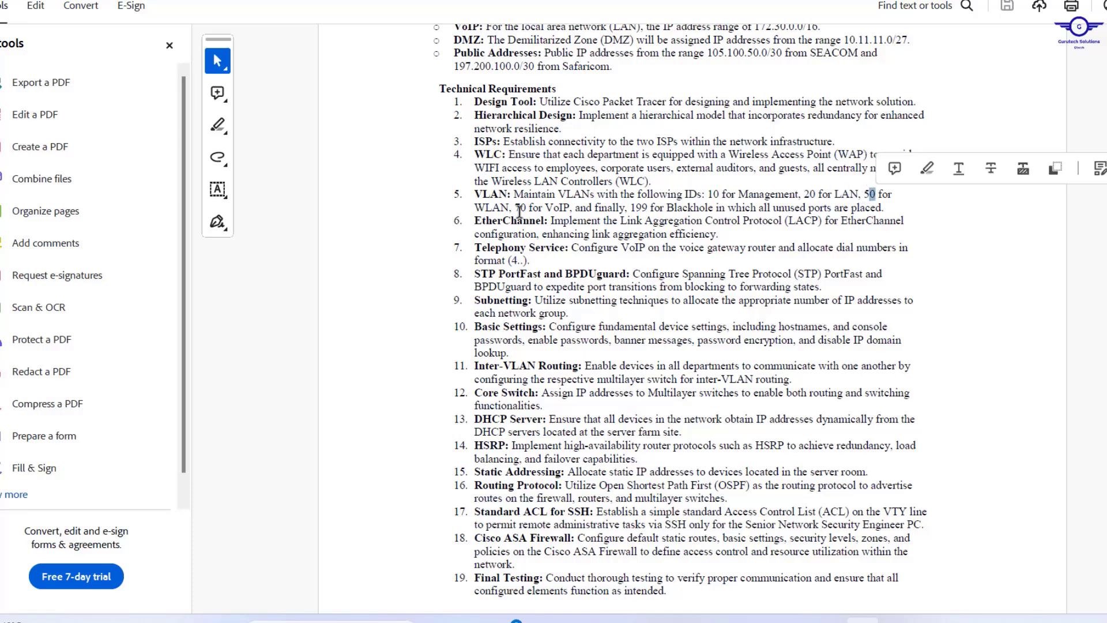
left_click_drag(525, 206, 884, 209)
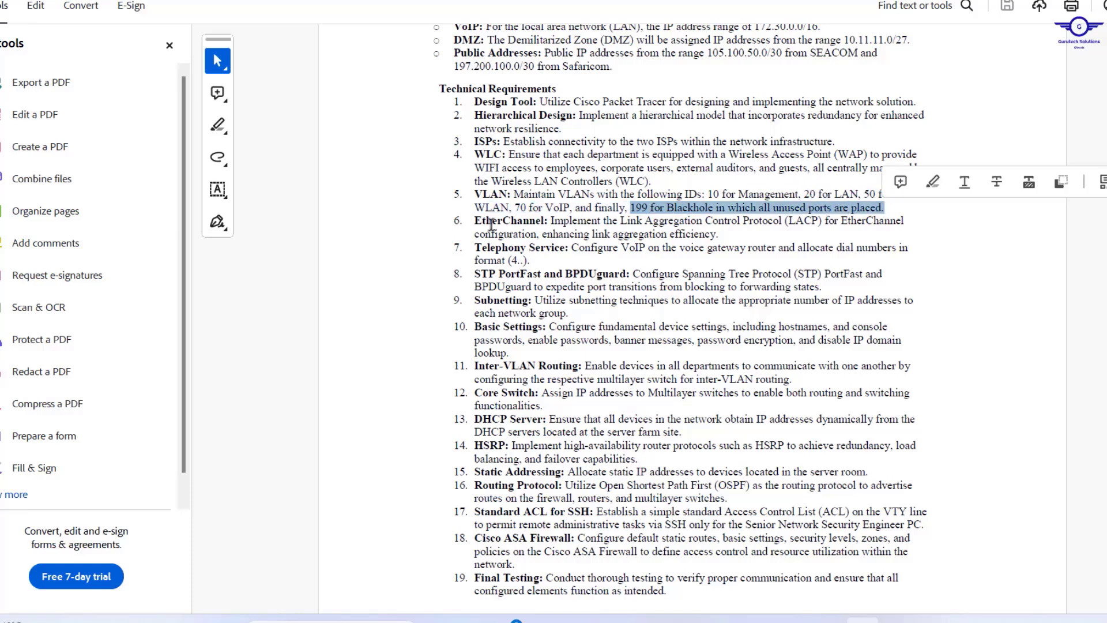
left_click(474, 220)
left_click_drag(473, 219, 549, 222)
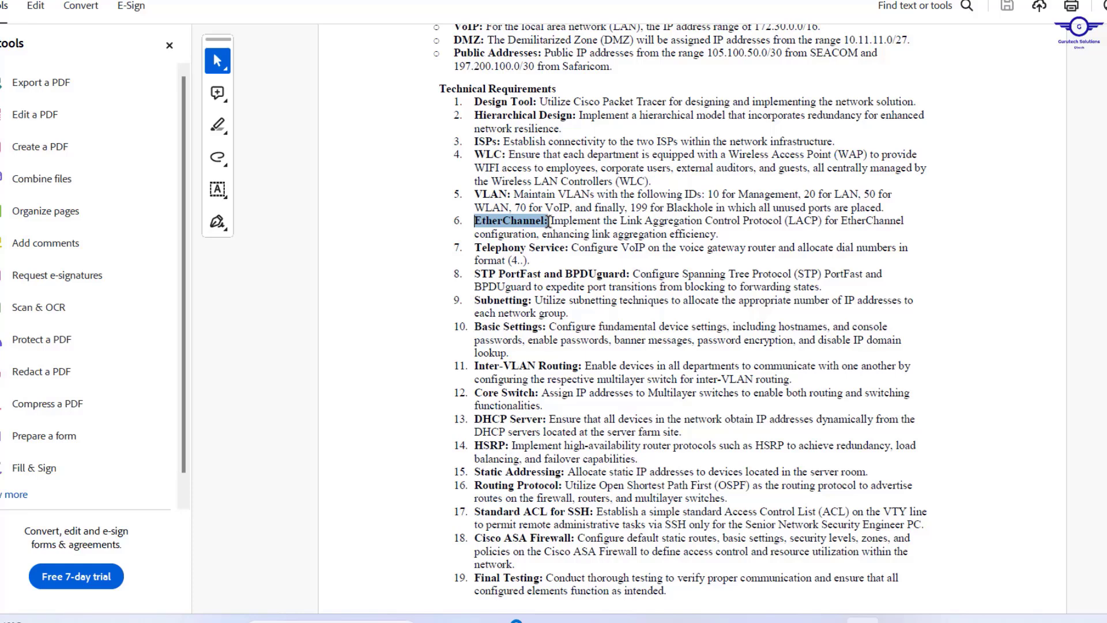
left_click_drag(474, 247, 559, 241)
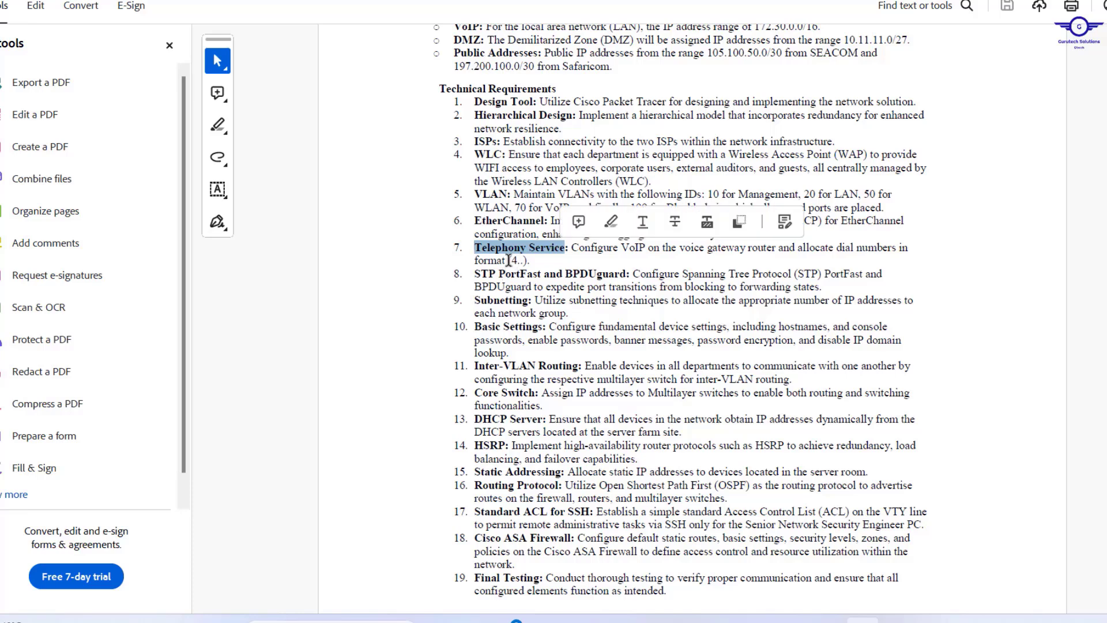
left_click_drag(508, 261, 621, 271)
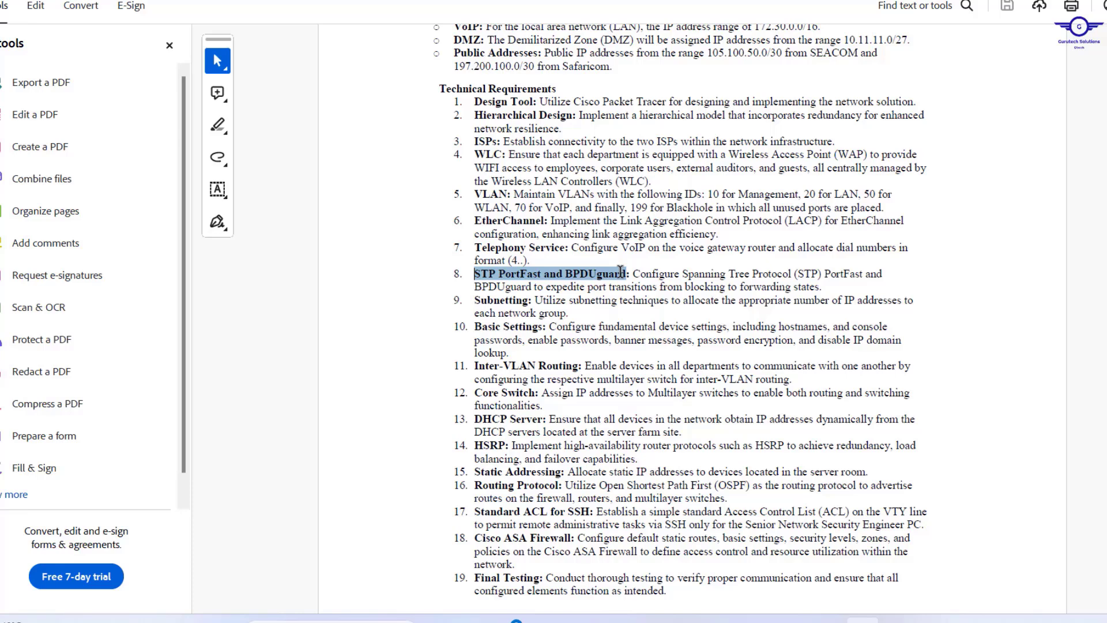
left_click(467, 300)
left_click_drag(467, 301, 527, 299)
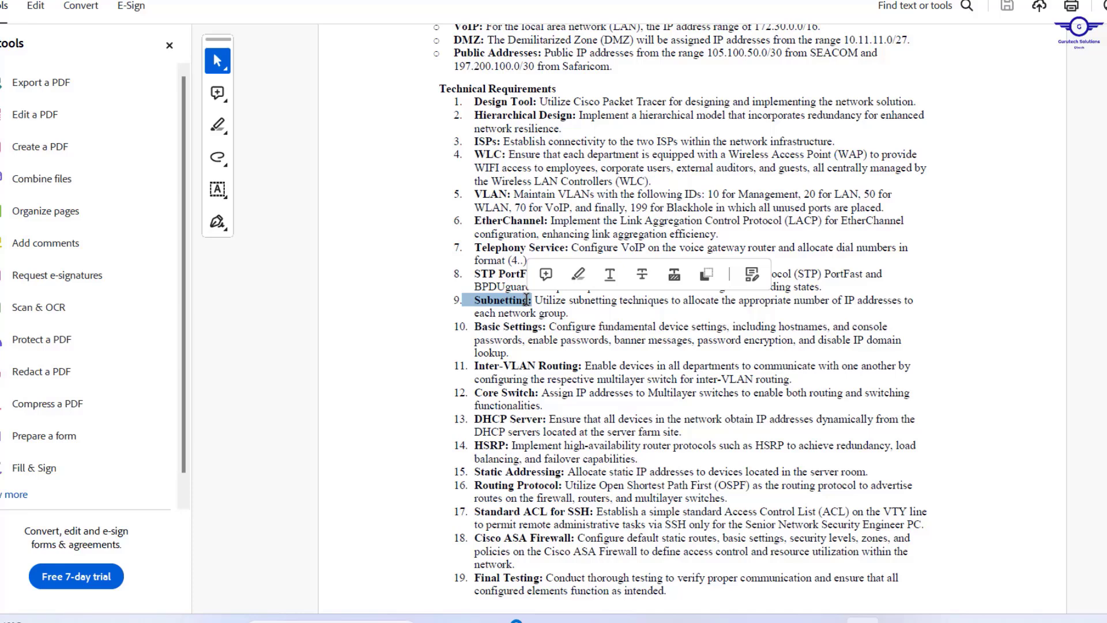
left_click_drag(473, 327, 564, 365)
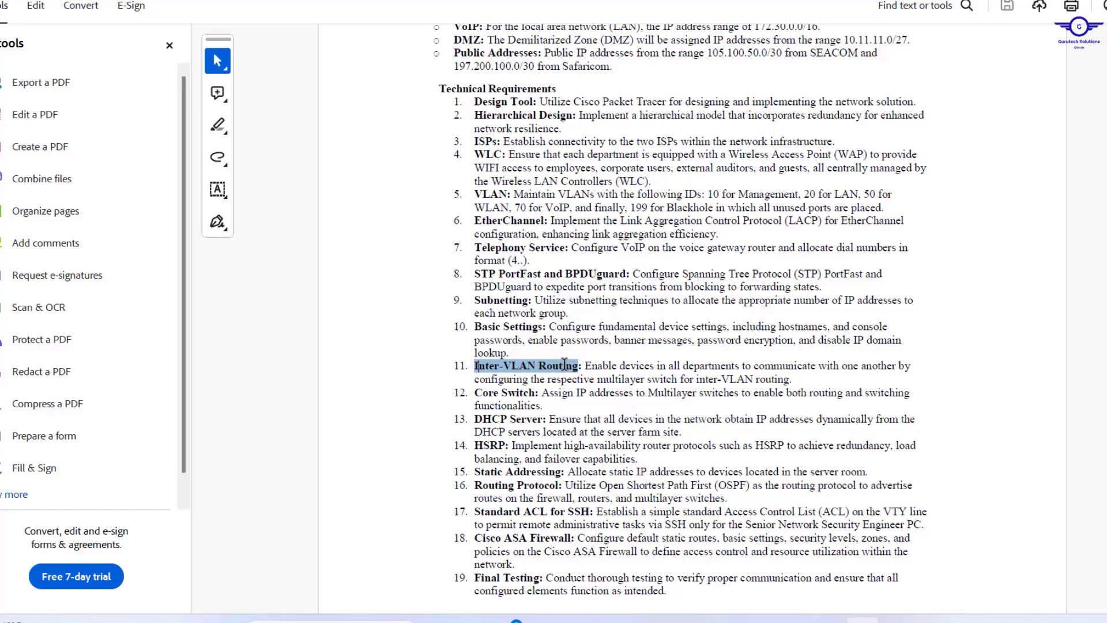
left_click_drag(565, 364, 565, 364)
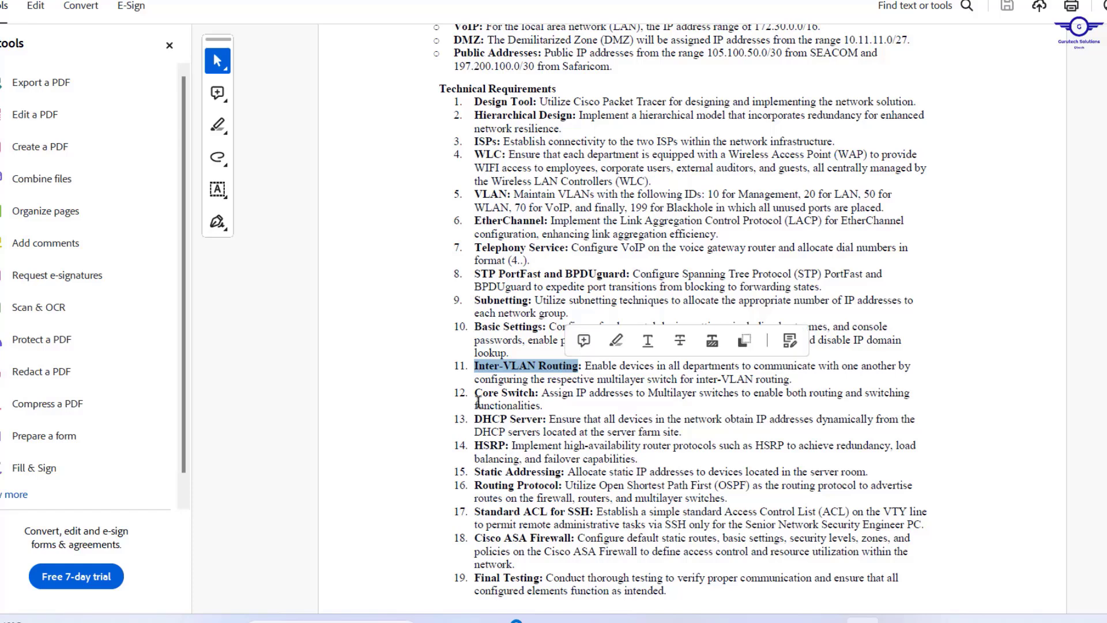
left_click_drag(477, 395, 538, 387)
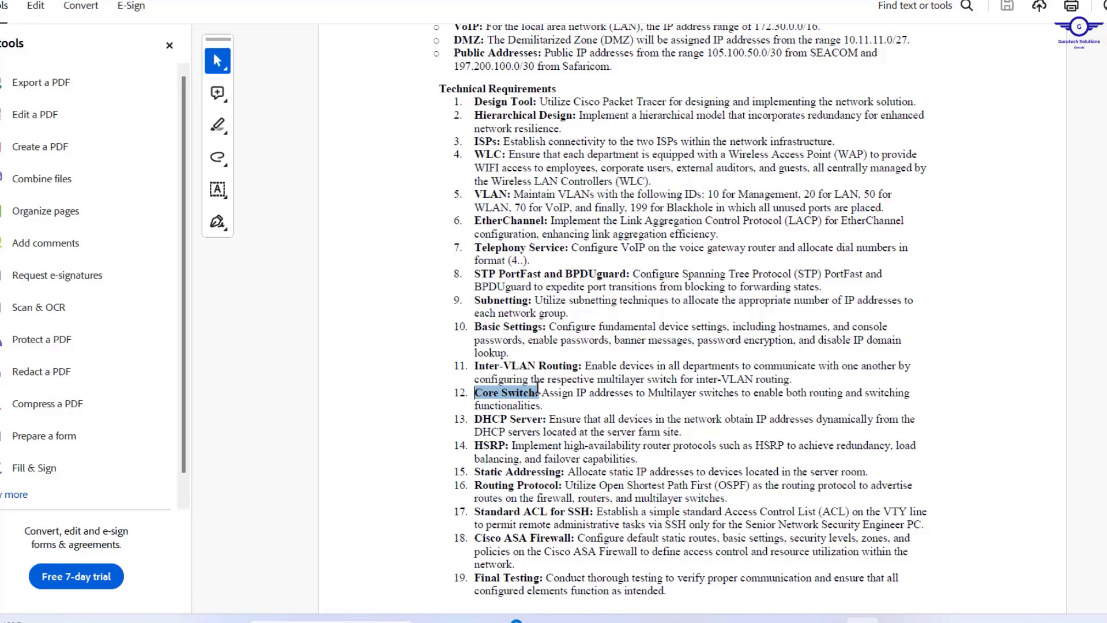
left_click_drag(538, 388, 538, 388)
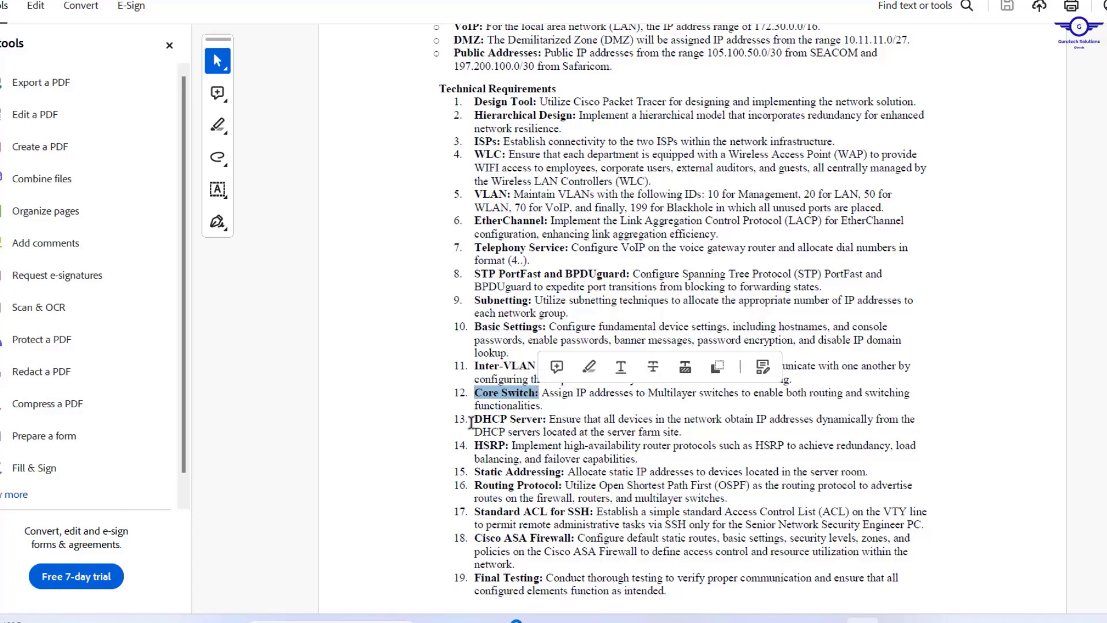
left_click_drag(475, 419, 541, 419)
left_click(510, 421)
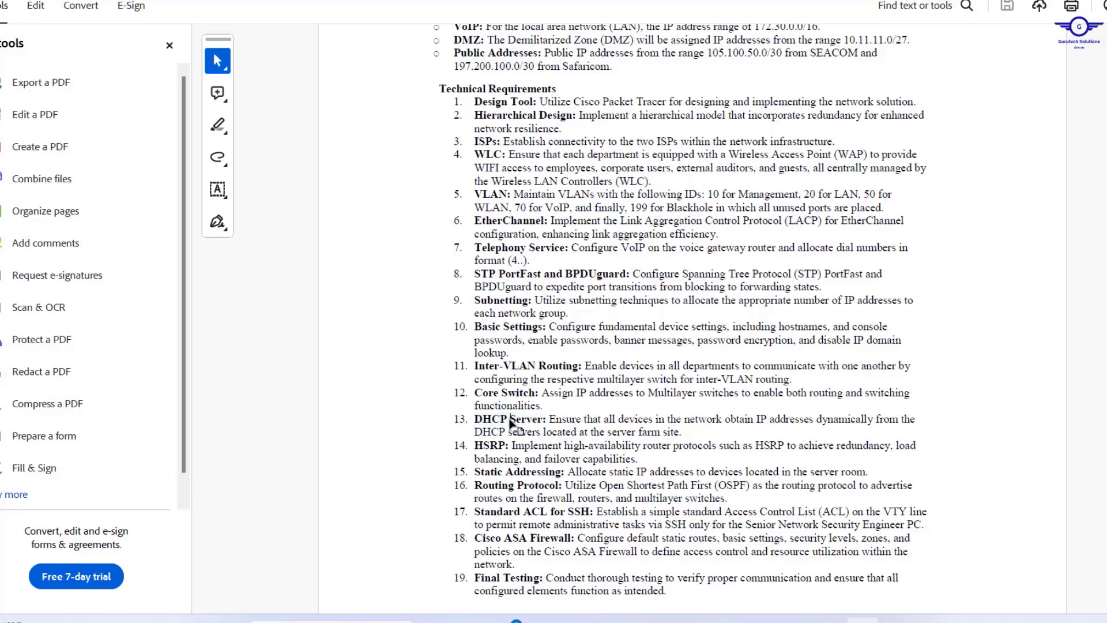
left_click_drag(477, 419, 548, 417)
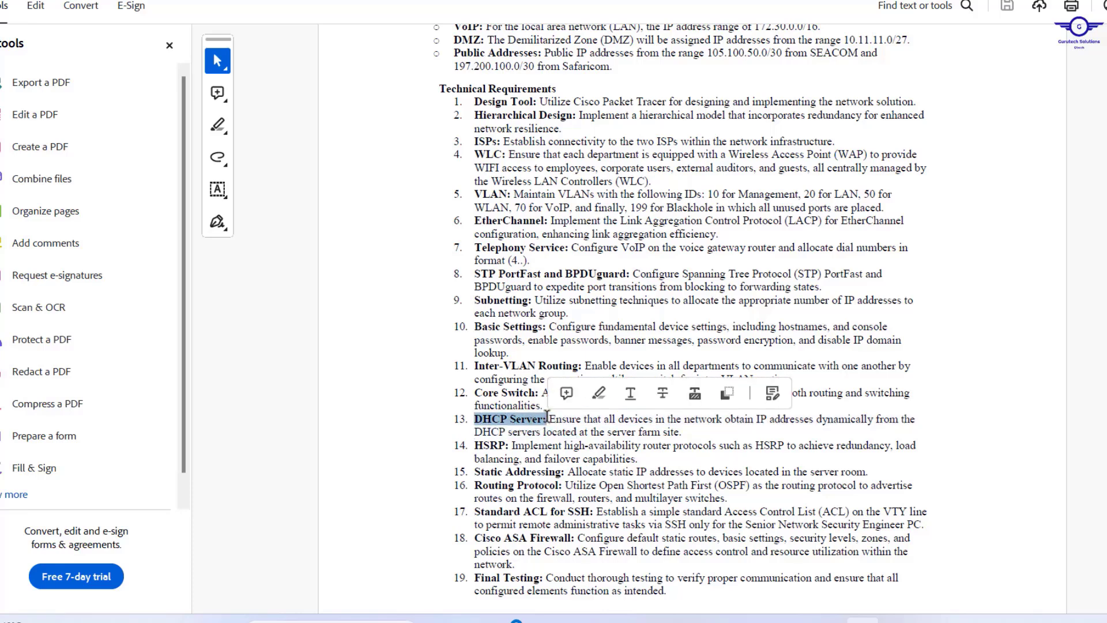
scroll(635, 440, "down", 2)
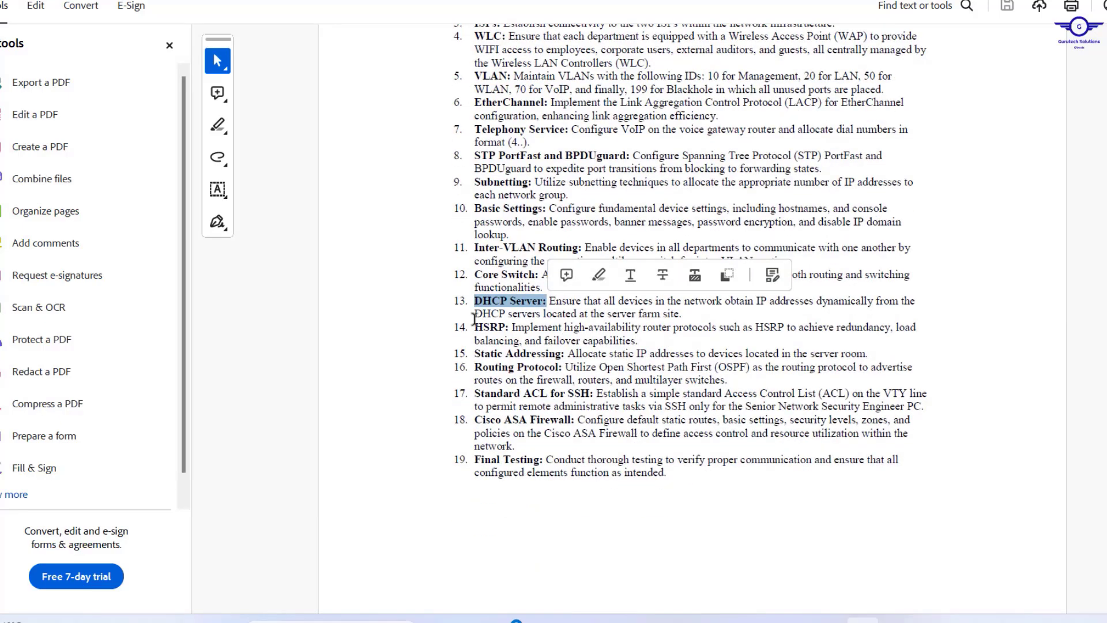
left_click_drag(475, 326, 506, 327)
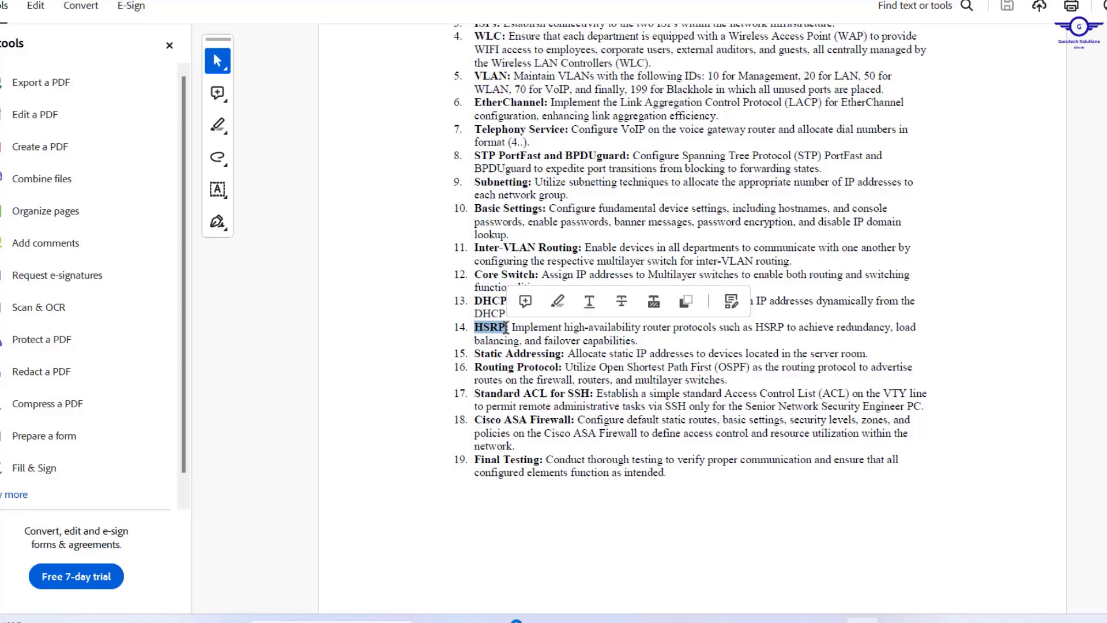
left_click_drag(473, 358, 564, 353)
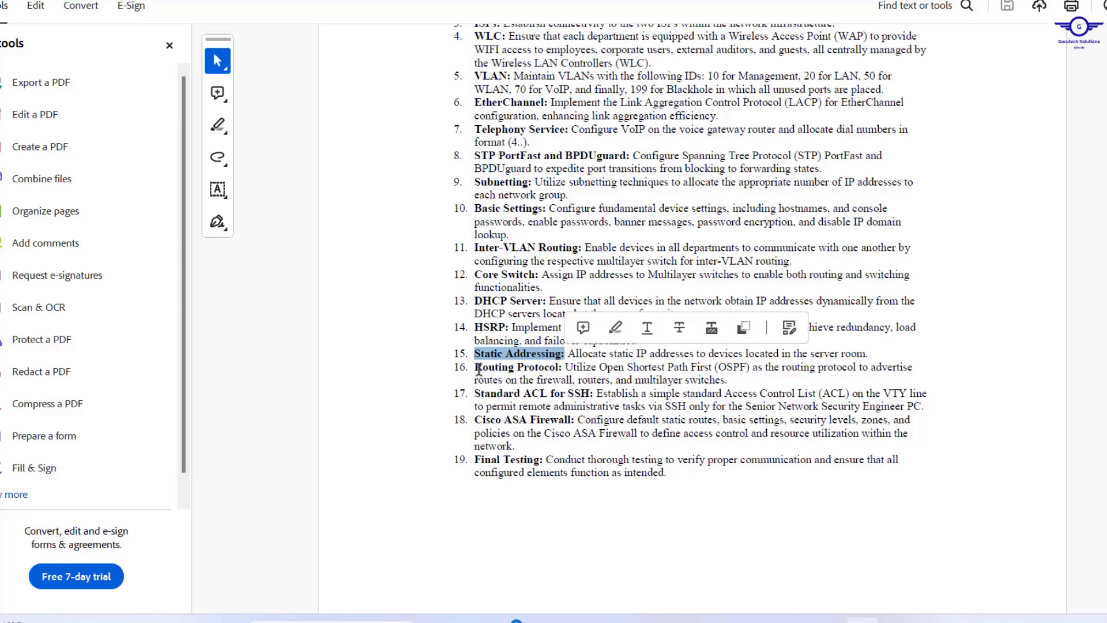
left_click_drag(475, 367, 734, 380)
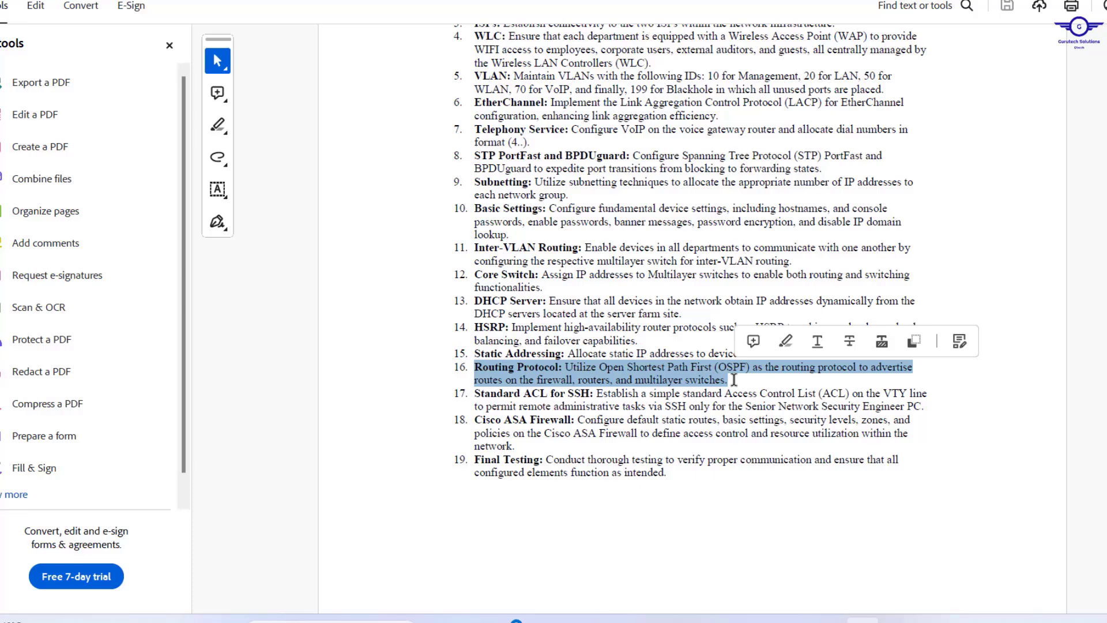
left_click(753, 368)
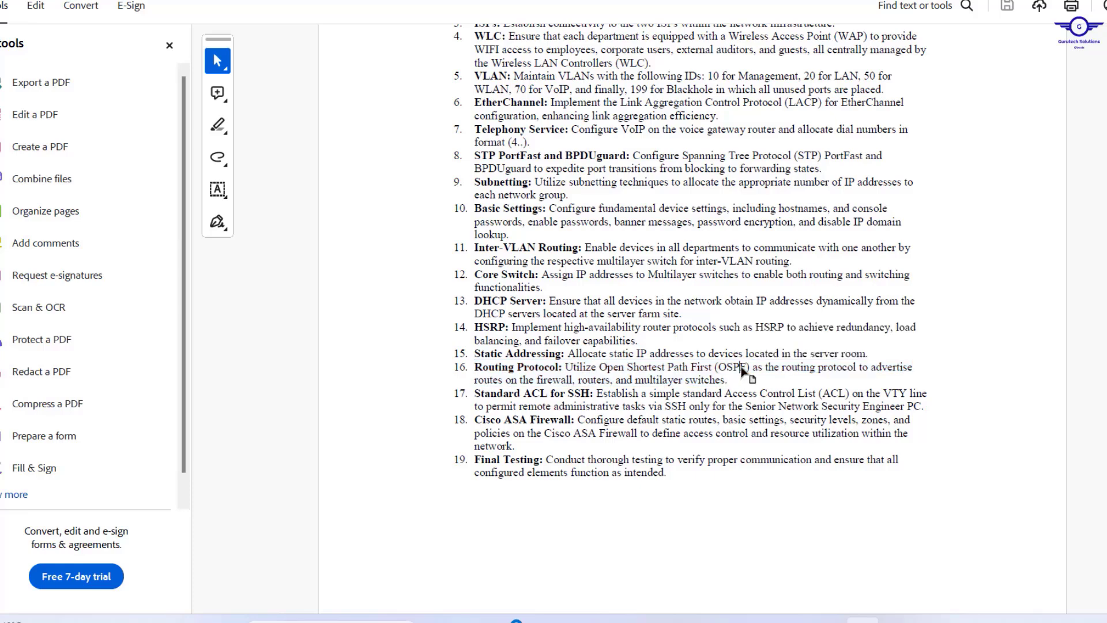
left_click_drag(750, 367, 600, 360)
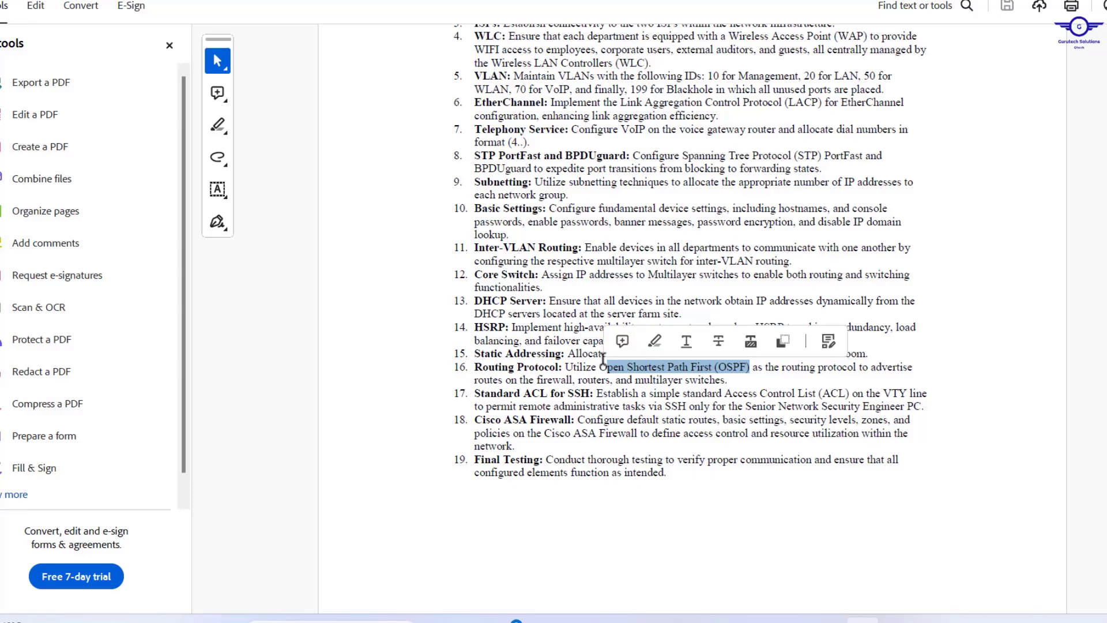
left_click(598, 365)
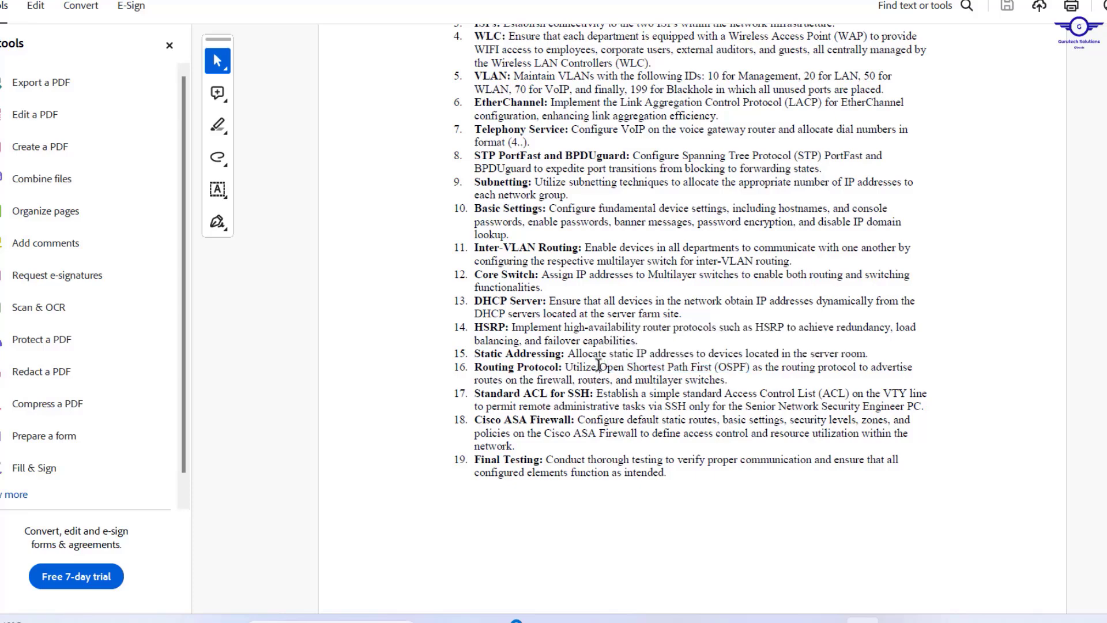
left_click_drag(598, 365, 749, 367)
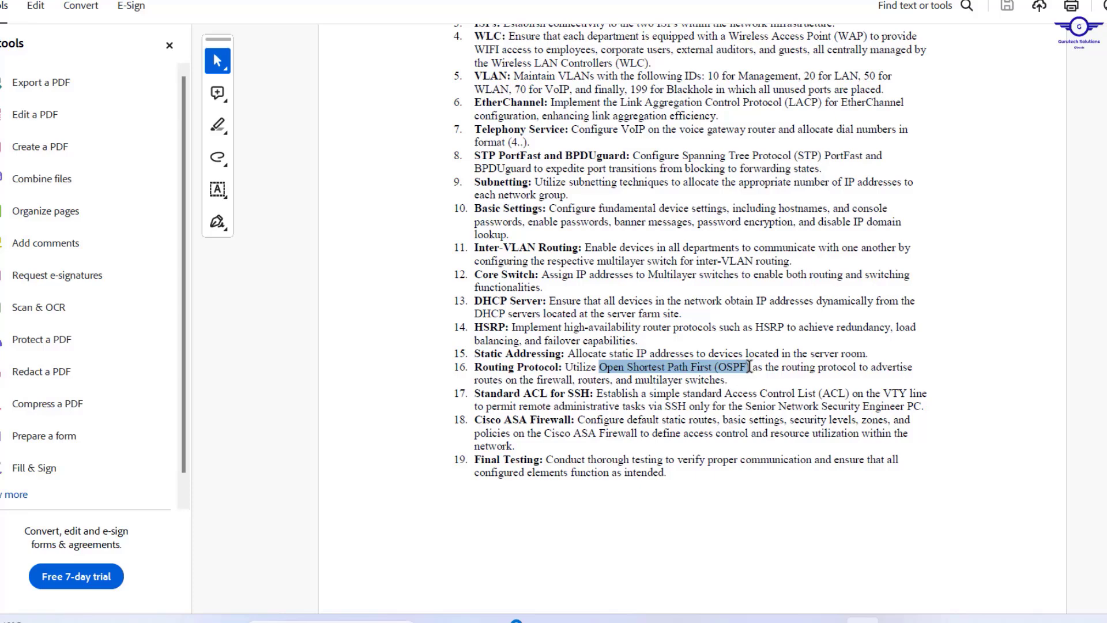
left_click_drag(749, 367, 750, 367)
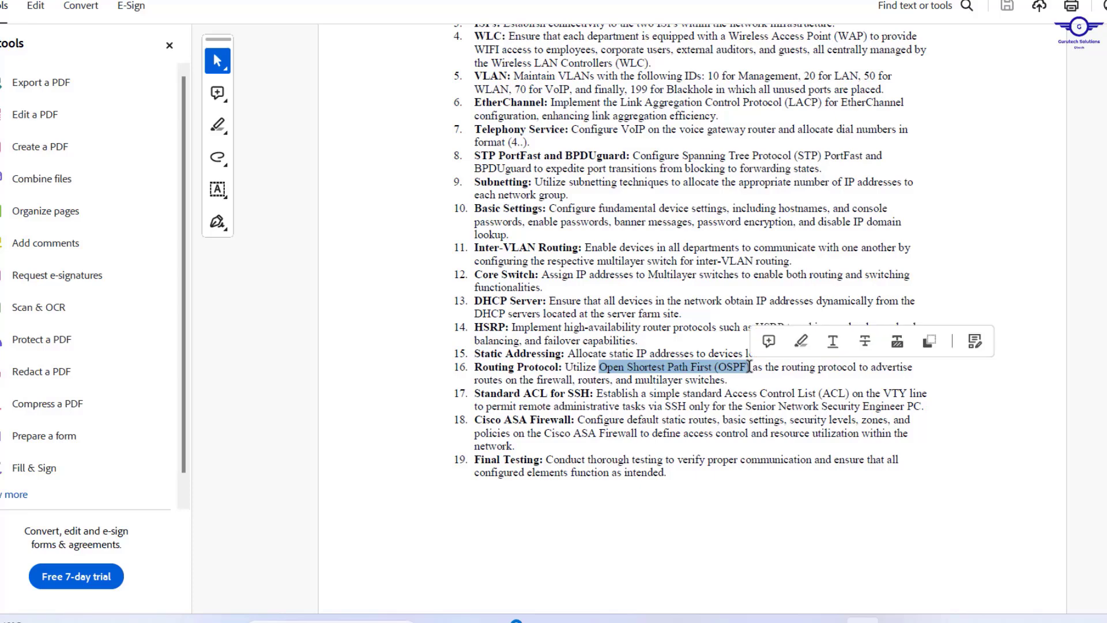
left_click_drag(476, 392, 593, 390)
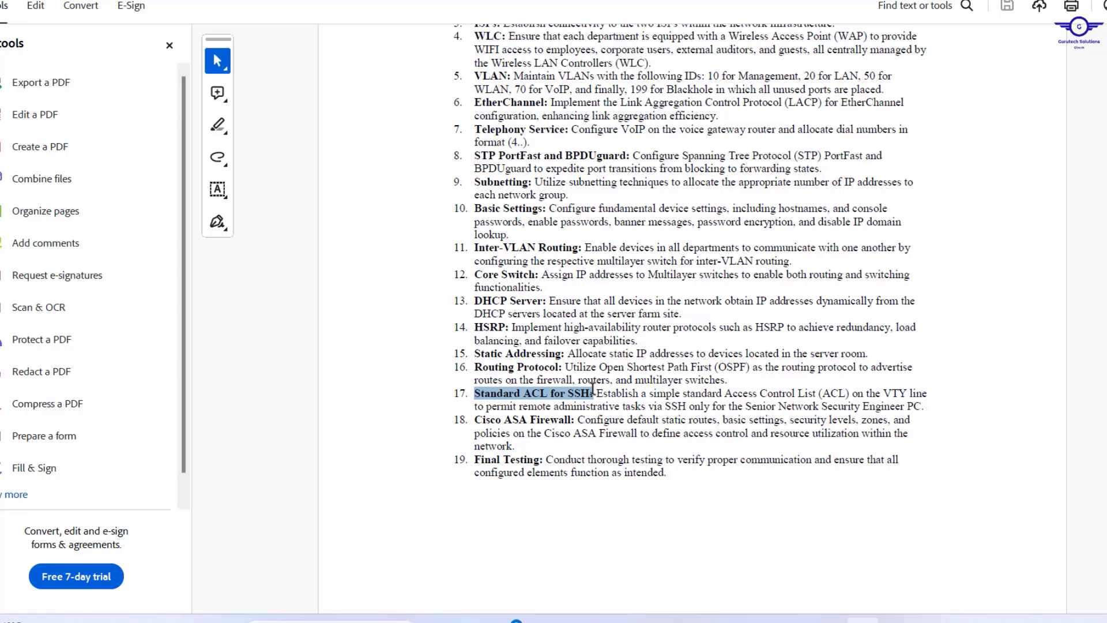
left_click_drag(592, 390, 594, 390)
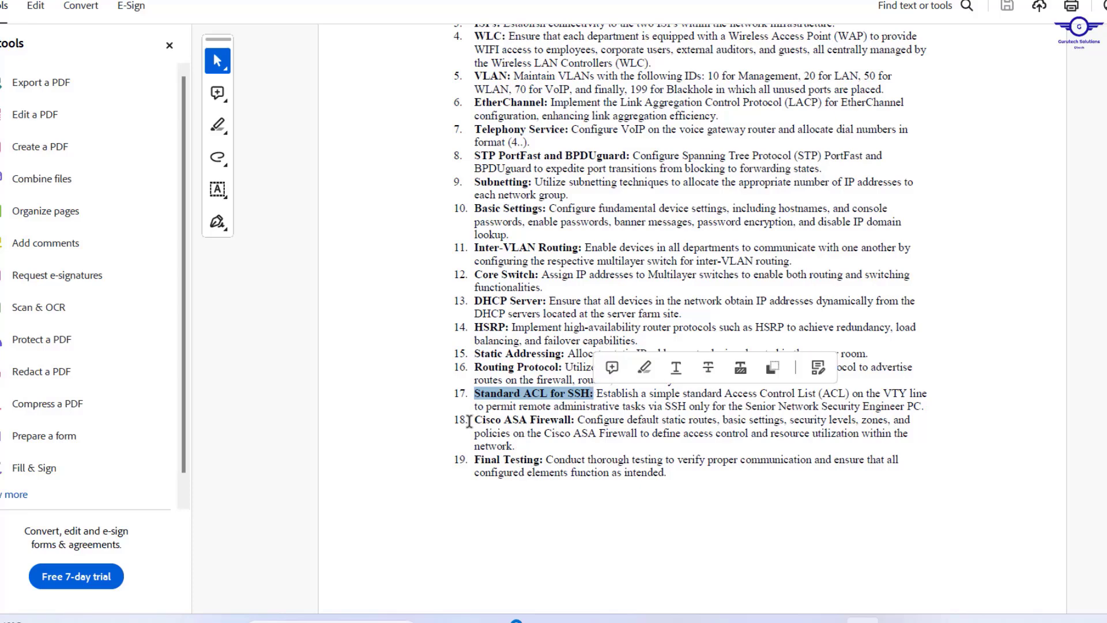
left_click_drag(469, 422, 581, 427)
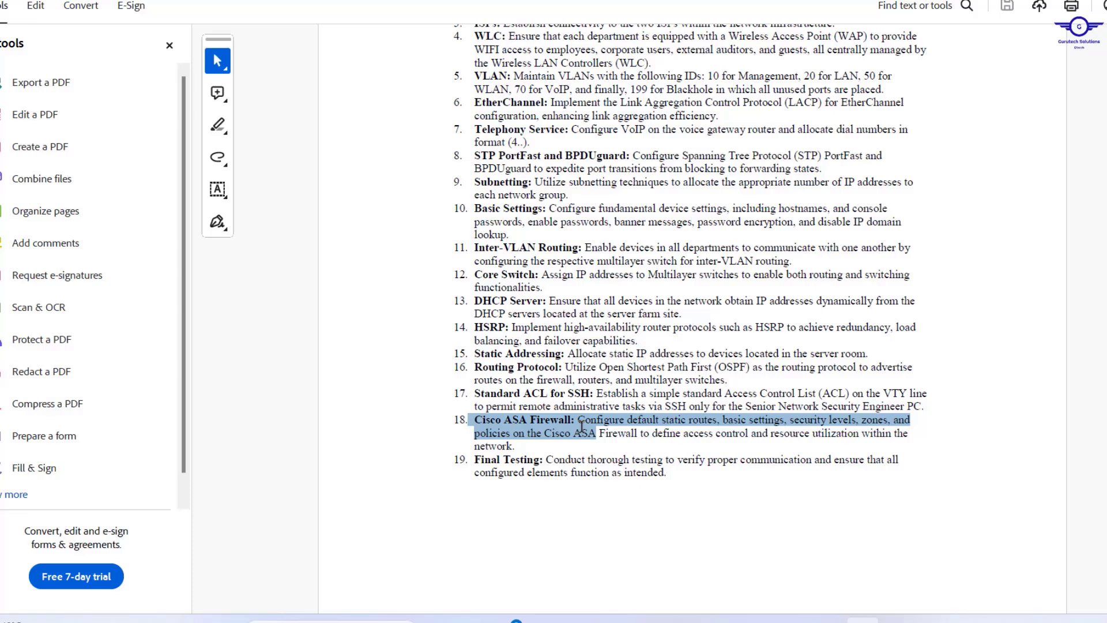
left_click(683, 472)
left_click_drag(677, 459, 487, 468)
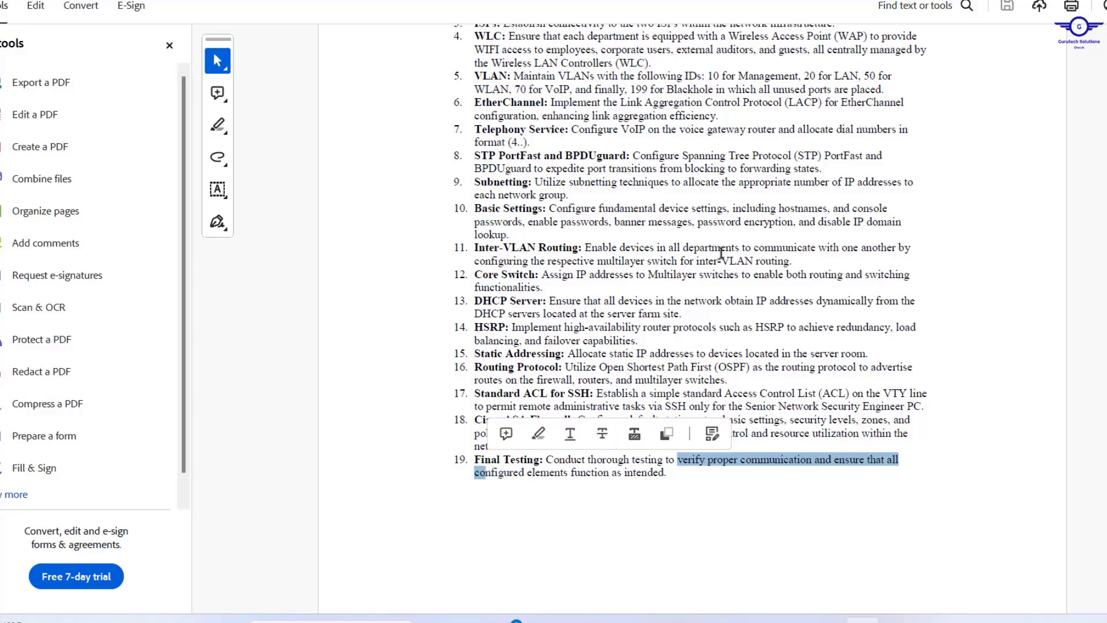
Scroll back to page 1's title and overview placing DHCP, DNS, Radius inside and FTP, Web, Email in the DMZ.
scroll(721, 252, "up", 20)
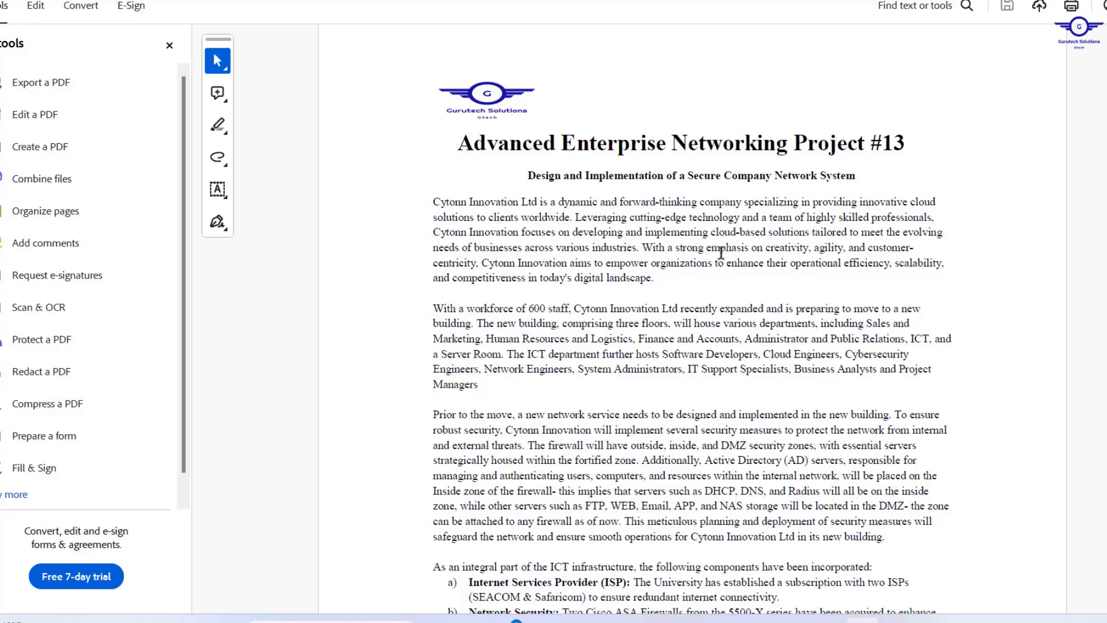
scroll(721, 252, "down", 1)
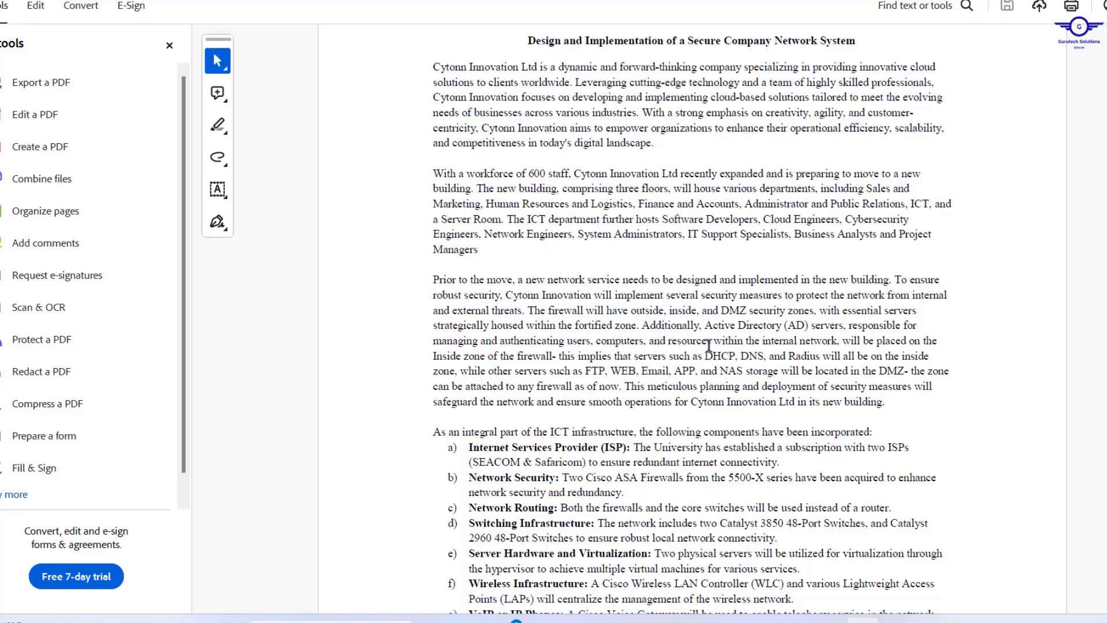
left_click_drag(704, 355, 806, 351)
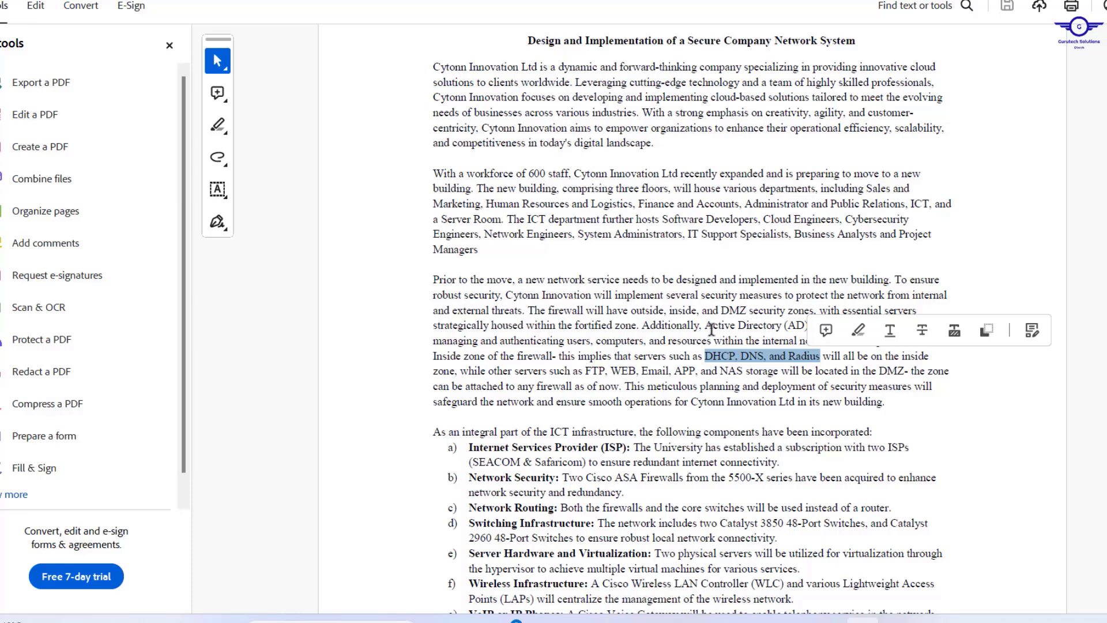
left_click_drag(706, 324, 829, 319)
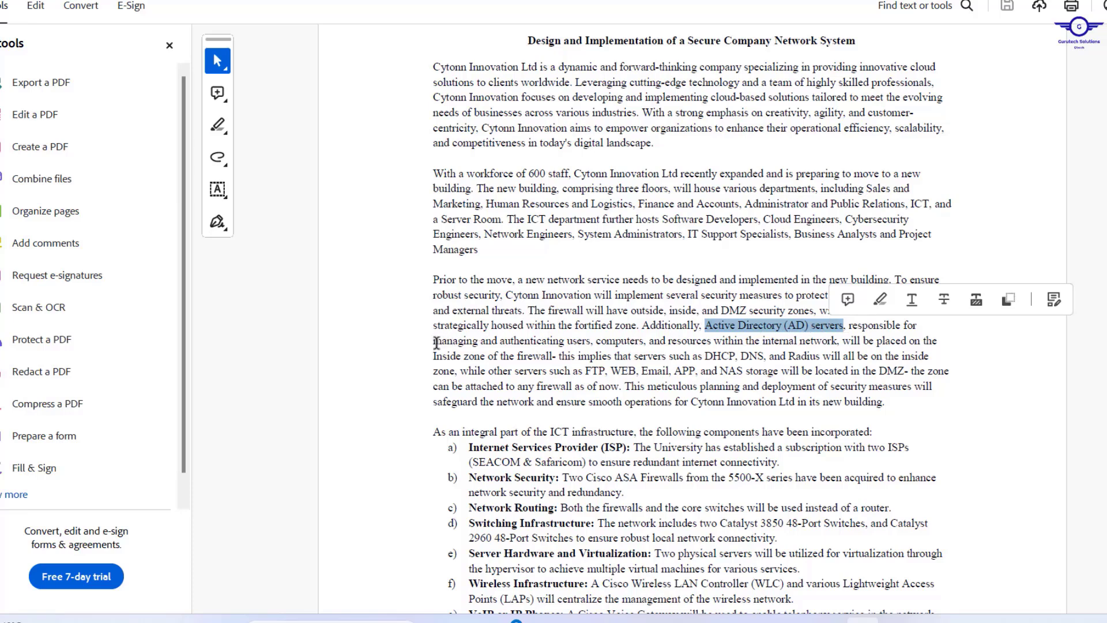
left_click_drag(433, 340, 730, 340)
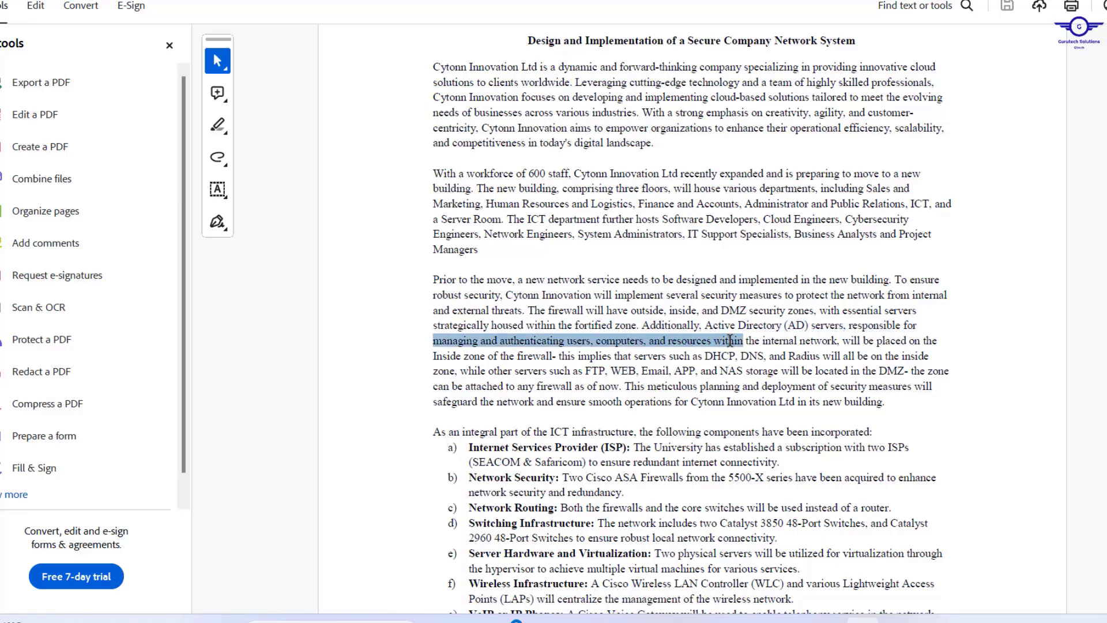
left_click_drag(730, 340, 759, 357)
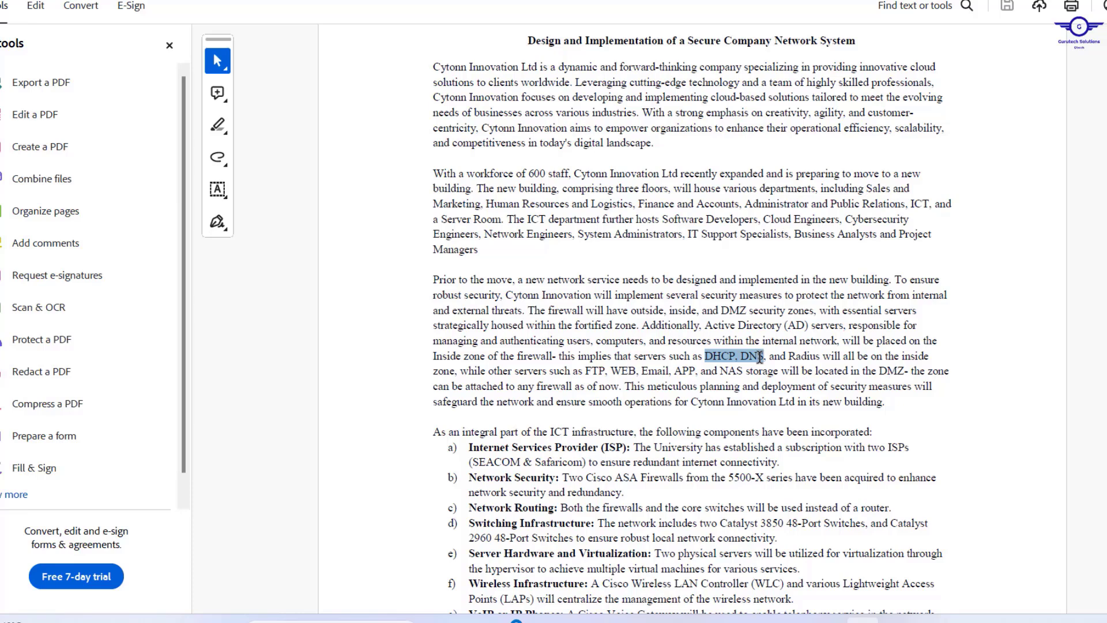
left_click_drag(759, 357, 761, 357)
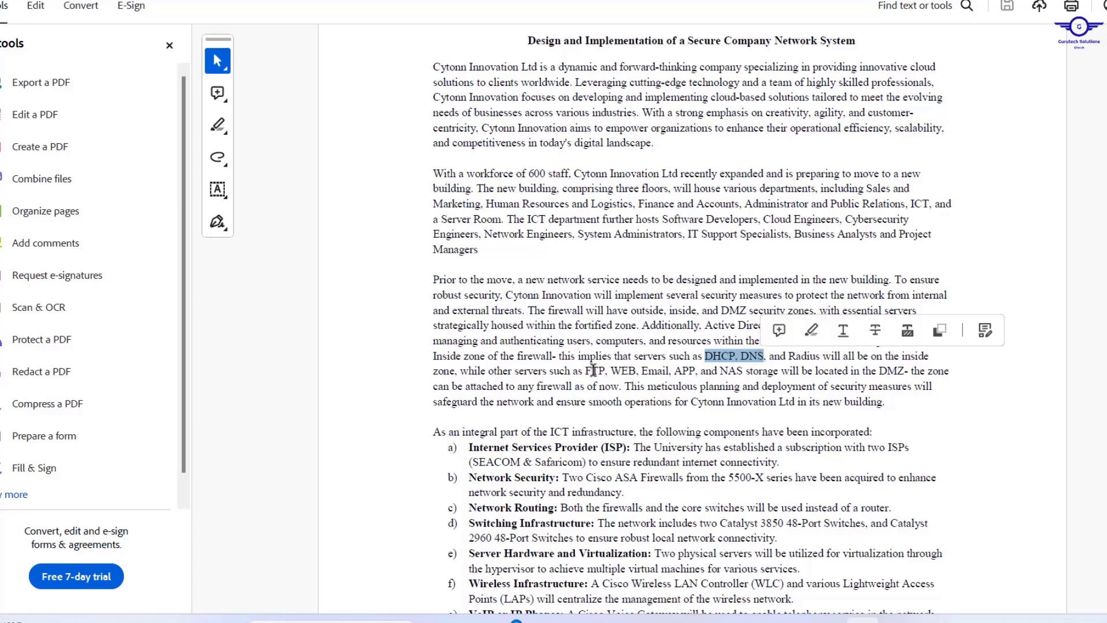
left_click_drag(586, 371, 776, 369)
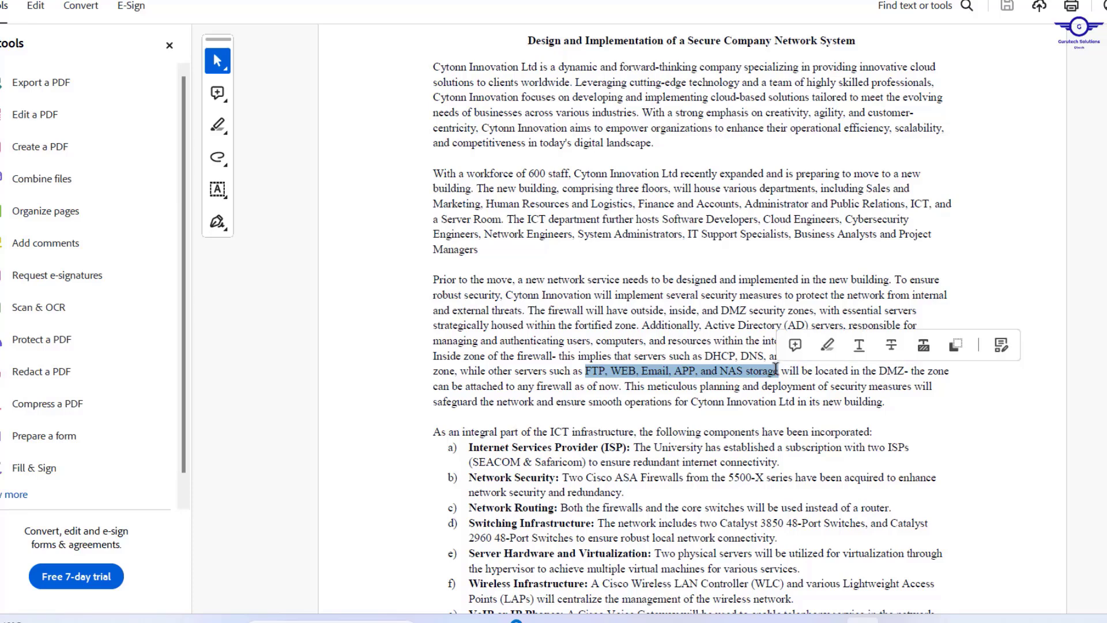
left_click(728, 354)
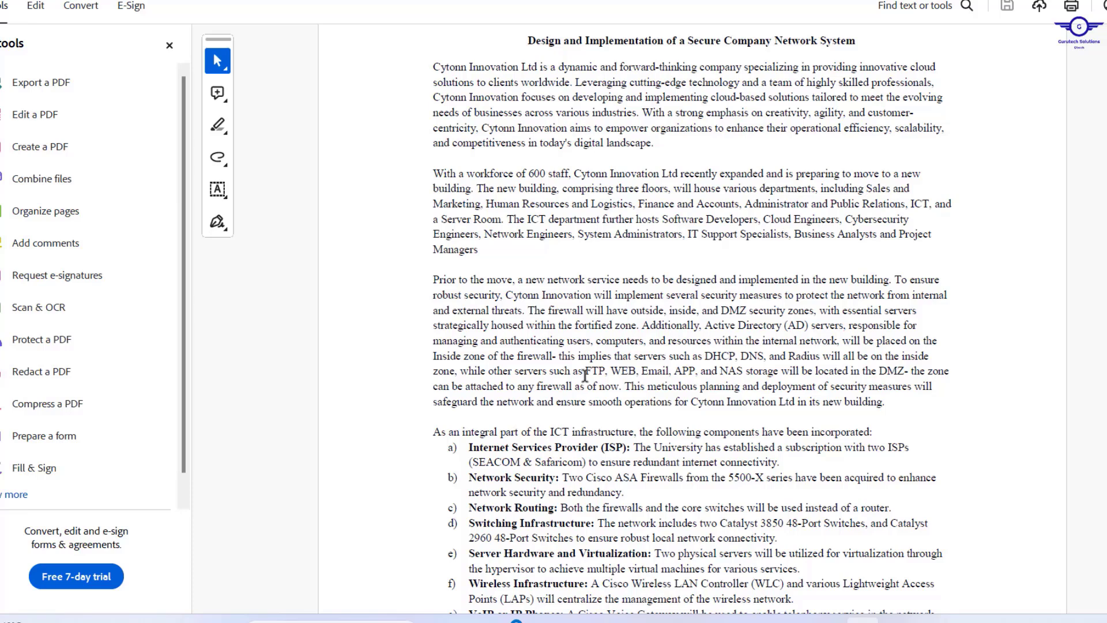
left_click_drag(585, 375, 783, 367)
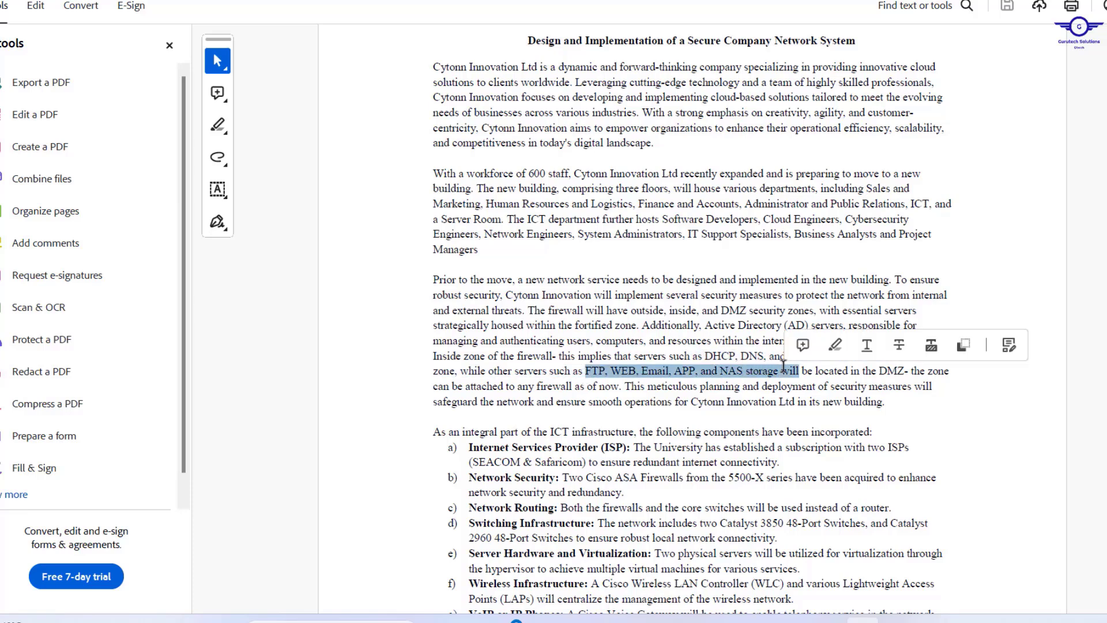
scroll(783, 366, "up", 3)
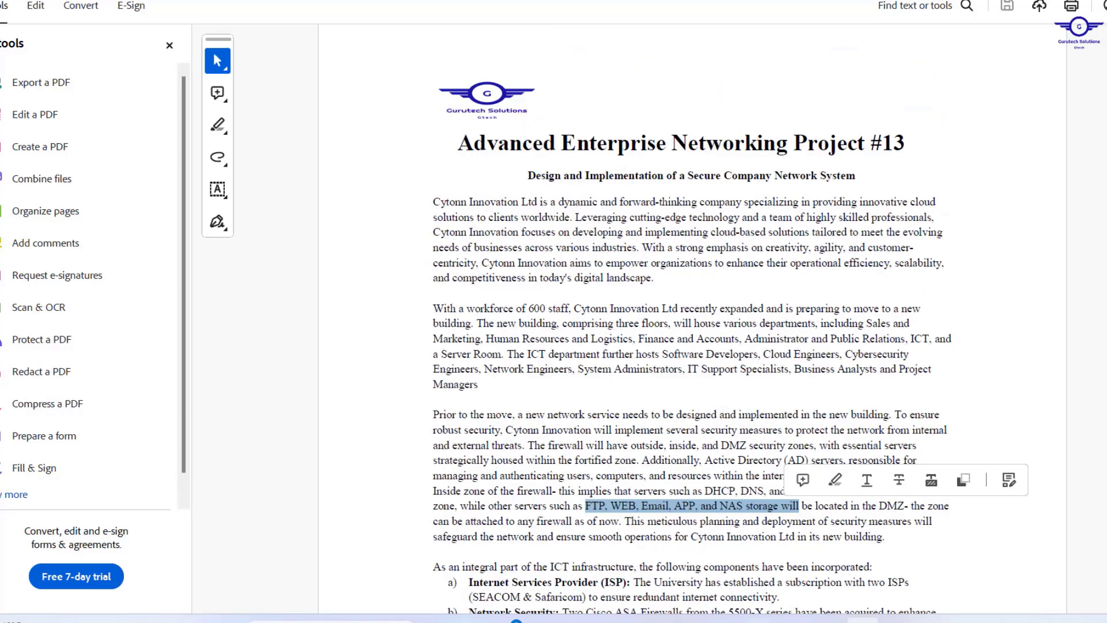
View the reference network diagram image in Photos, then close it.
left_click(757, 620)
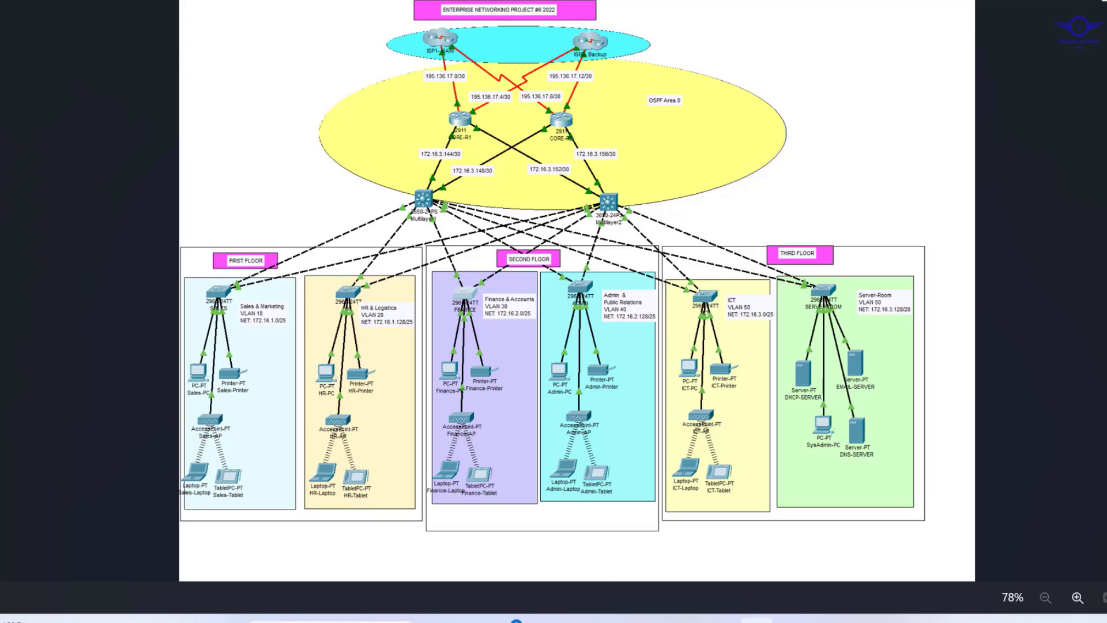
left_click(1060, 2)
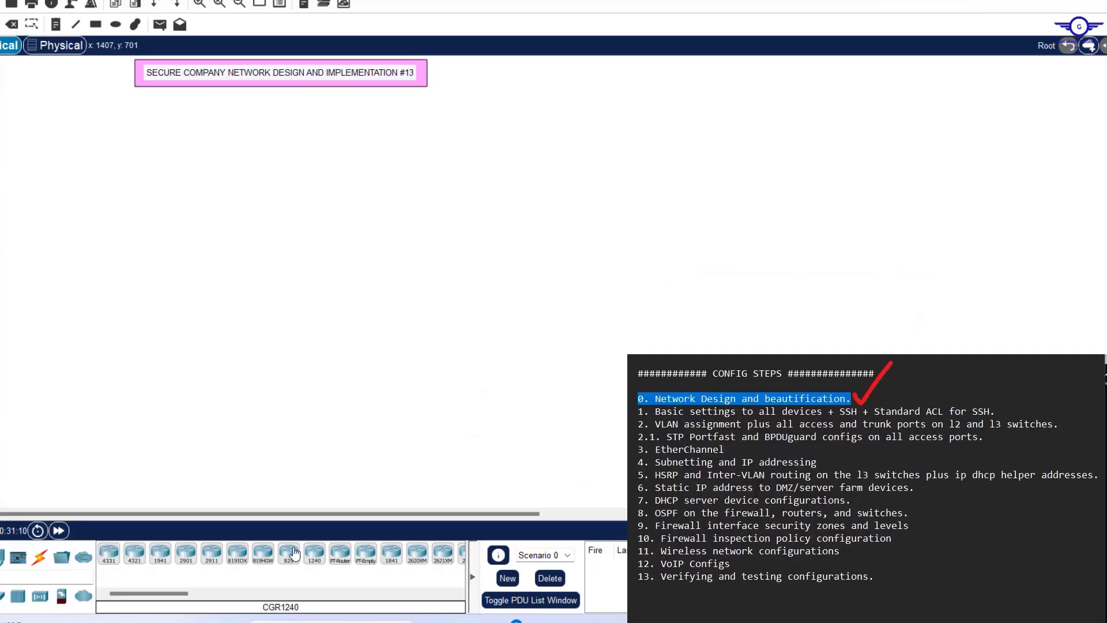
Place two 2911 routers, Router0 and Router1, side by side on the canvas.
left_click(213, 556)
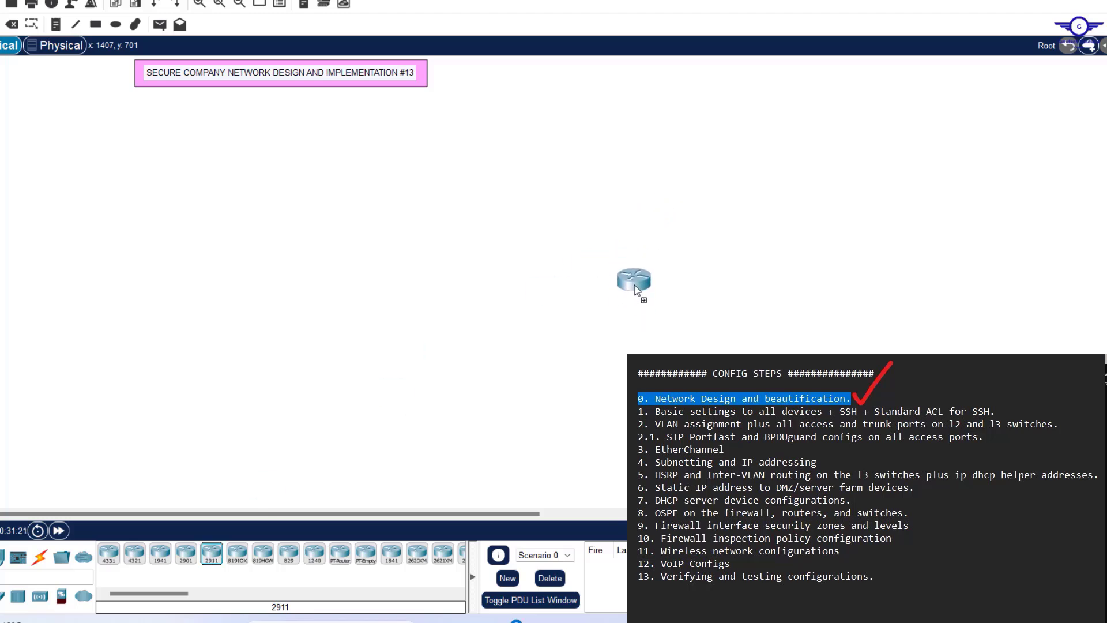
left_click(636, 294)
left_click(853, 291)
scroll(897, 148, "down", 3)
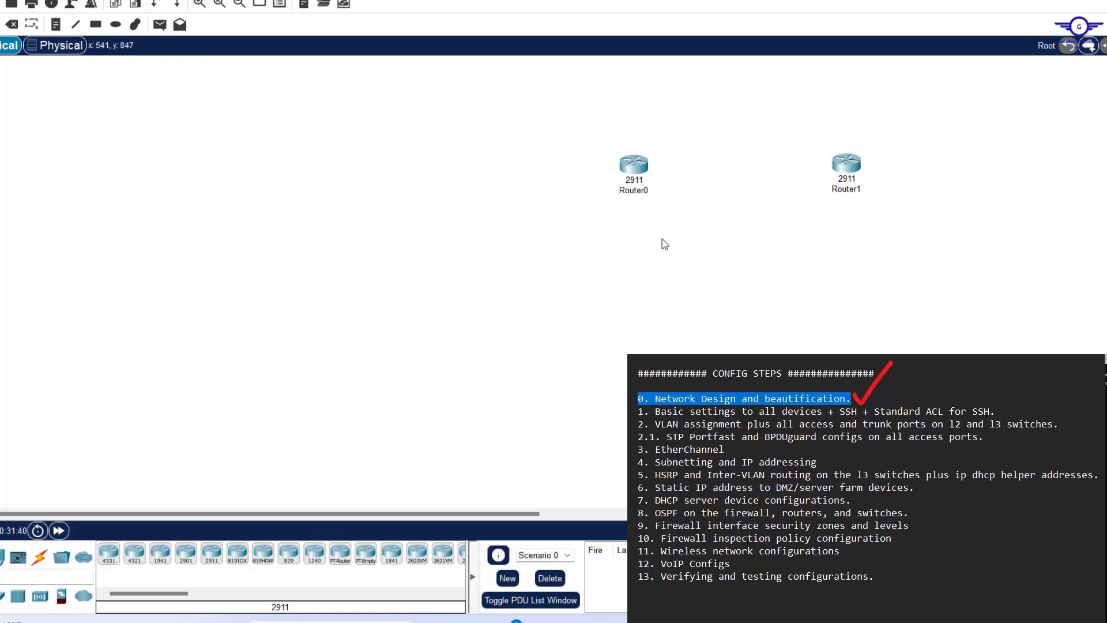
mouse_move(645, 193)
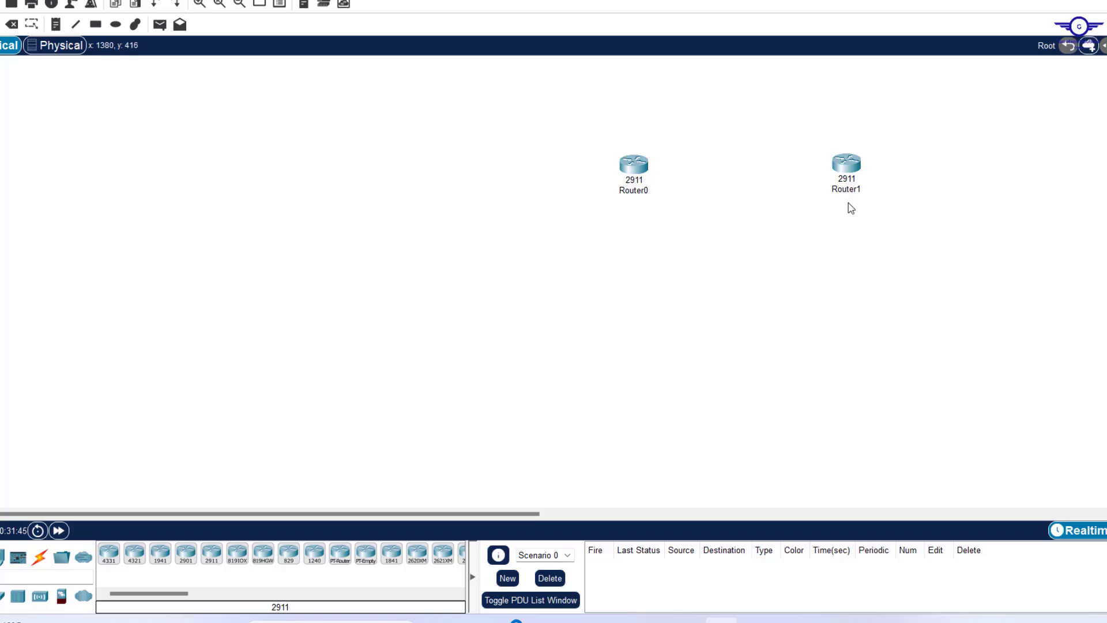
Place 5506-X firewalls ASA0 and ASA1 and line each up beneath its router.
left_click(61, 596)
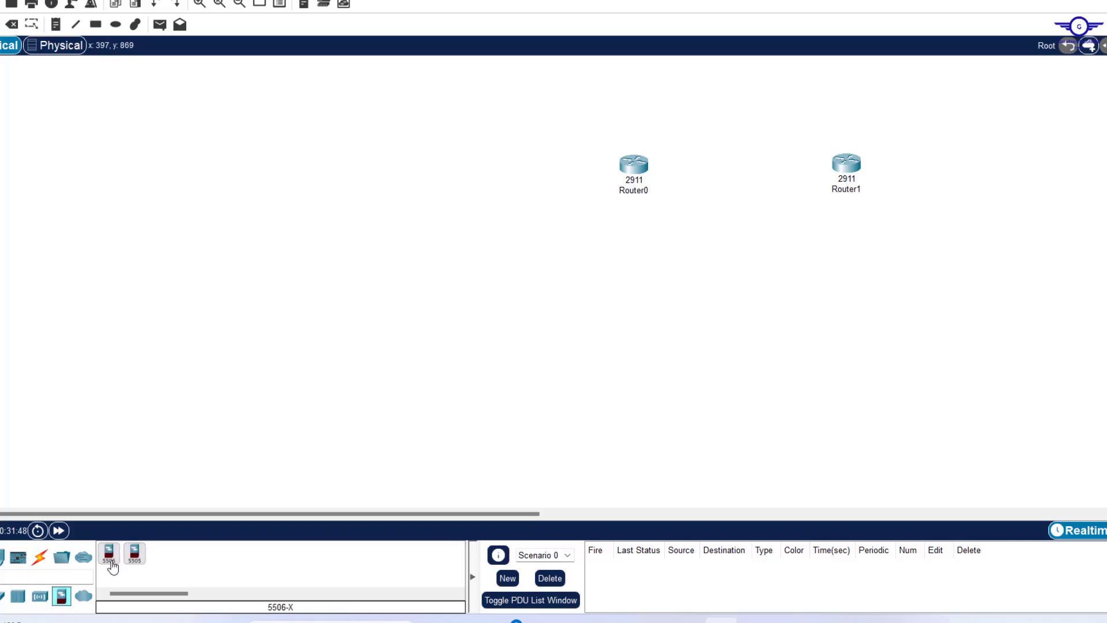
left_click(110, 562)
left_click(564, 292)
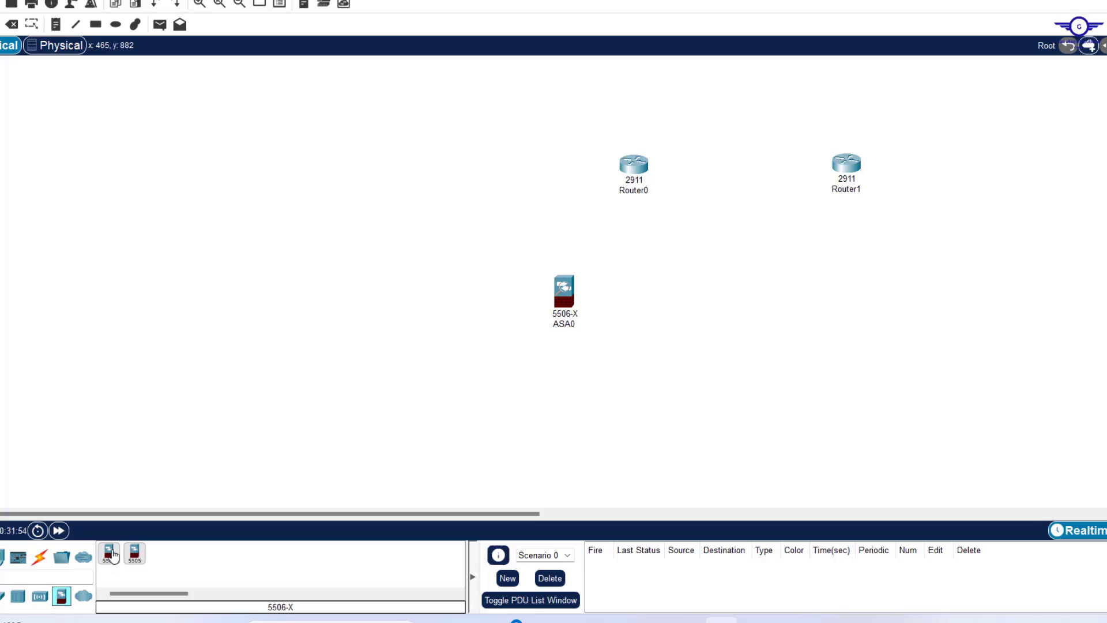
left_click(109, 553)
left_click(931, 291)
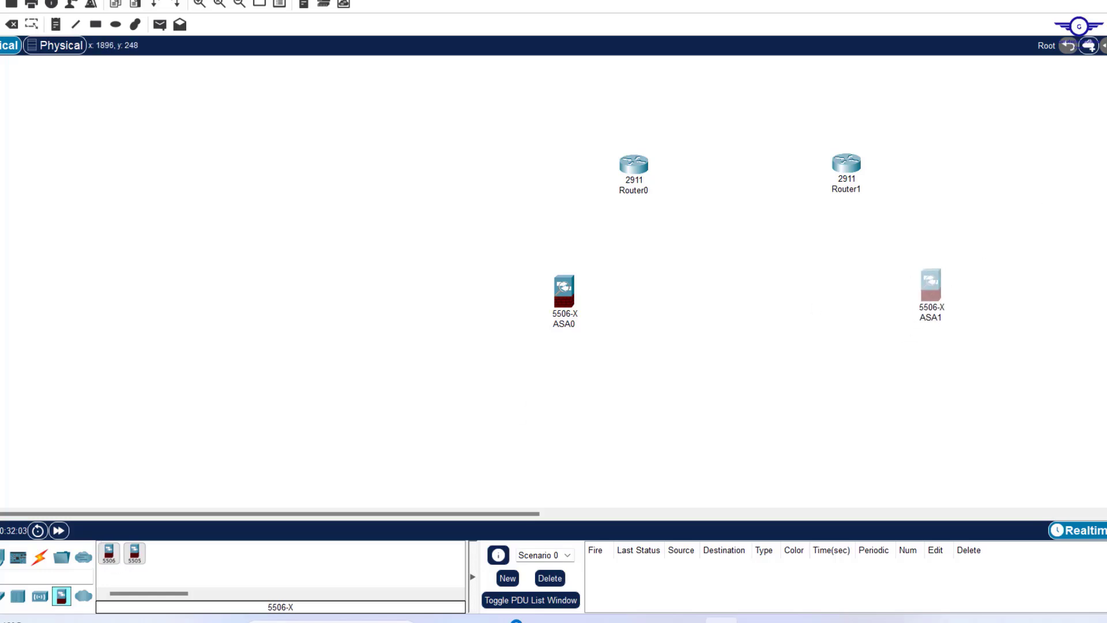
scroll(923, 253, "down", 3)
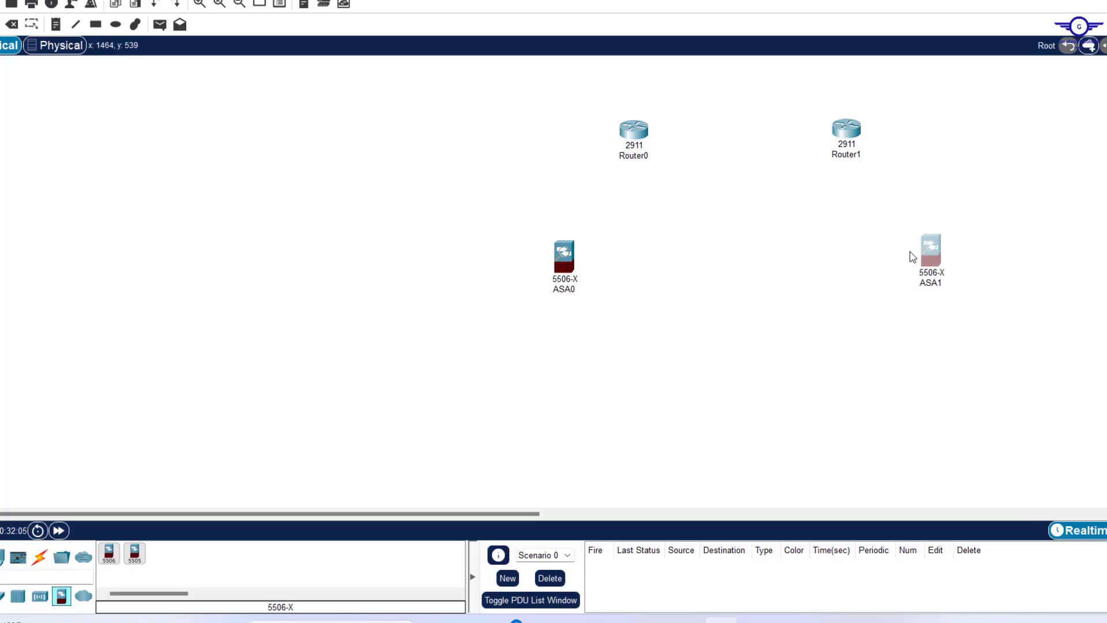
left_click_drag(935, 259, 866, 282)
left_click_drag(567, 266, 626, 283)
scroll(625, 283, "down", 5)
left_click(3, 596)
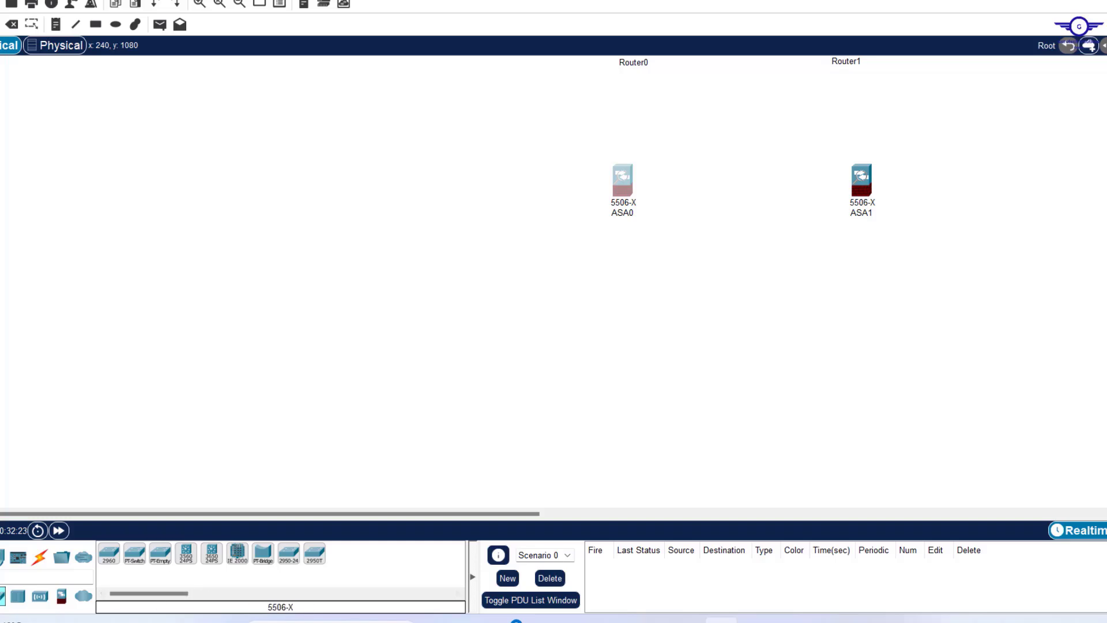
Place 3650-24PS Multilayer Switch0 below-left of ASA0 and Multilayer Switch1 below ASA1.
left_click(0, 596)
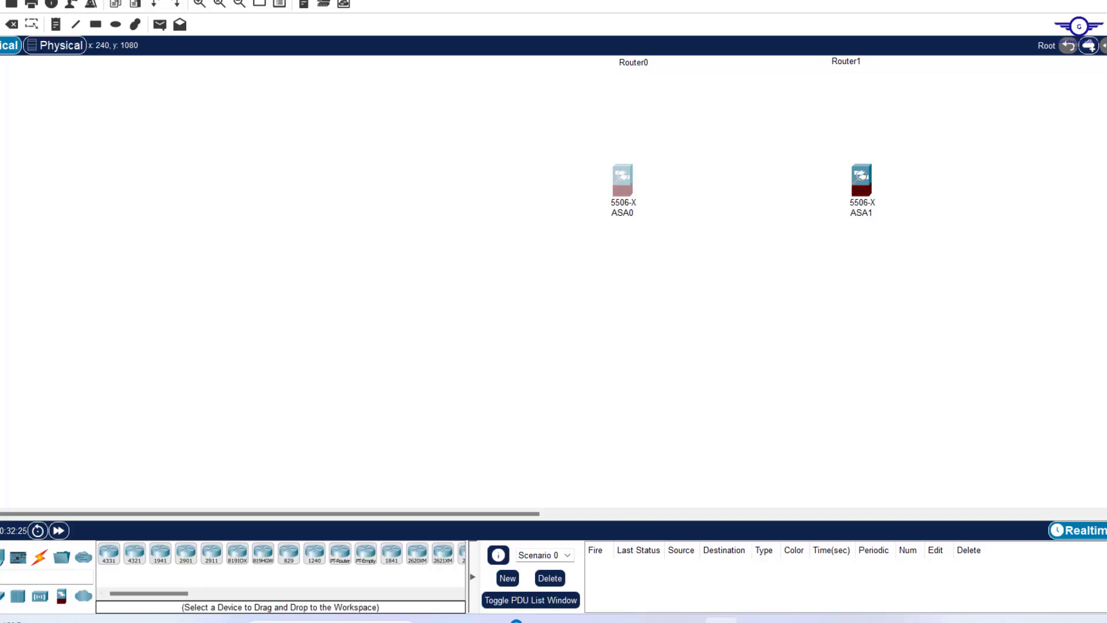
left_click(1, 596)
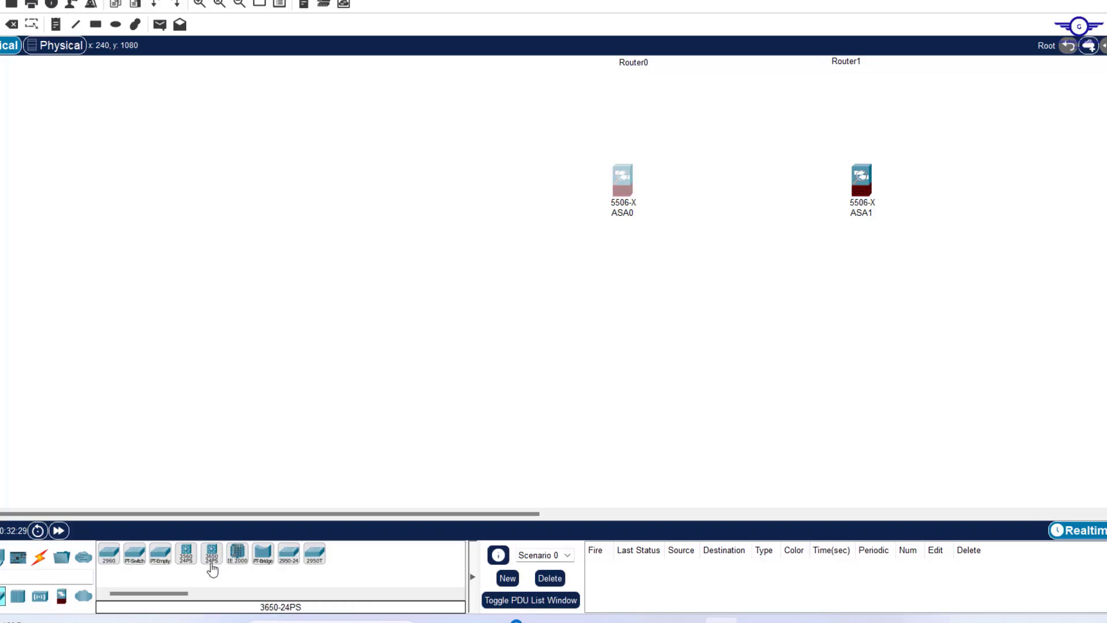
left_click(212, 564)
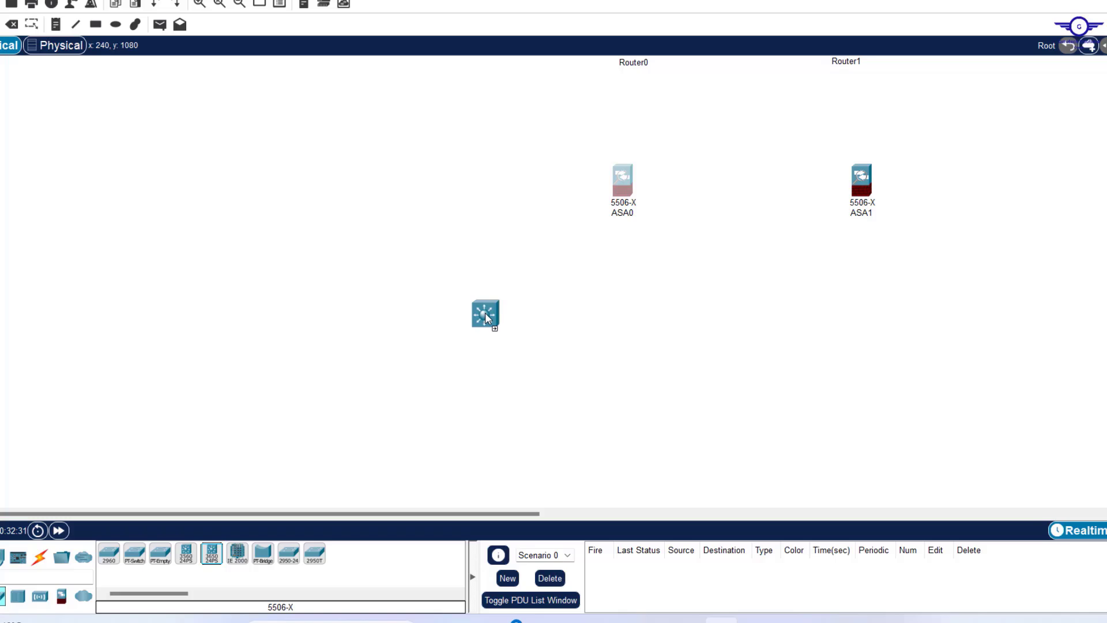
left_click(485, 318)
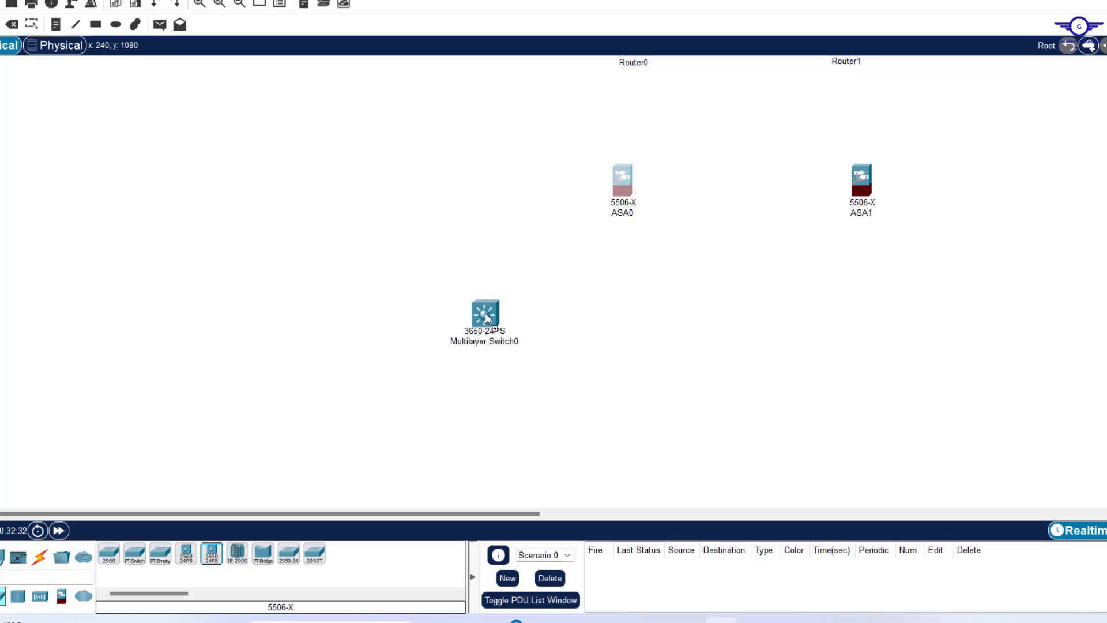
left_click(222, 558)
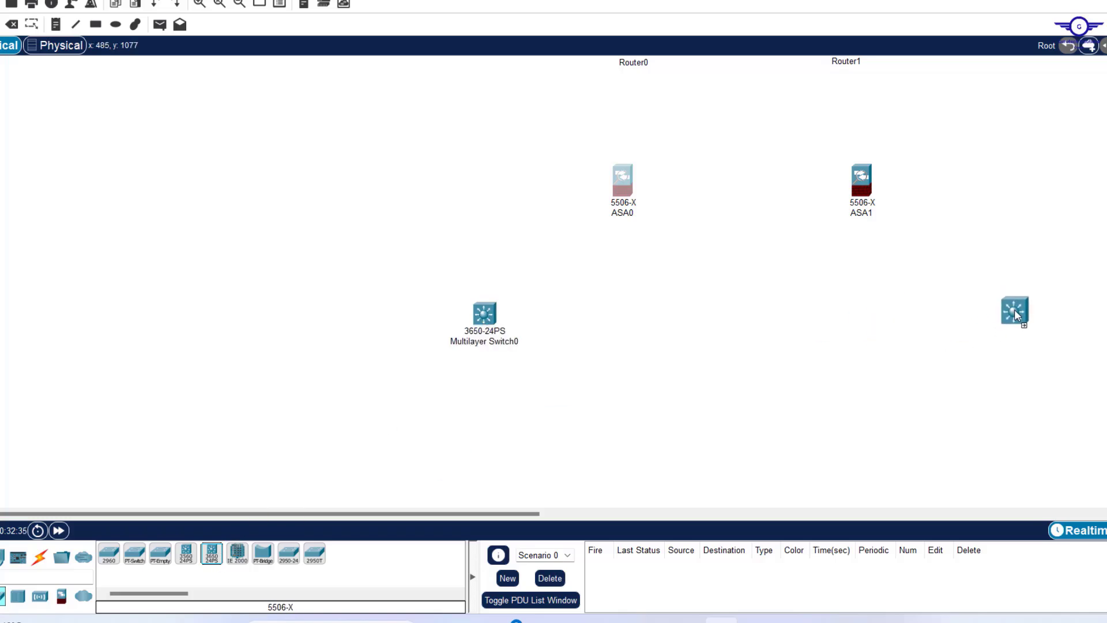
left_click(1015, 312)
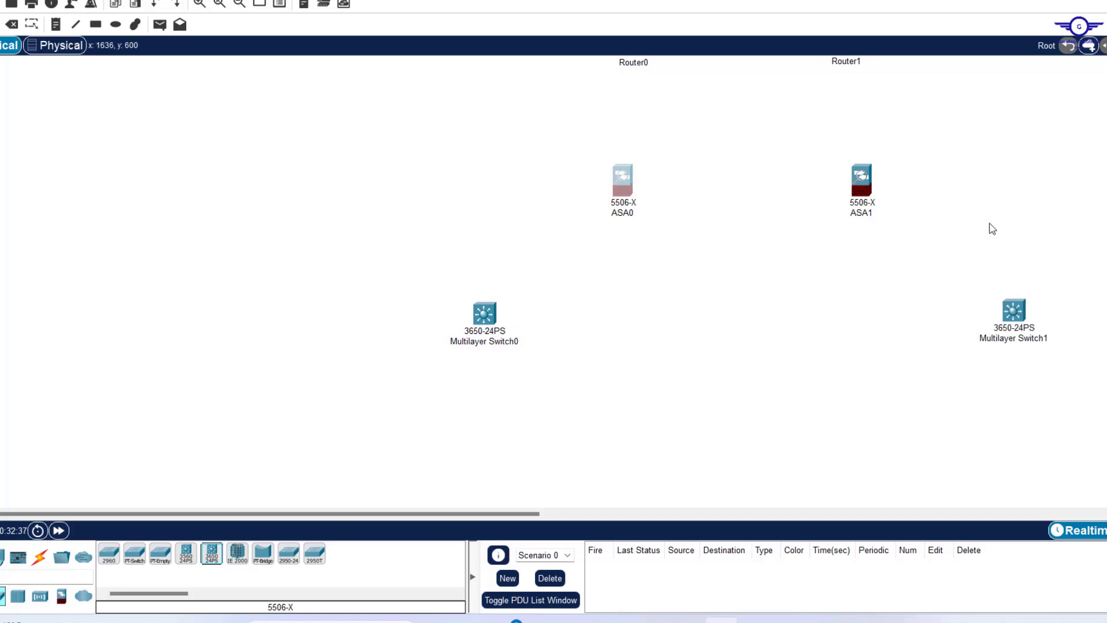
scroll(554, 282, "down", 5)
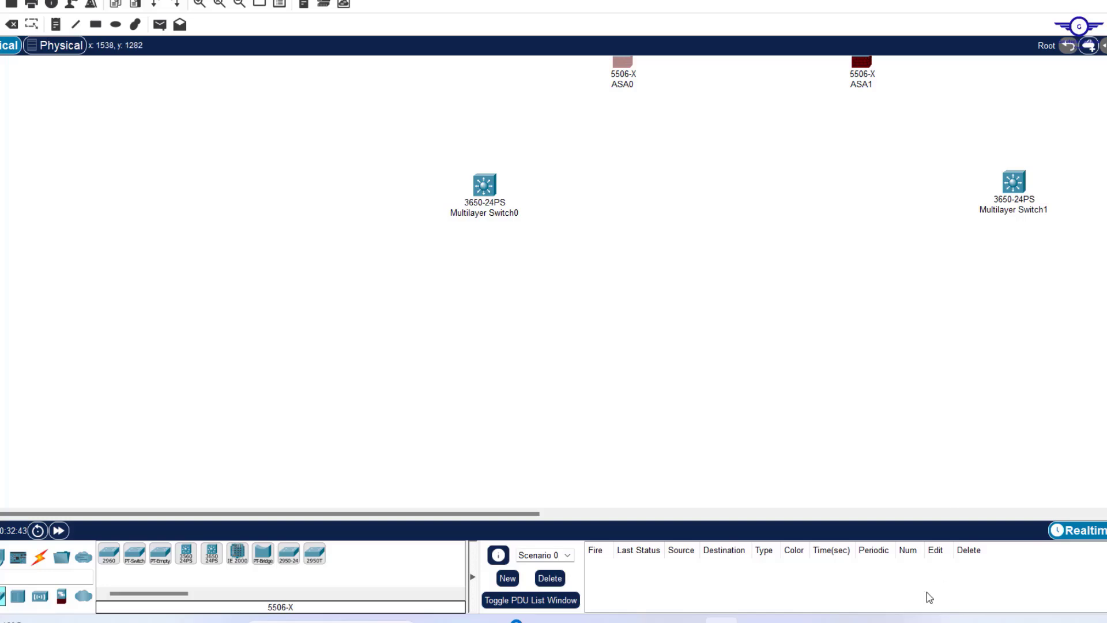
left_click(862, 621)
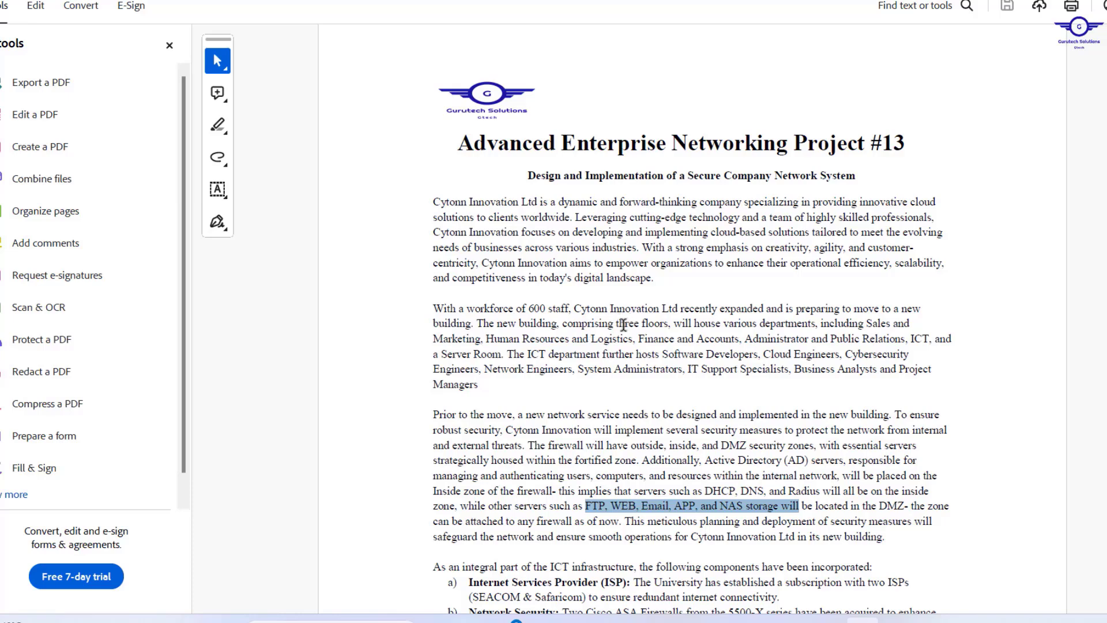
left_click_drag(616, 324, 659, 324)
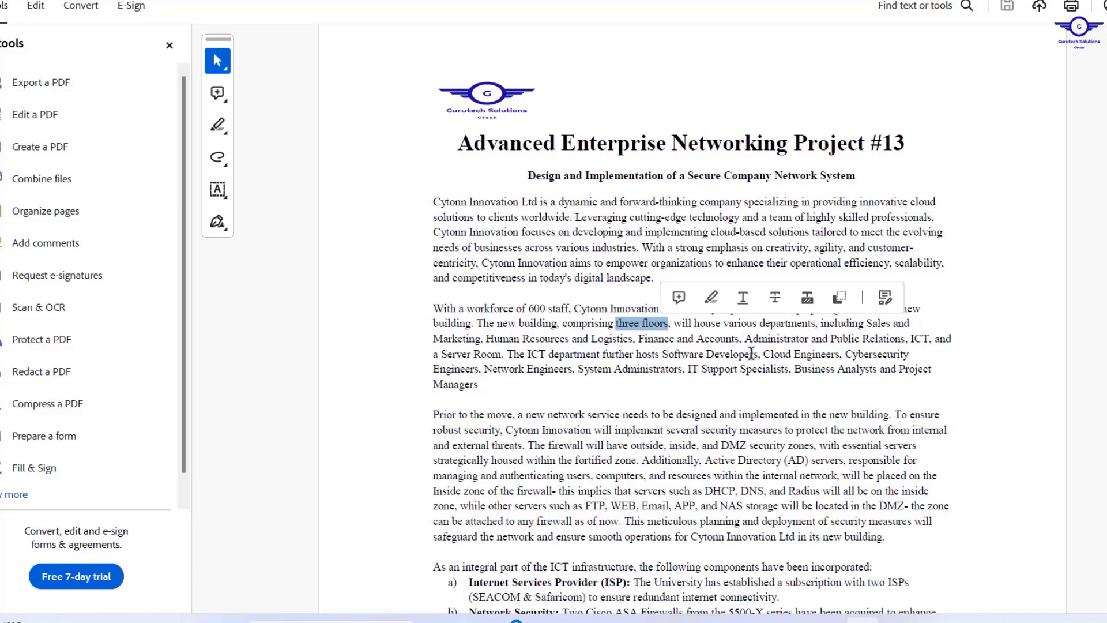
left_click(722, 619)
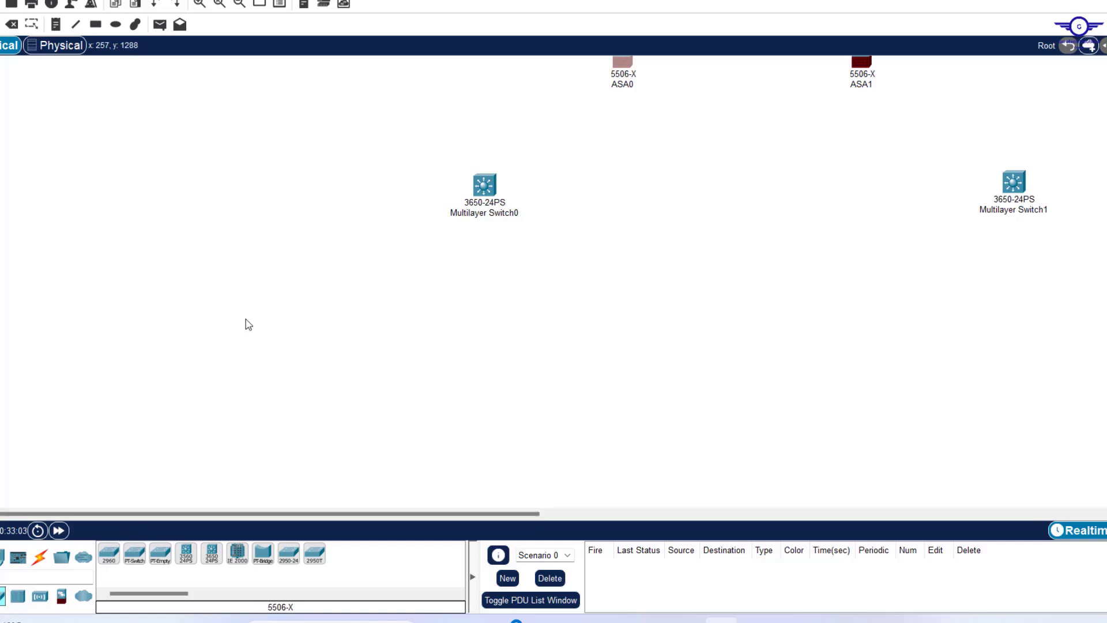
Place 2960-24TT Switch0 and Switch1 in a level row, briefly checking the project brief.
left_click(109, 557)
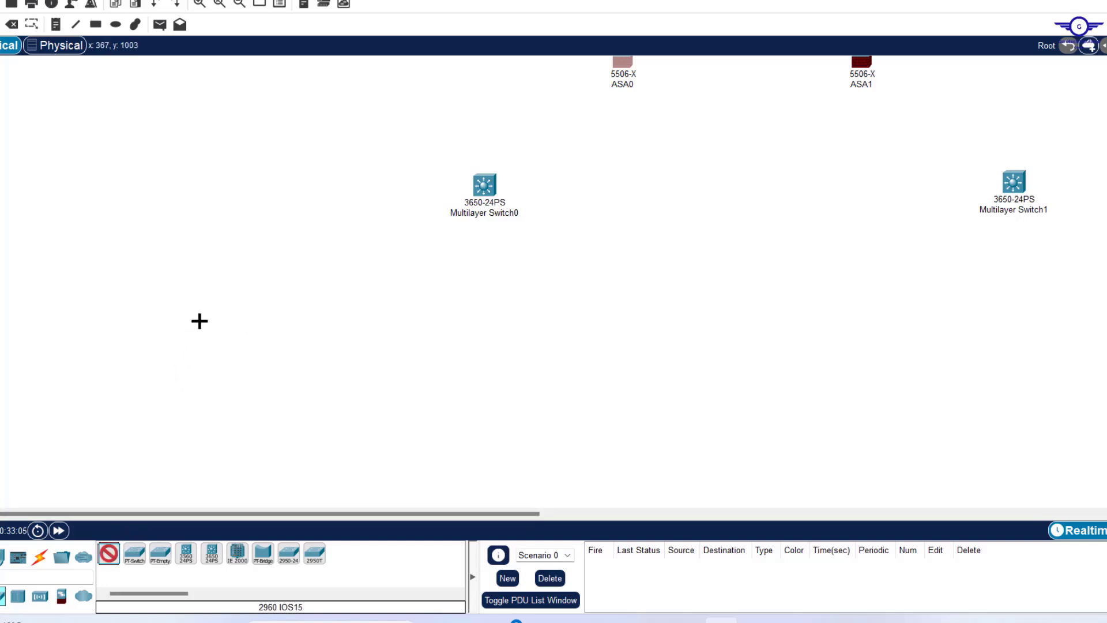
left_click(172, 324)
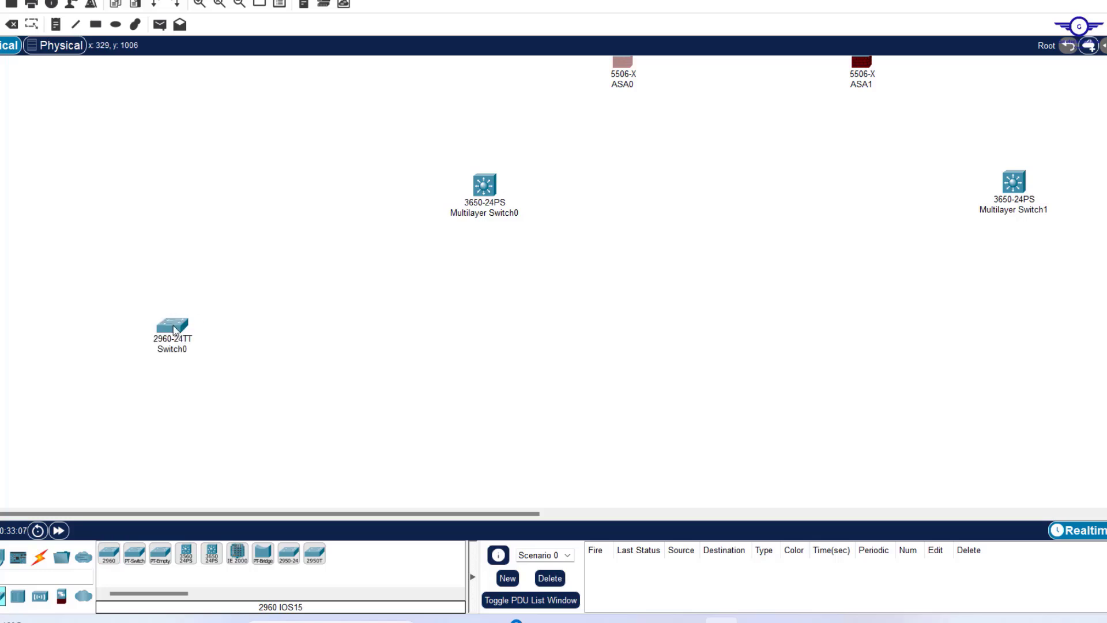
left_click(118, 556)
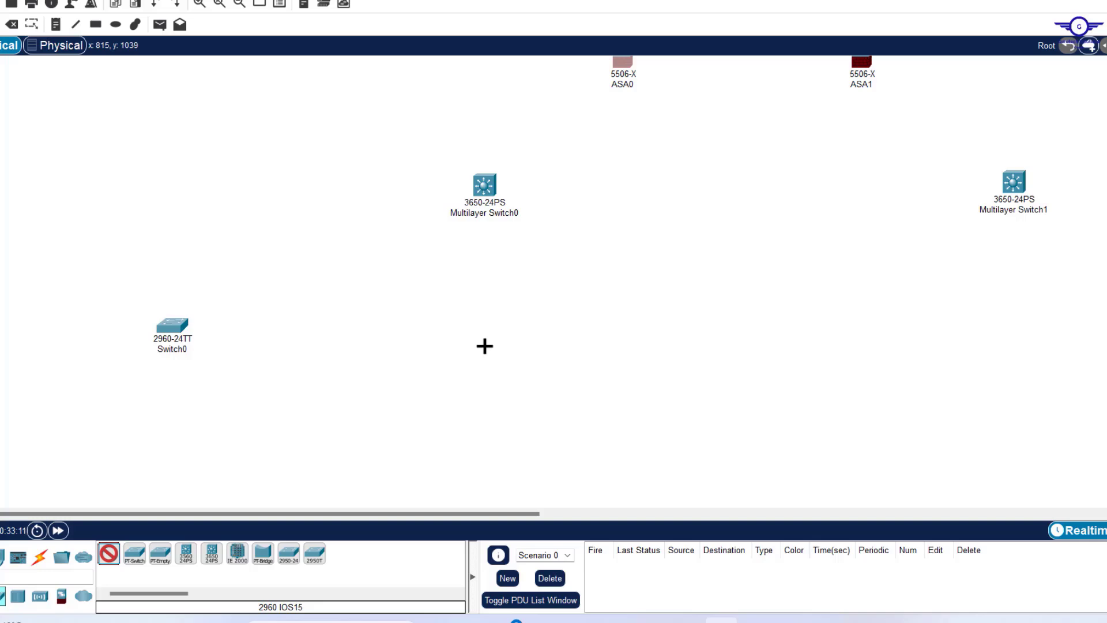
left_click(485, 346)
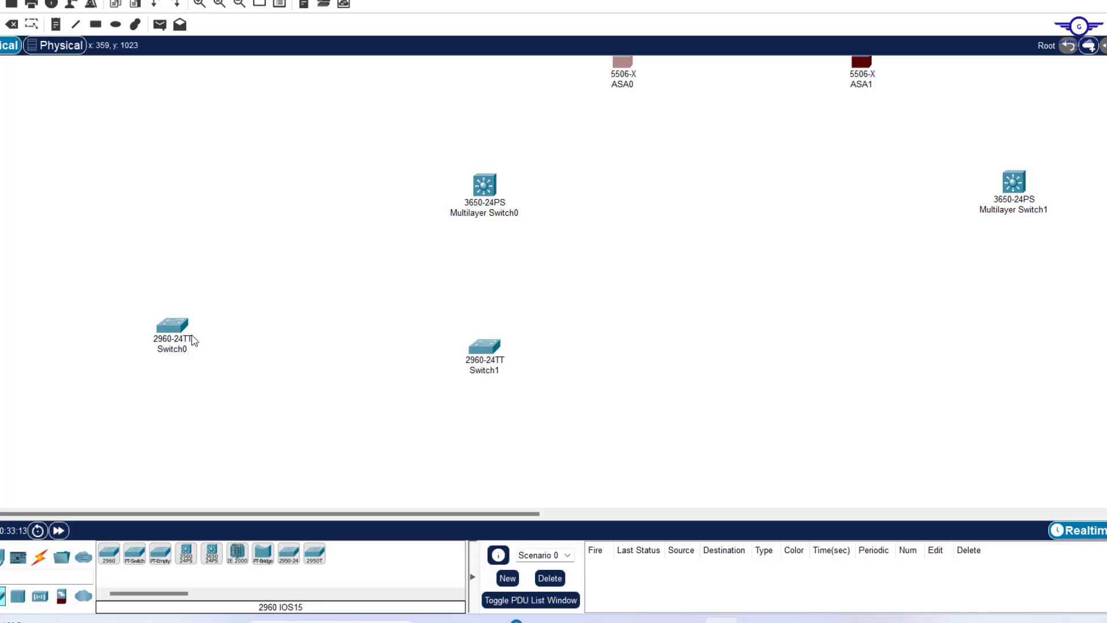
left_click_drag(167, 327, 234, 373)
left_click_drag(485, 346, 539, 372)
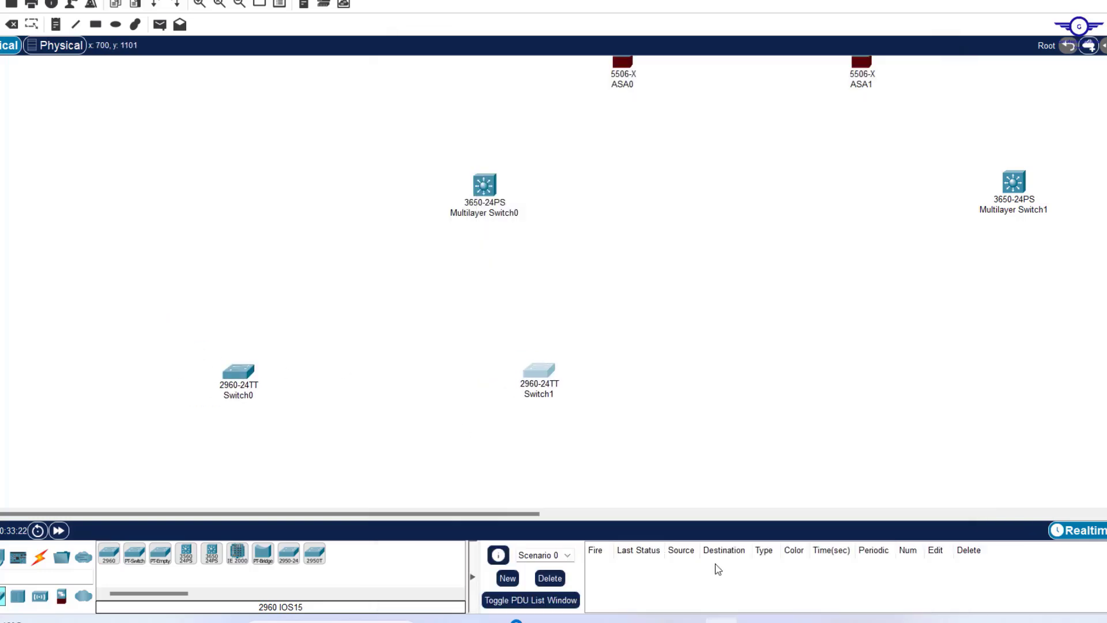
left_click(863, 621)
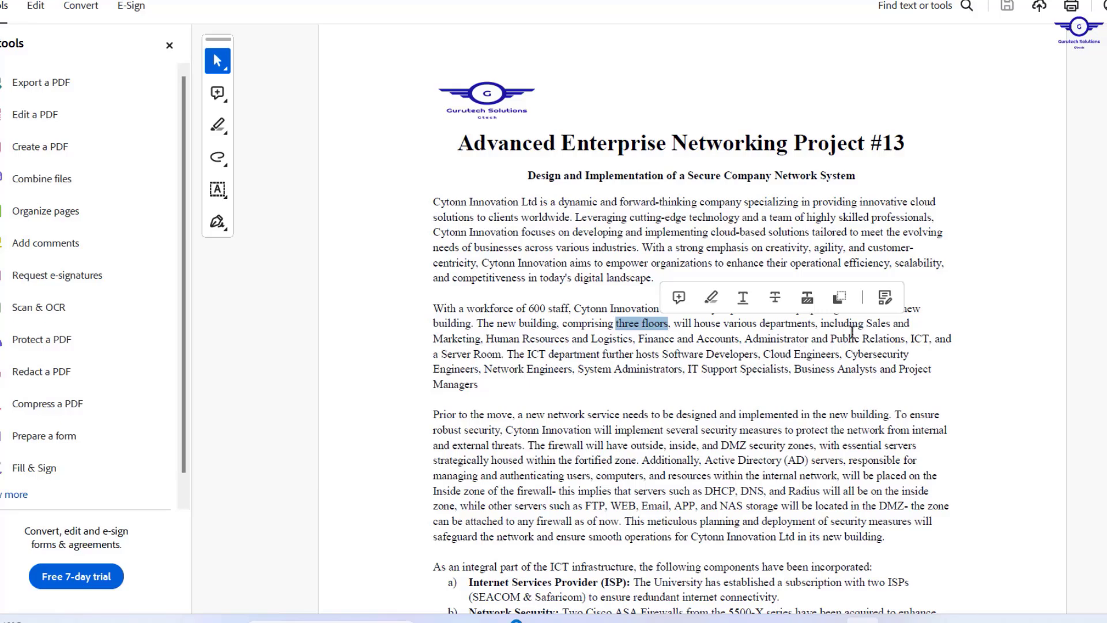
left_click(721, 621)
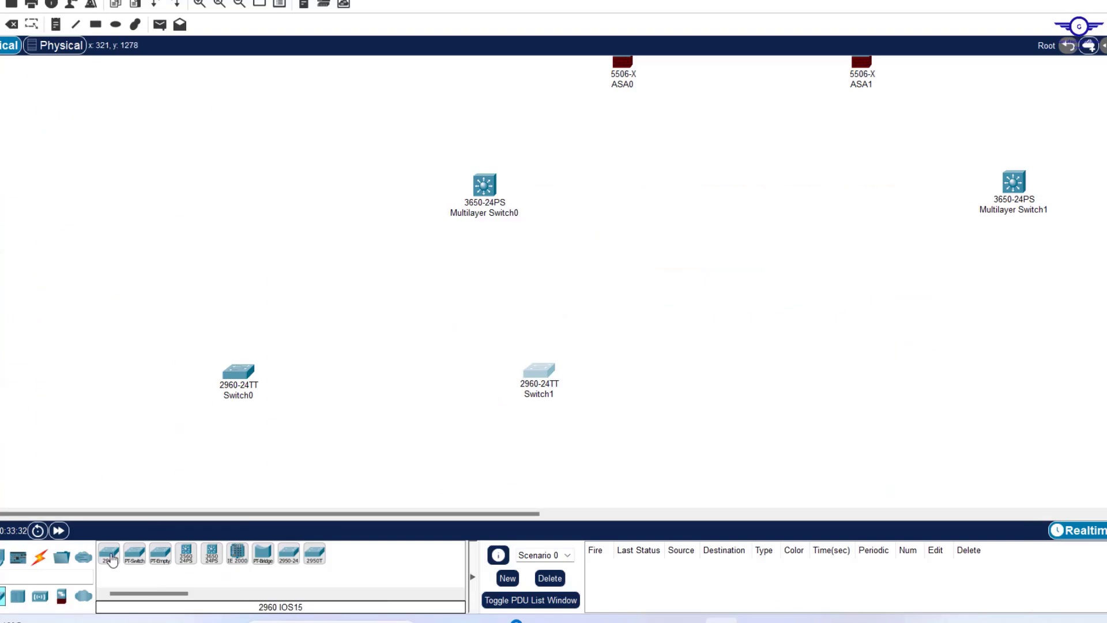
Add 2960-24TT Switch2 and Switch3 and even out the spacing of the access-switch row.
left_click_drag(111, 558, 774, 379)
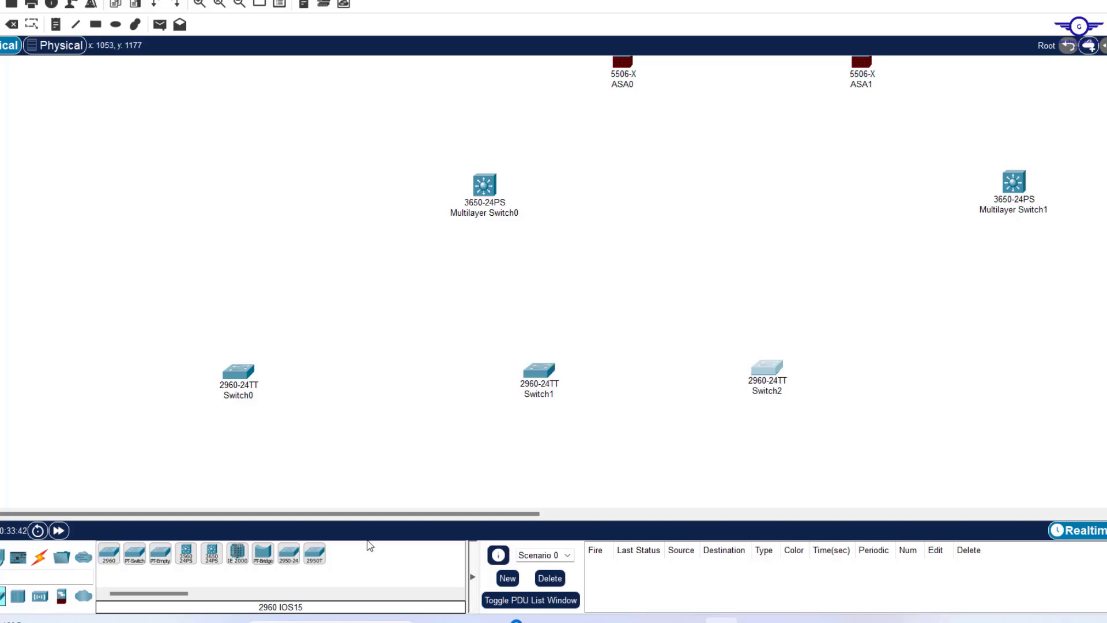
left_click(110, 556)
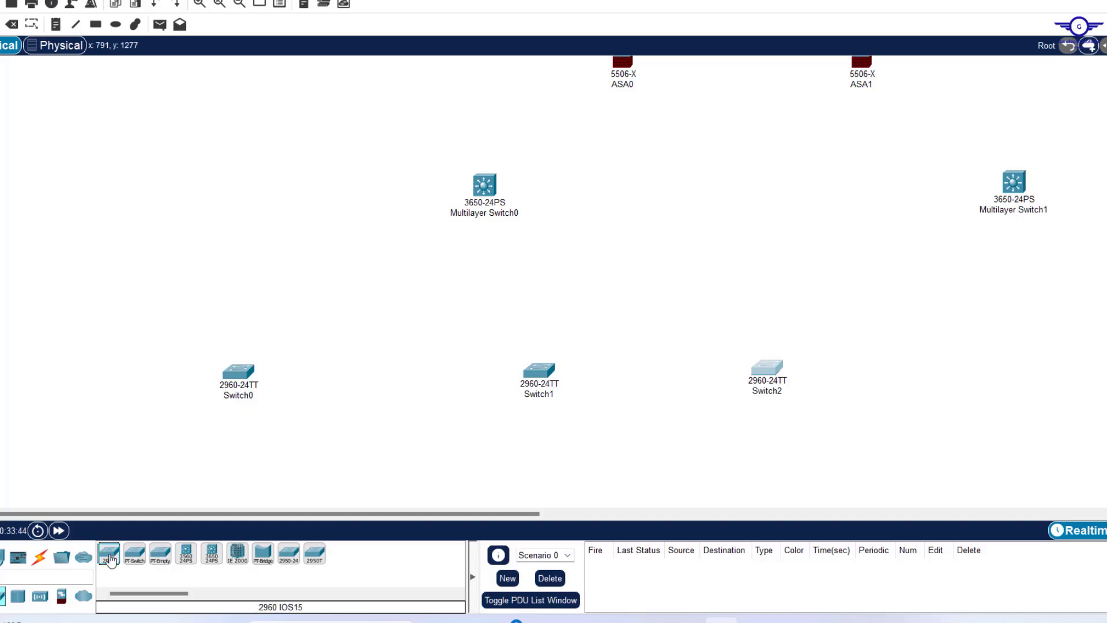
left_click(965, 353)
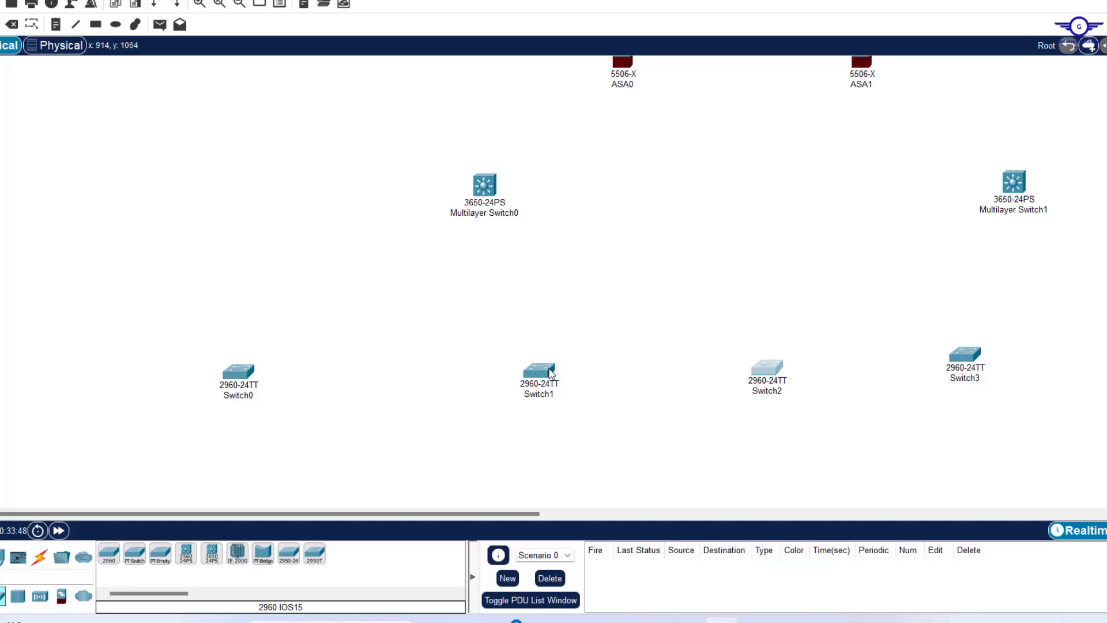
left_click_drag(551, 373, 515, 372)
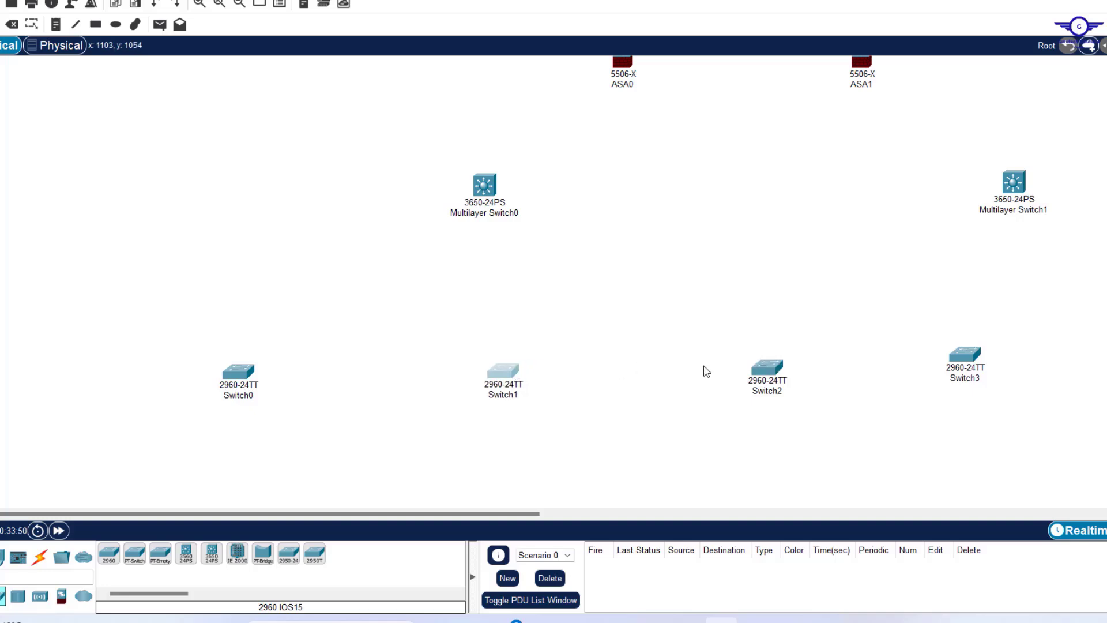
left_click_drag(759, 371, 734, 374)
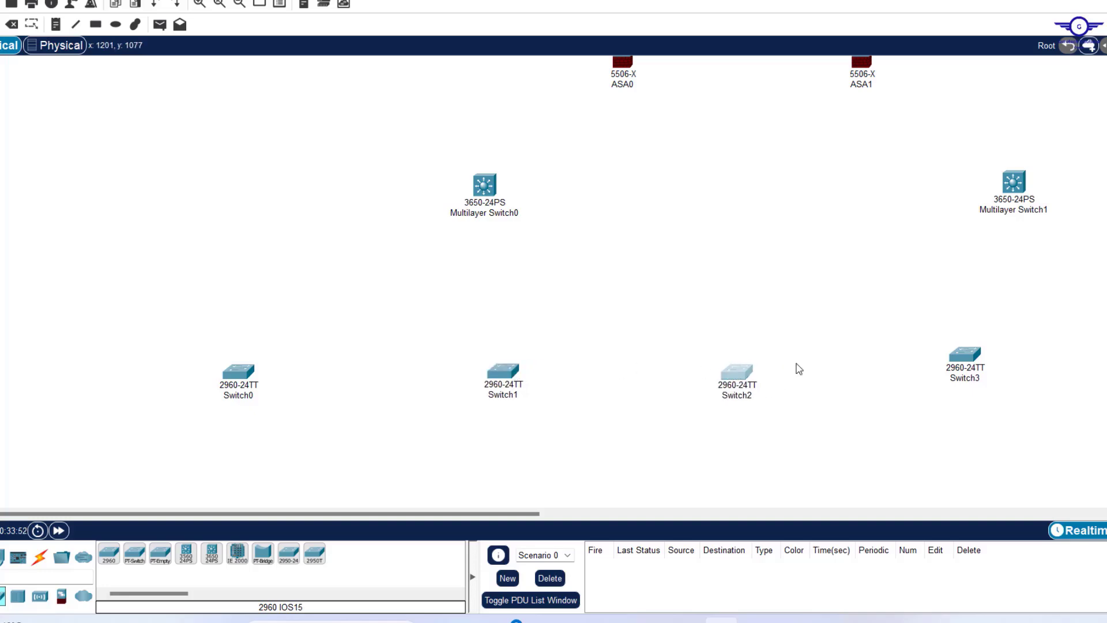
Open Switch3's settings, then highlight the ICT department roles in the project brief.
double_click(965, 355)
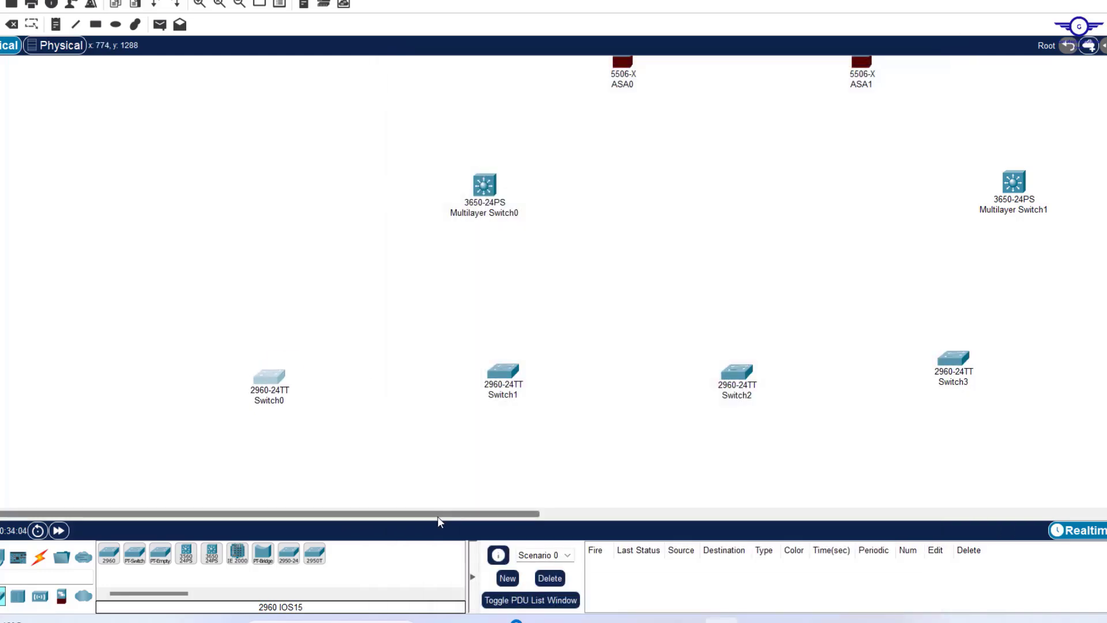
left_click_drag(438, 514, 633, 524)
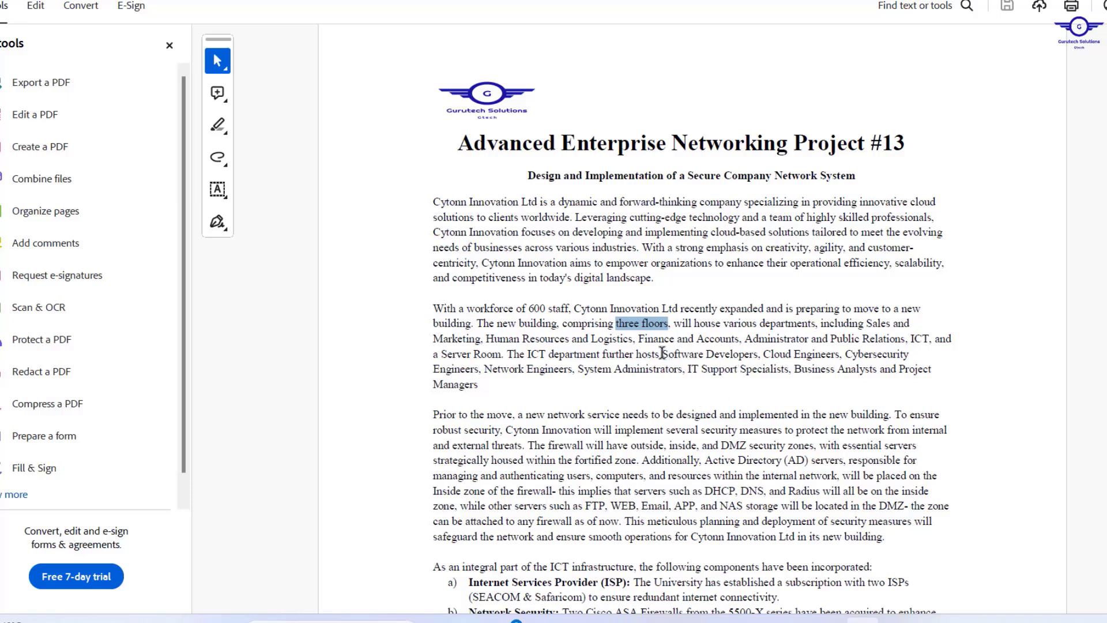
left_click_drag(662, 354, 914, 367)
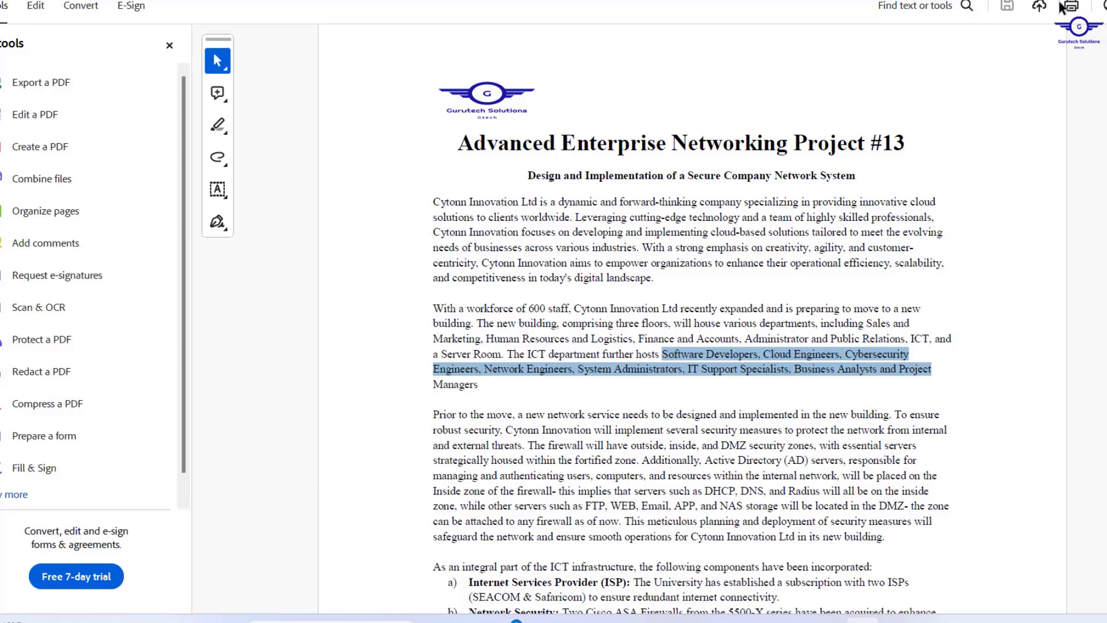
key("alt+Tab")
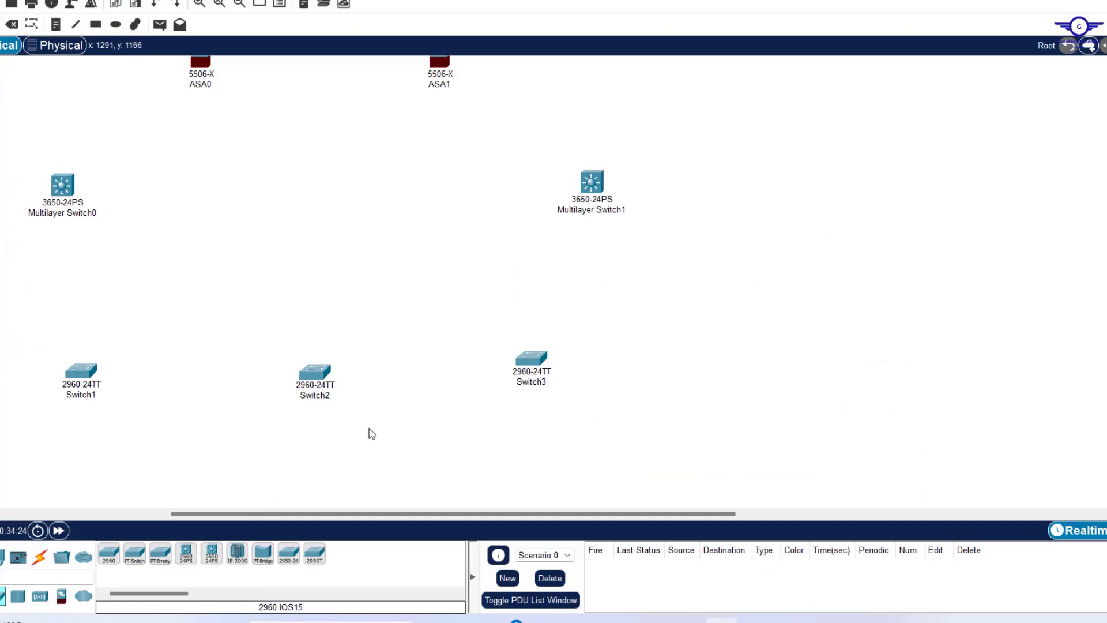
Place 2960 switches Switch4 and Switch5 right of Switch3 and align all three in one row.
left_click_drag(523, 373, 532, 370)
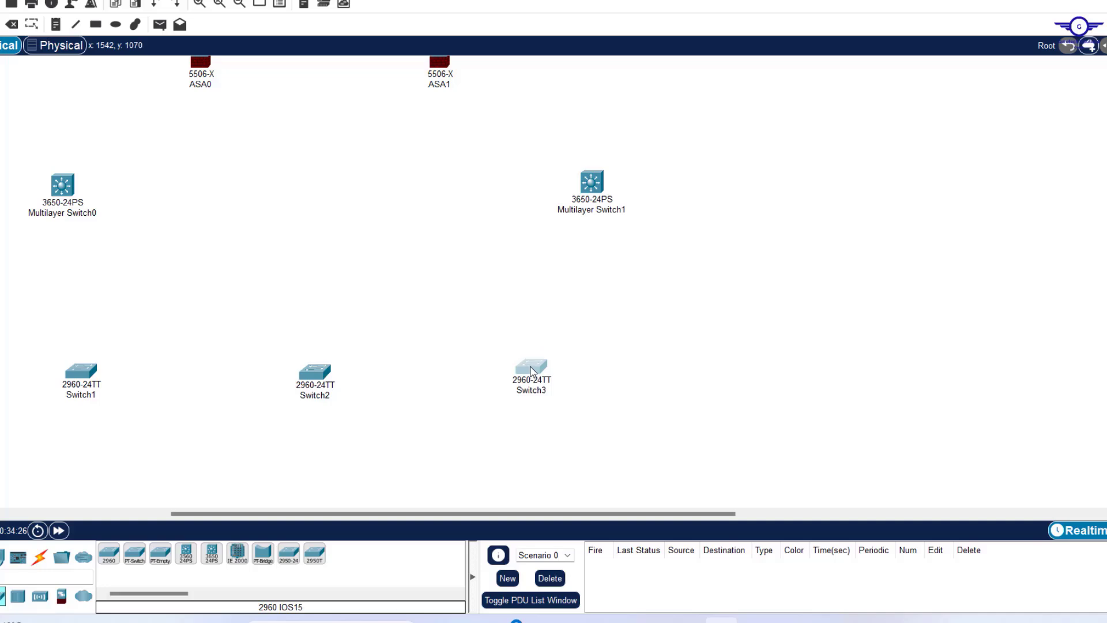
left_click(109, 552)
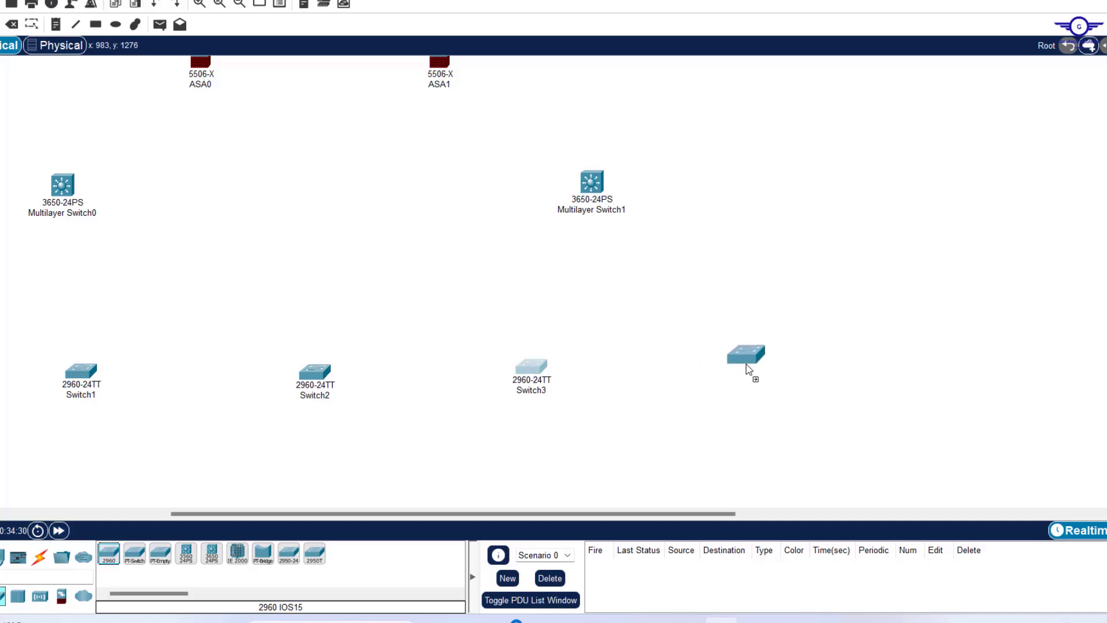
left_click(749, 369)
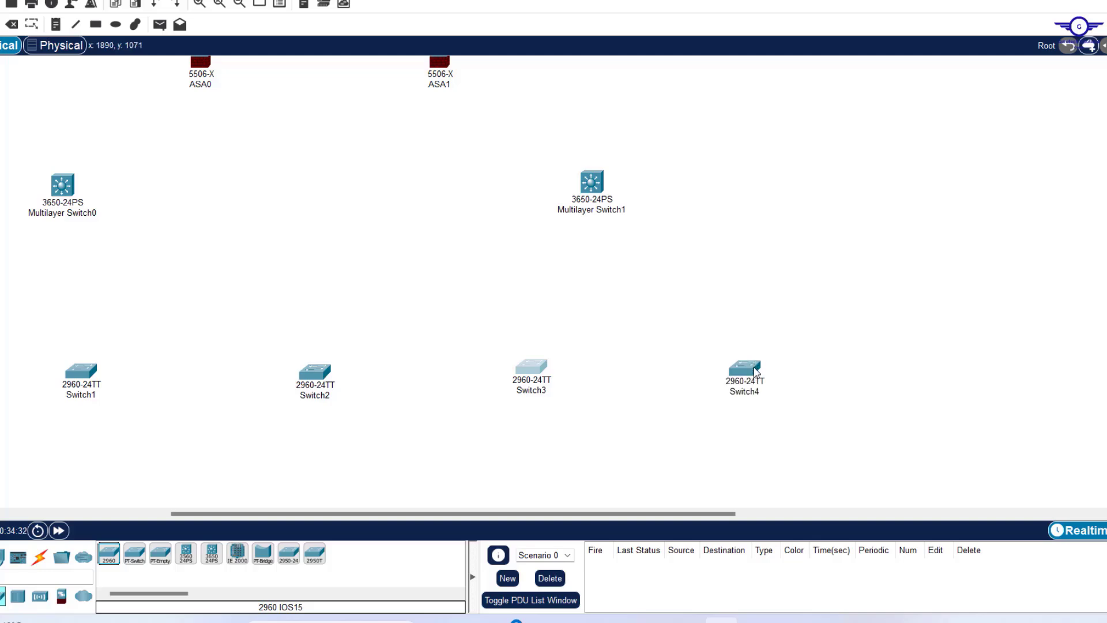
left_click_drag(756, 371, 752, 374)
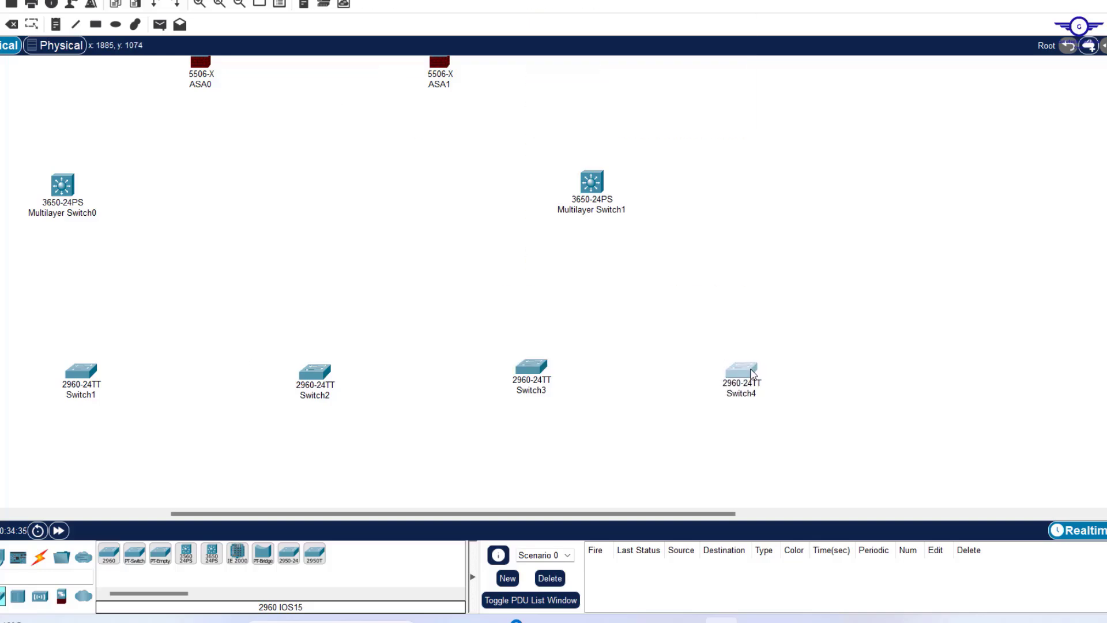
left_click(109, 554)
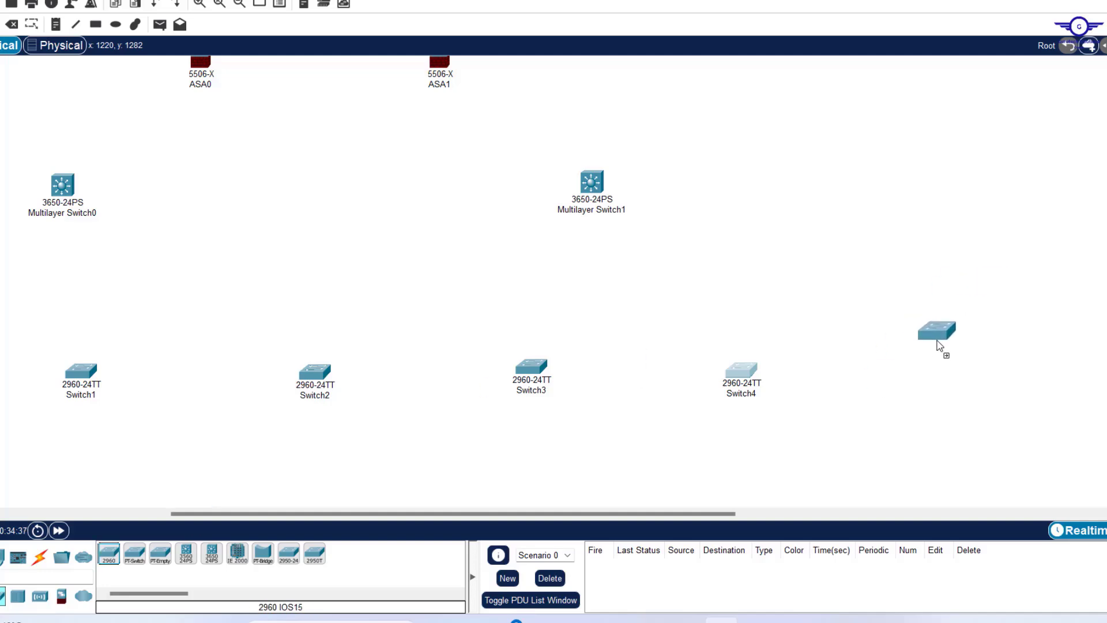
left_click(934, 333)
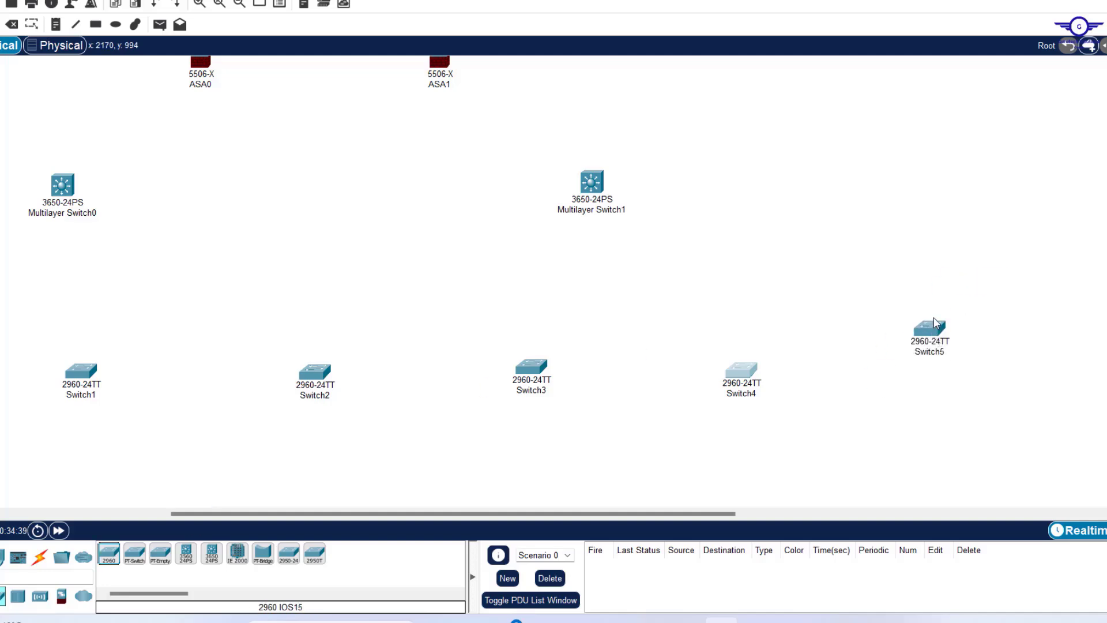
left_click_drag(934, 334, 942, 362)
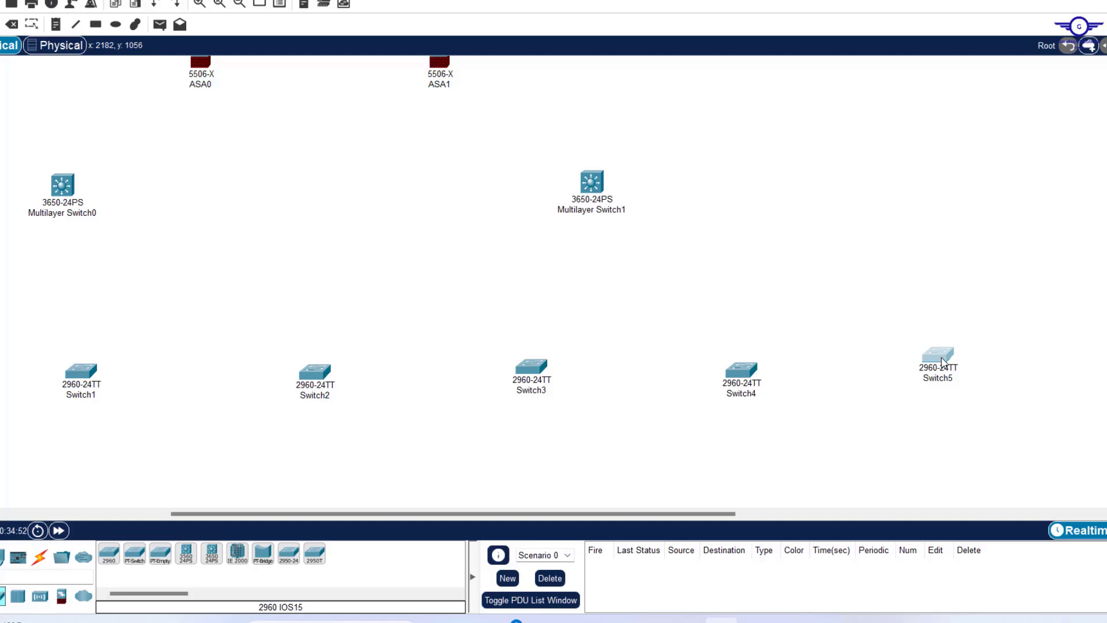
left_click_drag(944, 354, 944, 358)
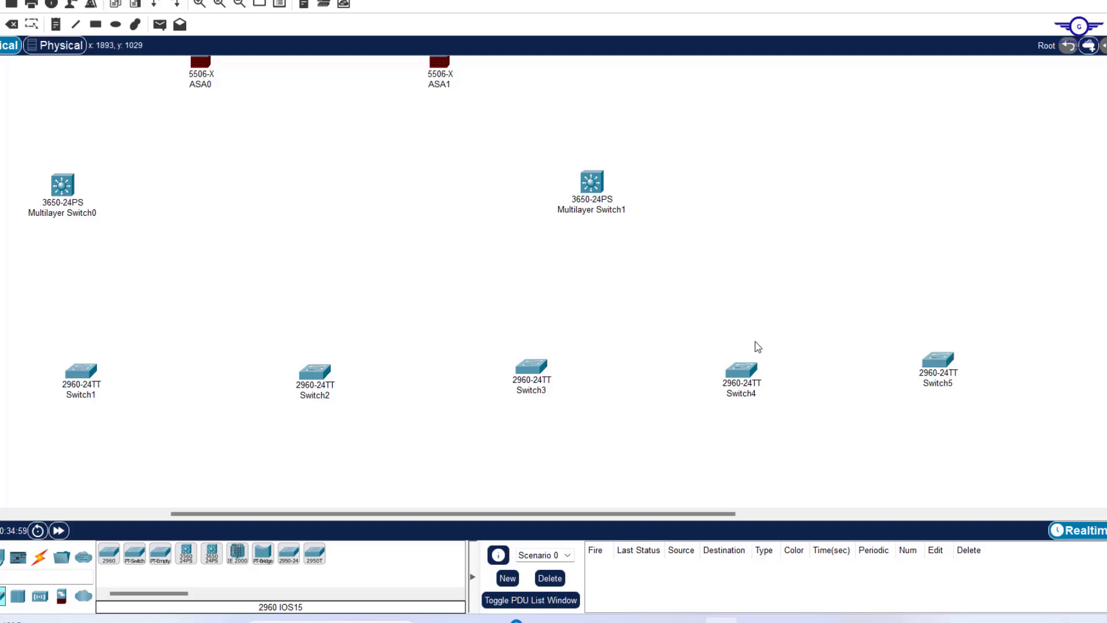
left_click_drag(938, 364, 939, 375)
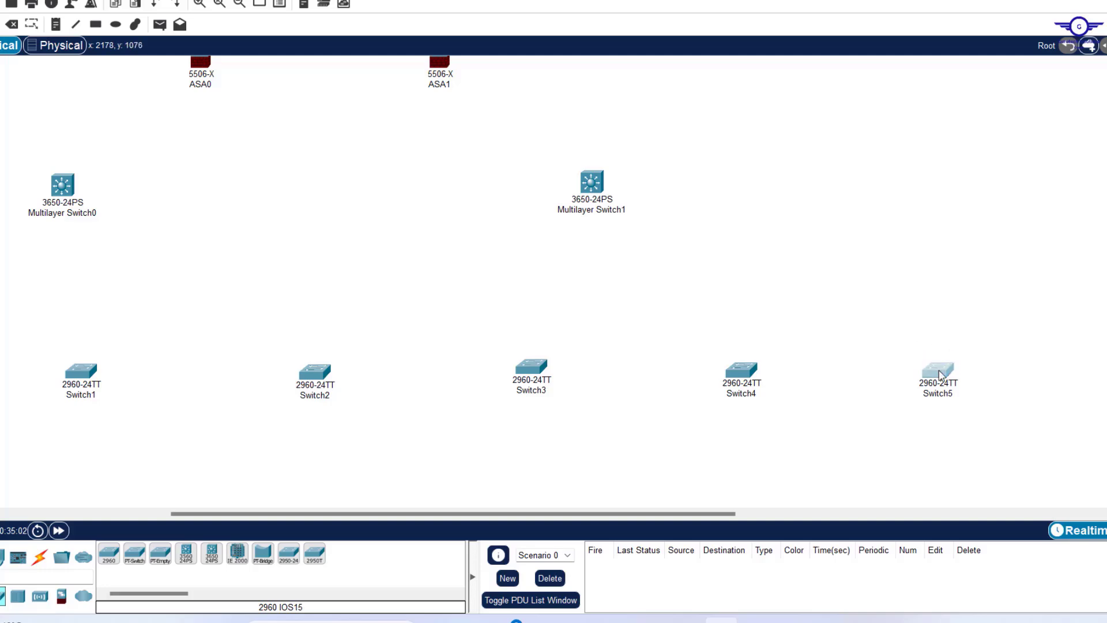
Nudge Switch3 down into line with the access-switch row.
scroll(669, 233, "up", 5)
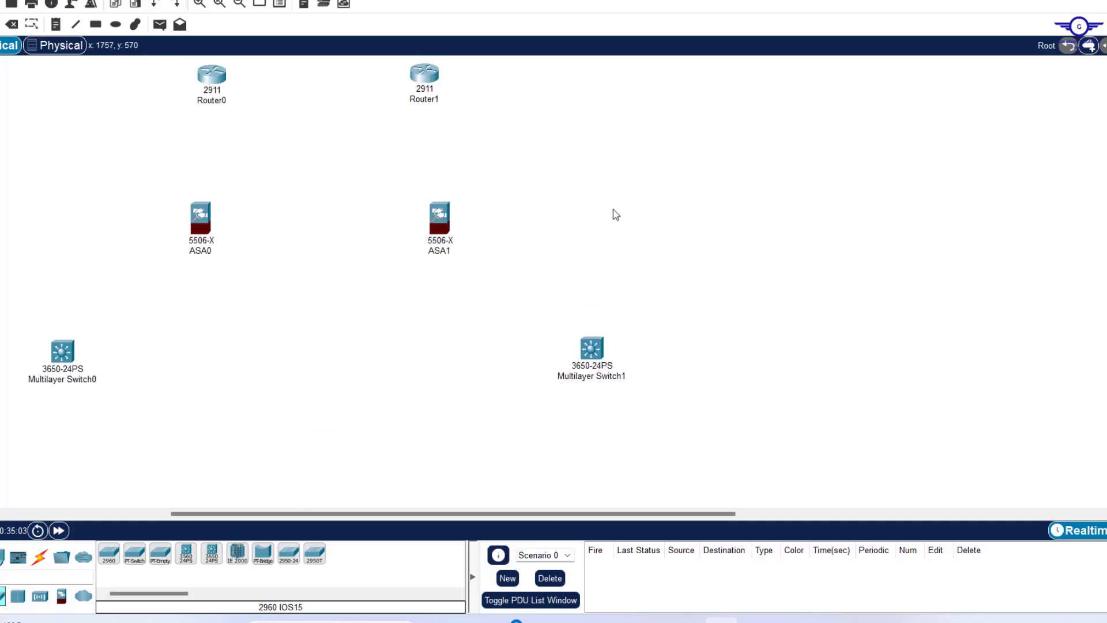
scroll(650, 254, "down", 14)
scroll(650, 255, "up", 4)
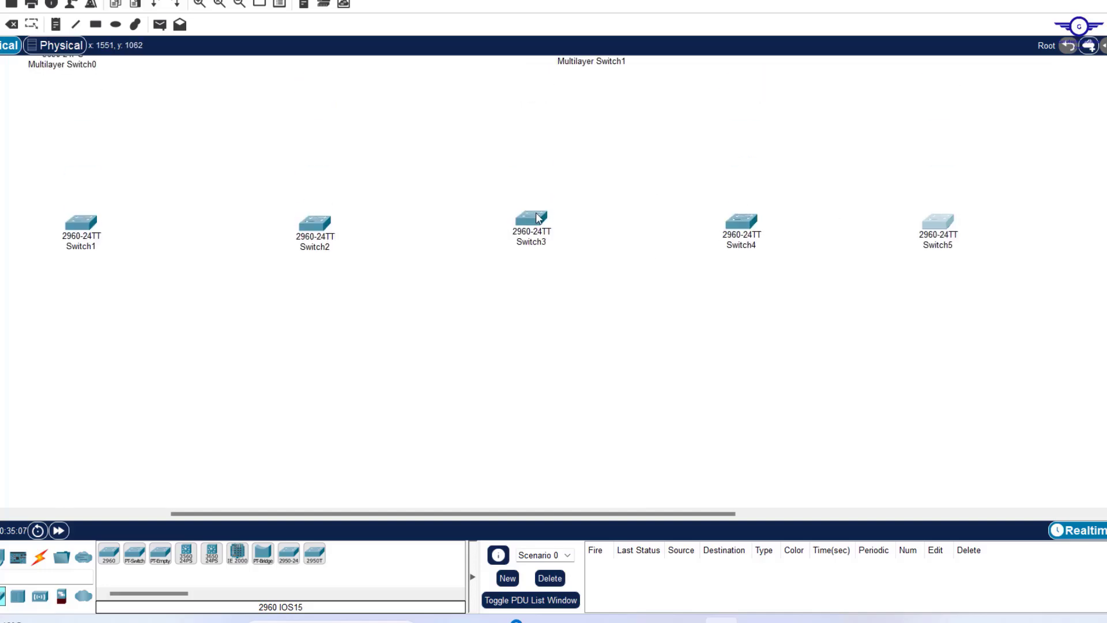
left_click_drag(536, 218, 536, 225)
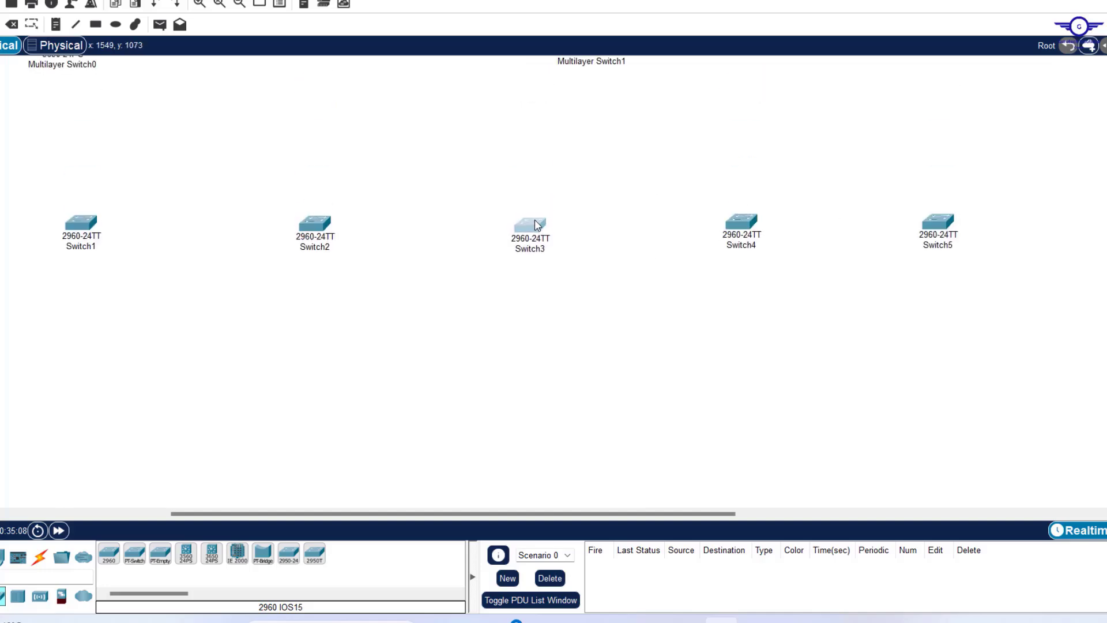
Check Switch2's device settings, then review the layout up to the routers.
left_click(317, 228)
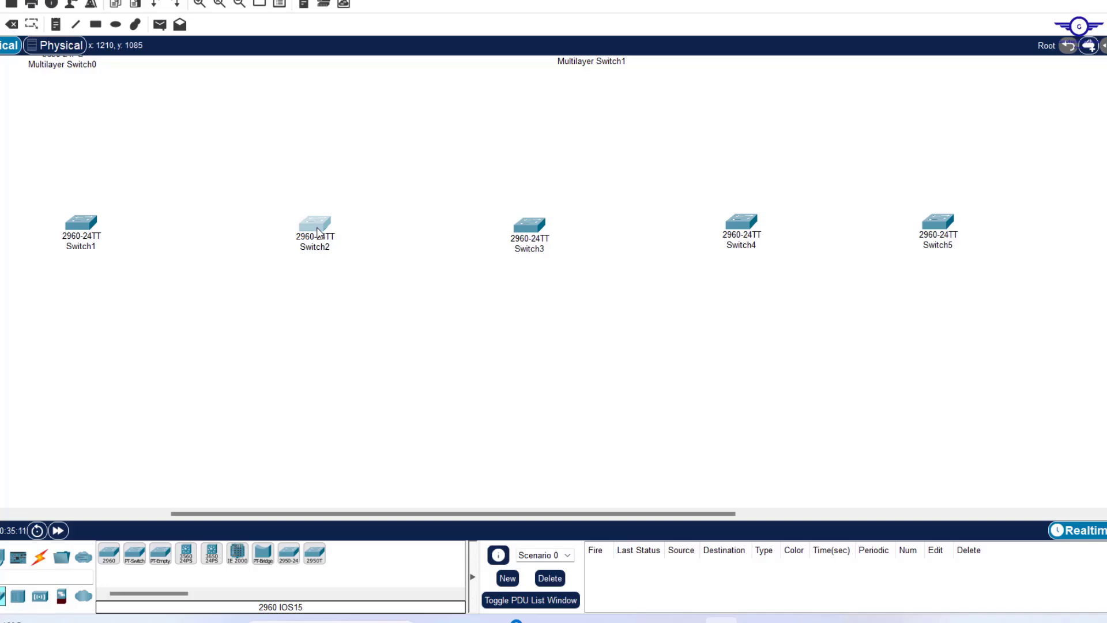
left_click(318, 227)
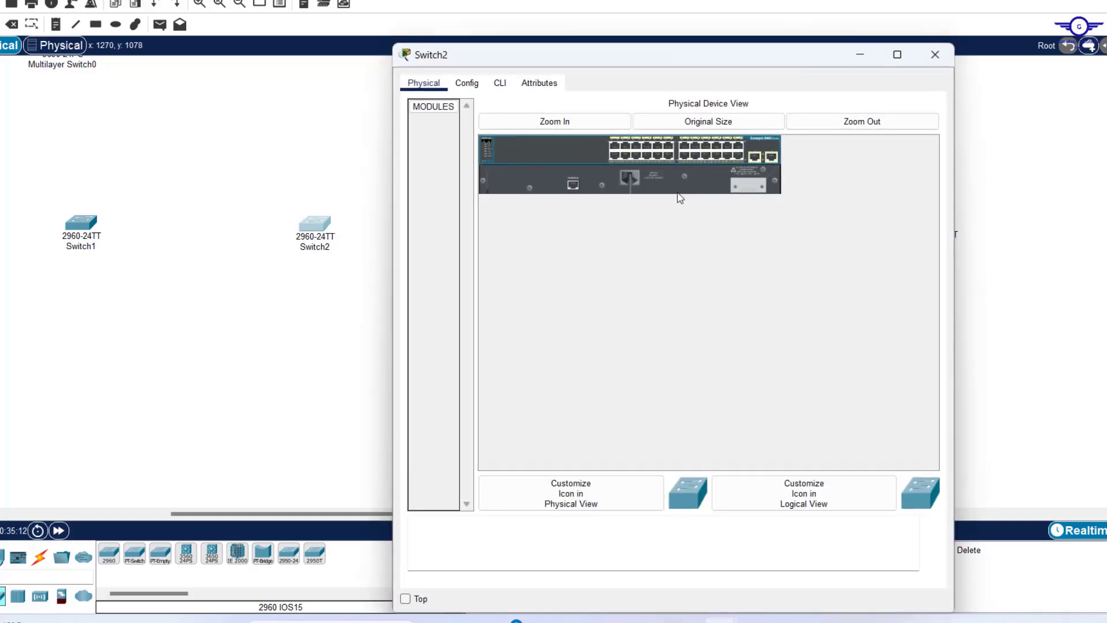
left_click(949, 57)
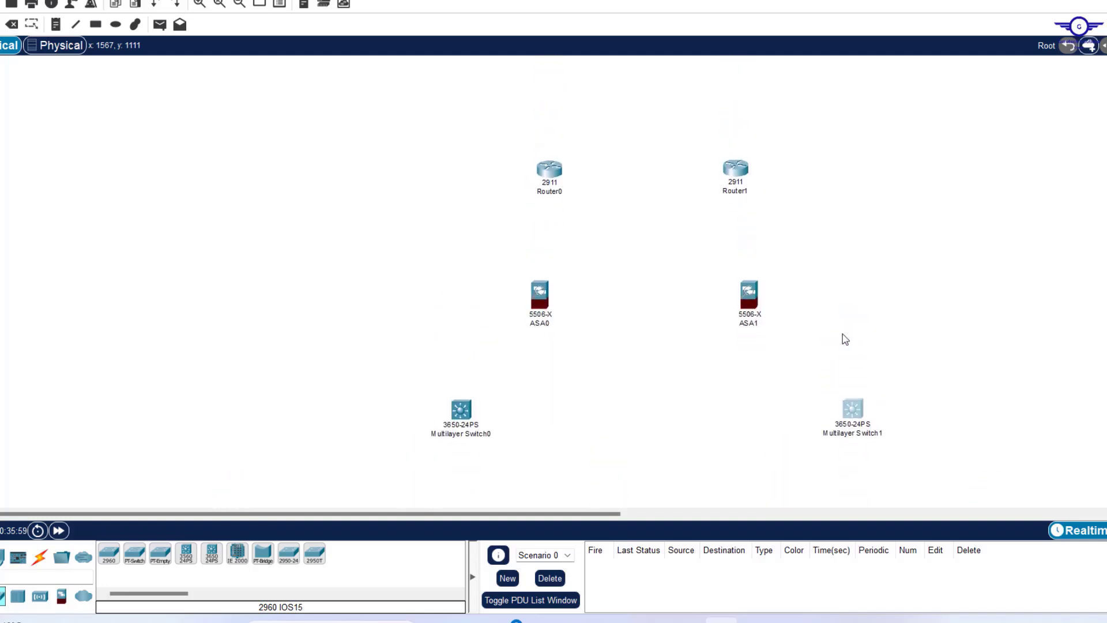
scroll(846, 339, "down", 3)
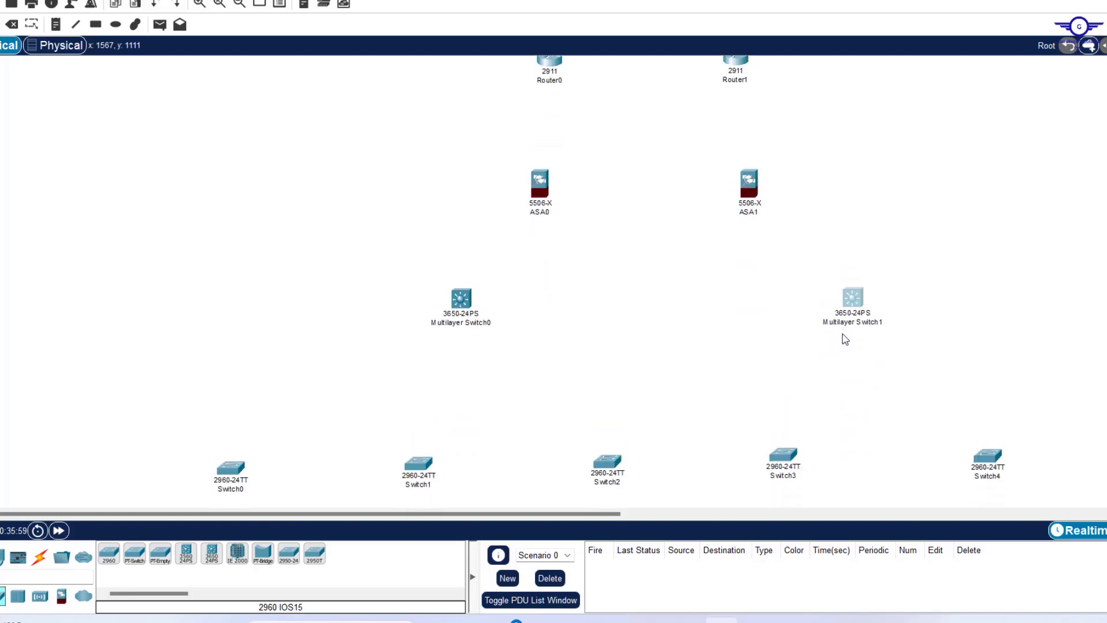
scroll(846, 339, "up", 1)
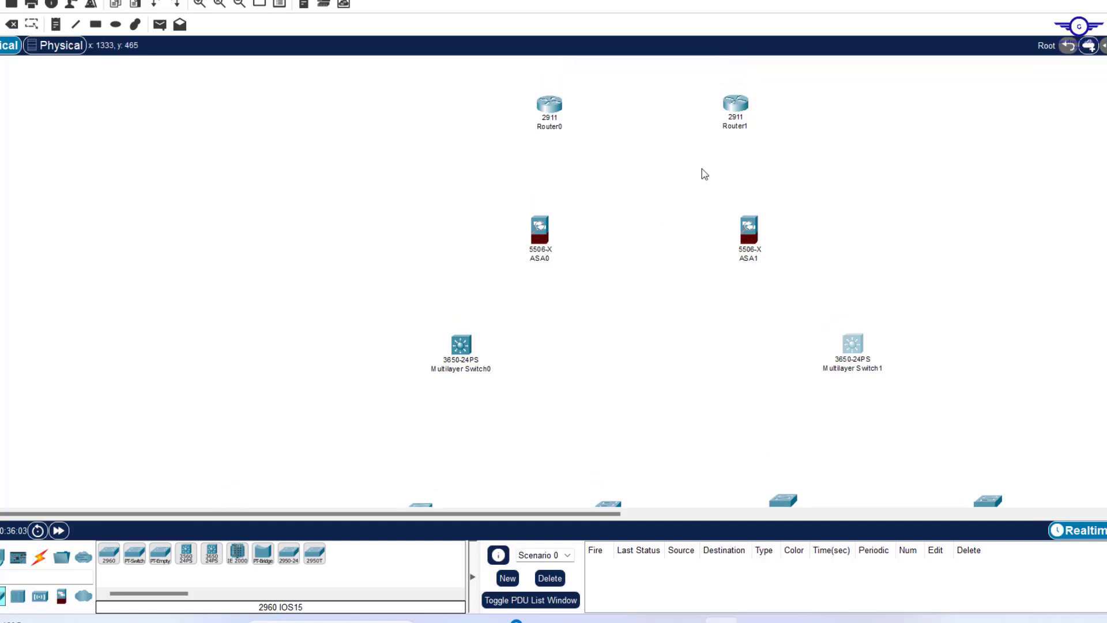
scroll(568, 293, "down", 3)
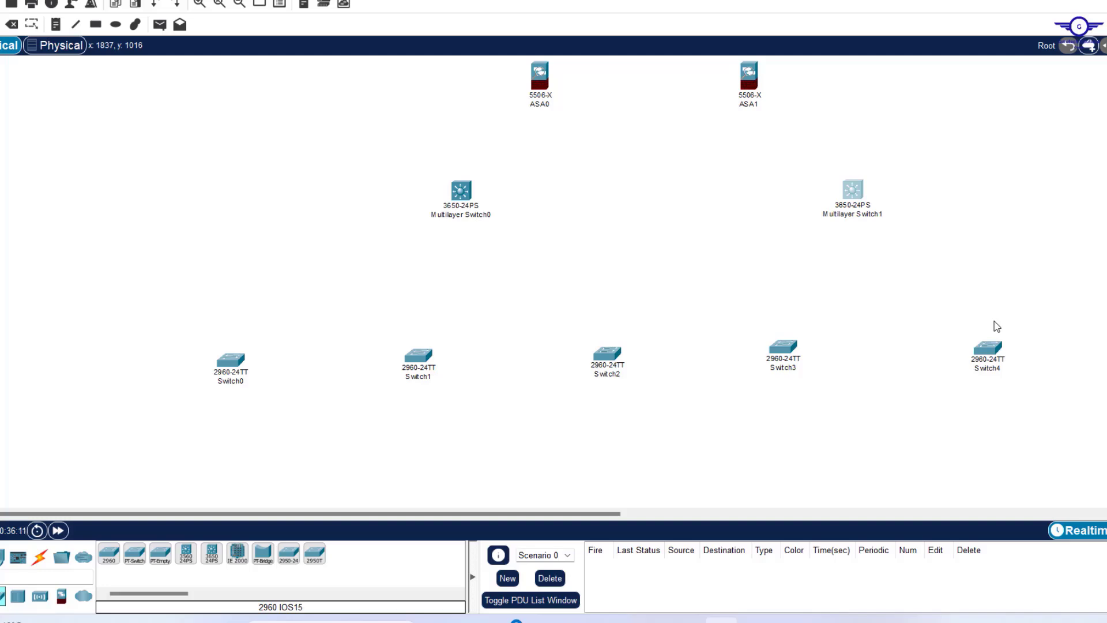
scroll(997, 327, "up", 5)
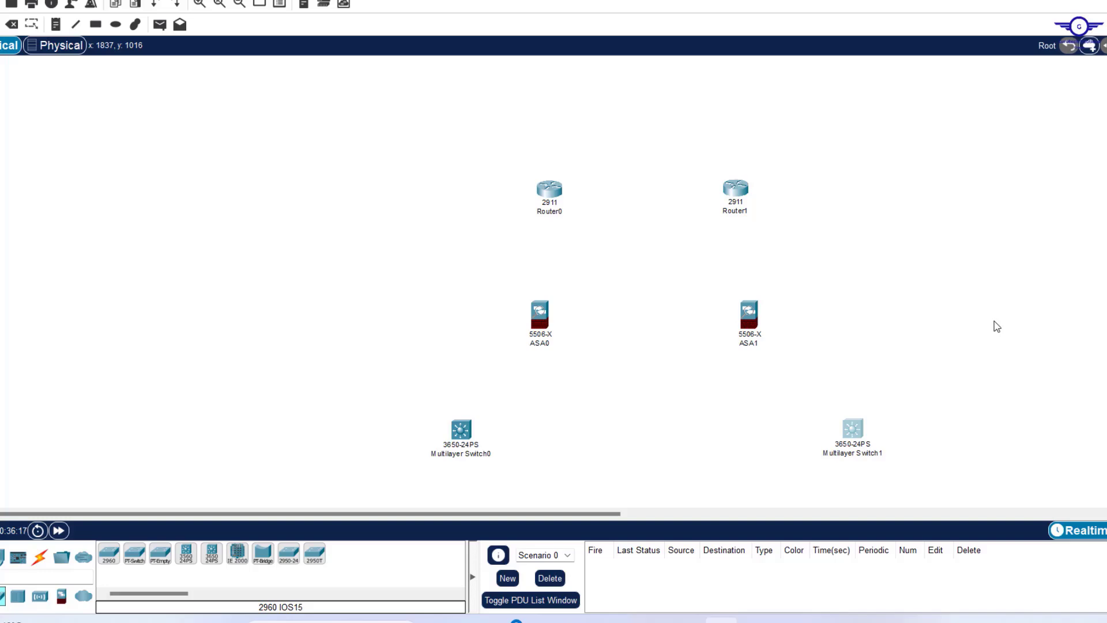
left_click(40, 557)
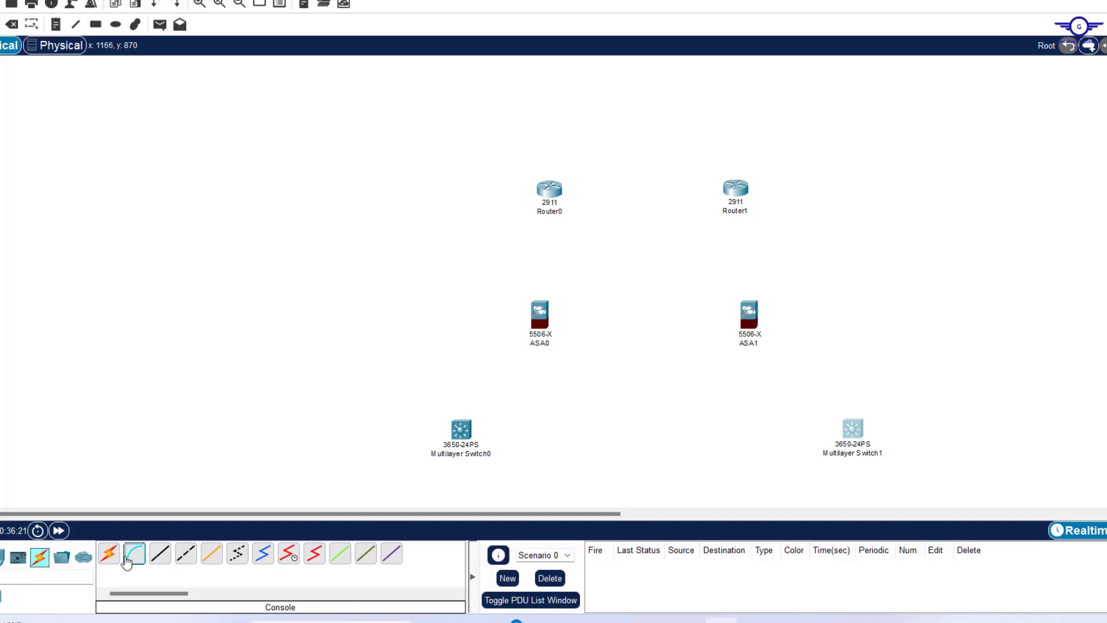
left_click(109, 555)
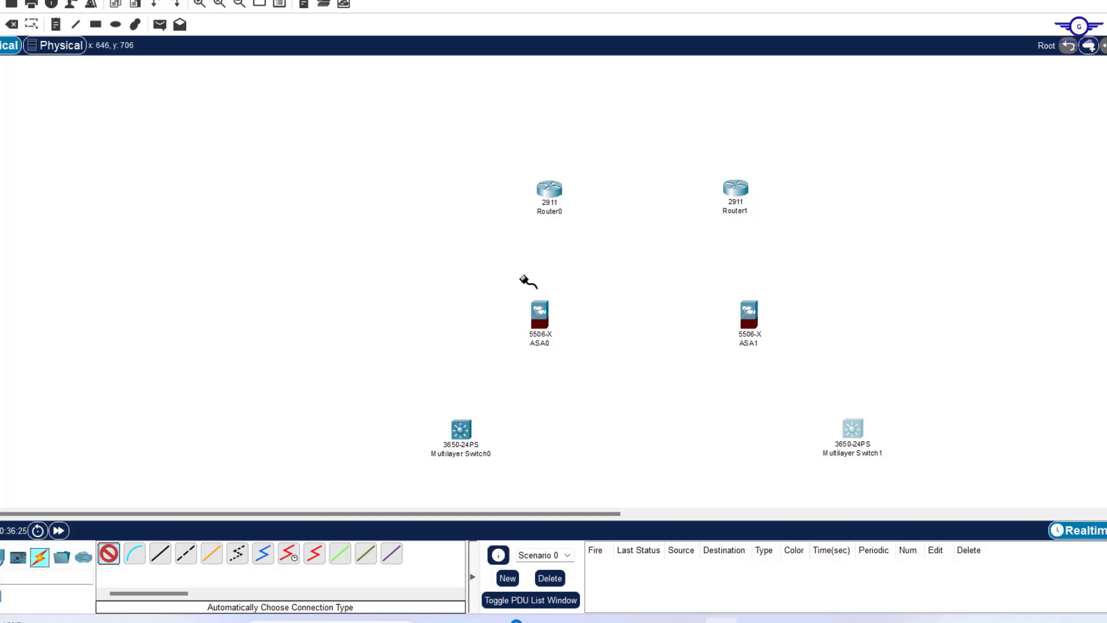
left_click(549, 189)
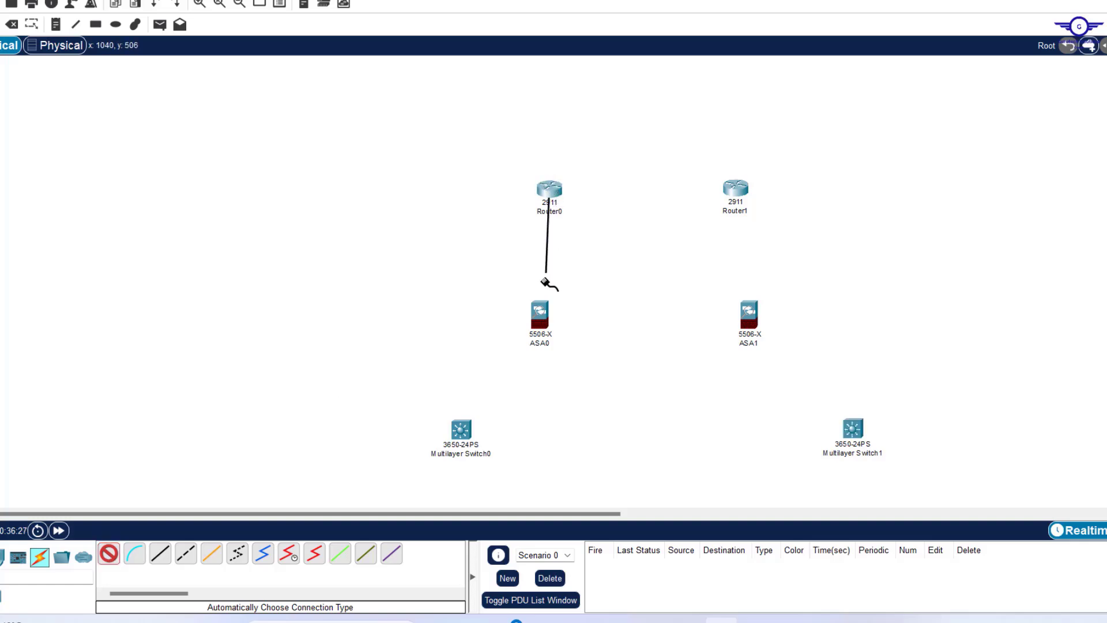
left_click(540, 314)
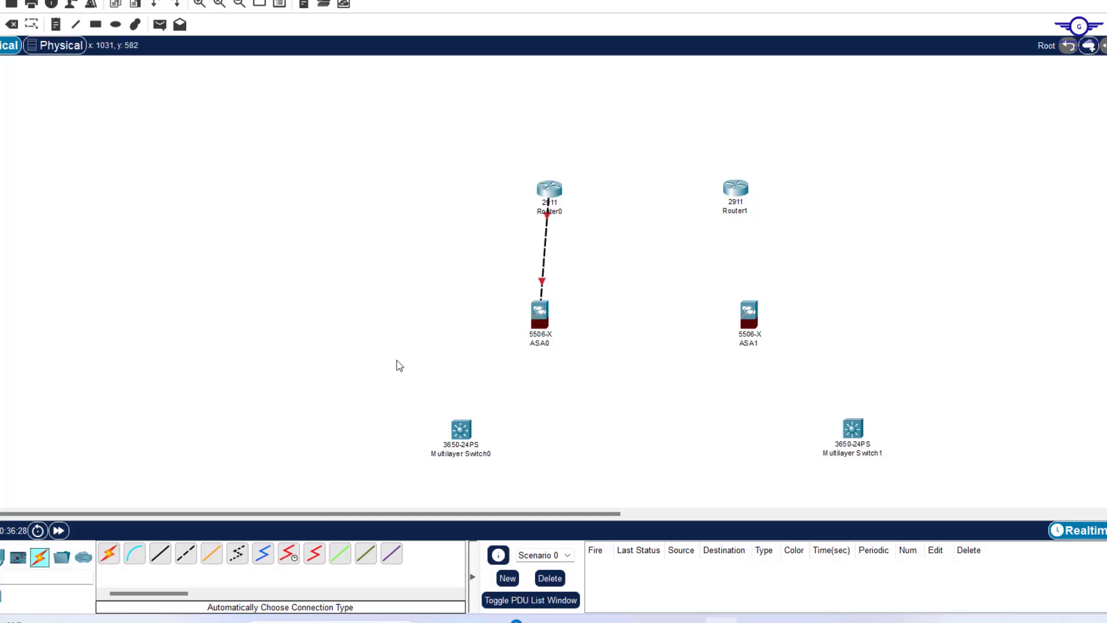
left_click(109, 554)
left_click(553, 188)
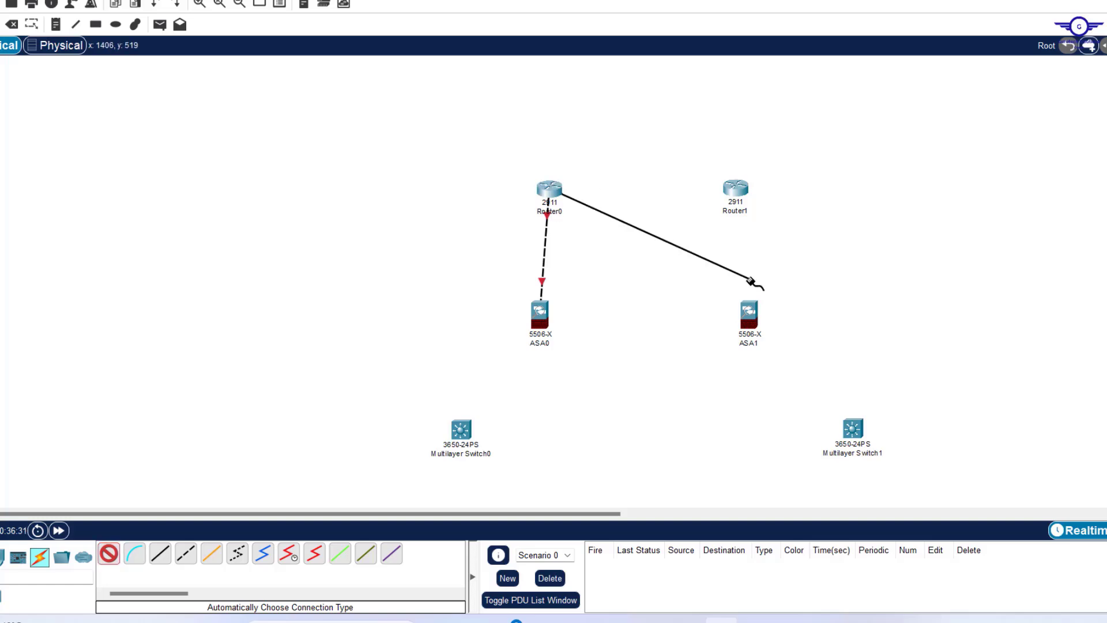
left_click(749, 314)
left_click(736, 188)
left_click(540, 314)
left_click(736, 188)
left_click(749, 314)
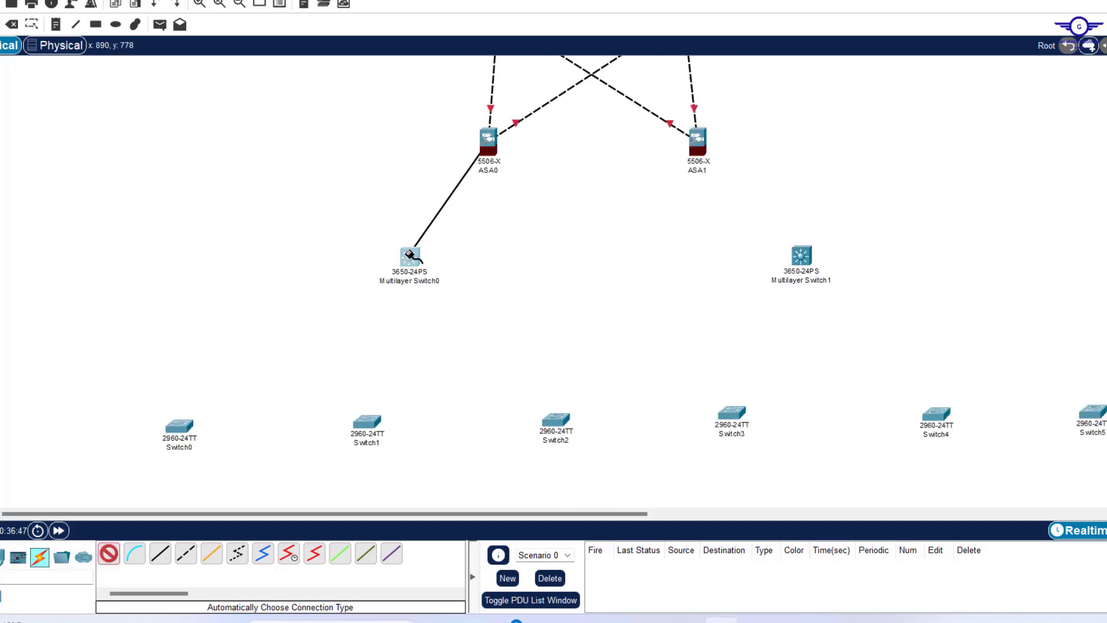
left_click(409, 255)
left_click(109, 554)
left_click(488, 142)
left_click(802, 255)
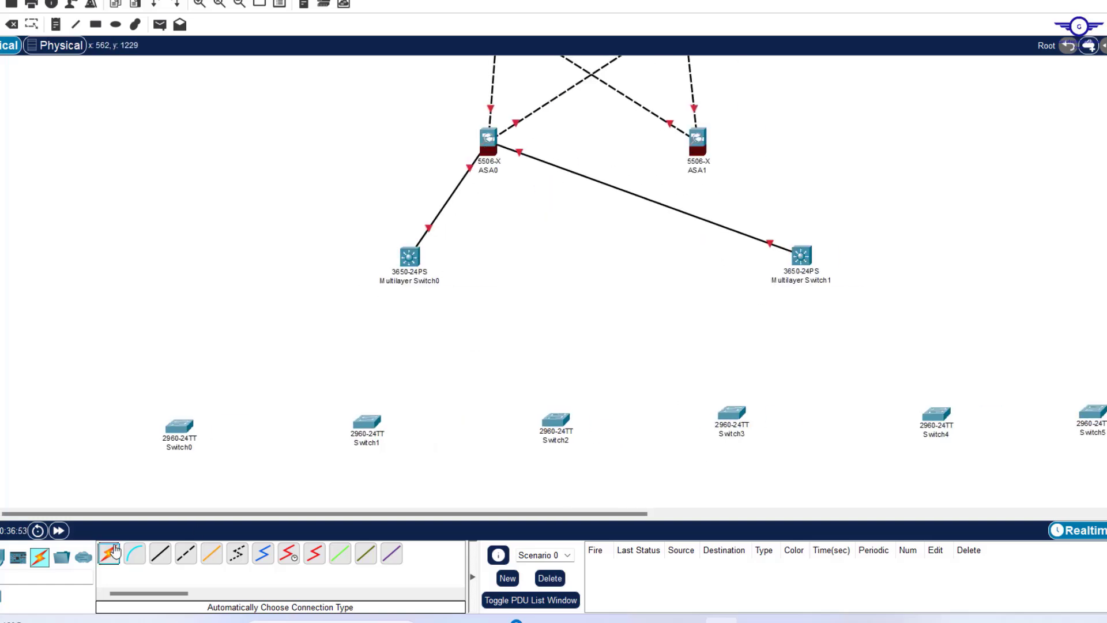
left_click(109, 554)
left_click(698, 142)
left_click(410, 256)
left_click(109, 553)
left_click(409, 167)
left_click(179, 336)
left_click(109, 554)
left_click(410, 166)
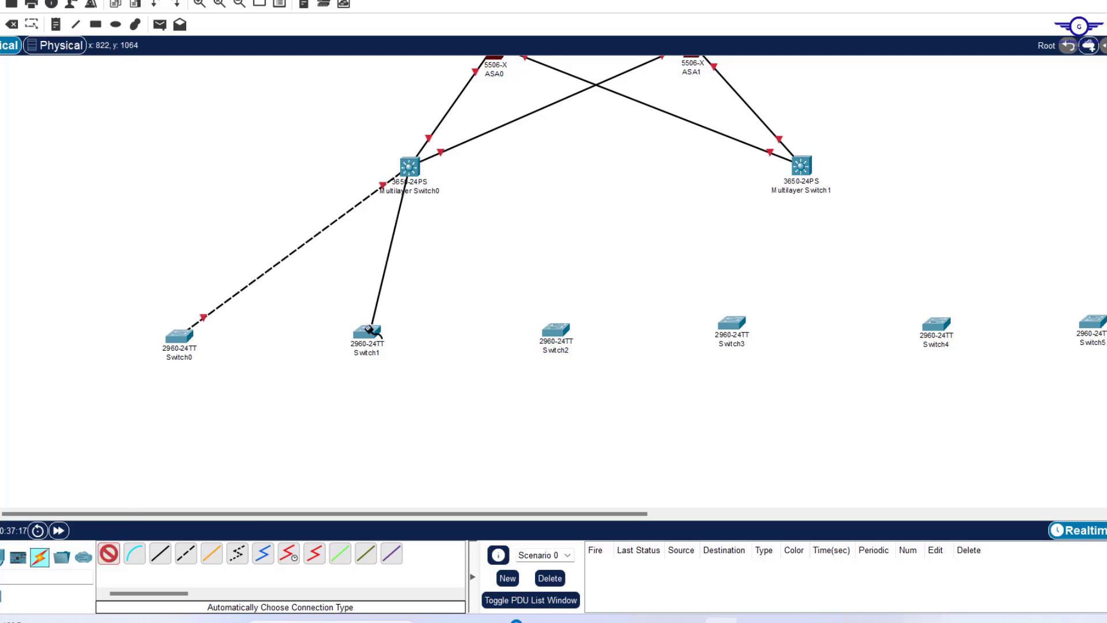
left_click(367, 332)
left_click(109, 554)
left_click(409, 166)
left_click(556, 329)
left_click(409, 166)
left_click(1092, 322)
left_click(109, 554)
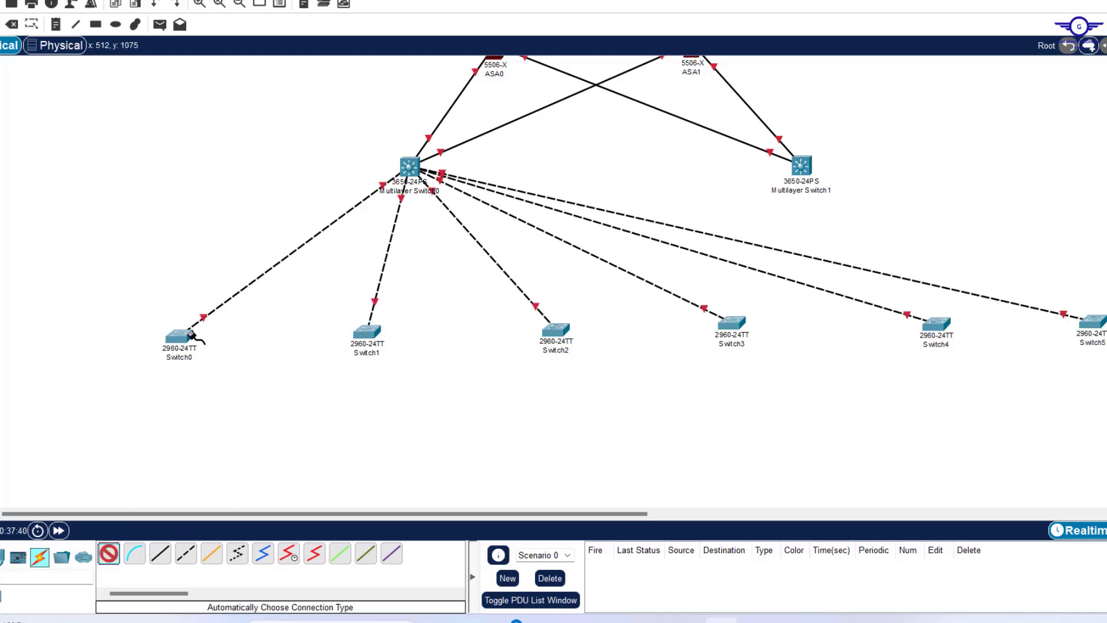
left_click(179, 335)
left_click(802, 165)
left_click(109, 554)
left_click(802, 166)
left_click(367, 332)
left_click(802, 166)
left_click(937, 324)
left_click(109, 553)
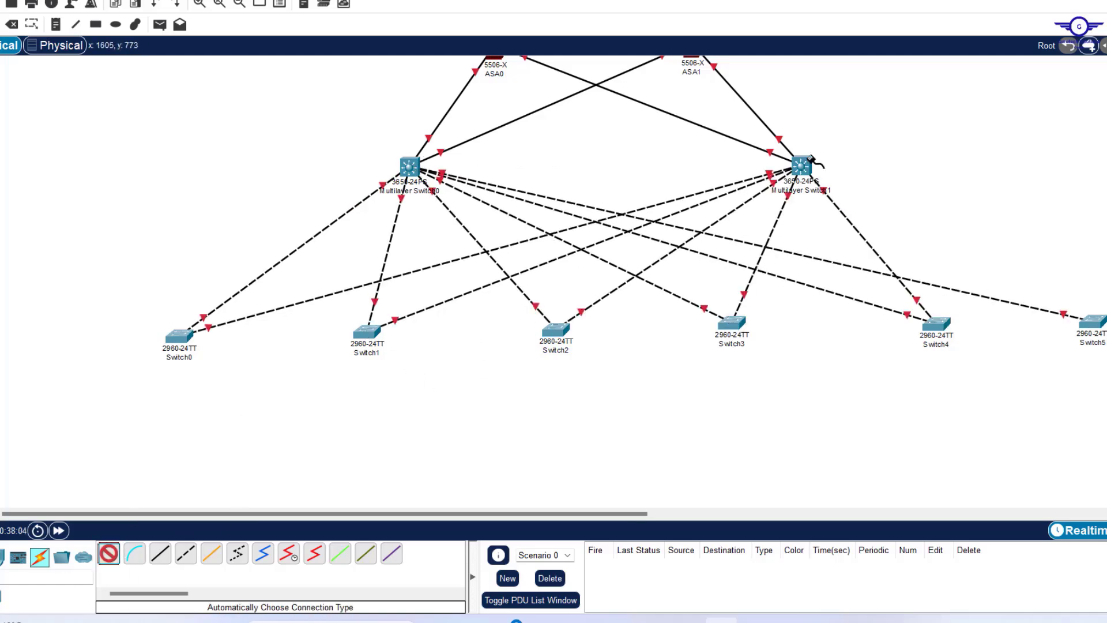
left_click(801, 165)
left_click(1091, 321)
left_click_drag(937, 324, 932, 343)
left_click_drag(1092, 321, 1087, 327)
left_click_drag(732, 323, 731, 341)
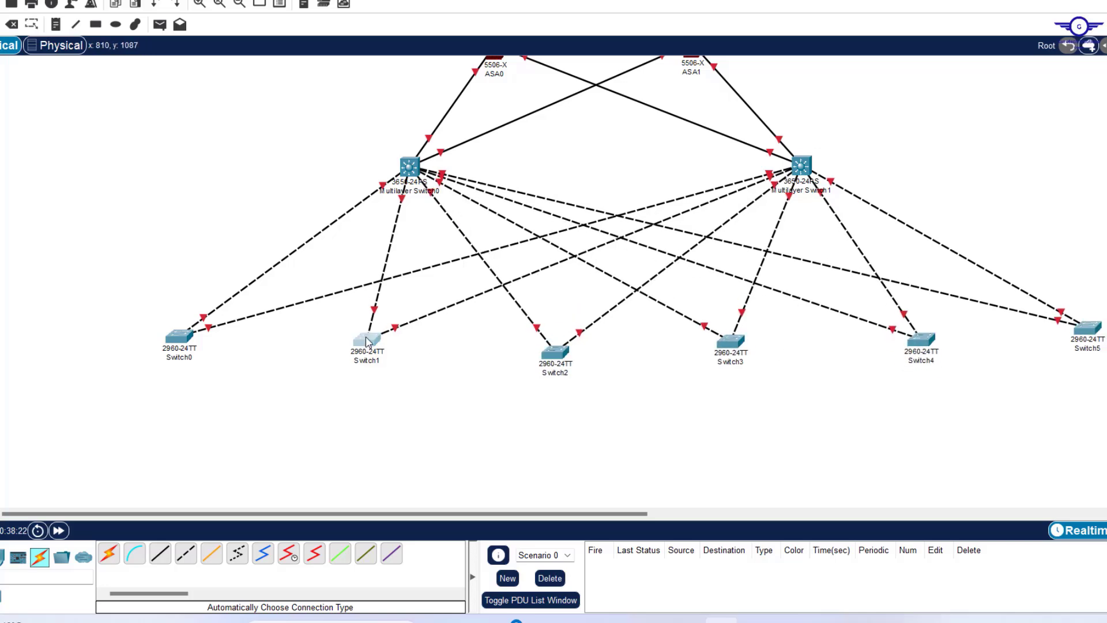
scroll(679, 267, "up", 3)
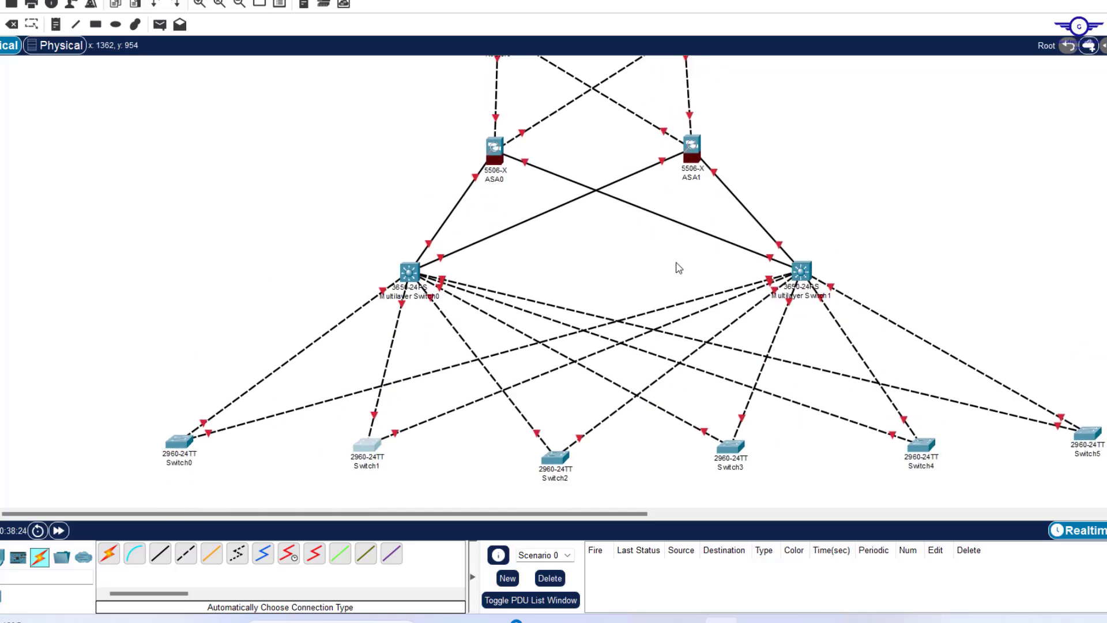
scroll(679, 268, "down", 1)
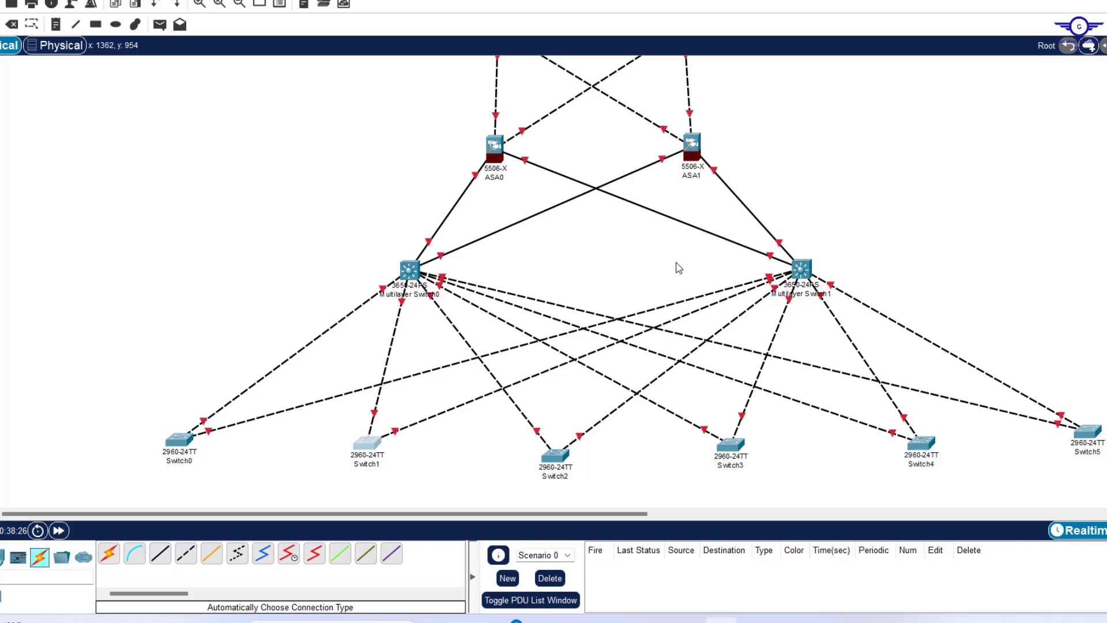
scroll(678, 267, "up", 3)
scroll(678, 267, "down", 3)
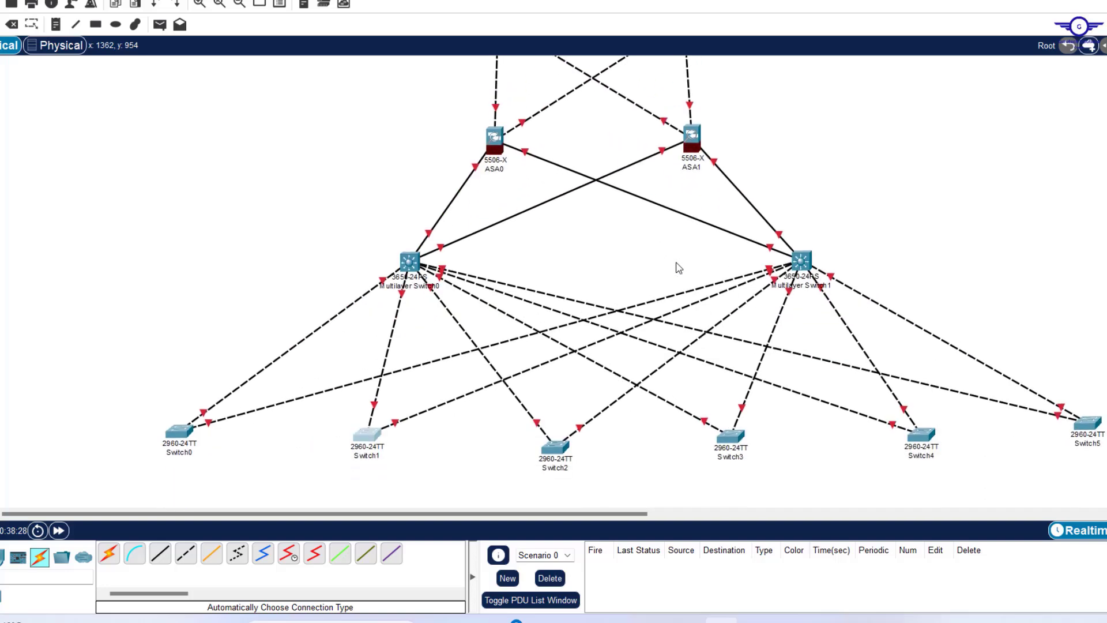
scroll(679, 268, "up", 3)
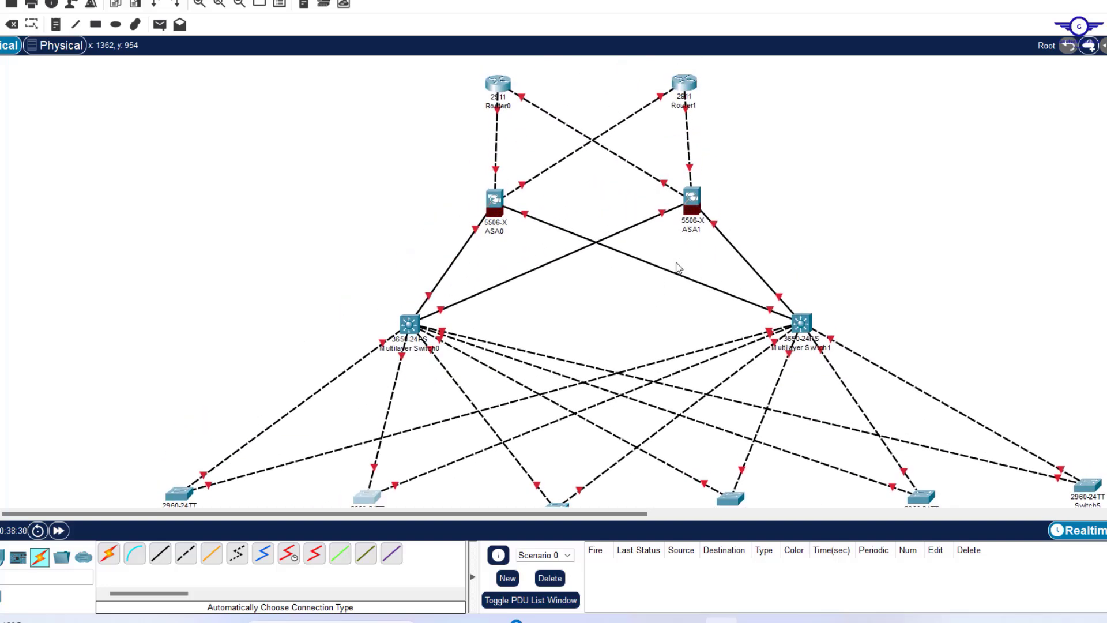
scroll(679, 268, "down", 3)
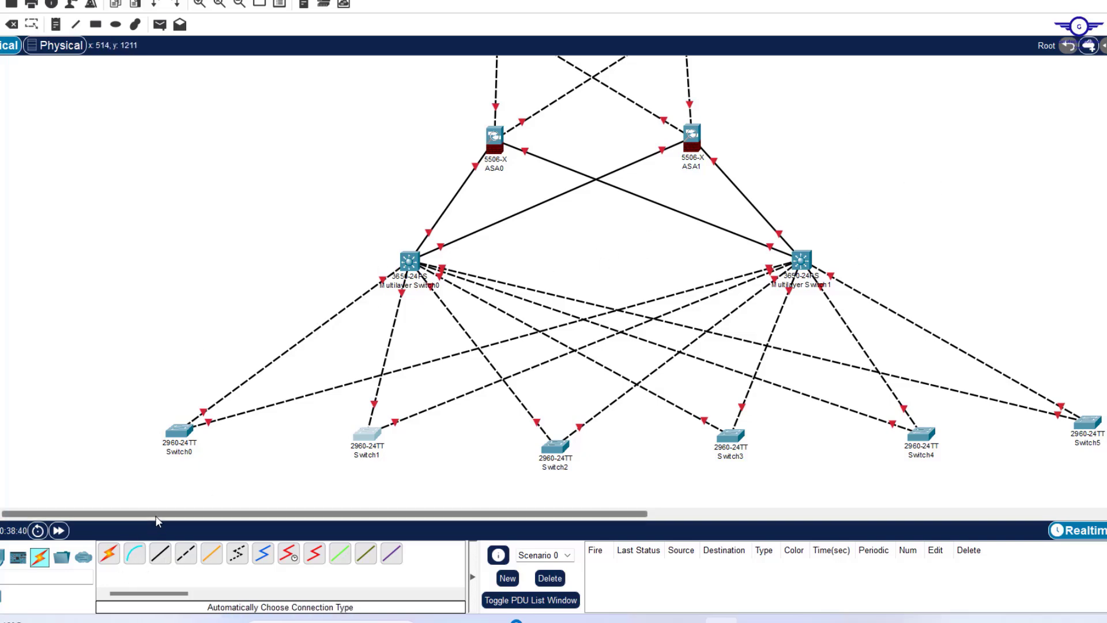
Run three automatic-connection links from Multilayer Switch0 to Multilayer Switch1.
left_click(108, 554)
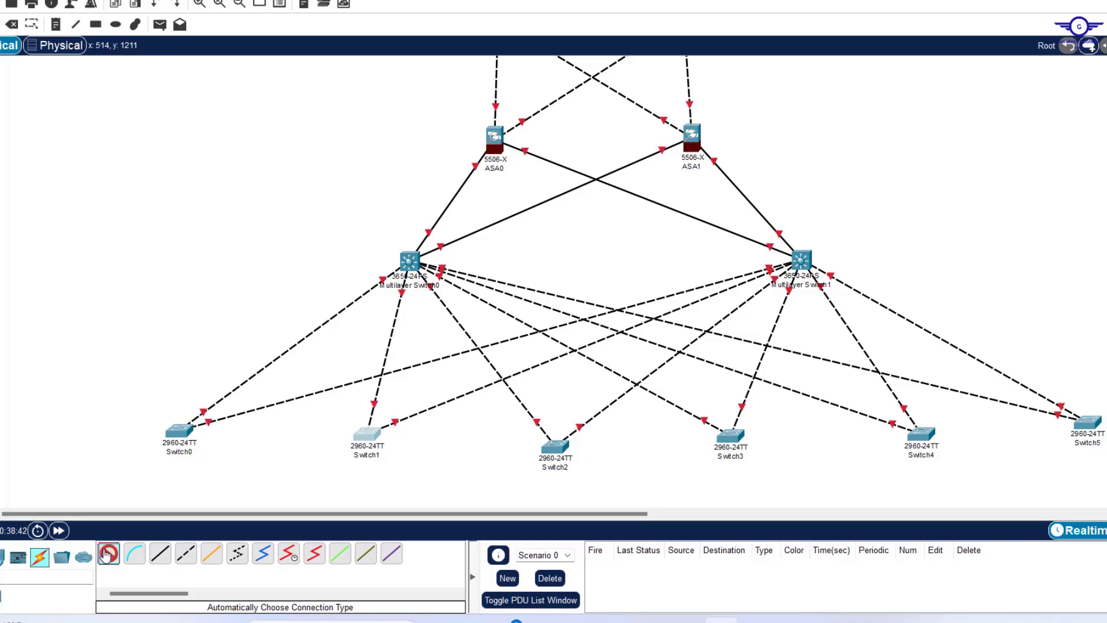
left_click(410, 260)
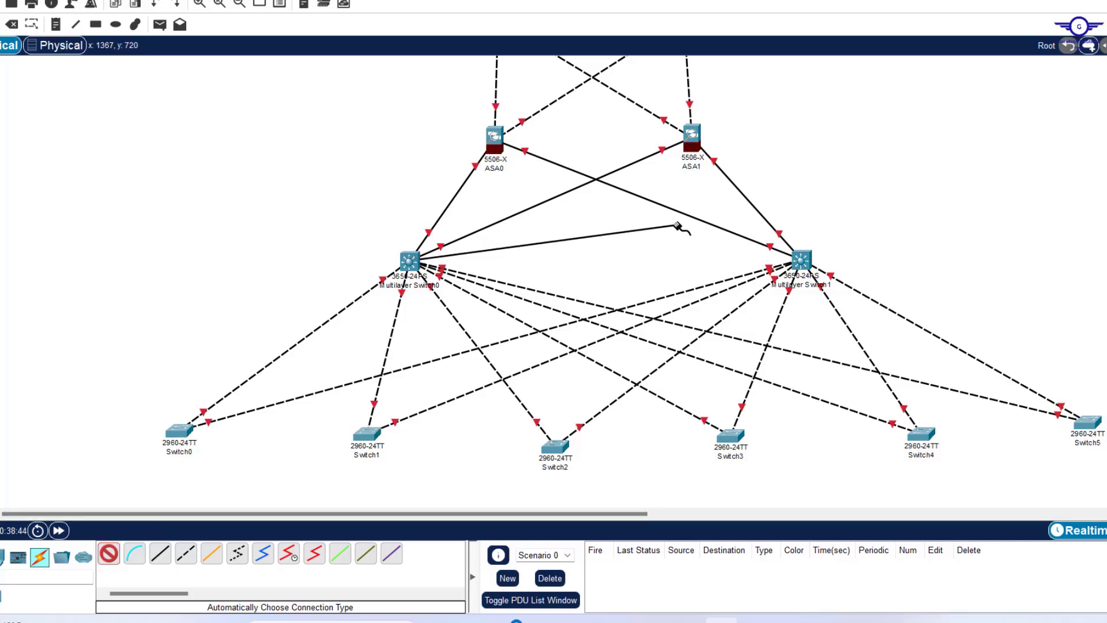
left_click(798, 258)
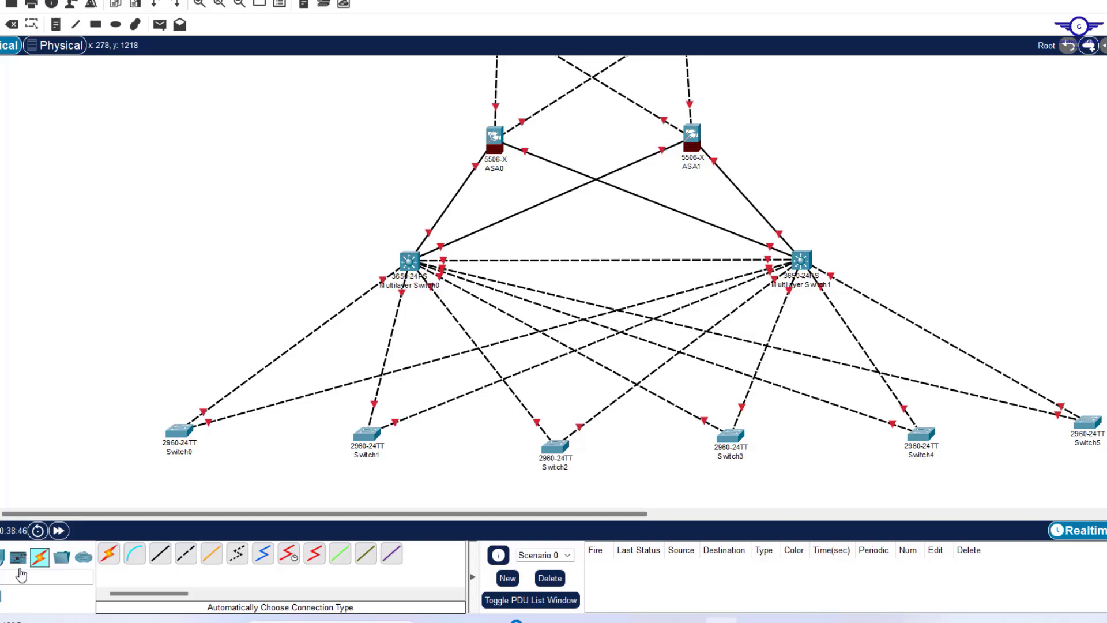
left_click(108, 561)
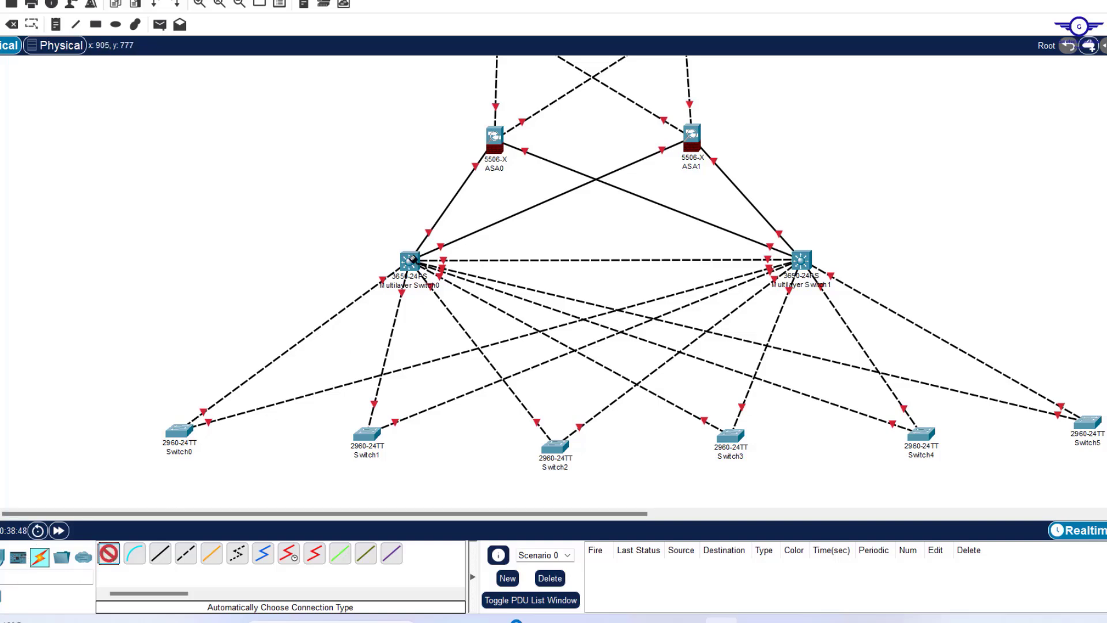
left_click(410, 259)
left_click(800, 258)
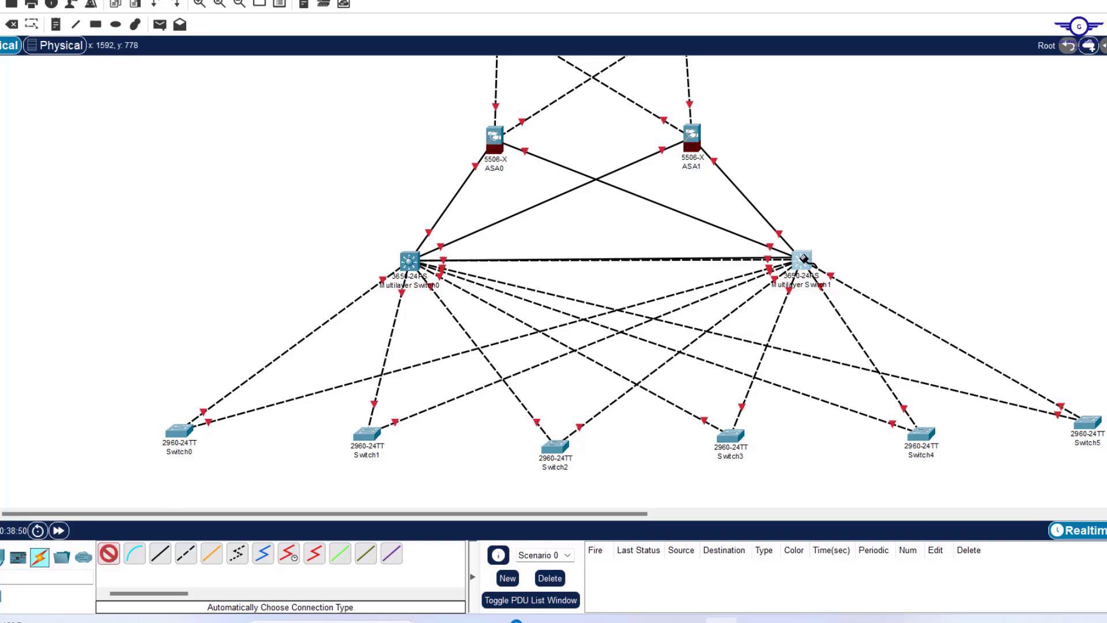
left_click(109, 554)
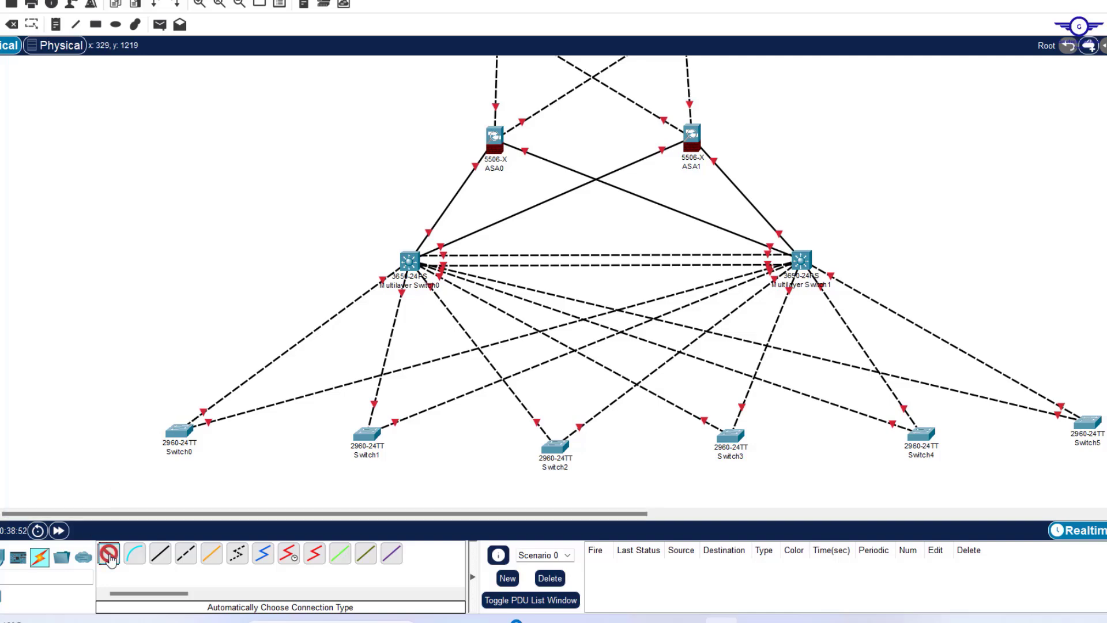
left_click(410, 261)
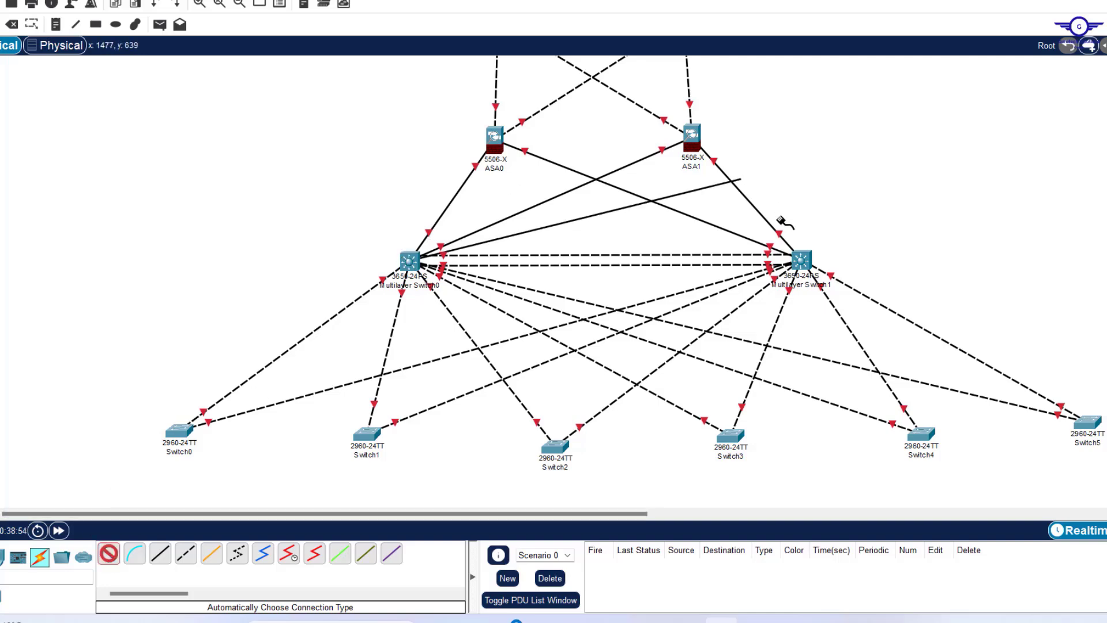
left_click(800, 259)
left_click(800, 260)
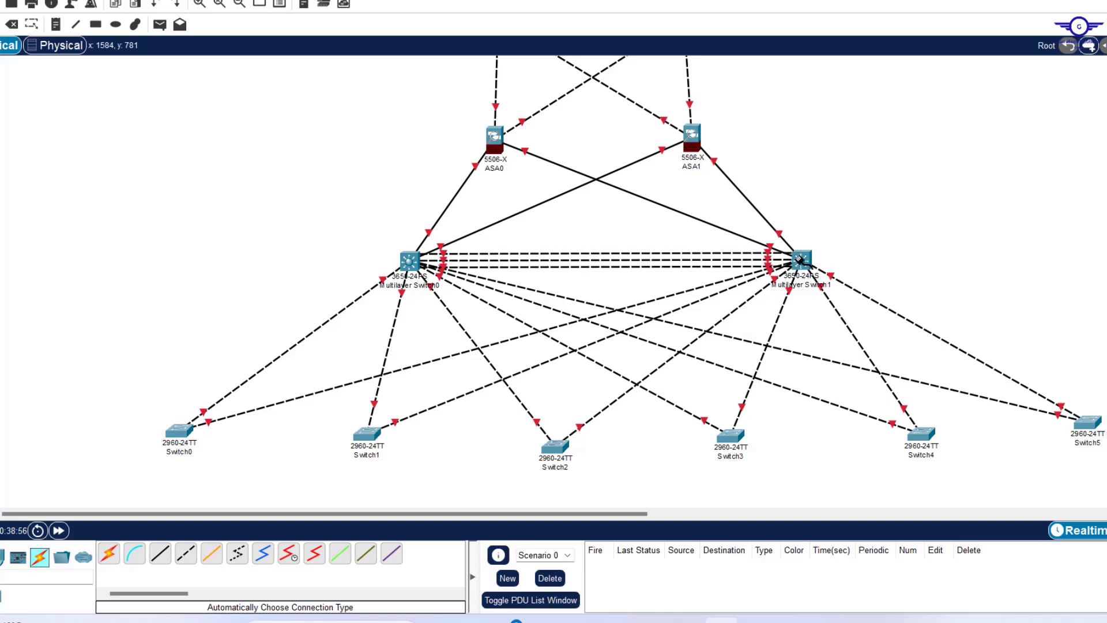
Clear the canvas selection and look over the new parallel links.
left_click_drag(582, 238, 614, 284)
left_click_drag(615, 284, 614, 284)
scroll(926, 174, "up", 3)
scroll(927, 174, "down", 3)
scroll(927, 174, "down", 3)
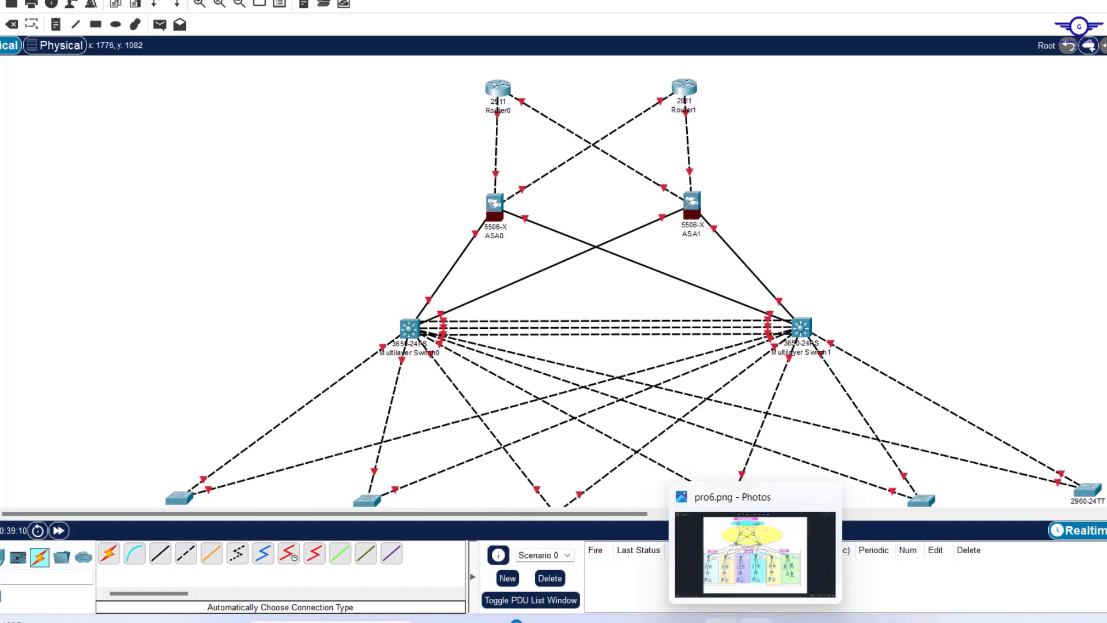
left_click(756, 620)
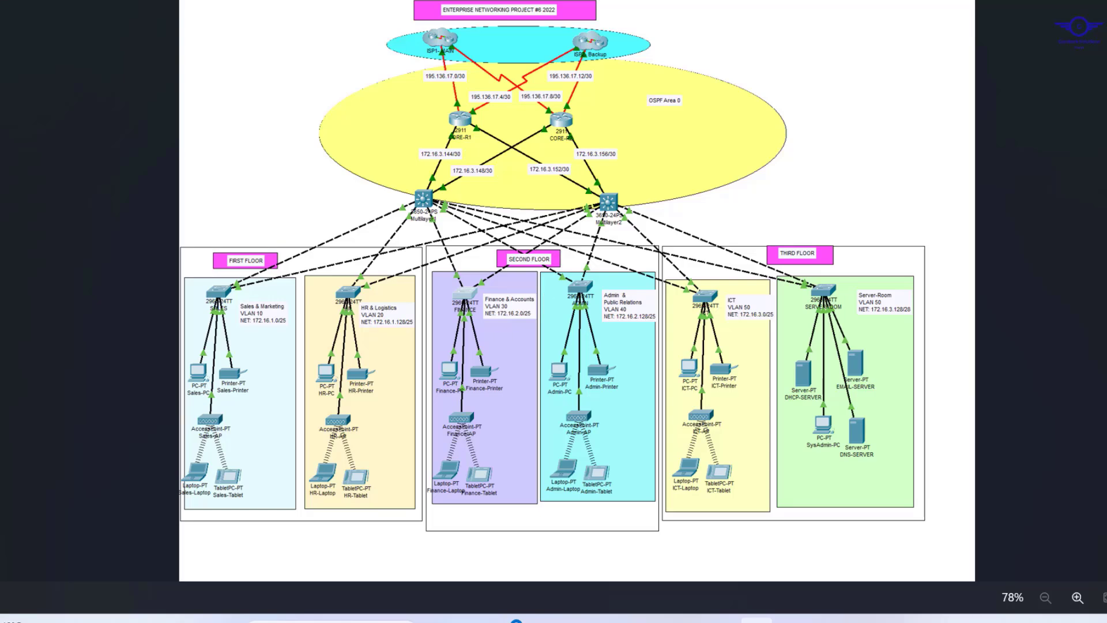
left_click(755, 620)
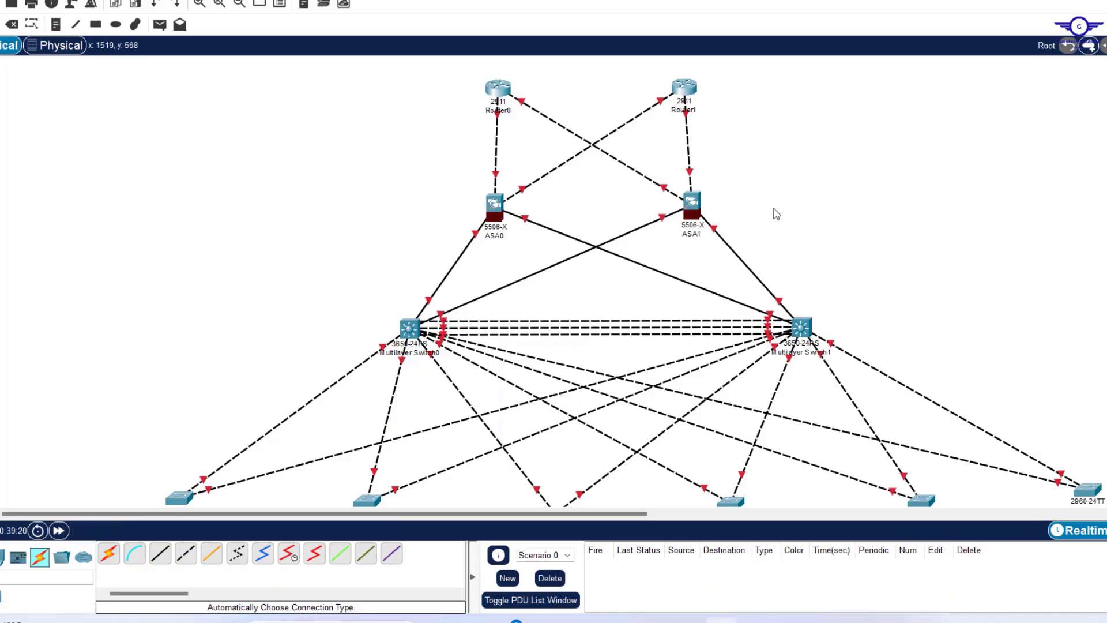
scroll(820, 280, "down", 2)
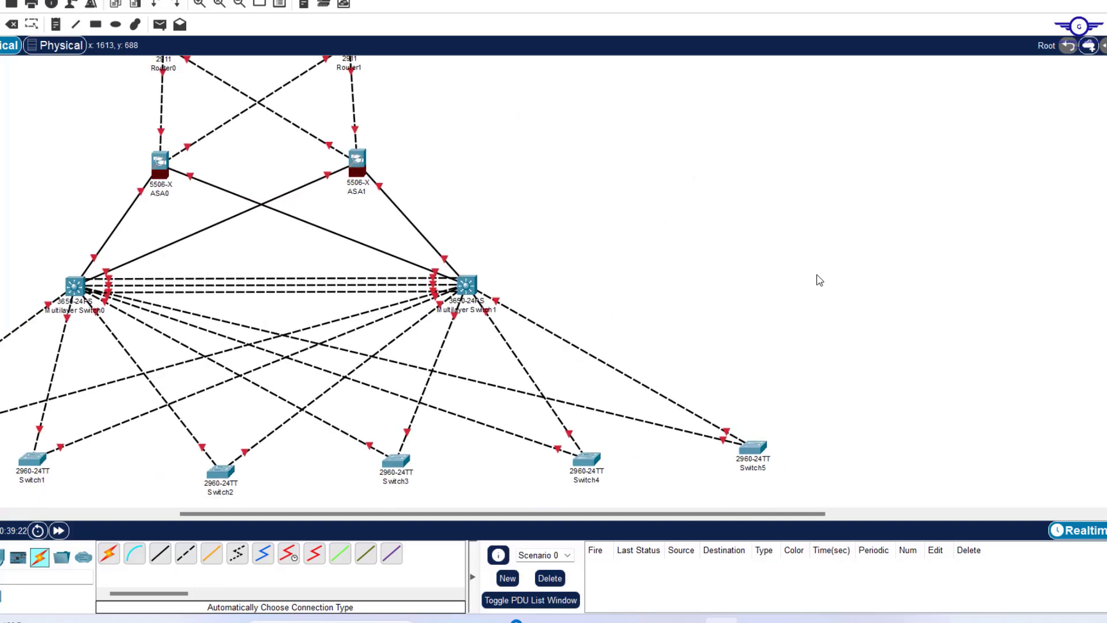
scroll(819, 280, "down", 2)
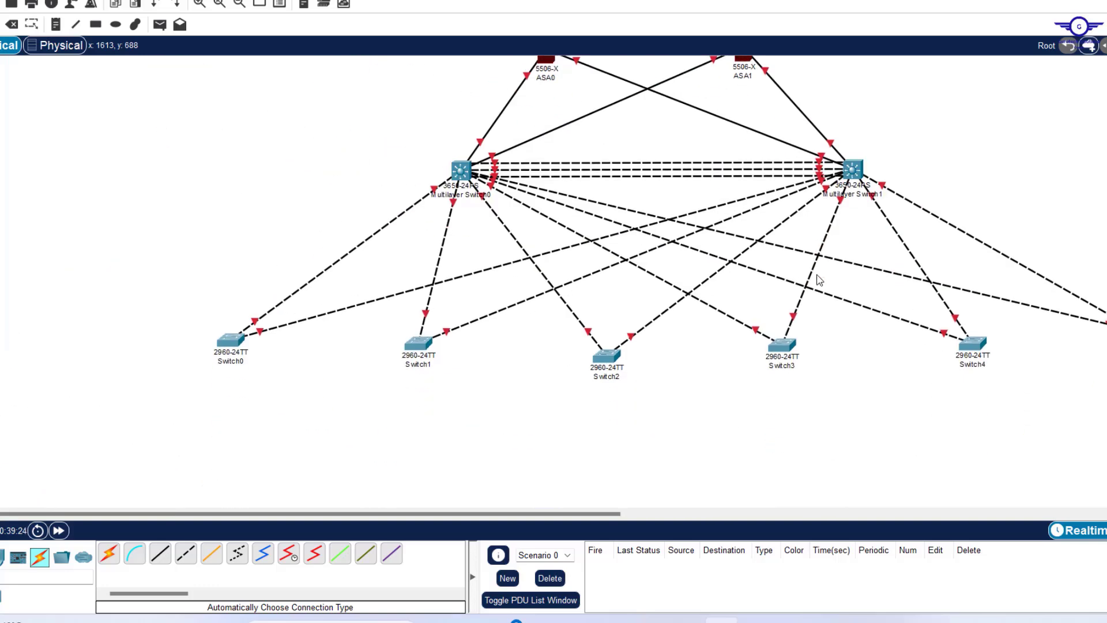
scroll(819, 280, "up", 3)
scroll(819, 280, "down", 2)
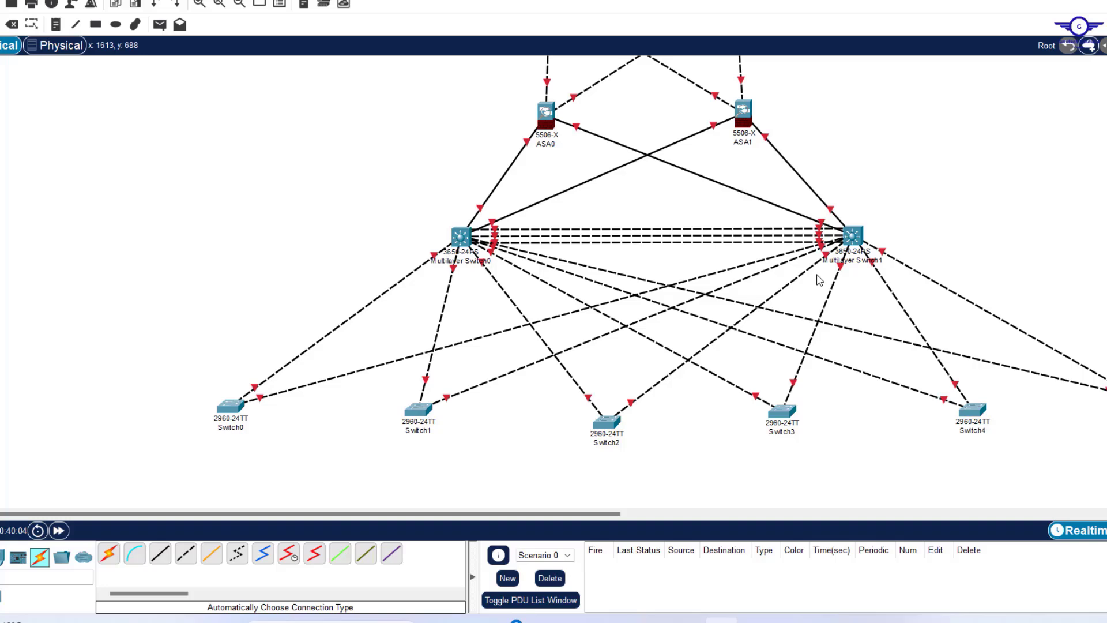
scroll(819, 280, "up", 2)
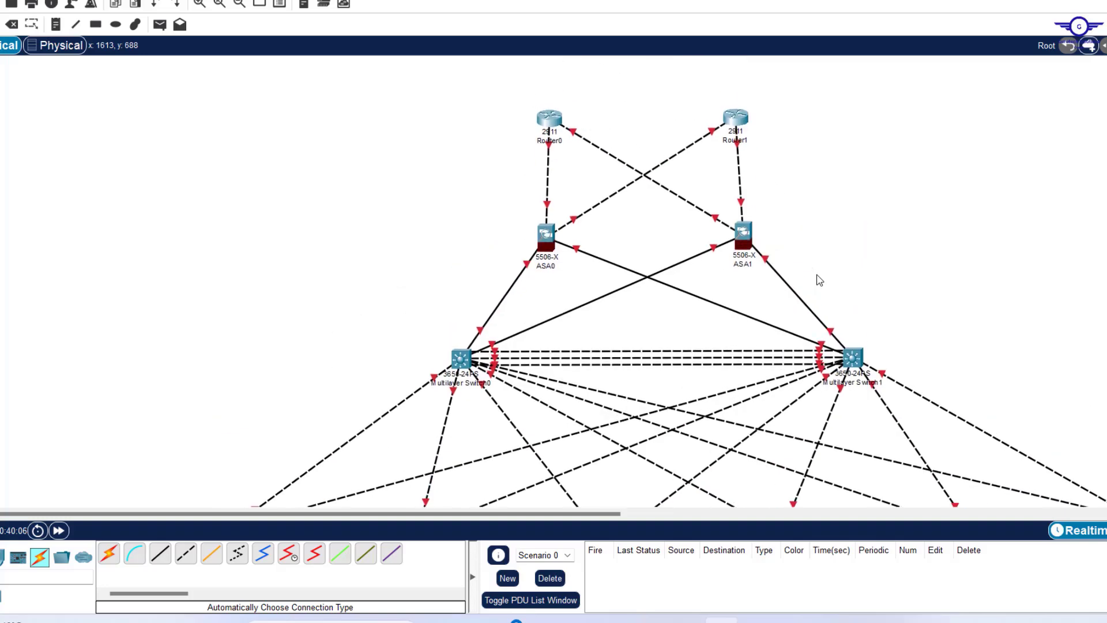
scroll(819, 280, "down", 2)
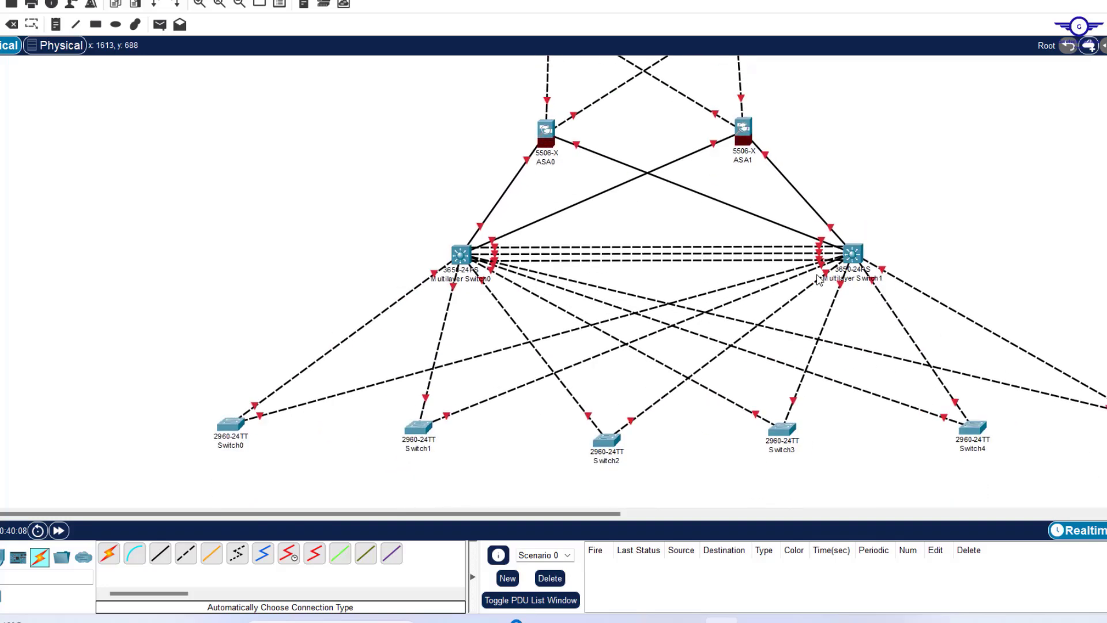
scroll(819, 280, "up", 2)
scroll(820, 280, "down", 1)
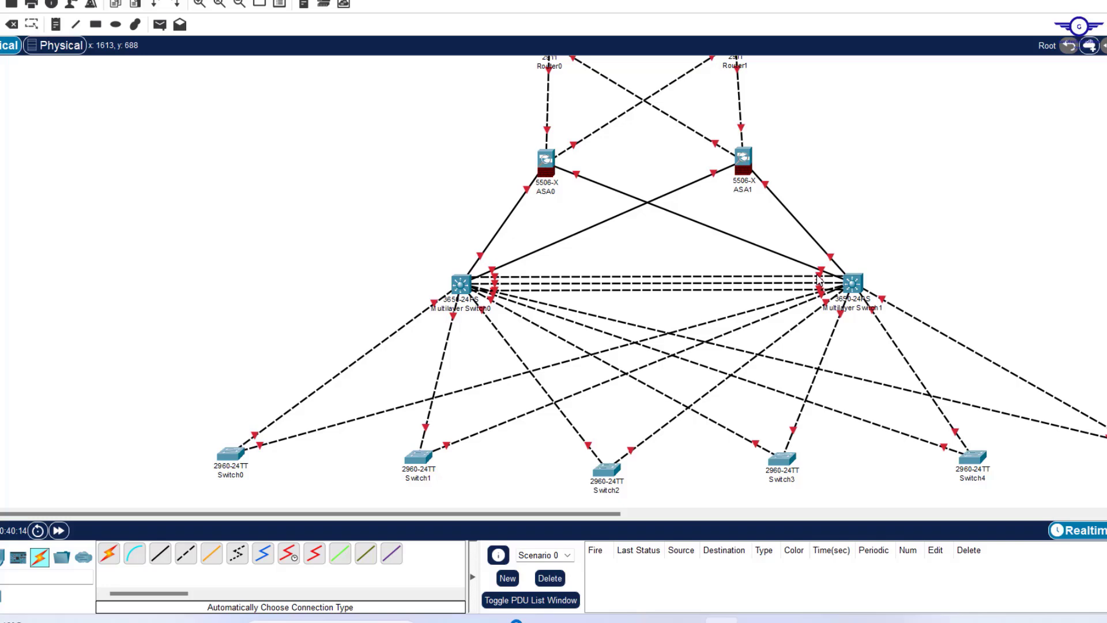
scroll(818, 280, "down", 5)
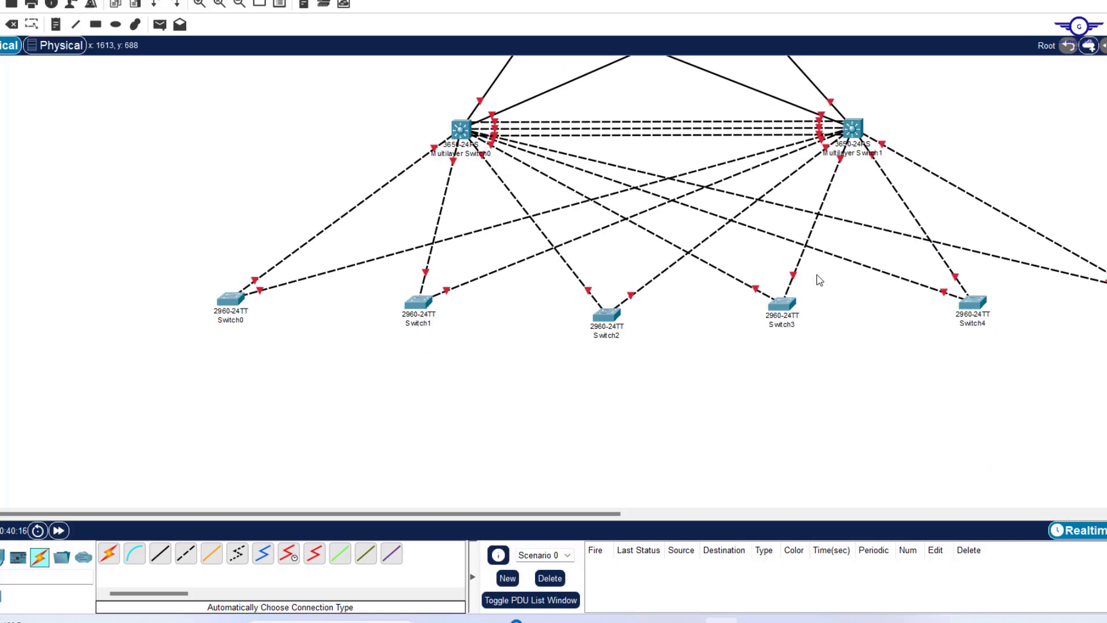
Place generic PC0 and Printer0 in the lower-left area below Switch0.
left_click(3, 557)
left_click(107, 555)
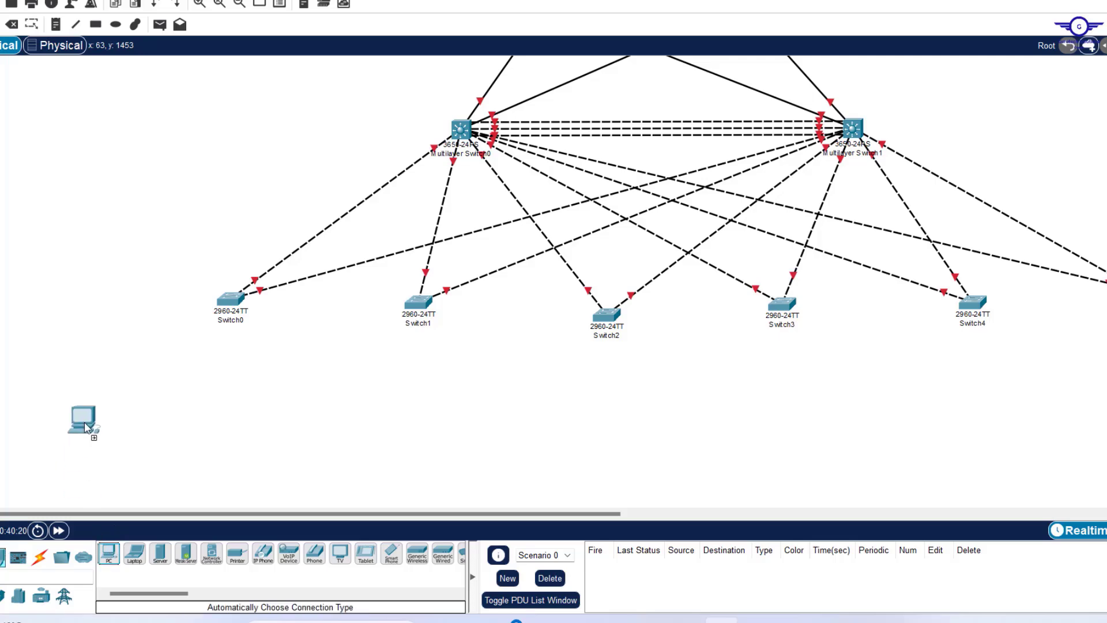
left_click(133, 399)
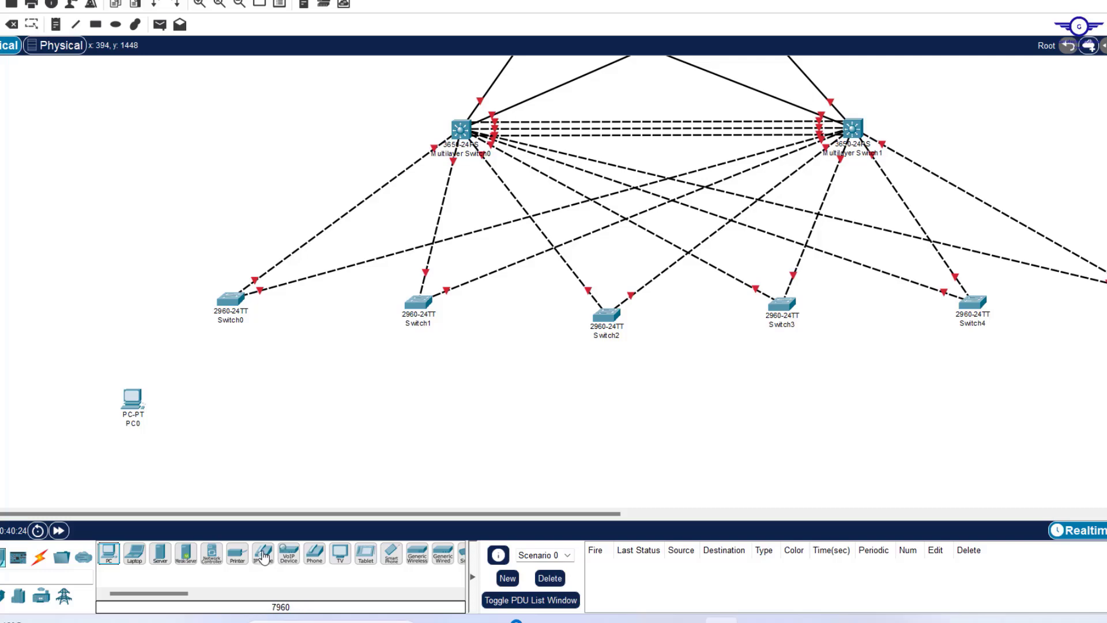
left_click(237, 556)
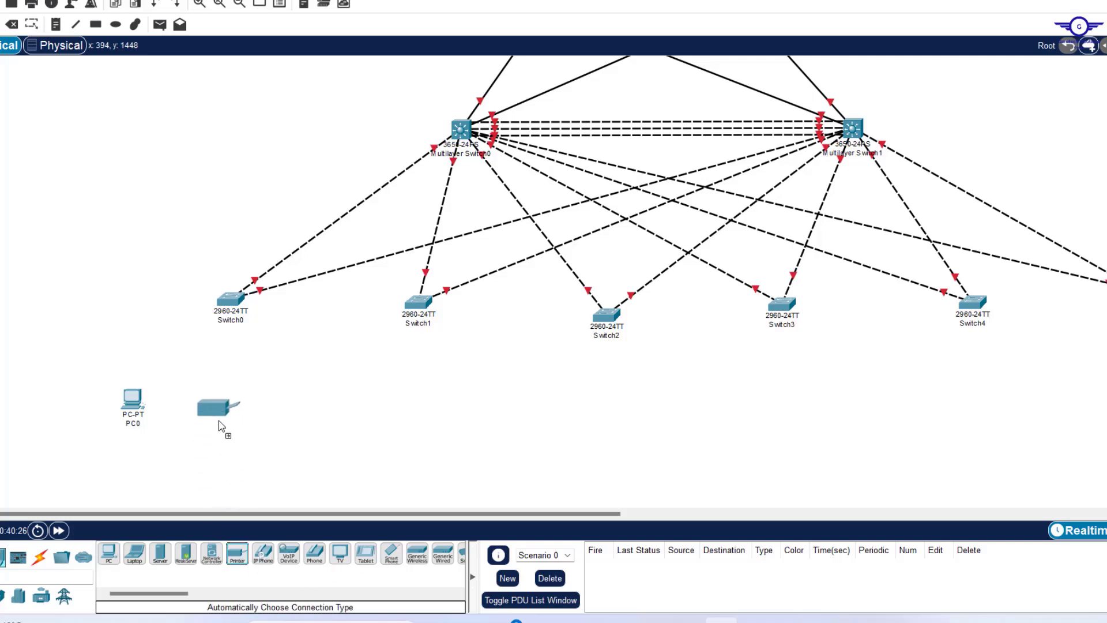
left_click(217, 416)
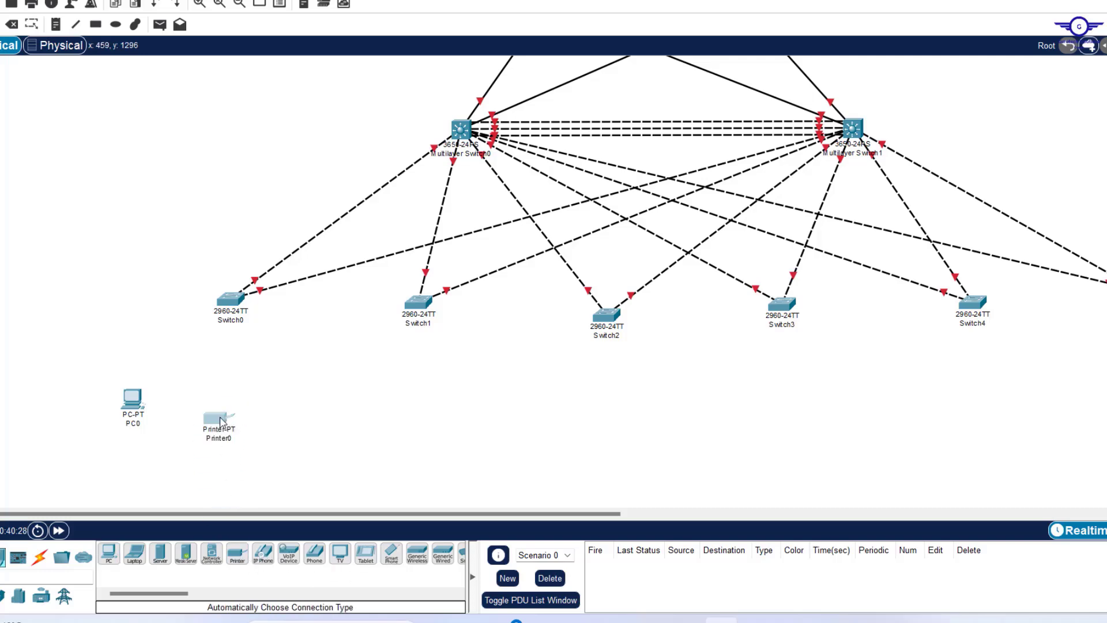
left_click_drag(233, 418, 235, 404)
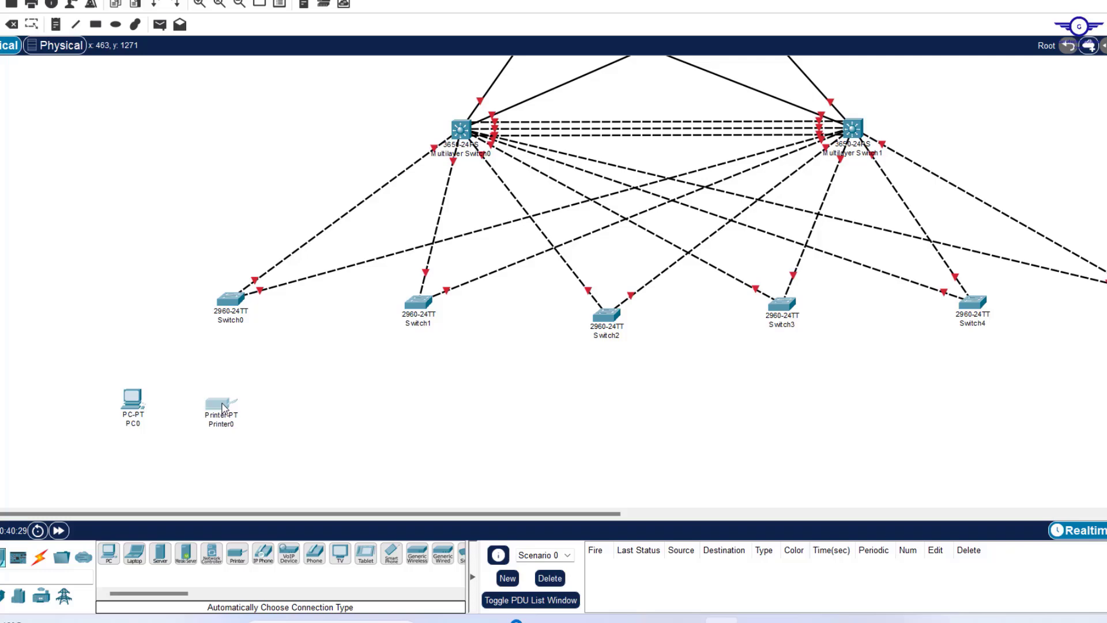
Add IP Phone0 and IP Phone1 beside them and tidy Printer0 and PC0's positions.
left_click(262, 555)
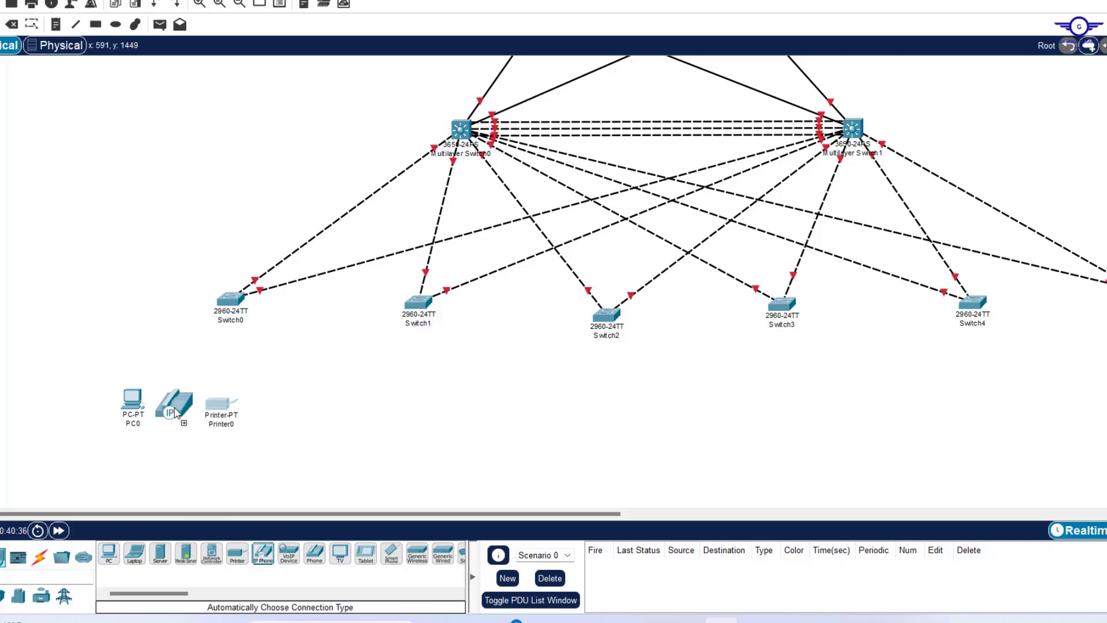
left_click(175, 404)
left_click_drag(212, 406, 145, 451)
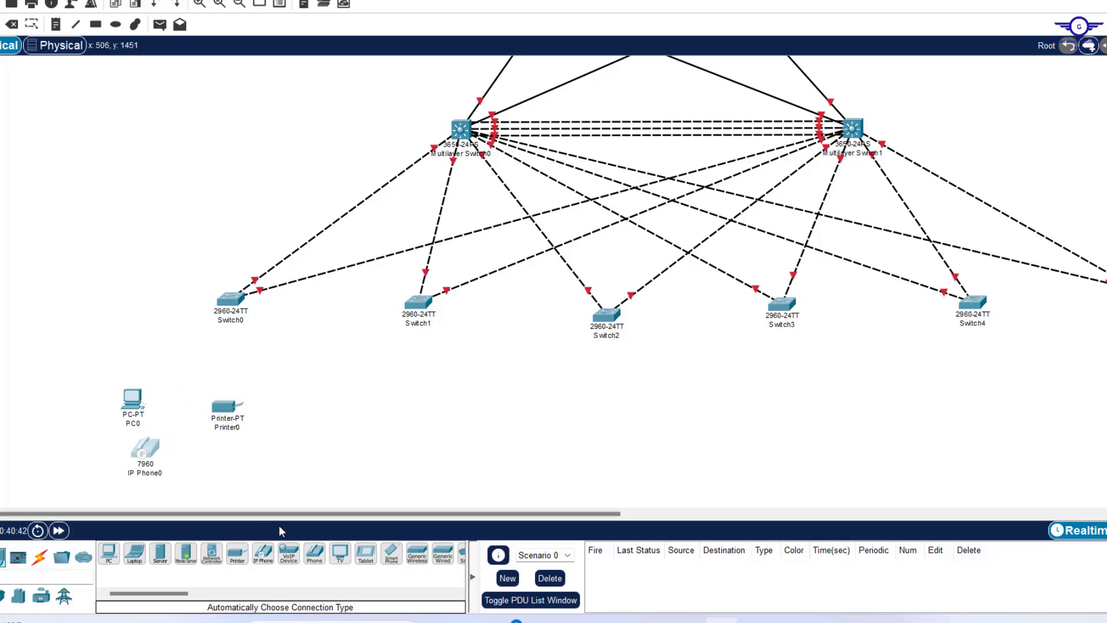
left_click(264, 557)
left_click(201, 456)
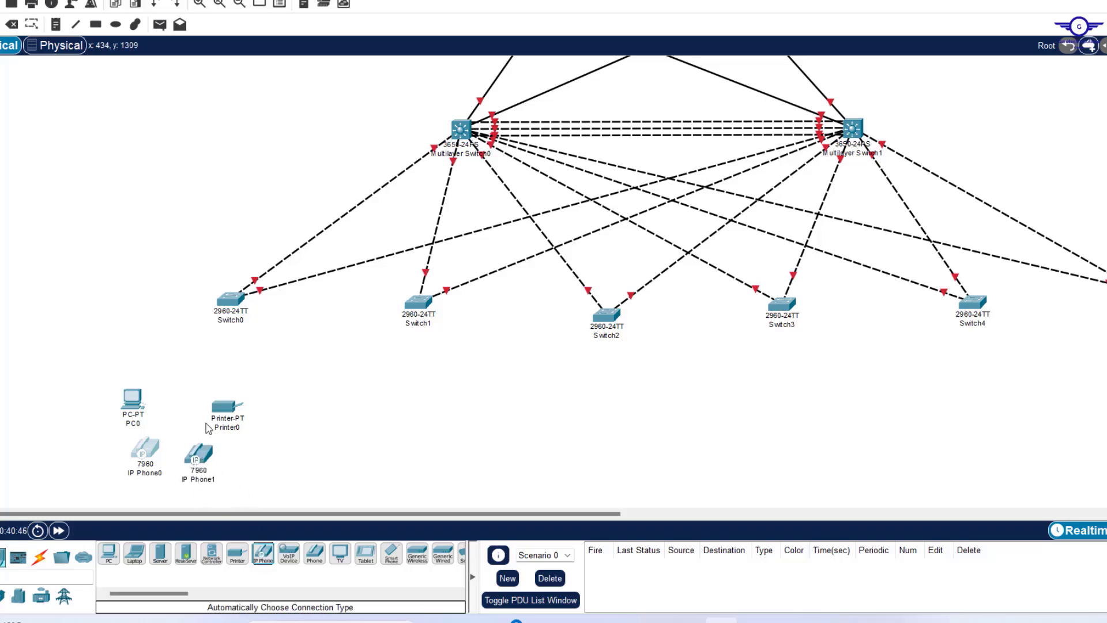
left_click_drag(226, 409, 218, 398)
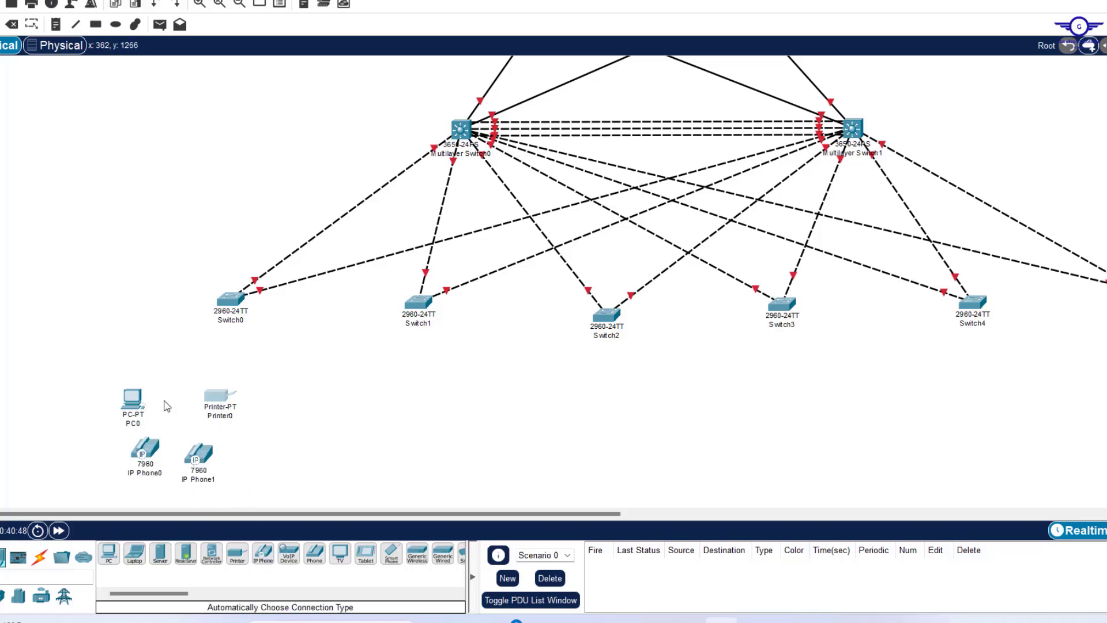
left_click_drag(139, 404, 147, 392)
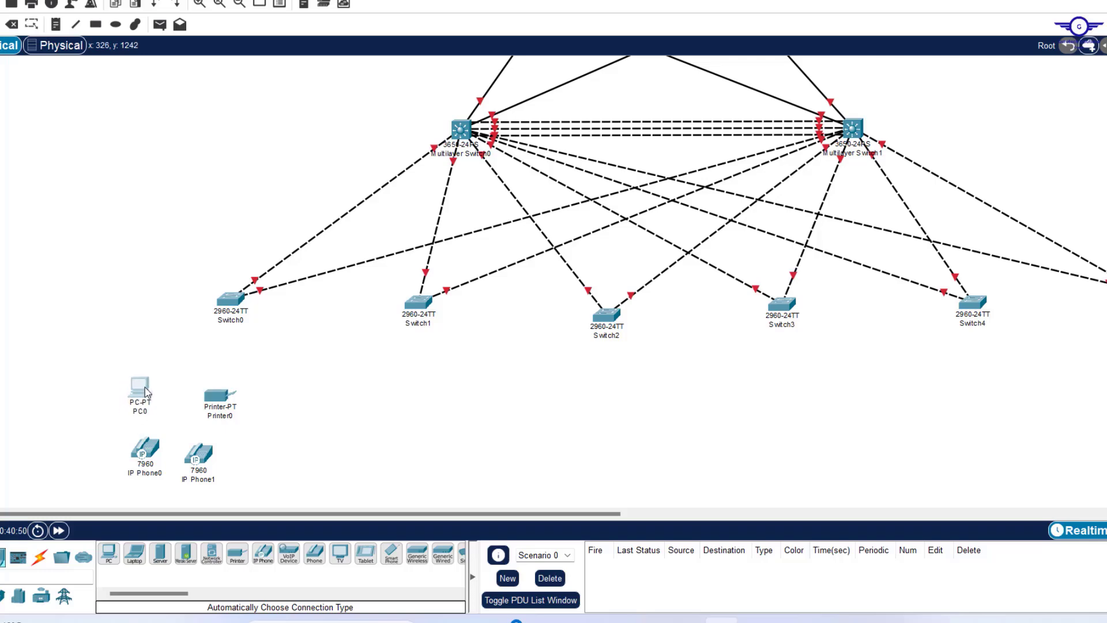
scroll(312, 423, "down", 5)
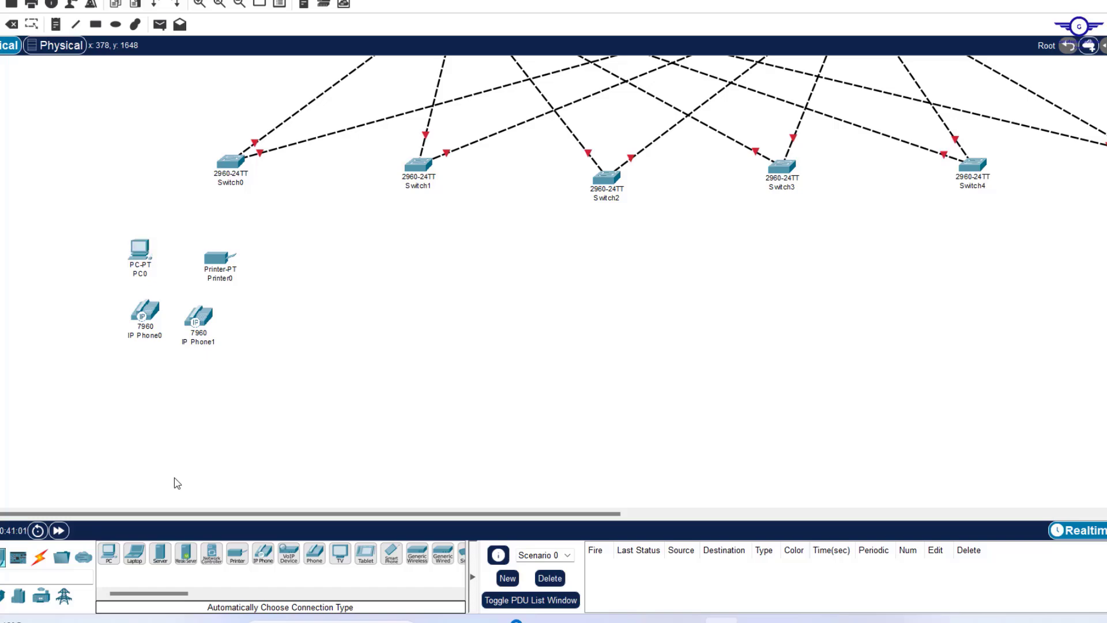
Add Laptop0, Tablet PC0, Smartphone0 and a LAP-PT lightweight access point to the floor group.
scroll(290, 384, "down", 3)
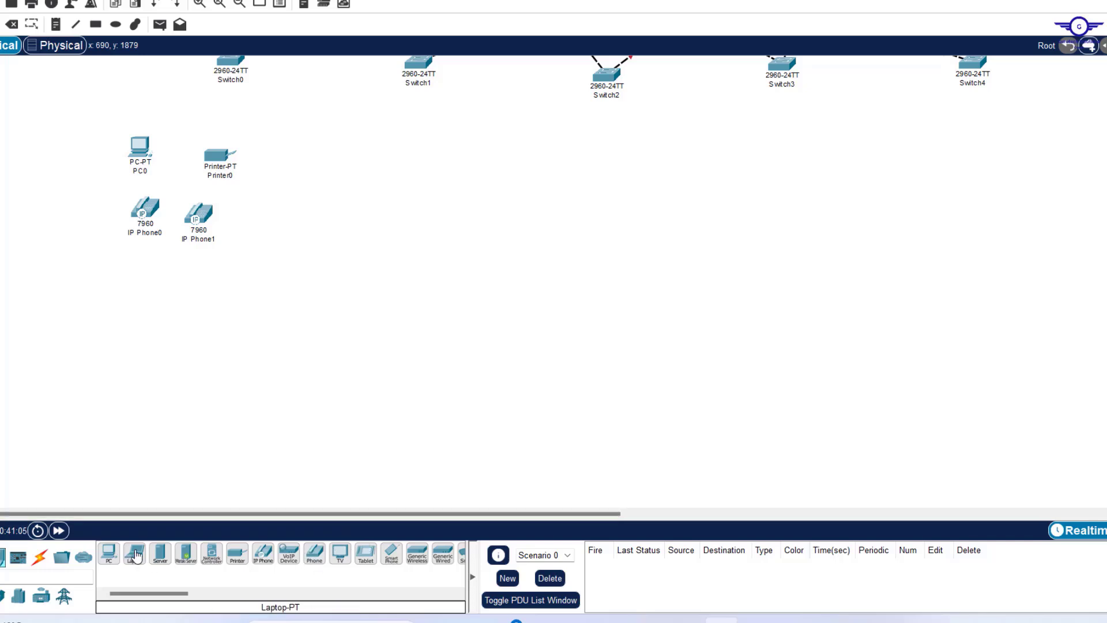
left_click_drag(135, 555, 93, 326)
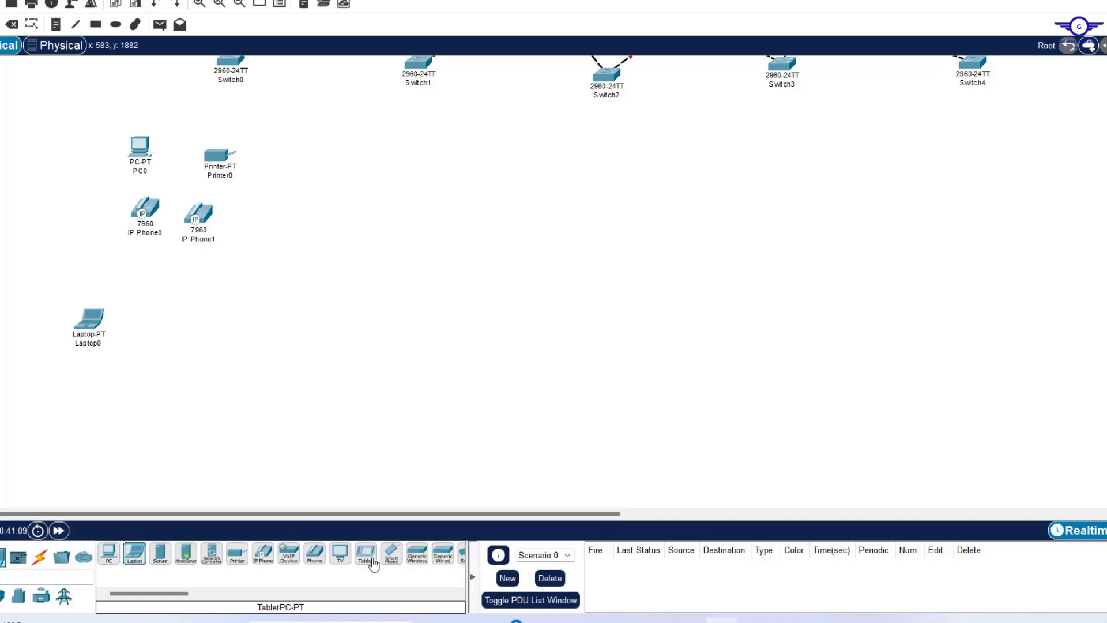
left_click_drag(373, 564, 158, 399)
left_click_drag(394, 558, 205, 333)
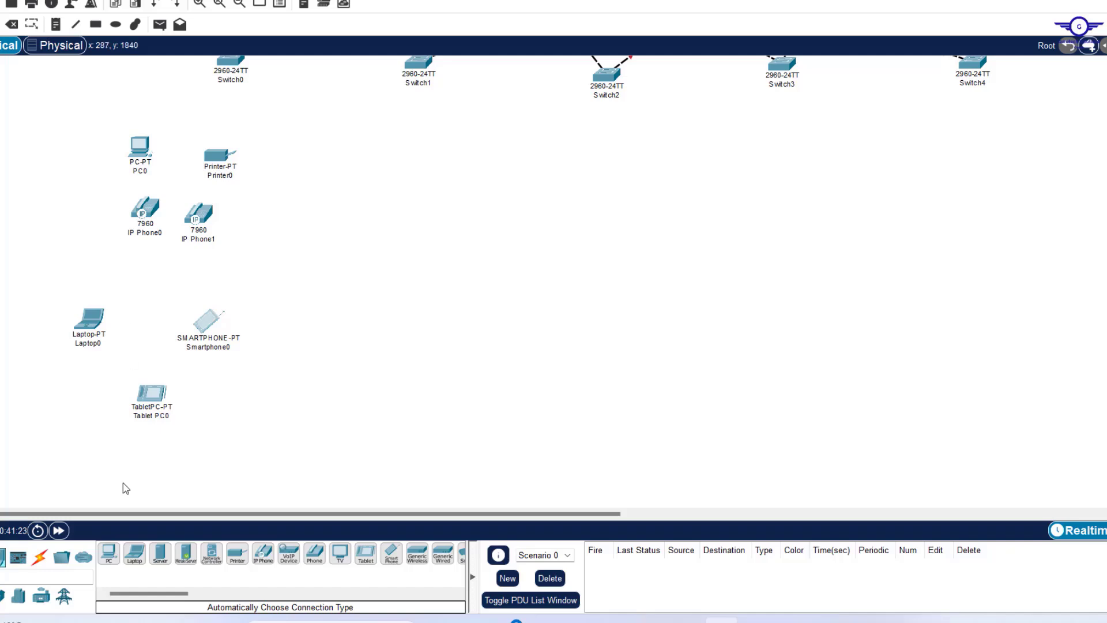
left_click(0, 557)
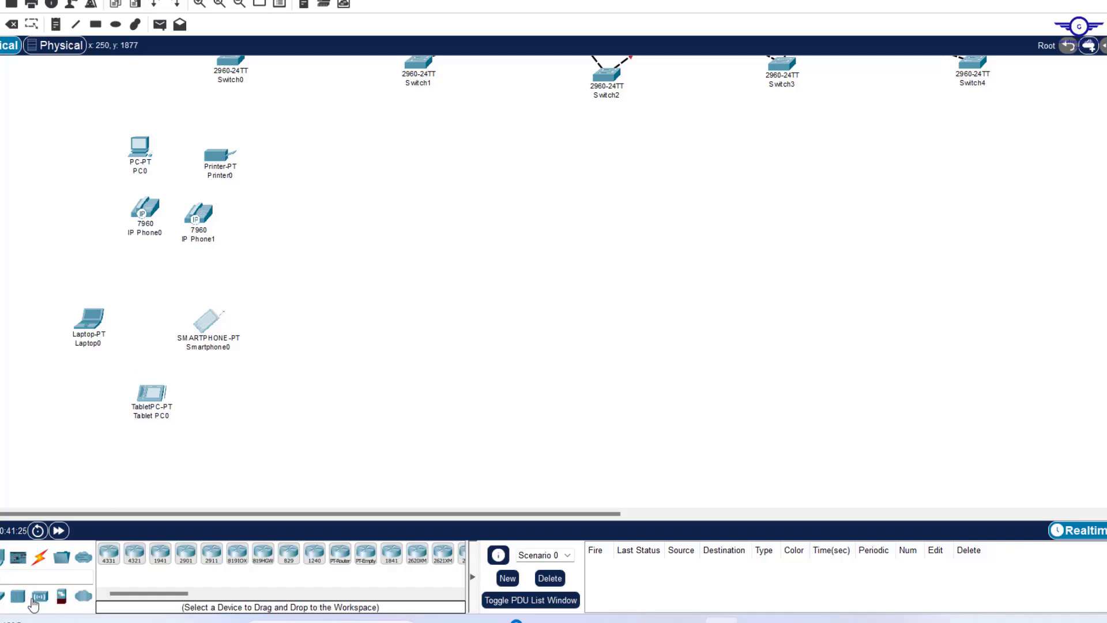
left_click(40, 596)
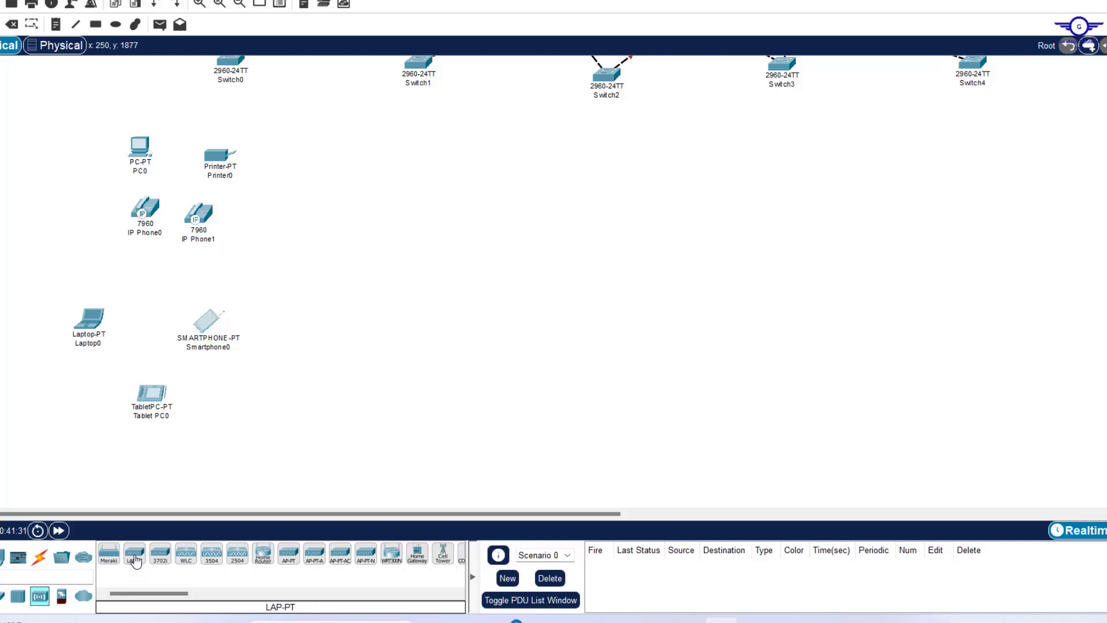
left_click_drag(136, 561, 154, 280)
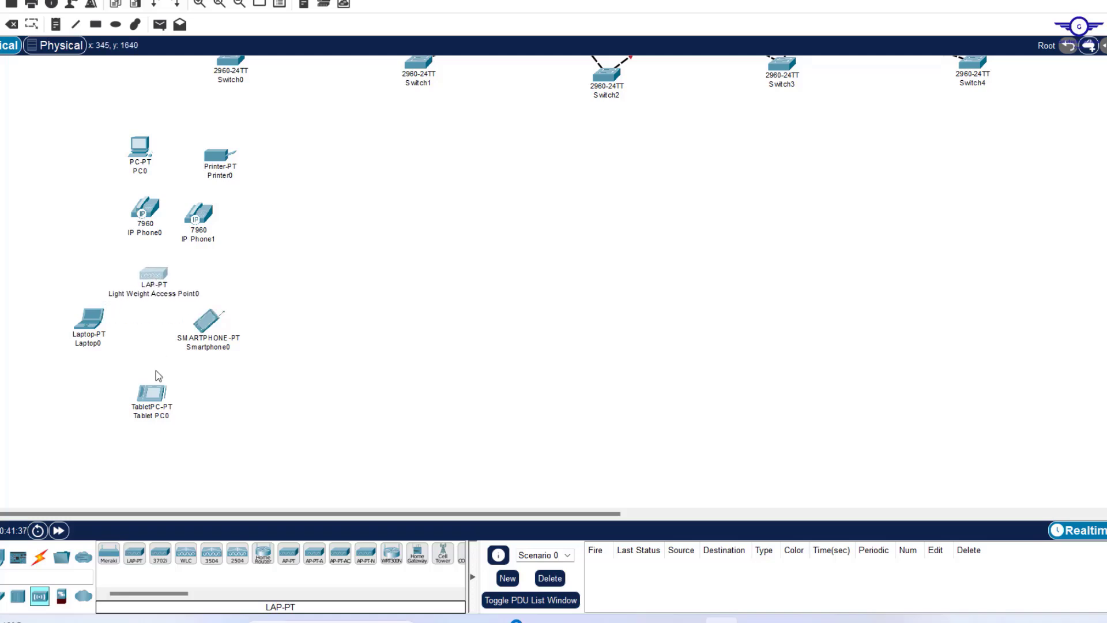
Tidy the group: shift Tablet PC0, Laptop0, Smartphone0, IP Phone1 and Printer0 into place.
left_click_drag(154, 399, 138, 378)
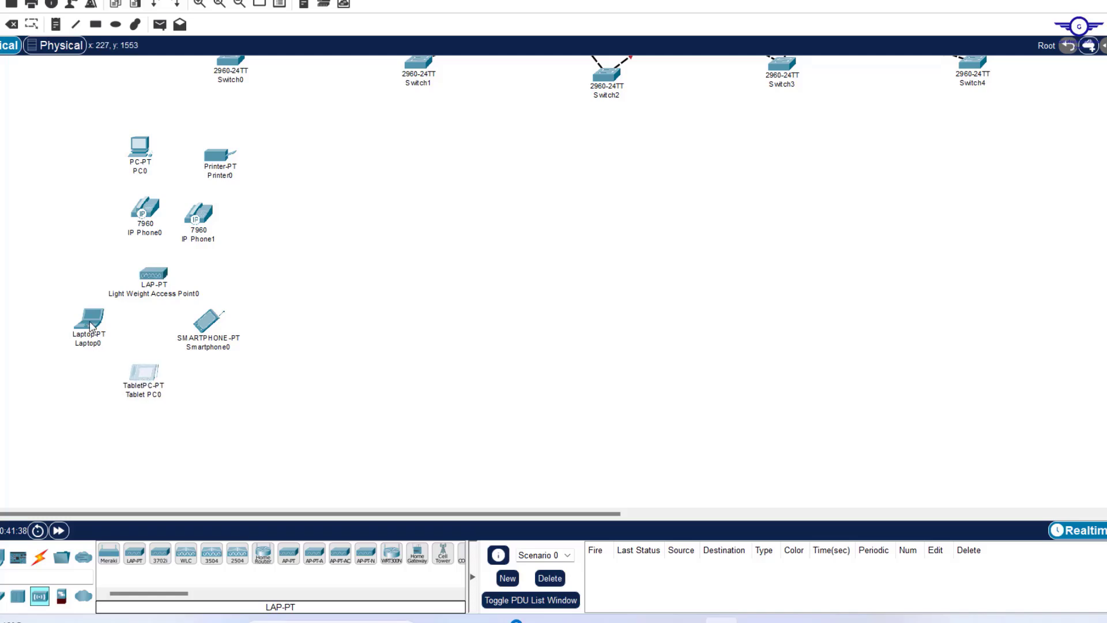
left_click_drag(89, 321, 96, 326)
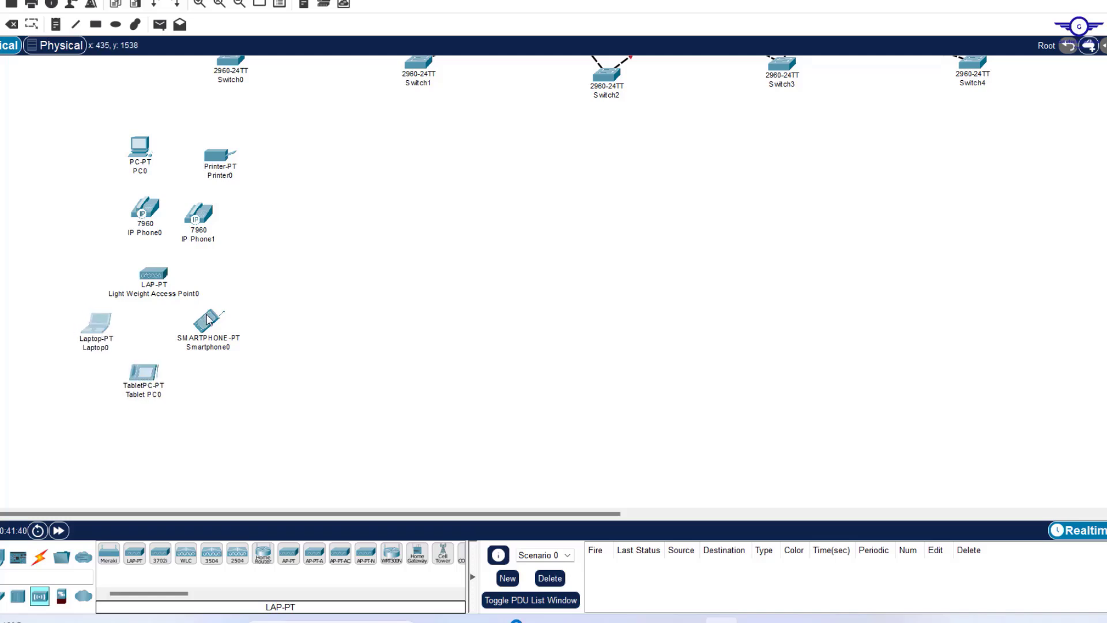
left_click_drag(208, 319, 210, 325)
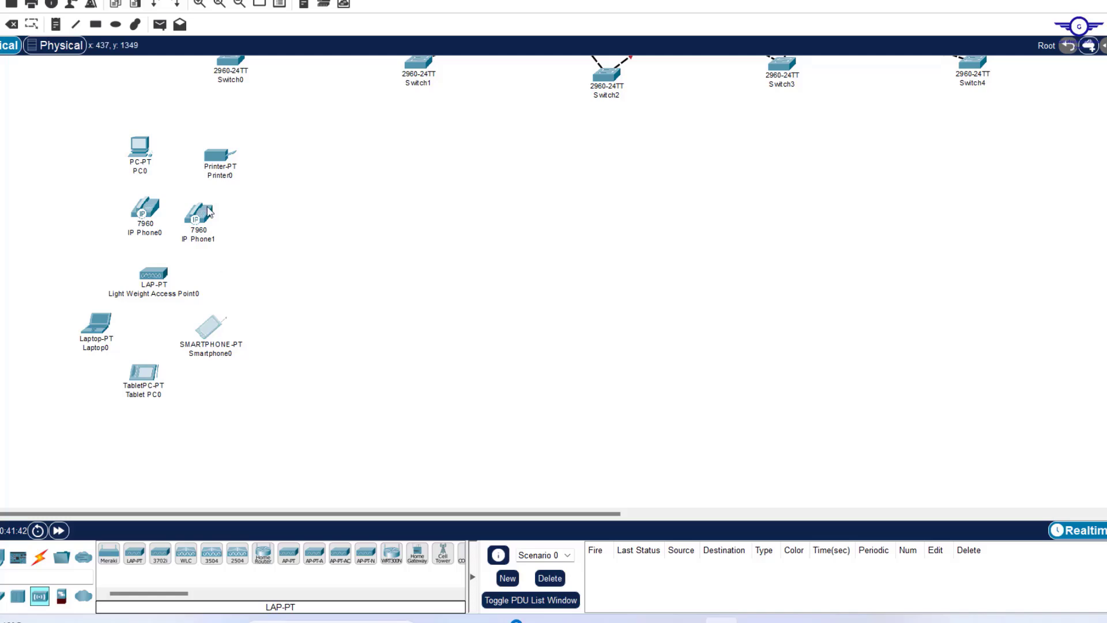
left_click_drag(203, 218, 227, 219)
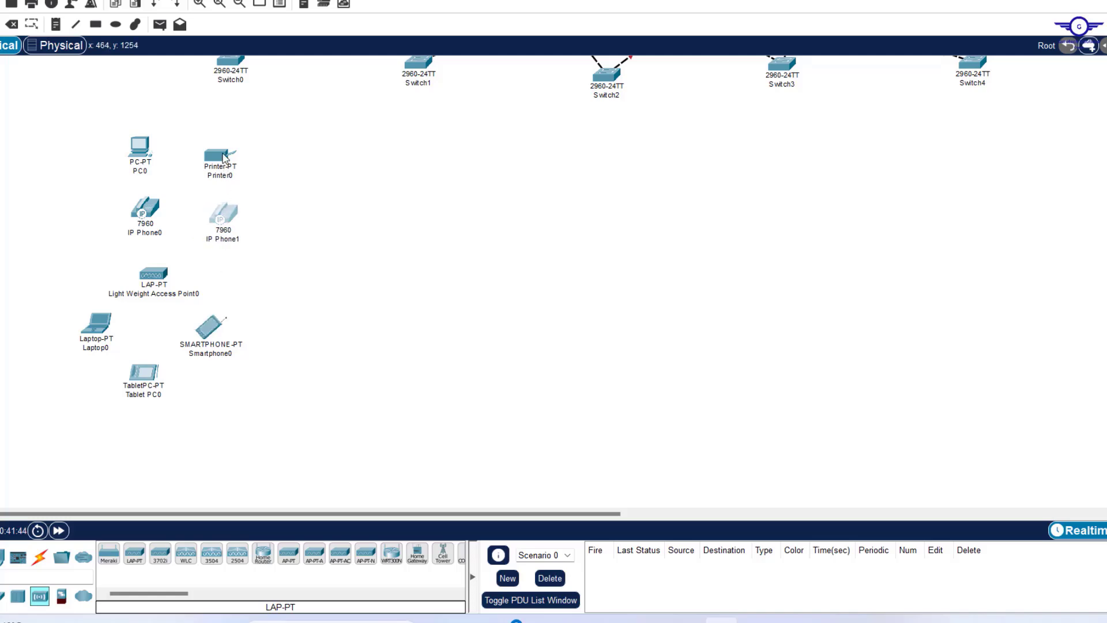
left_click_drag(227, 157, 250, 152)
left_click_drag(249, 153, 250, 153)
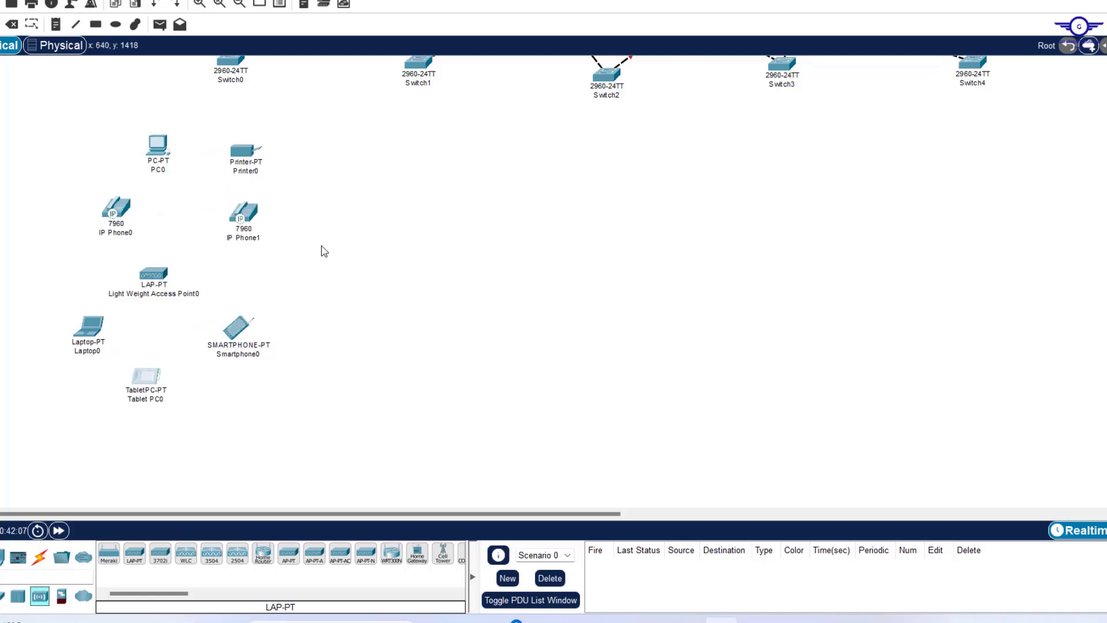
scroll(321, 249, "up", 2)
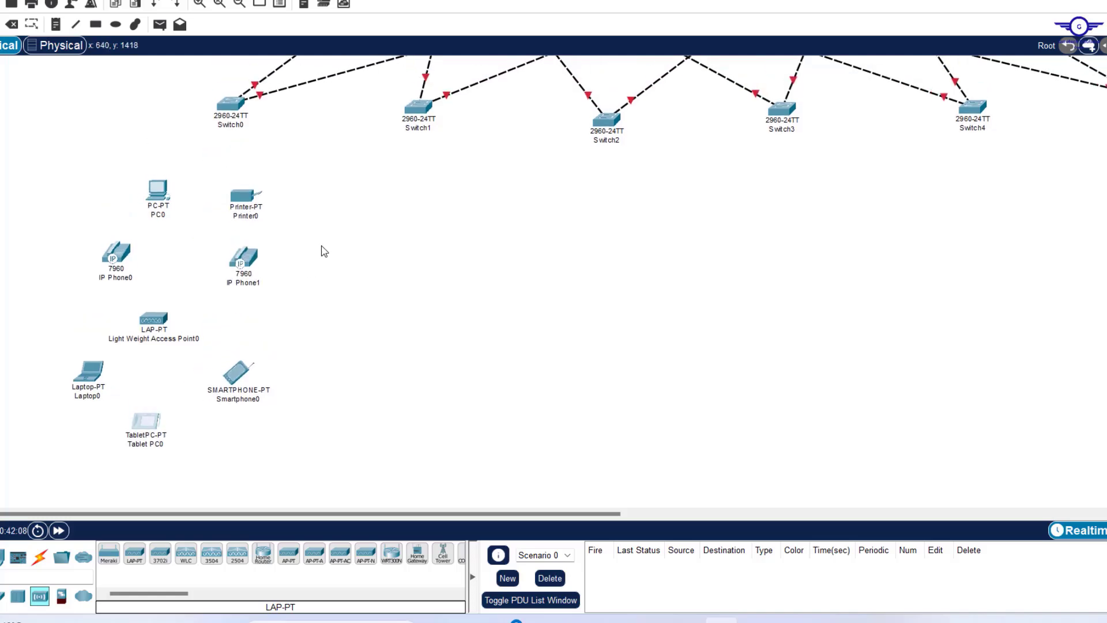
Plug a power adapter into IP Phone0, IP Phone1 and Light Weight Access Point0 in their Physical views.
left_click(126, 252)
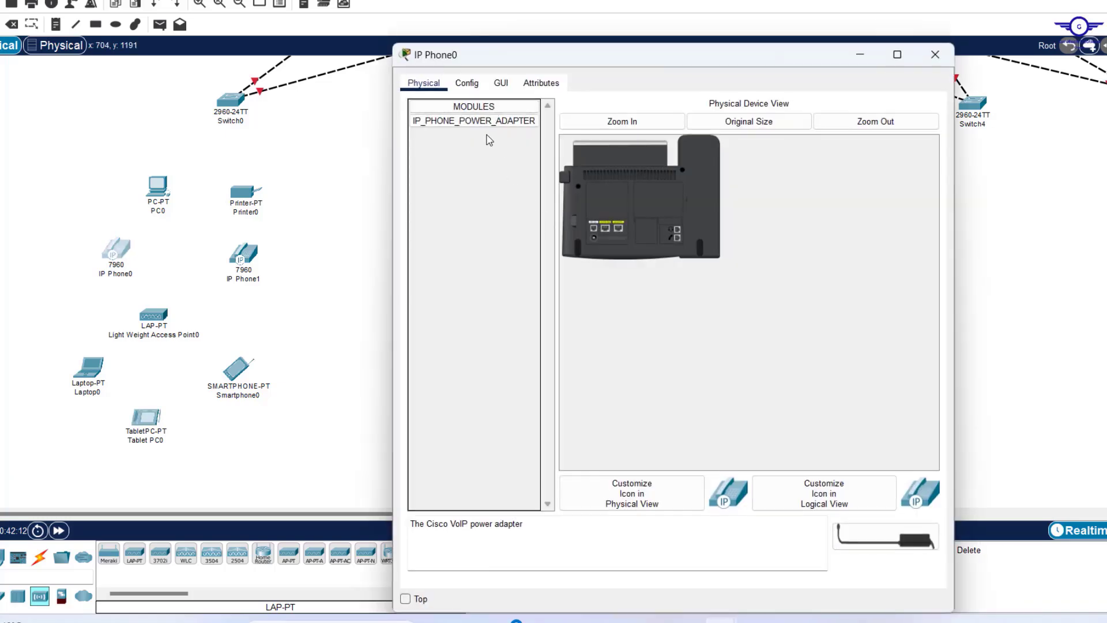
left_click_drag(490, 122, 595, 244)
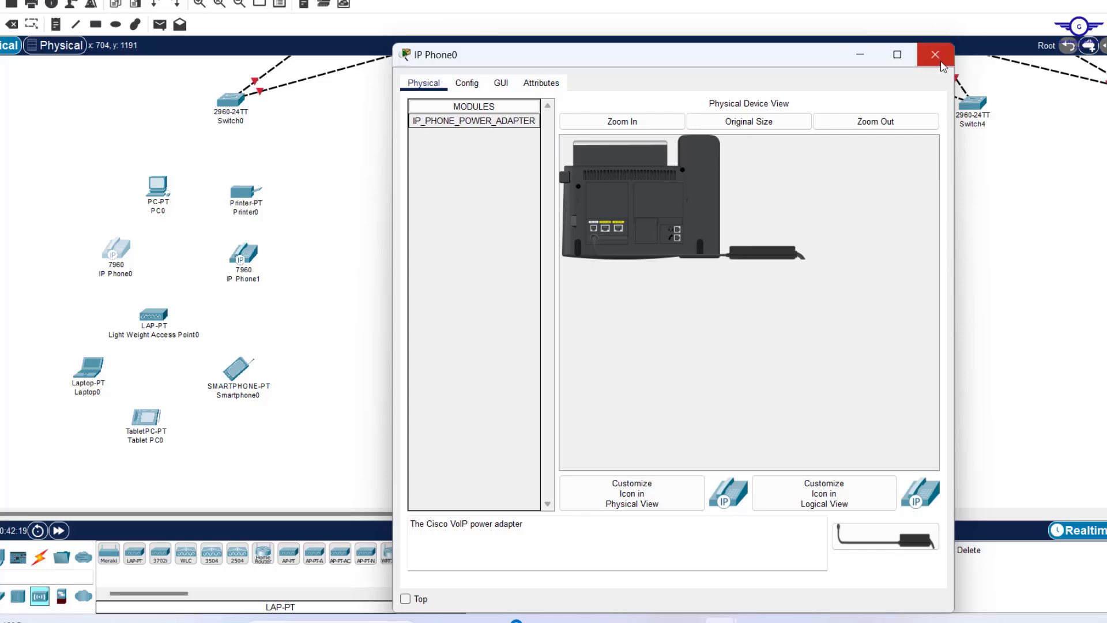
left_click(935, 55)
left_click(232, 262)
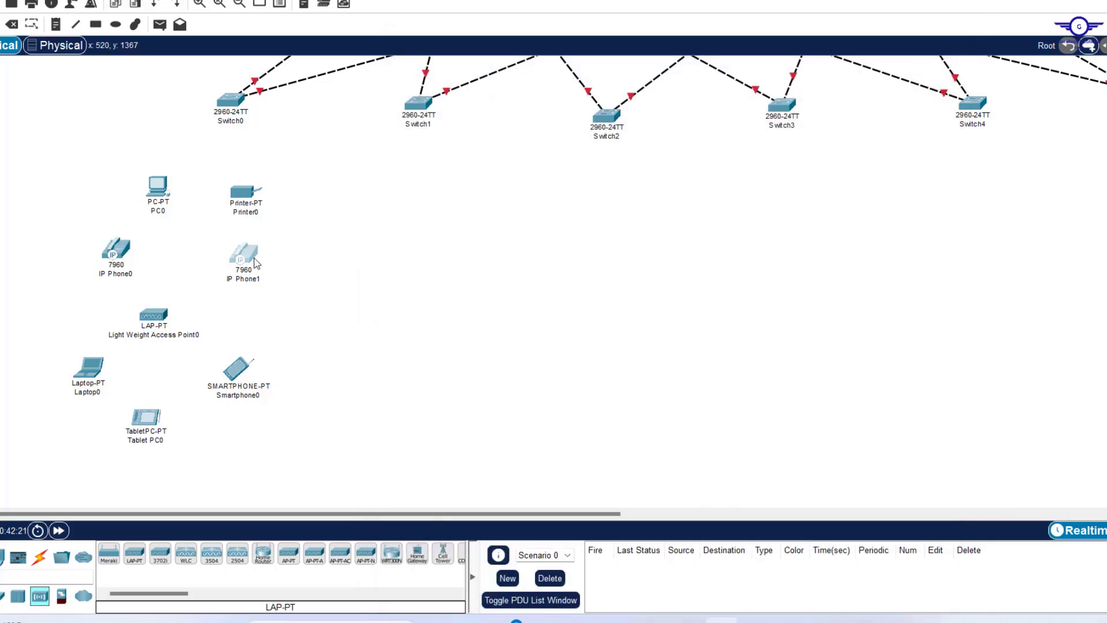
left_click_drag(443, 121, 597, 247)
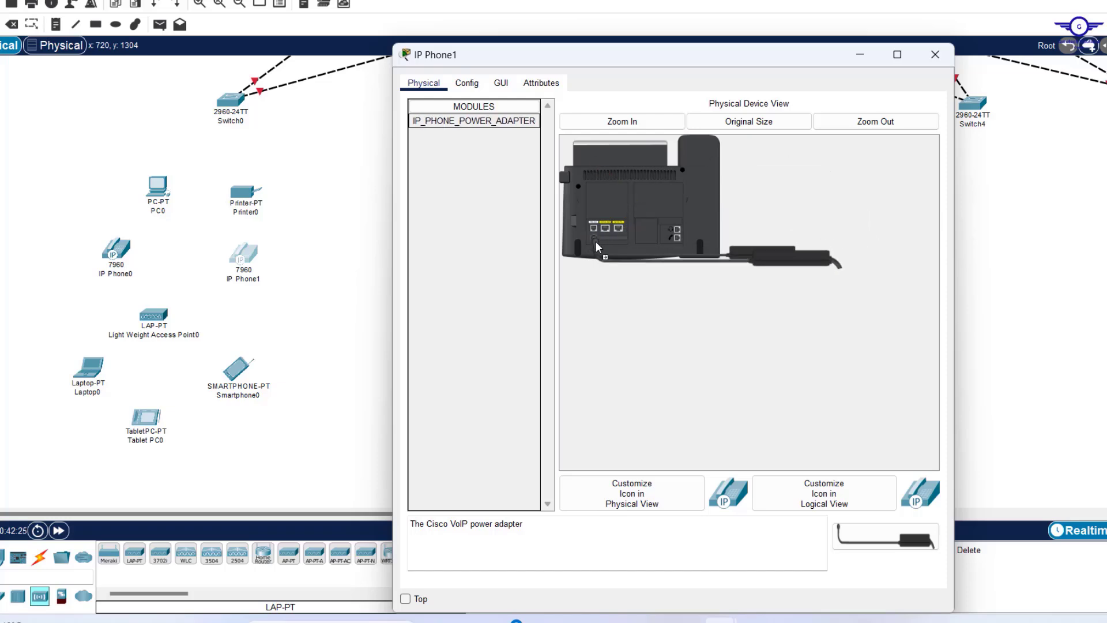
left_click(936, 54)
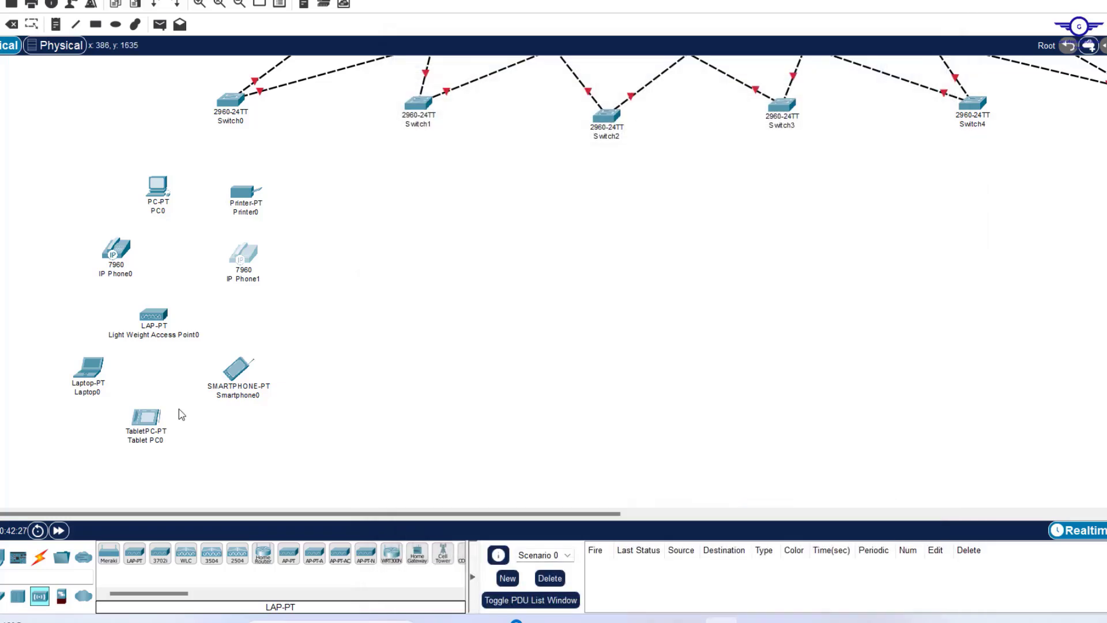
left_click(150, 318)
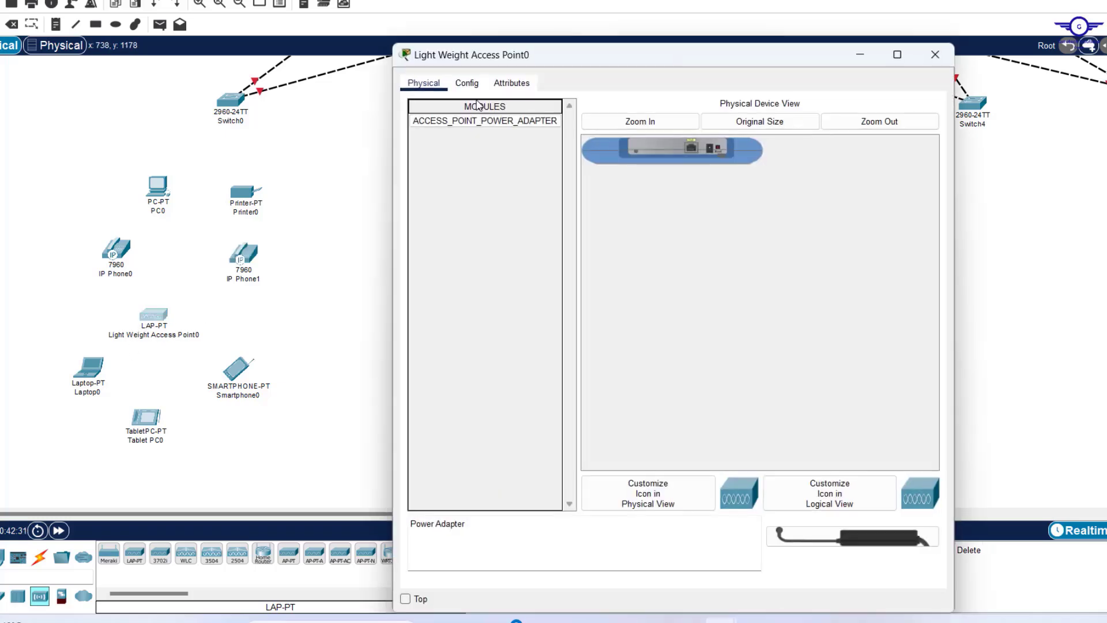
left_click_drag(486, 132, 711, 150)
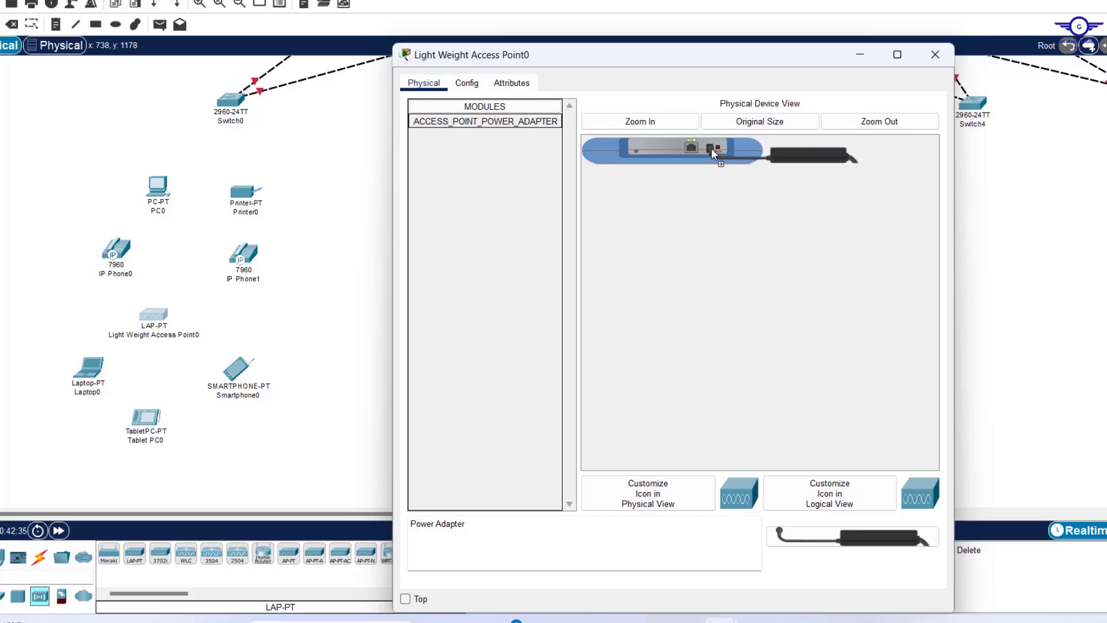
left_click(941, 47)
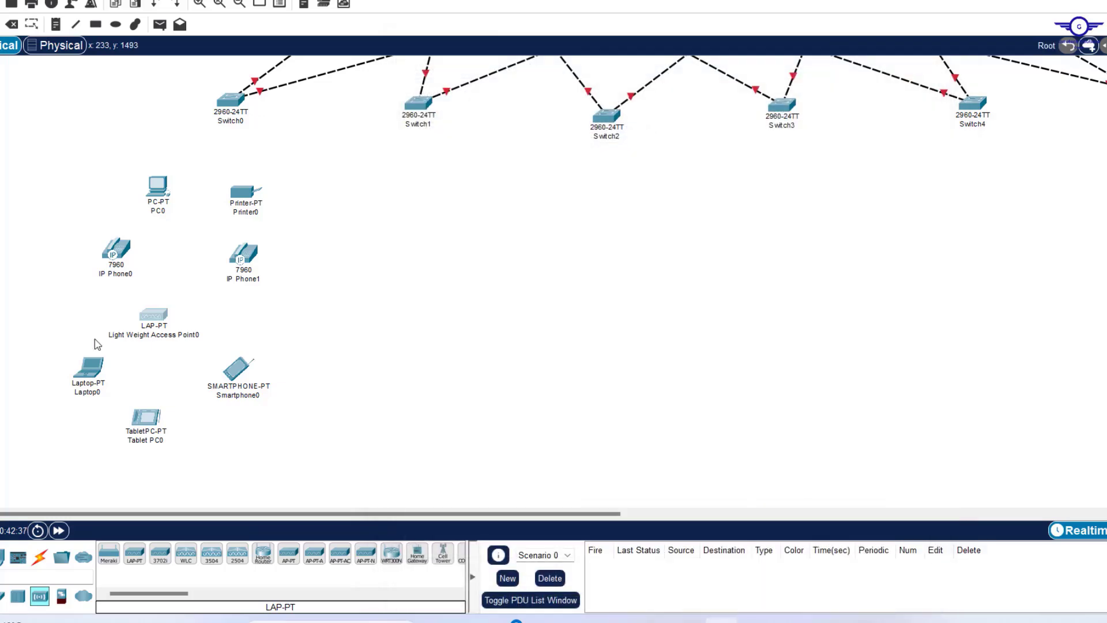
Swap Laptop0's Ethernet card for a WPC300N wireless module and power the laptop back on.
mouse_move(90, 380)
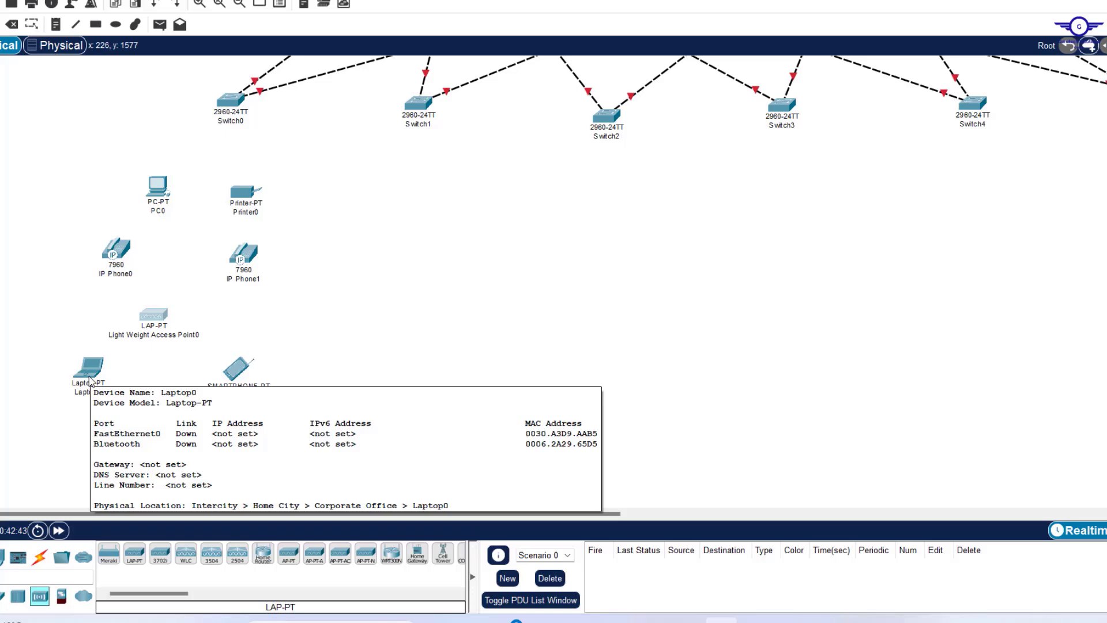
left_click(102, 367)
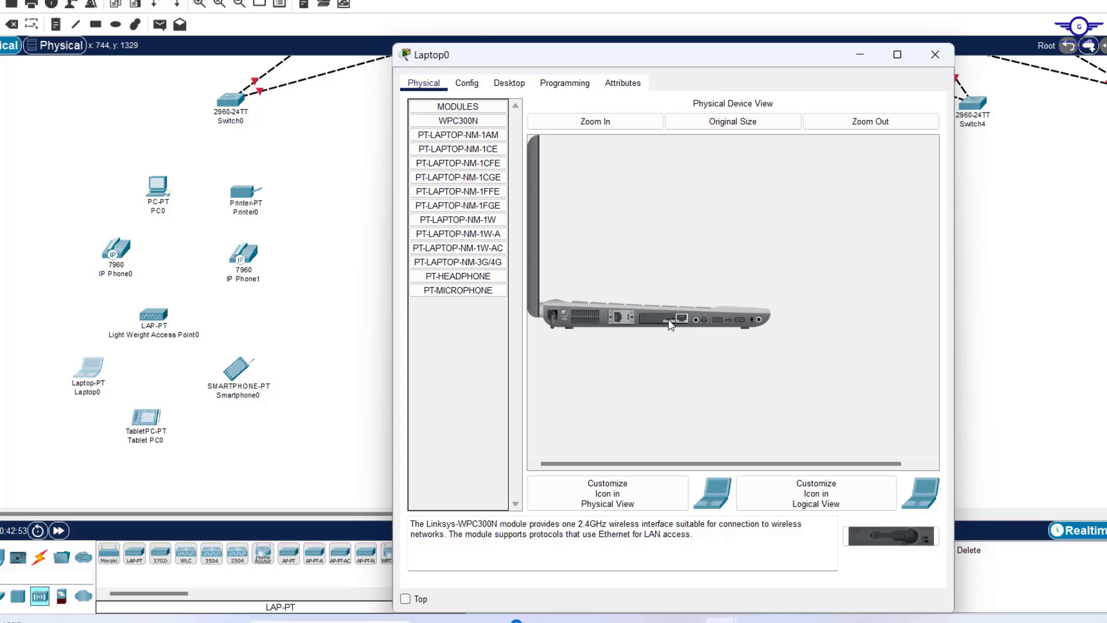
left_click_drag(673, 324, 463, 314)
left_click(448, 125)
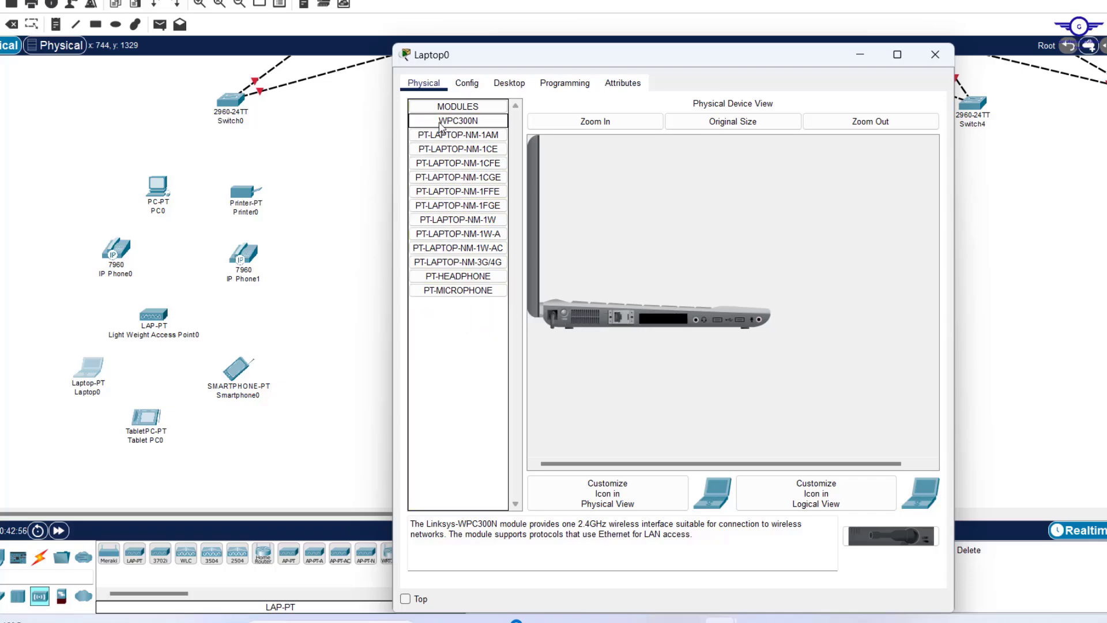
left_click_drag(440, 126, 664, 324)
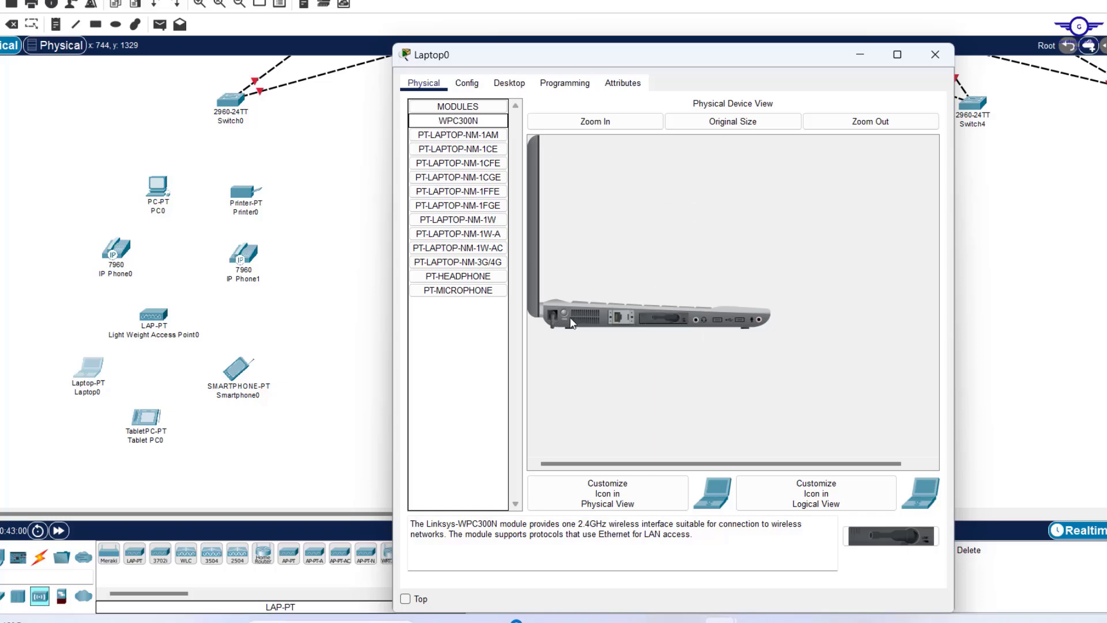
left_click(564, 310)
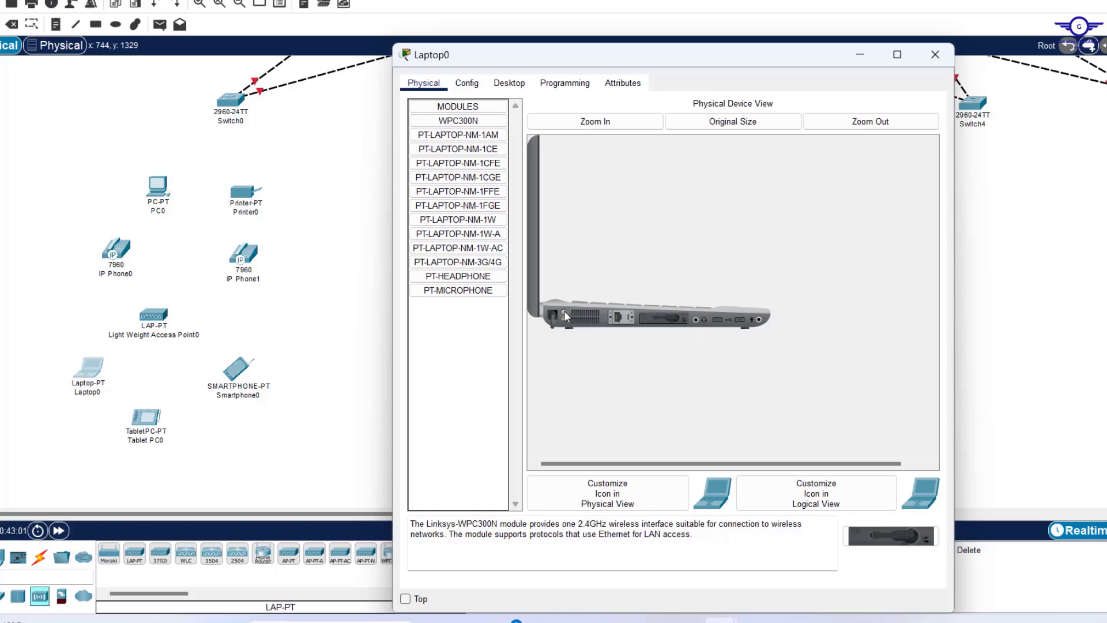
left_click(936, 54)
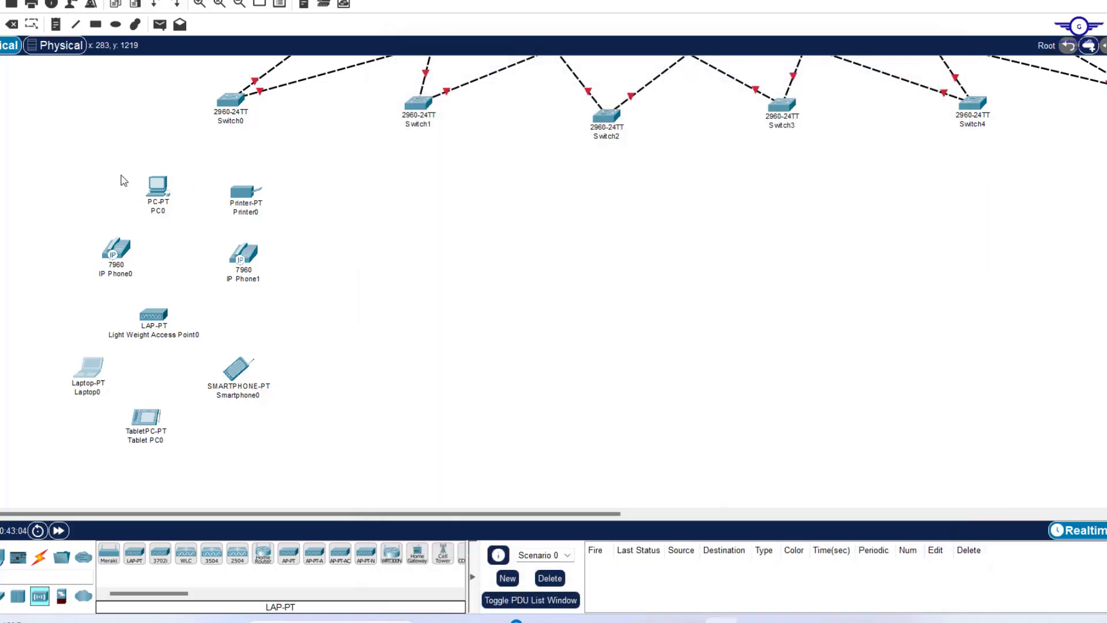
Auto-cable Switch0 to PC0, Printer0, IP Phone0, IP Phone1 and Light Weight Access Point0.
left_click(39, 556)
left_click(108, 554)
left_click(231, 102)
left_click(156, 186)
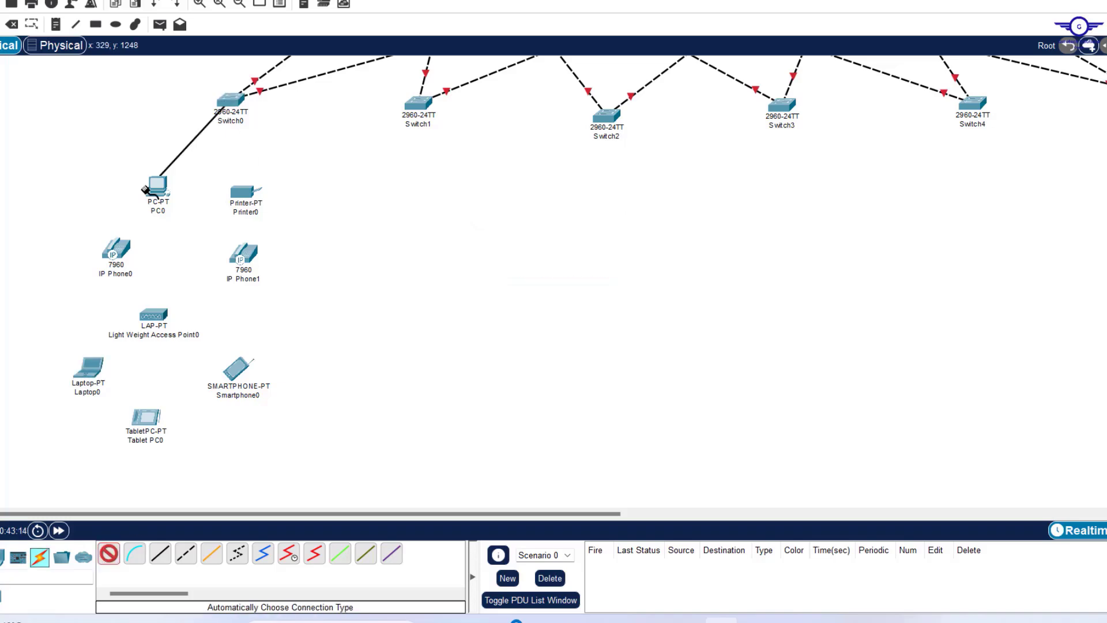
left_click(230, 102)
left_click(245, 191)
left_click(108, 554)
left_click(231, 102)
left_click(116, 249)
left_click(108, 554)
left_click(231, 101)
left_click(244, 253)
Reposition a floor device and box-select all of Switch0's end devices.
left_click_drag(116, 249, 152, 238)
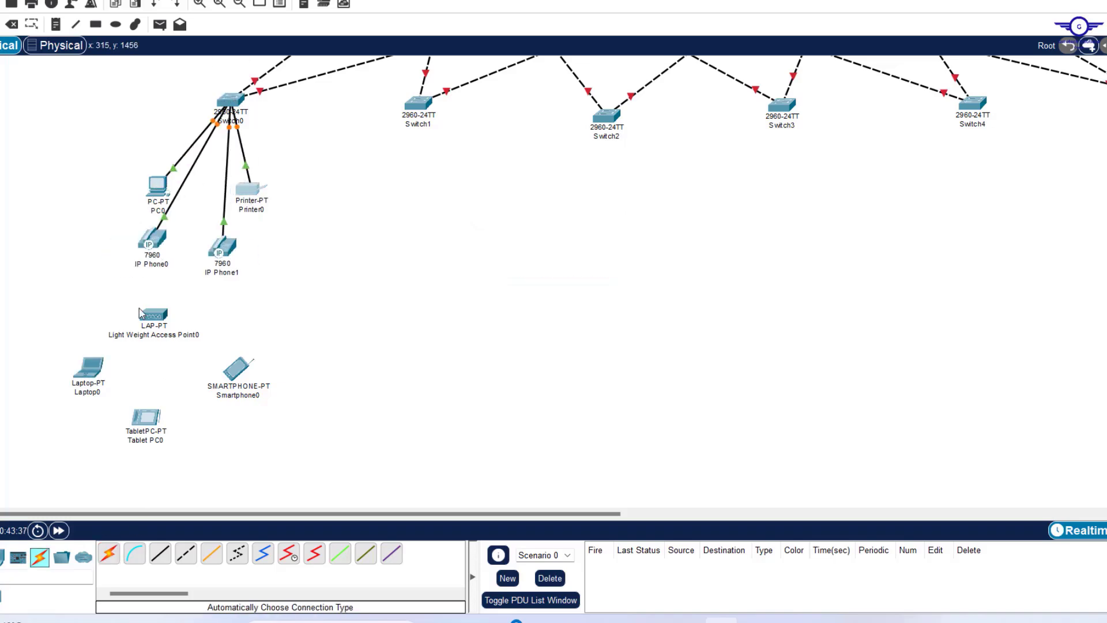
mouse_move(218, 372)
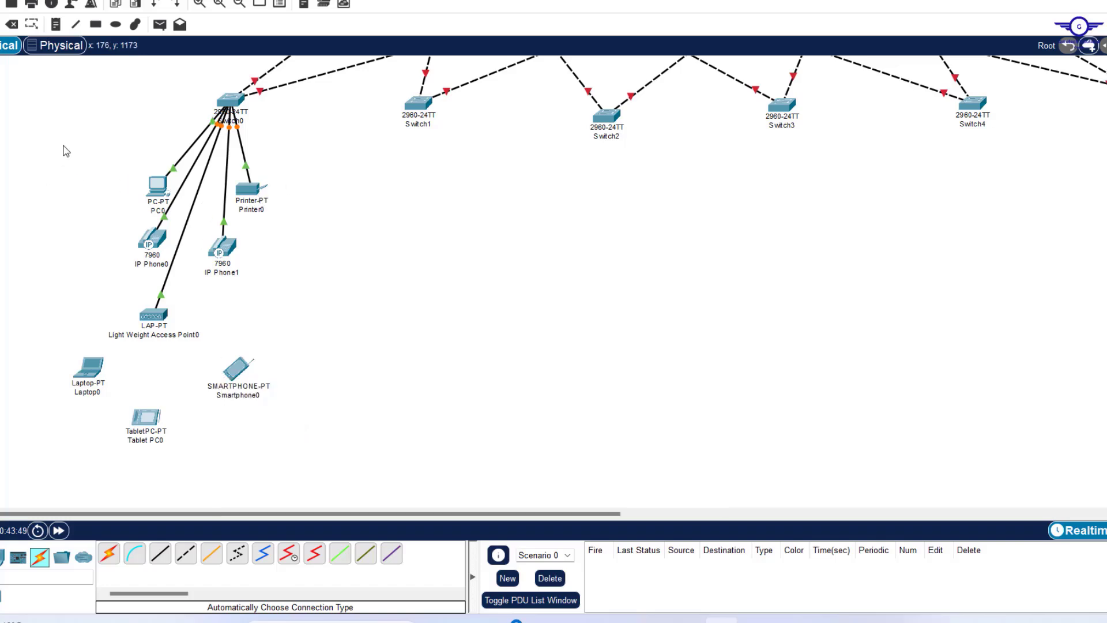
left_click_drag(71, 170, 304, 466)
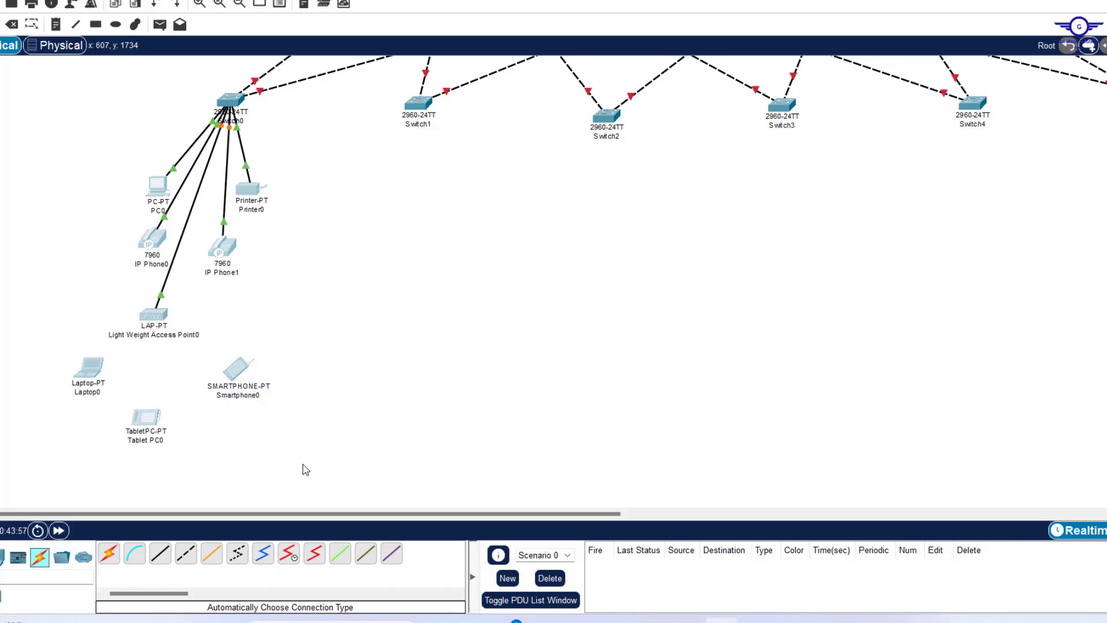
Paste a trial copy of the floor devices, move its printer, then undo the paste.
key("ctrl+v")
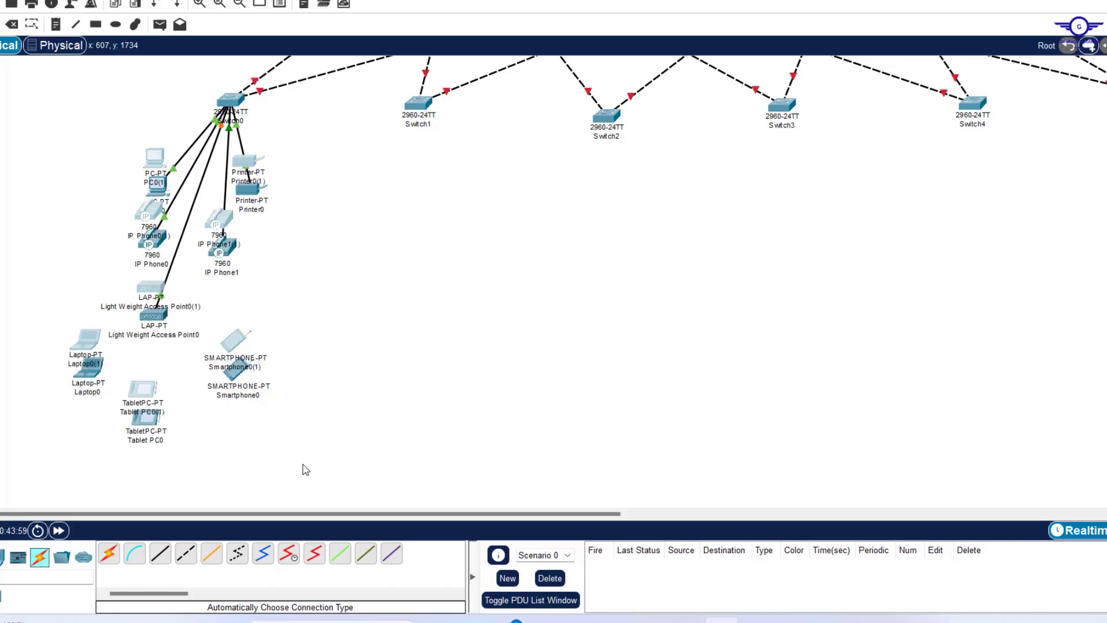
left_click(248, 158)
left_click(248, 158)
left_click_drag(247, 161, 295, 165)
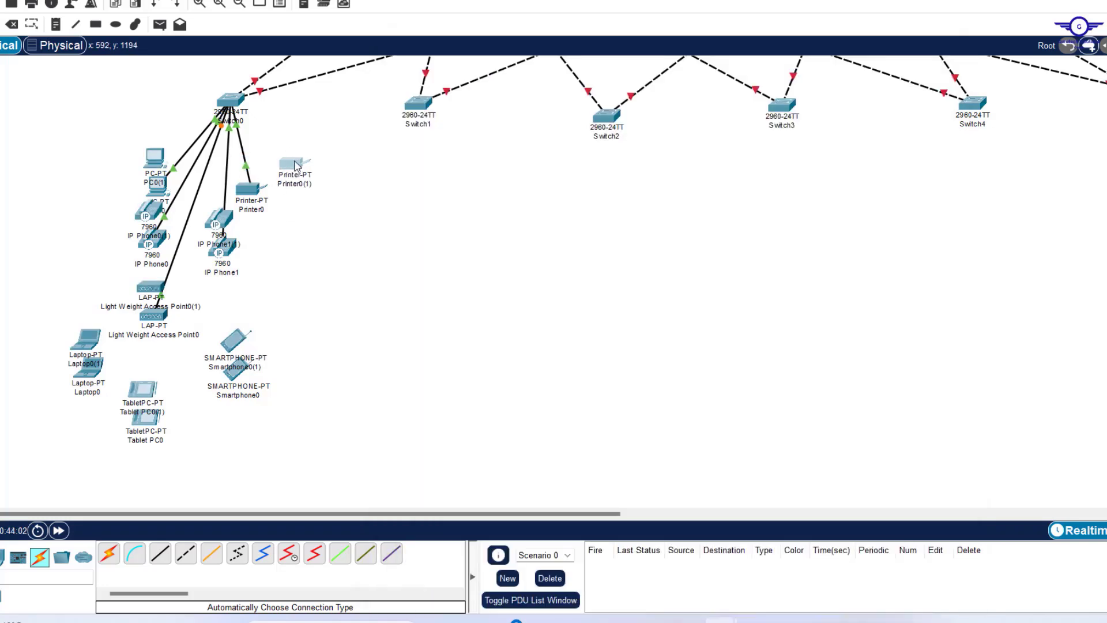
key("ctrl+z")
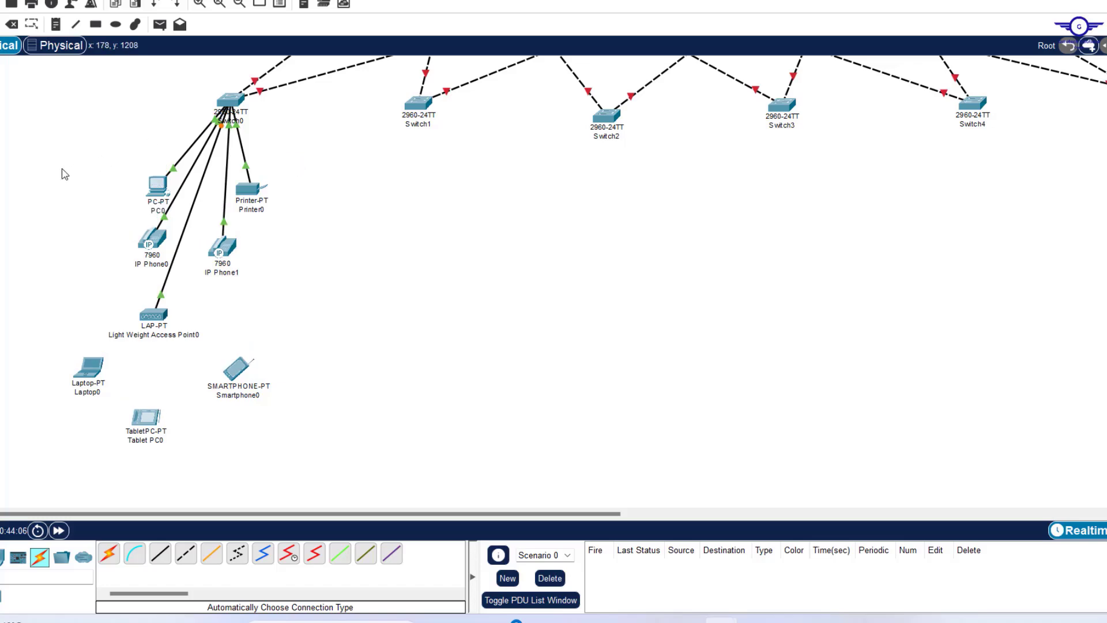
Reselect the floor devices and paste copies, dragging each group under the next access switch.
left_click_drag(61, 169, 312, 446)
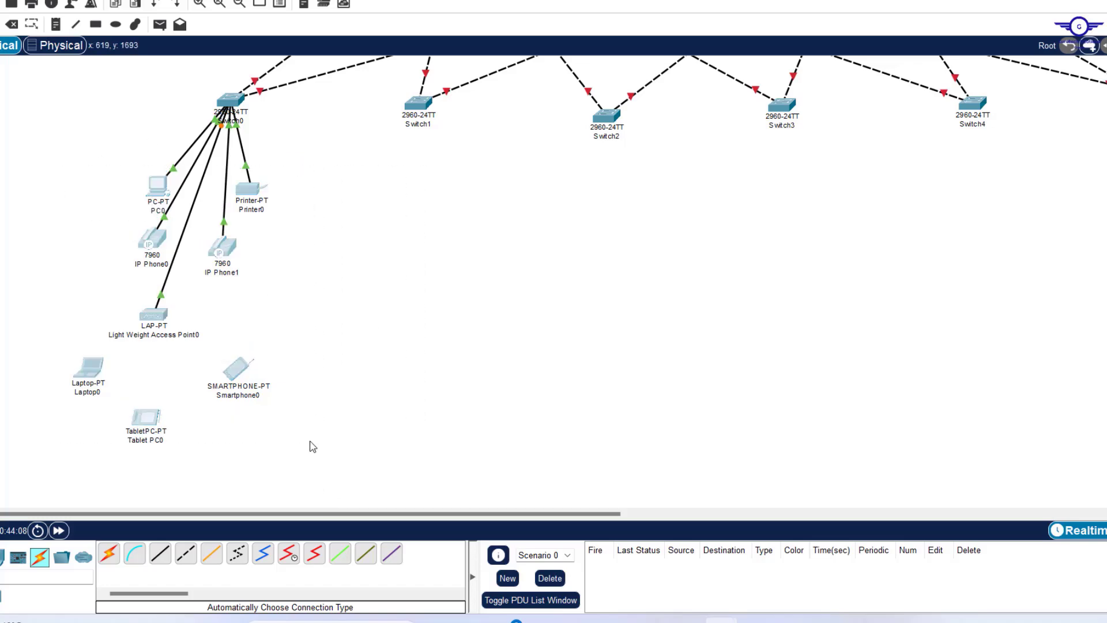
key("ctrl+v")
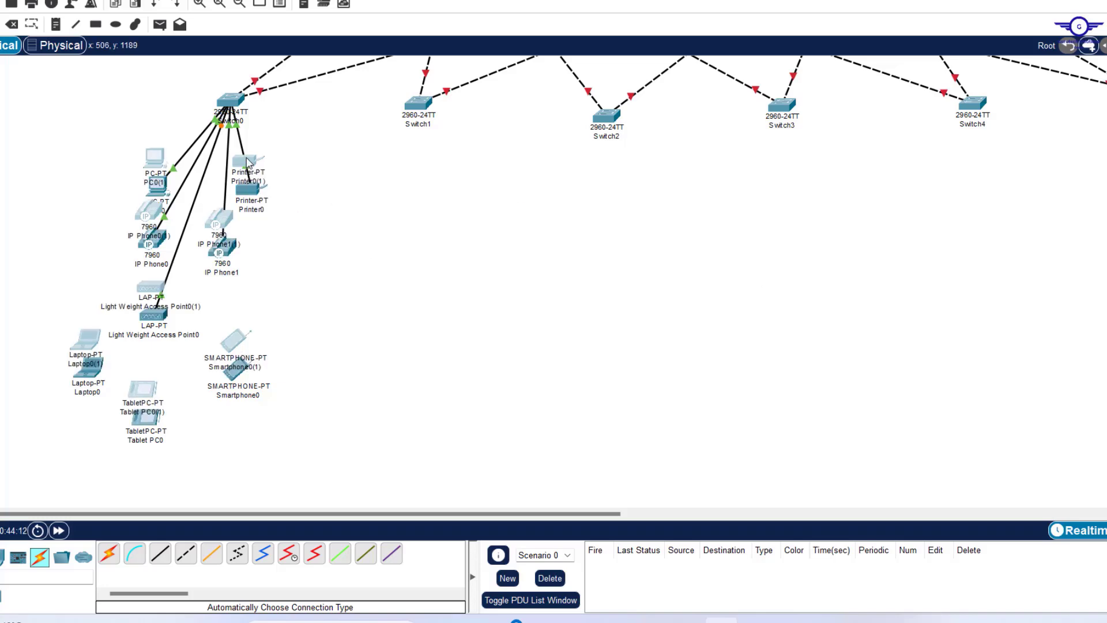
left_click_drag(247, 166, 470, 179)
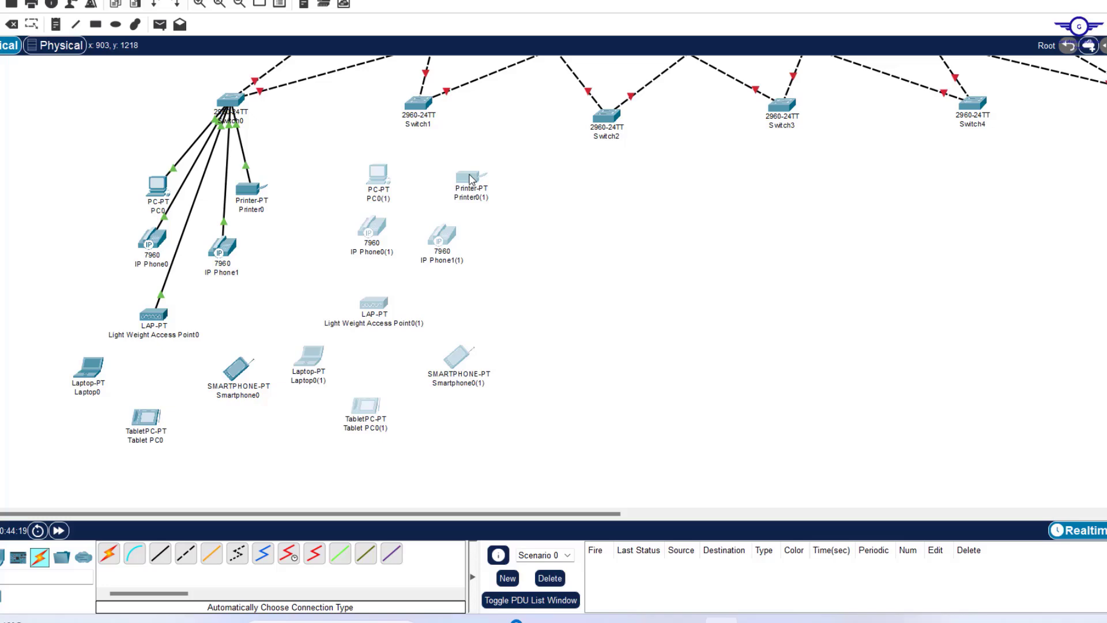
key("ctrl+v")
key("ctrl+v")
left_click_drag(472, 179, 880, 181)
key("ctrl+v")
left_click_drag(880, 181, 1078, 168)
Arrange Switch0's devices and the copied devices into neat groups beneath the left and middle switches.
left_click_drag(231, 100, 211, 98)
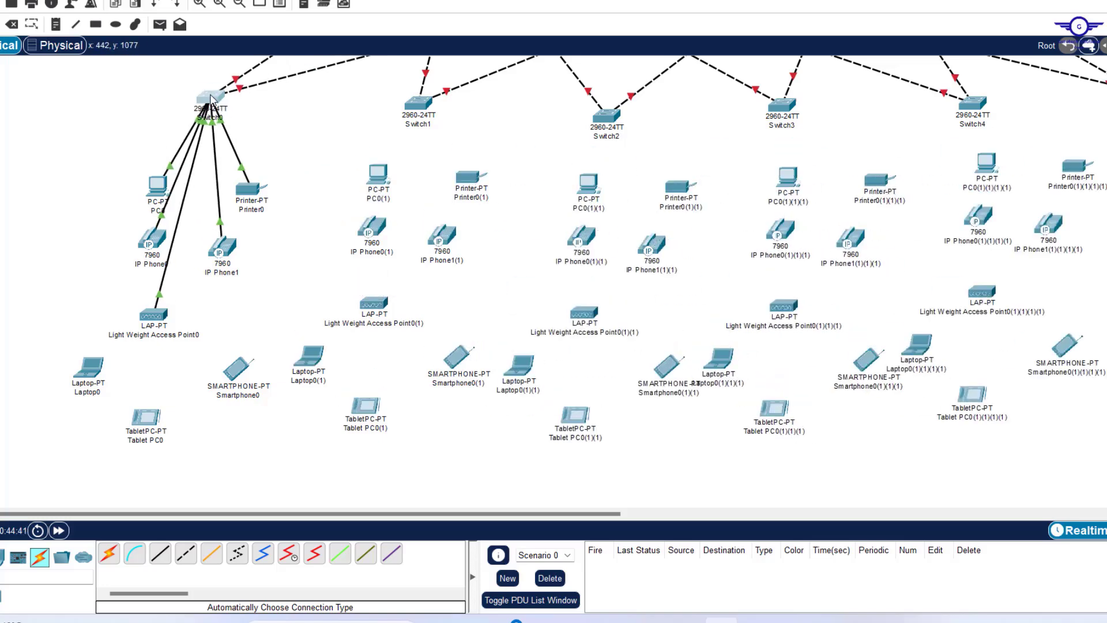
left_click_drag(158, 185, 146, 181)
left_click_drag(375, 303, 402, 300)
left_click_drag(309, 356, 346, 353)
left_click_drag(365, 405, 398, 403)
left_click_drag(154, 315, 183, 300)
left_click_drag(88, 367, 112, 357)
left_click_drag(146, 417, 177, 403)
left_click_drag(238, 369, 245, 358)
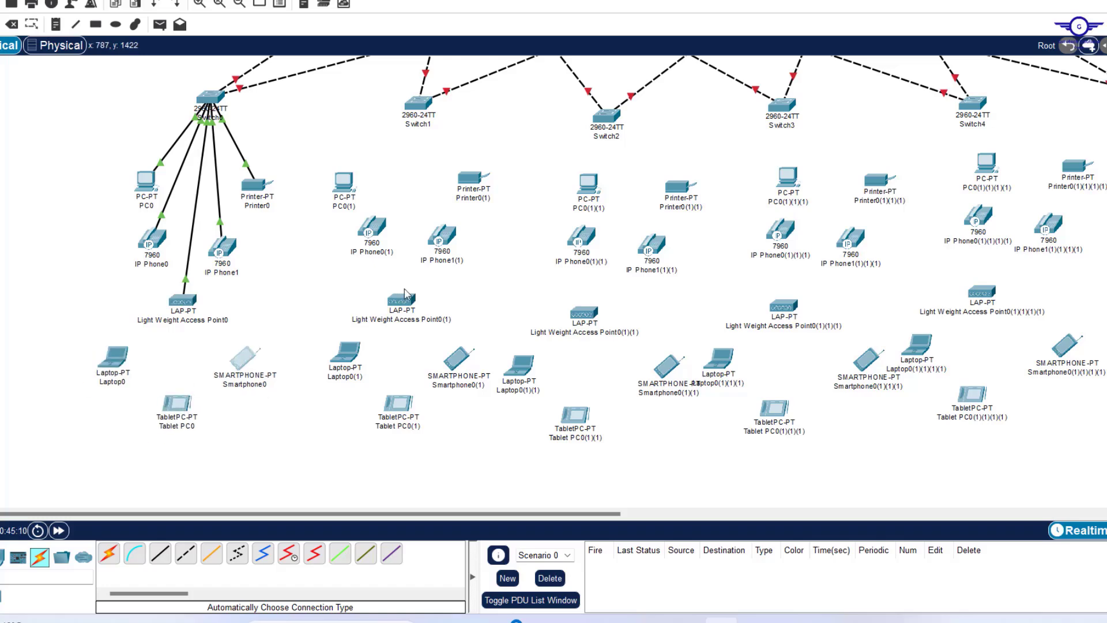
left_click_drag(472, 177, 468, 170)
left_click_drag(402, 299, 402, 286)
left_click_drag(459, 359, 455, 342)
left_click_drag(588, 183, 560, 185)
left_click_drag(582, 237, 577, 256)
left_click_drag(652, 244, 658, 245)
left_click_drag(584, 313, 607, 308)
left_click_drag(522, 366, 553, 365)
left_click_drag(575, 414, 613, 409)
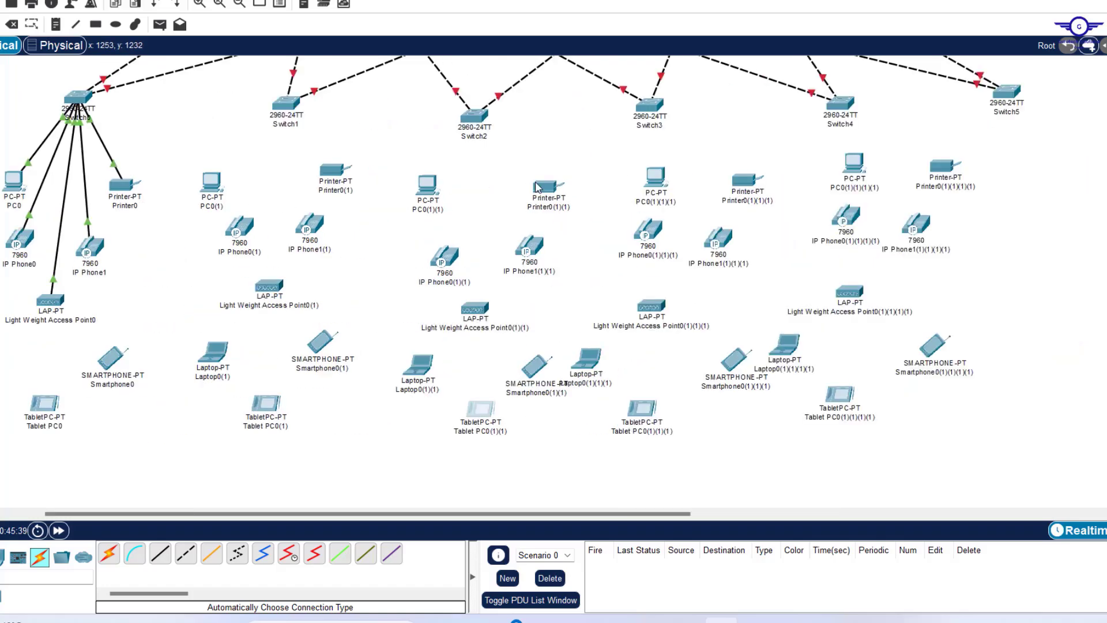
Tidy the devices in the right-hand copied groups beneath their switches.
left_click_drag(748, 181, 724, 156)
left_click_drag(652, 306, 679, 303)
left_click_drag(588, 360, 622, 360)
left_click_drag(642, 409, 678, 406)
left_click_drag(854, 164, 808, 160)
left_click_drag(946, 167, 923, 148)
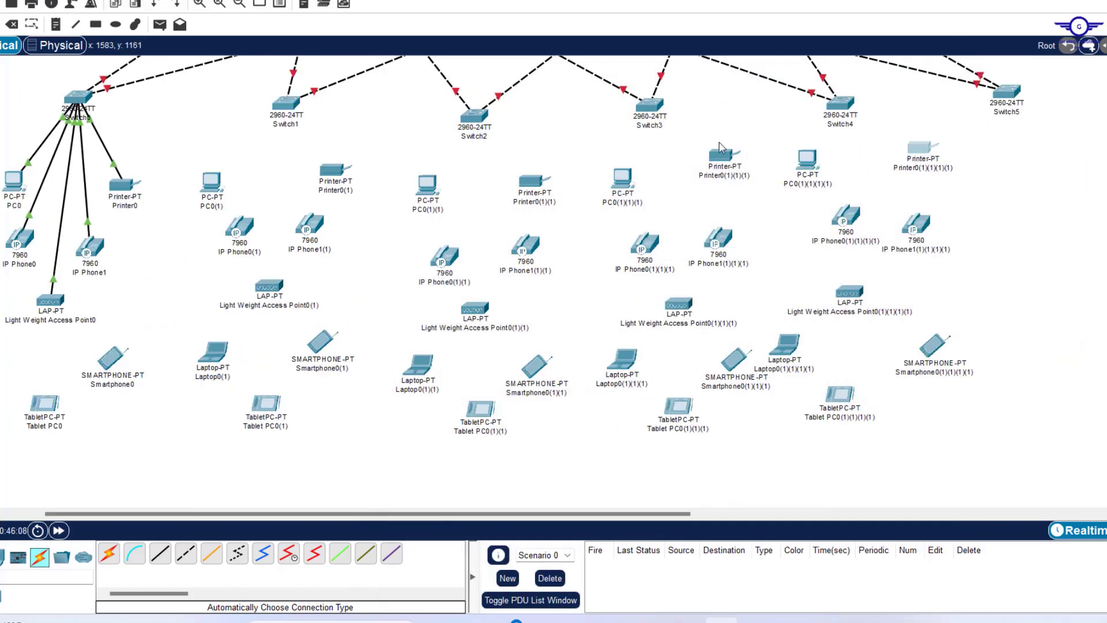
left_click_drag(849, 291, 885, 281)
left_click_drag(789, 350, 827, 339)
Cable PC0(1), Printer0(1), both IP phones and the access point to Switch1 automatically.
left_click_drag(839, 395, 905, 388)
left_click_drag(932, 345, 956, 340)
left_click_drag(369, 514, 300, 514)
left_click(109, 553)
left_click(419, 105)
left_click(345, 183)
left_click(108, 554)
left_click(420, 105)
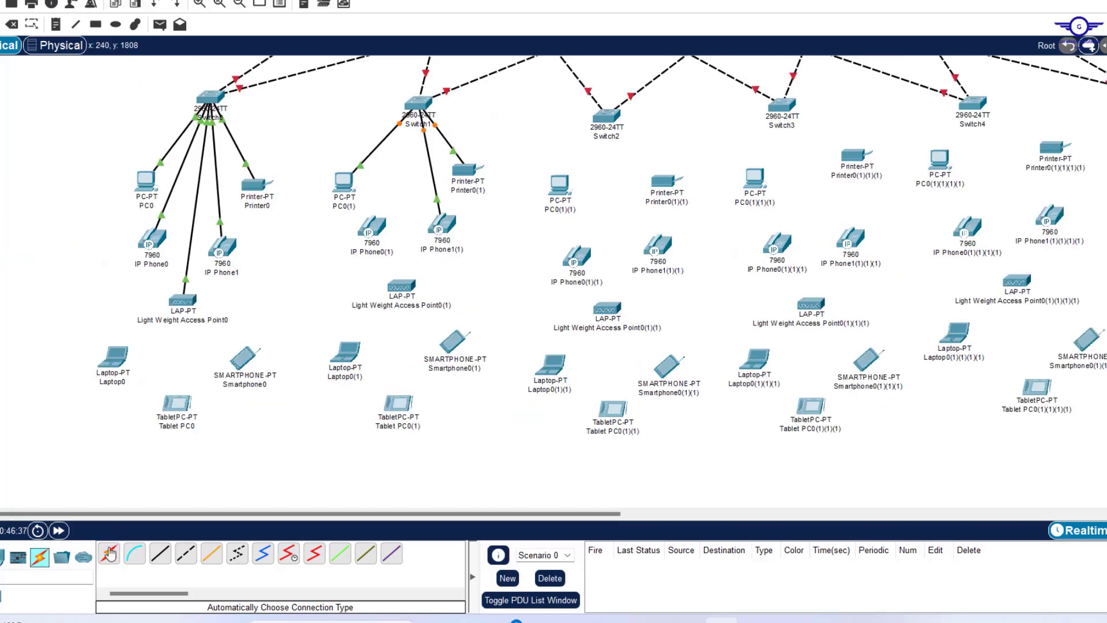
left_click(402, 286)
Cable the PC, printer and IP phones of the second group to Switch2.
left_click(109, 553)
left_click(607, 116)
left_click(560, 185)
left_click(108, 553)
left_click(607, 117)
left_click(666, 181)
Cable Switch2's access point, then Switch3's PC, IP phones and printer, clearing connection errors.
left_click(108, 554)
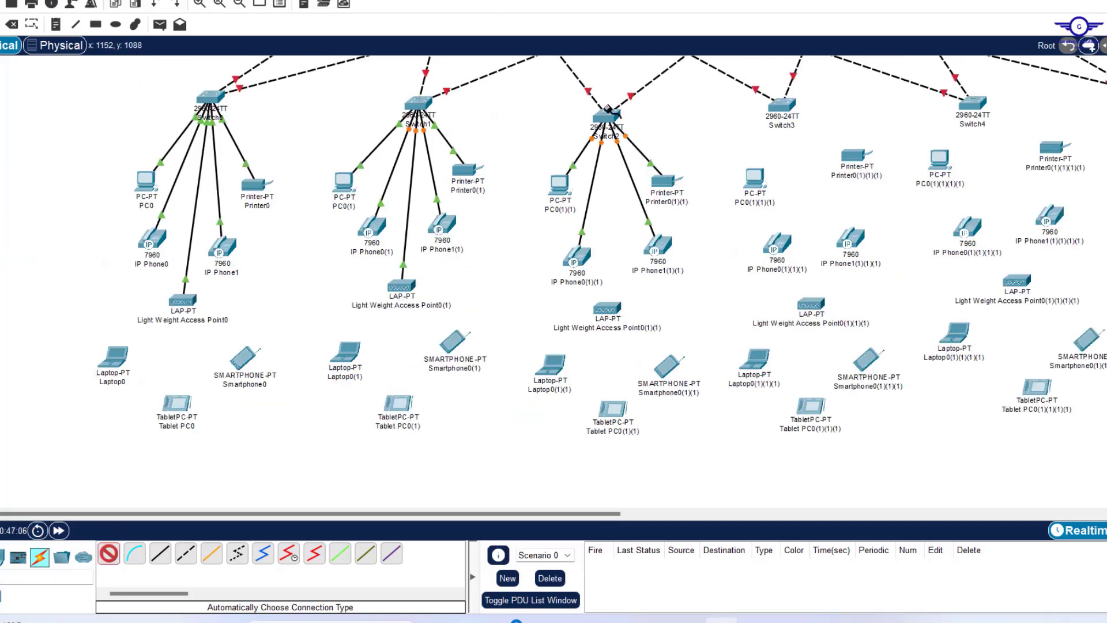
left_click(108, 554)
left_click(657, 312)
left_click(782, 105)
left_click(755, 178)
left_click(108, 553)
left_click(782, 106)
left_click(856, 156)
left_click_drag(855, 156, 846, 184)
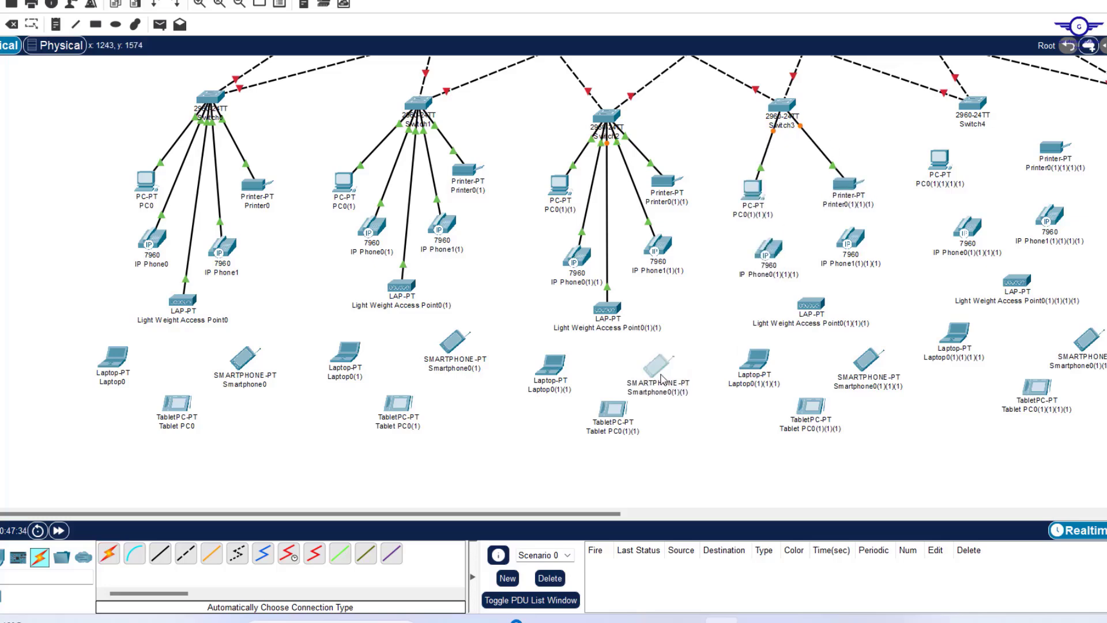
left_click(782, 105)
left_click(851, 238)
Cable Switch3's access point, then Switch4's PC, printer, IP Phone0, IP Phone1 and access point.
left_click(108, 554)
left_click(782, 105)
left_click(811, 303)
left_click(108, 554)
left_click(973, 104)
left_click(643, 310)
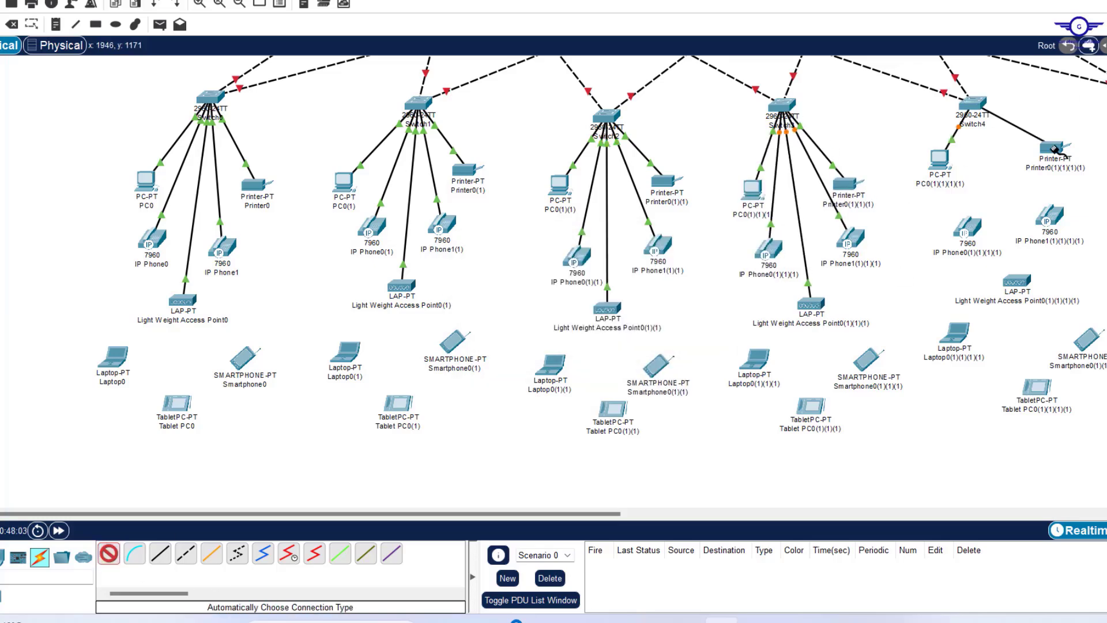
left_click(108, 554)
left_click(961, 98)
left_click(968, 227)
left_click(108, 553)
left_click(964, 104)
left_click(1050, 216)
left_click(109, 554)
left_click(963, 104)
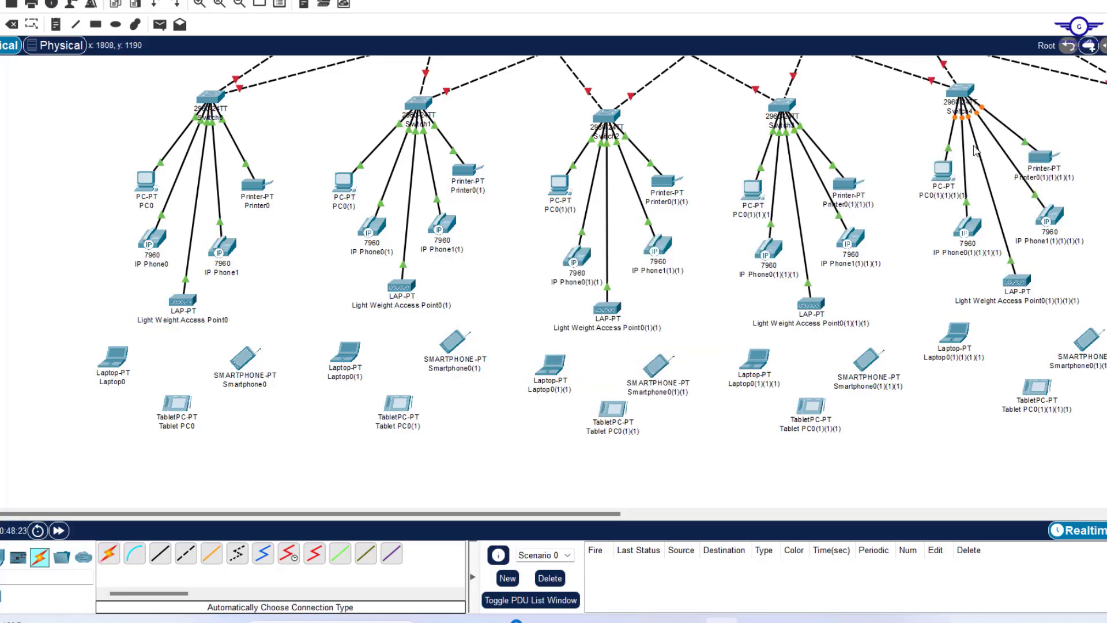
Nudge Switch4 into place and zoom out to view the whole network.
left_click_drag(966, 93, 969, 98)
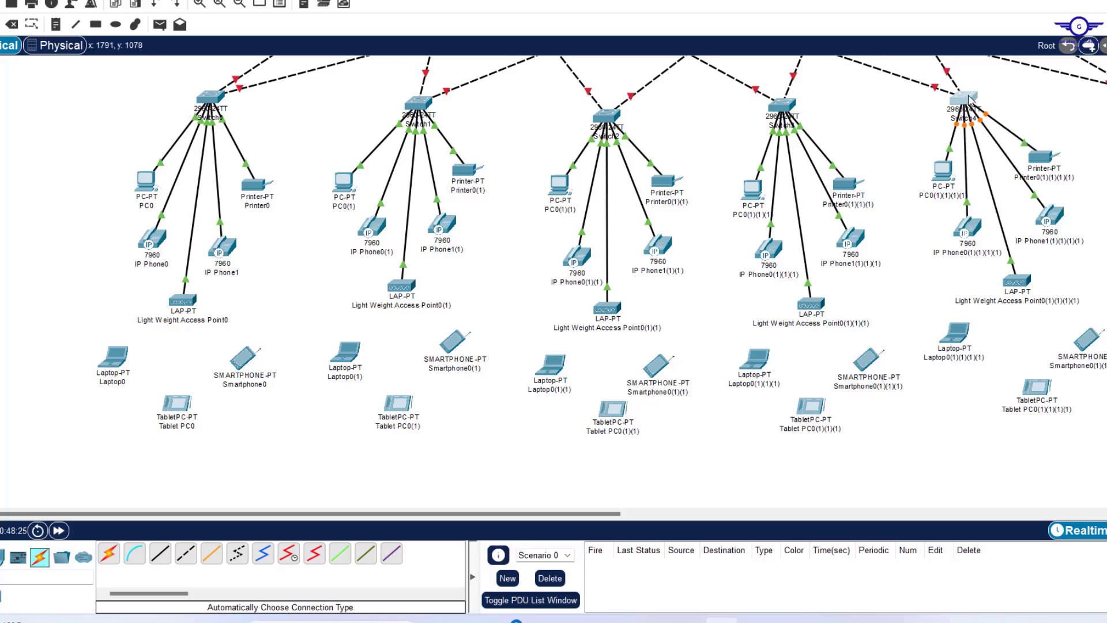
left_click_drag(587, 514, 769, 494)
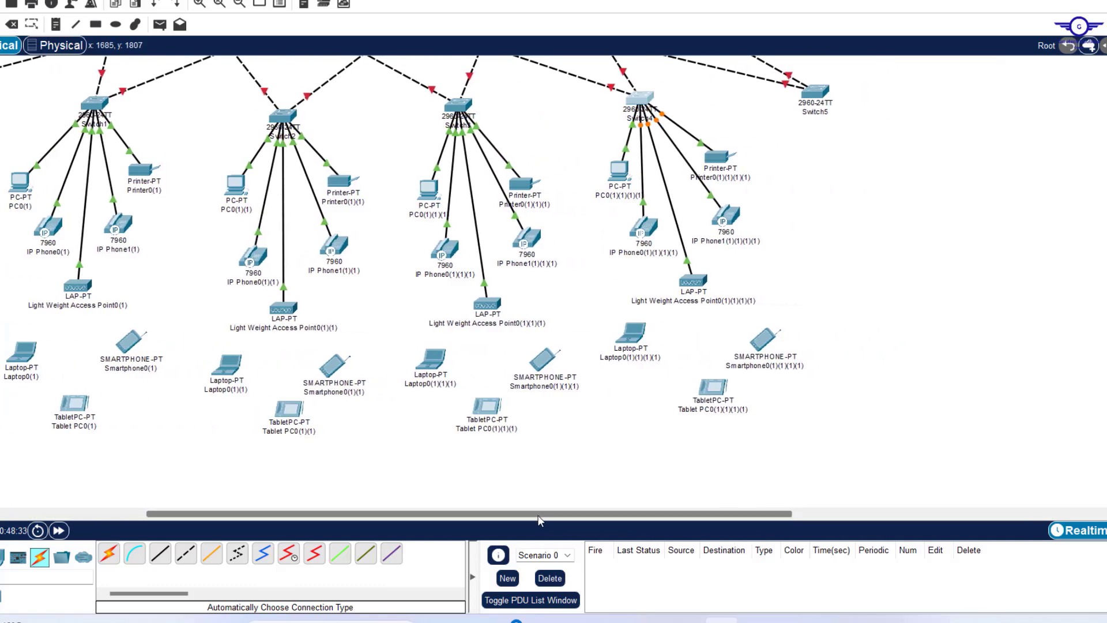
left_click_drag(539, 519, 335, 535)
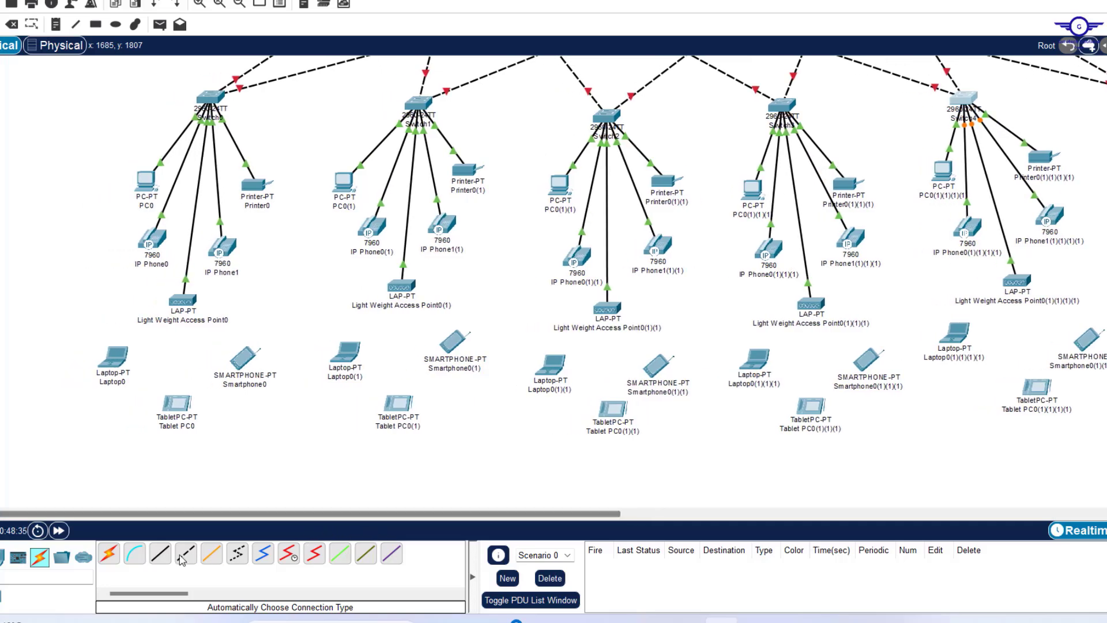
left_click(242, 4)
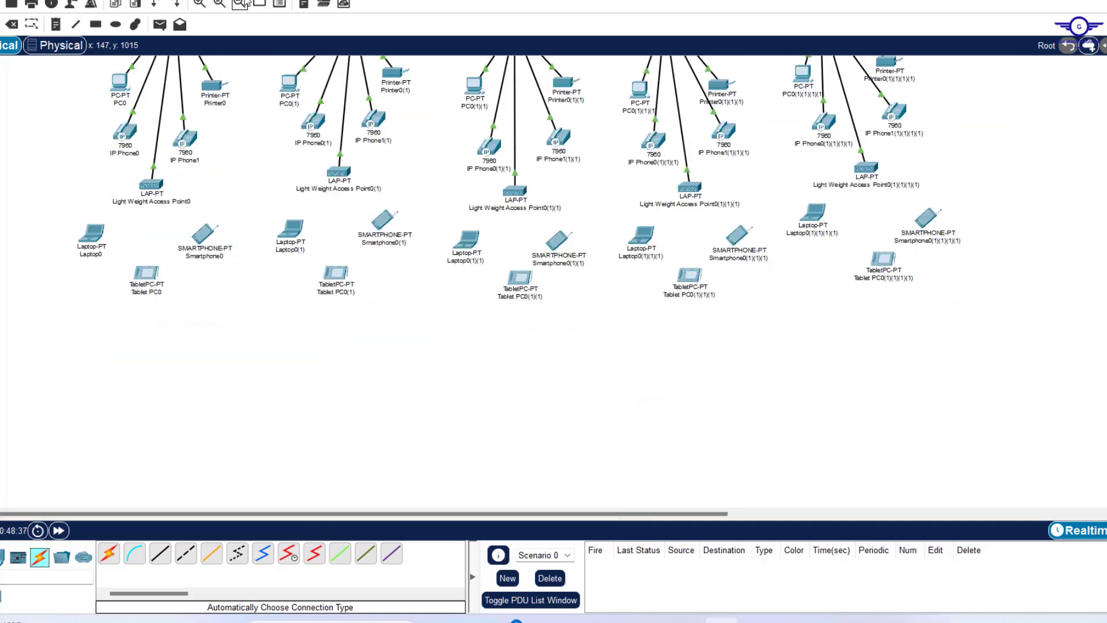
scroll(605, 171, "up", 2)
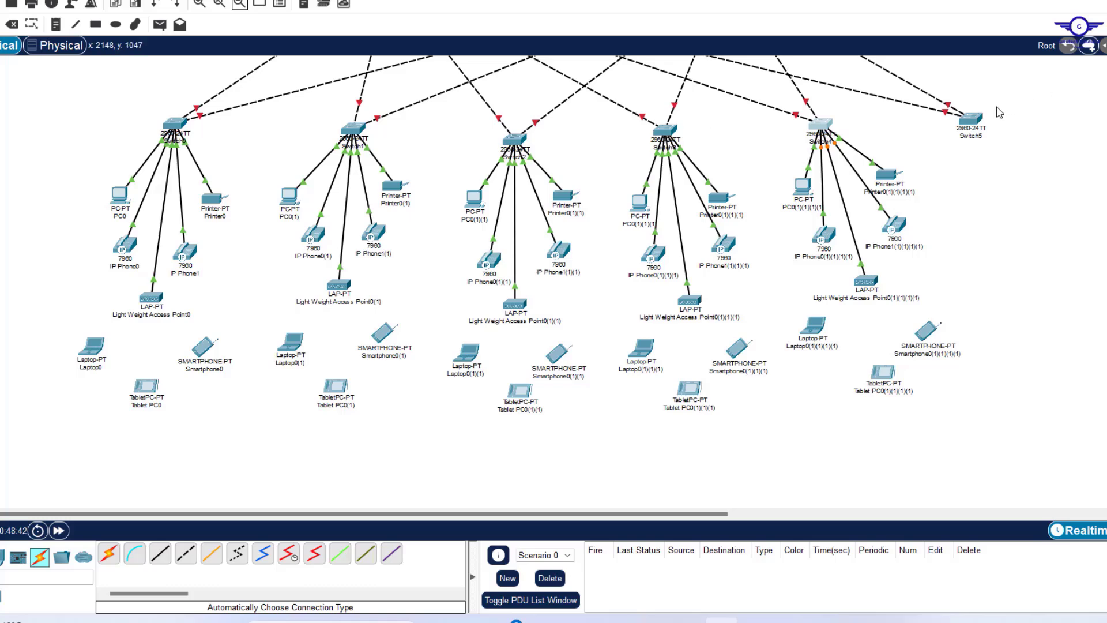
scroll(932, 200, "up", 6)
scroll(932, 201, "down", 4)
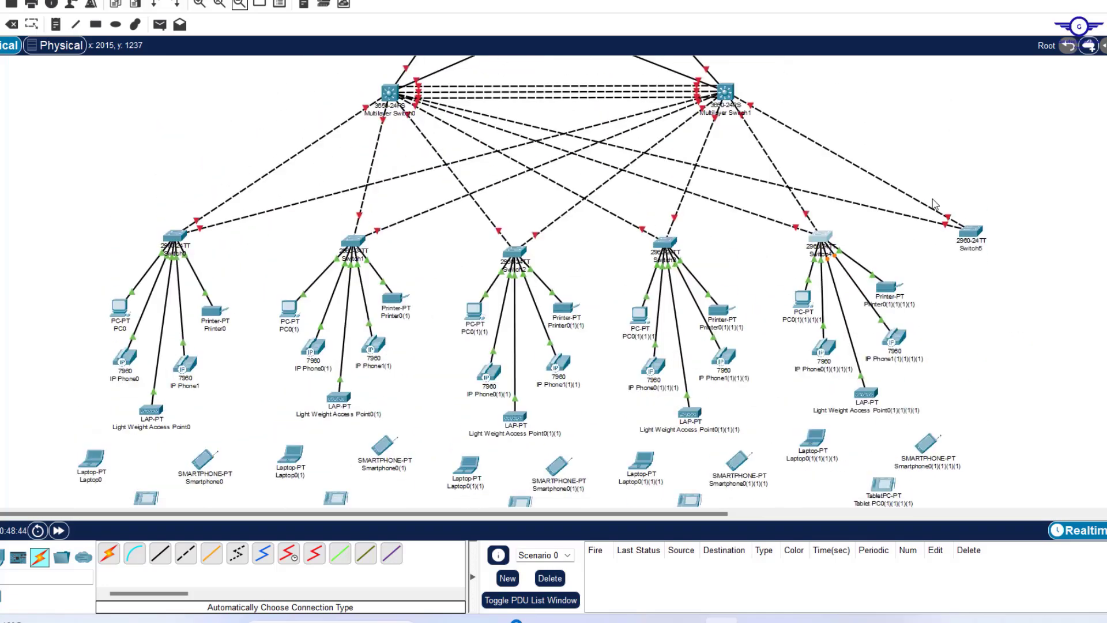
scroll(935, 204, "down", 3)
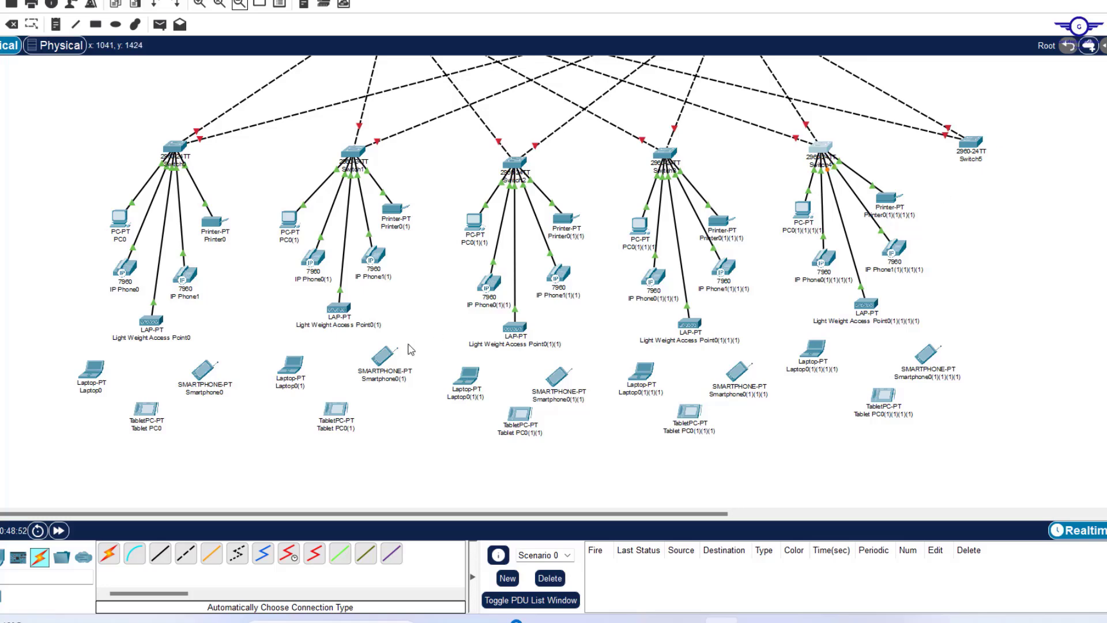
Place three Server-PT devices, Server0, Server1 and Server2, and arrange them beside Switch5.
left_click(2, 558)
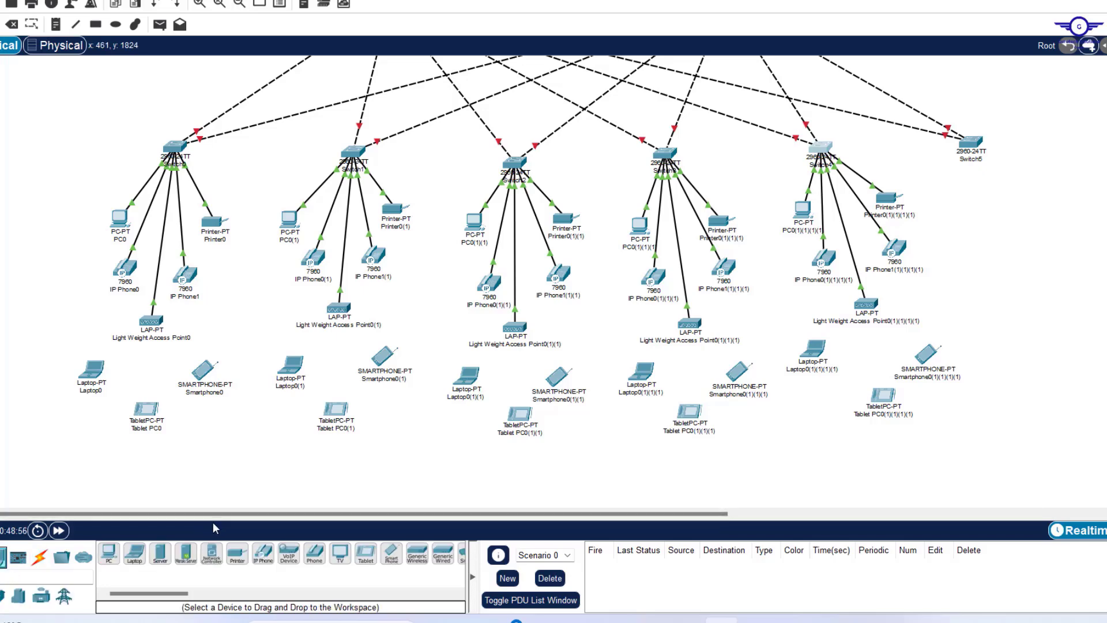
left_click(161, 556)
left_click(1063, 181)
left_click(161, 556)
left_click(989, 203)
left_click_drag(1063, 181, 1060, 204)
left_click_drag(989, 203, 970, 226)
left_click_drag(1060, 204, 1052, 214)
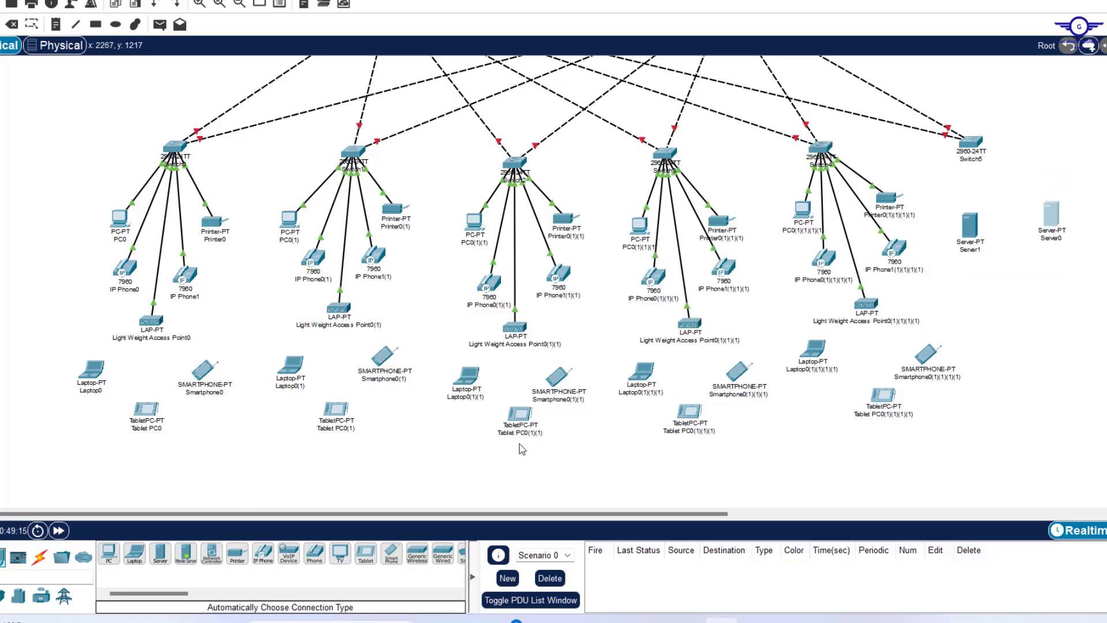
left_click(160, 556)
left_click(1021, 281)
scroll(548, 276, "up", 3)
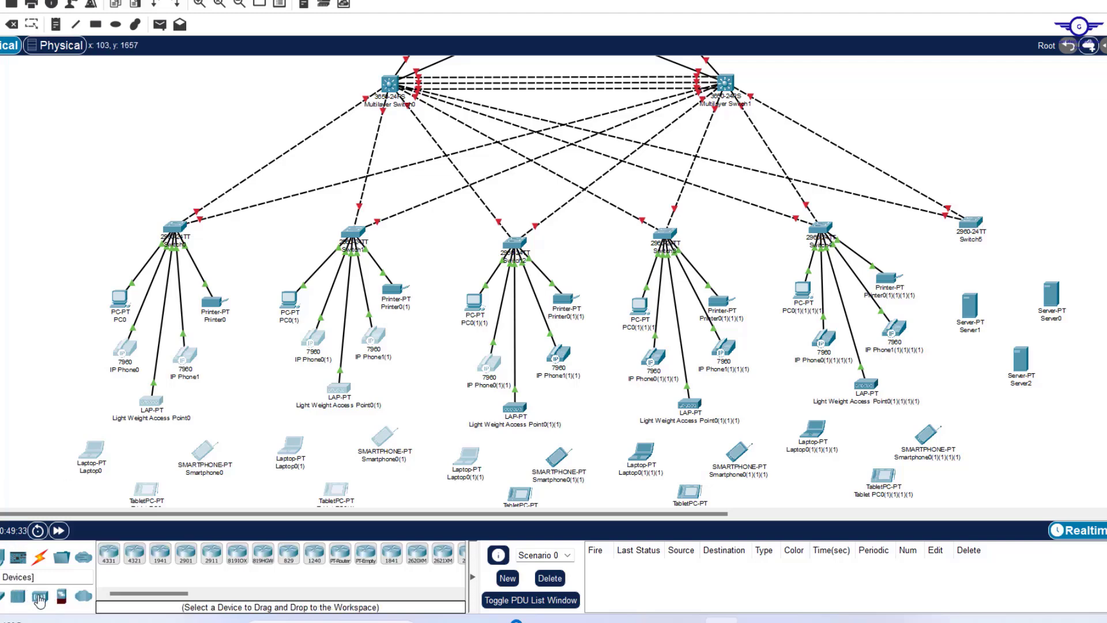
Place a WLC-2504 wireless LAN controller at the top right of the workspace.
left_click(40, 596)
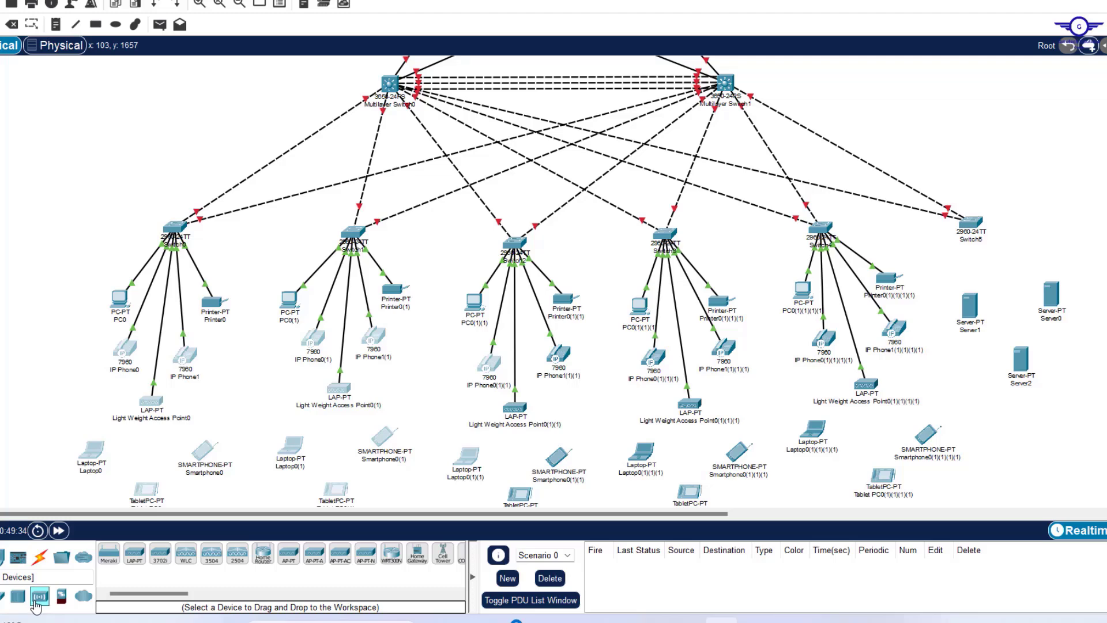
left_click(238, 555)
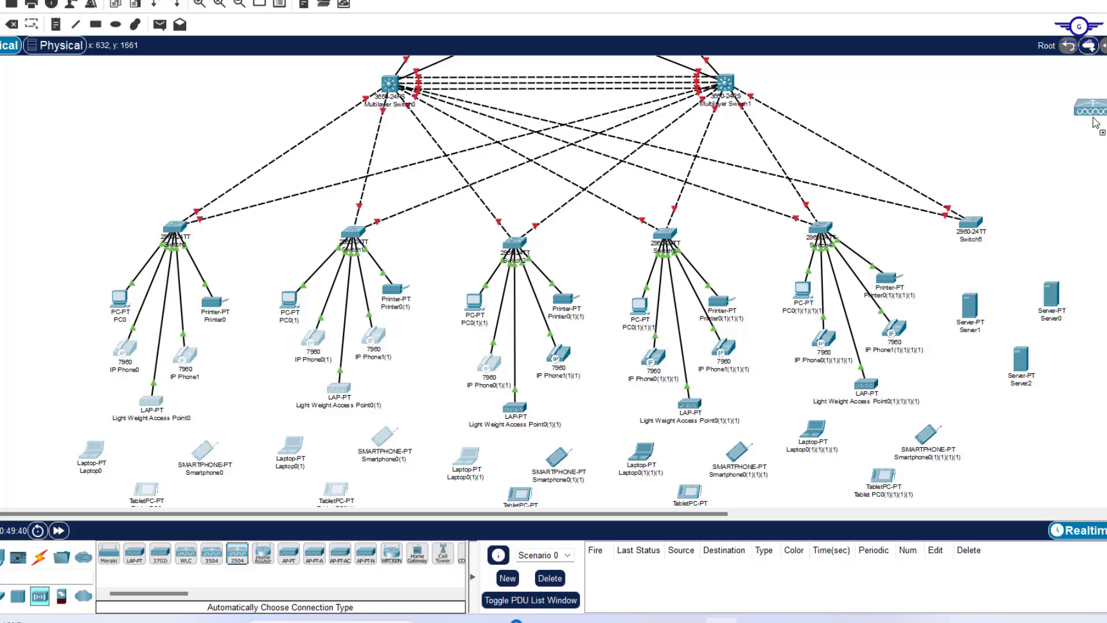
left_click(1081, 110)
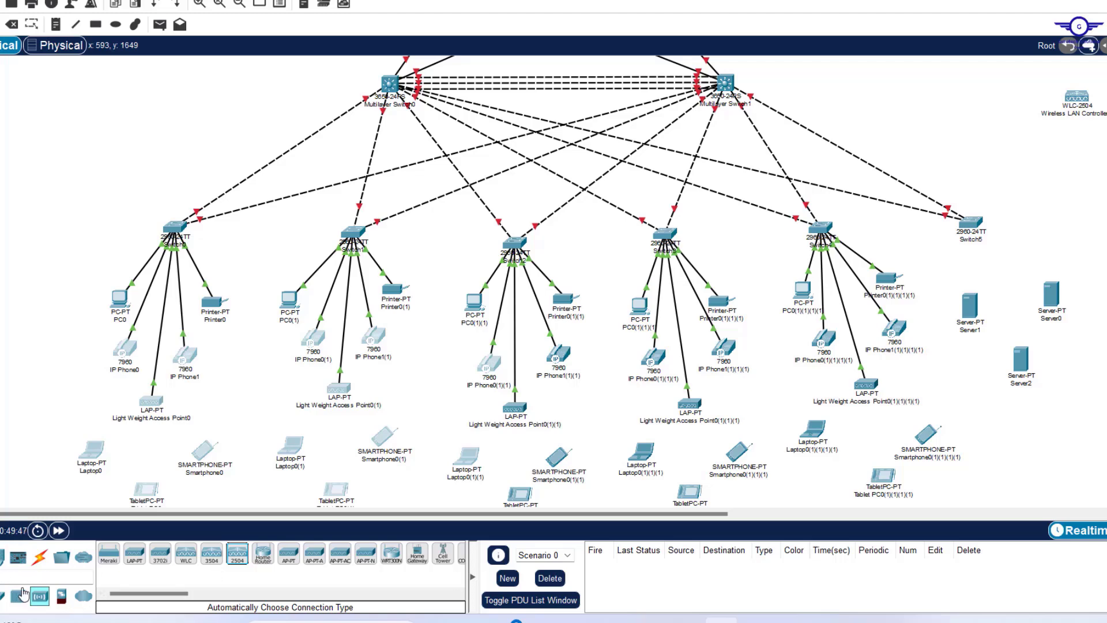
Place a 2811 router, Router2, just below the wireless LAN controller.
left_click(0, 596)
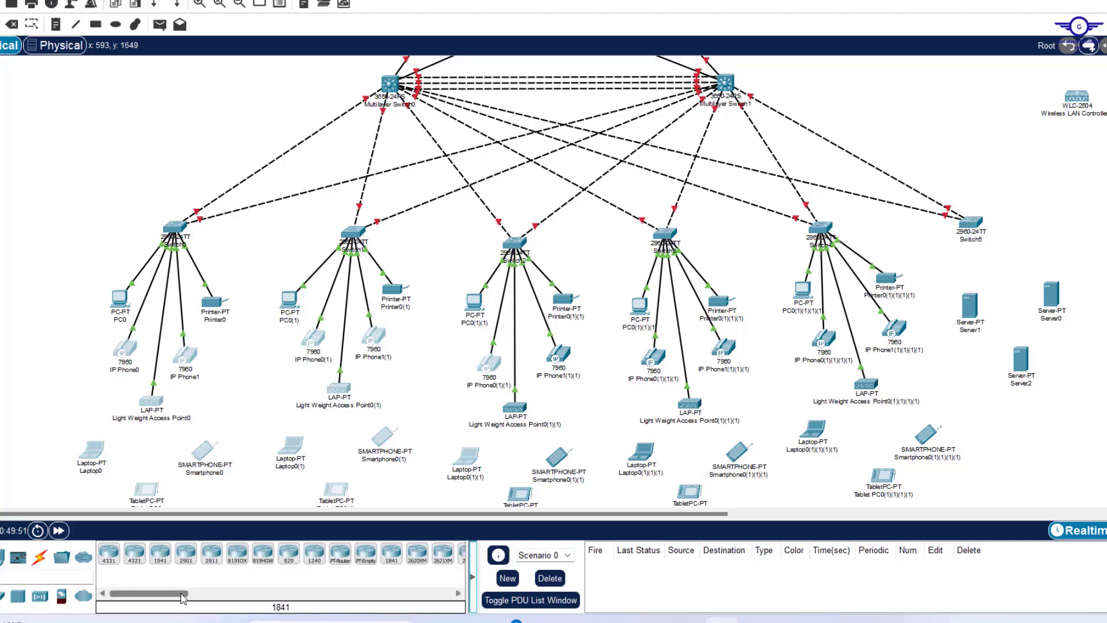
left_click_drag(183, 598, 211, 596)
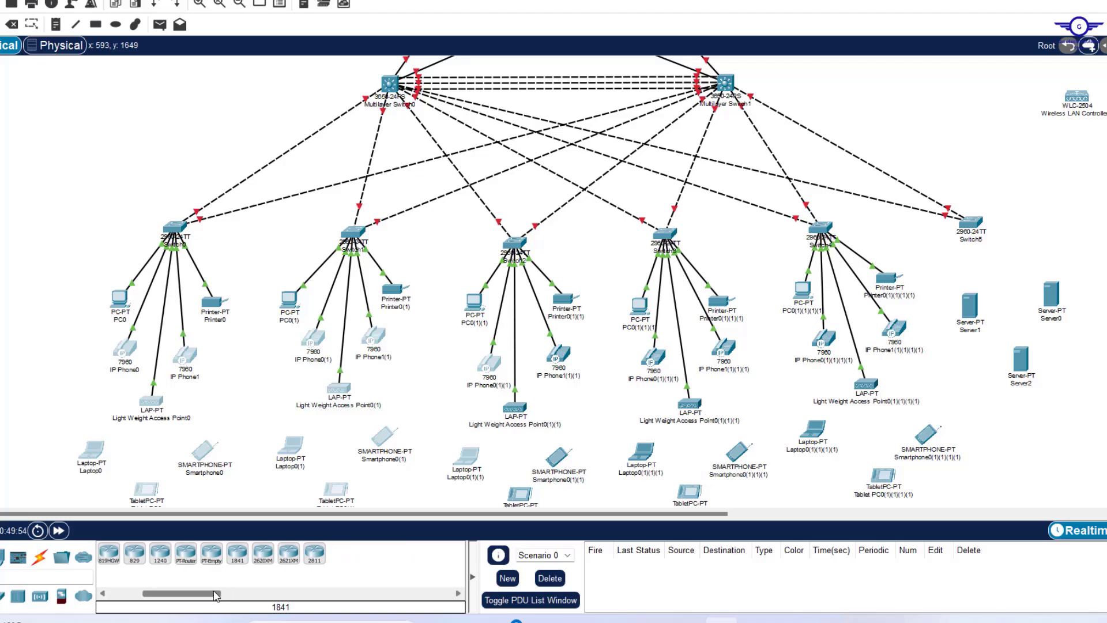
left_click(313, 564)
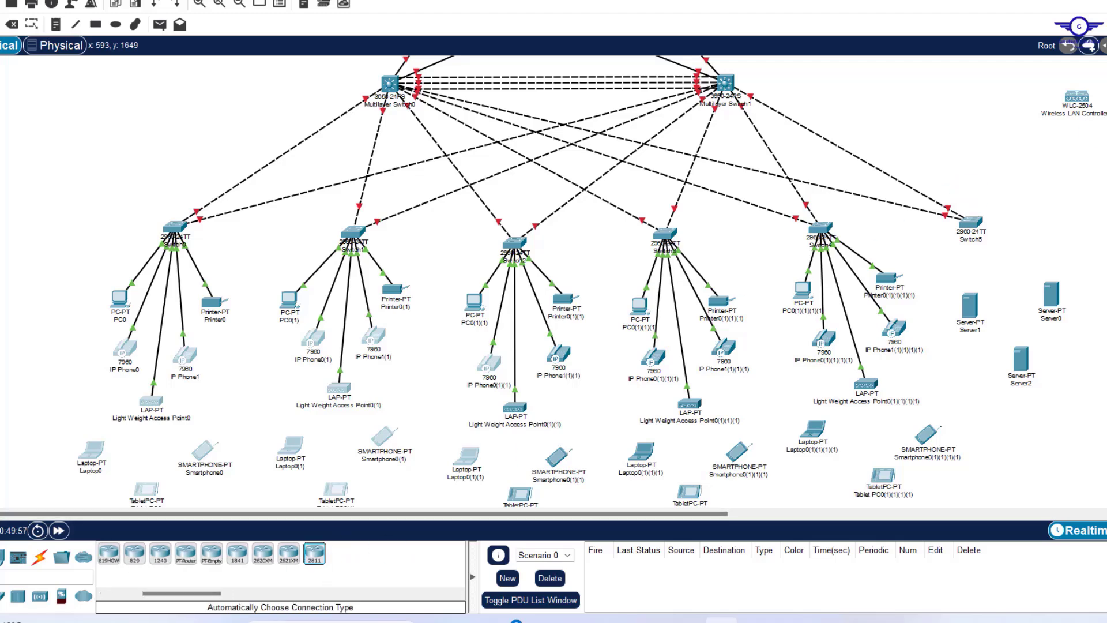
left_click(1072, 148)
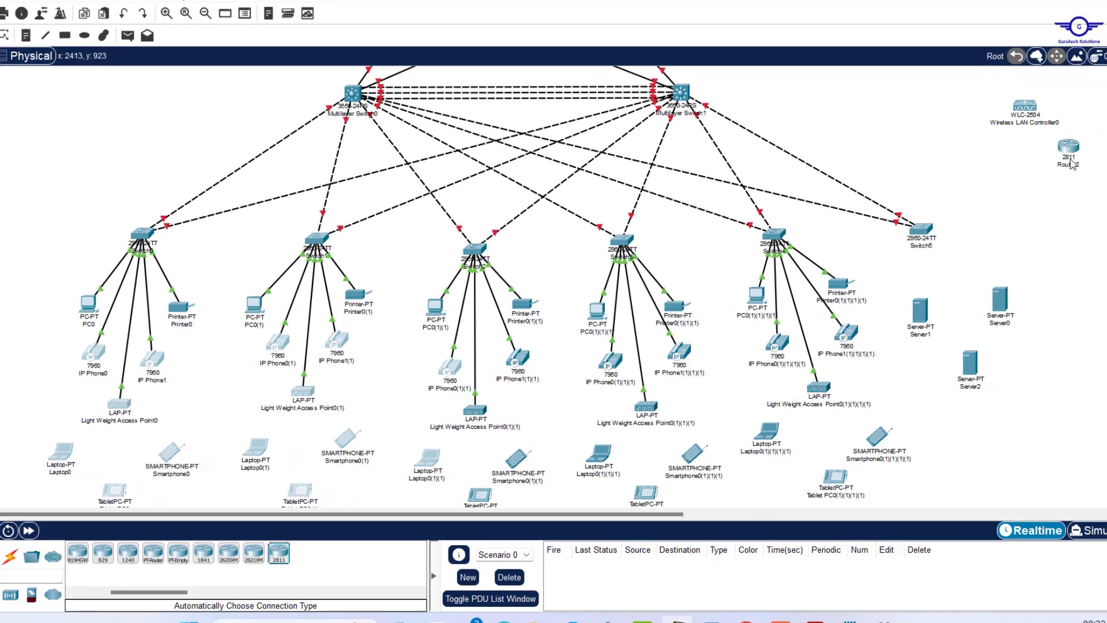
Automatically cable Switch5 to Server0, Server1 and Server2.
left_click_drag(1071, 151, 1061, 151)
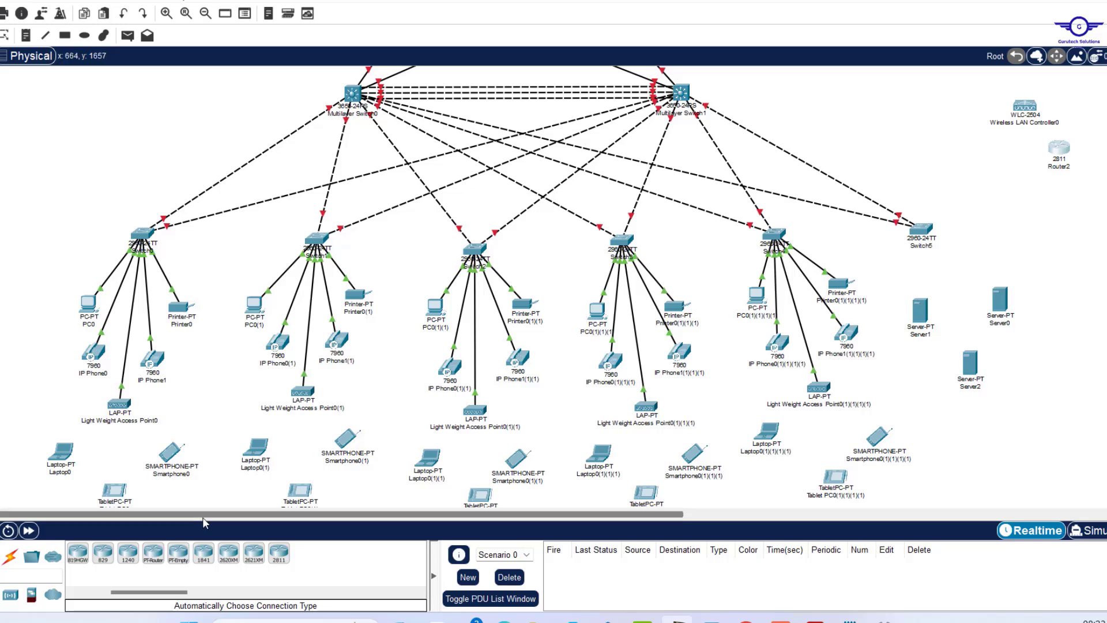
left_click(10, 558)
left_click(79, 555)
left_click(921, 230)
left_click(920, 310)
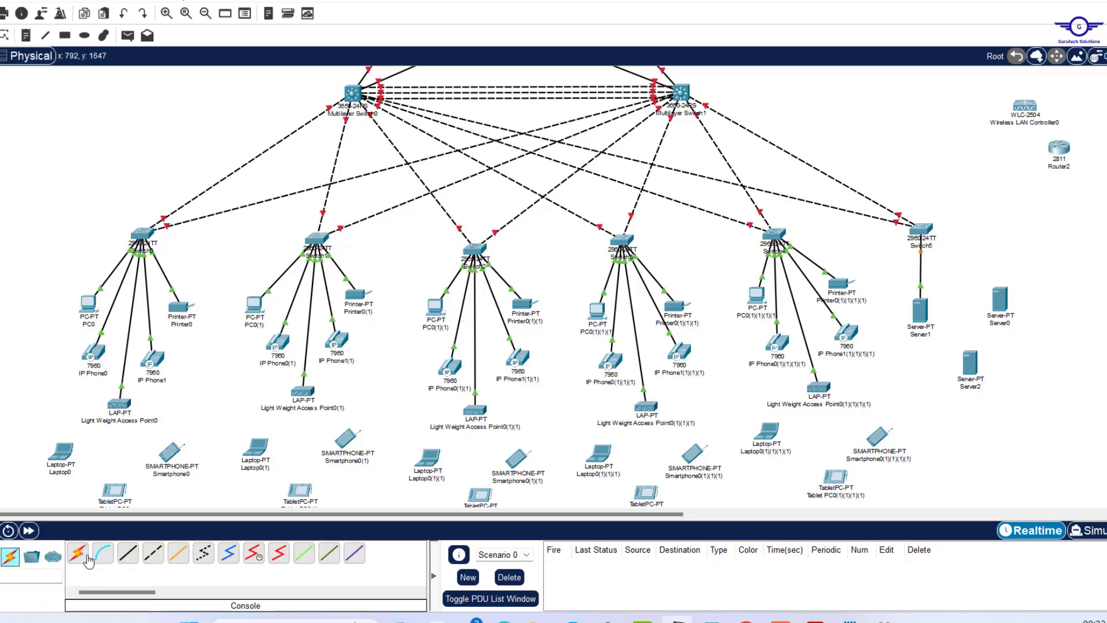
left_click(80, 555)
left_click(921, 230)
left_click(1000, 299)
left_click(80, 554)
left_click(970, 363)
left_click(79, 554)
Cable Switch5 to the wireless LAN controller and Router2, then check the links.
left_click(923, 229)
left_click(1024, 107)
left_click(79, 554)
left_click(923, 229)
left_click(1060, 150)
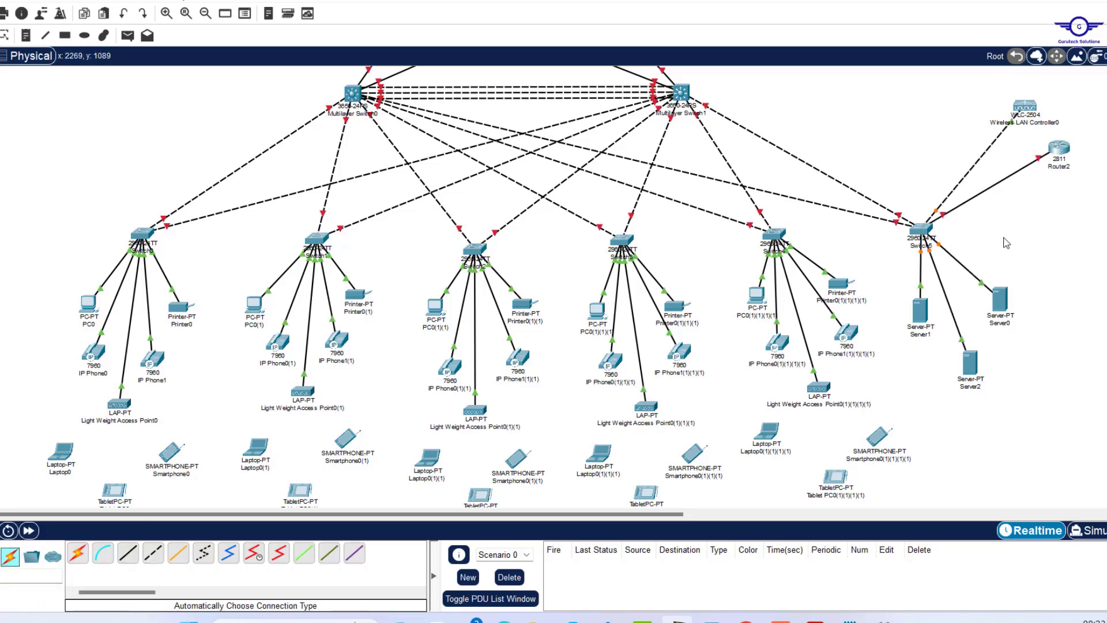
scroll(1004, 238, "up", 1)
scroll(1004, 242, "up", 2)
scroll(1006, 243, "down", 1)
scroll(1006, 243, "right", 8)
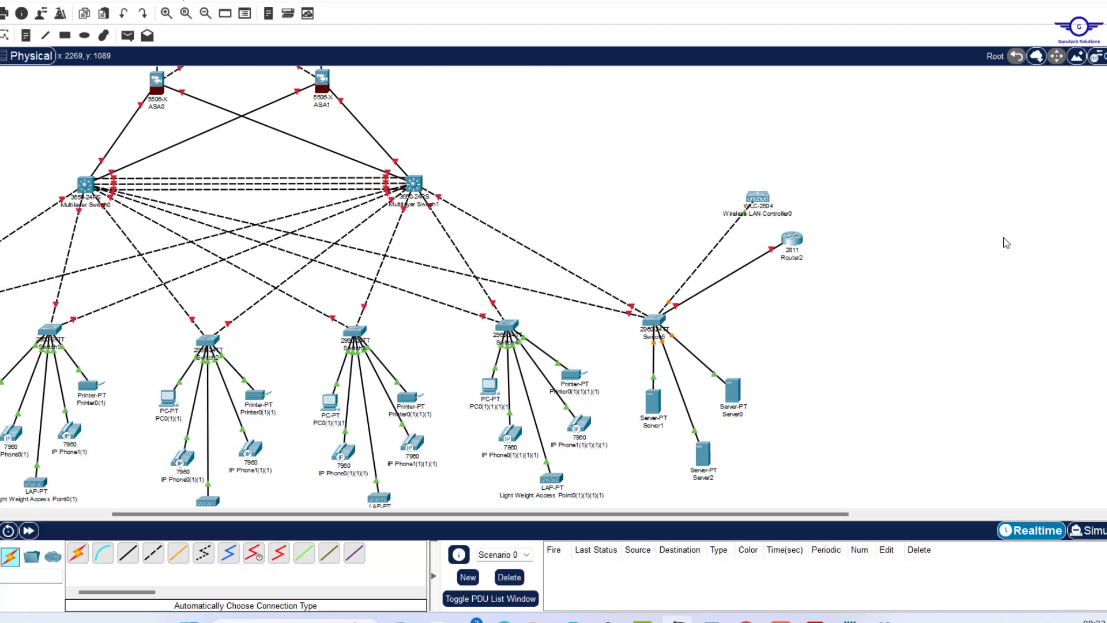
scroll(1006, 243, "left", 8)
scroll(1006, 243, "up", 7)
scroll(1006, 243, "down", 12)
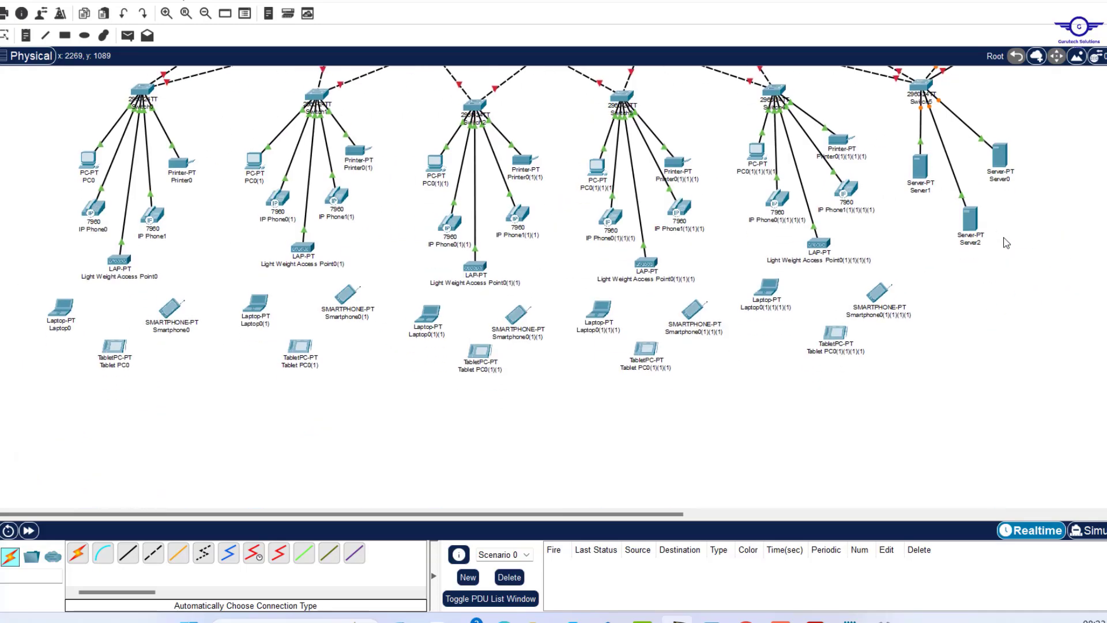
scroll(1006, 243, "up", 4)
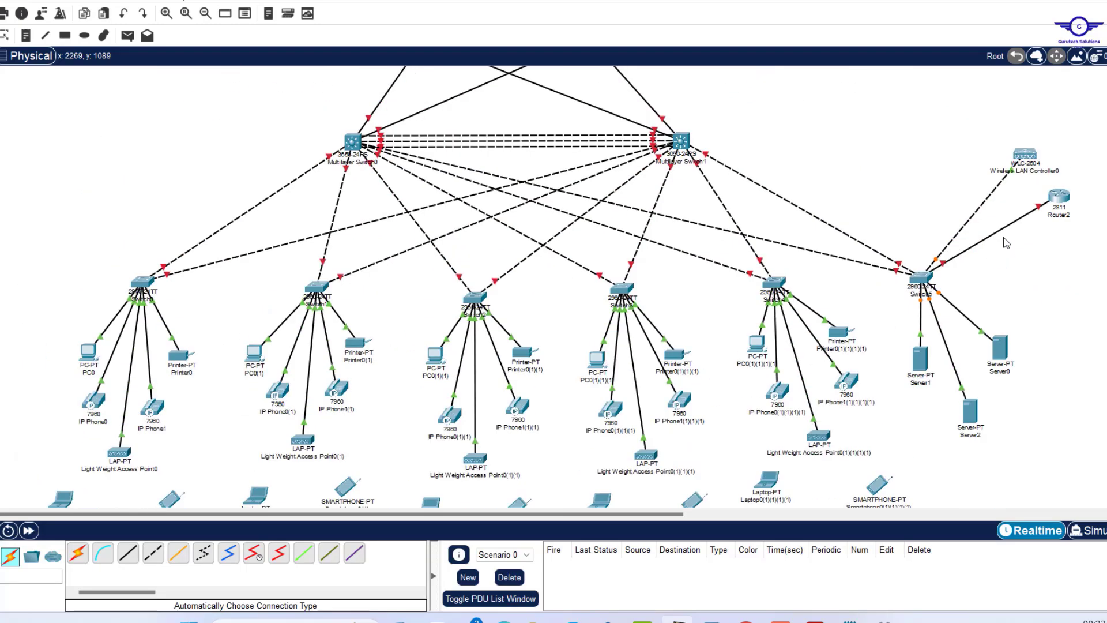
scroll(1006, 242, "up", 3)
scroll(1007, 242, "up", 1)
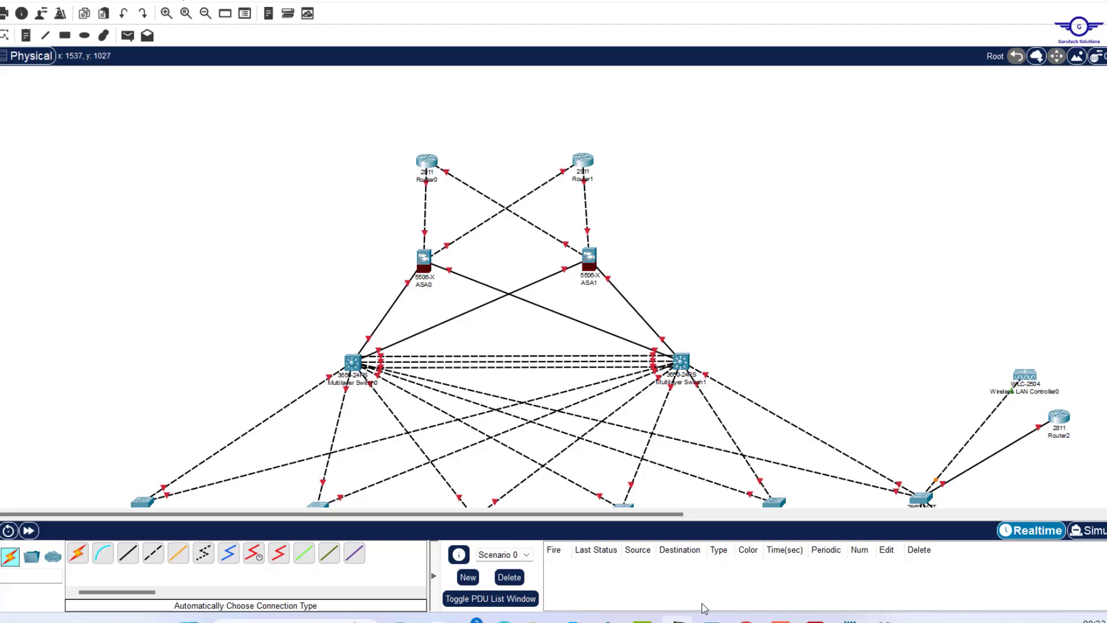
left_click(813, 620)
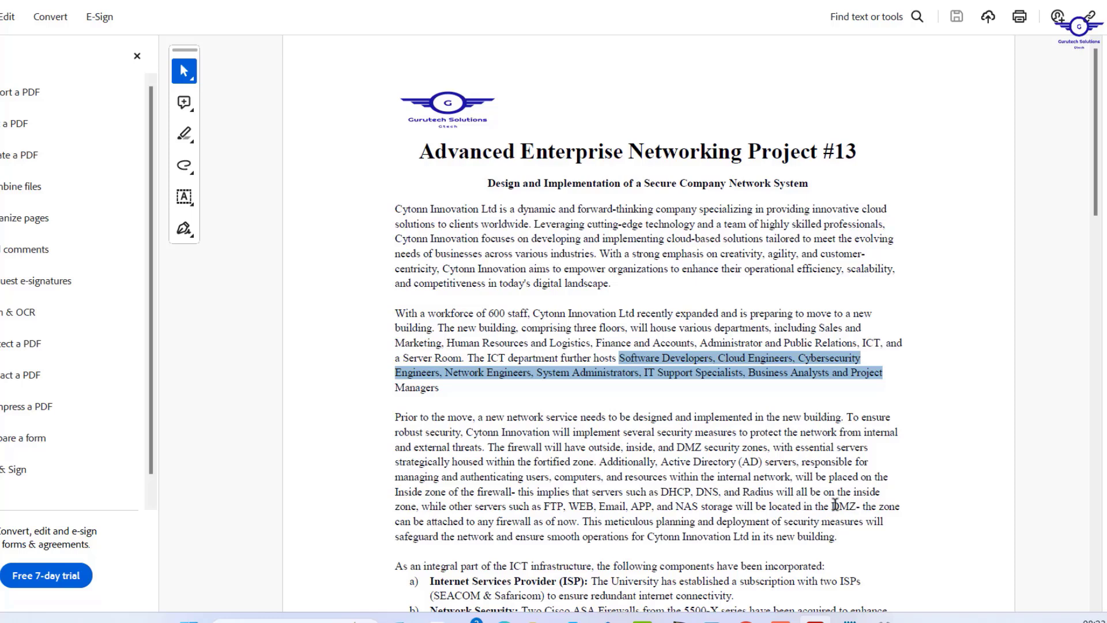
left_click_drag(833, 506, 560, 523)
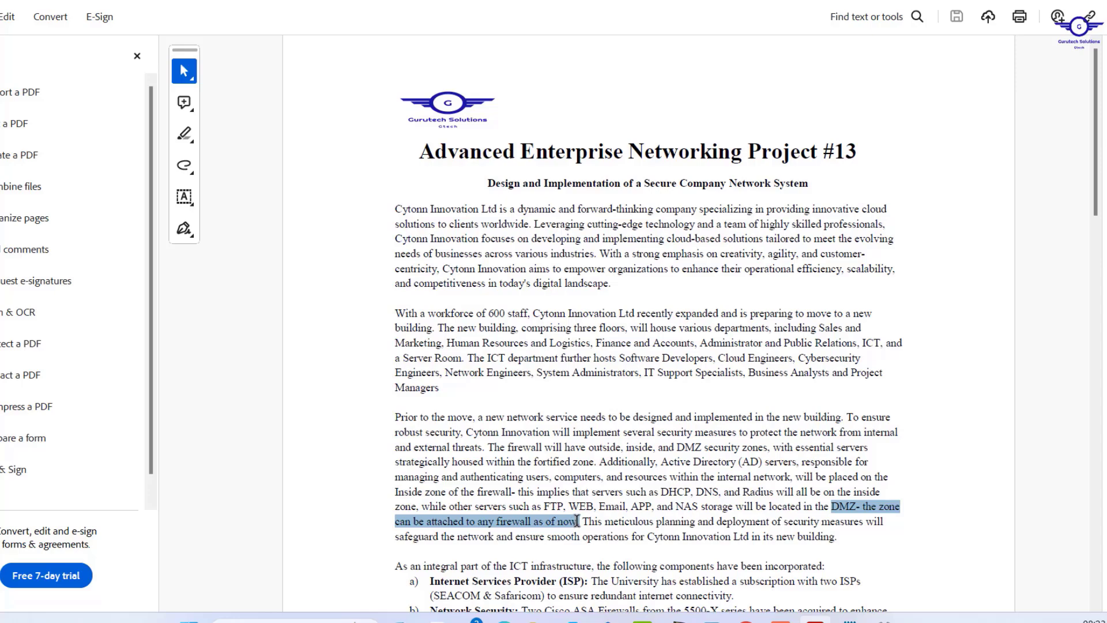
left_click_drag(578, 520, 581, 522)
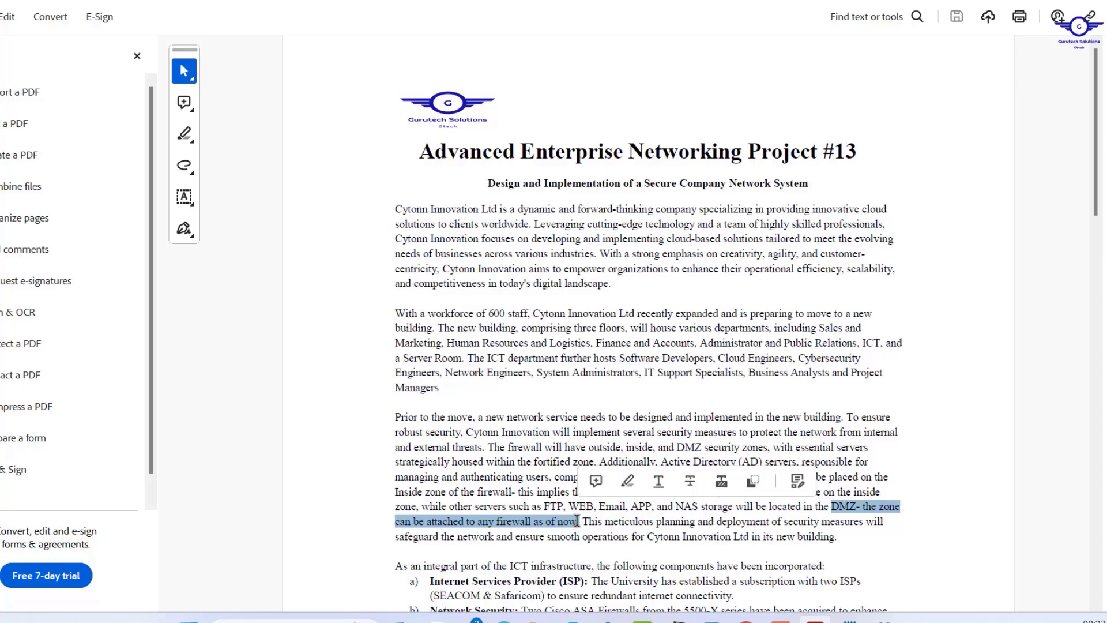
key("alt+Tab")
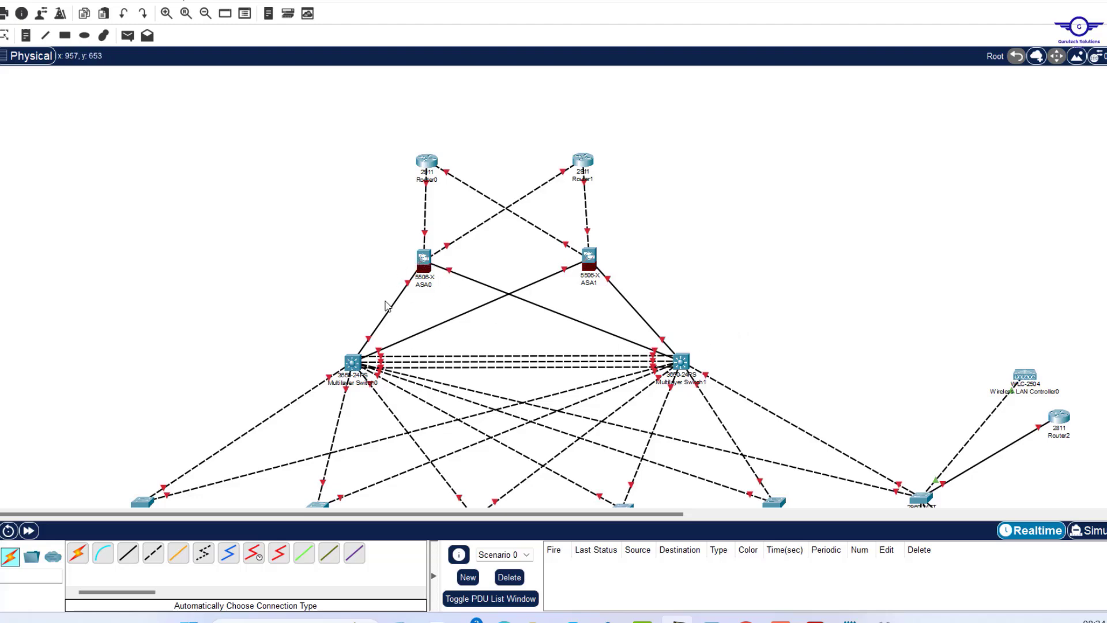
Place a 2960 switch, Switch6, to the left of ASA0.
left_click(0, 557)
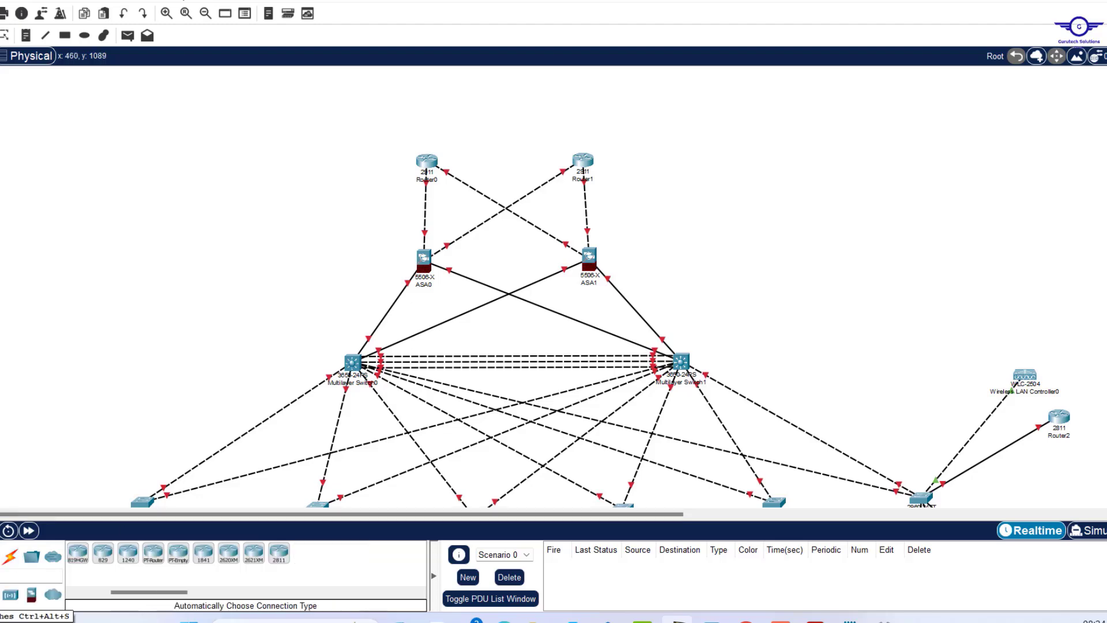
left_click(0, 595)
left_click(78, 554)
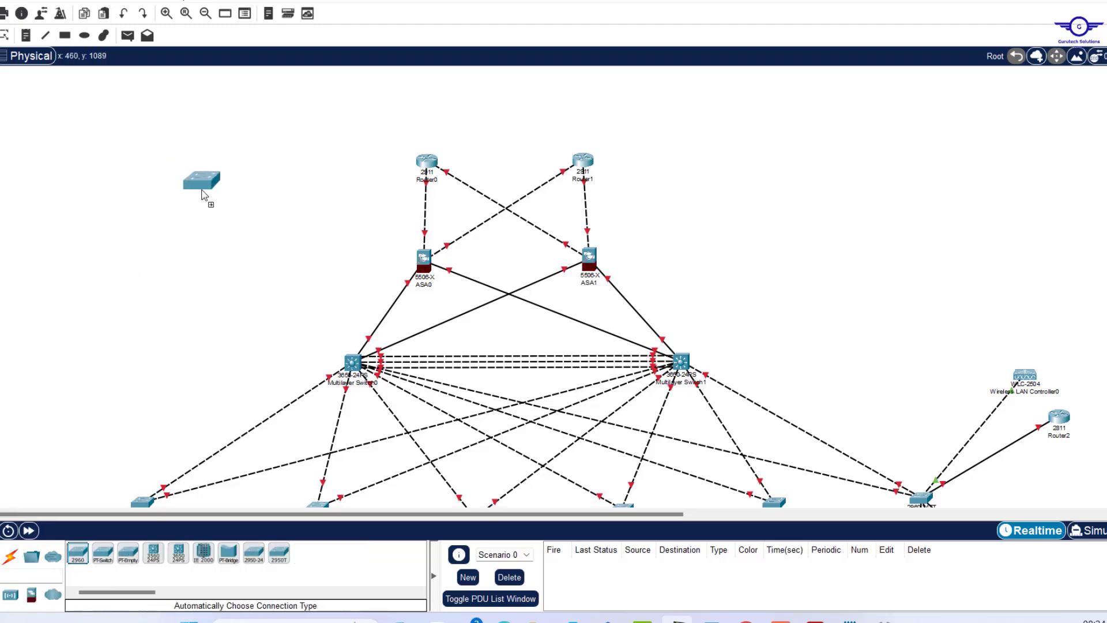
left_click(219, 235)
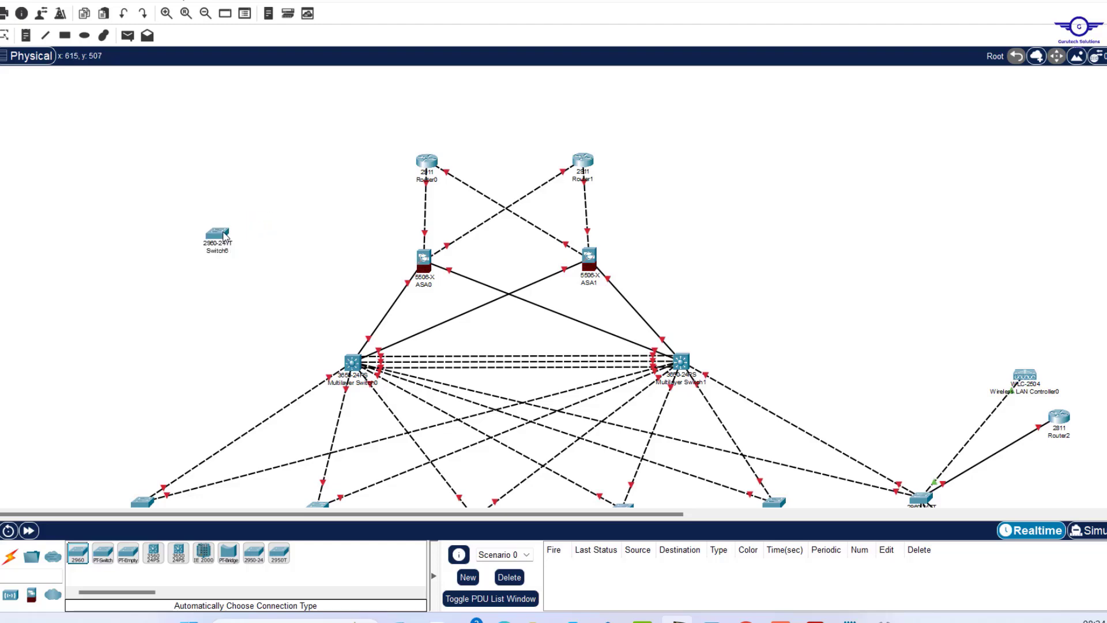
left_click_drag(228, 237, 283, 243)
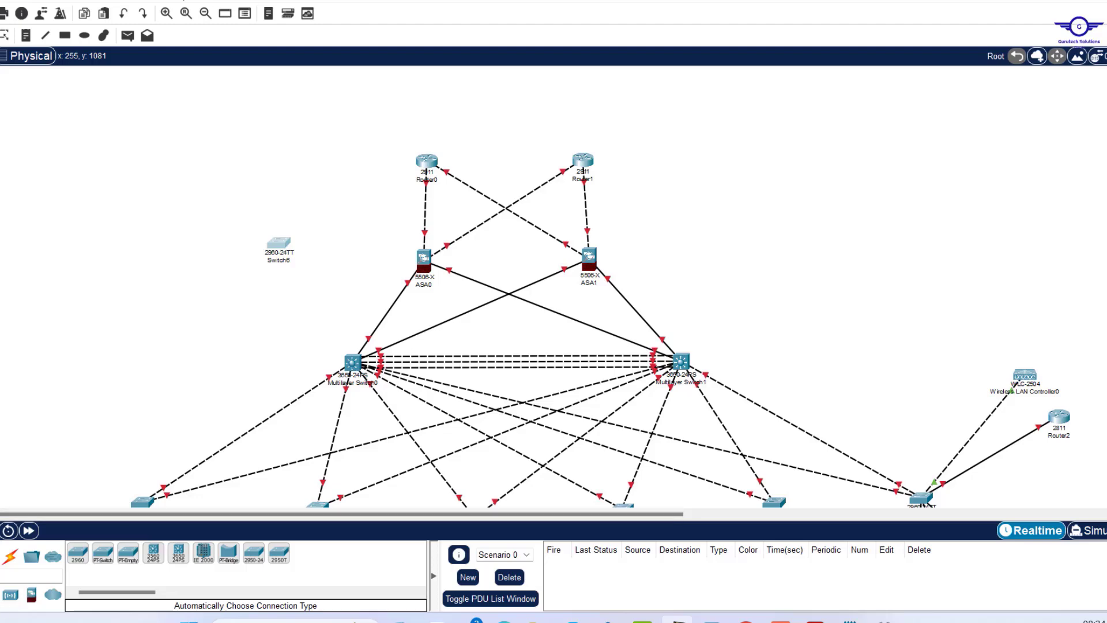
Add generic servers and arrange them in a cluster near Switch6.
left_click(128, 553, "ctrl")
left_click(64, 191)
left_click(45, 257)
left_click(95, 295)
left_click(125, 148)
left_click_drag(14, 112, 150, 340)
left_click_drag(67, 189, 128, 192)
left_click_drag(186, 149, 193, 175)
left_click_drag(144, 202, 151, 212)
left_click_drag(92, 144, 227, 335)
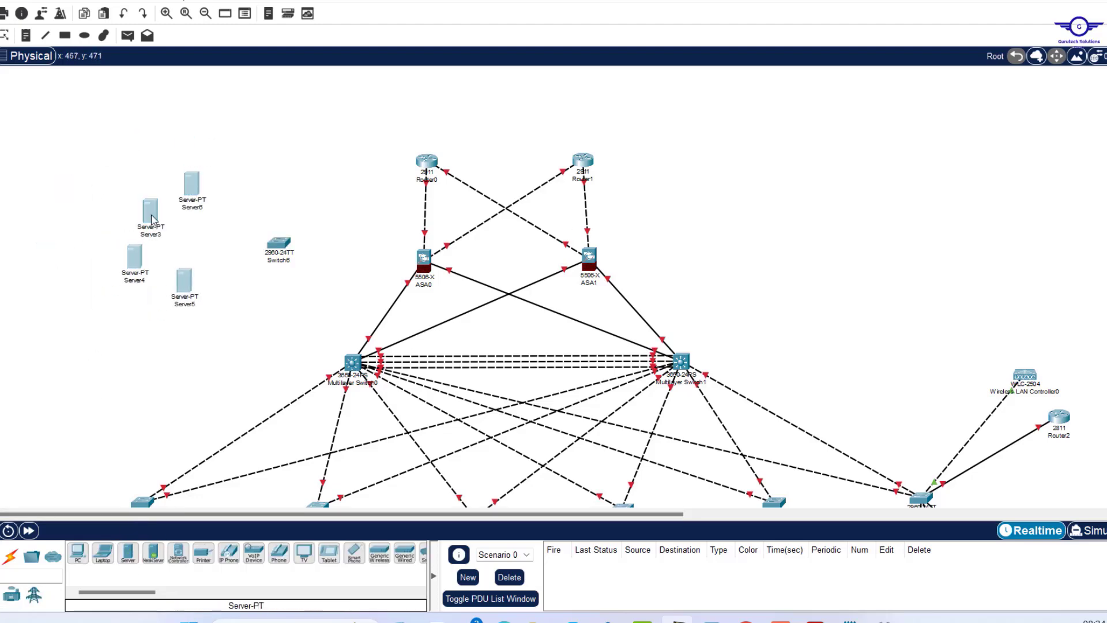
left_click_drag(150, 216, 176, 208)
Add Server7 and tidy the five-server layout around Switch6.
key("alt+Tab")
key("alt+Tab")
left_click(128, 554)
left_click(185, 317)
left_click_drag(222, 180, 238, 175)
left_click_drag(177, 204, 188, 191)
left_click_drag(161, 261, 162, 240)
left_click_drag(190, 282, 190, 274)
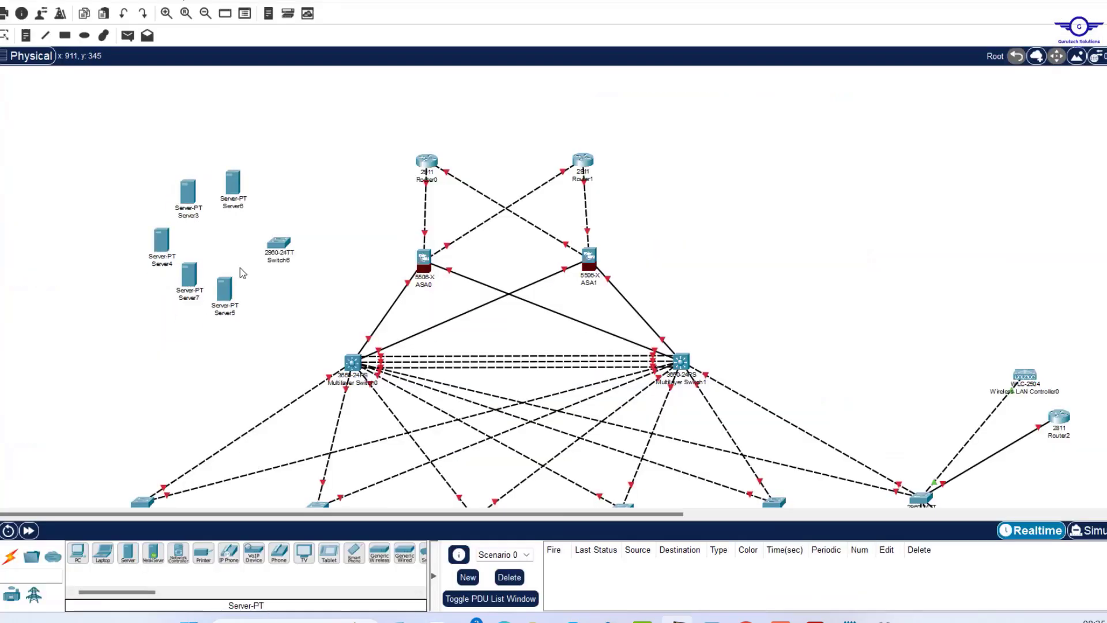
Automatically cable Switch6 to ASA0 and to Server3 through Server7.
left_click(10, 556)
left_click(77, 554)
left_click(279, 242)
left_click(423, 258)
left_click(224, 288)
left_click(282, 245)
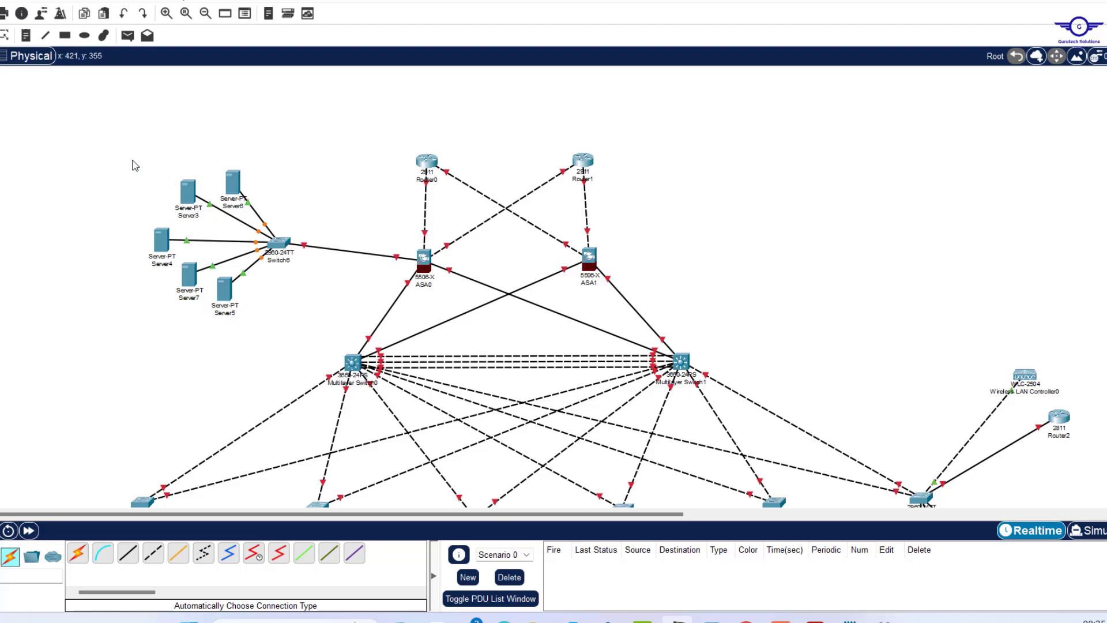
Box-select Server3–Server7 with Switch6 and lower the group slightly beneath ASA0.
left_click_drag(132, 159, 324, 306)
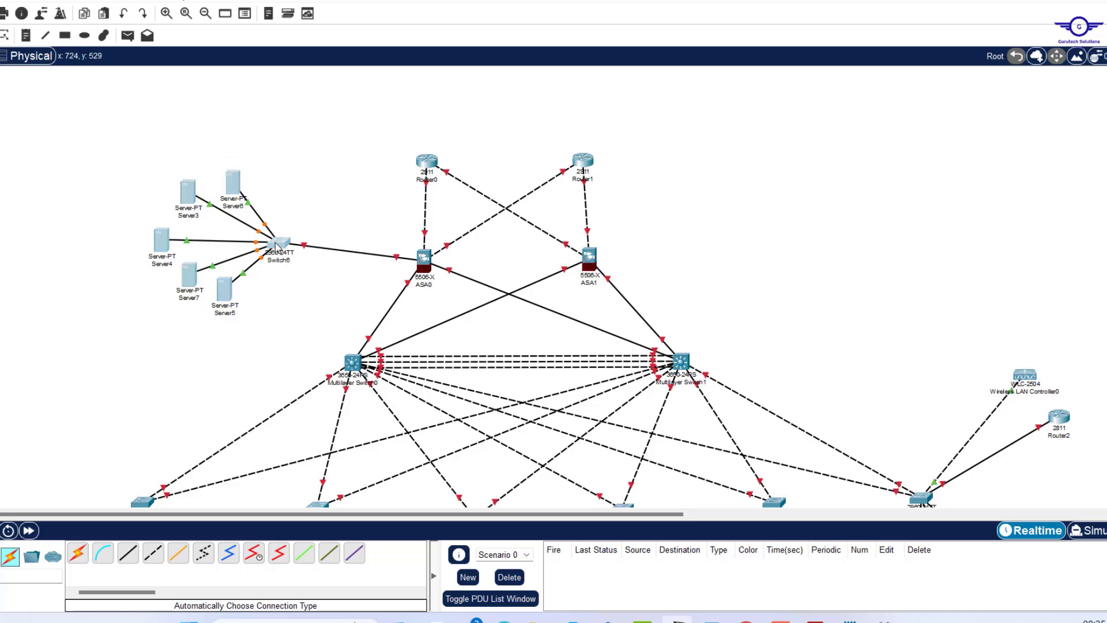
left_click_drag(276, 246, 277, 269)
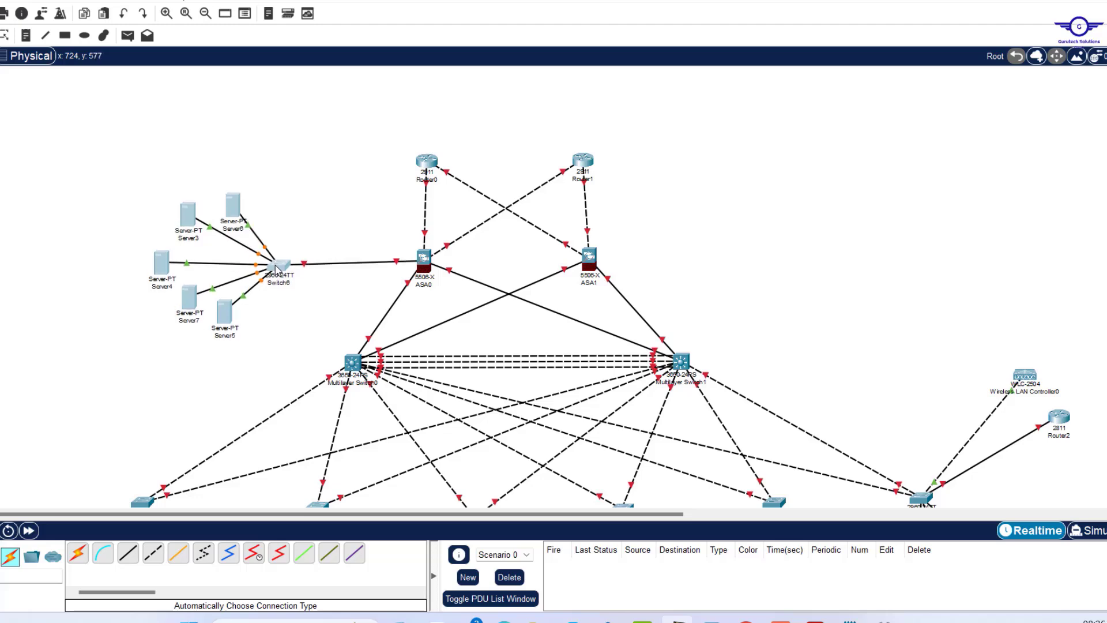
left_click(297, 144)
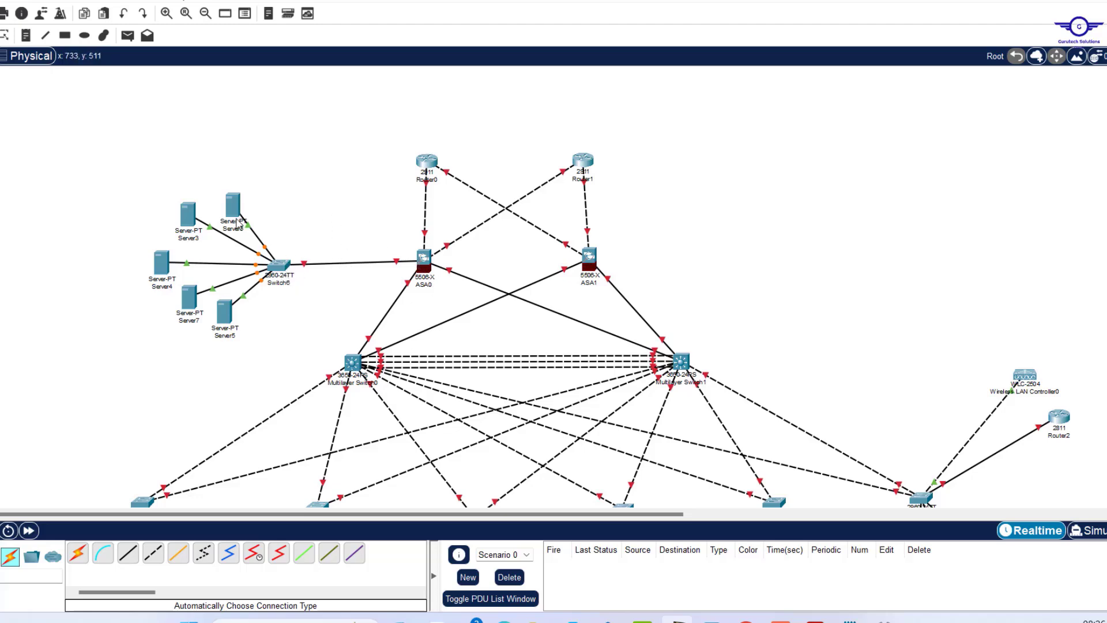
left_click_drag(145, 183, 252, 353)
left_click(315, 171)
left_click_drag(139, 172, 297, 358)
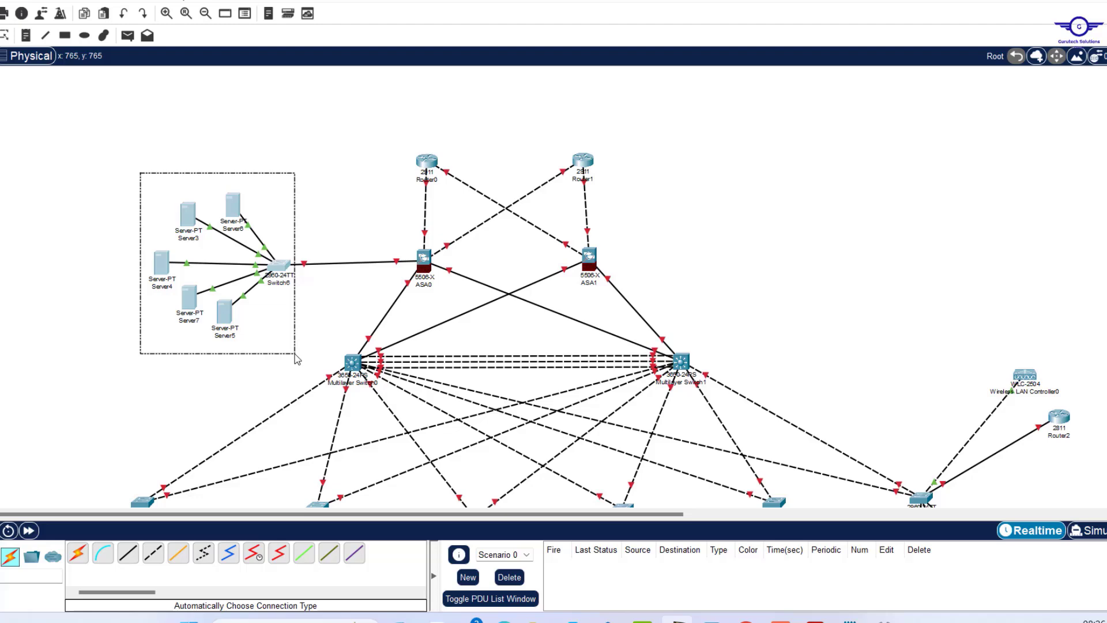
left_click_drag(297, 359, 297, 360)
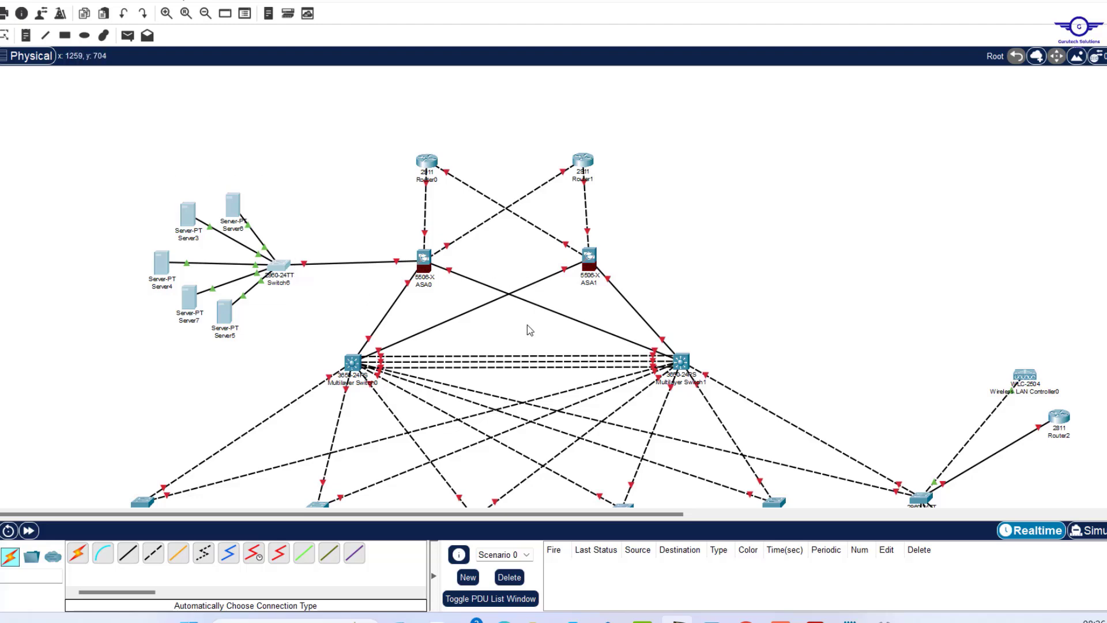
scroll(527, 324, "down", 3)
scroll(527, 324, "up", 4)
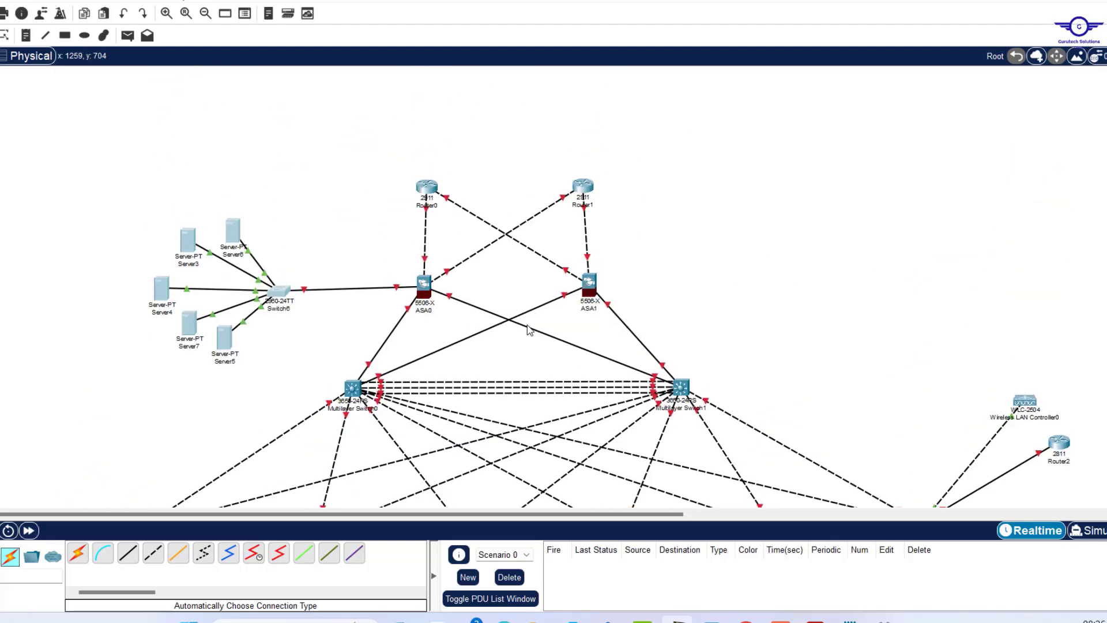
scroll(529, 330, "up", 1)
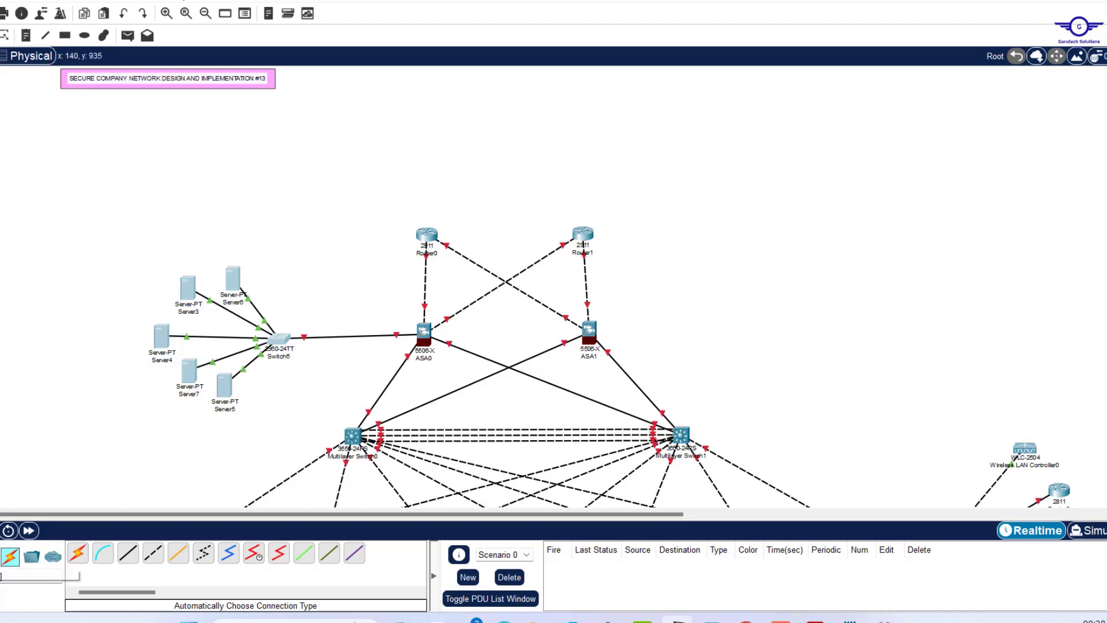
Place a 2911 router (Router4) above the edge routers and a 2960 switch above it.
left_click(0, 556)
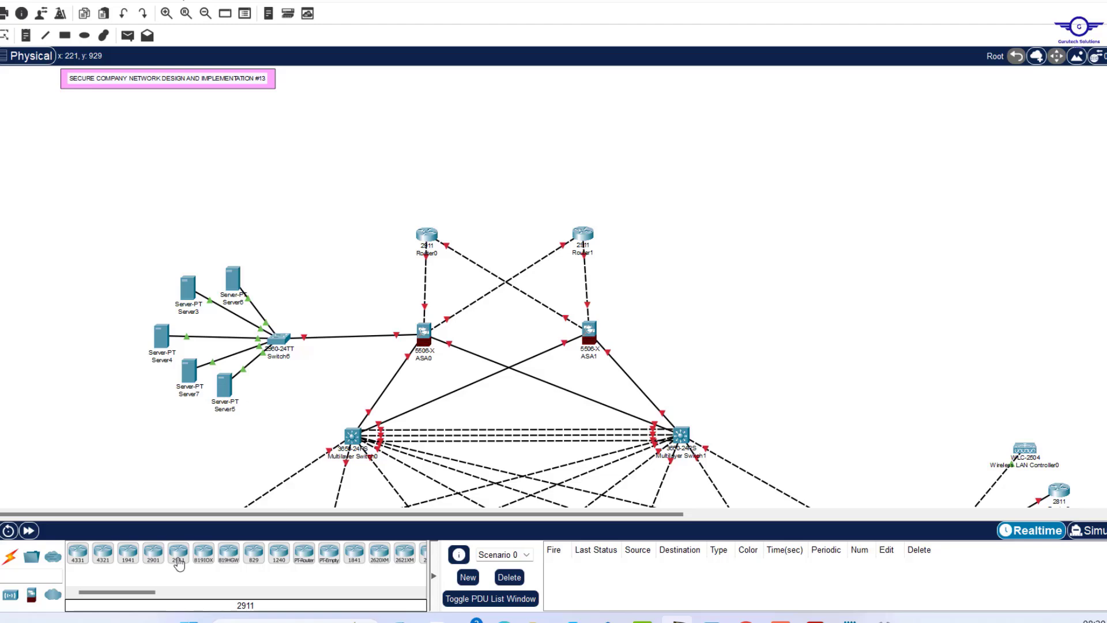
left_click_drag(178, 554, 496, 165)
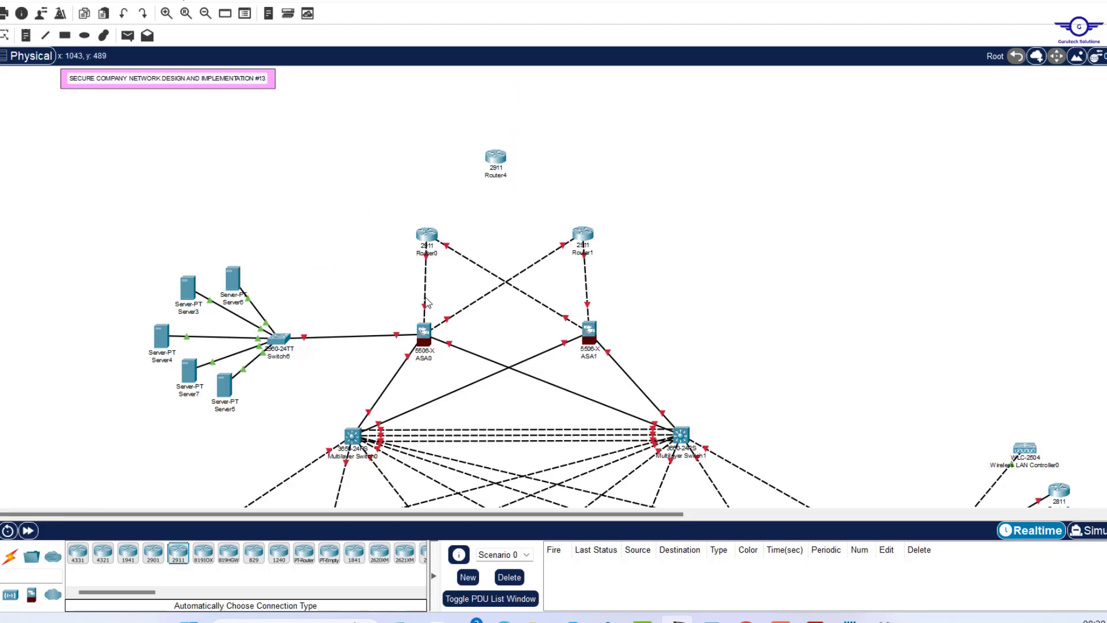
left_click_drag(494, 167, 494, 177)
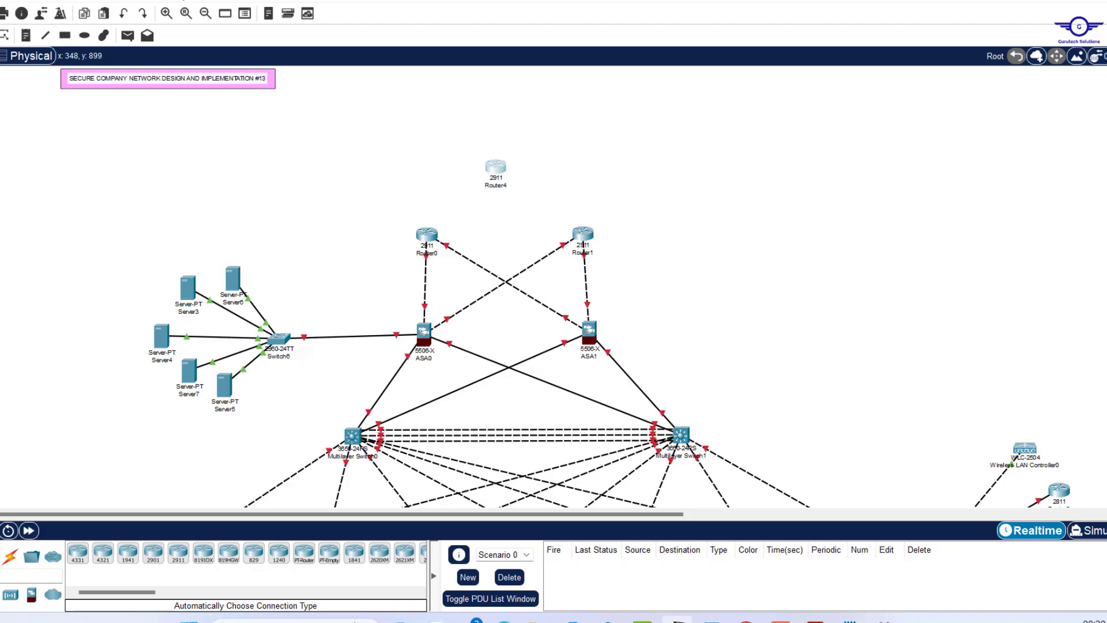
left_click(0, 595)
left_click_drag(76, 557, 491, 135)
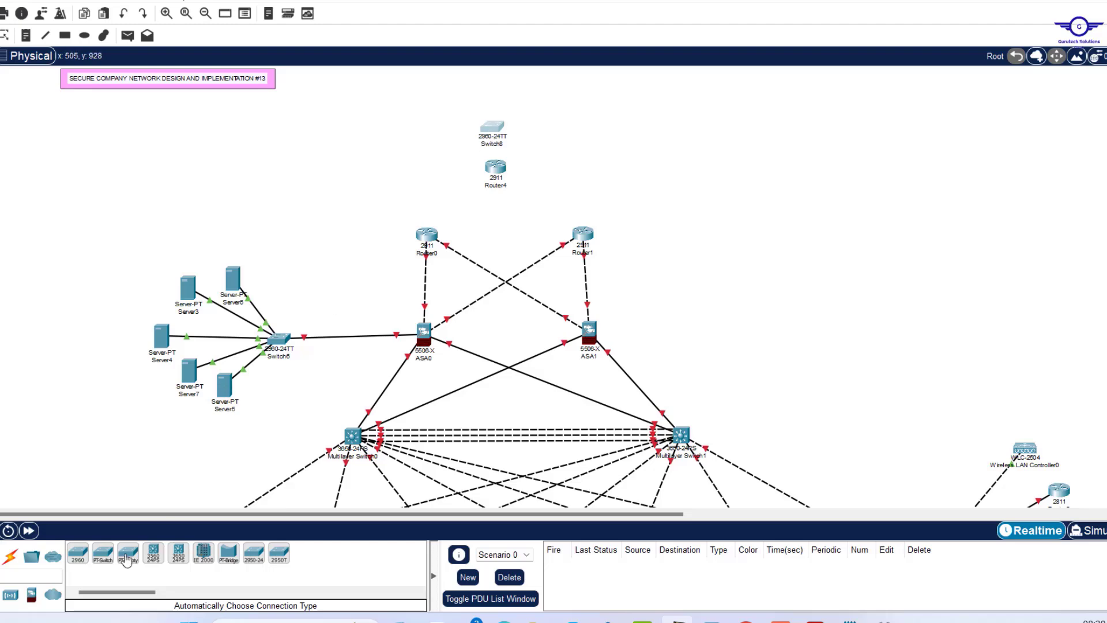
Add two PCs, PC1 at the top left and PC2 at the top right.
left_click(0, 557)
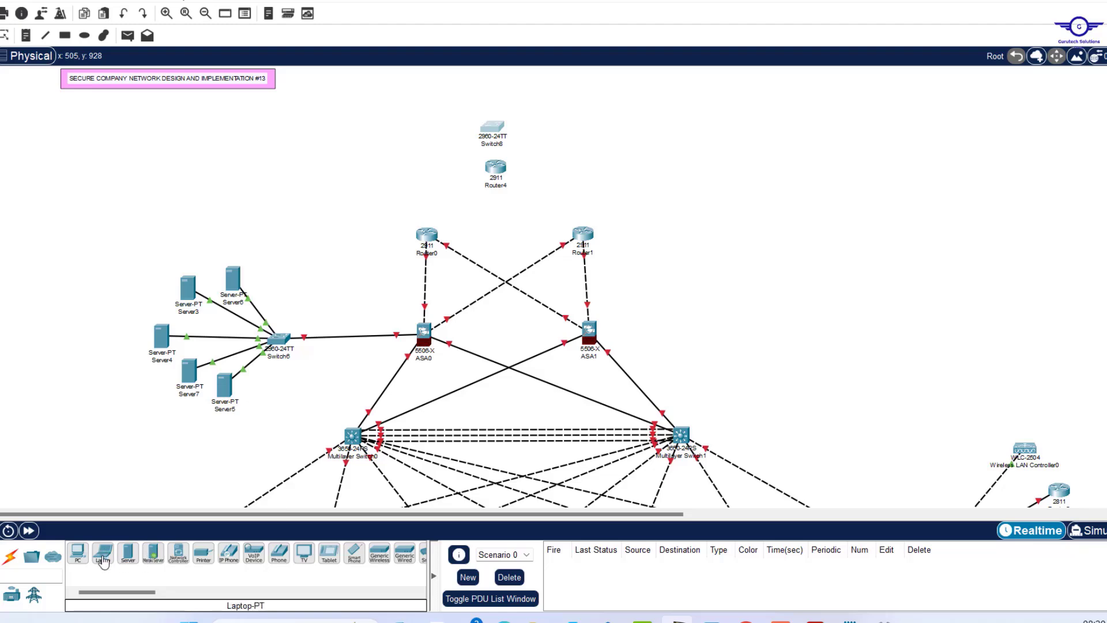
left_click(77, 552)
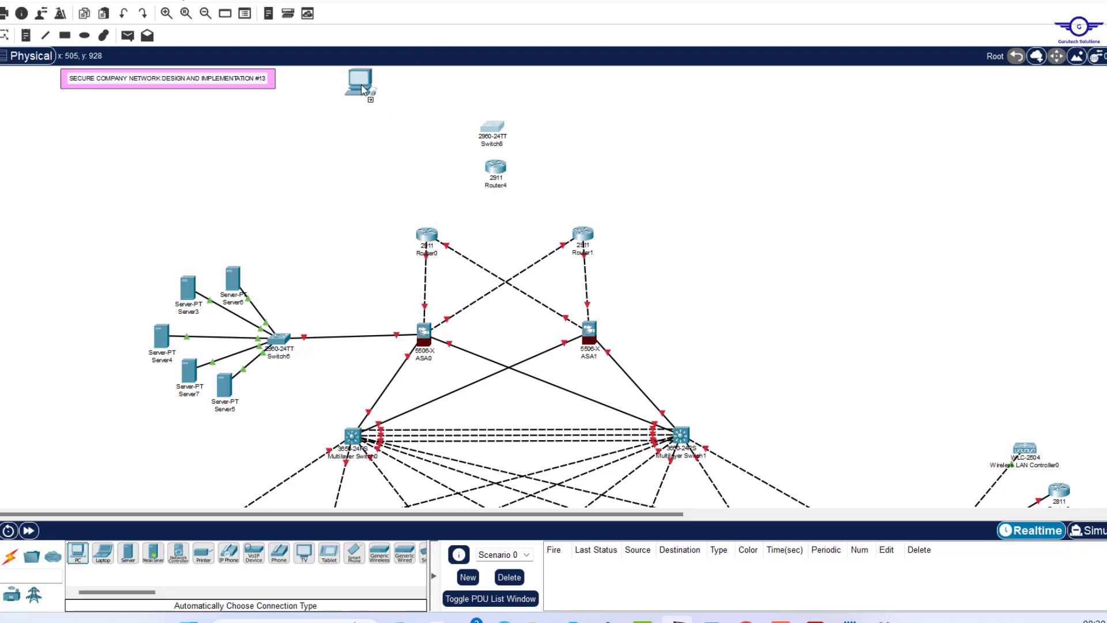
left_click(358, 84)
left_click(77, 553)
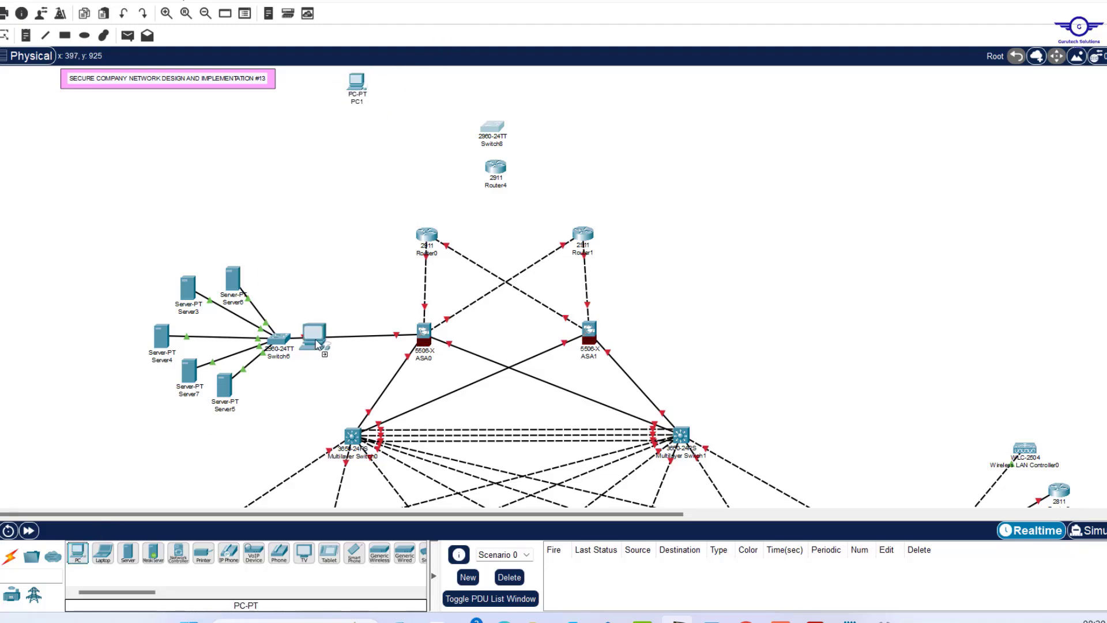
left_click(638, 92)
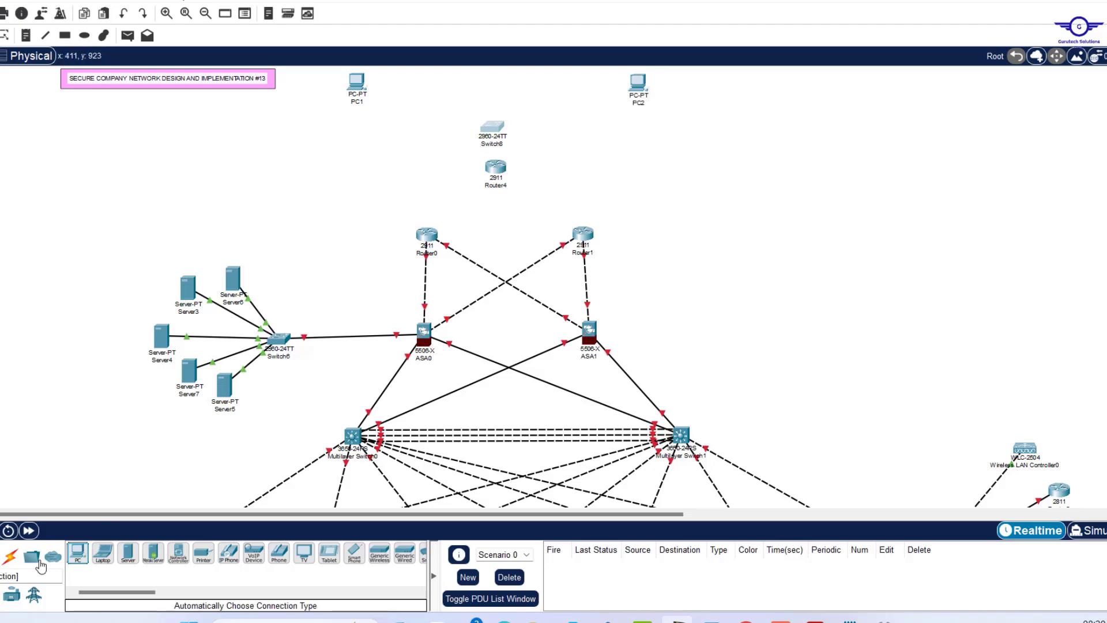
Auto-cable Router4 to Router0, Router1 and Switch8, and Switch8 to PC1 and PC2.
left_click(10, 557)
left_click(77, 553)
left_click(427, 234)
left_click(495, 167)
left_click(78, 553)
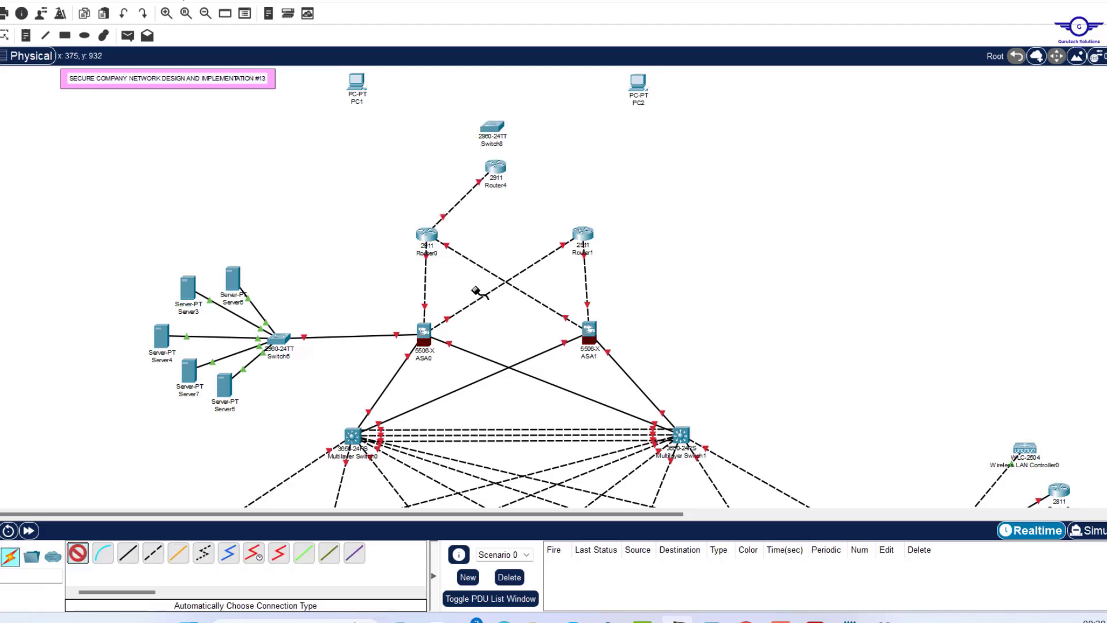
left_click(582, 234)
left_click(495, 168)
left_click(77, 553)
left_click(496, 167)
left_click(357, 84)
left_click(491, 127)
left_click(78, 553)
left_click(492, 127)
left_click(638, 84)
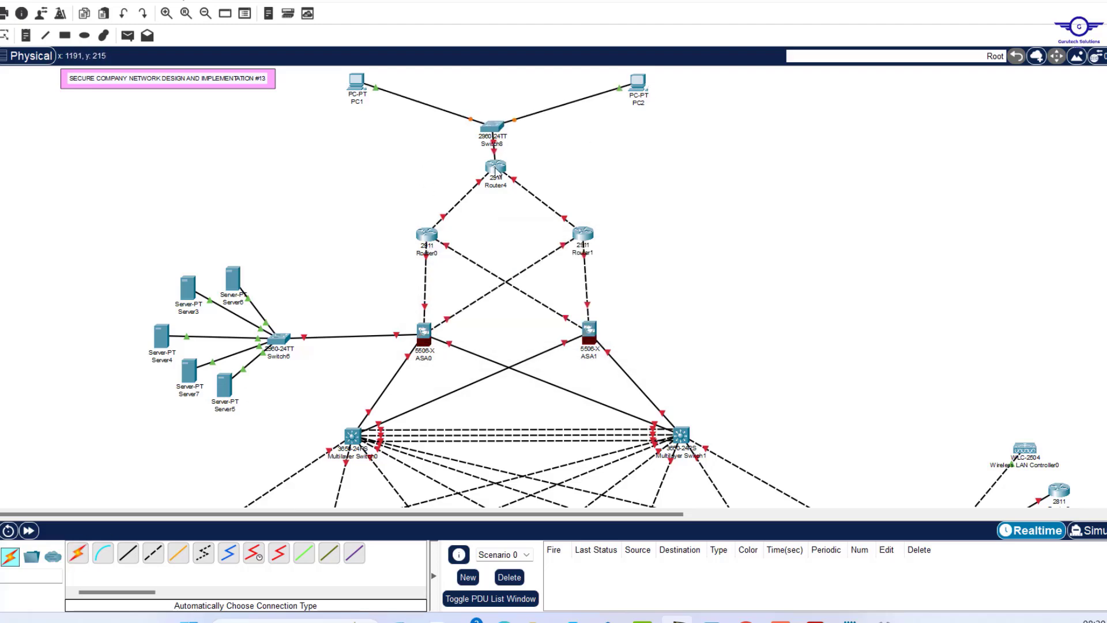
Nudge Router4, Switch8, PC1 and PC2 into place, then box-select Switch8 with Router4.
left_click_drag(496, 168, 497, 177)
left_click_drag(492, 128, 496, 138)
left_click_drag(650, 85, 622, 85)
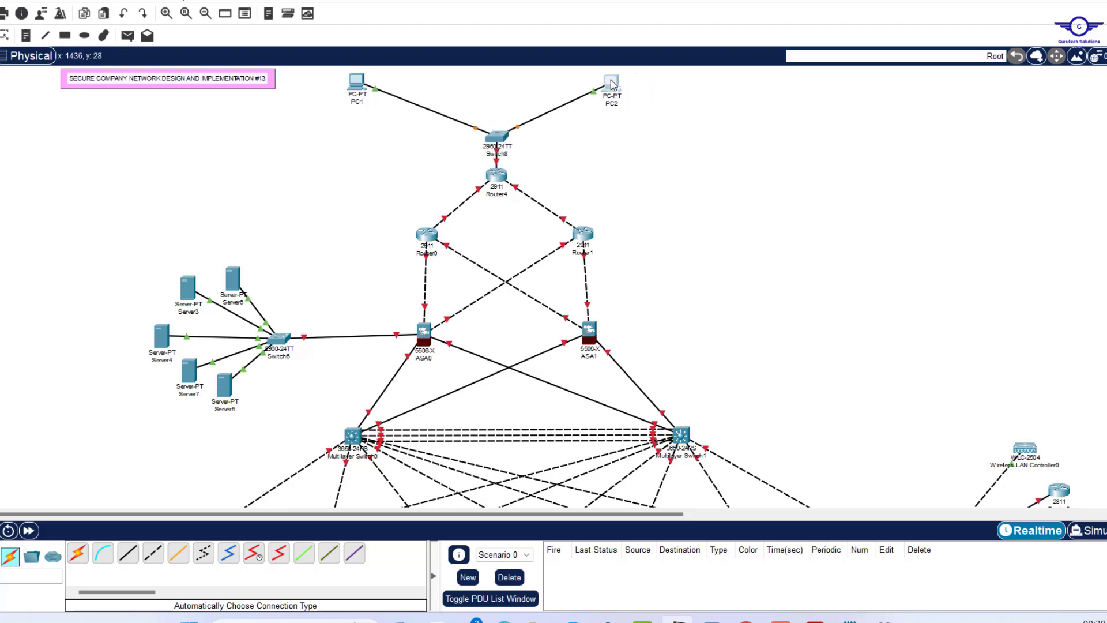
left_click_drag(359, 84, 390, 92)
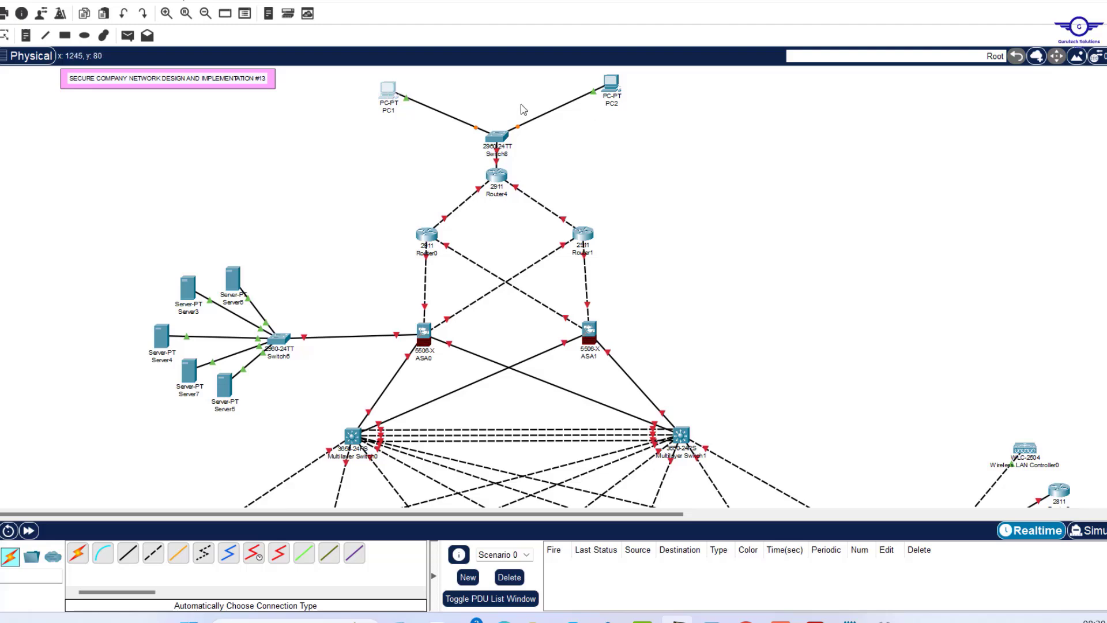
left_click_drag(463, 110, 531, 208)
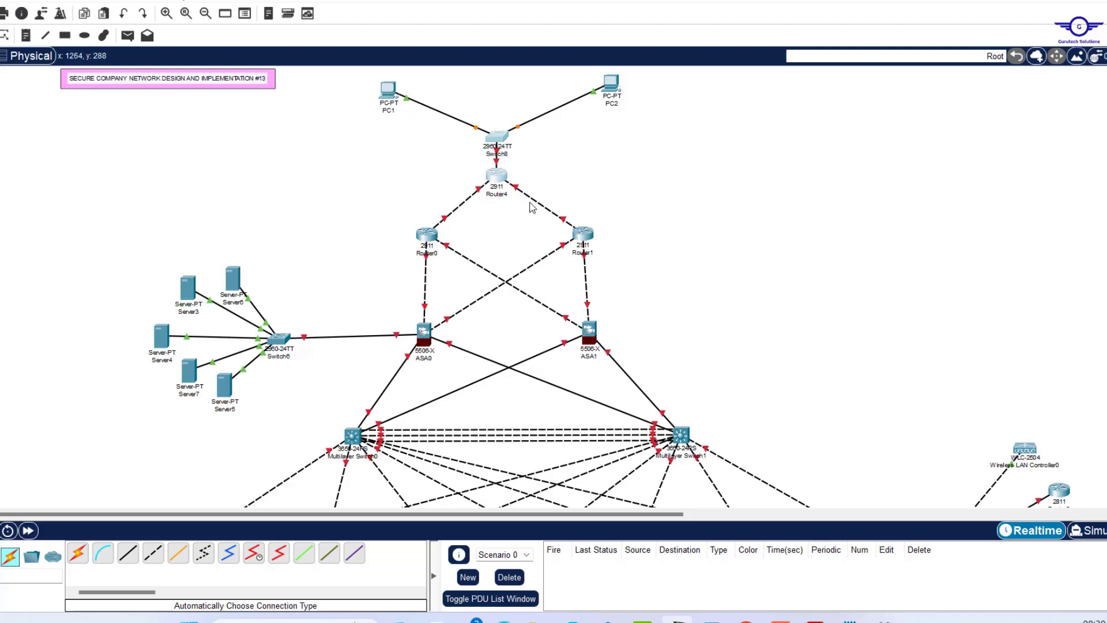
Cluster Switch8 and Router4, then realign Cluster0, both PCs and Router0 and Router1.
left_click(1037, 56)
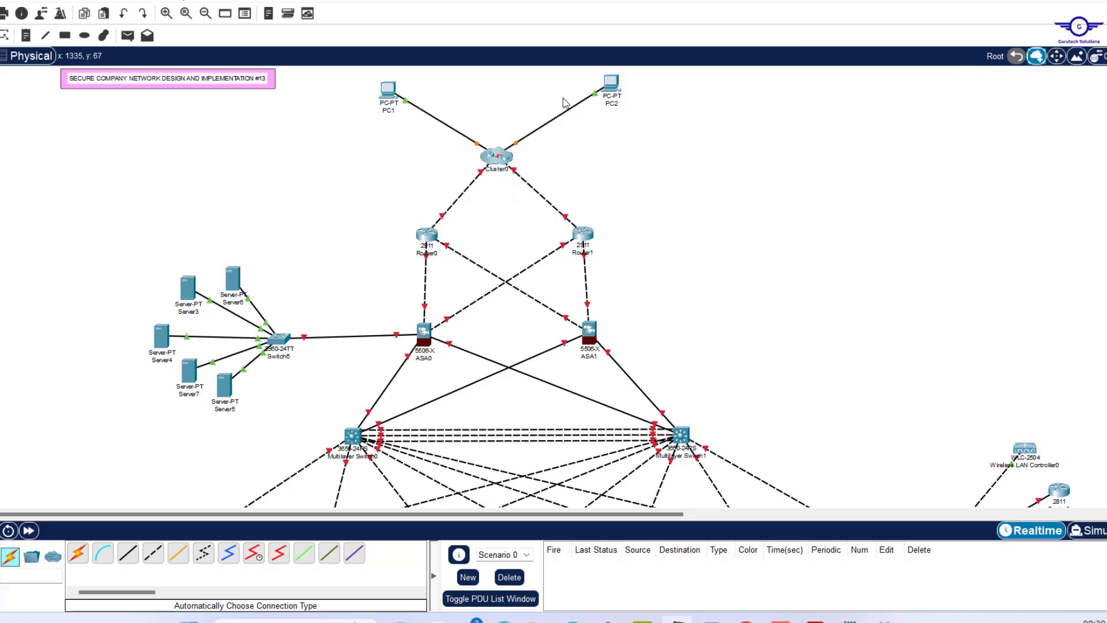
left_click_drag(499, 159, 496, 151)
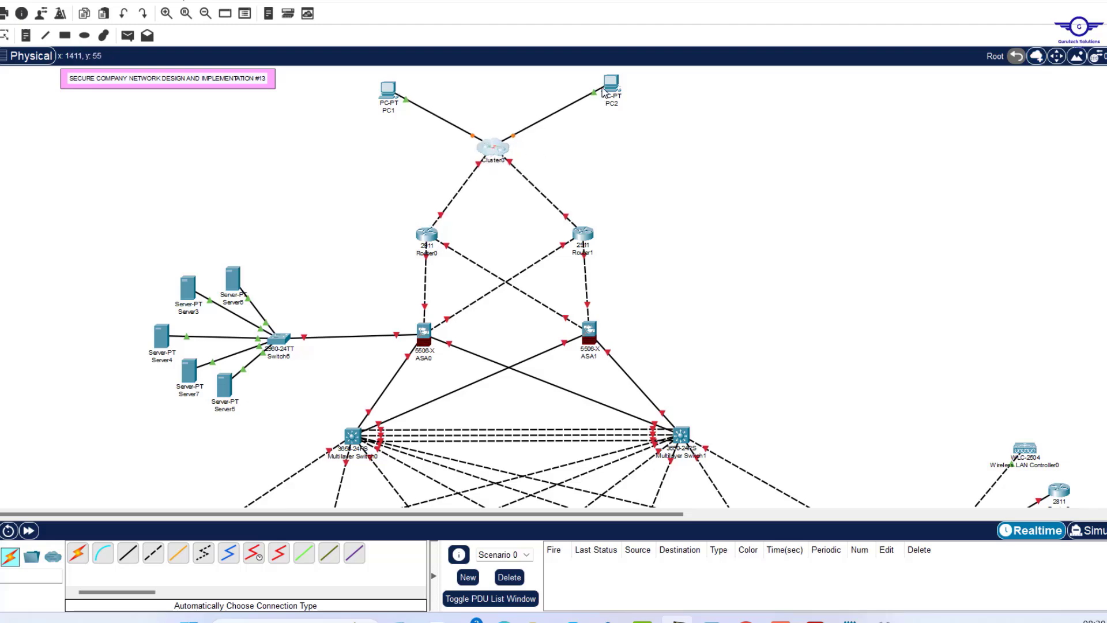
left_click_drag(606, 87, 584, 88)
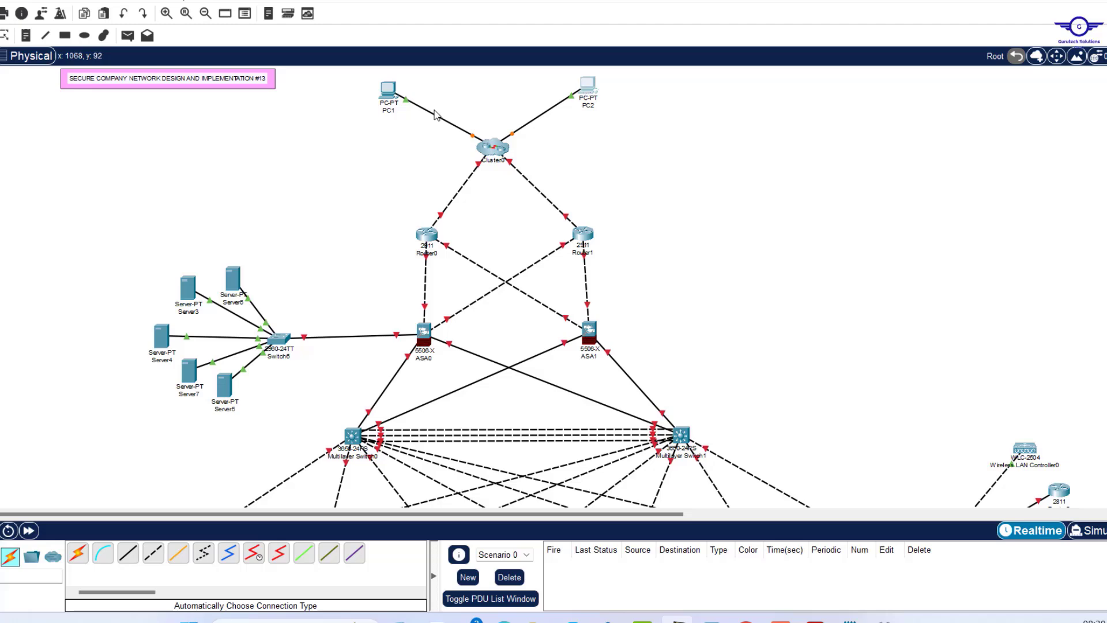
left_click_drag(389, 91, 393, 91)
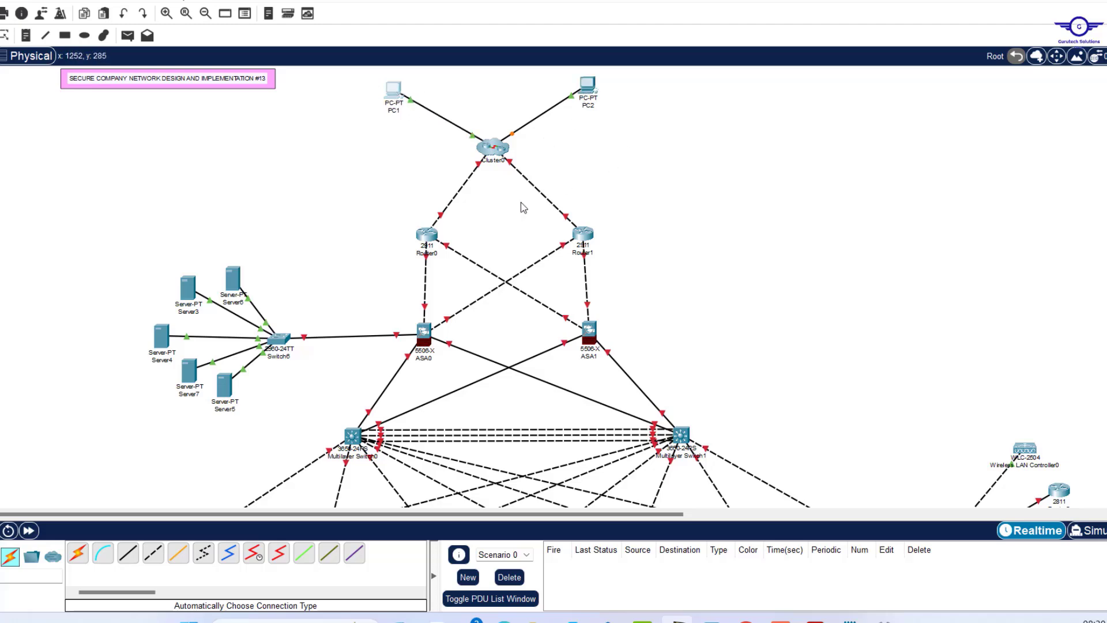
left_click_drag(585, 234, 613, 229)
left_click_drag(423, 235, 397, 232)
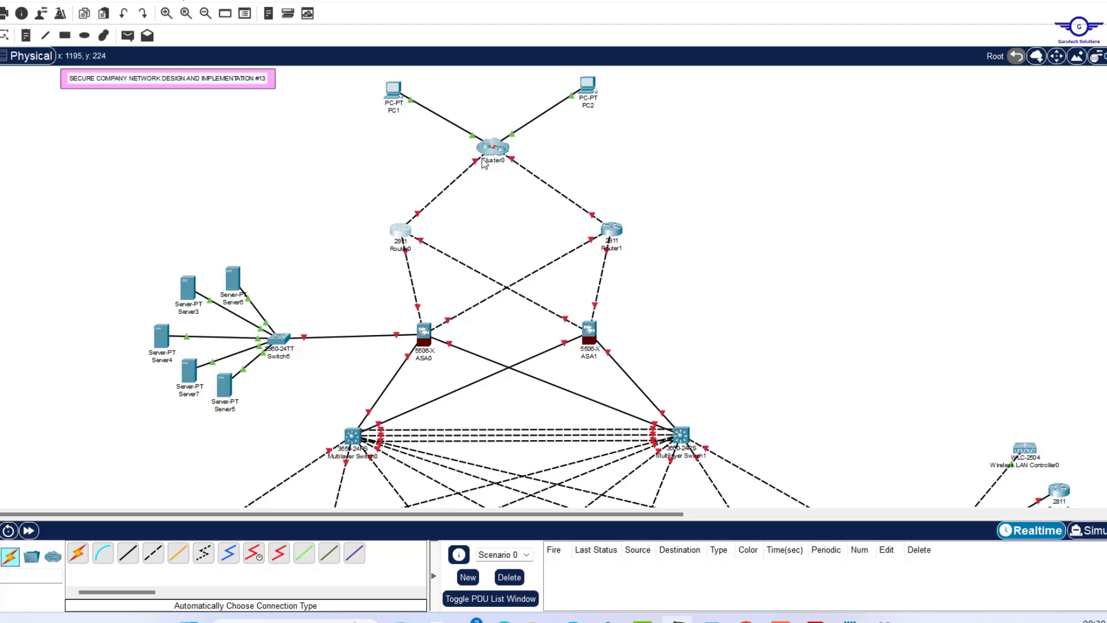
Inspect Cluster0, ungroup it with the Delete tool, then regroup Switch8 and Router4.
double_click(492, 150)
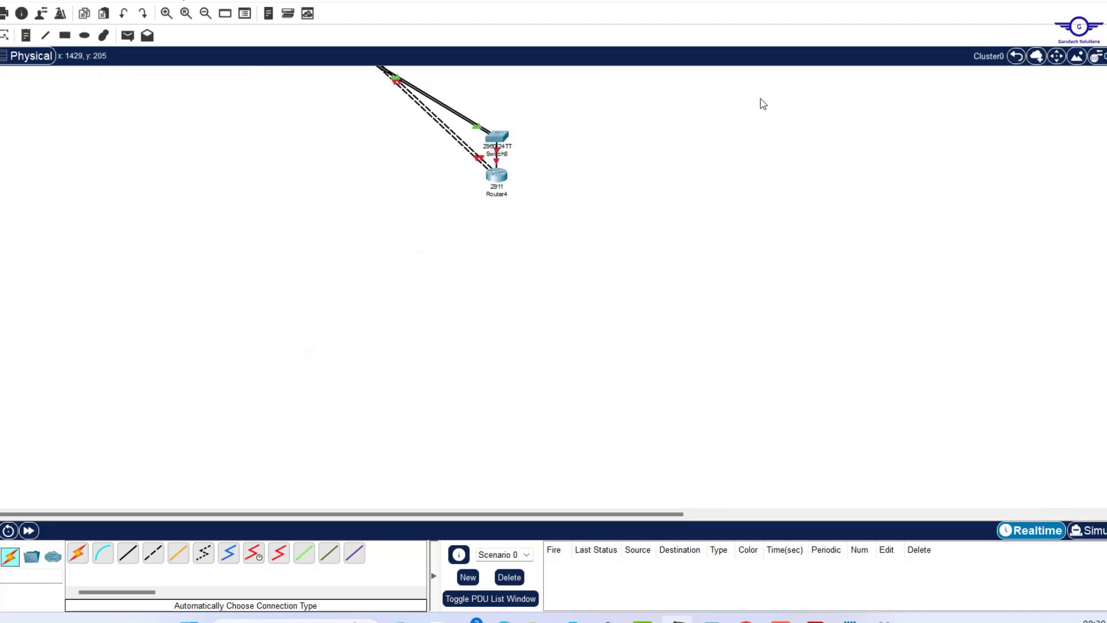
left_click(1015, 57)
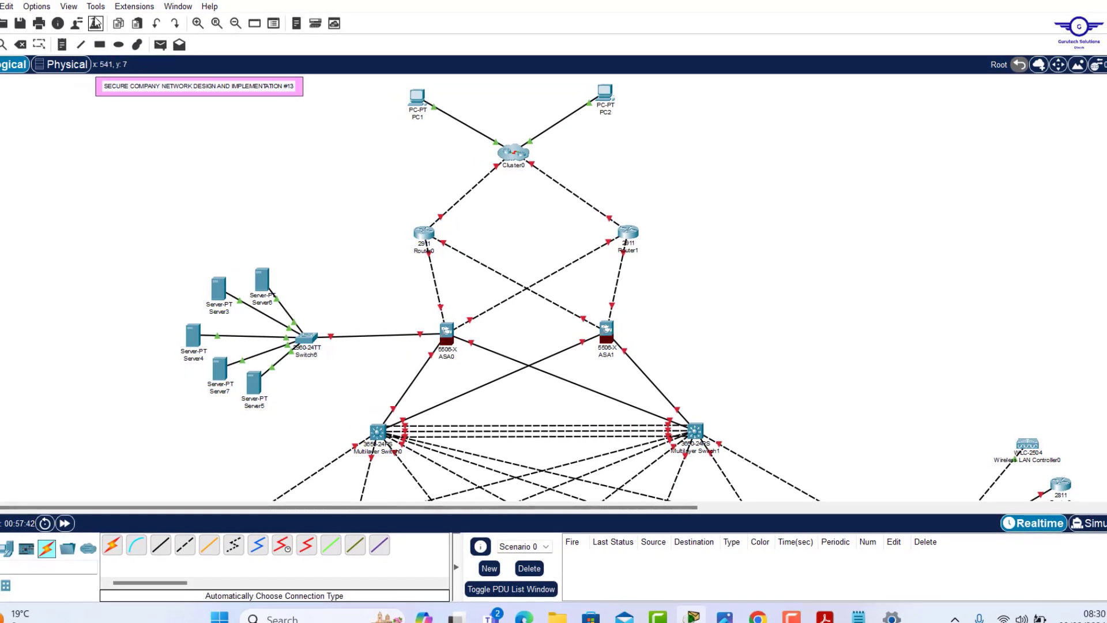
left_click(21, 43)
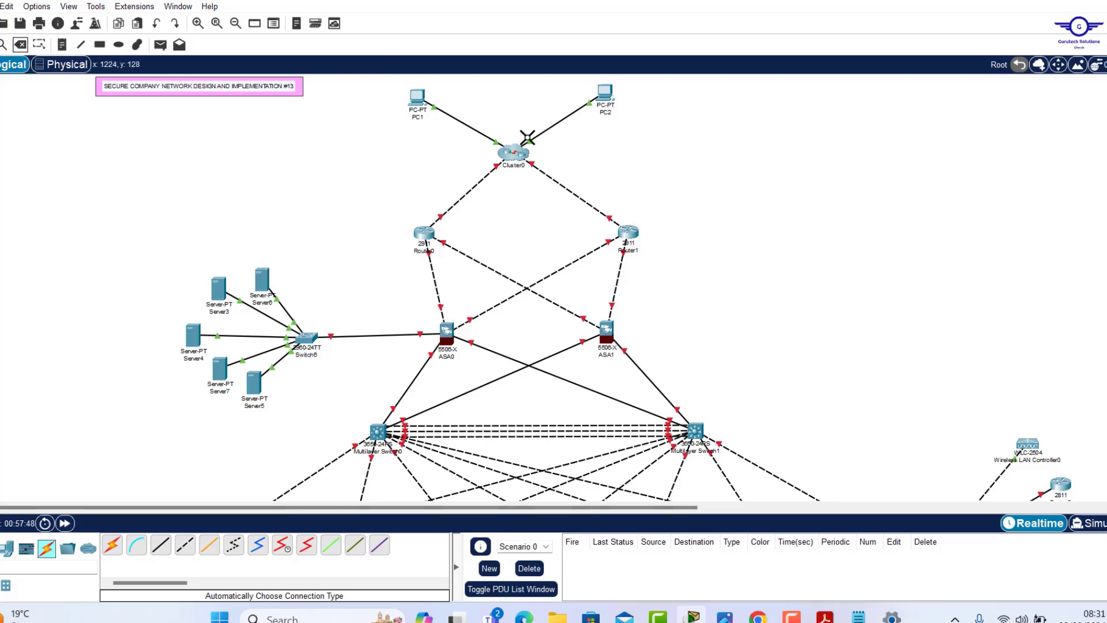
left_click(509, 155)
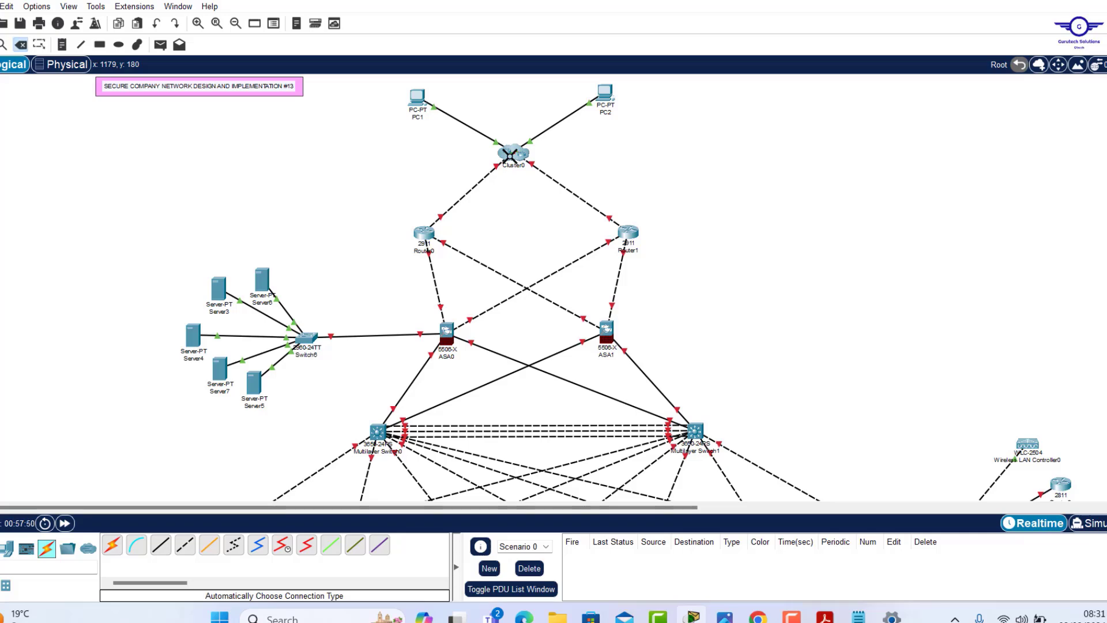
left_click(509, 318)
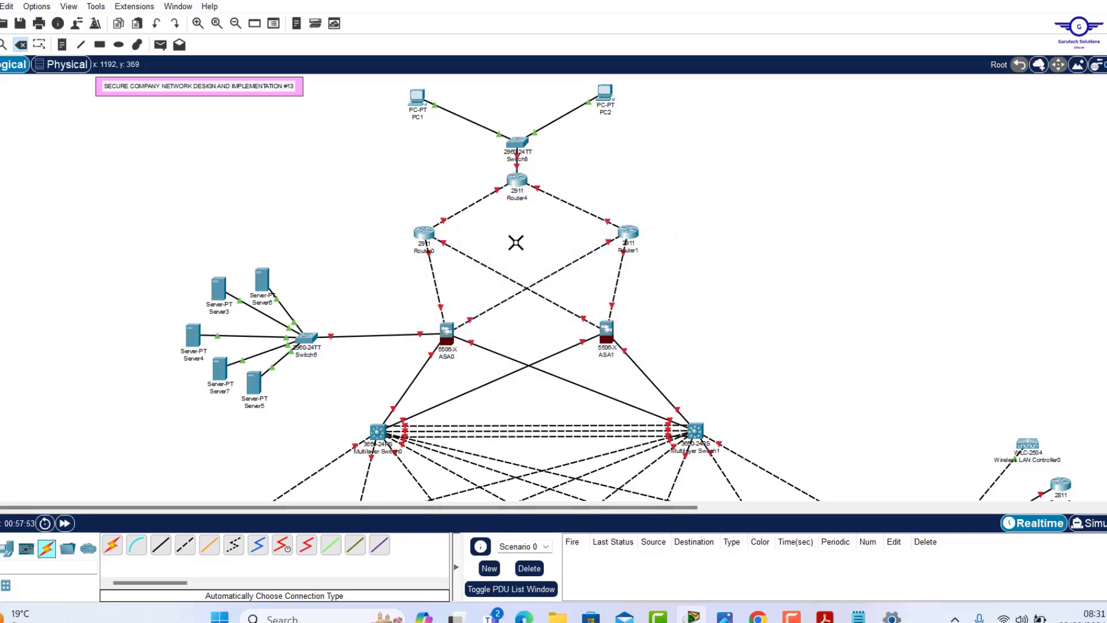
key("Escape")
left_click_drag(484, 120, 551, 217)
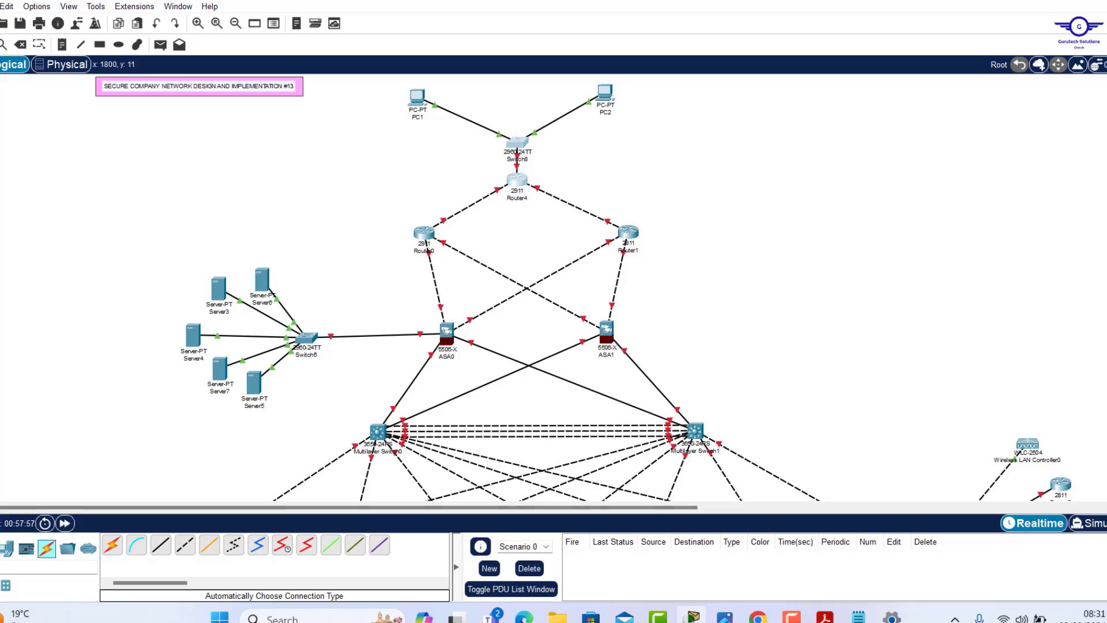
left_click(1038, 62)
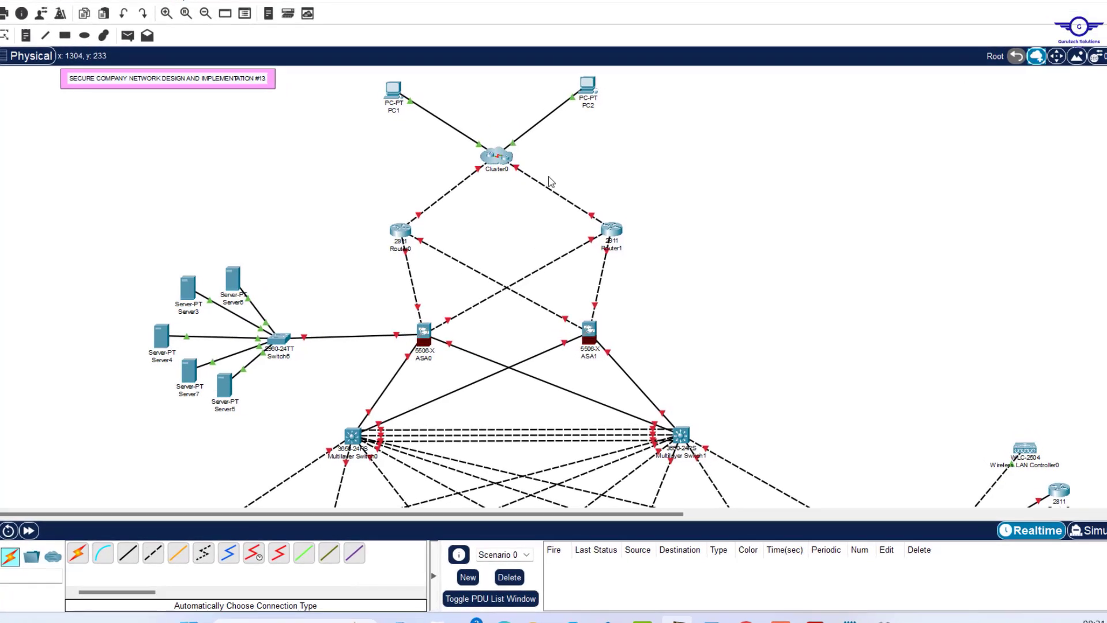
Shift Router1 slightly down-left and lower ASA1 a little.
scroll(645, 287, "down", 7)
scroll(646, 287, "up", 4)
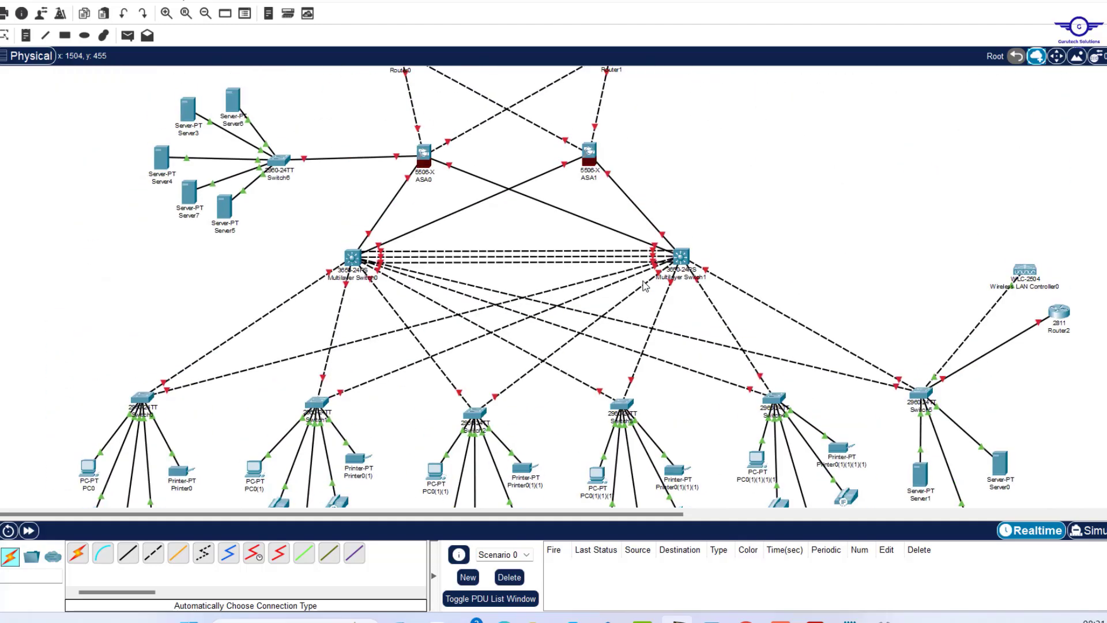
scroll(646, 287, "up", 3)
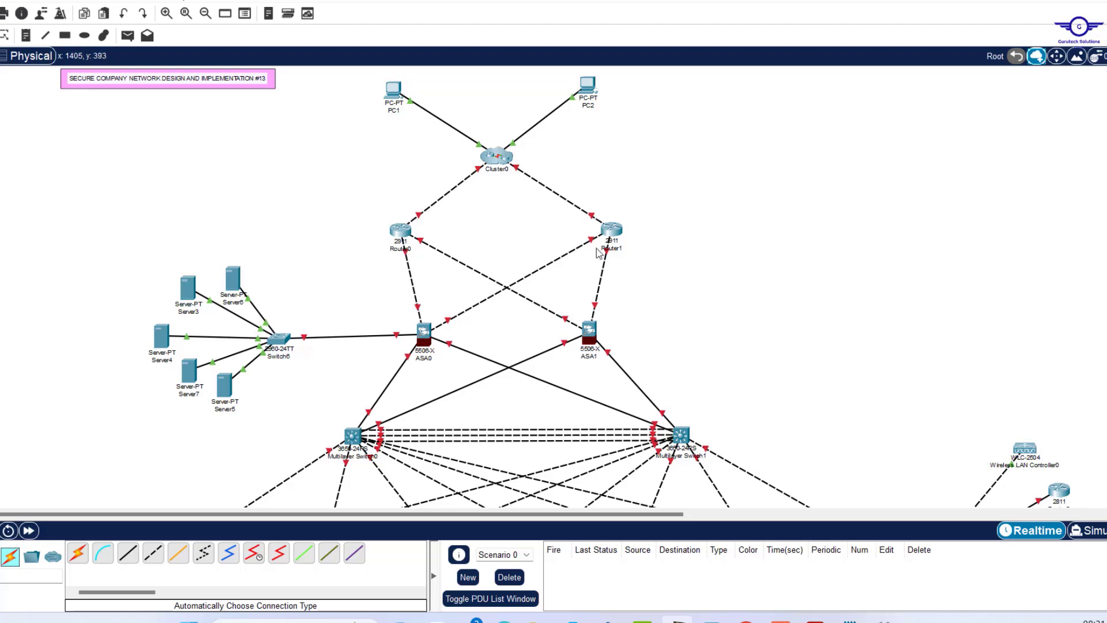
left_click_drag(612, 228, 614, 226)
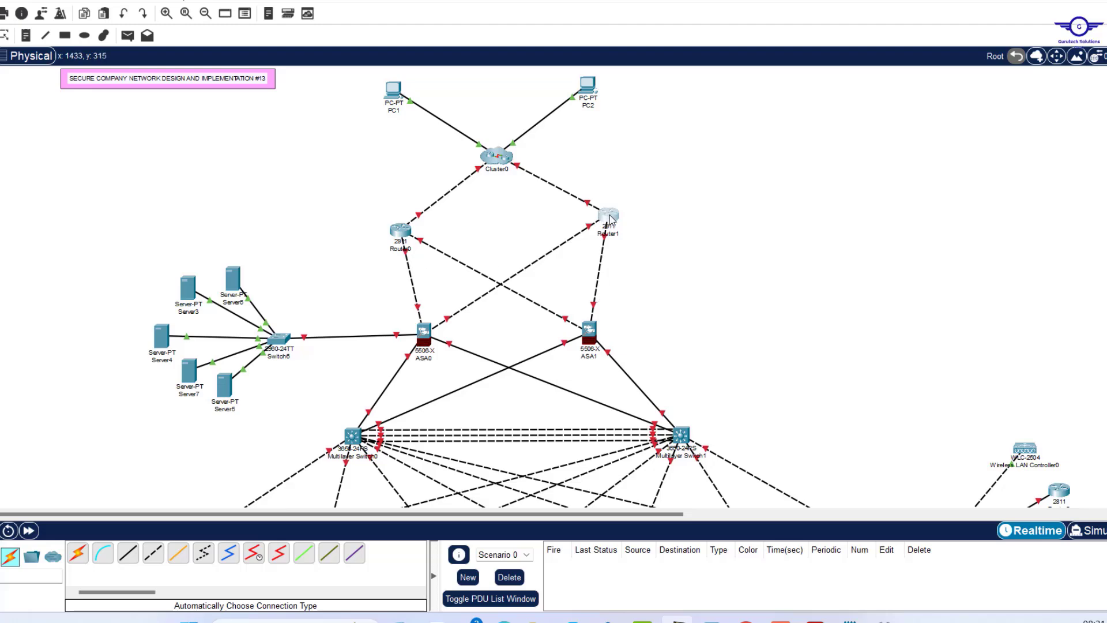
left_click_drag(606, 218, 603, 220)
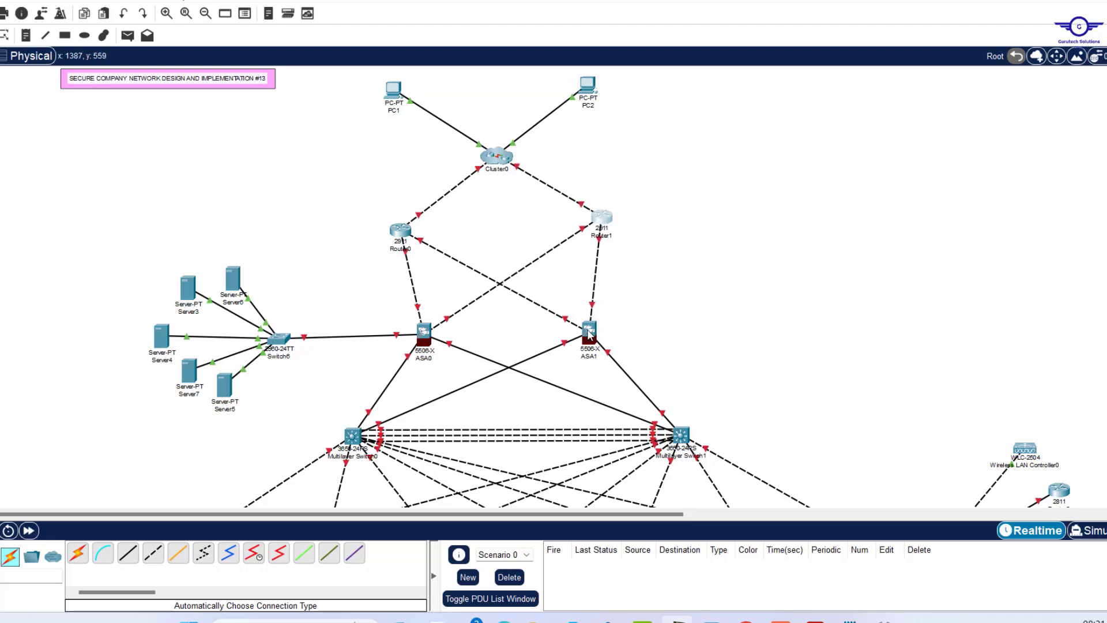
mouse_move(589, 333)
left_mouse_down()
mouse_move(595, 326)
mouse_move(590, 346)
left_mouse_up()
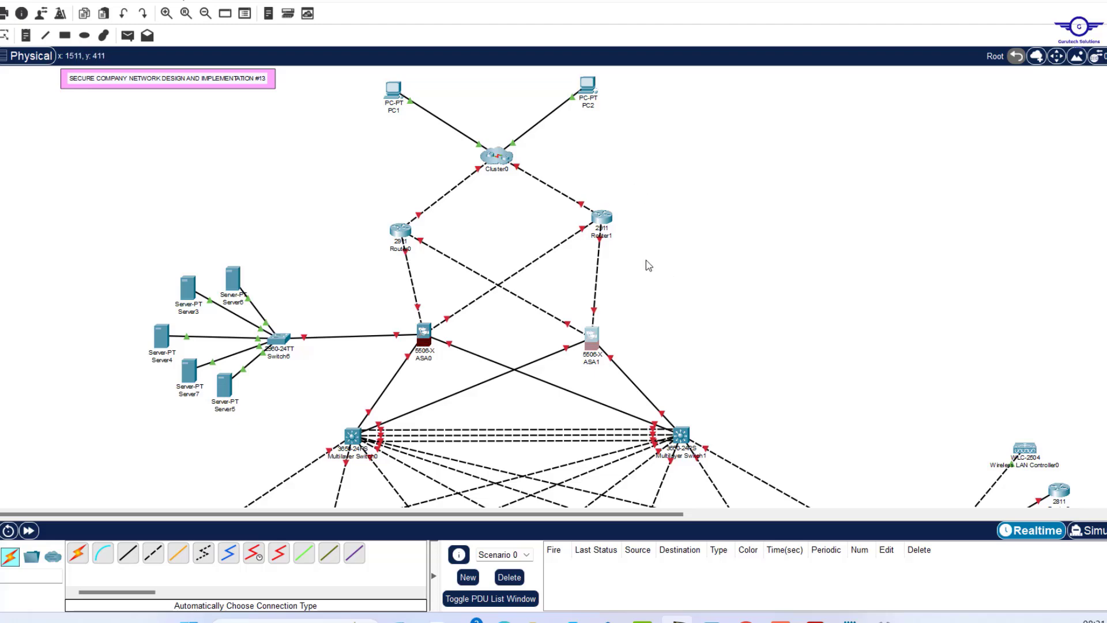
left_click_drag(611, 224, 604, 228)
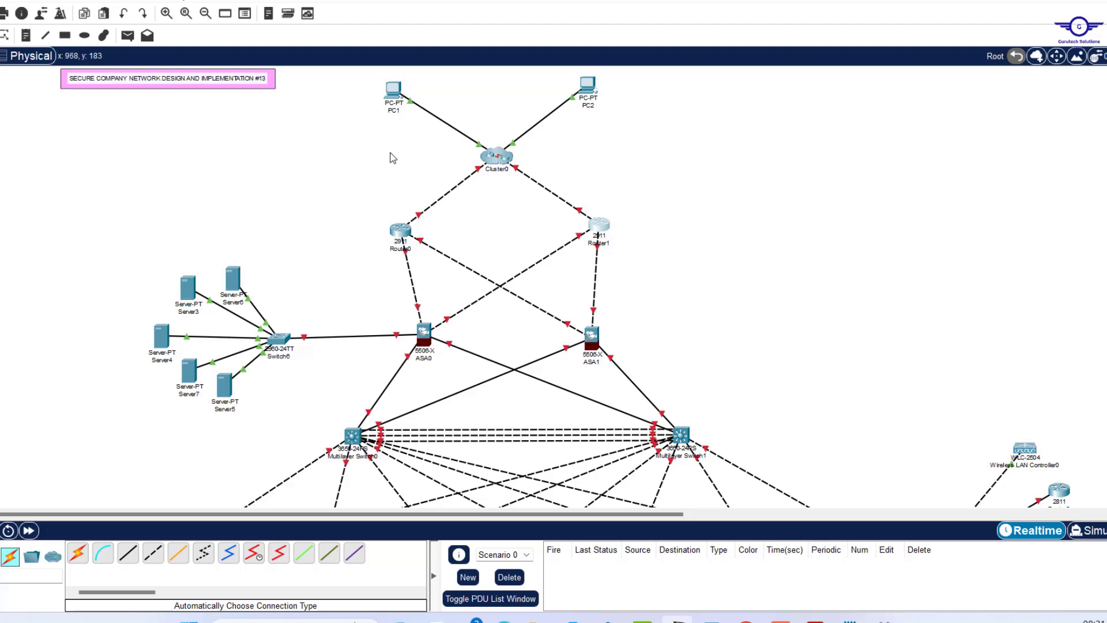
Rename the top PCs USA-INTERNET-USER and CHINA-INTERNET-USER, and Cluster0 INTERNET/CLOUD.
left_click(393, 111)
key("BackSpace")
key("BackSpace")
key("BackSpace")
type("USA-INTERNET-USER")
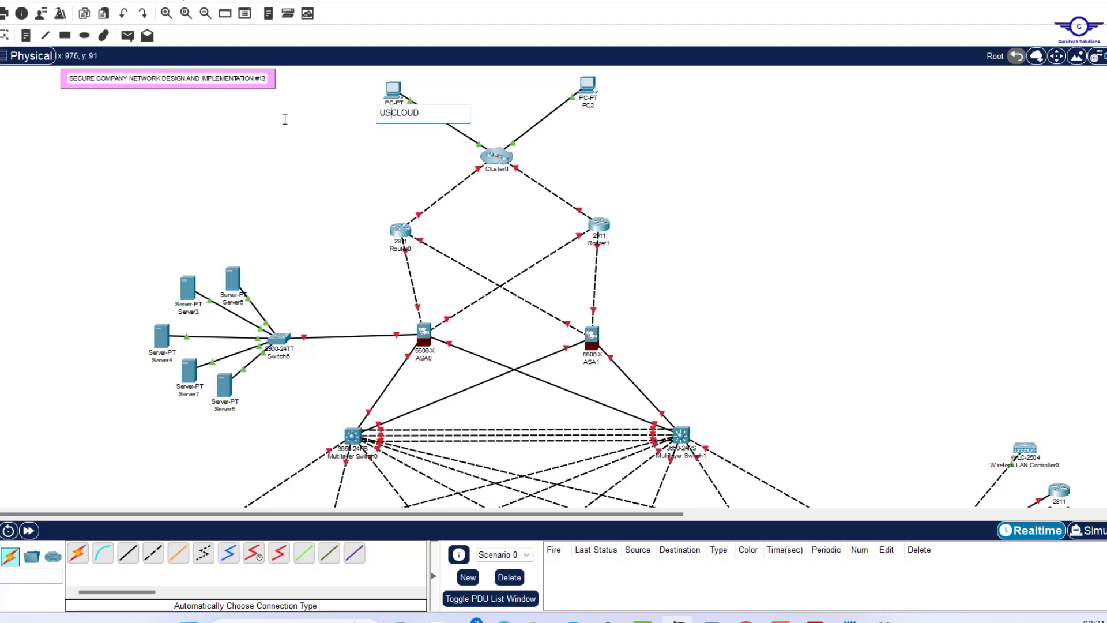
left_click(594, 107)
key("BackSpace")
key("BackSpace")
key("BackSpace")
type("CHINA-INTERNET-USER")
left_click(503, 169)
type("INTERNET/CLOUD")
Rename the edge routers SEACOM-ISP and SAFARICOM-ISP, and ASA0 PERIMETER-FW1.
left_click(400, 249)
type("SEACOM-ISP")
left_click(598, 243)
type("SAFARICOM-ISP")
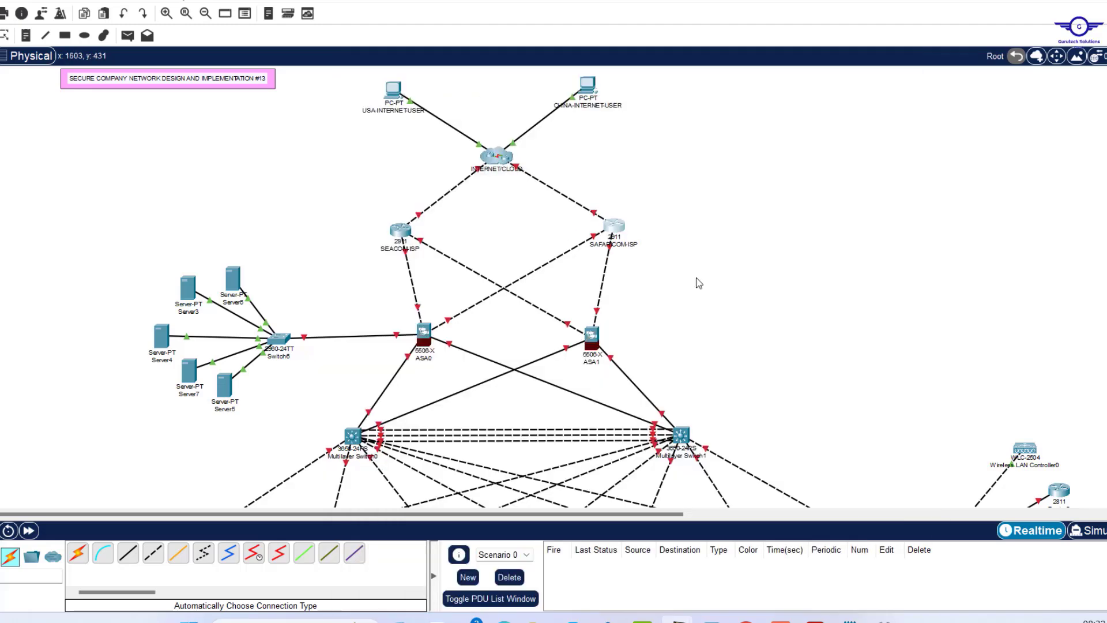
left_click(424, 358)
type("PERIMETER-FW1")
Rename the DMZ servers FTP, WEB and NAS-STORAGE.
left_click_drag(251, 305, 164, 304)
type("FTP")
left_click(189, 312)
type("WEB")
left_click(224, 409)
type("NAS-STORAGE")
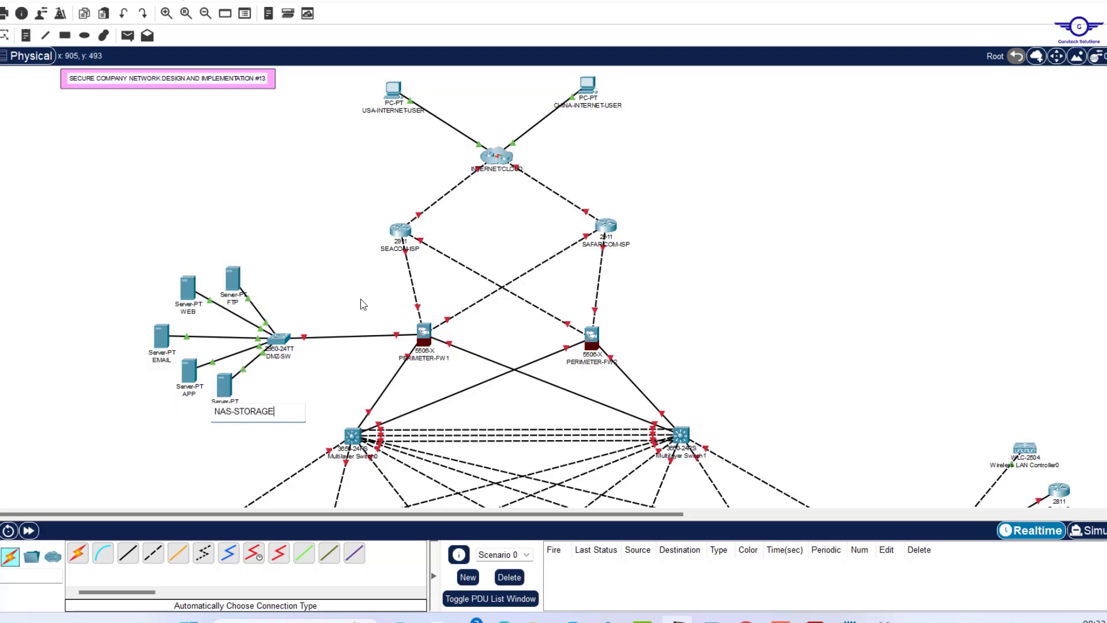
Rename the switches CORE-SW1, HR-SW, FIN-SW, ADMIN-SW and SERVER-SW.
scroll(361, 304, "down", 4)
type("CORE-SW1")
left_click_drag(331, 317, 229, 315)
type("HR-SW")
left_click(474, 324)
type("FIN-SW")
left_click_drag(639, 317, 576, 309)
type("ADMI")
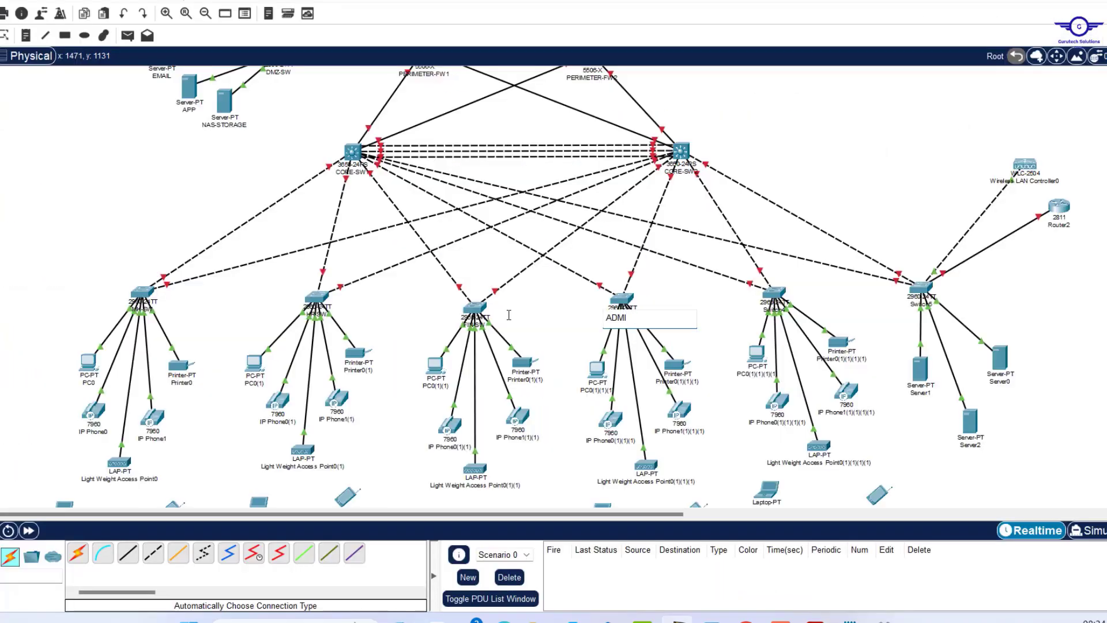
type("N-SWSERVER-SW")
Label the marketing devices MK-PR, MK-VoIP1, MK-VoIP2 and MK-TB.
scroll(837, 302, "down", 3)
left_click(186, 241)
type("MK-PR")
left_click(94, 288)
type("MK-VoIP1")
left_click(154, 295)
type("MK-VoIP2")
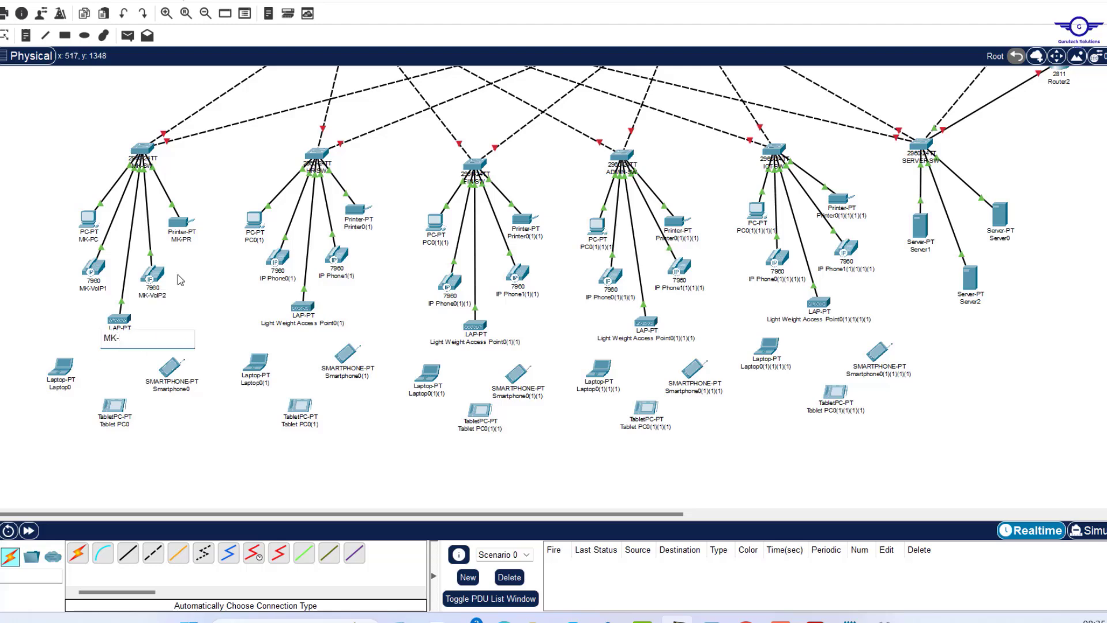
left_click(116, 424)
type("MK-TB")
left_click(256, 240)
Label the HR devices HR-PC, HR-VoIP1, HR-LAP, HR-LP and HR-TB.
type("HR-PC")
left_click(358, 227)
left_click(278, 278)
type("HR-VoIP1")
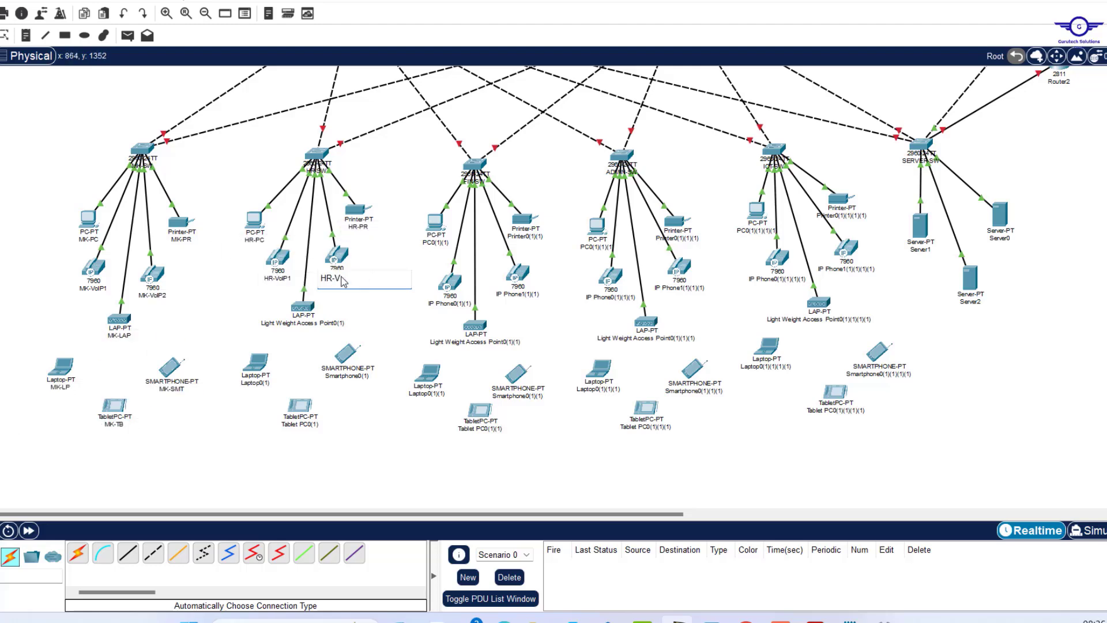
type("HR-LAP")
left_click_drag(273, 383, 147, 369)
type("HR-LPHR-TB")
Label the finance devices FIN-PC, FIN-PR, FIN-VoIP, FIN-VoIP2, FIN-SMT and FIN-TB.
left_click(436, 242)
type("FIN-PC")
left_click(525, 236)
type("FIN-PR")
left_click(451, 304)
type("FIN-VoIP")
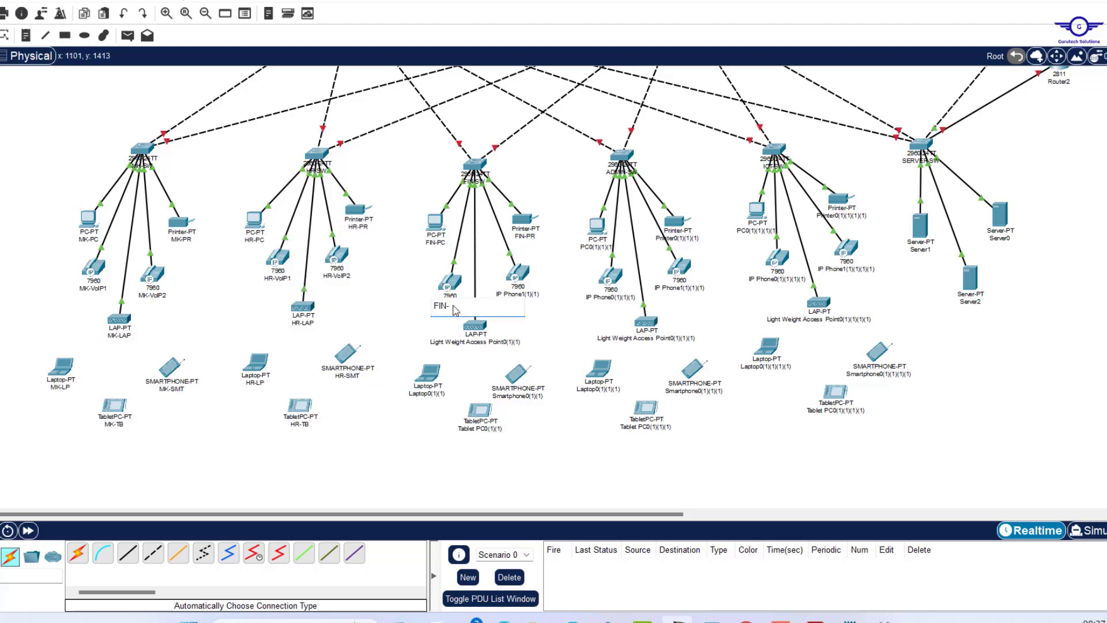
left_click(518, 295)
type("FIN-VoIP2FIN-SMT")
left_click(480, 429)
type("FIN-TB")
Label the admin devices ADM-PC, ADM-PR, ADM-LP, ADM-SMT and ADM-TB.
left_click(597, 246)
type("ADM-PC")
left_click(679, 238)
type("ADM-PR")
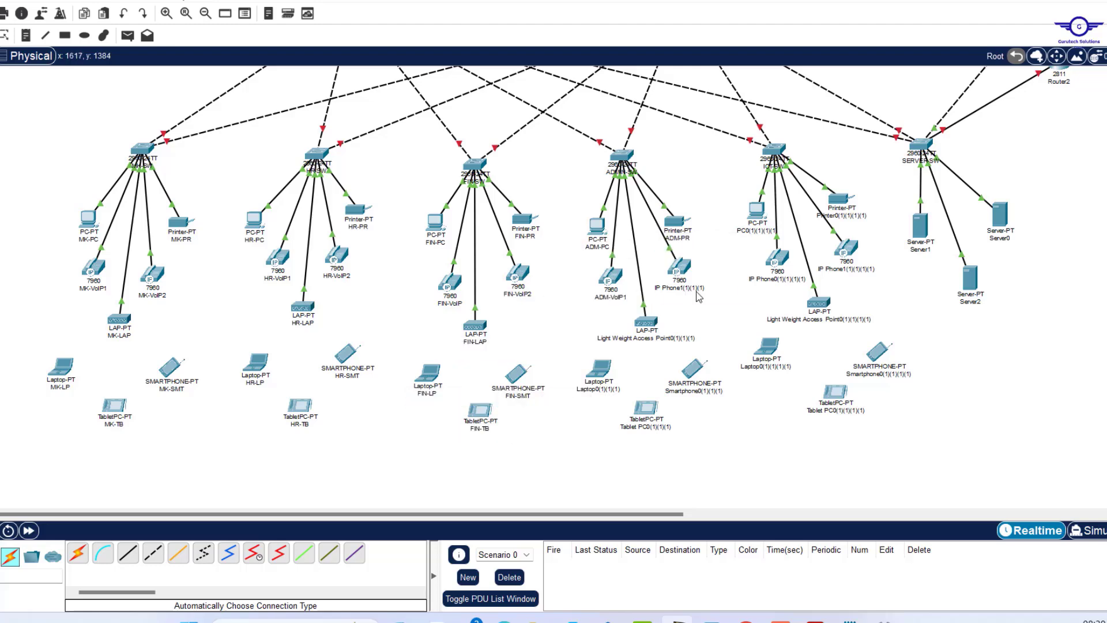
left_click(593, 391)
type("ADM-LP")
left_click(686, 391)
type("ADM-SMT")
left_click(638, 427)
type("ADM-TB")
Label the ICT devices ICT-LAP, ICT-LP, ICT-TB and ICT-SMT.
left_click(751, 230)
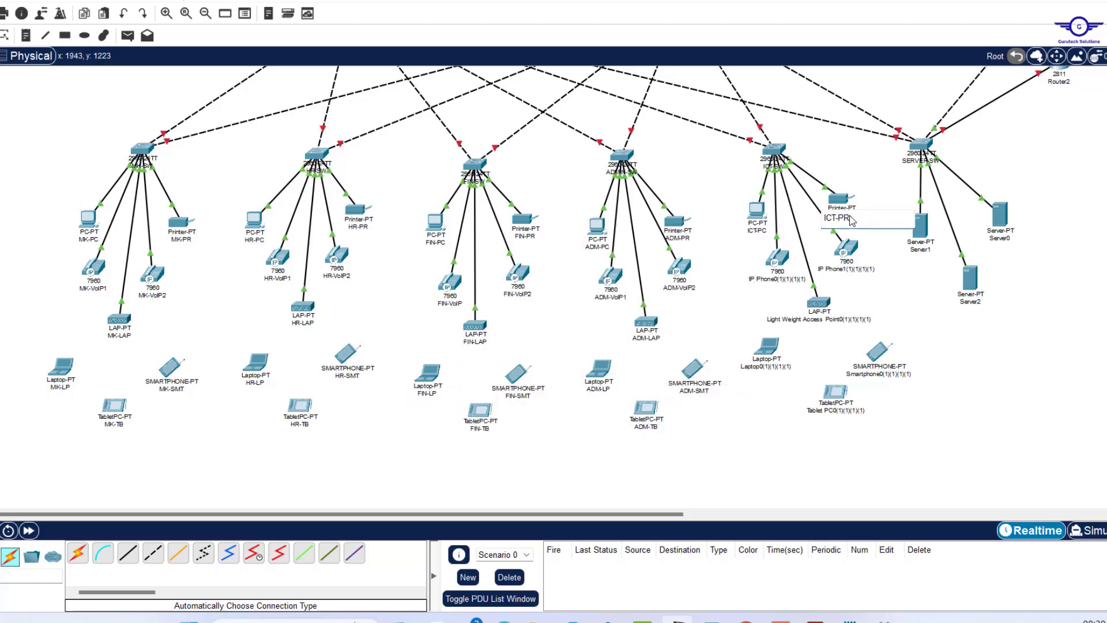
left_click(814, 319)
type("ICT-LAP")
left_click(767, 367)
type("ICT-LP")
left_click(835, 410)
type("ICT-TB")
left_click(881, 375)
type("ICT-SMT")
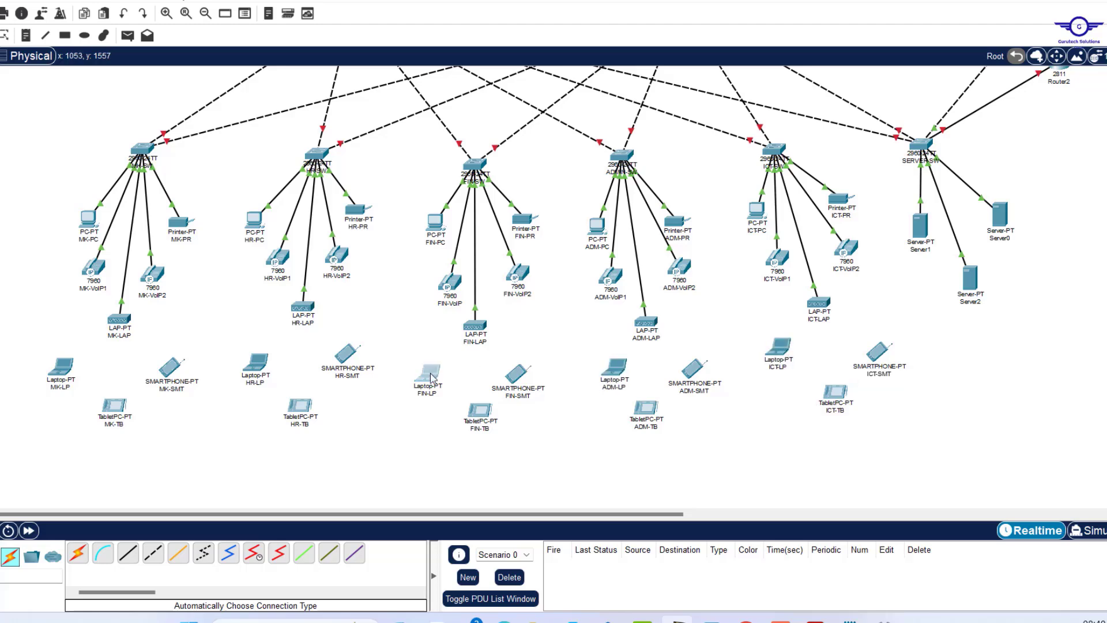
type("DHCP")
Rename the servers DHCP, DNS, RADIUS and Cisco Voice Gateway, and the WLC Cisco Wireless LAN Controller.
left_click(536, 389)
type("DNS")
left_click(564, 325)
type("RADIUS")
left_click(622, 169)
type("Cisco Voice Gateway")
left_click(590, 125)
type("Cisco Wireless LAN Controller")
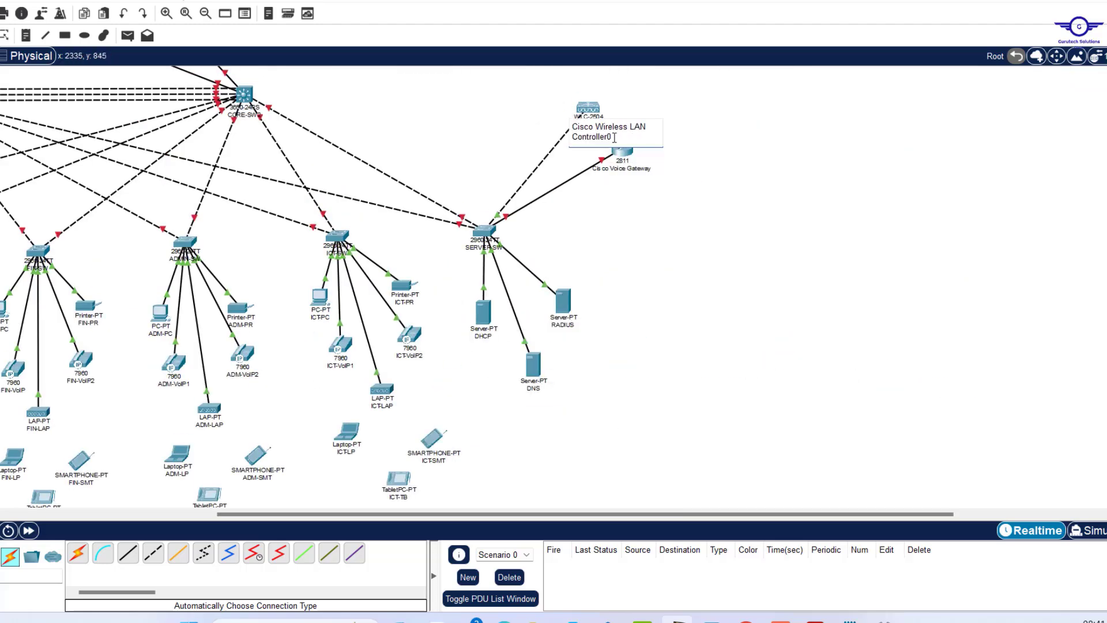
left_click(677, 311)
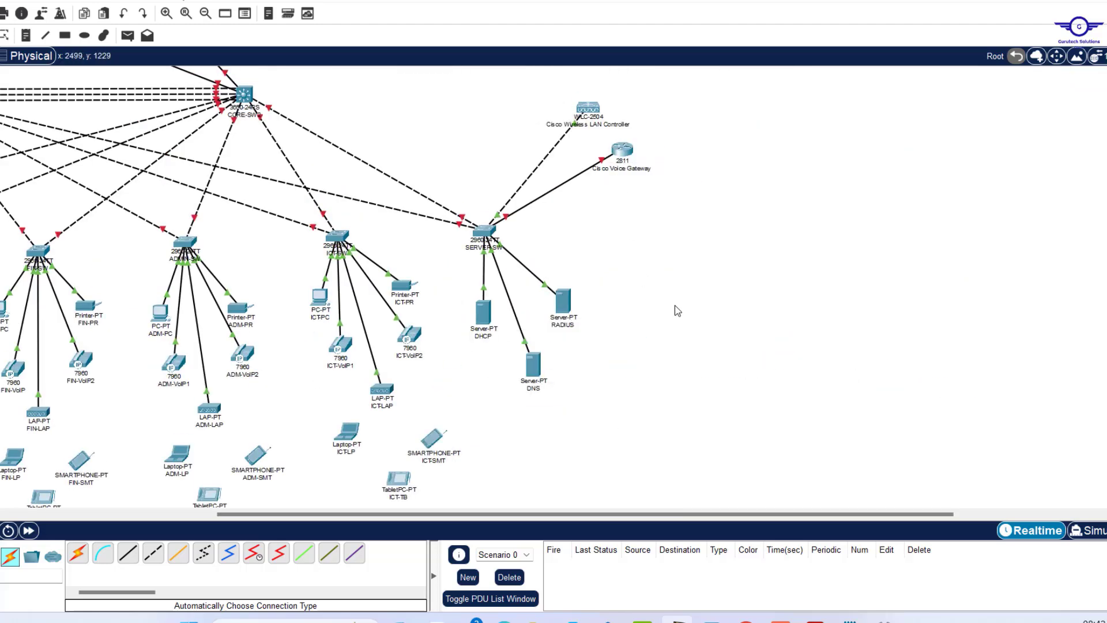
scroll(583, 331, "left", 10)
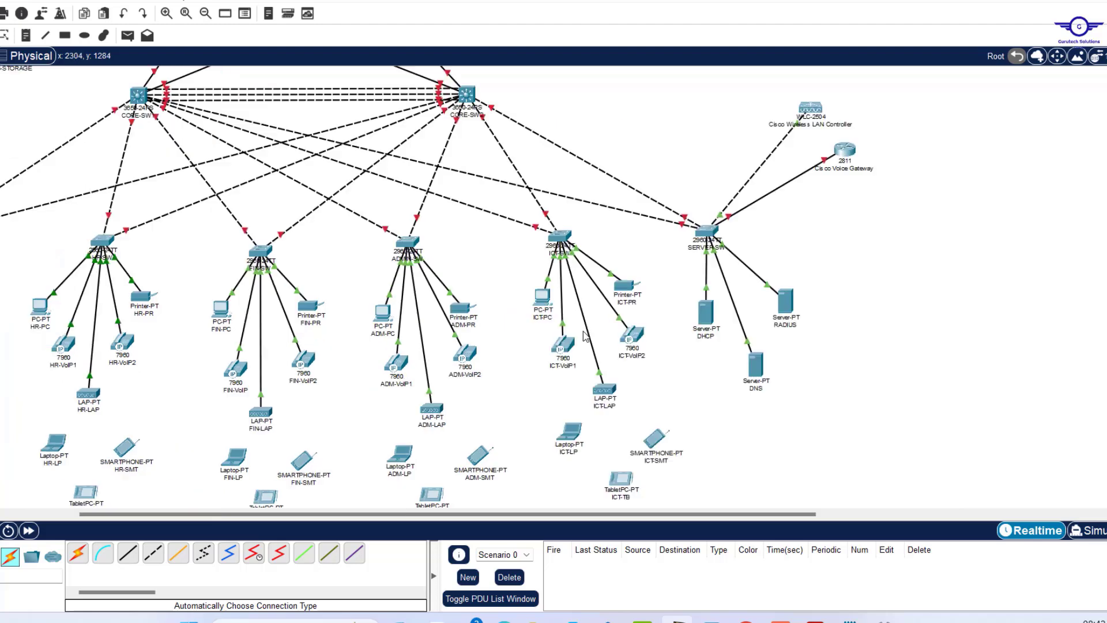
scroll(584, 336, "up", 5)
scroll(585, 335, "up", 2)
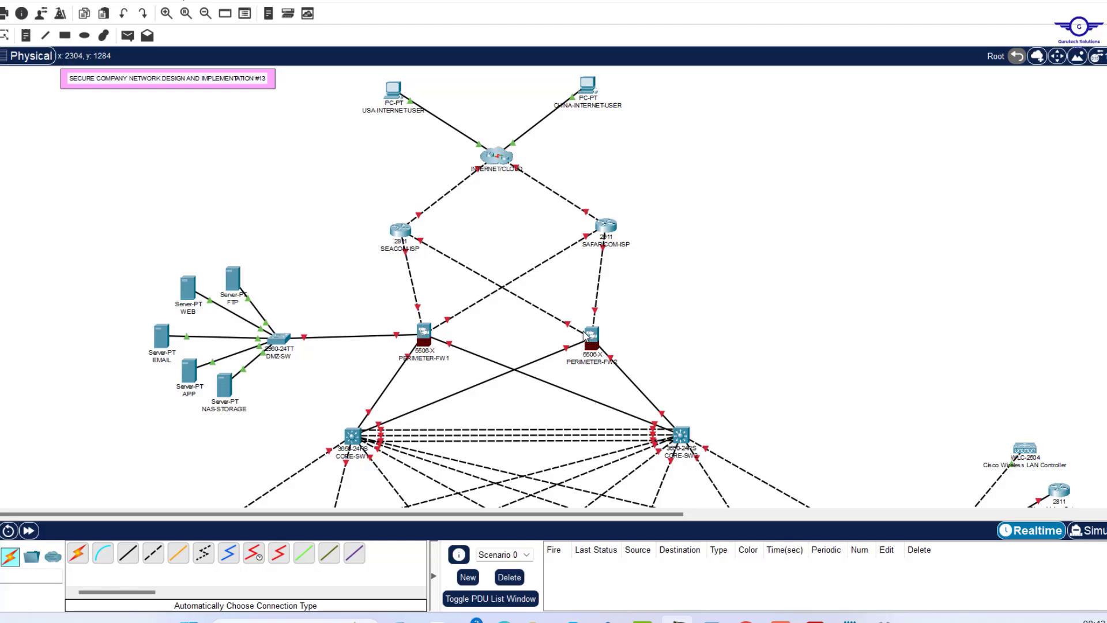
scroll(584, 336, "down", 9)
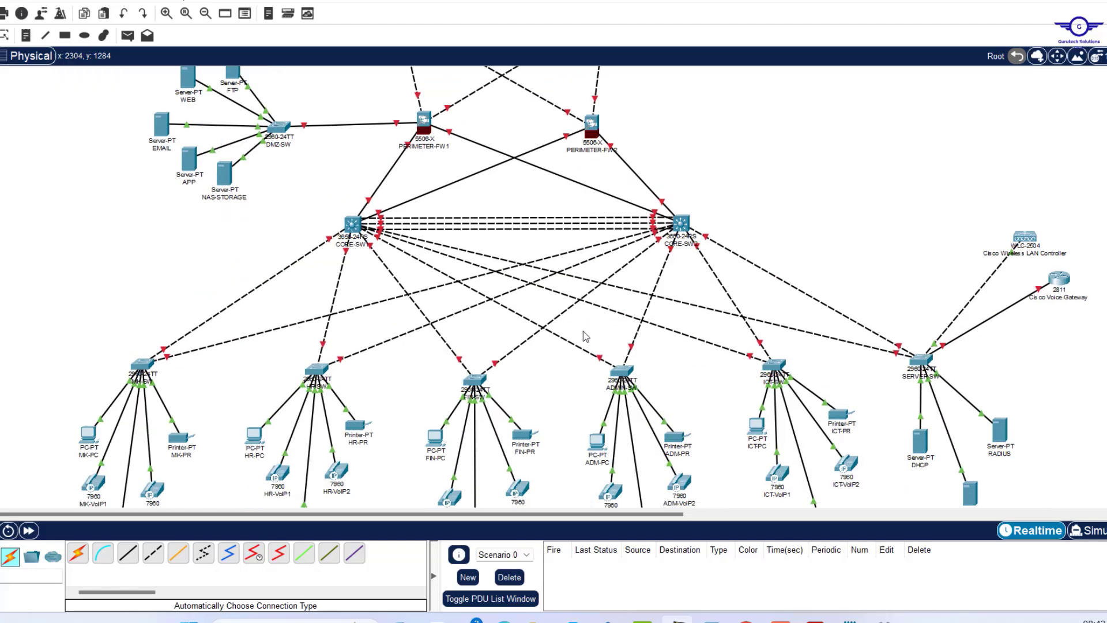
scroll(583, 331, "up", 9)
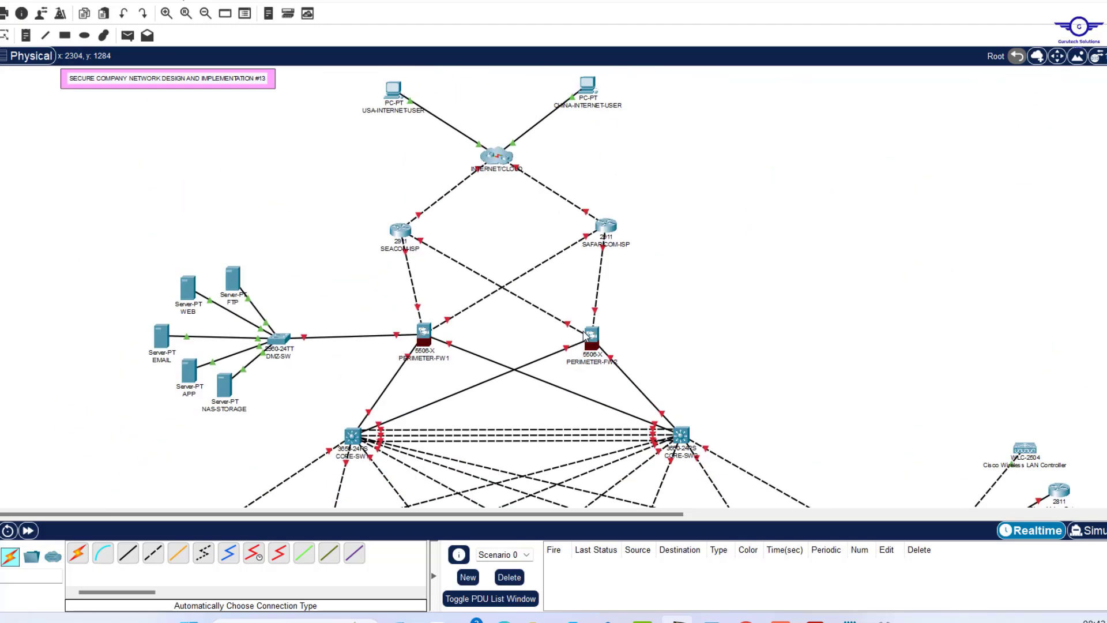
scroll(583, 335, "down", 4)
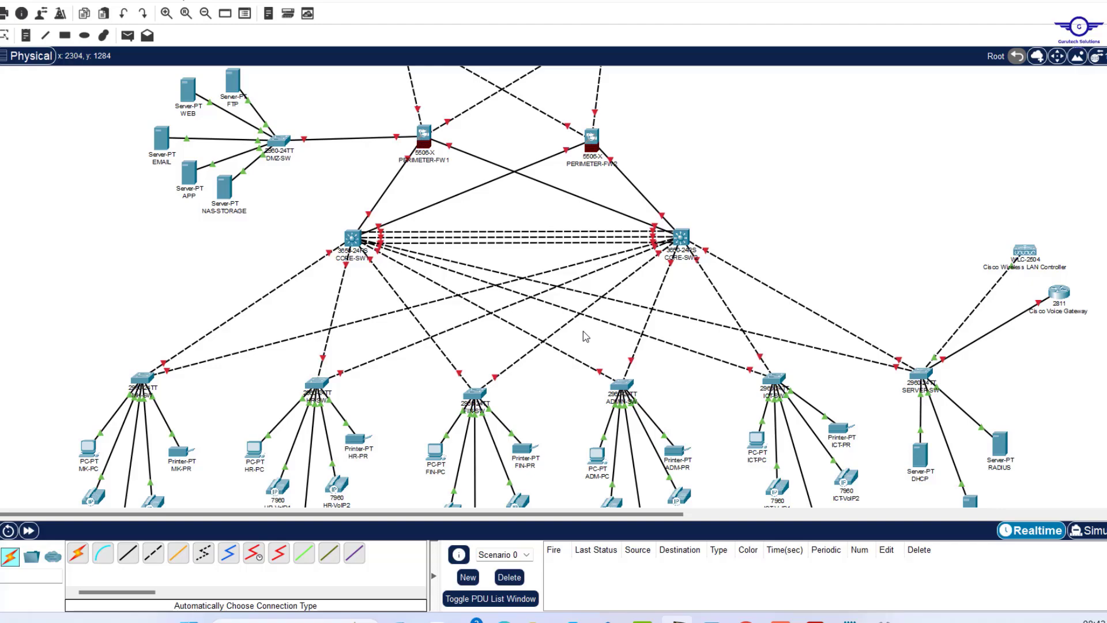
scroll(586, 336, "down", 3)
scroll(583, 331, "down", 4)
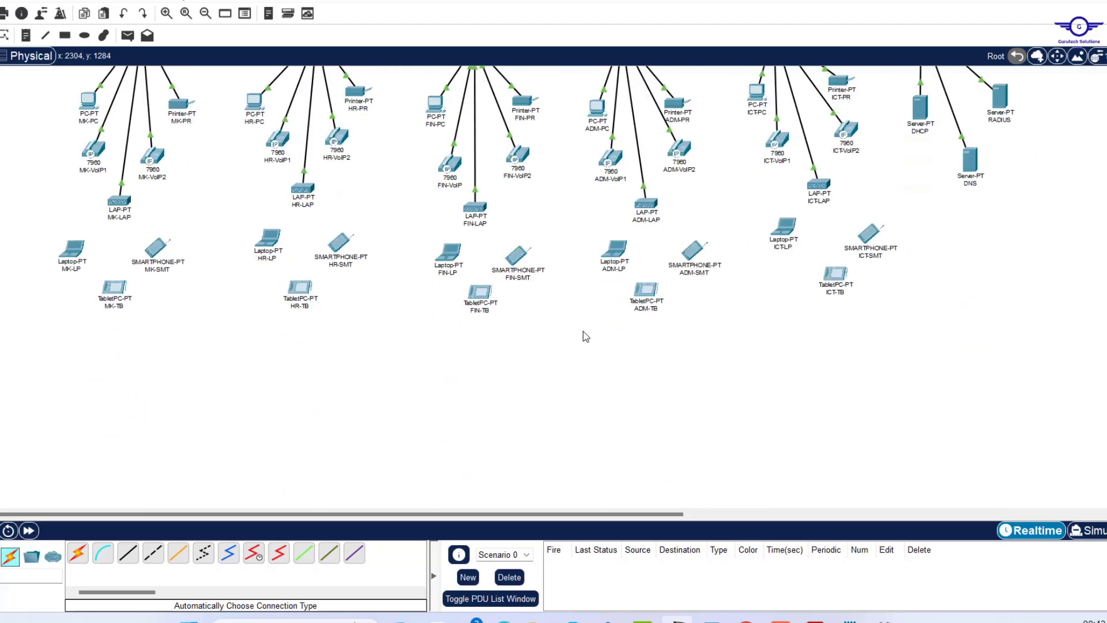
scroll(583, 331, "up", 4)
scroll(583, 331, "down", 2)
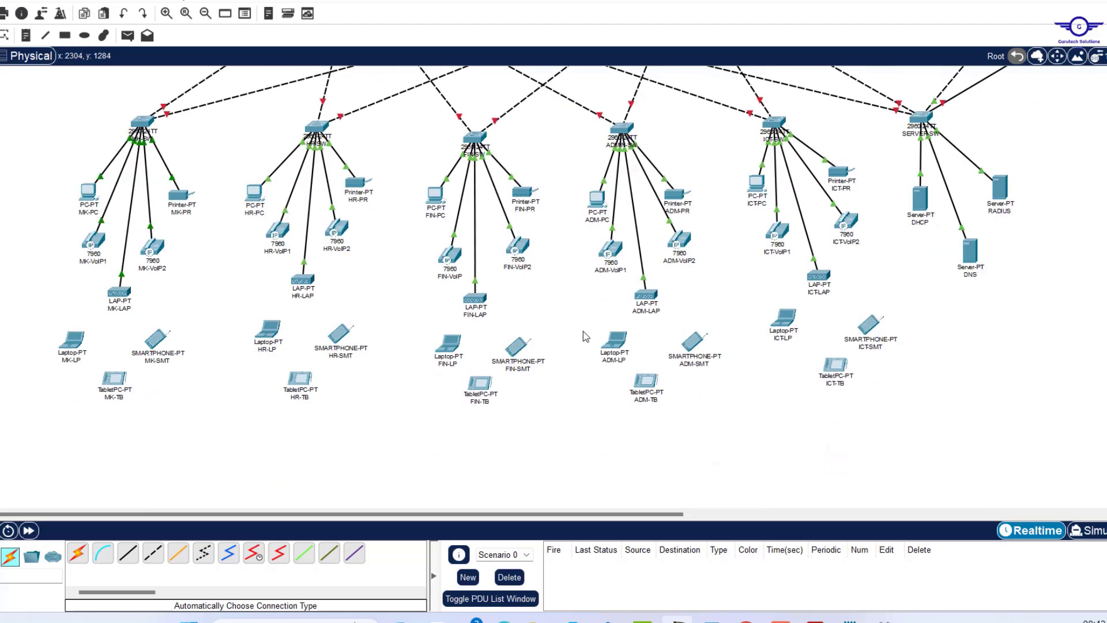
scroll(585, 335, "up", 6)
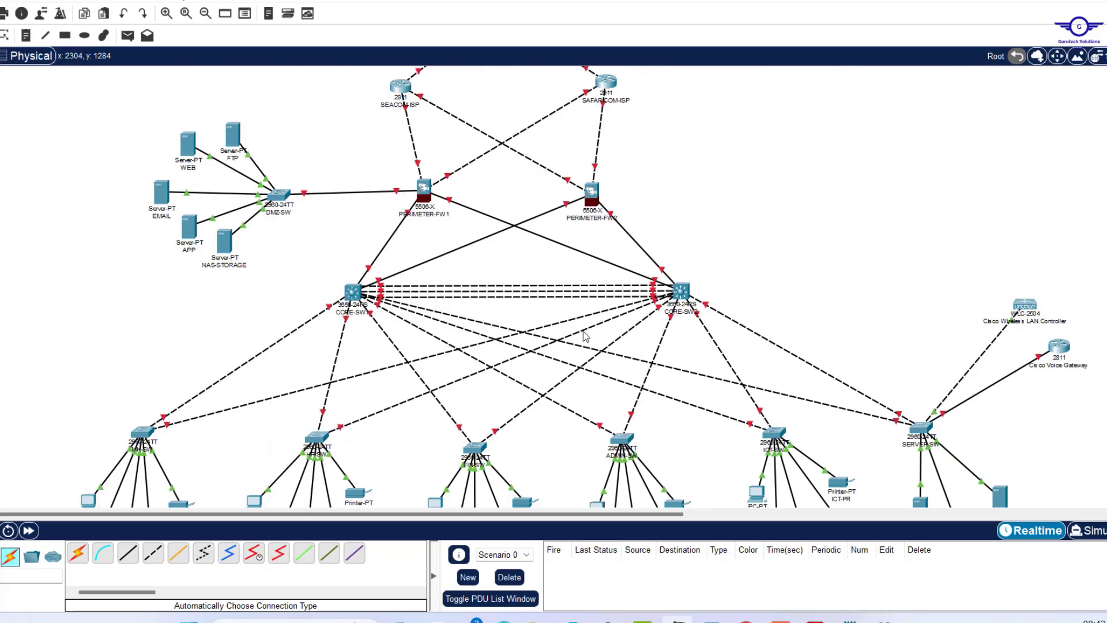
scroll(586, 336, "down", 4)
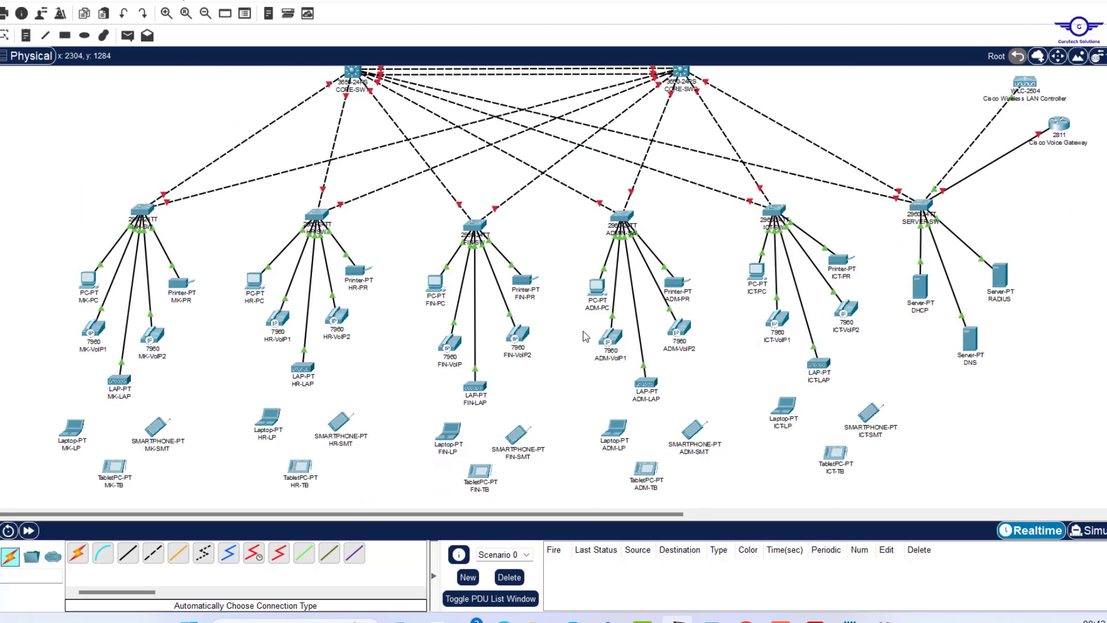
scroll(150, 334, "up", 5)
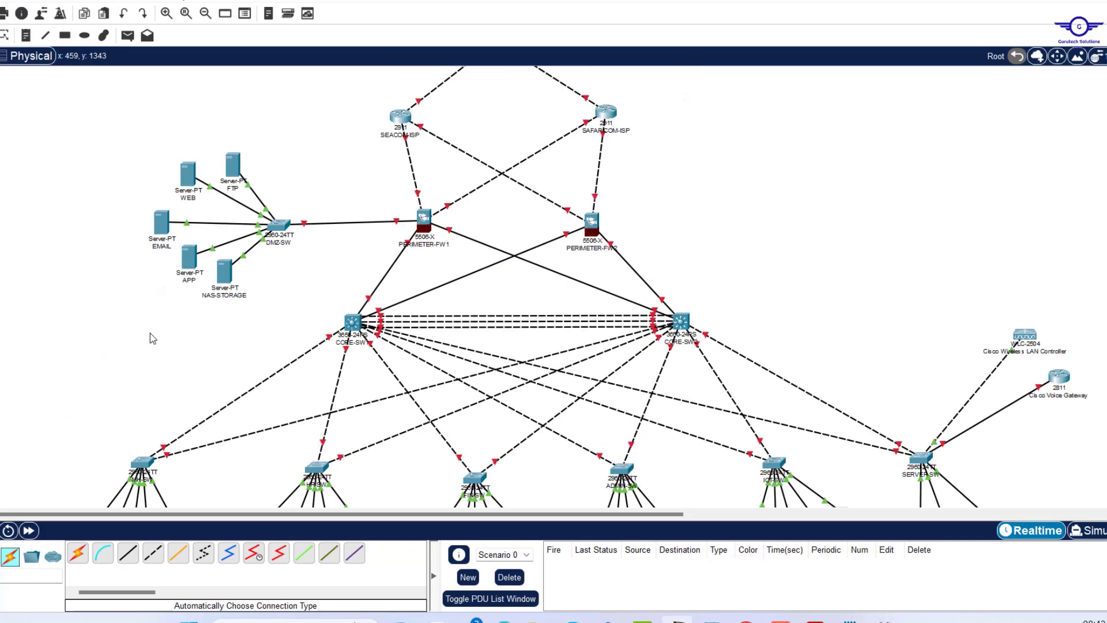
scroll(176, 276, "up", 2)
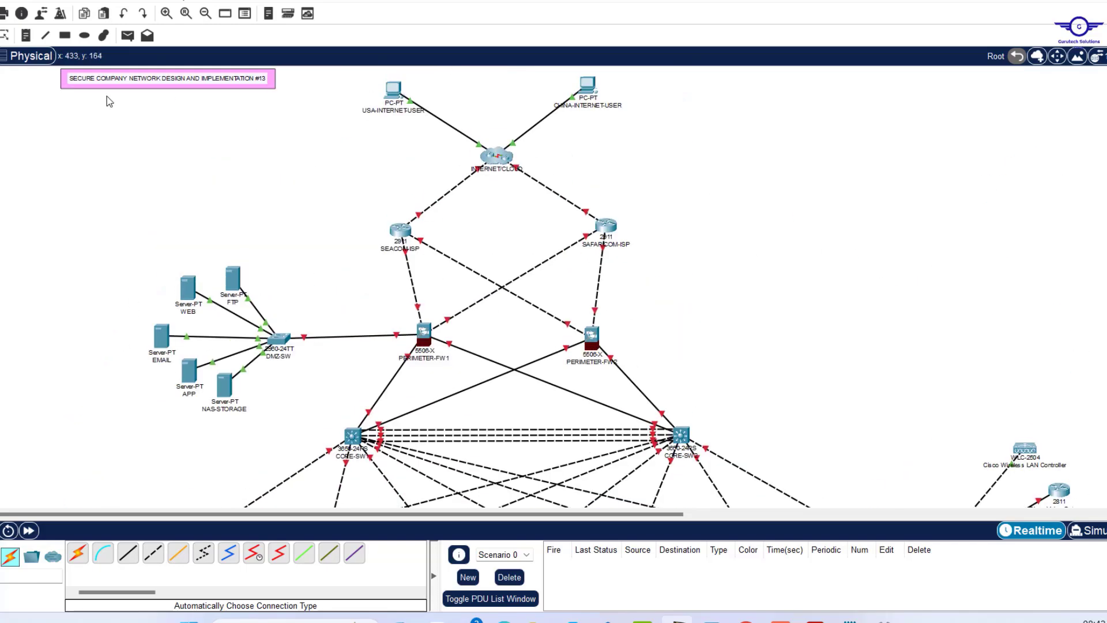
Draw light yellow filled ellipses around PERIMETER-FW1 and PERIMETER-FW2.
left_click(85, 36)
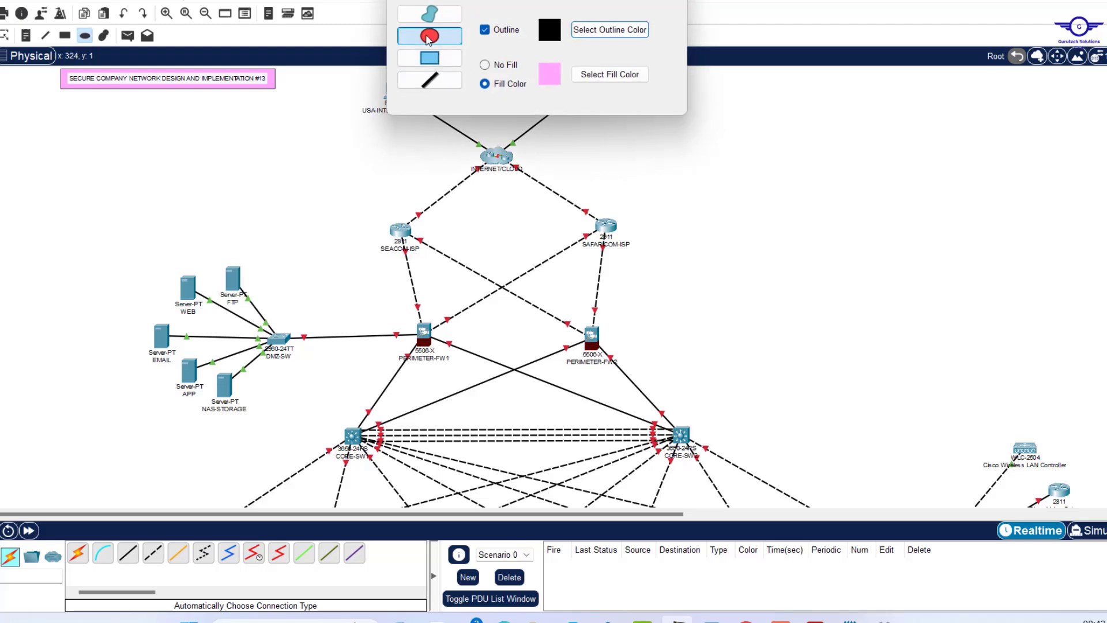
left_click(605, 75)
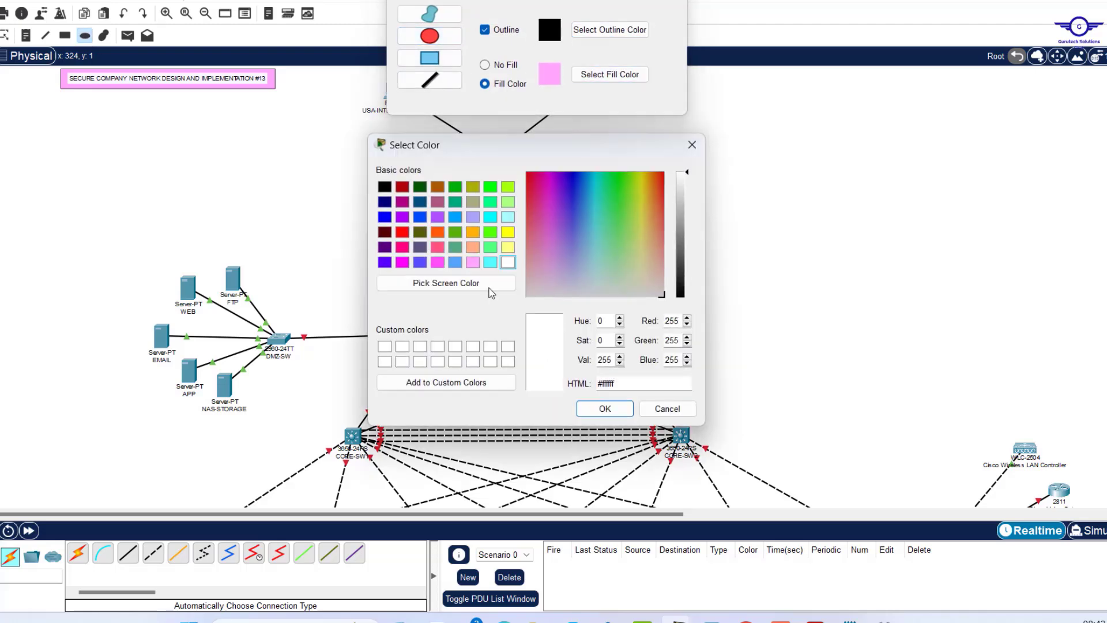
left_click(507, 247)
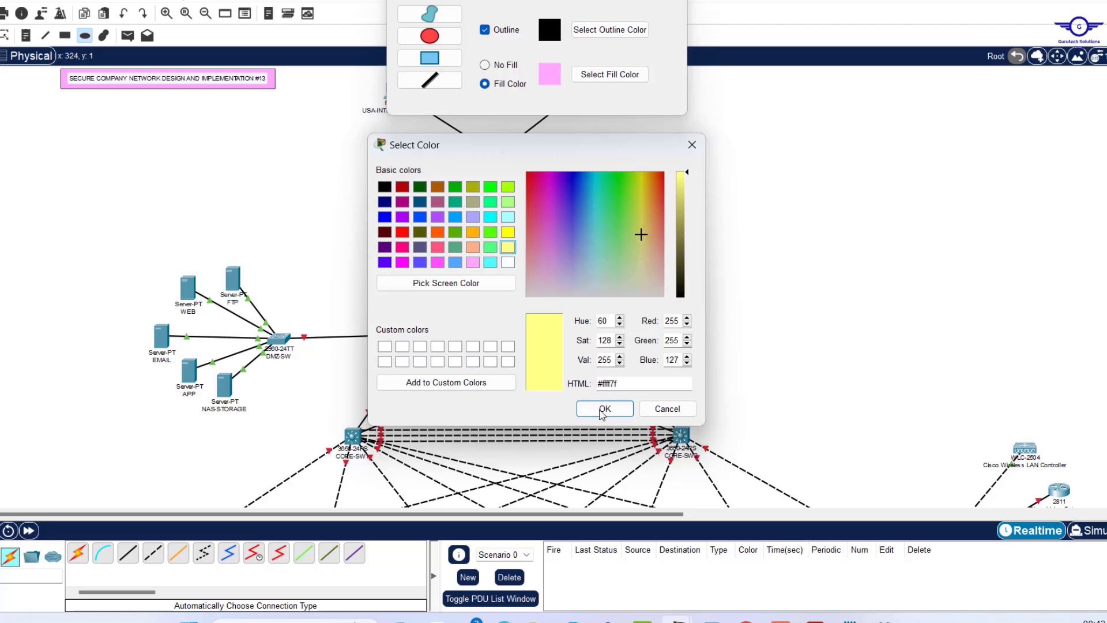
left_click(603, 410)
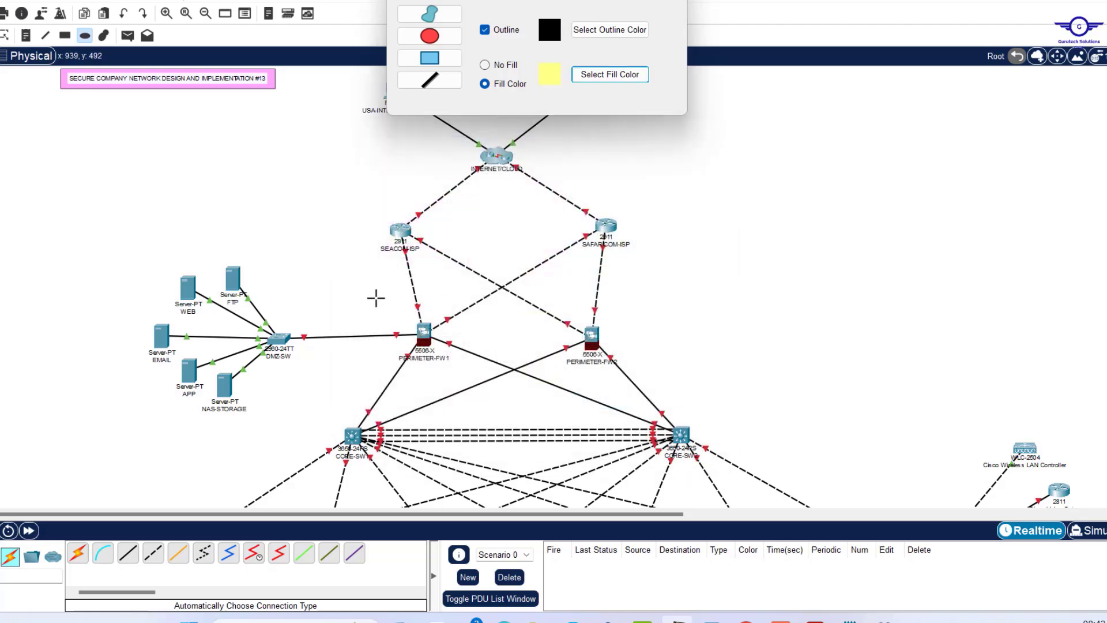
left_click_drag(375, 298, 481, 370)
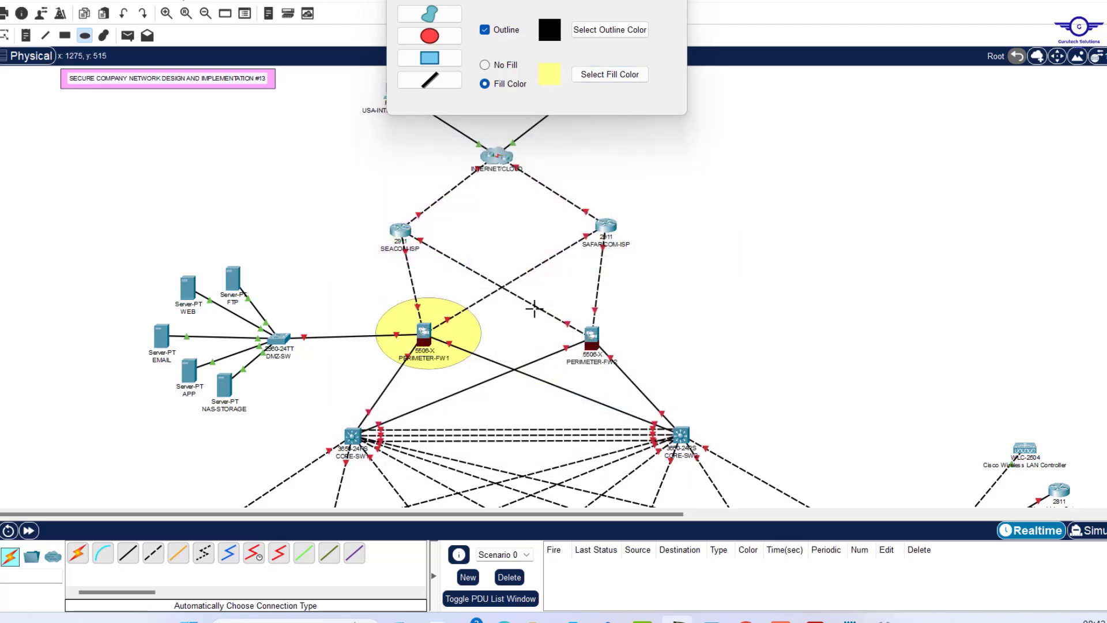
left_click_drag(534, 309, 643, 374)
Shade the MK, FIN and ICT departments and the servers with coloured boxes, and circle the wireless controller.
left_click(603, 410)
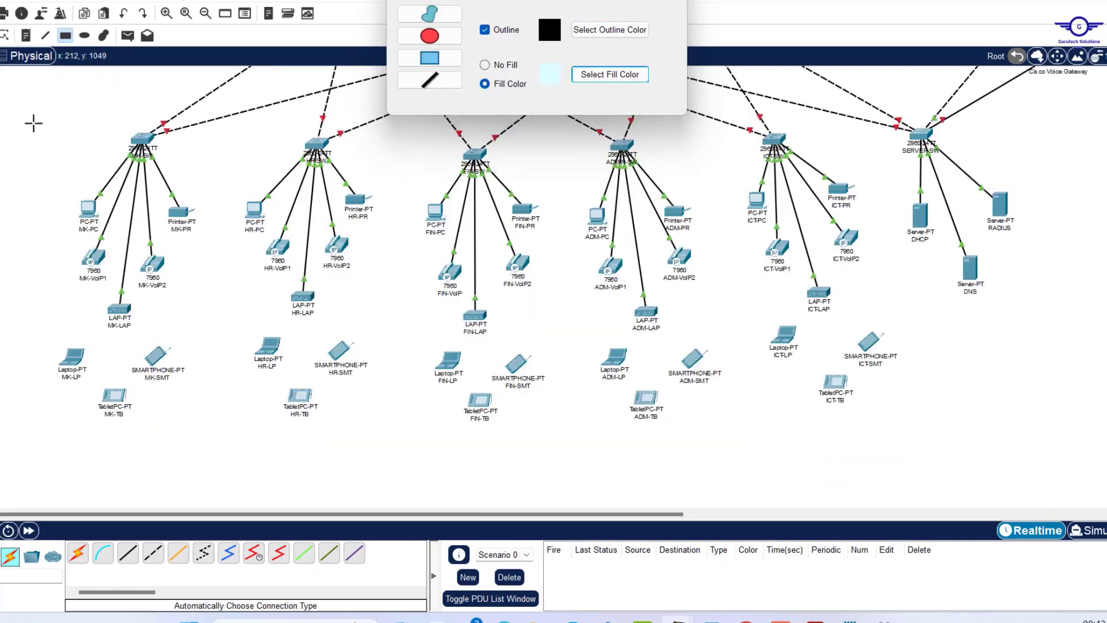
left_click_drag(33, 121, 222, 426)
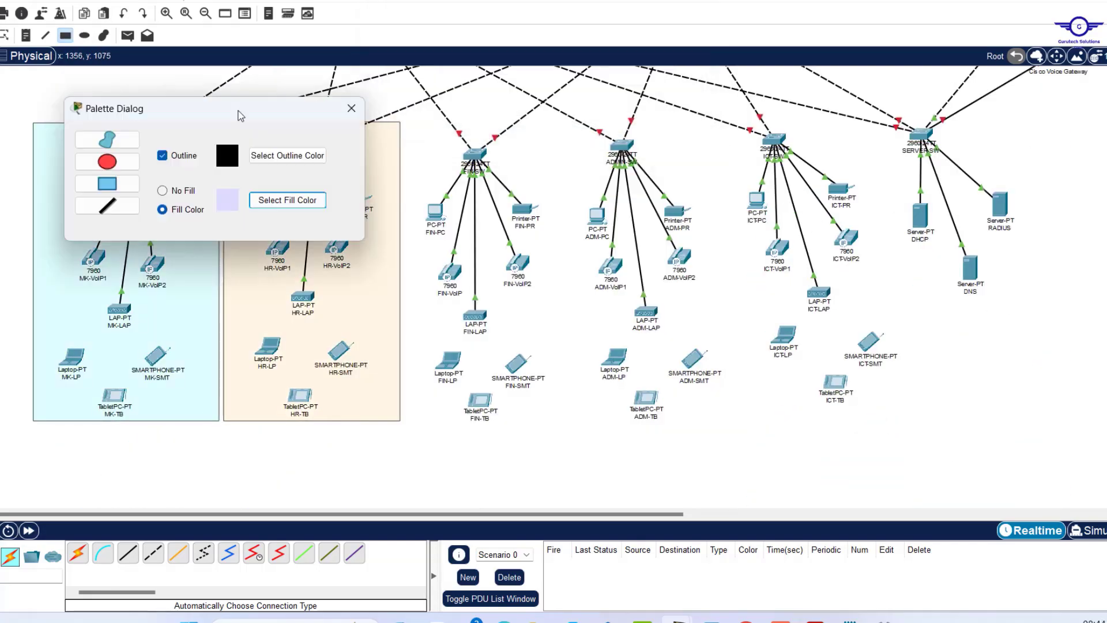
left_click_drag(404, 122, 567, 421)
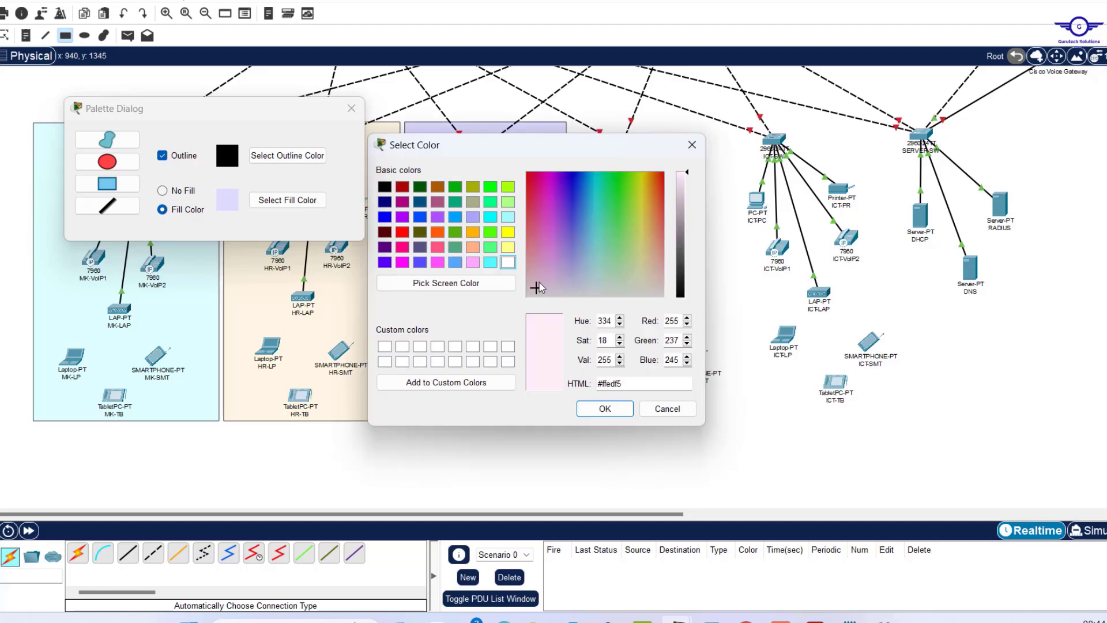
left_click(588, 408)
left_click_drag(571, 122, 738, 421)
left_click(287, 199)
left_click_drag(743, 122, 902, 421)
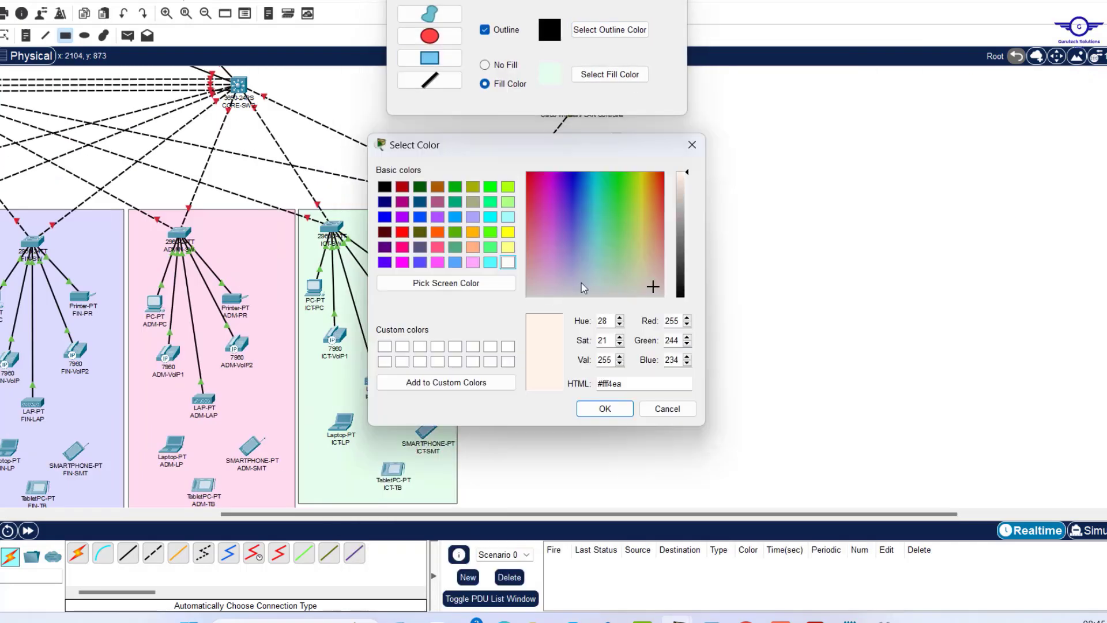
left_click_drag(462, 210, 639, 499)
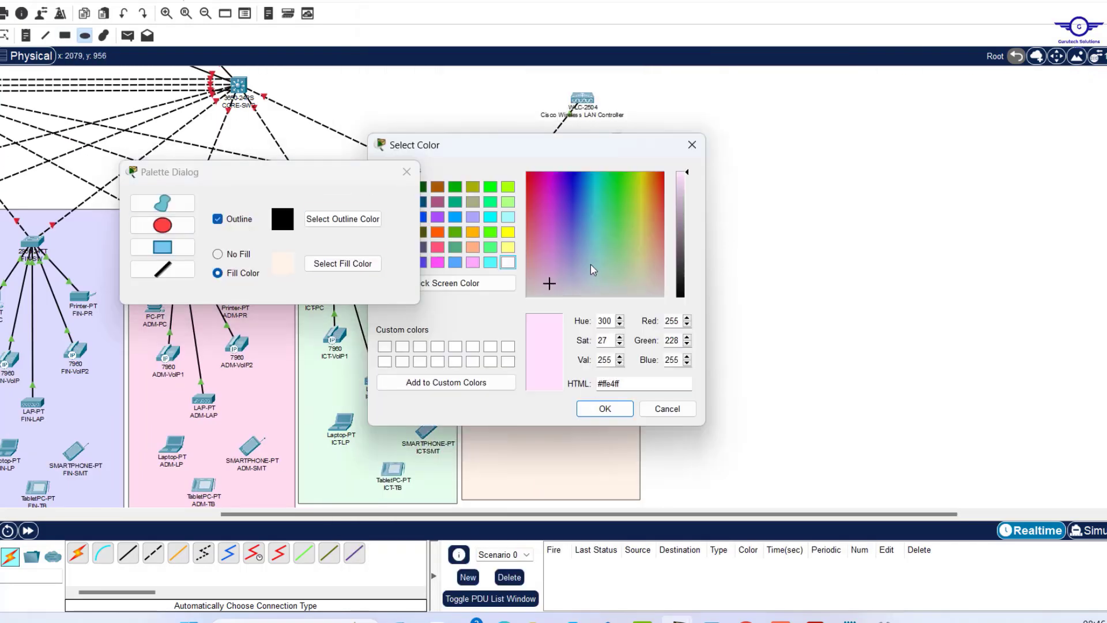
left_click_drag(565, 71, 644, 137)
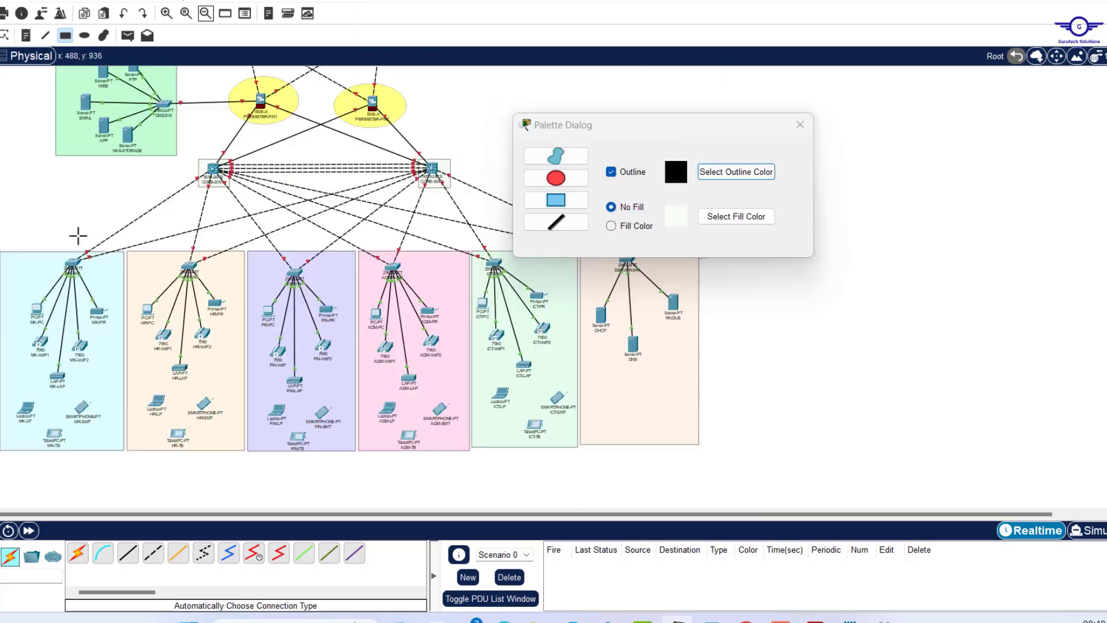
Outline the MK/HR, FIN/ADM and ICT/server areas as three groups.
left_click_drag(77, 235, 247, 454)
left_click_drag(247, 238, 470, 450)
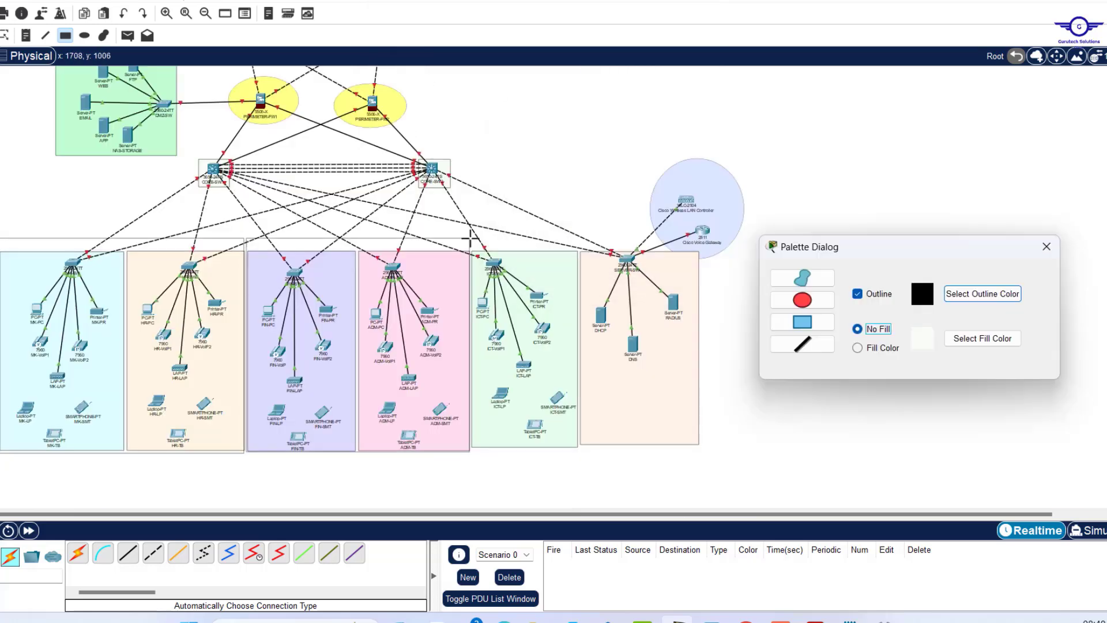
mouse_move(471, 237)
left_mouse_down()
mouse_move(786, 440)
mouse_move(701, 448)
left_mouse_up()
key("Escape")
Zoom in on the topology and scroll until the department LAN blocks fill the view.
scroll(438, 136, "up", 5)
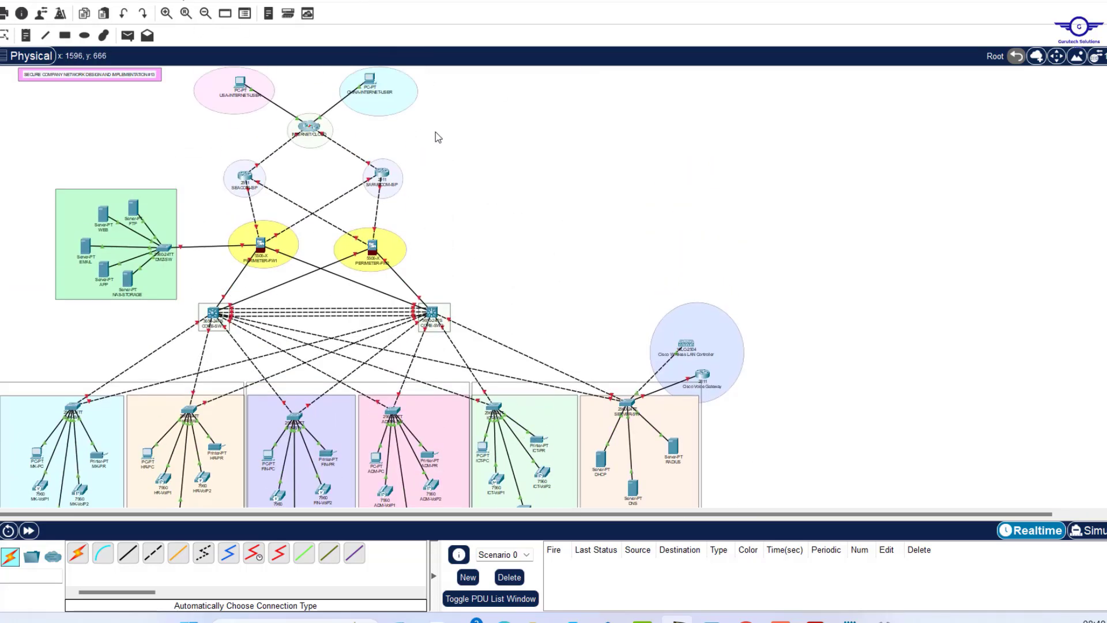
scroll(438, 136, "down", 4)
scroll(438, 137, "up", 4)
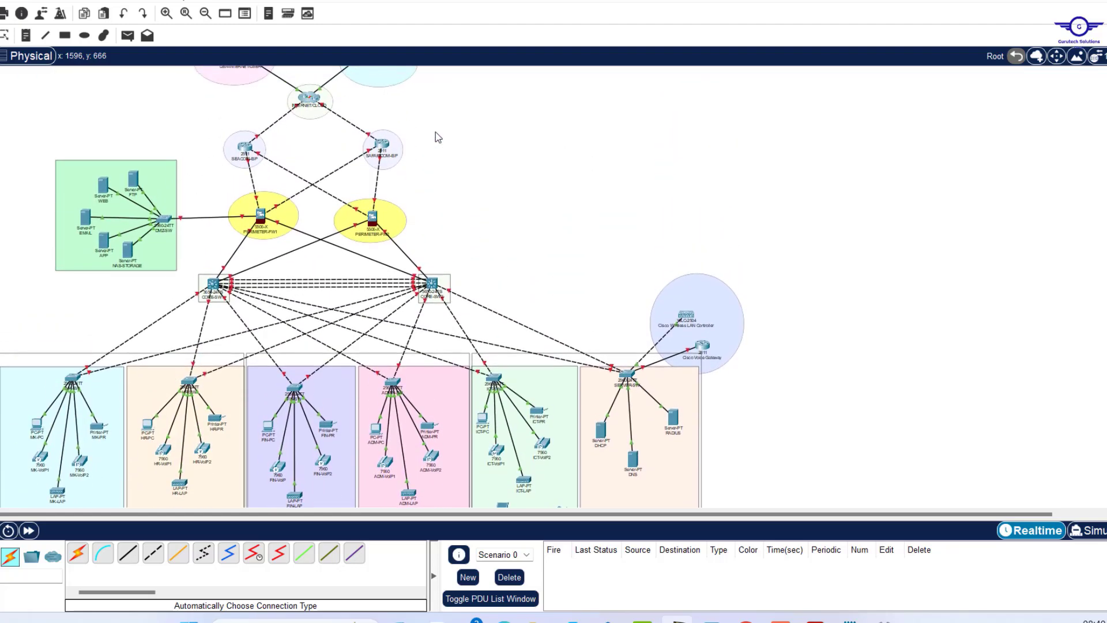
scroll(438, 137, "up", 1)
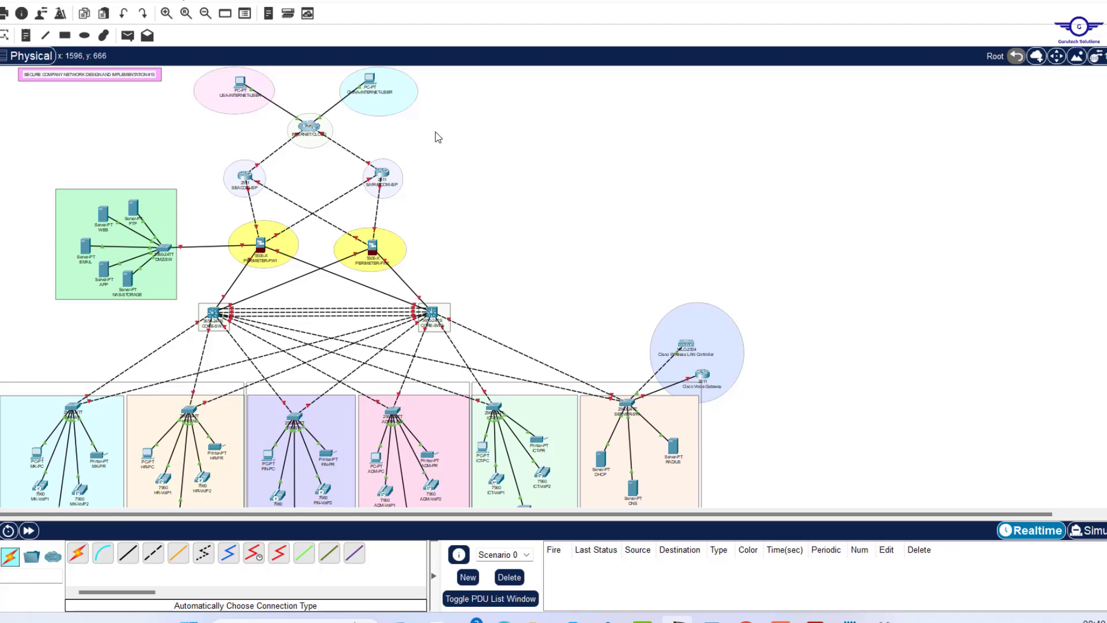
scroll(439, 137, "down", 3)
scroll(438, 137, "up", 3)
left_click(167, 16)
scroll(714, 248, "down", 9)
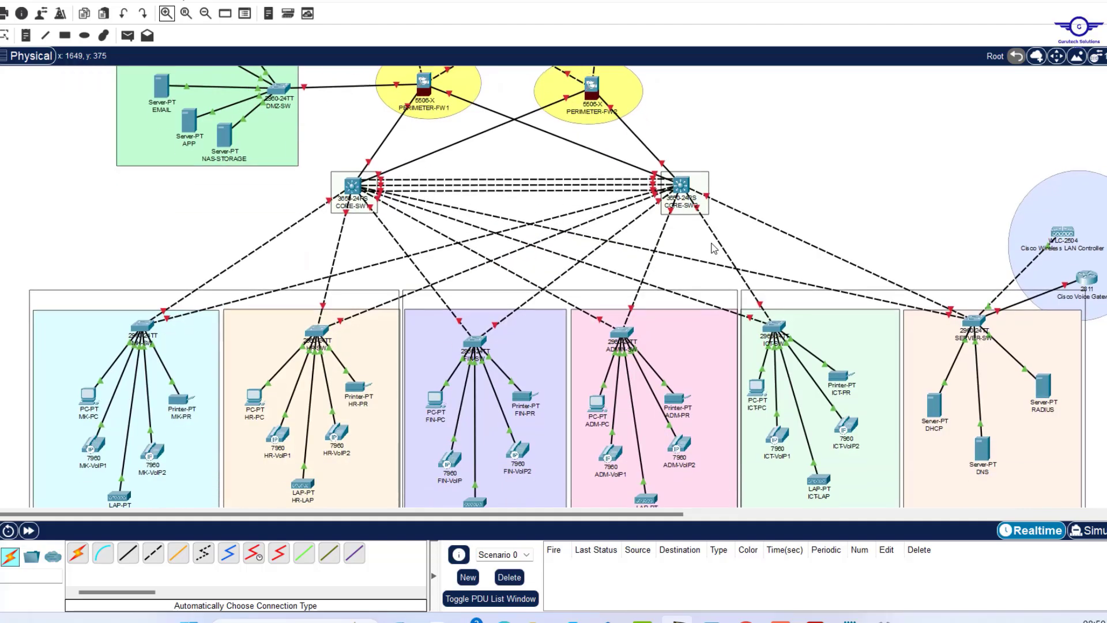
scroll(714, 248, "up", 9)
scroll(714, 248, "down", 13)
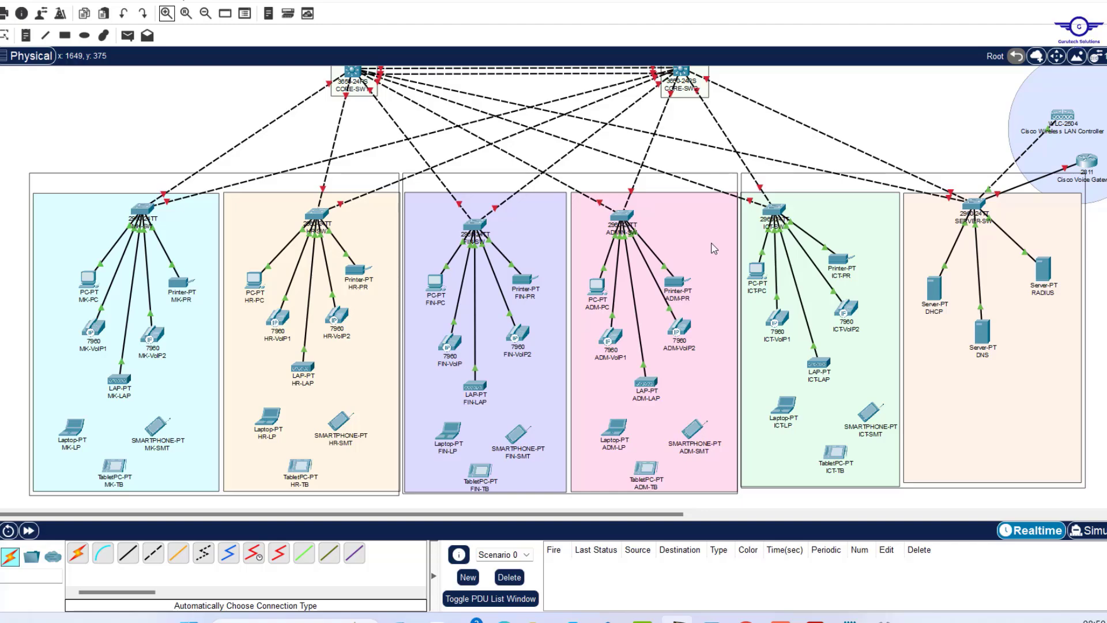
scroll(714, 248, "up", 7)
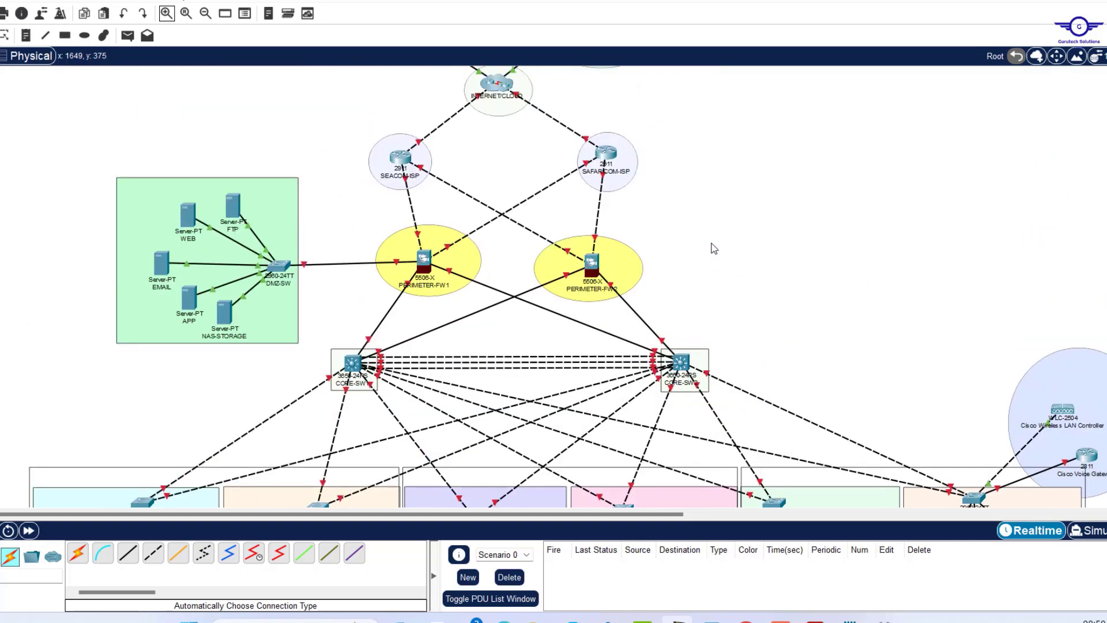
scroll(714, 248, "up", 3)
scroll(714, 248, "down", 10)
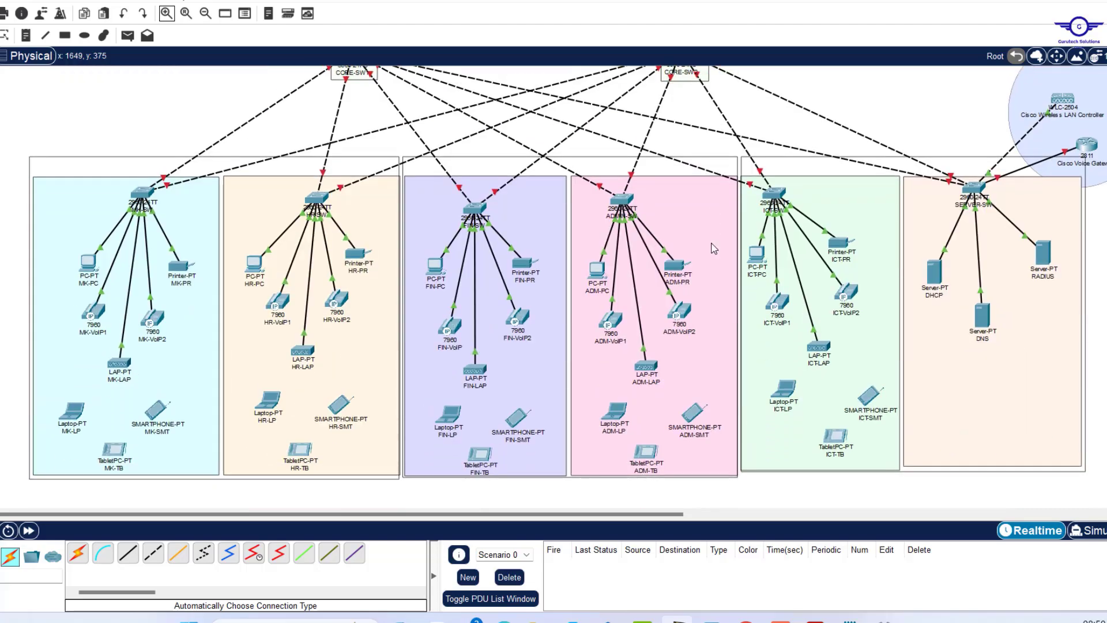
scroll(714, 248, "up", 8)
scroll(713, 248, "up", 3)
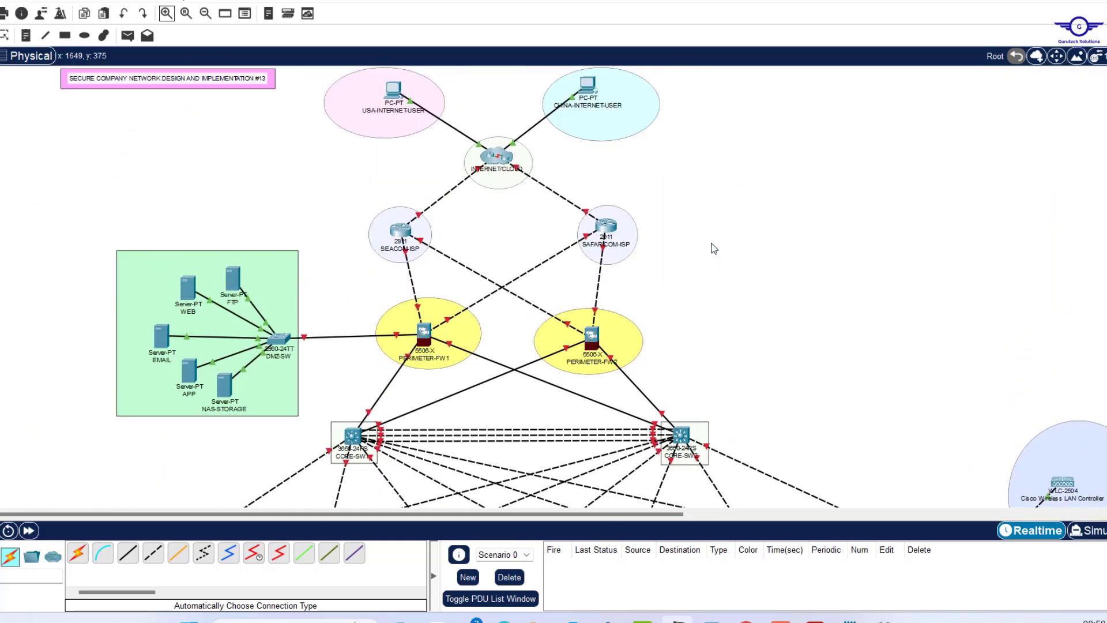
scroll(714, 248, "down", 15)
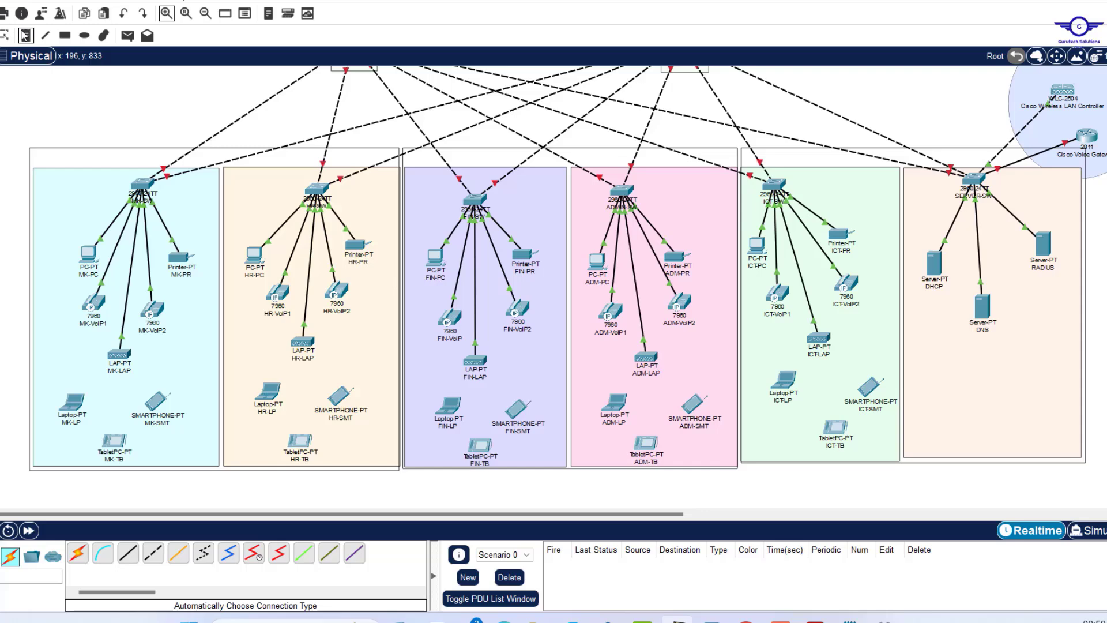
Label the floors FLOOR-1, FLOOR-2 and FLOOR-3 with pink boxes behind each label.
left_click(86, 153)
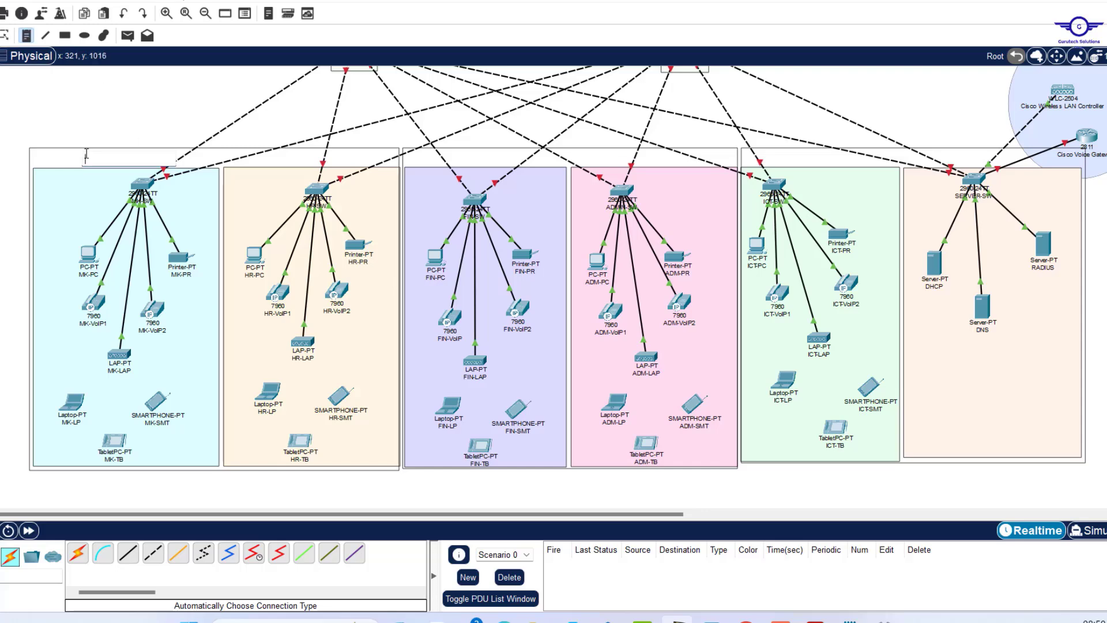
type("F")
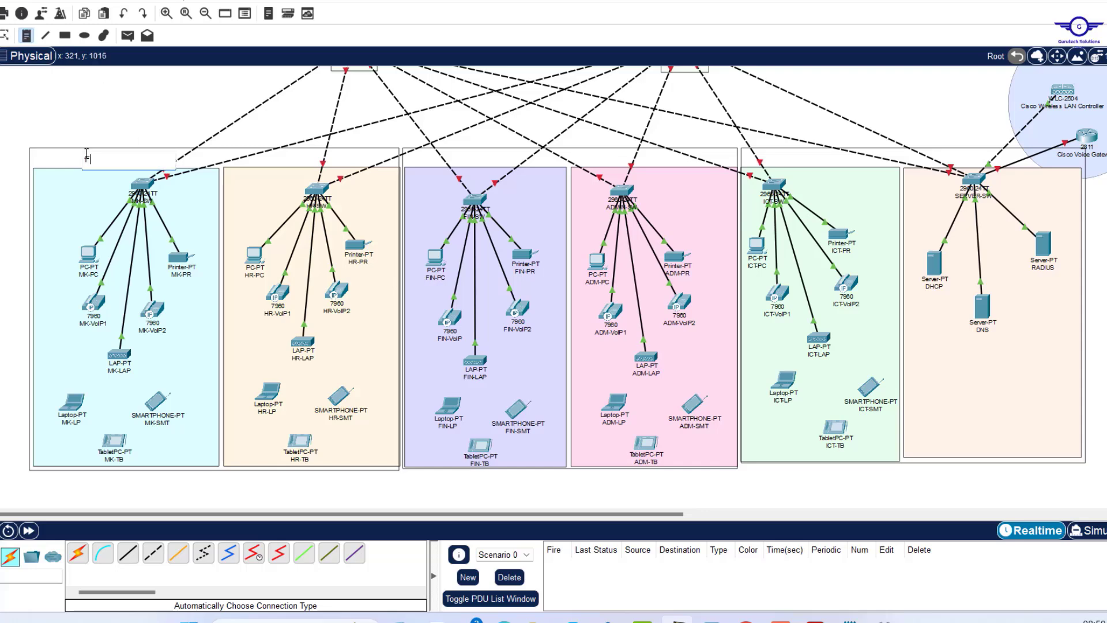
type("LOOR")
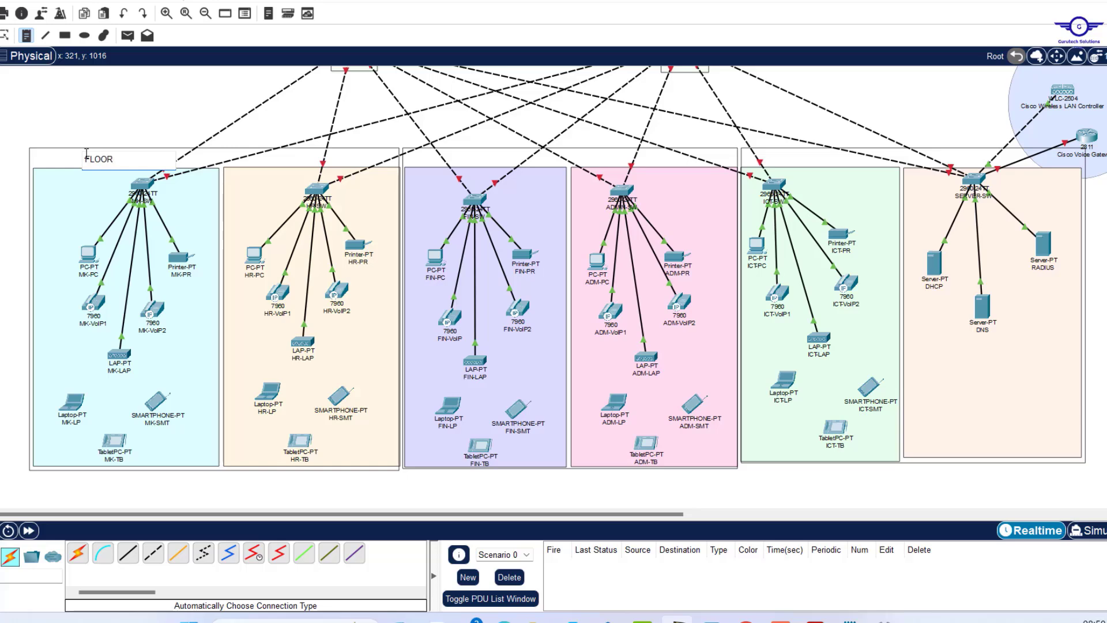
type("-1")
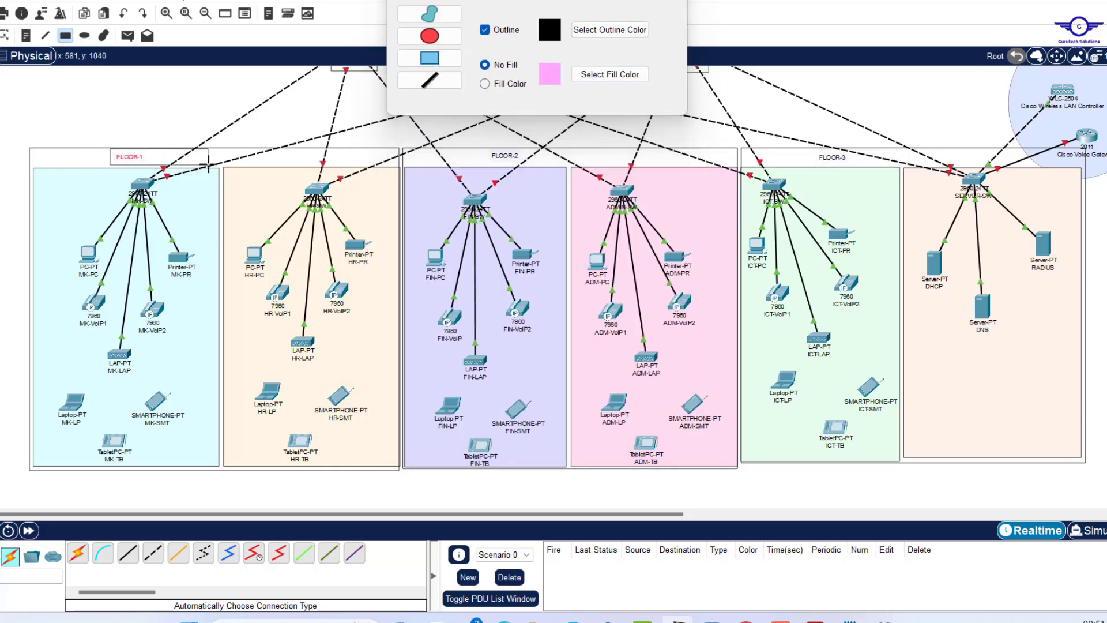
left_click_drag(208, 165, 237, 167)
left_click(485, 84)
left_click_drag(112, 149, 201, 166)
left_click_drag(484, 149, 563, 165)
left_click_drag(810, 151, 883, 166)
left_click(485, 65)
left_click_drag(473, 147, 577, 164)
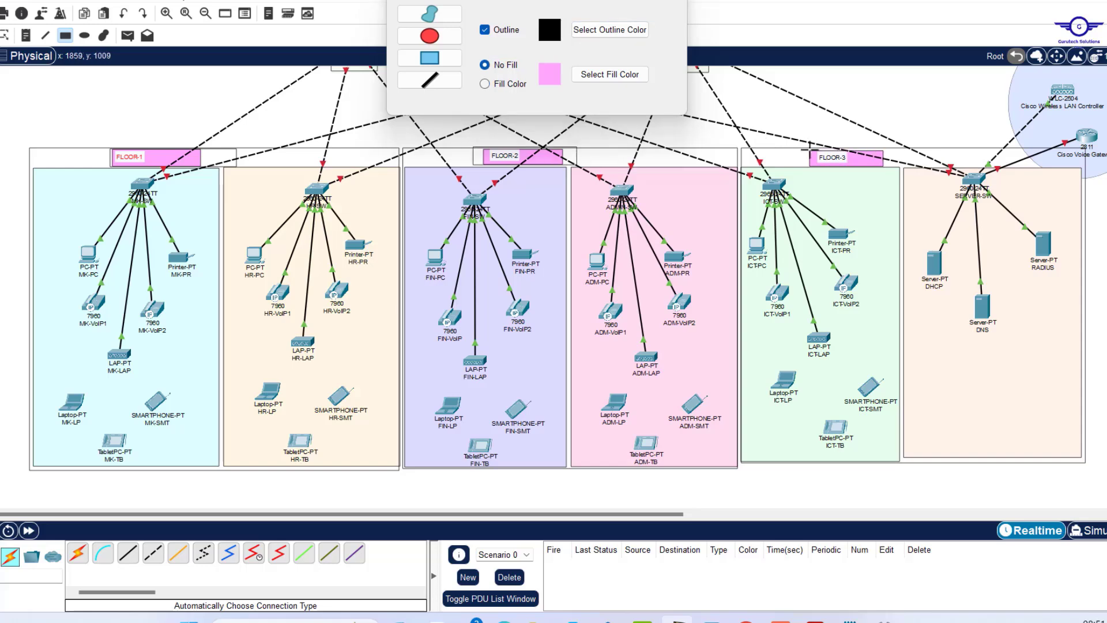
left_click_drag(808, 147, 896, 166)
Add a Sales & Marketing note listing VLANs Mgt-10, LAN-20, WLAN-50, VoIP-70, Blackhole-199 and IP==DHCP.
left_click(39, 178)
type("Sales & Marketing")
key("Return")
type("VLANs")
key("Return")
type("Mgt- 10")
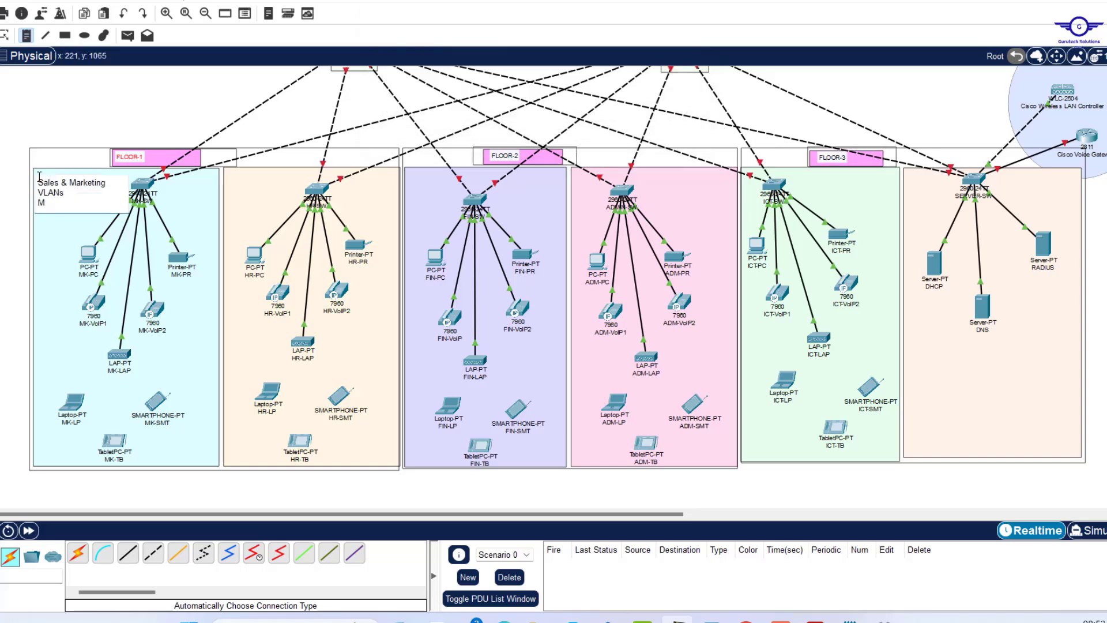
key("Return")
type("LAN- 20")
key("Return")
type("WLAN- 50")
key("Return")
type("VoIP- 70")
key("Return")
type("Blackhole- 199")
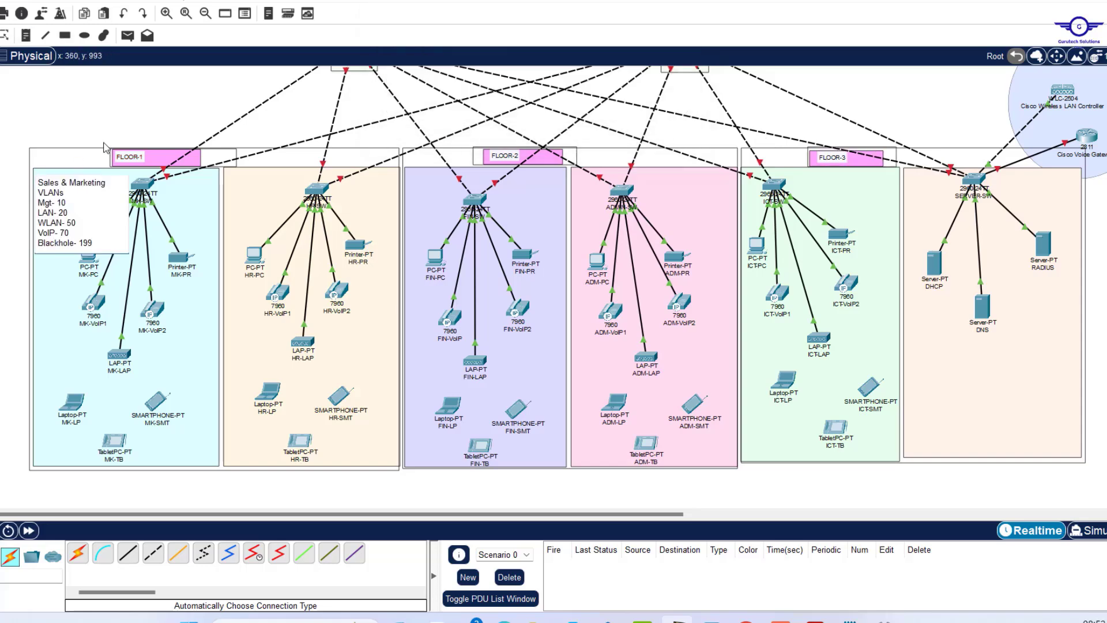
key("Return")
key("Return")
type("IP==DHCP")
Indent the VLAN entries and change the note heading to 'Dept. VLANs:'.
left_click(68, 194)
left_click(38, 203)
left_click(67, 193)
type(":")
left_click(106, 183)
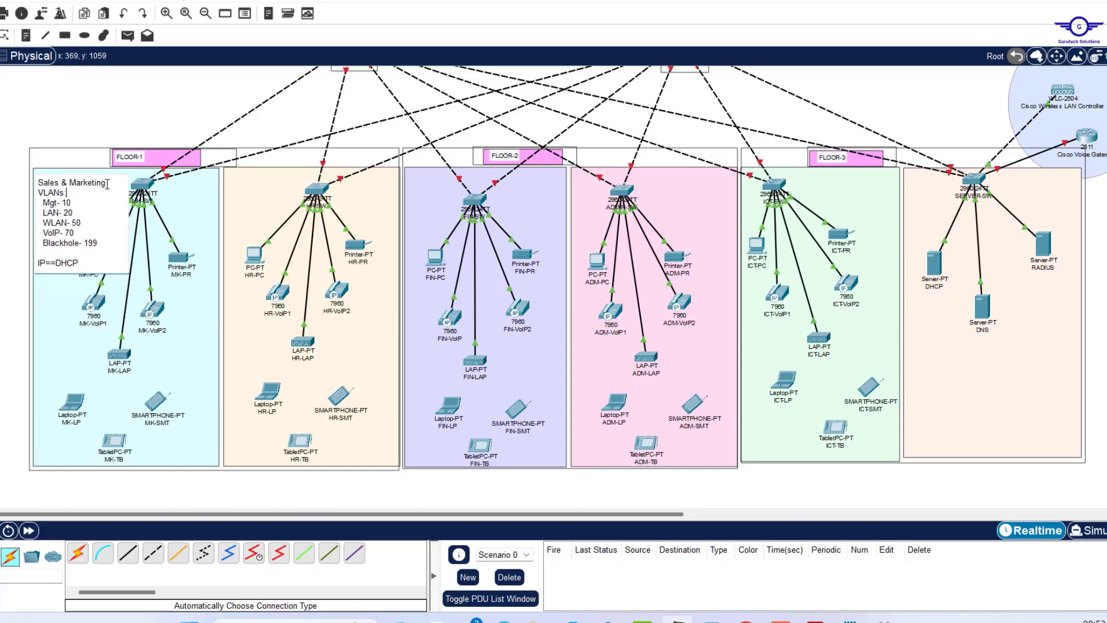
type("Dept.")
left_click(132, 85)
Tidy the Sales area and paste the VLAN note into HR, titled 'HR & Logistics'.
left_click_drag(89, 255, 82, 264)
left_click_drag(69, 201, 68, 196)
left_click(26, 36)
left_click(231, 177)
type("Dept. VLANs:   Mgt- 10   LAN- 20   WLAN- 50   VoIP- 70   Blackhole- 199  IP==DHCP")
type("HR & Logistics")
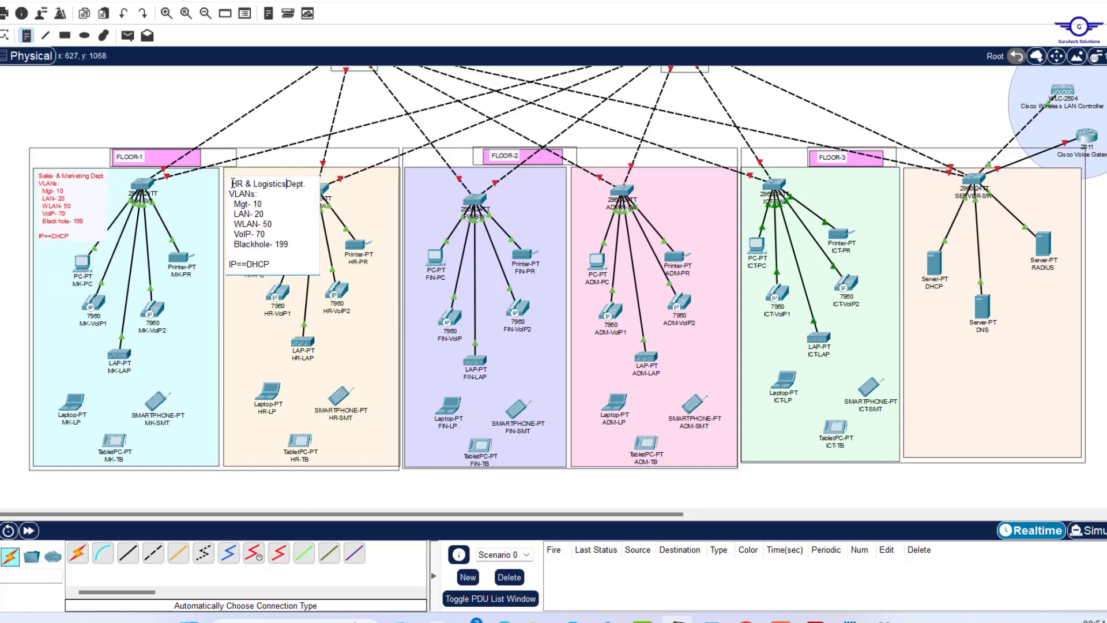
key("Escape")
Make room in the Finance area and paste a VLAN note titled 'Finance & Acc'.
left_click_drag(478, 202, 499, 199)
left_click_drag(436, 257, 447, 261)
left_click(26, 36)
left_click(410, 176)
type("Dept. VLANs:   Mgt- 10   LAN- 20   WLAN- 50   VoIP- 70   Blackhole- 199  IP==DHCP")
left_click(411, 179)
type("Finance & Acc")
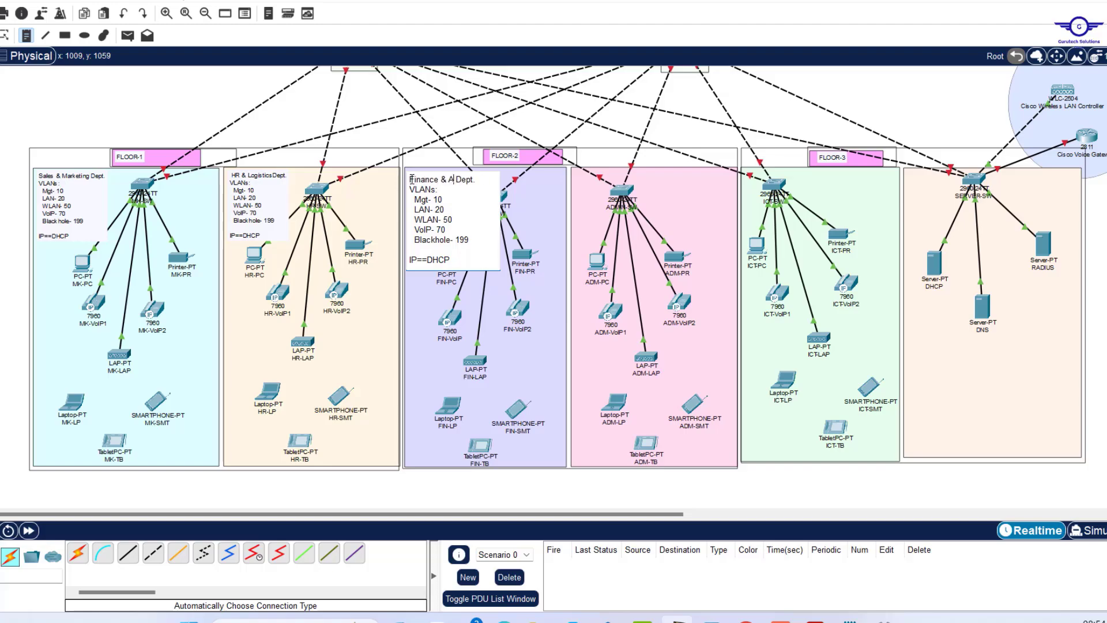
Shift the Admin devices aside and paste a VLAN note titled 'Admin & Rel'.
left_click_drag(626, 194, 670, 189)
left_click_drag(676, 256, 693, 255)
left_click(26, 35)
left_click(578, 175)
type("Dept. VLANs:   Mgt- 10   LAN- 20   WLAN- 50   VoIP- 70   Blackhole- 199  IP==DHCP")
type("Admin & Rel")
Move the ICT switch, printer and PC aside and paste a VLAN note titled 'ICT'.
left_click_drag(774, 185, 831, 186)
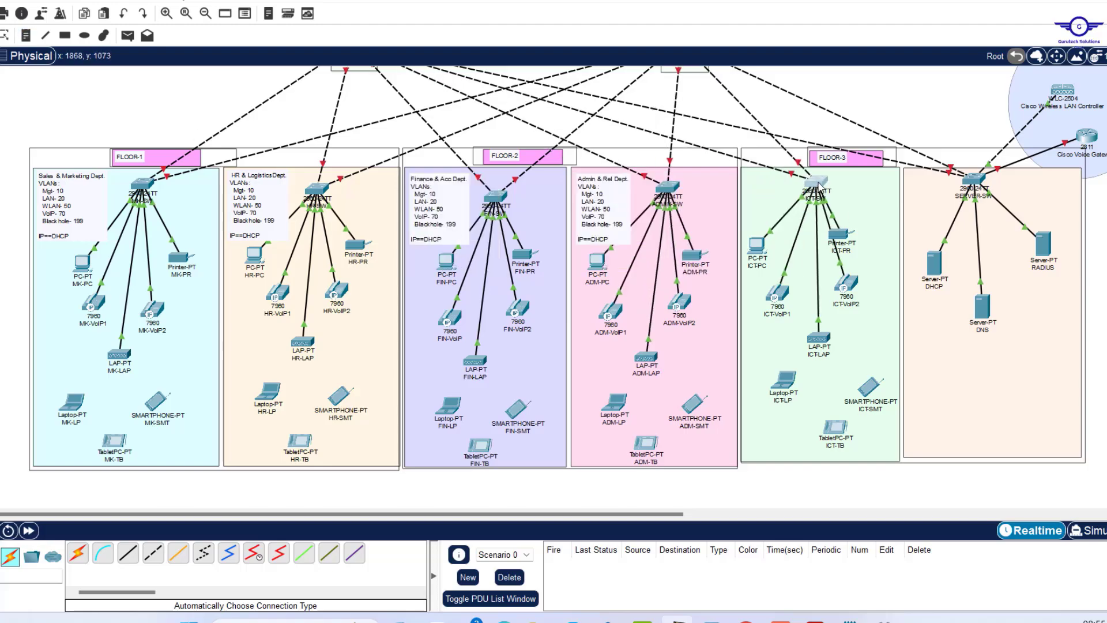
left_click_drag(839, 233, 859, 223)
left_click_drag(756, 245, 791, 257)
left_click(26, 35)
left_click(747, 176)
type("Dept. VLANs:   Mgt- 10   LAN- 20   WLAN- 50   VoIP- 70   Blackhole- 199  IP==DHCP")
type("ICT")
Add an 'INSIDE Servers' VLAN note with addressing changed to IP==STATIC.
left_click_drag(974, 179, 999, 179)
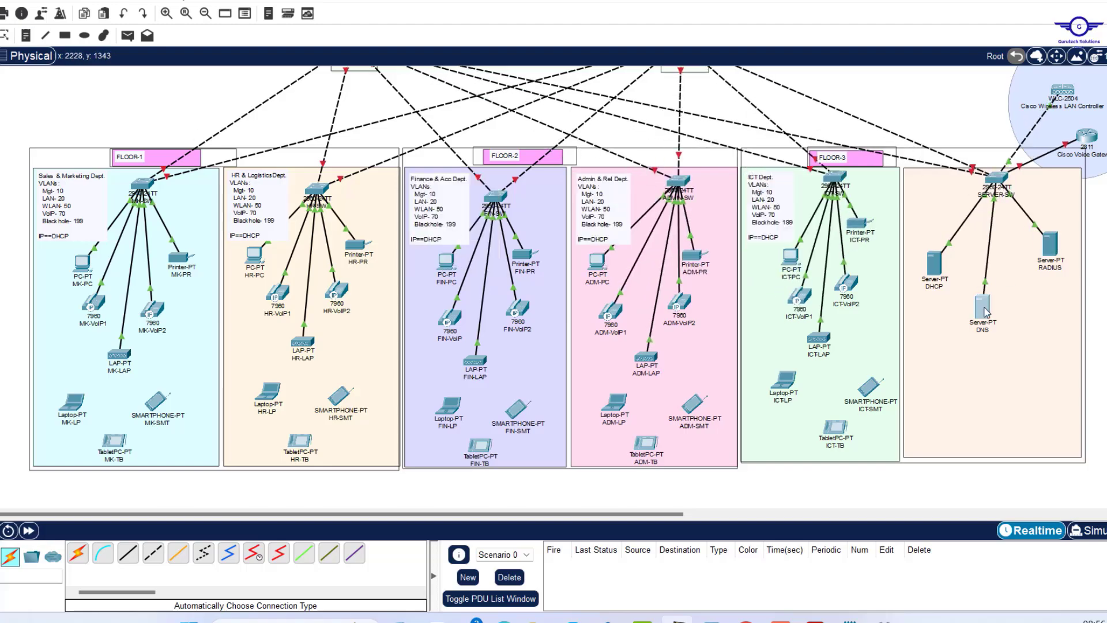
left_click(26, 36)
left_click(767, 268)
type("VLANs:   Mgt- 10   LAN- 20   WLAN- 50   VoIP- 70   Blackhole- 199  IP==DHCP")
type("INSIDE Servers")
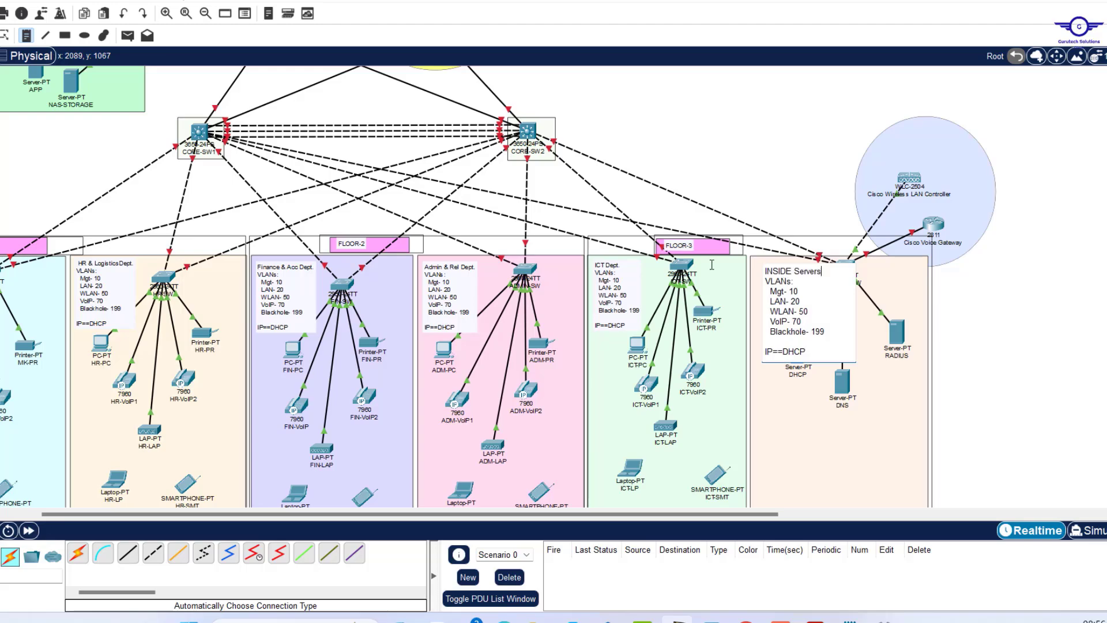
double_click(804, 354)
type("STATIC")
key("Escape")
left_click_drag(798, 295, 790, 292)
Add a 'DMZ or Server Farm' note marked IP==STATIC in the green box corner.
scroll(628, 284, "up", 5)
left_click(26, 35)
left_click(131, 238)
type("DMZ or Server")
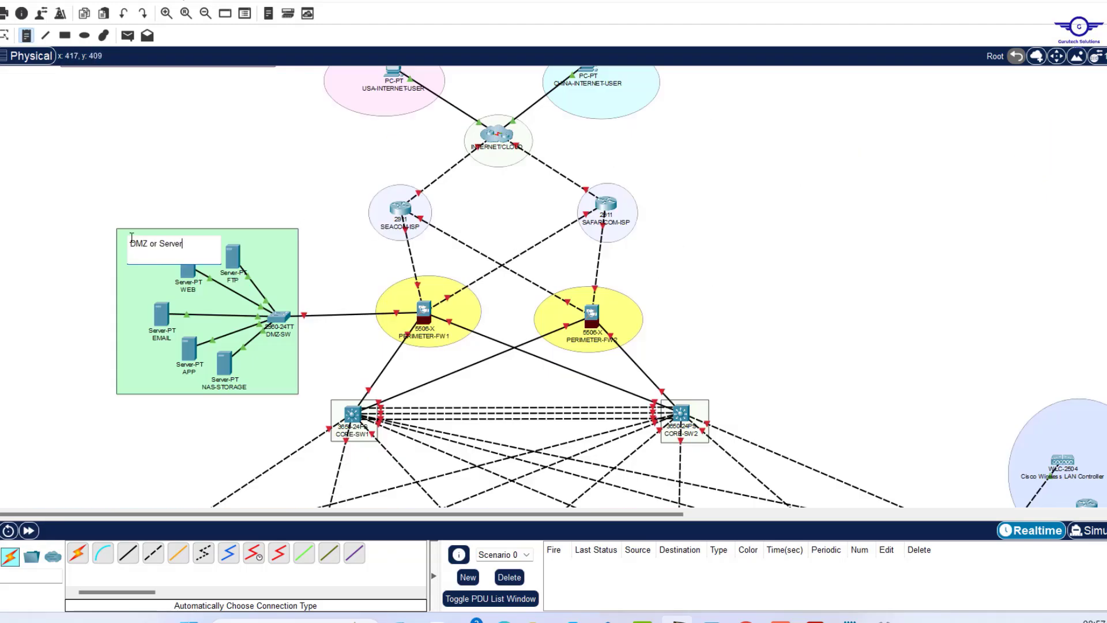
type(" Farm")
key("Return")
key("Return")
type("IP==STATIC")
left_click_drag(168, 275, 166, 268)
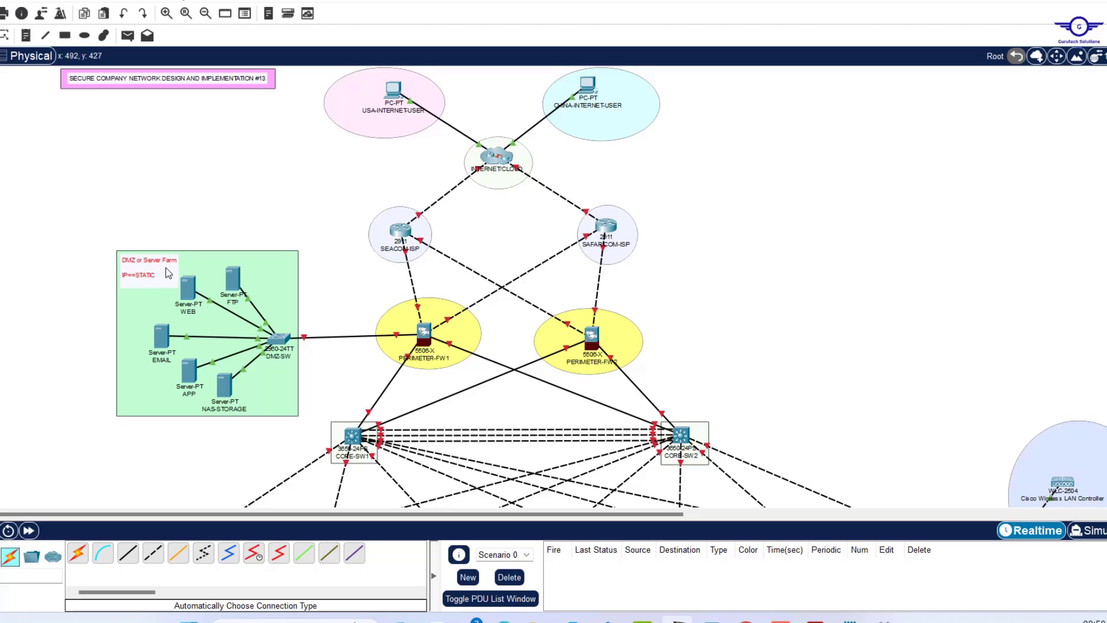
scroll(707, 231, "down", 10)
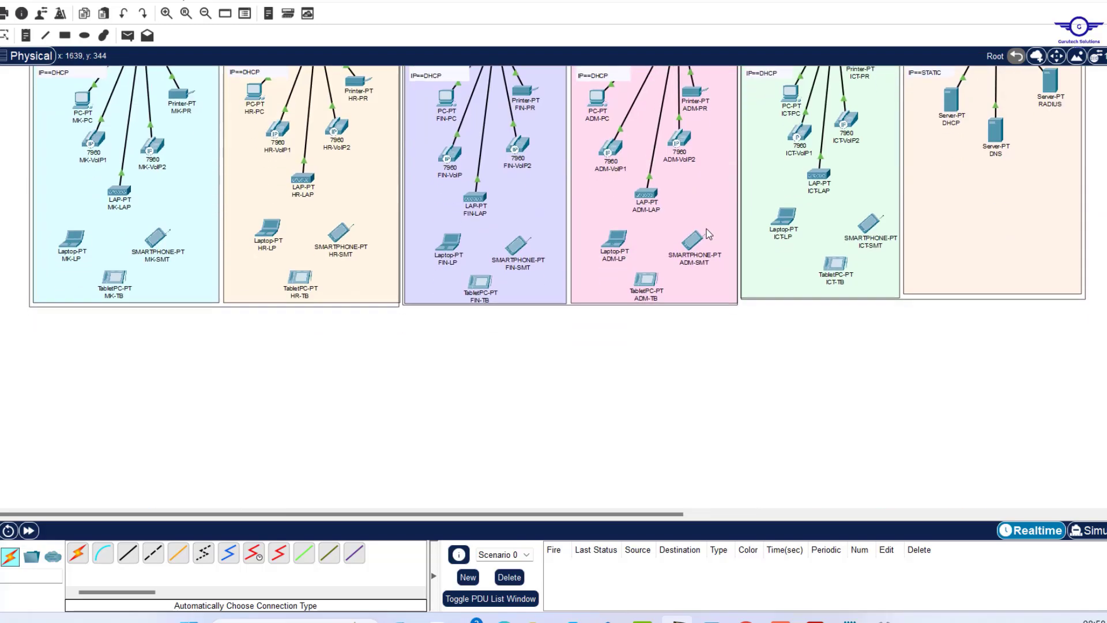
scroll(707, 230, "up", 10)
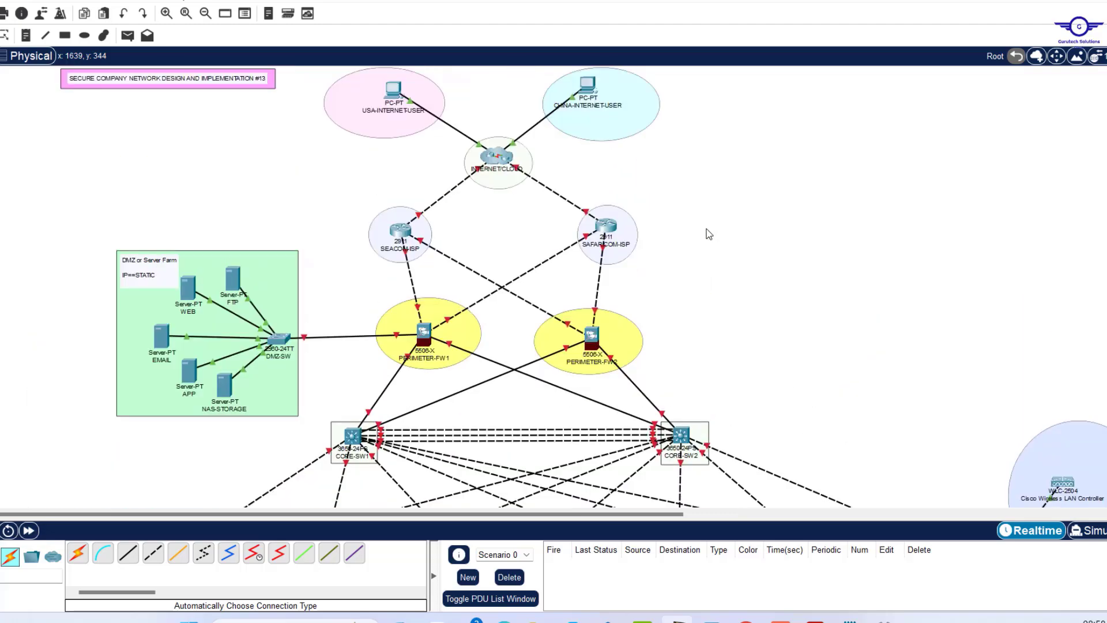
scroll(709, 233, "down", 10)
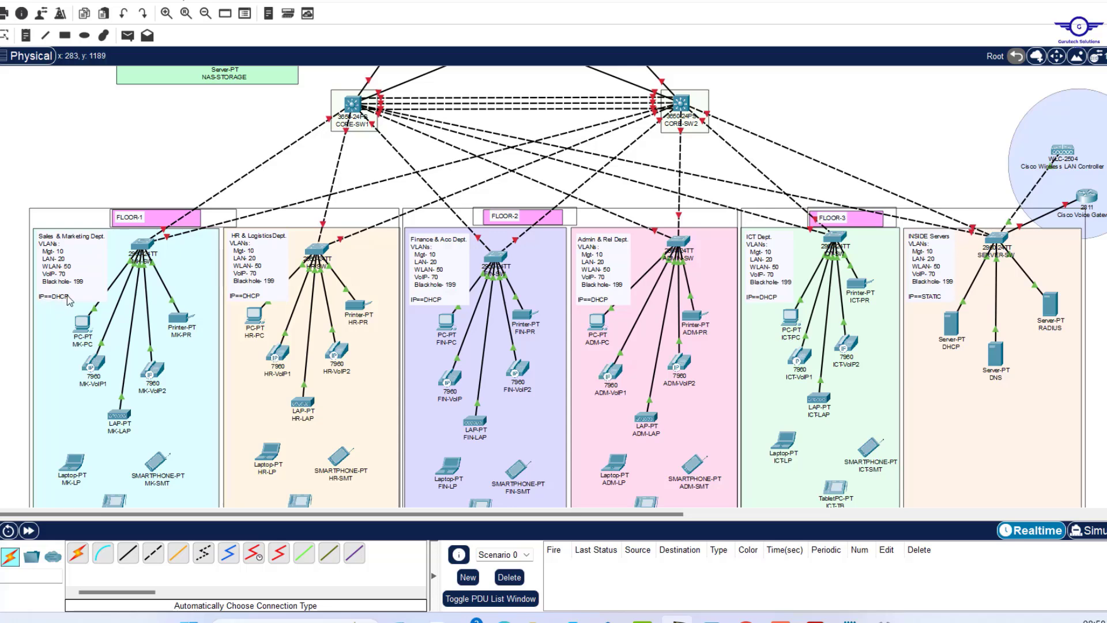
scroll(832, 196, "right", 5)
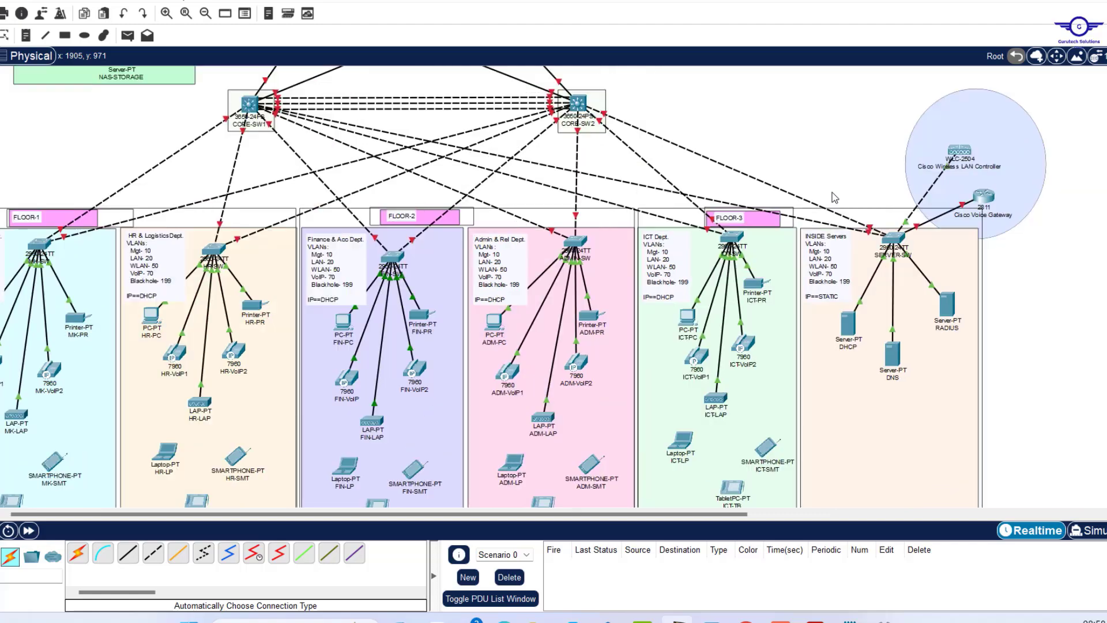
scroll(371, 201, "left", 5)
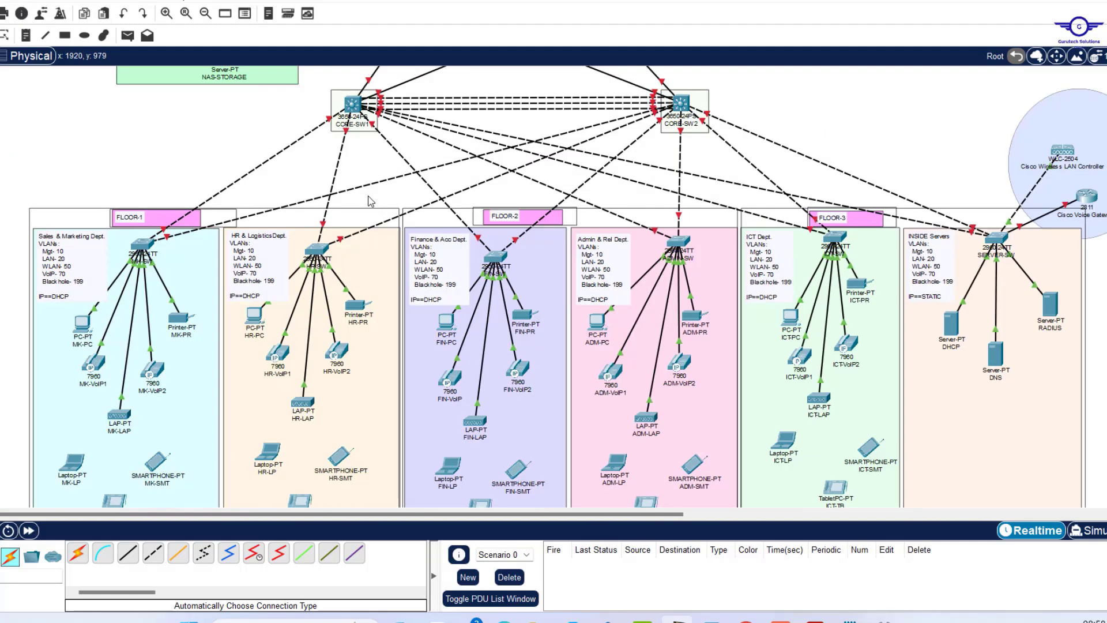
scroll(371, 202, "up", 5)
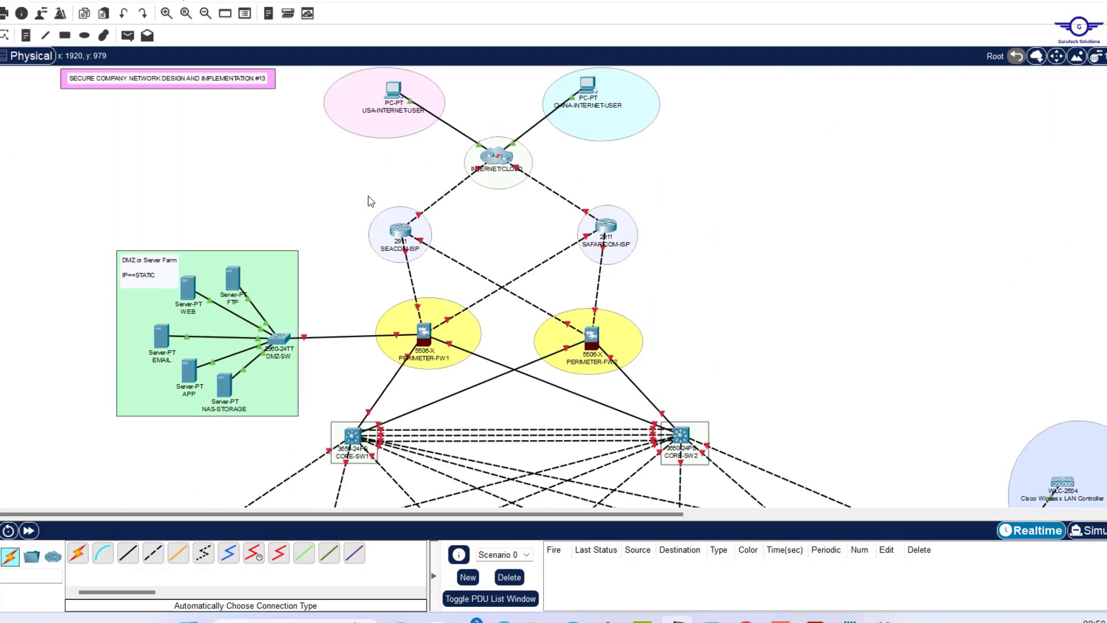
scroll(371, 201, "down", 8)
scroll(371, 201, "up", 4)
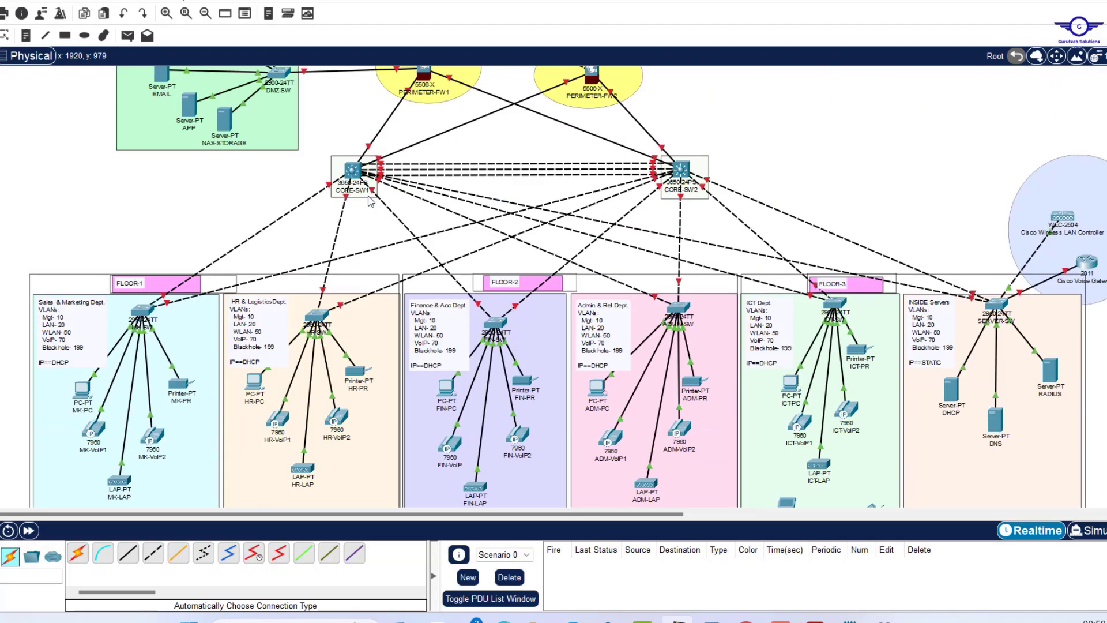
scroll(371, 202, "up", 4)
scroll(371, 201, "up", 1)
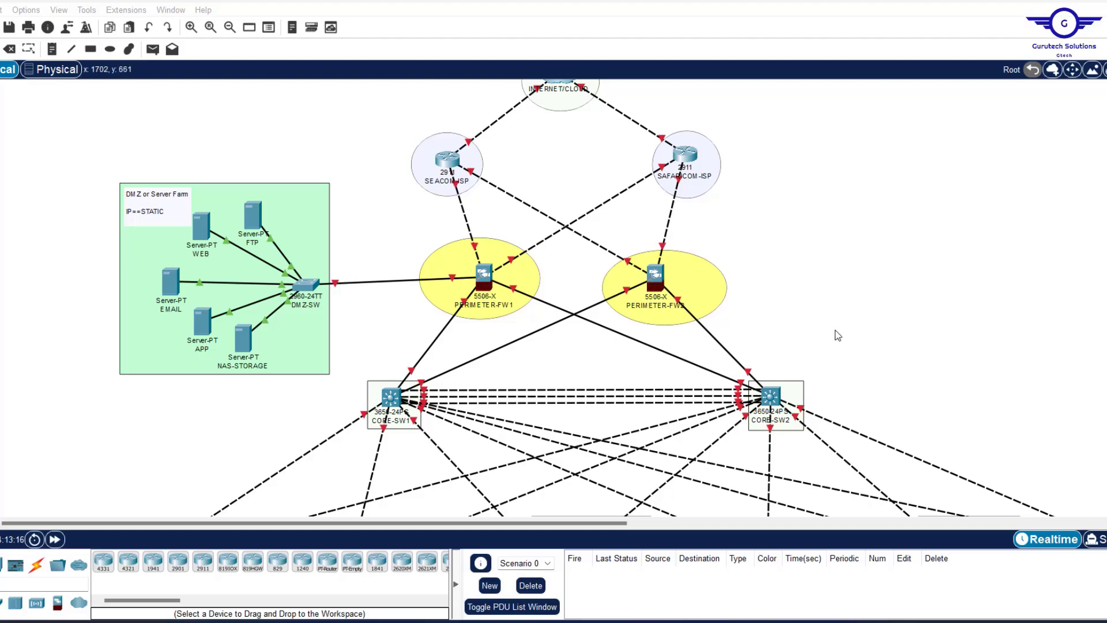
scroll(836, 333, "down", 5)
scroll(837, 334, "down", 2)
scroll(837, 335, "up", 9)
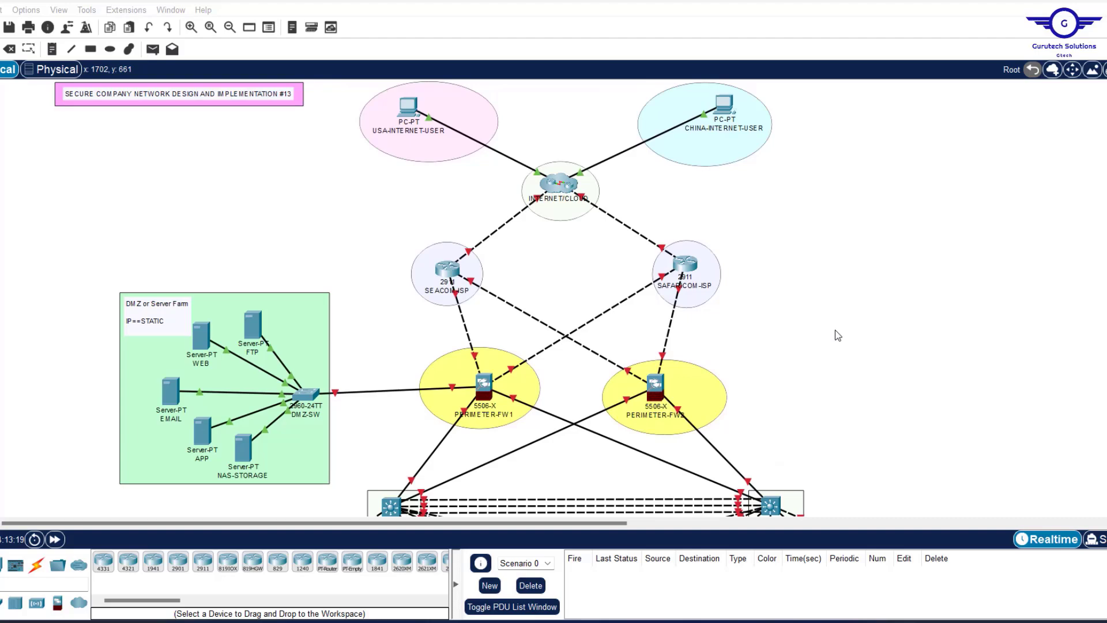
scroll(838, 335, "down", 6)
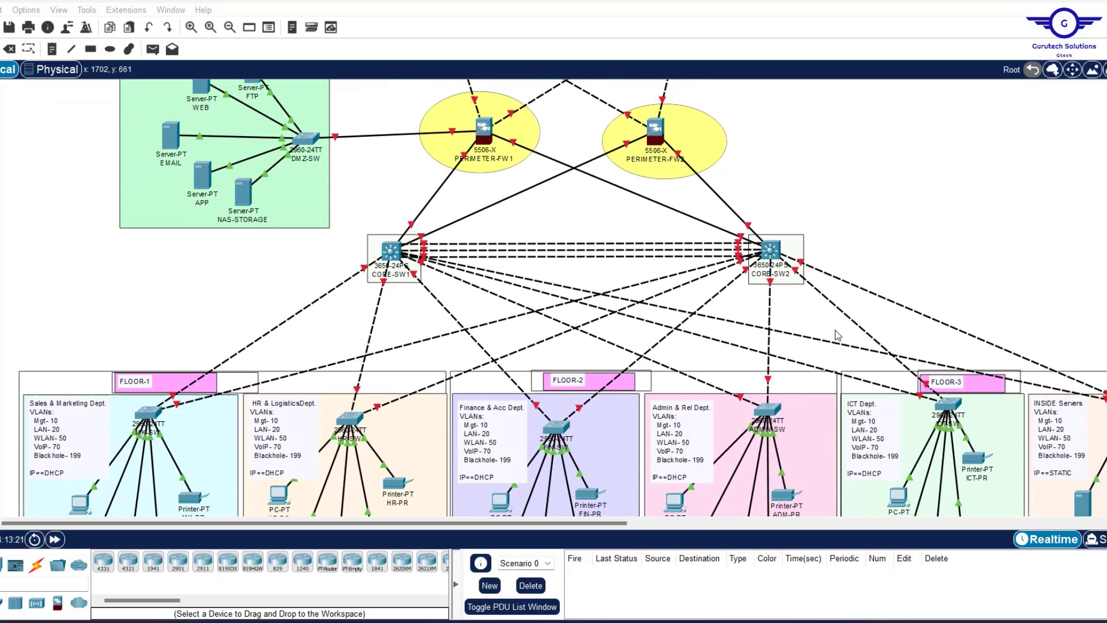
scroll(838, 335, "up", 6)
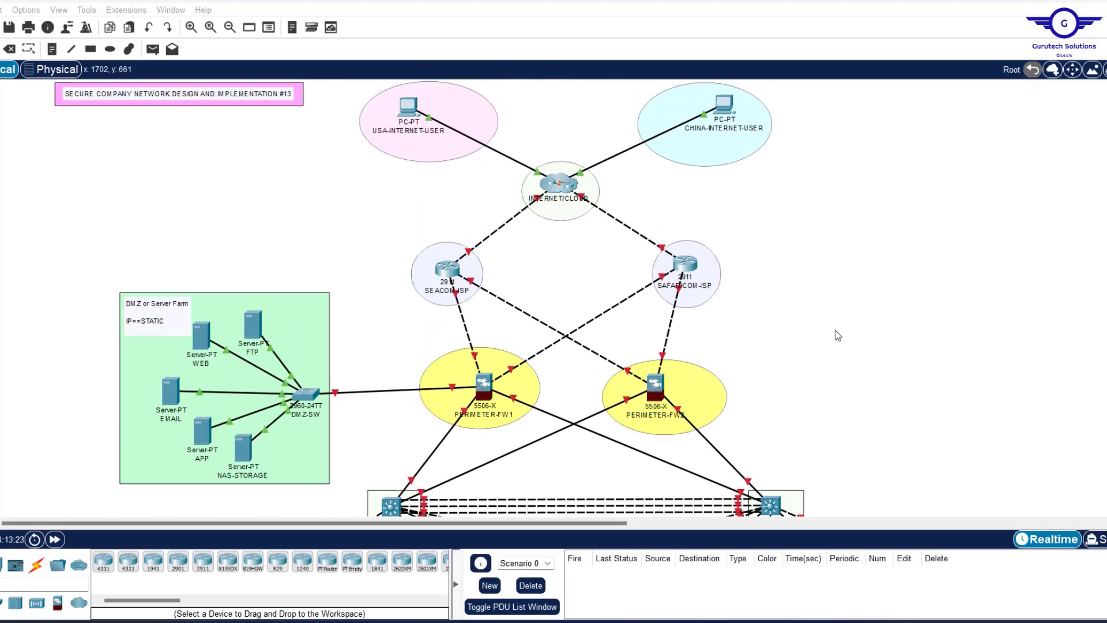
scroll(838, 335, "down", 6)
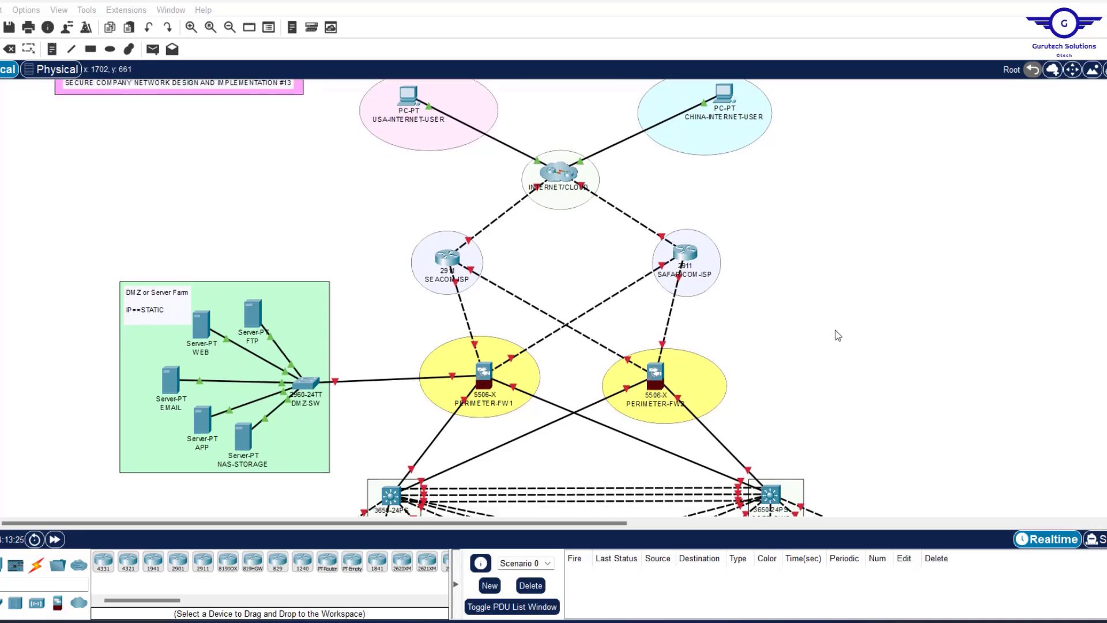
scroll(838, 336, "down", 4)
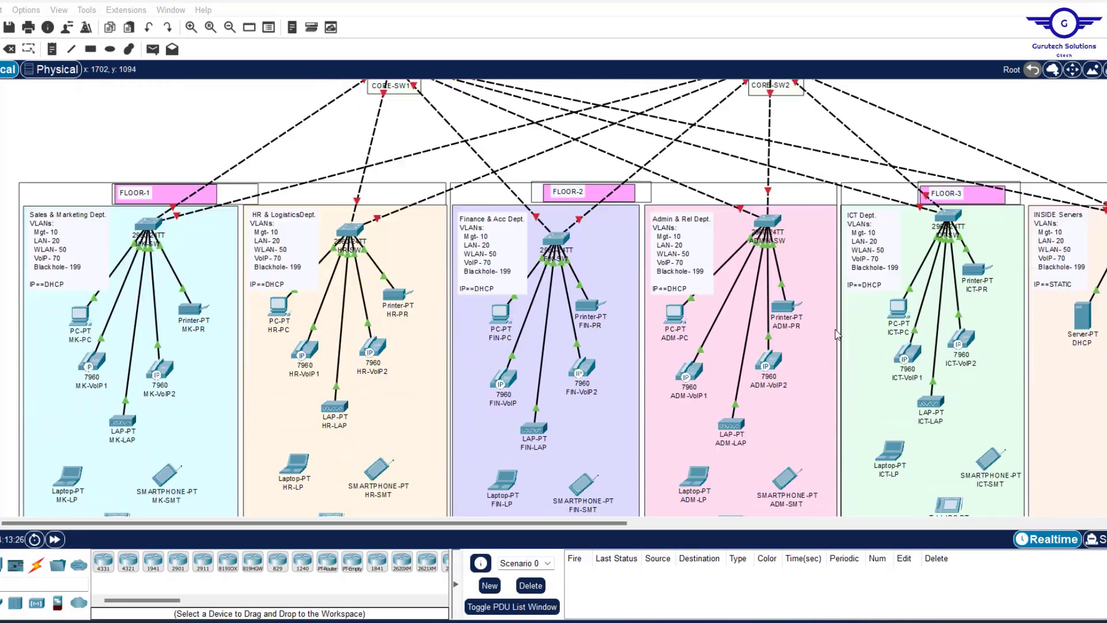
scroll(838, 335, "up", 6)
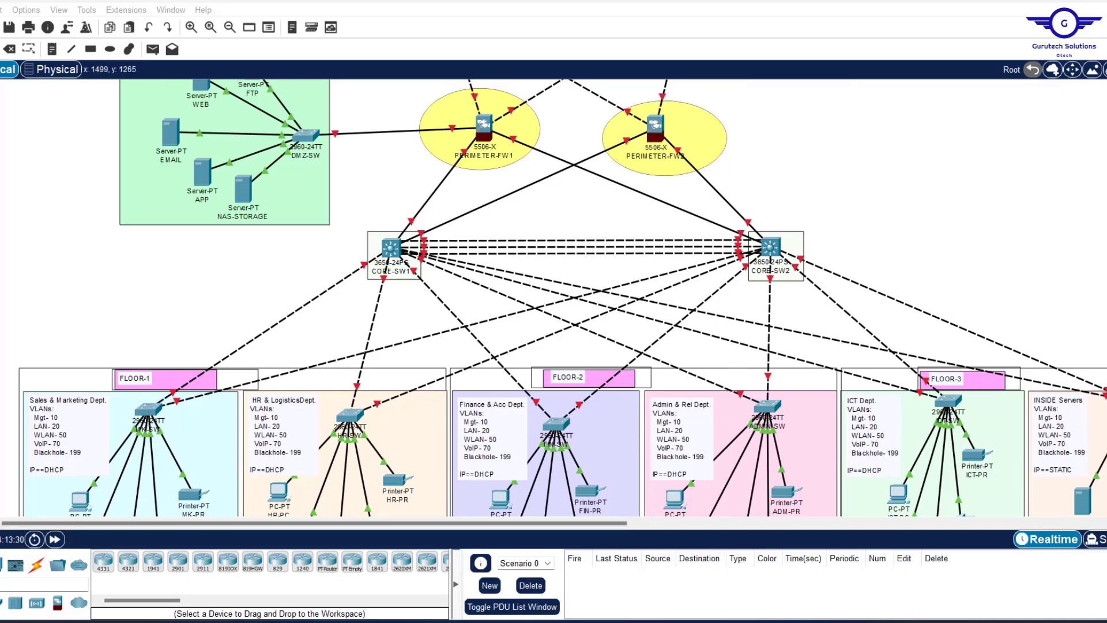
Place the Notepad CONFIG STEPS list at the lower right and highlight step 1 (basic settings, SSH, ACL).
key("alt+Tab")
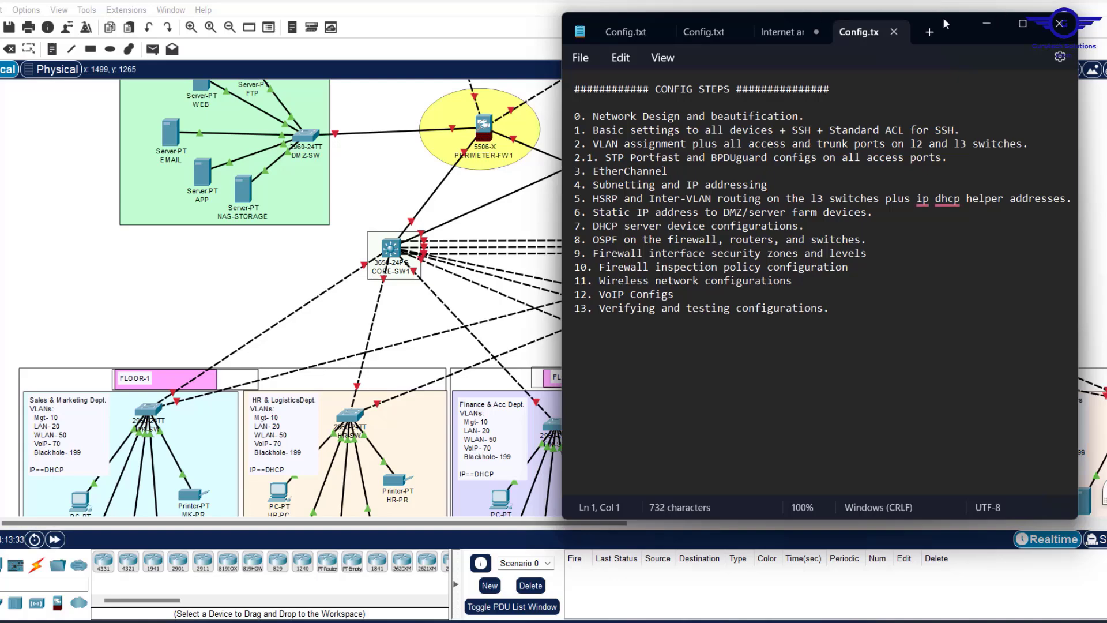
left_click_drag(947, 20, 913, 233)
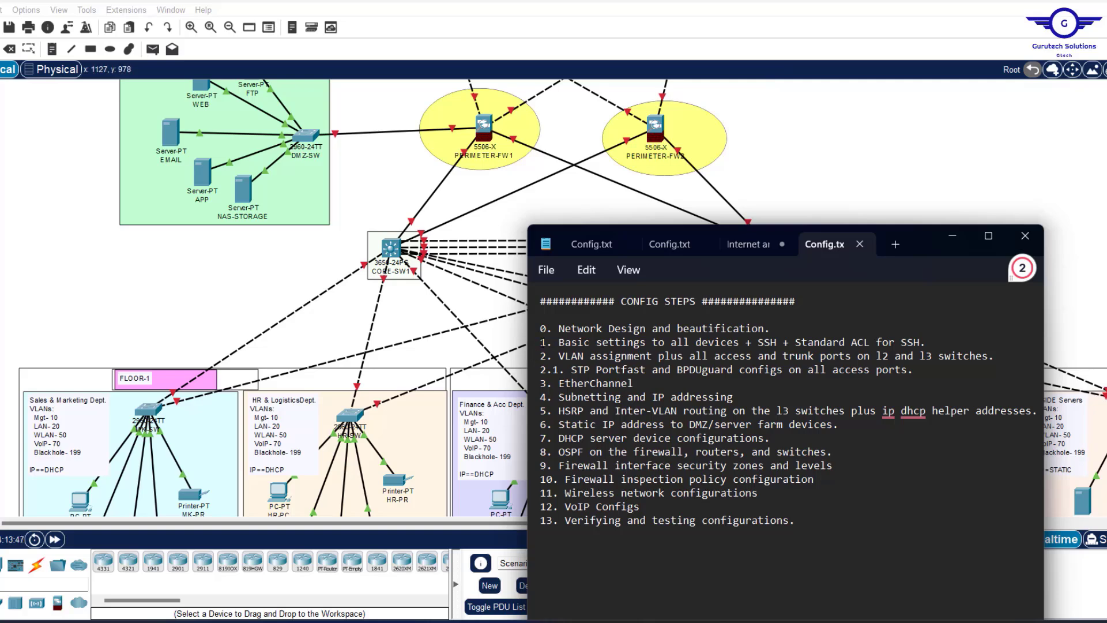
left_click_drag(542, 343, 932, 335)
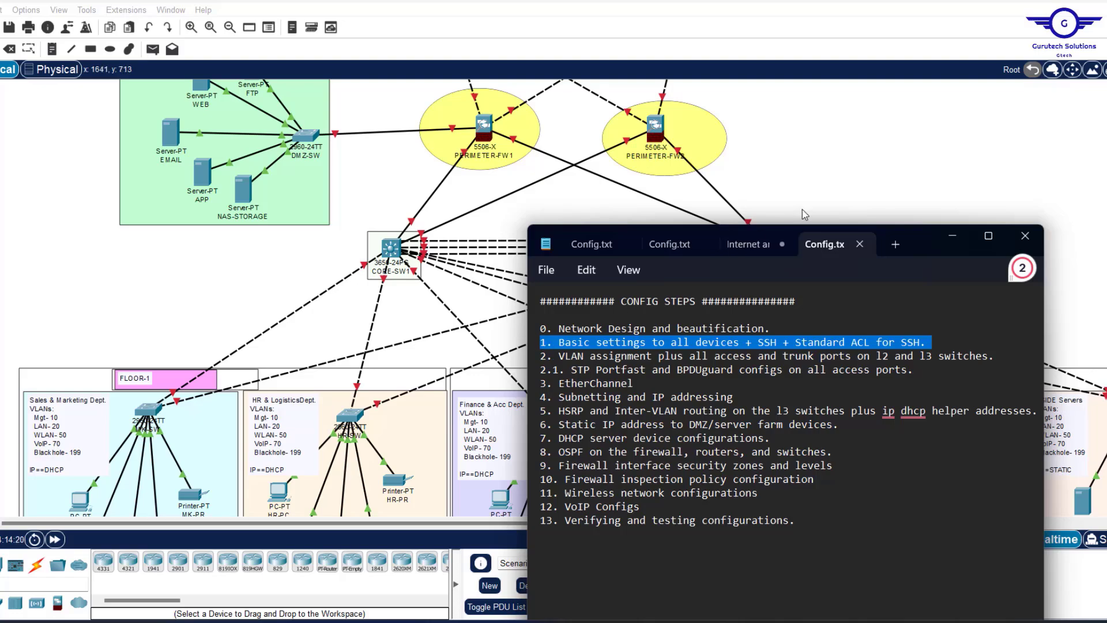
Return to the Packet Tracer window and scroll around the topology canvas.
left_click(804, 151)
scroll(804, 151, "up", 4)
scroll(804, 151, "down", 2)
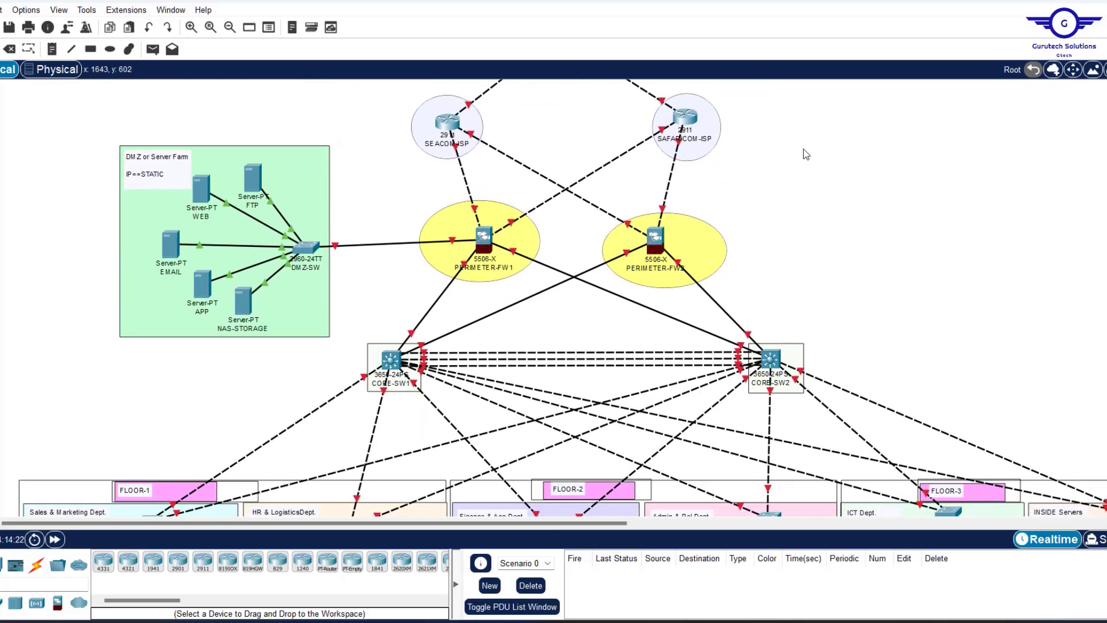
scroll(806, 153, "down", 3)
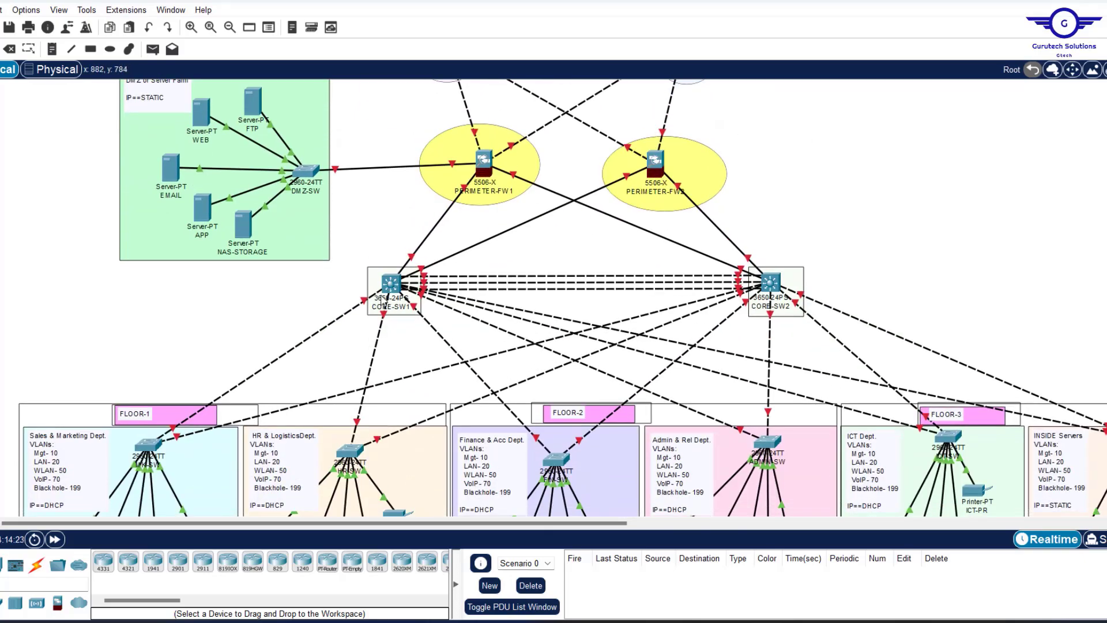
scroll(930, 246, "right", 13)
scroll(930, 246, "up", 1)
scroll(930, 247, "left", 14)
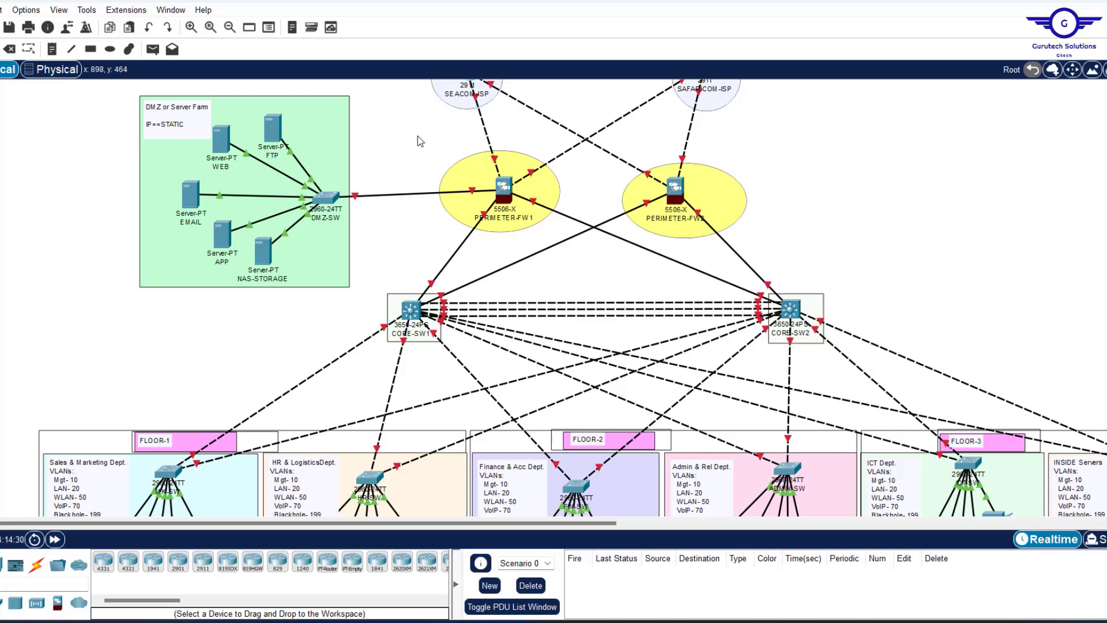
Select and deselect the perimeter firewalls, then the core switches and floor areas.
left_click_drag(417, 136, 791, 248)
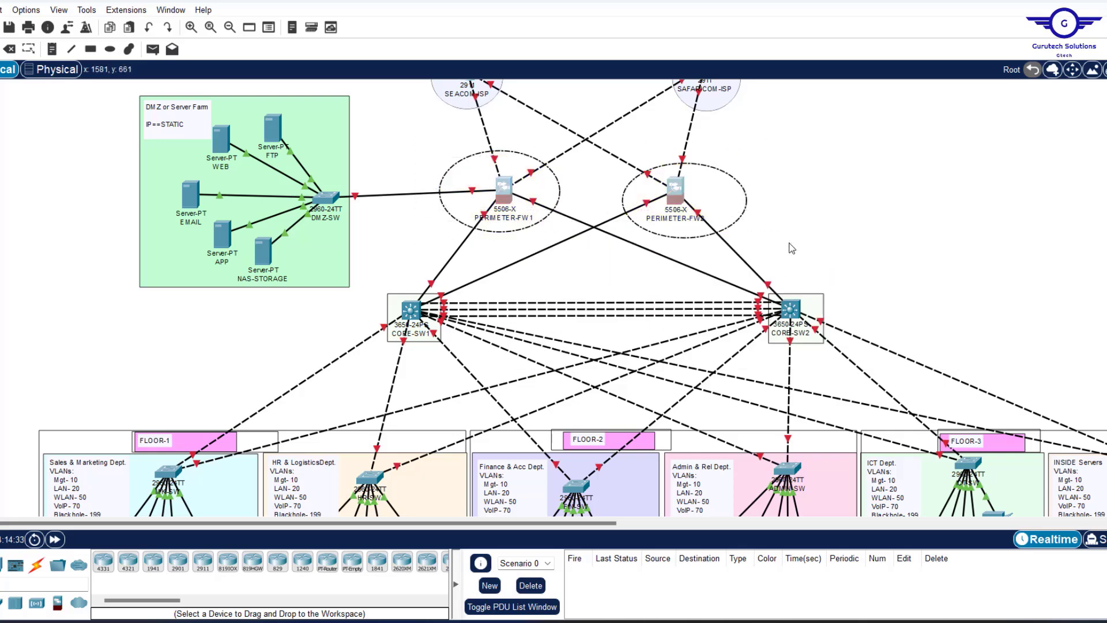
left_click(900, 164)
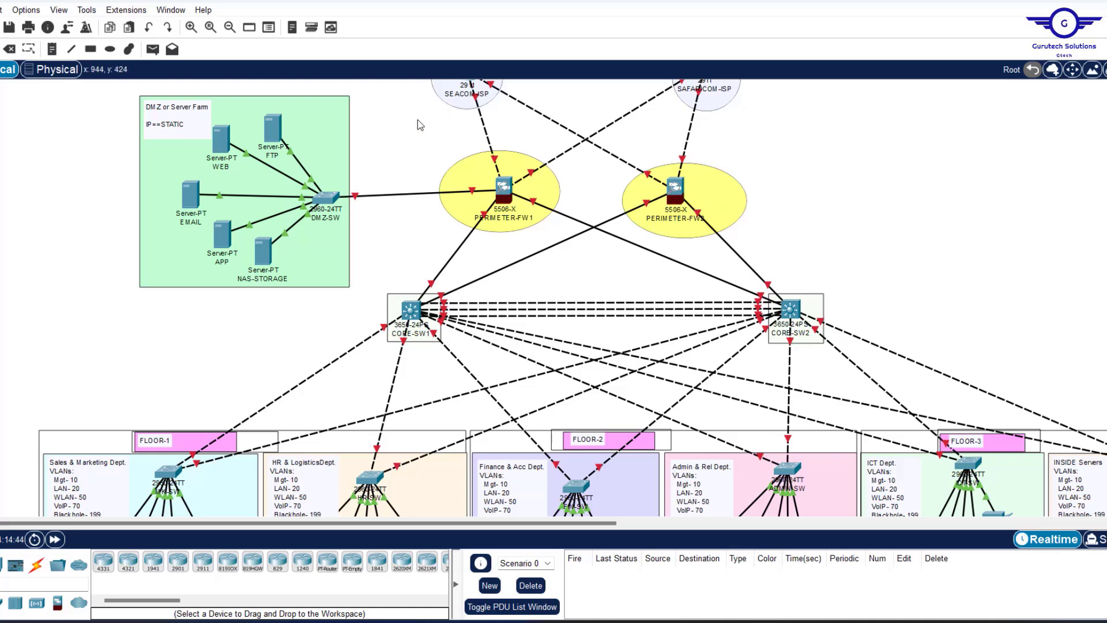
left_click_drag(409, 120, 839, 246)
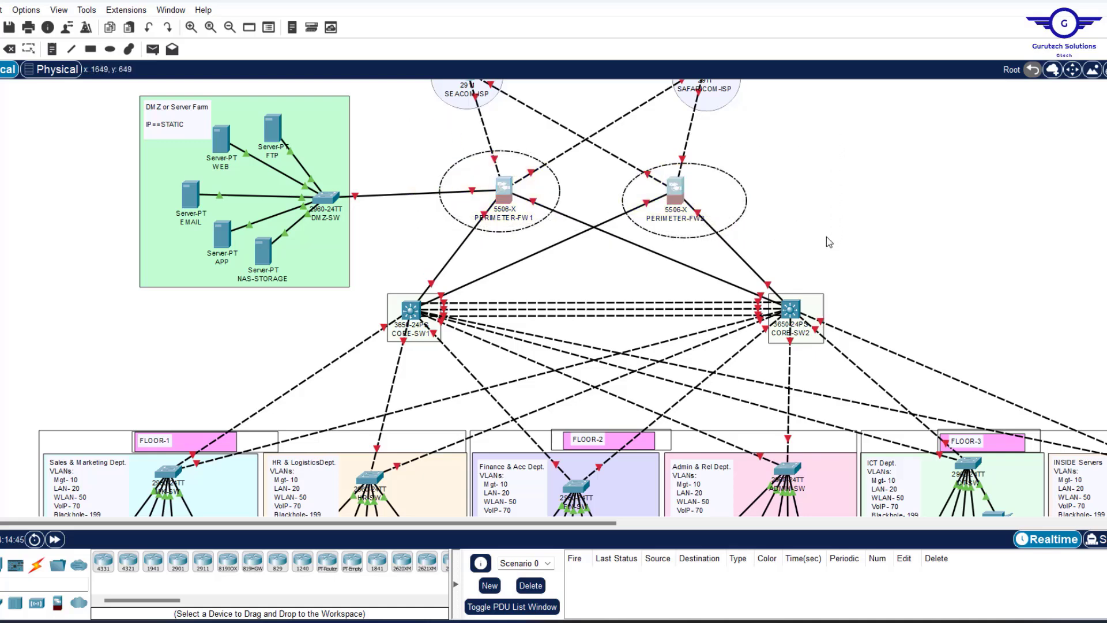
left_click(899, 170)
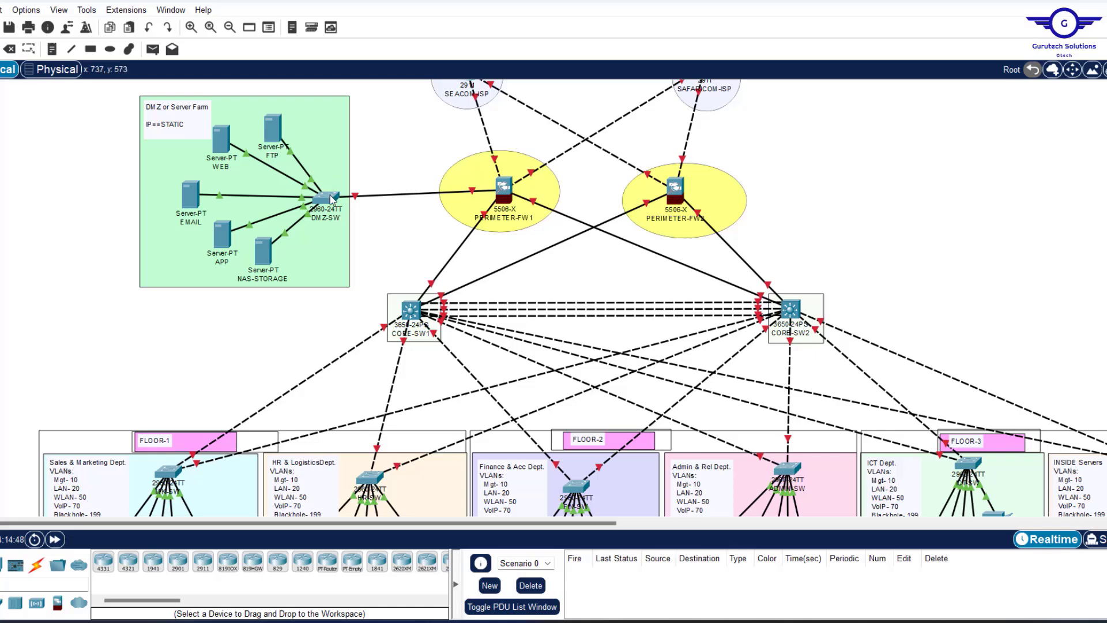
left_click_drag(294, 307, 1007, 460)
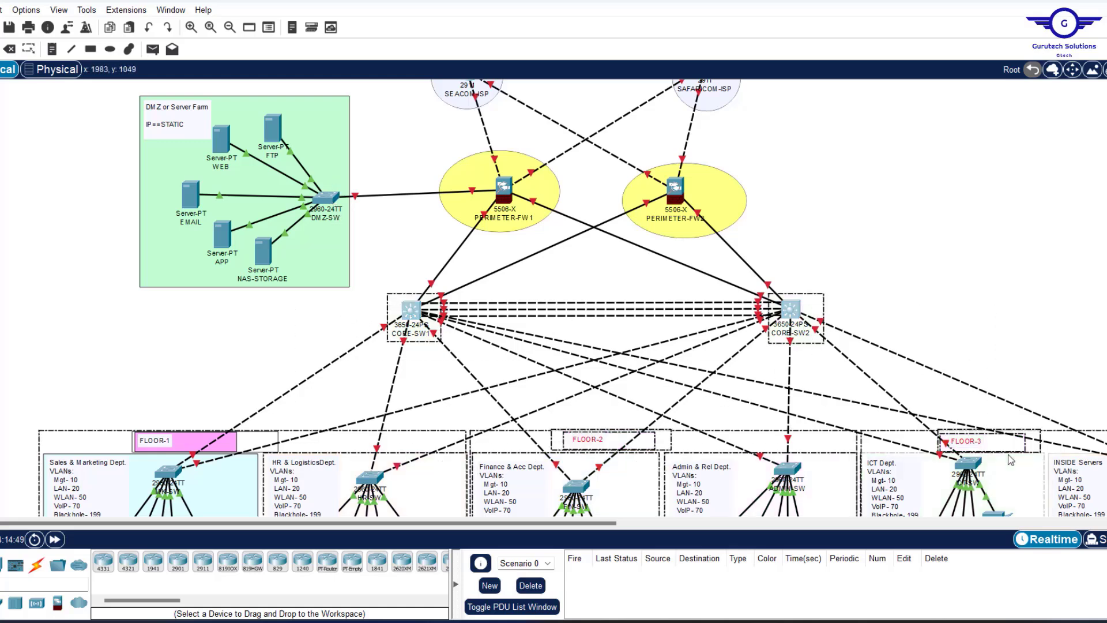
left_click(1035, 219)
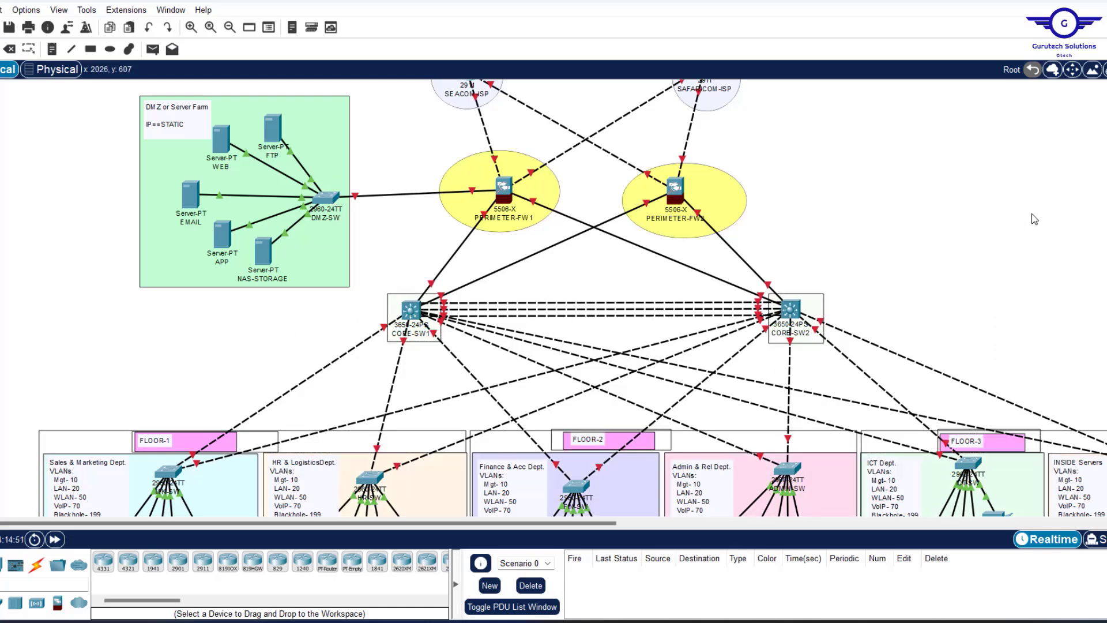
Restore the Config.txt Notepad window from its taskbar thumbnail.
mouse_move(731, 622)
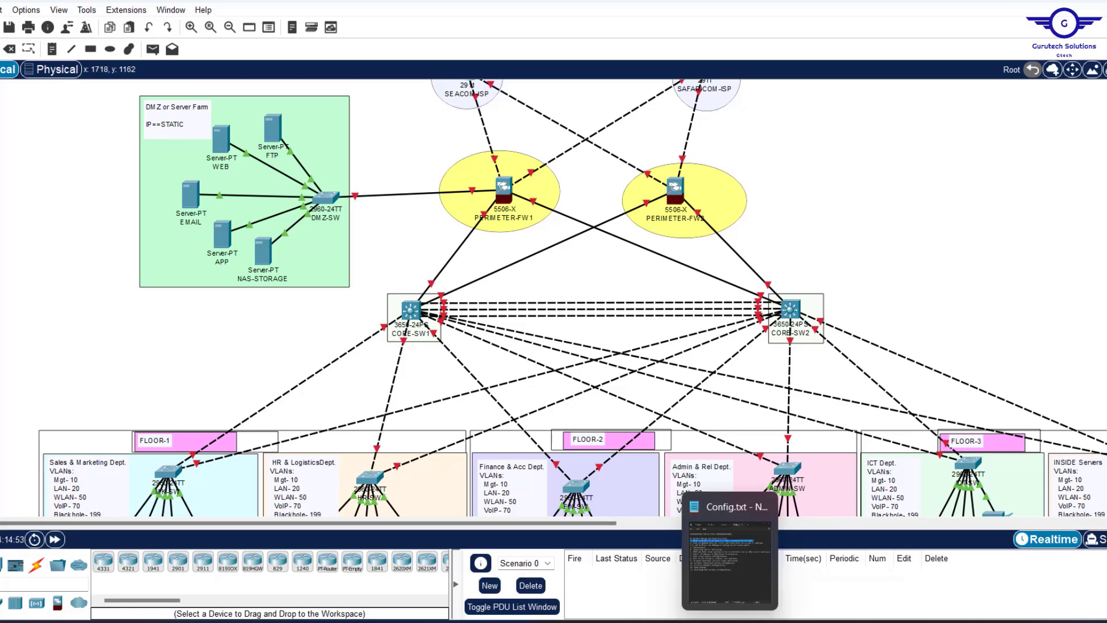
left_click(730, 560)
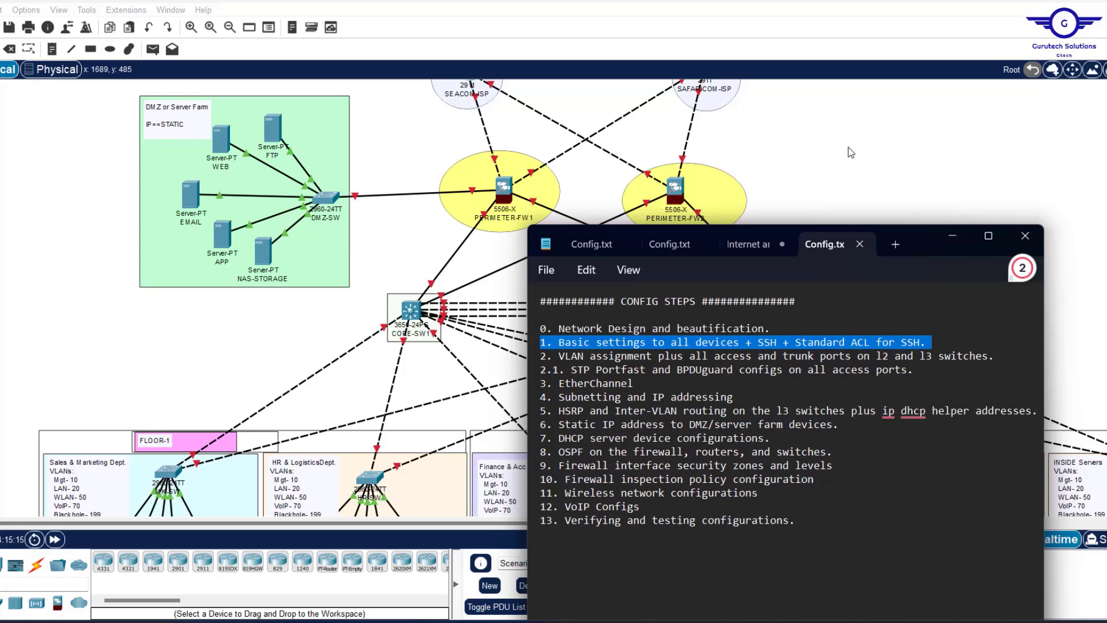
Open the MK-SW access switch from the topology and bring up its CLI.
left_click(824, 141)
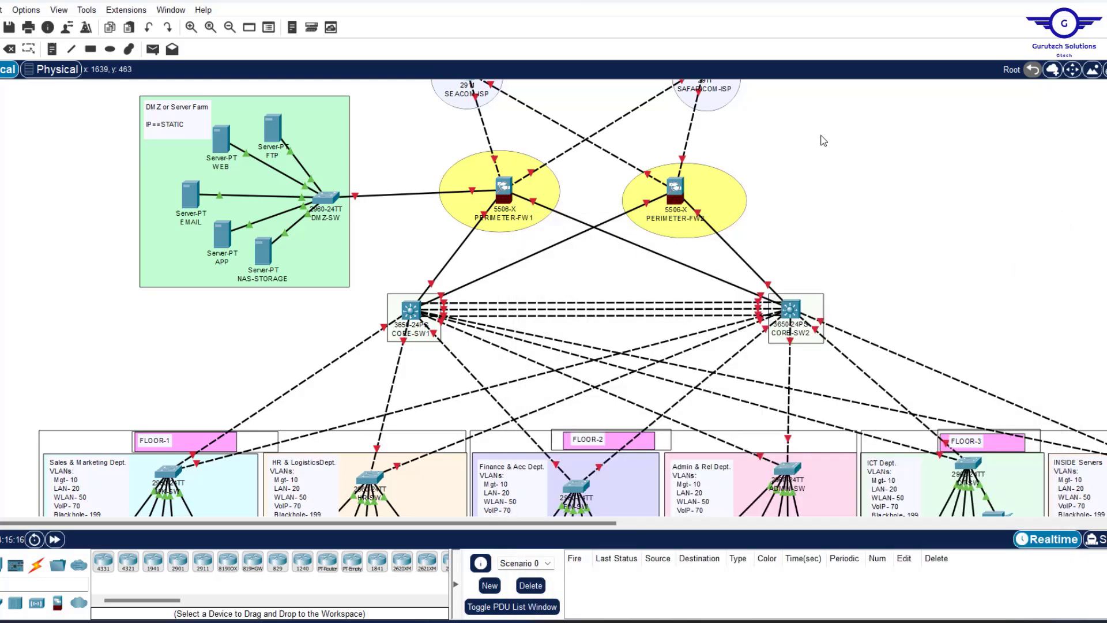
scroll(891, 245, "down", 3)
mouse_move(241, 192)
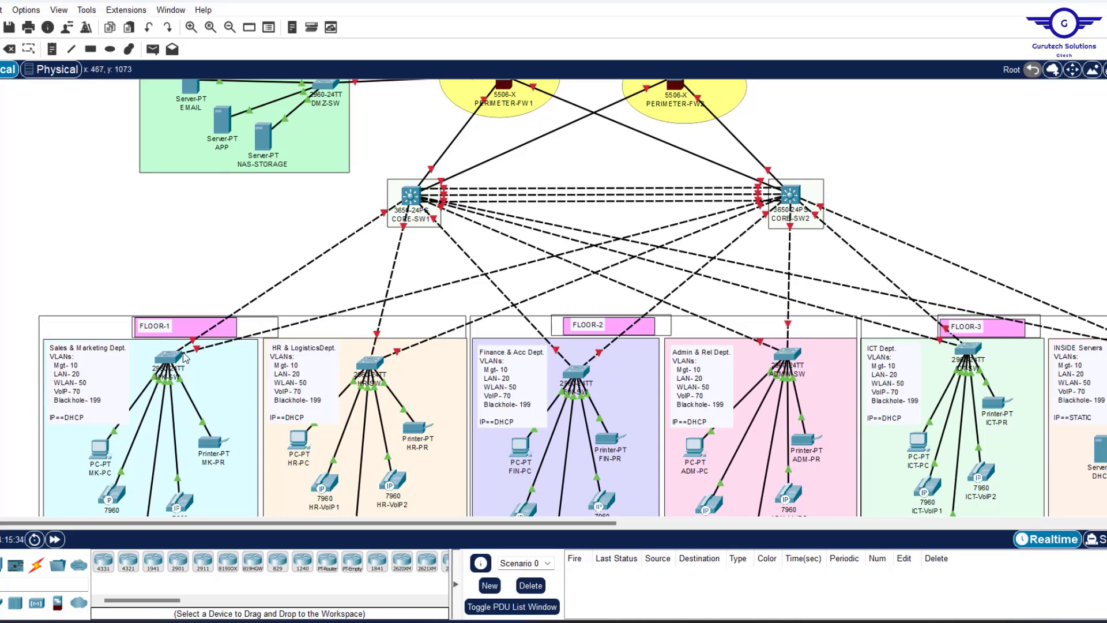
mouse_move(183, 357)
left_click(166, 362)
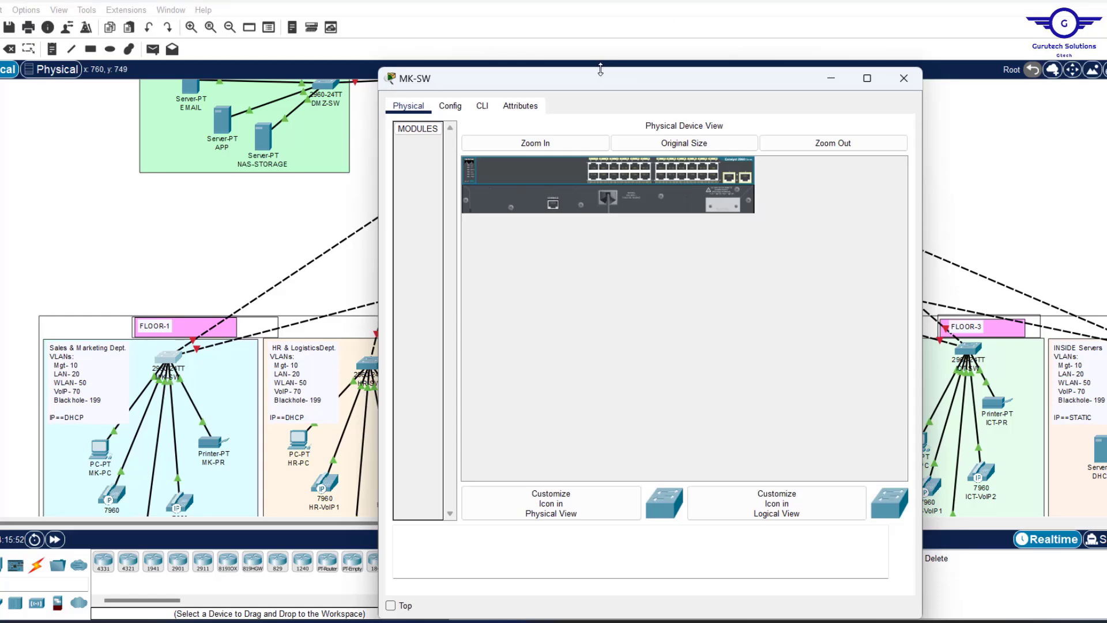
left_click_drag(601, 70, 604, 118)
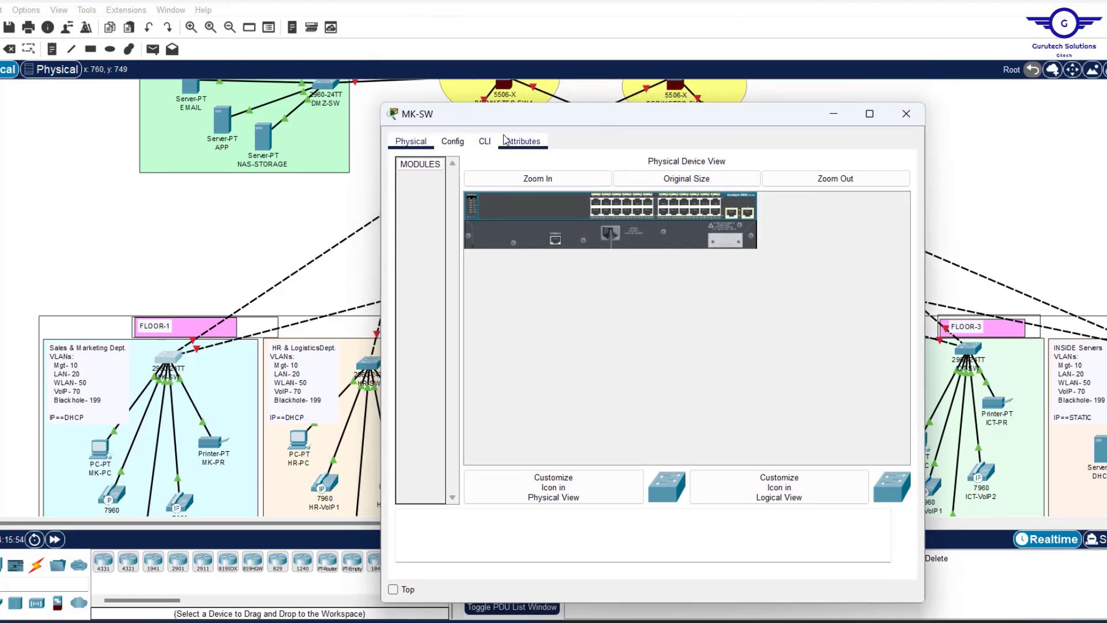
left_click(485, 141)
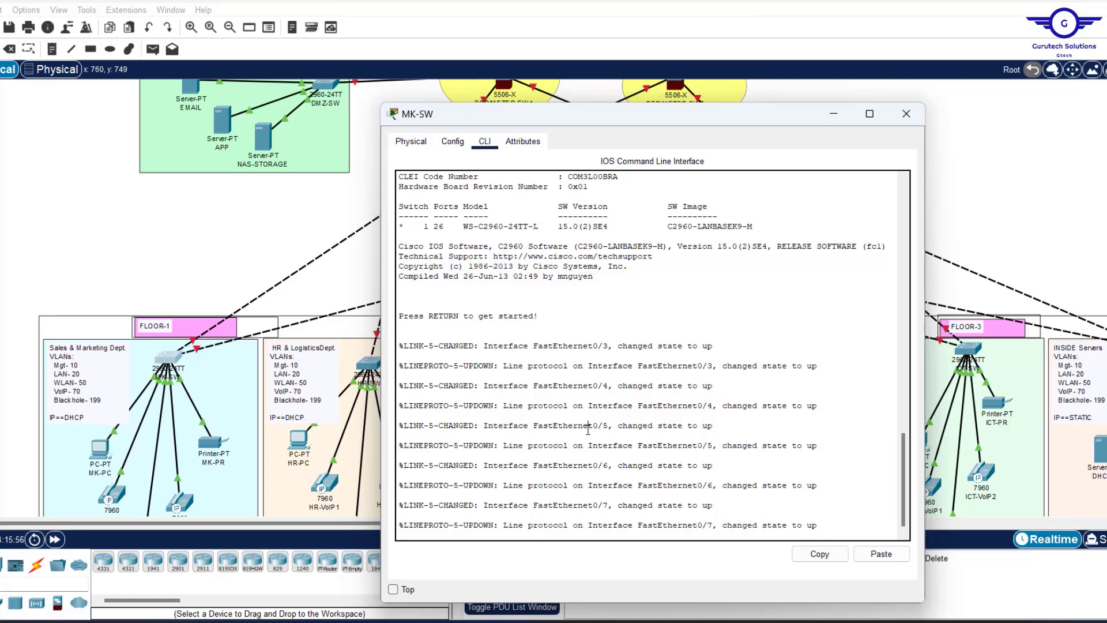
Enter privileged mode with en, then global configuration mode with conf t.
key("Return")
key("Return")
key("Return")
key("Return")
type("en")
key("Return")
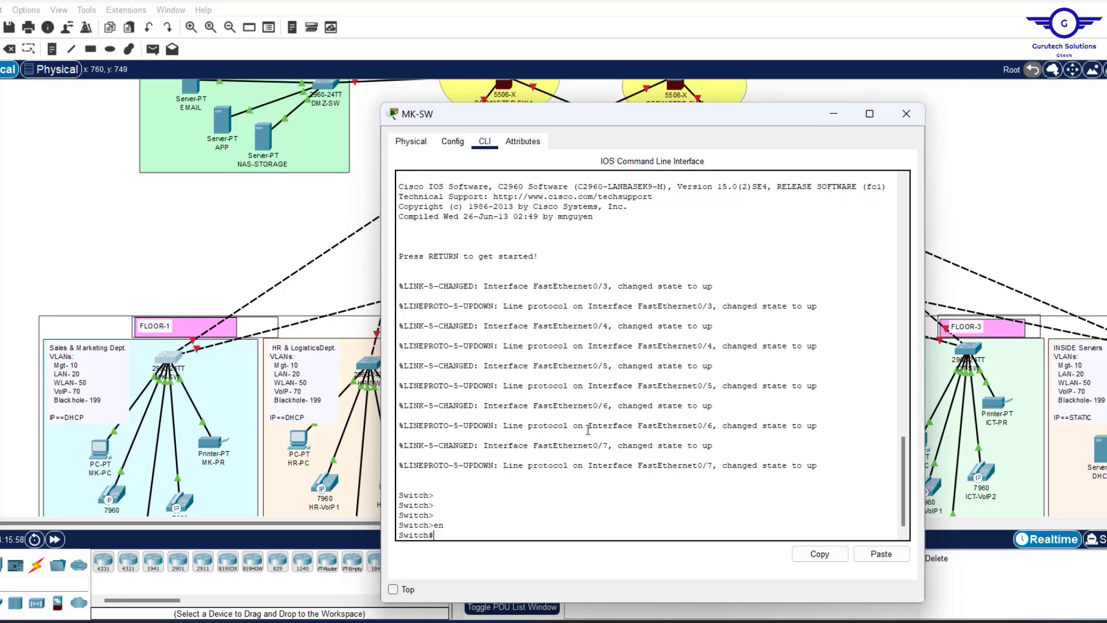
key("Return")
key("Return")
key("Return")
type("conf ")
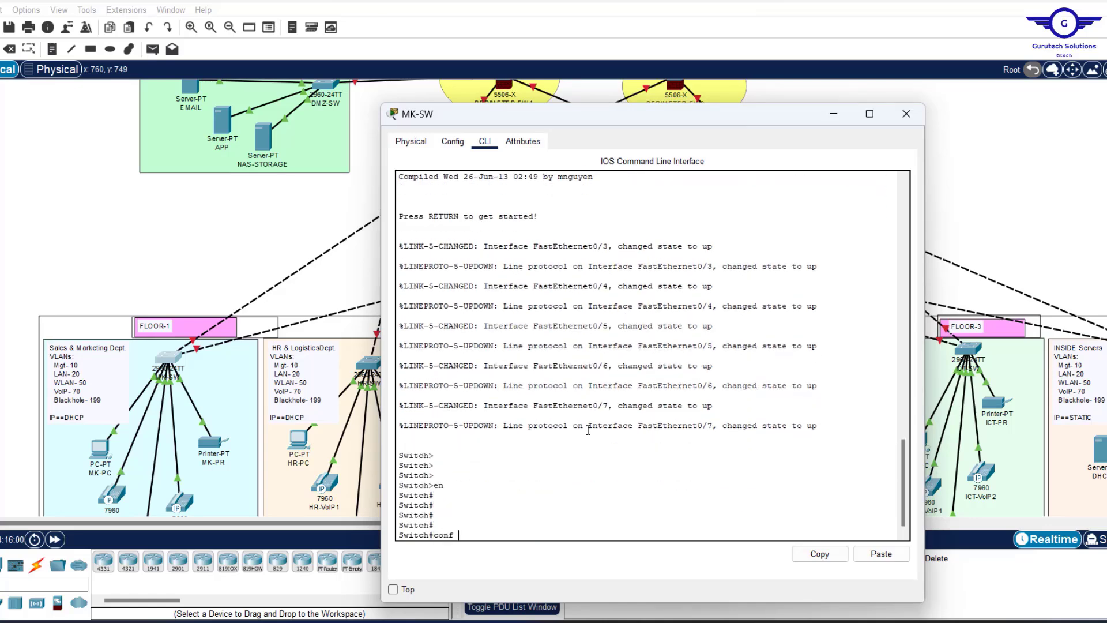
type("t")
key("Return")
key("Return")
key("Return")
key("Return")
key("Return")
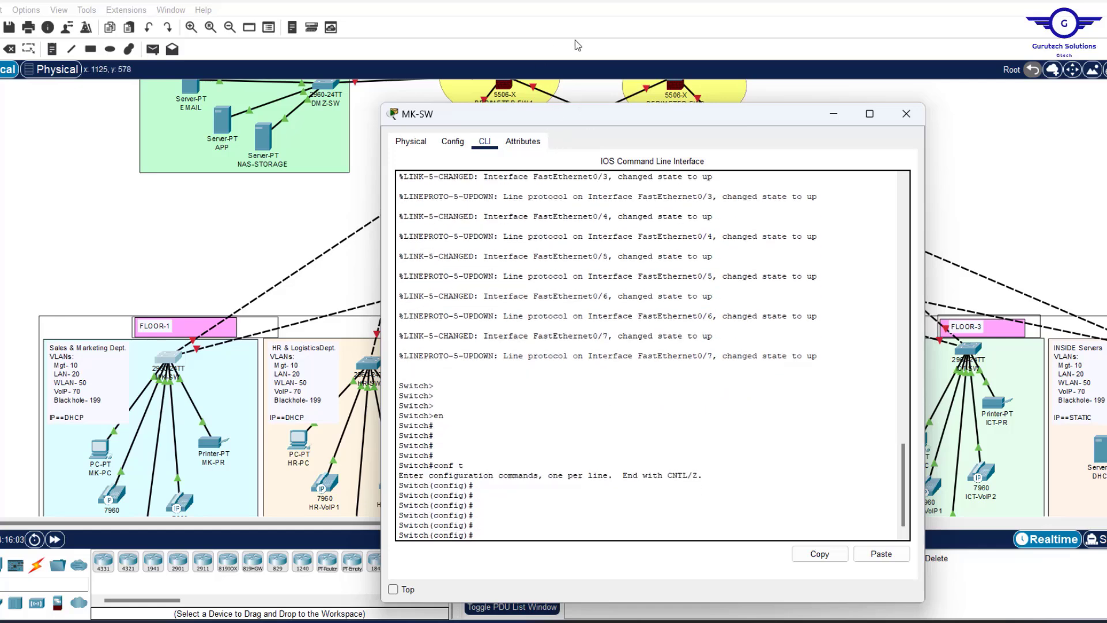
left_click_drag(633, 119, 604, 73)
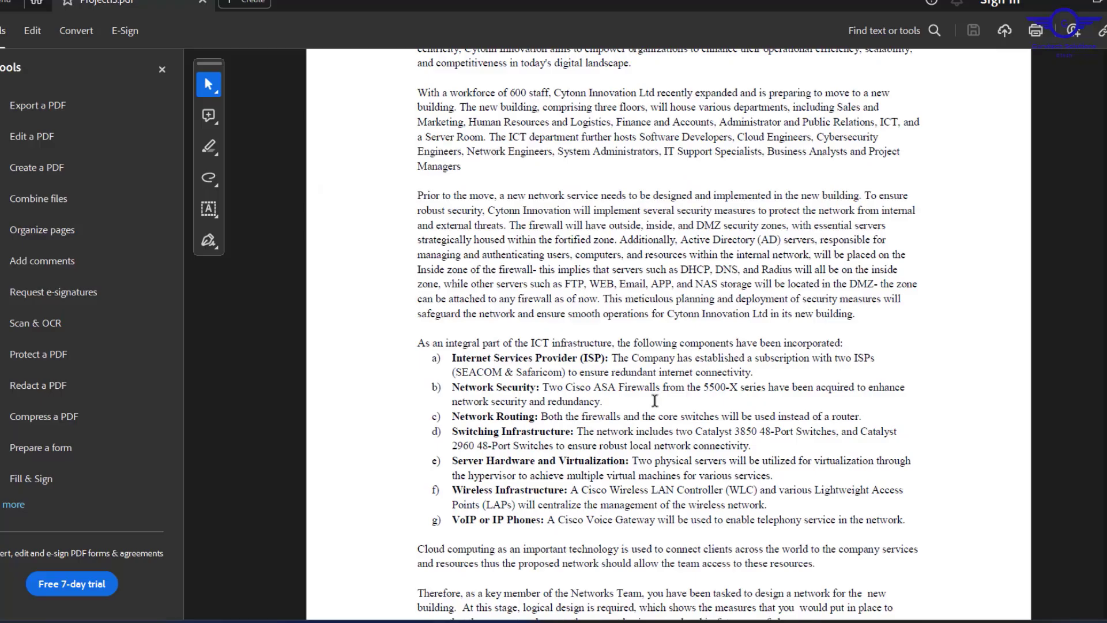
Highlight Technical Requirements item 10, Basic Settings, to review it, then deselect.
scroll(680, 283, "down", 15)
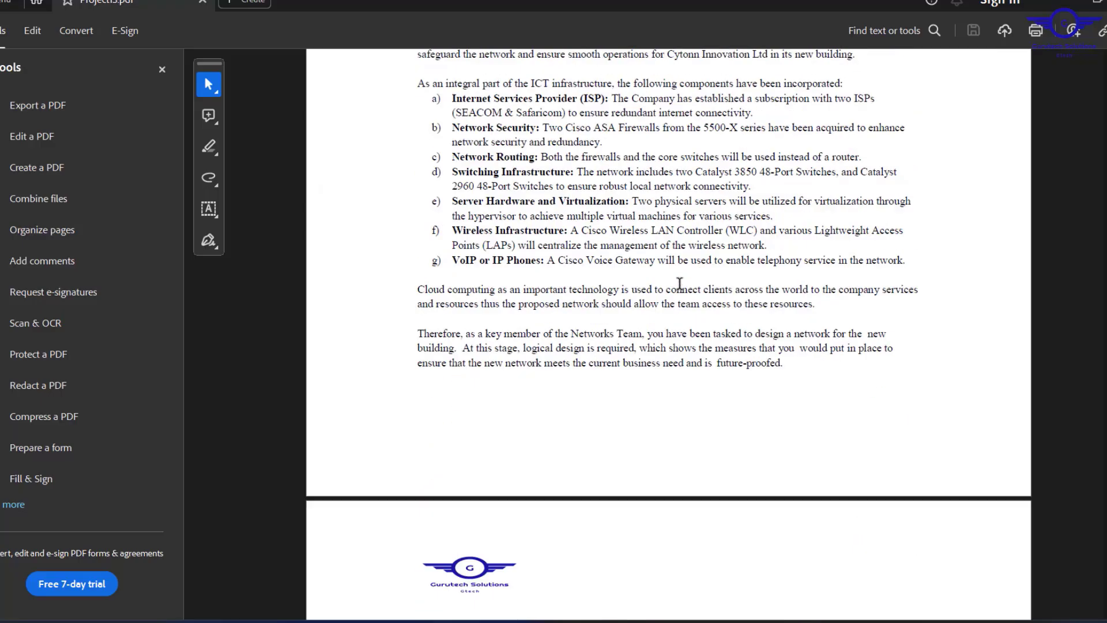
scroll(680, 283, "up", 4)
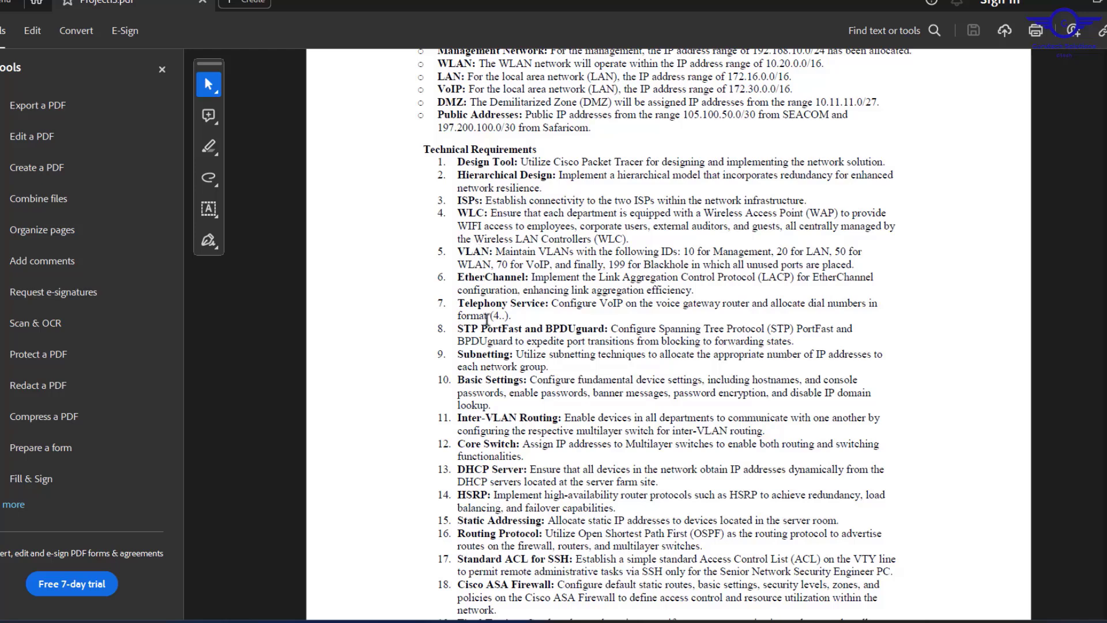
left_click_drag(459, 379, 493, 405)
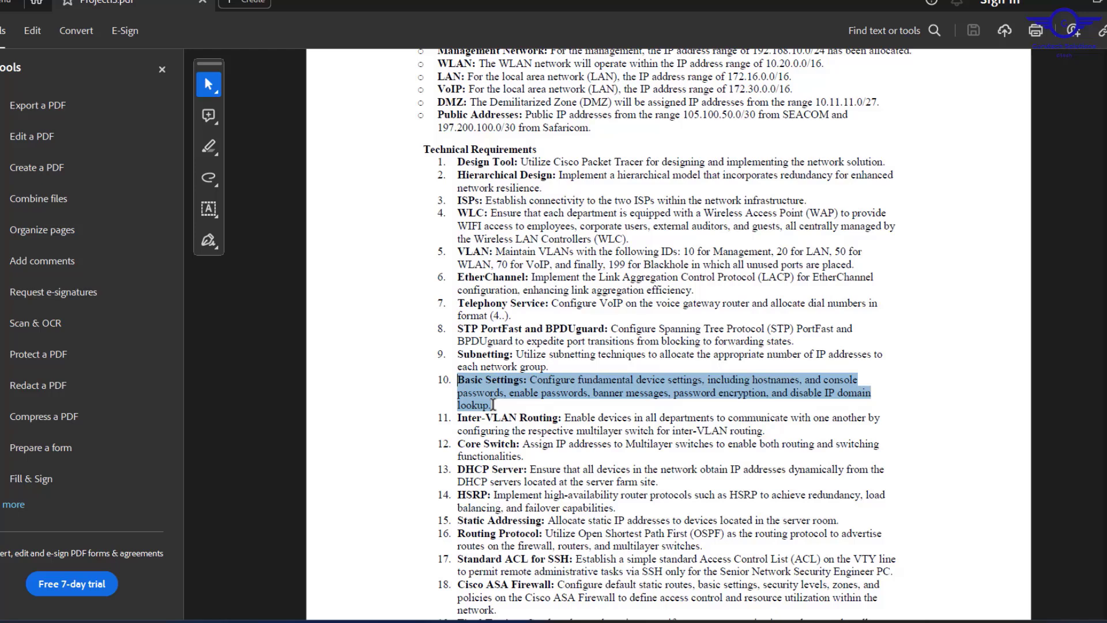
left_click_drag(493, 405, 493, 405)
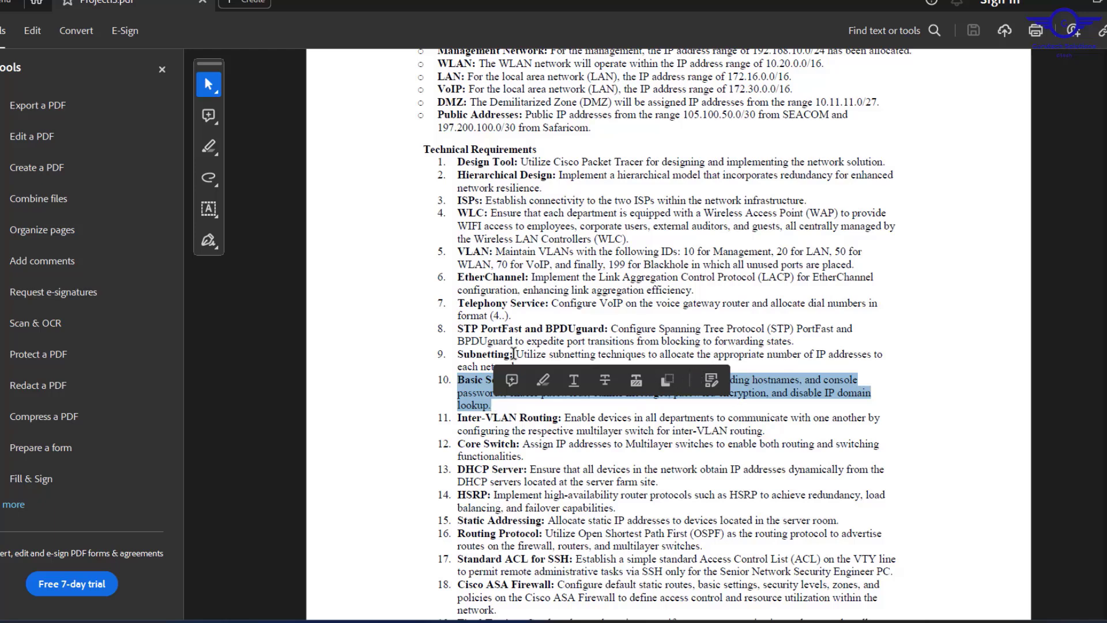
left_click(777, 393)
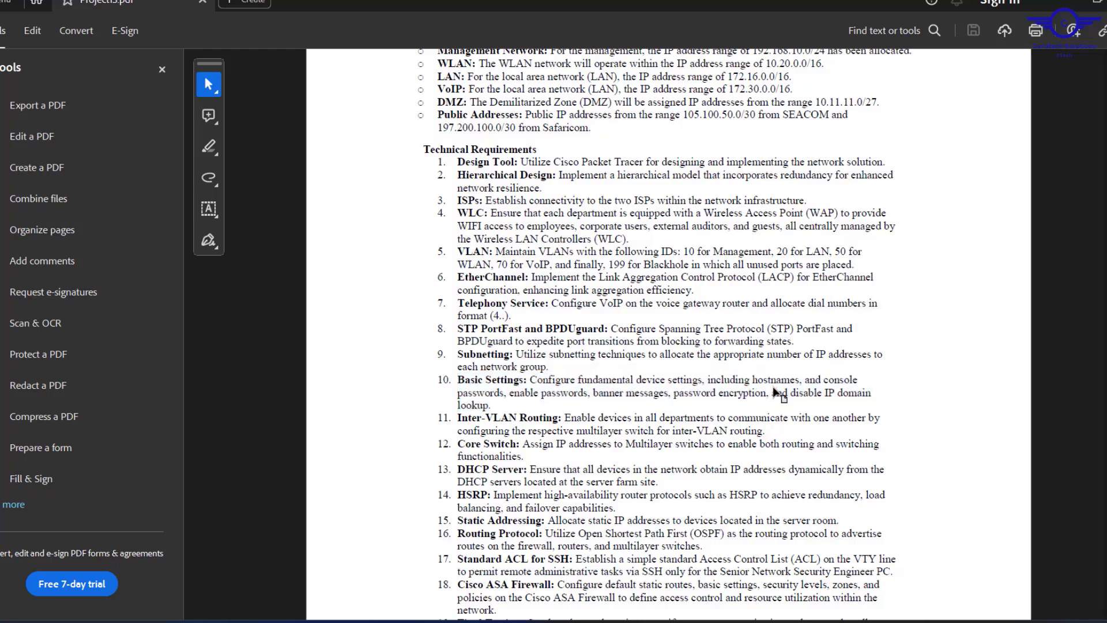
Rename the switch to SM-SW and set a password on line console 0.
left_click(1066, 2)
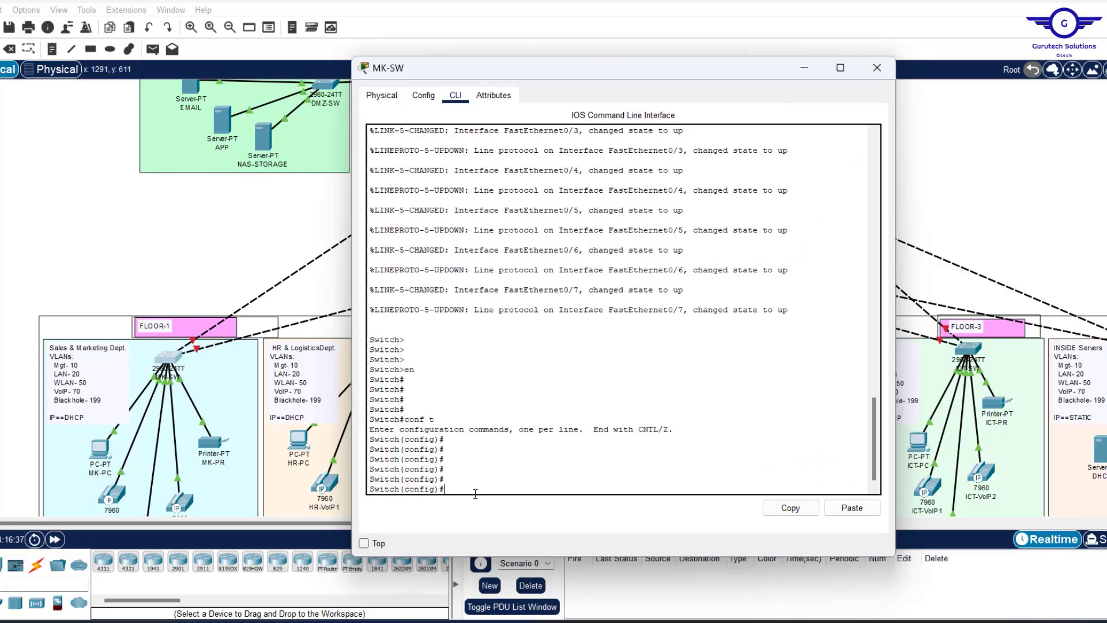
type("ostname SM-SW")
key("Return")
key("Return")
key("Return")
key("Return")
key("Return")
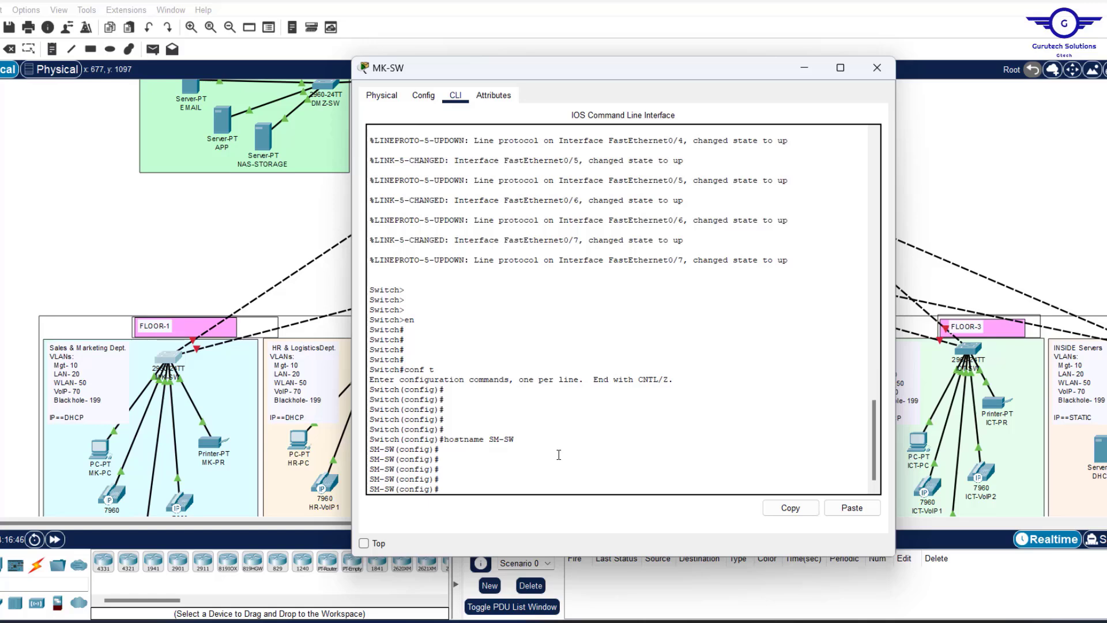
type("line con")
key("Tab")
type("0")
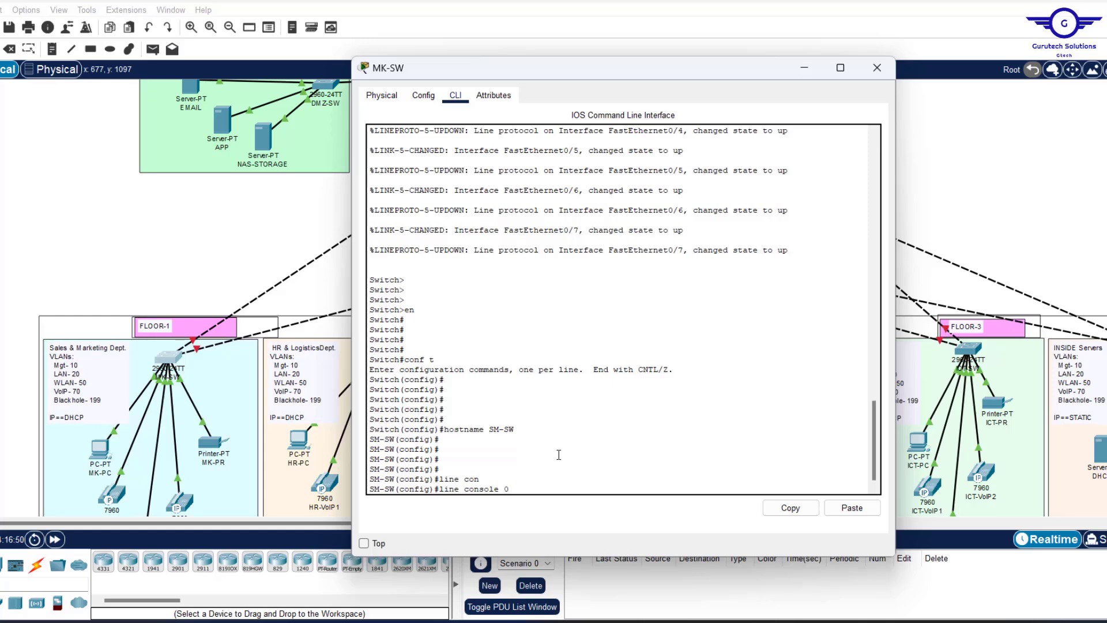
key("Return")
type("pass")
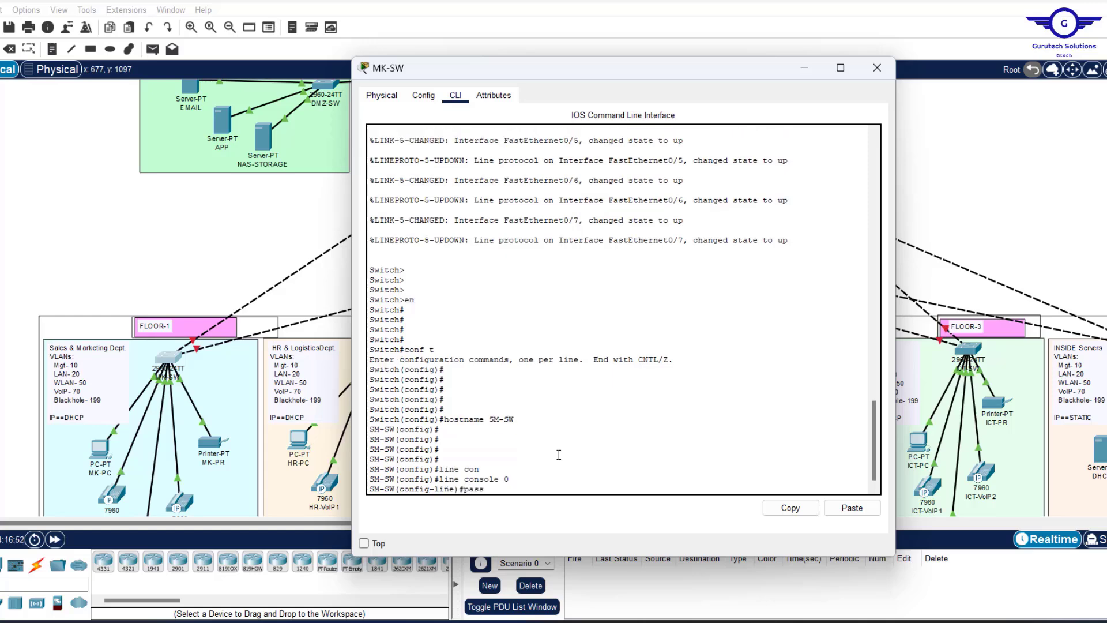
key("Tab")
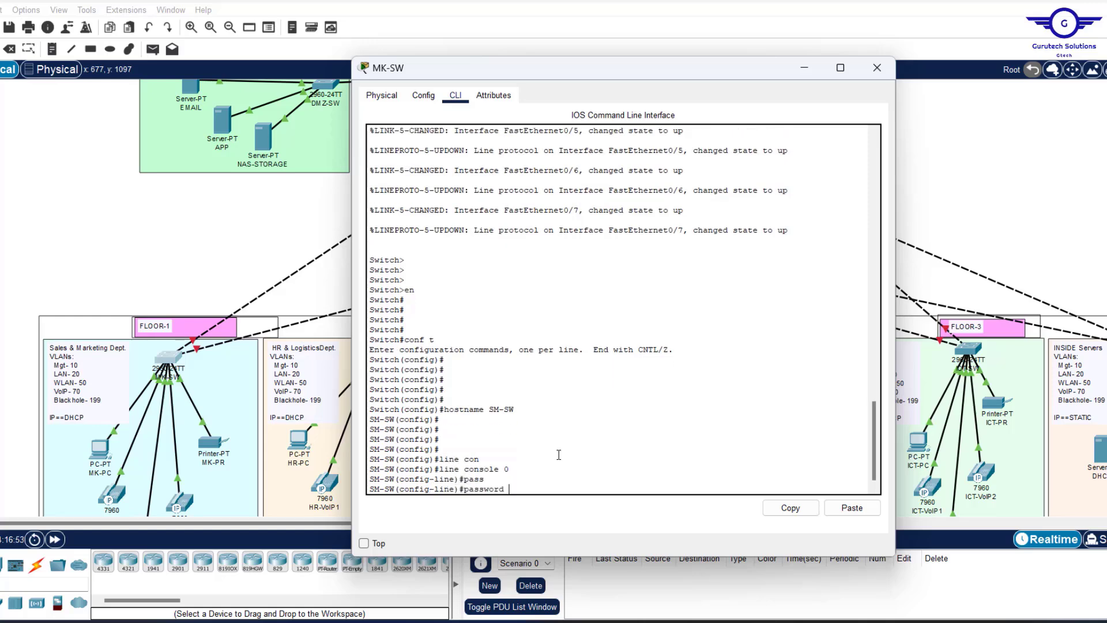
type("cisco")
key("Return")
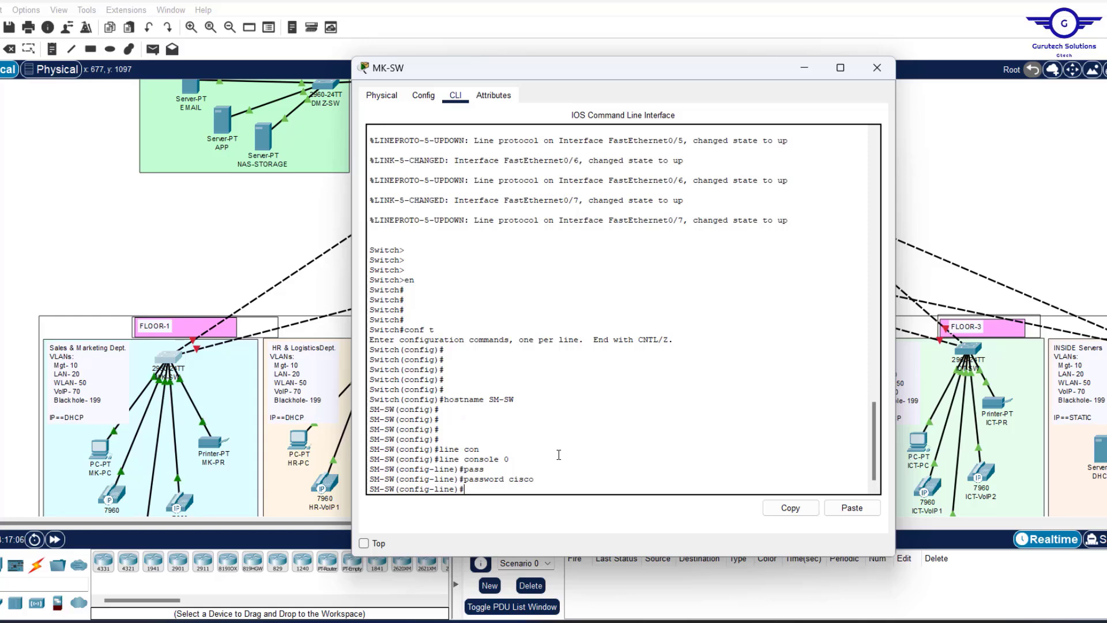
Require login, set exec-timeout 3 0 and enable logging synchronous on the console.
type("login")
left_click_drag(538, 480, 509, 483)
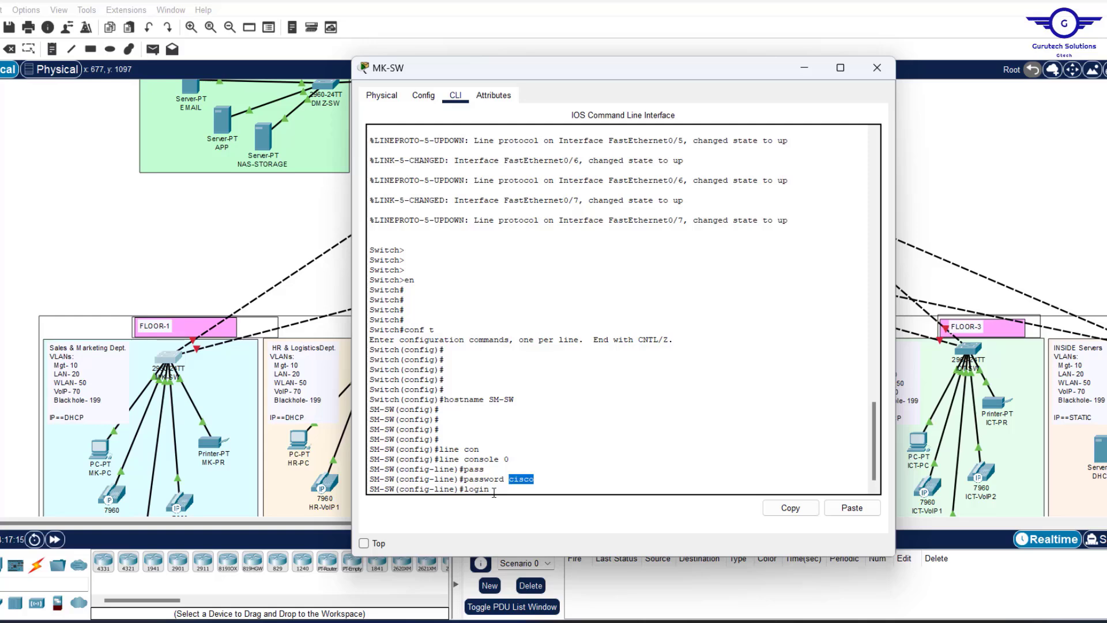
left_click(494, 494)
key("Return")
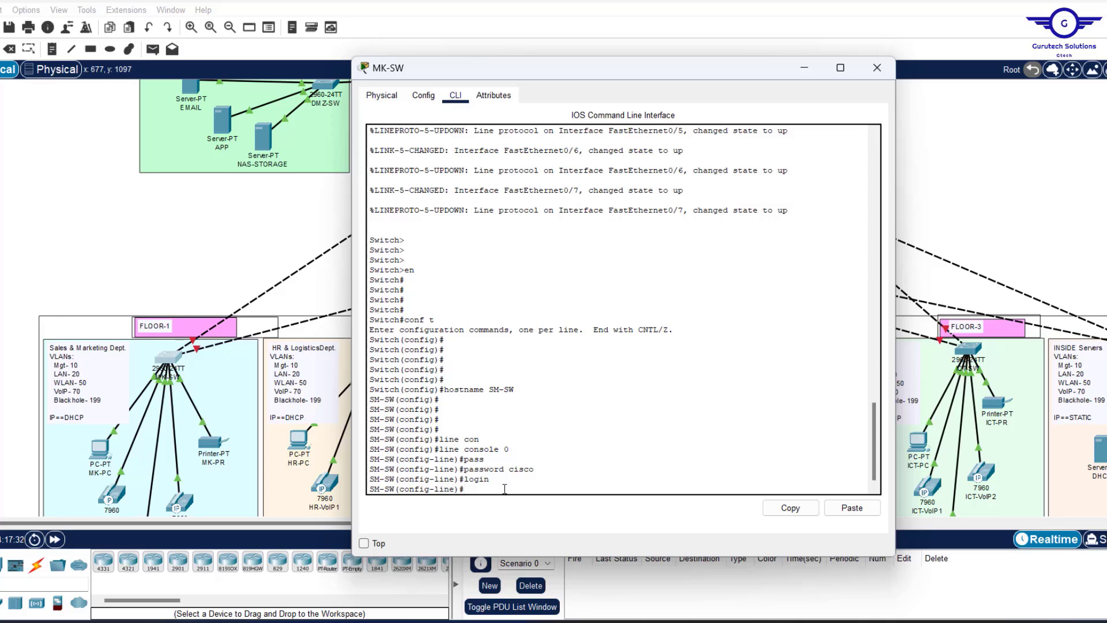
type("exec")
key("Tab")
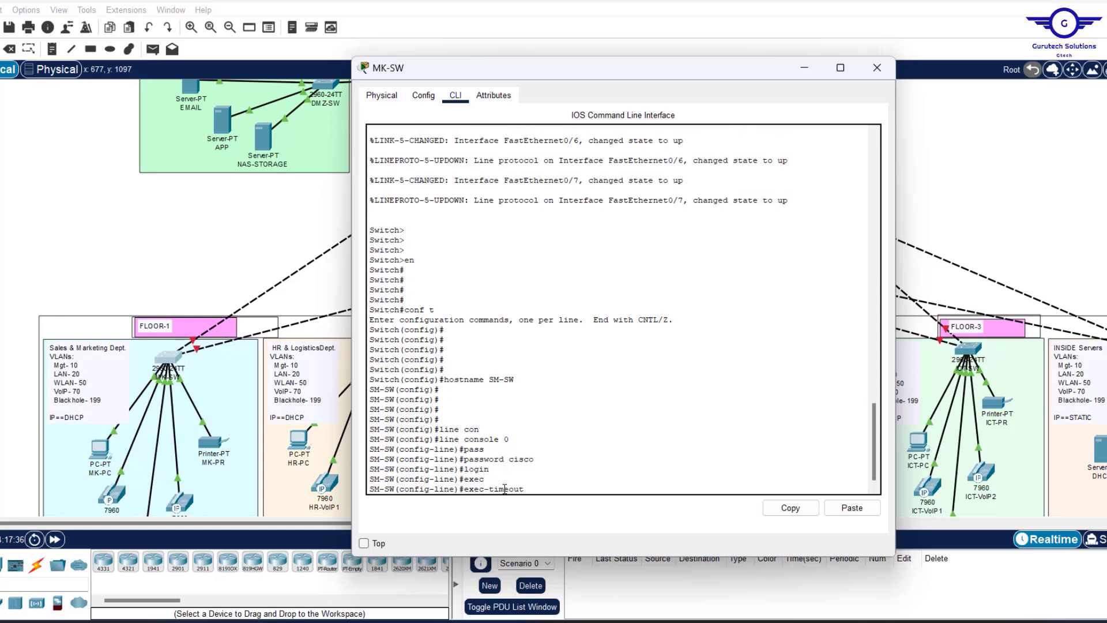
type("3 0")
key("Return")
type("logg")
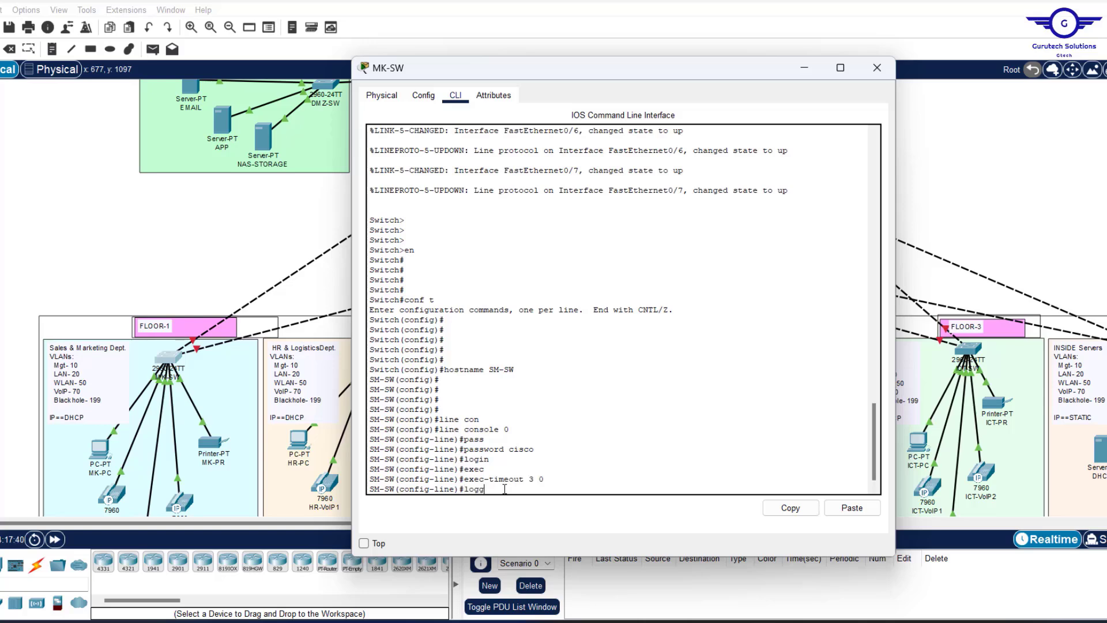
type("in")
key("Tab")
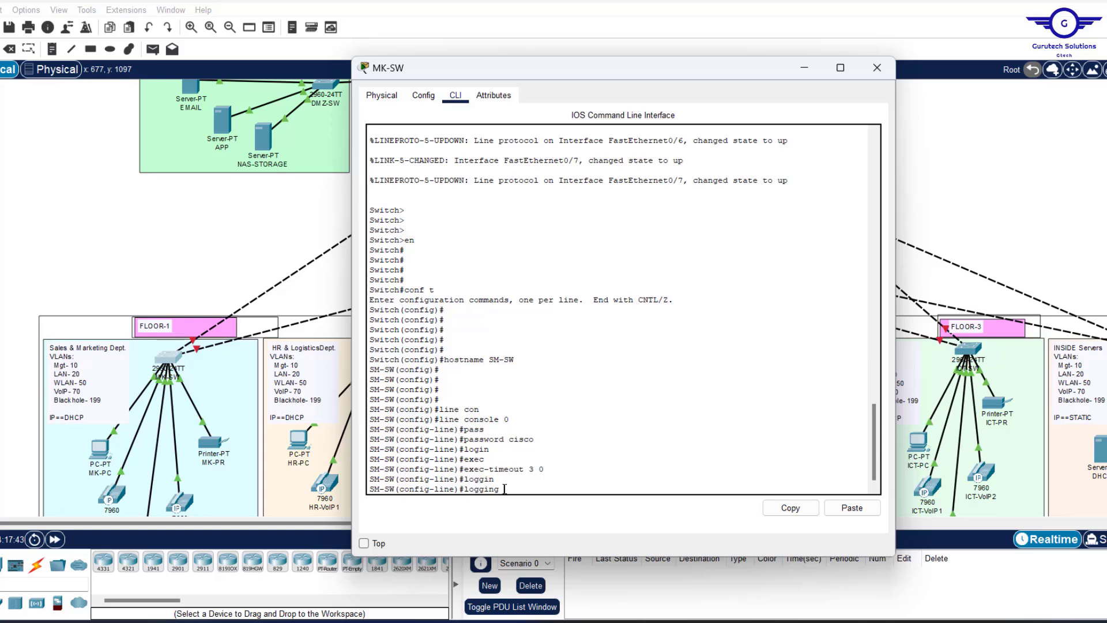
type("sy")
key("Tab")
key("Return")
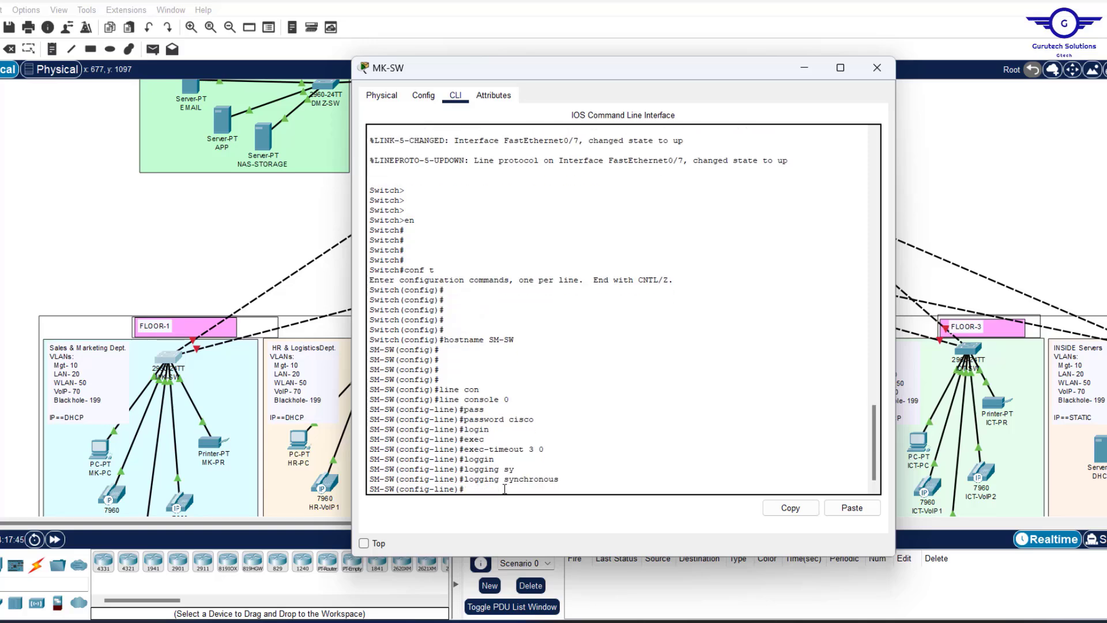
Leave the console line and set the privileged enable password.
type("exit")
key("Return")
key("Return")
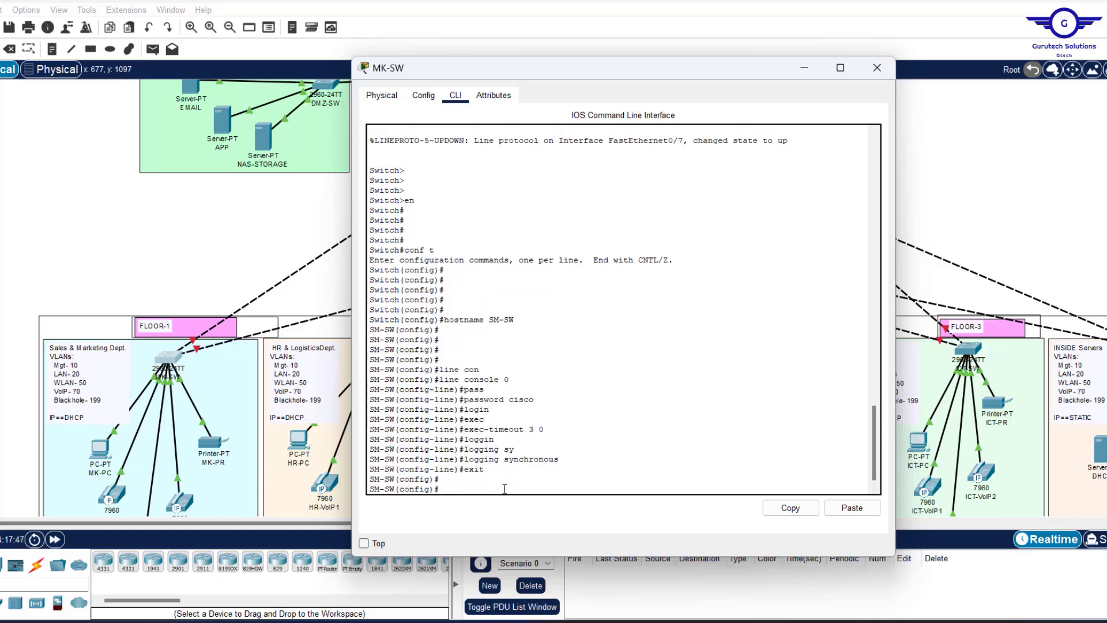
key("Return")
key("Return")
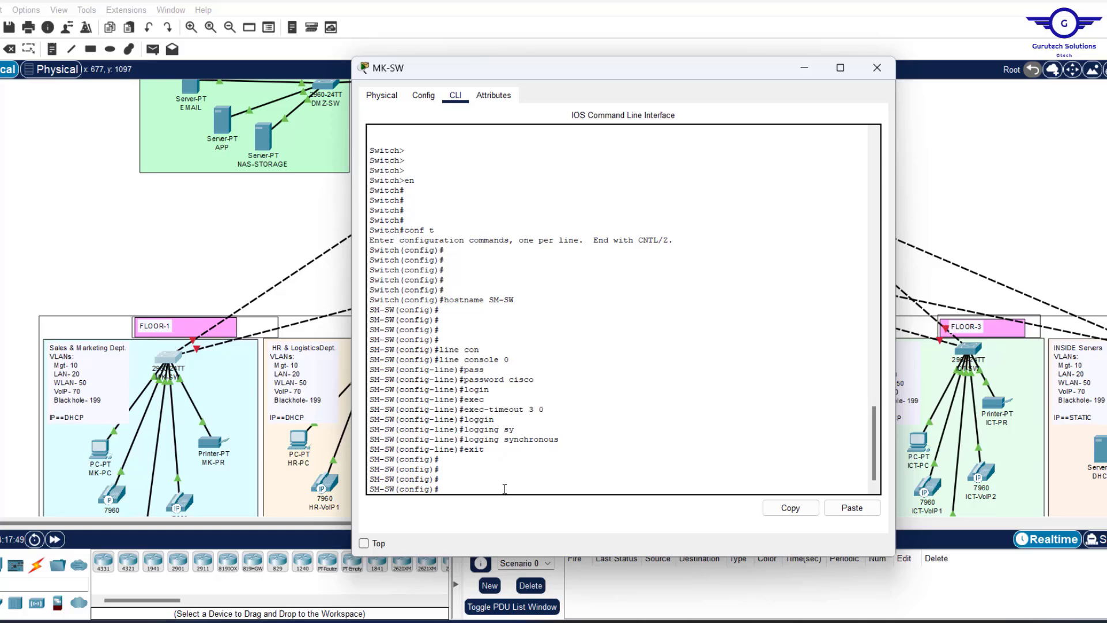
type("enab")
key("Tab")
type("pas")
key("Tab")
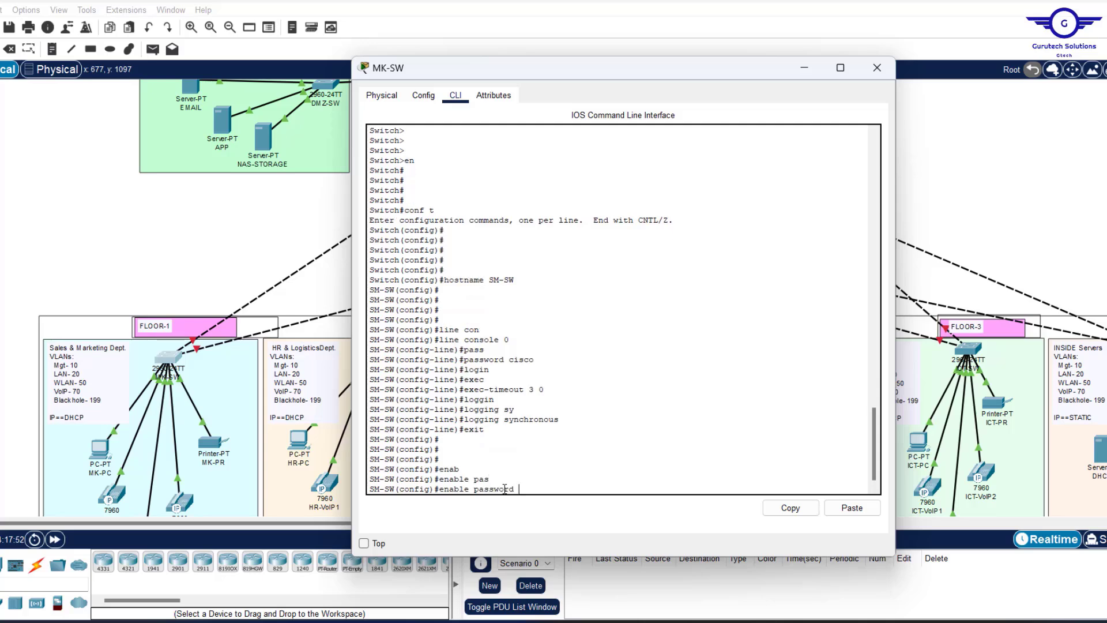
type("cisco")
key("Return")
key("Return")
key("Return")
key("Return")
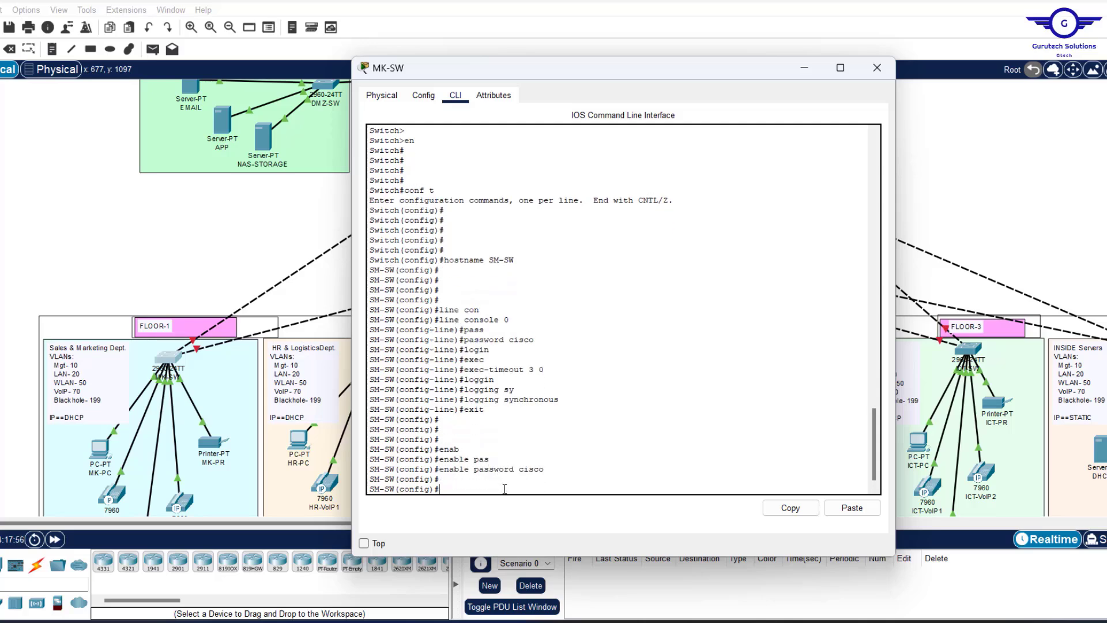
left_click(812, 622)
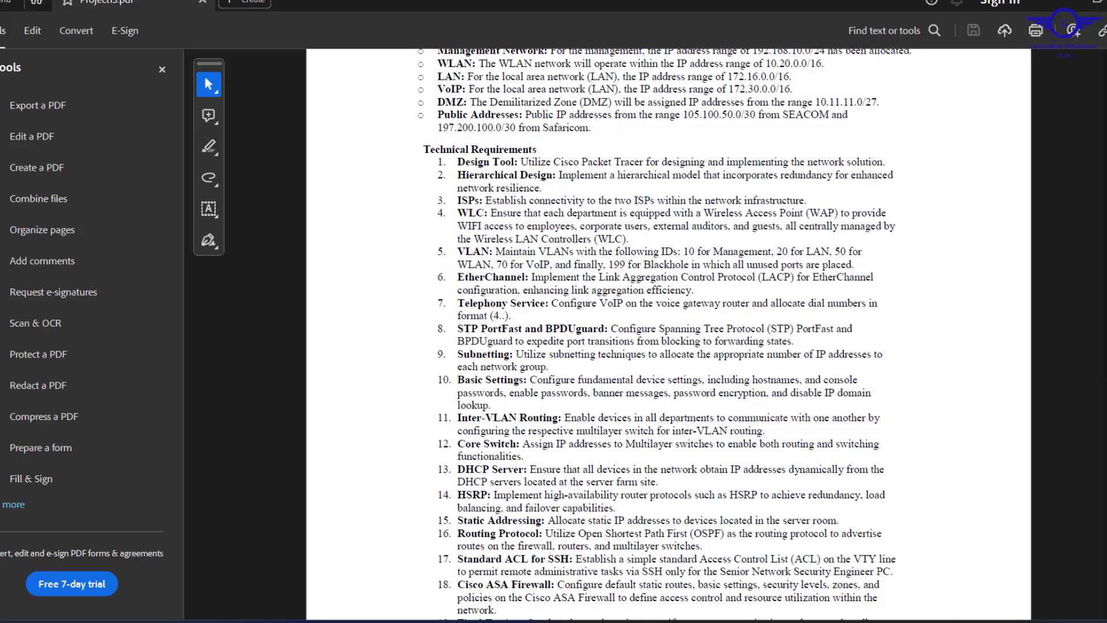
key("alt+Tab")
Set the MOTD banner to 'NO UNAUTHORISED ACCESS!!!'.
type("b")
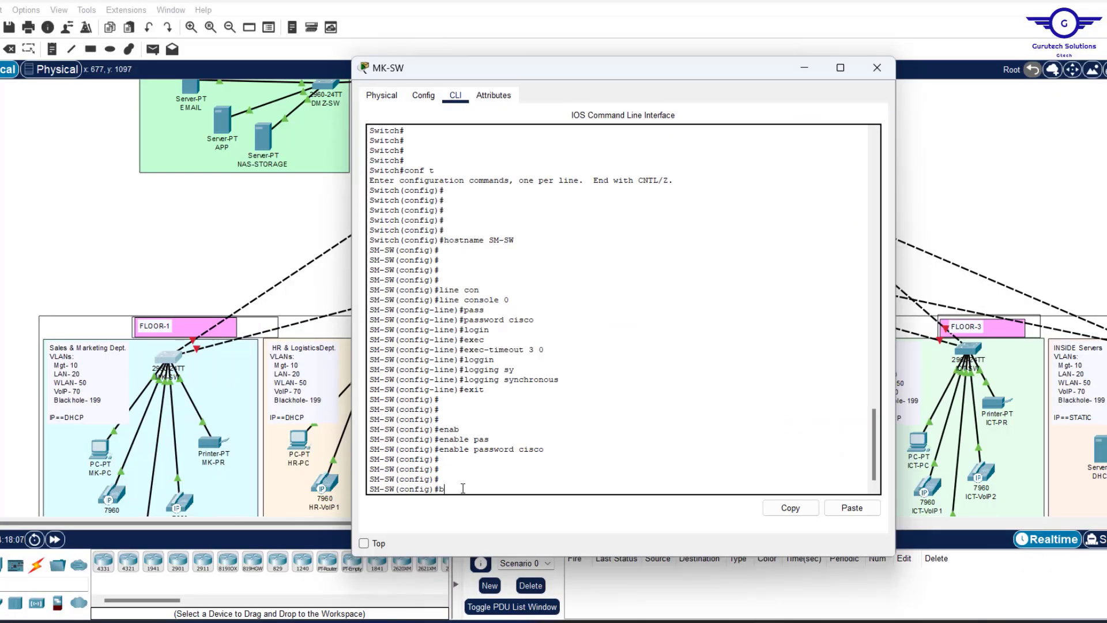
type("anner")
type(" motd")
type(" &&")
type("NO AU")
key("BackSpace")
key("BackSpace")
type("UN")
type("AUTHORI")
type("SED ACC")
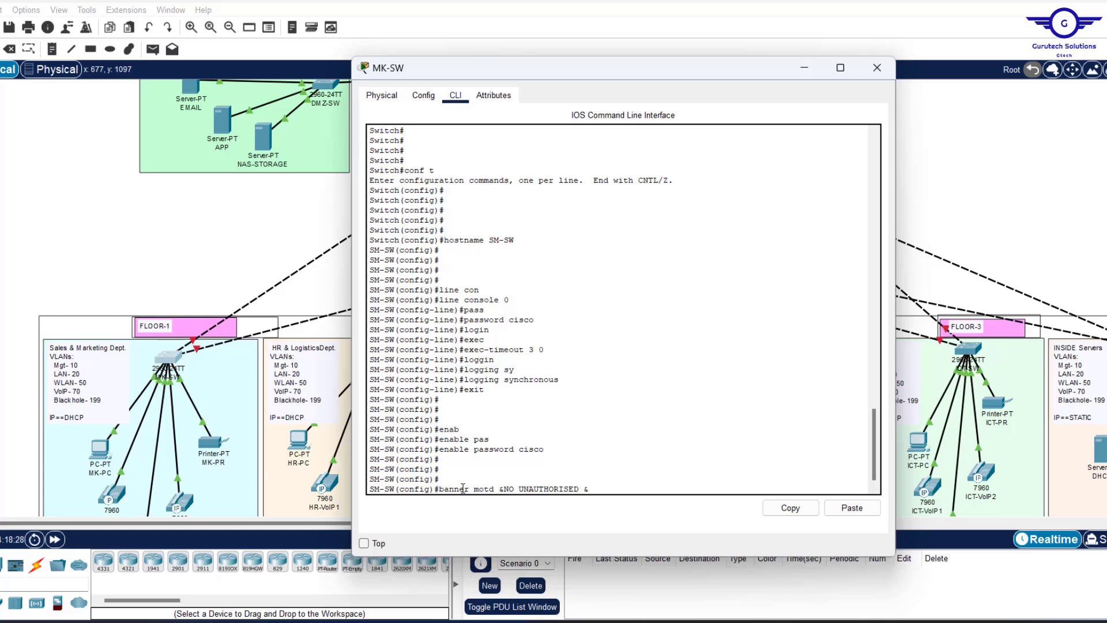
type("ESS!!!")
key("Return")
key("Return")
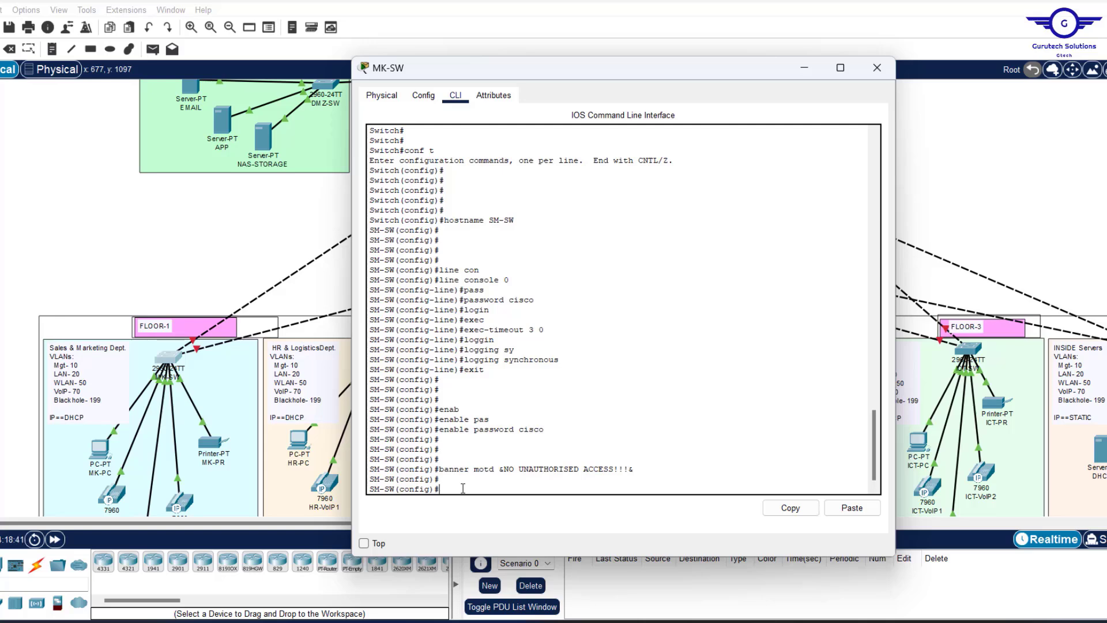
Disable DNS lookups by entering no ip domain-lookup.
type("o ip dom")
key("Return")
key("Up")
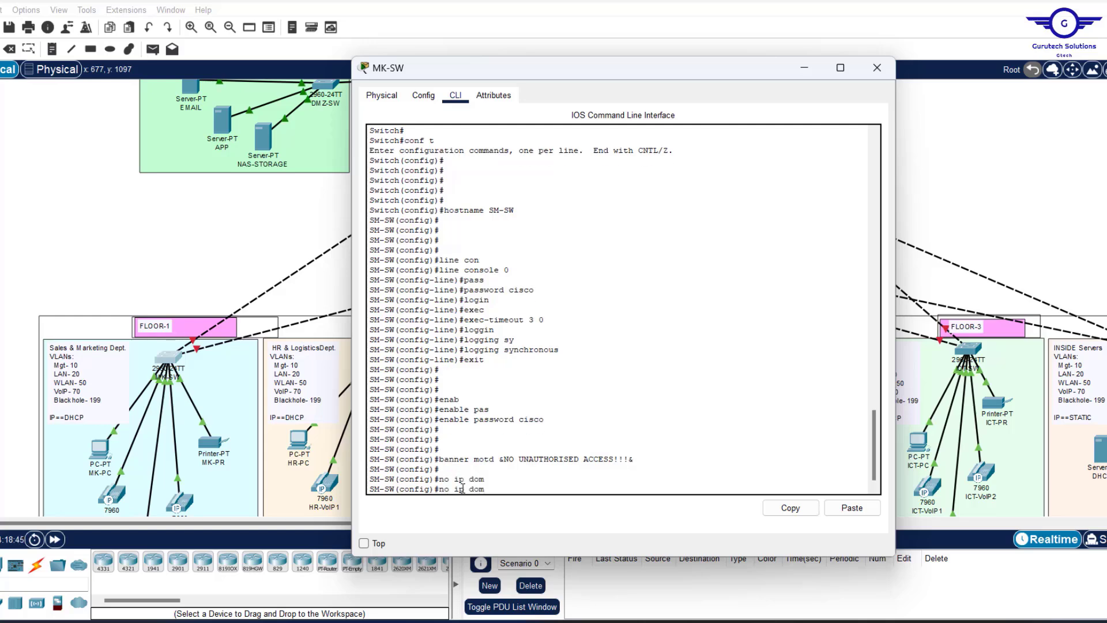
type("ain")
key("Return")
key("Up")
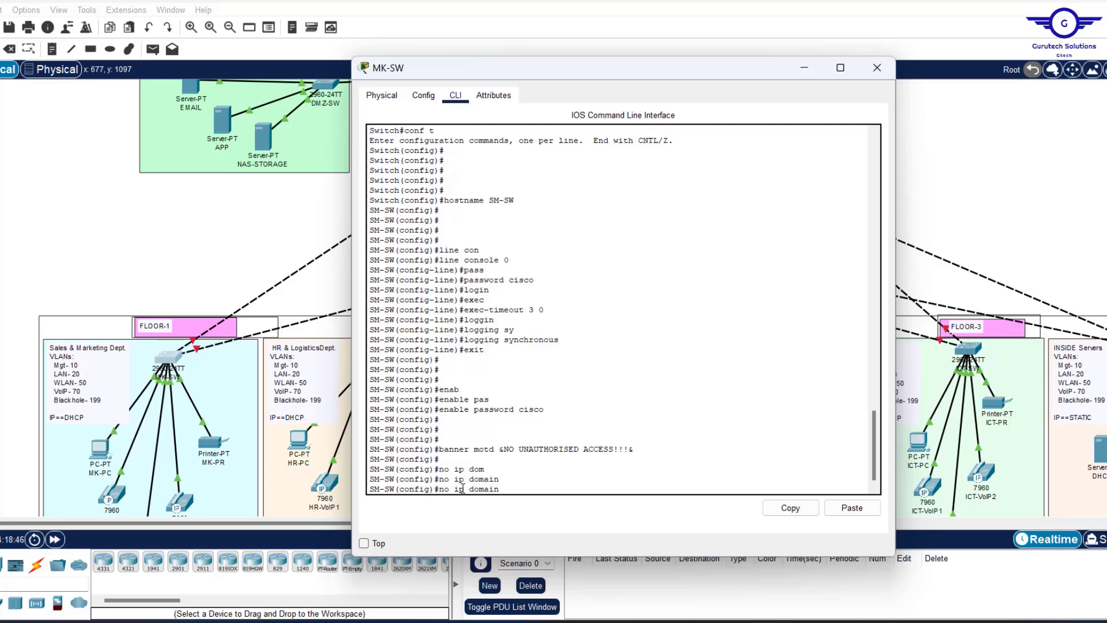
type("-")
key("Return")
key("Up")
type("lo")
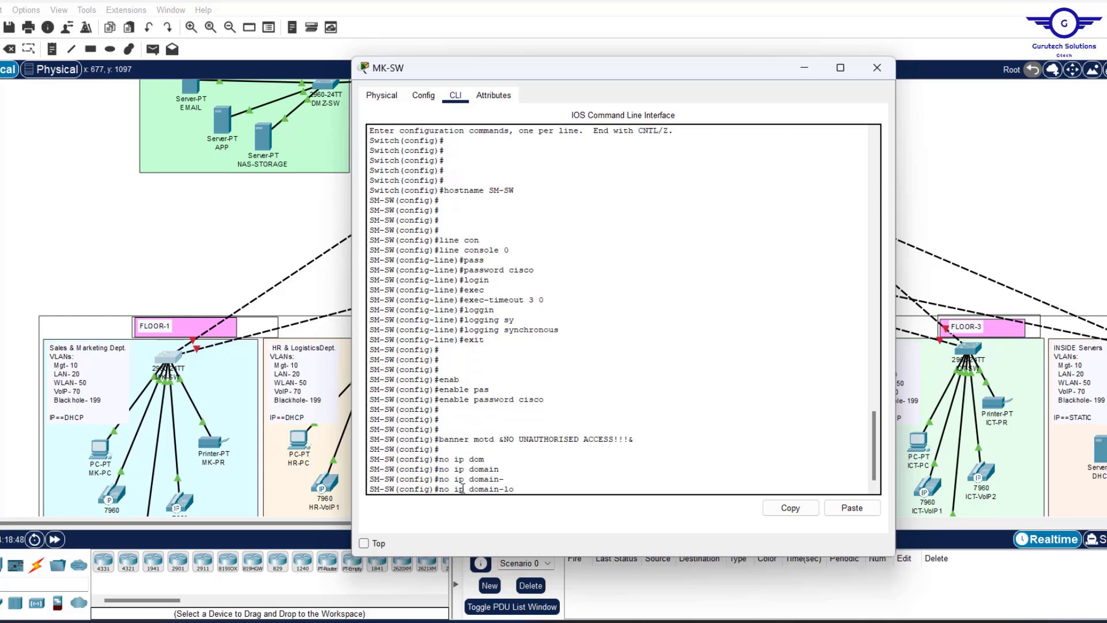
key("Return")
key("Up")
type("okup")
key("Return")
key("Return")
key("Return")
key("Return")
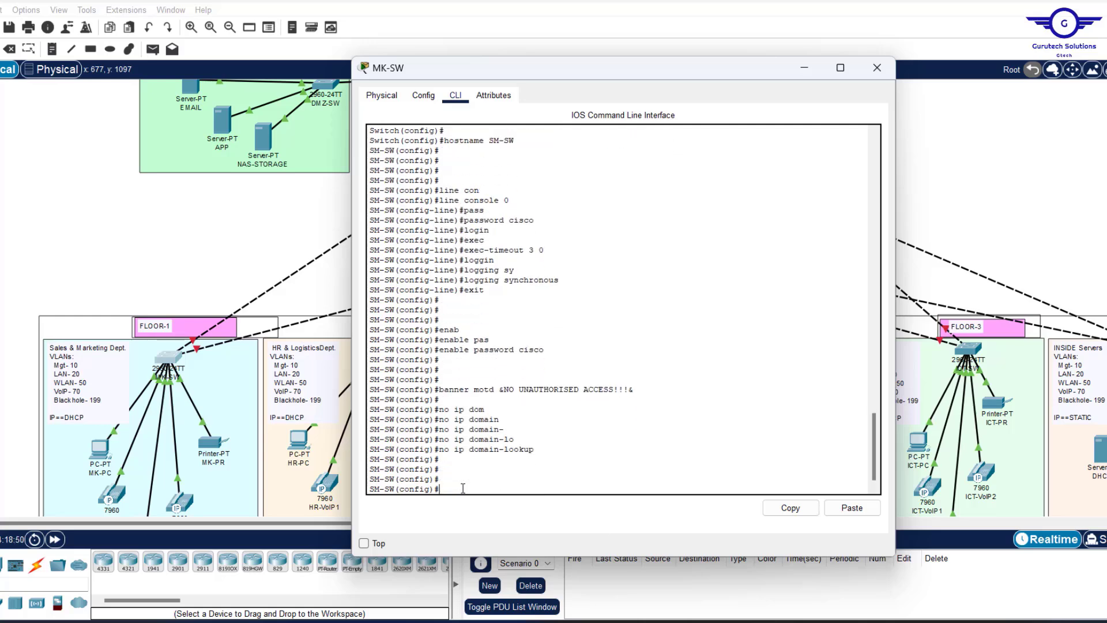
Enable service password-encryption on the switch.
left_click(829, 622)
left_click_drag(544, 350, 519, 350)
left_click(492, 481)
type("serv")
key("Tab")
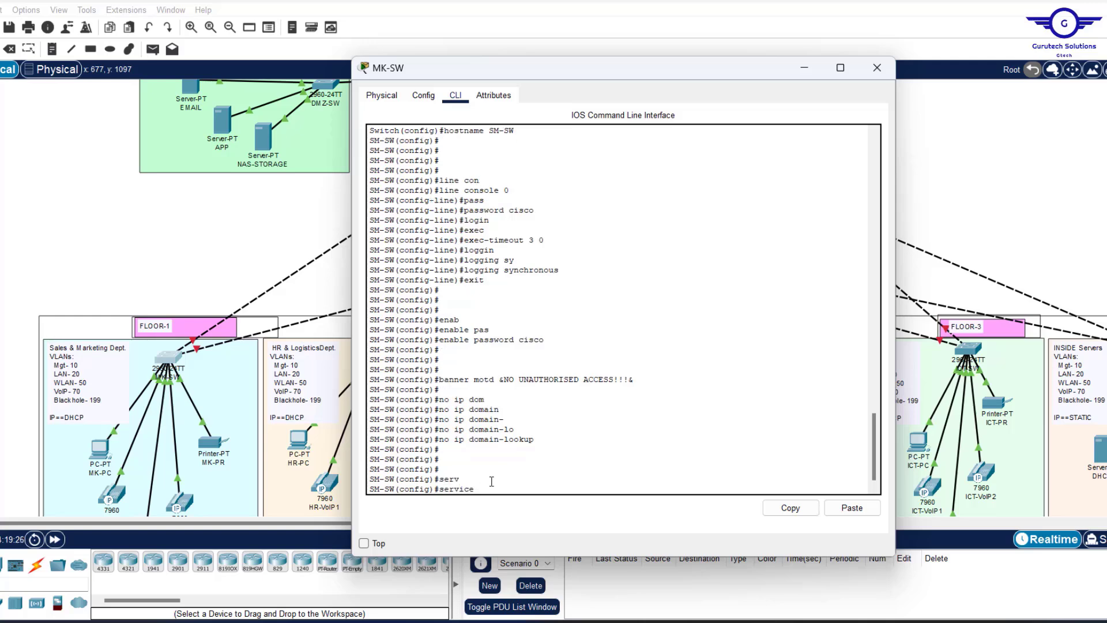
type("pas")
key("Tab")
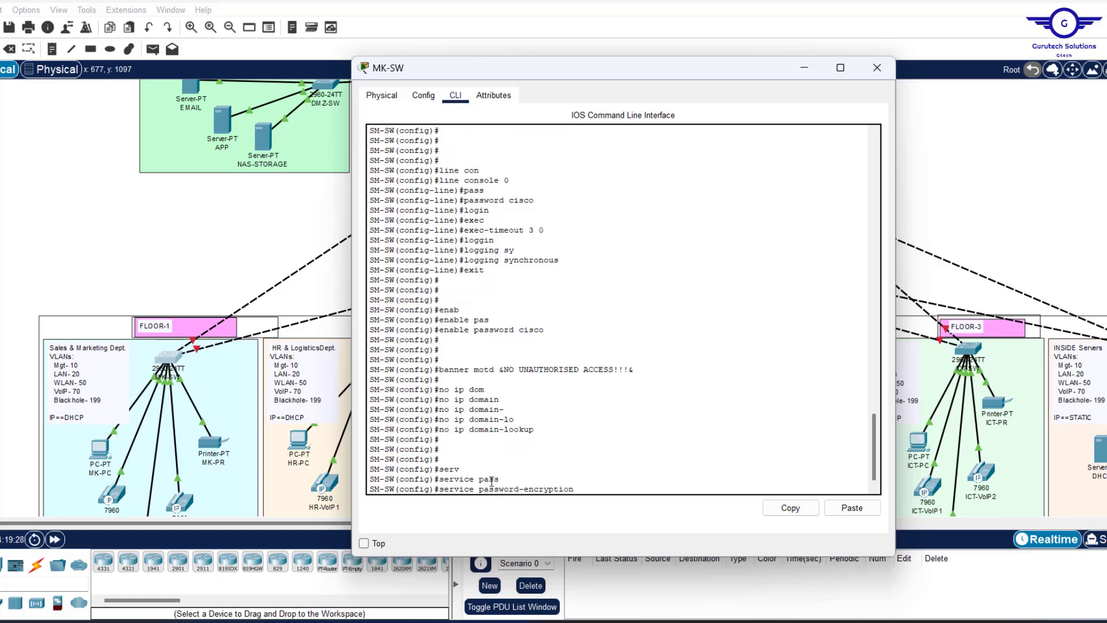
key("Return")
key("Return")
key("Return")
key("Return")
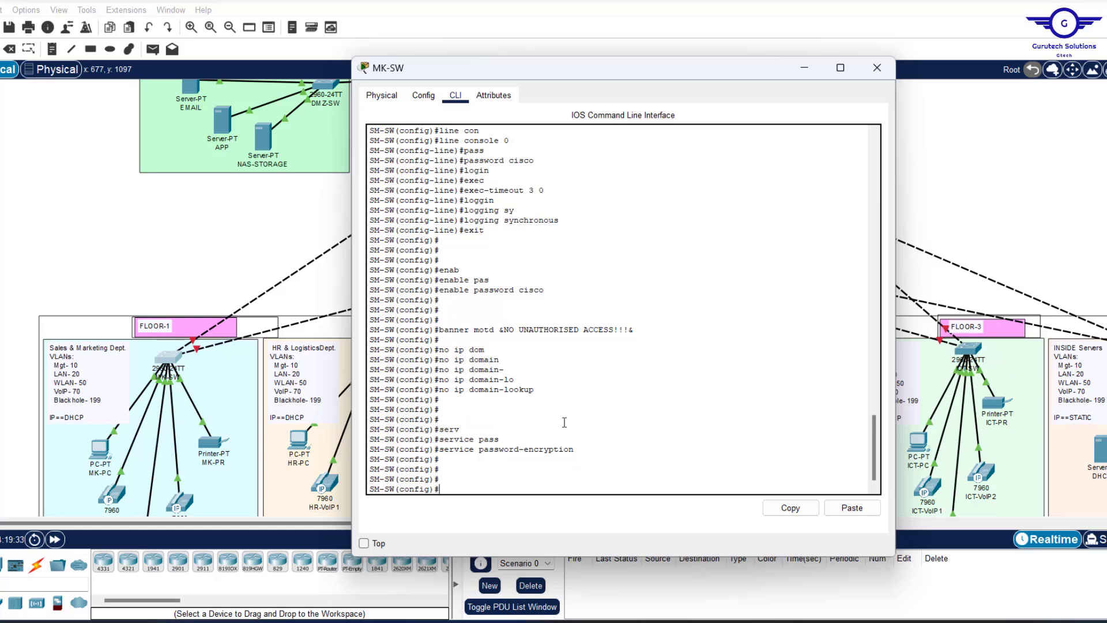
Scroll through the CLI output to review the configuration entered so far.
scroll(712, 283, "up", 5)
scroll(712, 283, "down", 5)
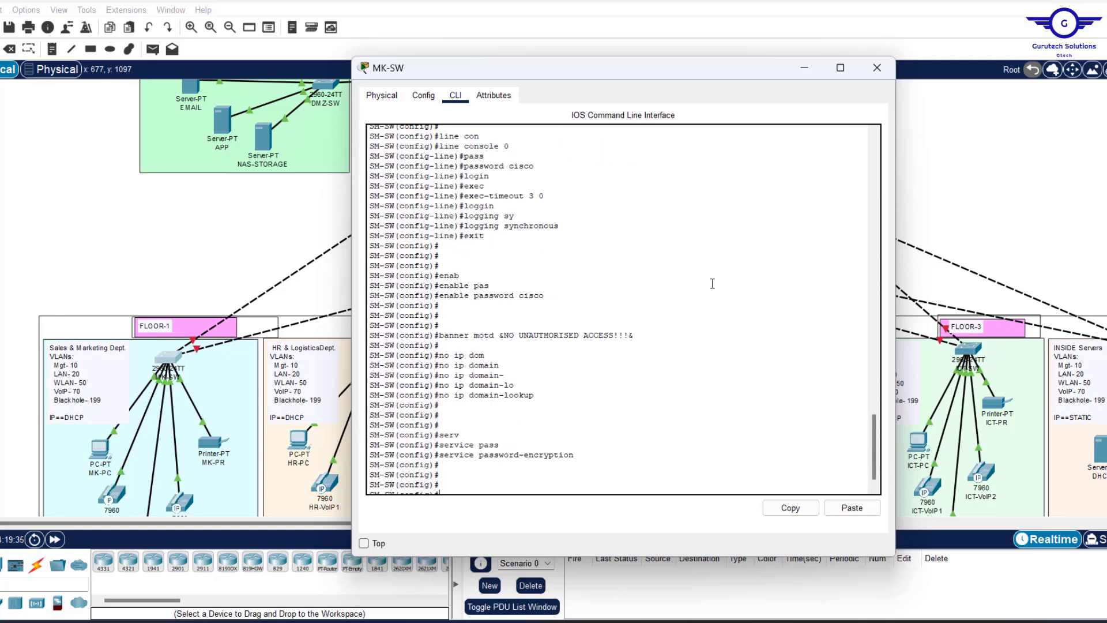
scroll(712, 283, "up", 7)
scroll(712, 283, "down", 2)
scroll(712, 283, "up", 4)
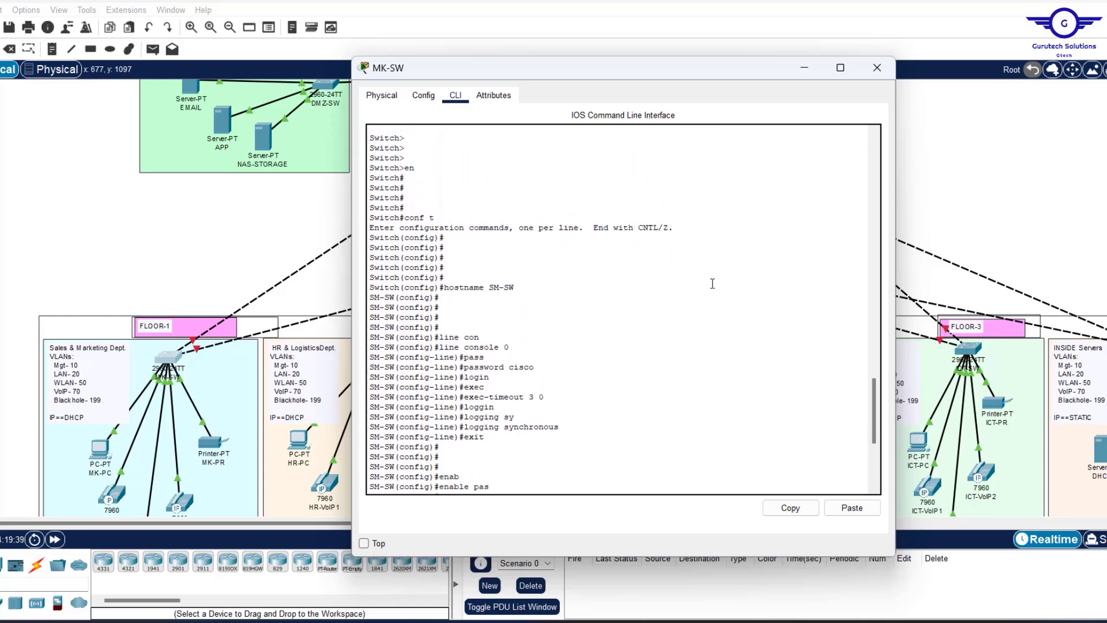
scroll(712, 283, "down", 7)
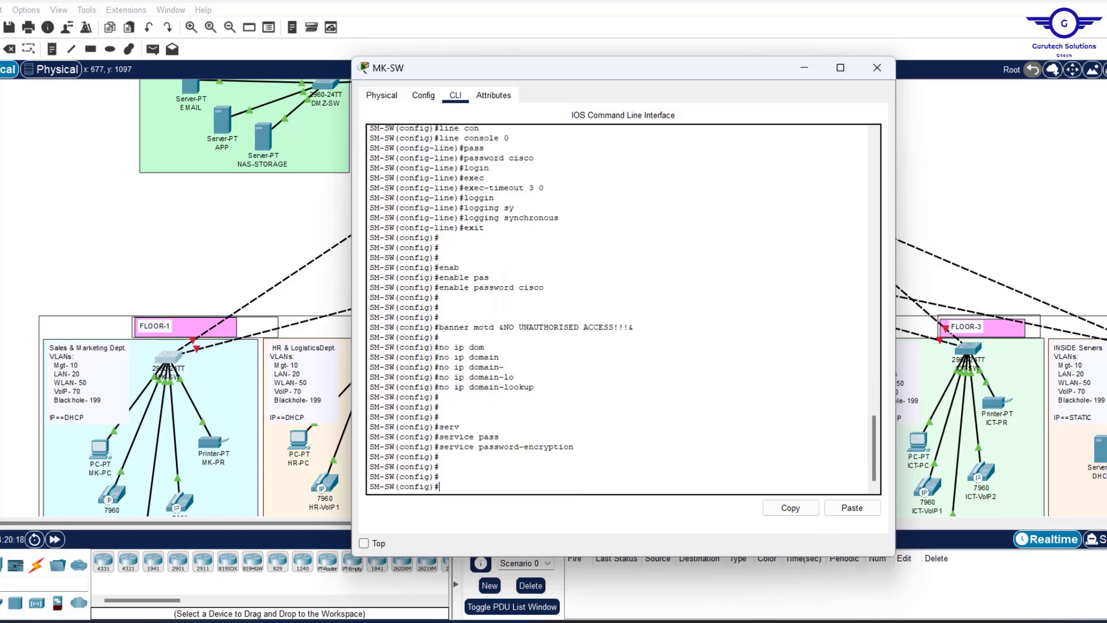
key("alt+Tab")
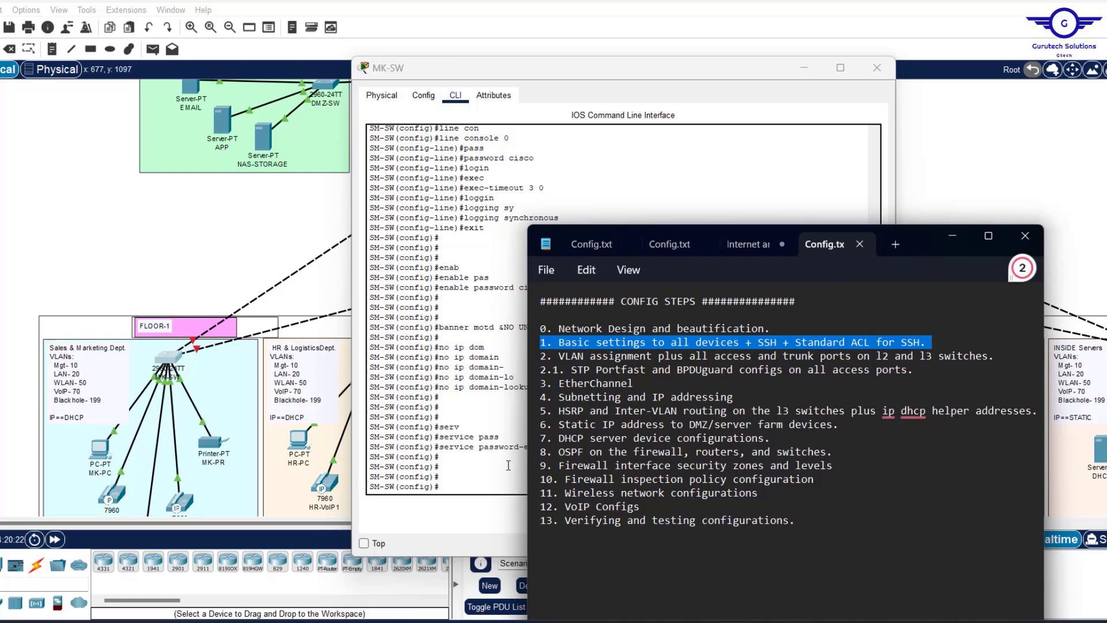
Bring the SM-SW command line back in front of the Notepad notes.
left_click(461, 479)
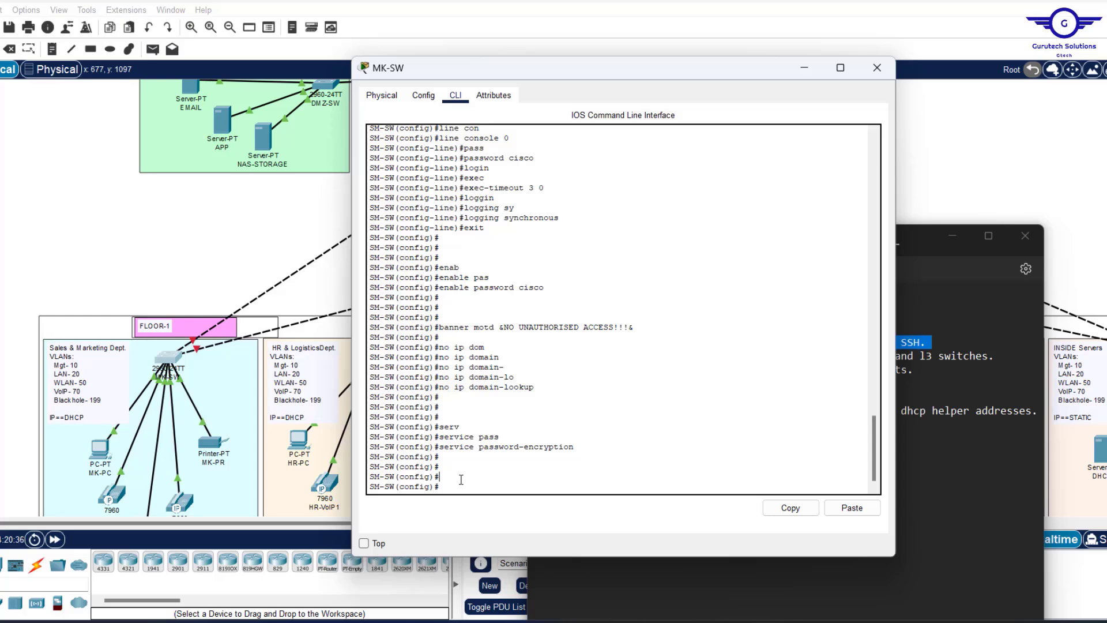
Create a local user account with its password.
type("user")
key("Tab")
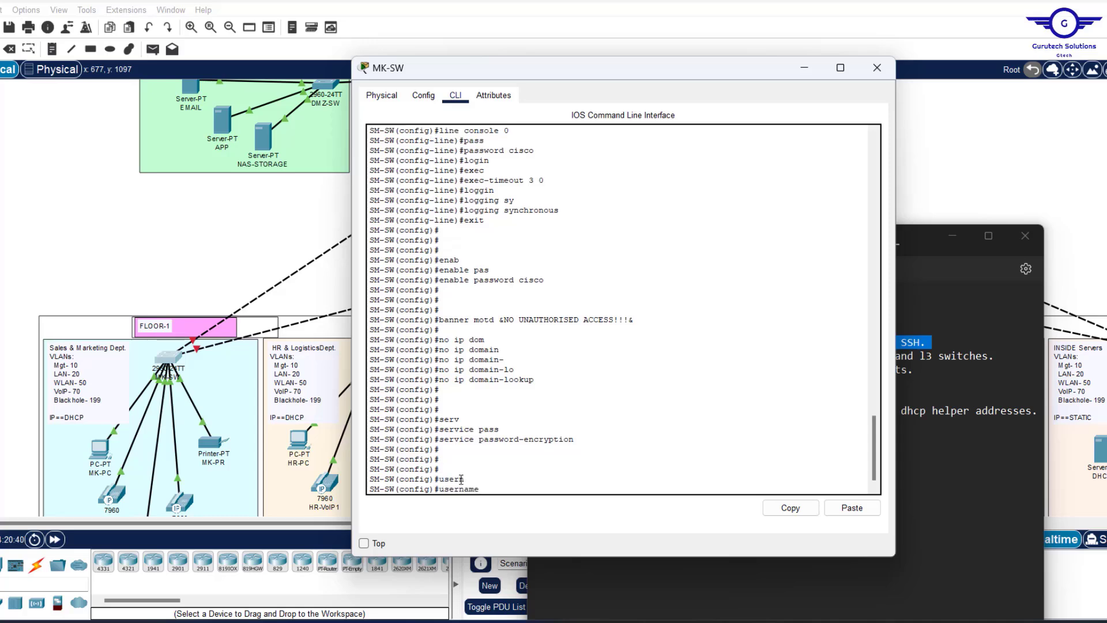
type("cisco pa")
key("Tab")
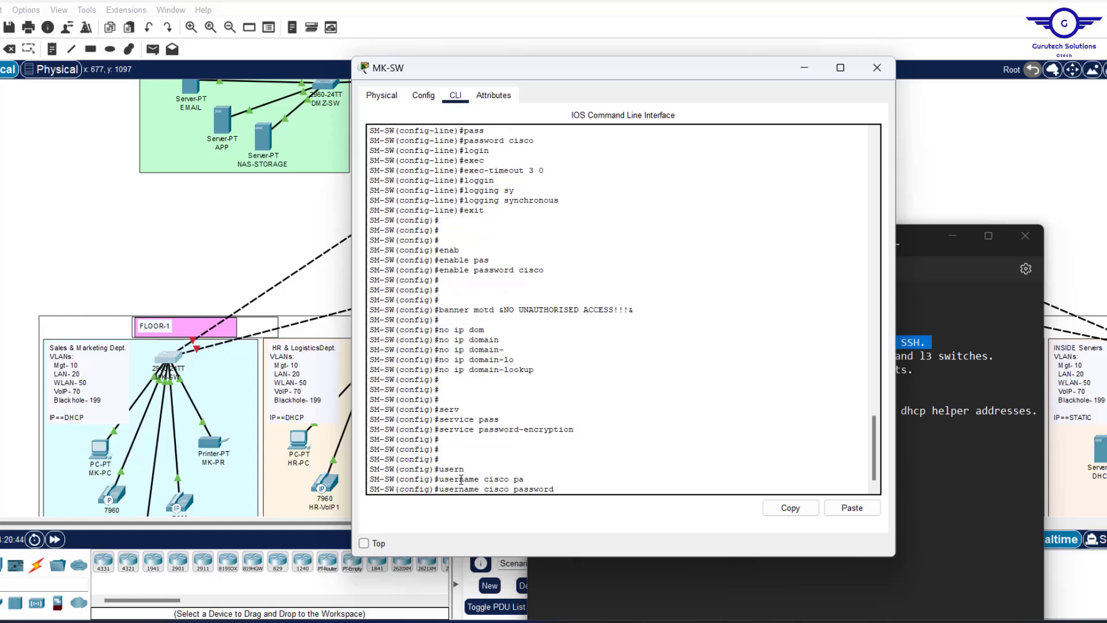
type("cisco")
key("Return")
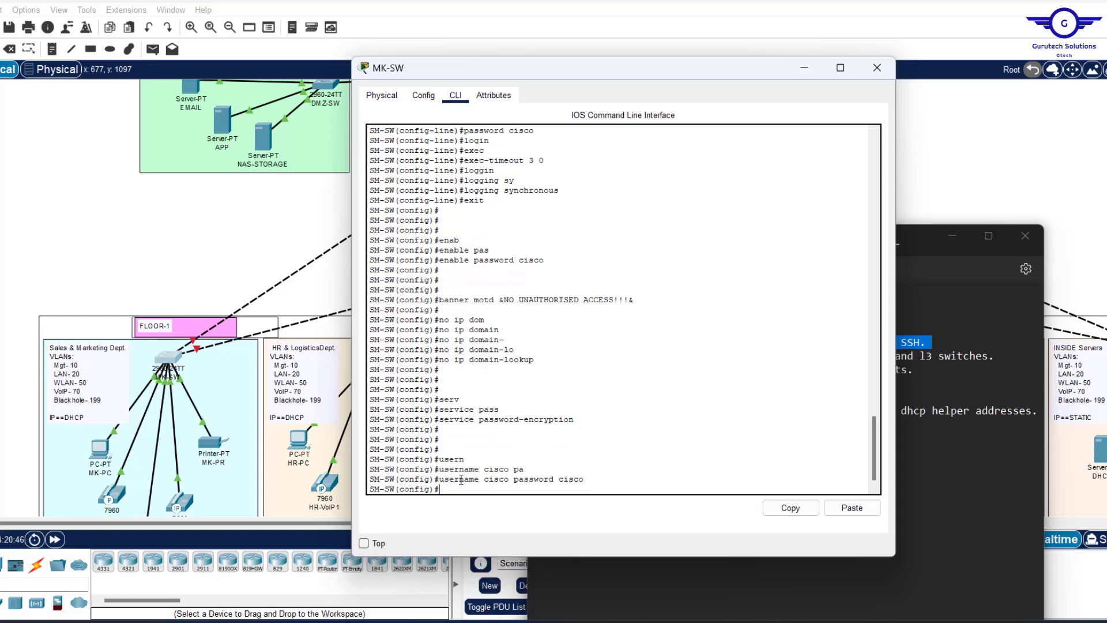
key("Return")
key("Return")
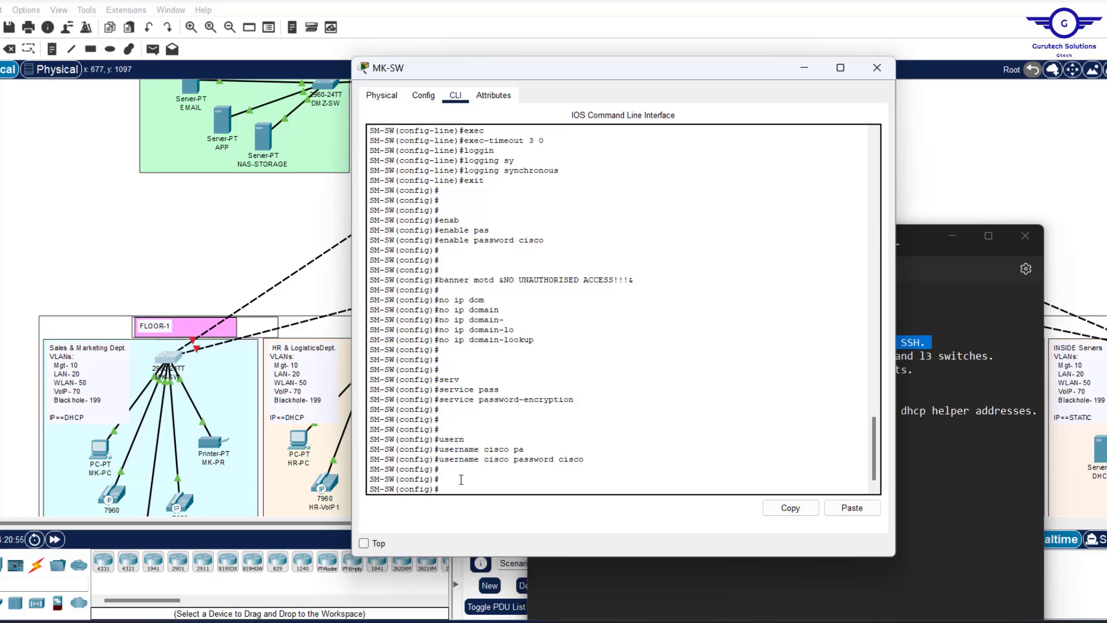
Set the switch's IP domain name to cisco.com.
type("ip domain-na")
key("Tab")
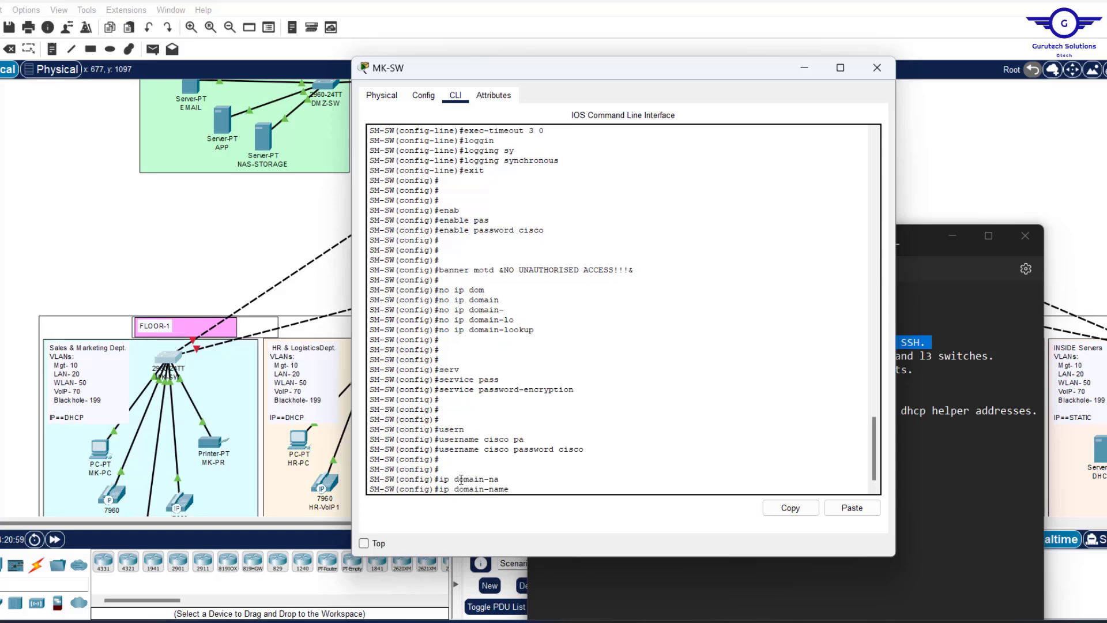
type("cisco.c")
key("Return")
key("Return")
key("Return")
key("Return")
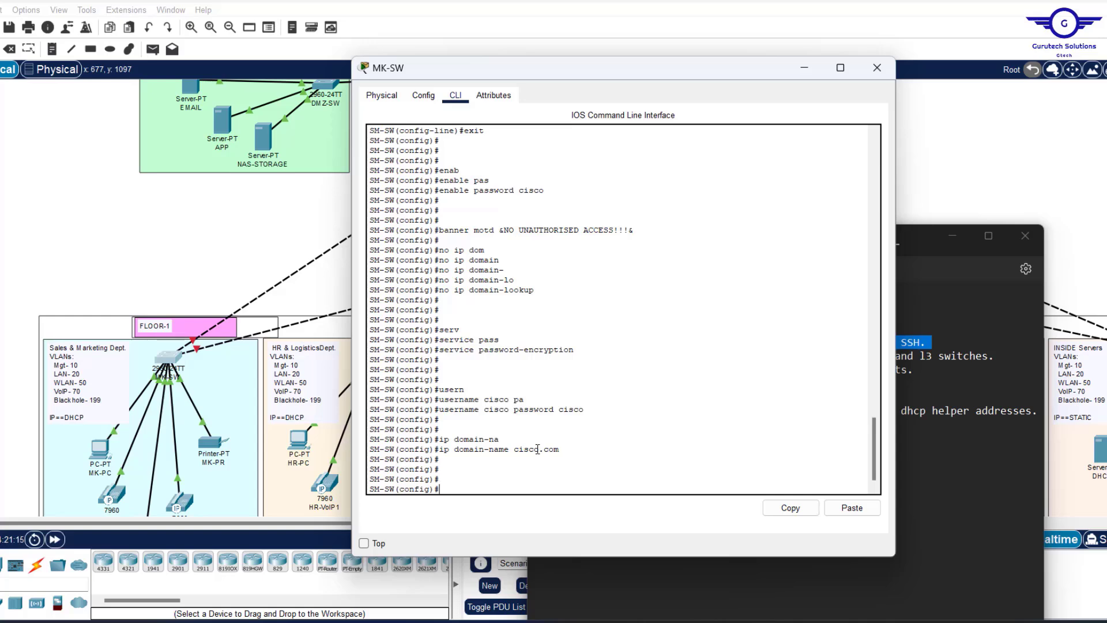
Generate 1024-bit general-keys RSA keys, named SM-SW.cisco.com, with crypto key generate rsa.
type("cry")
key("Tab")
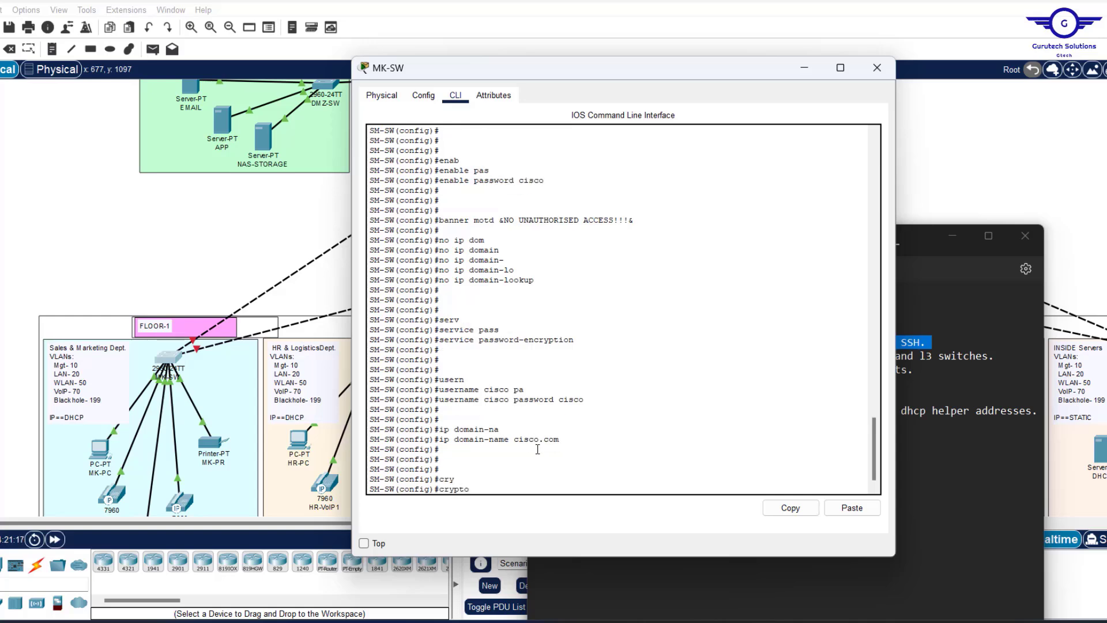
type("k")
key("Tab")
type("g")
key("Tab")
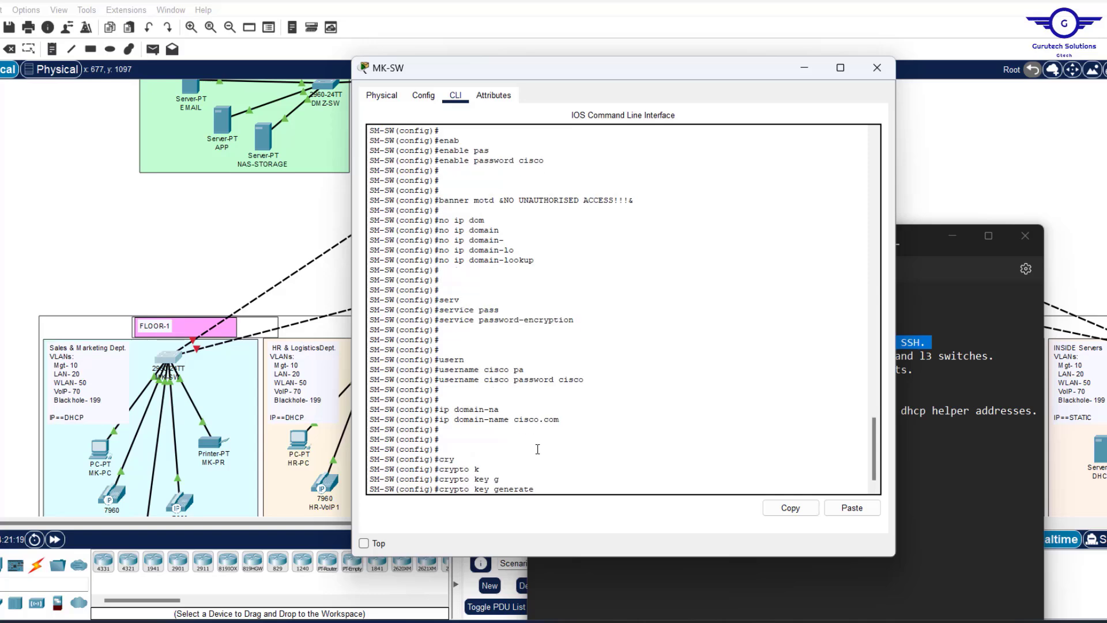
type("r")
key("Tab")
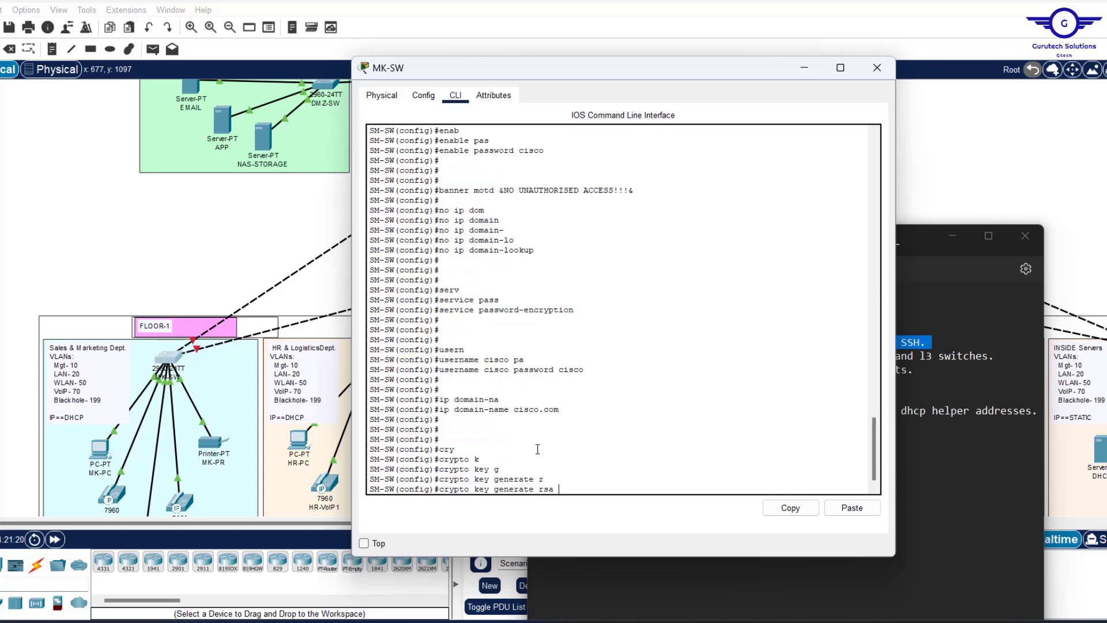
type("g")
key("Tab")
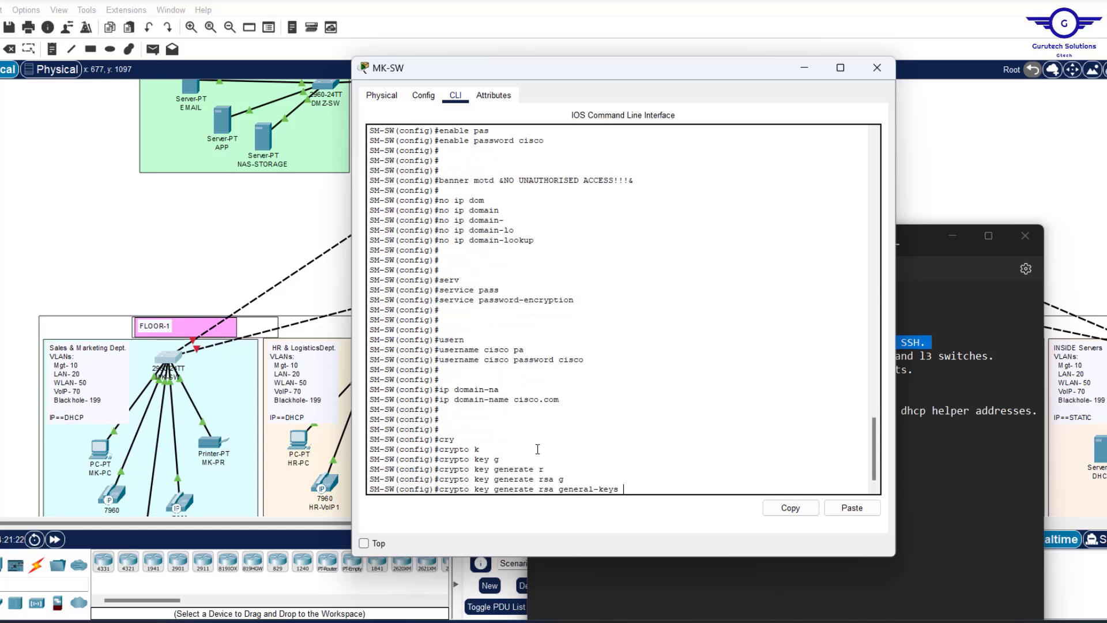
type("m")
key("Tab")
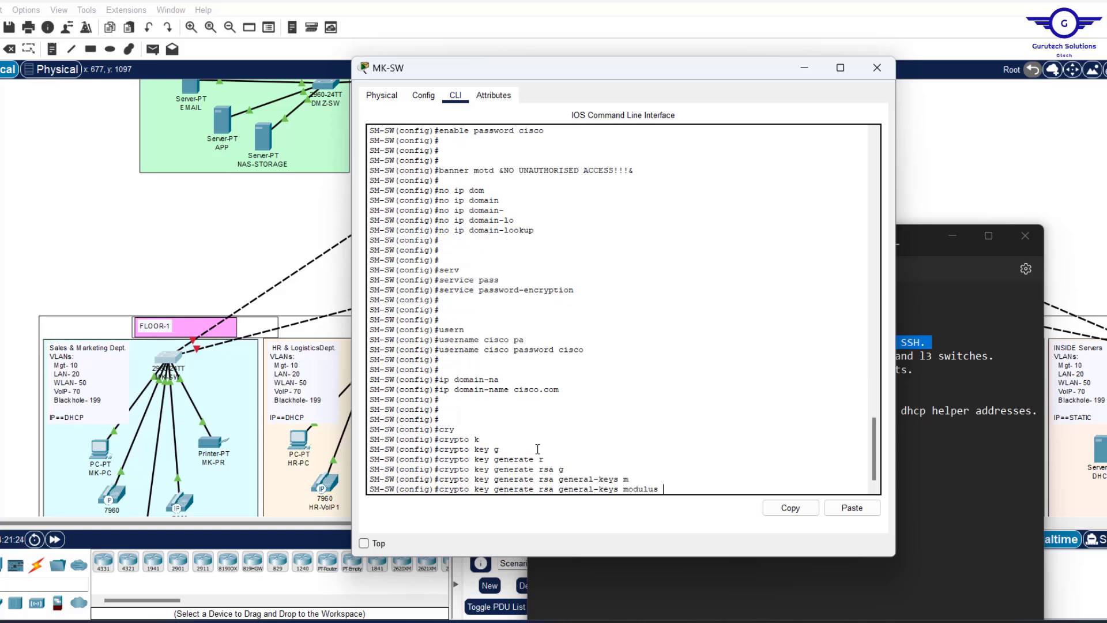
type("1024")
key("Return")
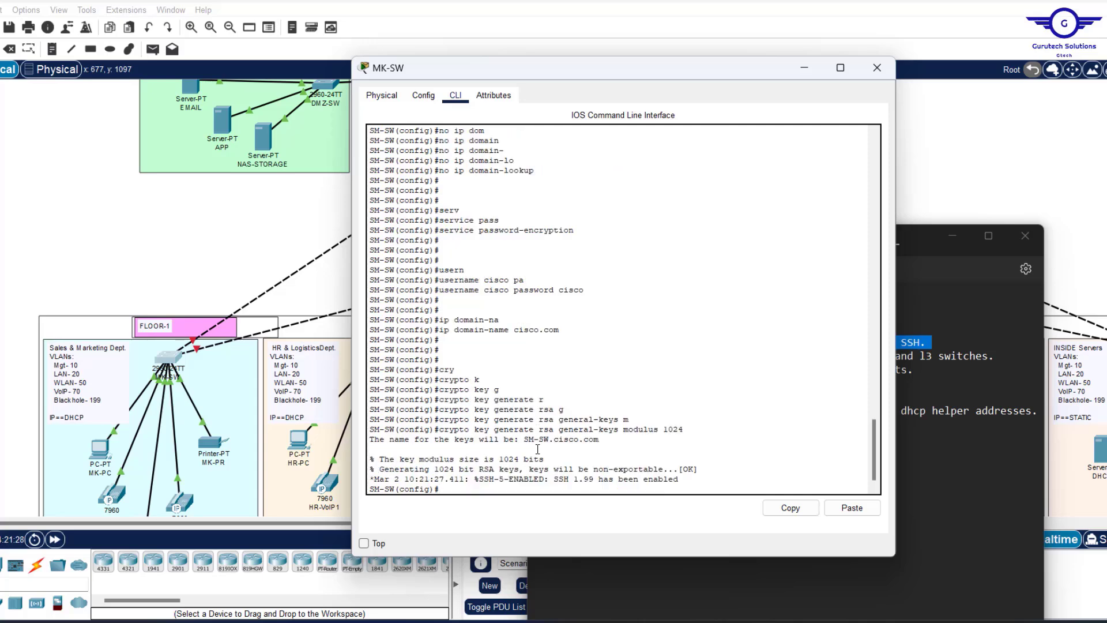
key("Return")
key("Return")
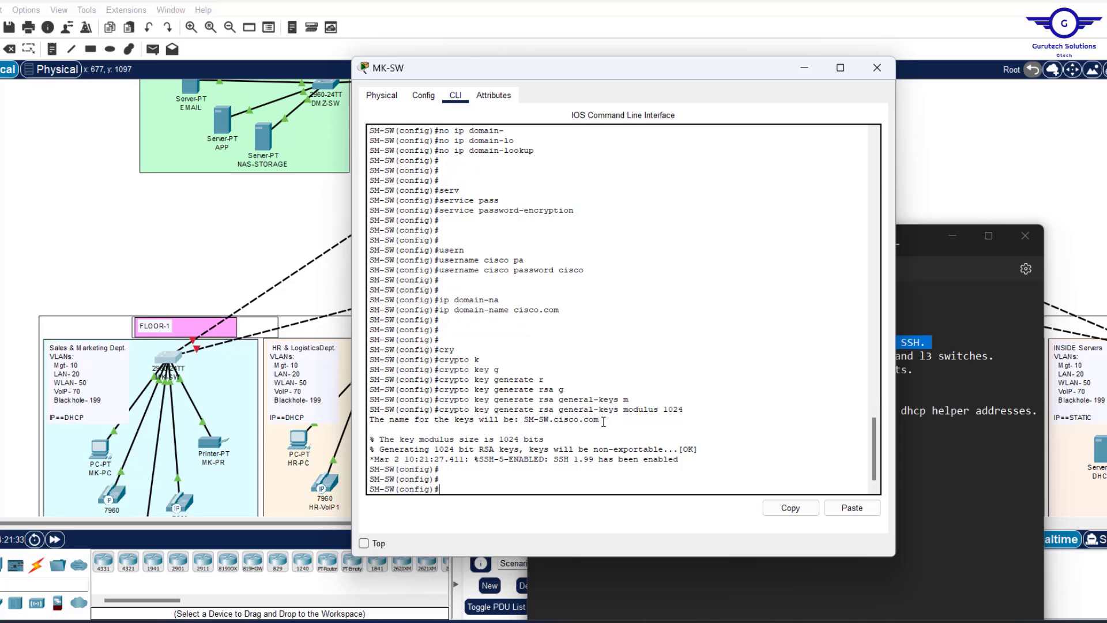
left_click_drag(601, 420, 527, 419)
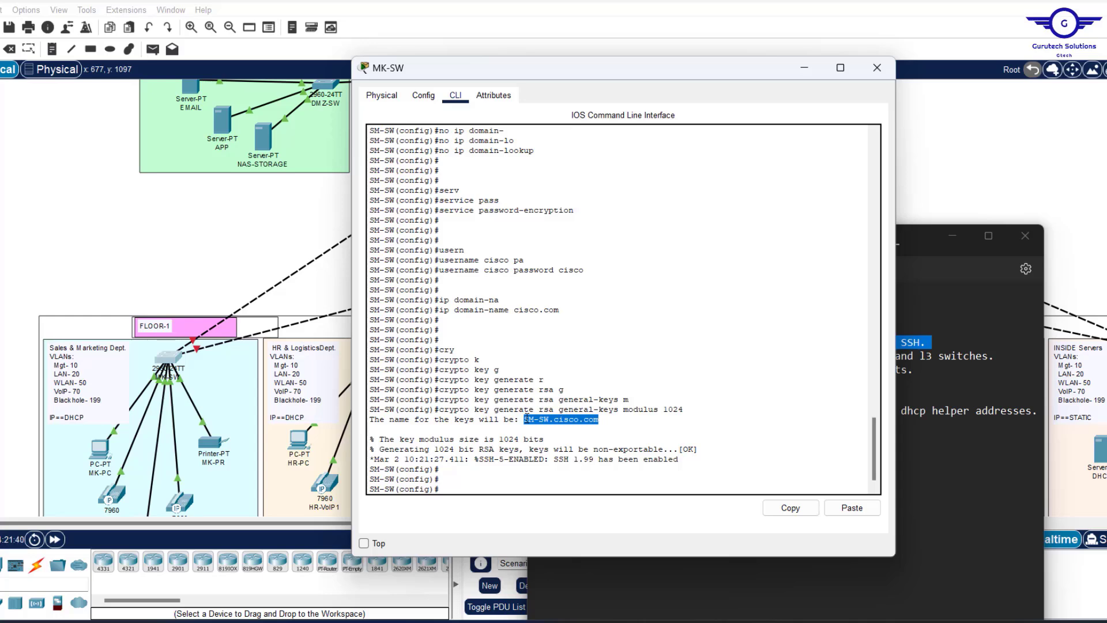
left_click(456, 484)
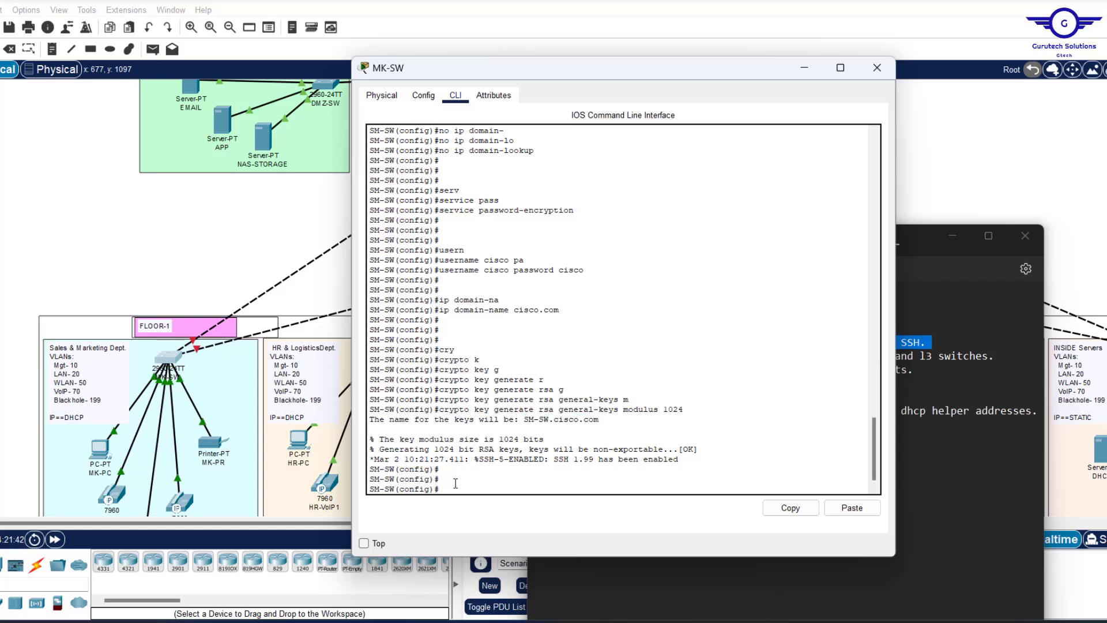
Set the switch's SSH to version 2 with ip ssh version 2.
type("ip ssh")
key("Tab")
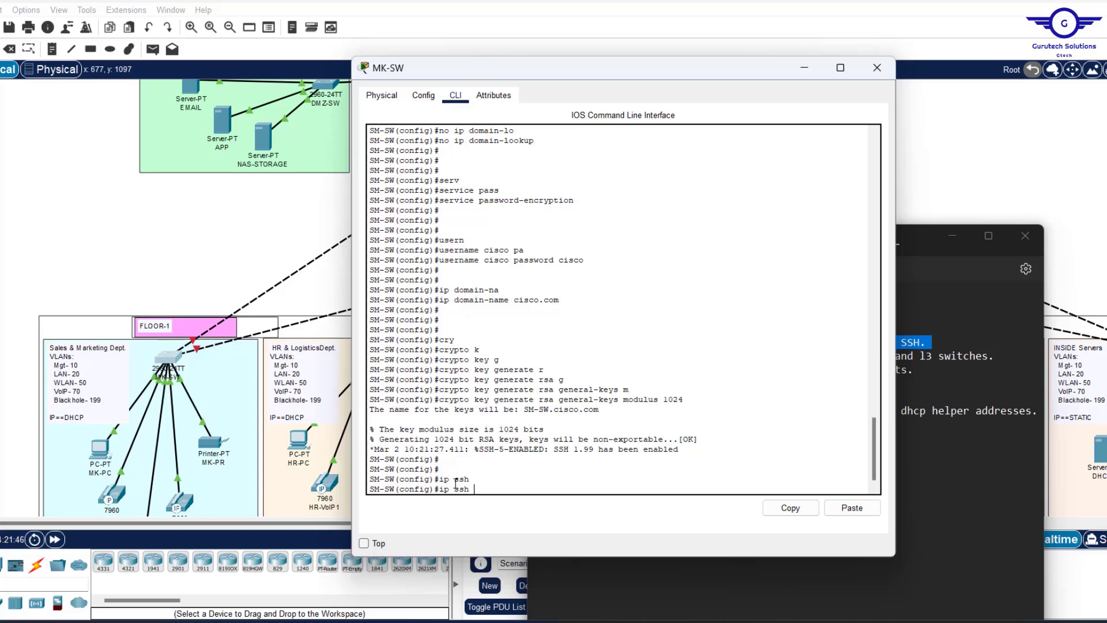
type("v")
key("Tab")
type("2")
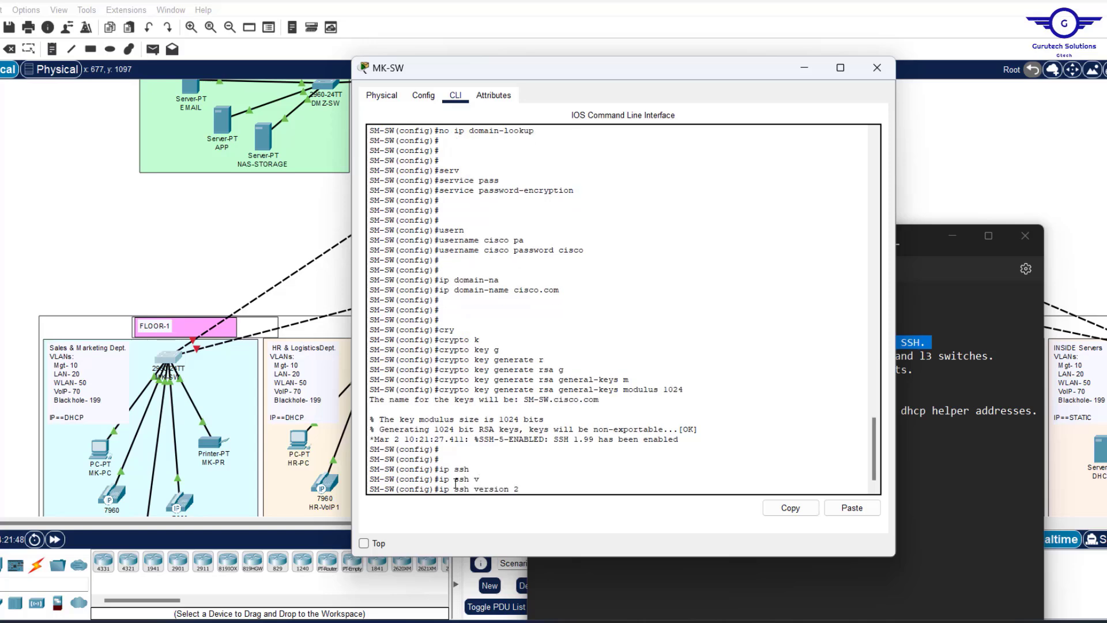
key("Return")
key("Return")
key("Return")
key("Return")
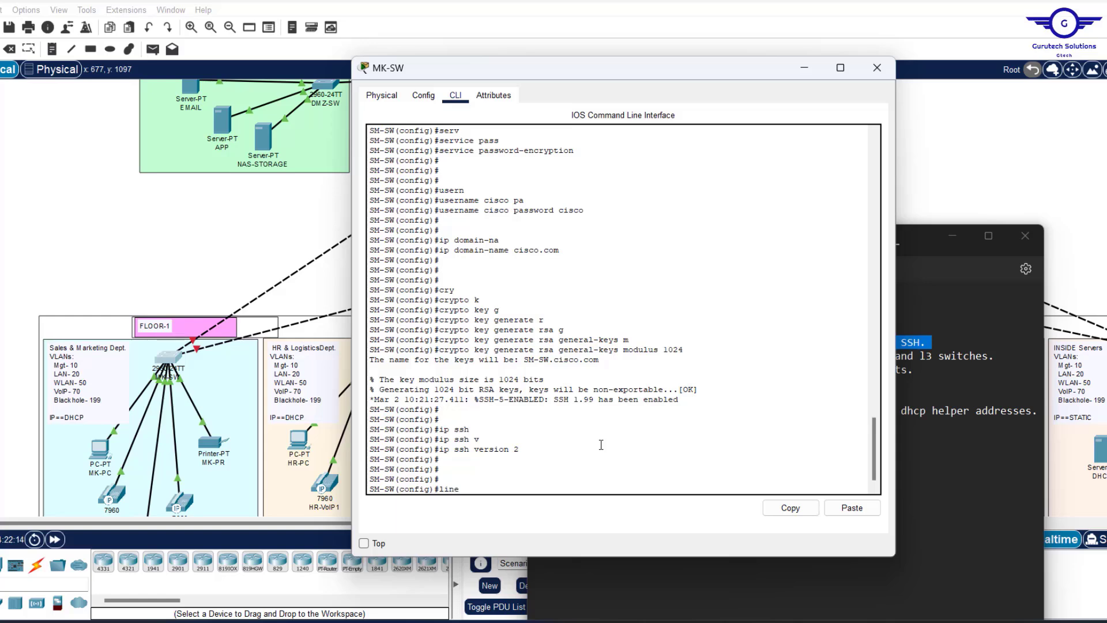
Enter line vty 0 15 and set login local.
type("ne vty 0 15")
key("Return")
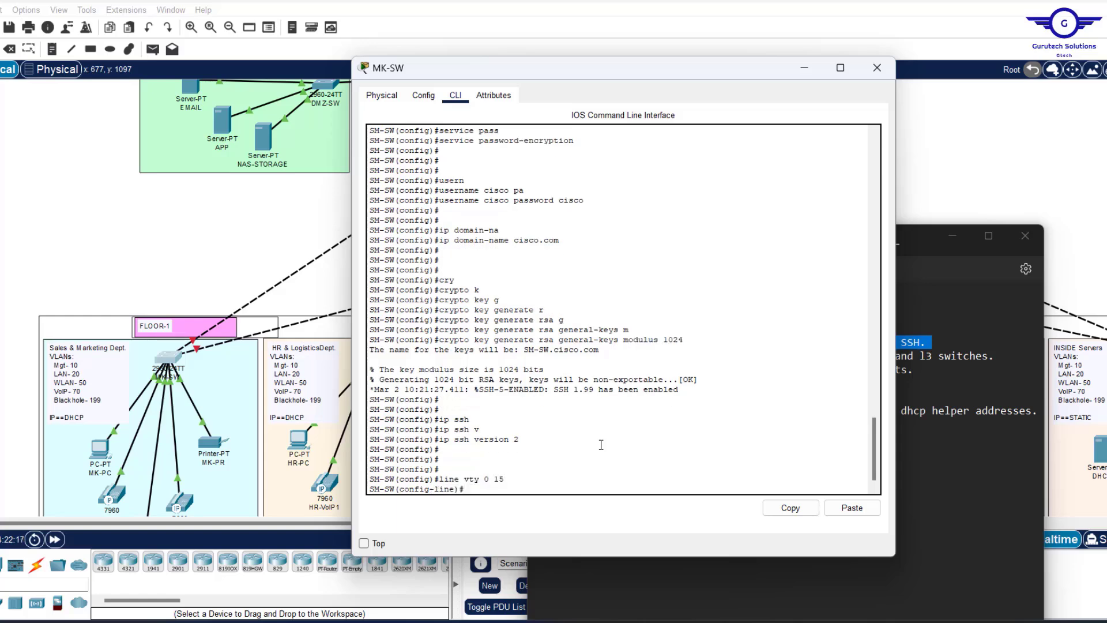
key("Return")
type("l")
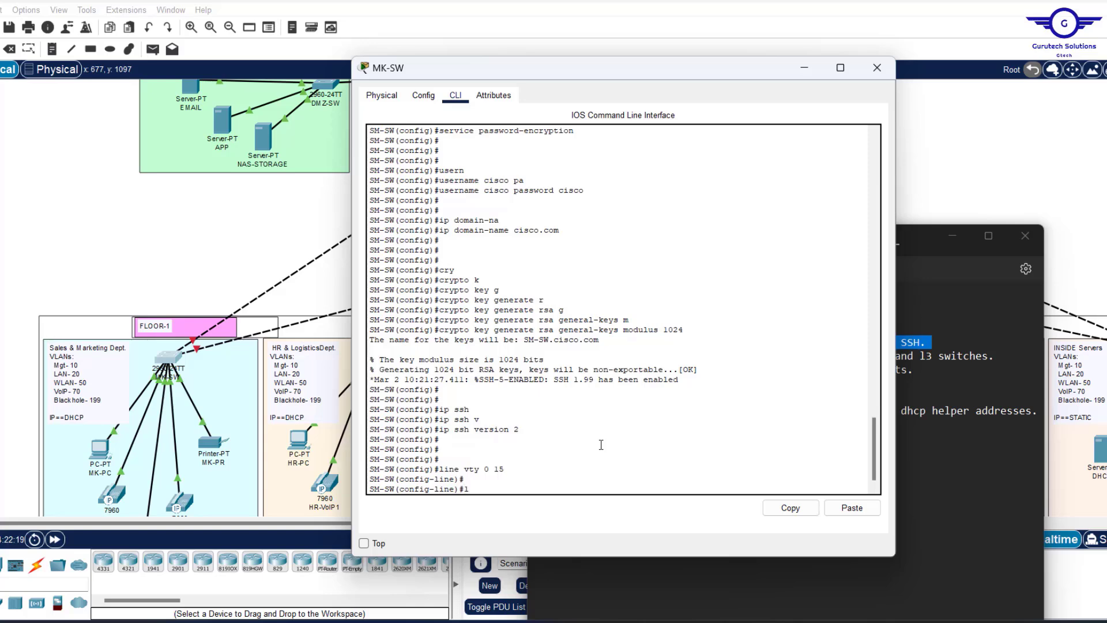
type("ogin local")
left_click_drag(584, 190, 440, 193)
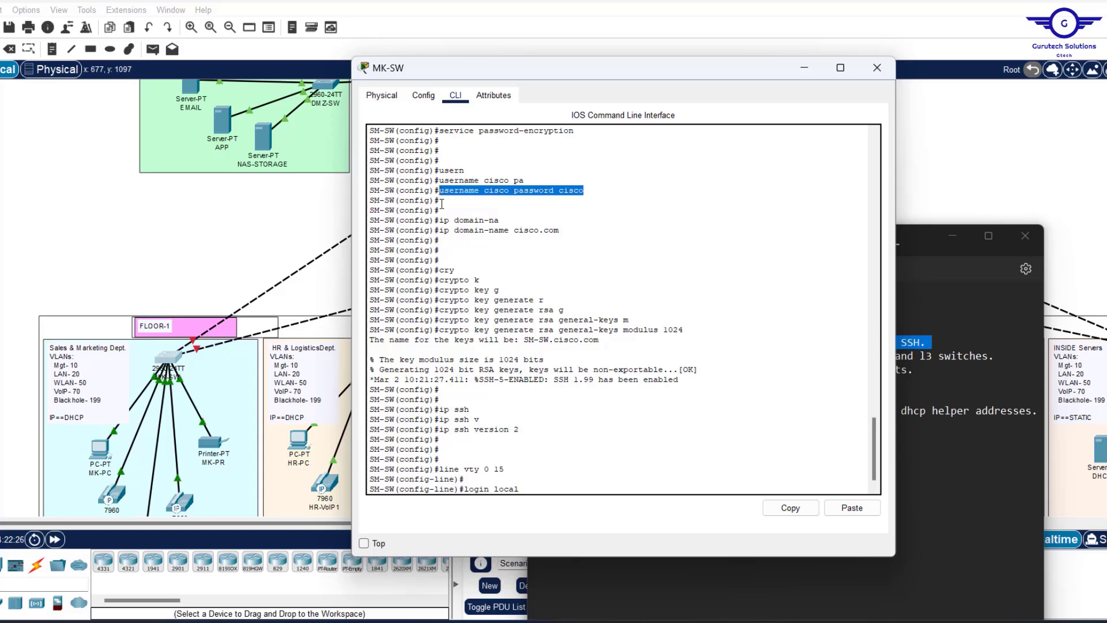
left_click(526, 488)
key("Return")
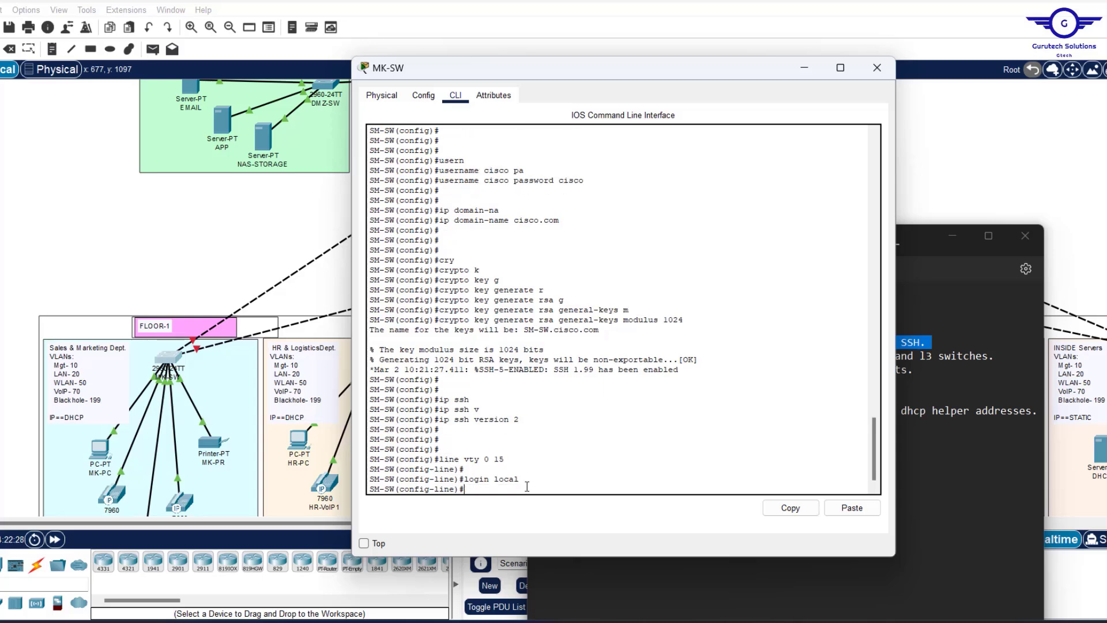
Restrict the vty lines to SSH only with transport input ssh.
type("tran")
key("Tab")
type("in")
key("Tab")
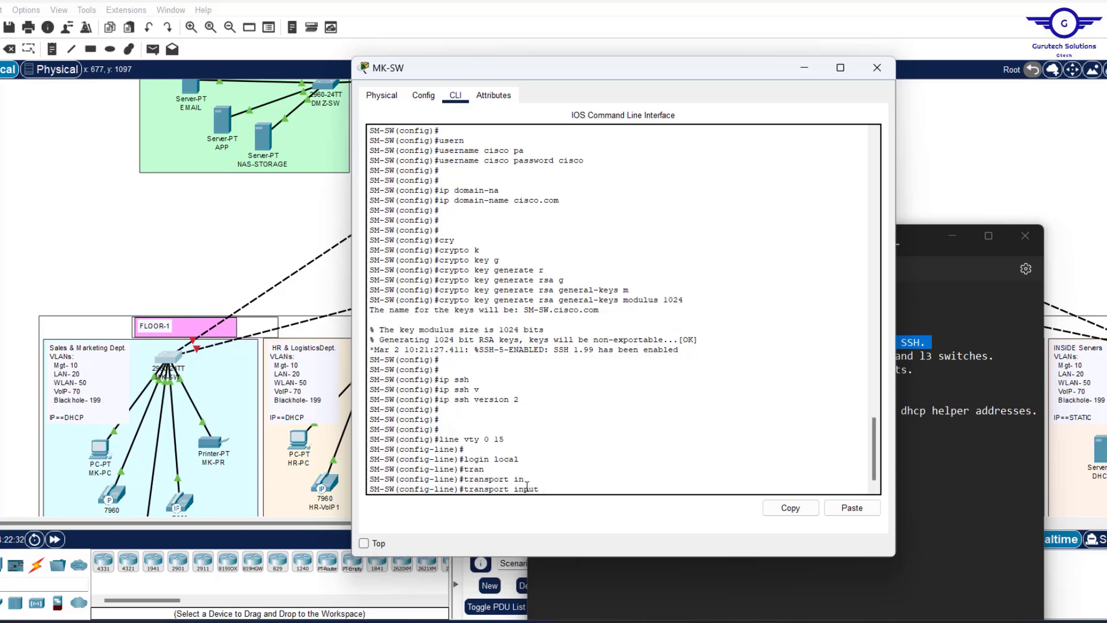
type("ss")
type("h")
key("Return")
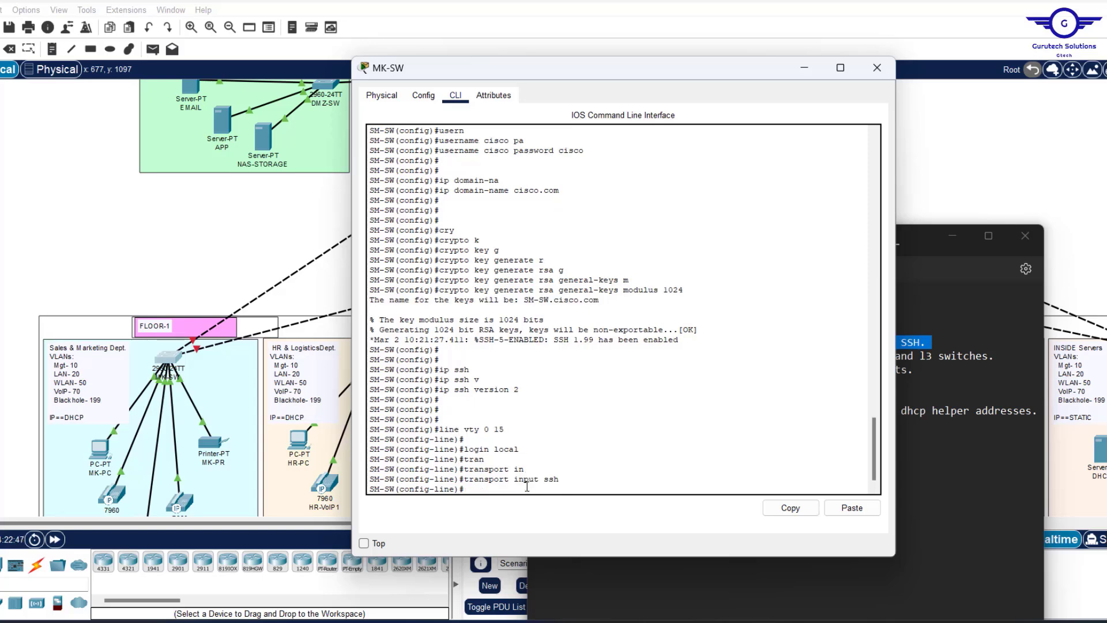
Exit line configuration and save the configuration with do wr.
type("exit")
key("Return")
key("Return")
key("Return")
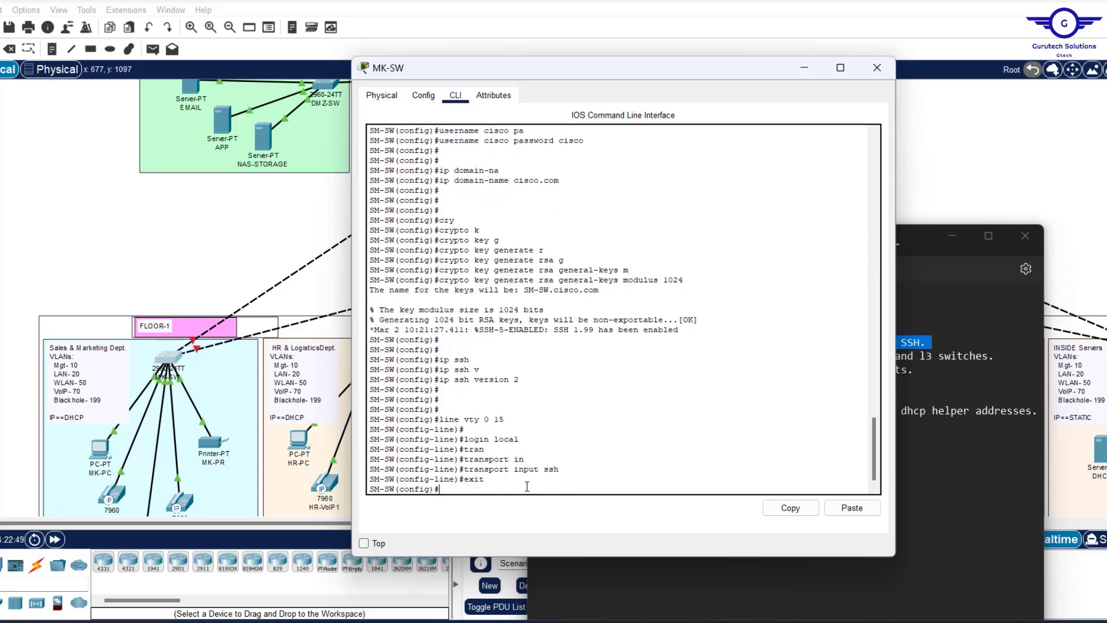
key("Return")
key("Return")
key("Return")
type("do wr")
key("Return")
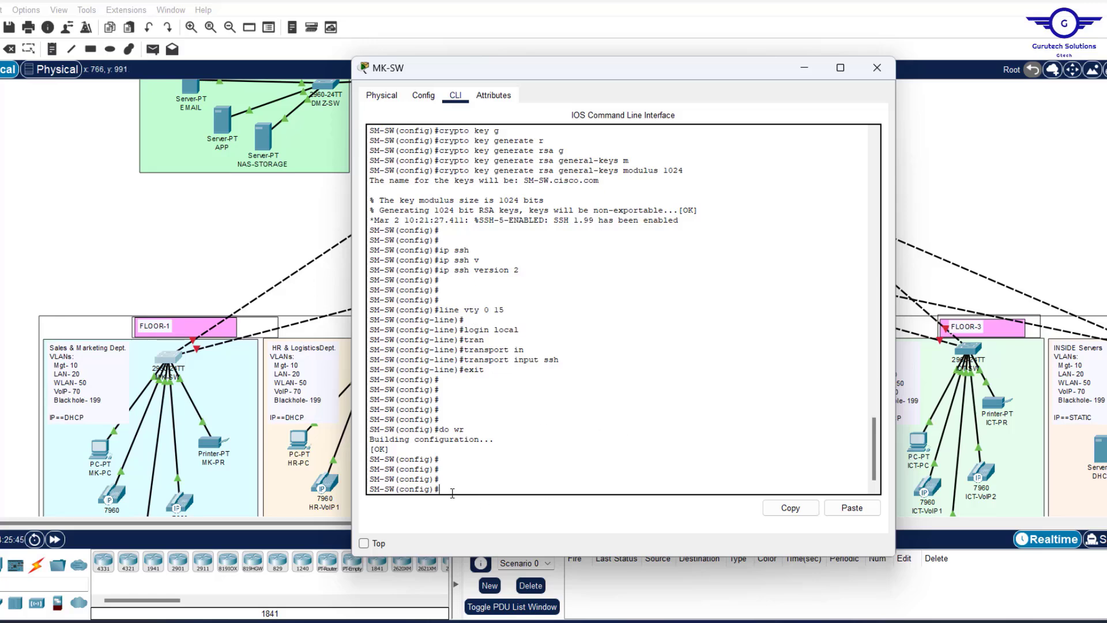
Begin the standard ACL entry 'access-list 1 permit'.
type("access-l")
key("Tab")
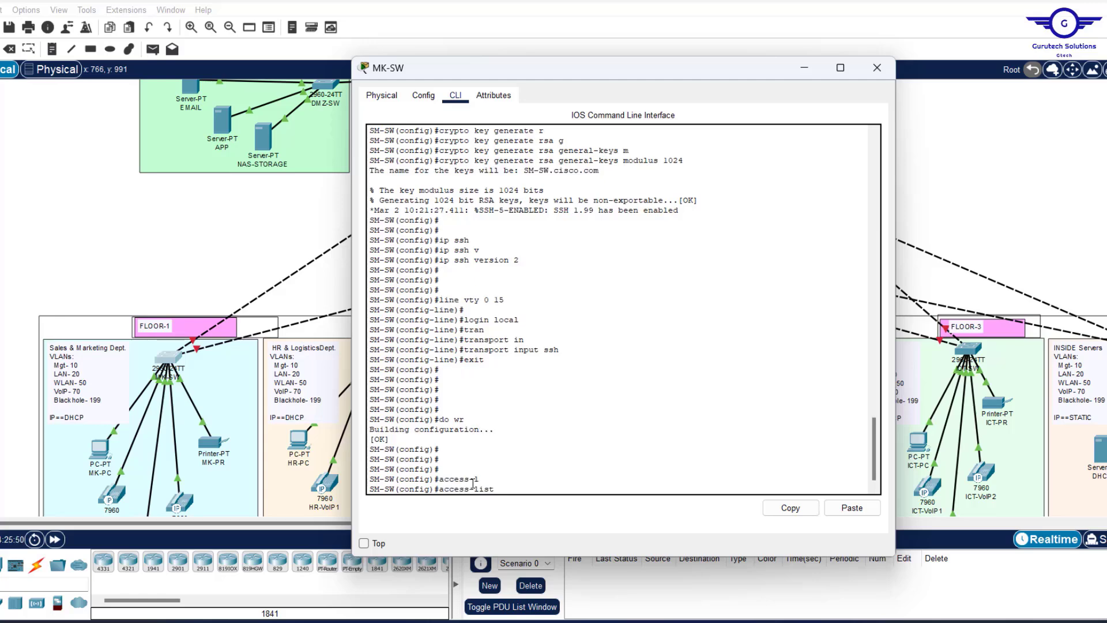
type("1 p")
type("erm")
key("Tab")
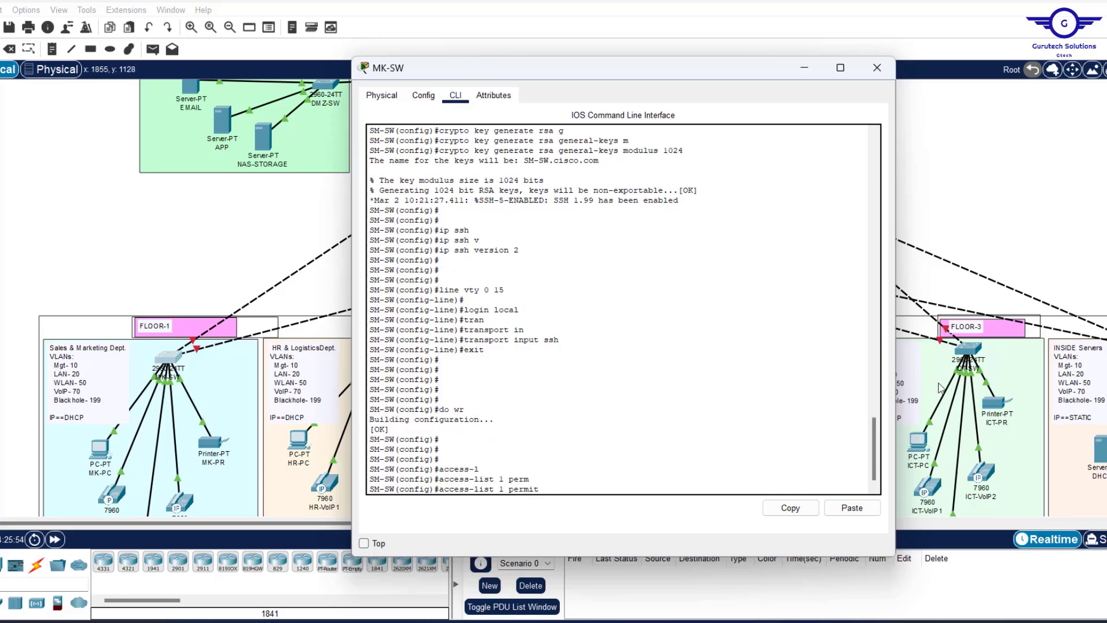
Find the Management Network range 192.168.10.0/24 in the requirements PDF, then minimize Acrobat.
left_click(750, 621)
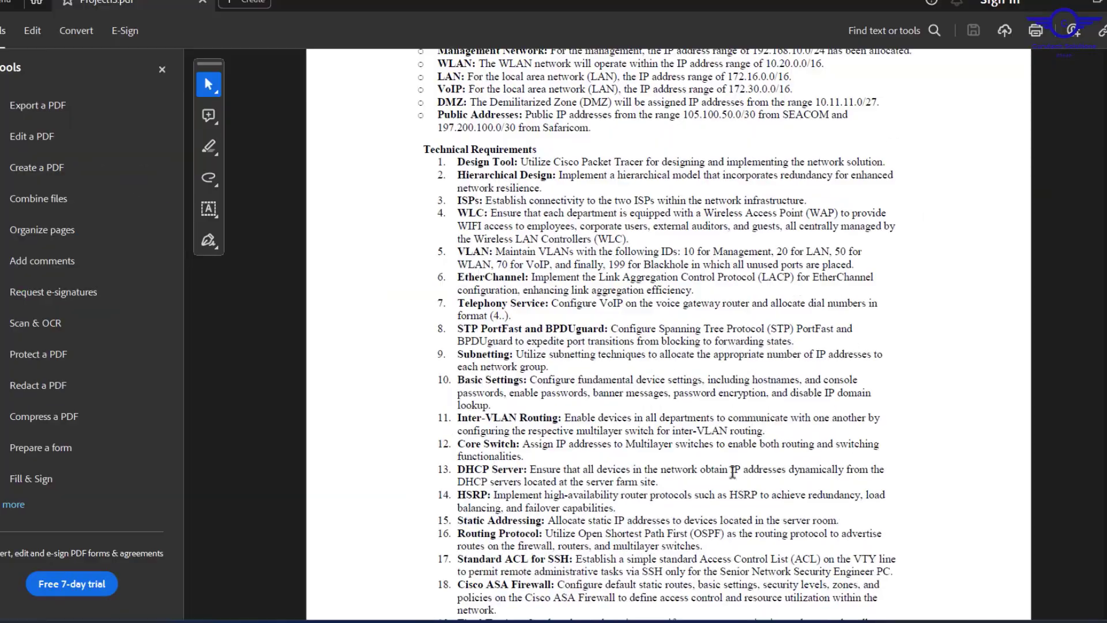
scroll(700, 296, "up", 3)
scroll(700, 296, "up", 2)
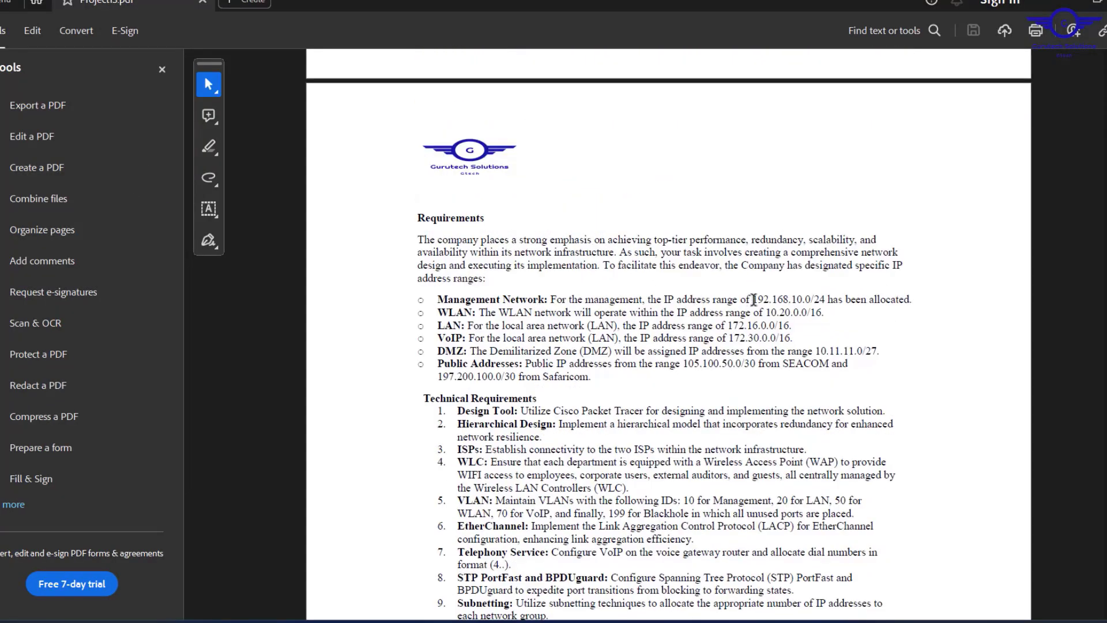
left_click_drag(752, 300, 826, 302)
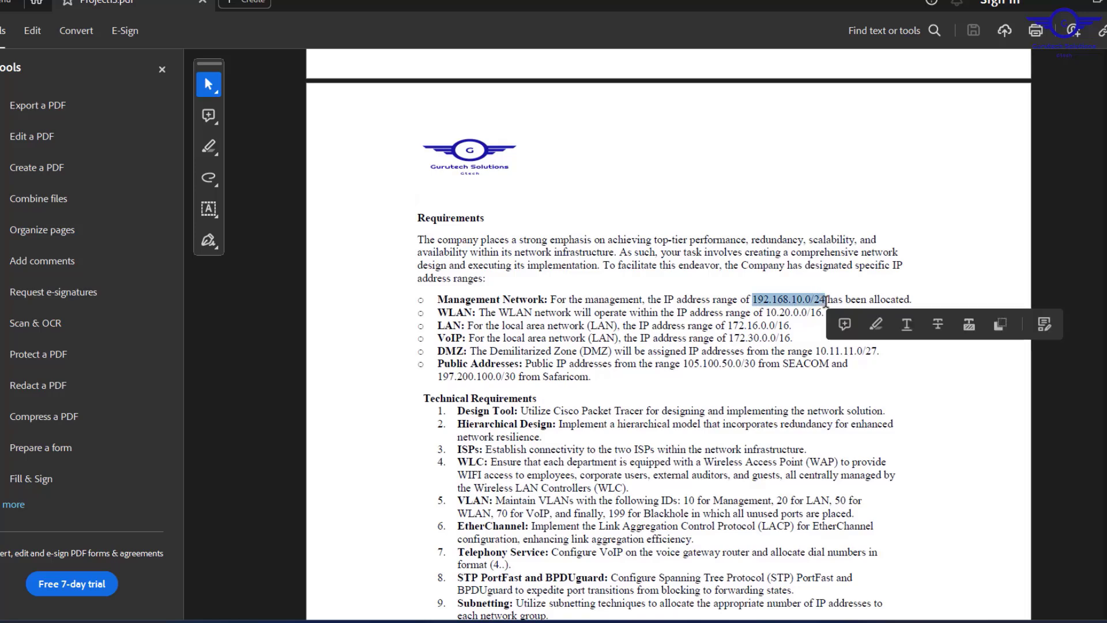
left_click(1048, 2)
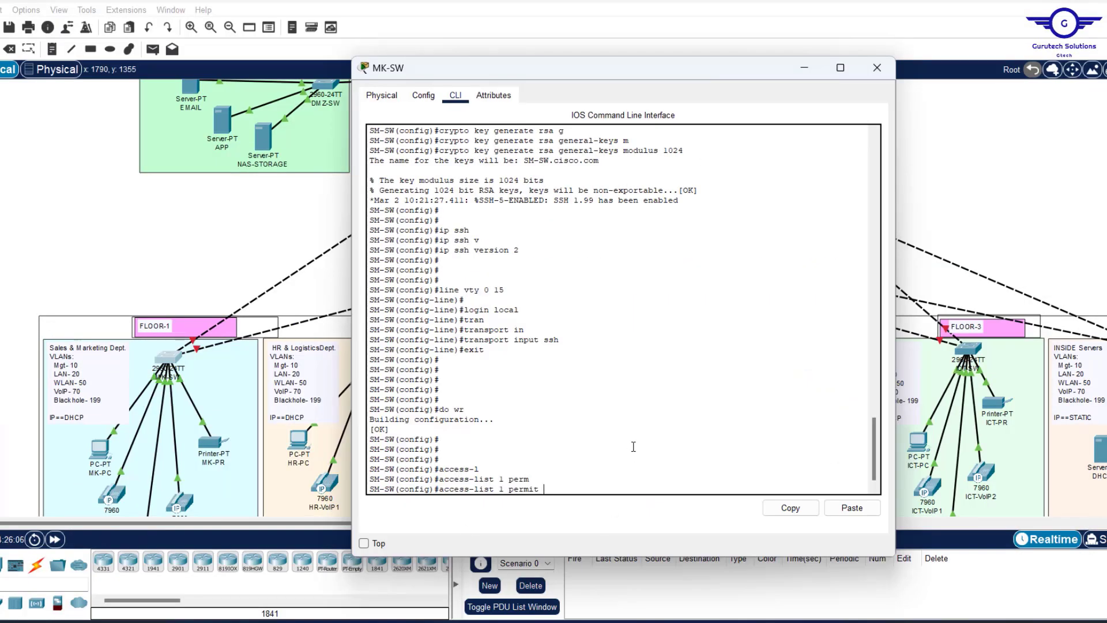
Give access-list 1 a permit 192.168.10.0 0.0.0.255 entry and a deny any entry, then highlight both.
type("192.168.10.0")
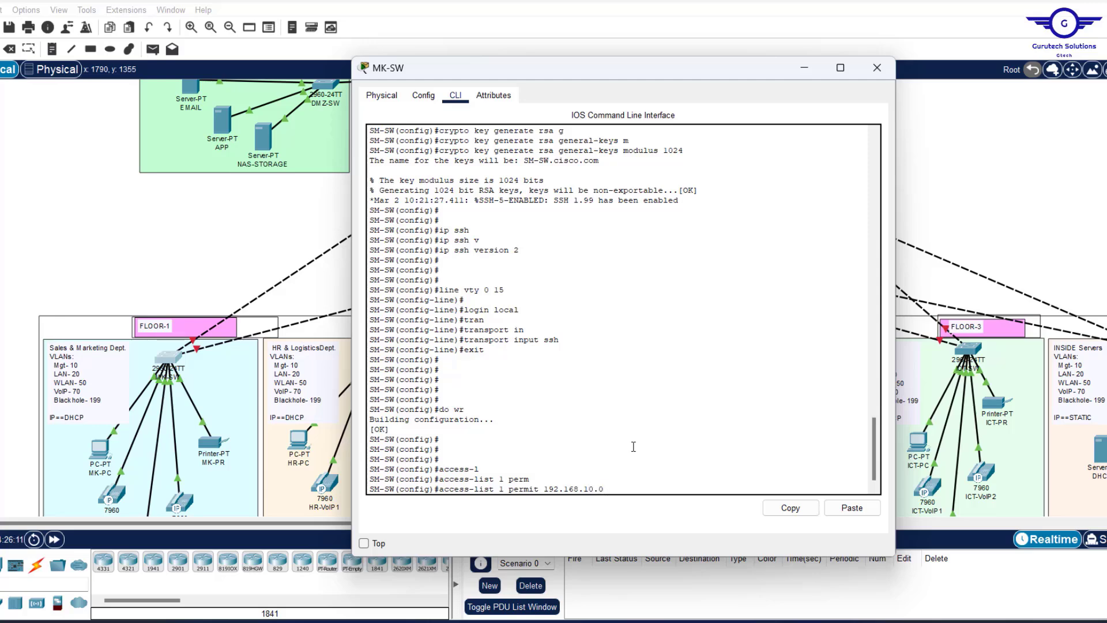
type(" 0.0.0.255")
key("Return")
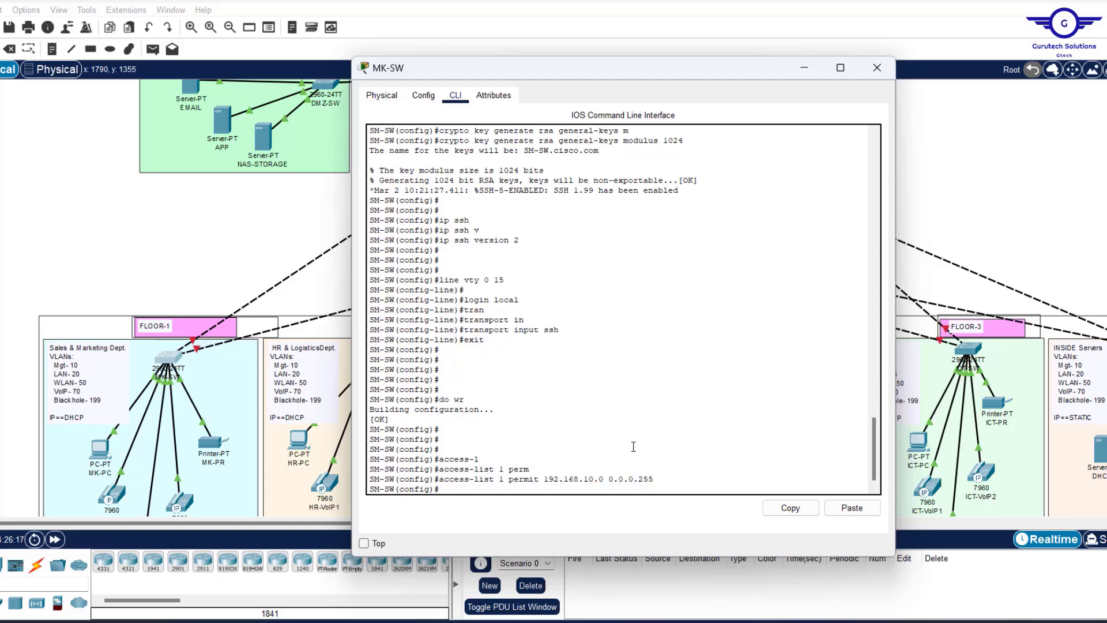
type("acess")
type("-")
key("Tab")
type("l")
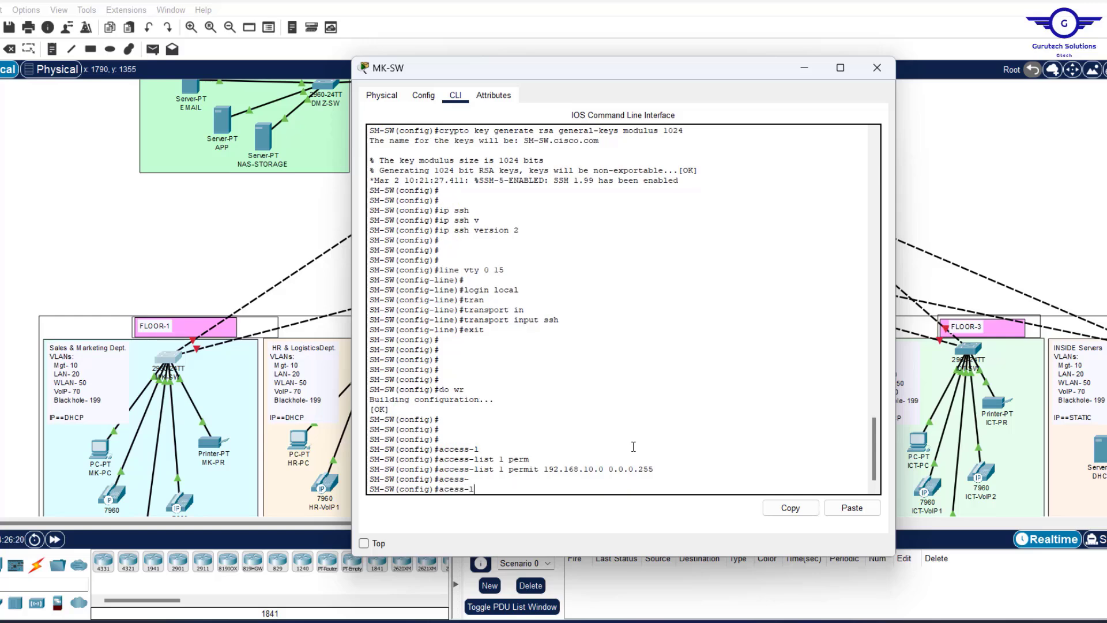
key("Tab")
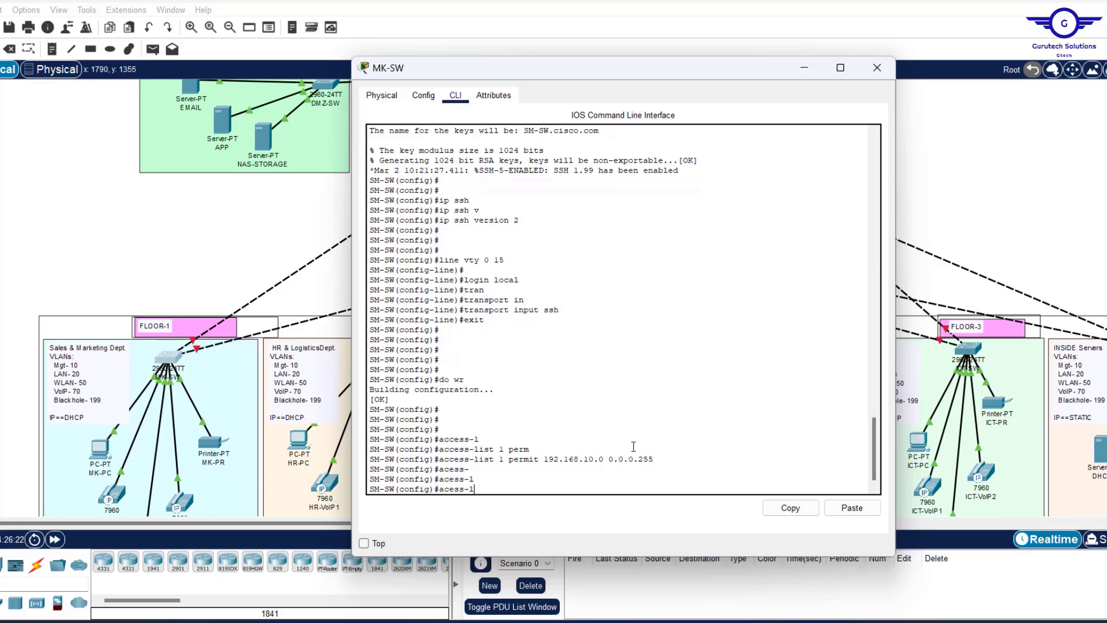
type("i")
key("Tab")
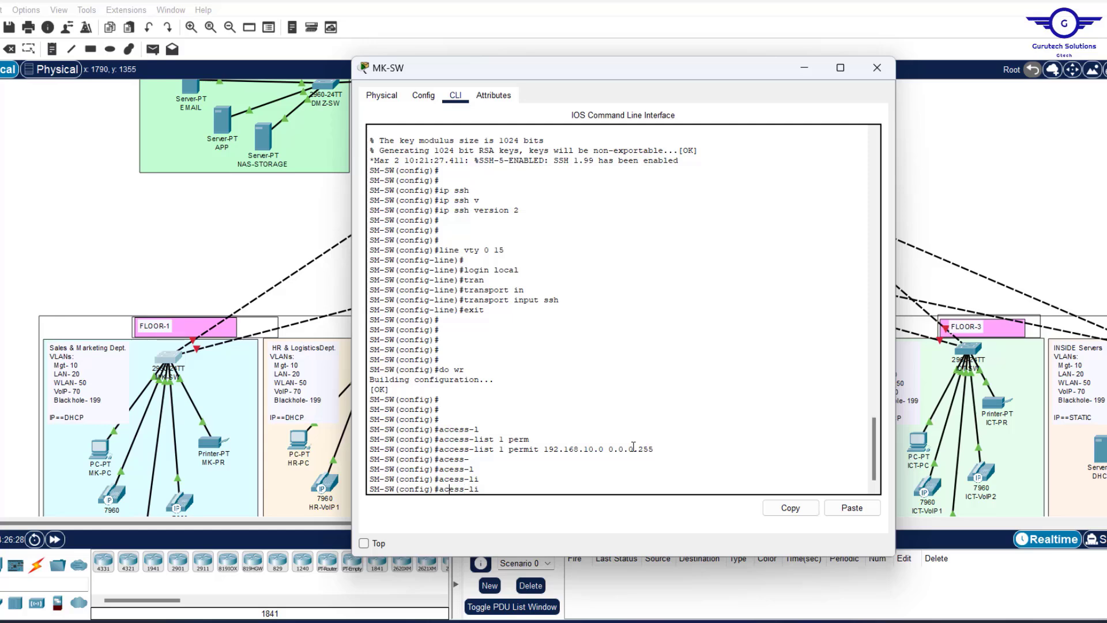
type("c")
key("Tab")
type("1 den")
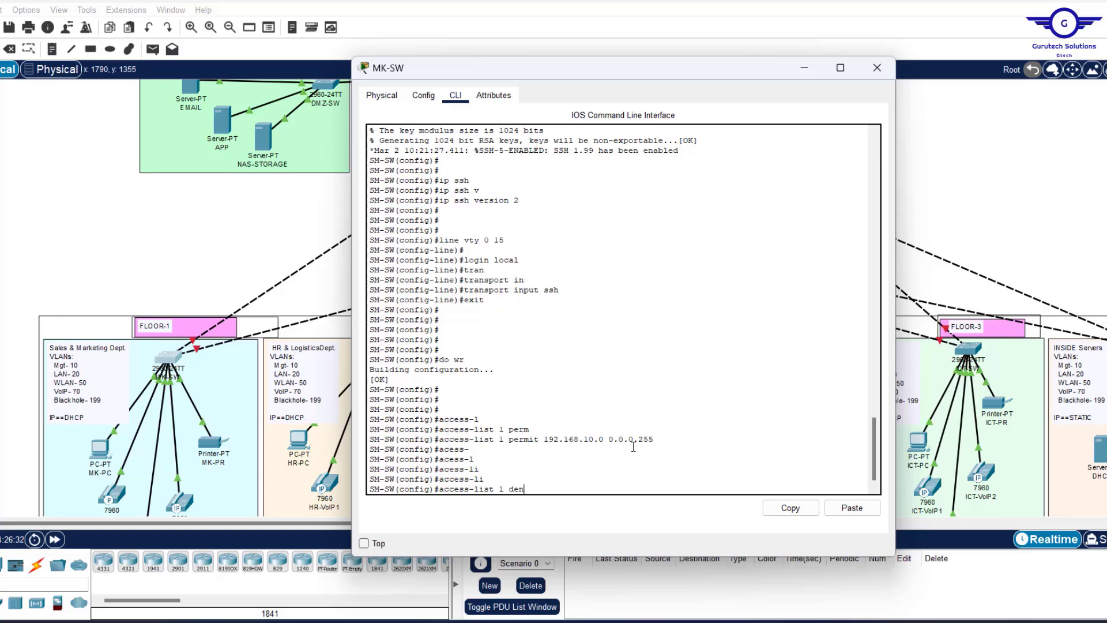
key("Tab")
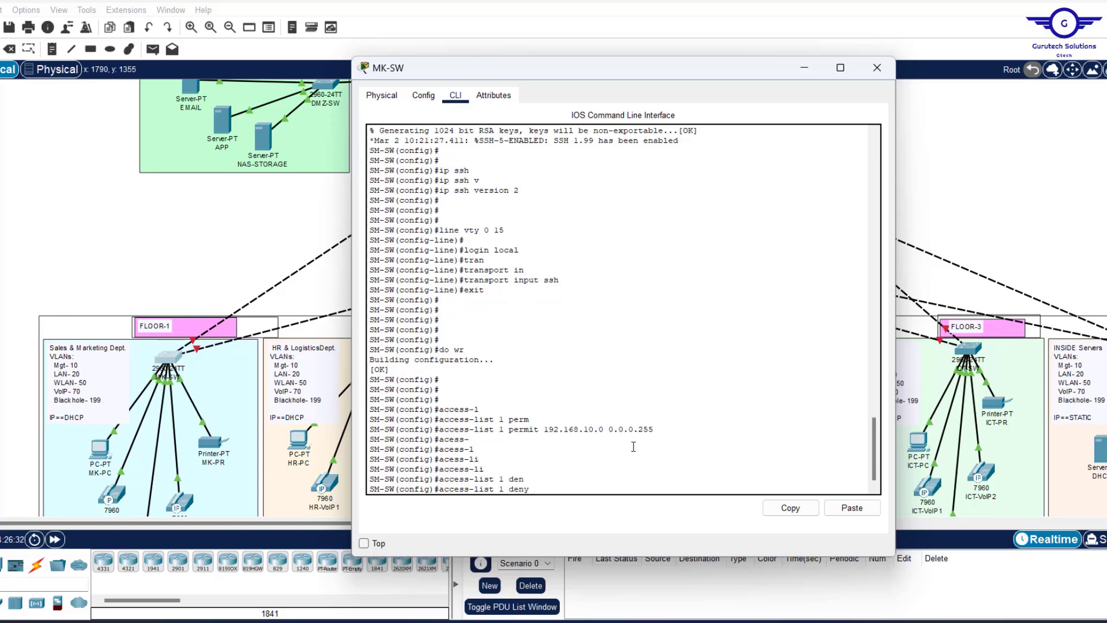
type("?")
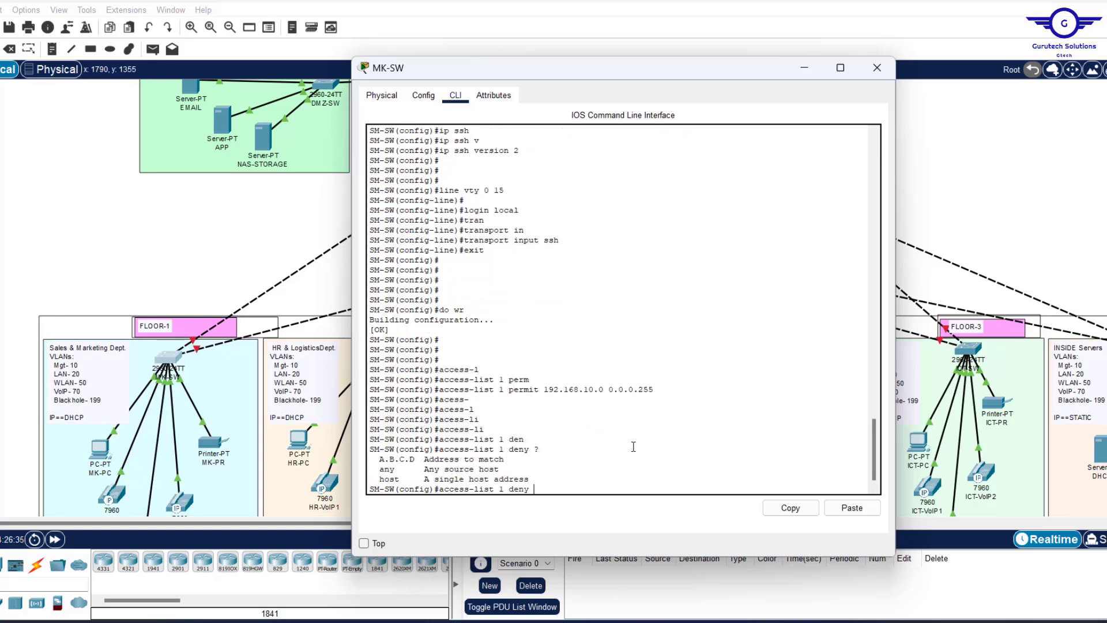
type("an")
key("Tab")
key("Return")
key("Return")
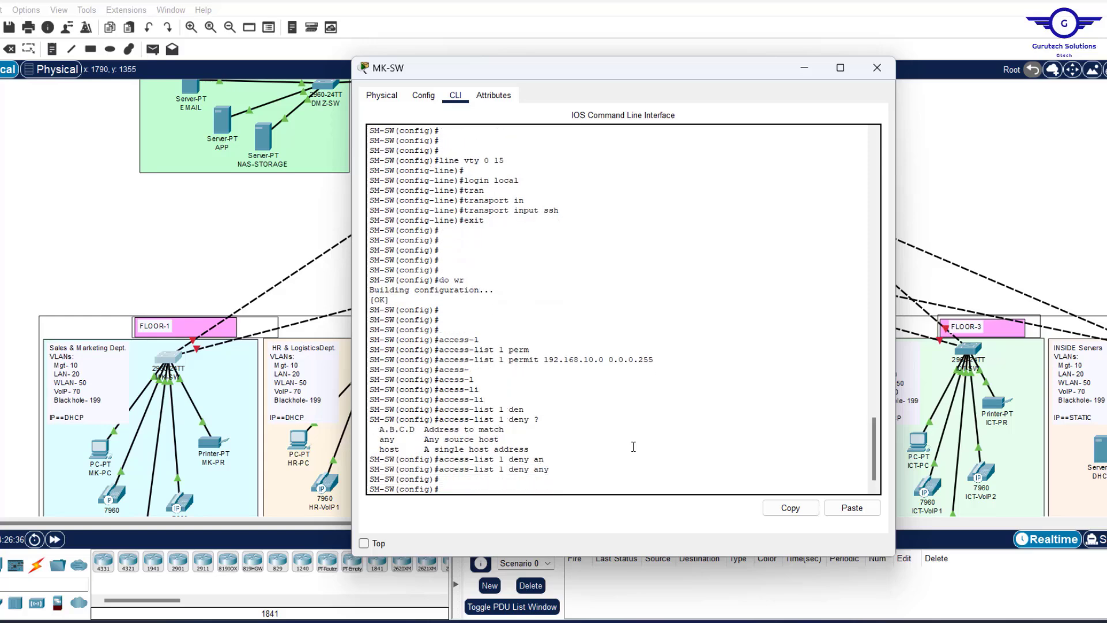
key("Return")
key("Return")
key("Return")
key("Return")
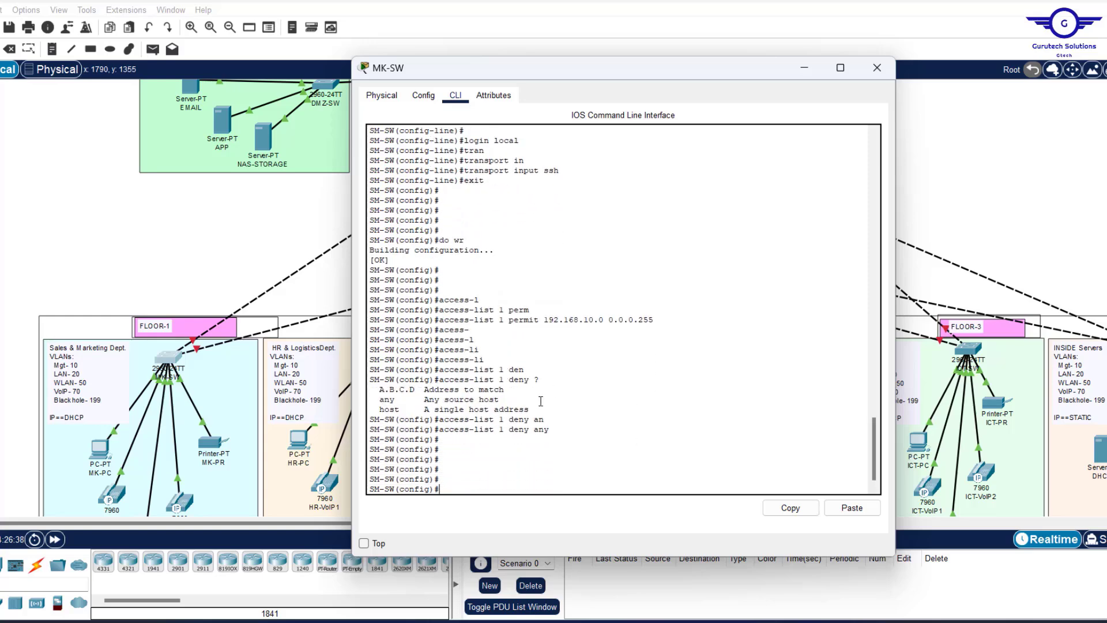
left_click_drag(553, 431, 356, 314)
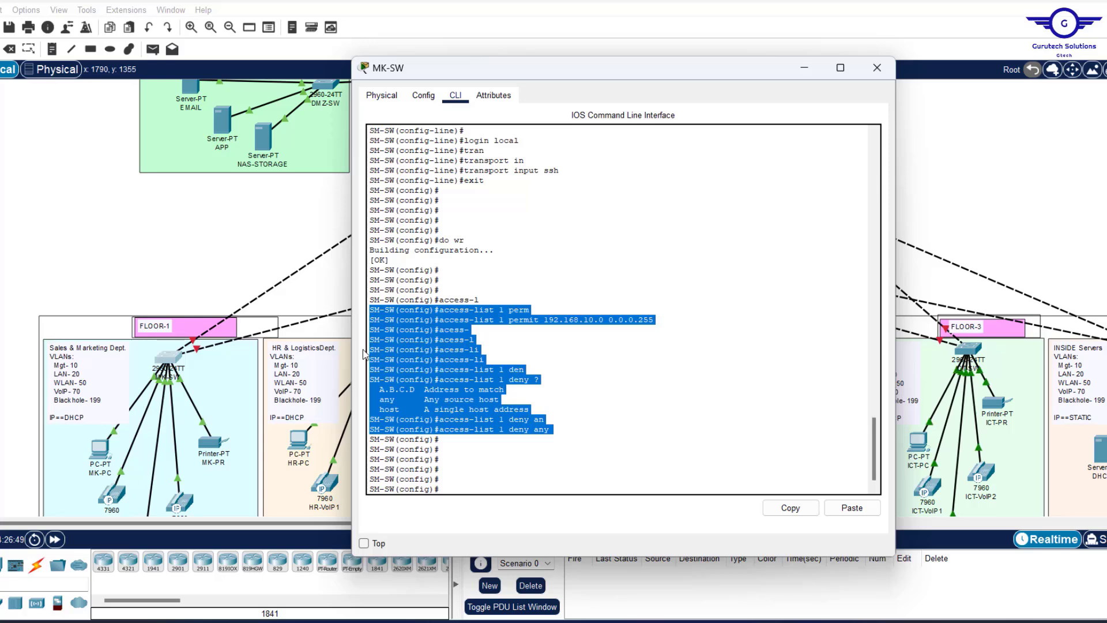
Review the deny any entry, the line vty 0 15 commands and the new access-list 1 lines.
left_click(535, 421)
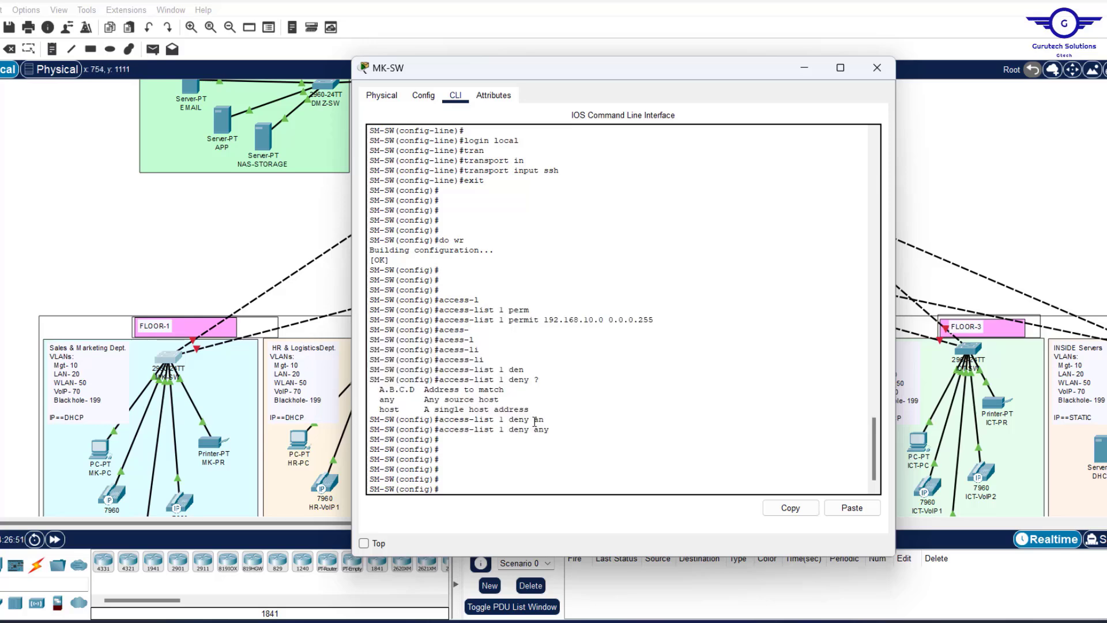
left_click_drag(561, 430, 441, 425)
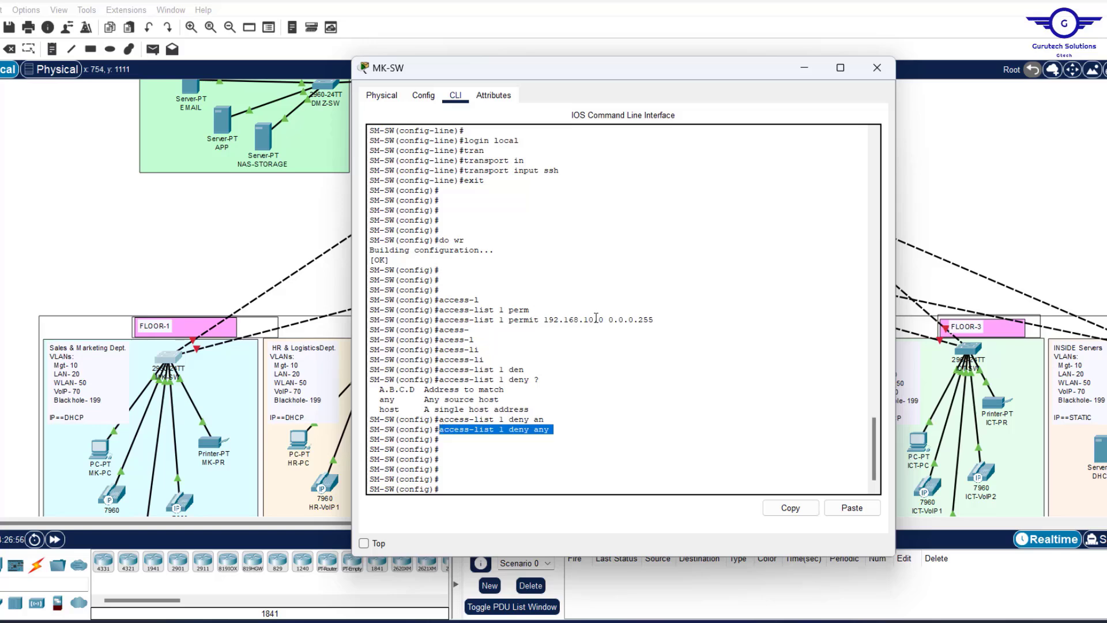
scroll(596, 317, "up", 3)
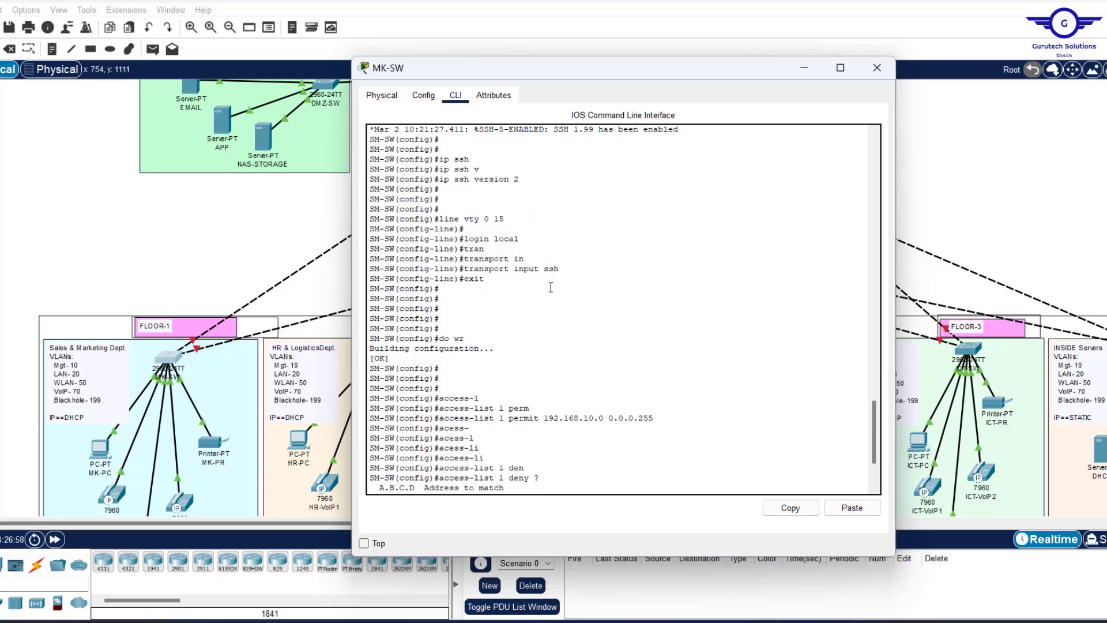
left_click_drag(476, 281, 364, 223)
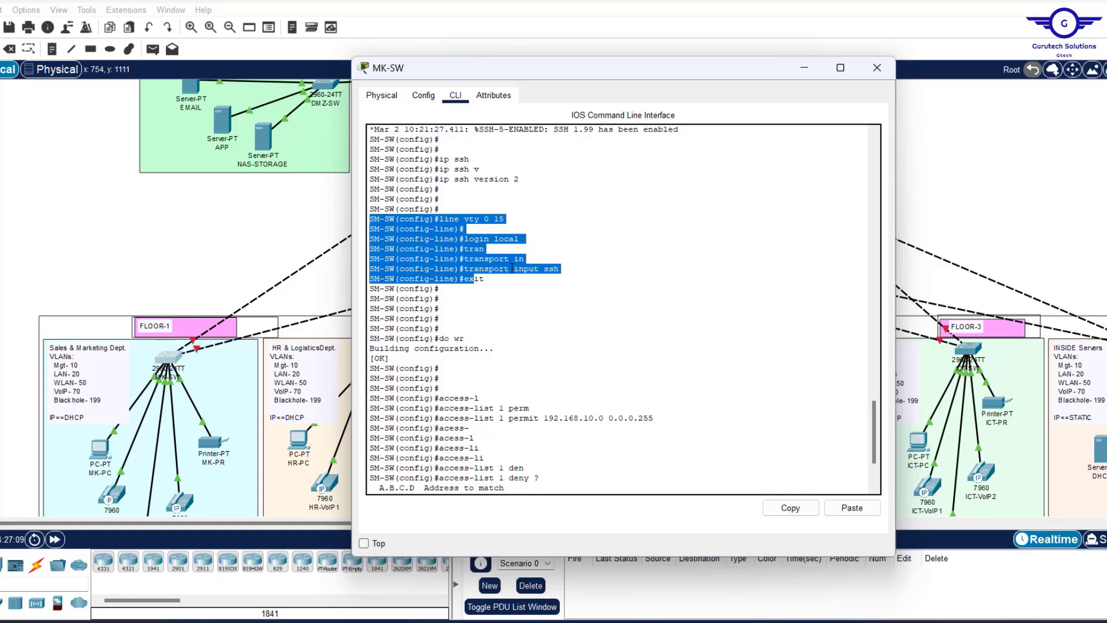
left_click_drag(506, 219, 425, 219)
scroll(427, 219, "down", 3)
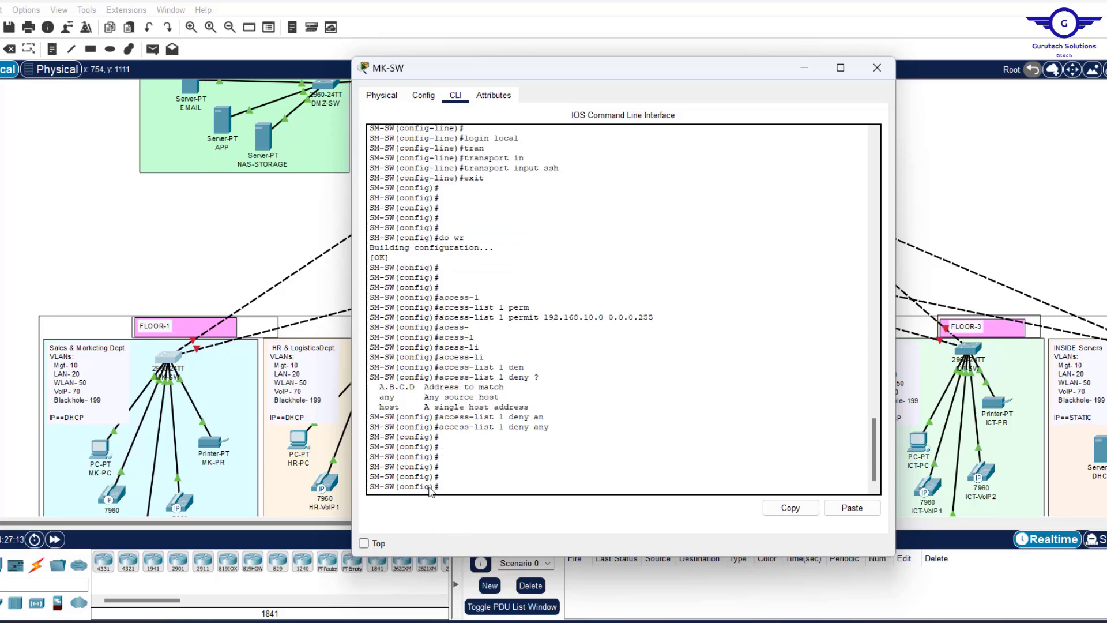
left_click_drag(549, 427, 384, 307)
Apply access-class 1 in to line vty 0 15.
left_click(477, 474)
type("line vty 0 15")
key("Return")
type("a")
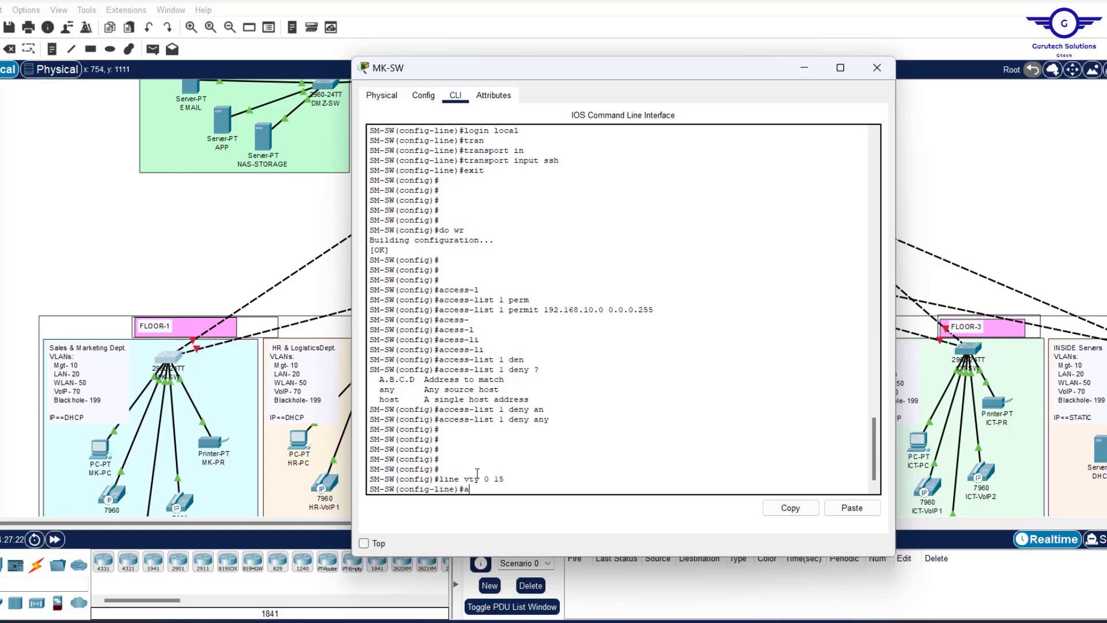
type("ccess-")
key("Tab")
type("1")
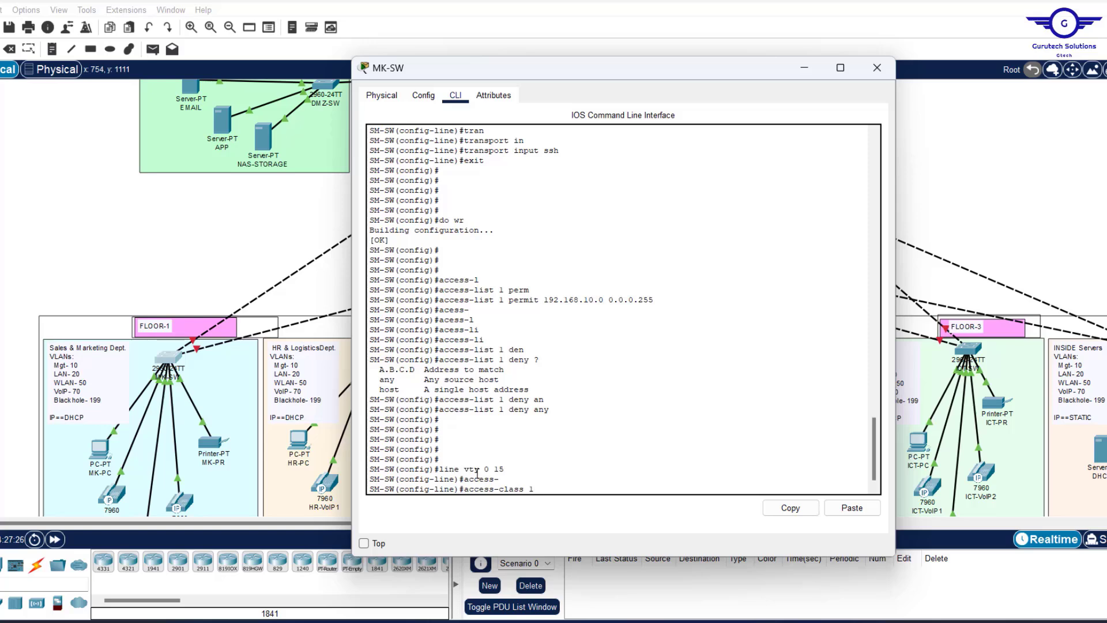
left_click_drag(510, 298, 498, 300)
left_click(558, 487)
type("in")
key("Return")
key("Up")
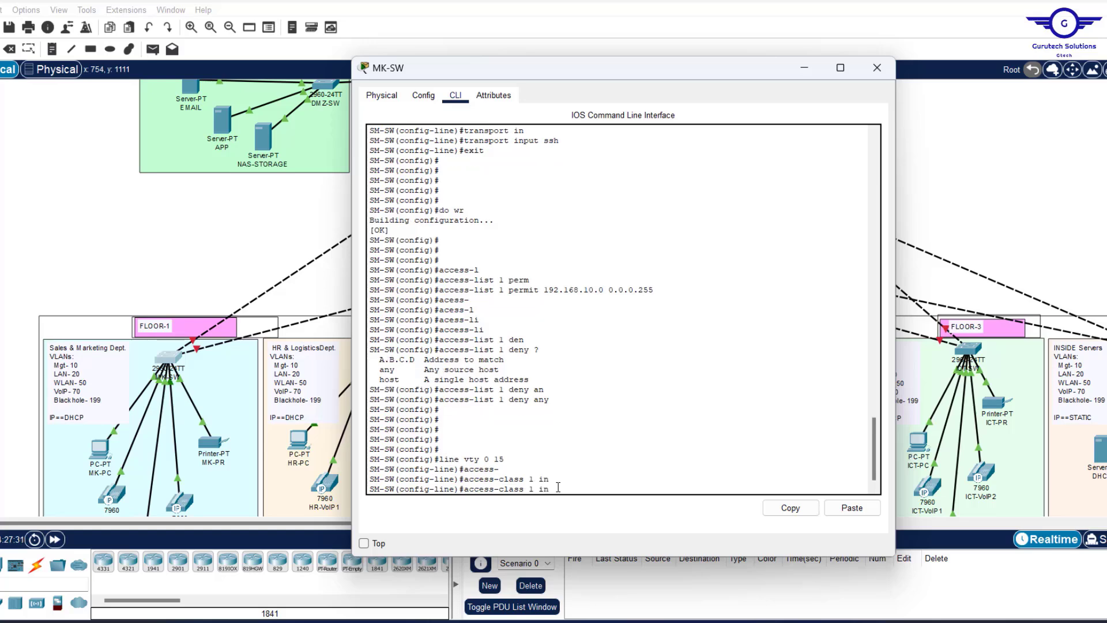
type("?")
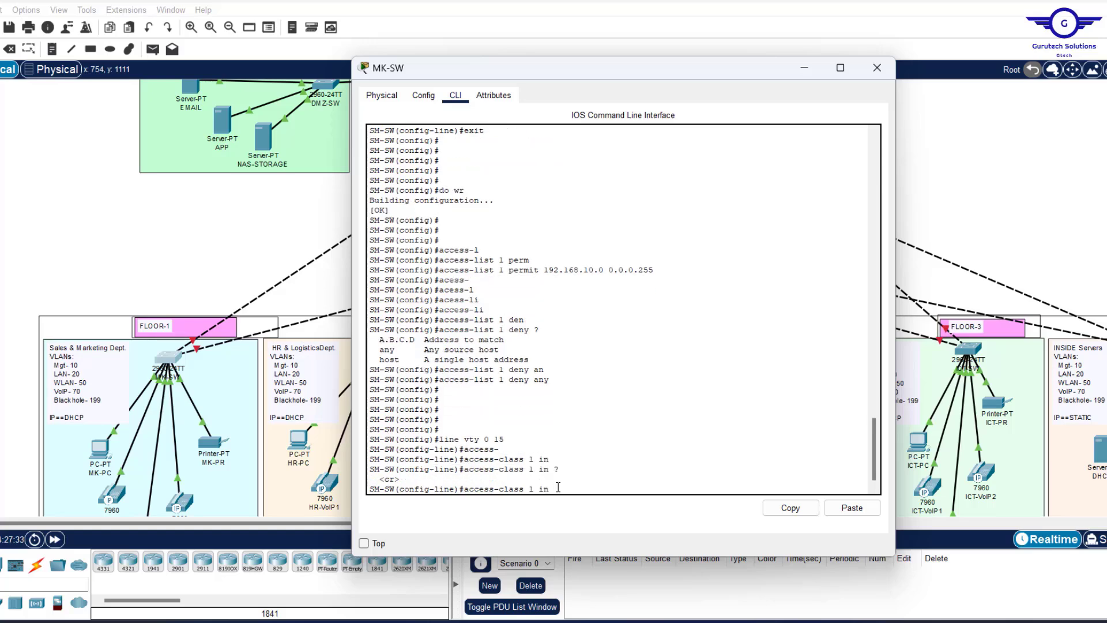
key("Return")
key("Return")
key("Return")
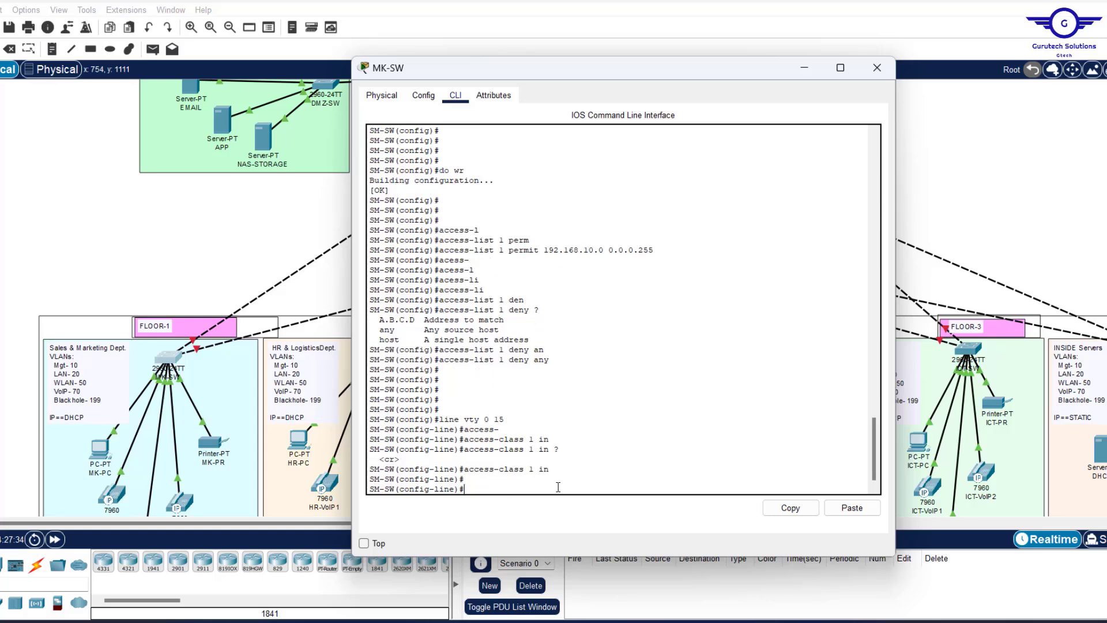
Exit line configuration and save the configuration with do wr.
type("exit")
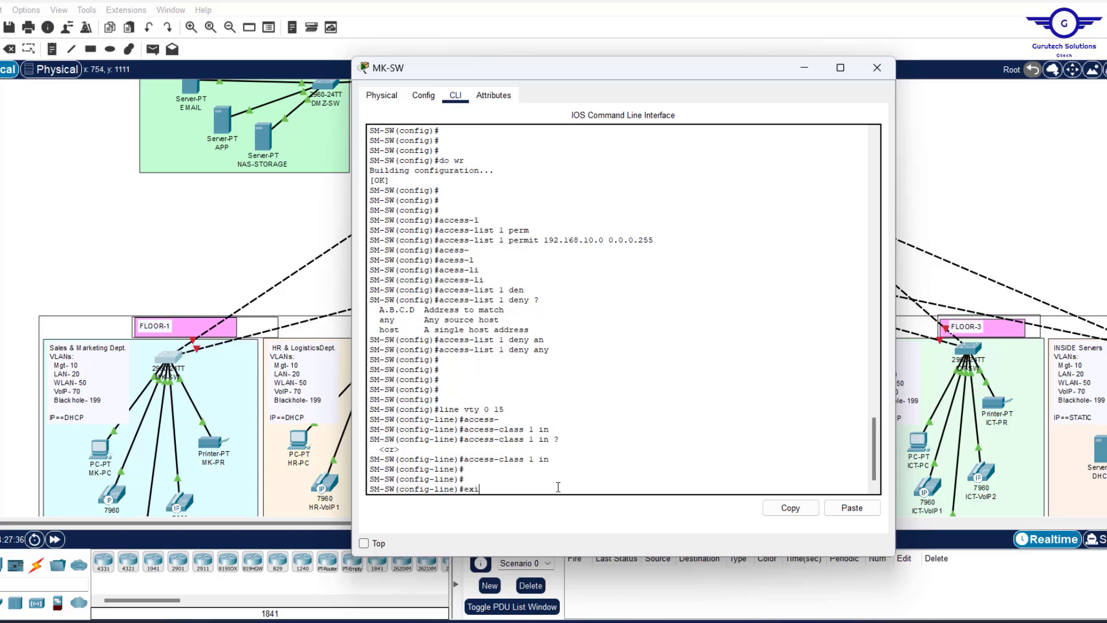
key("Return")
key("Return")
key("Return")
key("Return")
key("Return")
type("do wr")
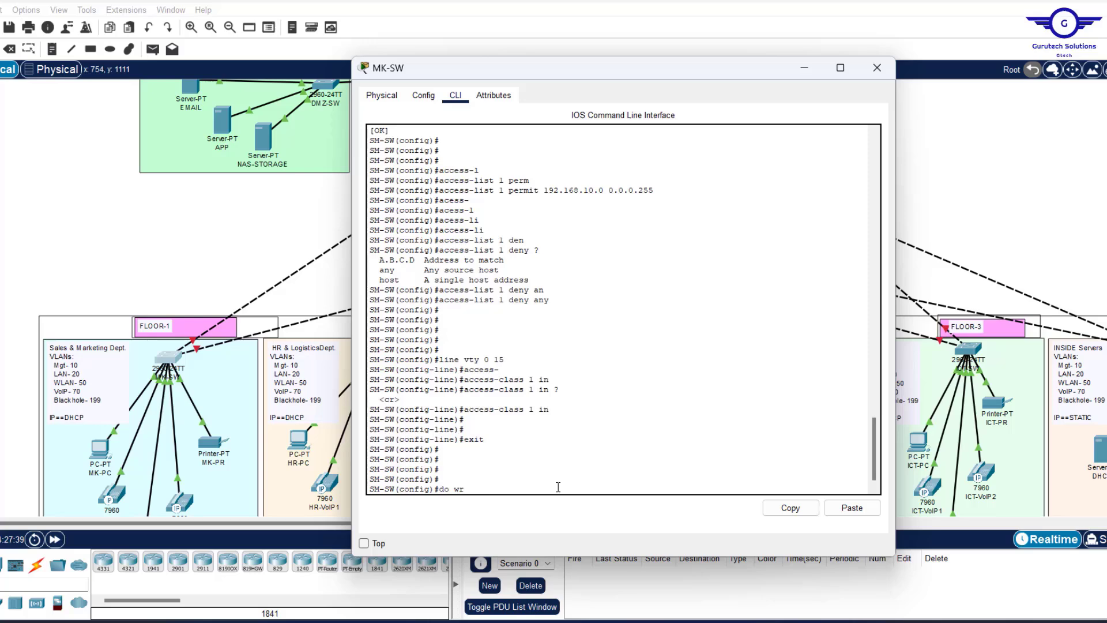
key("Return")
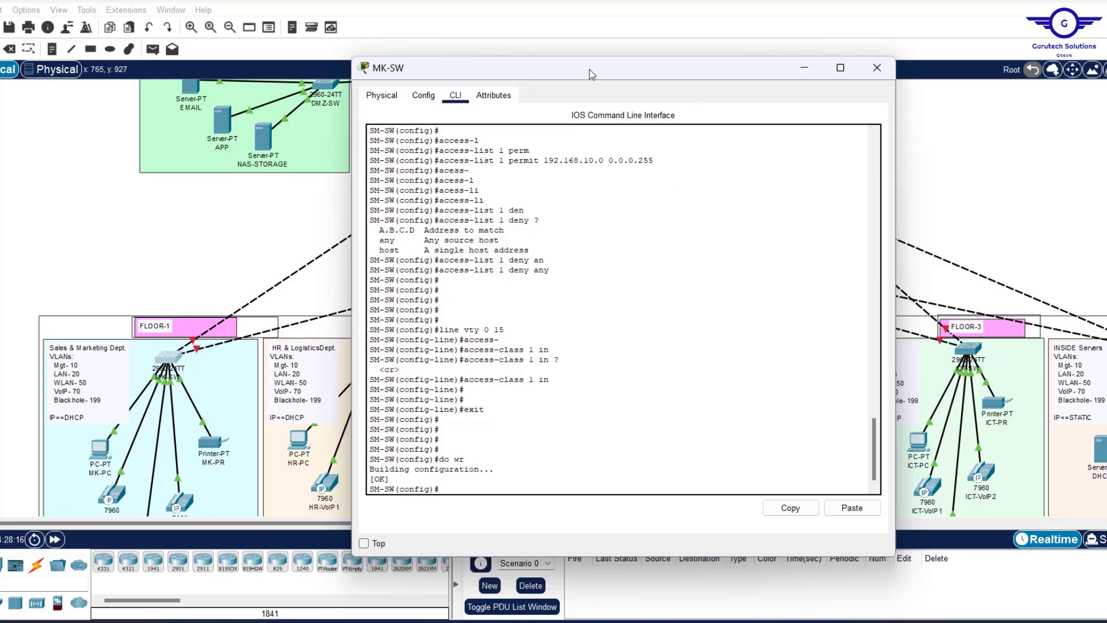
Move the switch console aside to survey the topology, then bring Notepad's CONFIG STEPS forward.
left_click_drag(589, 69, 356, 94)
left_click_drag(315, 105, 321, 183)
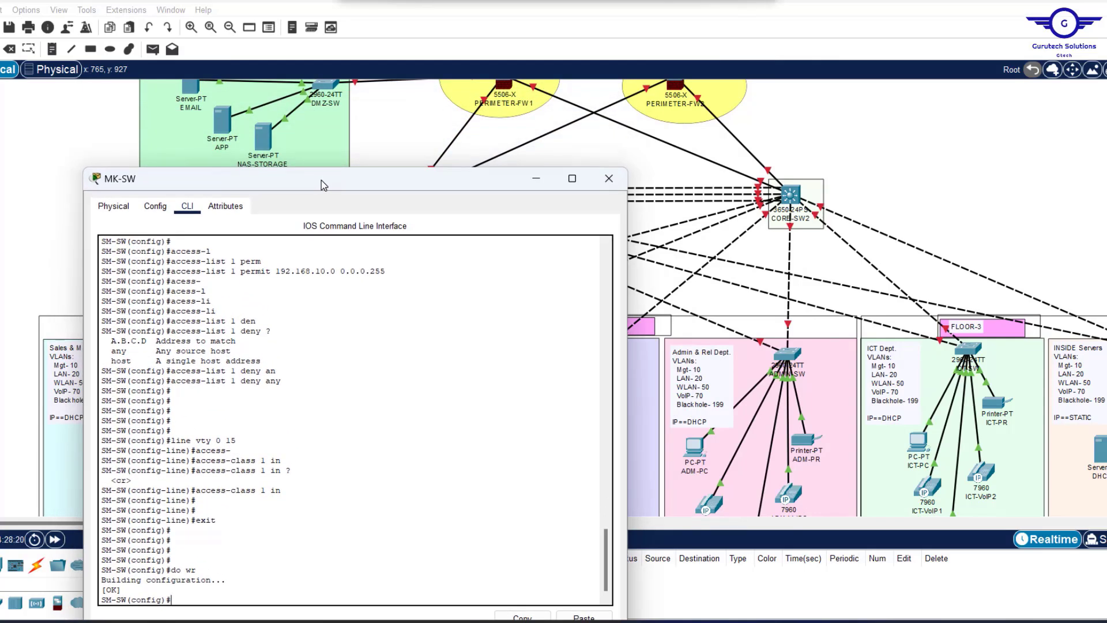
scroll(953, 204, "right", 10)
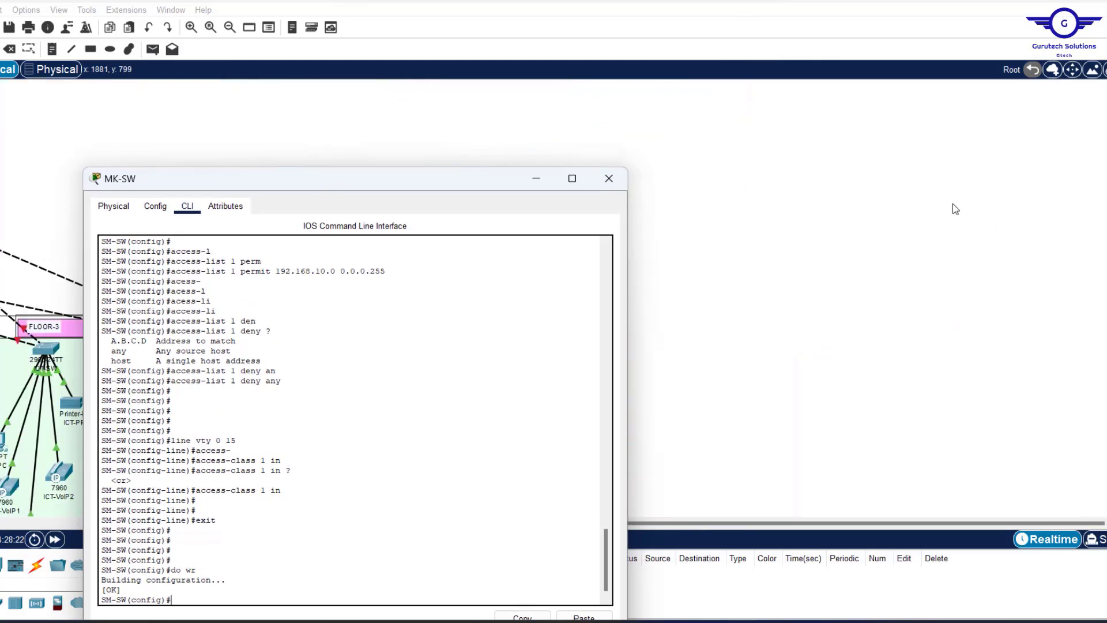
scroll(956, 209, "left", 10)
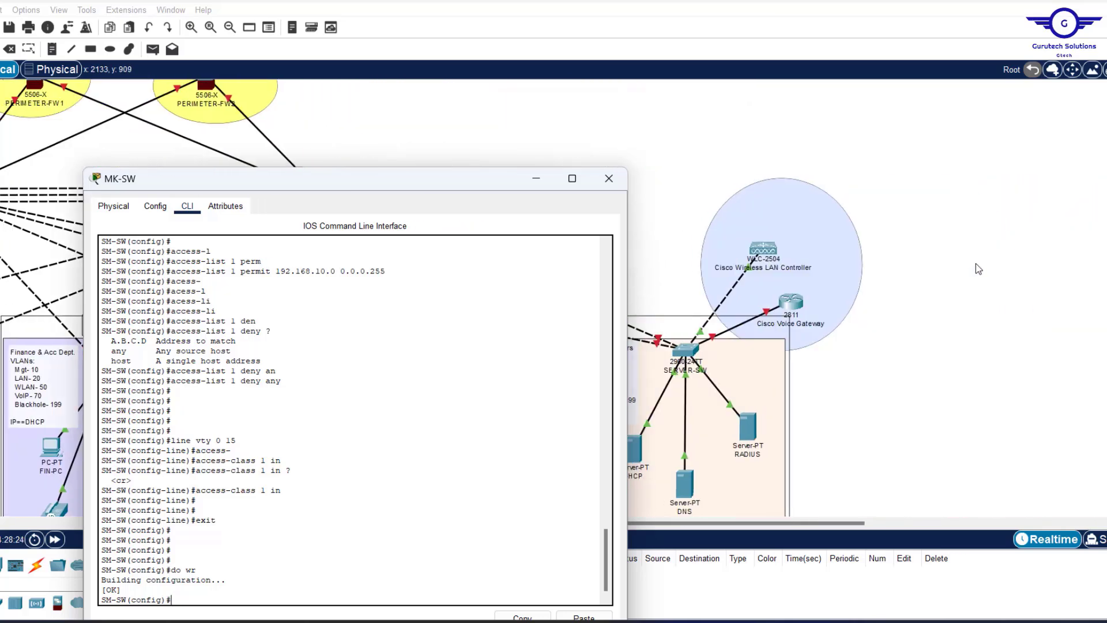
scroll(979, 268, "right", 1)
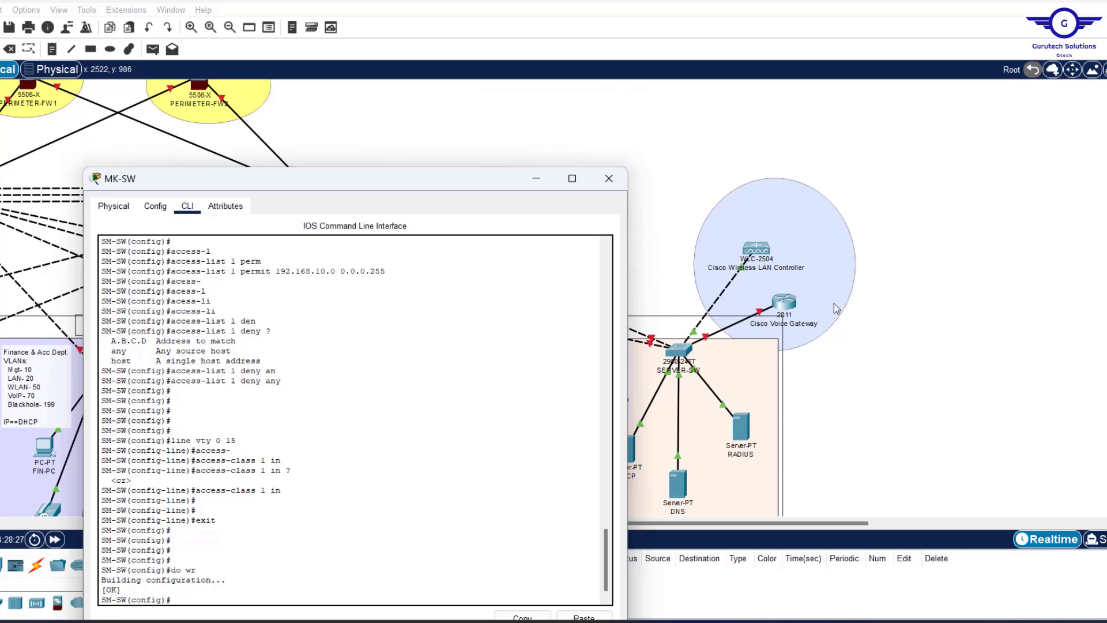
scroll(835, 307, "left", 10)
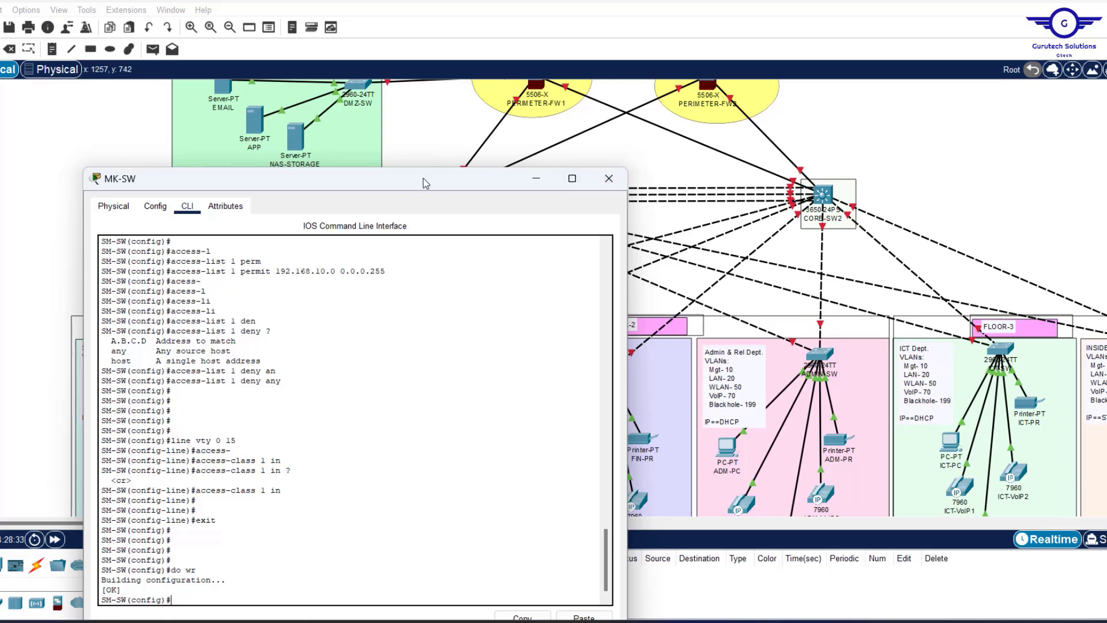
left_click_drag(410, 186, 447, 105)
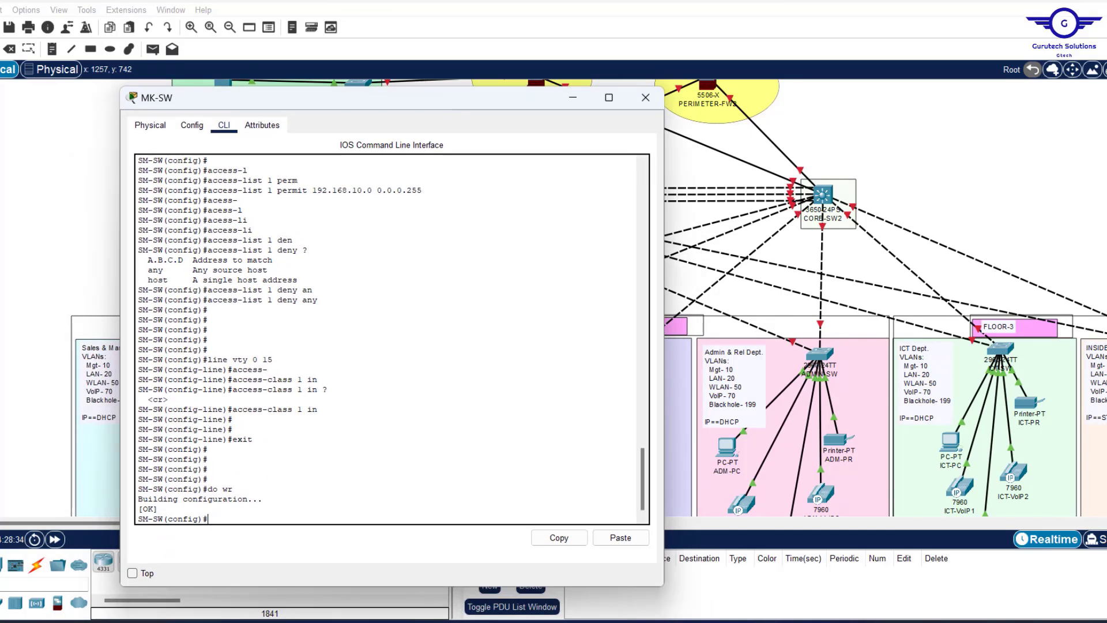
left_click(730, 622)
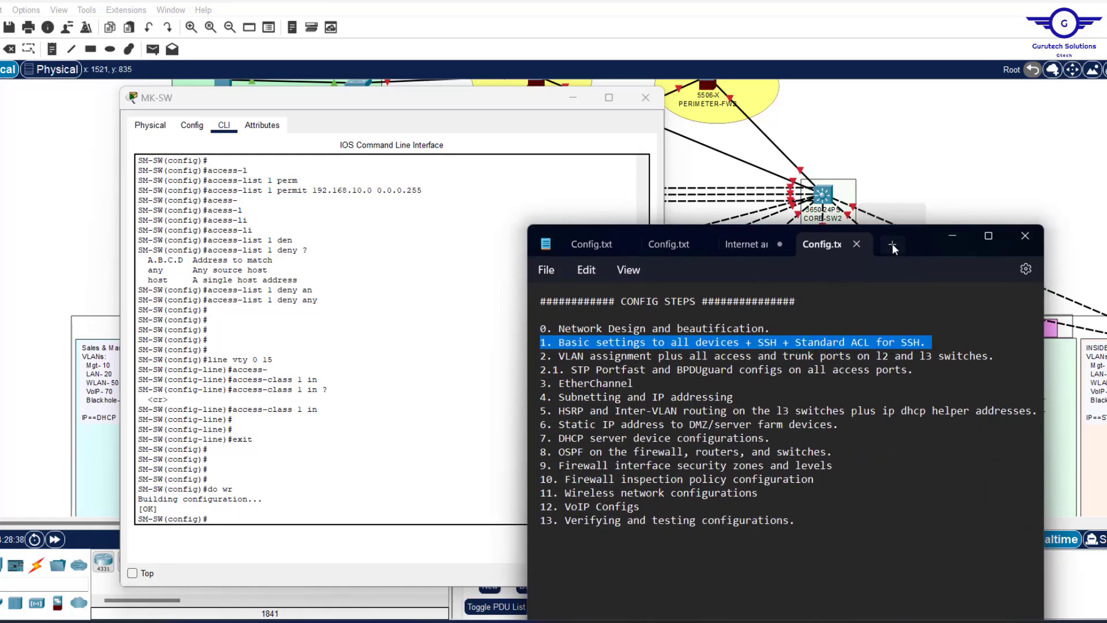
In a new Notepad tab, write the lines 'en' and 'conf t'.
left_click(891, 244)
left_click_drag(908, 228, 954, 56)
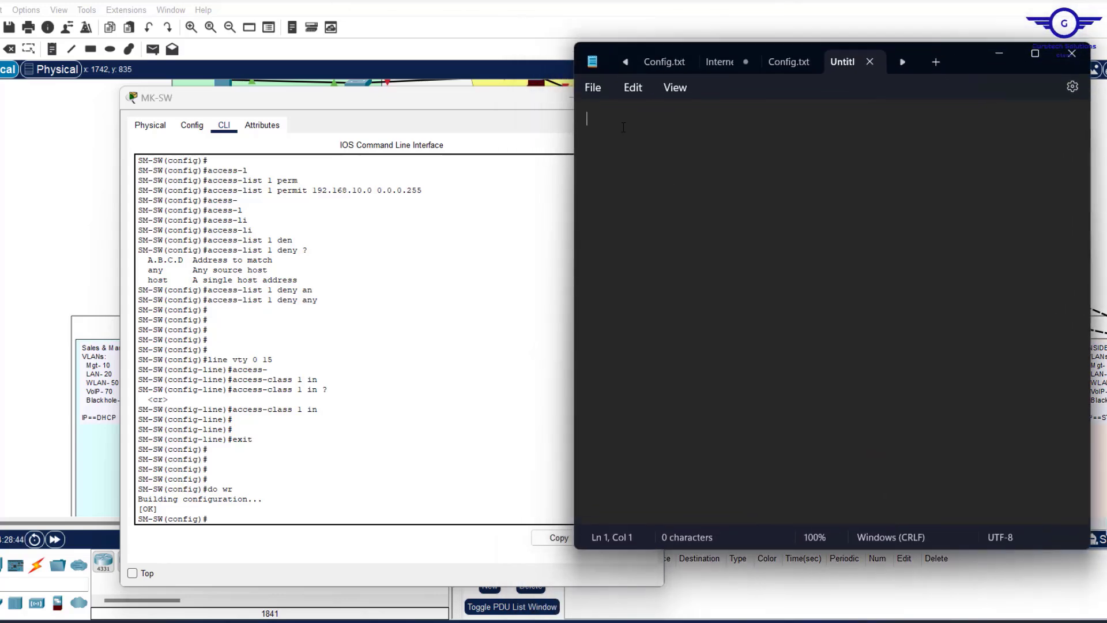
type("en")
key("Return")
type("conf t")
key("Return")
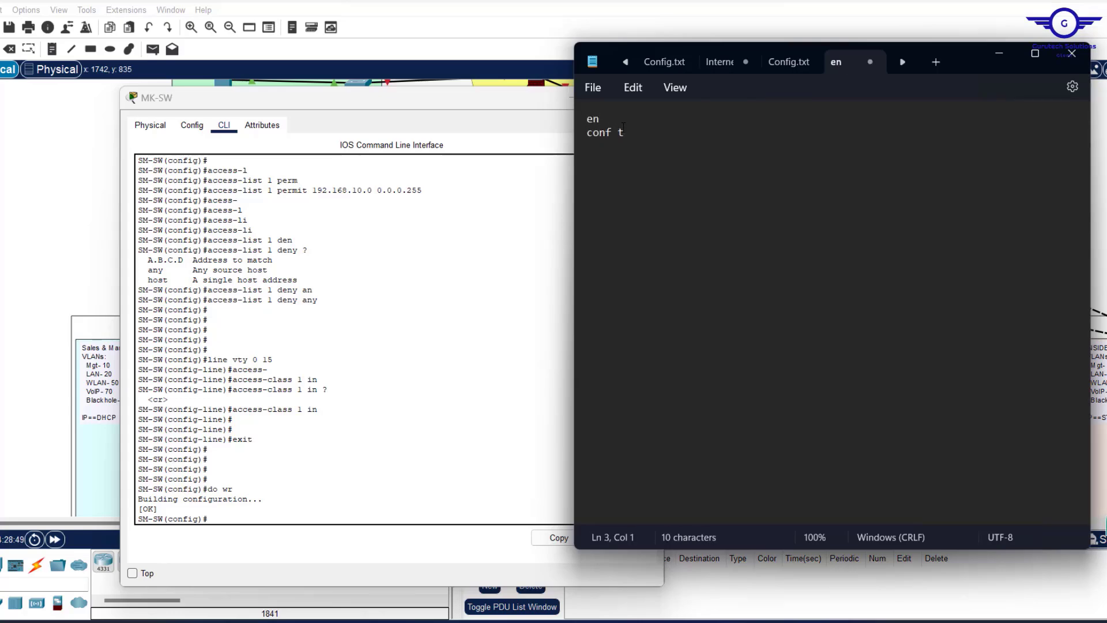
type("hostname")
left_click_drag(517, 113, 432, 115)
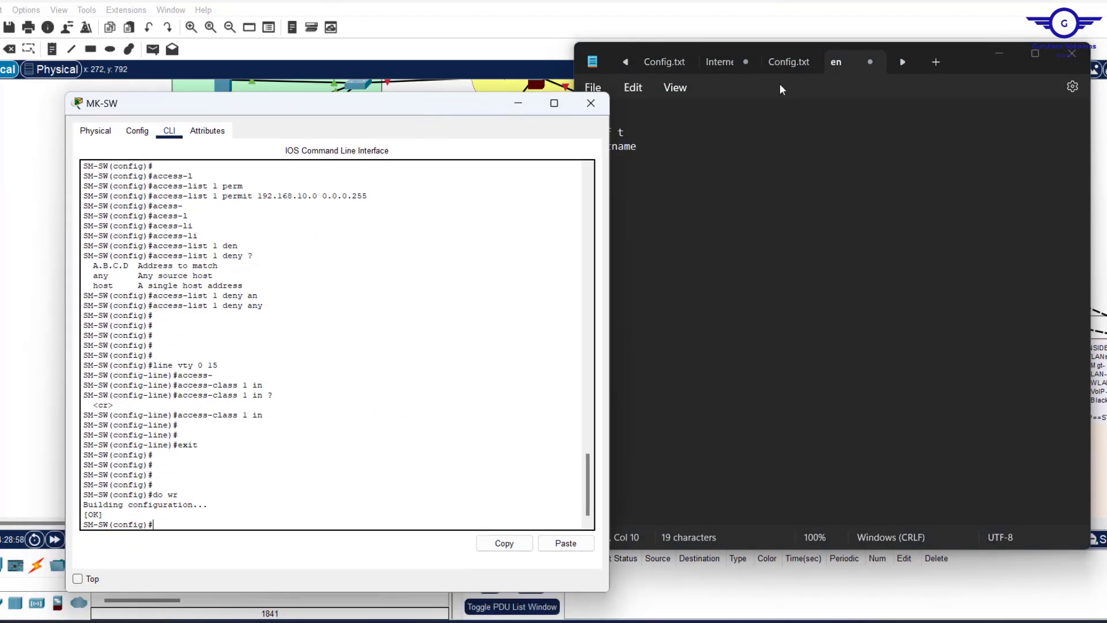
left_click(665, 153)
type("H")
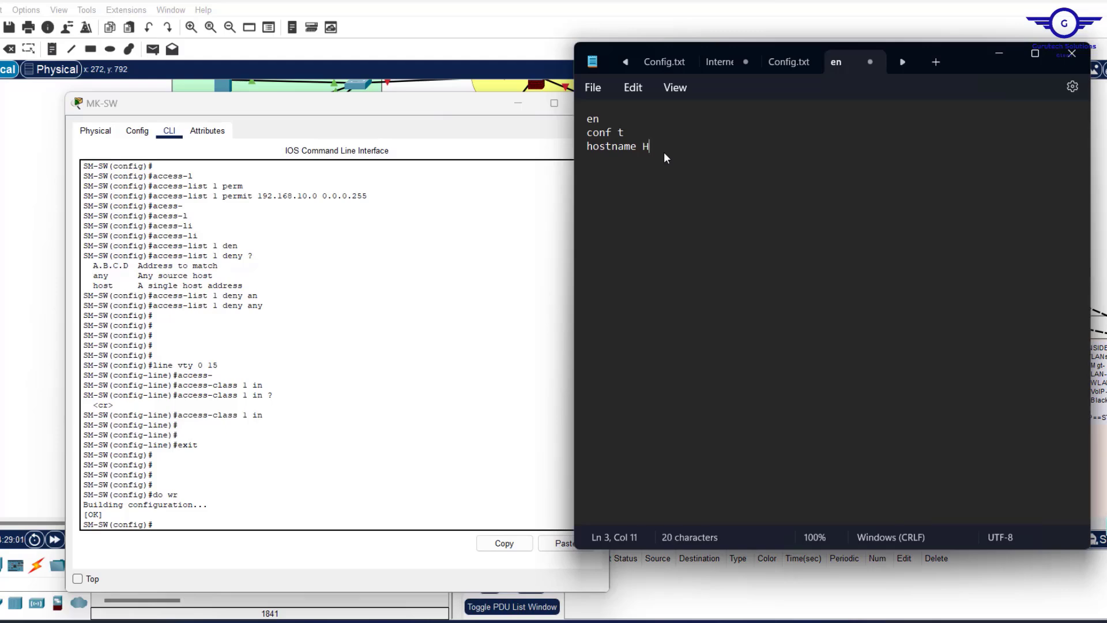
type("L-SW")
key("Return")
type("line console 0")
scroll(268, 286, "up", 20)
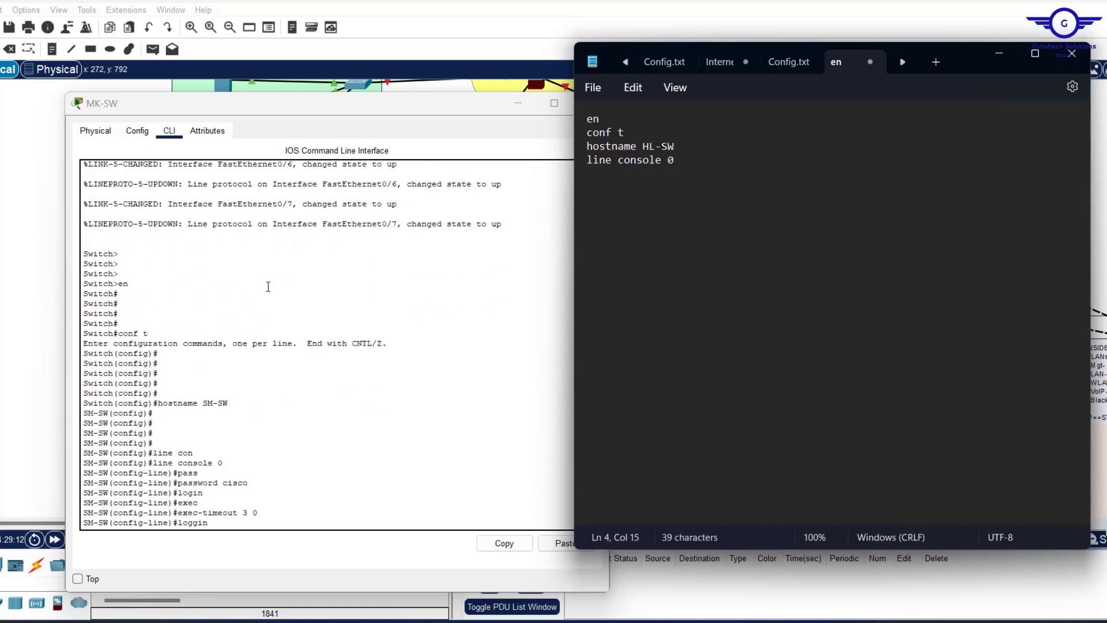
scroll(269, 286, "down", 10)
scroll(230, 283, "up", 2)
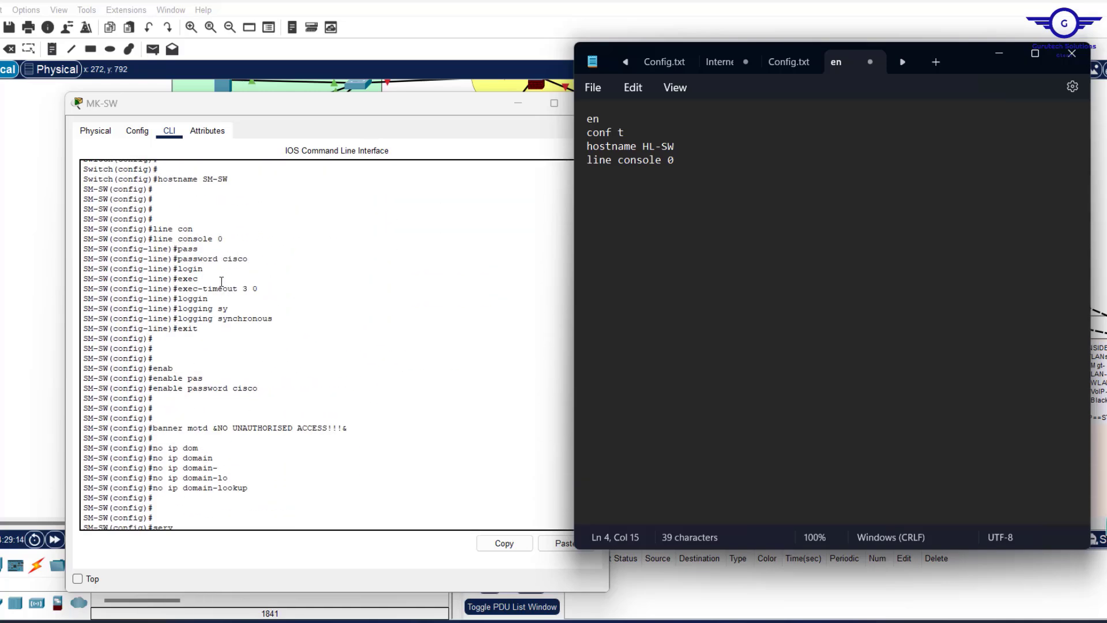
key("Return")
type("password cisco")
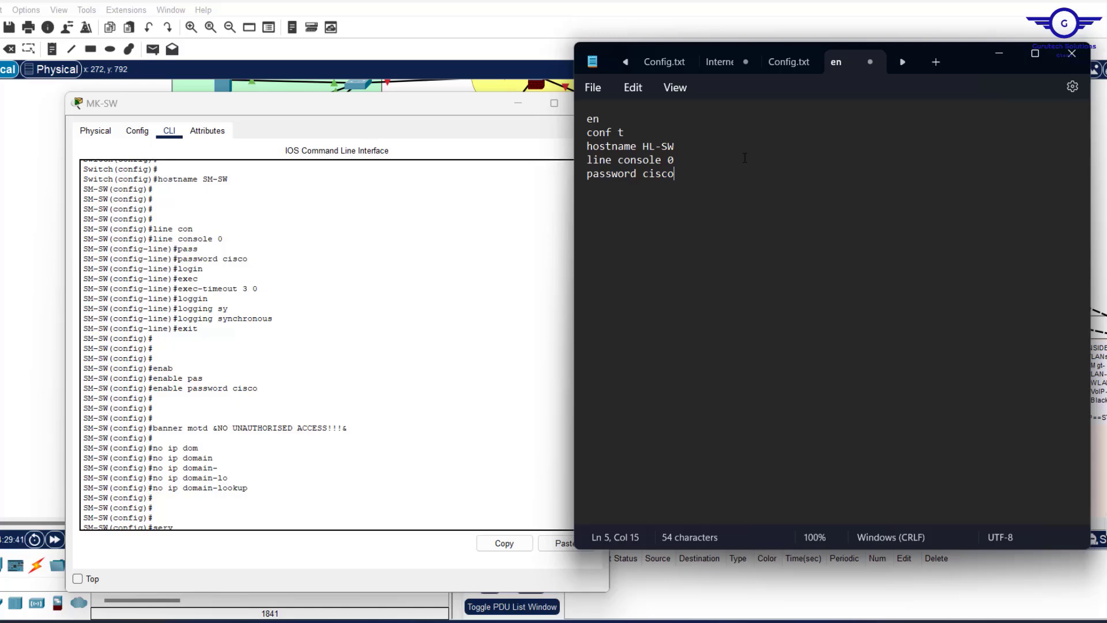
Finish the console line block with login, logging synchronous, exec-timeout 3 0 and exit.
key("Return")
type("login")
key("Return")
type("logging ")
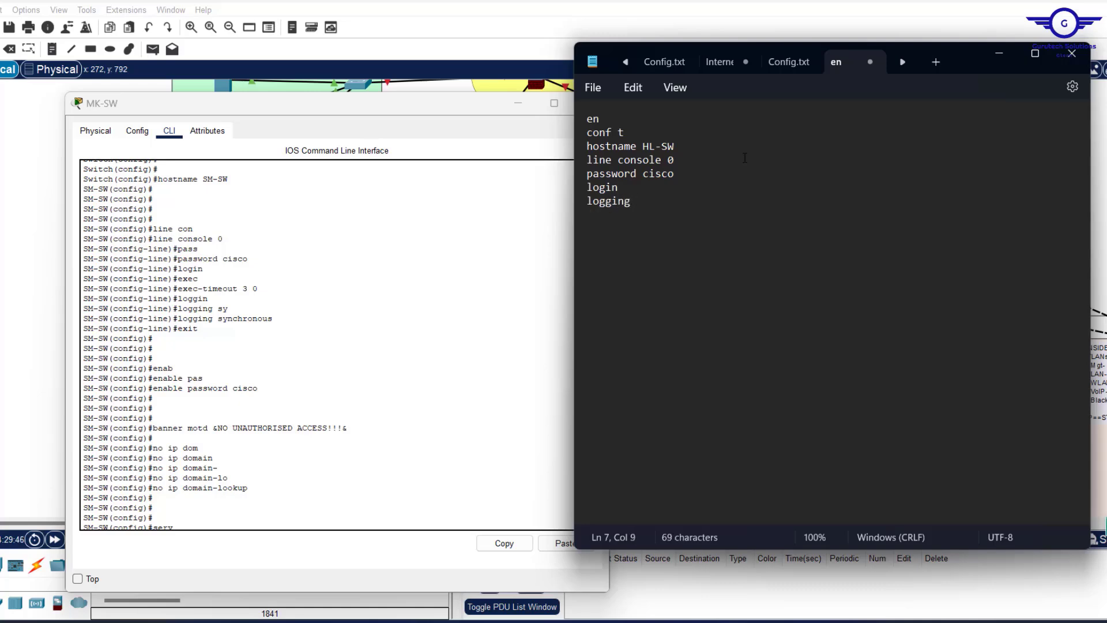
type("synchronous")
key("Return")
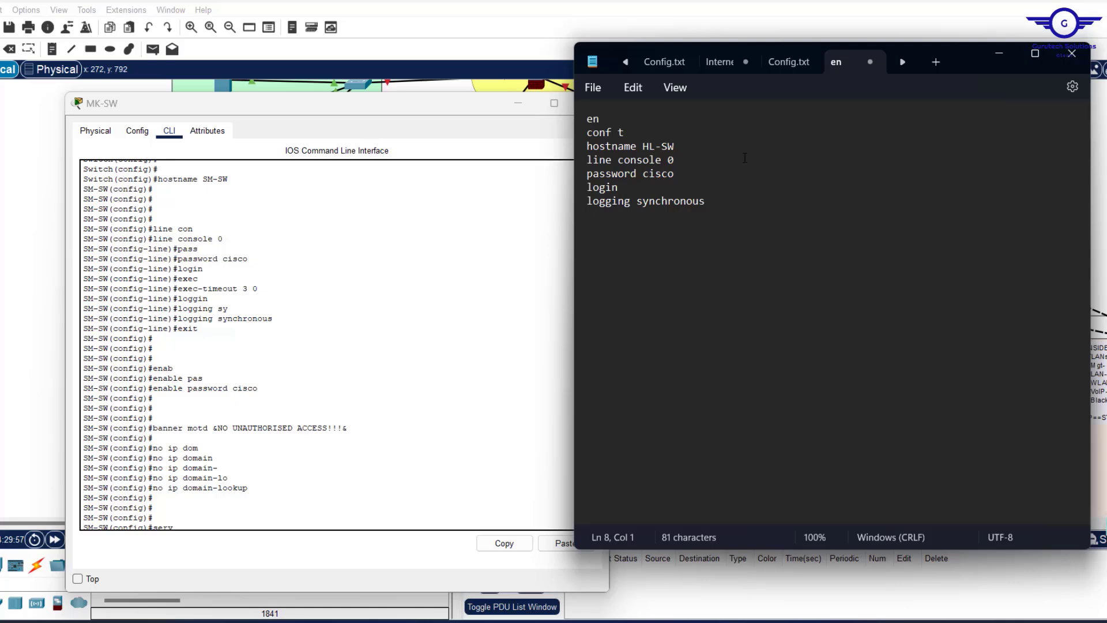
type("exec-timeout")
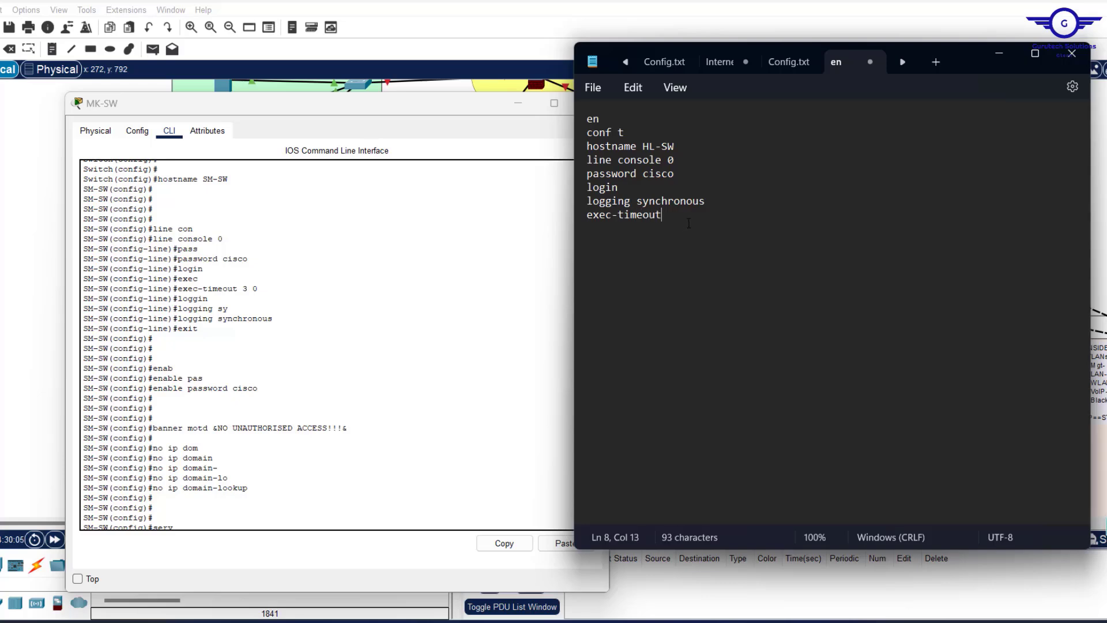
type(" 3 0")
key("Return")
type("exit")
key("Return")
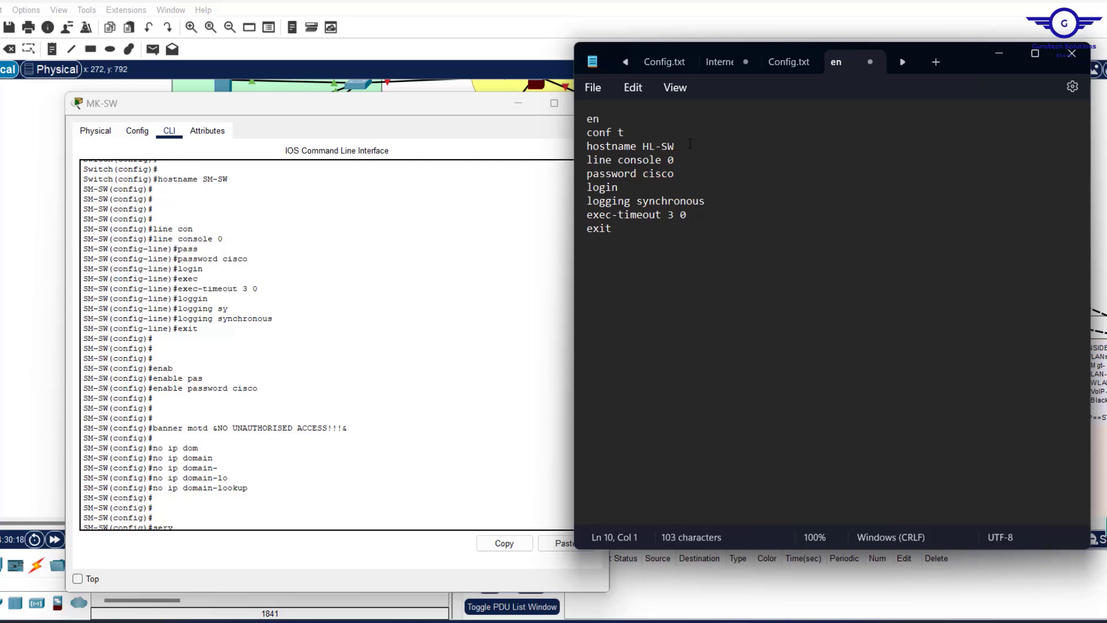
Insert blank separator lines after the hostname and console block, then add an enable password line.
left_click(688, 145)
key("Return")
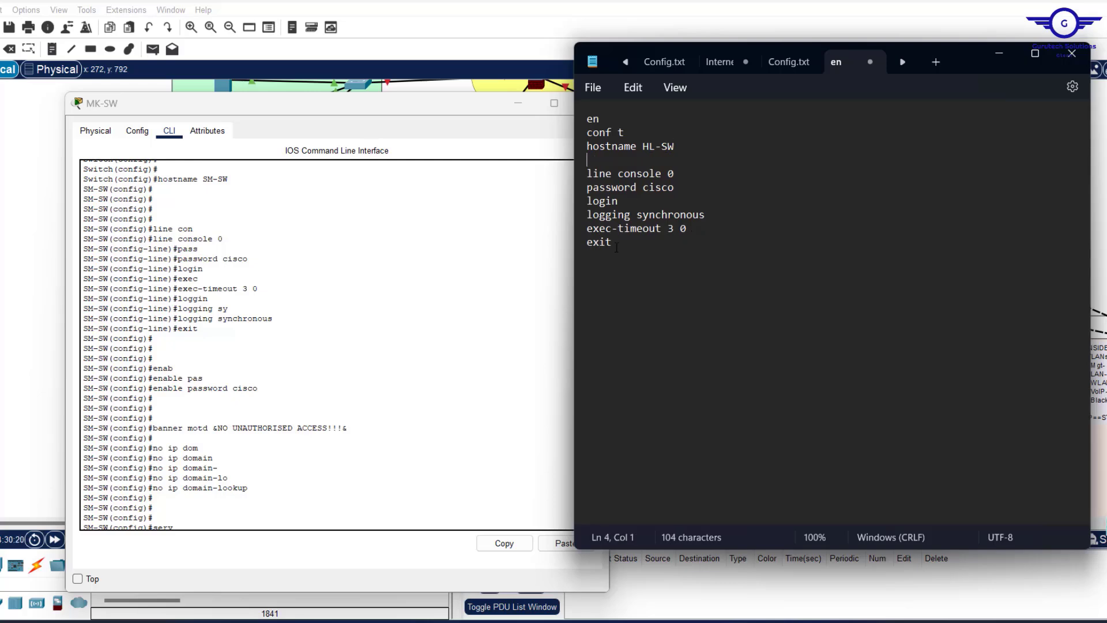
left_click(615, 247)
key("Return")
key("Return")
type("enable ")
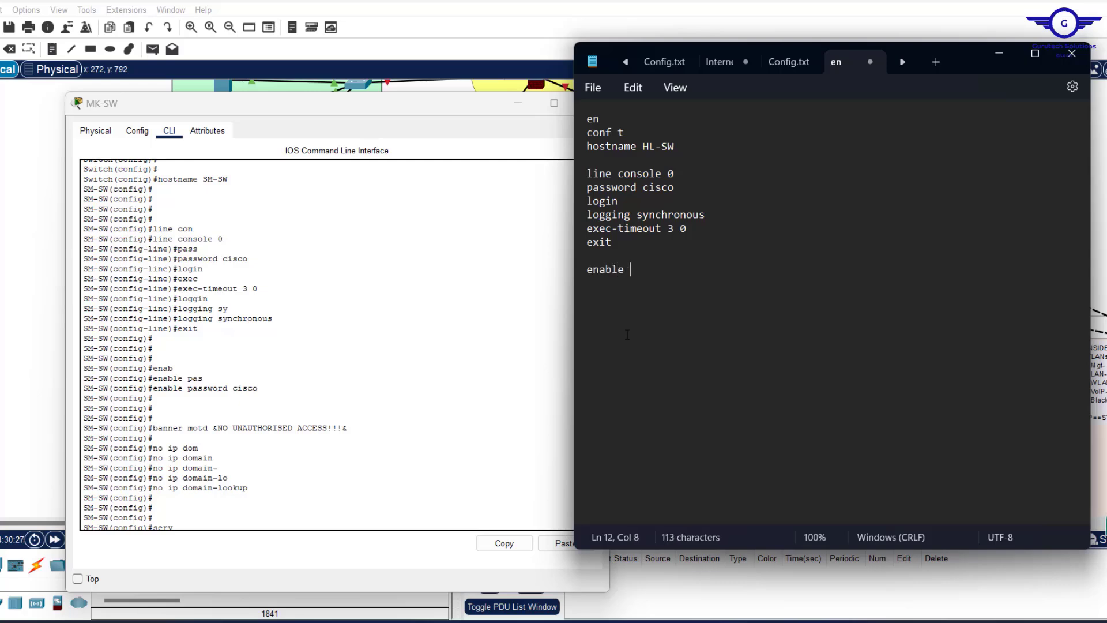
type("password cisco")
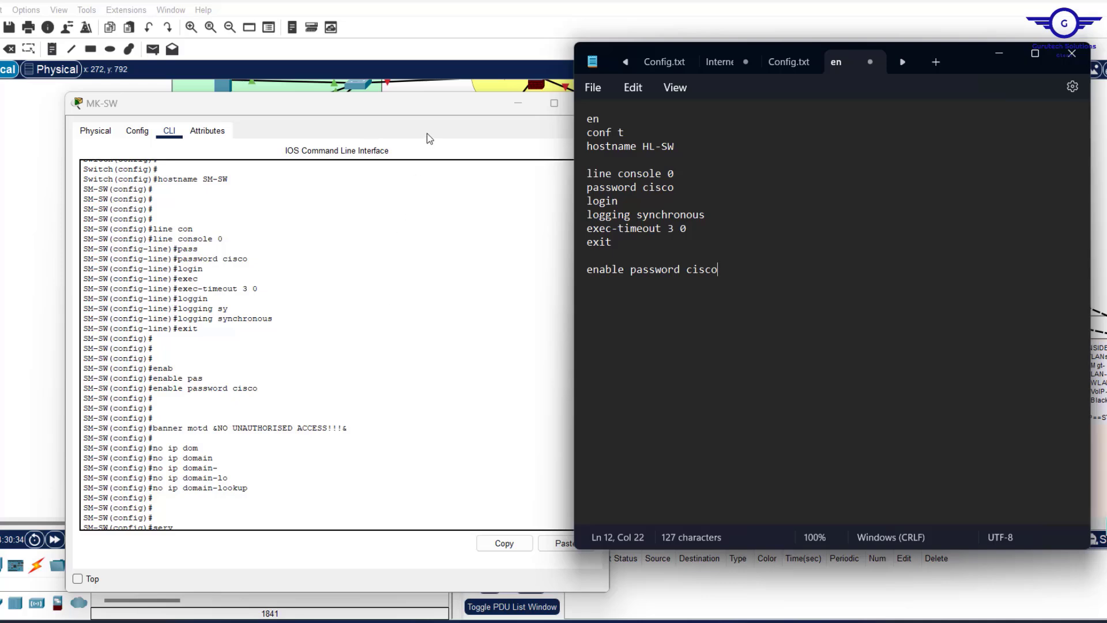
Copy the NO UNAUTHORISED ACCESS banner motd command from the switch CLI into the Notepad script.
left_click_drag(416, 110, 359, 91)
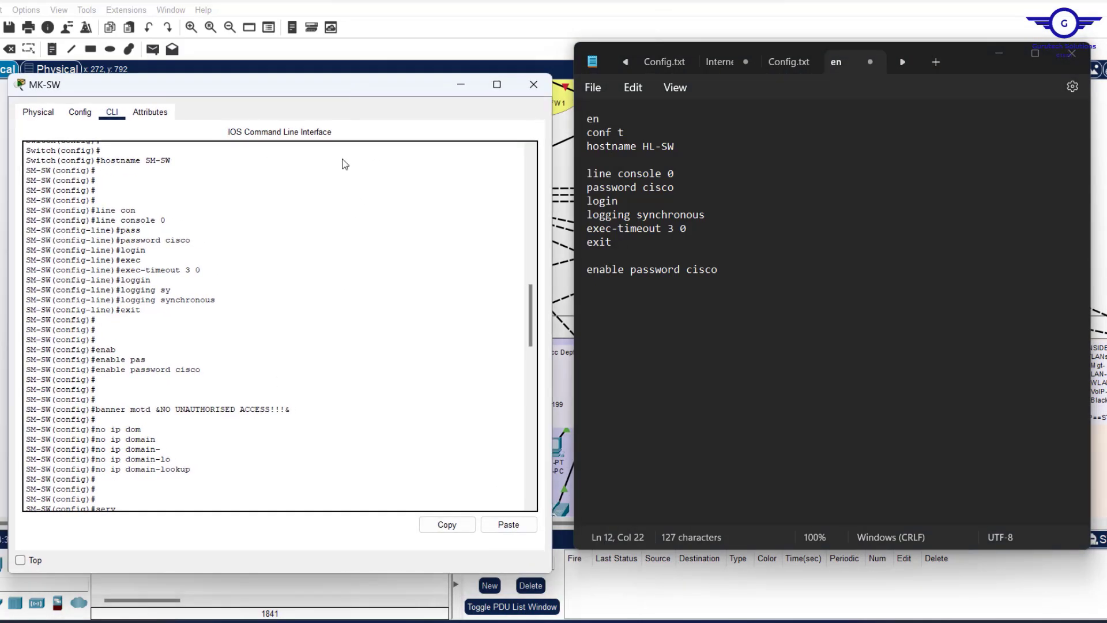
left_click_drag(291, 409, 97, 409)
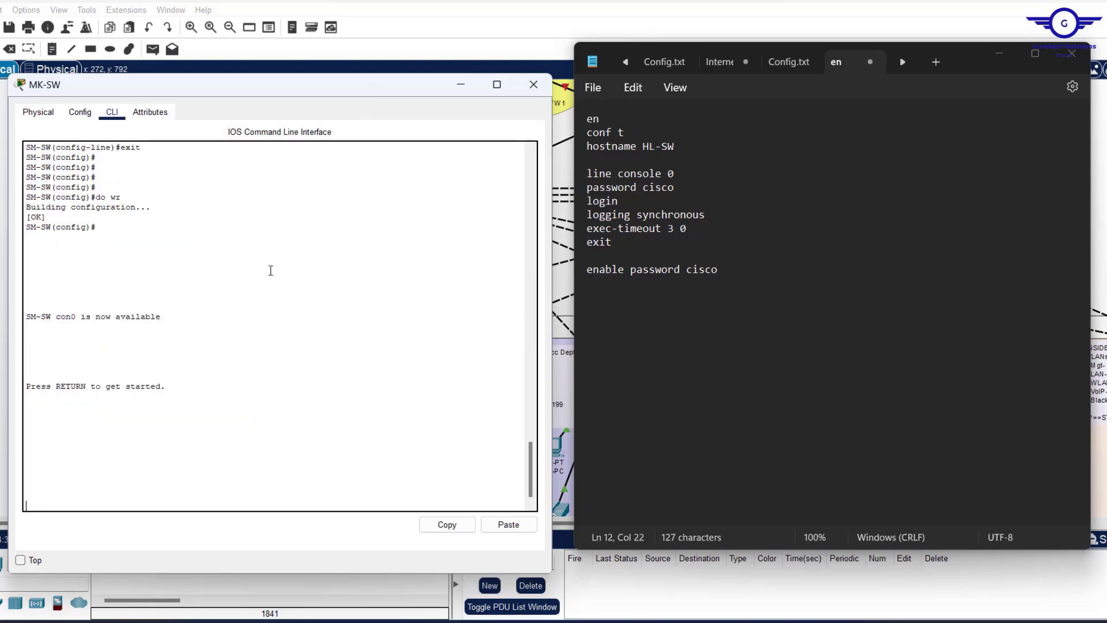
scroll(270, 271, "up", 20)
scroll(270, 271, "up", 10)
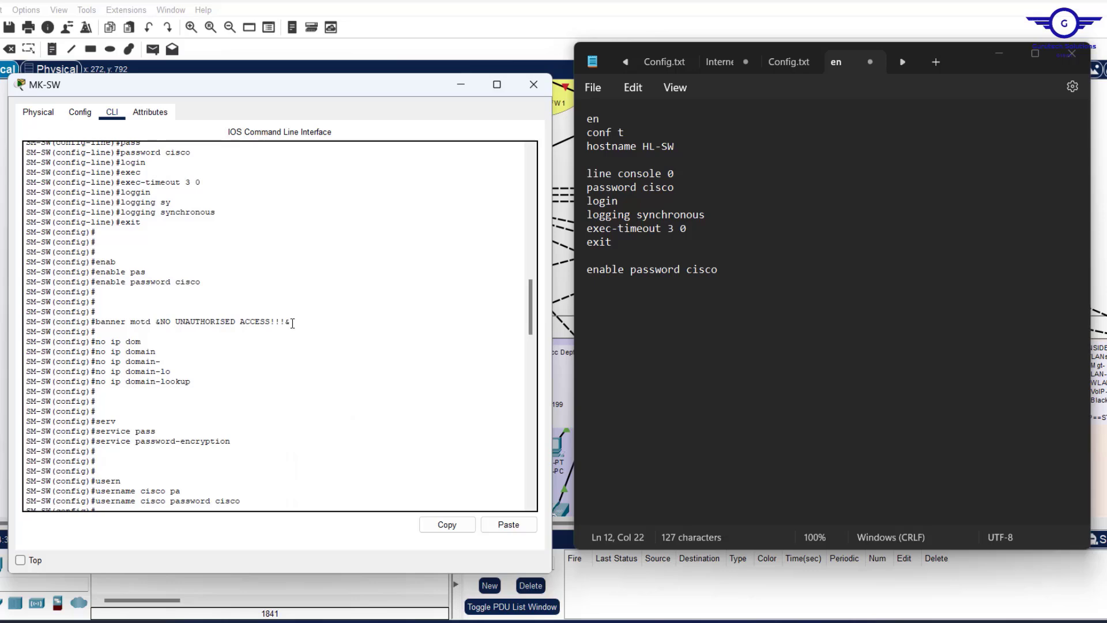
left_click_drag(292, 322, 97, 322)
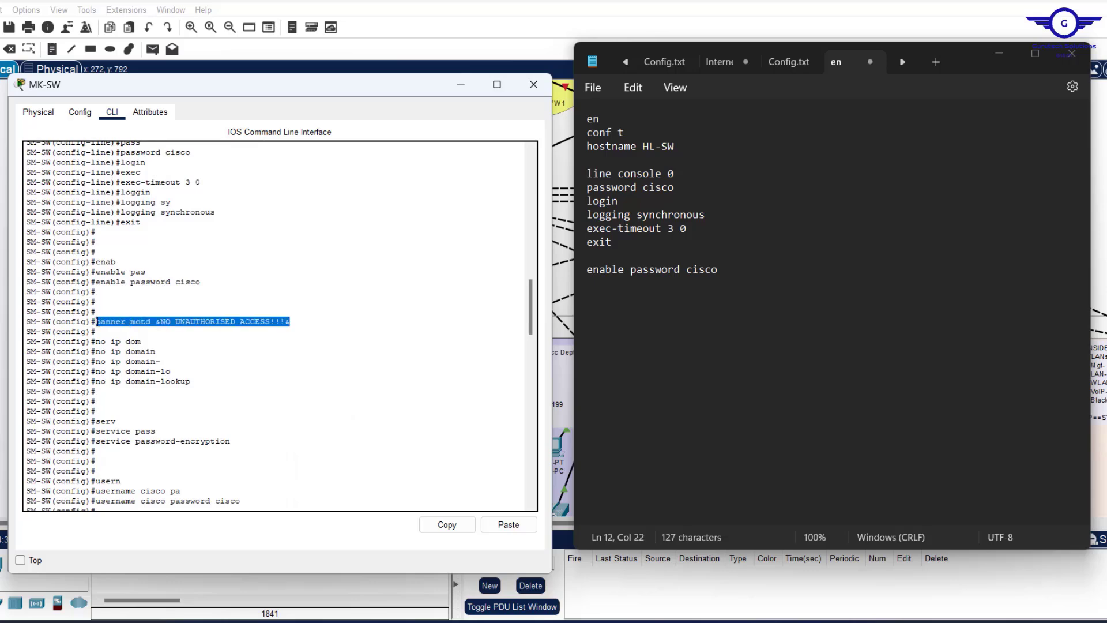
left_click(447, 525)
left_click(741, 271)
key("Return")
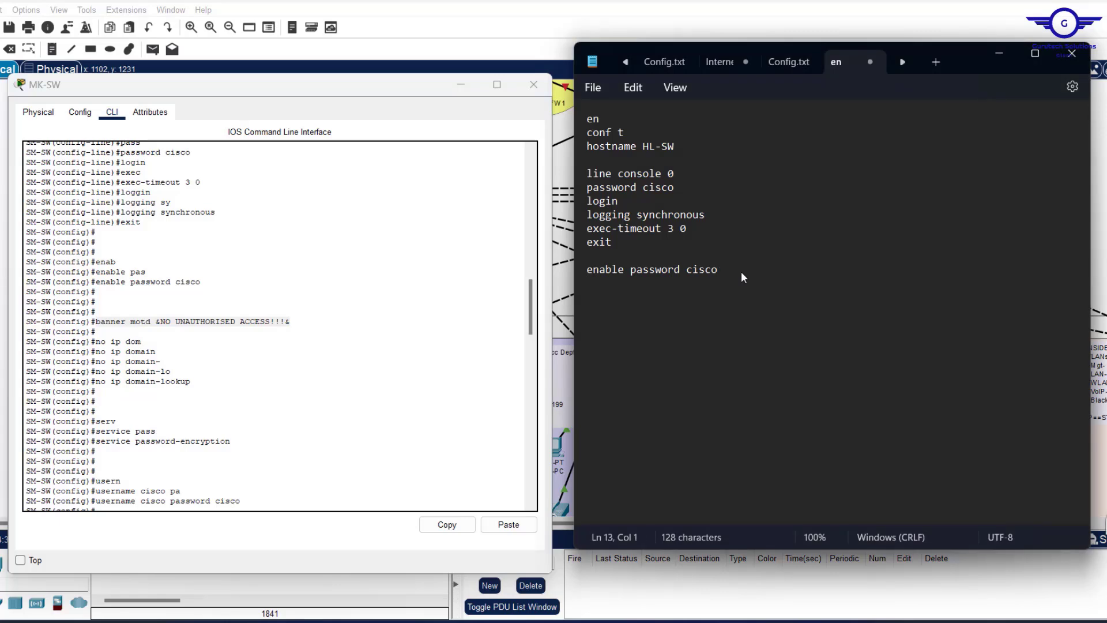
key("ctrl+v")
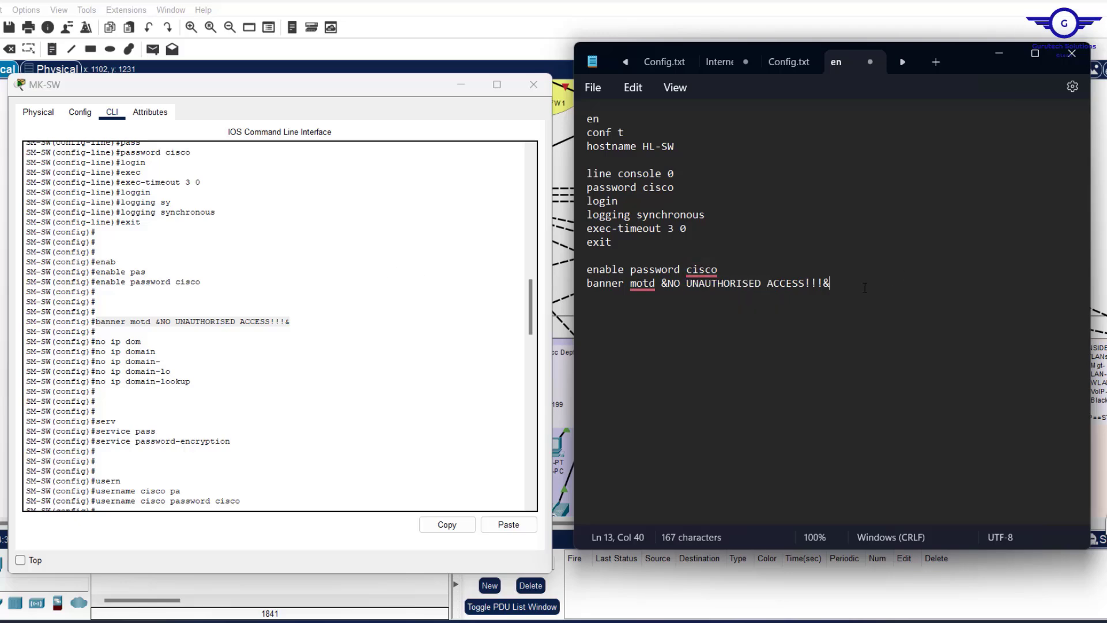
Add 'no ip domain-lookup' and 'service password-encryption' lines below the banner.
key("Return")
type("no ip domain-lookup")
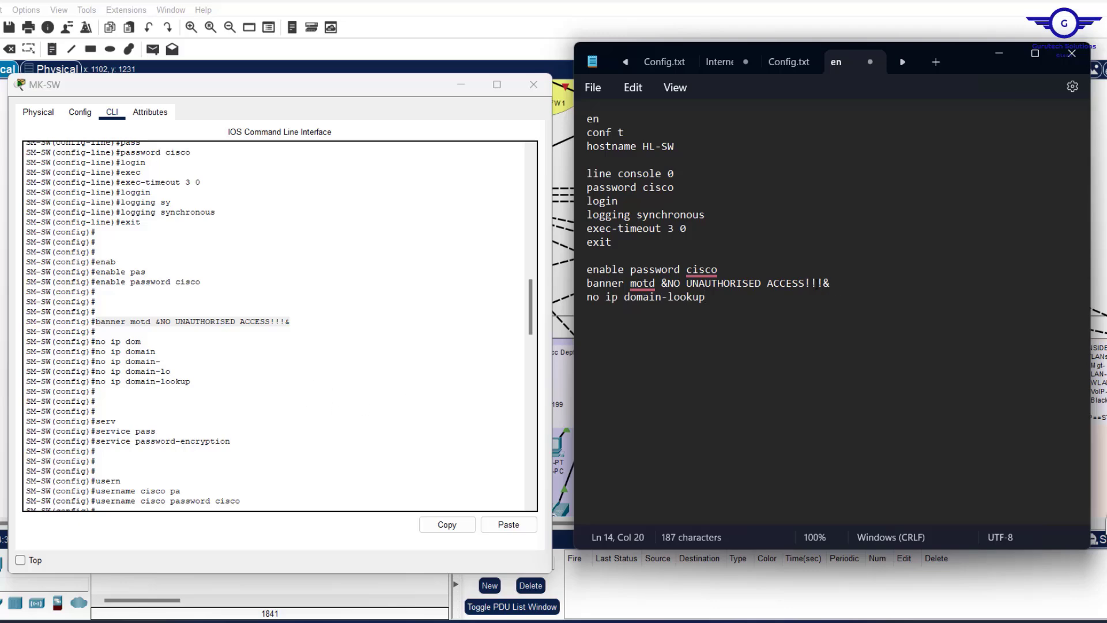
key("Return")
key("Return")
type("service password en")
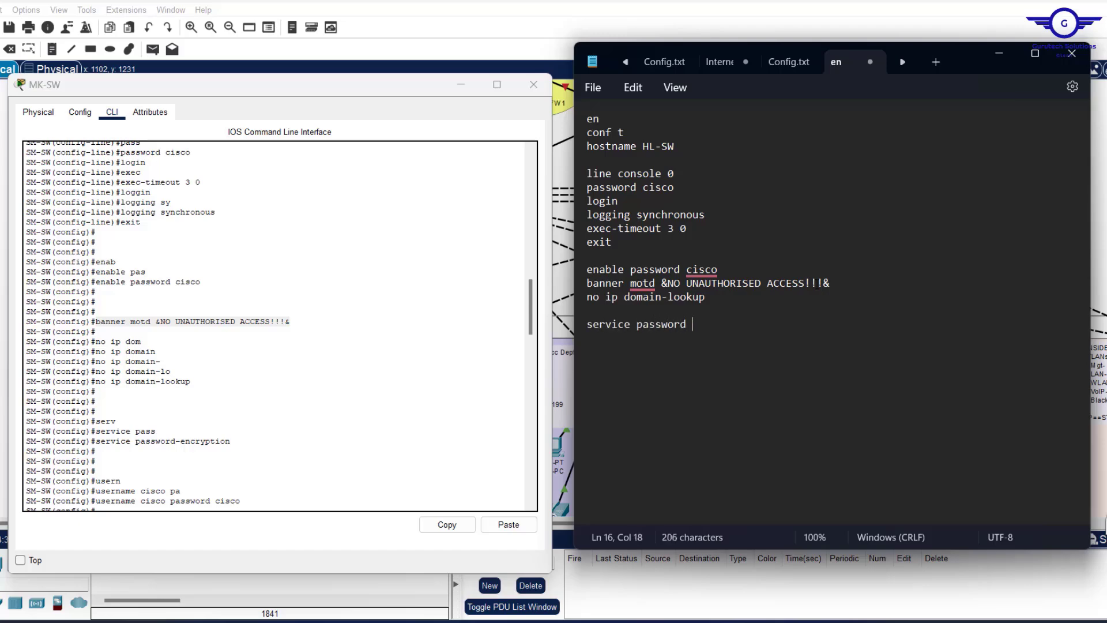
key("BackSpace")
key("BackSpace")
key("BackSpace")
type("-encryptio")
type("n")
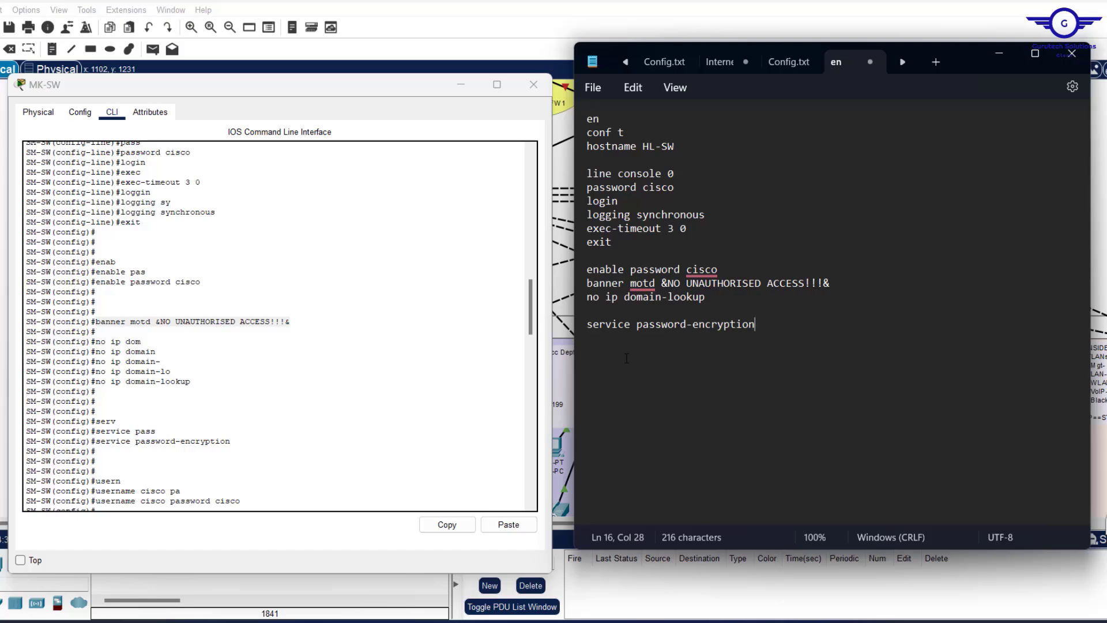
scroll(309, 429, "down", 3)
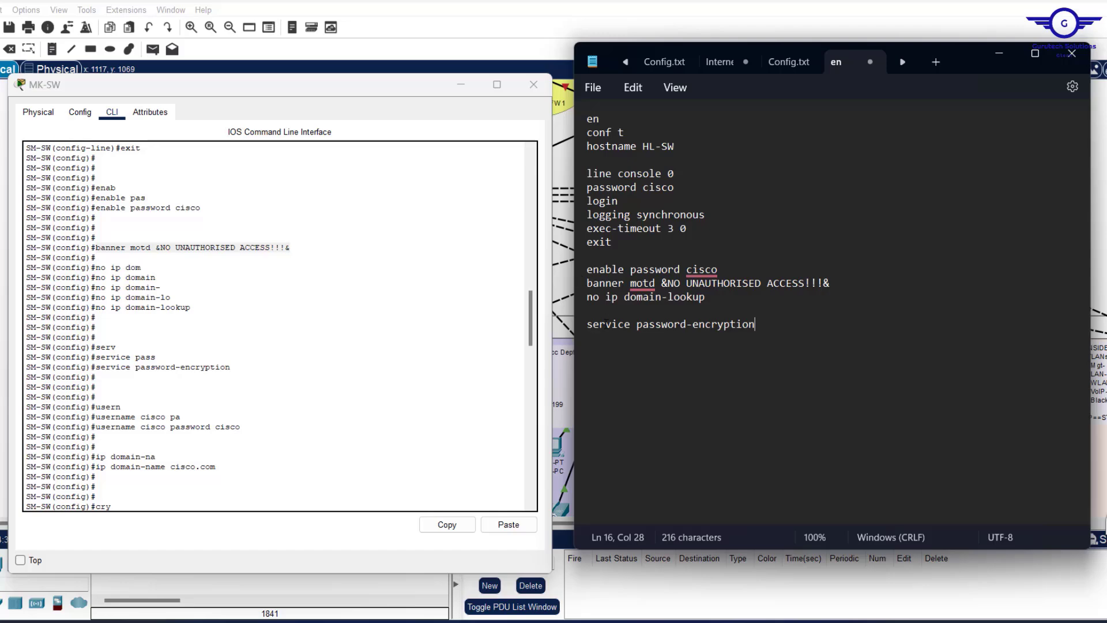
Add a local username line with its password, followed by 'ip domain-name cisco.com'.
scroll(413, 348, "down", 1)
scroll(413, 348, "down", 3)
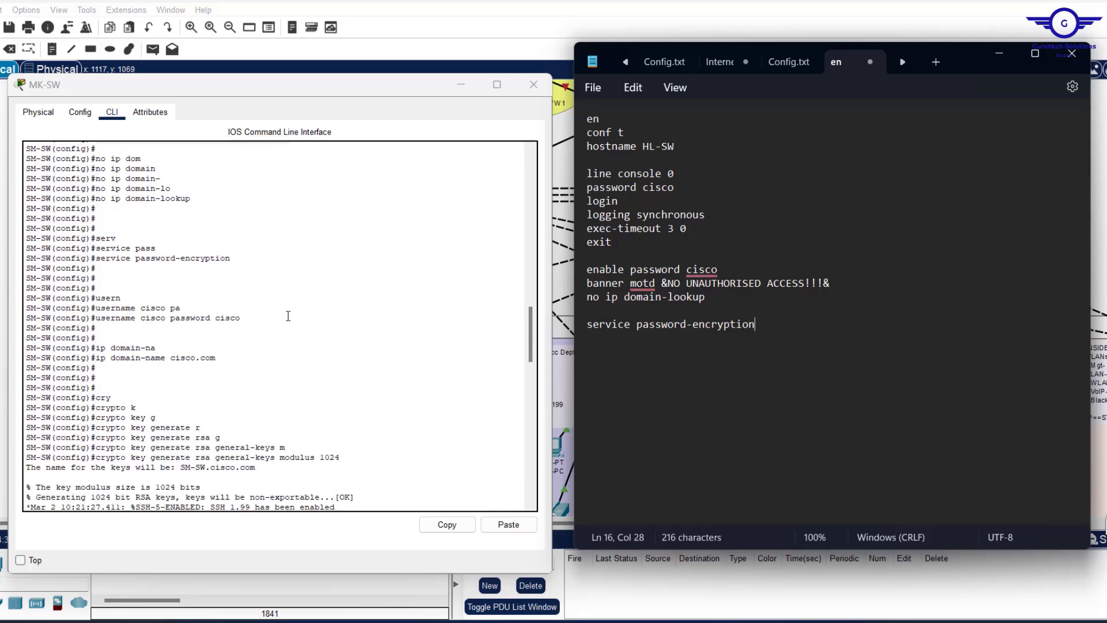
key("Return")
key("Return")
type("us")
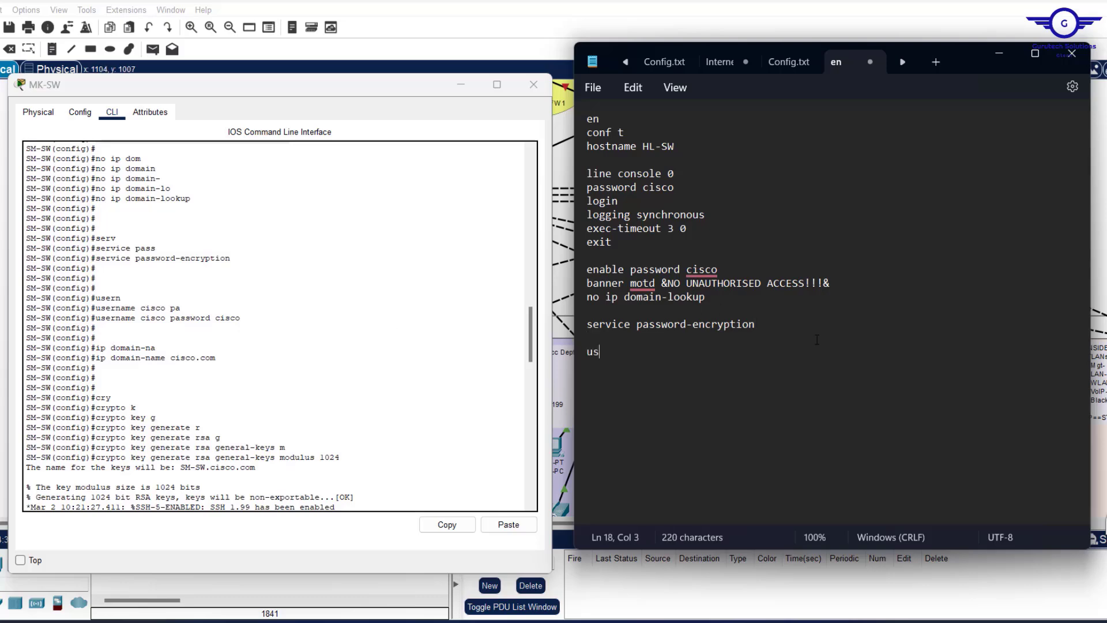
type("ername cisco passwo")
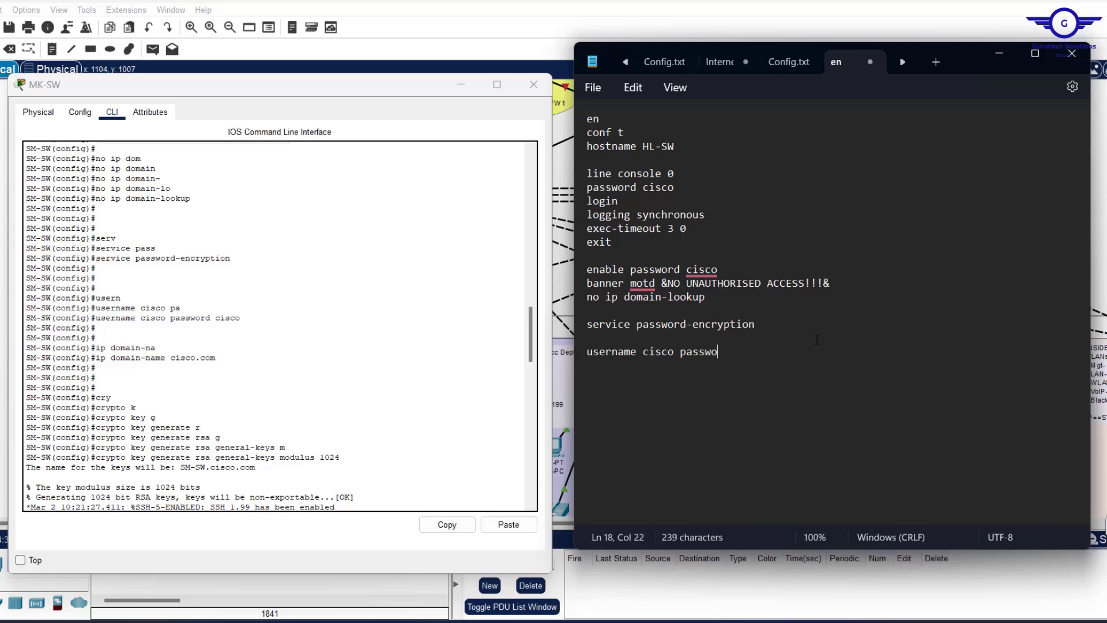
type("rd cisco")
key("Return")
type("ip domain-n")
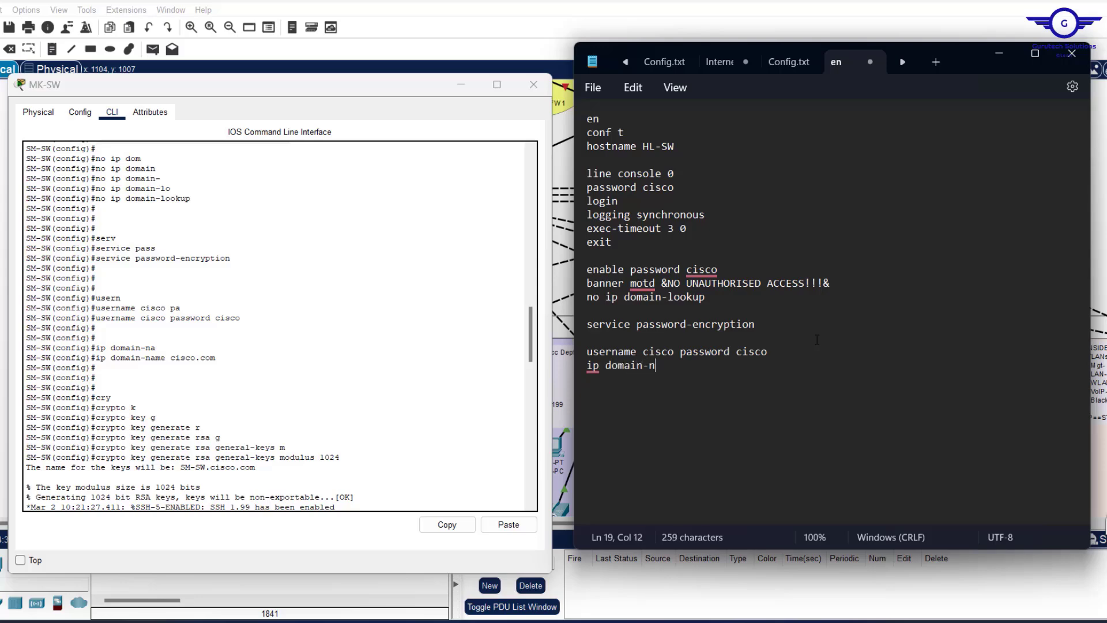
type("ame cisco.com")
Paste 'crypto key generate rsa general-keys modulus 1024' from the CLI, then add 'ip ssh version 2'.
key("Down")
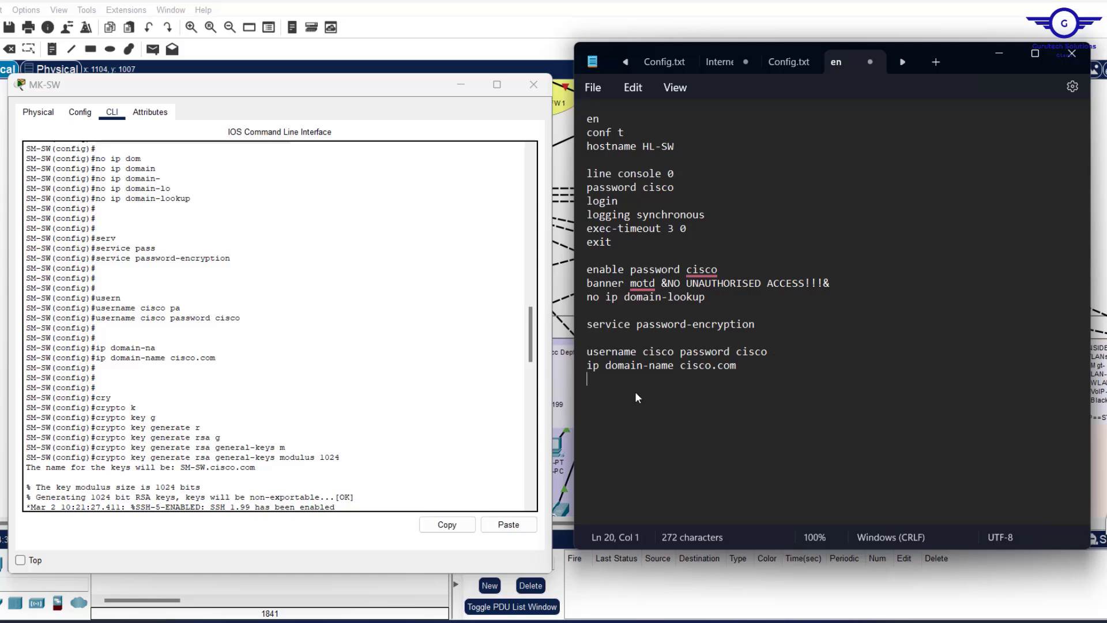
key("Return")
type("cry")
key("BackSpace")
key("BackSpace")
key("BackSpace")
left_click_drag(340, 459, 95, 459)
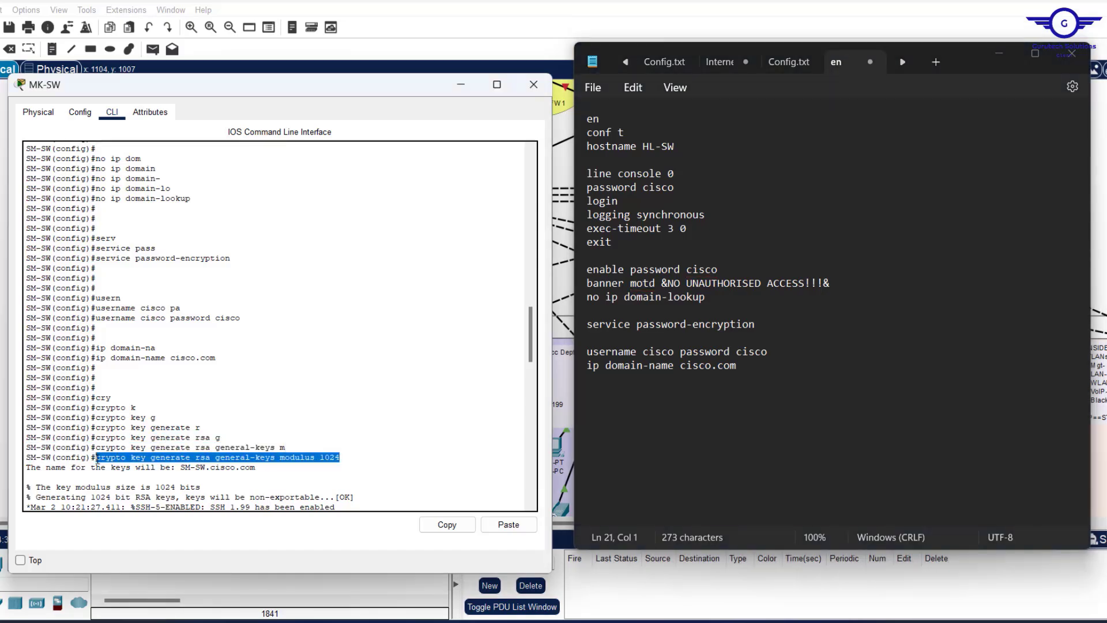
left_click(447, 525)
left_click(600, 403)
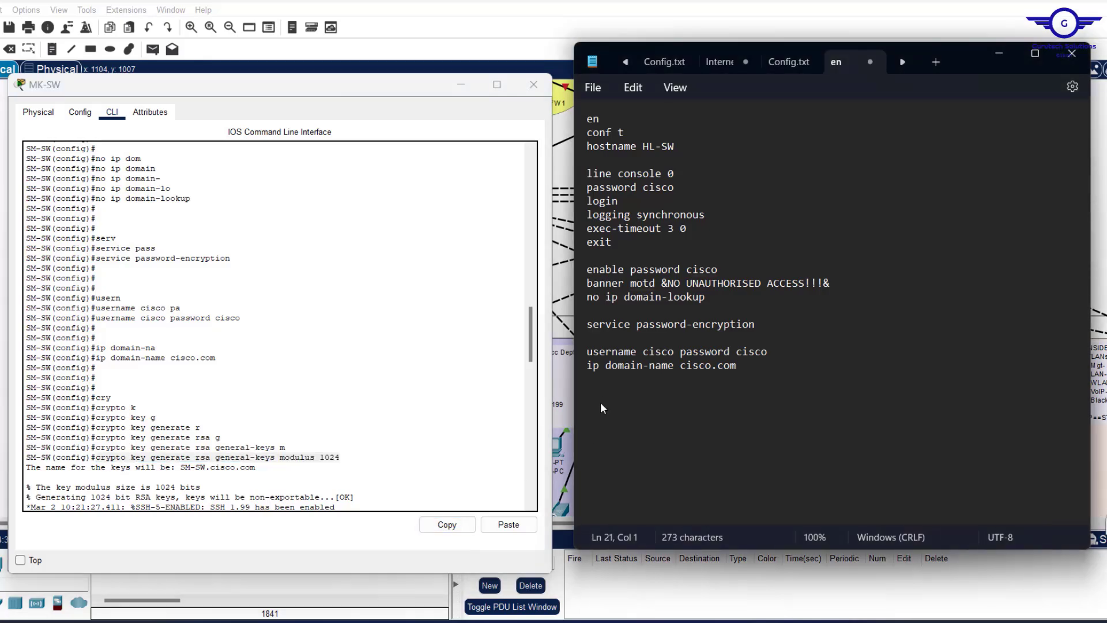
key("ctrl+v")
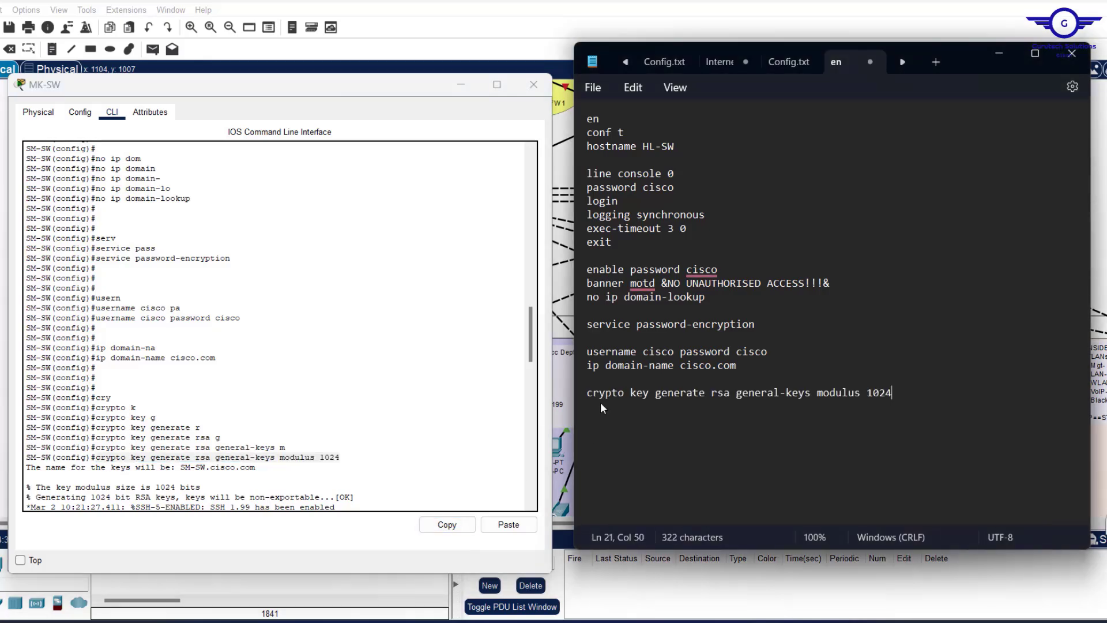
key("Return")
type("ip ssh version 2")
Start a new line after 'ip ssh version 2' and make the Notepad window taller.
left_click_drag(528, 321, 529, 367)
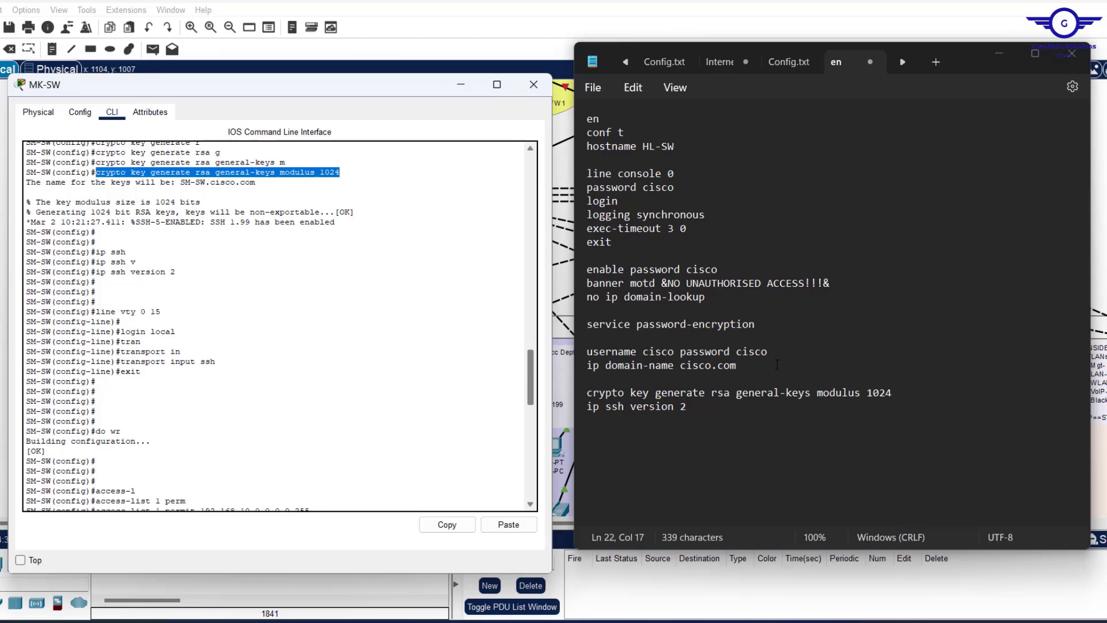
left_click(594, 425)
mouse_move(690, 394)
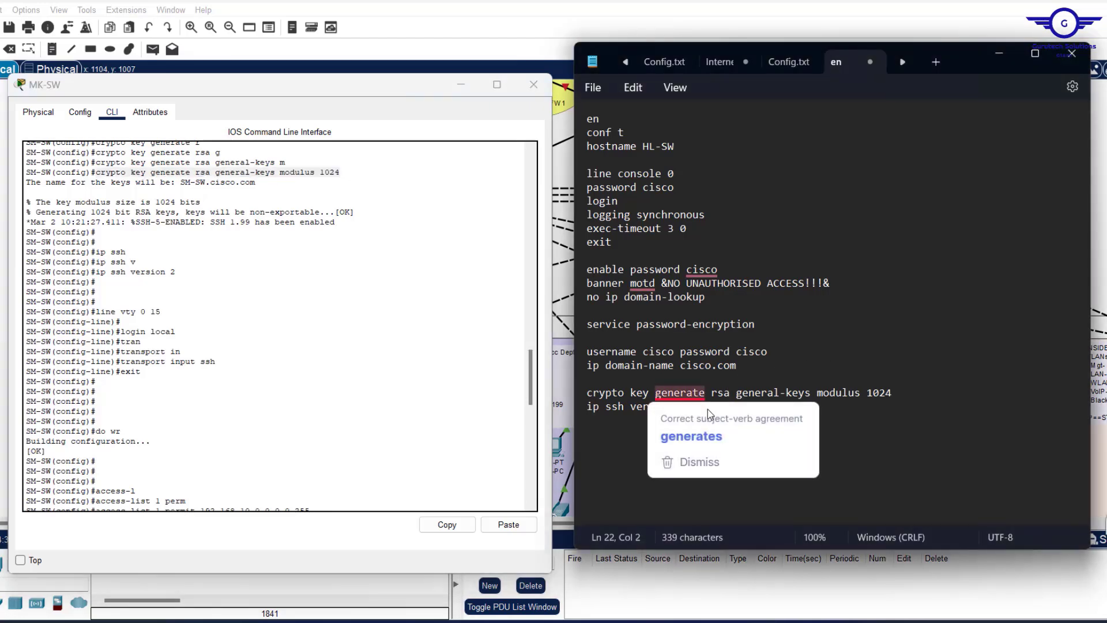
left_click(887, 433)
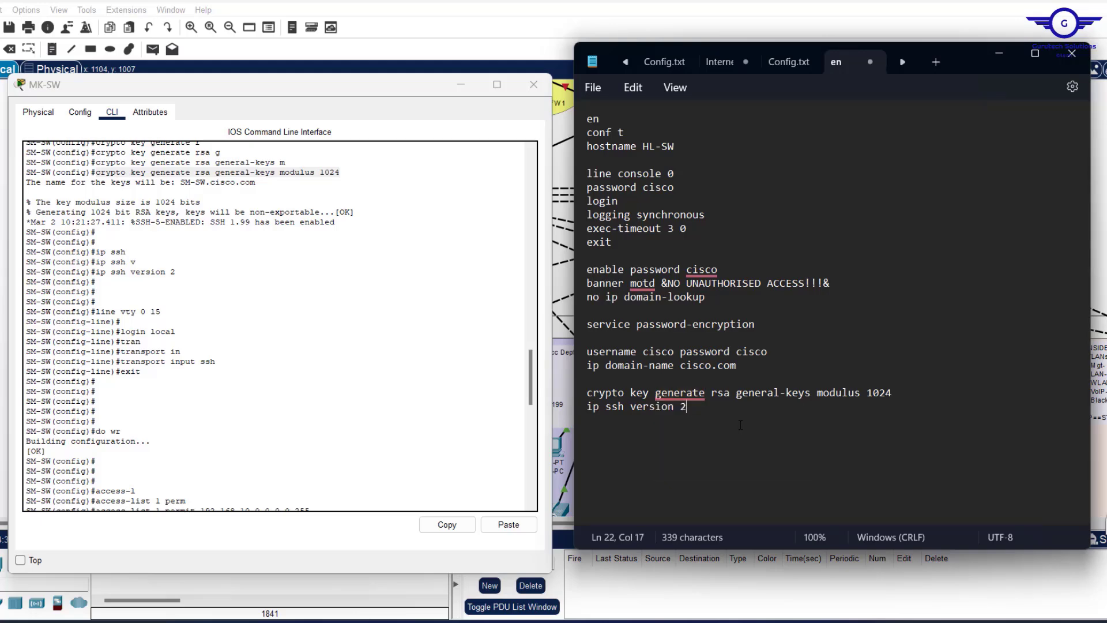
key("Return")
left_click_drag(795, 550, 800, 620)
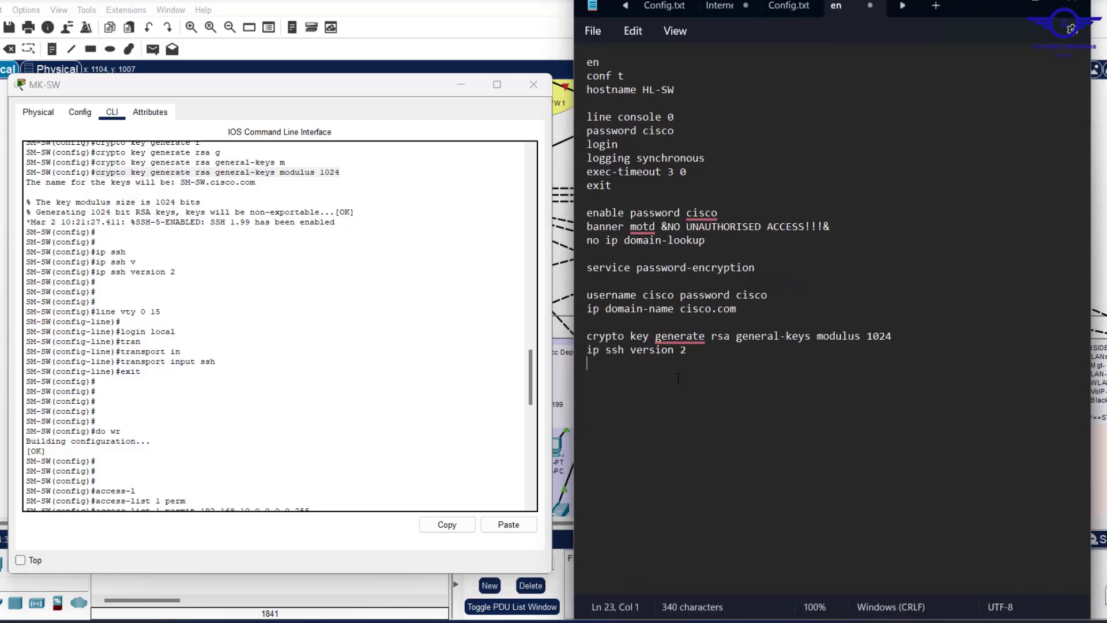
Write the 'line vty 0 15' block with login local, transport input ssh and exit.
key("Return")
type("line vty 0")
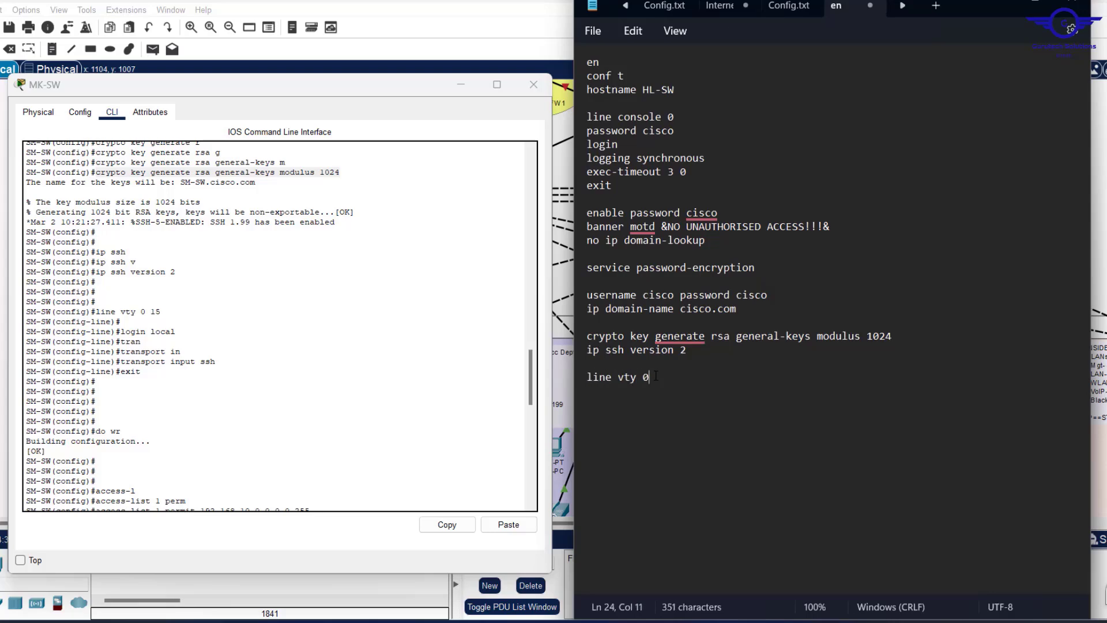
type(" 15 ")
type("login ")
type("local")
key("Return")
type("tranpo")
key("BackSpace")
key("BackSpace")
type("sport")
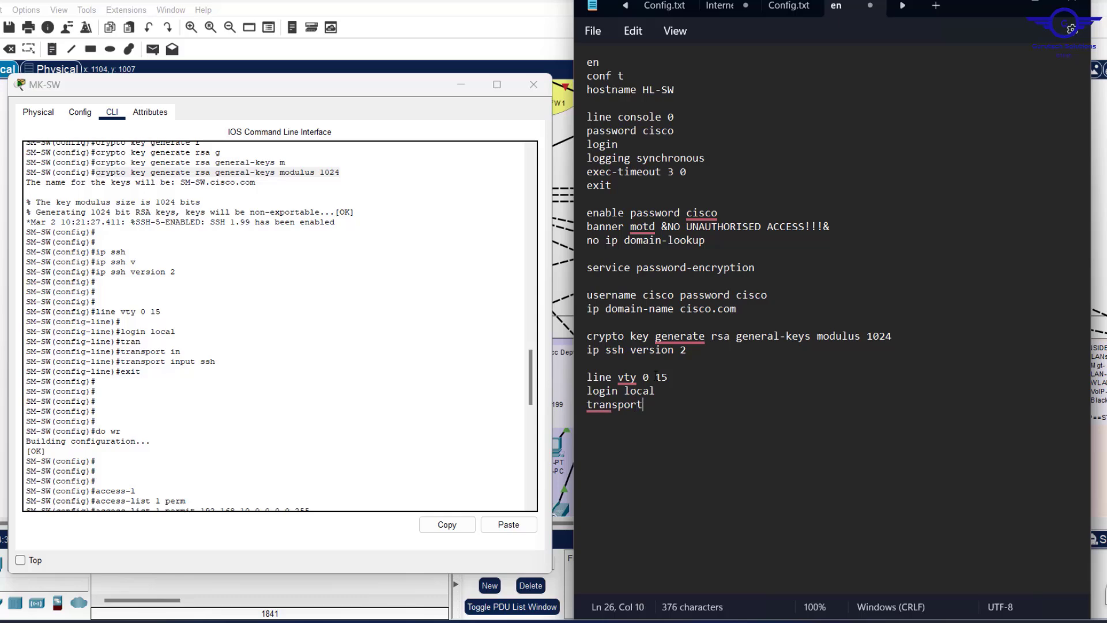
type(" input ssh")
key("Return")
type("exit")
key("Return")
left_click_drag(769, 295, 601, 296)
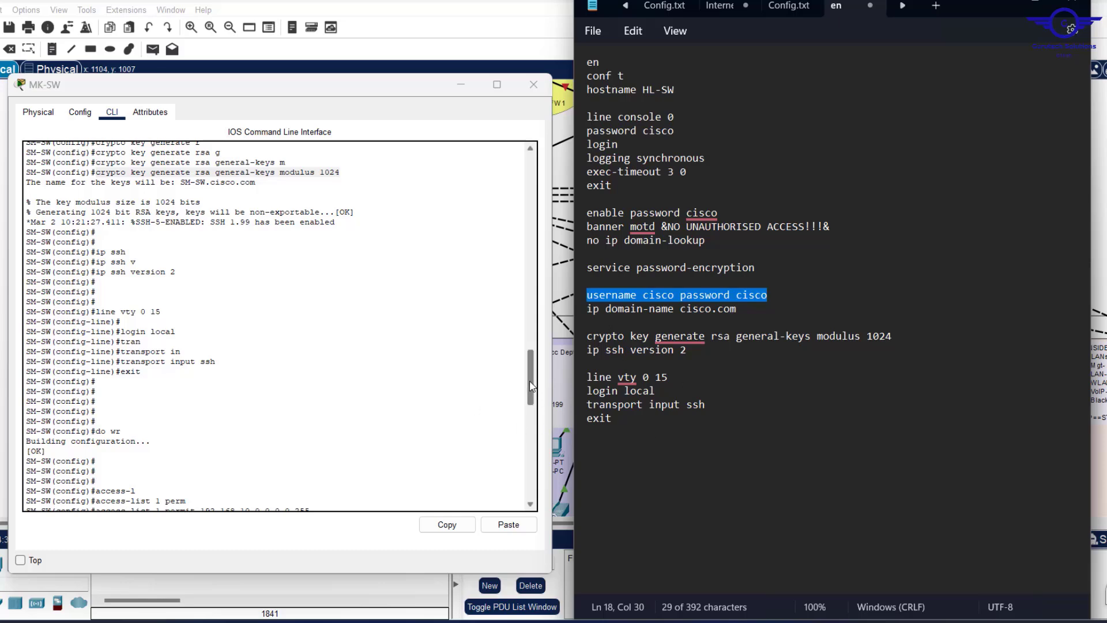
left_click_drag(529, 382, 520, 418)
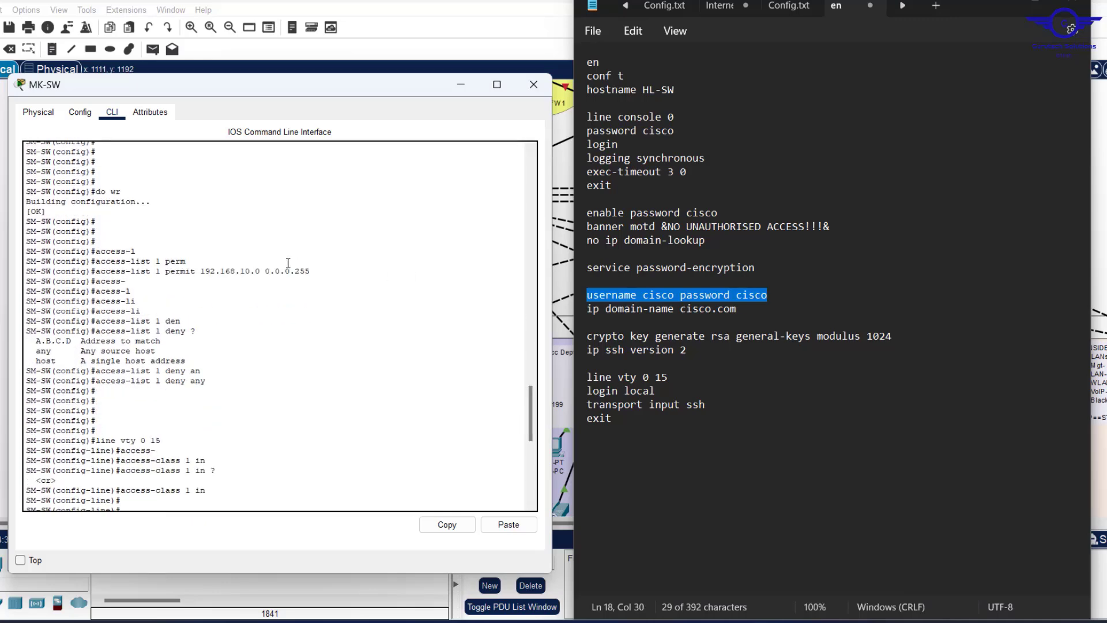
Add 'access-list 1 permit 192.168.10.0 0.0.0.255' copied from MK-SW, plus 'access-list 1 deny any'.
left_click_drag(312, 271, 96, 271)
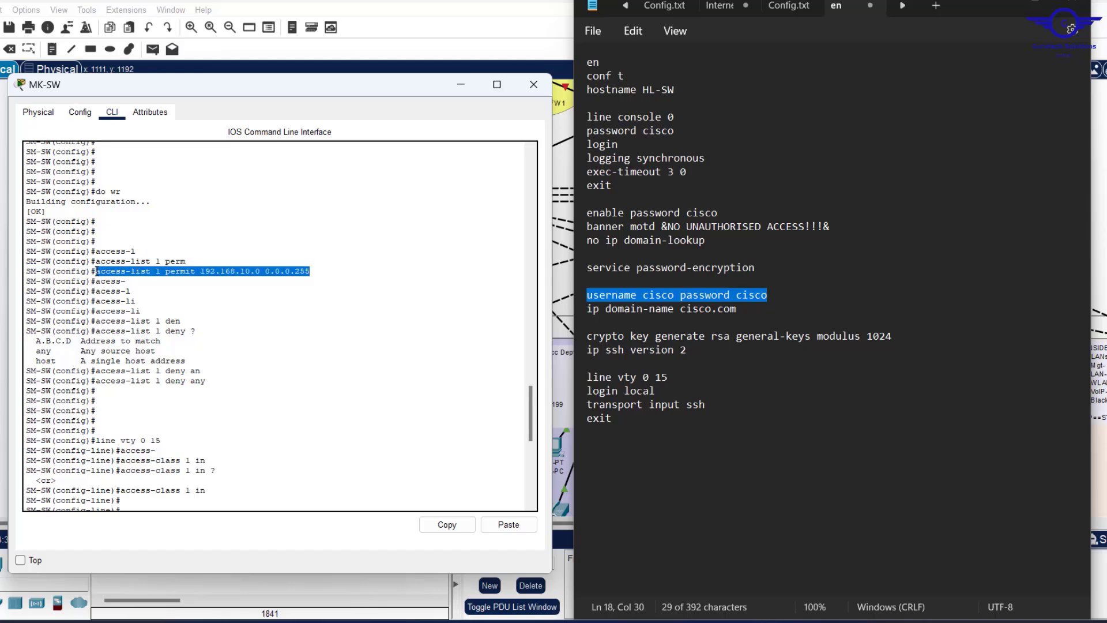
left_click(448, 527)
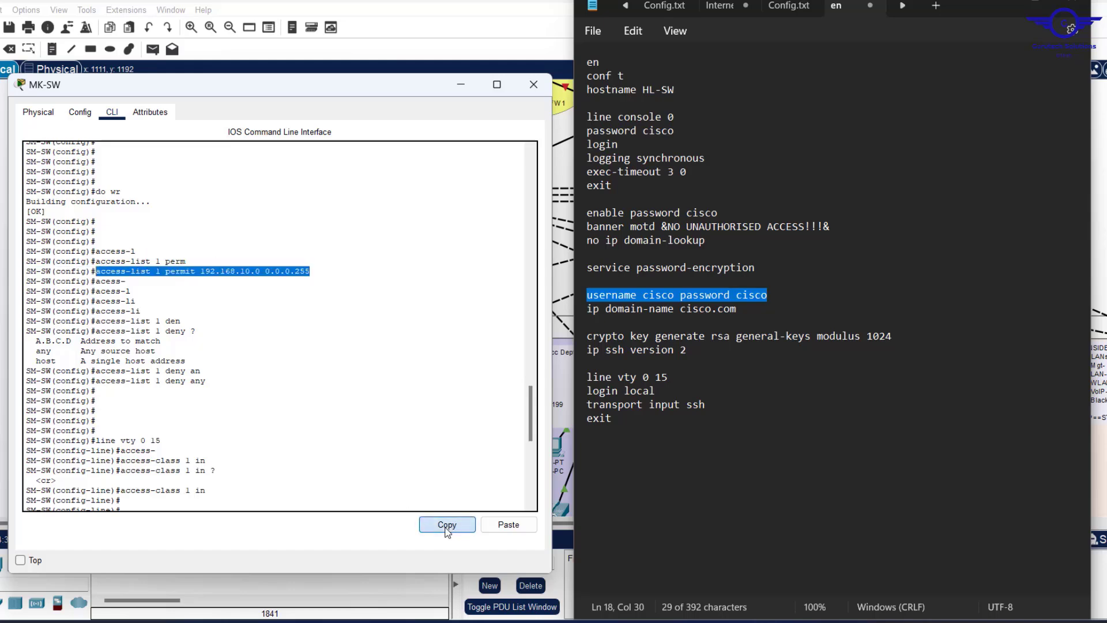
left_click(622, 425)
key("Return")
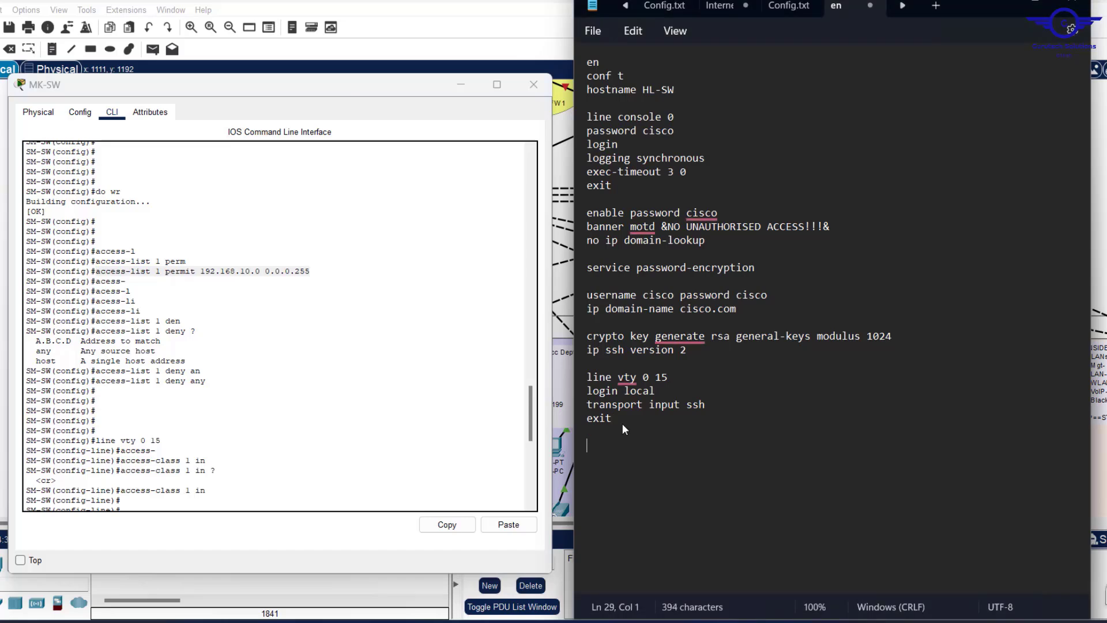
key("ctrl+v")
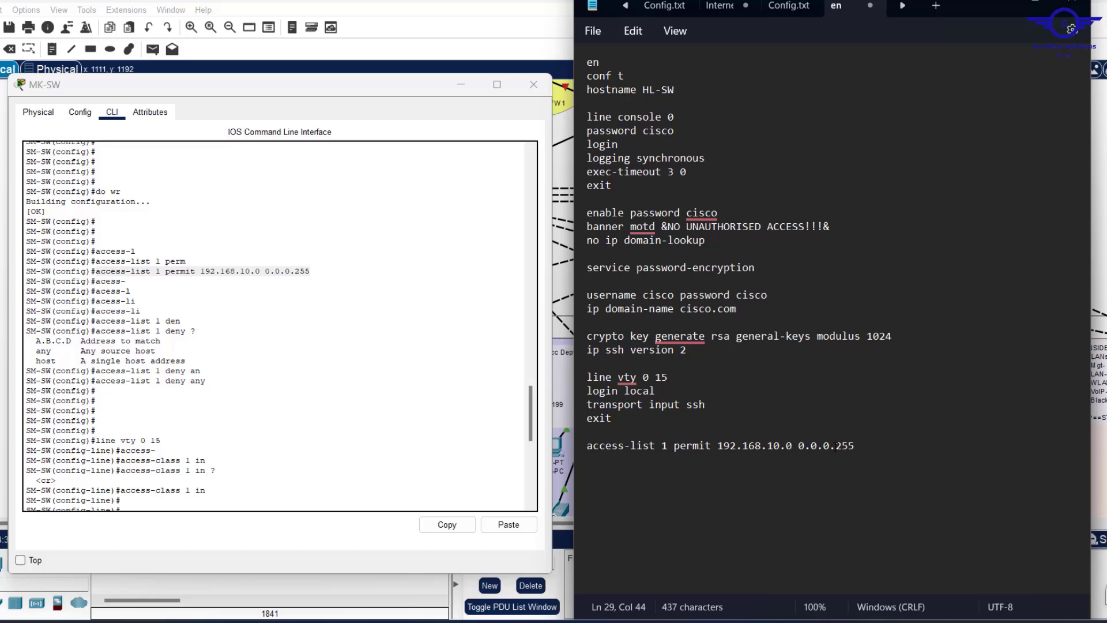
key("Return")
key("ctrl+v")
key("BackSpace")
key("BackSpace")
key("BackSpace")
key("BackSpace")
key("BackSpace")
key("BackSpace")
key("BackSpace")
key("BackSpace")
key("BackSpace")
key("BackSpace")
key("BackSpace")
key("BackSpace")
key("BackSpace")
key("BackSpace")
key("BackSpace")
key("BackSpace")
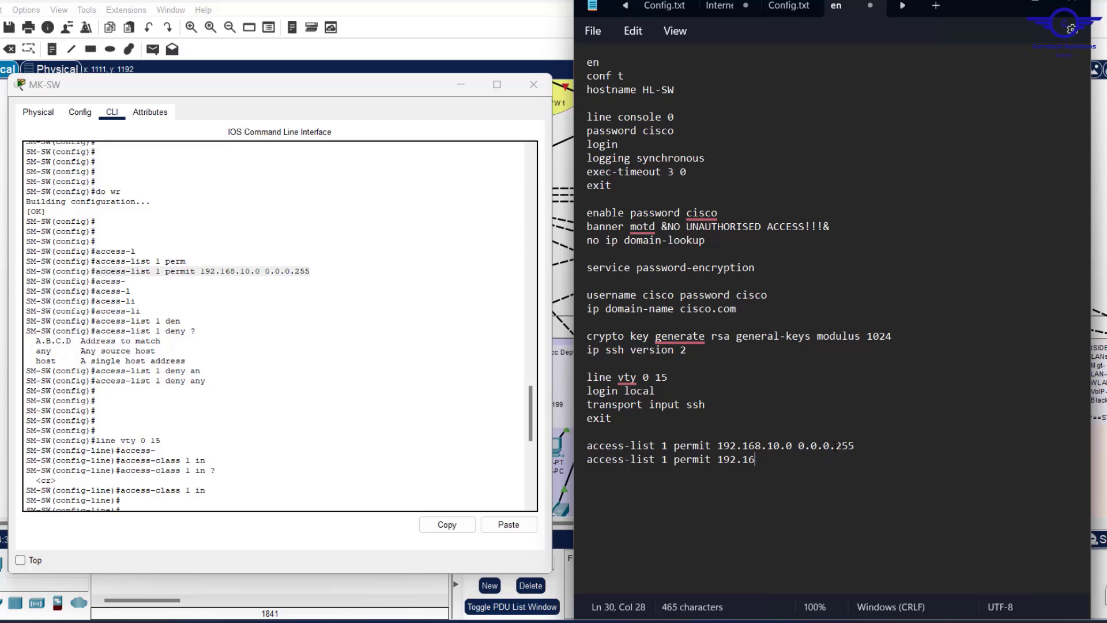
key("BackSpace")
key("BackSpace")
key("BackSpace")
key("BackSpace")
key("BackSpace")
key("BackSpace")
key("BackSpace")
key("BackSpace")
key("BackSpace")
key("BackSpace")
key("BackSpace")
key("BackSpace")
key("BackSpace")
type("deny any")
Apply the list to the vty lines with 'line vty 0 15' and 'access-class 1 in'.
left_click_drag(736, 459, 569, 376)
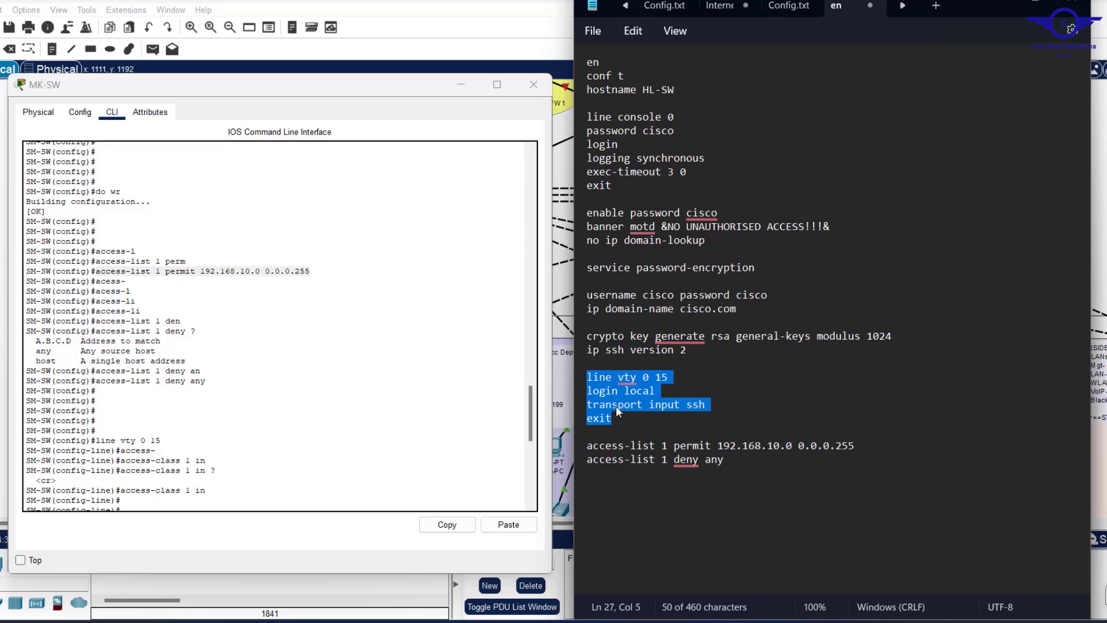
left_click(669, 378)
left_click_drag(670, 378, 577, 380)
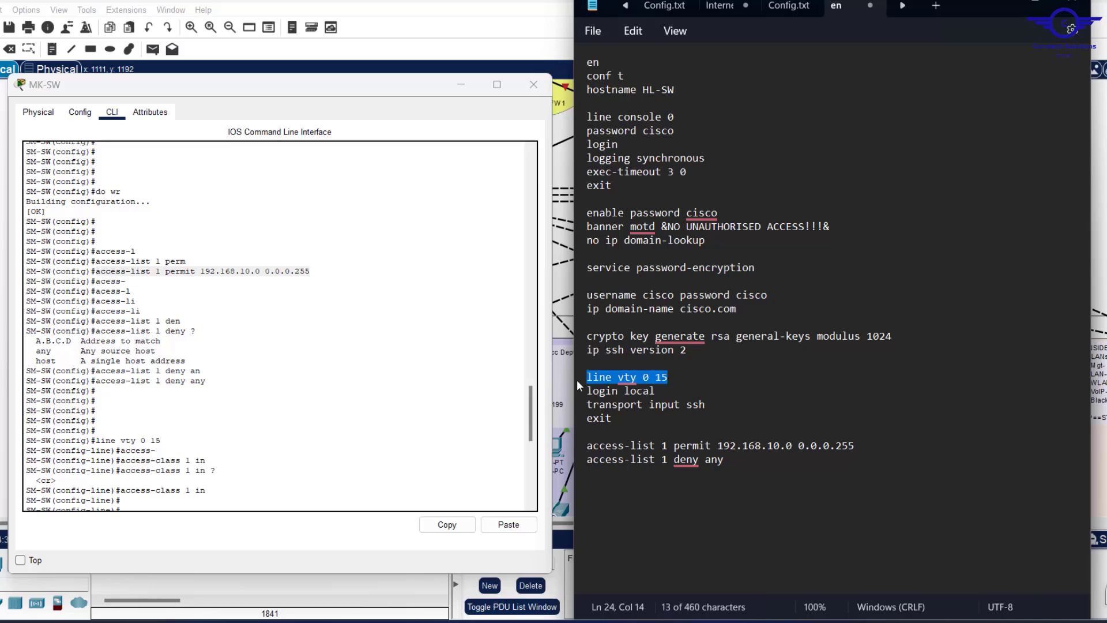
key("ctrl+c")
left_click(733, 463)
key("Return")
key("Return")
key("ctrl+v")
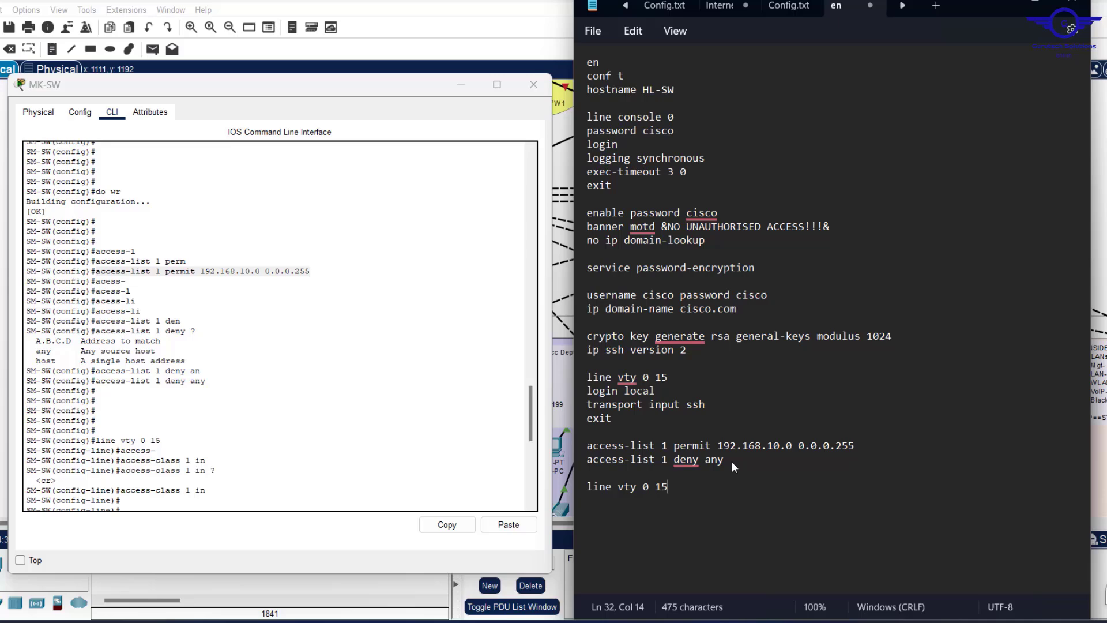
key("Return")
type("acc")
type("ess-li")
key("BackSpace")
key("BackSpace")
type("class 1 ")
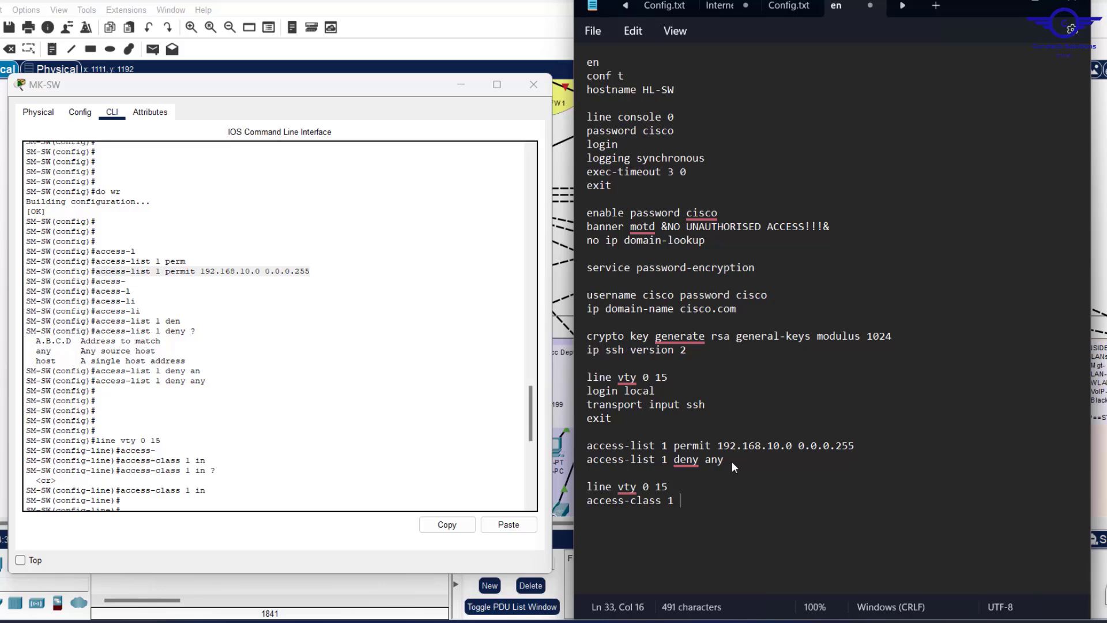
type("in")
key("Return")
End the script with exit and 'do wr', and run exit and save on MK-SW.
type("exit")
key("Return")
key("Return")
type("do wr")
key("Return")
key("Return")
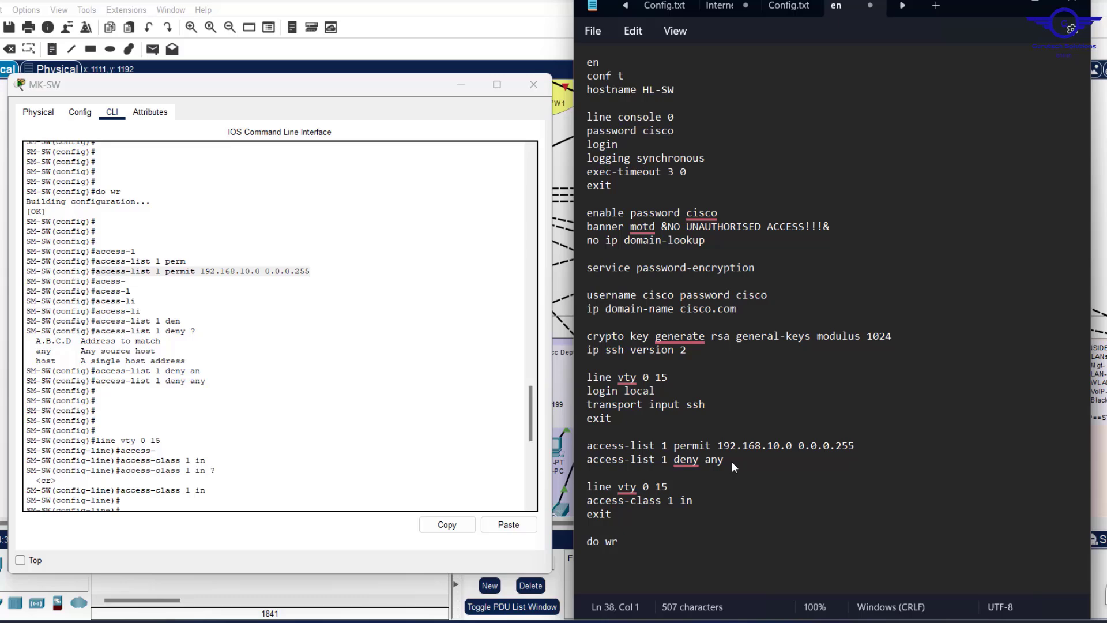
left_click(338, 371)
key("ctrl+v")
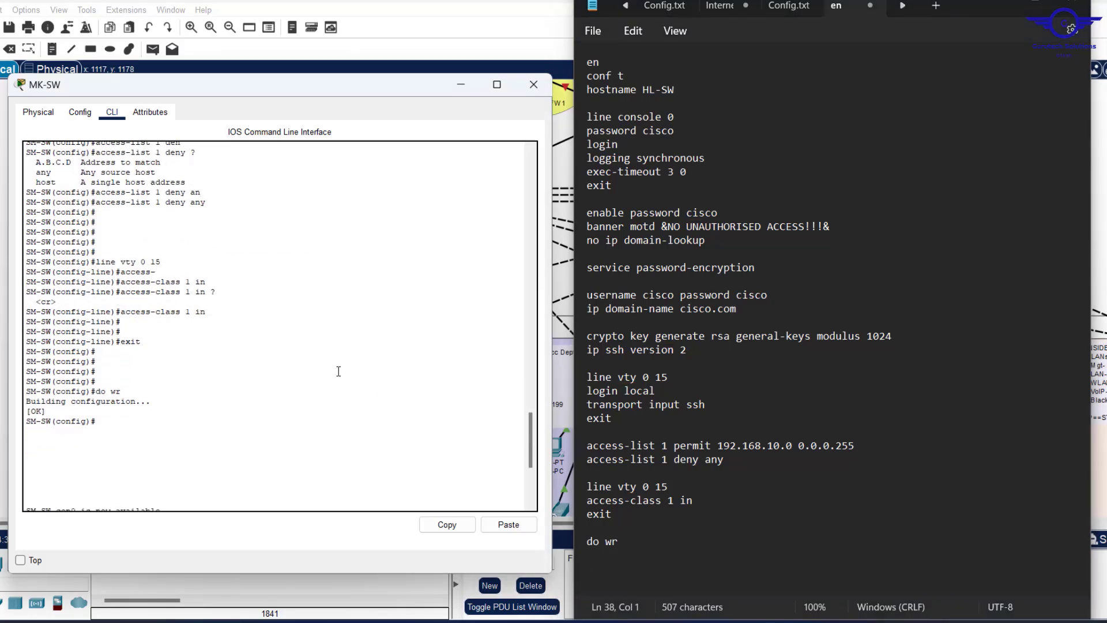
scroll(346, 397, "up", 1)
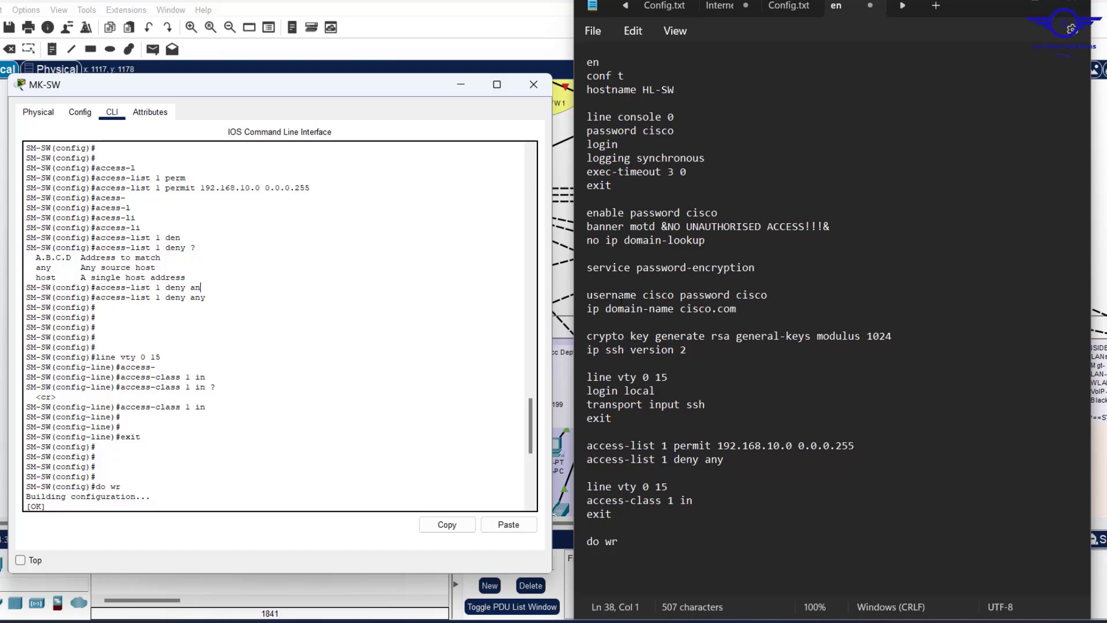
Paste the full Notepad script into HR-SW's CLI, making it HL-SW and saving with [OK].
left_click(670, 285)
key("ctrl+a")
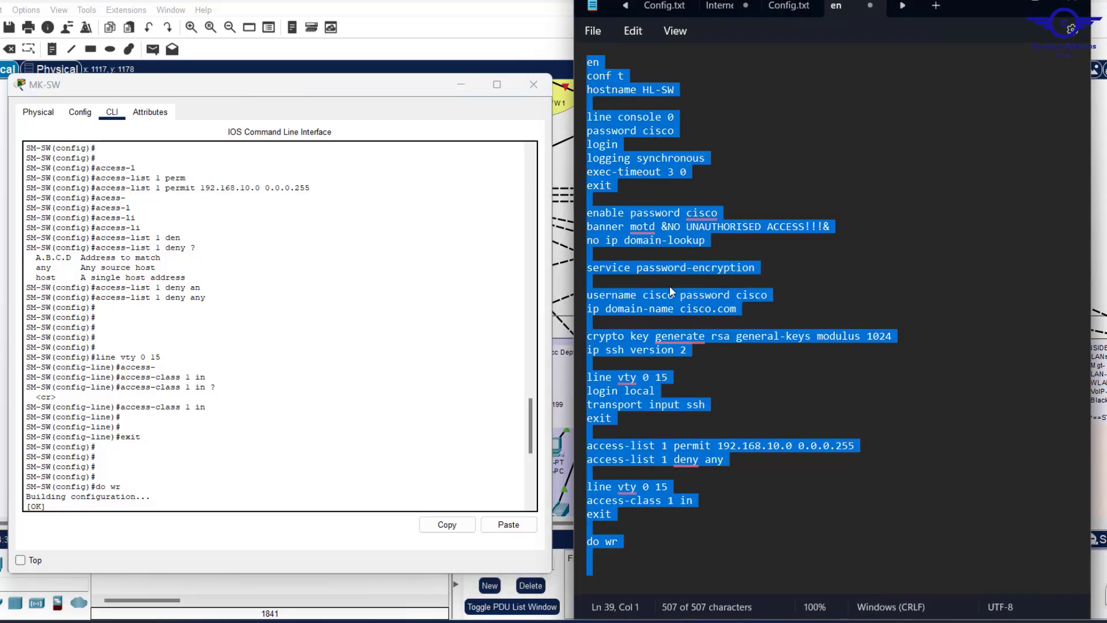
left_click(451, 88)
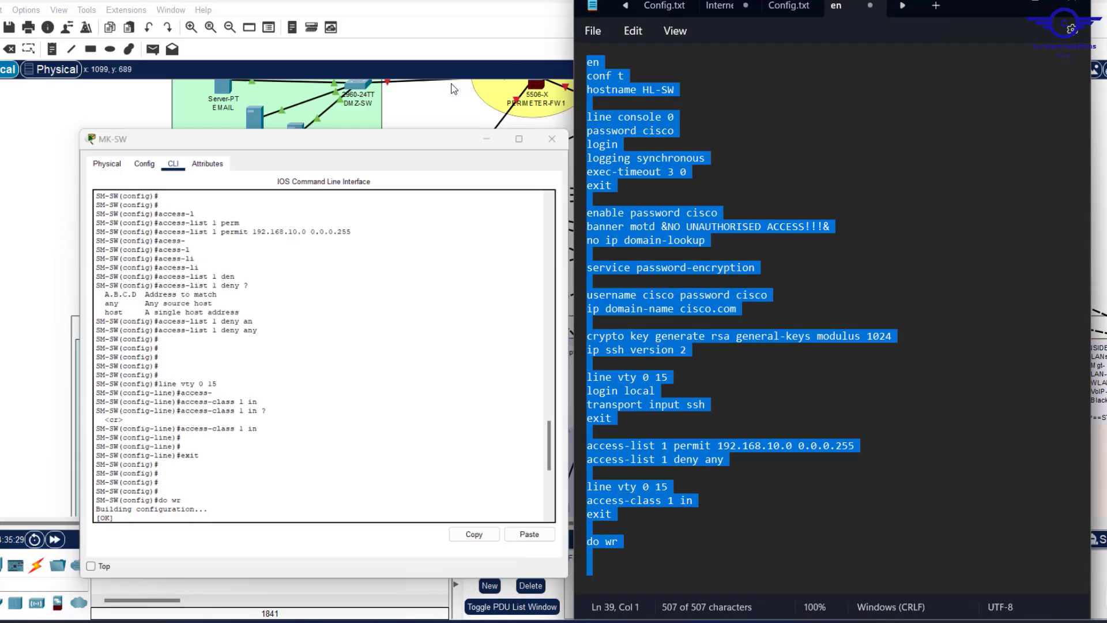
left_click(402, 368)
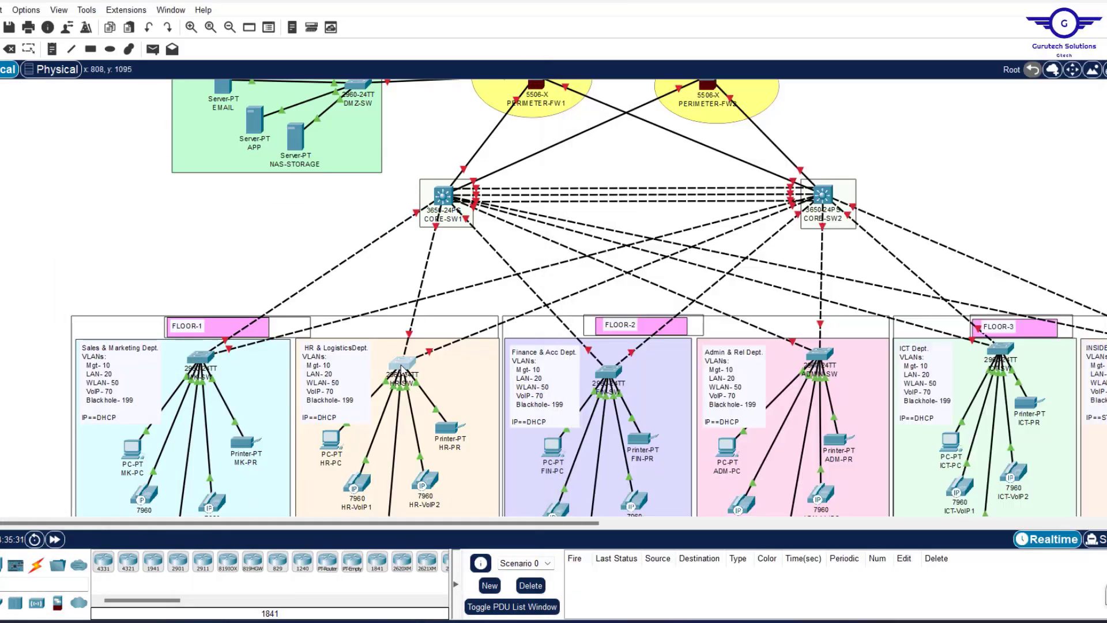
left_click(402, 368)
left_click(483, 106)
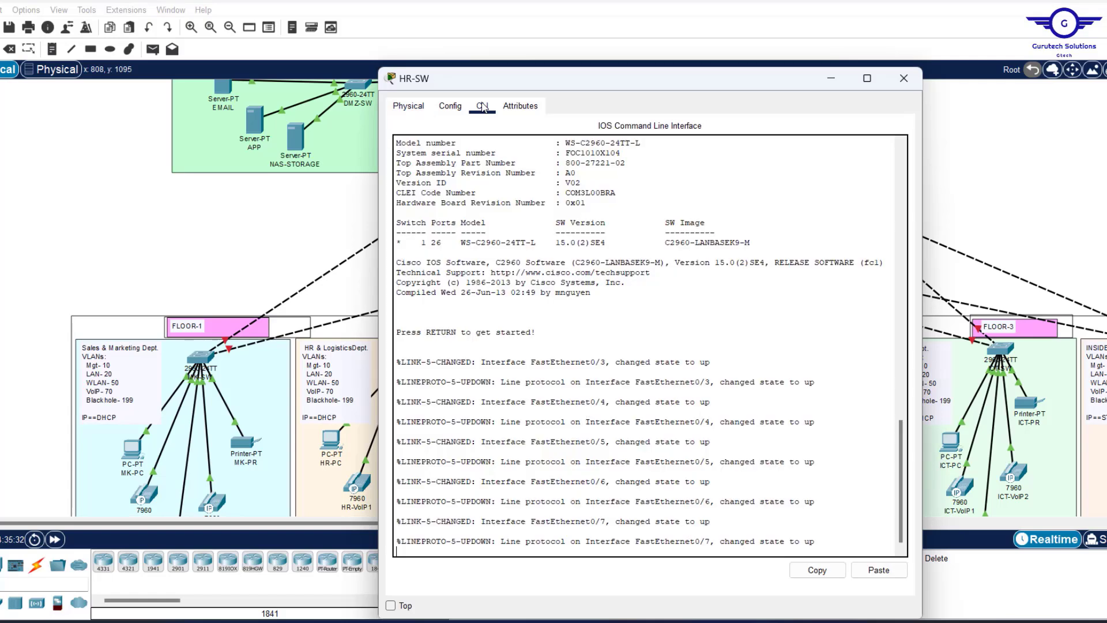
key("Return")
key("Return")
key("Return")
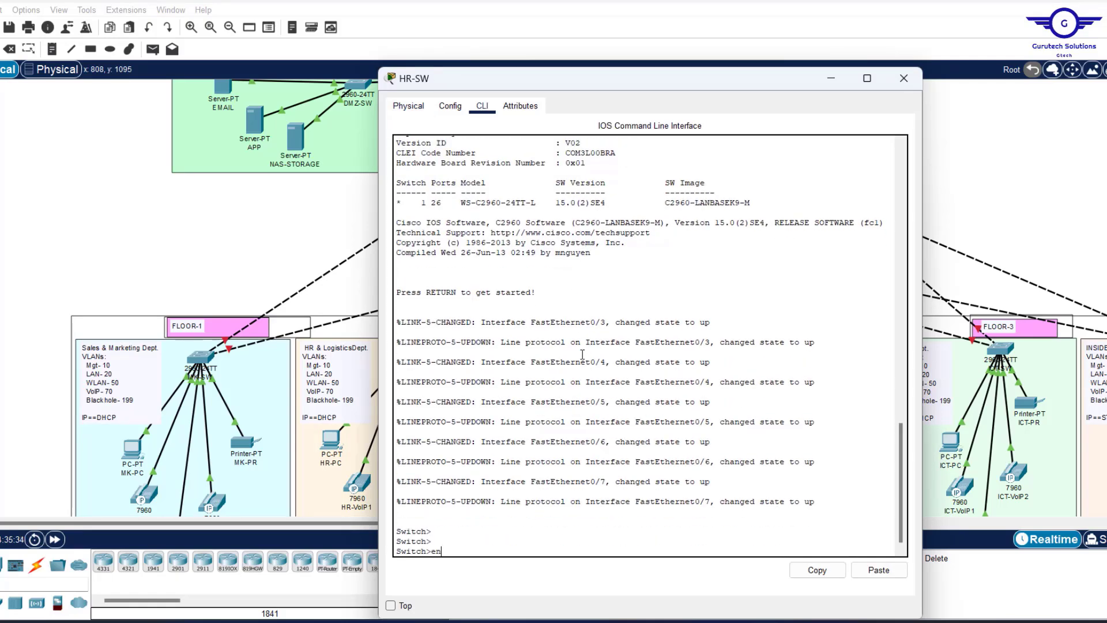
key("BackSpace")
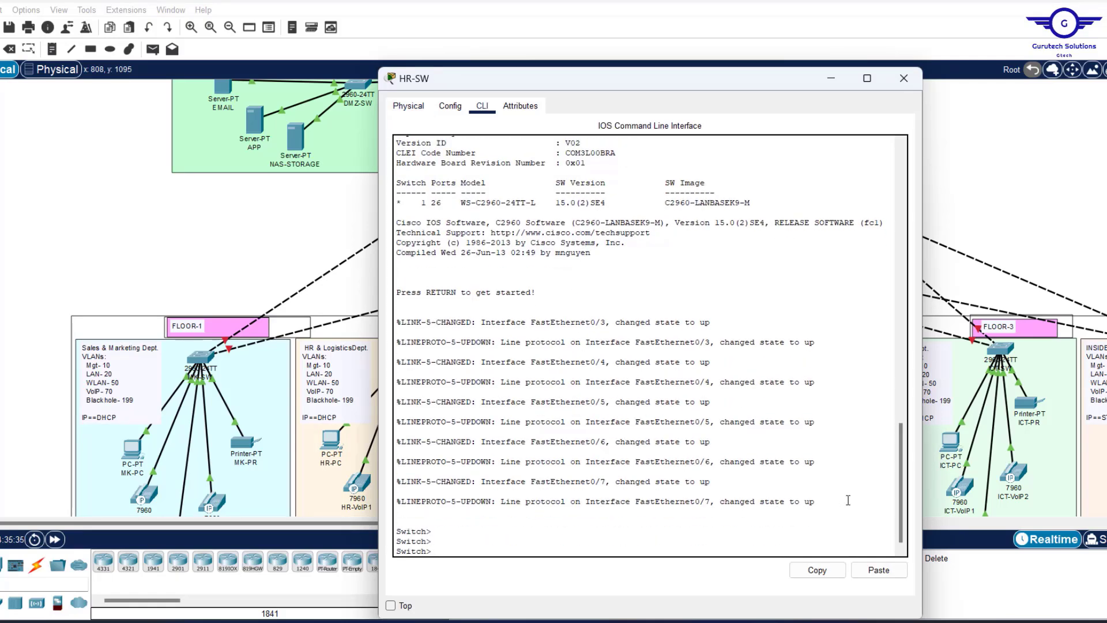
left_click(879, 571)
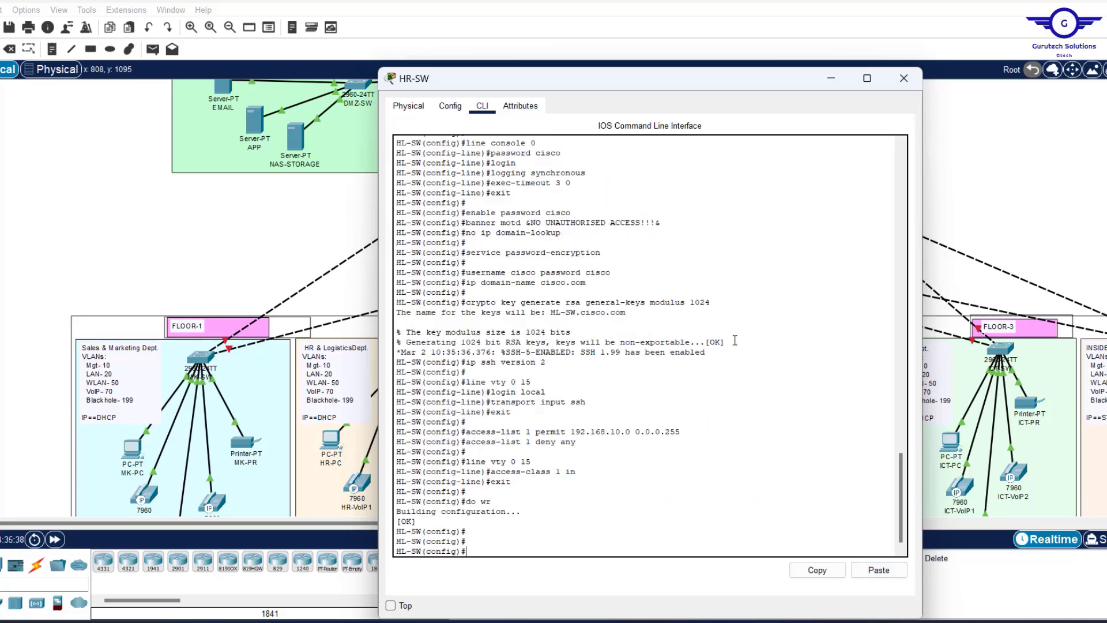
scroll(690, 357, "up", 5)
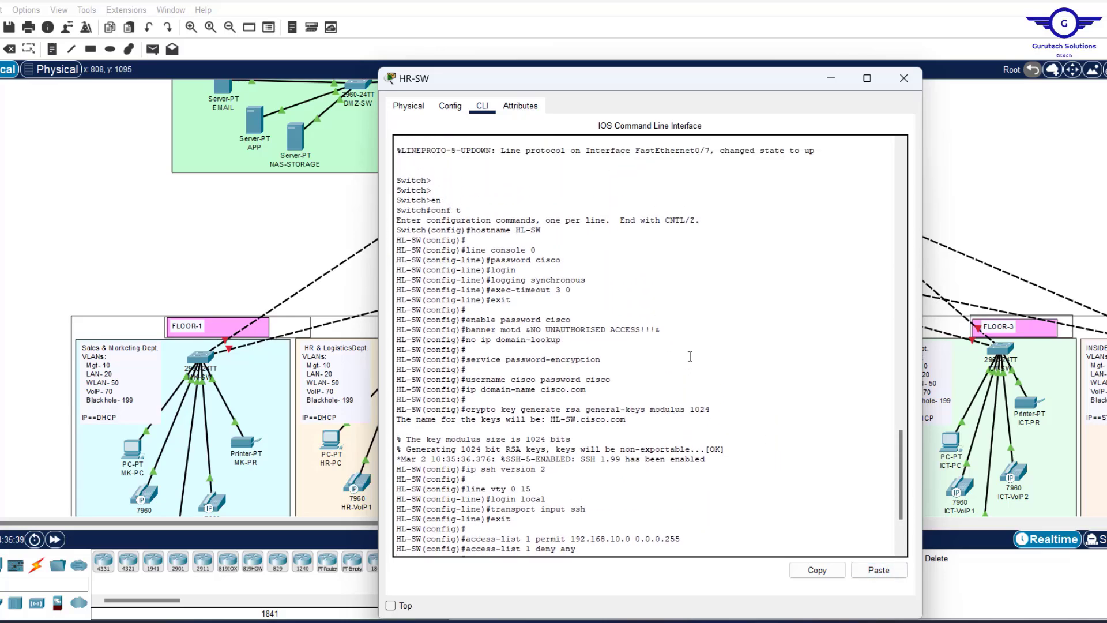
scroll(691, 357, "down", 5)
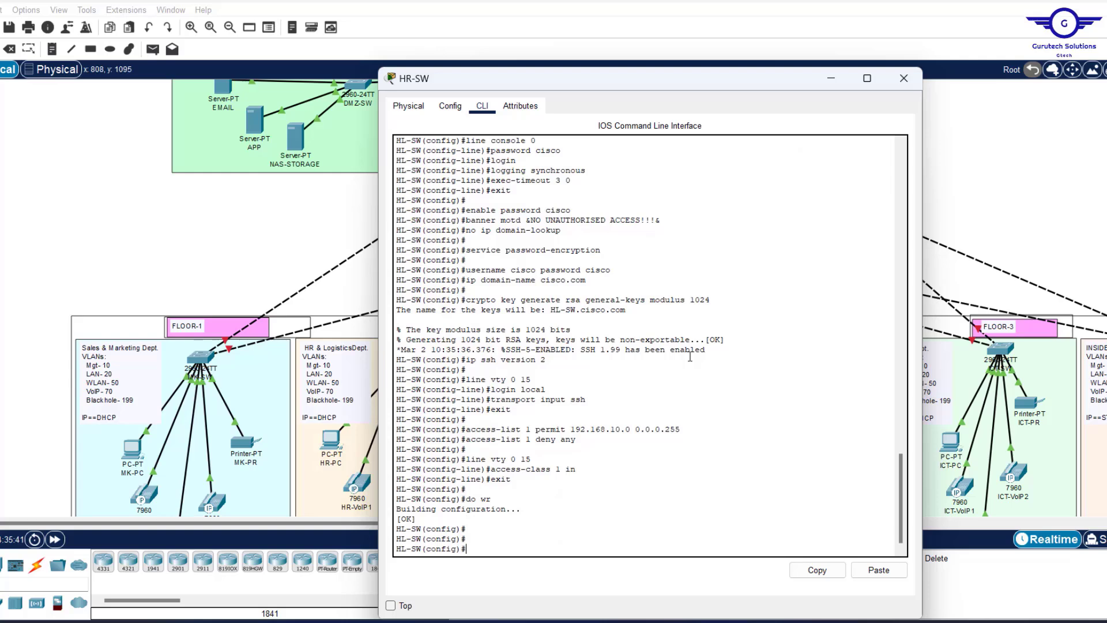
left_click(904, 81)
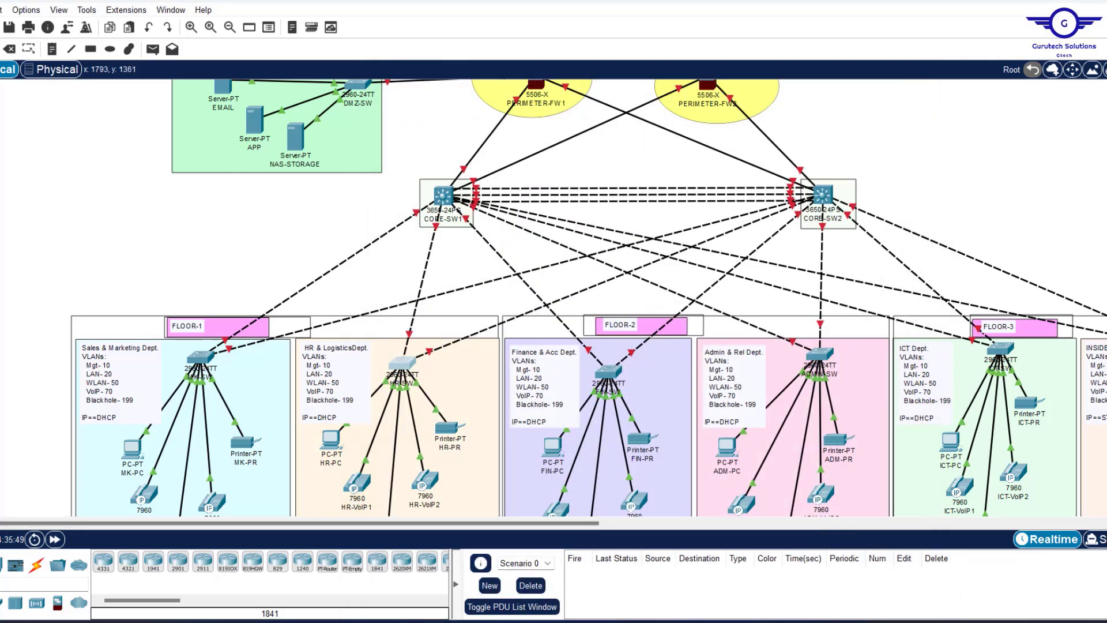
mouse_move(733, 605)
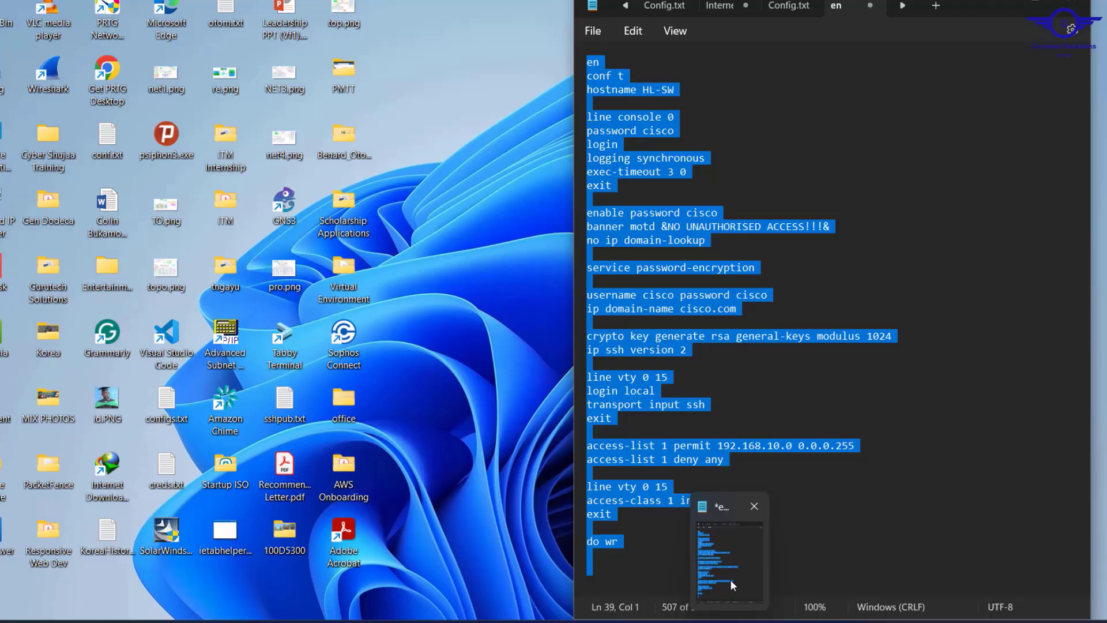
left_click(730, 579)
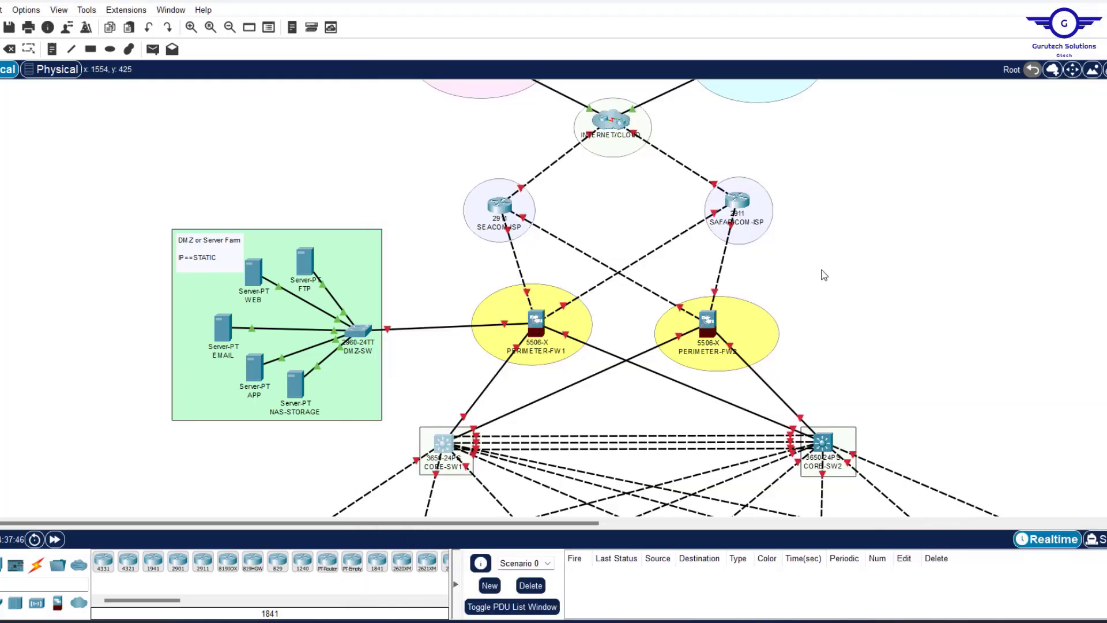
scroll(846, 294, "down", 3)
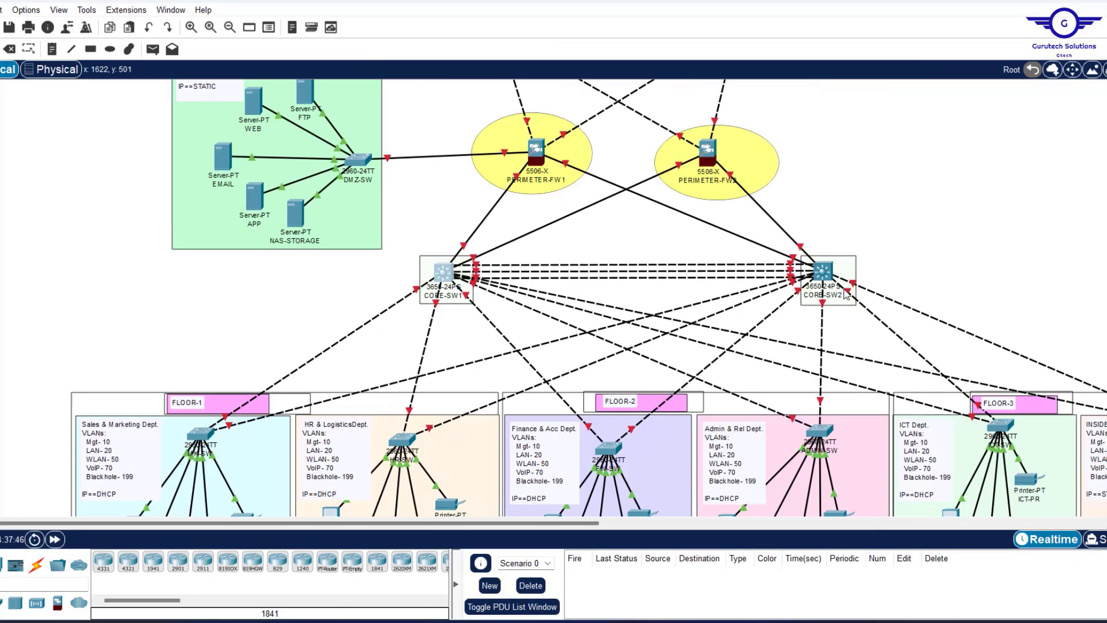
scroll(846, 295, "down", 1)
scroll(855, 280, "up", 4)
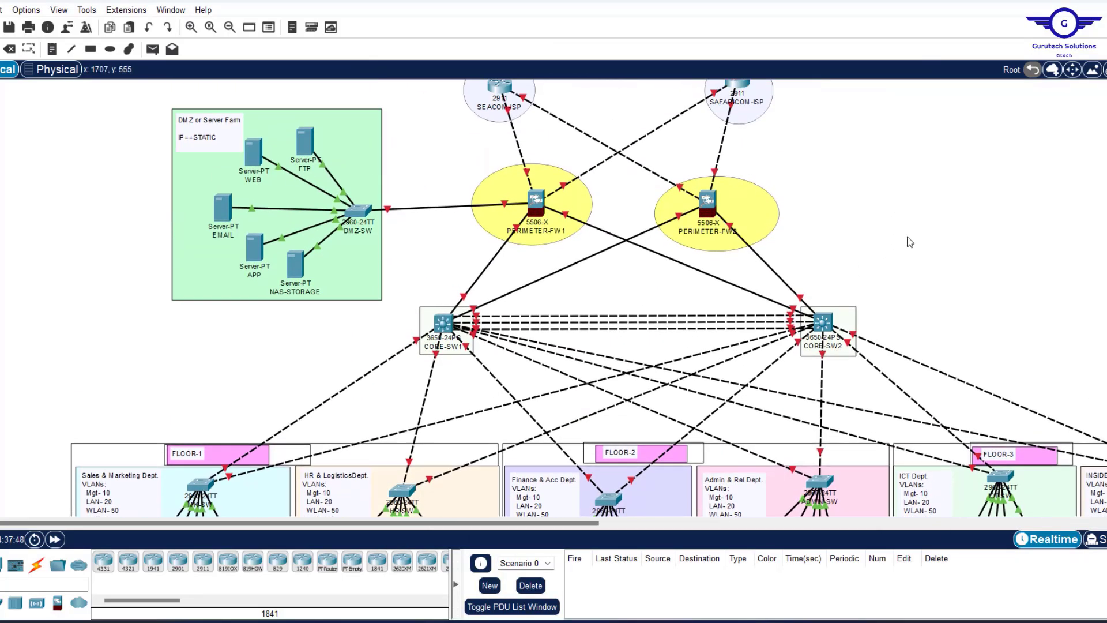
scroll(919, 282, "down", 8)
scroll(919, 283, "up", 4)
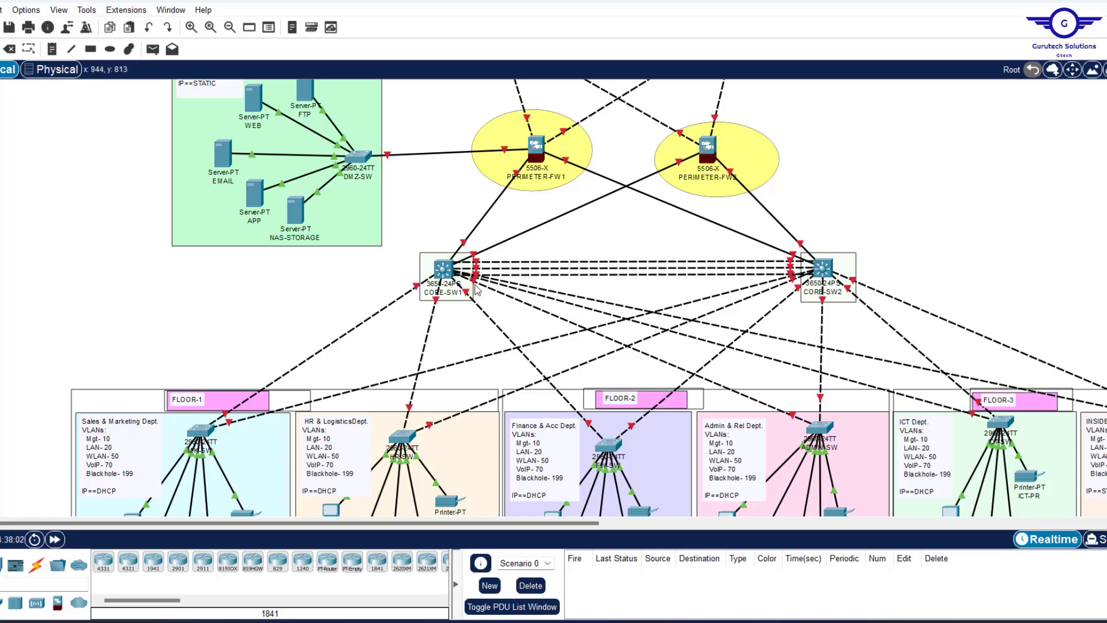
Install an AC power supply in CORE-SW1's empty bay after its powered-off CLI error.
left_click(443, 270)
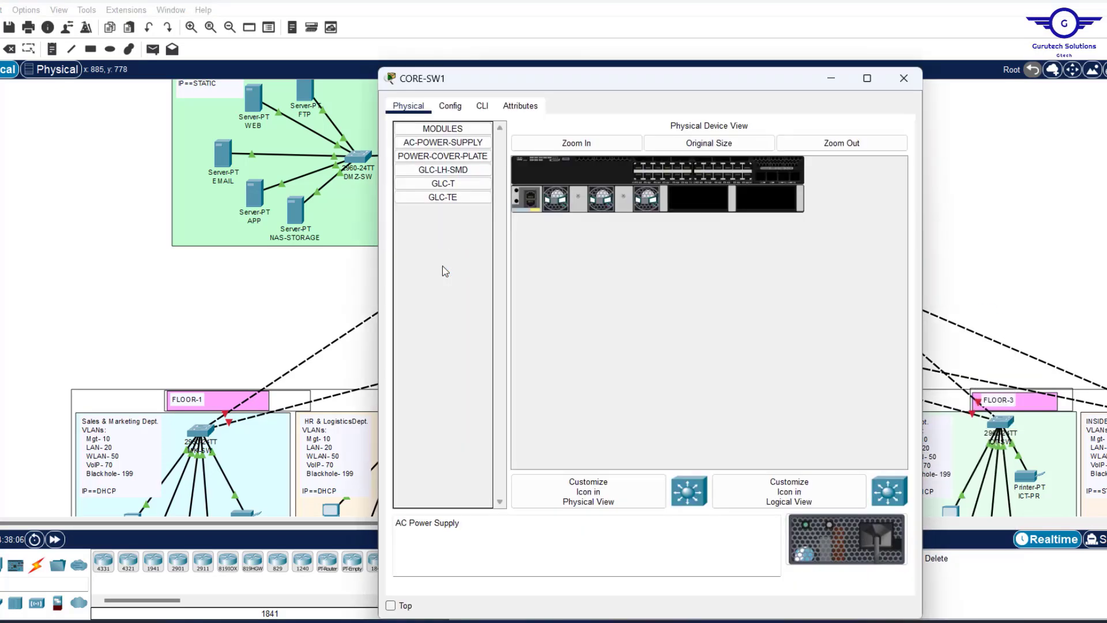
left_click(482, 106)
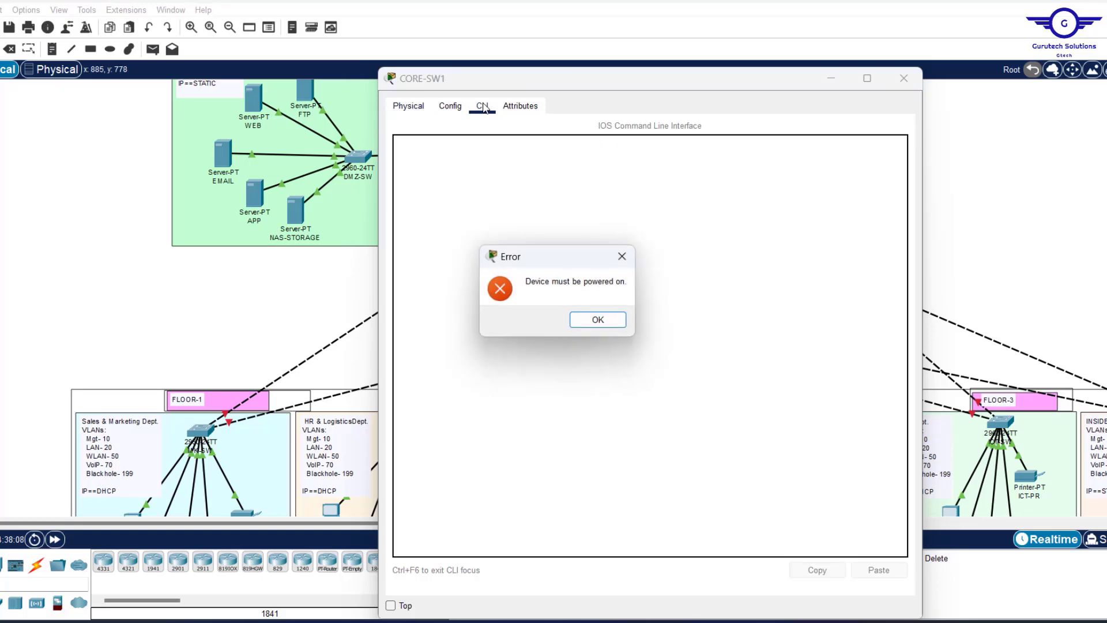
left_click(606, 321)
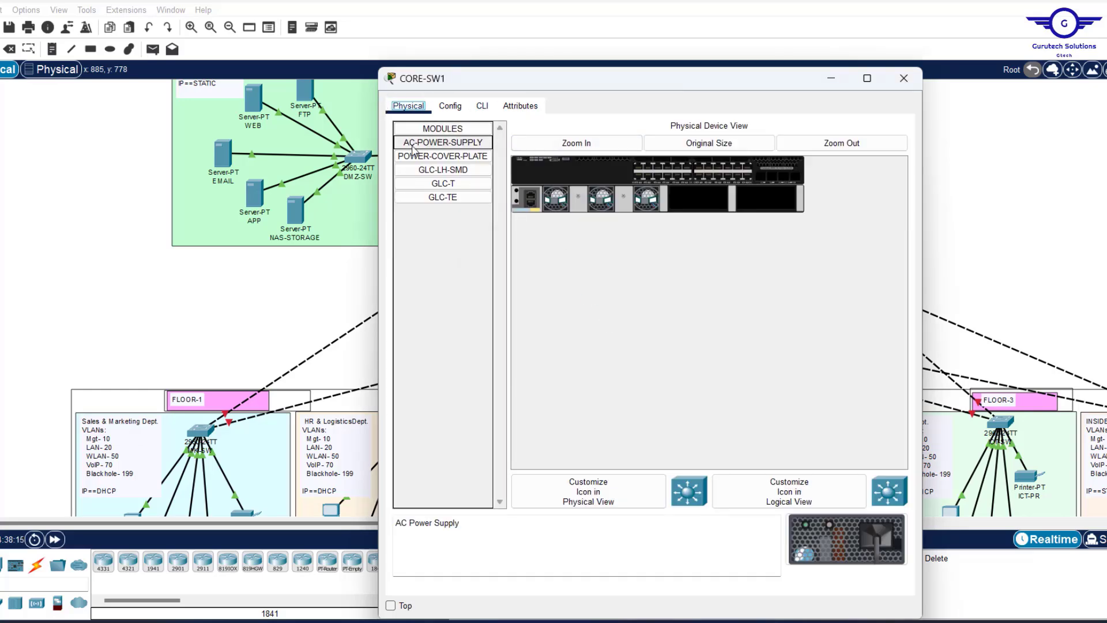
left_click_drag(413, 149, 707, 199)
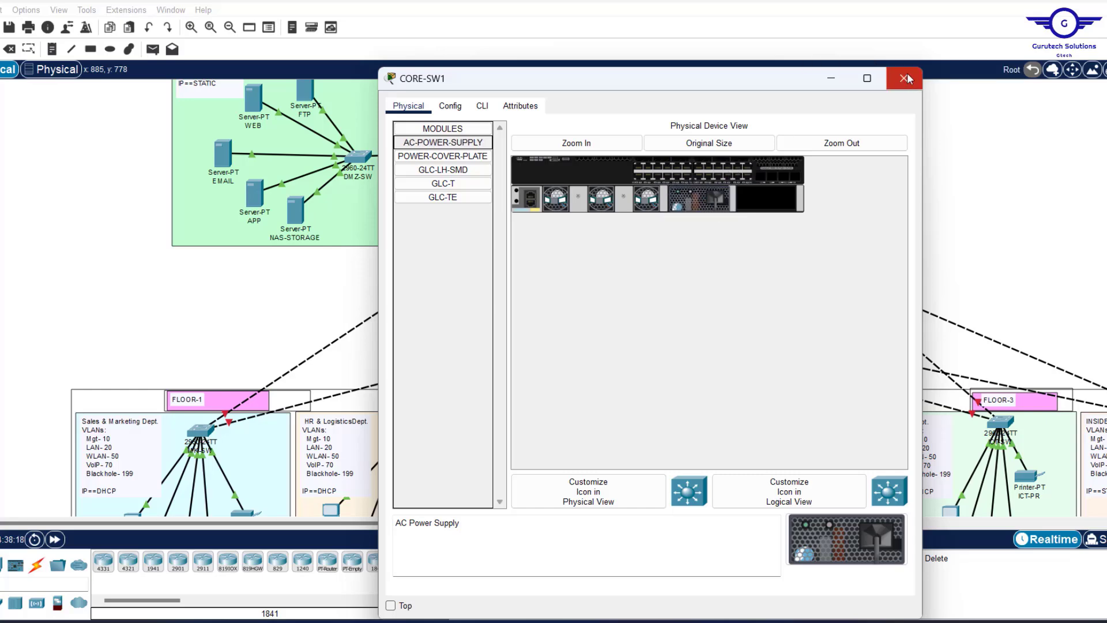
left_click(909, 79)
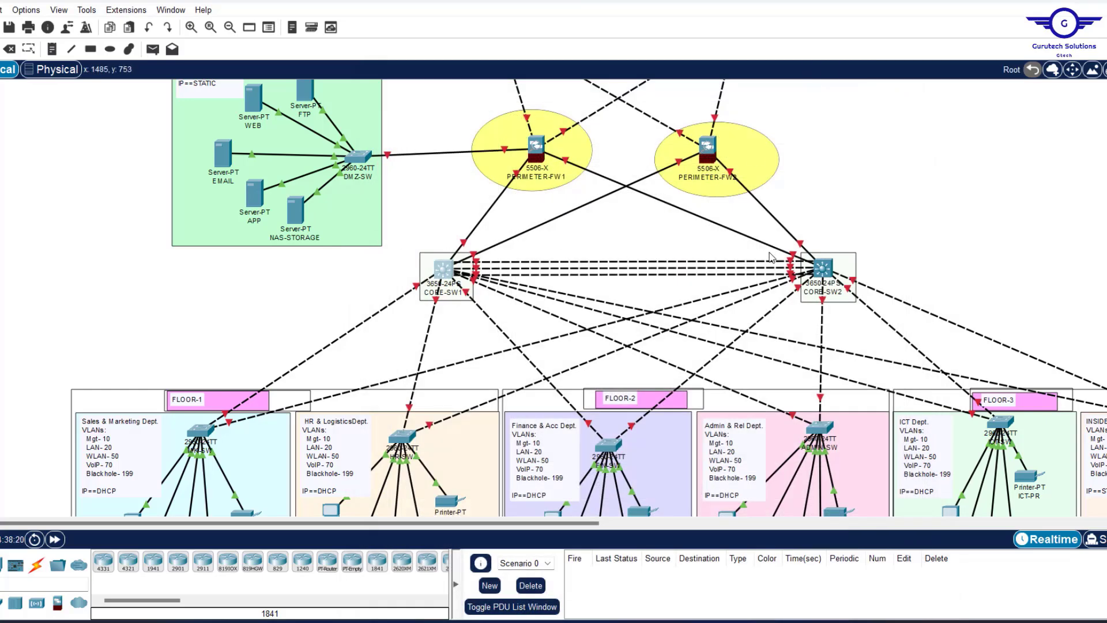
Install an AC power supply in CORE-SW2's bay as well.
left_click(826, 272)
left_click(443, 142)
left_click_drag(443, 142, 705, 195)
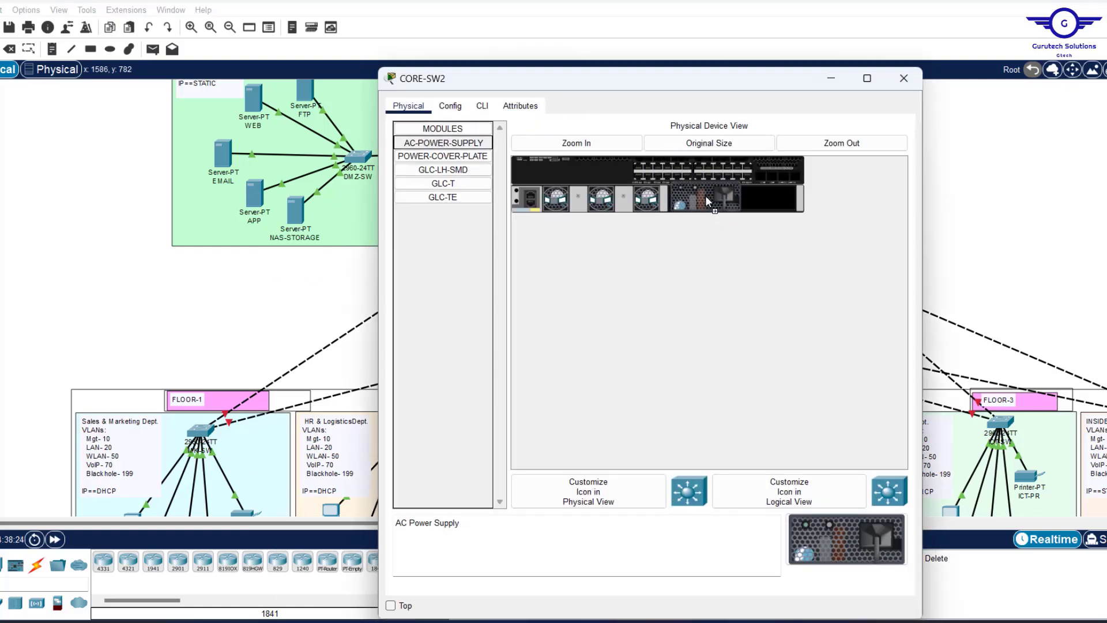
left_click(911, 85)
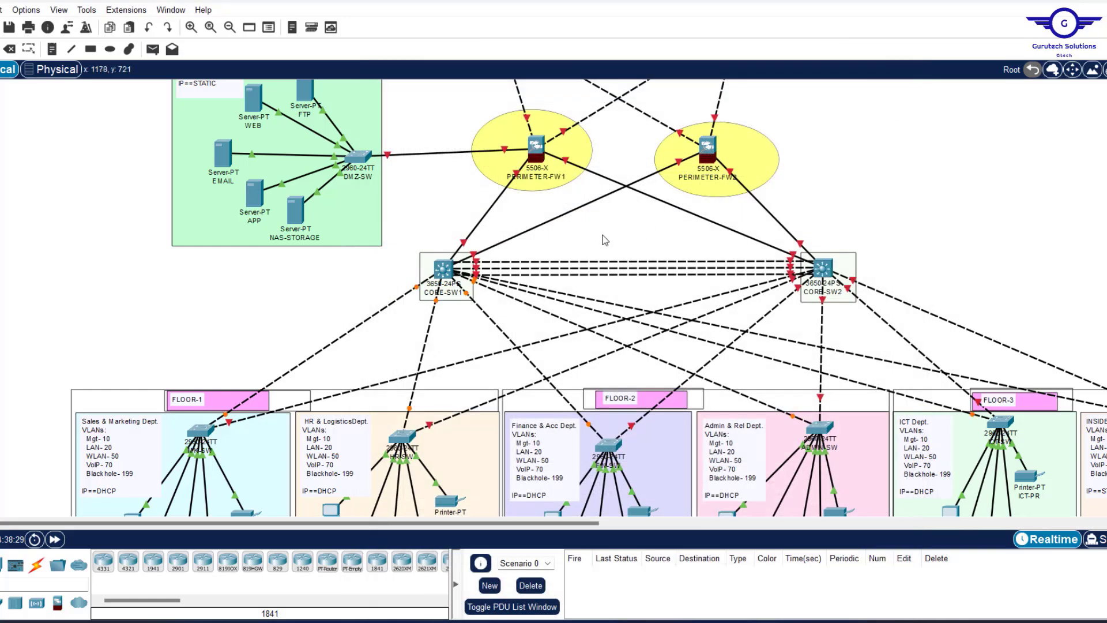
Decline CORE-SW1's initial setup dialog and paste in the basic SSH, banner and access-list configuration.
left_click(445, 267)
left_click(483, 105)
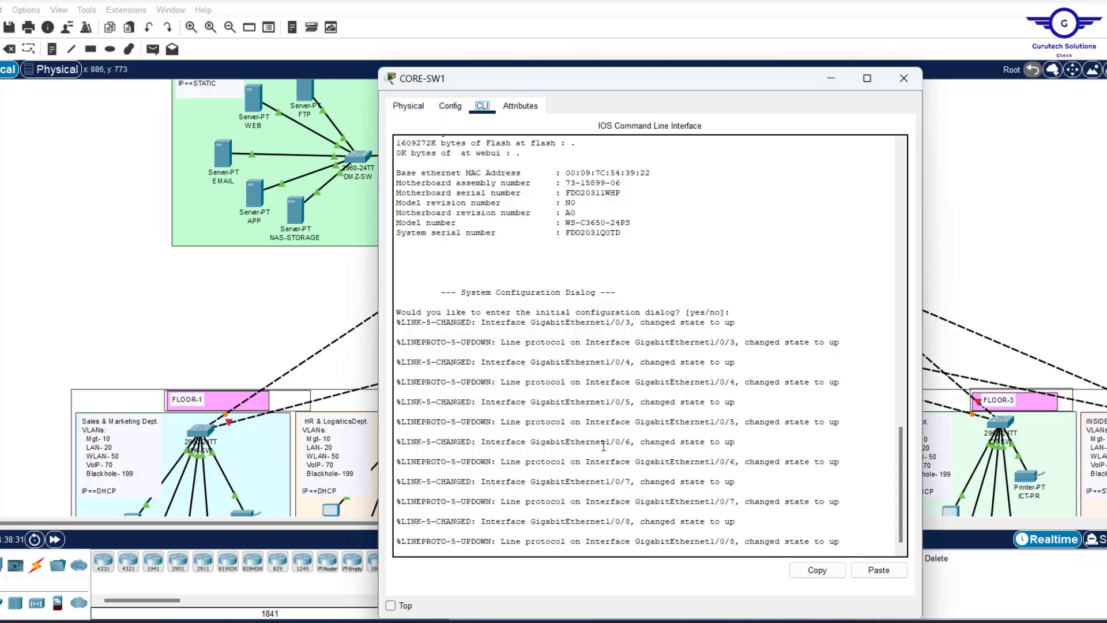
key("Return")
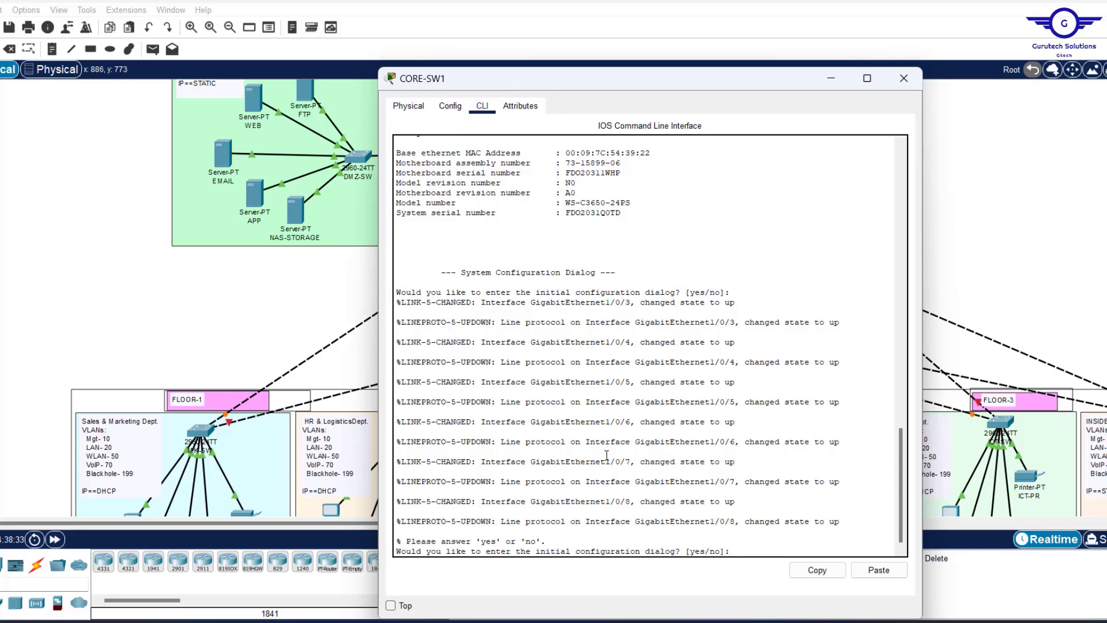
key("Return")
key("Return")
key("Return")
key("Return")
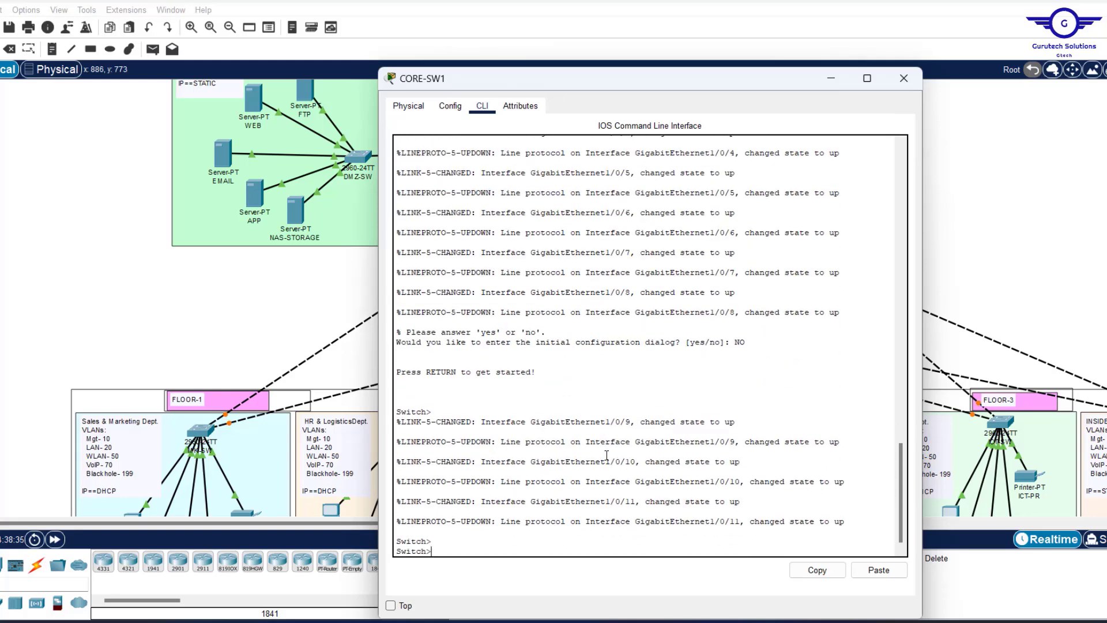
left_click(879, 570)
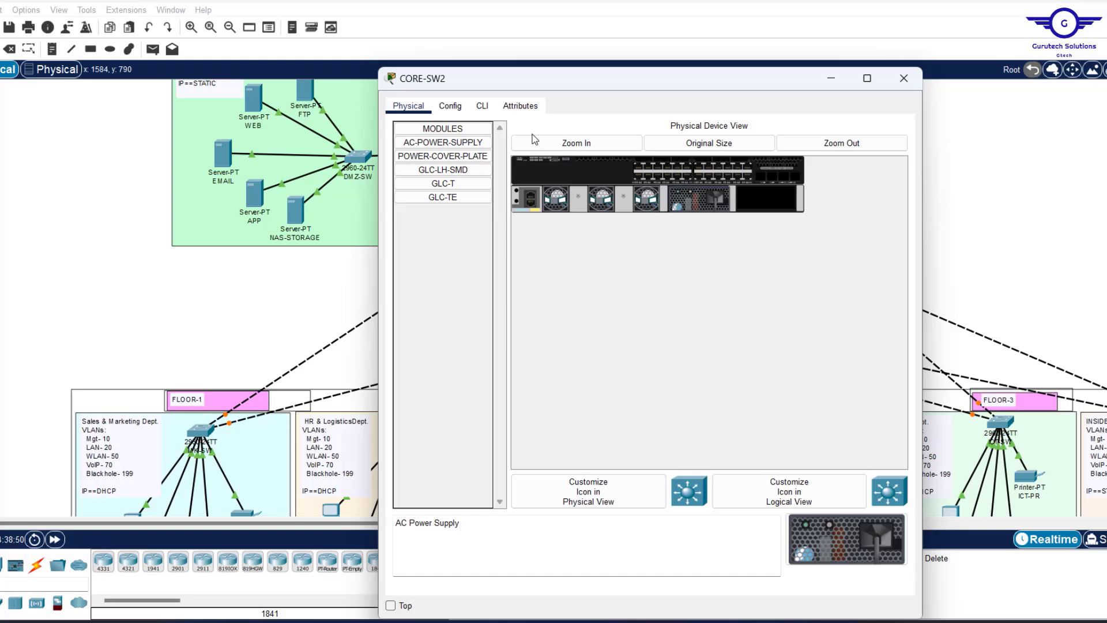
left_click(482, 105)
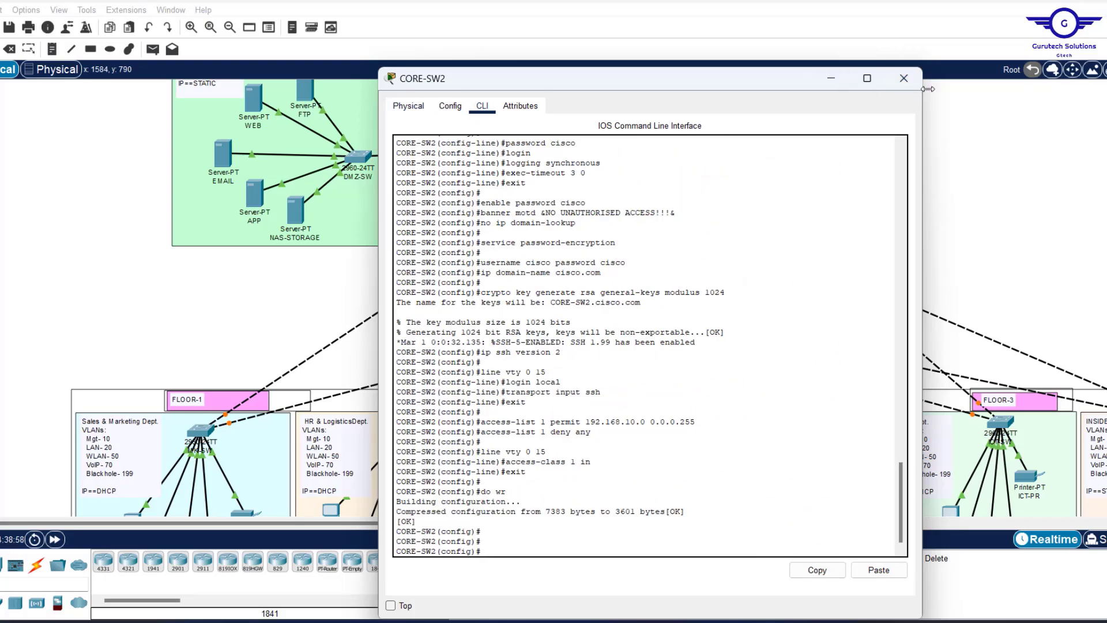
left_click(903, 79)
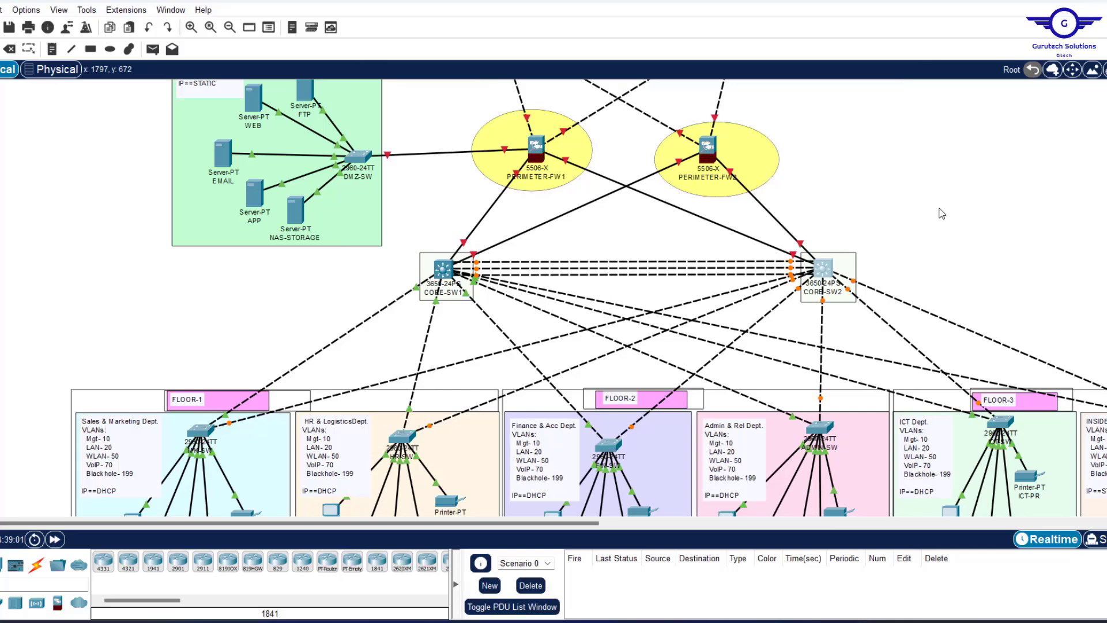
scroll(942, 214, "up", 3)
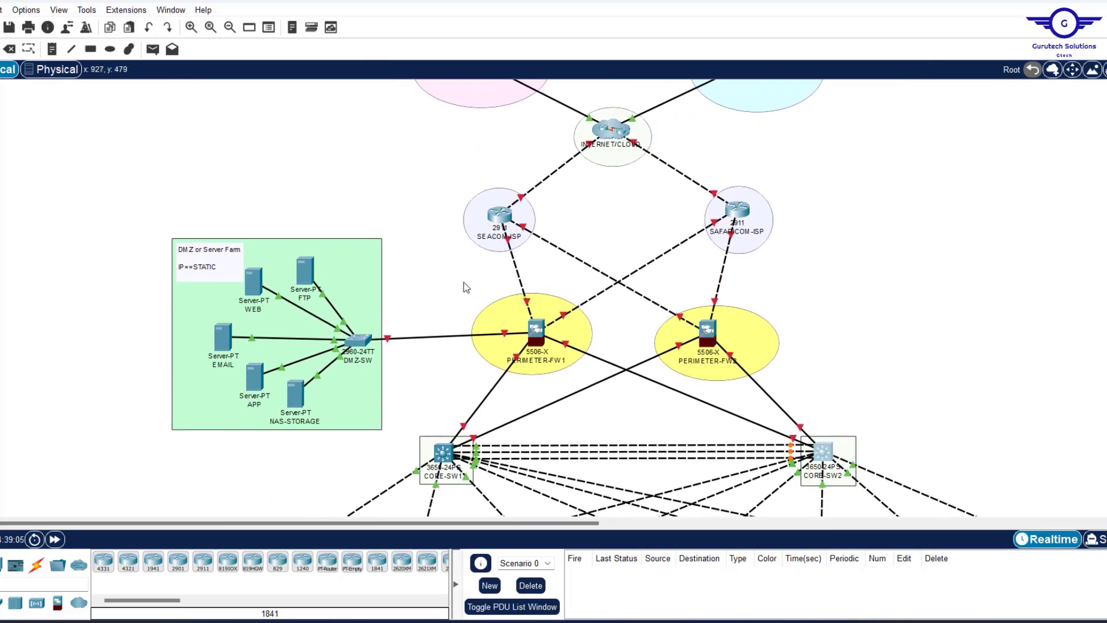
mouse_move(767, 394)
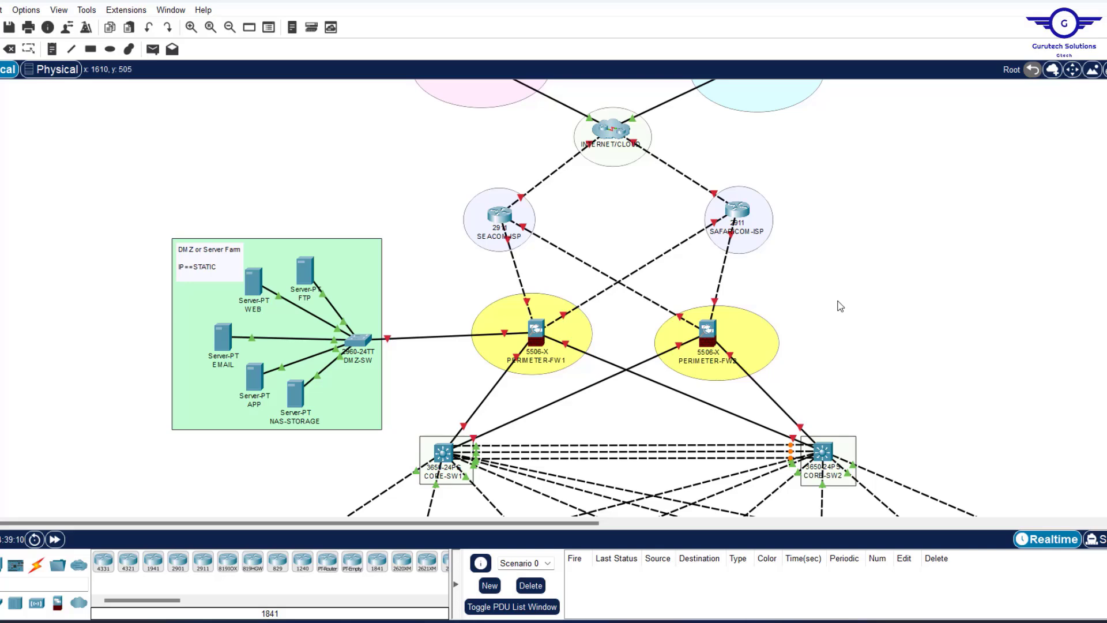
scroll(693, 195, "up", 2)
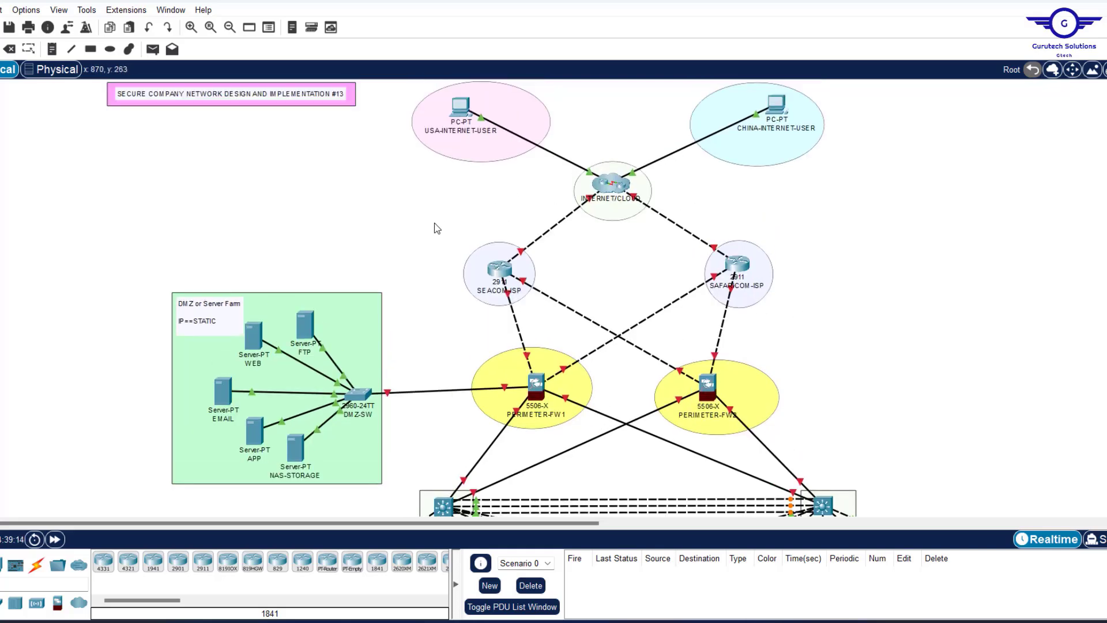
left_click_drag(434, 223, 801, 328)
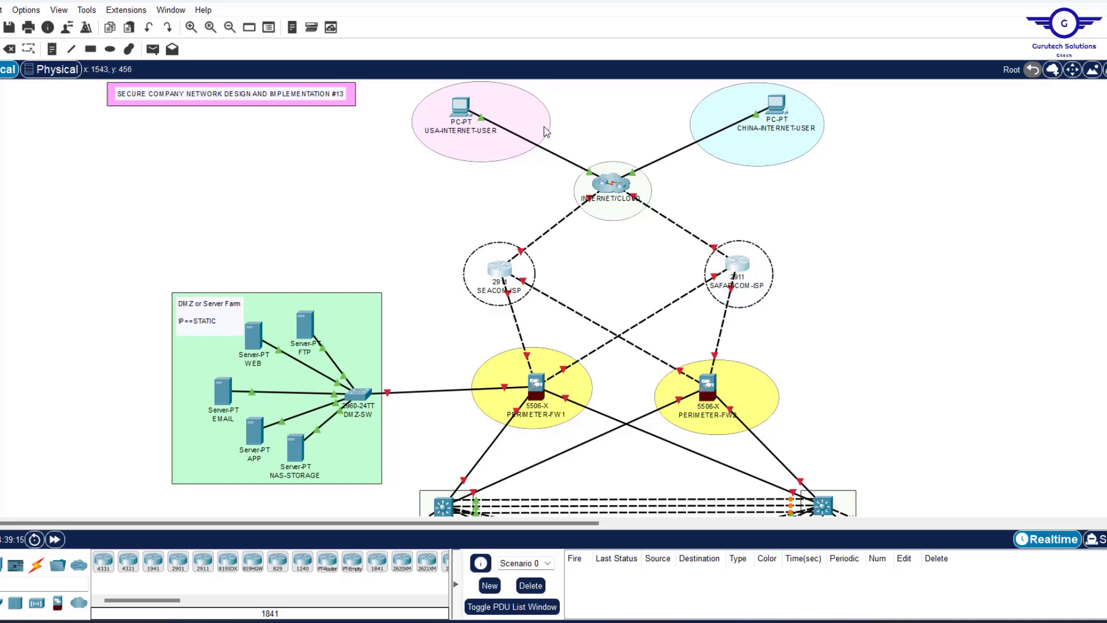
left_click(396, 102)
left_click_drag(395, 97, 821, 307)
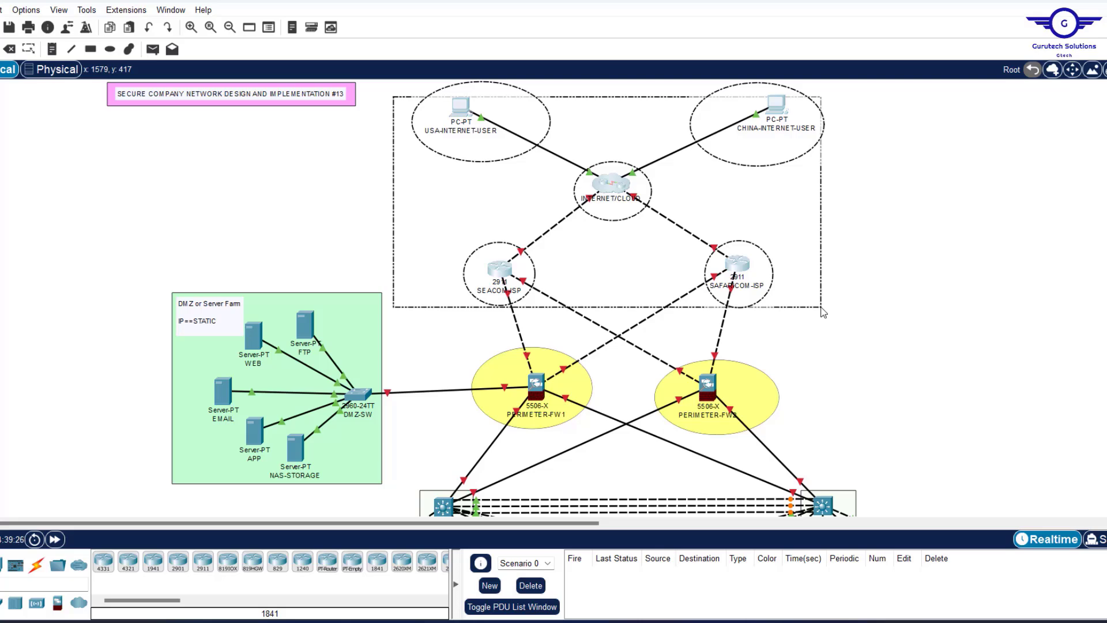
left_click_drag(822, 308, 821, 308)
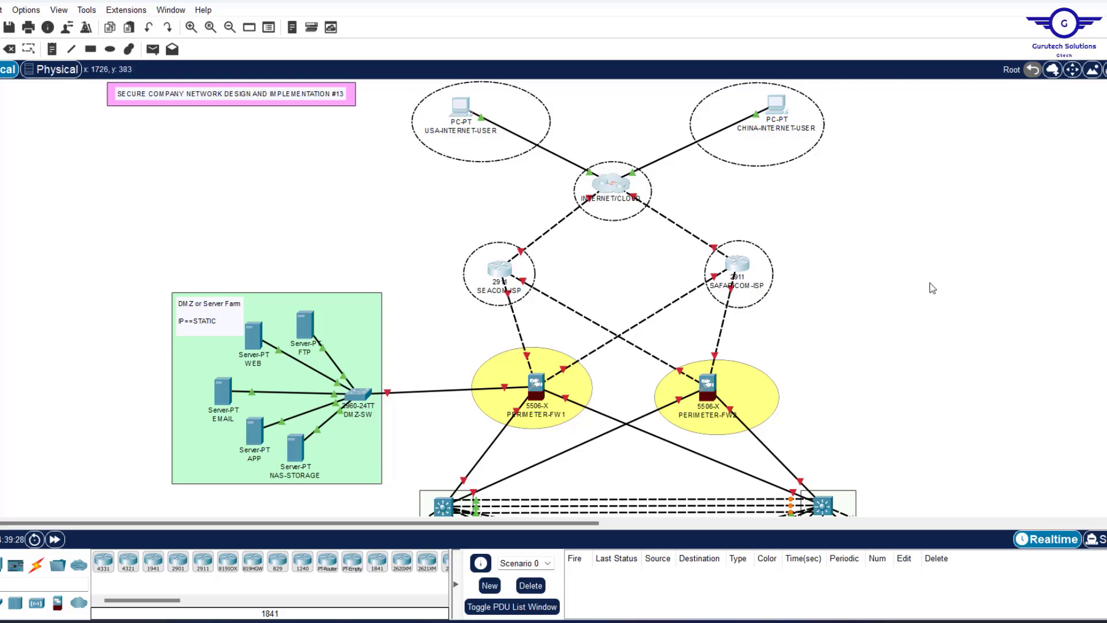
scroll(930, 285, "down", 5)
scroll(931, 285, "up", 3)
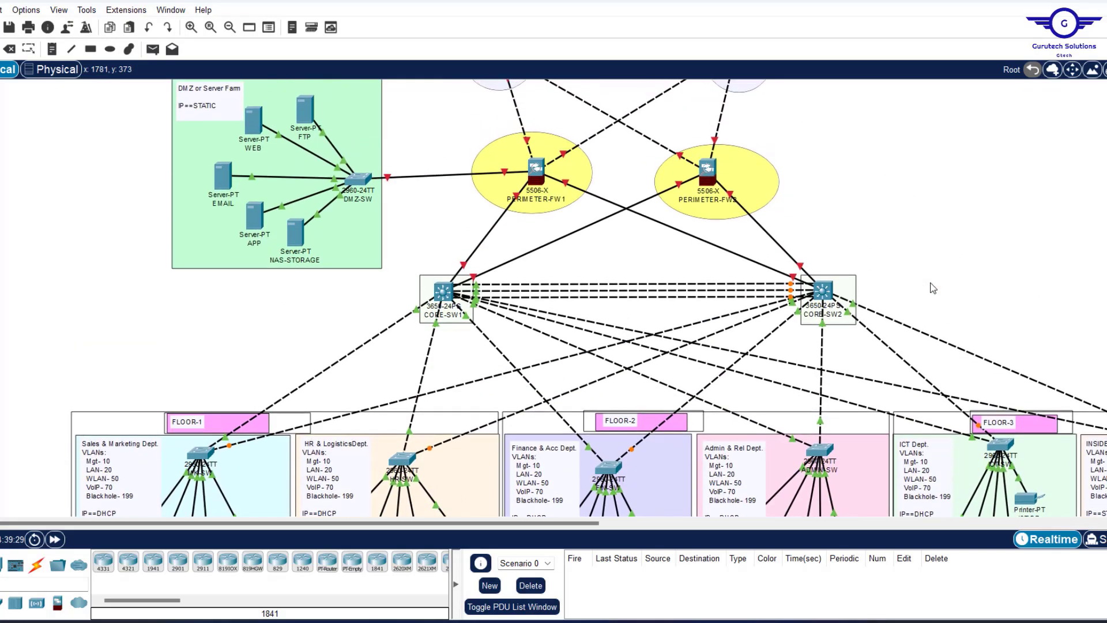
scroll(932, 286, "right", 8)
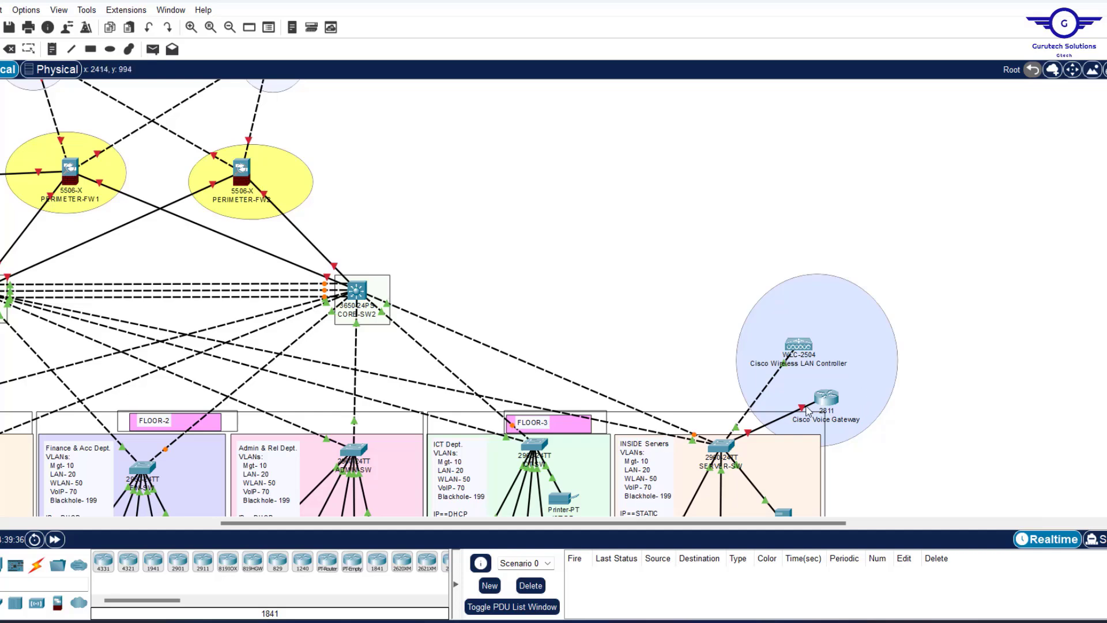
scroll(657, 306, "left", 5)
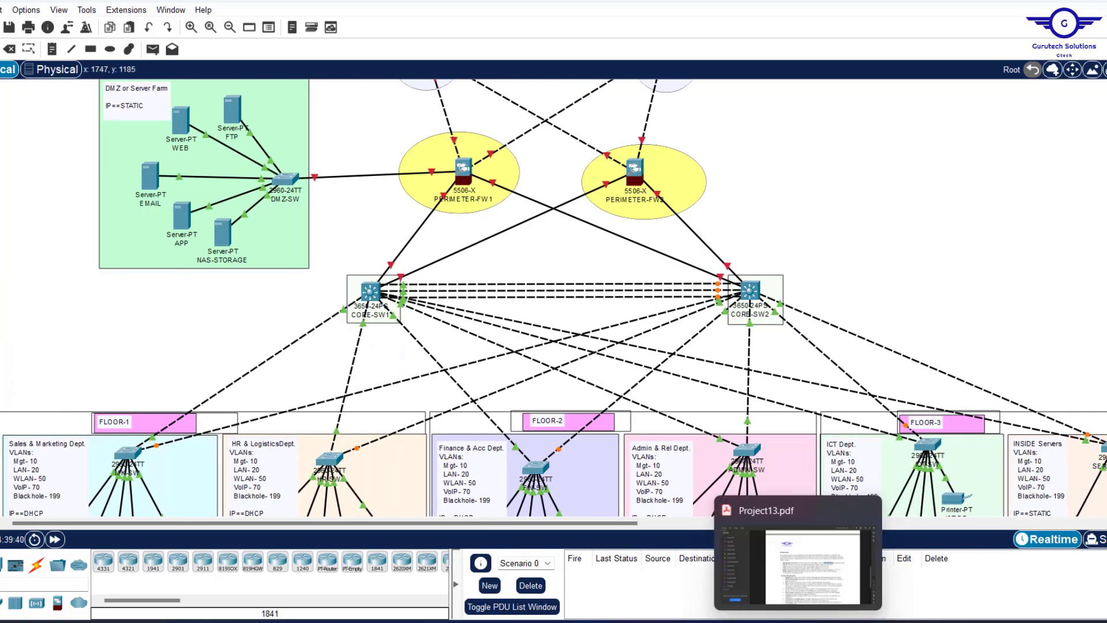
left_click(733, 602)
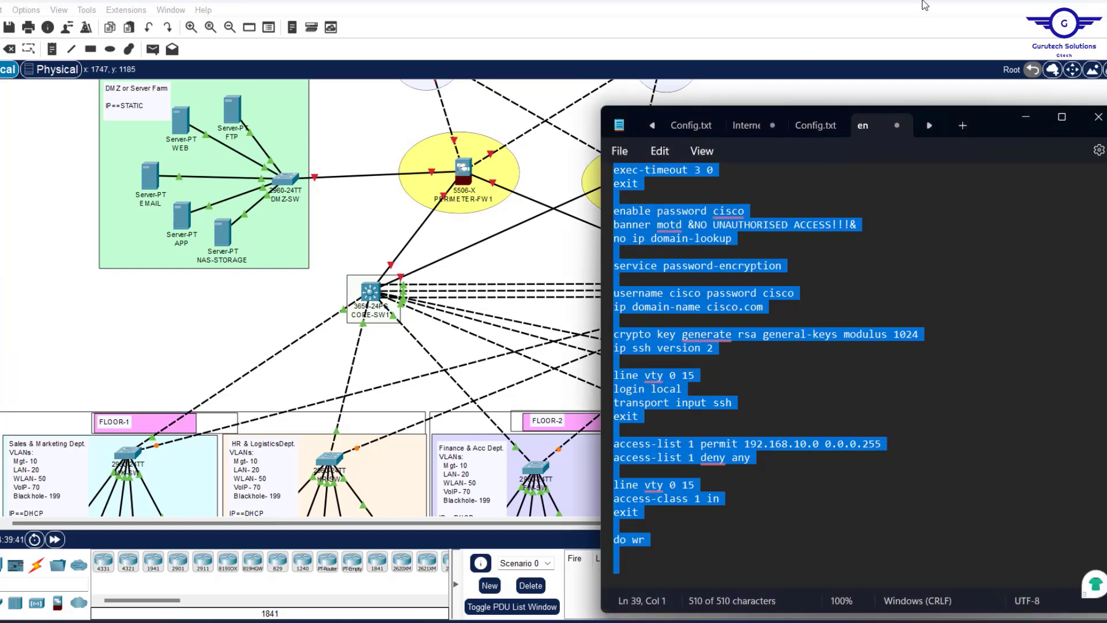
left_click(815, 123)
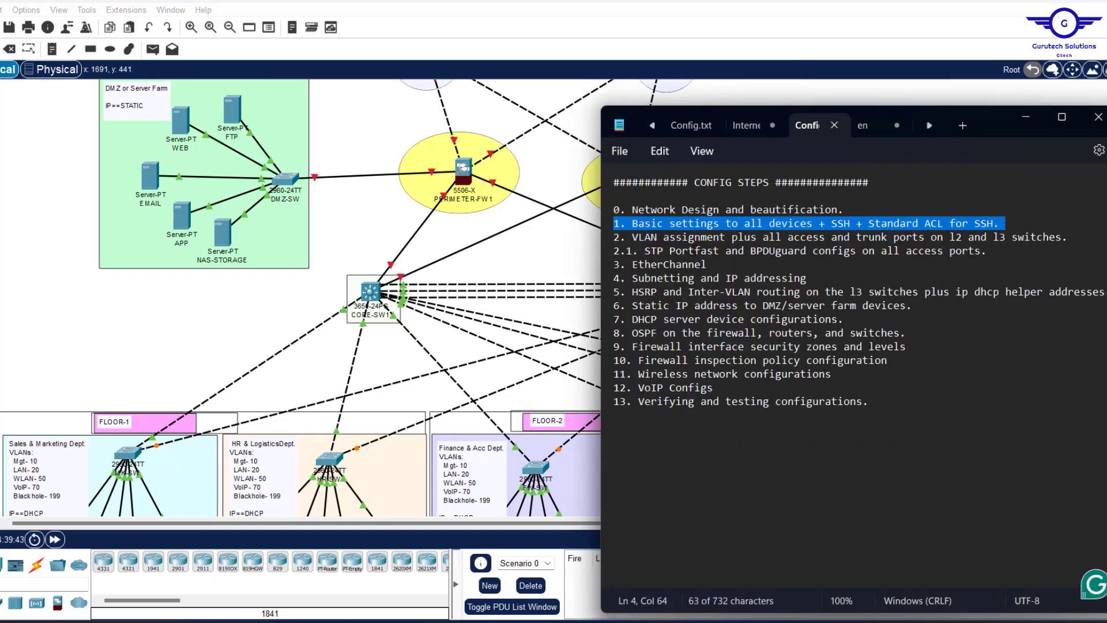
left_click(614, 237)
left_click_drag(616, 240, 1064, 242)
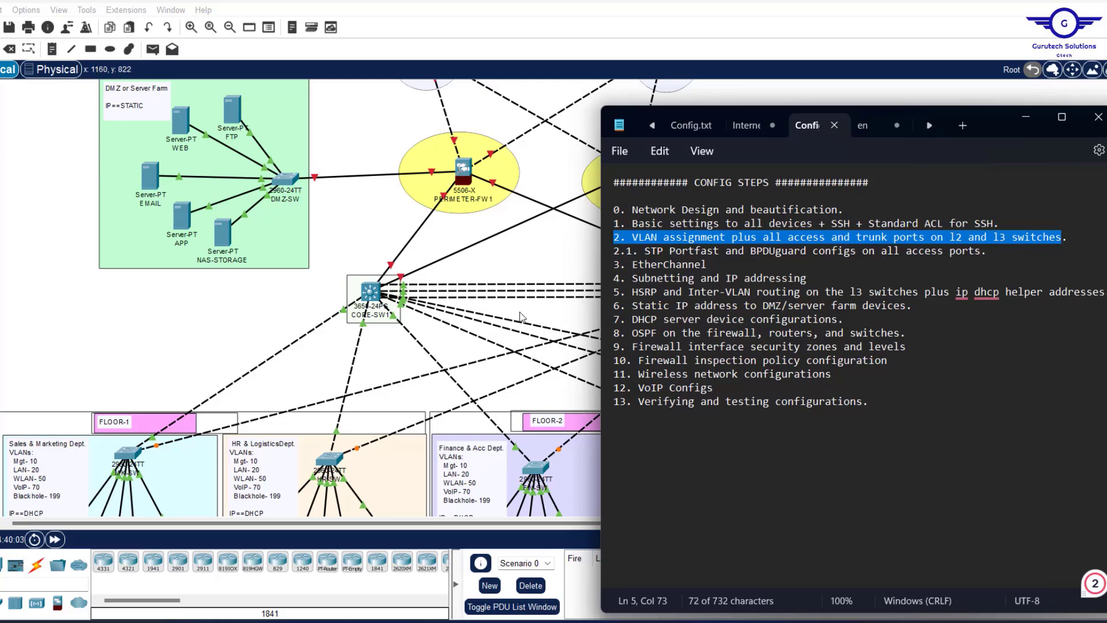
left_click(239, 314)
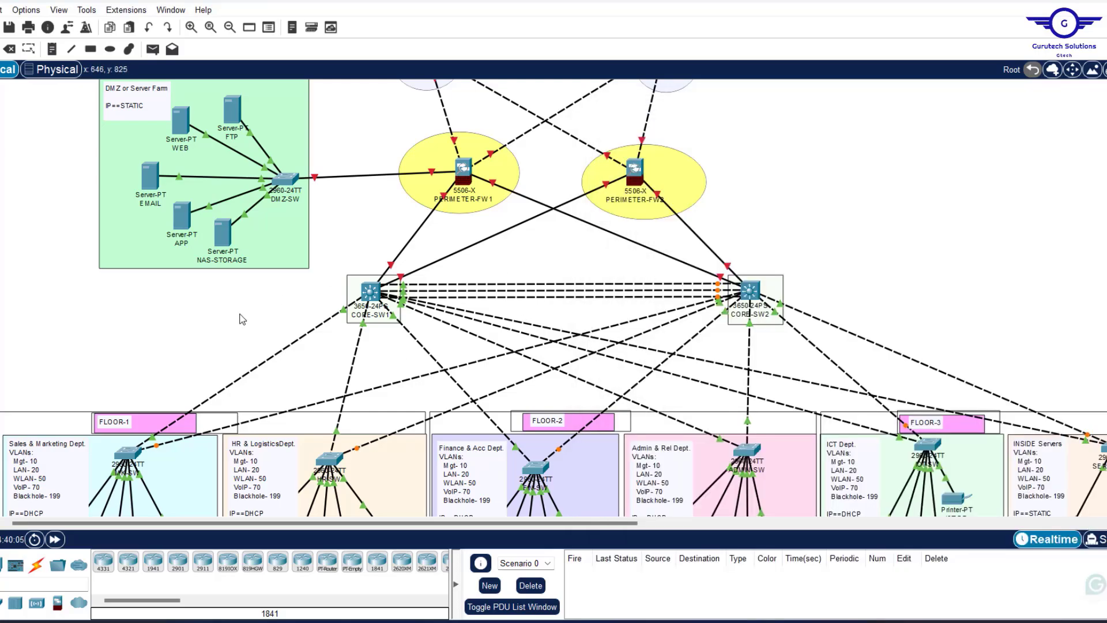
scroll(872, 263, "down", 5)
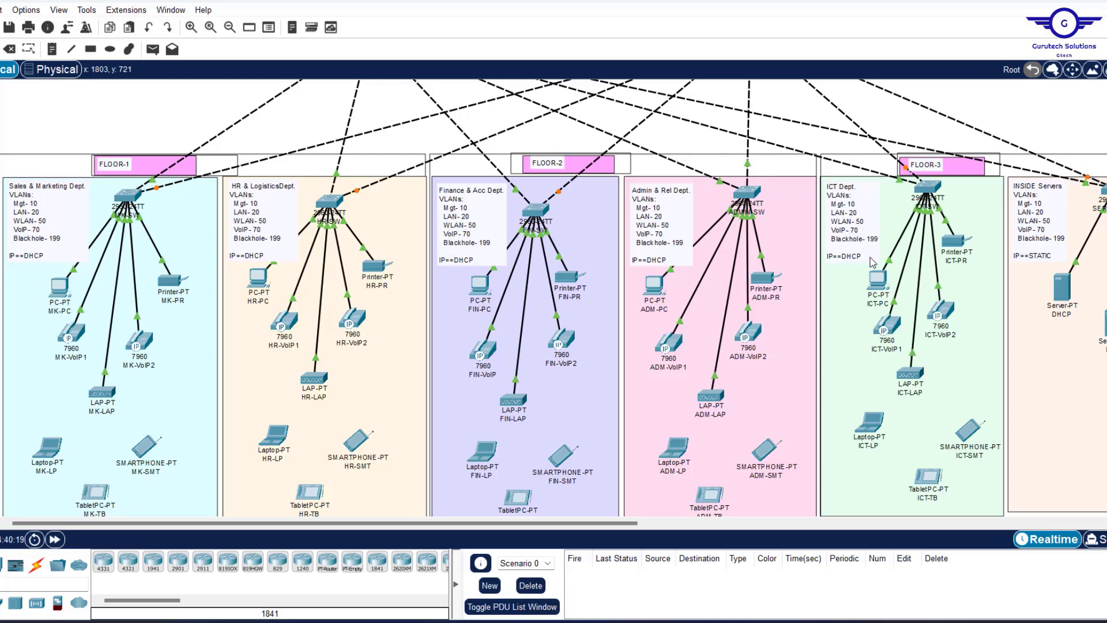
scroll(871, 257, "up", 3)
scroll(764, 252, "down", 3)
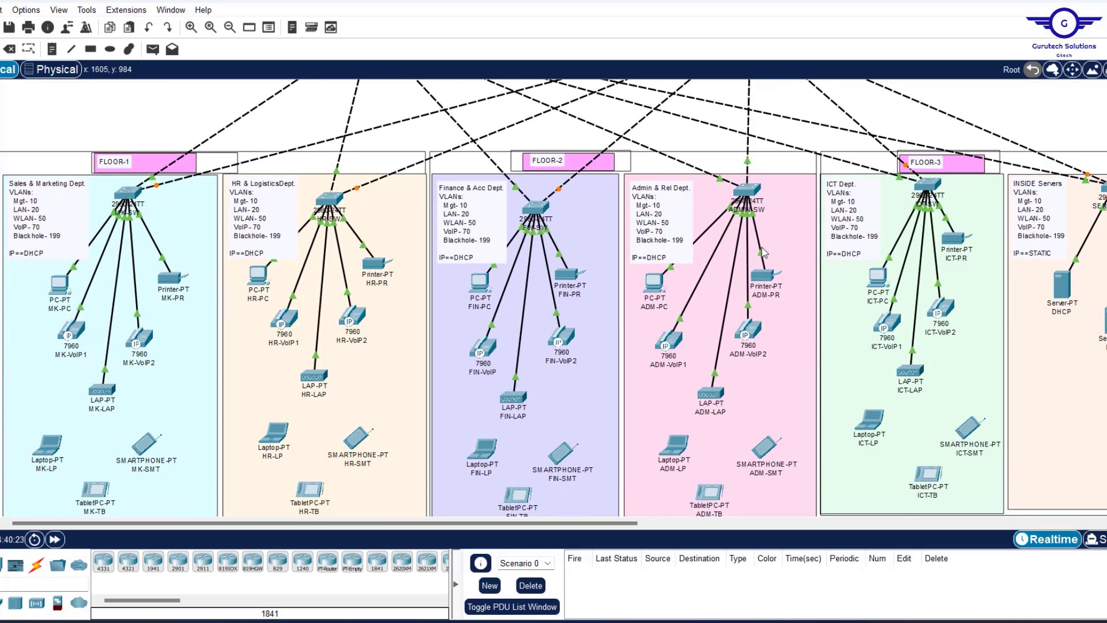
scroll(763, 252, "up", 1)
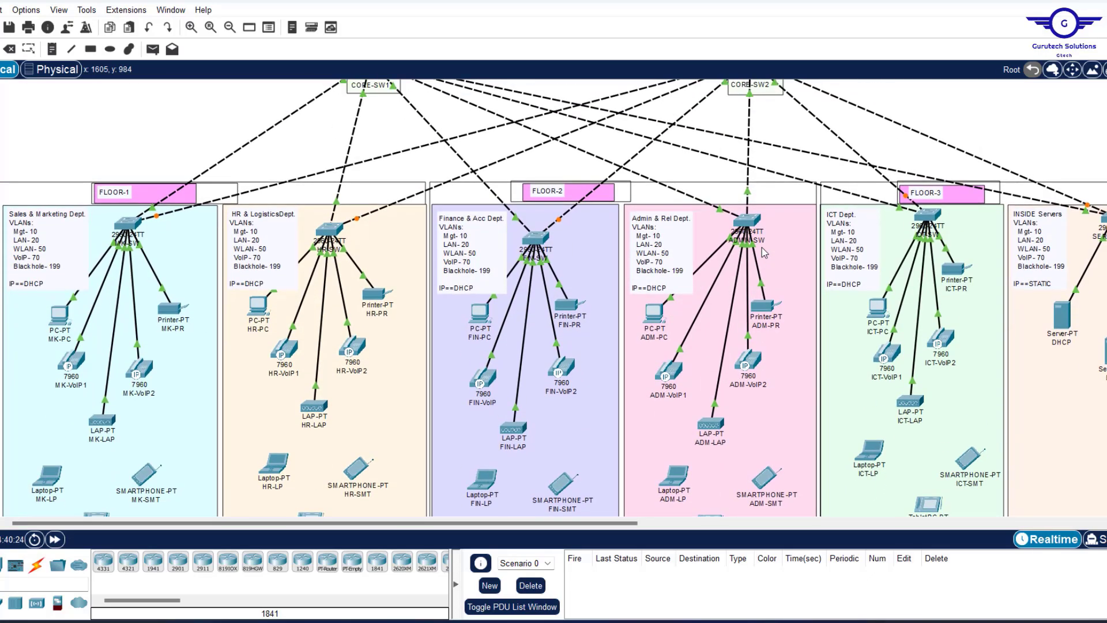
scroll(199, 151, "up", 3)
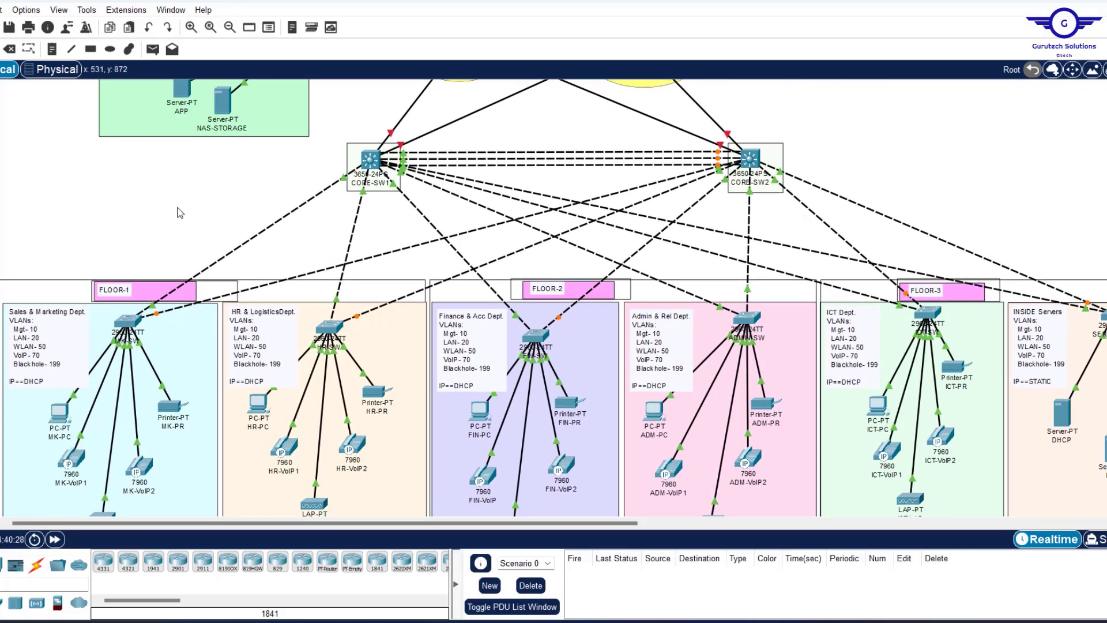
scroll(179, 213, "down", 1)
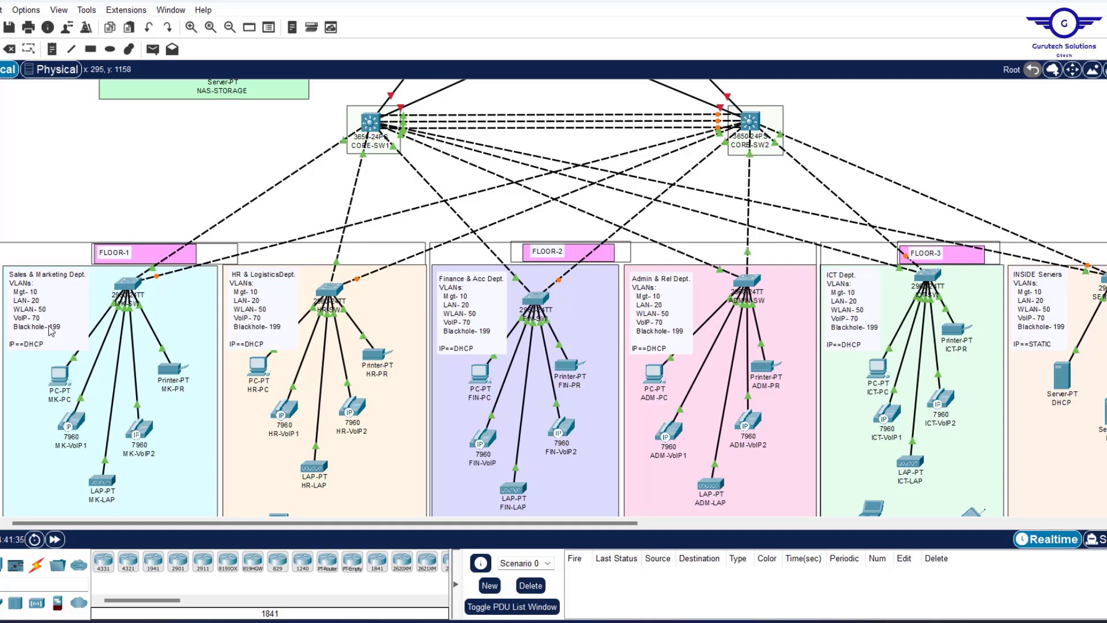
Open MK-SW, move its window aside, wake the console and check the FastEthernet0/5 settings.
left_click(128, 286)
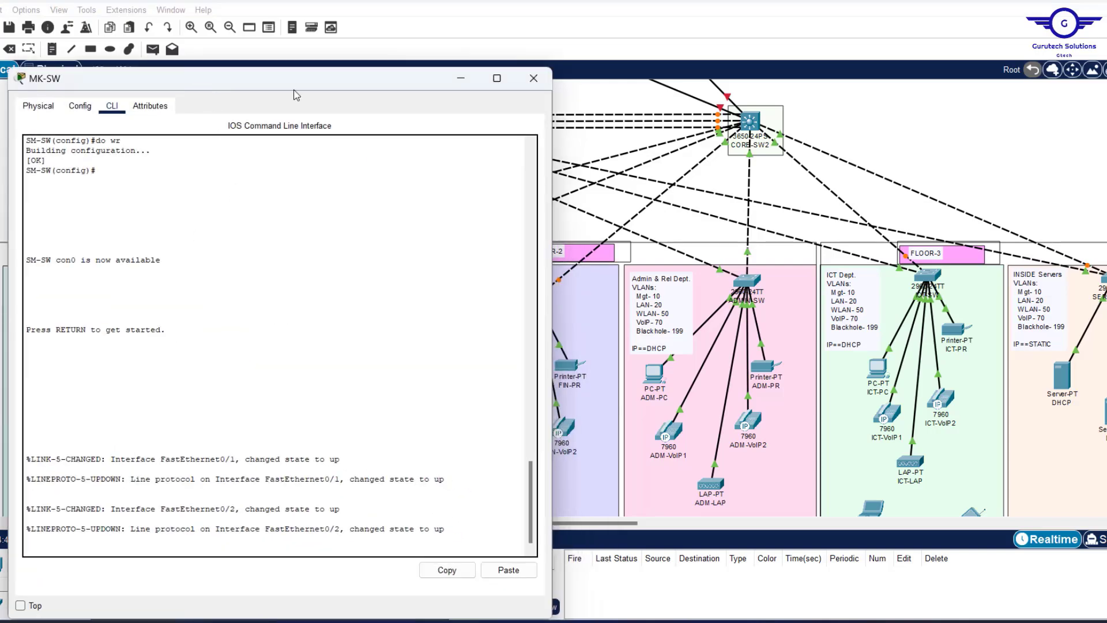
left_click_drag(189, 76, 519, 44)
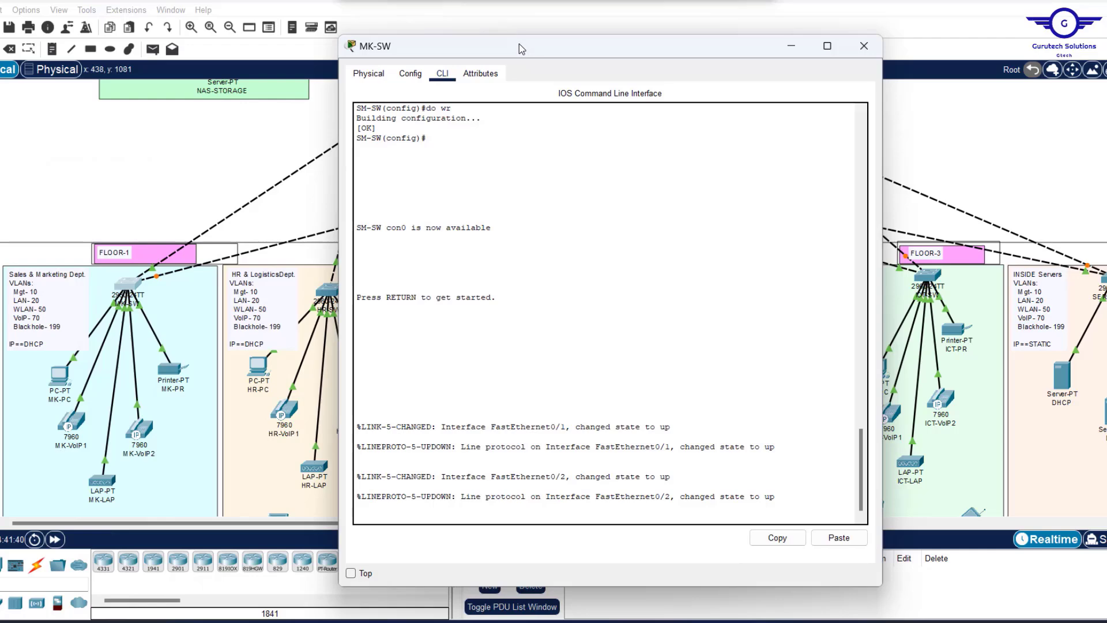
key("Return")
key("Return")
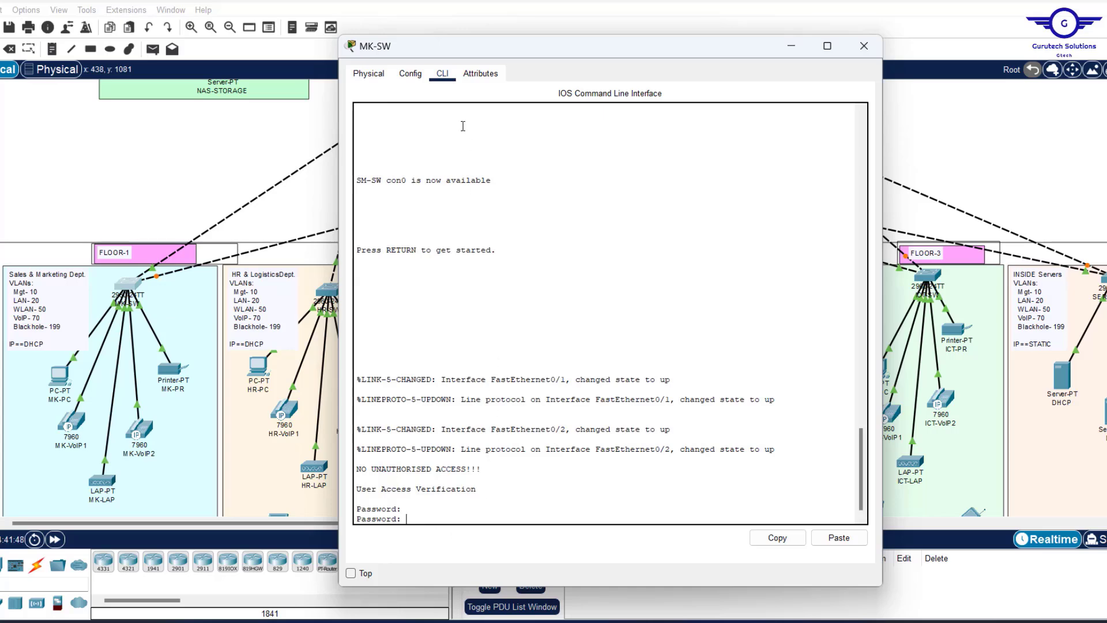
left_click(411, 73)
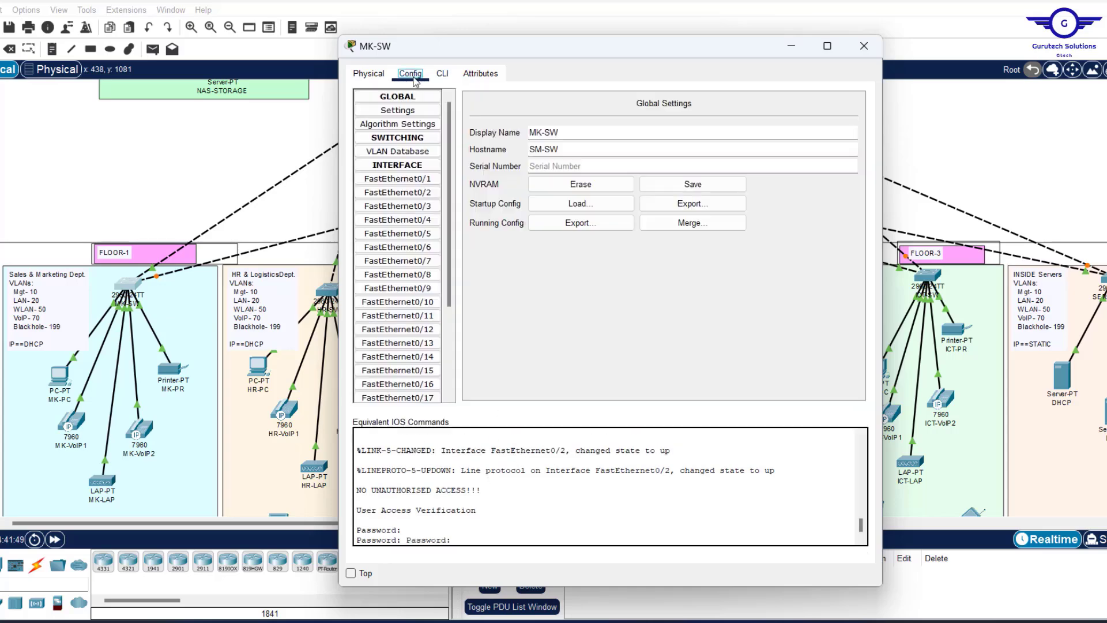
left_click(385, 234)
left_click(442, 73)
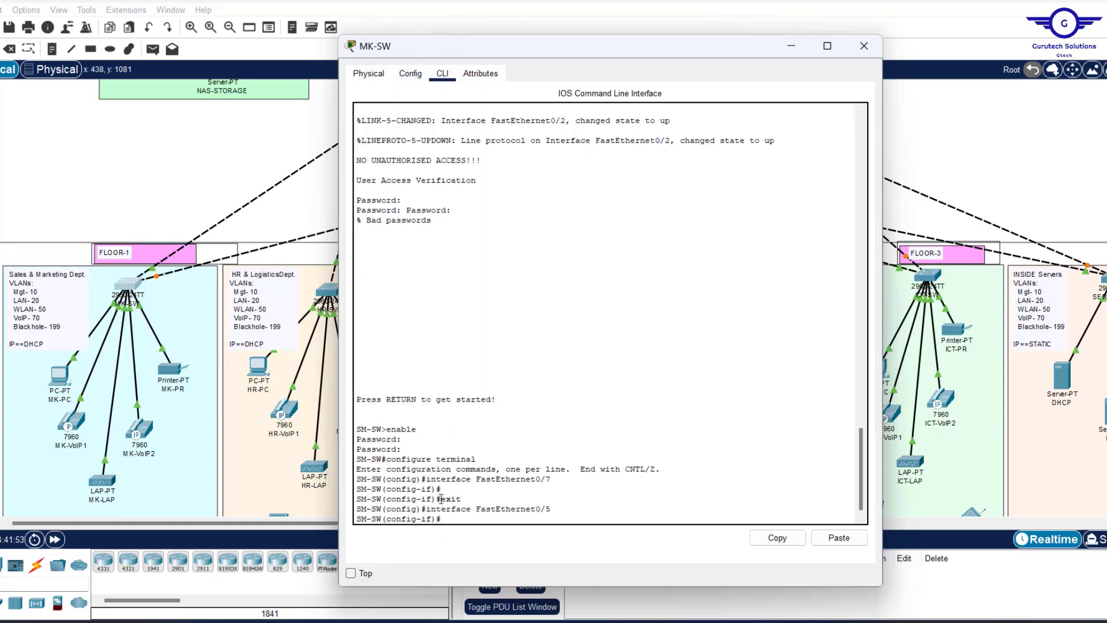
Exit back to global configuration and start 'int range fa0/1-2' at the prompt.
type("EXIT")
key("Return")
key("Return")
key("Return")
key("Return")
key("Return")
key("Return")
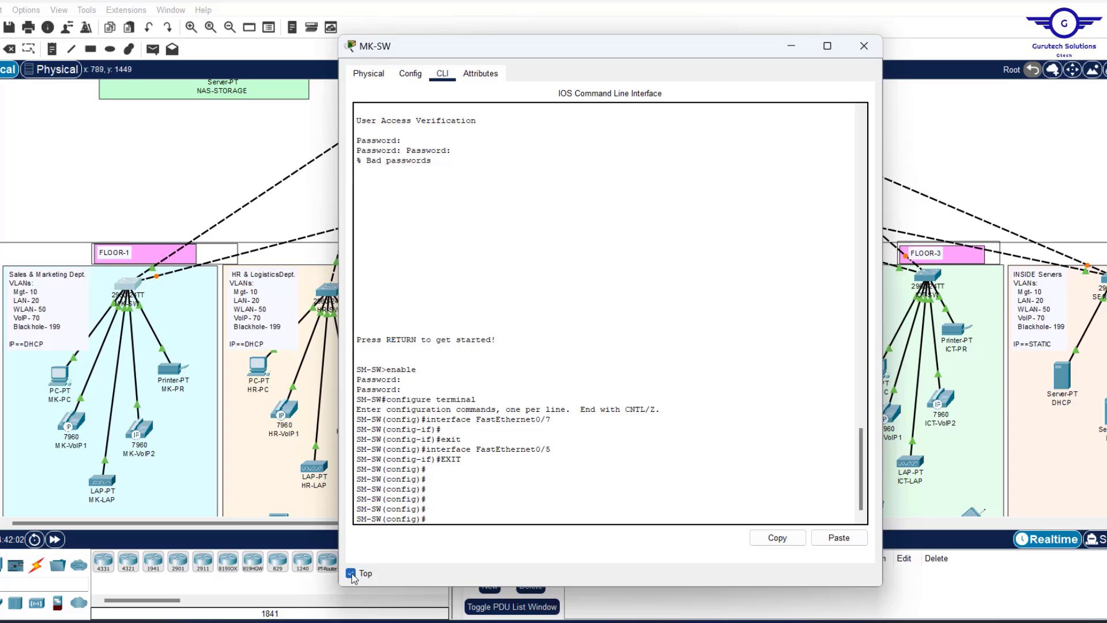
left_click(181, 189)
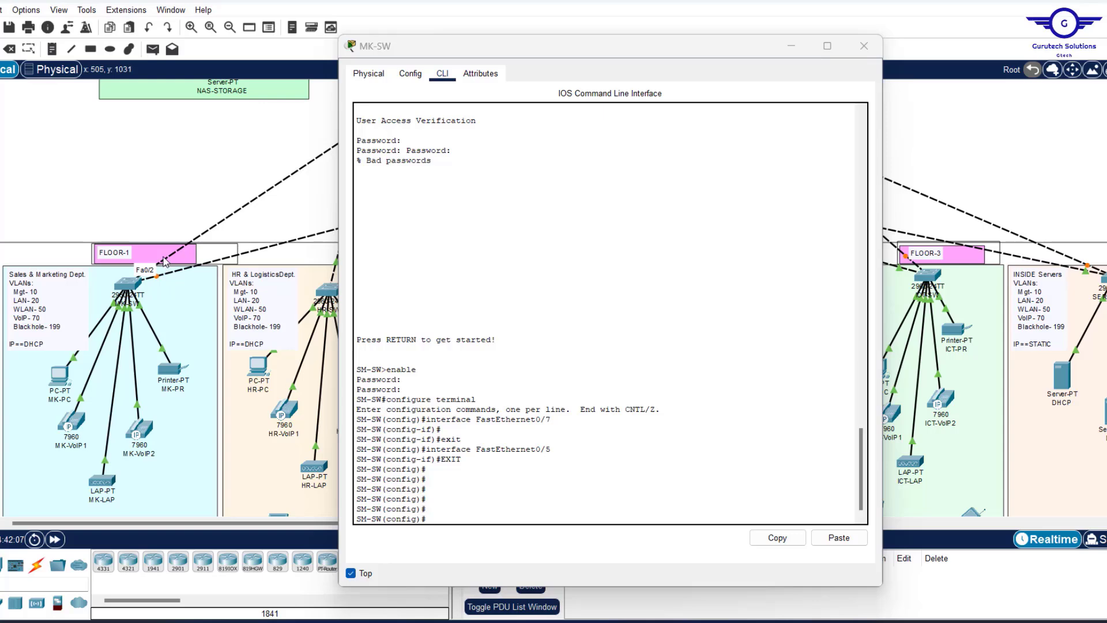
left_click(436, 514)
type("int ")
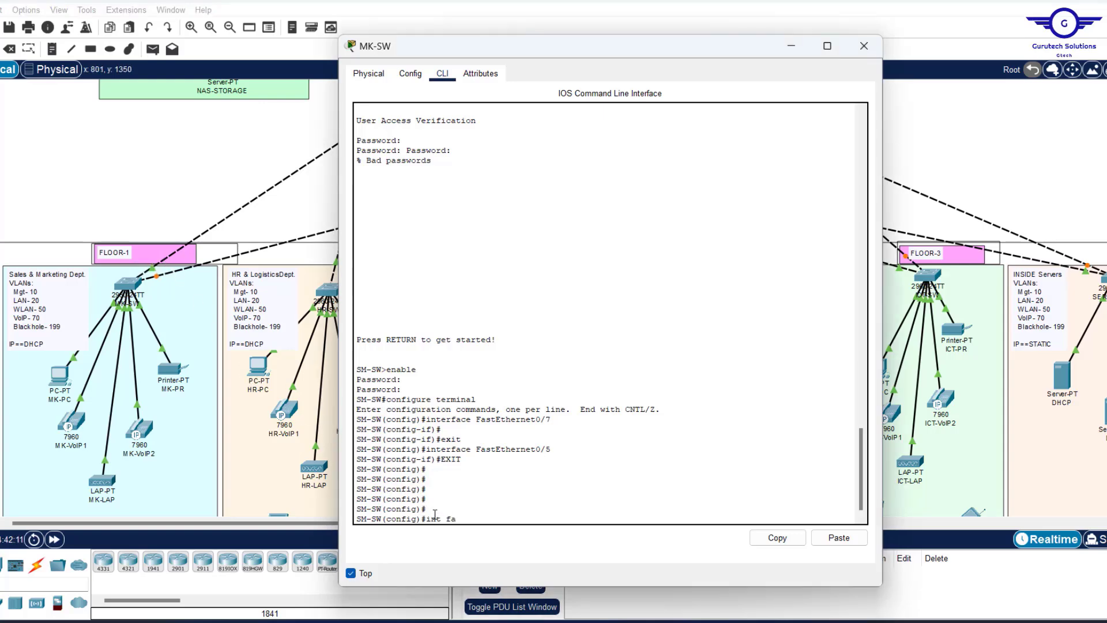
type("range fa0/1-2")
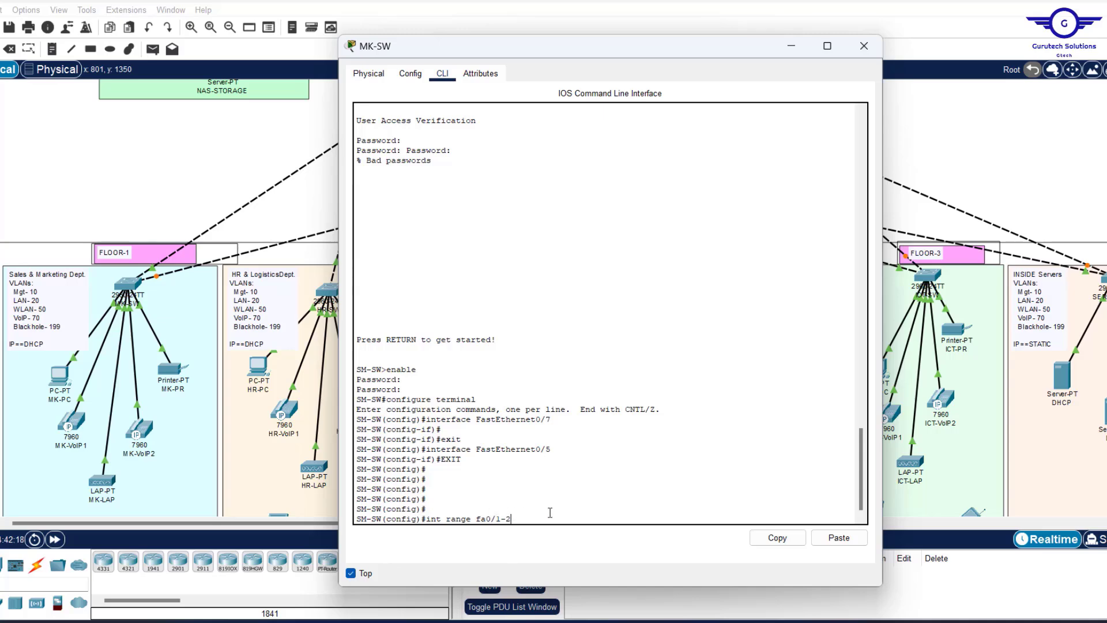
Set FastEthernet0/1–2 to switchport mode trunk, then exit to global configuration.
key("Return")
type("swit")
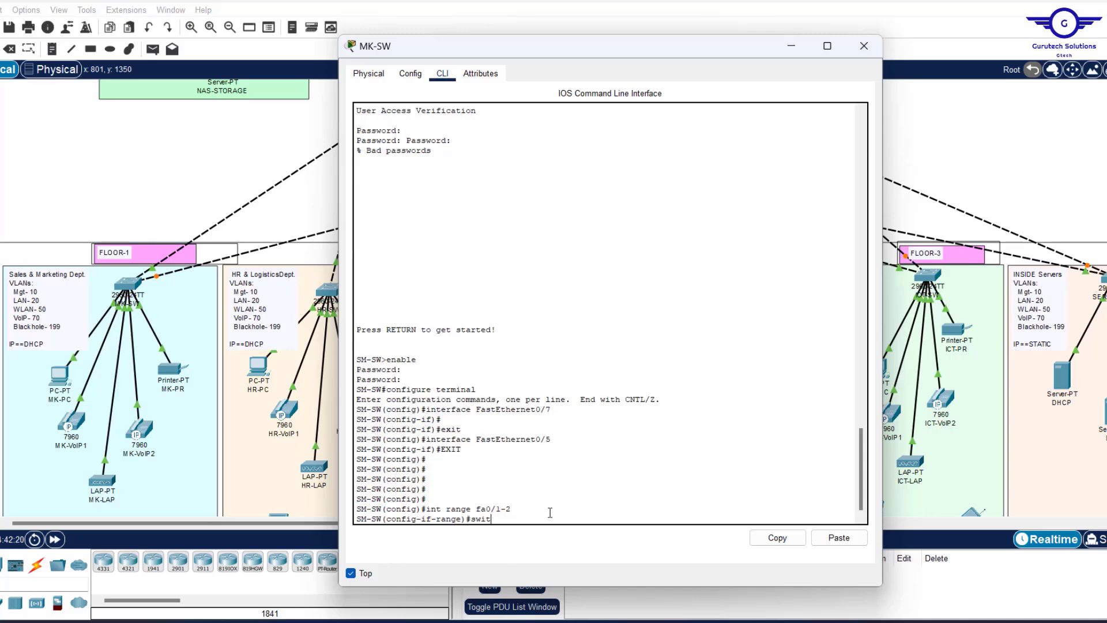
key("Tab")
type("m")
key("Tab")
type("tr")
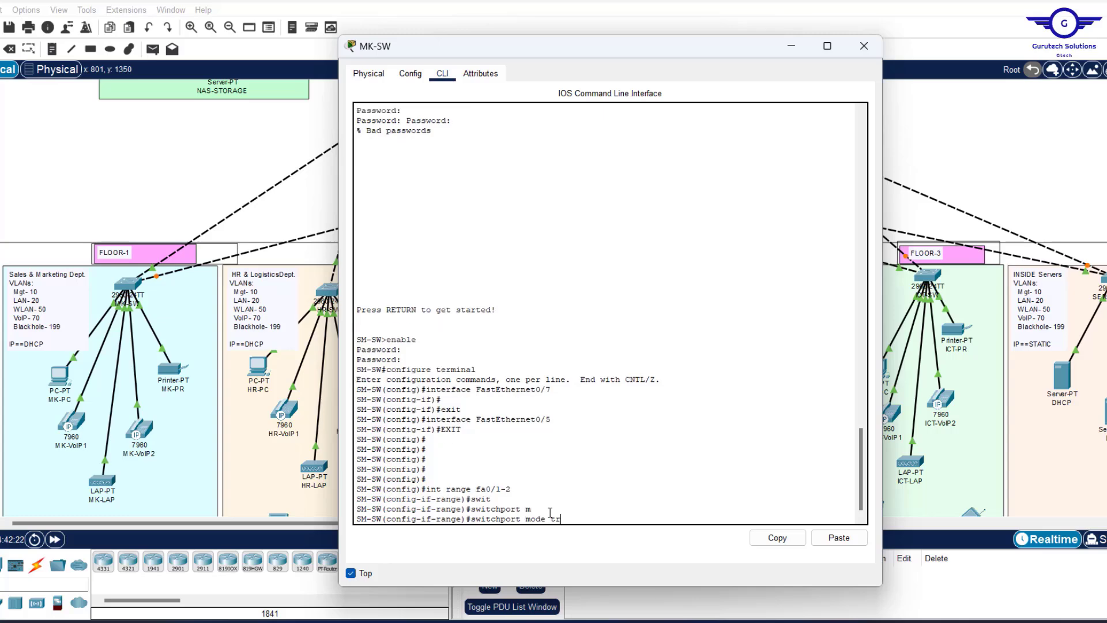
key("Tab")
key("Return")
type("ex")
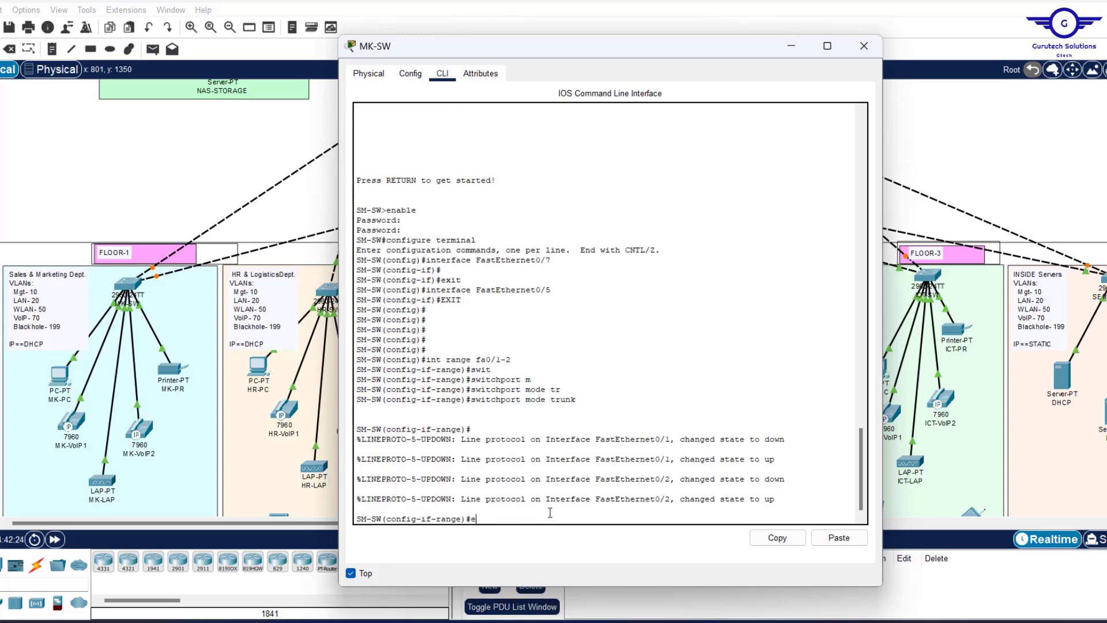
key("Return")
key("Return")
key("Return")
key("Return")
key("Return")
key("Return")
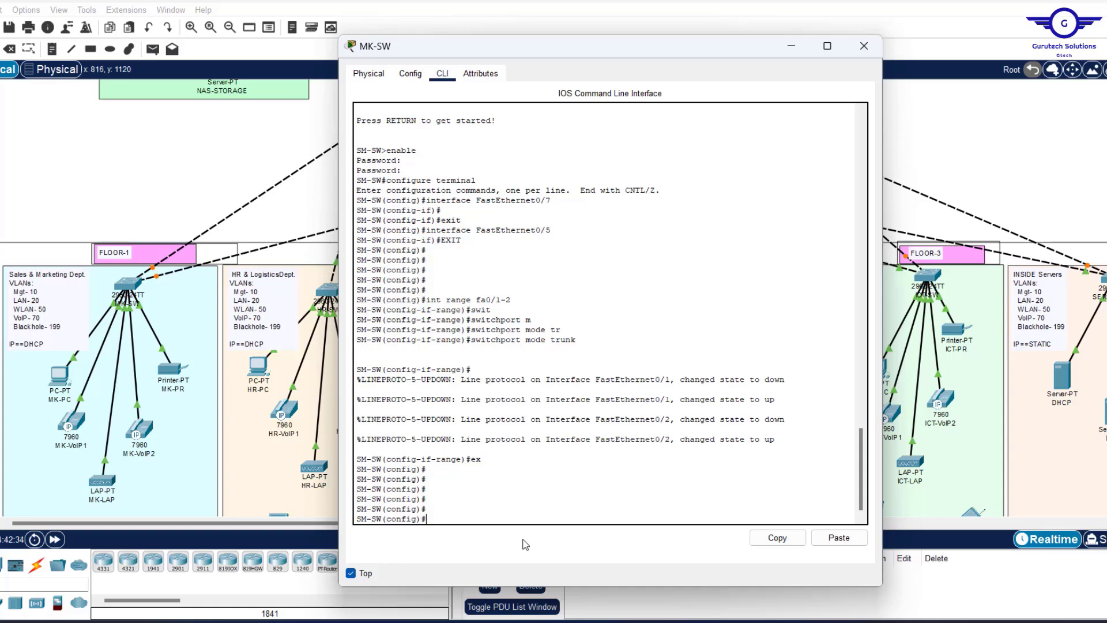
Create VLAN 10 named MGT and VLAN 20 named LAN.
type("lan 10")
key("Return")
type("name")
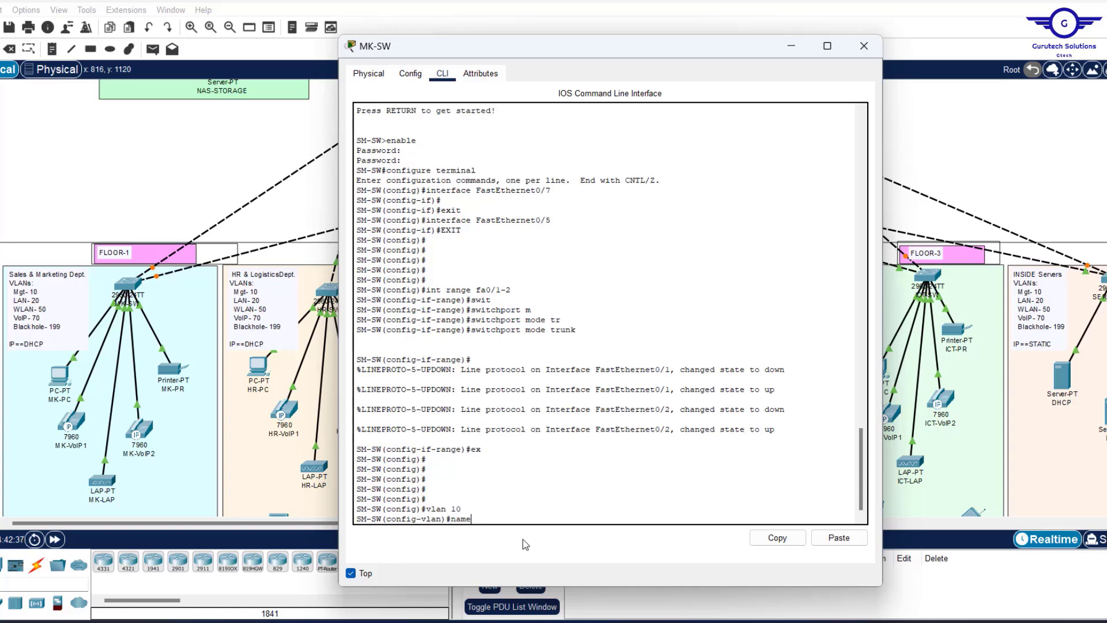
type(" MGT")
key("Return")
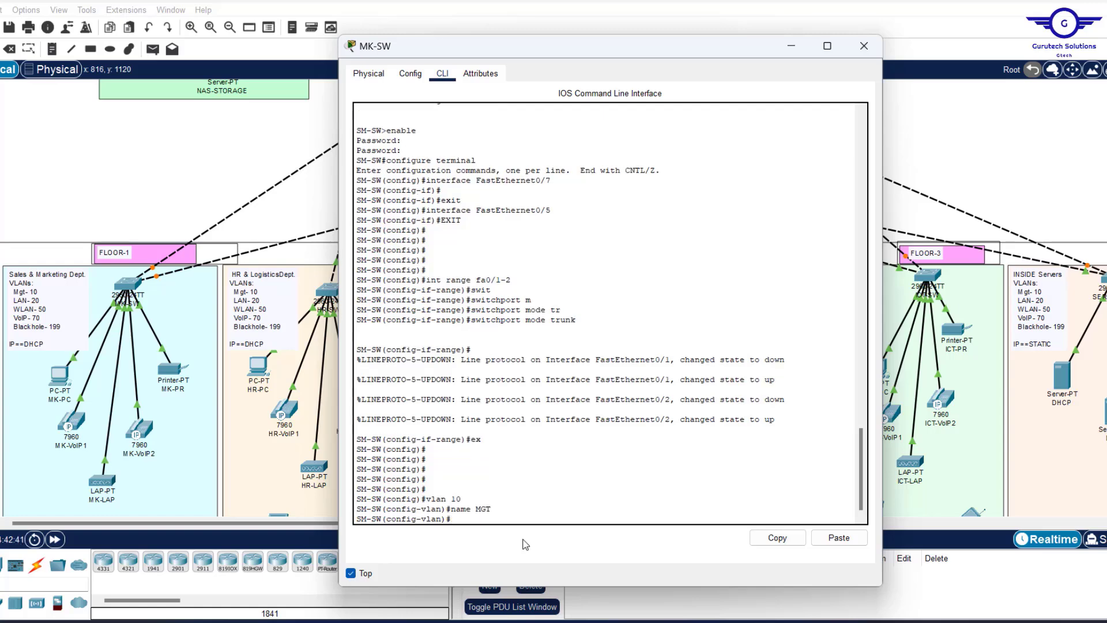
type("VLAN 20")
key("Return")
type("NAME")
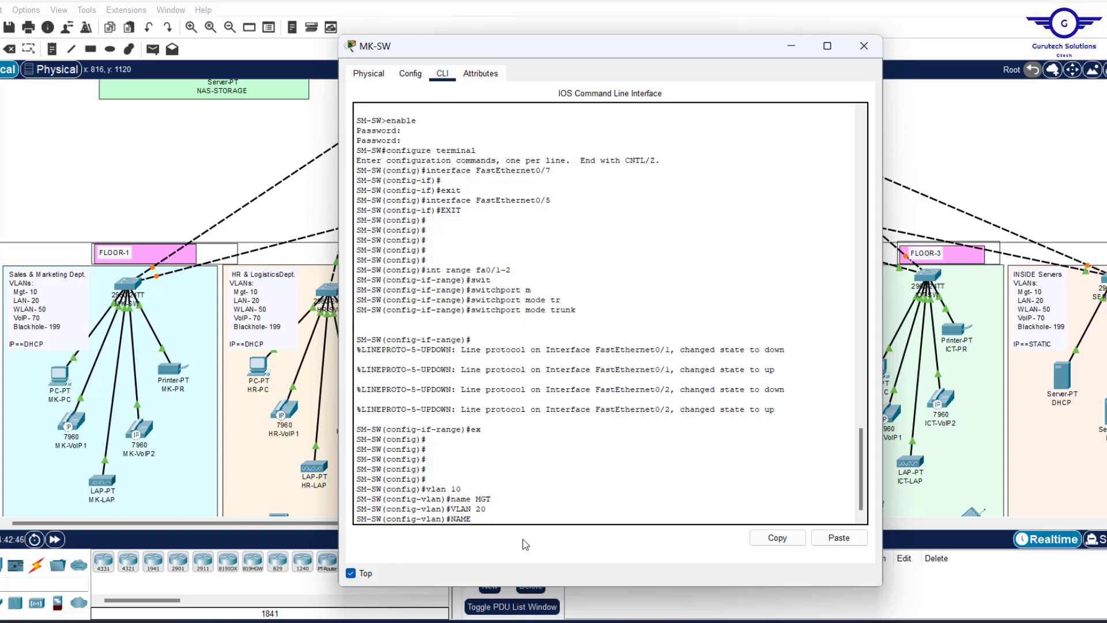
type(" LAN")
key("Return")
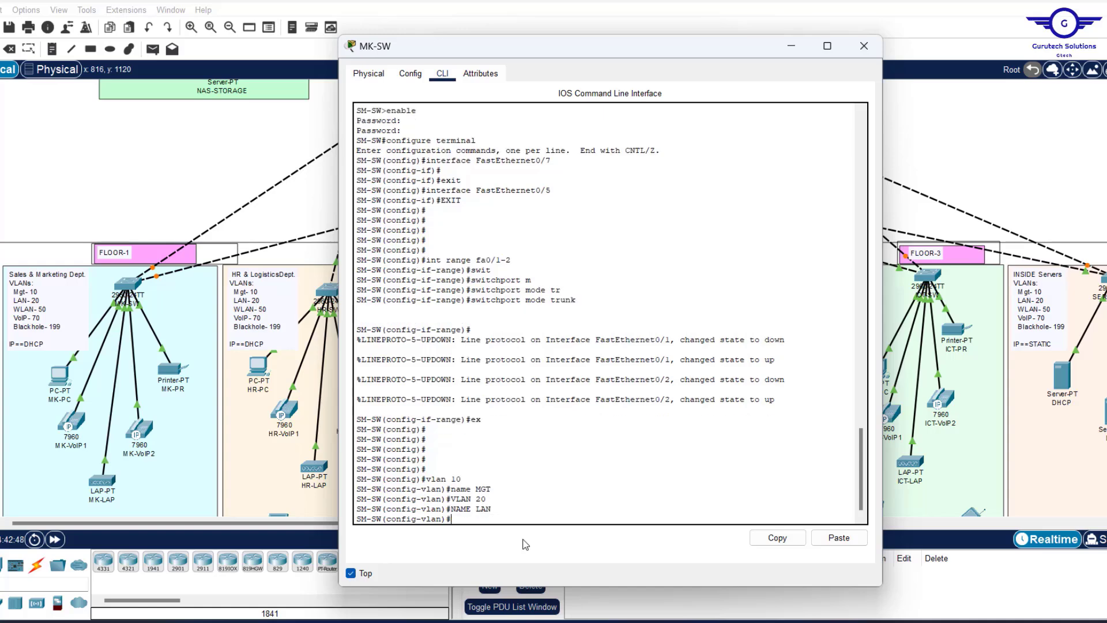
key("Return")
key("Return")
key("Return")
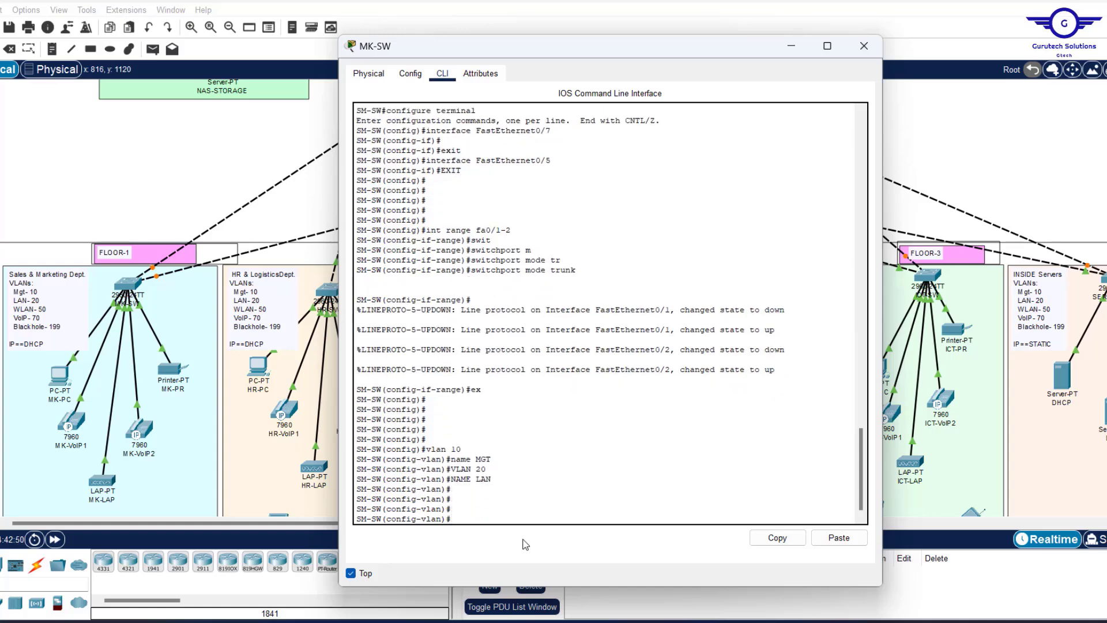
Create VLAN 50 named WLAN and VLAN 70 named VOIP.
type("VLAN")
type("50")
key("Return")
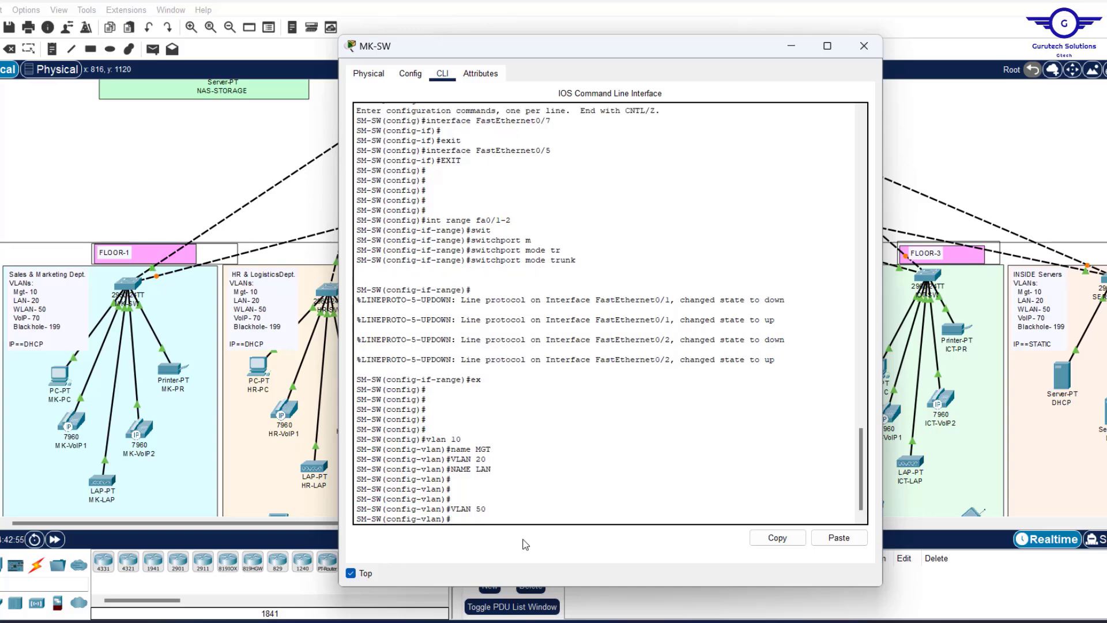
type("NAME WLAN")
key("Return")
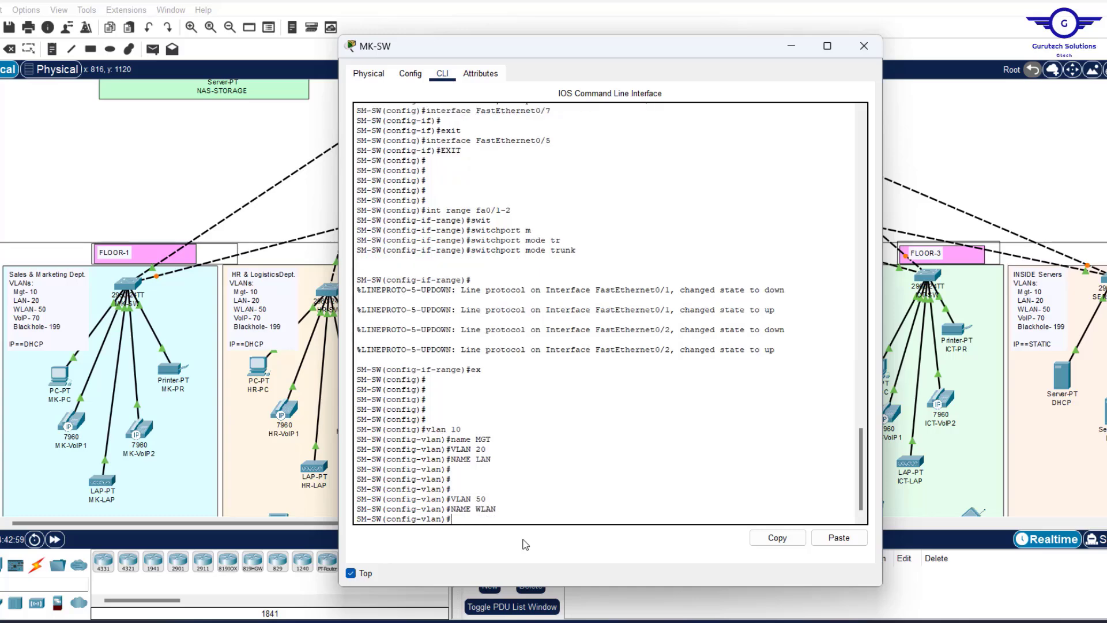
key("Return")
key("Return")
type("VLAN")
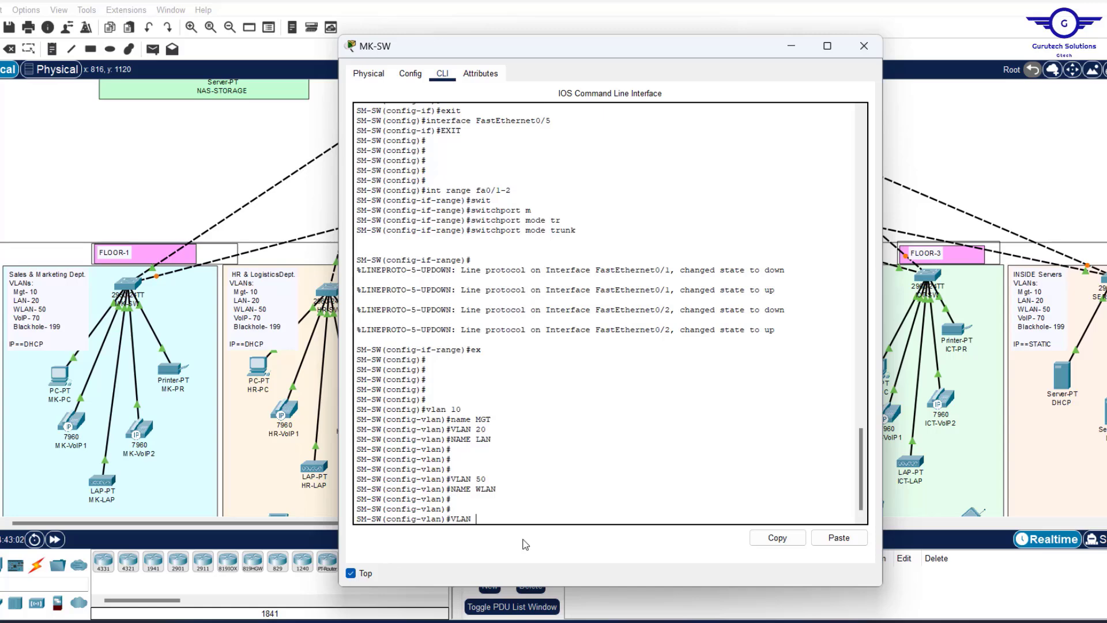
type(" 70")
key("Return")
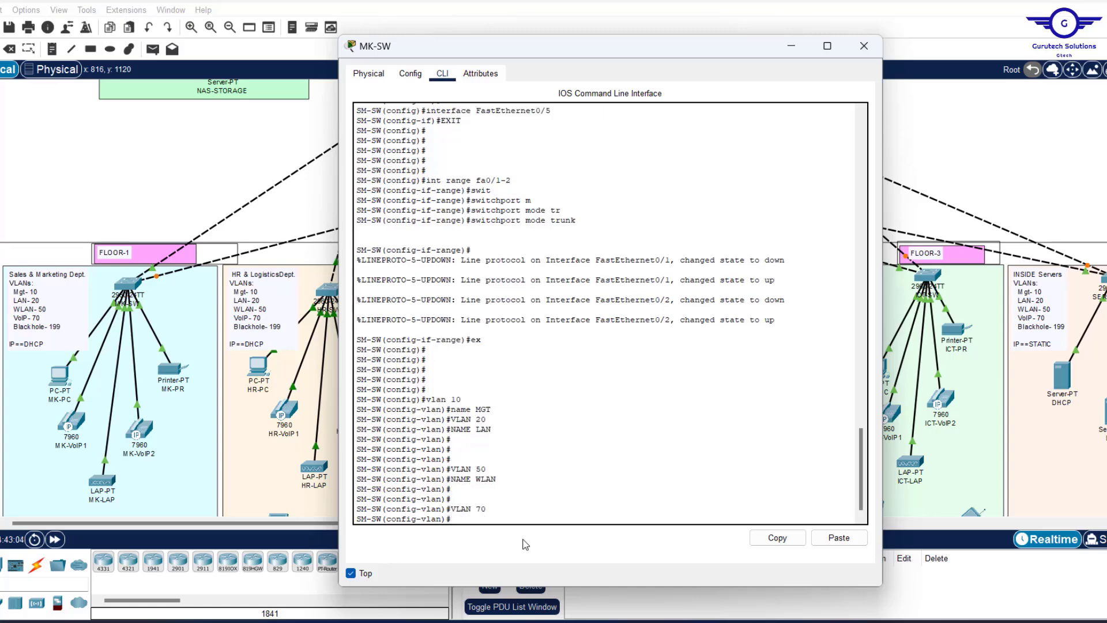
type("NAME VOIP")
key("Return")
key("Return")
key("Return")
Create VLAN 199 named BLACKHOLE and exit to global configuration.
type("V")
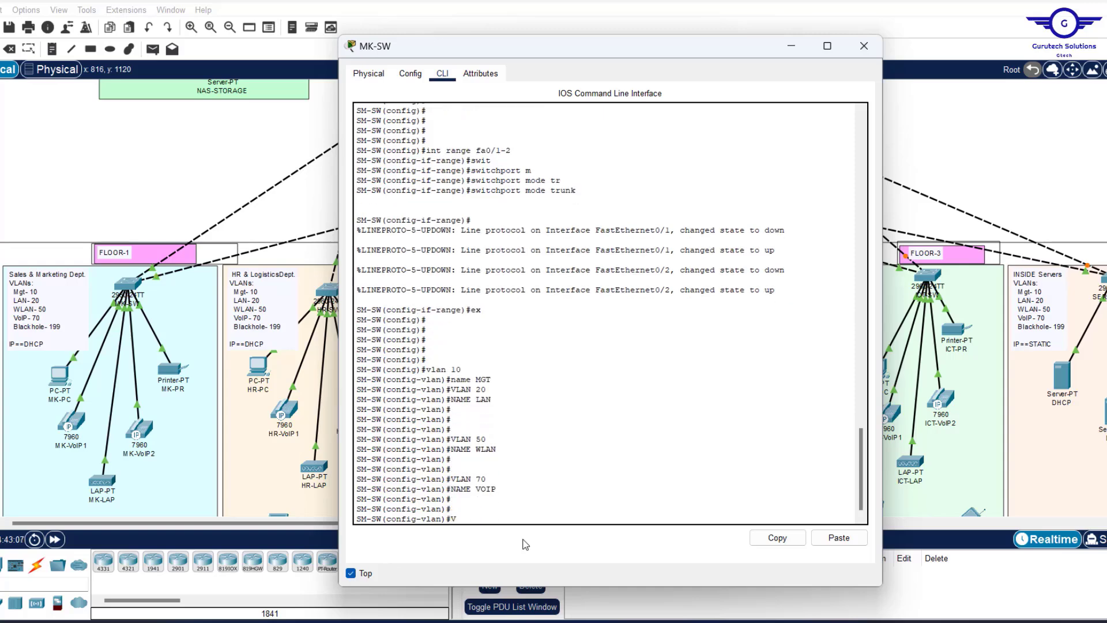
type("LAN 199")
key("Return")
type("NAME")
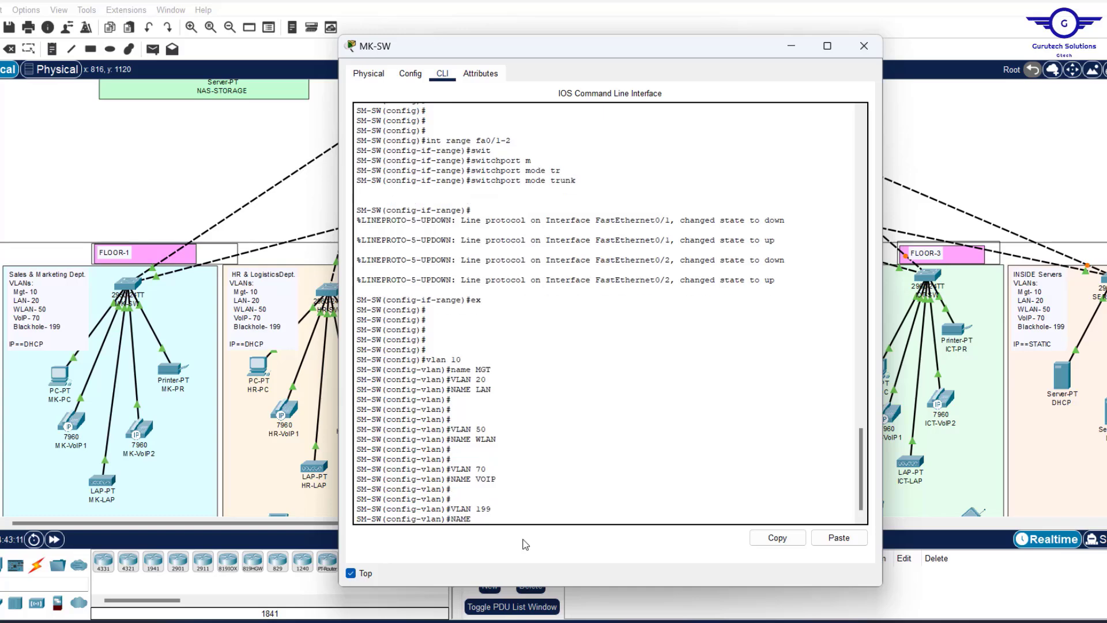
type(" BLC")
key("BackSpace")
type("CKHOLE")
key("Return")
key("Return")
key("Return")
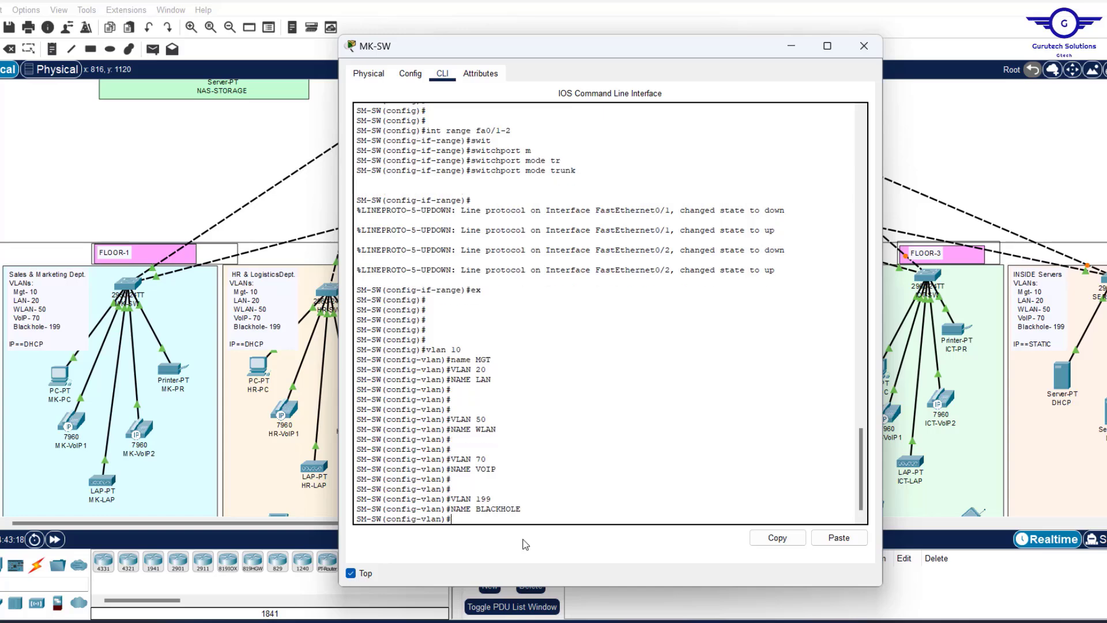
key("Return")
type("EX")
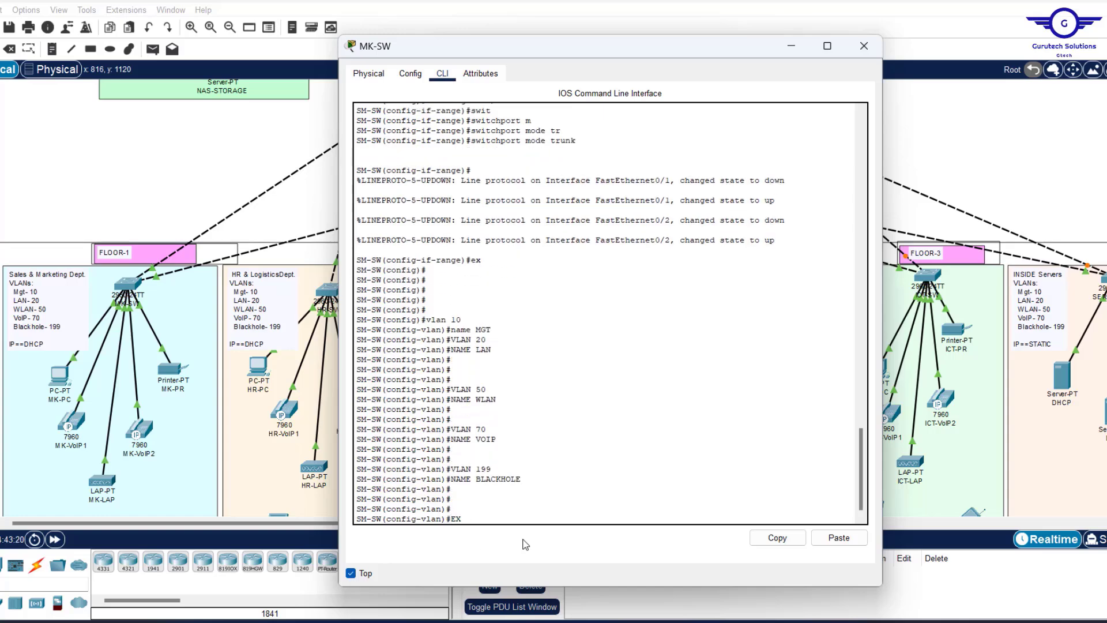
key("Return")
key("Return")
key("Return")
key("Return")
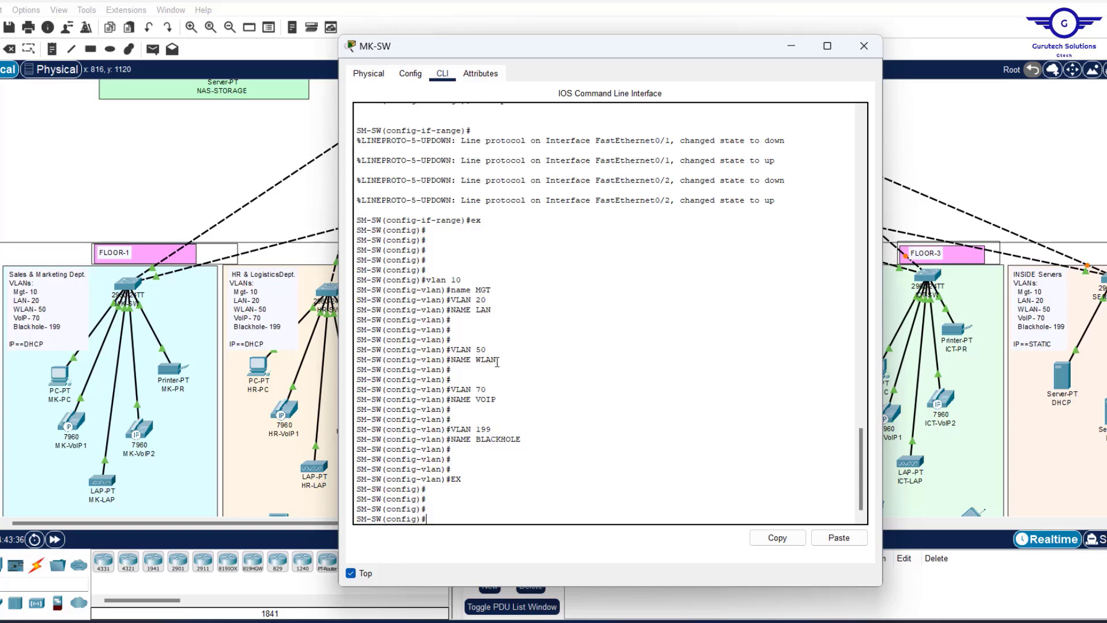
left_click_drag(496, 361, 453, 345)
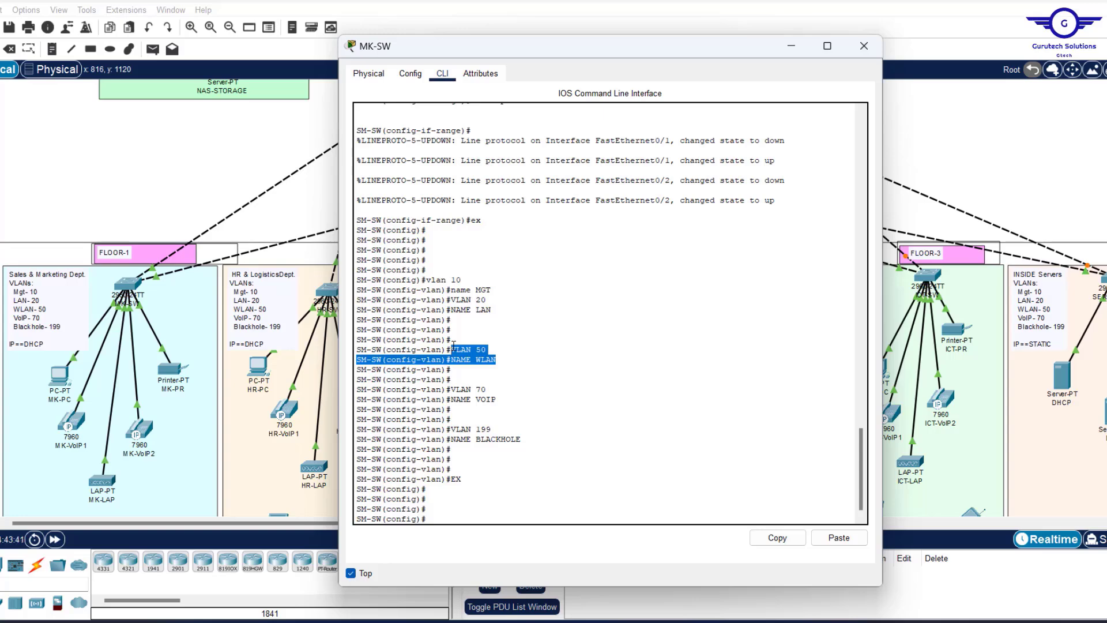
left_click_drag(509, 399, 453, 391)
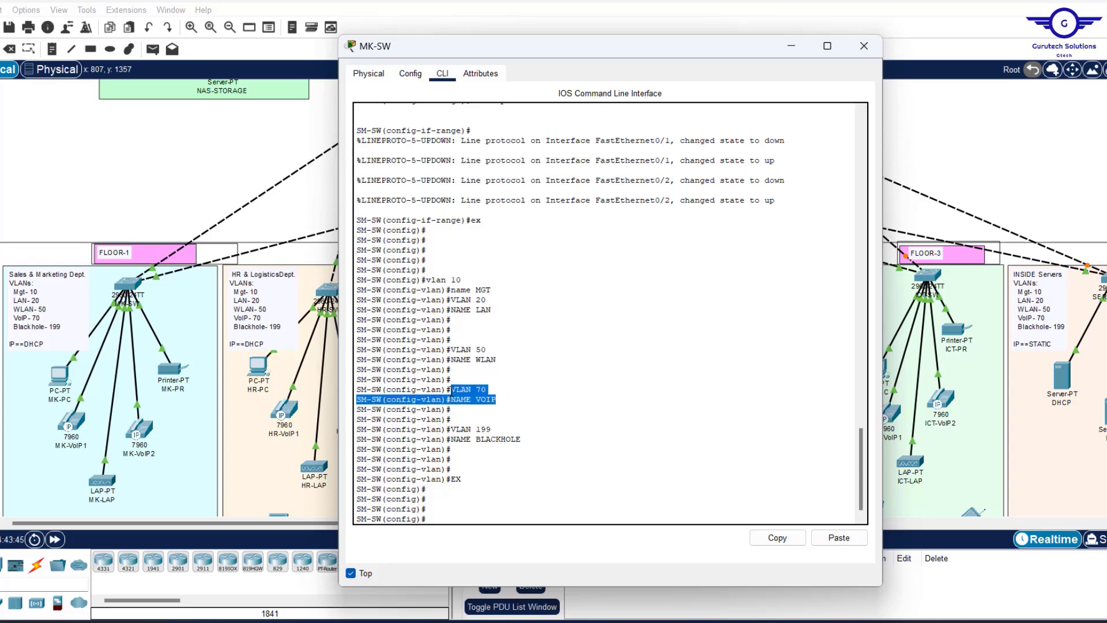
left_click_drag(487, 289, 427, 280)
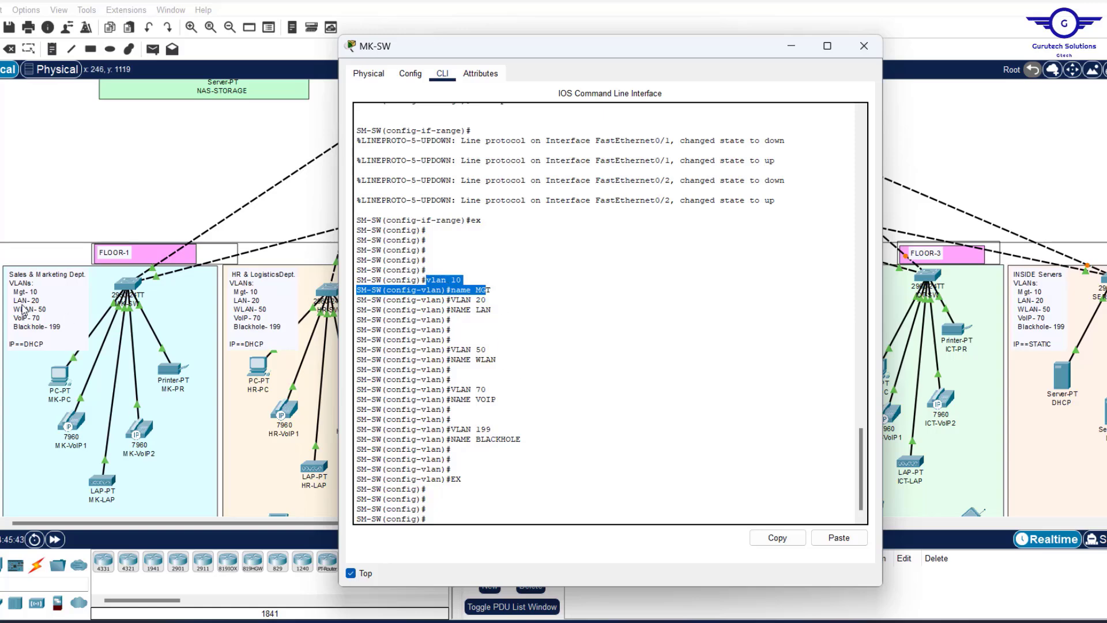
left_click(95, 154)
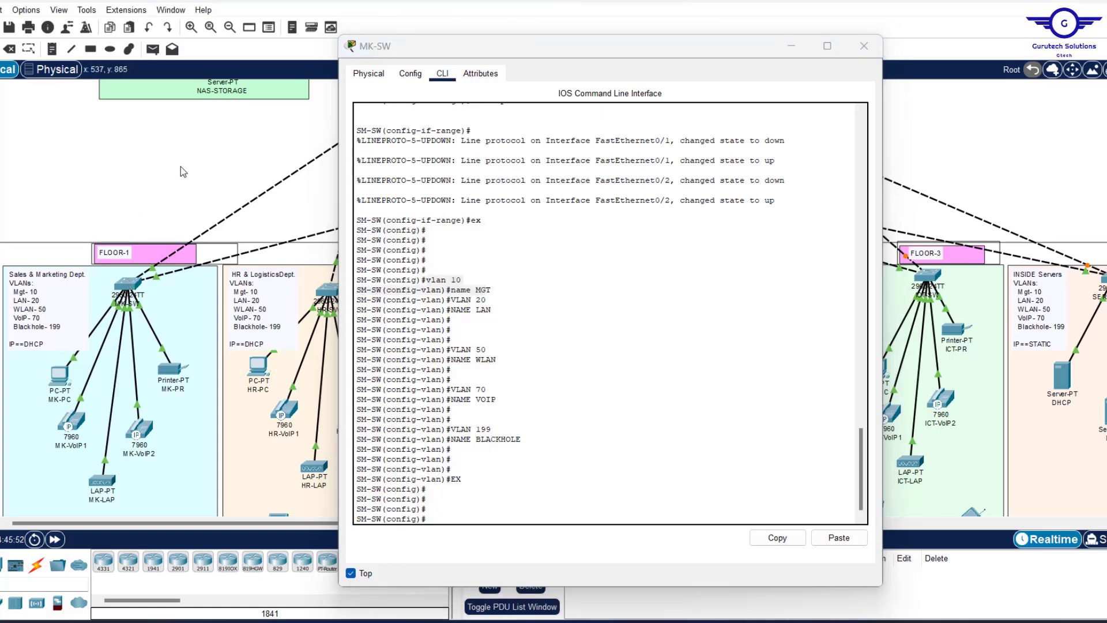
Leave VLAN configuration mode in the MK-SW console.
mouse_move(130, 287)
left_click(449, 513)
left_click(276, 339)
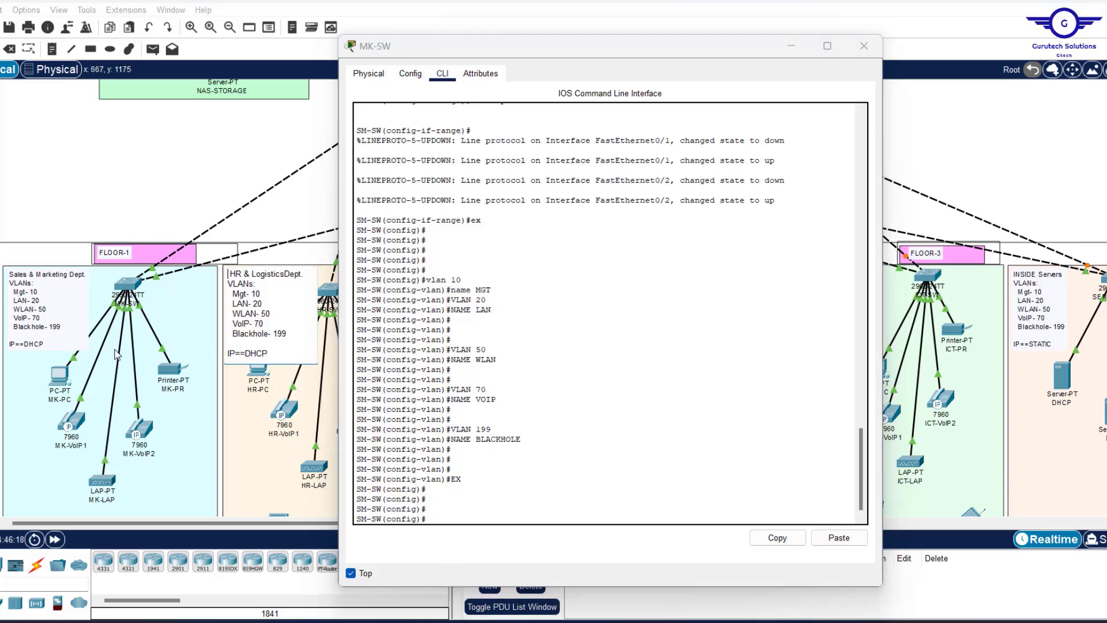
left_click(538, 324)
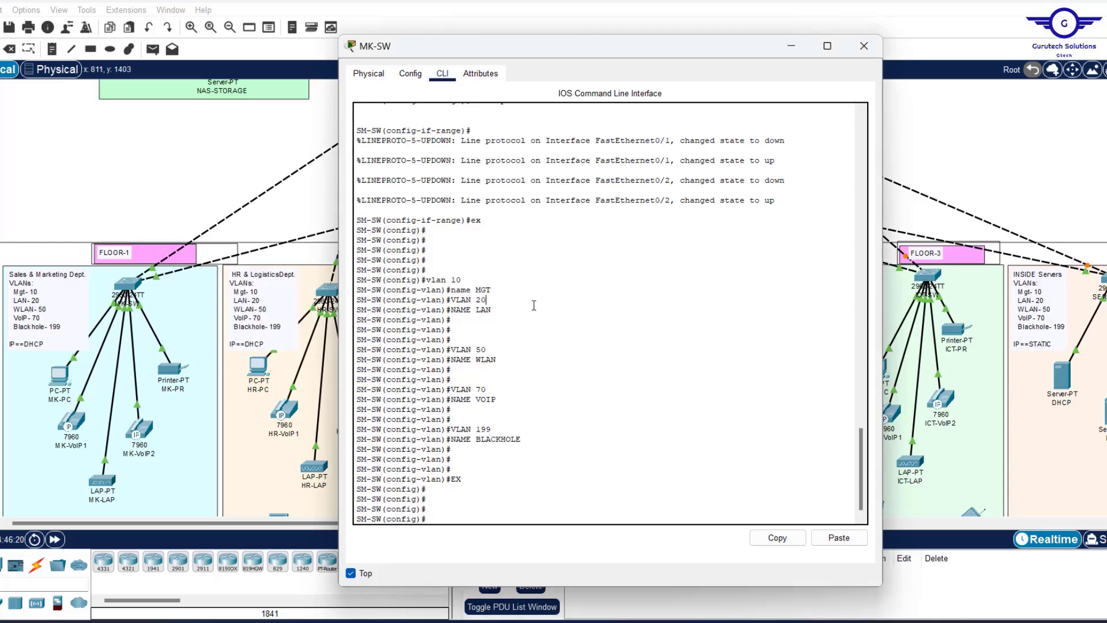
left_click_drag(451, 320, 448, 301)
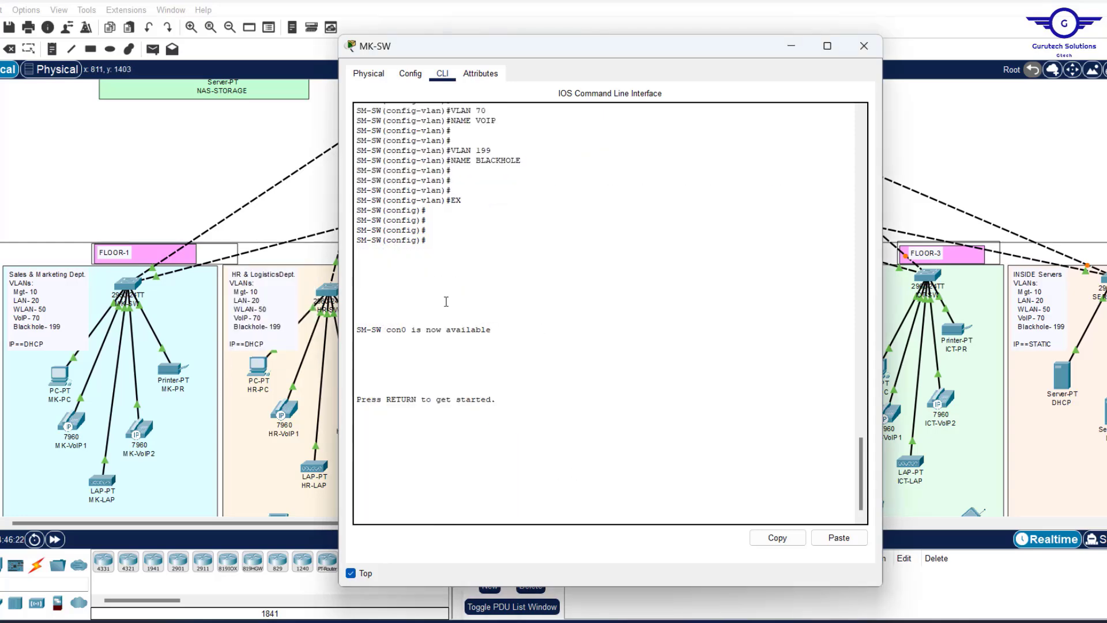
scroll(560, 241, "up", 10)
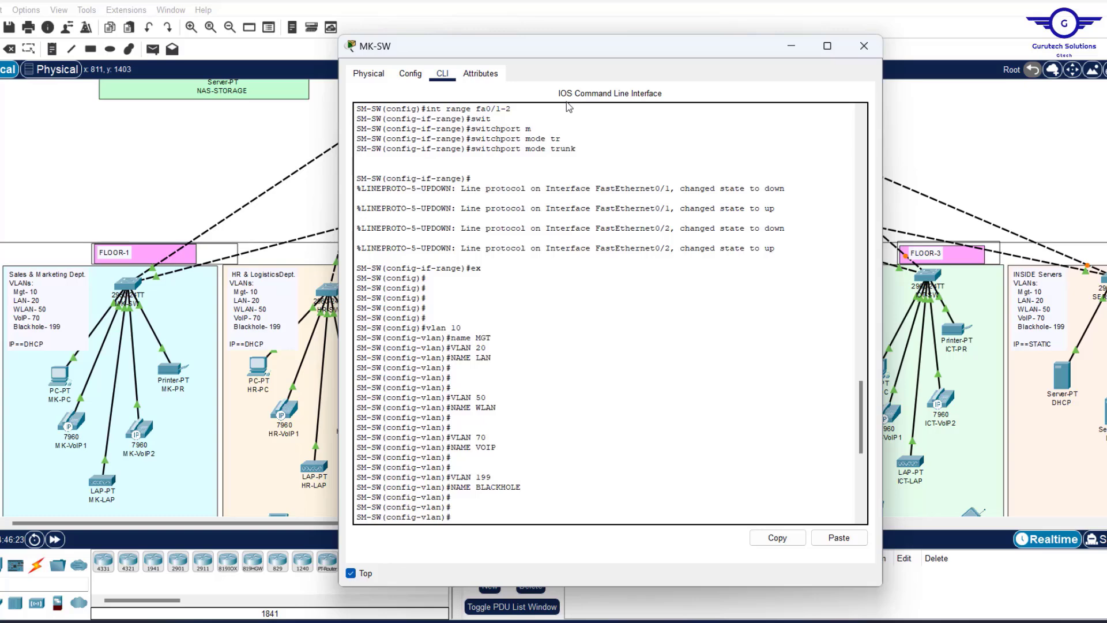
type("EX")
key("Return")
key("Return")
key("Return")
key("Return")
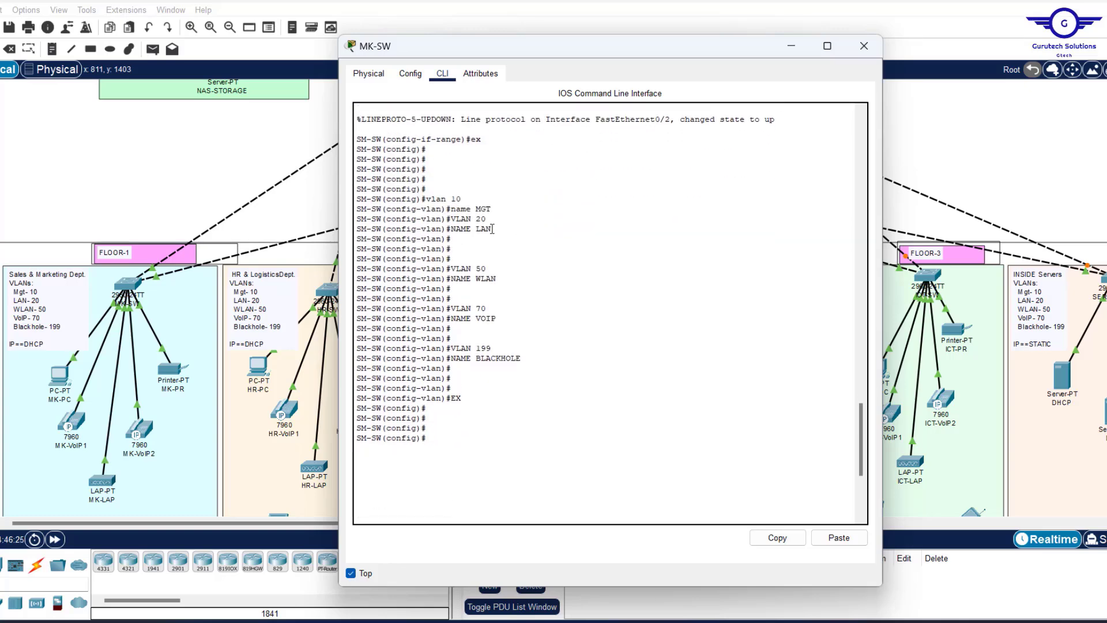
Select interface range Fa0/3–4 and set them to switchport mode access.
left_click_drag(491, 229, 453, 220)
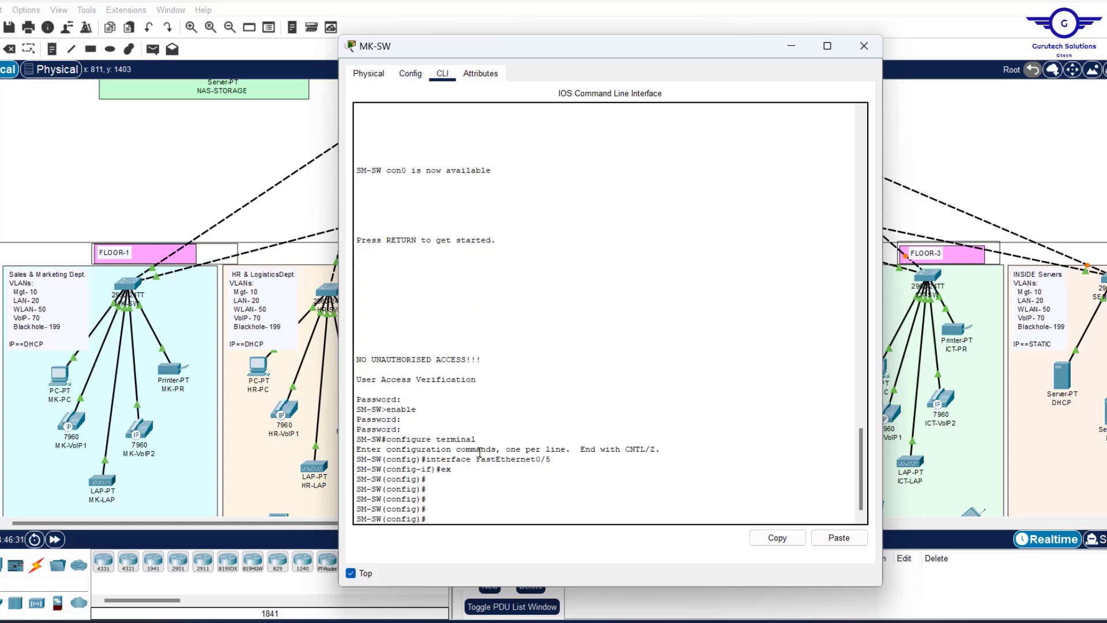
type("nt fa0/3-4")
key("Left")
type("range")
left_click(207, 168)
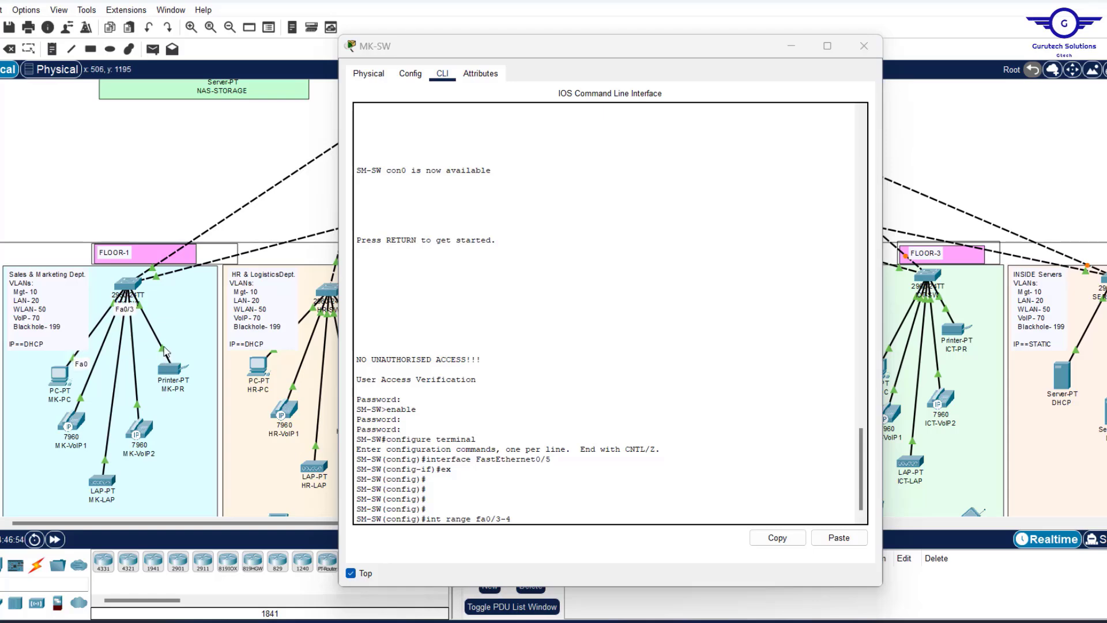
left_click(557, 512)
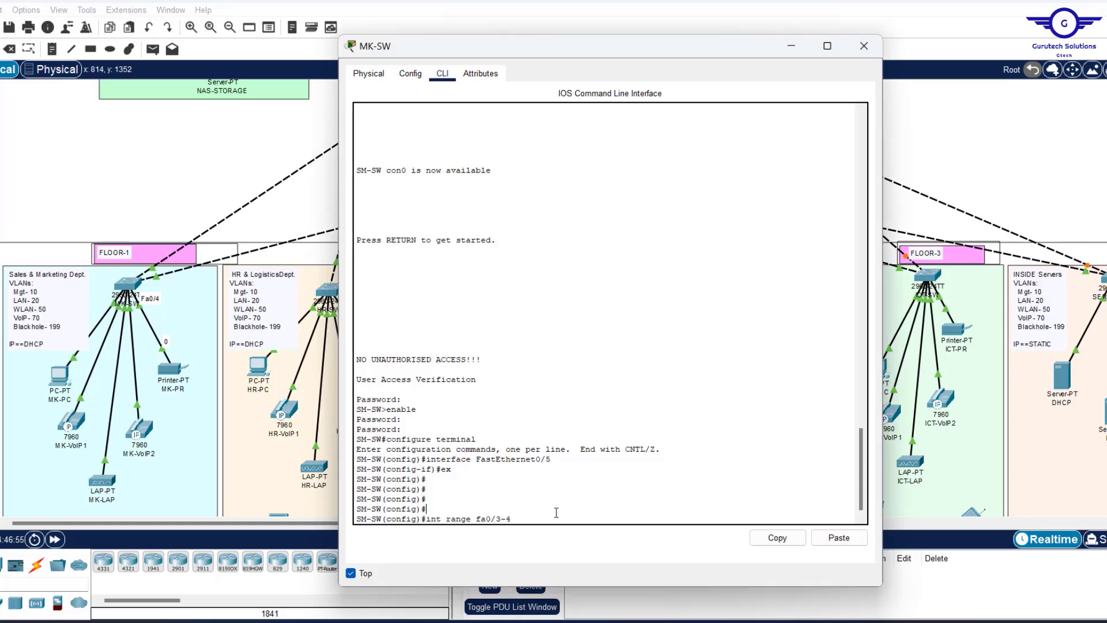
key("Return")
key("Return")
key("Return")
type("swit")
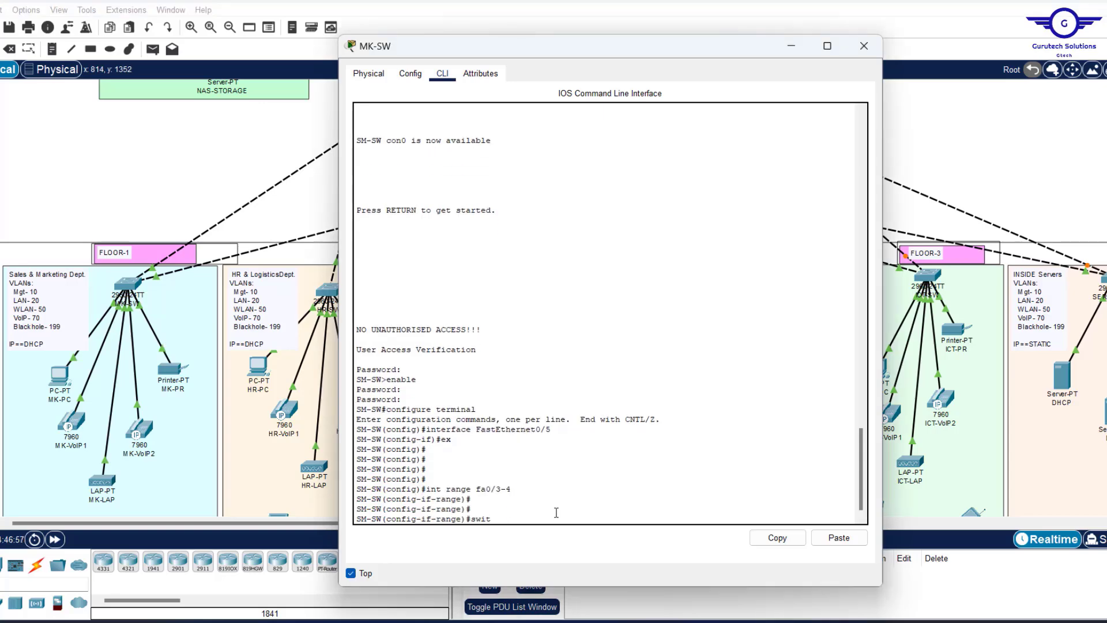
key("Tab")
type("m")
key("Tab")
type("a")
key("Tab")
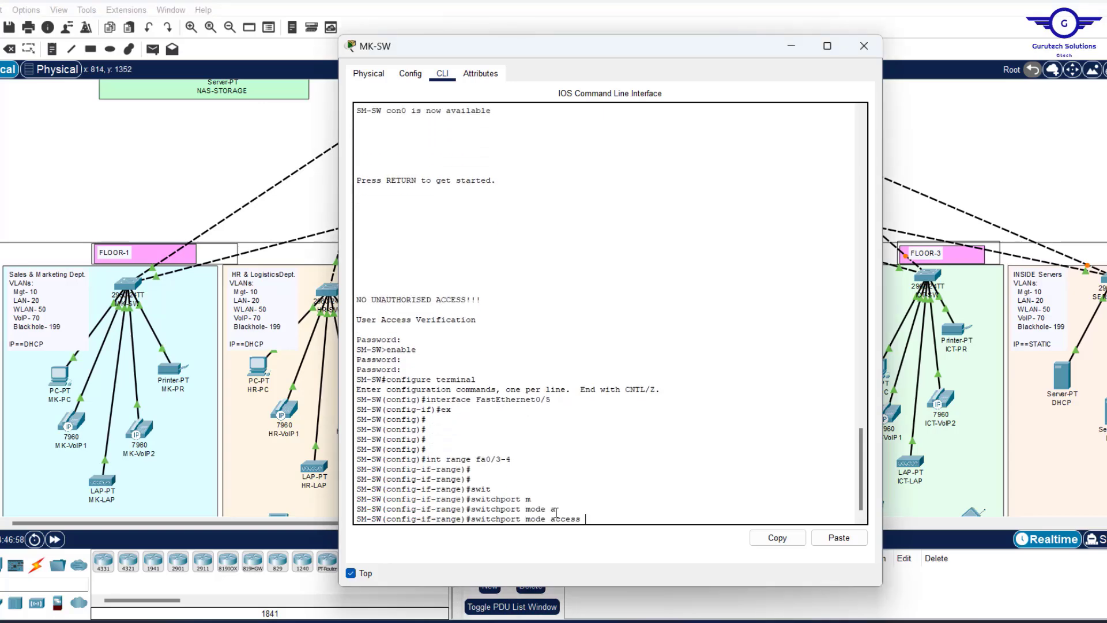
key("Return")
Assign Fa0/3–4 to access VLAN 20 and exit to global configuration.
type("sw")
key("Tab")
type("a")
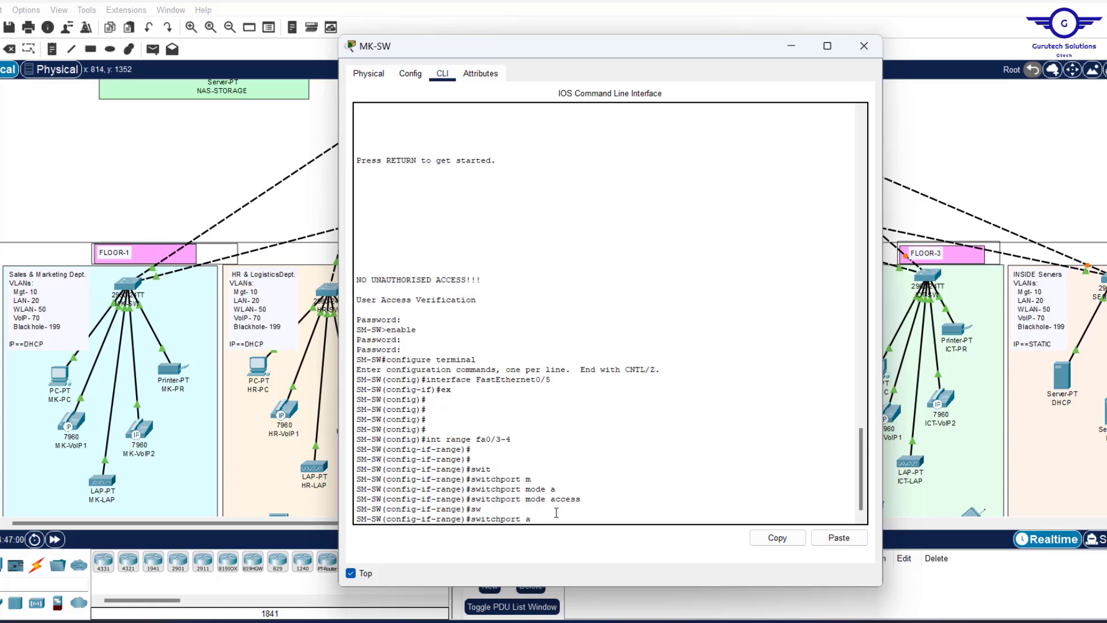
key("Tab")
type("v")
key("Tab")
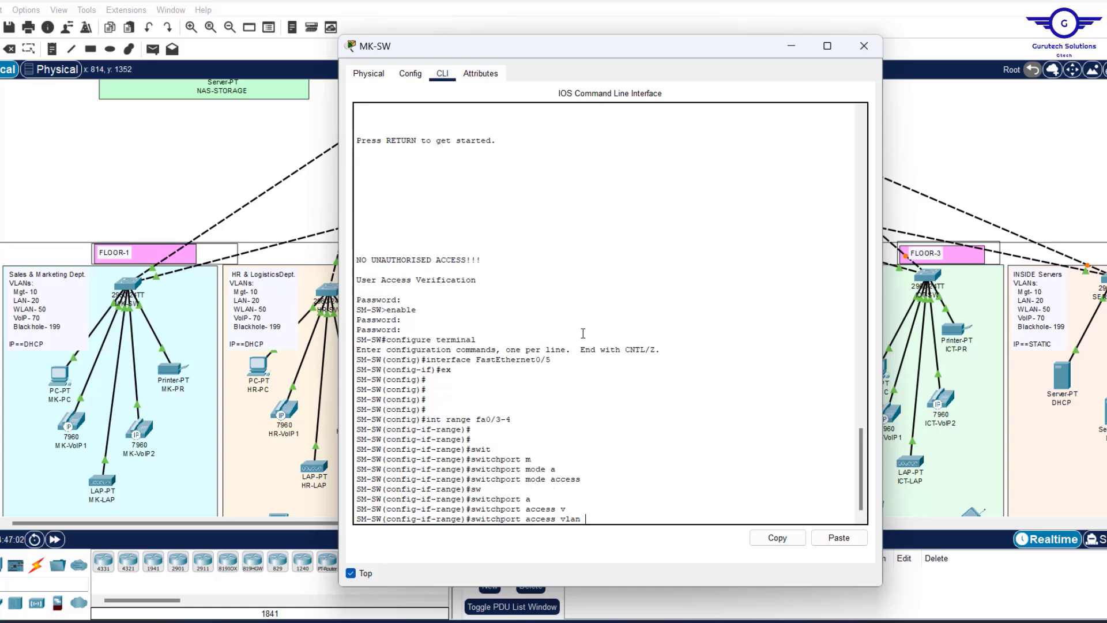
scroll(583, 333, "up", 15)
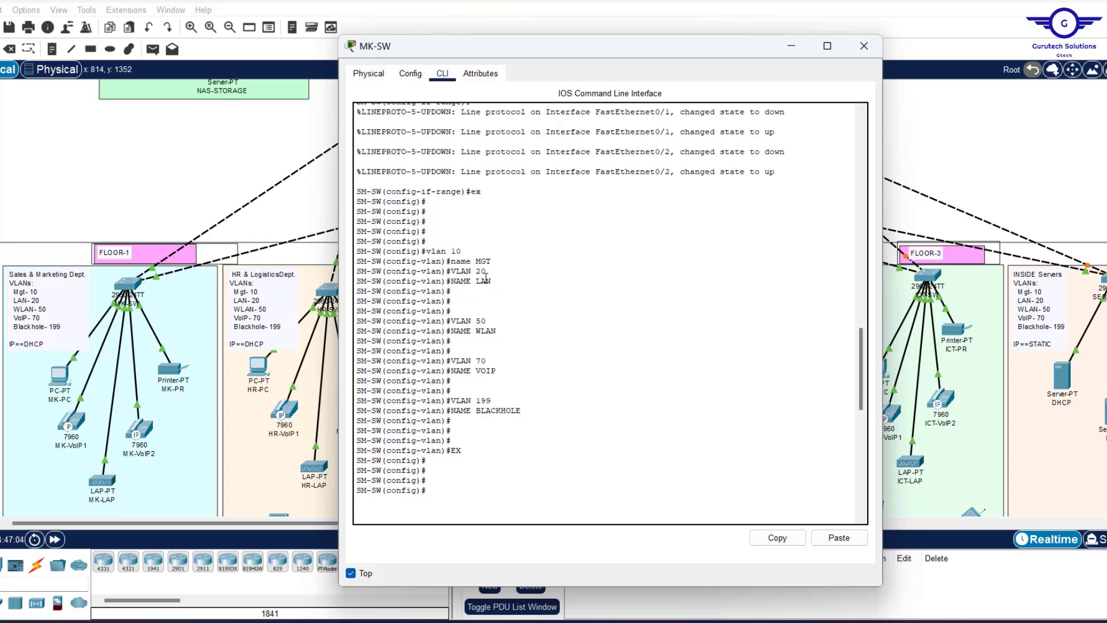
scroll(590, 403, "down", 15)
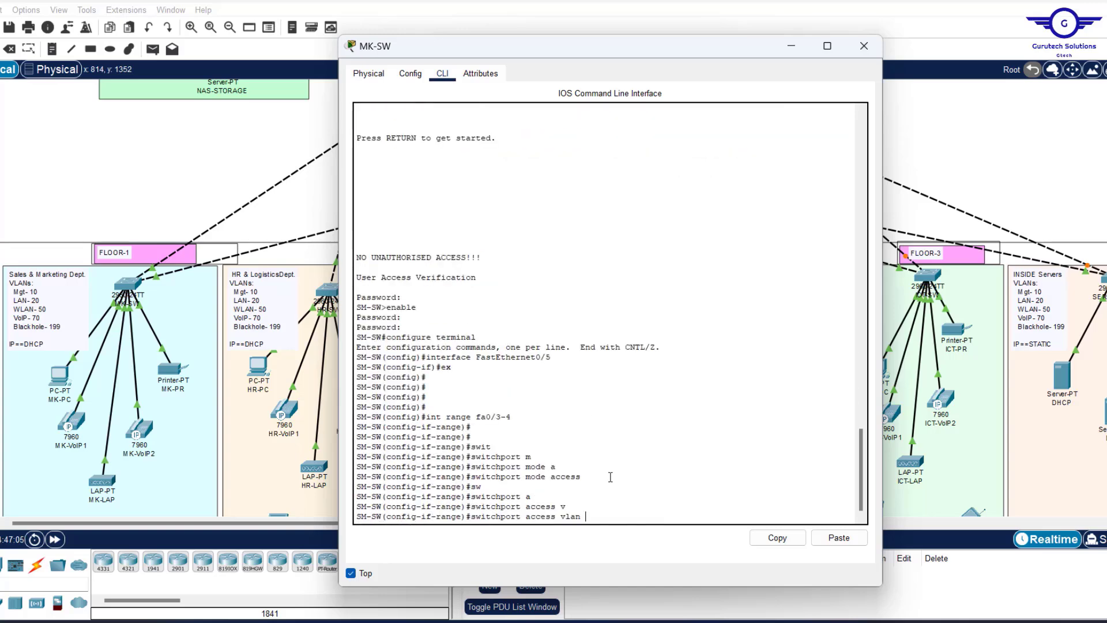
type("20")
key("Return")
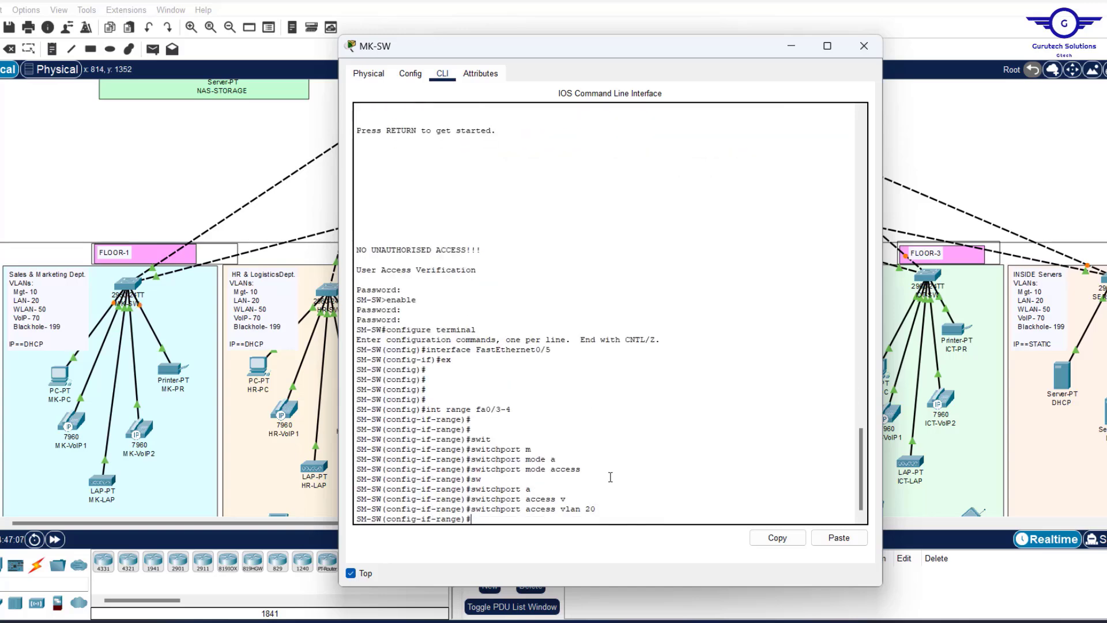
type("ex")
key("Return")
key("Return")
key("Return")
key("Return")
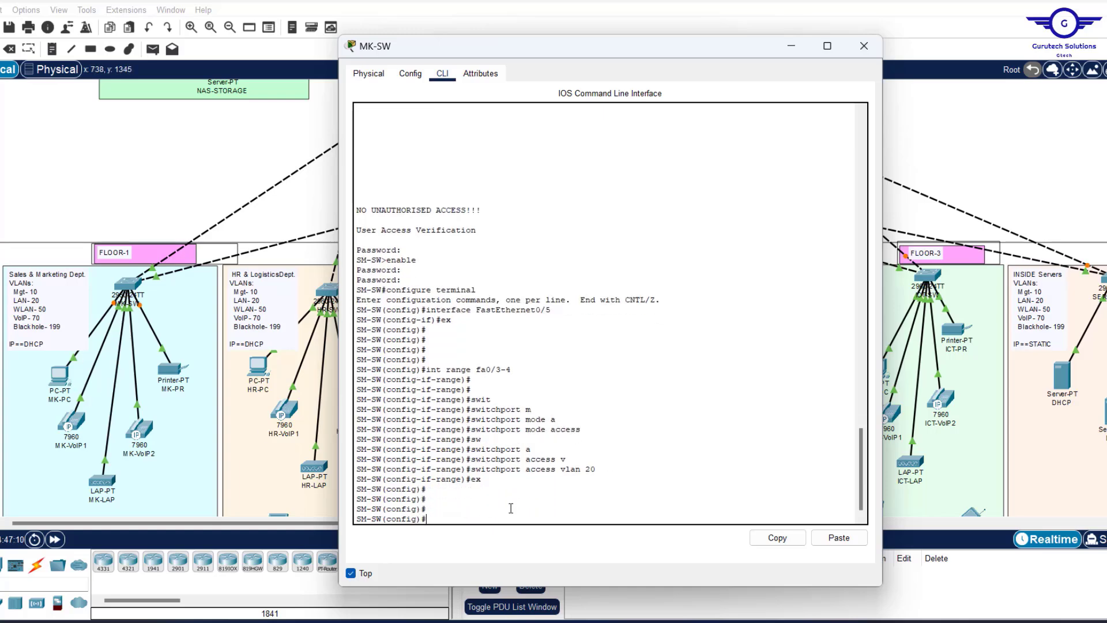
Select interface range Fa0/5–6 and make them access ports.
left_click(162, 161)
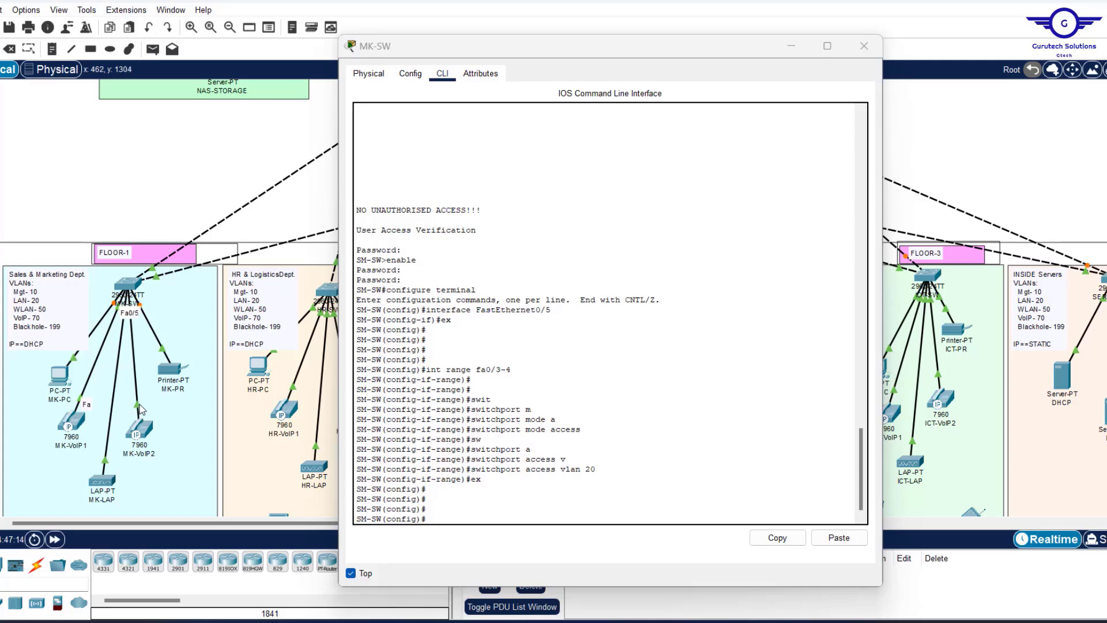
left_click(478, 502)
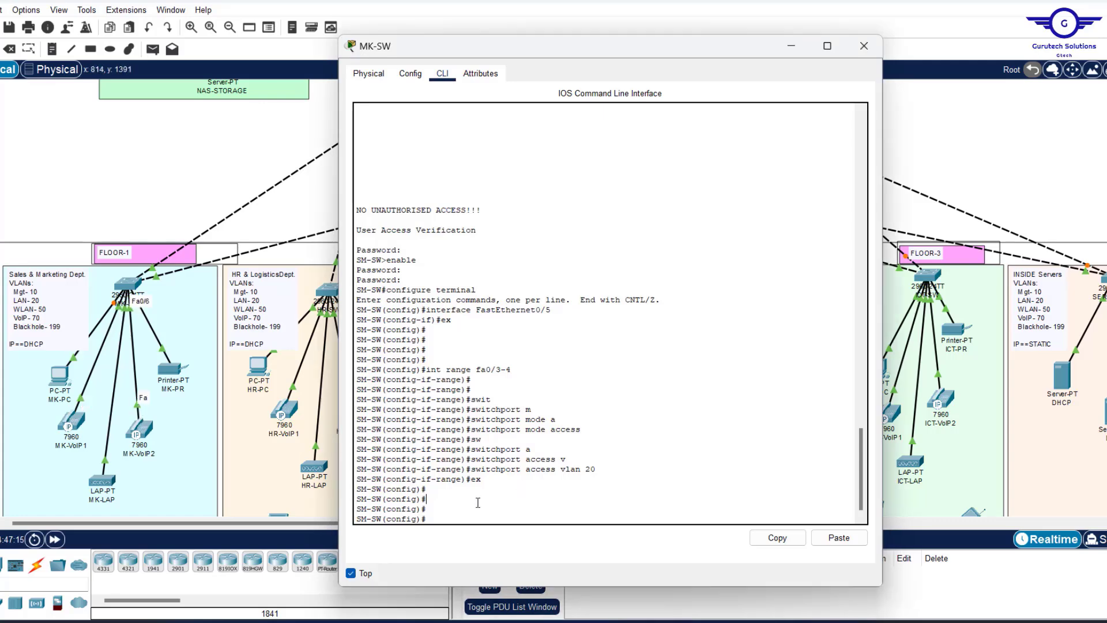
type("s")
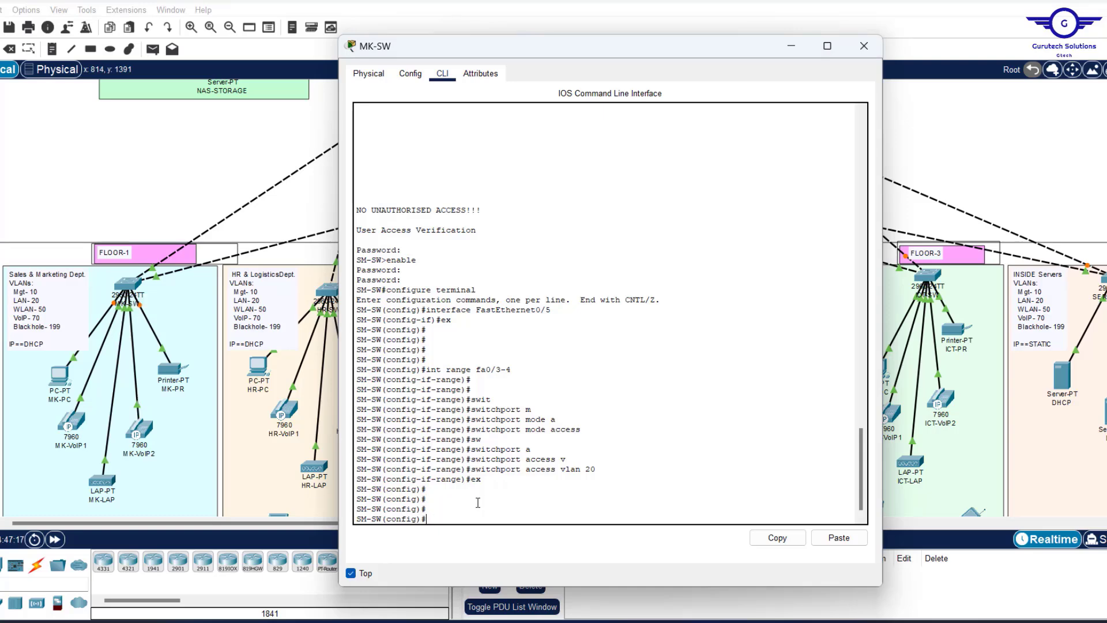
key("Up")
key("Up")
key("Up")
key("Up")
key("BackSpace")
key("BackSpace")
key("BackSpace")
type("5-6")
key("Return")
type("switchport mode access")
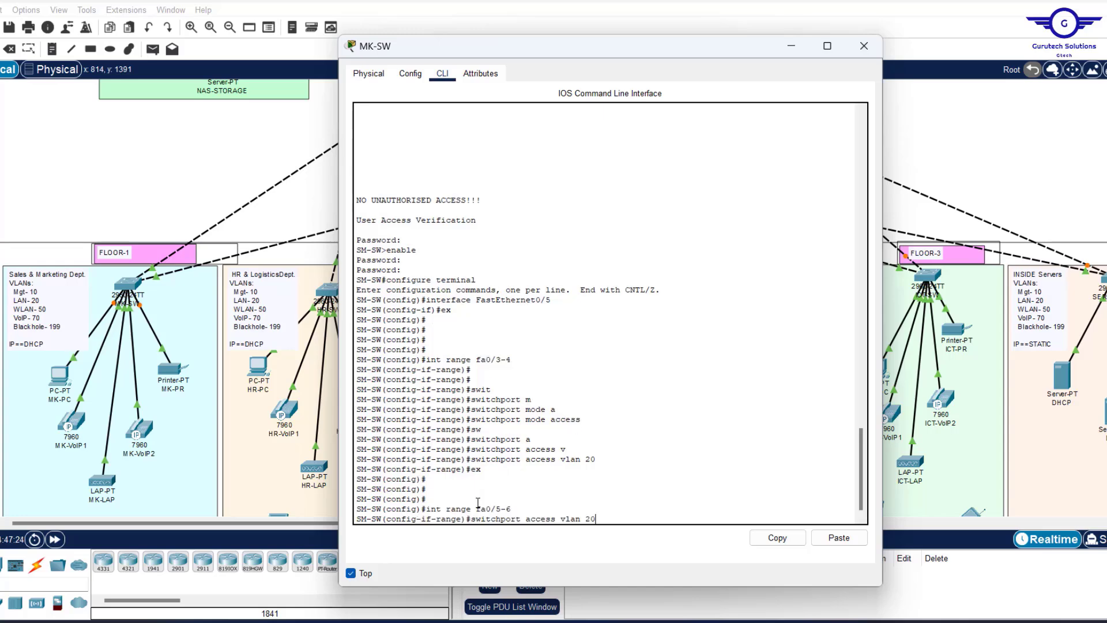
key("Return")
Assign Fa0/5–6 to access VLAN 70, then check the MK-LAP link on the topology.
key("Up")
key("Up")
key("Up")
key("Up")
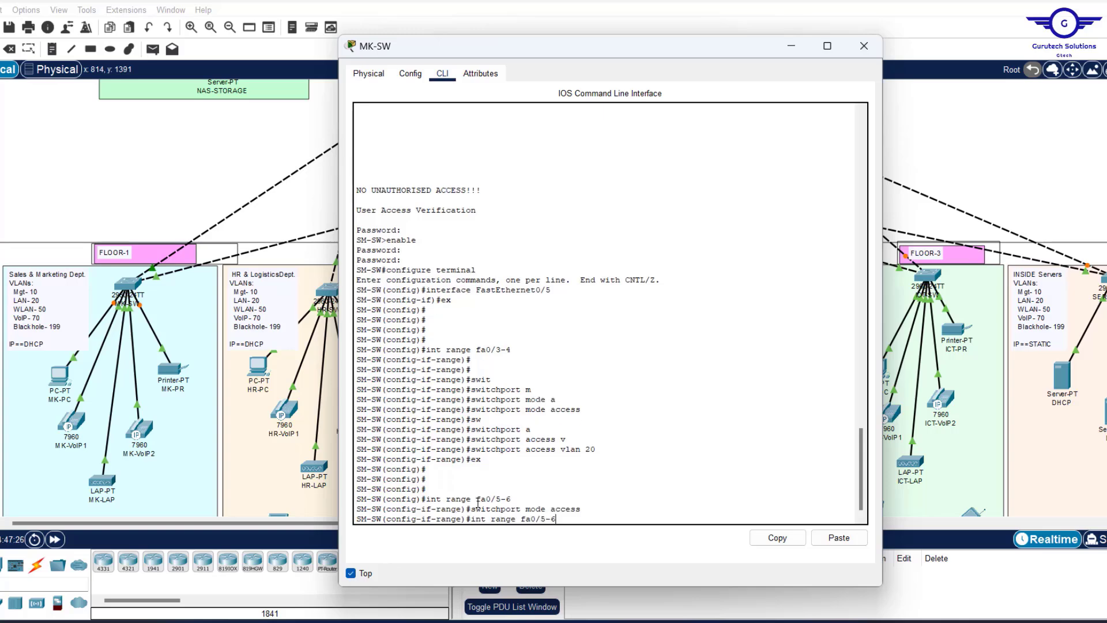
key("BackSpace")
key("BackSpace")
scroll(535, 286, "up", 15)
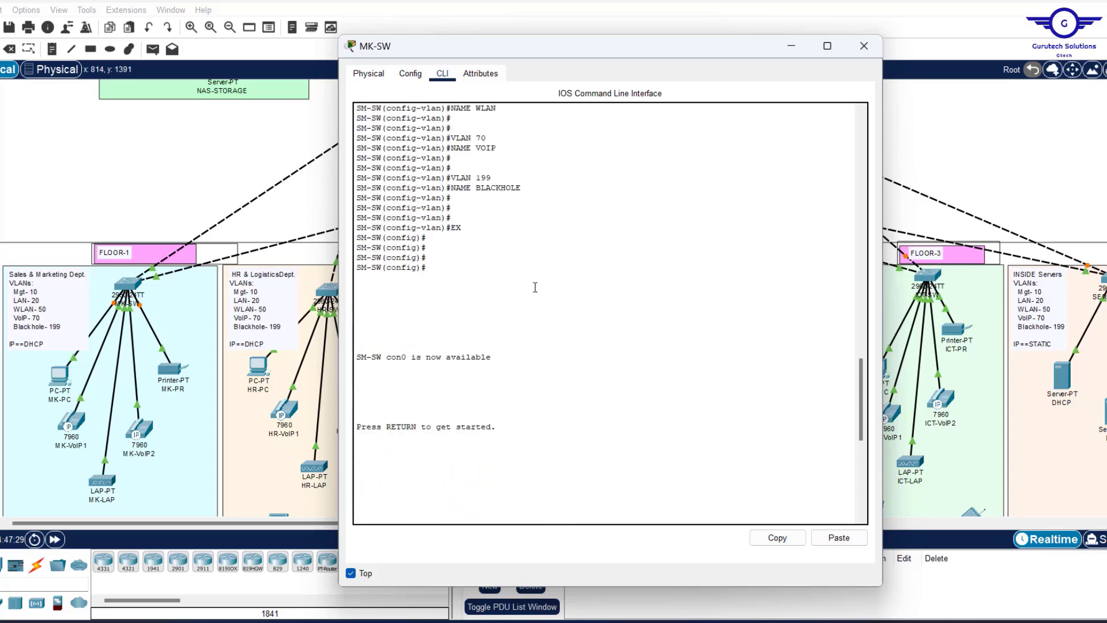
scroll(519, 294, "down", 15)
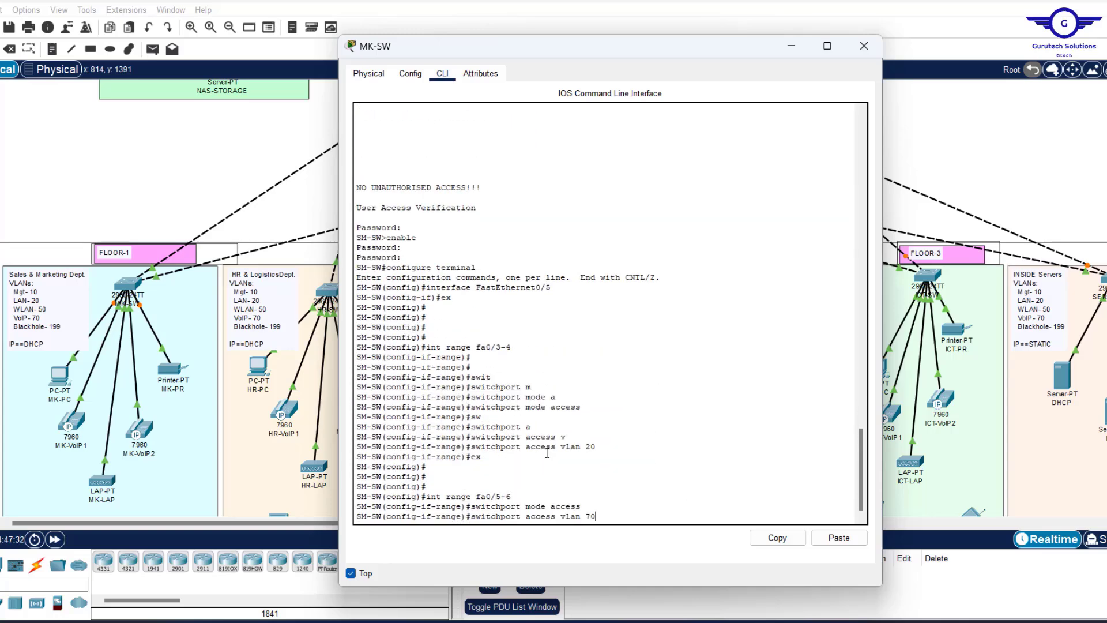
key("Return")
key("Return")
key("Return")
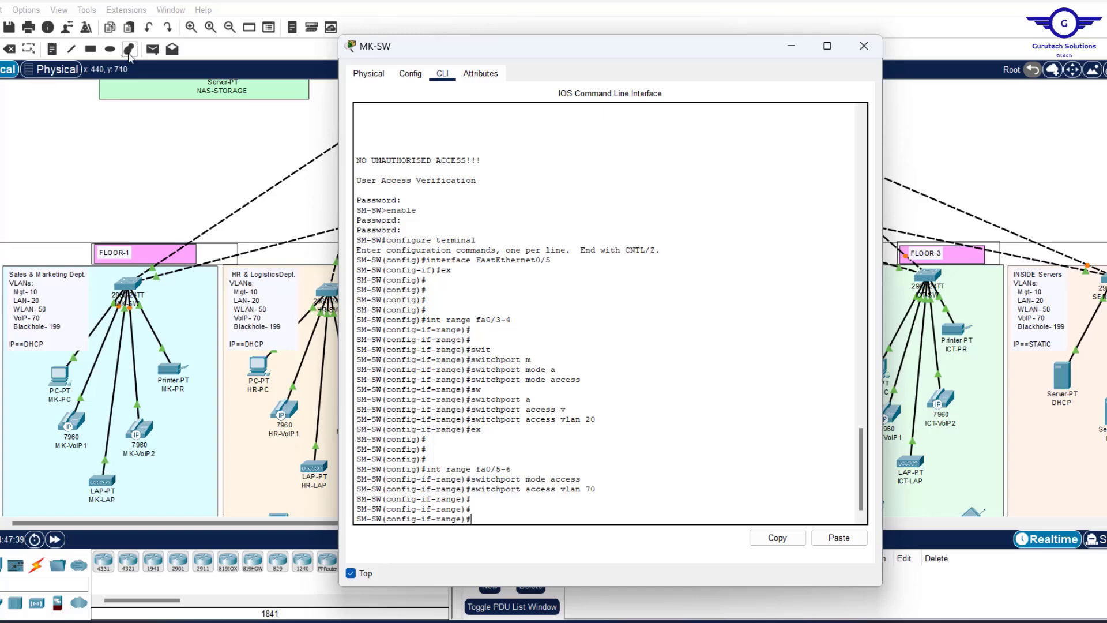
left_click(105, 468)
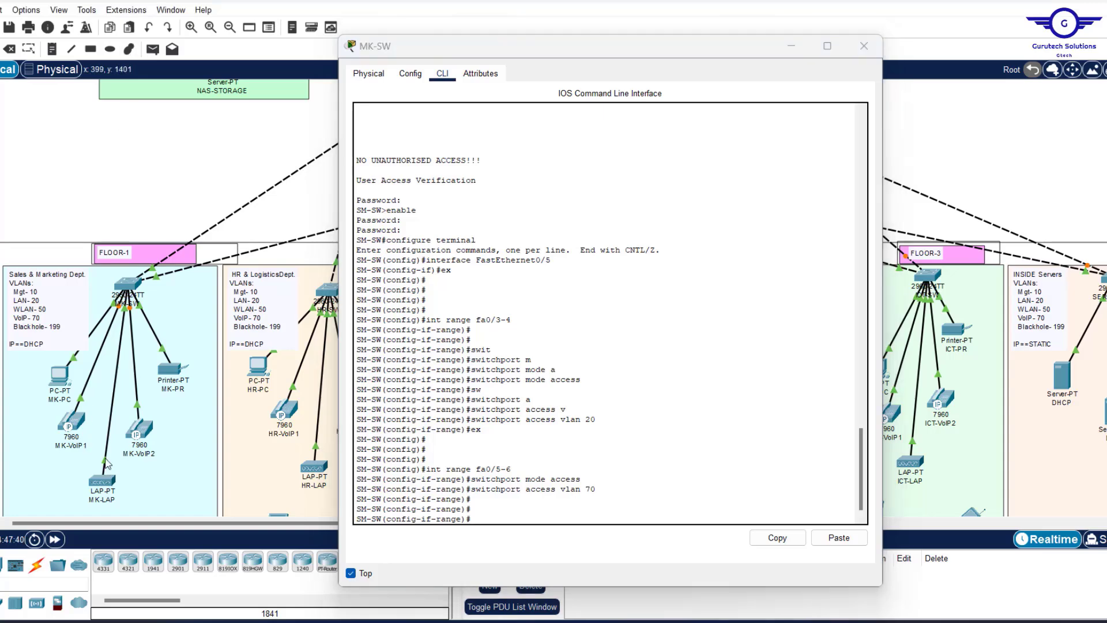
Leave the port range and make interface Fa0/7 an access port.
mouse_move(106, 462)
left_click(517, 516)
type("e")
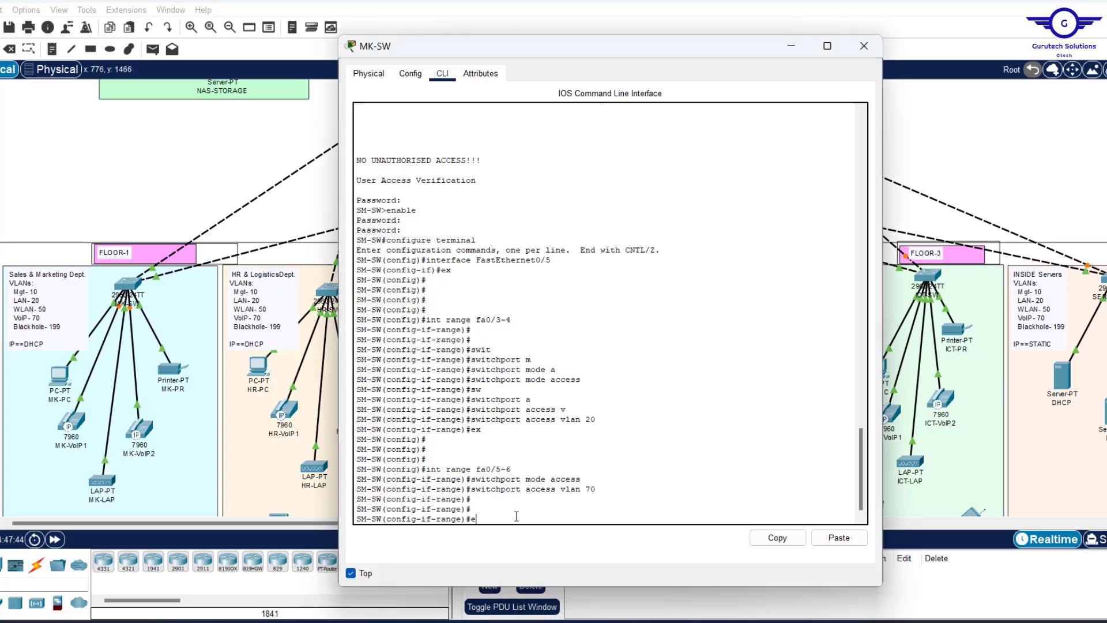
type("x")
key("Return")
key("Return")
key("Return")
key("Return")
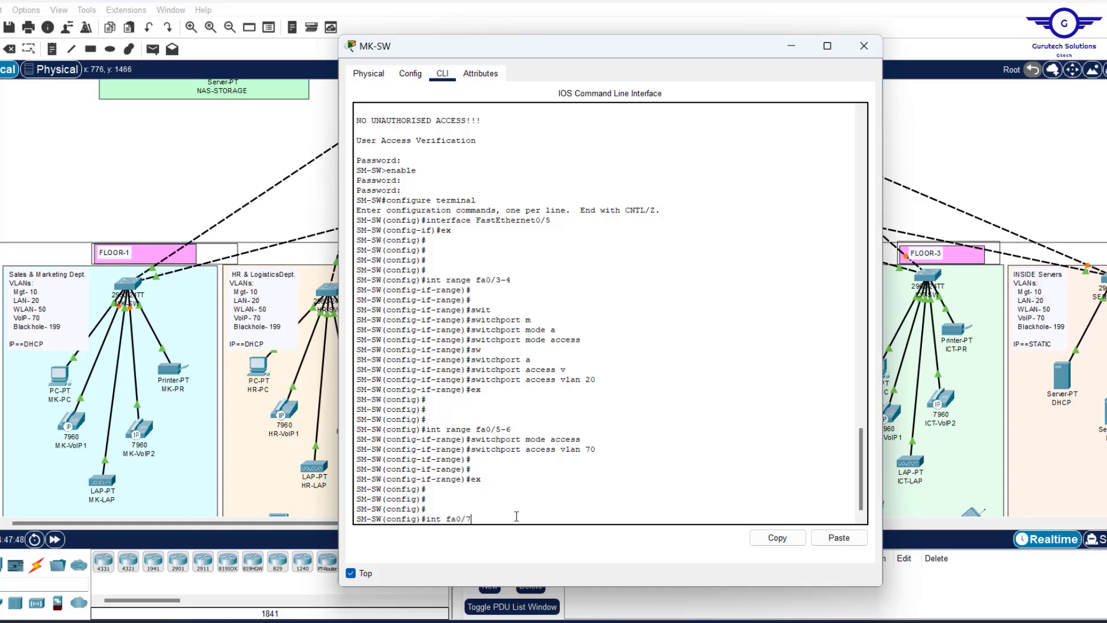
type("int fa0/7")
key("Return")
type("switchport mode access")
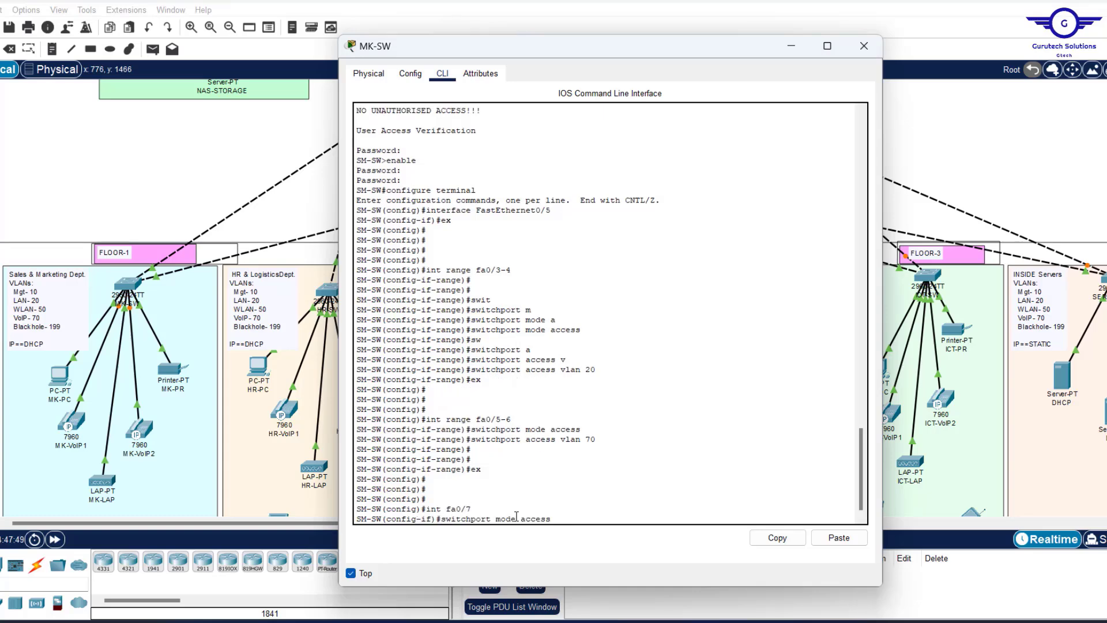
key("Return")
Assign Fa0/7 to access VLAN 50 instead of 70, then exit.
type("switchport access vlan 70")
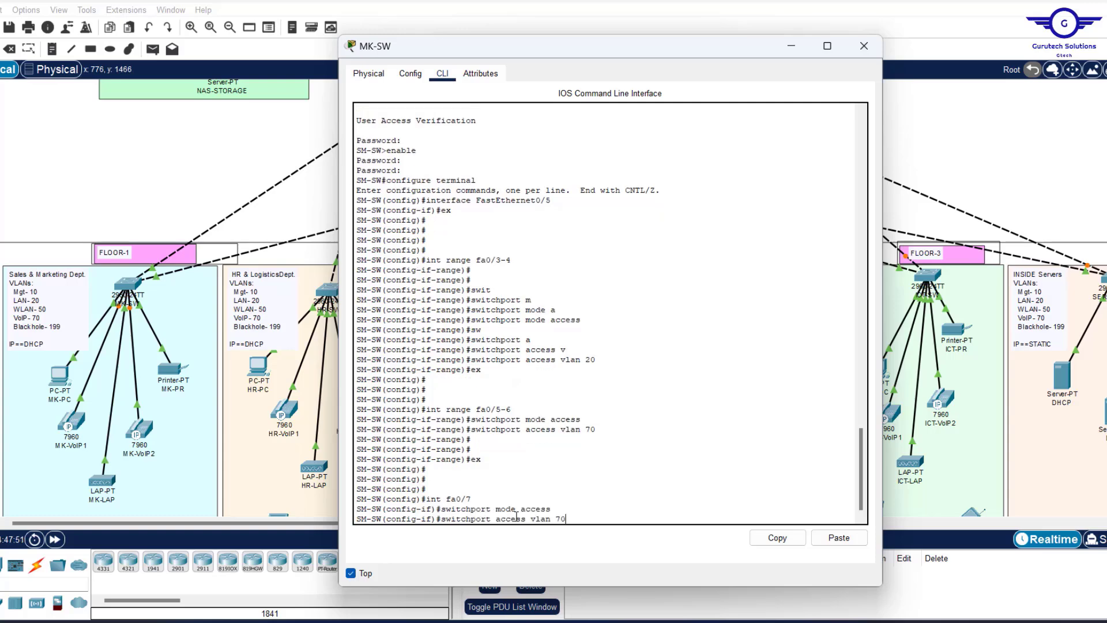
key("BackSpace")
key("BackSpace")
type("50")
scroll(549, 449, "up", 15)
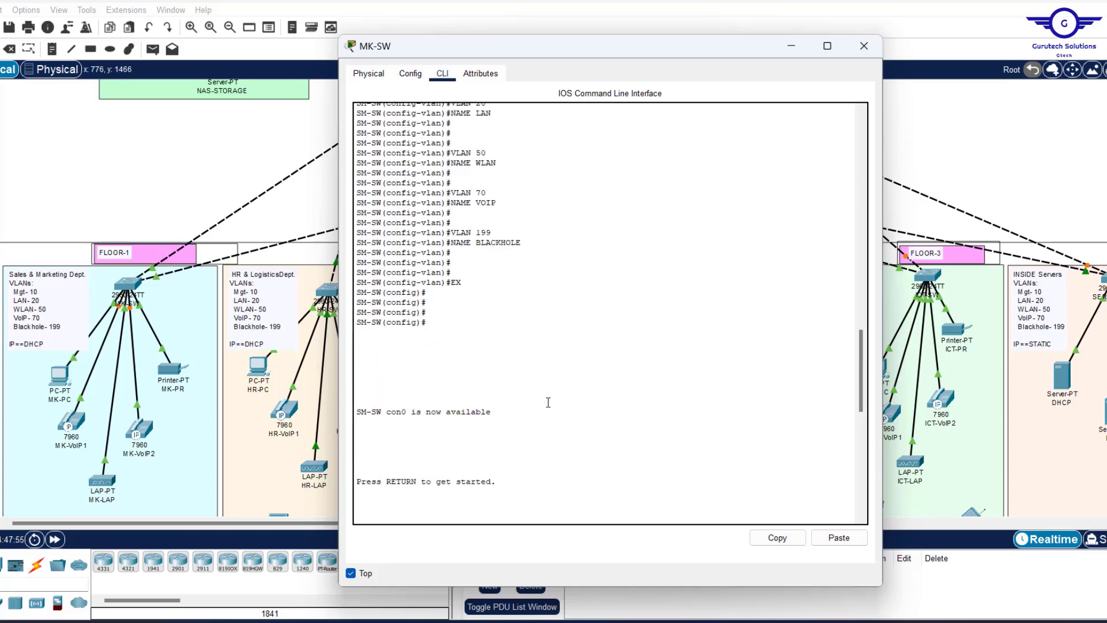
left_click_drag(497, 385, 455, 371)
key("Return")
key("Return")
key("Return")
key("Return")
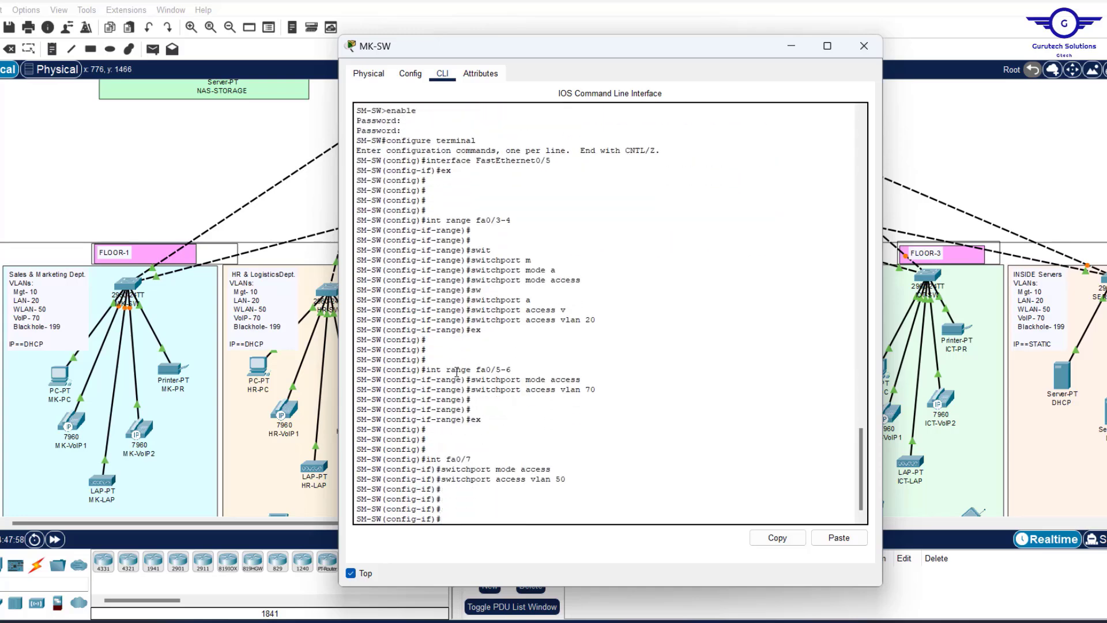
type("ex")
key("Return")
key("Return")
key("Return")
key("Return")
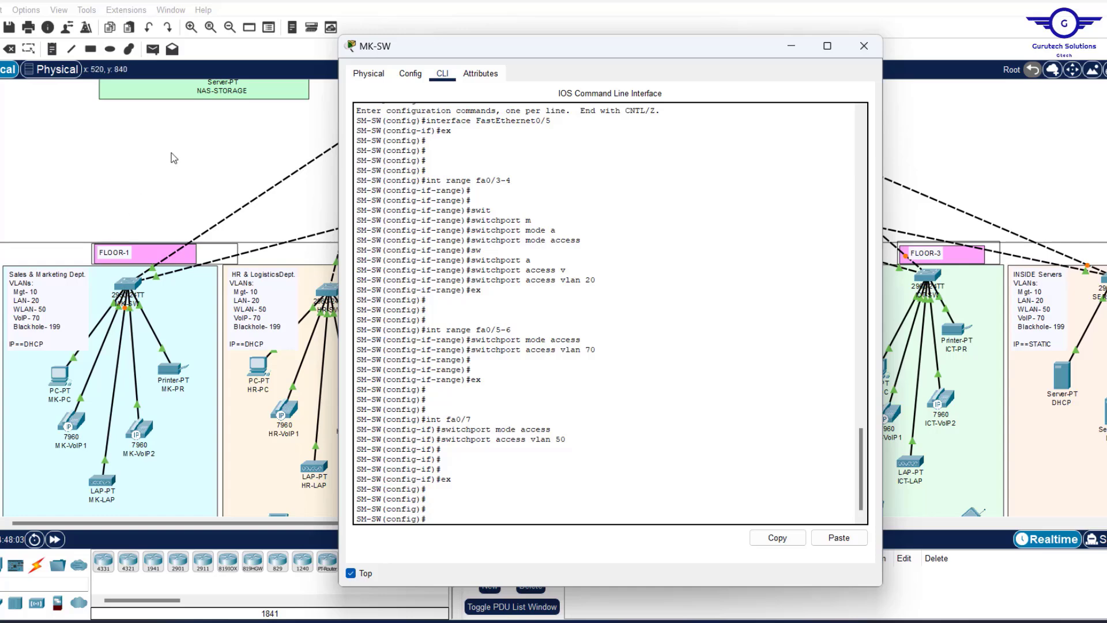
Check MK-SW's port/VLAN table and start typing 'int range fa0/8-24, gi' for the unused ports.
left_click(134, 188)
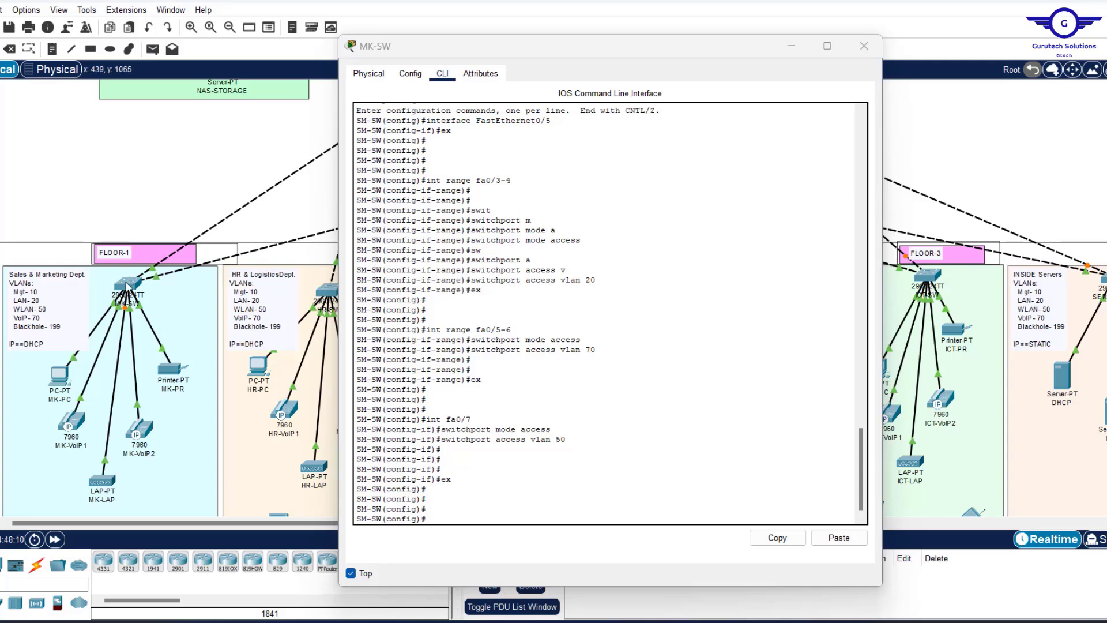
mouse_move(127, 285)
key("Return")
key("Return")
key("Return")
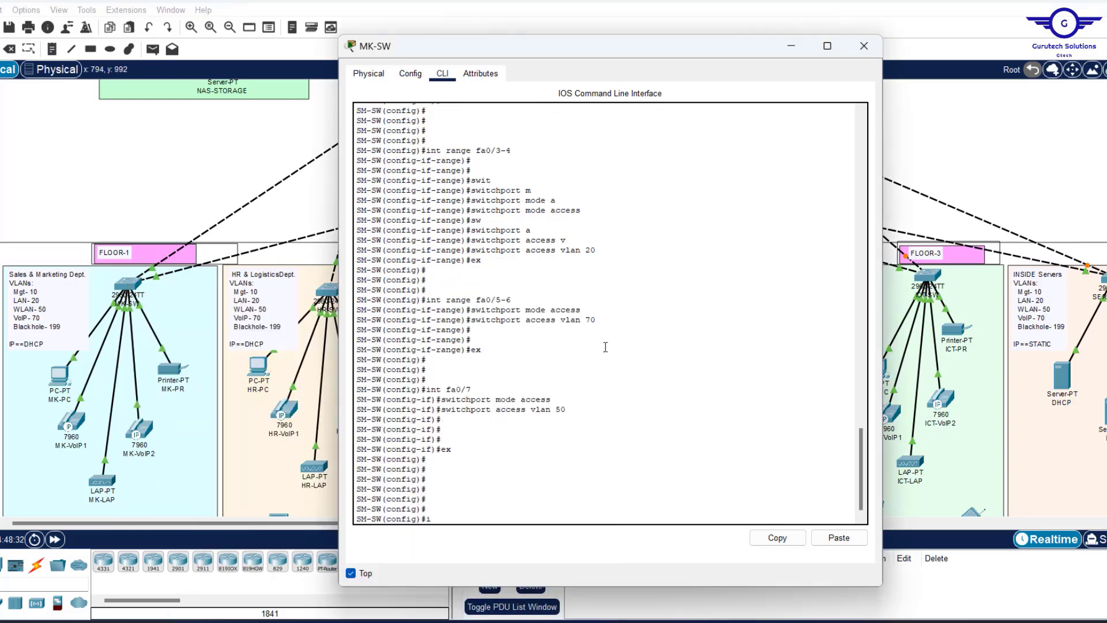
type("int range")
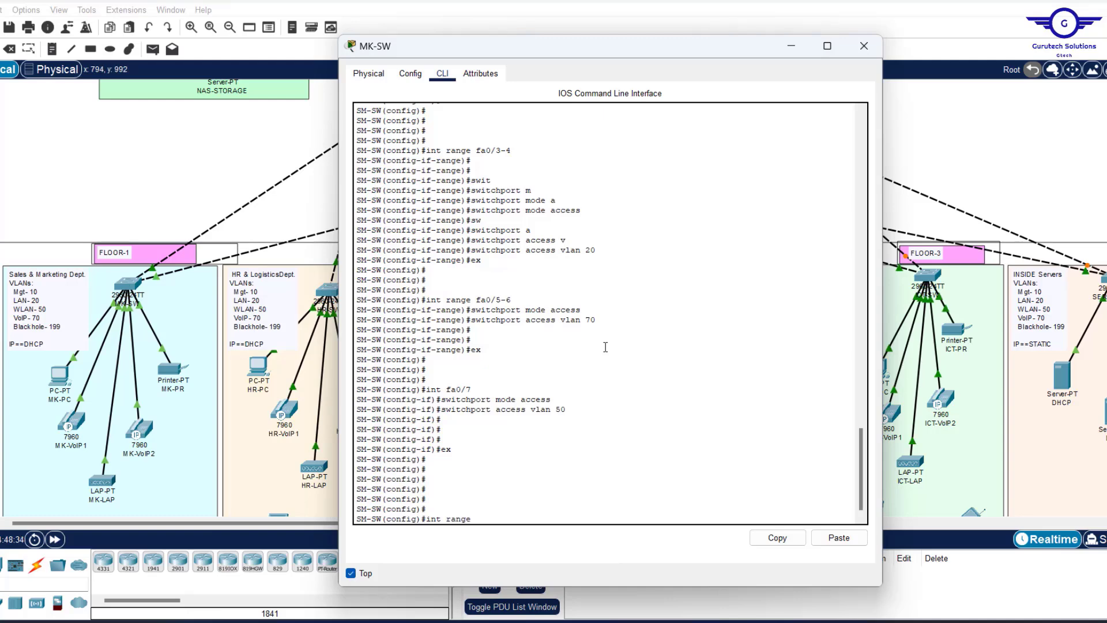
type(" fa0/")
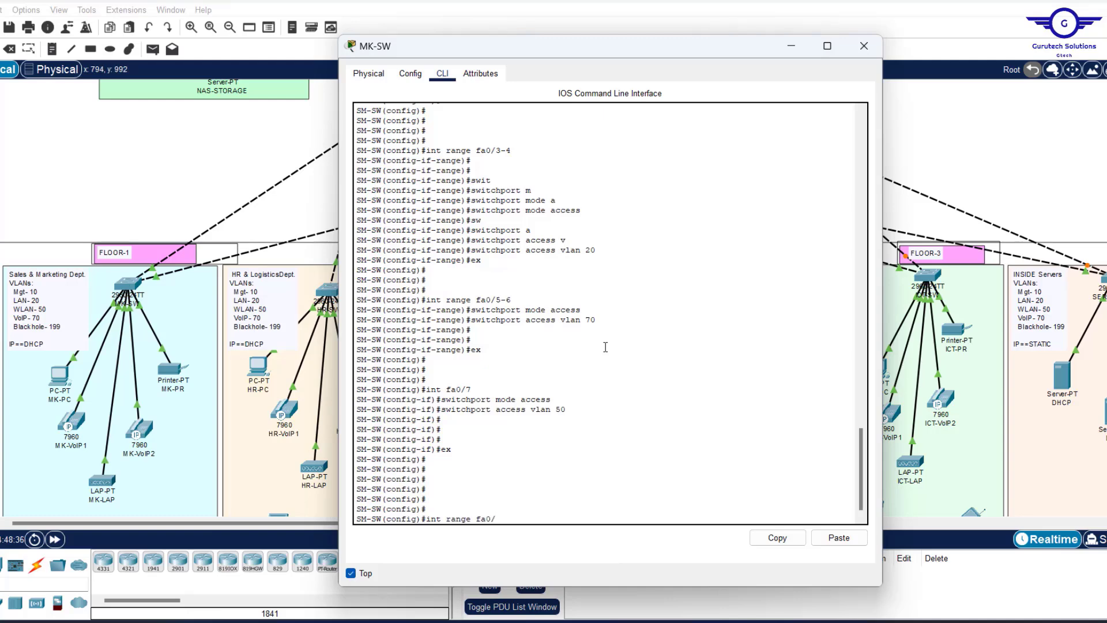
type("8-24, gig")
left_click(156, 169)
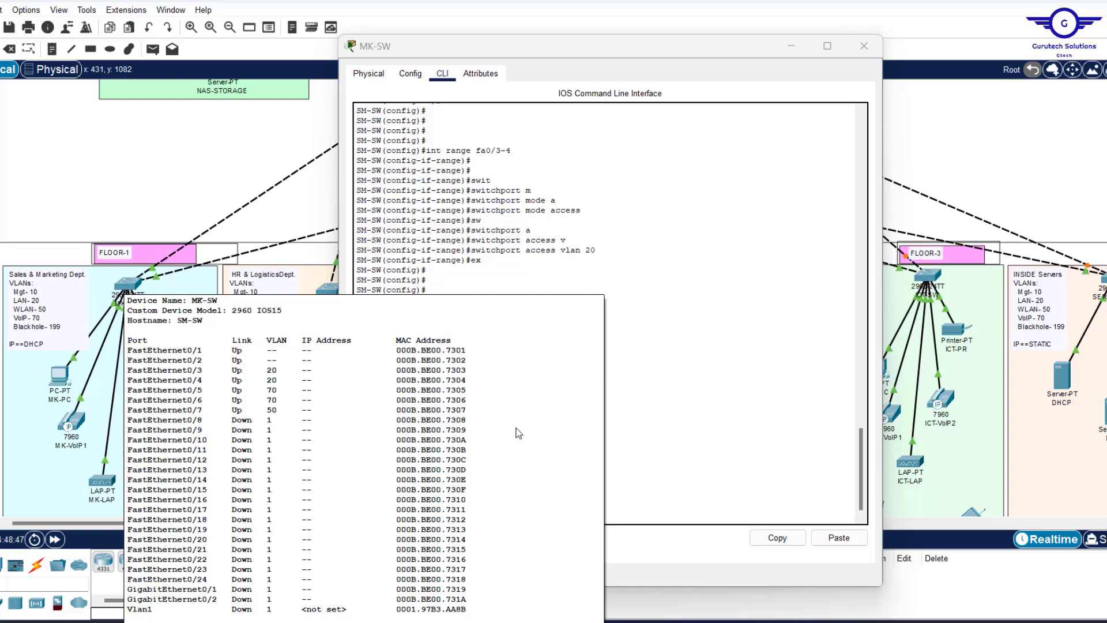
Make Fa0/8–24 and Gig0/1–2 access ports in VLAN 199.
left_click(589, 507)
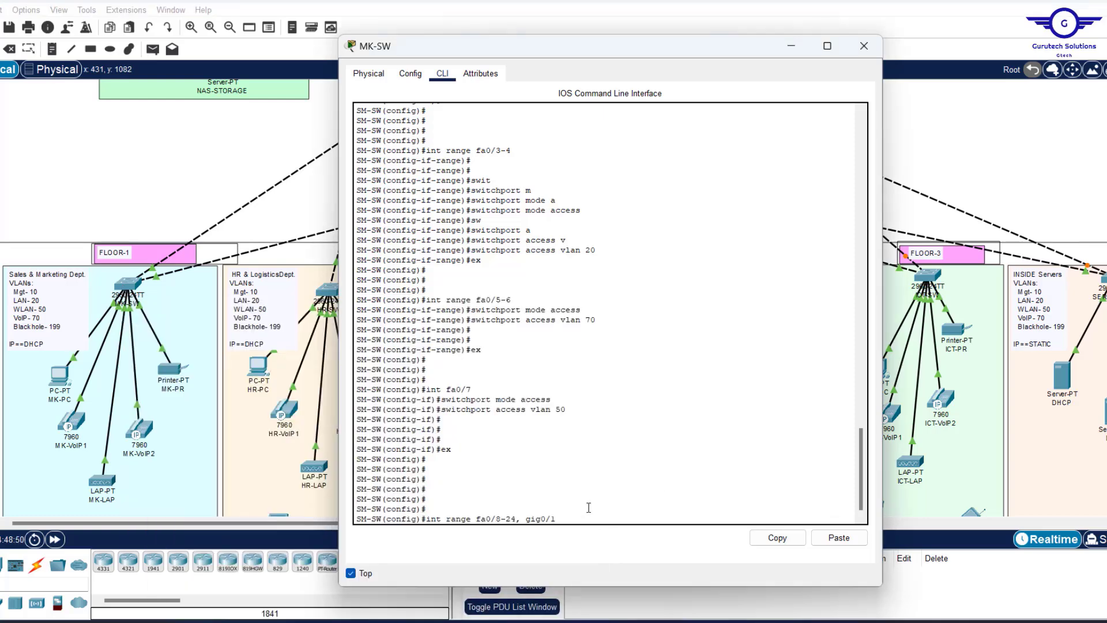
type("-2")
key("Return")
key("Return")
key("Return")
key("Return")
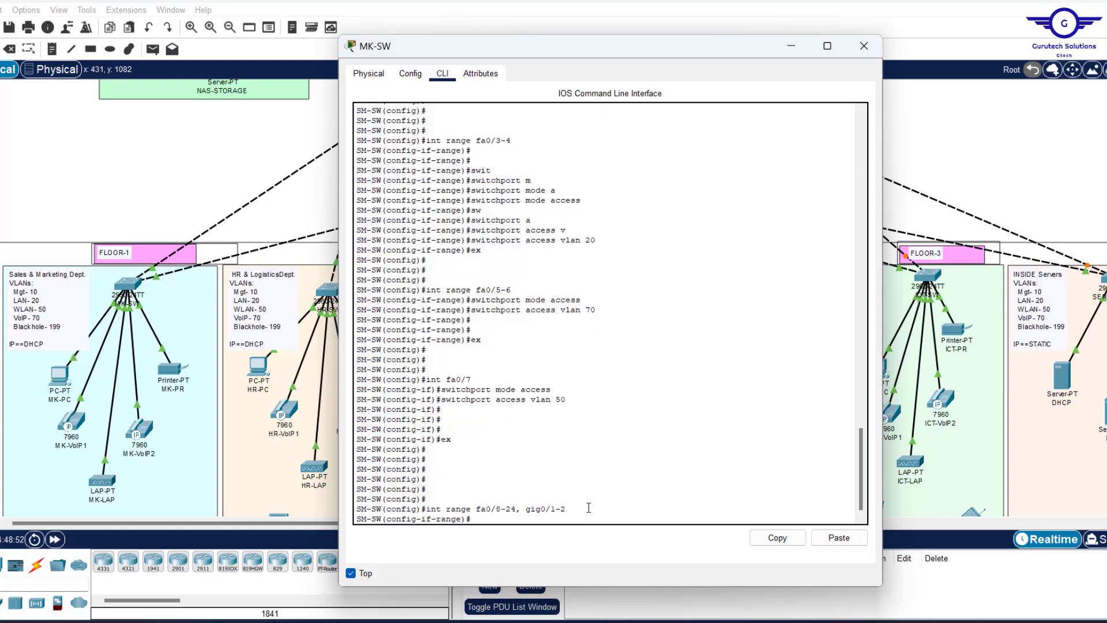
key("Up")
key("Up")
key("Up")
key("Up")
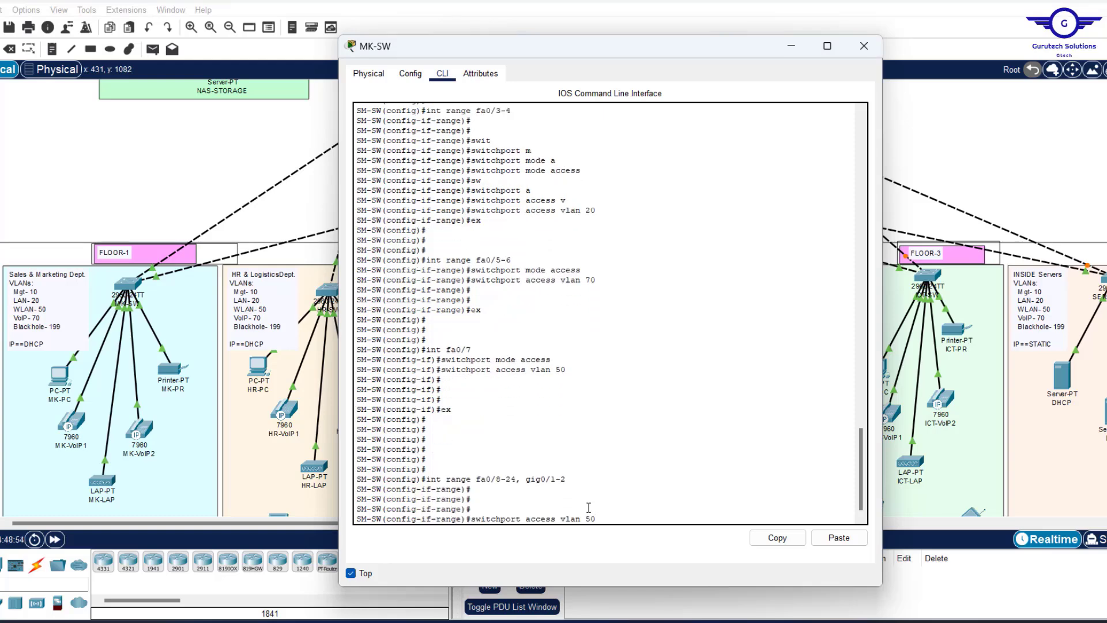
key("Return")
key("Up")
key("Up")
key("Up")
key("Up")
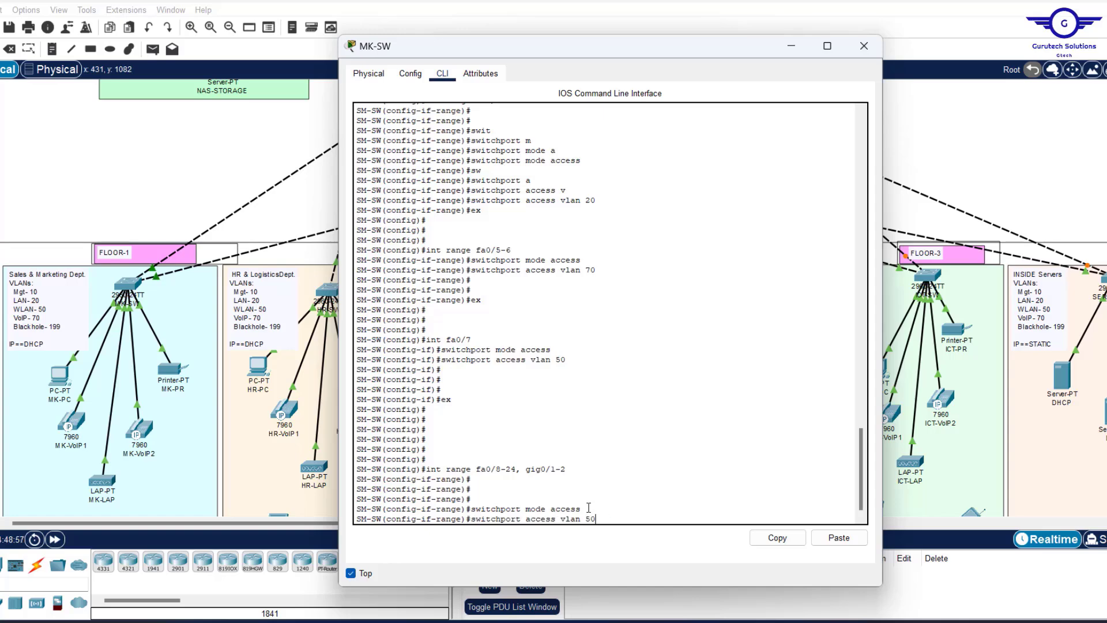
key("BackSpace")
key("BackSpace")
type("199")
key("Return")
key("Return")
Shut down the unused ports, exit, and save the configuration with 'do wr'.
type("shut")
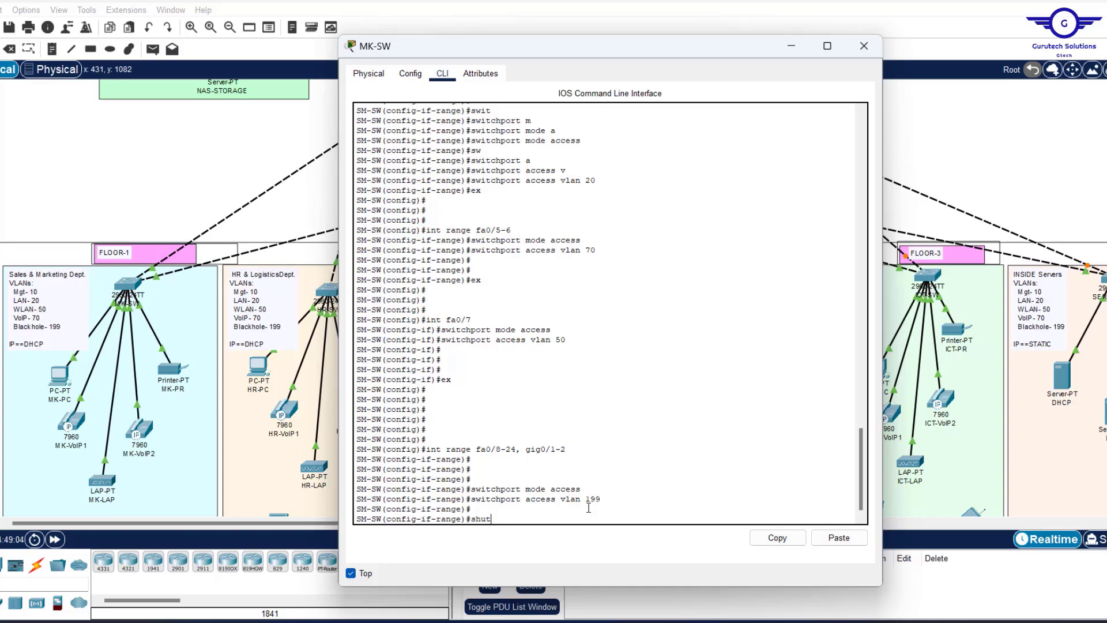
key("Return")
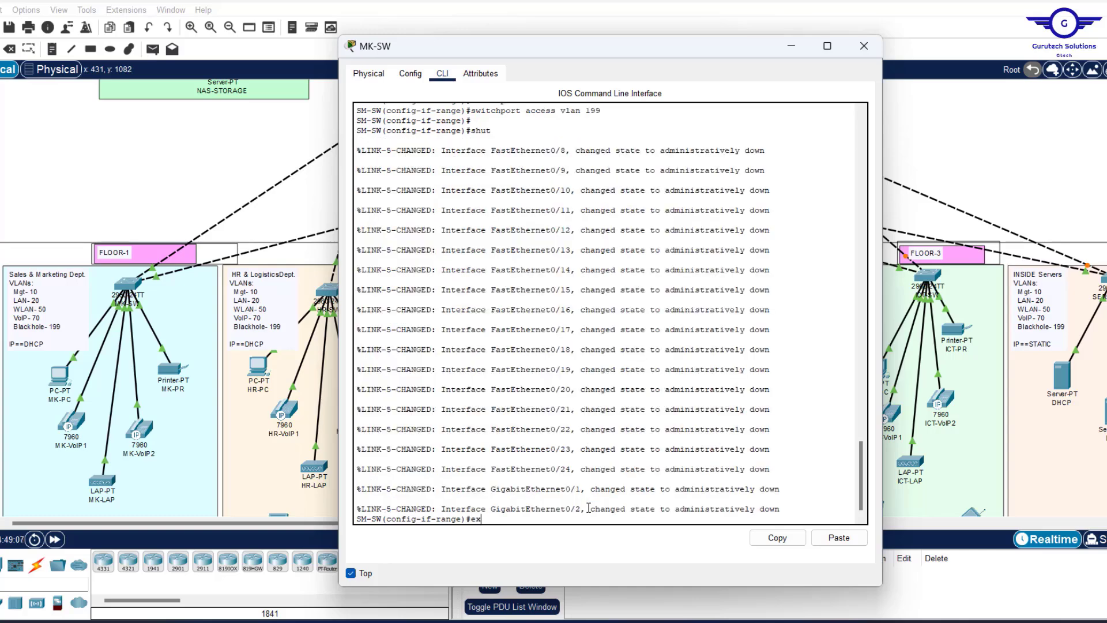
type("ex")
key("Return")
key("Return")
key("Return")
key("Return")
key("Return")
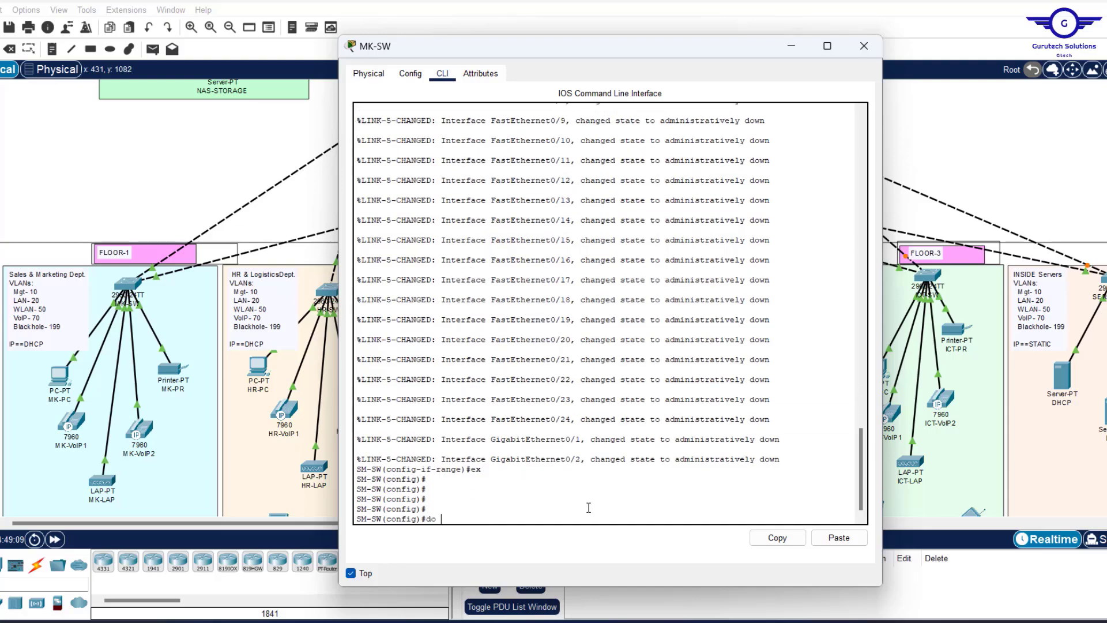
type("do wr")
key("Return")
scroll(594, 359, "up", 15)
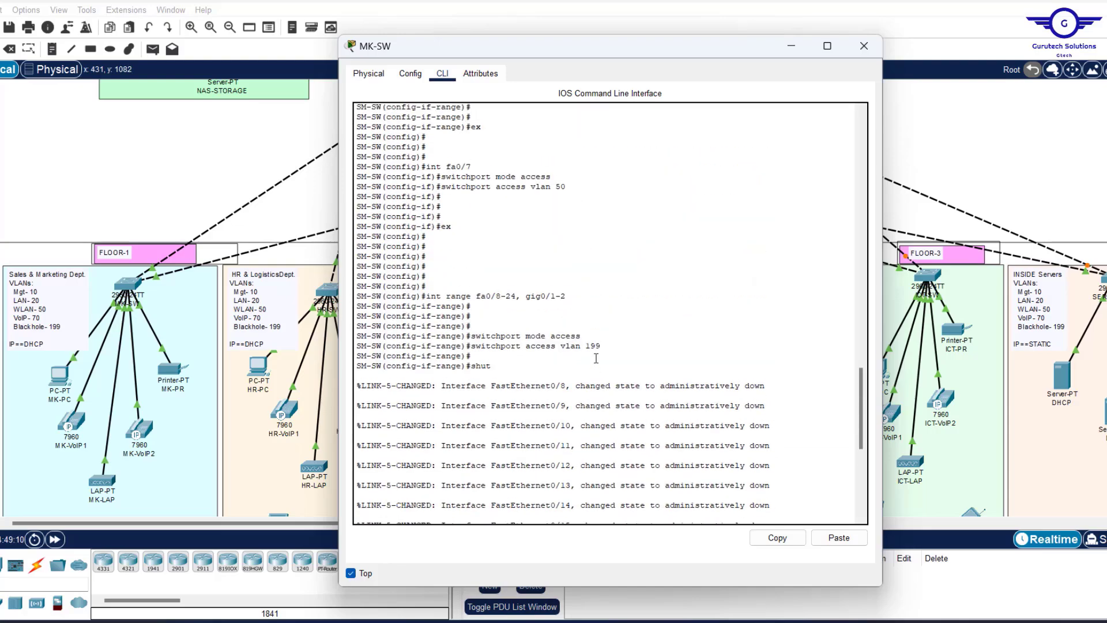
scroll(596, 358, "up", 5)
scroll(596, 358, "down", 10)
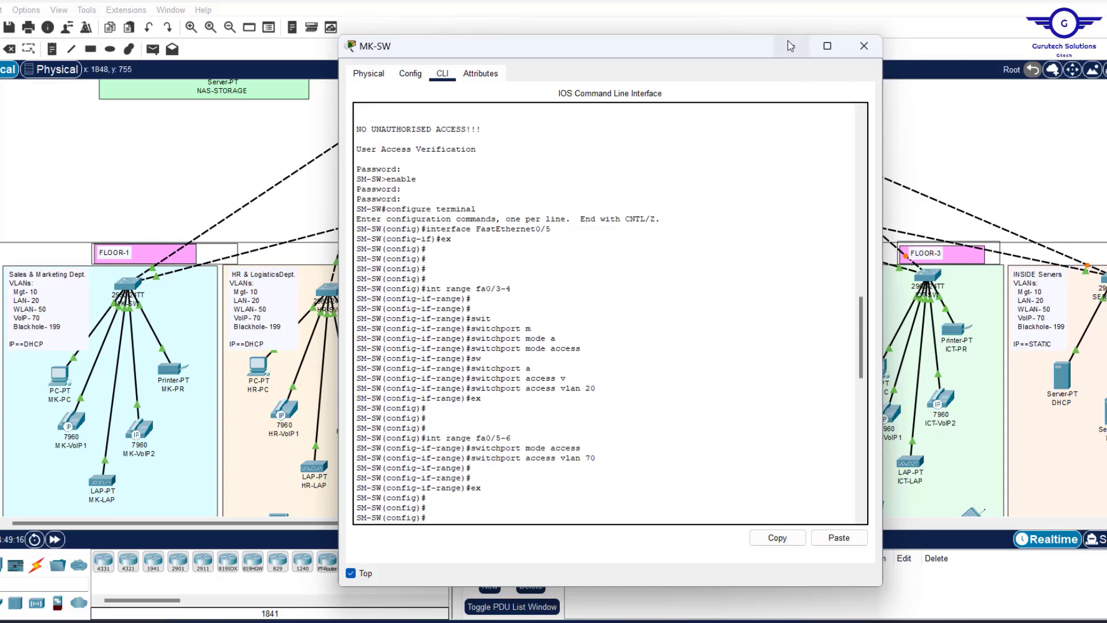
Drag the MK-SW terminal left and down to the bottom, uncovering the FLOOR-1 and FLOOR-2 areas.
left_click_drag(667, 51, 405, 130)
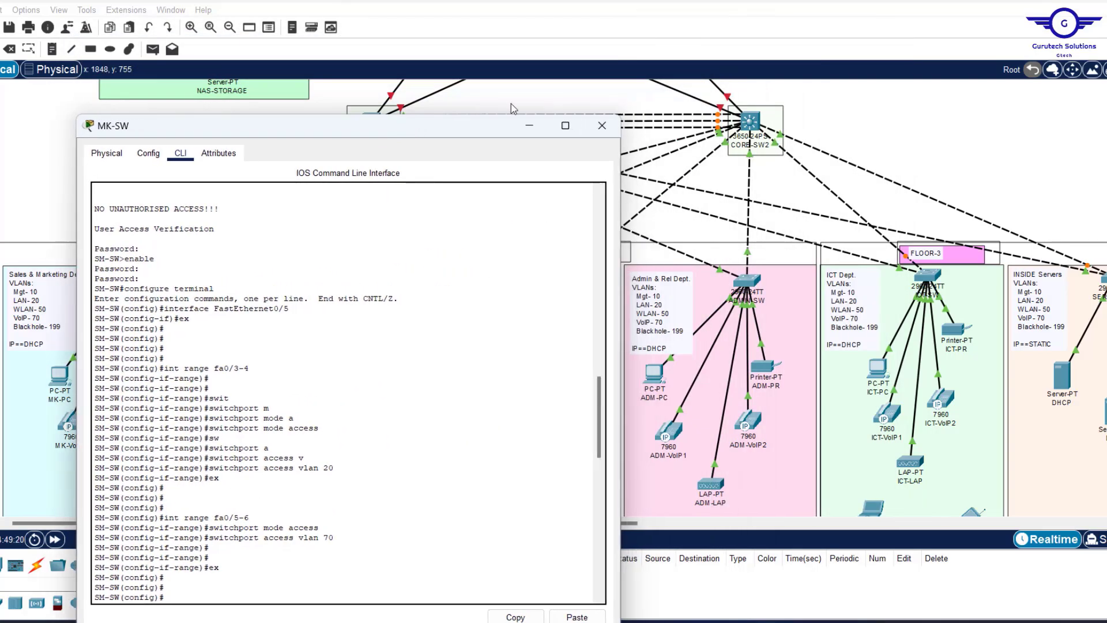
left_click(903, 136)
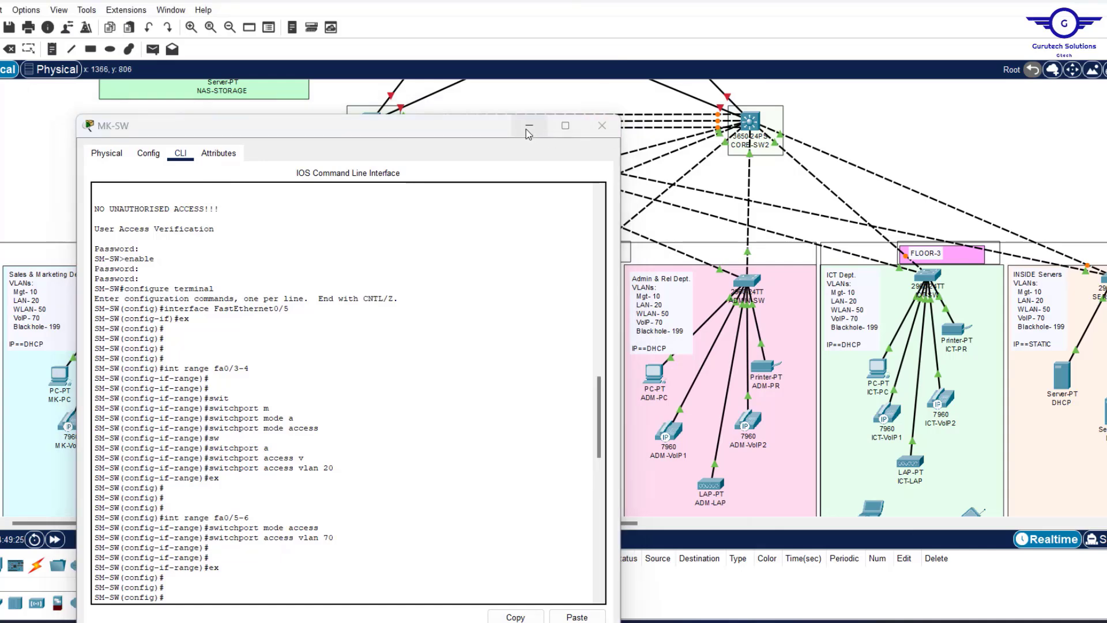
left_click_drag(470, 126, 557, 460)
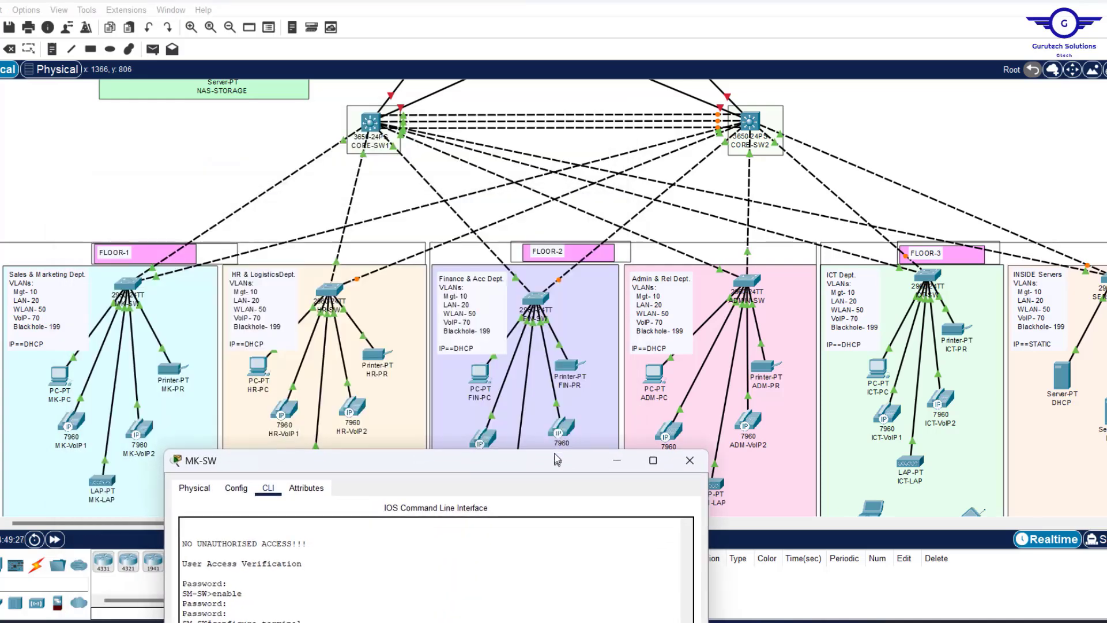
left_click(220, 125)
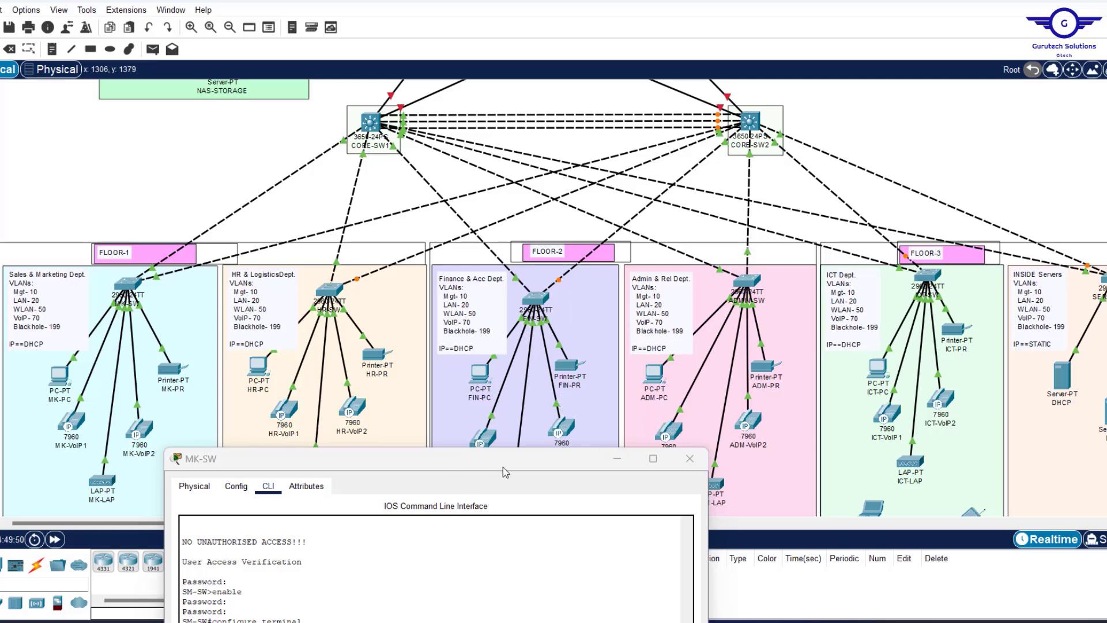
Shrink the MK-SW CLI window and park it at the left, uncovering the Floor-2 area.
left_click_drag(460, 454, 484, 56)
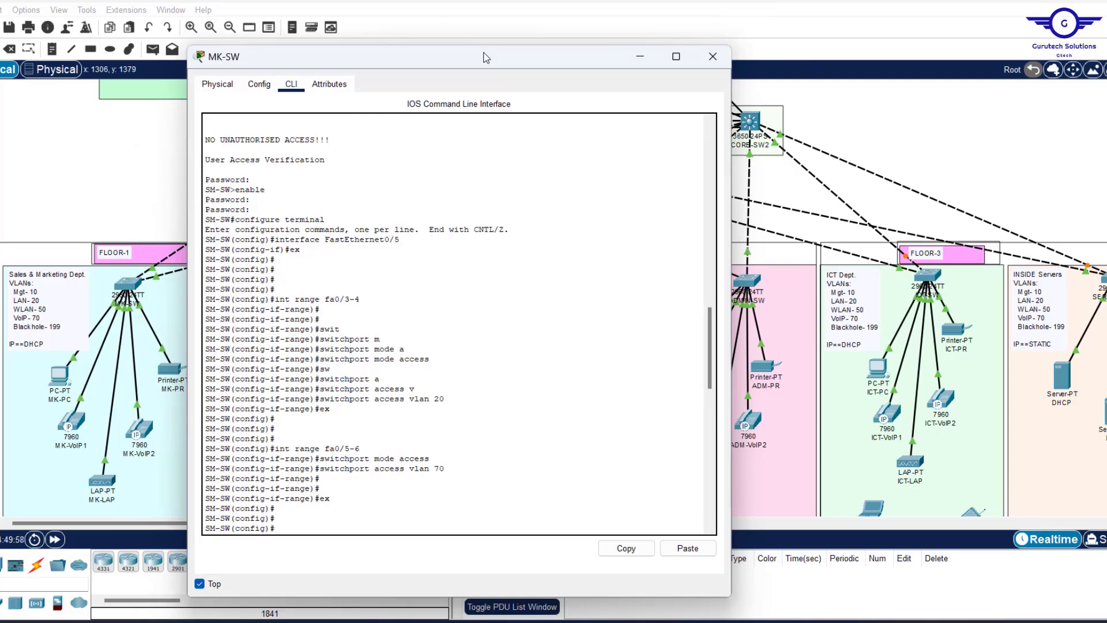
left_click_drag(482, 47, 467, 112)
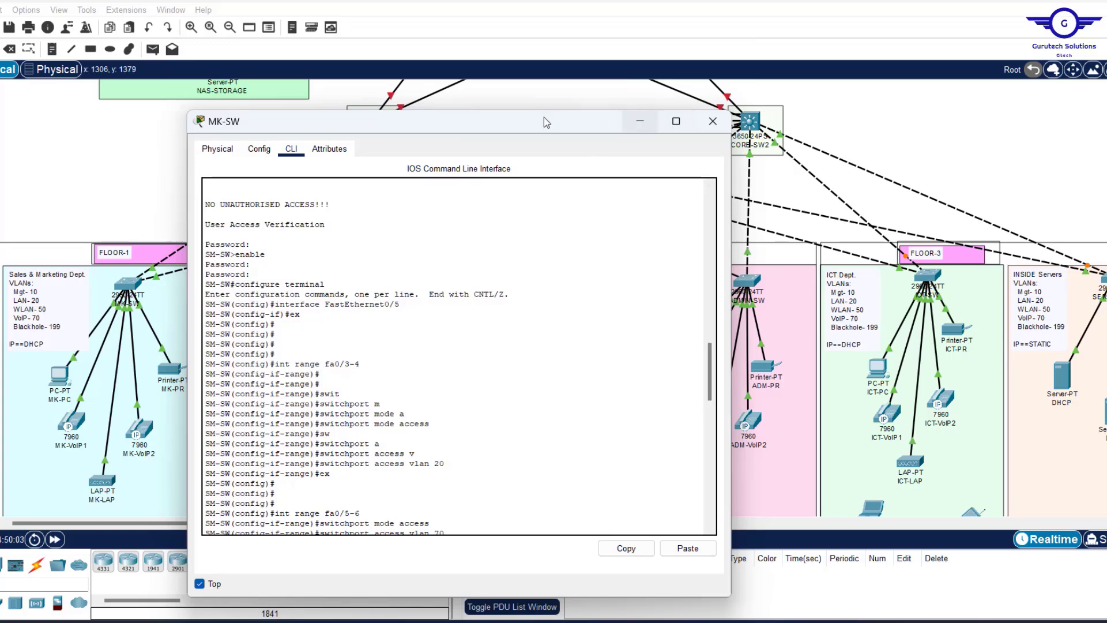
left_click_drag(510, 129, 407, 119)
left_click_drag(628, 206, 408, 213)
left_click_drag(279, 111, 243, 112)
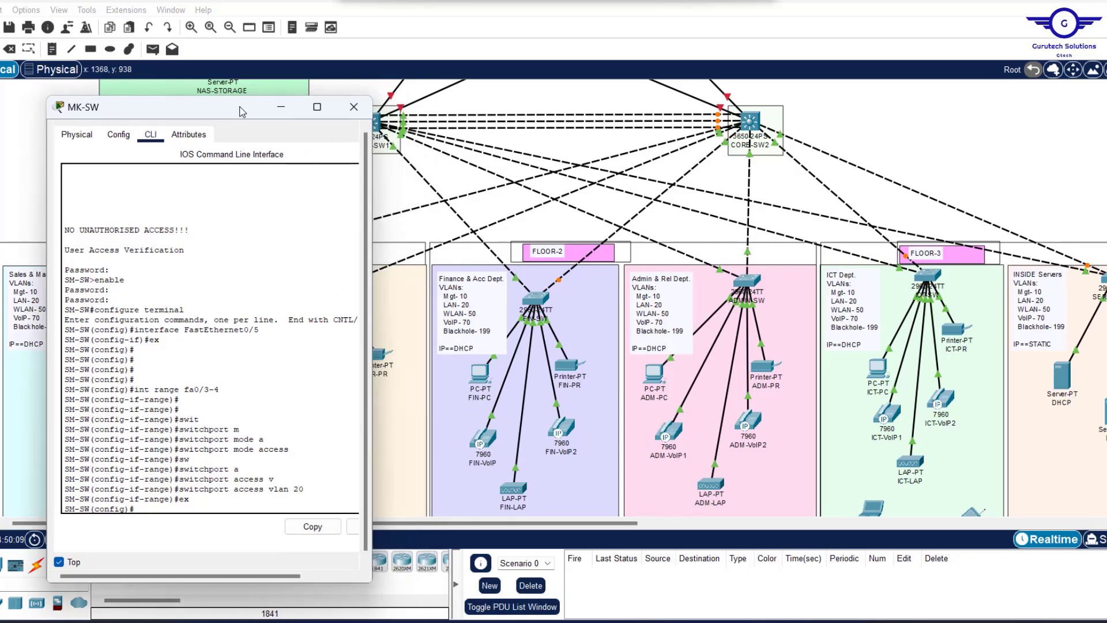
Clear the old Notepad note and paste 'int range fa0/1-2' copied from the MK-SW CLI.
left_click(709, 622)
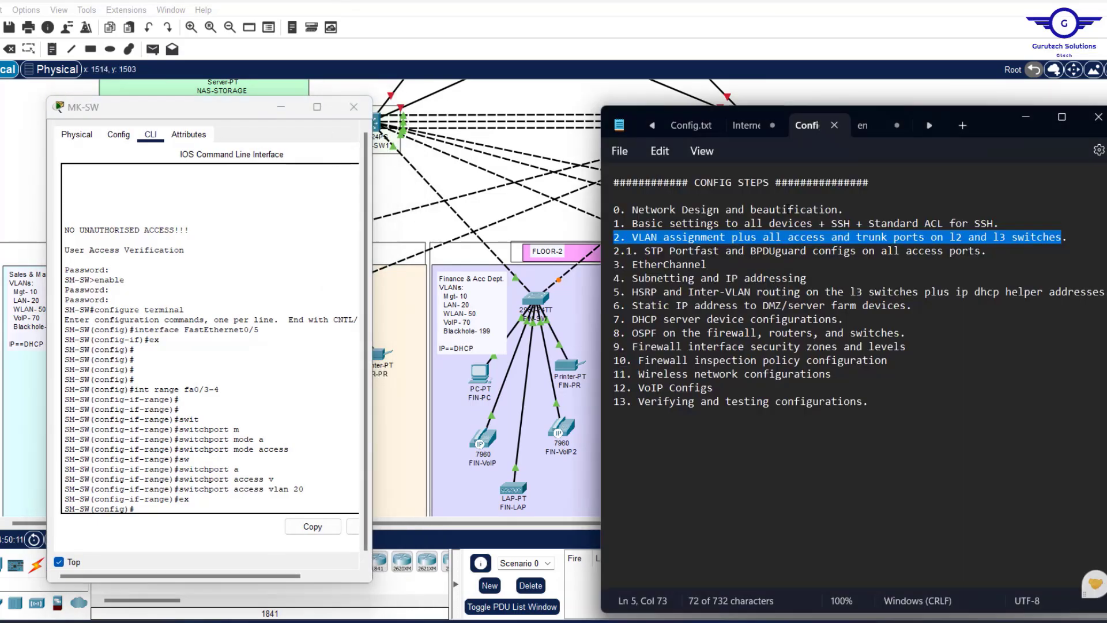
left_click(864, 129)
key("BackSpace")
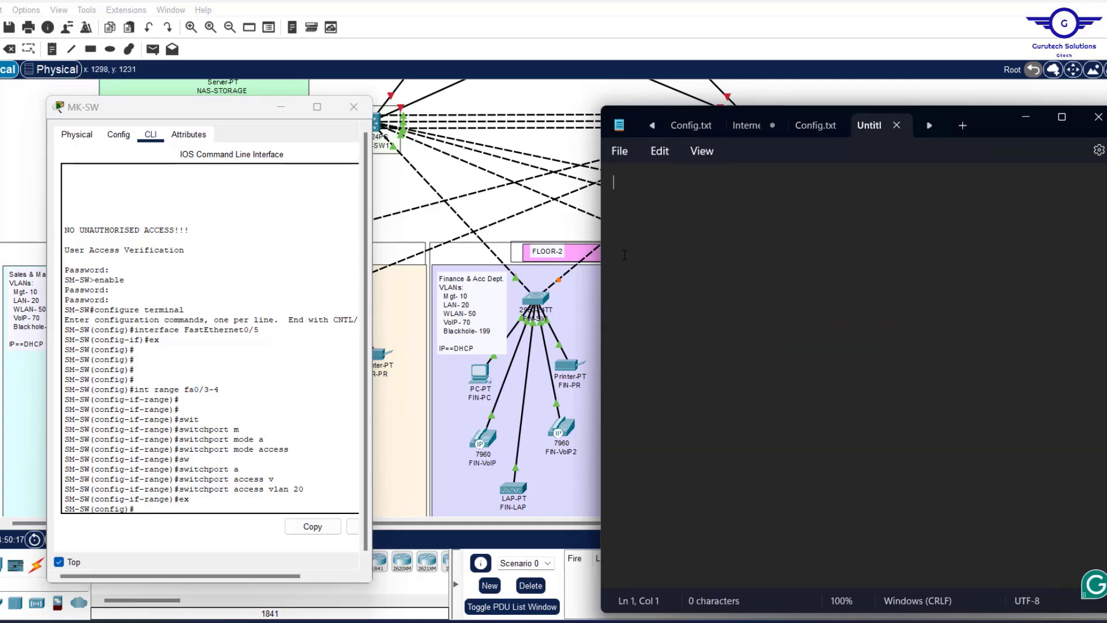
scroll(220, 346, "up", 20)
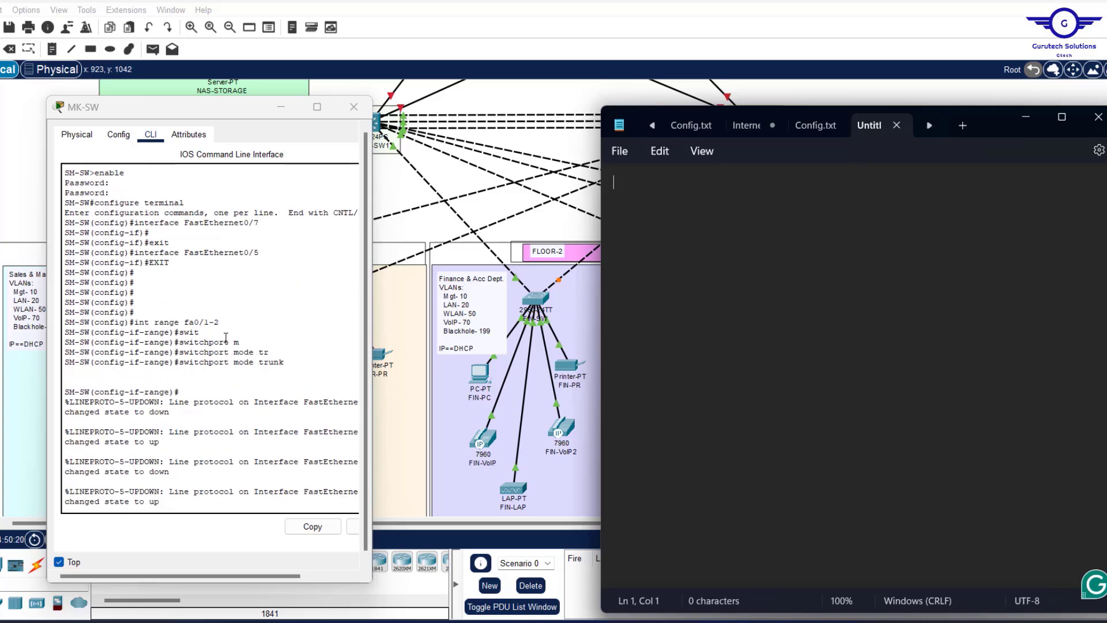
left_click(226, 320)
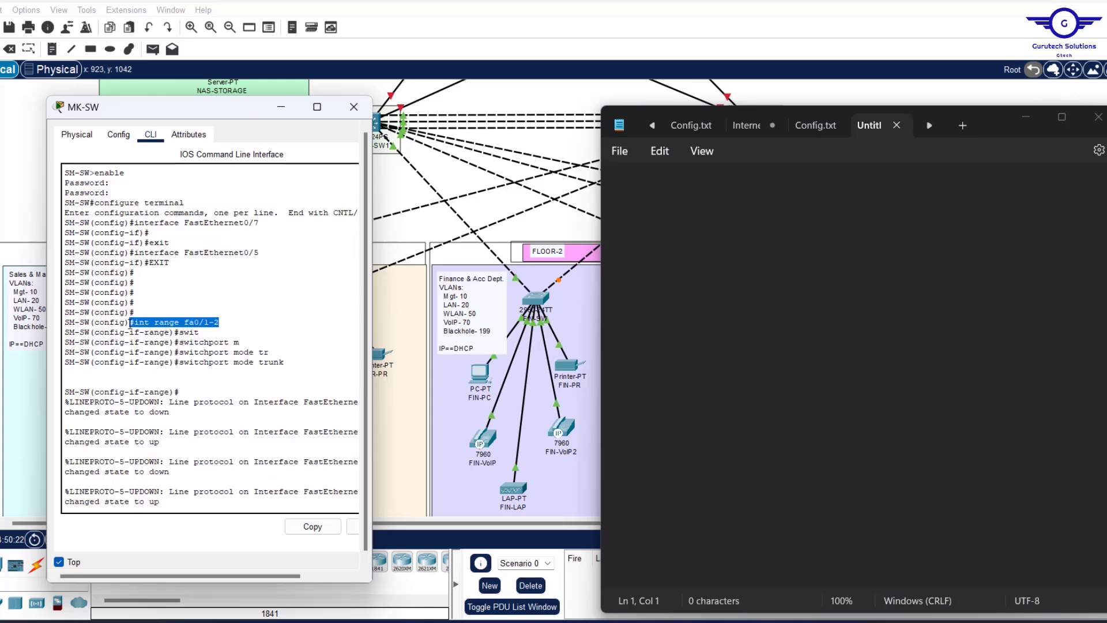
left_click(313, 526)
left_click(653, 188)
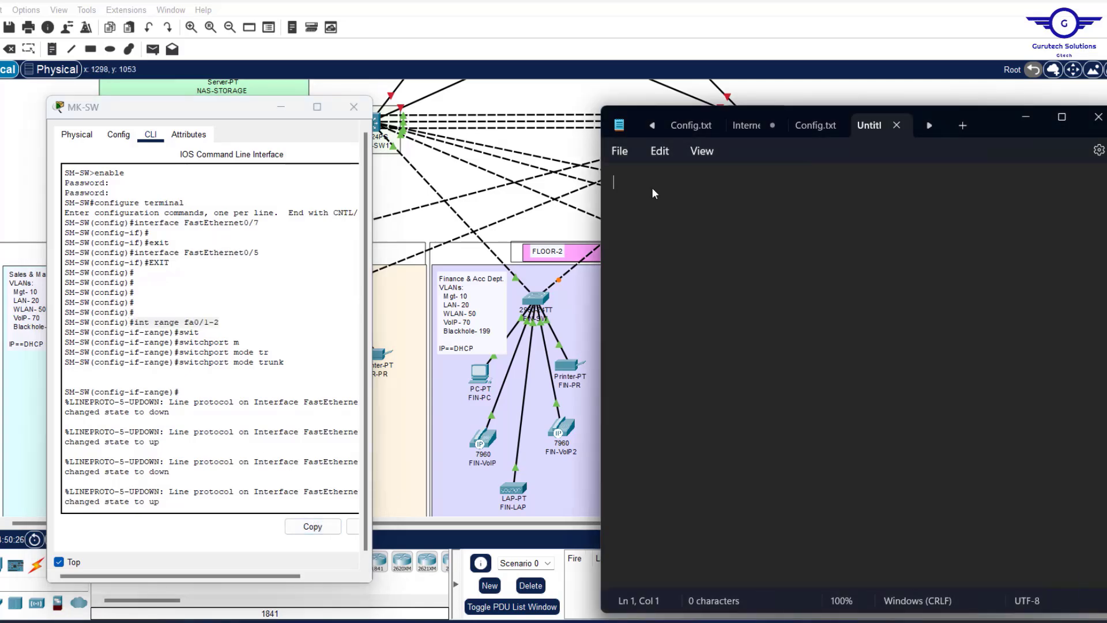
key("ctrl+v")
key("Return")
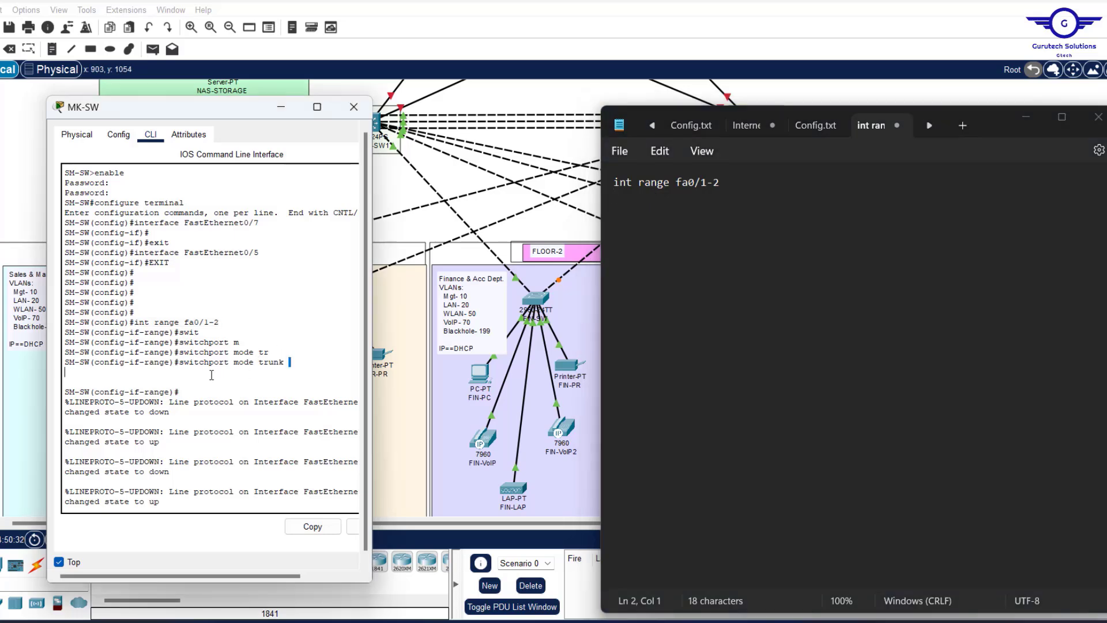
Add 'switchport mode trunk' and 'exit' lines below the interface range.
left_click_drag(289, 362, 179, 362)
left_click(311, 526)
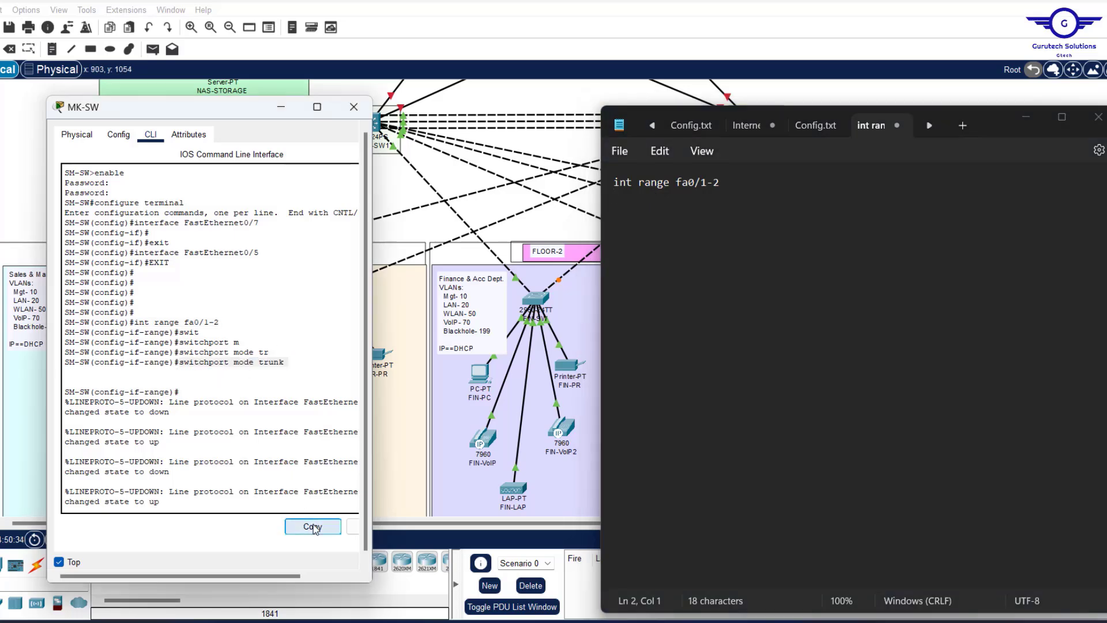
left_click(744, 185)
key("Return")
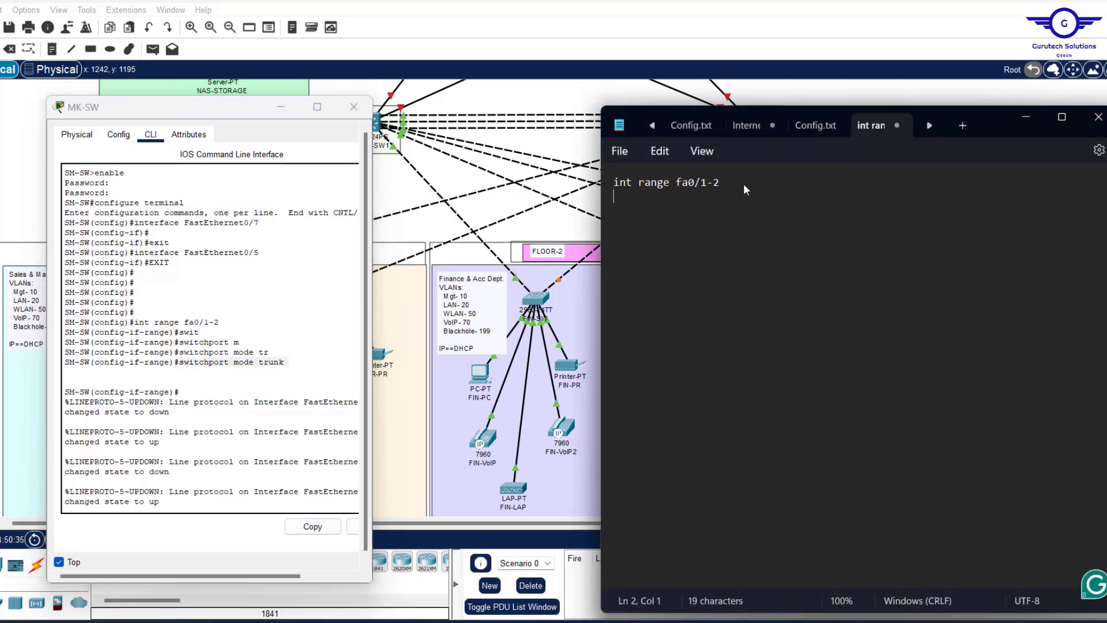
key("ctrl+v")
key("Return")
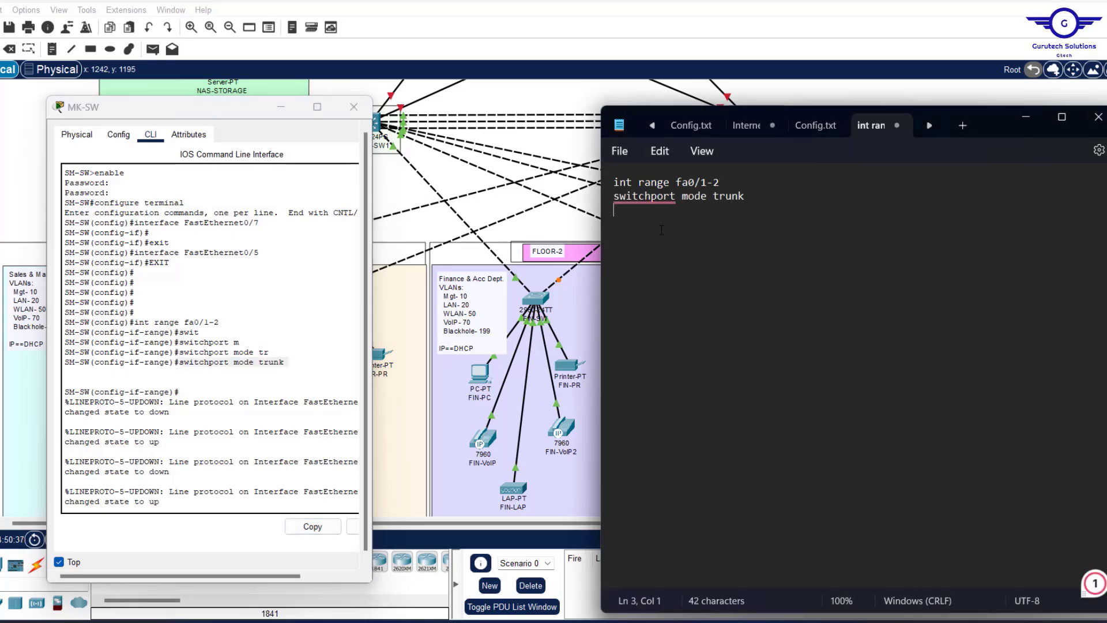
type("exit")
key("Return")
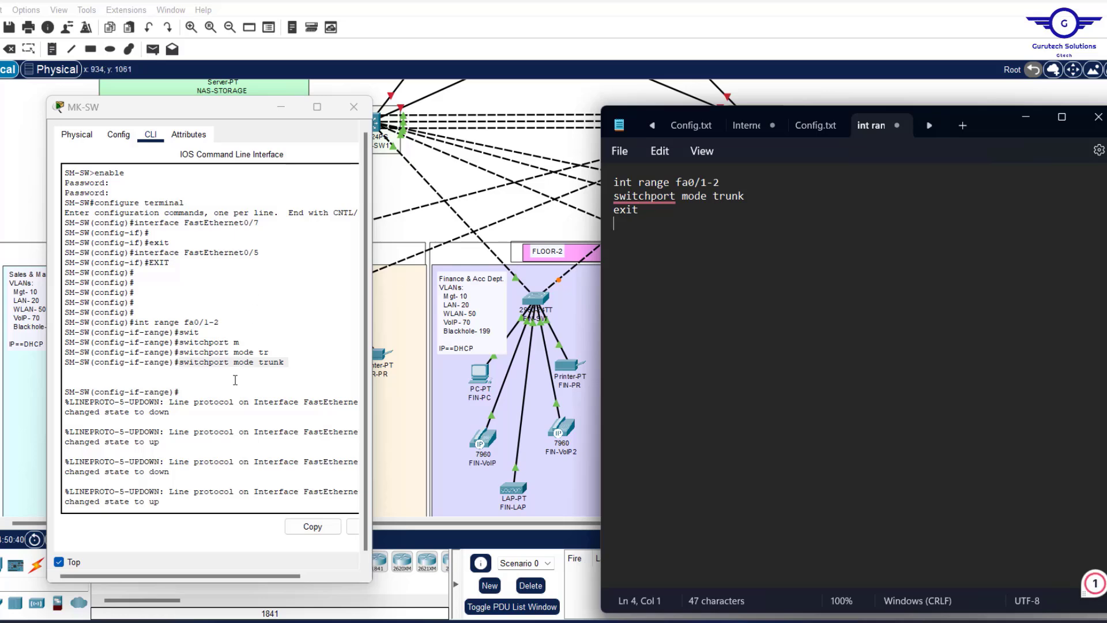
scroll(235, 379, "down", 10)
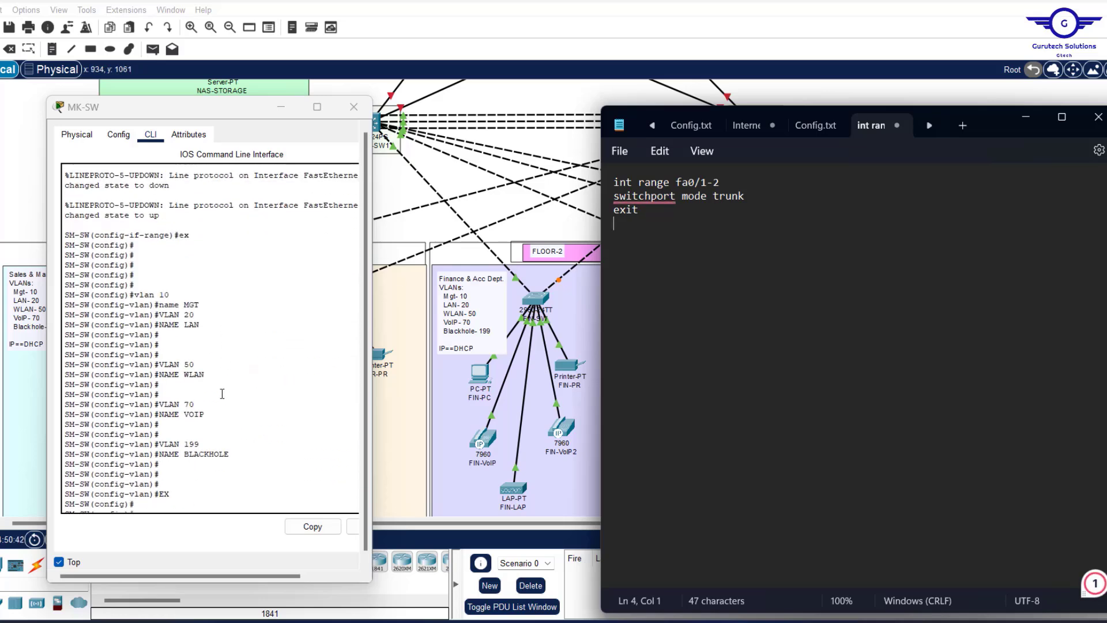
scroll(222, 393, "down", 2)
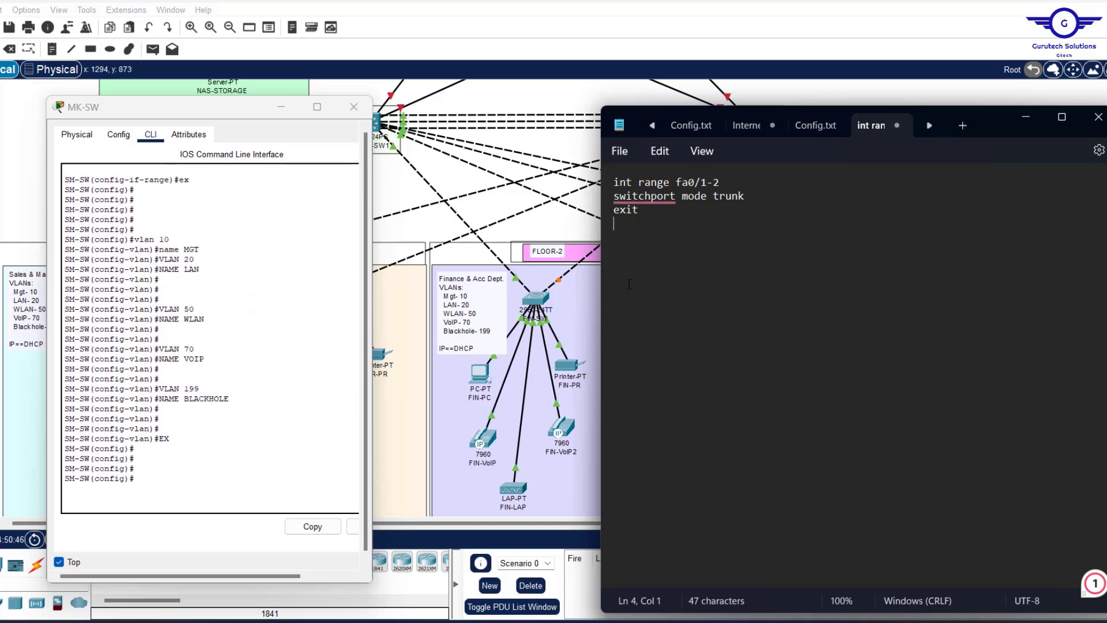
Add VLAN 10 named MGT and VLAN 20 named LAN to the note.
key("Return")
type("vlan 10")
key("Return")
type("na")
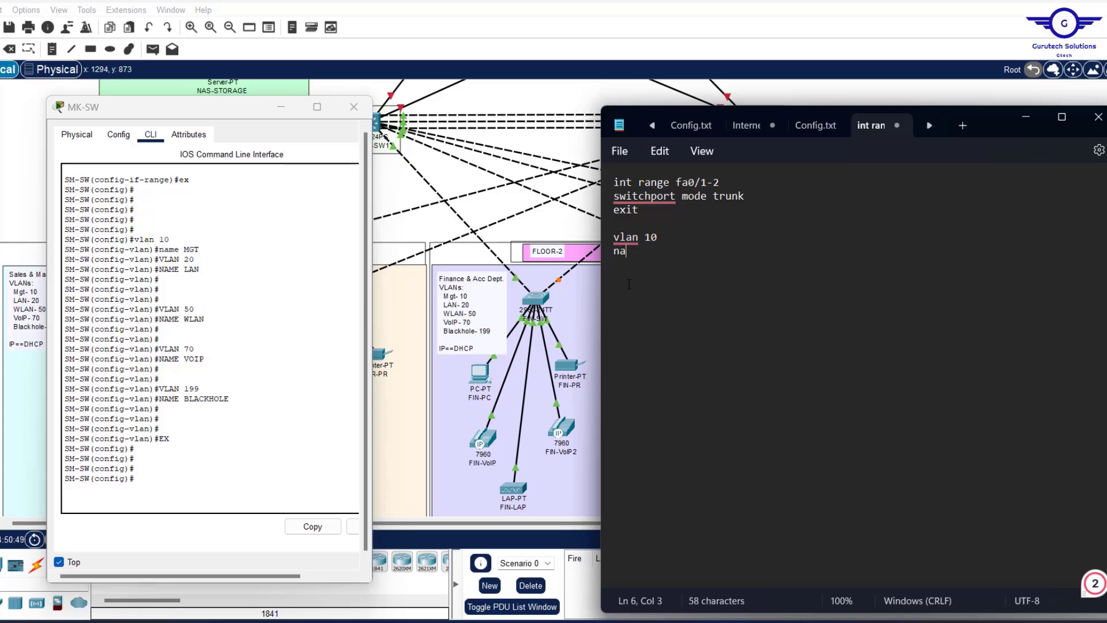
type("me")
type(" MGT ")
type("VLAN 20")
key("Return")
type("N")
key("BackSpace")
type("NAME LAN")
key("Return")
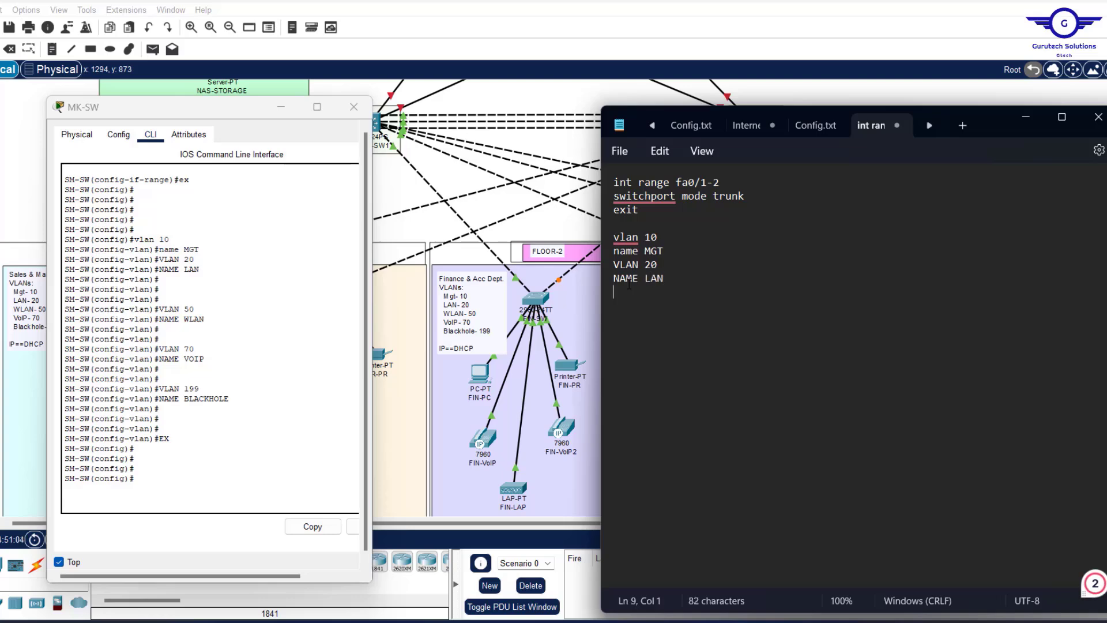
Add VLAN 50 WLAN, VLAN 70 VOIP and VLAN 199 BLACKHOLE, ending with EXIT.
type("VLAN 50 NAME ")
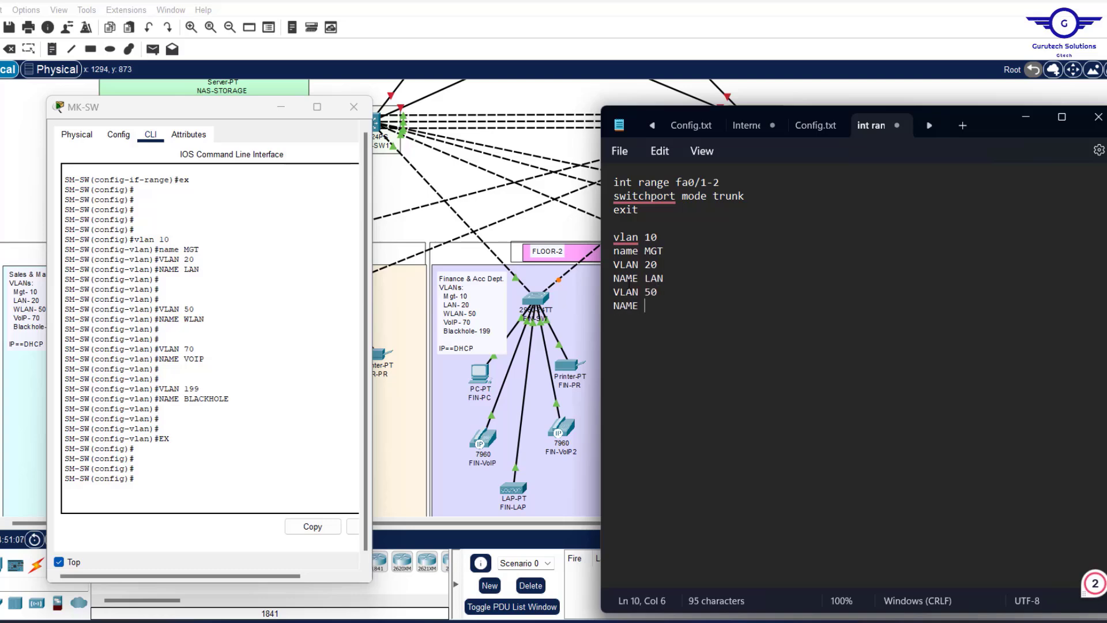
type("WLAN")
key("Return")
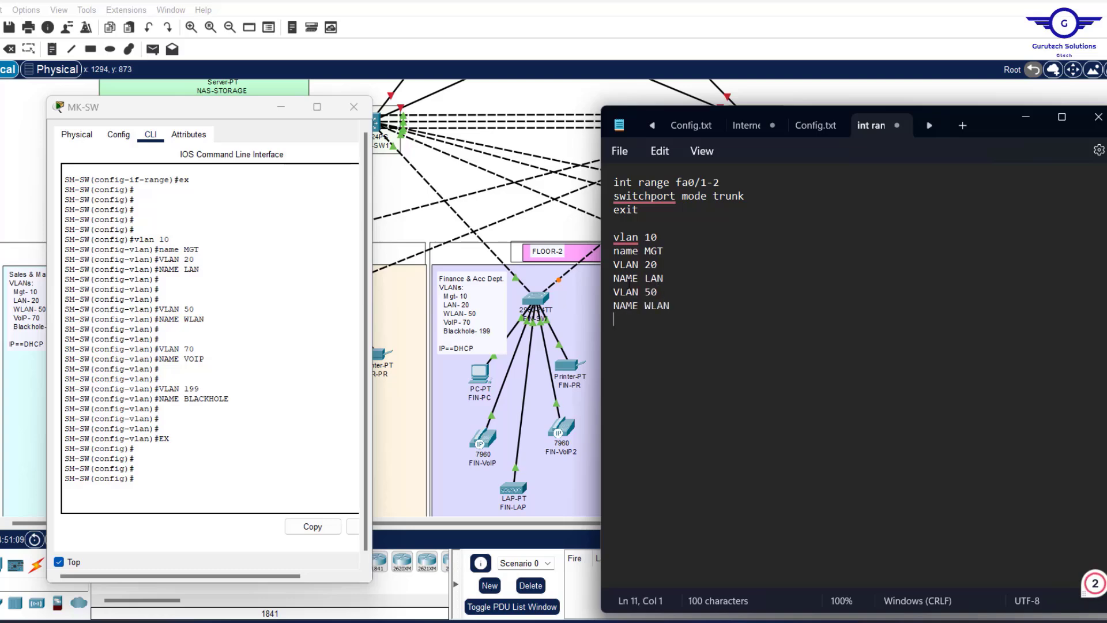
type("VLAN 70")
key("Return")
type("N")
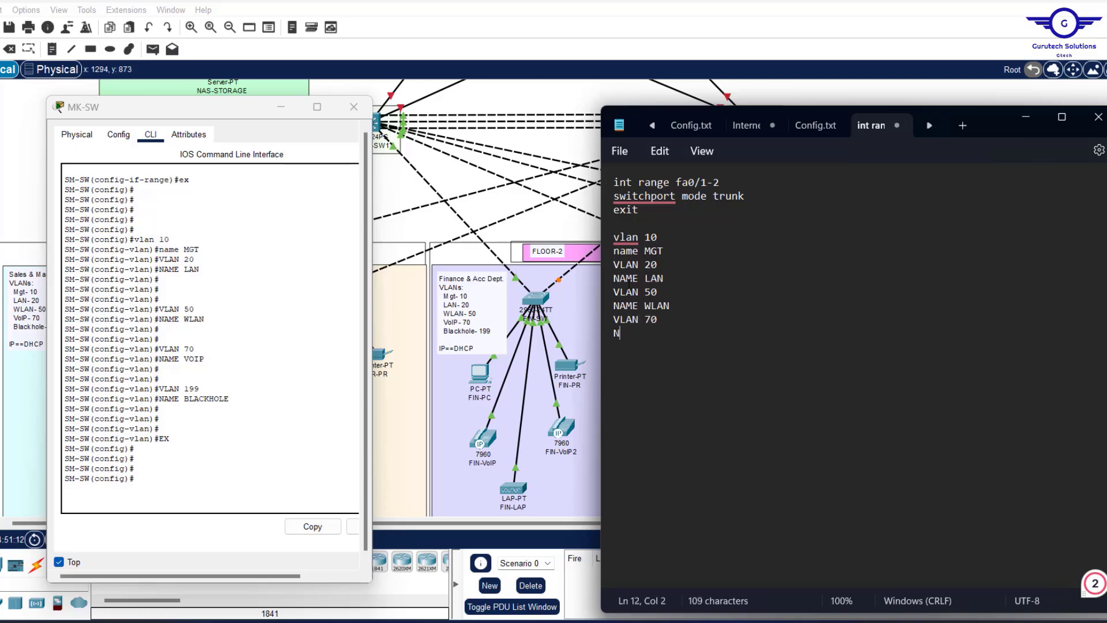
type("AME VOIP")
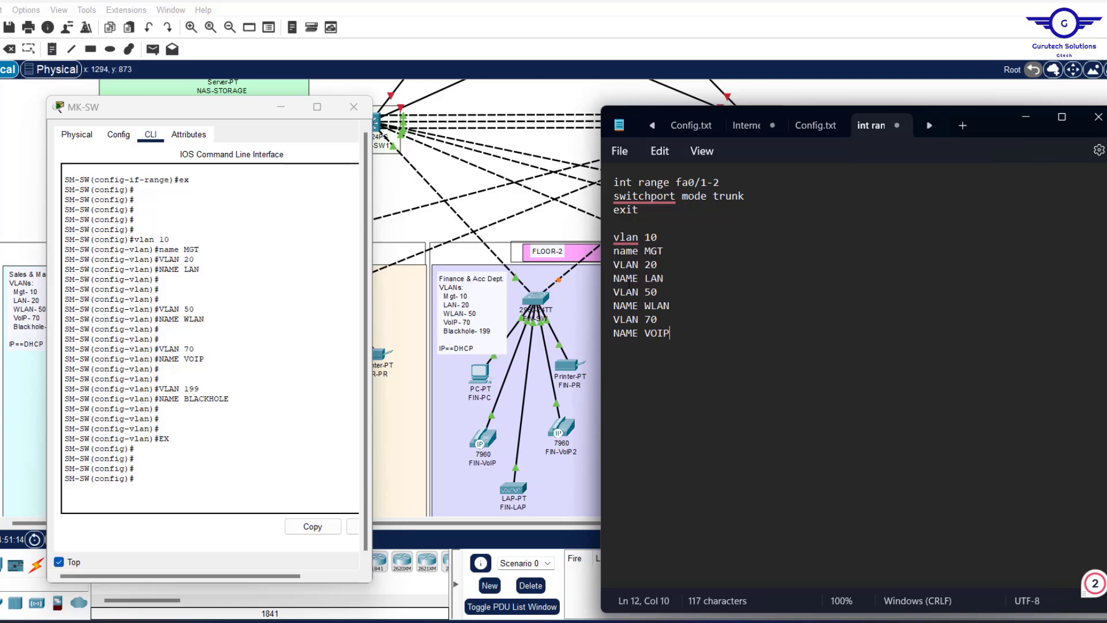
key("Return")
type("VLAN")
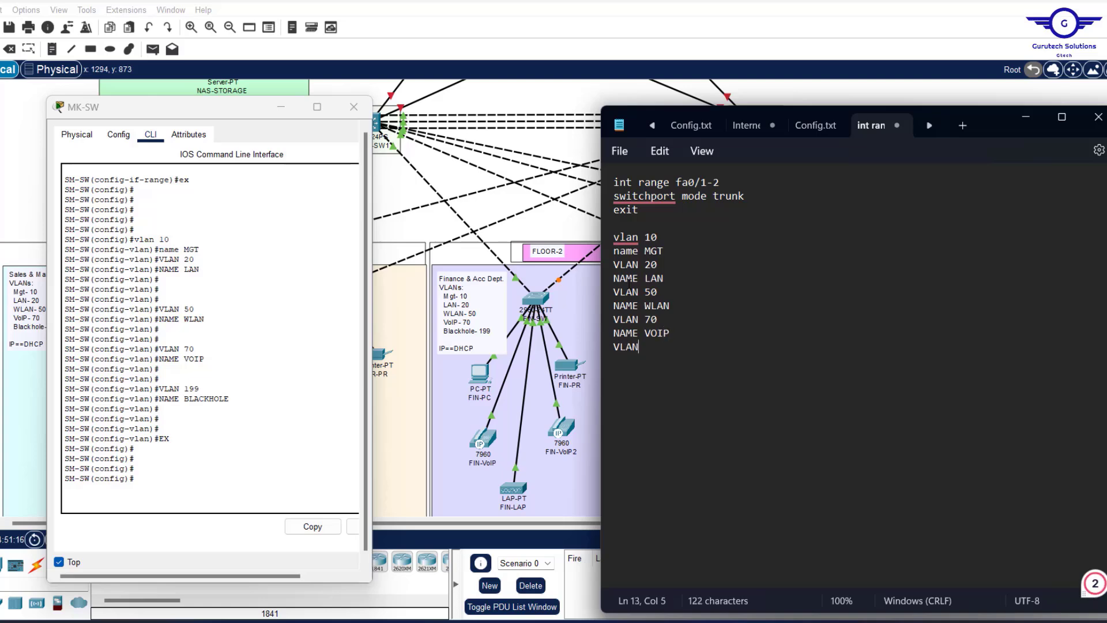
type(" 199")
key("Return")
type("NAME BLACKH")
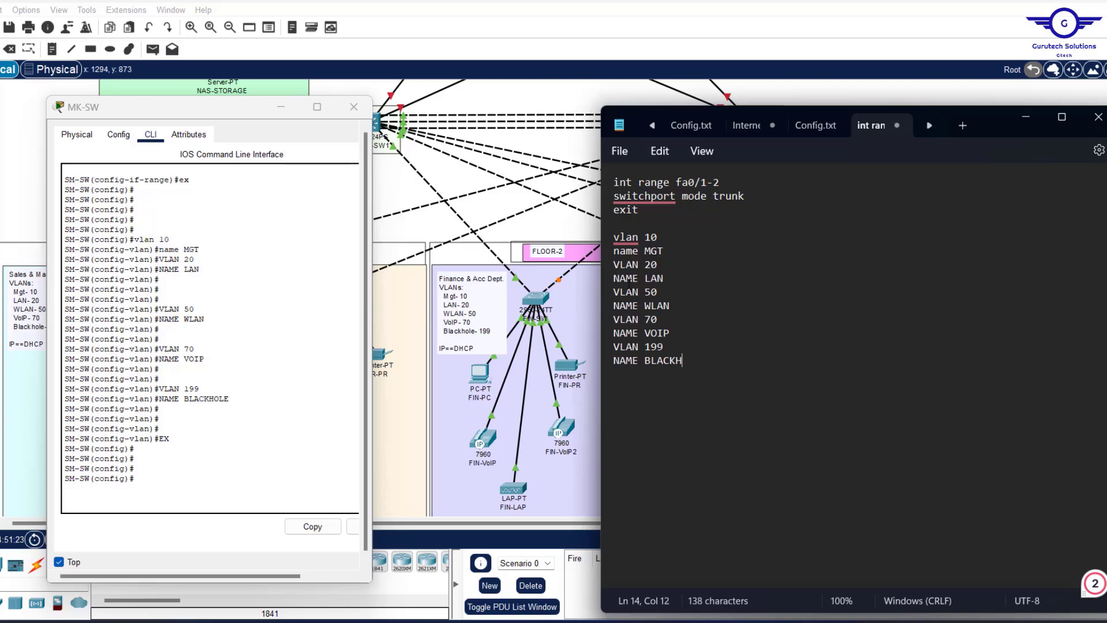
type("OLE")
key("Return")
type("EXIT")
key("Return")
key("Return")
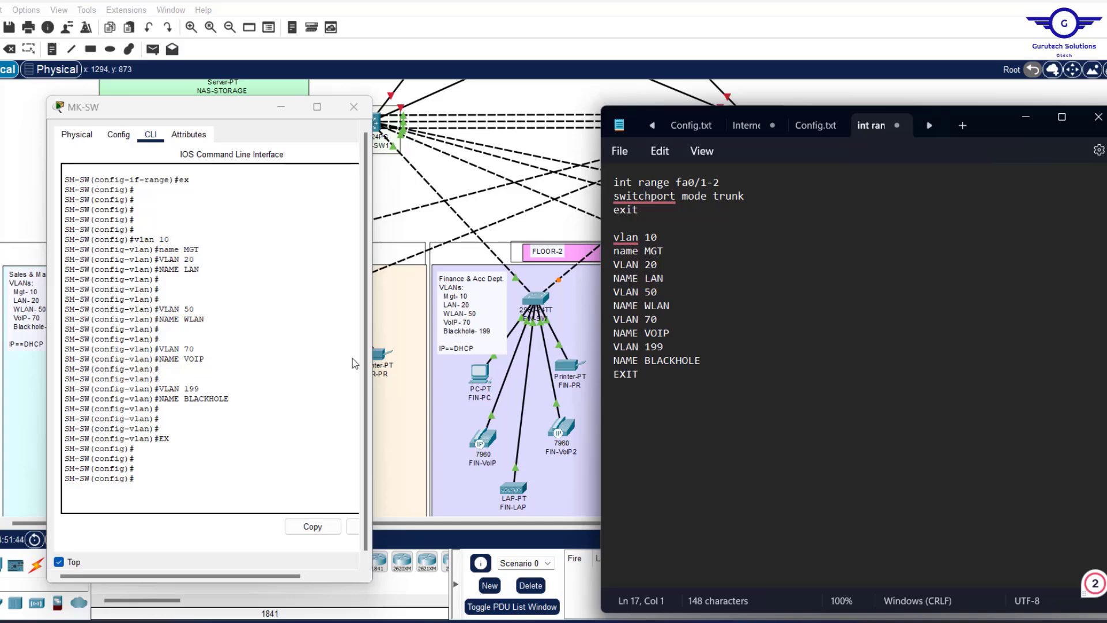
Copy 'int range fa0/3-4' from the MK-SW CLI into the end of the note.
scroll(171, 336, "up", 15)
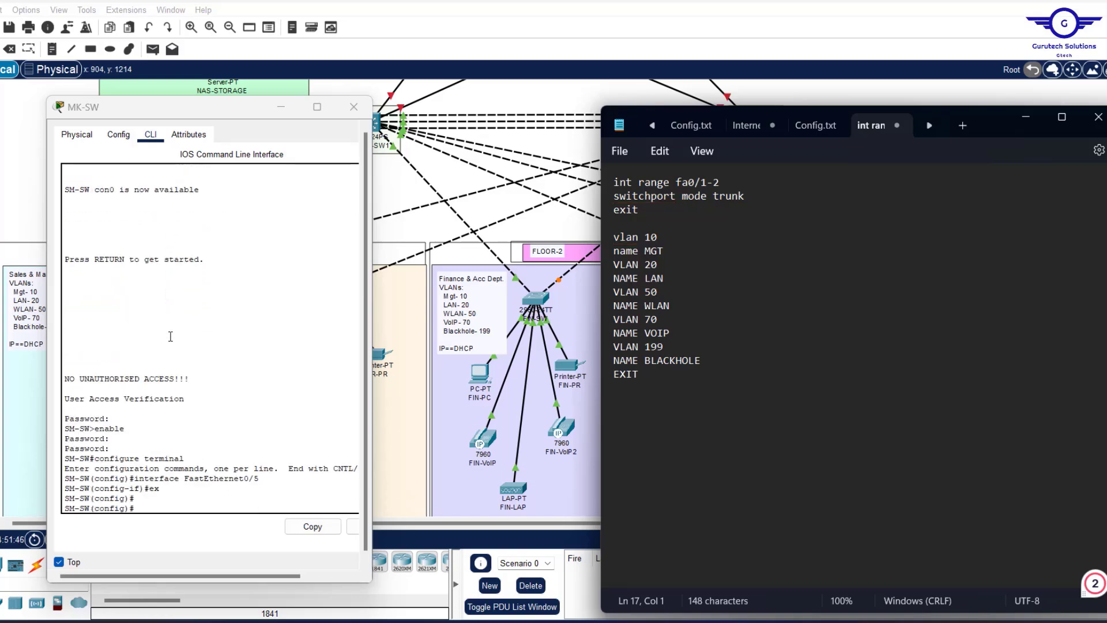
scroll(171, 337, "down", 10)
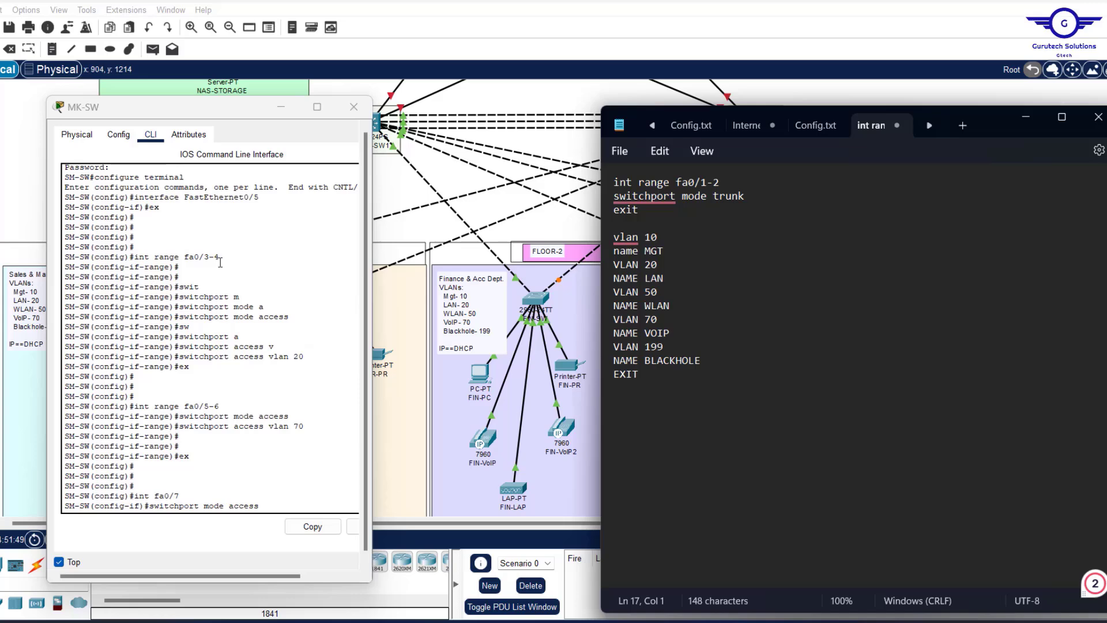
left_click_drag(220, 258, 134, 258)
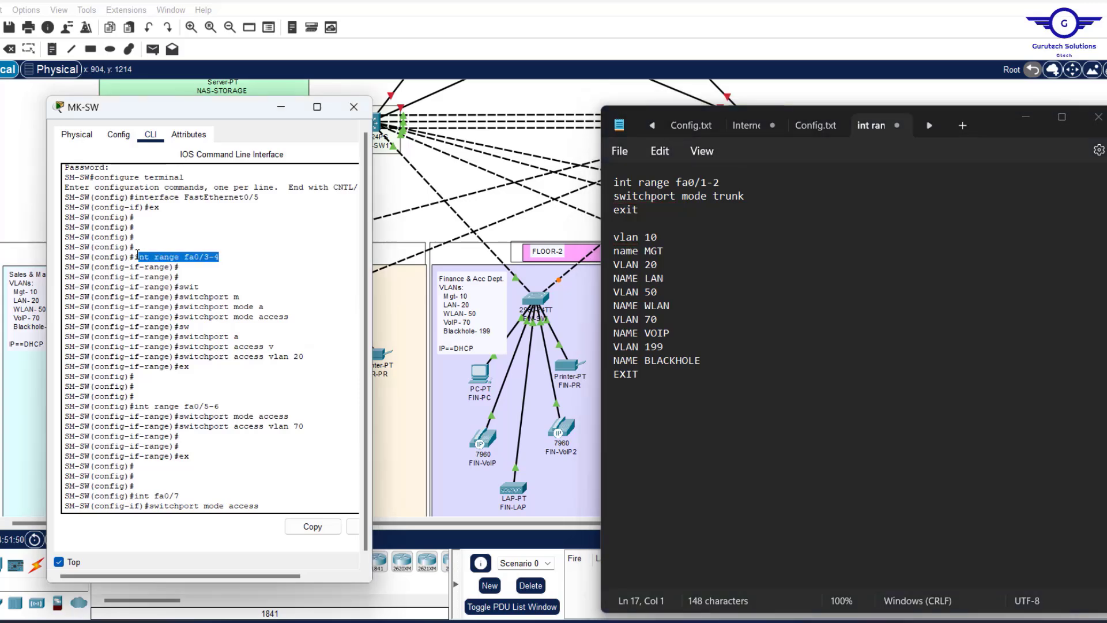
left_click(312, 530)
left_click(644, 384)
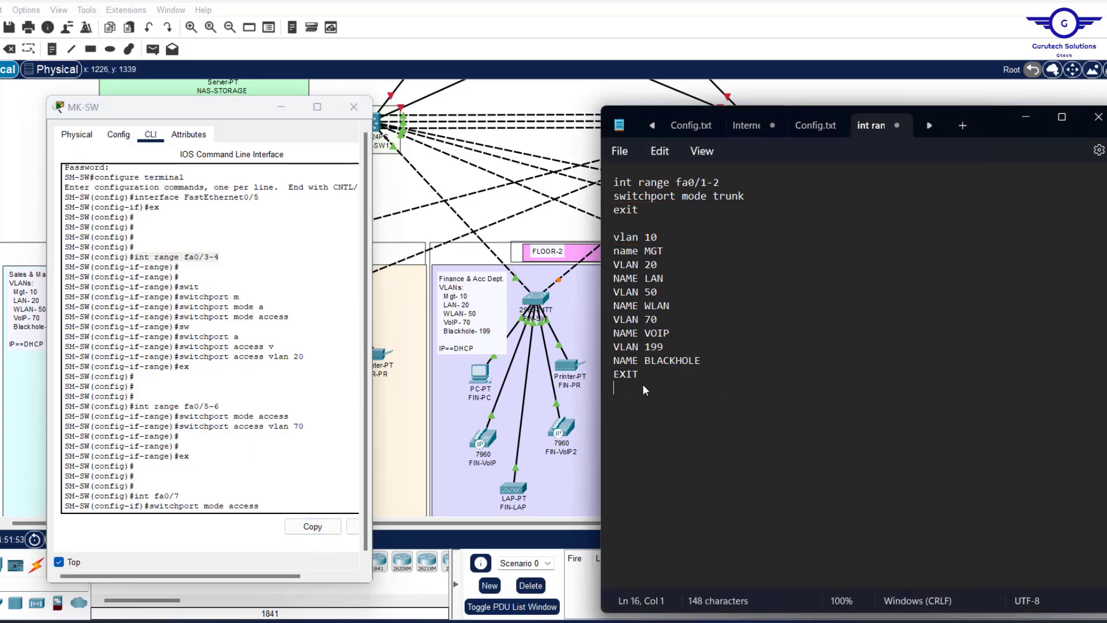
key("ctrl+v")
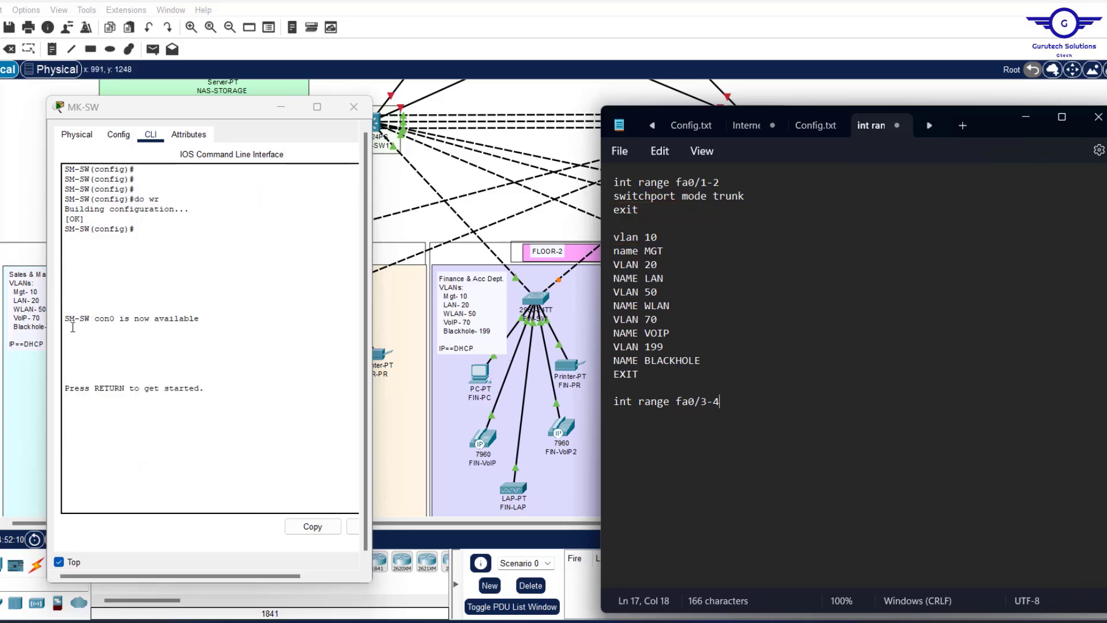
Add the 'switchport mode access' line under the fa0/3-4 range.
scroll(72, 327, "up", 15)
scroll(72, 327, "up", 8)
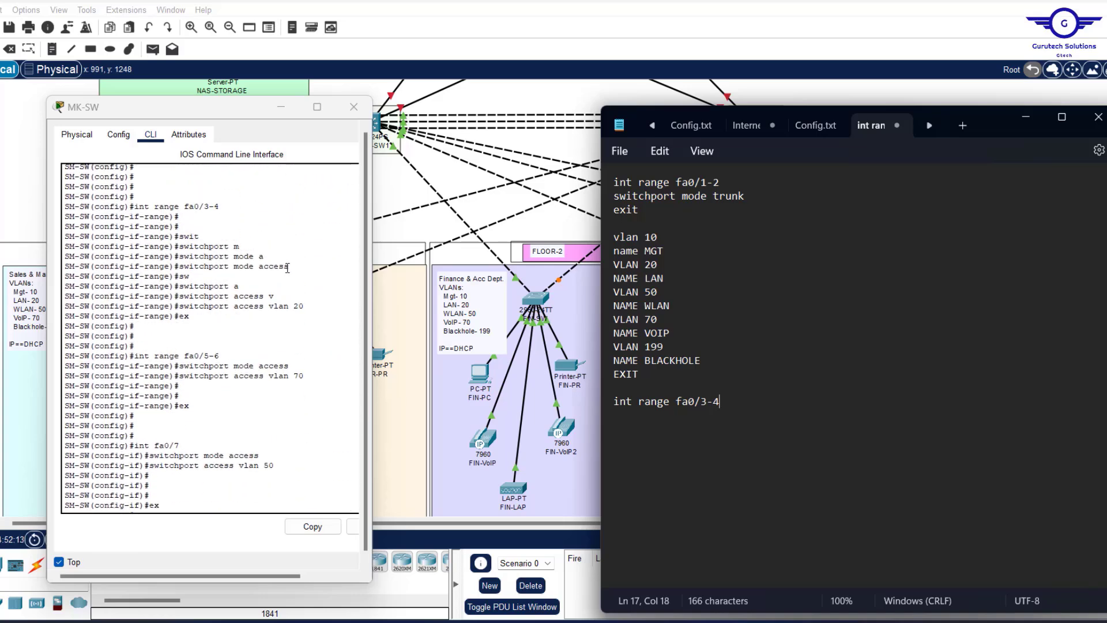
left_click_drag(283, 267, 180, 264)
left_click(313, 526)
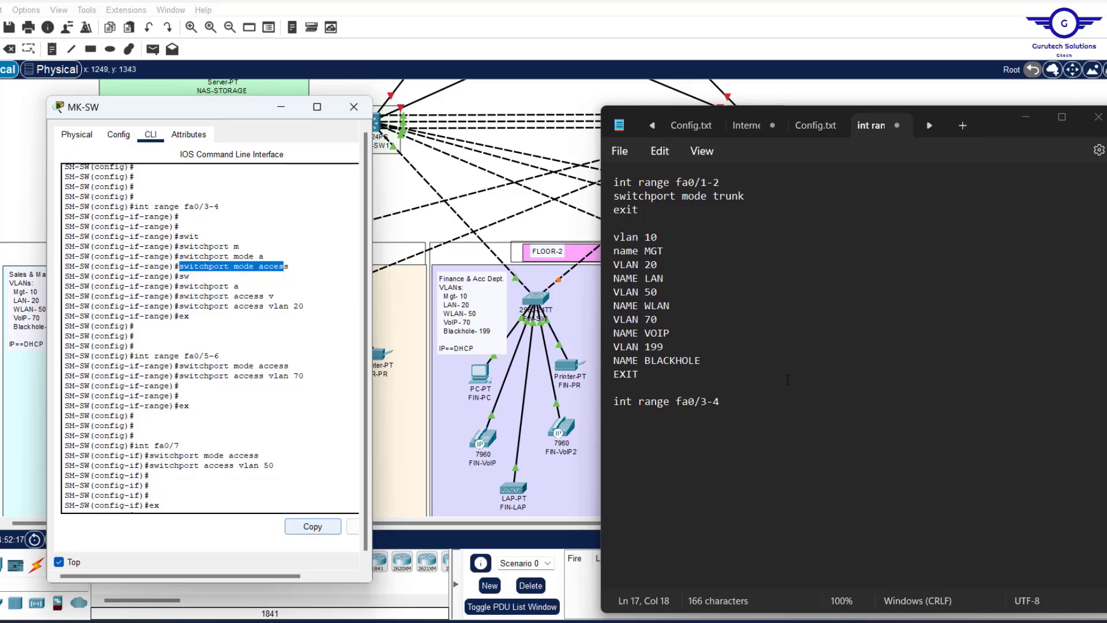
left_click(763, 402)
key("Return")
key("ctrl+v")
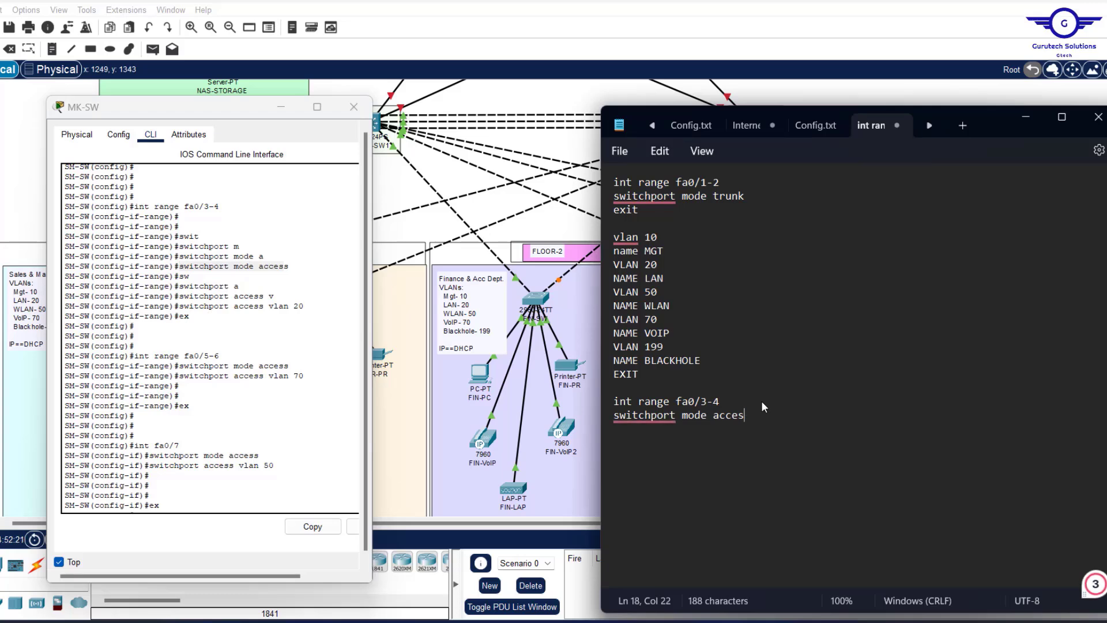
type("s")
key("Return")
Add 'switchport access vlan 20' and 'exit' lines to the fa0/3-4 block.
left_click_drag(311, 306, 180, 308)
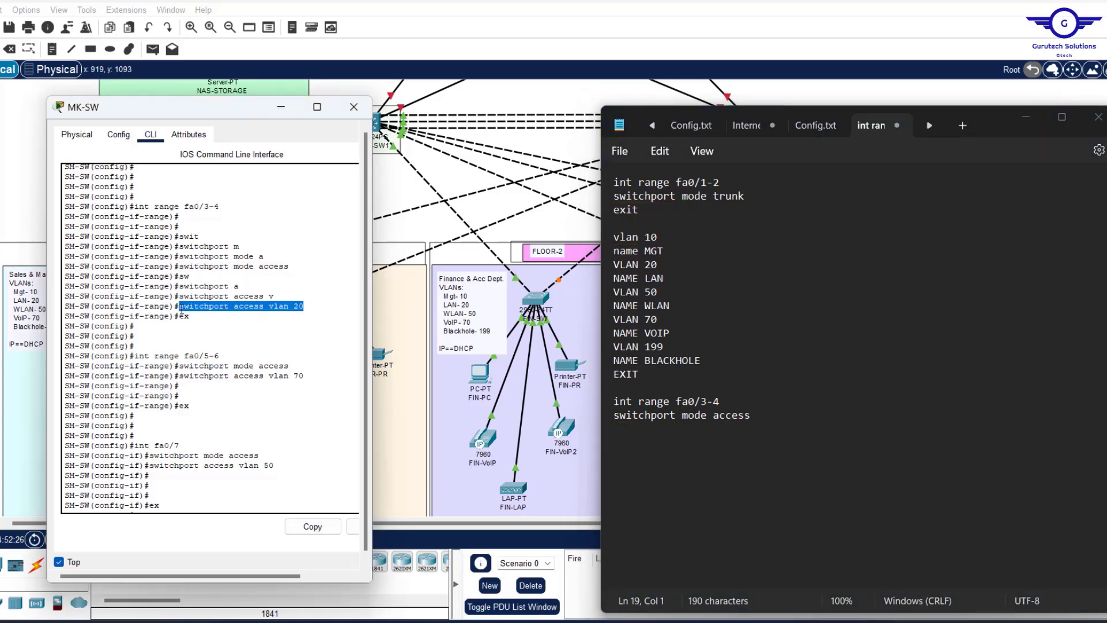
left_click(312, 527)
left_click(766, 417)
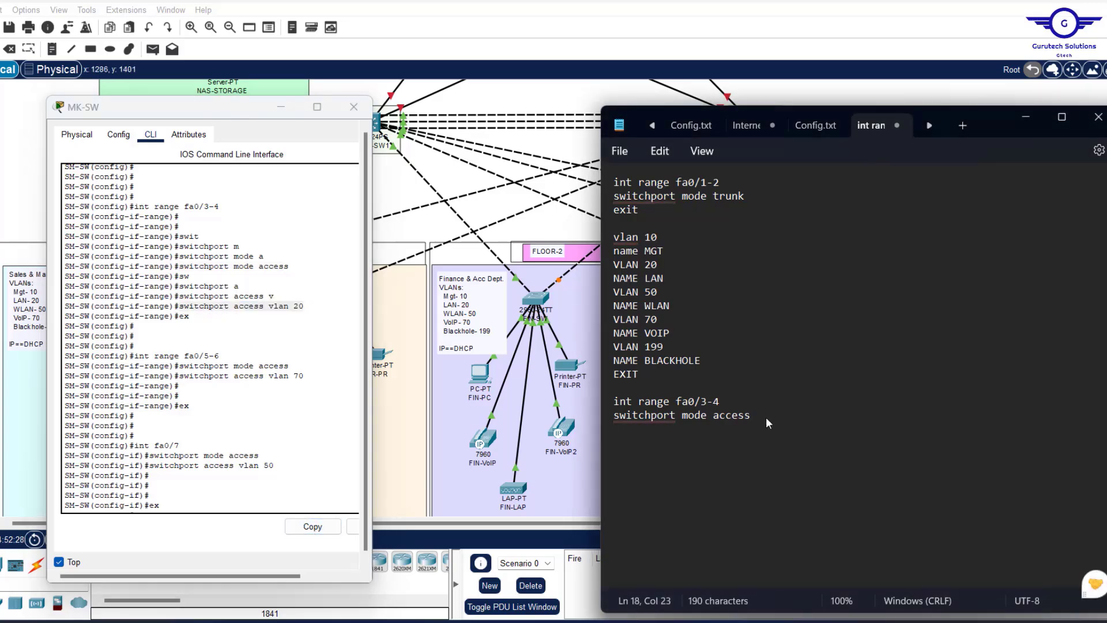
key("Return")
key("ctrl+v")
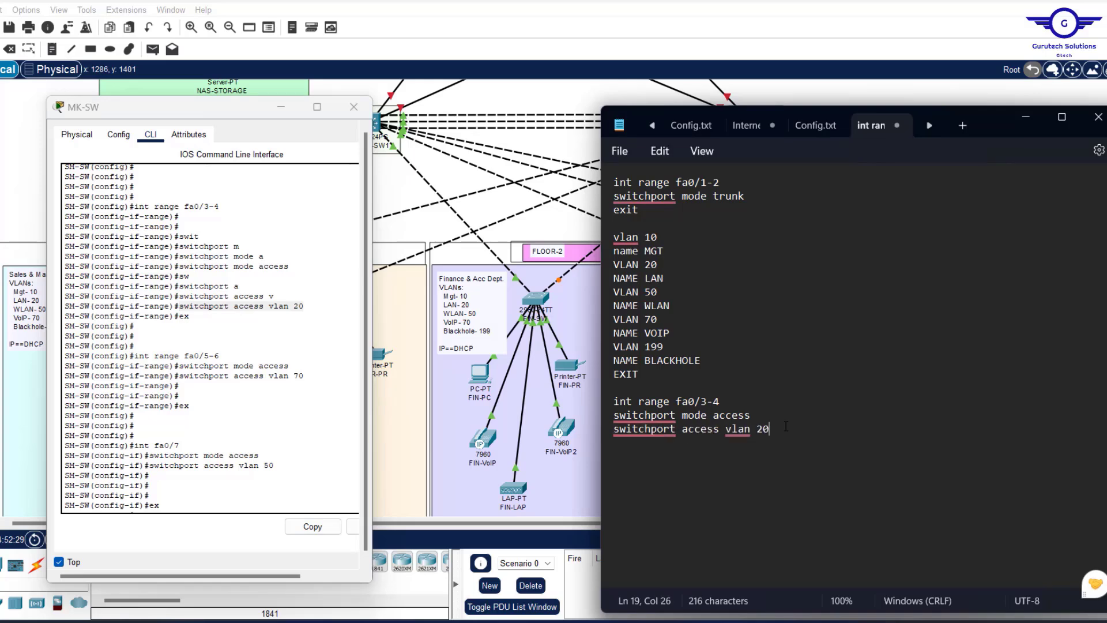
key("Return")
type("exit")
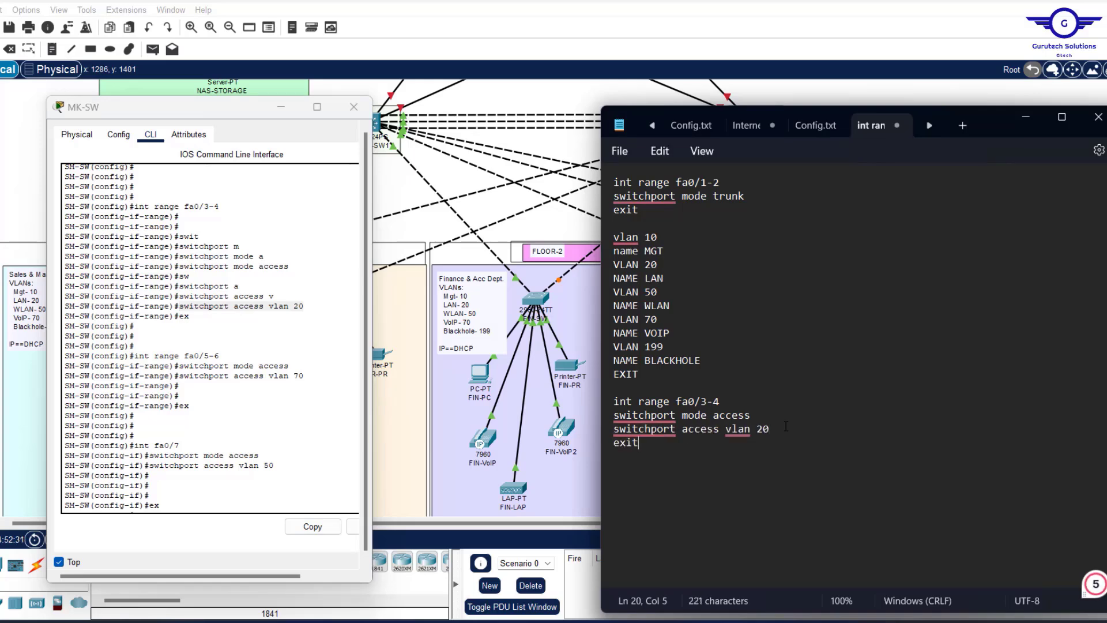
key("Return")
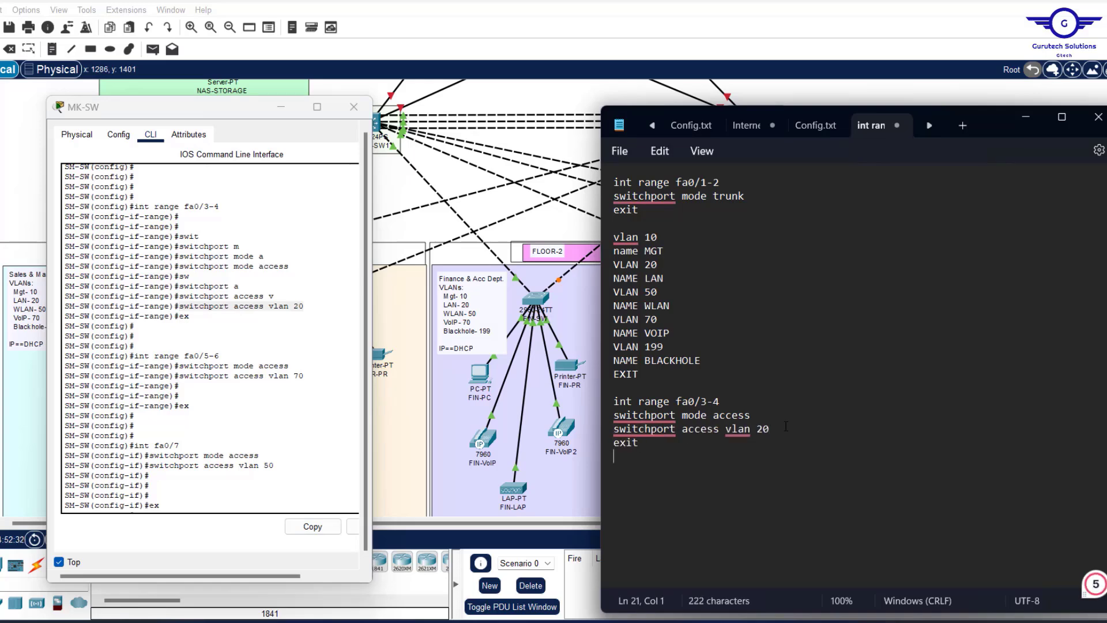
Minimize the MK-SW CLI and close the HR-PC window to show the full topology.
left_click(282, 108)
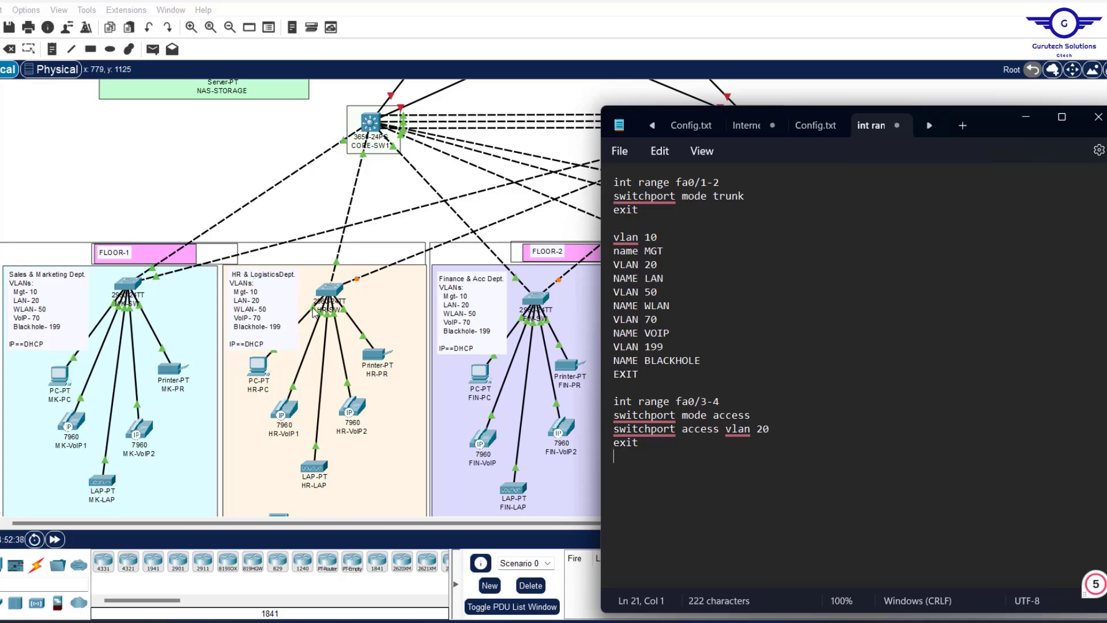
left_click(266, 374)
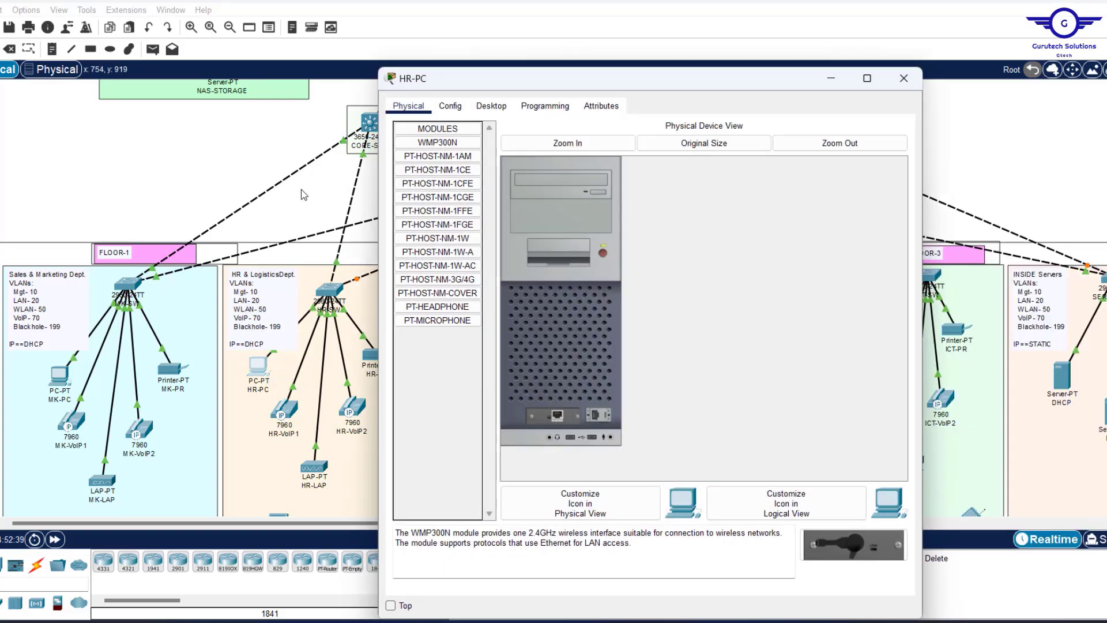
left_click(903, 78)
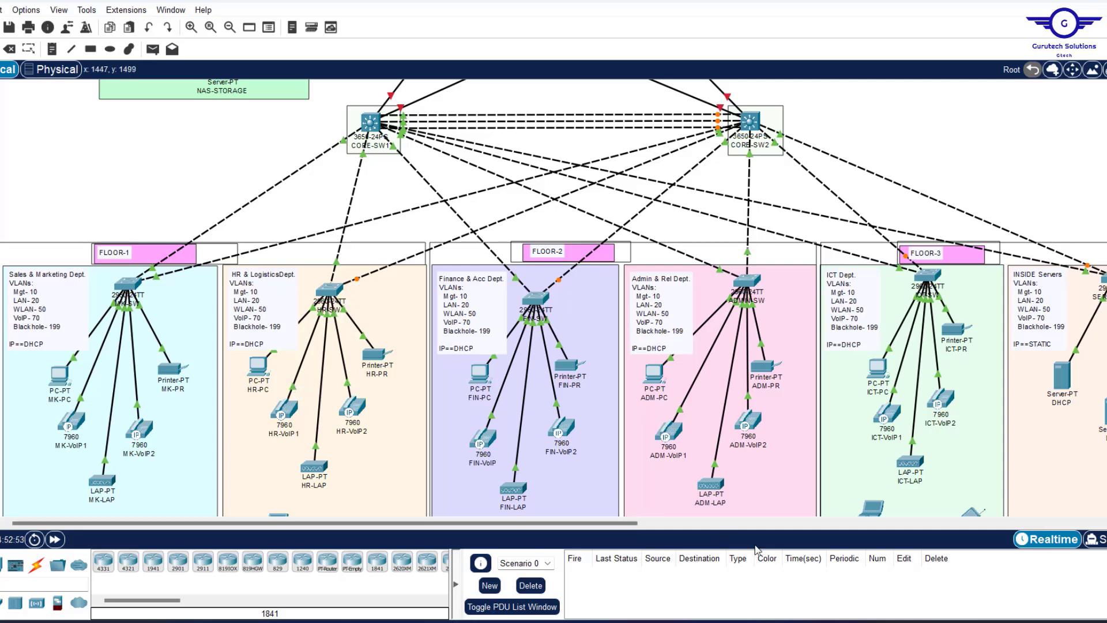
Duplicate the fa0/3-4 block and change it to int range fa0/5-6 with access vlan 70.
left_click(723, 621)
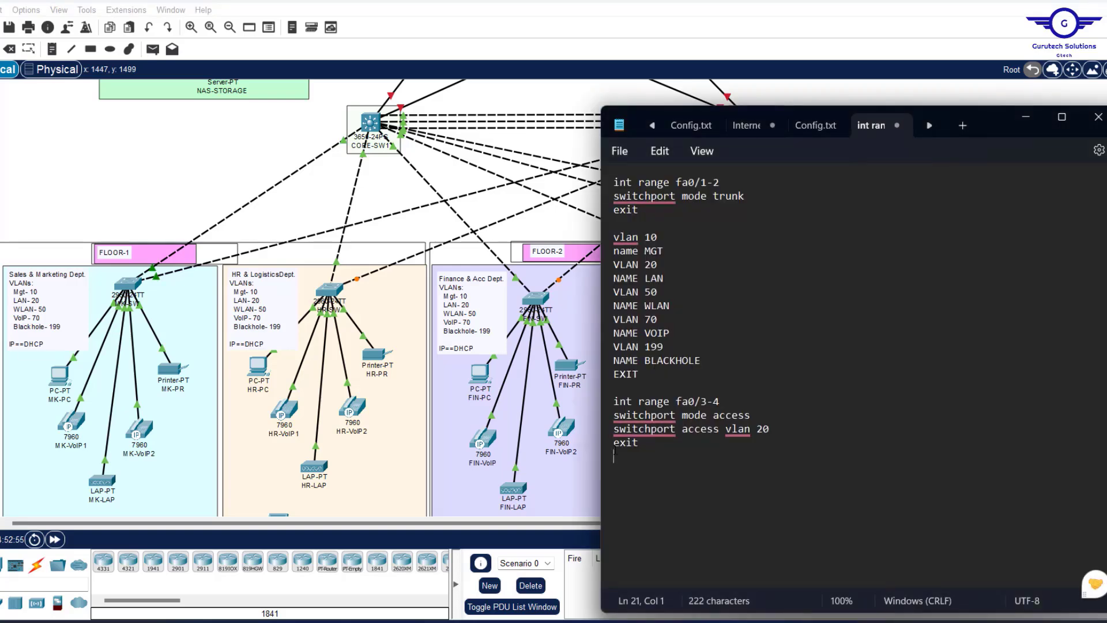
left_click_drag(615, 456, 609, 406)
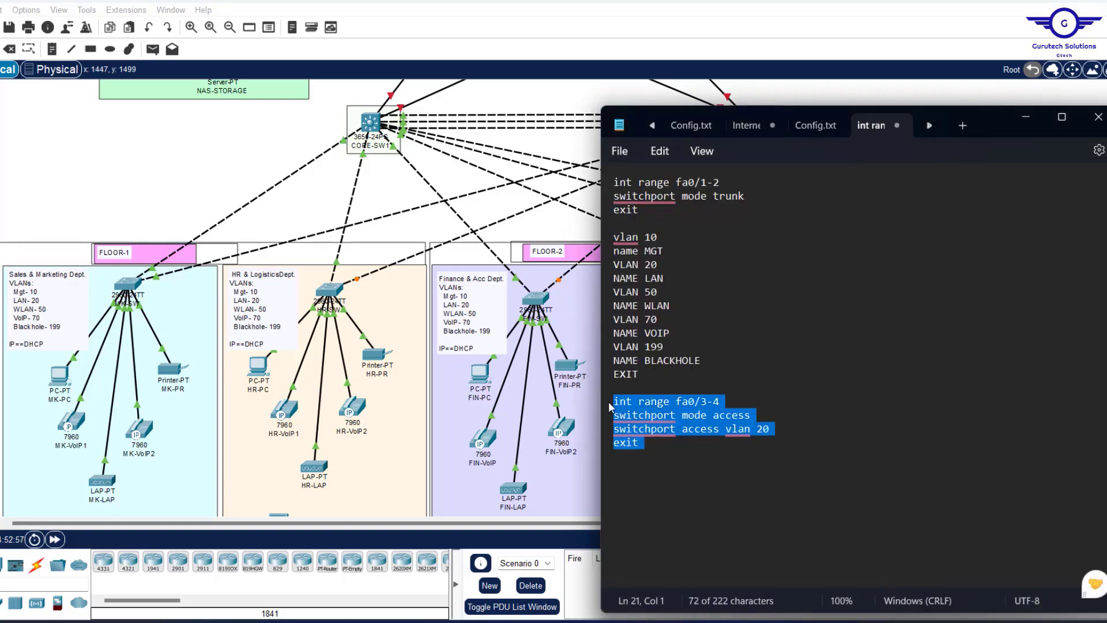
left_click(659, 448)
key("Return")
key("ctrl+v")
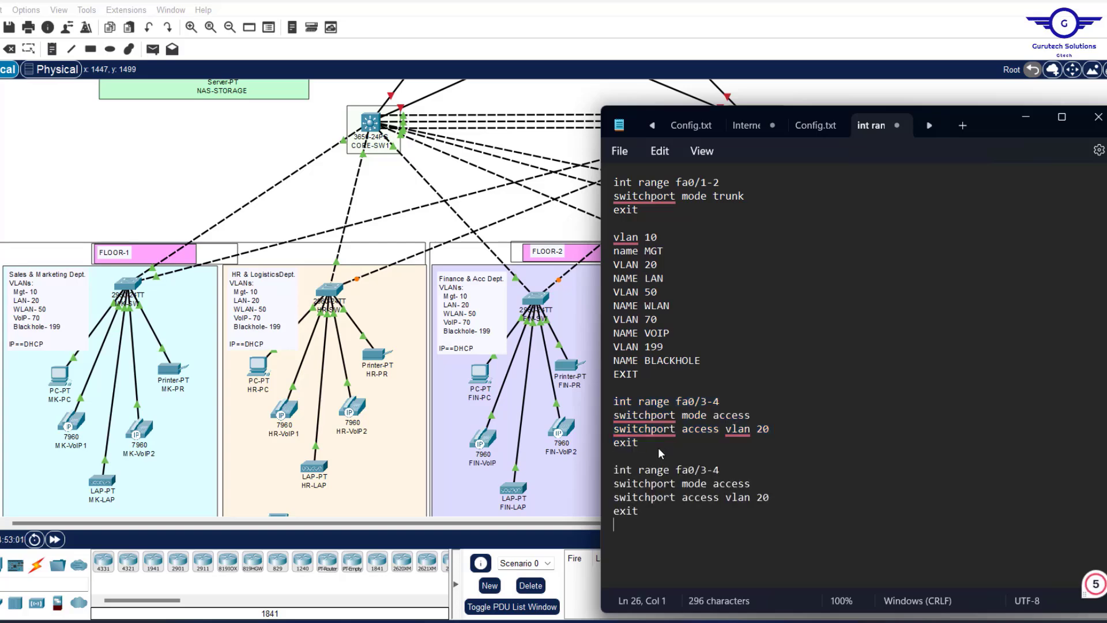
left_click(735, 468)
key("BackSpace")
key("BackSpace")
key("BackSpace")
type("5-6")
left_click(784, 496)
key("BackSpace")
key("BackSpace")
type("7")
left_click(462, 338)
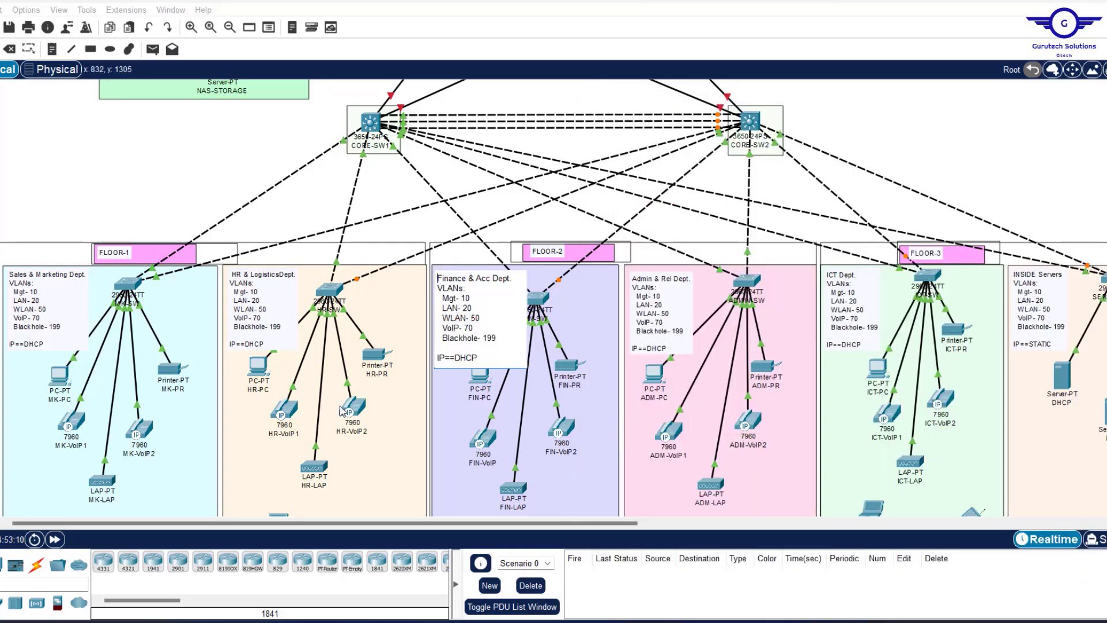
Restore the deleted HR-SW to HR-LAP link and paste another access block into the note.
left_click(314, 445)
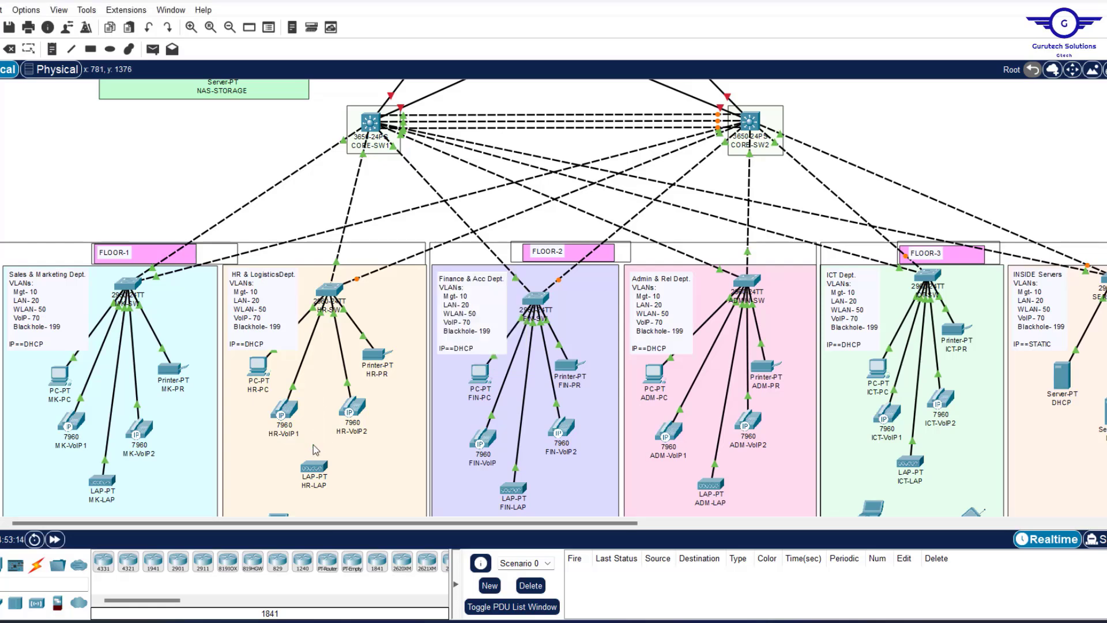
key("ctrl+z")
left_click(740, 622)
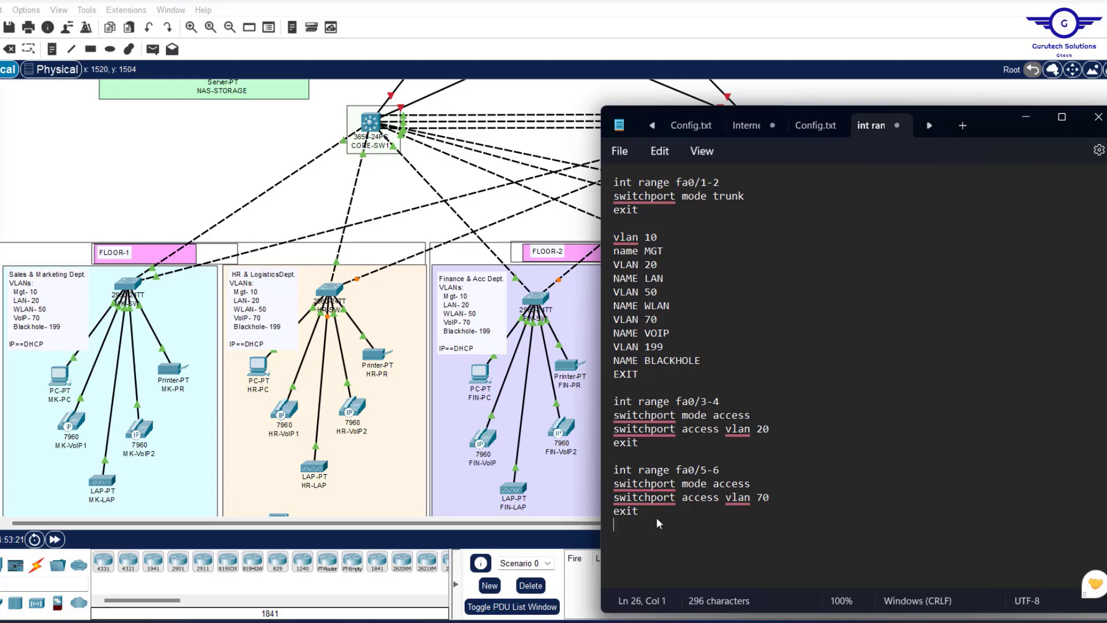
key("Return")
key("ctrl+v")
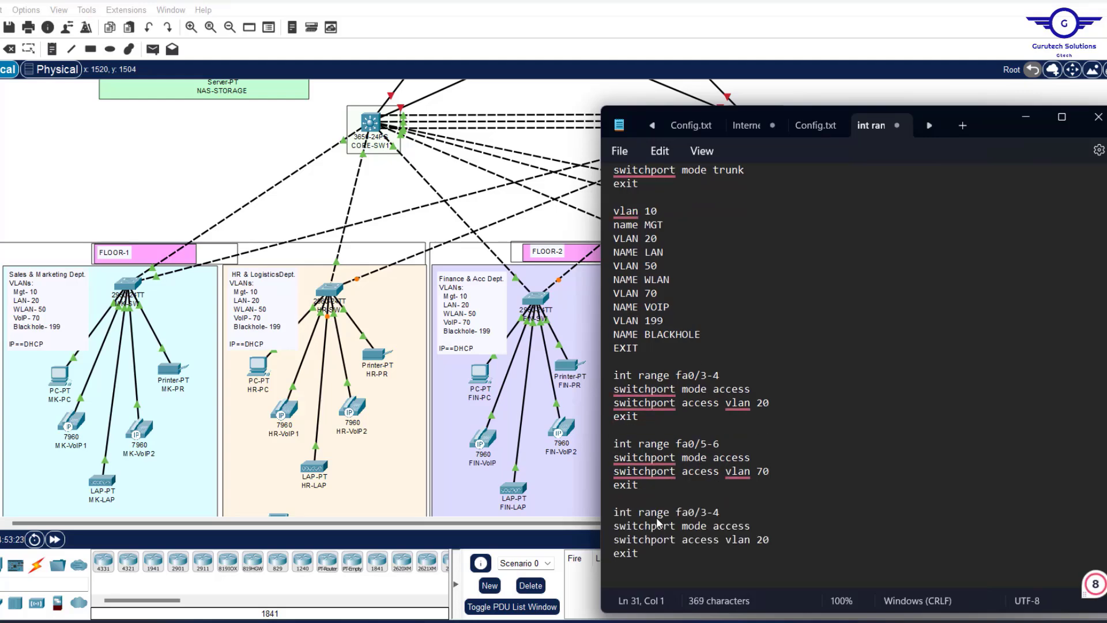
Edit the pasted block into 'int fa0/7' with access vlan 50.
left_click(724, 512)
key("BackSpace")
key("BackSpace")
key("BackSpace")
type("7")
key("Left")
key("Left")
key("Left")
key("Left")
key("Left")
key("BackSpace")
key("BackSpace")
key("BackSpace")
key("BackSpace")
key("BackSpace")
key("BackSpace")
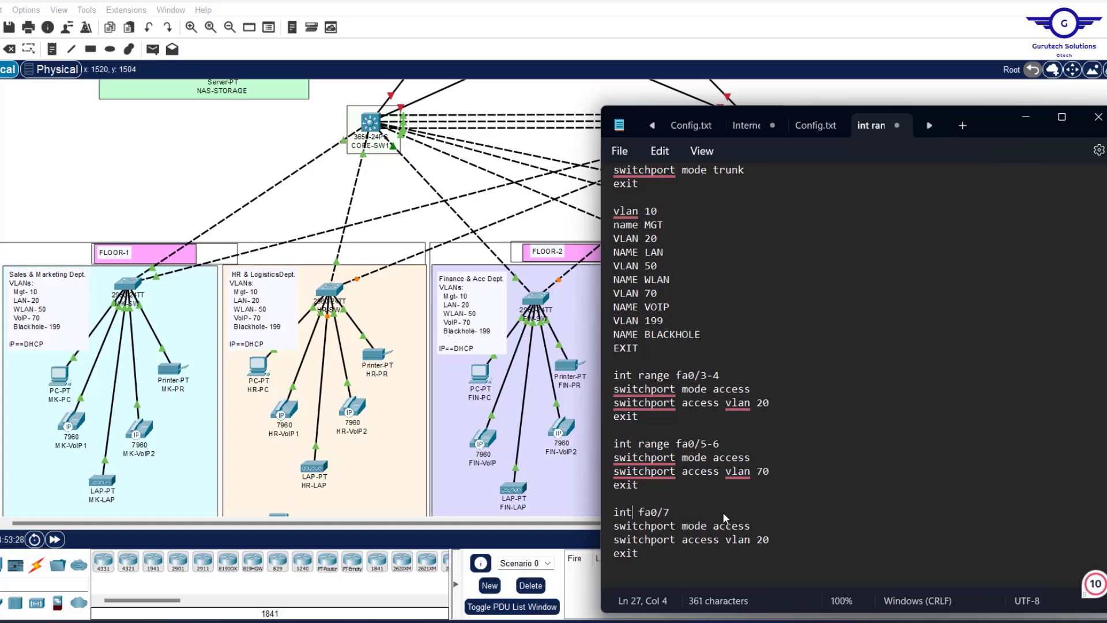
left_click(763, 539)
key("BackSpace")
type("5")
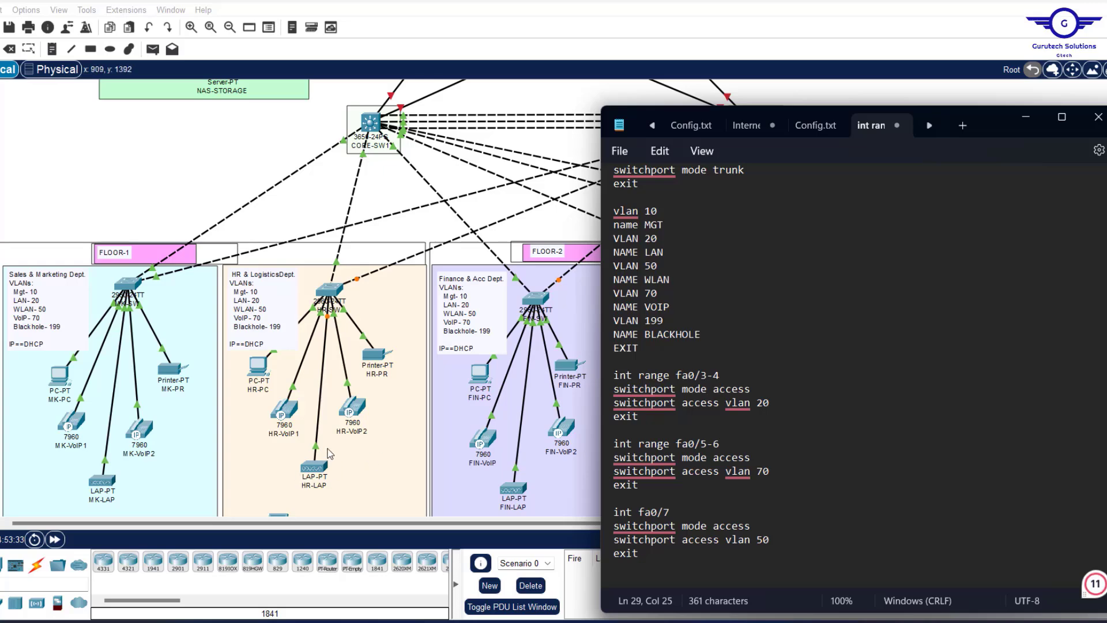
scroll(747, 492, "down", 1)
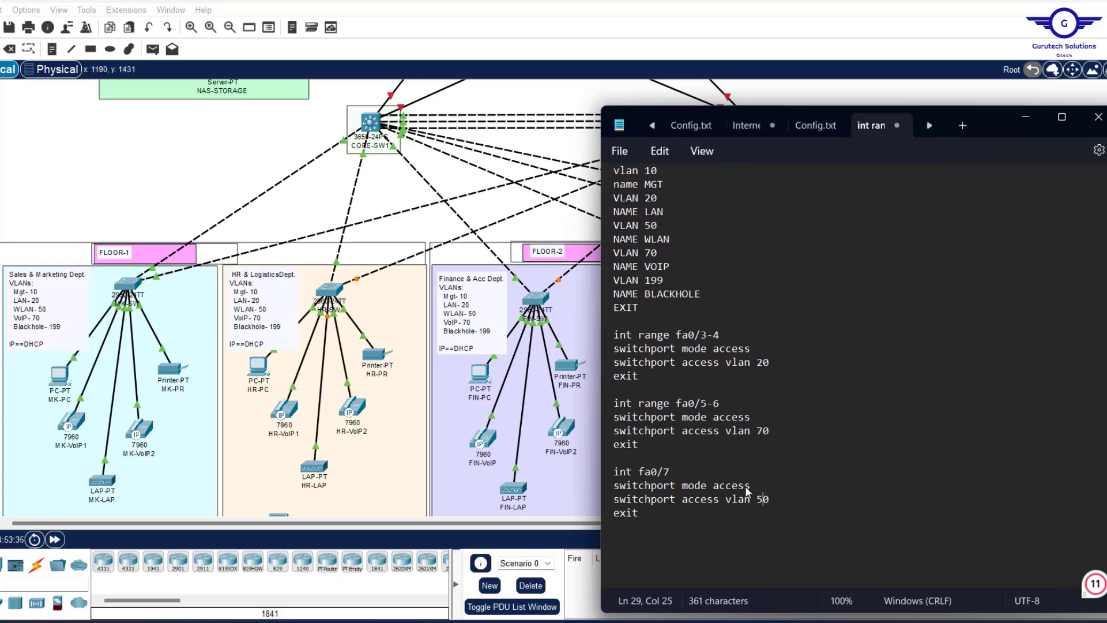
left_click(400, 272)
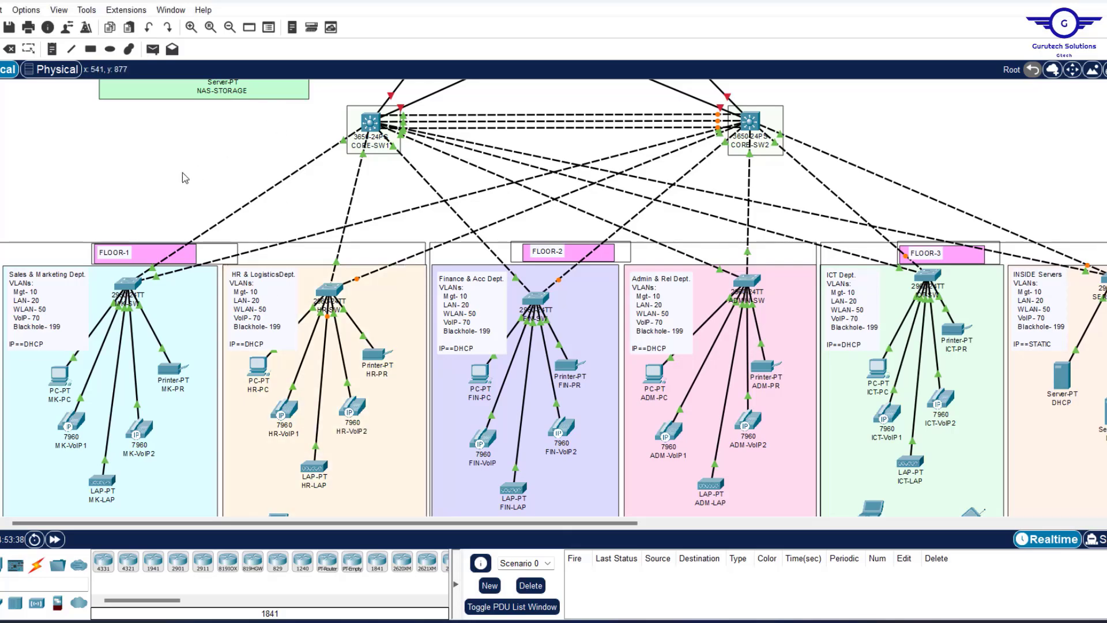
Copy 'int range fa0/8-24, gig0/1-2' from the MK-SW CLI to the end of the note.
left_click(124, 289)
scroll(255, 376, "up", 1)
scroll(255, 376, "down", 5)
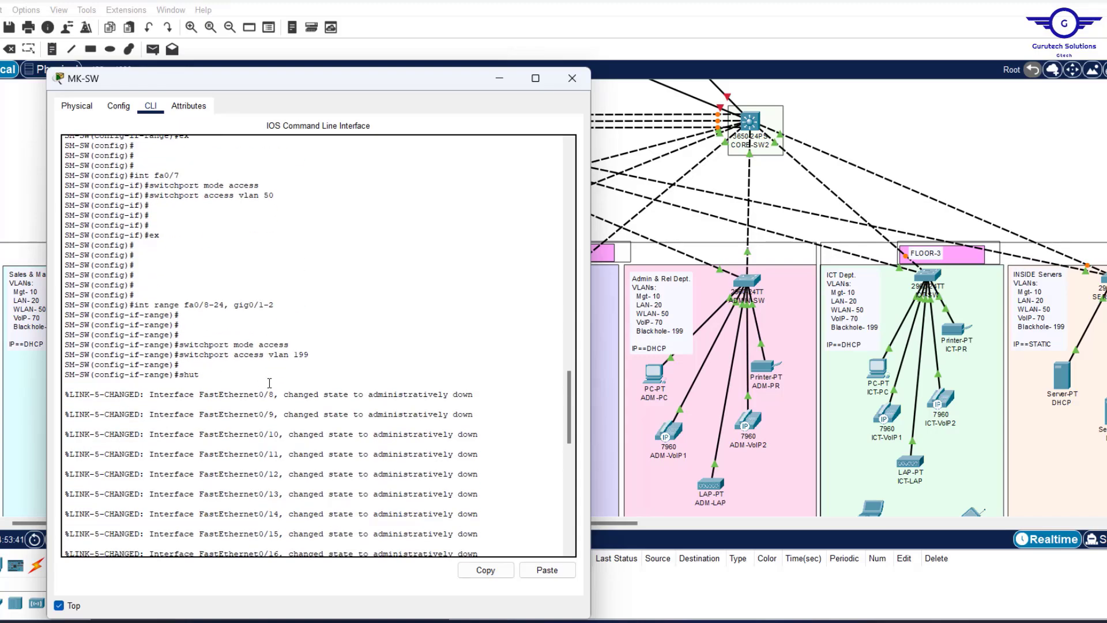
scroll(263, 380, "up", 8)
scroll(269, 383, "down", 8)
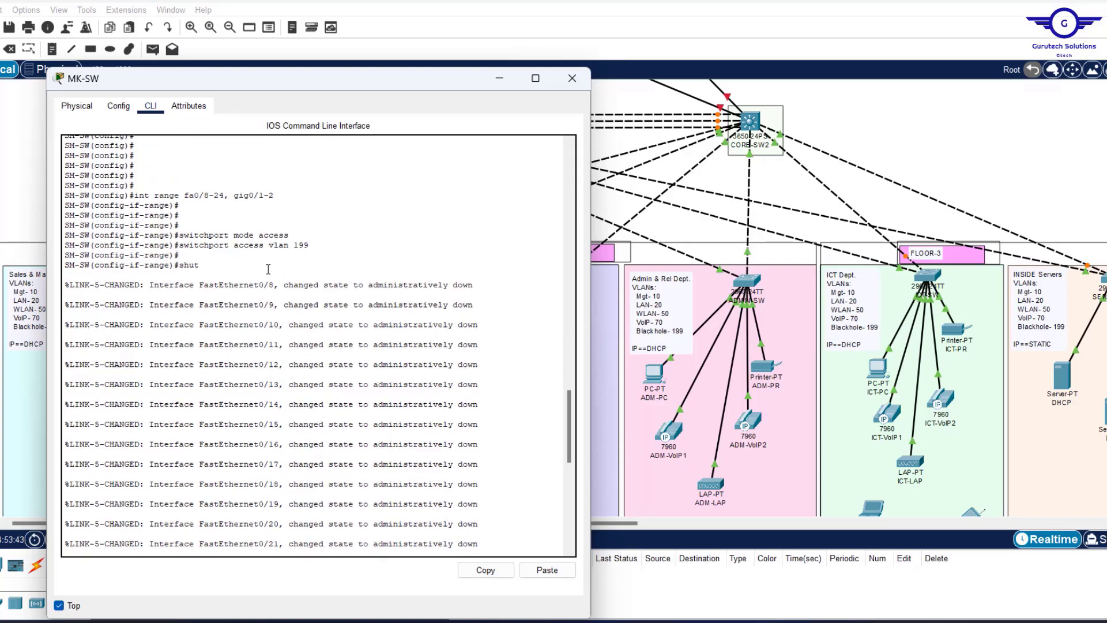
left_click_drag(280, 195, 132, 196)
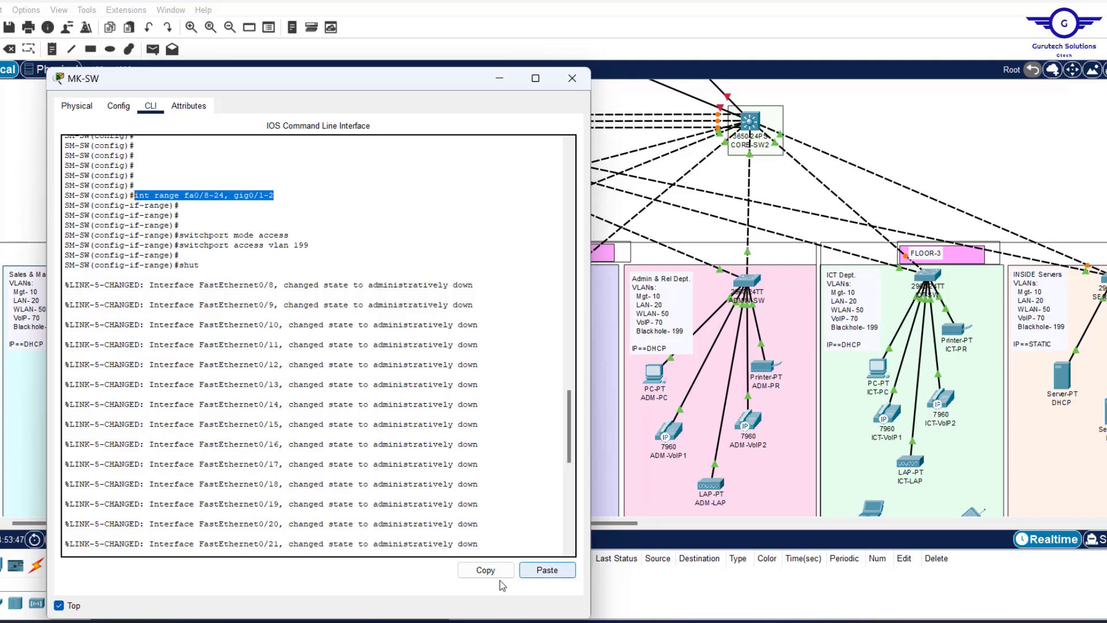
left_click(484, 570)
key("alt+Tab")
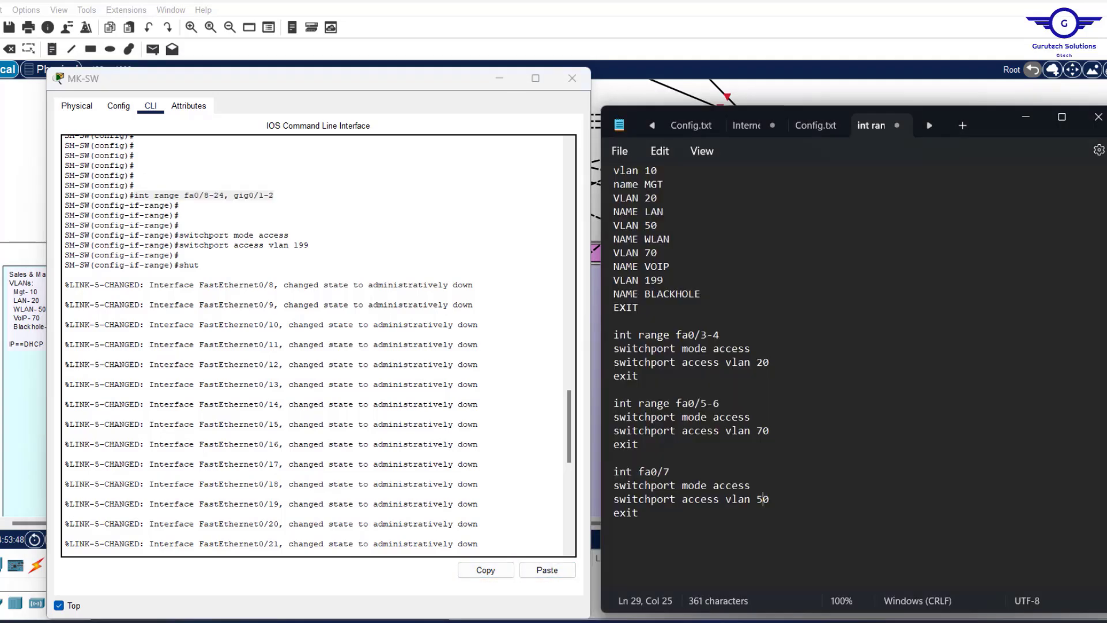
left_click(671, 522)
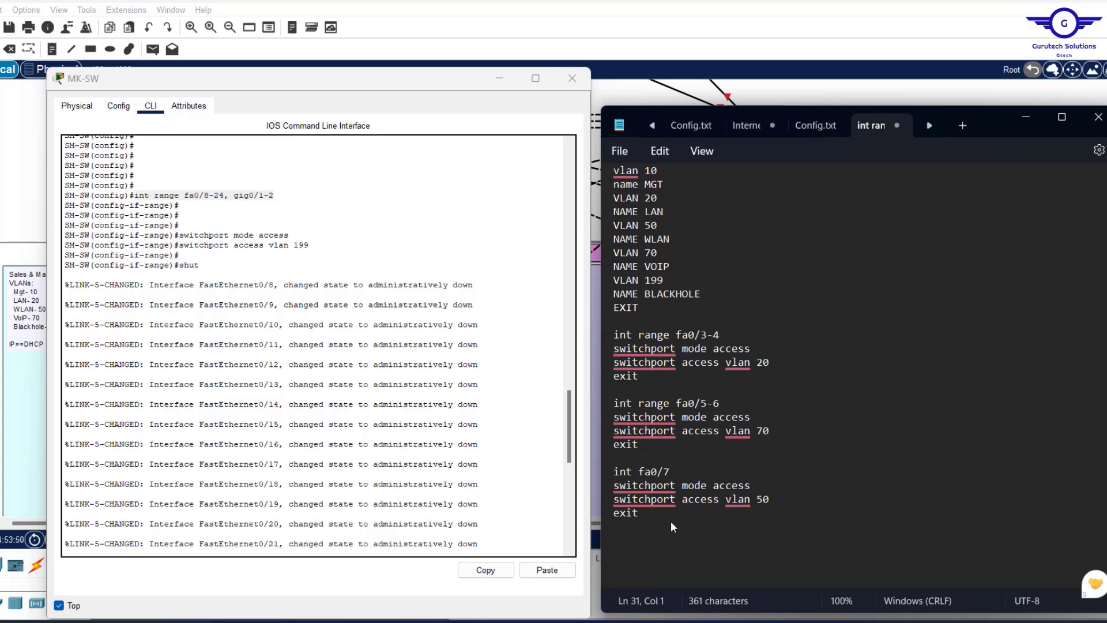
key("Return")
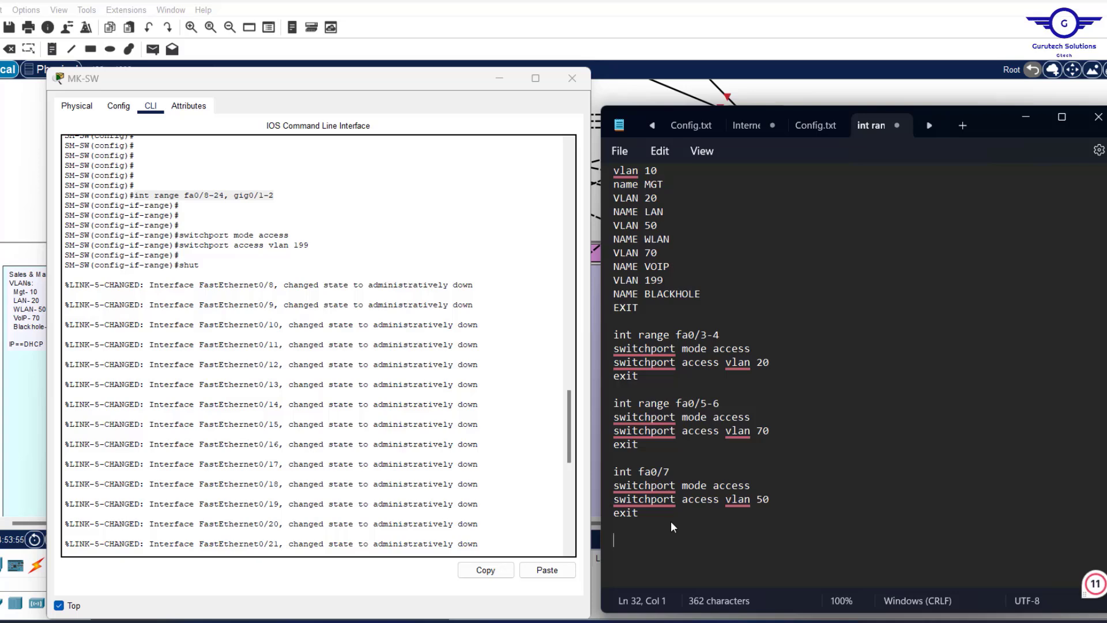
key("ctrl+v")
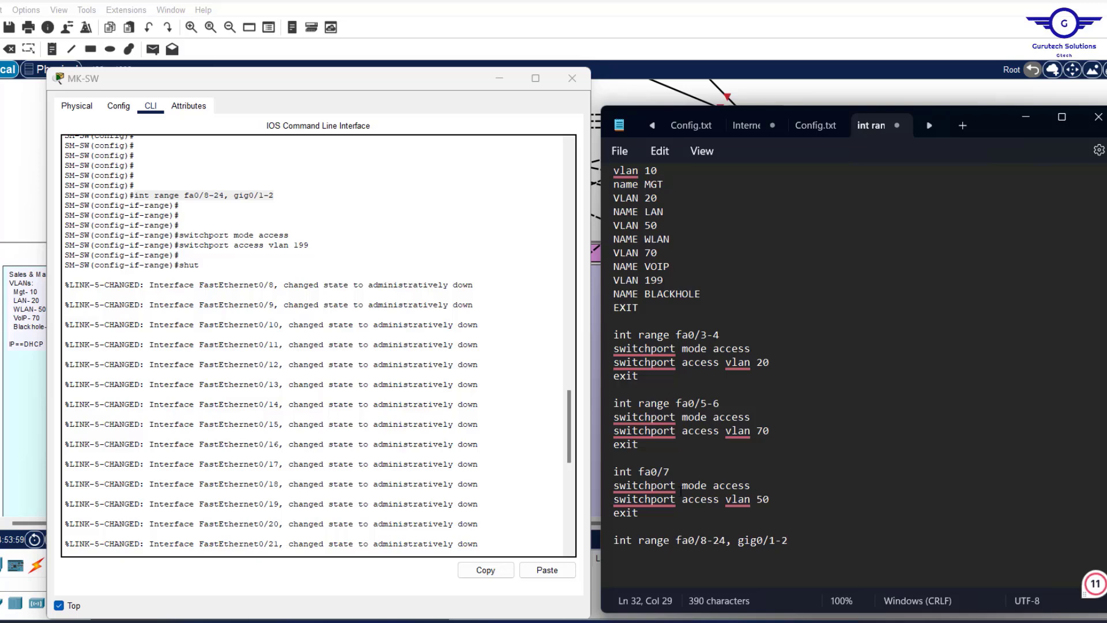
Add the switchport access and exit lines under that range, setting the VLAN to 199.
mouse_move(637, 500)
left_click(753, 521)
left_click_drag(650, 517, 671, 470)
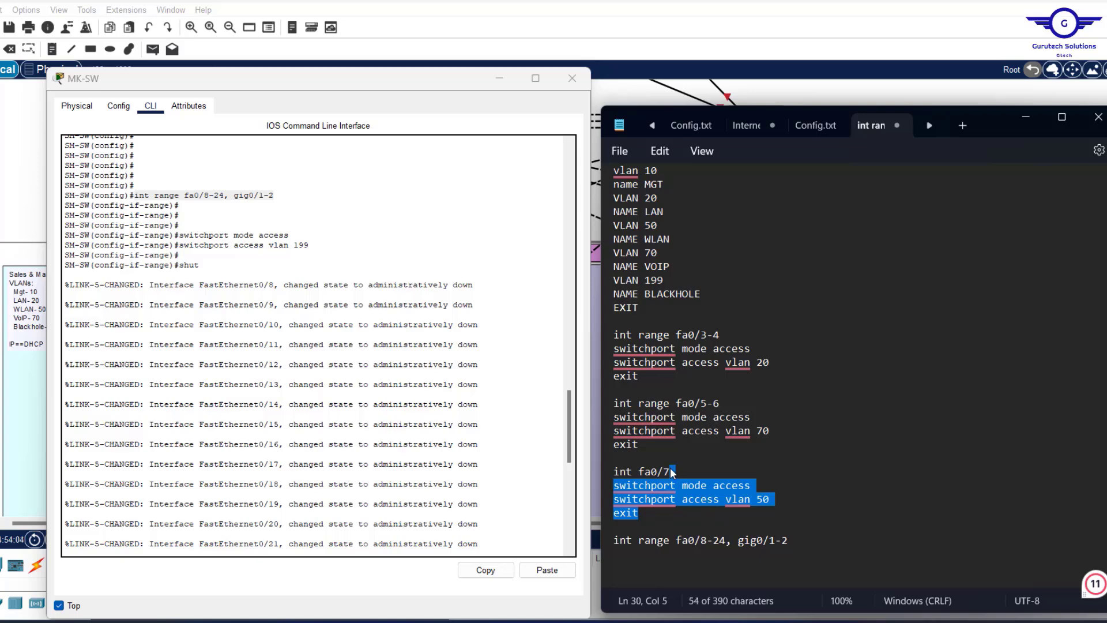
left_click(800, 544)
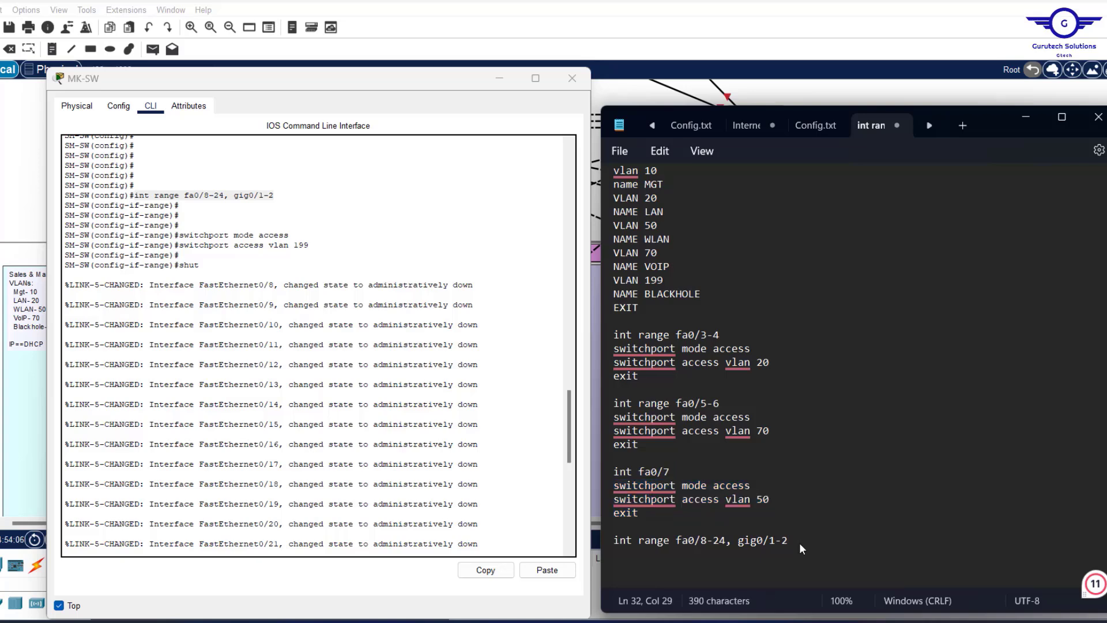
key("ctrl+v")
left_click(781, 567)
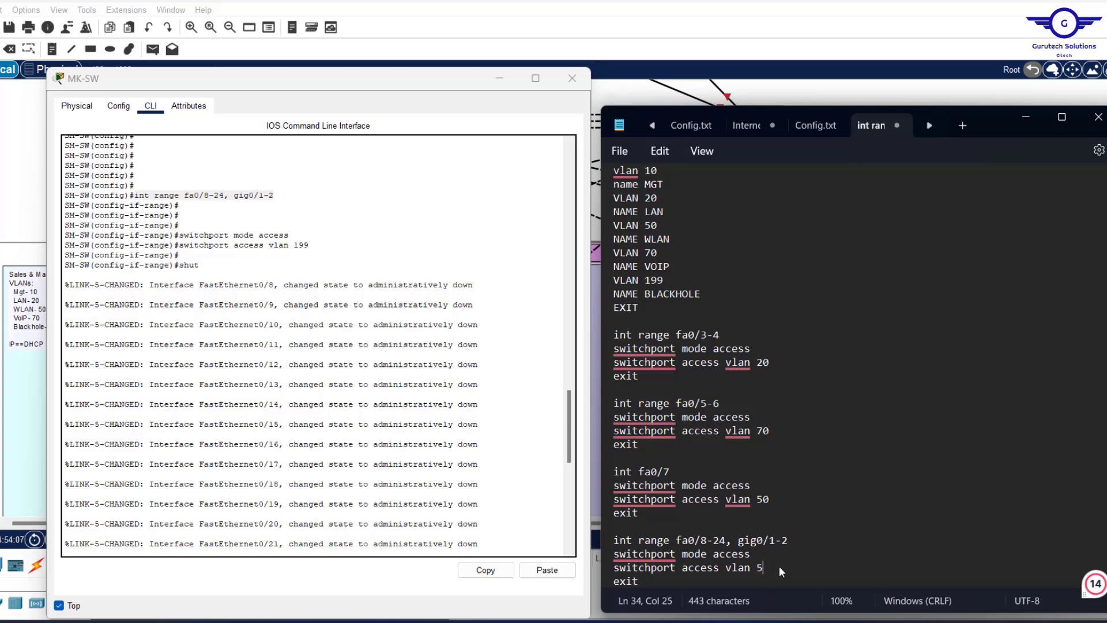
type("199")
Append a 'do wr' line, select the entire script, and close the MK-SW window.
scroll(779, 565, "down", 2)
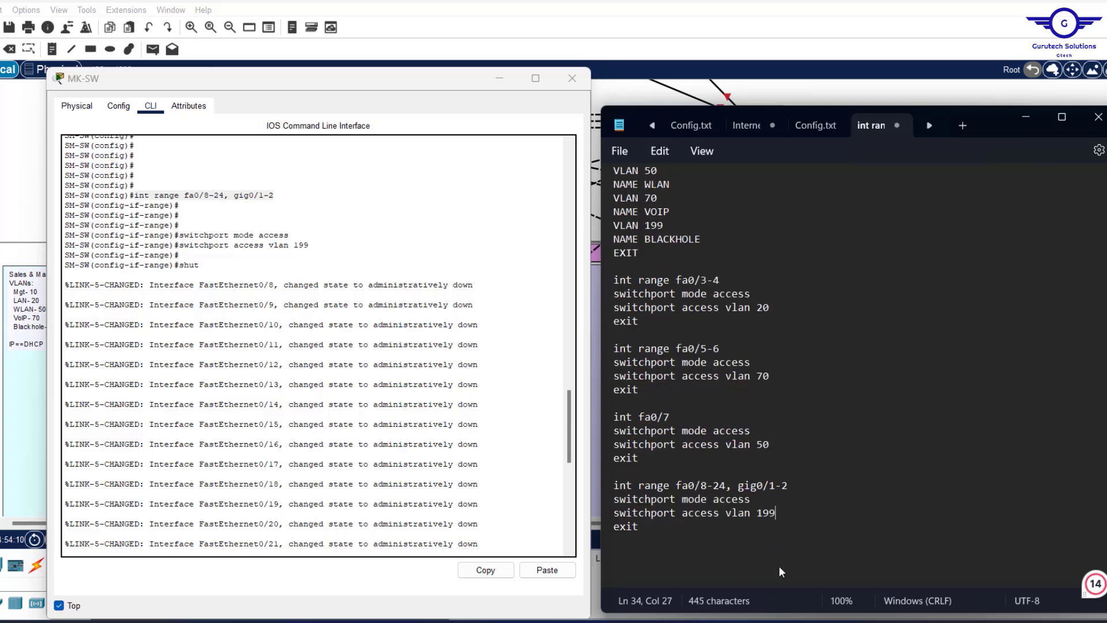
left_click(666, 531)
key("Return")
key("Return")
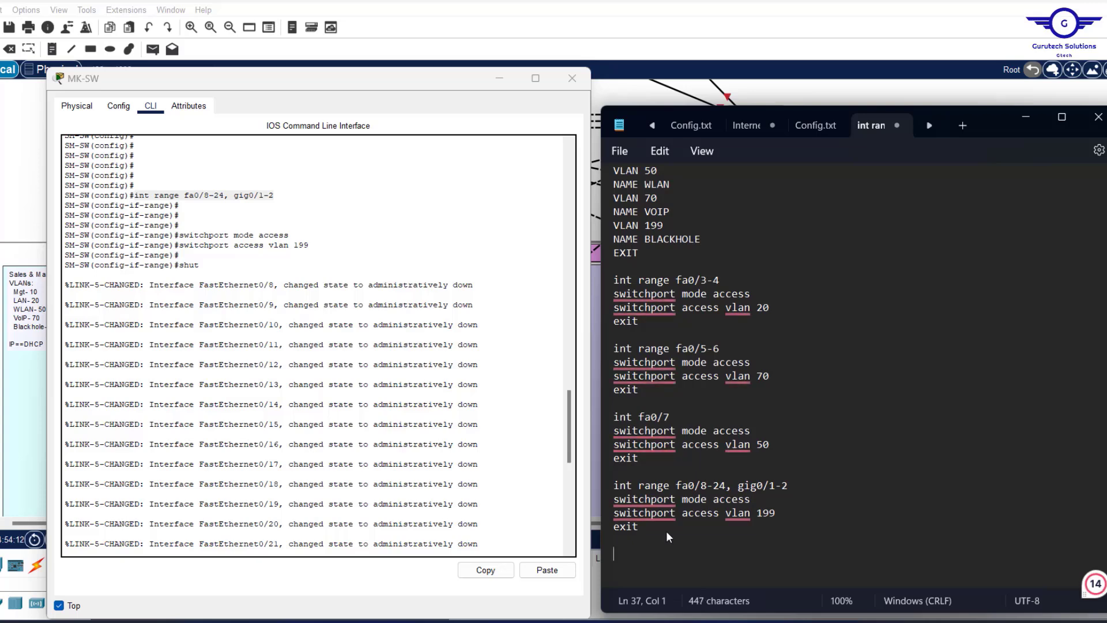
type("exit")
key("BackSpace")
key("BackSpace")
key("BackSpace")
key("BackSpace")
key("BackSpace")
type("do")
key("BackSpace")
key("BackSpace")
key("Return")
type("do wr")
key("Return")
key("Return")
scroll(803, 398, "up", 3)
scroll(804, 402, "down", 4)
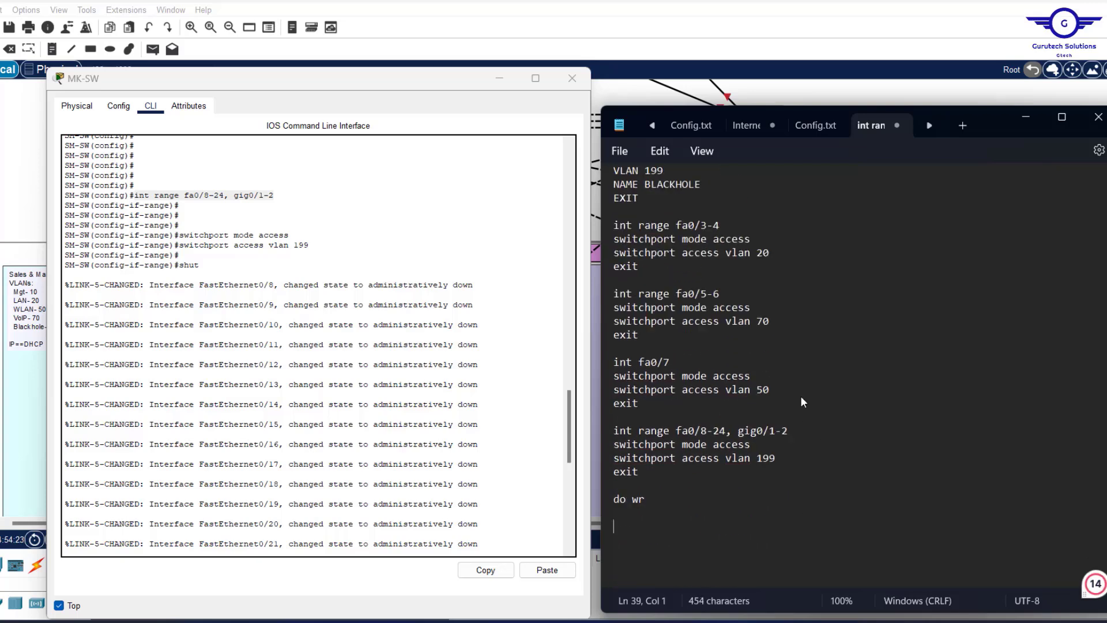
key("ctrl+a")
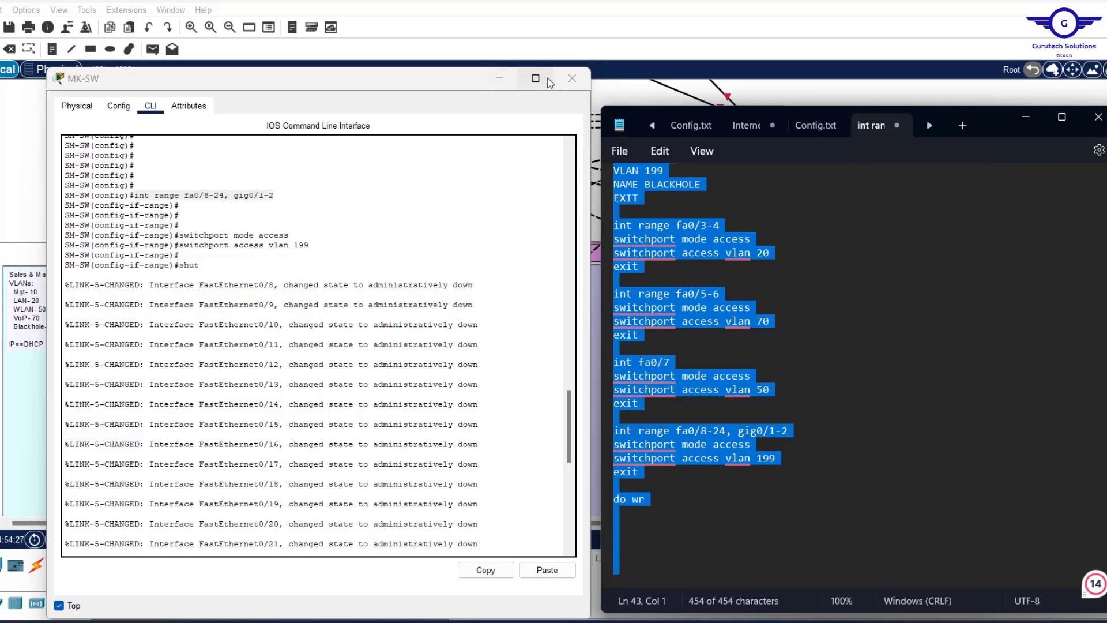
left_click(572, 78)
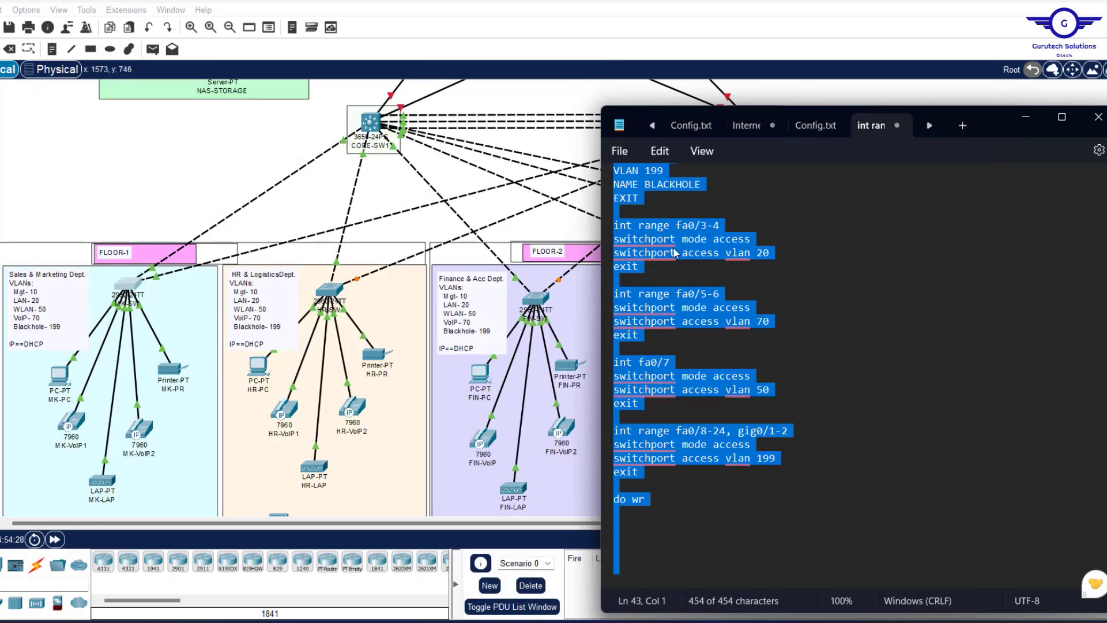
Open HR-SW's command line and paste the VLAN configuration script into it.
scroll(855, 326, "up", 2)
scroll(854, 326, "up", 2)
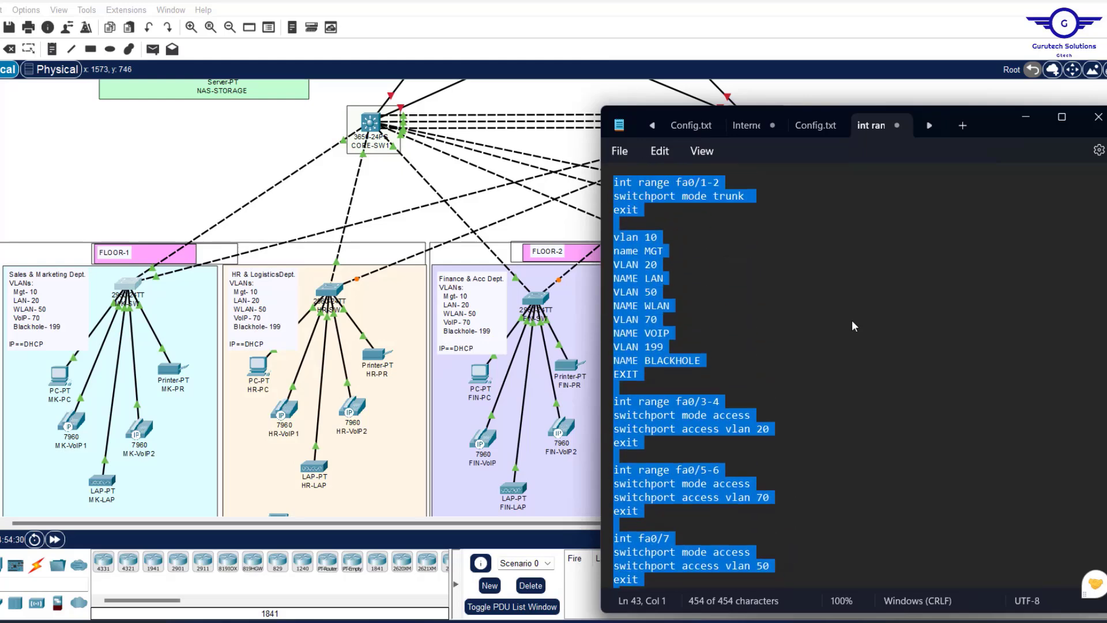
left_click(330, 293)
left_click(456, 110)
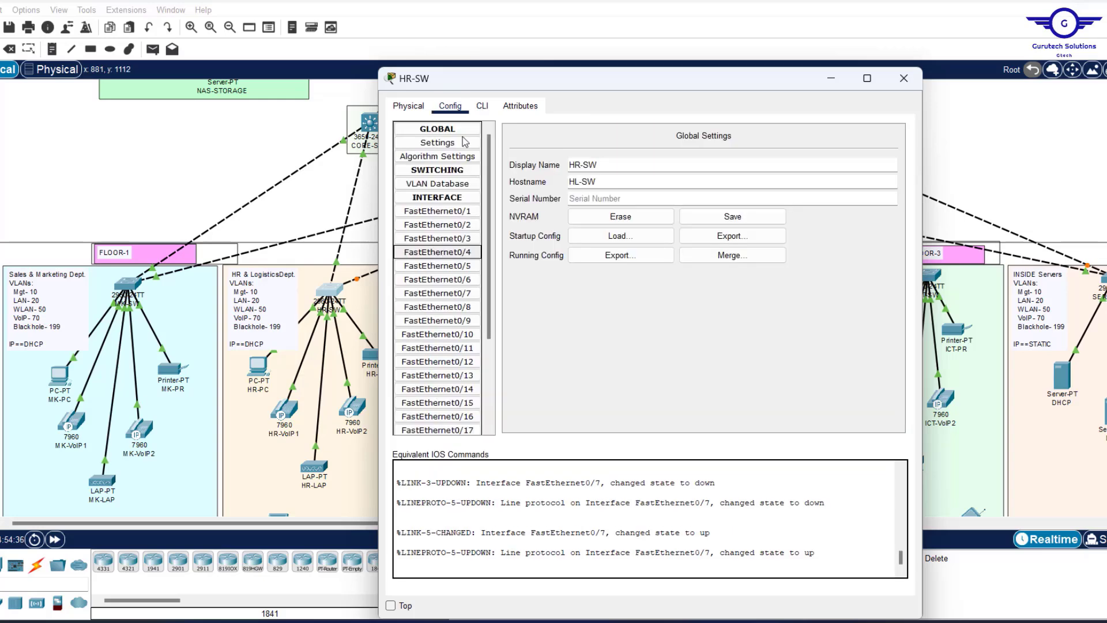
left_click(485, 105)
left_click(459, 110)
left_click(441, 252)
left_click(483, 107)
type("ex")
key("Return")
key("Return")
key("Return")
key("Return")
key("Return")
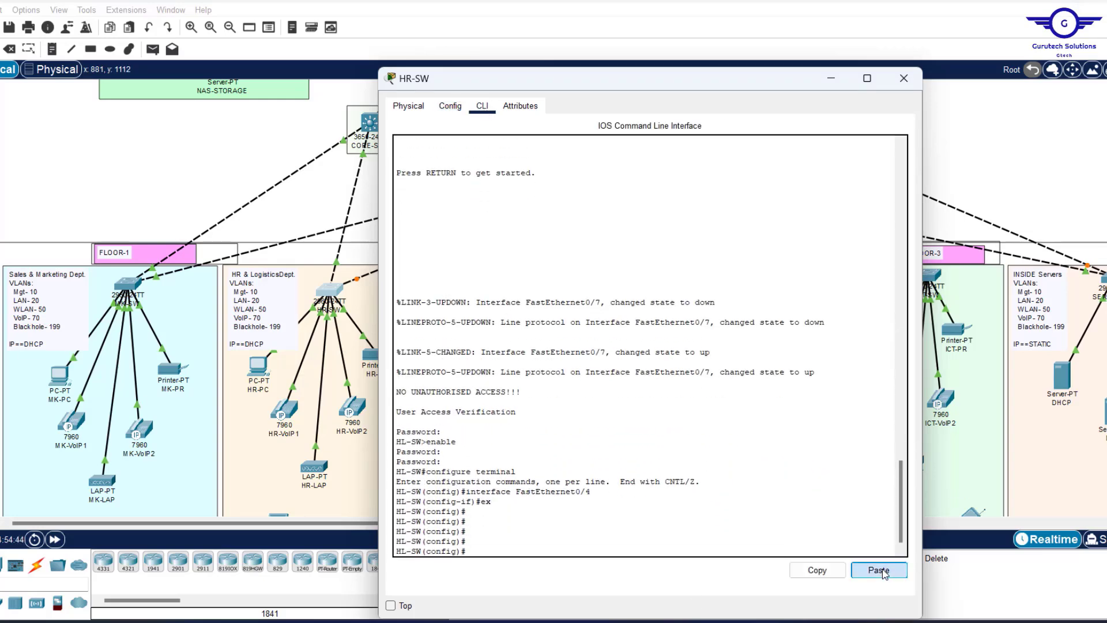
left_click(882, 572)
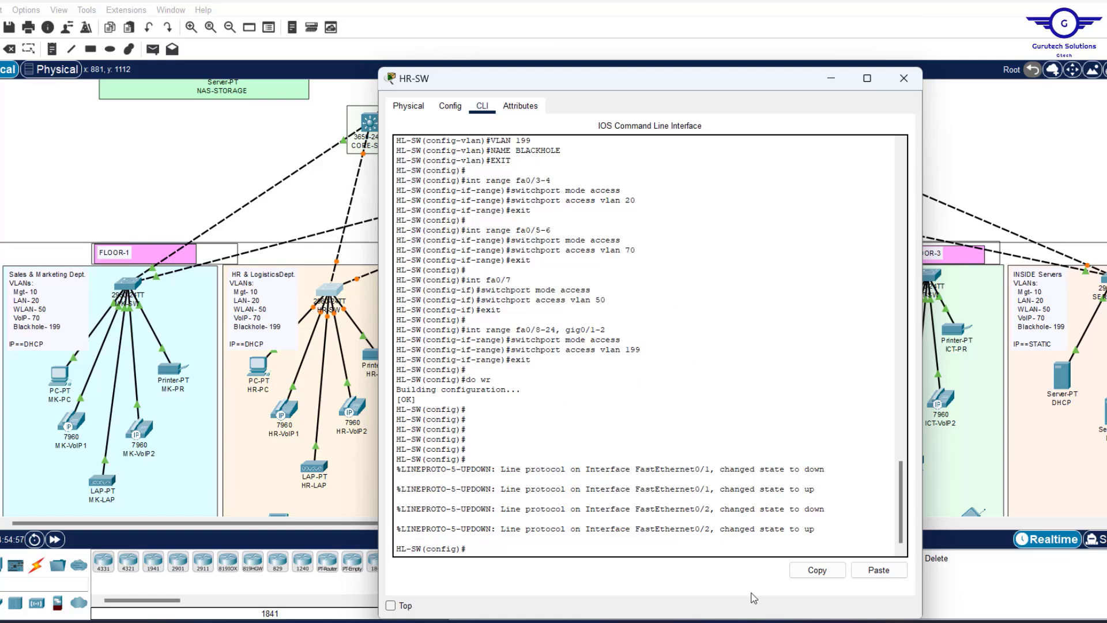
Shut down ports fa0/8-24 and gig0/1-2 on HR-SW and save with do wr.
left_click_drag(536, 368, 472, 329)
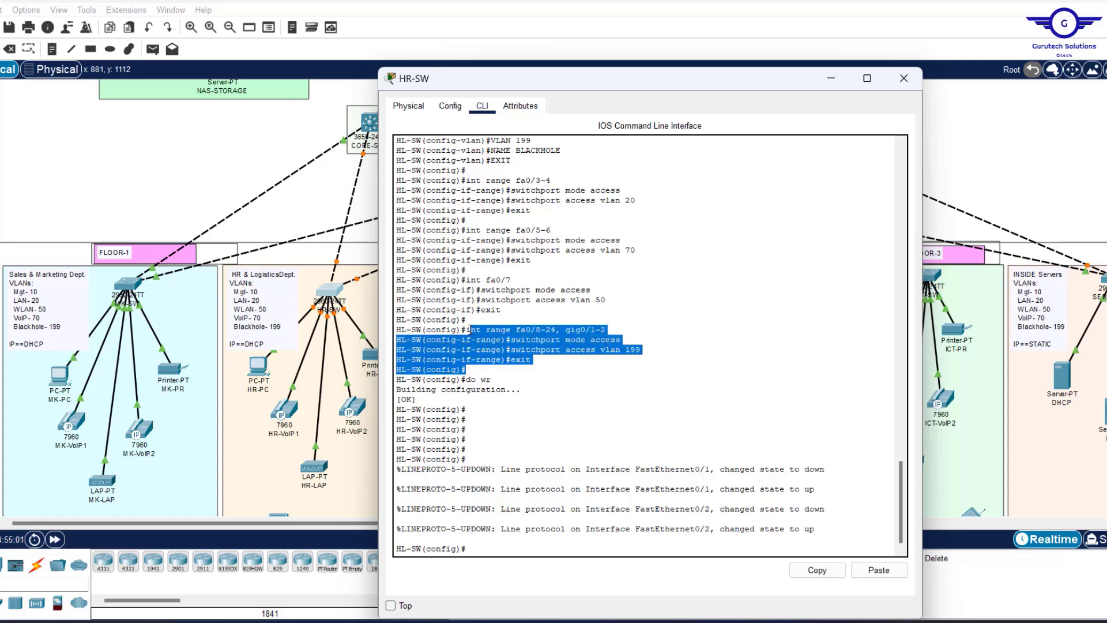
left_click(538, 538)
type("switchport mode access")
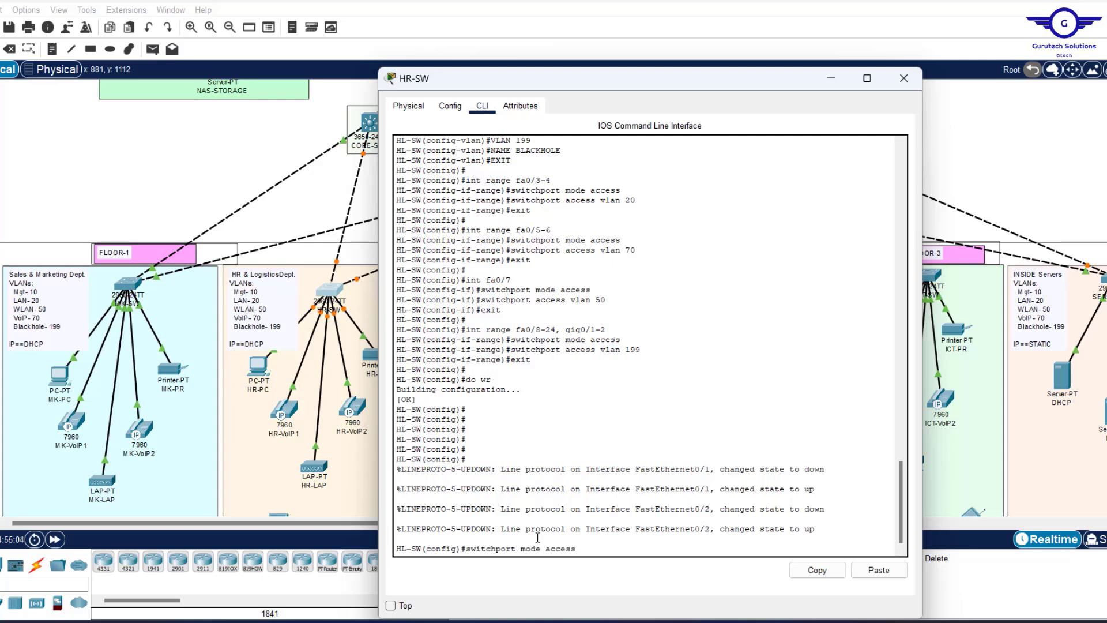
key("Up")
key("Return")
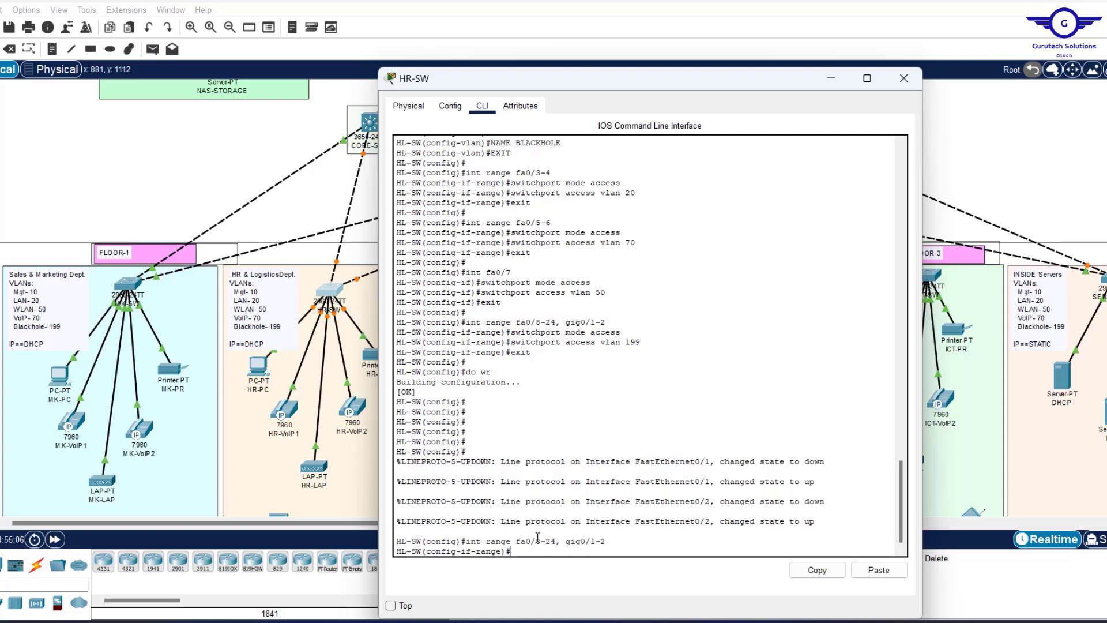
type("shut")
key("Return")
key("Return")
key("Return")
key("Return")
key("Return")
key("Return")
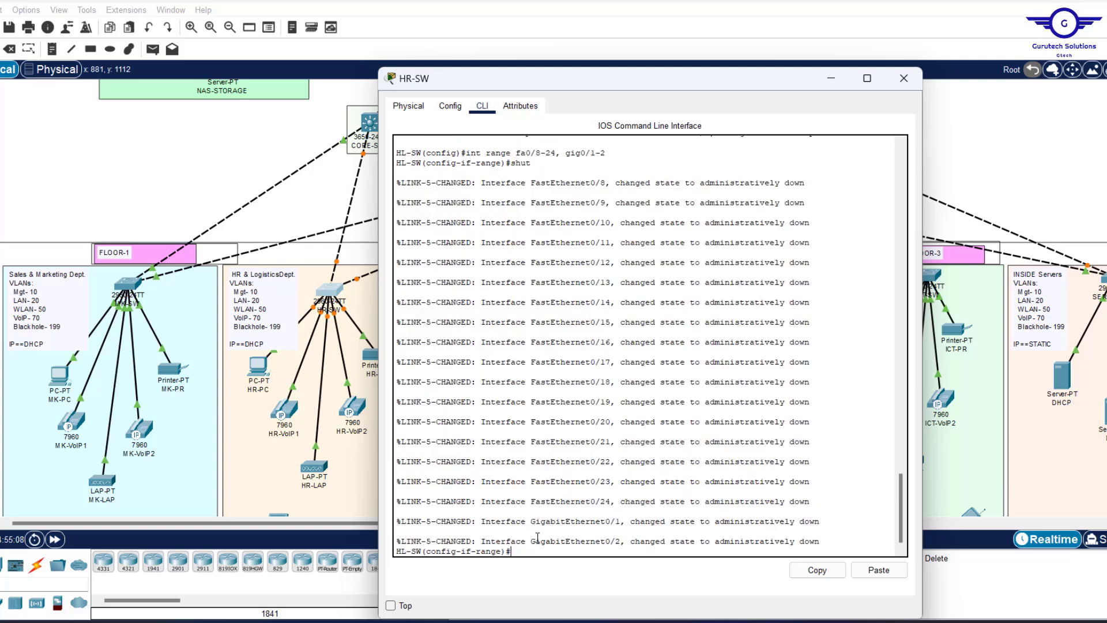
type("do wr")
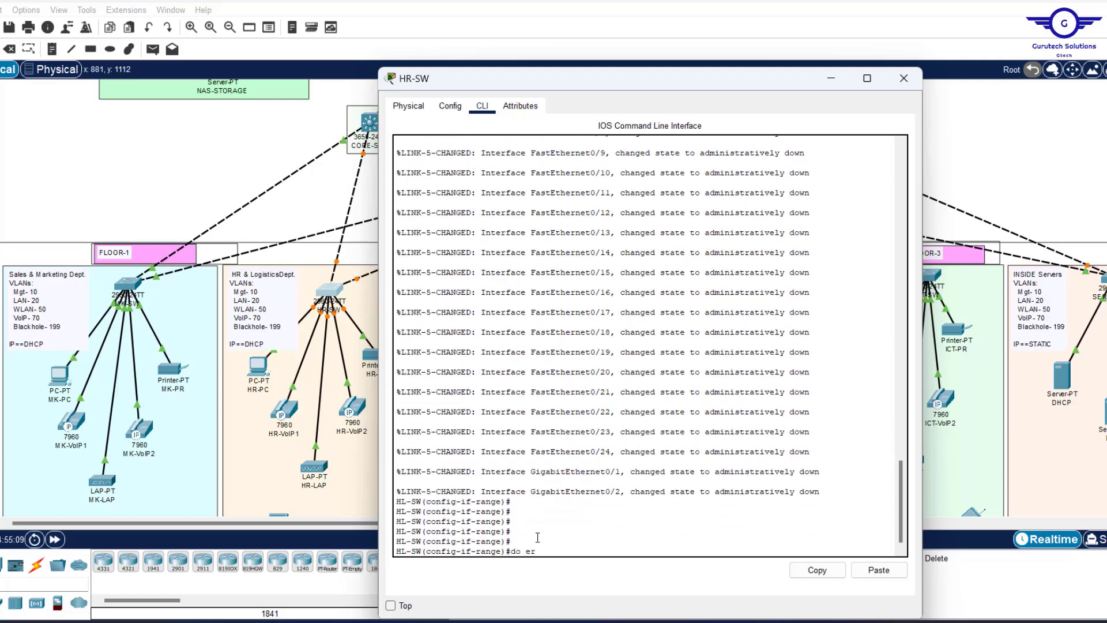
key("Return")
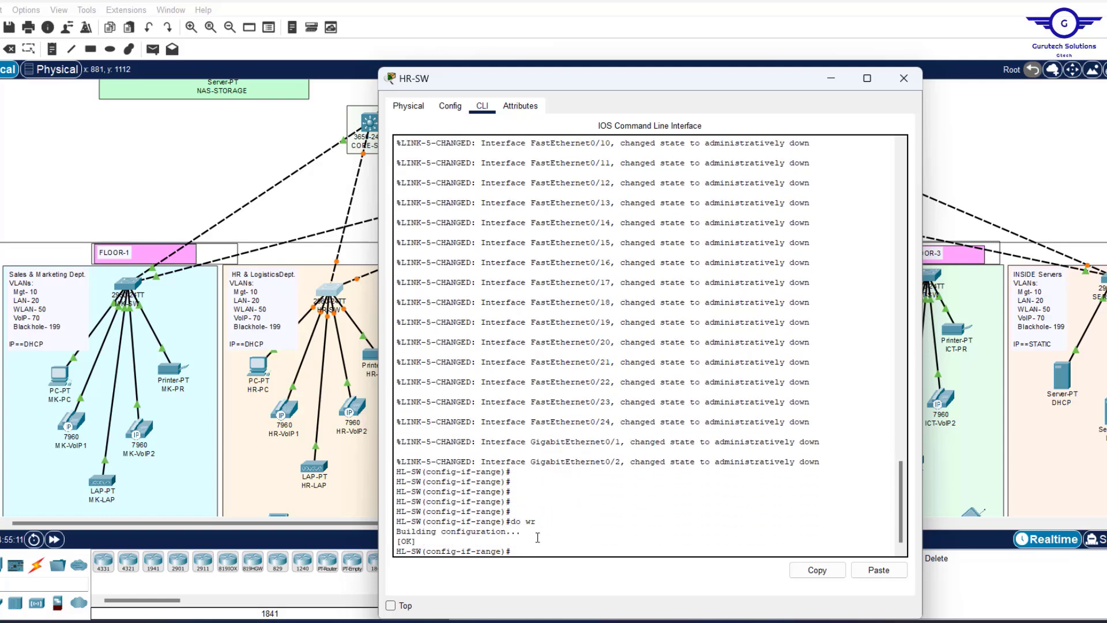
Add a 'shut' line after vlan 199 in the Notepad script and select the whole script.
left_click(903, 78)
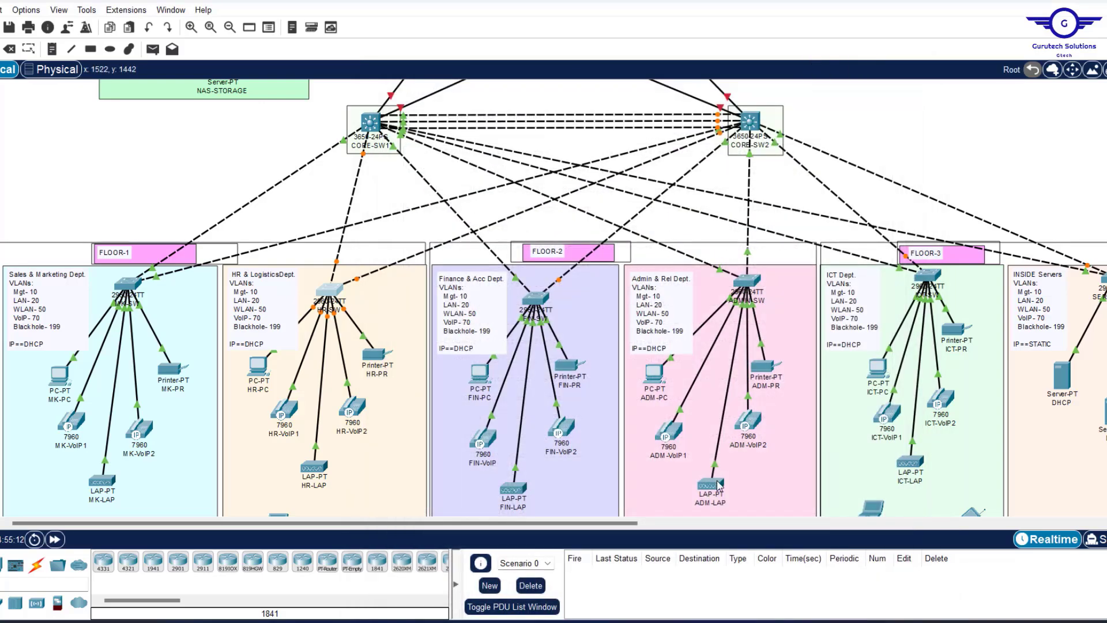
key("alt+Tab")
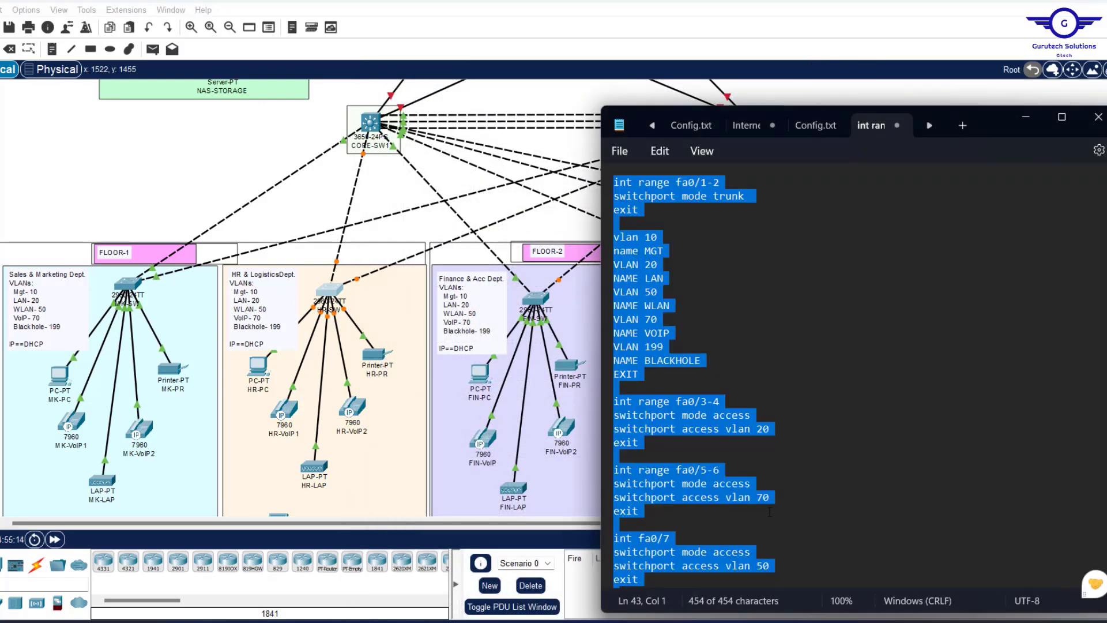
scroll(713, 556, "down", 5)
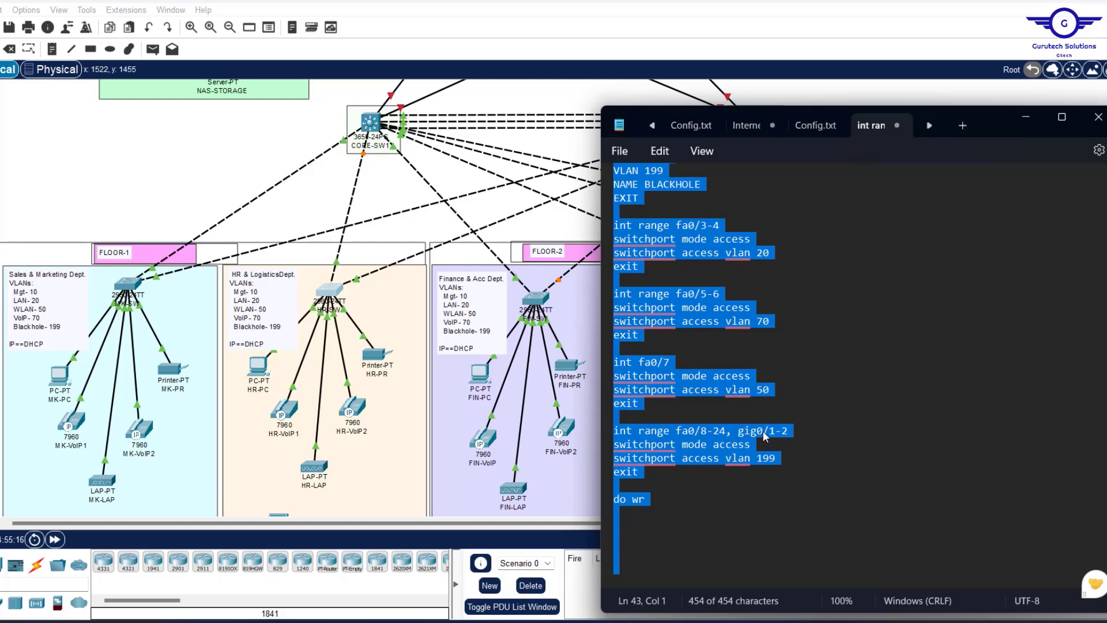
left_click(788, 456)
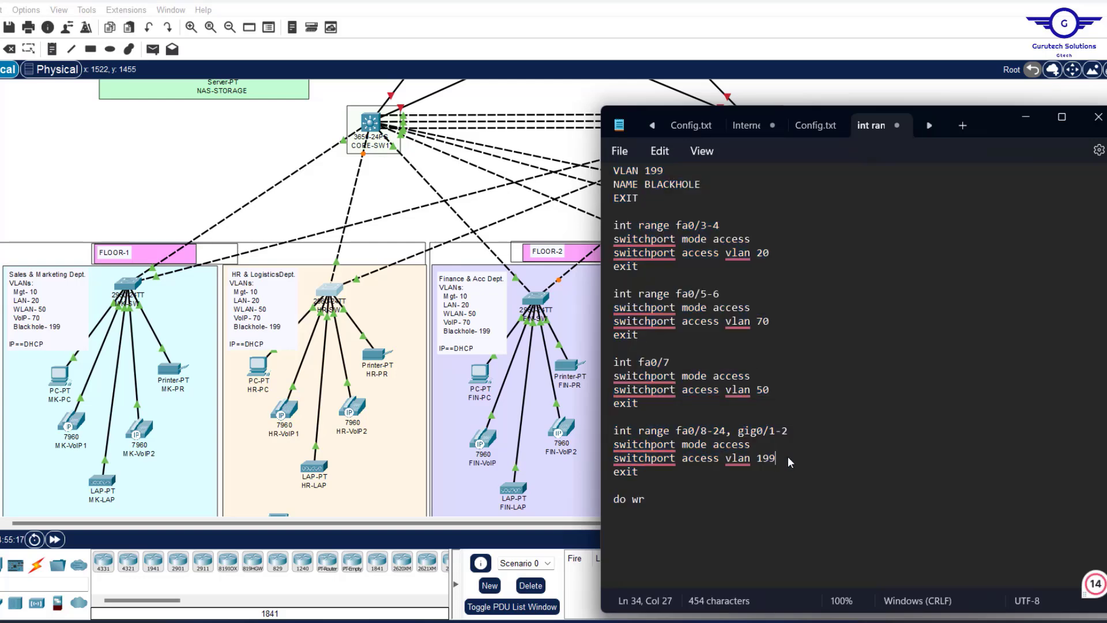
key("Return")
type("shut")
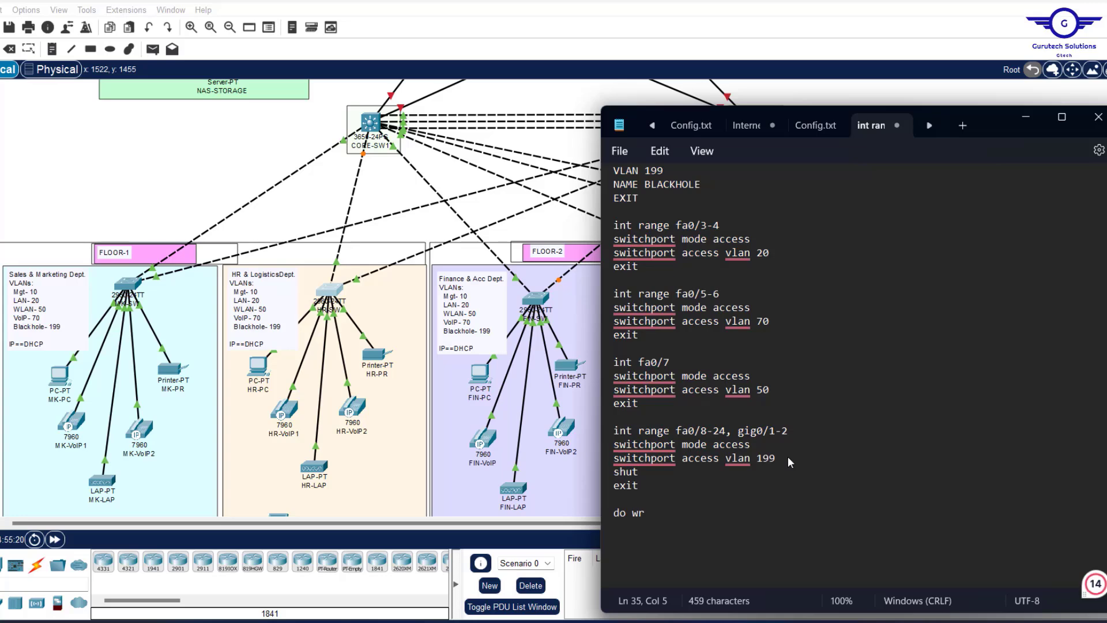
key("ctrl+a")
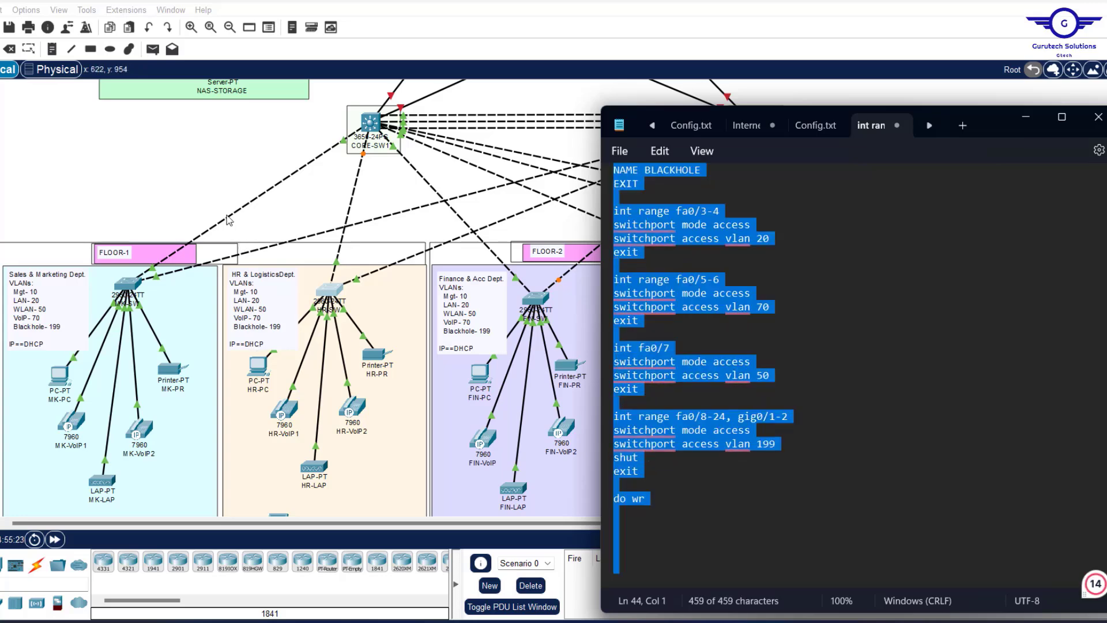
Paste the updated script into FIN-SW's command line.
left_click(213, 197)
left_click(541, 295)
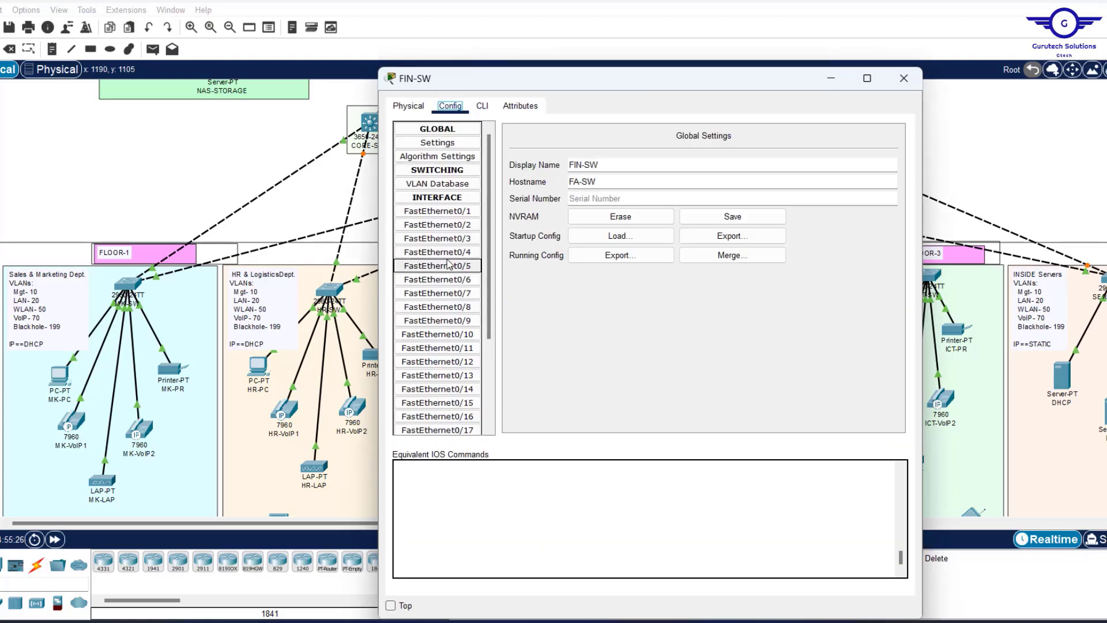
left_click(481, 108)
left_click(495, 457)
key("Return")
key("Return")
key("Return")
left_click(879, 570)
left_click(904, 77)
Paste the updated script into ADMIN-SW's command line.
left_click(748, 282)
left_click(451, 106)
left_click(482, 106)
type("ex")
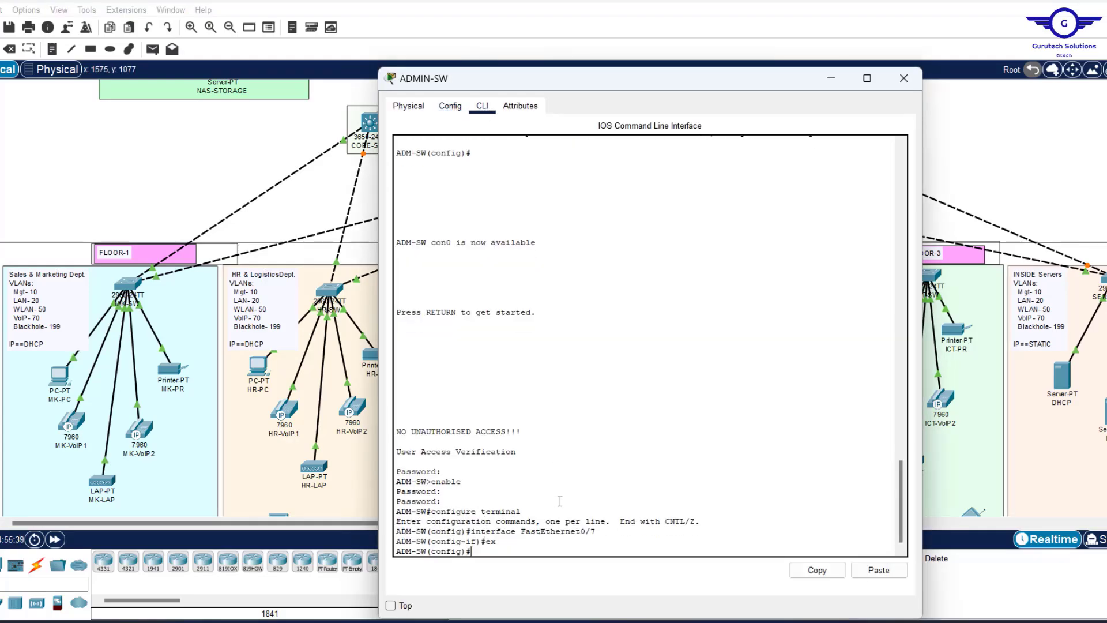
left_click(880, 569)
left_click(905, 77)
Paste the updated script into ICT-SW's command line.
left_click(928, 275)
left_click(451, 106)
left_click(459, 375)
left_click(482, 106)
left_click(507, 450)
type("ex")
key("Return")
key("Return")
key("Return")
left_click(880, 570)
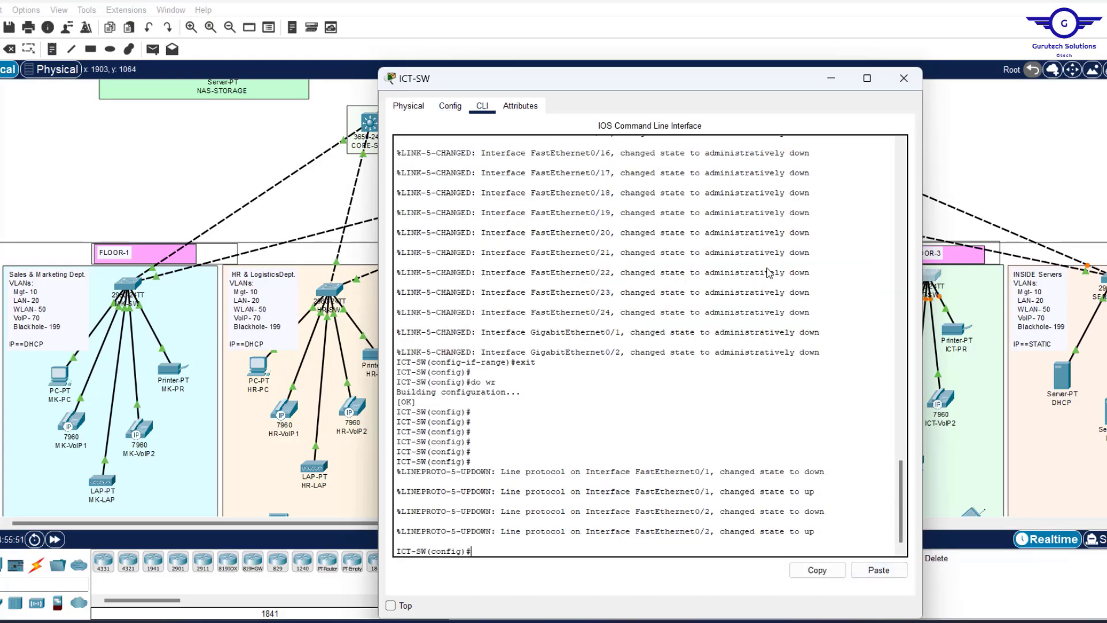
left_click(895, 85)
scroll(944, 144, "right", 5)
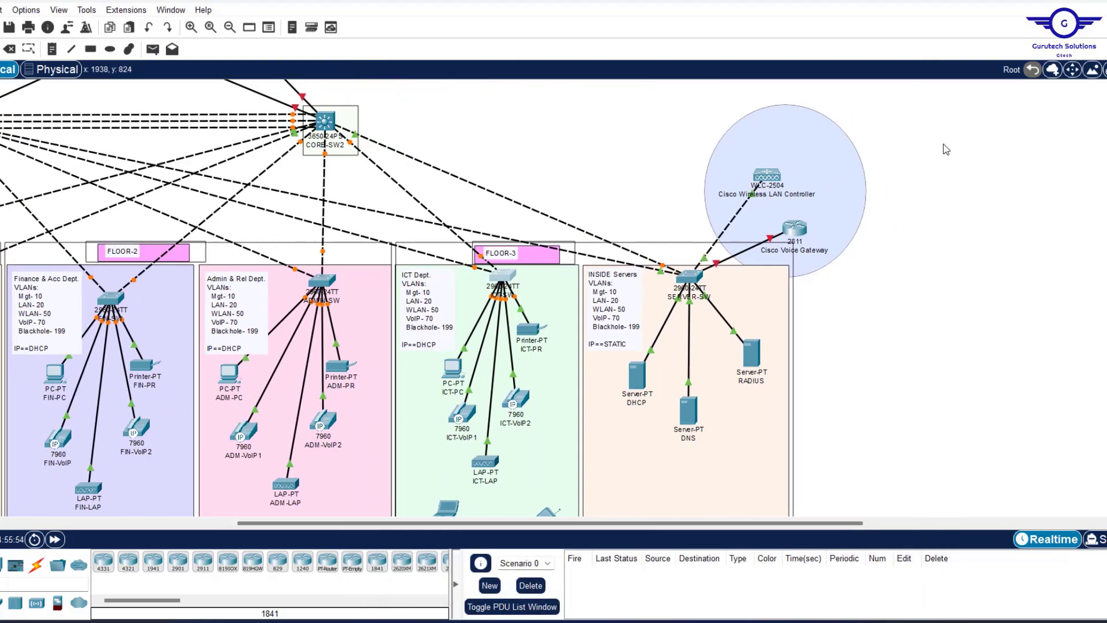
scroll(943, 143, "up", 3)
scroll(943, 144, "left", 2)
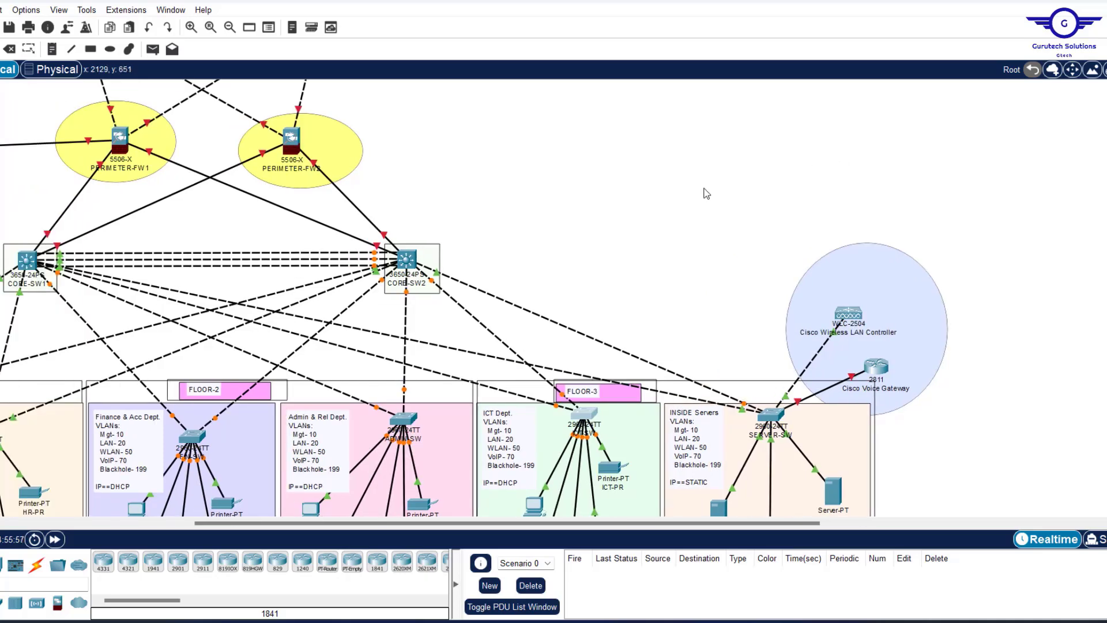
scroll(706, 193, "left", 6)
scroll(712, 259, "right", 5)
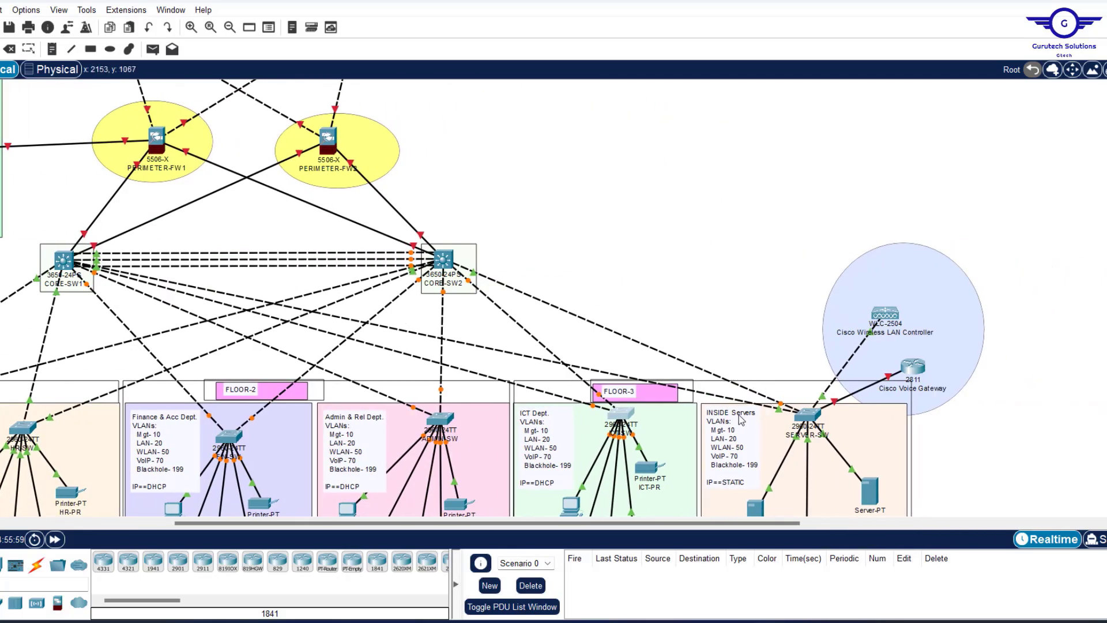
scroll(622, 181, "left", 5)
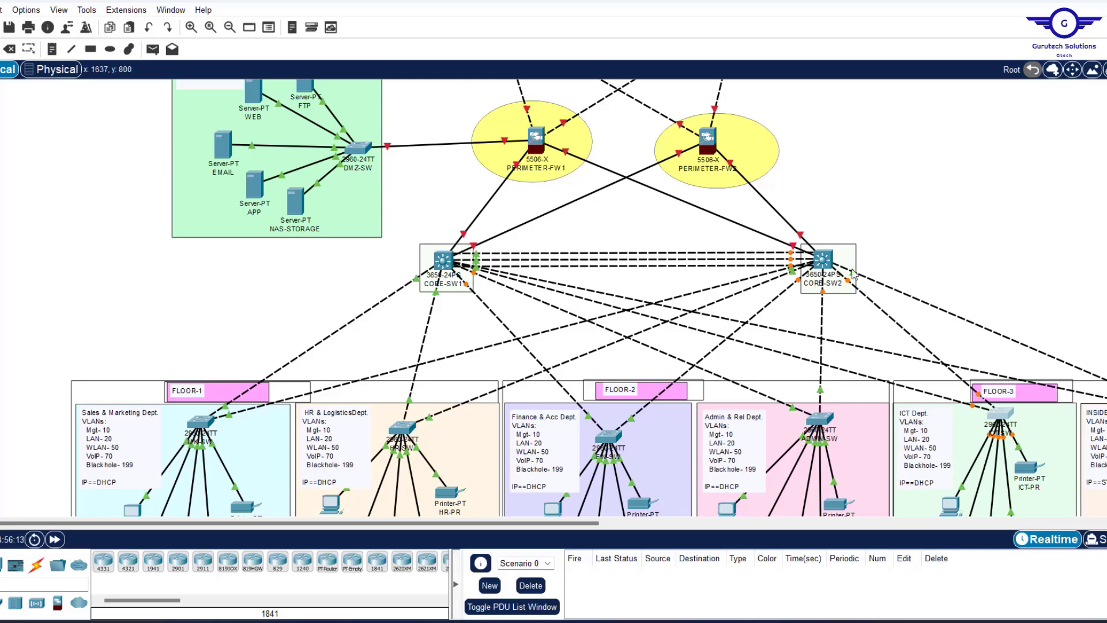
scroll(935, 263, "right", 5)
scroll(1005, 378, "down", 4)
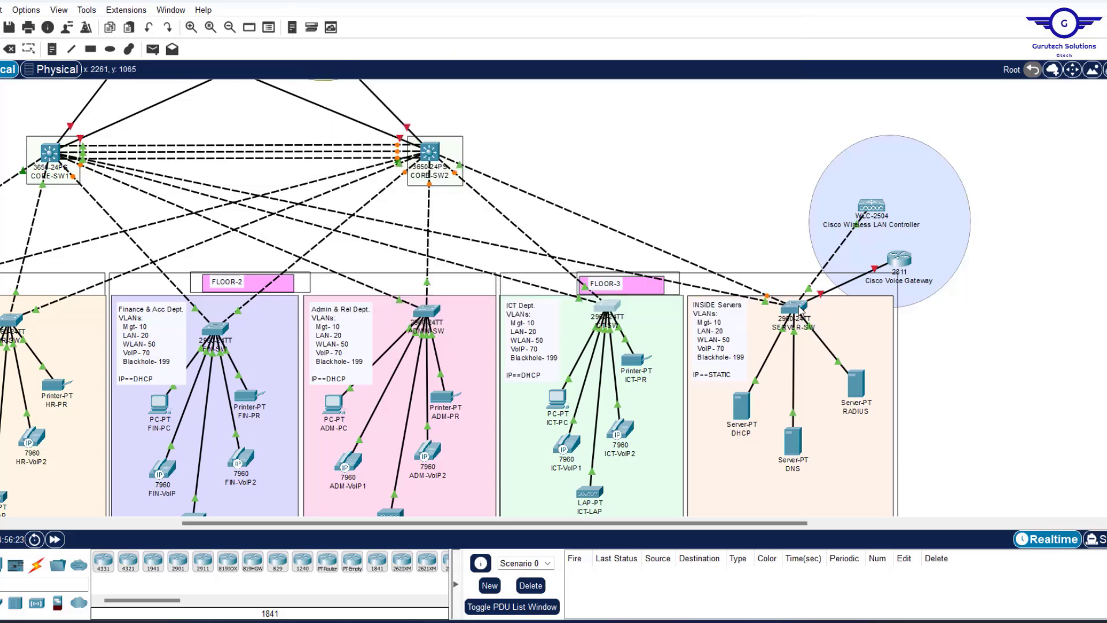
Overwrite the note's 'Blackhole- 199' line with 'INSIDE SERVERS- 90'.
mouse_move(800, 310)
double_click(732, 360)
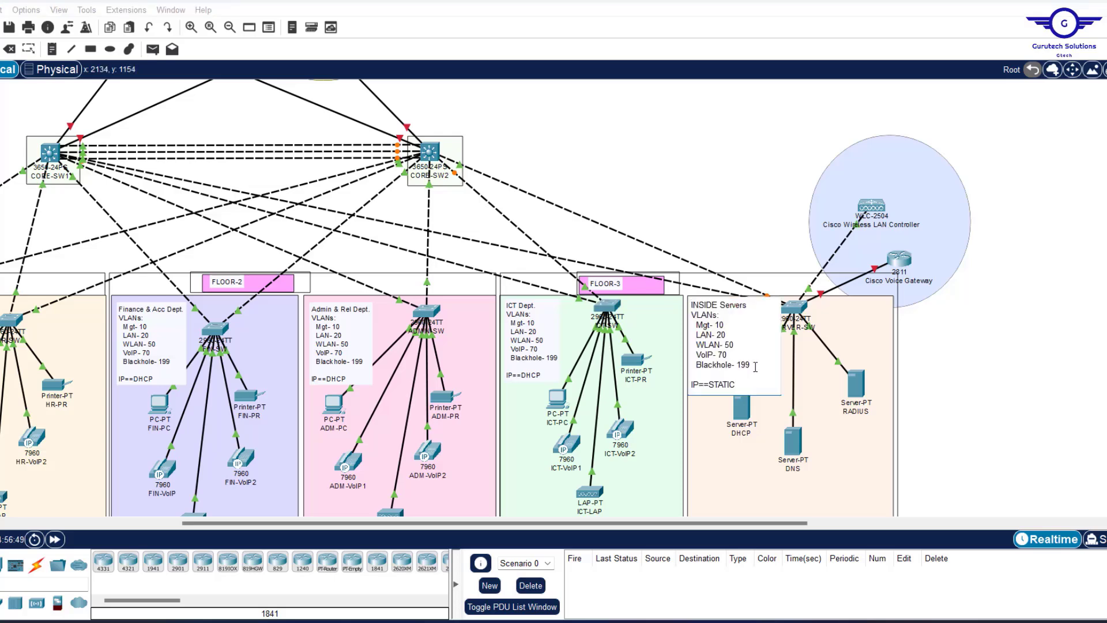
left_click_drag(750, 364, 680, 362)
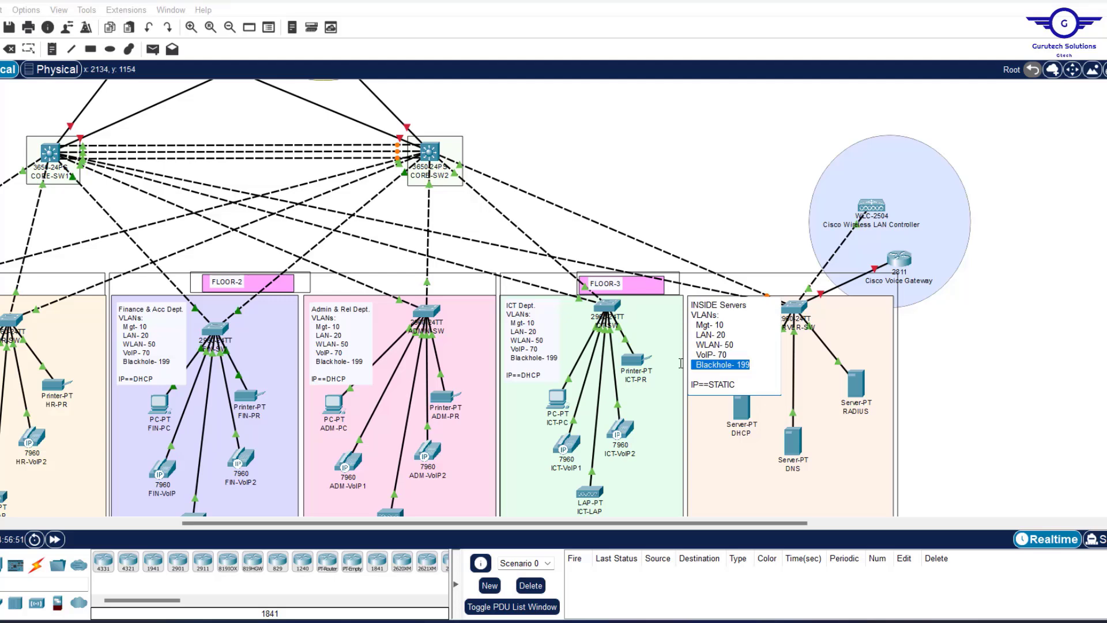
type("INSIDE")
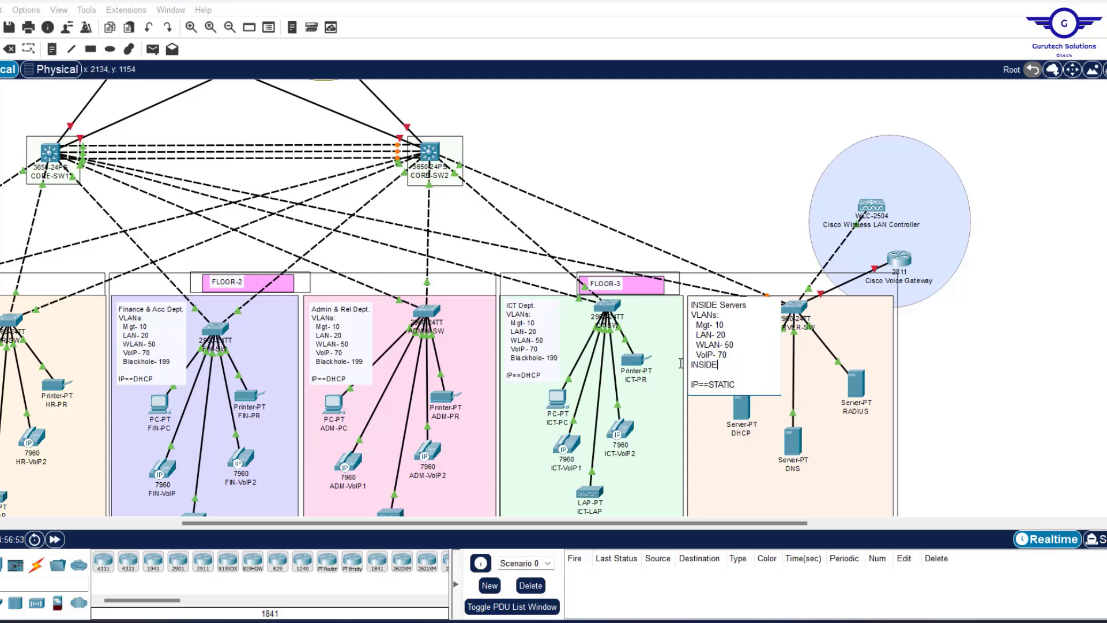
type(" SERVERS- 9")
type("0")
left_click(988, 335)
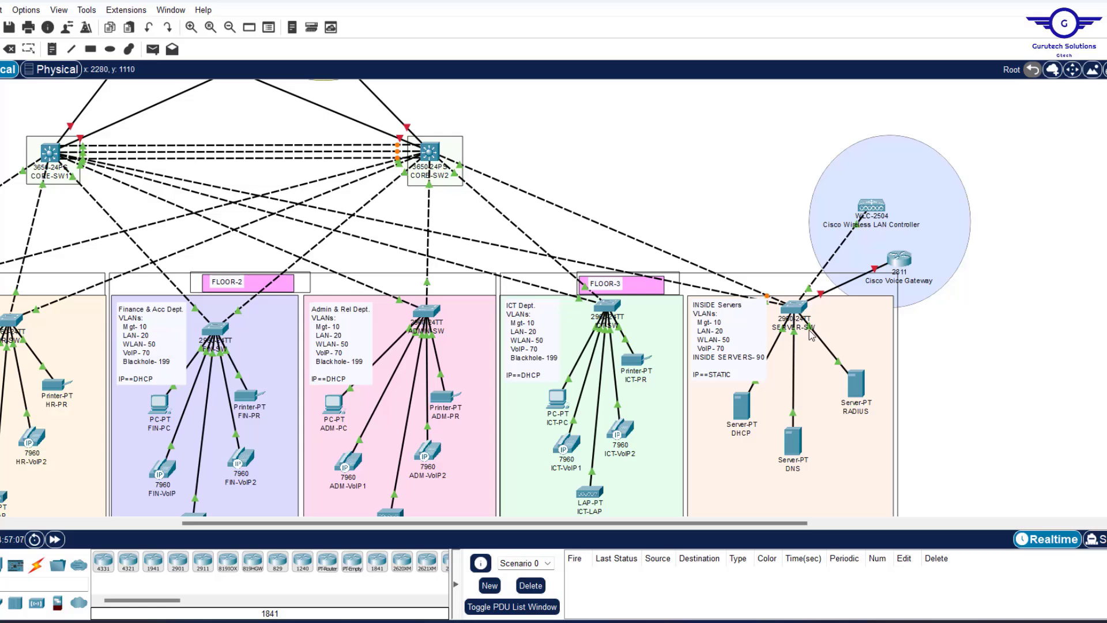
mouse_move(812, 336)
mouse_move(810, 291)
mouse_move(821, 297)
mouse_move(768, 300)
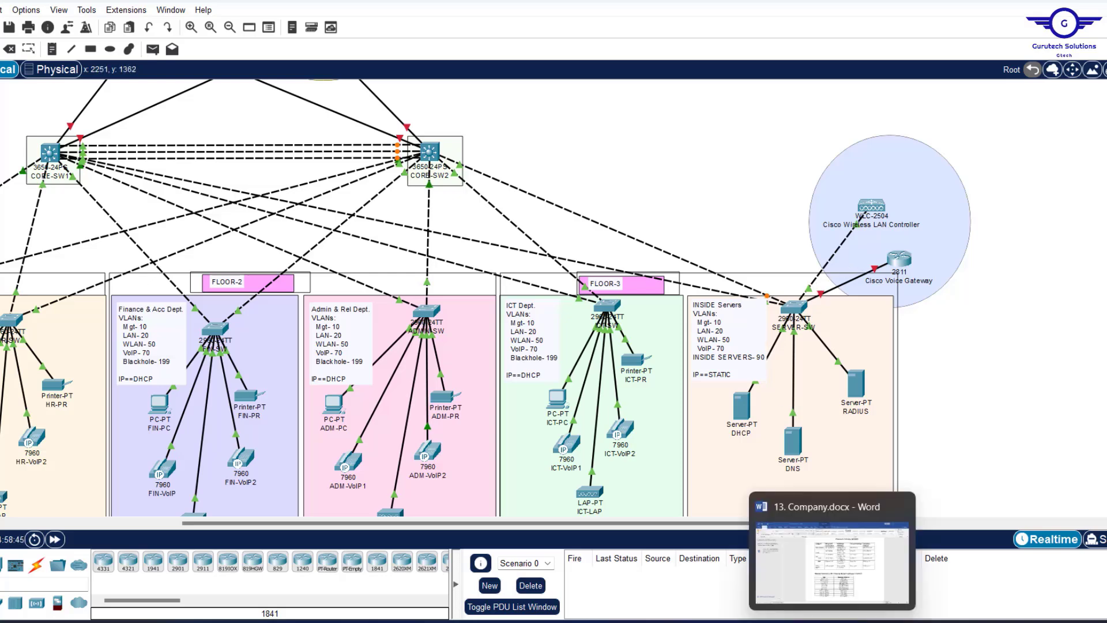
left_click(732, 621)
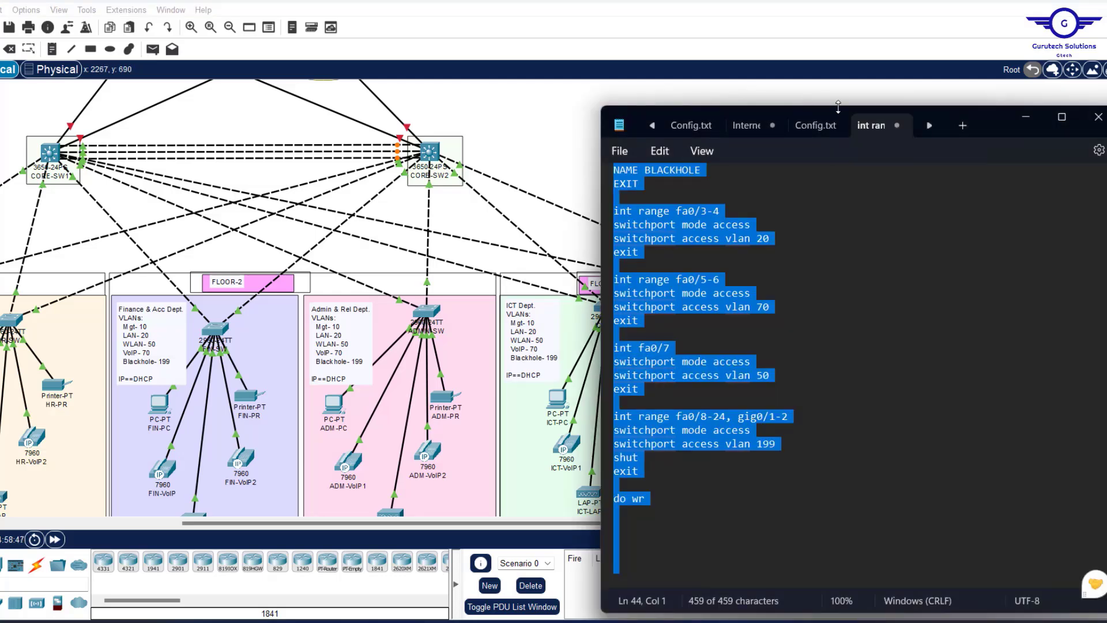
left_click_drag(978, 112, 811, 111)
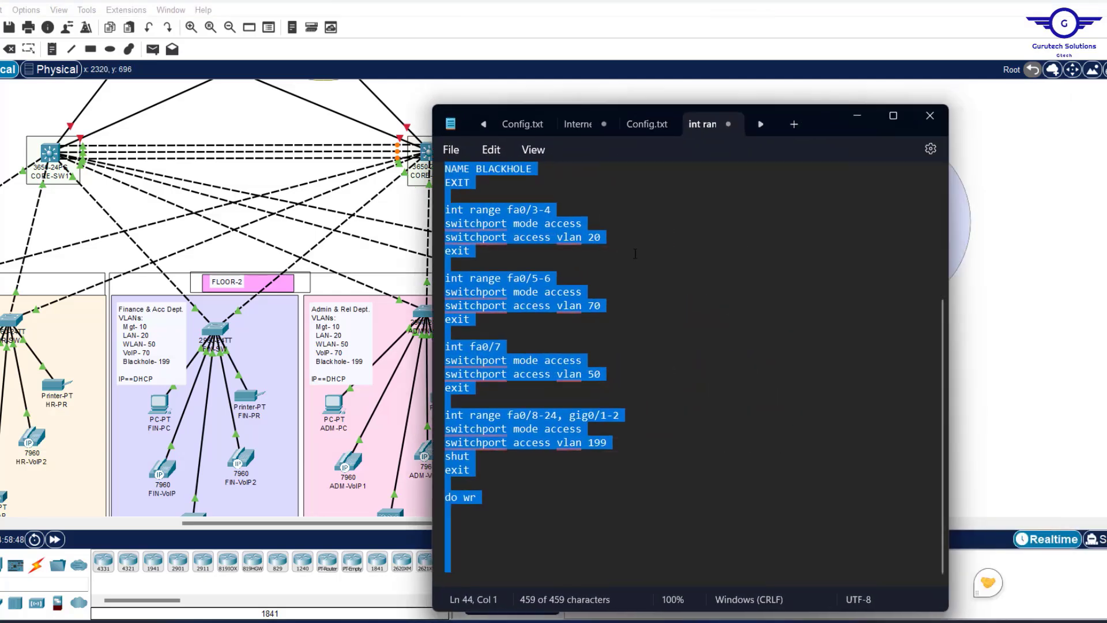
scroll(634, 252, "up", 5)
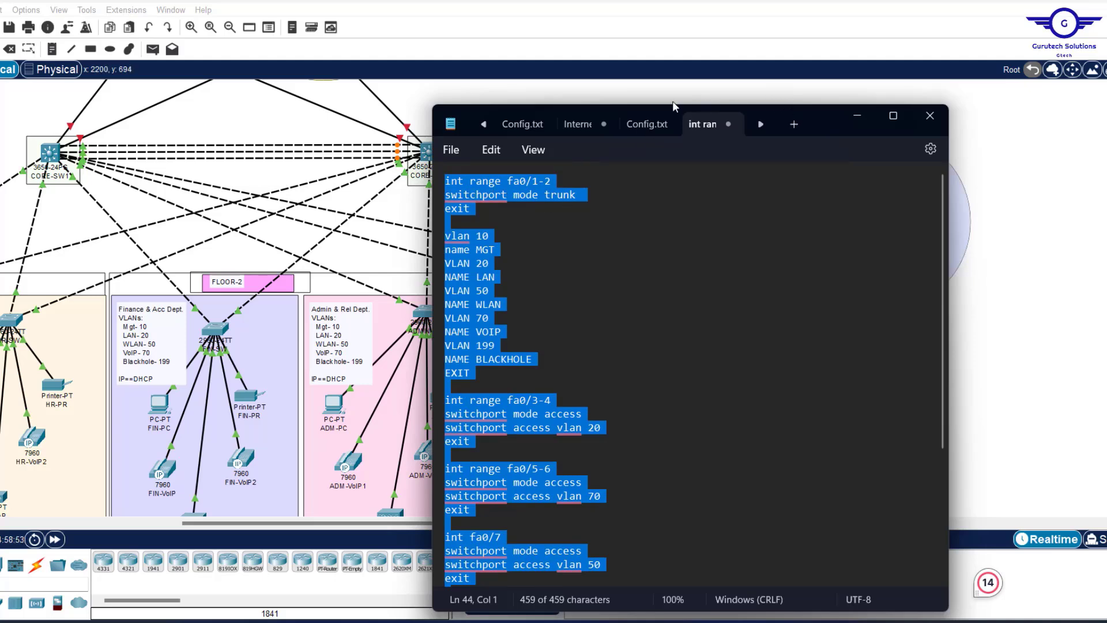
left_click_drag(948, 219, 776, 218)
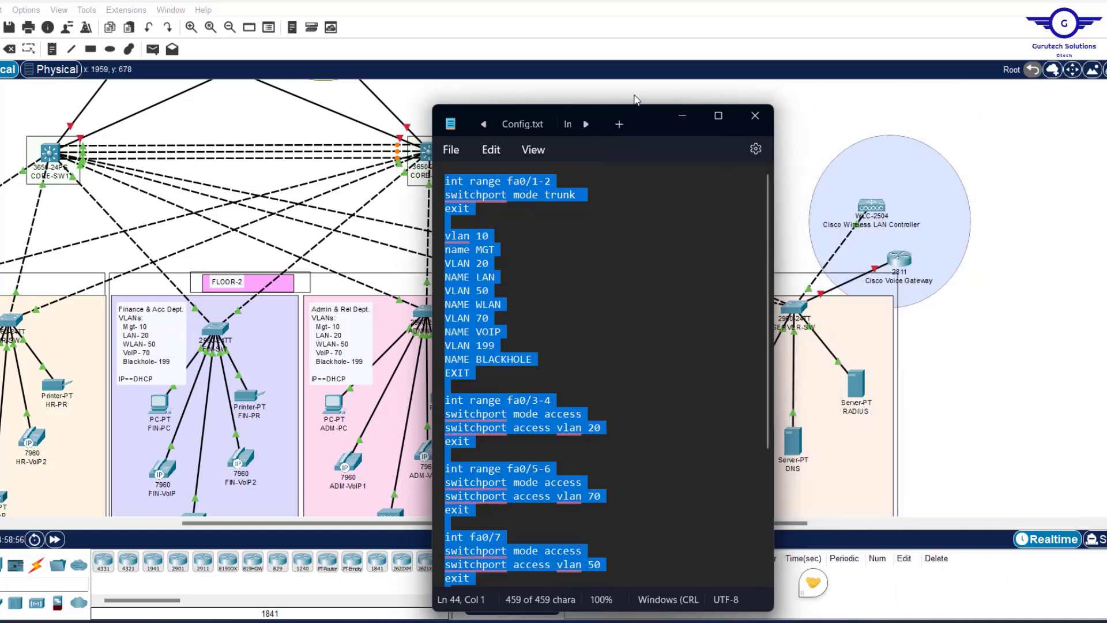
left_click_drag(636, 109, 531, 94)
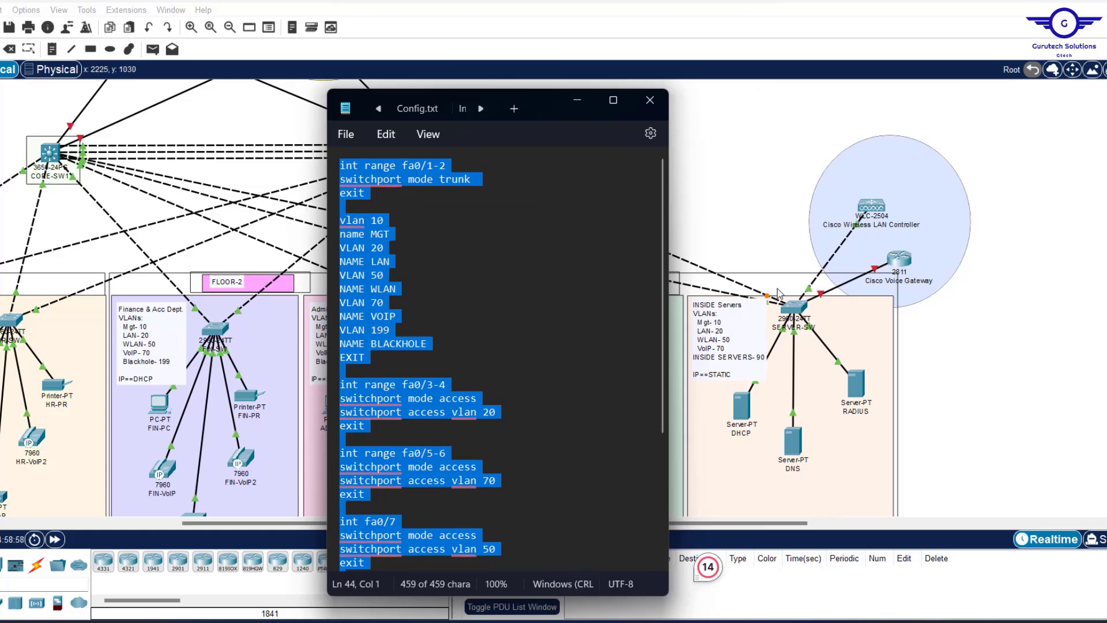
left_click(443, 169)
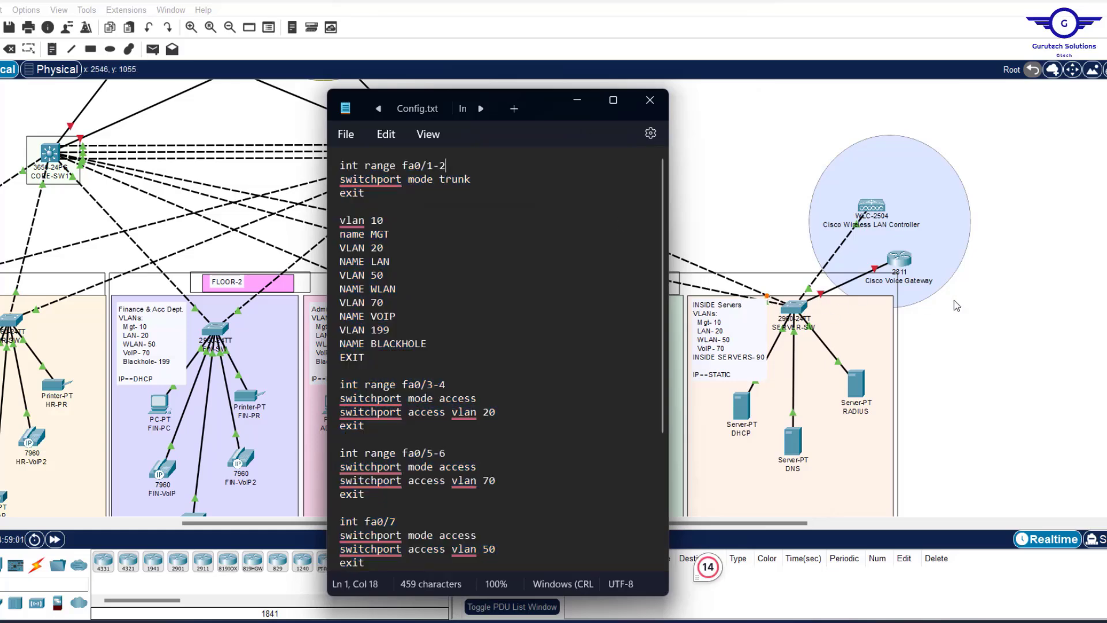
left_click(974, 337)
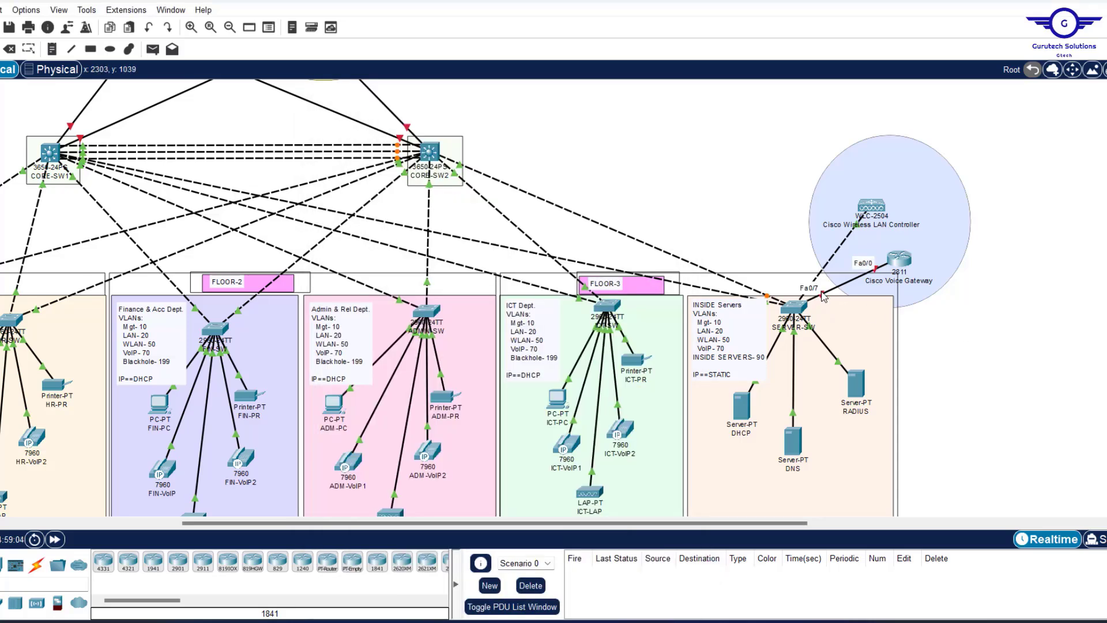
Add fa0/7 to the trunk port range, undoing an accidental overwrite of the VOIP name.
left_click(726, 622)
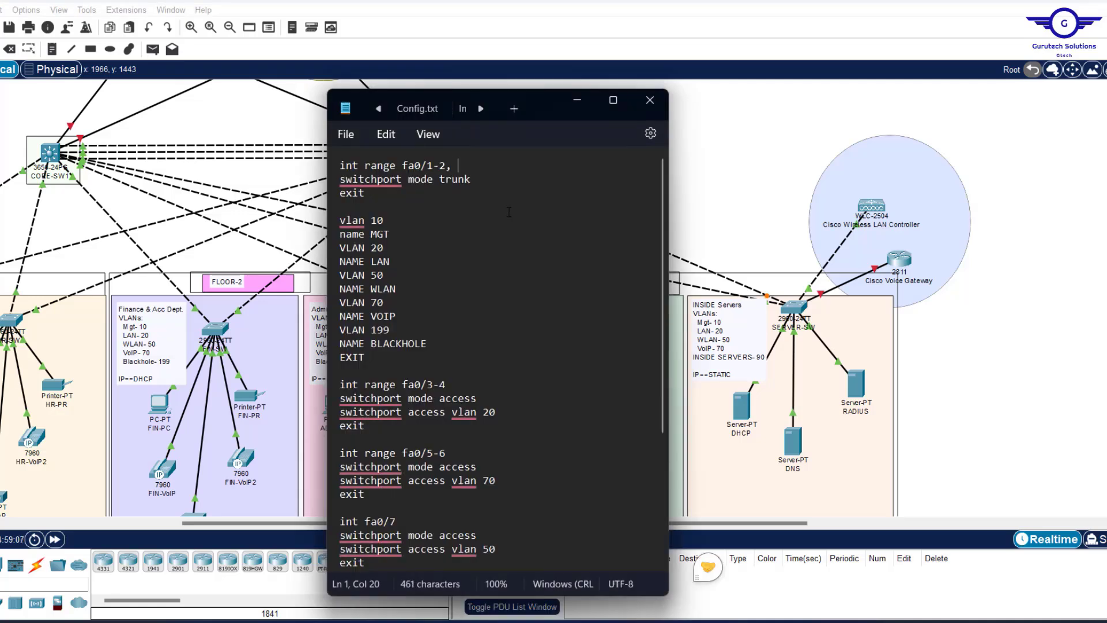
type("fa0/")
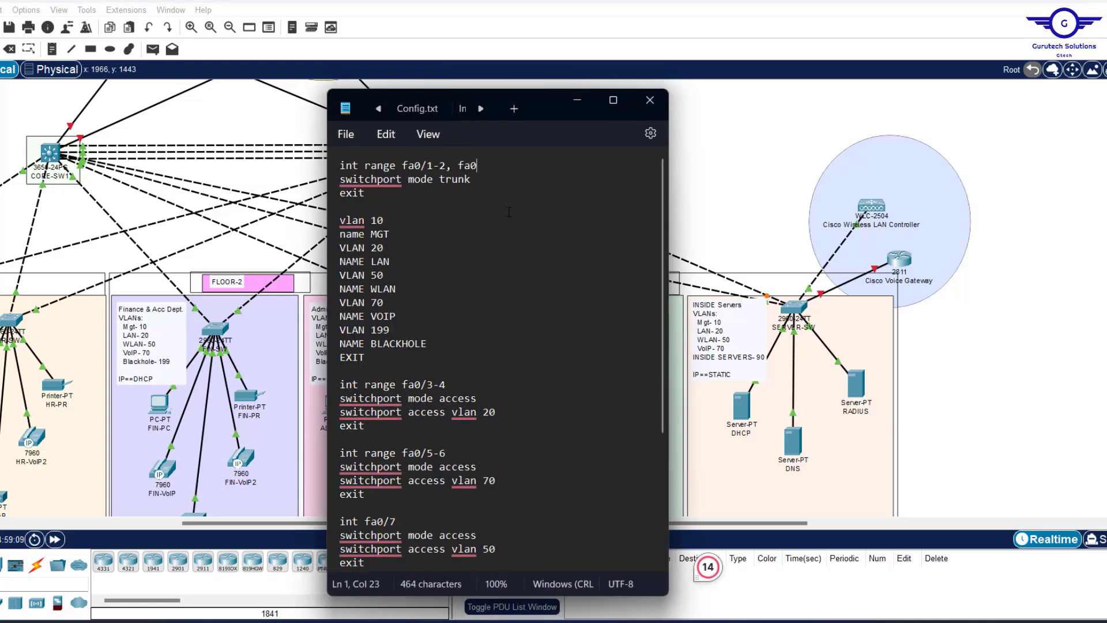
type("7")
double_click(378, 317)
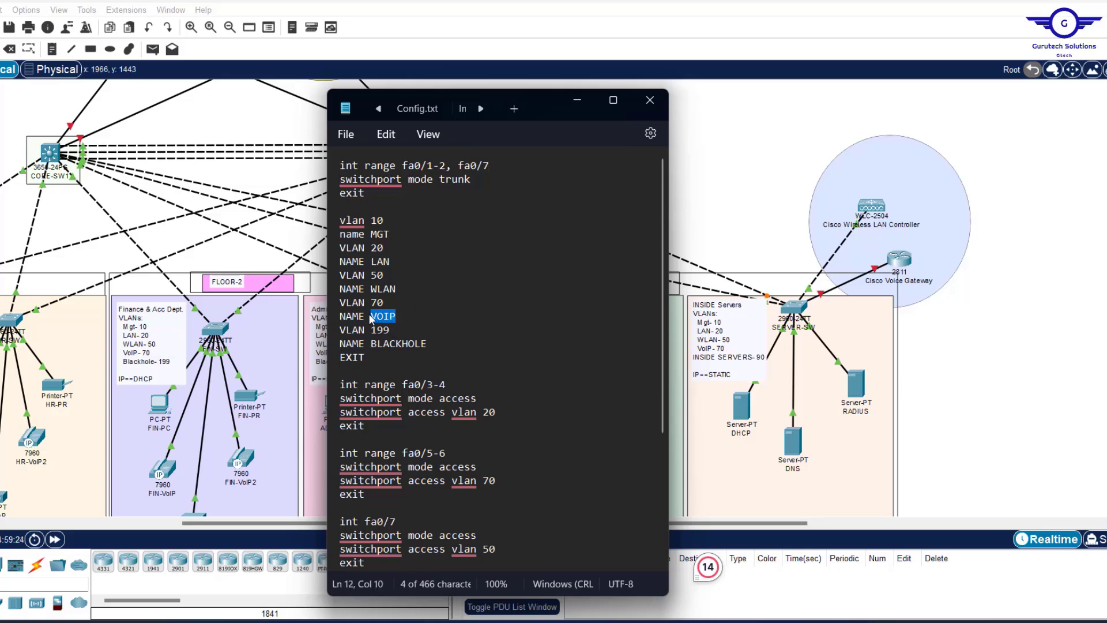
type("INSIDE S")
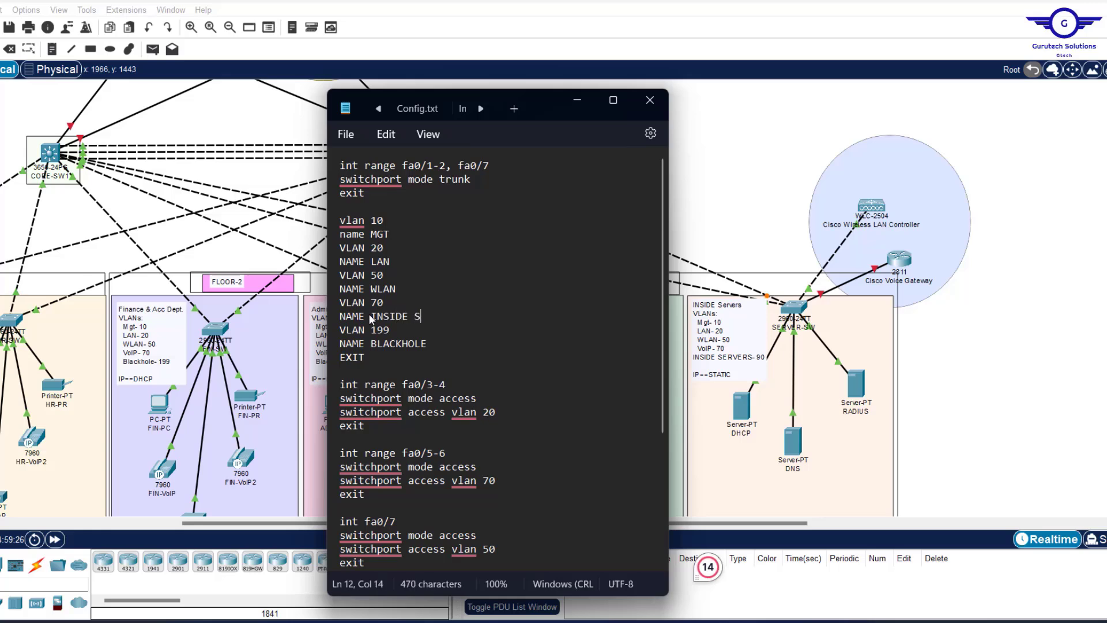
type("ERVERS")
key("BackSpace")
key("BackSpace")
key("ctrl+z")
key("ctrl+z")
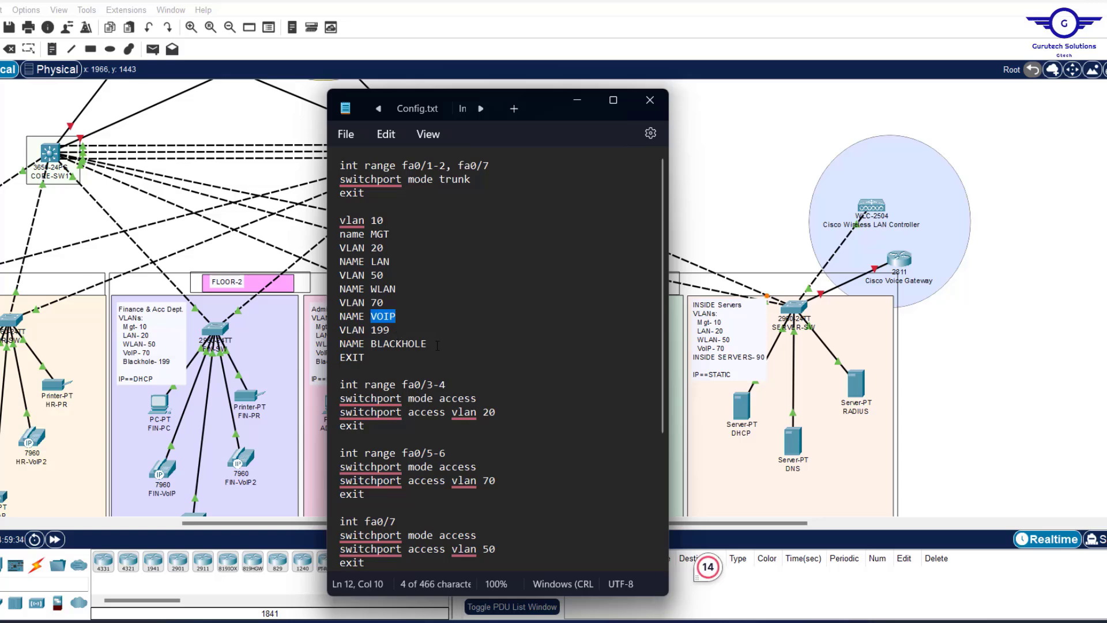
Change VLAN 199 to VLAN 90 and retype its BLACKHOLE name as INSIDE SERVERS.
left_click(397, 331)
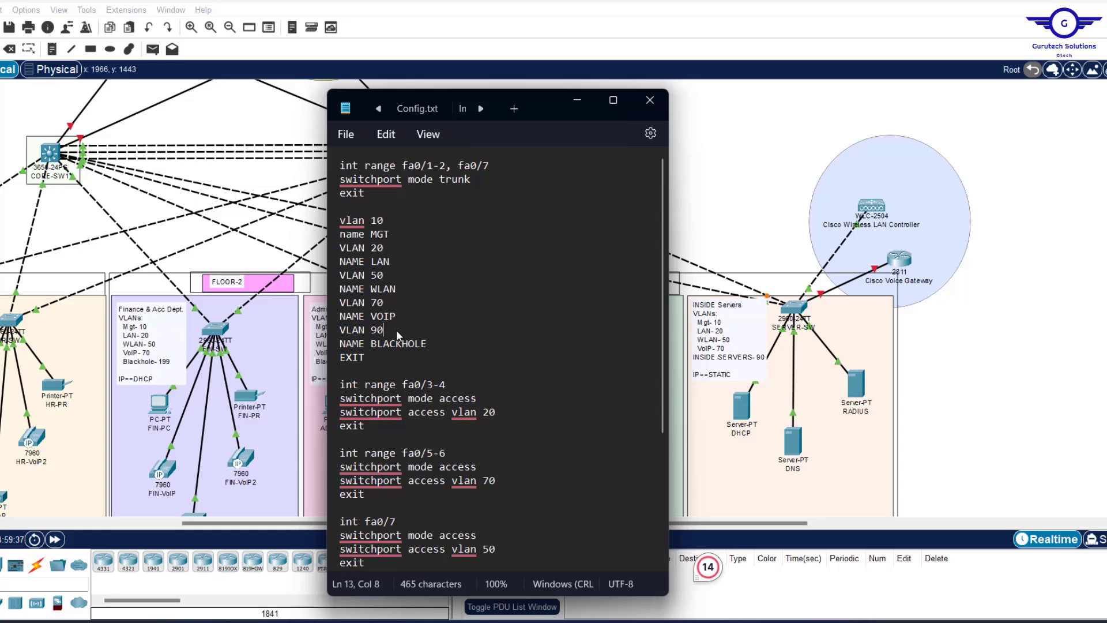
left_click_drag(428, 343, 401, 345)
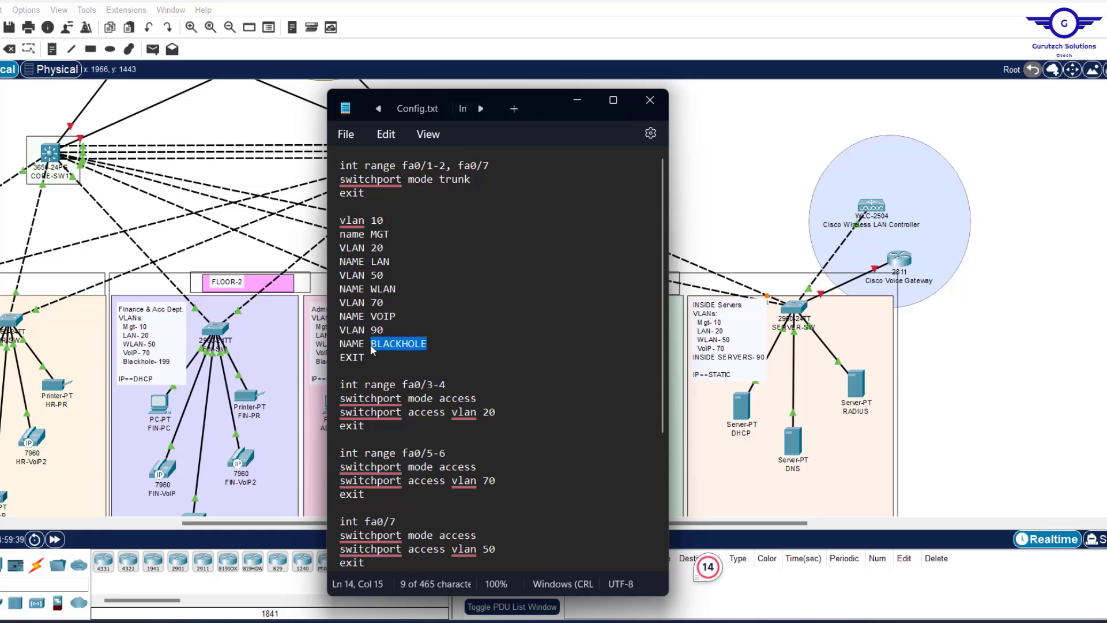
type("INSI")
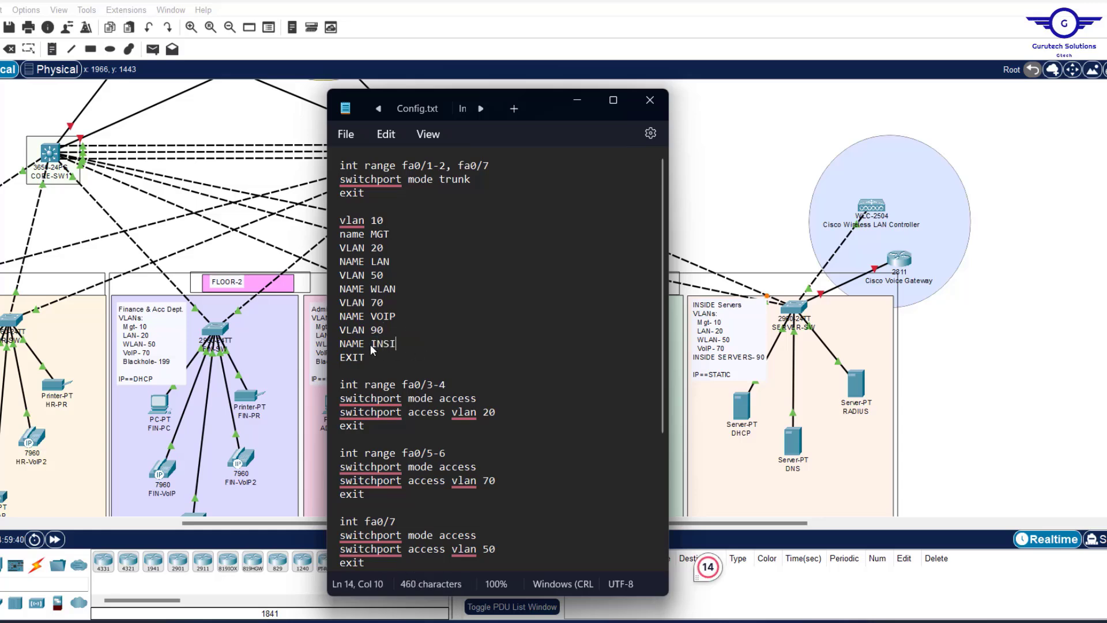
type("DE SERVER")
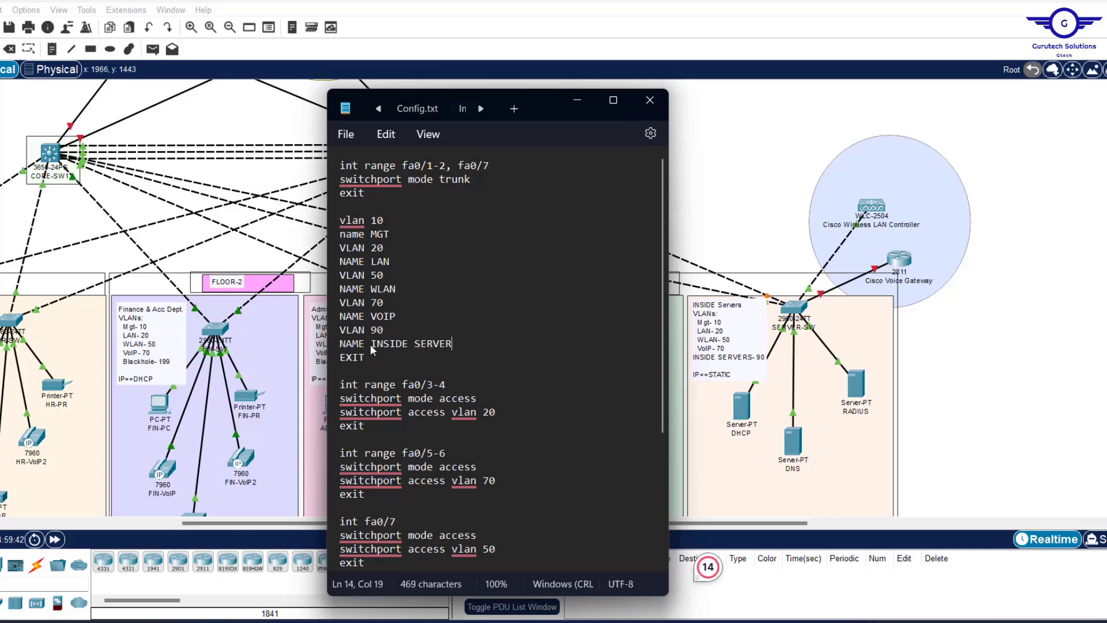
type("S")
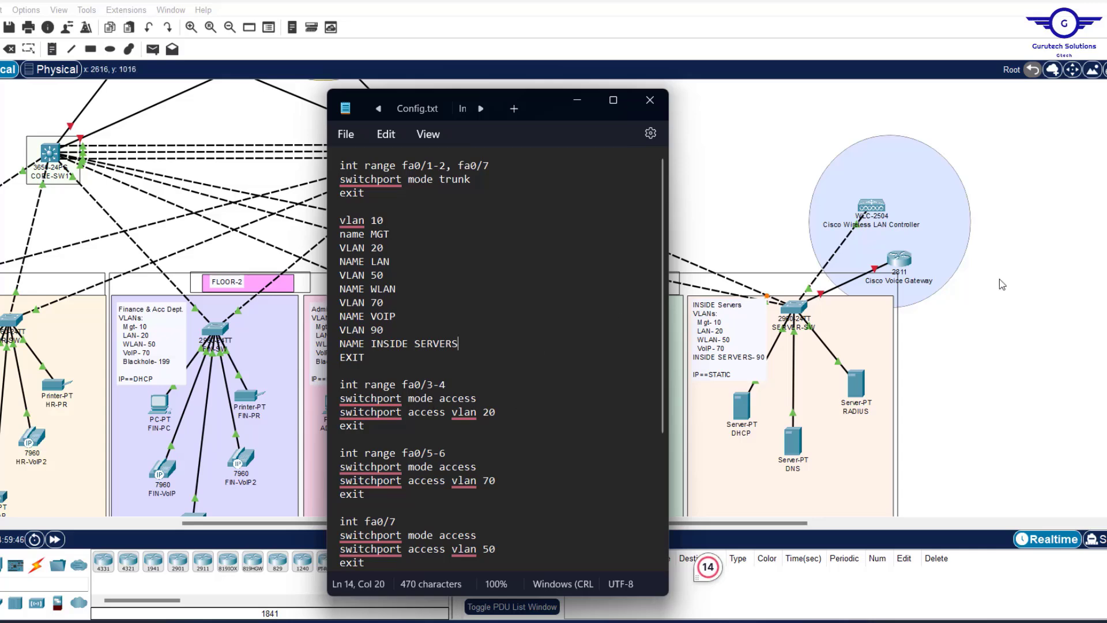
Extend the first access range to fa0/3-5 and set its access VLAN to 90.
left_click(1004, 322)
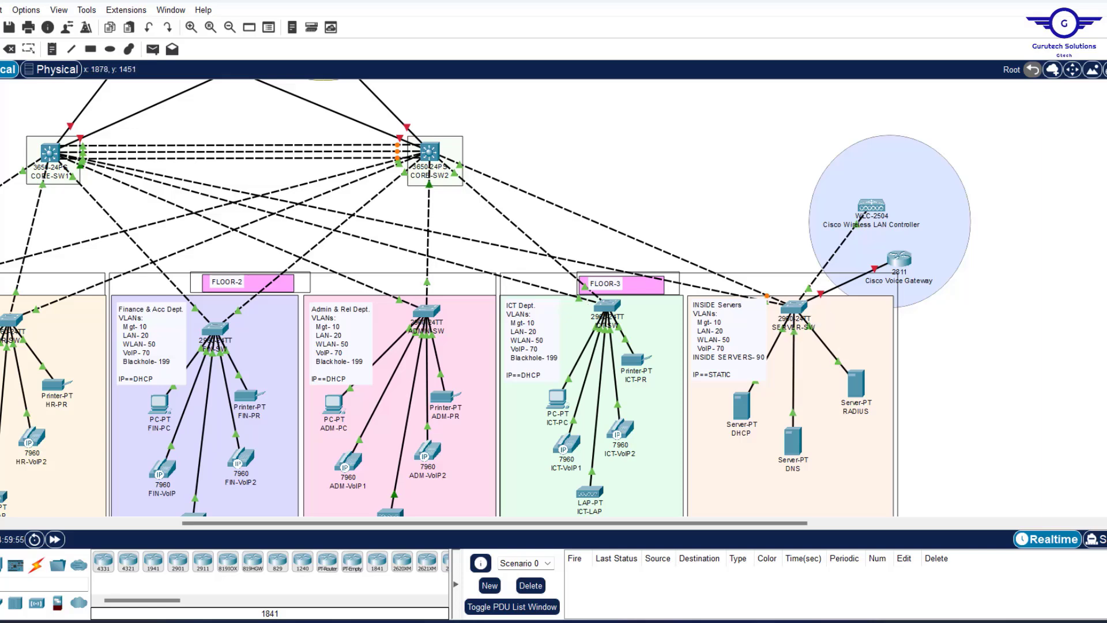
left_click(754, 621)
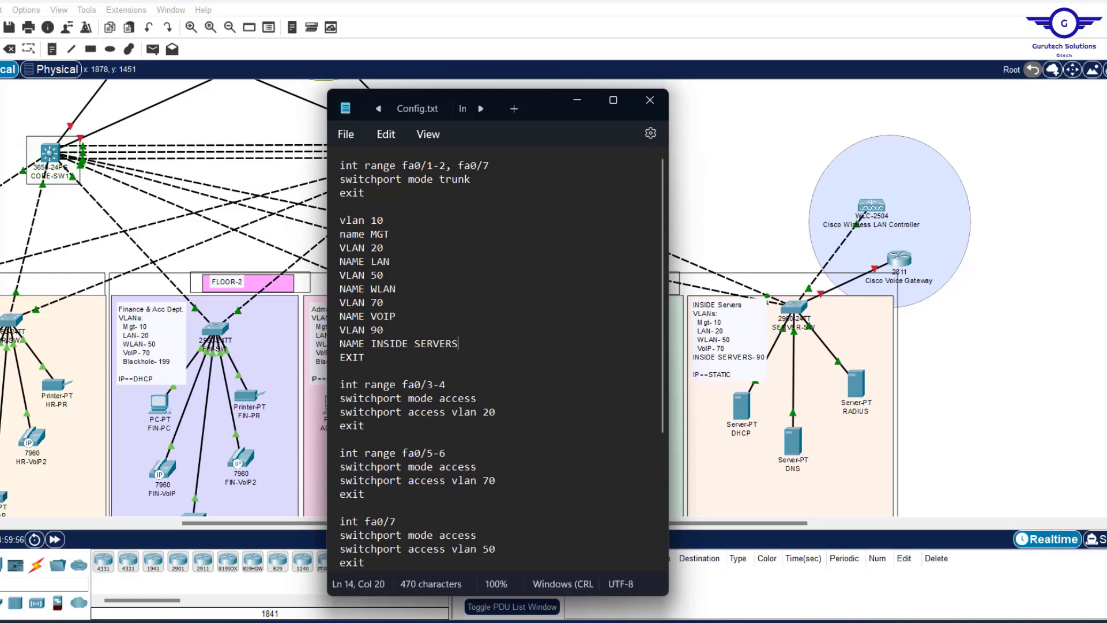
left_click(455, 378)
key("BackSpace")
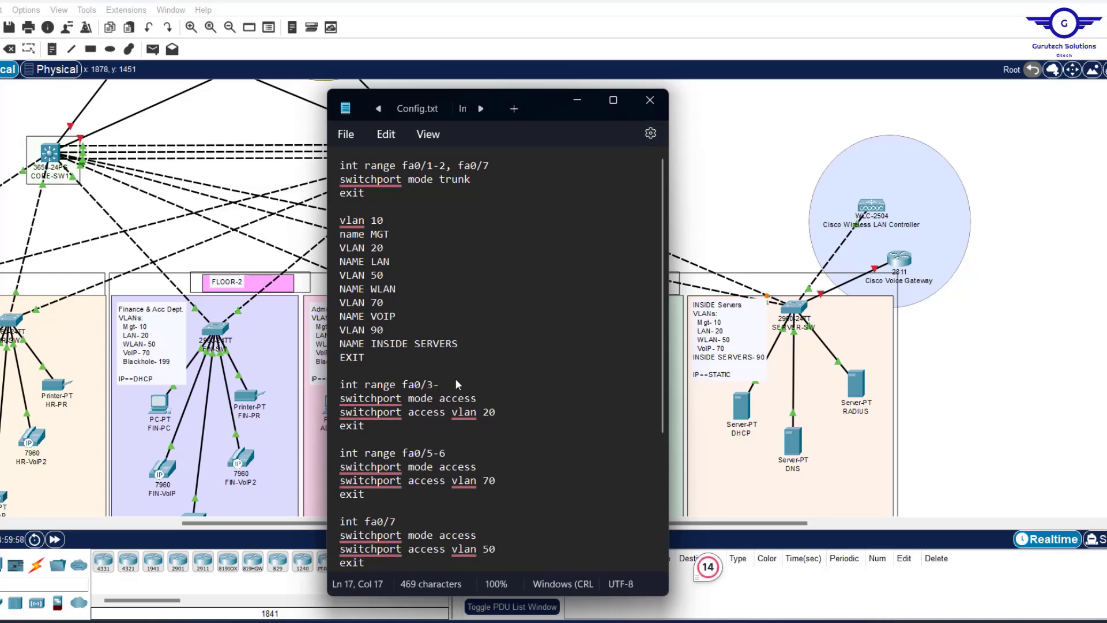
type("5")
left_click(492, 412)
key("BackSpace")
type("9")
Turn 'int range fa0/5-6' into 'int fa0/6' with access VLAN 50.
left_click(1066, 349)
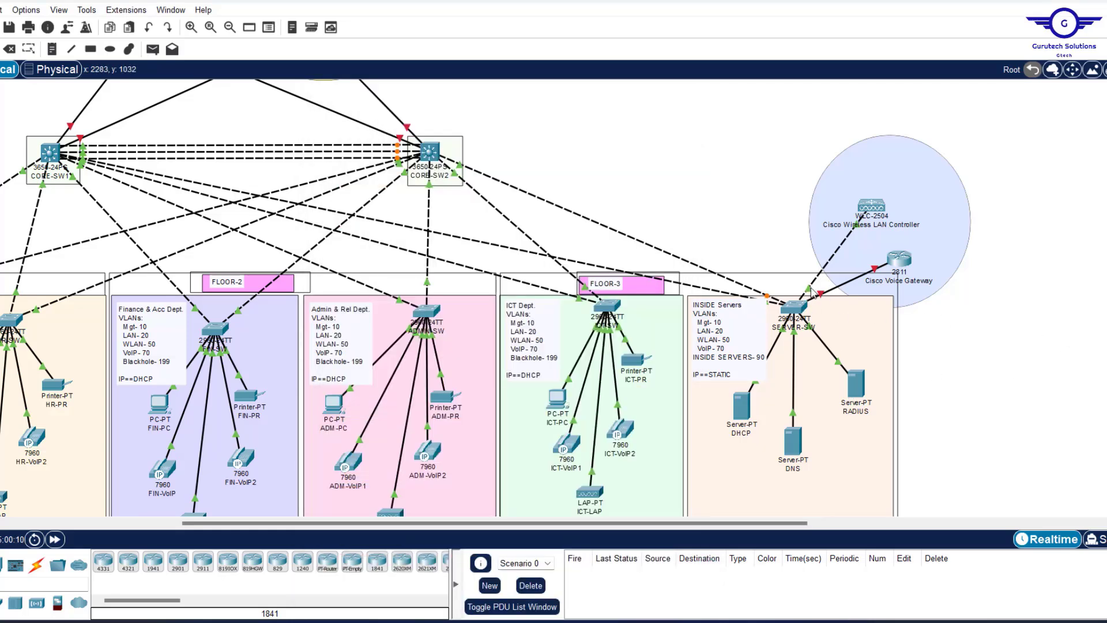
mouse_move(811, 288)
key("alt+Tab")
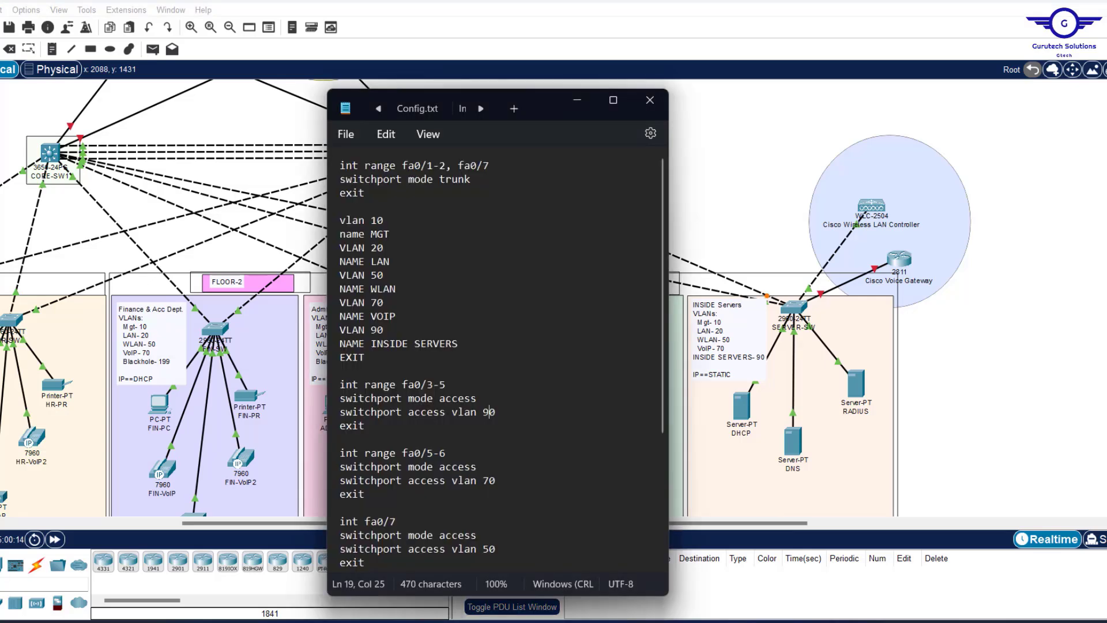
left_click(438, 453)
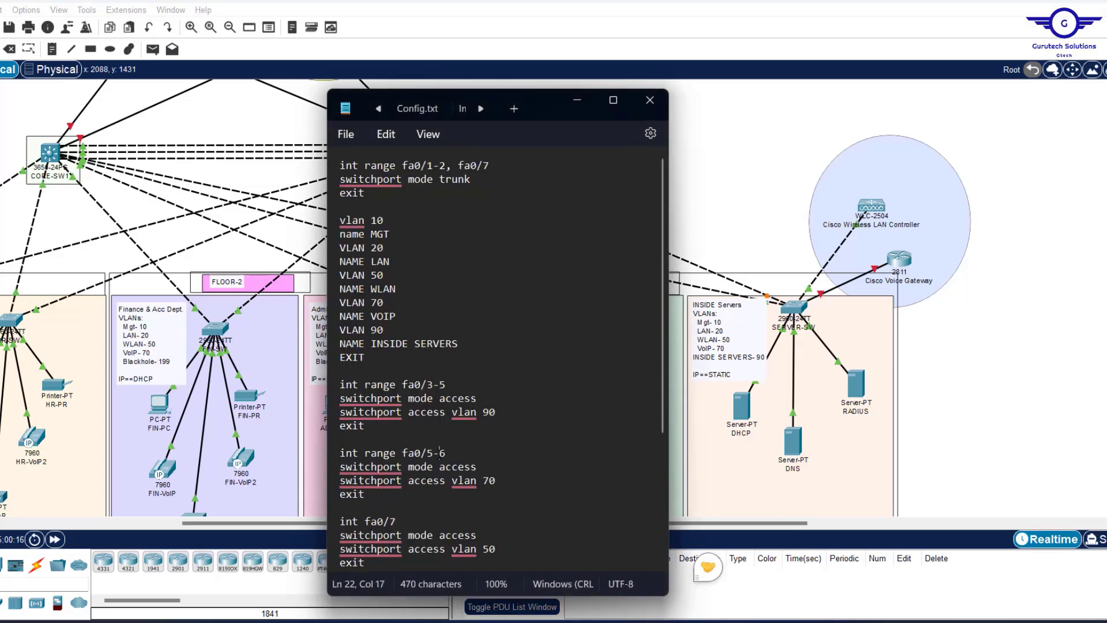
key("BackSpace")
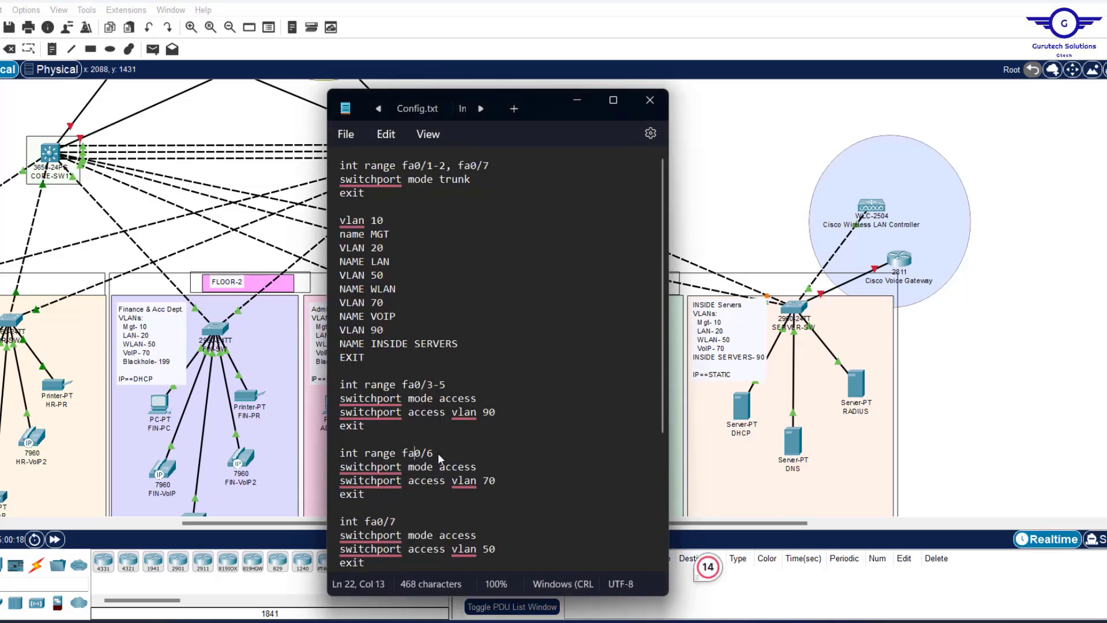
key("Left")
key("Left")
key("Left")
key("Left")
key("BackSpace")
key("BackSpace")
key("BackSpace")
key("BackSpace")
key("BackSpace")
key("BackSpace")
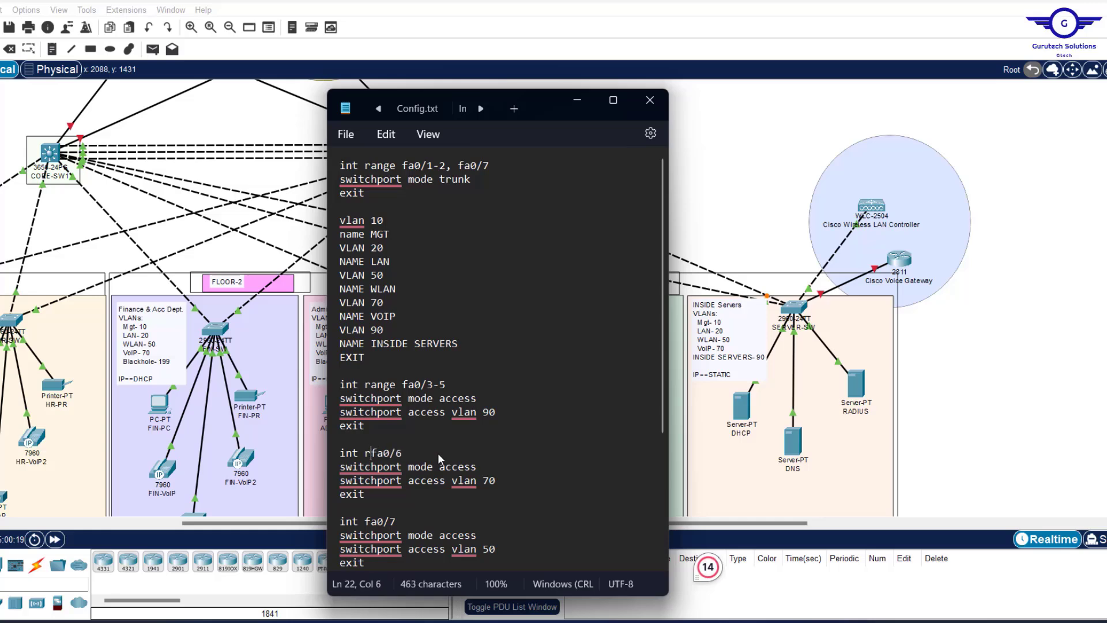
left_click(489, 481)
key("BackSpace")
type("5")
Delete the fa0/7 and fa0/8-24 blocks and select the entire script.
scroll(491, 486, "down", 5)
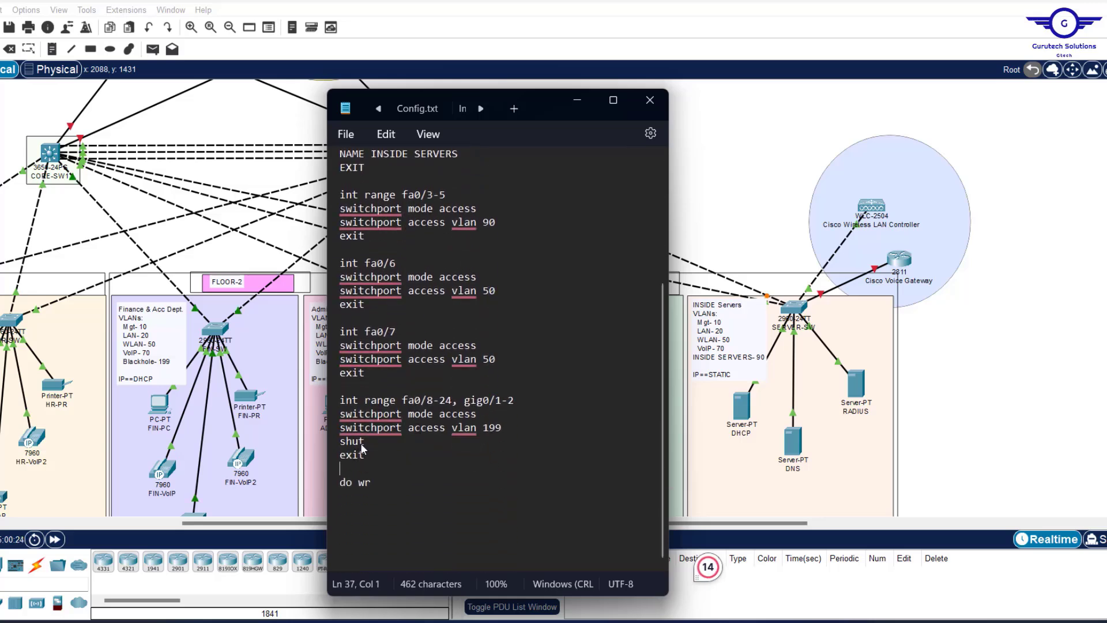
left_click_drag(369, 463, 331, 329)
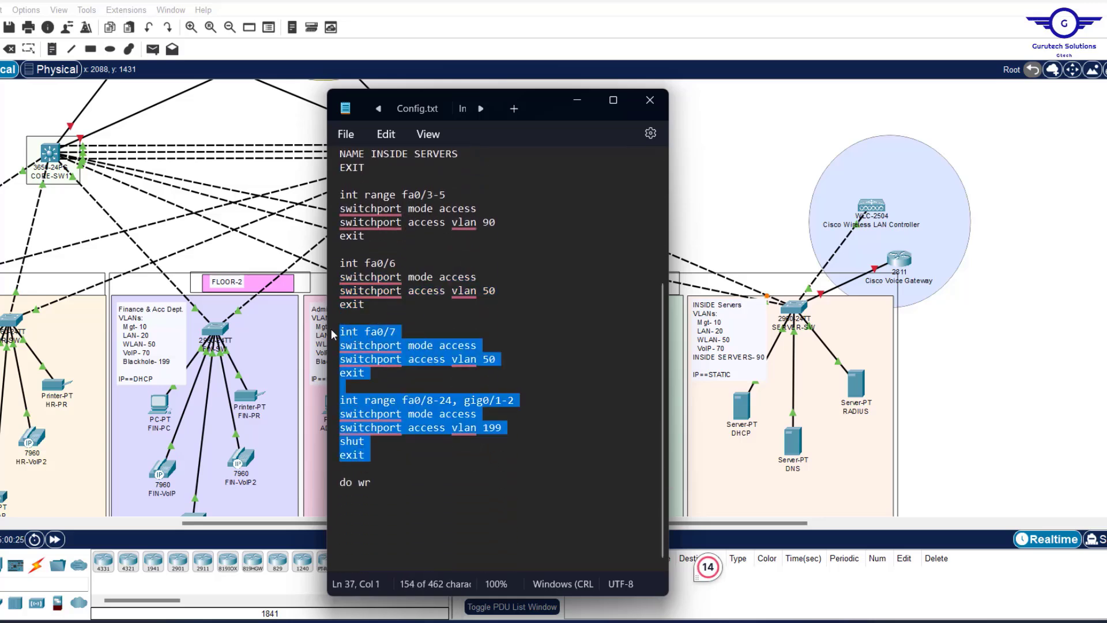
key("BackSpace")
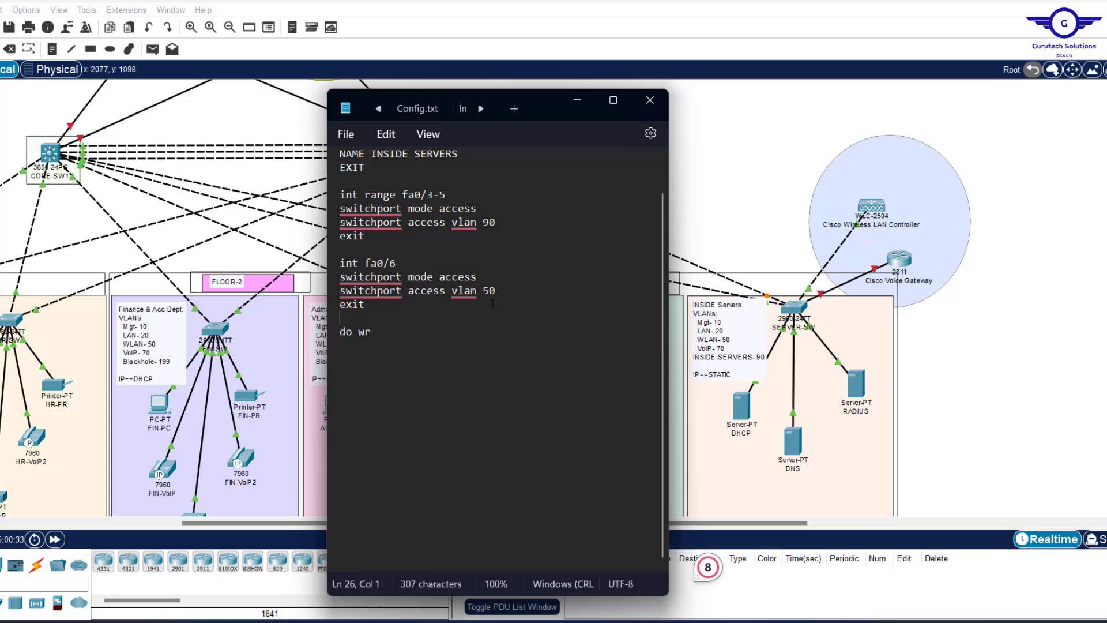
scroll(493, 304, "up", 5)
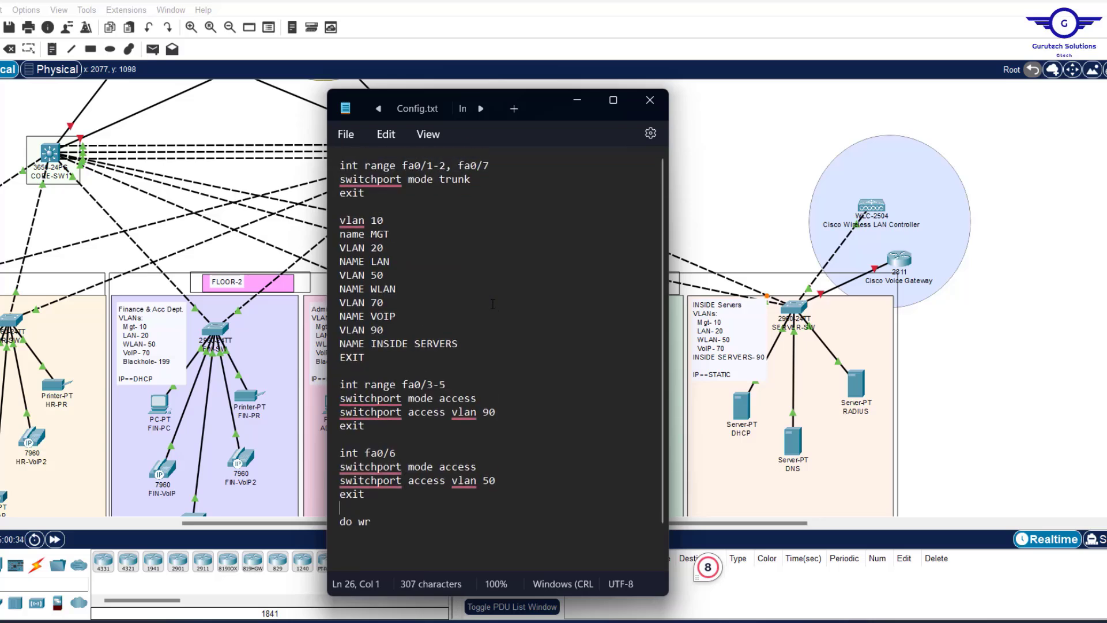
scroll(493, 304, "down", 1)
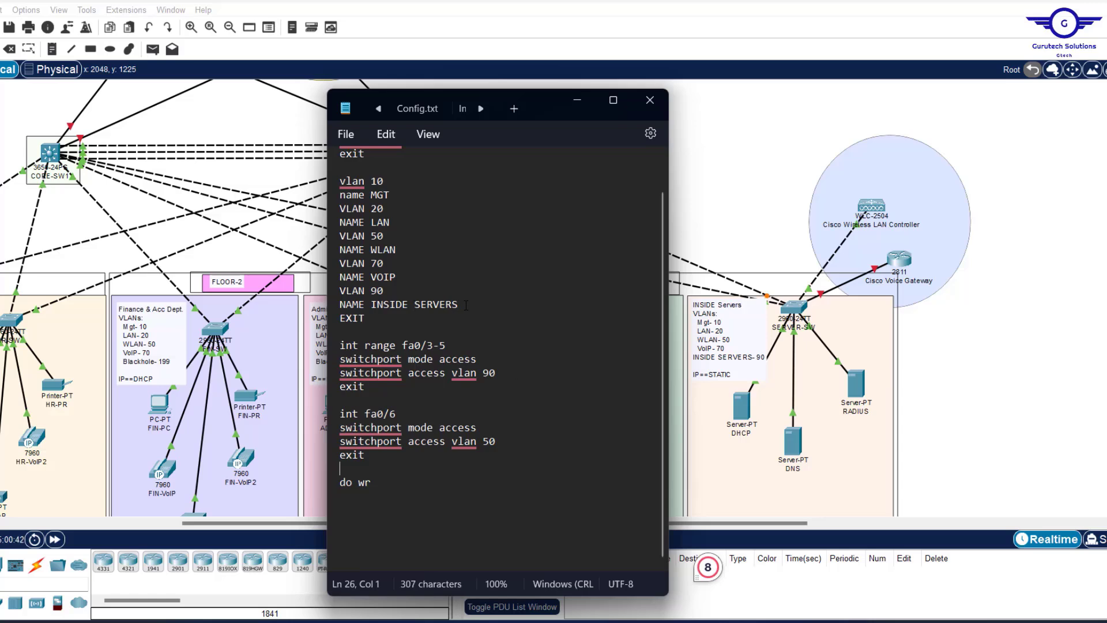
left_click_drag(466, 305, 339, 291)
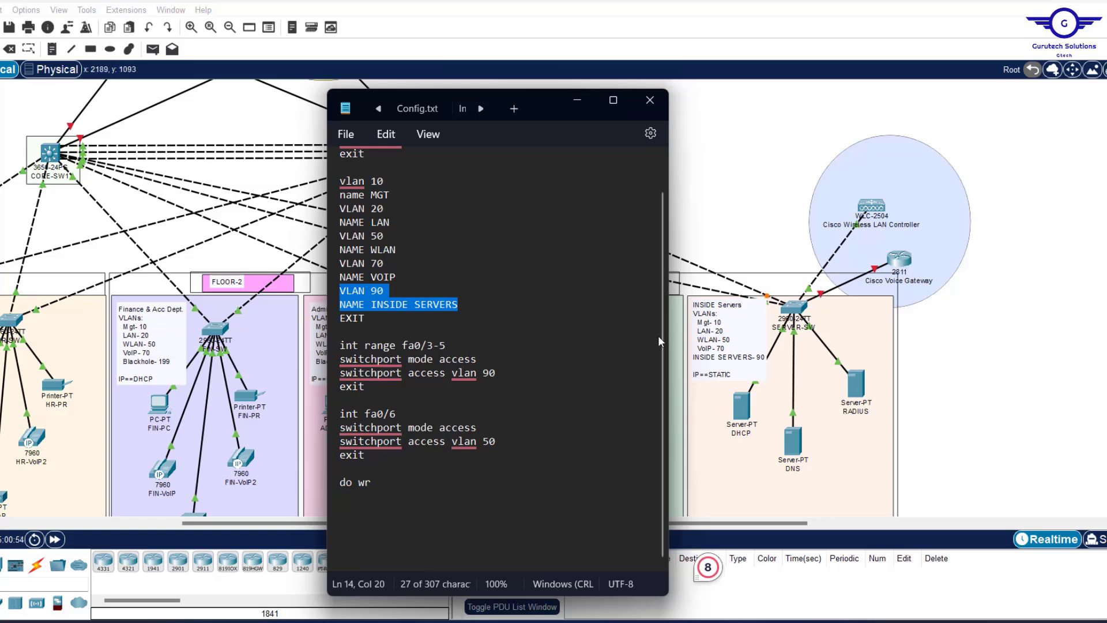
scroll(450, 325, "up", 1)
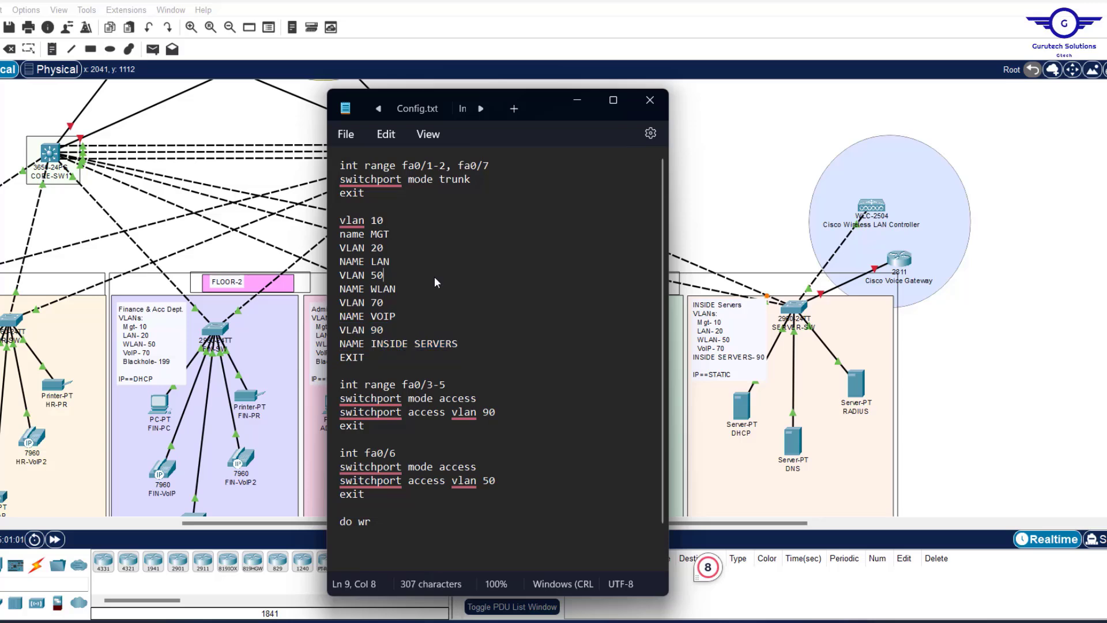
key("ctrl+a")
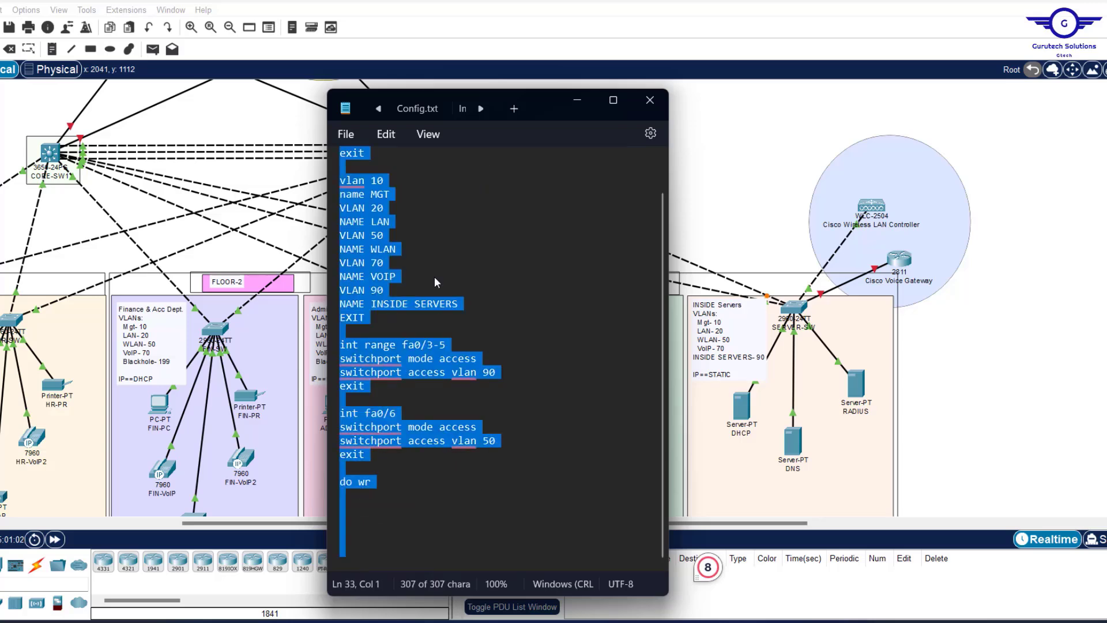
Open SERVER-SW's CLI, leave interface mode with EX, and paste the edited script.
left_click(795, 310)
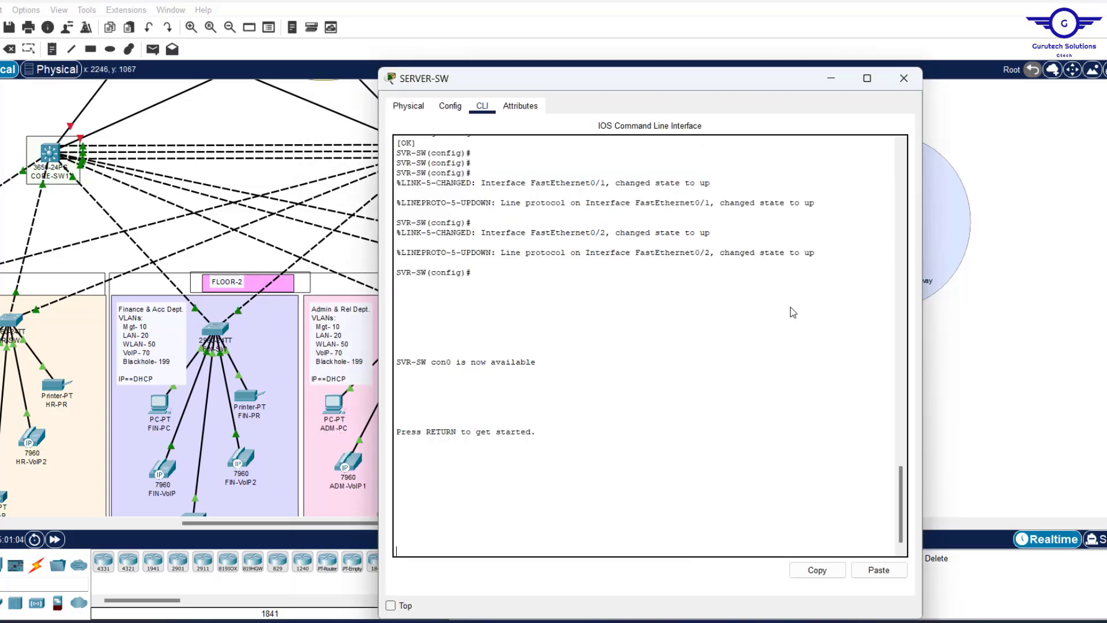
left_click(450, 106)
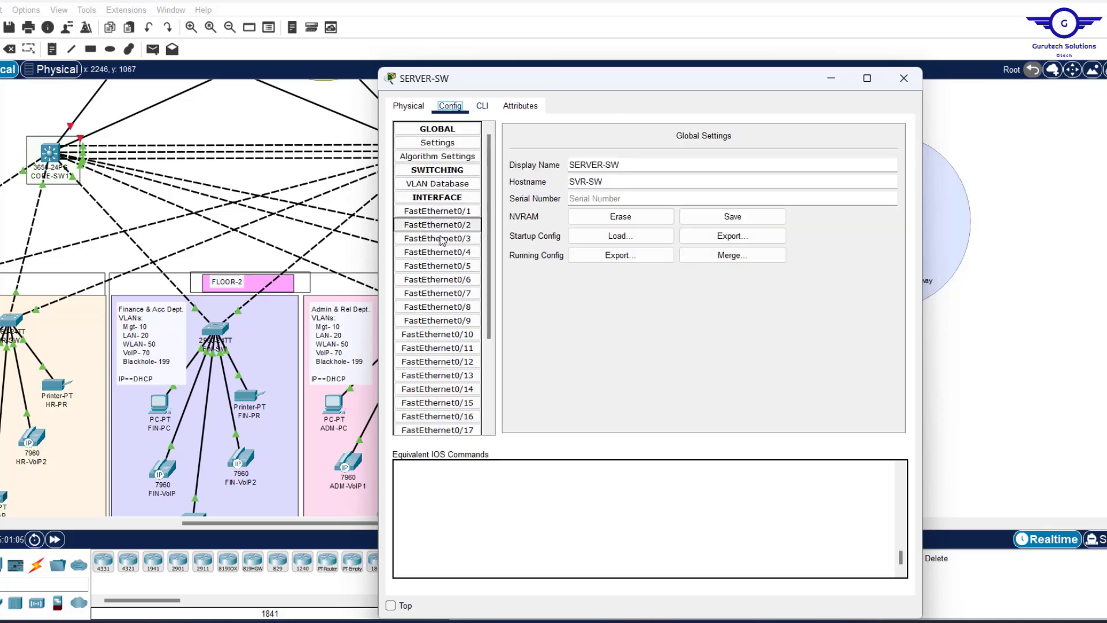
left_click(442, 241)
left_click(482, 106)
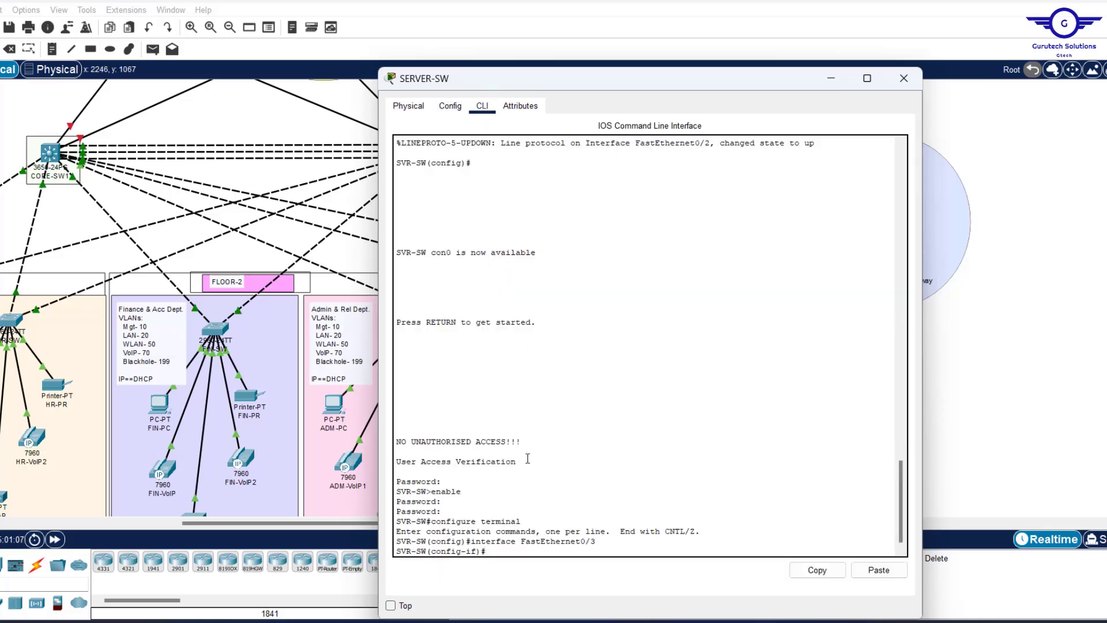
type("EX")
key("Return")
key("Return")
key("Return")
key("Return")
key("Return")
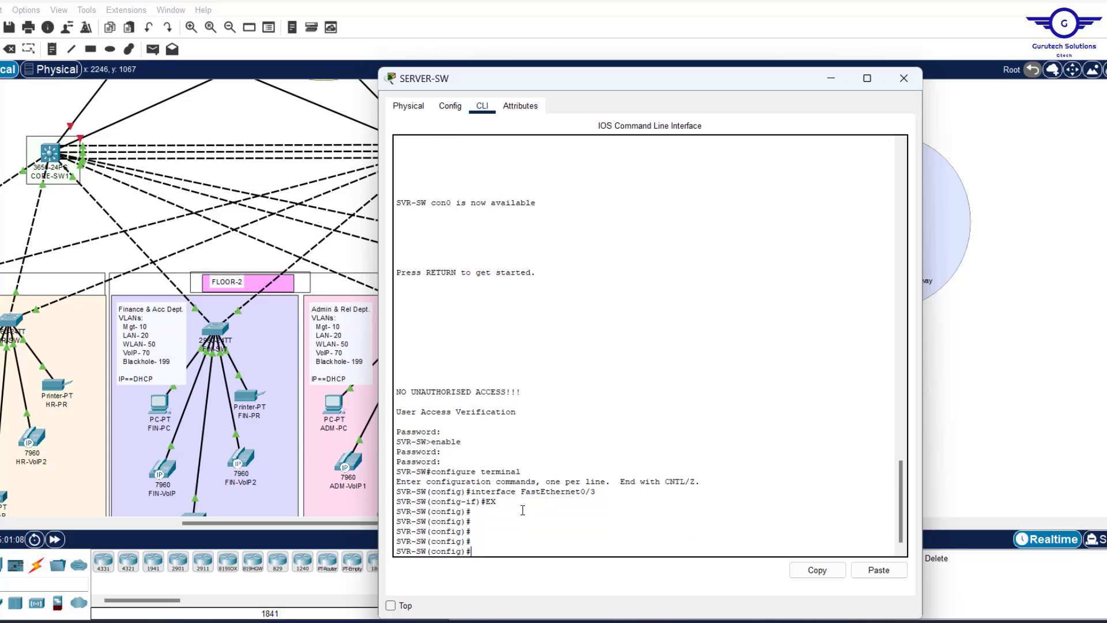
left_click(879, 570)
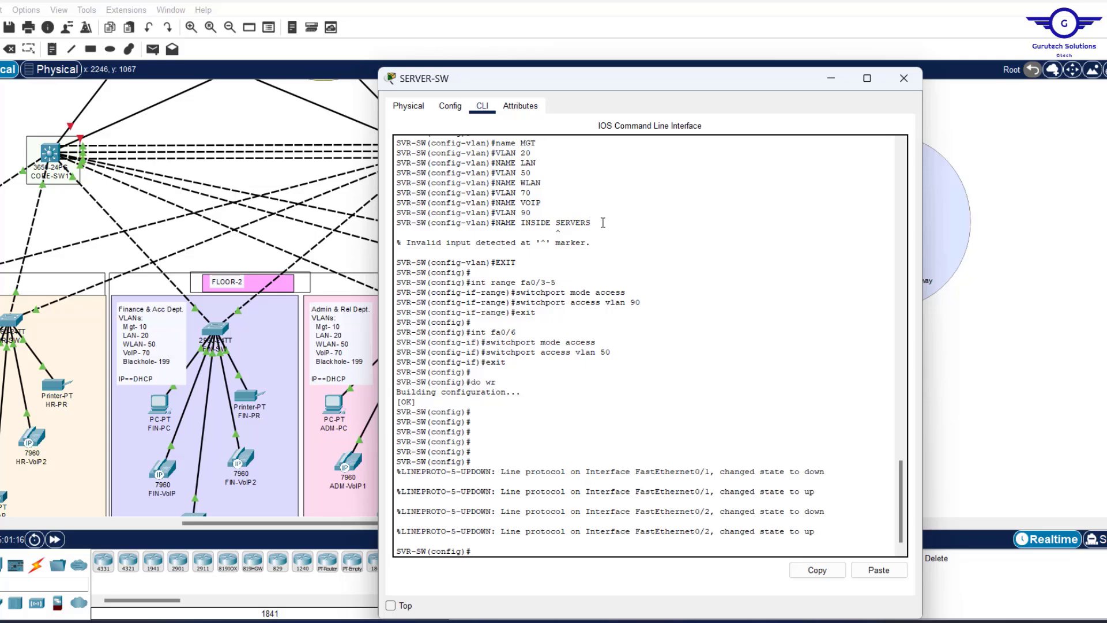
Review the output showing the INSIDE SERVERS VLAN name was rejected.
left_click_drag(603, 223, 525, 223)
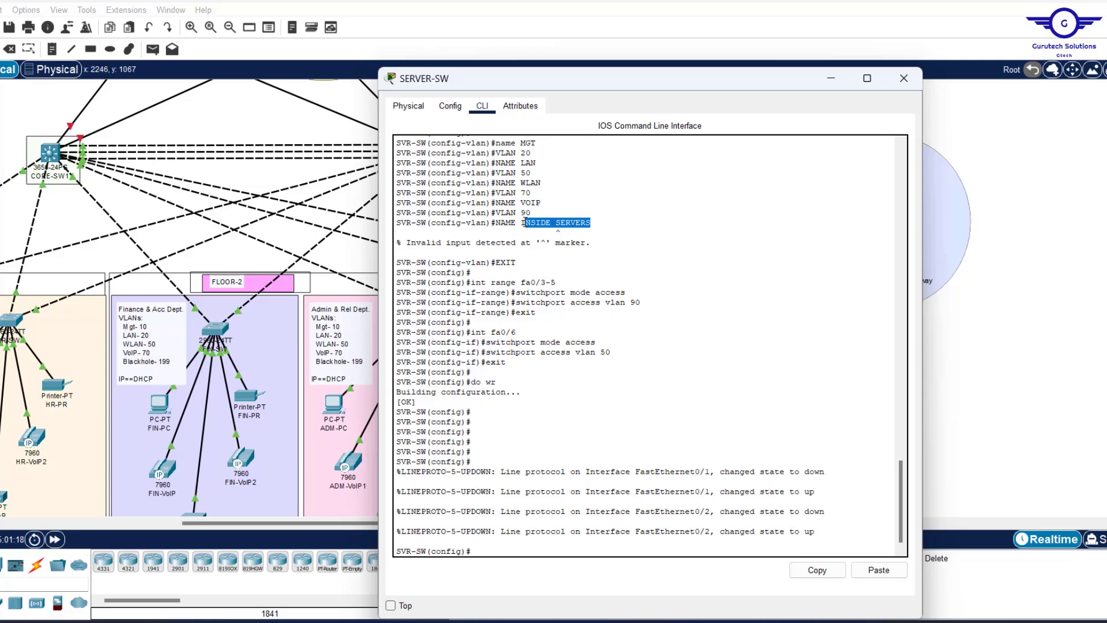
scroll(519, 222, "up", 5)
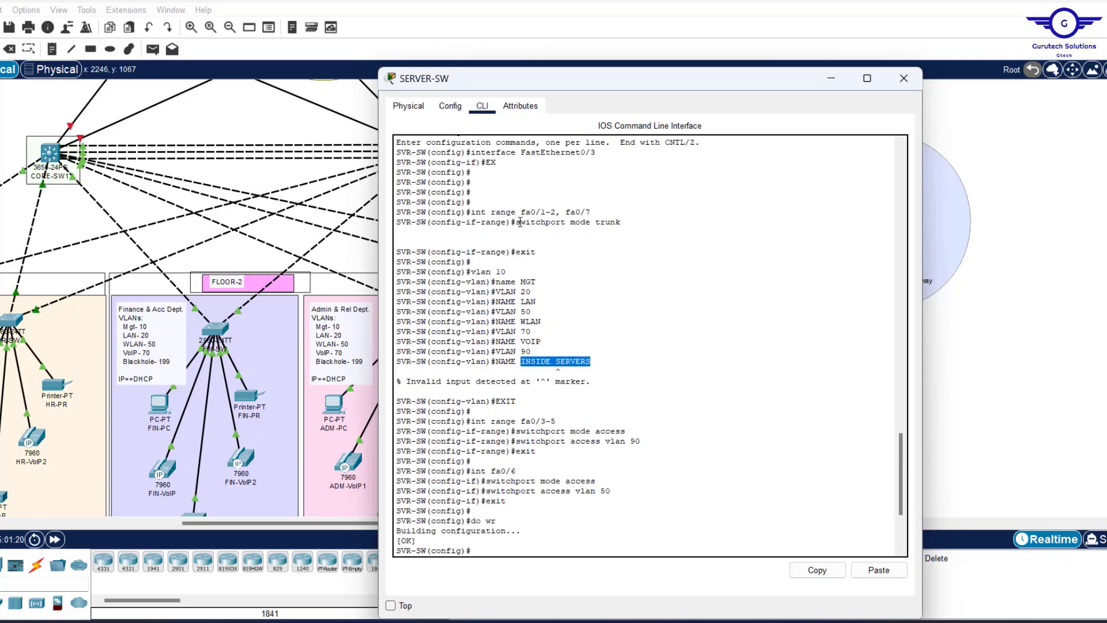
scroll(530, 236, "down", 2)
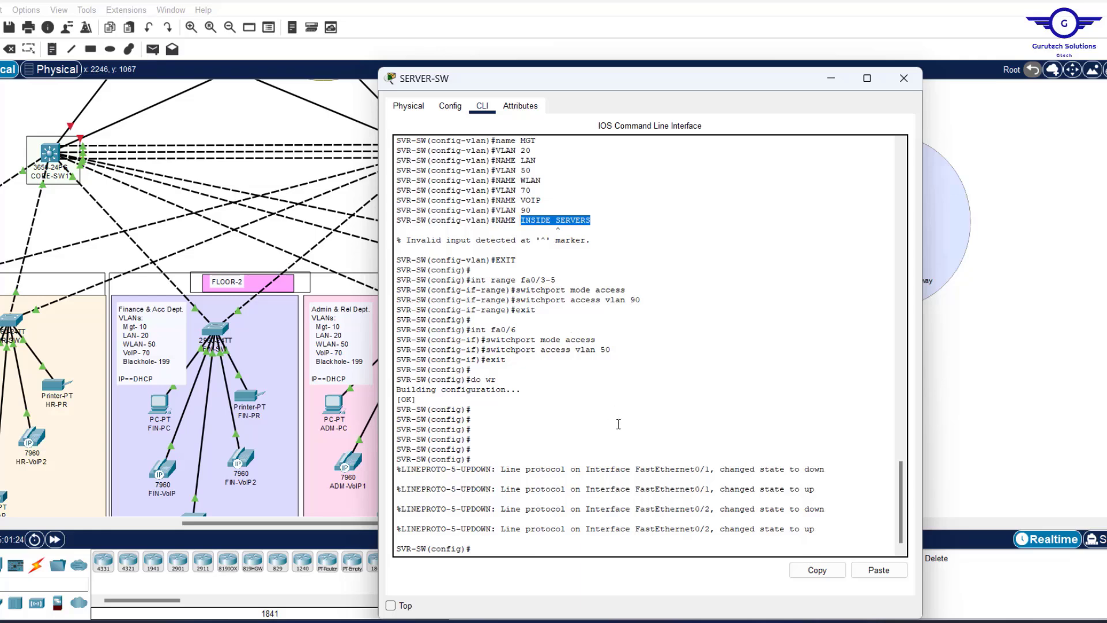
left_click(613, 445)
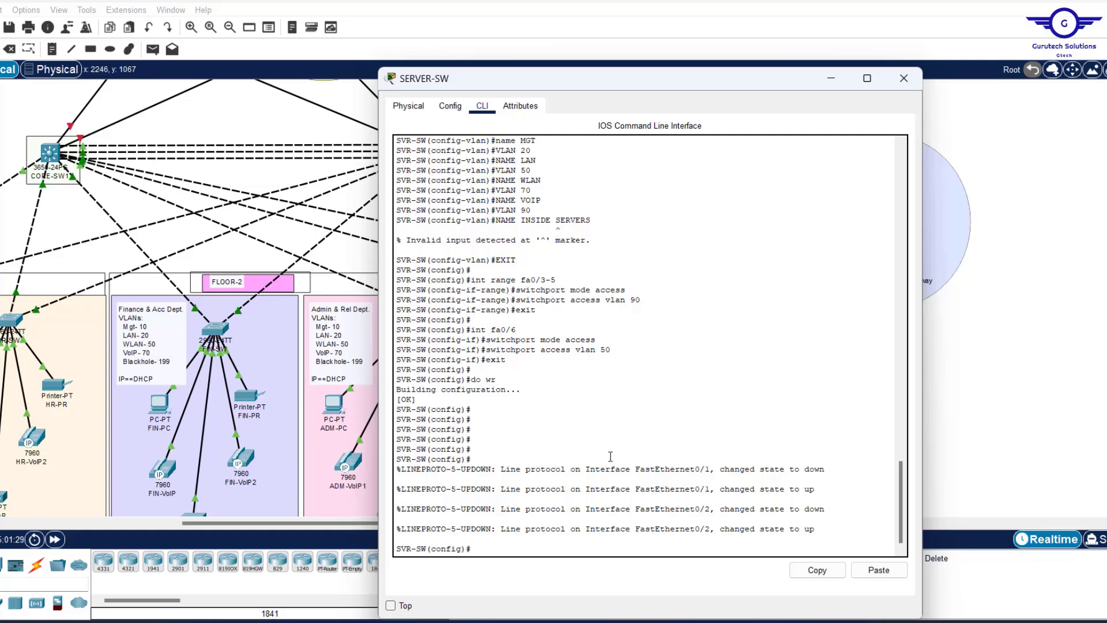
Create VLAN 90 on SERVER-SW named INSIDE-SERVERS and exit VLAN mode.
key("Return")
key("Return")
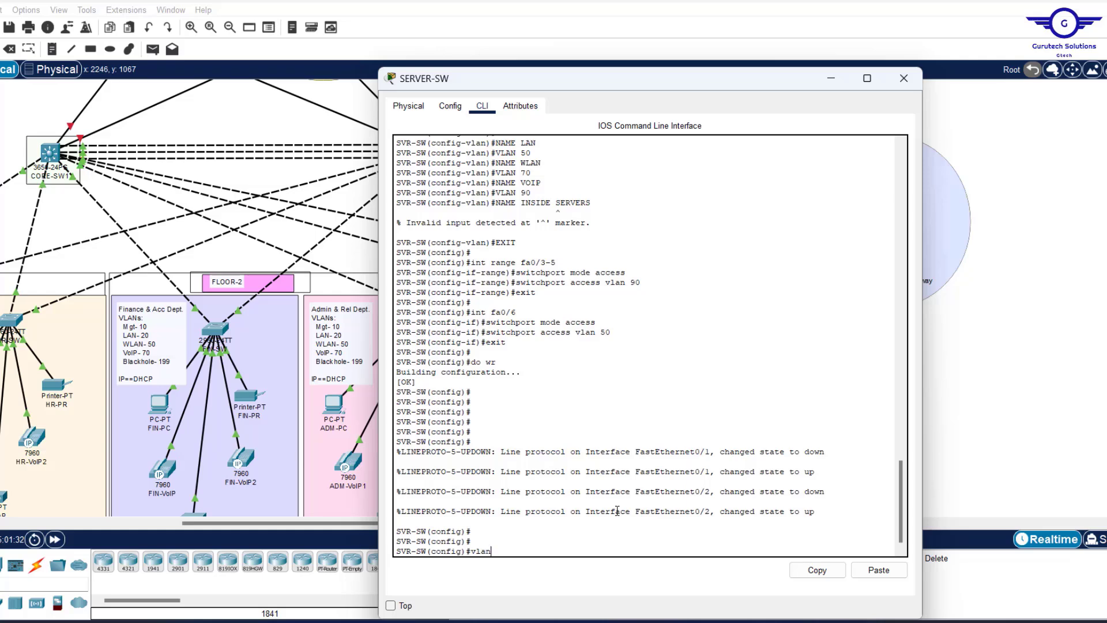
type("90")
key("Return")
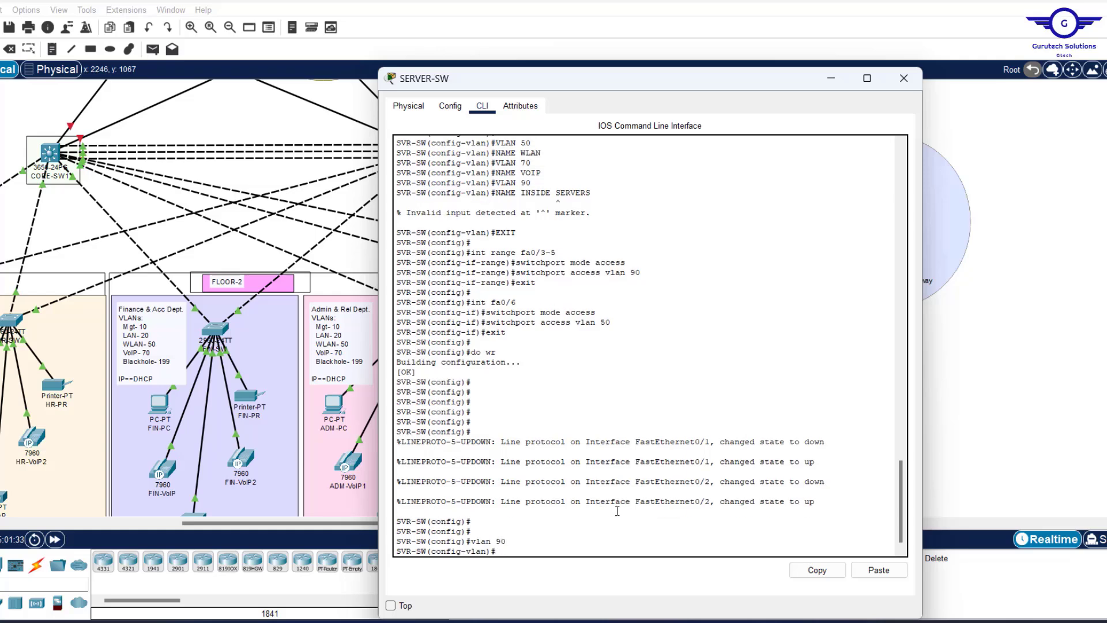
type("name INSIDE-SERV")
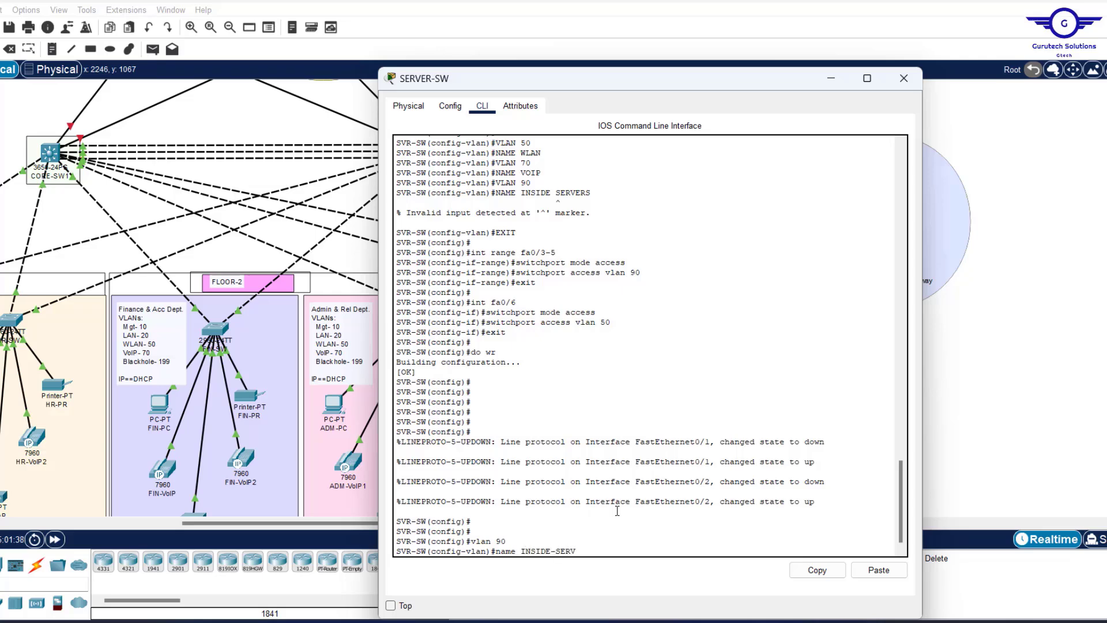
type("ERS")
key("Return")
key("Return")
key("Return")
key("Return")
type("EX")
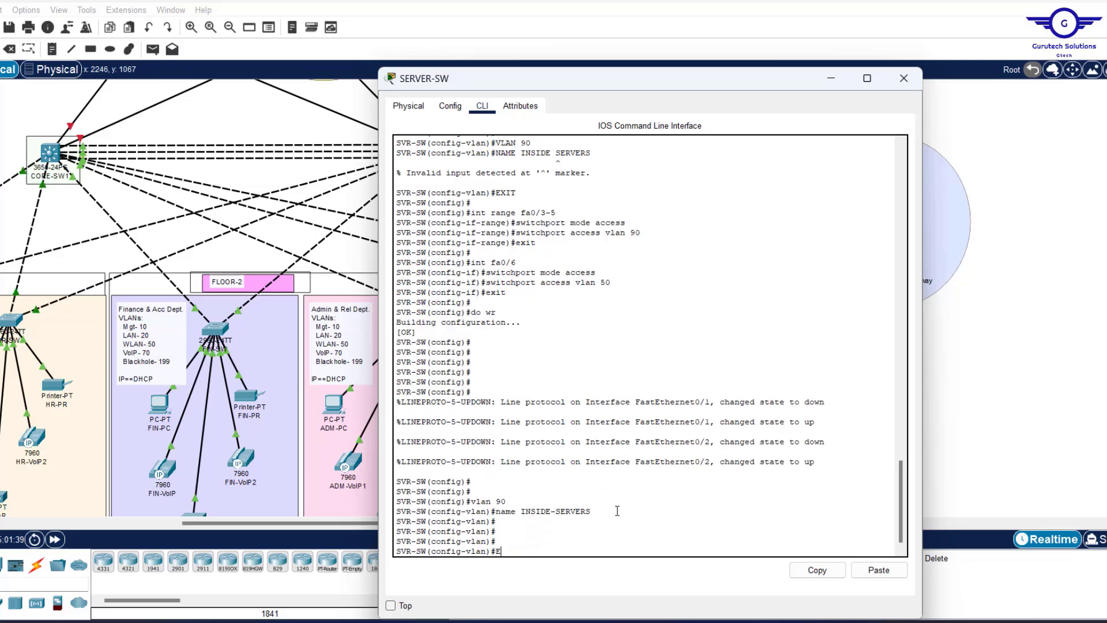
key("Return")
Confirm with do sh vlan that Fa0/3-5 sit in VLAN 90 and Fa0/6 in VLAN 50.
key("Return")
key("Return")
key("Return")
key("Return")
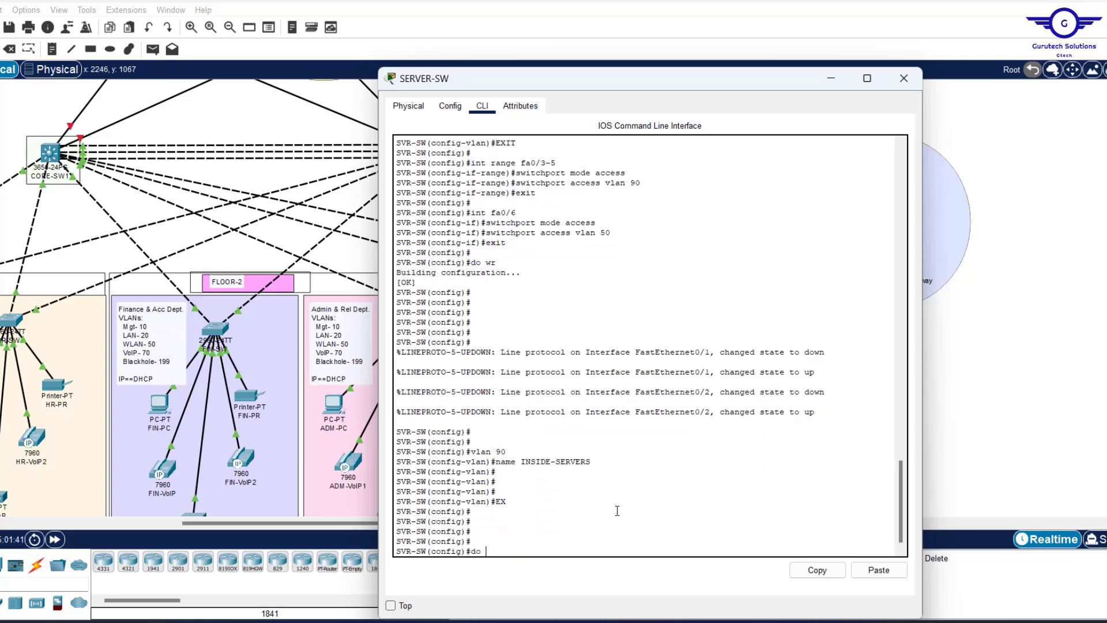
type("do sh vlan")
key("Return")
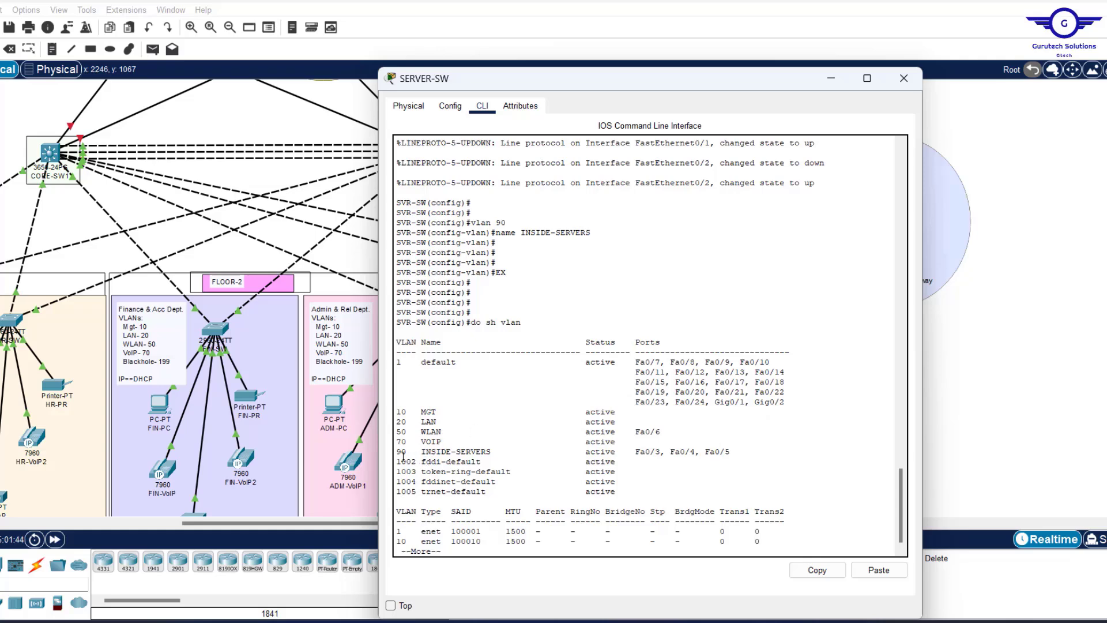
left_click_drag(398, 448, 736, 451)
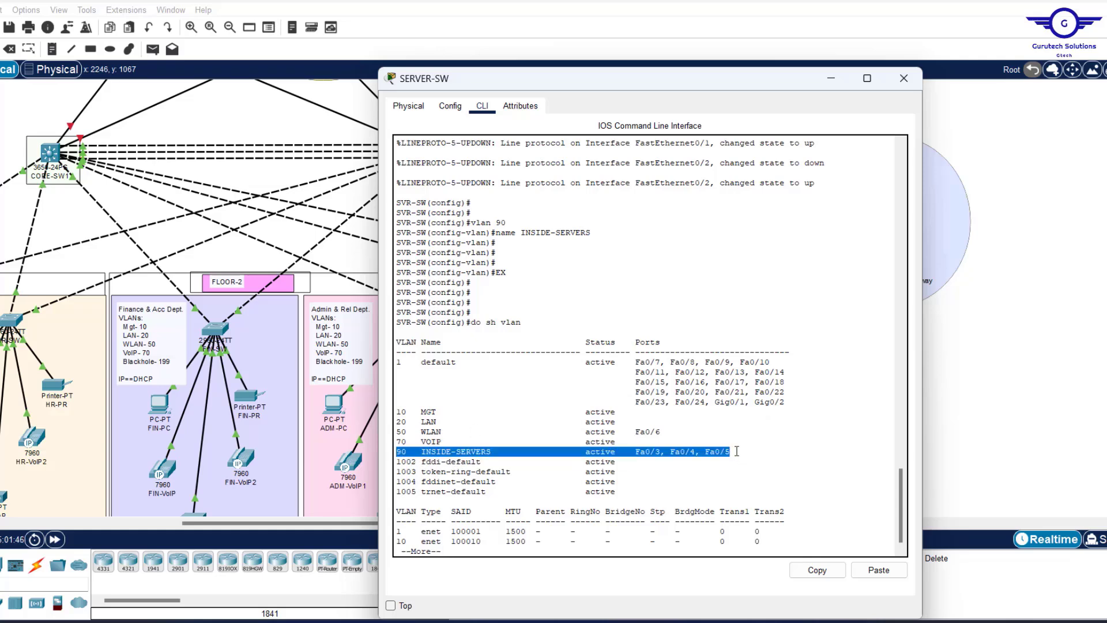
left_click_drag(661, 431, 372, 435)
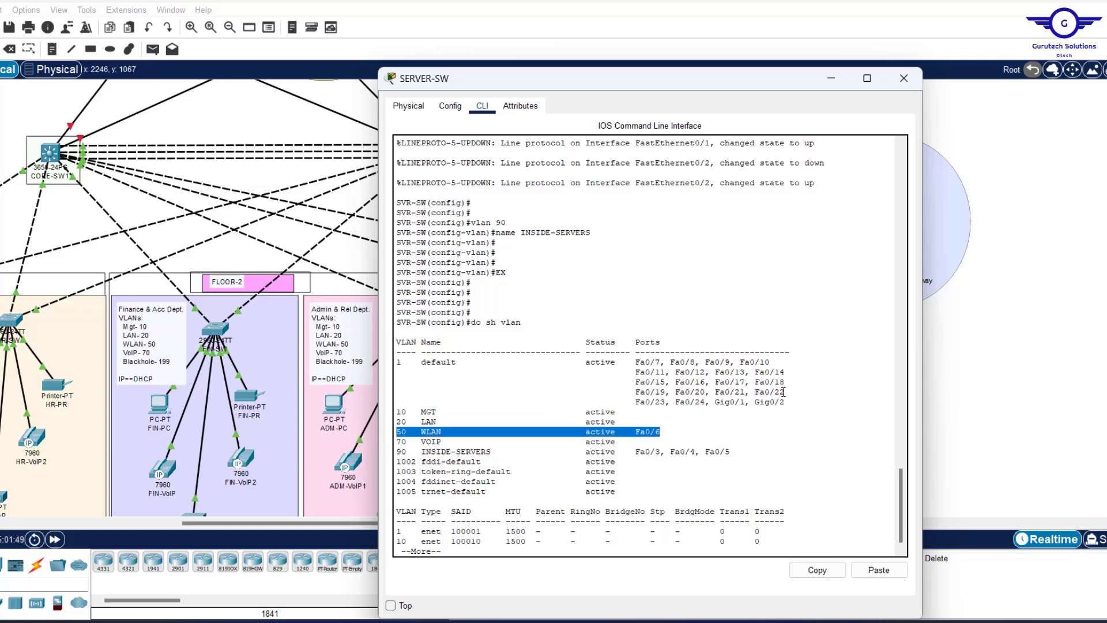
left_click(904, 79)
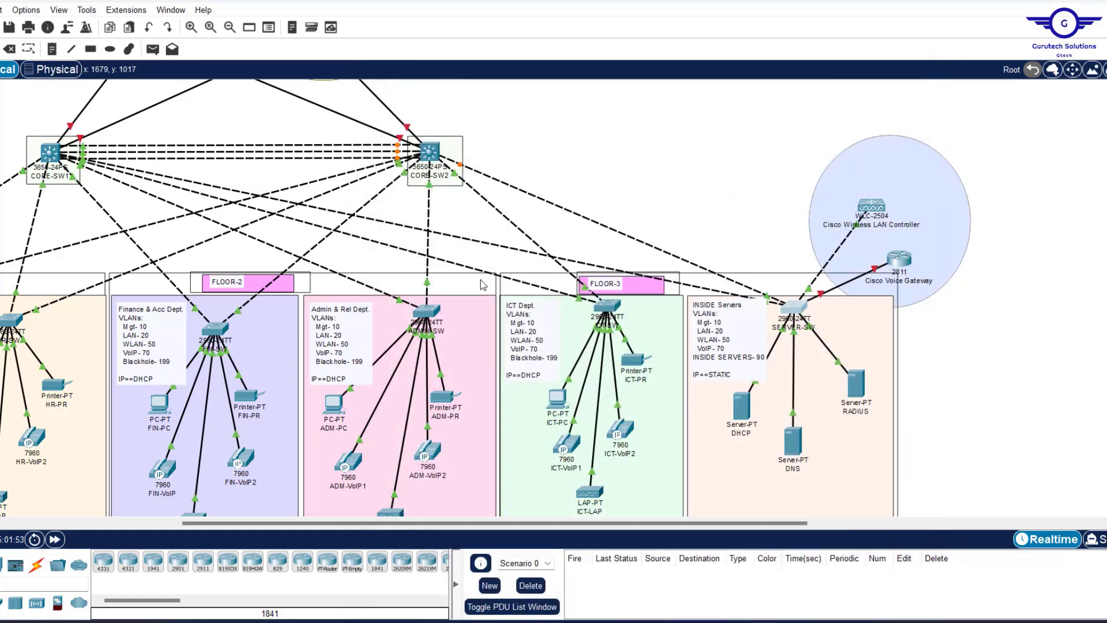
Scroll the canvas to the core switches and firewalls and bring Config.txt to the front.
scroll(549, 173, "left", 6)
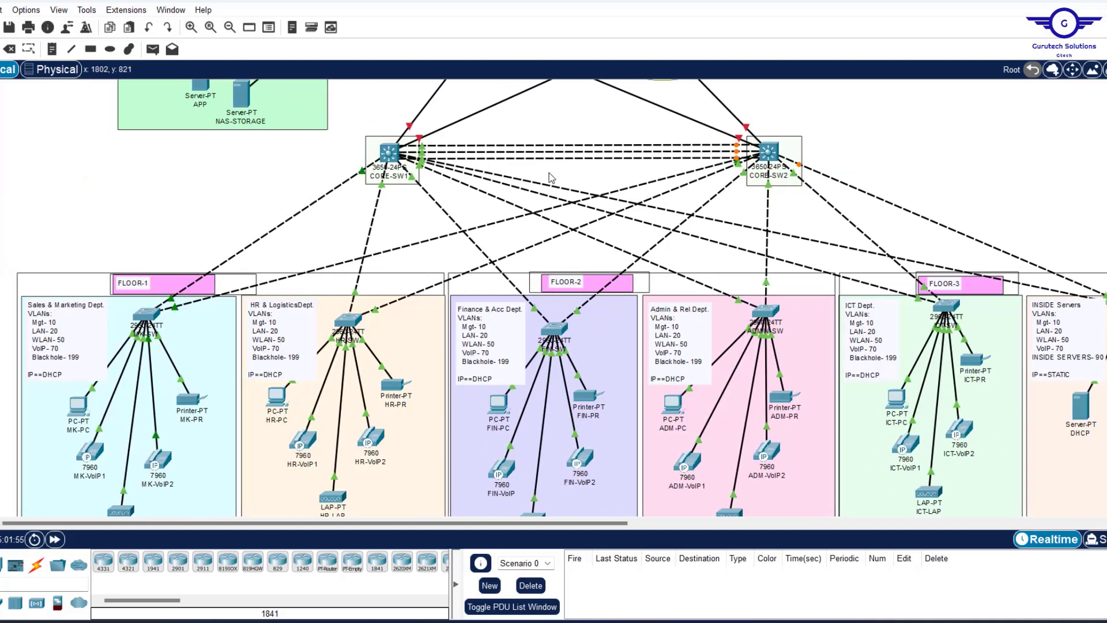
scroll(549, 173, "up", 3)
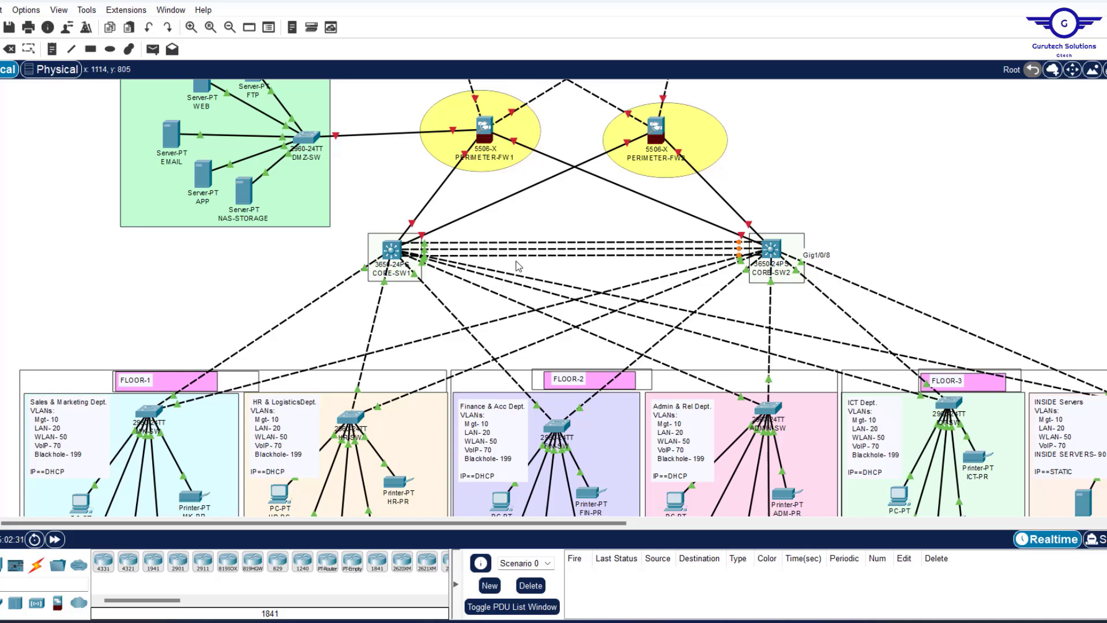
left_click(730, 621)
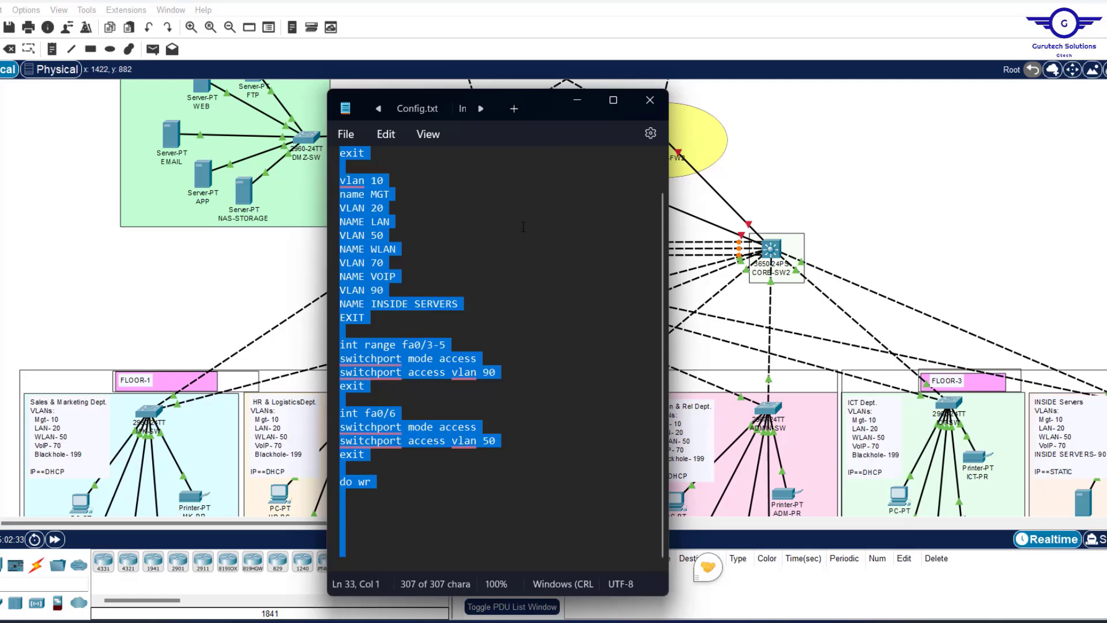
Replace 'fa0/1-2, fa0/7' on the trunk line with gig1/0/3-8.
scroll(555, 203, "up", 1)
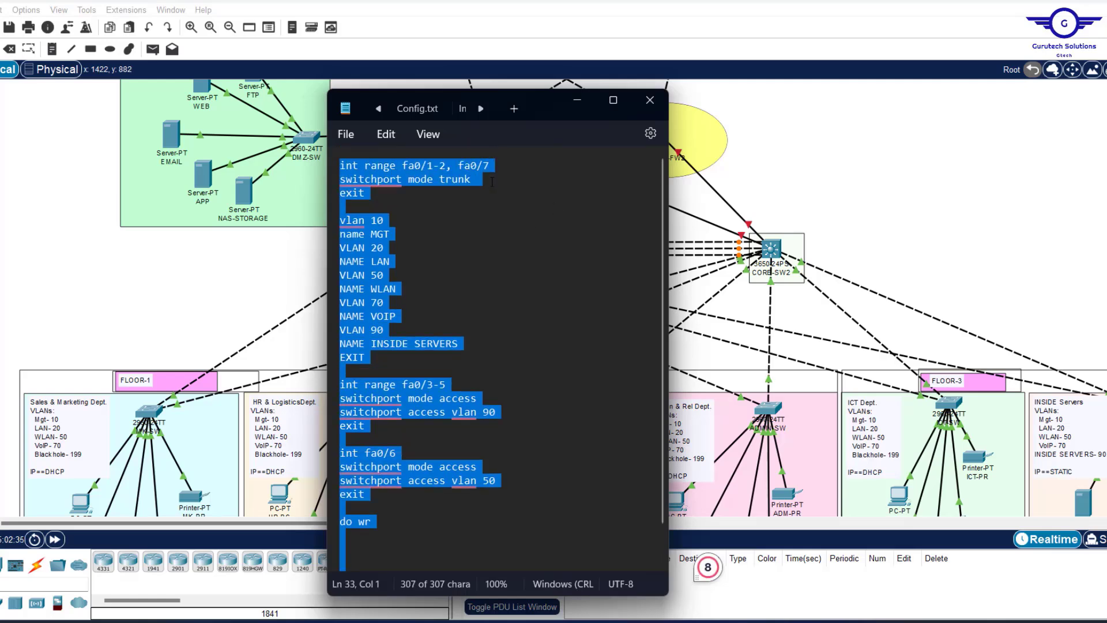
left_click_drag(496, 166, 403, 167)
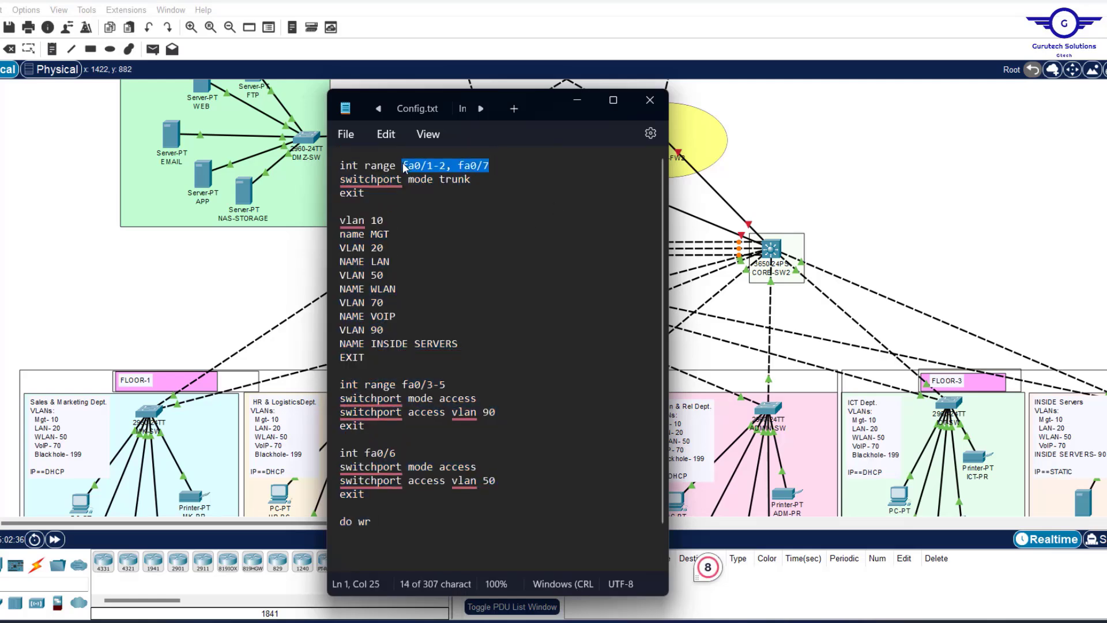
type("gig")
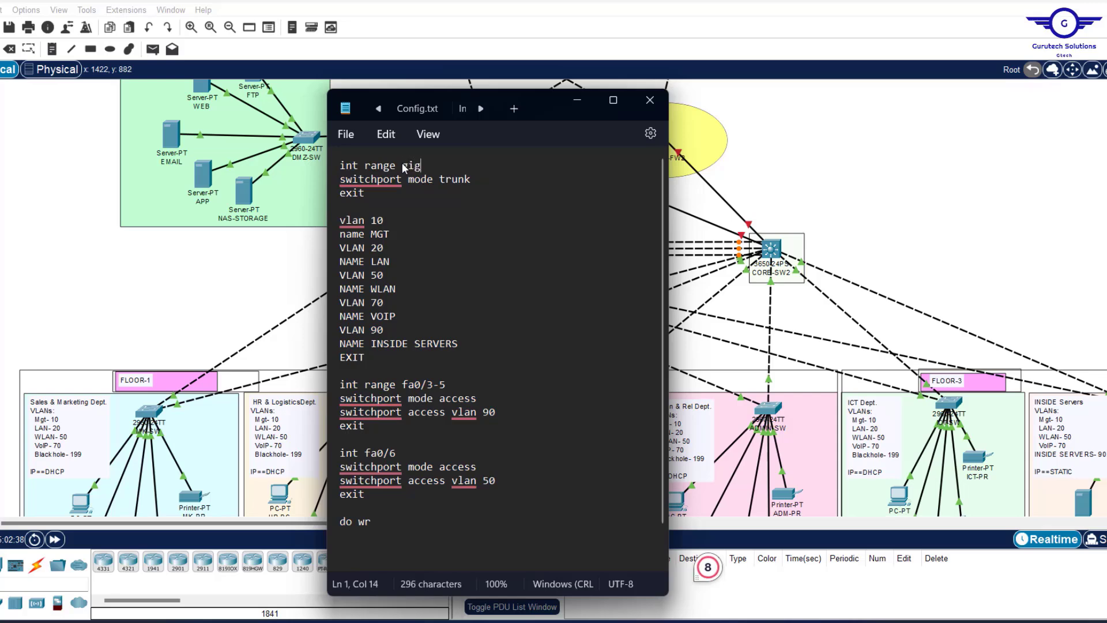
type("1/0/3-8")
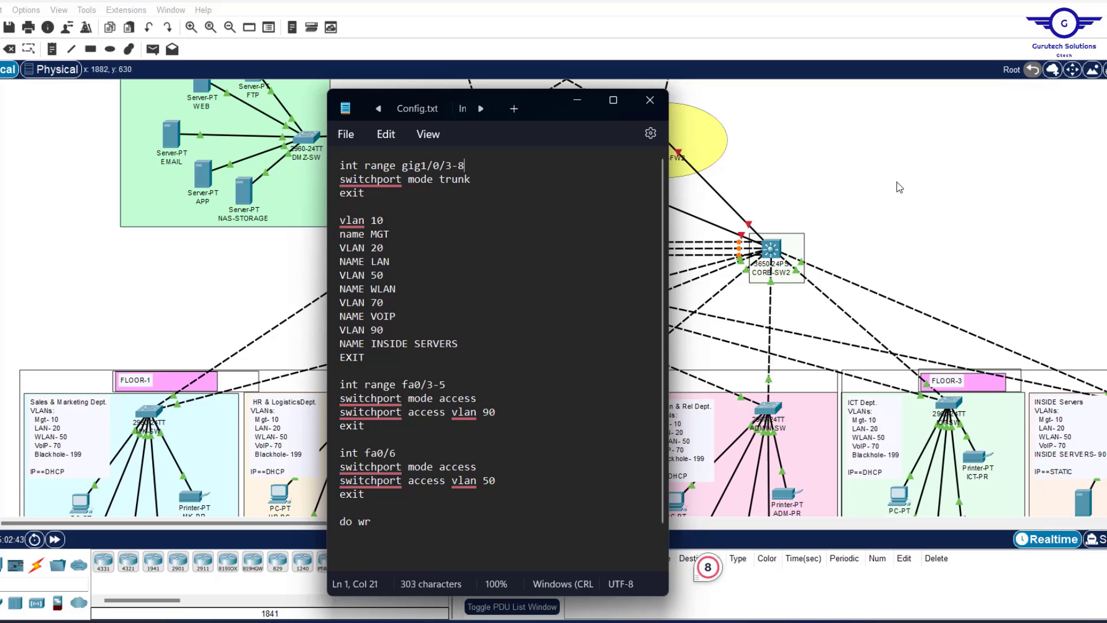
left_click(876, 188)
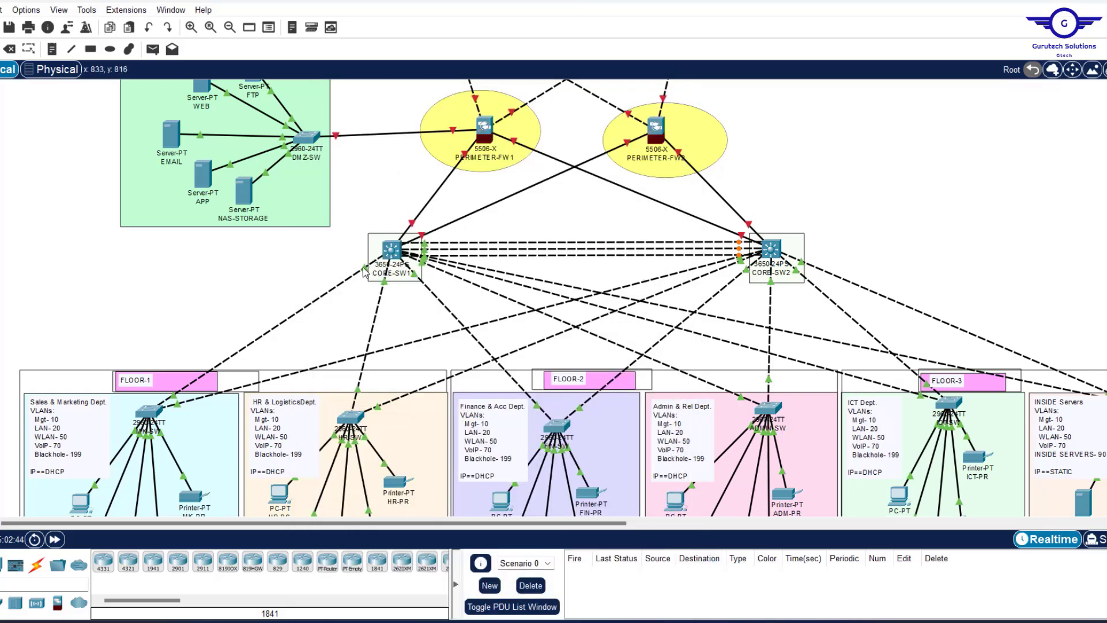
mouse_move(364, 271)
mouse_move(529, 281)
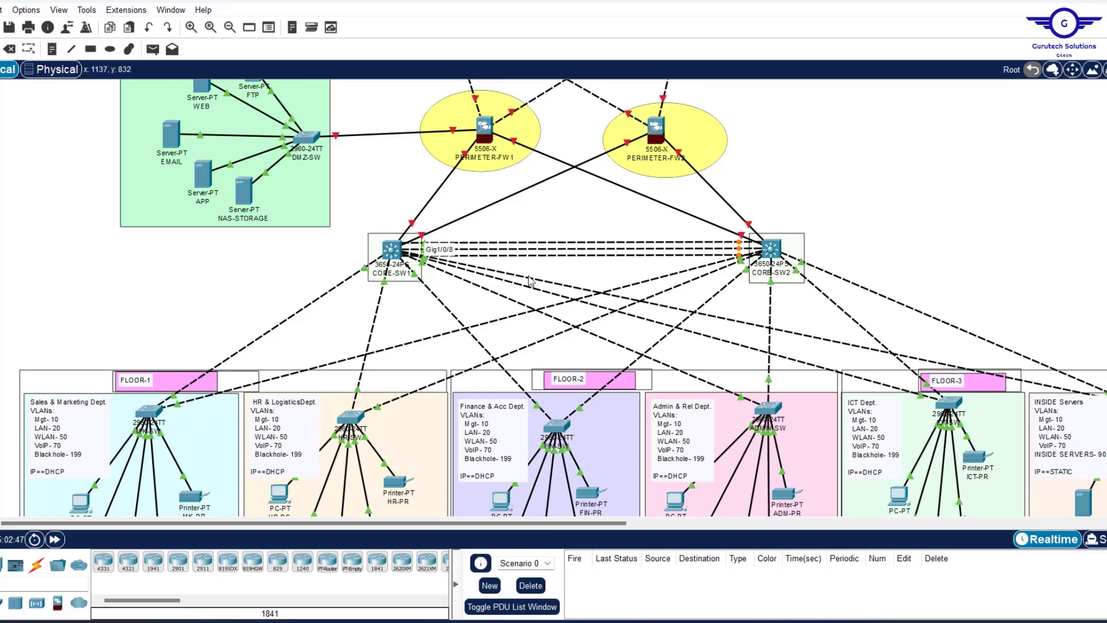
mouse_move(730, 621)
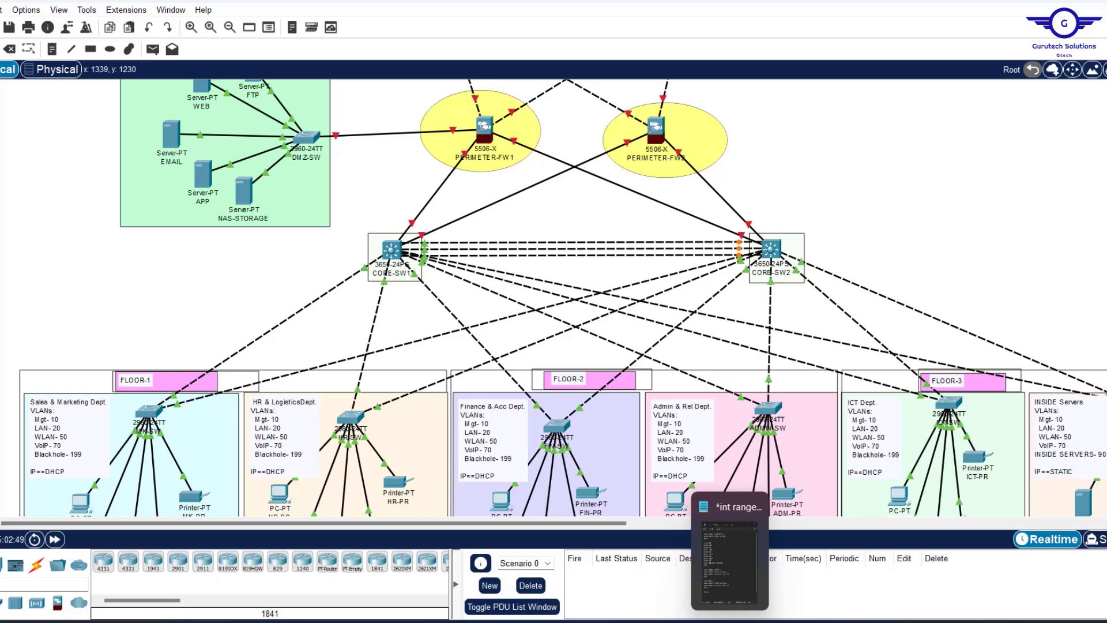
left_click(730, 553)
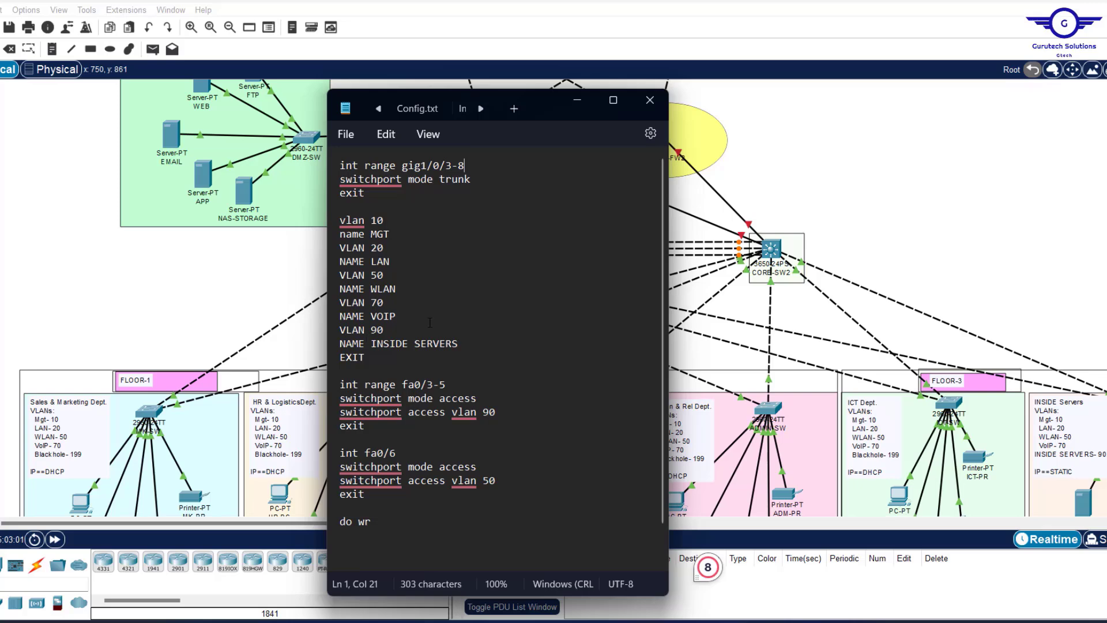
left_click(889, 207)
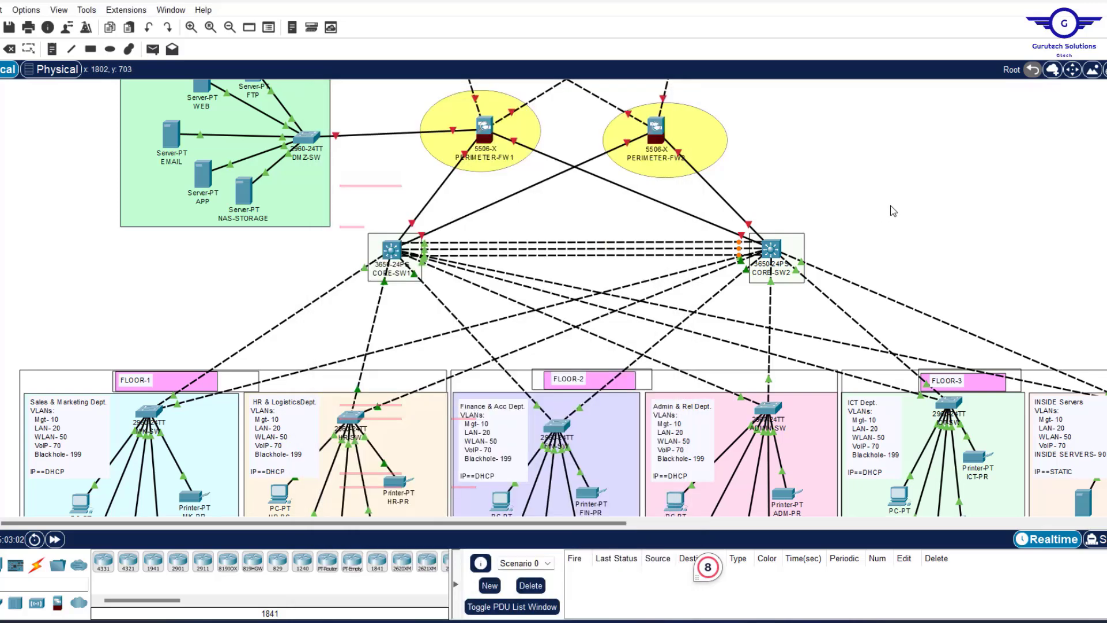
left_click_drag(362, 224, 838, 313)
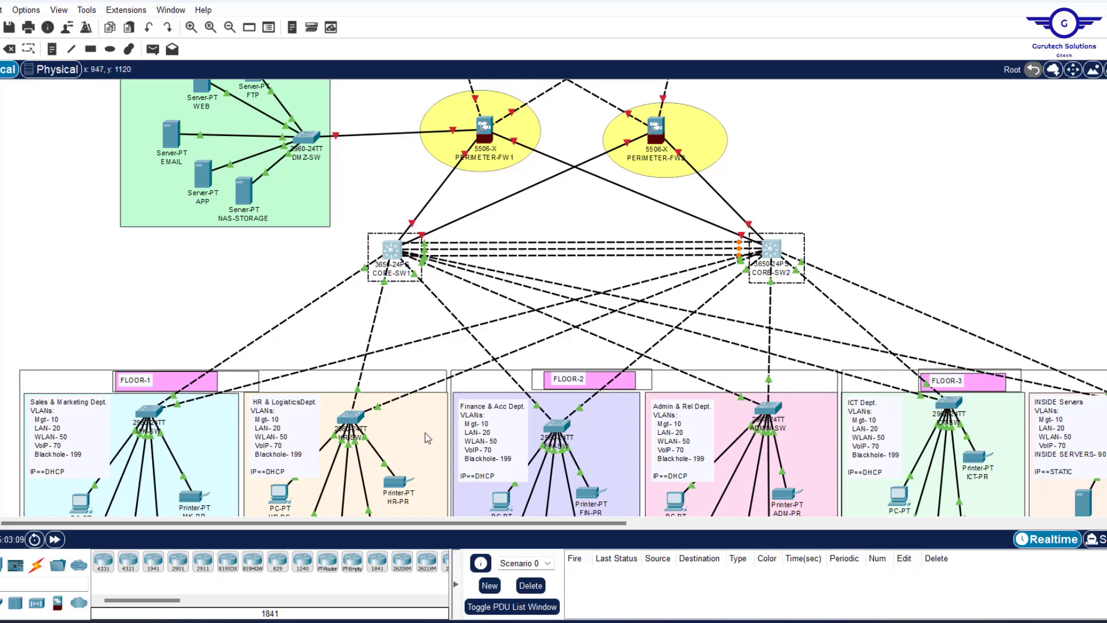
left_click(259, 287)
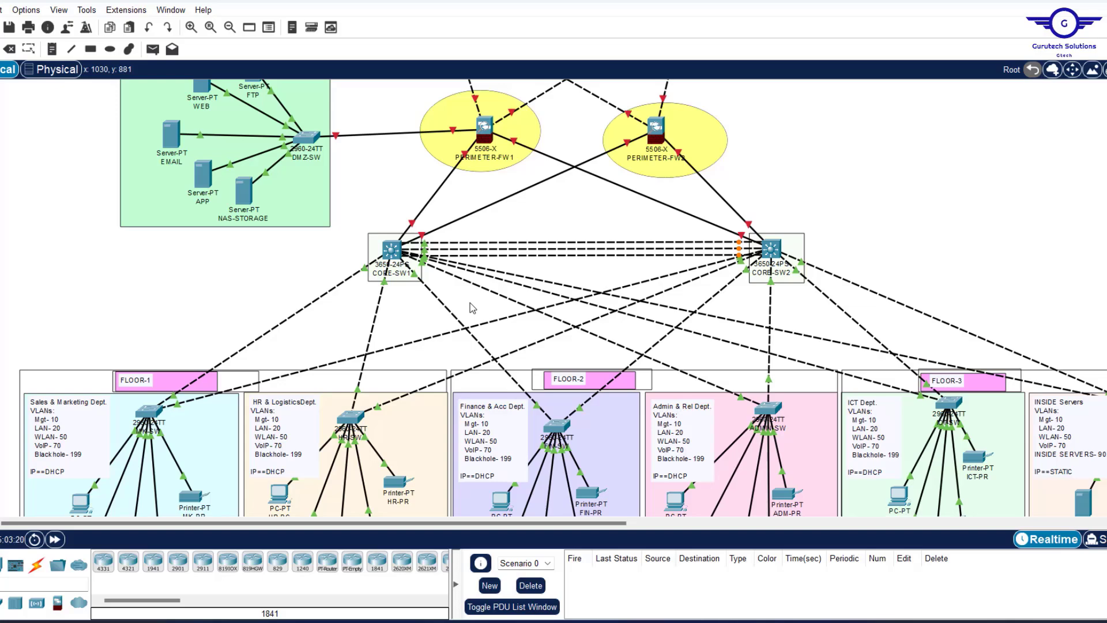
scroll(314, 324, "down", 3)
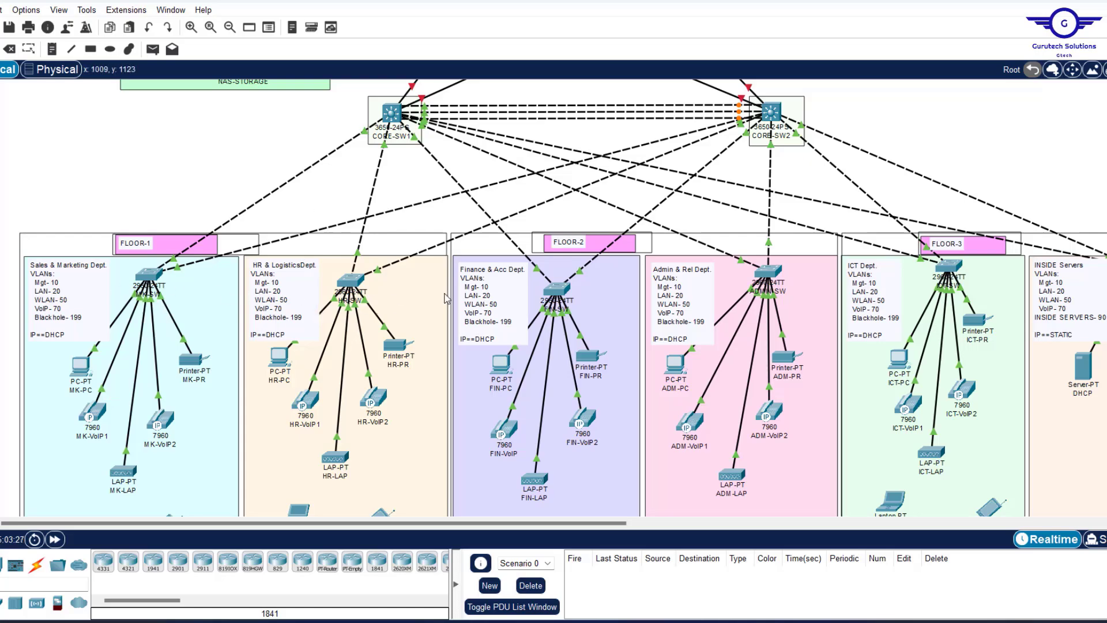
scroll(302, 205, "up", 5)
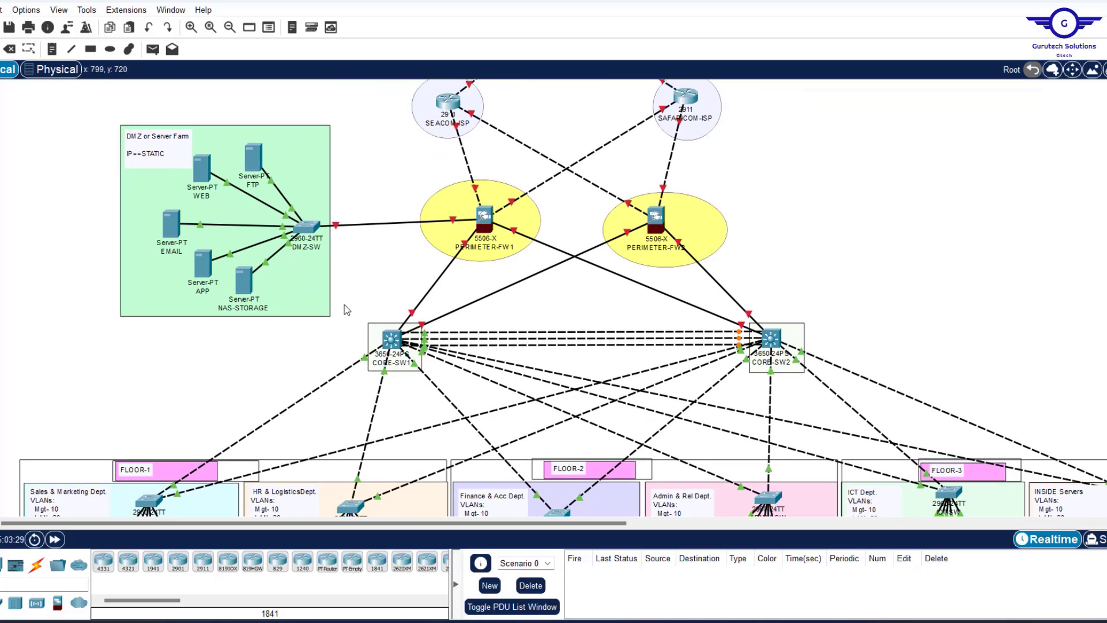
left_click_drag(344, 305, 829, 396)
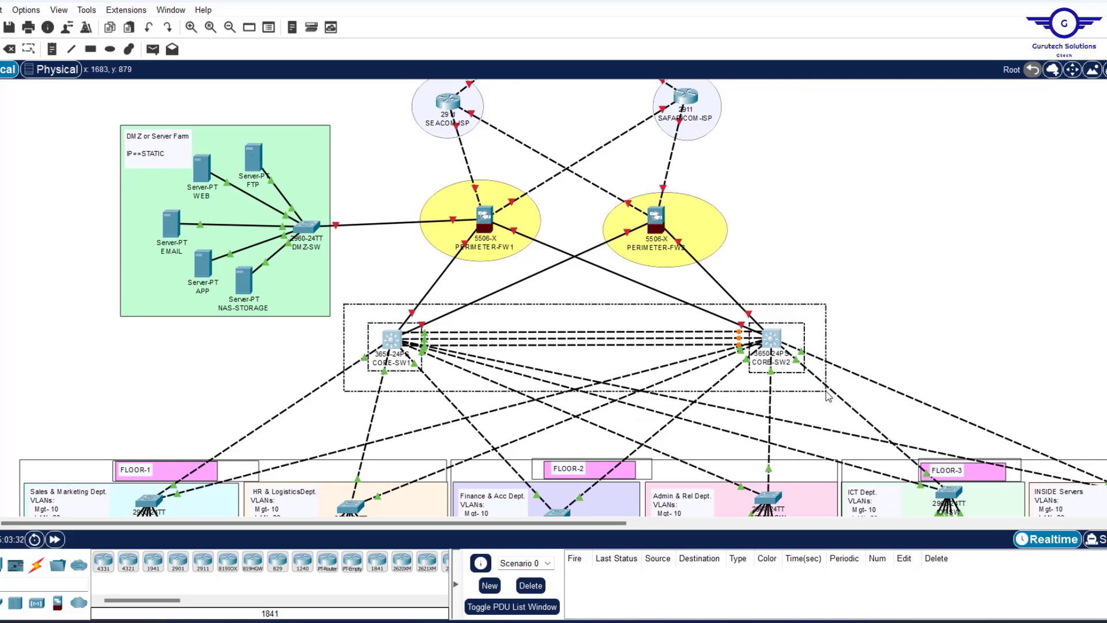
left_click_drag(828, 396, 831, 396)
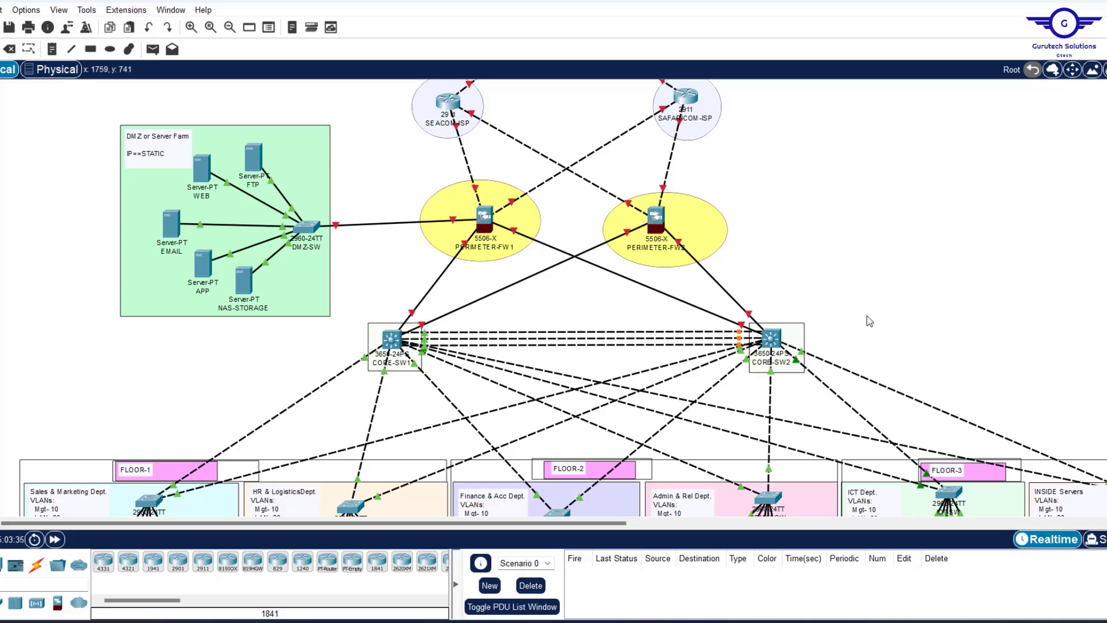
Delete the fa0/3-5 and fa0/6 access-port blocks from Config.txt and select the remaining script.
left_click(663, 622)
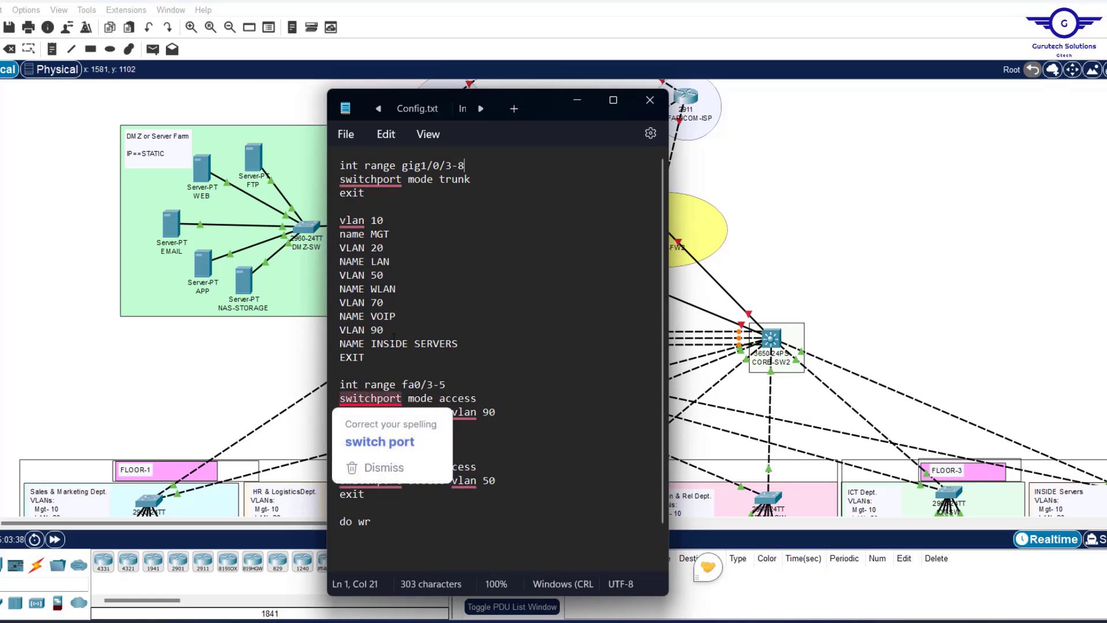
left_click_drag(365, 357, 340, 167)
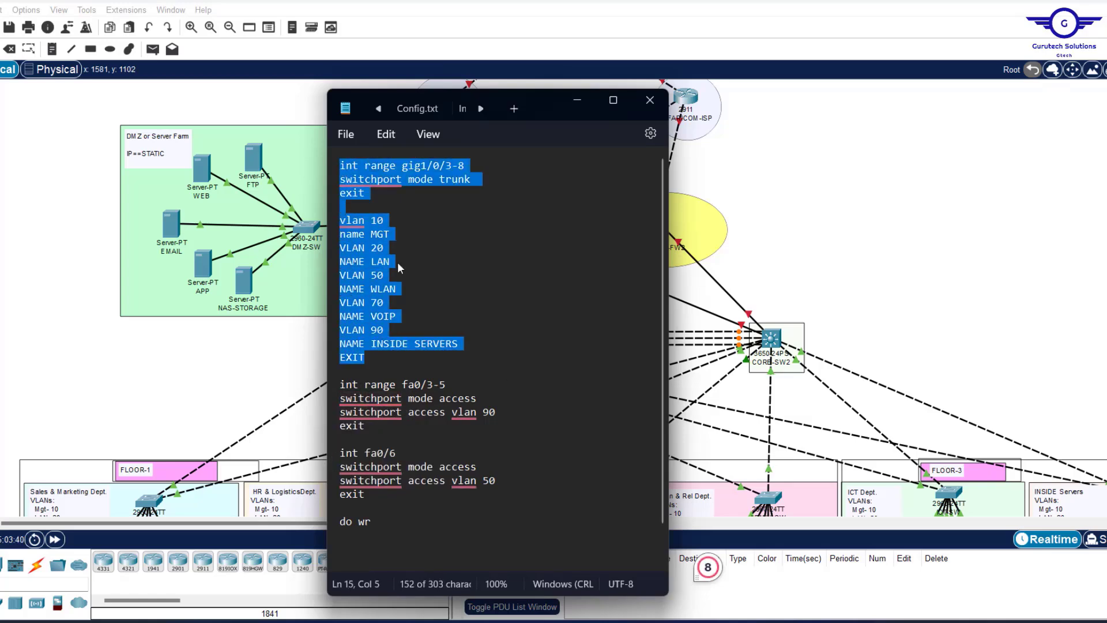
scroll(397, 262, "down", 1)
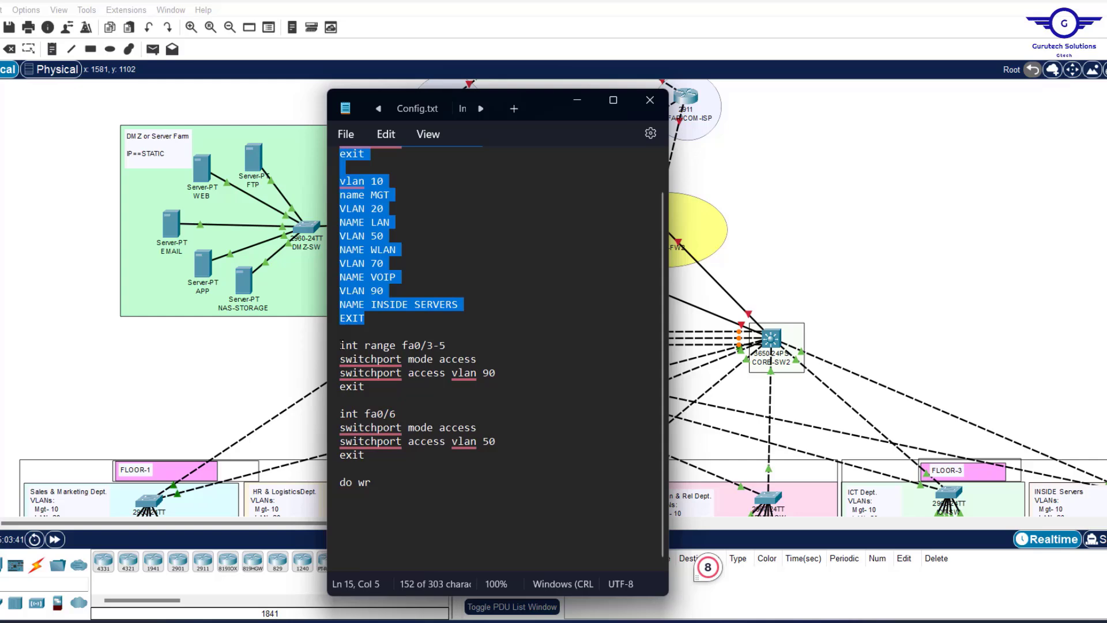
left_click_drag(340, 345, 377, 464)
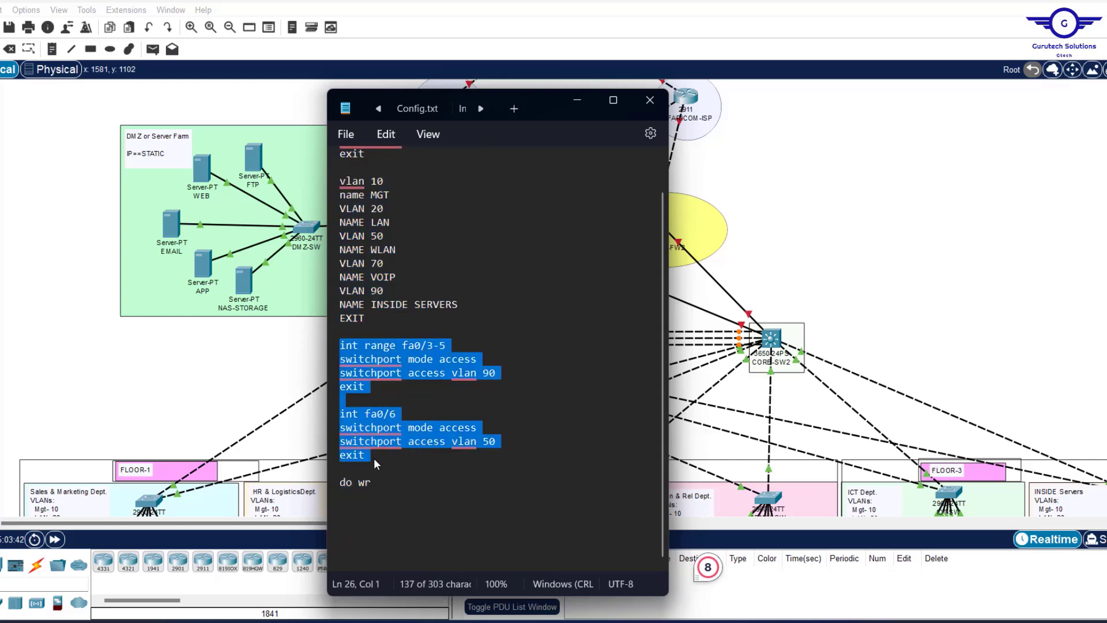
key("Delete")
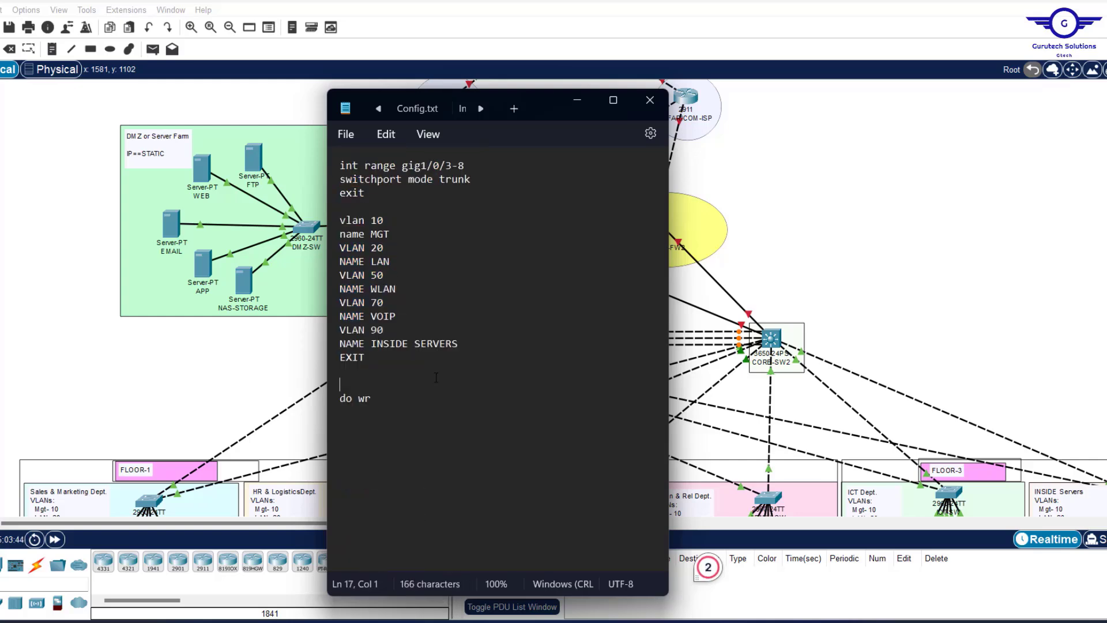
key("ctrl+a")
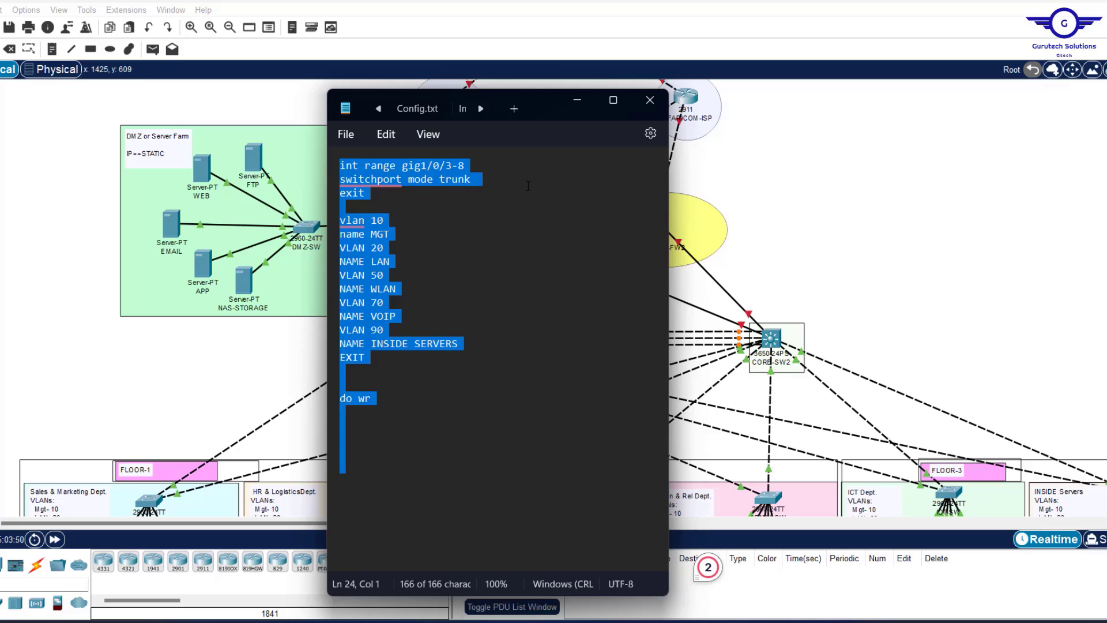
left_click(865, 260)
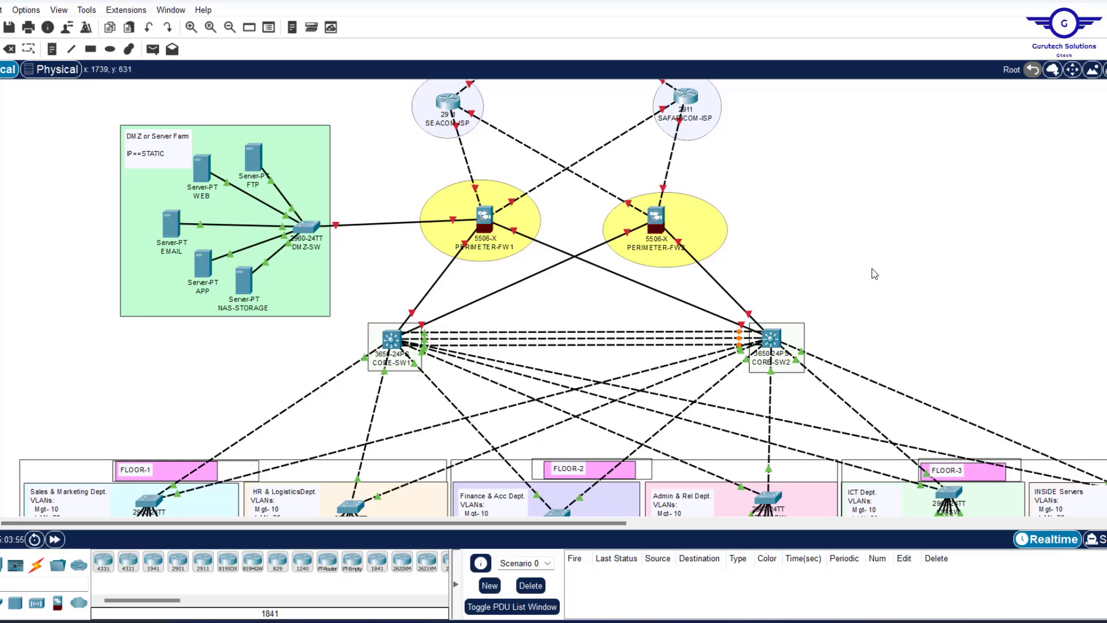
Bring up the CORE-SW1 command-line terminal.
scroll(872, 268, "down", 5)
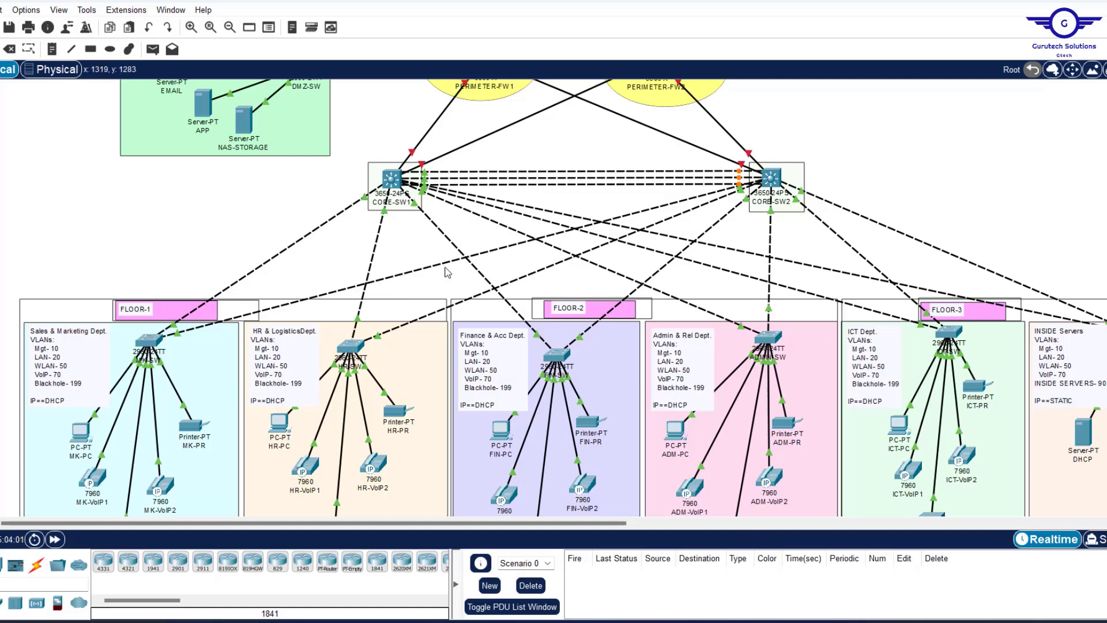
left_click(390, 183)
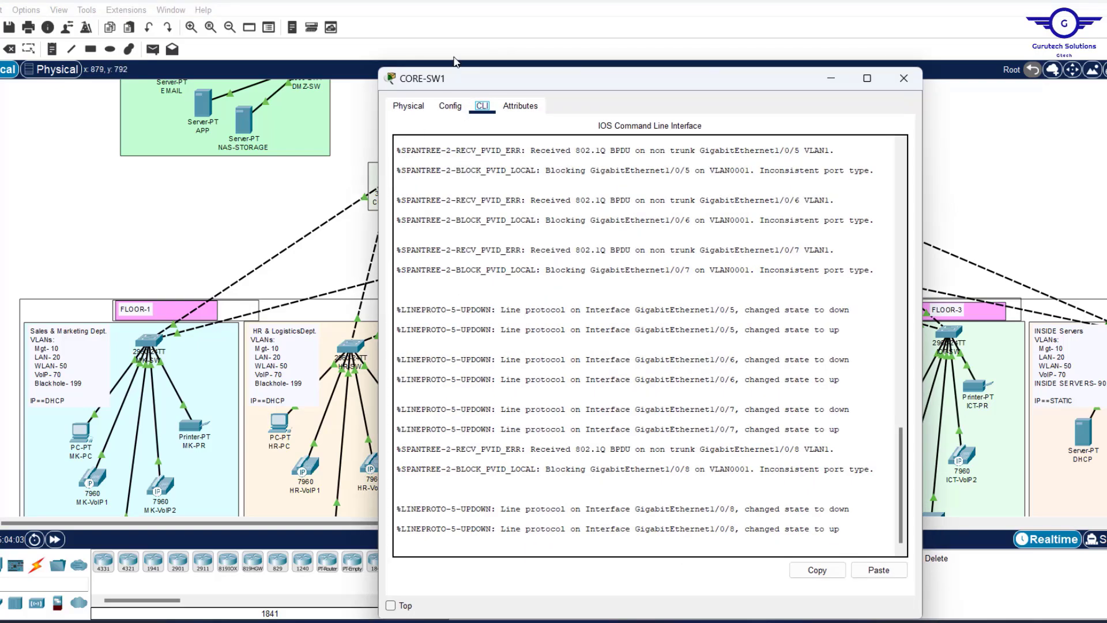
left_click(451, 106)
left_click_drag(509, 86, 483, 37)
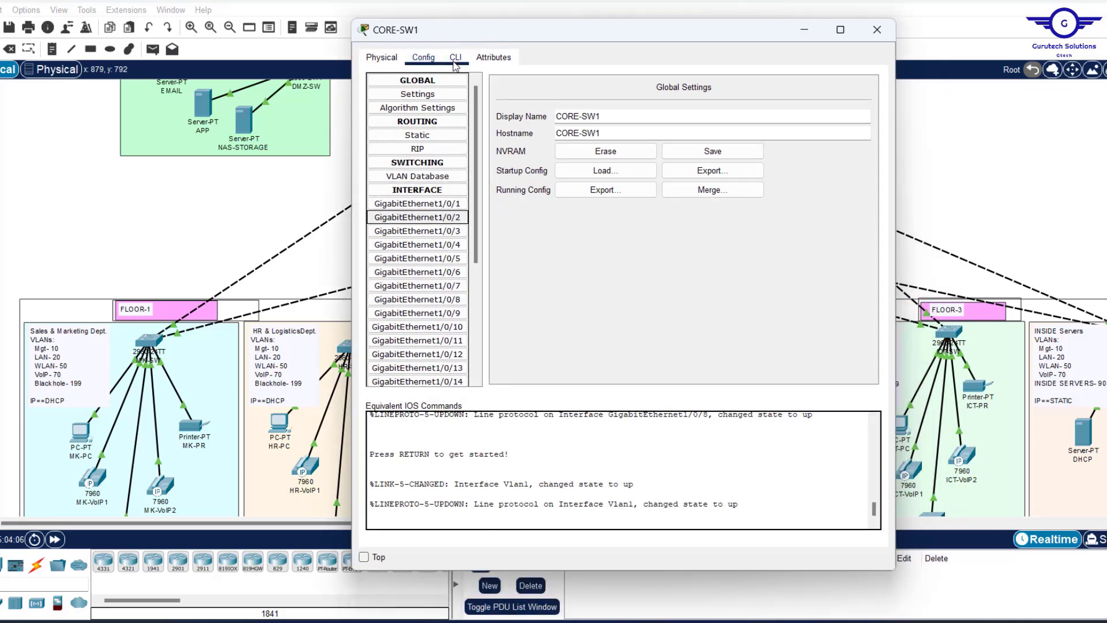
left_click(456, 57)
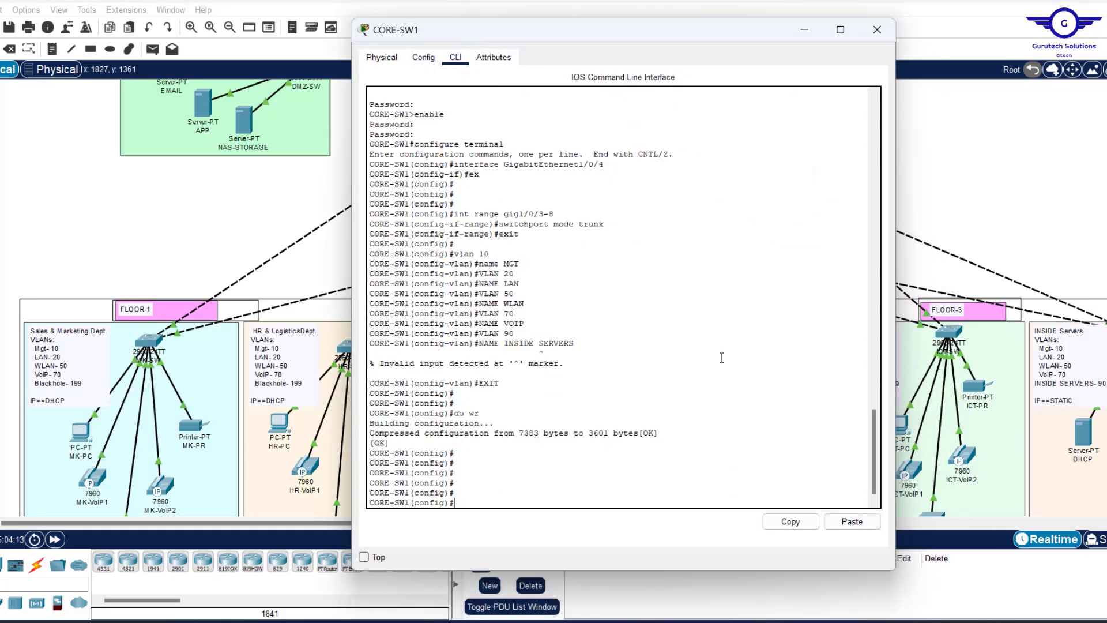
Correct the VLAN 90 name to INSIDE-SERVERS and apply the commands to CORE-SW1.
left_click(728, 568)
left_click(416, 349)
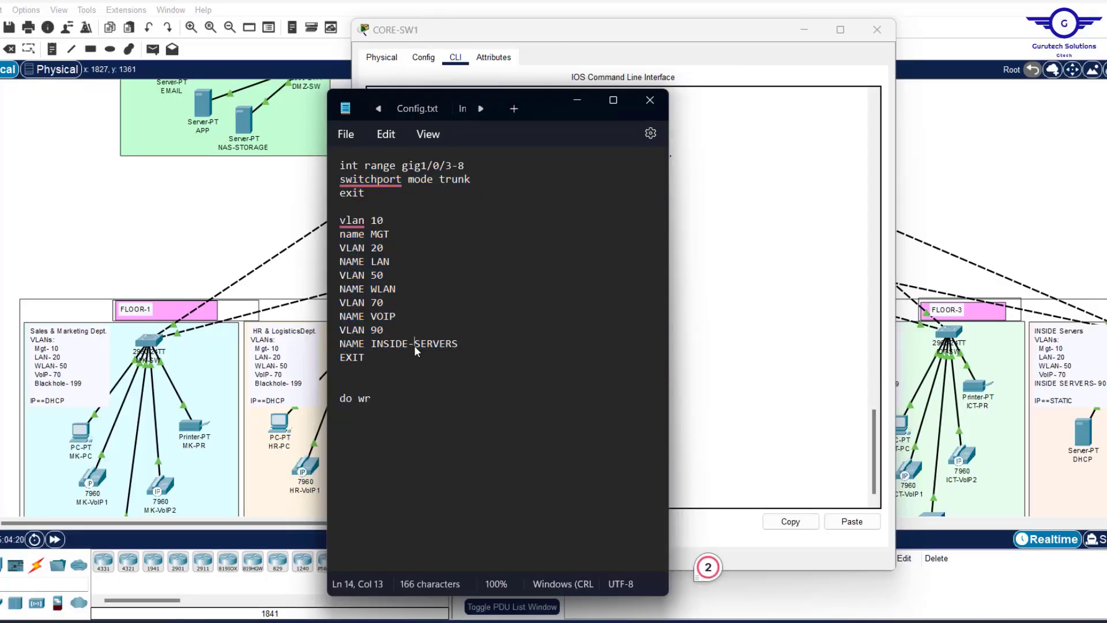
key("BackSpace")
type("-")
key("ctrl+a")
left_click(717, 477)
left_click(853, 522)
left_click(877, 30)
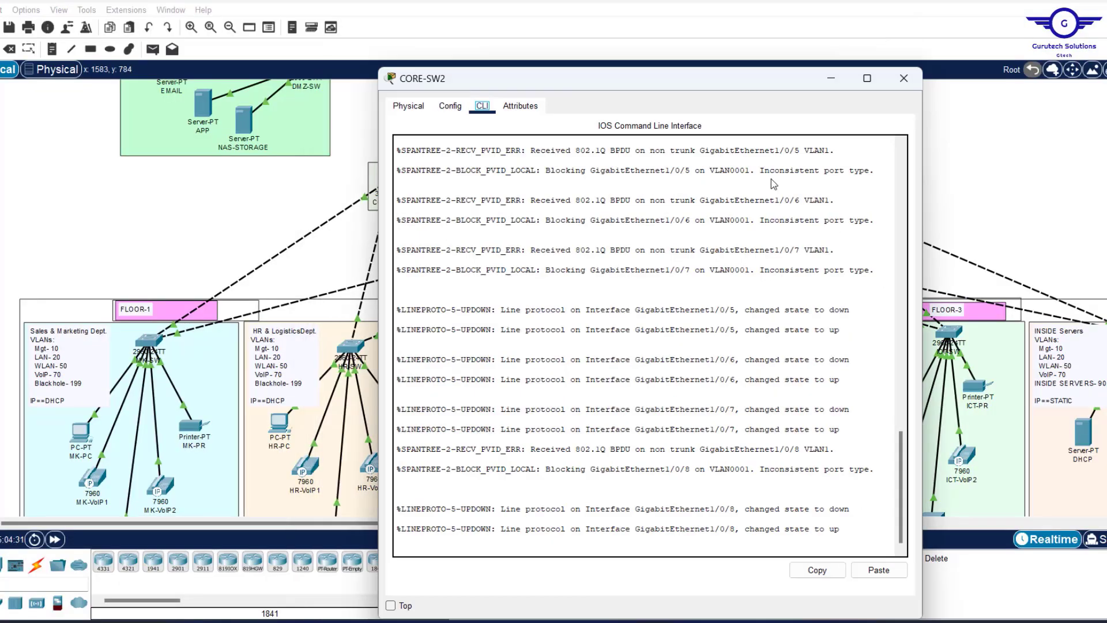
Apply the trunk and VLAN 10–90 commands to CORE-SW2 and close its window.
left_click(450, 106)
left_click(456, 307)
left_click(482, 106)
left_click(548, 421)
type("ex")
key("Return")
key("Return")
key("Return")
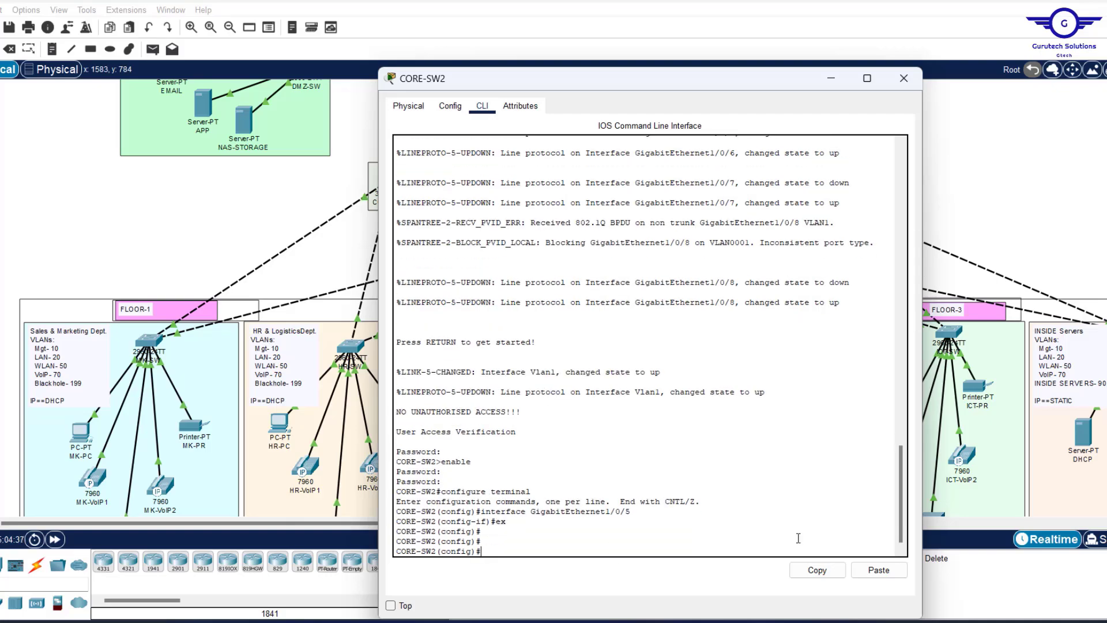
left_click(878, 571)
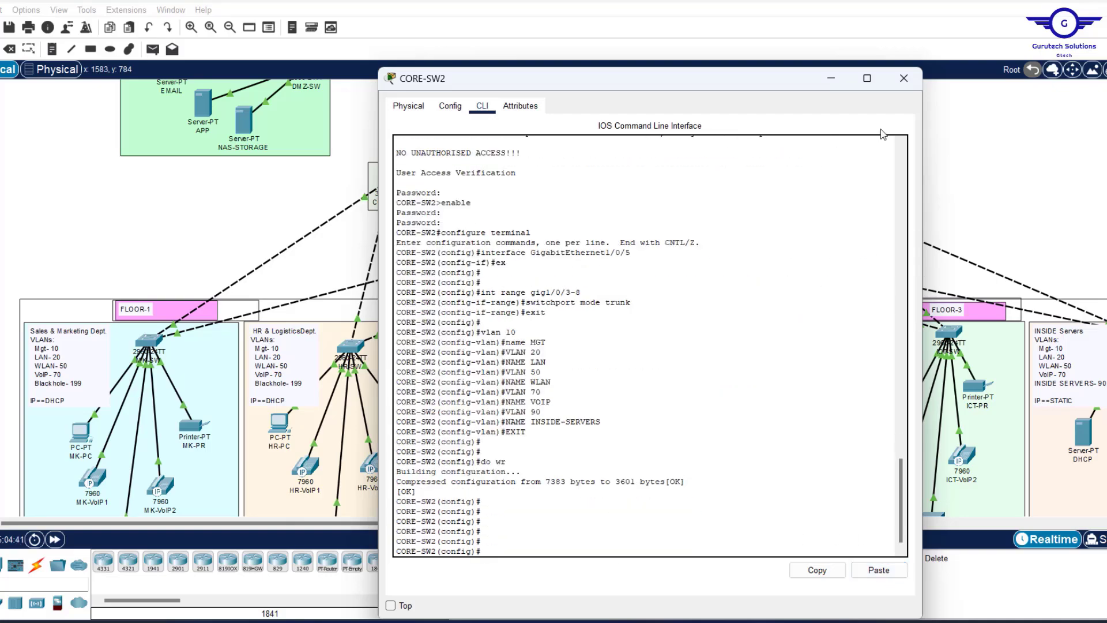
left_click(904, 79)
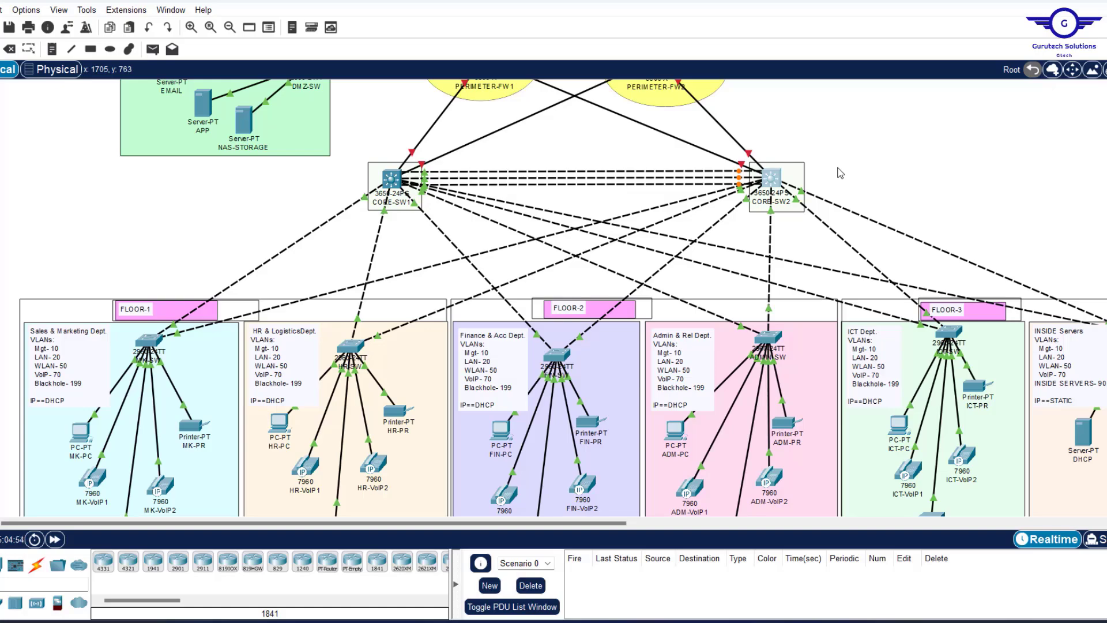
Show MK-SW's port summary: fa0/3-4 VLAN 20, fa0/5-6 VLAN 70, fa0/7 VLAN 50, fa0/8-24 down.
scroll(841, 173, "up", 5)
scroll(840, 173, "down", 4)
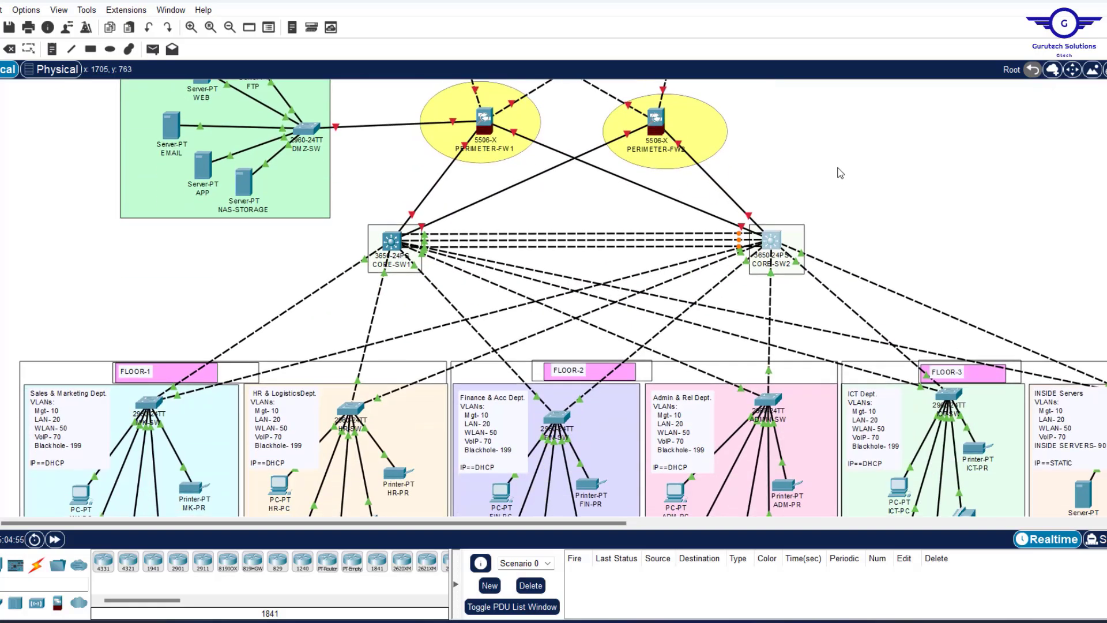
scroll(841, 173, "up", 2)
left_click_drag(81, 110, 330, 329)
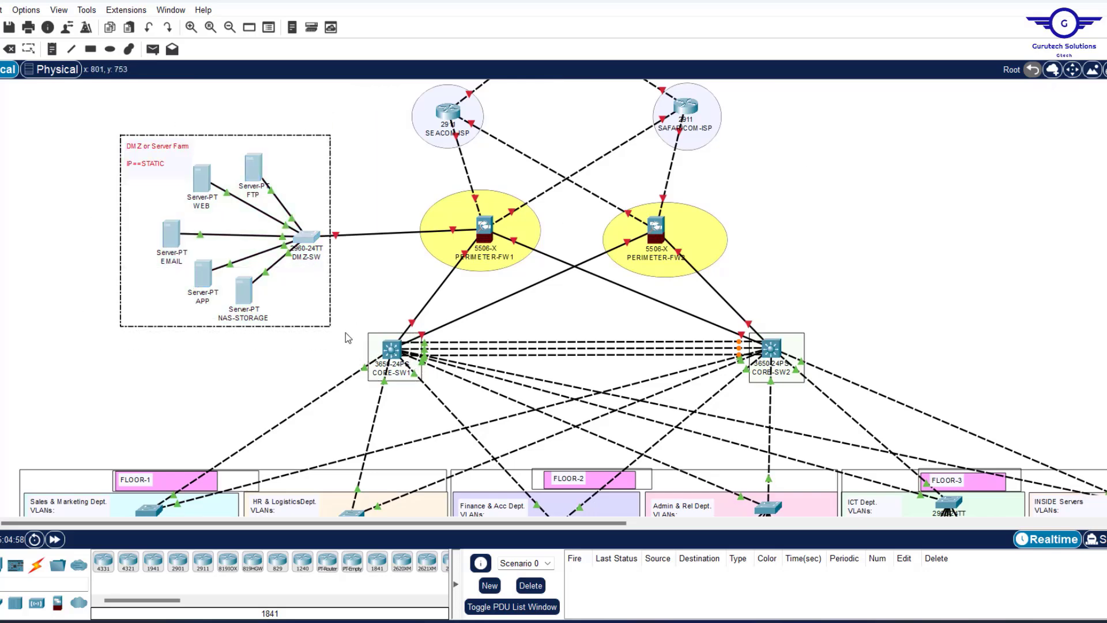
left_click(834, 273)
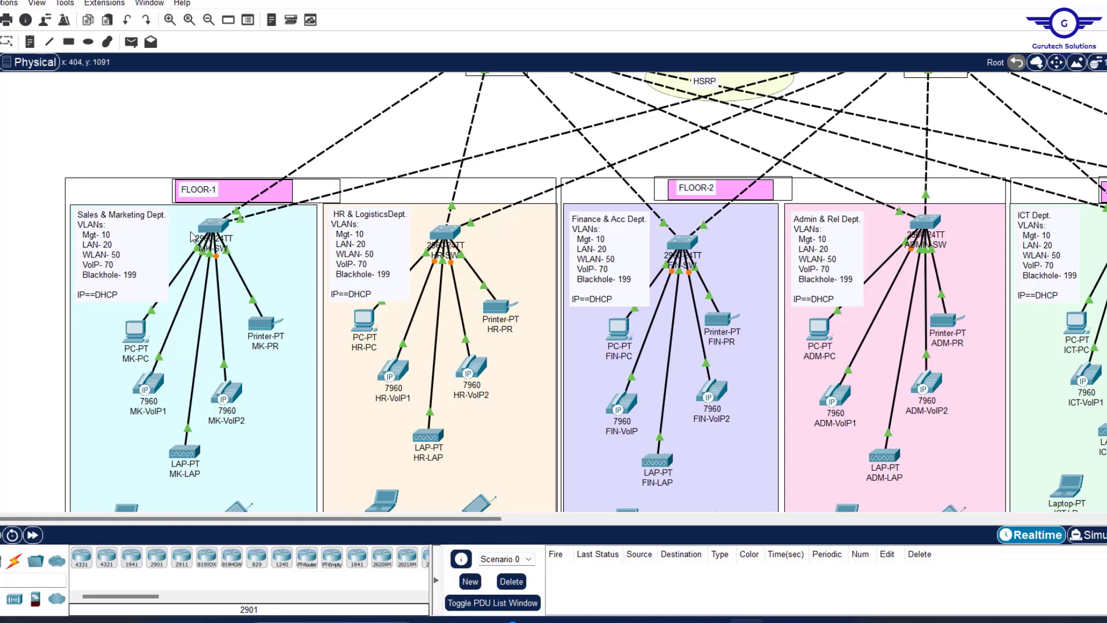
mouse_move(208, 229)
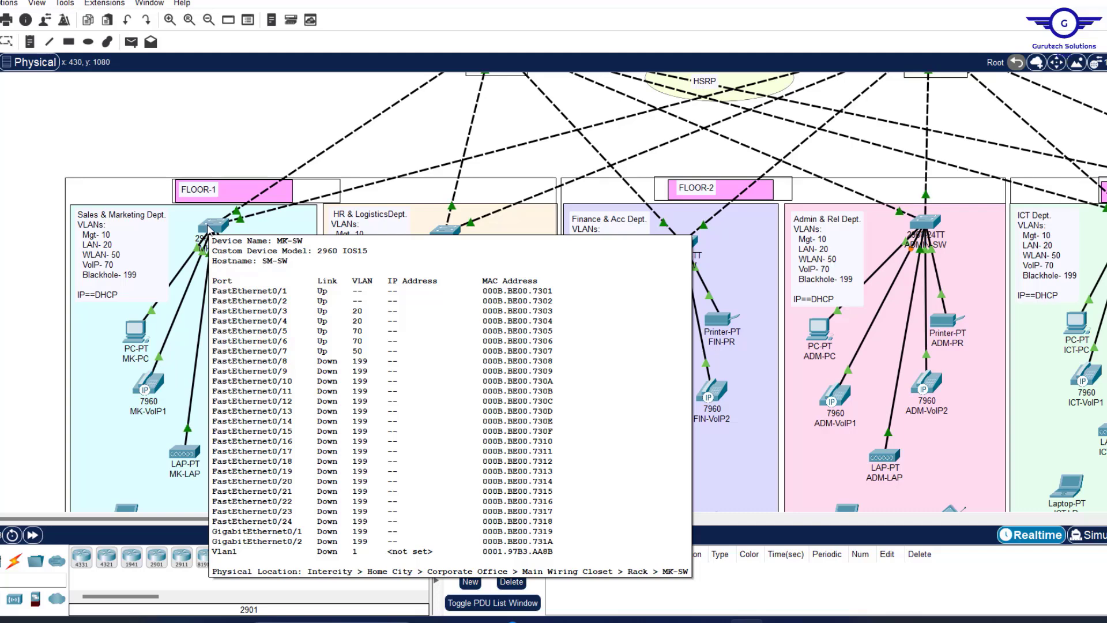
Open MK-SW's CLI, leave interface mode, and check which ports the phones use.
left_click(209, 229)
left_click(430, 98)
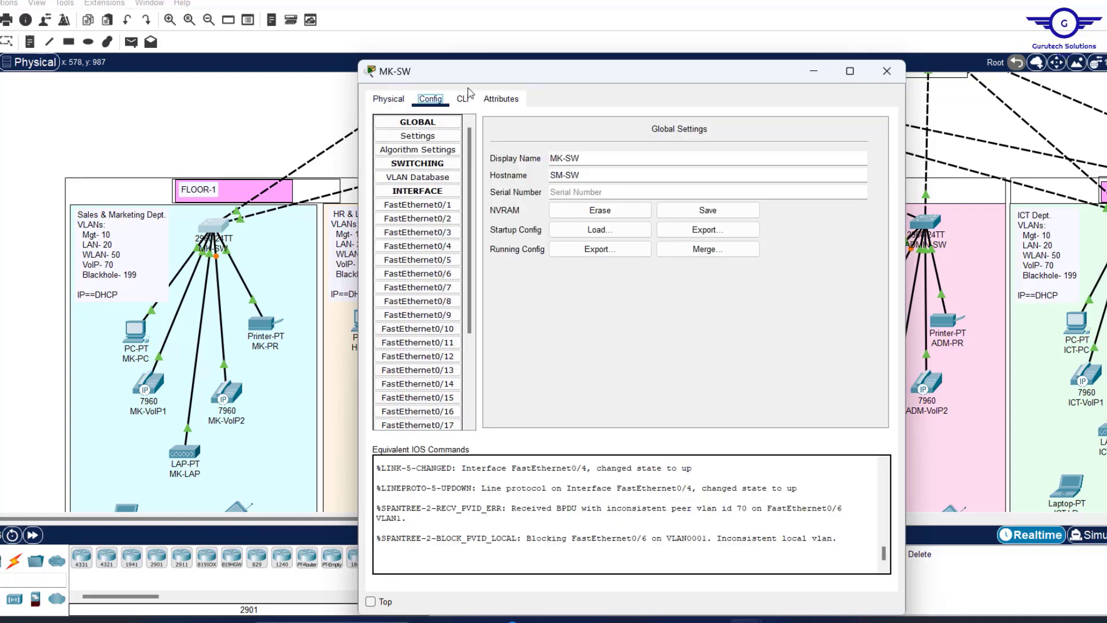
left_click(418, 232)
left_click(463, 98)
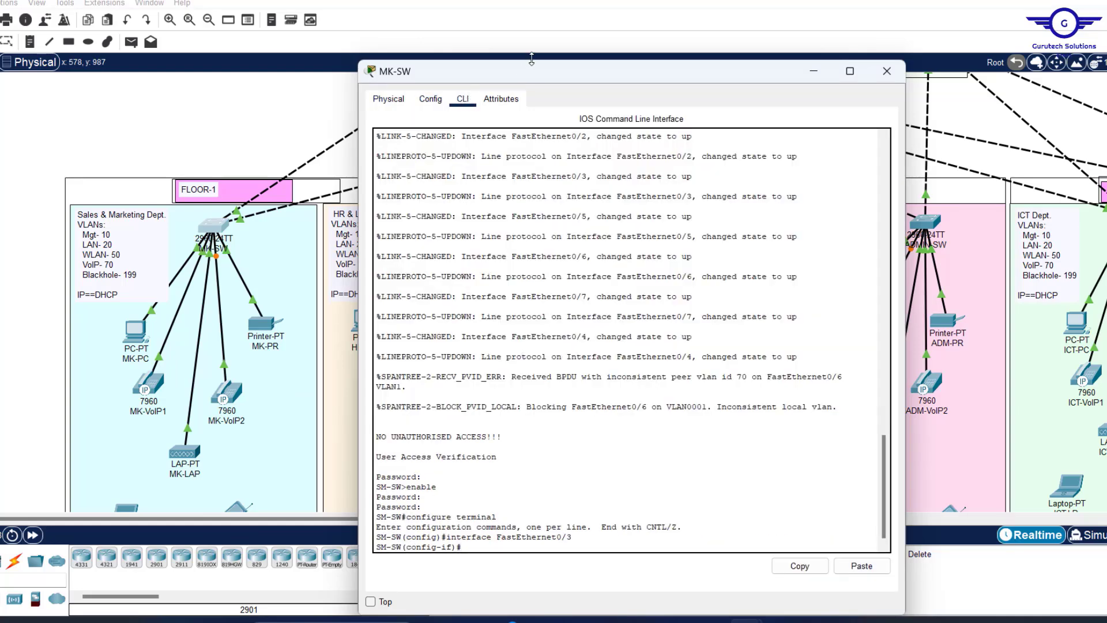
mouse_move(551, 61)
left_mouse_down()
mouse_move(552, 134)
mouse_move(555, 50)
left_mouse_up()
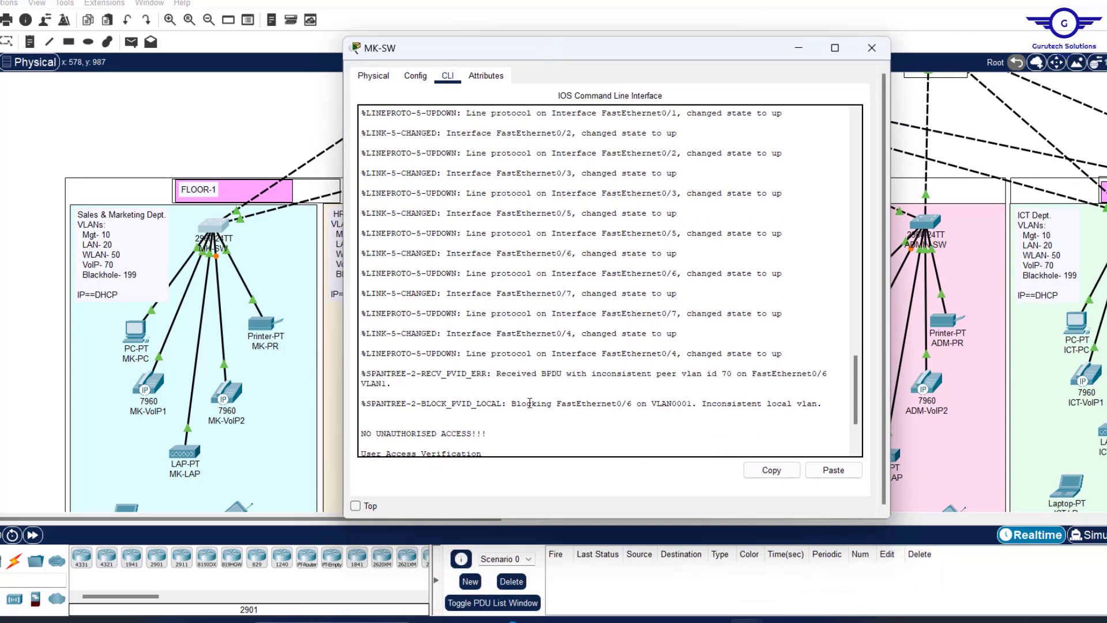
scroll(529, 403, "down", 4)
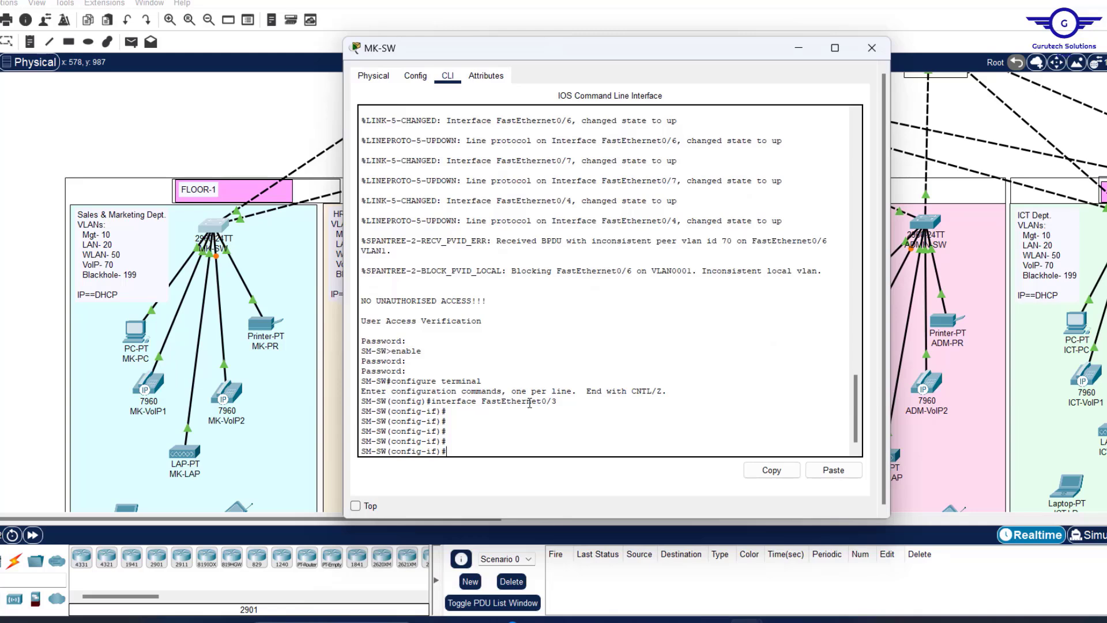
type("ec")
type("x")
key("Return")
key("Return")
key("Return")
key("Return")
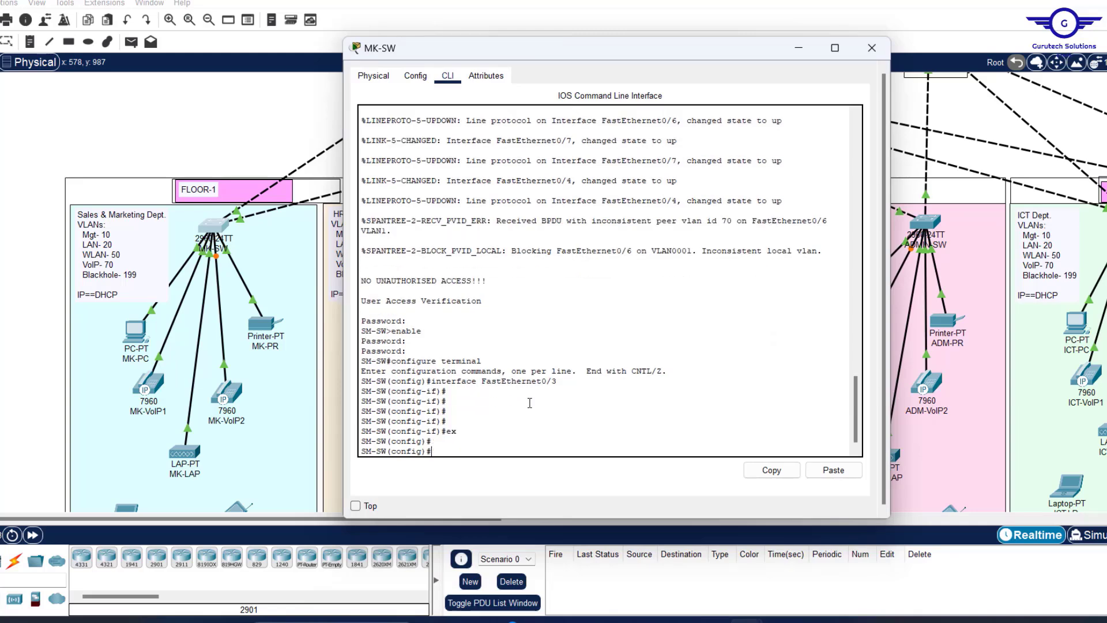
left_click(243, 137)
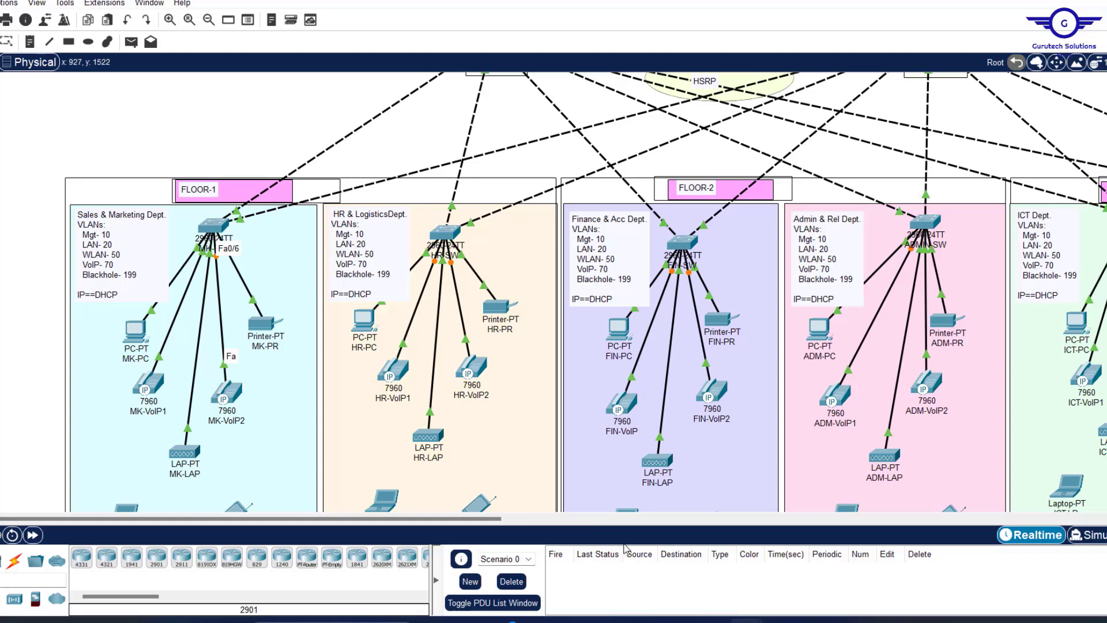
left_click(209, 228)
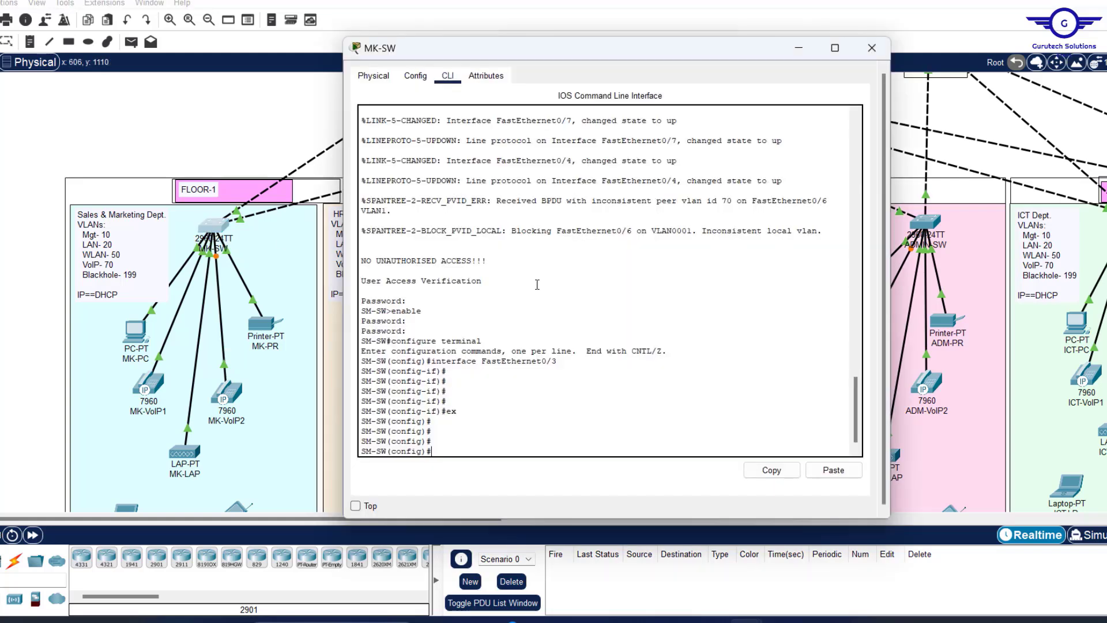
Assign voice VLAN 70 to ports Fa0/5–6 using int range fa0/5-6.
type("int range fa0/5-6")
key("Return")
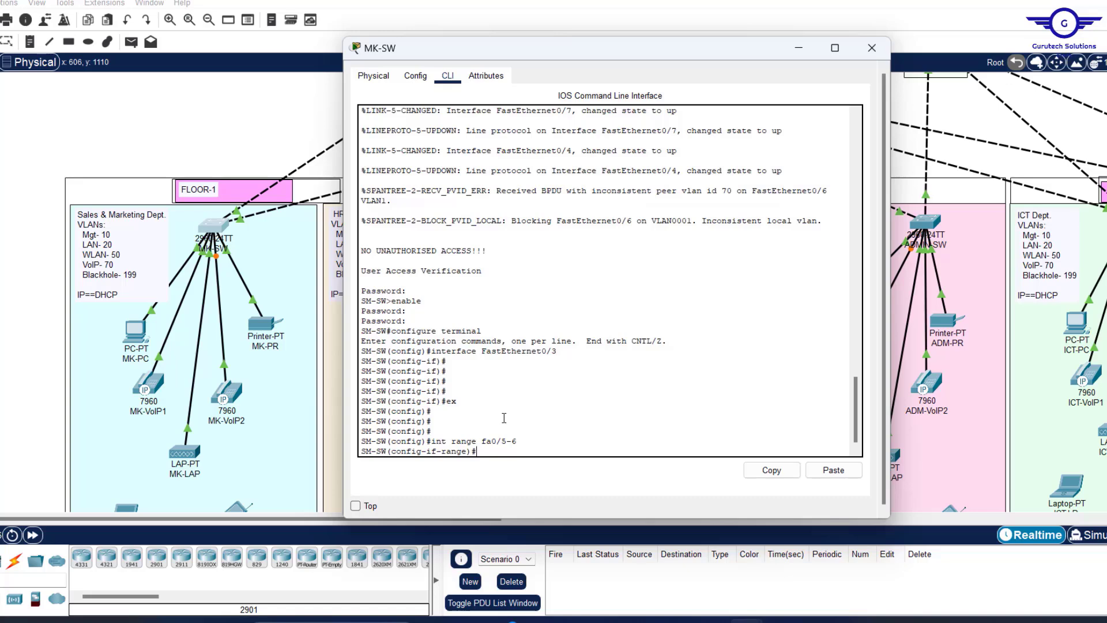
type("switc")
key("Tab")
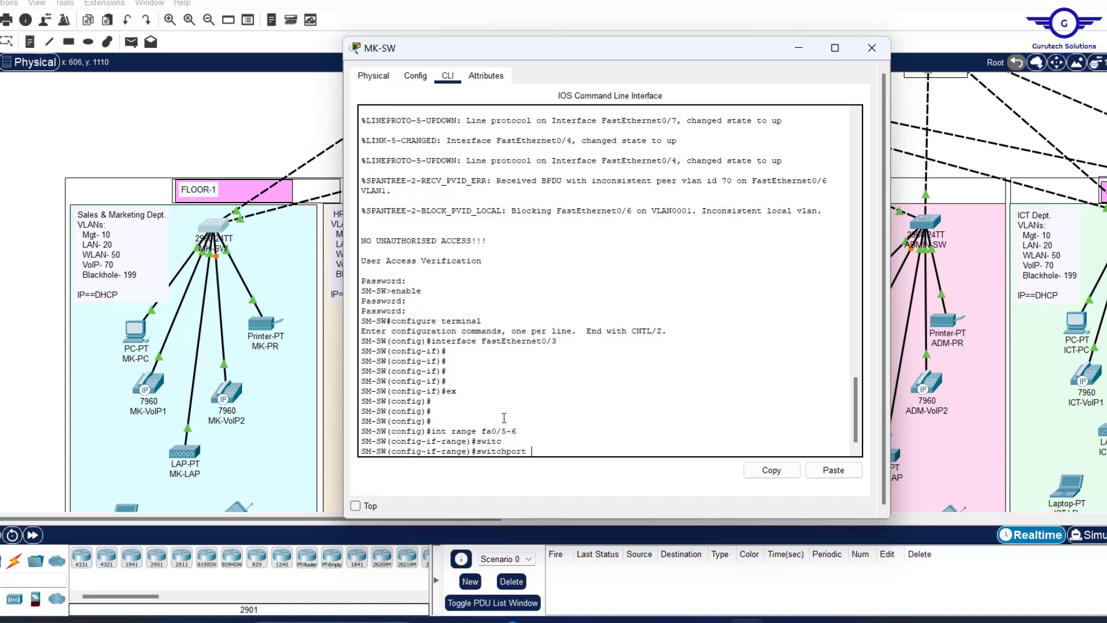
type("voi")
key("Tab")
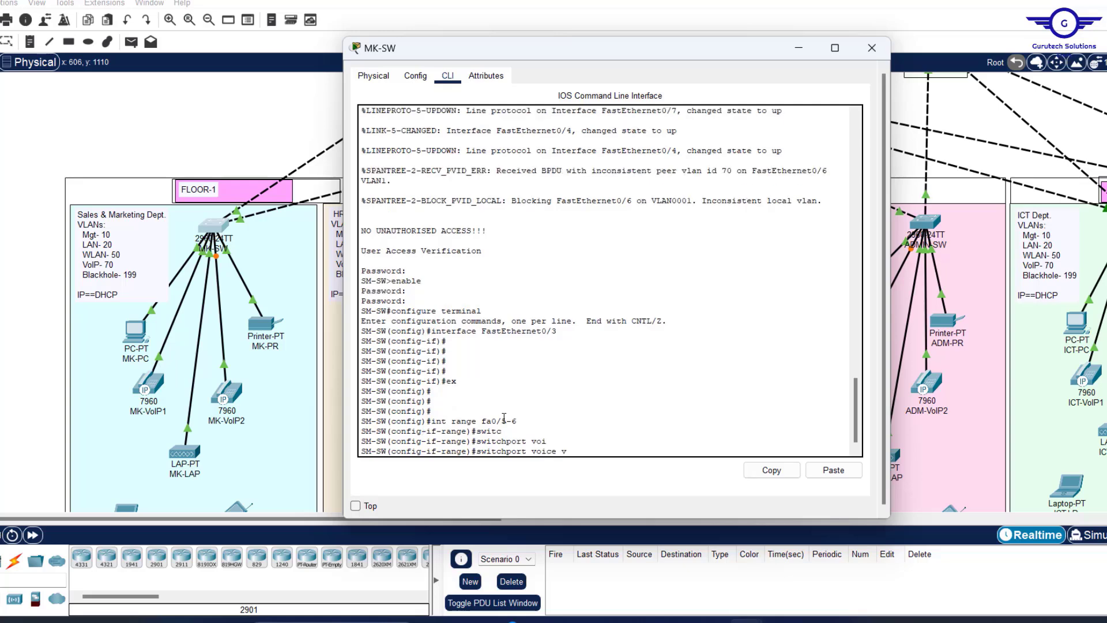
type("v")
key("Tab")
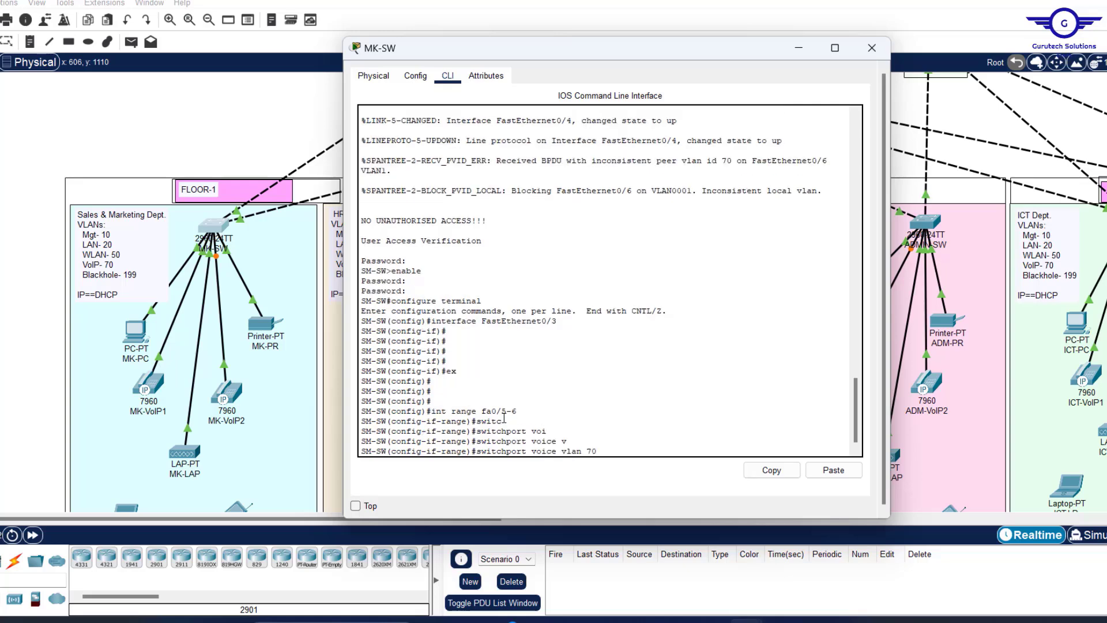
key("Return")
Save MK-SW's configuration with do wr and review the voice VLAN lines.
type("ex")
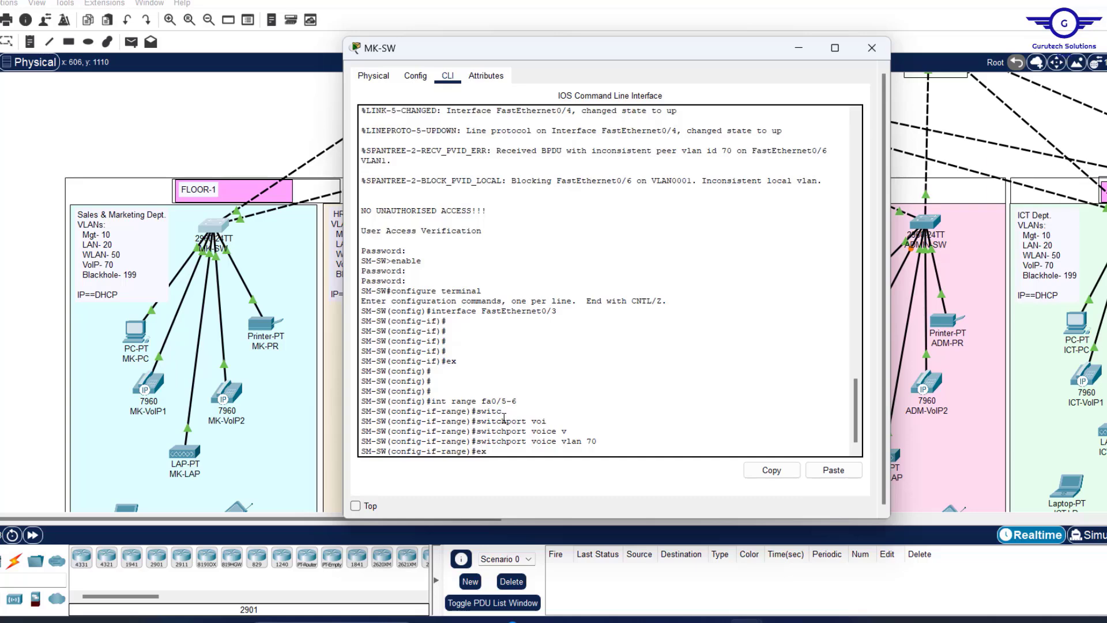
key("Return")
key("Return")
key("Return")
key("Return")
key("Return")
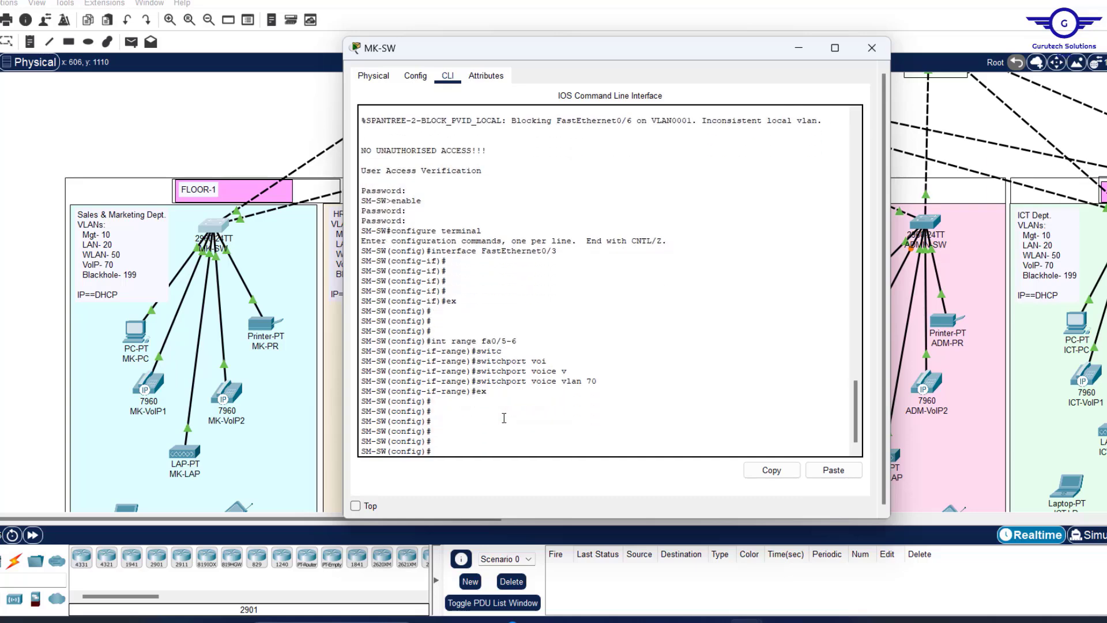
type("do wr")
key("Return")
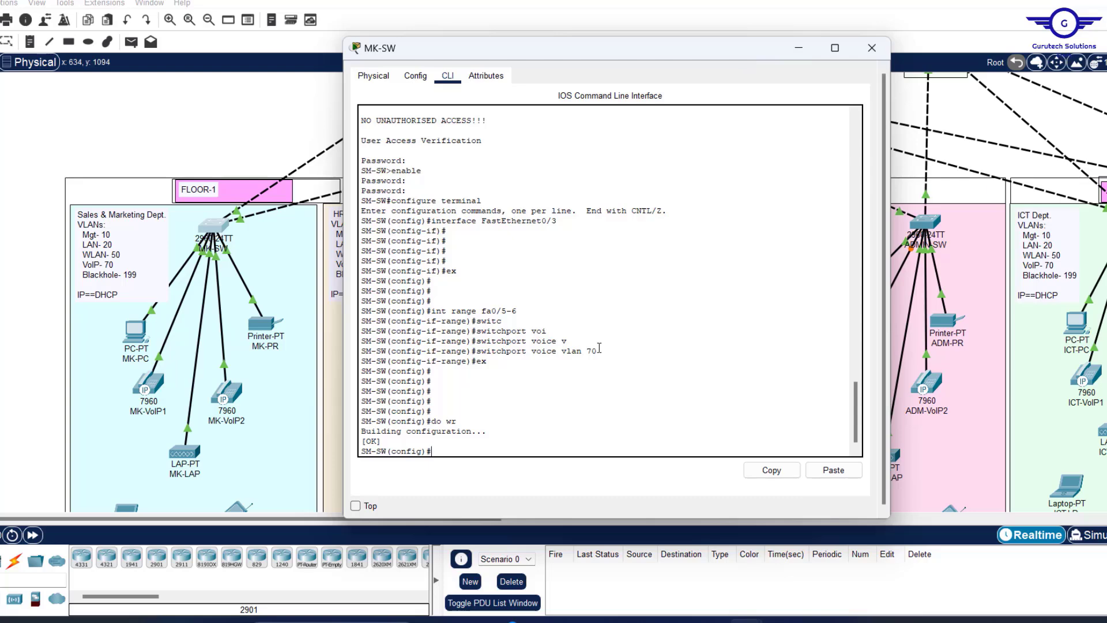
left_click_drag(599, 352, 528, 315)
left_click(497, 304)
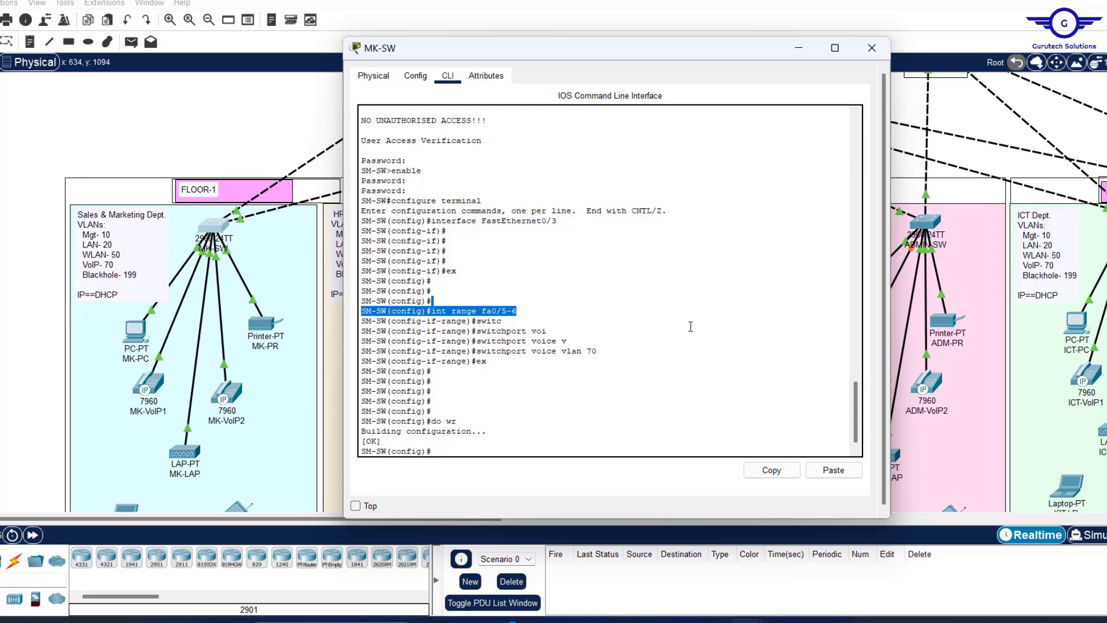
On MK-SW, enter 'int range fa0/5-6' and run 'no switchport access vlan 70'.
left_click(505, 312)
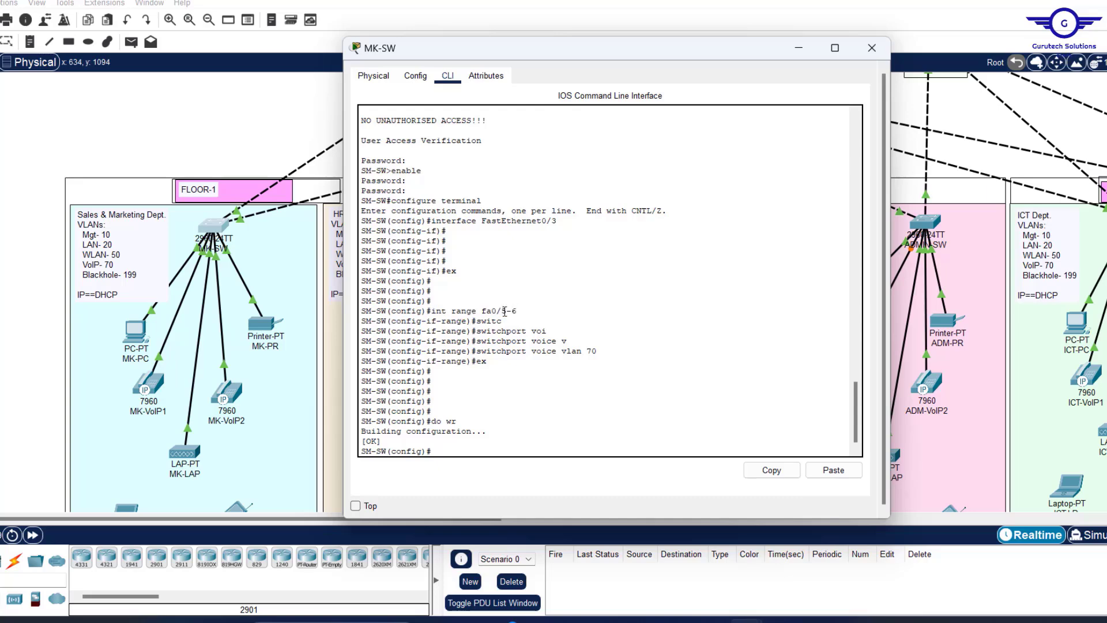
left_click(519, 381)
type("int range fa0/5-6")
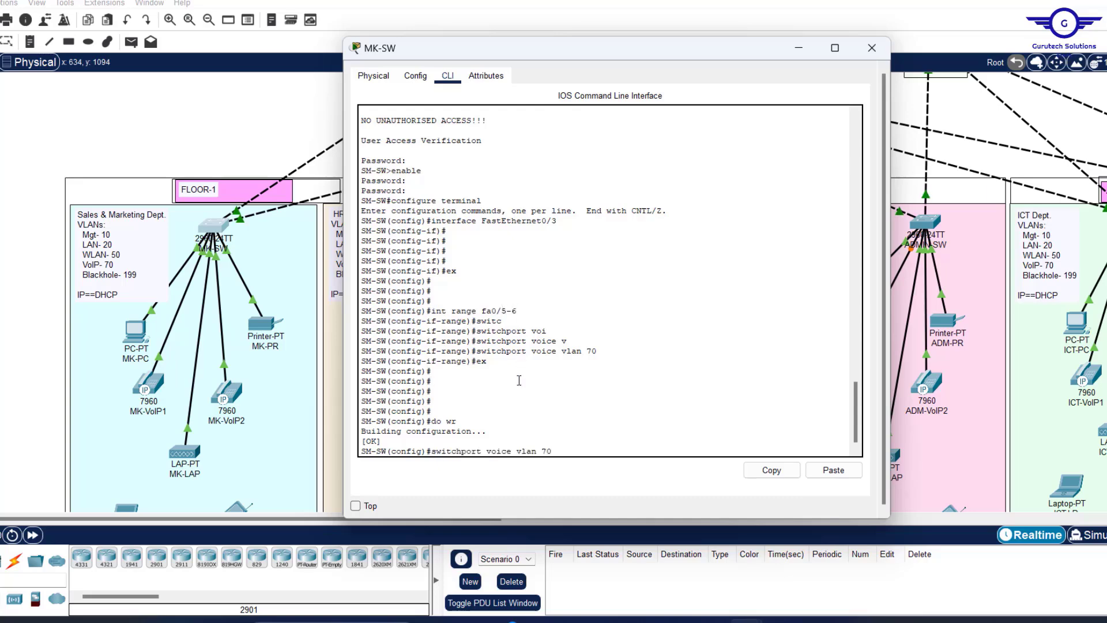
key("Return")
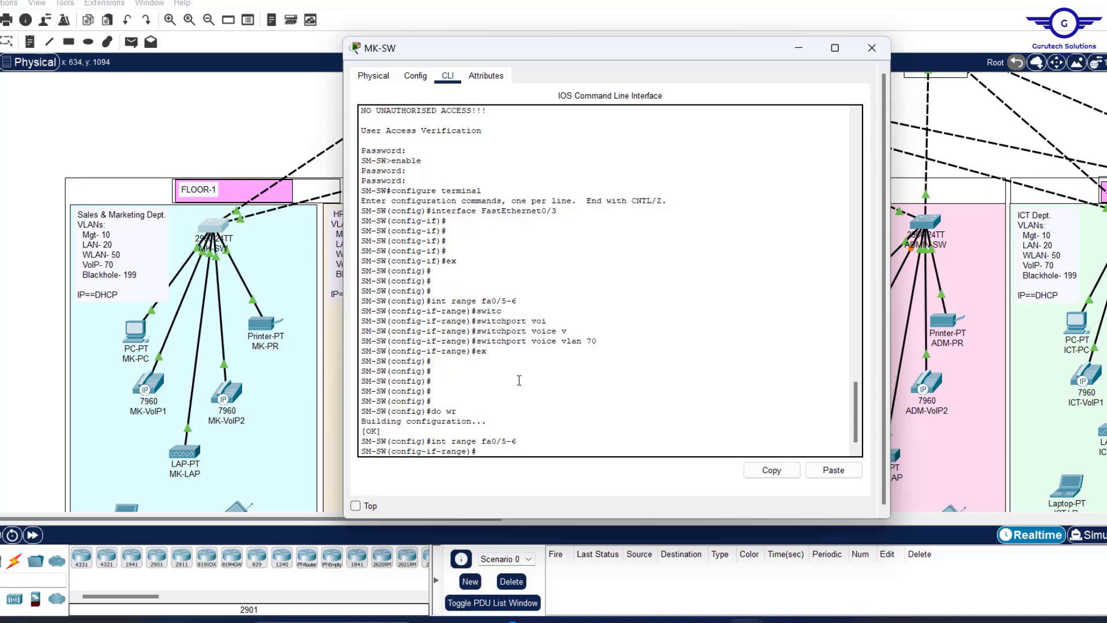
type("no switc")
key("Tab")
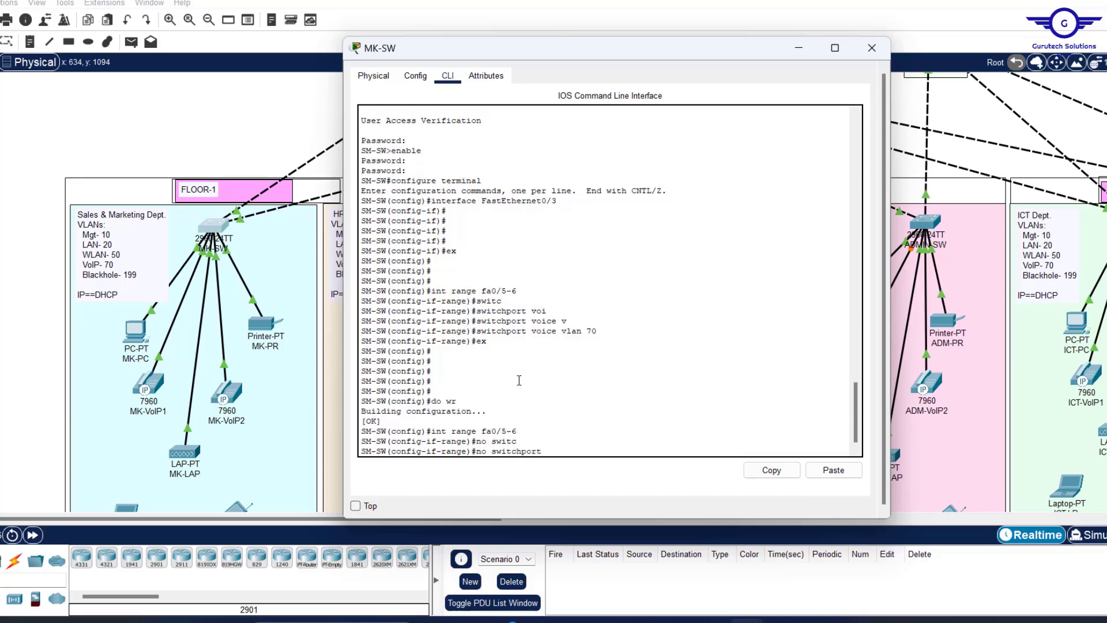
type("ac")
key("Tab")
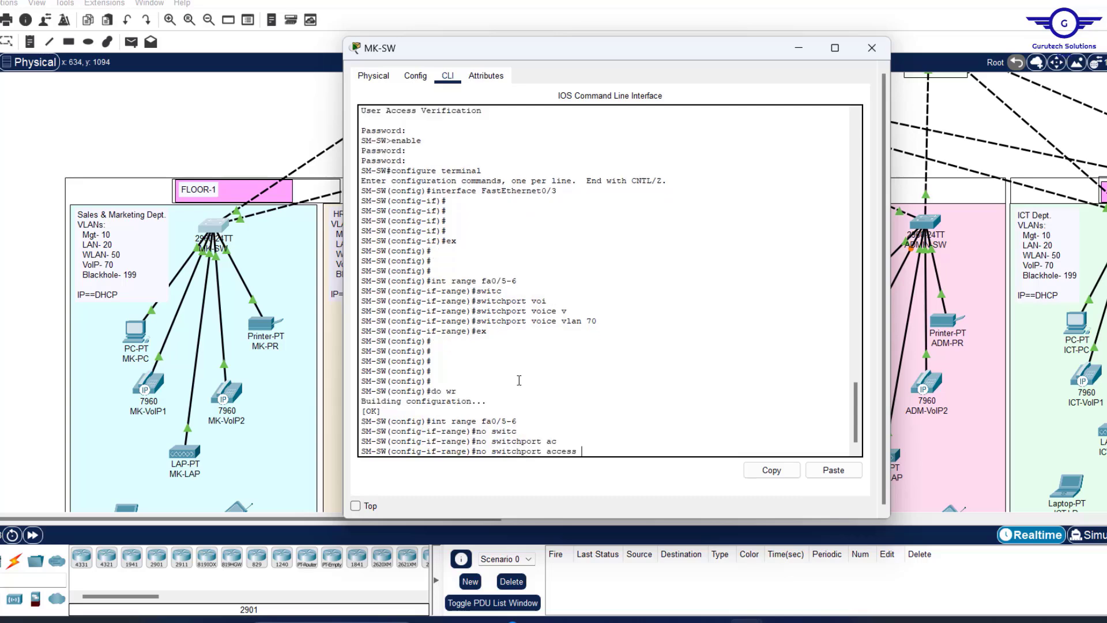
type("v")
key("Tab")
type("70")
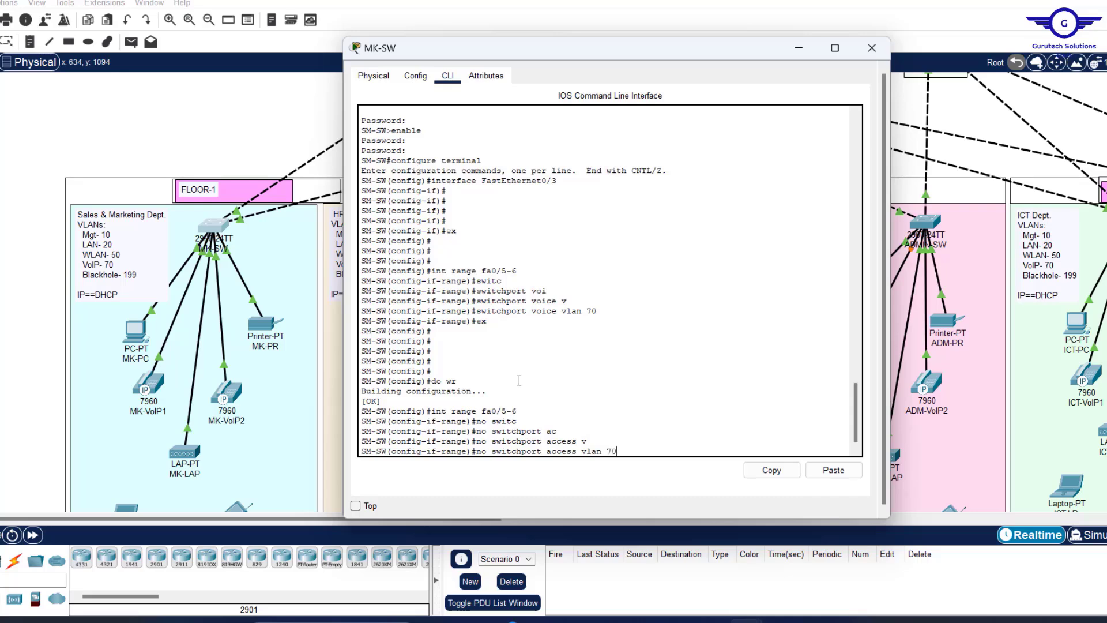
key("Return")
key("Return")
key("Return")
key("Return")
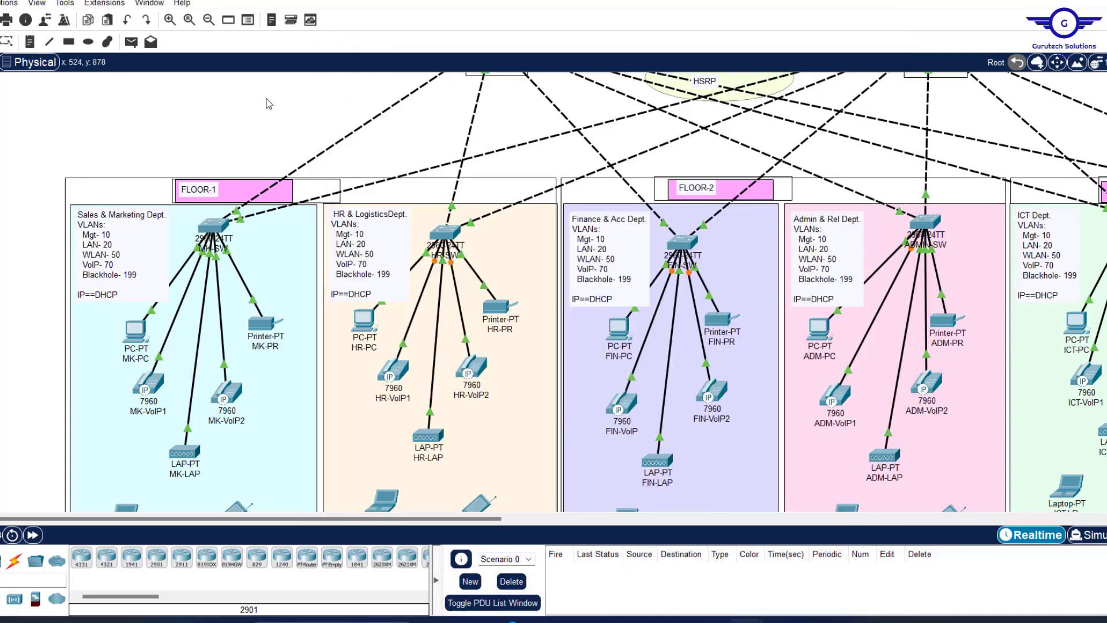
Check MK-SW's port status, reopen its CLI, and copy the 'int range fa0/5-6' command.
left_click(269, 104)
mouse_move(214, 226)
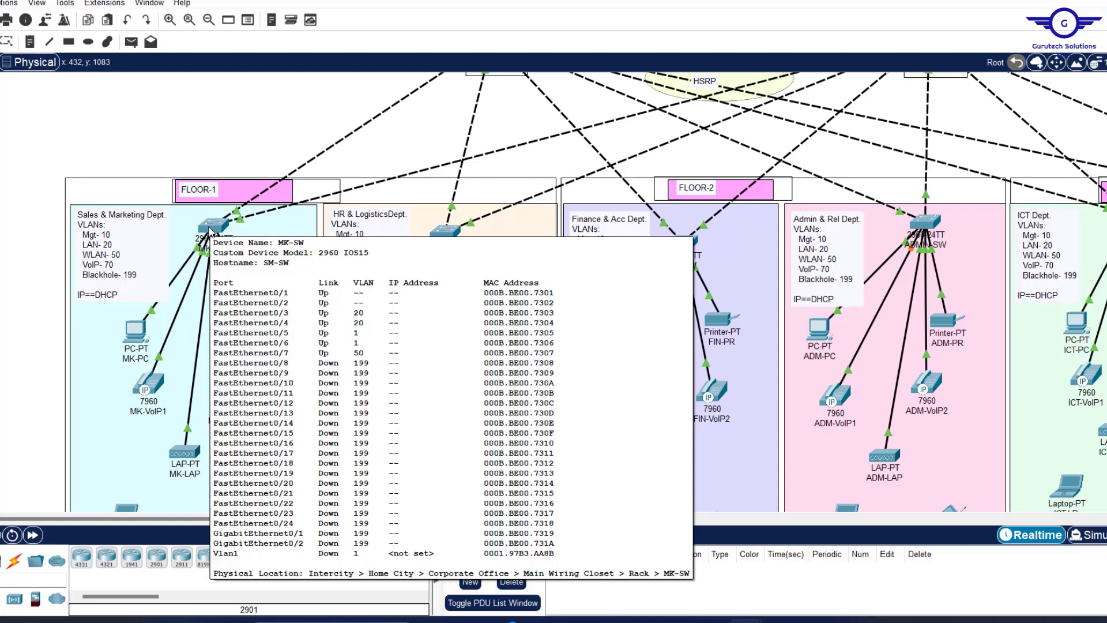
left_click(211, 228)
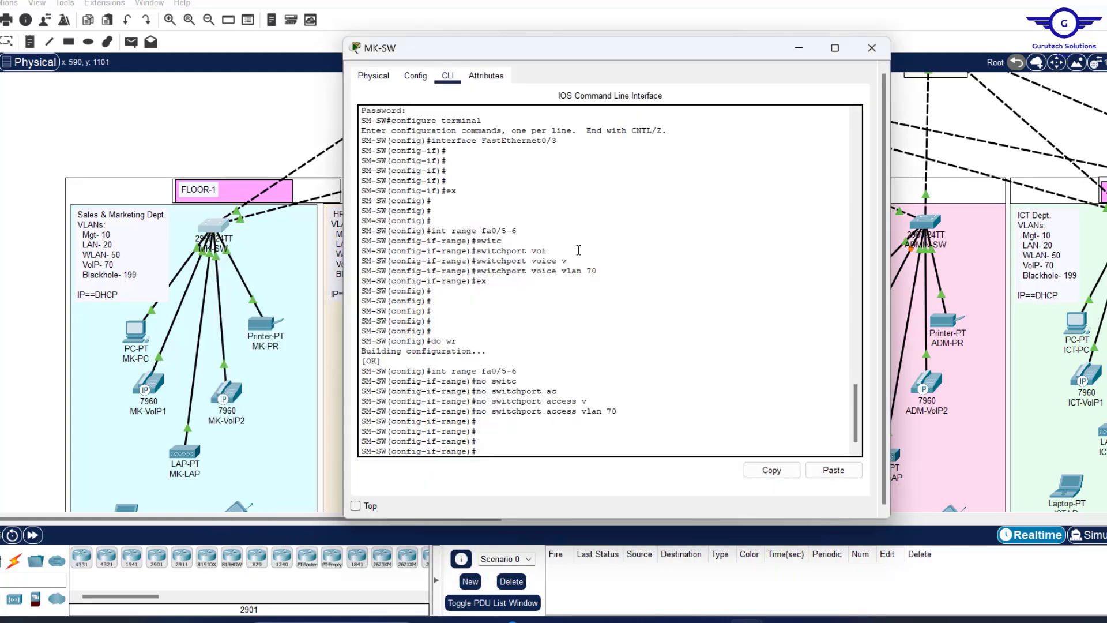
left_click_drag(613, 273, 463, 233)
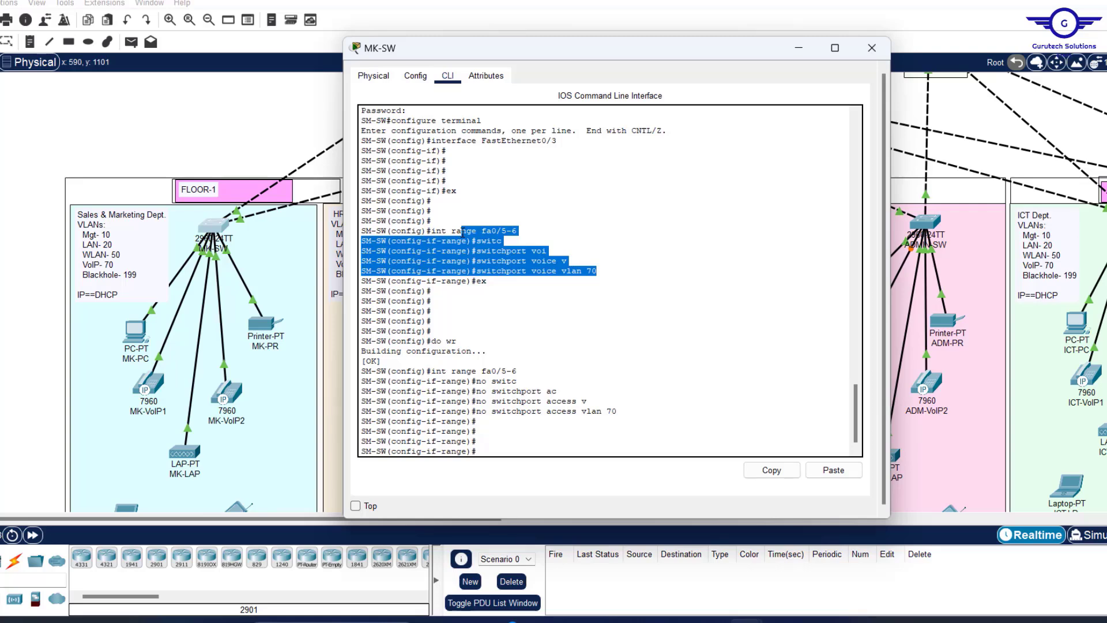
left_click(564, 253)
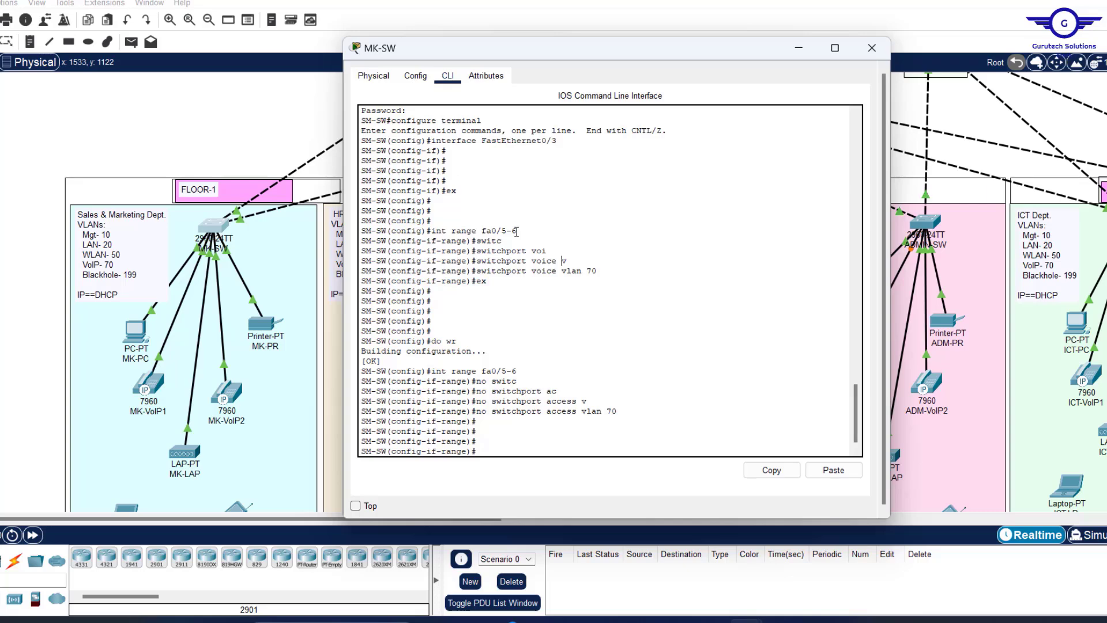
left_click_drag(516, 232, 431, 231)
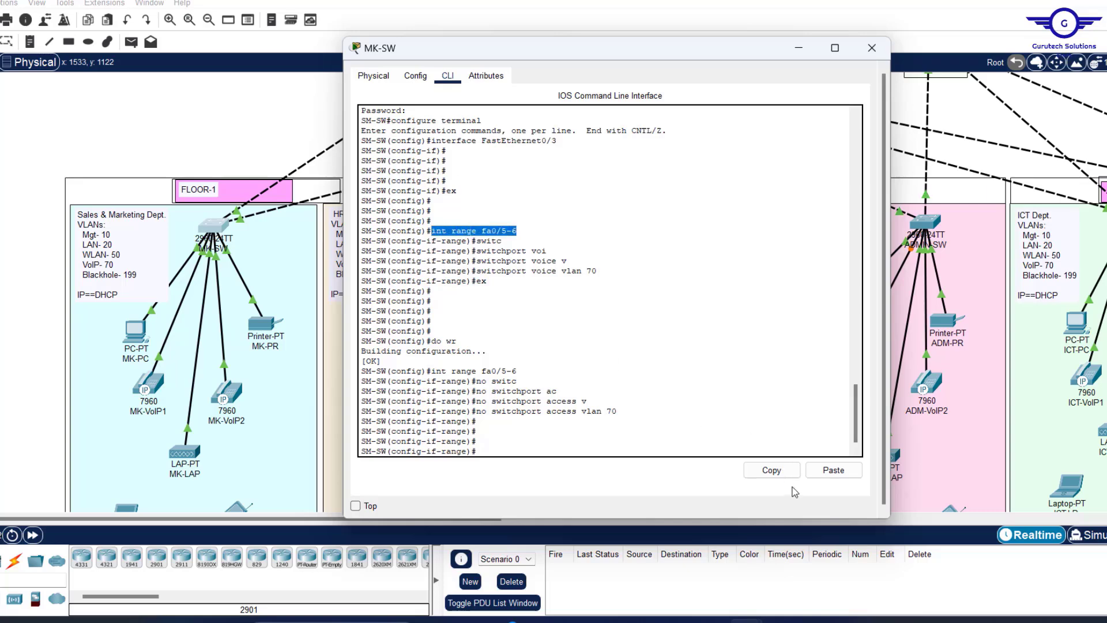
left_click(772, 471)
Open a blank Notepad tab after reviewing the access and voice VLAN 70 lines.
left_click(312, 621)
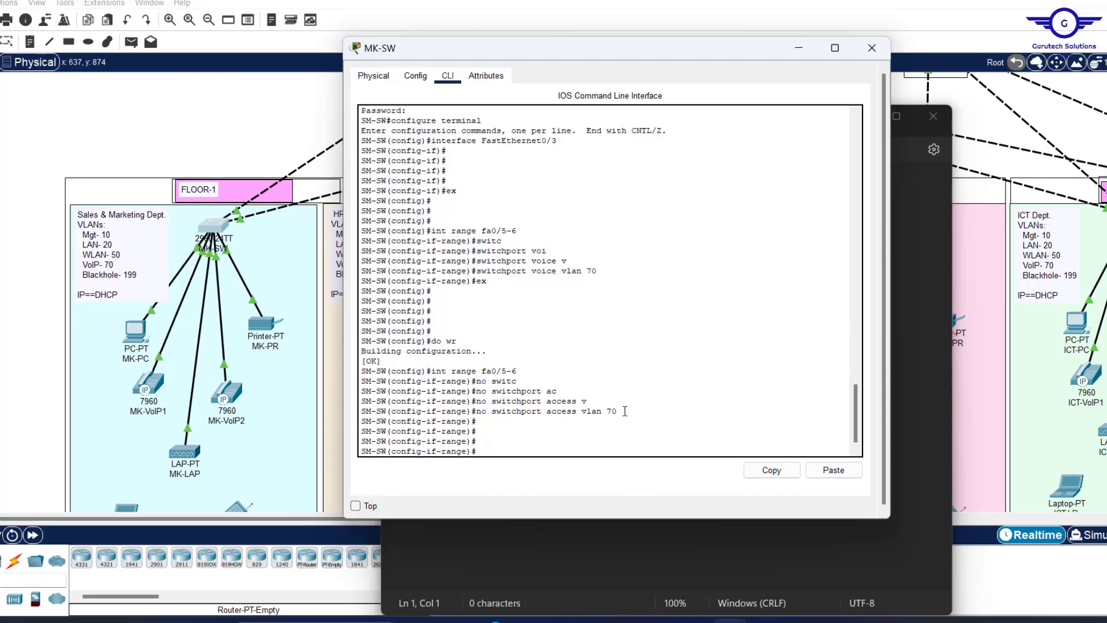
left_click_drag(619, 411, 480, 413)
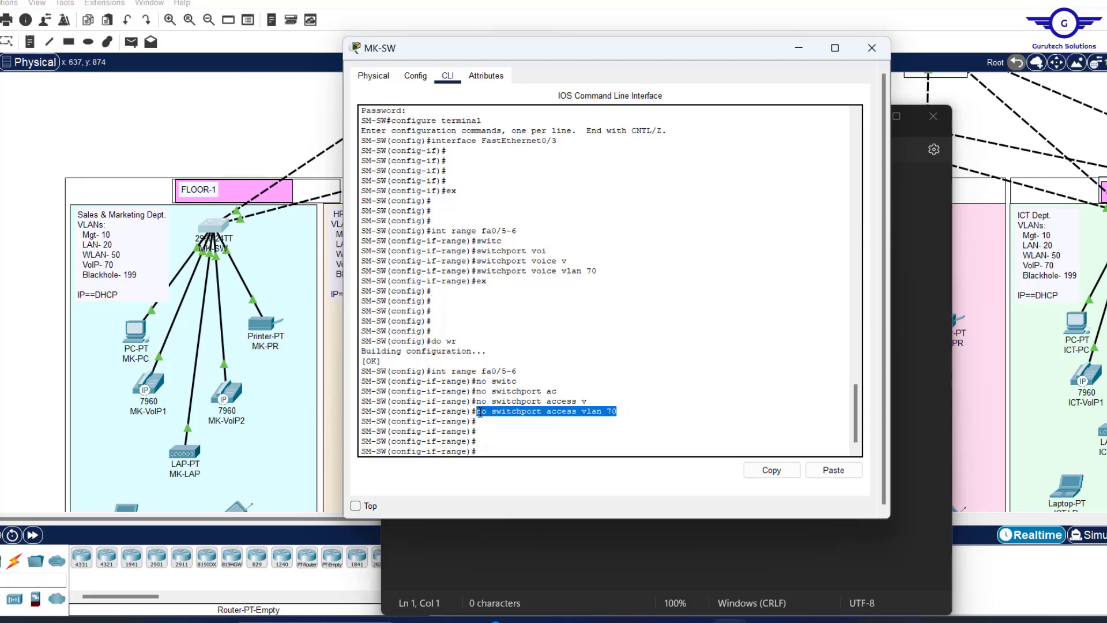
left_click(624, 411)
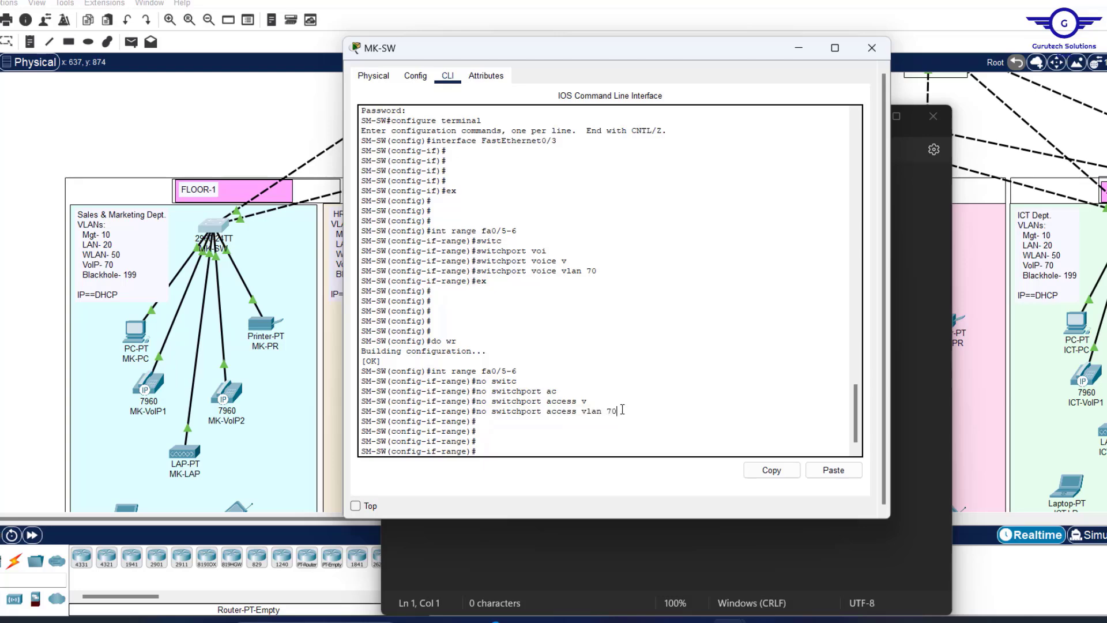
left_click_drag(622, 411, 494, 413)
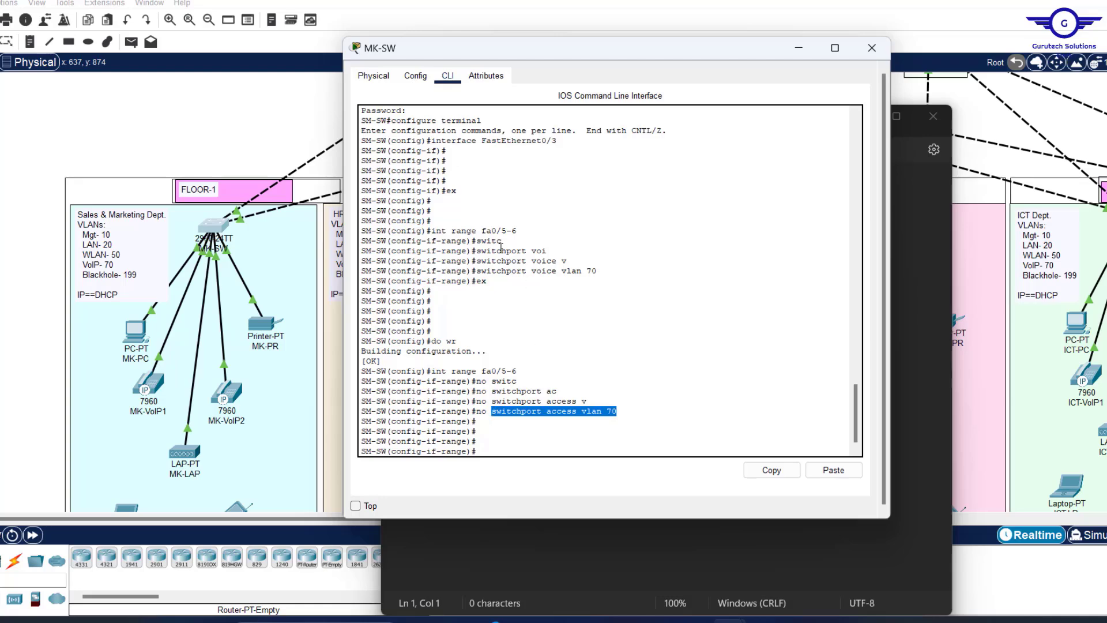
left_click_drag(602, 272, 587, 272)
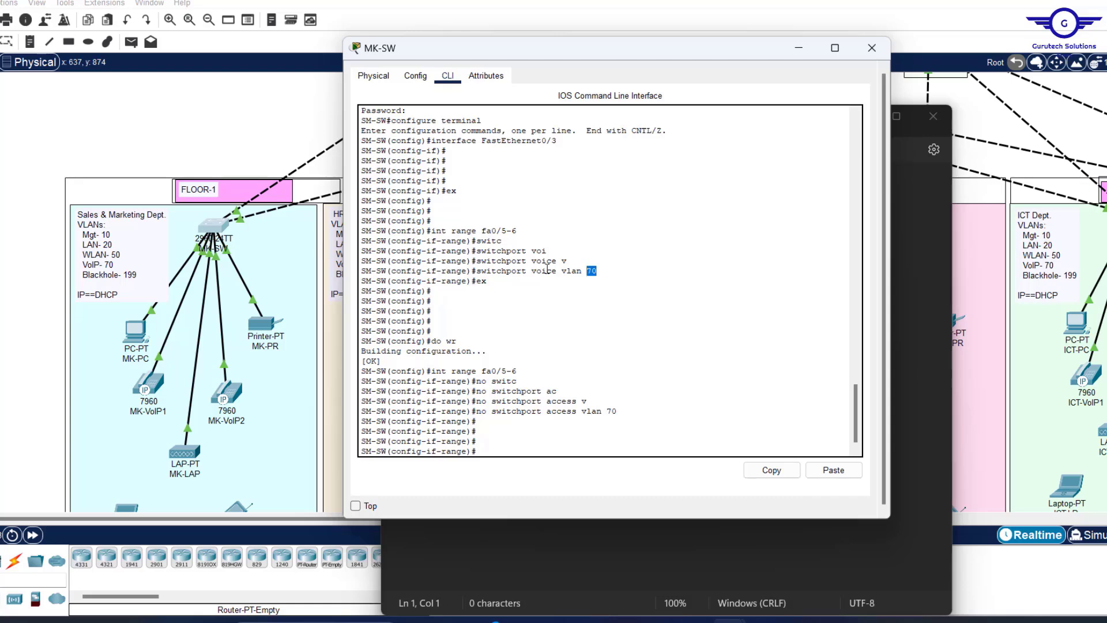
left_click_drag(531, 271, 551, 273)
left_click(868, 621)
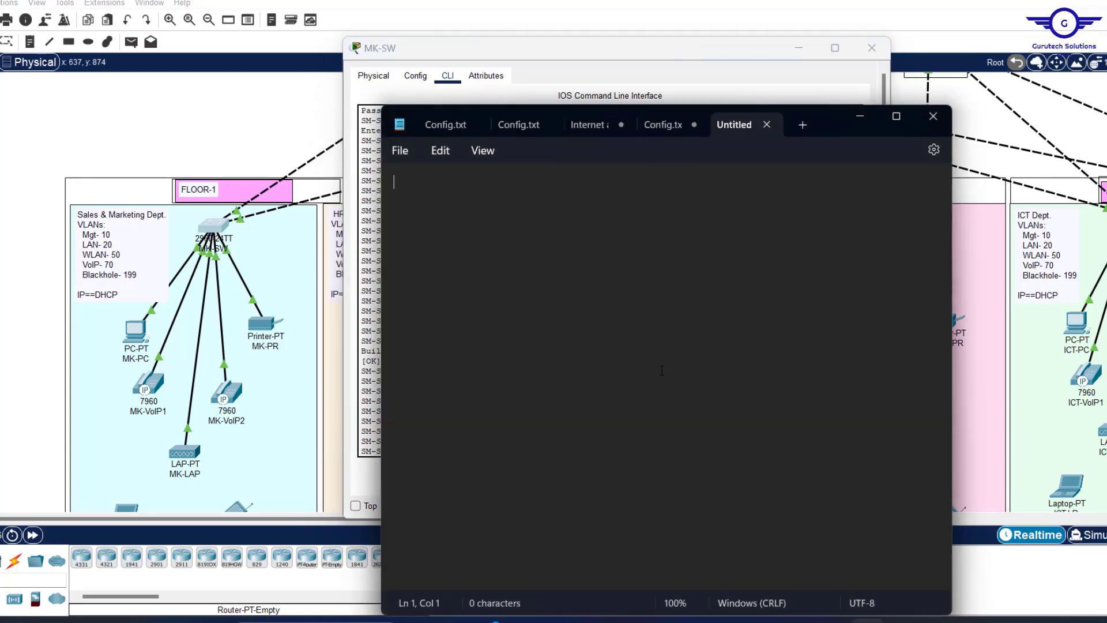
Put 'int range fa0/5-6' and 'no switchport access vlan 70' in the note, removing the stray '#'.
key("ctrl+v")
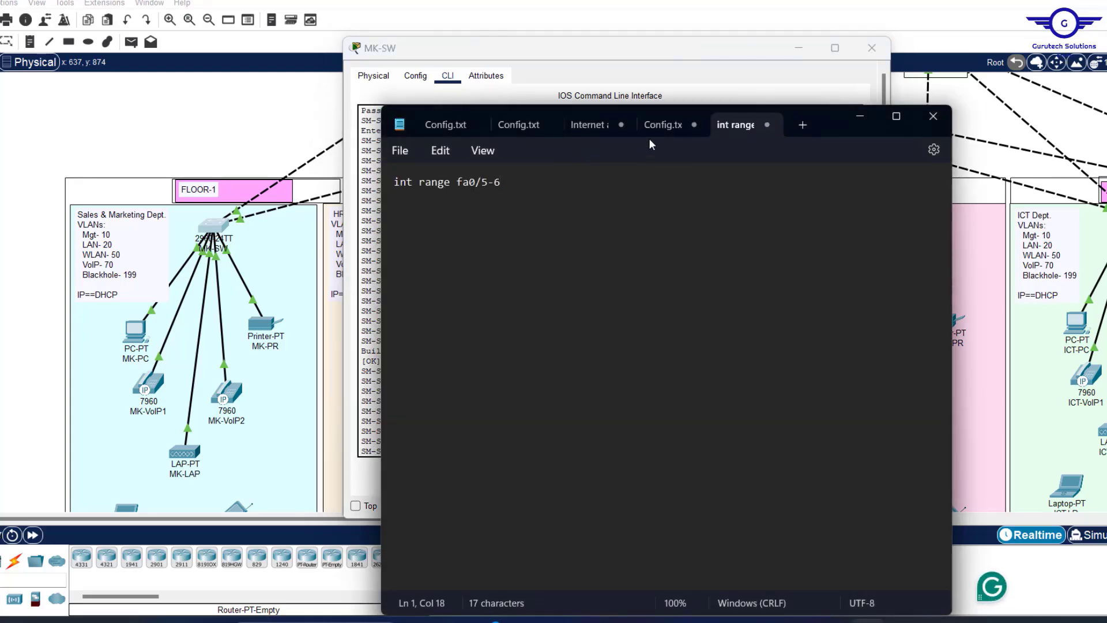
left_click(375, 198)
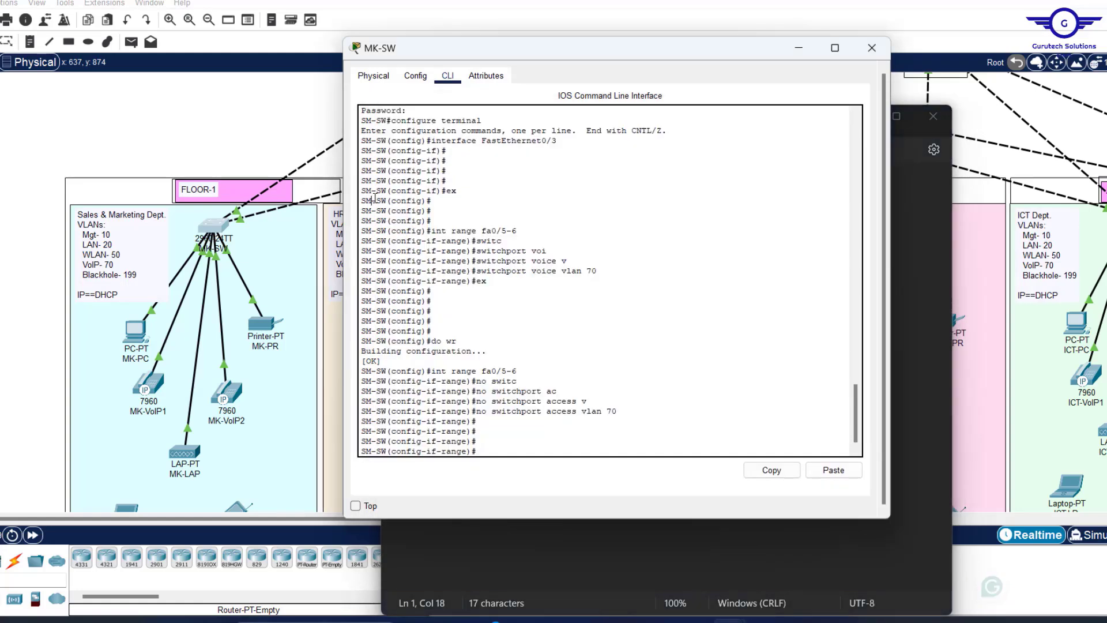
left_click_drag(624, 409, 482, 409)
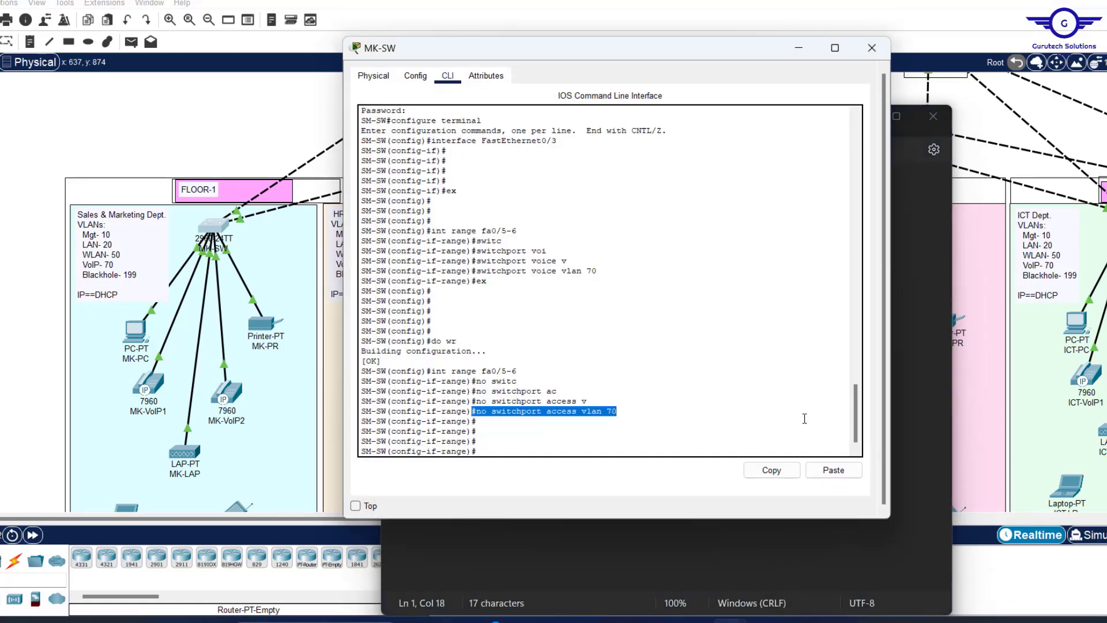
left_click(772, 470)
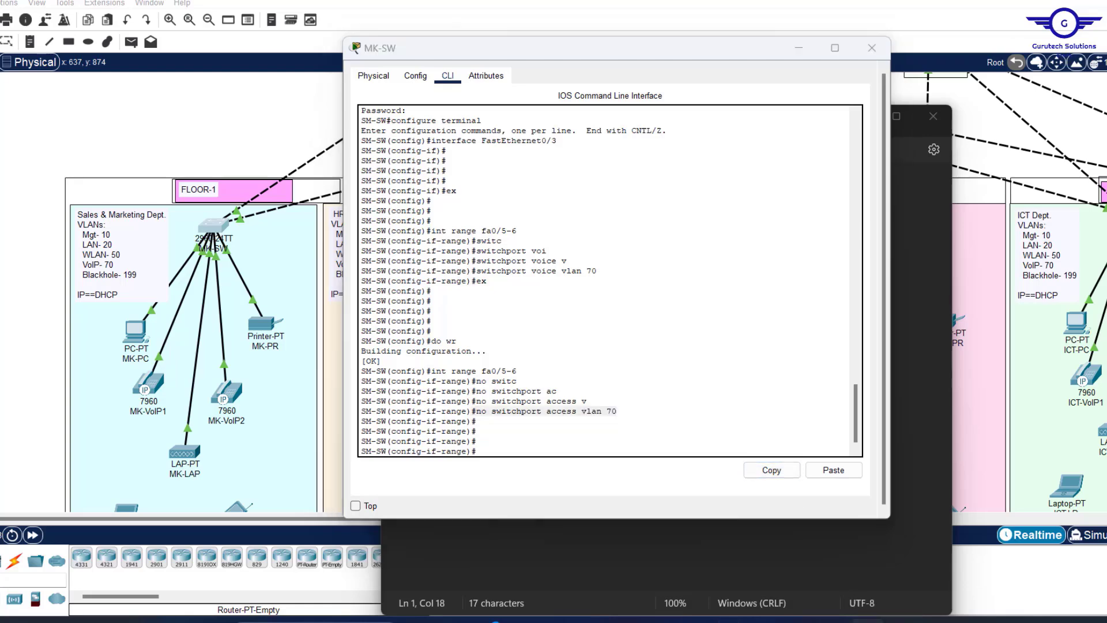
key("alt+Tab")
key("Return")
key("ctrl+v")
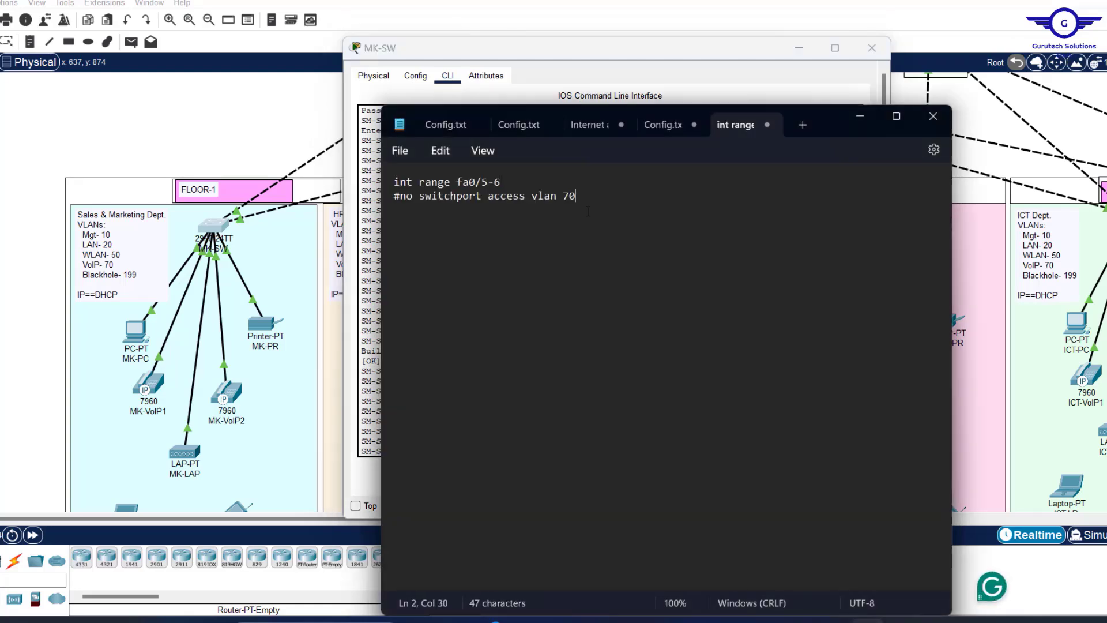
left_click(402, 197)
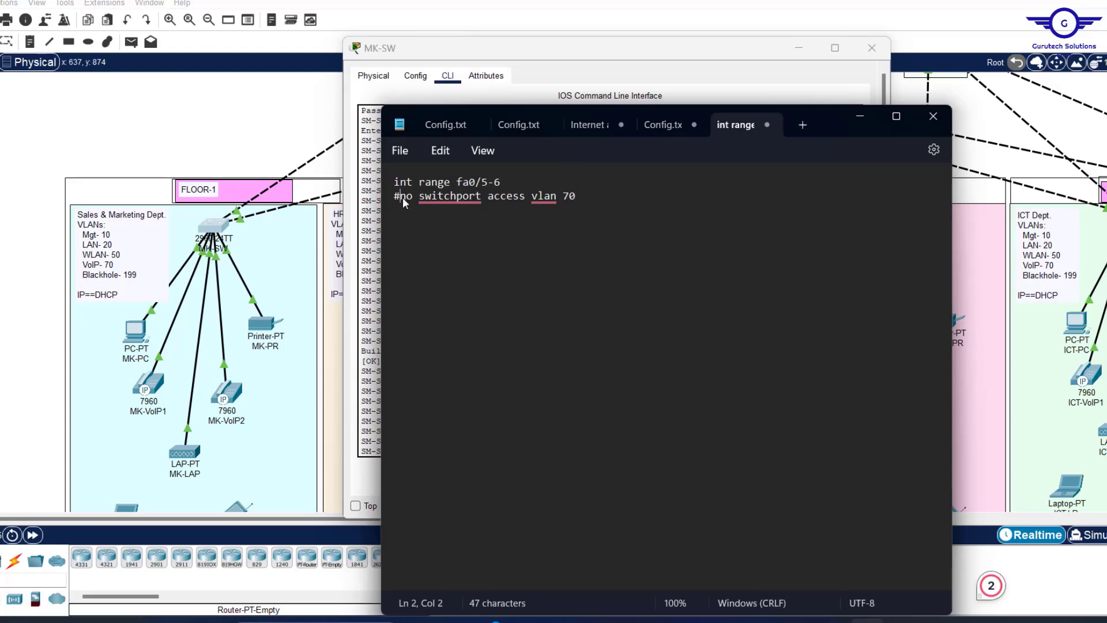
key("BackSpace")
Add the 'switchport voice vlan 70' command as line 3 of the note.
left_click(368, 224)
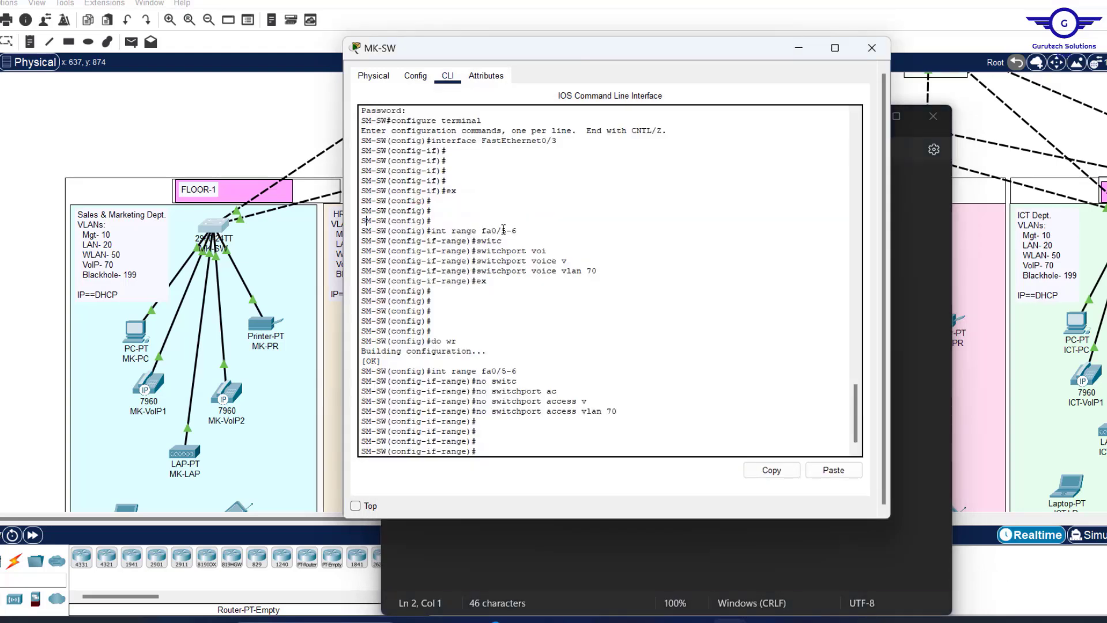
left_click_drag(602, 271, 482, 271)
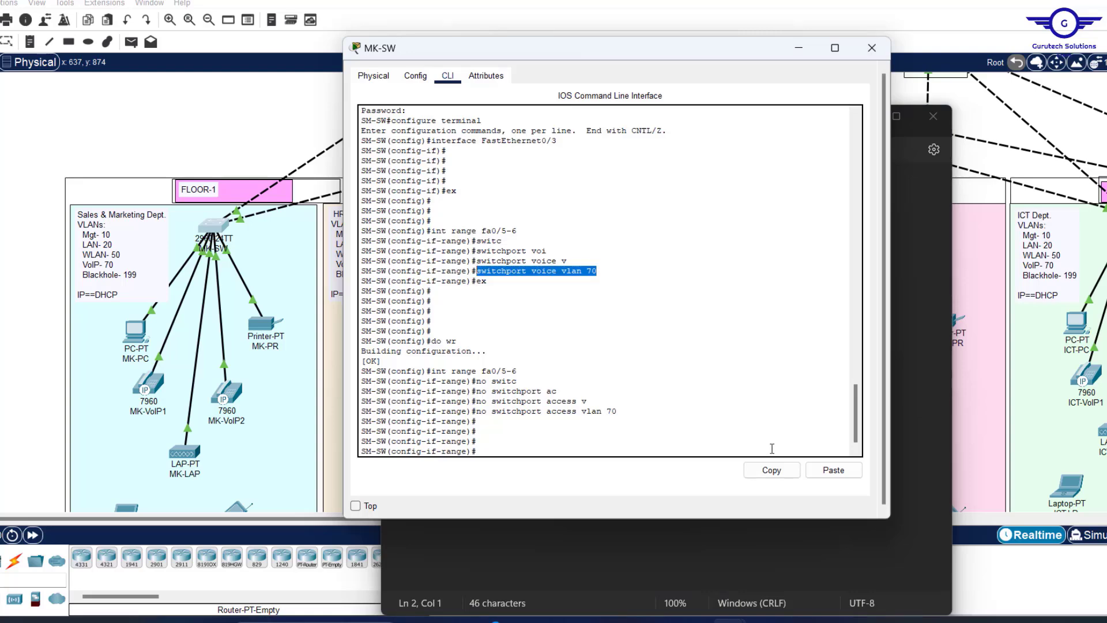
left_click(771, 470)
left_click(899, 324)
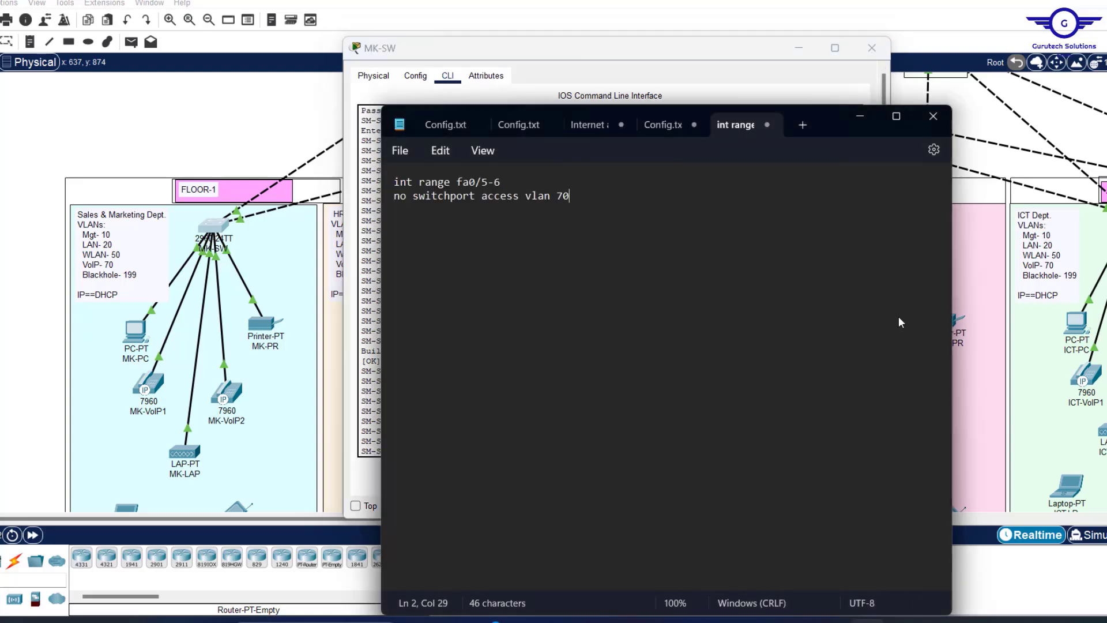
key("Return")
key("ctrl+v")
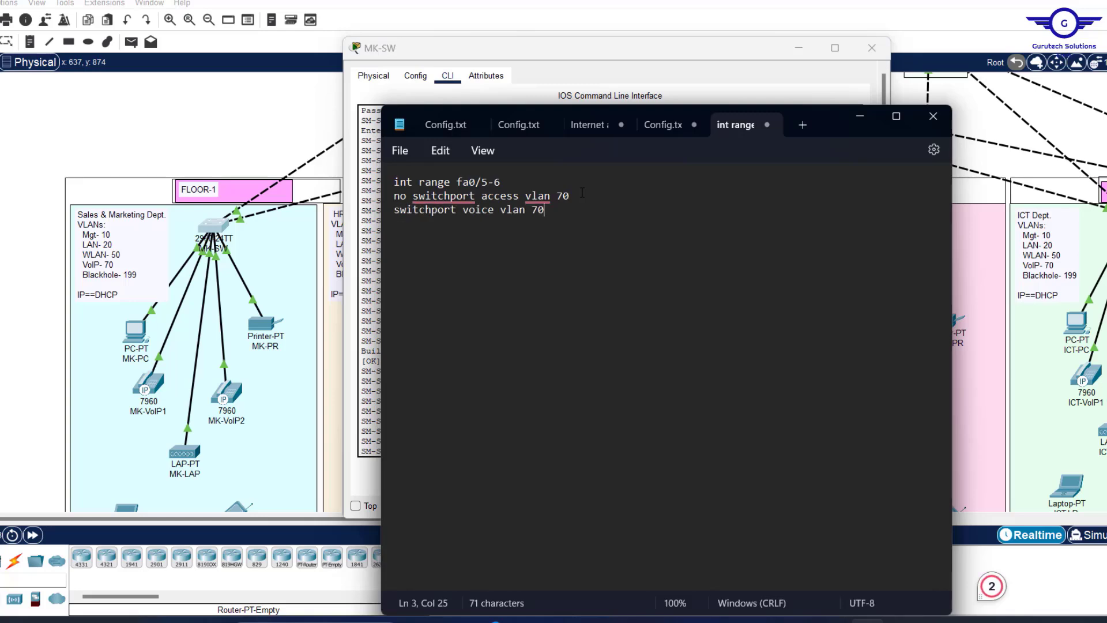
Finish the script with 'exit' and 'do wr', select it all, and close MK-SW.
key("Return")
type("exit")
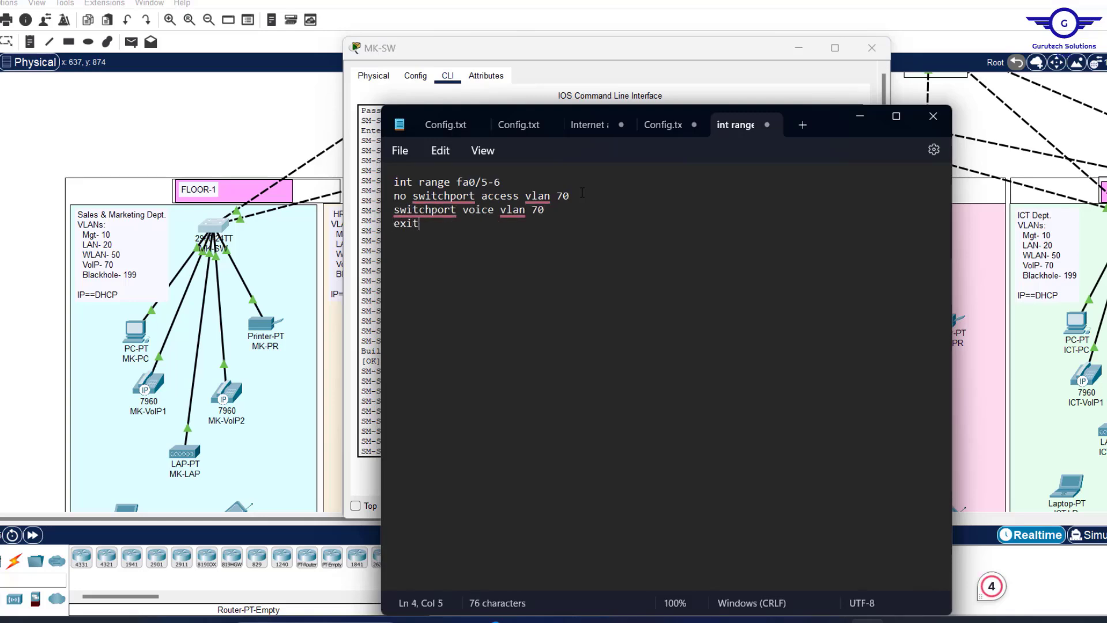
key("Return")
type("do wr")
key("Return")
key("Return")
key("ctrl+a")
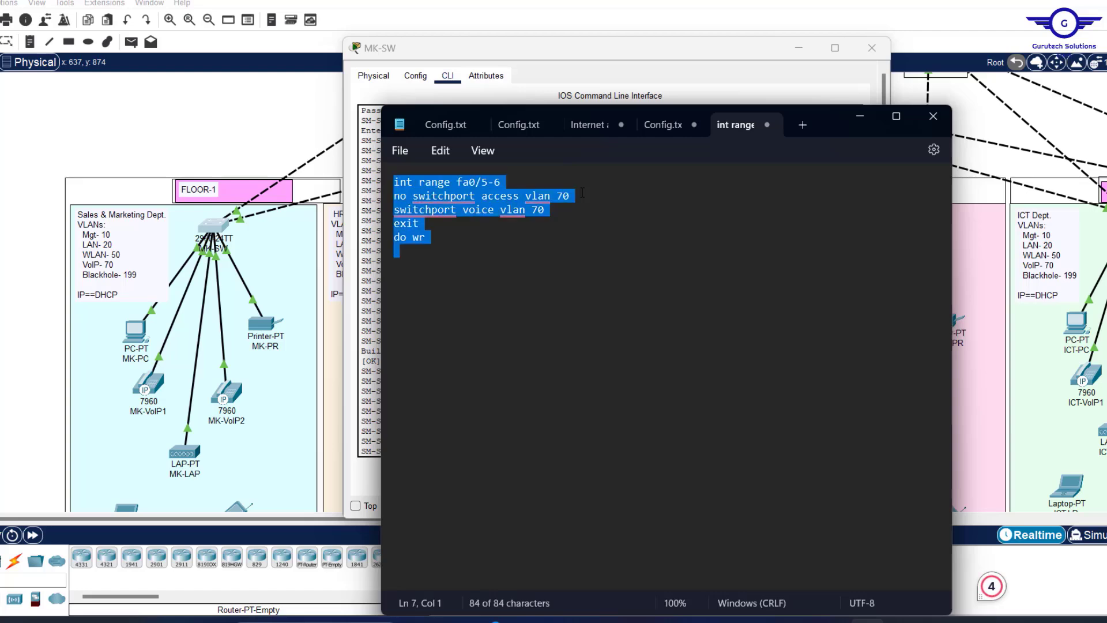
left_click(877, 47)
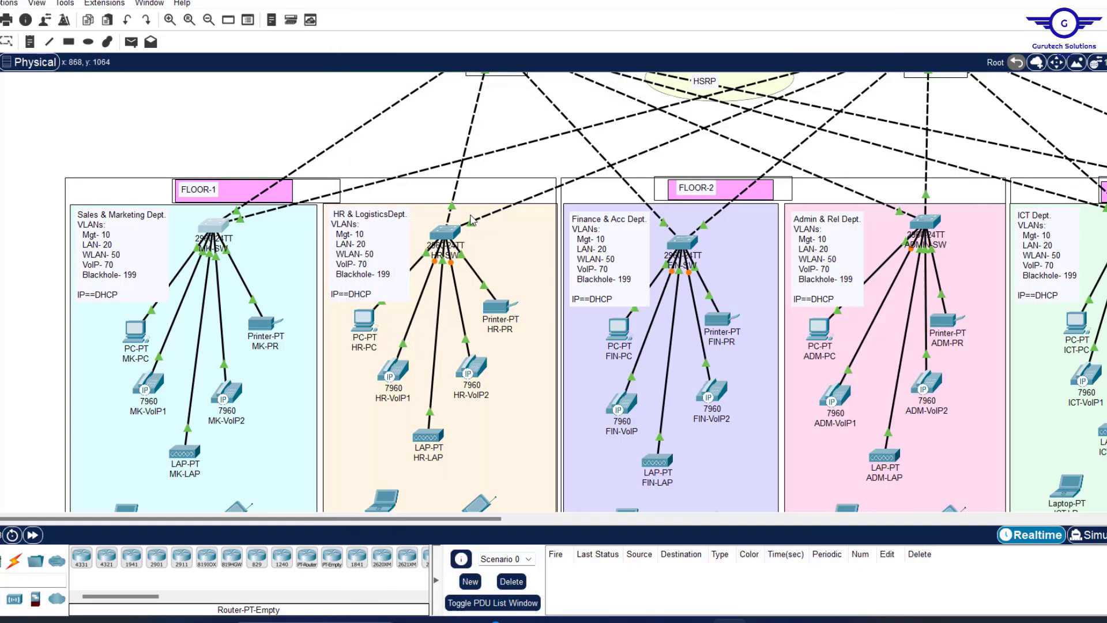
Paste the voice VLAN 70 script into the HR-SW and FIN-SW command lines.
left_click(445, 232)
left_click(430, 99)
left_click(417, 219)
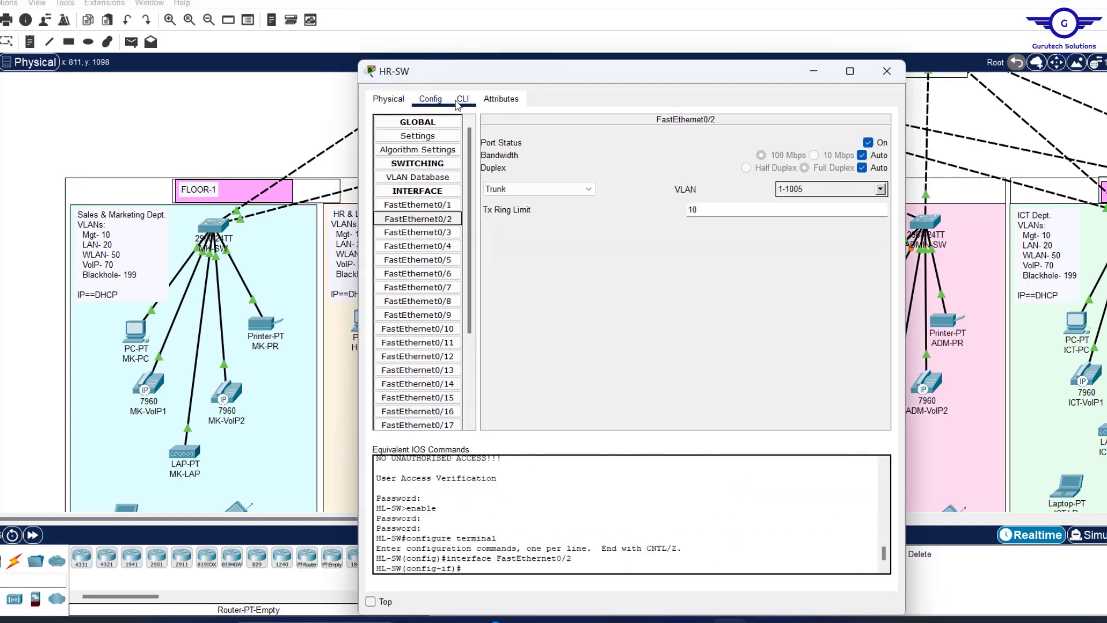
left_click(463, 100)
left_click(869, 570)
left_click(887, 72)
left_click(684, 245)
left_click(430, 100)
left_click(463, 101)
type("ex")
key("Return")
key("Return")
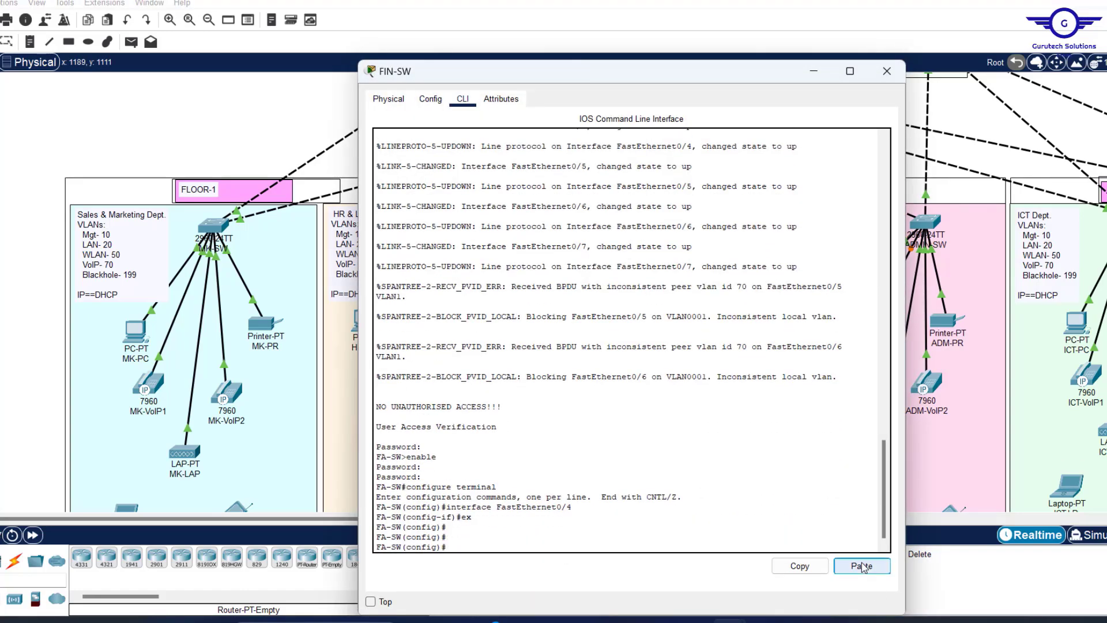
left_click(861, 567)
left_click(887, 71)
Apply the same voice VLAN 70 script, ending in do wr, on ADMIN-SW and ICT-SW.
left_click(924, 222)
left_click(430, 99)
left_click(424, 274)
left_click(865, 568)
left_click(887, 72)
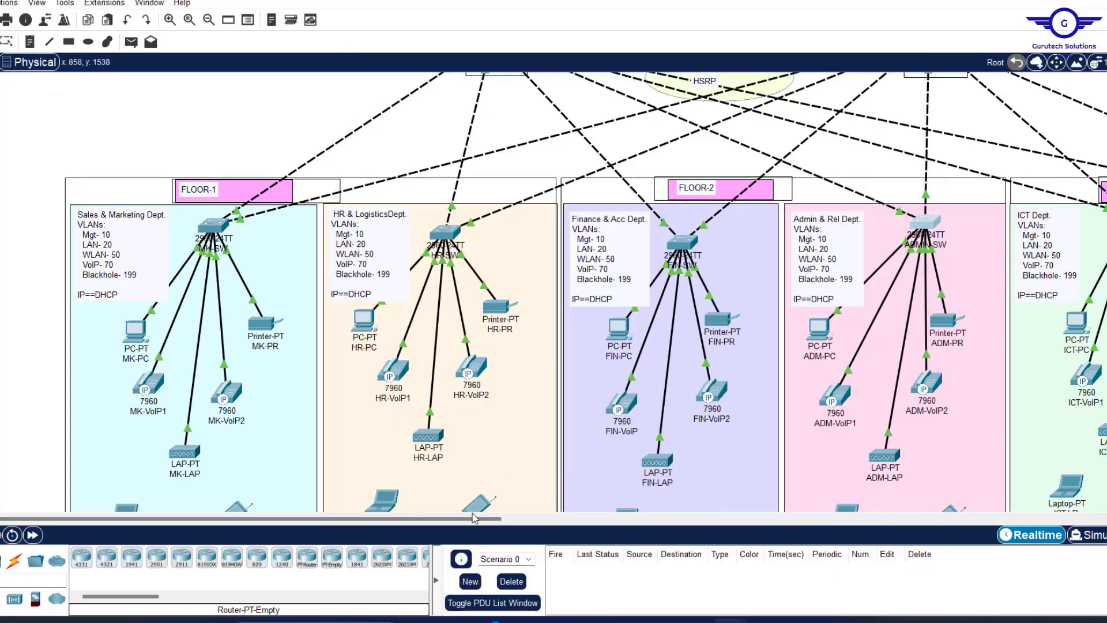
left_click_drag(474, 519, 530, 518)
left_click(1020, 217)
left_click(431, 99)
left_click(423, 232)
left_click(462, 99)
type("ex")
left_click(861, 566)
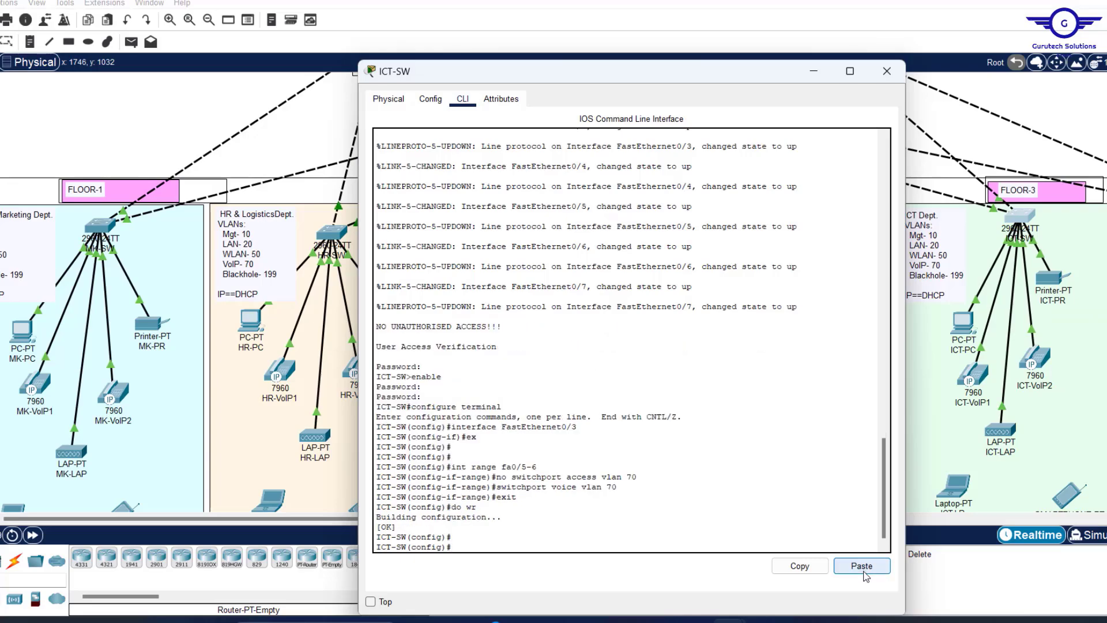
left_click(895, 76)
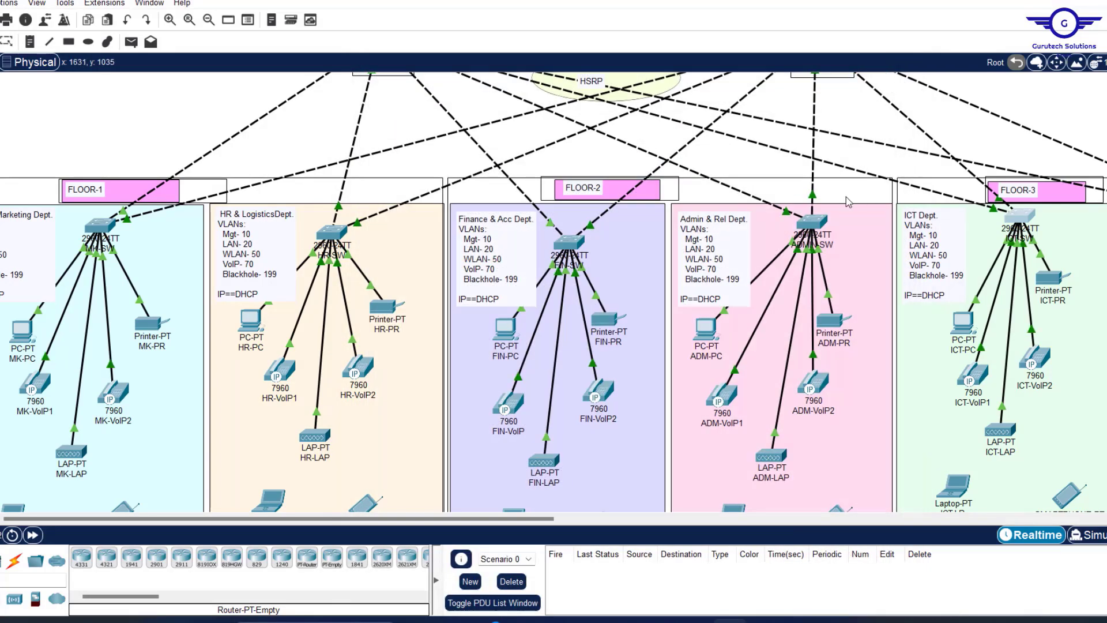
Scroll across the topology to look over the floor departments and inside servers.
scroll(846, 196, "right", 3)
scroll(846, 196, "right", 3)
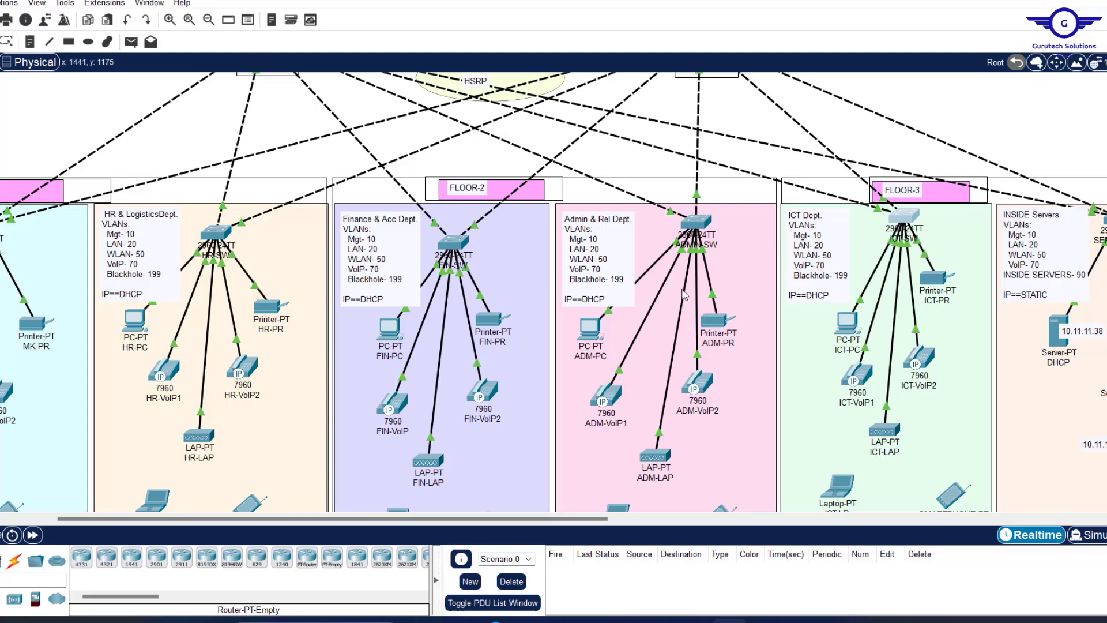
scroll(822, 248, "right", 10)
scroll(824, 254, "left", 8)
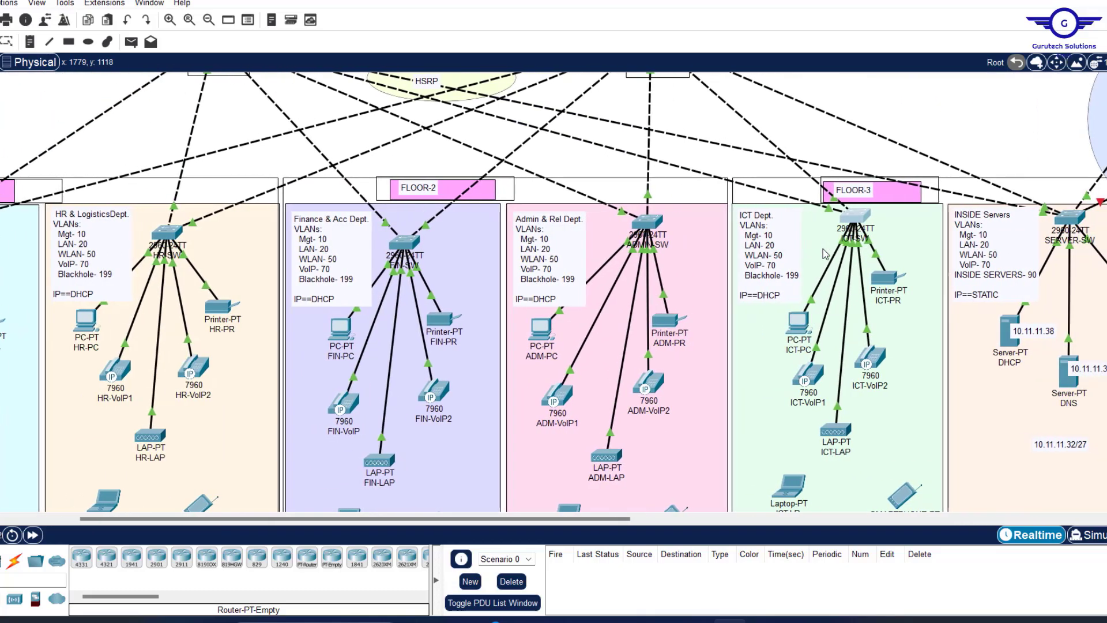
scroll(824, 253, "left", 6)
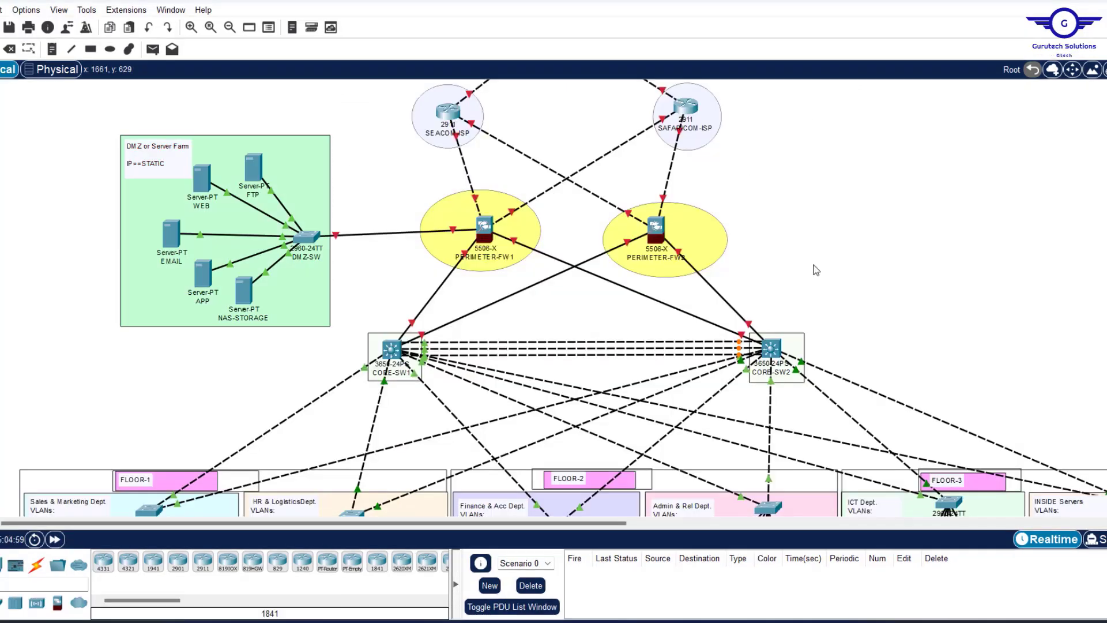
scroll(815, 269, "down", 1)
scroll(816, 270, "down", 3)
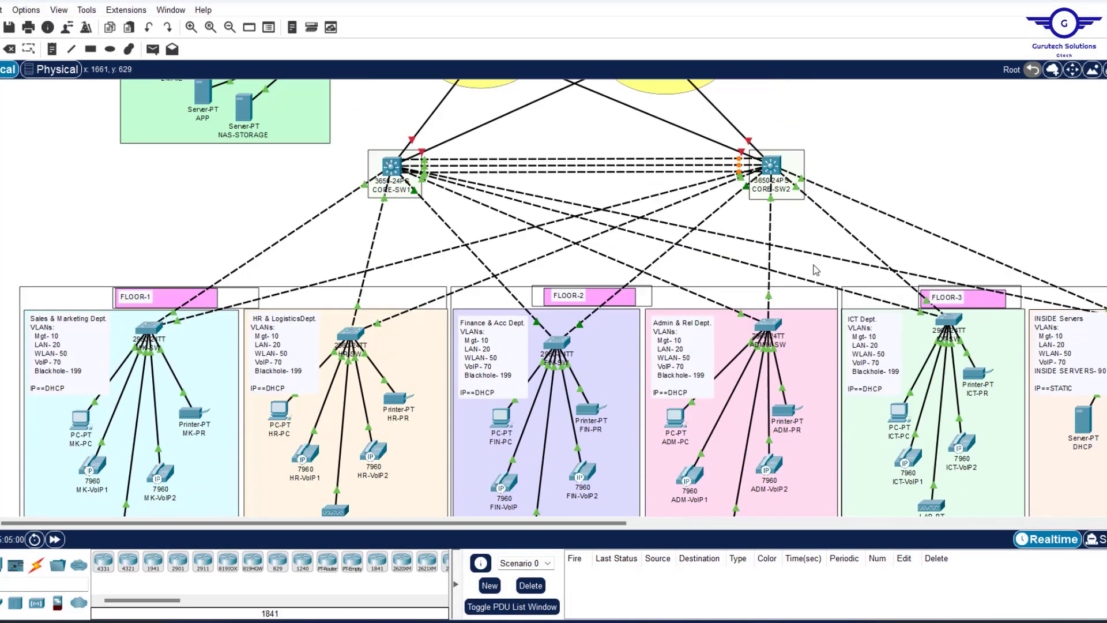
scroll(816, 270, "up", 4)
Bring Config.txt forward, switch to the config steps checklist, and widen the window.
mouse_move(852, 618)
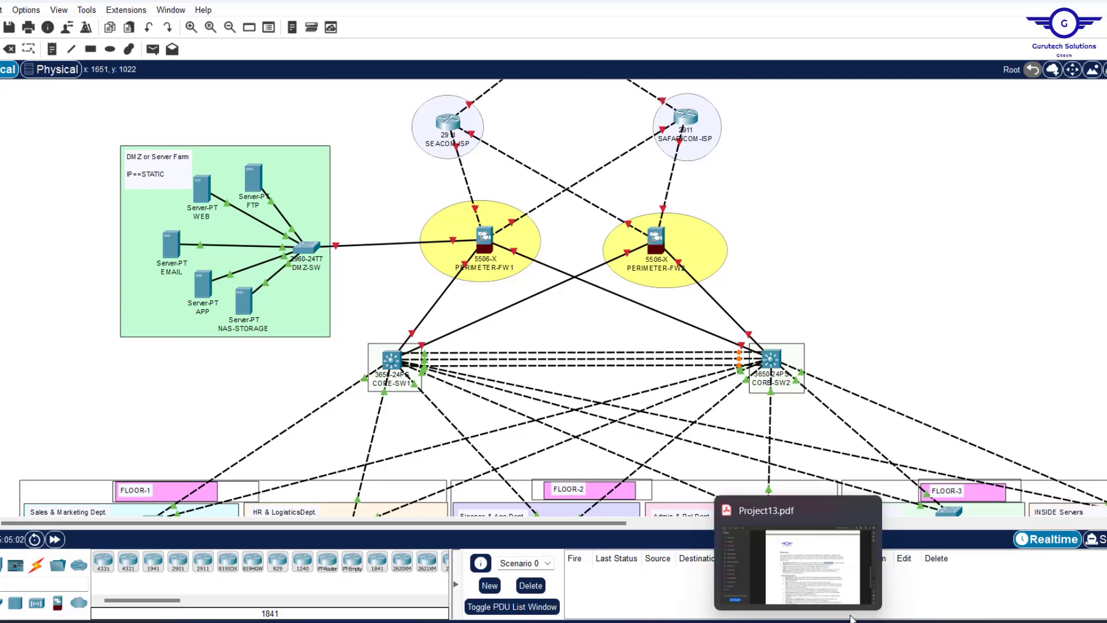
mouse_move(727, 618)
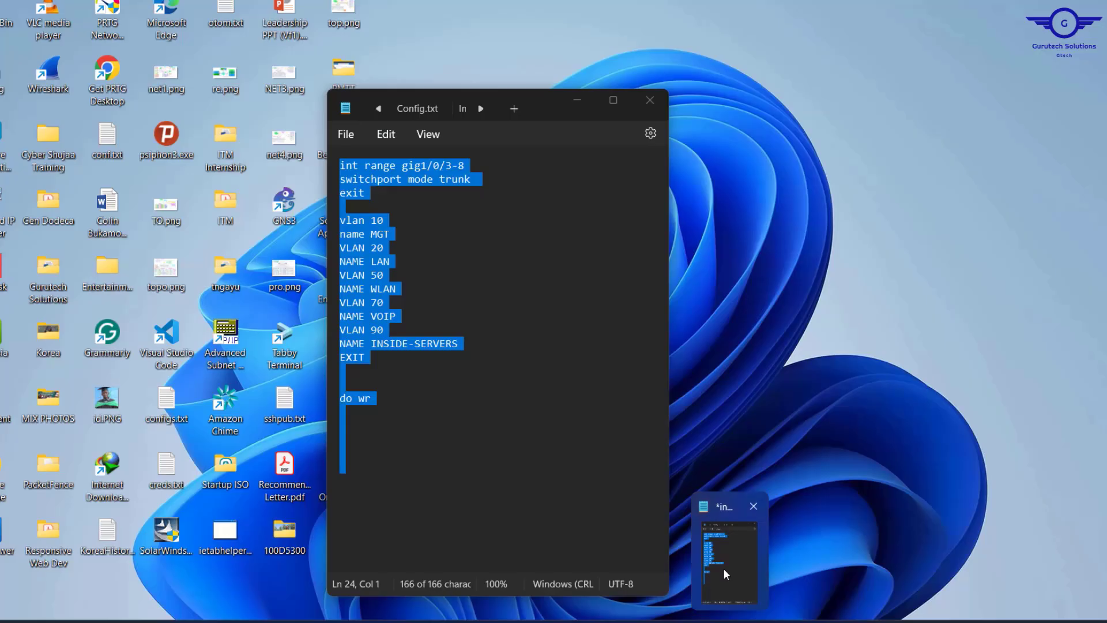
left_click(723, 568)
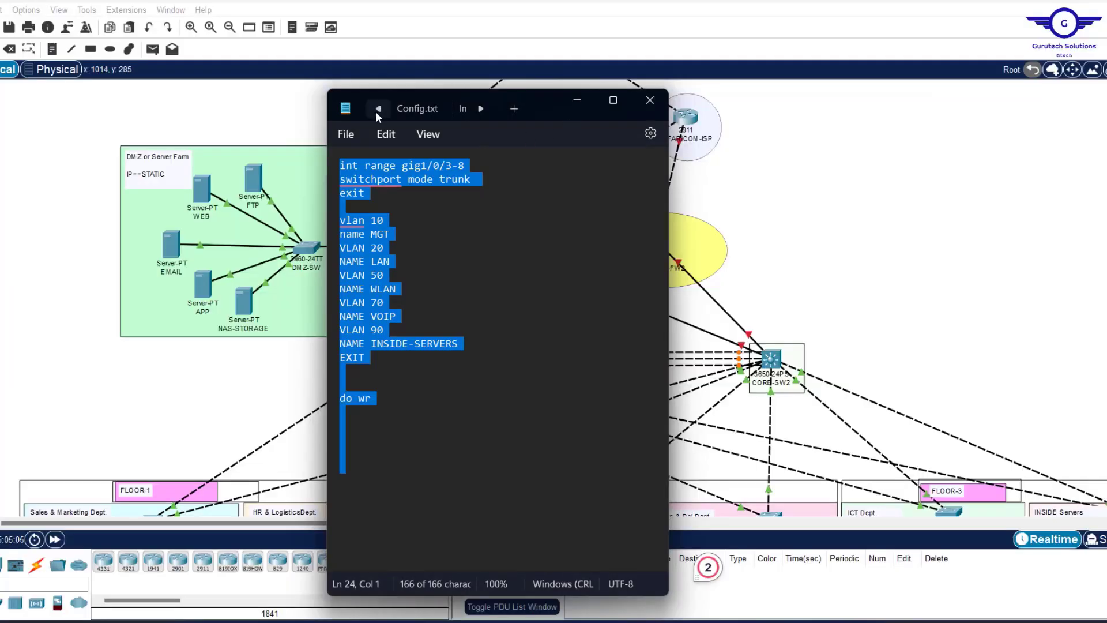
left_click(413, 112)
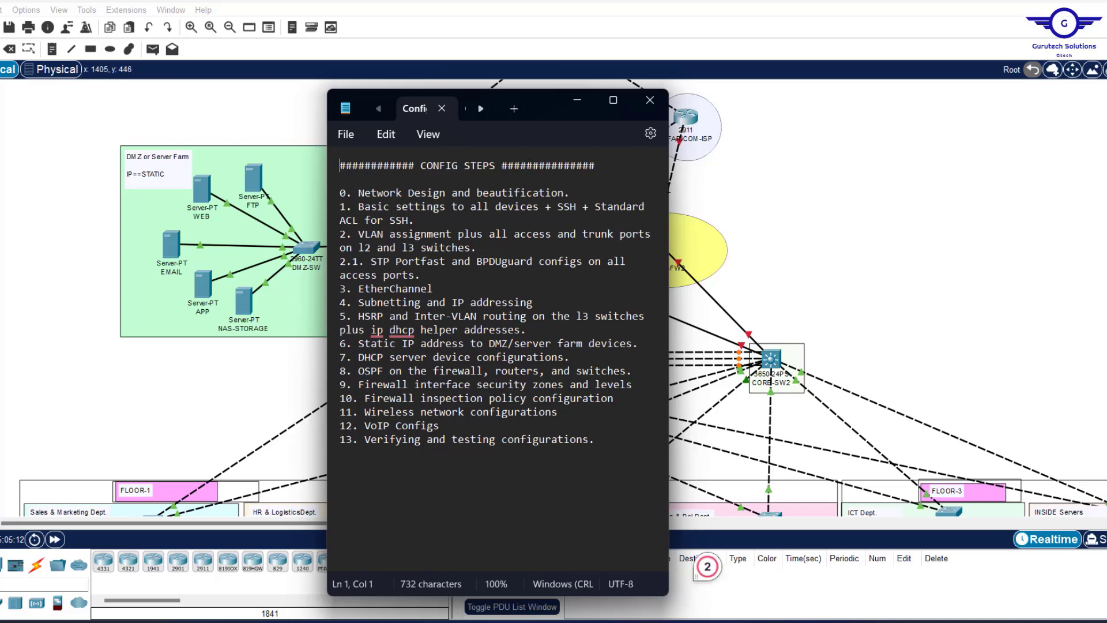
left_click_drag(671, 183, 933, 183)
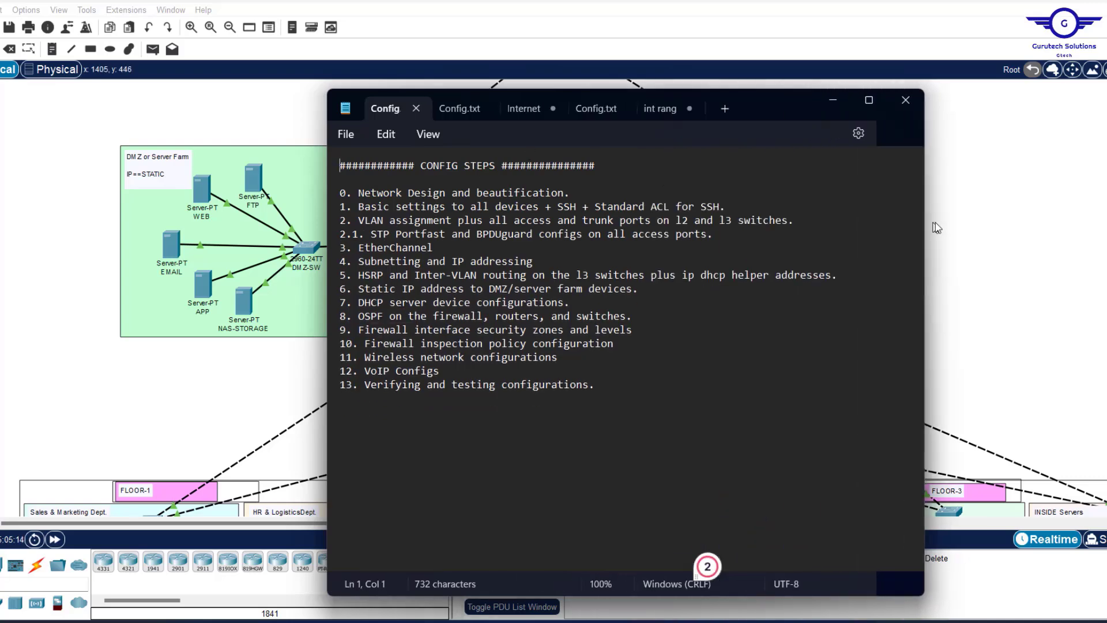
Highlight step 2.1, STP PortFast and BPDUguard, in the other Config.txt notes.
left_click(648, 112)
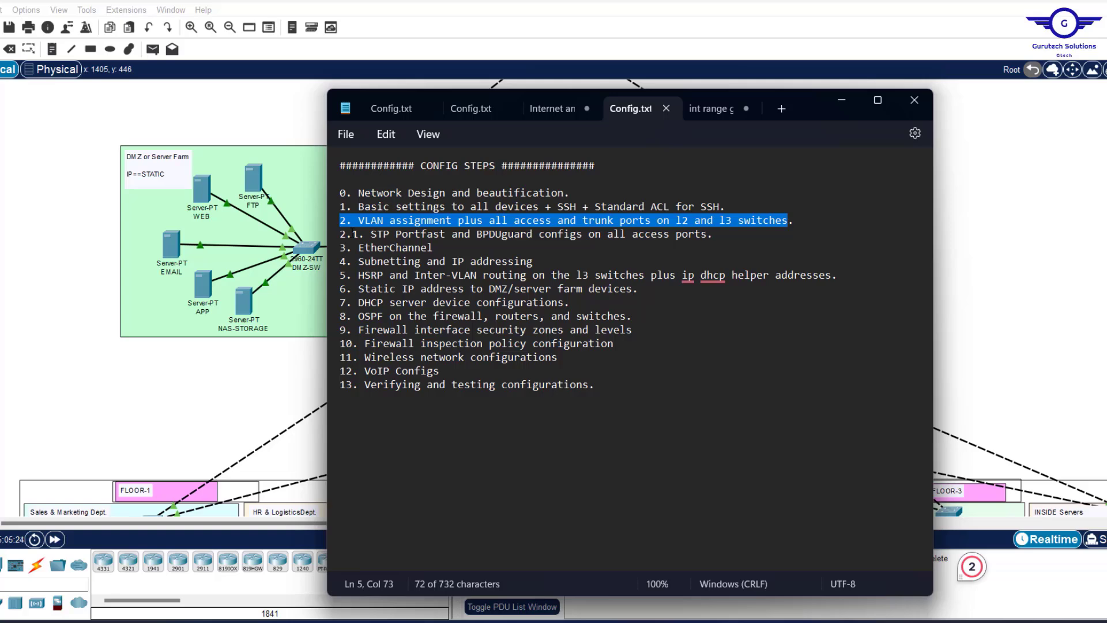
left_click_drag(353, 234, 729, 234)
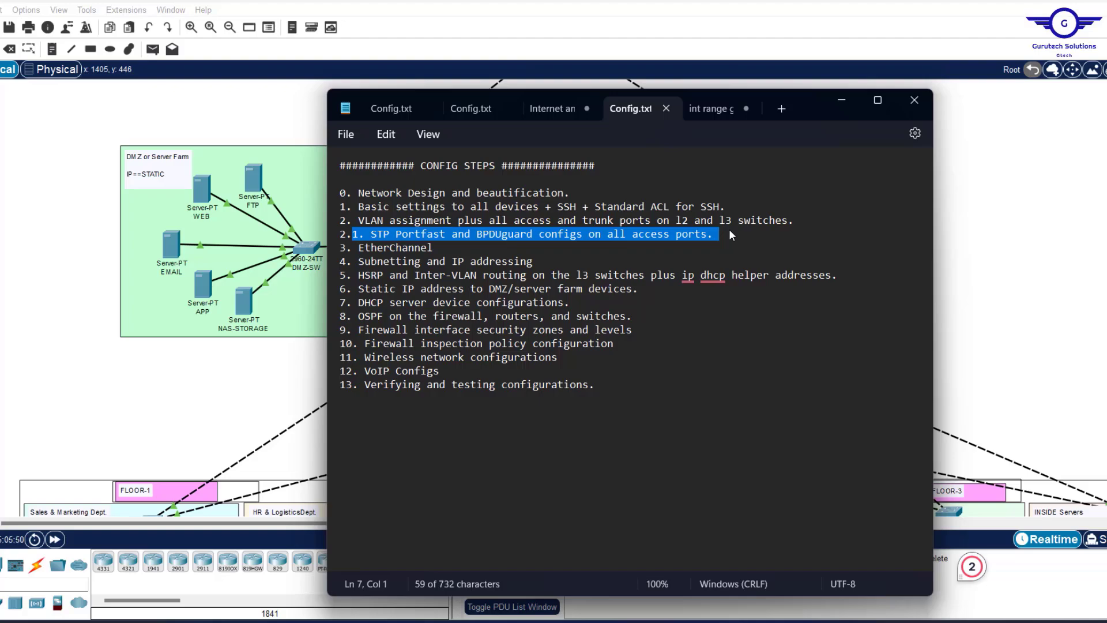
left_click(1022, 252)
Select MK-SW's FastEthernet0/4 port from its port list.
scroll(1022, 253, "down", 5)
scroll(1022, 253, "right", 3)
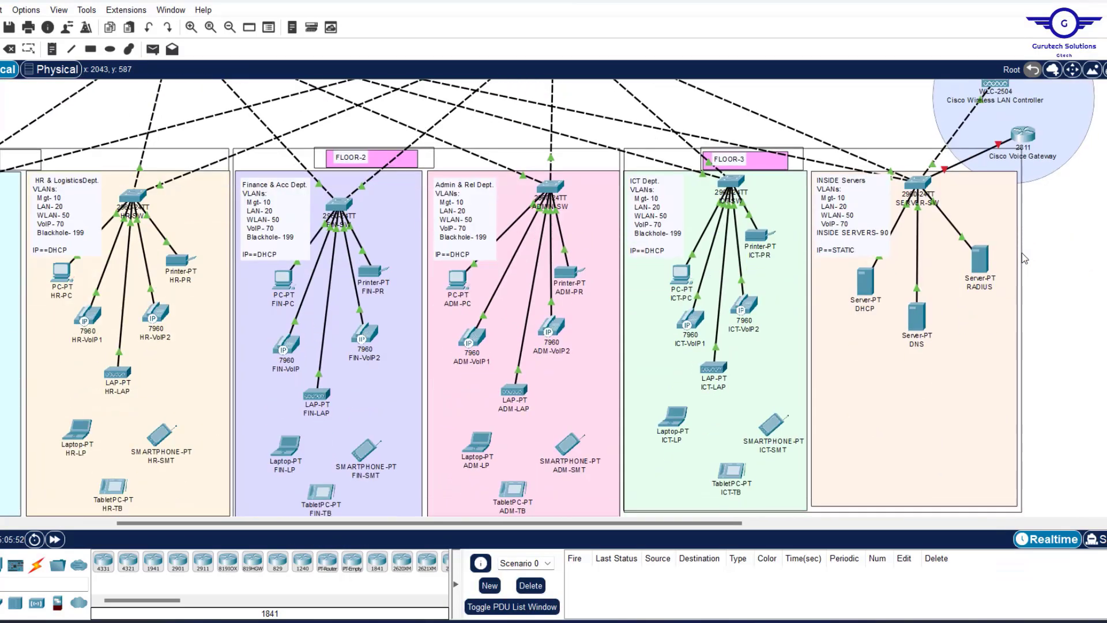
scroll(1022, 252, "left", 4)
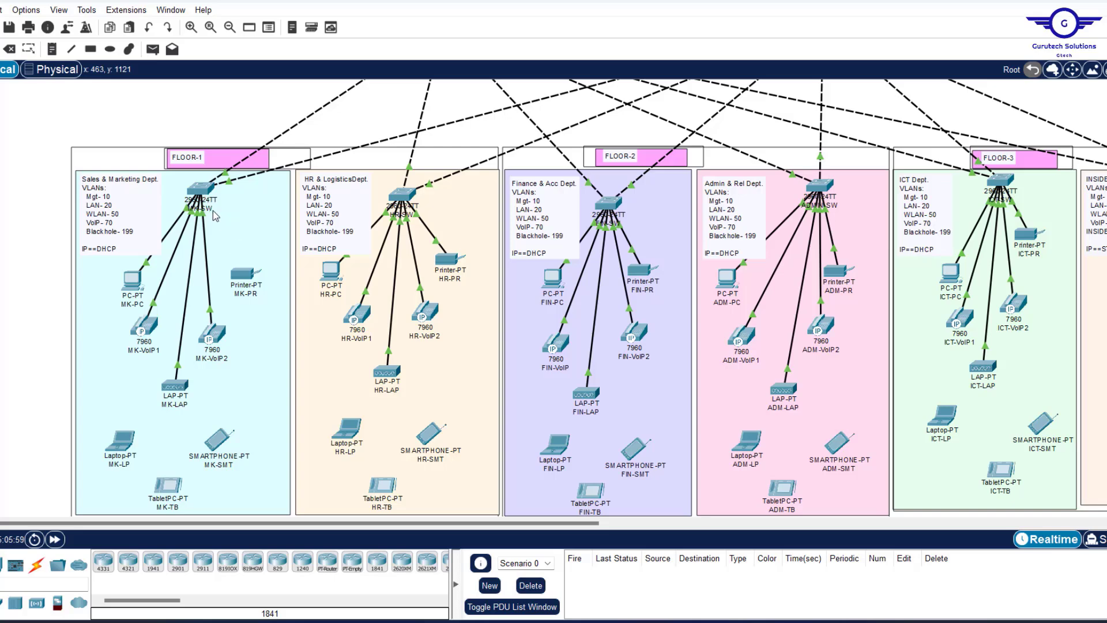
left_click(202, 190)
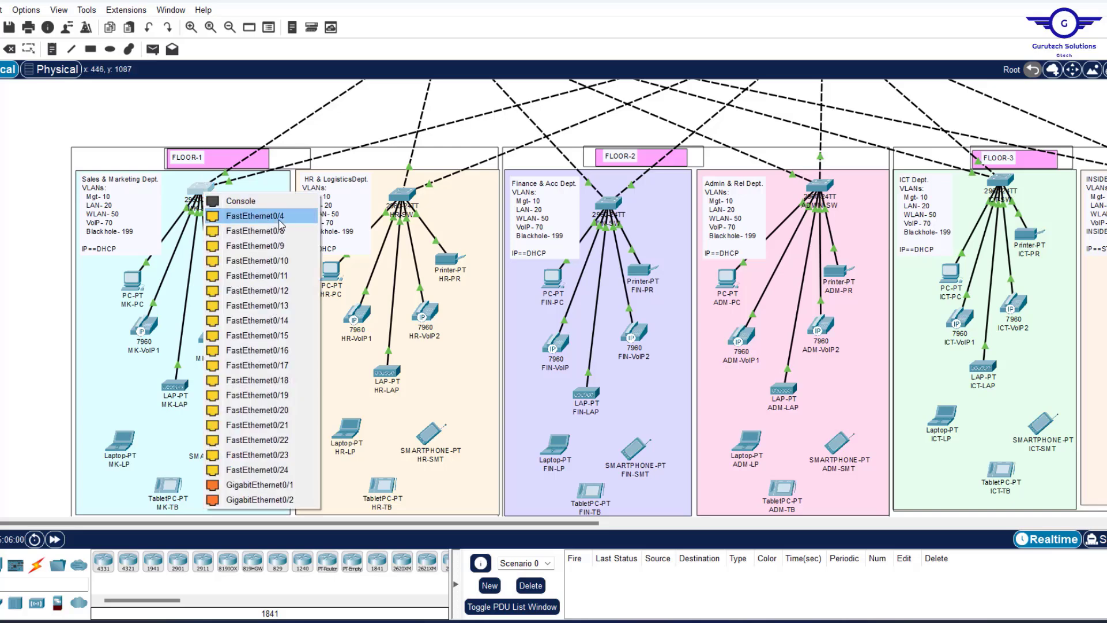
left_click(282, 218)
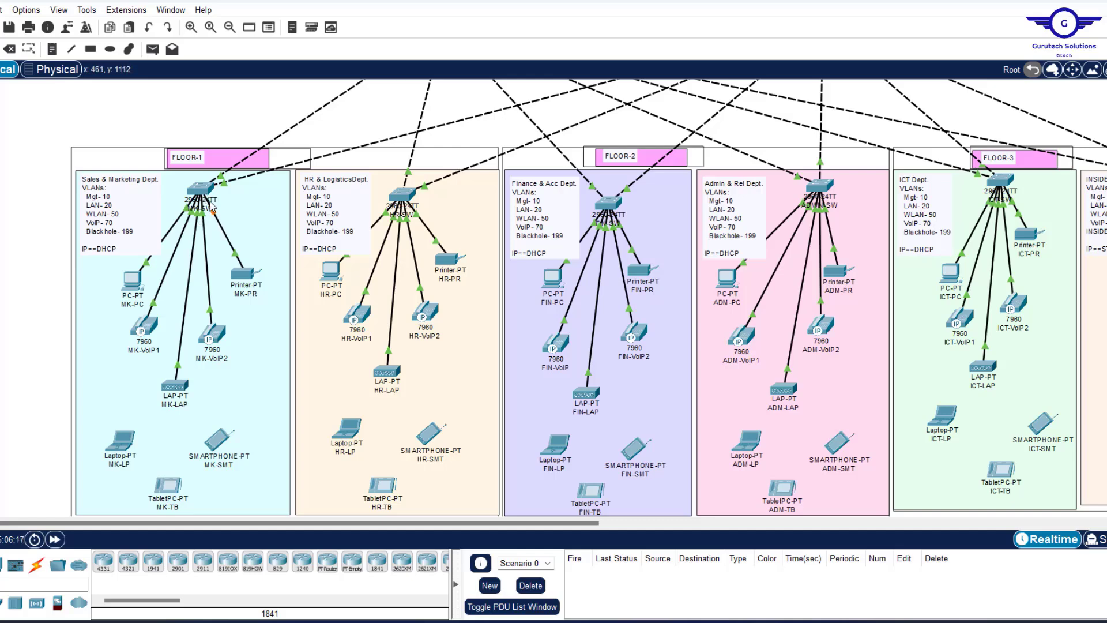
mouse_move(202, 192)
Open SERVER-SW's command line to view its VLAN list.
scroll(448, 176, "up", 6)
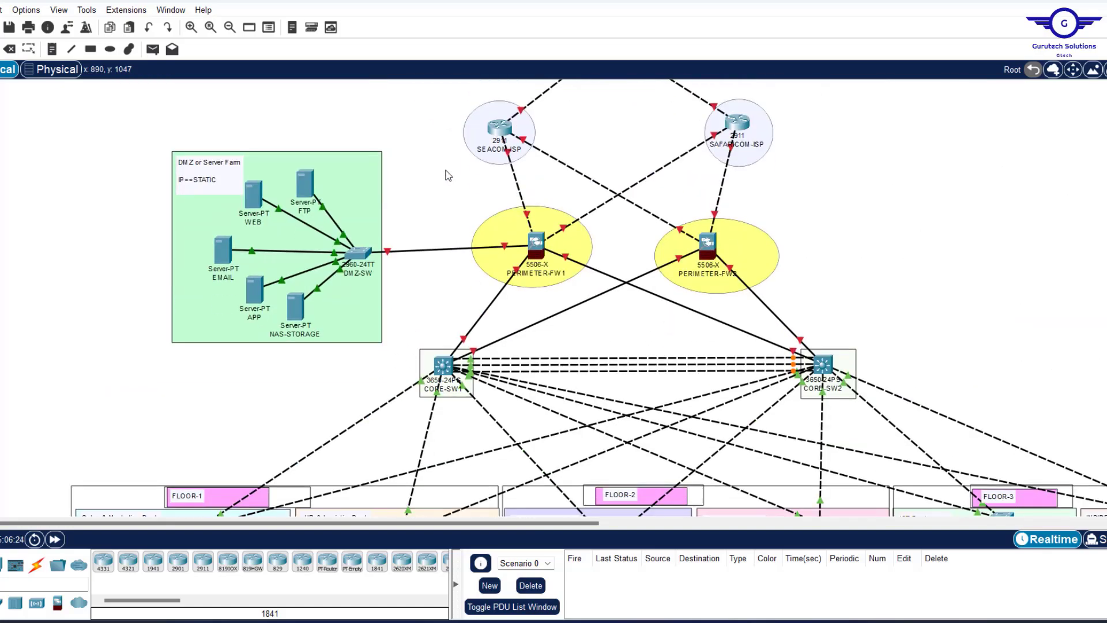
scroll(449, 176, "down", 2)
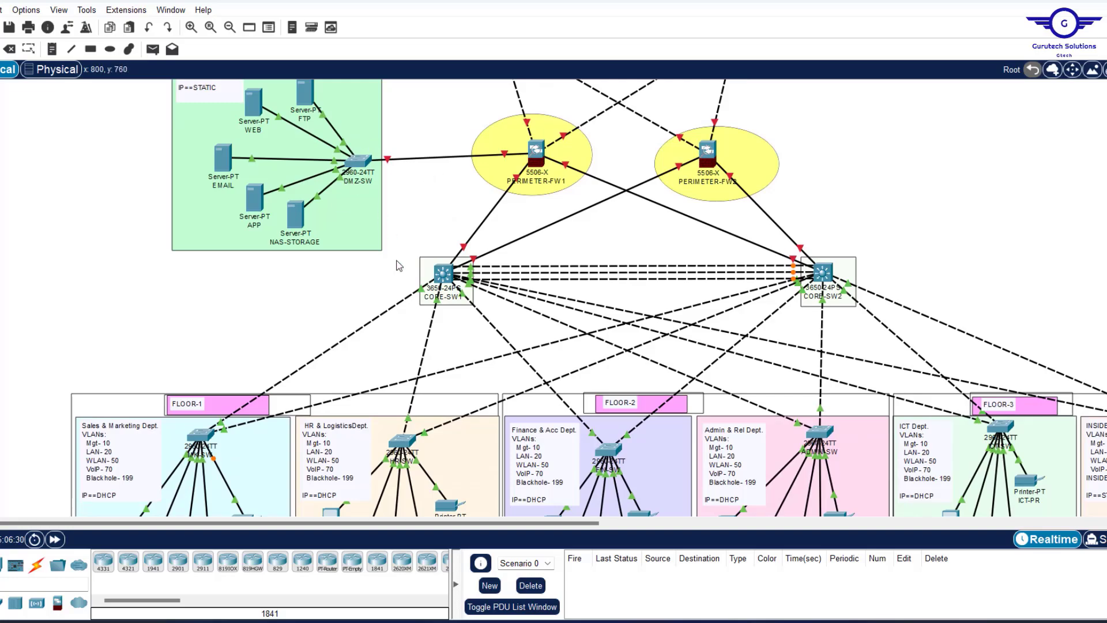
scroll(396, 240, "down", 5)
scroll(991, 249, "right", 8)
scroll(990, 249, "up", 4)
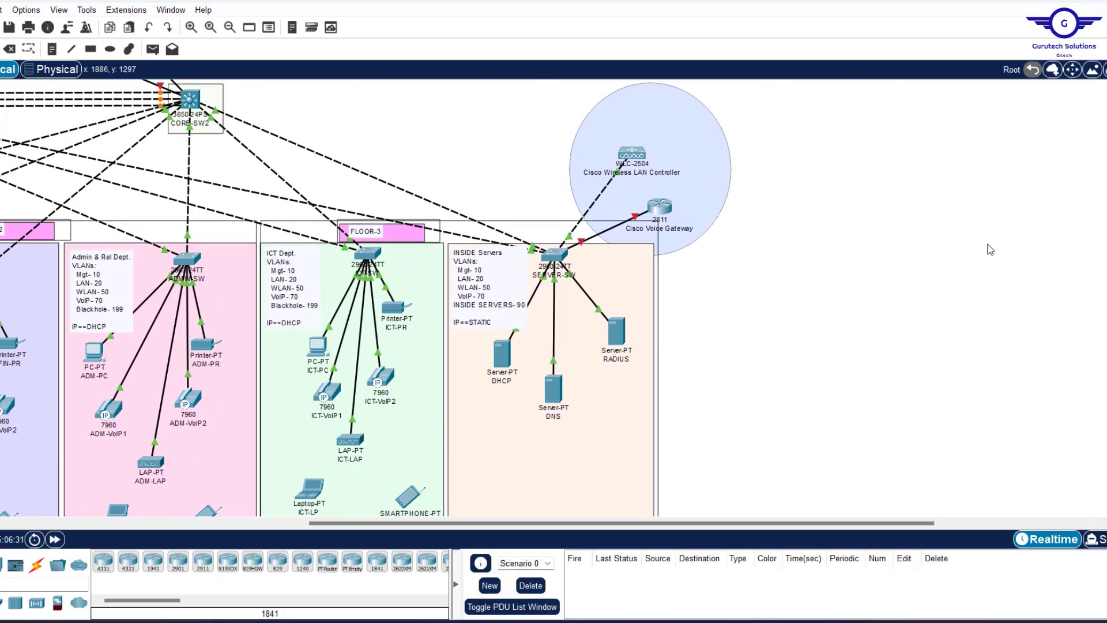
scroll(990, 249, "left", 8)
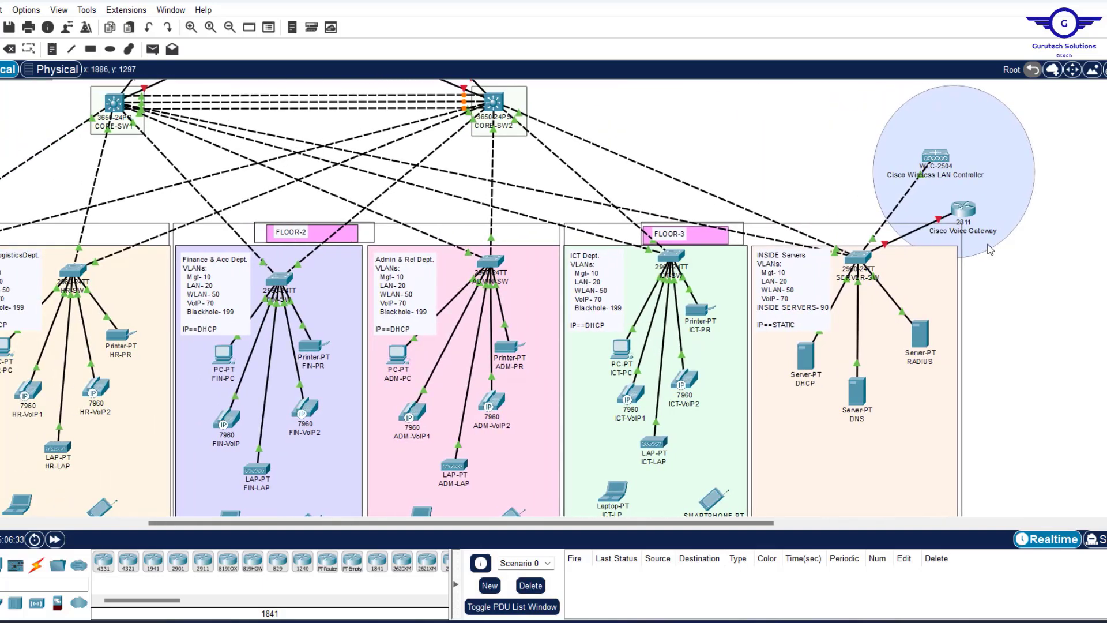
scroll(718, 294, "left", 8)
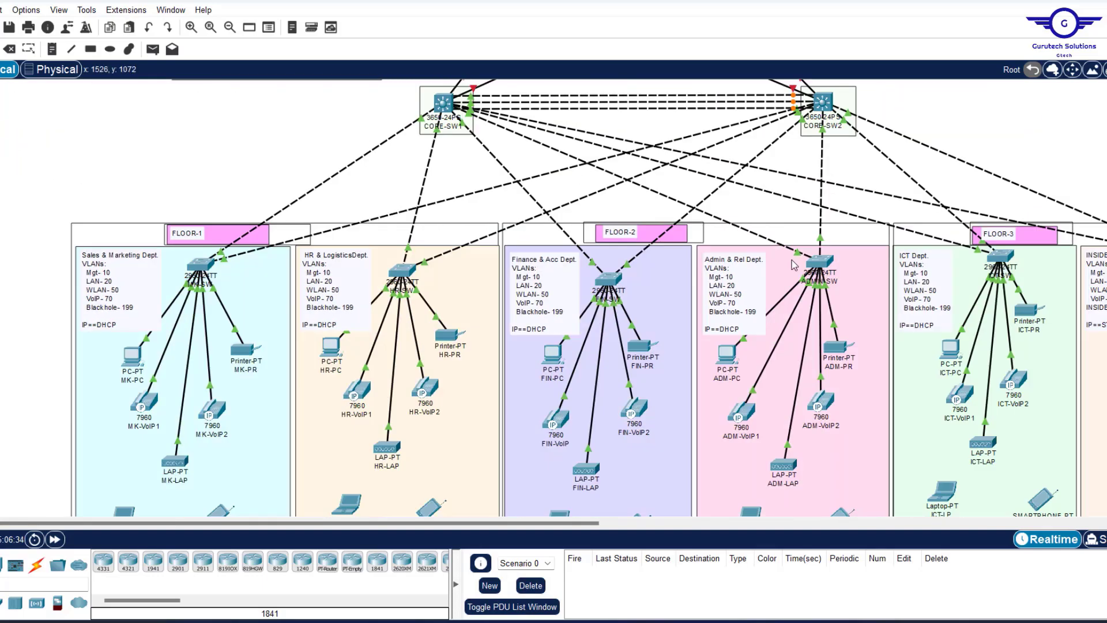
scroll(795, 265, "right", 16)
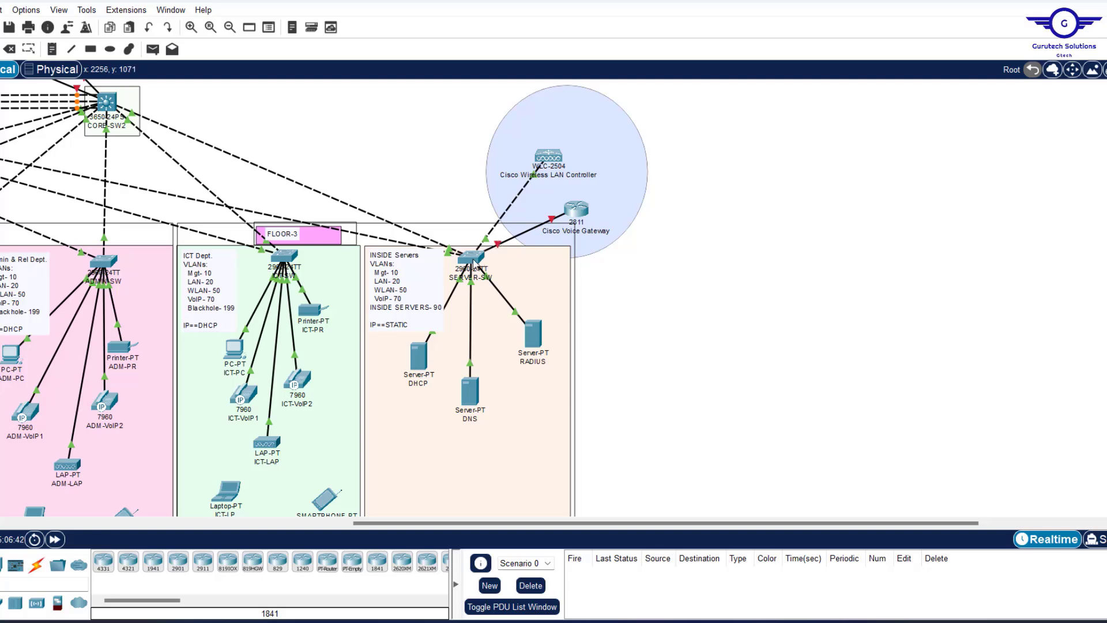
mouse_move(473, 263)
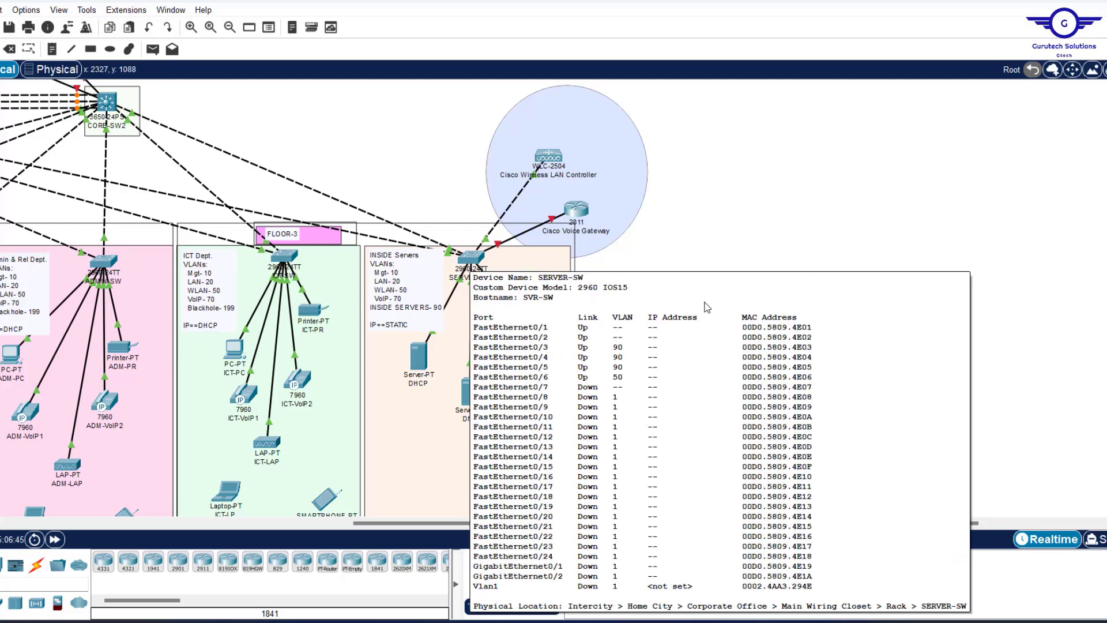
scroll(670, 259, "left", 3)
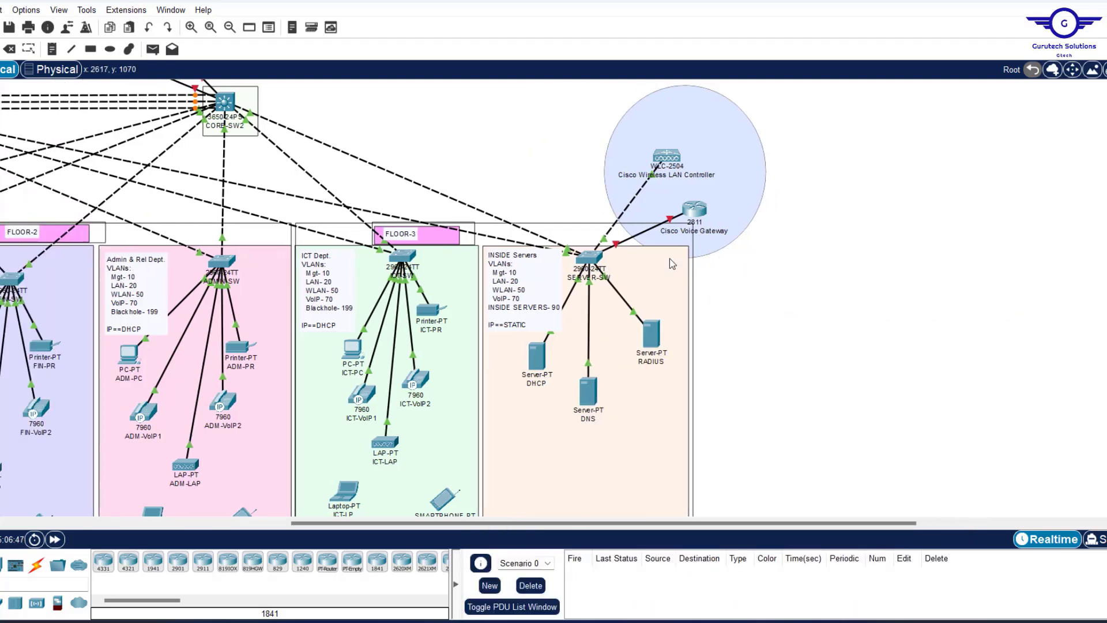
left_click(588, 258)
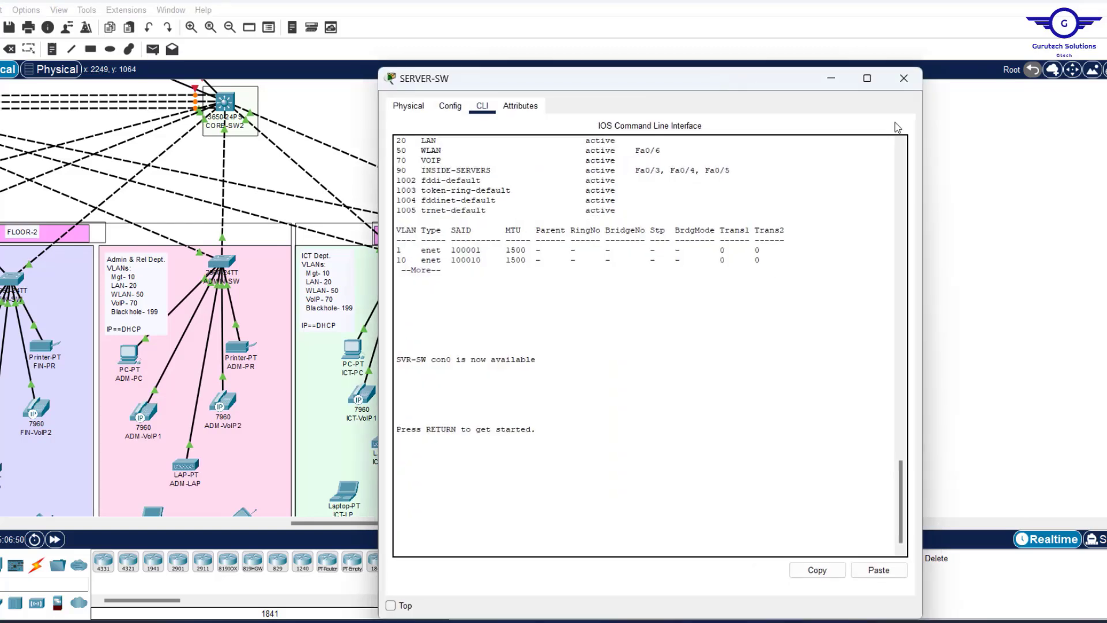
Reopen SERVER-SW, view FastEthernet0/4 settings, and exit to global configuration with 'ex'.
left_click(904, 78)
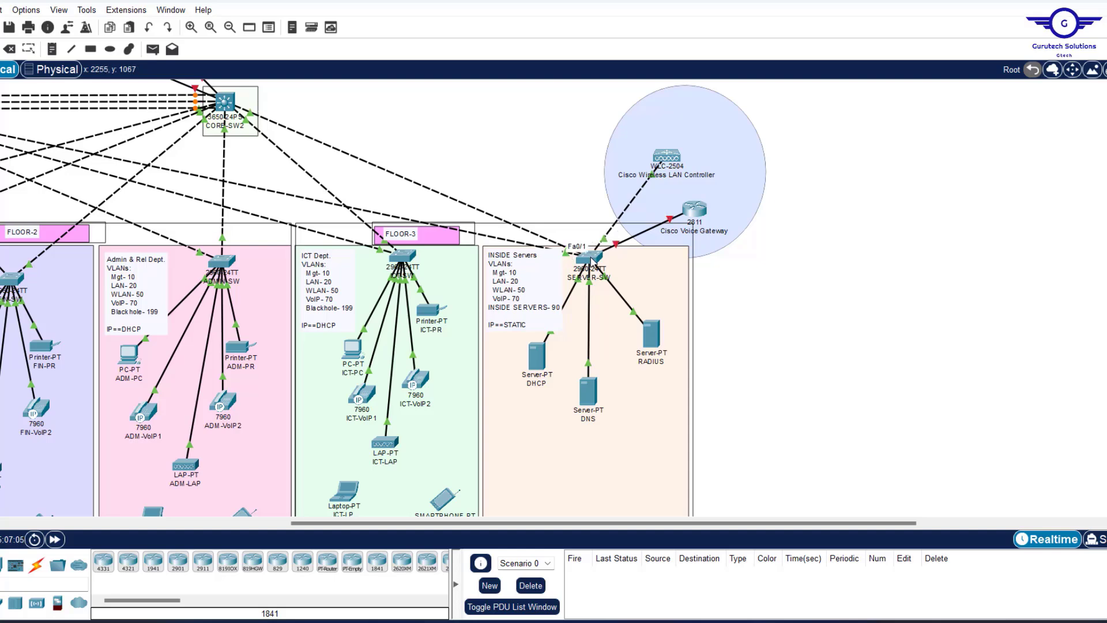
left_click(591, 259)
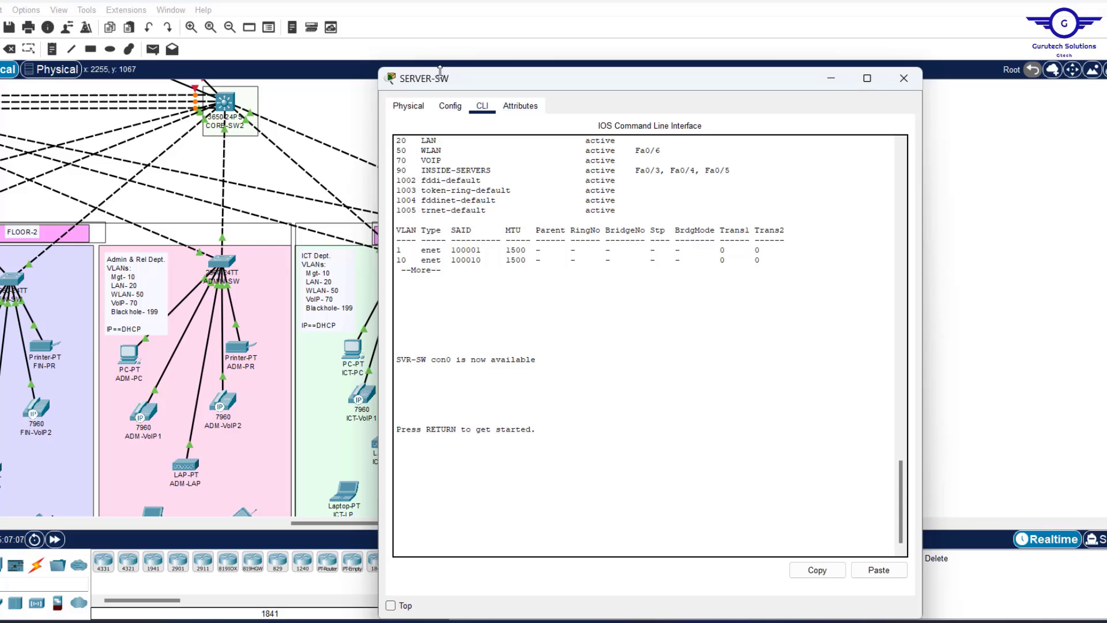
left_click(451, 106)
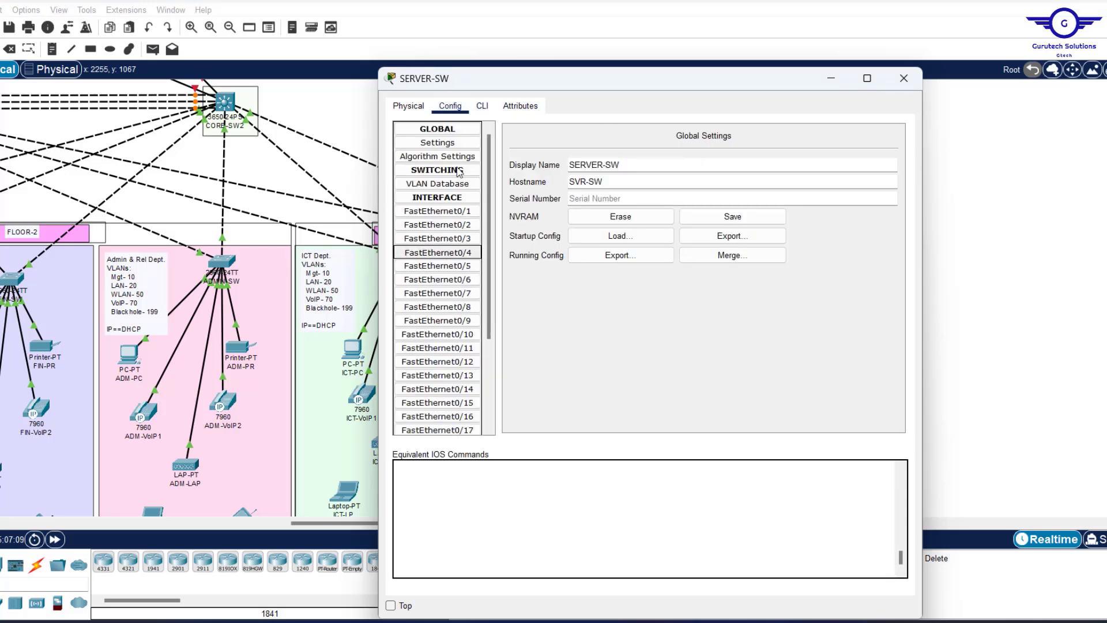
left_click(437, 253)
left_click(482, 106)
type("ex")
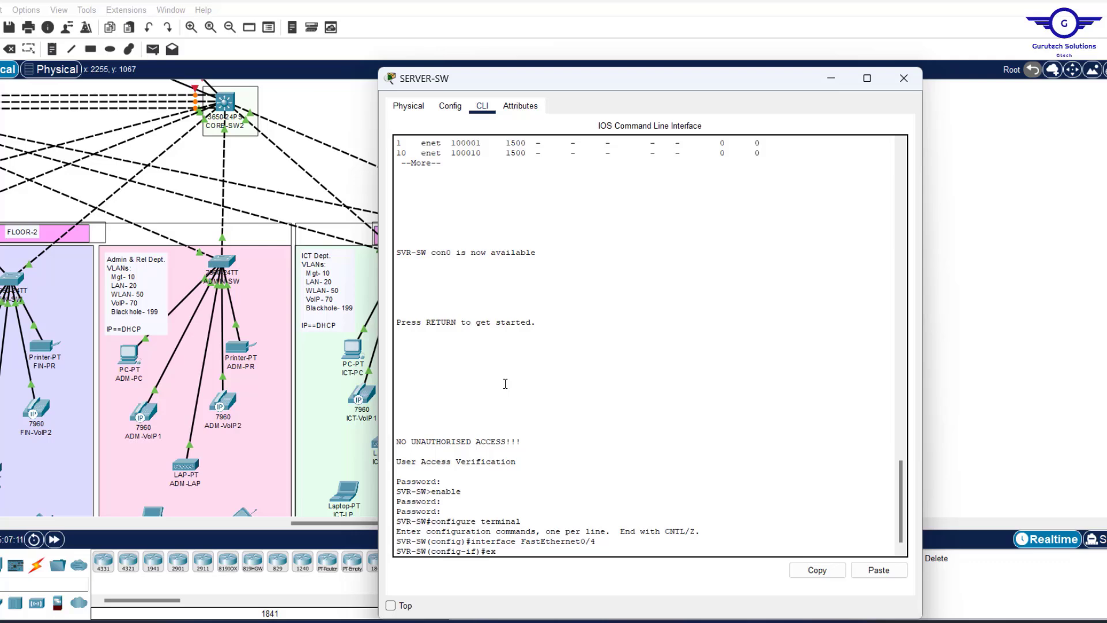
key("Return")
key("Return")
key("Return")
key("Return")
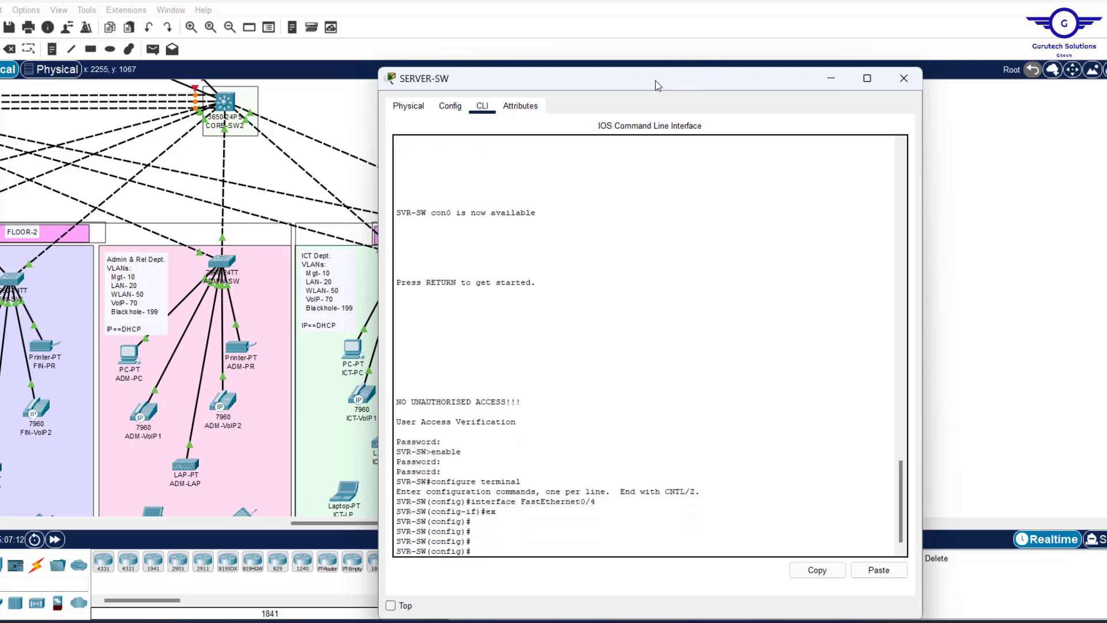
left_click_drag(658, 86, 327, 30)
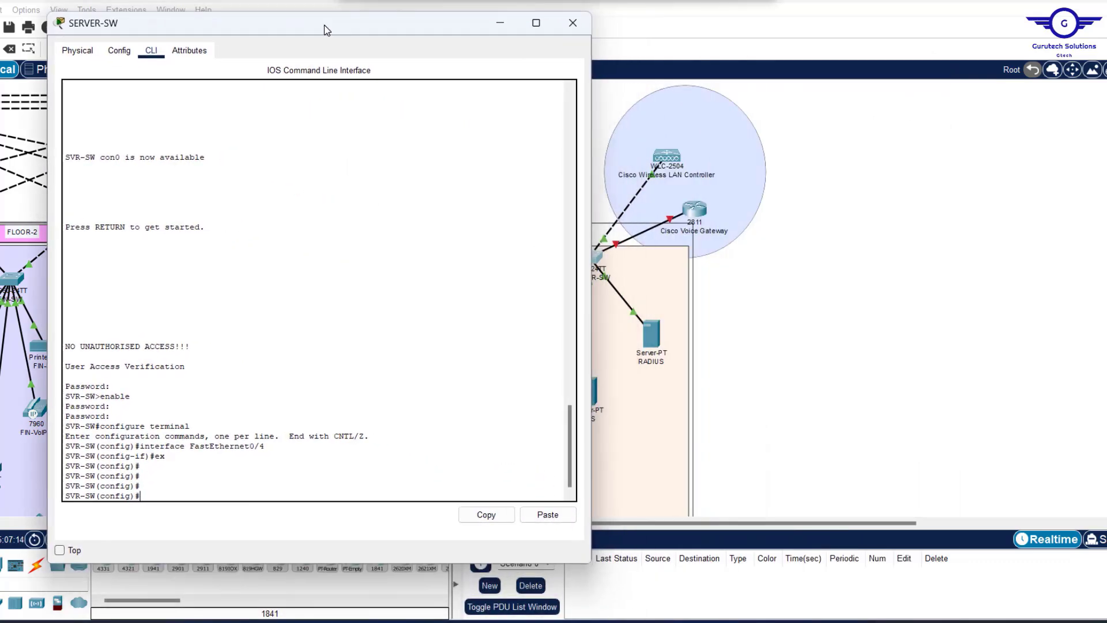
Enter 'int range fa0/3-6, fa0/8-24' and enable spanning-tree portfast on those ports.
type("int")
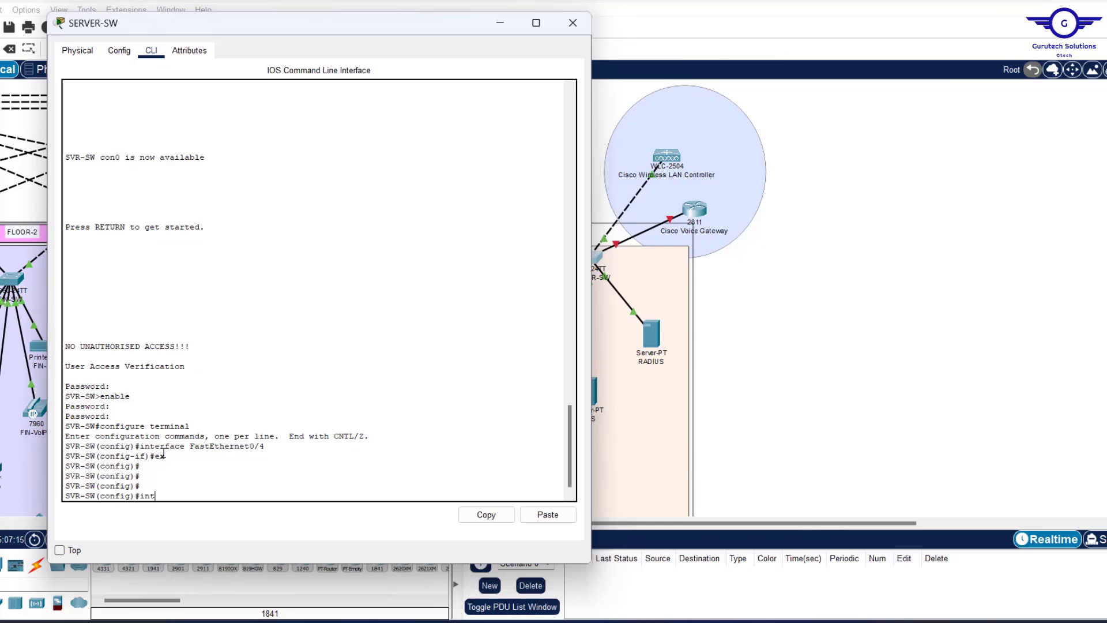
type(" range fa0/")
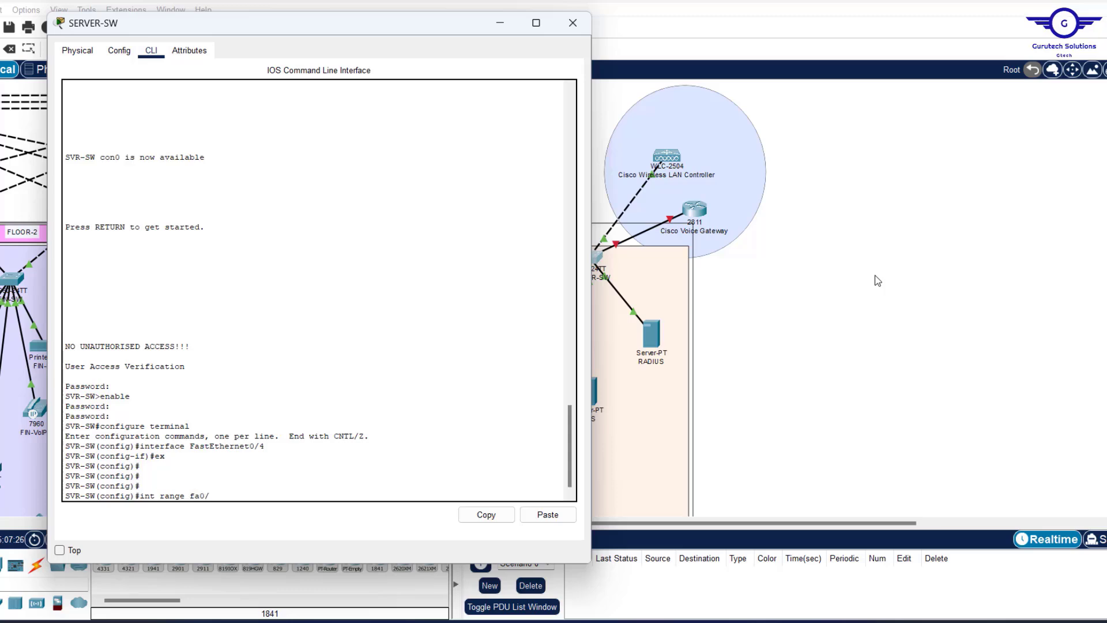
type("-6,")
type("fa0/8-24")
key("Return")
key("Return")
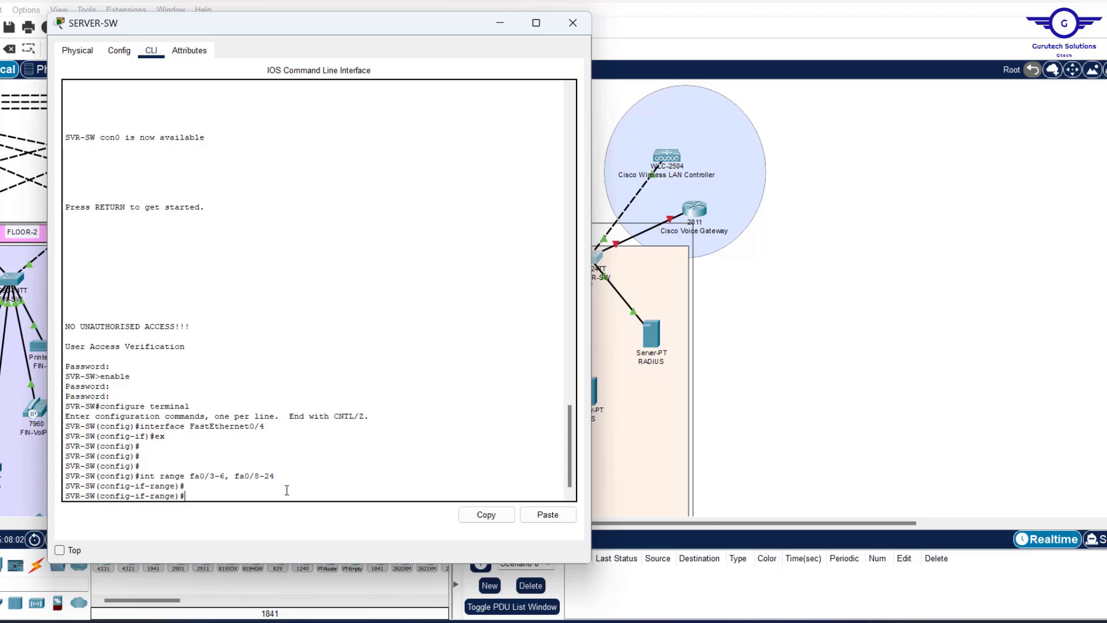
type("spanni")
key("Tab")
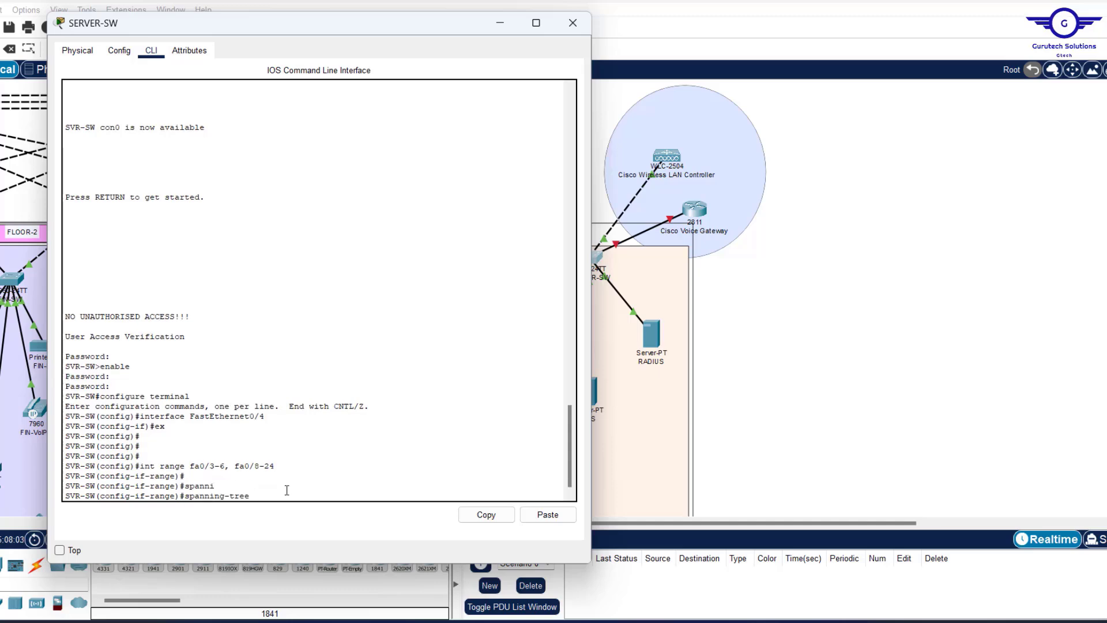
type("portf")
key("Tab")
key("Return")
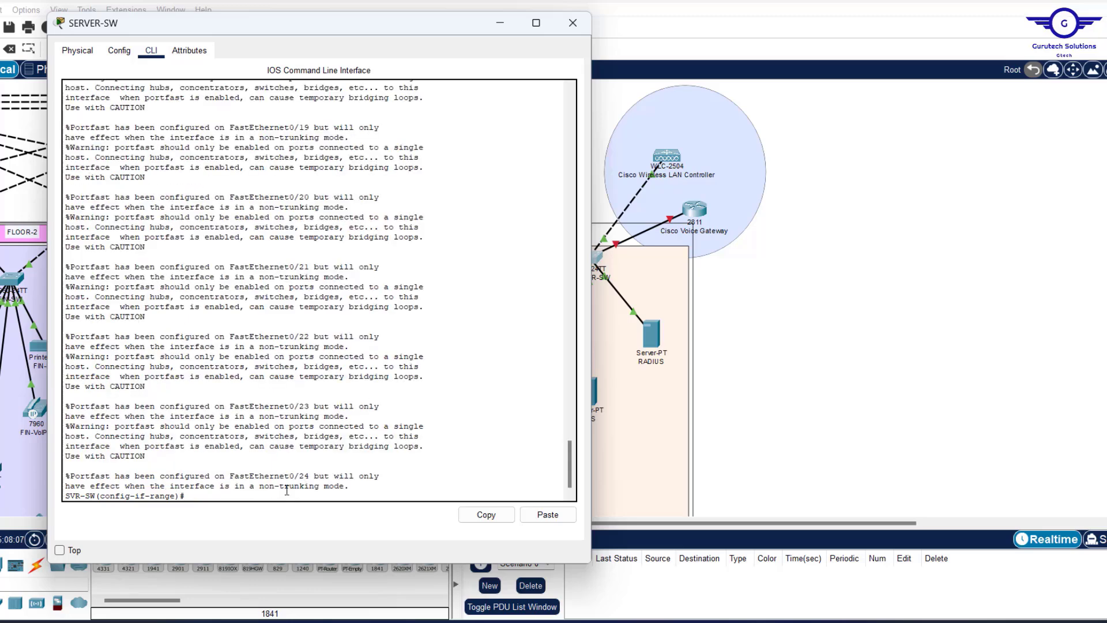
key("Return")
key("Return")
key("Return")
key("Return")
key("Return")
key("Return")
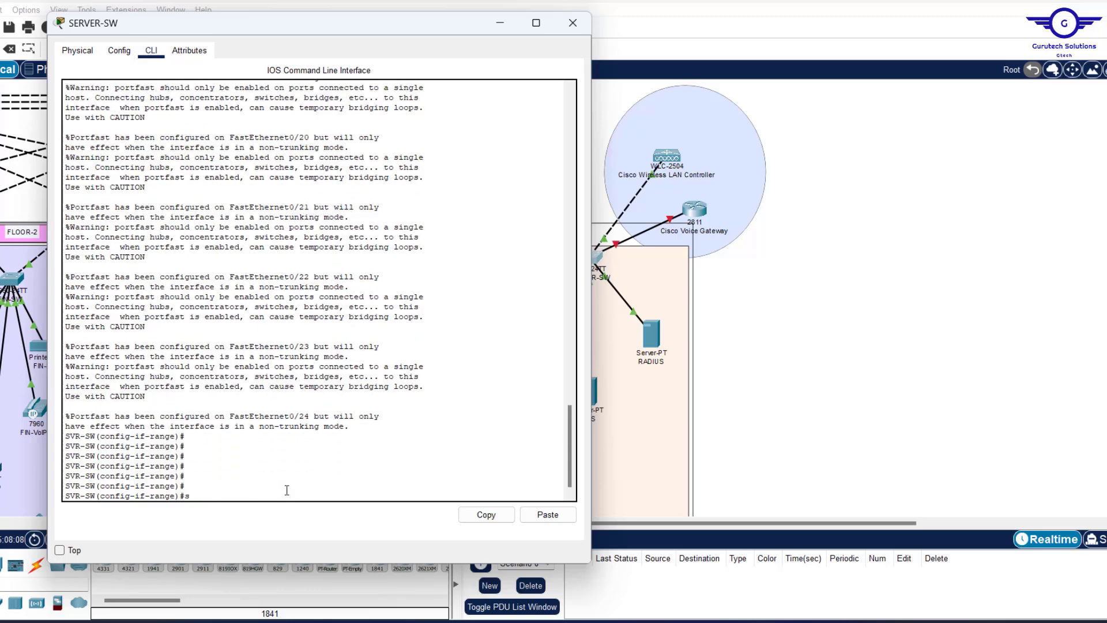
Enable spanning-tree bpduguard on the range, exit, save with do wr, and close SERVER-SW.
type("spann")
key("Tab")
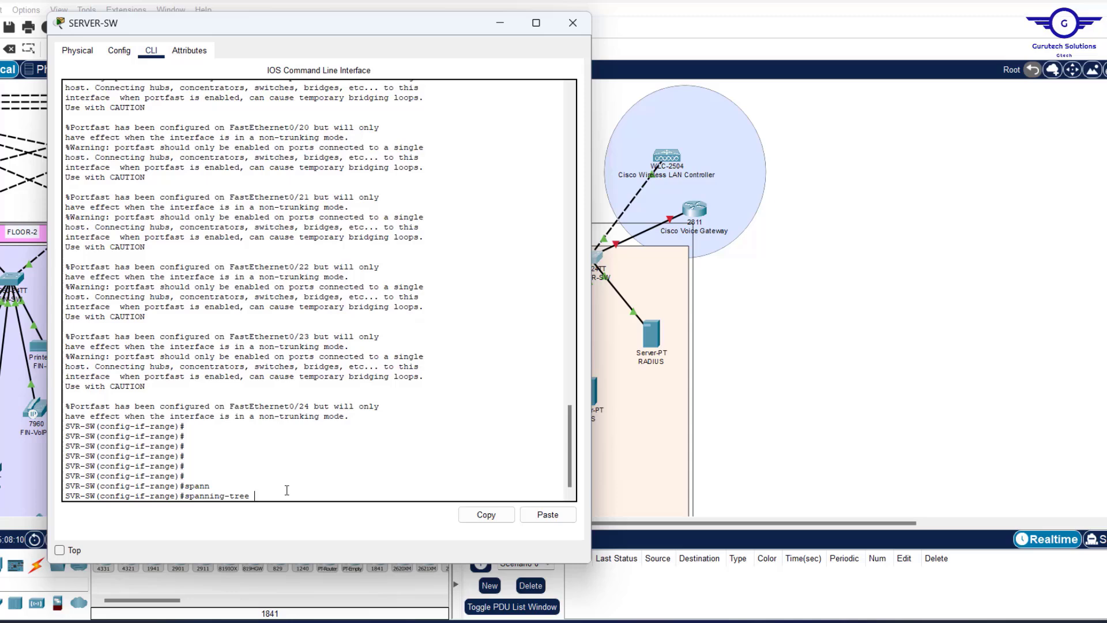
type("bp")
key("Tab")
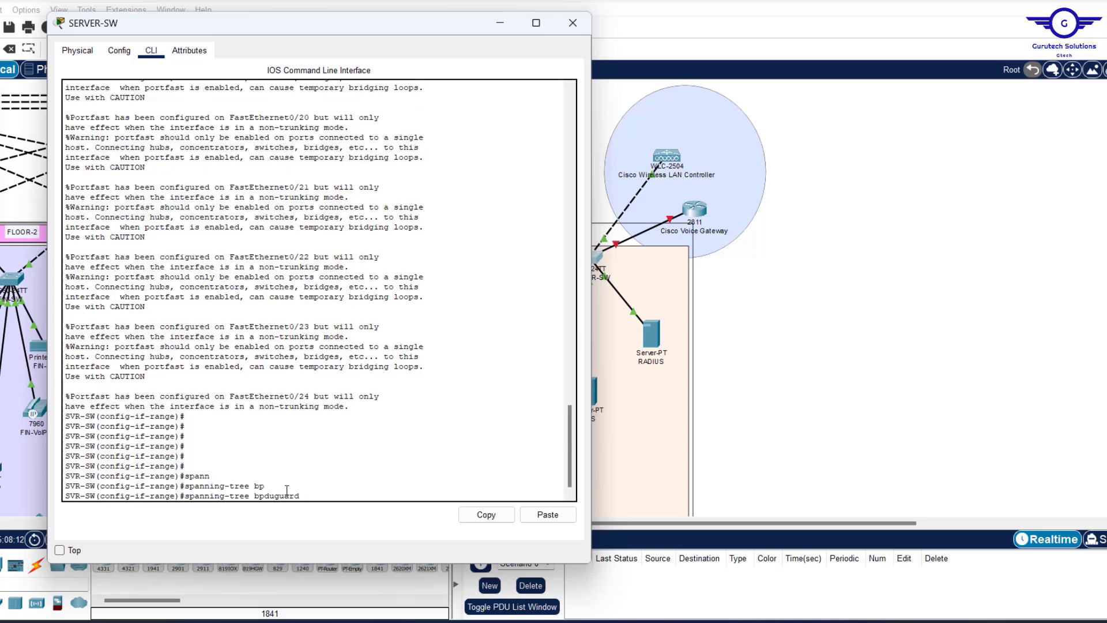
type("e")
key("Tab")
key("Return")
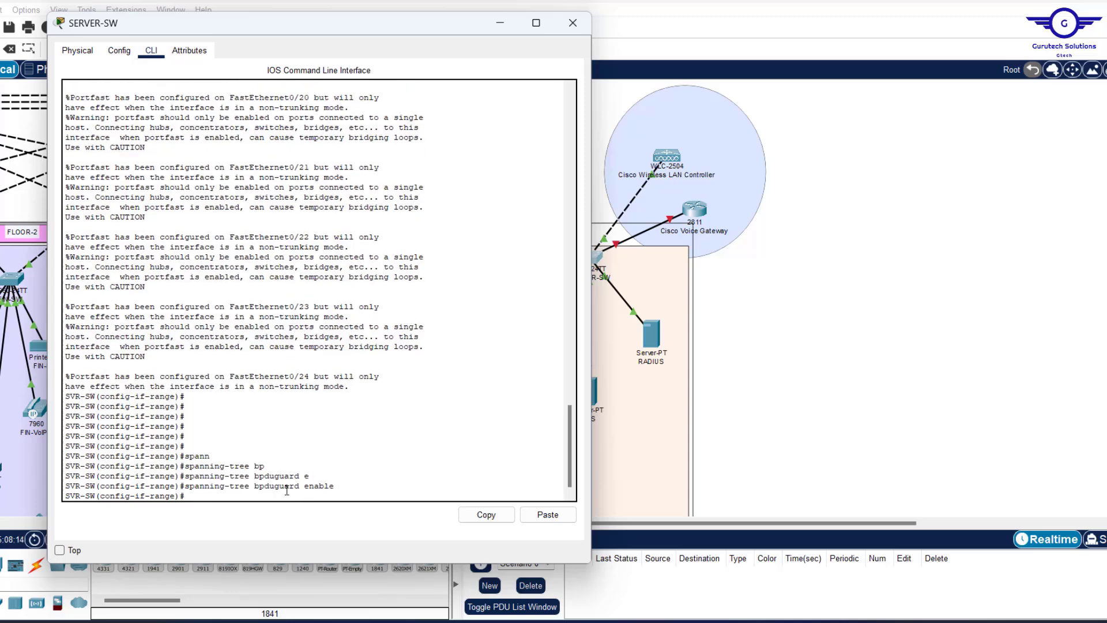
key("Return")
key("Return")
type("ex")
key("Return")
key("Return")
key("Return")
key("Return")
key("Return")
key("Return")
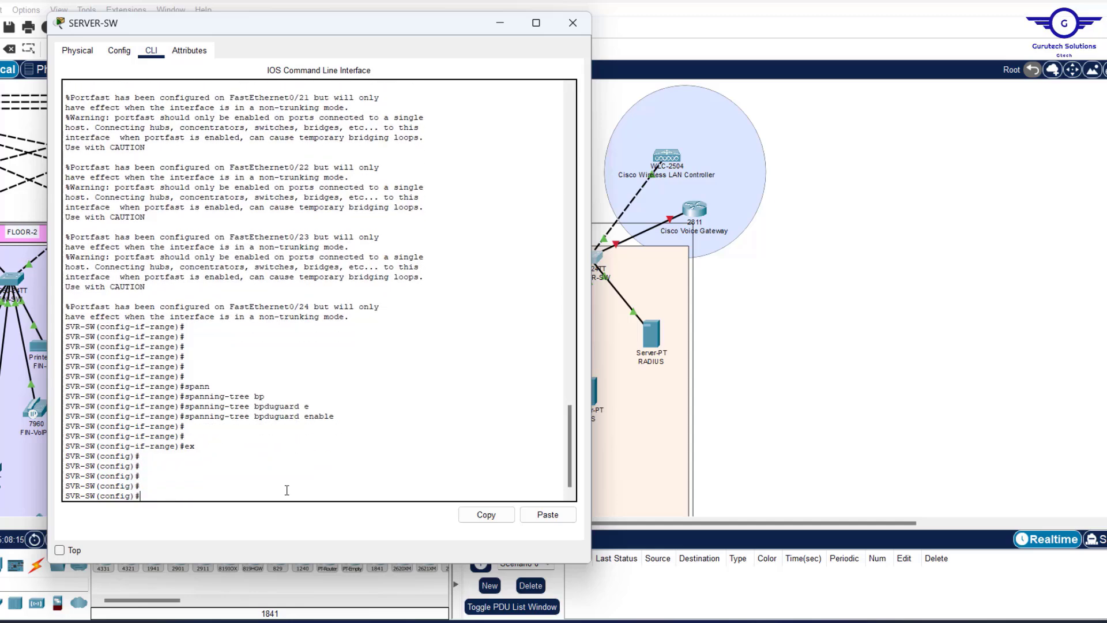
type("do wr")
key("Return")
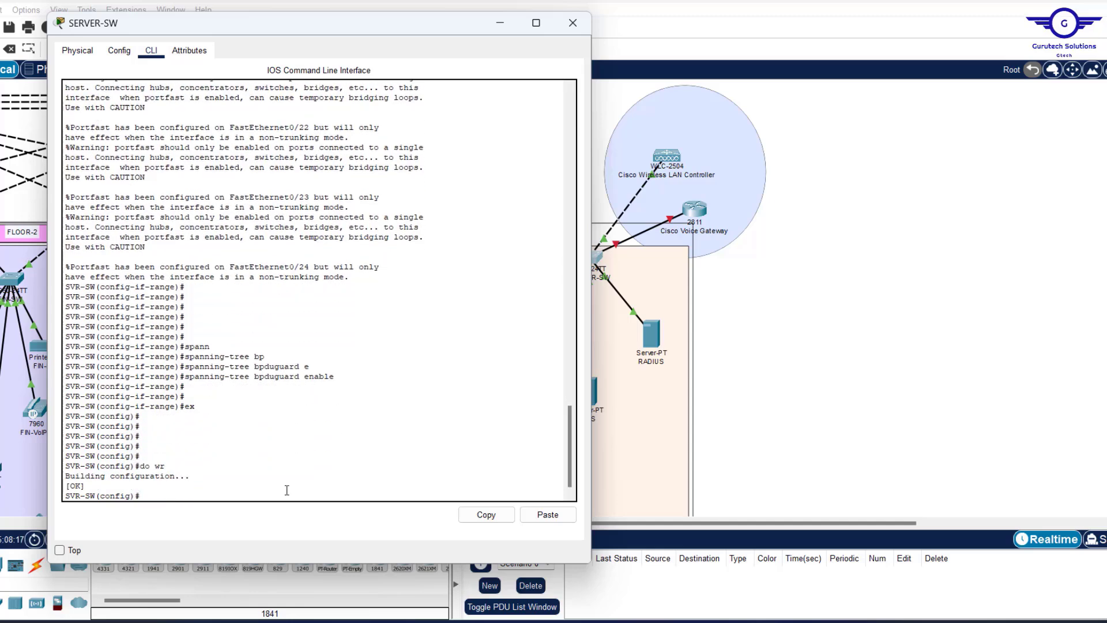
left_click(571, 23)
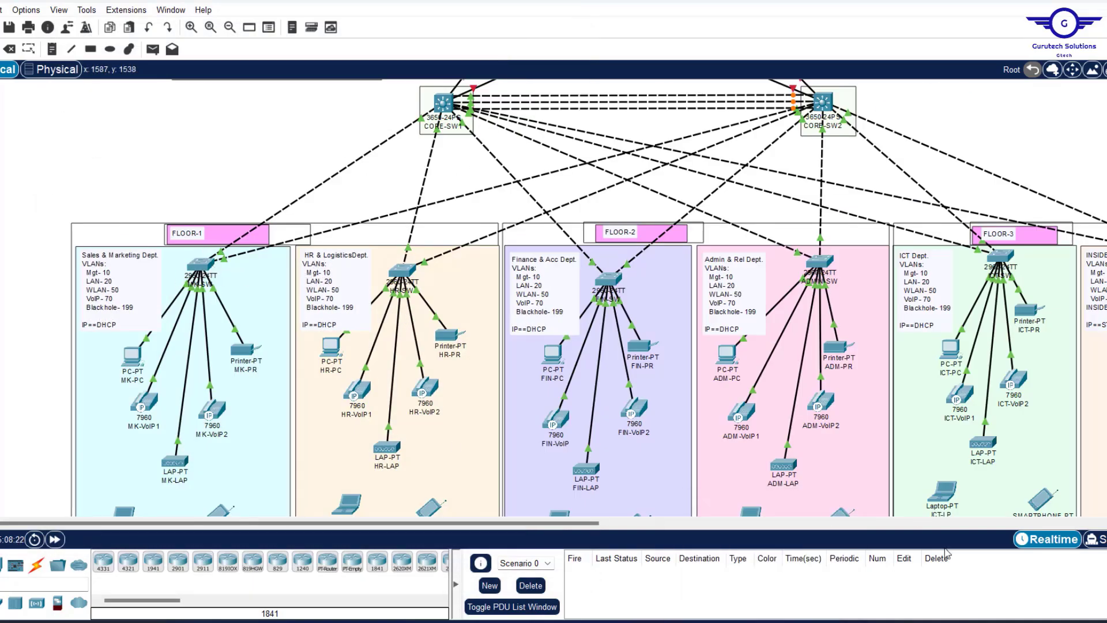
In Config.txt, switch to the trunk/VLAN snippet tab and select everything after 'int range'.
mouse_move(730, 622)
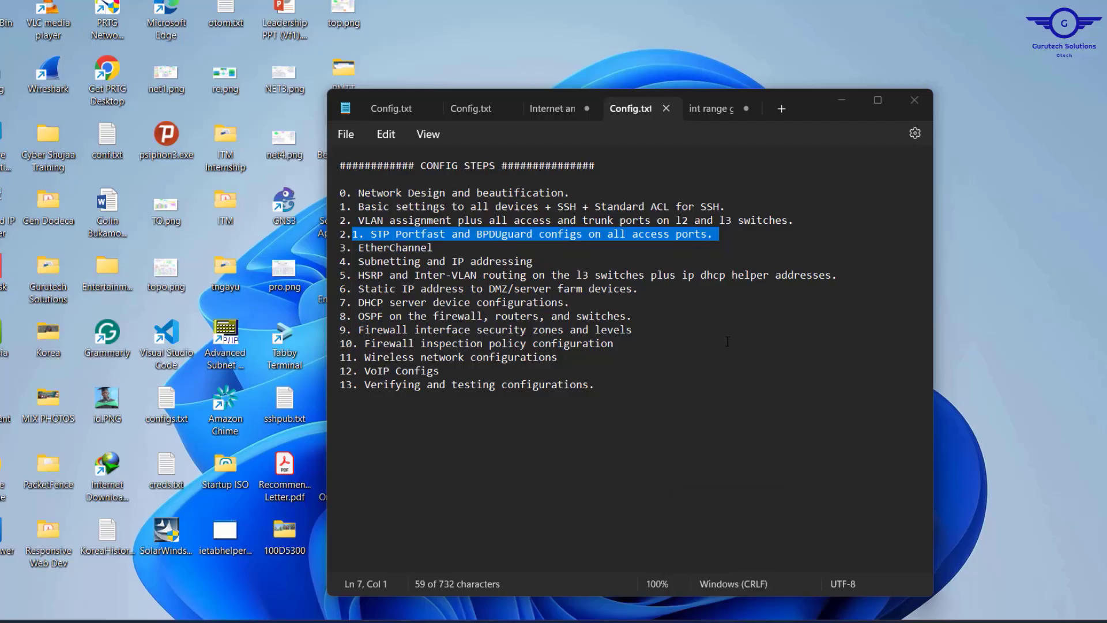
left_click(729, 551)
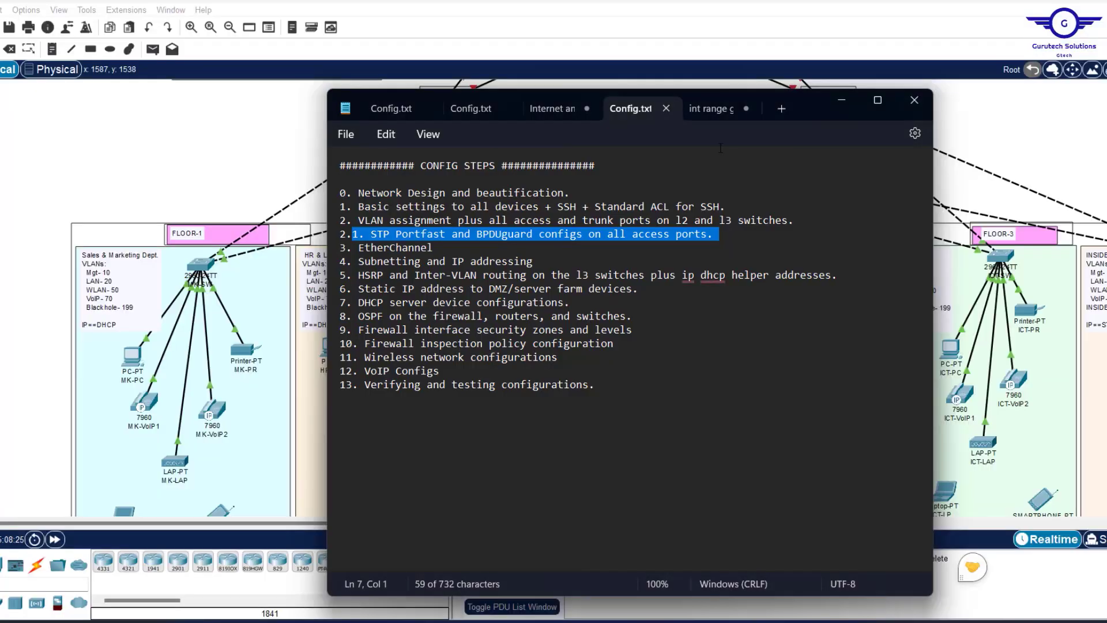
left_click(706, 109)
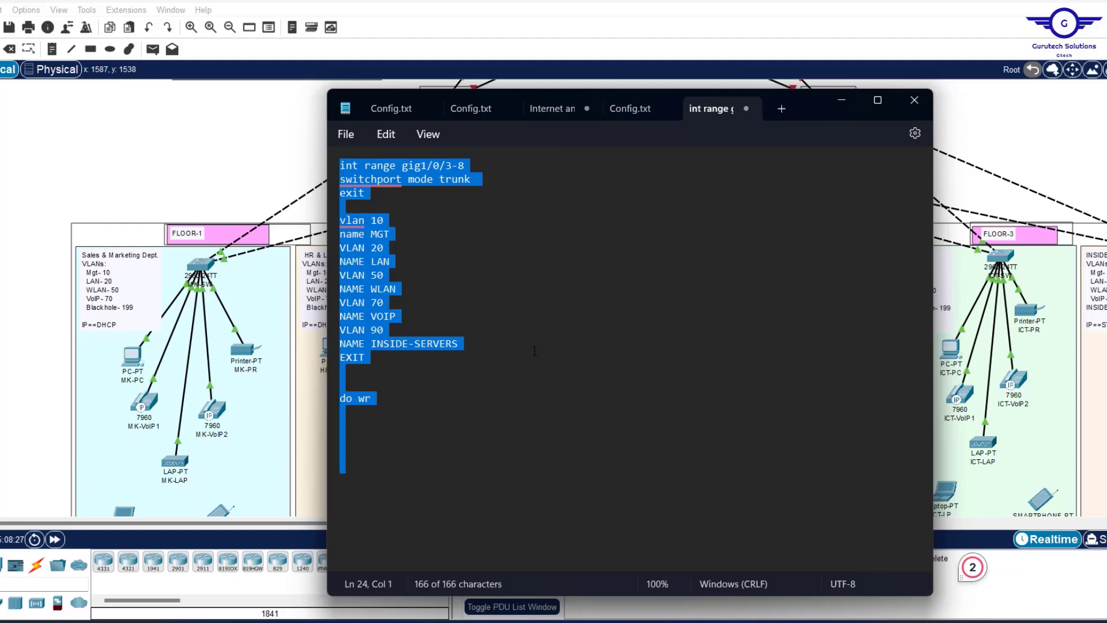
left_click(394, 408)
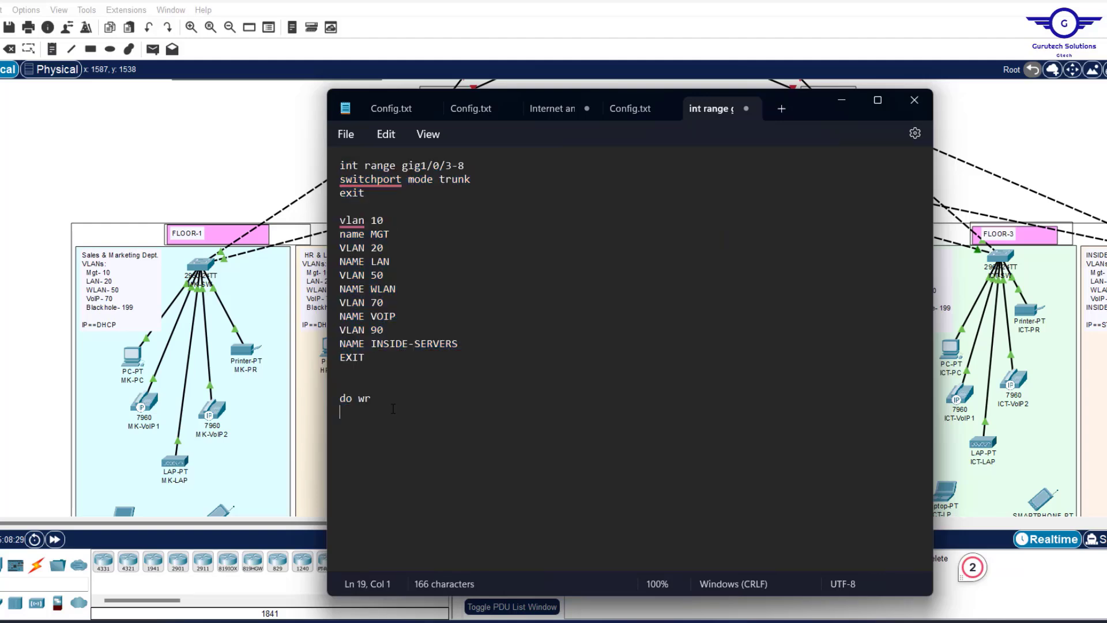
left_click_drag(378, 406, 404, 169)
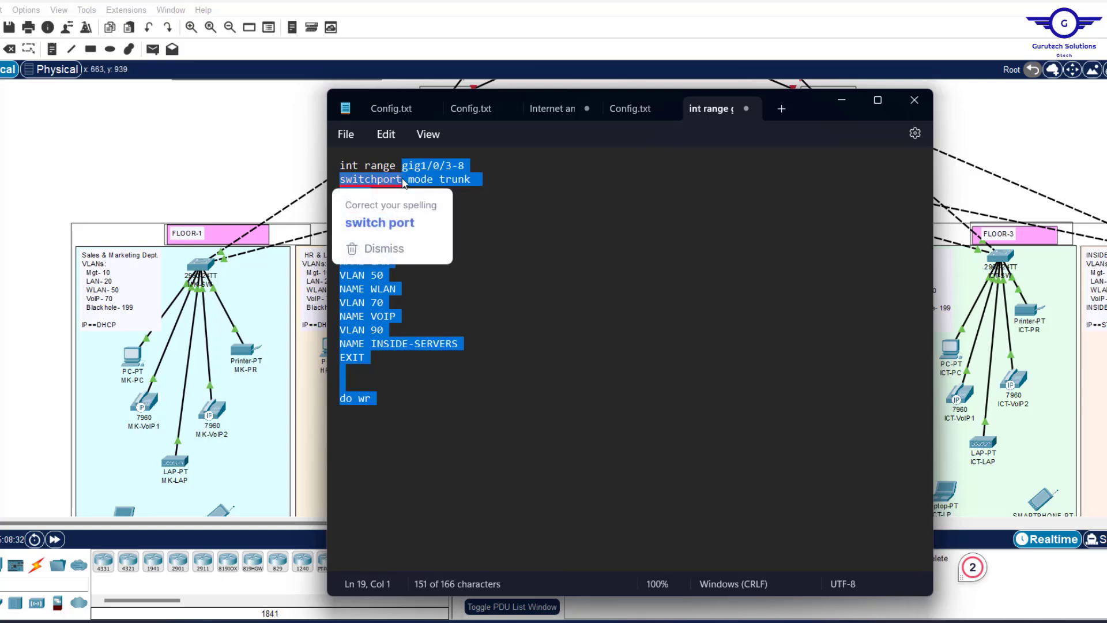
Rewrite the snippet as int range fa0/3-24, spanning-tree portfast, spanning-tree bpduguard enable, do wr, and select it all.
type("fa")
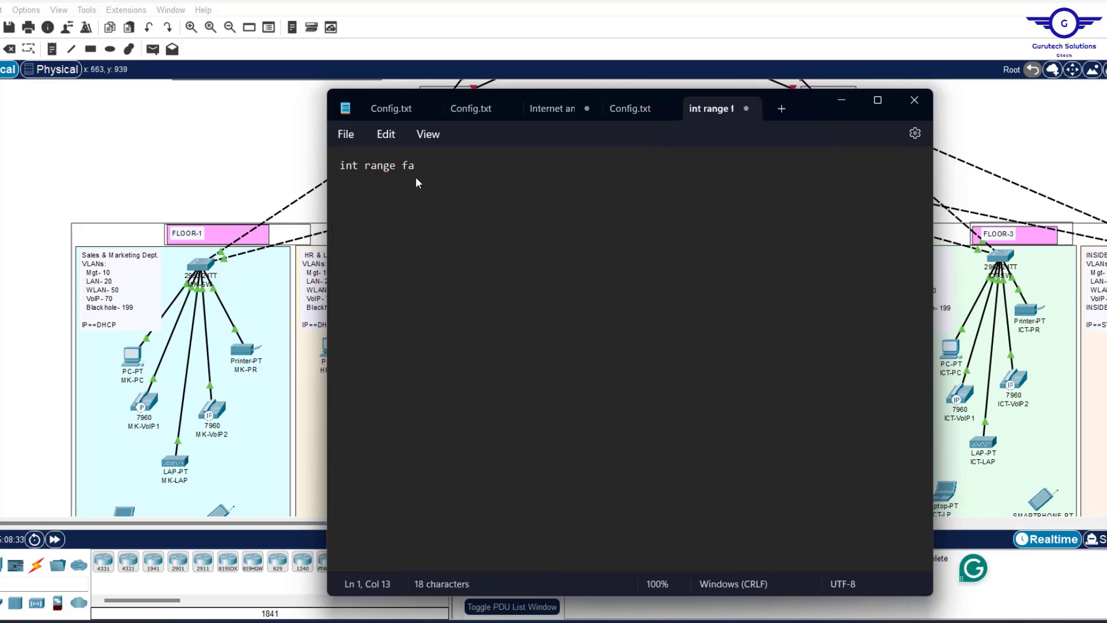
type("0/3-24")
left_click(227, 154)
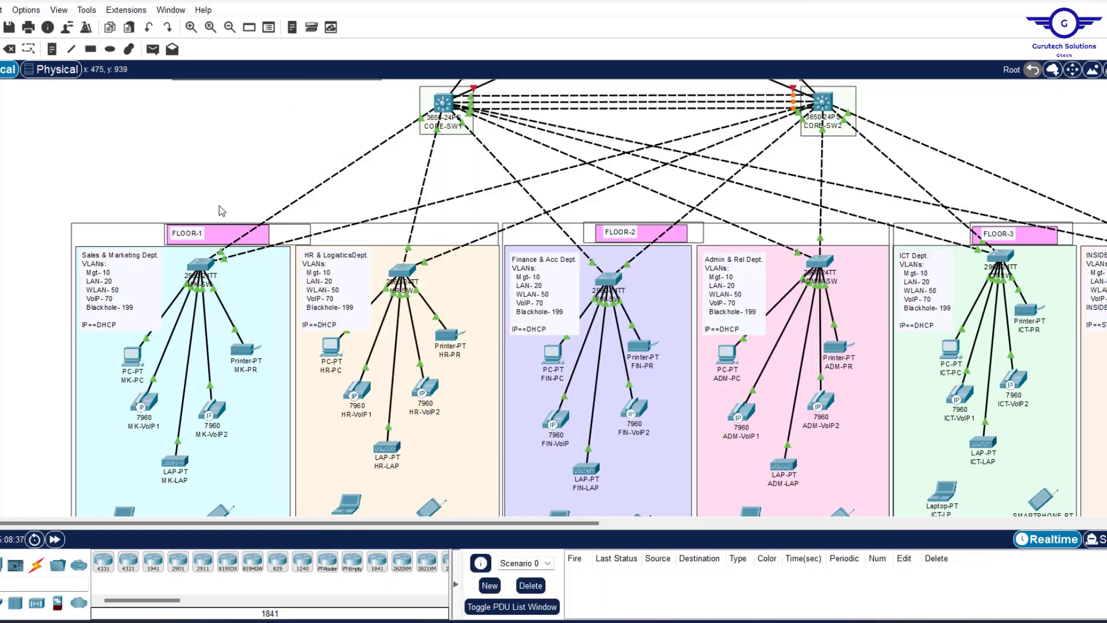
mouse_move(220, 252)
left_click(727, 621)
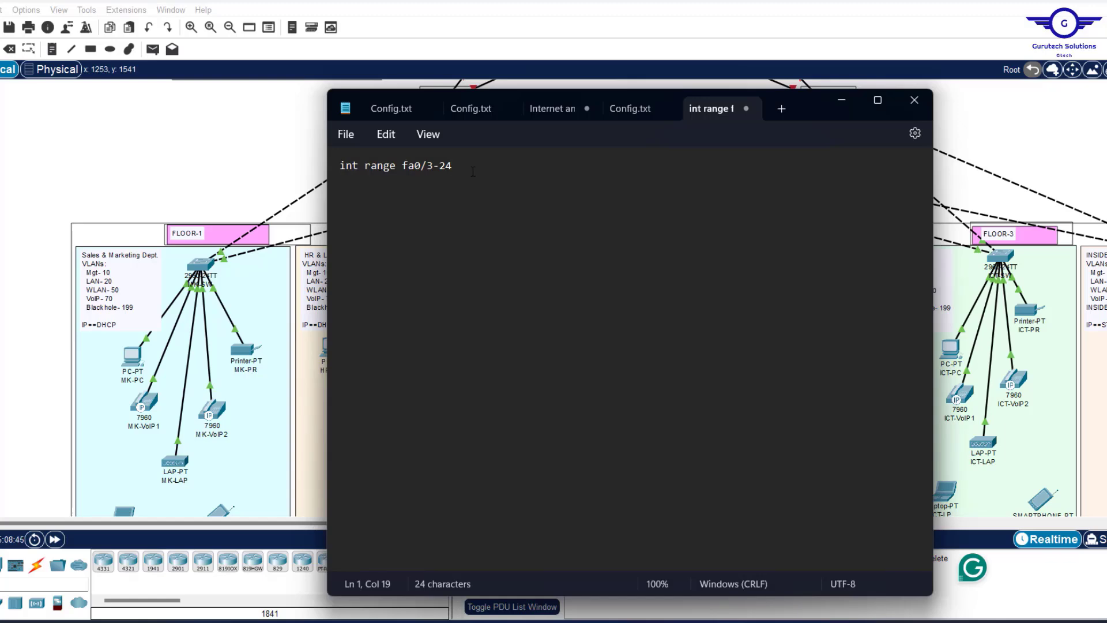
key("Return")
type("spanning-")
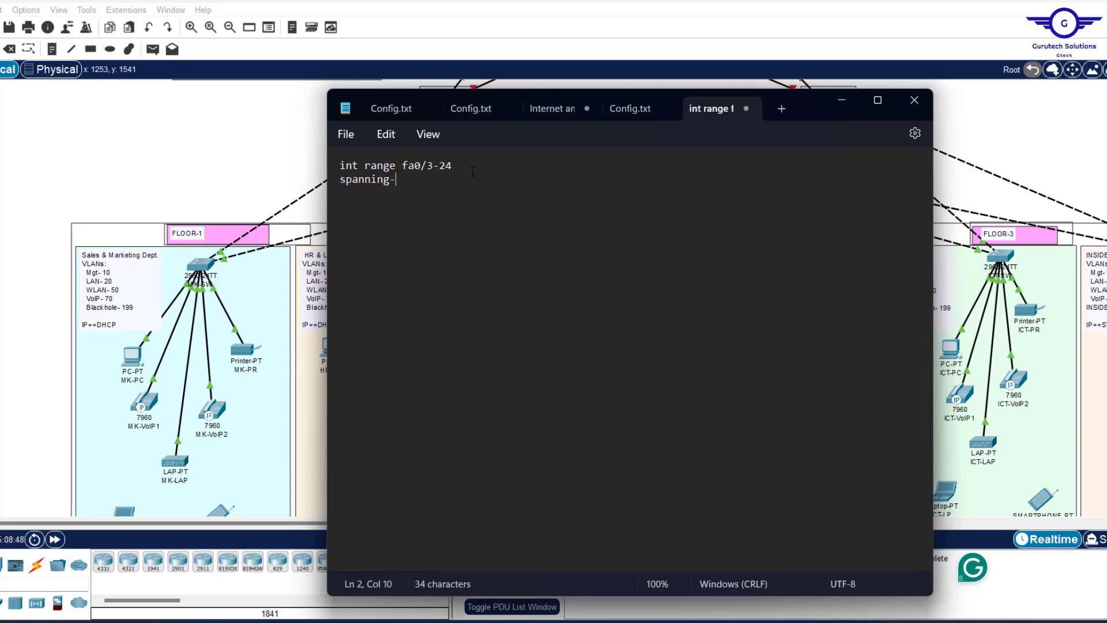
type("tree po")
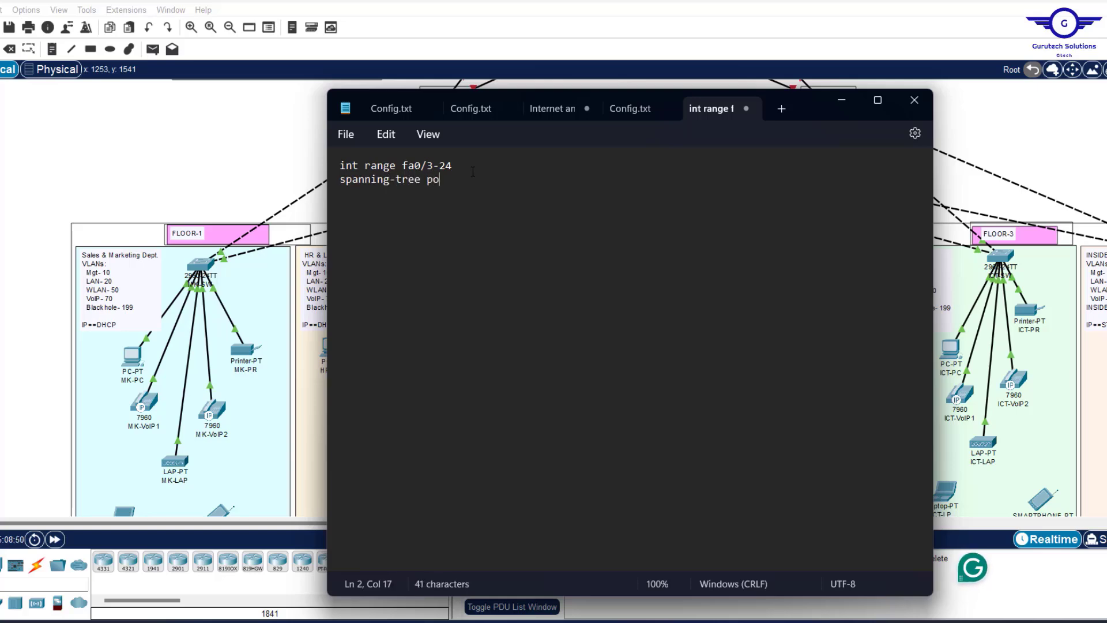
type("rtfast")
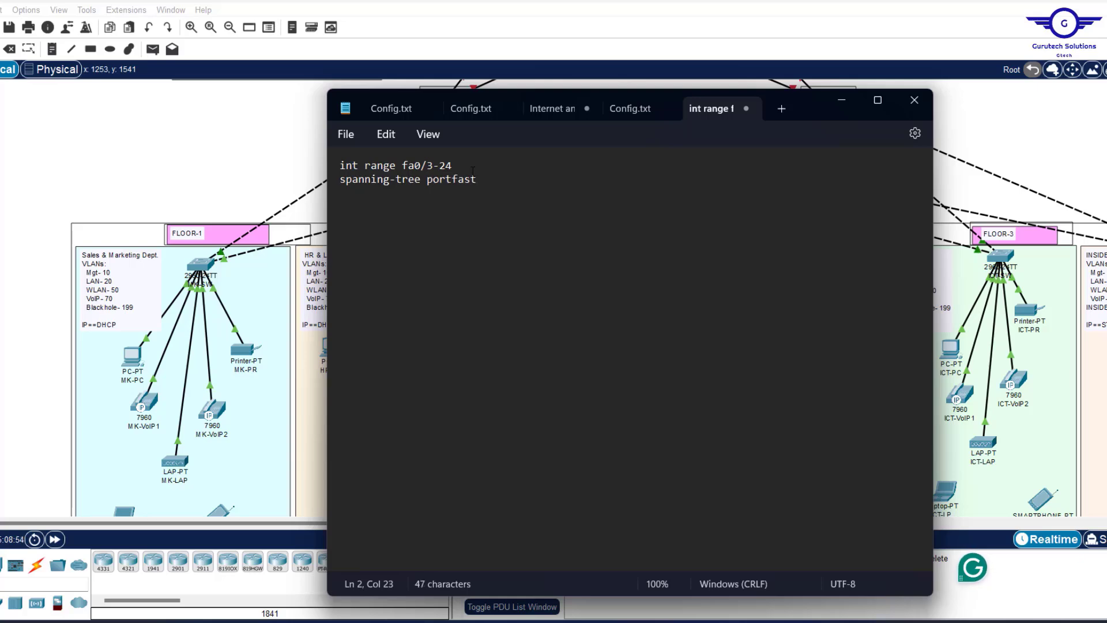
key("Return")
type("spannin")
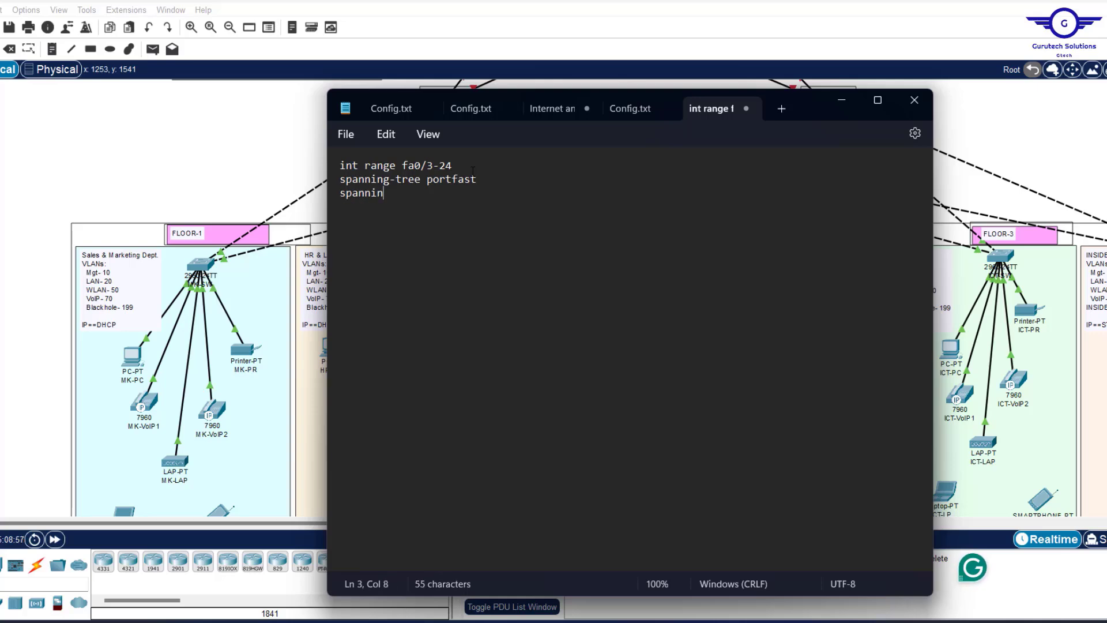
type("g-tree bpduguard ")
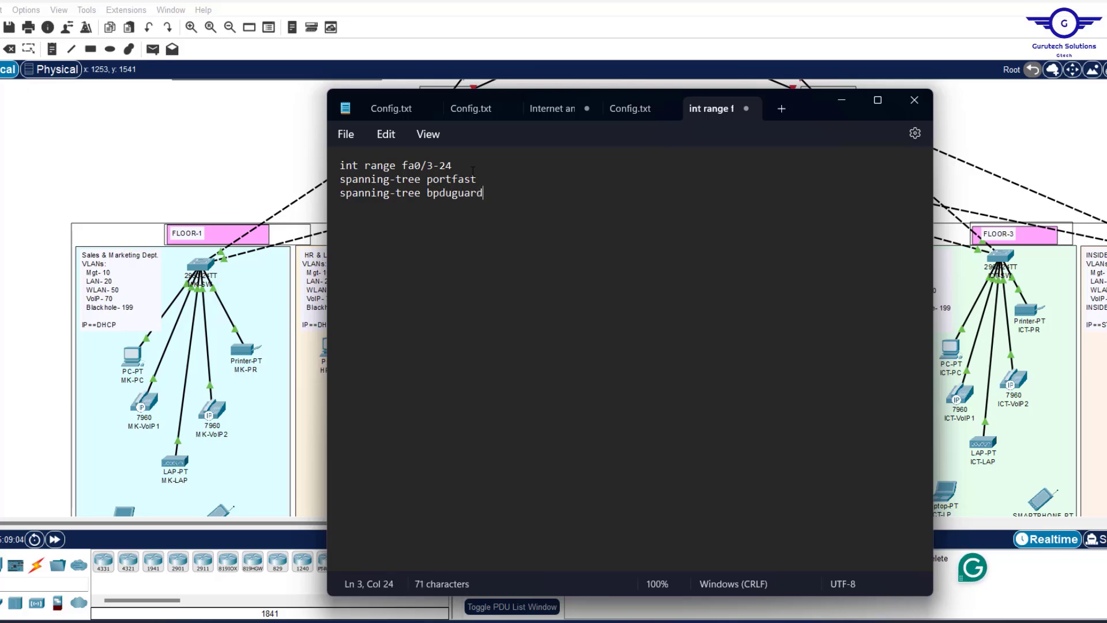
type("enable ")
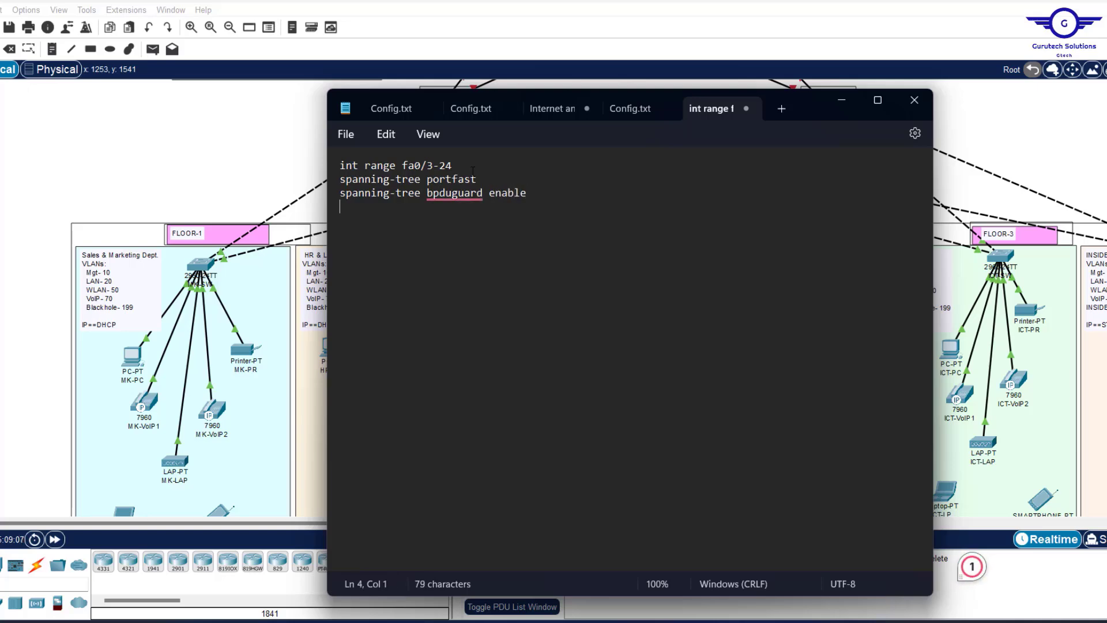
type("do wr")
key("ctrl+a")
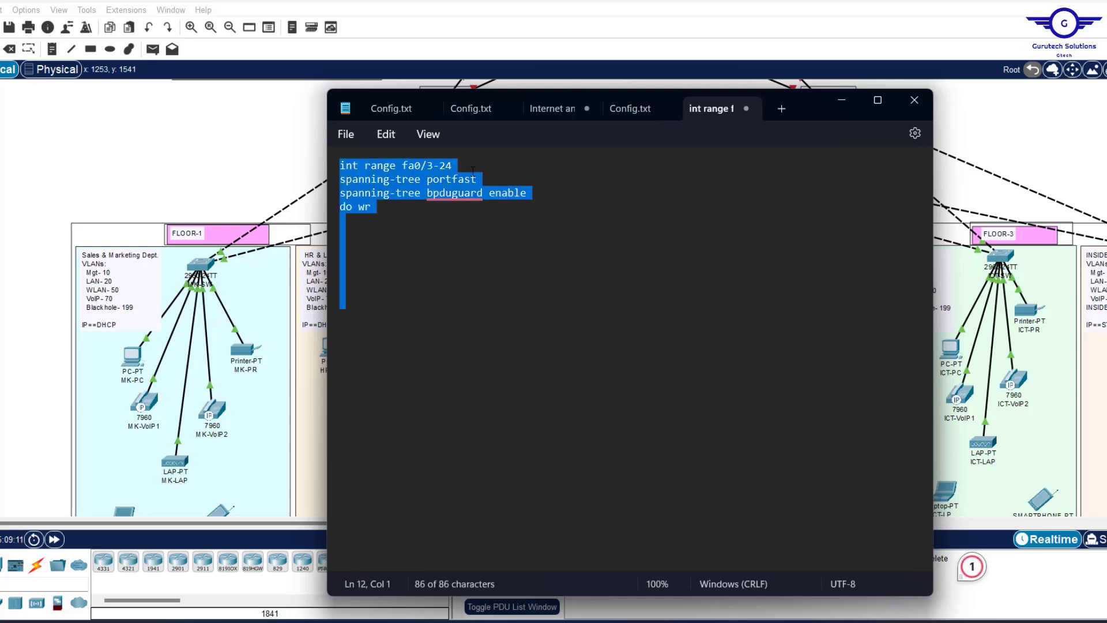
left_click(473, 172)
Paste the PortFast and BPDU Guard script into MK-SW's CLI after exiting interface mode.
left_click(196, 265)
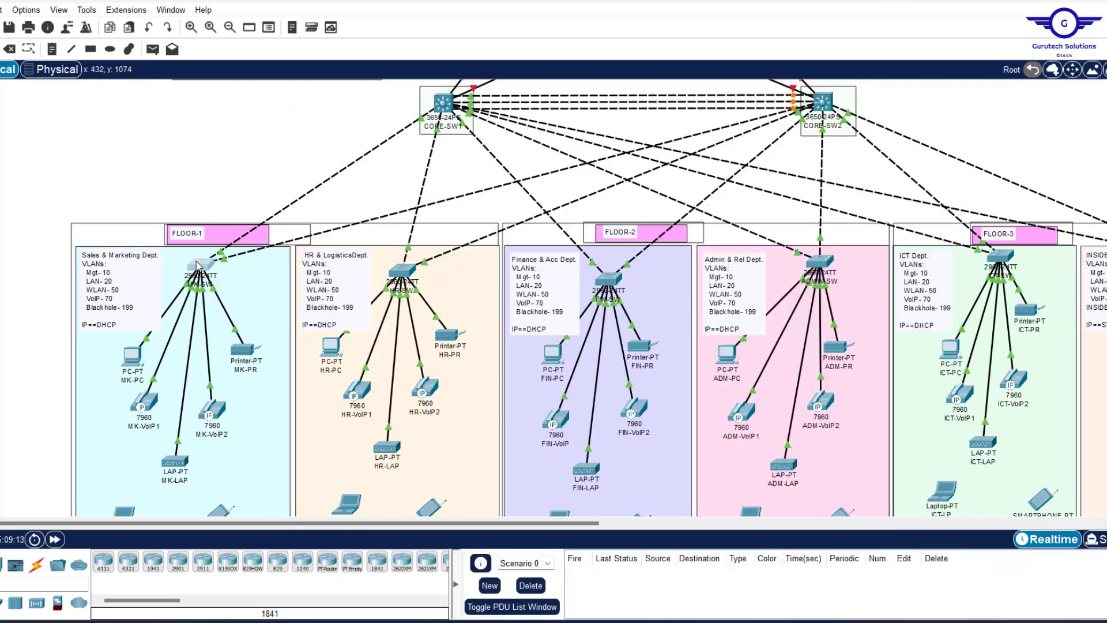
left_click(414, 108)
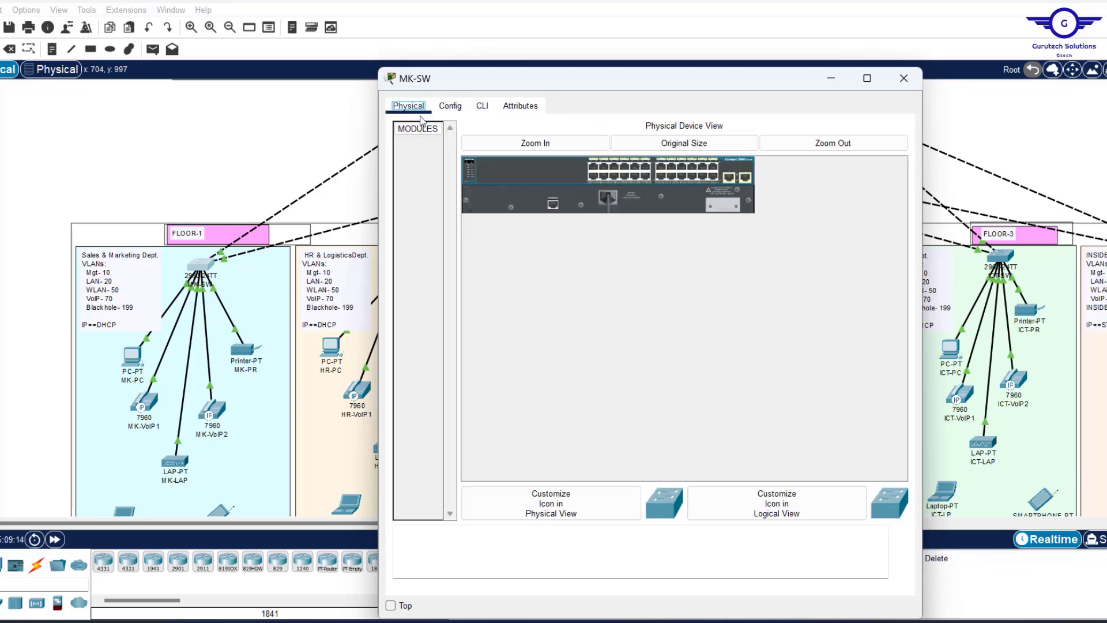
left_click(451, 106)
left_click(425, 239)
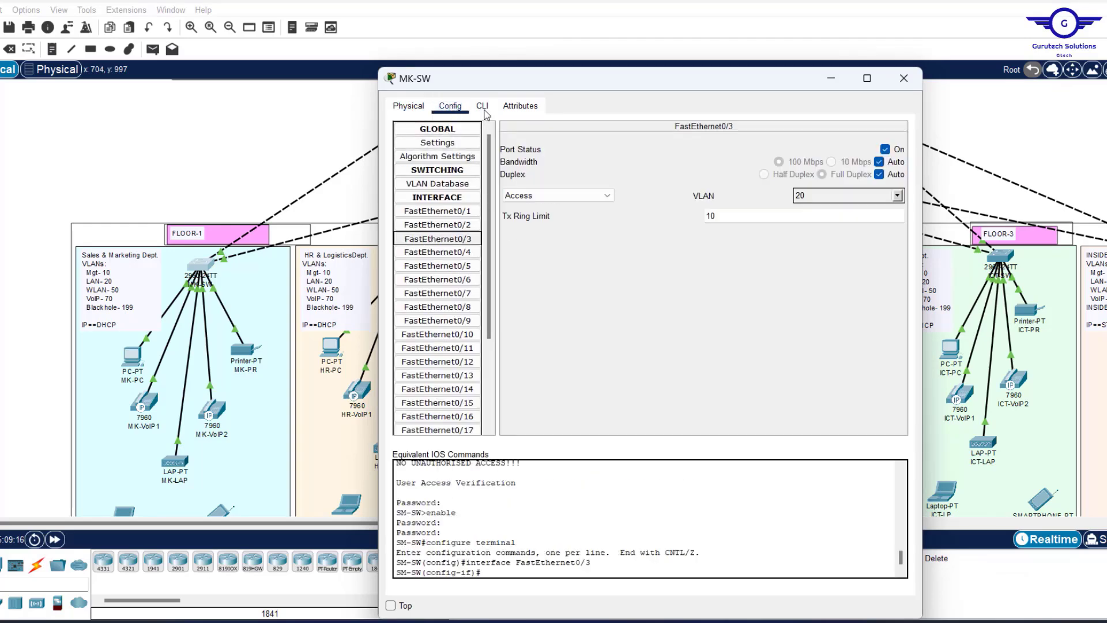
left_click(482, 107)
type("ex")
key("Return")
key("Return")
key("Return")
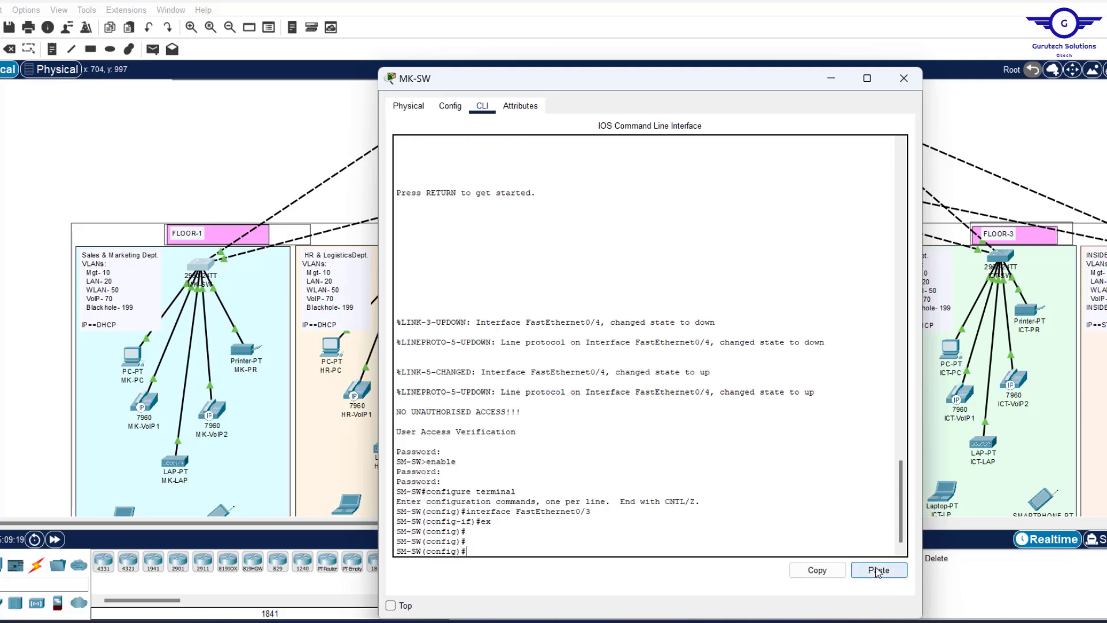
left_click(878, 571)
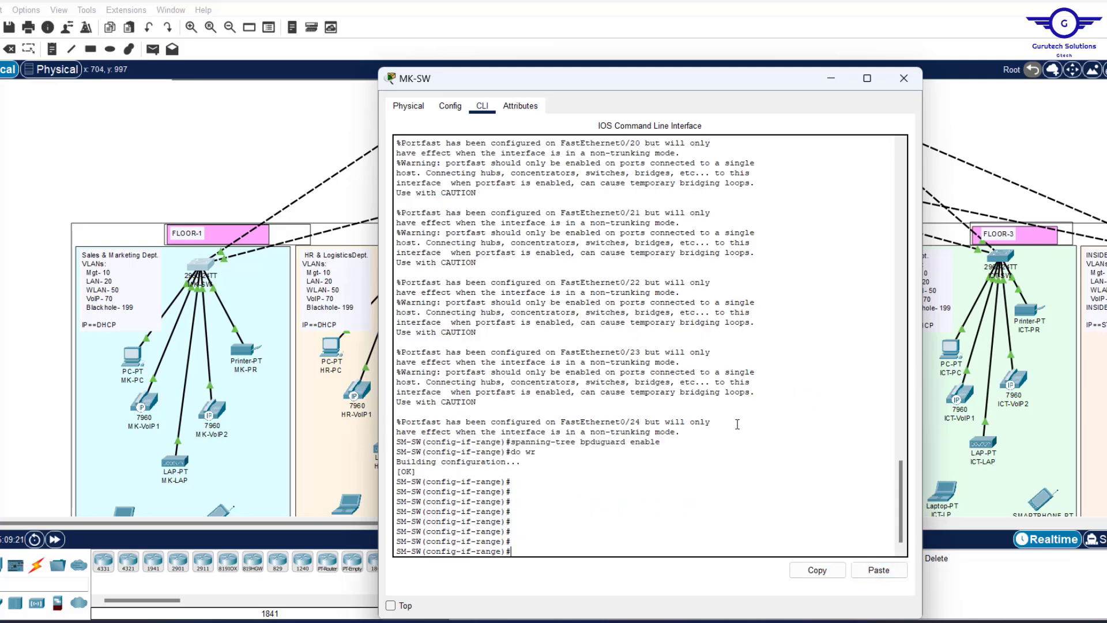
scroll(737, 424, "up", 20)
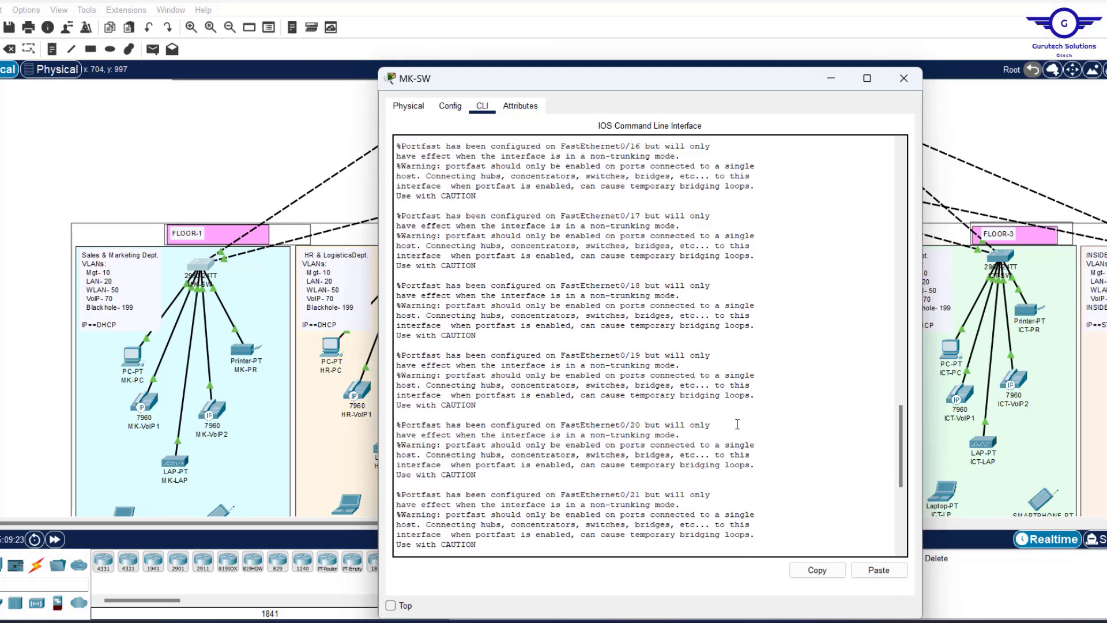
scroll(737, 424, "up", 5)
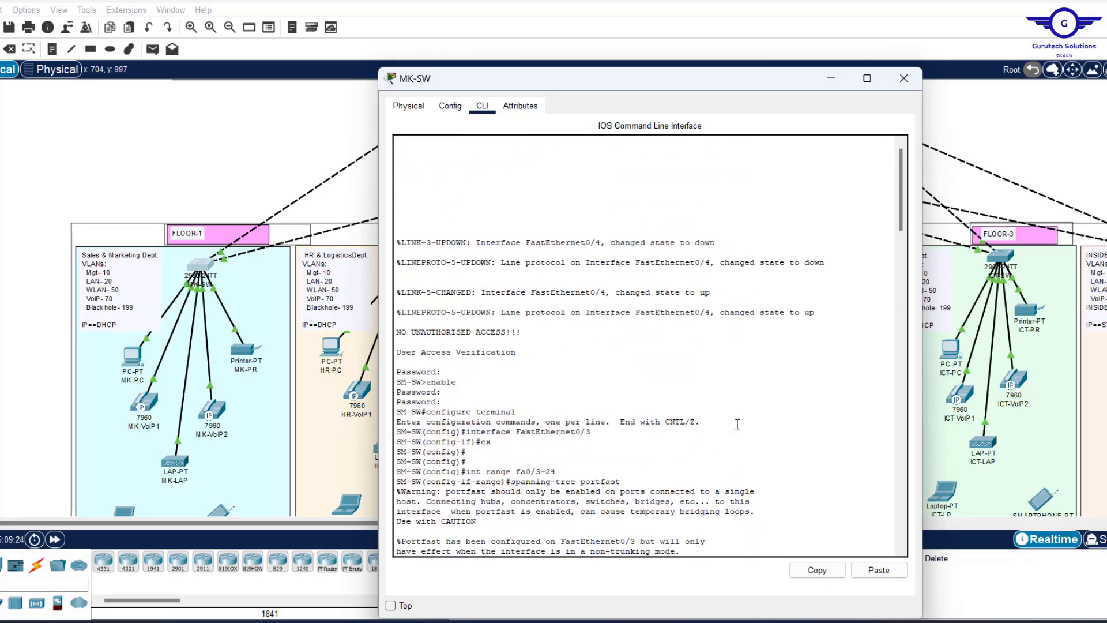
left_click(903, 78)
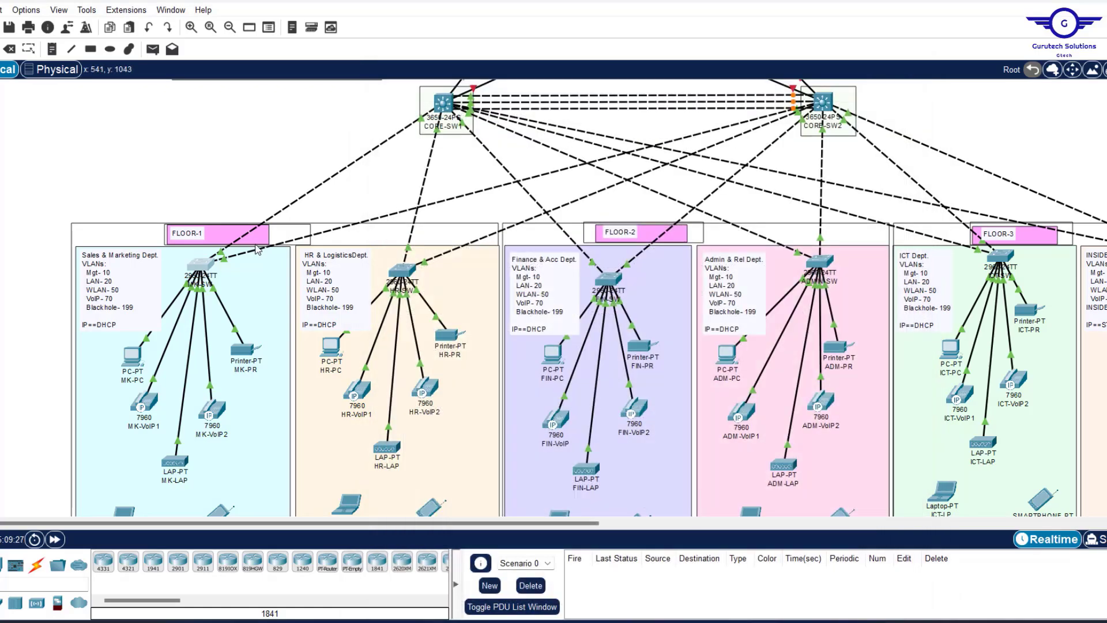
Re-cable printer MK-PR to MK-SW's FastEthernet0/4.
left_click(216, 293)
left_click(202, 265)
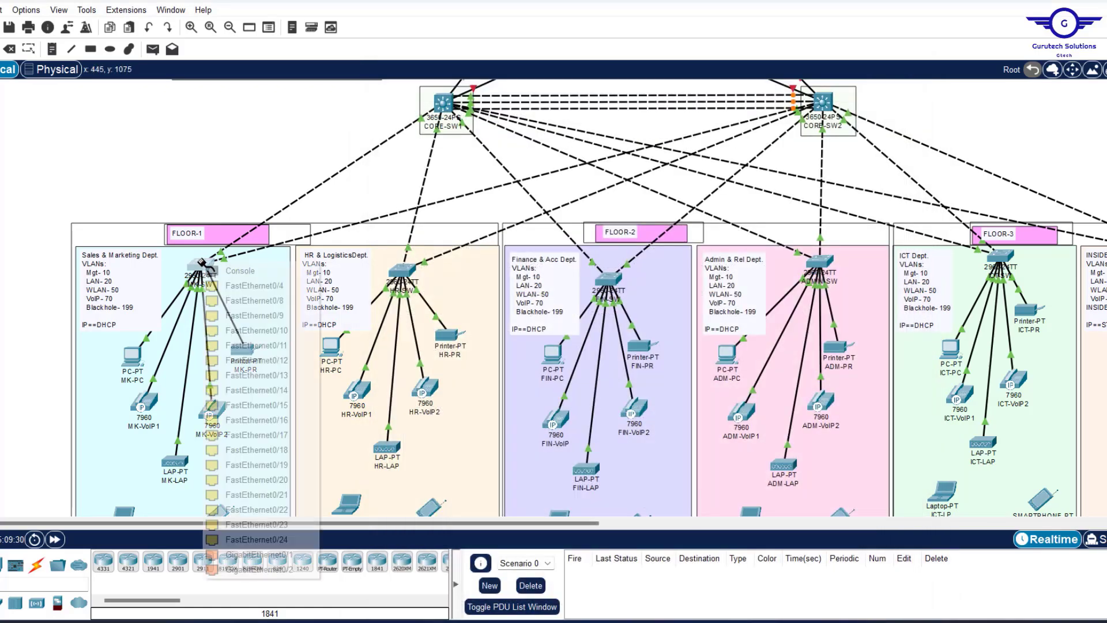
left_click(267, 290)
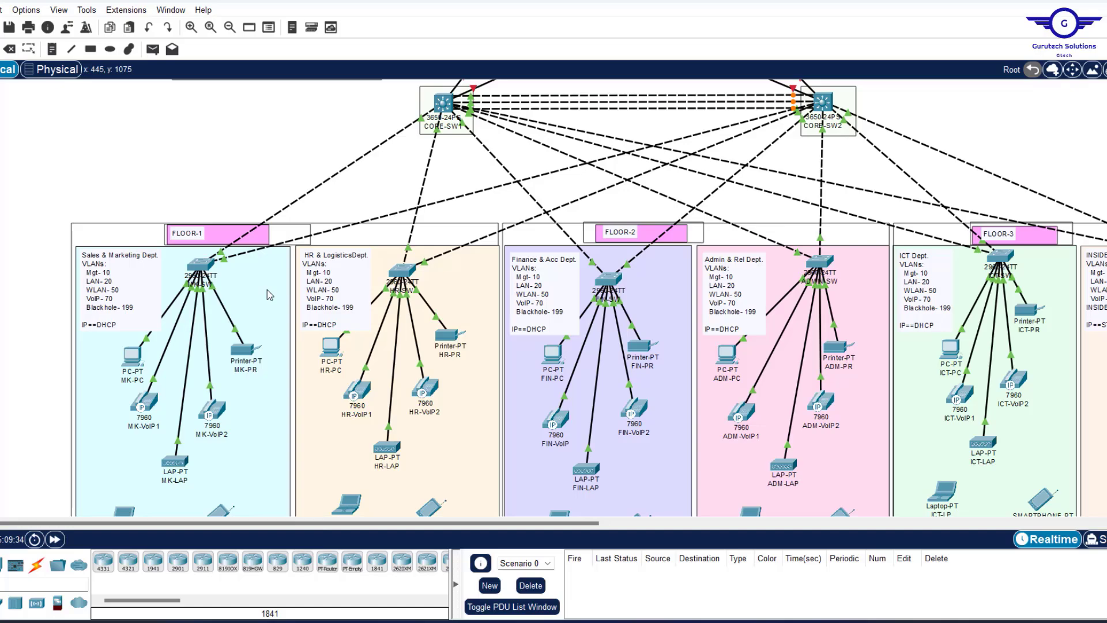
Apply the pasted PortFast/BPDU Guard script on HR-SW through ICT-SW, then close ICT-SW.
left_click(402, 269)
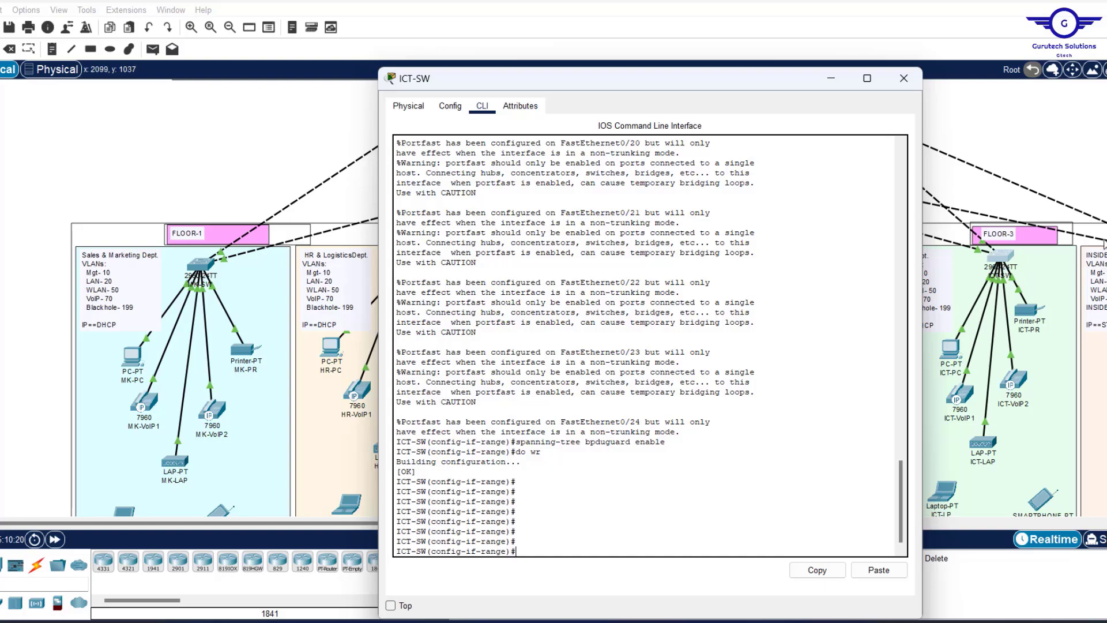
left_click(903, 79)
scroll(388, 148, "up", 5)
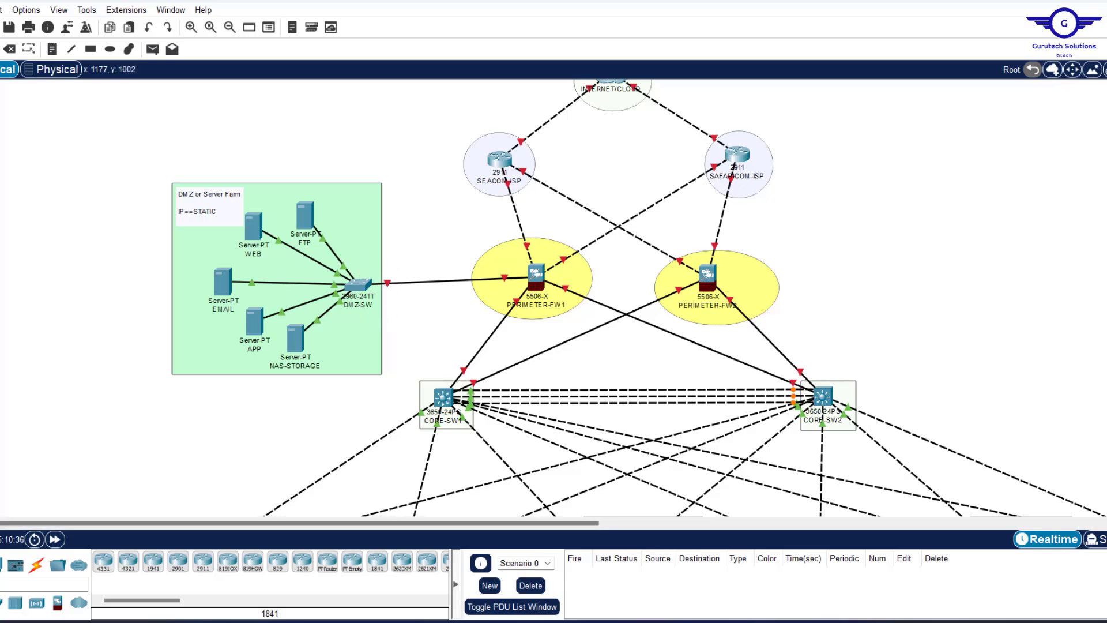
Change the Notepad script's range to fa0/1-24 and select the whole script.
key("alt+Tab")
left_click(434, 166)
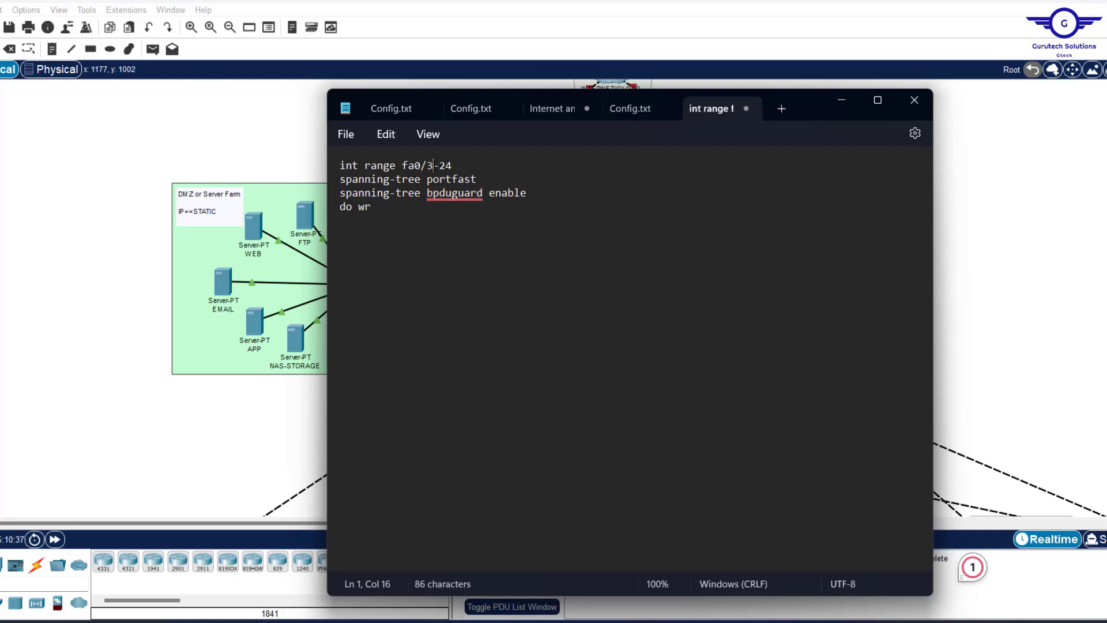
key("BackSpace")
type("1")
key("ctrl+a")
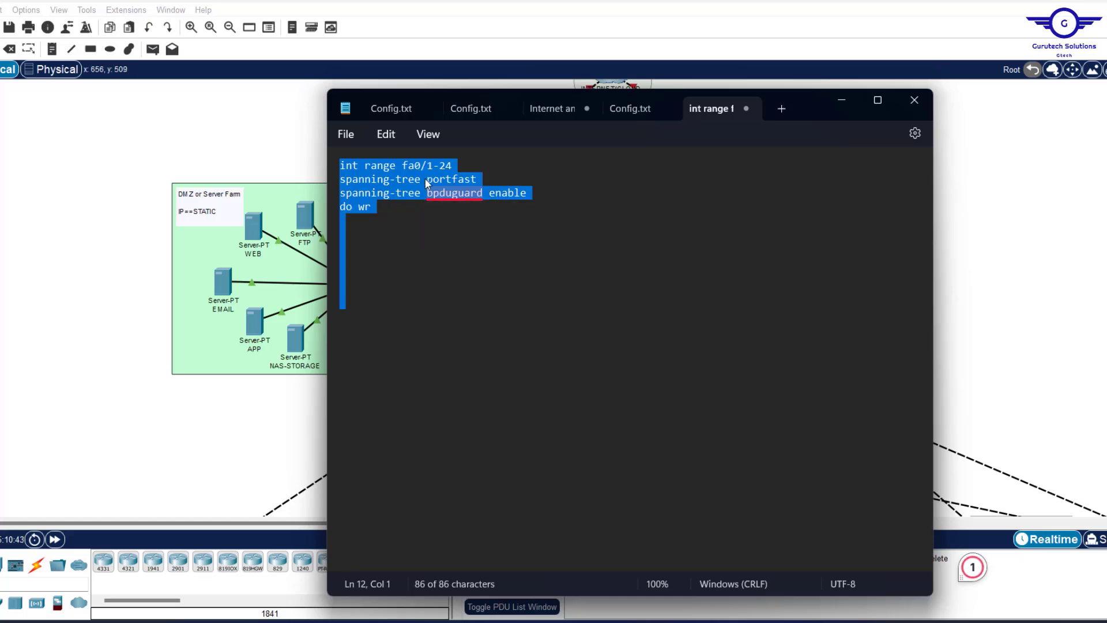
Exit interface mode in DMZ-SW's CLI and paste the PortFast and BPDU Guard script.
left_click(104, 281)
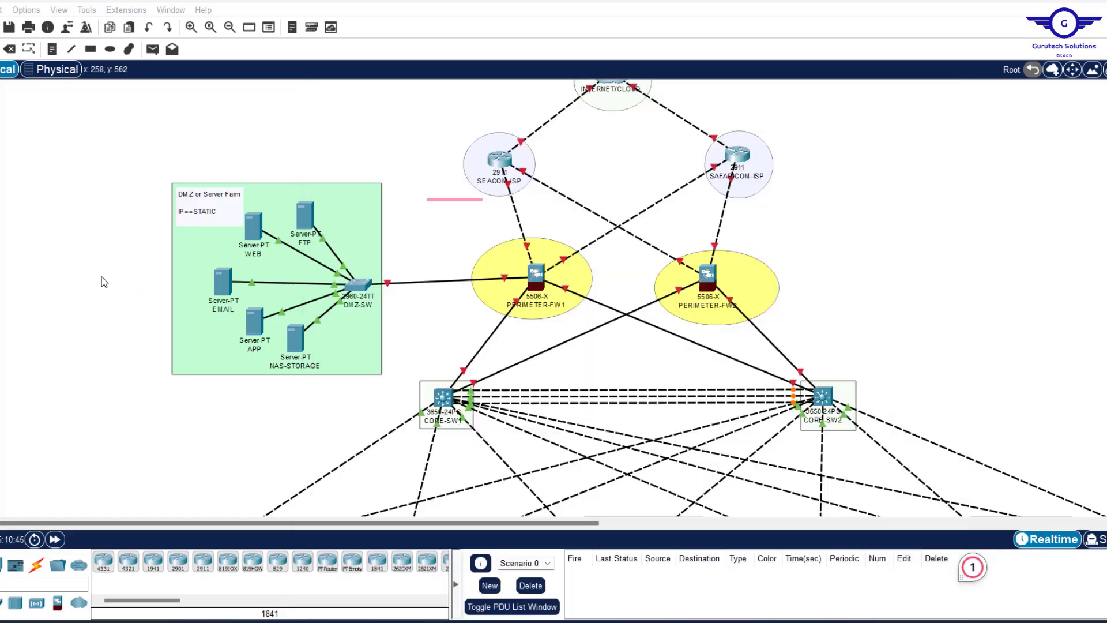
left_click(358, 287)
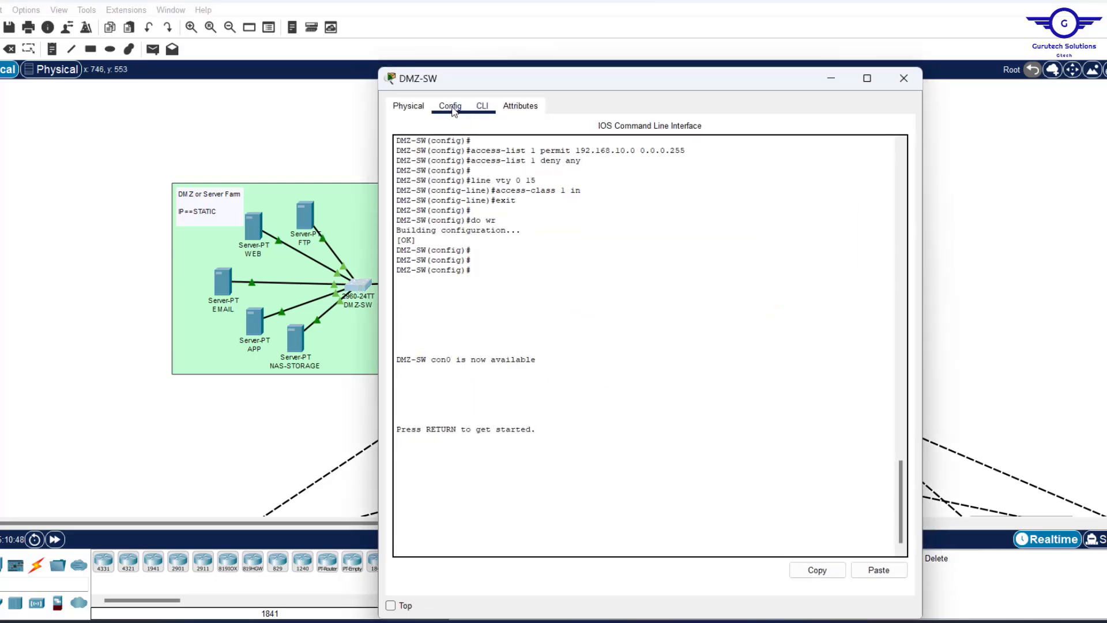
left_click(450, 106)
left_click(438, 225)
left_click(482, 105)
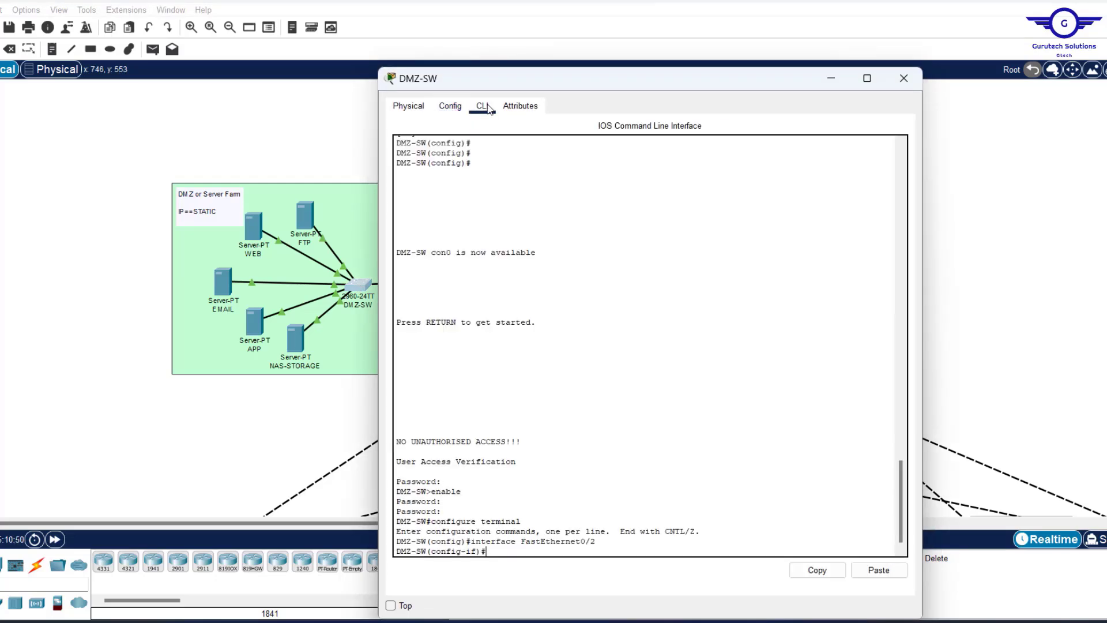
type("ex")
key("Return")
key("Return")
key("Return")
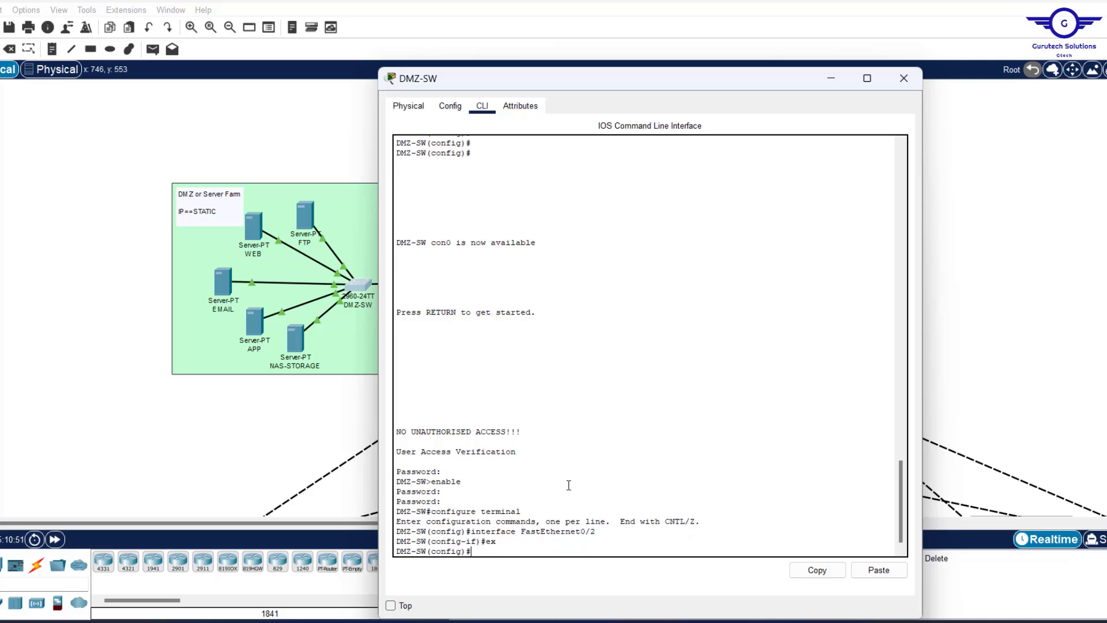
left_click(889, 573)
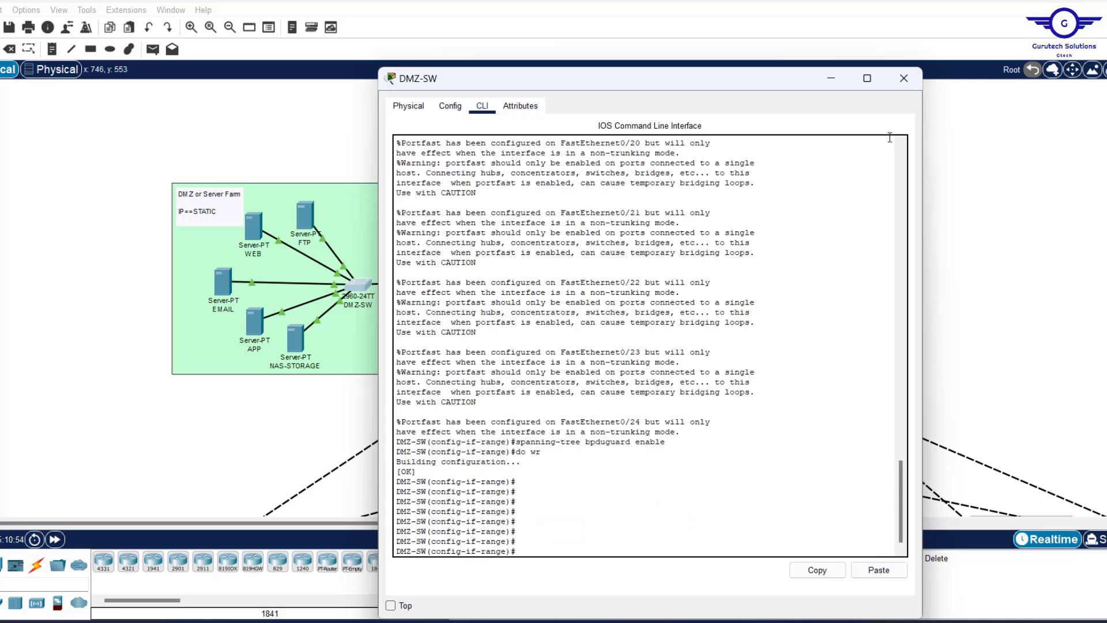
left_click(903, 78)
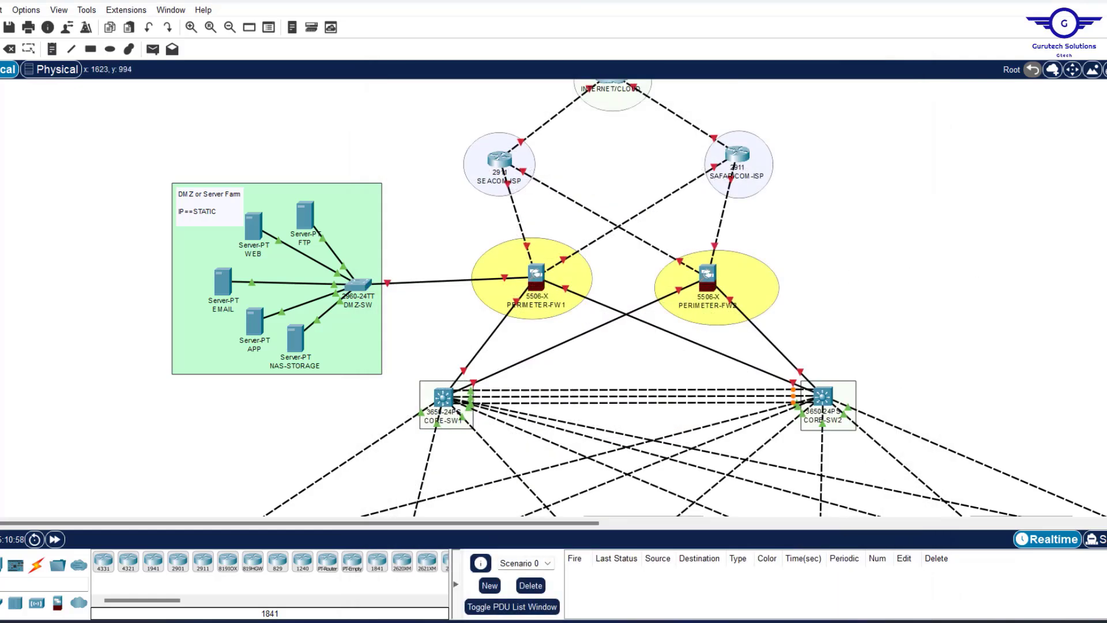
Glance at the Word addressing table and the project requirements PDF.
left_click(840, 621)
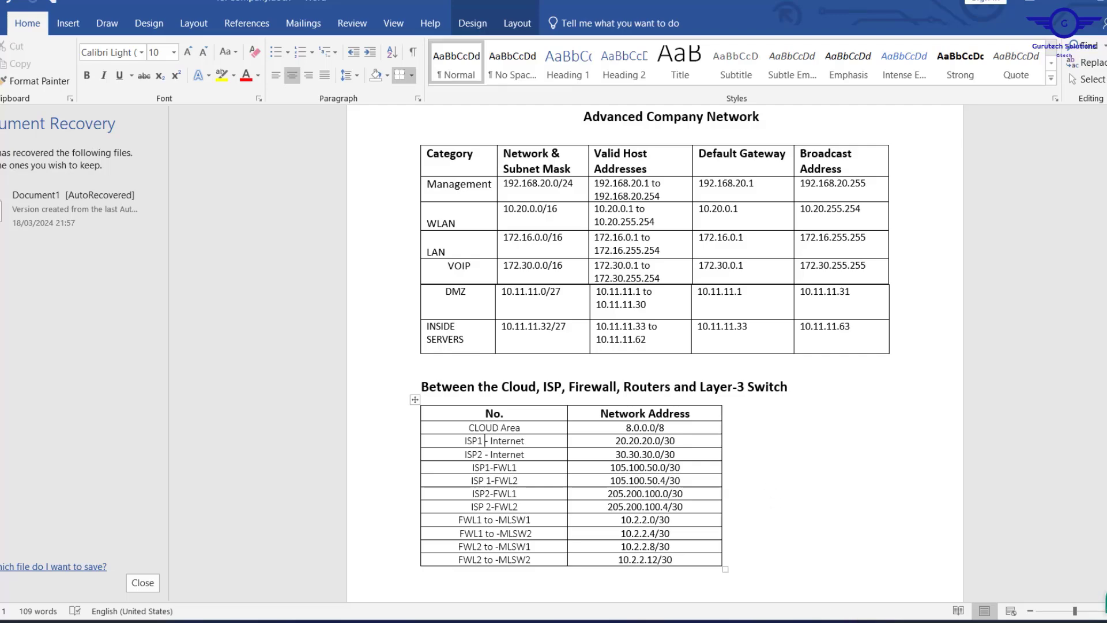
left_click(817, 622)
left_click(793, 621)
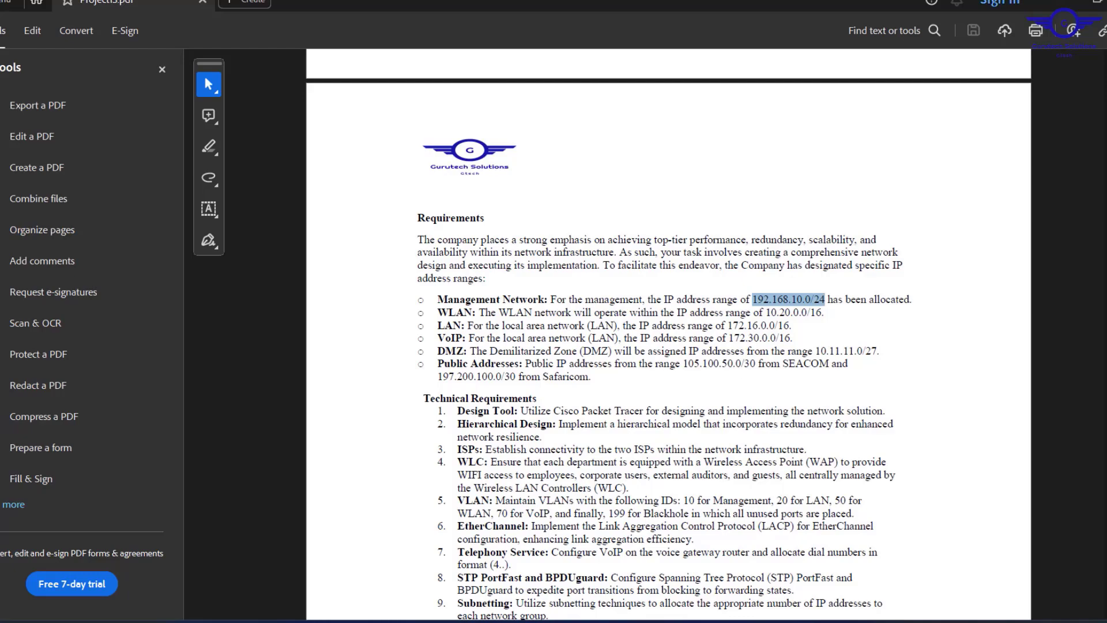
left_click(1059, 2)
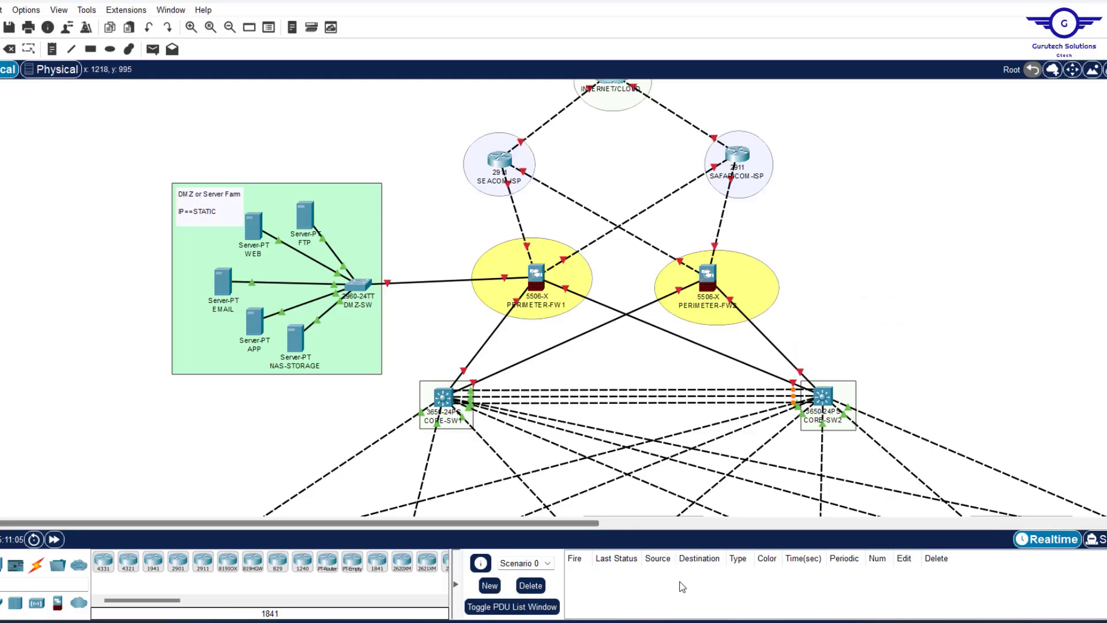
left_click(718, 622)
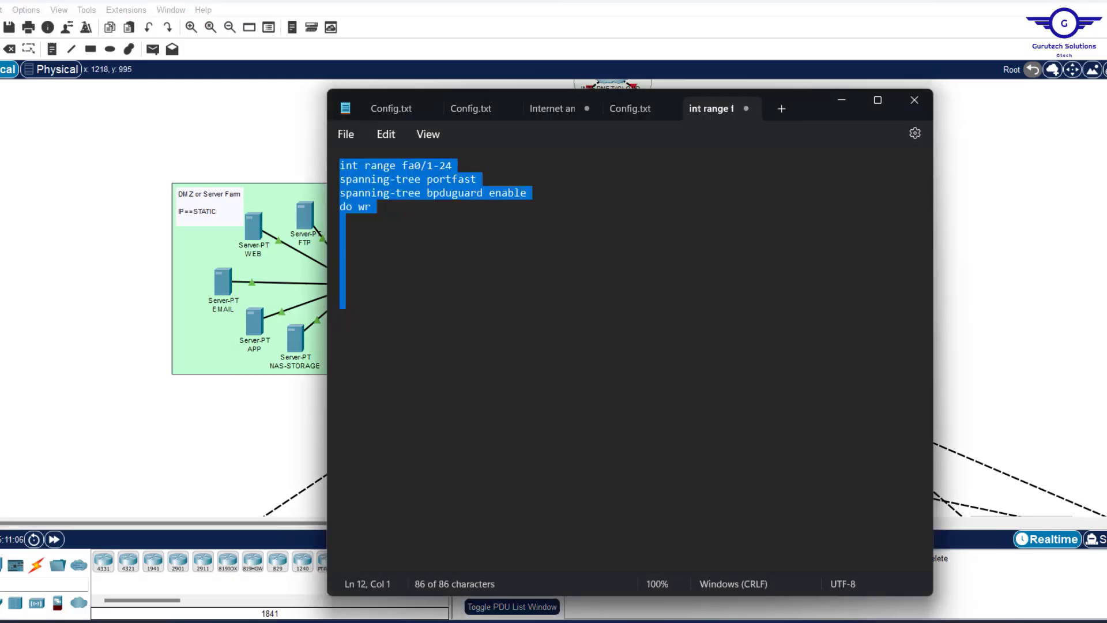
left_click(634, 112)
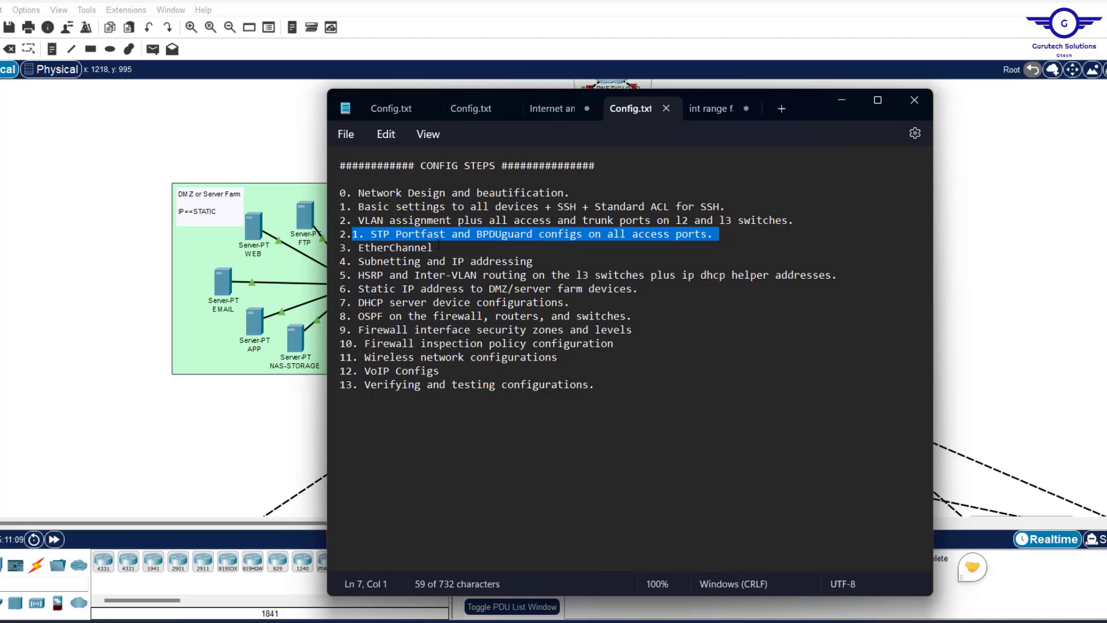
left_click_drag(433, 247, 361, 248)
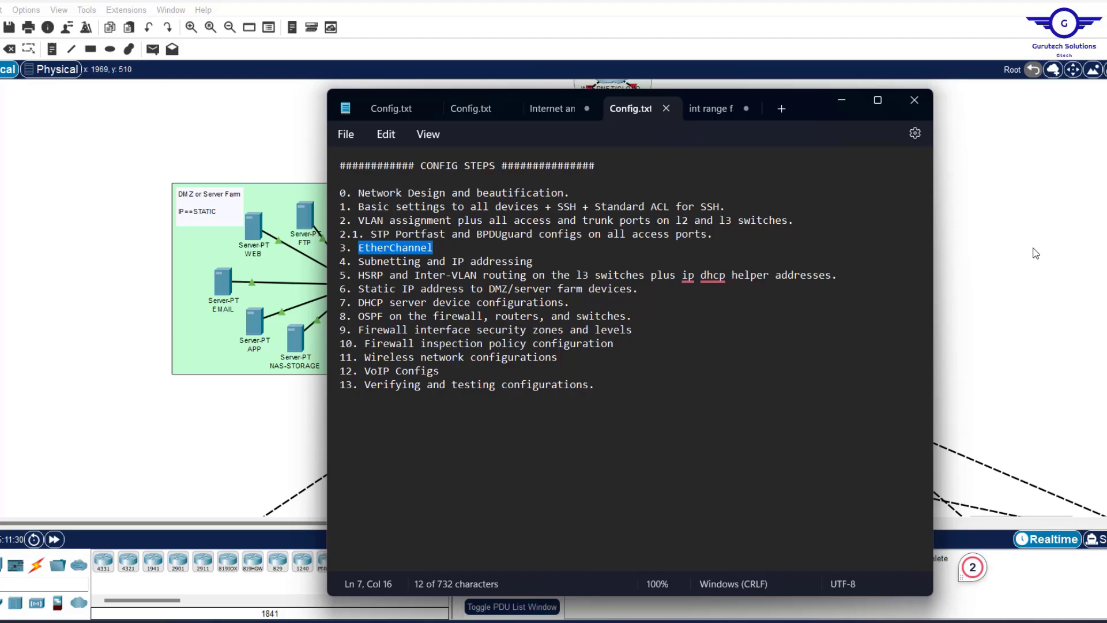
left_click(988, 282)
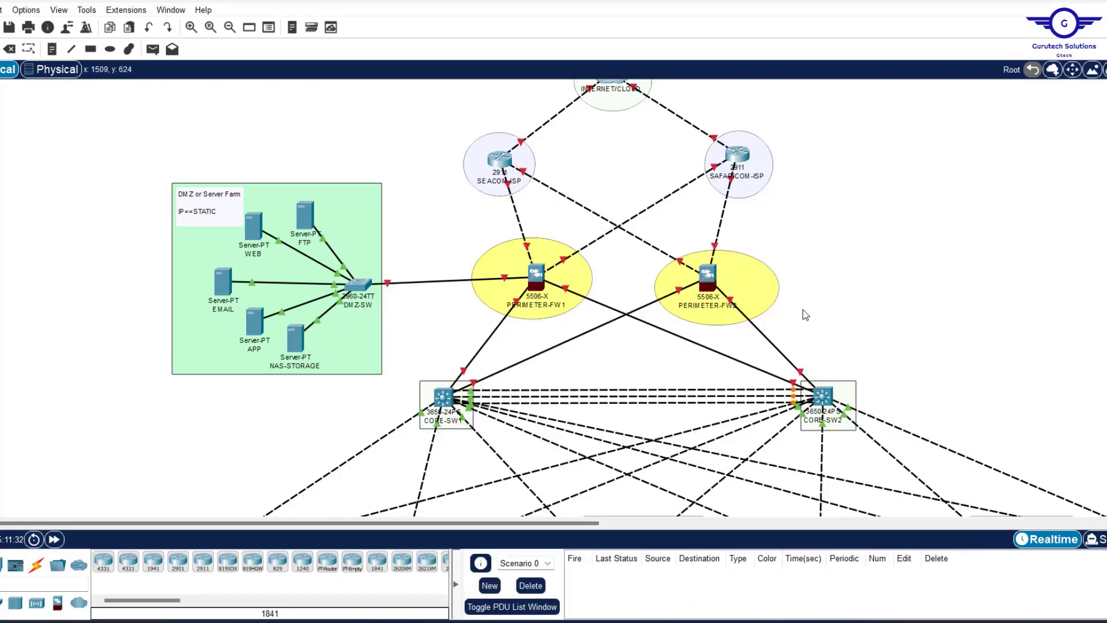
Draw a filled ellipse over the links between CORE-SW1 and CORE-SW2.
scroll(922, 293, "down", 3)
scroll(919, 287, "down", 4)
scroll(919, 287, "up", 5)
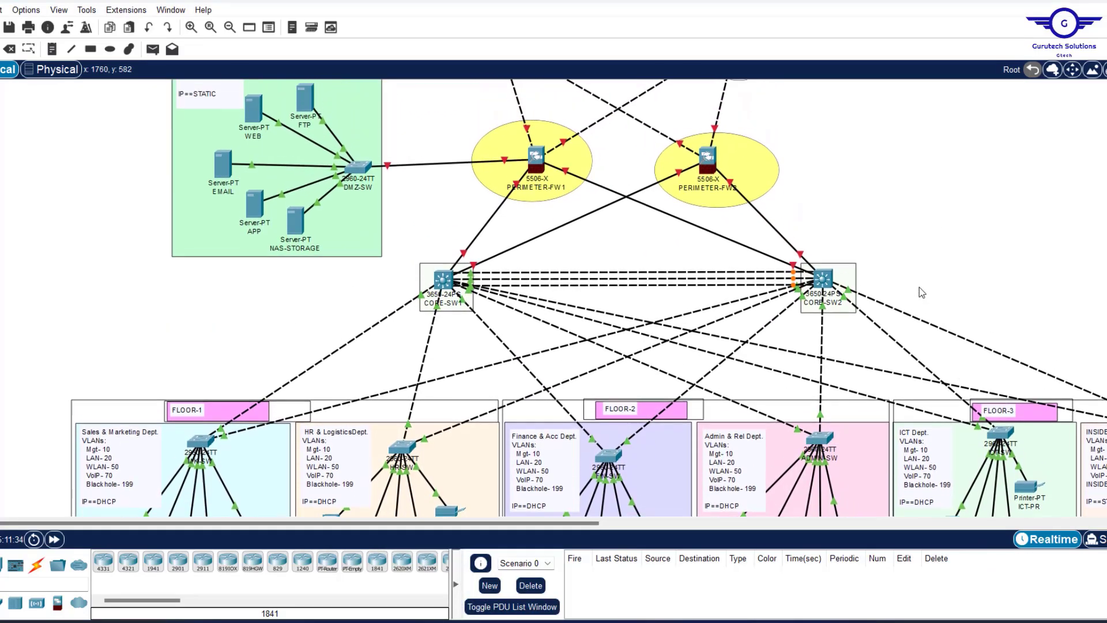
scroll(920, 292, "down", 2)
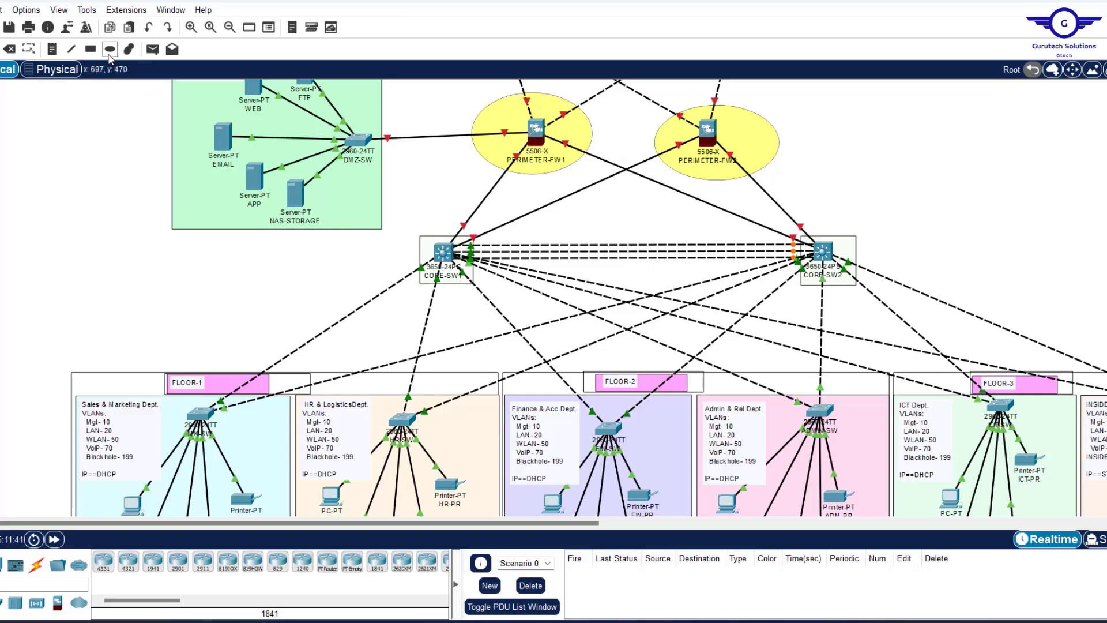
left_click(110, 49)
left_click_drag(584, 230, 685, 282)
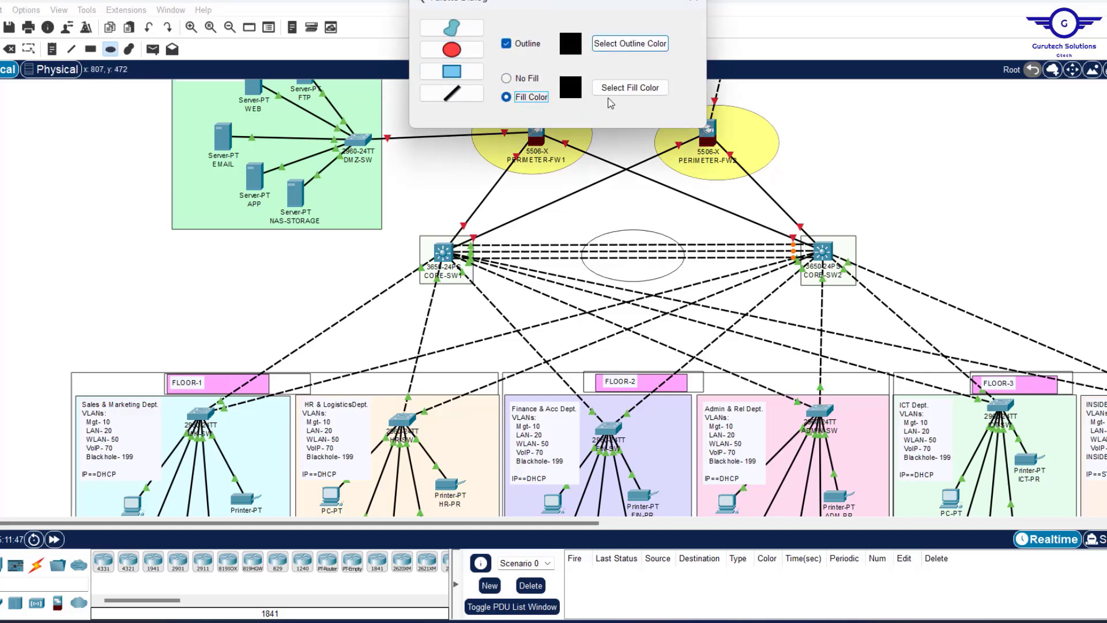
left_click(629, 87)
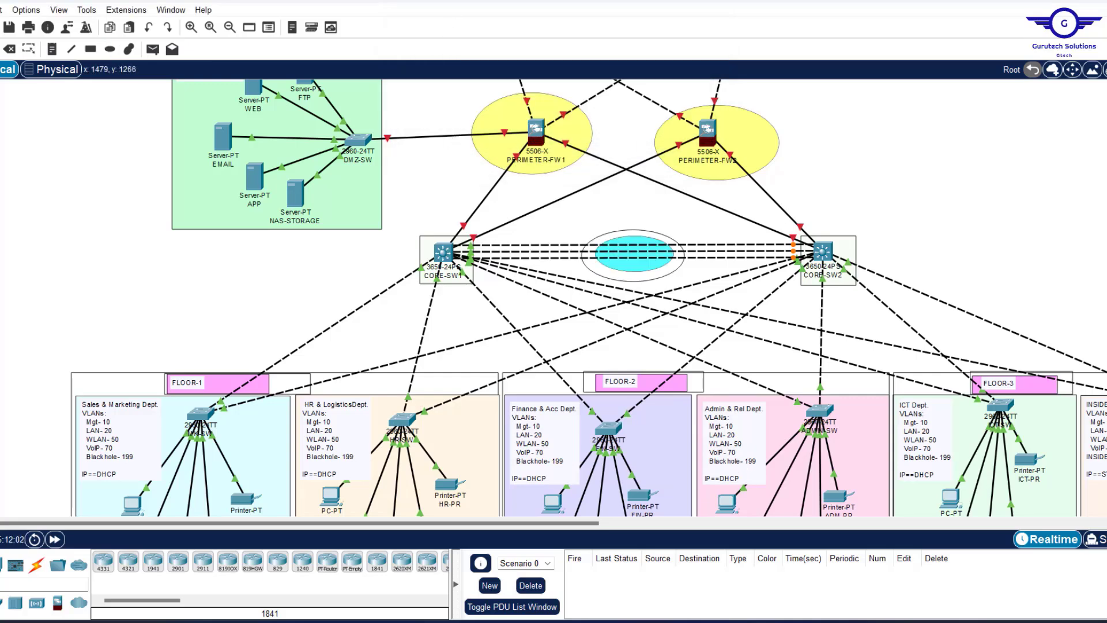
Check Project13.pdf's EtherChannel item for 'Link Aggregation Control Protocol (LACP)', then minimize Acrobat.
left_click(802, 622)
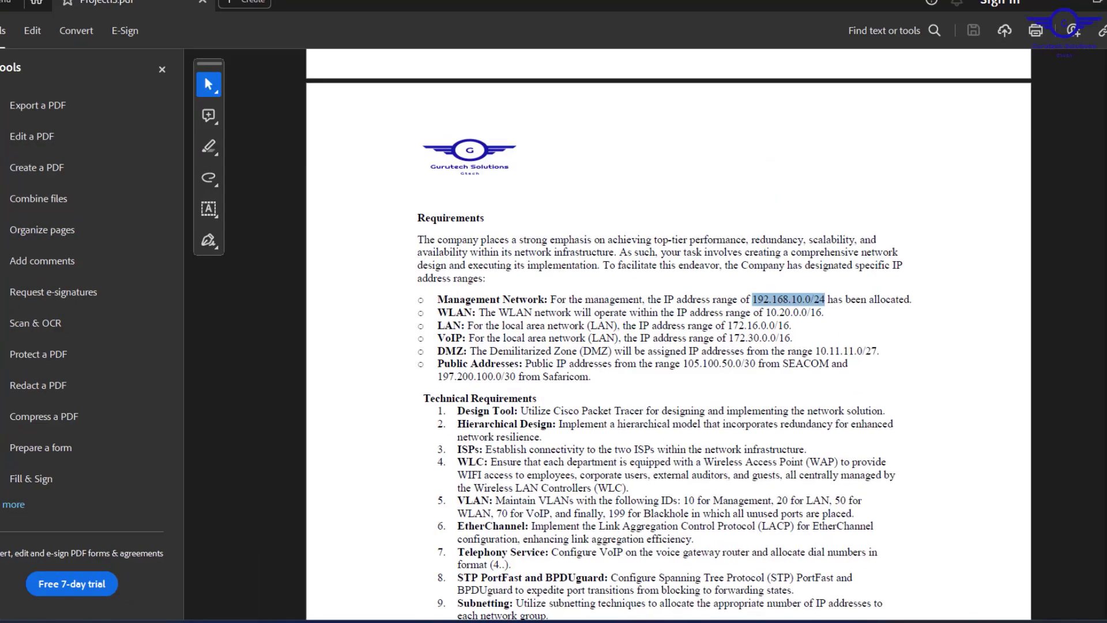
scroll(661, 392, "down", 5)
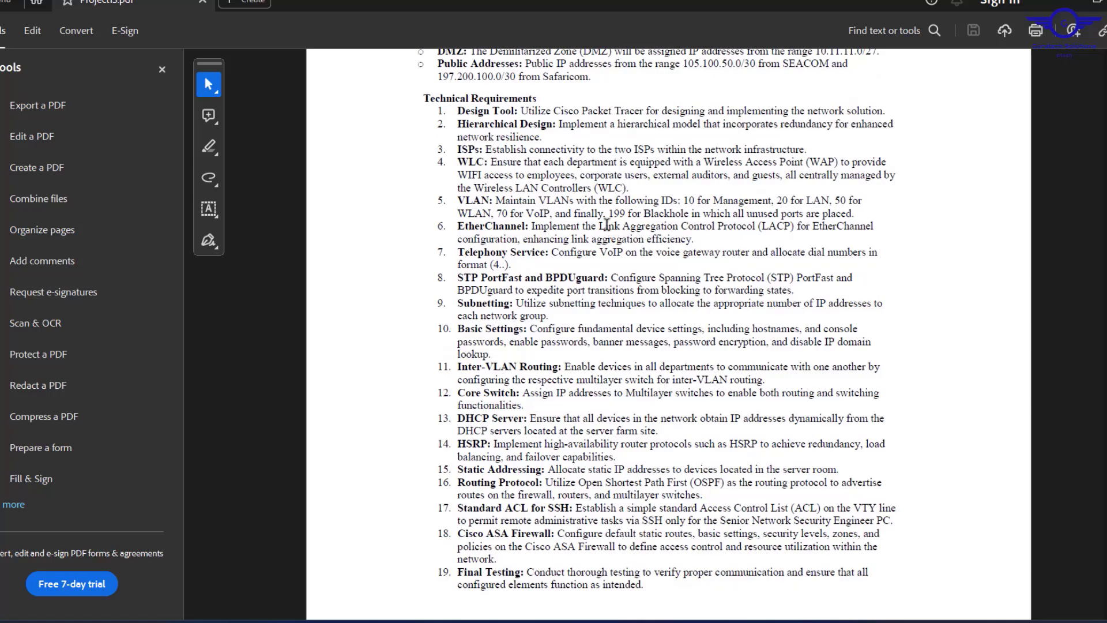
left_click_drag(598, 222, 787, 226)
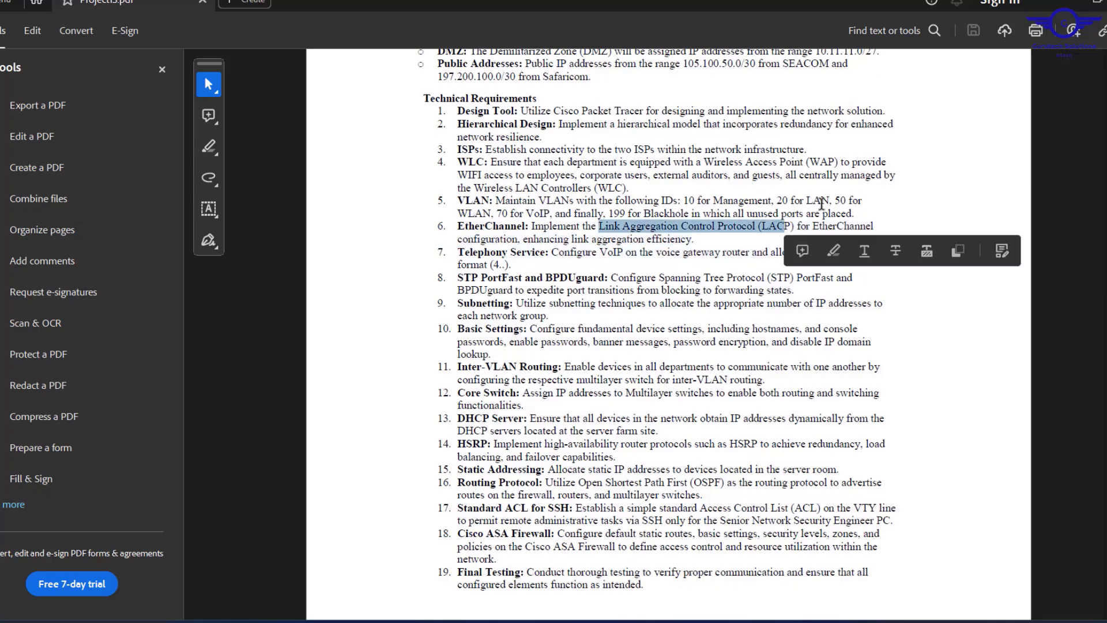
left_click(1050, 11)
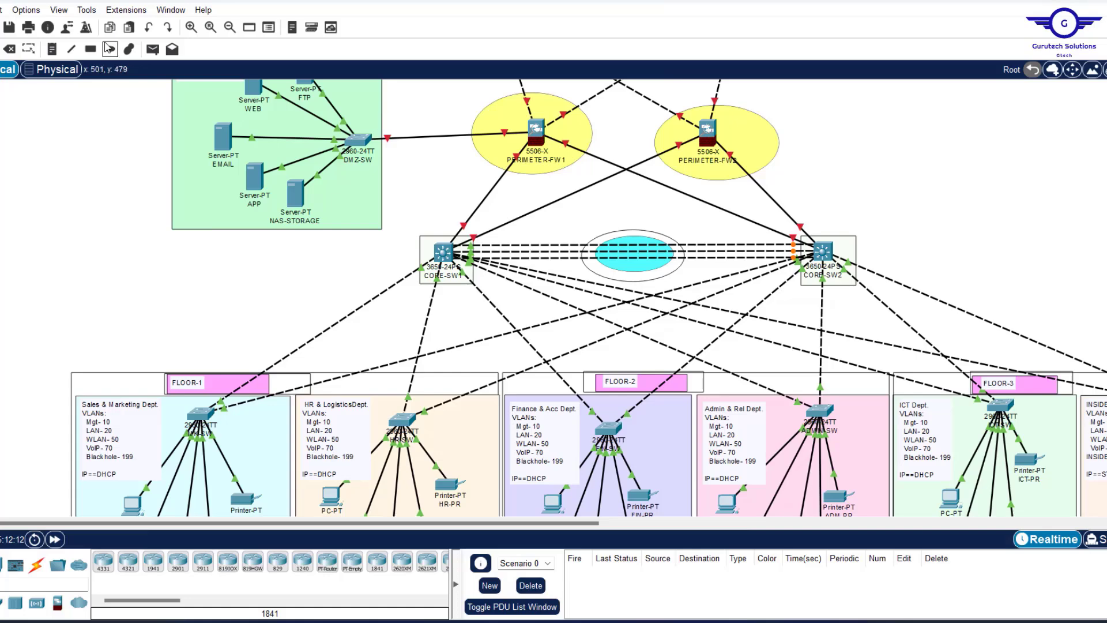
Place a note reading 'LACP' on the blue ellipse between the core switches.
left_click(52, 49)
left_click(619, 248)
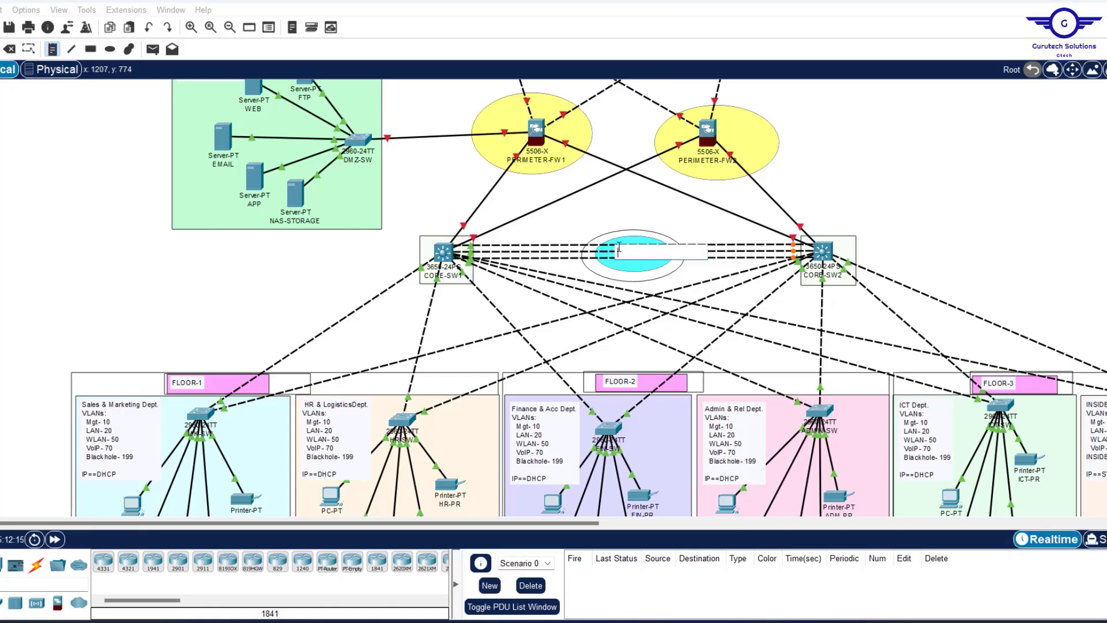
type("LACP")
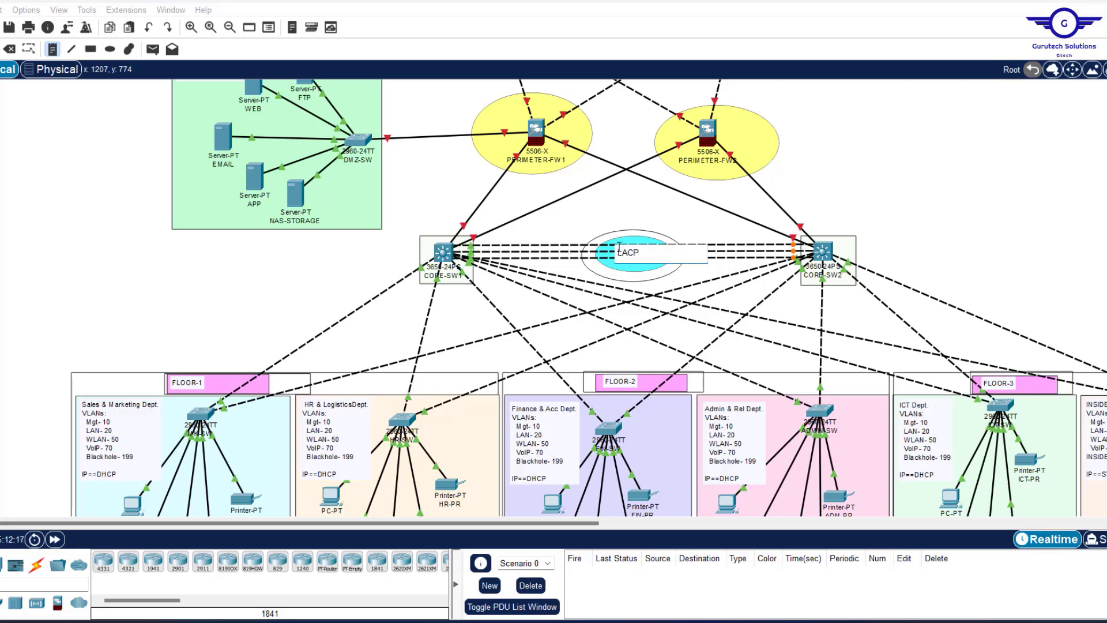
left_click(840, 233)
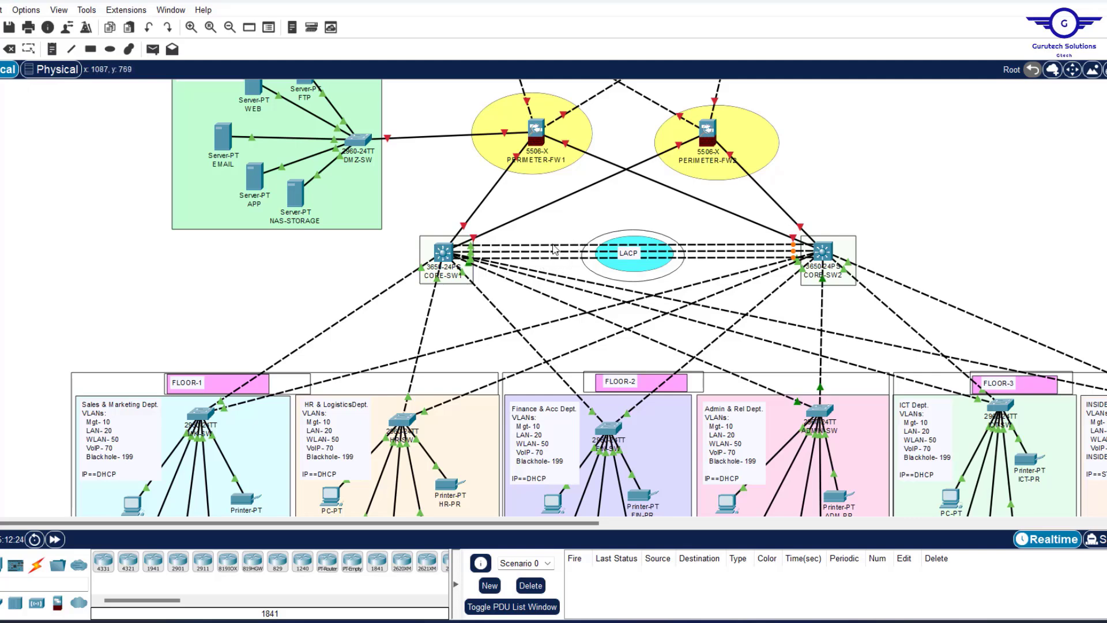
mouse_move(543, 249)
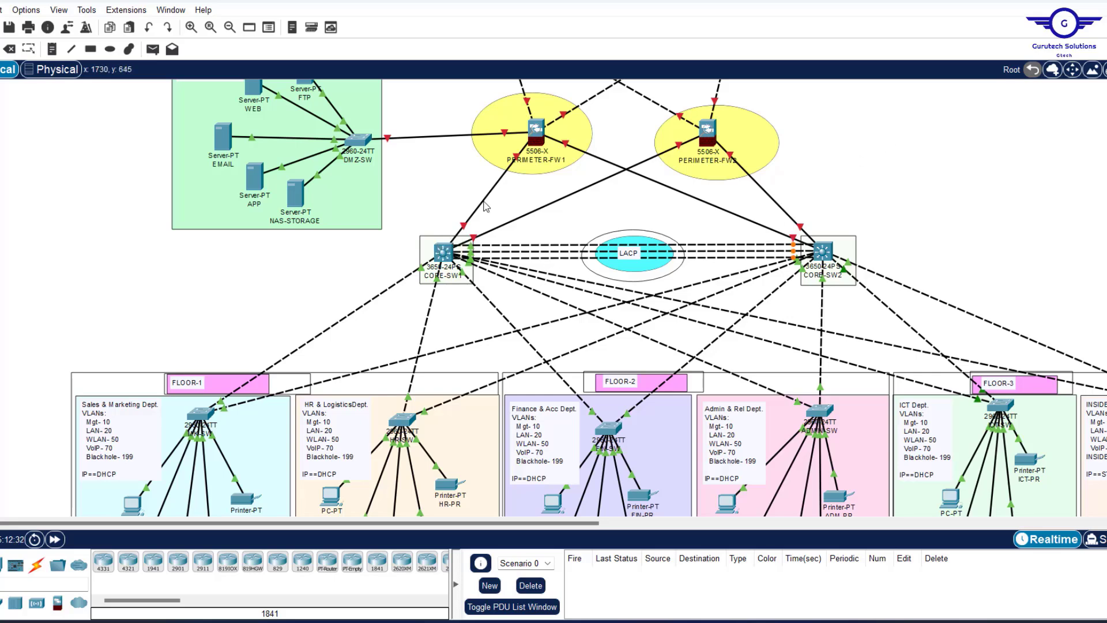
Open CORE-SW1, check the GigabitEthernet1/0/3 settings, and exit interface mode in the CLI.
left_click(444, 253)
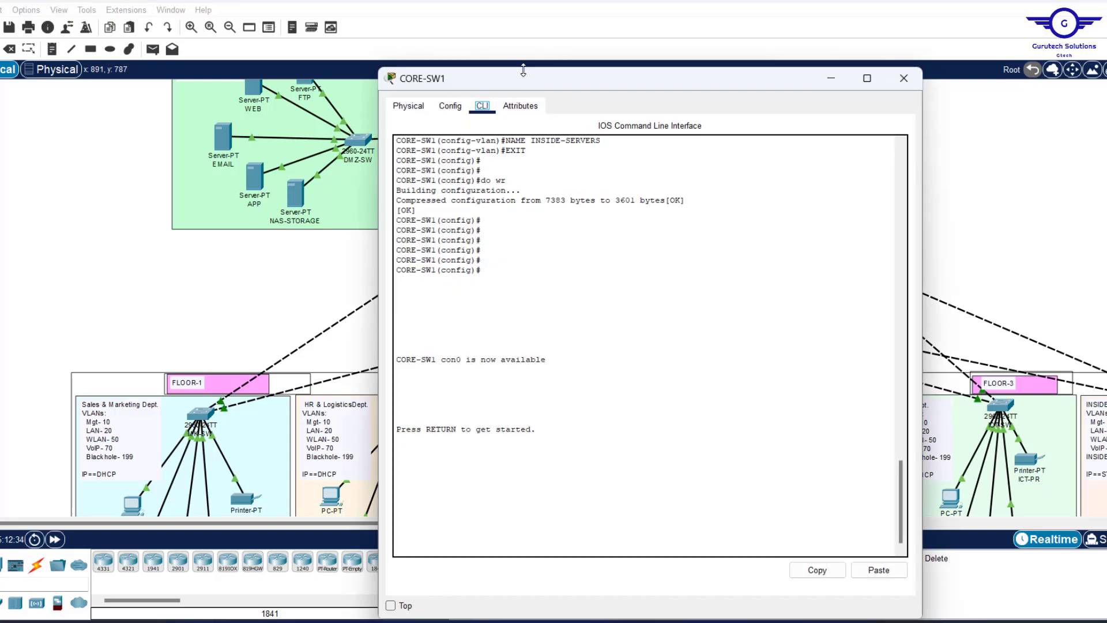
left_click_drag(527, 81, 468, 95)
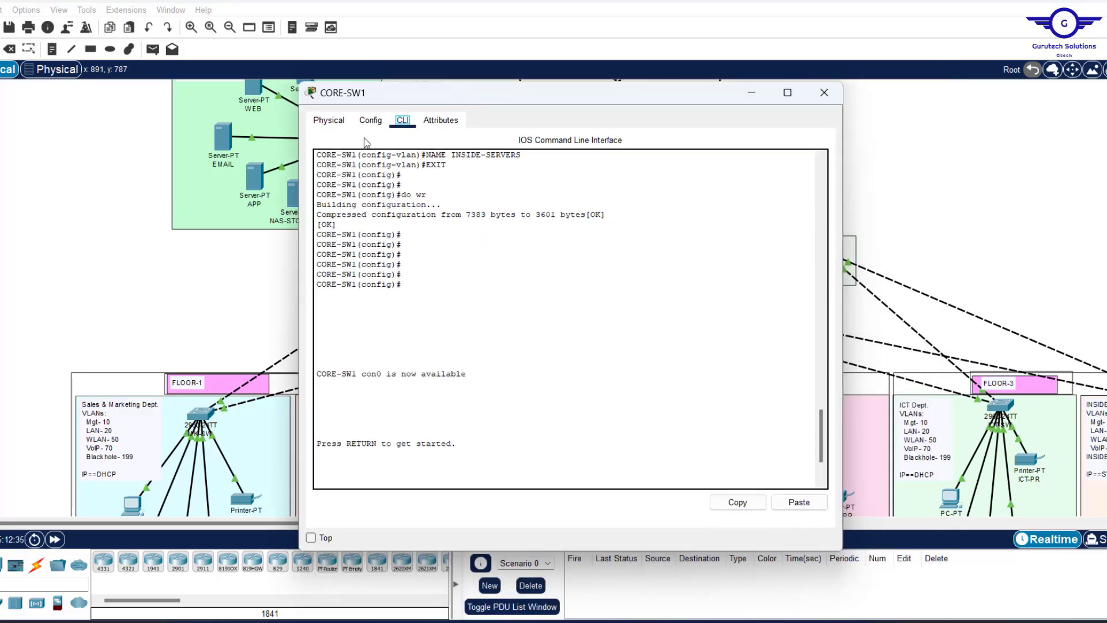
left_click(371, 120)
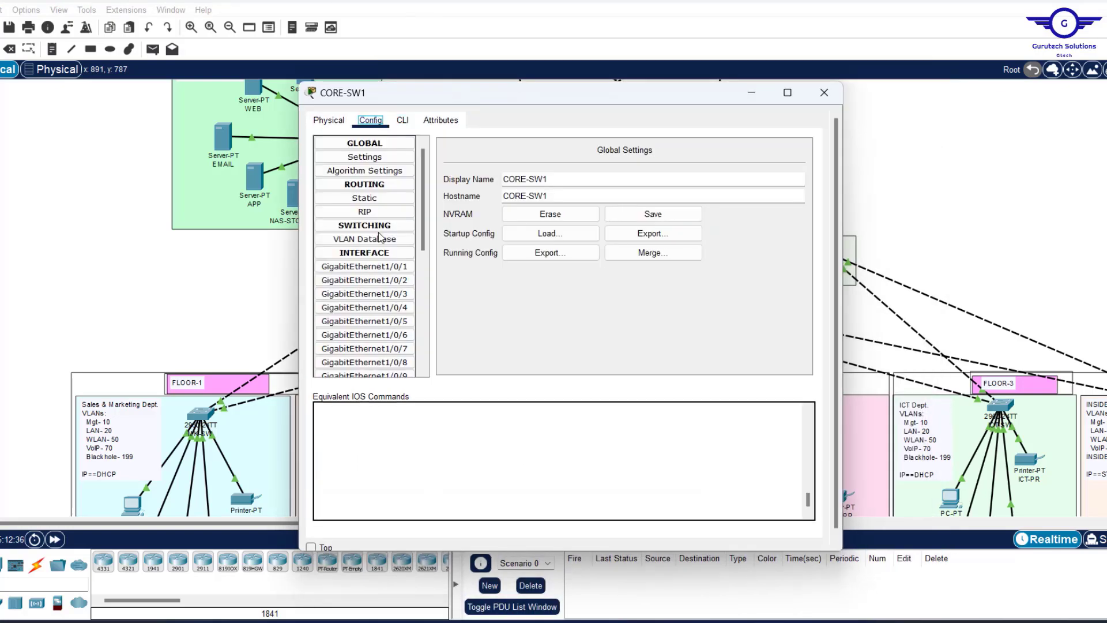
left_click(411, 121)
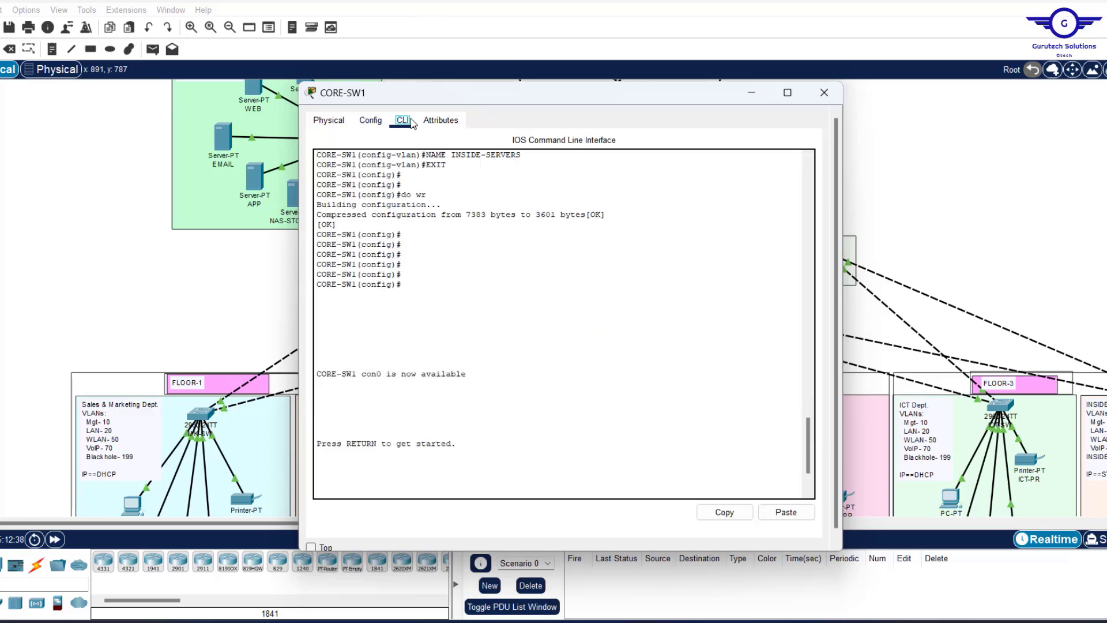
left_click(370, 120)
left_click(372, 294)
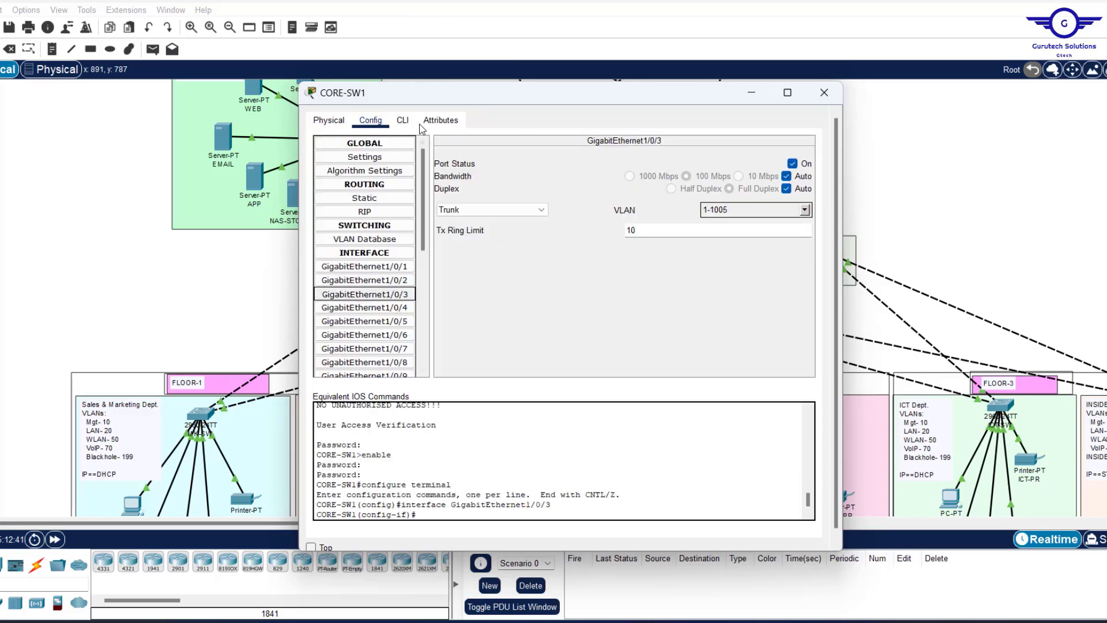
left_click(402, 121)
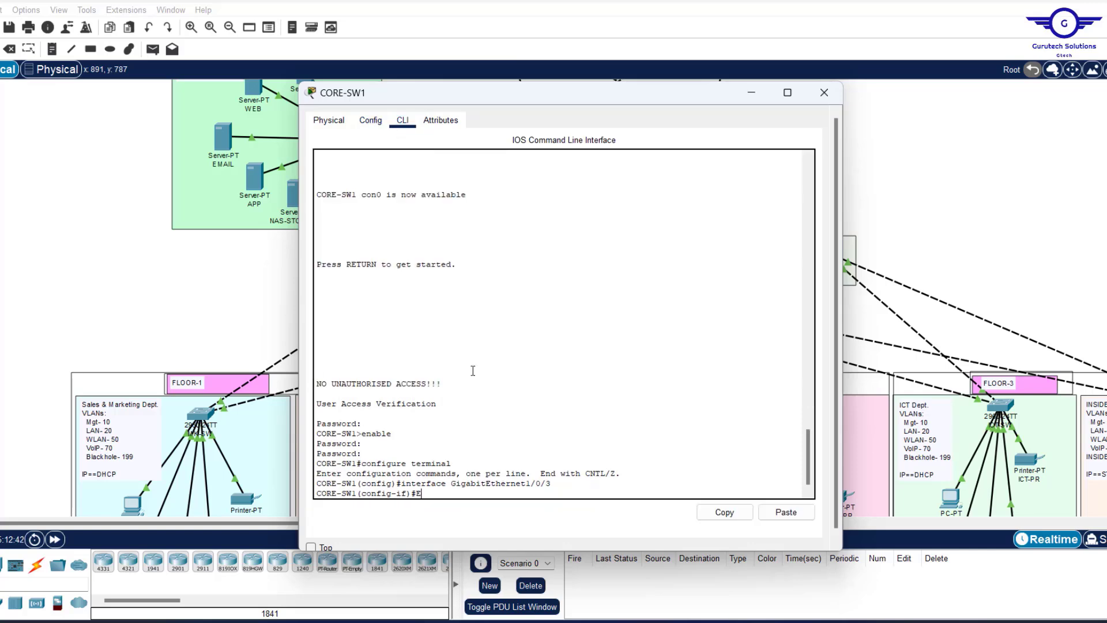
type("EX")
key("Return")
key("Return")
key("Return")
key("Return")
key("Return")
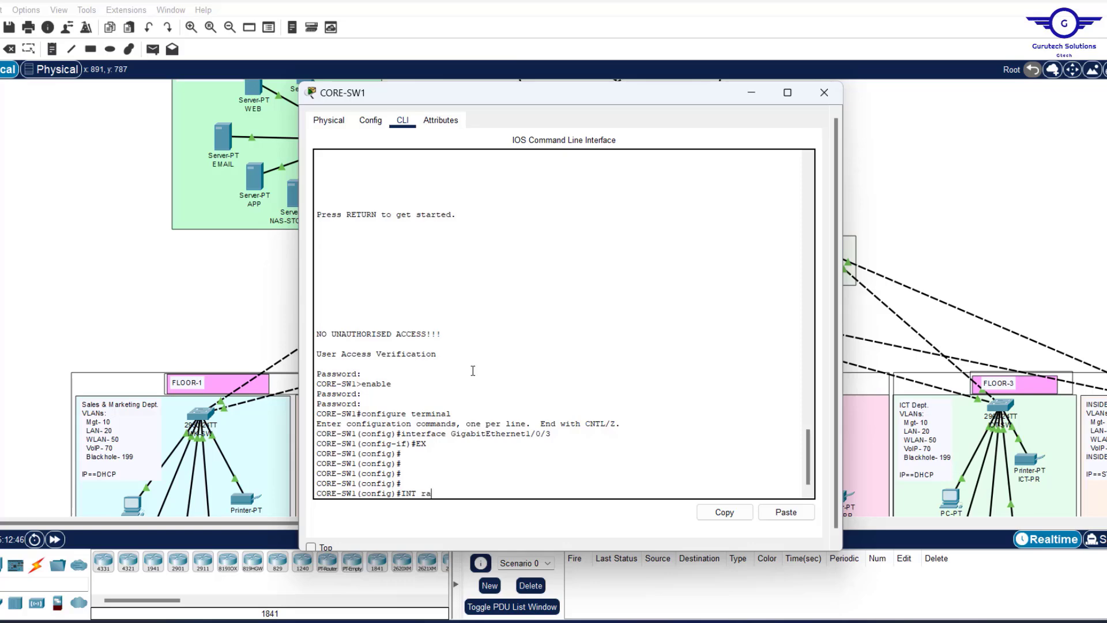
Bundle int range gig1/0/9-11 into channel-group 1 mode active, then exit.
type("INT range gig1/0/9-11")
key("Return")
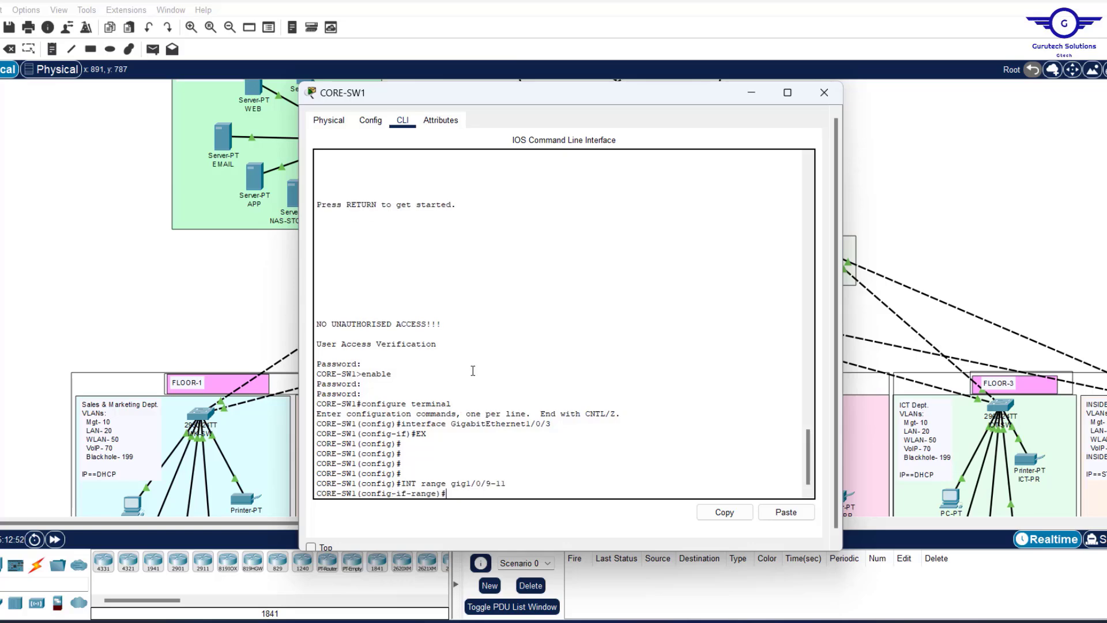
key("Return")
key("Return")
key("Return")
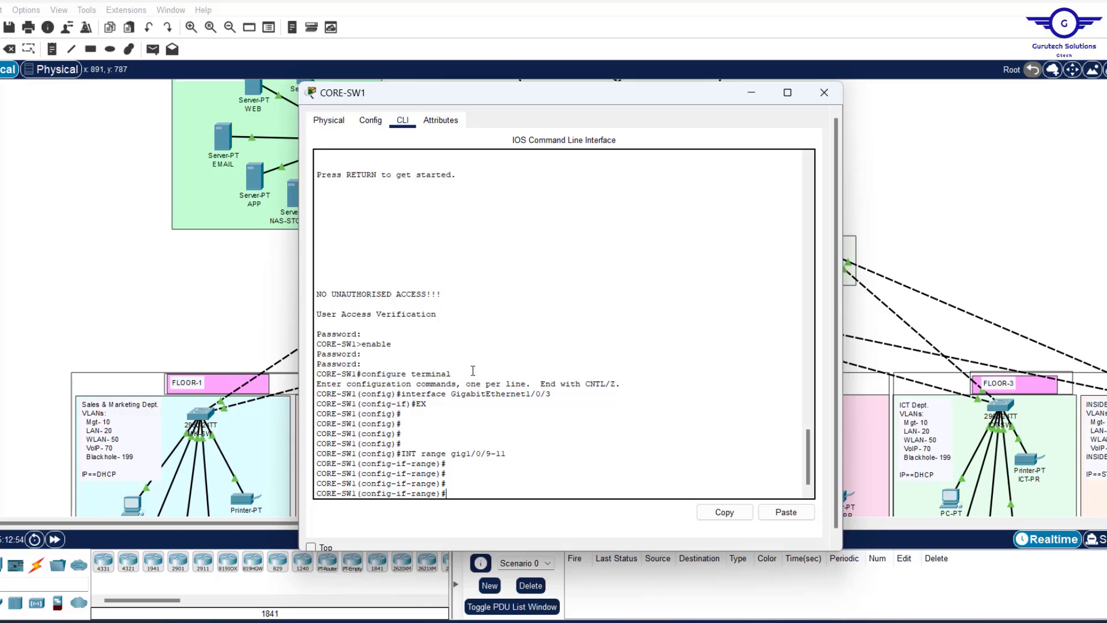
type("channel-gr")
key("Tab")
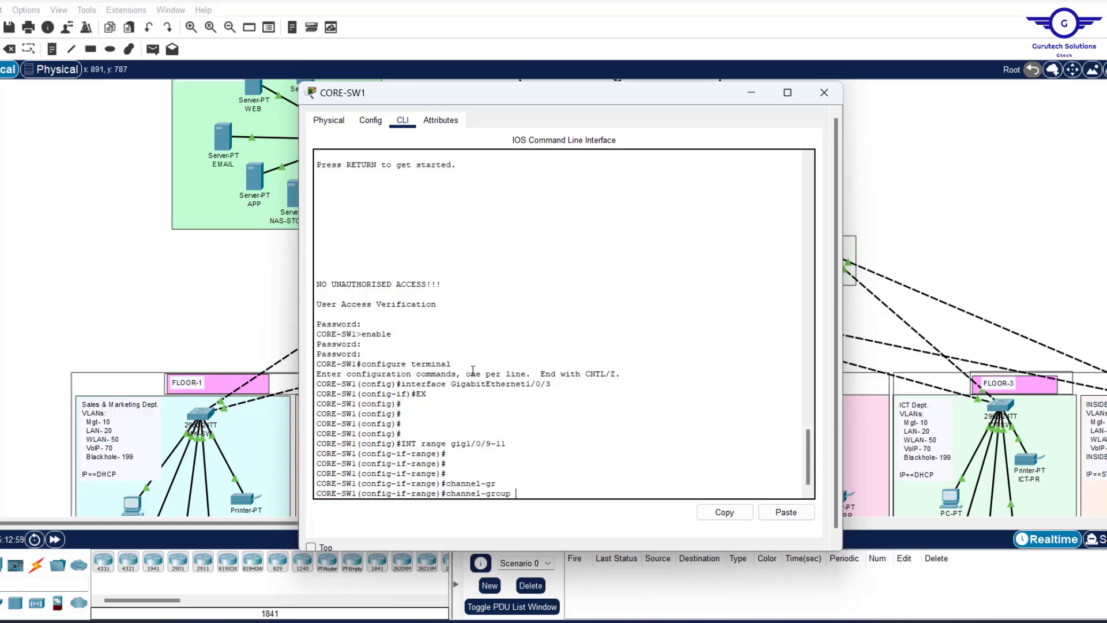
type("1")
type(" m")
key("Tab")
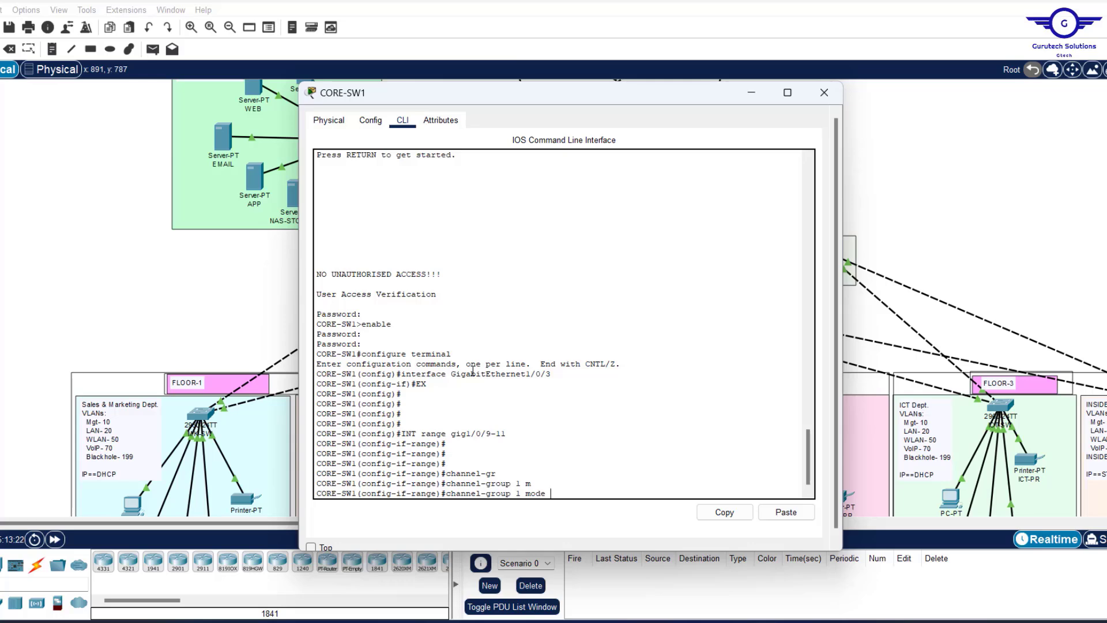
key("Tab")
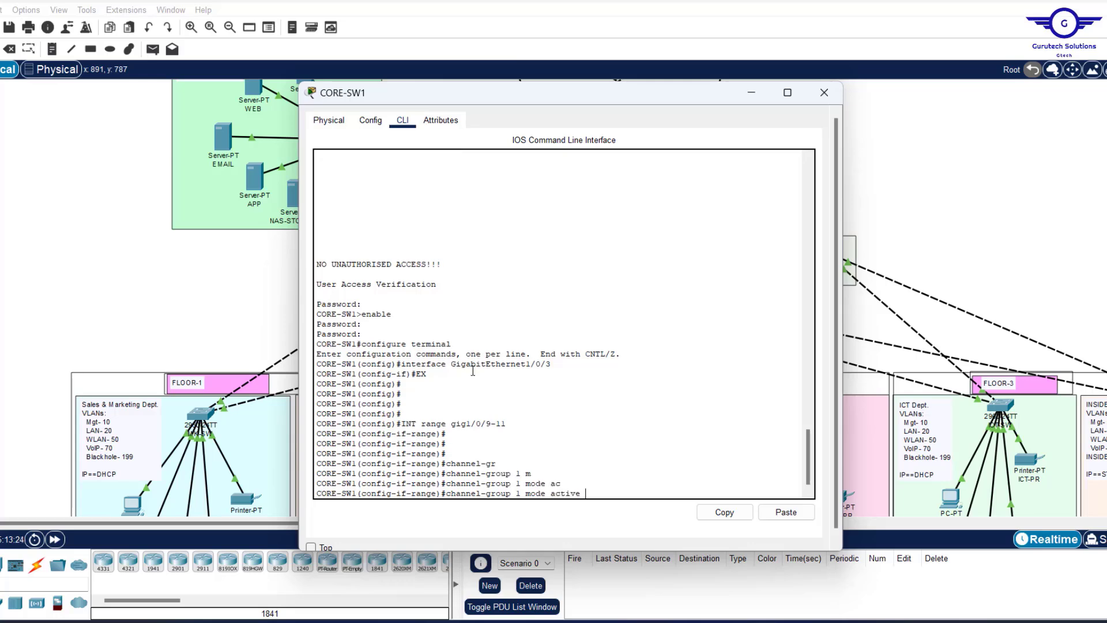
key("Return")
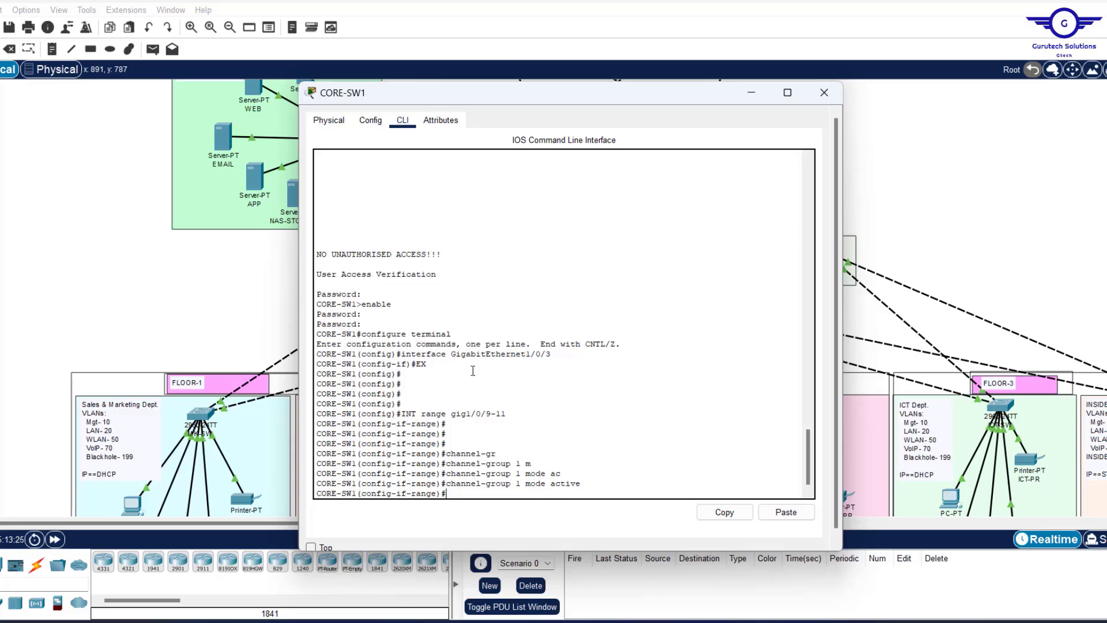
type("ex")
key("Return")
key("Return")
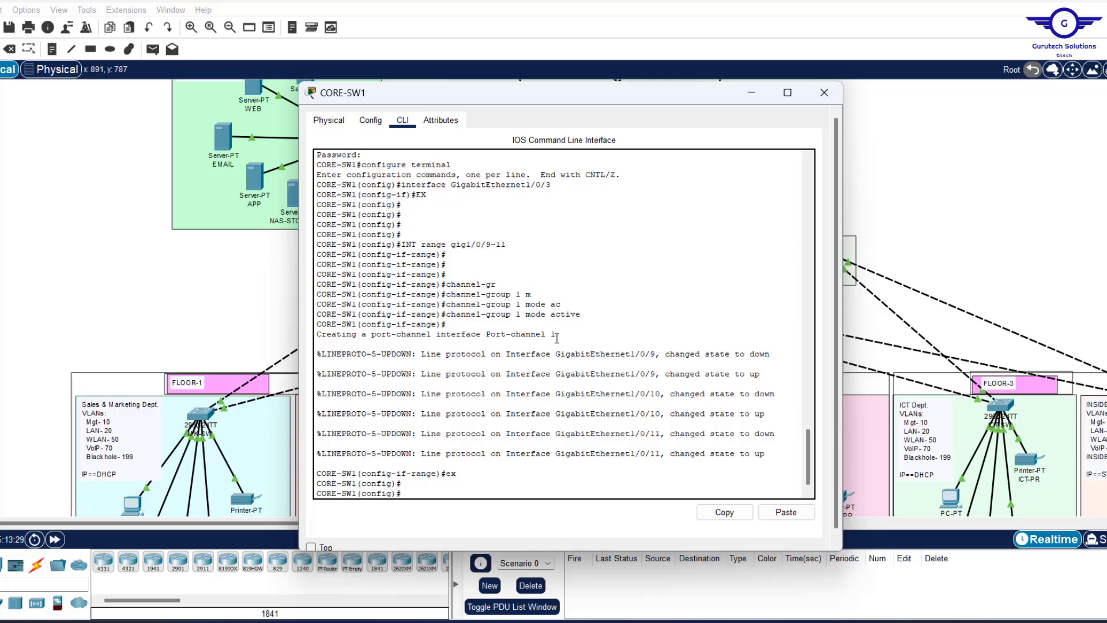
Copy 'interface Port-channel 1' from the output and enter that interface.
left_click_drag(557, 338, 439, 336)
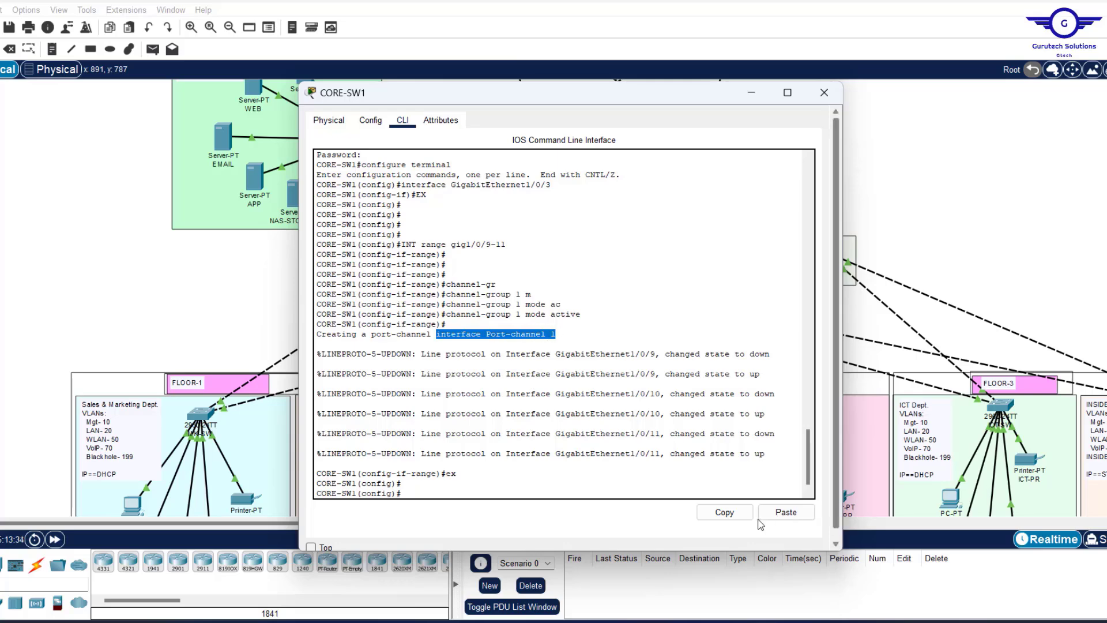
left_click(736, 518)
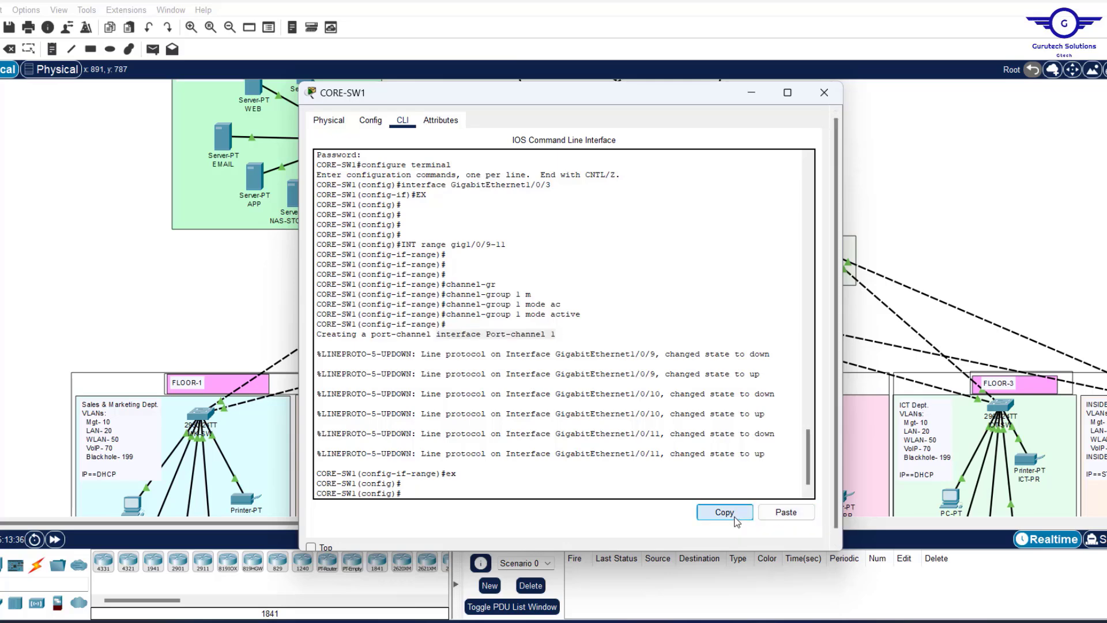
double_click(517, 315)
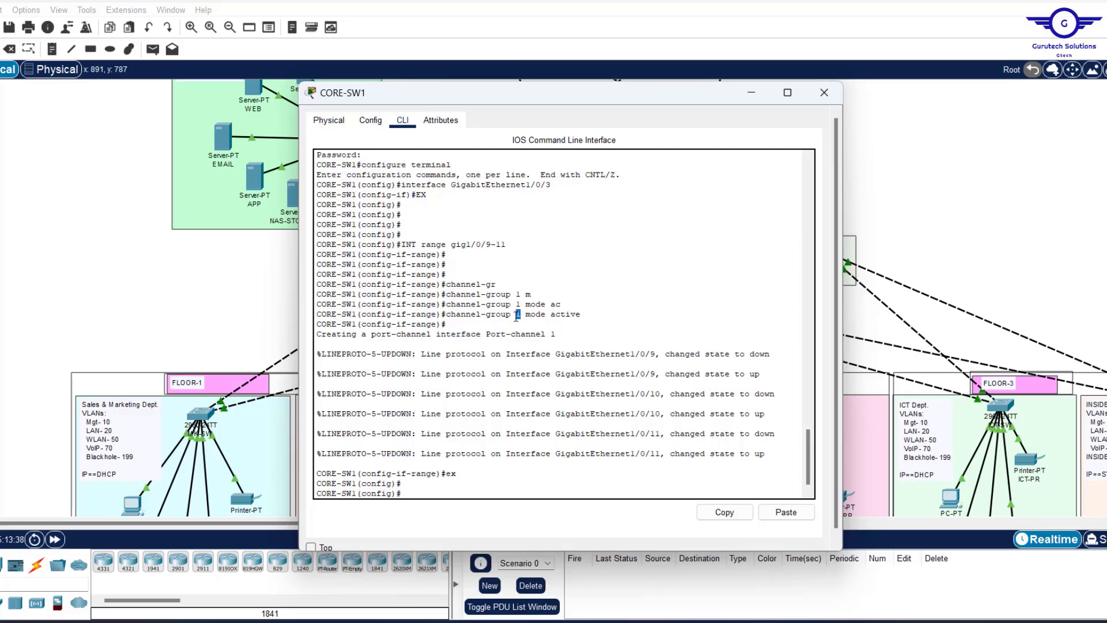
left_click(786, 513)
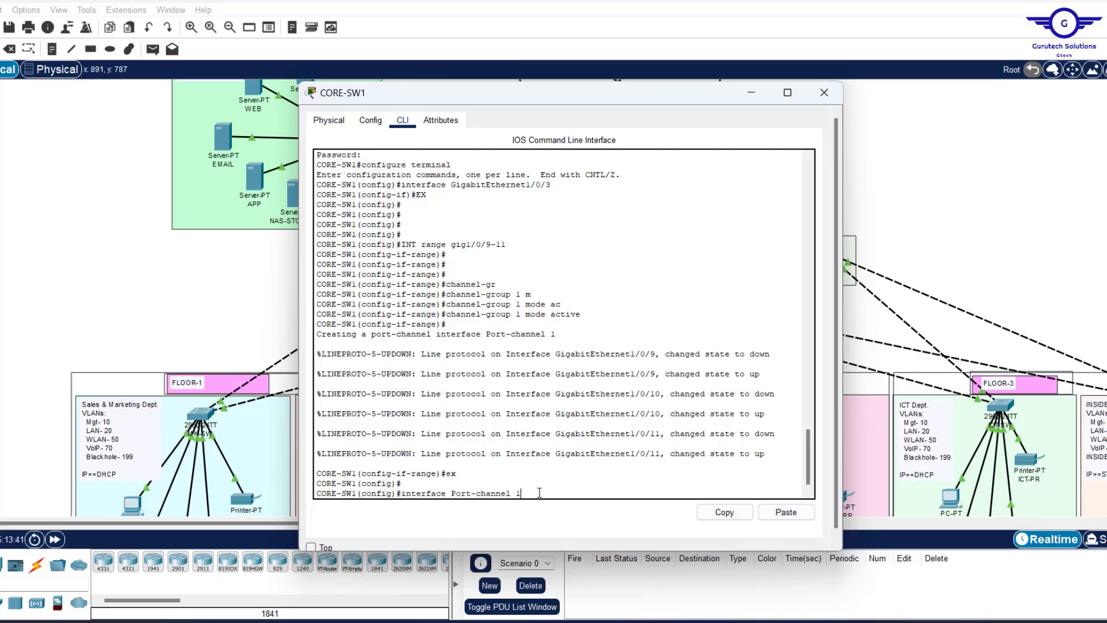
key("Return")
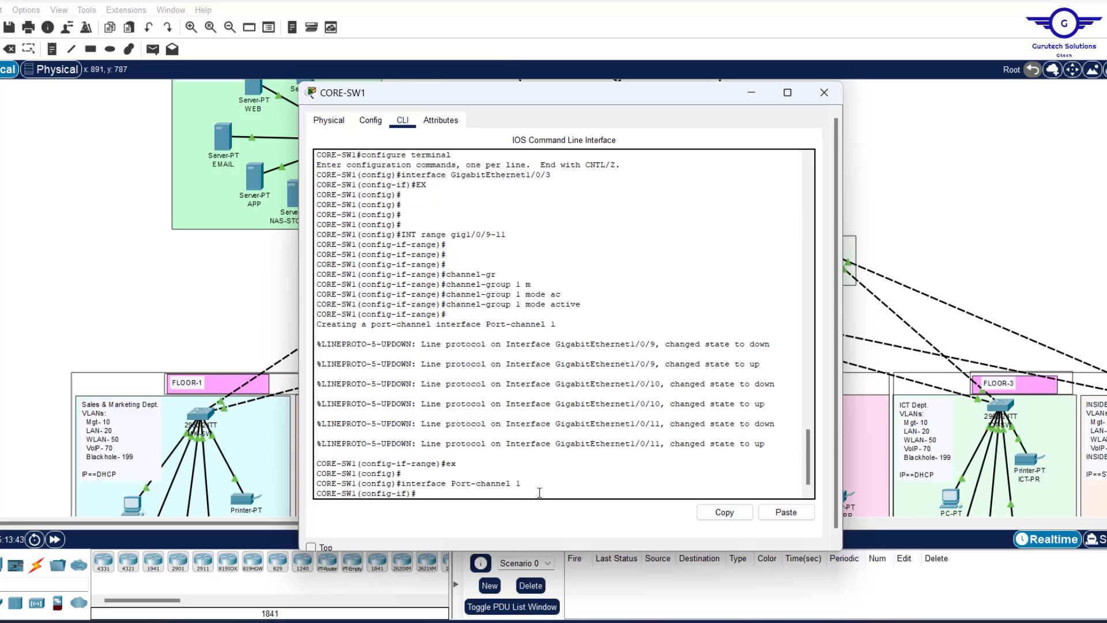
key("Return")
Set switchport mode trunk on Port-channel 1, exit, and save with do wr.
type("swit")
key("Tab")
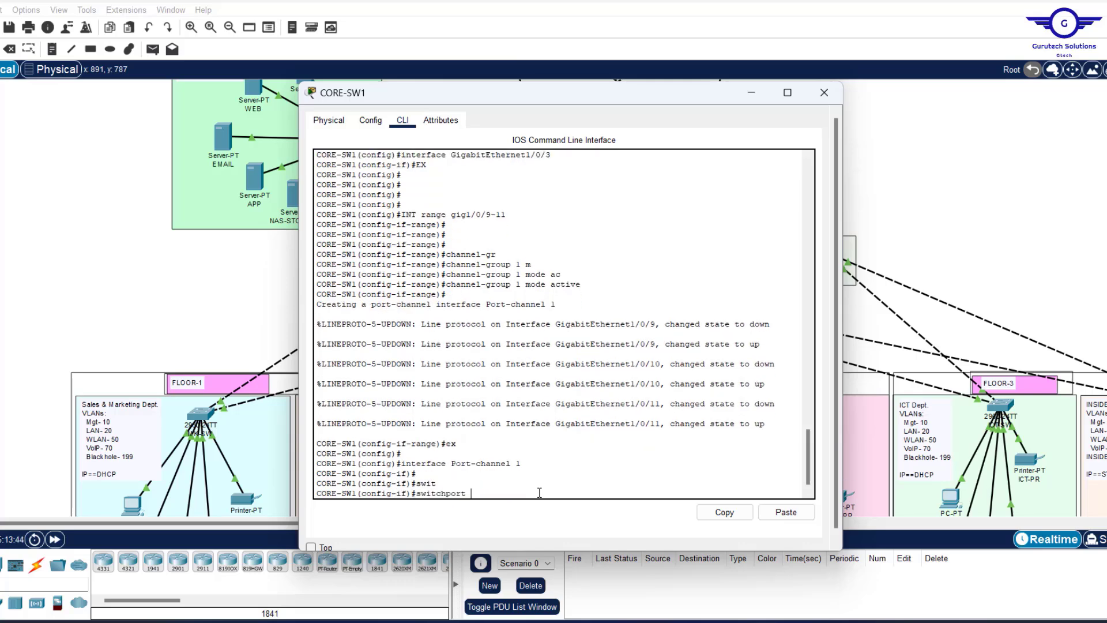
type("m")
key("Tab")
type("tr")
key("Tab")
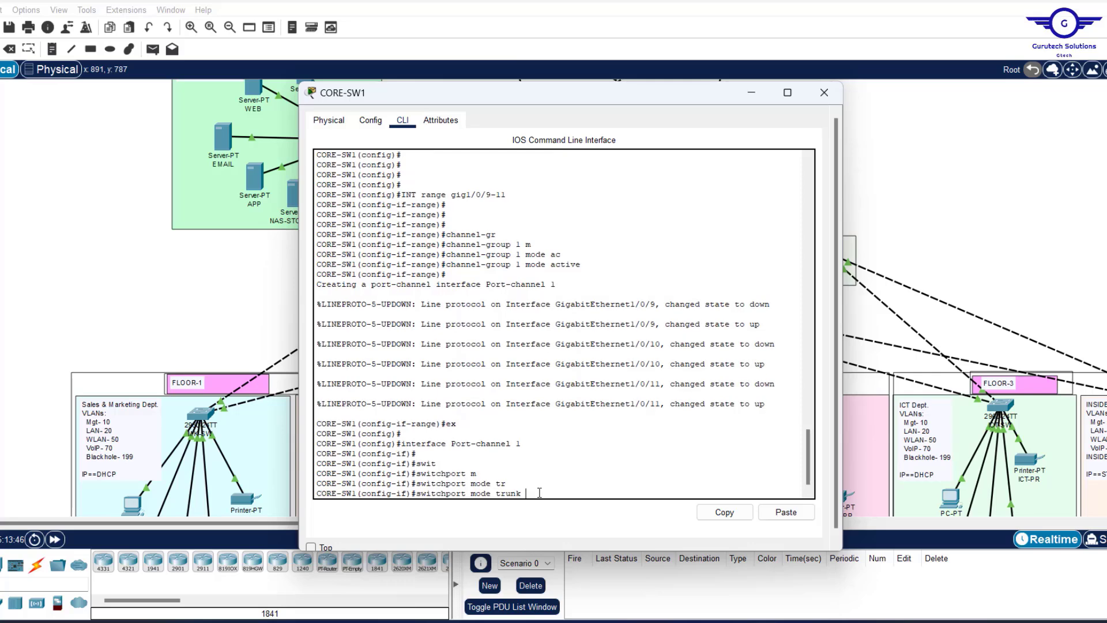
key("Return")
type("ex")
key("Return")
key("Return")
key("Return")
key("Return")
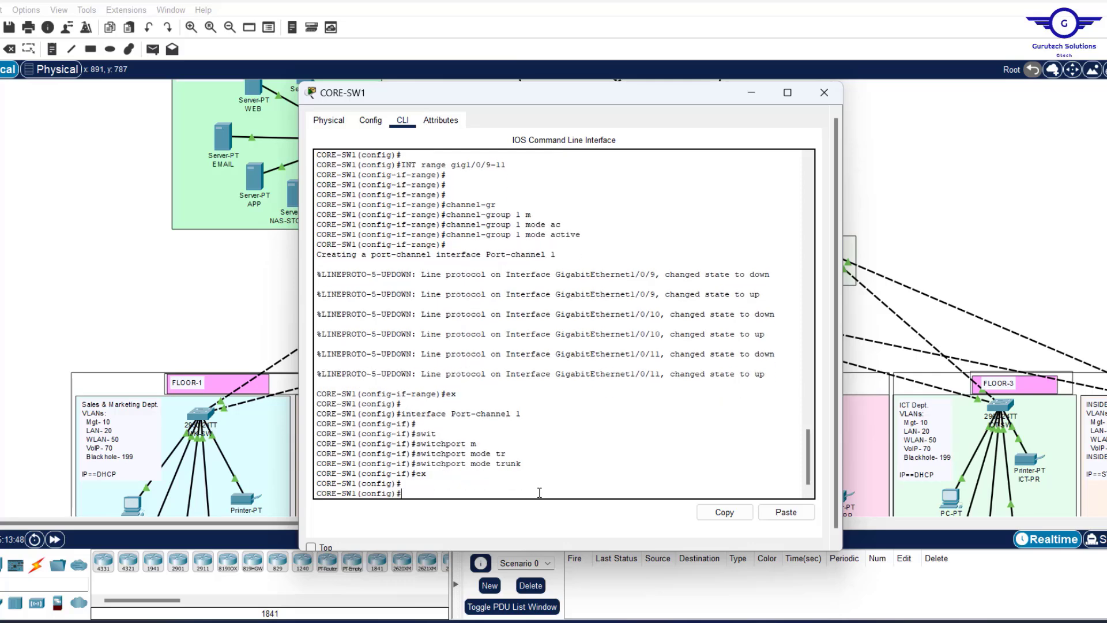
type("do wr")
key("Return")
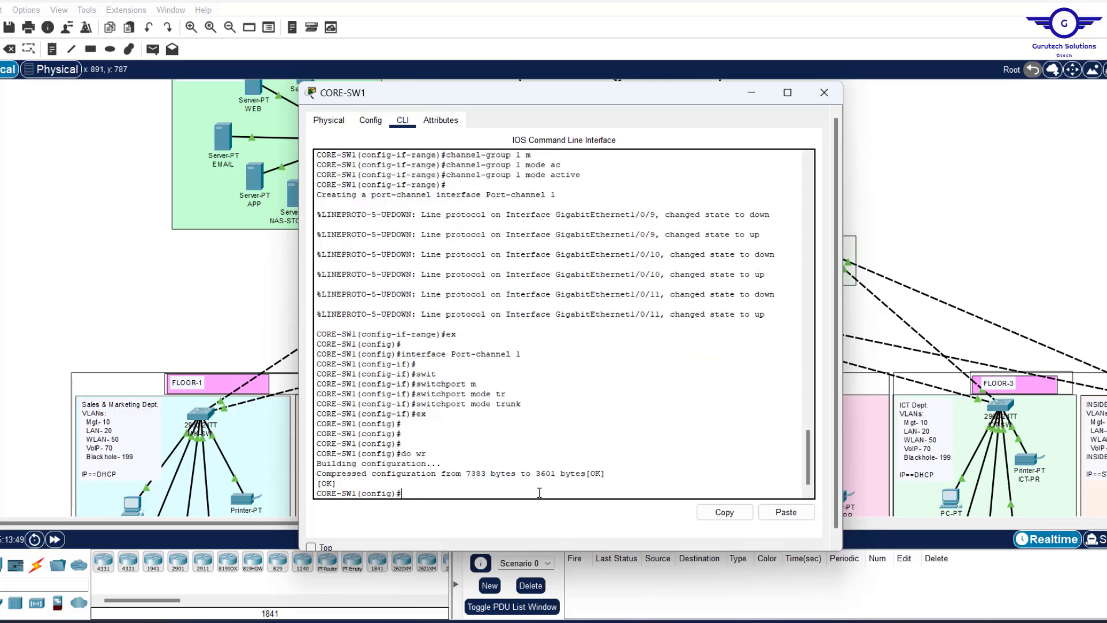
Close CORE-SW1 and bring up CORE-SW2's command line at global configuration mode.
left_click(824, 94)
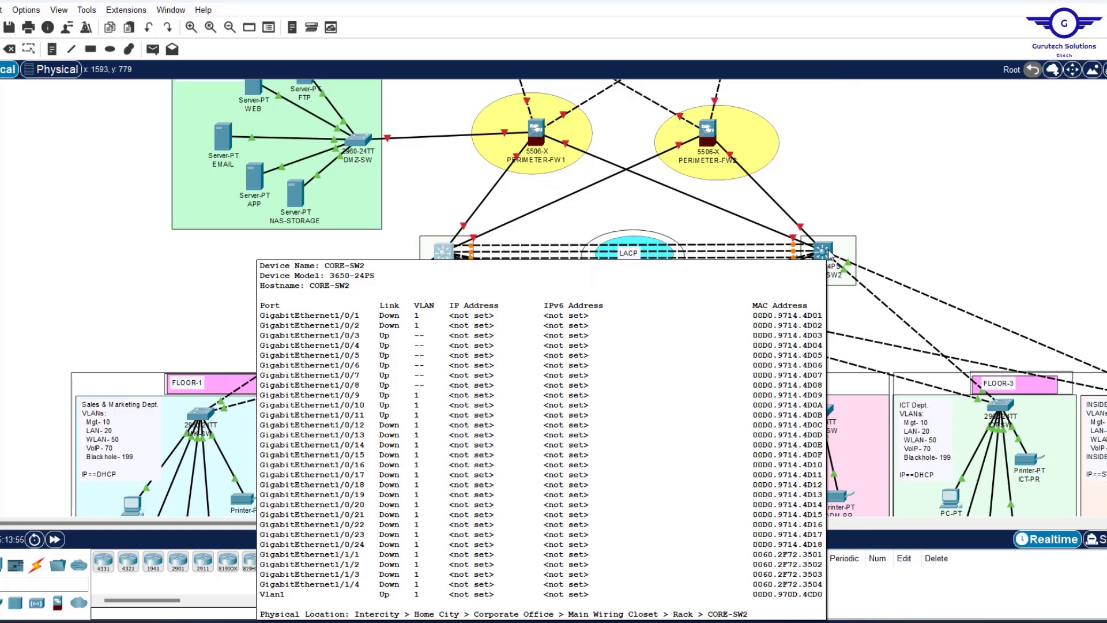
left_click(824, 252)
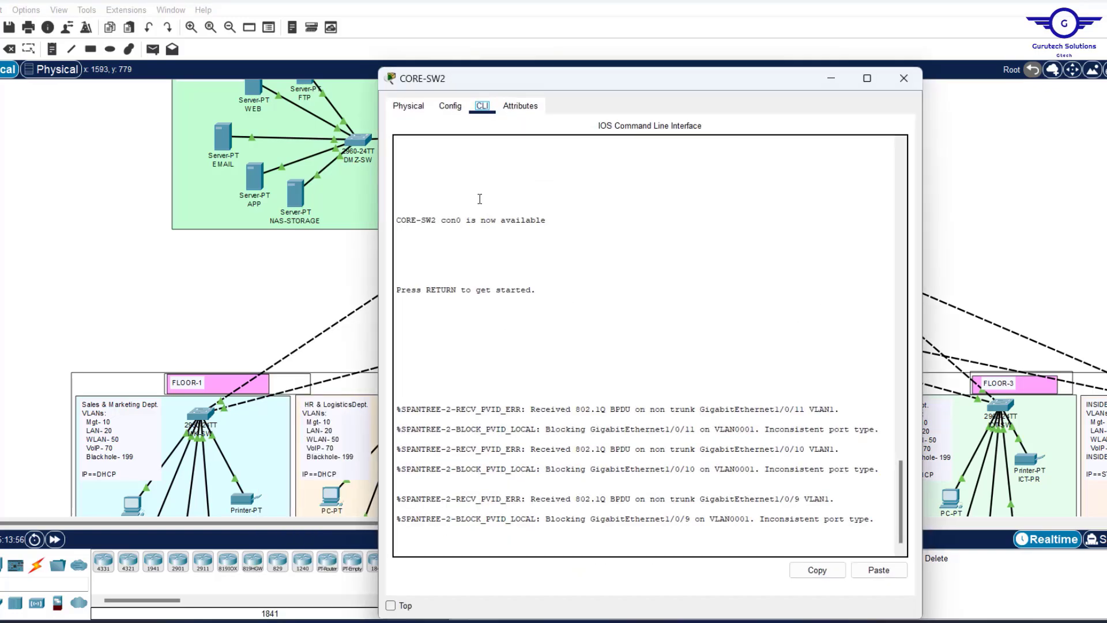
left_click(449, 106)
left_click(444, 252)
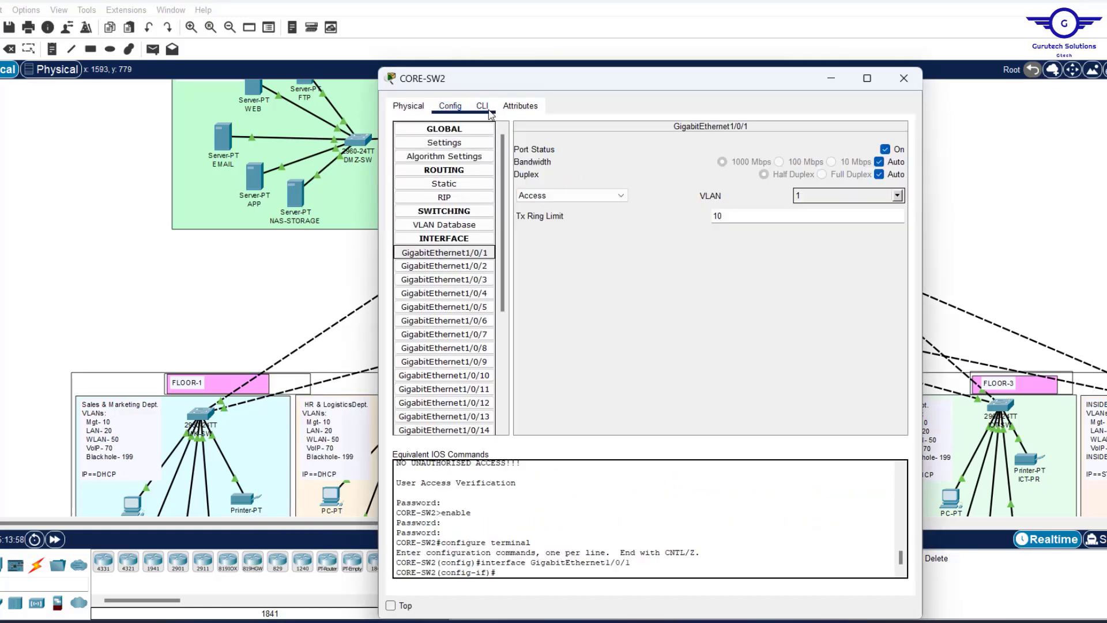
left_click(482, 106)
left_click(547, 412)
type("ex")
key("Return")
key("Return")
key("Return")
key("Return")
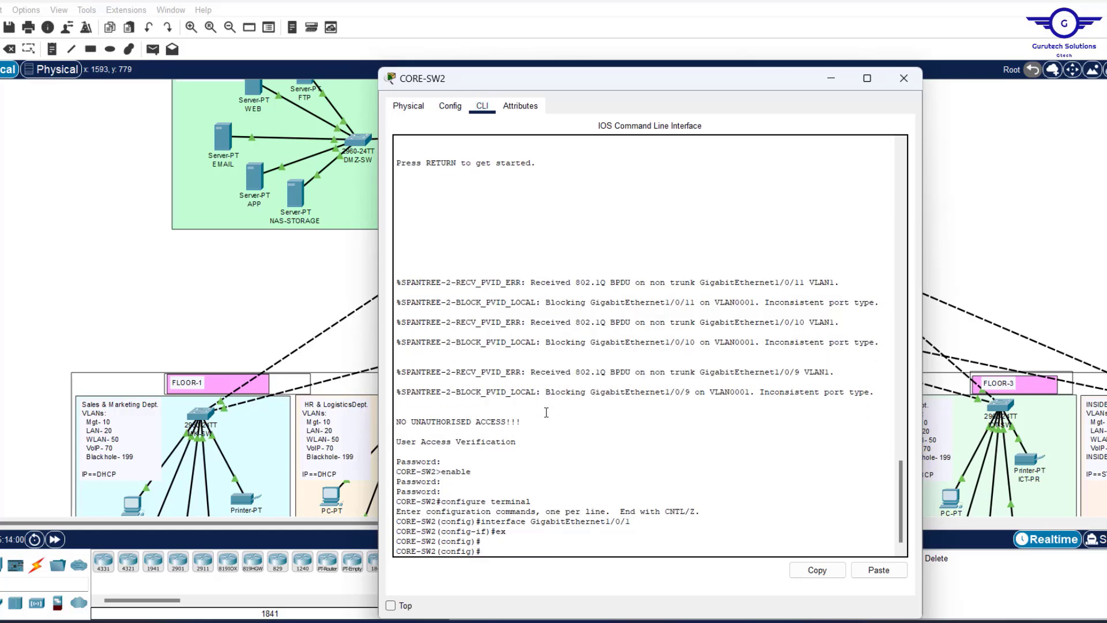
left_click(1029, 195)
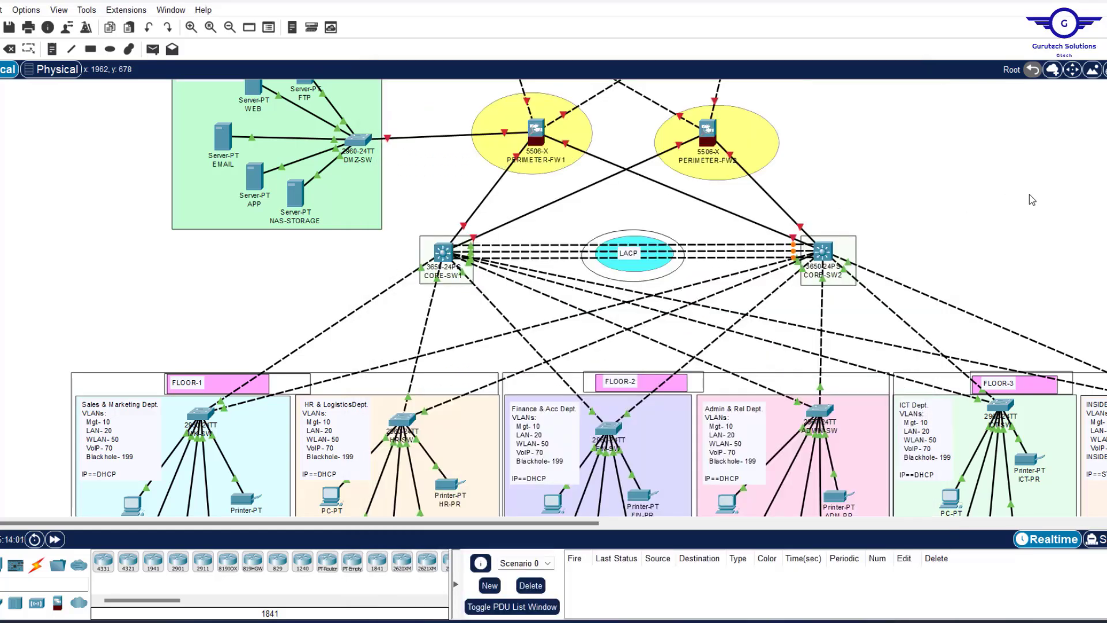
mouse_move(729, 250)
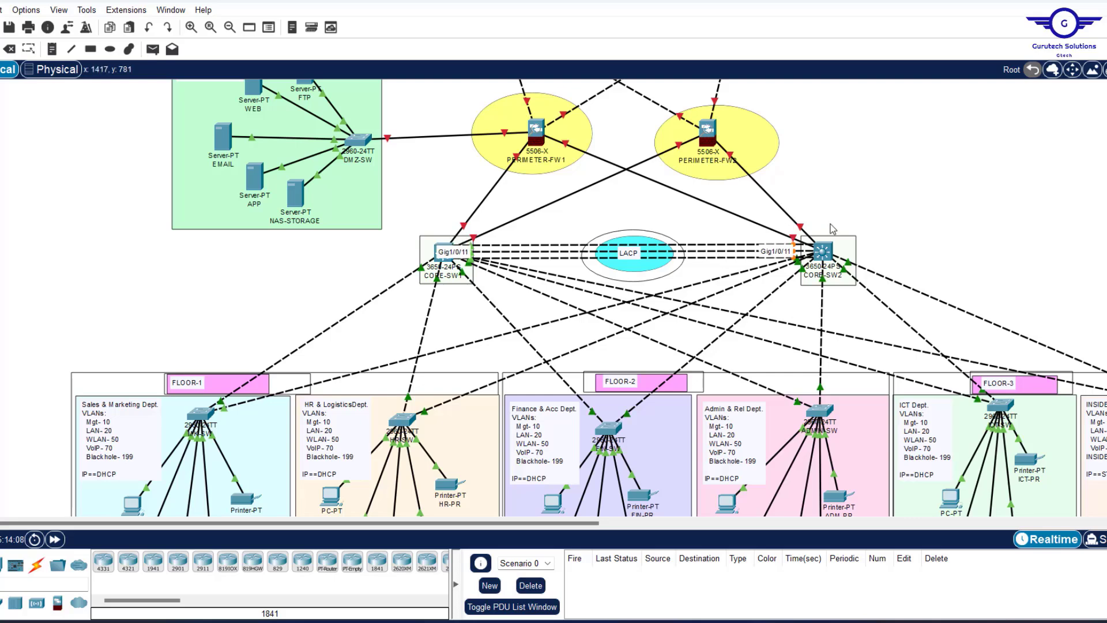
left_click(823, 251)
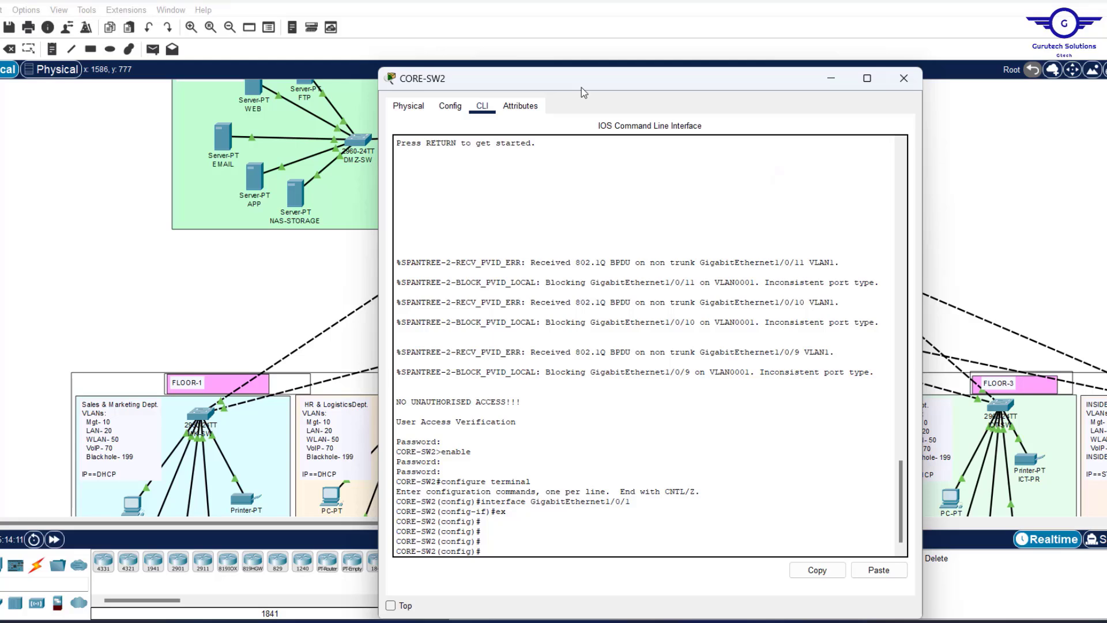
left_click_drag(582, 88, 573, 45)
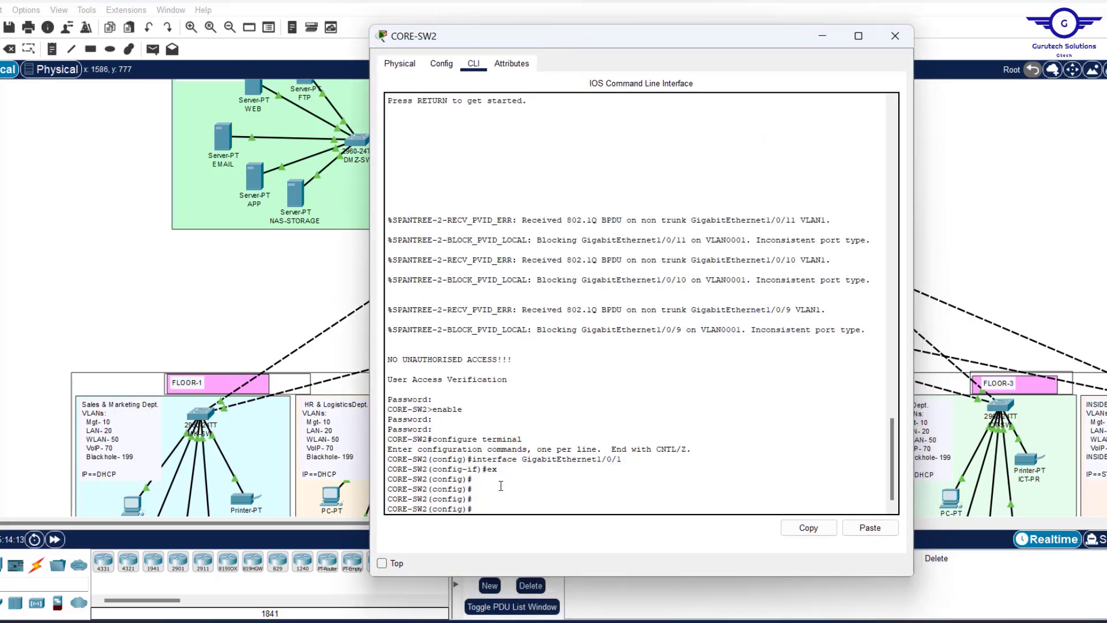
Add ports Gig1/0/9–11 to channel-group 1 in passive LACP mode.
type("int range gig")
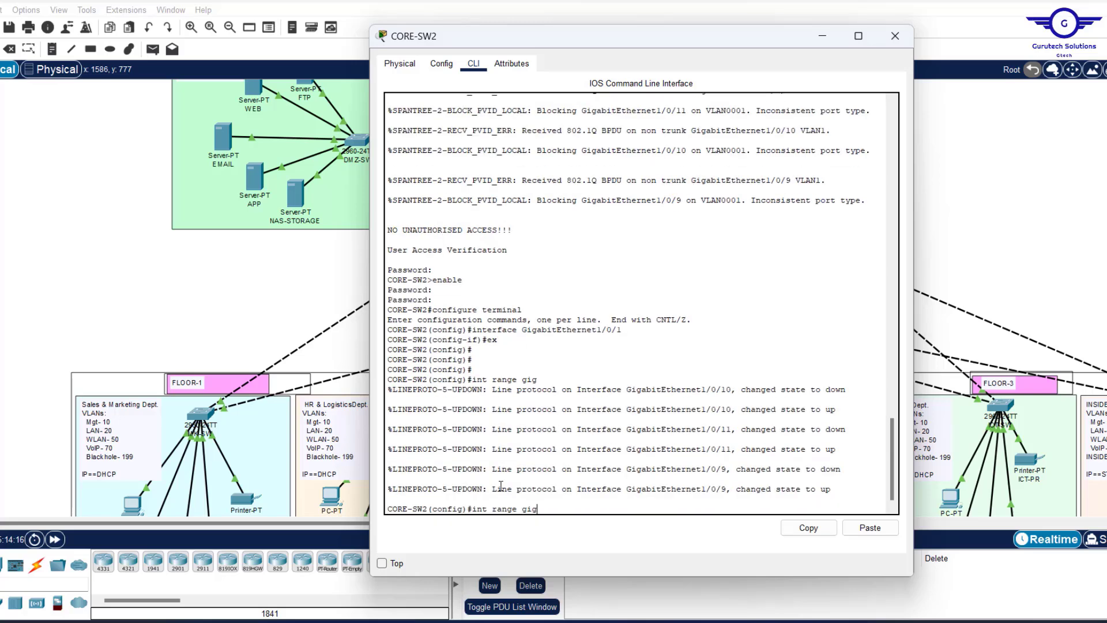
type("1/0/9-11")
key("Return")
key("Return")
key("Return")
key("Return")
key("Return")
type("chann")
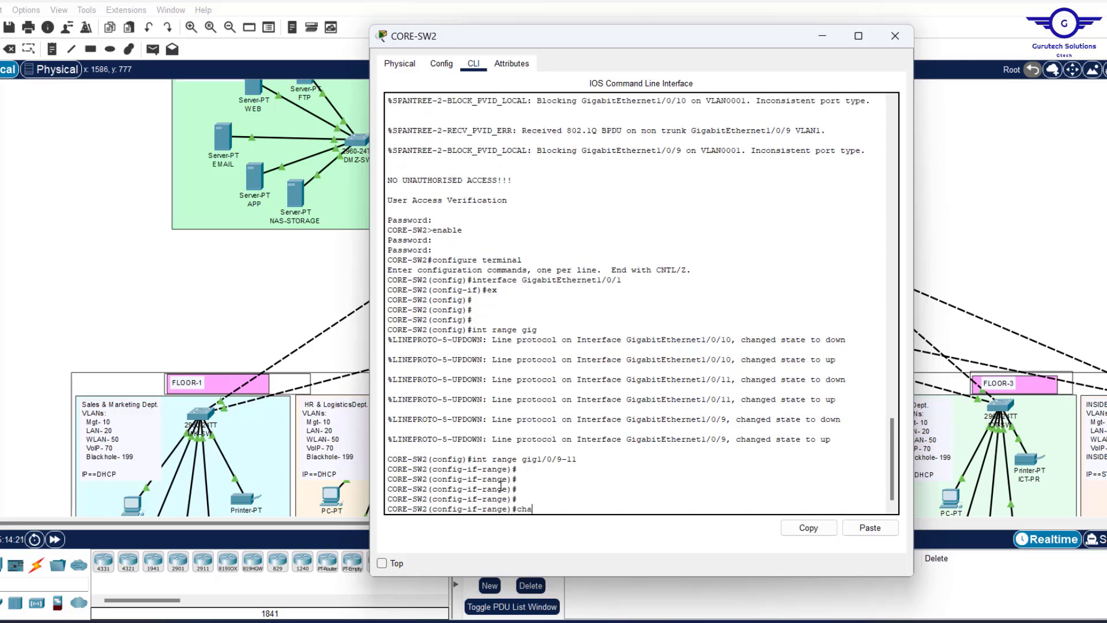
key("Tab")
type("el")
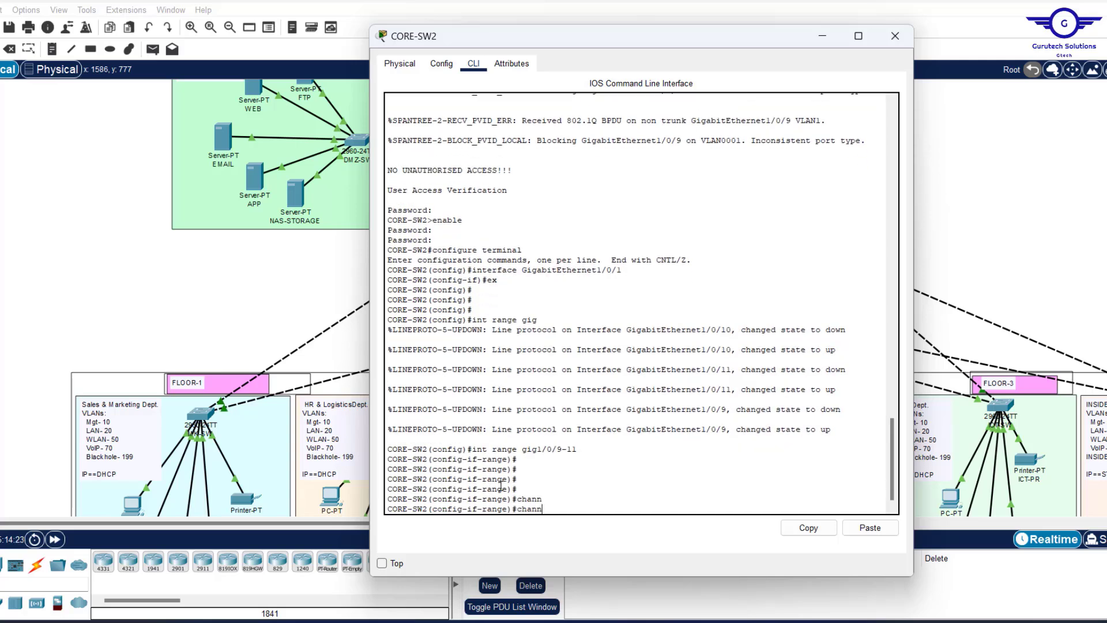
key("Tab")
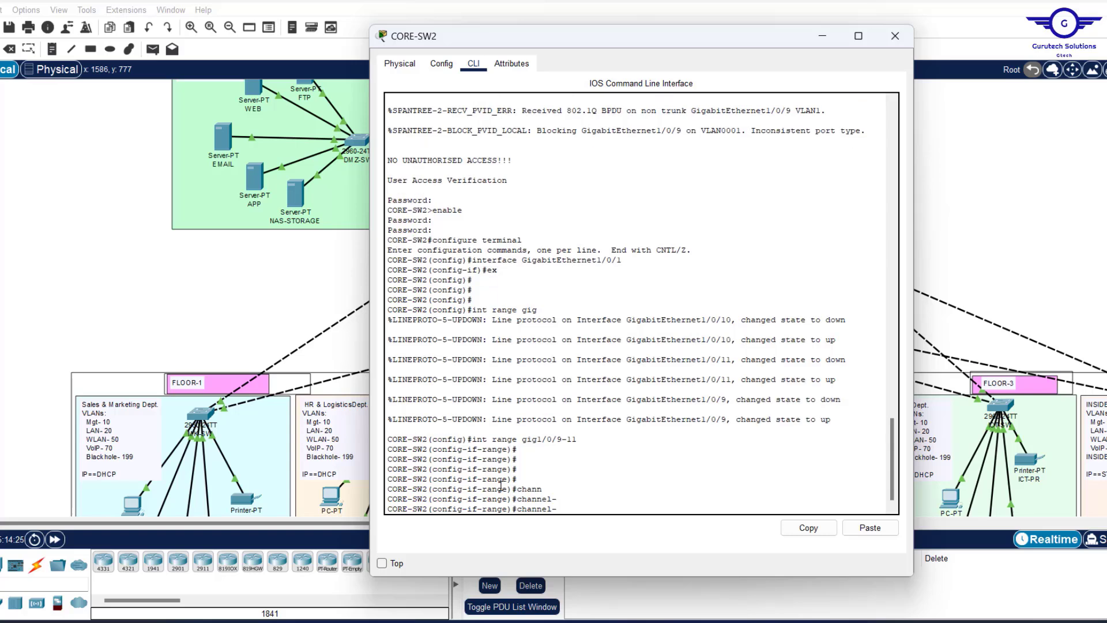
type("g")
key("Tab")
type("1")
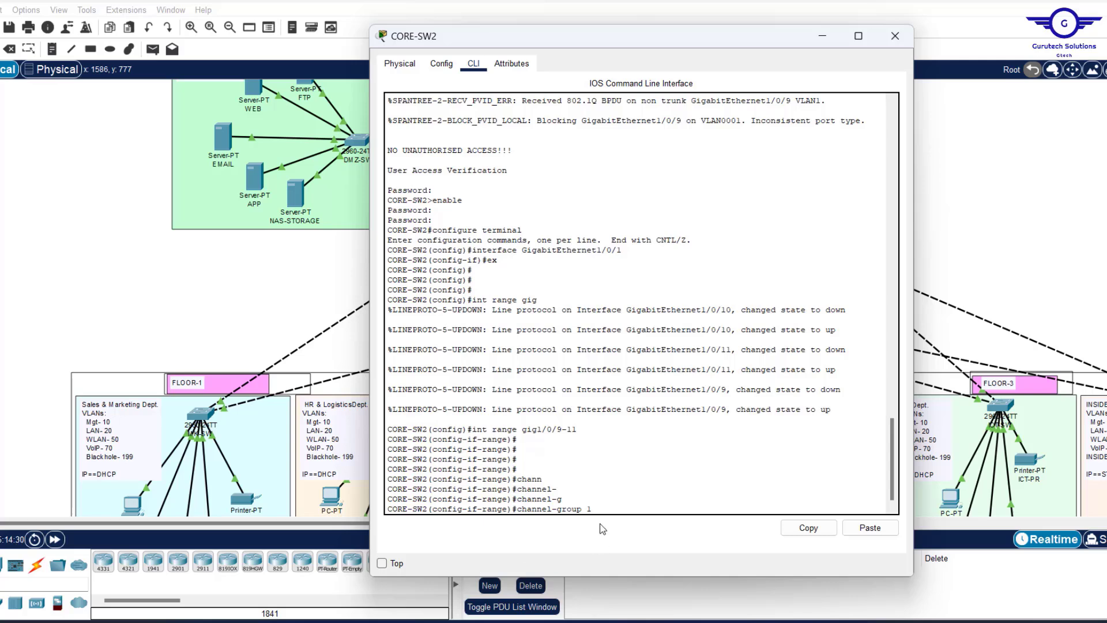
type(" m")
key("Tab")
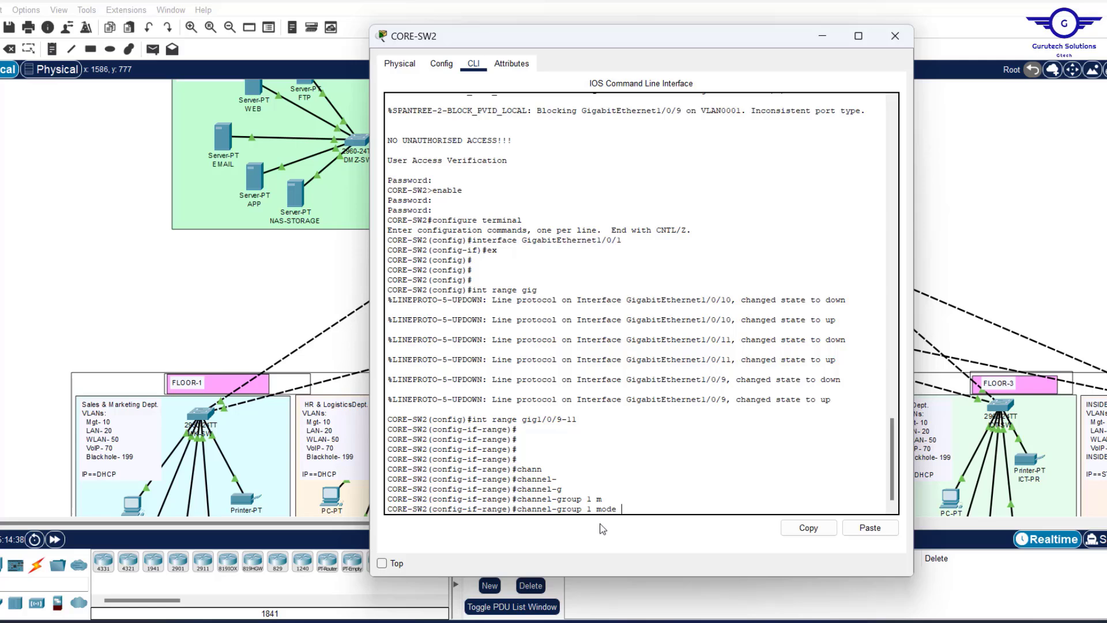
type("pa")
key("Tab")
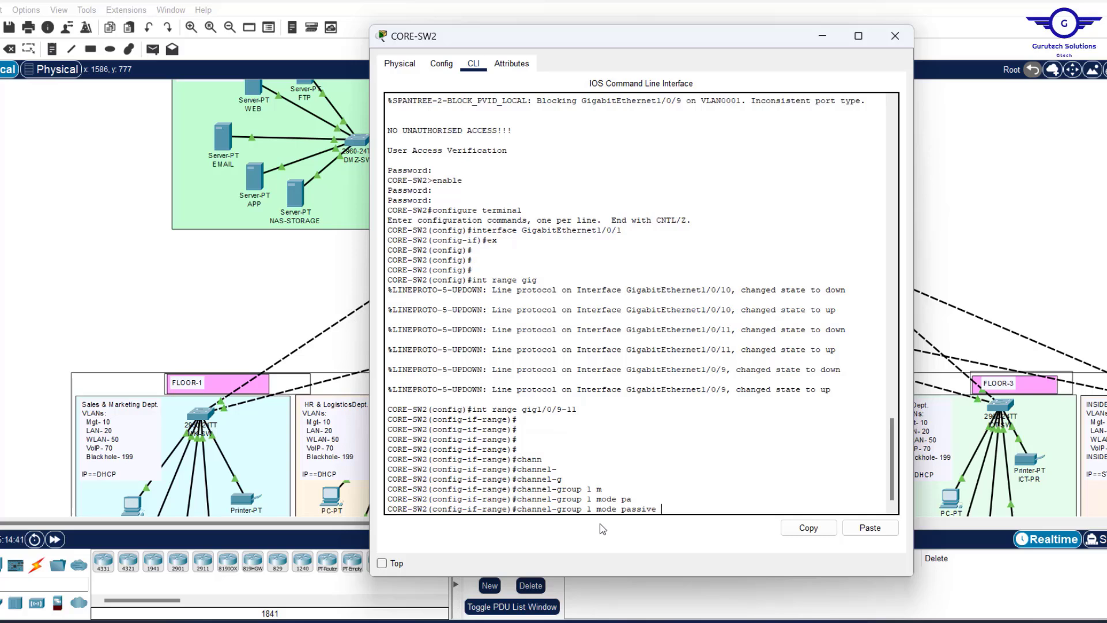
key("Return")
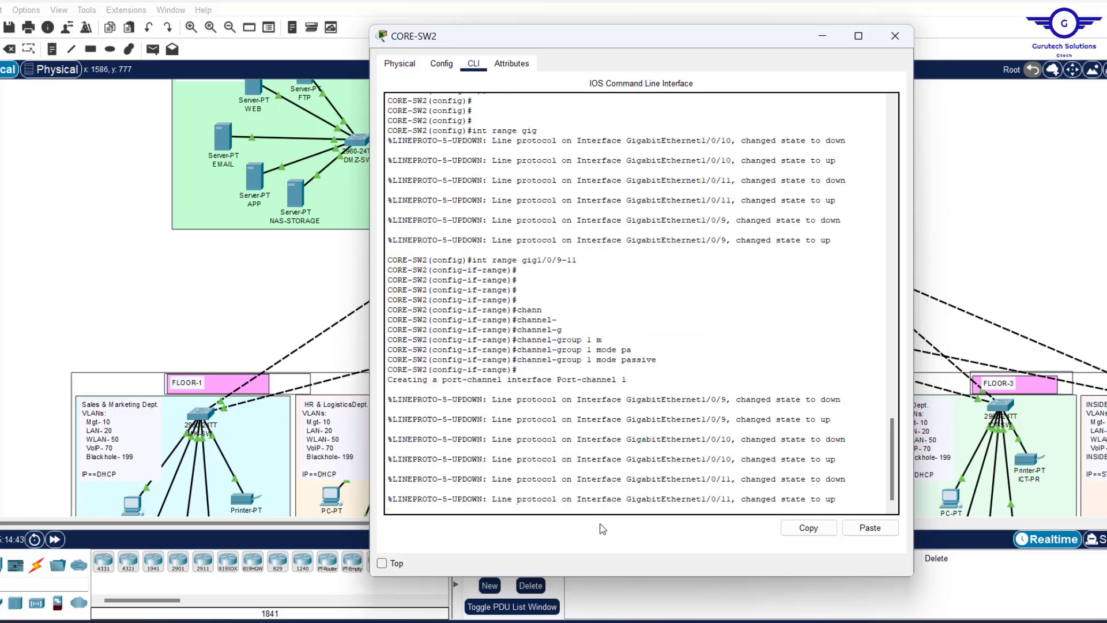
key("Return")
key("Return")
key("Return")
type("ex")
key("Return")
key("Return")
key("Return")
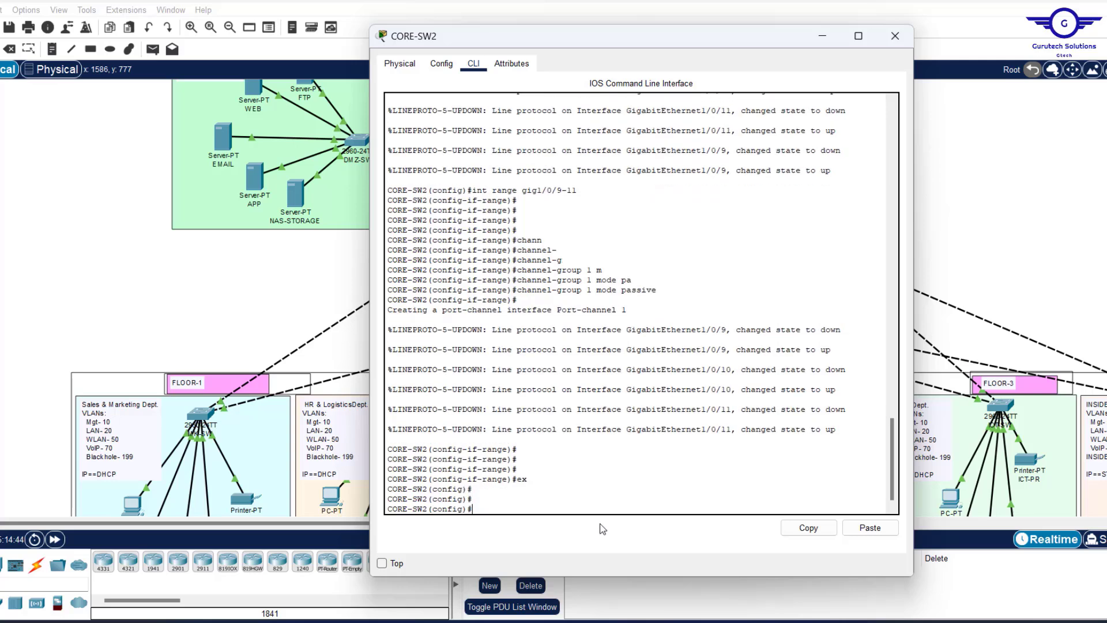
Set interface Port-channel 1 to switchport mode trunk.
left_click_drag(631, 313, 509, 315)
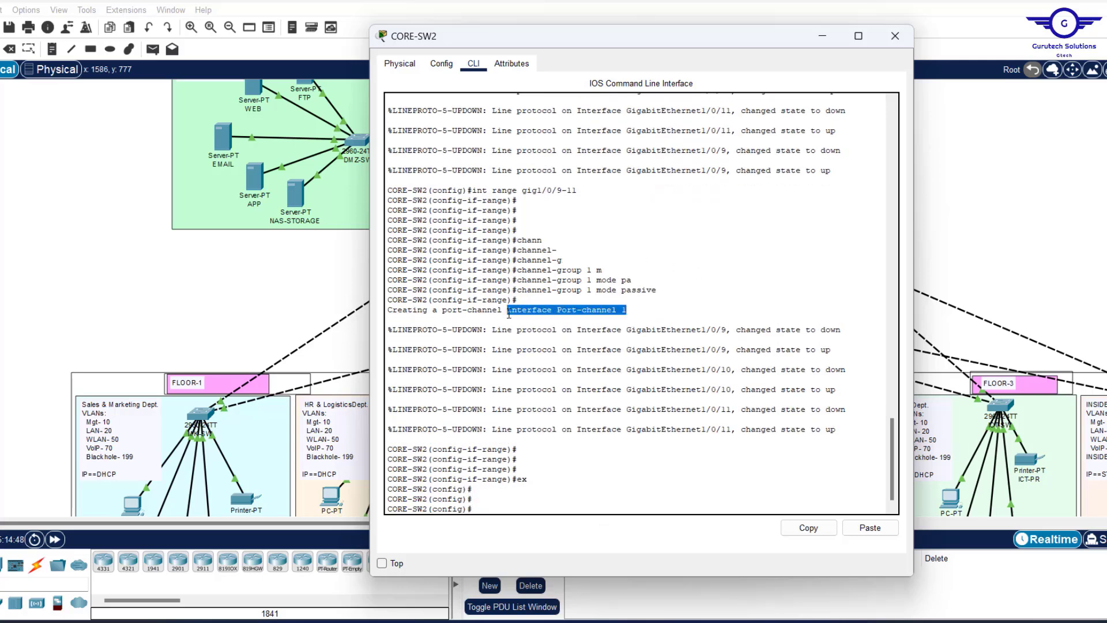
left_click(807, 529)
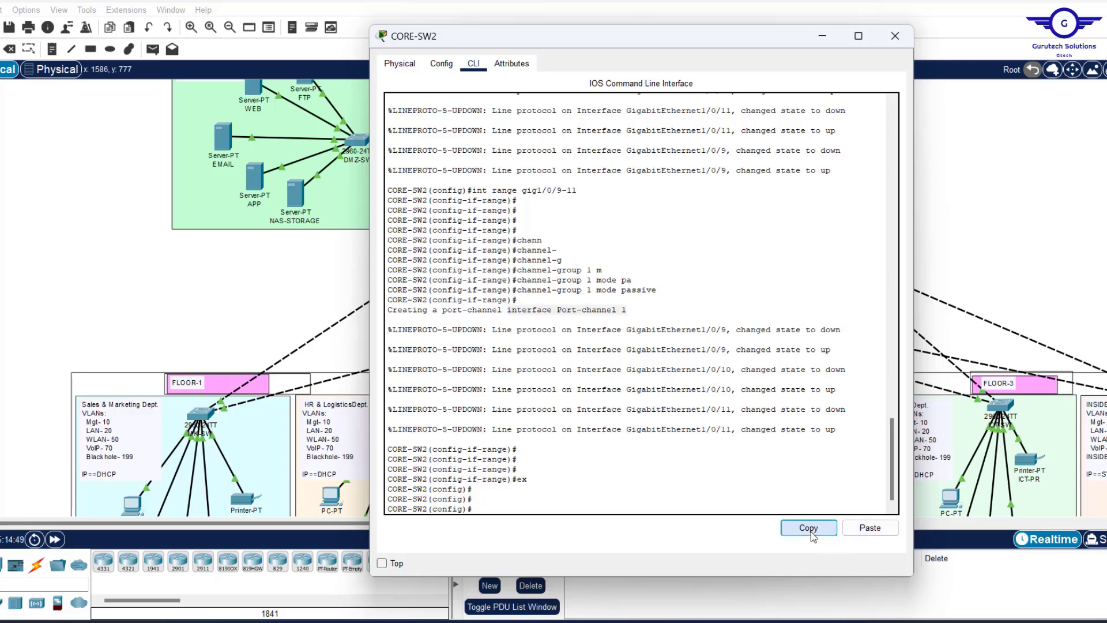
left_click(857, 528)
key("Return")
type("s")
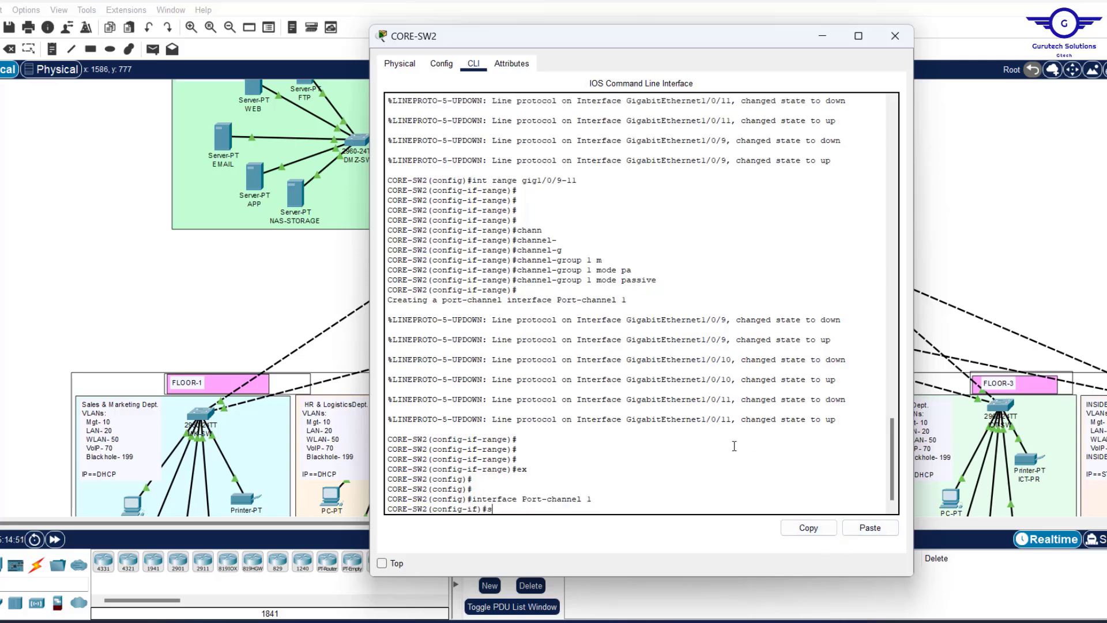
type("wit")
key("Tab")
type("m")
key("Tab")
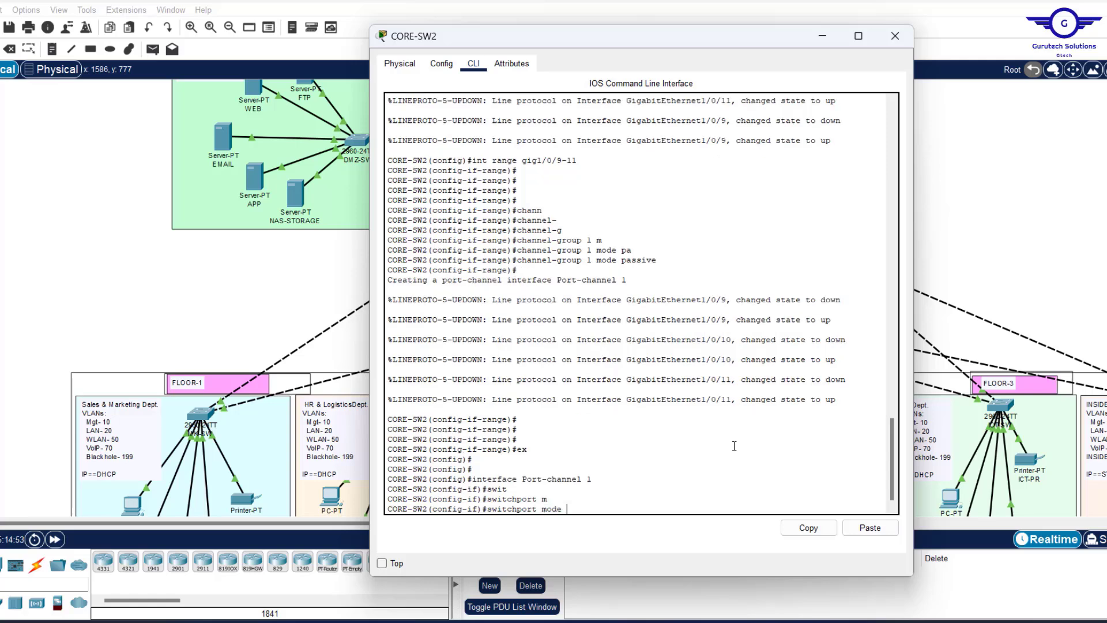
type("tr")
key("Tab")
key("Return")
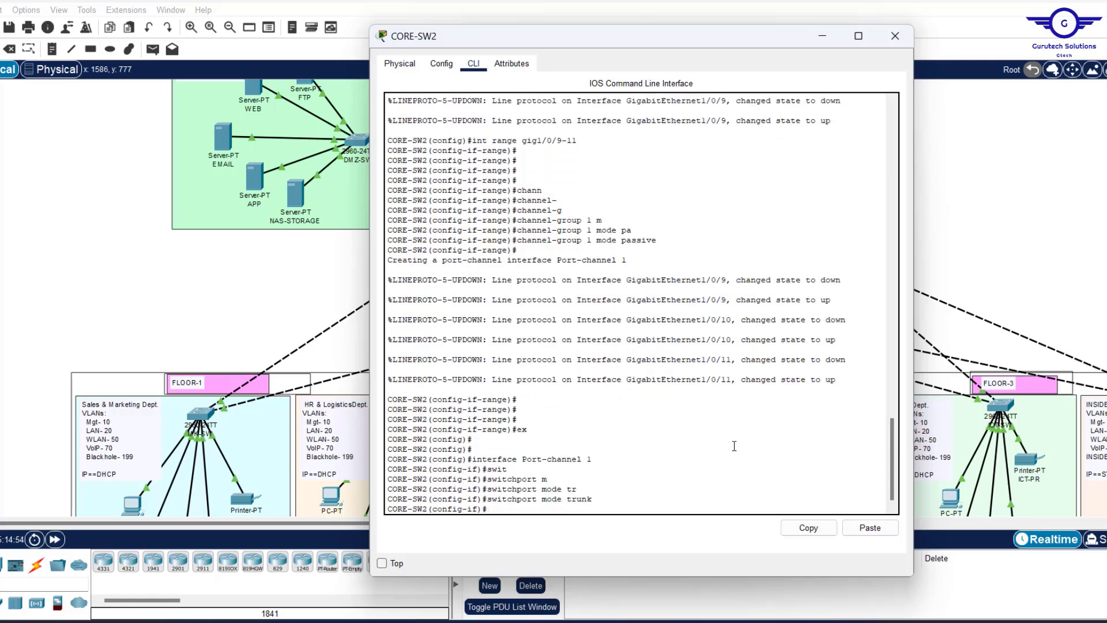
type("ex")
key("Return")
key("Return")
key("Return")
key("Return")
Save the switch configuration with do wr and close the CORE-SW2 window.
type("do wr")
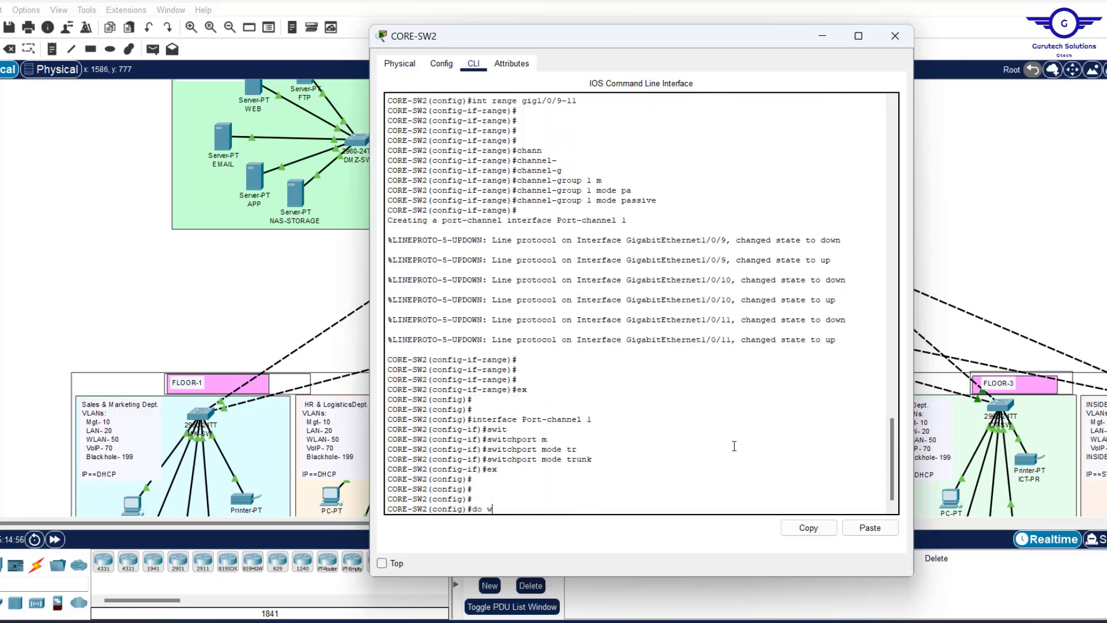
key("Return")
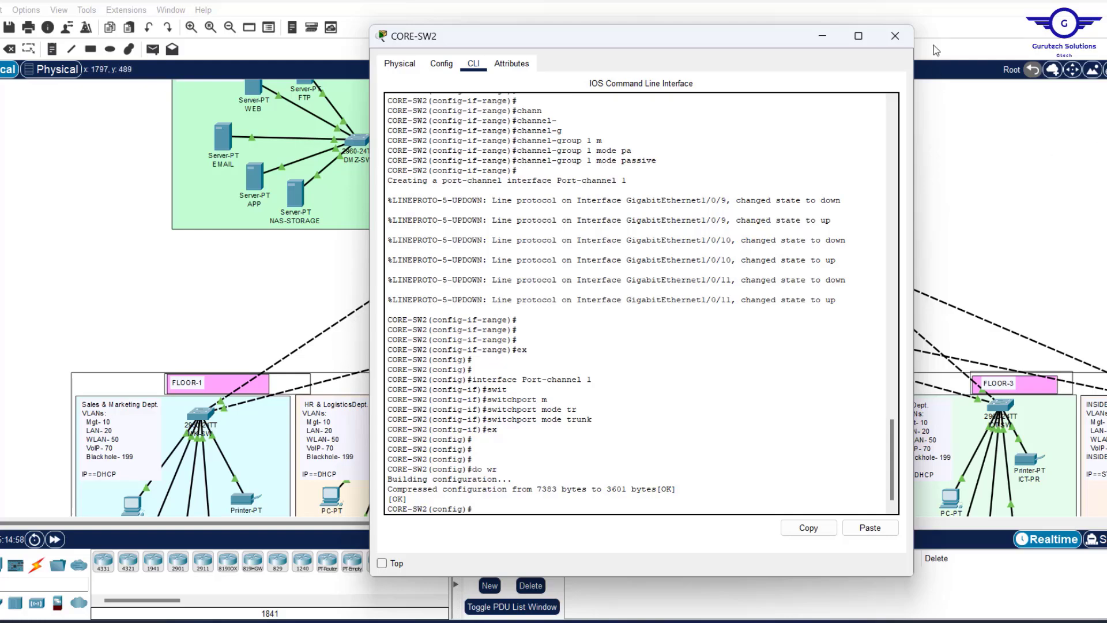
left_click(896, 45)
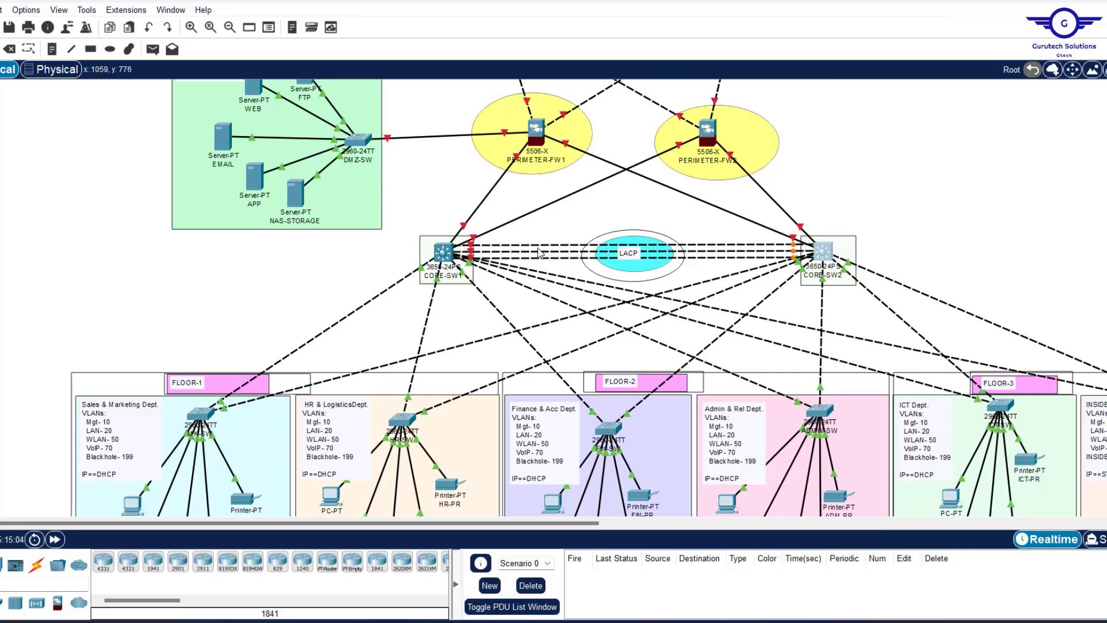
mouse_move(539, 252)
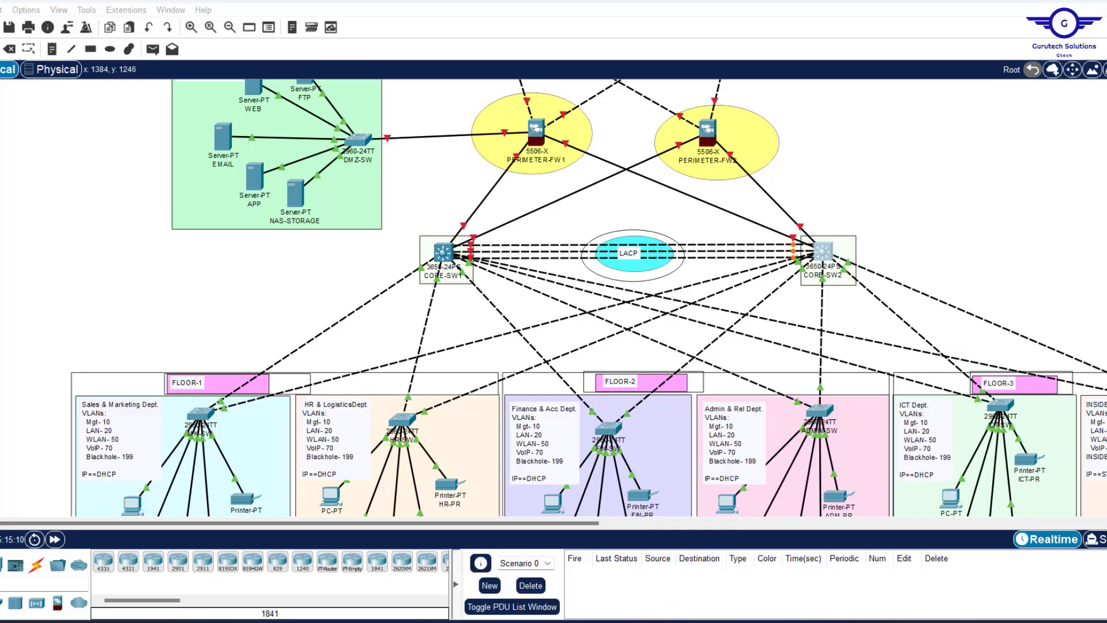
key("alt+Tab")
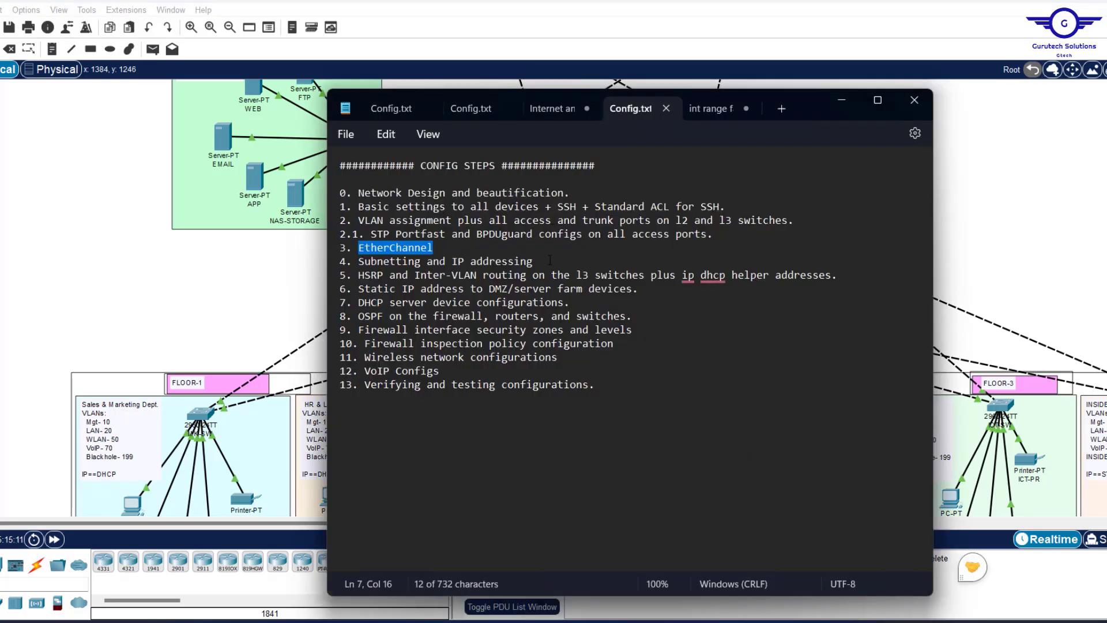
Highlight step 4 'Subnetting and IP addressing' in Config.txt, then go to the Word tables.
left_click_drag(550, 260, 337, 260)
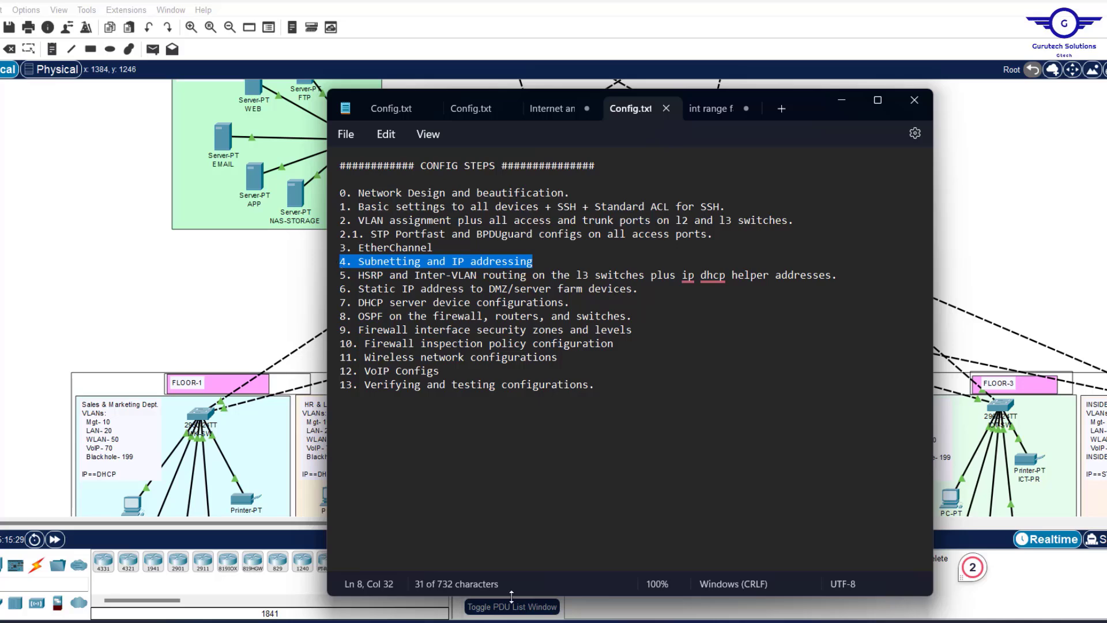
key("alt+Tab")
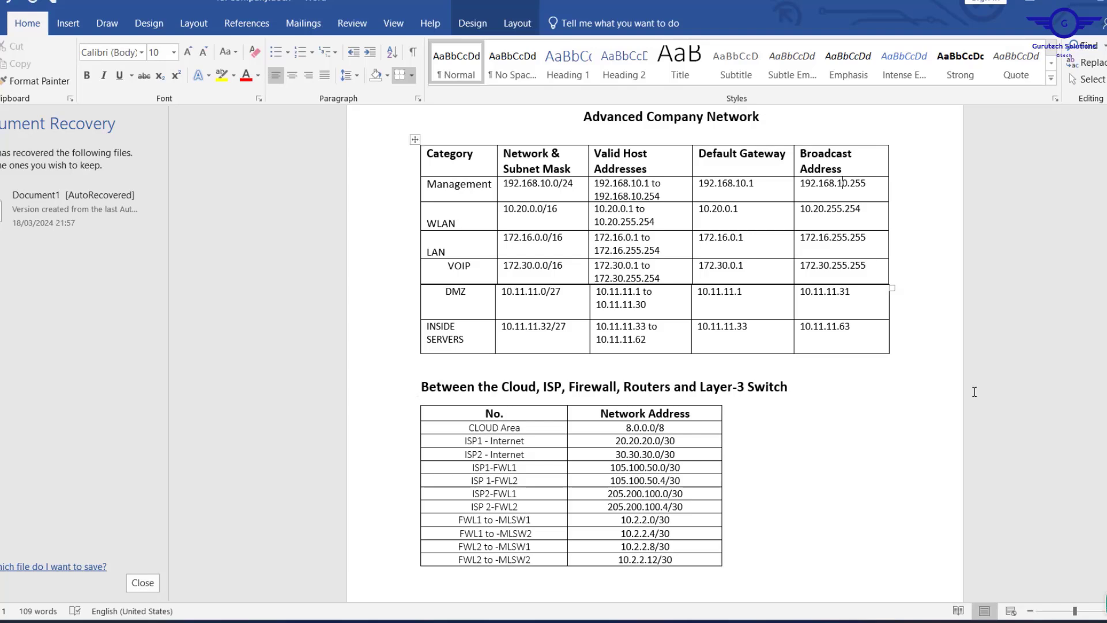
Change the Management row addresses to 192.168.10.x and bring up the requirements PDF.
left_click(972, 390)
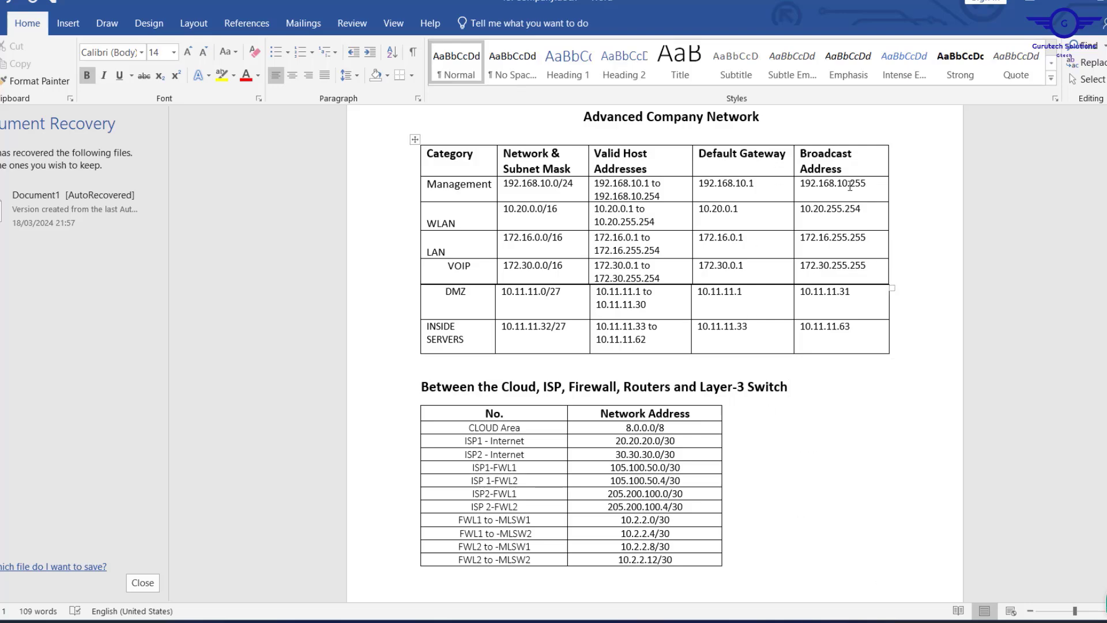
left_click(810, 622)
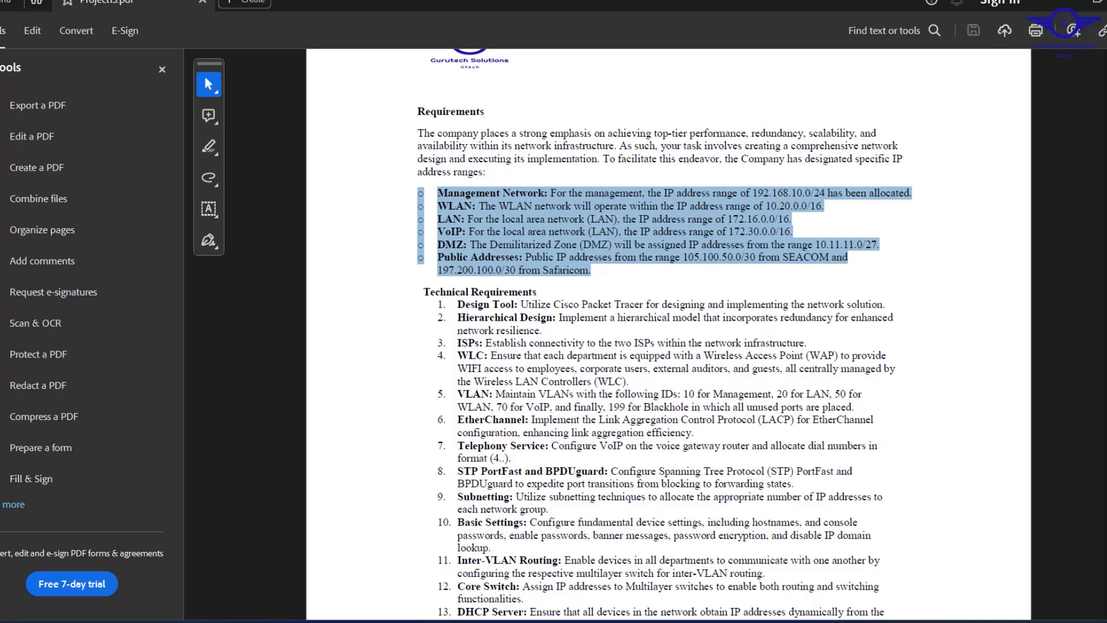
After reviewing the PDF's allocated IP ranges, go back to the Word addressing tables.
left_click(583, 622)
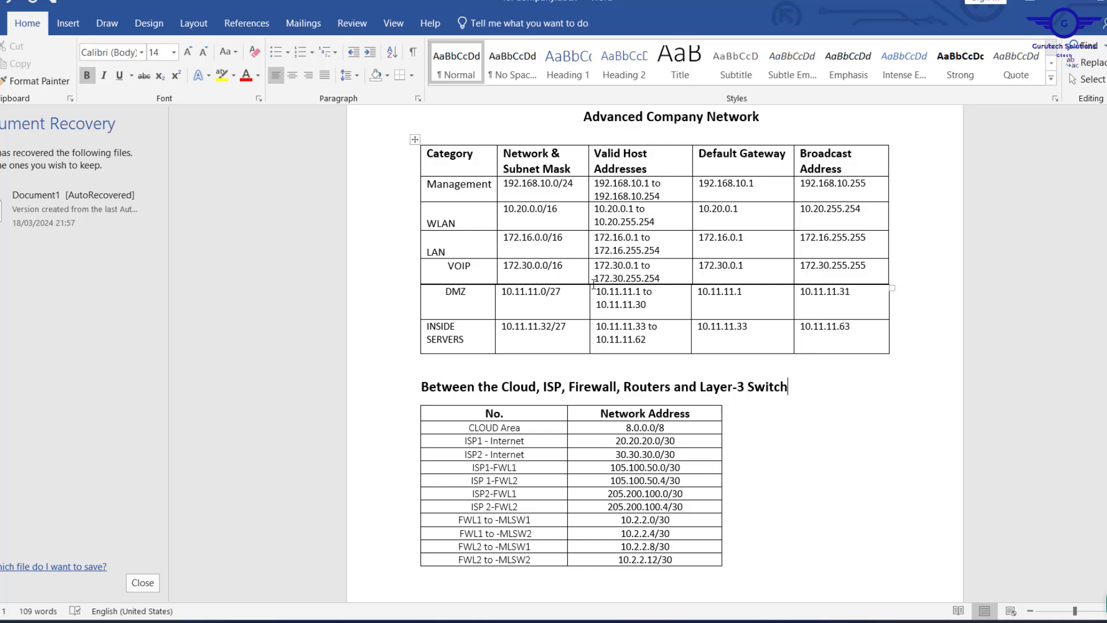
left_click_drag(497, 329, 803, 331)
scroll(804, 330, "down", 3)
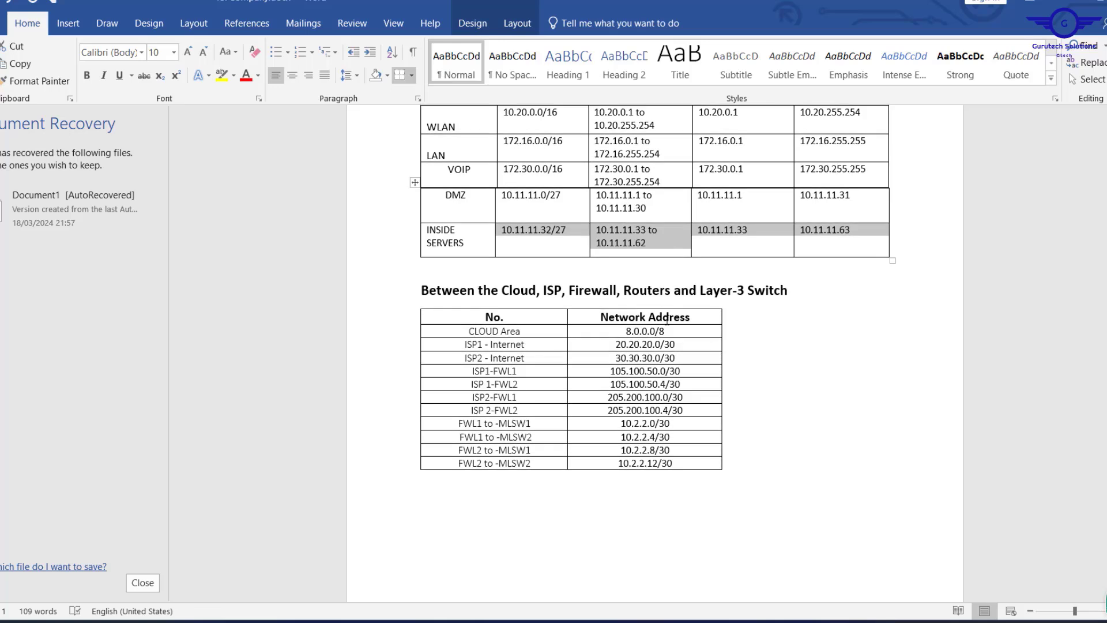
scroll(787, 366, "down", 2)
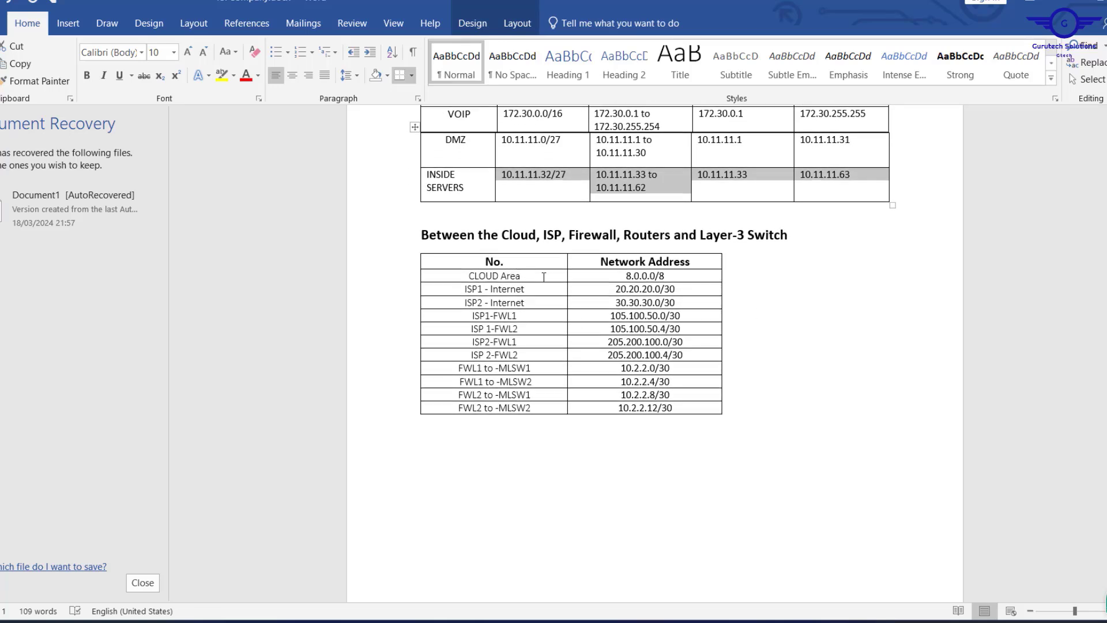
left_click(544, 277)
scroll(544, 277, "up", 2)
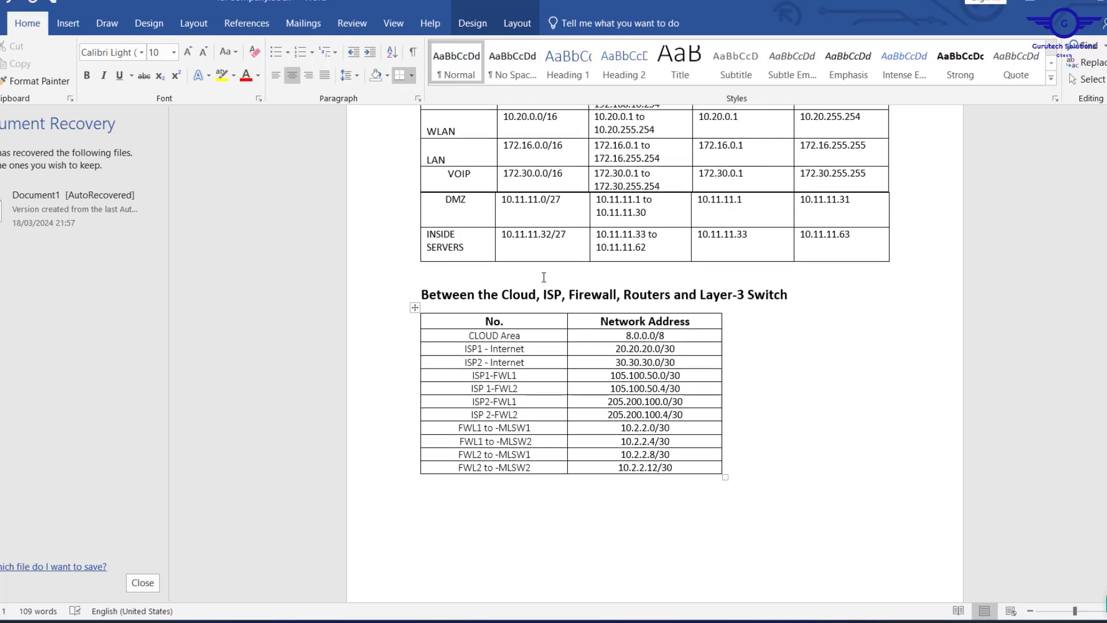
scroll(544, 277, "up", 1)
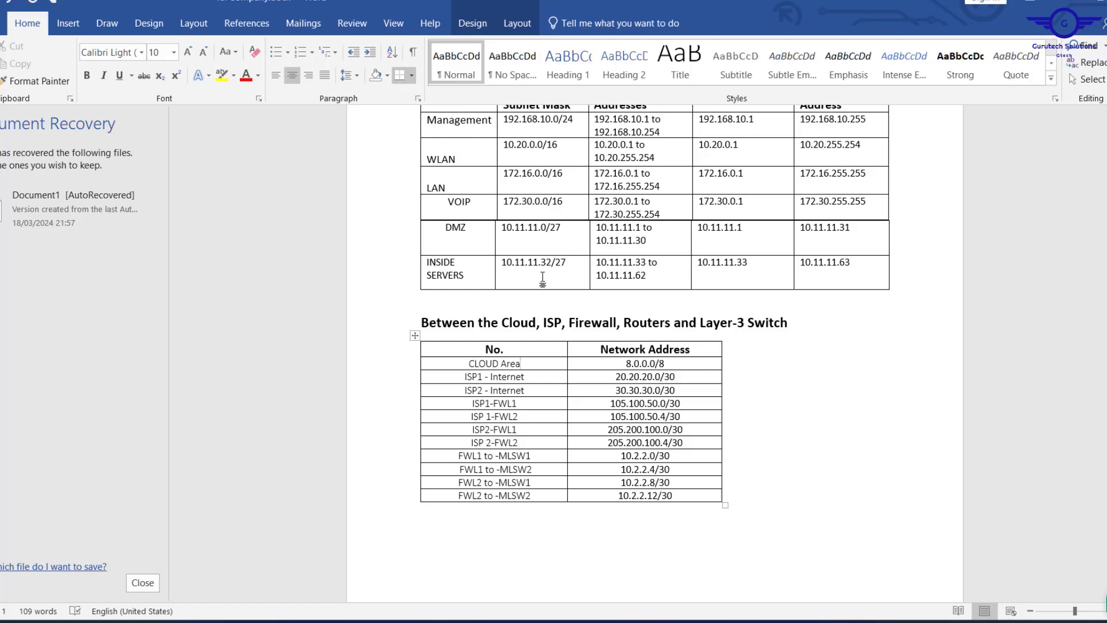
scroll(543, 279, "up", 3)
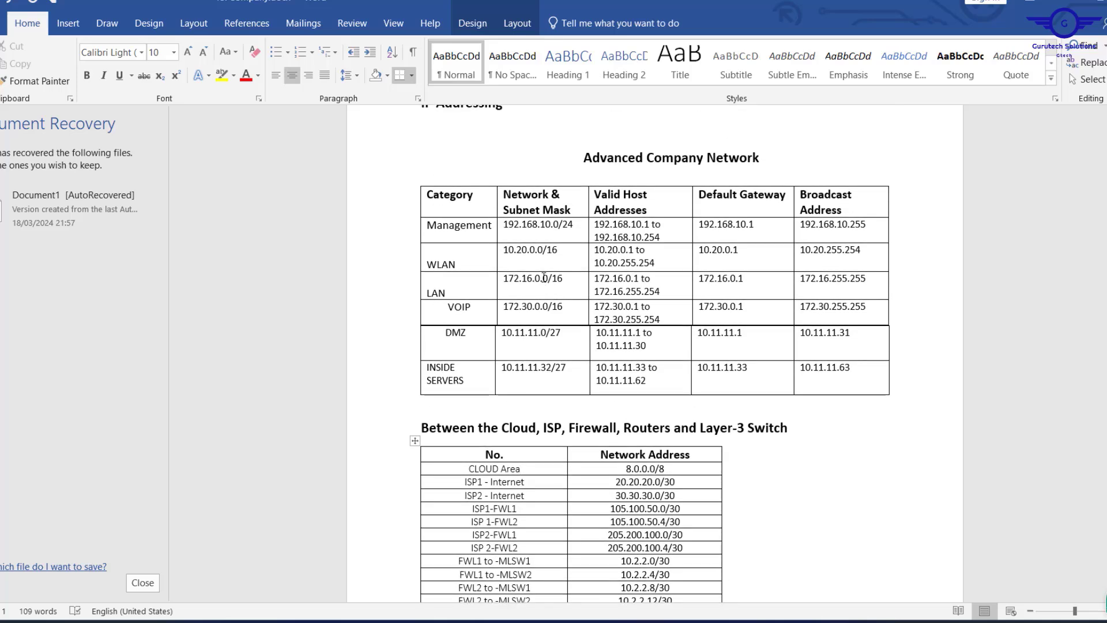
scroll(543, 277, "down", 1)
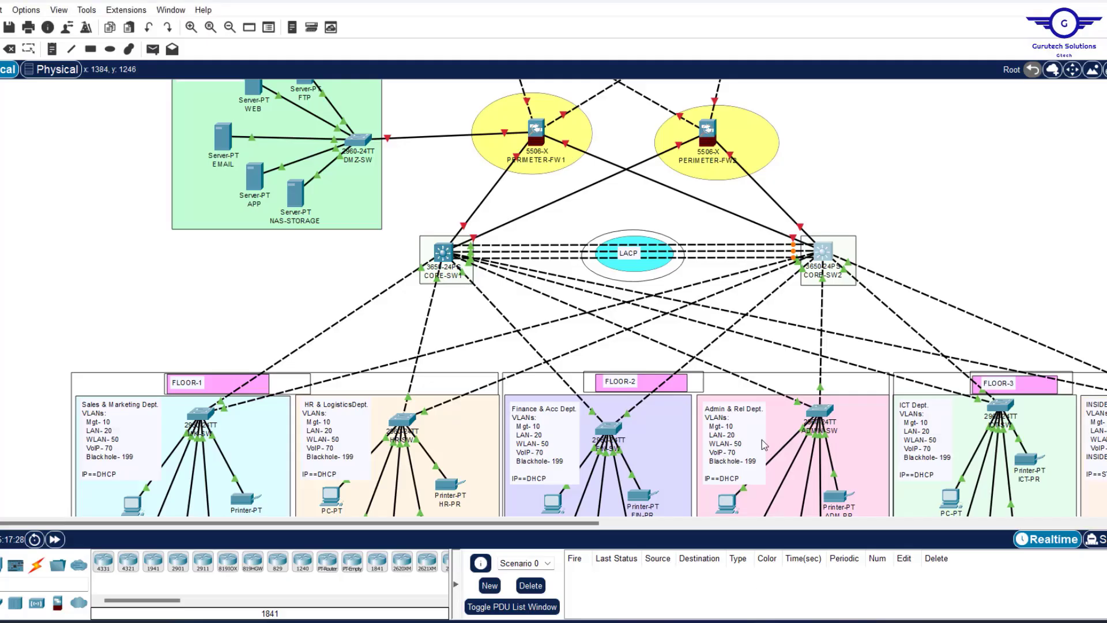
scroll(767, 427, "down", 8)
Copy the INSIDE Servers note's VLAN lines into a new note on empty canvas.
scroll(770, 421, "up", 8)
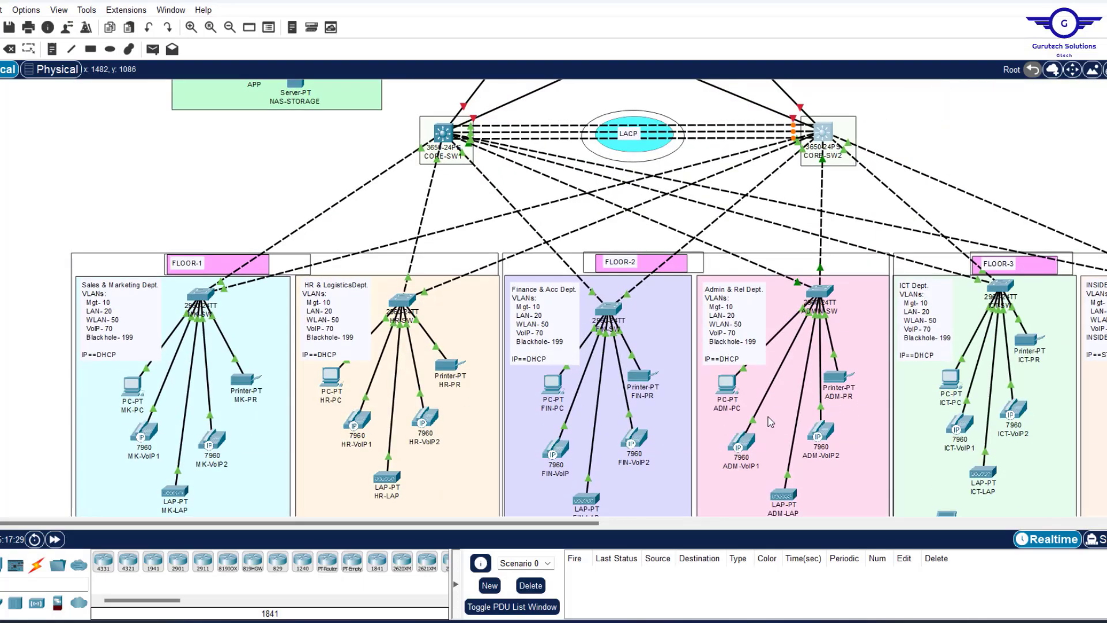
scroll(770, 421, "down", 3)
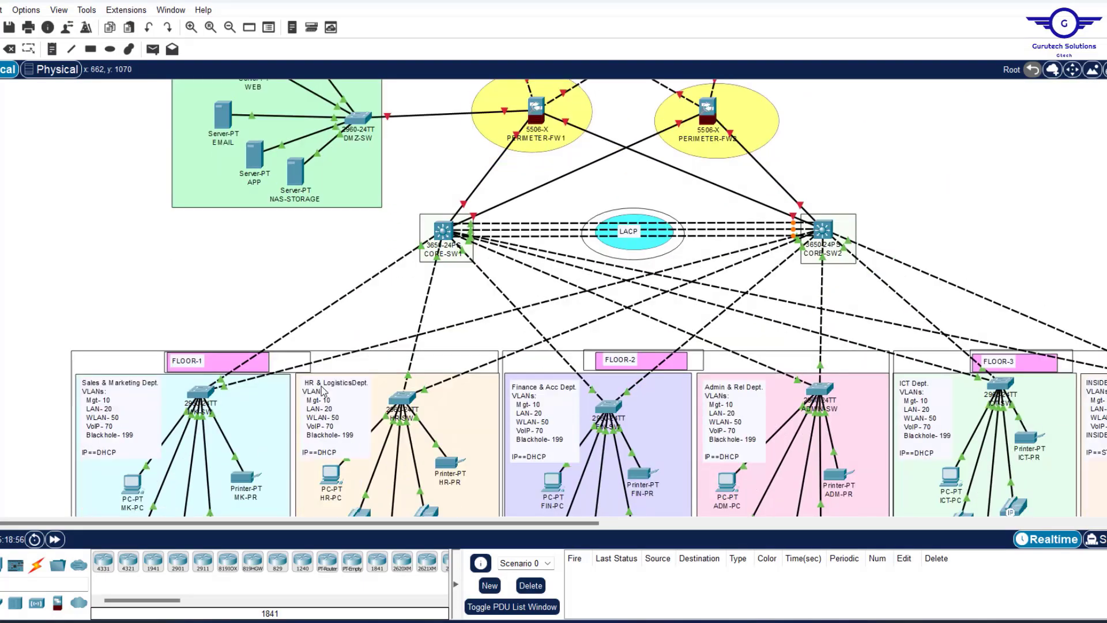
scroll(723, 406, "right", 10)
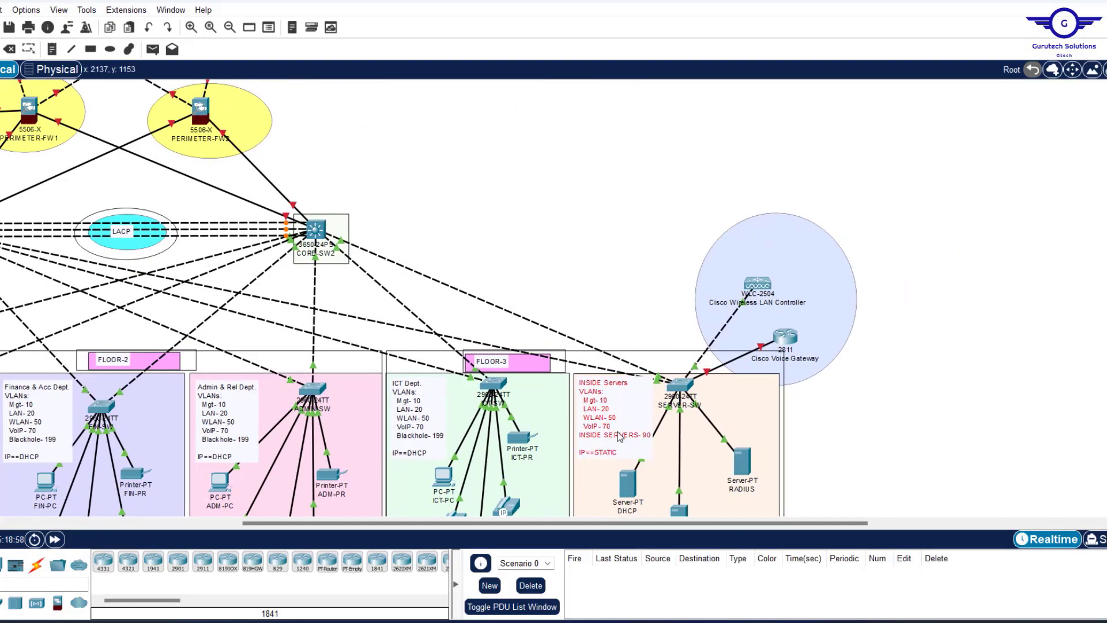
double_click(640, 442)
left_click_drag(662, 444, 584, 399)
key("ctrl+c")
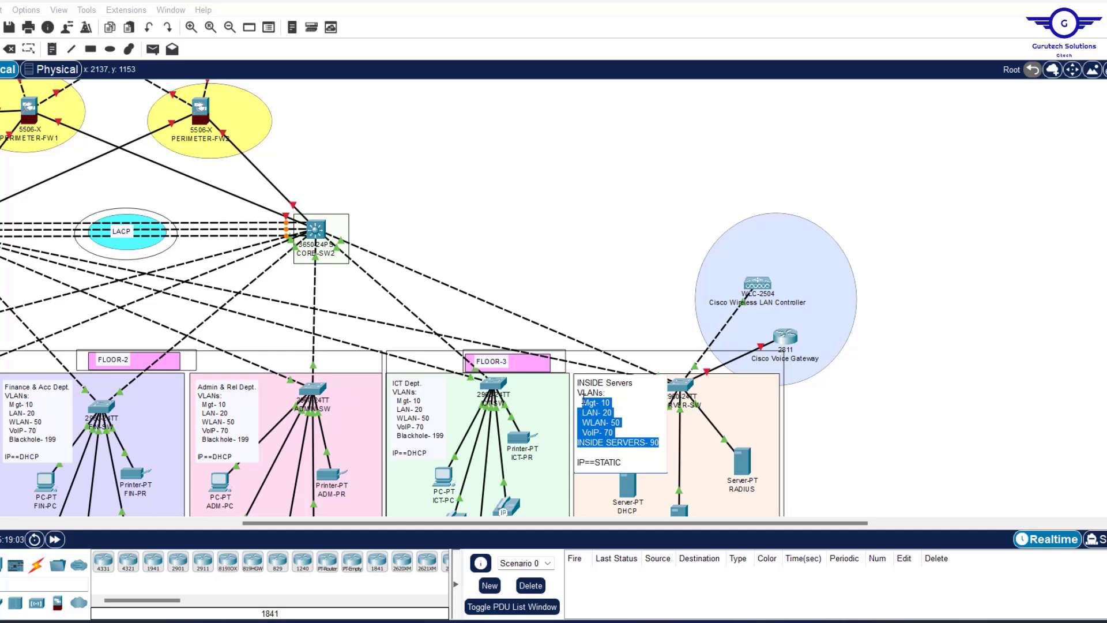
left_click(584, 400)
scroll(385, 193, "up", 2)
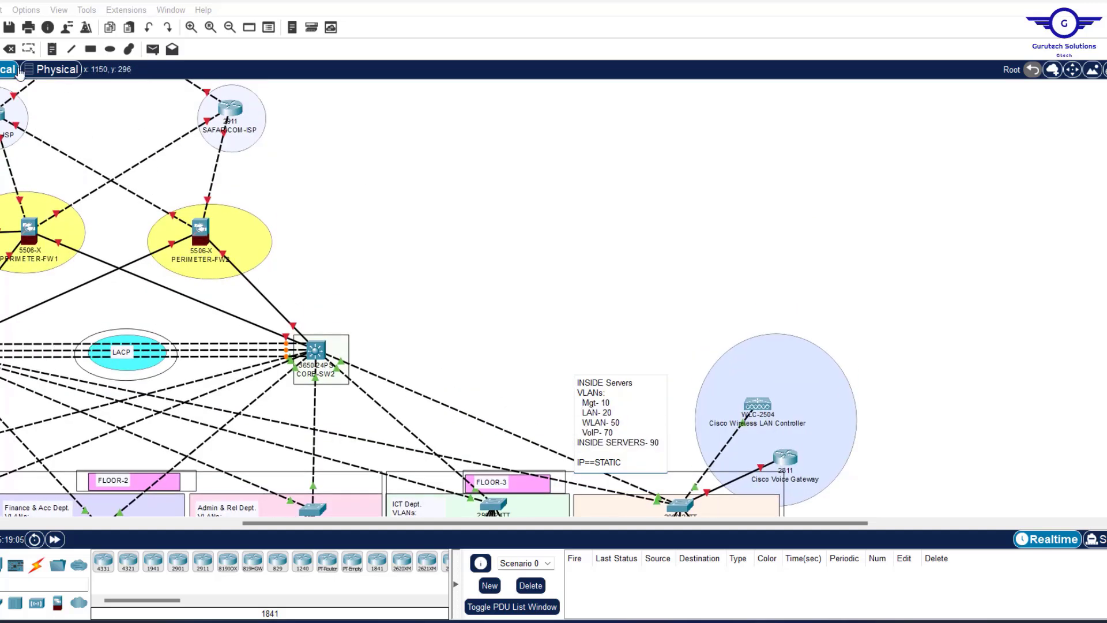
left_click(52, 49)
left_click(367, 193)
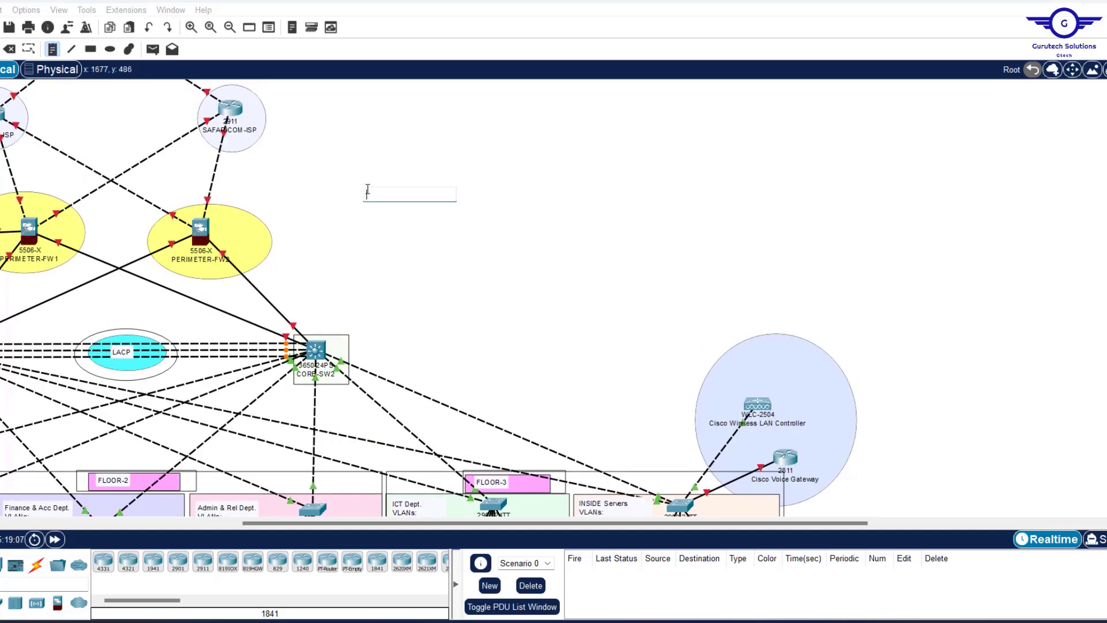
key("ctrl+v")
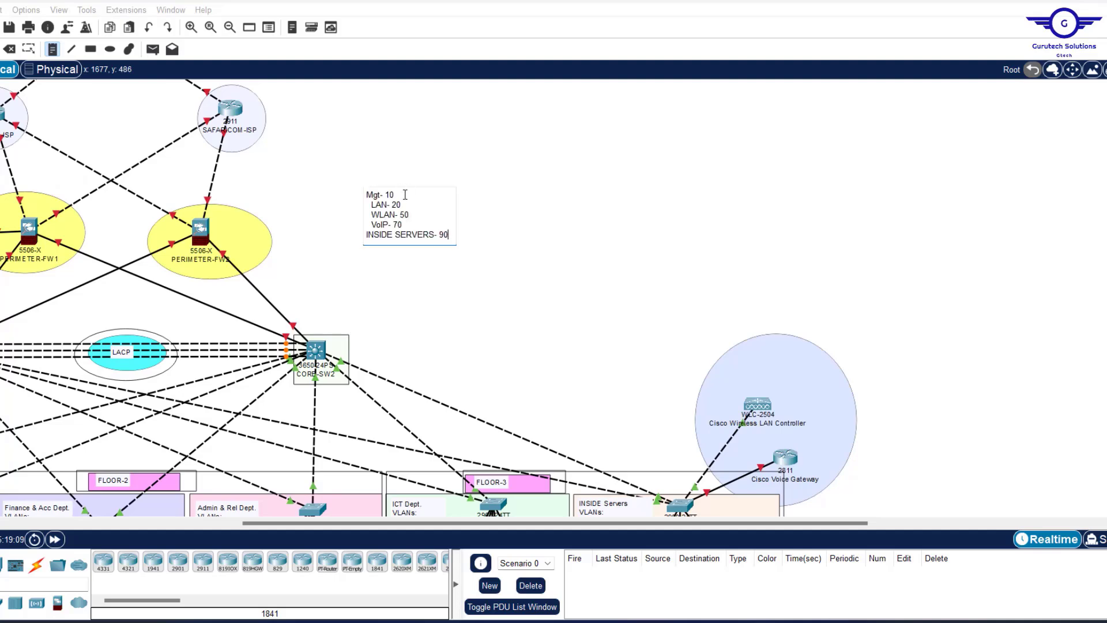
Replace VLAN numbers with networks: Mgt 192.168.1.0/24, 172.16.0.0/16, WLAN 10.20.0.0/16.
left_click(366, 196)
left_click(395, 196)
type("92.168.1")
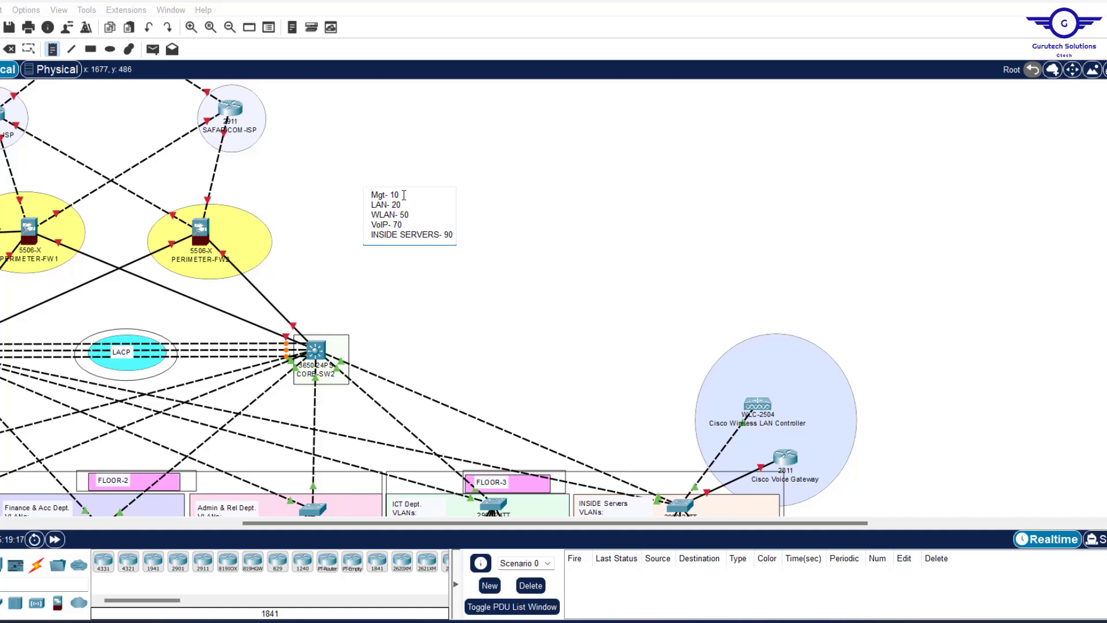
key("End")
type(".0/24")
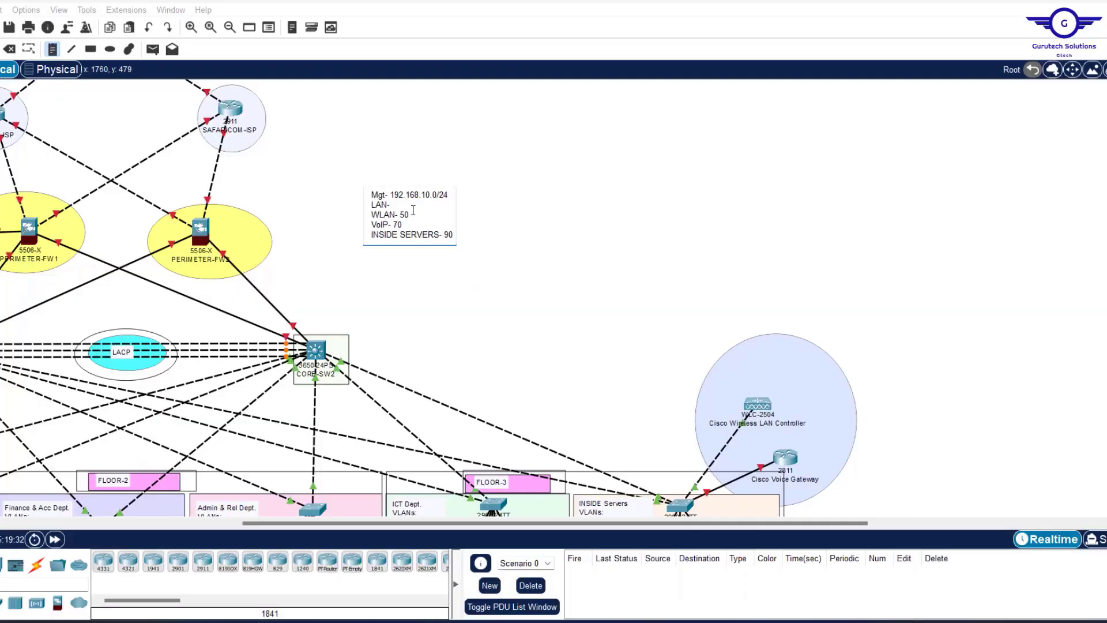
type("172.16.0.0/16")
mouse_move(799, 565)
left_click(414, 214)
key("BackSpace")
key("BackSpace")
type("10.20.0.0/16")
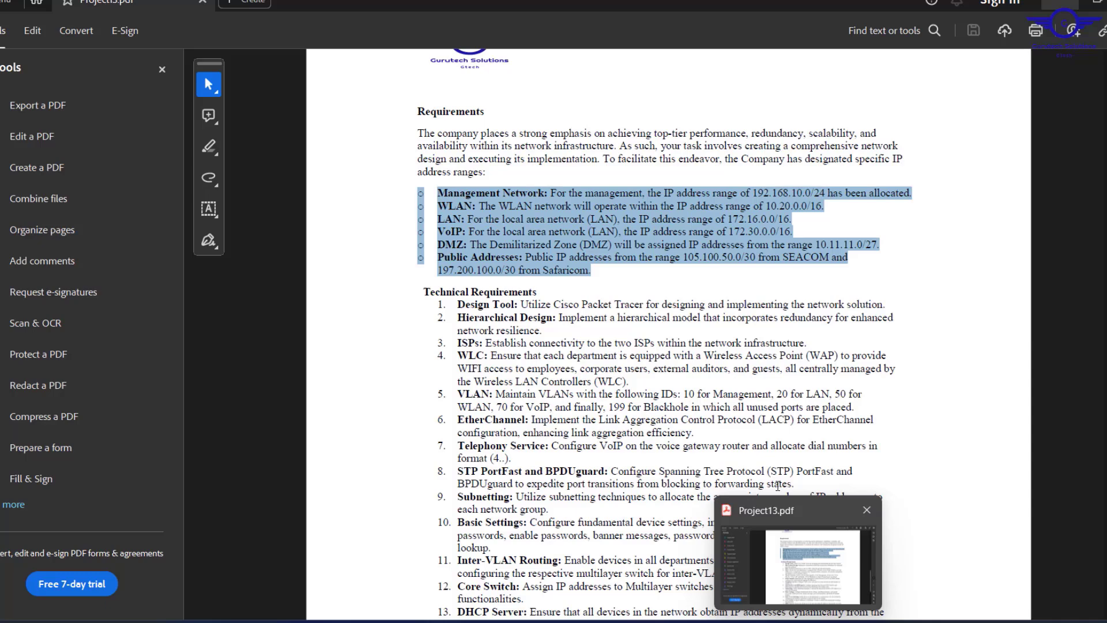
Add DMZ 10.11.11.0/27 and INSIDE SERVERS- 10.11.11.32/27 lines to finish the note.
left_click(454, 235)
type("10.11.11.0/27")
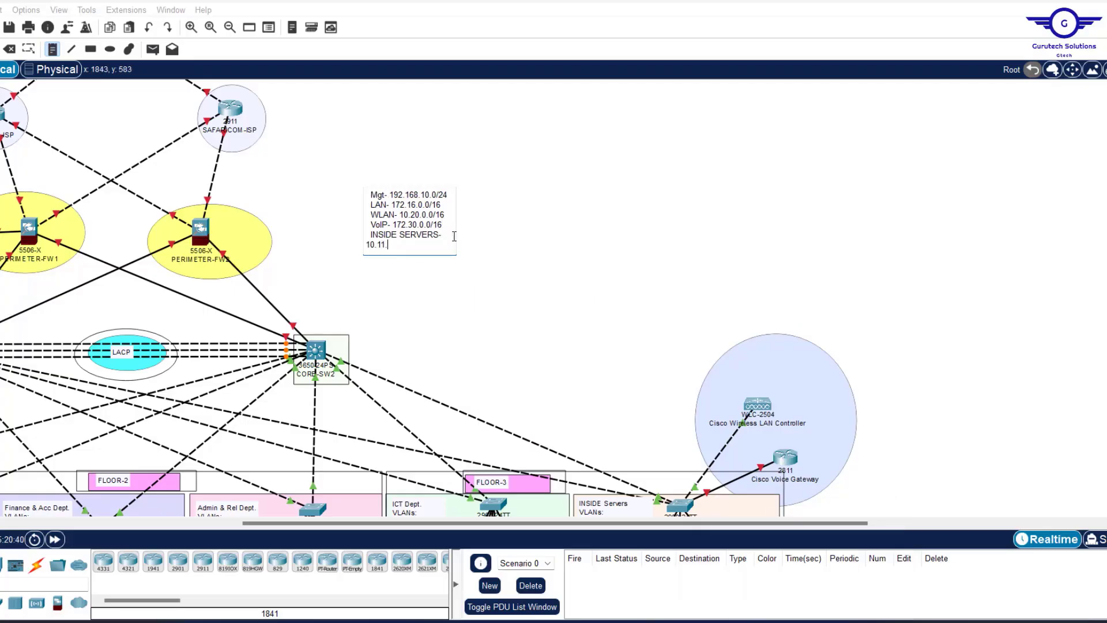
left_click_drag(441, 234, 370, 235)
type("DMZ")
left_click(442, 236)
key("Return")
type("INSIDE SERVERS- 10.11.11.32/27")
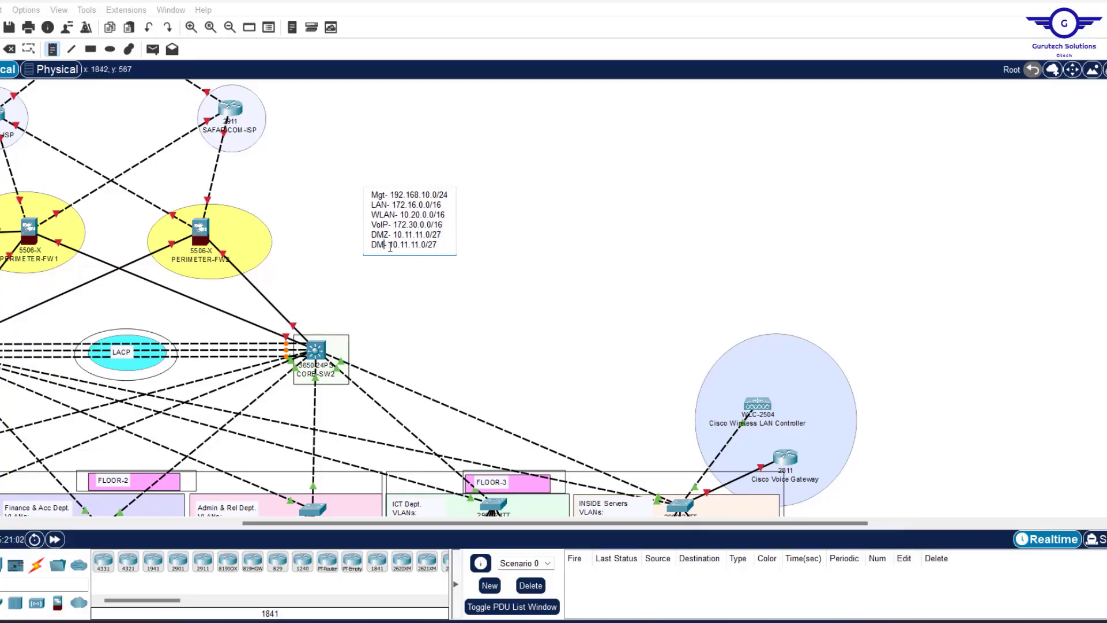
left_click(499, 277)
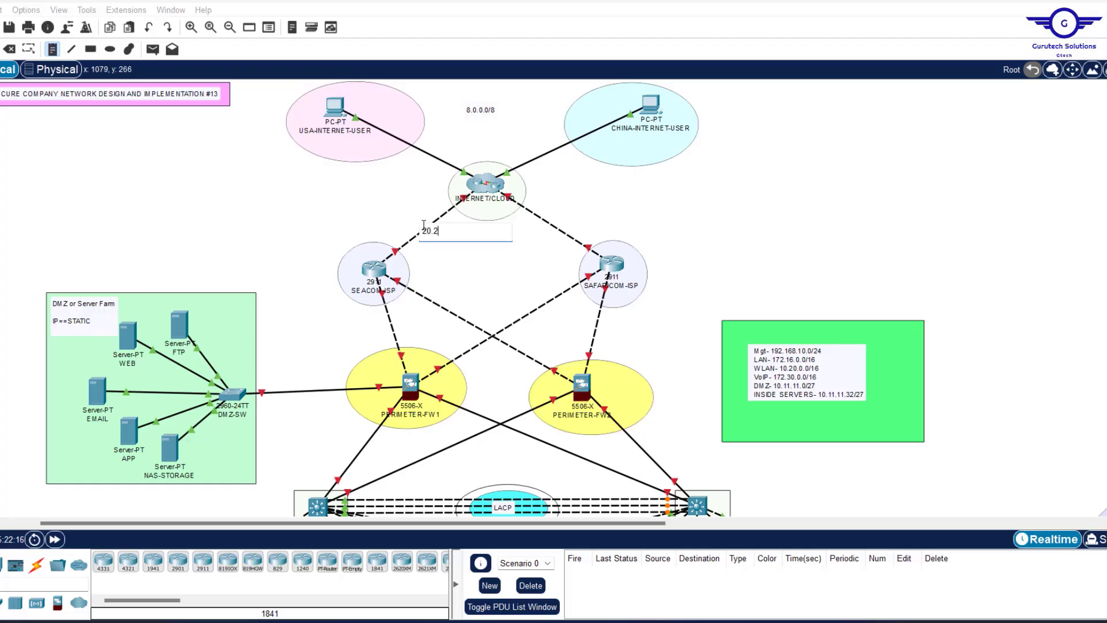
left_click(540, 217)
Label the ISP links 30.30.30.0/30, 197.200.100.0/30, 197.200.100.4/30, 105.100.50.0/30 and 105.100.50.4/30.
type("30.30.30.0/30")
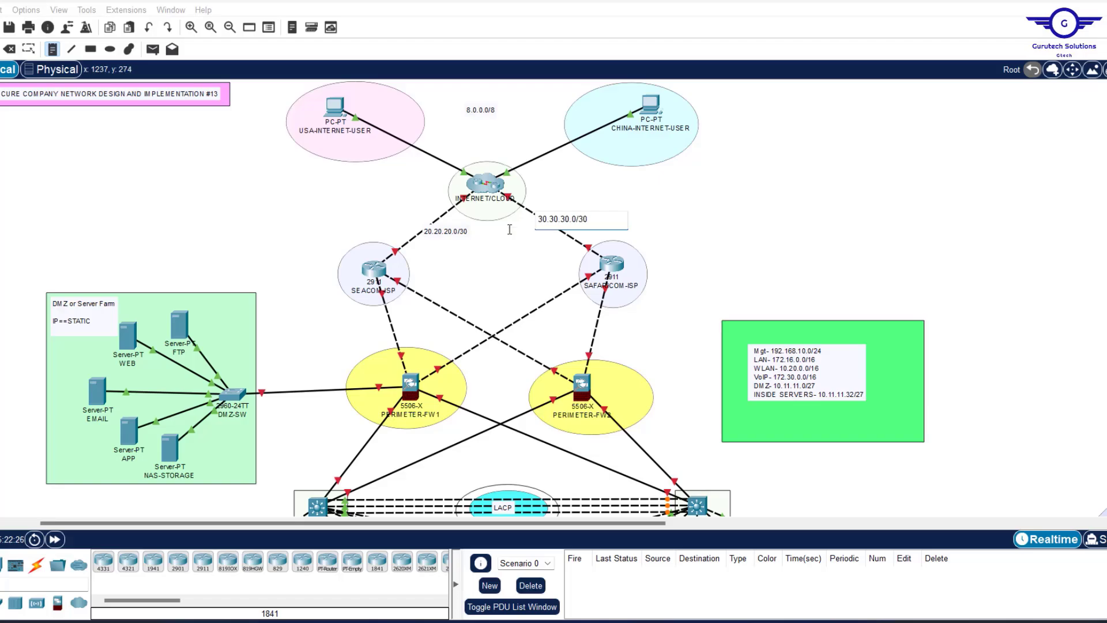
mouse_move(811, 590)
left_click(515, 316)
type("197.200.100.0/30")
left_click(584, 331)
type("197.200.100.4/30")
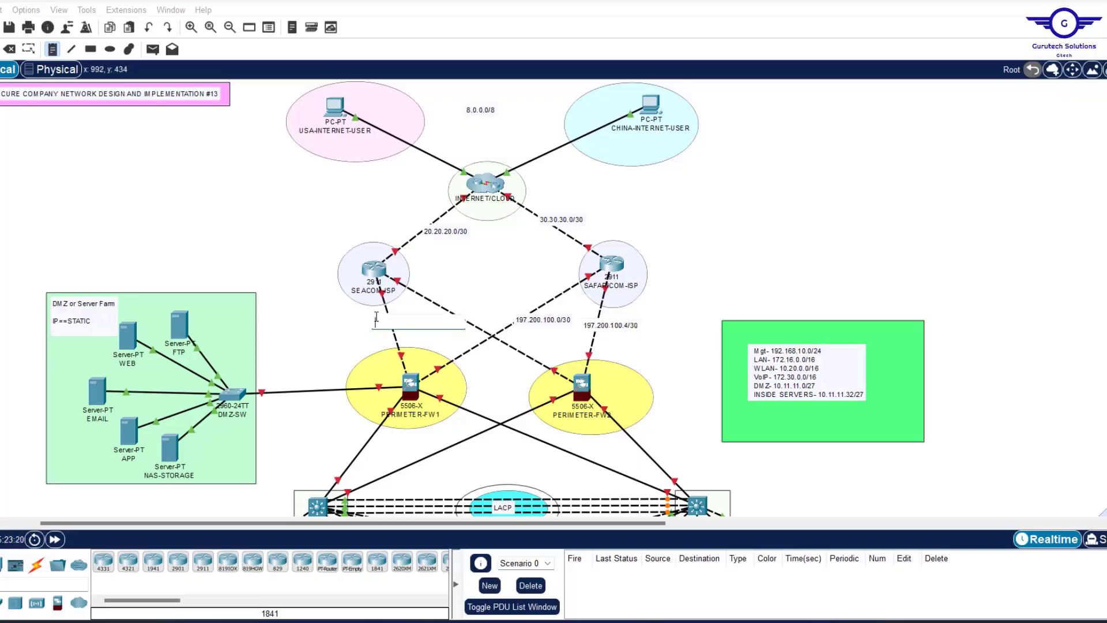
left_click(376, 319)
type("105.100.50.0/30")
left_click(422, 303)
type("105.100.50.4/30")
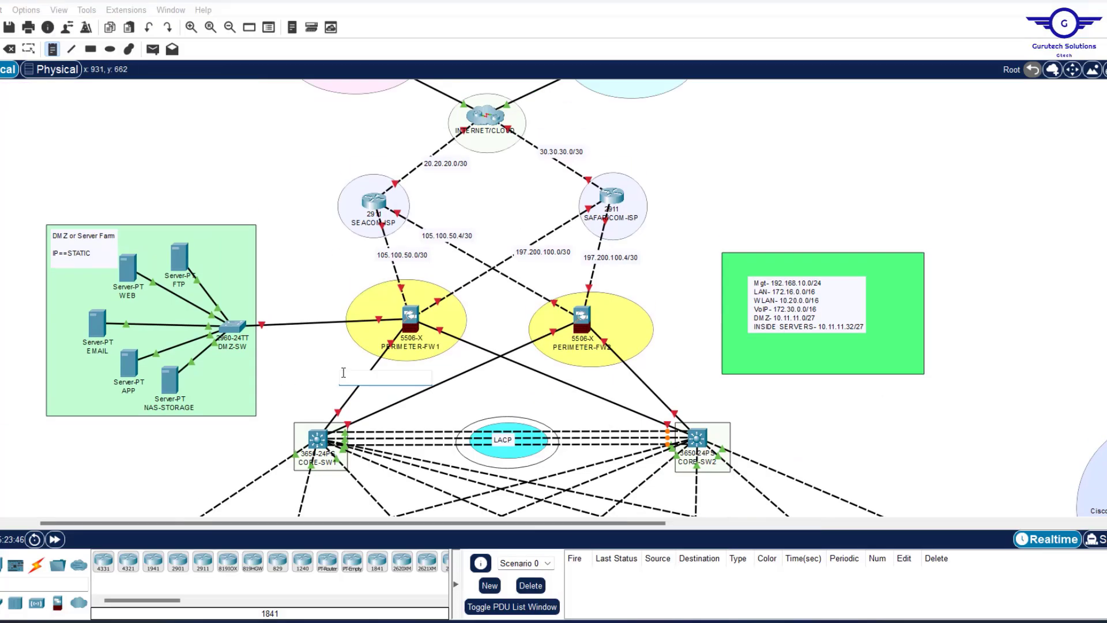
Label the firewall-to-core links 10.2.2.0/30, 10.2.2.4/30, 10.2.2.8/30 and 10.2.2.12/30.
type("10.2.2.0/30")
left_click(403, 390)
type("10.2.2.4/30")
left_click(542, 376)
type("10.2.2.8/30")
left_click(626, 376)
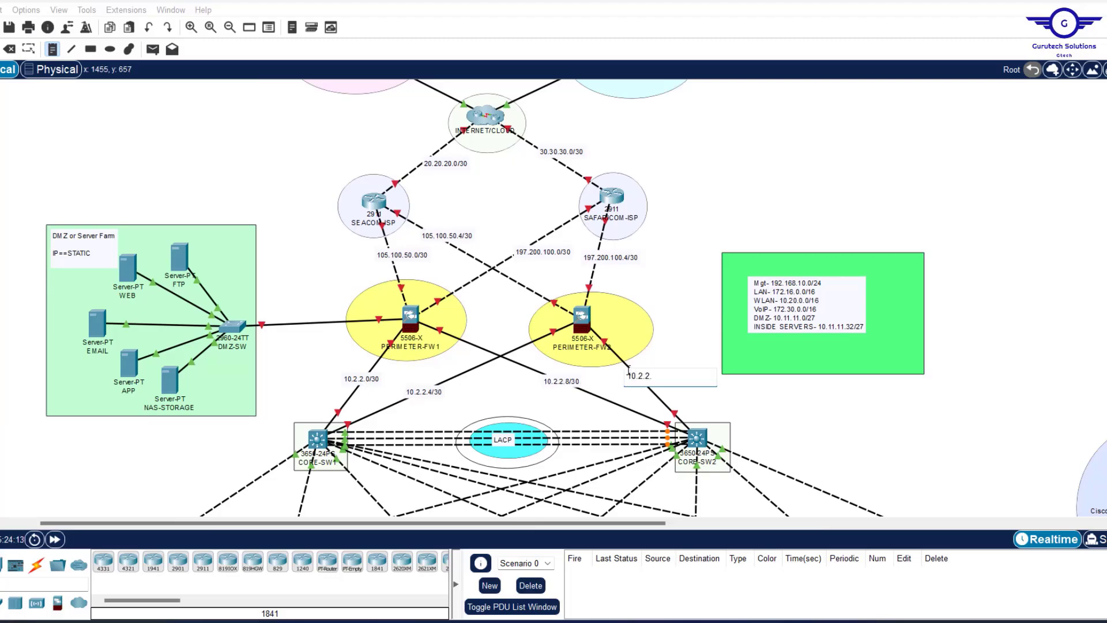
type("10.2.2.12/30")
Add notes 10.11.11.0/27 in the DMZ server farm and 10.11.11.32/27 under the inside servers.
left_click(57, 296)
type("10.11.11.0/27")
left_click_drag(1104, 132, 1105, 357)
left_click_drag(346, 524, 537, 523)
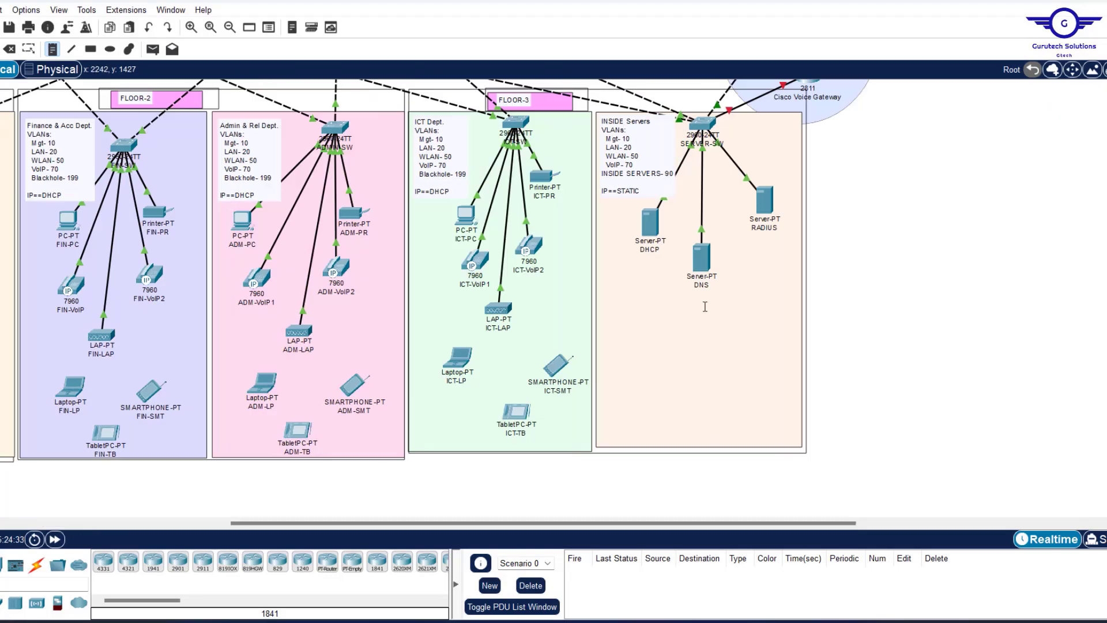
left_click(668, 316)
type("10.11.11.32/27")
left_click_drag(1105, 357, 1100, 215)
left_click_drag(537, 523, 280, 523)
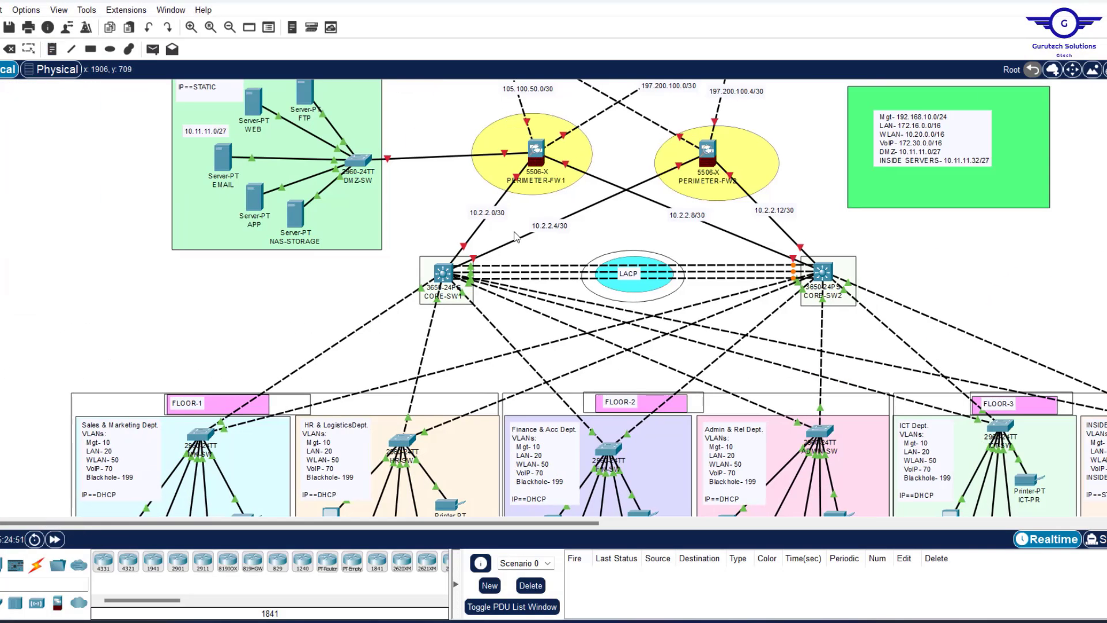
key("Escape")
scroll(519, 234, "up", 3)
scroll(540, 206, "up", 3)
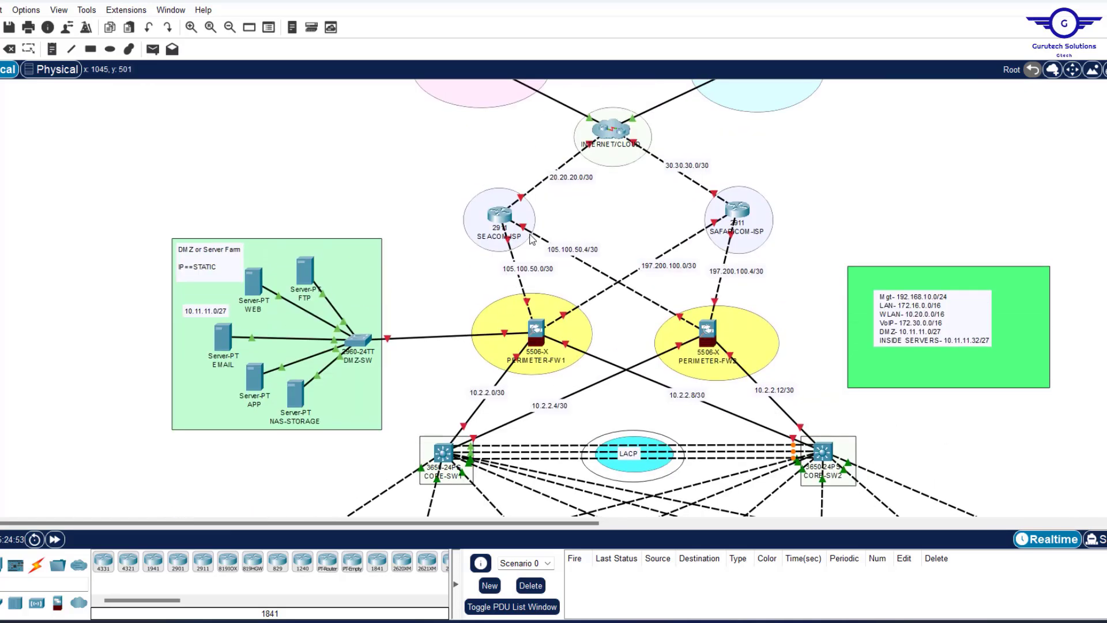
left_click_drag(558, 214, 550, 213)
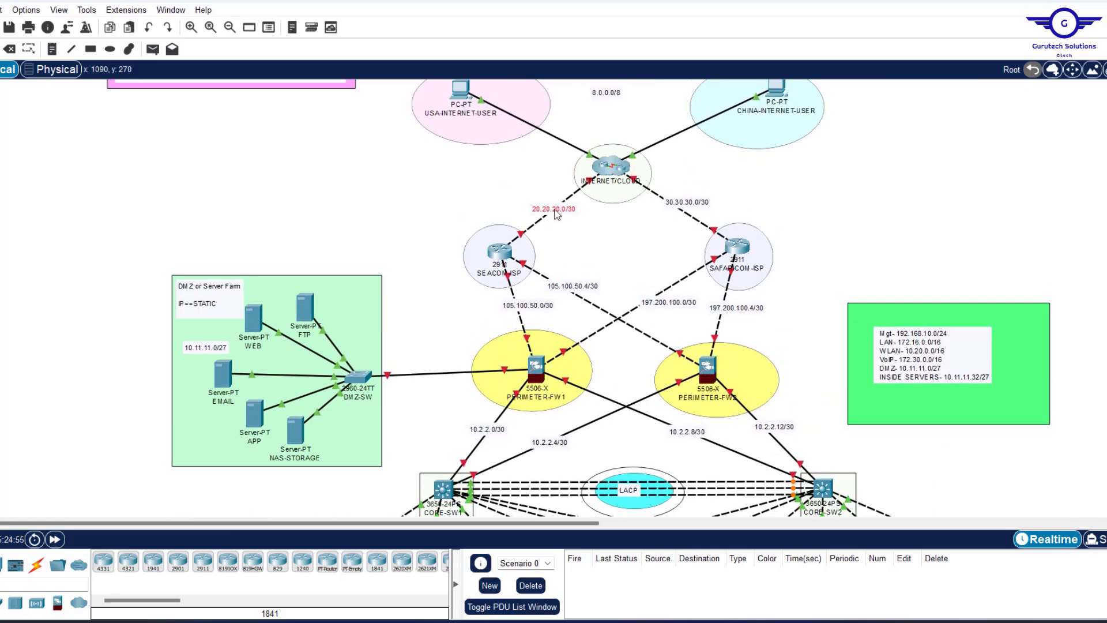
left_click_drag(526, 310, 516, 311)
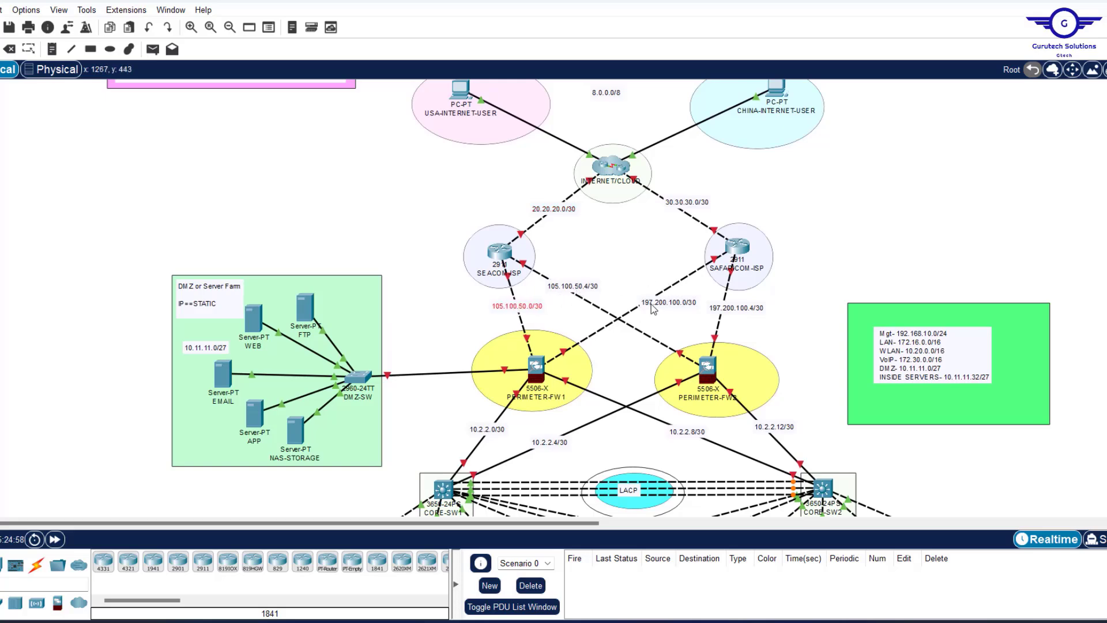
left_click_drag(652, 304, 649, 294)
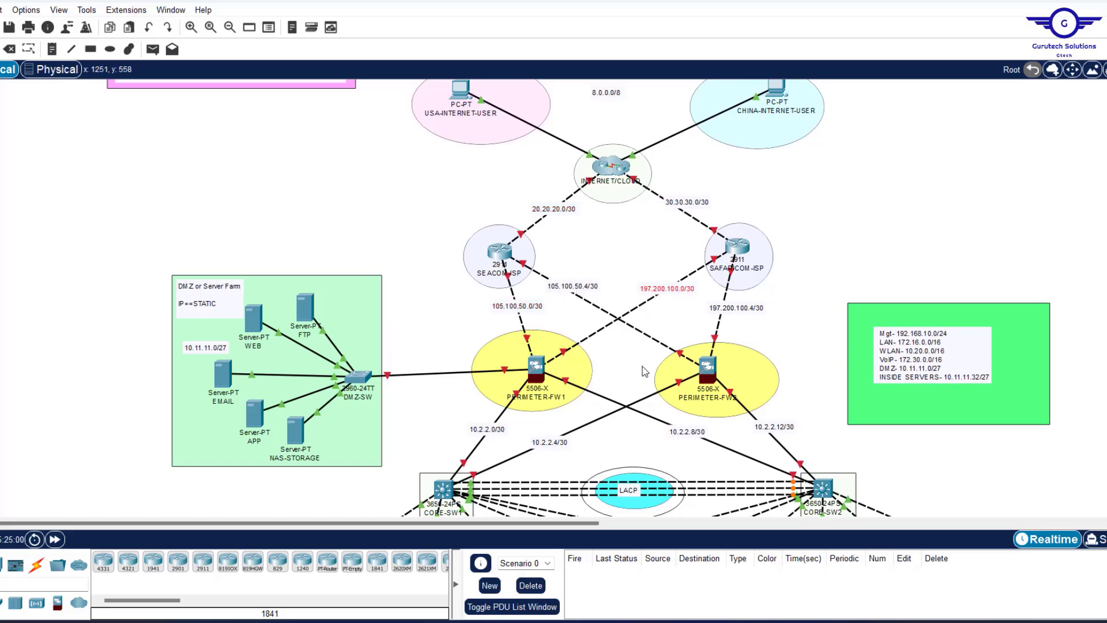
scroll(651, 292, "down", 5)
scroll(653, 291, "up", 5)
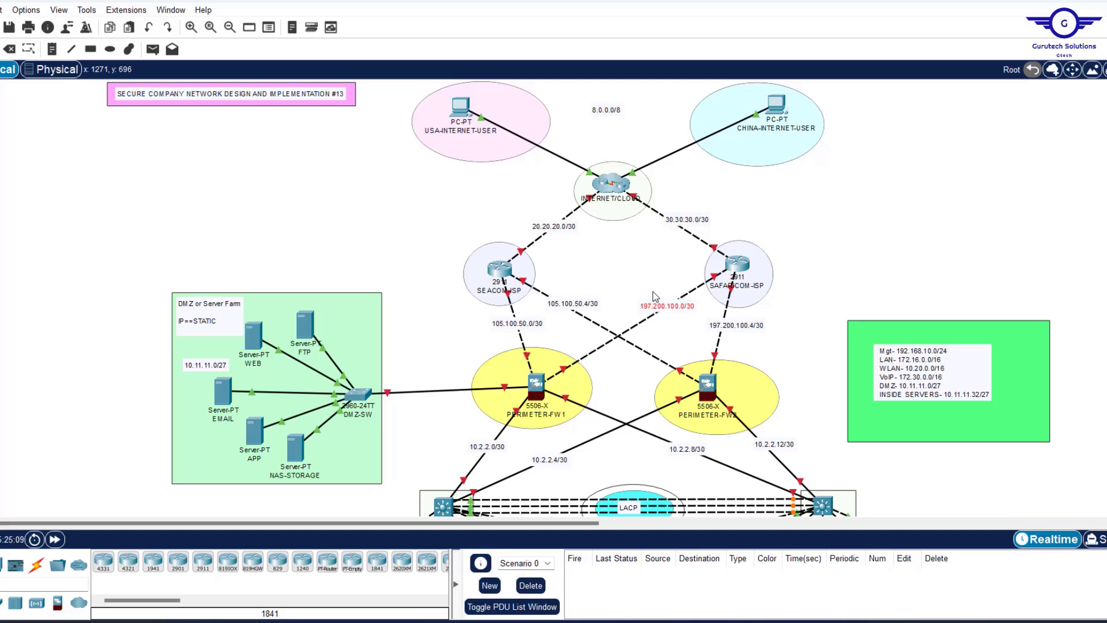
scroll(653, 292, "down", 5)
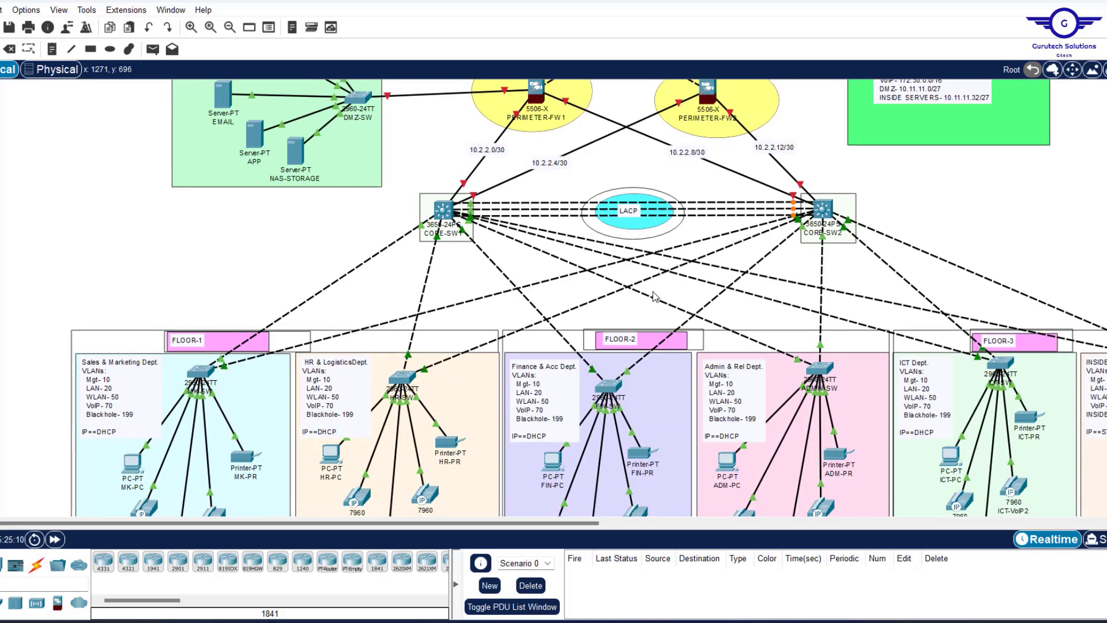
scroll(654, 296, "up", 4)
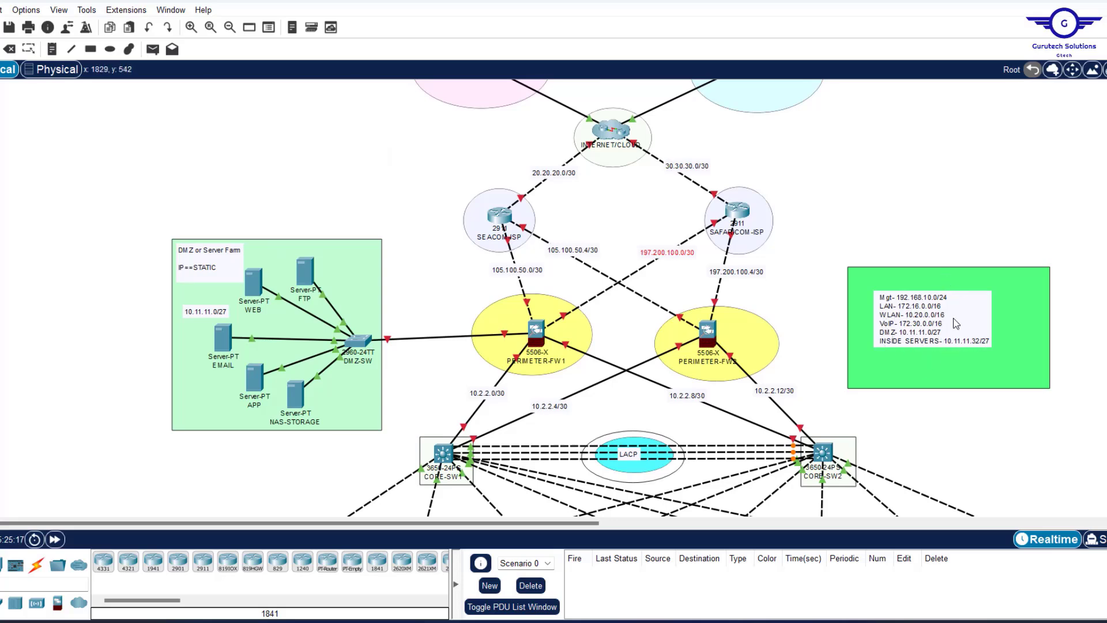
Select the IP-summary note in the green box.
left_click_drag(949, 323, 904, 461)
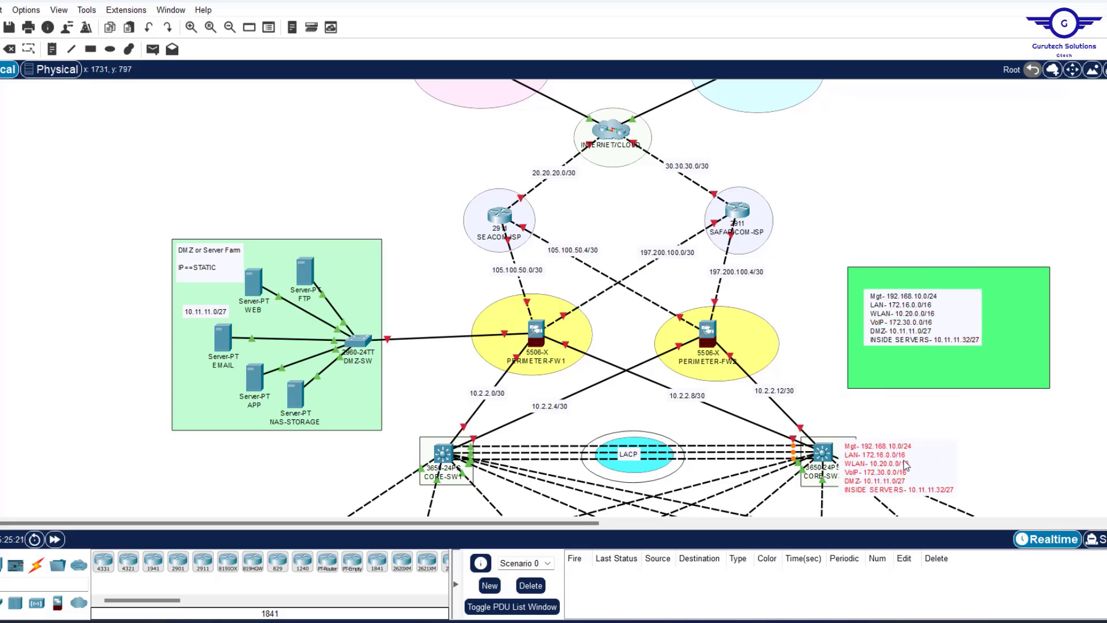
scroll(966, 438, "down", 5)
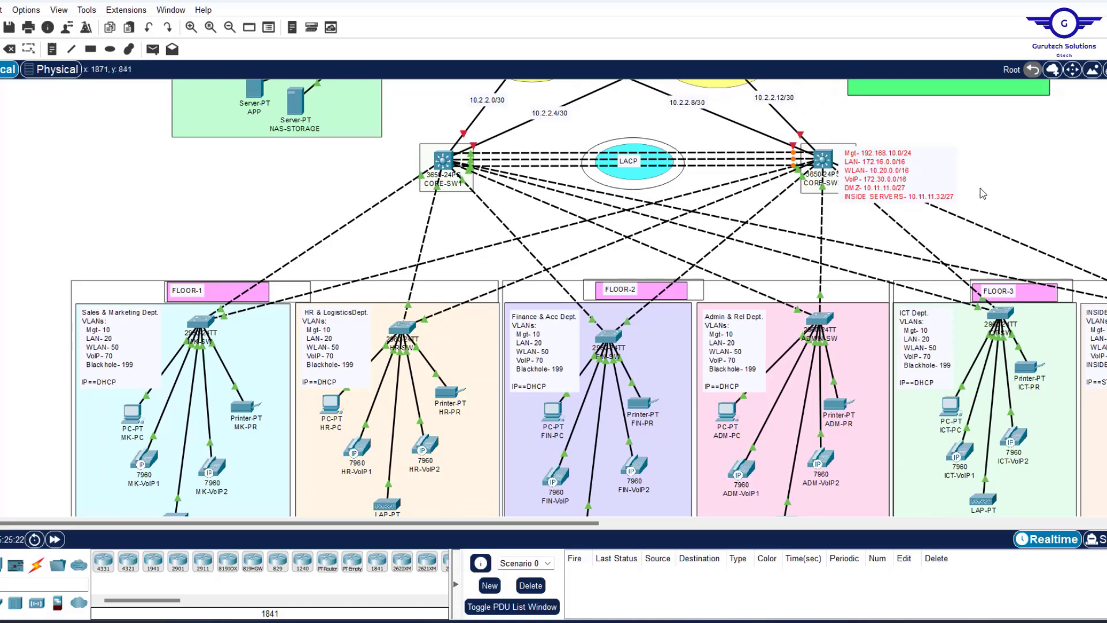
scroll(984, 193, "down", 2)
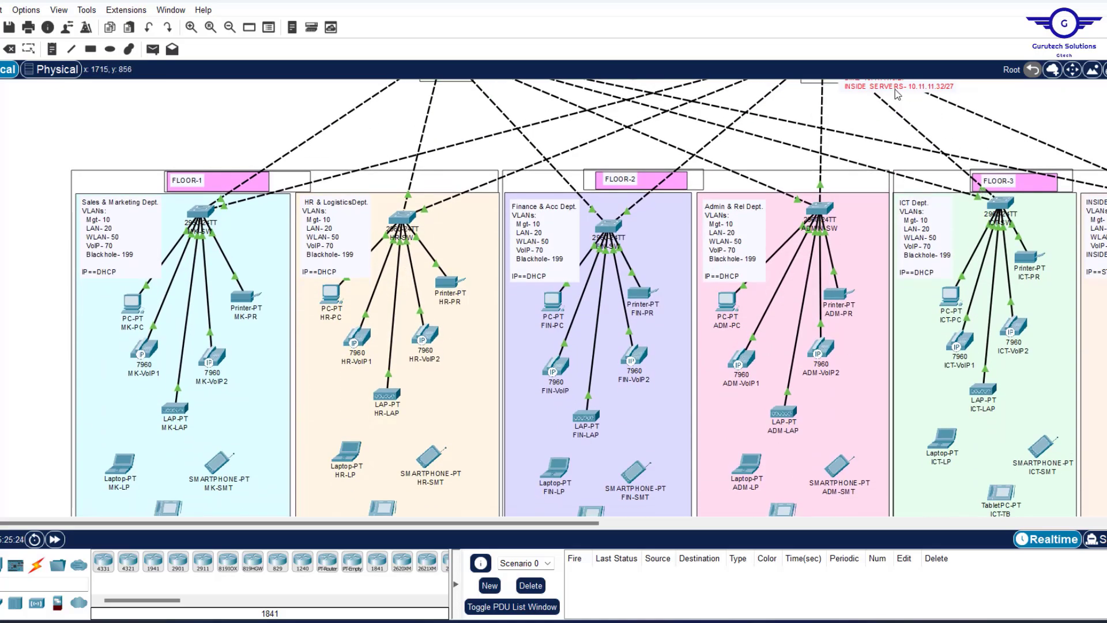
left_click_drag(895, 88, 937, 471)
scroll(988, 372, "down", 4)
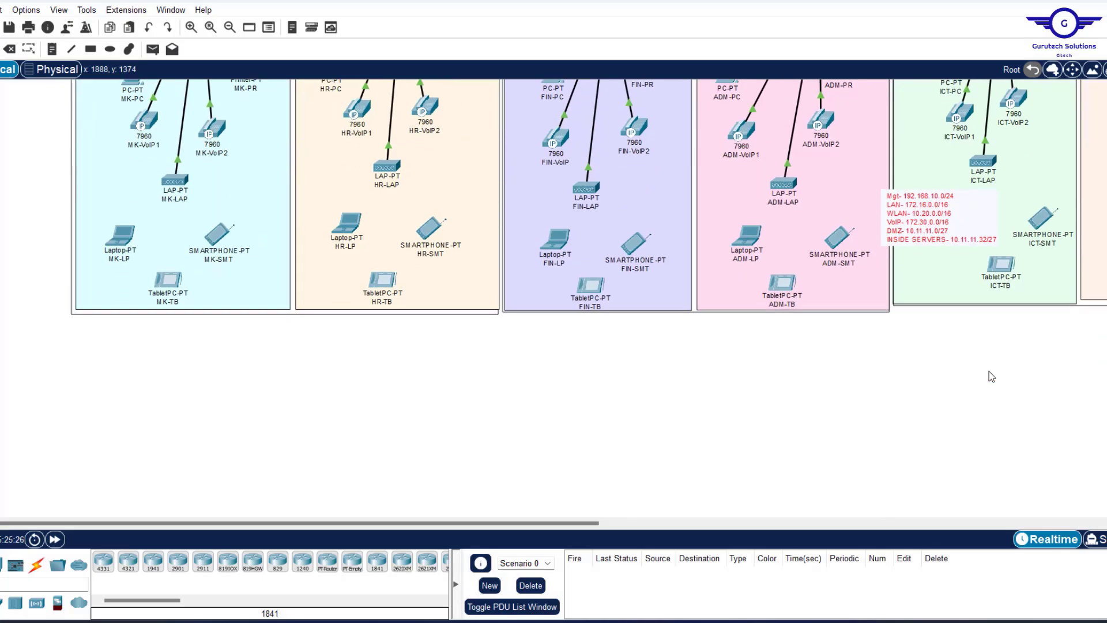
scroll(988, 371, "down", 1)
left_click_drag(933, 205, 986, 311)
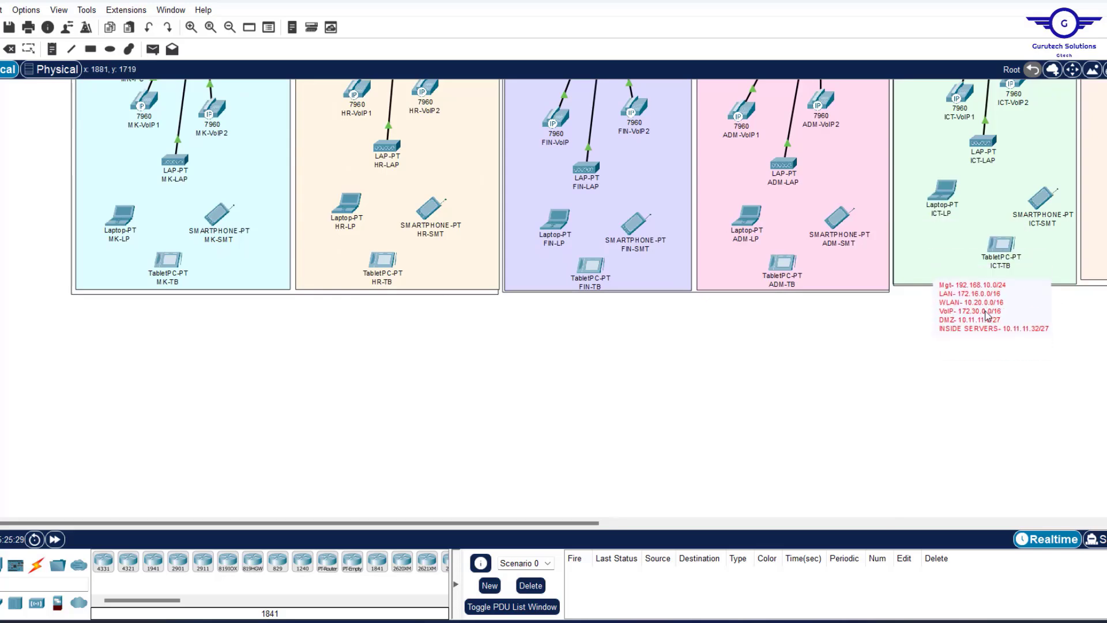
Paste copies of the IP-summary note and drag each beneath a department area.
key("ctrl+v")
left_click_drag(968, 282, 777, 291)
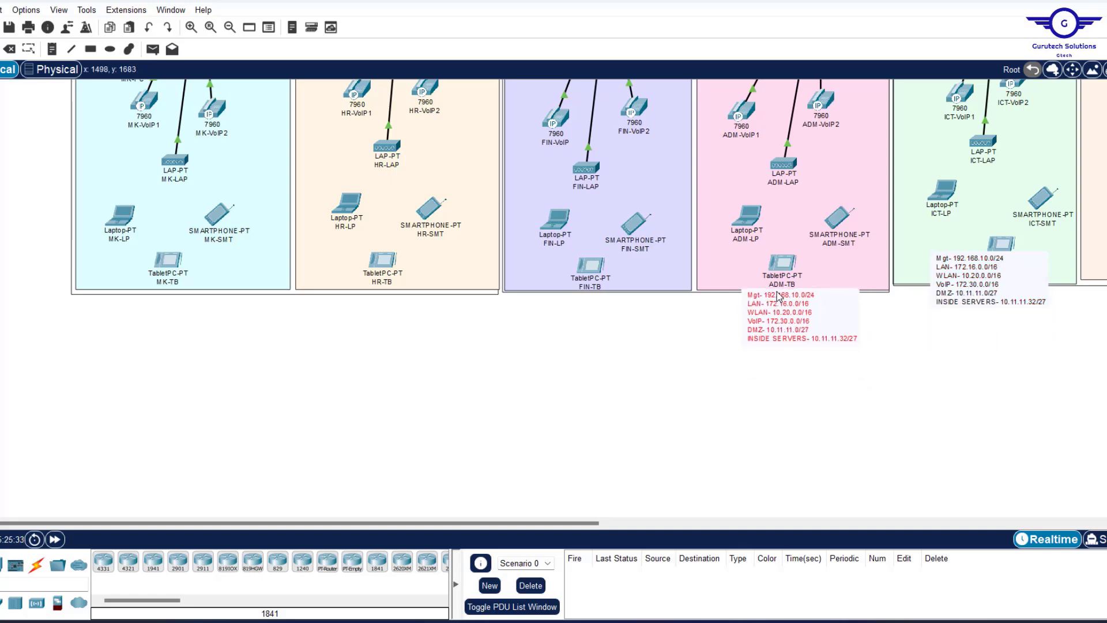
key("ctrl+v")
left_click_drag(962, 278, 370, 319)
key("ctrl+v")
left_click_drag(971, 274, 171, 299)
key("ctrl+v")
Set up the rectangle drawing tool with a light-green fill colour.
left_click_drag(410, 300, 622, 326)
scroll(622, 326, "down", 1)
left_click(91, 49)
left_click(623, 92)
left_click(595, 282)
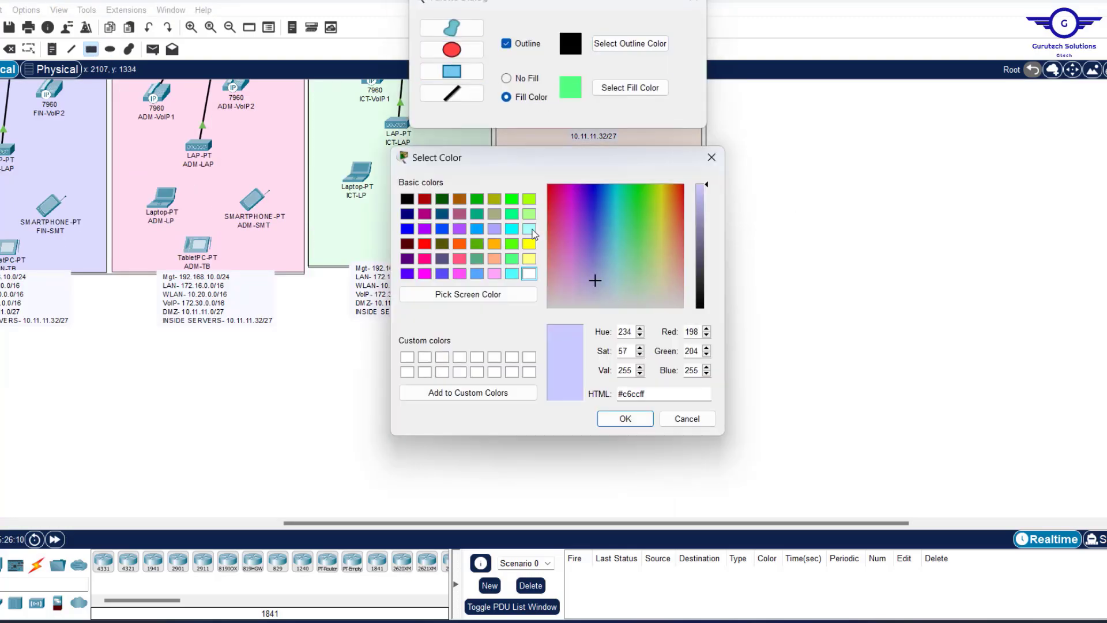
left_click(530, 230)
left_click(625, 418)
left_click_drag(516, 523, 209, 488)
left_click(630, 88)
left_click(635, 277)
left_click(607, 419)
Draw light-green filled rectangles behind each department's summary note.
left_click_drag(114, 274, 258, 338)
left_click_drag(323, 269, 475, 328)
left_click_drag(534, 268, 673, 330)
left_click_drag(732, 268, 872, 338)
left_click_drag(919, 263, 1068, 323)
left_click_drag(404, 523, 598, 523)
left_click_drag(757, 259, 909, 326)
left_click(694, 2)
Nudge the notes, including Sales & Marketing, so each sits inside its green box.
left_click_drag(824, 299, 819, 300)
left_click_drag(623, 293, 623, 296)
left_click_drag(424, 286, 424, 289)
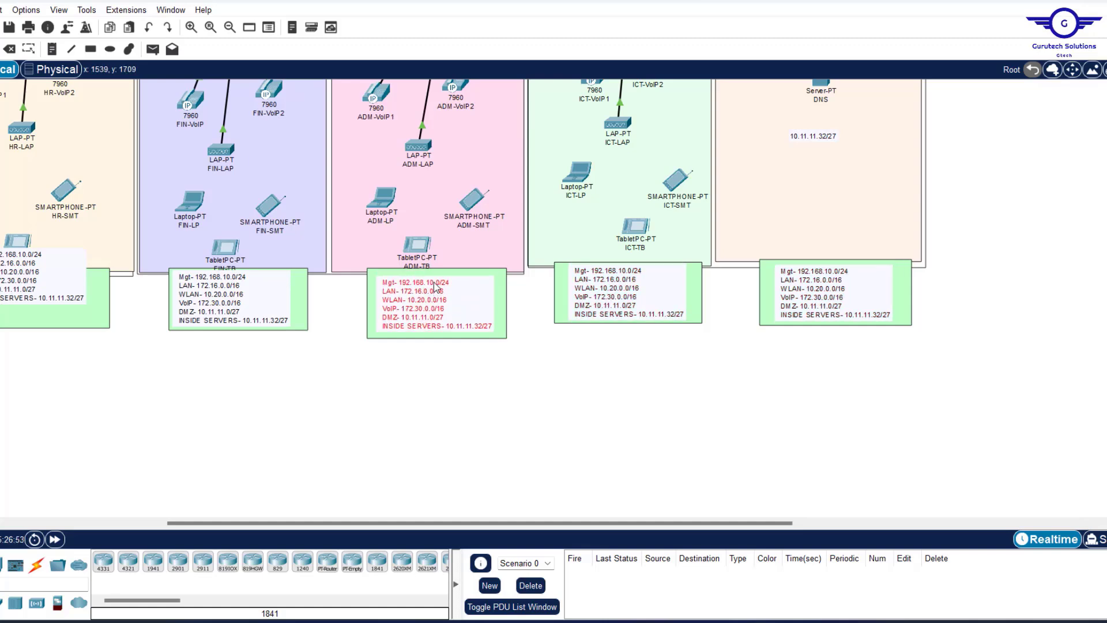
left_click_drag(186, 318, 191, 321)
scroll(220, 373, "left", 5)
left_click_drag(415, 277, 414, 298)
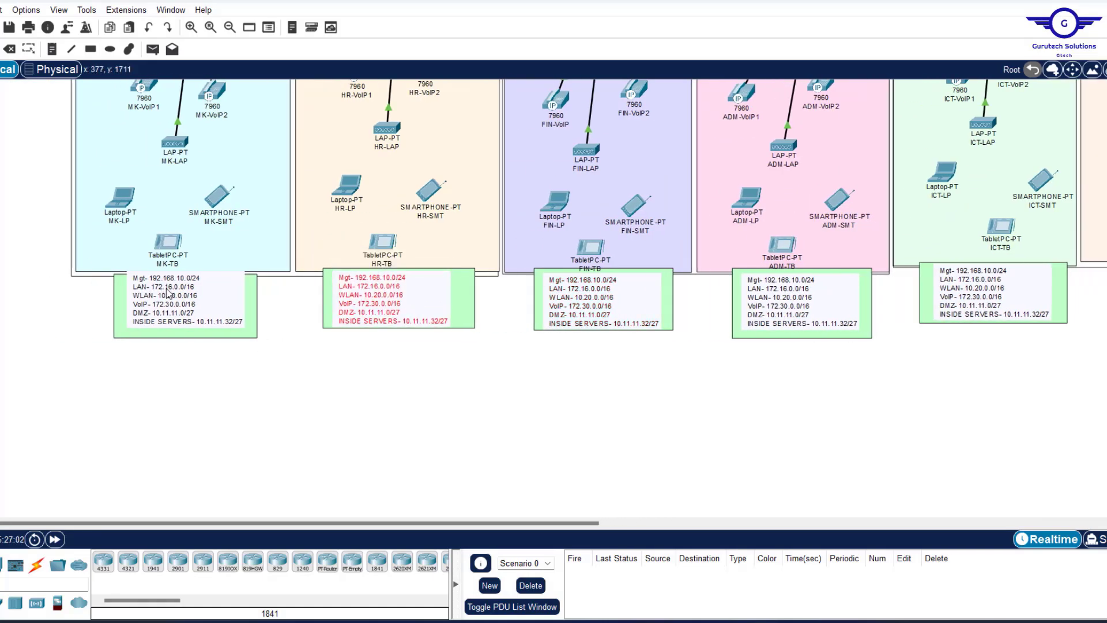
left_click_drag(168, 294, 166, 300)
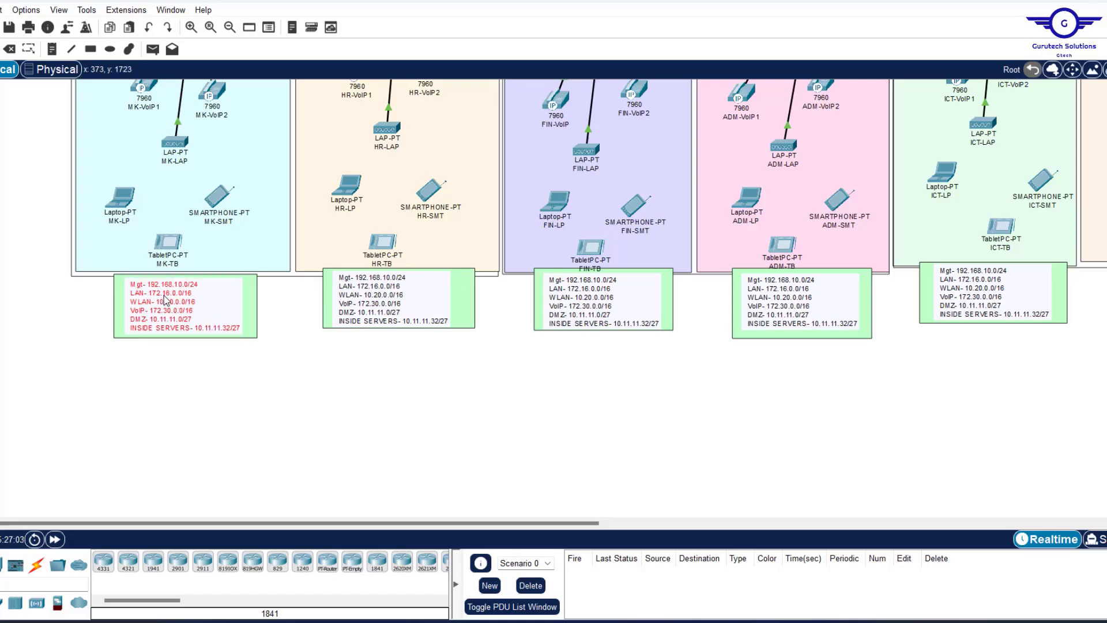
scroll(604, 316, "up", 10)
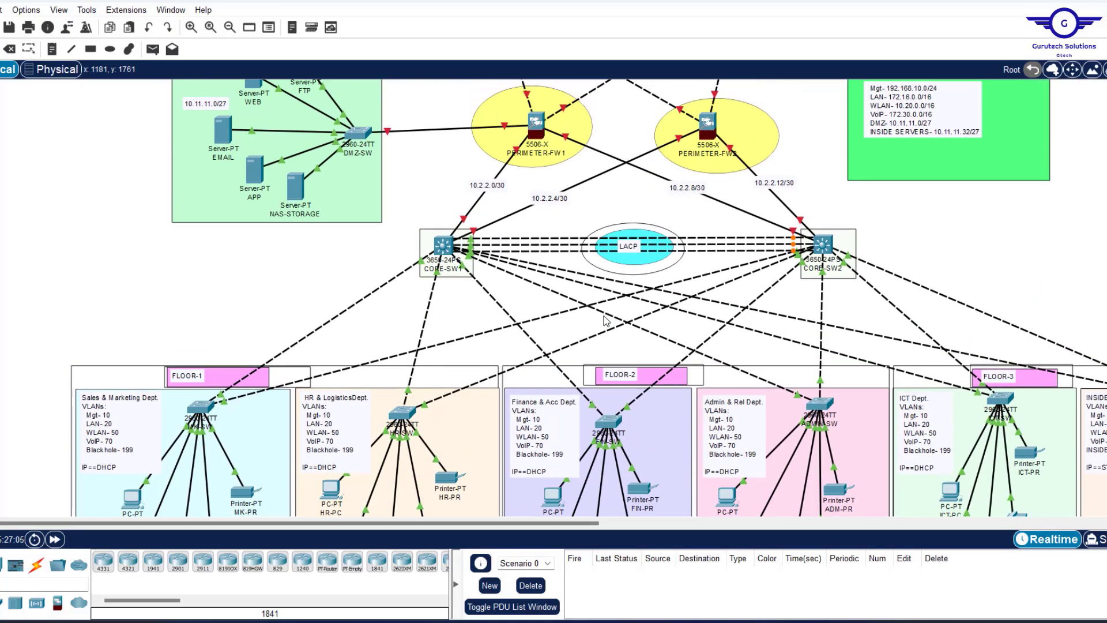
scroll(604, 316, "down", 15)
scroll(604, 316, "up", 12)
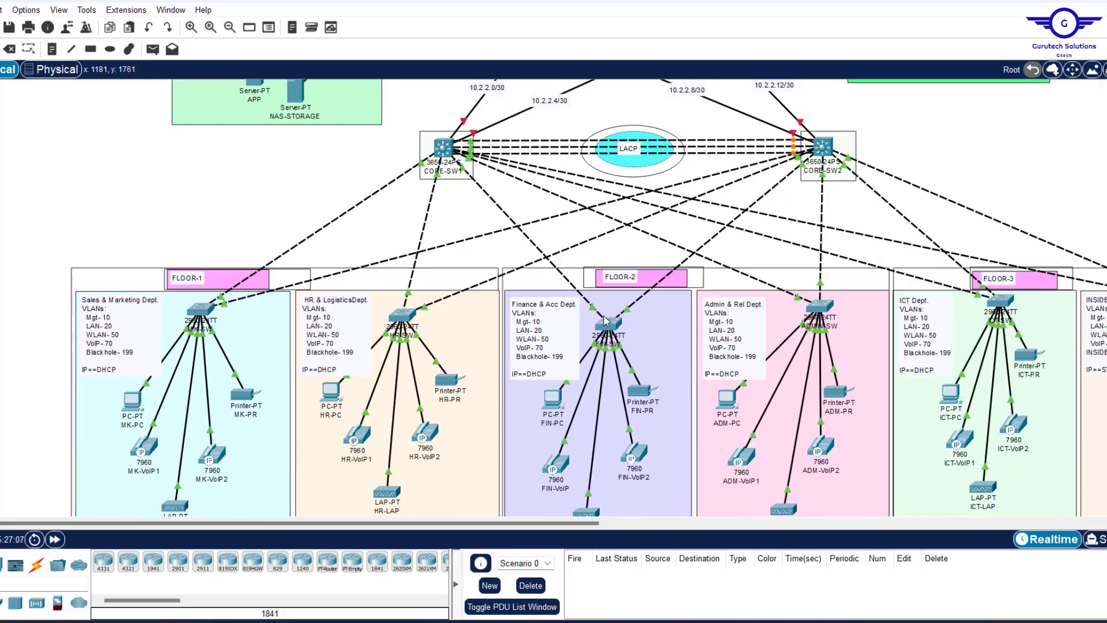
scroll(604, 319, "up", 10)
scroll(603, 319, "down", 6)
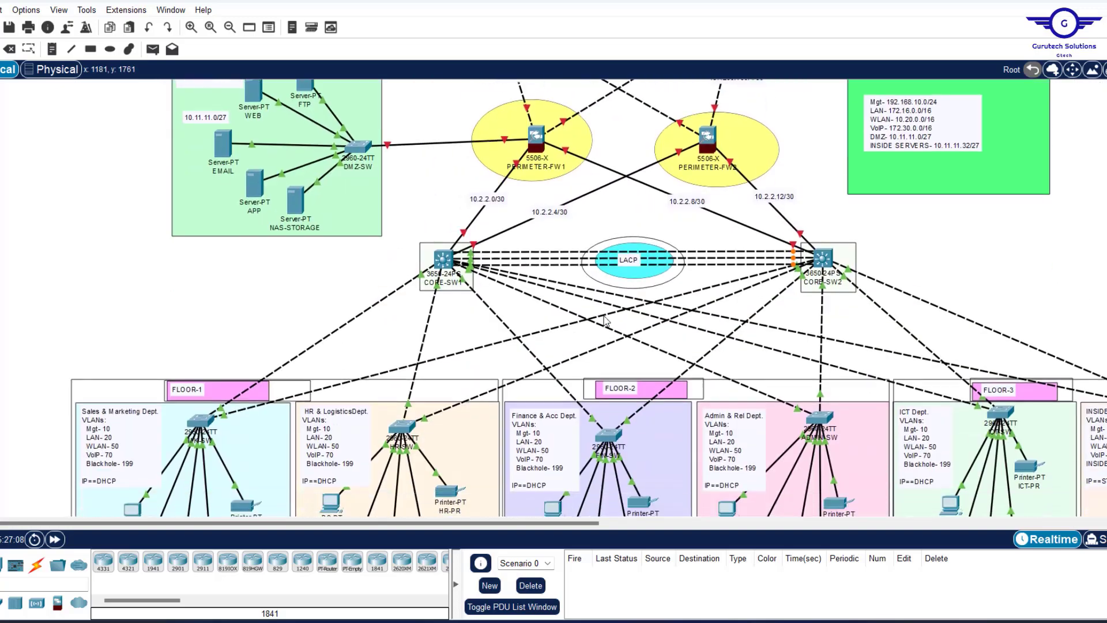
scroll(604, 319, "up", 4)
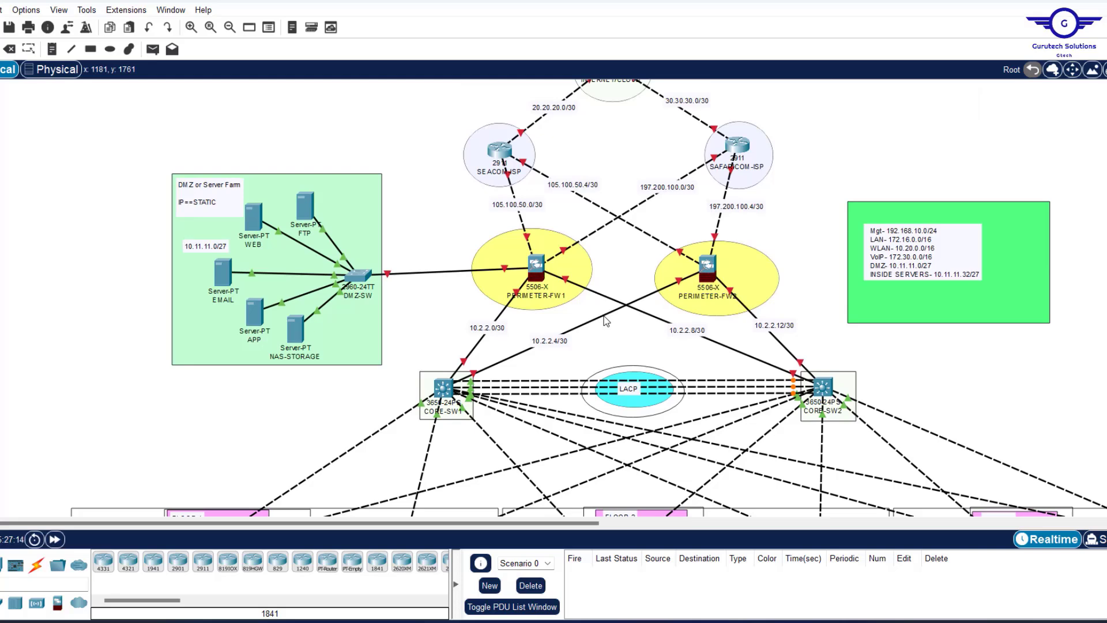
scroll(606, 321, "up", 4)
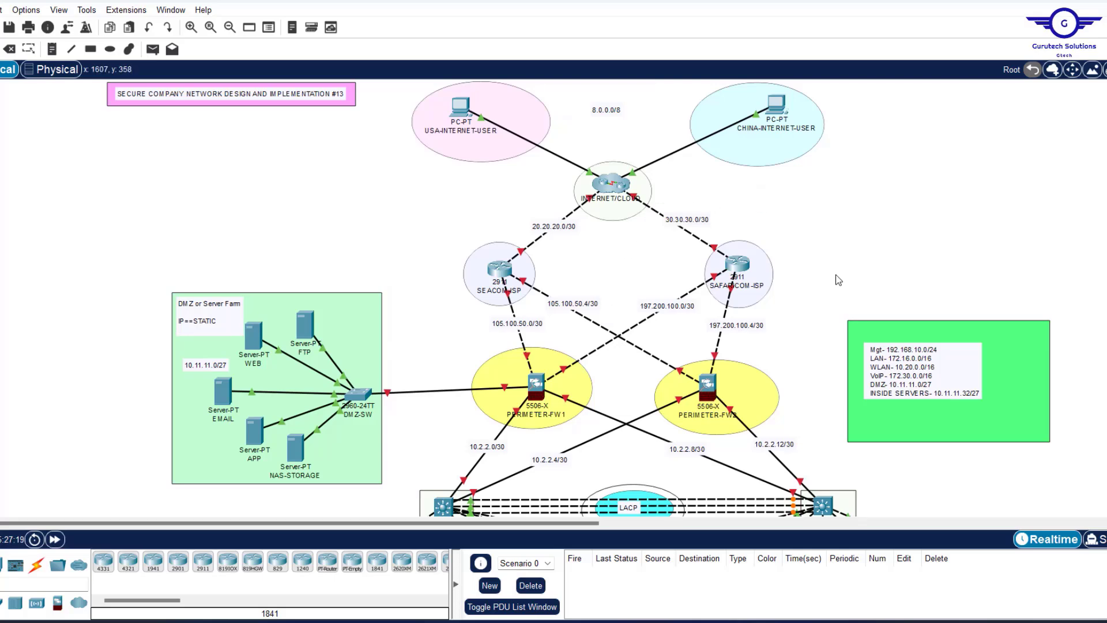
scroll(839, 281, "down", 4)
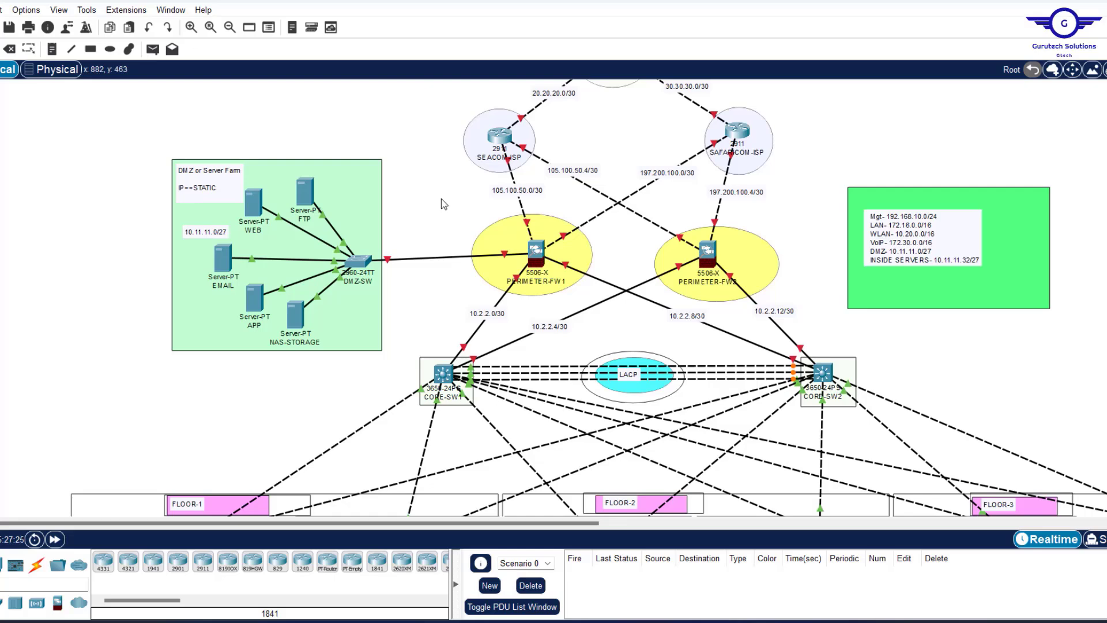
left_click_drag(441, 199, 794, 301)
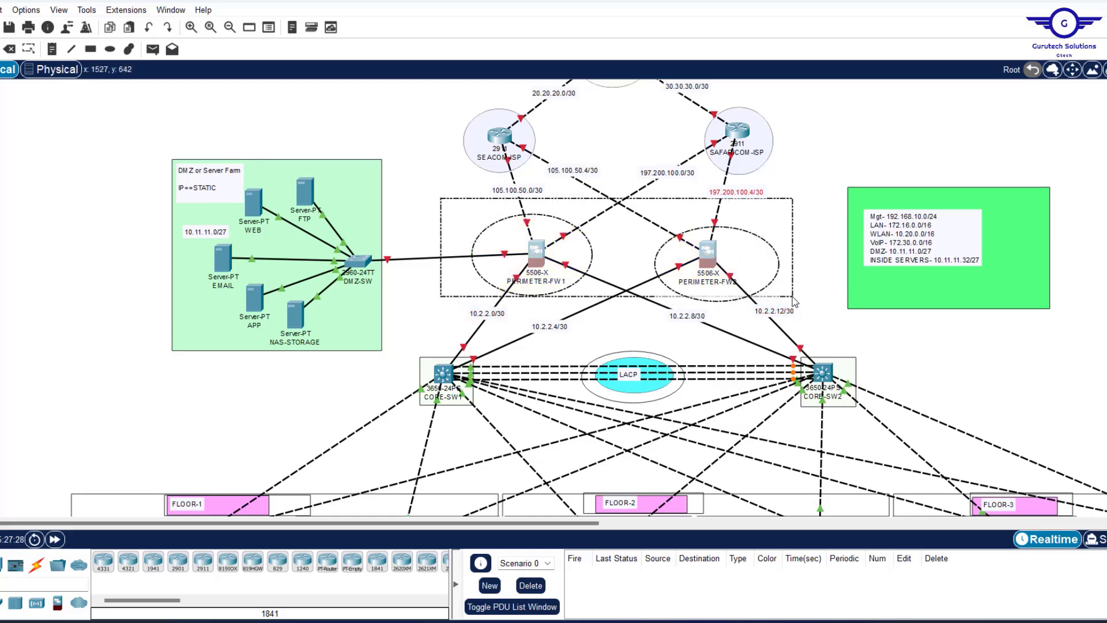
left_click_drag(795, 301, 795, 300)
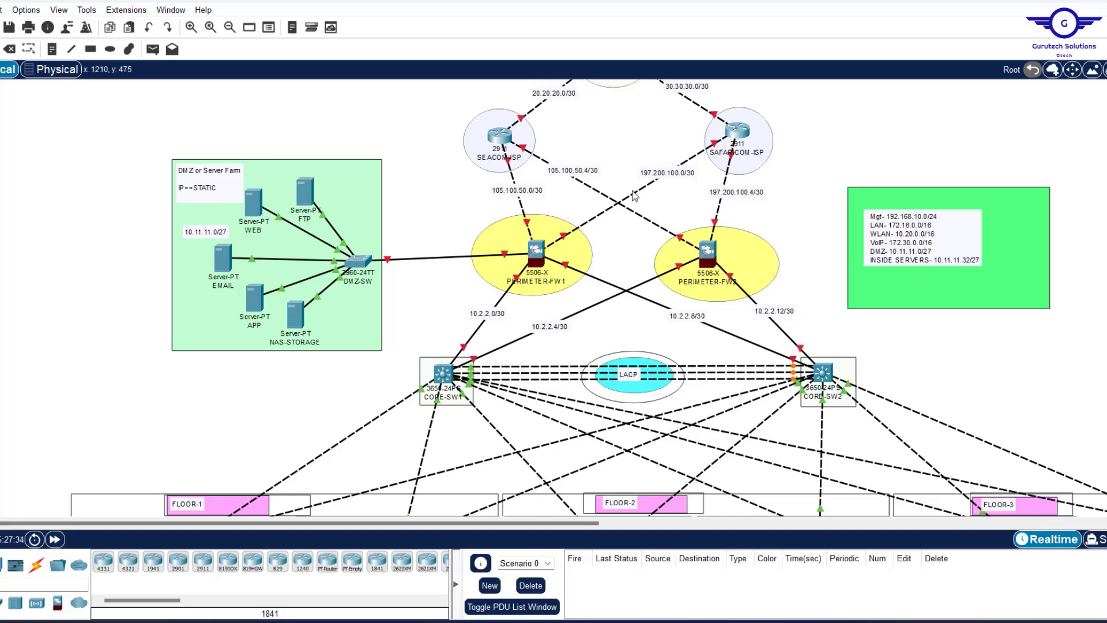
scroll(634, 196, "up", 4)
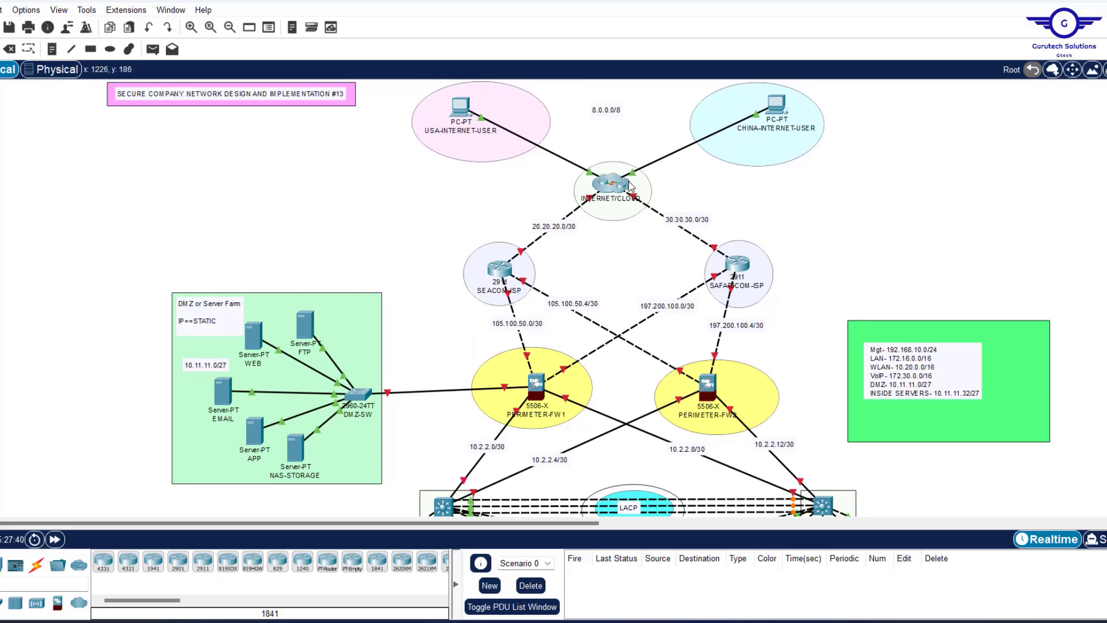
scroll(619, 277, "down", 7)
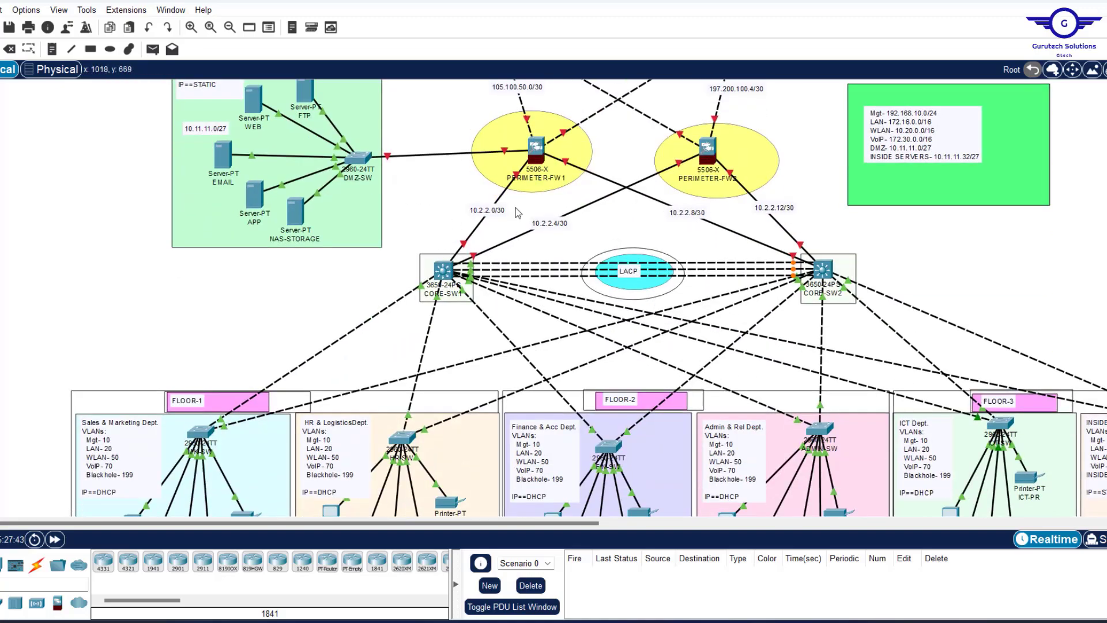
scroll(569, 202, "up", 2)
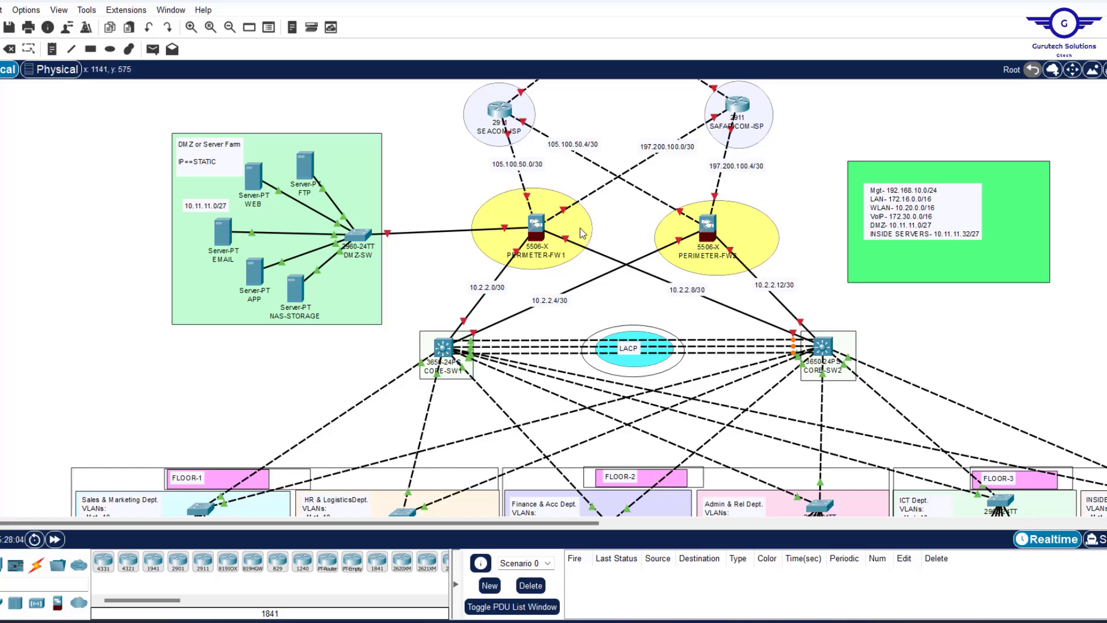
Box-select both perimeter firewalls, clear the selection, and open CORE-SW1's CLI console.
left_click_drag(469, 182, 677, 298)
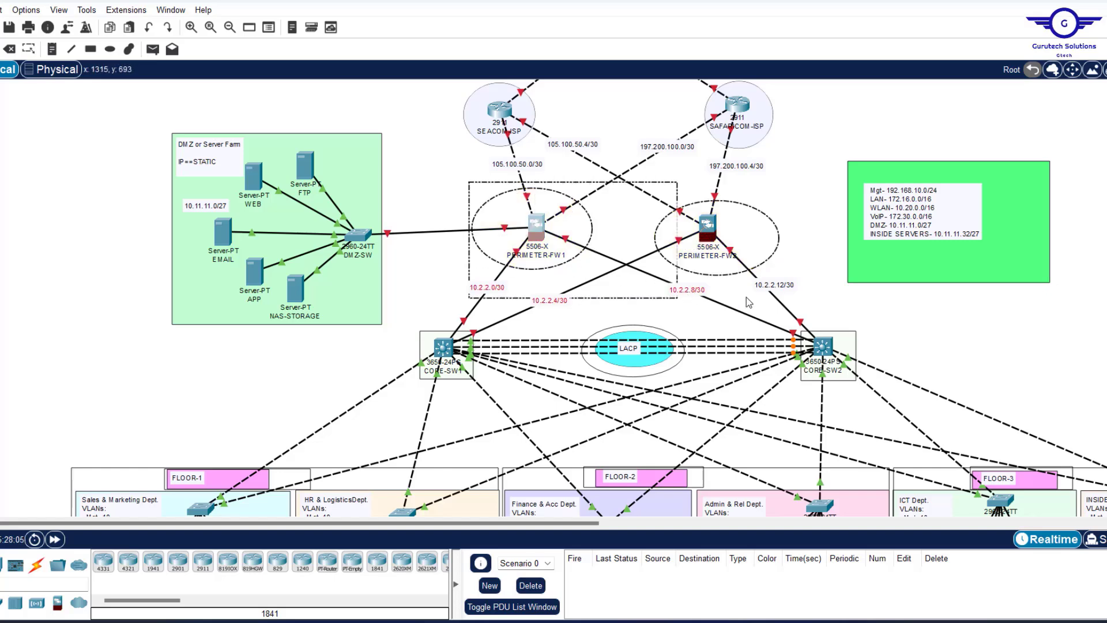
left_click_drag(749, 302, 779, 277)
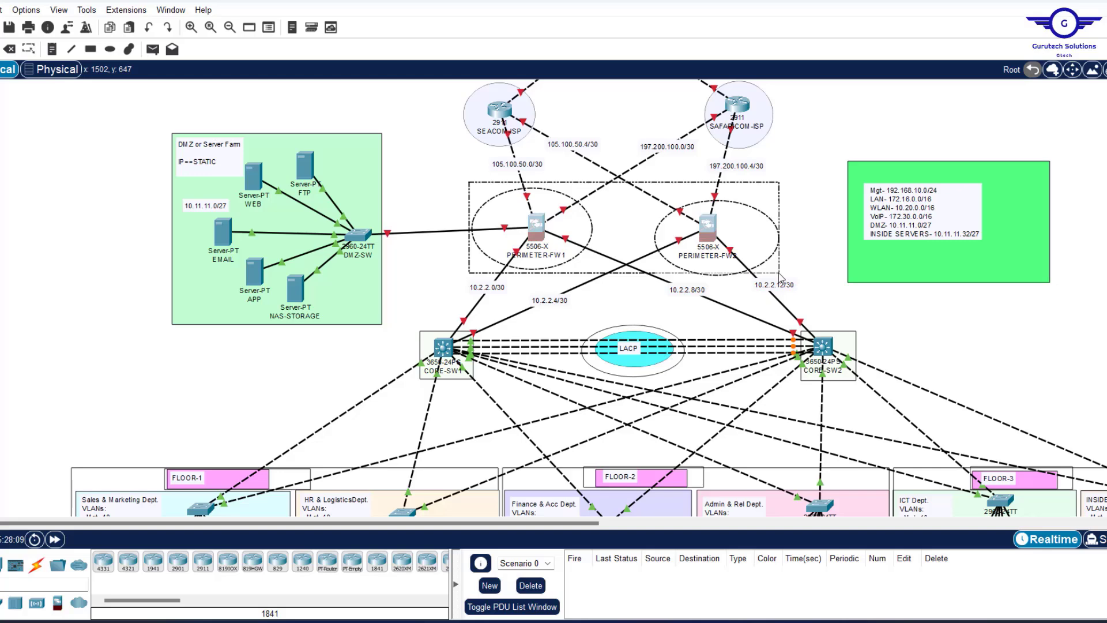
left_click_drag(779, 276, 779, 272)
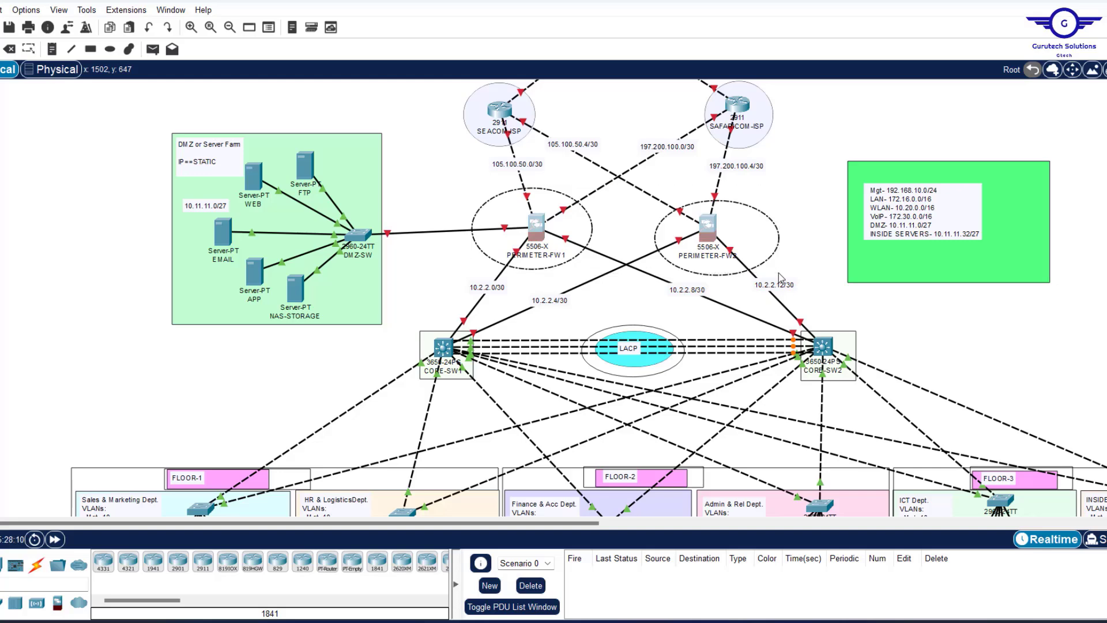
left_click(619, 292)
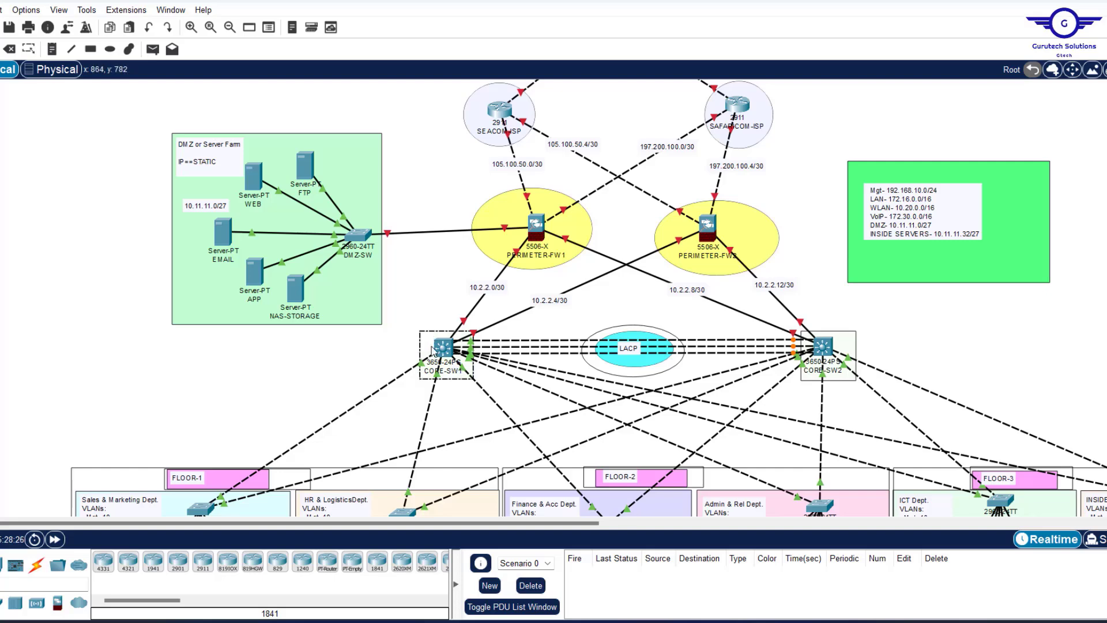
left_click(443, 349)
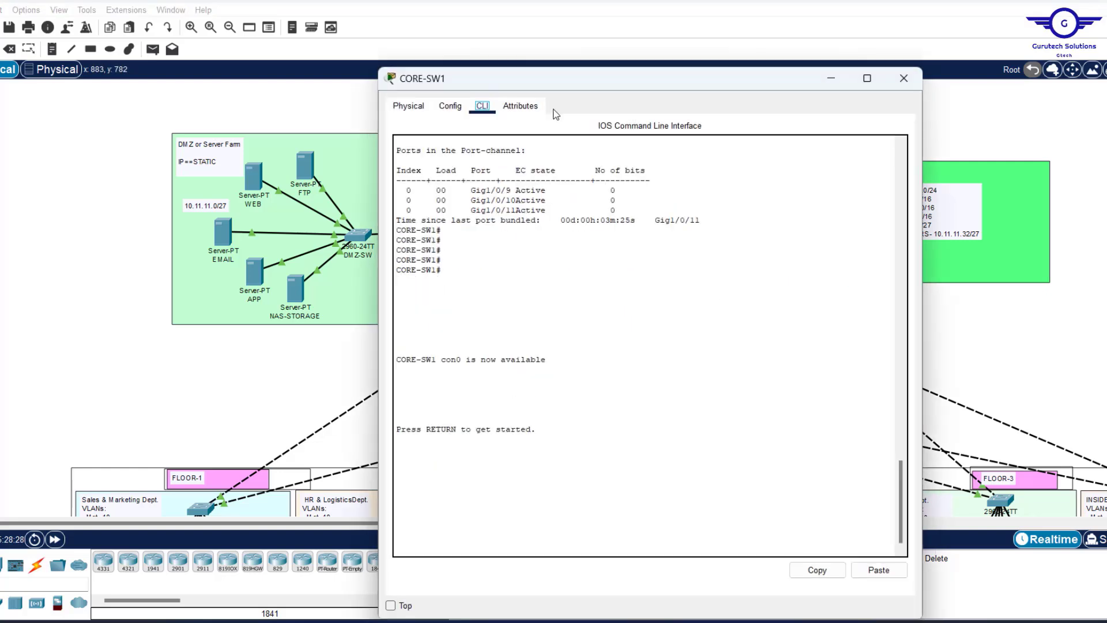
Enable IP routing on CORE-SW1 with the 'ip routing' command.
left_click(452, 108)
left_click(447, 265)
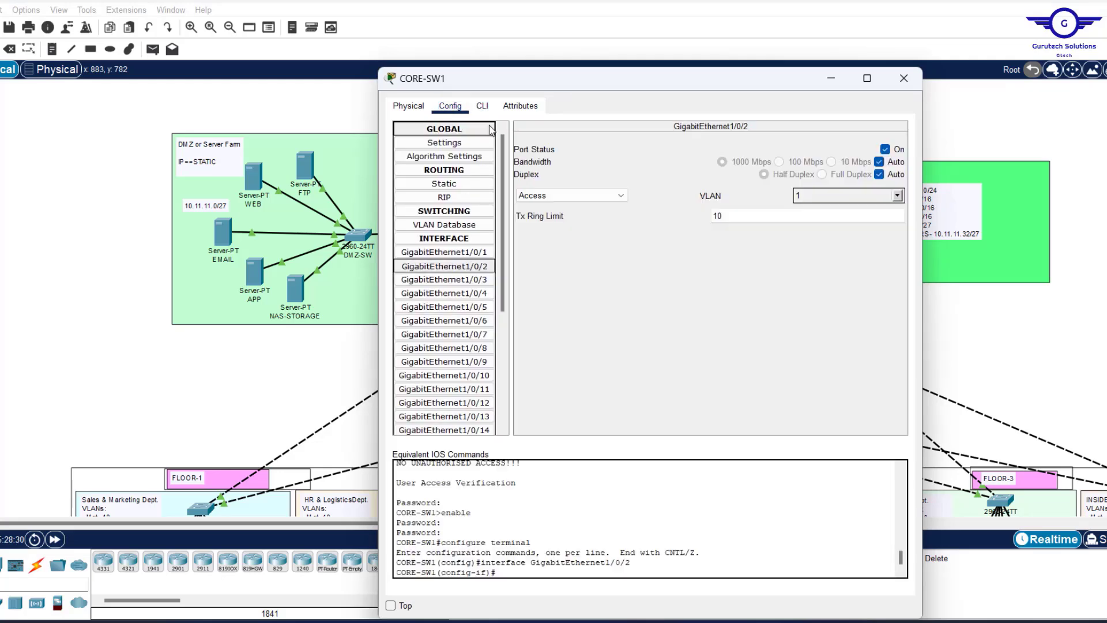
left_click(484, 107)
left_click(560, 494)
type("IP")
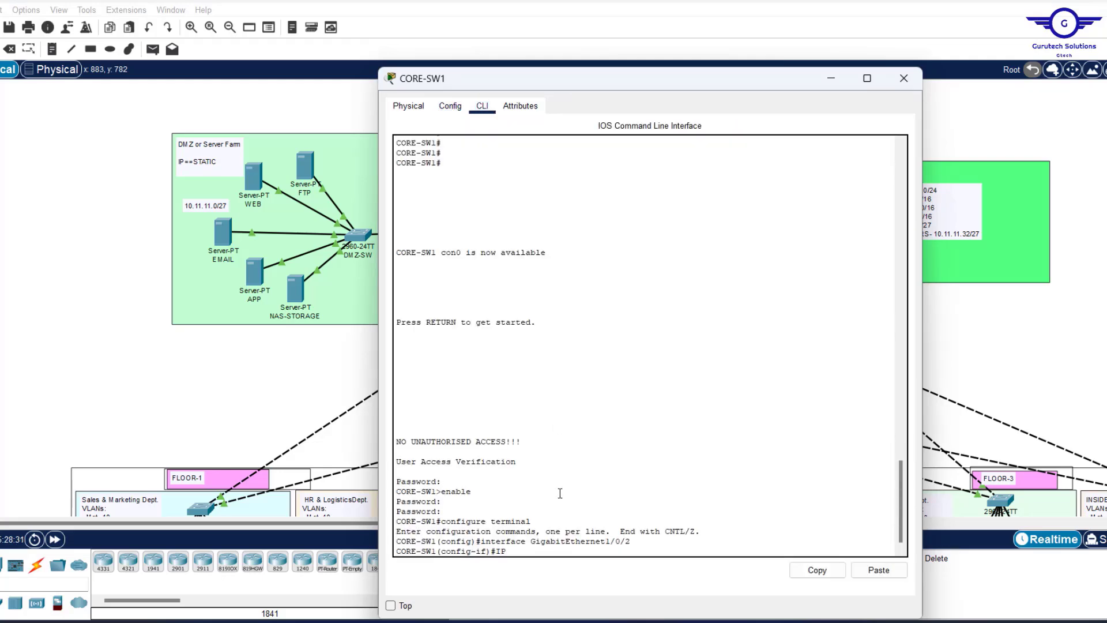
type(" ROUTING")
key("Return")
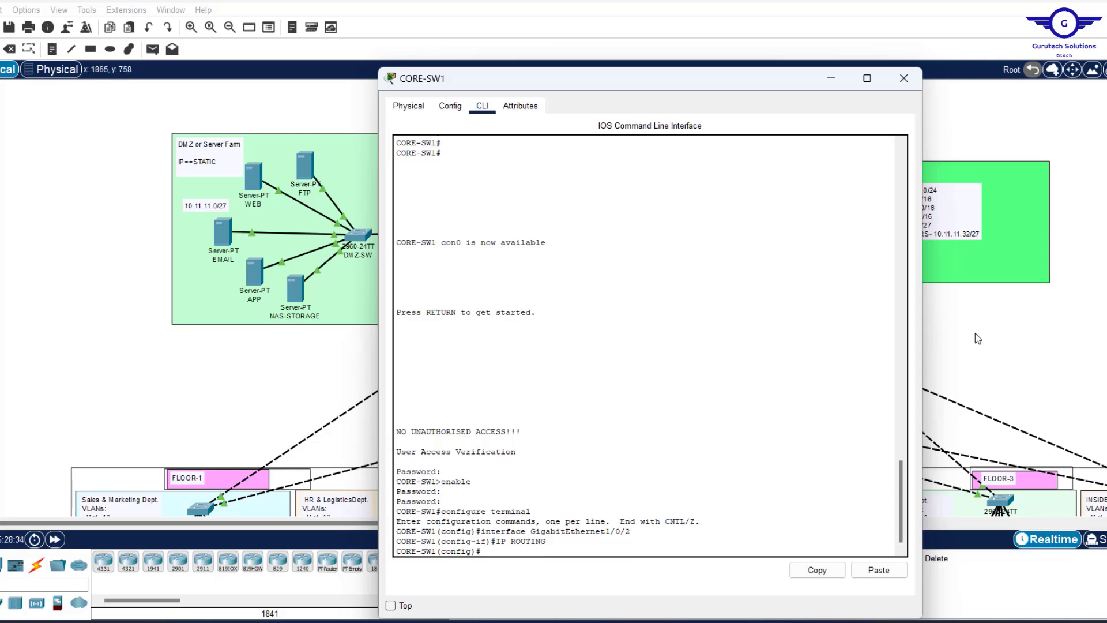
Enable IP routing on CORE-SW2 and close its device window.
left_click_drag(975, 333, 916, 320)
left_click(823, 346)
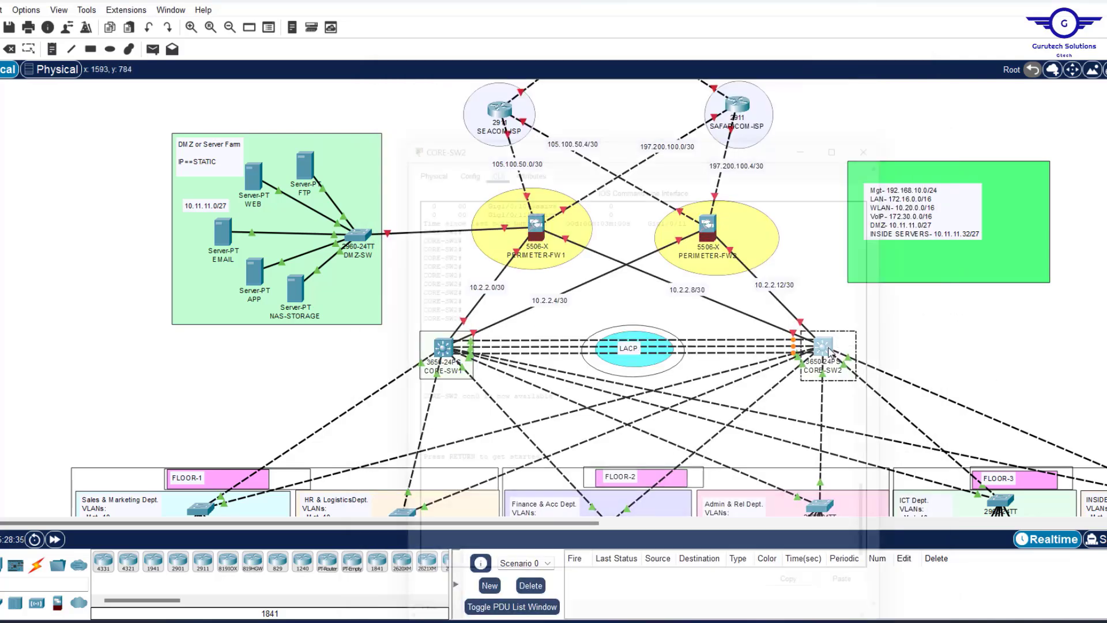
left_click(450, 106)
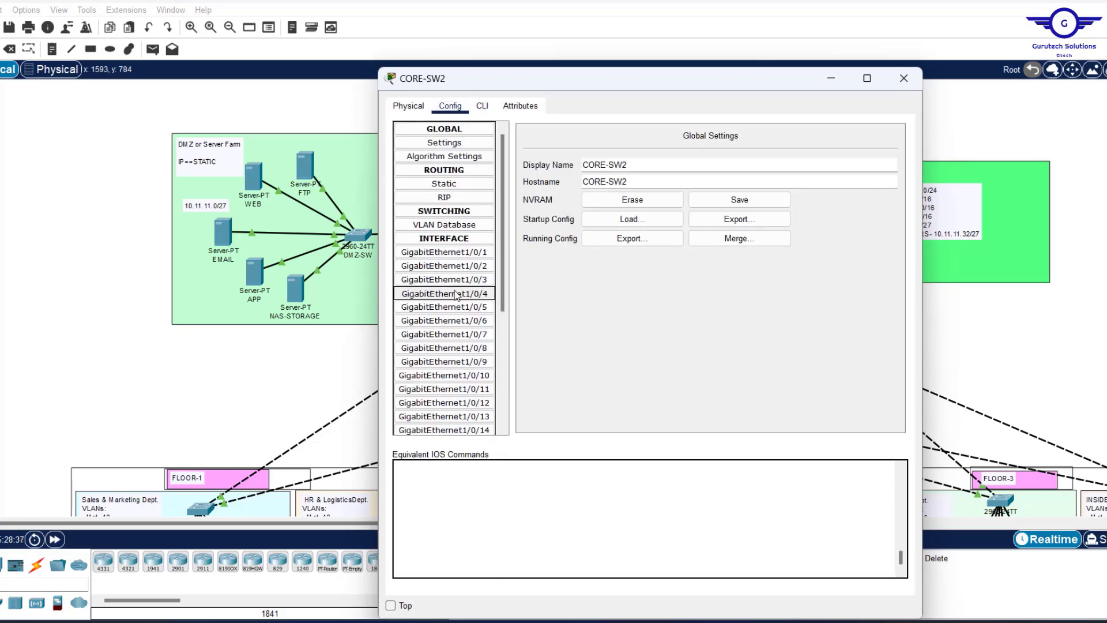
left_click(482, 106)
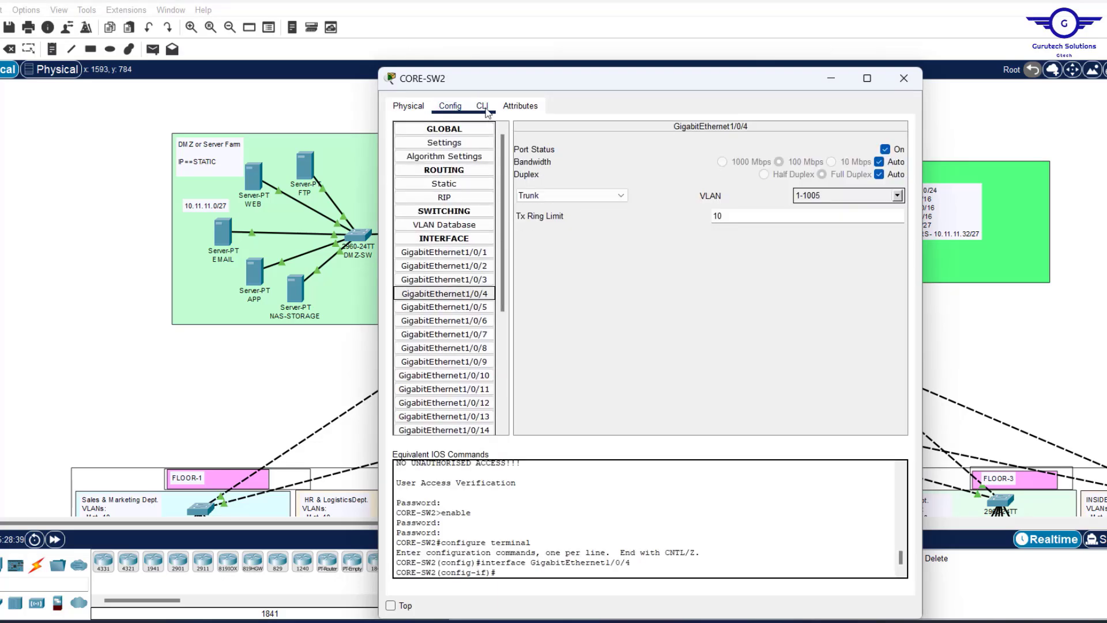
key("Return")
key("Return")
key("Return")
type("I")
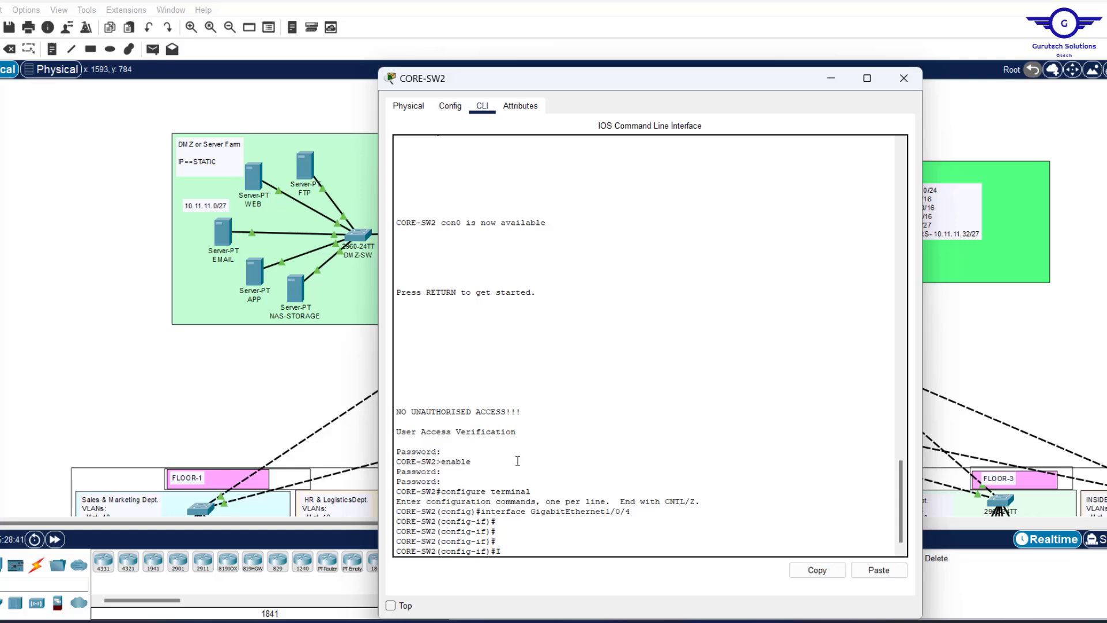
type("P ROIUTING")
key("Return")
key("Return")
key("Return")
key("Return")
key("Return")
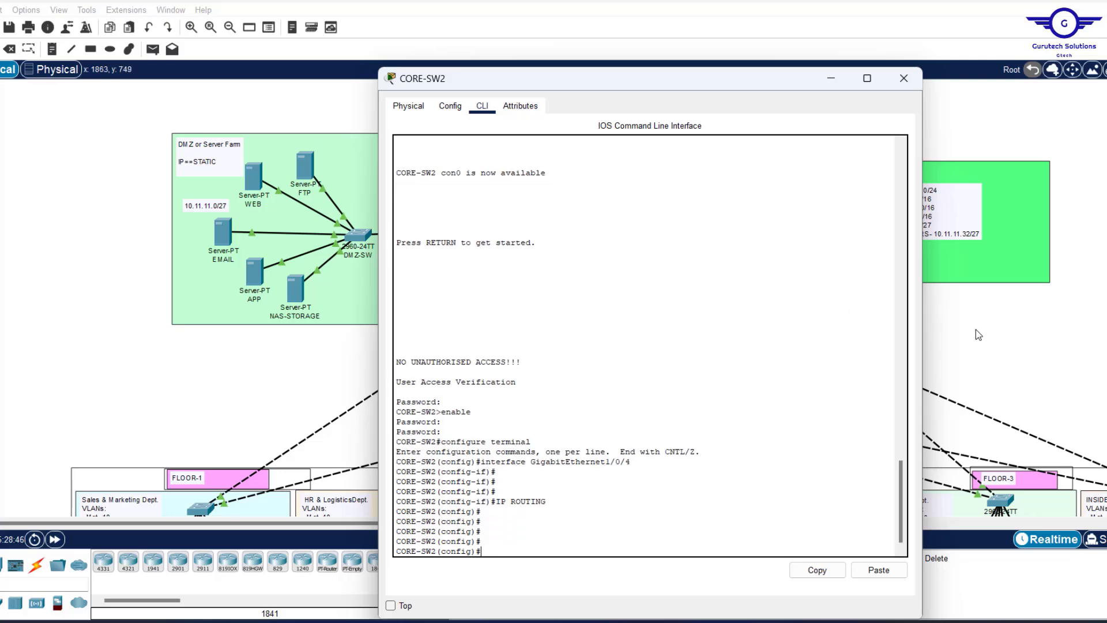
left_click(904, 77)
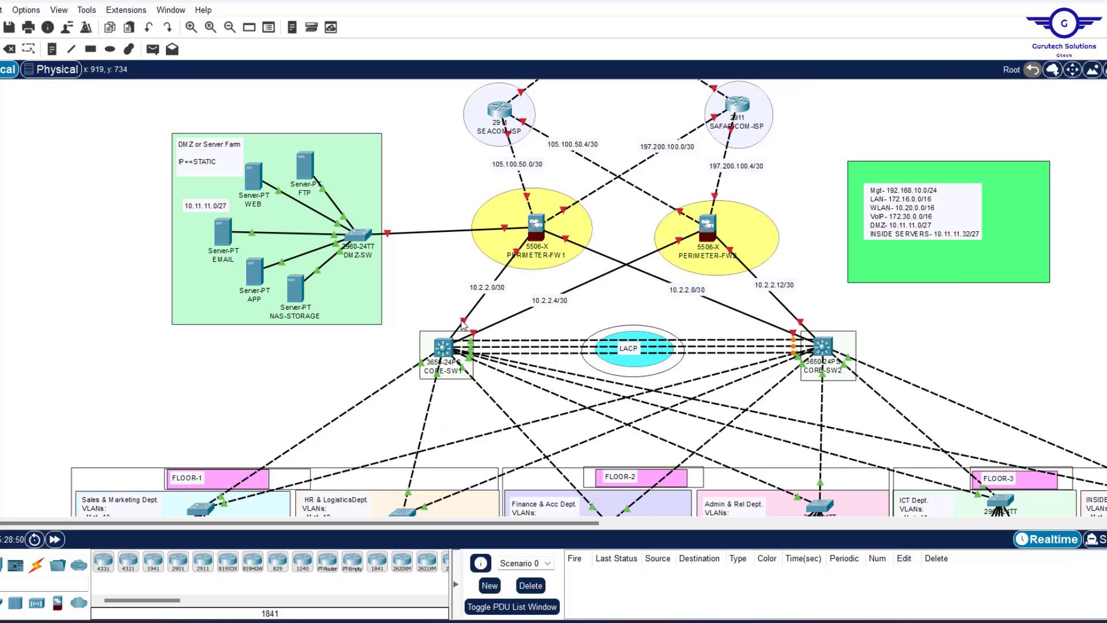
On CORE-SW1, make Gi1/0/1 an enabled routed port with 'no switchport' and 'no shut'.
mouse_move(465, 323)
mouse_move(504, 327)
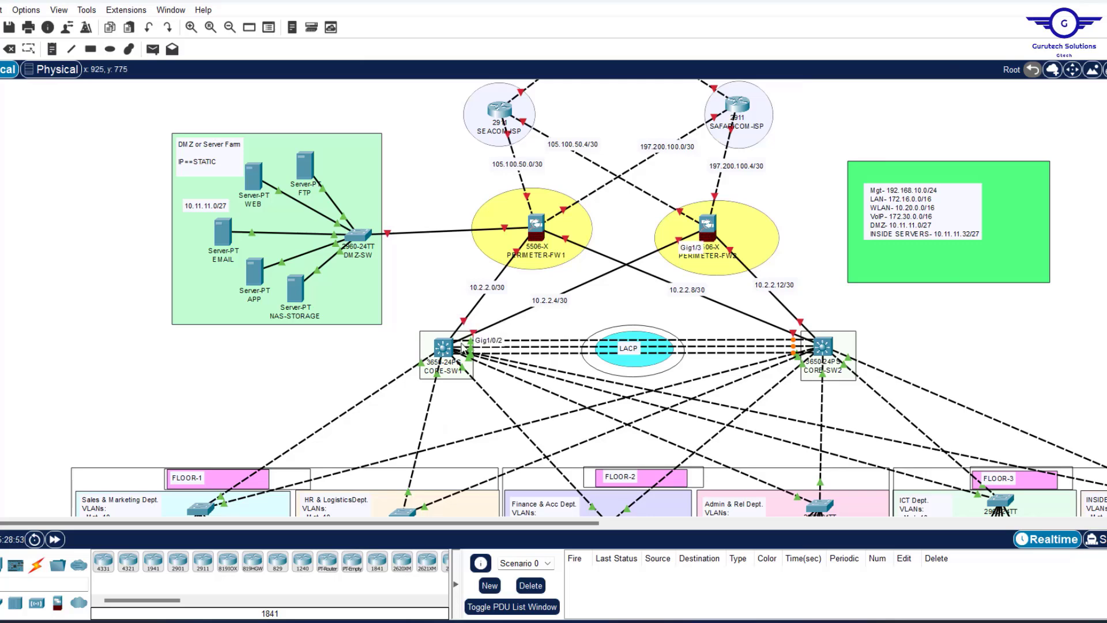
mouse_move(442, 340)
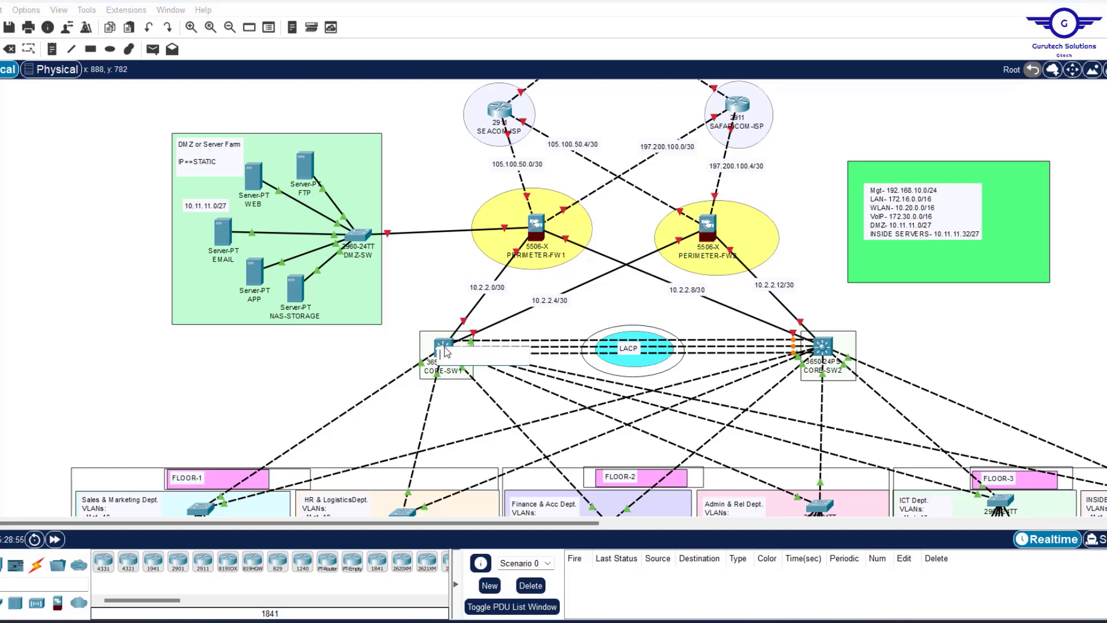
left_click(444, 348)
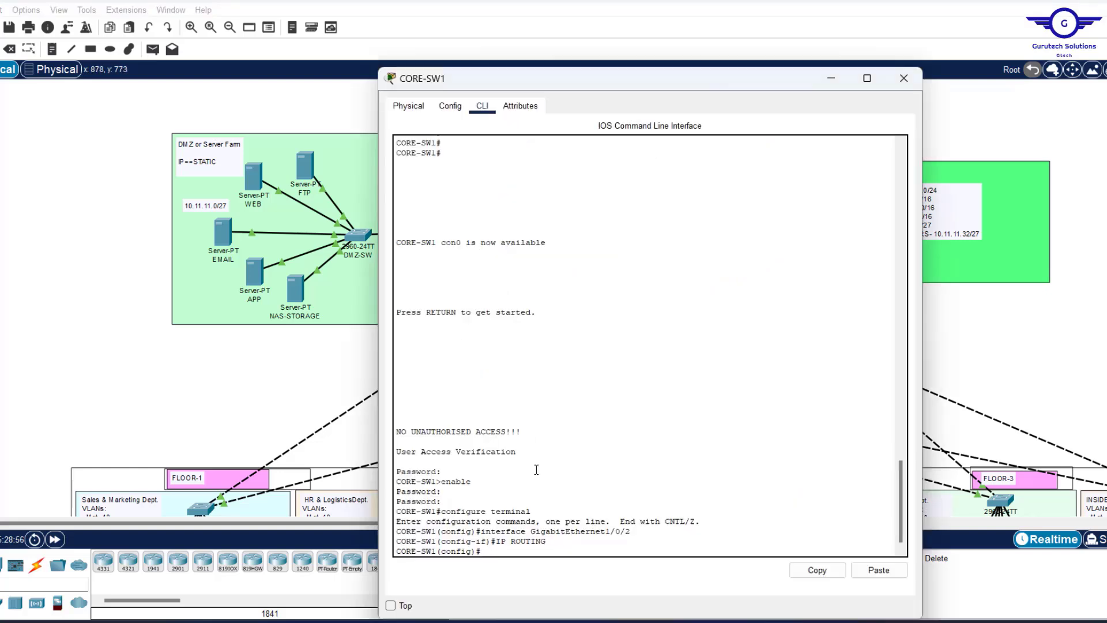
key("Return")
key("Return")
key("Return")
key("Return")
key("Return")
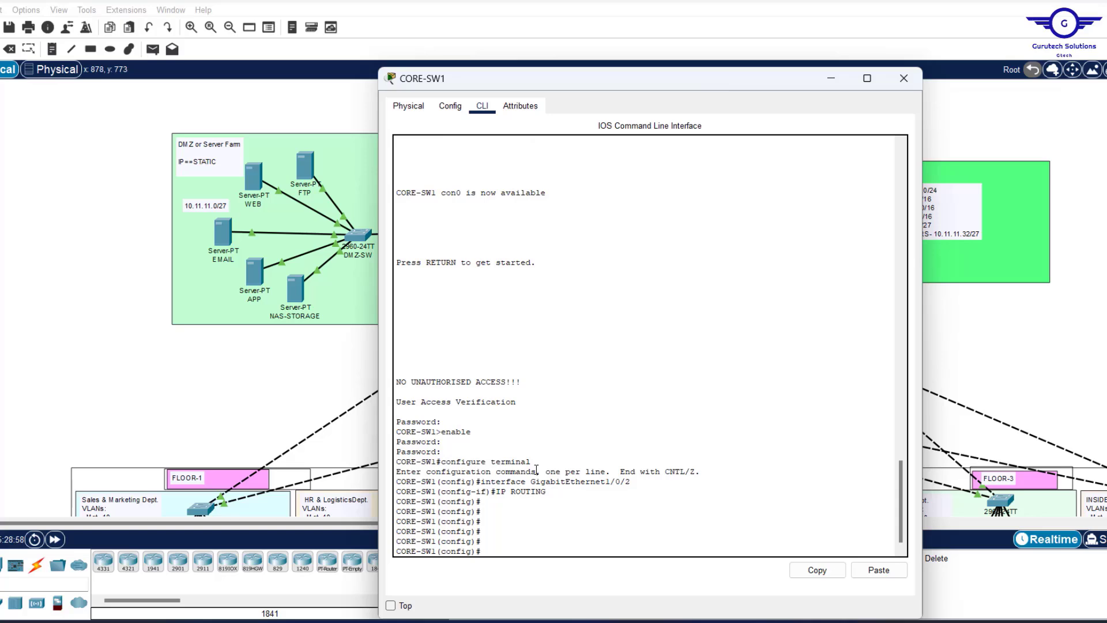
type("int gi1/0/1")
key("Return")
key("Return")
key("Return")
key("Return")
type("no ")
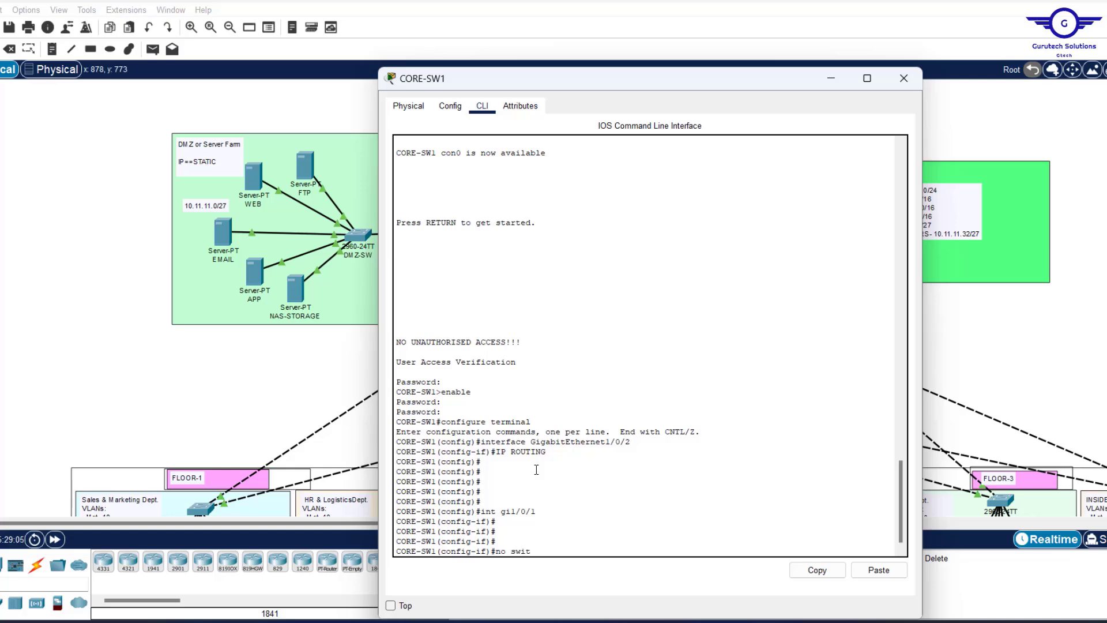
type("swit")
key("Tab")
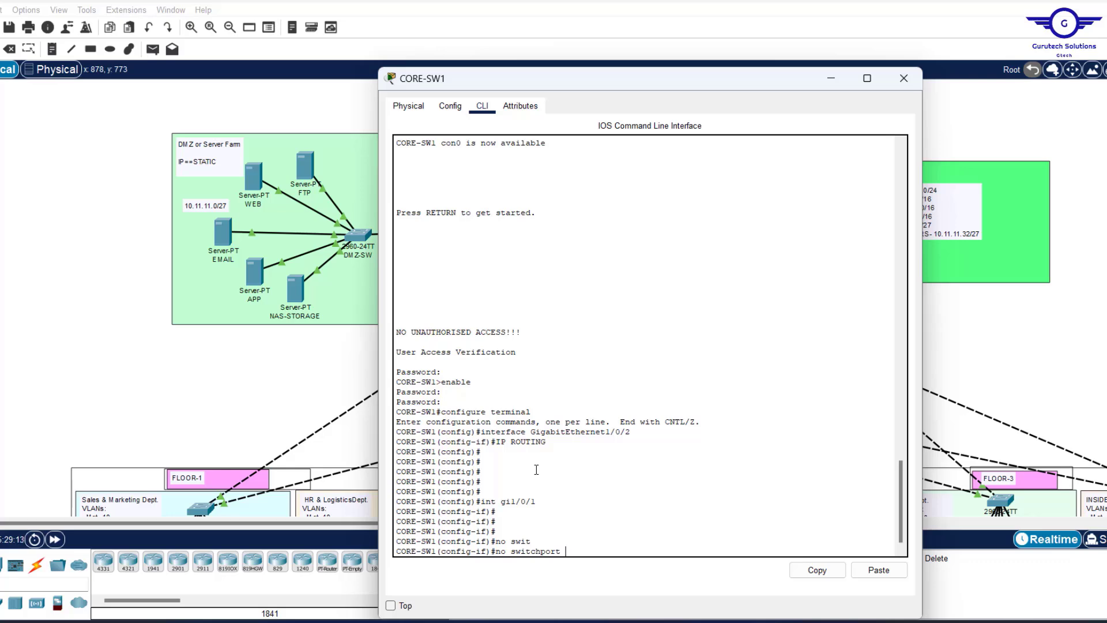
key("Return")
key("Return")
key("Return")
key("Return")
key("Return")
key("Return")
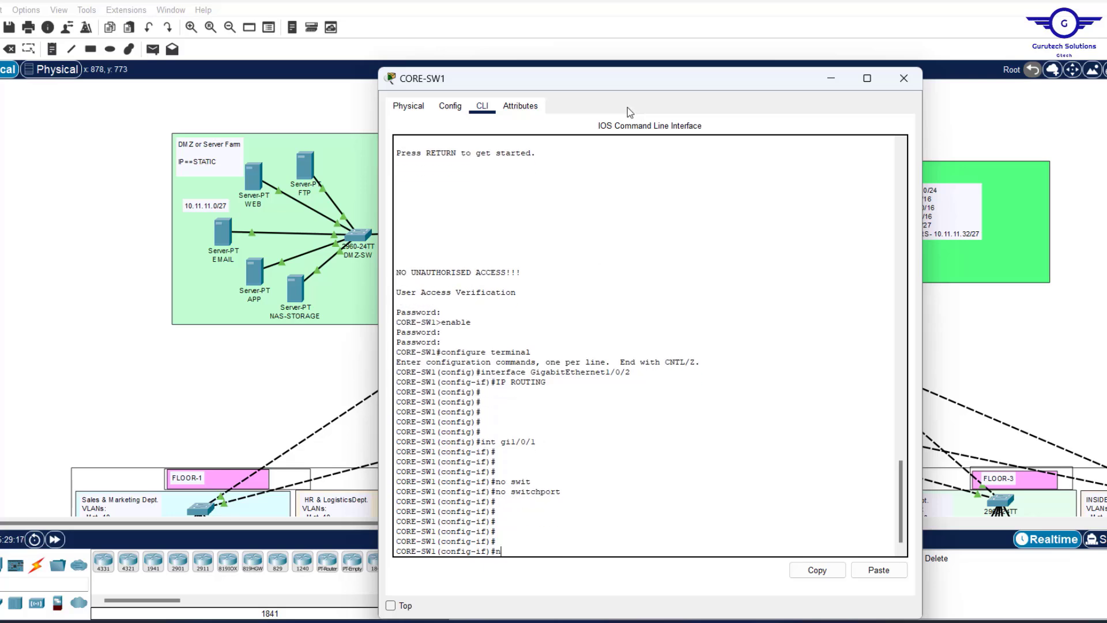
type("no shut")
key("Return")
key("Return")
key("Return")
key("Return")
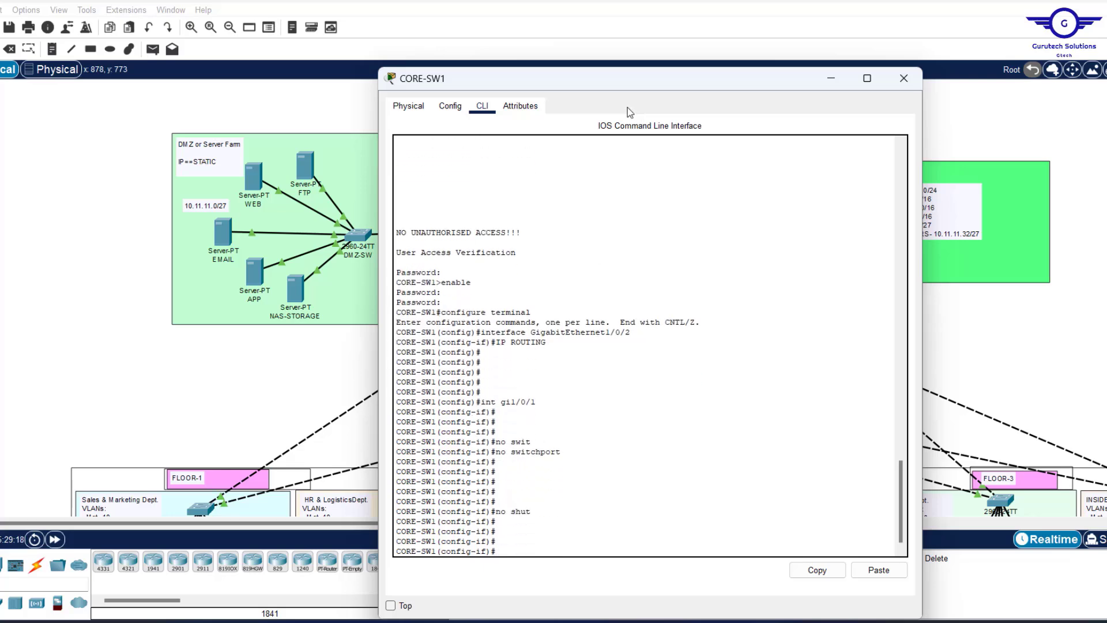
Assign Gi1/0/1 the address 10.2.2.1 255.255.255.0, then return to the topology.
left_click_drag(597, 79, 794, 116)
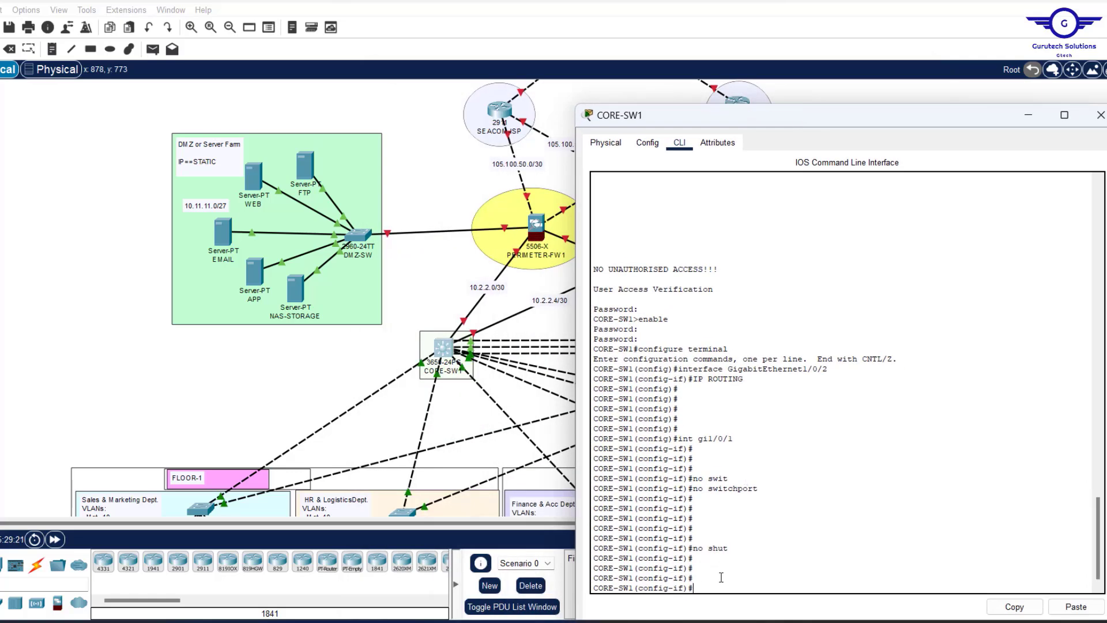
type("10.2")
key("BackSpace")
key("BackSpace")
key("BackSpace")
type("ip add 10.2.2.1 255.255.255")
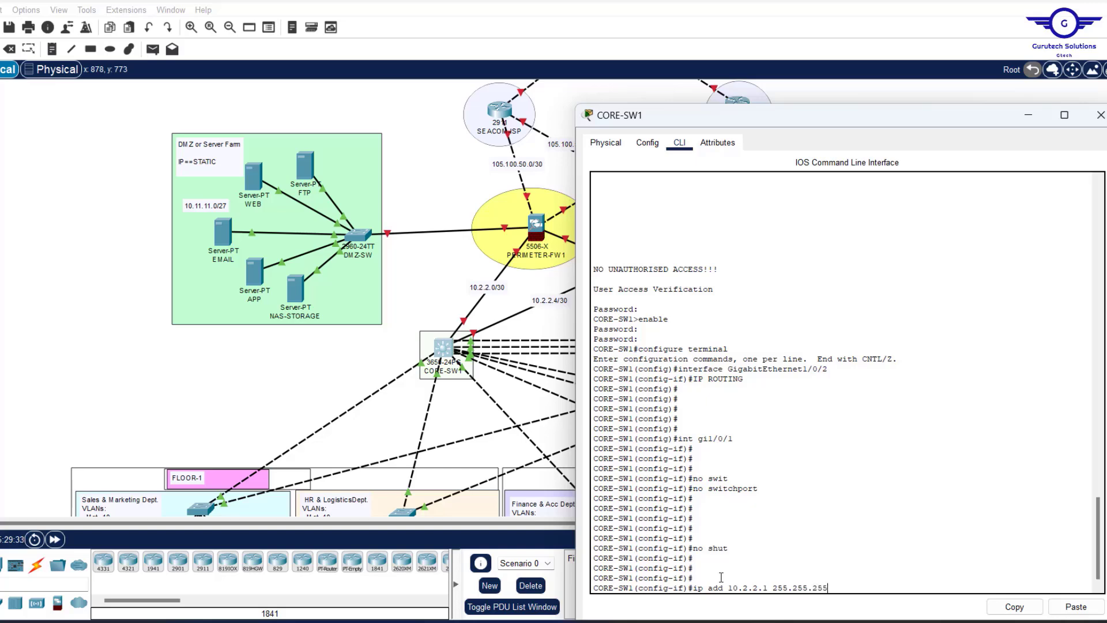
type(".255.0")
key("Return")
key("Return")
key("Return")
key("Return")
key("Return")
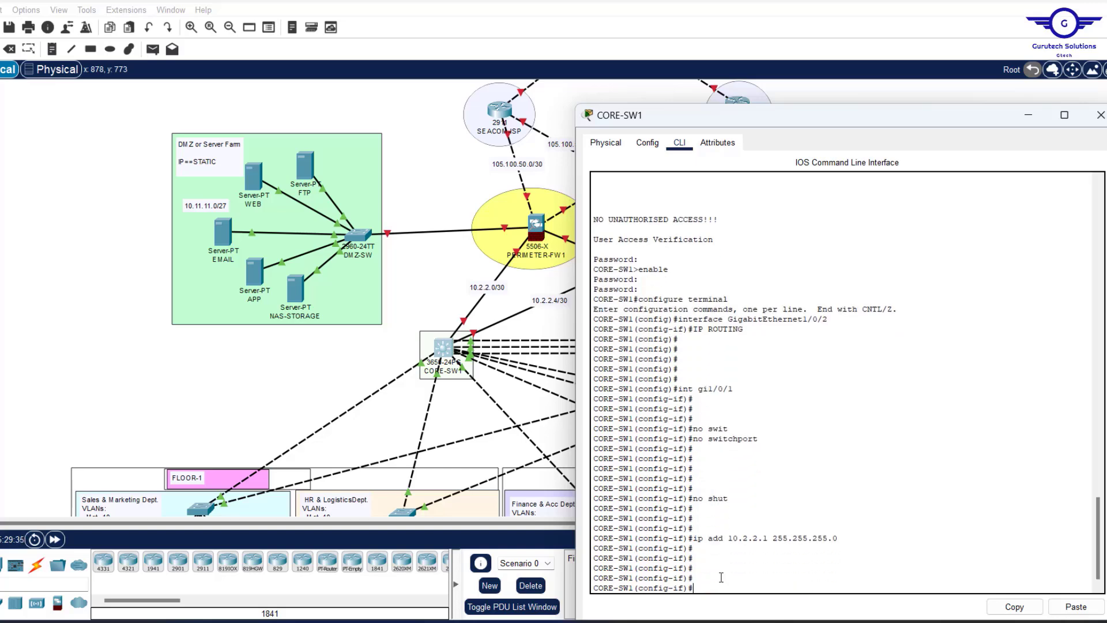
left_click(295, 367)
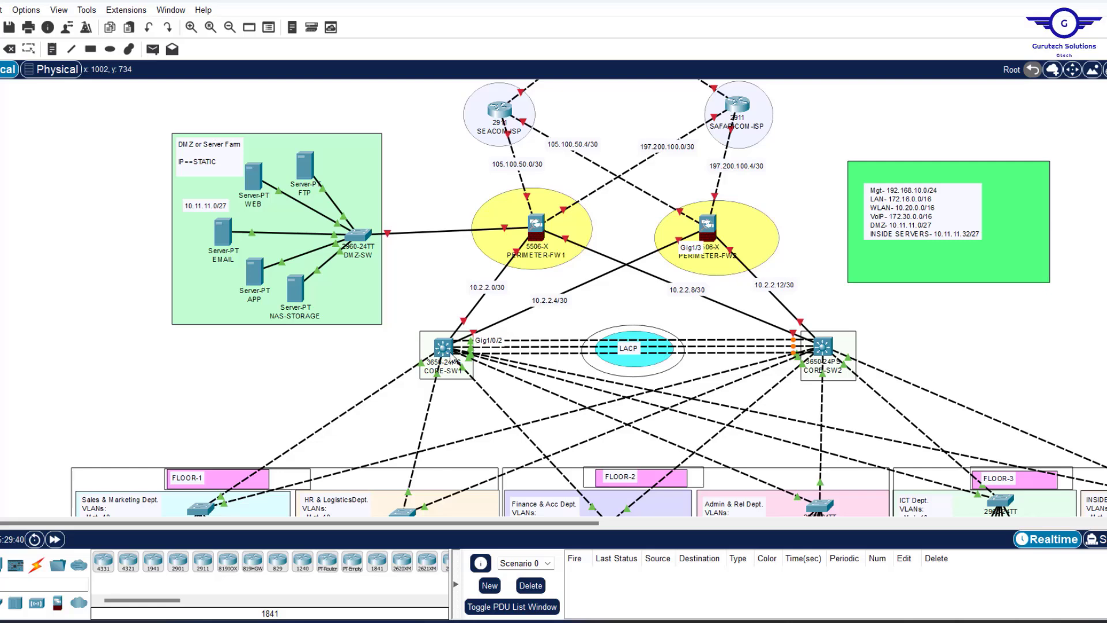
Make CORE-SW1's Gi1/0/2 an enabled routed port at 10.2.2.5 255.255.255.252.
left_click(441, 353)
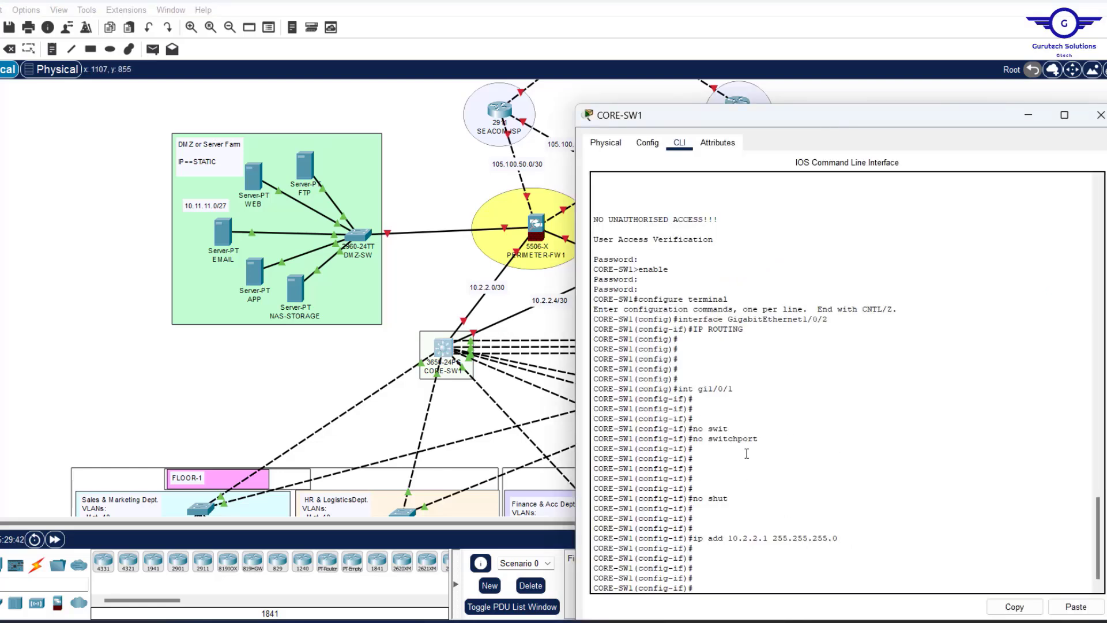
key("Up")
key("Up")
key("Up")
key("Up")
key("Up")
key("Return")
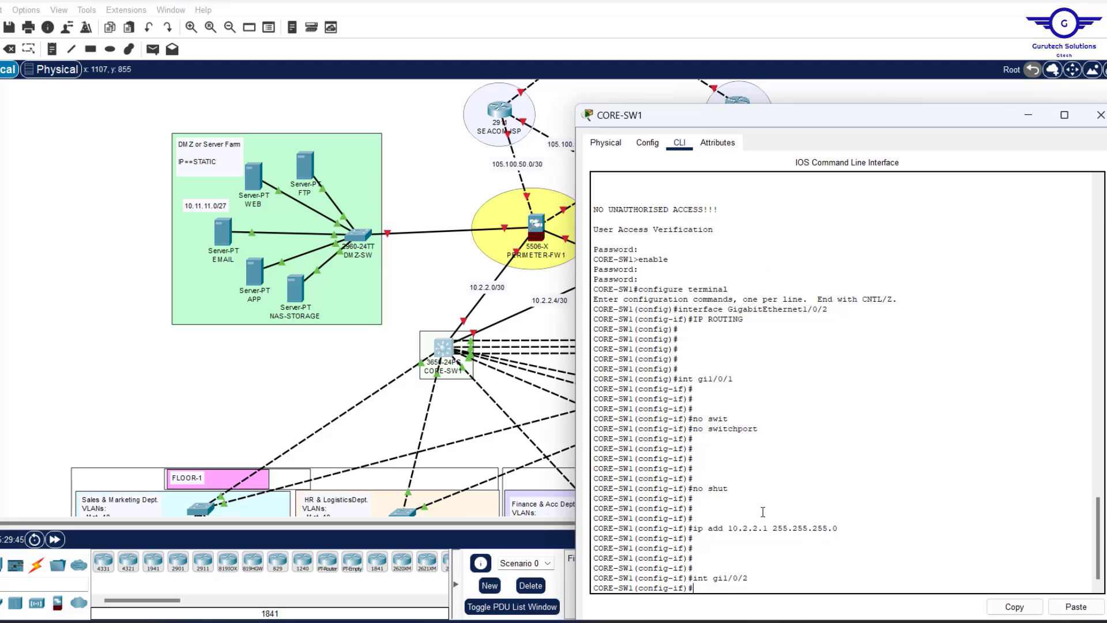
key("Up")
key("Up")
key("Up")
key("Up")
key("Return")
key("Return")
key("Return")
key("Return")
key("Up")
key("Up")
key("Up")
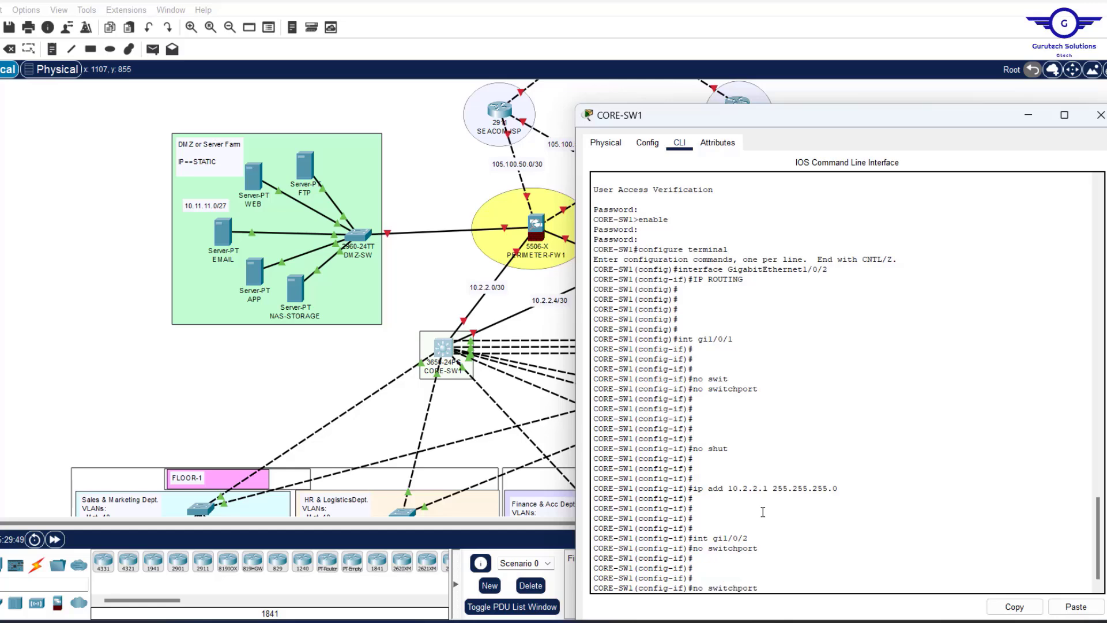
key("Up")
key("Return")
key("Return")
key("Return")
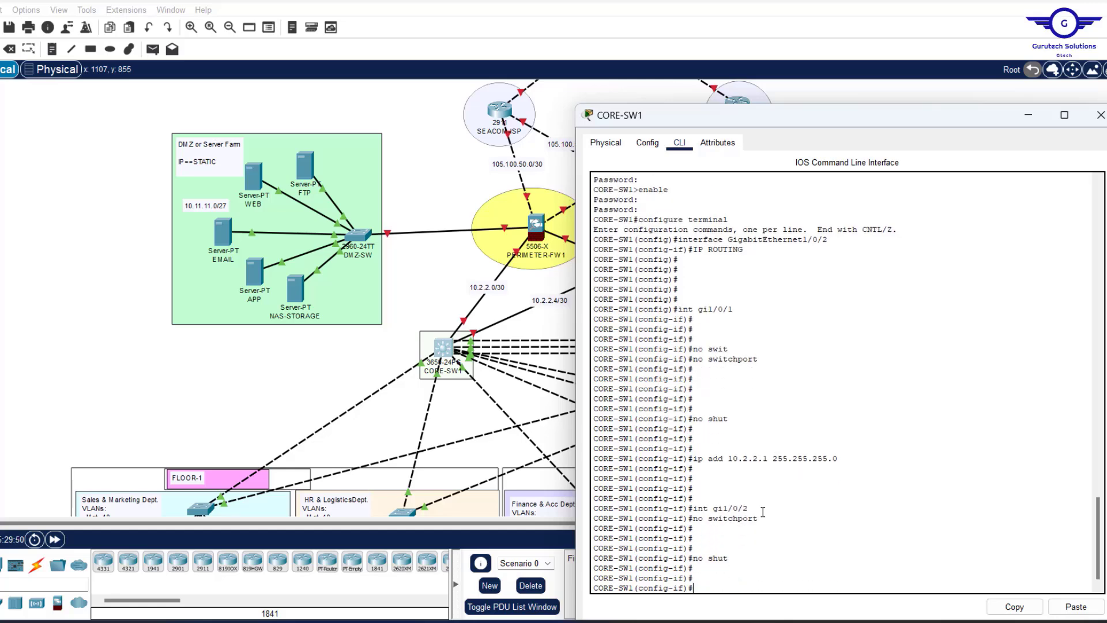
key("Up")
key("Up")
key("Up")
key("Up")
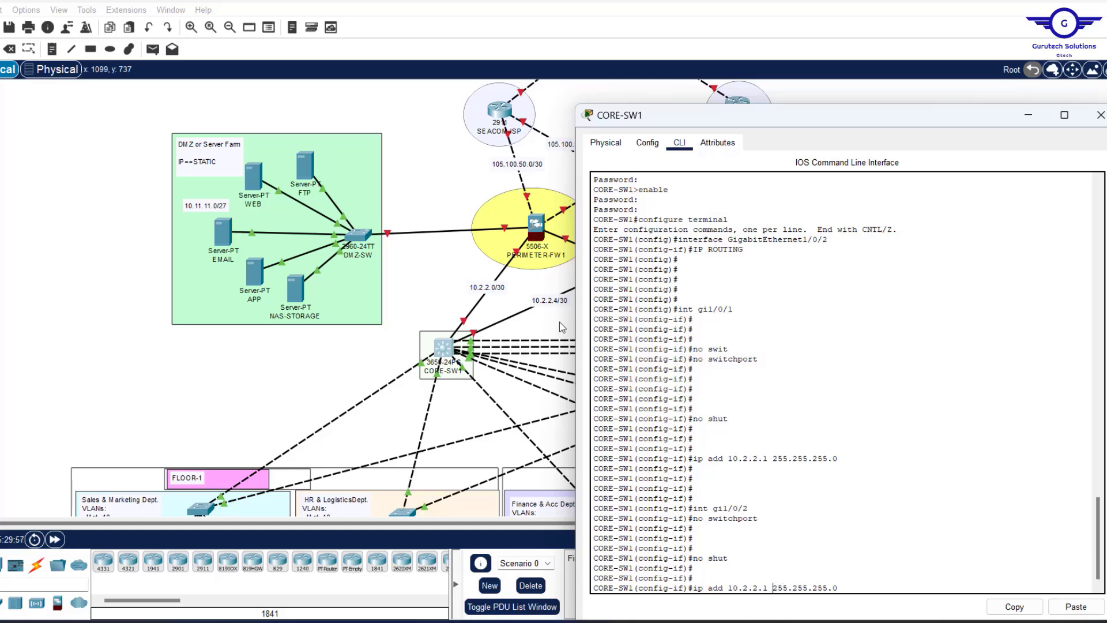
key("BackSpace")
type("5.252")
key("Return")
key("Return")
key("Return")
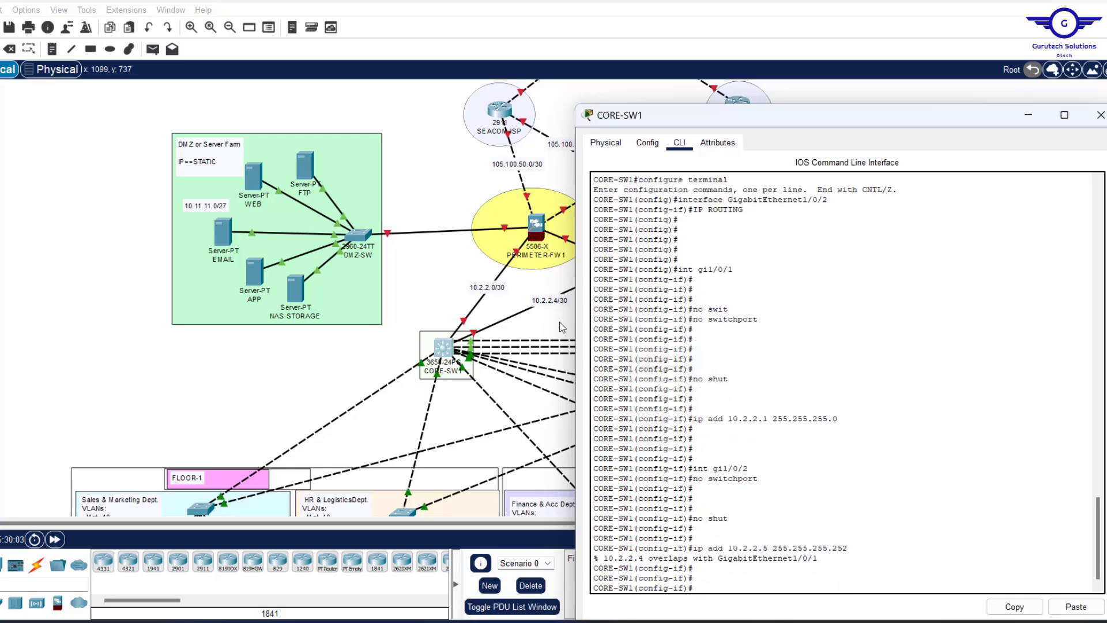
Correct Gi1/0/1's address to 10.2.2.1 with mask 255.255.255.252.
key("Up")
key("Up")
key("Up")
key("Up")
key("Up")
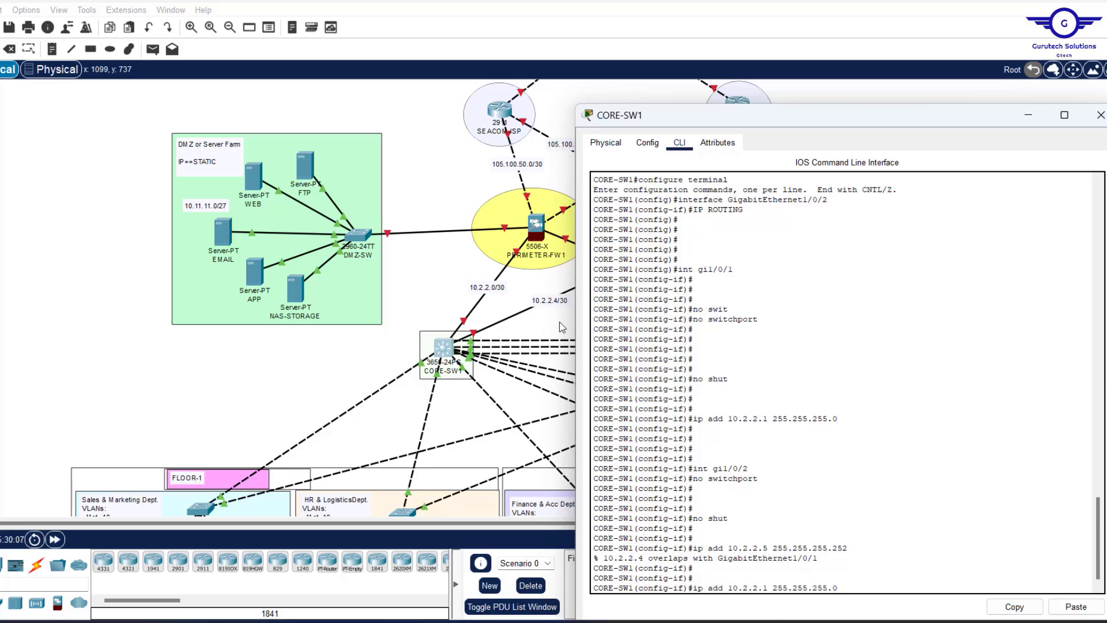
key("Up")
key("Up")
key("Up")
key("Up")
key("Return")
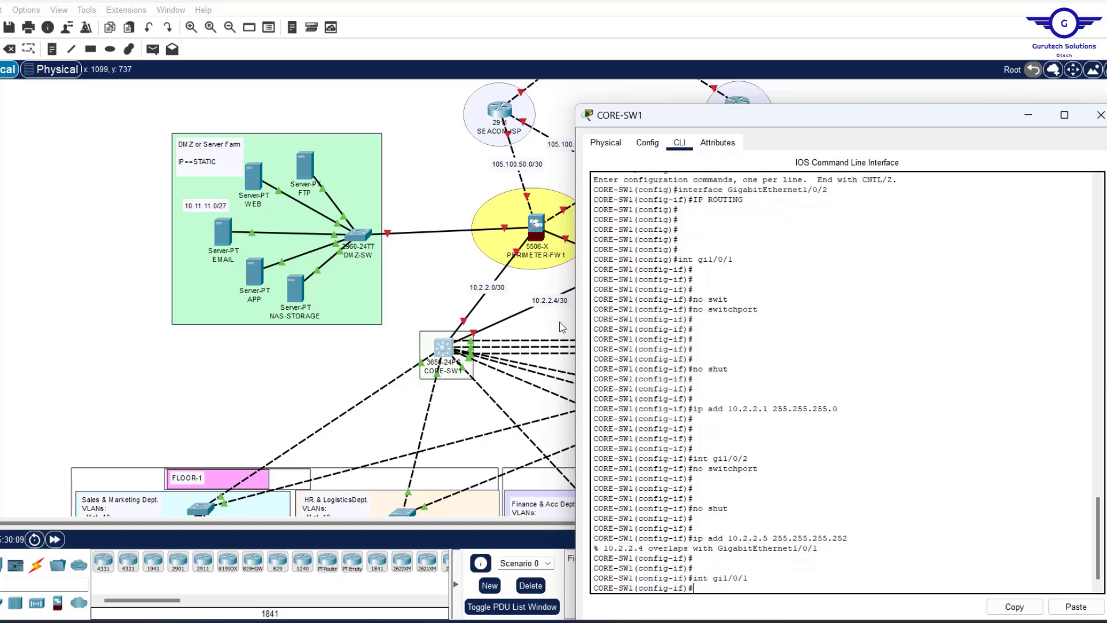
key("Up")
key("Up")
key("Up")
key("Up")
key("Up")
key("Up")
key("BackSpace")
type("252")
key("Return")
key("Return")
key("Return")
key("Return")
key("Return")
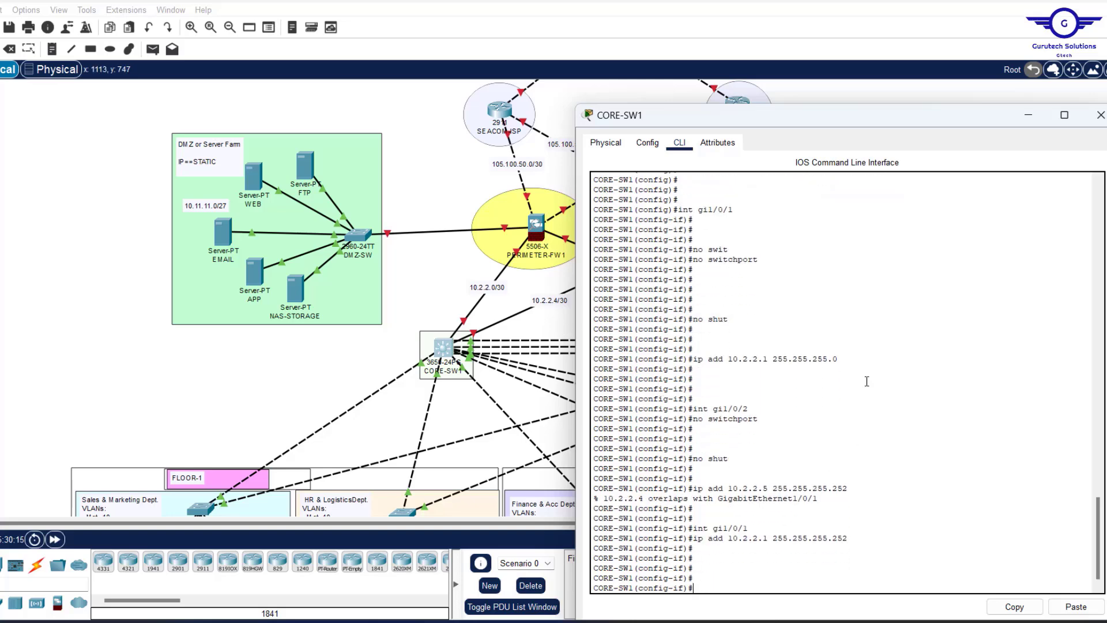
Re-apply 'no switchport' and the 10.2.2.5 /30 address on Gi1/0/2.
left_click_drag(846, 362, 781, 363)
left_click(821, 568)
type("no switchport")
key("Up")
key("Return")
key("Up")
key("Up")
key("Up")
key("Up")
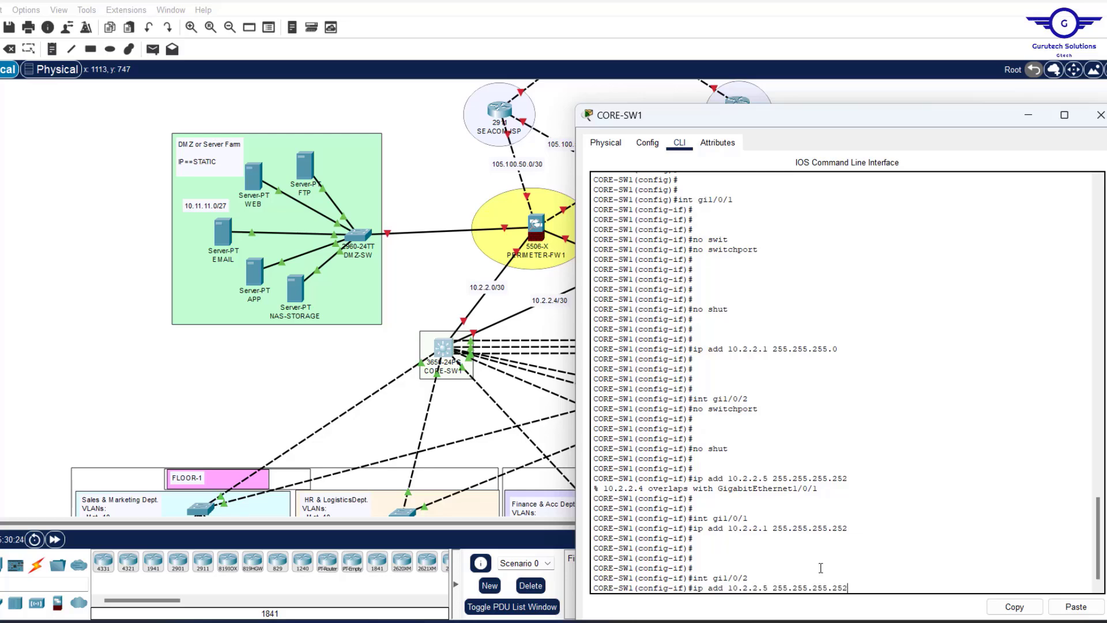
key("Return")
key("Return")
key("Return")
key("Return")
Exit interface mode, save CORE-SW1's configuration with 'do wr', and close its window.
key("Return")
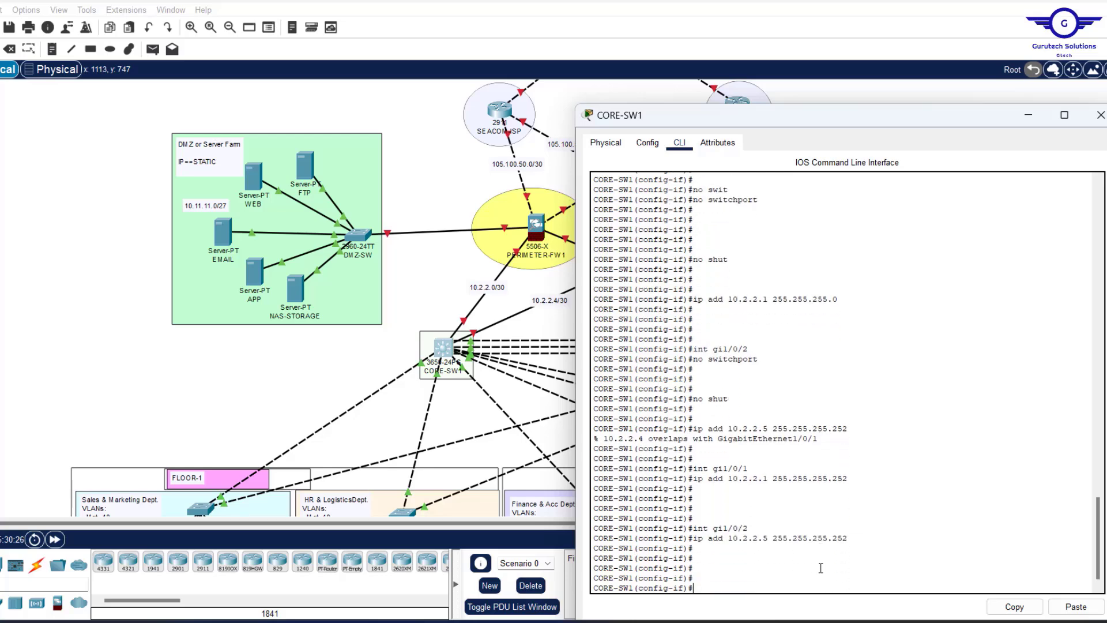
type("ex")
key("Return")
key("Return")
key("Return")
key("Return")
type("do wr")
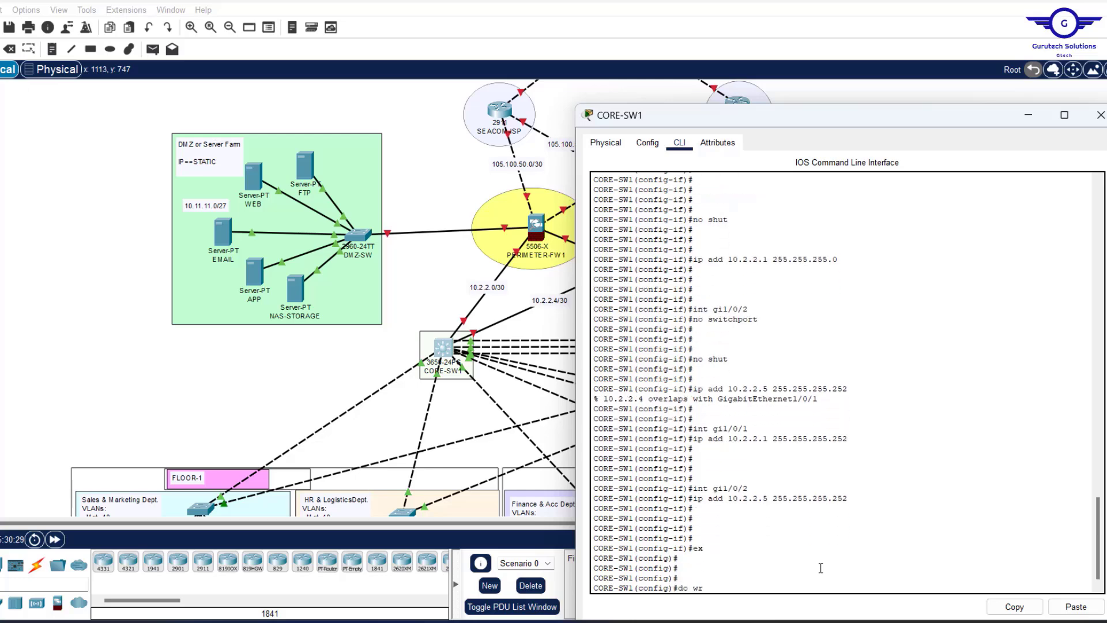
key("Return")
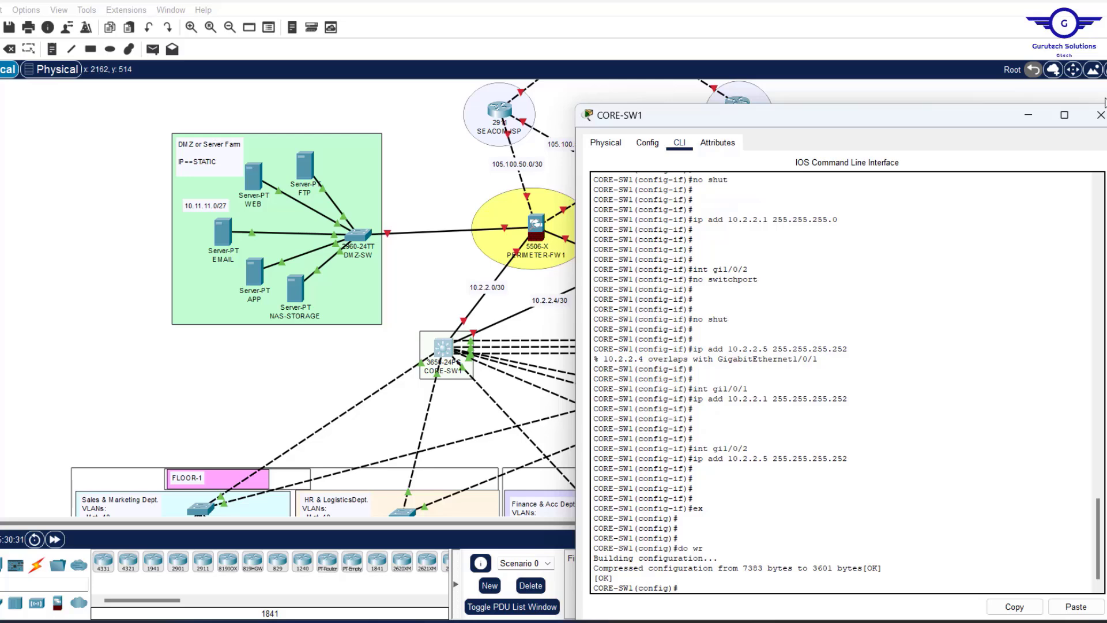
left_click(1100, 115)
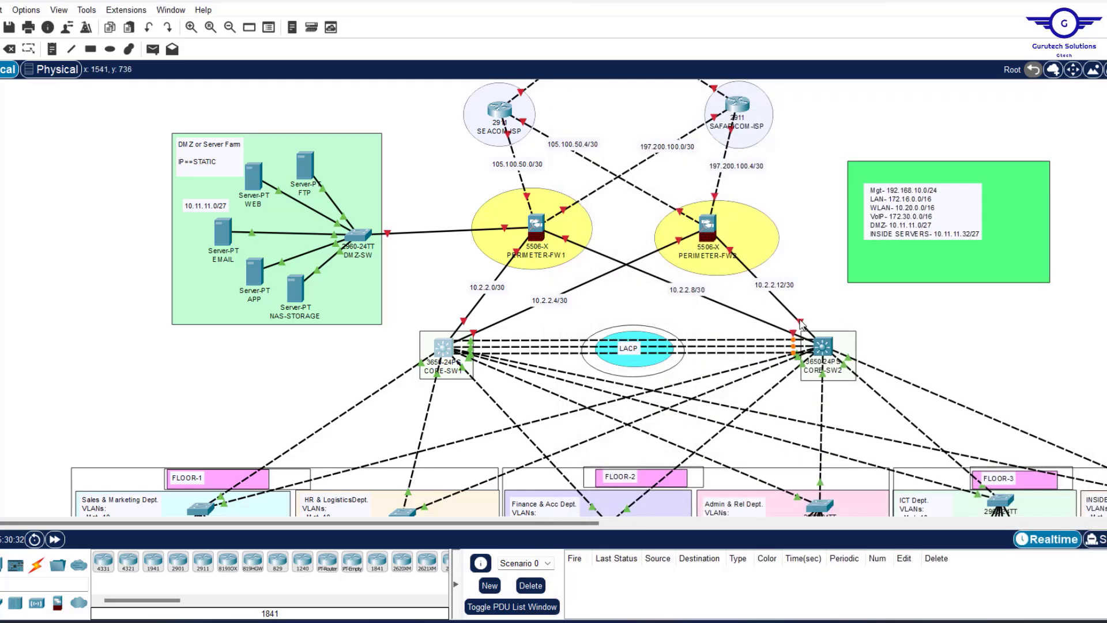
On CORE-SW2, make gig1/0/1 an enabled routed port with 'no switchport' and 'no shut'.
mouse_move(800, 324)
left_click(823, 346)
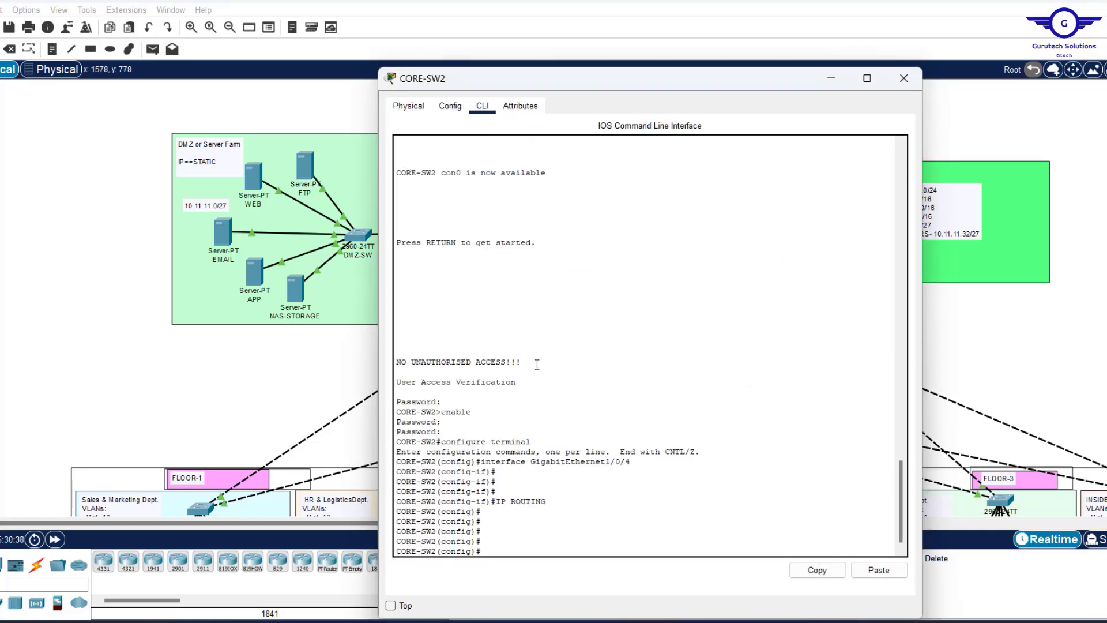
left_click_drag(524, 88, 329, 54)
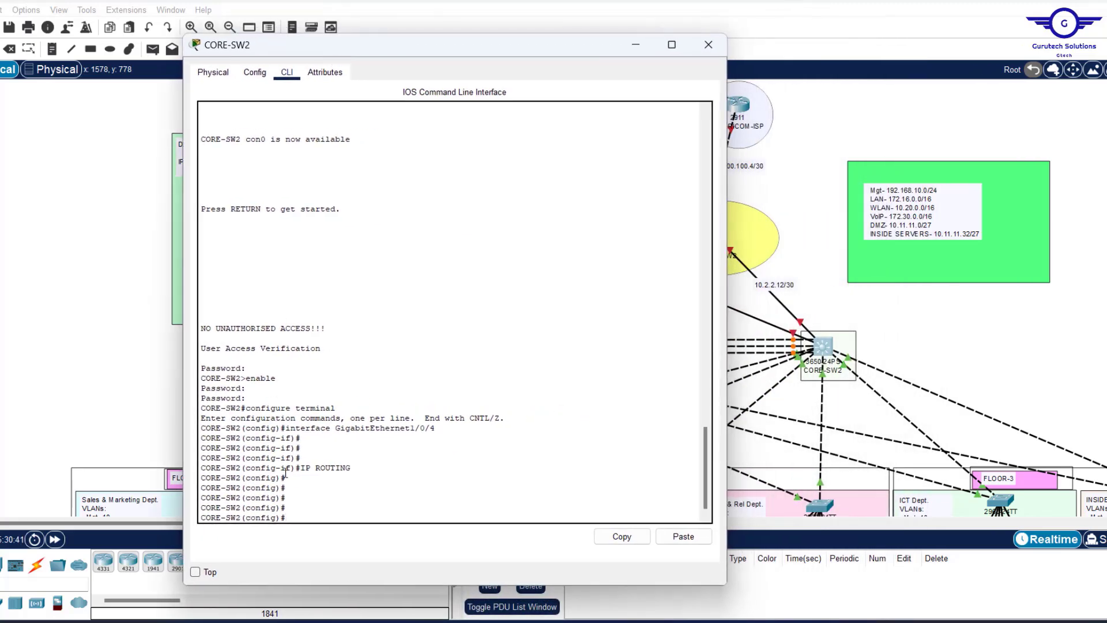
type("int gig1/0/1")
key("Return")
key("Return")
key("Return")
key("Return")
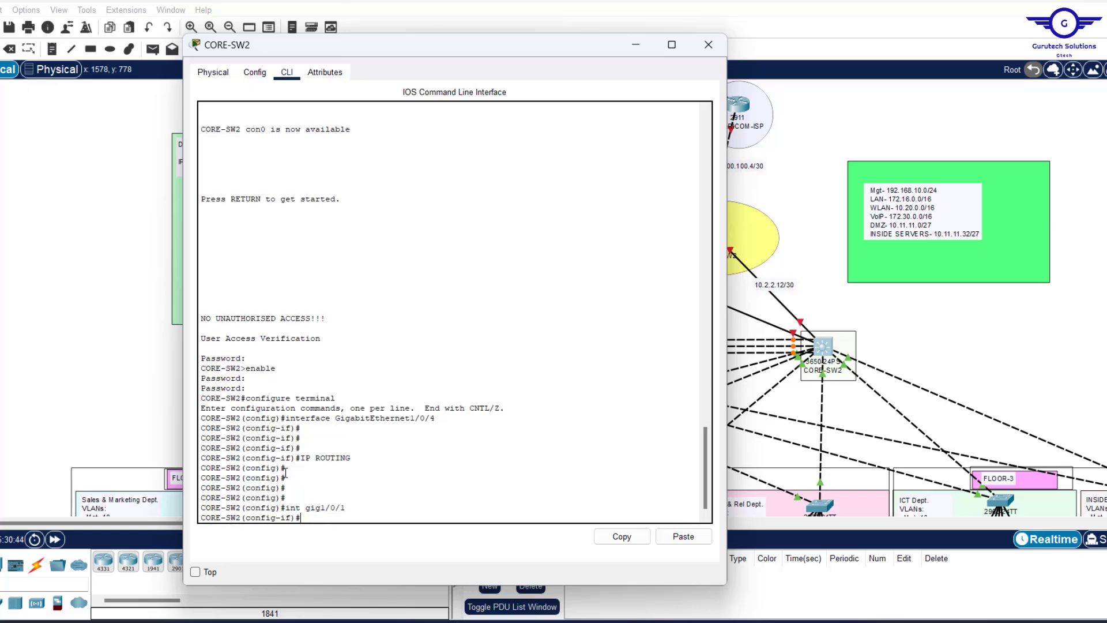
type("no")
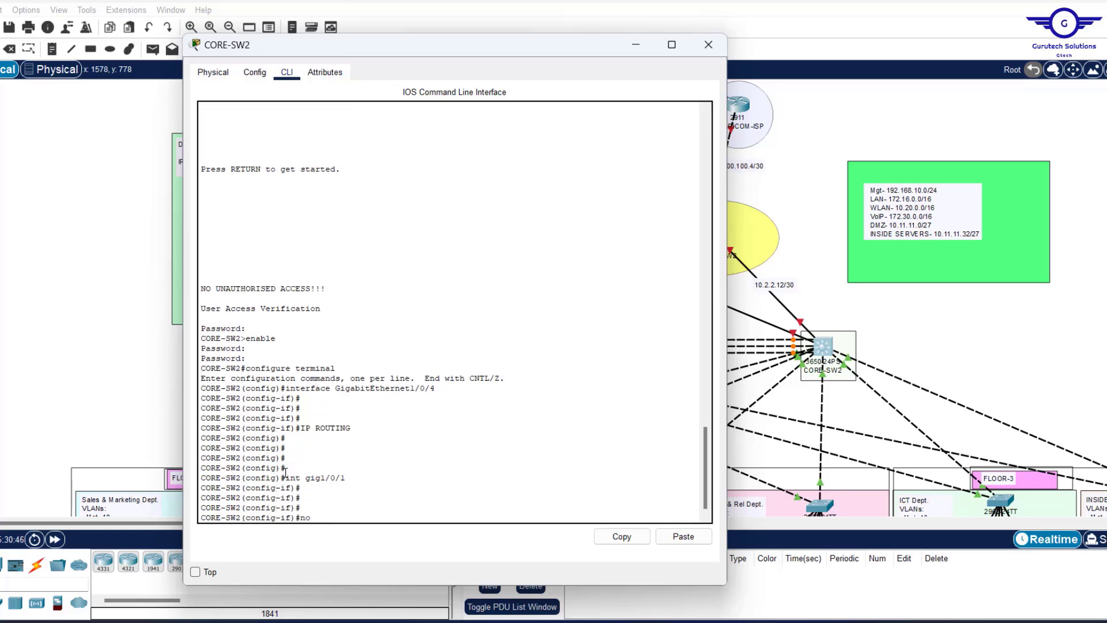
type(" swit")
key("Tab")
key("Return")
key("Return")
key("Return")
key("Return")
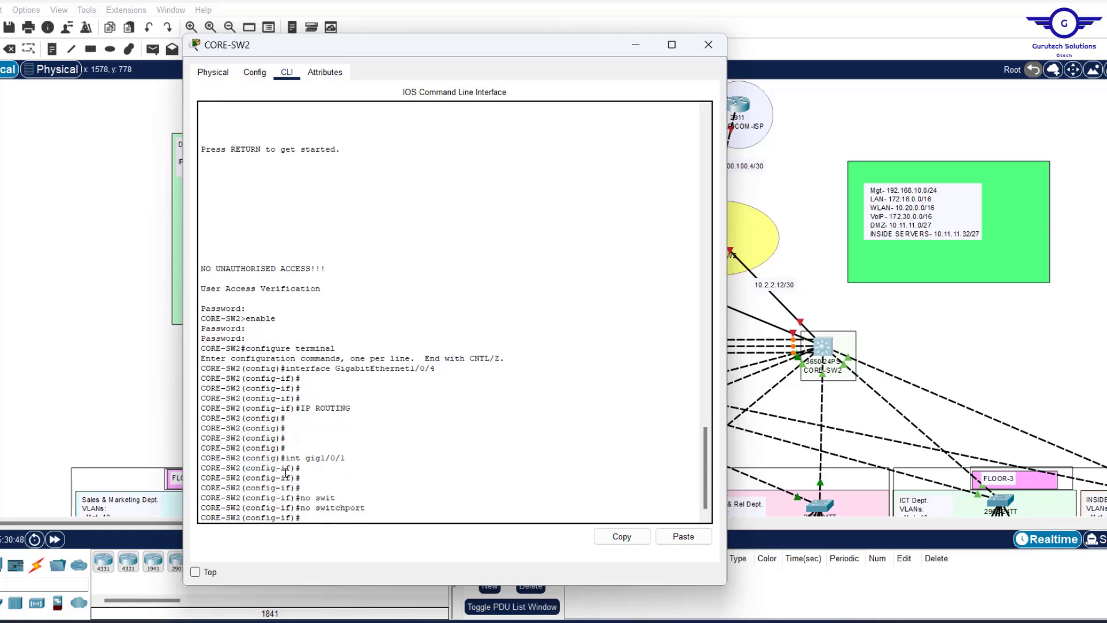
type("no shut")
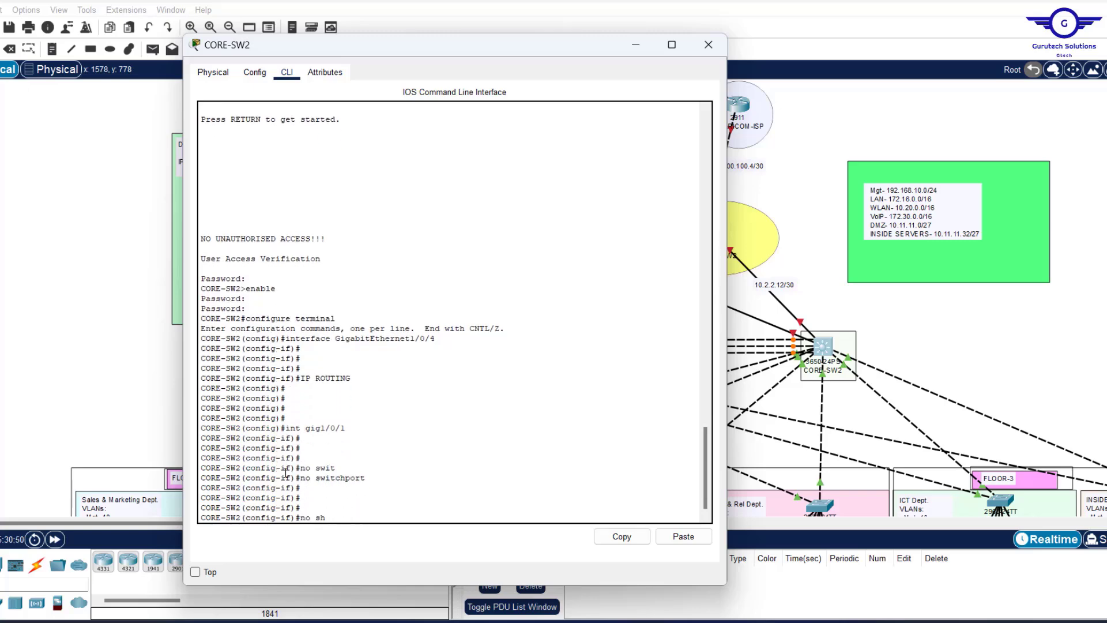
key("Return")
key("Return")
key("Return")
key("Return")
key("Return")
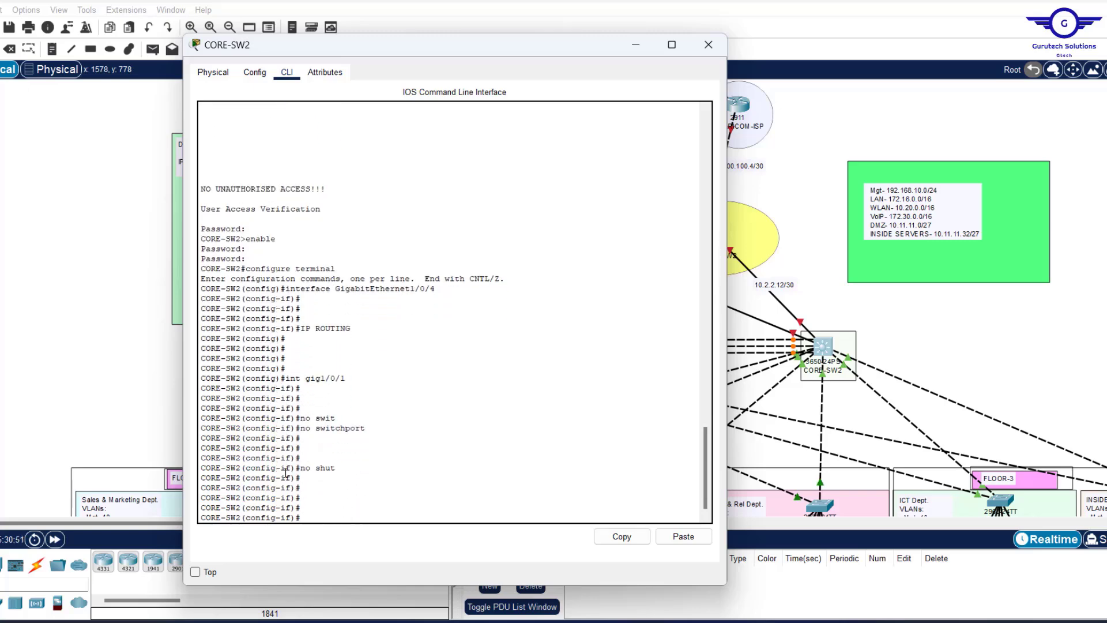
Assign gig1/0/1 the address 10.2.2.9 255.255.255.252.
type("ip add")
left_click_drag(446, 49, 363, 44)
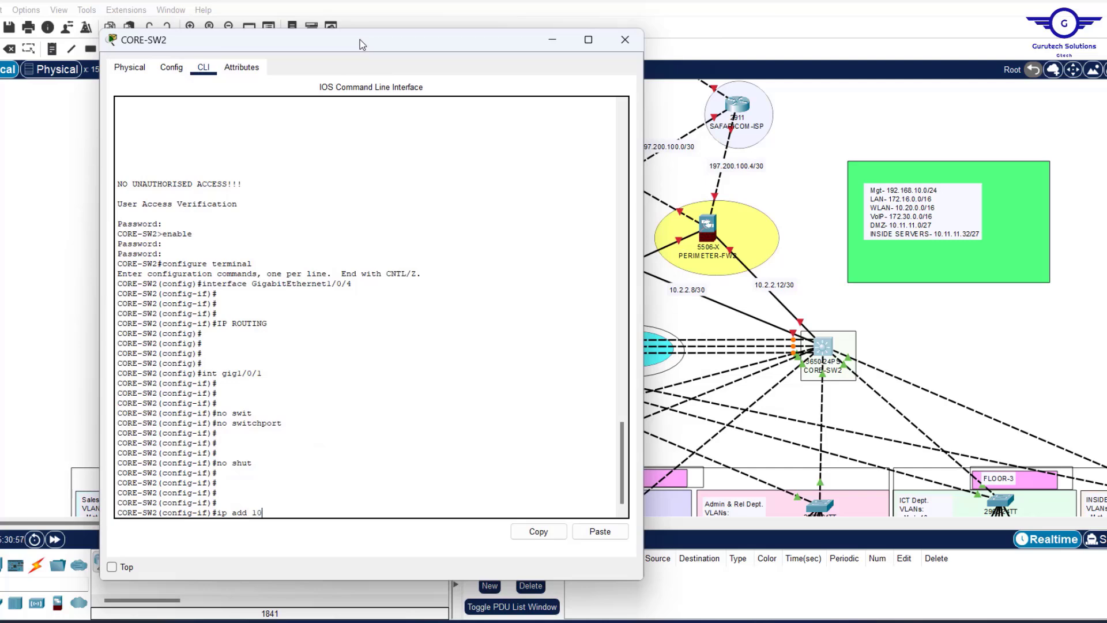
type("10.2.2")
type("5.252")
key("Return")
key("Return")
key("Return")
key("Return")
key("Return")
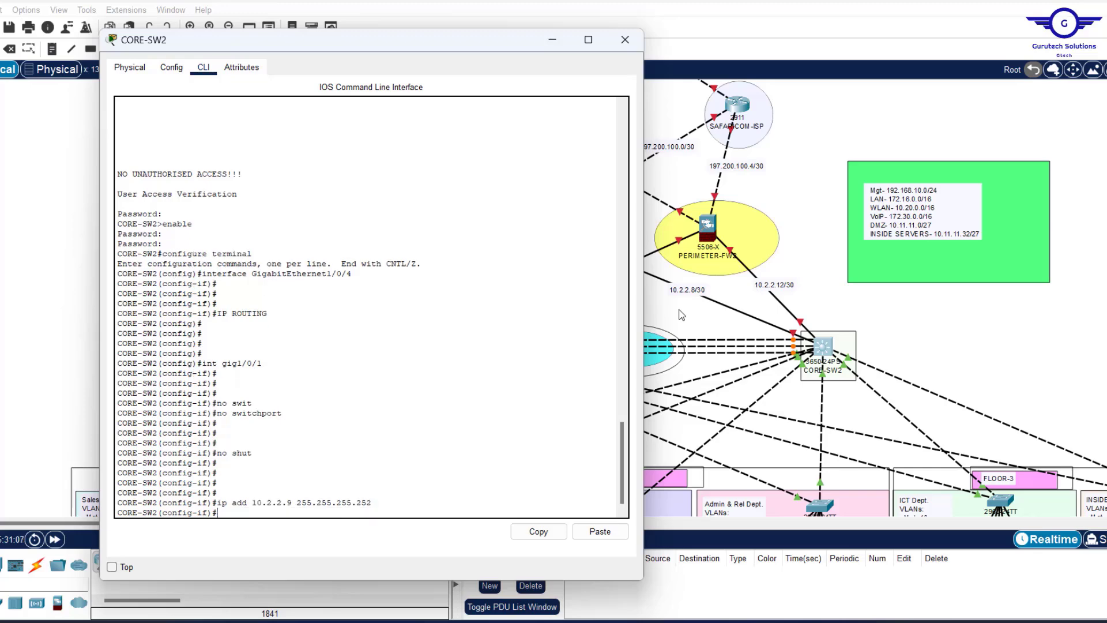
Make gig1/0/2 an enabled routed port using recalled commands.
key("Up")
key("Up")
key("Up")
key("Up")
key("Up")
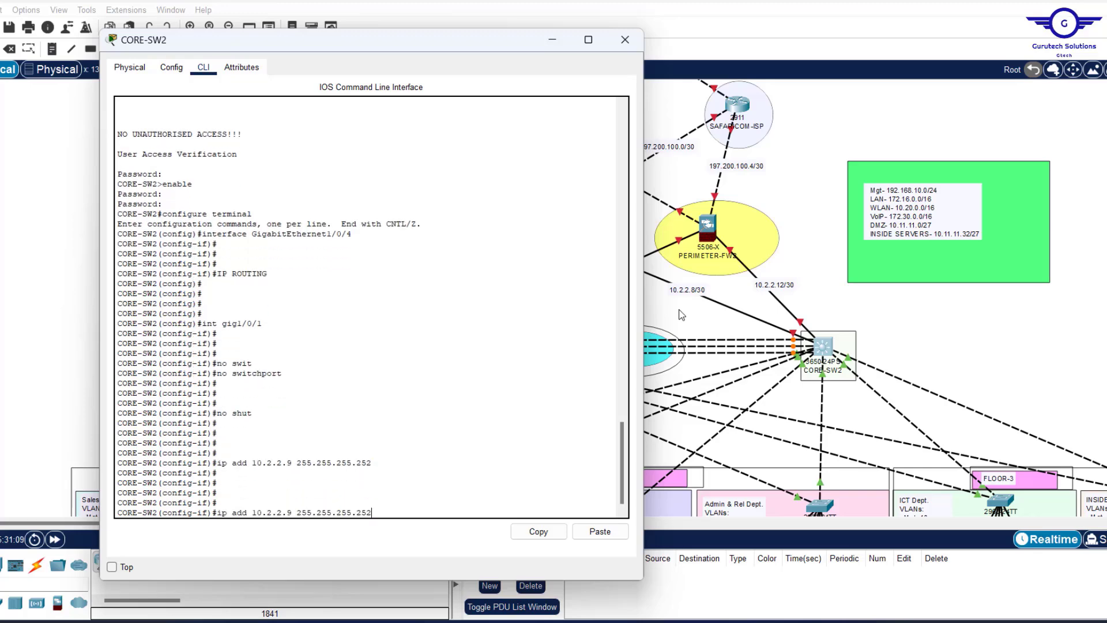
key("BackSpace")
type("2(config-if)#int gig1/0/2")
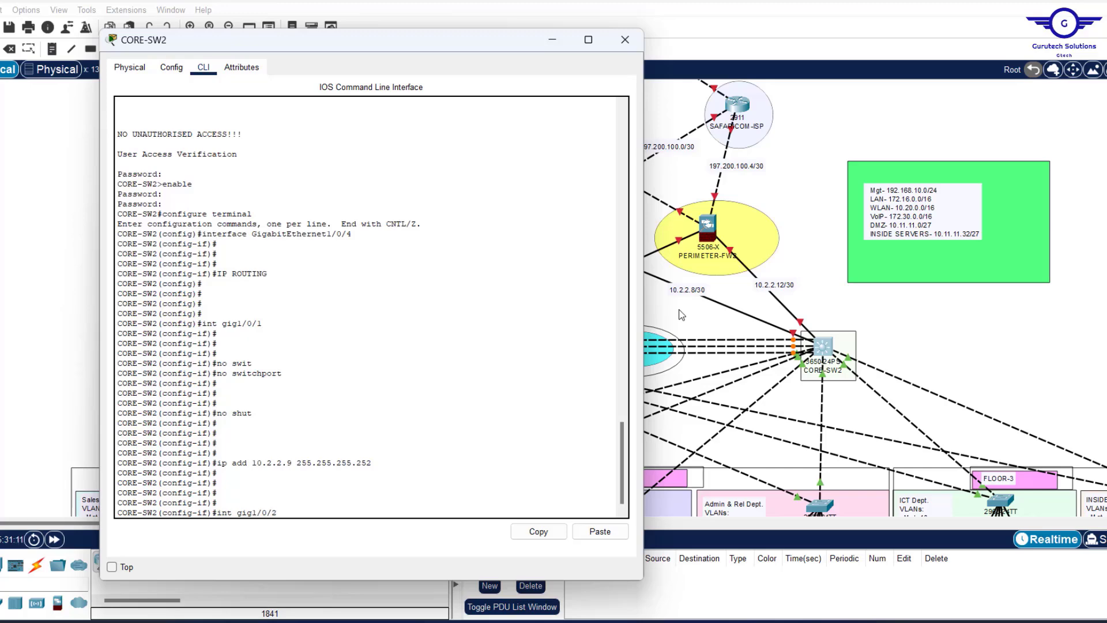
key("Return")
key("Up")
key("Up")
key("Up")
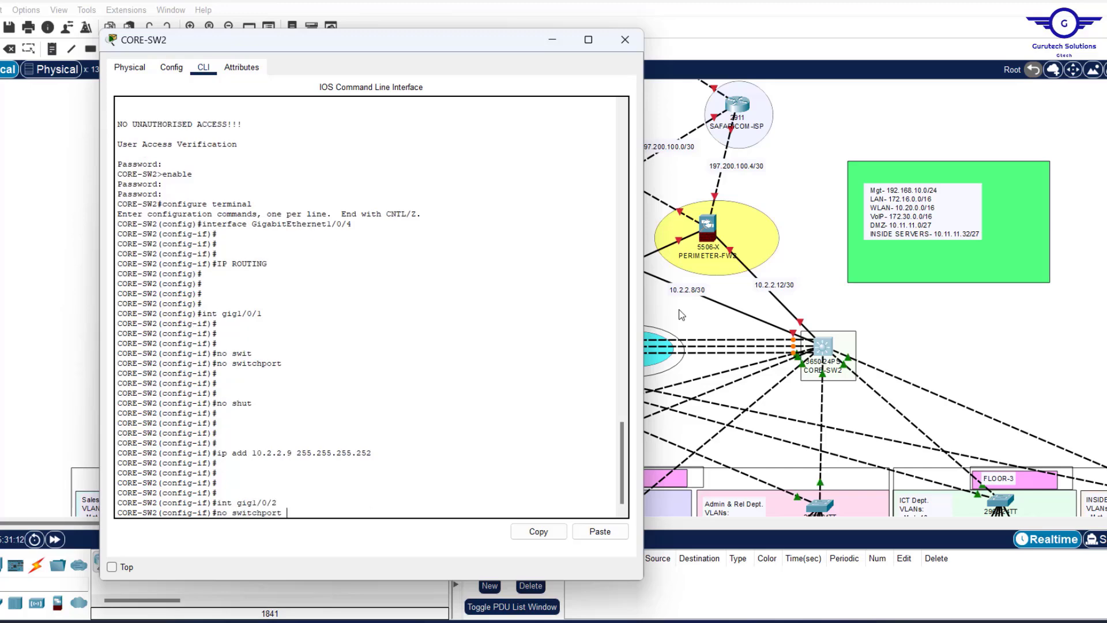
key("Up")
key("Return")
key("Up")
key("Up")
key("Up")
key("Up")
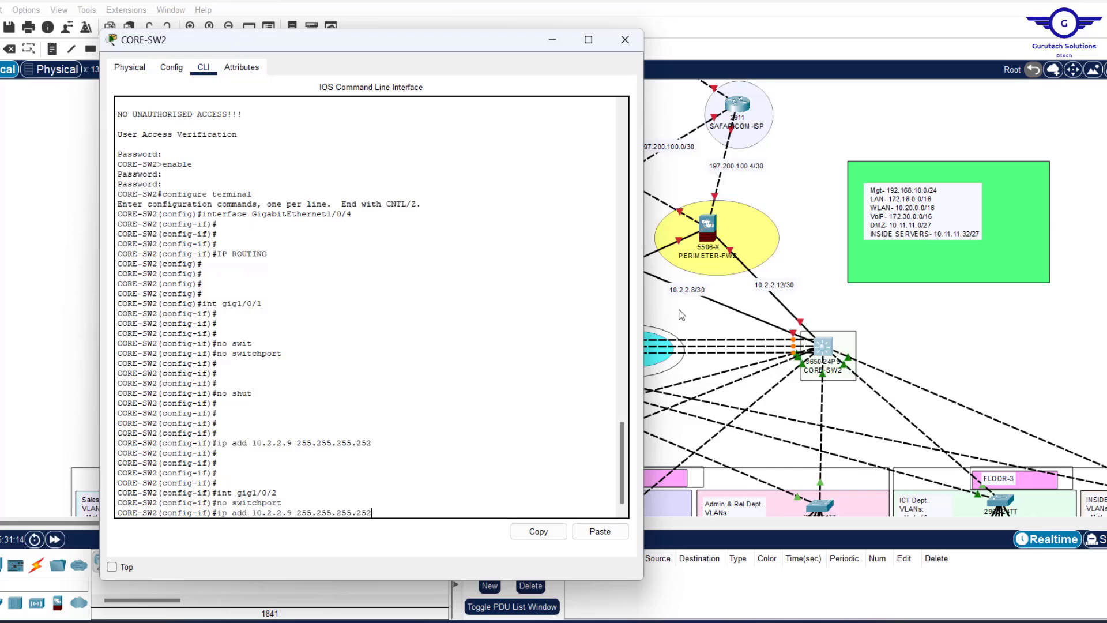
key("Return")
key("Up")
key("Up")
key("Up")
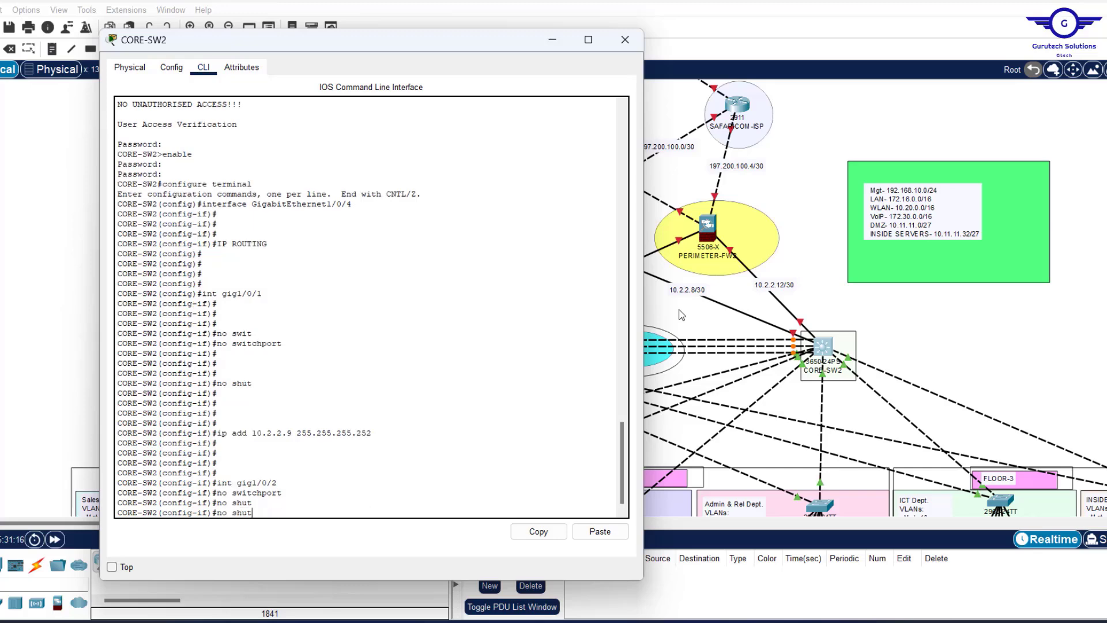
key("Up")
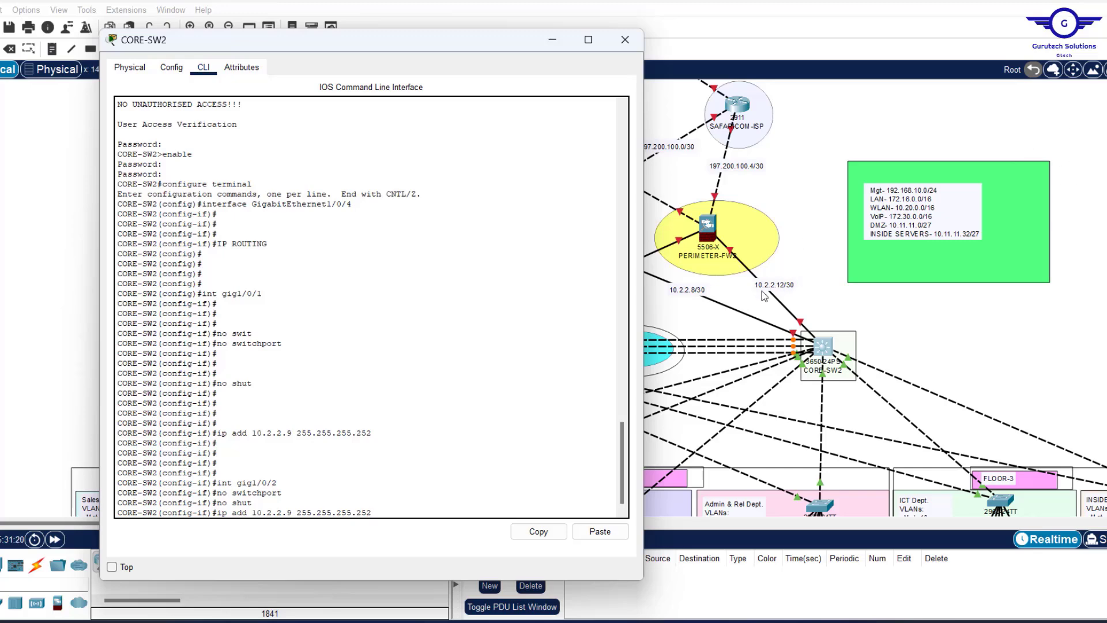
Give gig1/0/2 the address 10.2.2.13 255.255.255.252.
key("Left")
key("Left")
key("Left")
key("Left")
key("Left")
key("Left")
key("Left")
key("Left")
key("Left")
key("Left")
key("Left")
key("Left")
key("Left")
key("Left")
key("Left")
key("Left")
key("BackSpace")
type("13")
key("Return")
key("Return")
key("Return")
Exit interface mode, save with 'do wr', and close CORE-SW2's window.
key("Return")
key("Return")
key("Return")
key("Return")
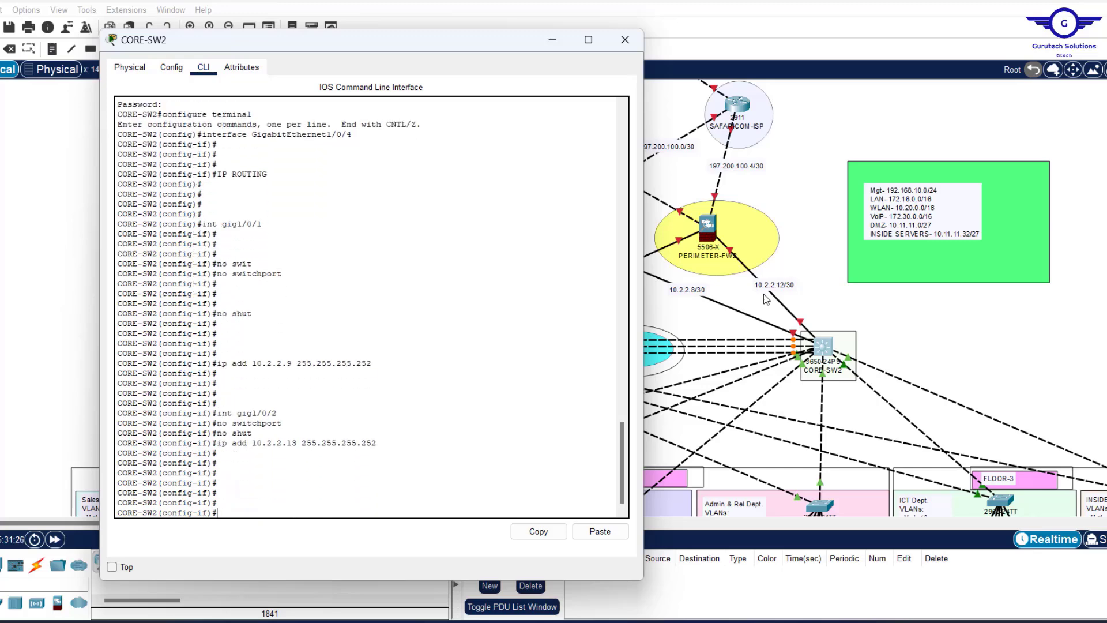
type("ex")
key("Return")
key("Return")
key("Return")
key("Return")
type("do")
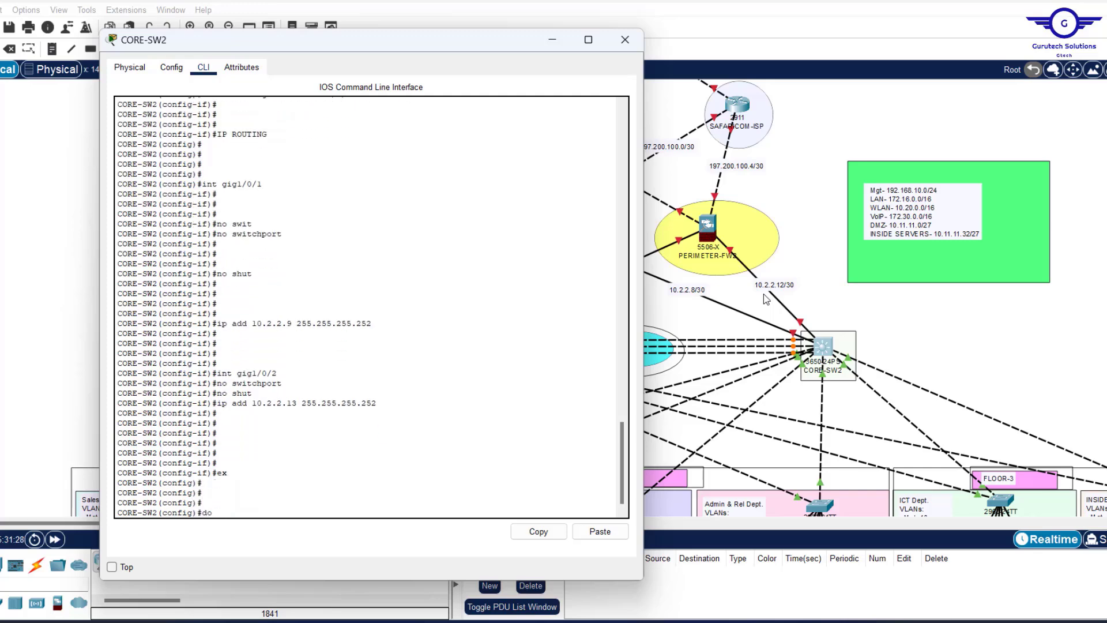
type(" wr")
key("Return")
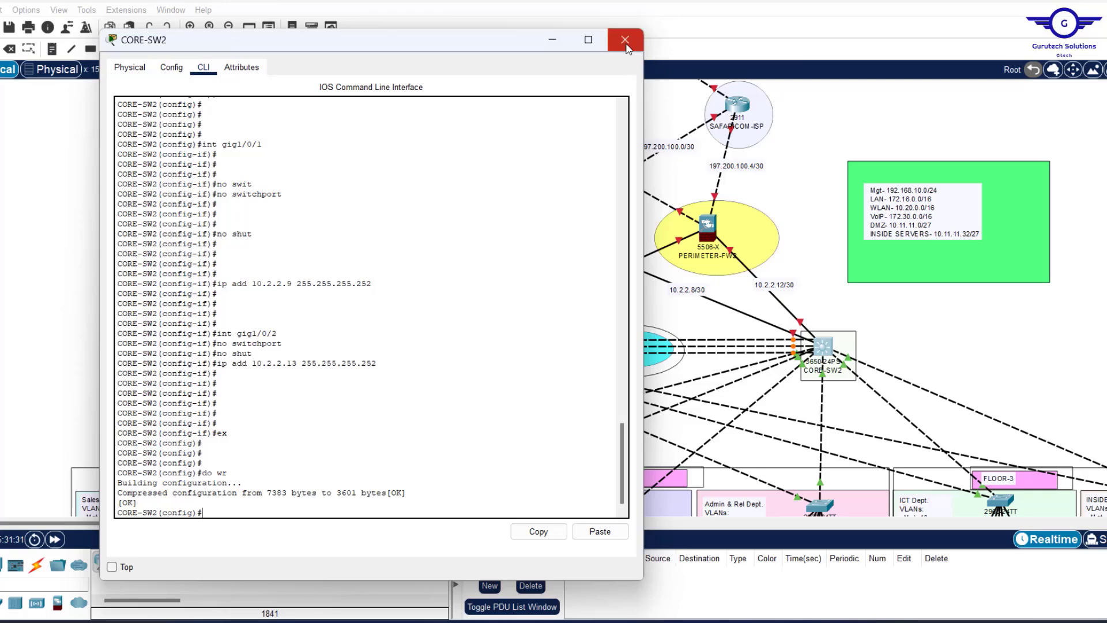
left_click(625, 40)
Check the INTERNET/CLOUD cluster's contents, then delete it choosing Uncluster and leave Delete mode.
scroll(776, 151, "up", 3)
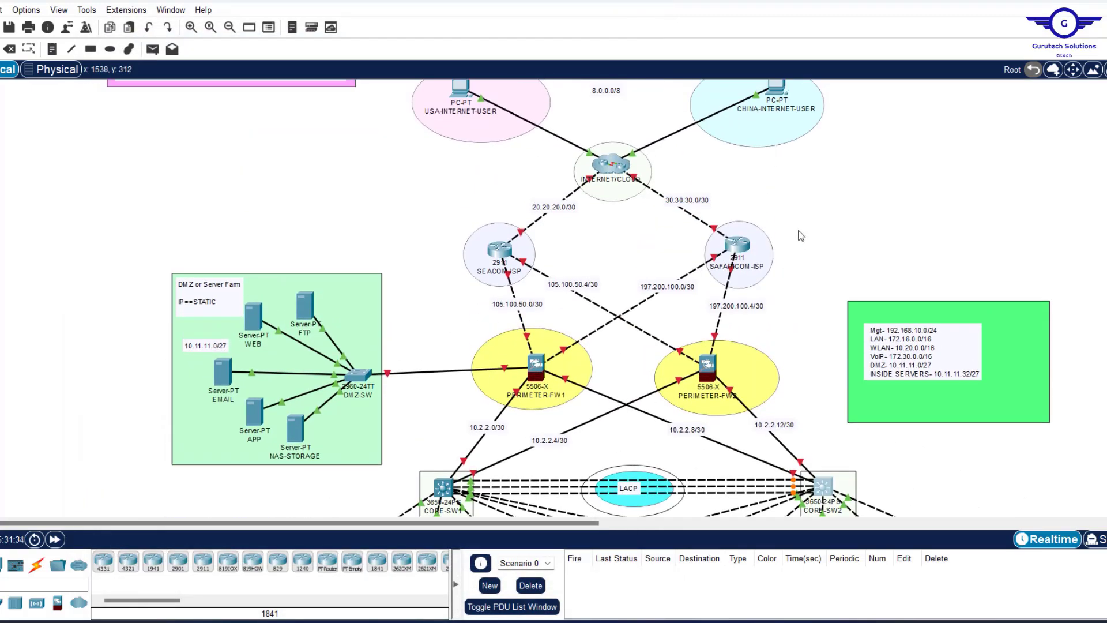
scroll(800, 235, "up", 1)
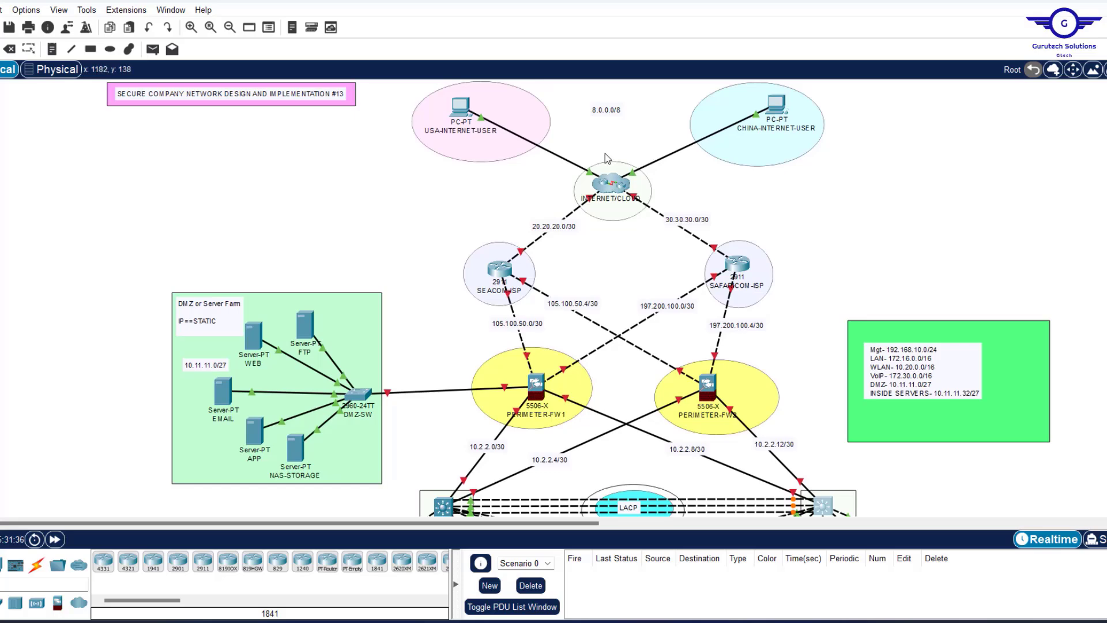
left_click(617, 188)
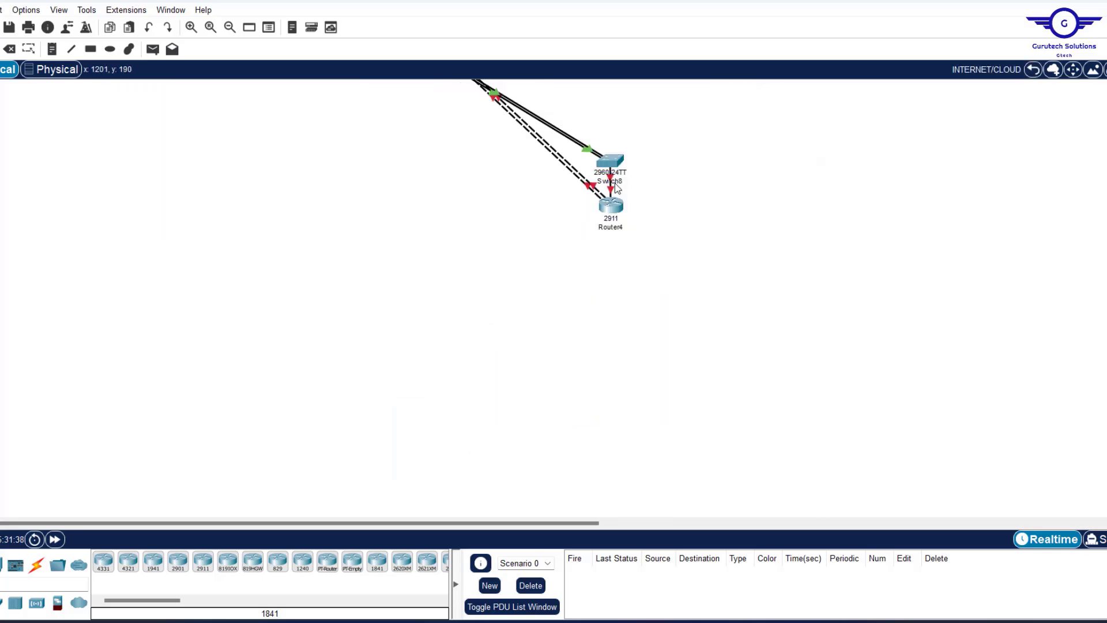
left_click(1033, 70)
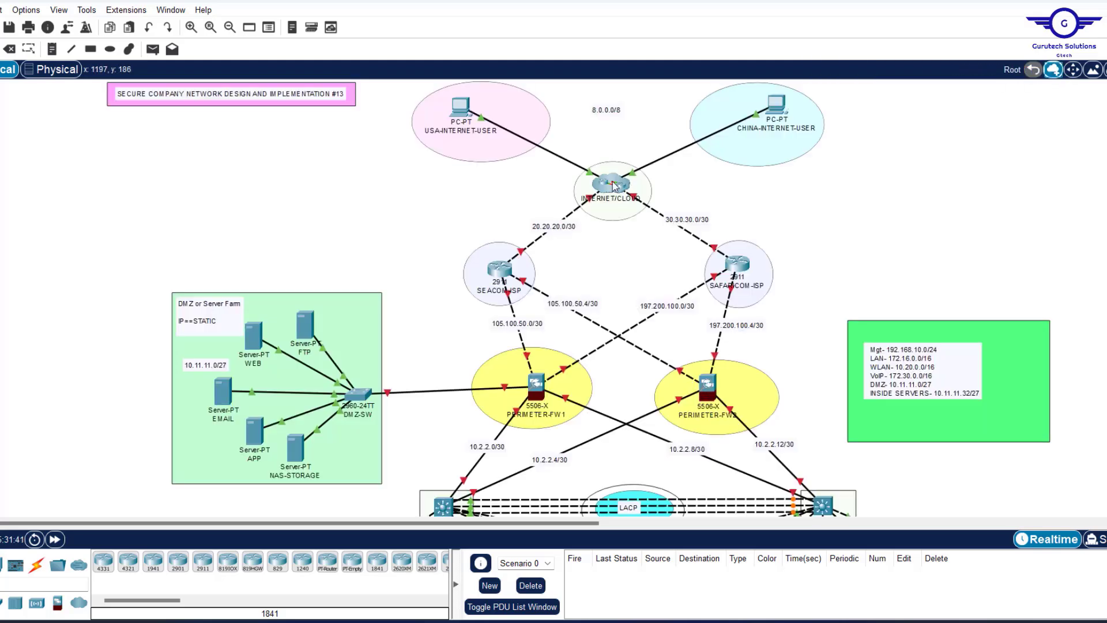
left_click_drag(615, 185, 609, 185)
key("Delete")
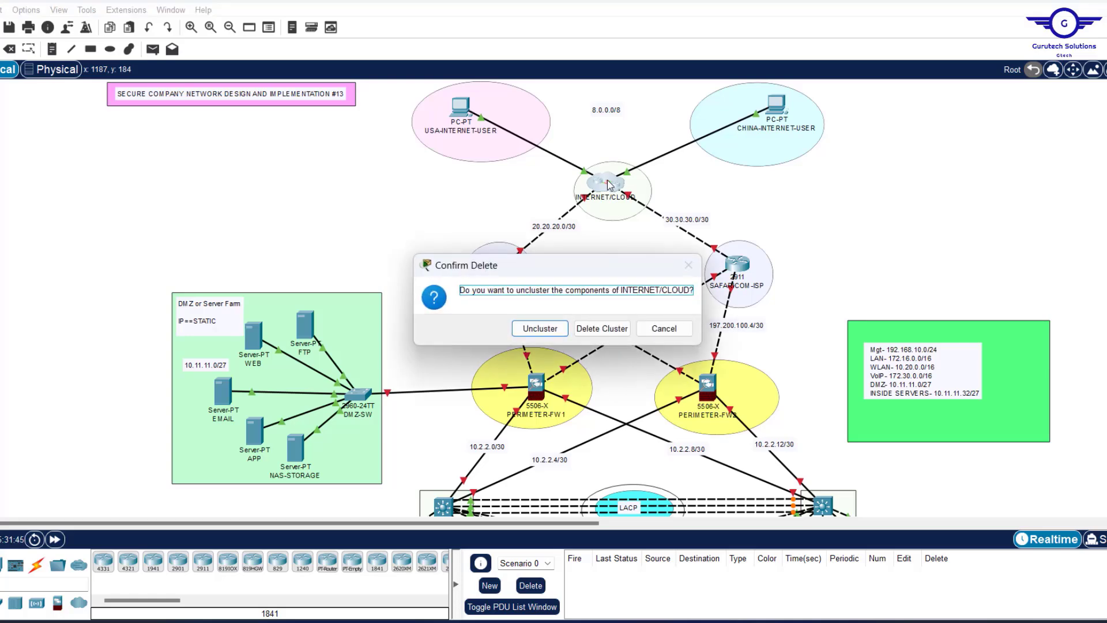
left_click(536, 330)
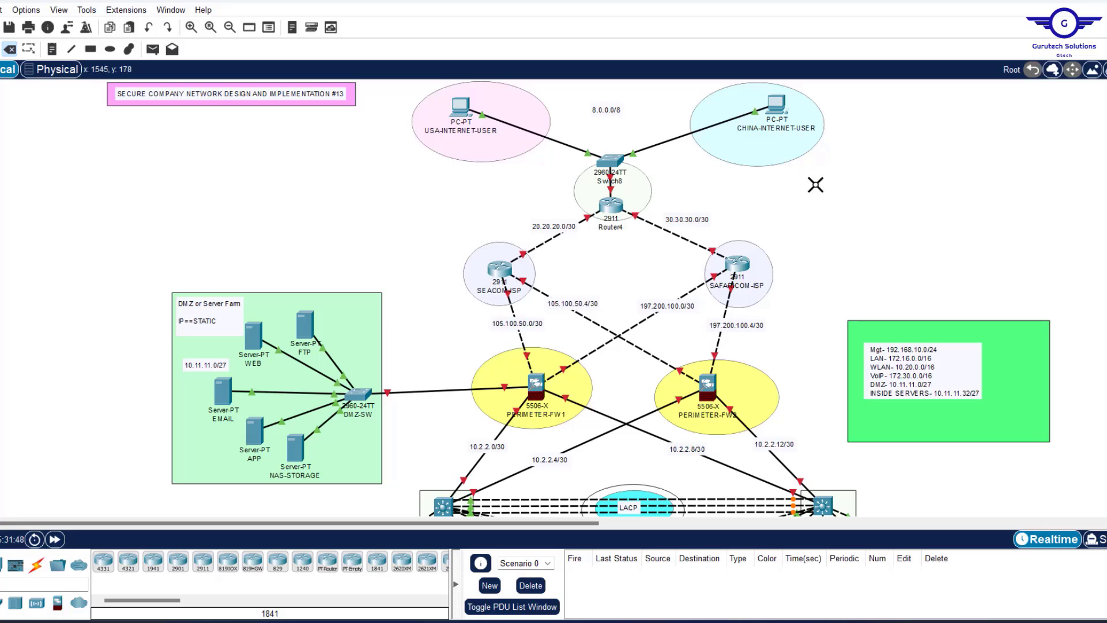
key("Escape")
mouse_move(517, 261)
Open SEACOM-ISP, narrow its window, move it left, and keep it always on top.
left_click(498, 270)
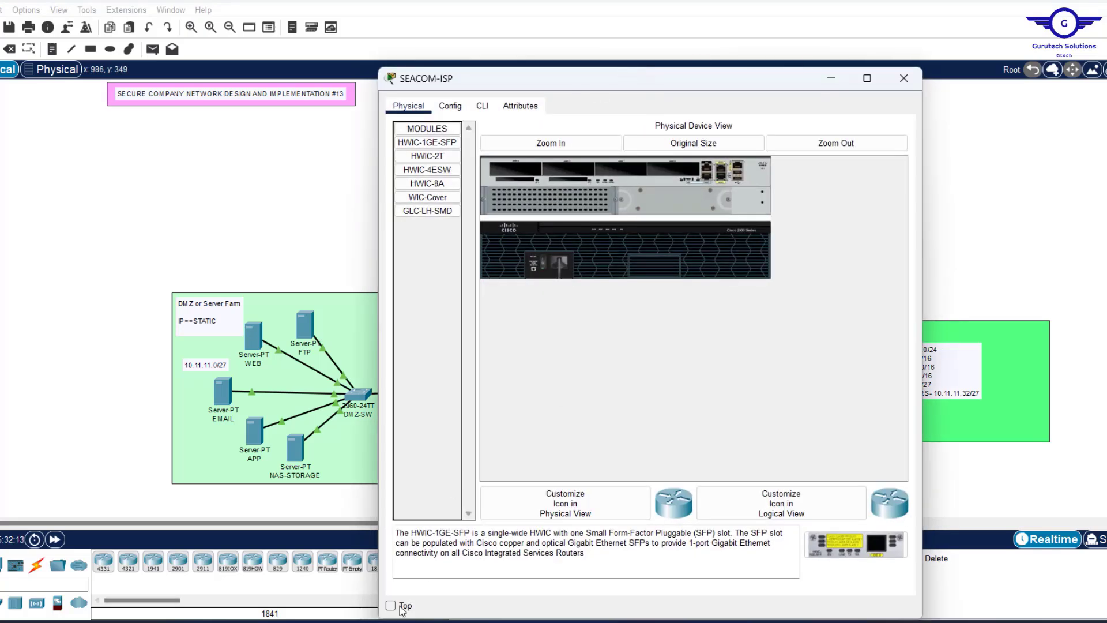
left_click_drag(643, 81, 641, 113)
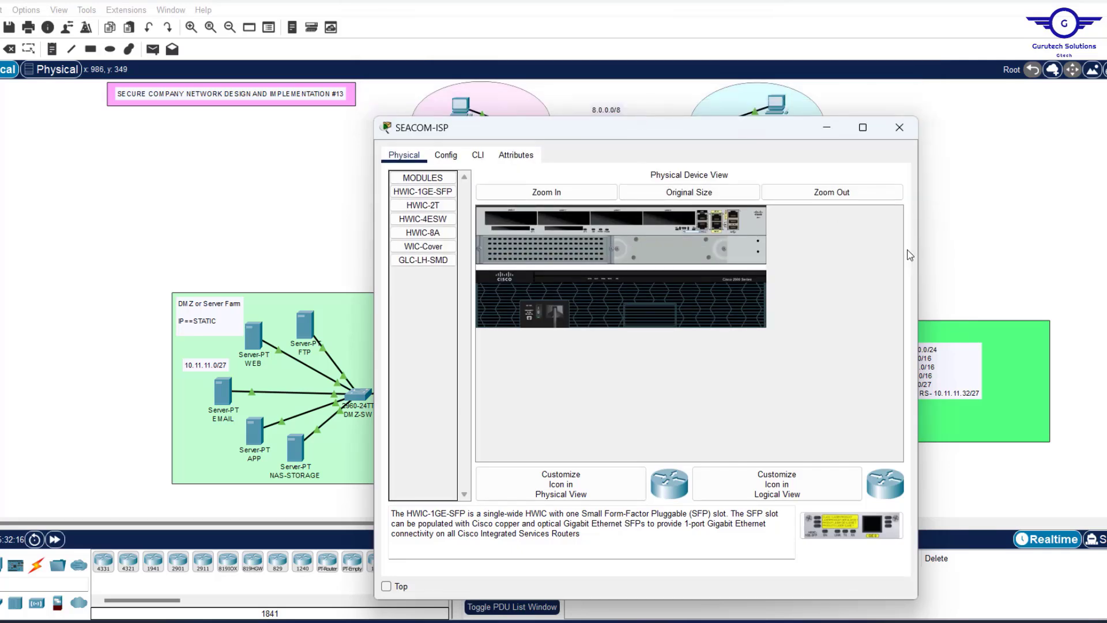
left_click_drag(918, 254, 798, 243)
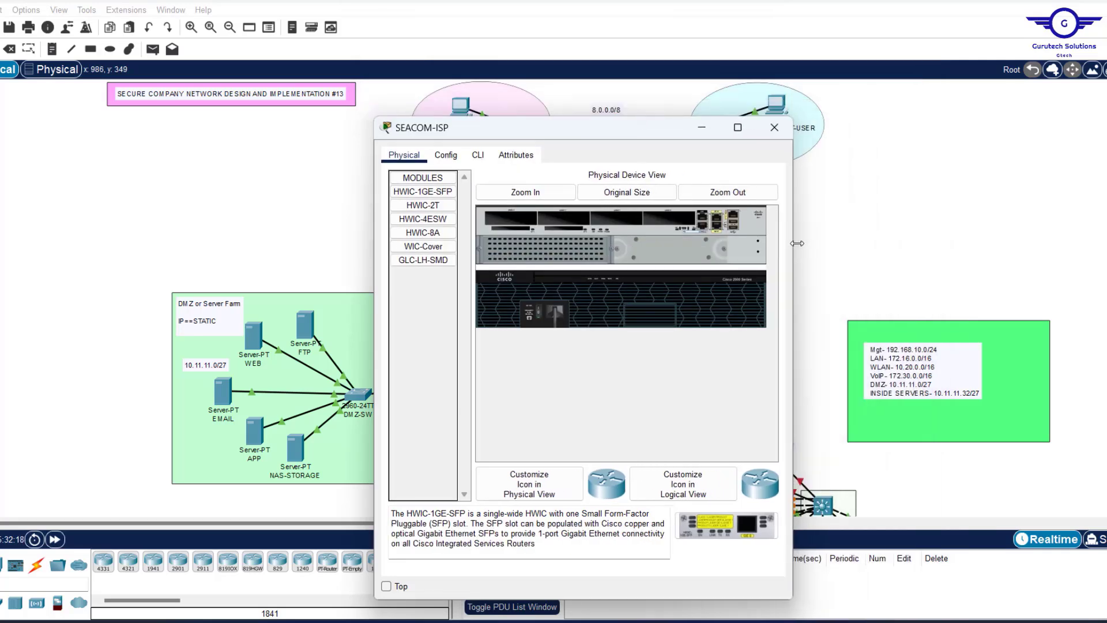
left_click(385, 590)
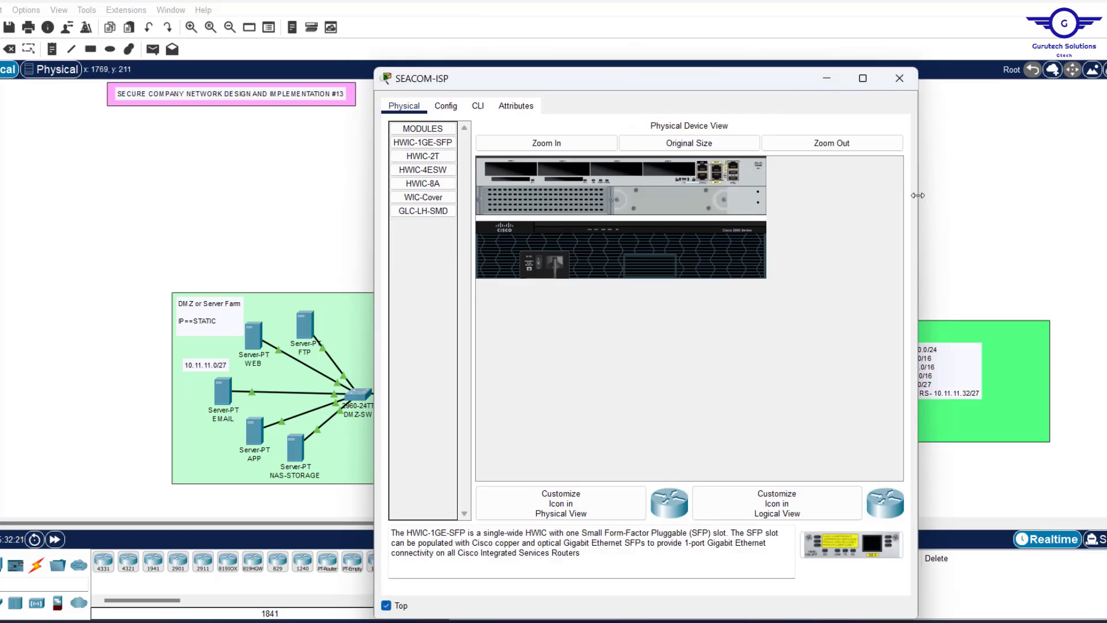
left_click_drag(919, 195, 832, 195)
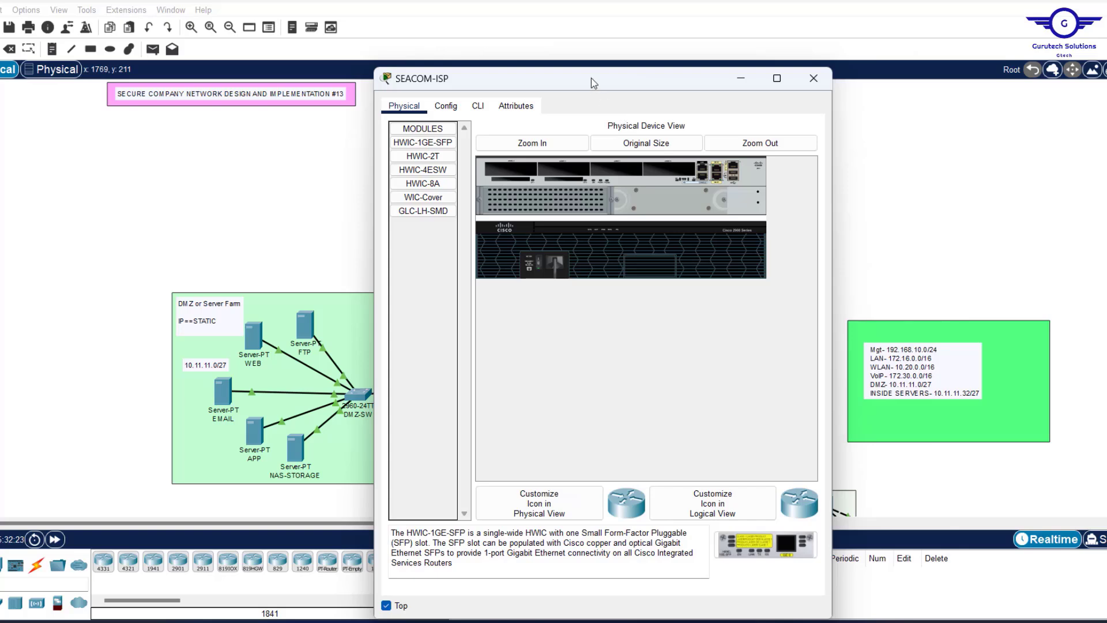
left_click_drag(591, 70, 248, 80)
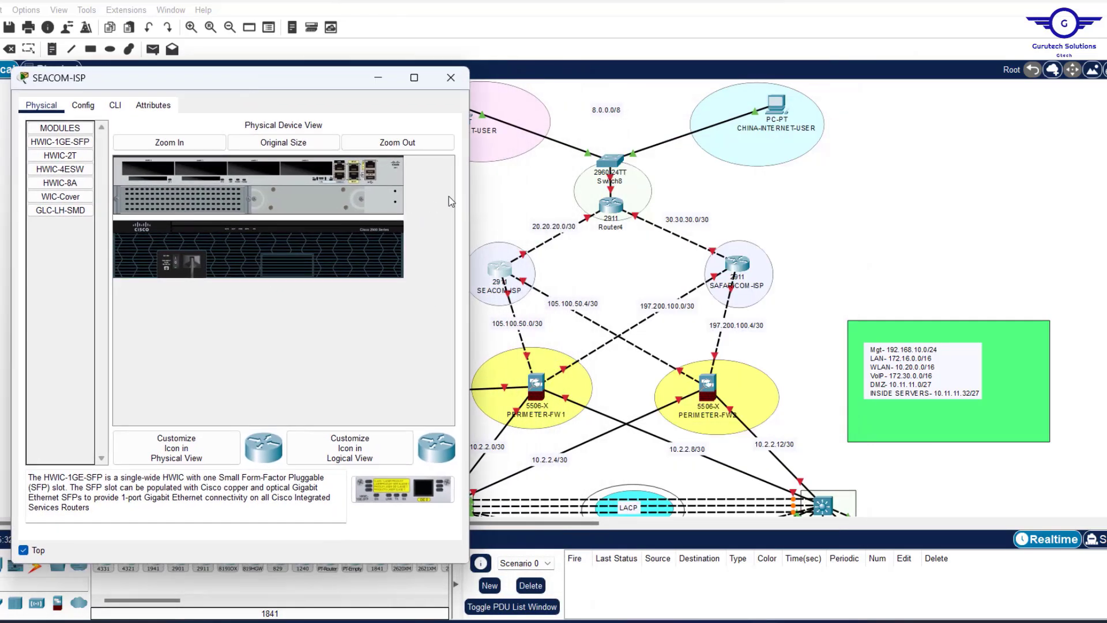
left_click(794, 192)
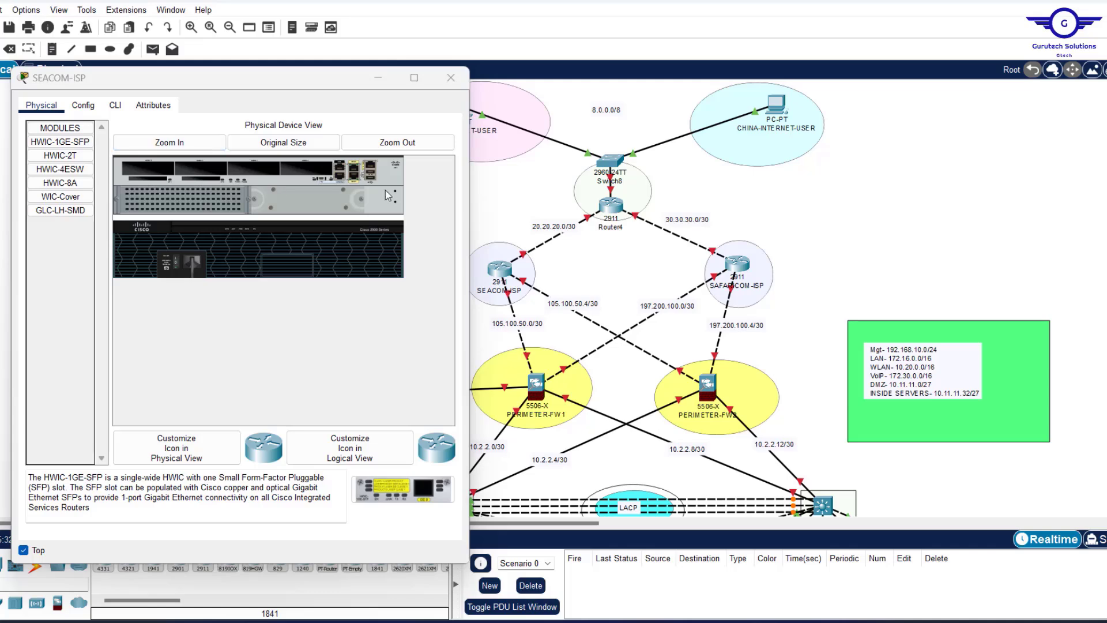
Turn on GigabitEthernet0/0 at 105.100.50.1 255.255.255.252, then select GigabitEthernet0/1.
left_click(83, 105)
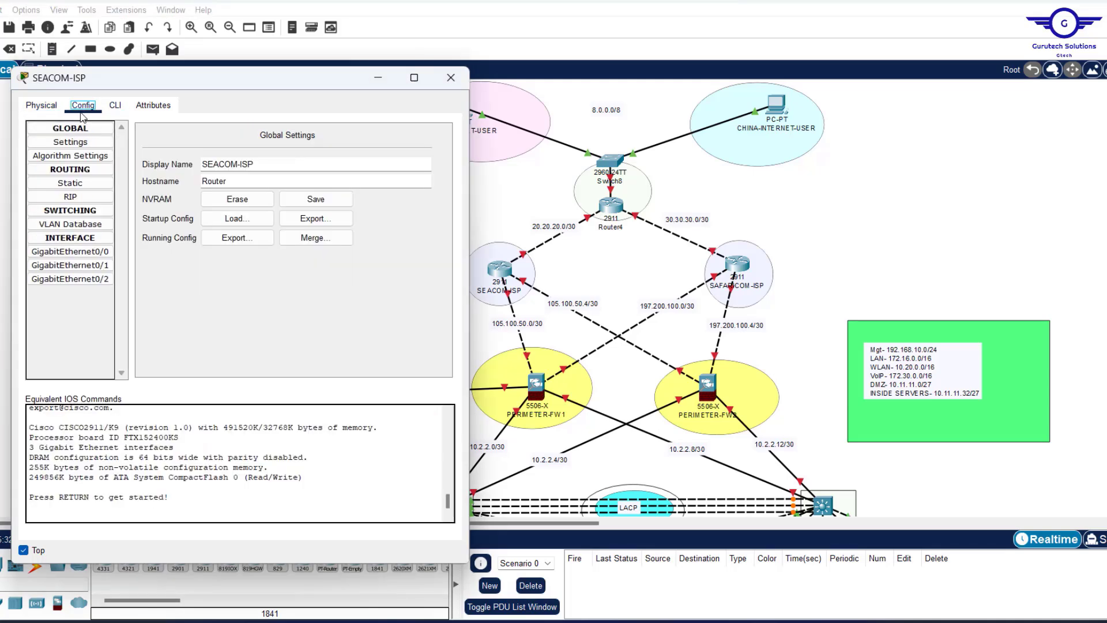
left_click(837, 238)
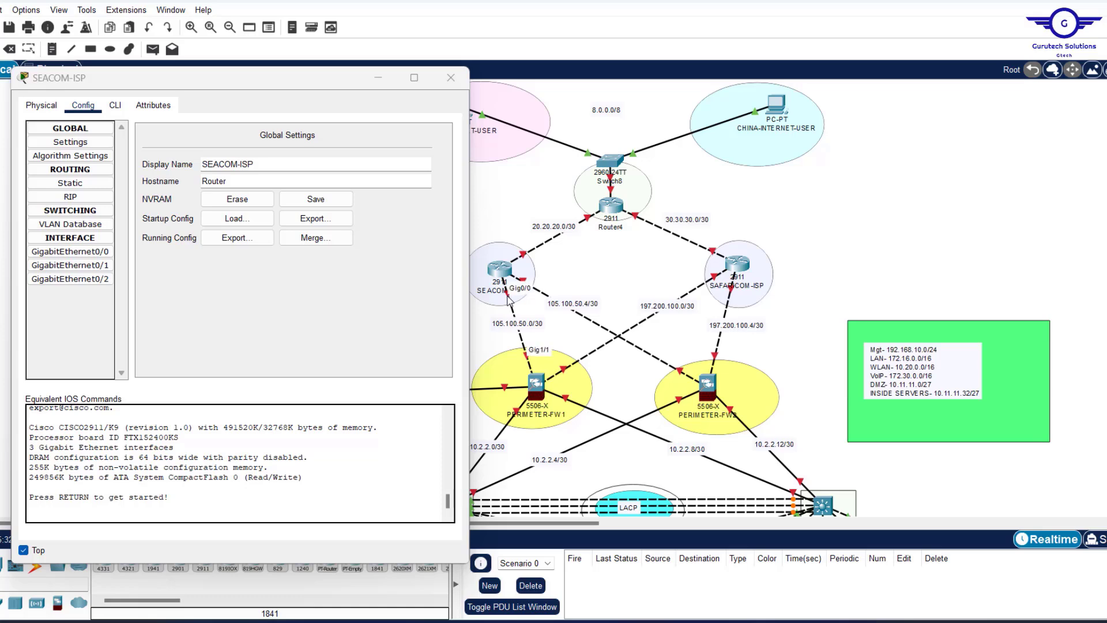
left_click(90, 252)
left_click(432, 148)
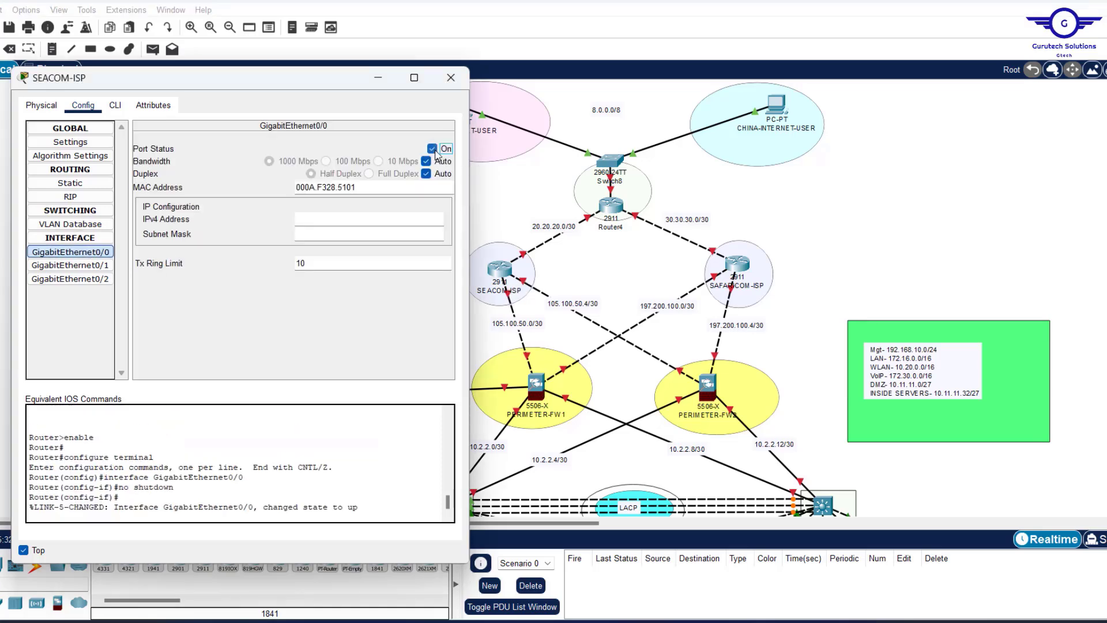
left_click(313, 214)
type("105.100.50.1")
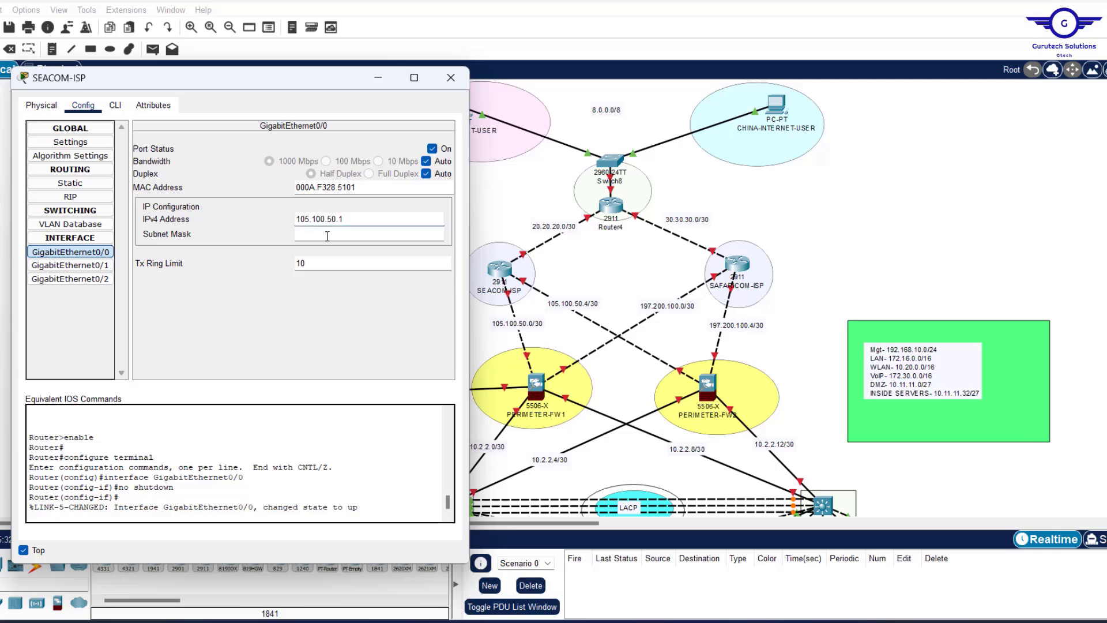
left_click(328, 235)
left_click_drag(340, 235, 191, 227)
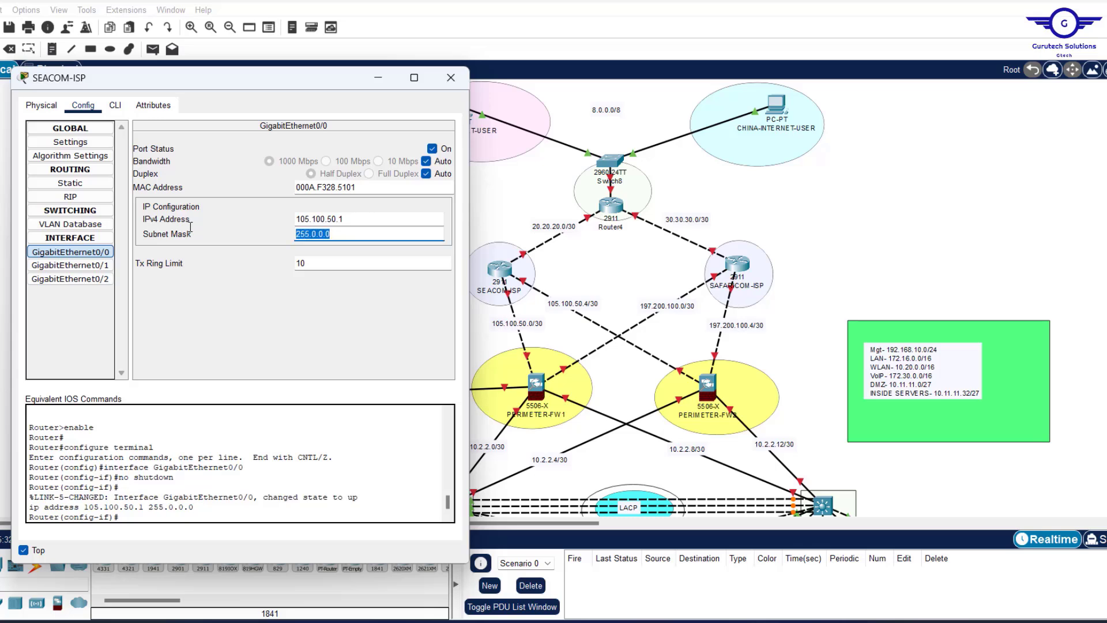
type("255.255")
left_click(594, 275)
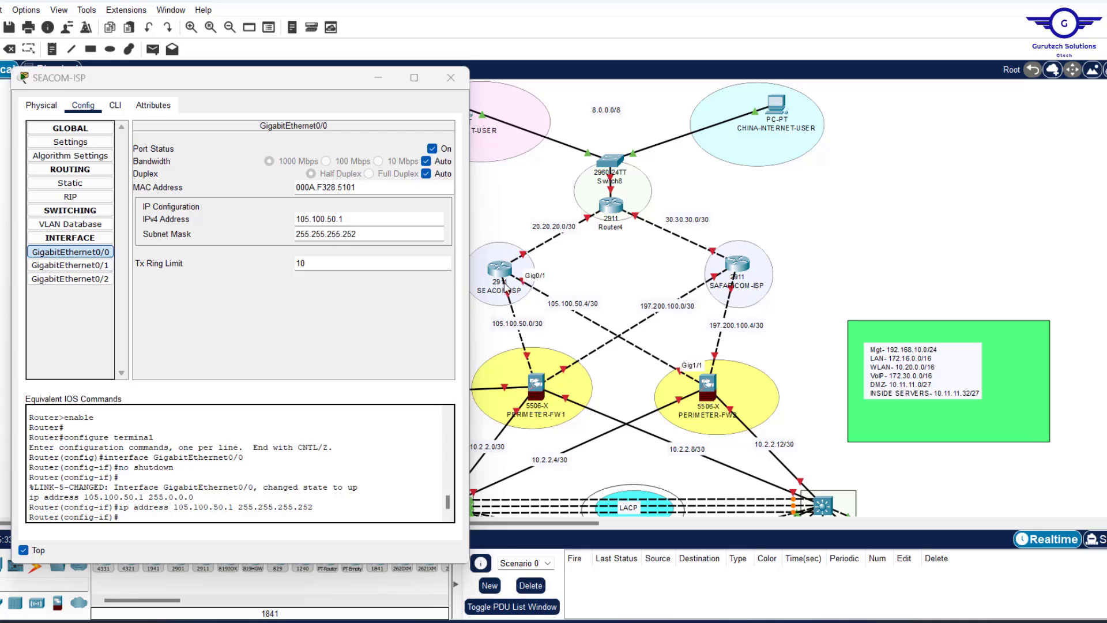
left_click(93, 266)
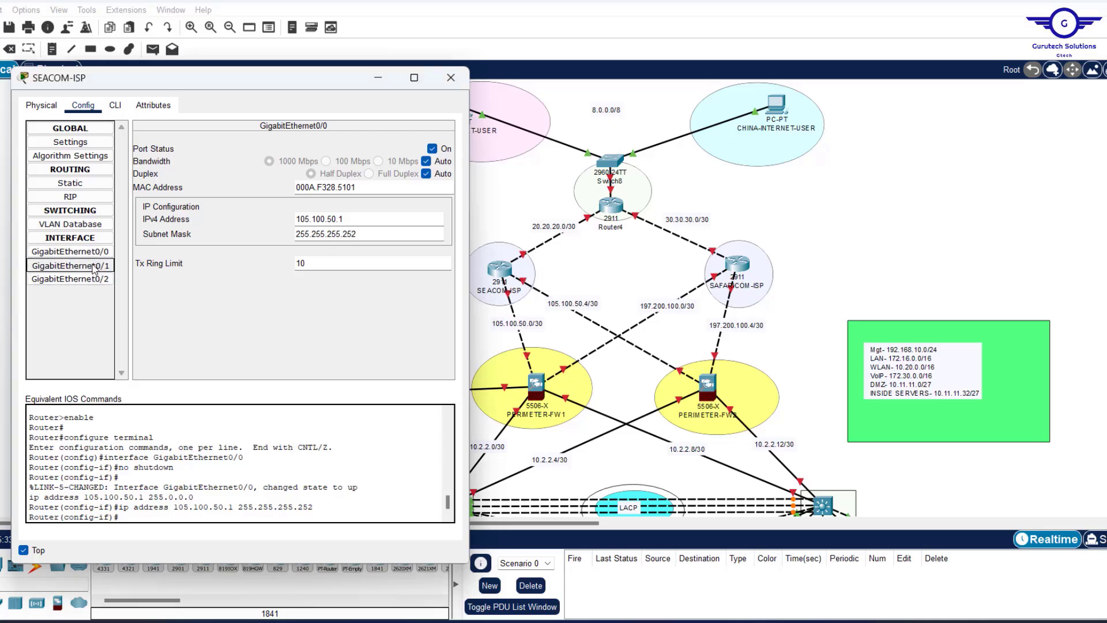
Turn on SEACOM-ISP's GigabitEthernet0/1 with address 105.100.50.5 and mask 255.255.255.252.
left_click(432, 151)
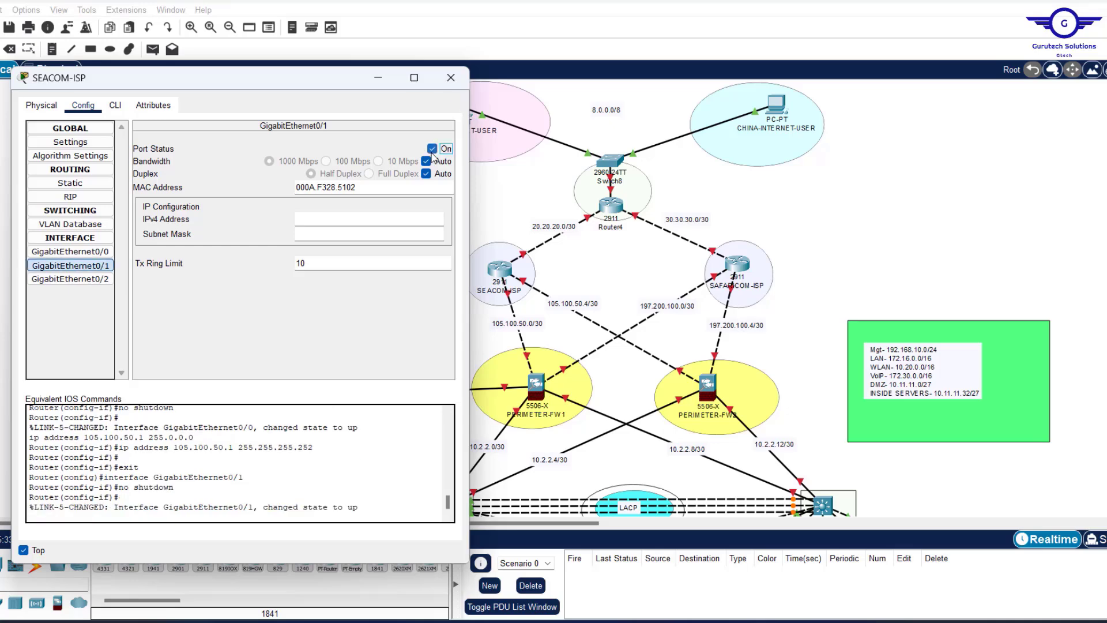
left_click(331, 221)
type("105.100.50.5")
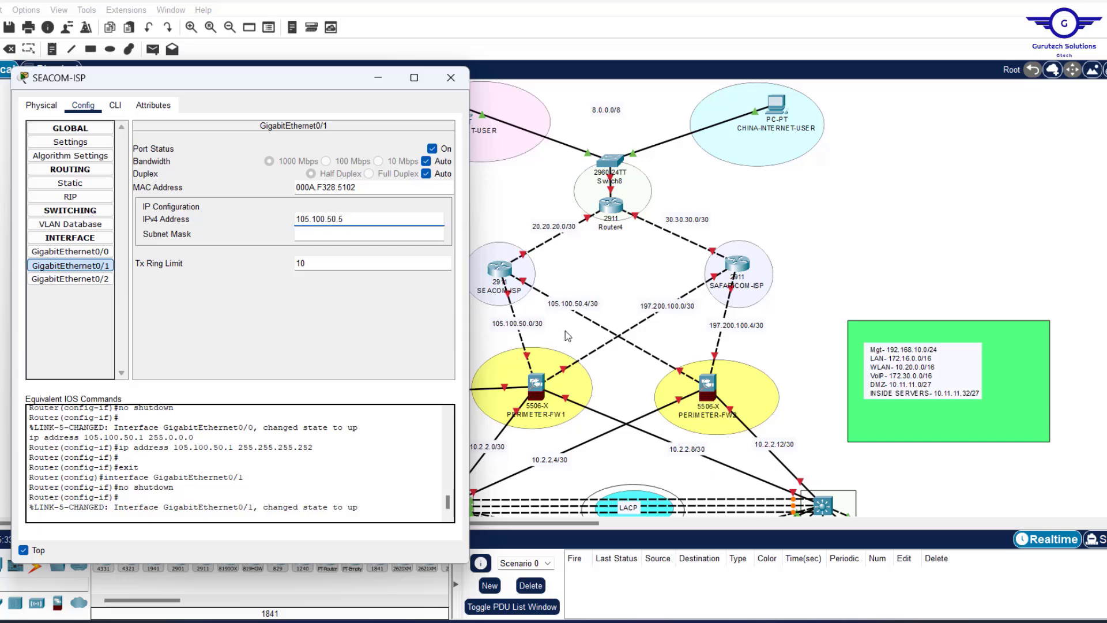
left_click(329, 234)
type("255.255.255.252")
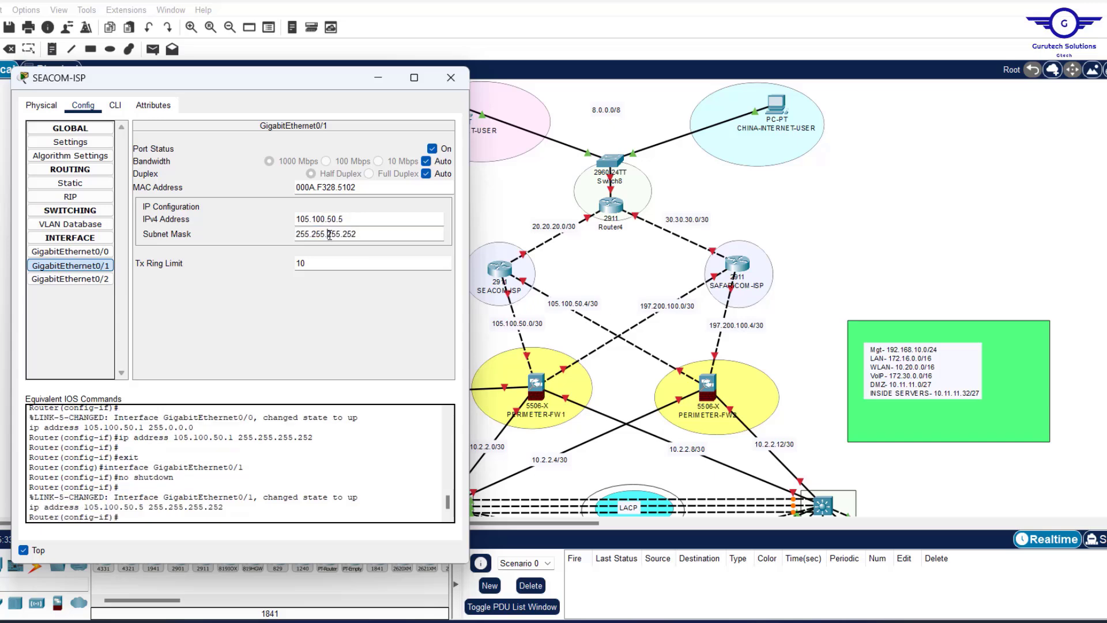
left_click_drag(605, 247, 582, 266)
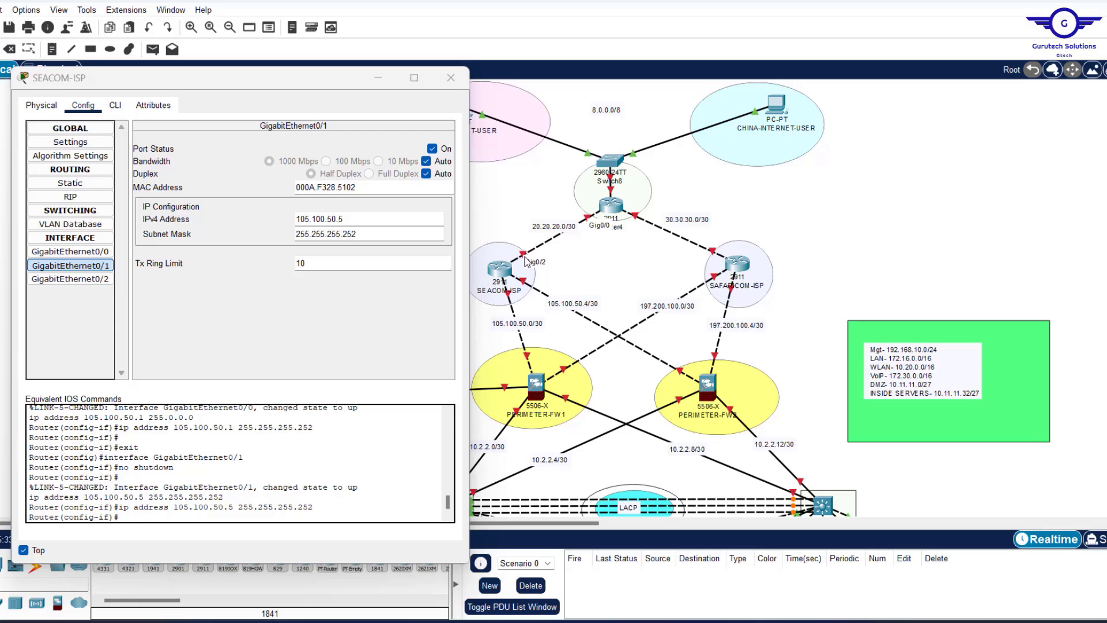
Turn on GigabitEthernet0/2 at 20.20.20.1 with mask 255.255.255.252, then close the SEACOM-ISP window.
left_click(74, 280)
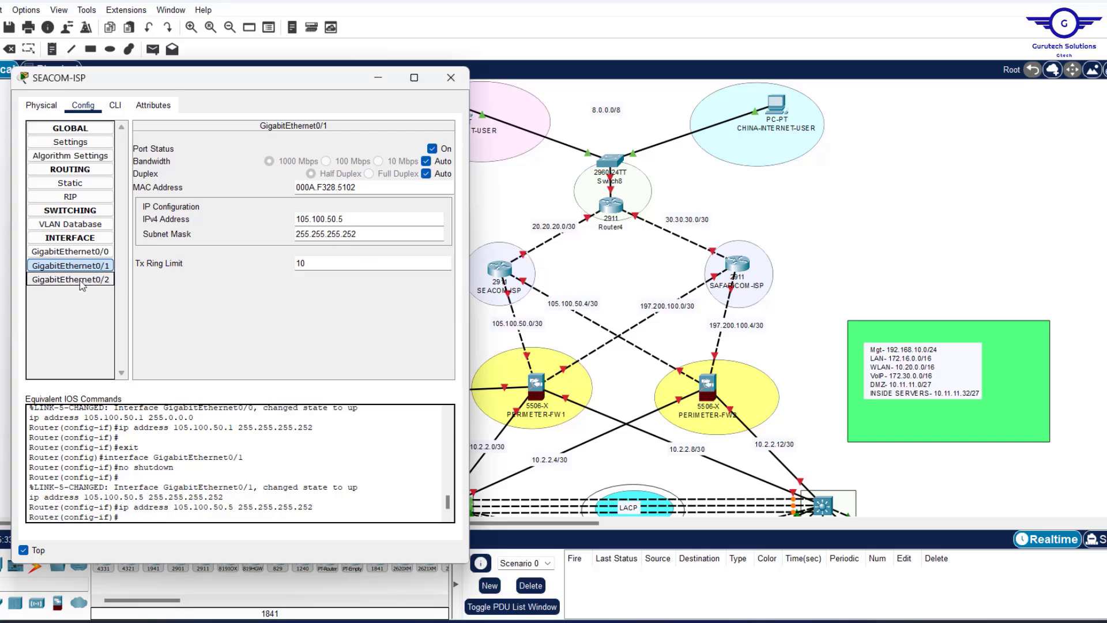
left_click(432, 148)
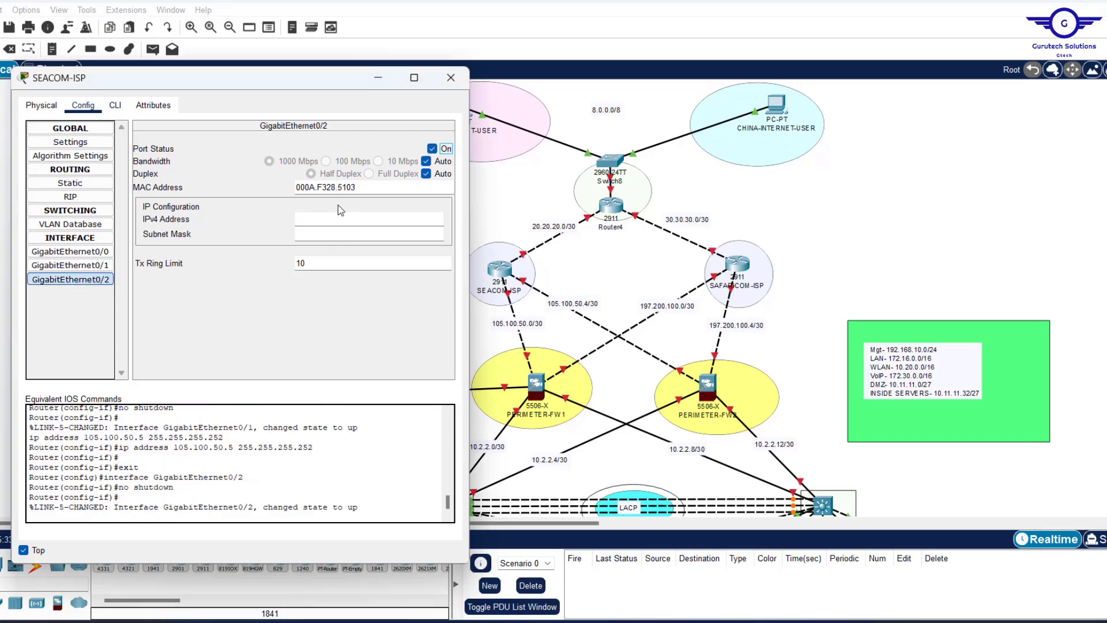
left_click(324, 219)
type("20.20.20.1")
left_click(331, 234)
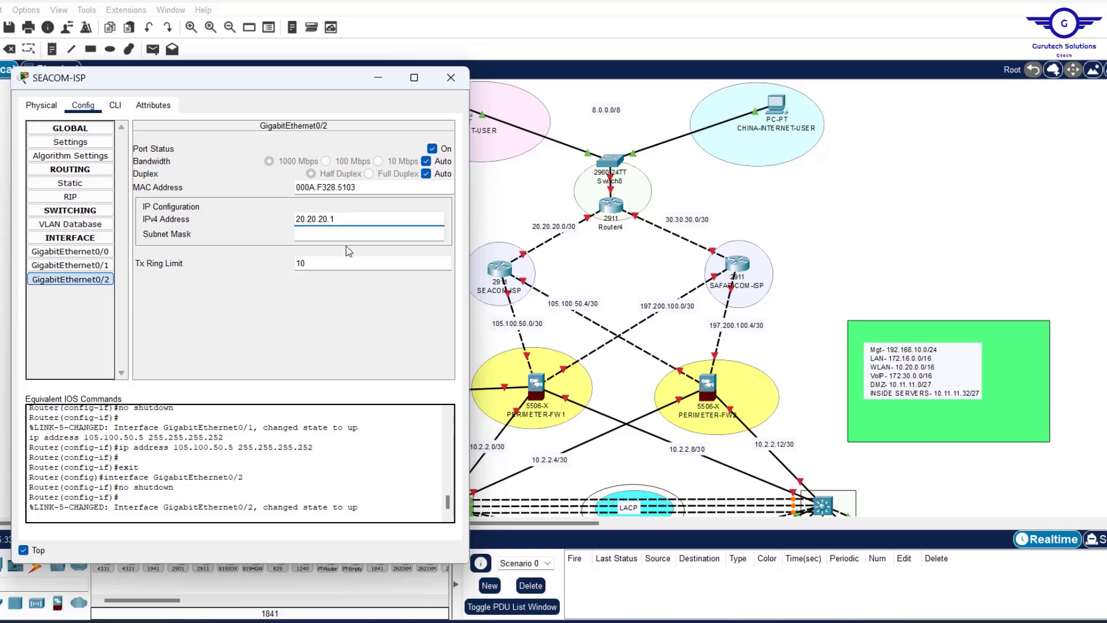
double_click(332, 230)
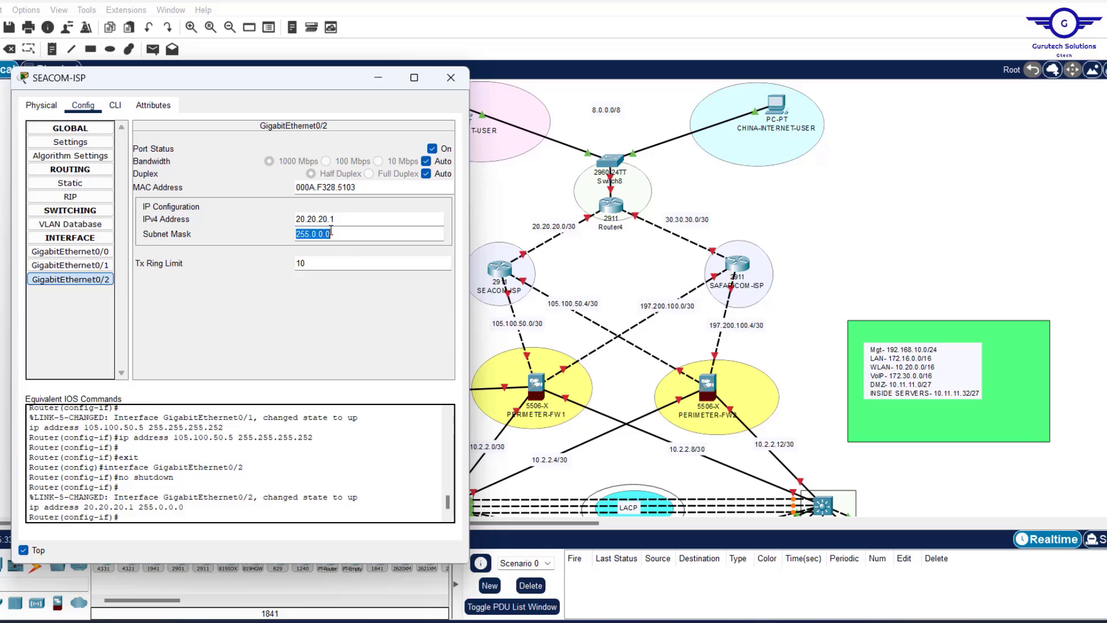
key("BackSpace")
type("255.255.255.252")
key("ctrl+a")
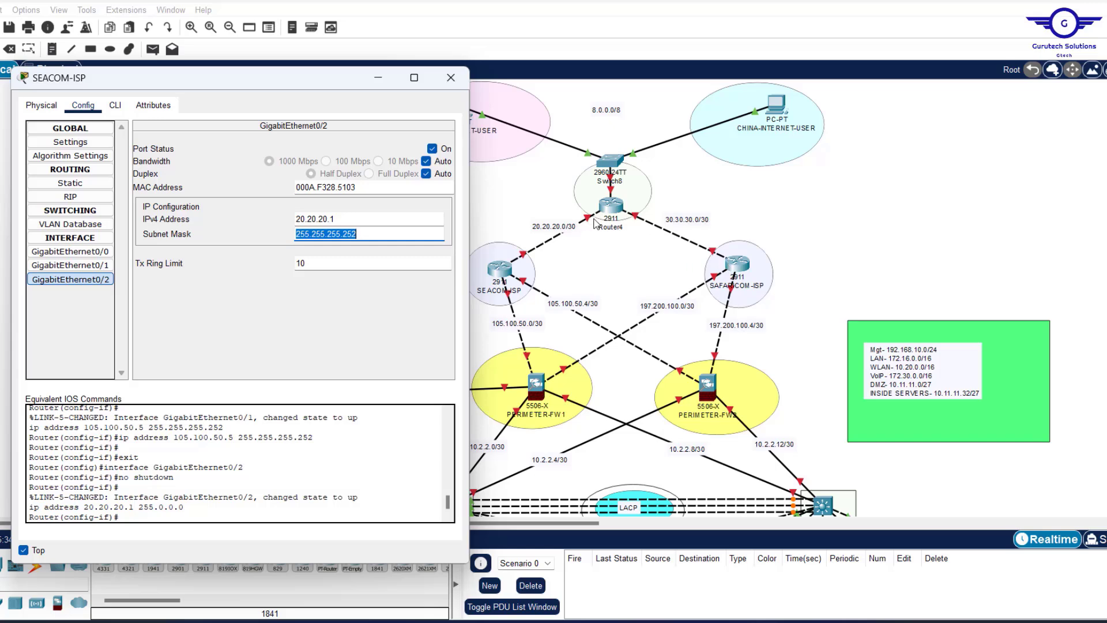
left_click(451, 75)
Address SAFARICOM-ISP's ports as 197.200.100.1/30 and GigabitEthernet0/1 as 197.200.100.5.
left_click(738, 264)
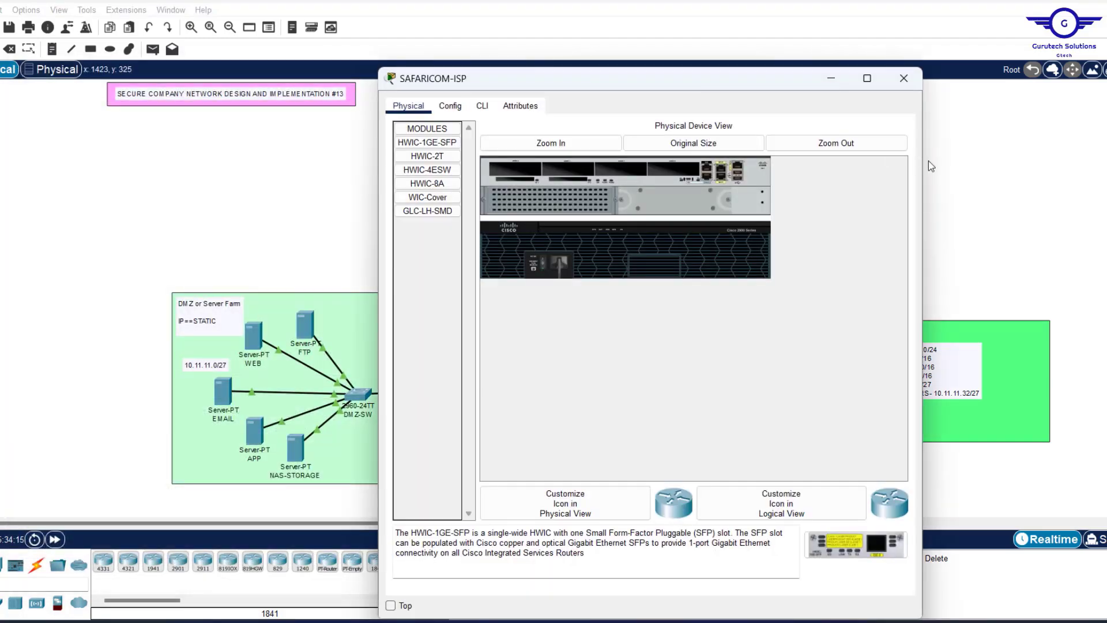
left_click_drag(628, 85, 258, 98)
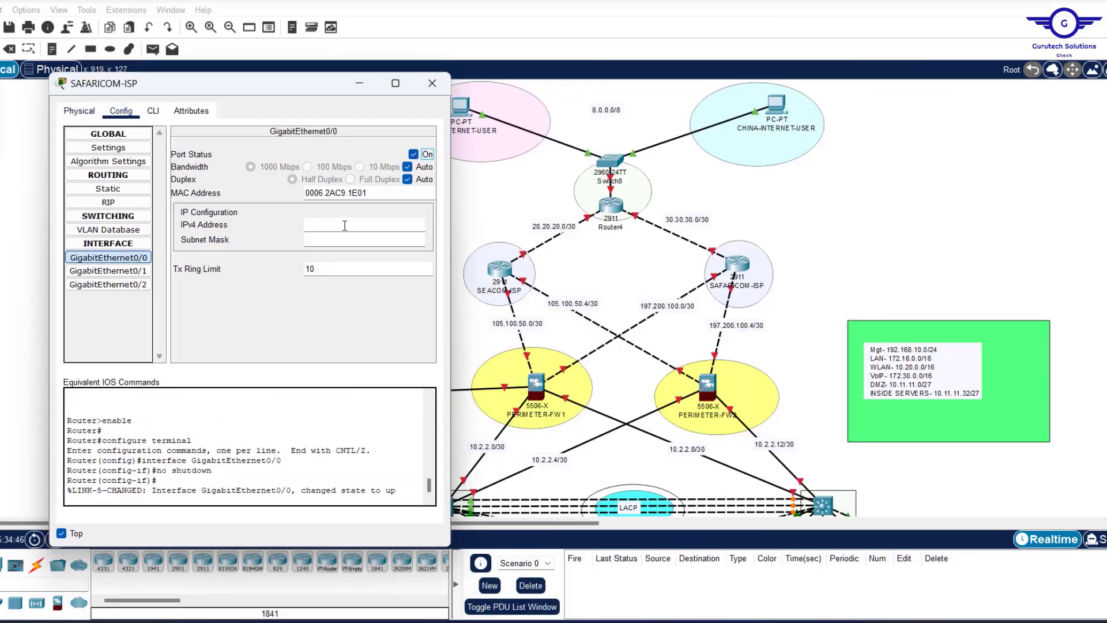
type("197.200.100.1")
key("Tab")
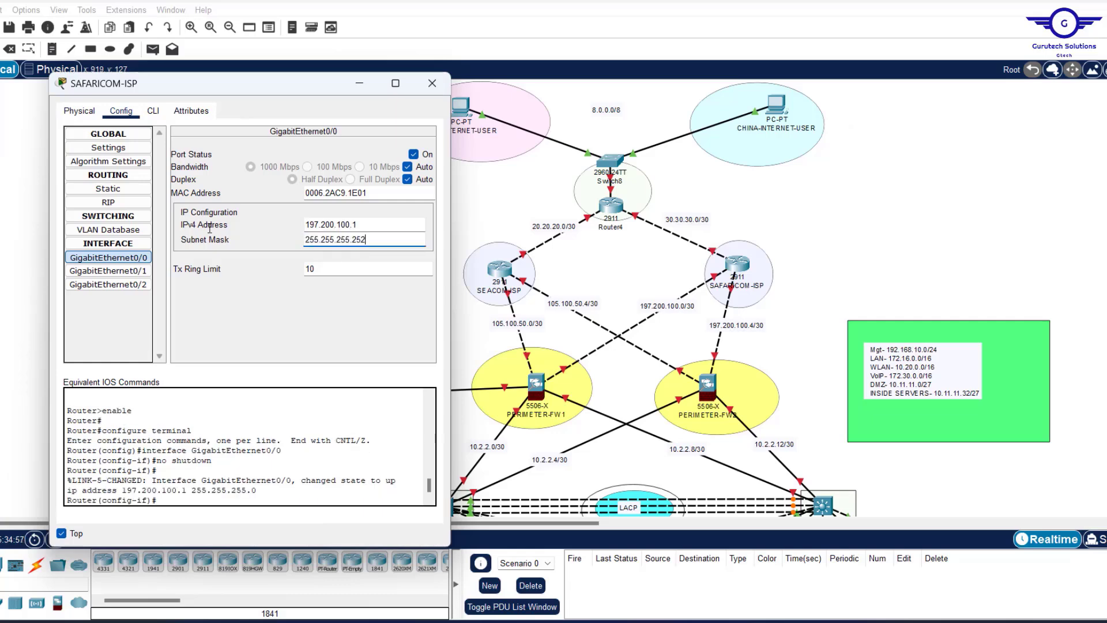
key("BackSpace")
type("252")
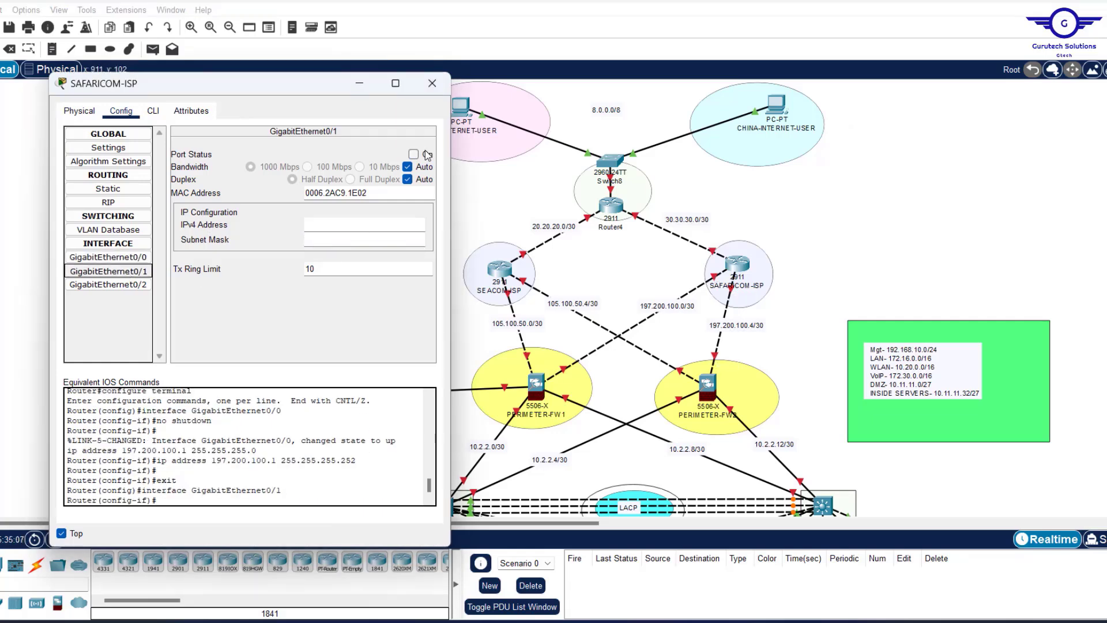
left_click(108, 271)
type("197.200.100.5")
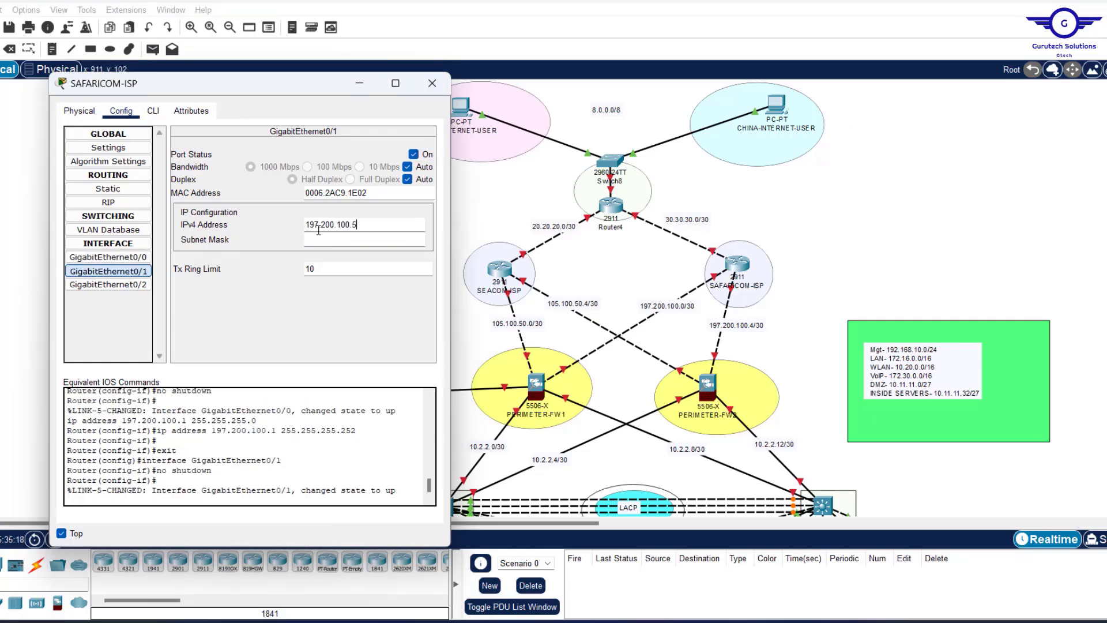
Turn on SAFARICOM-ISP's GigabitEthernet0/2 at 30.30.30.1 with a /30 mask, then close the window.
left_click(137, 284)
left_click(413, 154)
left_click(318, 224)
type("30.30.30.1")
left_click_drag(322, 240, 354, 239)
type("255.255.252")
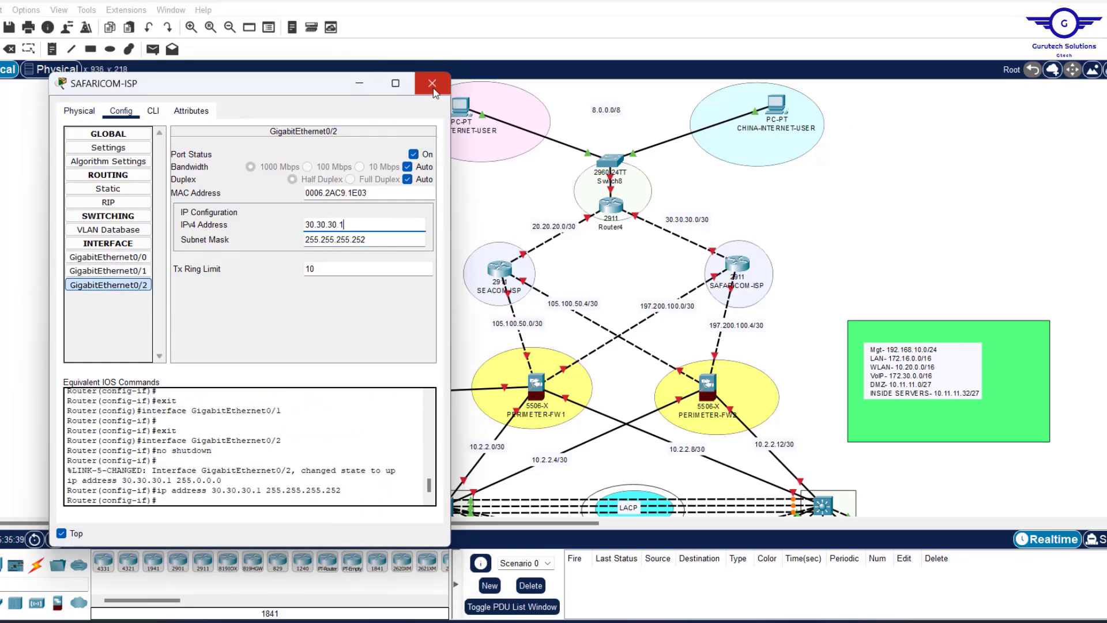
left_click(433, 84)
Address Router4's interfaces as 20.20.20.2, 30.30.30.2 and 8.0.0.1, then close its window.
left_click(611, 206)
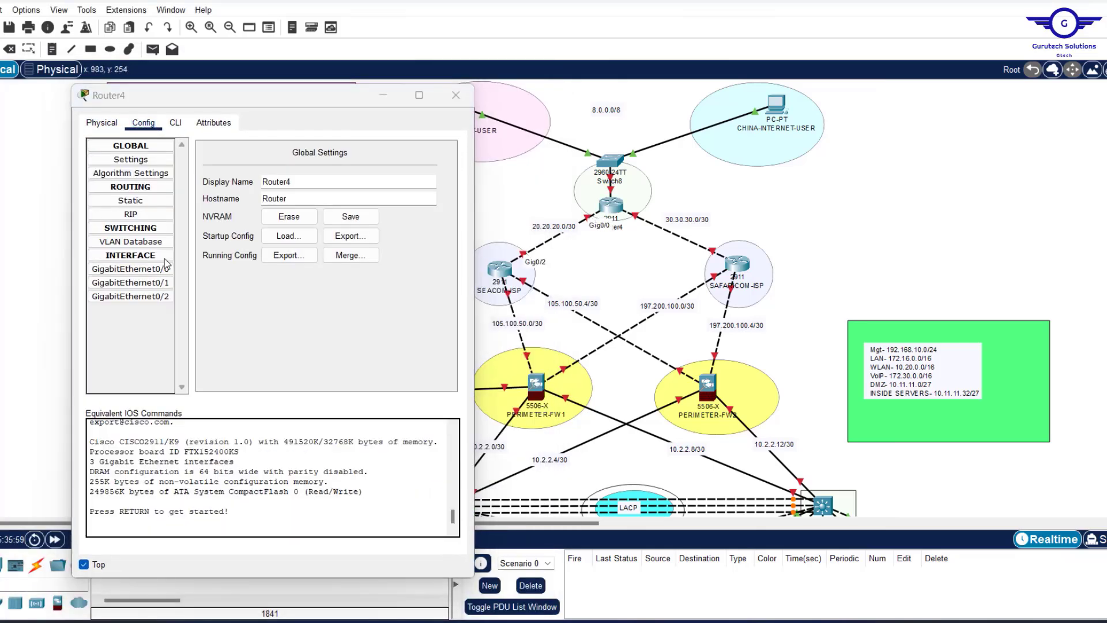
type("20.20.20.2")
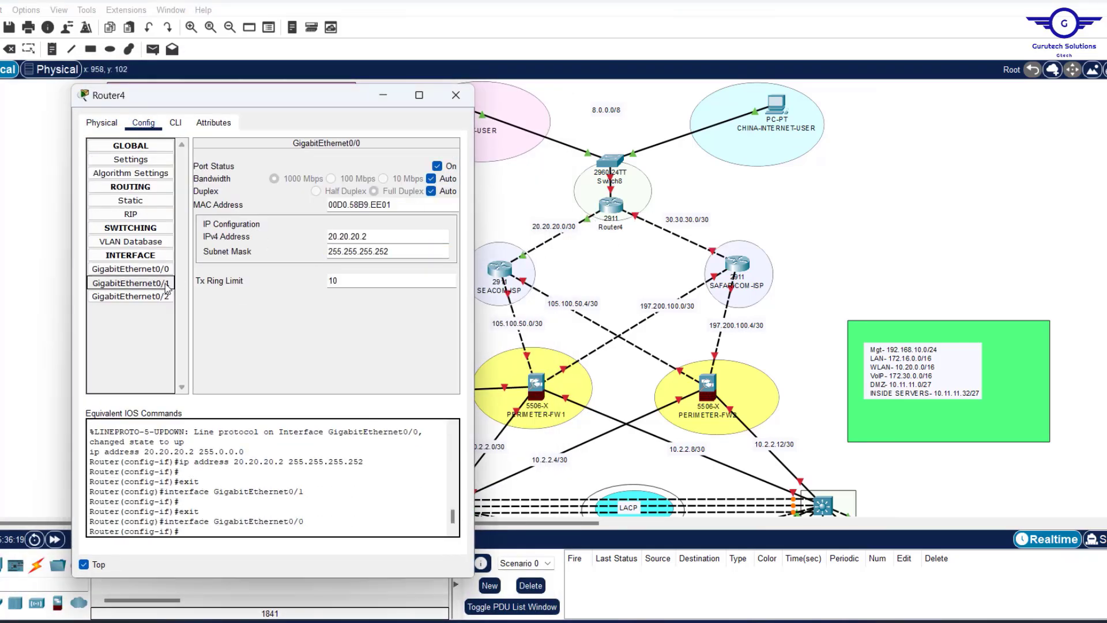
type("30")
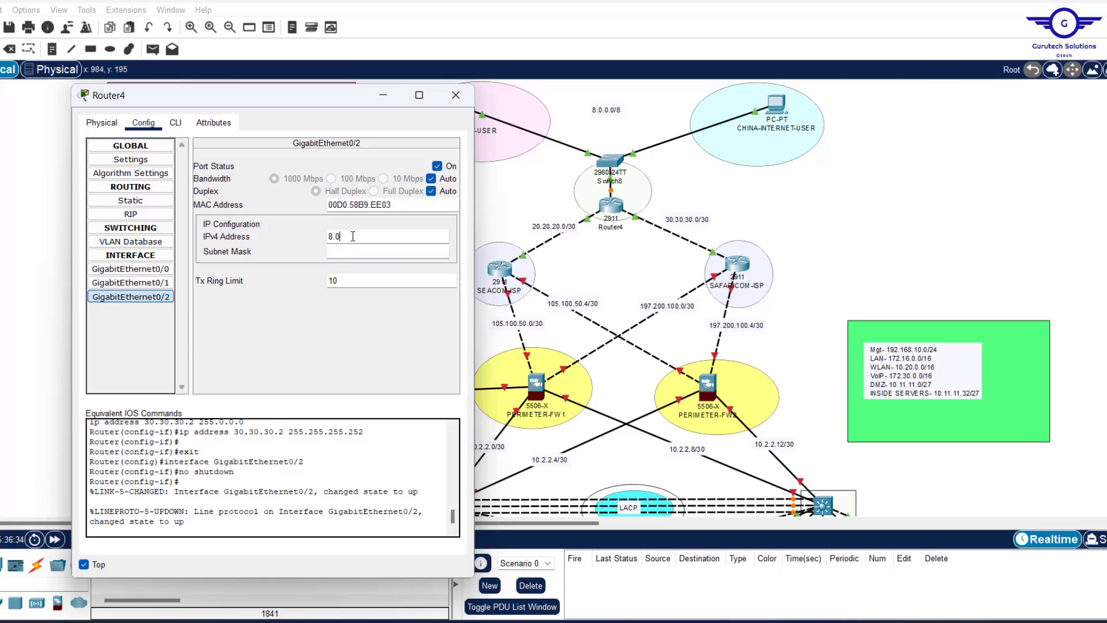
type("0.1")
key("Tab")
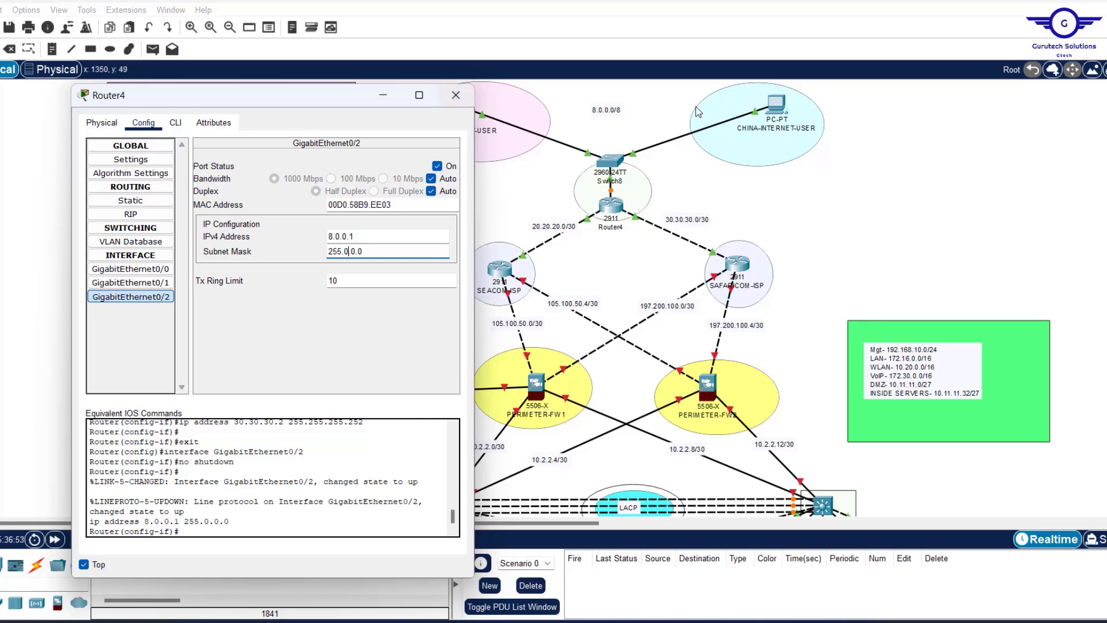
left_click(455, 99)
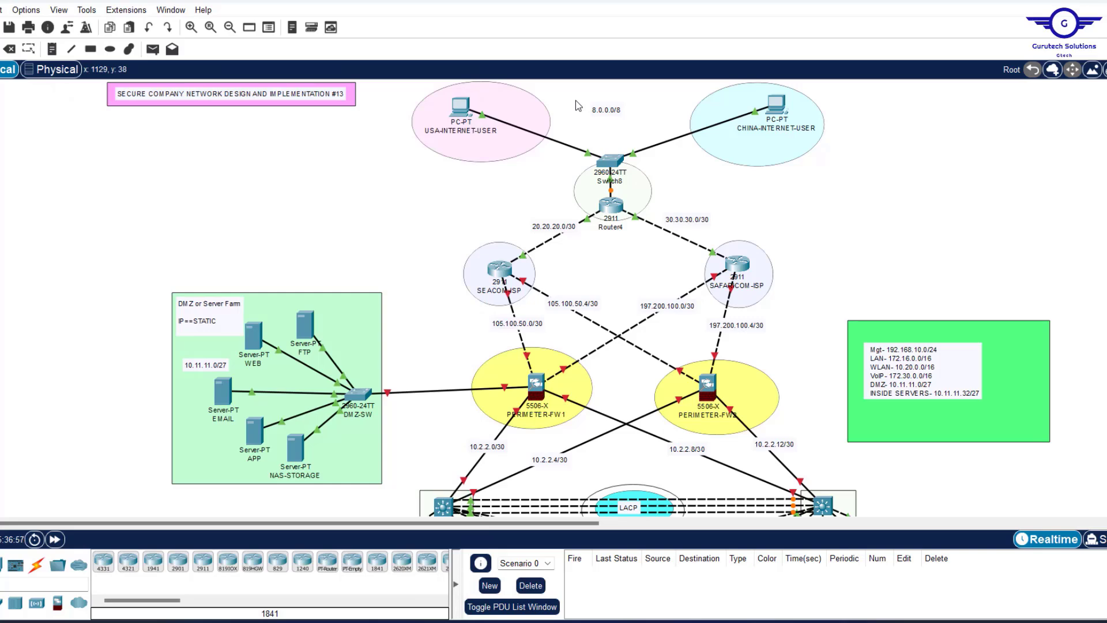
Give USA-INTERNET-USER IP 8.0.0.10, mask 255.0.0.0 and default gateway 8.0.0.1.
left_click(463, 106)
left_click(489, 149)
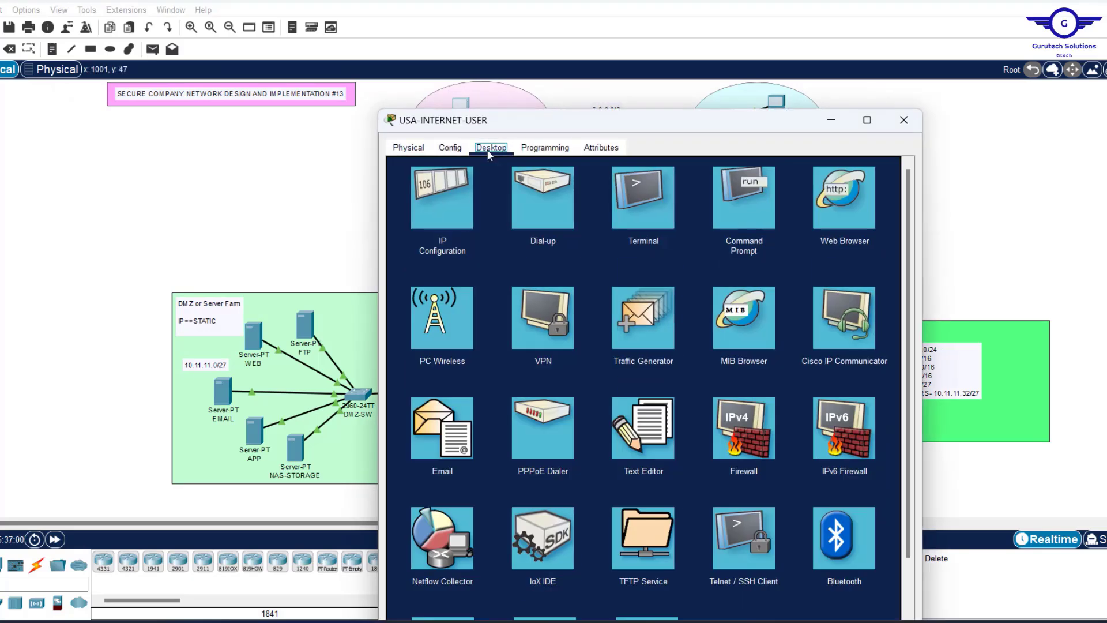
left_click(447, 189)
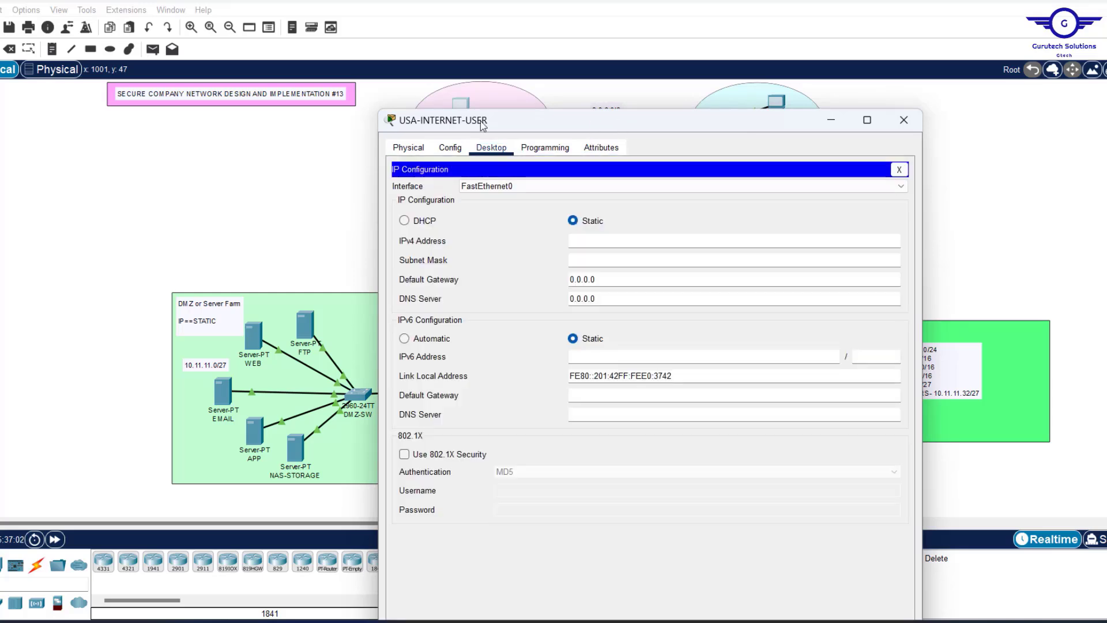
left_click_drag(614, 122, 322, 119)
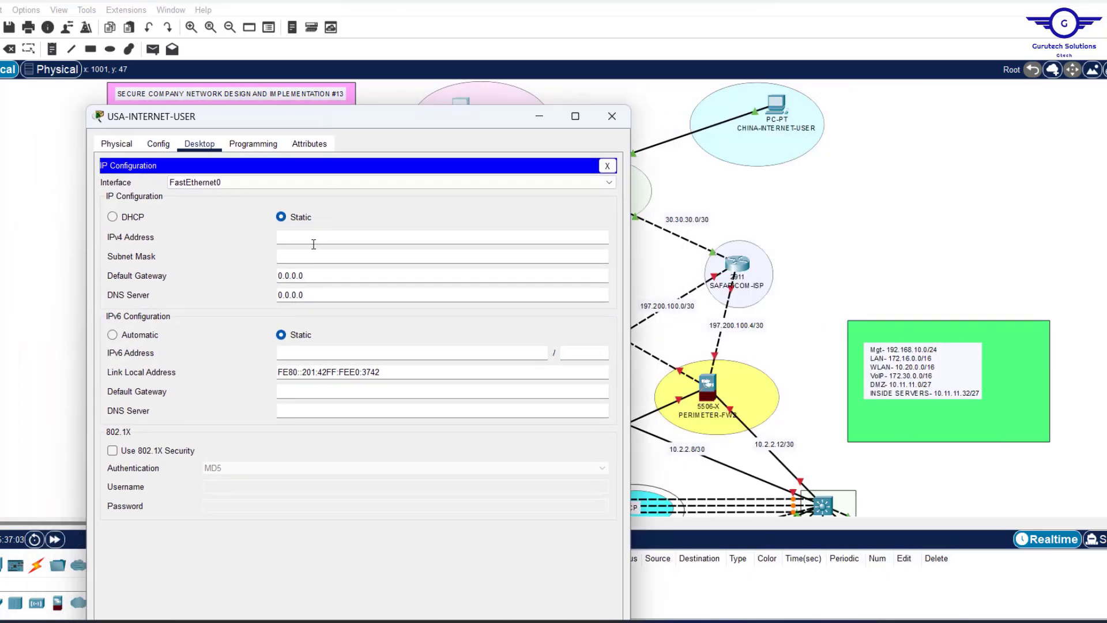
type("8.0.0.10")
left_click(296, 255)
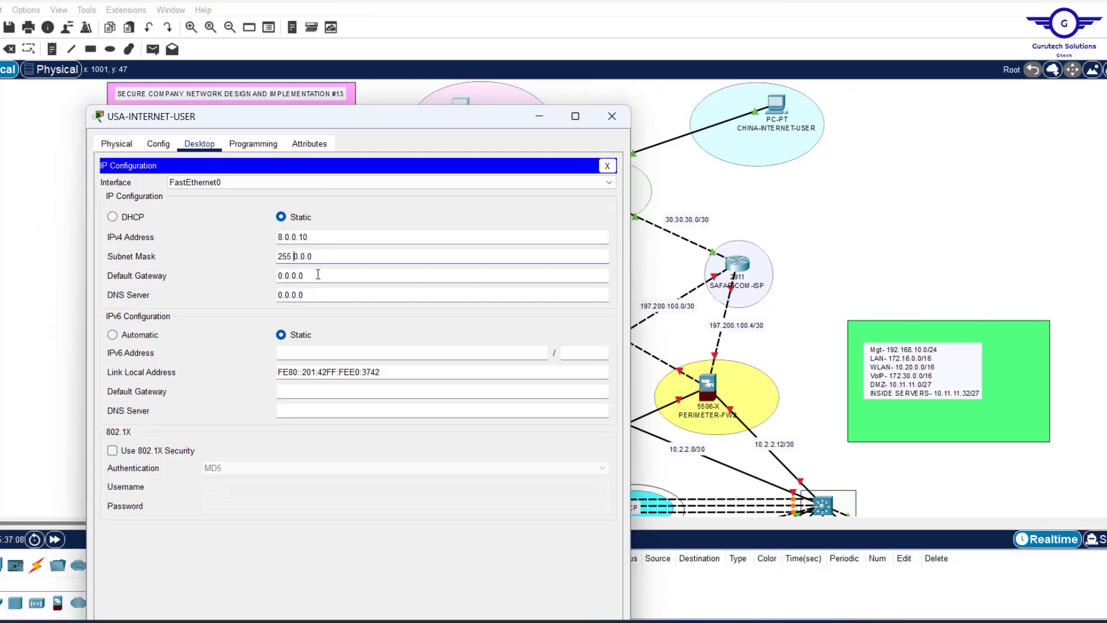
left_click_drag(319, 276, 217, 266)
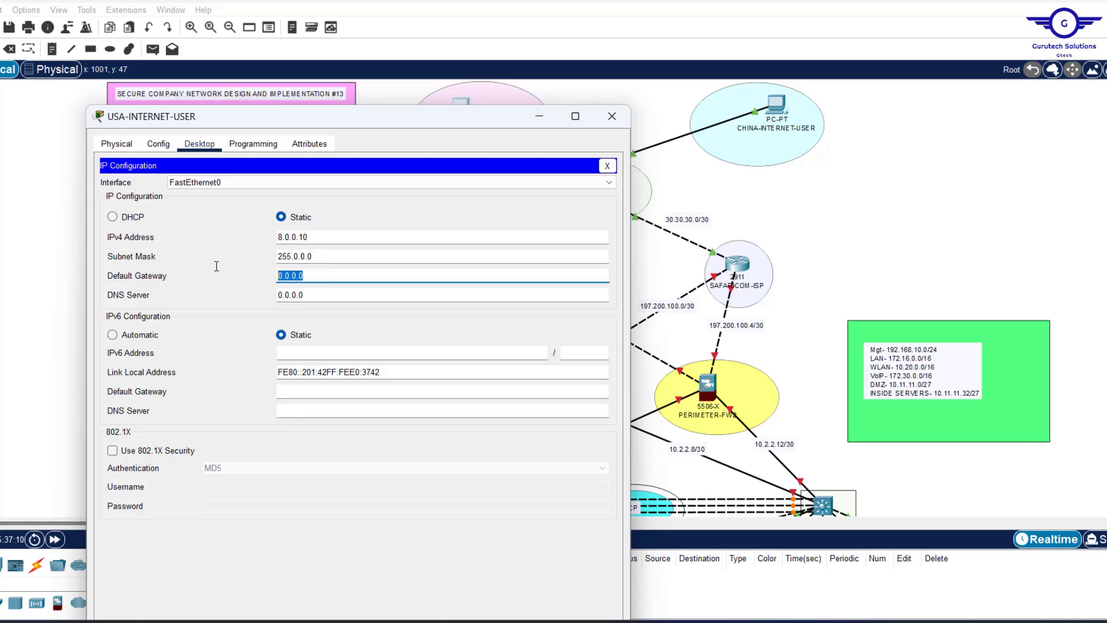
type("8.0.0.1")
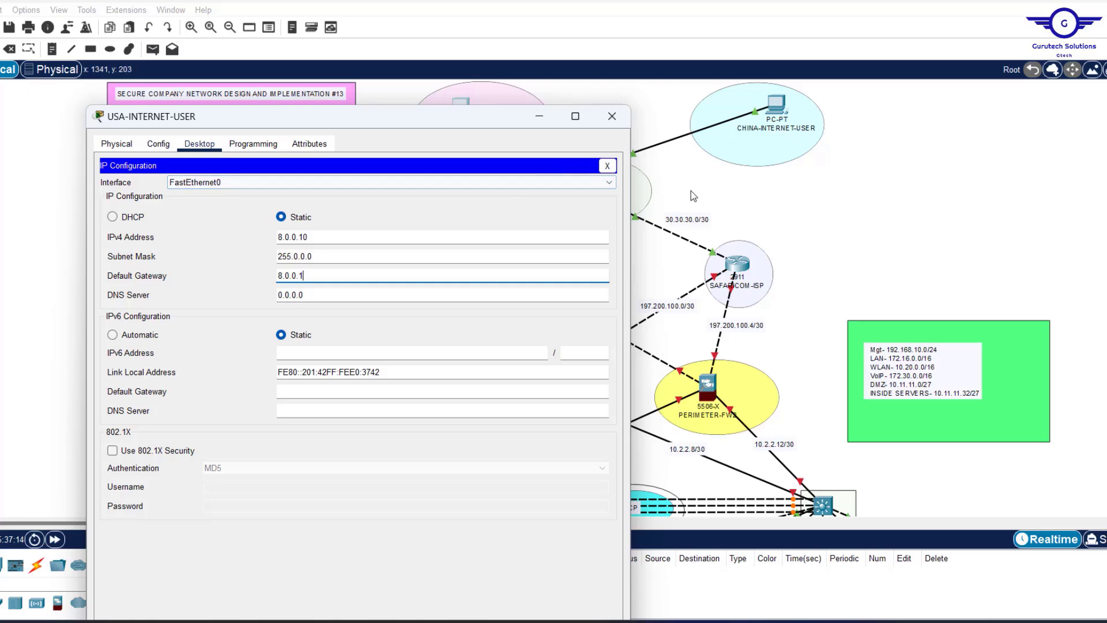
After checking Router4, set the PC's DNS server to 8.0.0.1 and close its window.
left_click(669, 190)
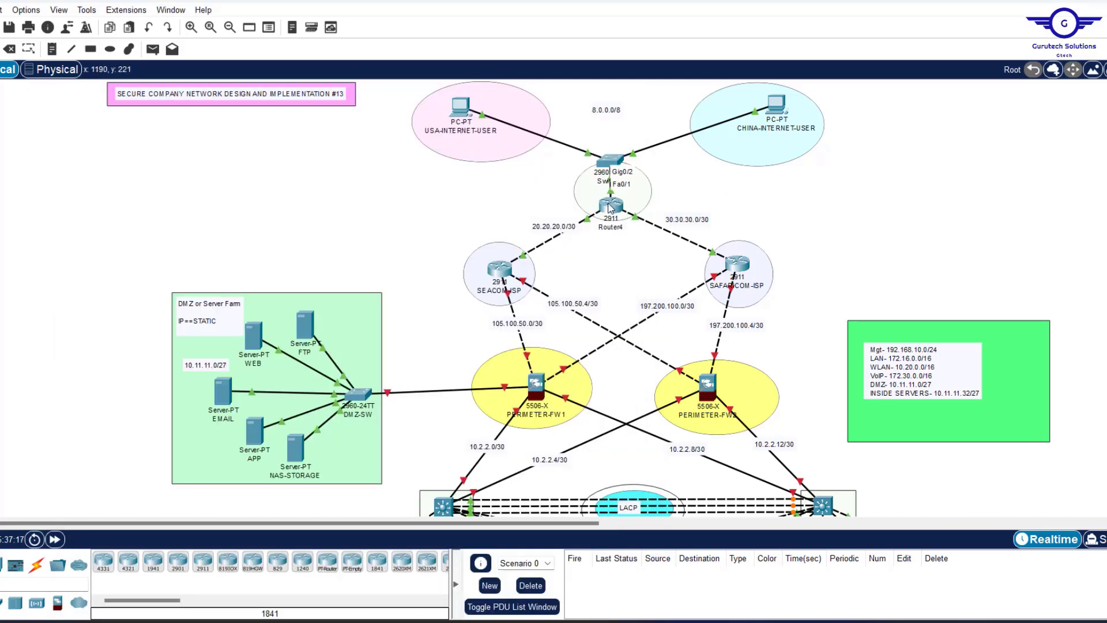
mouse_move(608, 209)
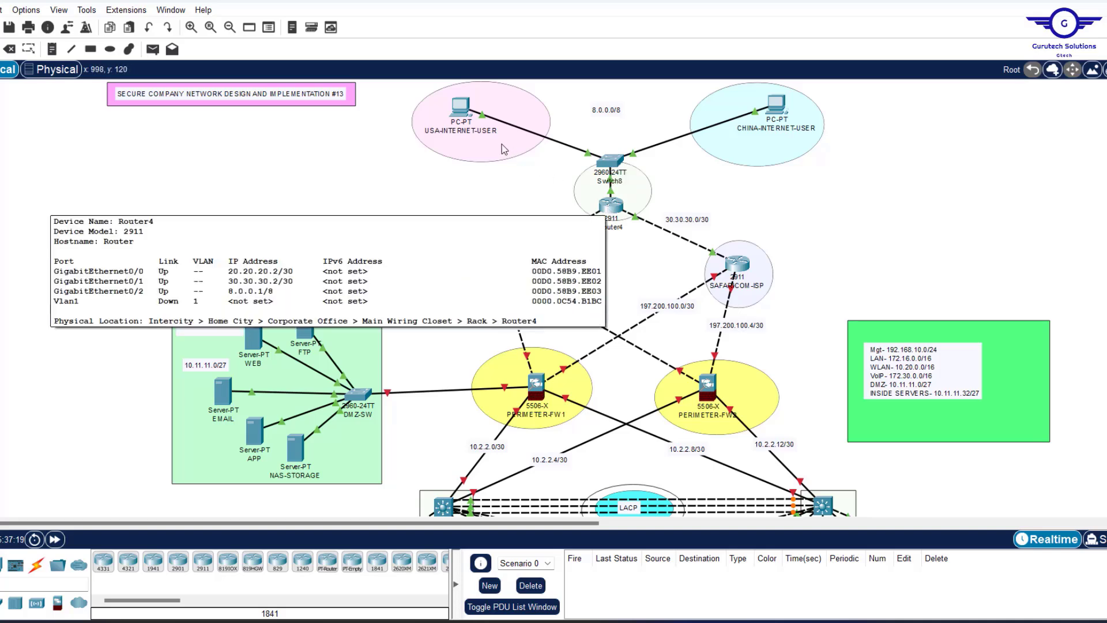
left_click(462, 109)
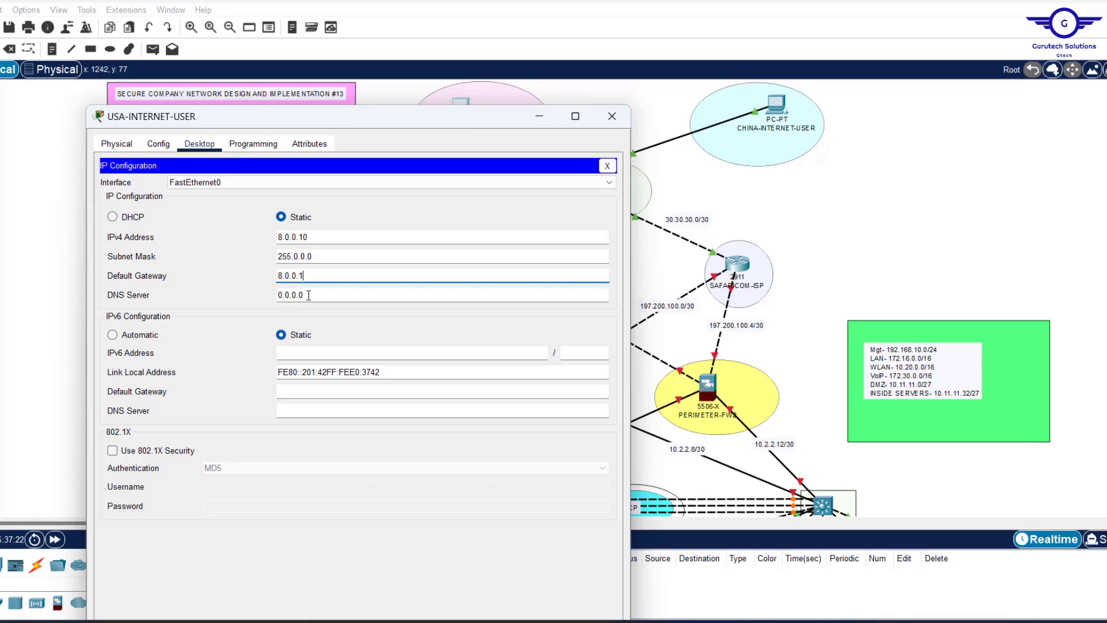
left_click_drag(308, 296, 156, 280)
type("8.0")
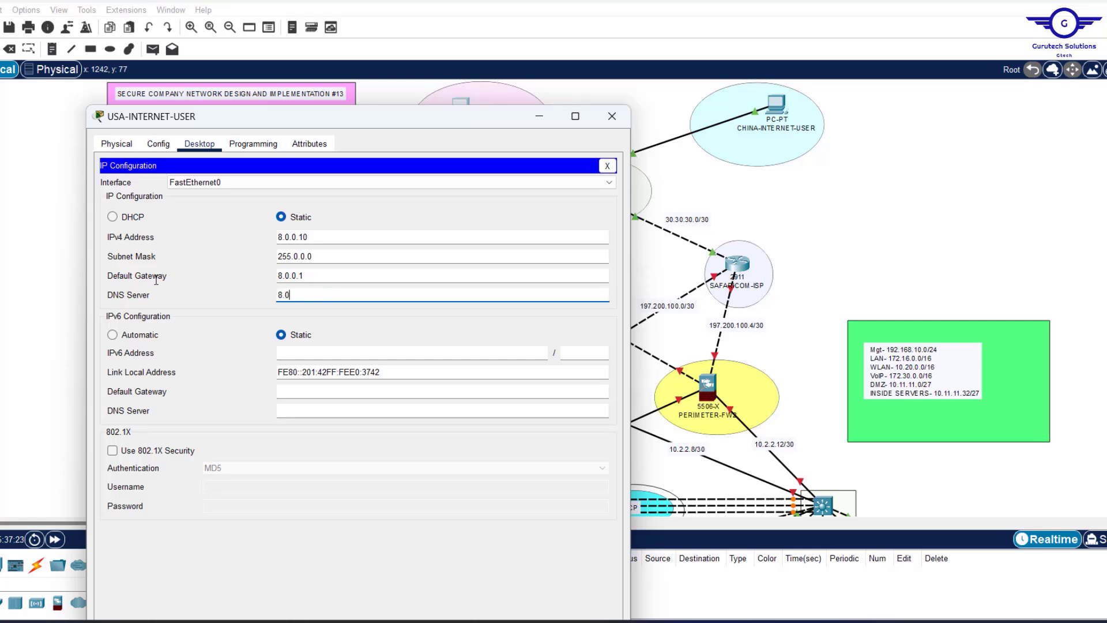
type(".0.1")
left_click(612, 116)
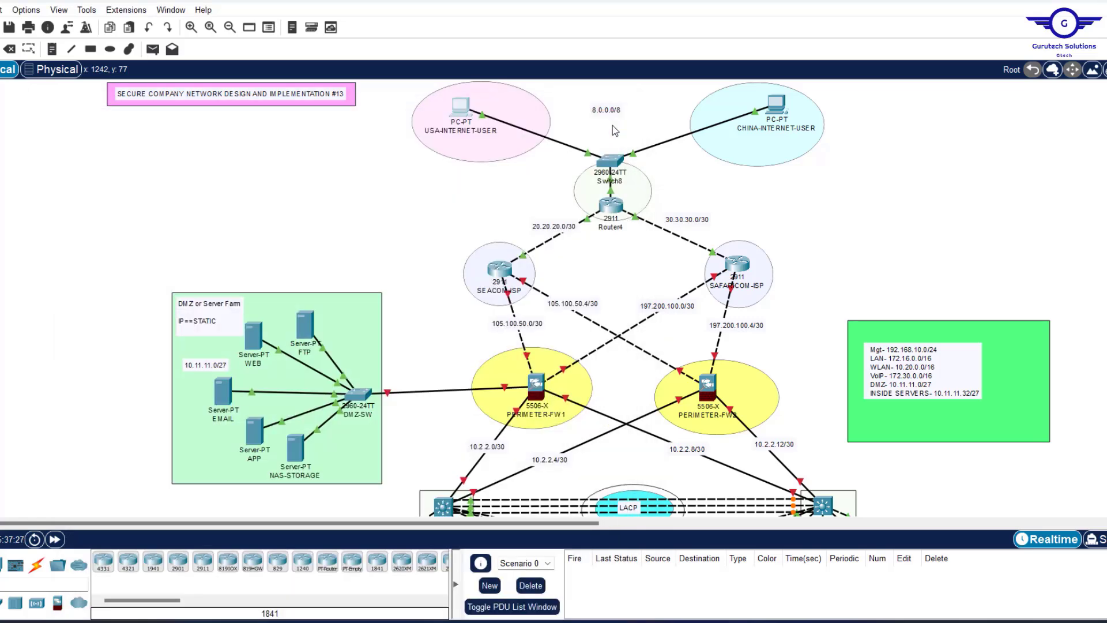
Give CHINA-INTERNET-USER IP 8.0.0.20 with gateway and DNS 8.0.0.1.
left_click(781, 106)
left_click(483, 106)
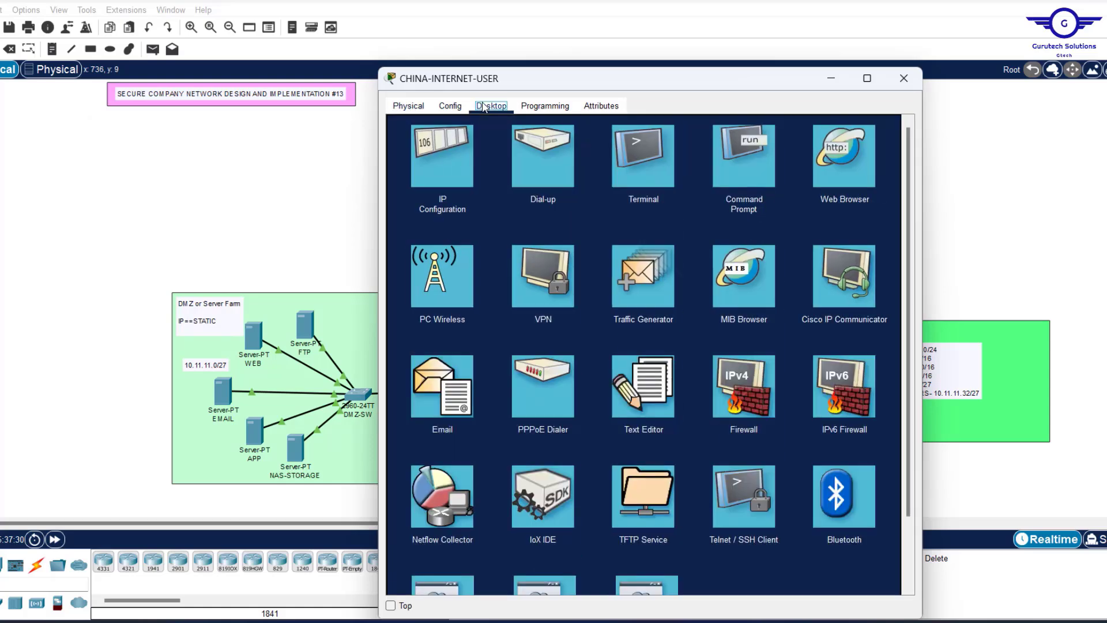
left_click(449, 157)
left_click(584, 196)
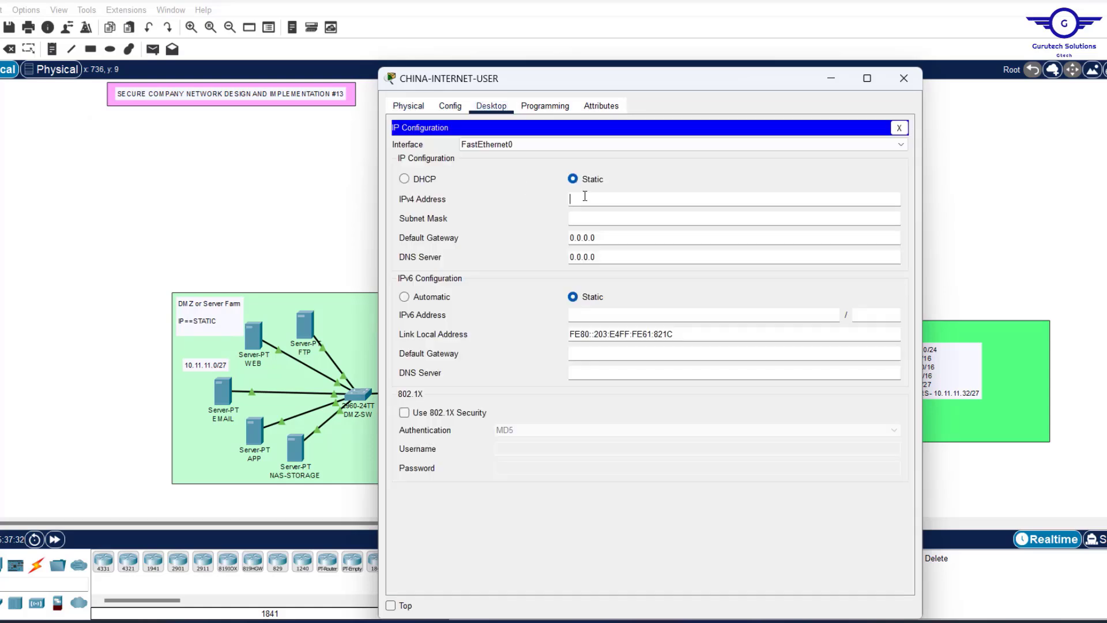
type("8.0.0.20")
key("Tab")
key("Tab")
type("8.0.0.1")
key("Tab")
type("8.0.0.1")
left_click(904, 78)
Add notes 8.0.0.10 and 8.0.0.20 under the USA and CHINA internet PCs.
left_click(52, 49)
left_click(449, 146)
type("8.0.0.10")
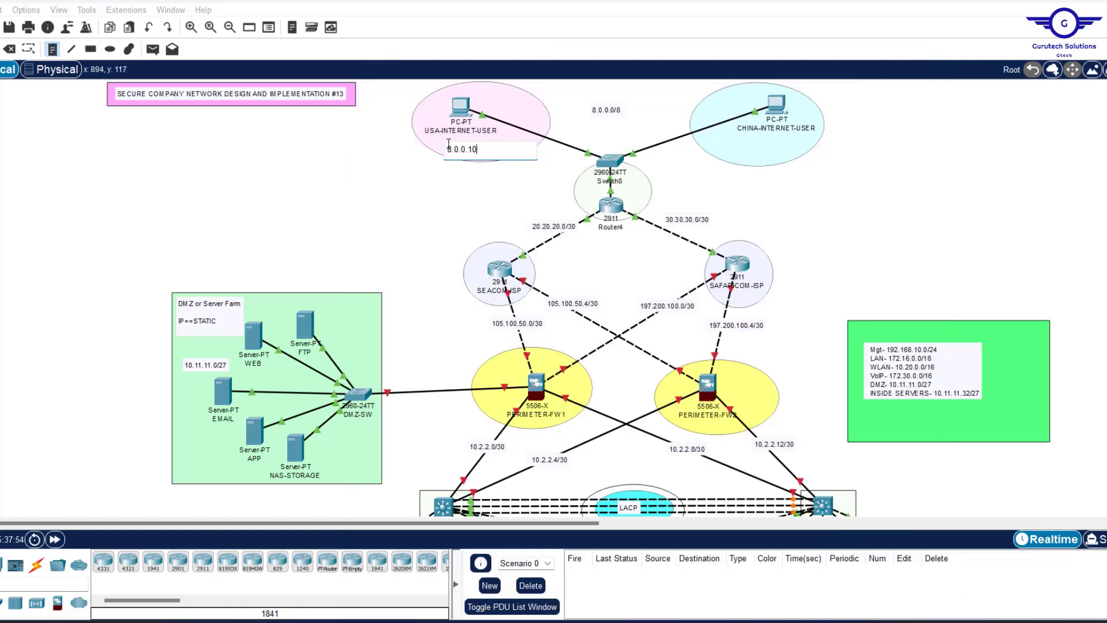
left_click(753, 147)
type("8.0.0.20")
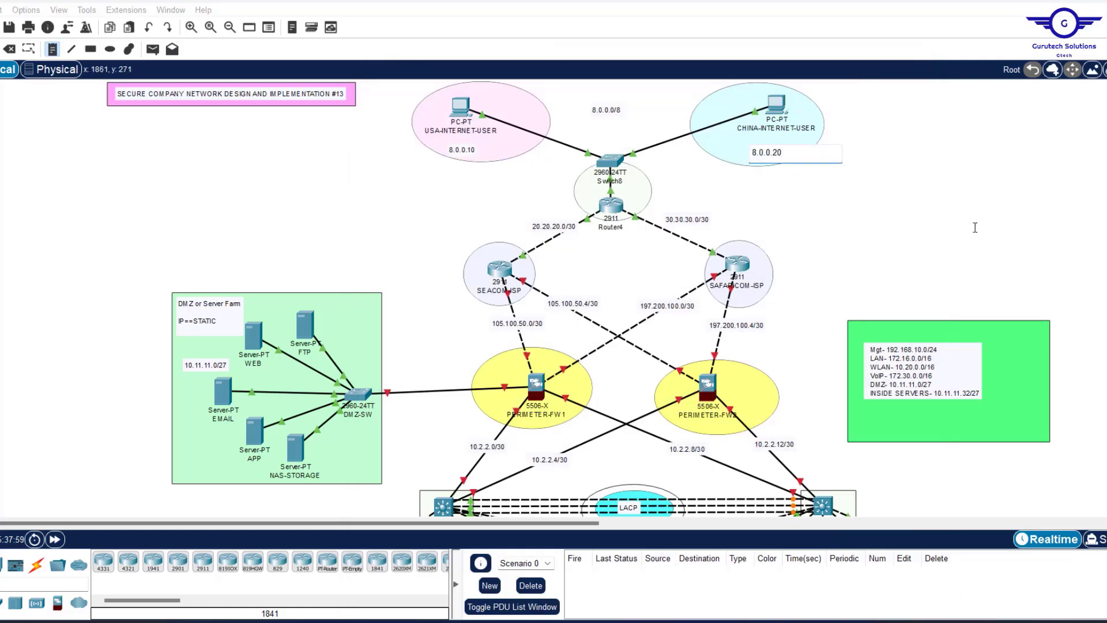
key("Escape")
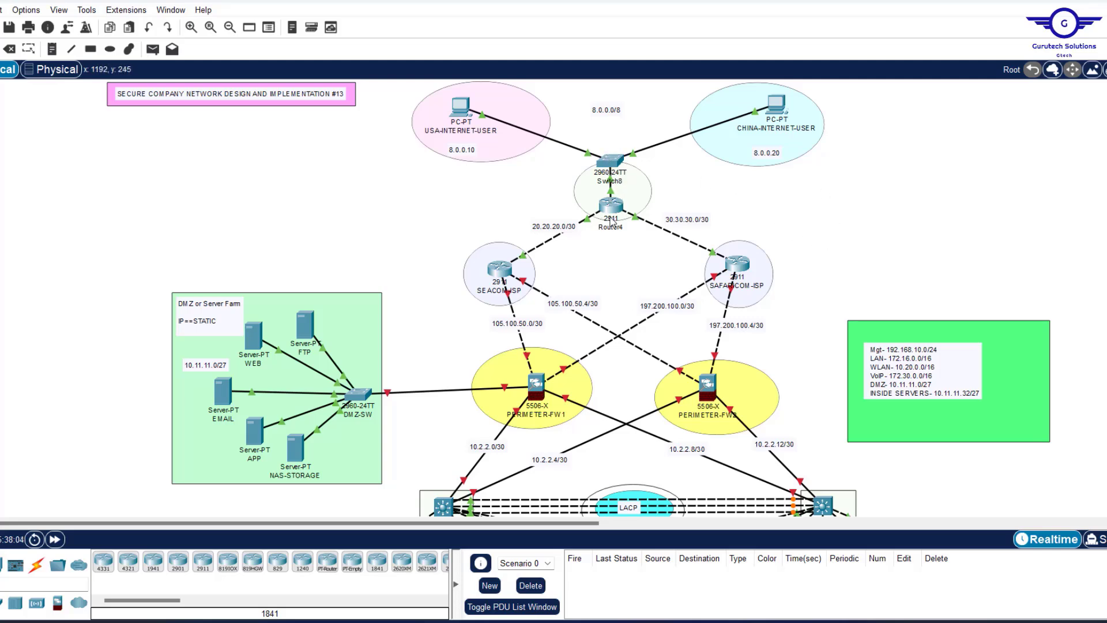
mouse_move(621, 167)
scroll(881, 206, "down", 2)
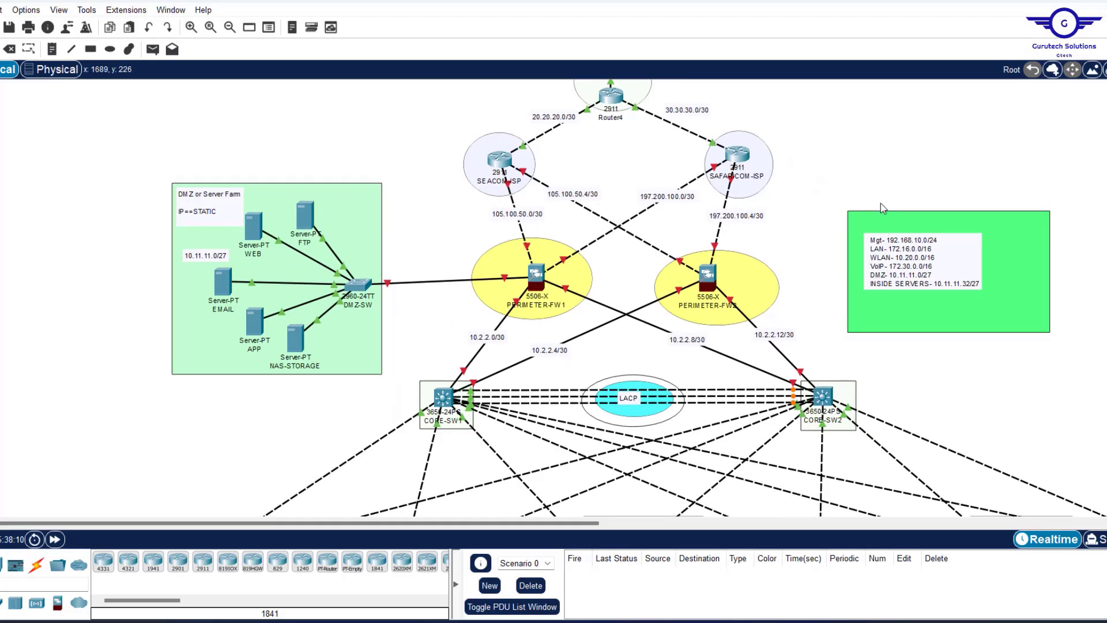
scroll(880, 208, "up", 2)
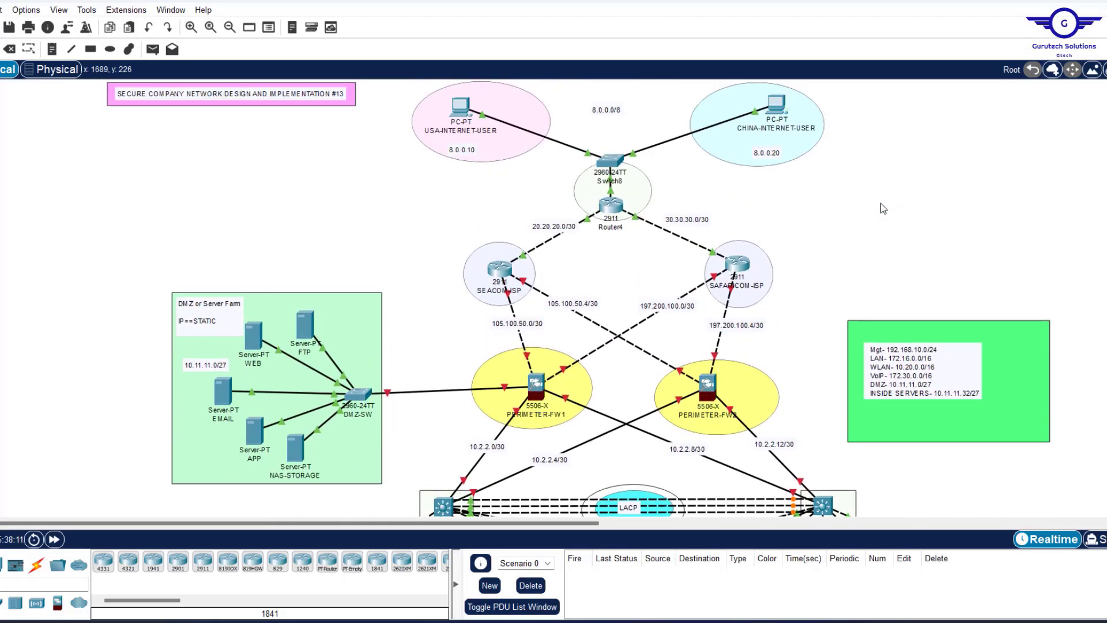
scroll(880, 203, "down", 1)
scroll(881, 203, "up", 1)
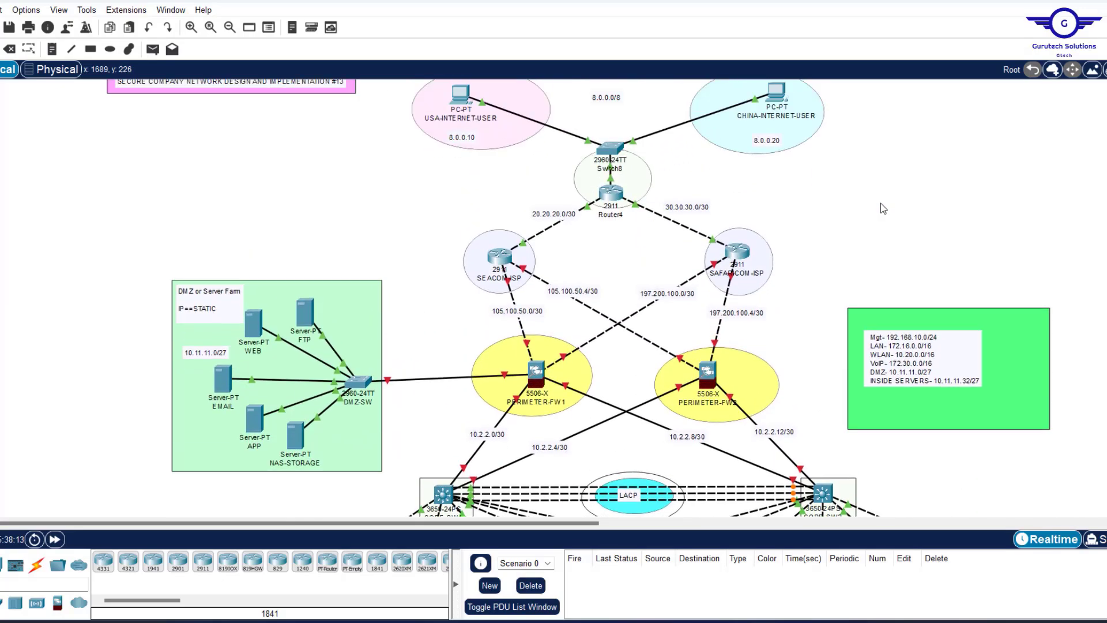
scroll(881, 203, "down", 2)
scroll(880, 203, "down", 1)
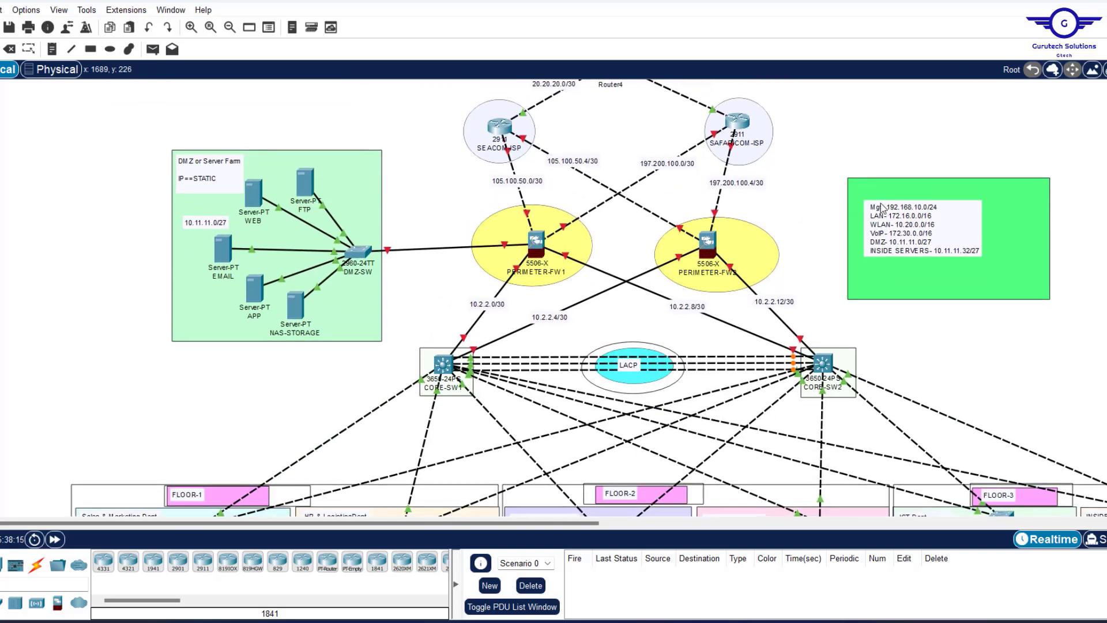
scroll(882, 208, "up", 3)
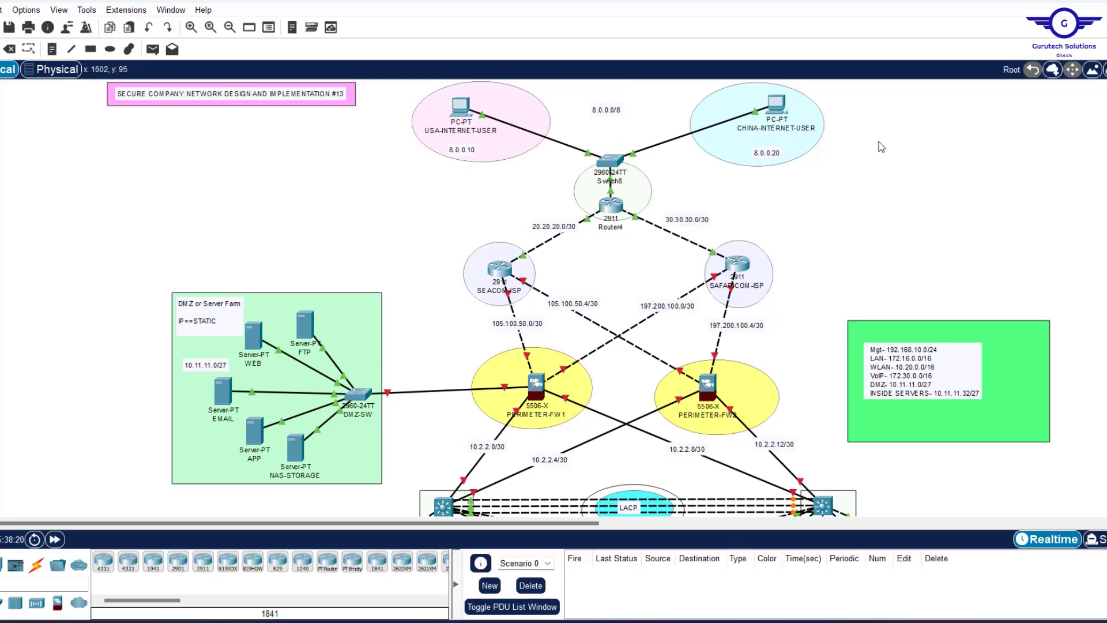
scroll(864, 219, "down", 7)
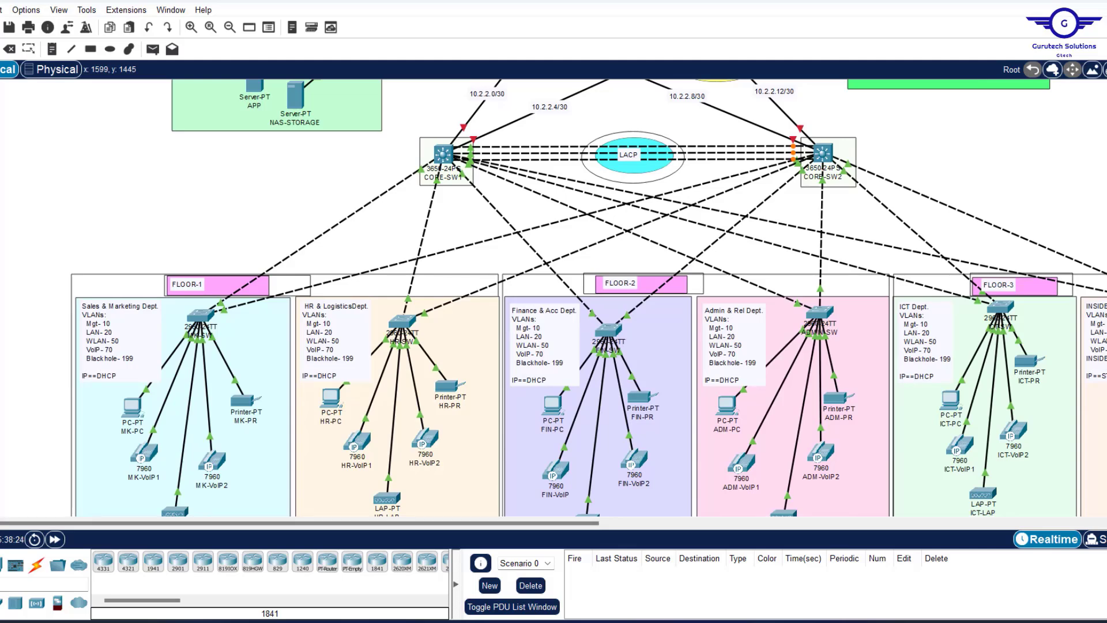
key("alt+Tab")
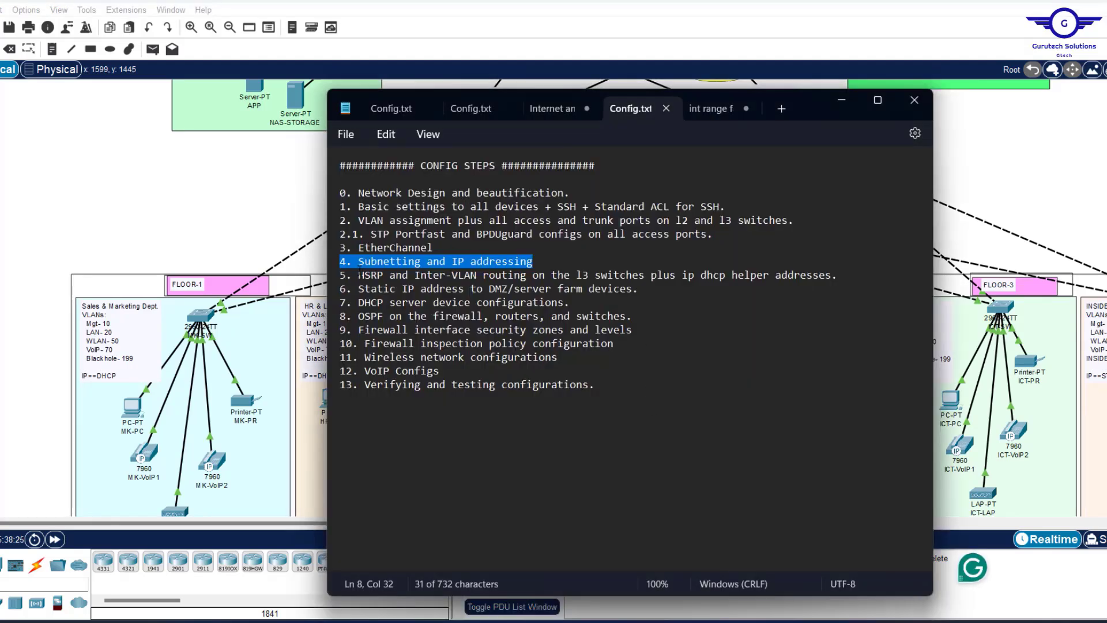
left_click_drag(359, 275, 846, 277)
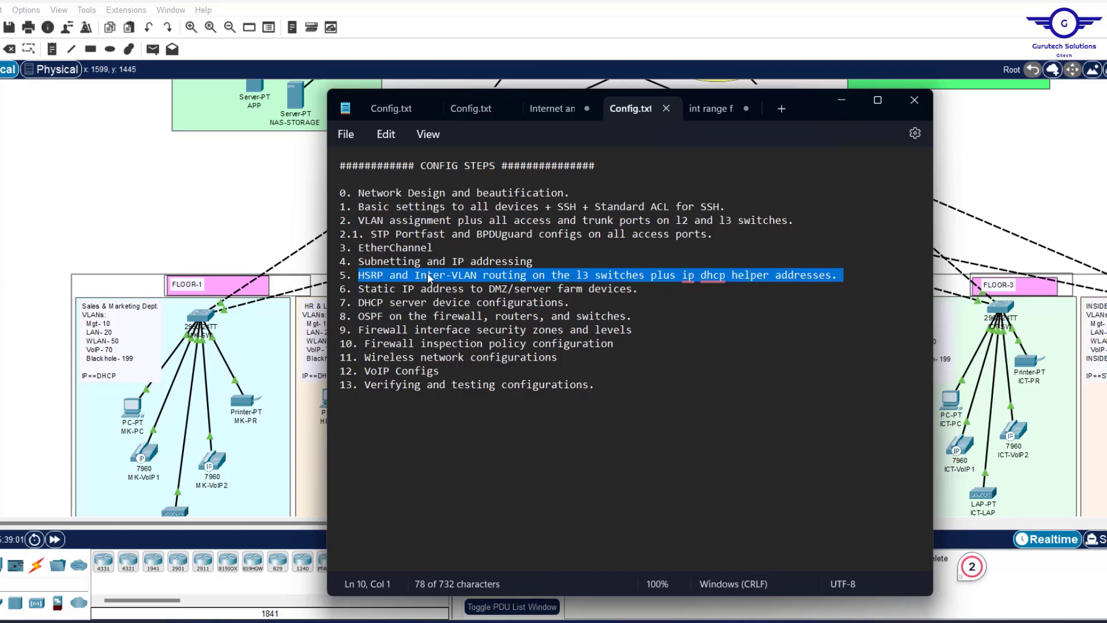
left_click(1020, 201)
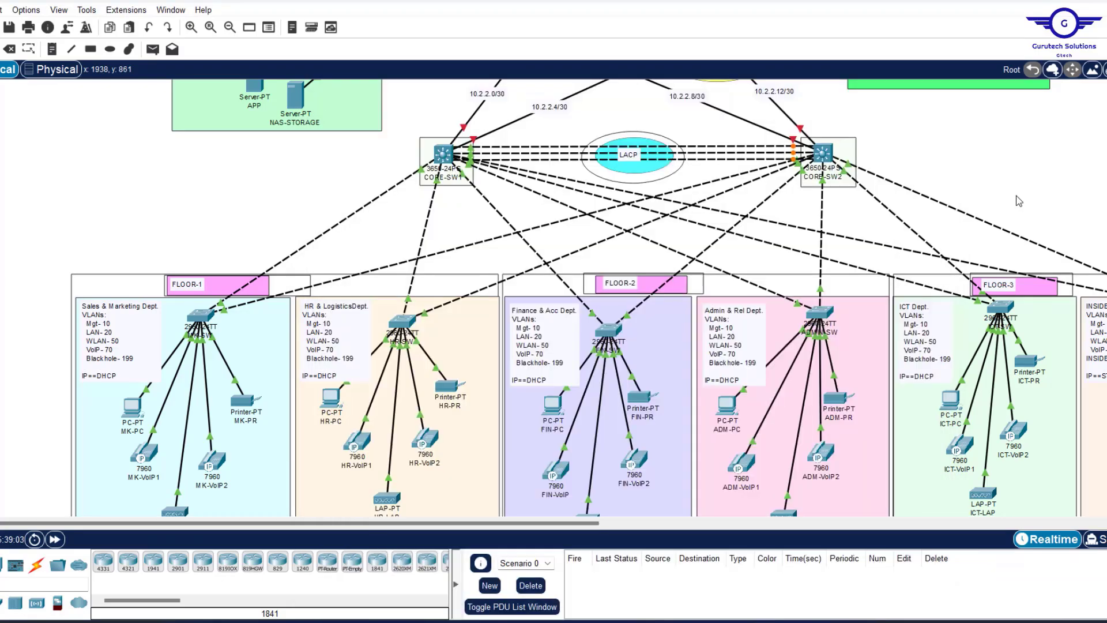
scroll(1020, 200, "right", 5)
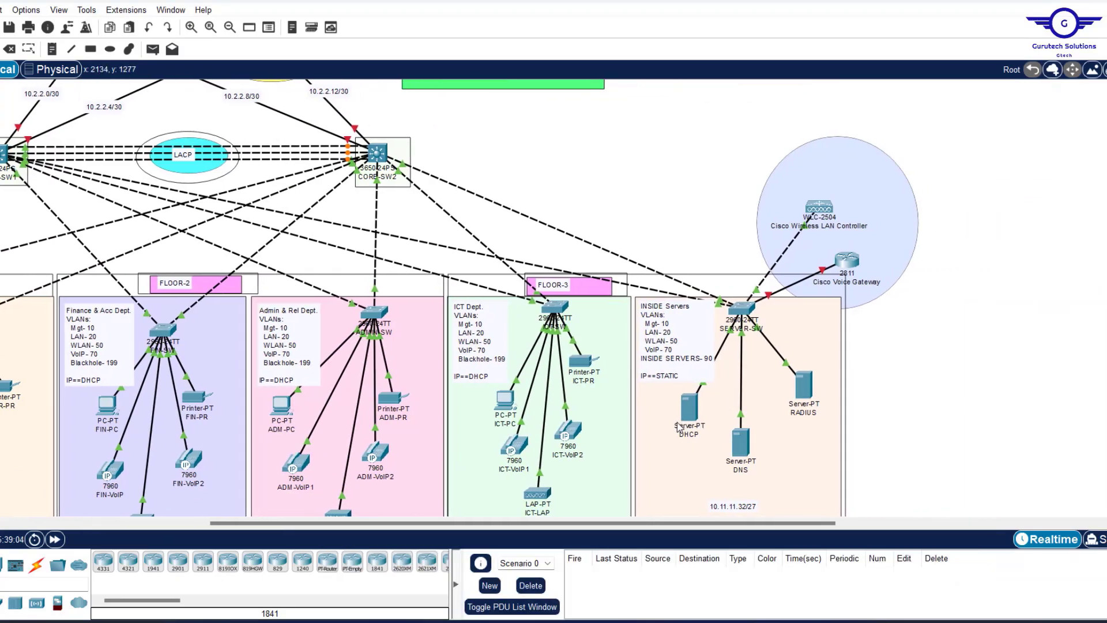
scroll(576, 193, "left", 4)
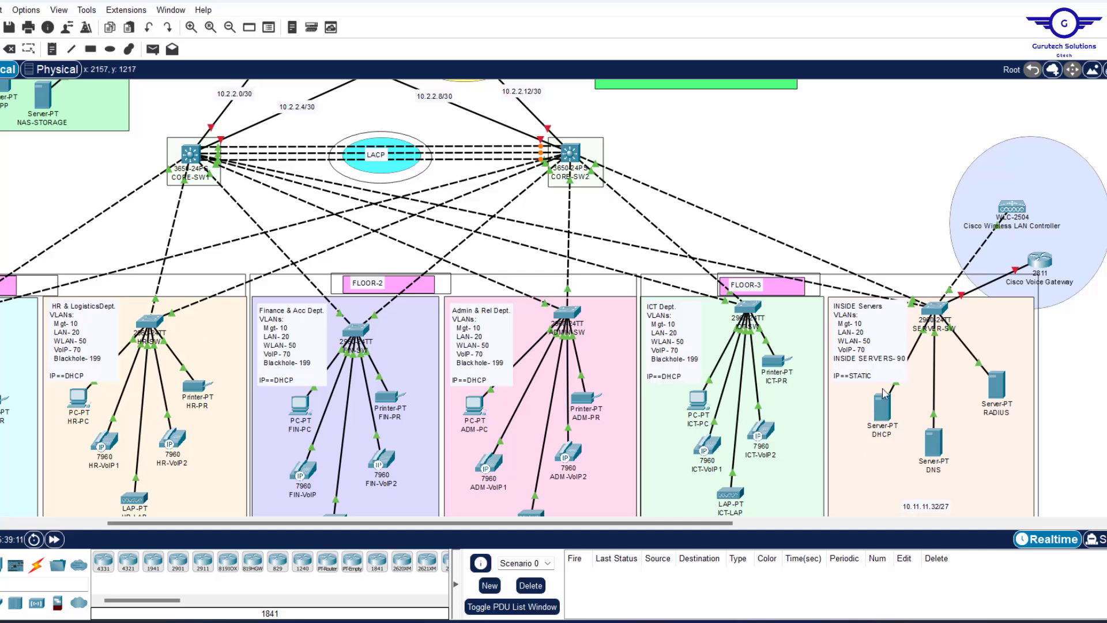
scroll(818, 265, "left", 5)
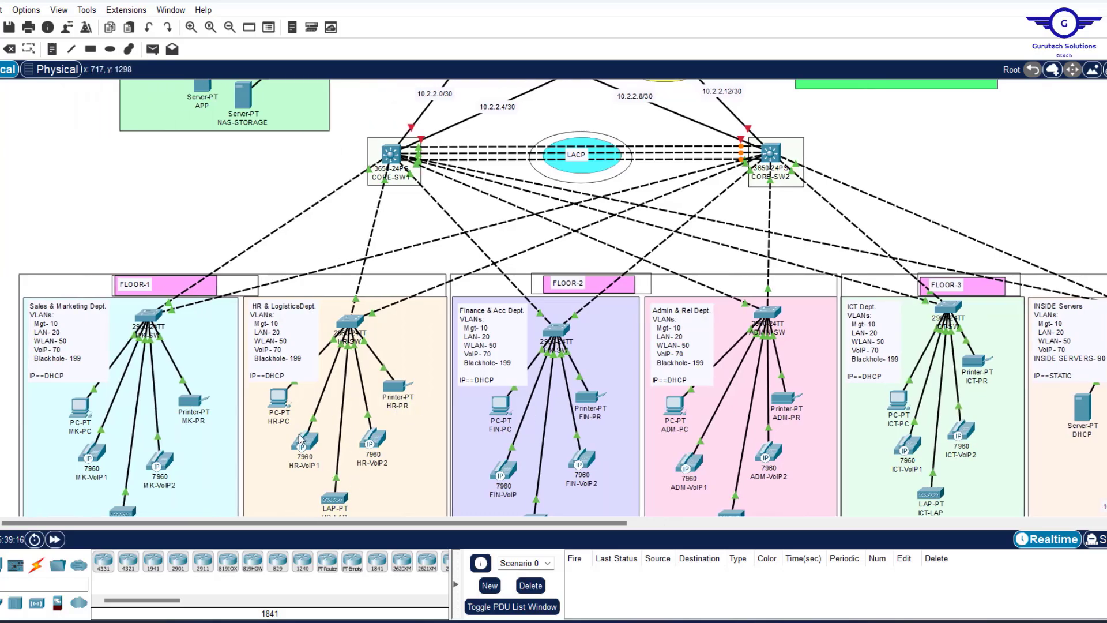
scroll(573, 333, "up", 2)
scroll(572, 333, "right", 10)
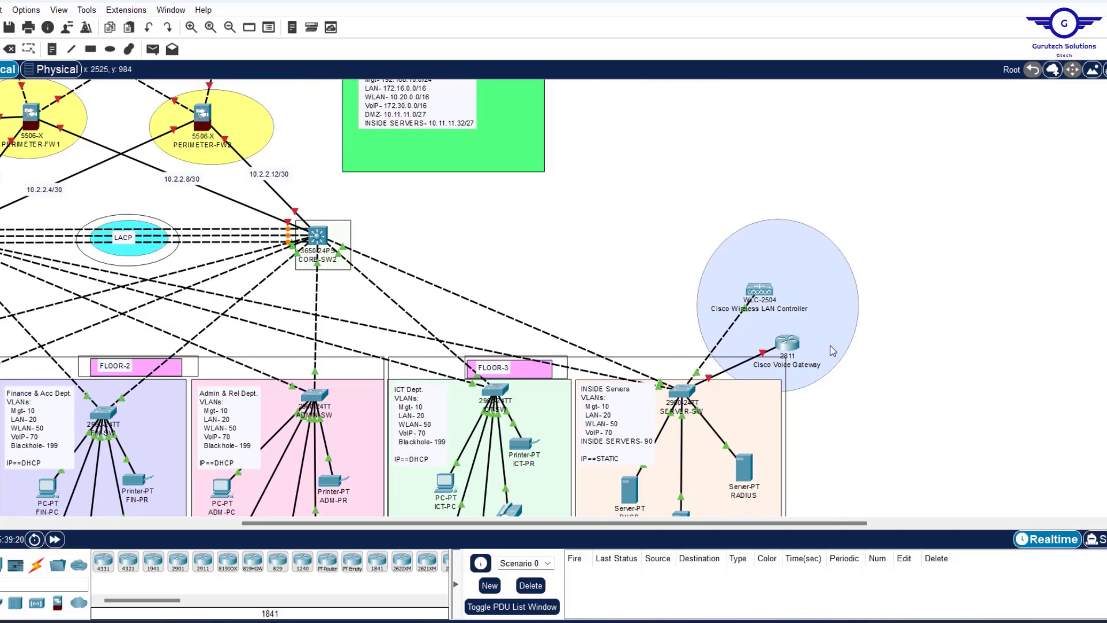
scroll(654, 338, "left", 9)
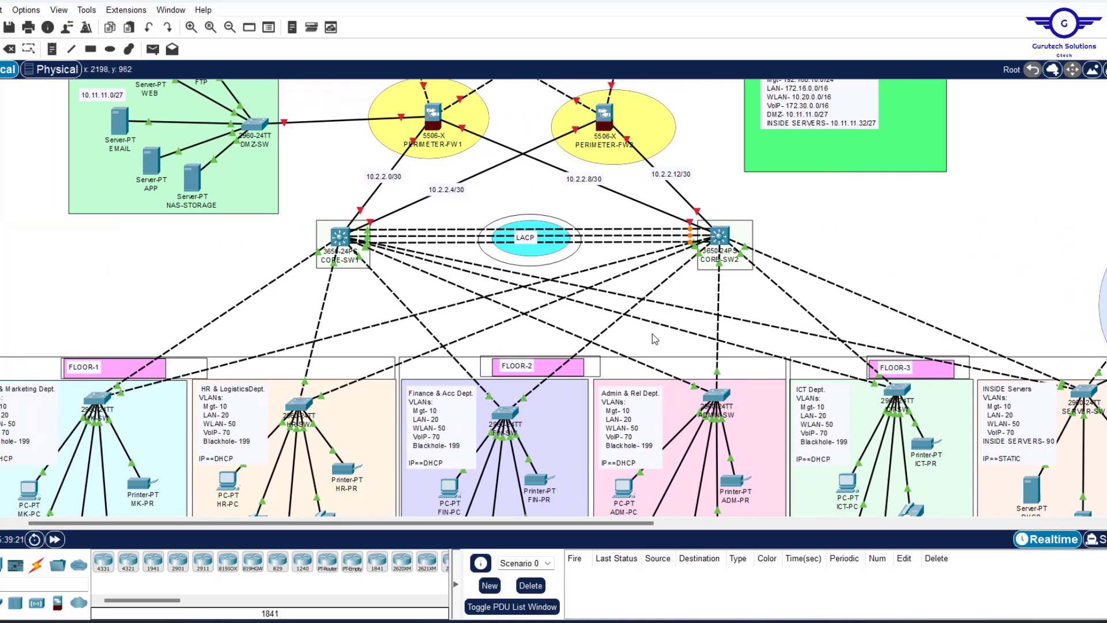
scroll(652, 334, "down", 3)
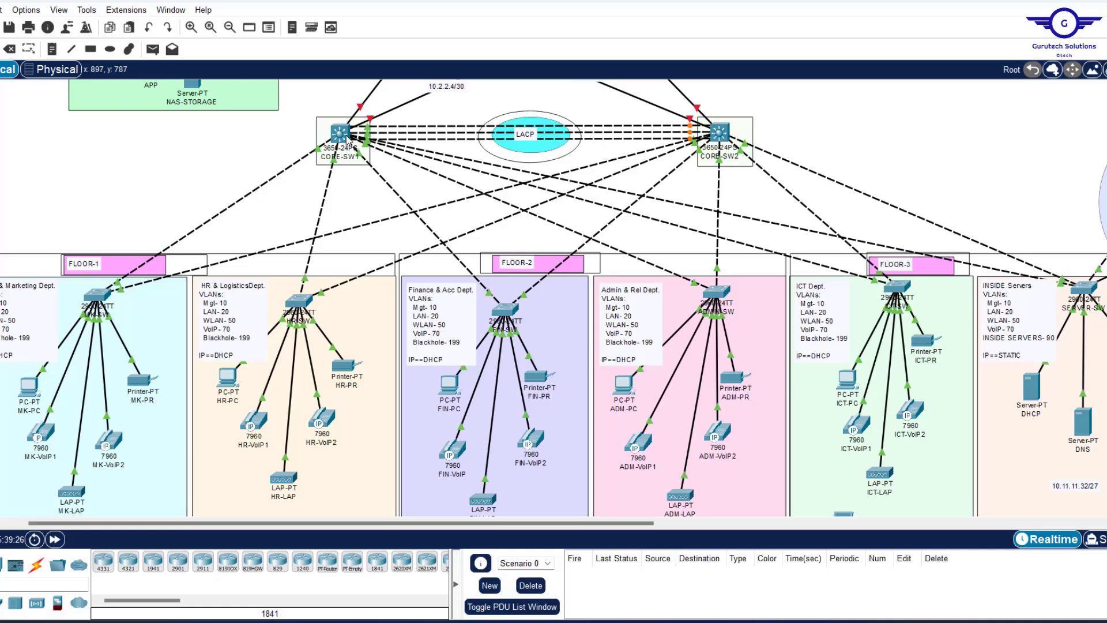
mouse_move(347, 129)
scroll(934, 396, "right", 5)
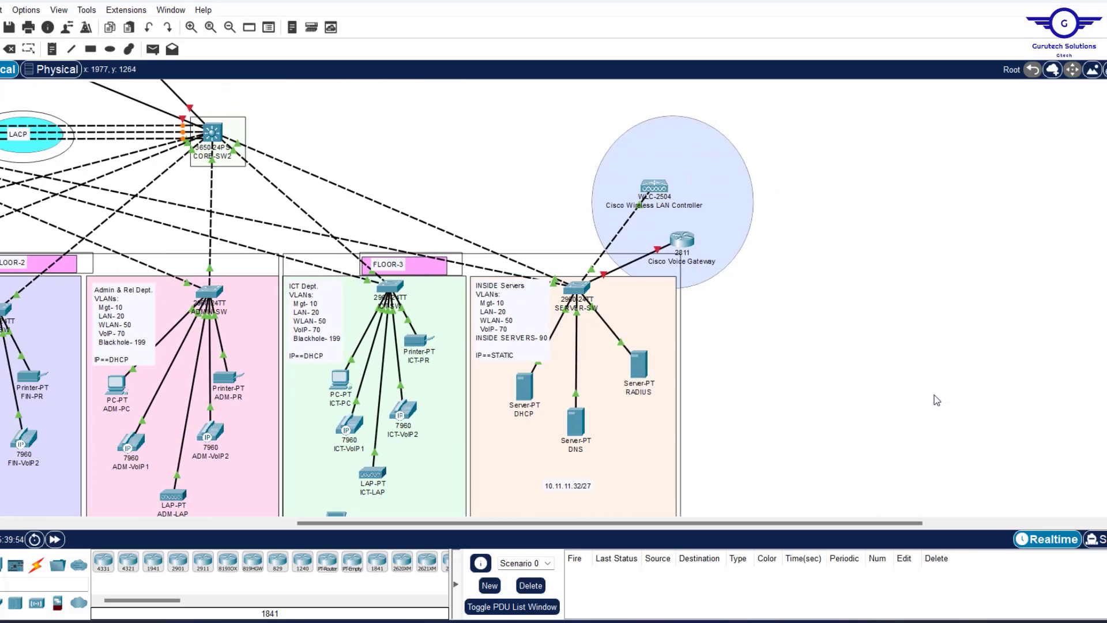
scroll(937, 400, "left", 4)
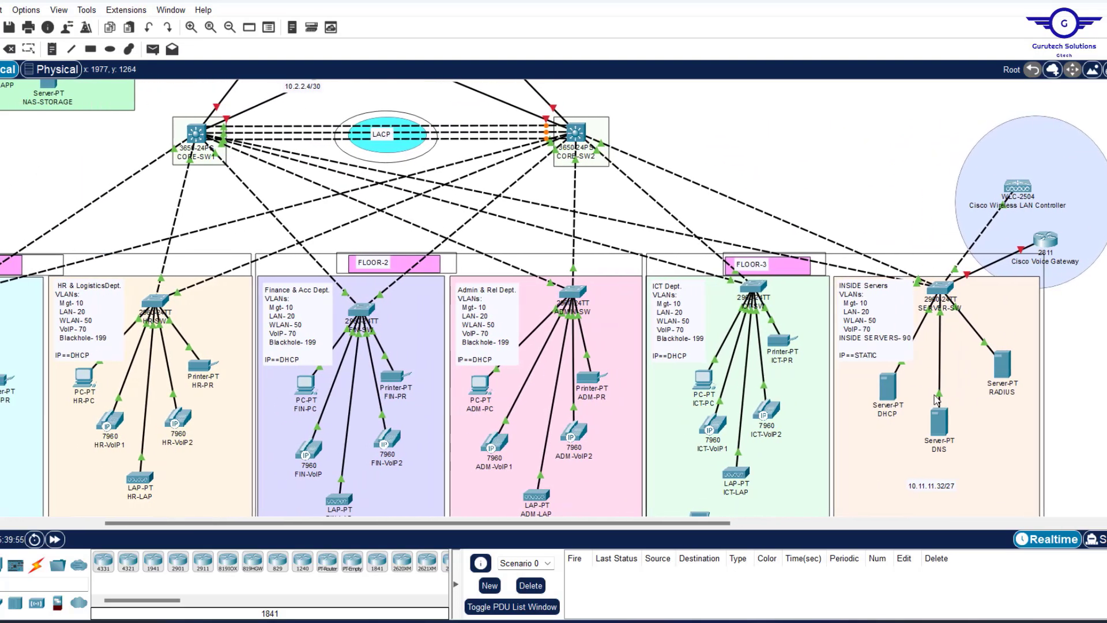
Add notes 10.11.11.35, 10.11.11.36 and 10.11.11.37 beside the DHCP, DNS and RADIUS servers.
scroll(935, 398, "right", 2)
scroll(960, 358, "down", 1)
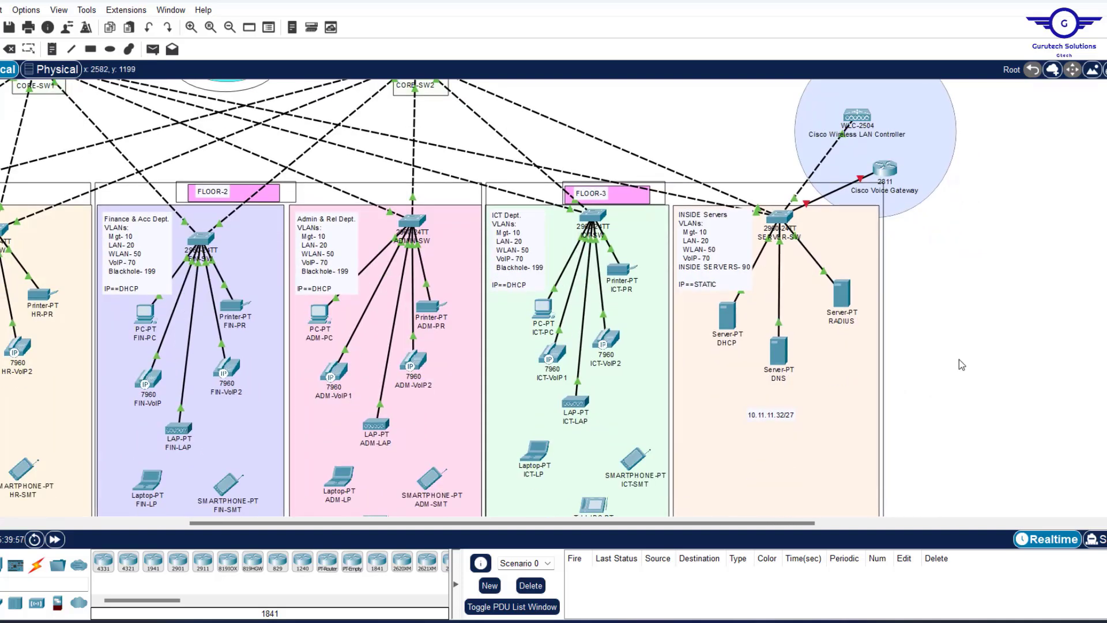
left_click(51, 48)
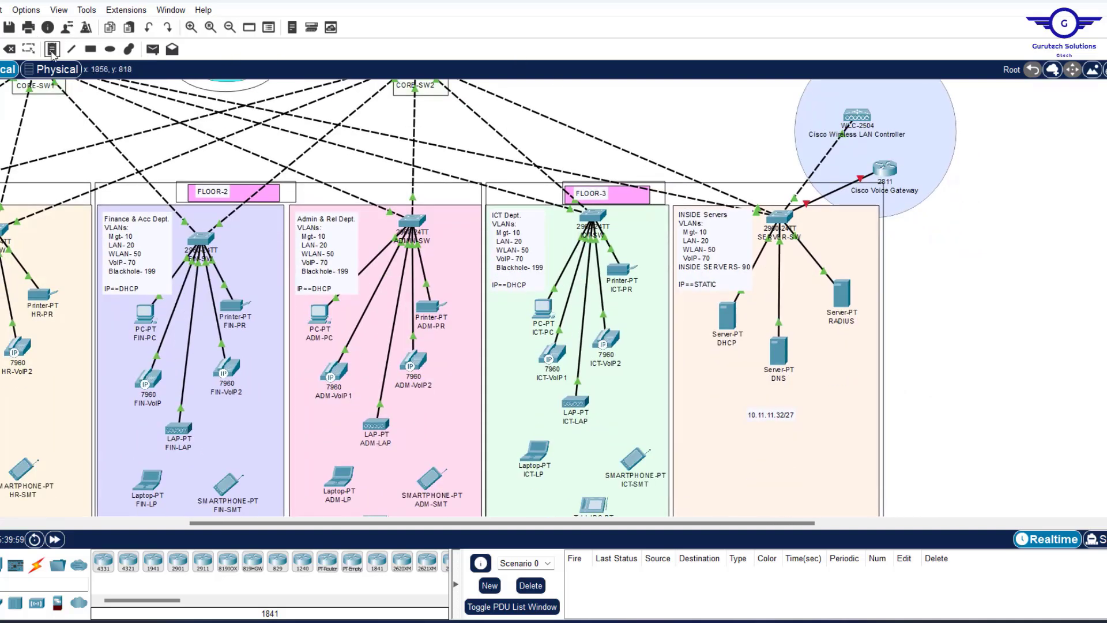
left_click(700, 311)
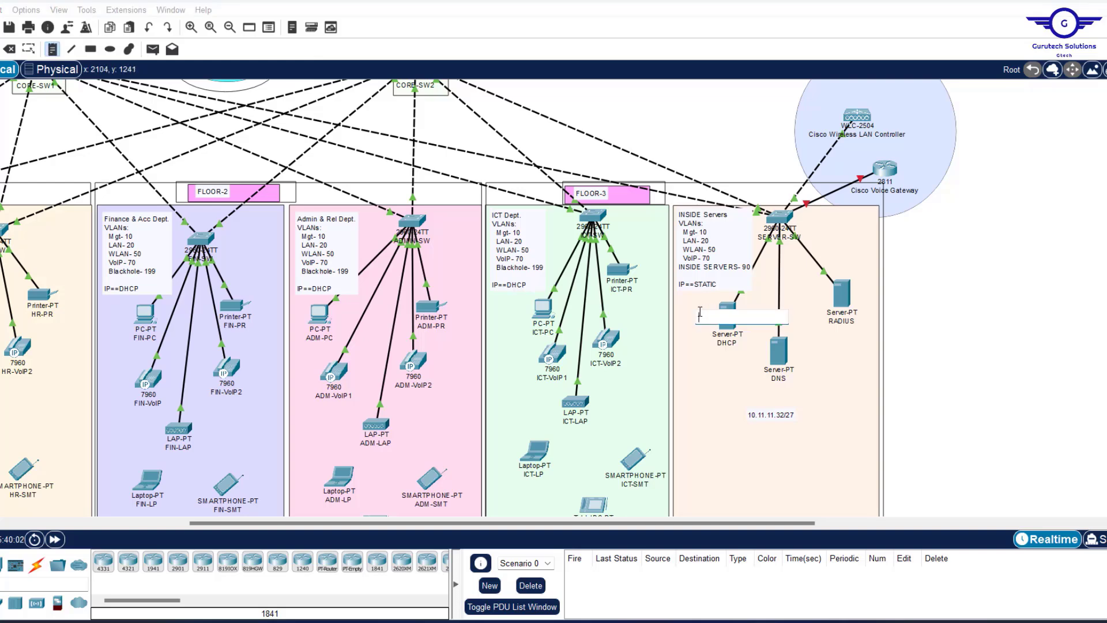
type("10.11")
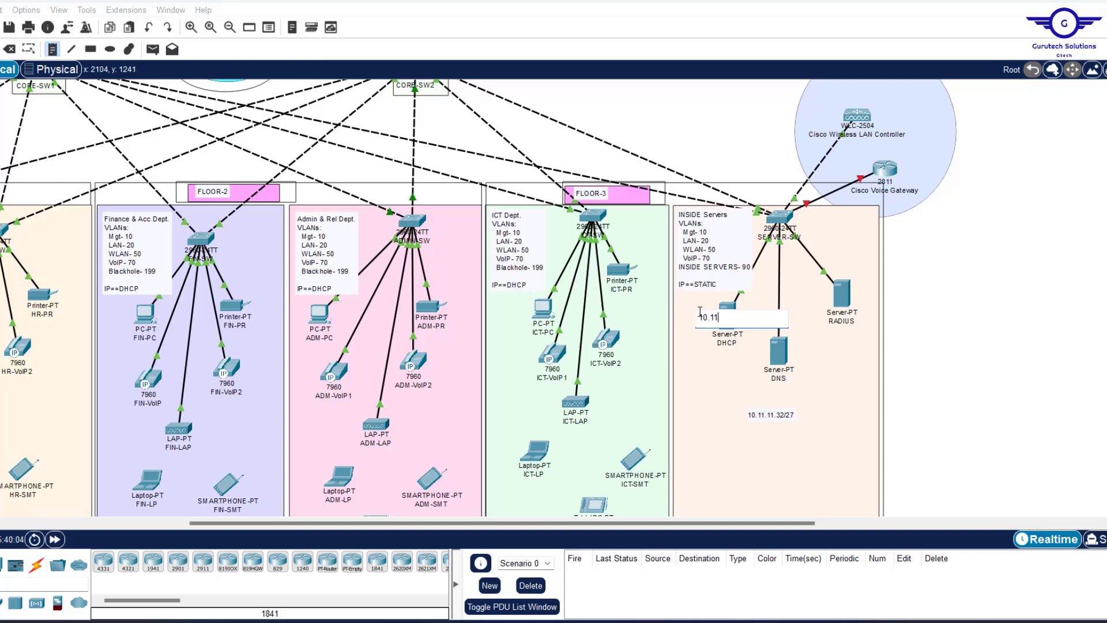
type(".11.")
type("35")
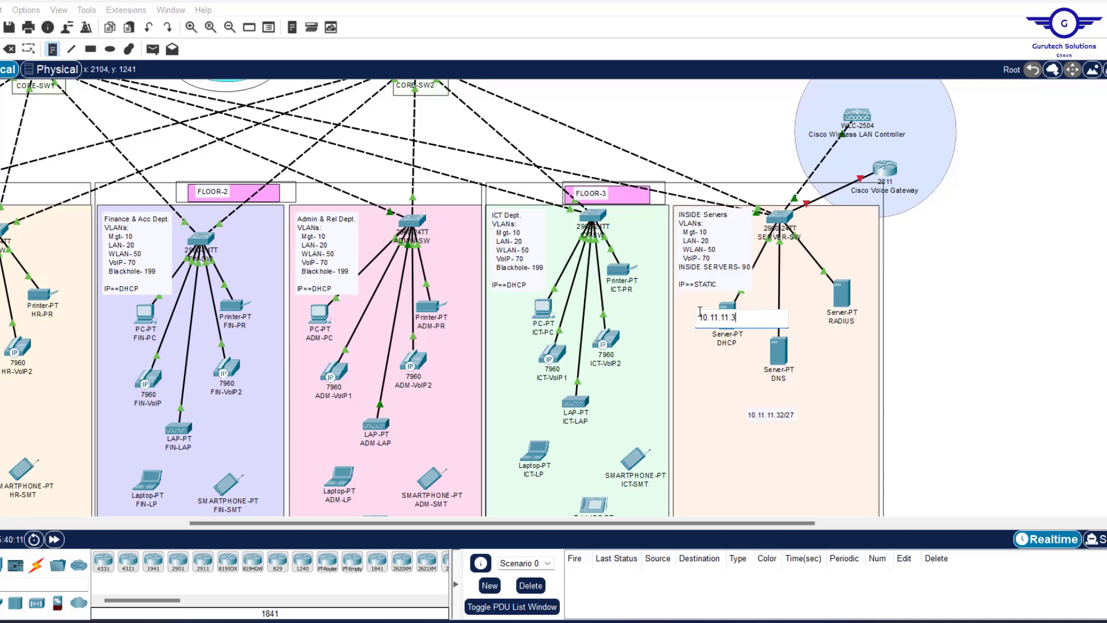
left_click(773, 347)
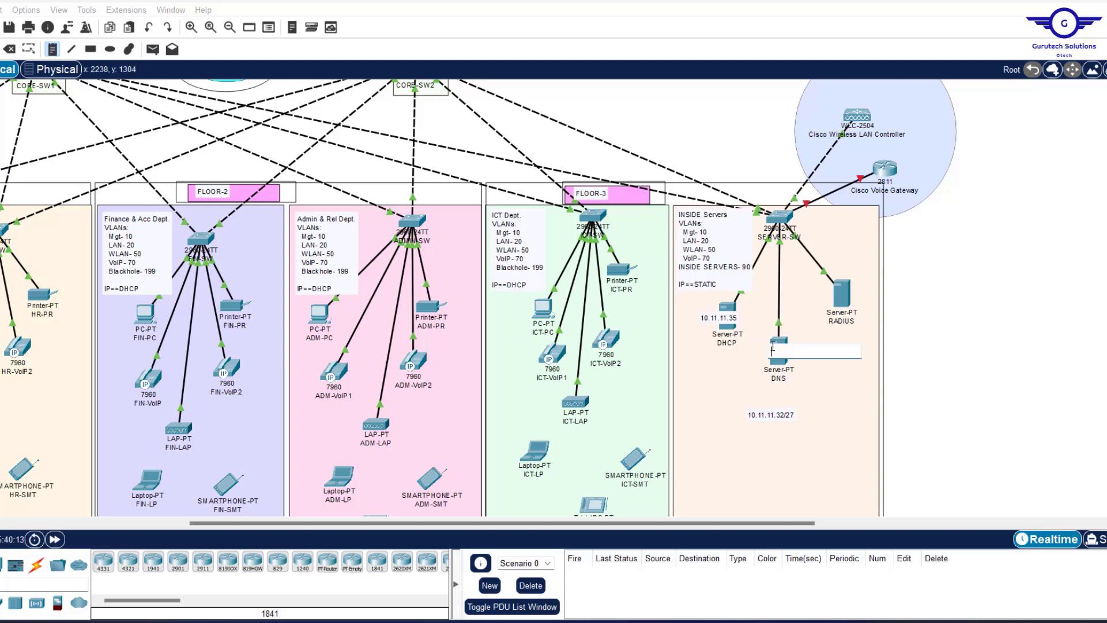
type("10.11.11.36")
left_click(845, 283)
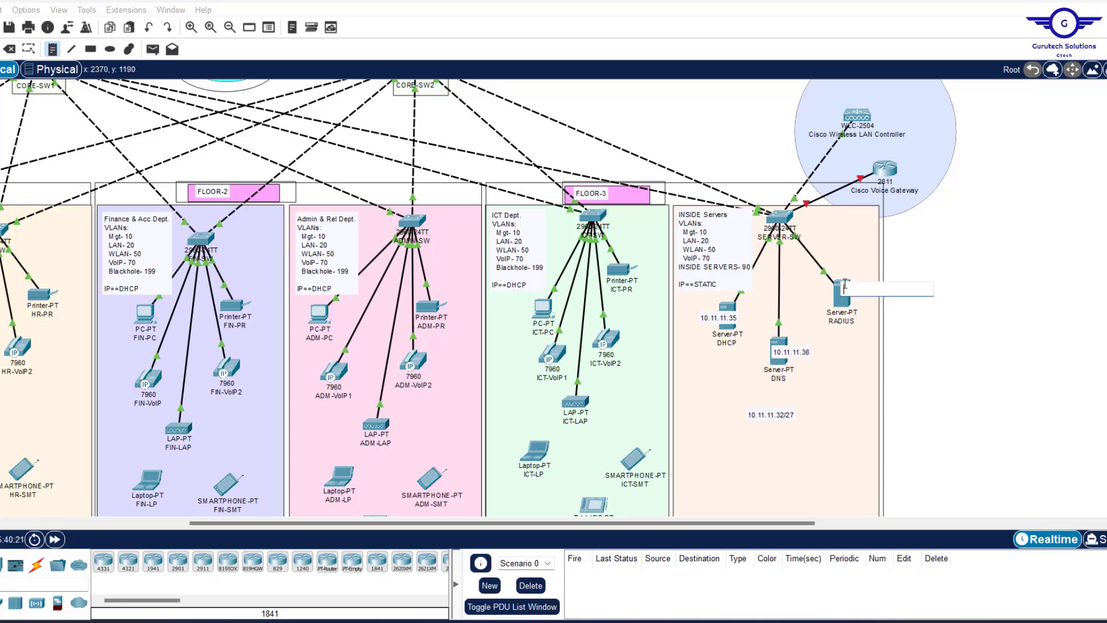
type("10.11.11.37")
left_click(922, 309)
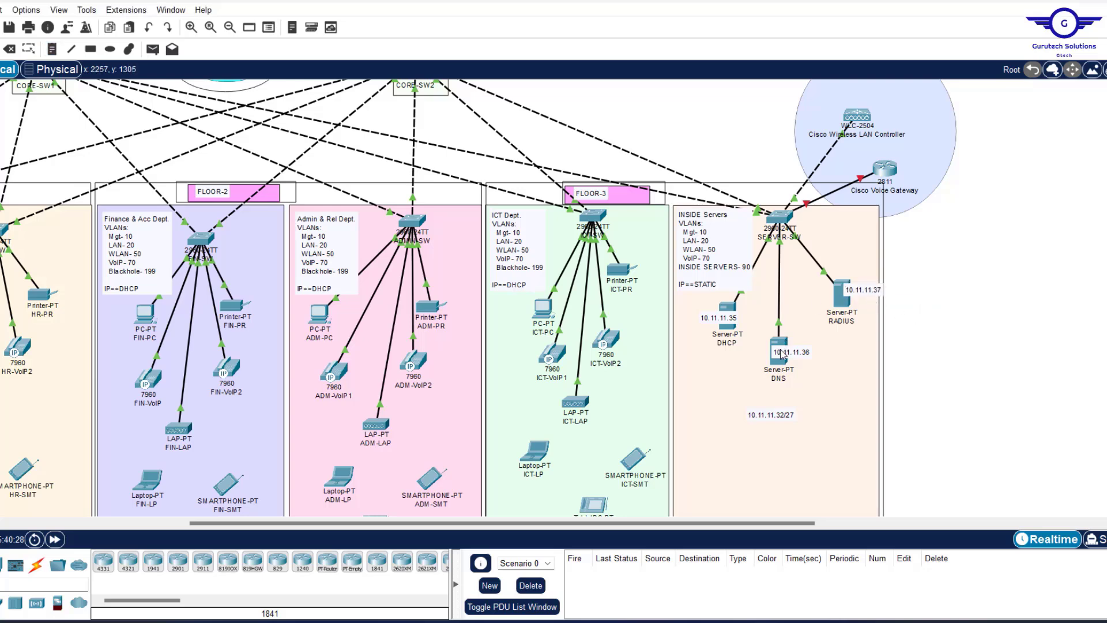
Drag the three server address notes into position next to their servers.
left_click_drag(783, 354, 787, 348)
left_click_drag(733, 318, 762, 313)
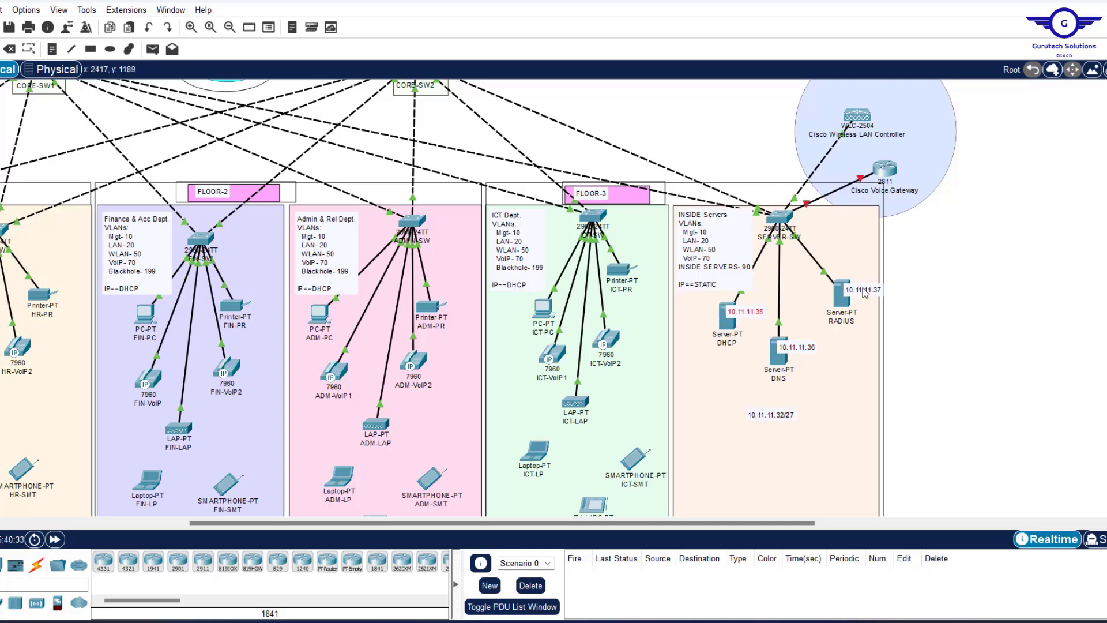
left_click_drag(853, 297, 847, 298)
scroll(1015, 306, "left", 2)
scroll(1015, 306, "left", 4)
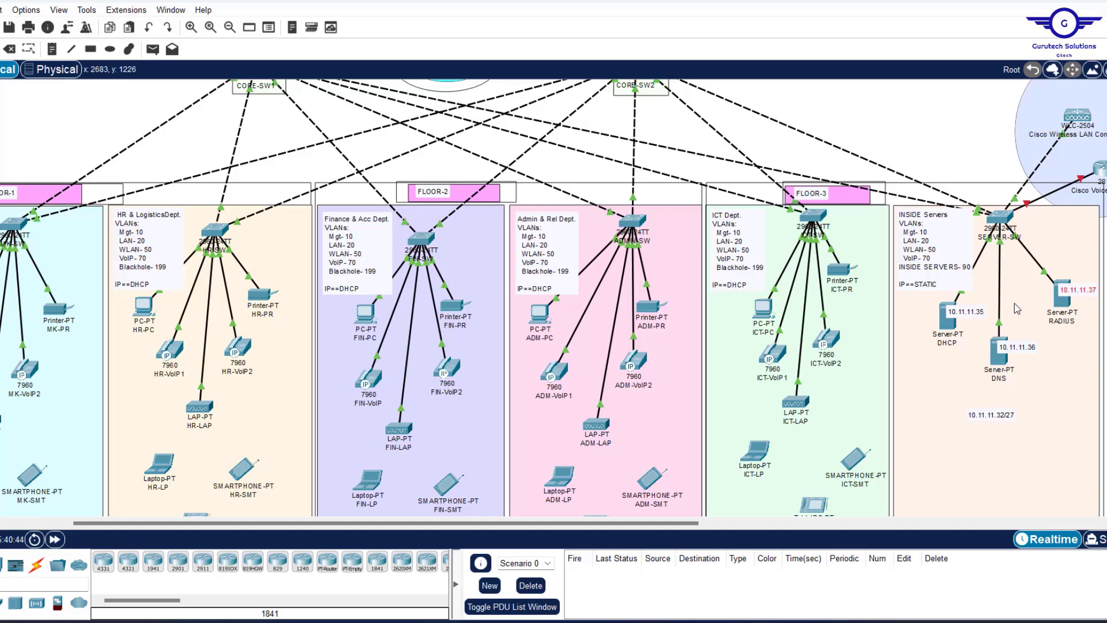
scroll(1015, 303, "up", 2)
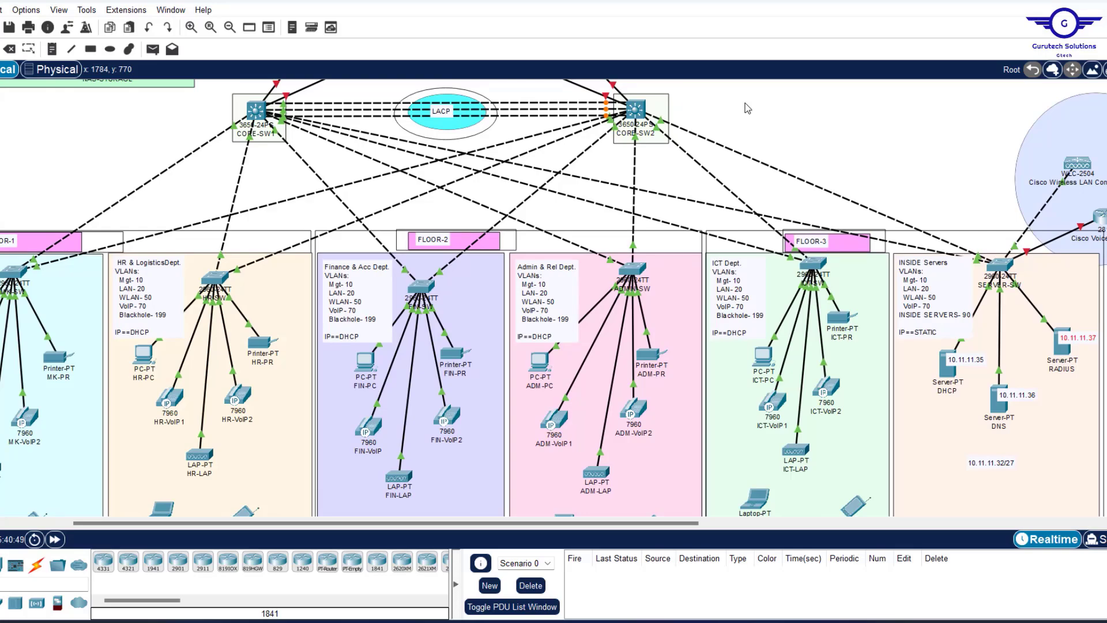
scroll(748, 108, "up", 3)
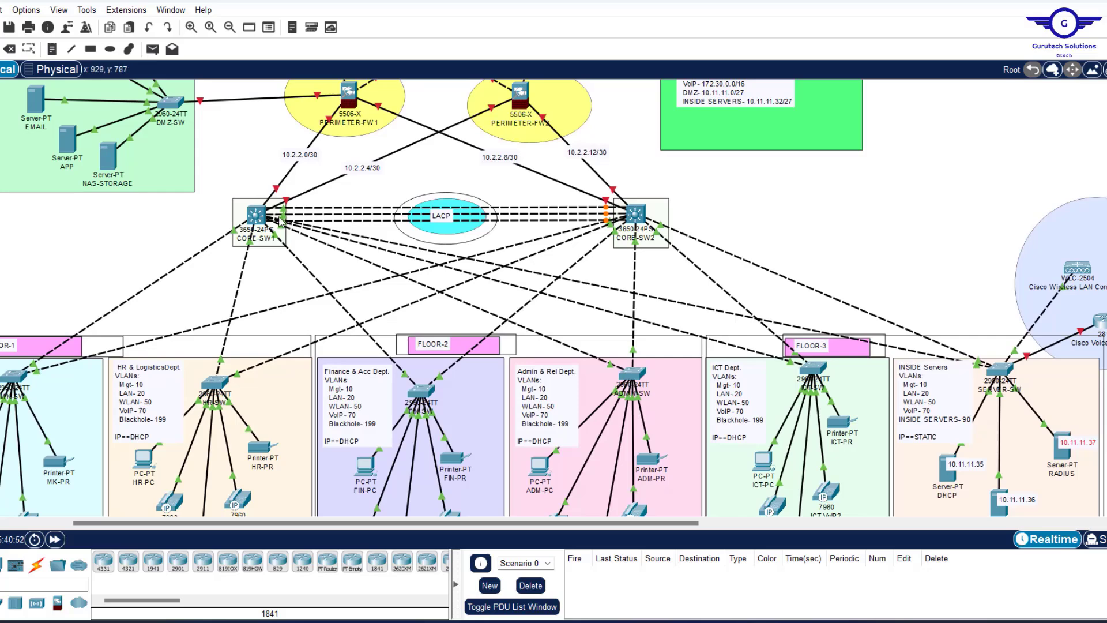
left_click(256, 216)
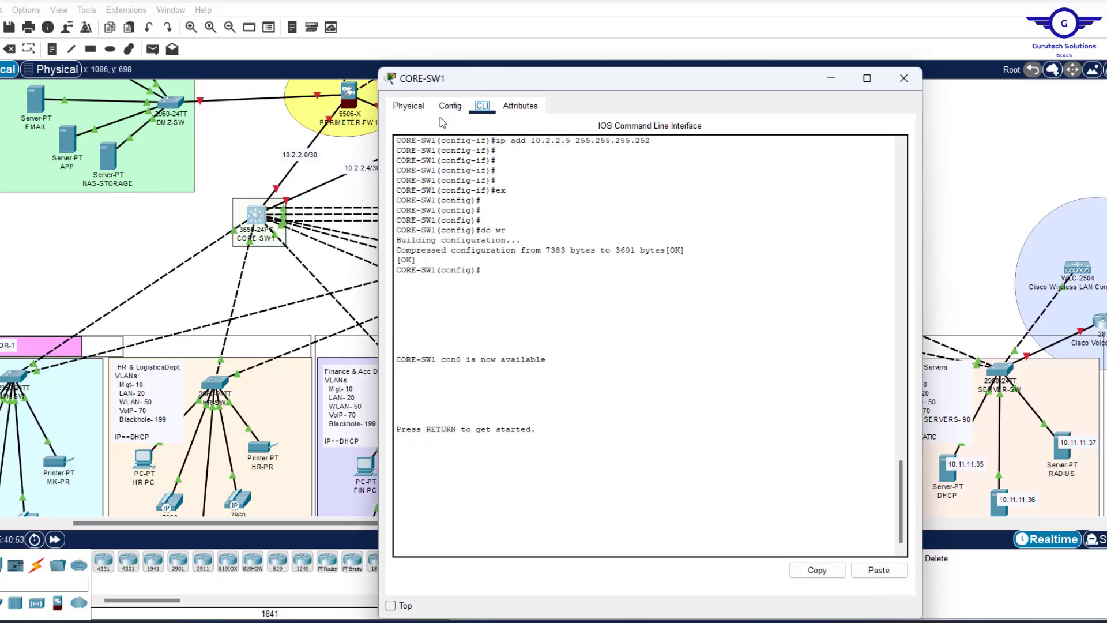
left_click_drag(483, 82, 482, 192)
left_click(449, 216)
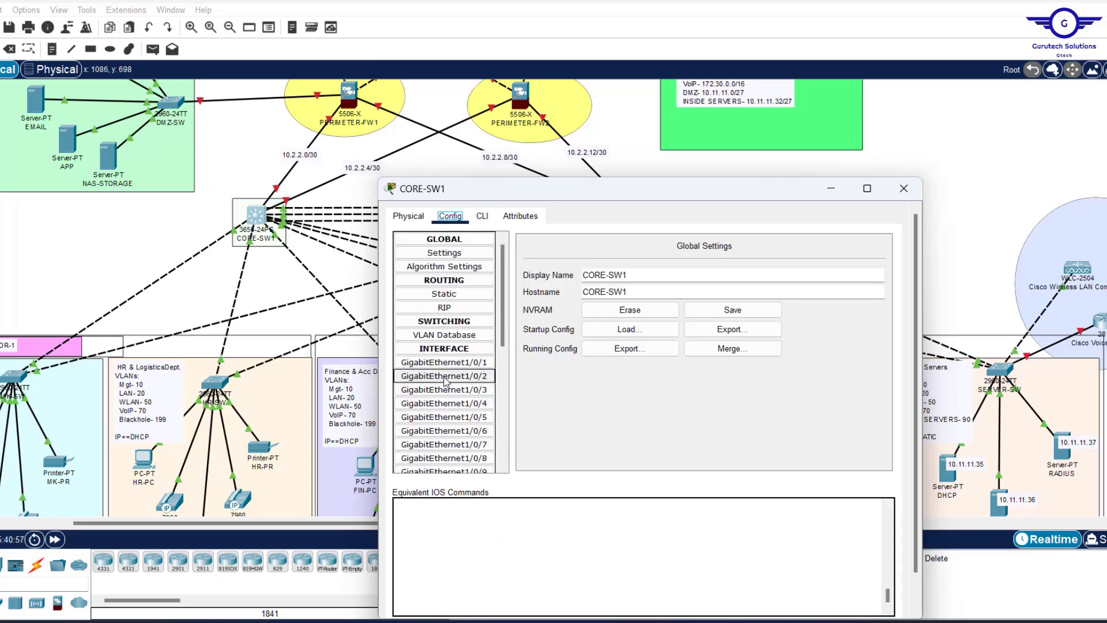
left_click(461, 361)
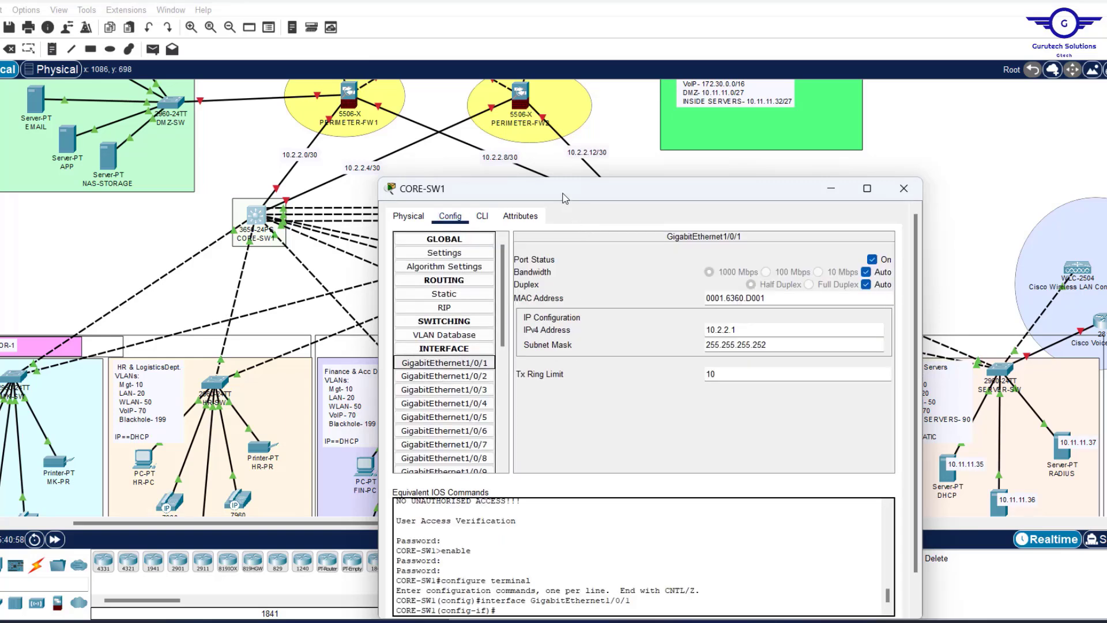
left_click_drag(565, 198, 527, 150)
left_click(446, 169)
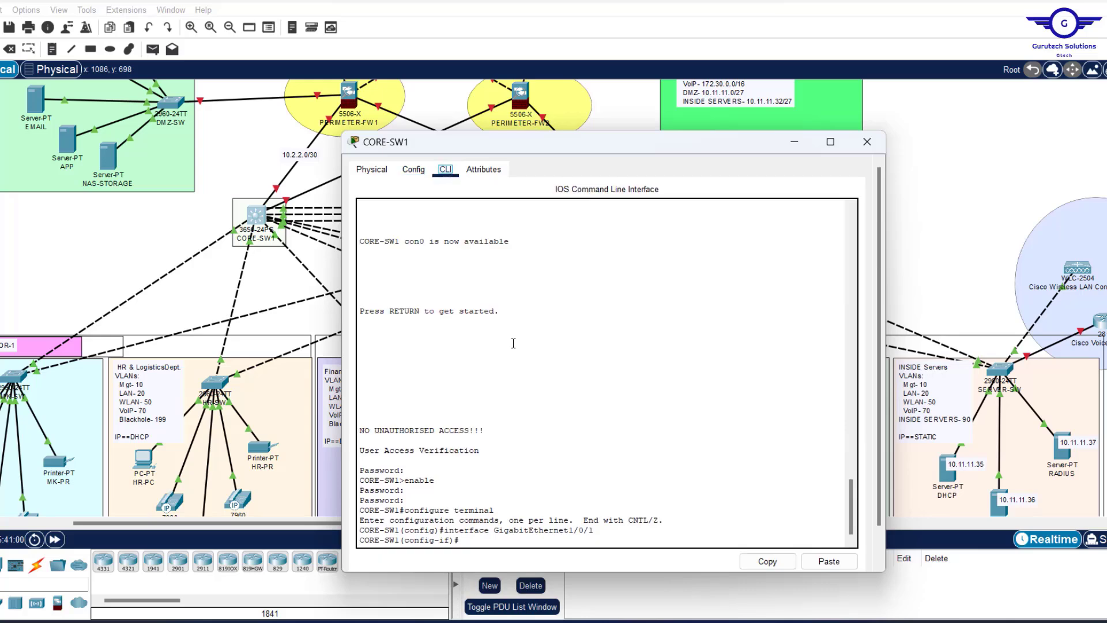
left_click(505, 425)
key("Return")
key("Return")
key("Return")
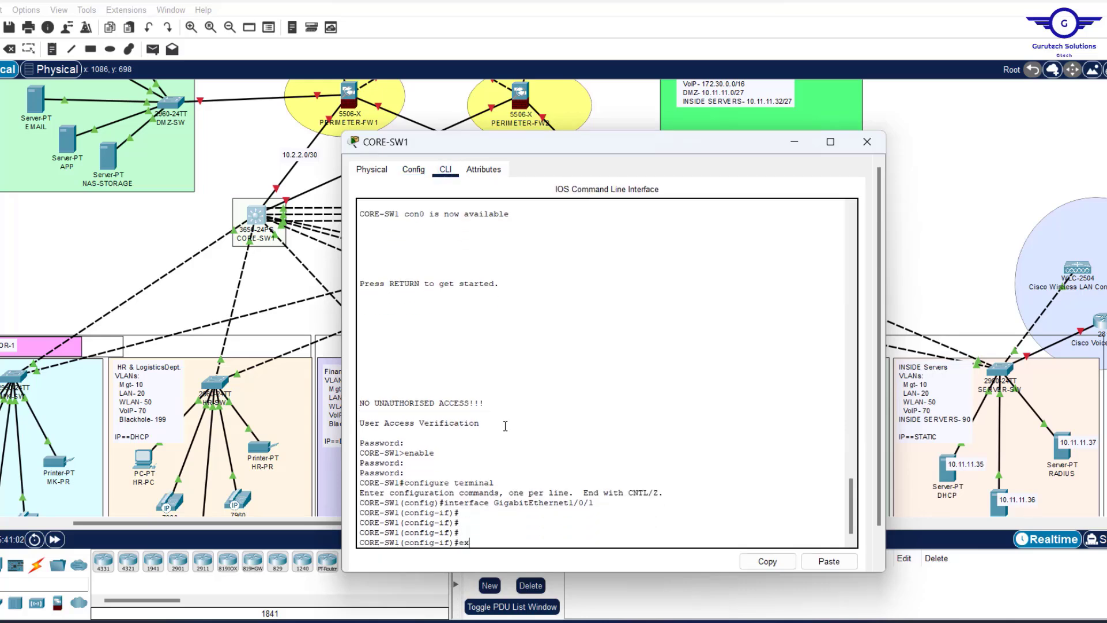
type("ex")
key("Return")
key("Return")
key("Return")
key("Return")
left_click(980, 201)
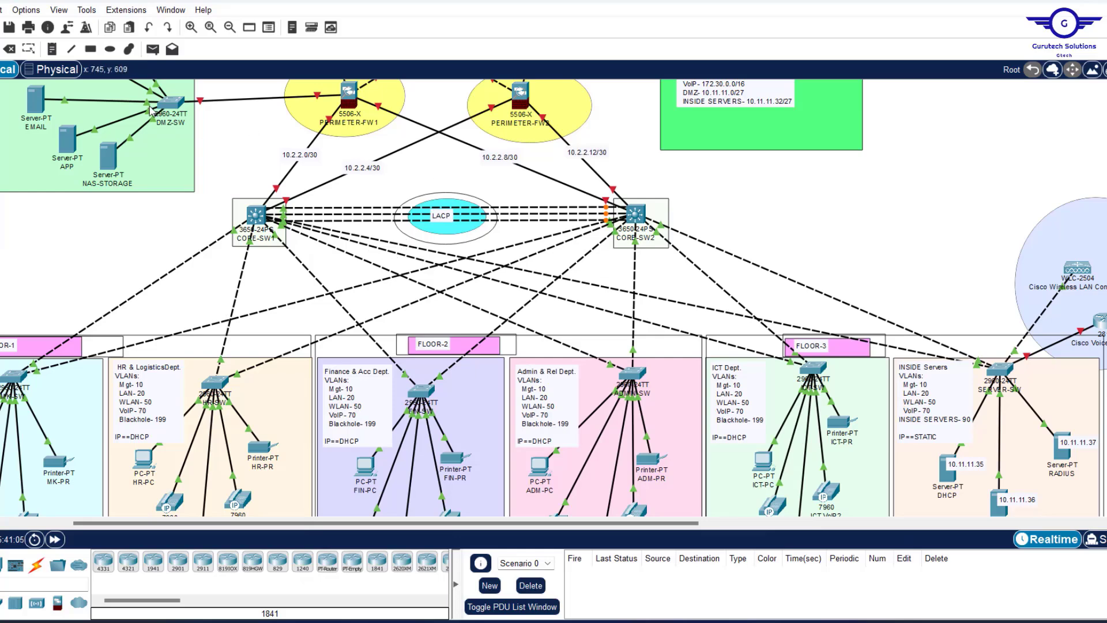
Draw a pale-yellow (#f9ffdc) filled ellipse between the core switches, below the LACP ellipse.
left_click(110, 49)
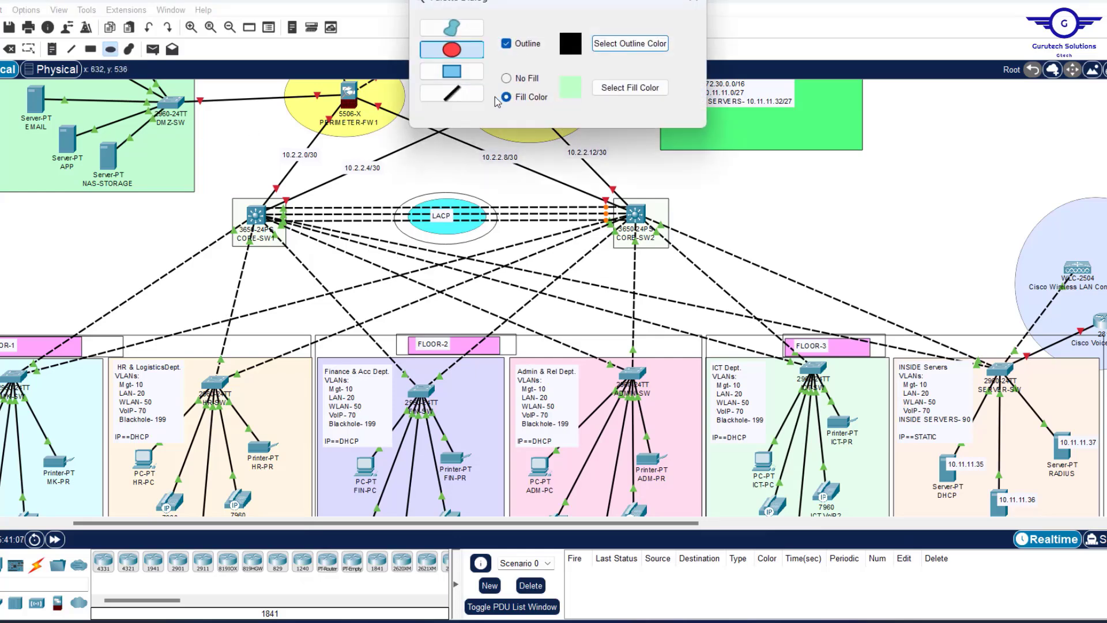
left_click(630, 87)
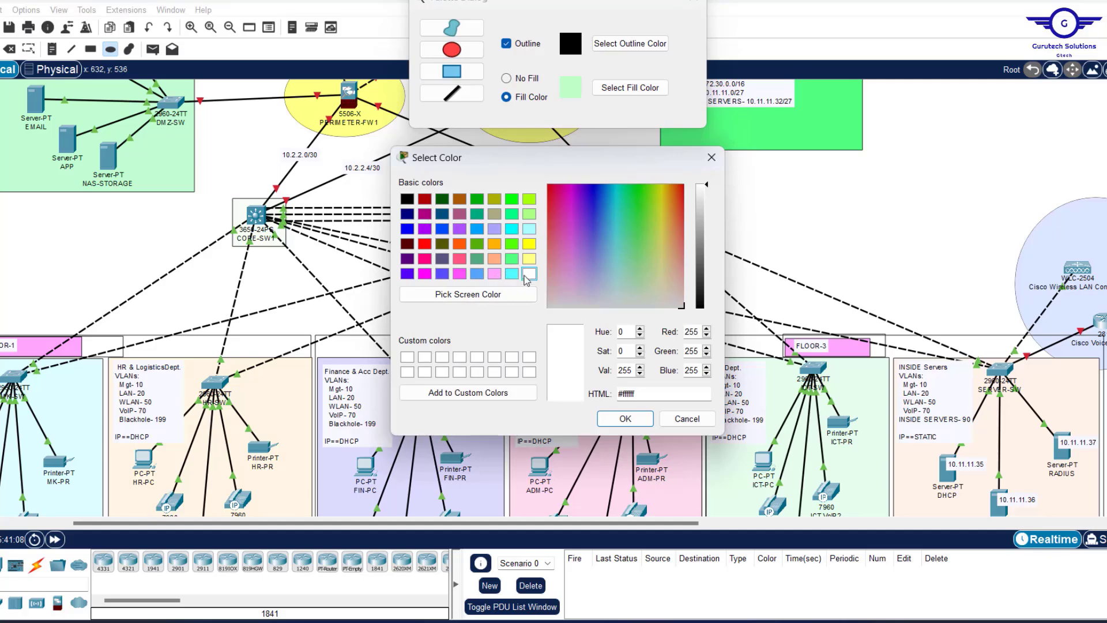
left_click(658, 293)
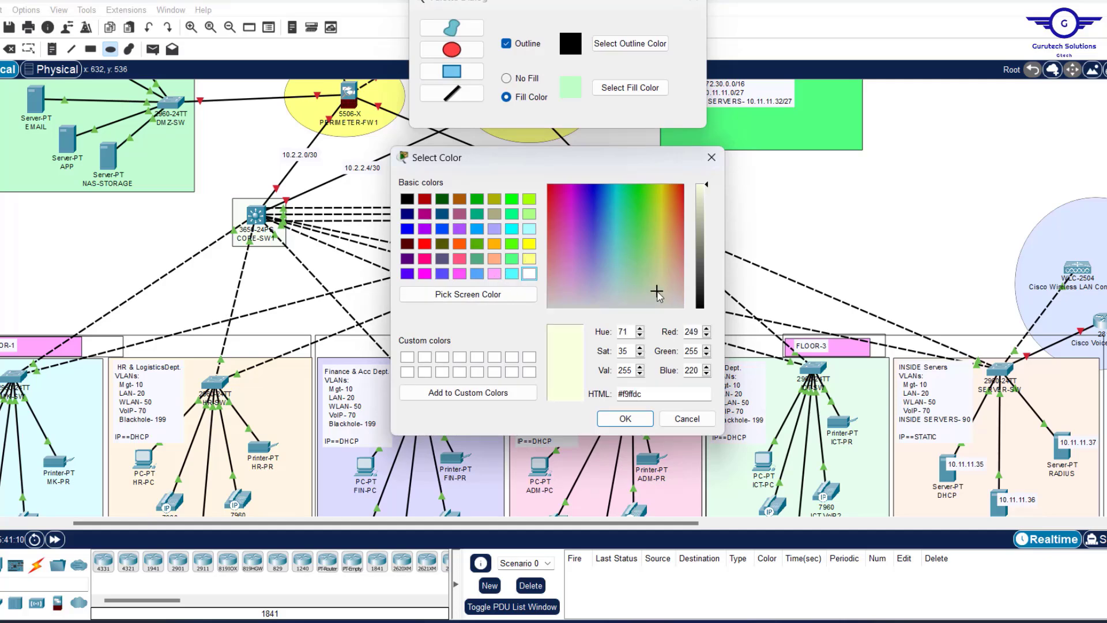
left_click(625, 418)
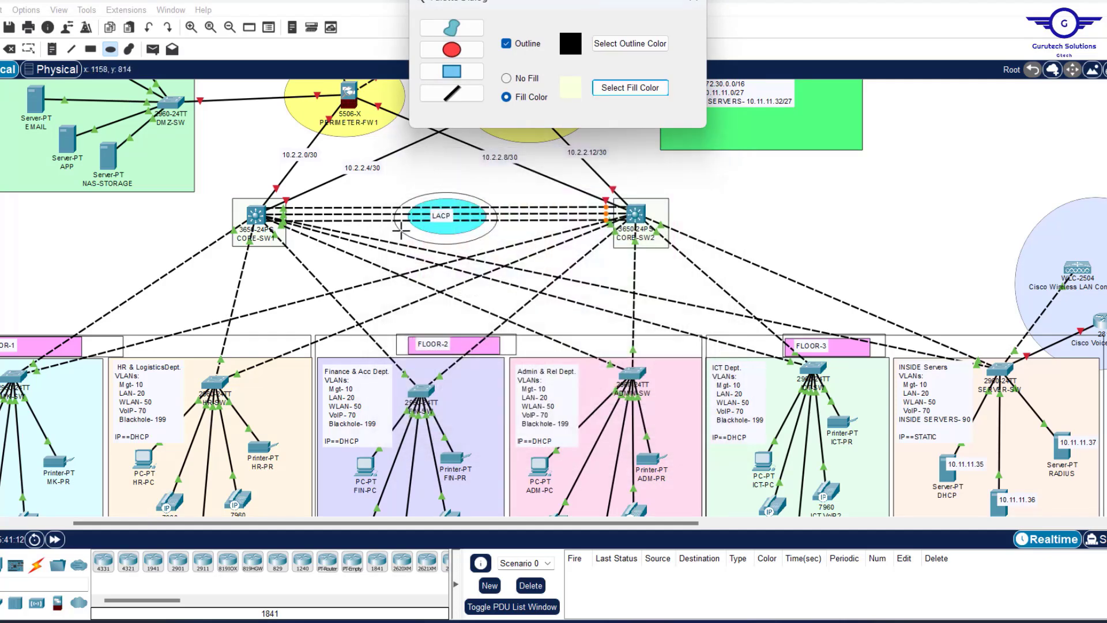
left_click_drag(389, 226, 517, 269)
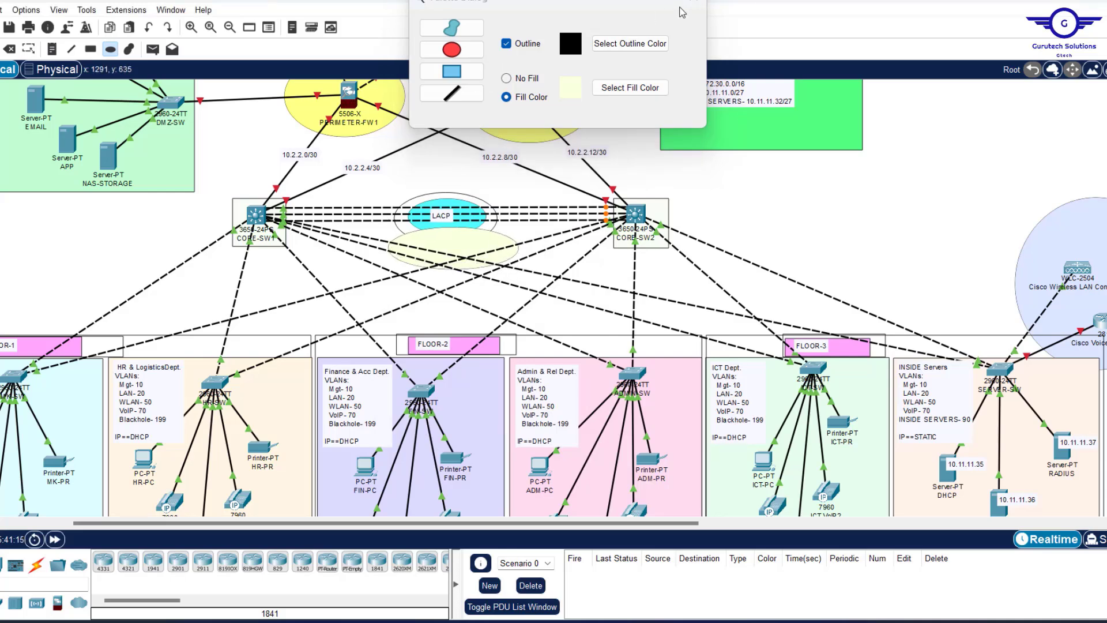
left_click(691, 2)
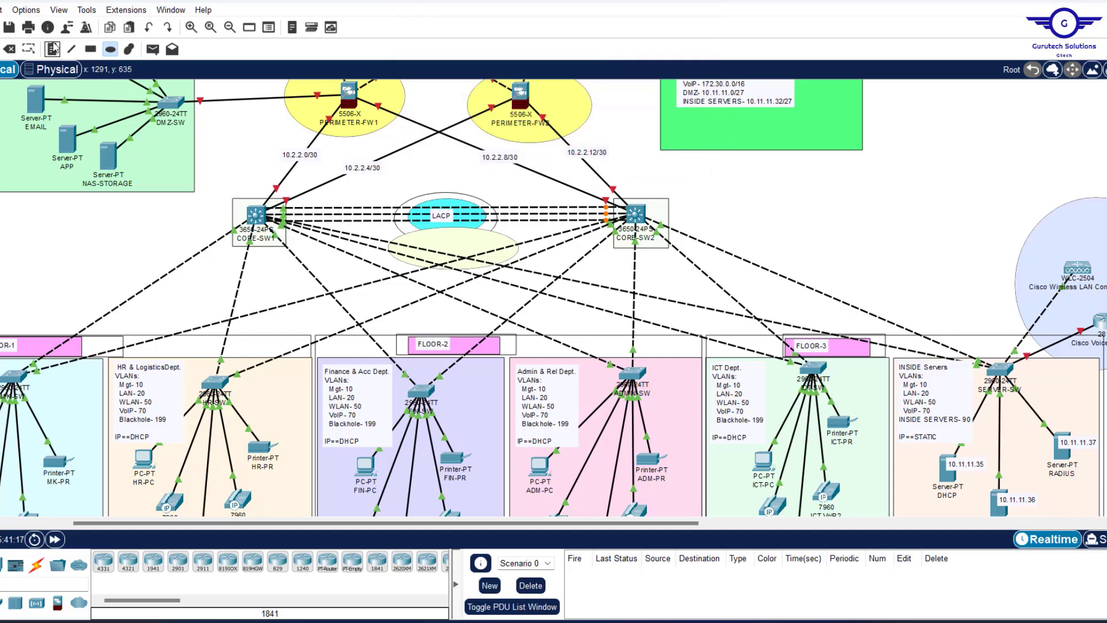
Place a note inside the ellipse and begin typing the HSRP label.
left_click(53, 49)
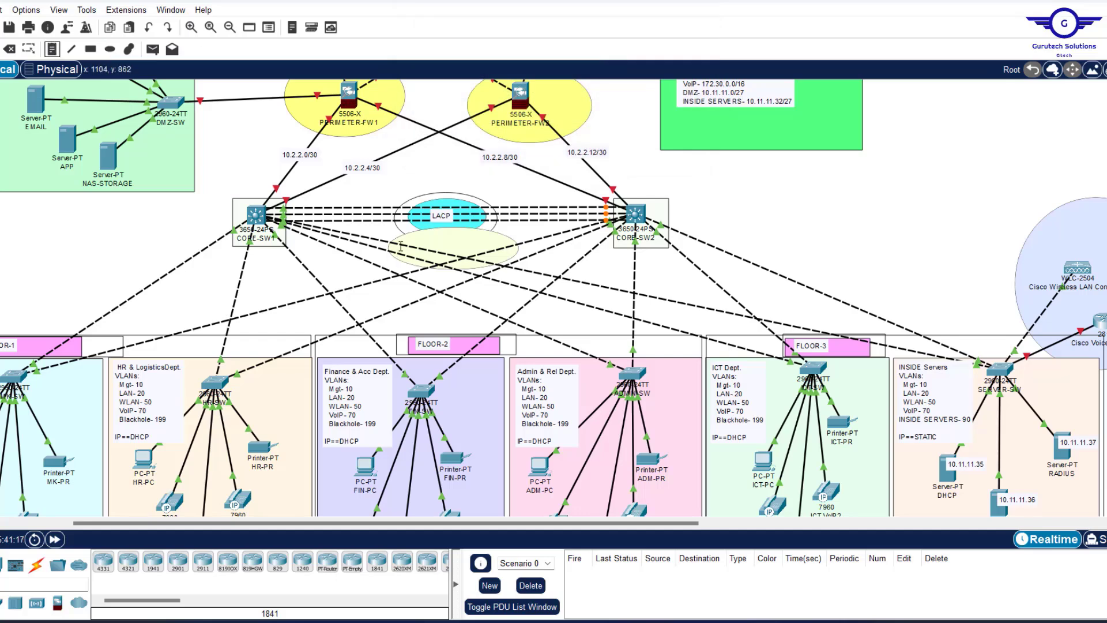
left_click(430, 245)
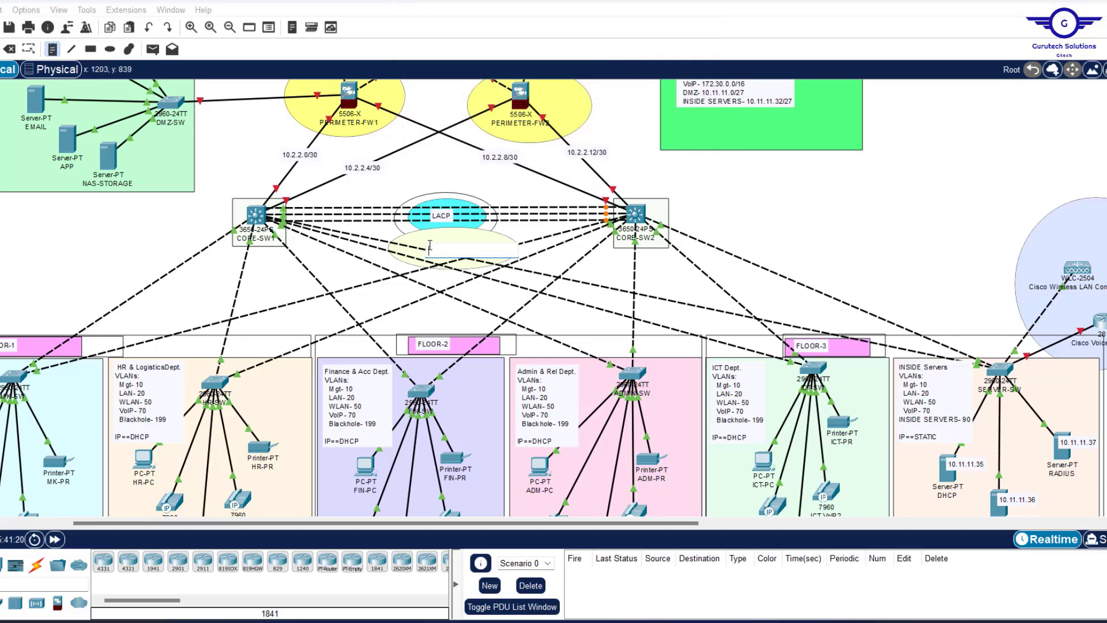
type("HSRP")
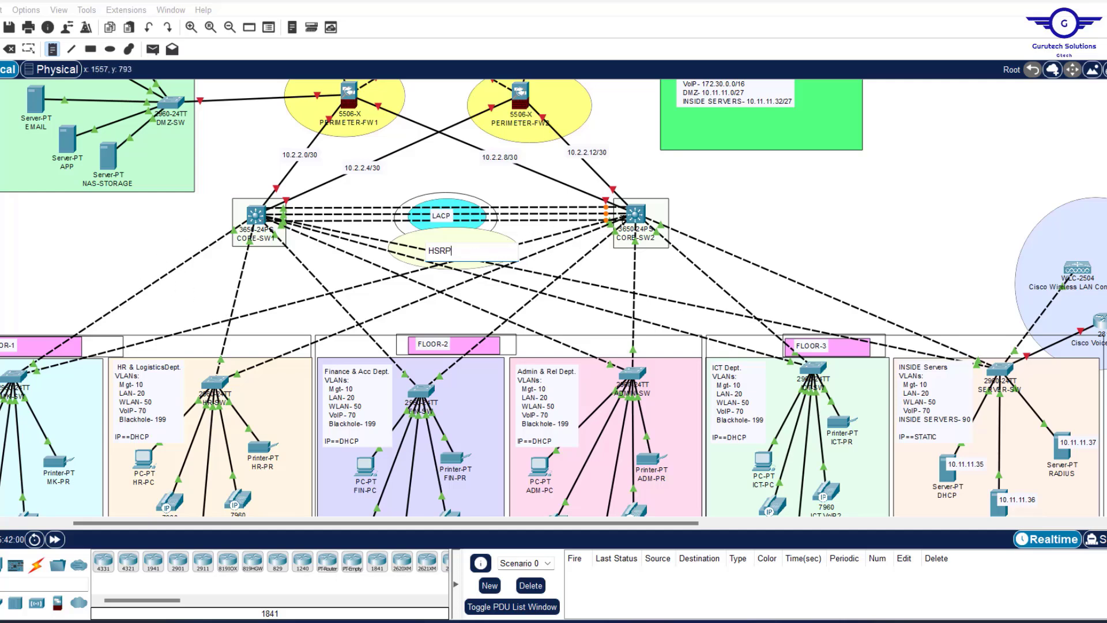
Add ACTIVE/STANDBY notes beside CORE-SW2 and CORE-SW1 and nudge them into place.
left_click(671, 196)
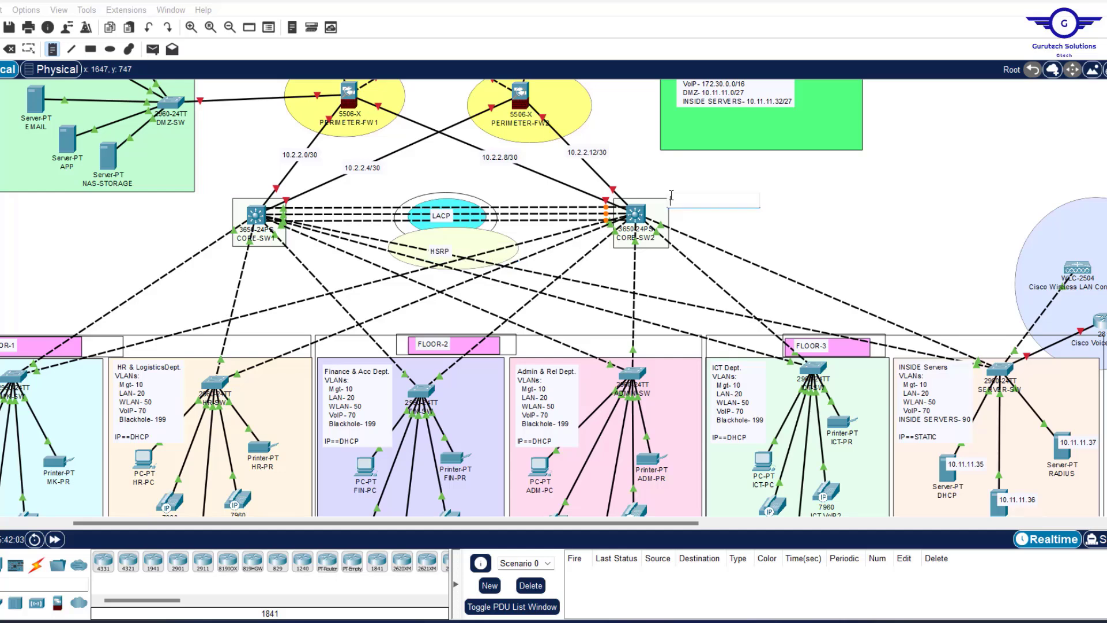
type("ACTI")
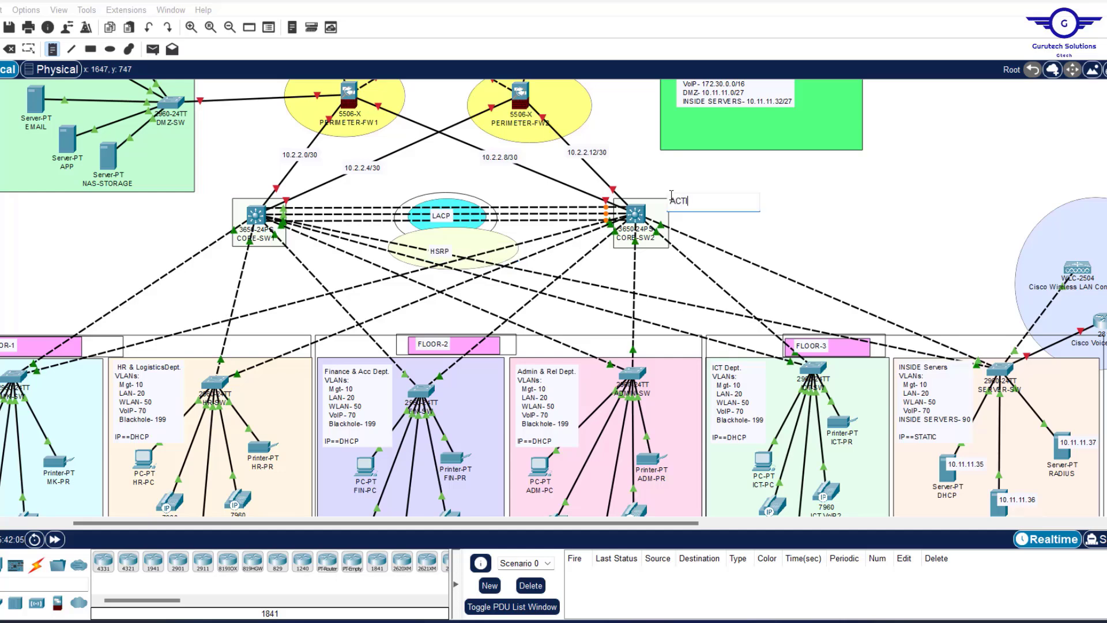
type("VE")
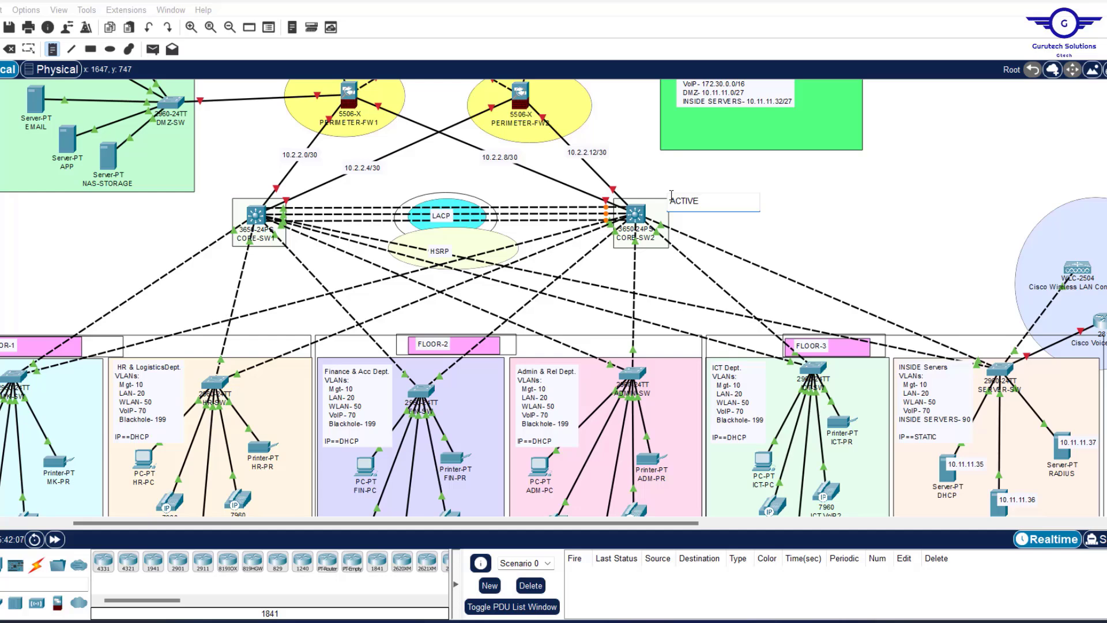
type("/STANDBY")
key("ctrl+a")
key("ctrl+c")
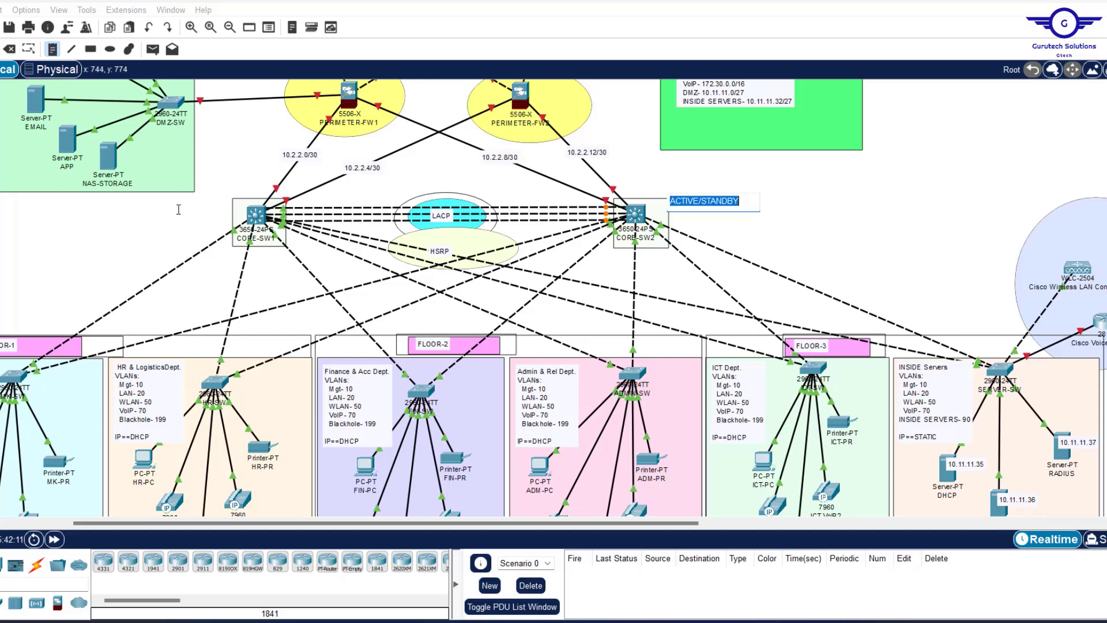
left_click(149, 208)
key("ctrl+v")
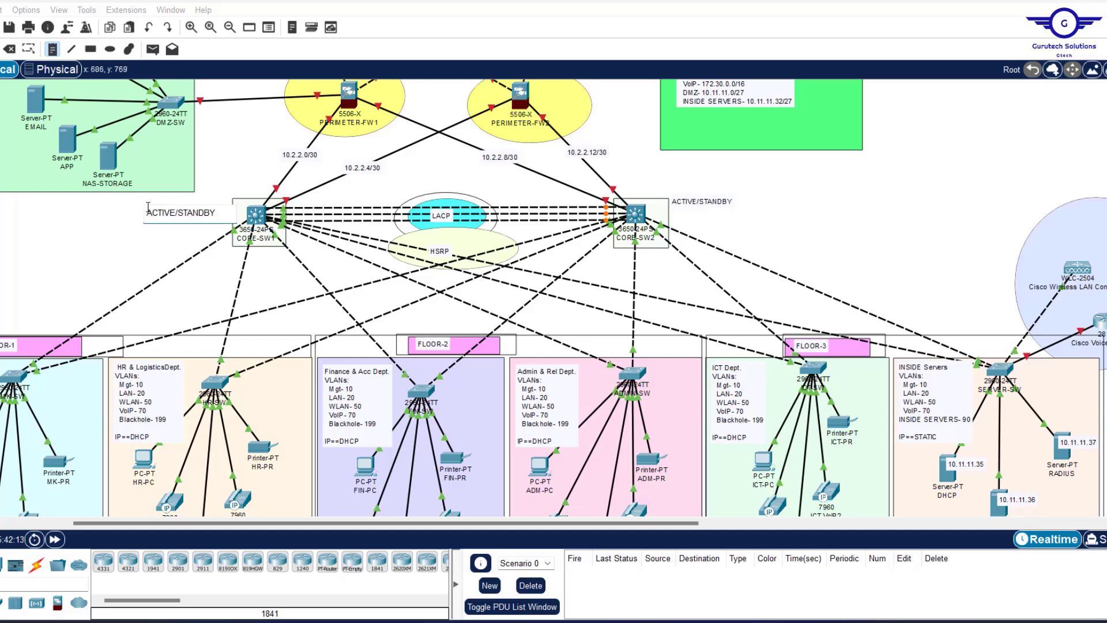
key("Escape")
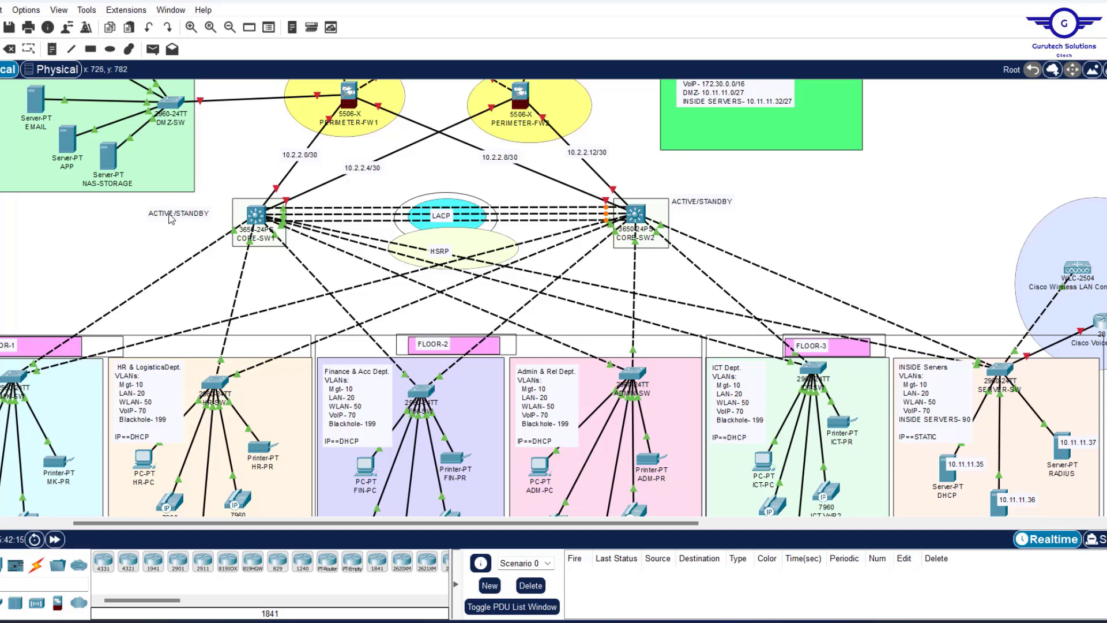
left_click_drag(171, 214, 194, 211)
left_click_drag(703, 203, 691, 203)
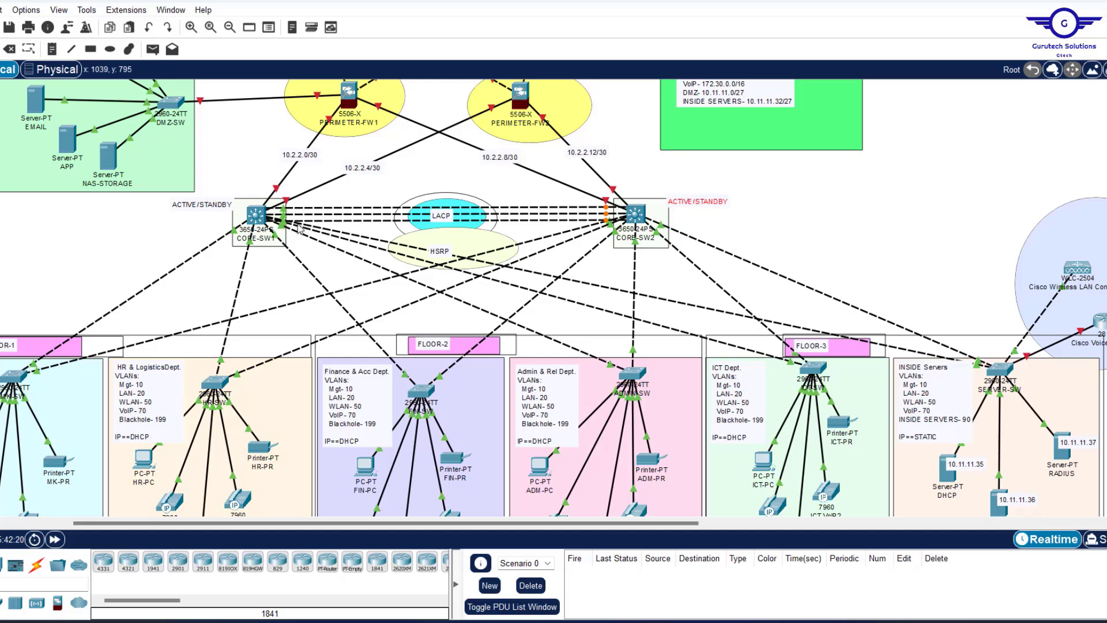
Draw yellow-filled rectangles behind both ACTIVE/STANDBY notes, then open CORE-SW1's window.
left_click(90, 49)
left_click(632, 89)
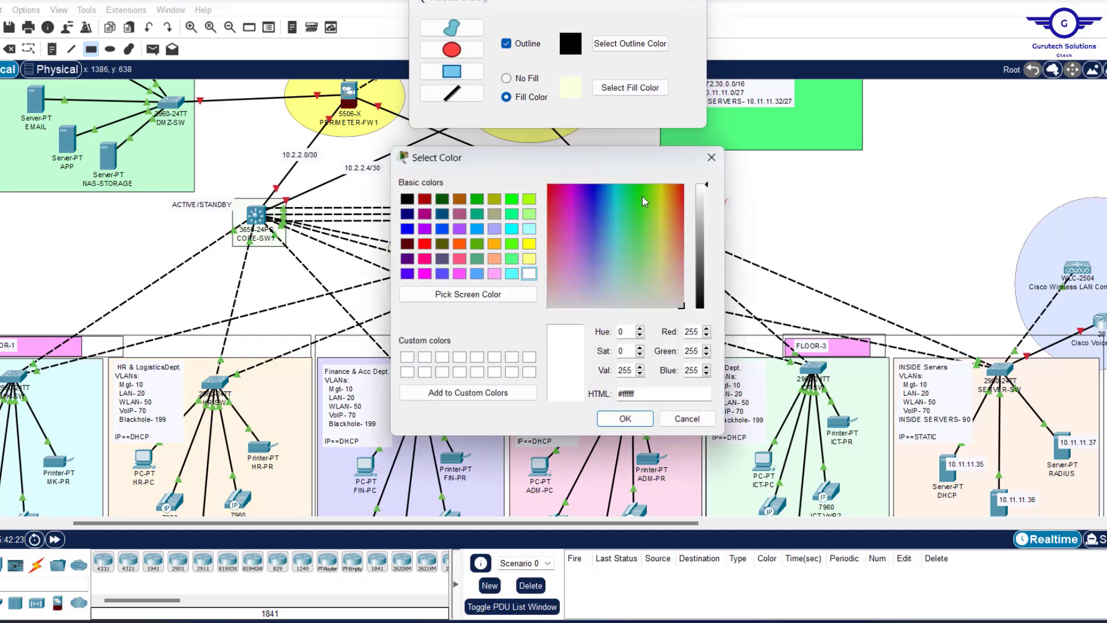
left_click(626, 418)
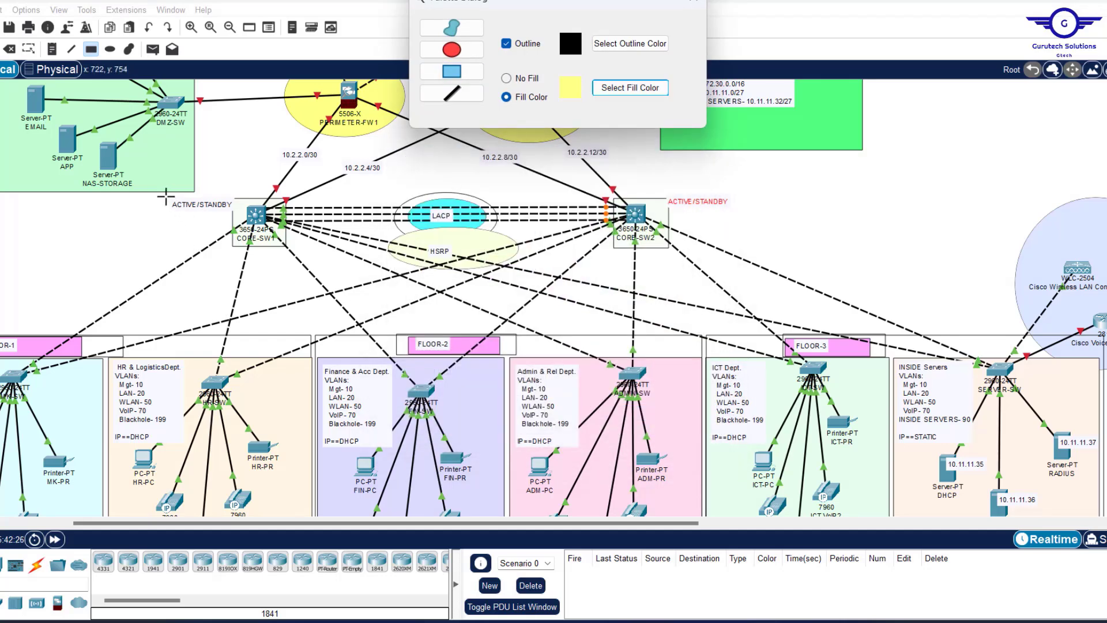
left_click_drag(162, 194, 241, 217)
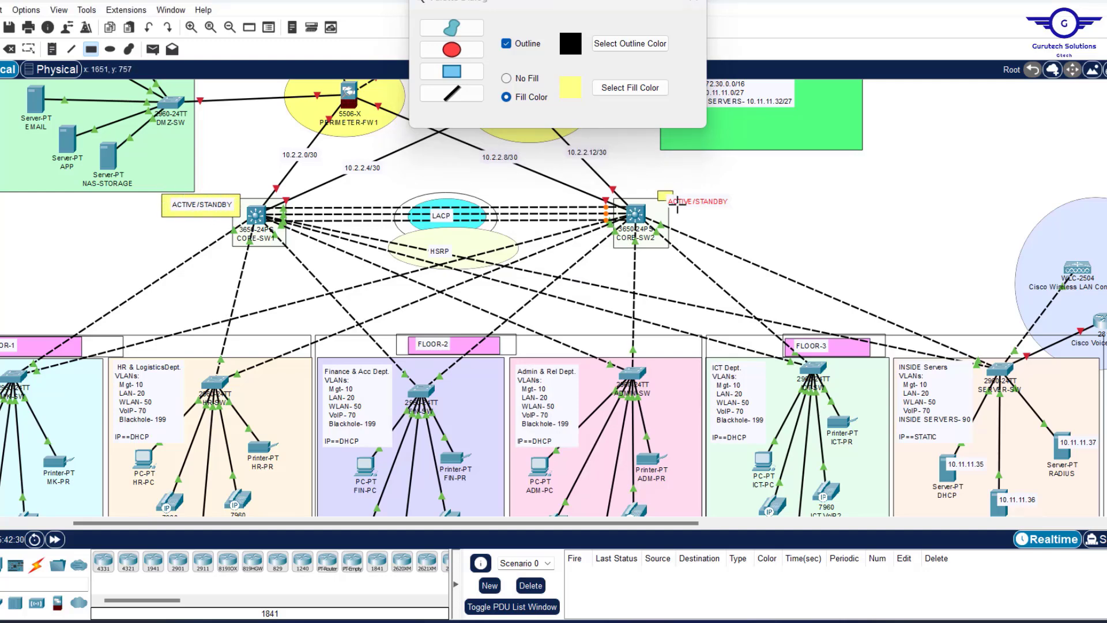
mouse_move(658, 191)
left_mouse_down()
mouse_move(706, 218)
mouse_move(736, 212)
left_mouse_up()
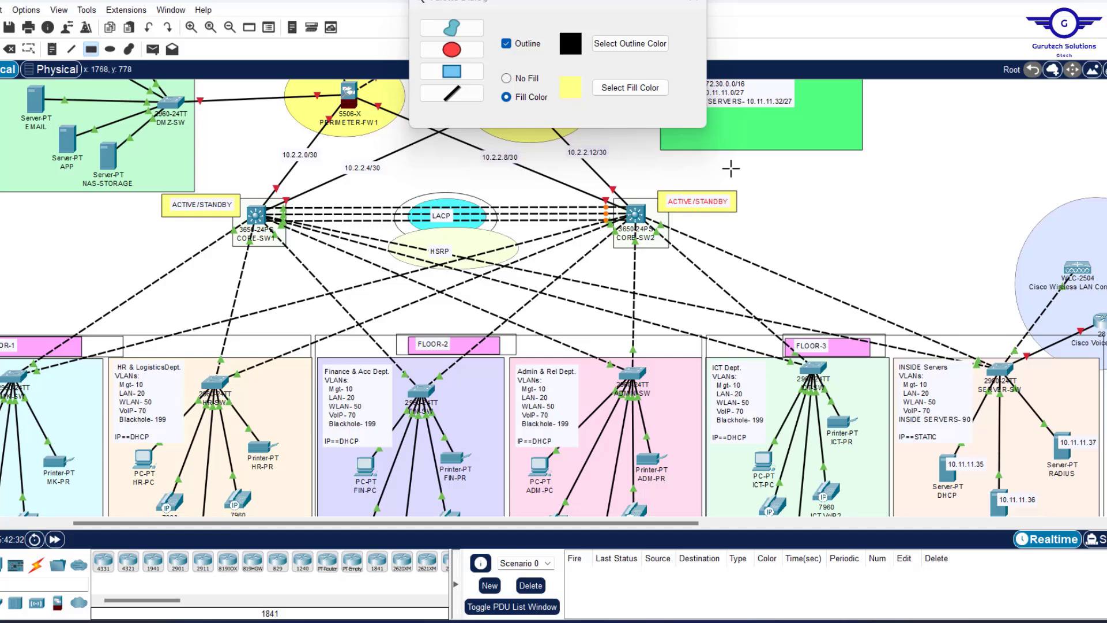
left_click(693, 3)
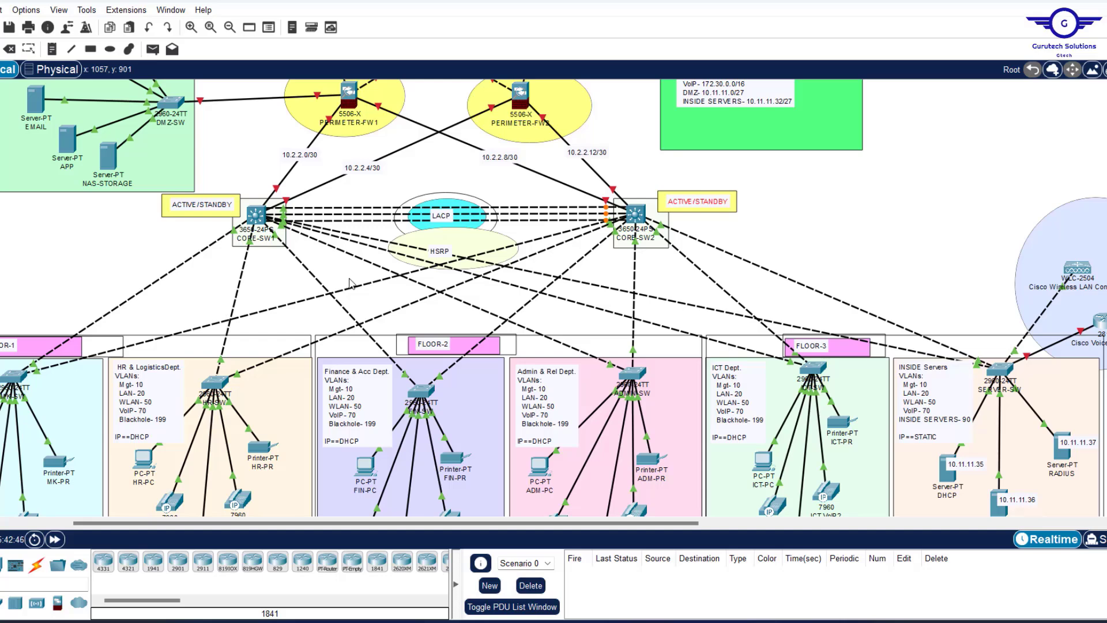
left_click(255, 215)
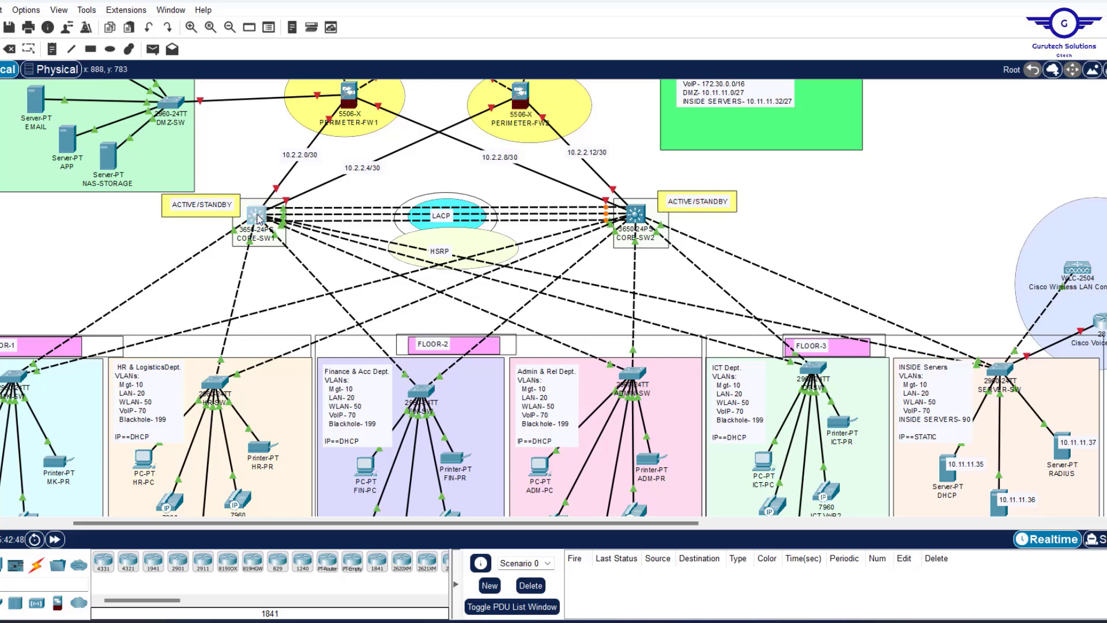
left_click_drag(635, 151, 698, 67)
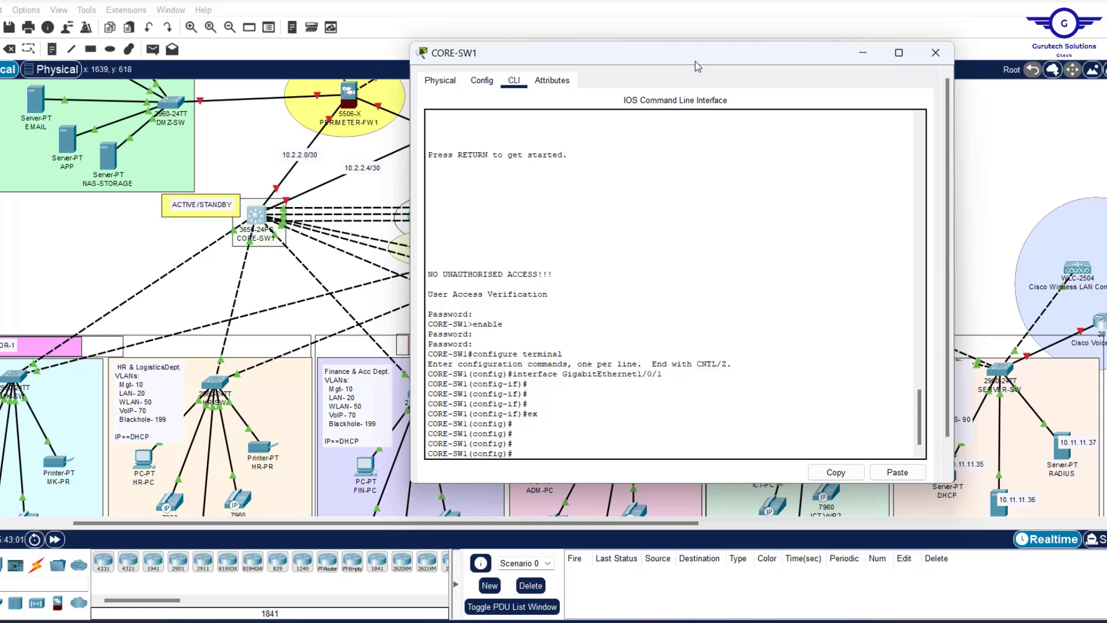
Drag the CORE-SW1 console window left to reveal the inside servers.
left_click_drag(714, 56, 449, 103)
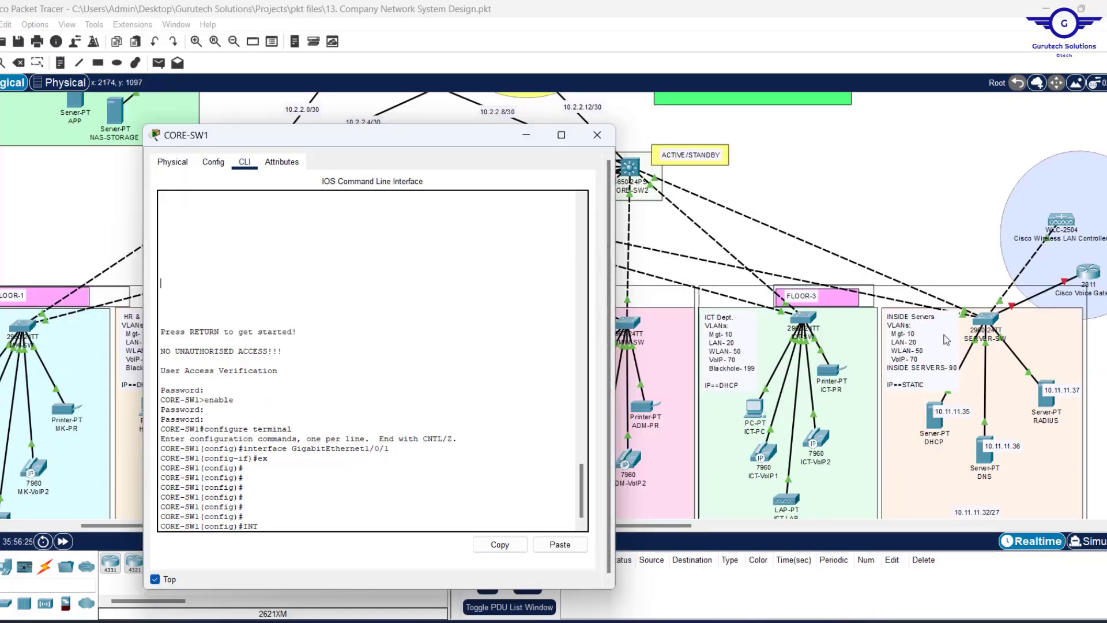
Change a server label to 10.11.11.38 and move the labels beside RADIUS and DNS.
double_click(969, 411)
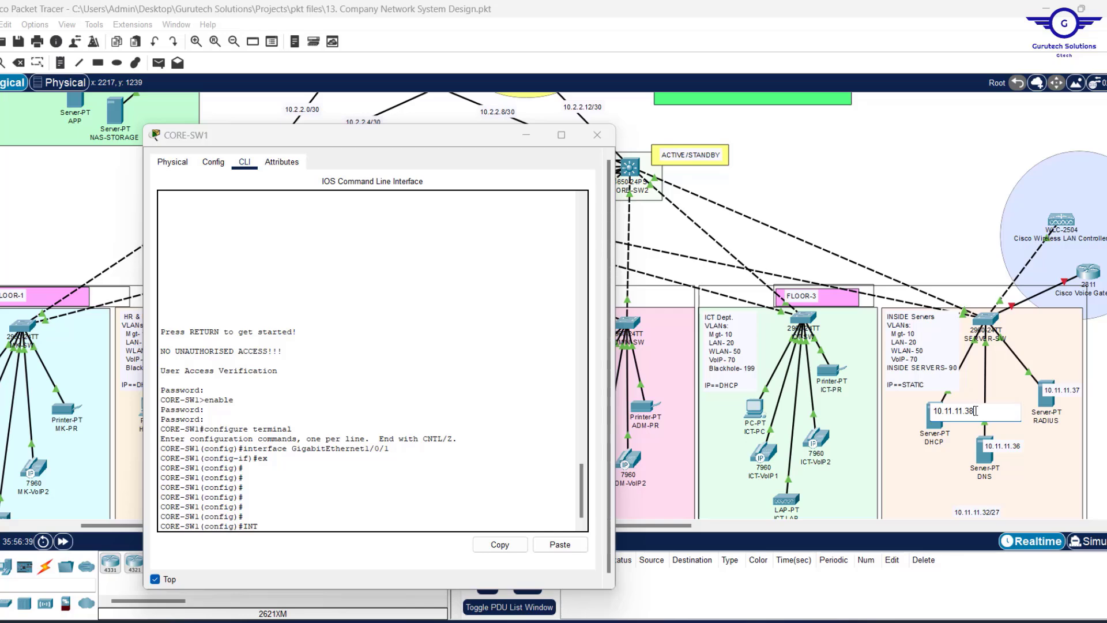
key("Return")
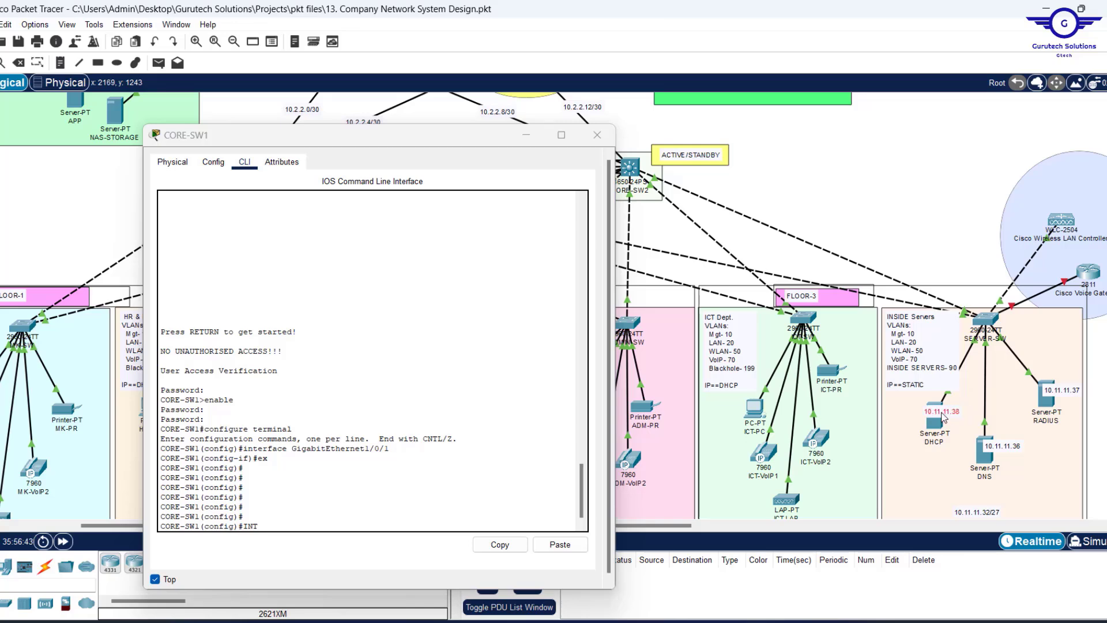
mouse_move(954, 418)
left_mouse_down()
mouse_move(1054, 415)
mouse_move(1055, 398)
mouse_move(941, 423)
mouse_move(999, 472)
mouse_move(948, 419)
left_mouse_up()
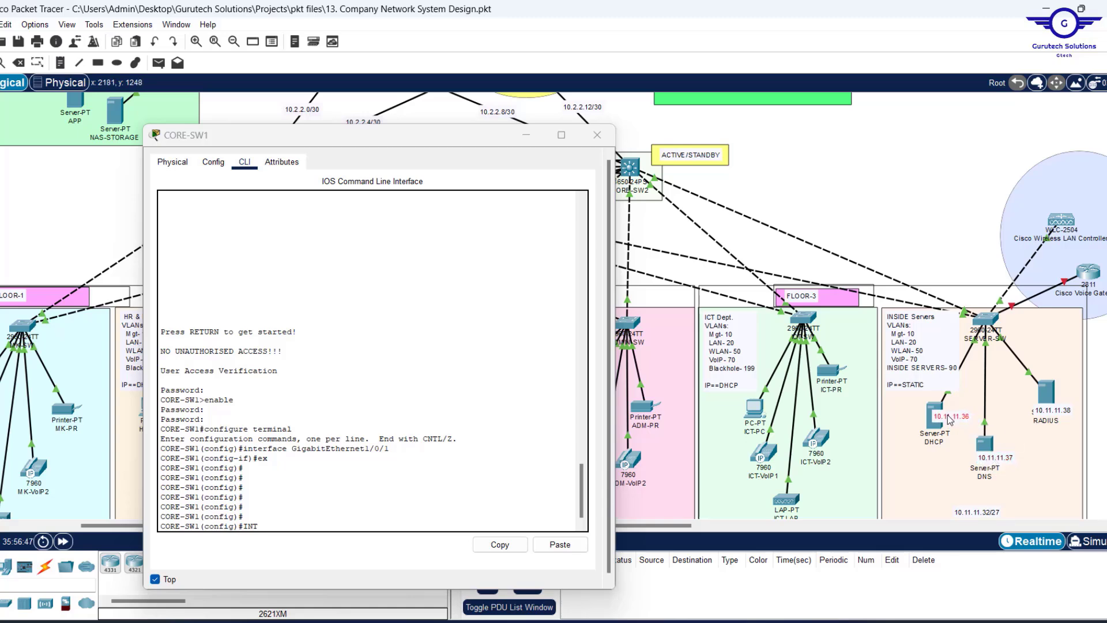
left_click_drag(989, 459, 999, 449)
Nudge 10.11.11.38 beside RADIUS and 10.11.11.36 beside DHCP, then move the CORE-SW1 console aside.
mouse_move(1045, 411)
left_mouse_down()
mouse_move(1064, 388)
mouse_move(1057, 395)
left_mouse_up()
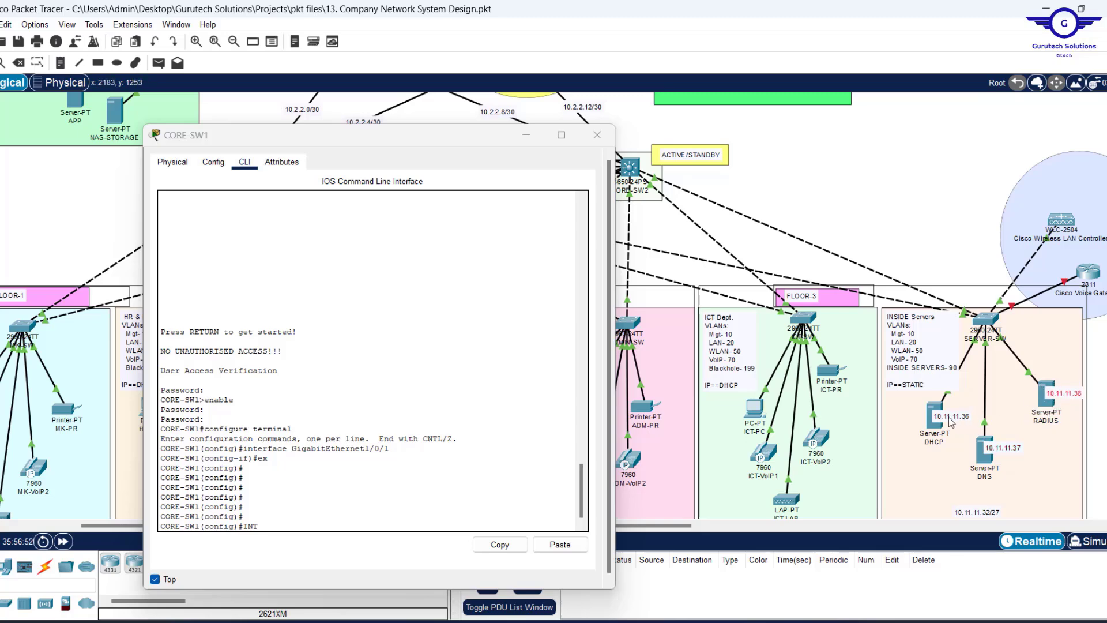
left_click_drag(955, 422, 951, 420)
scroll(890, 248, "up", 3)
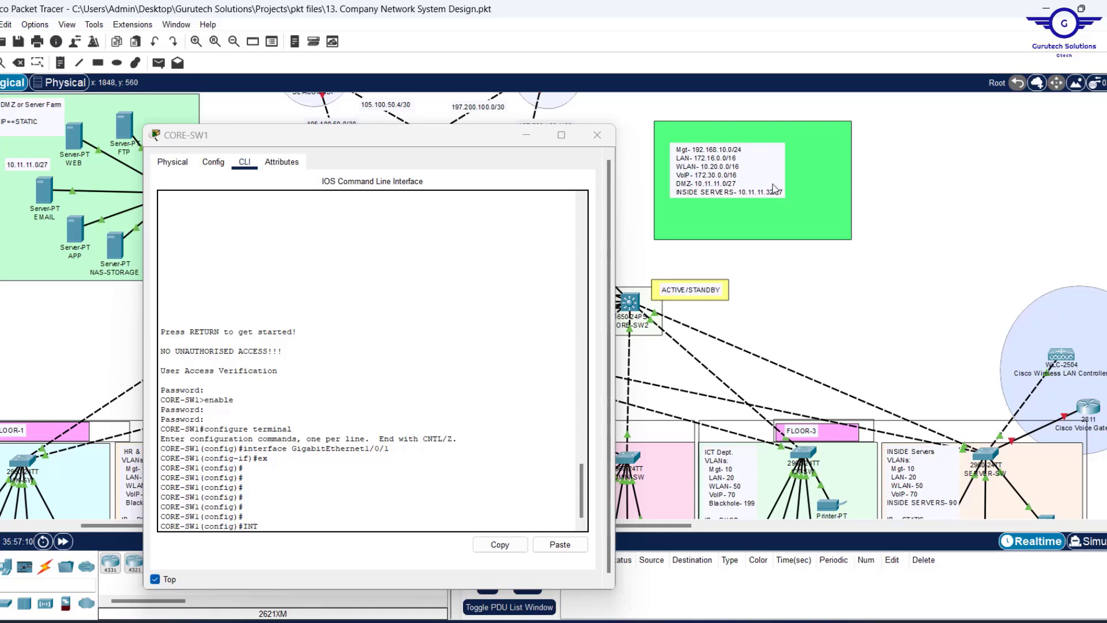
scroll(846, 282, "down", 2)
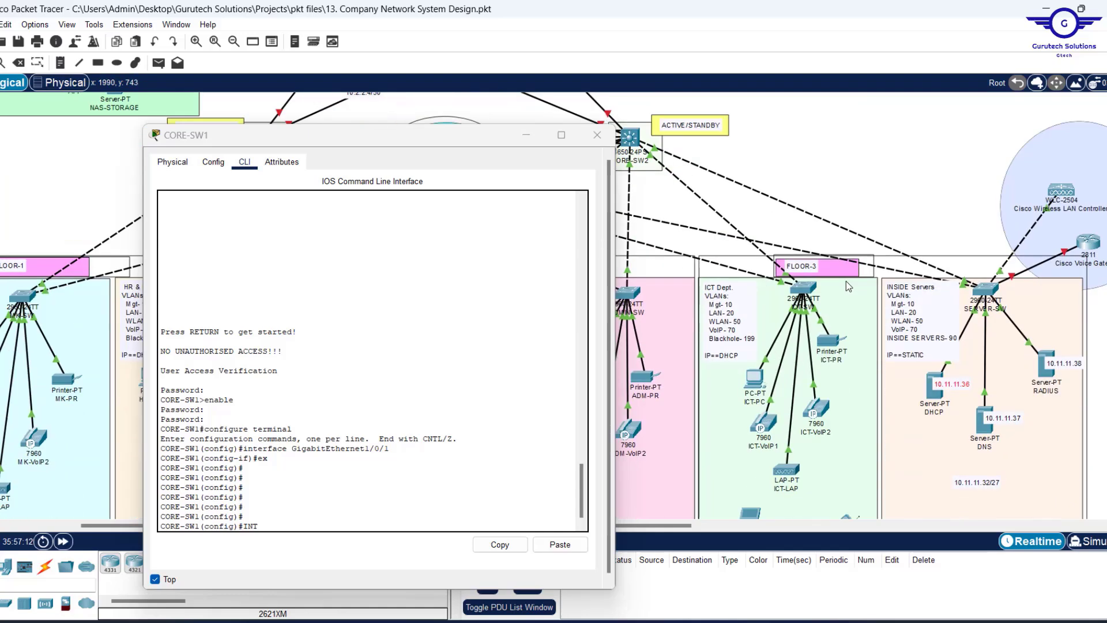
scroll(846, 282, "down", 5)
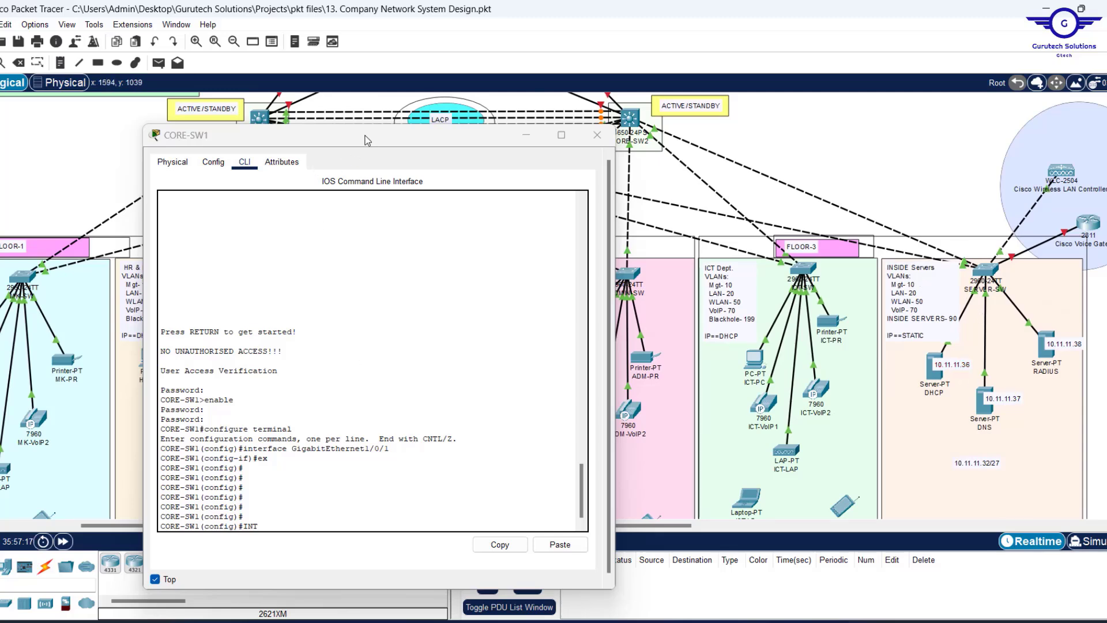
left_click_drag(350, 138, 332, 98)
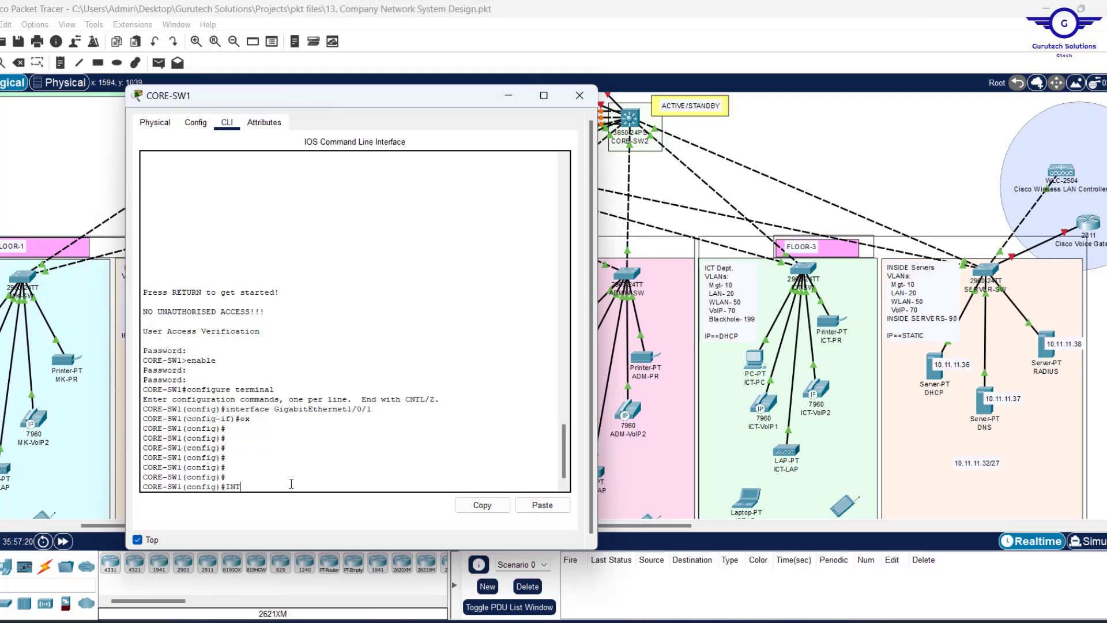
Enter CORE-SW1's interface VLAN 10 and enable it with no shutdown.
type("lan 10")
key("Return")
key("Return")
key("Return")
type("no s")
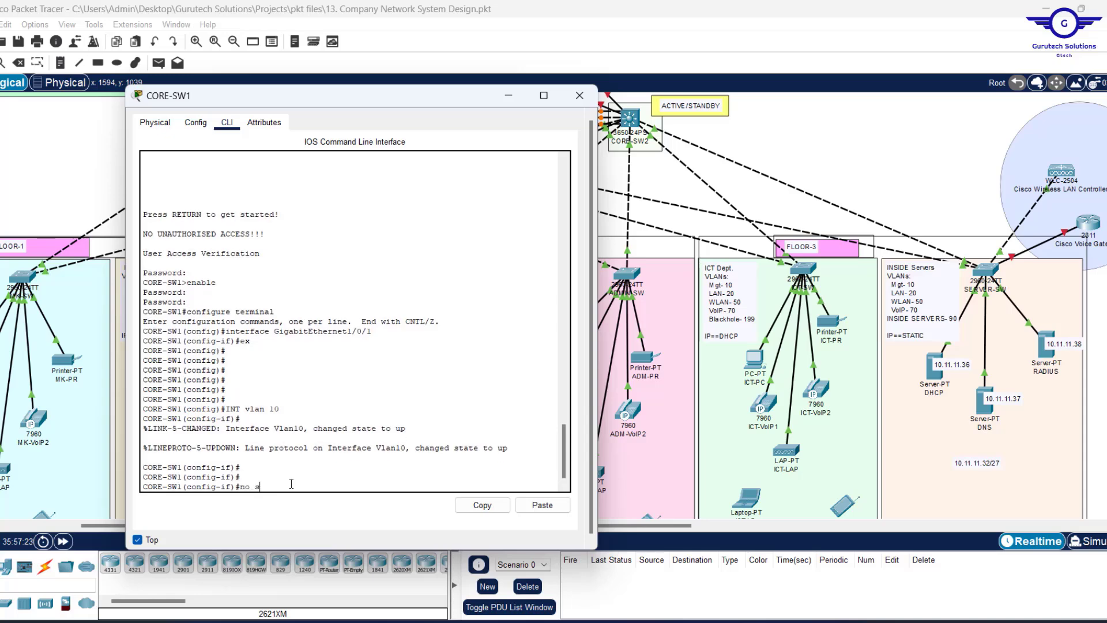
key("Return")
key("Return")
key("Return")
key("Return")
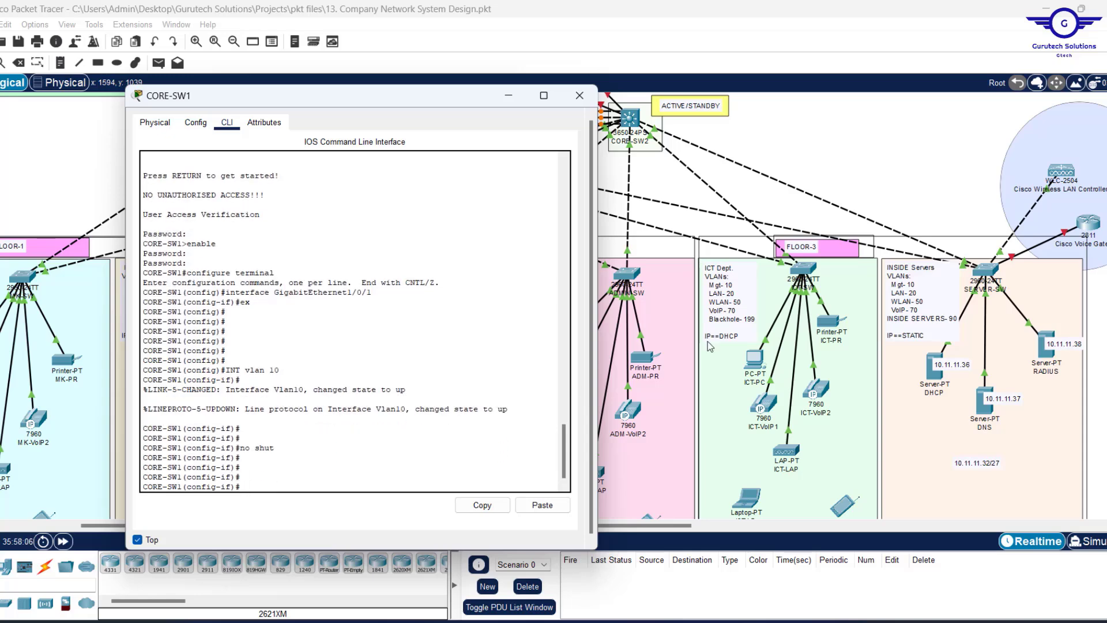
scroll(967, 225, "up", 3)
scroll(967, 224, "up", 1)
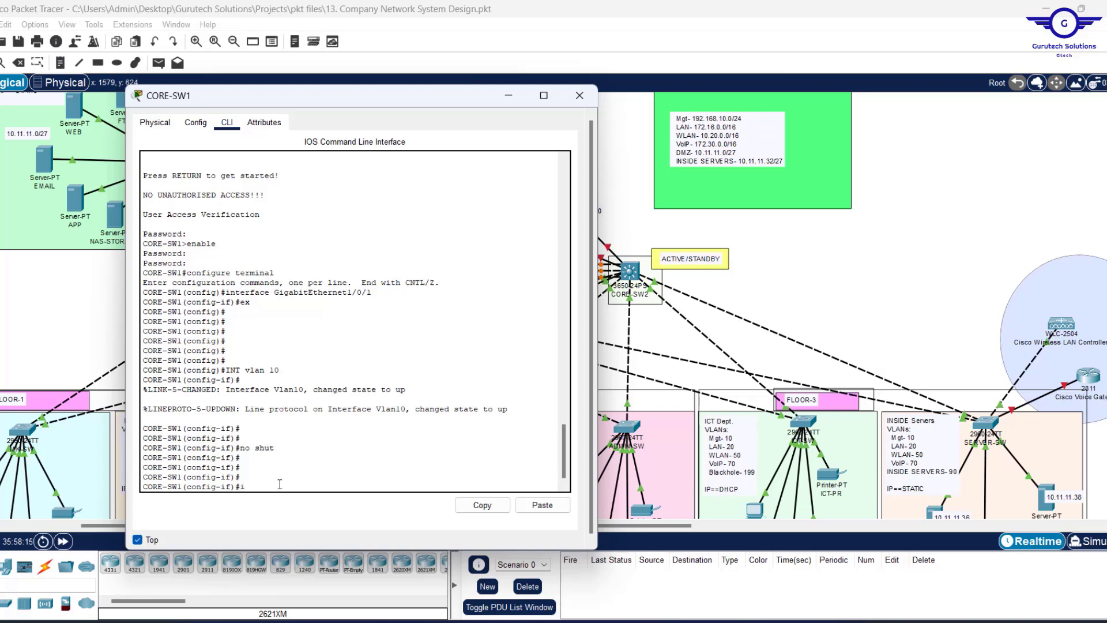
Assign VLAN 10 the address 192.168.10.3 255.255.255.0 and start a standby command.
type("p add 192.168.10.")
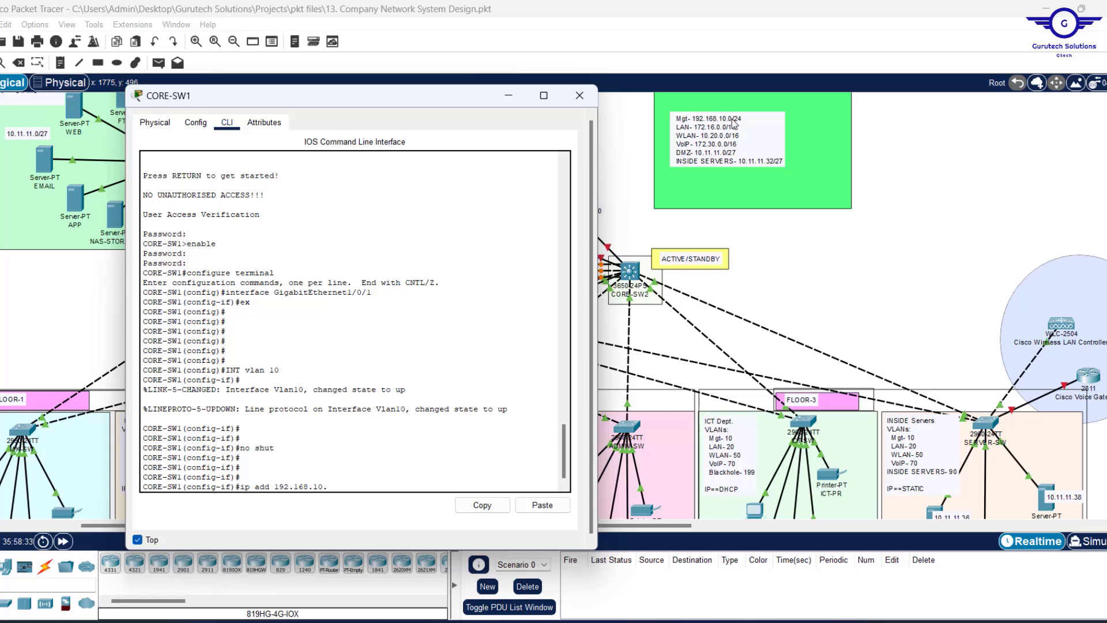
type("3 255.255.255.")
key("Return")
key("Return")
key("Return")
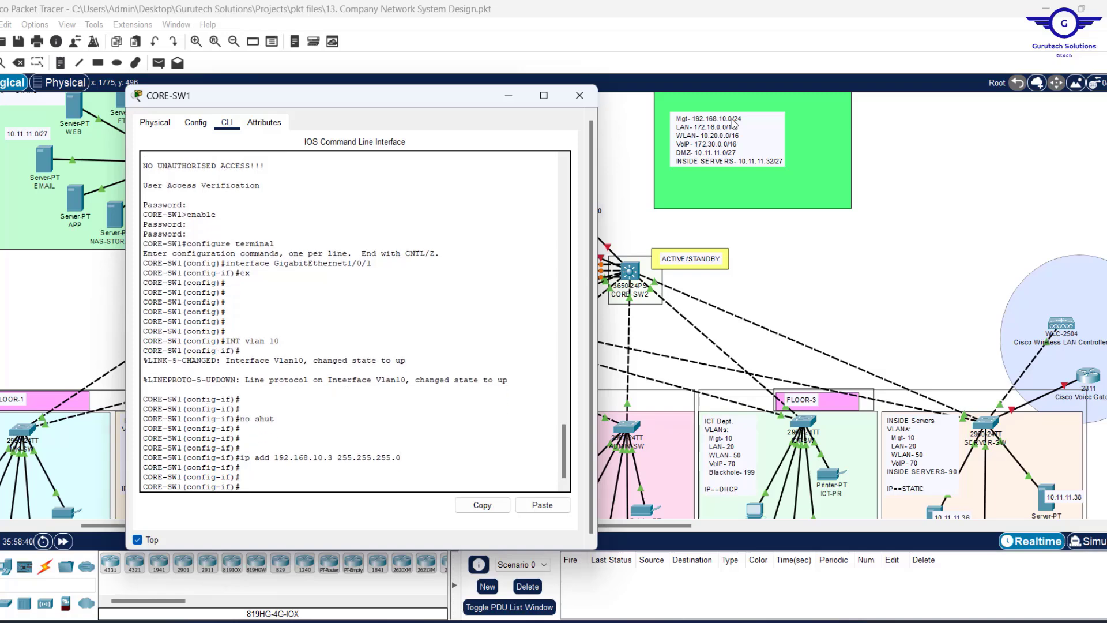
type("stand")
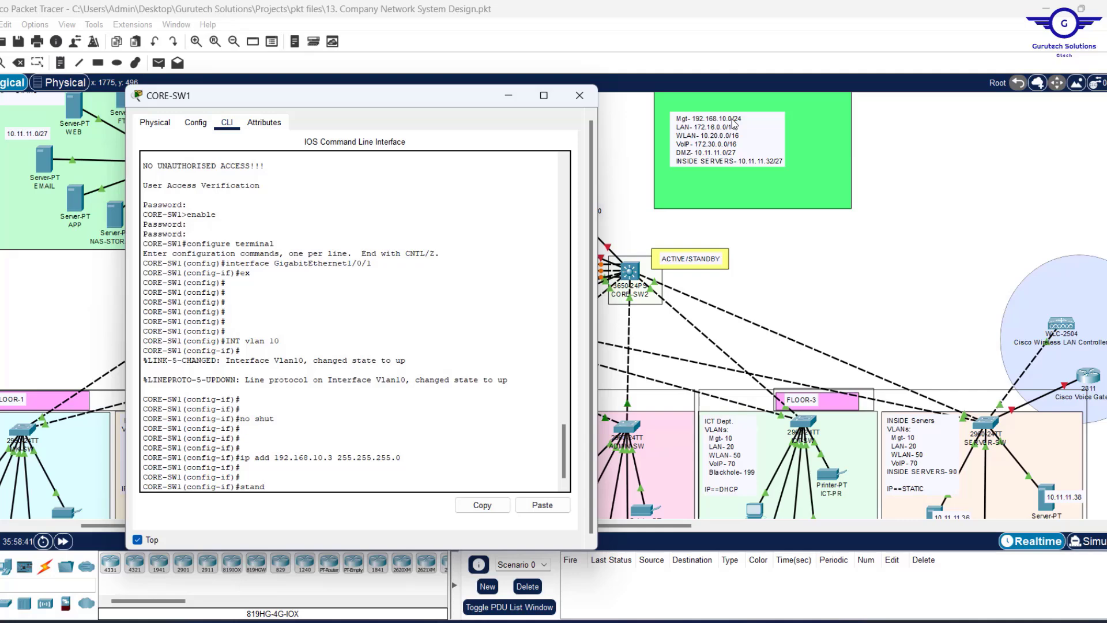
key("Tab")
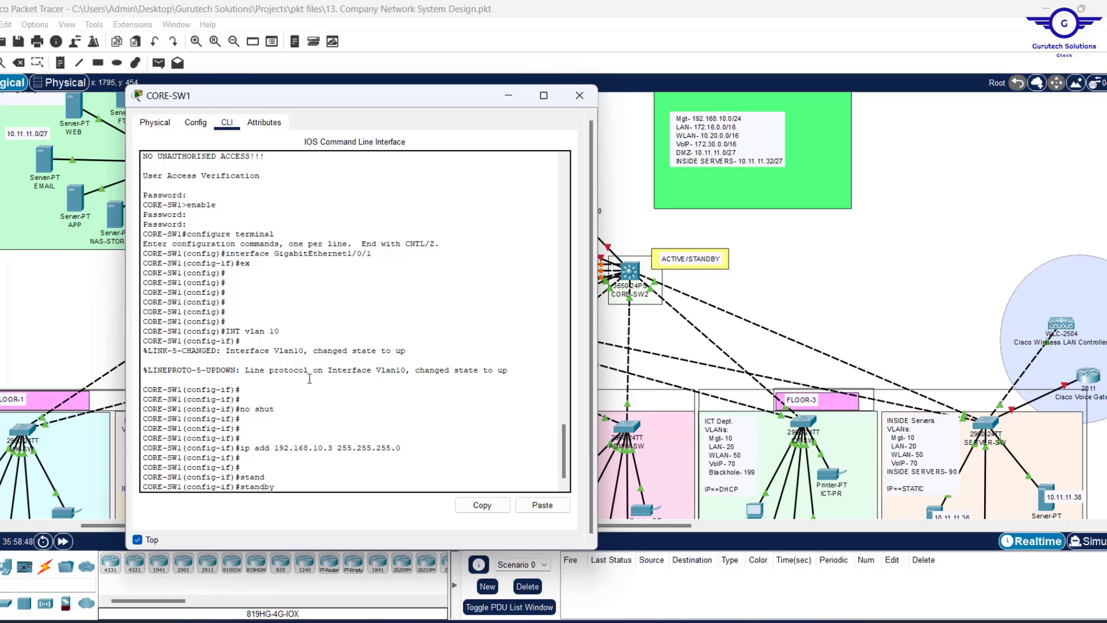
Set HSRP group 10 virtual gateway 192.168.10.1 and DHCP helper 10.11.11.38 on VLAN 10.
type("10 ip 192.168.10.1")
key("Return")
key("Return")
key("Return")
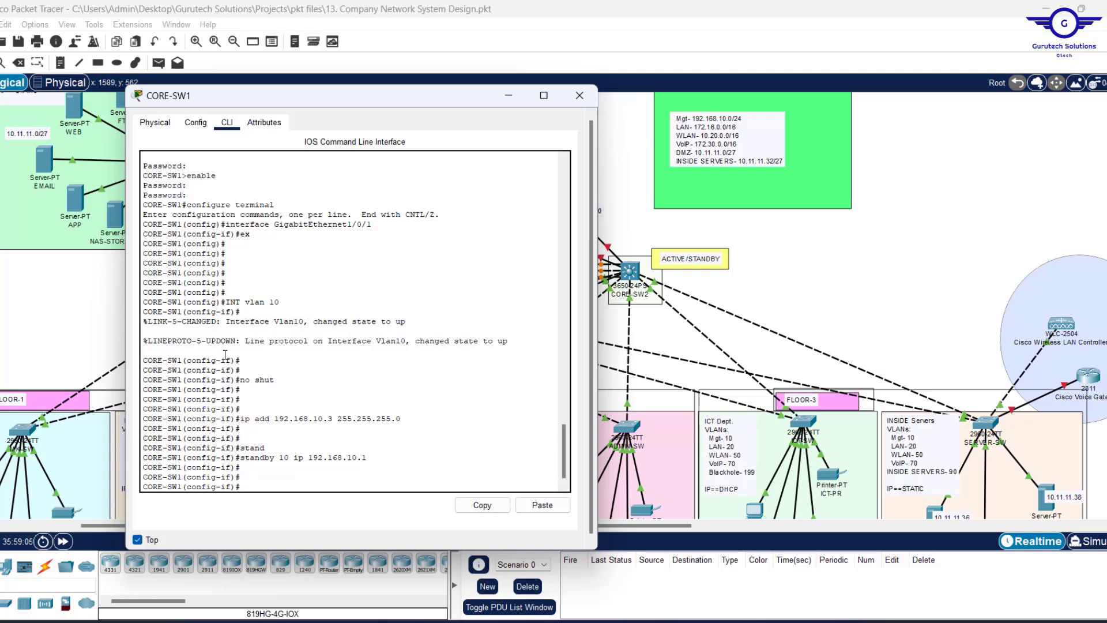
type("ip helper-")
key("Tab")
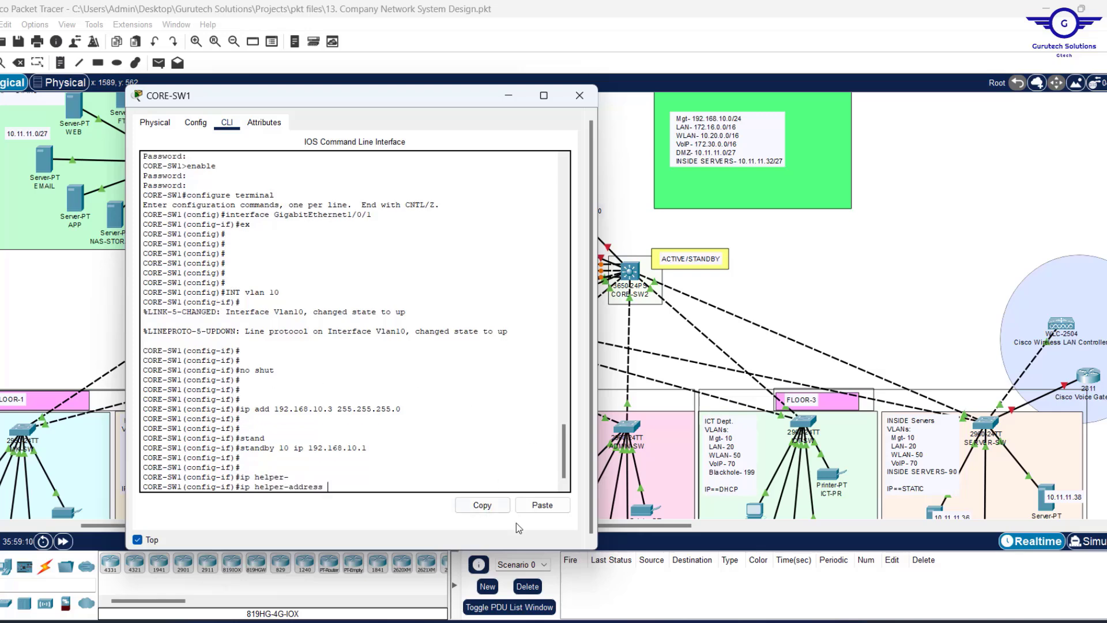
scroll(806, 386, "down", 2)
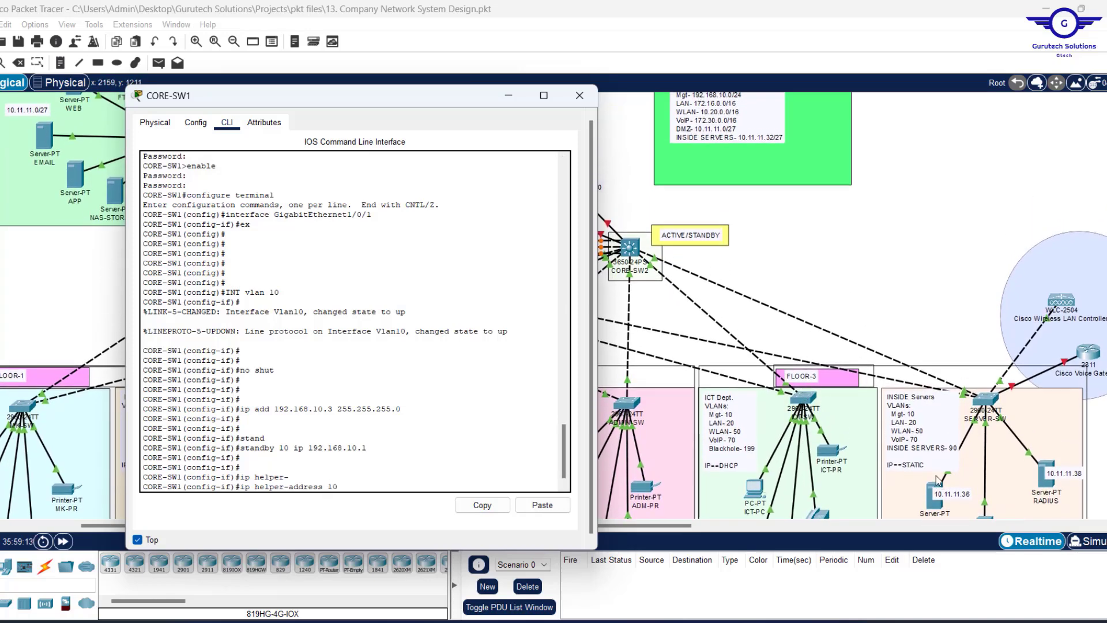
type("10.11.11.38")
key("Return")
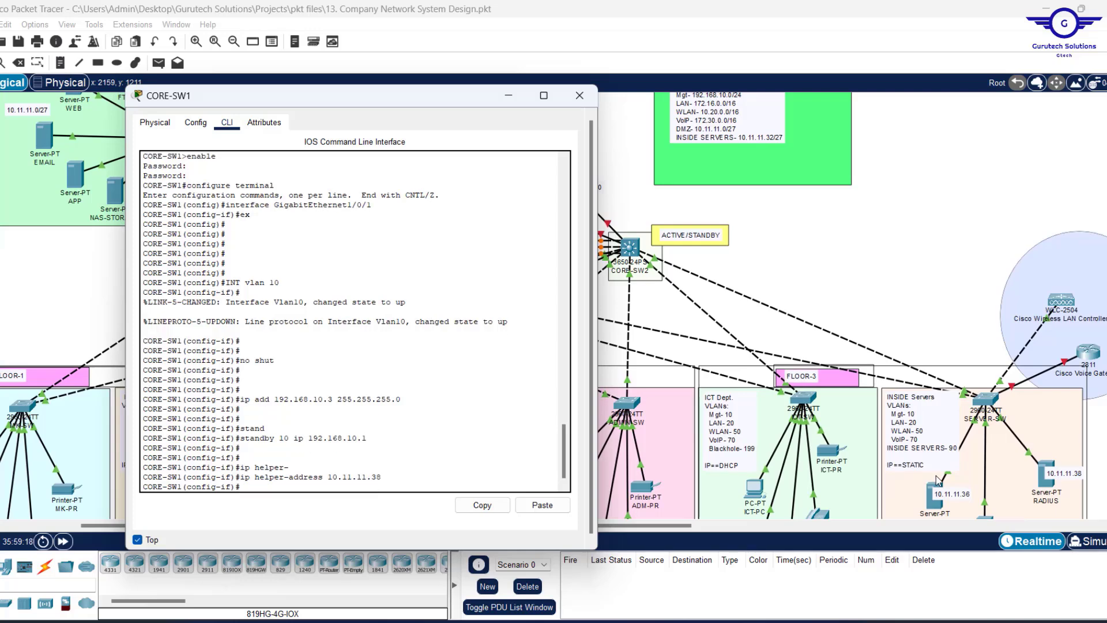
Leave VLAN 10 configuration and enter interface VLAN 20 by editing the recalled command.
key("Return")
type("exit")
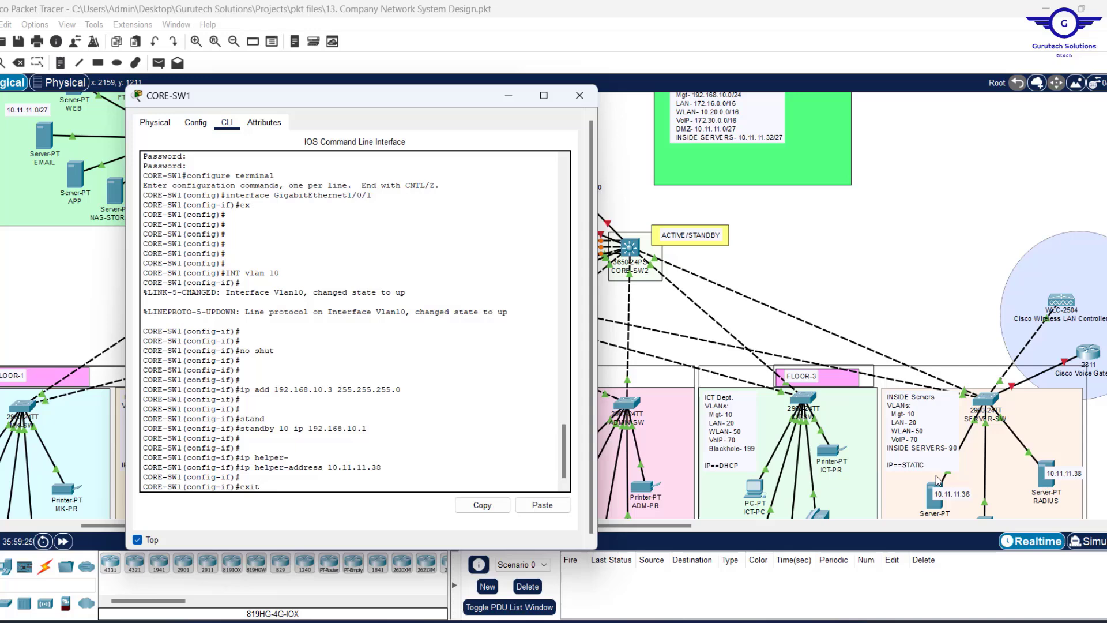
key("Return")
key("Return")
key("Return")
key("Return")
key("Return")
key("Return")
key("Return")
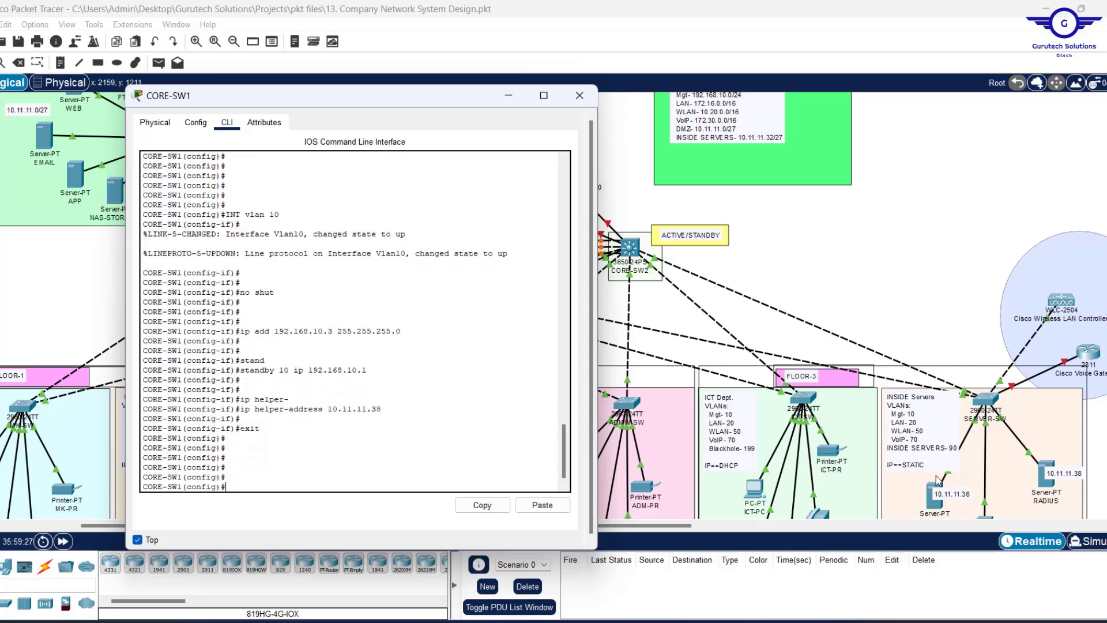
type("exit")
key("Up")
key("Up")
key("Up")
key("Up")
key("Up")
key("Up")
key("Up")
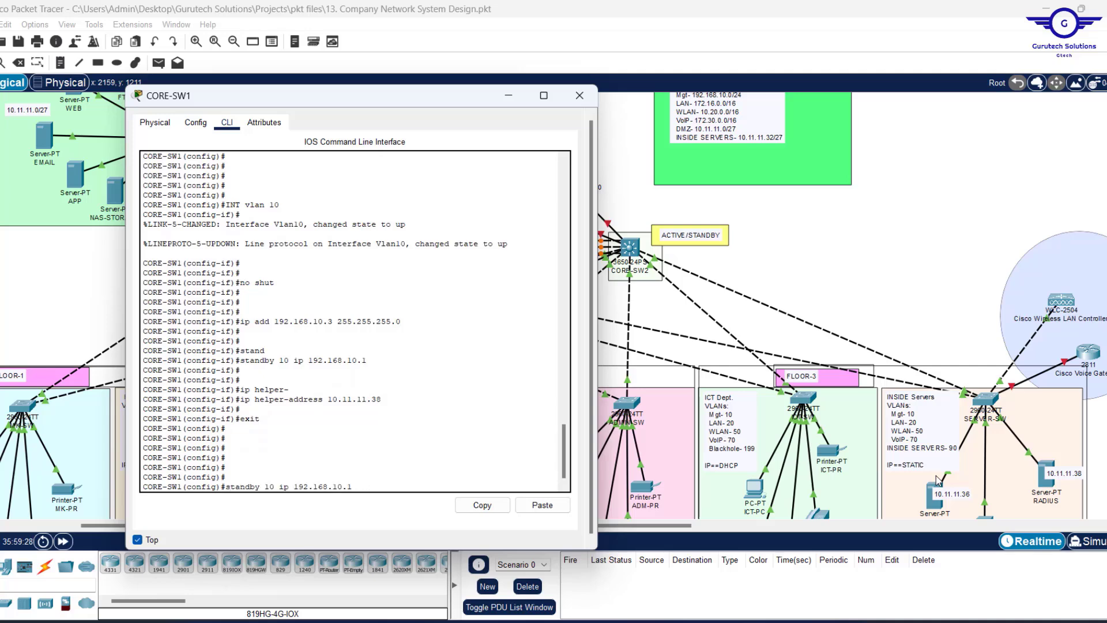
key("Up")
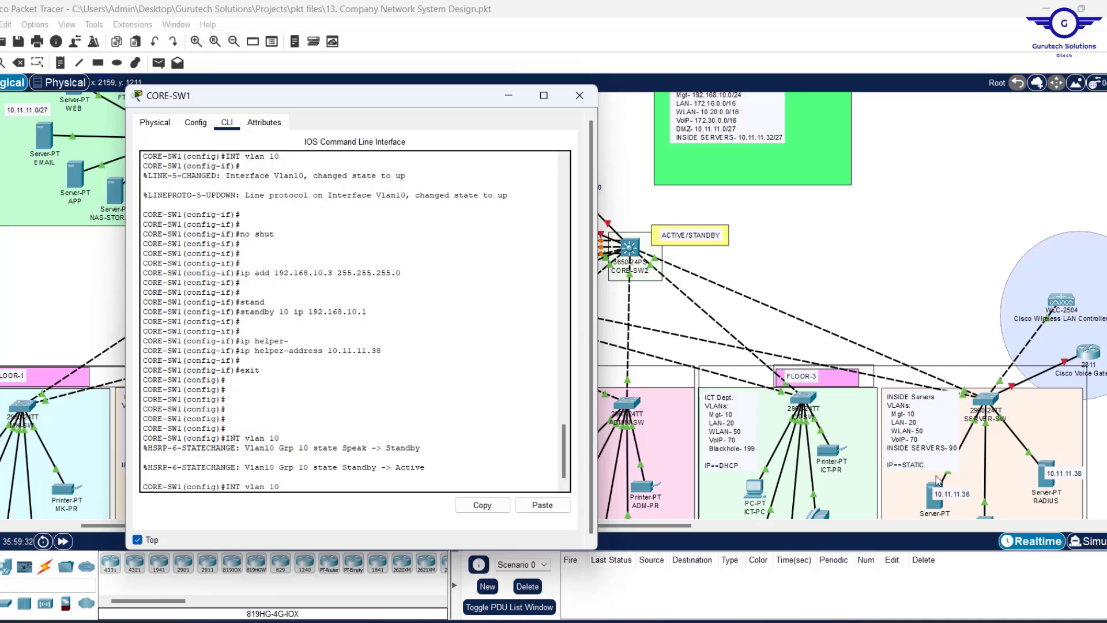
type("2")
key("Return")
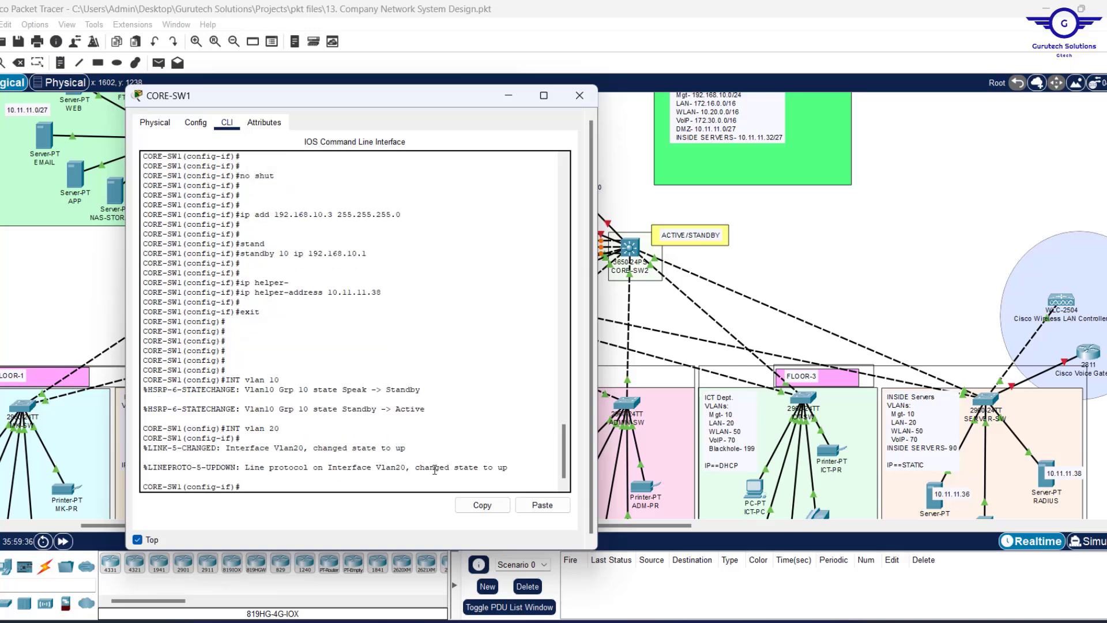
Enable the VLAN 20 interface by rerunning no shutdown from history.
key("Return")
key("Up")
key("Up")
key("Up")
key("Up")
key("Up")
key("Up")
key("Up")
key("Up")
key("Up")
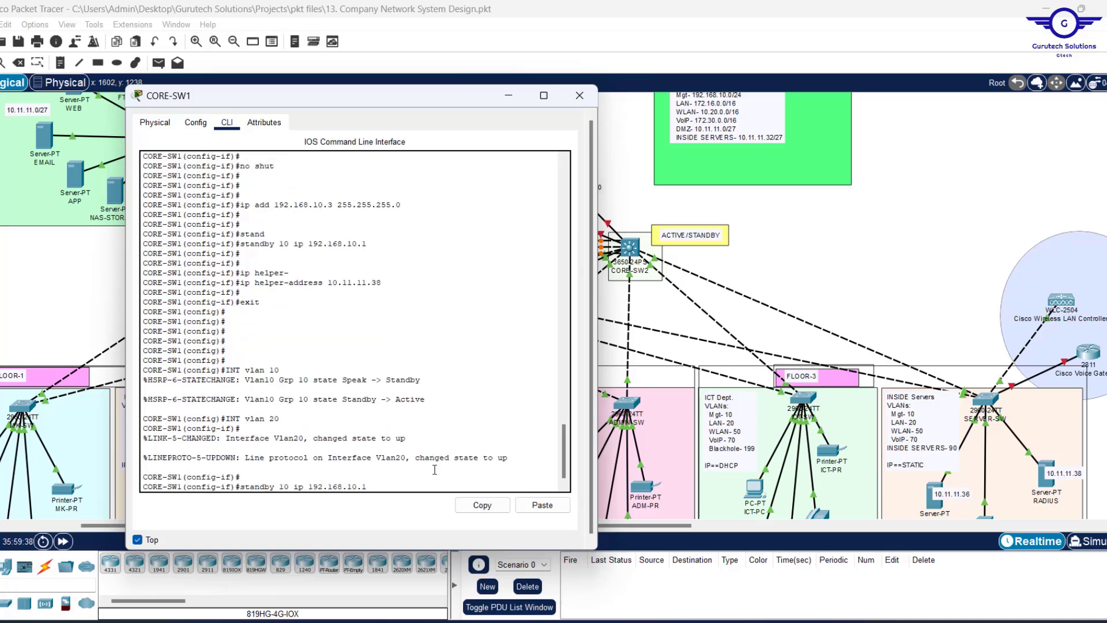
key("Return")
key("Return")
key("Return")
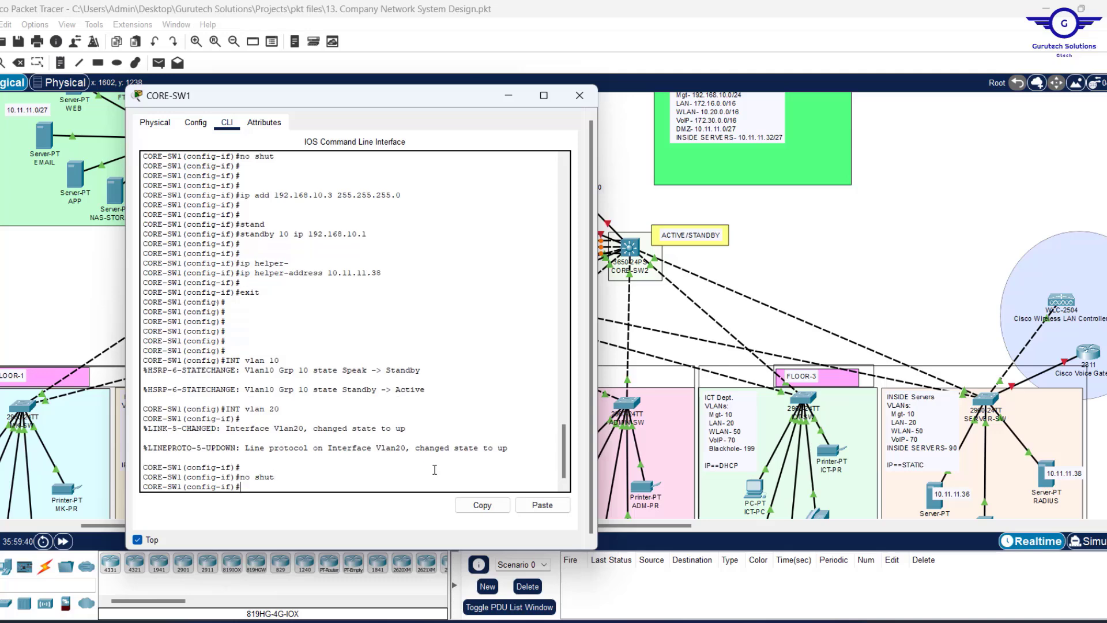
Edit the recalled IP command to give VLAN 20 address 172.16.0.3 255.255.0.0.
key("Up")
key("Up")
key("Up")
key("Up")
key("Up")
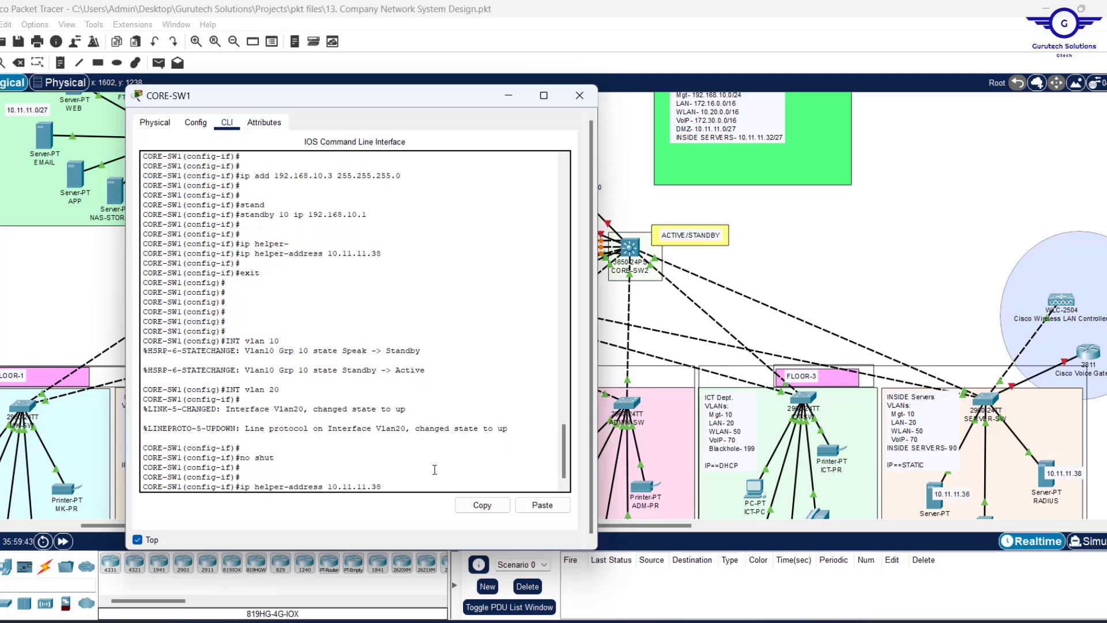
key("Up")
key("Up")
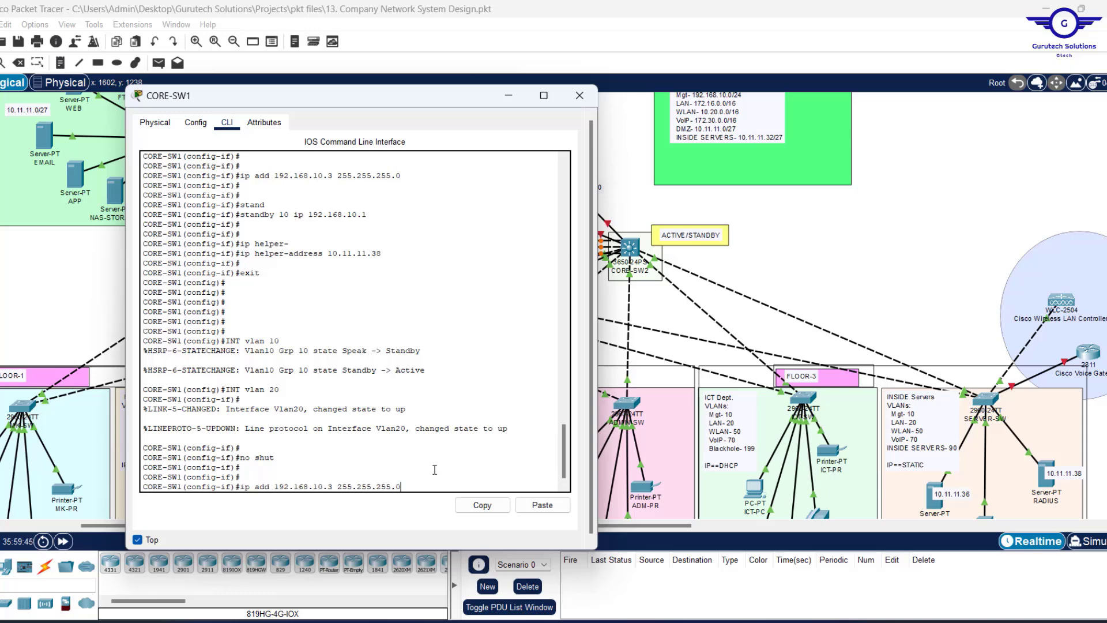
key("BackSpace")
key("BackSpace")
key("BackSpace")
key("BackSpace")
key("BackSpace")
key("BackSpace")
key("BackSpace")
key("BackSpace")
key("BackSpace")
key("BackSpace")
key("BackSpace")
key("BackSpace")
key("BackSpace")
key("BackSpace")
key("BackSpace")
key("BackSpace")
key("BackSpace")
key("BackSpace")
key("BackSpace")
key("BackSpace")
key("BackSpace")
key("BackSpace")
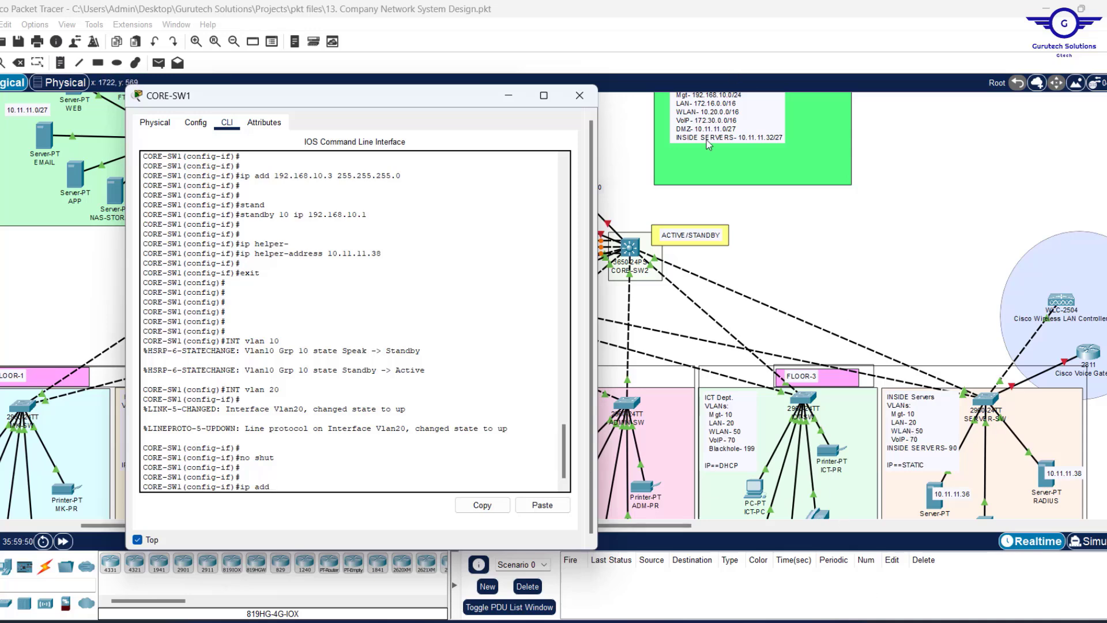
scroll(708, 145, "up", 1)
scroll(709, 146, "up", 2)
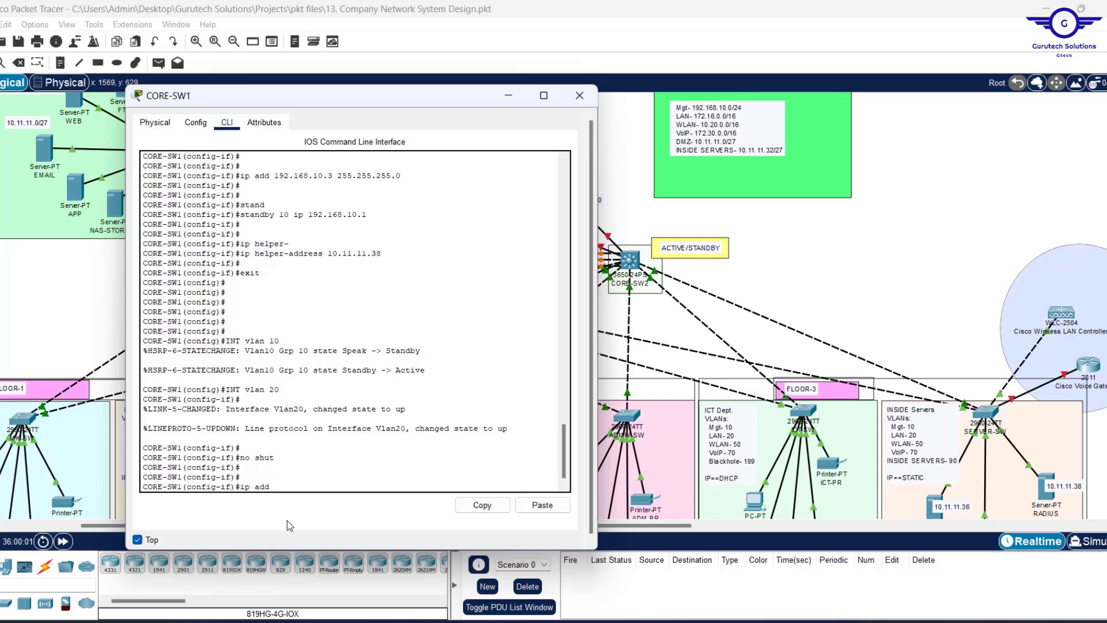
type("172.16.0.3")
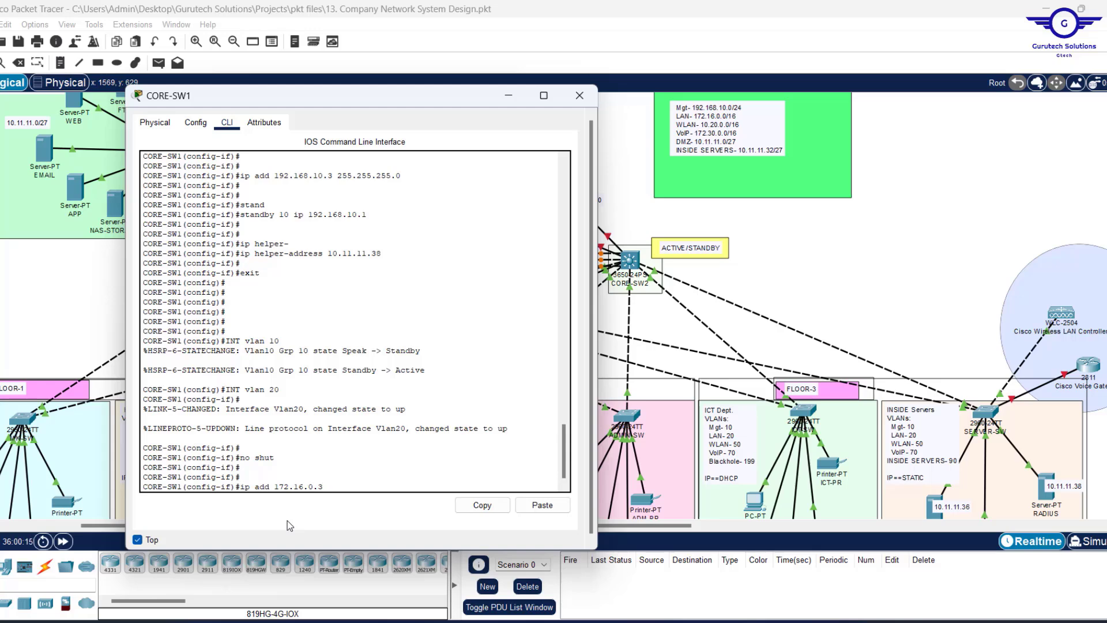
type("255.2")
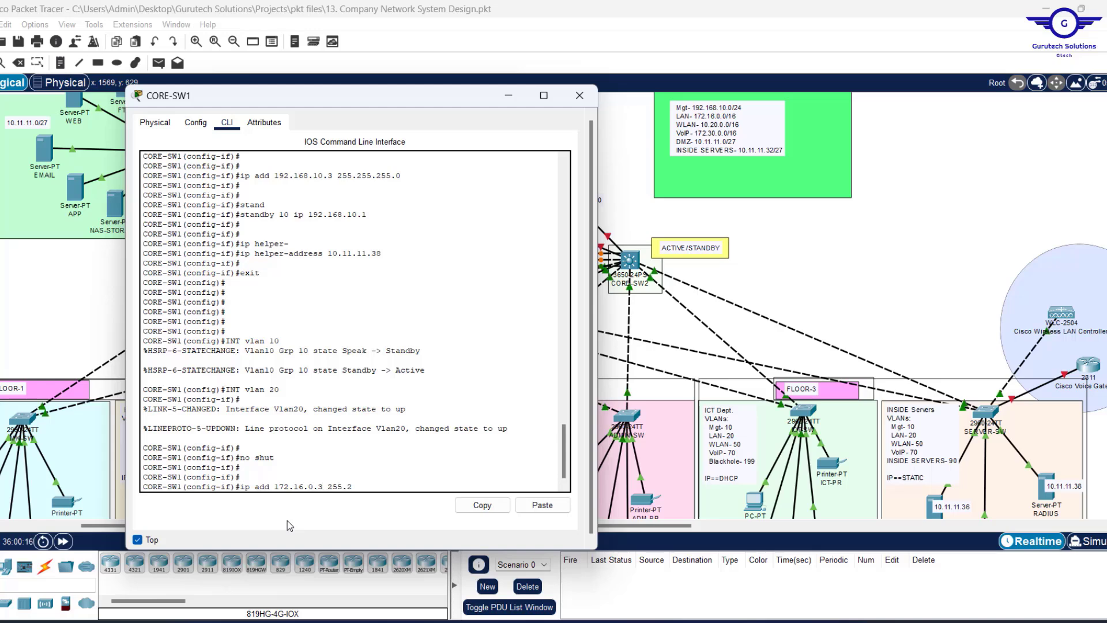
type("55.0.0")
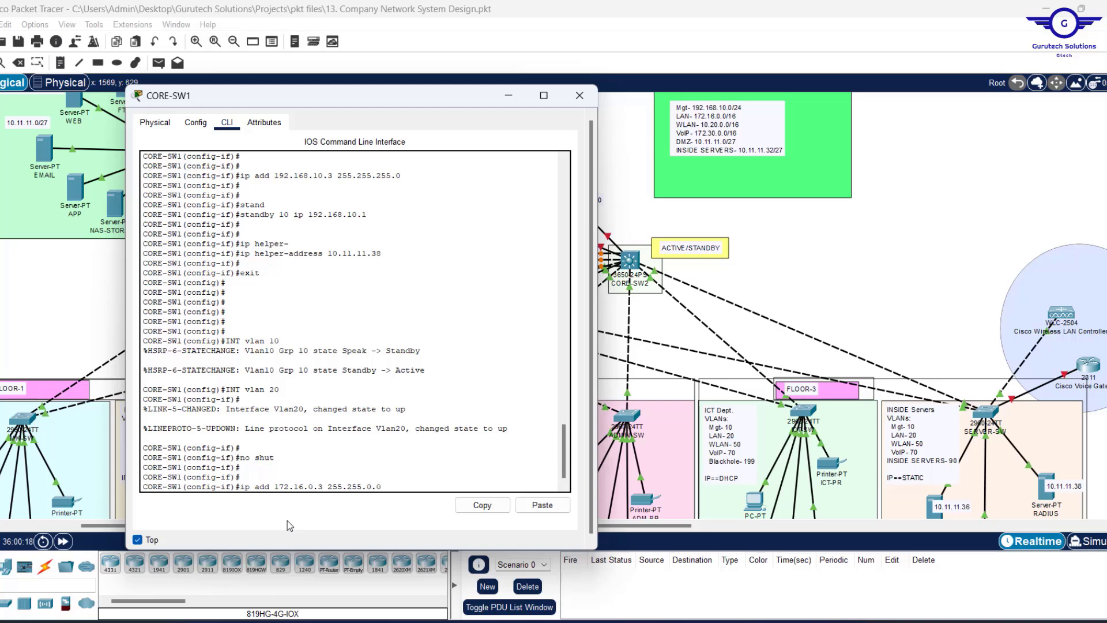
key("Return")
key("Return")
key("Return")
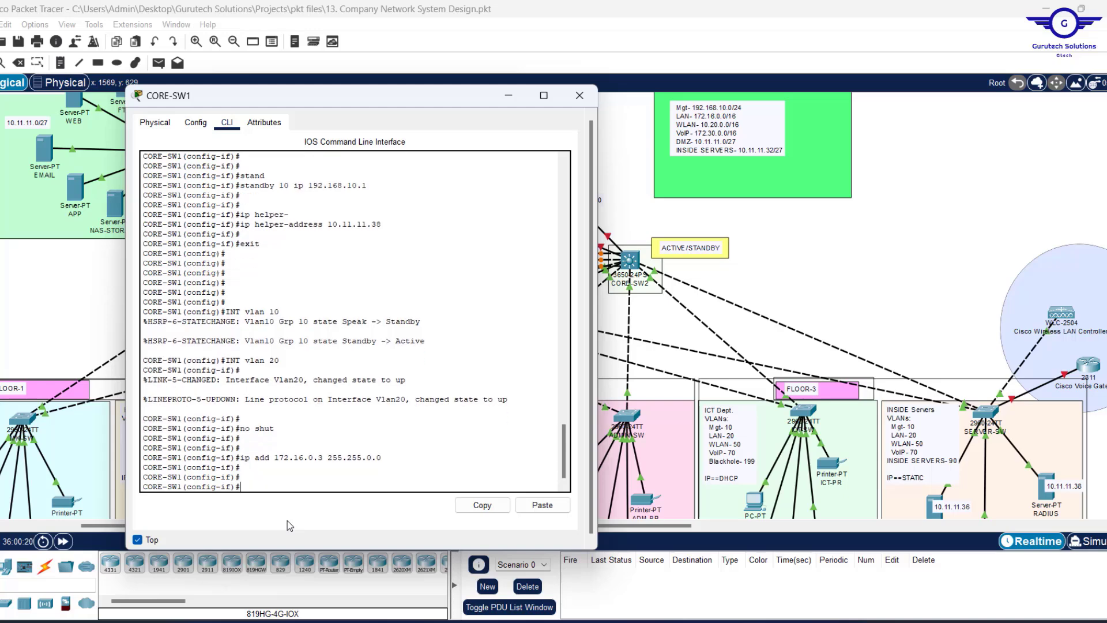
scroll(299, 341, "up", 2)
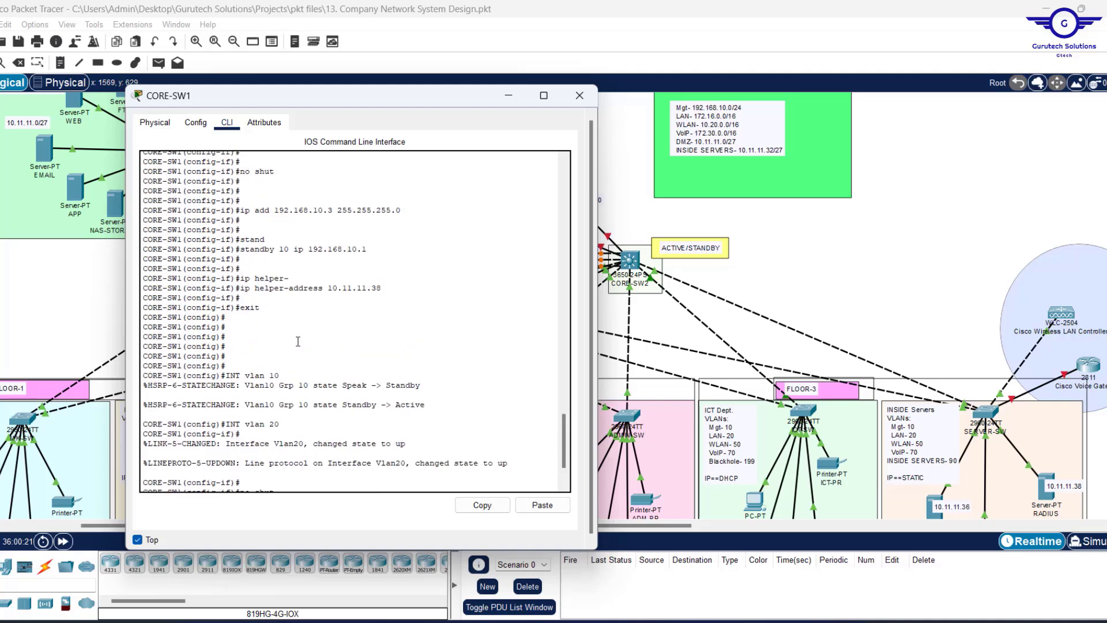
scroll(298, 342, "up", 4)
scroll(298, 340, "down", 7)
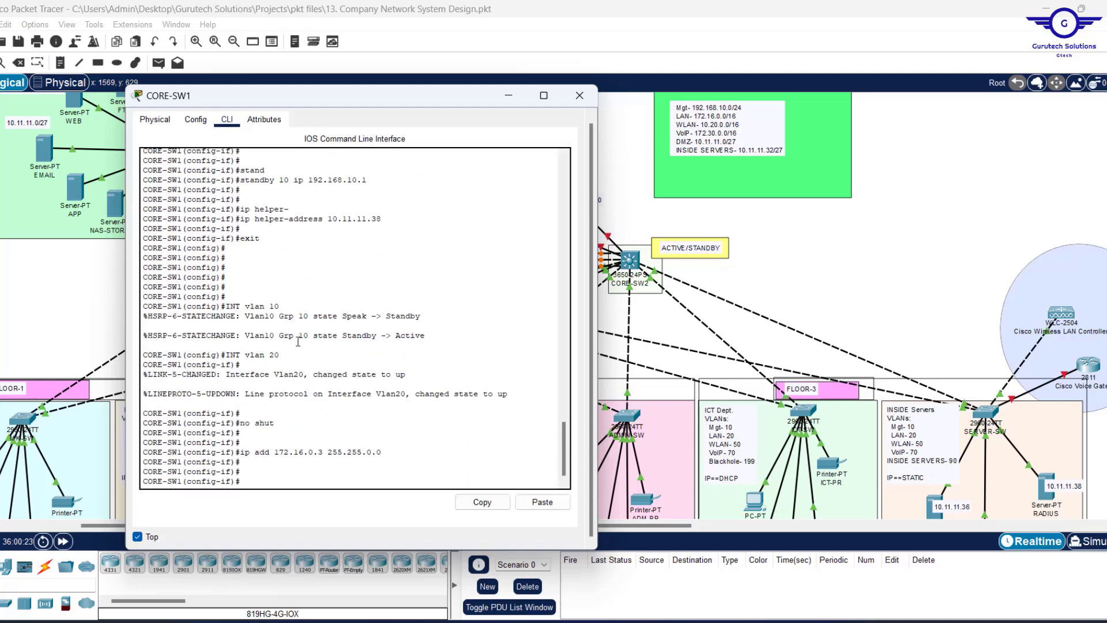
Set HSRP group 20 virtual gateway 172.16.0.1 on VLAN 20 by editing the recalled standby command.
key("Up")
key("Up")
key("Up")
key("Up")
key("Up")
key("Up")
key("Up")
key("BackSpace")
type("2")
key("End")
key("BackSpace")
key("BackSpace")
key("BackSpace")
key("BackSpace")
key("BackSpace")
key("BackSpace")
type("6.0.1")
key("Return")
Apply DHCP helper 10.11.11.38 from history, exit VLAN 20, and recall the interface vlan command.
key("Return")
key("Return")
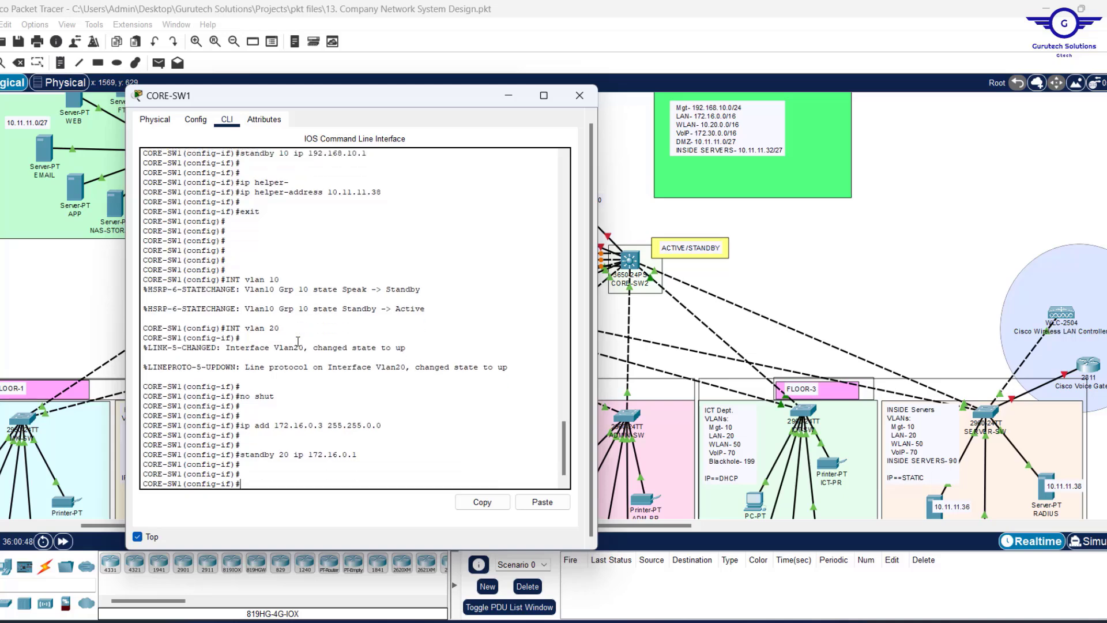
key("Up")
key("Up")
key("Up")
key("Up")
key("Up")
key("Up")
key("Up")
key("Return")
key("Return")
key("Return")
key("Return")
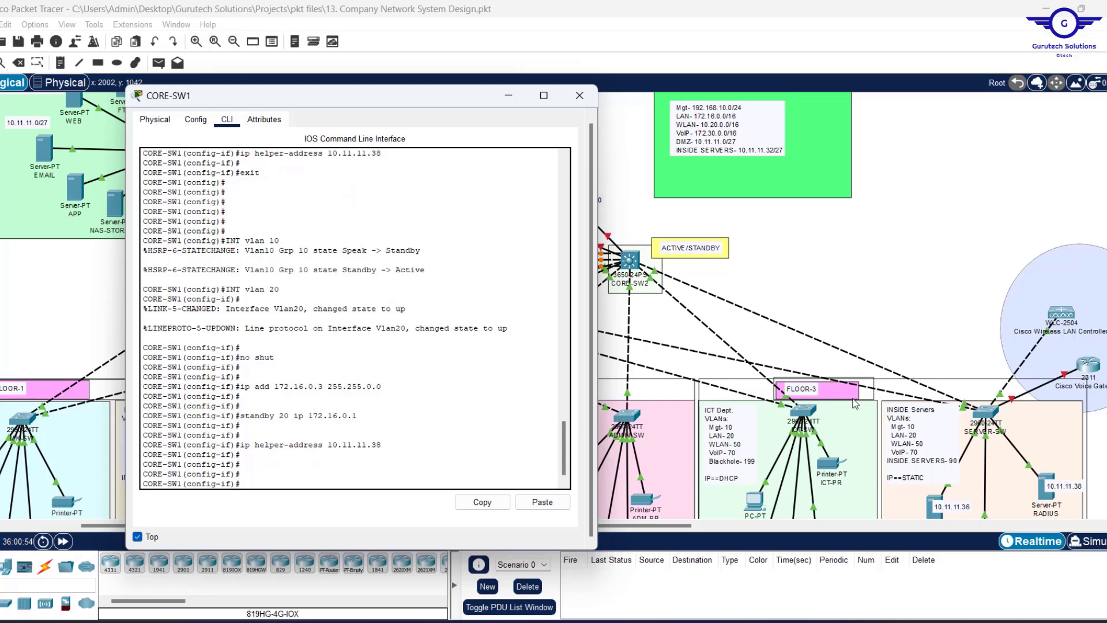
key("Return")
key("Return")
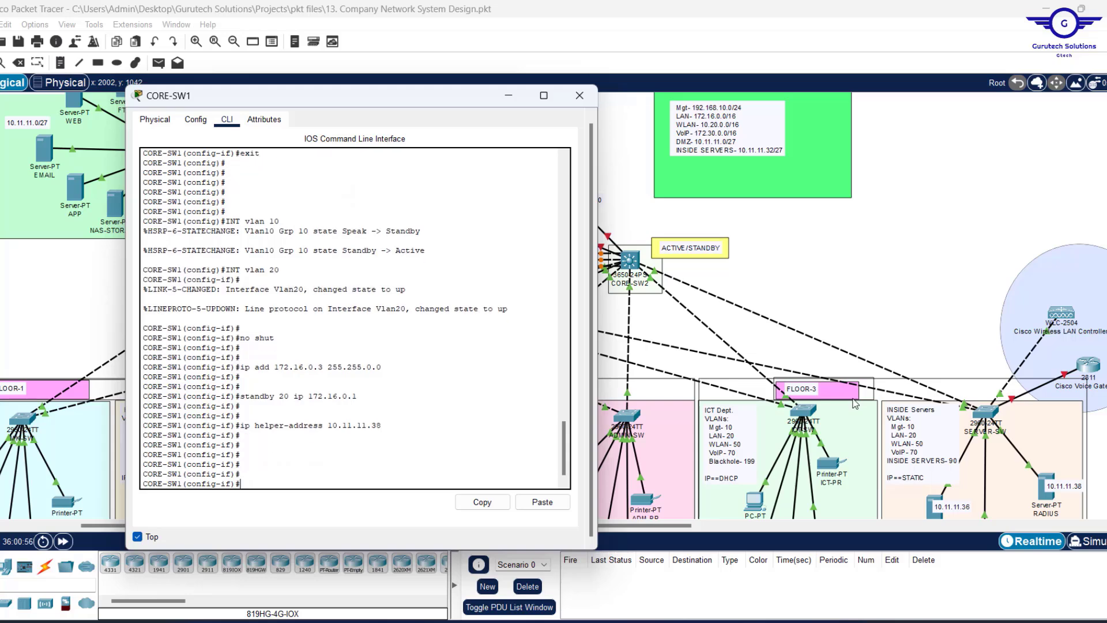
type("ex")
key("Return")
key("Return")
key("Return")
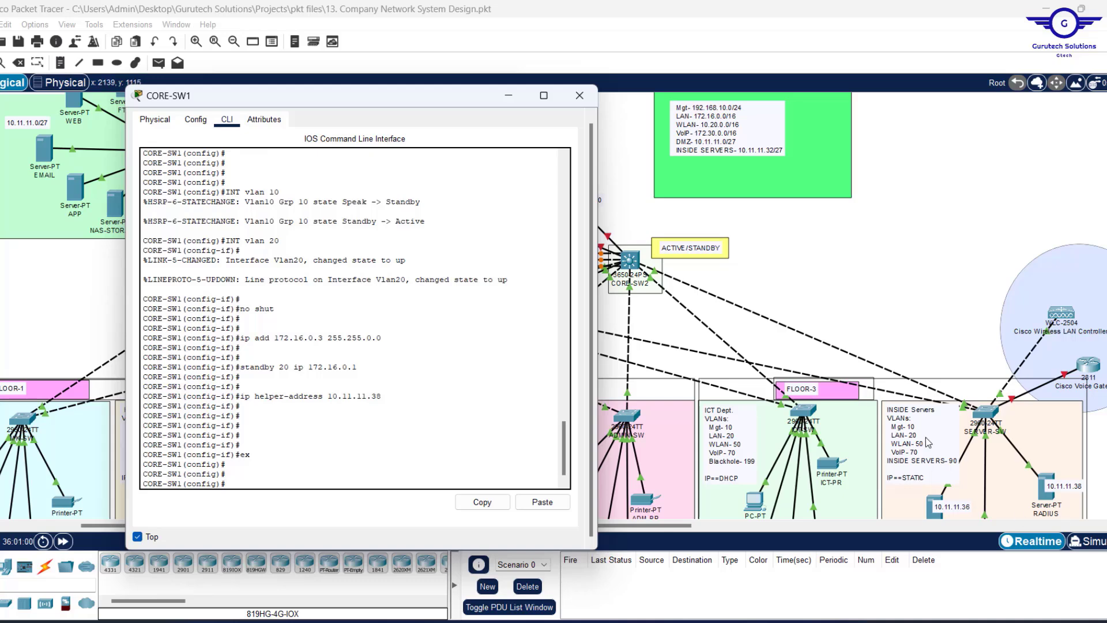
key("Up")
key("Up")
key("Up")
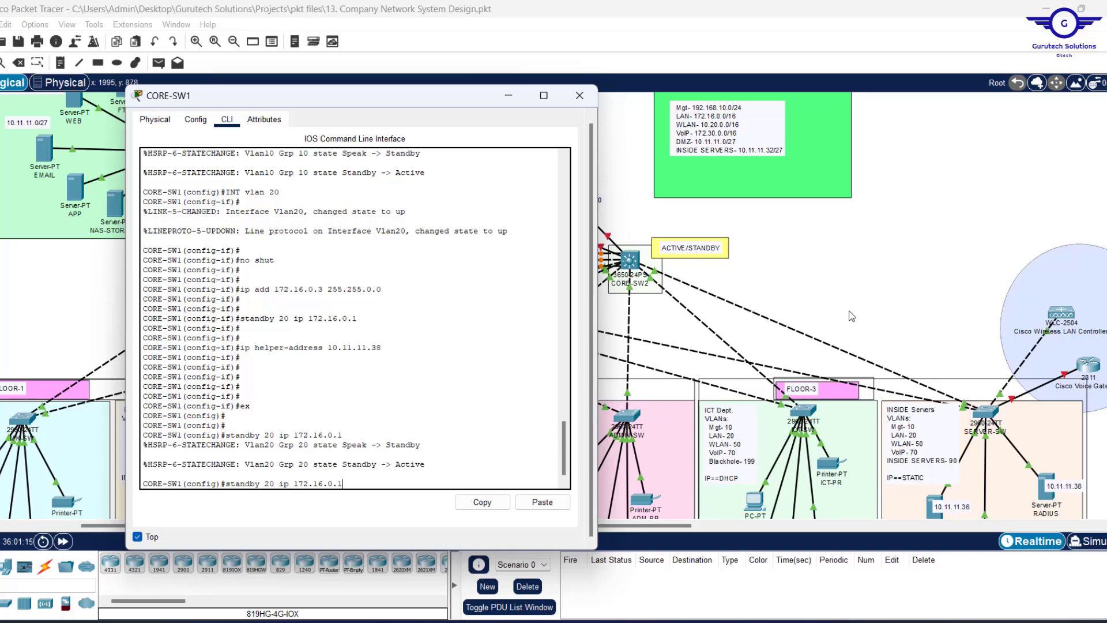
key("Up")
key("Up")
key("Up")
key("Up")
key("Up")
key("Up")
Switch to interface VLAN 50, enable it with no shut, and start typing its IP address.
type("50")
key("Return")
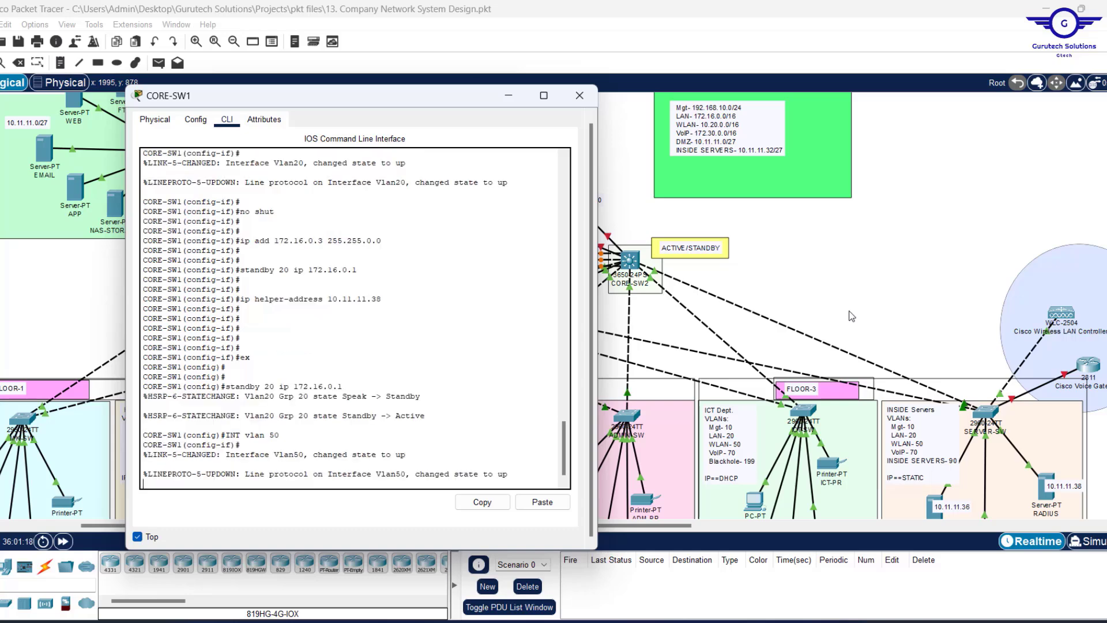
key("Return")
key("Return")
key("Return")
type("no s")
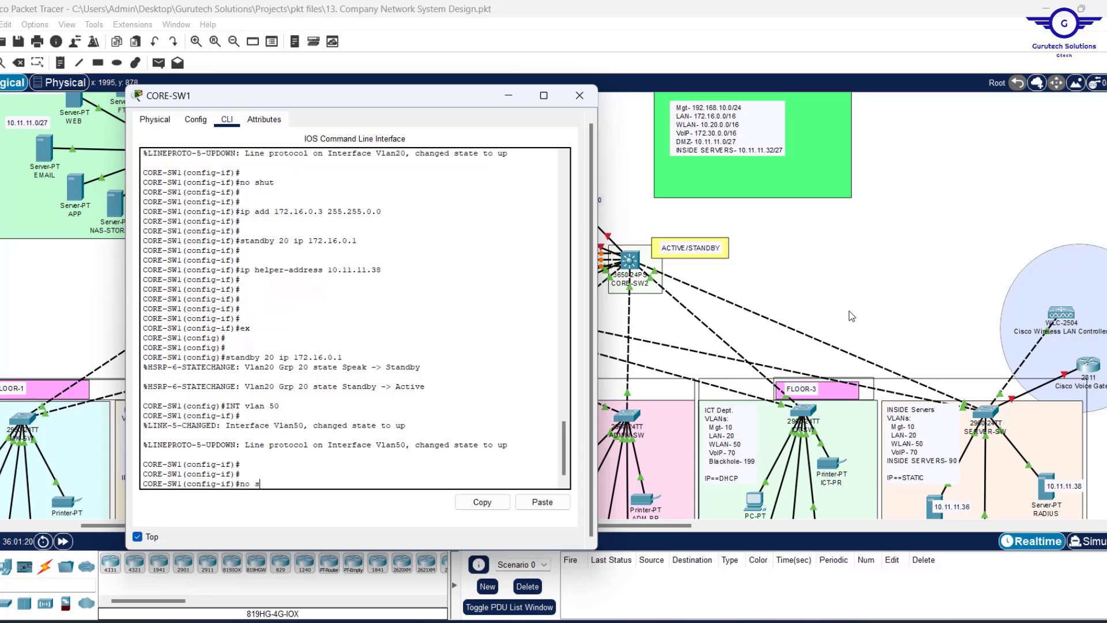
type("hut")
key("Return")
key("Return")
key("Return")
key("Return")
type("ip ad")
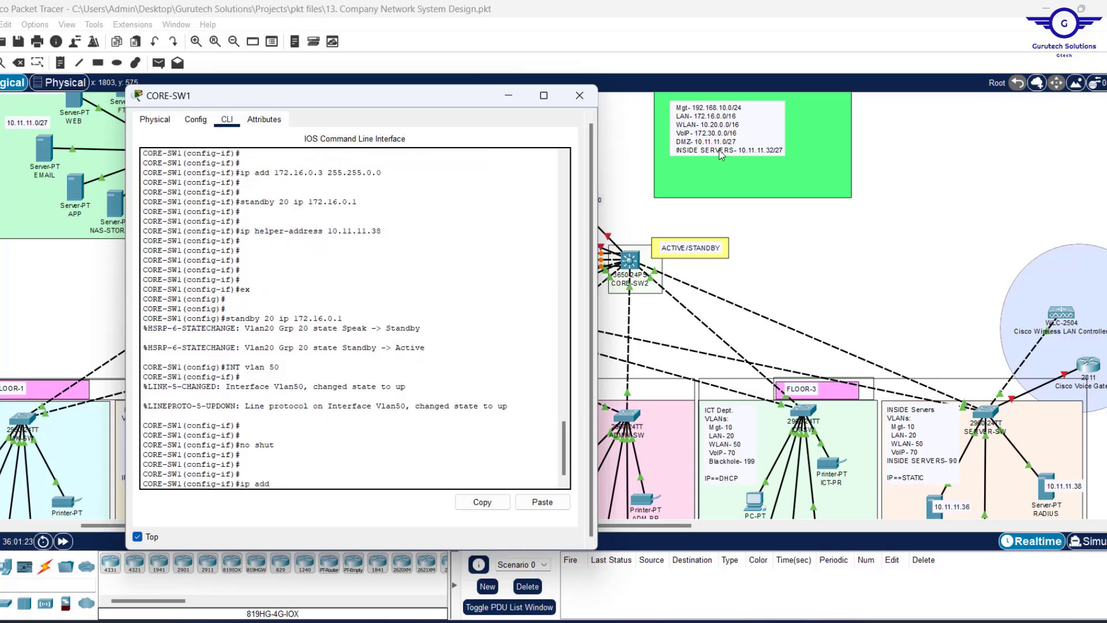
type("d 10.20.0.2 255")
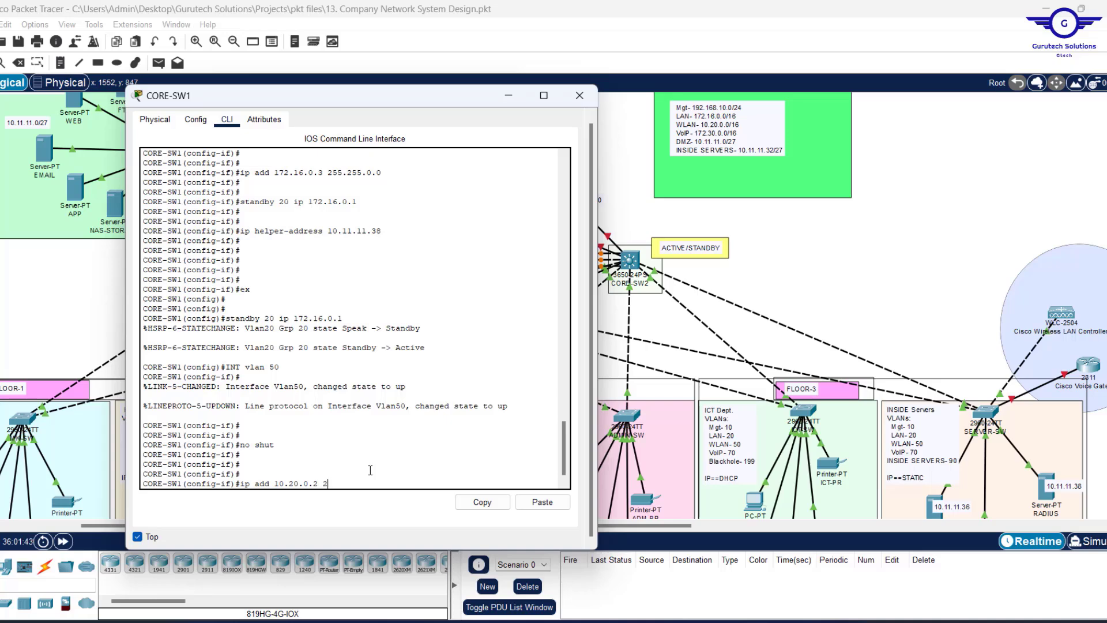
Give VLAN 50 address 10.20.0.2/16 and HSRP group 50 virtual gateway 10.20.0.1.
type(".255.0.0")
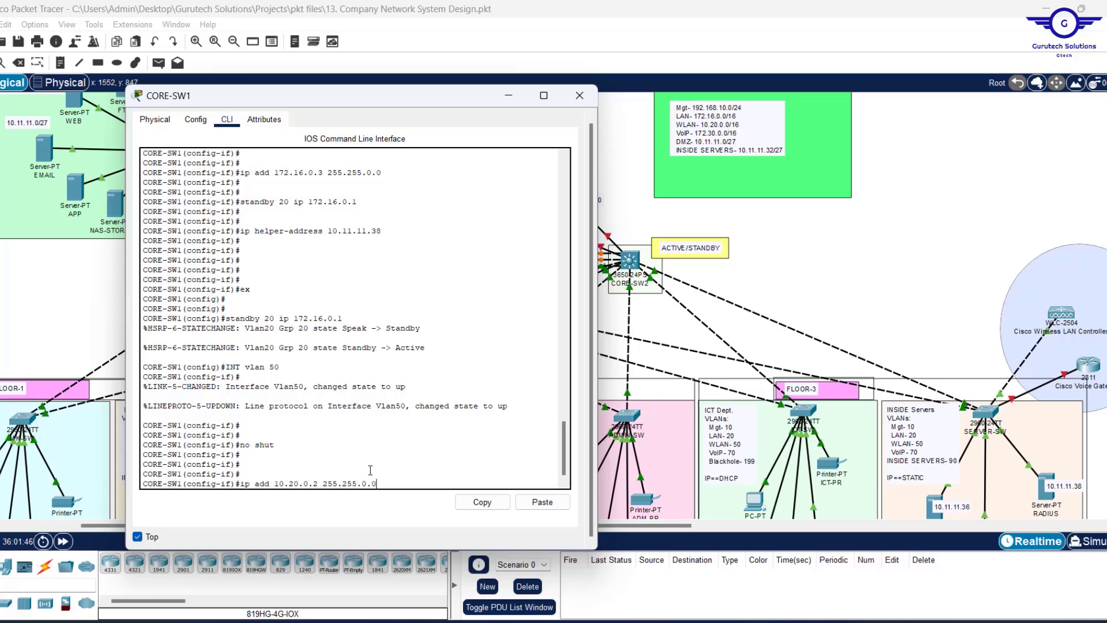
key("Return")
key("Return")
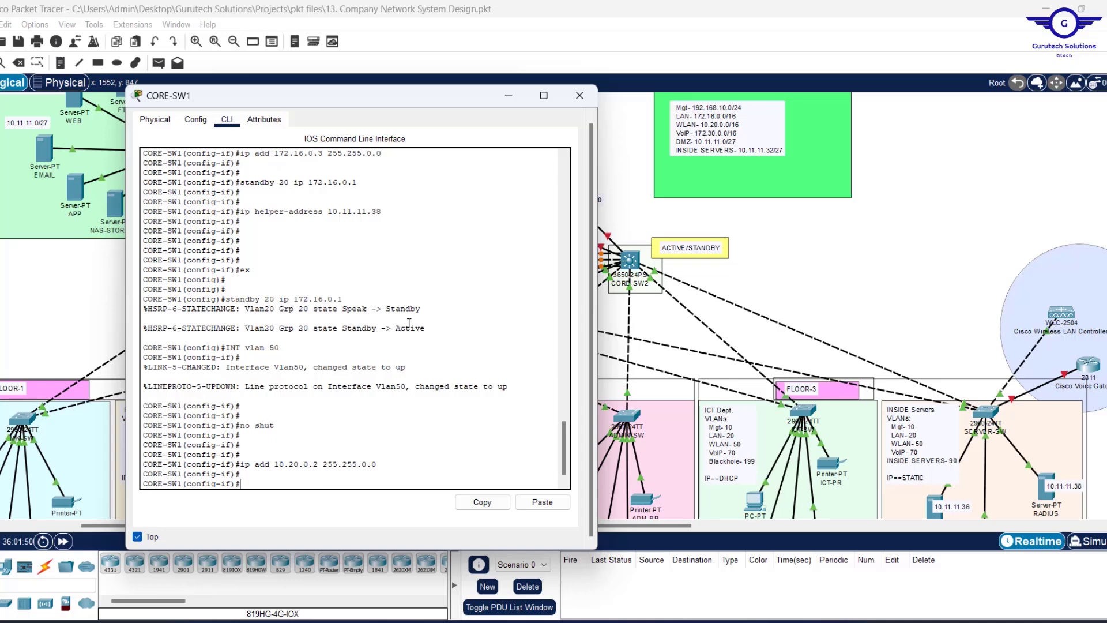
key("Up")
key("Up")
key("Up")
key("Up")
key("Up")
key("Up")
key("BackSpace")
key("BackSpace")
key("BackSpace")
key("BackSpace")
key("BackSpace")
key("BackSpace")
key("BackSpace")
key("BackSpace")
key("BackSpace")
key("BackSpace")
key("BackSpace")
key("BackSpace")
key("BackSpace")
key("BackSpace")
type("50 ip")
type("10.20")
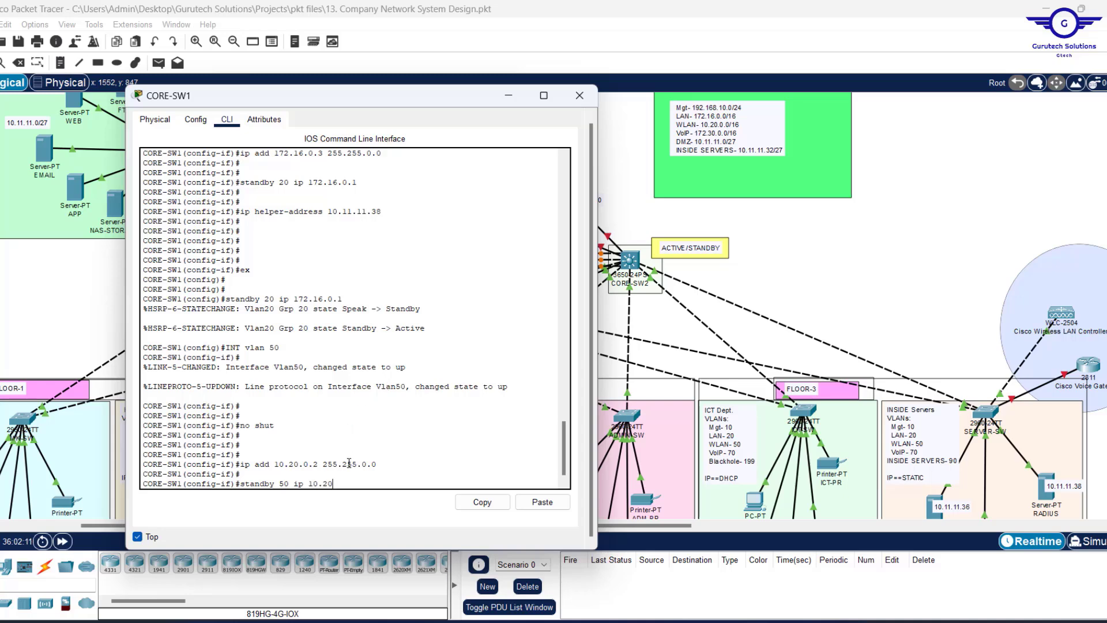
type(".0.1")
key("Return")
Apply DHCP helper 10.11.11.38 from history, exit VLAN 50, and recall the interface vlan command.
key("Return")
key("Up")
key("Up")
key("Up")
key("Up")
key("Up")
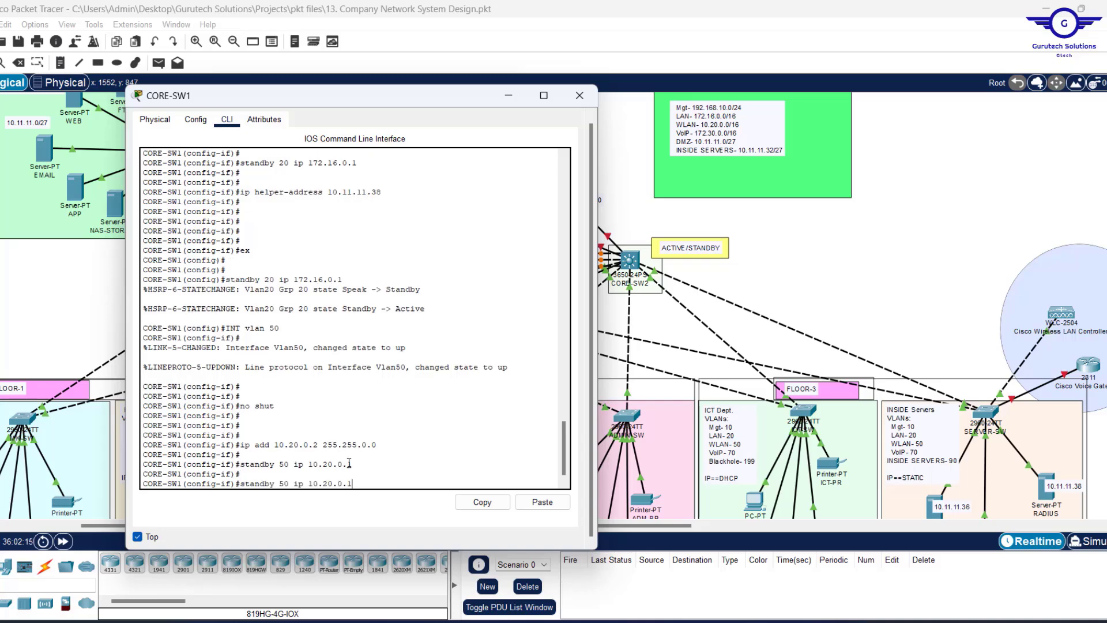
key("Up")
key("Return")
type("ex")
key("Return")
key("Return")
key("Return")
key("Return")
key("Return")
key("Return")
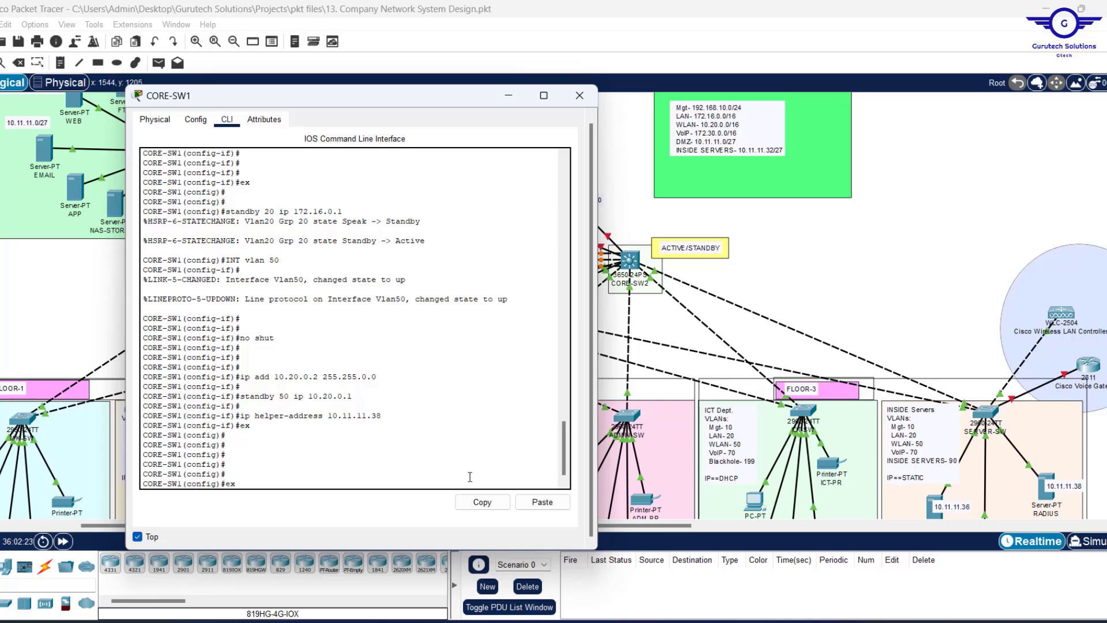
key("Up")
key("Up")
key("Up")
key("Up")
key("Up")
Enable interface VLAN 90 with no shut and assign it 10.11.11.34 255.255.255.224.
type("90")
key("Return")
type("nfig-if)#no")
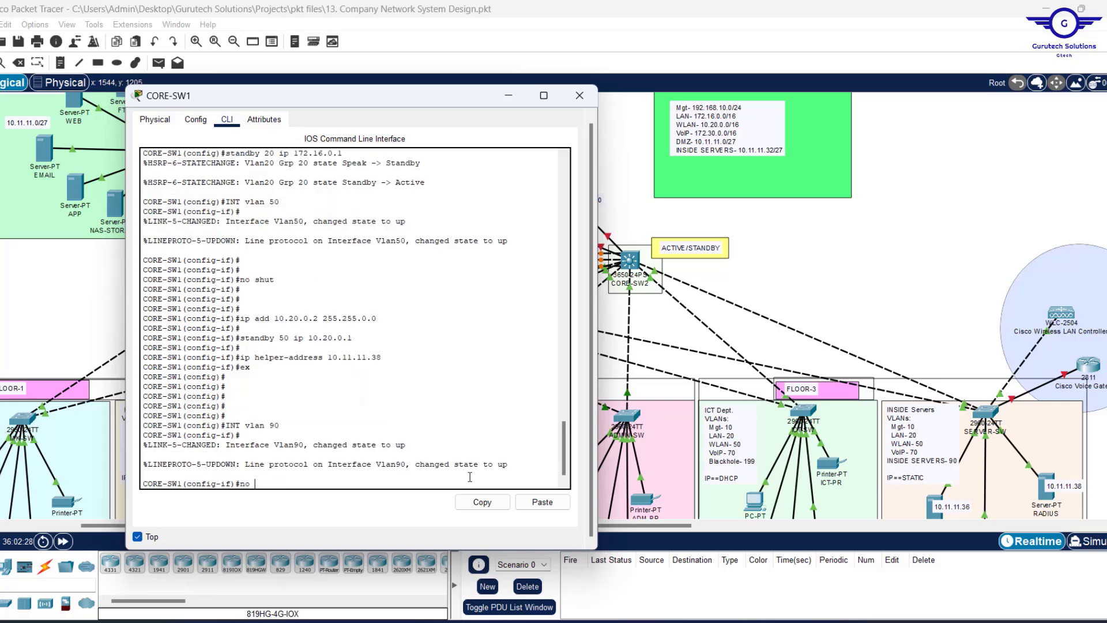
type(" shu")
key("Return")
key("Return")
key("Return")
key("Return")
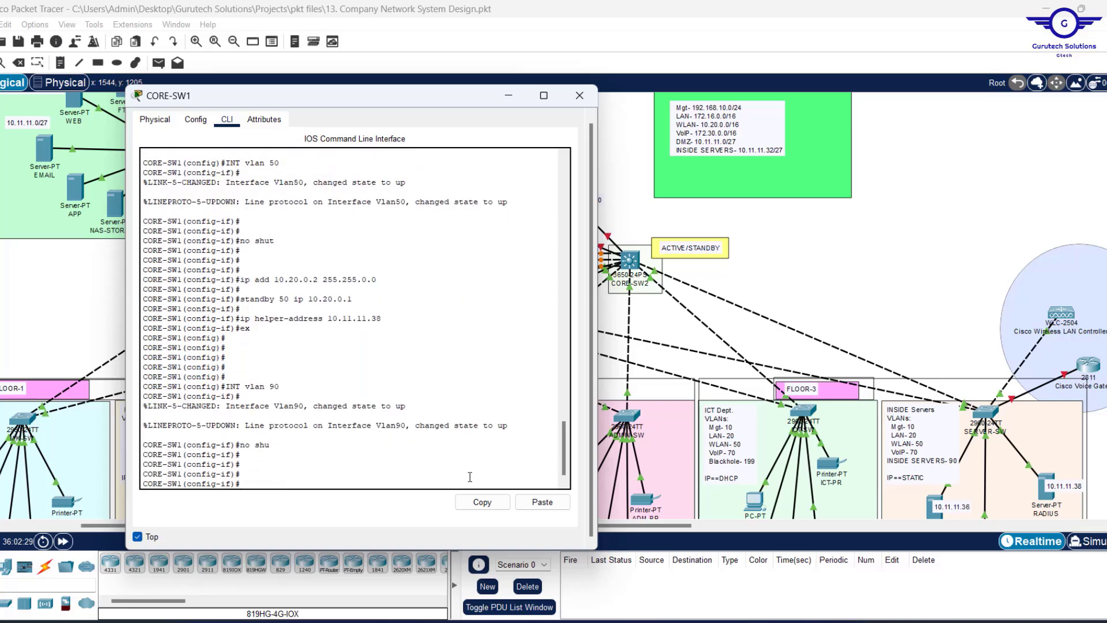
key("Up")
key("Up")
key("Up")
key("Up")
key("Up")
key("Up")
key("BackSpace")
key("BackSpace")
key("BackSpace")
key("BackSpace")
key("BackSpace")
key("BackSpace")
key("BackSpace")
key("BackSpace")
key("BackSpace")
key("BackSpace")
key("BackSpace")
key("BackSpace")
key("BackSpace")
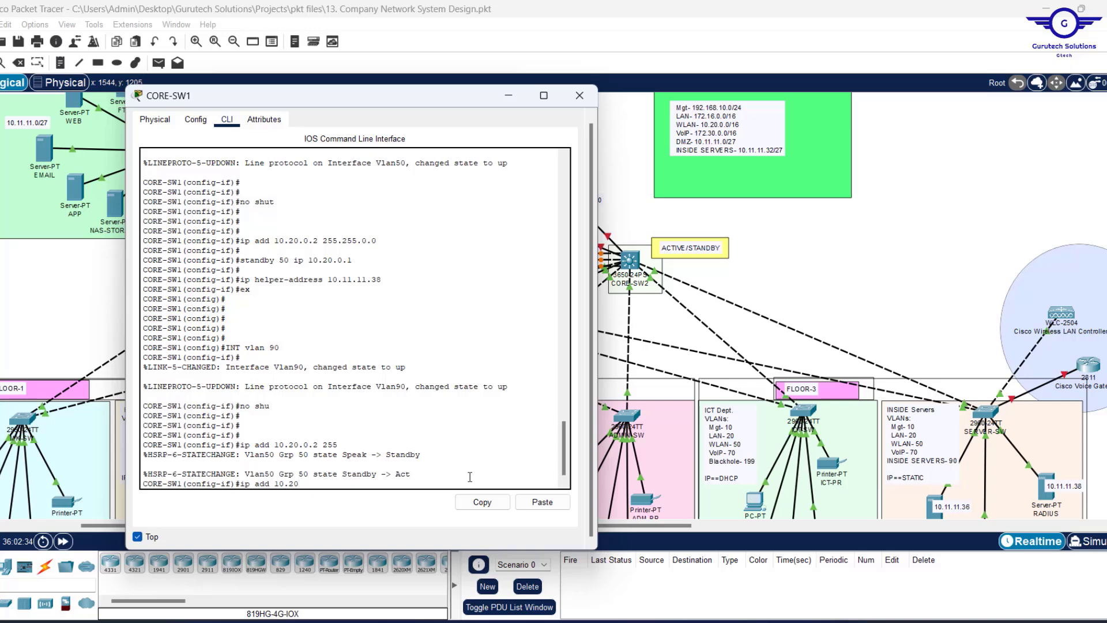
key("BackSpace")
key("BackSpace")
key("BackSpace")
key("Return")
key("Return")
key("Return")
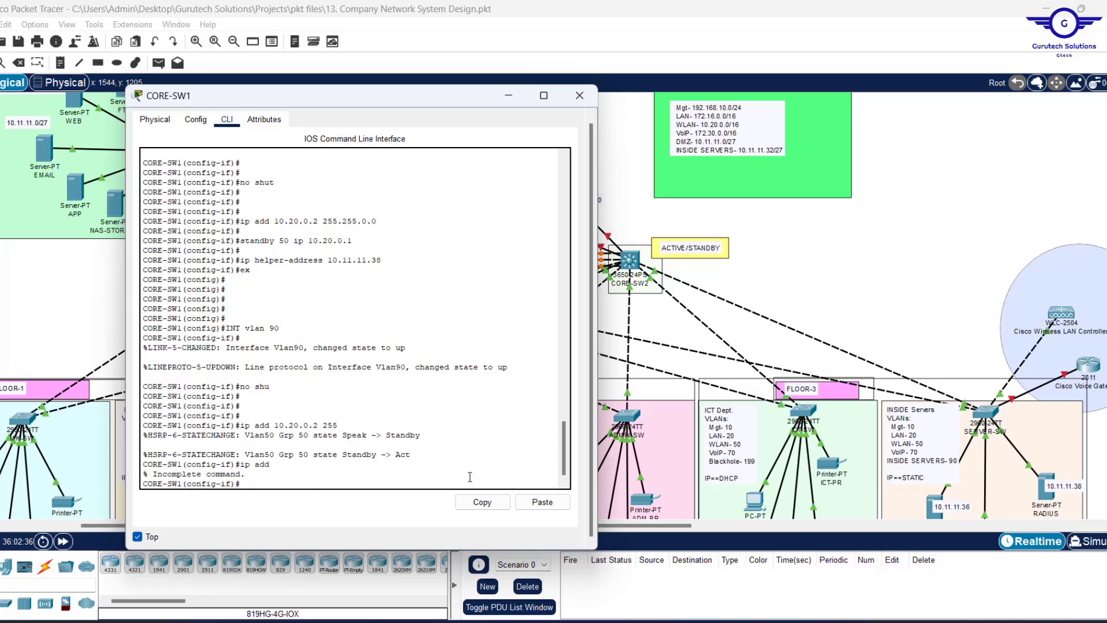
key("Up")
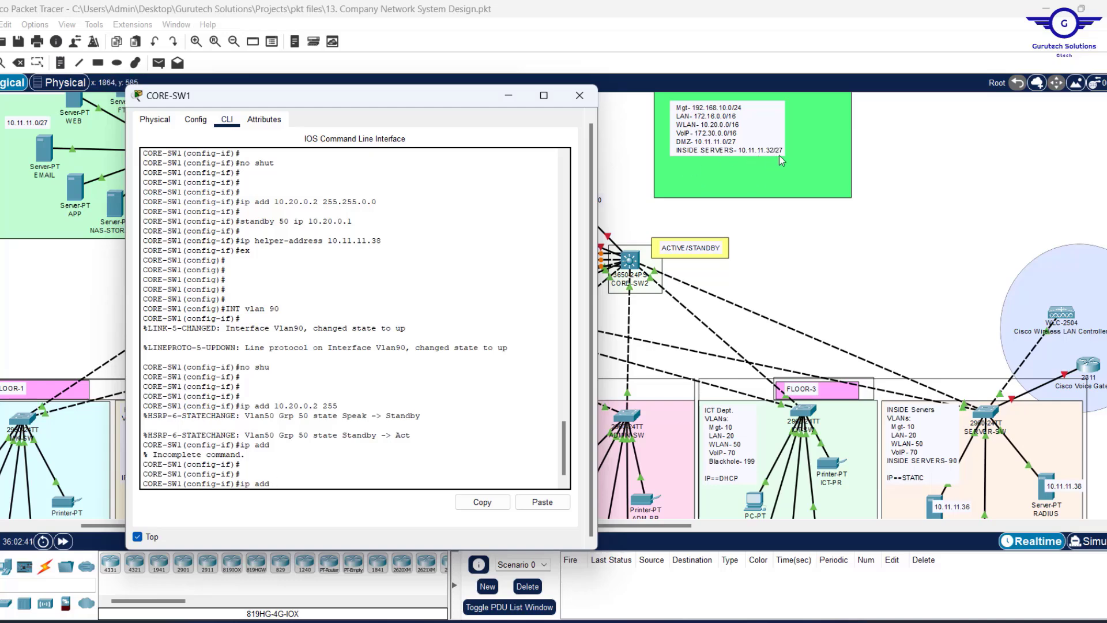
type("10.11.11.")
type("34 255.255.2")
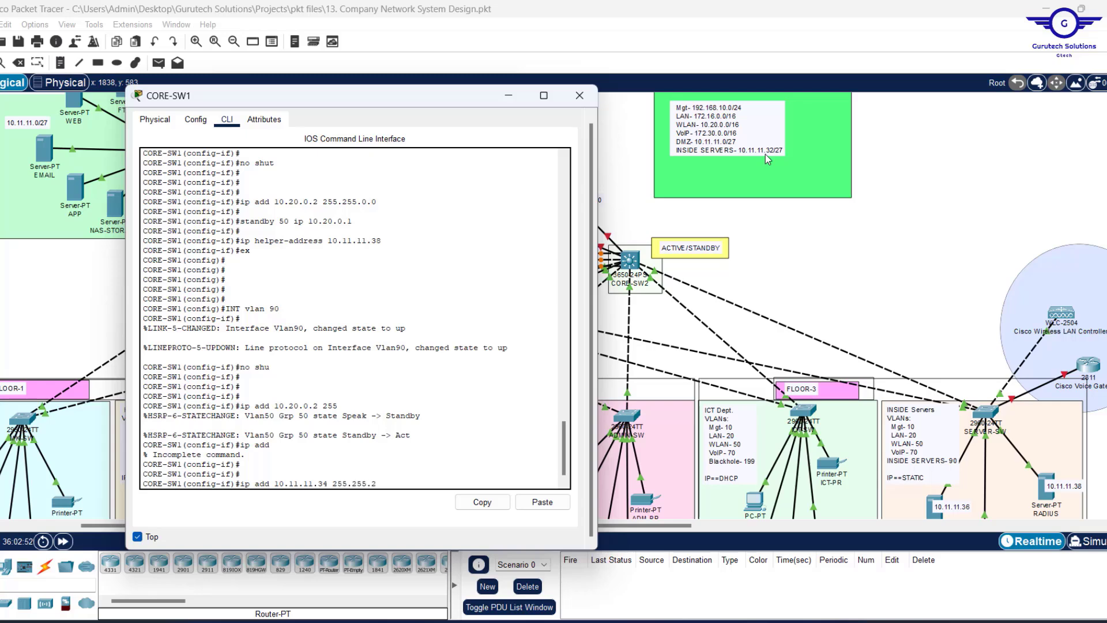
type("55.224")
key("Return")
key("Return")
key("Return")
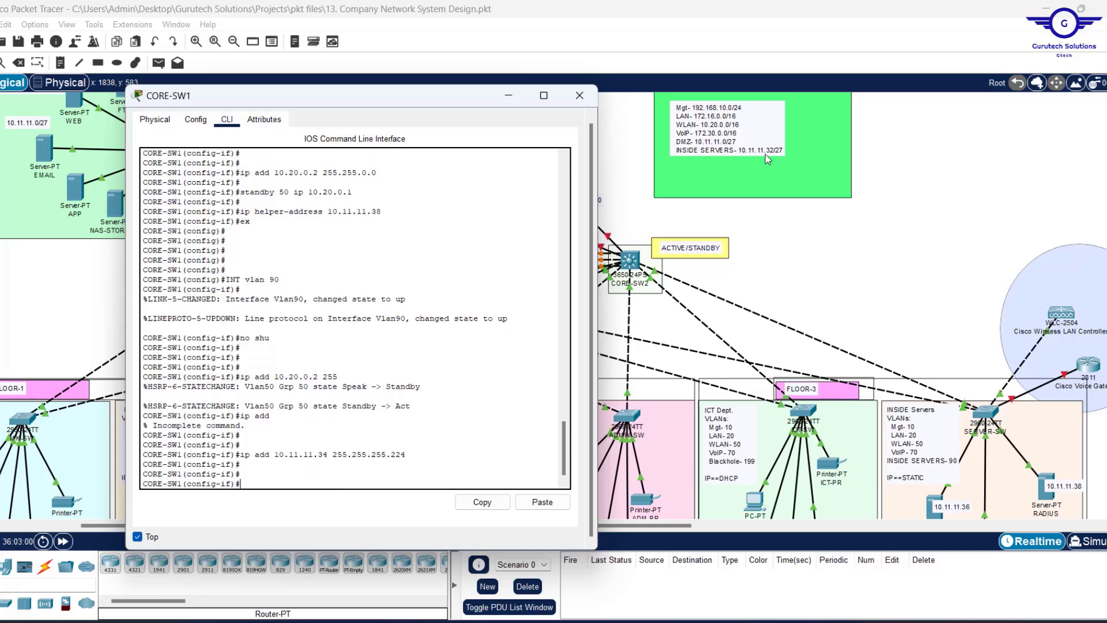
Set HSRP group 90 virtual gateway 10.11.11.33 on VLAN 90 and exit the interface.
type("stan")
key("Tab")
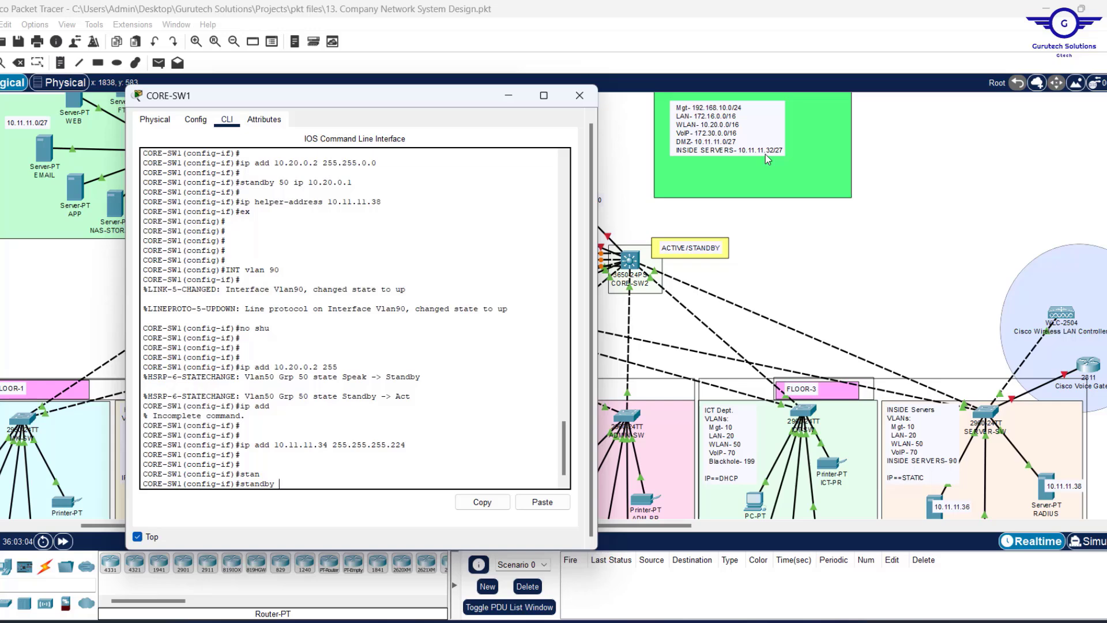
type("90 i")
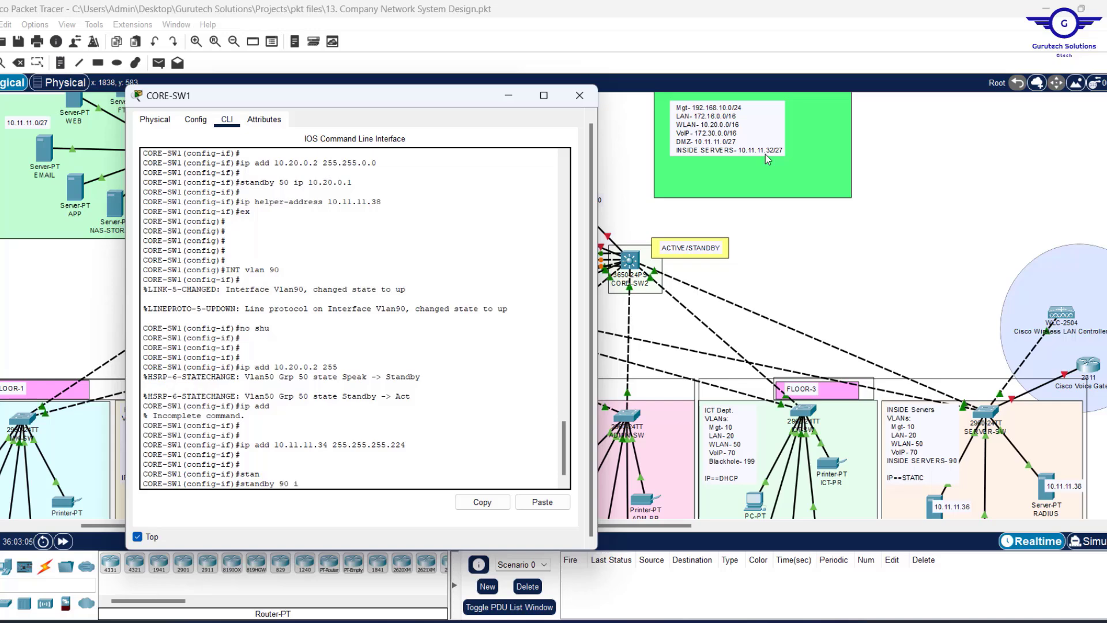
type("p 10.11.11.33")
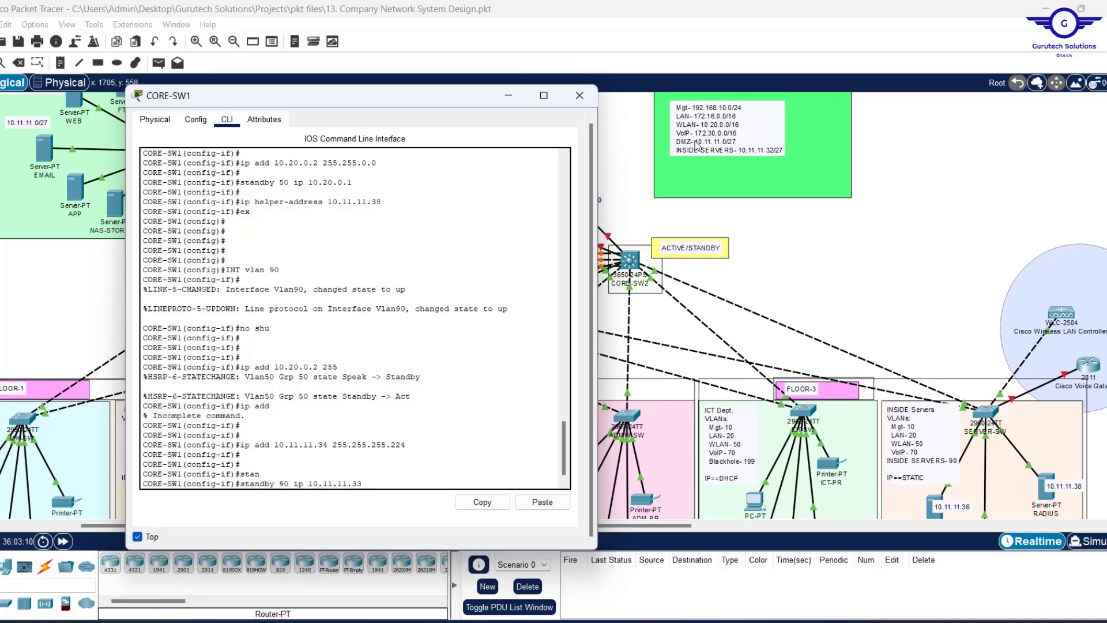
key("Return")
key("Return")
key("Return")
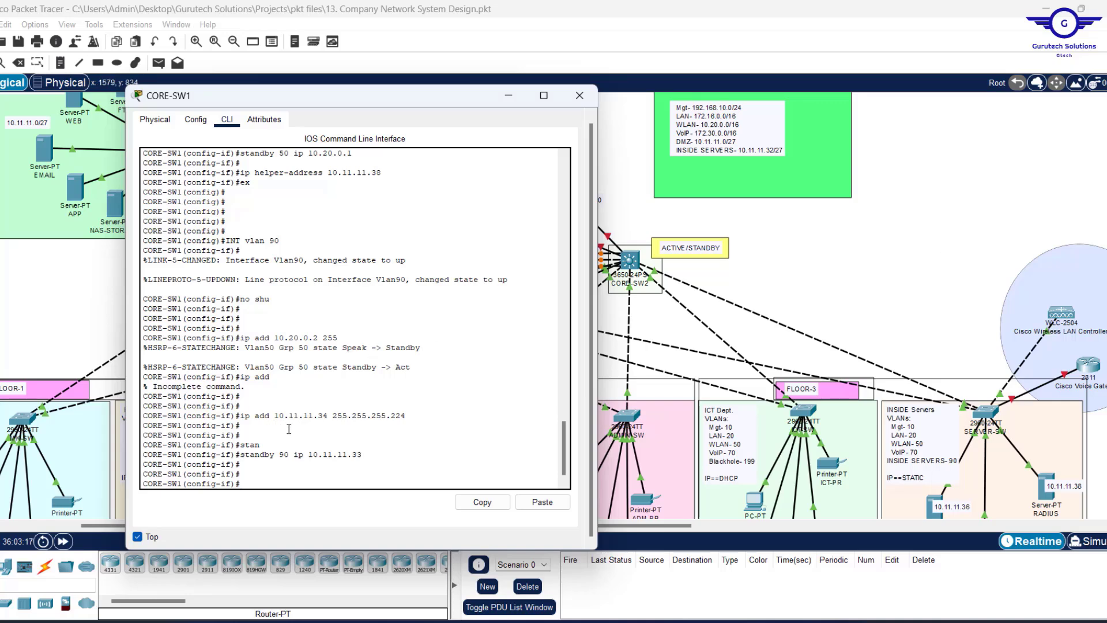
type("ex")
key("Return")
key("Return")
key("Return")
Save CORE-SW1's running configuration with do wr.
type("do")
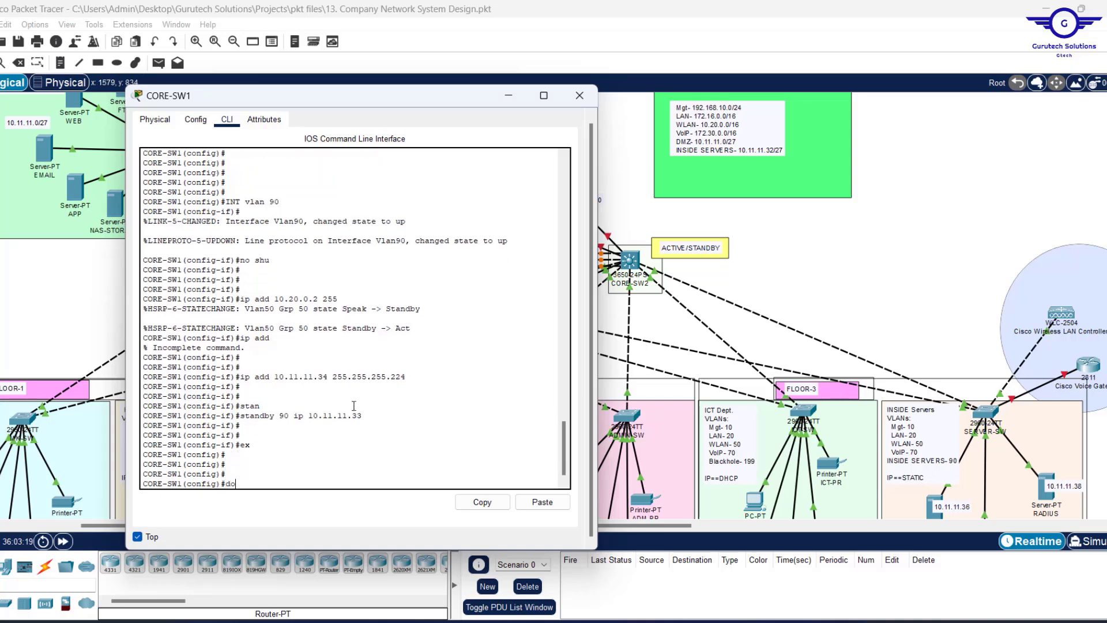
type(" wr")
key("Return")
type("\\")
key("Return")
key("Return")
key("Return")
key("Return")
key("Return")
key("Return")
key("Return")
key("Return")
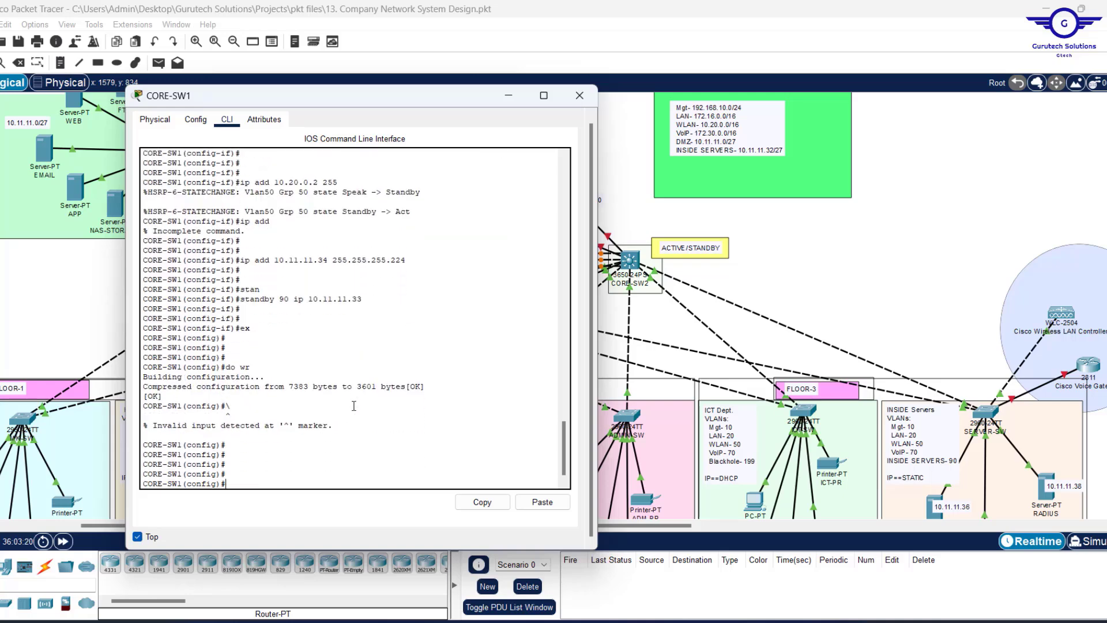
key("Return")
key("Return")
key("Return")
Display the running configuration with do sh run and page to the VLAN interfaces.
type("do s")
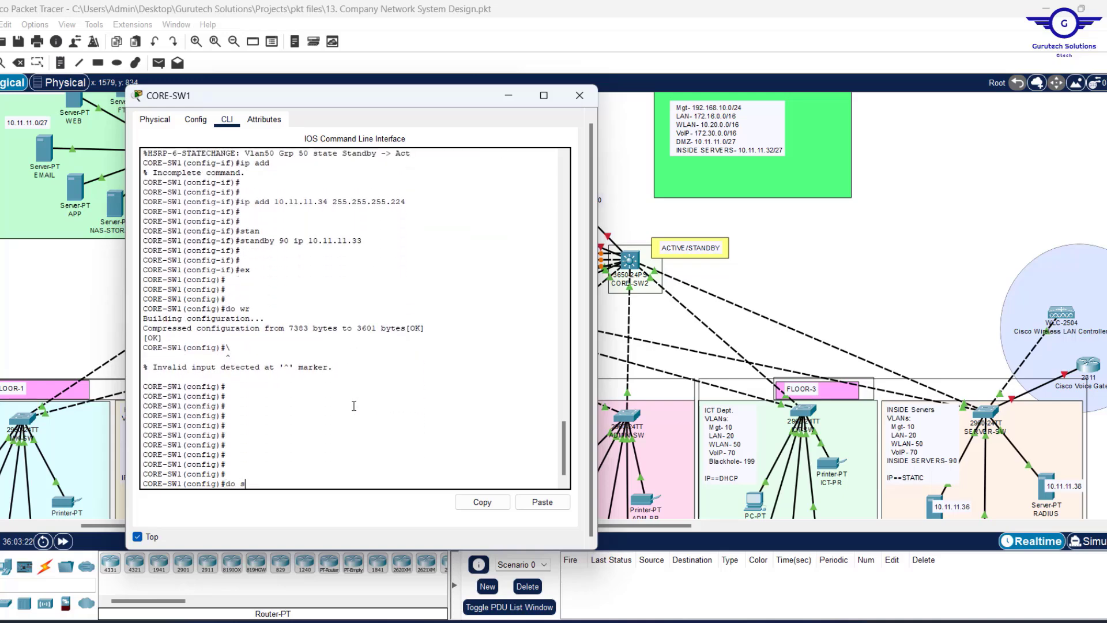
type("h sta")
key("Return")
key("Up")
key("BackSpace")
type("a")
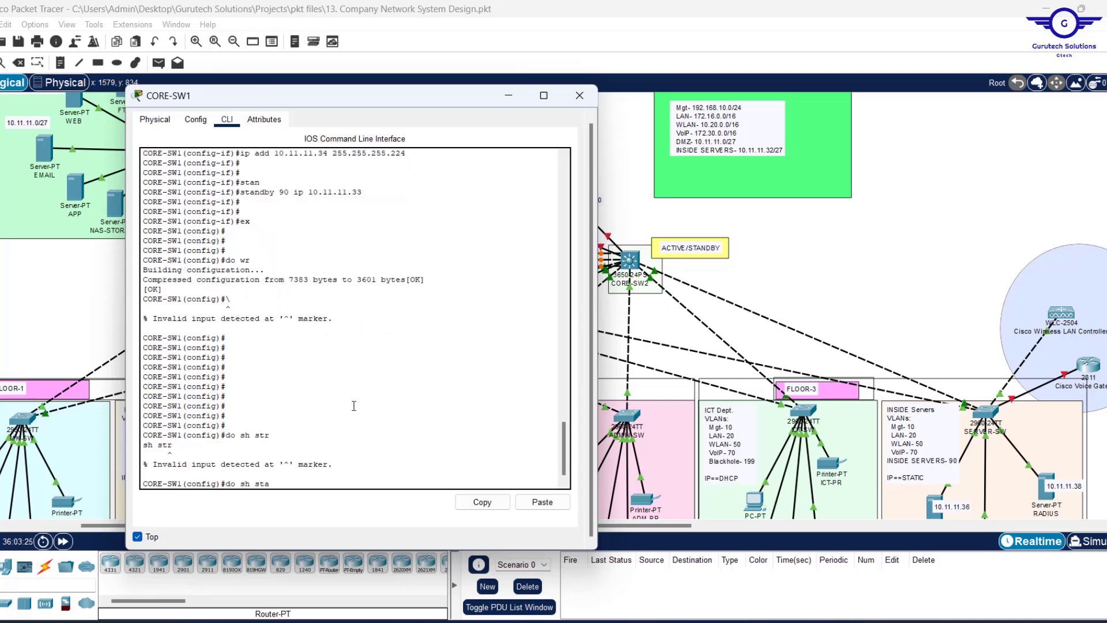
key("Return")
key("Up")
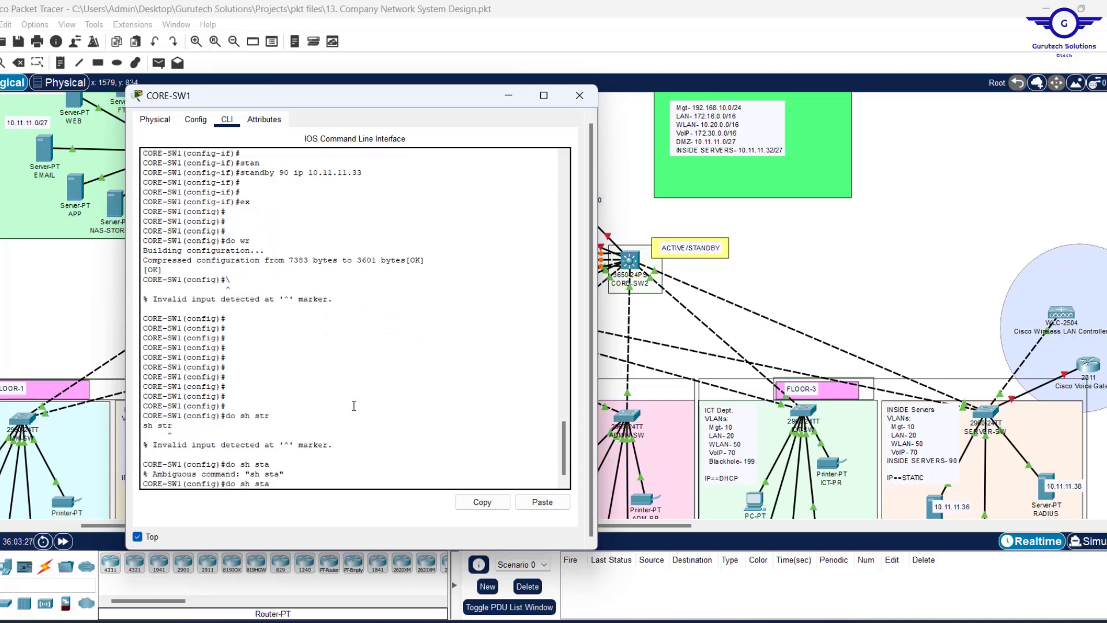
type("r")
key("Return")
key("space")
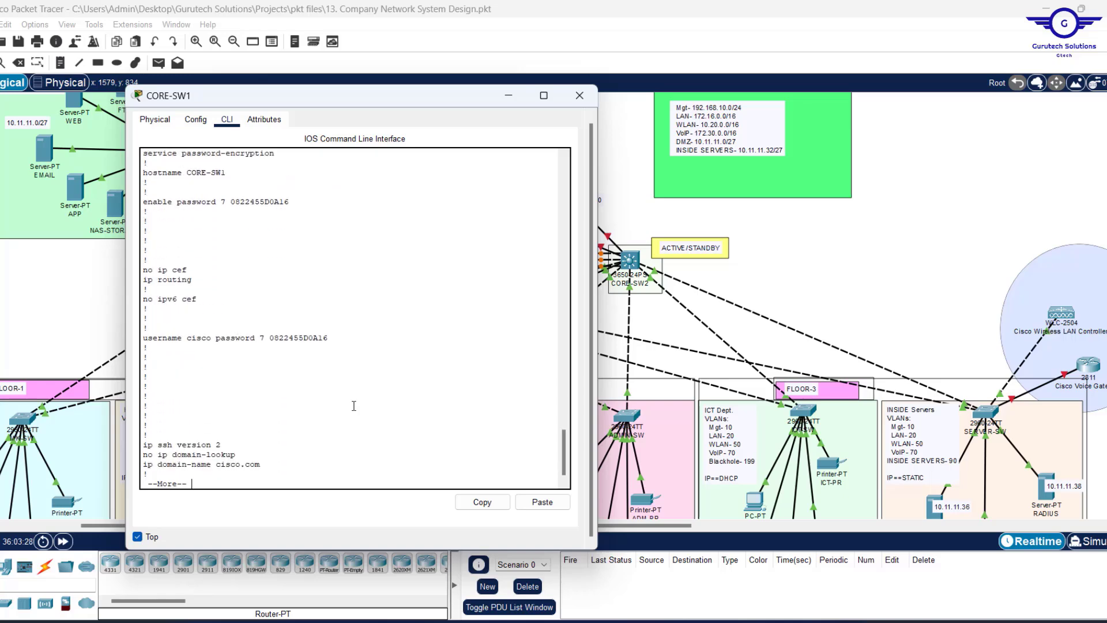
key("space")
key("space")
key("space")
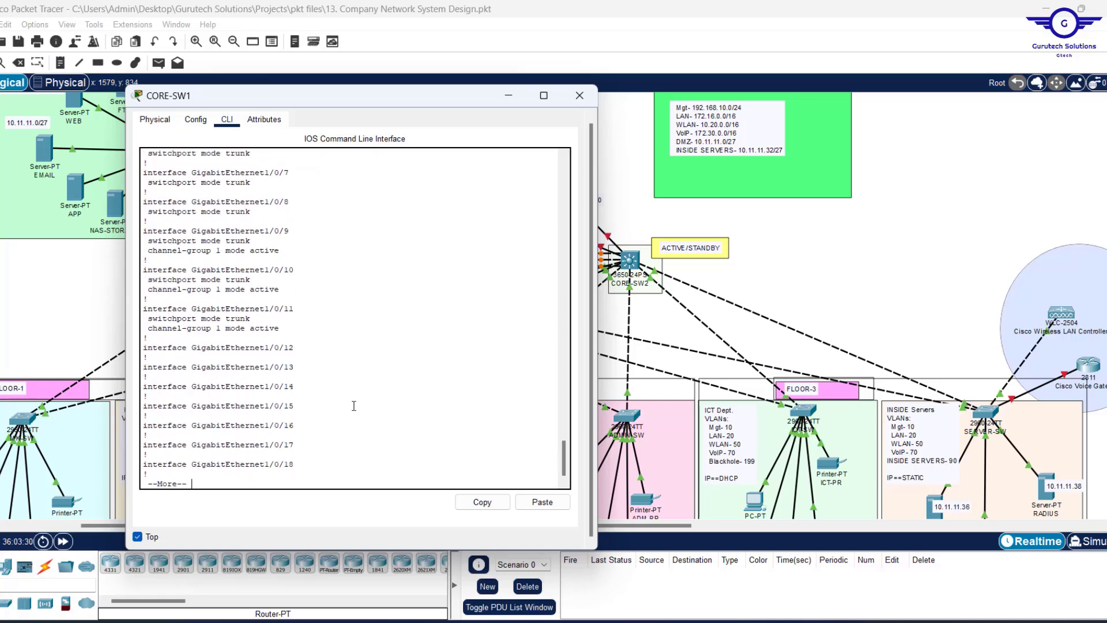
key("space")
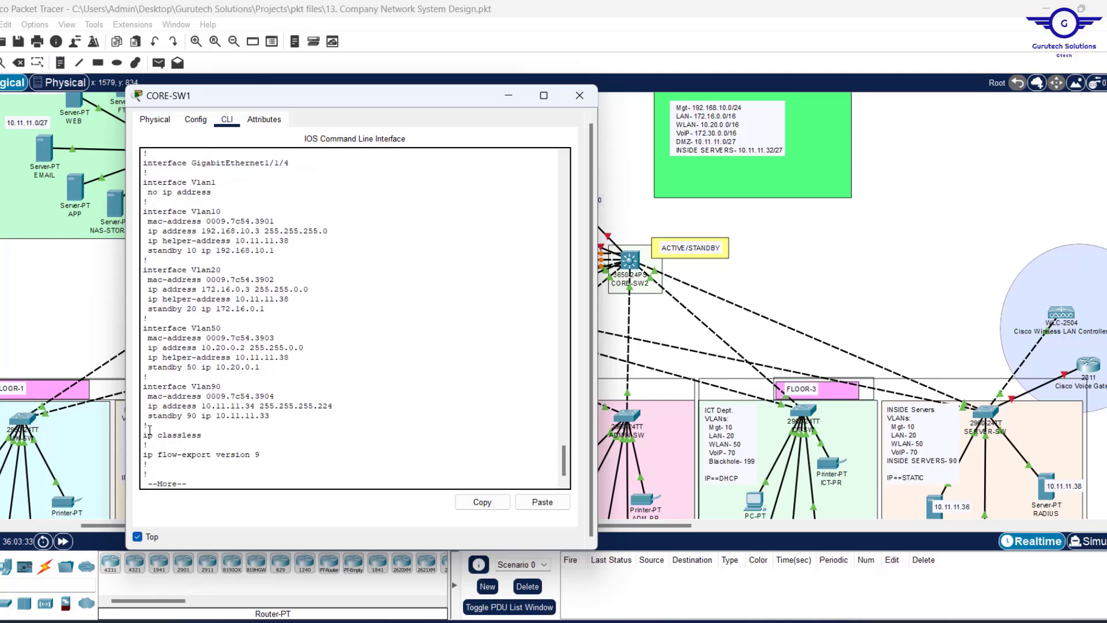
Select the Vlan10 through Vlan90 interface blocks and copy them.
left_click_drag(149, 429, 135, 410)
scroll(295, 333, "down", 7)
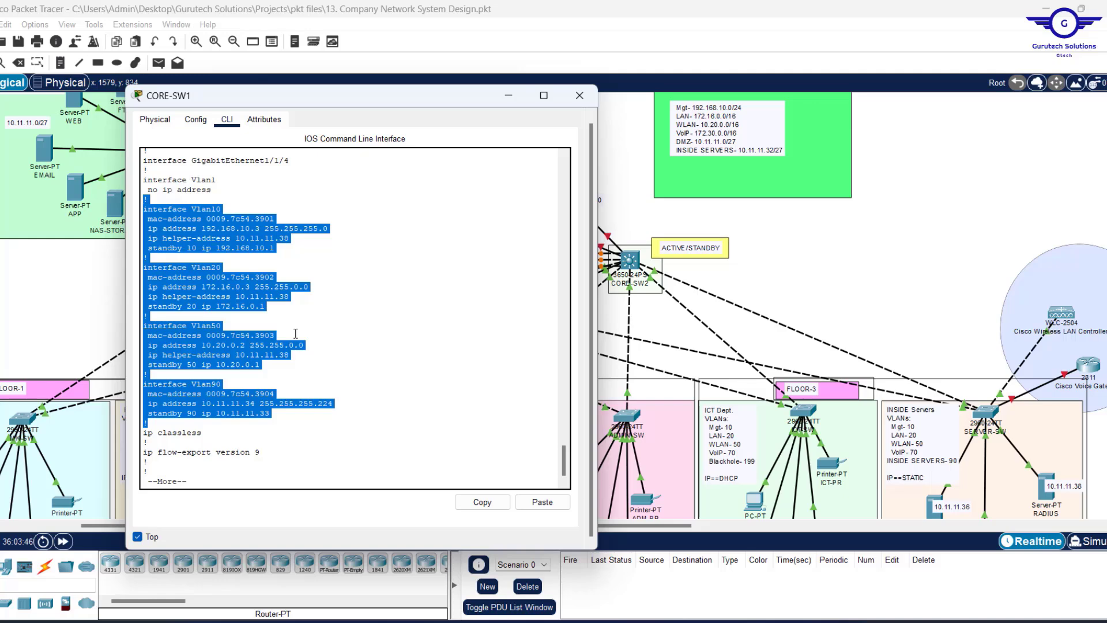
key("space")
key("space")
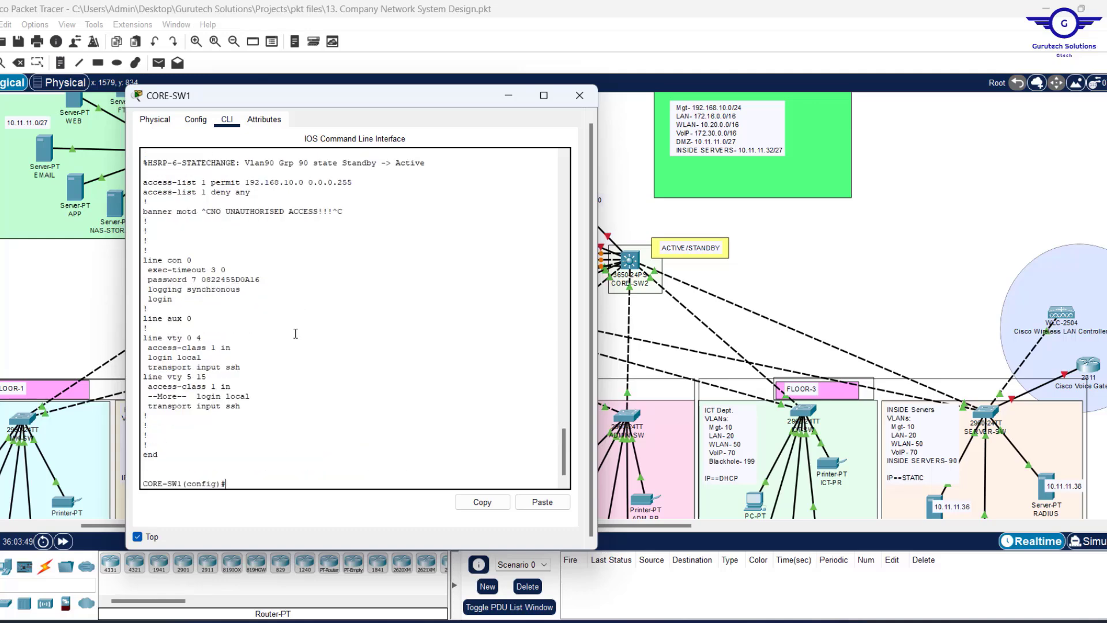
scroll(295, 334, "up", 10)
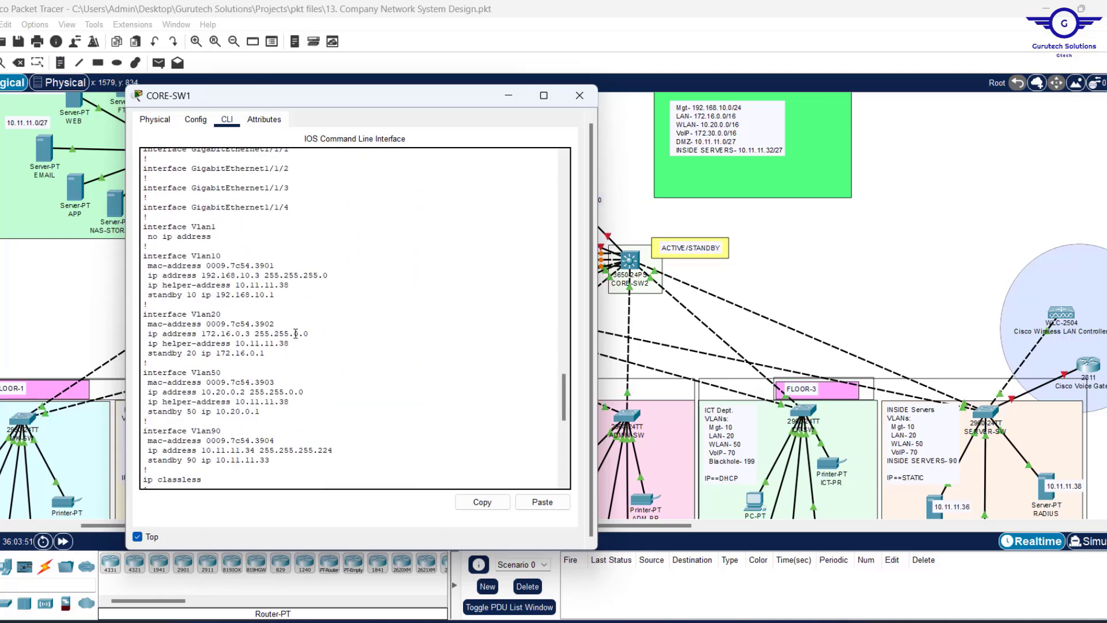
scroll(295, 333, "down", 3)
scroll(295, 334, "up", 1)
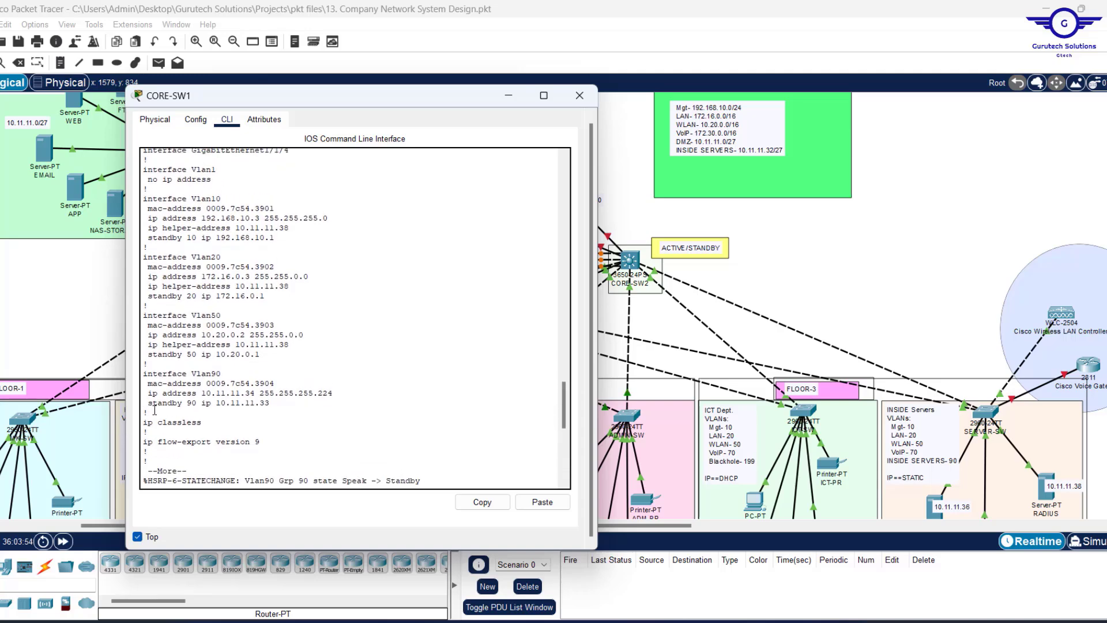
left_click_drag(155, 411, 134, 188)
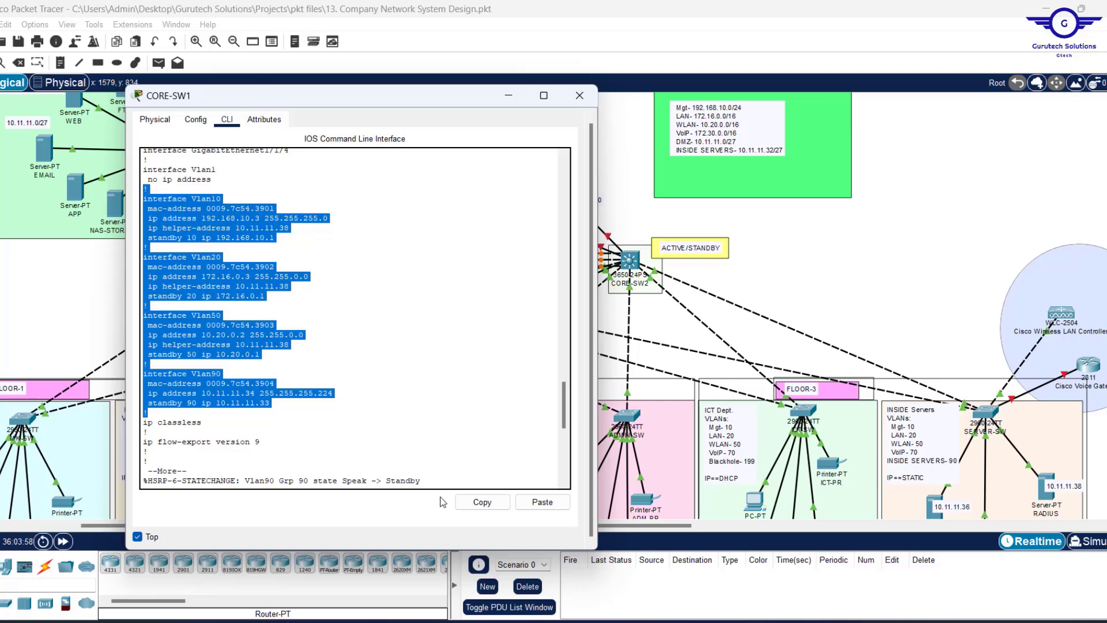
left_click(485, 503)
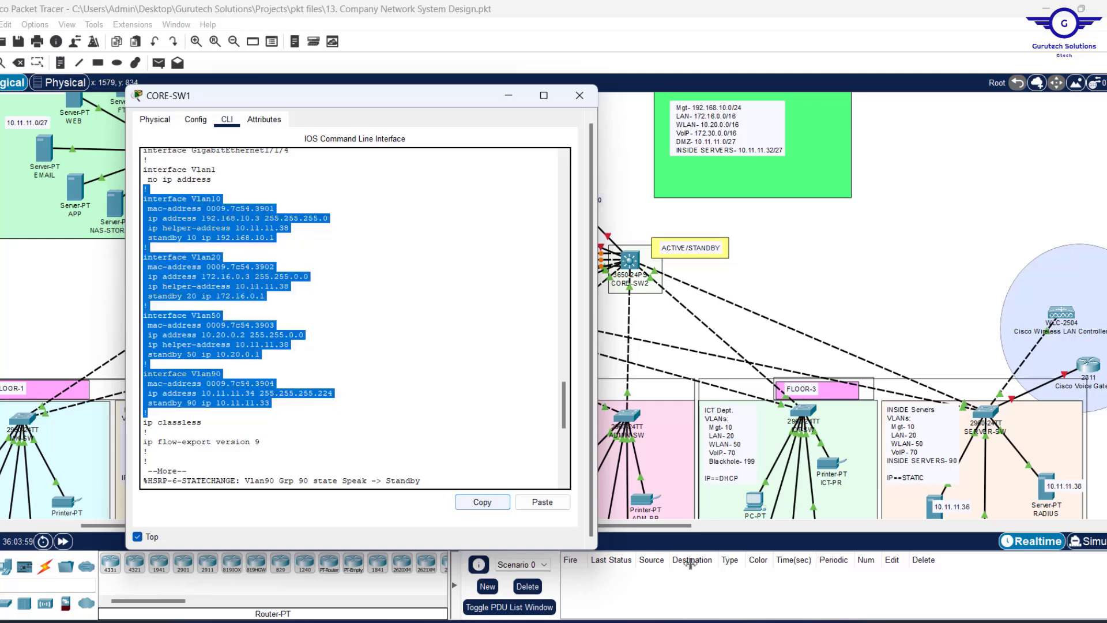
Paste the copied VLAN interface config into an empty Notepad tab beside the switch console.
left_click(696, 619)
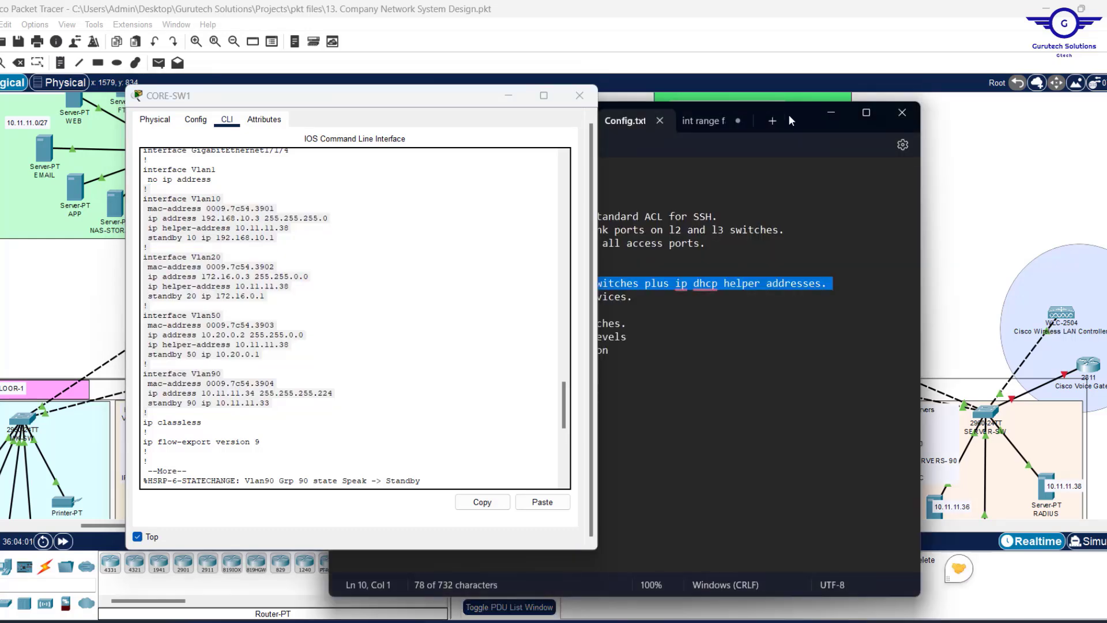
left_click(709, 123)
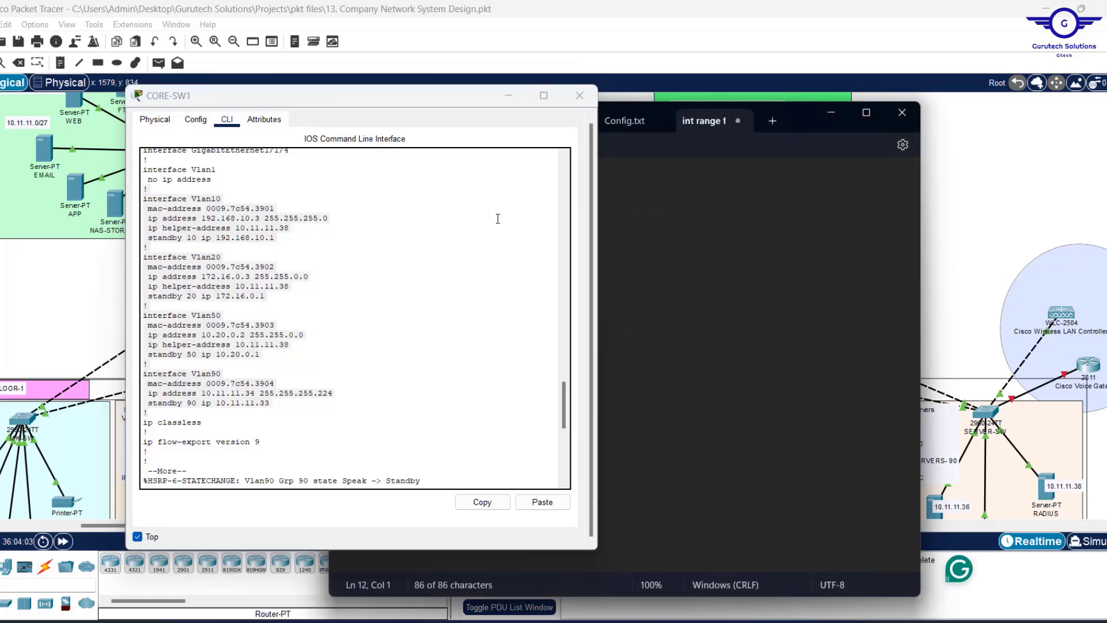
left_click_drag(413, 100, 295, 91)
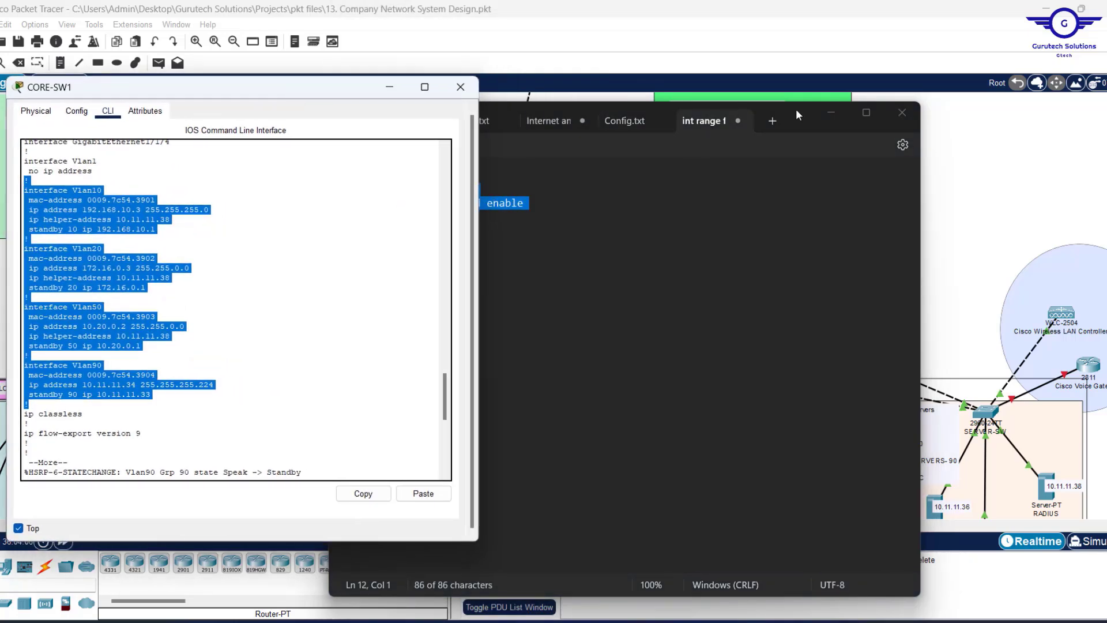
left_click_drag(790, 109, 922, 94)
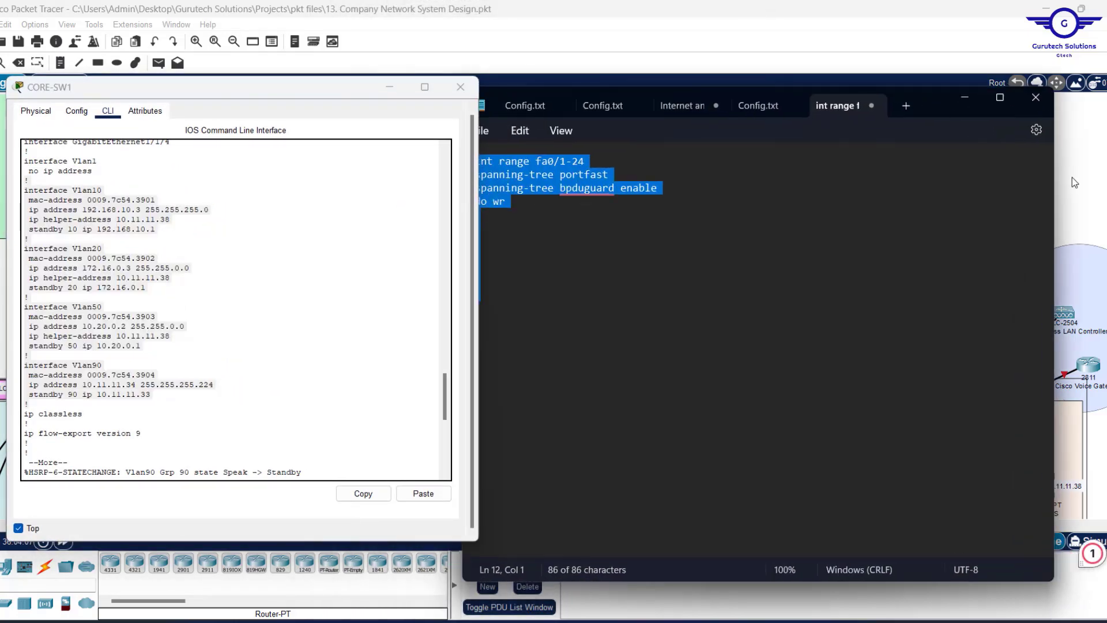
left_click_drag(1071, 178, 884, 177)
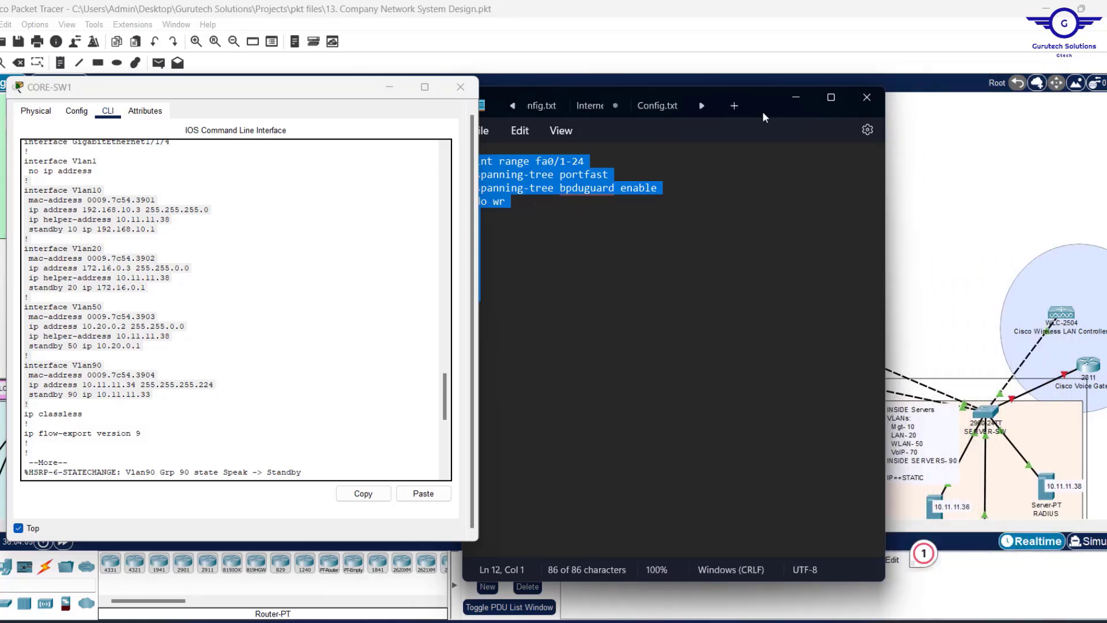
left_click_drag(760, 101, 832, 105)
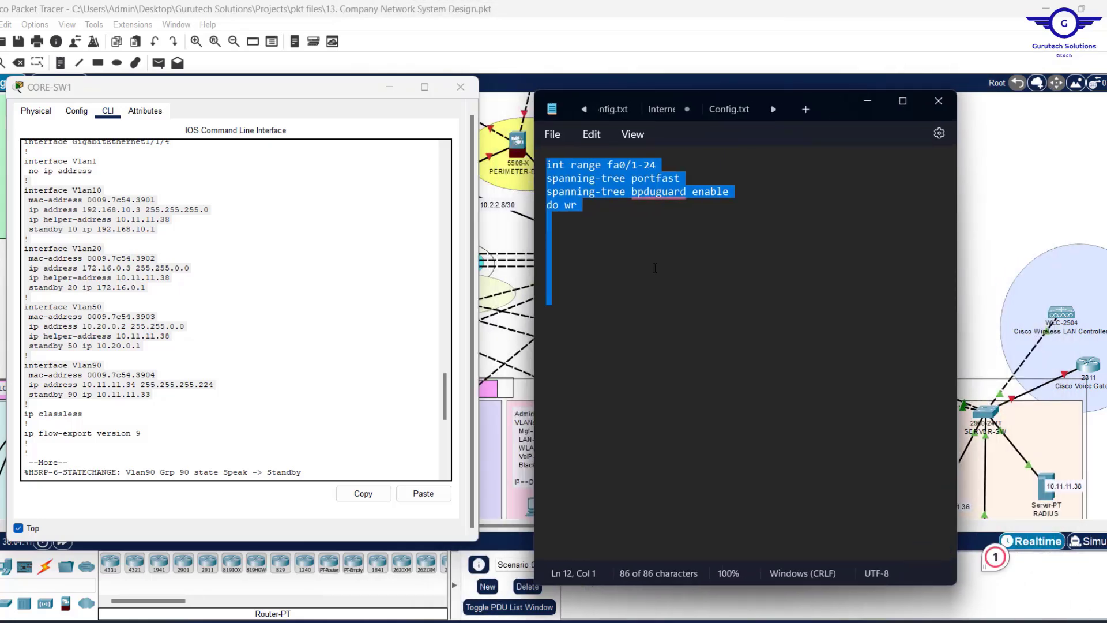
key("ctrl+v")
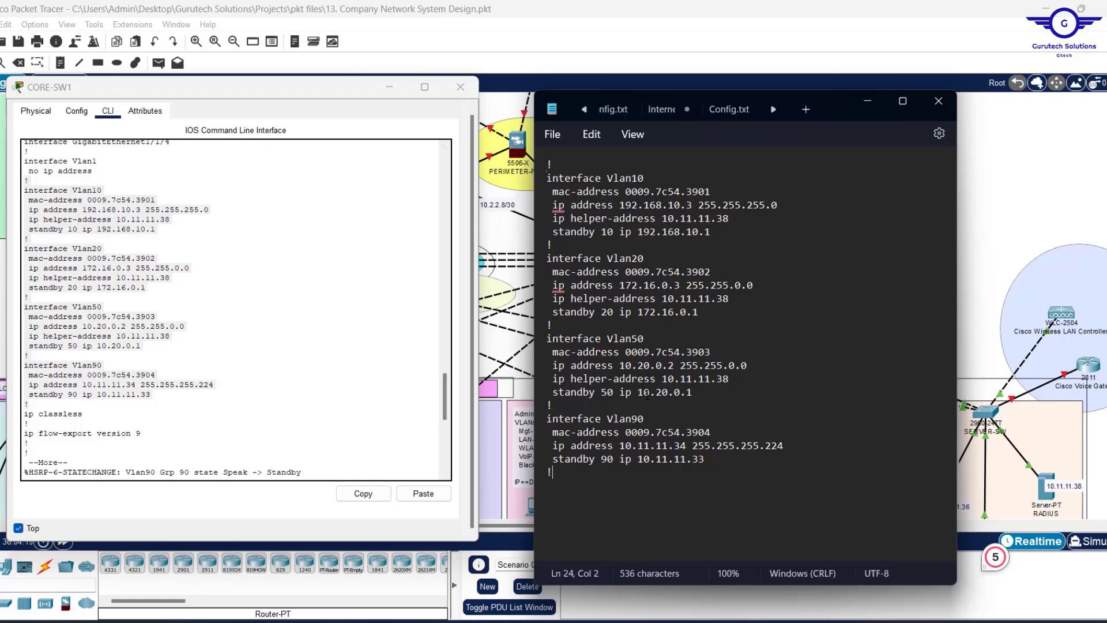
Delete the mac-address lines under Vlan10, Vlan20, Vlan50 and Vlan90.
left_click(723, 187)
key("shift+Home")
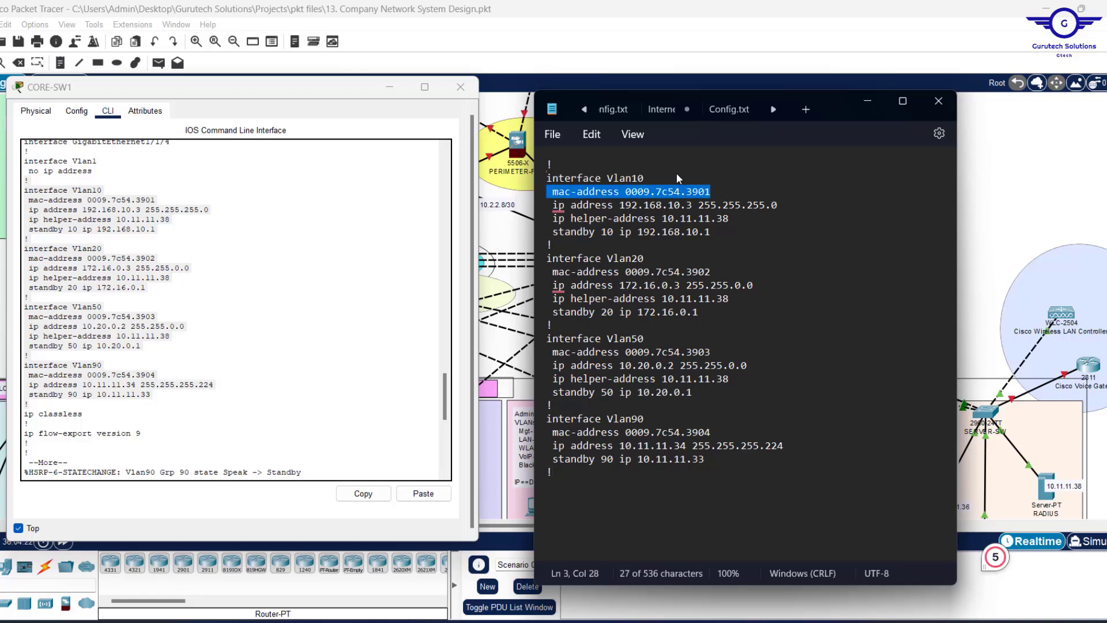
key("BackSpace")
key("BackSpace")
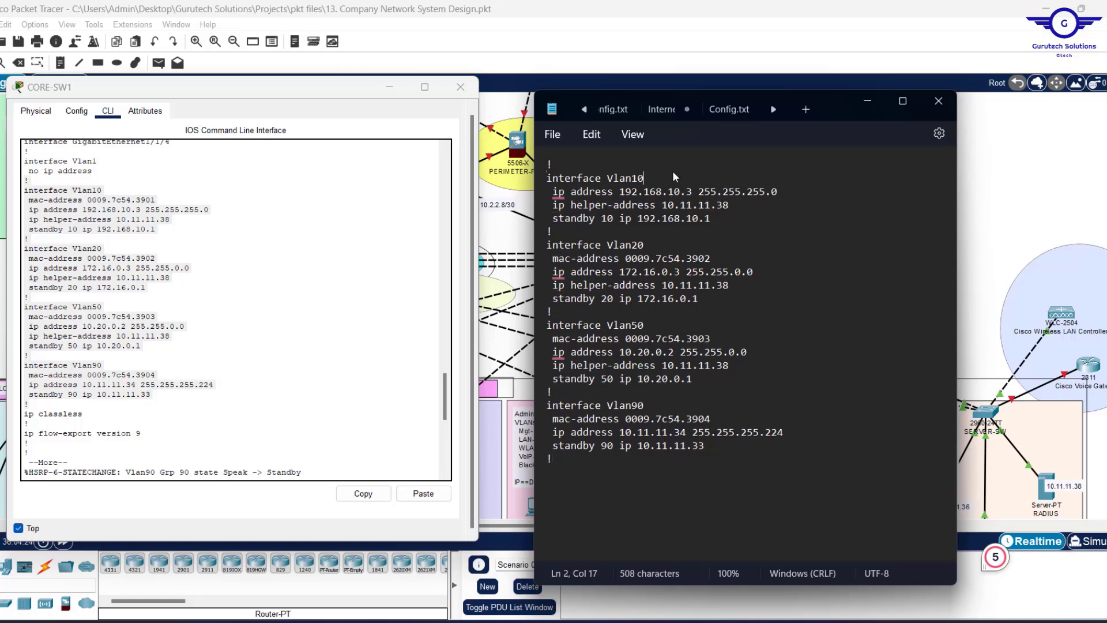
left_click(721, 257)
key("shift+Home")
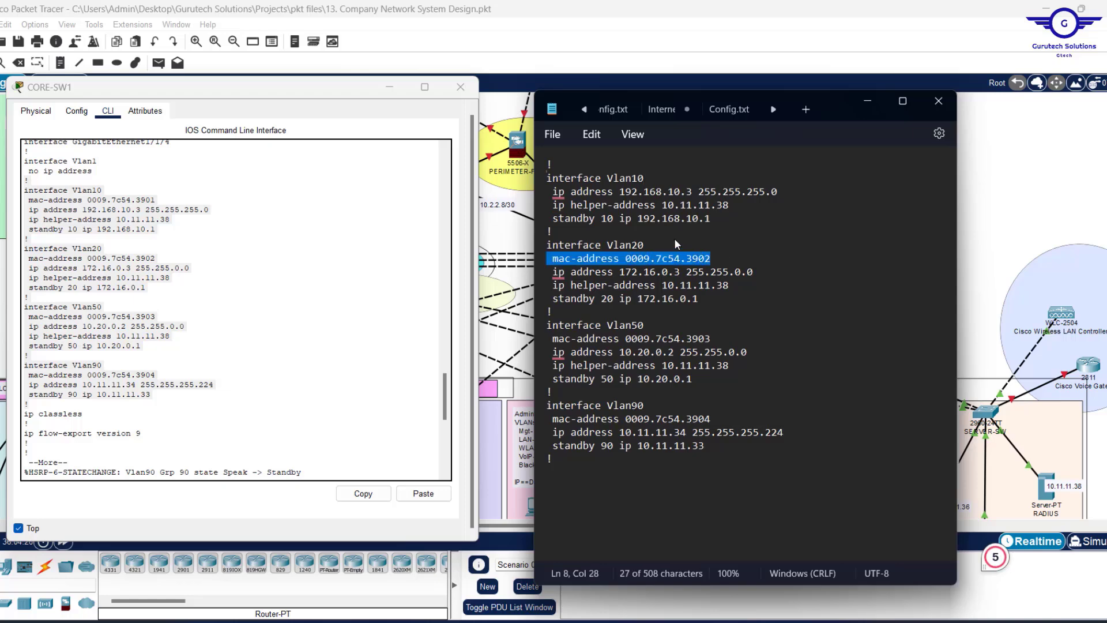
key("BackSpace")
key("BackSpace")
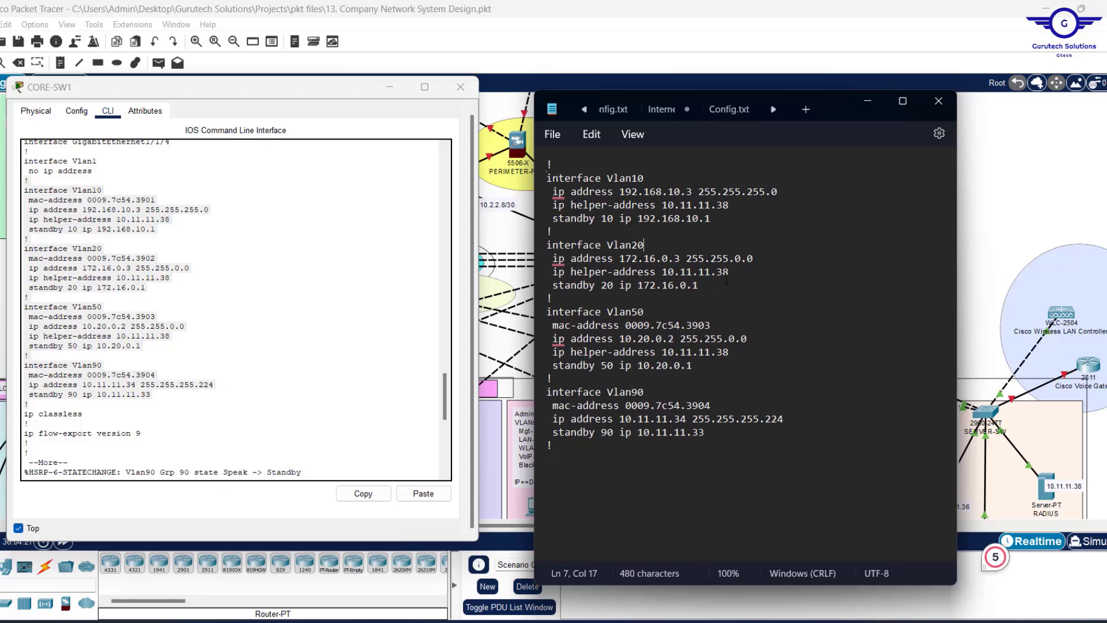
left_click_drag(717, 328, 684, 318)
key("shift+Home")
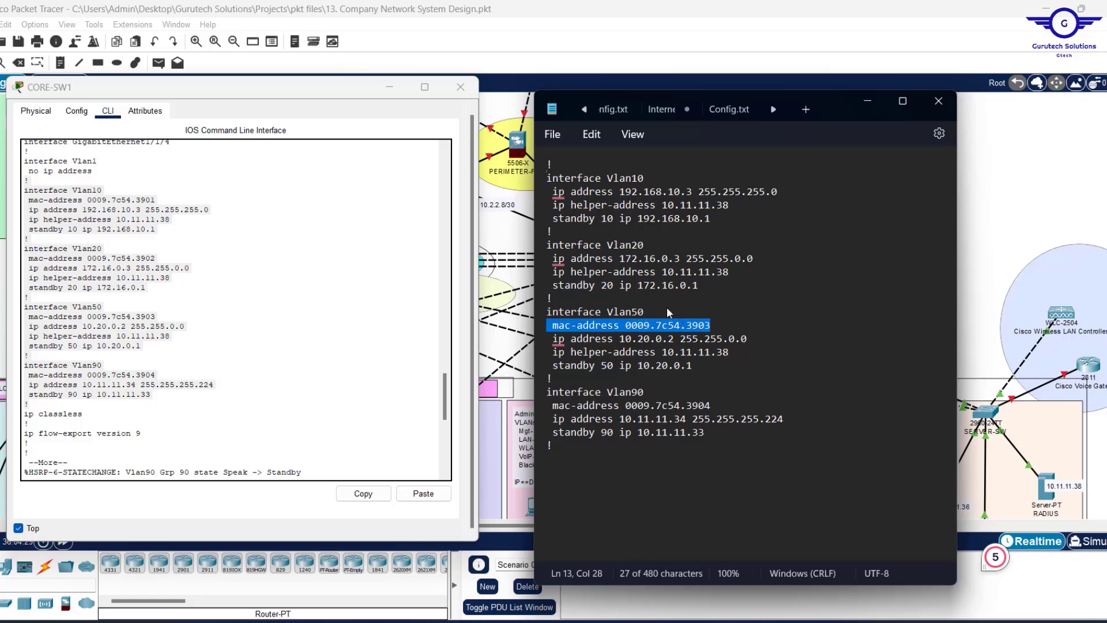
key("BackSpace")
key("BackSpace")
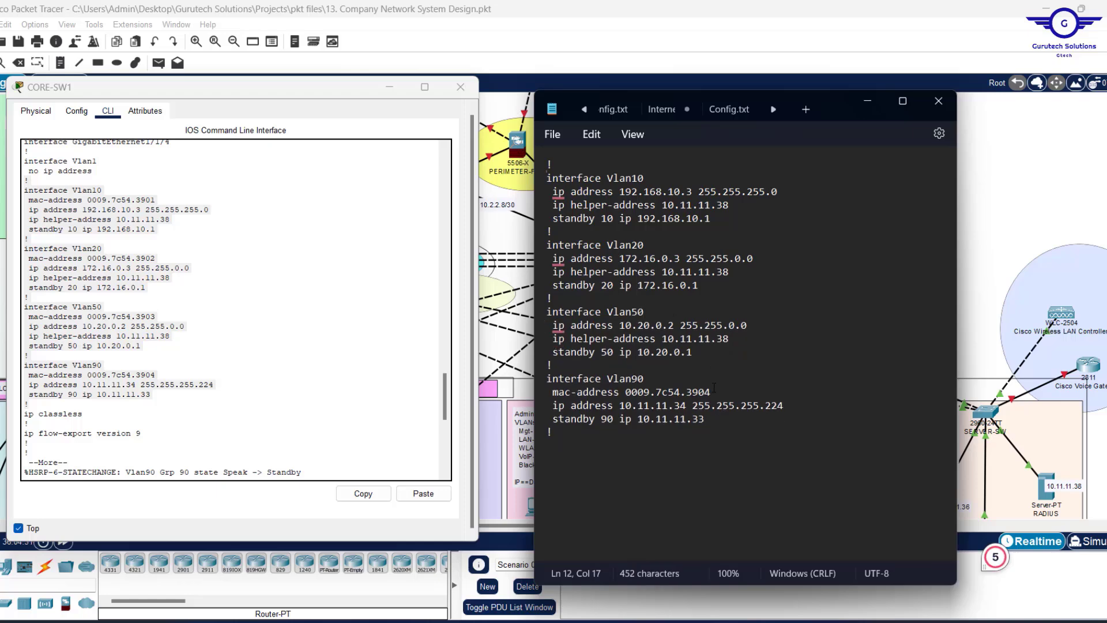
left_click_drag(713, 392, 548, 390)
key("BackSpace")
key("BackSpace")
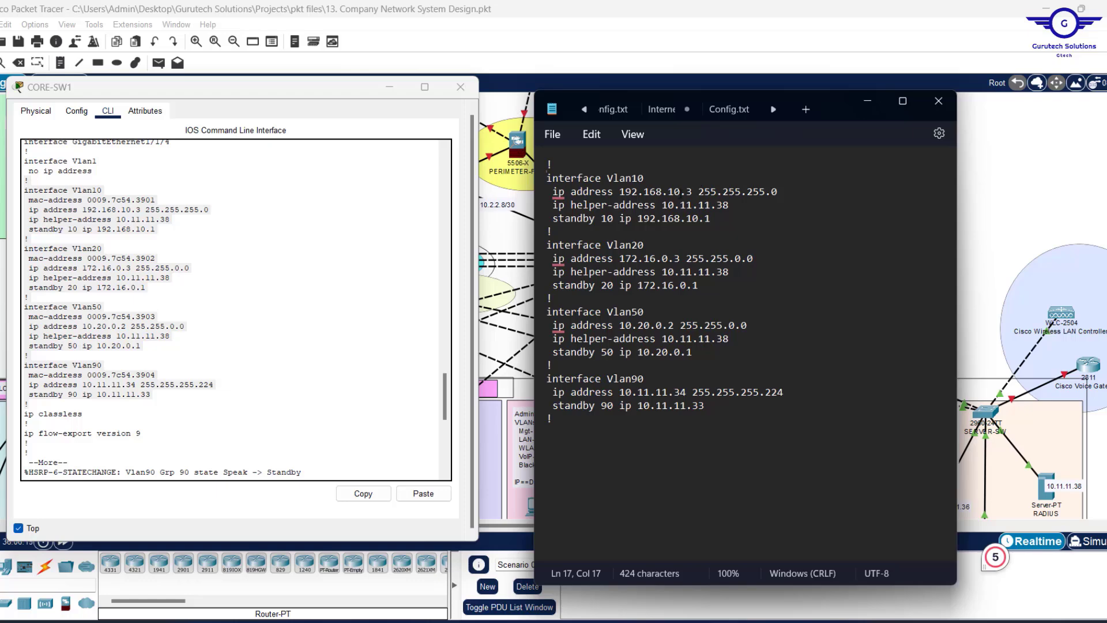
Change the addresses to Vlan10 192.168.10.2, Vlan20 172.16.0.2, Vlan50 10.20.0.3, Vlan90 10.11.11.35.
left_click(689, 192)
key("BackSpace")
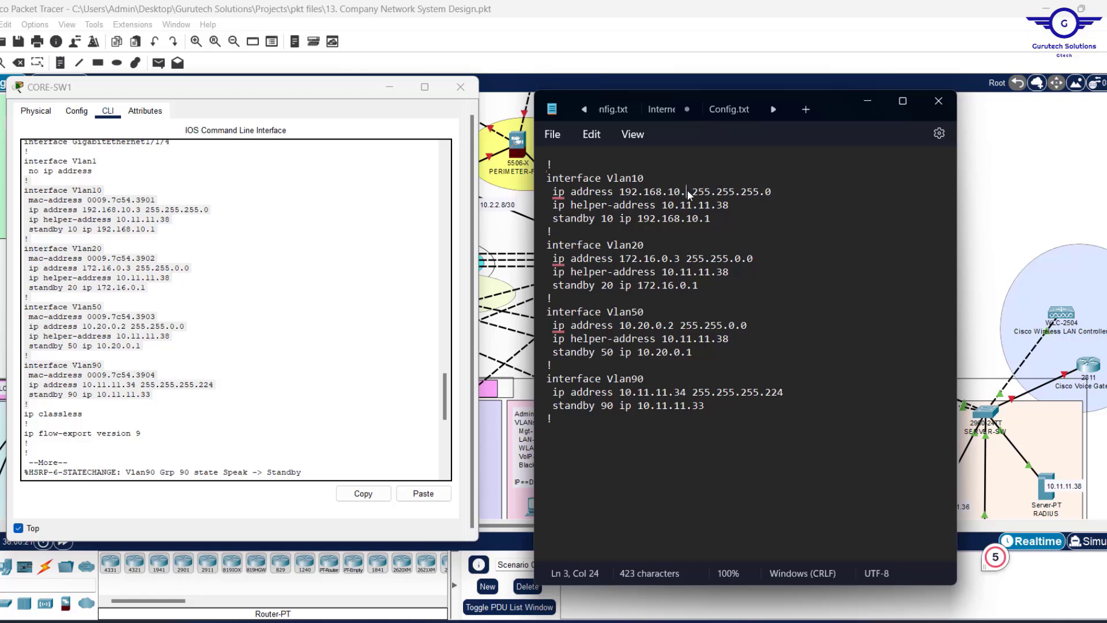
type("2")
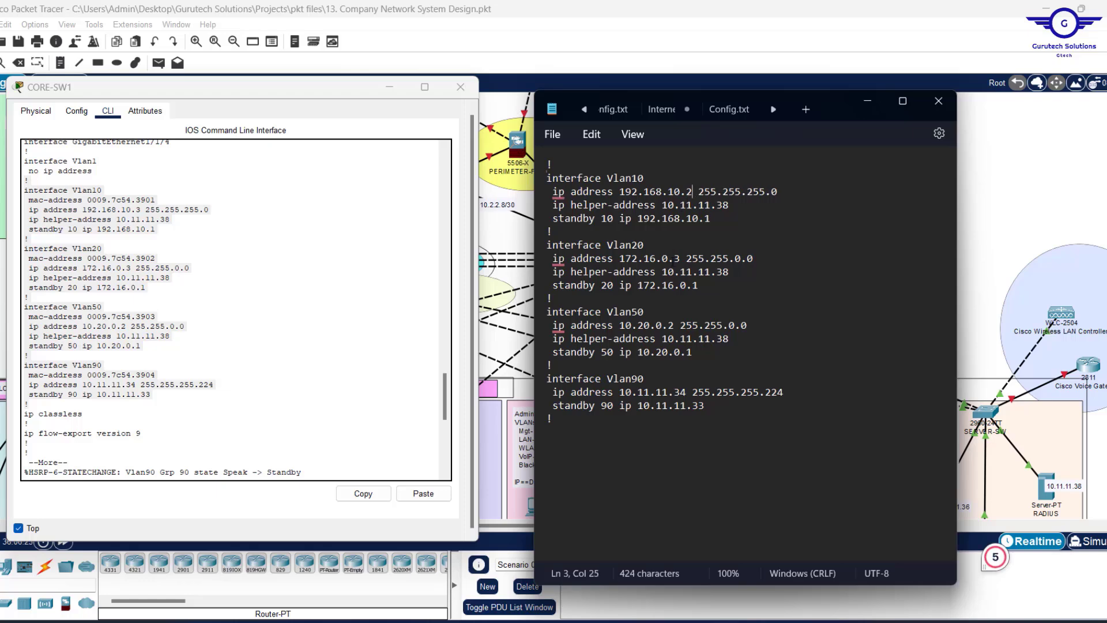
left_click(676, 259)
key("Delete")
type("2")
left_click(670, 325)
key("Delete")
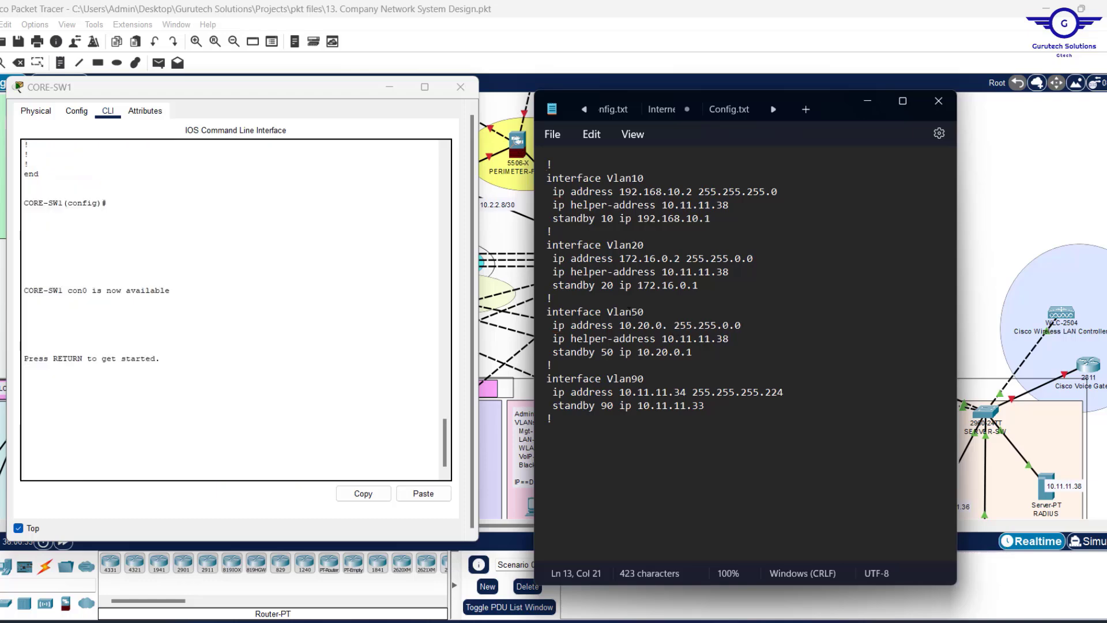
type("3")
left_click(684, 392)
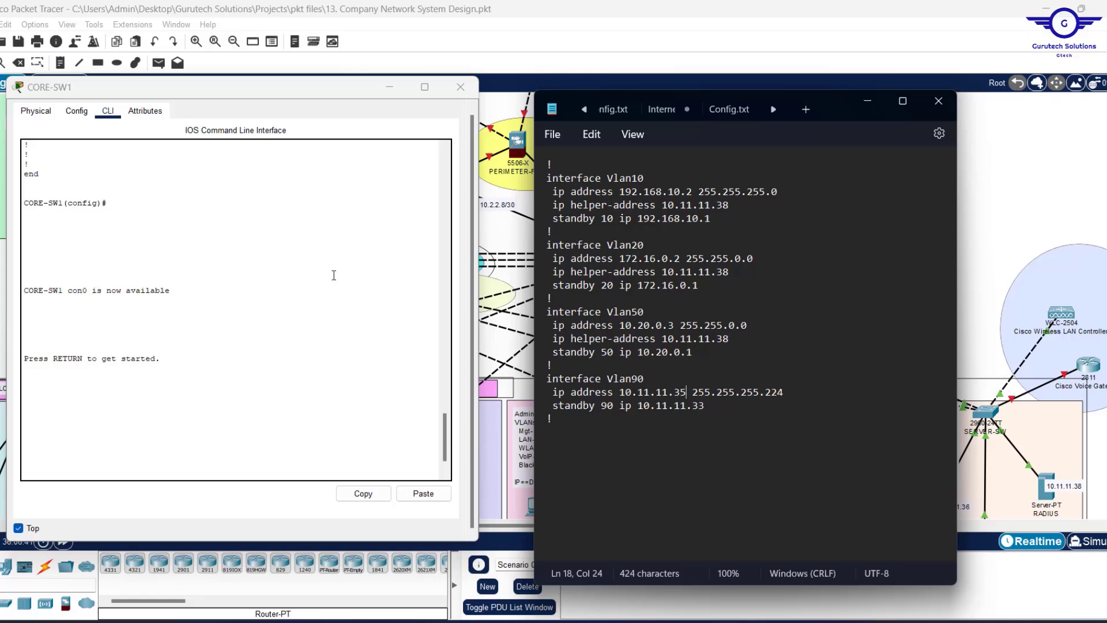
scroll(334, 276, "up", 10)
scroll(333, 275, "up", 3)
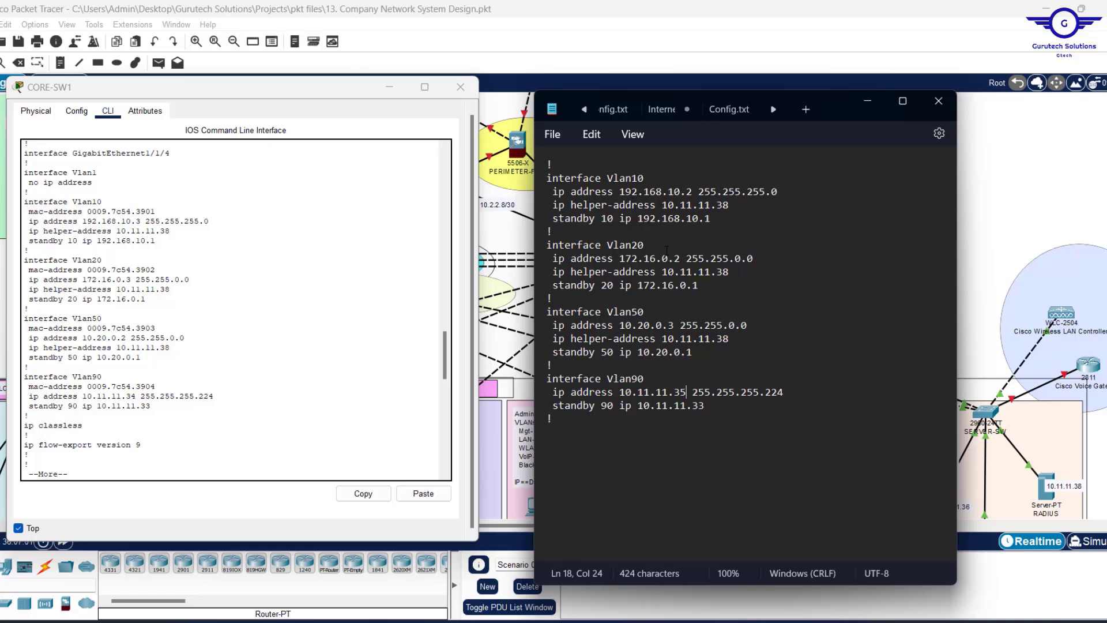
Select the whole edited config in Notepad, then open CORE-SW2's CLI and exit interface mode.
left_click(583, 426)
key("ctrl+a")
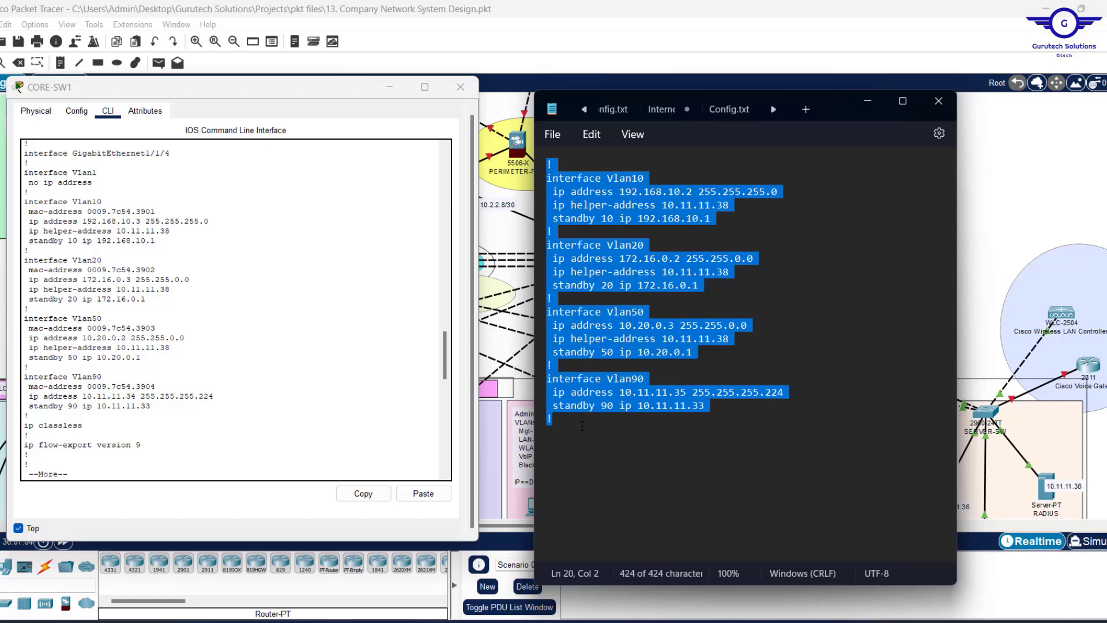
left_click(995, 186)
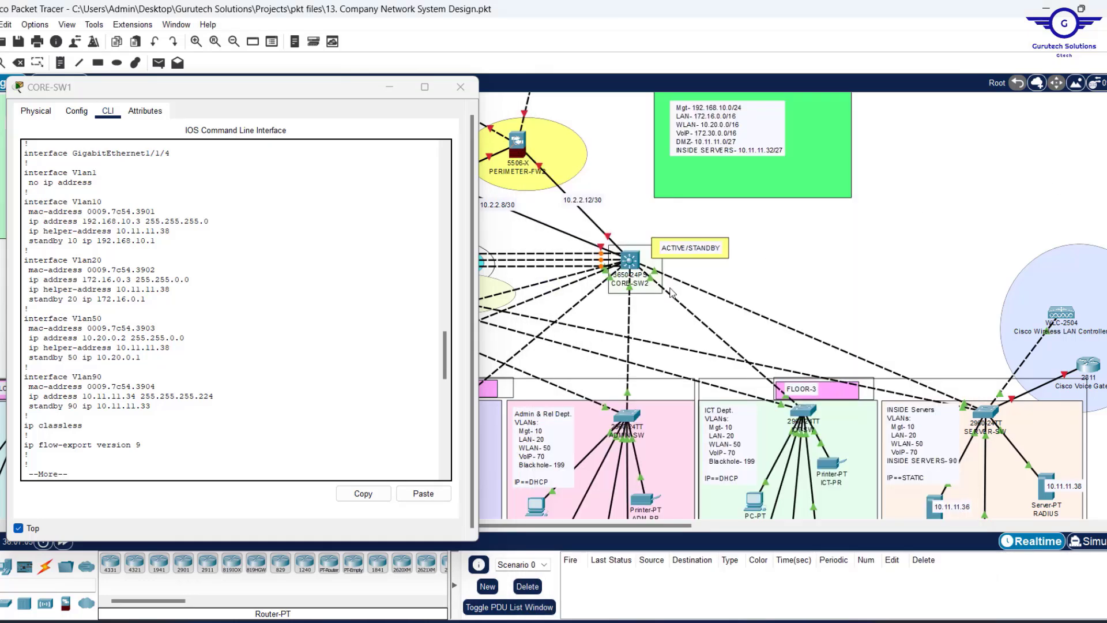
left_click(631, 263)
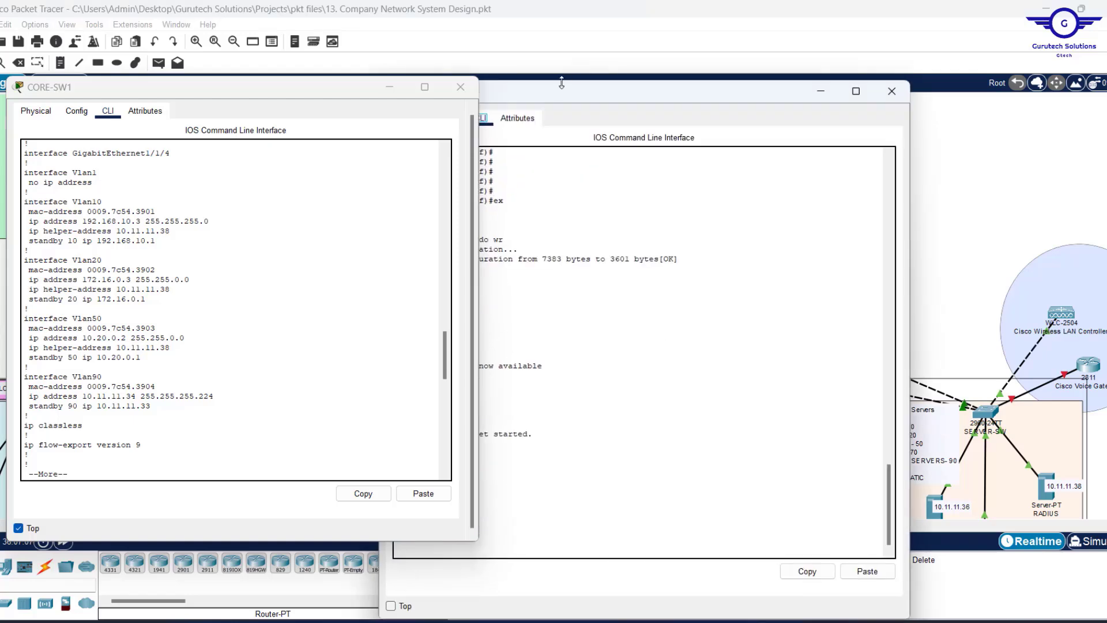
left_click_drag(559, 90, 713, 68)
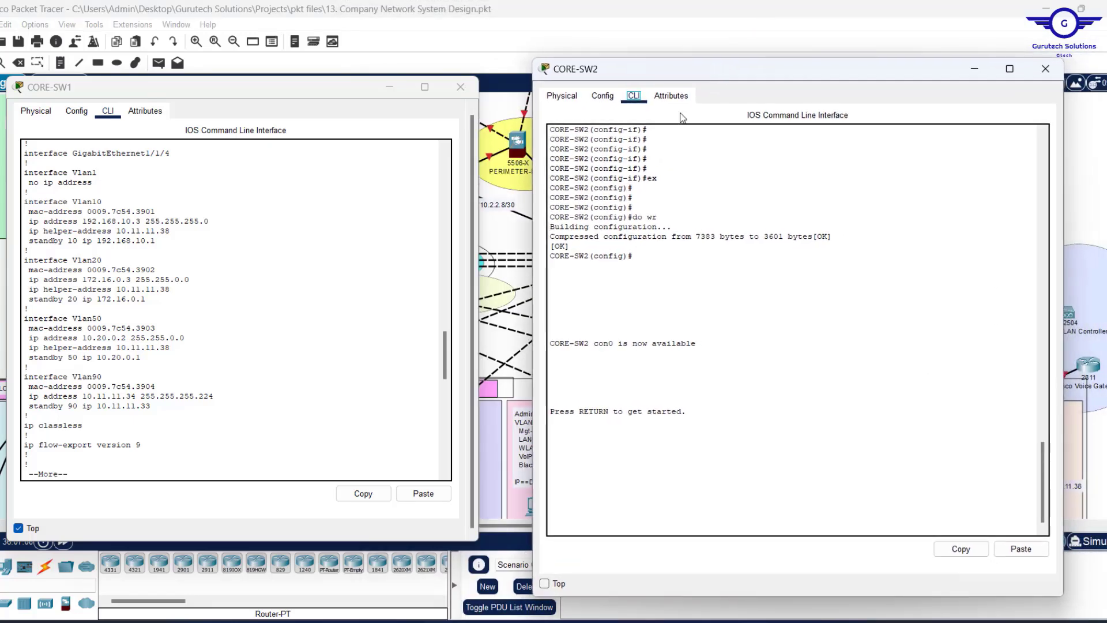
left_click(595, 95)
left_click(589, 266)
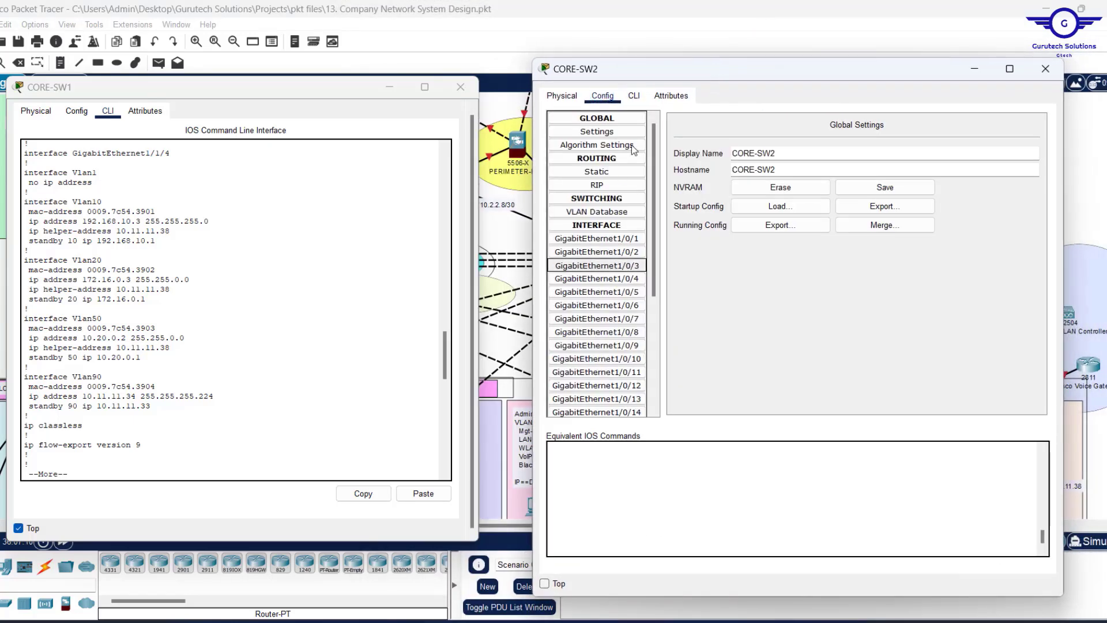
left_click(635, 96)
type("ex")
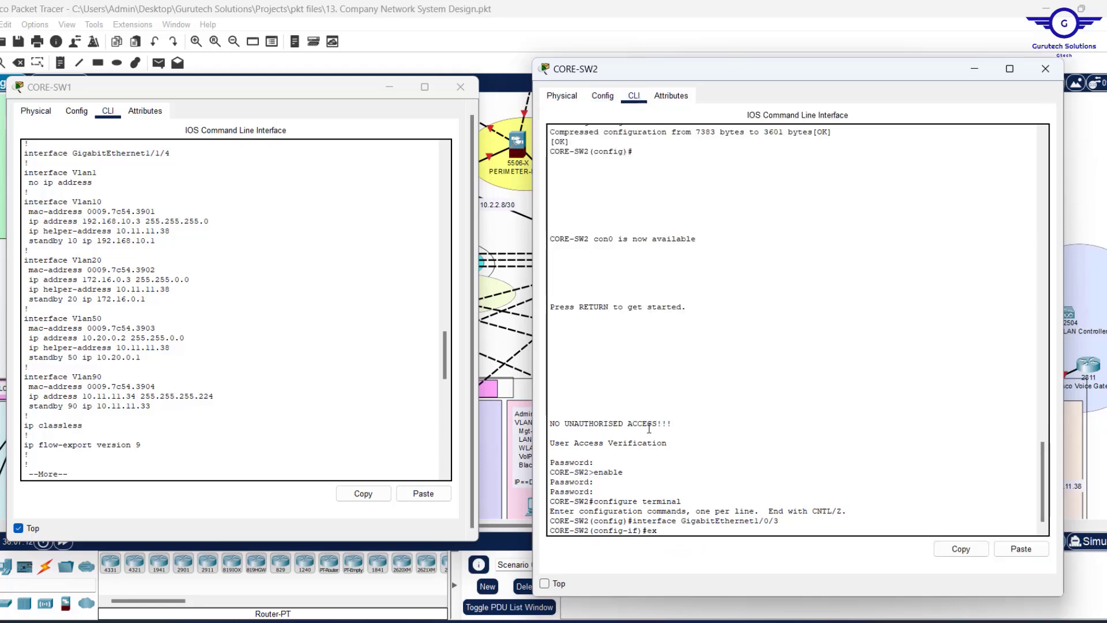
key("Return")
key("Return")
key("Return")
key("Return")
key("Return")
key("Return")
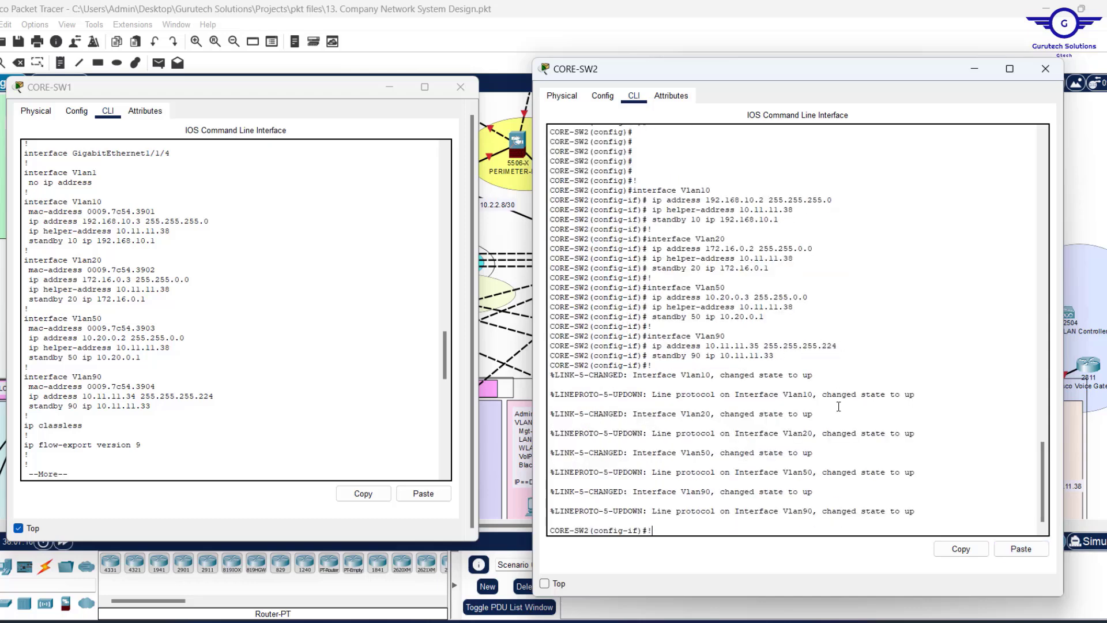
Paste the VLAN config into CORE-SW2, save it with do wr, and exit.
key("Return")
key("Return")
key("Return")
key("Return")
key("Return")
key("Return")
key("Return")
key("Return")
key("Return")
type("do")
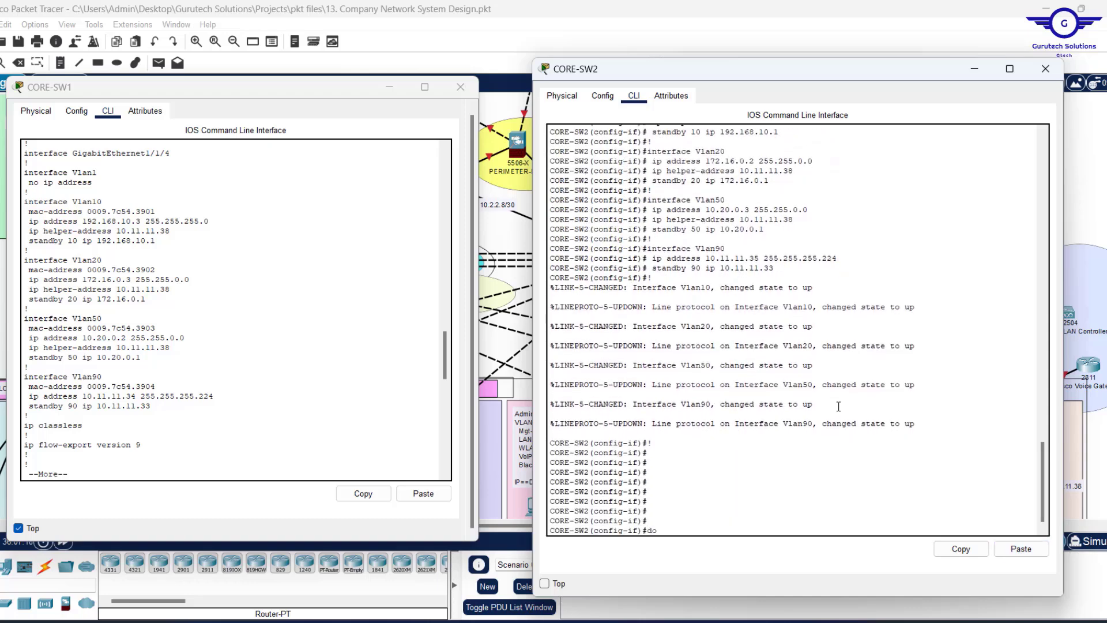
type(" wr")
key("Return")
key("Return")
key("Return")
key("Return")
type("ex")
key("Return")
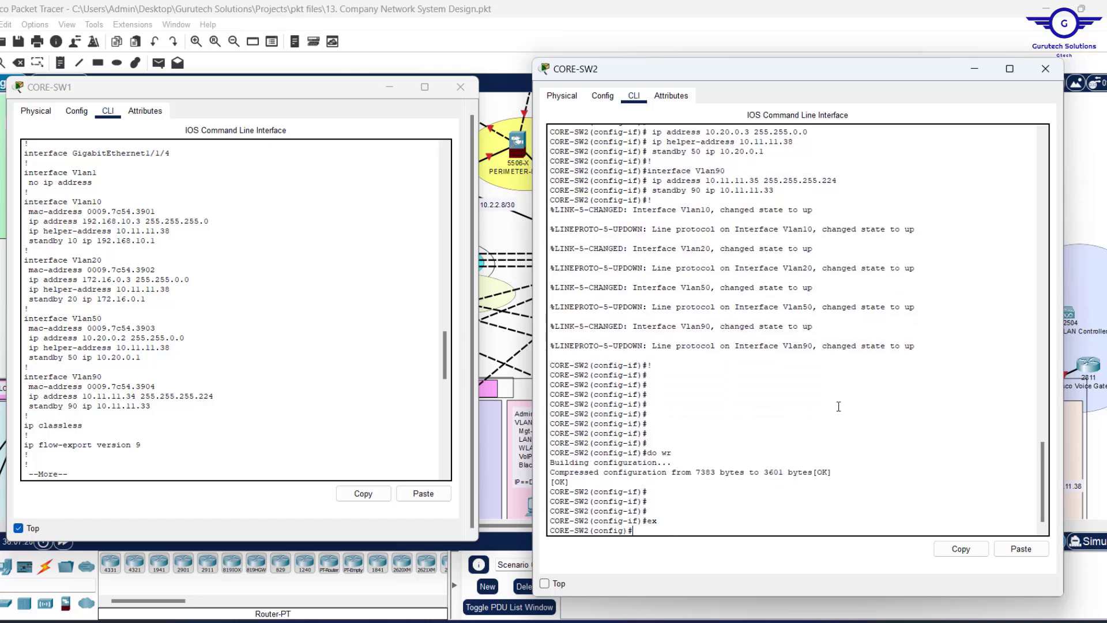
key("Return")
key("Return")
key("Return")
key("Return")
key("Return")
key("Return")
key("Return")
key("Return")
key("Return")
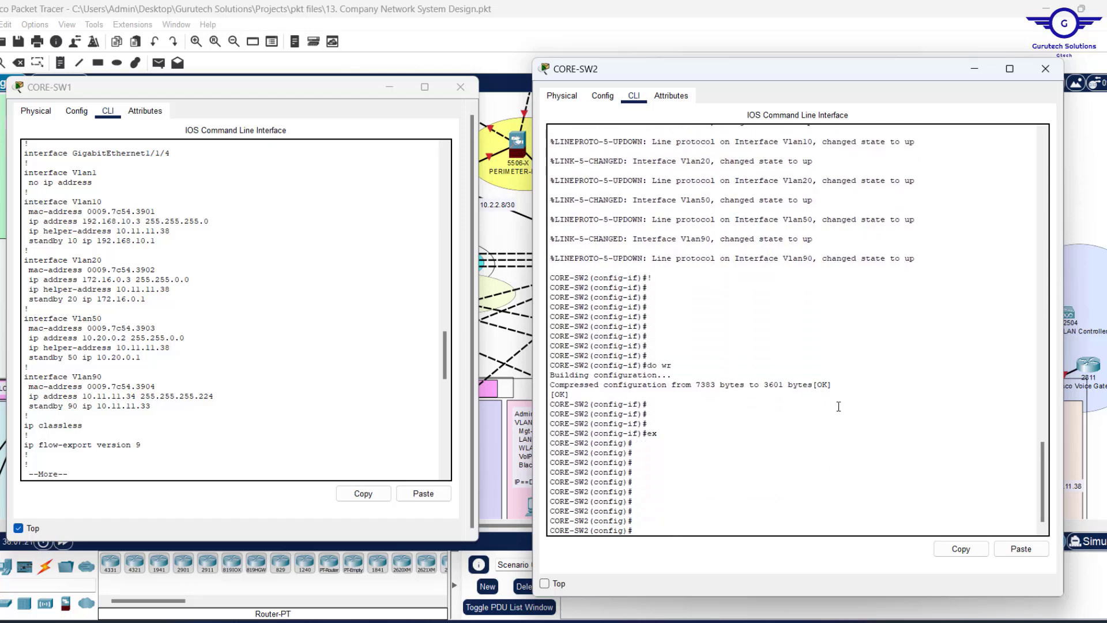
Display CORE-SW2's startup configuration with do sh start and page through to the end.
type("do sh sta")
key("Return")
key("Return")
key("Up")
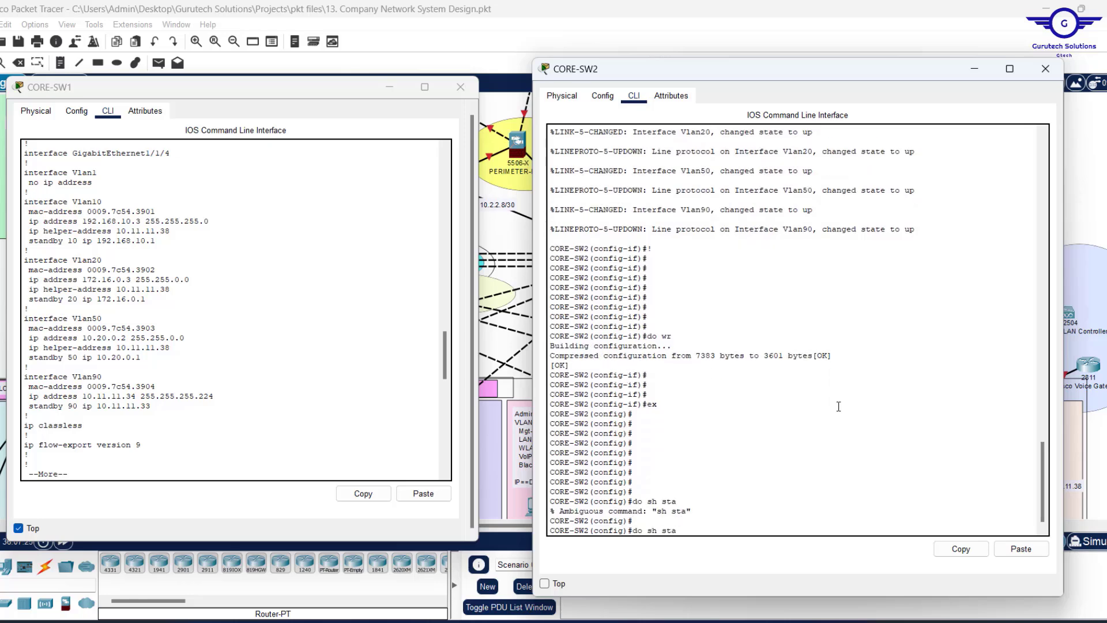
type("r")
key("Return")
key("Return")
key("Return")
key("Return")
key("Return")
key("Return")
key("Return")
key("Return")
key("Return")
key("Return")
key("Return")
key("Return")
key("Return")
key("Return")
key("Return")
key("Return")
key("Return")
key("Return")
key("Return")
key("Return")
key("Return")
key("Return")
key("Return")
key("Return")
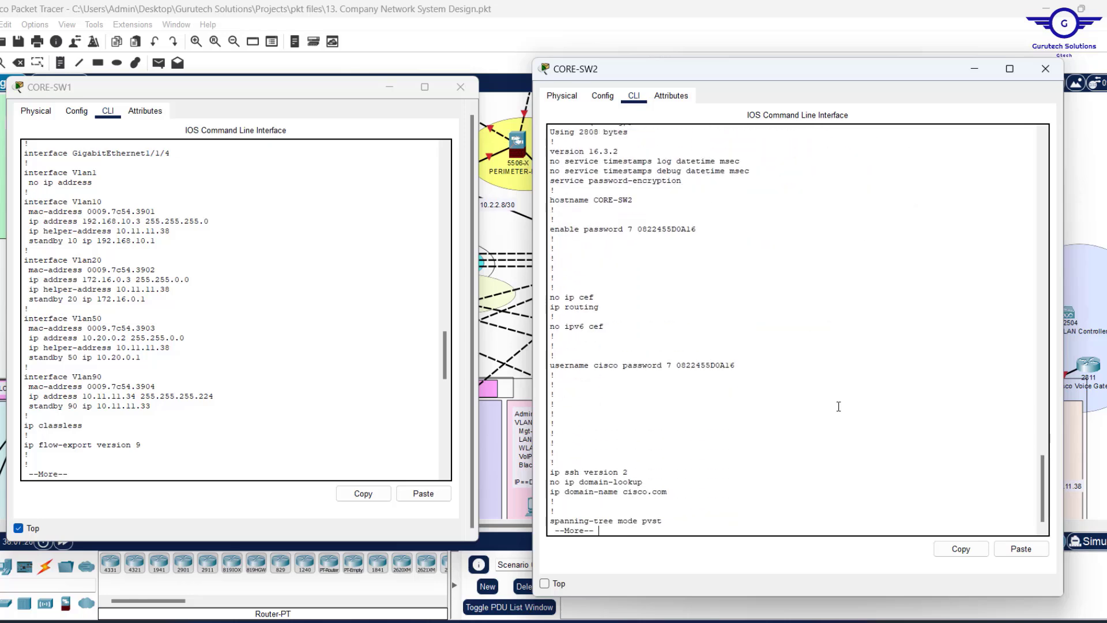
key("Return")
key("Return")
key("Return")
key("Return")
key("Return")
key("Return")
key("Return")
key("Return")
key("Return")
key("Return")
key("Return")
key("Return")
key("Return")
key("Return")
key("Return")
key("Return")
key("Return")
key("Return")
key("Return")
key("Return")
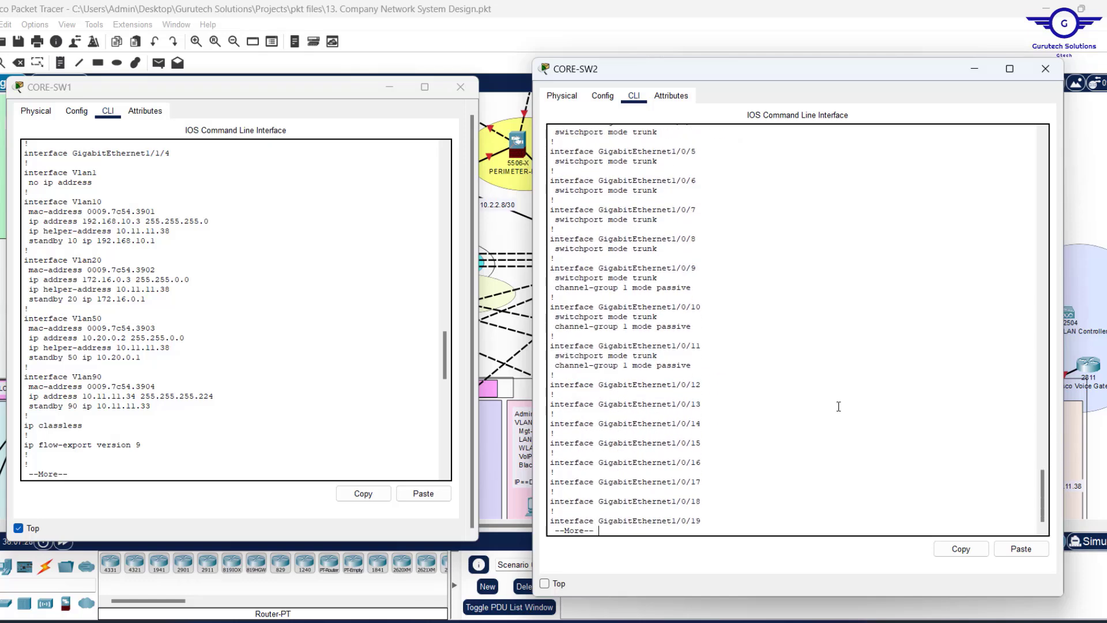
key("Return")
key("Return")
key("Return")
key("Return")
key("Return")
key("Return")
key("Return")
key("Return")
key("Return")
key("Return")
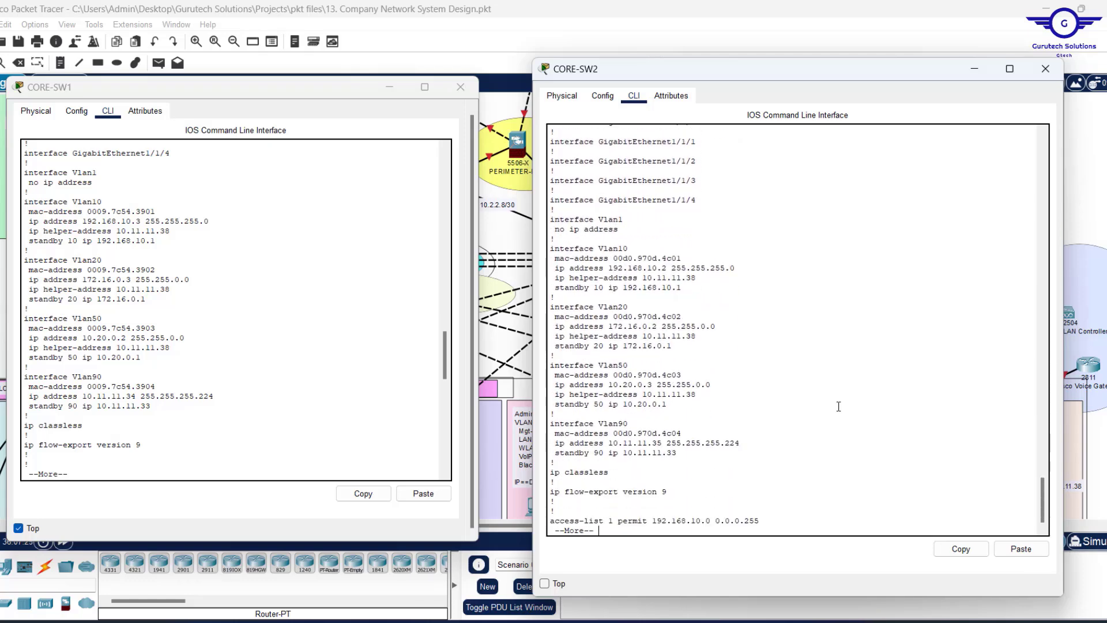
key("Return")
key("Return")
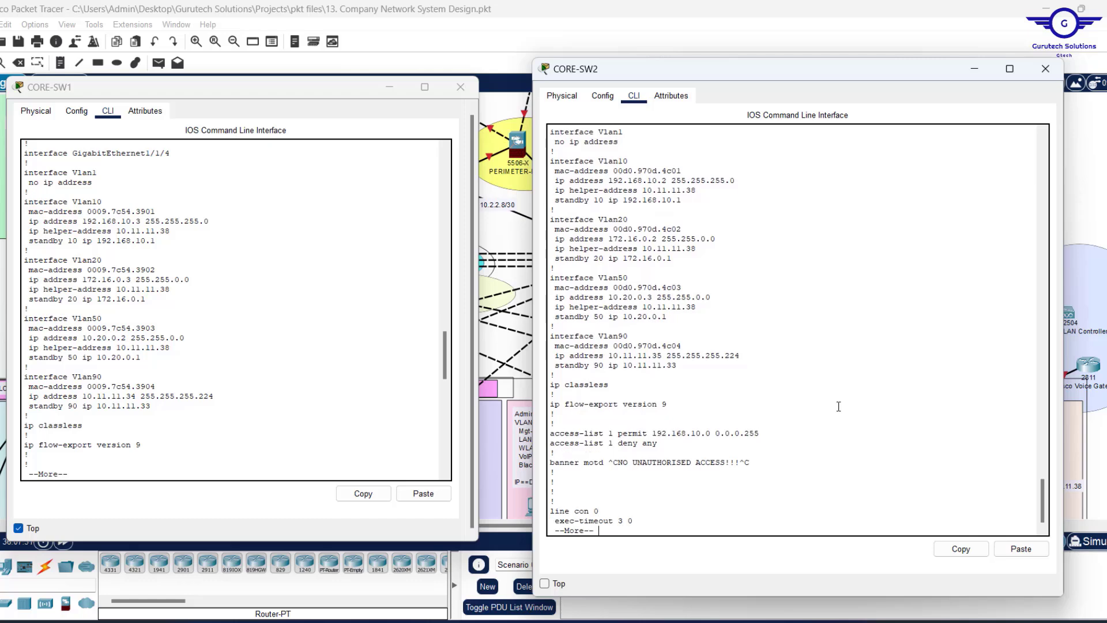
key("Return")
key("Return")
key("Return")
key("Return")
key("Return")
key("Return")
key("Return")
key("Return")
key("Return")
key("Return")
key("Return")
key("Return")
key("Return")
key("Return")
key("Return")
key("Return")
key("Return")
key("Return")
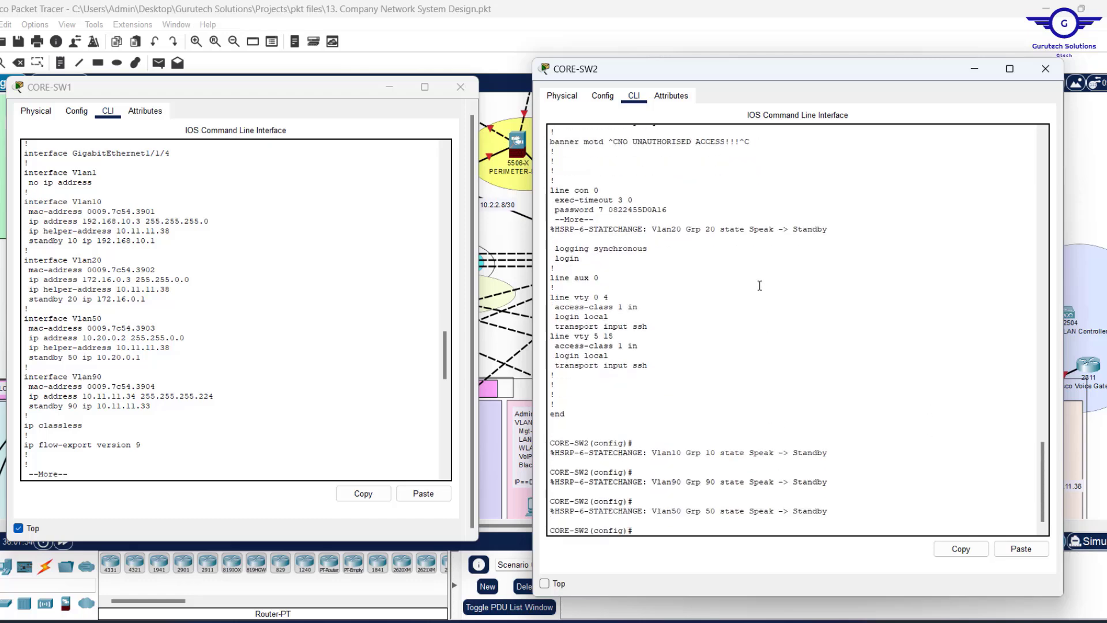
scroll(760, 284, "up", 10)
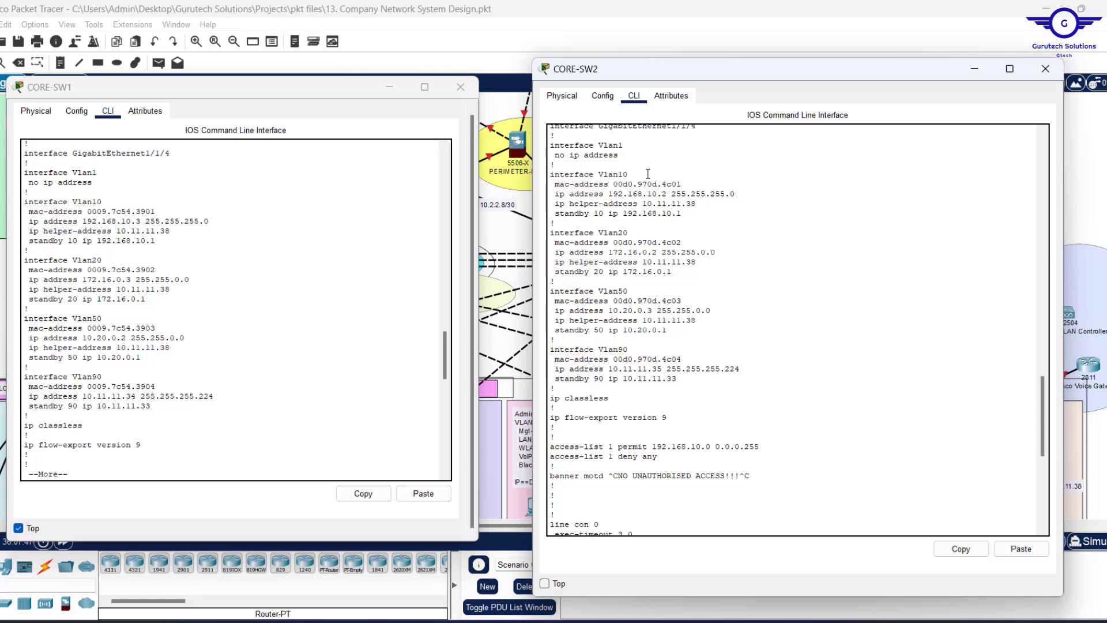
key("space")
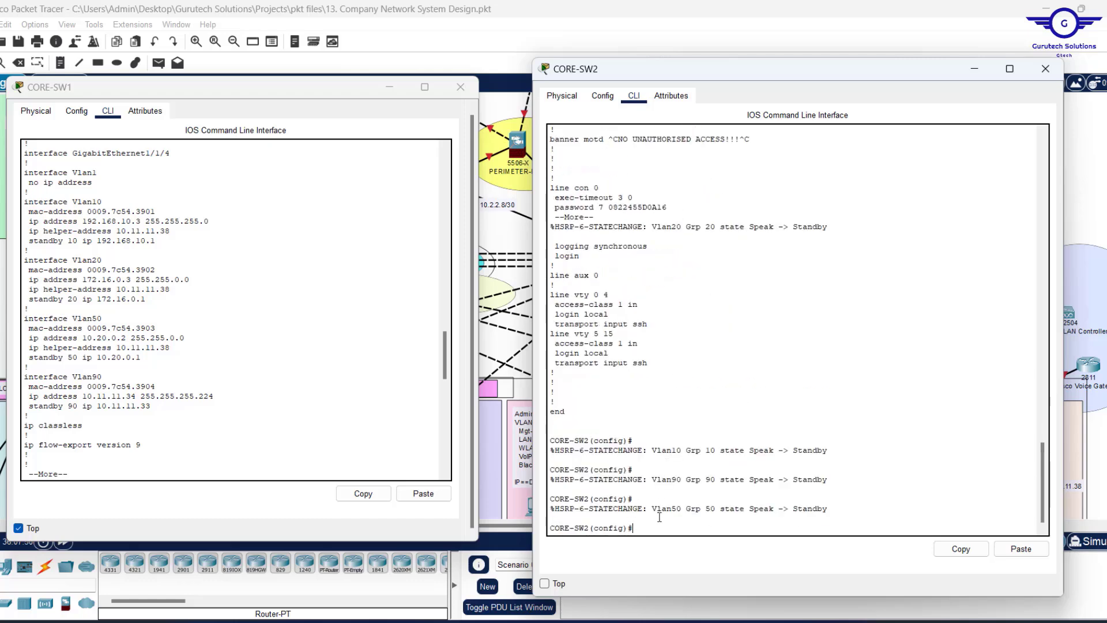
key("Return")
key("Return")
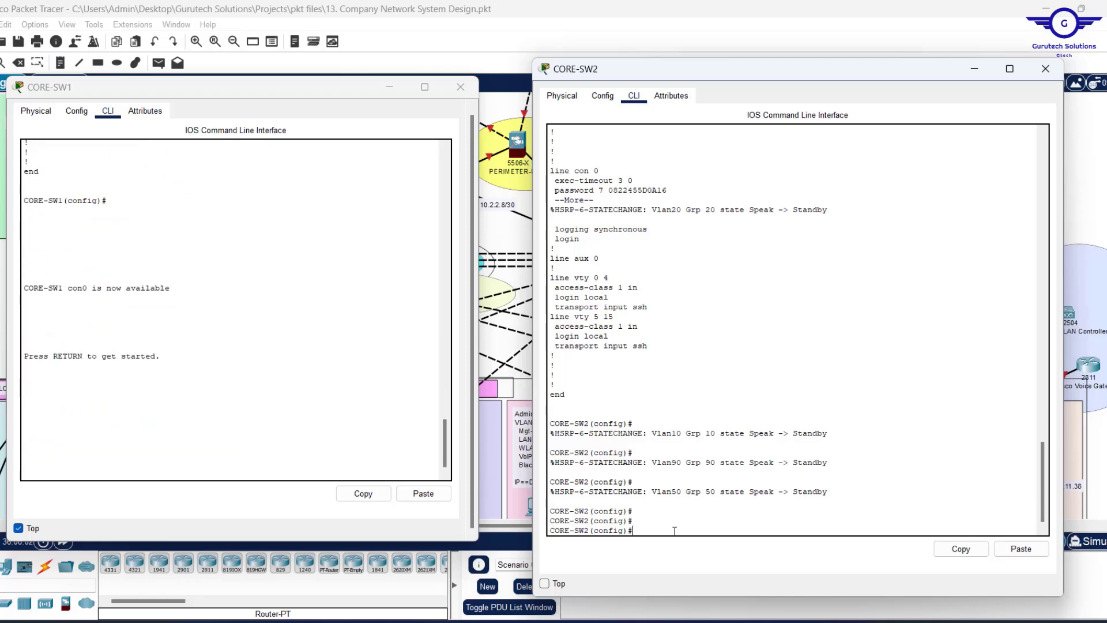
Run show standby brief on CORE-SW2 and highlight its HSRP status table.
type("end")
key("Return")
key("Return")
key("Return")
key("Return")
key("Return")
key("Return")
key("Return")
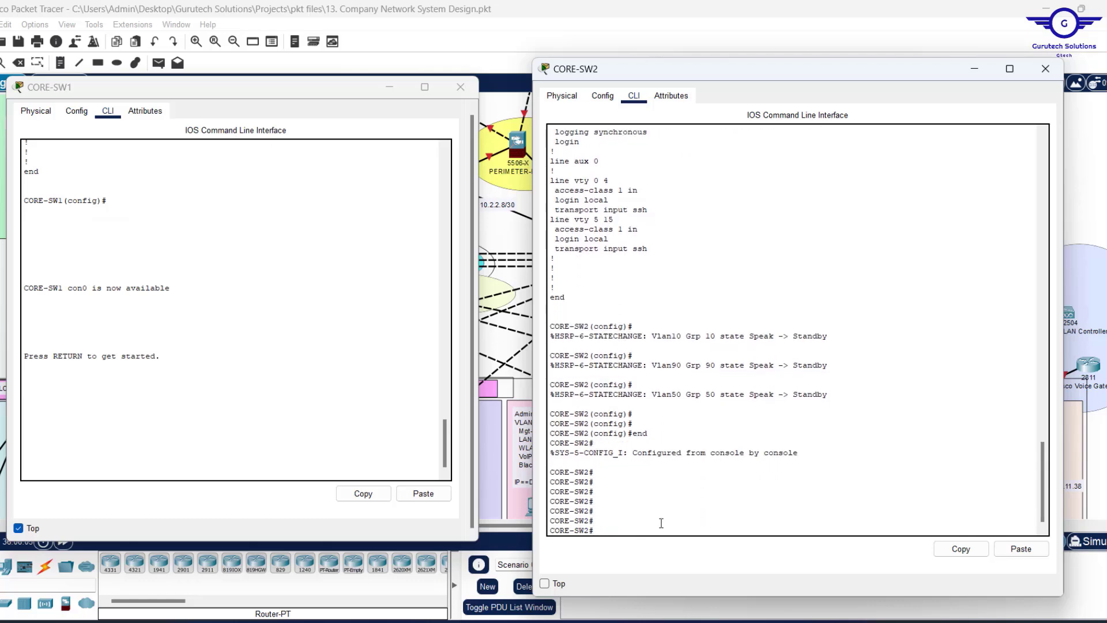
type("show stan")
key("Tab")
type("br")
key("Tab")
key("Return")
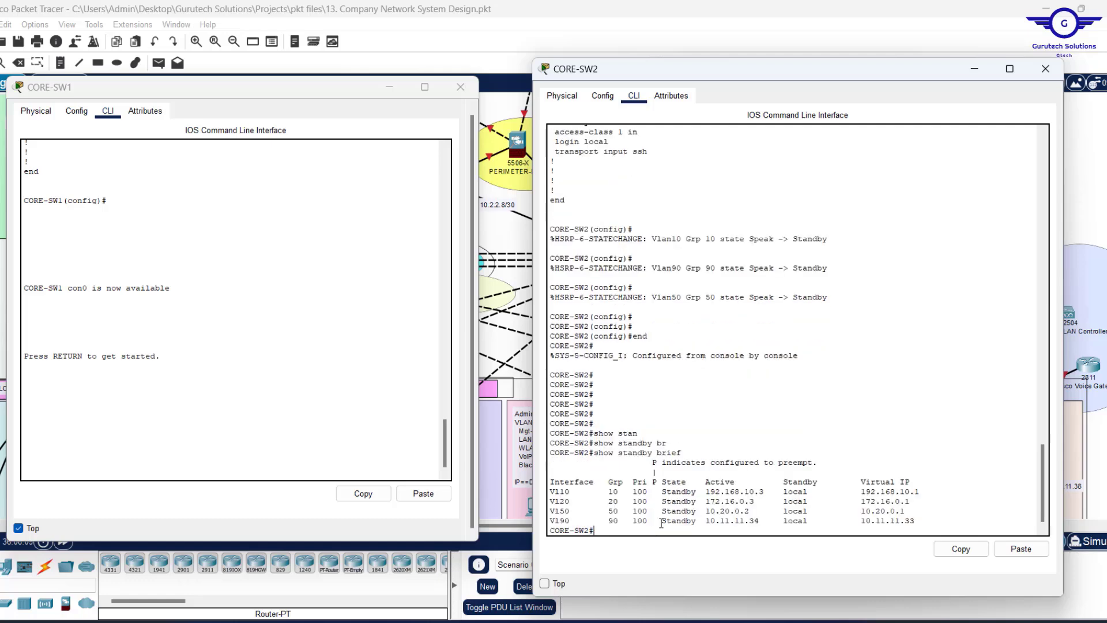
key("Return")
key("Return")
key("Return")
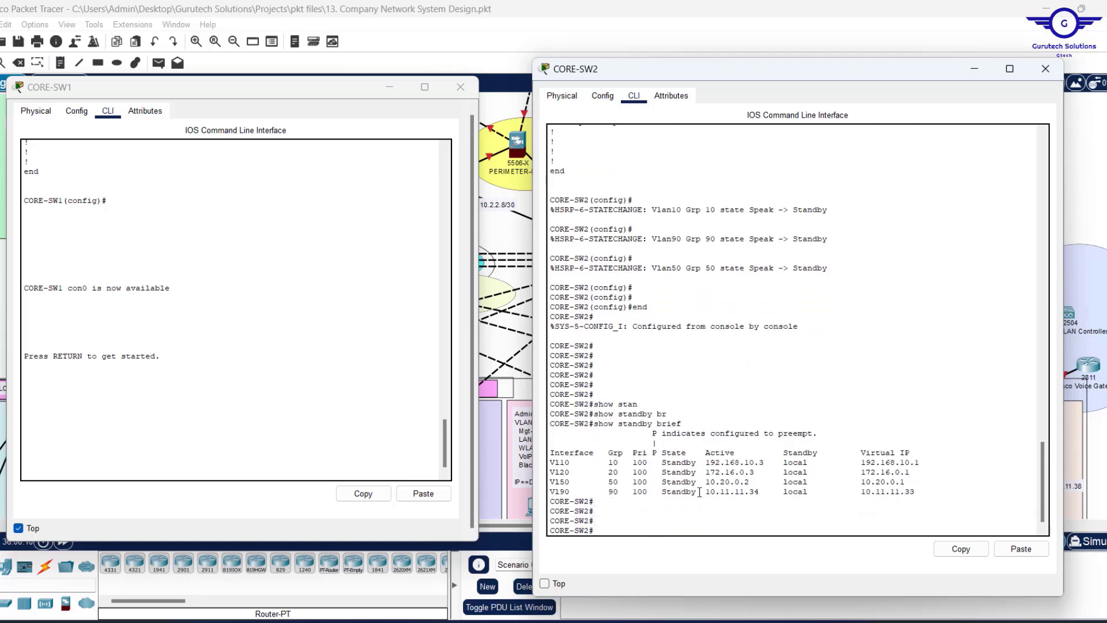
left_click_drag(699, 492, 551, 455)
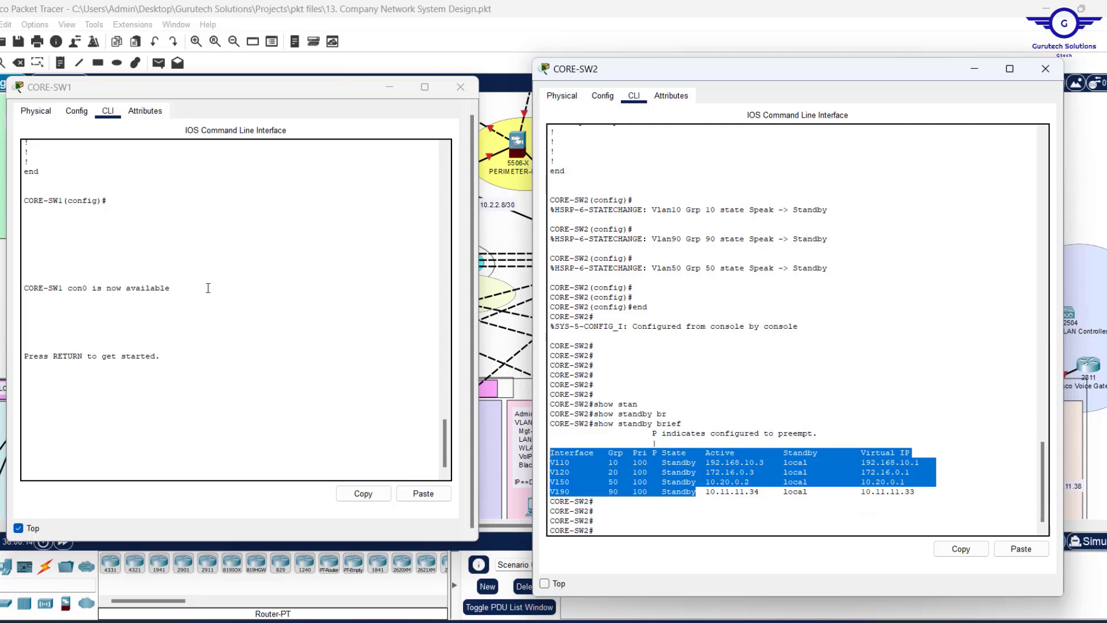
Run show standby brief on CORE-SW1 and highlight its HSRP status table.
left_click(84, 113)
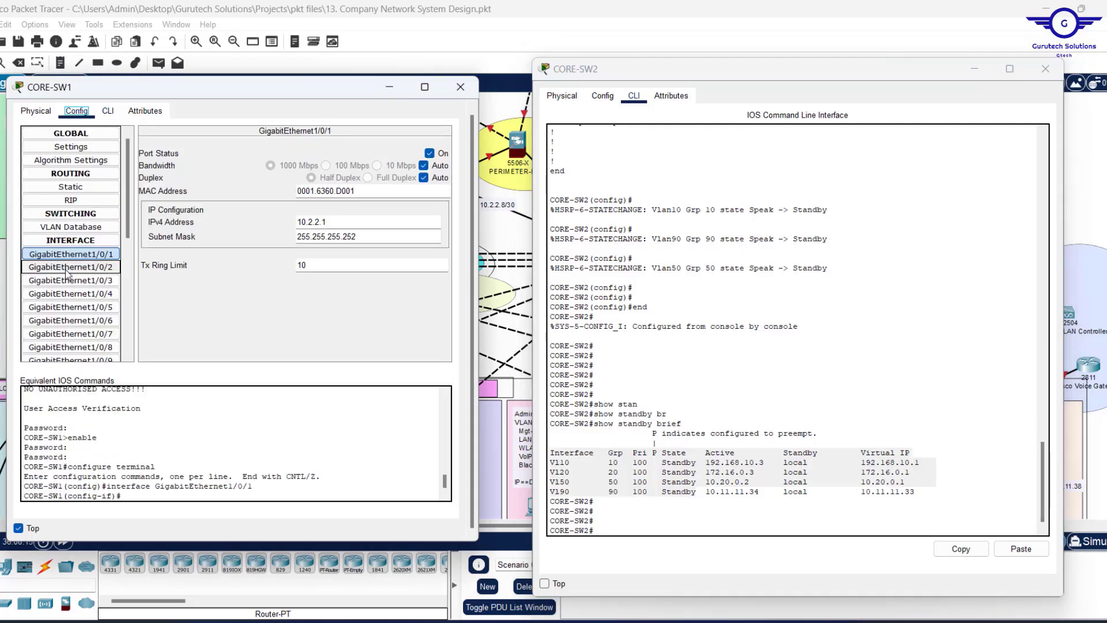
left_click(69, 267)
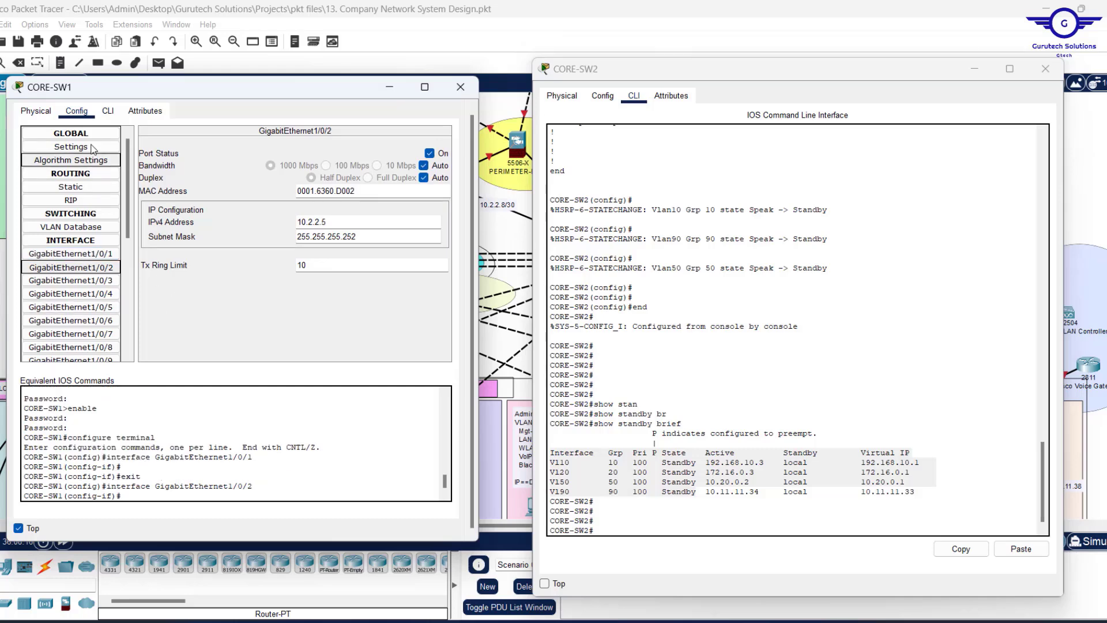
left_click(108, 111)
type("en")
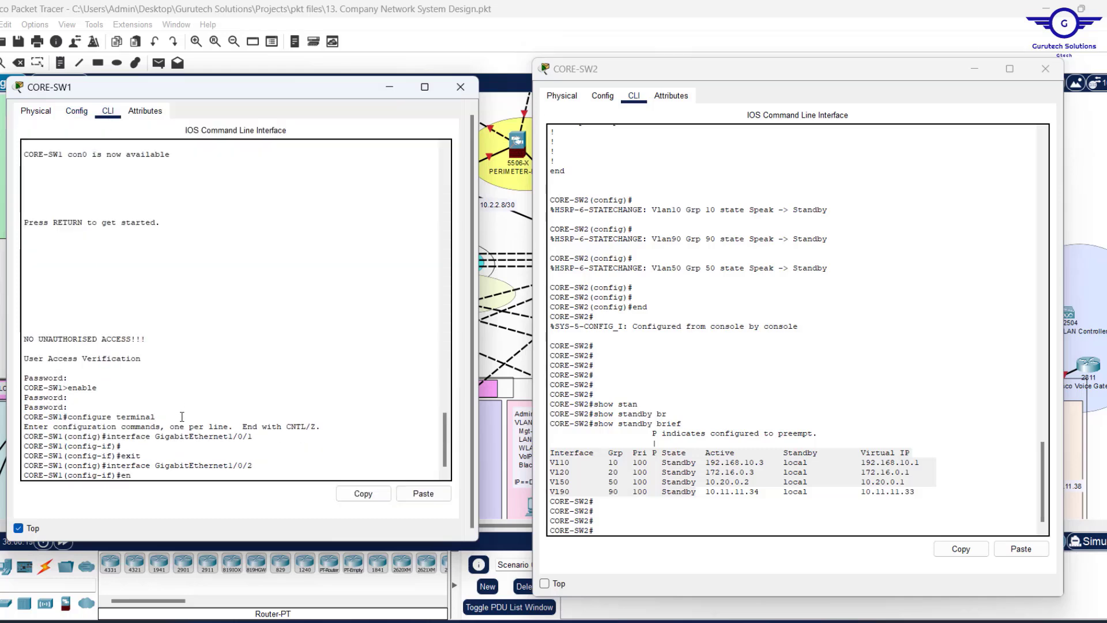
type("d")
key("Return")
key("Return")
key("Return")
key("Return")
key("Return")
key("Return")
type("sho")
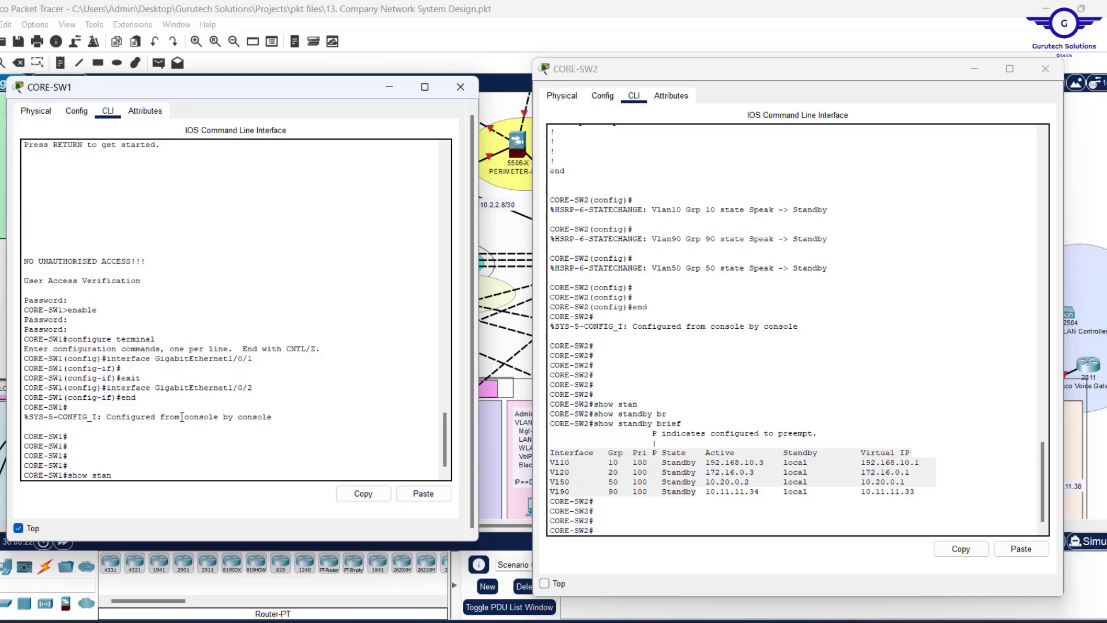
type("w stan")
key("Tab")
type("br")
key("Tab")
key("Return")
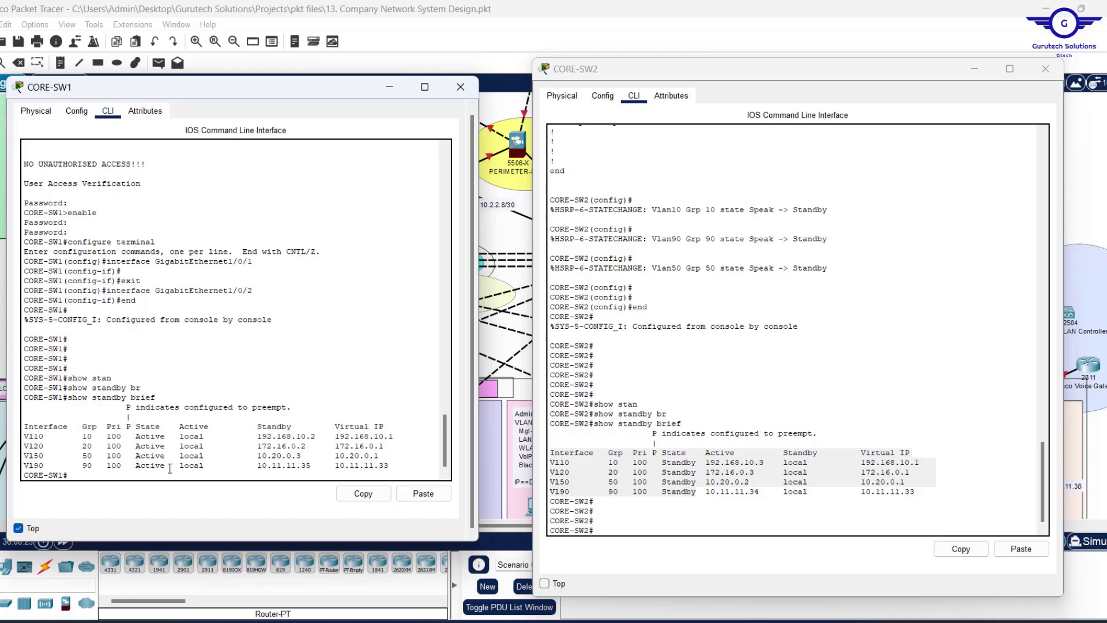
left_click_drag(169, 468, 46, 425)
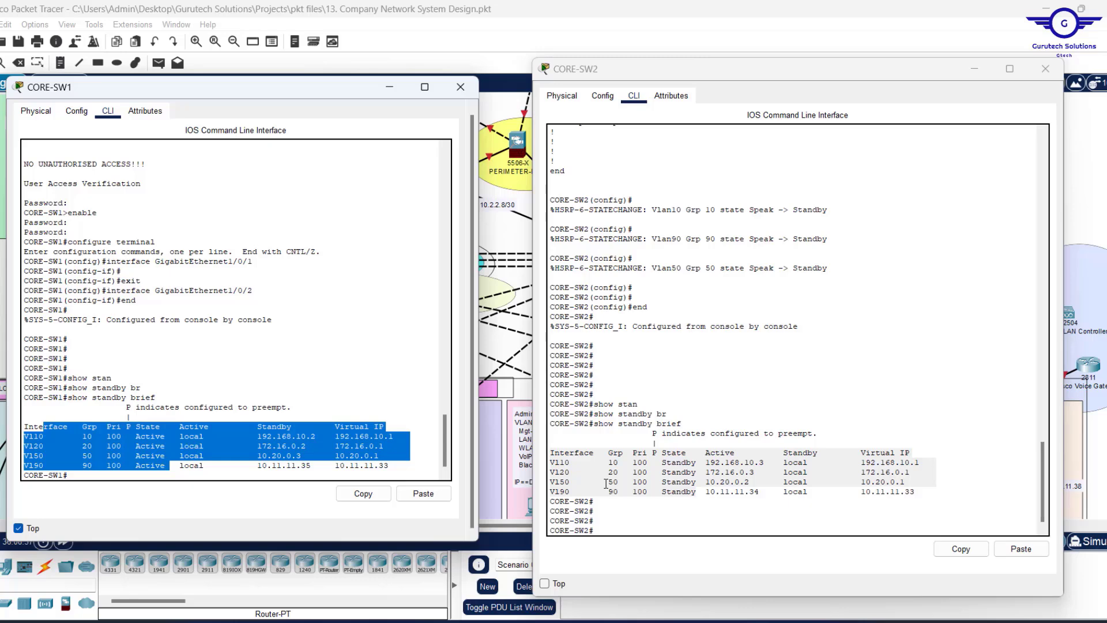
Close the CORE-SW1 and CORE-SW2 device windows and return to the Notepad config.
left_click(398, 408)
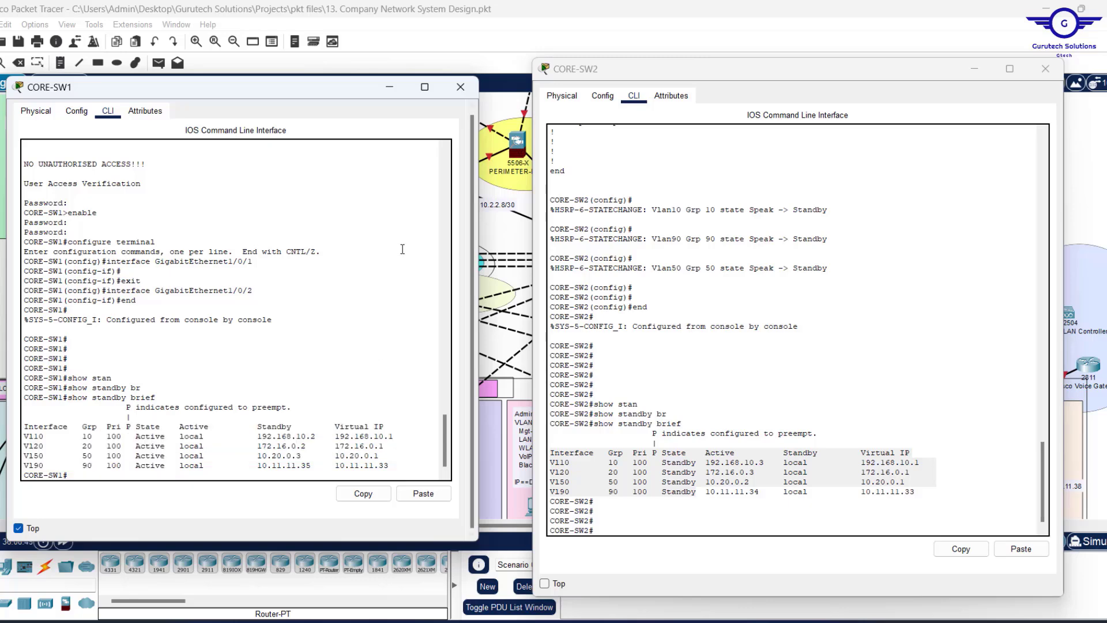
left_click(462, 90)
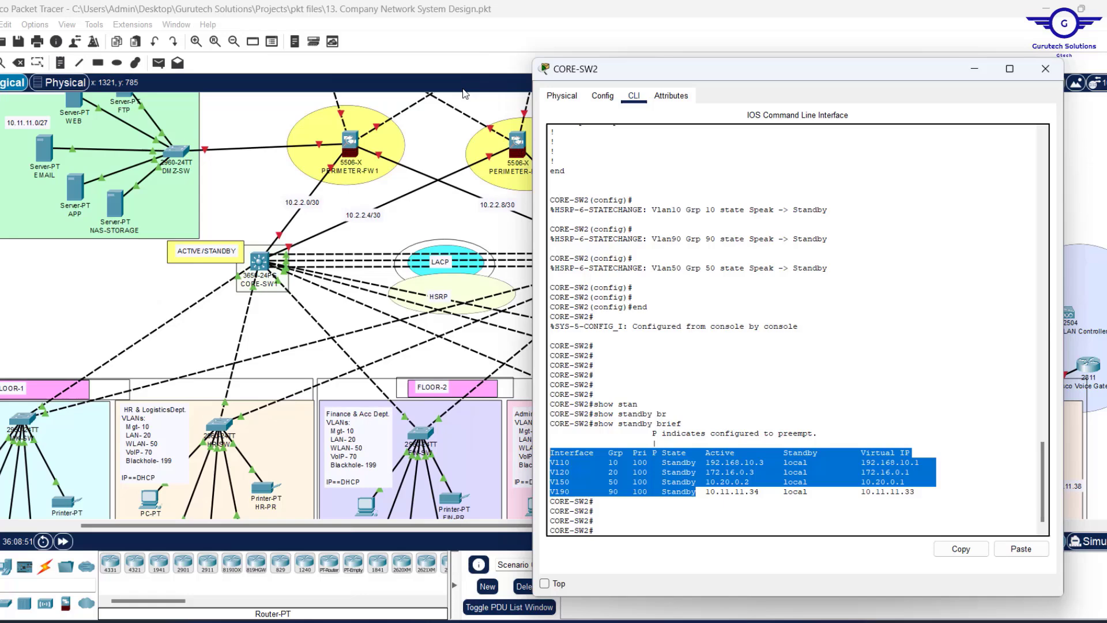
left_click(1046, 70)
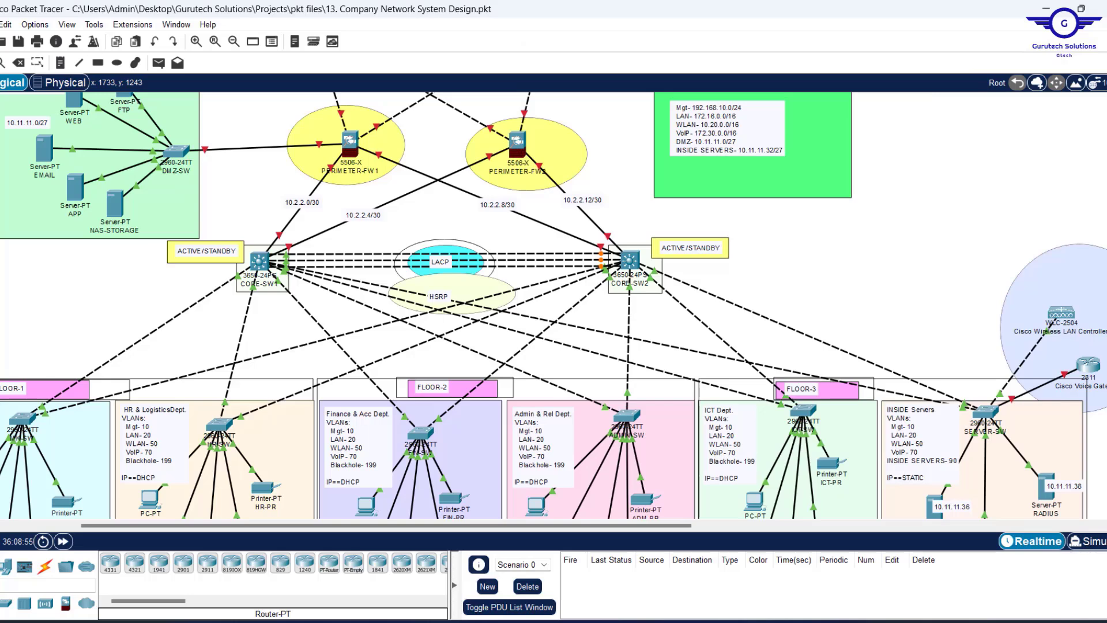
key("alt+Tab")
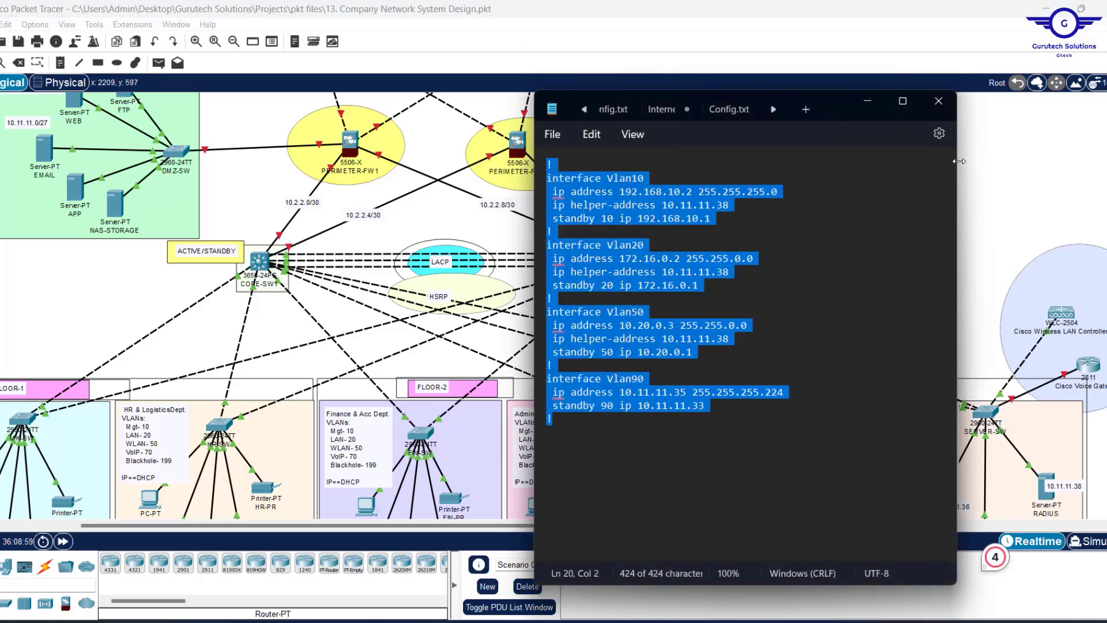
Widen Notepad, show the CONFIG STEPS tab and highlight step 6, static IP for DMZ/server farm devices.
left_click_drag(957, 173, 1089, 179)
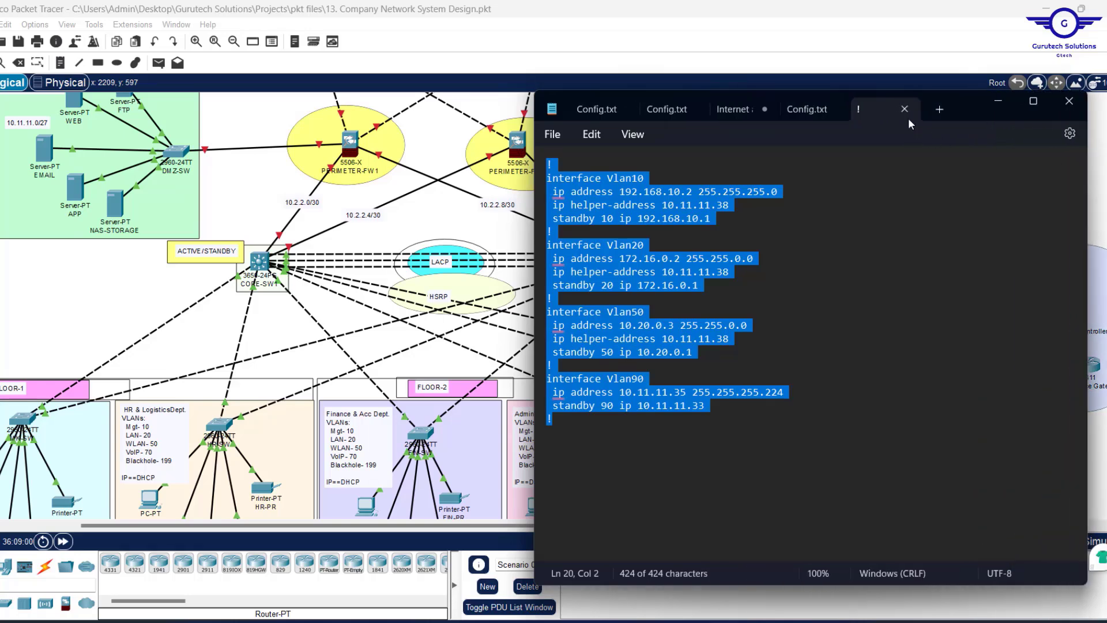
left_click(802, 113)
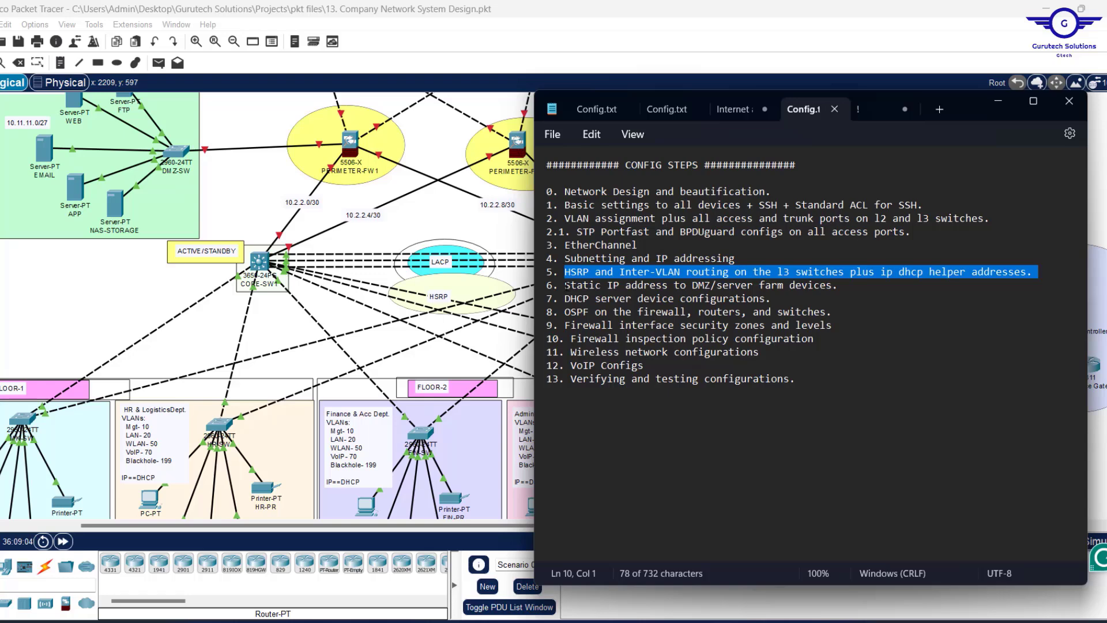
left_click_drag(564, 285, 853, 285)
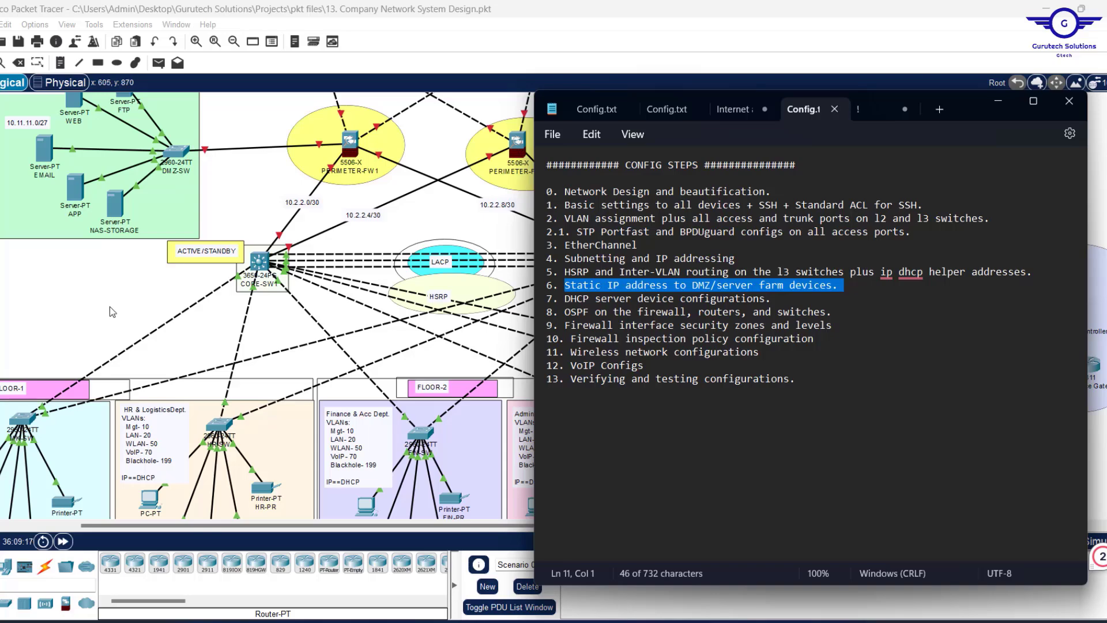
Review the DHCP server's Global Settings and its 10.11.11.36 note, leaving the note unchanged.
left_click(74, 277)
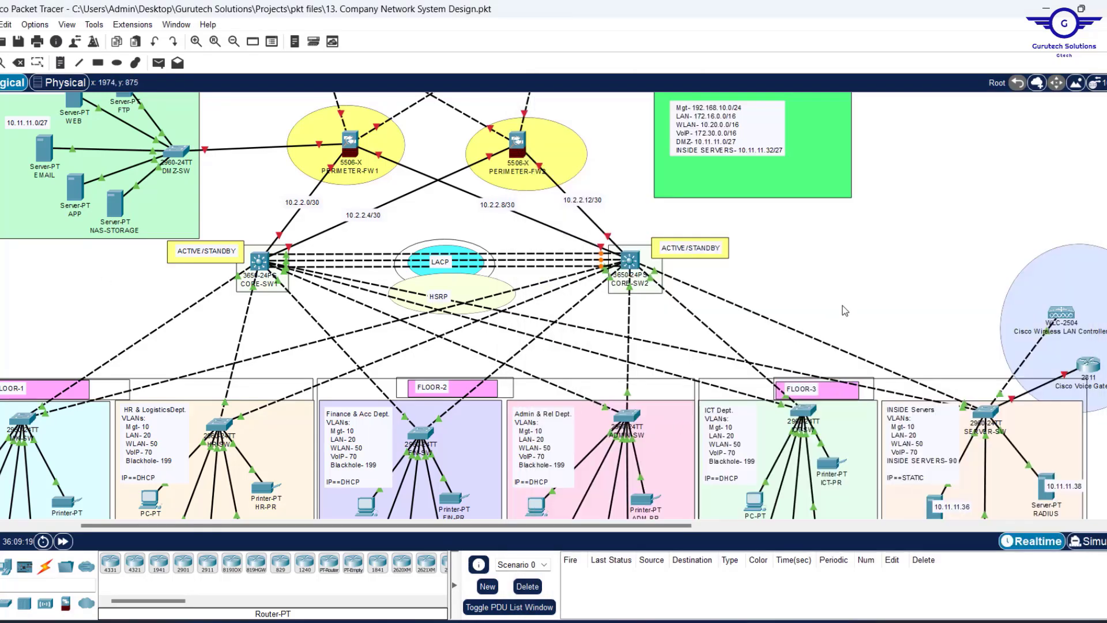
scroll(845, 306, "right", 5)
scroll(844, 306, "down", 2)
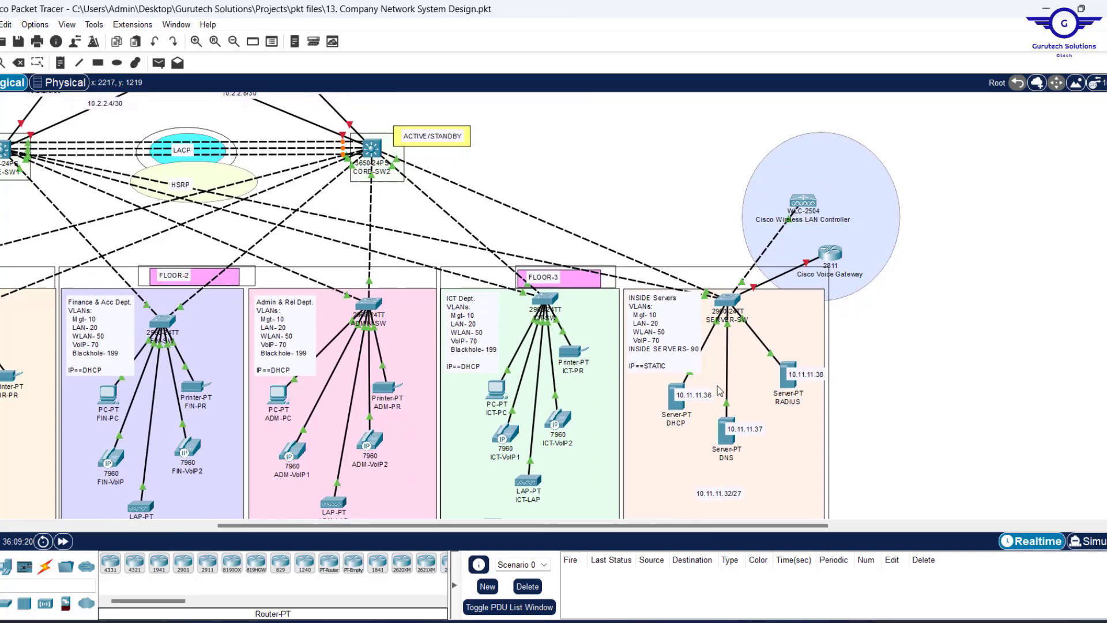
left_click(675, 406)
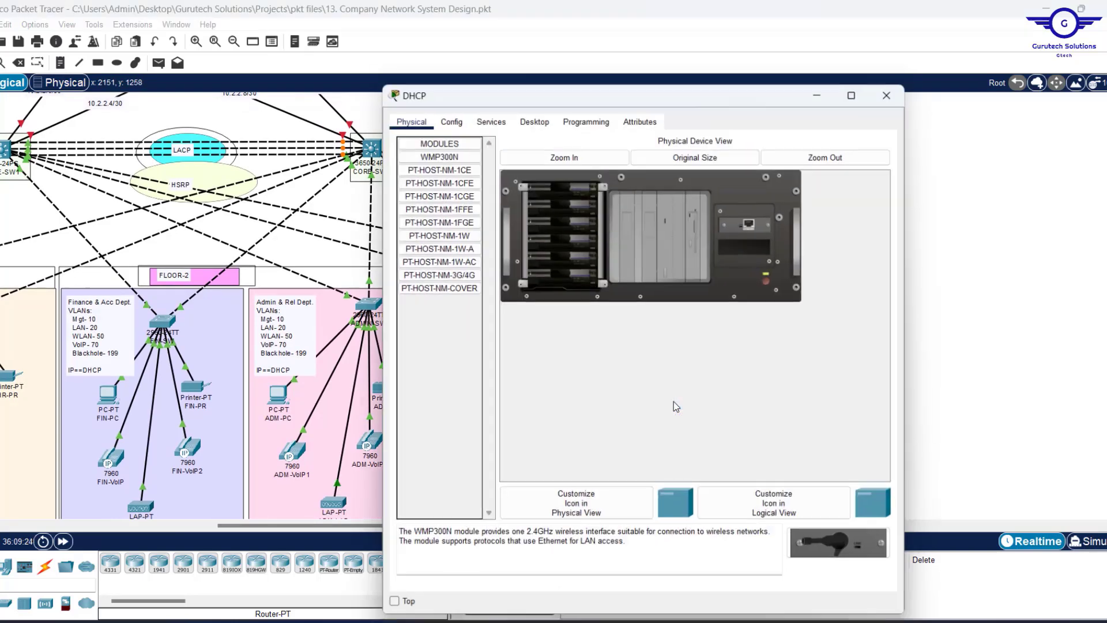
left_click(455, 121)
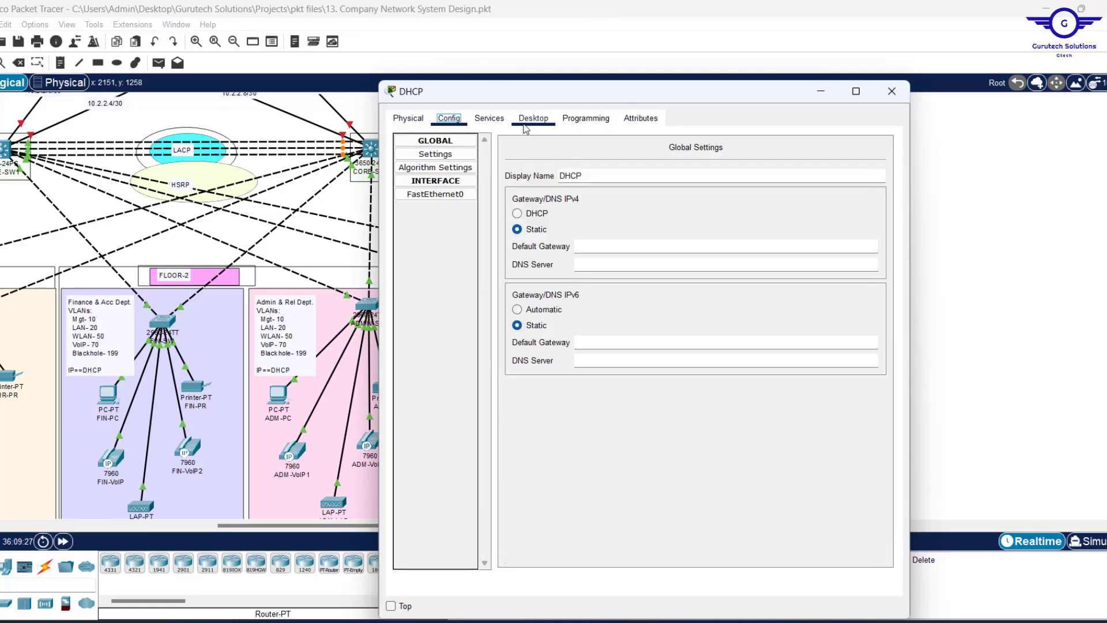
left_click(892, 91)
double_click(703, 403)
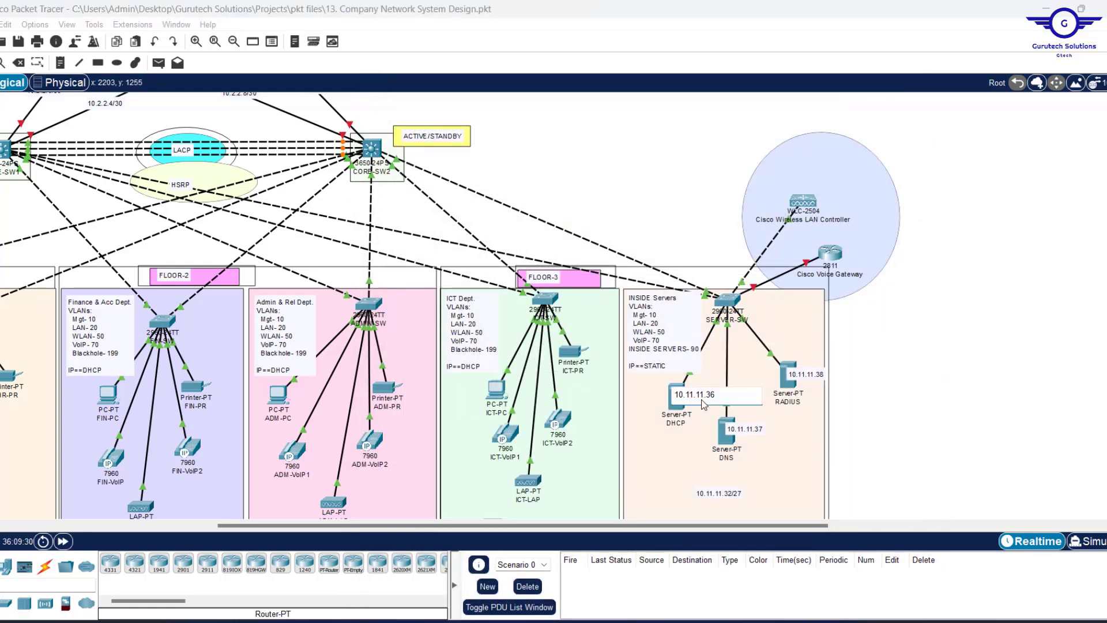
key("ctrl+a")
key("ctrl+c")
left_click(878, 351)
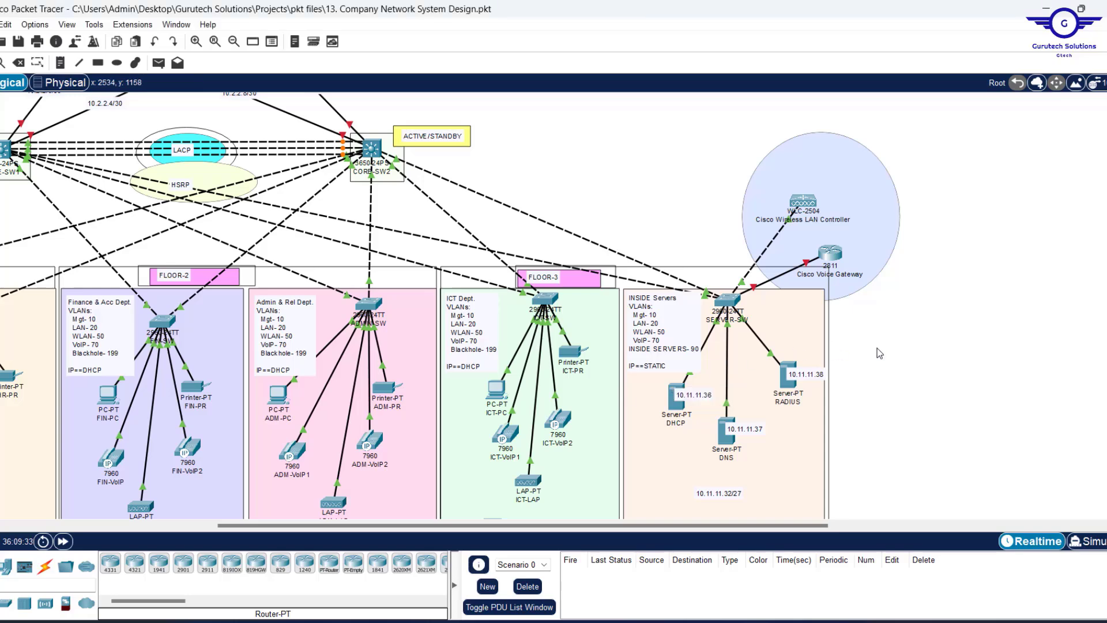
Confirm CORE-SW2's Vlan50 helper address 10.11.11.38 and place that label beside the DHCP server.
left_click(381, 156)
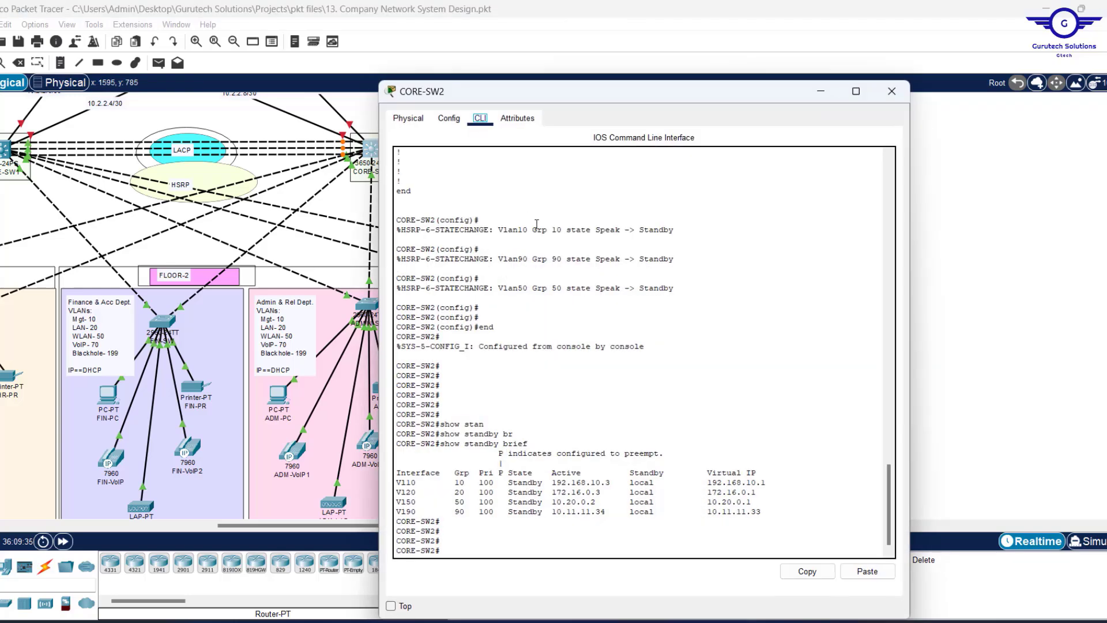
scroll(617, 296, "up", 15)
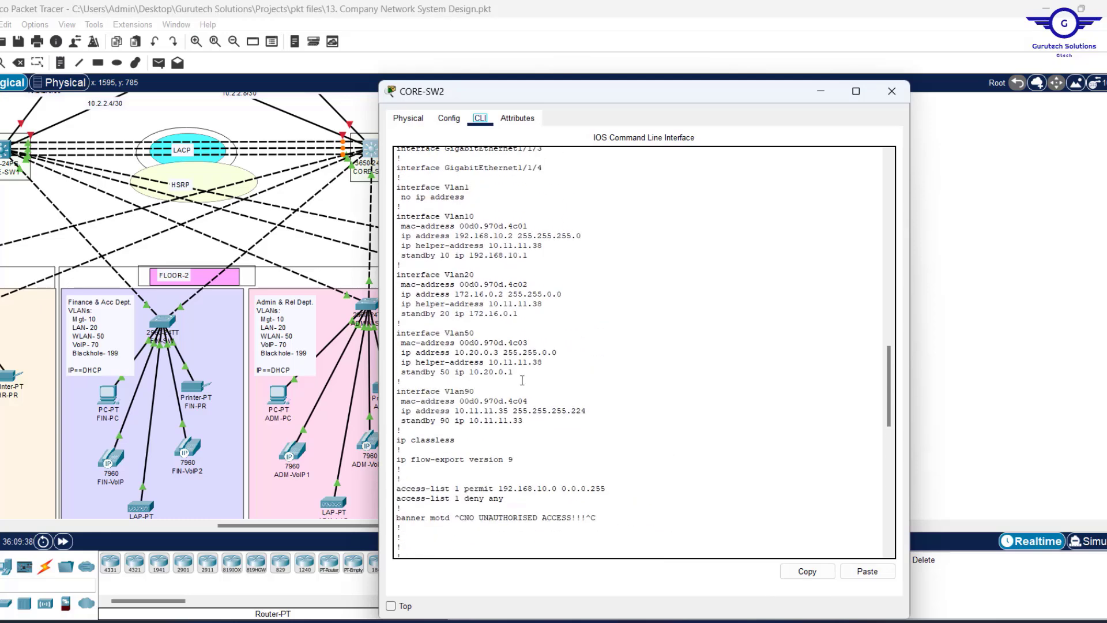
left_click_drag(549, 364, 387, 362)
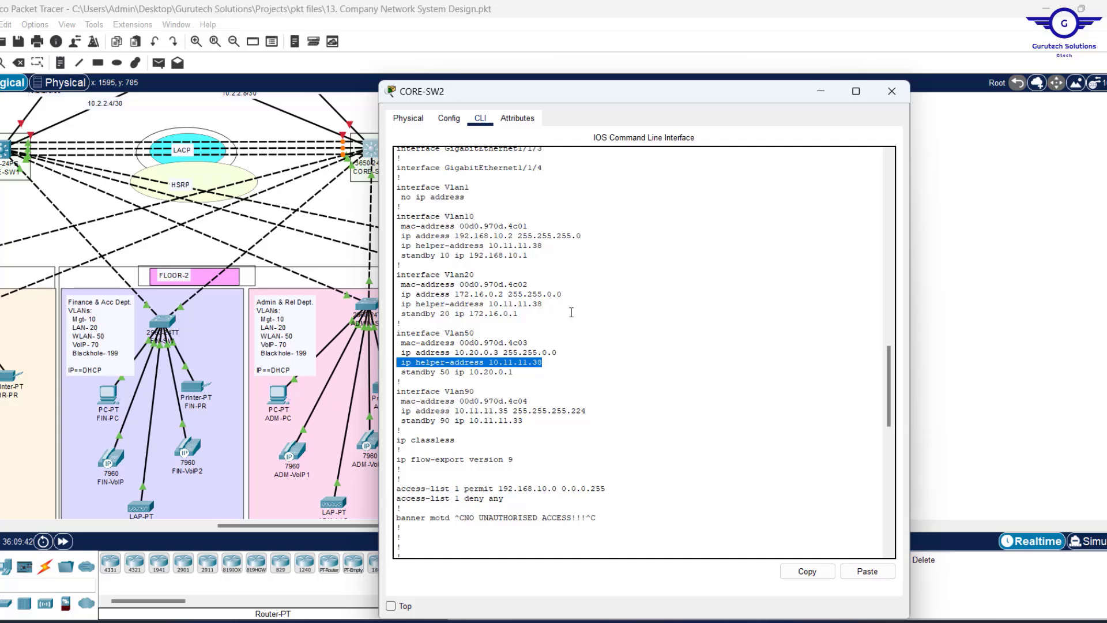
scroll(571, 312, "up", 2)
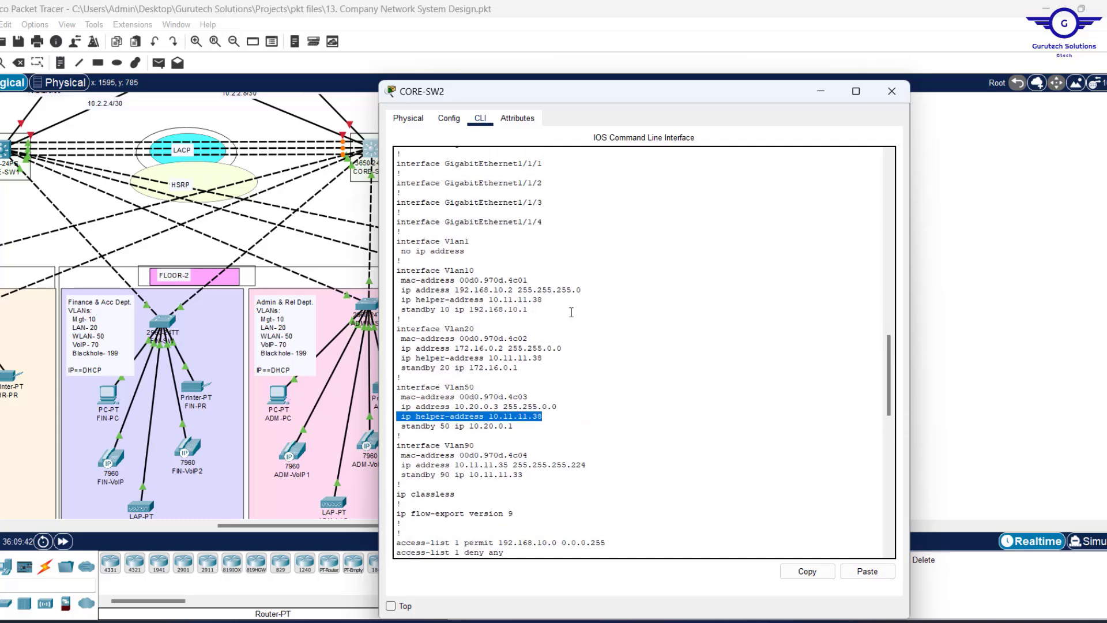
left_click(823, 95)
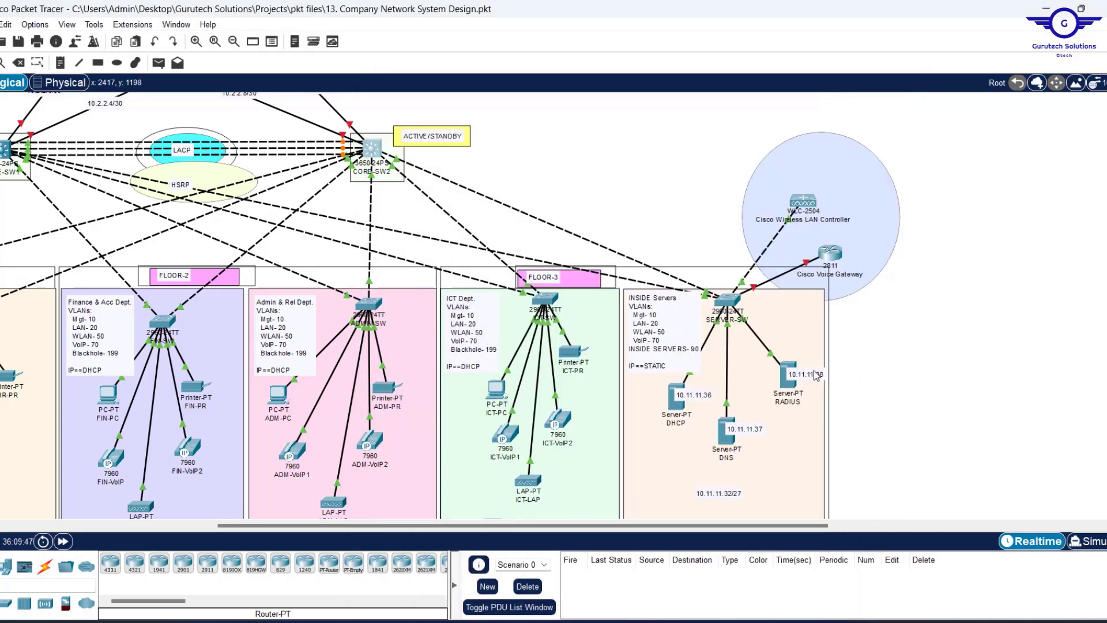
mouse_move(815, 375)
left_mouse_down()
mouse_move(680, 411)
mouse_move(814, 375)
left_mouse_up()
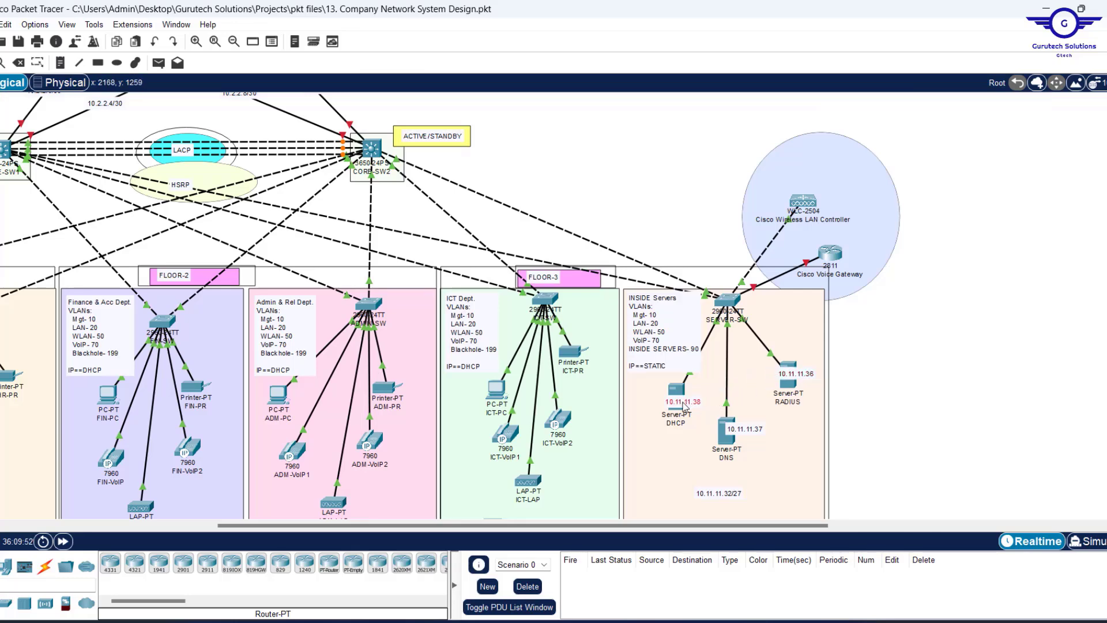
left_click_drag(685, 406, 697, 401)
Give the DHCP server static IPv4 10.11.11.38 with mask 255.255.255.224.
left_click(673, 404)
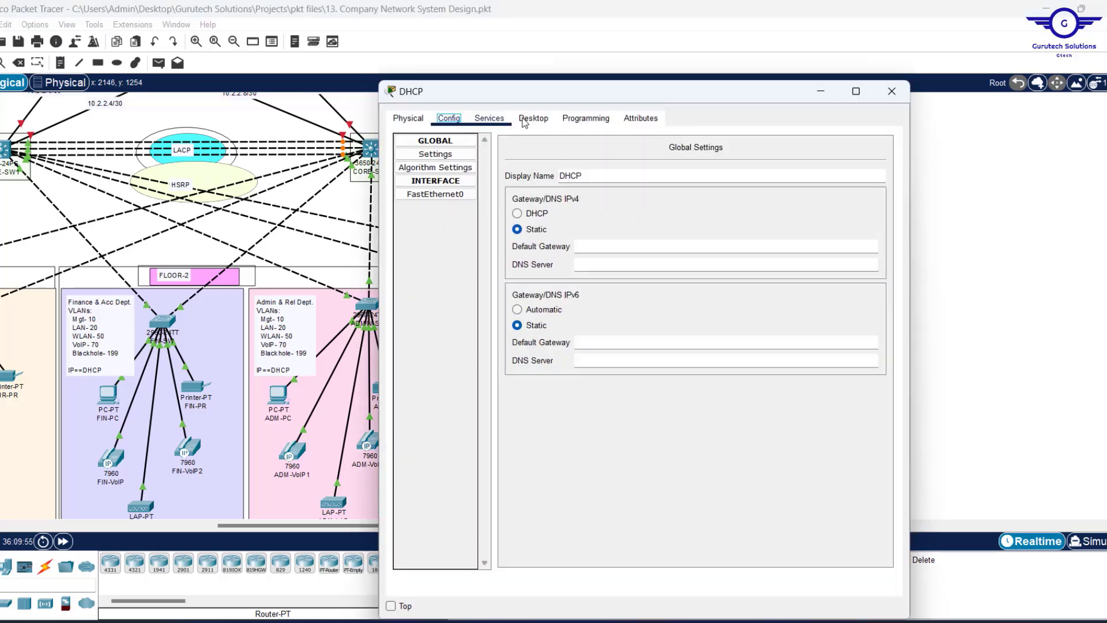
left_click(534, 118)
left_click(439, 167)
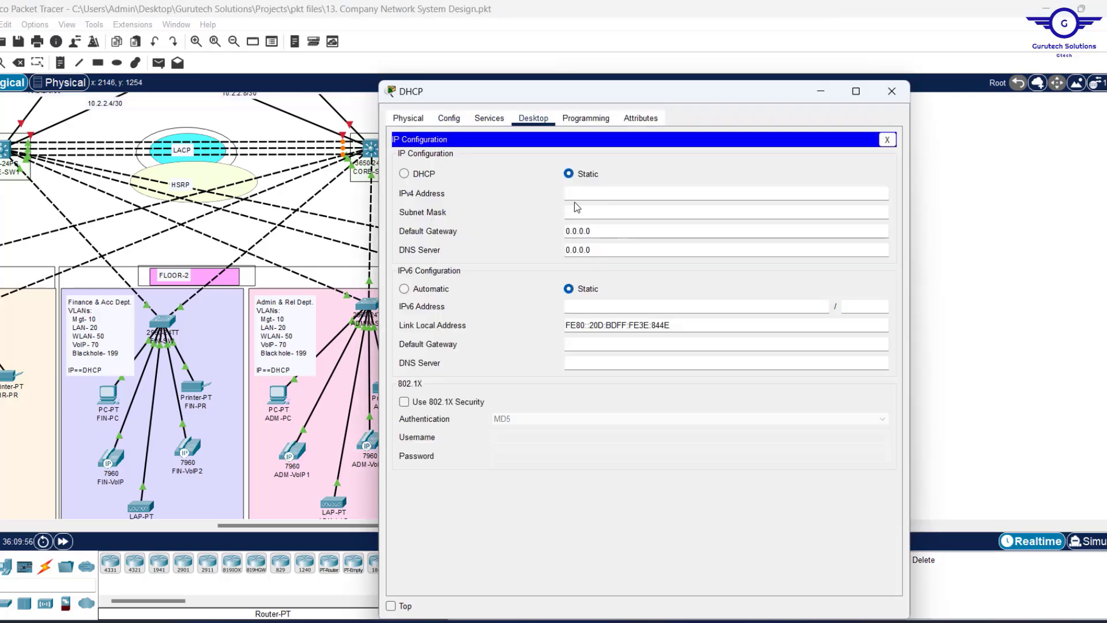
type("10.11.11.36")
key("BackSpace")
type("8")
left_click(591, 207)
left_click_drag(600, 213, 582, 213)
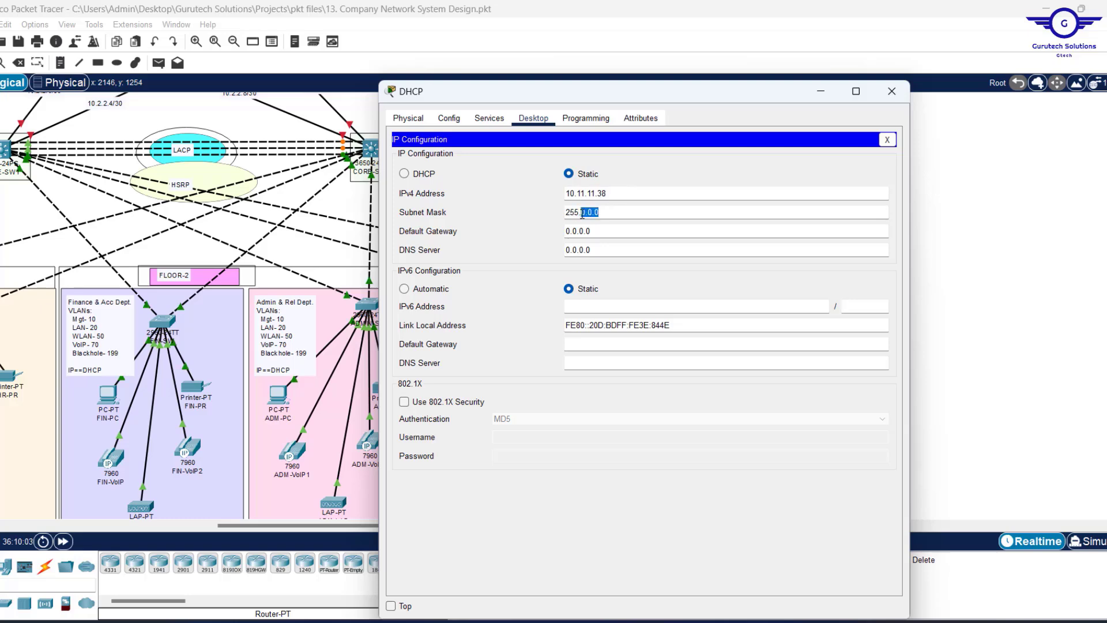
type("255.255")
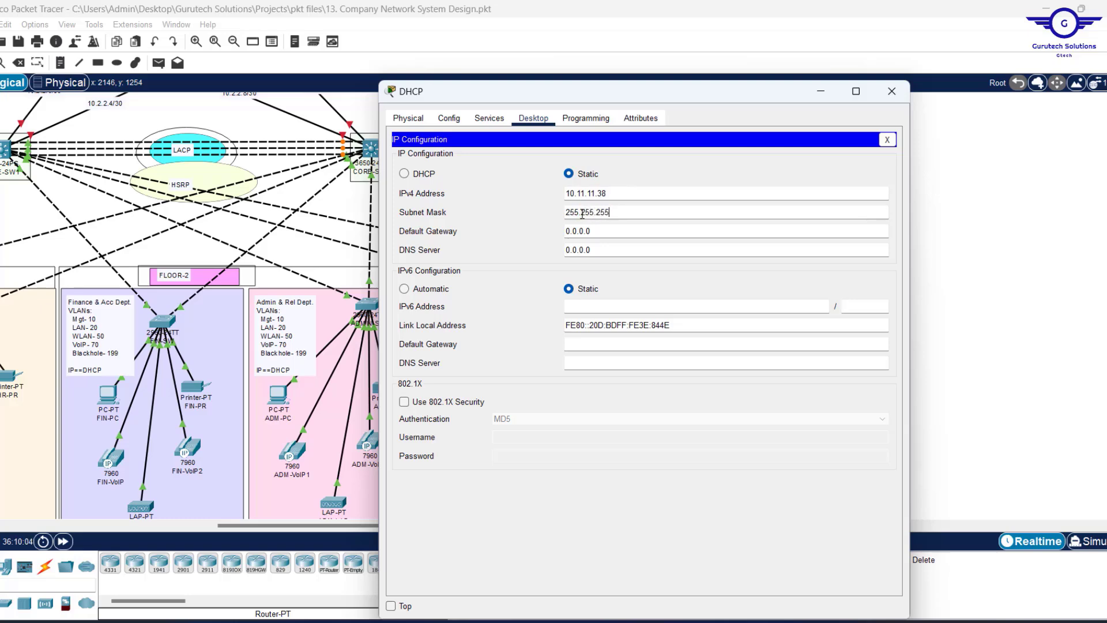
type(".224")
left_click(606, 226)
Check CORE-SW2's Vlan90 gateway 10.11.11.33, then fill in the DHCP server's gateway and DNS.
left_click(960, 211)
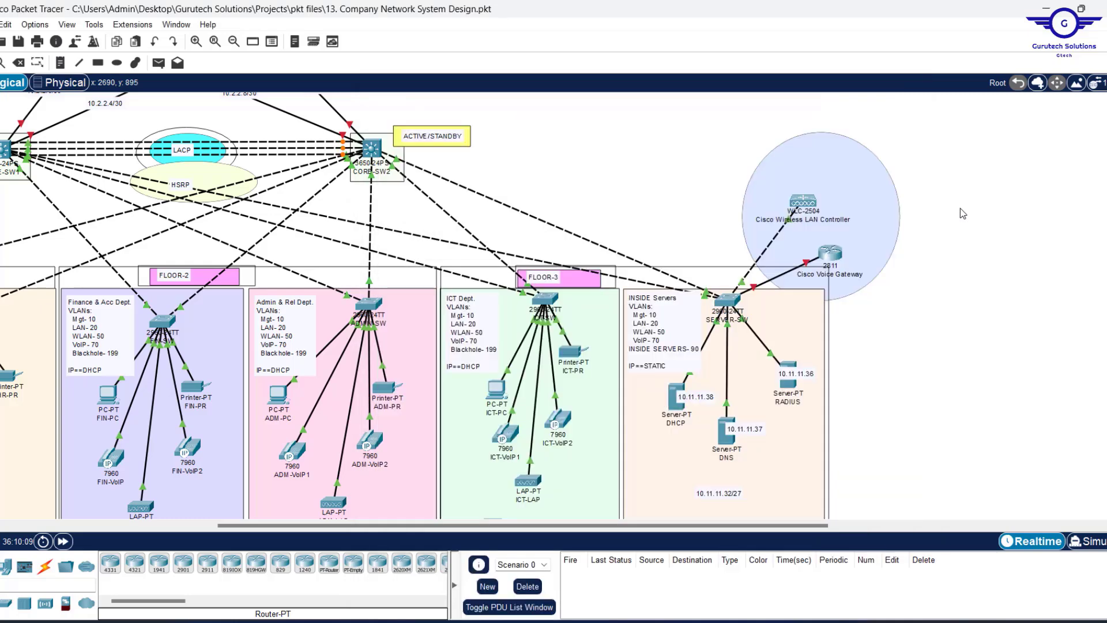
left_click(372, 149)
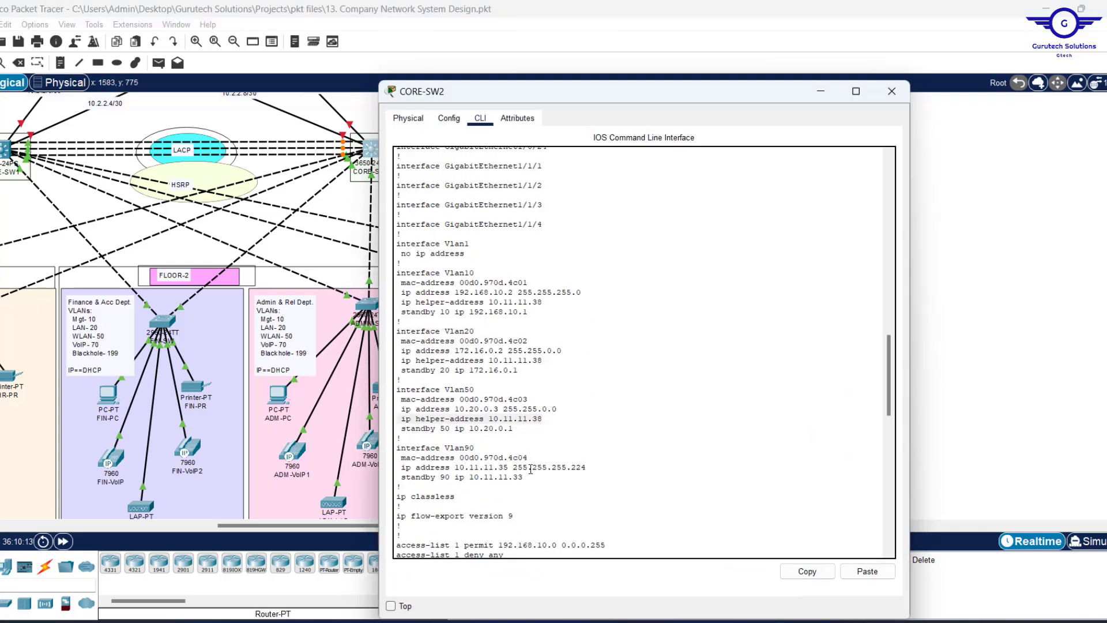
left_click_drag(524, 478, 396, 478)
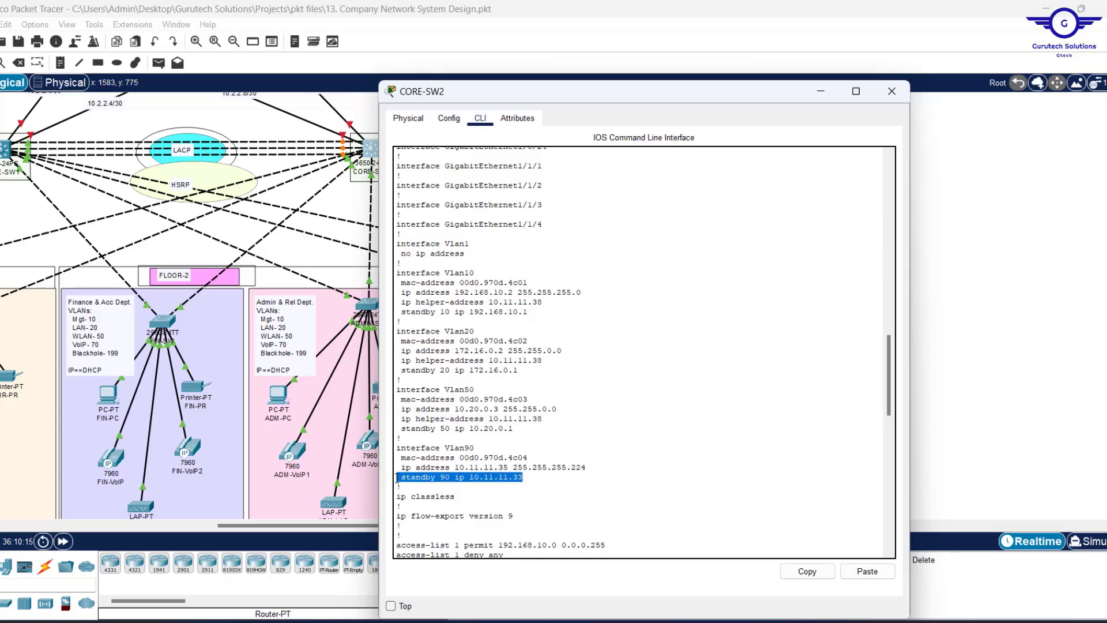
left_click(825, 92)
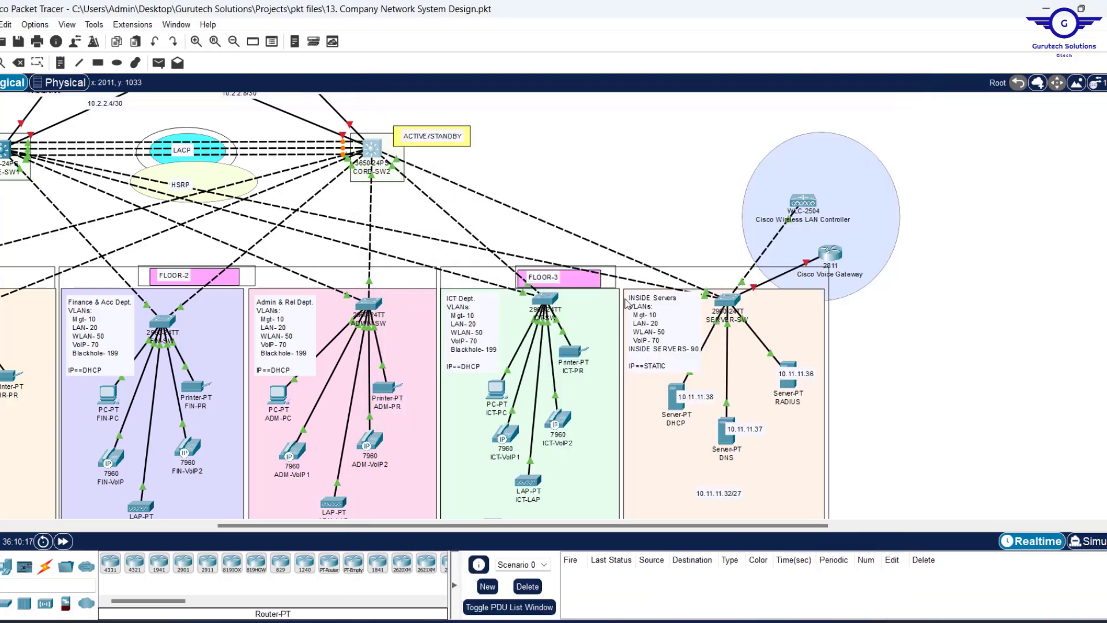
left_click(674, 401)
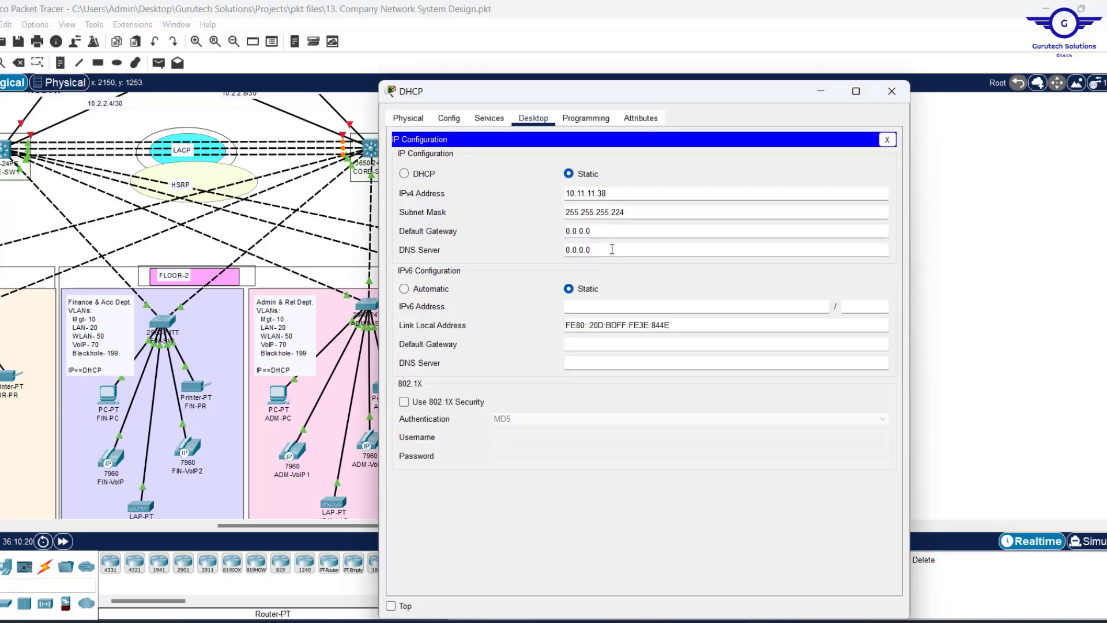
left_click(604, 231)
left_click_drag(603, 231, 502, 229)
type("10.11.11.36")
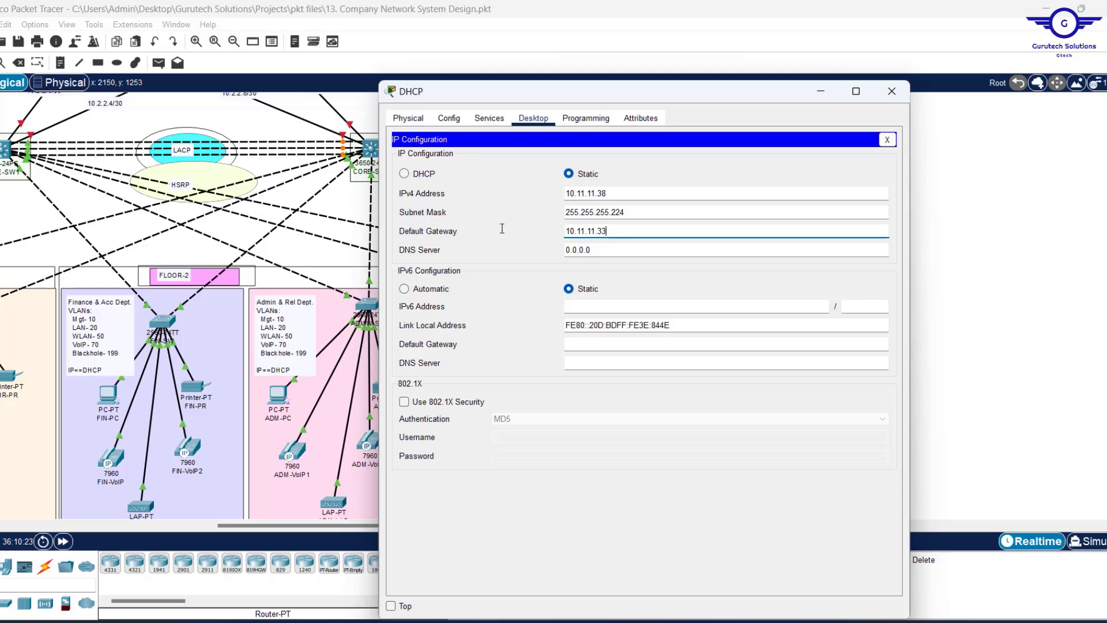
key("Tab")
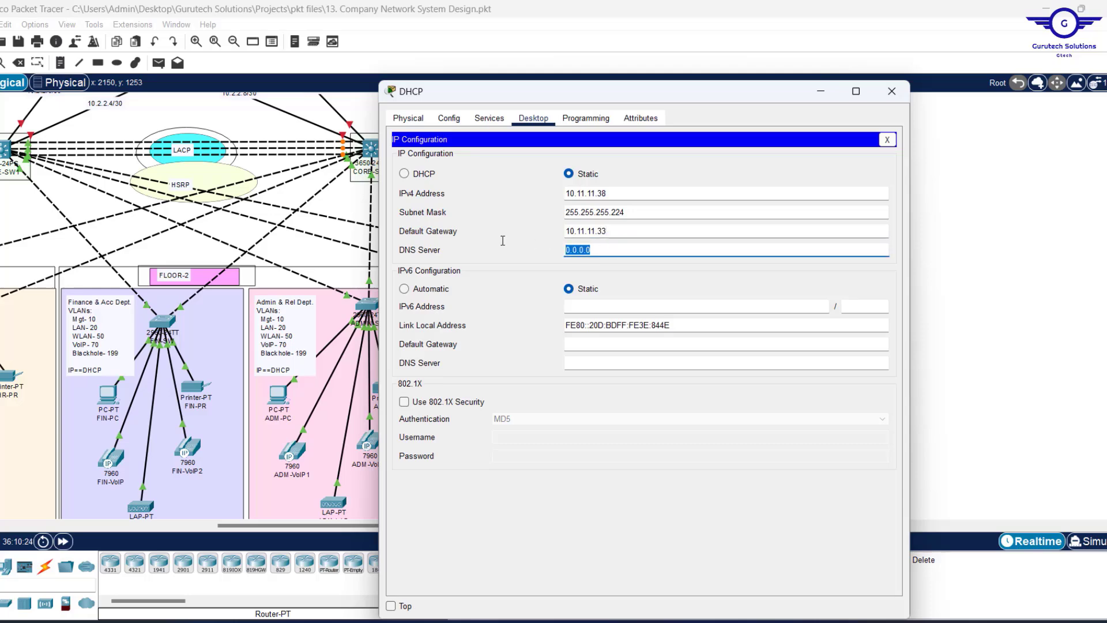
key("ctrl+v")
left_click_drag(720, 99, 462, 106)
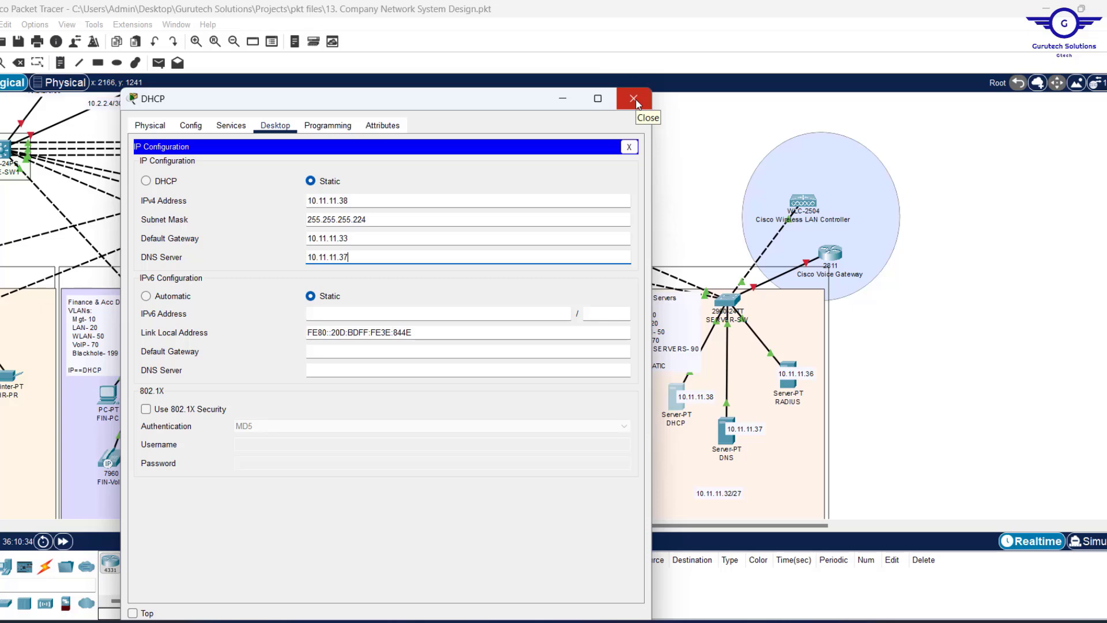
left_click(633, 98)
Give the DNS server mask 255.255.255.224, gateway 10.11.11.33 and DNS 10.11.11.37.
left_click(726, 429)
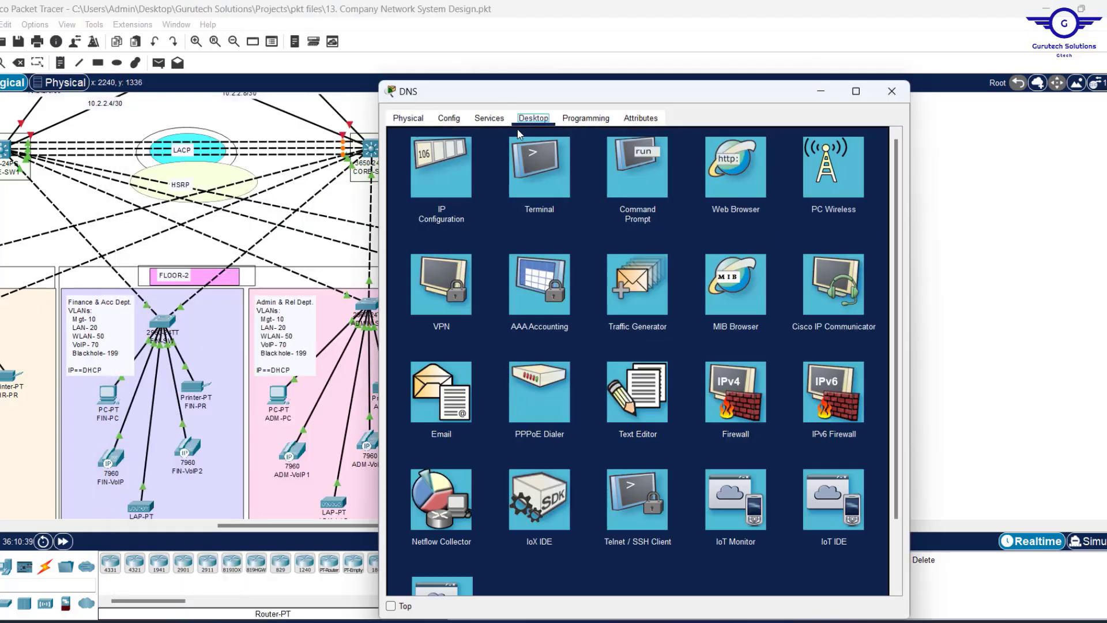
left_click(447, 170)
key("Tab")
type("255.255.255.224")
key("Tab")
type("10.11.11.33")
key("Tab")
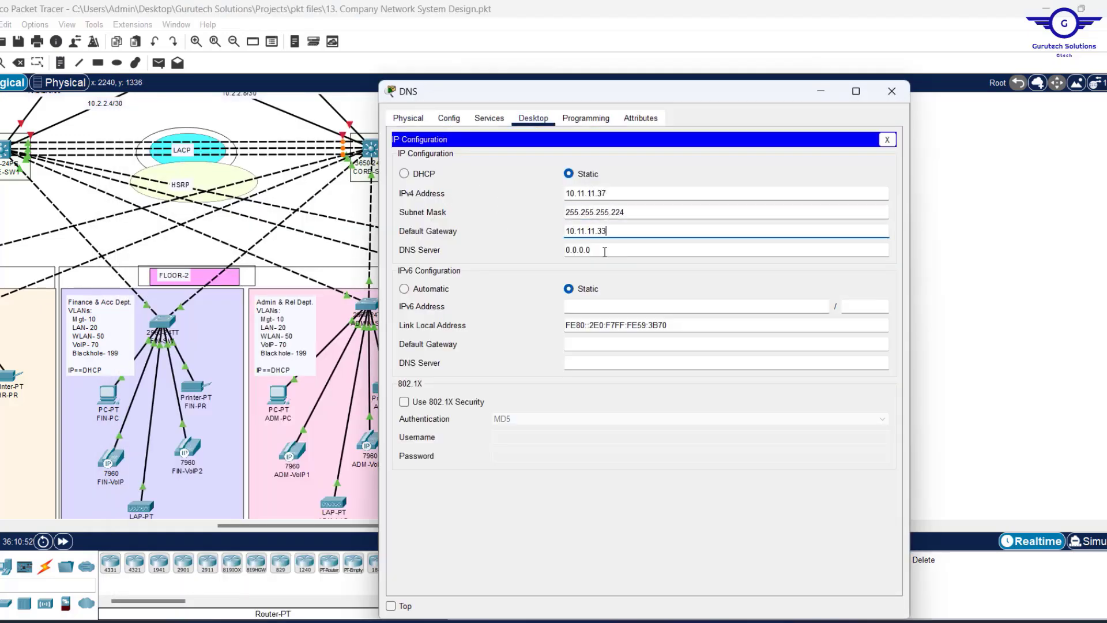
type("10.11.11.37")
left_click(898, 98)
Give the RADIUS server 10.11.11.36, mask 255.255.255.224, gateway 10.11.11.33, DNS 10.11.11.37.
left_click(788, 379)
left_click(534, 118)
left_click(447, 170)
left_click(601, 194)
type("10.11.11.36")
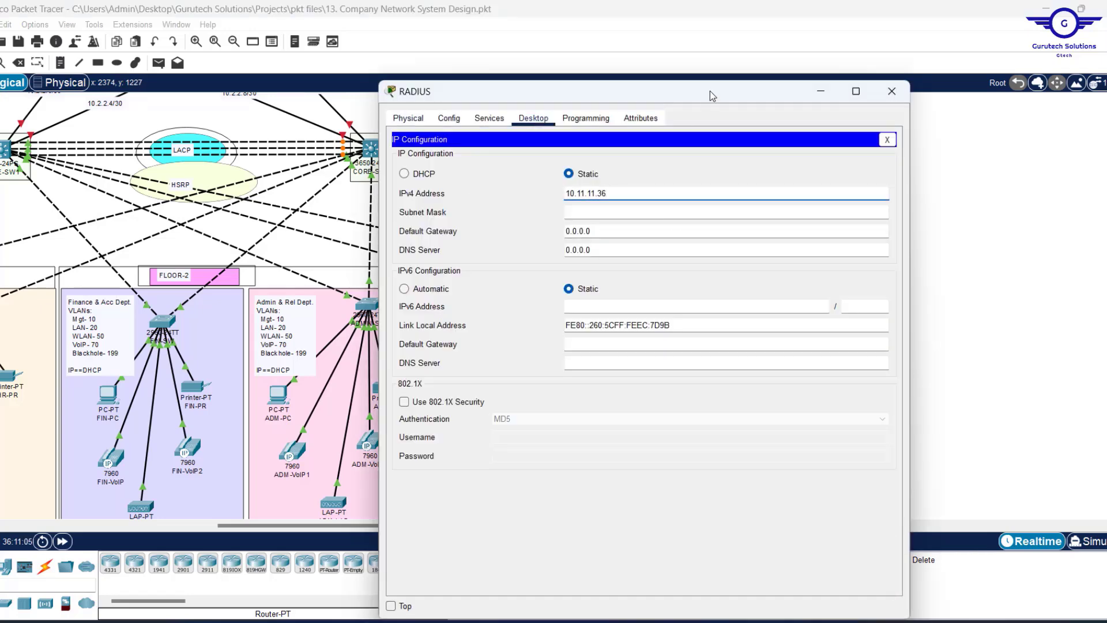
left_click_drag(711, 93, 561, 96)
left_click(459, 217)
type("255.255.255.224")
key("Tab")
type("10.11.11.33")
key("Tab")
type("10.11.11.37")
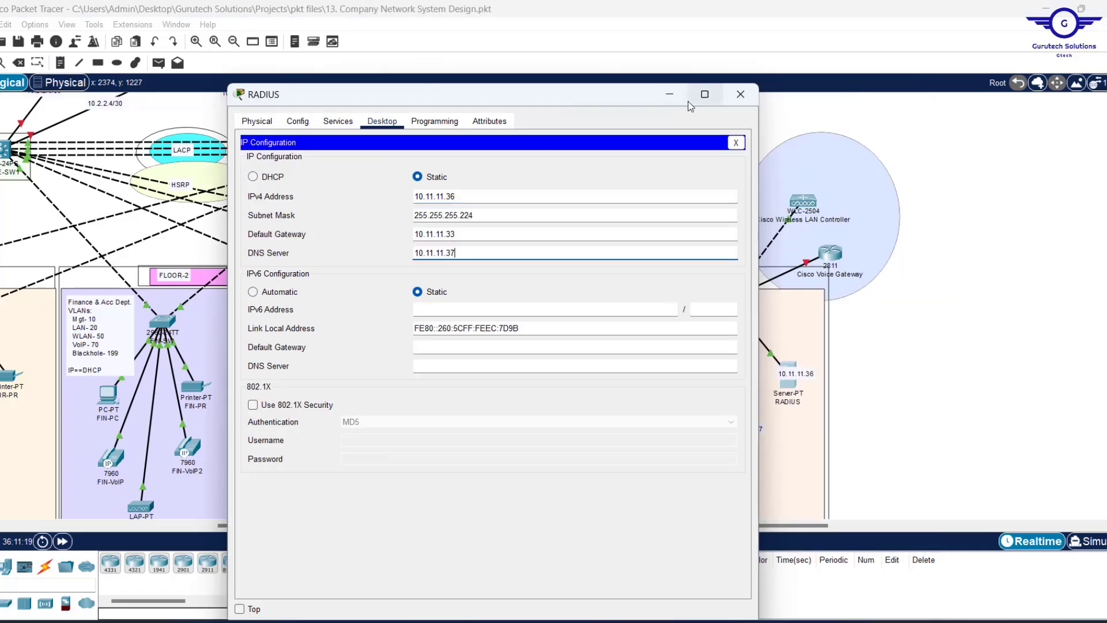
left_click(740, 94)
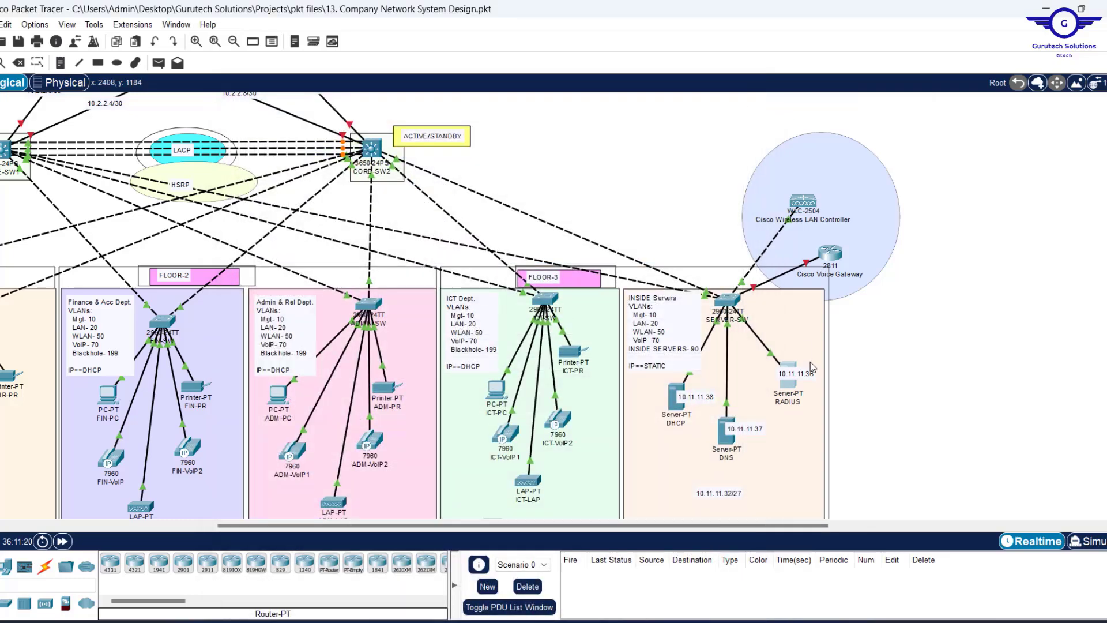
Enter the FTP server's static IPv4 10.11.11.10 with mask 255.255.255.224.
scroll(571, 151, "left", 5)
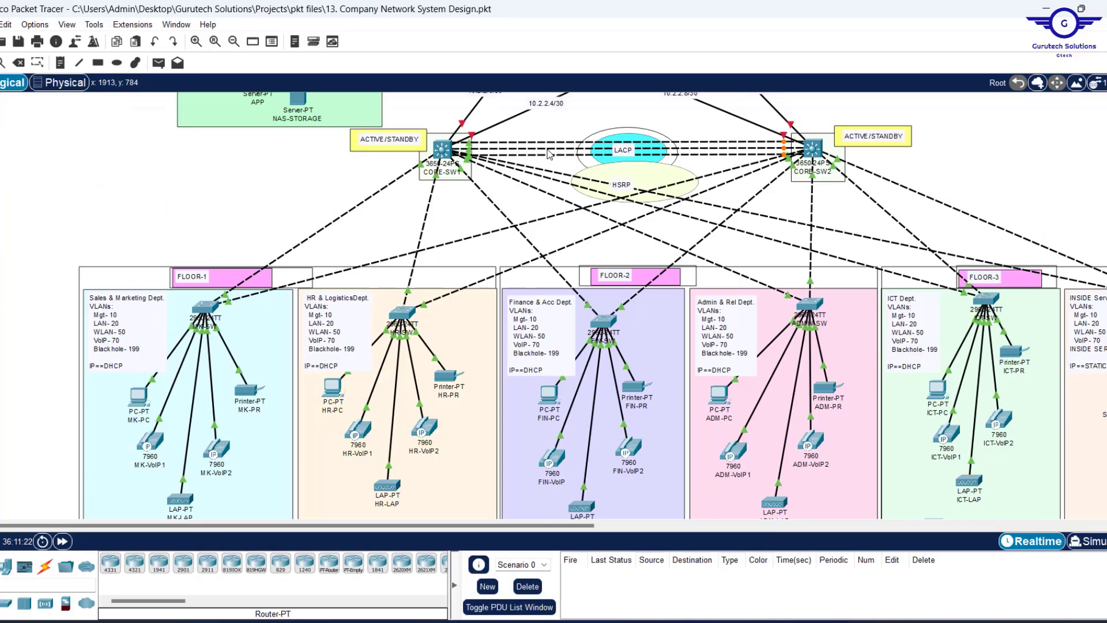
scroll(289, 137, "up", 5)
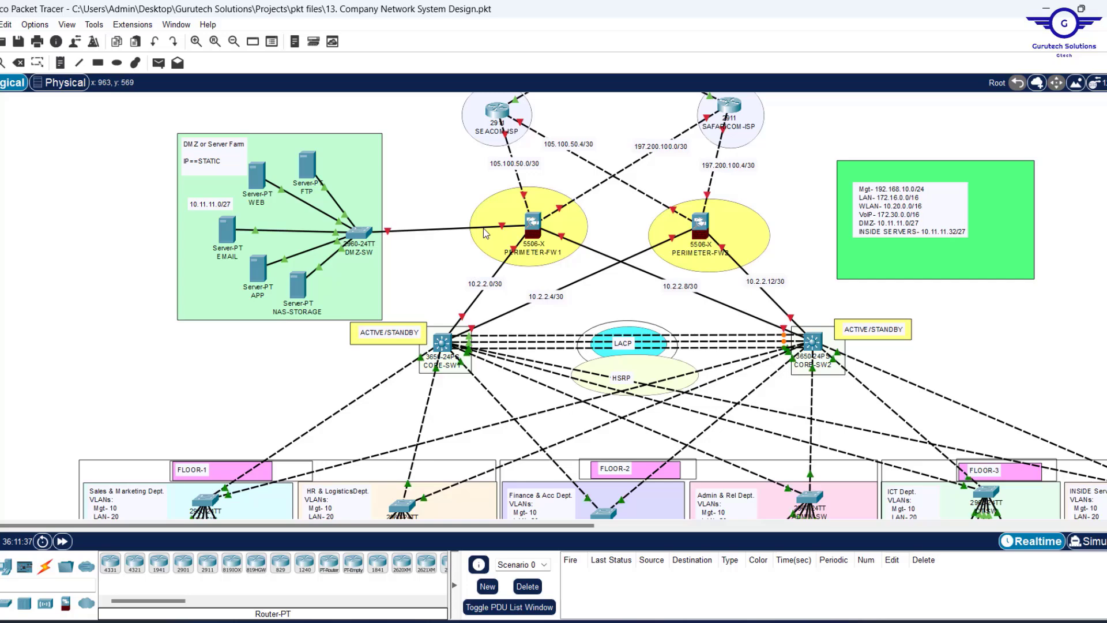
left_click(308, 166)
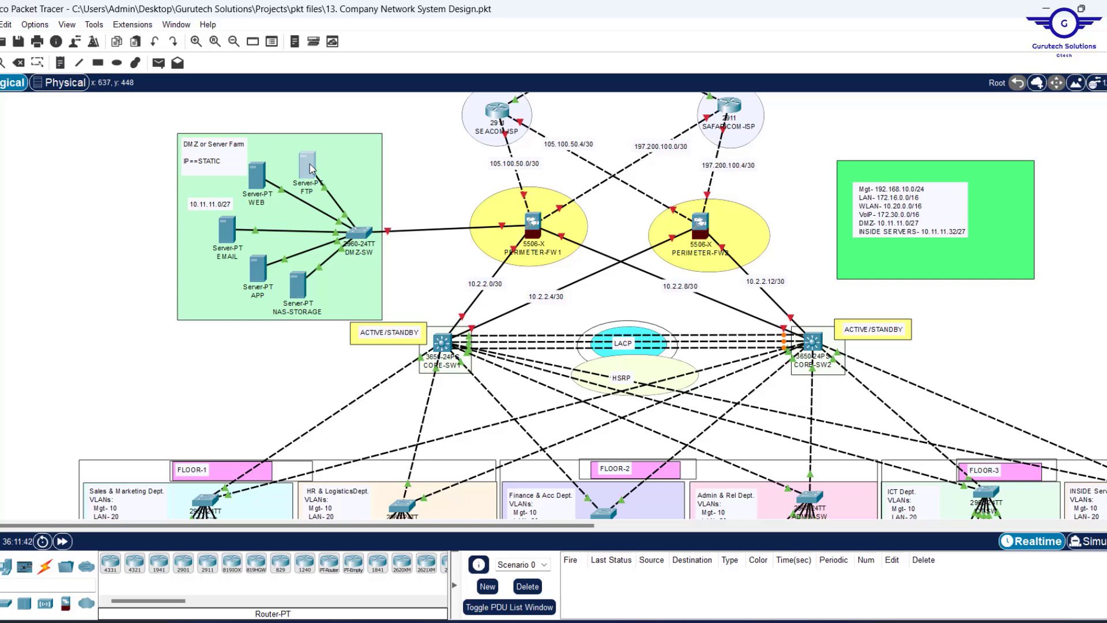
left_click(529, 118)
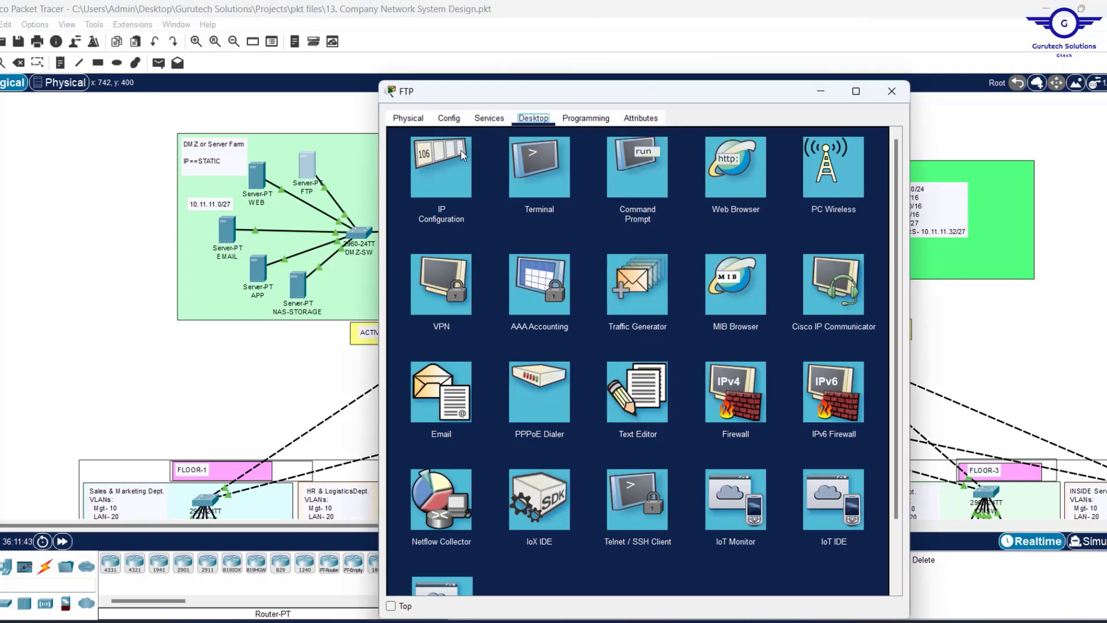
left_click(462, 156)
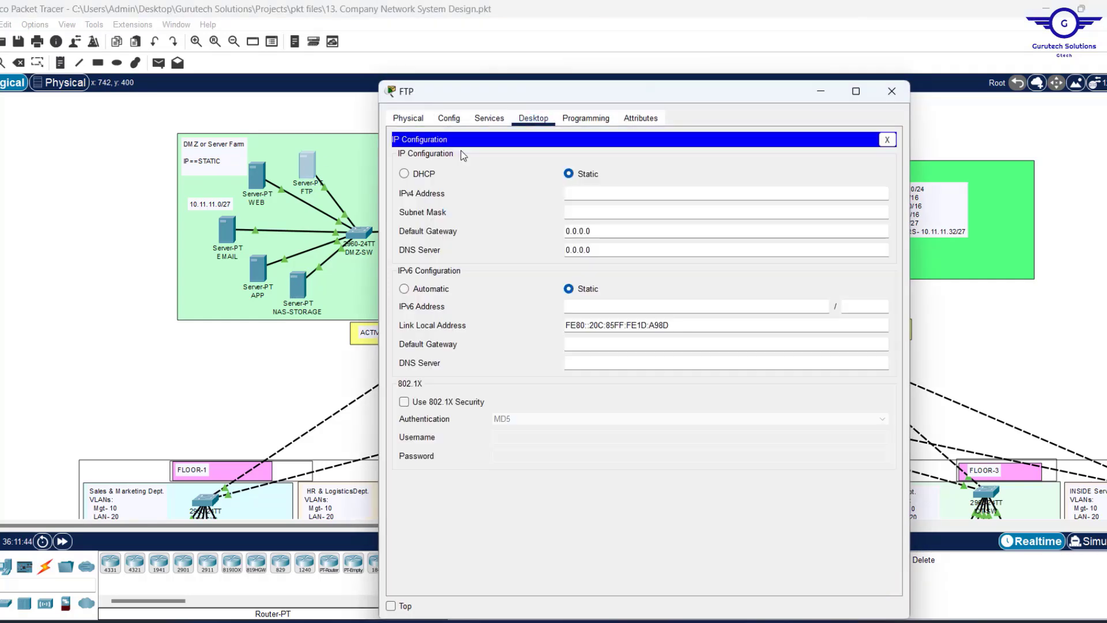
left_click(567, 197)
type("10.11.11.36")
double_click(566, 197)
key("ctrl+c")
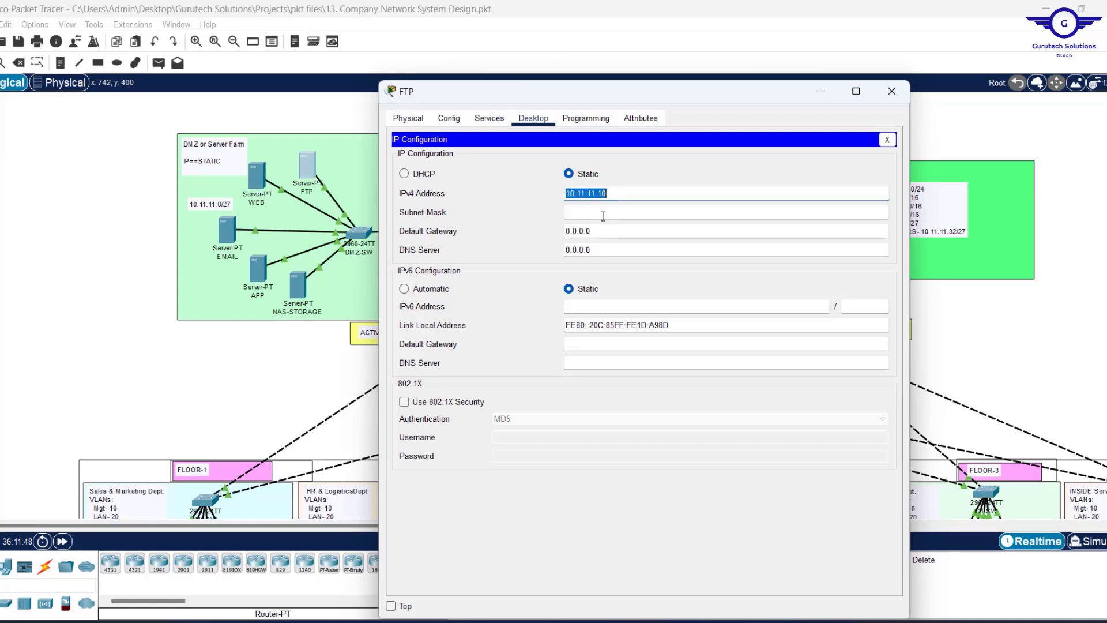
left_click(603, 214)
left_click_drag(613, 216, 467, 198)
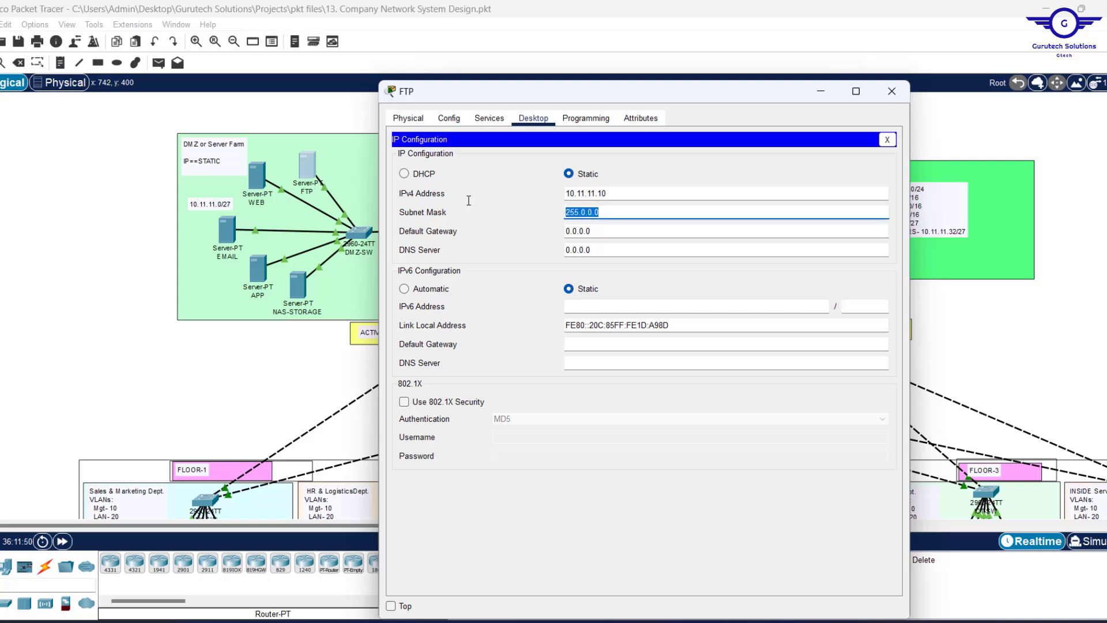
type("255.255")
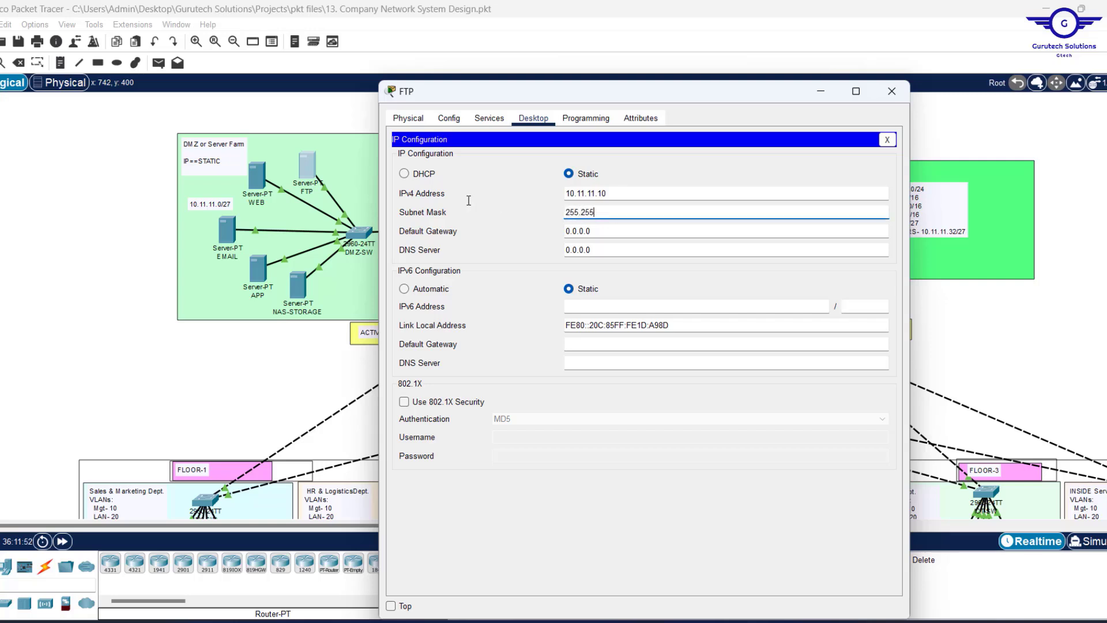
type(".255.224")
Set the FTP server's gateway to 10.11.11.1 and DNS to 10.11.11.37, then close its window.
left_click_drag(595, 233, 482, 219)
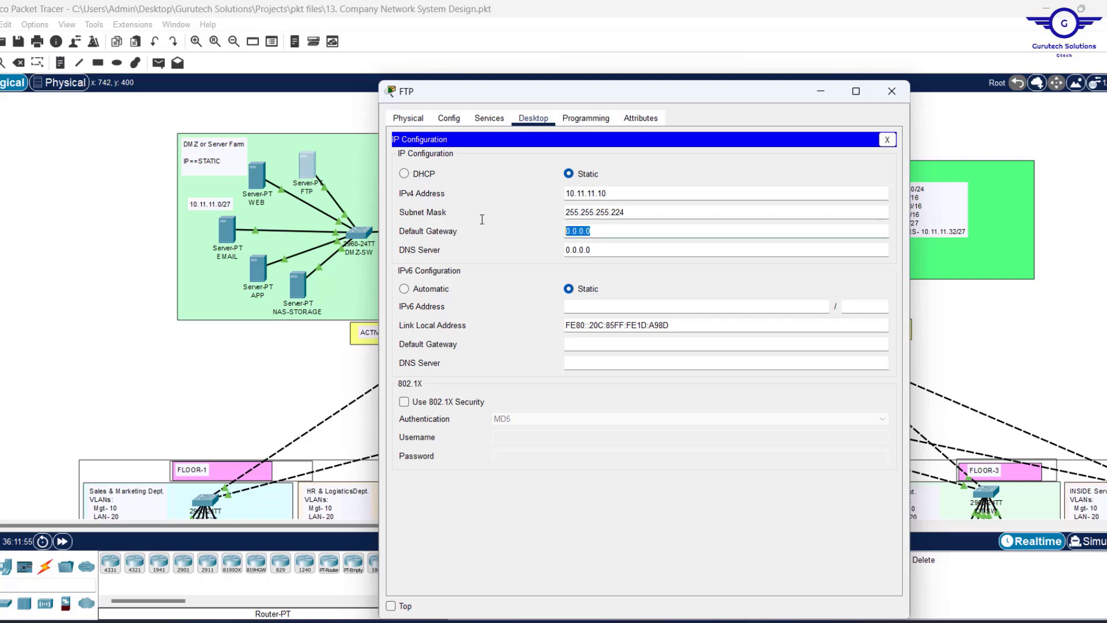
type("10.11.11.10")
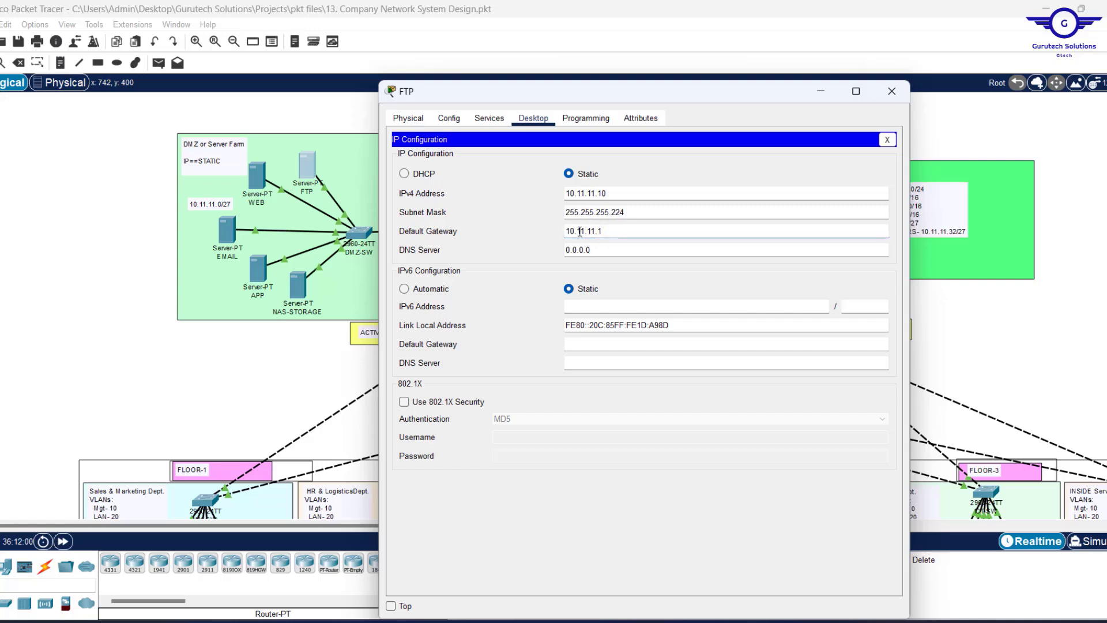
key("Tab")
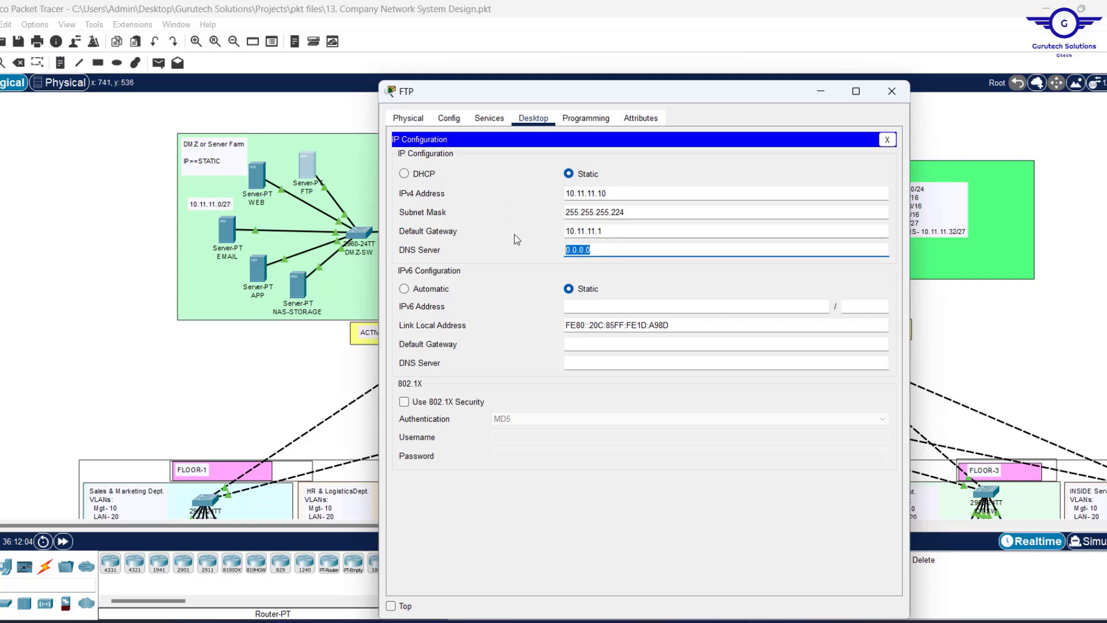
key("ctrl+v")
key("BackSpace")
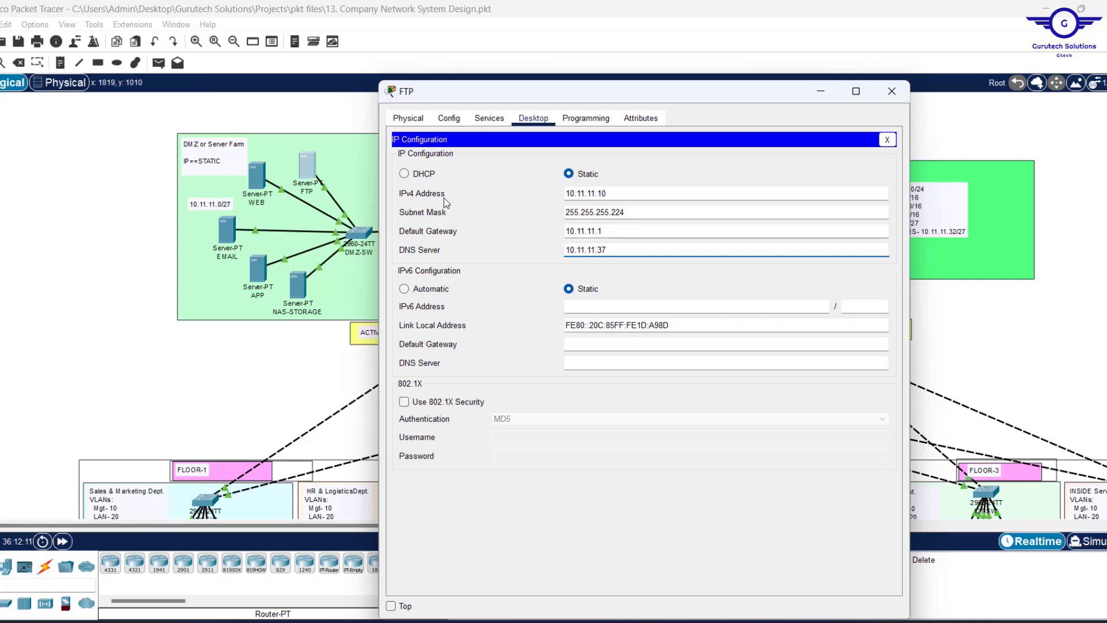
left_click(888, 93)
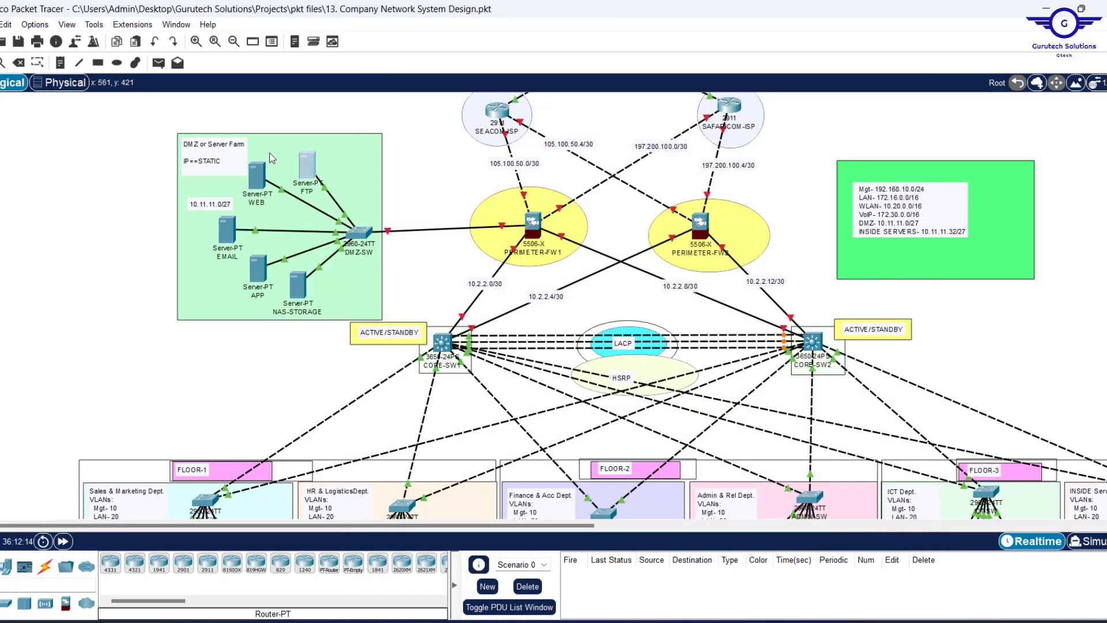
Give the WEB server 10.11.11.11, mask 255.255.255.224, gateway 10.11.11.1, DNS 10.11.11.37.
left_click(257, 179)
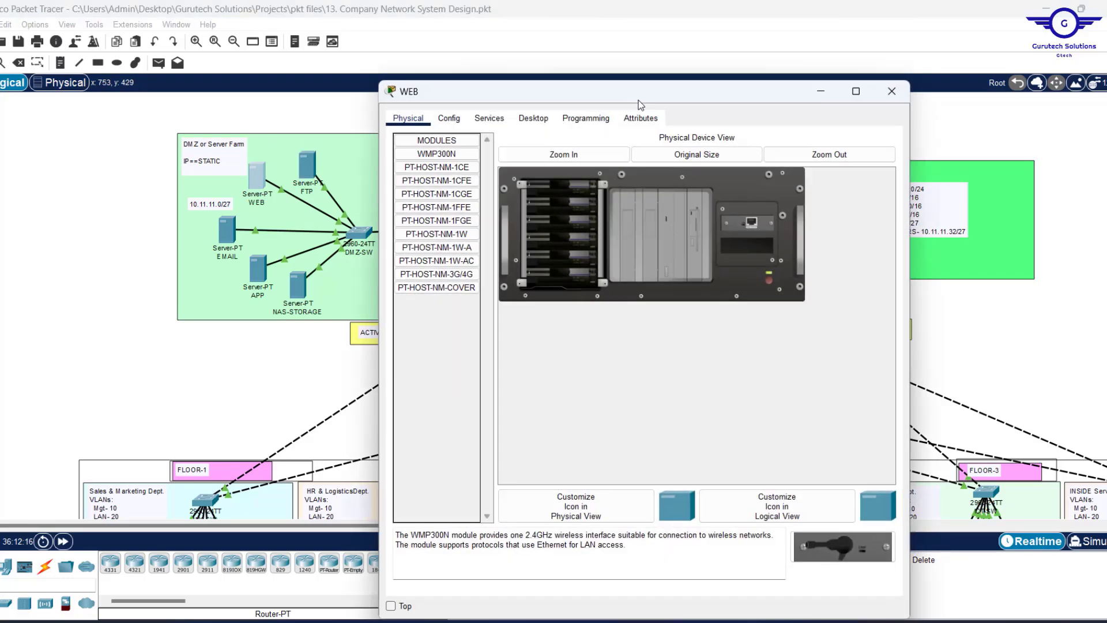
left_click(534, 118)
left_click(438, 168)
type("10.11.11.11")
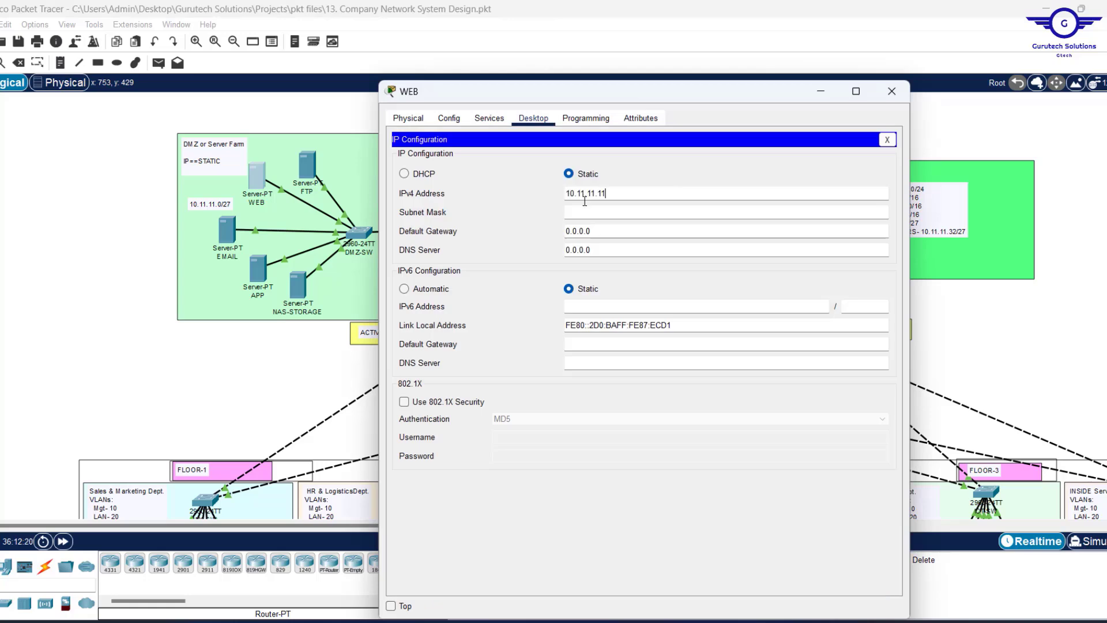
key("Tab")
type("255.255.255.224")
key("Tab")
type("10.11.11.10")
key("BackSpace")
key("Tab")
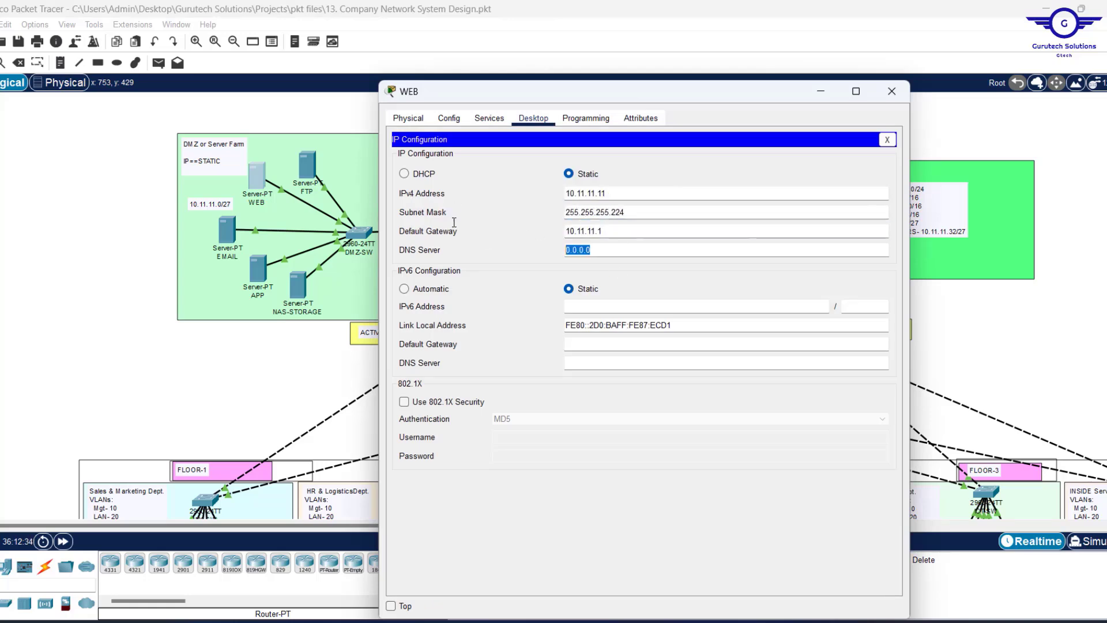
type("10.11.11.37")
left_click(894, 92)
Give the EMAIL server 10.11.11.12, mask 255.255.255.224, gateway 10.11.11.1, DNS 10.11.11.37.
left_click(227, 231)
left_click(533, 119)
left_click(442, 168)
type("10.11.11.12")
key("Tab")
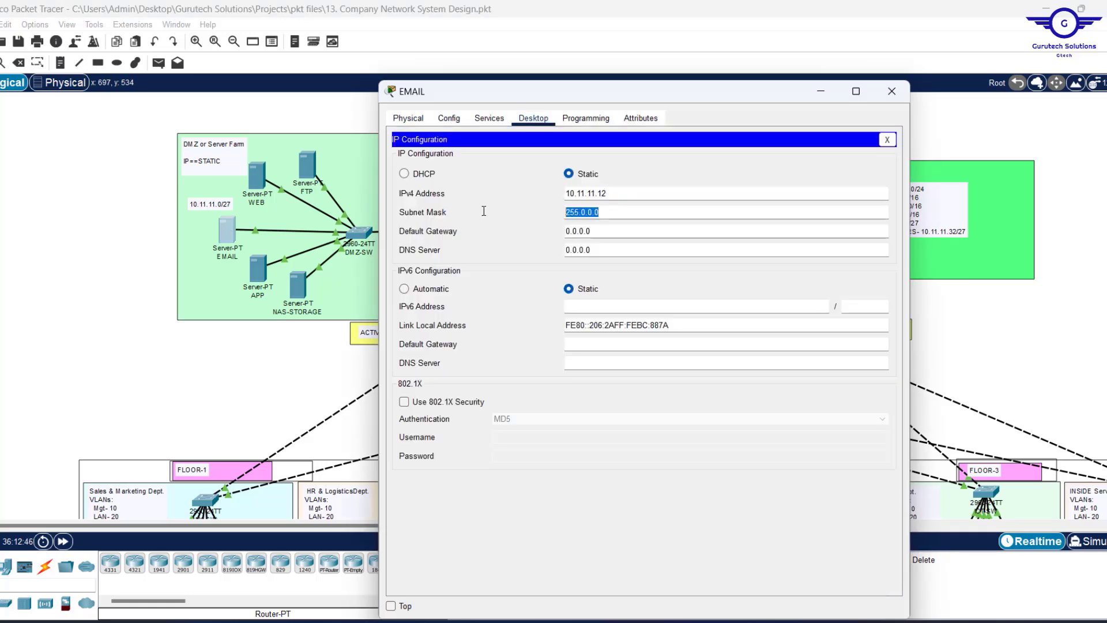
type("255.255.255.224")
key("Tab")
type("10.11.11.1")
key("Tab")
type("10.11.11.37")
left_click(892, 91)
Give the APP server 10.11.11.13 with gateway 10.11.11.1 and DNS 10.11.11.37.
left_click(258, 269)
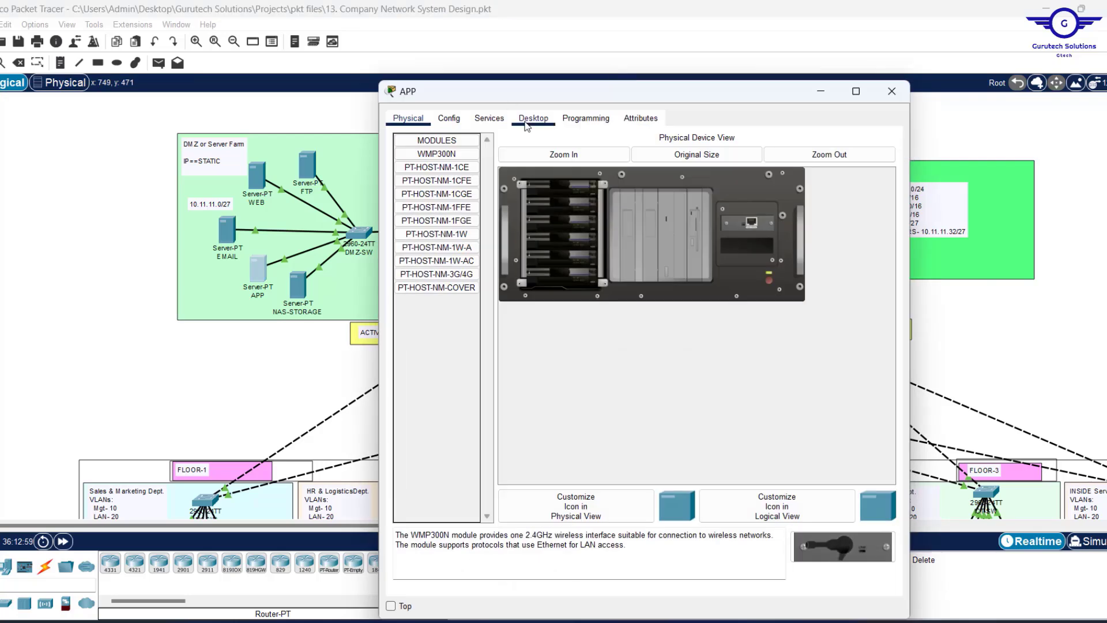
left_click(529, 120)
left_click(441, 167)
left_click(578, 195)
type("10.11.11.13")
left_click(593, 210)
type("2")
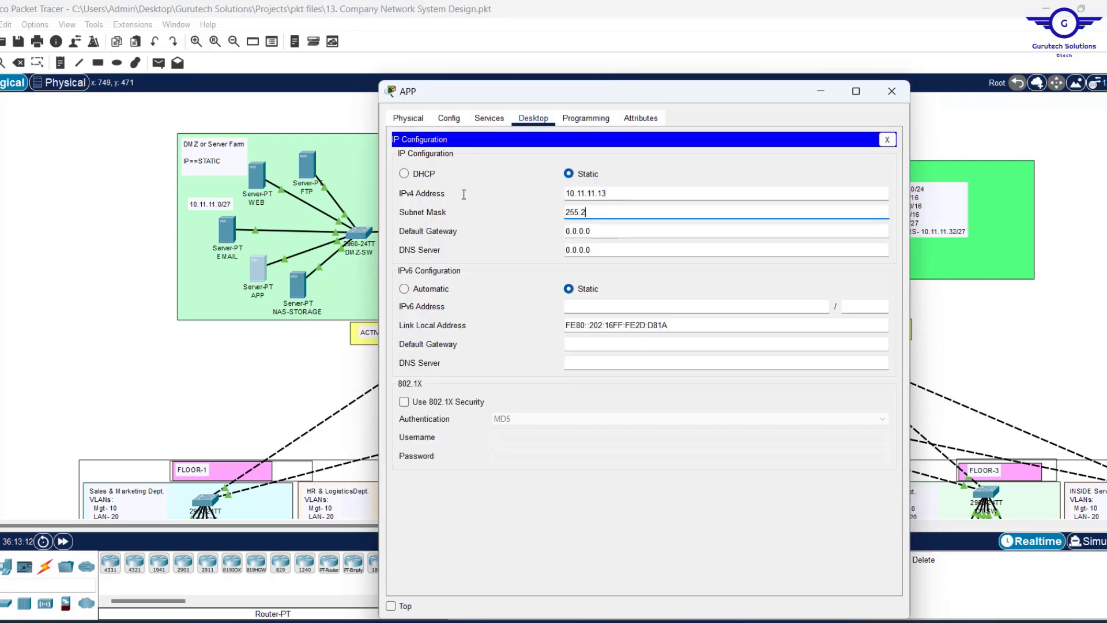
type("44.255.255.224")
key("Tab")
type("10.11.11.1")
key("Tab")
type("10.11.11.37")
left_click(892, 91)
Give NAS-STORAGE 10.11.11.14, mask 255.255.255.224, gateway 10.11.11.1, DNS 10.11.11.37.
left_click(297, 283)
left_click(539, 120)
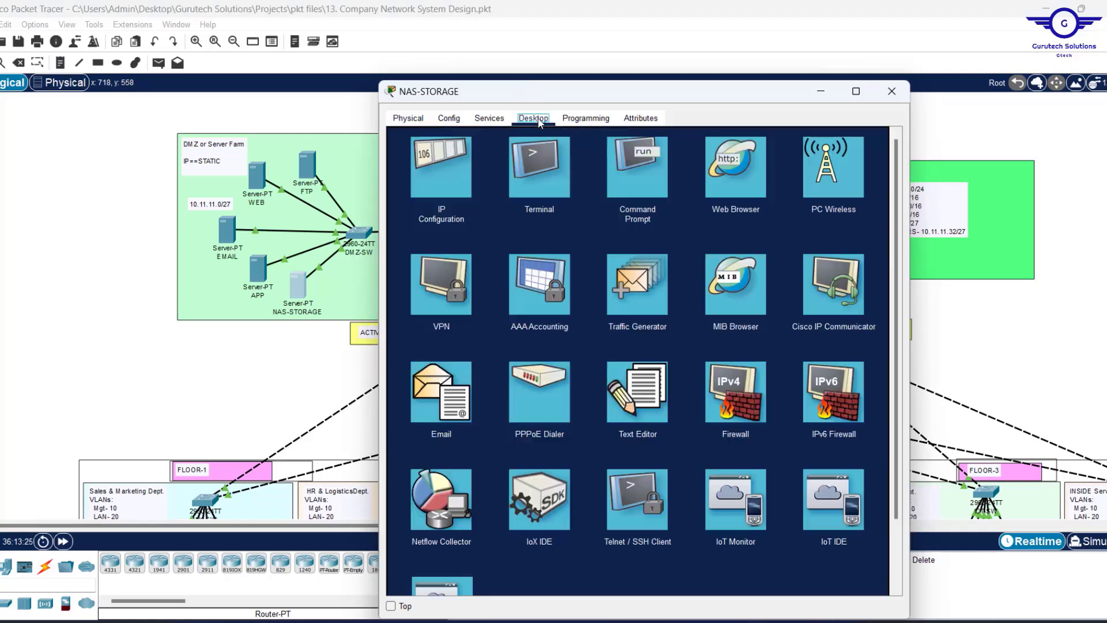
left_click(441, 167)
left_click(578, 194)
type("10.11.11.14")
key("Tab")
type("255.255.255.224")
key("Tab")
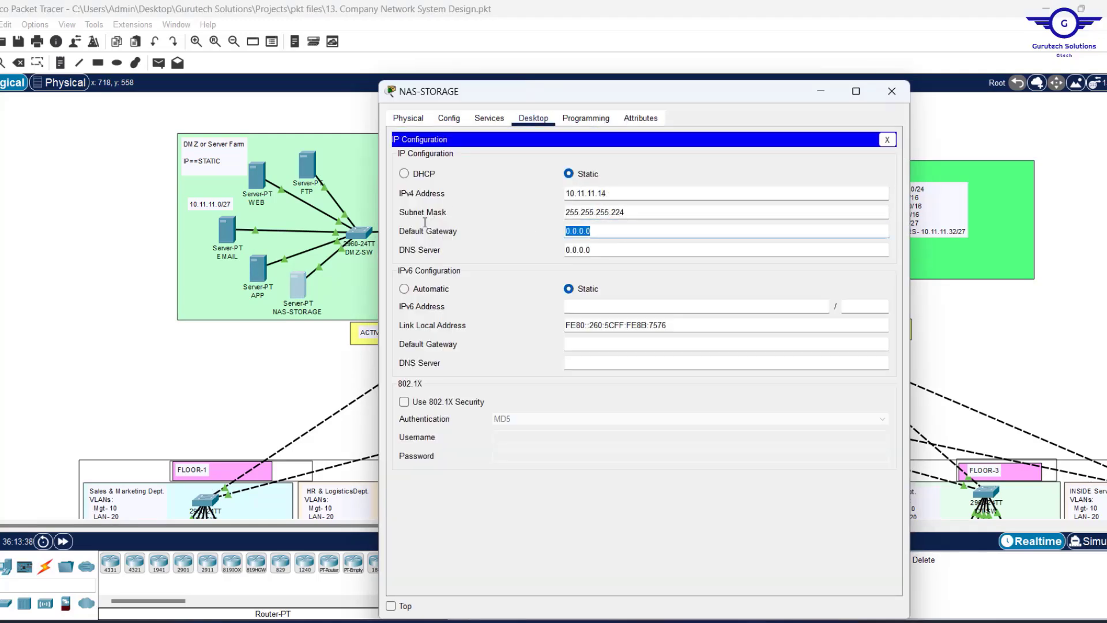
type("10.11.11.1")
key("Tab")
type("10.11.11.37")
left_click(892, 91)
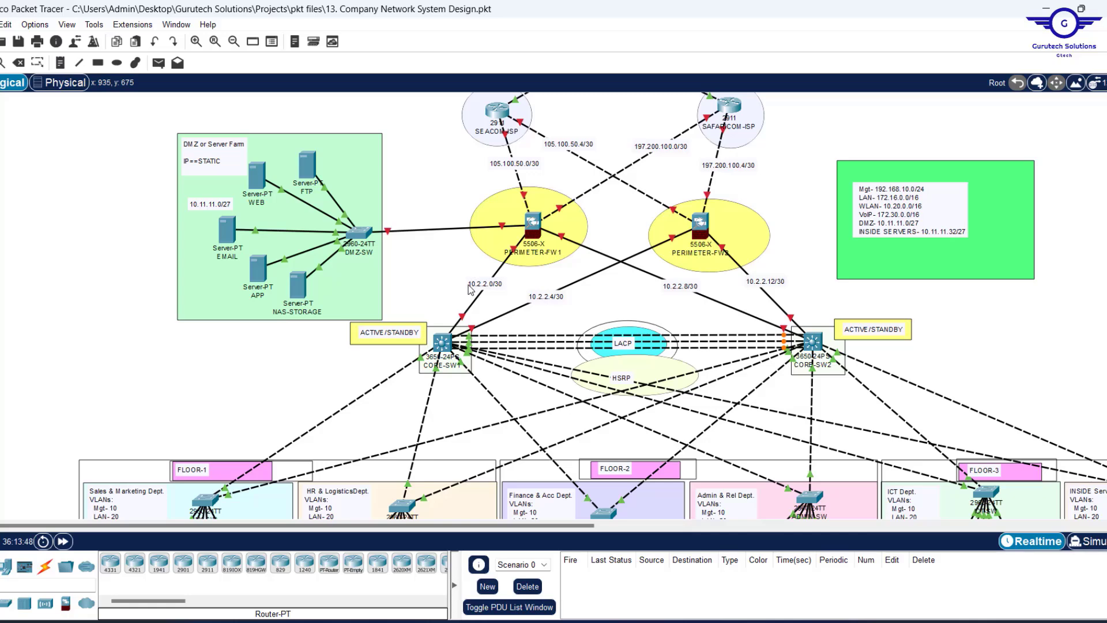
Highlight step 7 'DHCP server device configurations' in Notepad, then scroll Packet Tracer to the INSIDE Servers area.
key("alt+Tab")
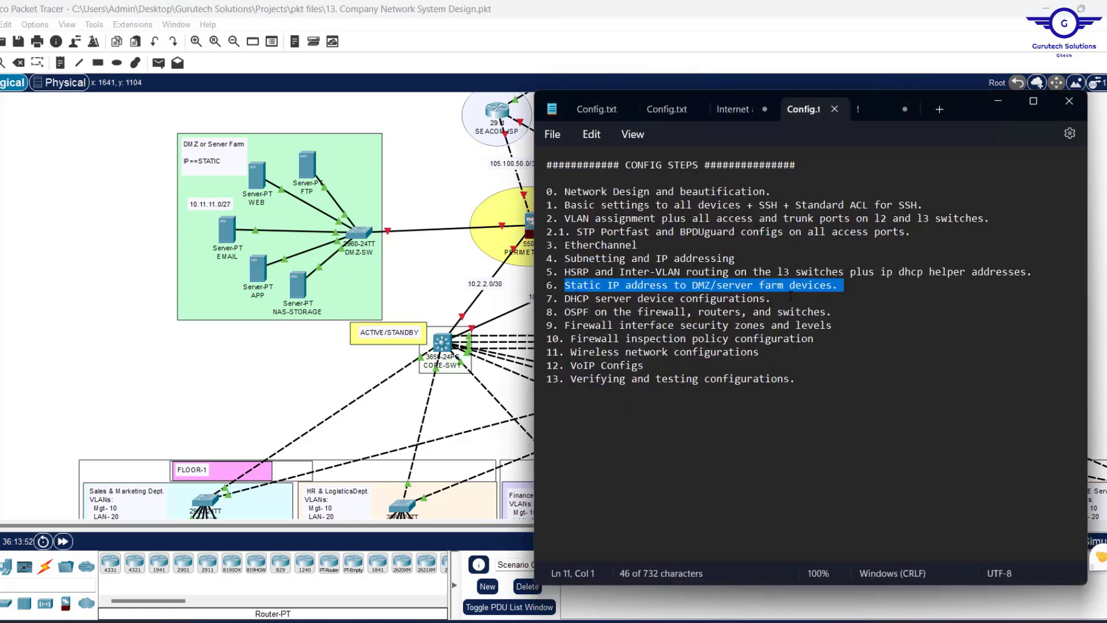
left_click_drag(791, 298, 560, 298)
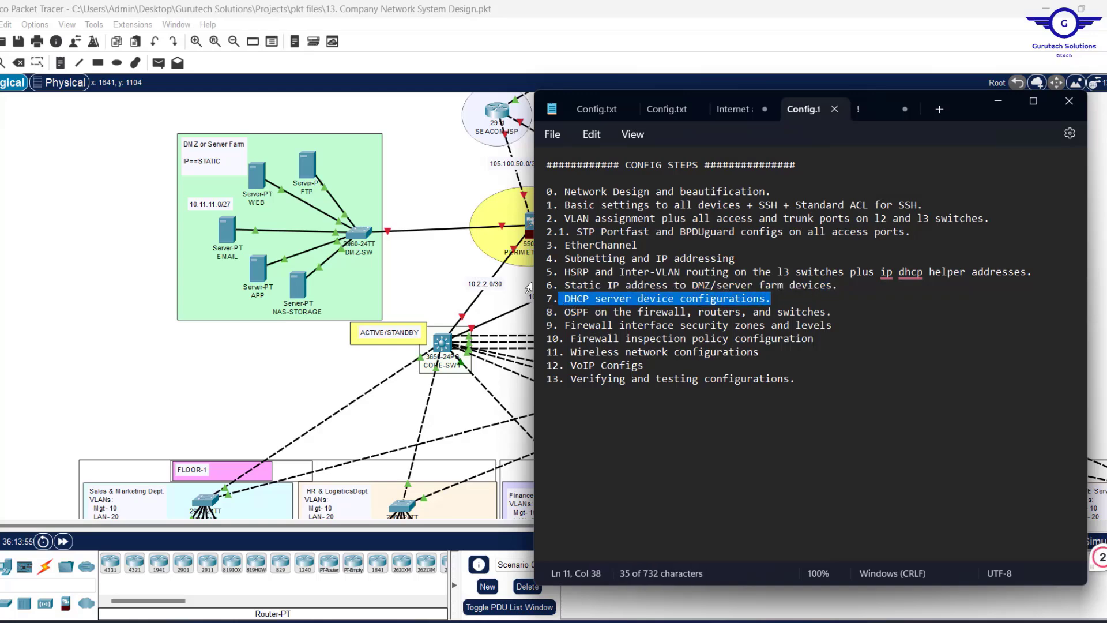
left_click(423, 260)
scroll(771, 317, "down", 2)
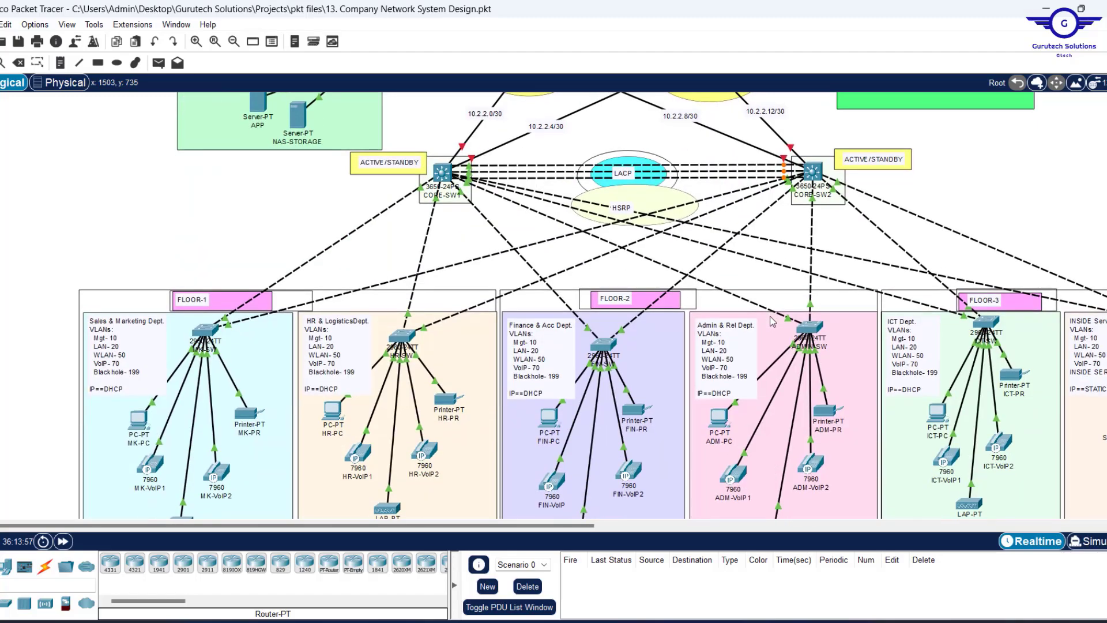
scroll(893, 248, "up", 1)
scroll(895, 252, "down", 1)
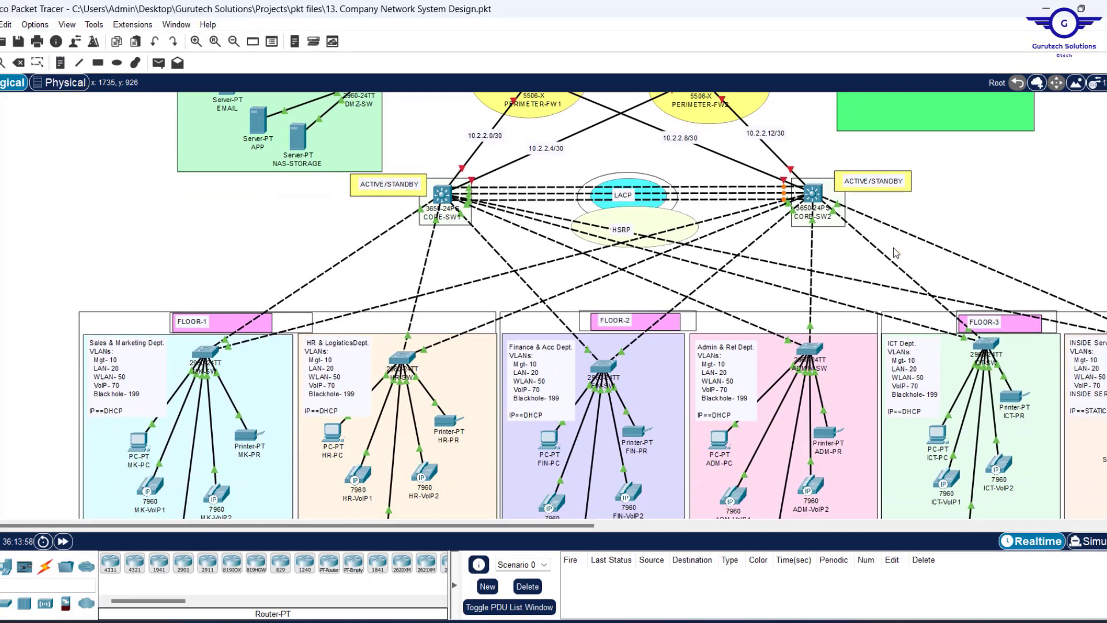
scroll(1036, 262, "right", 2)
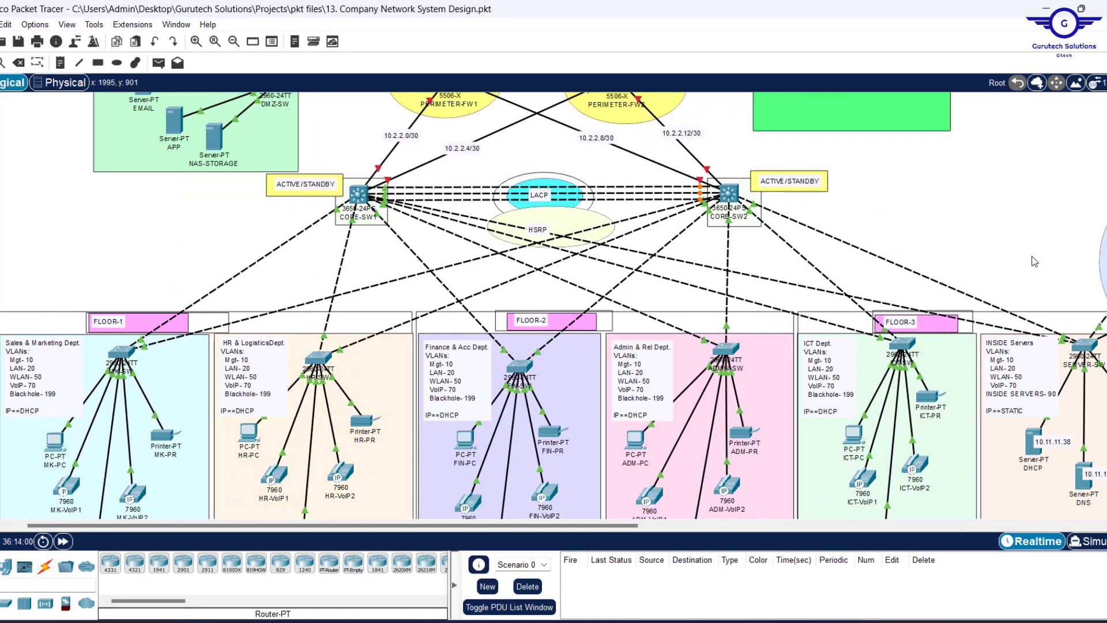
Pin the DHCP server window on top, move it clear of the address notes, and show its Services page.
left_click(1027, 451)
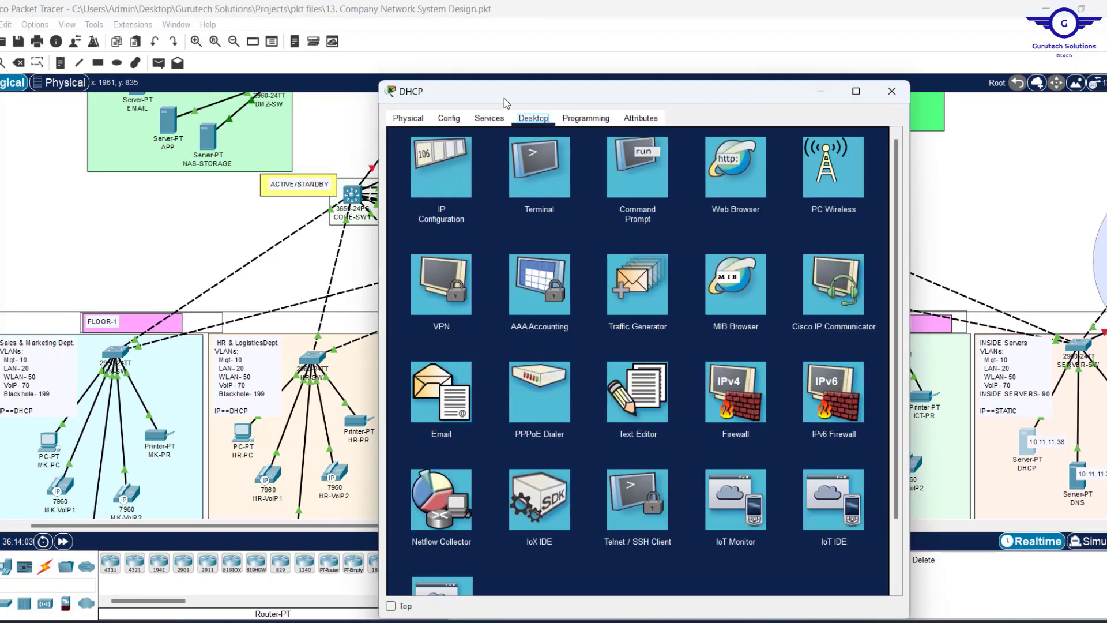
left_click_drag(525, 86, 545, 73)
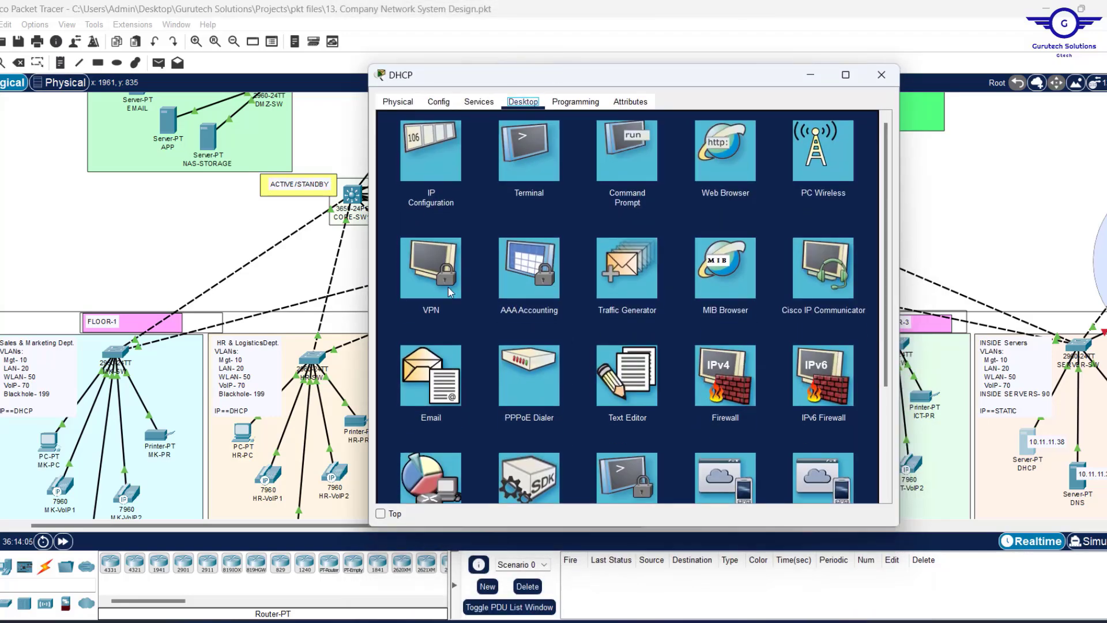
left_click(381, 513)
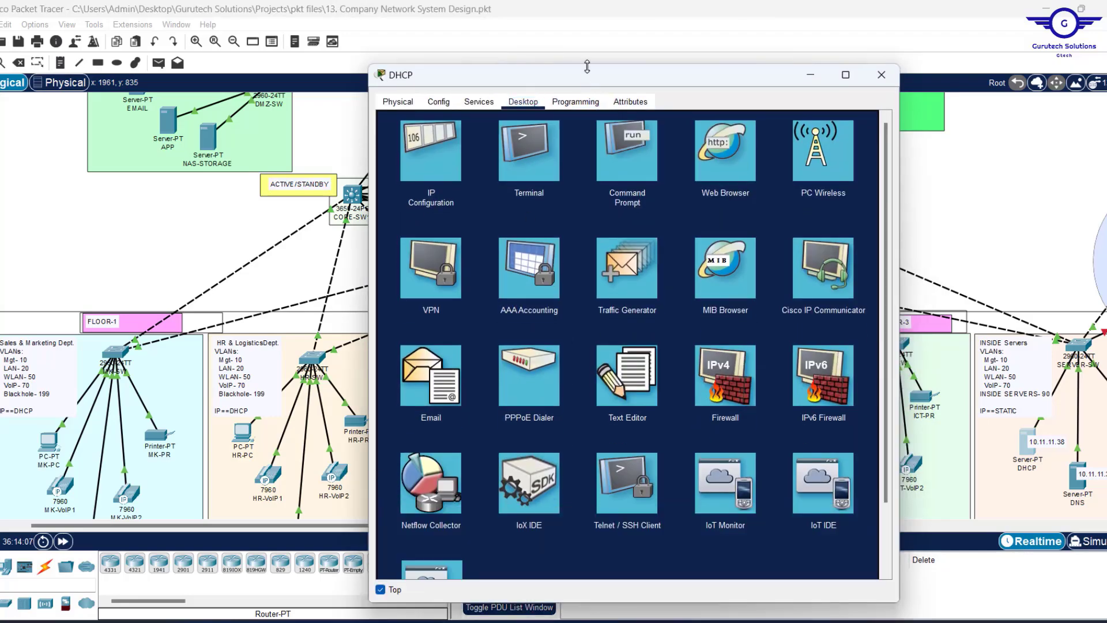
left_click_drag(587, 66, 544, 83)
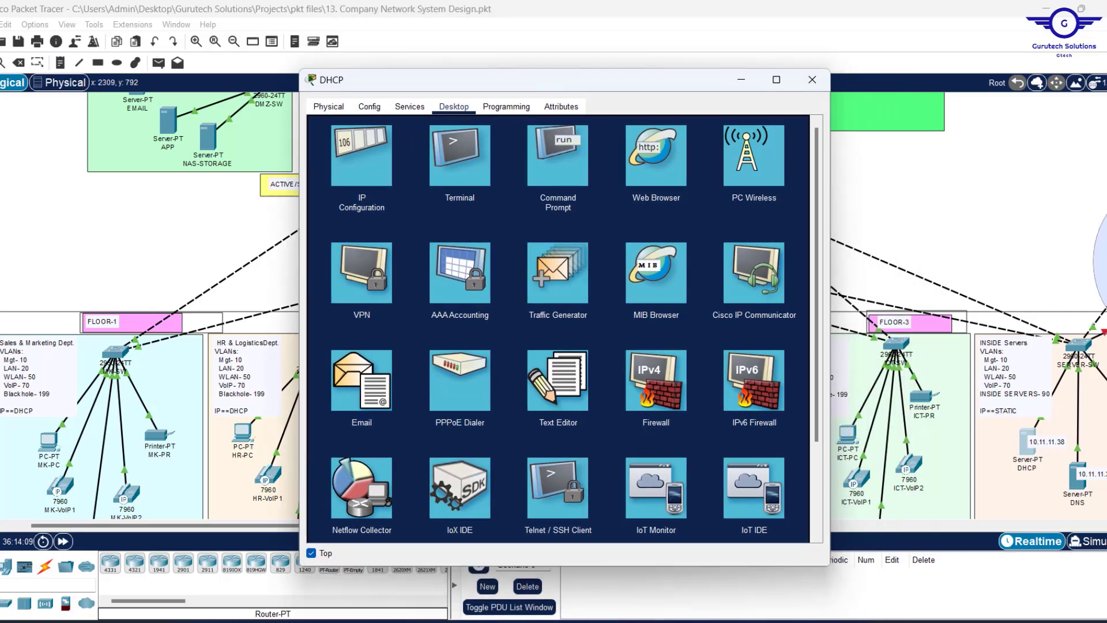
left_click_drag(1106, 230, 1106, 162)
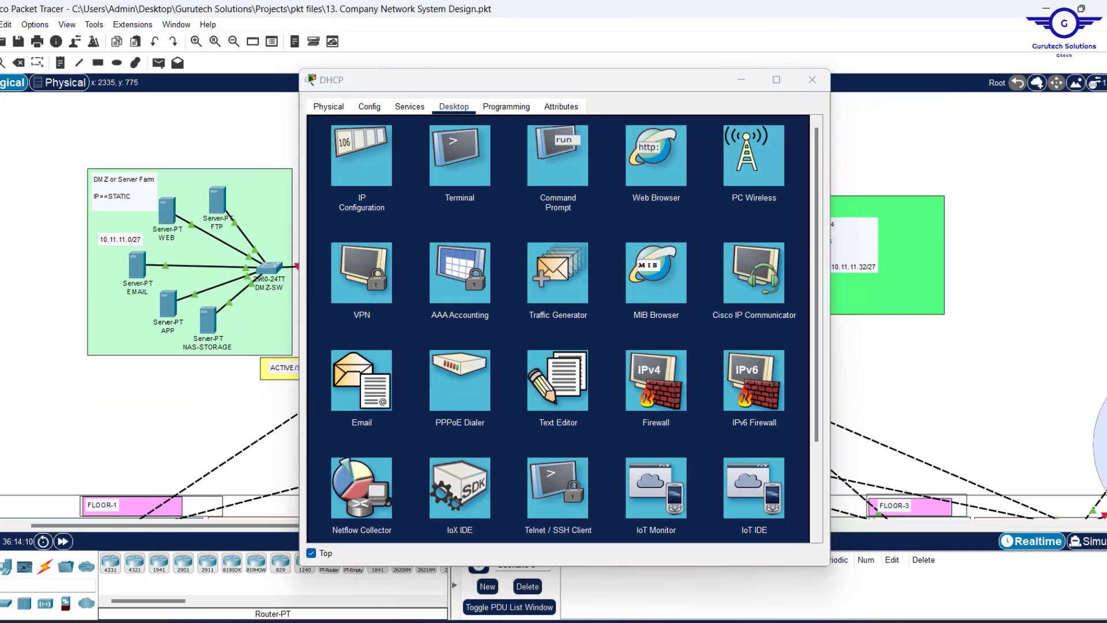
left_click_drag(608, 80, 512, 66)
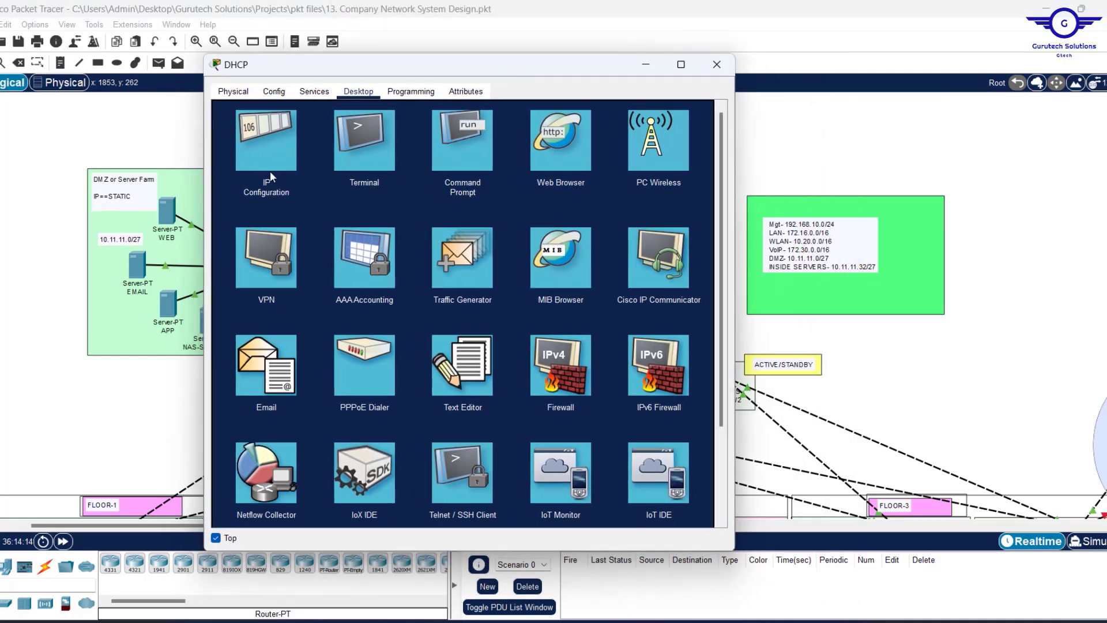
left_click(315, 92)
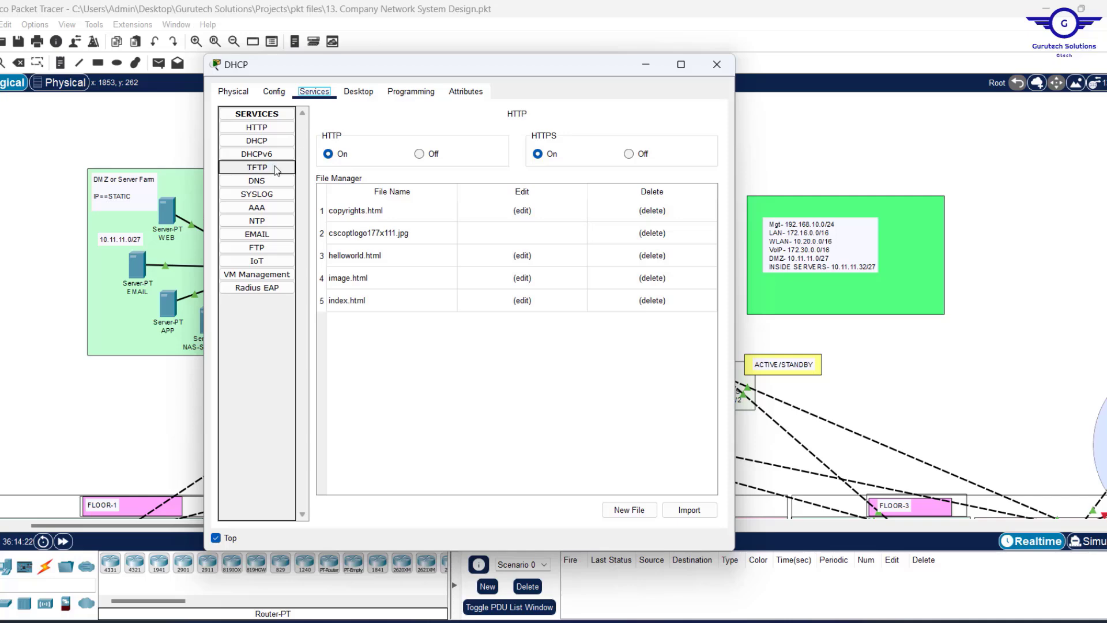
Zero out serverPool's start address and subnet mask in the DHCP service and save it.
left_click(254, 141)
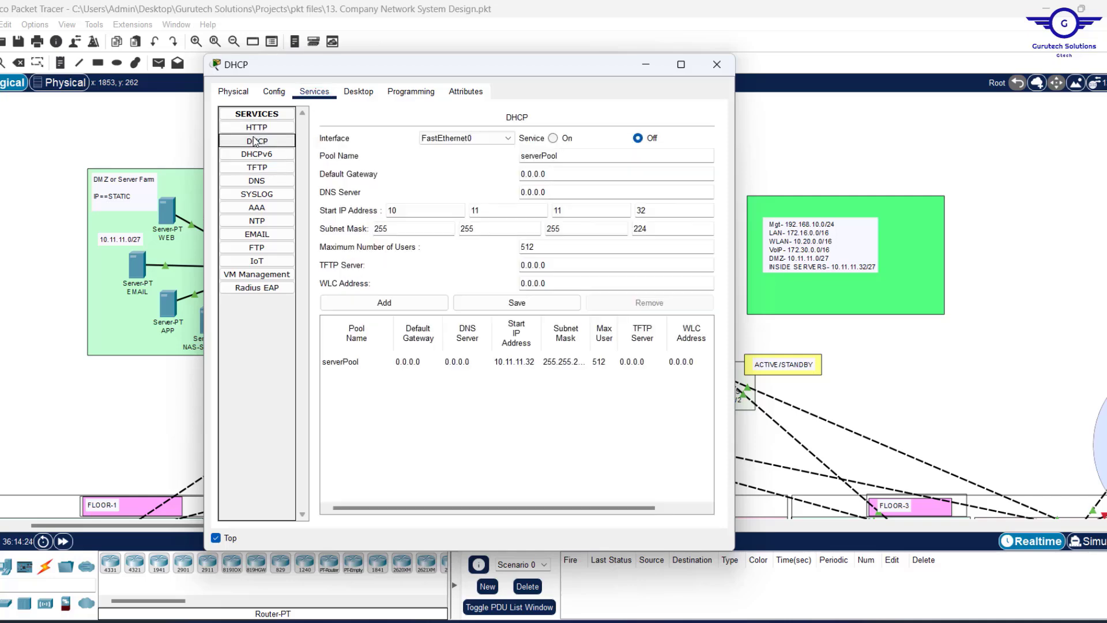
left_click_drag(422, 210, 290, 209)
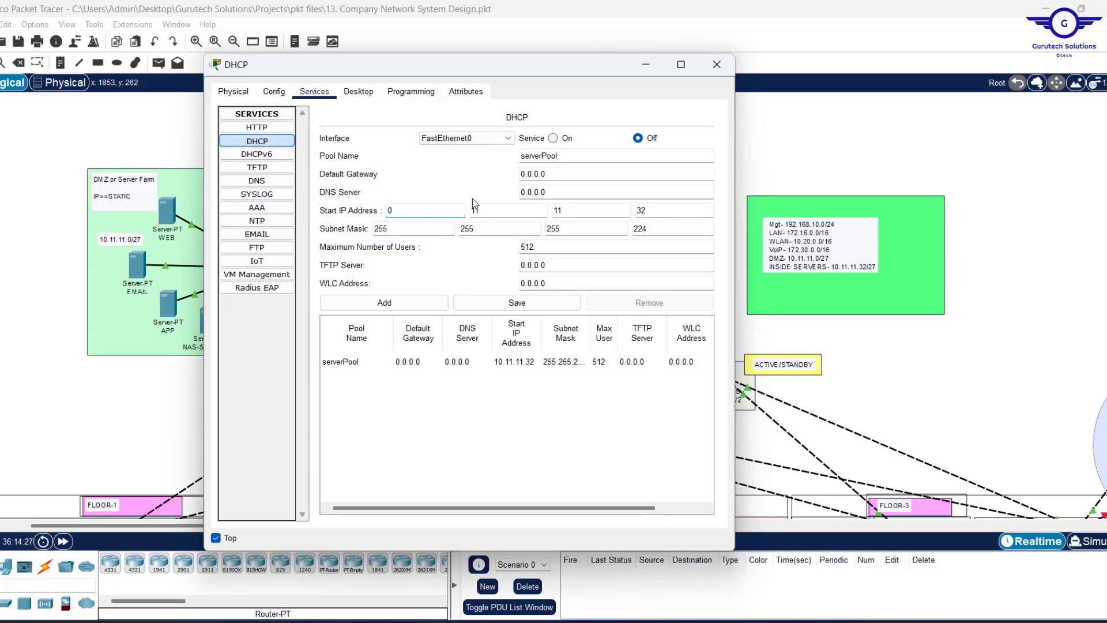
left_click_drag(482, 208, 359, 191)
type("0")
left_click_drag(566, 210, 519, 210)
type("0")
left_click_drag(667, 211, 606, 210)
type("0")
left_click_drag(394, 228, 364, 225)
type("0")
left_click_drag(479, 229, 444, 226)
type("0.")
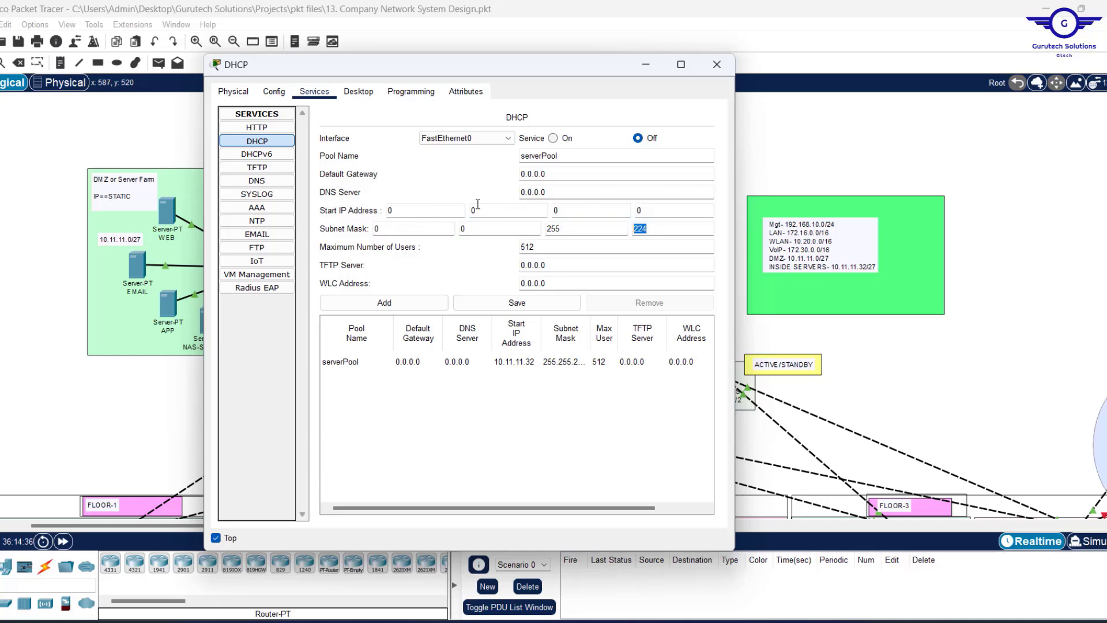
type("0")
left_click(480, 302)
left_click(597, 324)
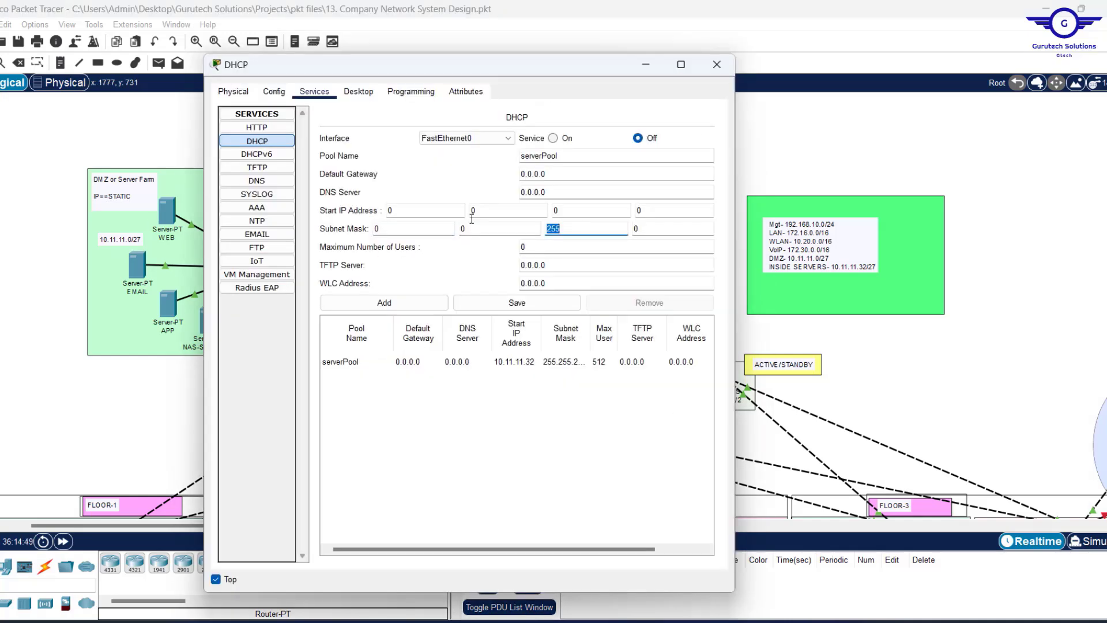
left_click(526, 302)
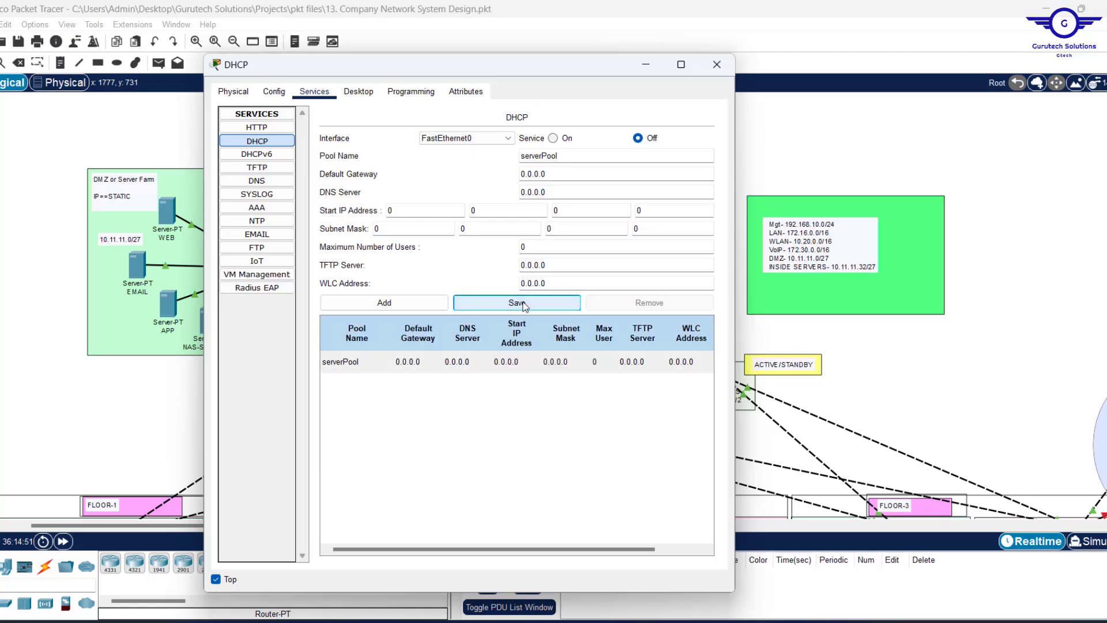
Turn DHCP on and name the pool MGT-Pool with gateway 192.168.10.1 and DNS 10.11.11.37.
left_click(554, 139)
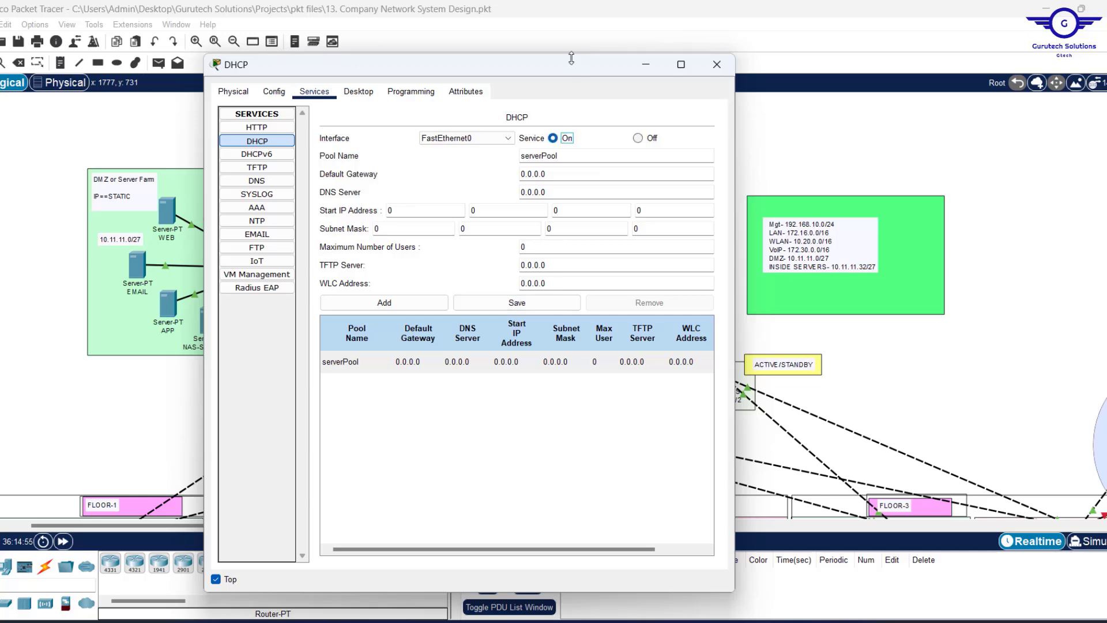
left_click_drag(569, 72, 481, 73)
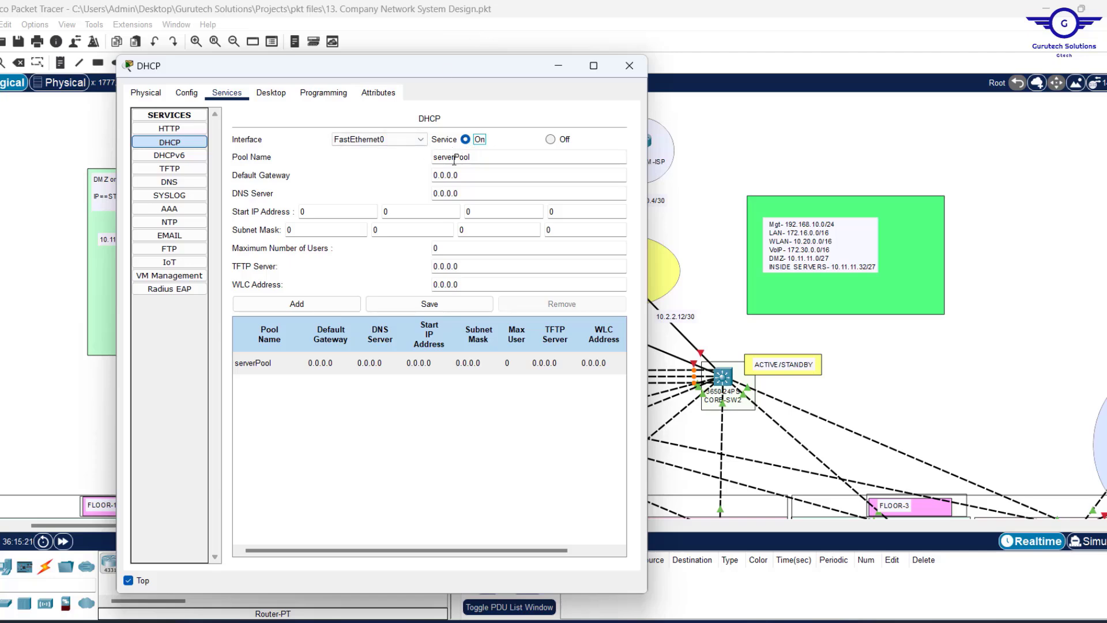
left_click_drag(454, 161, 433, 161)
key("BackSpace")
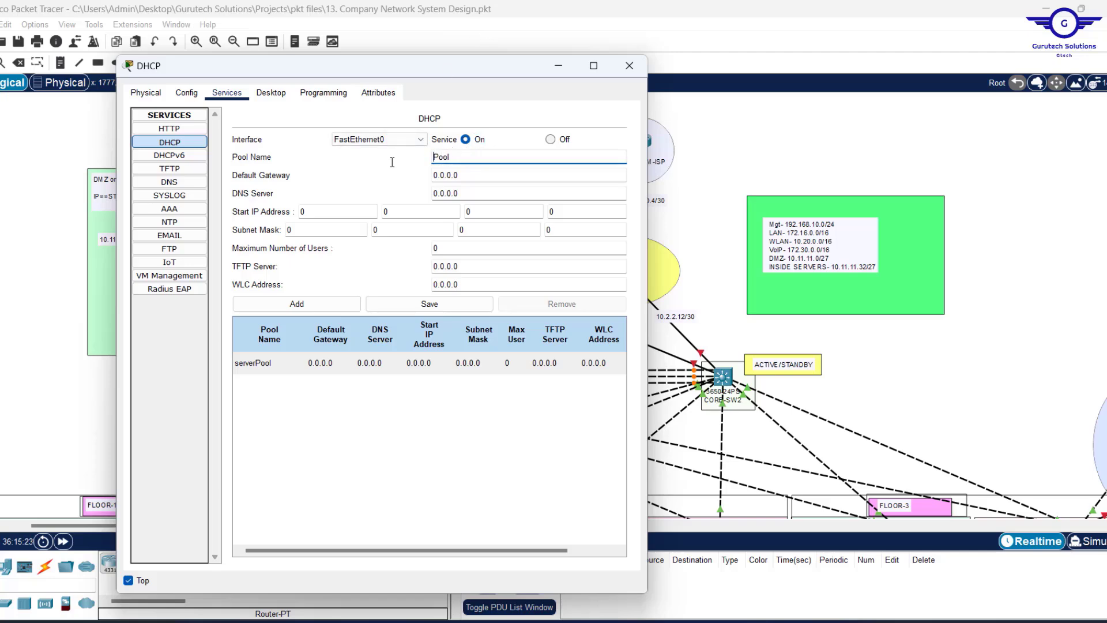
type("MGT")
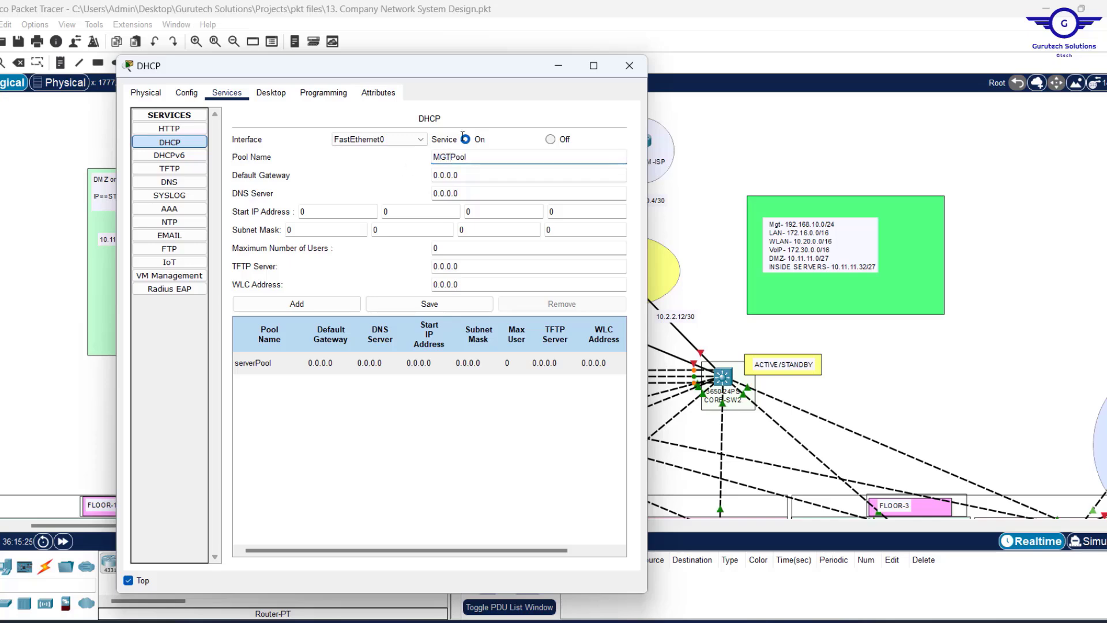
type("-")
left_click(473, 182)
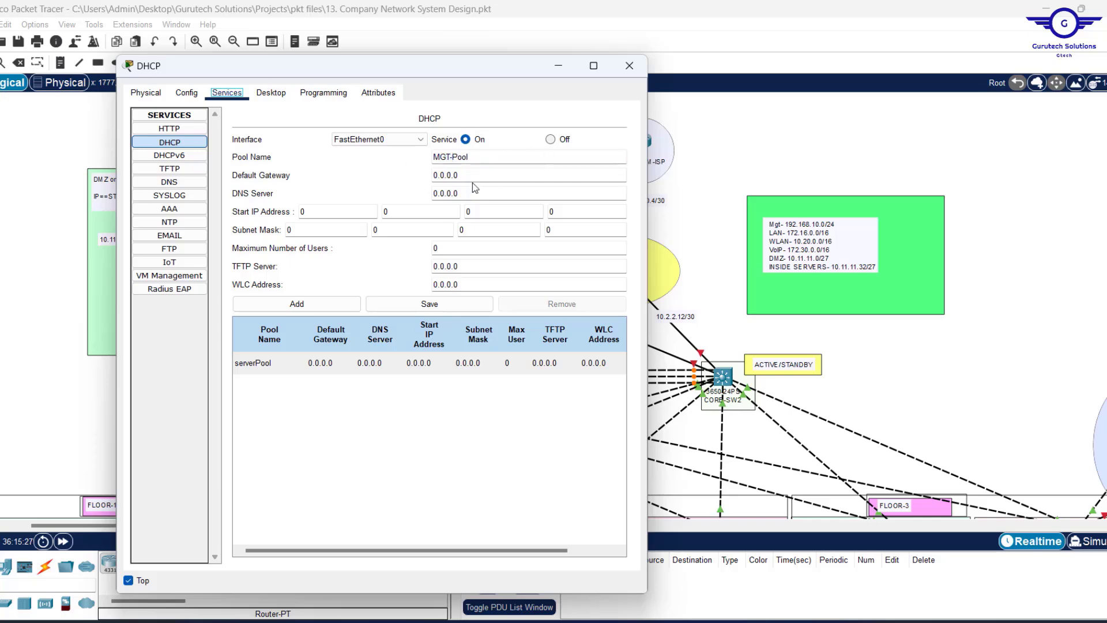
double_click(462, 176)
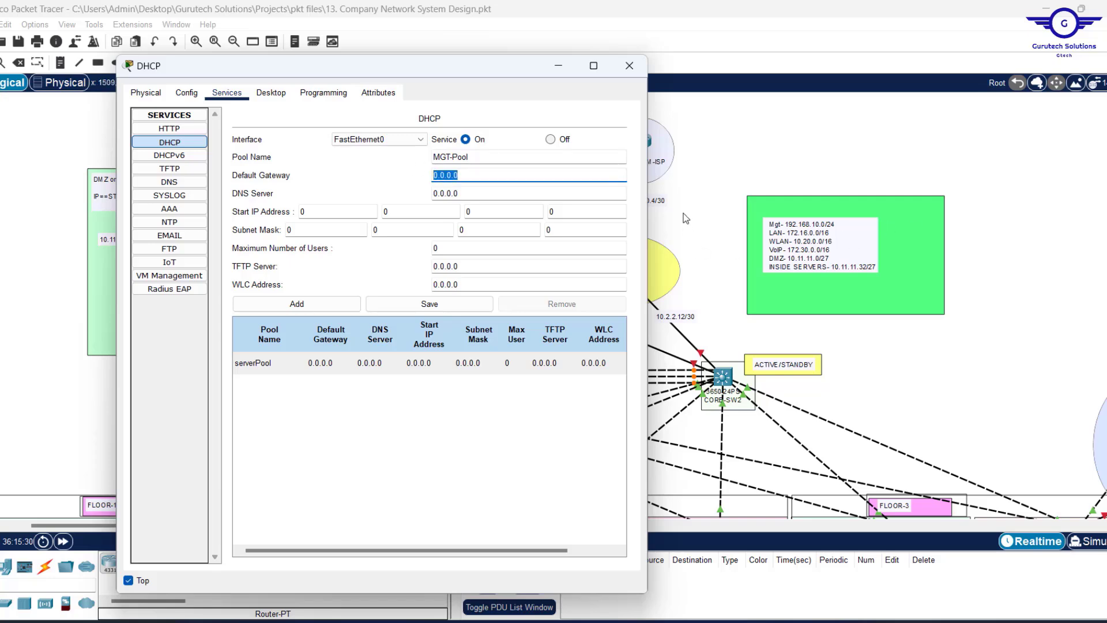
type("192.168.10.1")
key("Tab")
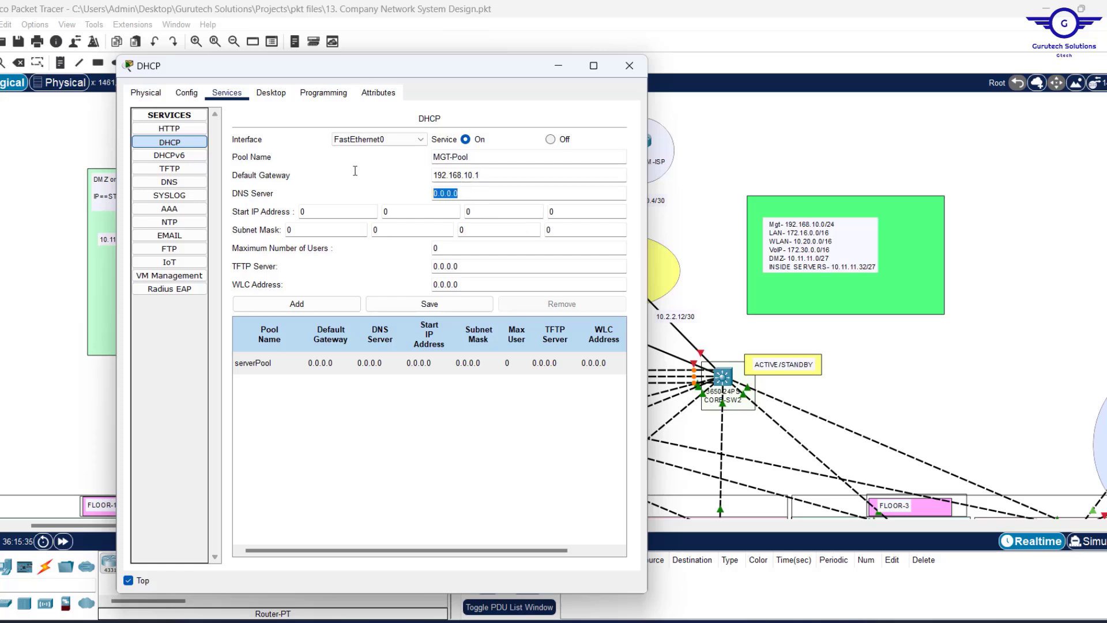
type("10.11.11.1")
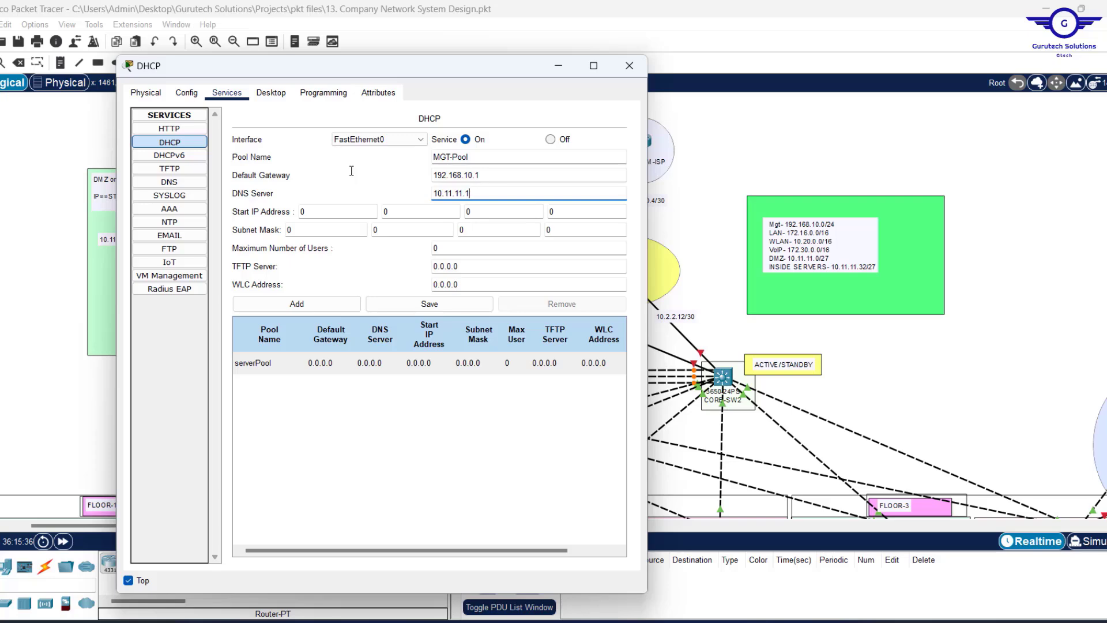
type("037")
Set start 192.168.10.11, mask 255.255.255.0 and 200 users, then add MGT-Pool.
left_click(321, 208)
type("192")
key("period")
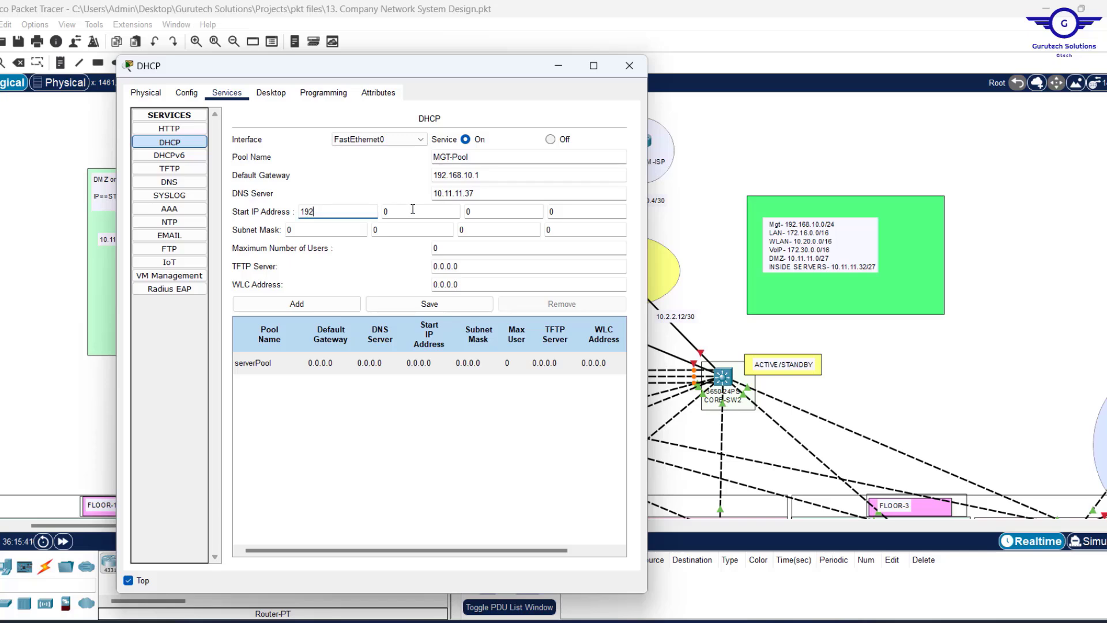
type("168")
key("period")
type("10")
left_click(553, 213)
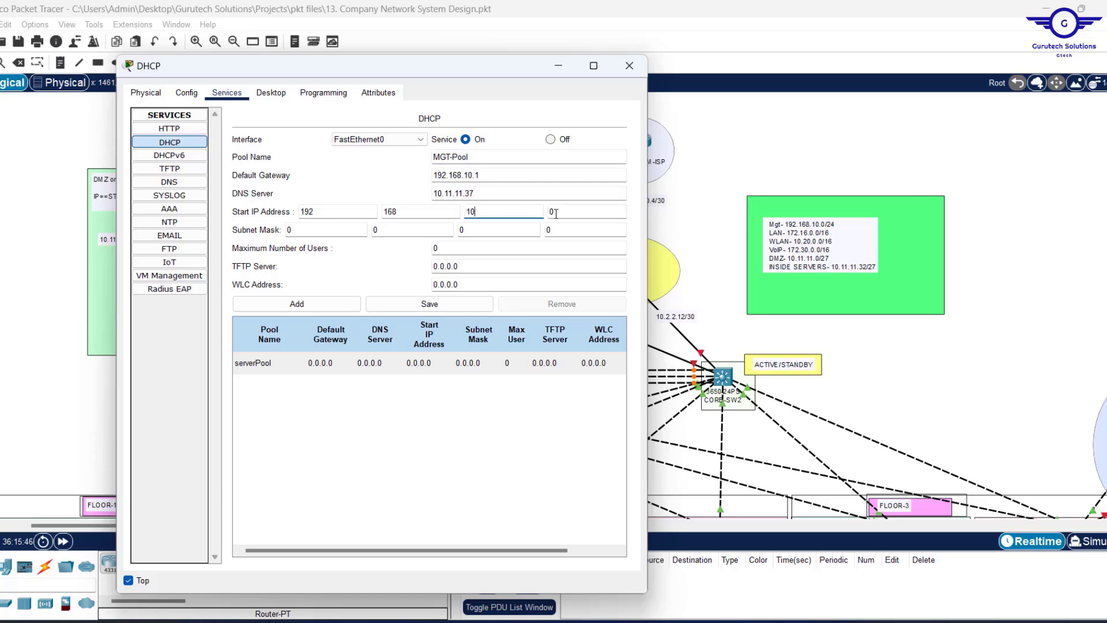
type("11")
key("Tab")
type("255")
left_click(376, 229)
type("25")
left_click_drag(484, 228, 372, 223)
type("25")
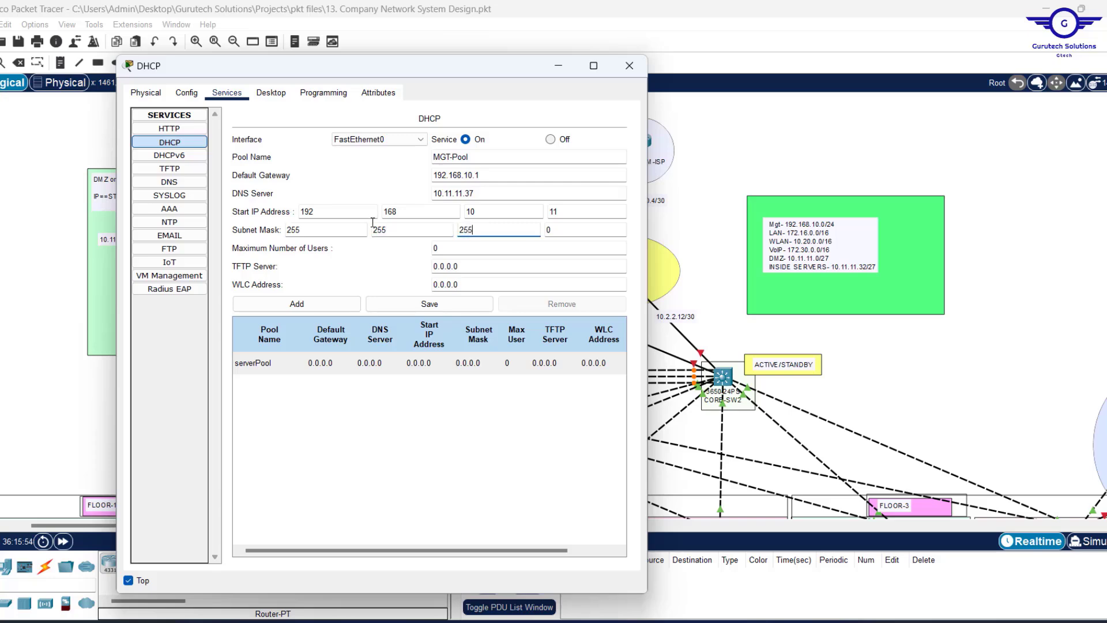
left_click(435, 248)
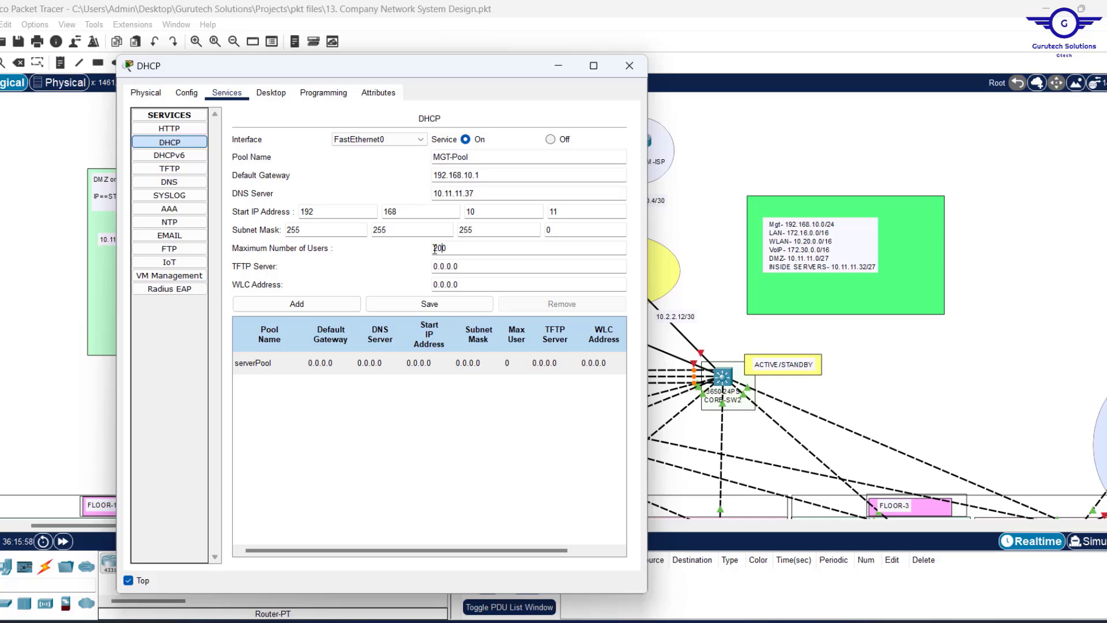
left_click(298, 303)
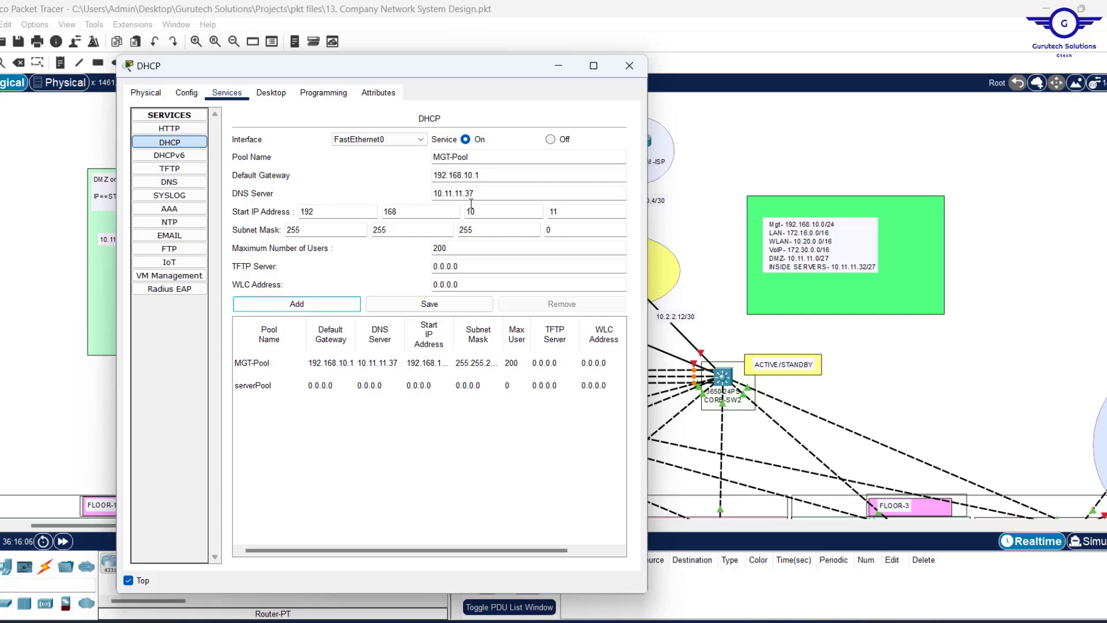
Rename the pool to LAN-Pool with default gateway 172.16.0.1.
double_click(451, 155)
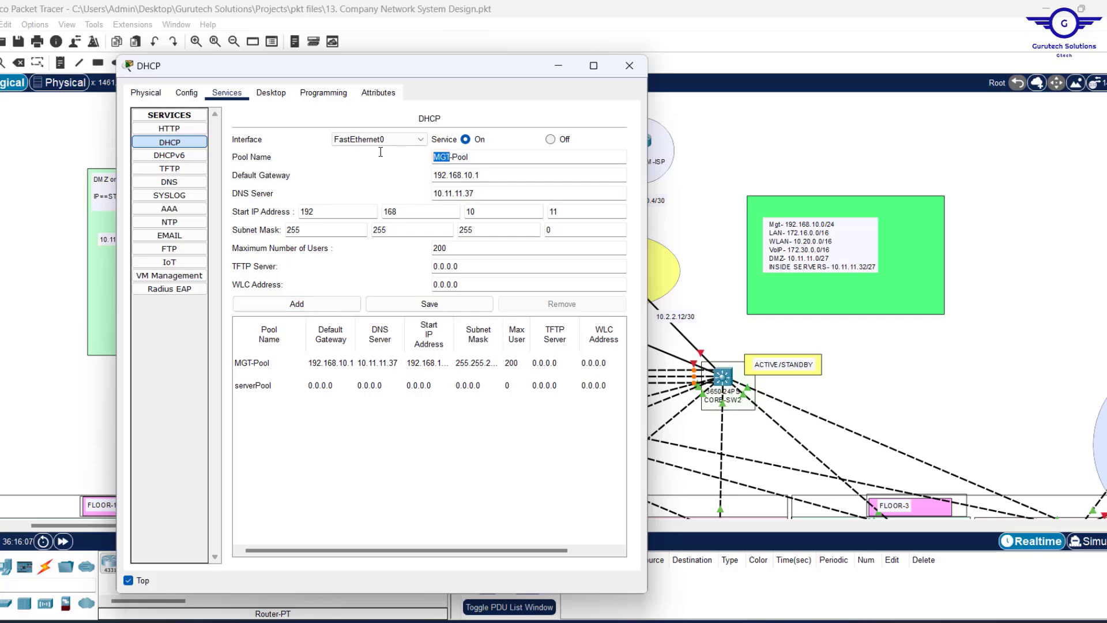
type("LAN")
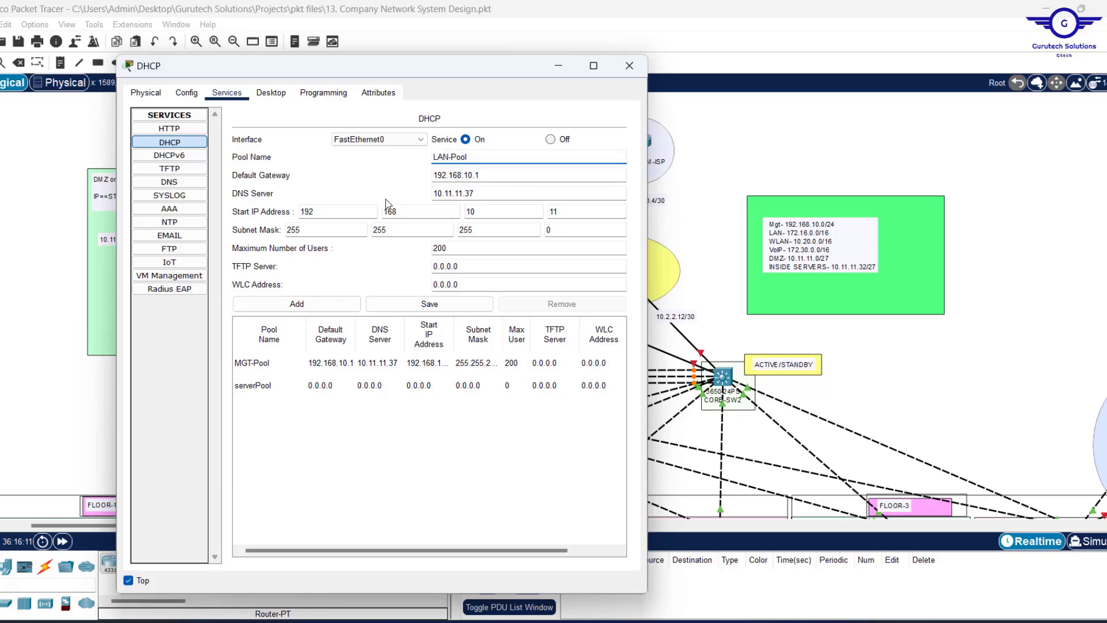
key("Tab")
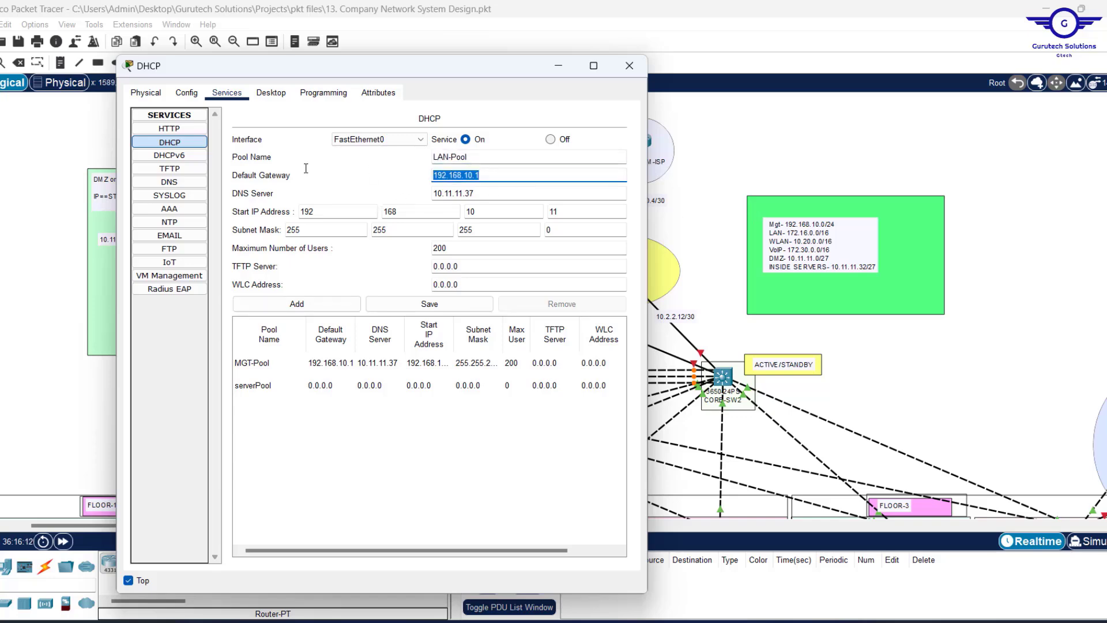
type("172.16.0.1")
Set start 172.16.0.11, mask 255.255.0.0 and 1000 users, add LAN-Pool and select its entry.
left_click_drag(315, 212, 229, 208)
type("17")
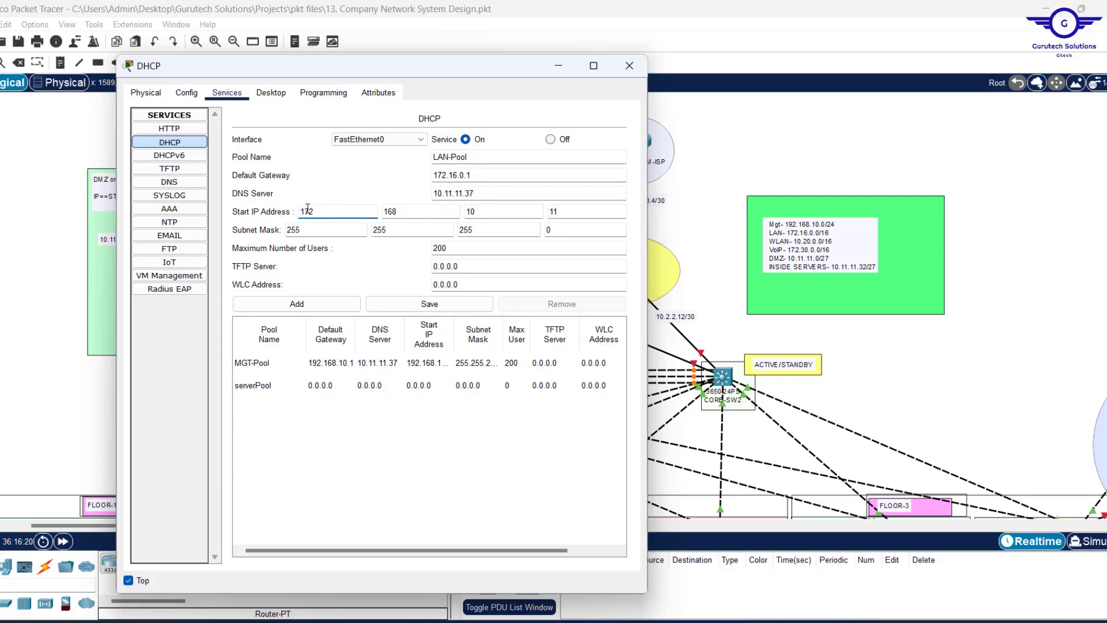
left_click(421, 211)
key("Tab")
type("0")
double_click(488, 231)
type("0")
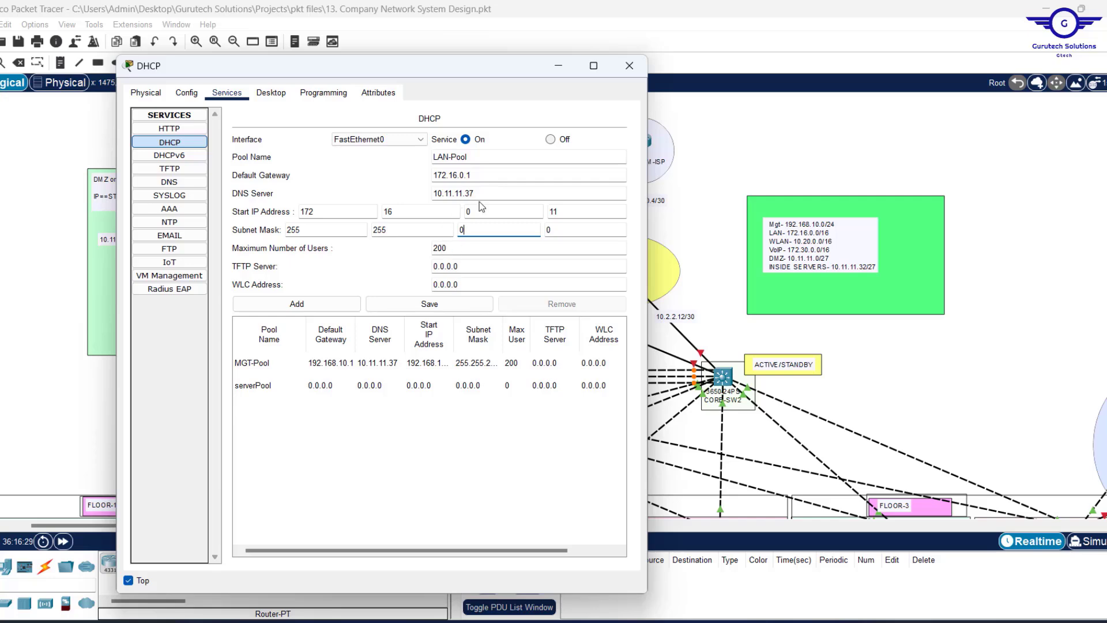
double_click(438, 252)
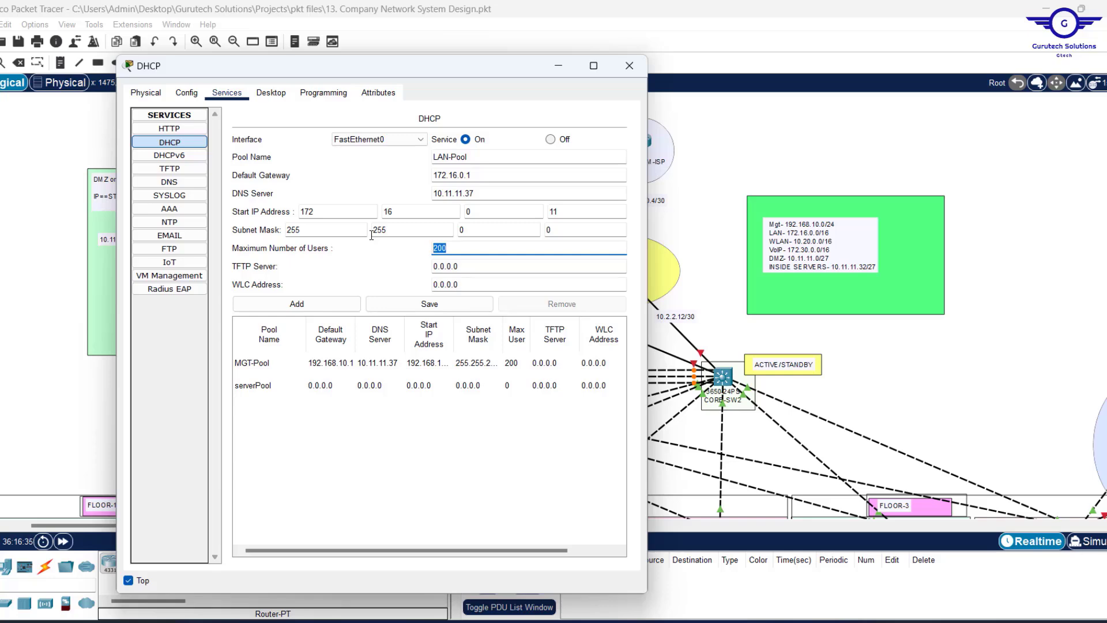
type("10")
left_click(293, 309)
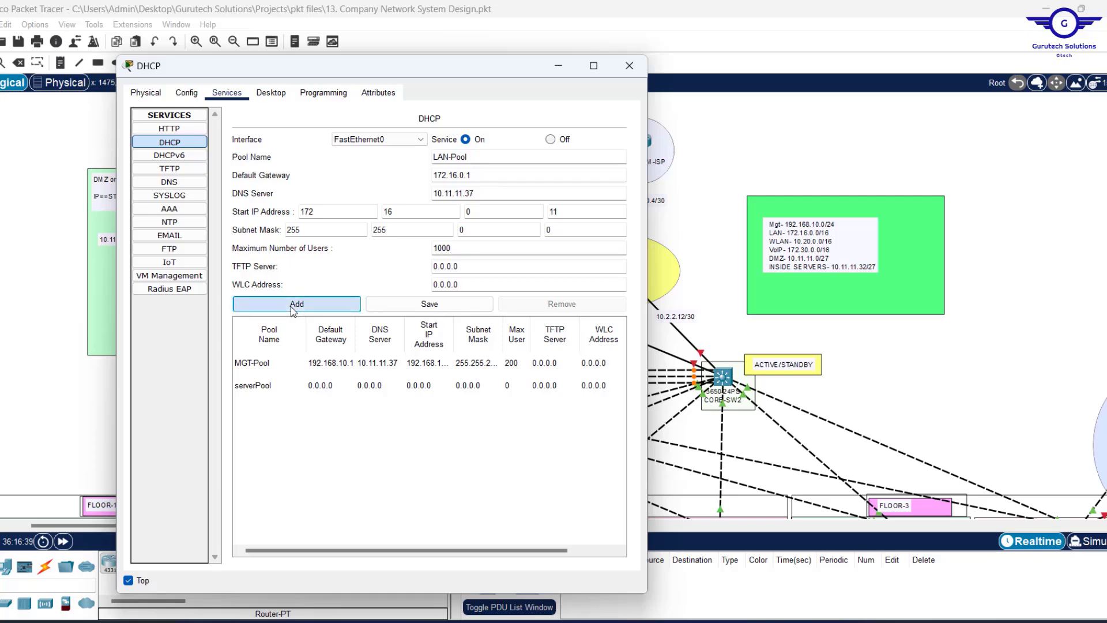
left_click(296, 369)
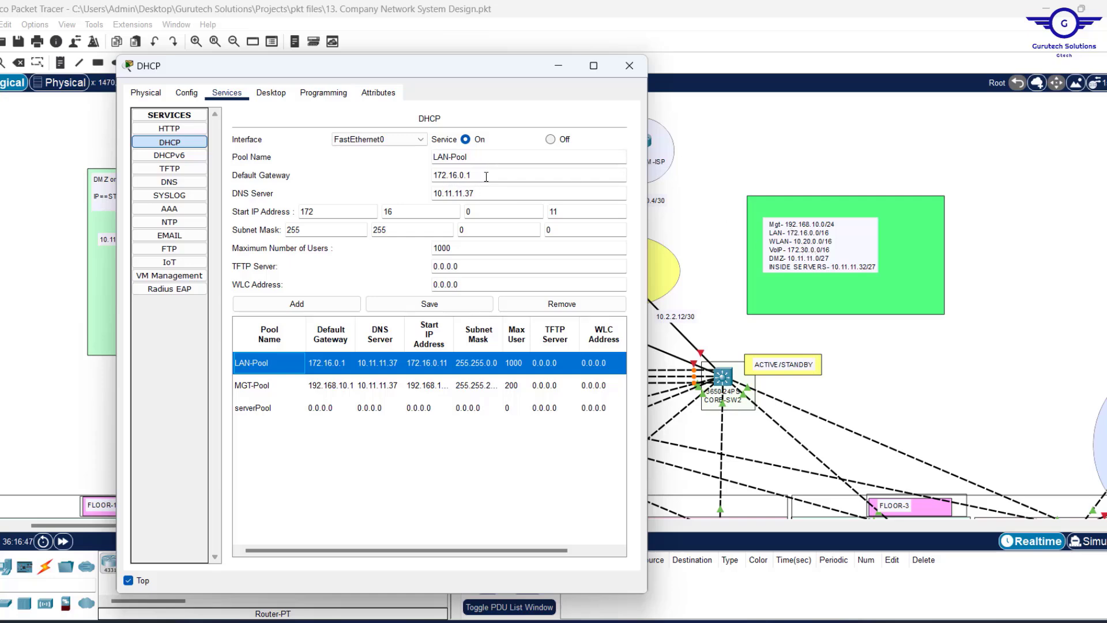
Fill in WLAN-Pool with gateway 10.20.0.1, start 10.20.0.11 and WLC address 10.20.0.10.
left_click_drag(457, 174, 433, 174)
type("10")
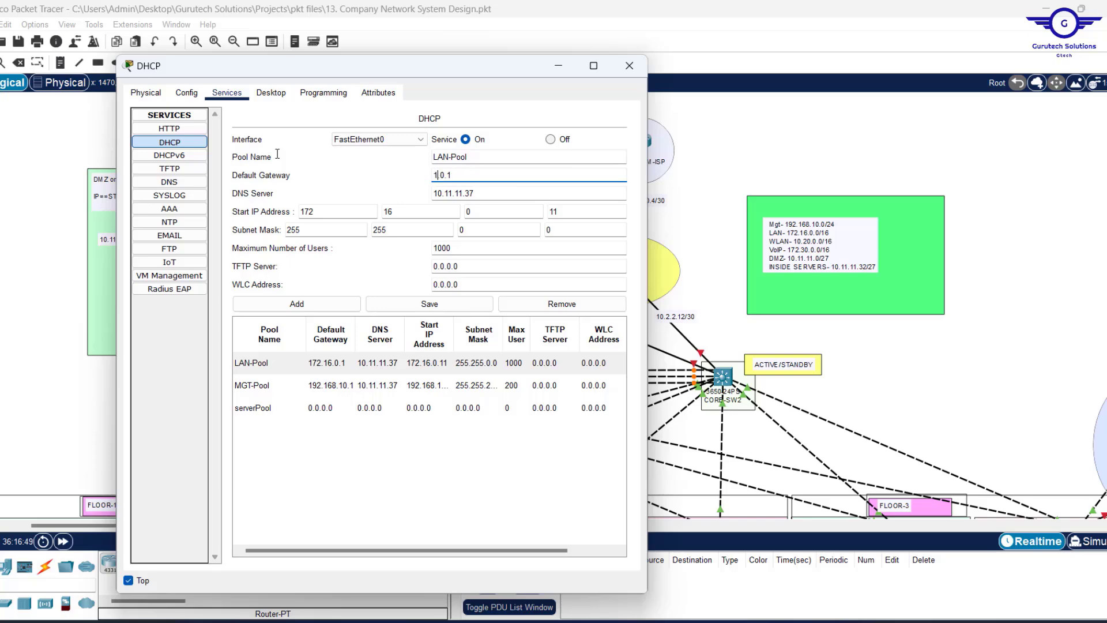
type(".20.0.")
left_click_drag(329, 211, 259, 209)
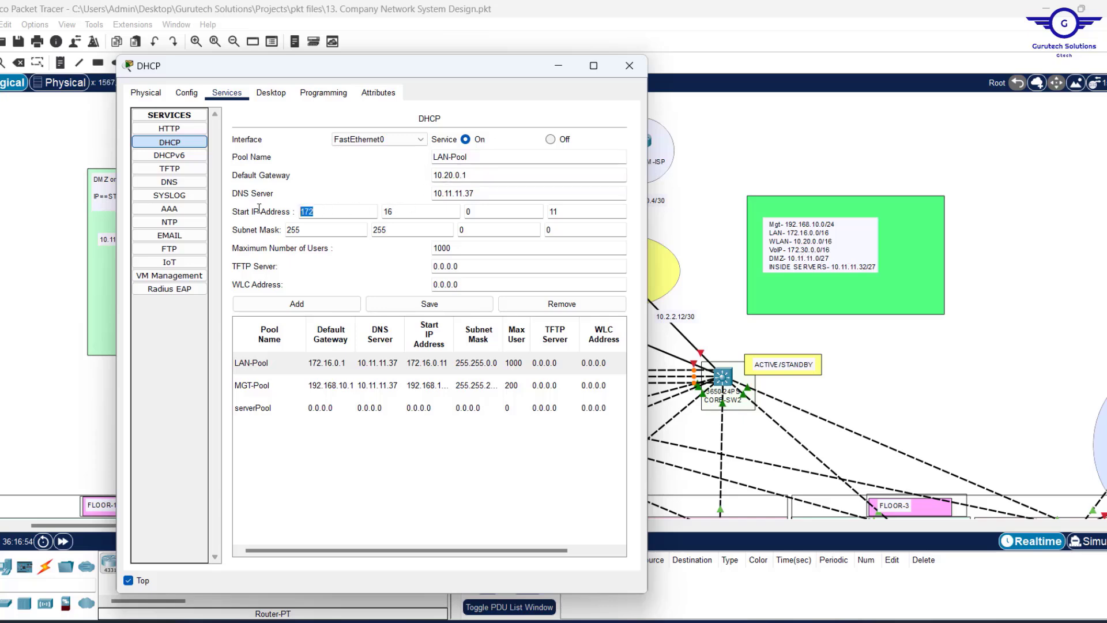
type("10.")
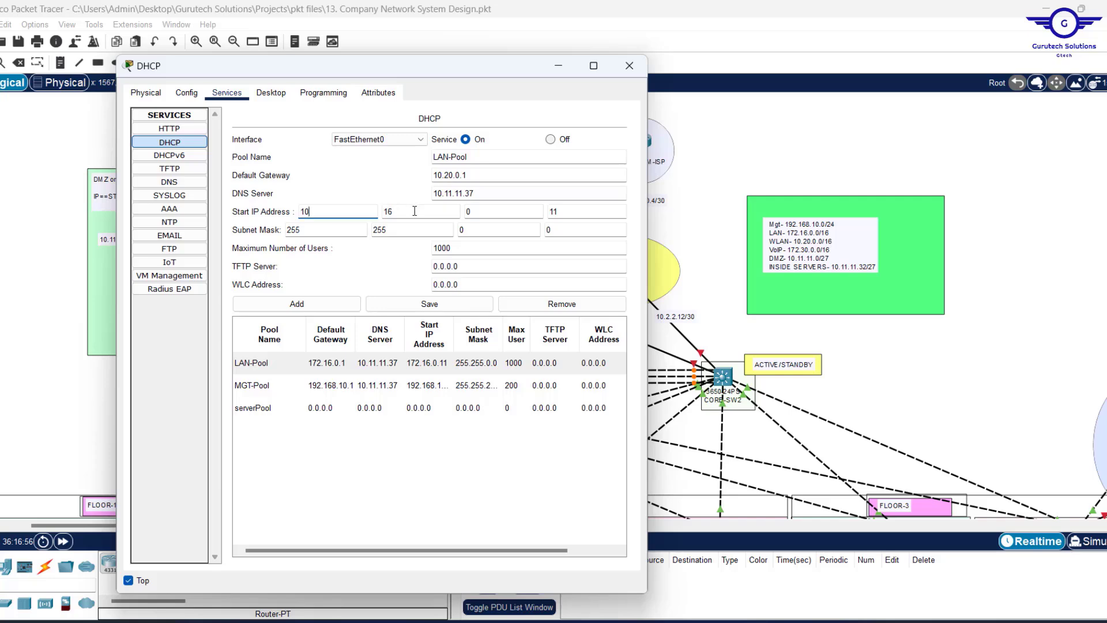
type("20")
left_click_drag(466, 282, 401, 275)
left_click(434, 153)
type("W")
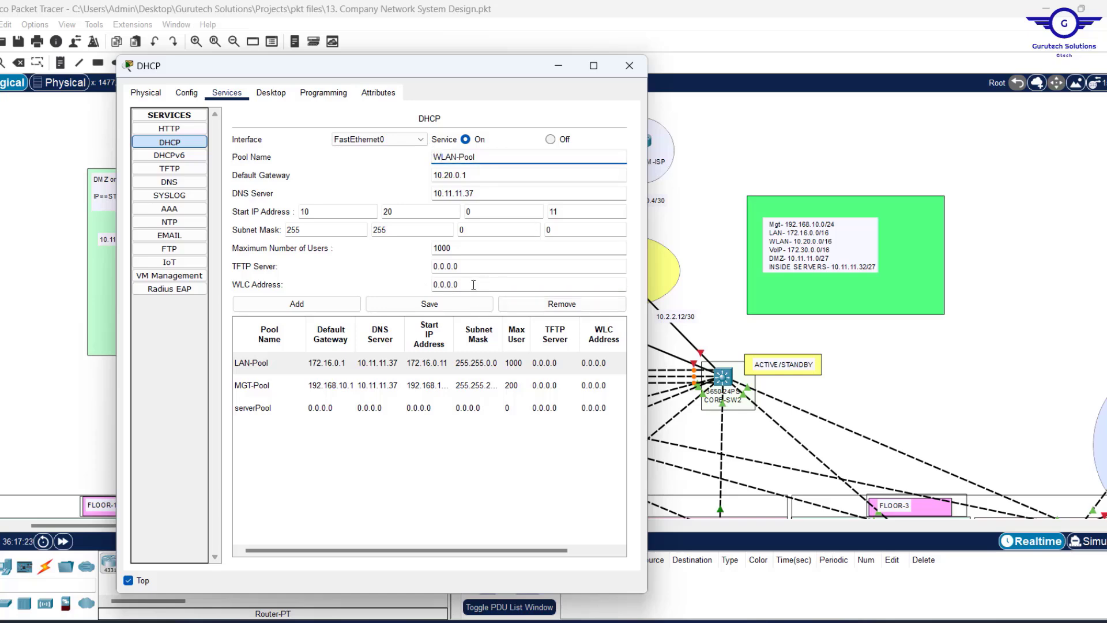
left_click_drag(473, 285, 394, 285)
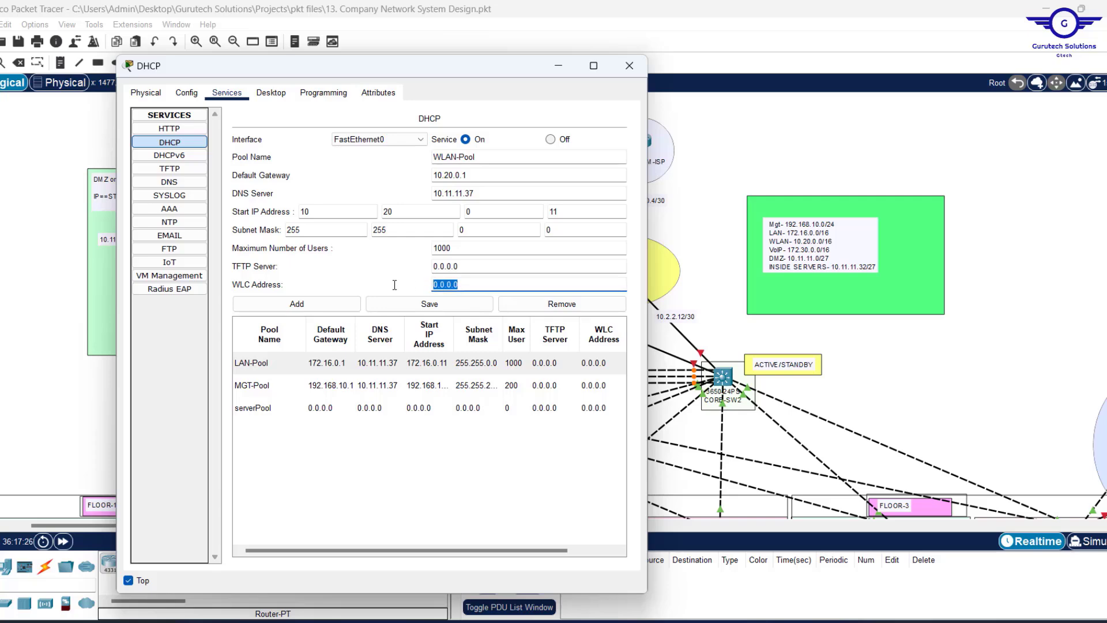
type("10.20.0.10")
Label the wireless controller 10.20.0.10 on the canvas, then add WLAN-Pool and close the server window.
left_click(968, 369)
scroll(968, 369, "down", 5)
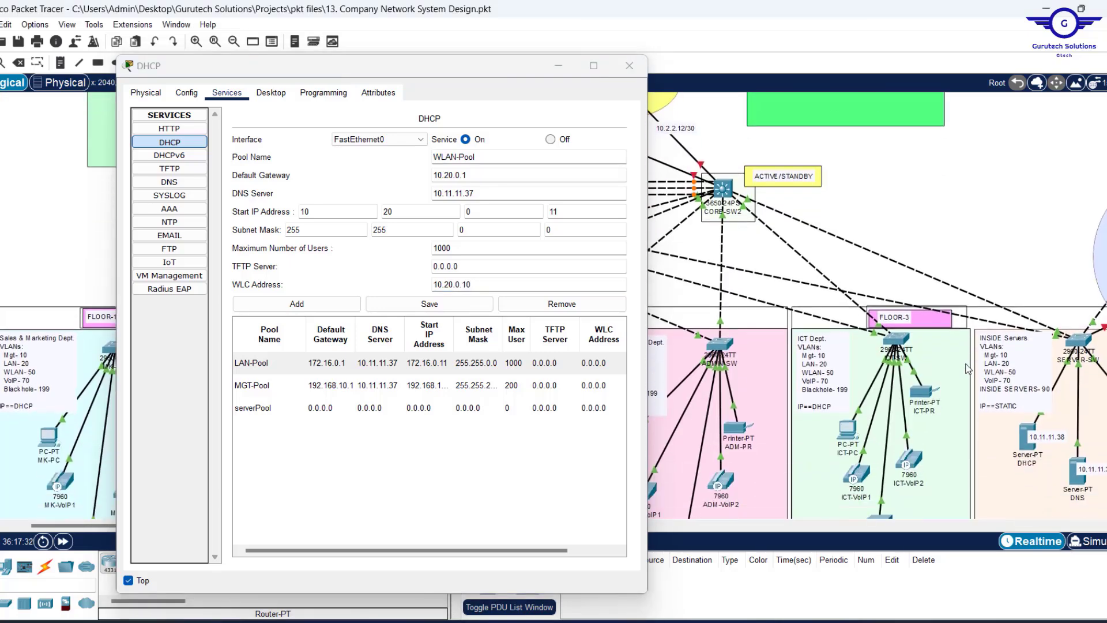
scroll(968, 369, "right", 12)
scroll(969, 369, "left", 3)
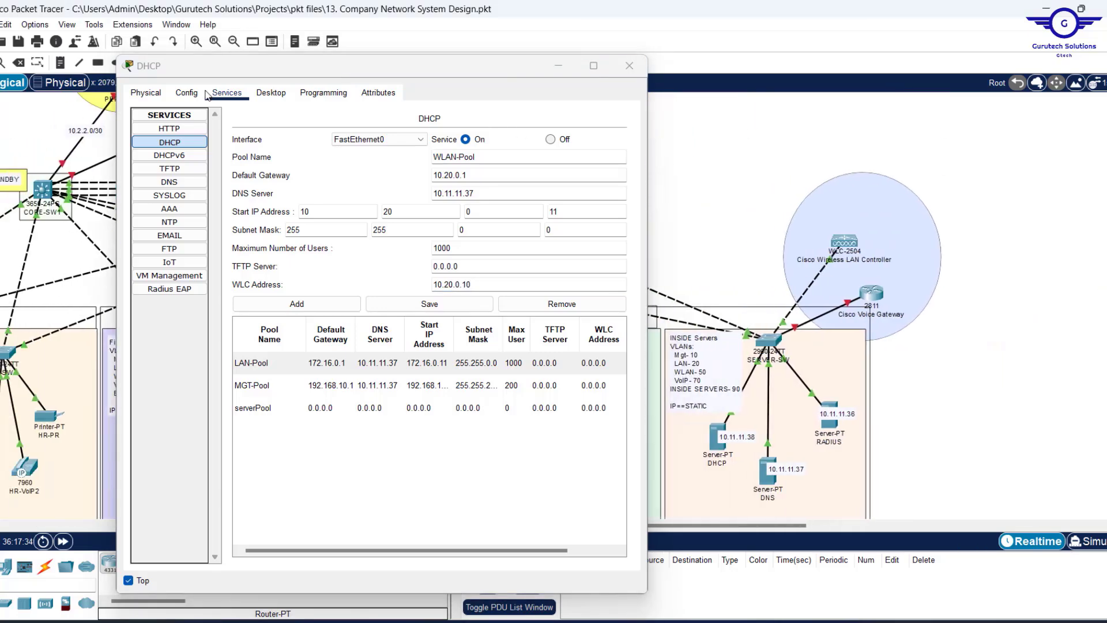
left_click(60, 65)
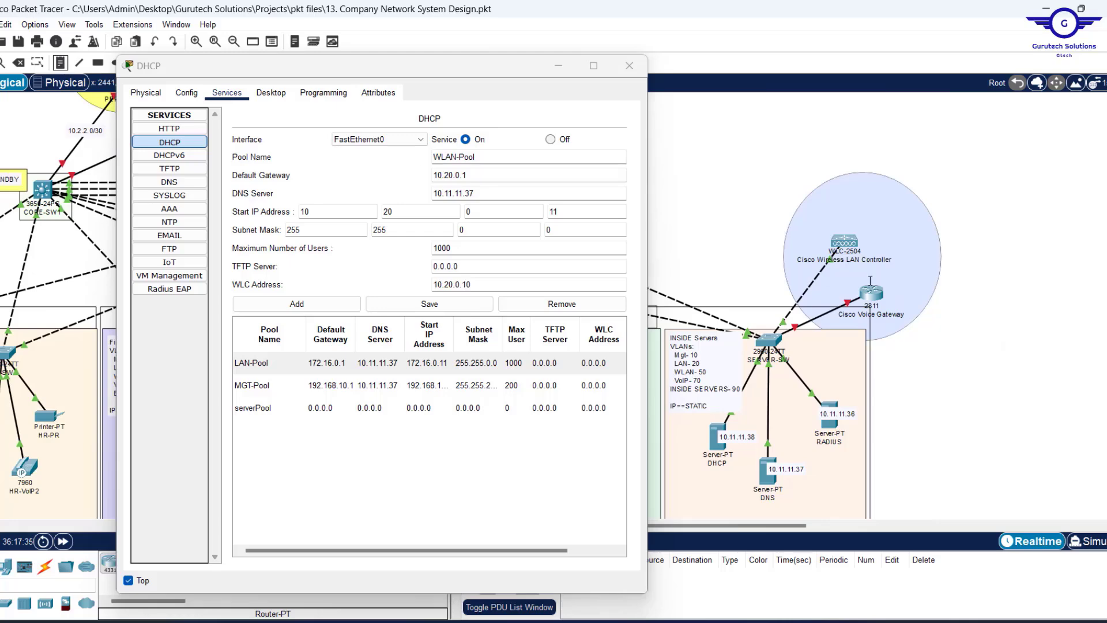
left_click(831, 228)
type("10.")
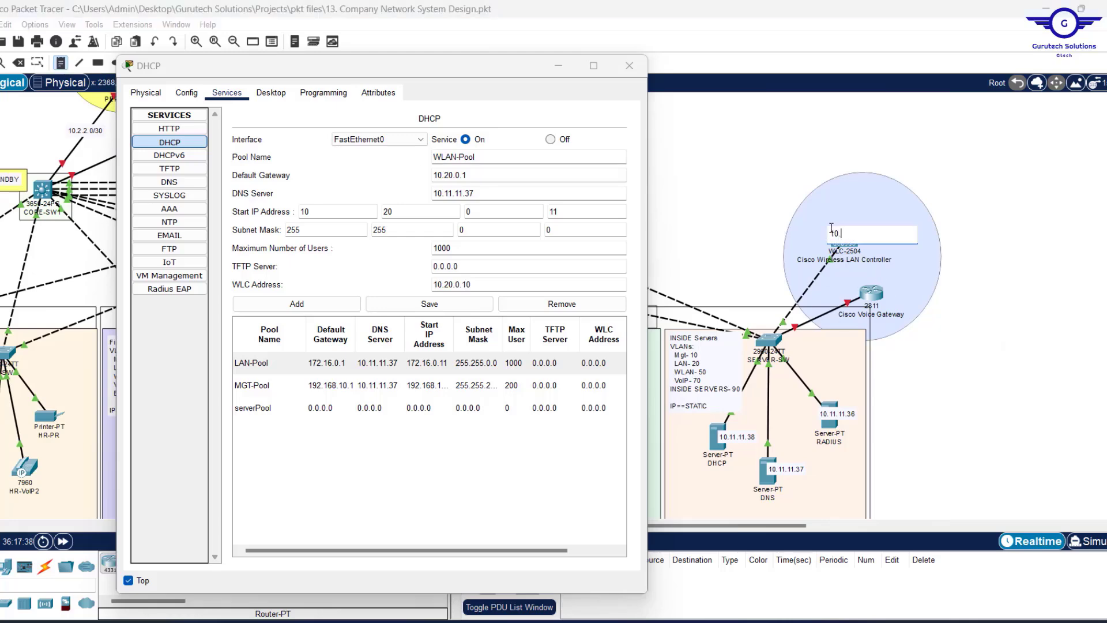
type("20.0.10")
left_click(297, 307)
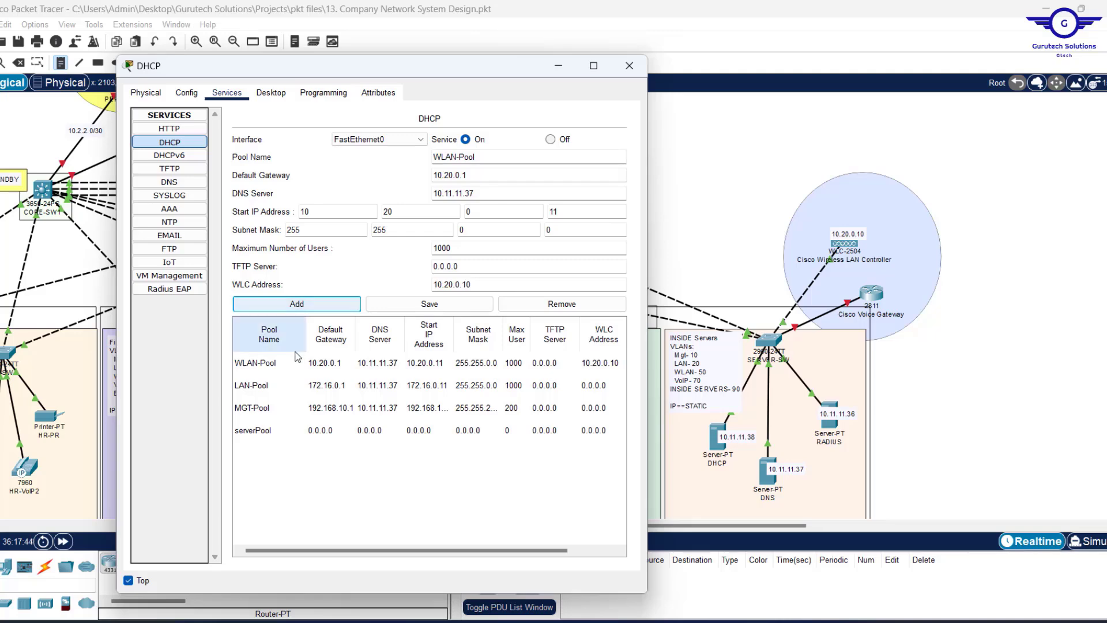
left_click(630, 65)
scroll(626, 199, "left", 5)
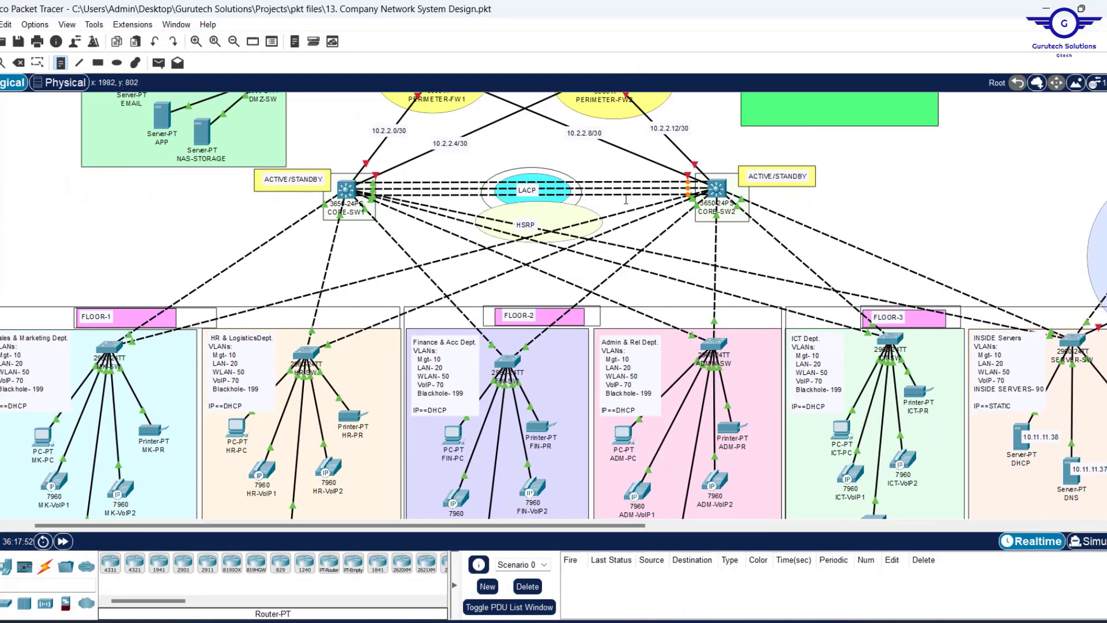
scroll(623, 231, "up", 3)
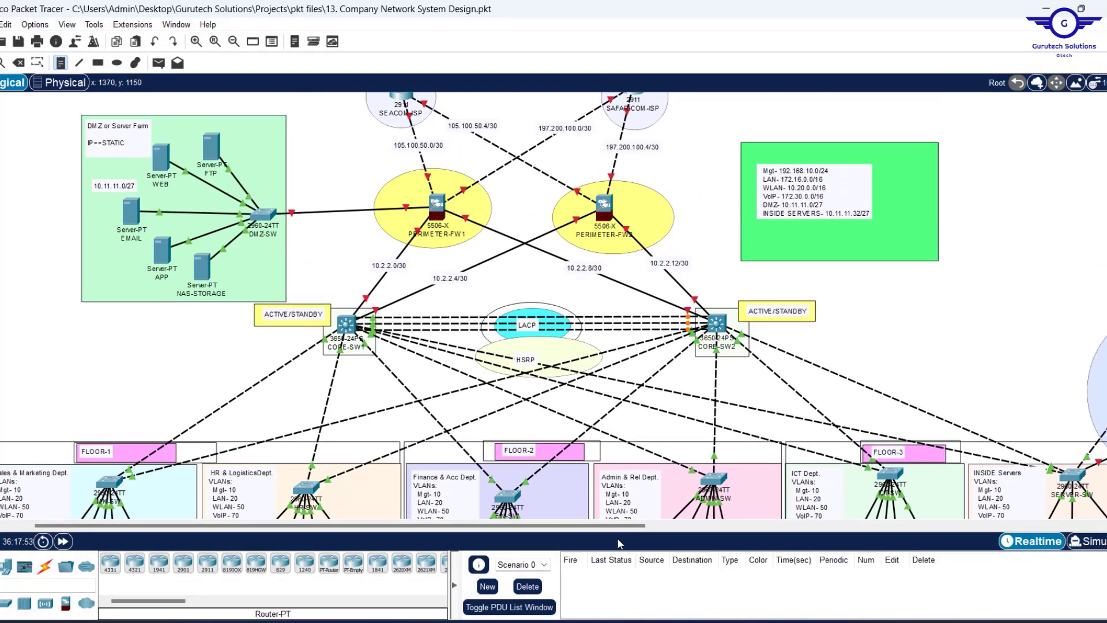
left_click(818, 622)
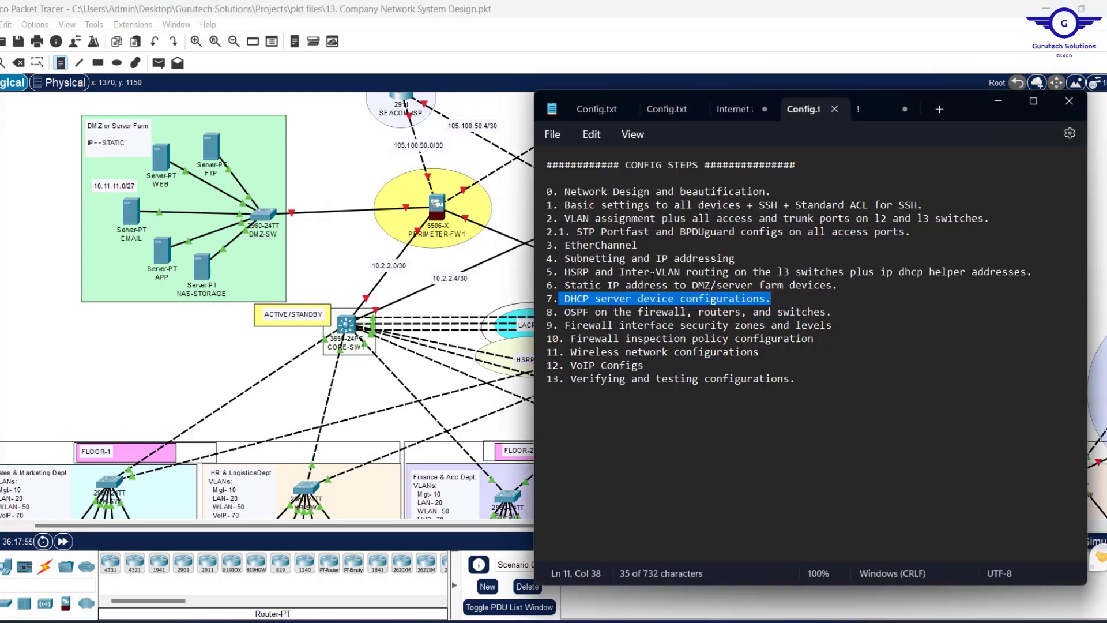
left_click_drag(564, 312, 842, 309)
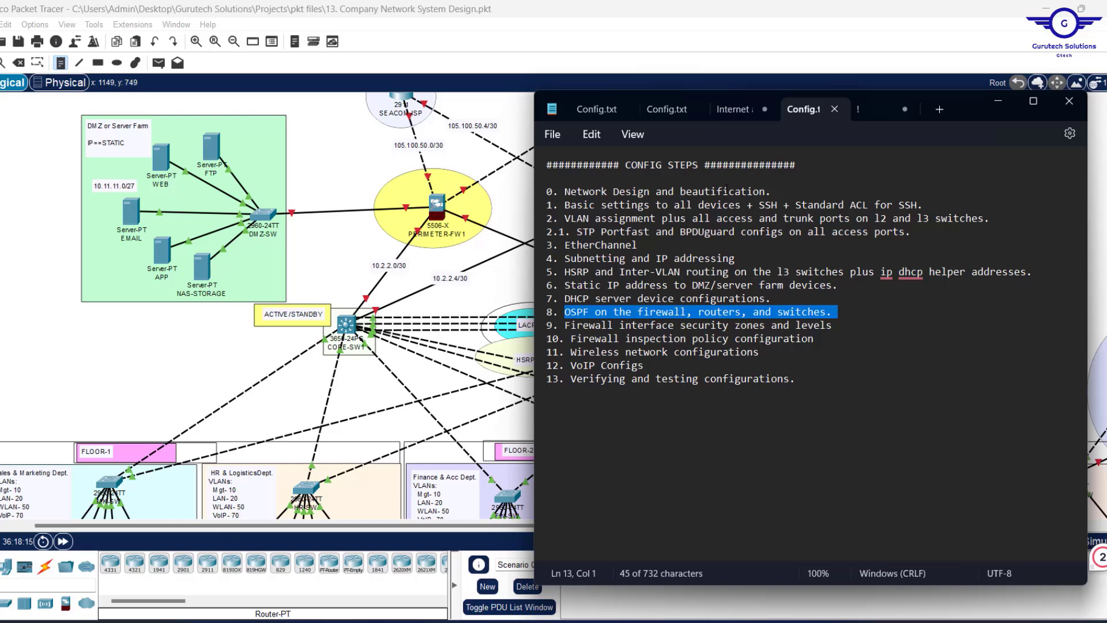
left_click(999, 101)
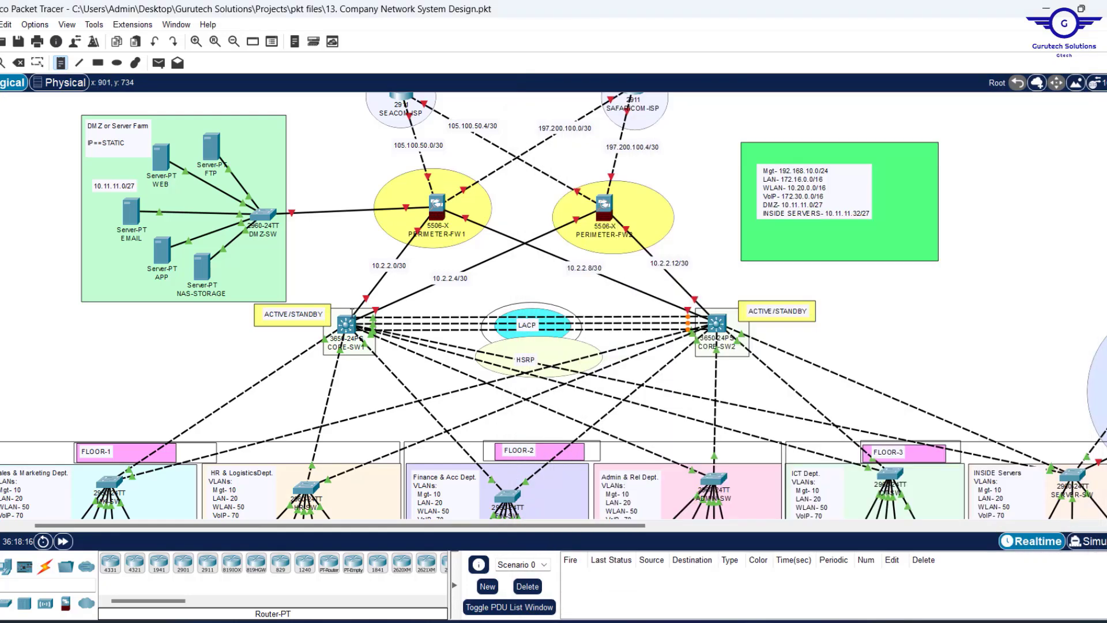
key("Escape")
left_click(346, 323)
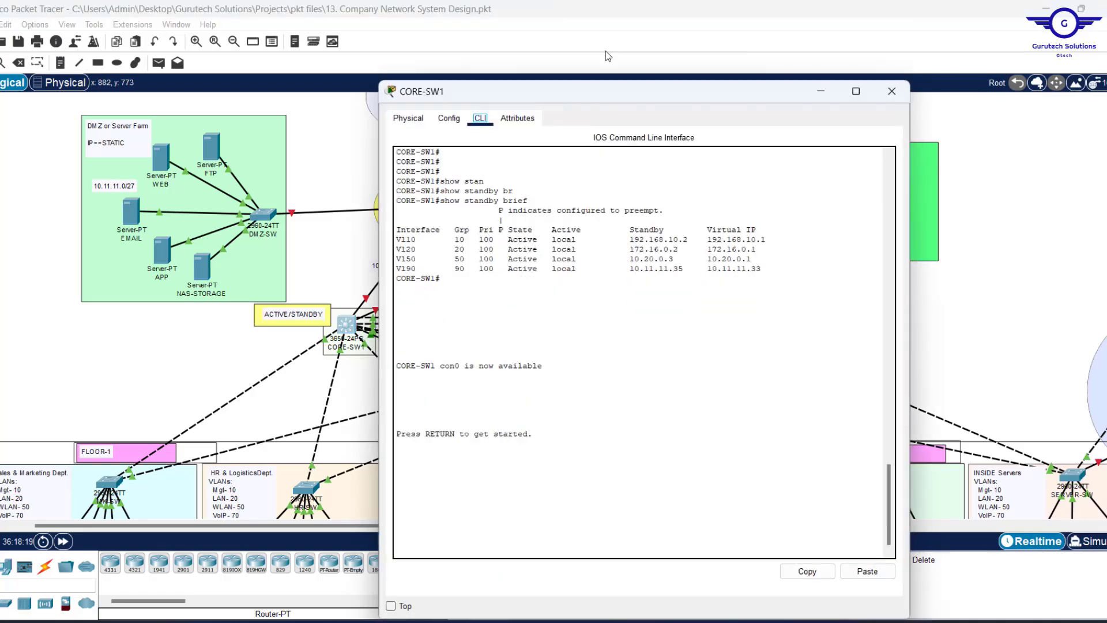
left_click(524, 410)
key("Return")
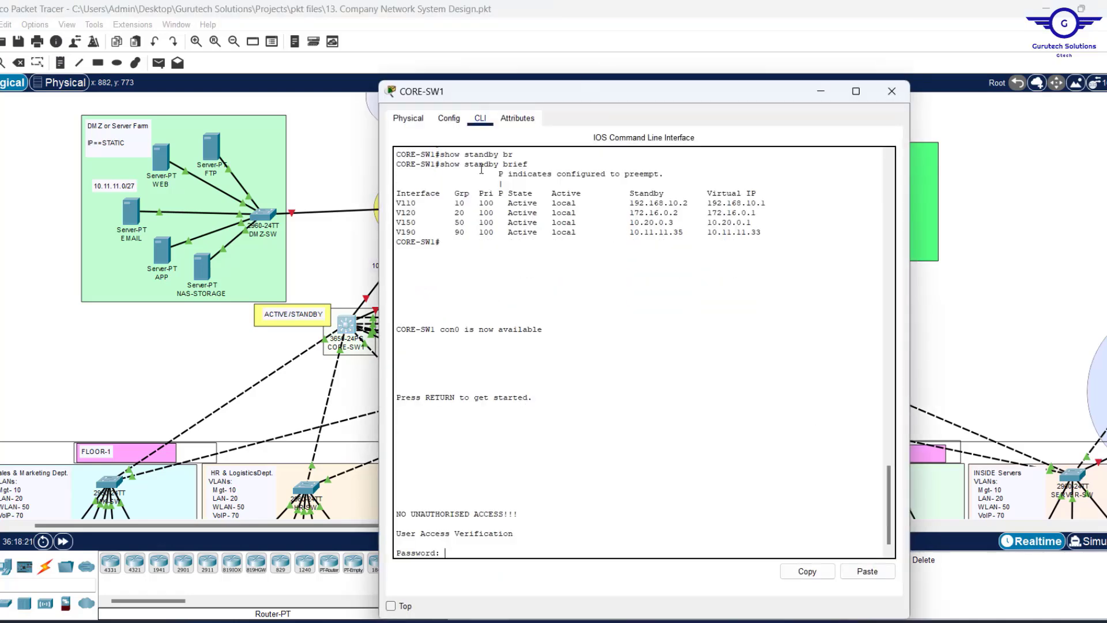
left_click(449, 118)
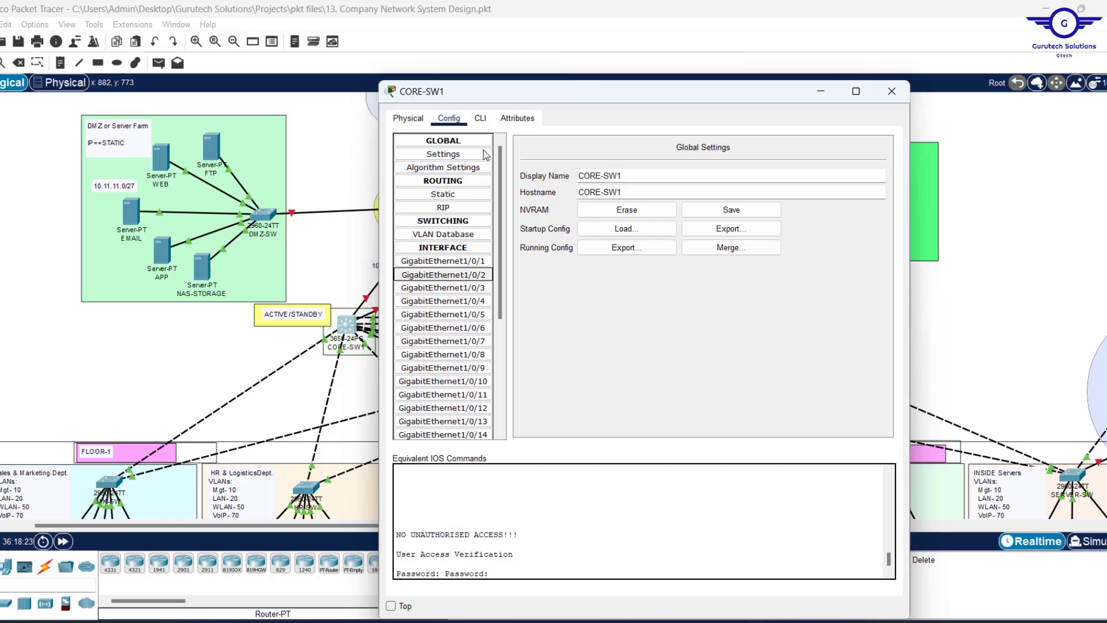
left_click(480, 118)
type("E-SW1(config-if)#E")
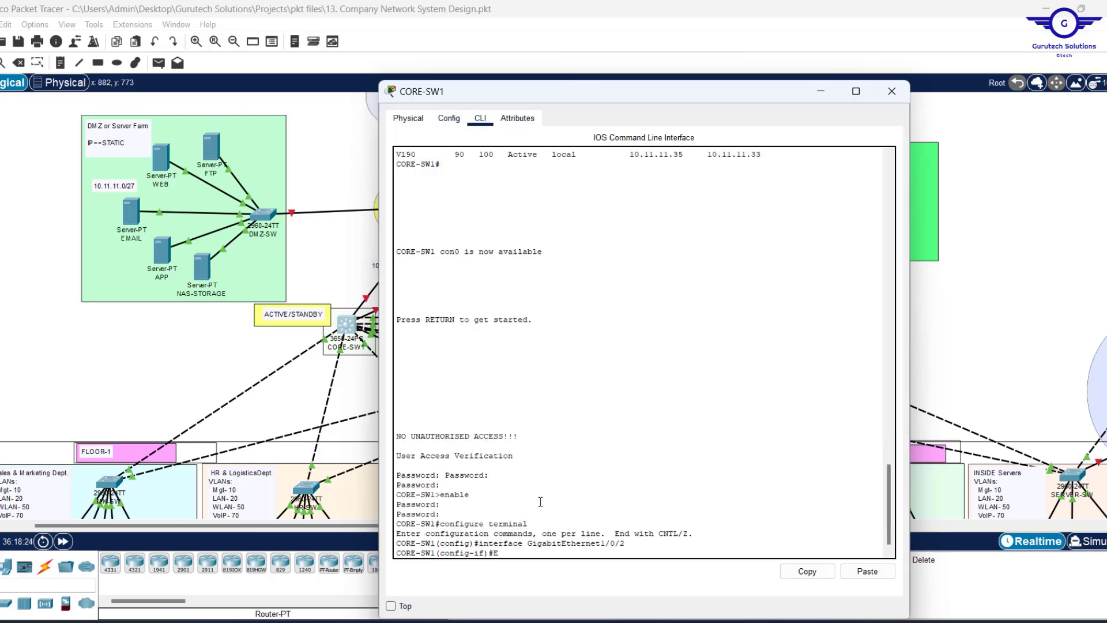
type("X")
key("Return")
key("Return")
key("Return")
key("Return")
key("Return")
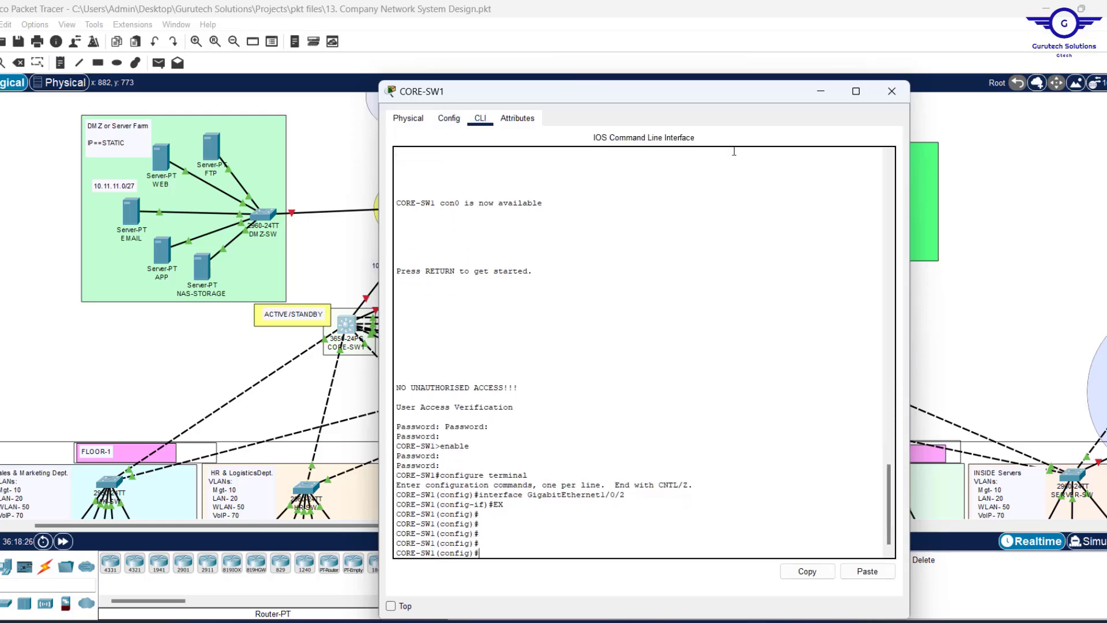
left_click(892, 91)
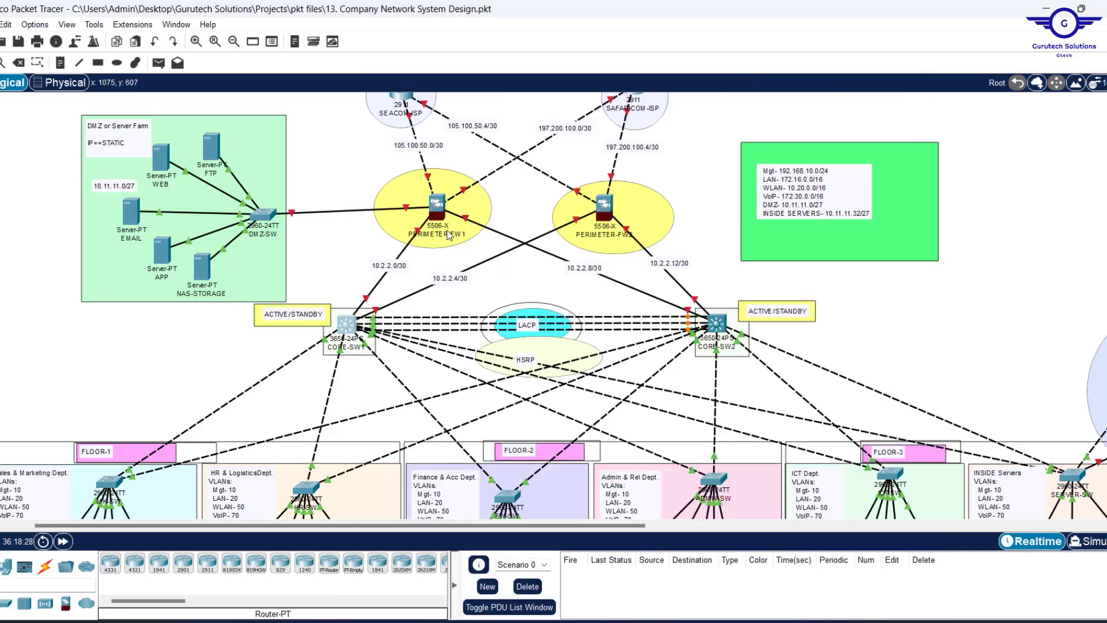
Show CORE-SW1's port summary: uplinks 10.2.2.1/30 and 10.2.2.5/30 plus Vlan10, 20, 50, 90 addresses.
scroll(979, 233, "down", 2)
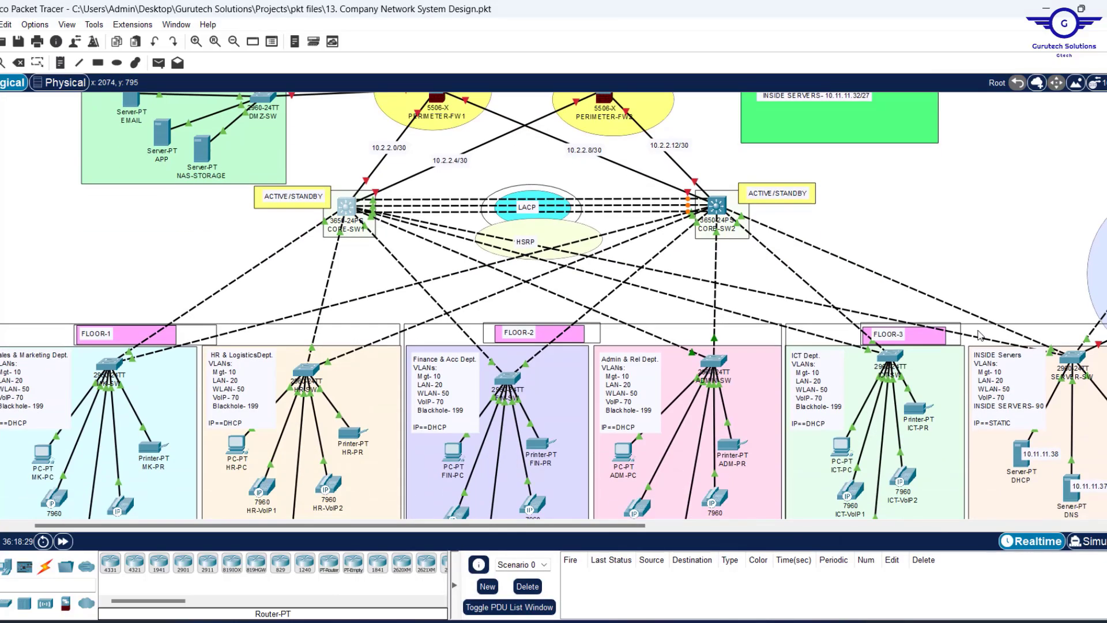
scroll(978, 336, "up", 1)
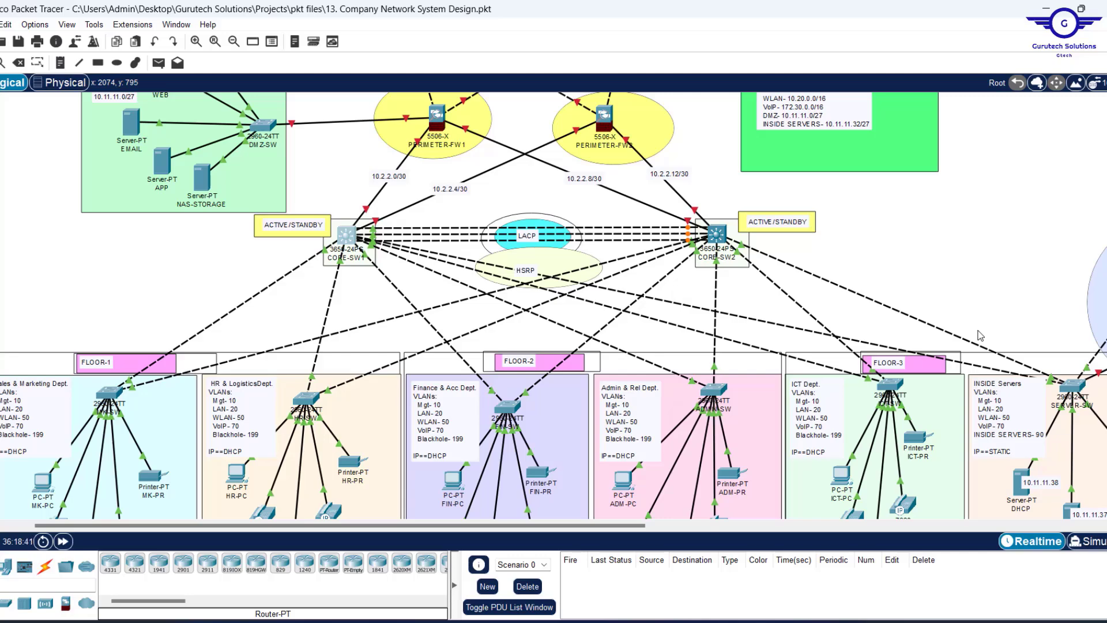
scroll(980, 336, "up", 3)
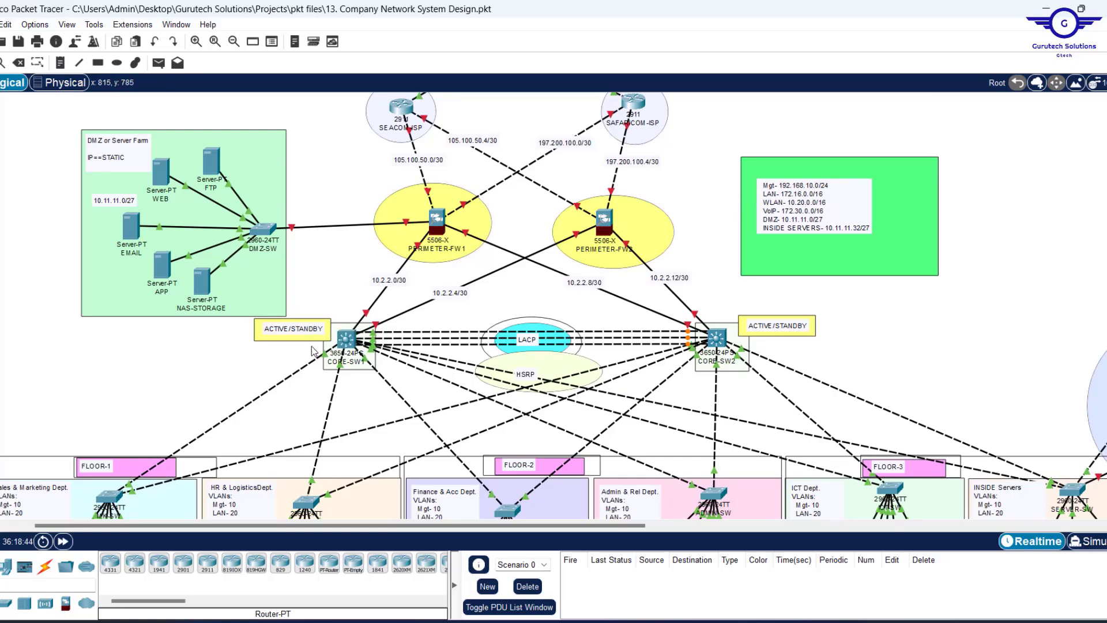
mouse_move(350, 343)
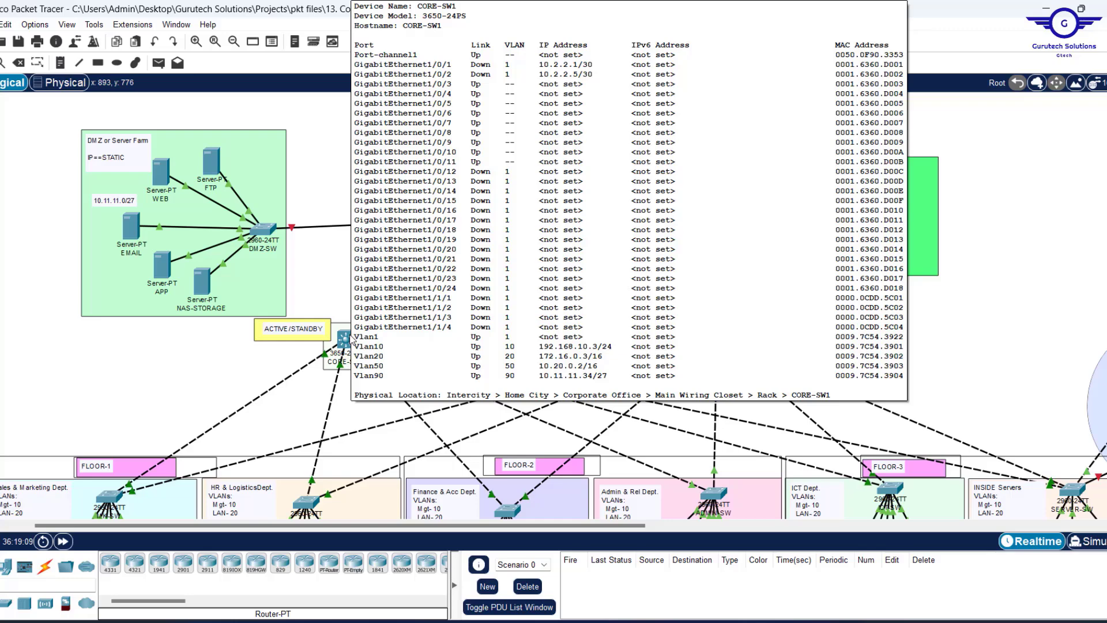
Open the CORE-SW1 switch's command-line window from the topology.
left_click(346, 339)
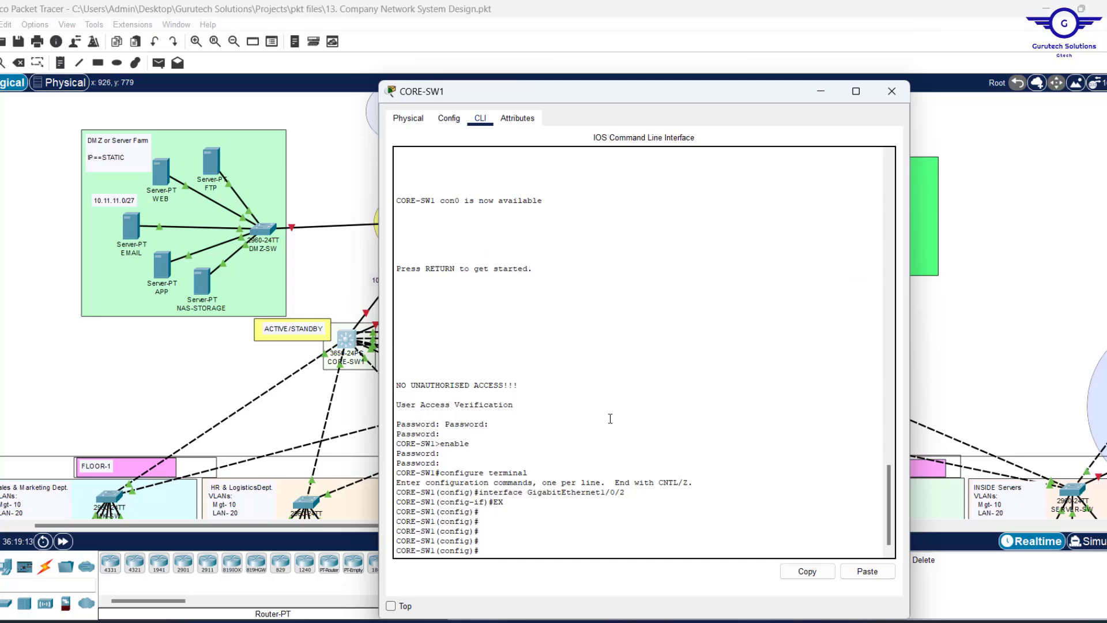
Start OSPF process 35 on CORE-SW1 with 'router ospf 35'.
type("router osf")
key("Tab")
key("BackSpace")
type("p")
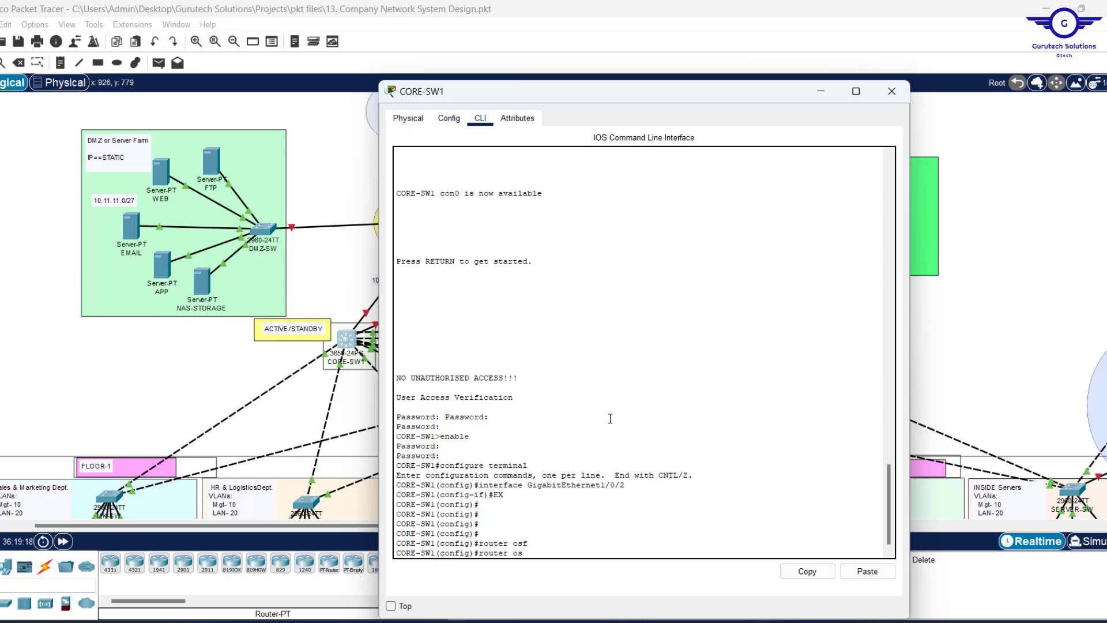
key("Tab")
type("f")
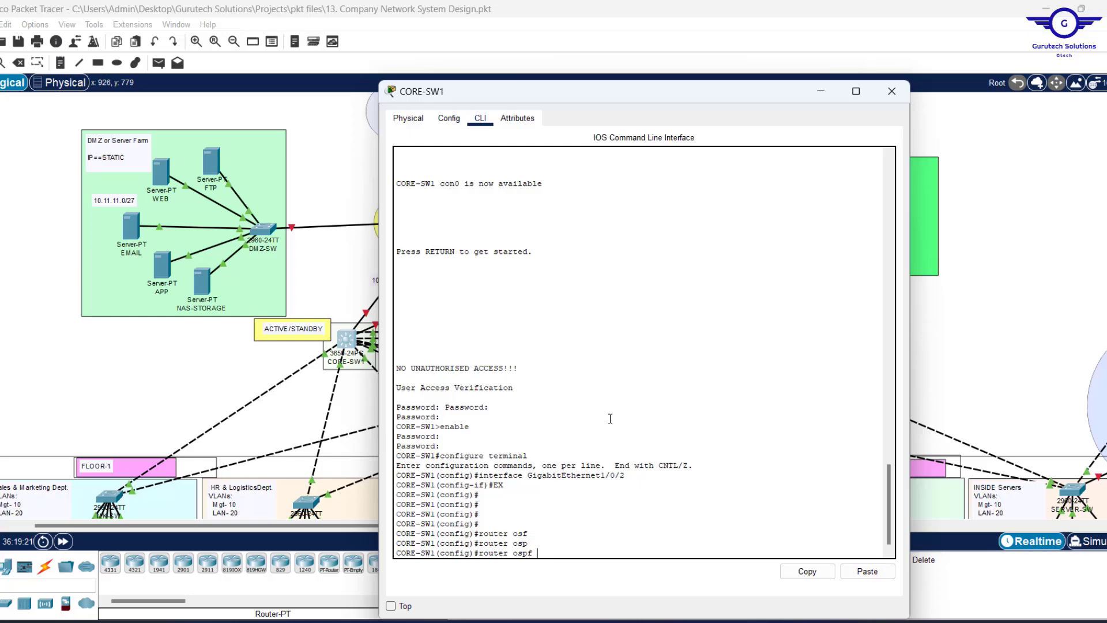
type(" 35")
key("Return")
key("Return")
key("Return")
key("Return")
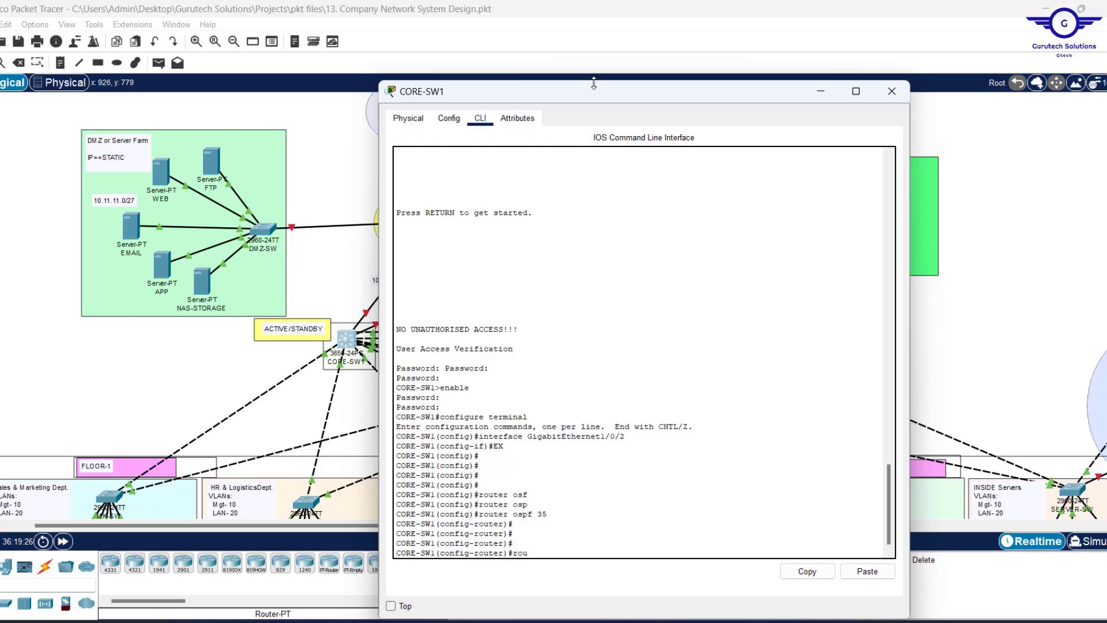
Keep the console on top, set router-id 1.1.1.1, and begin a network statement.
left_click_drag(594, 87, 591, 45)
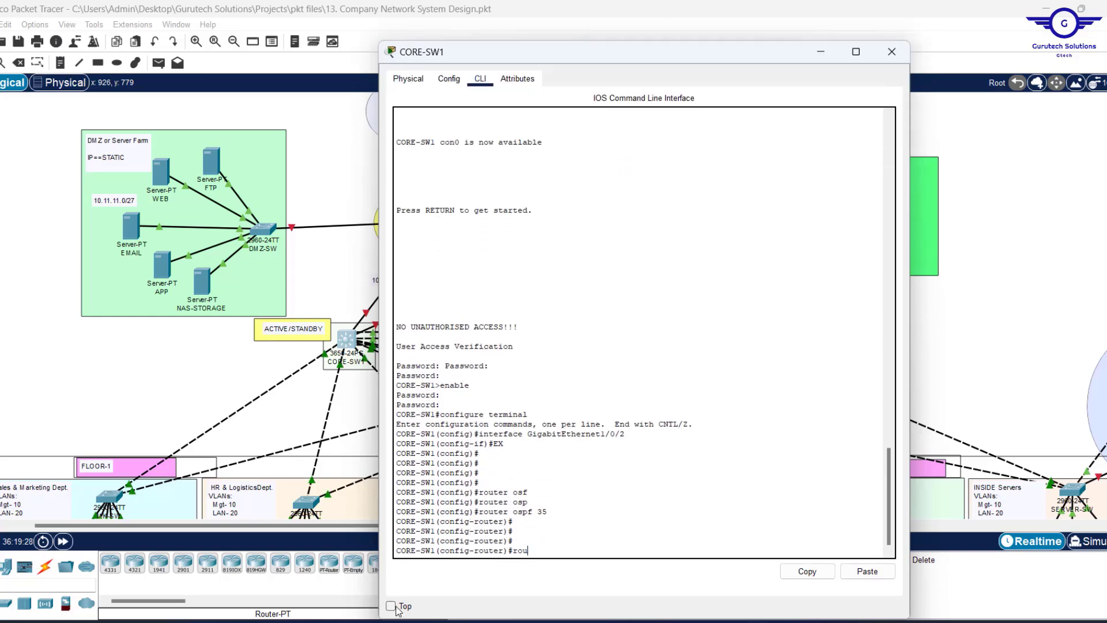
left_click(391, 566)
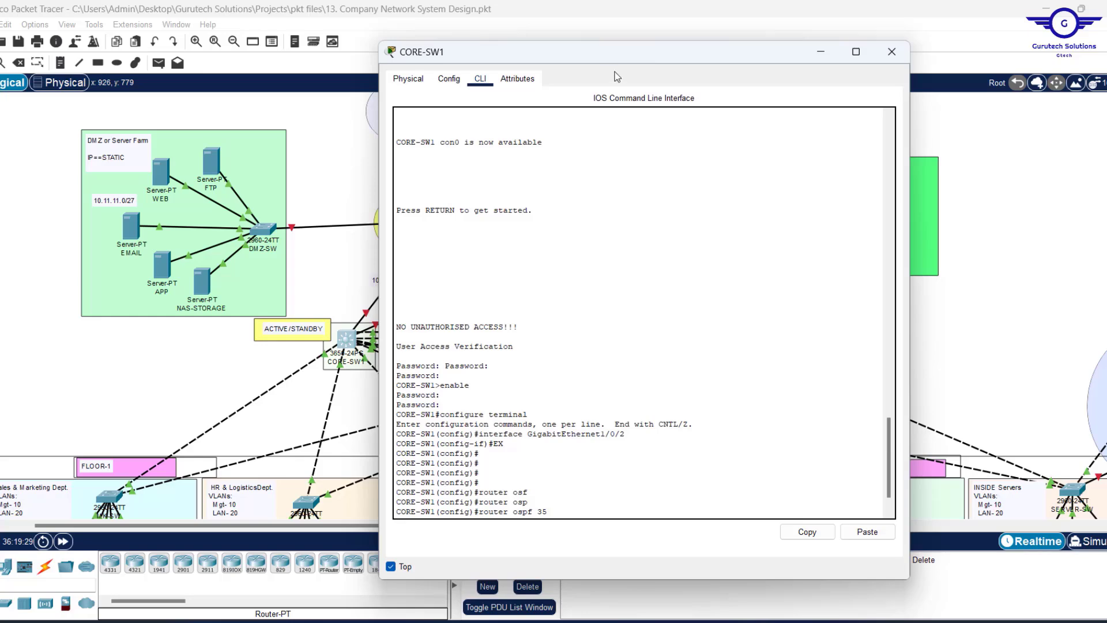
left_click_drag(653, 57, 685, 58)
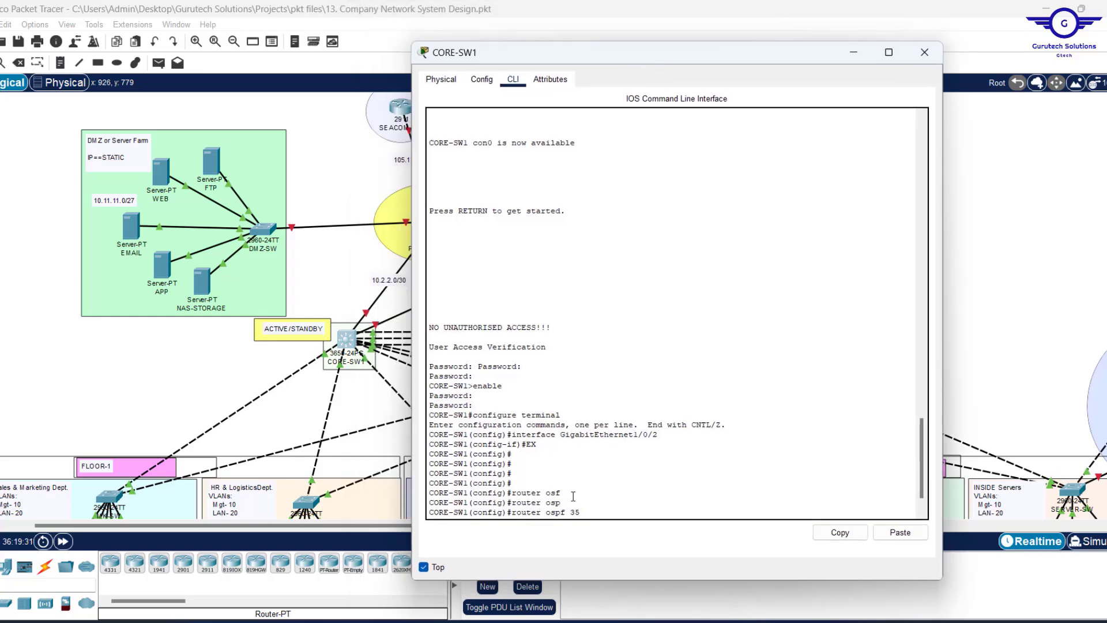
key("Return")
key("Return")
key("Return")
key("Return")
type("router)#rou")
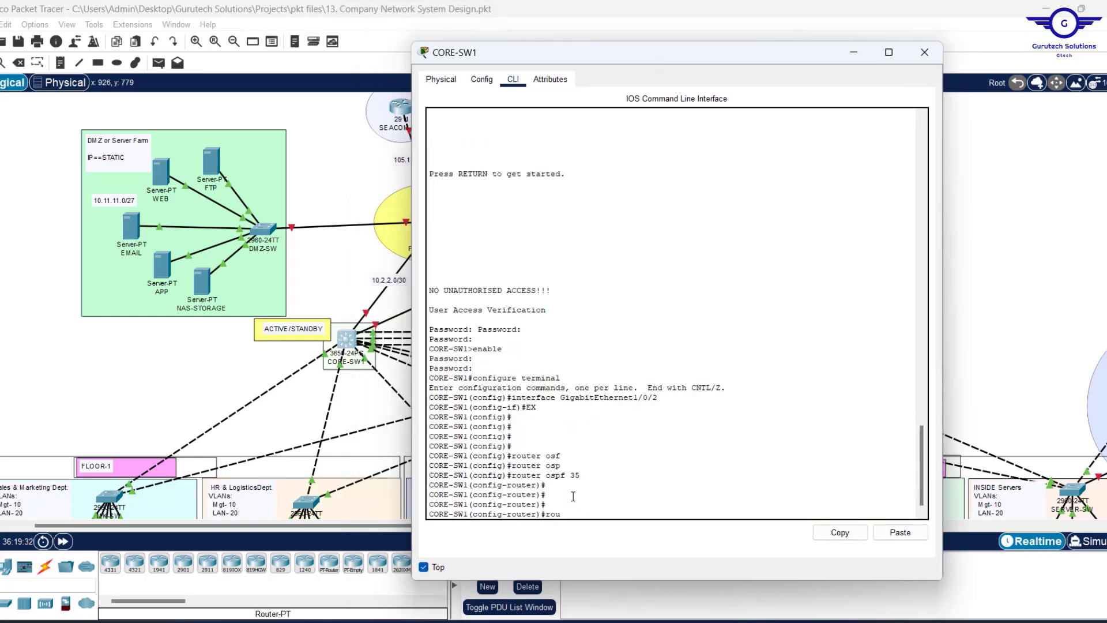
key("Return")
type("router-id")
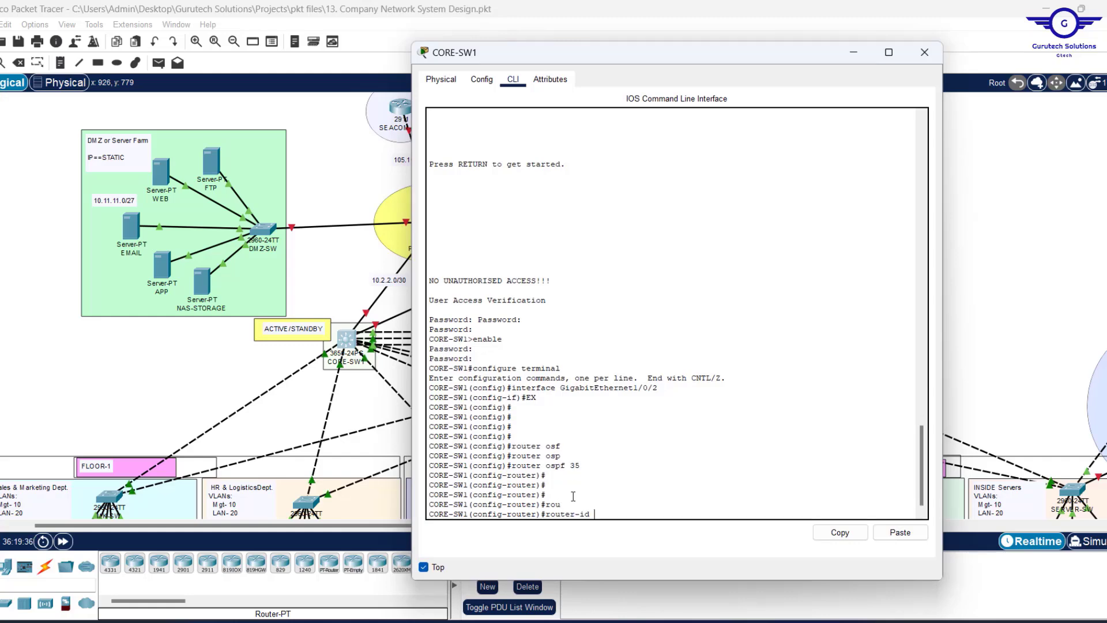
type(" 1.1.1.1")
key("Return")
key("Return")
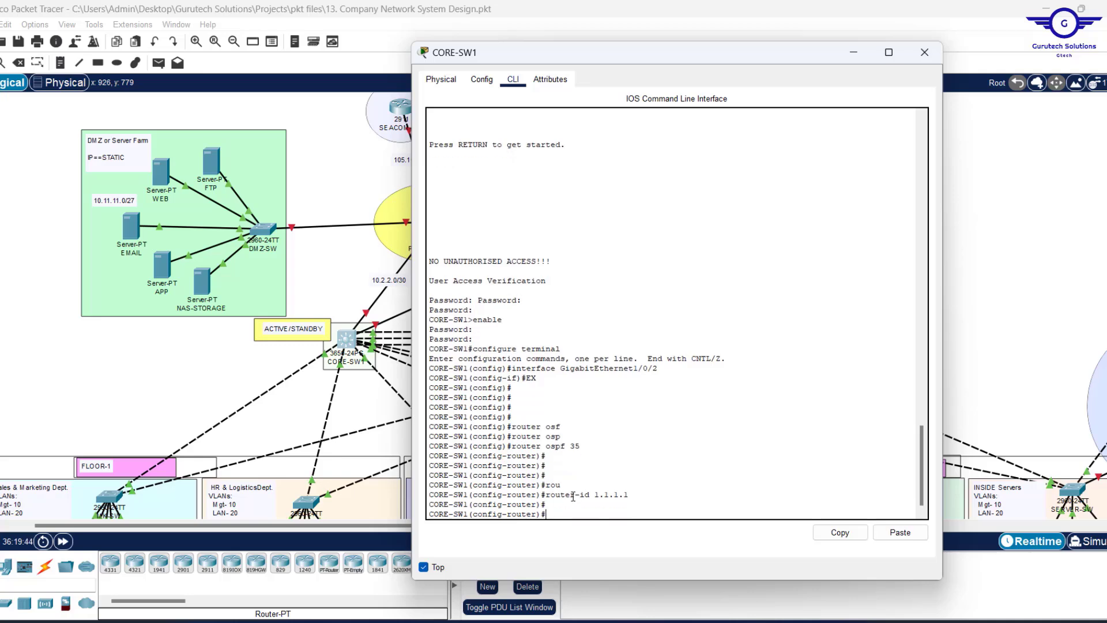
type("netw")
key("Tab")
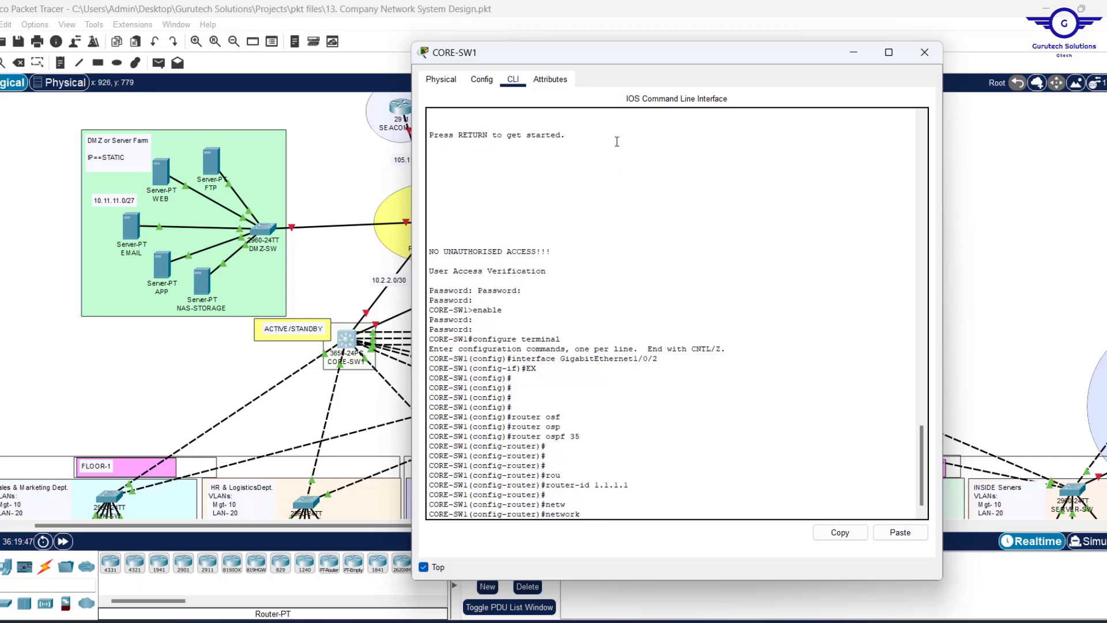
Advertise 10.2.2.0 0.0.0.3 into OSPF area 0.
left_click_drag(631, 51, 705, 71)
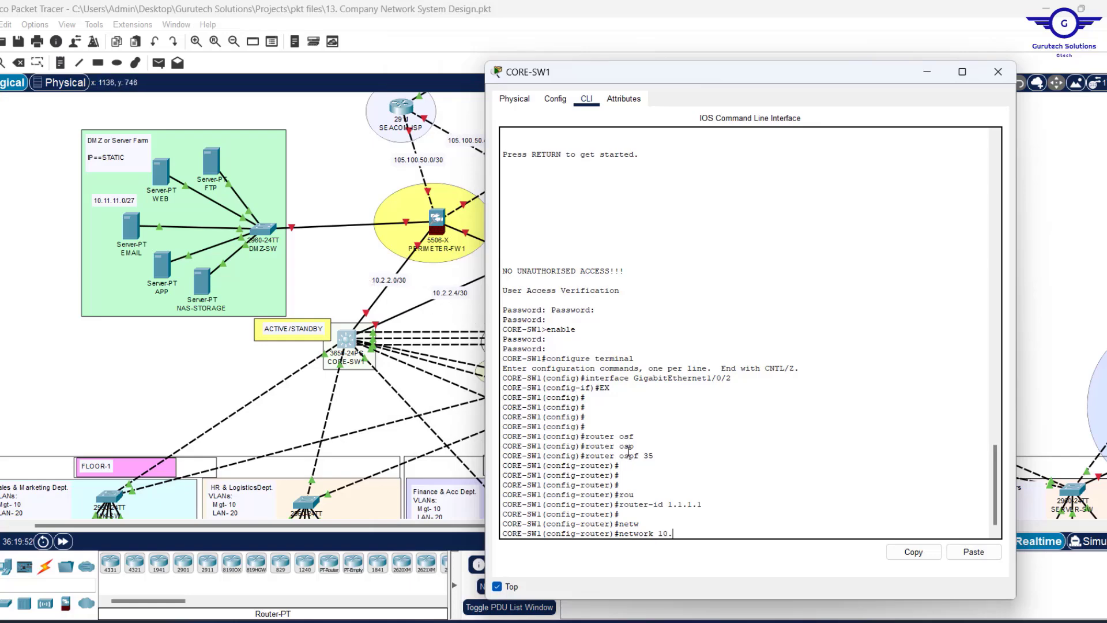
type("2.2.0 0.0.0.3 ar")
key("Tab")
type("0")
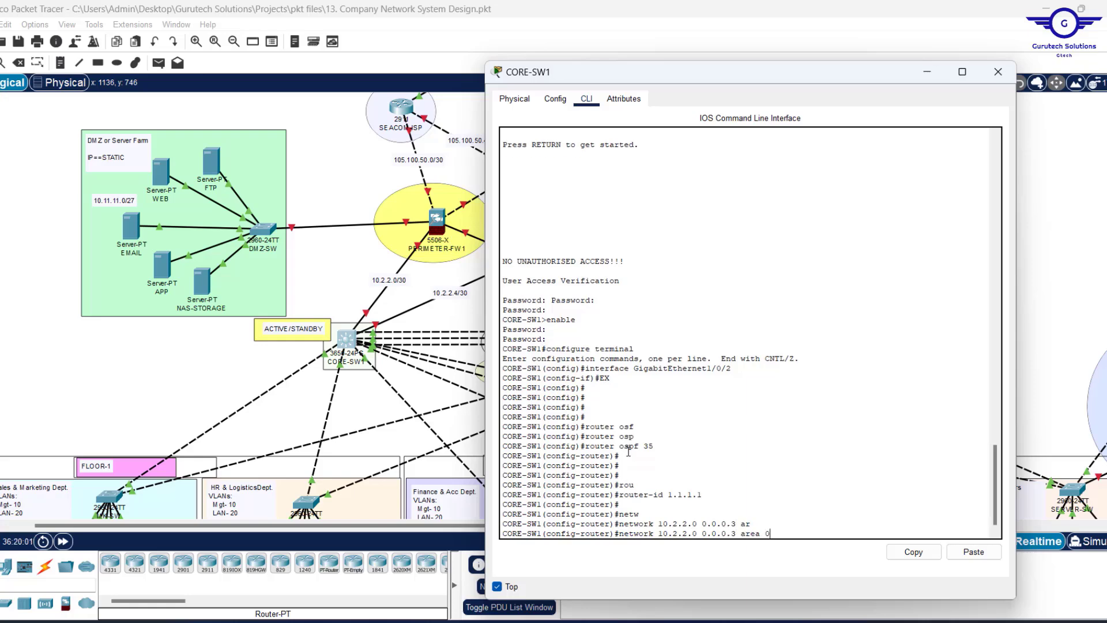
key("Return")
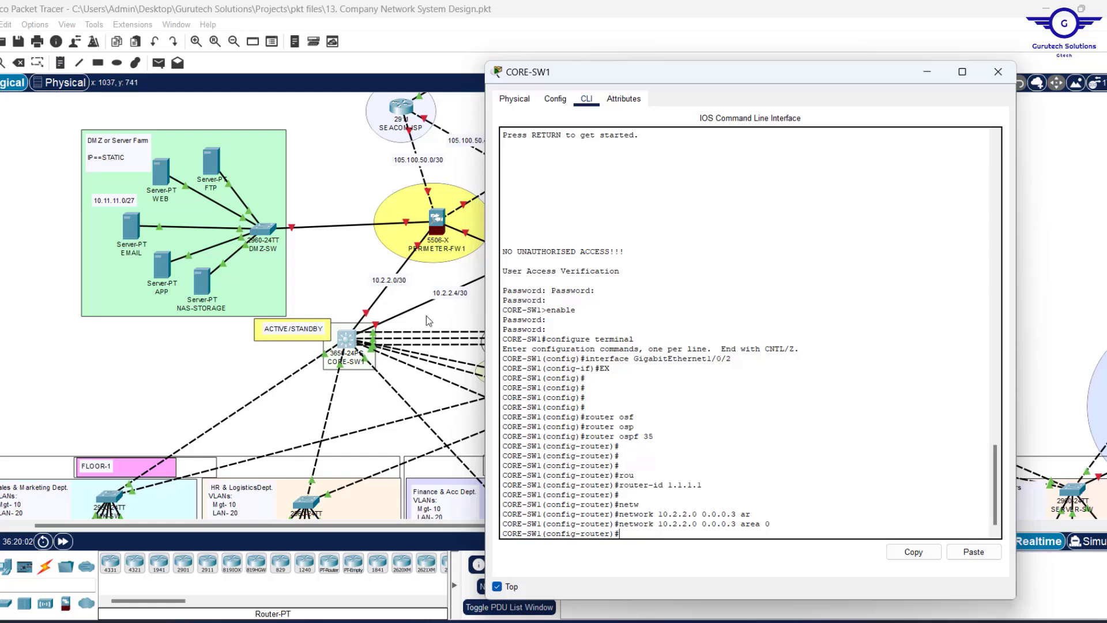
Advertise the second firewall link, 10.2.2.4 0.0.0.3, into area 0.
key("Up")
key("Left")
key("Left")
key("Left")
key("Left")
key("Left")
key("Left")
key("Left")
key("Left")
key("Left")
key("Left")
key("Left")
key("Left")
key("Left")
key("Left")
key("Left")
key("BackSpace")
type("4")
key("Return")
key("Return")
key("Return")
key("Return")
key("Return")
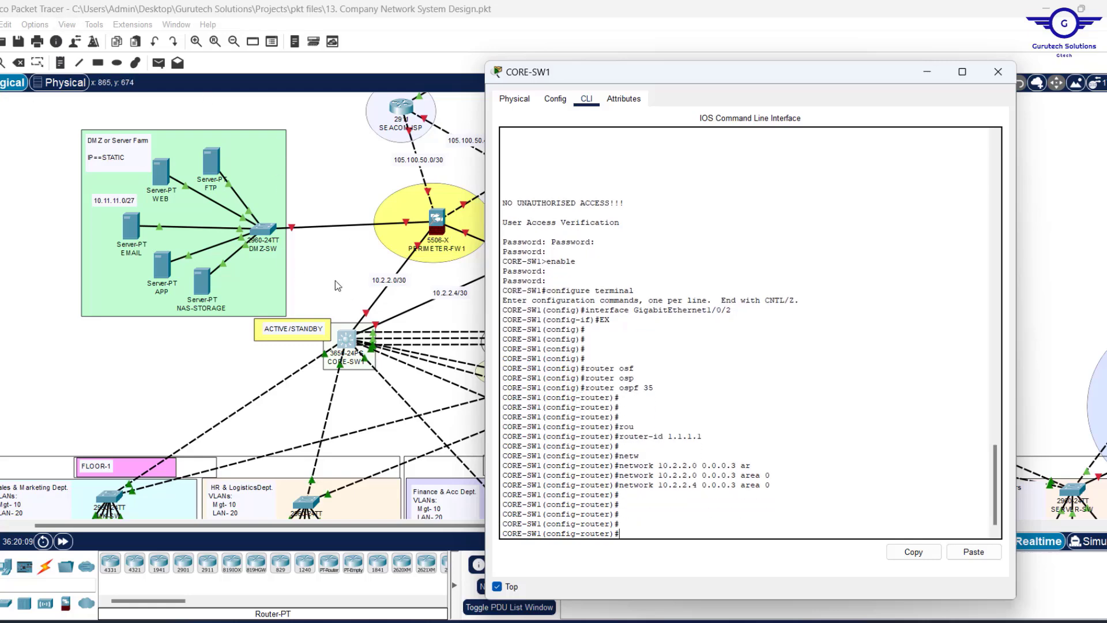
scroll(334, 280, "down", 2)
left_click_drag(826, 77, 511, 67)
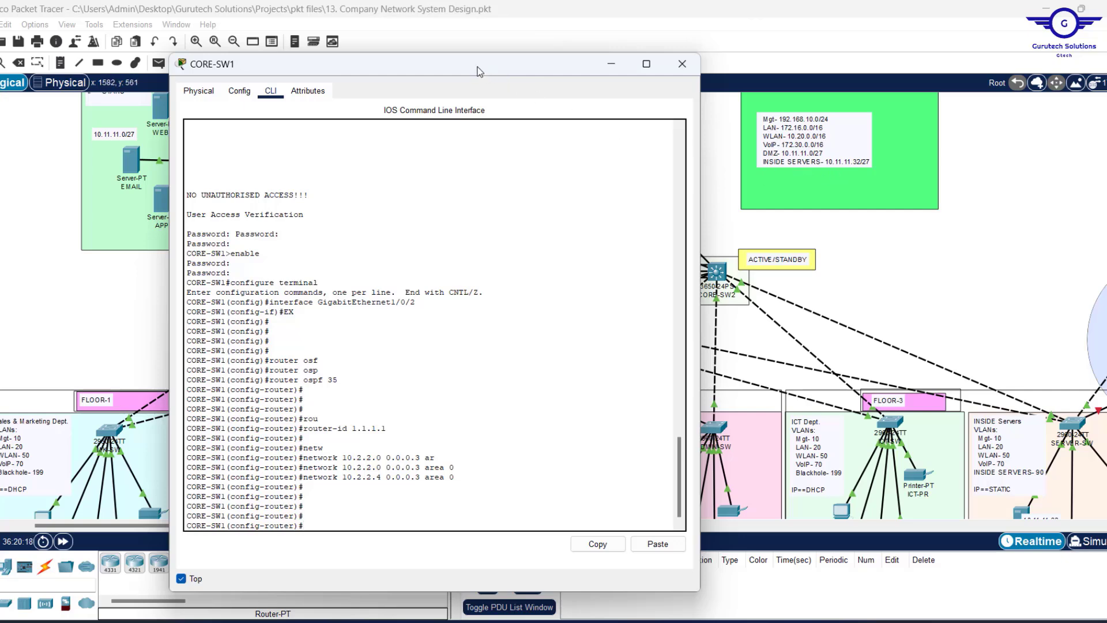
Advertise the 192.168.10.0/24 network into OSPF area 0.
left_click_drag(479, 70, 489, 70)
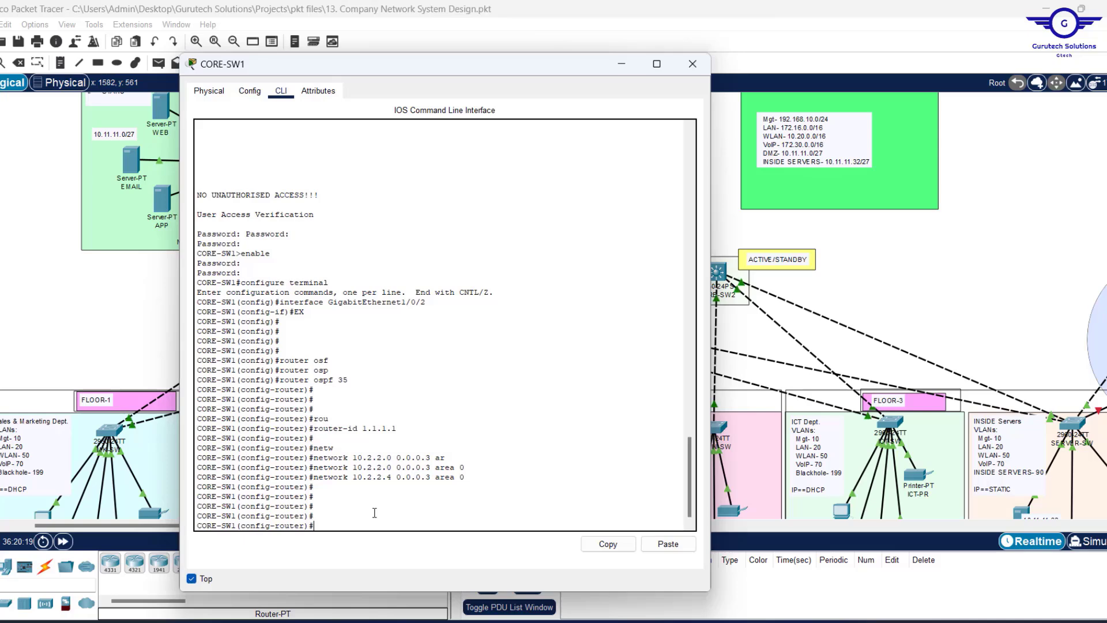
type("net")
key("Tab")
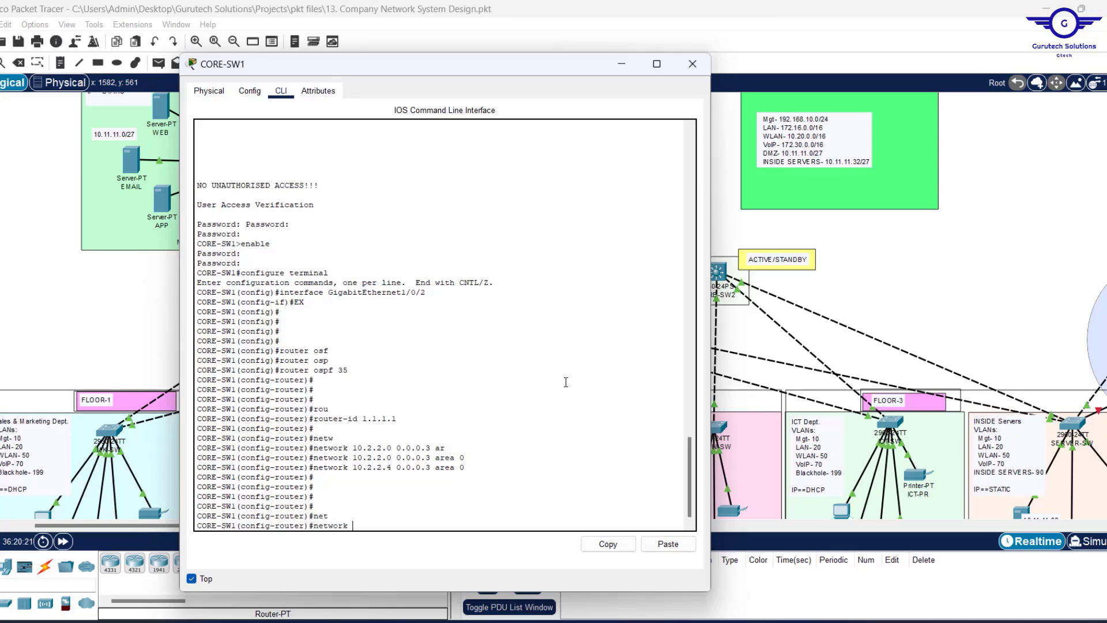
type("192.168.10.0 0.0.0.255 ar")
key("Tab")
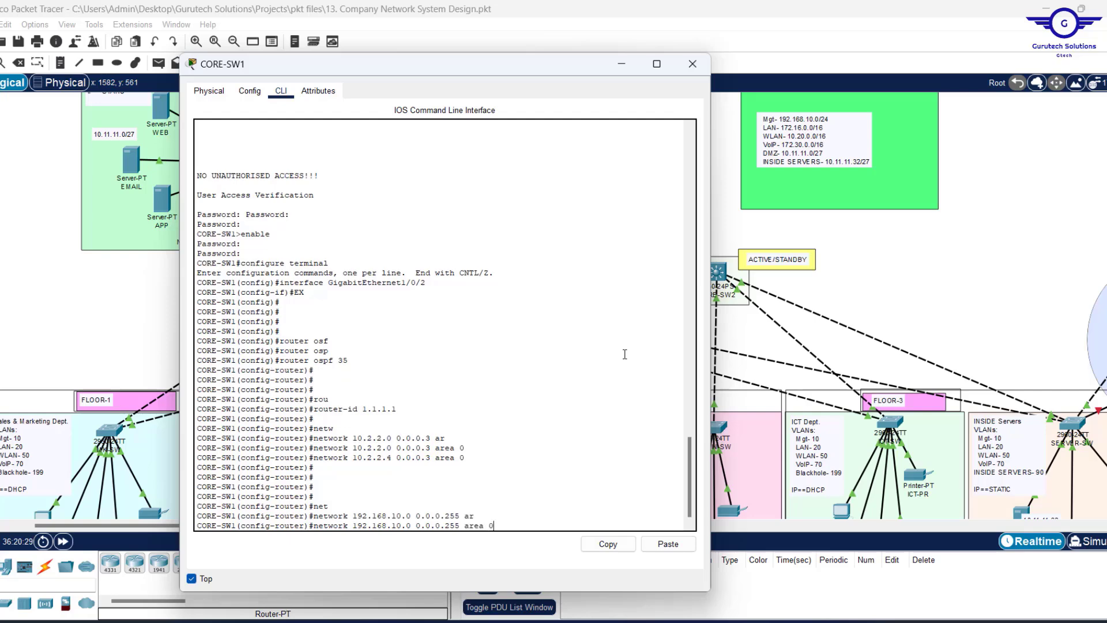
type("0")
key("Return")
key("Return")
key("Return")
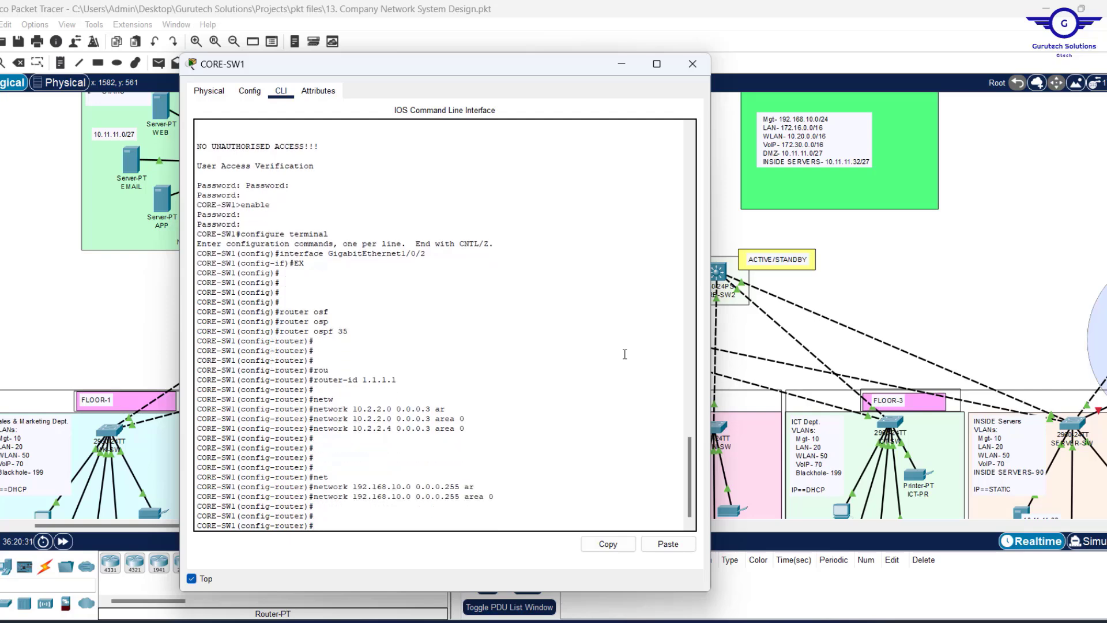
Advertise 172.16.0.0 0.0.255.255 and 10.20.0.0 0.0.255.255 into area 0.
key("Up")
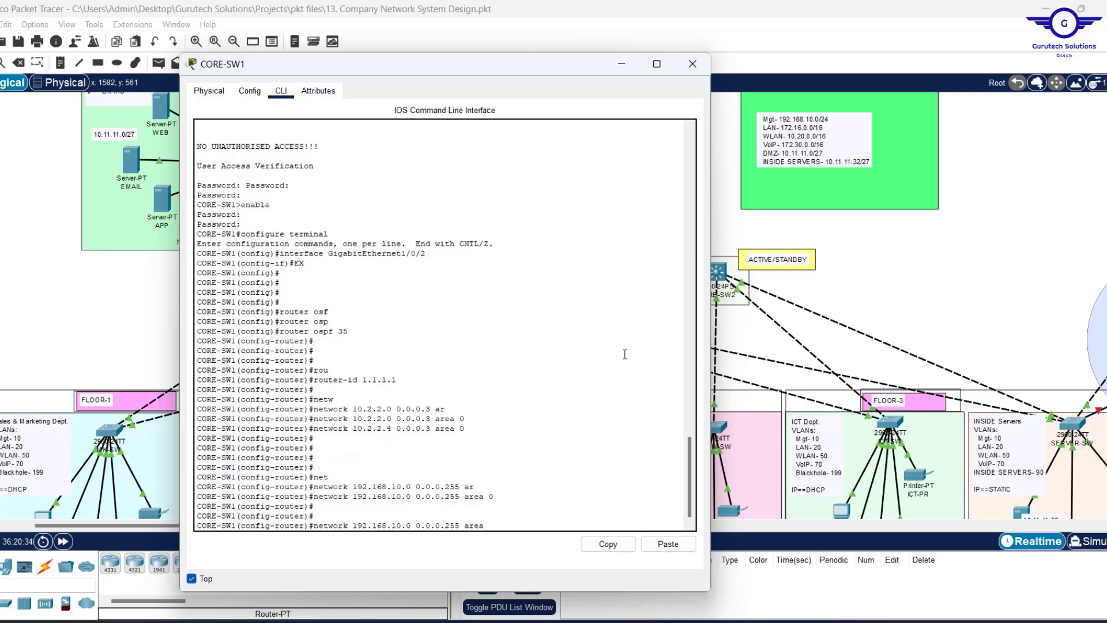
key("BackSpace")
key("BackSpace")
key("BackSpace")
key("BackSpace")
key("BackSpace")
key("BackSpace")
key("BackSpace")
key("BackSpace")
key("BackSpace")
key("BackSpace")
key("BackSpace")
key("BackSpace")
key("BackSpace")
key("BackSpace")
key("BackSpace")
key("BackSpace")
key("BackSpace")
key("BackSpace")
key("BackSpace")
key("BackSpace")
type("172.16.0.0 0.0.255.255 ar")
key("Tab")
type("0")
key("Return")
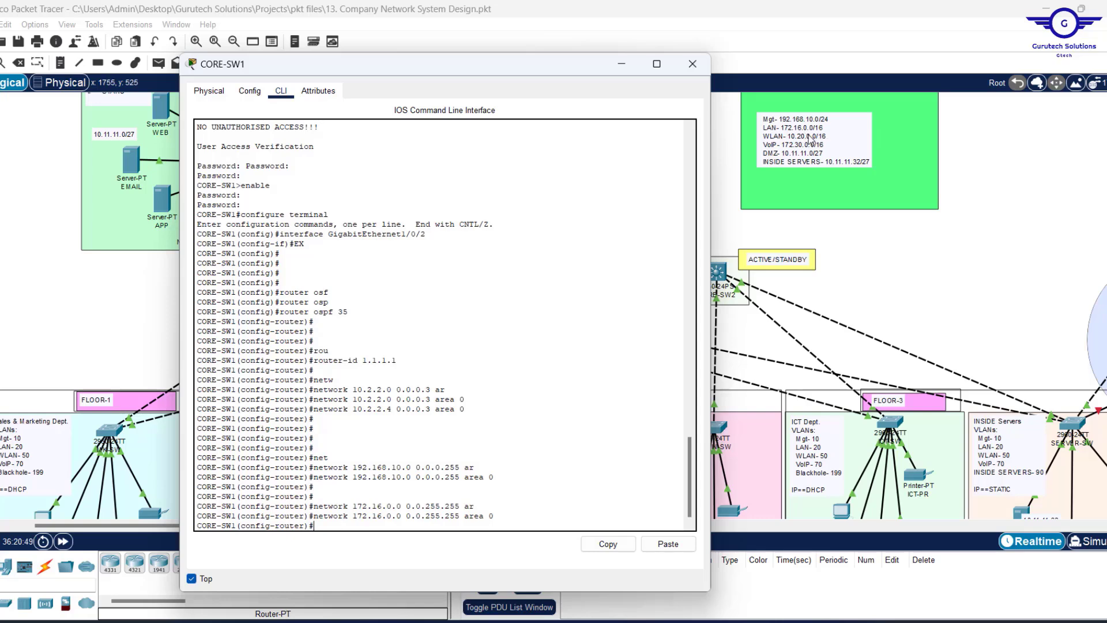
key("Return")
key("Up")
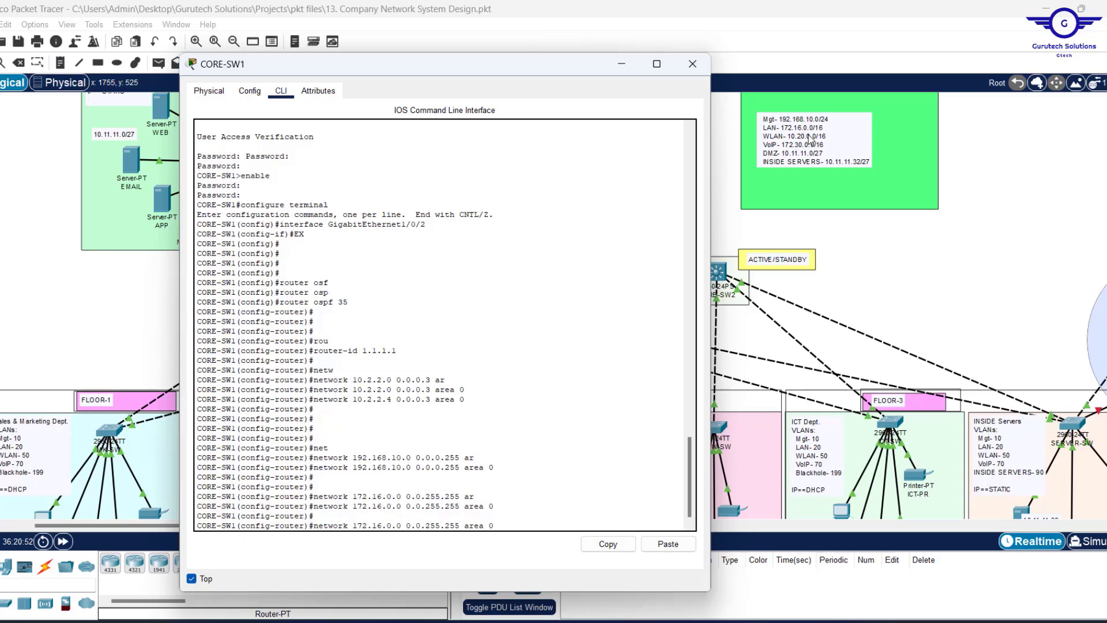
key("BackSpace")
key("BackSpace")
key("BackSpace")
key("BackSpace")
key("BackSpace")
key("BackSpace")
type("10.20")
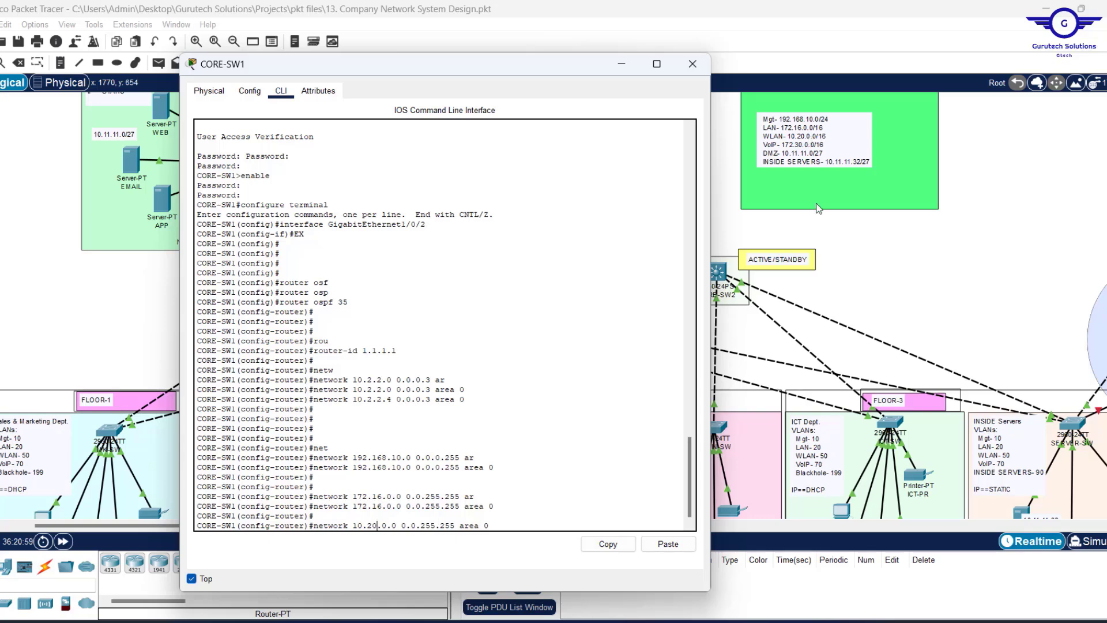
key("Return")
key("Return")
key("Return")
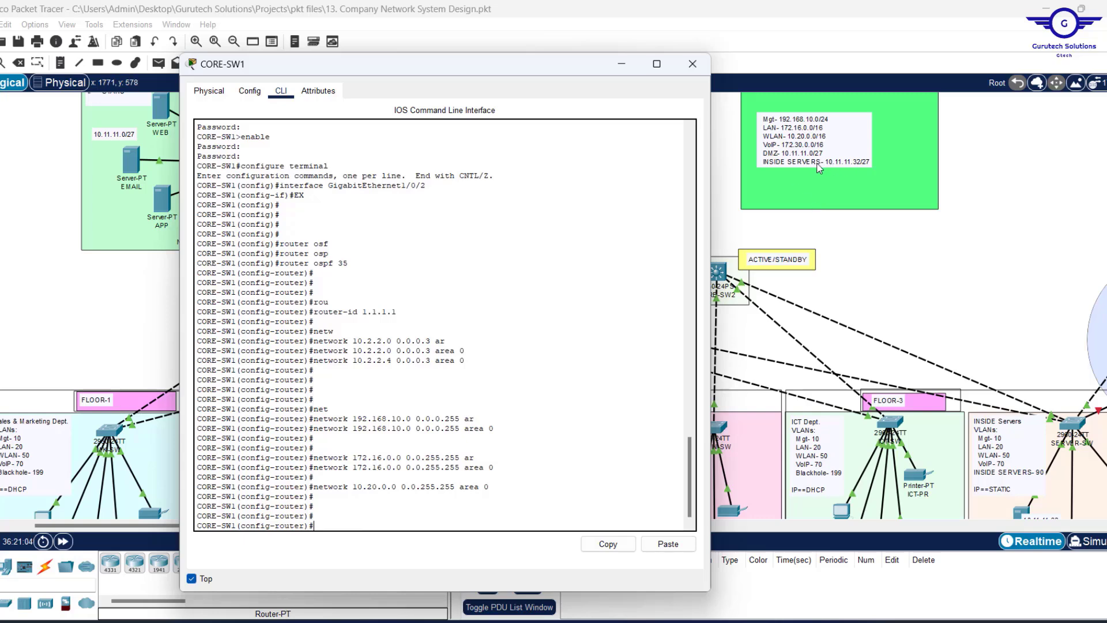
Add network 10.11.11.32 0.0.0.31 area 0, then exit router configuration with 'ex'.
type("network")
key("Tab")
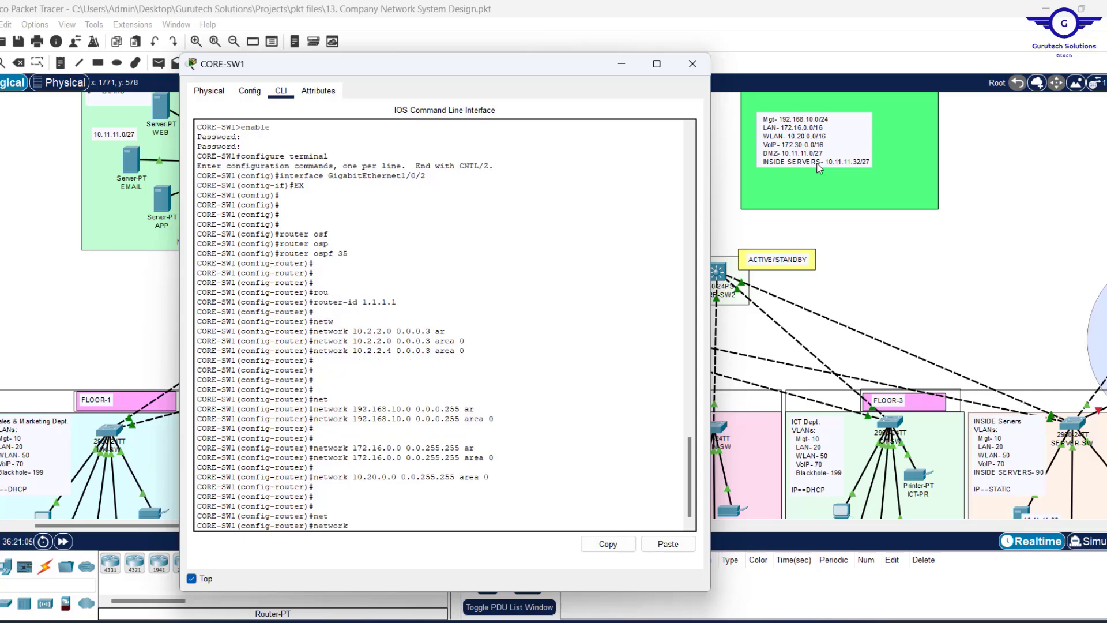
type("10.11.11.32 0.0.0.31")
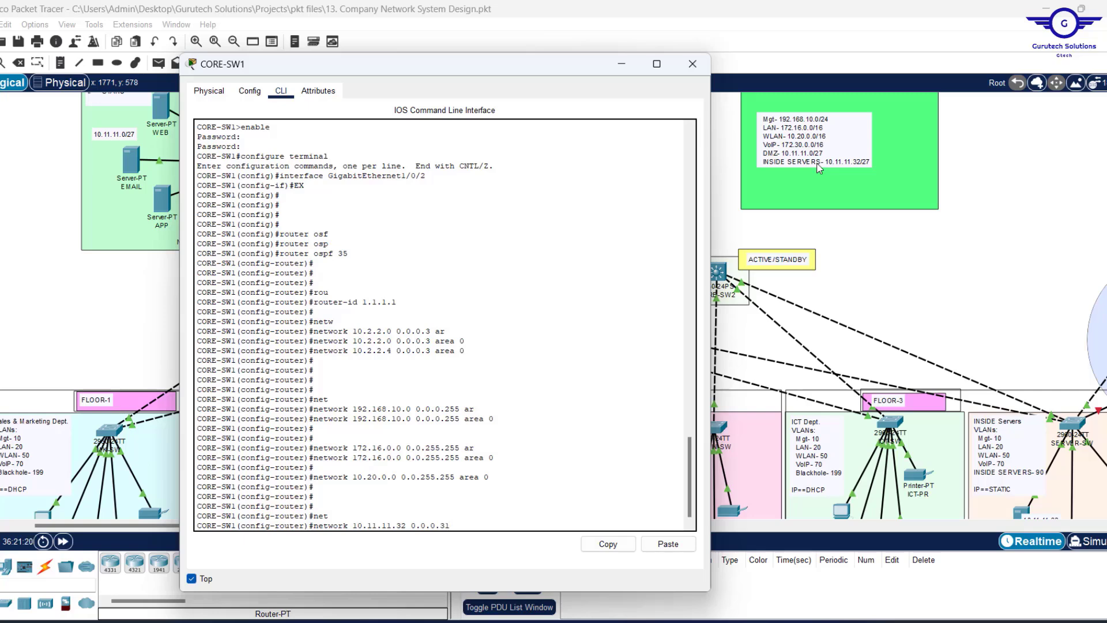
type("ar")
key("Tab")
type("0")
key("Return")
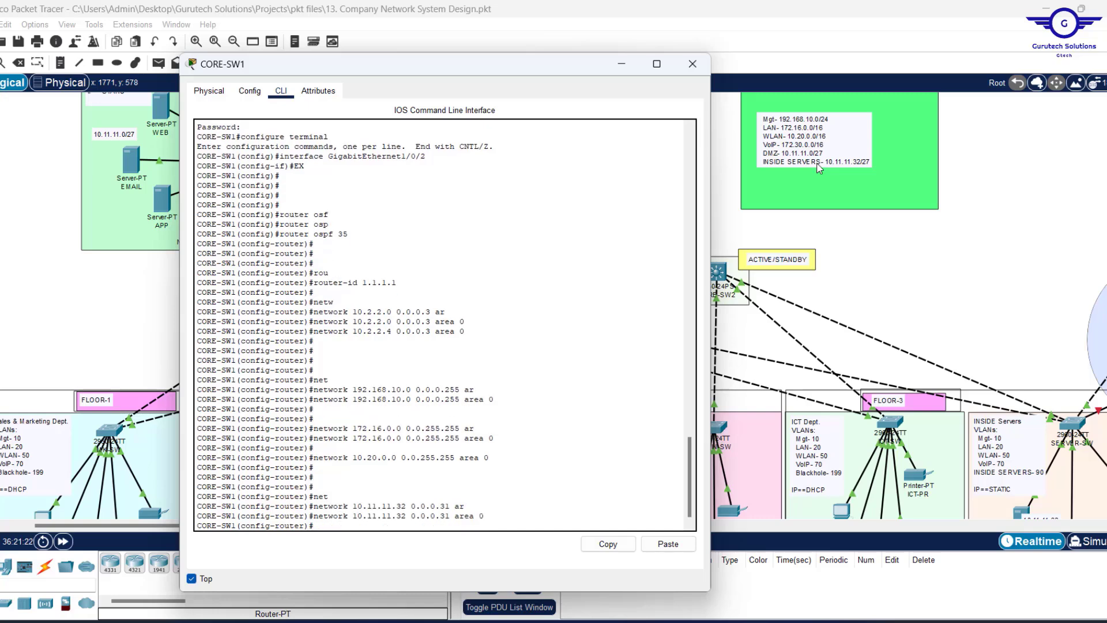
type("ex")
key("Return")
key("Return")
key("Return")
key("Return")
key("Return")
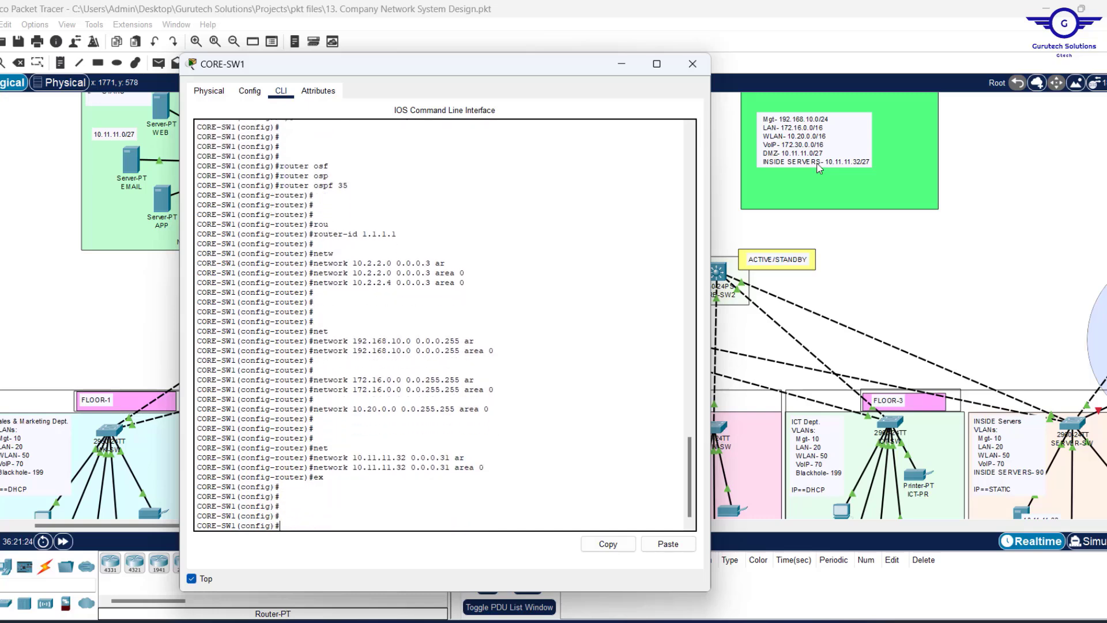
Save CORE-SW1's running configuration with 'do wr'.
type("do wr")
key("Return")
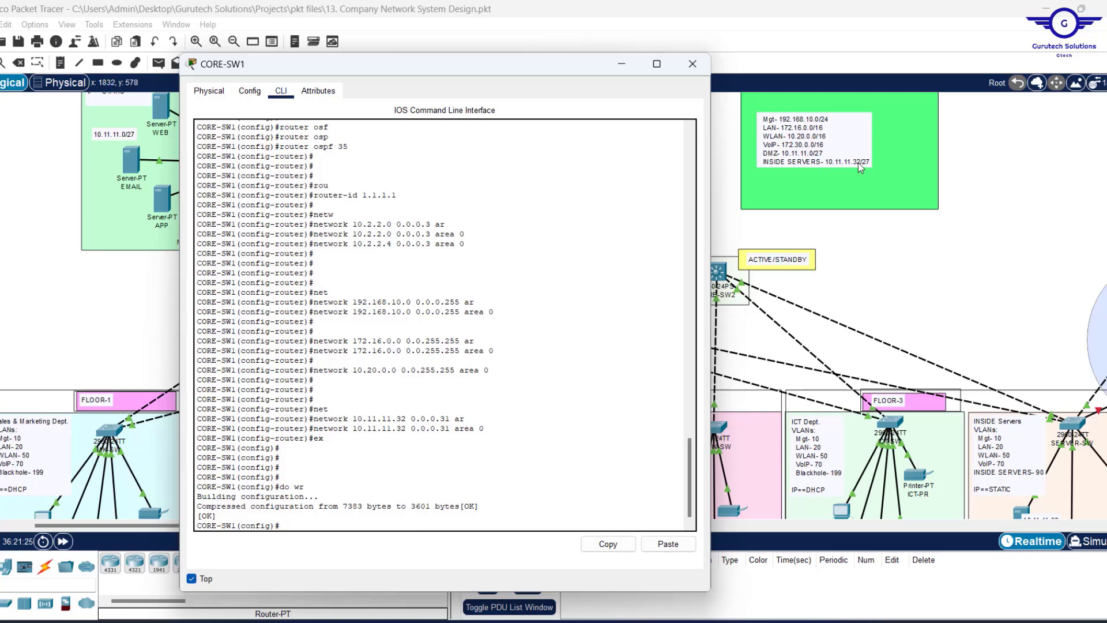
key("Return")
key("Return")
key("Return")
key("Return")
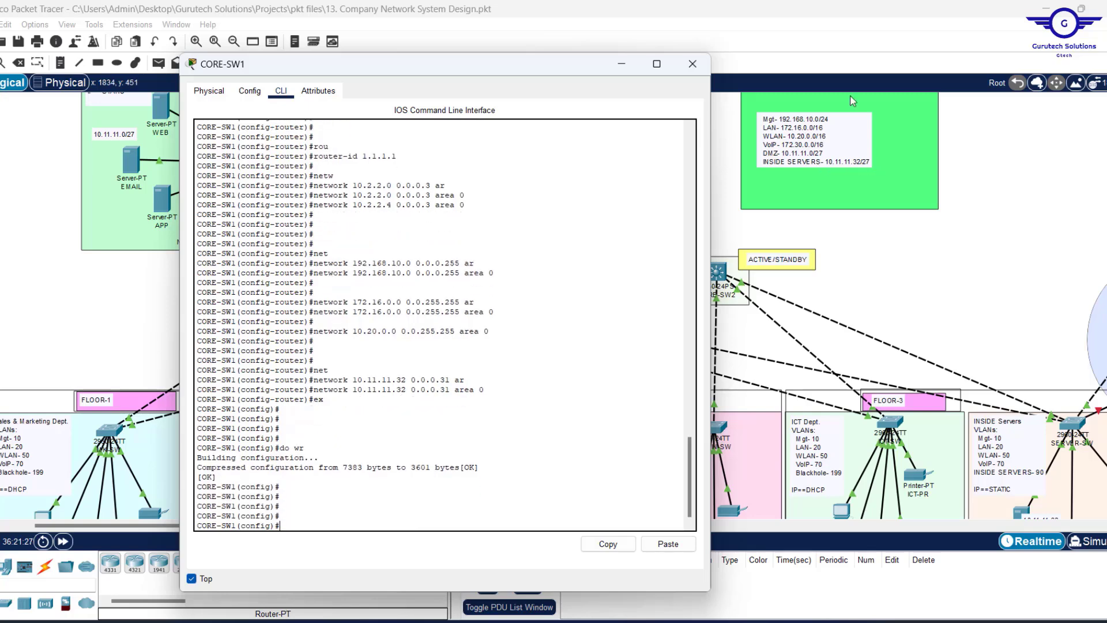
Display the startup config and copy its router ospf 35 block.
key("Return")
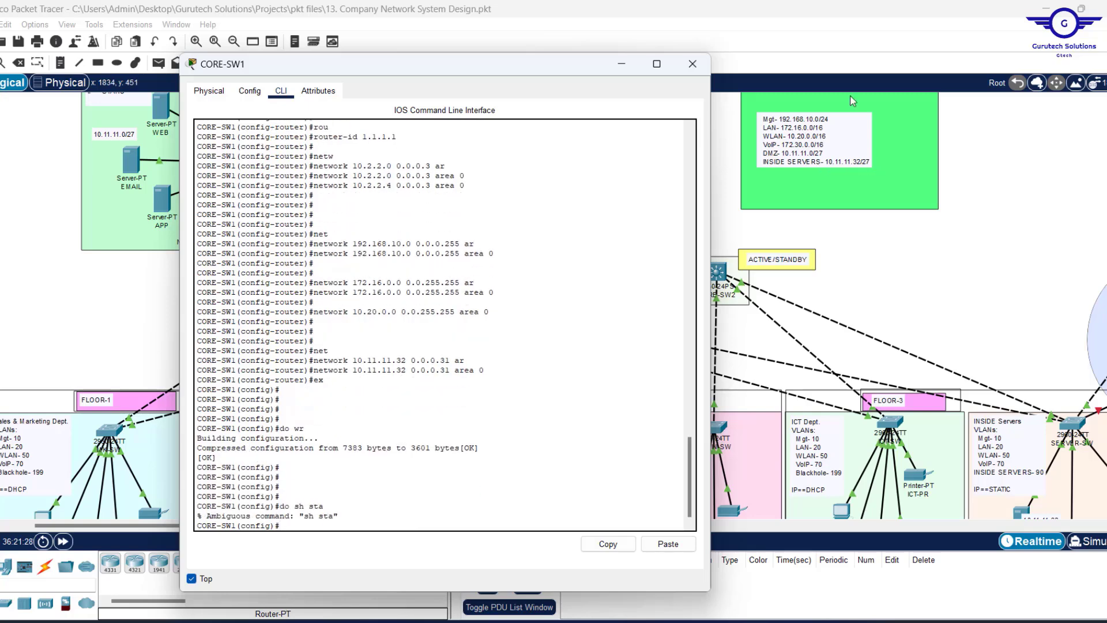
key("Up")
type("r")
key("Return")
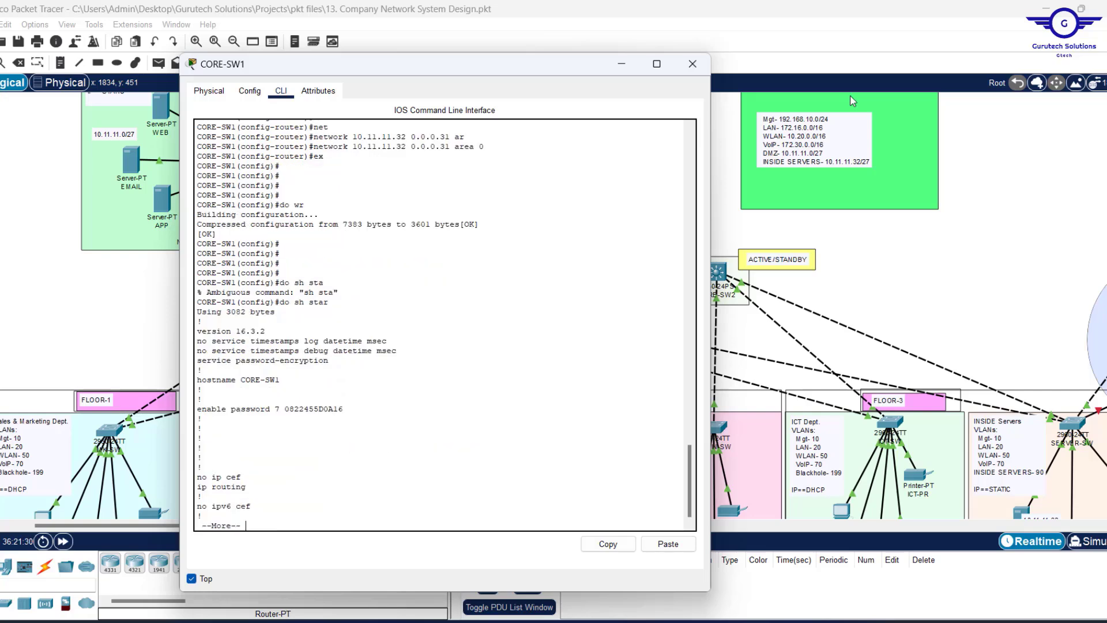
key("space")
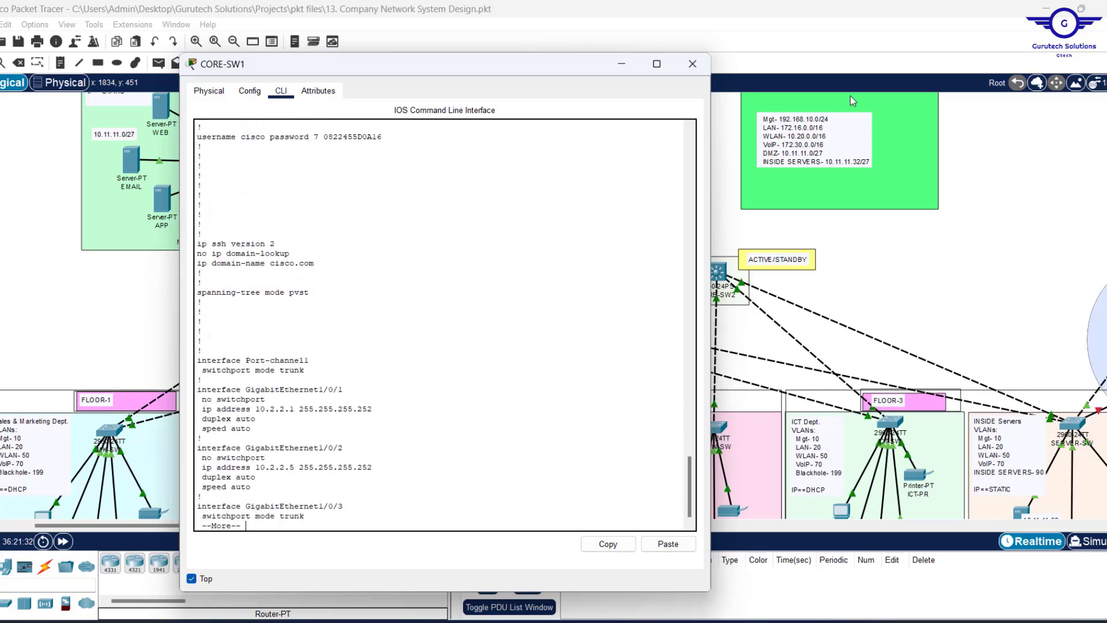
key("space")
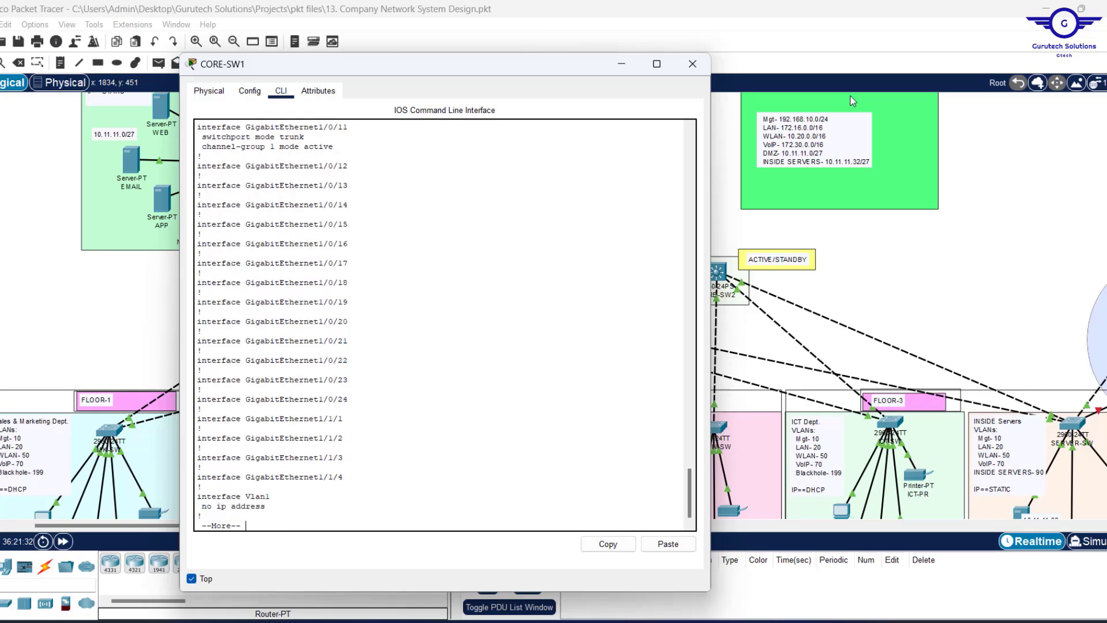
key("space")
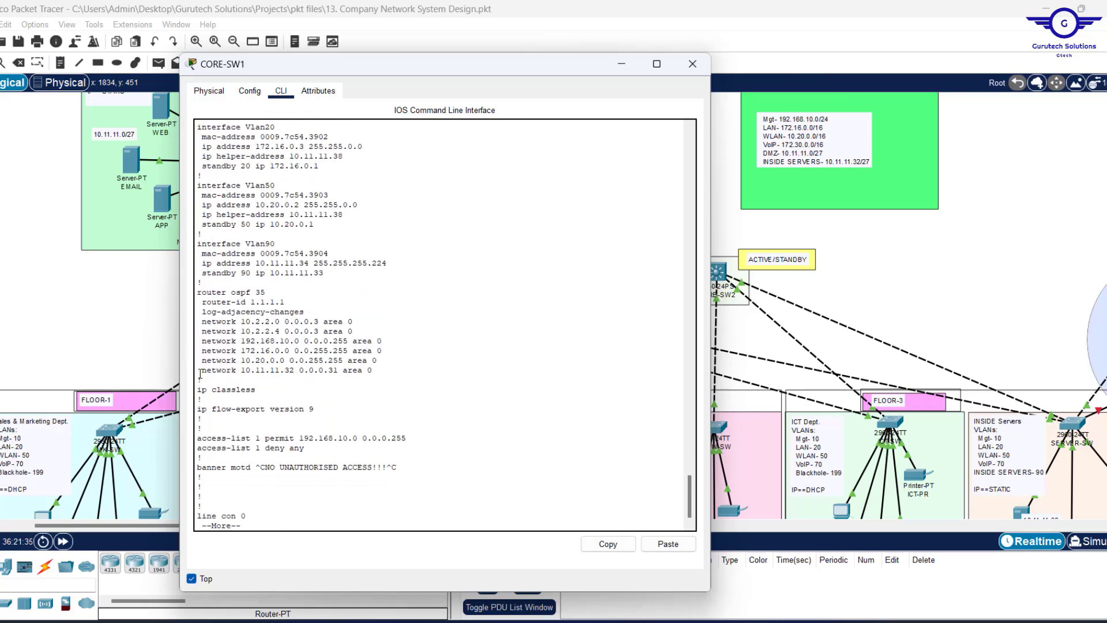
left_click_drag(204, 378, 183, 284)
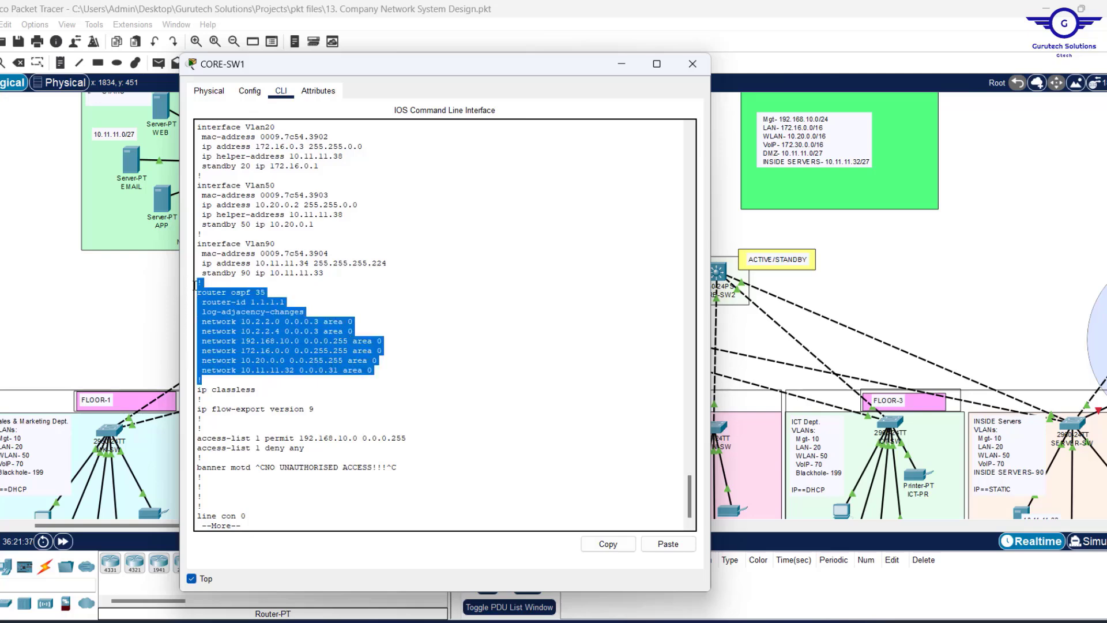
left_click(609, 544)
left_click(722, 621)
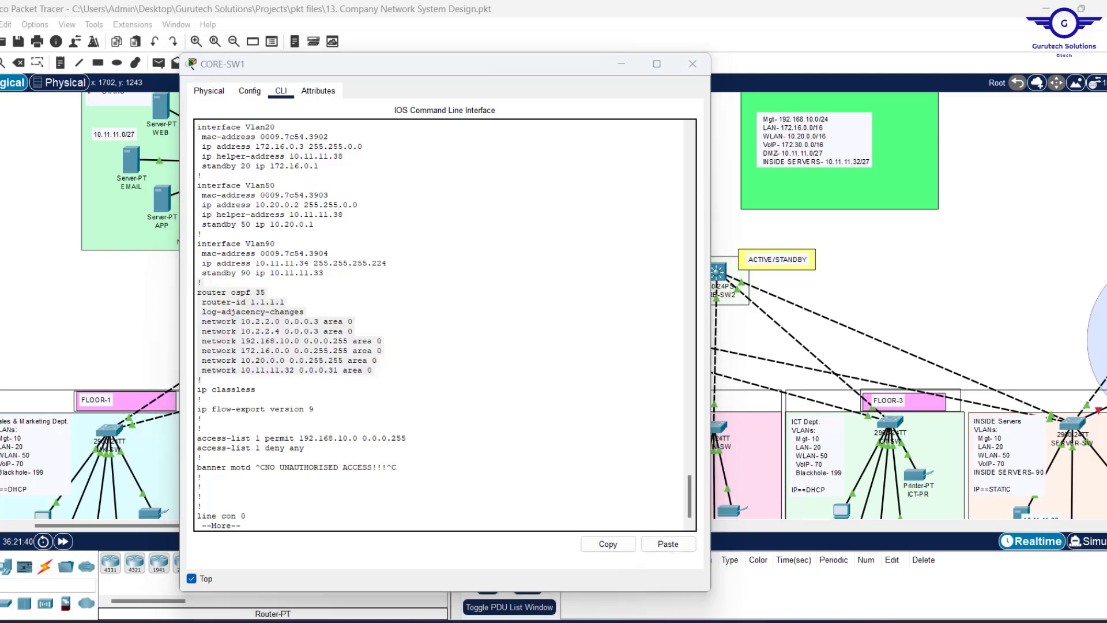
Paste the copied OSPF 35 block over the VLAN lines in the Notepad scratch note.
left_click(850, 284)
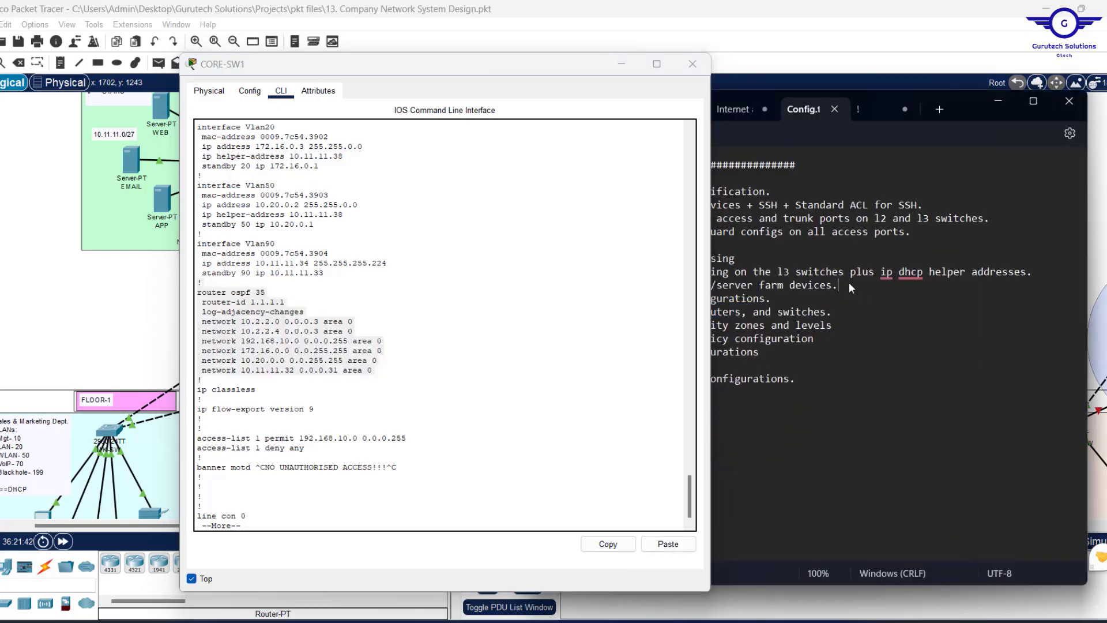
left_click(870, 115)
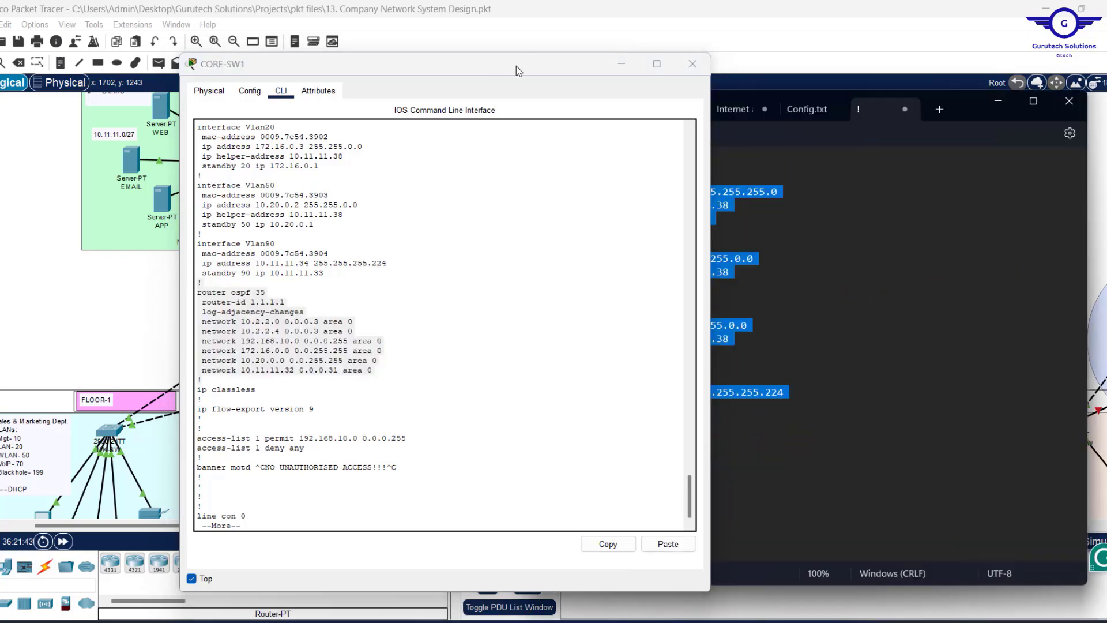
left_click_drag(520, 69, 339, 86)
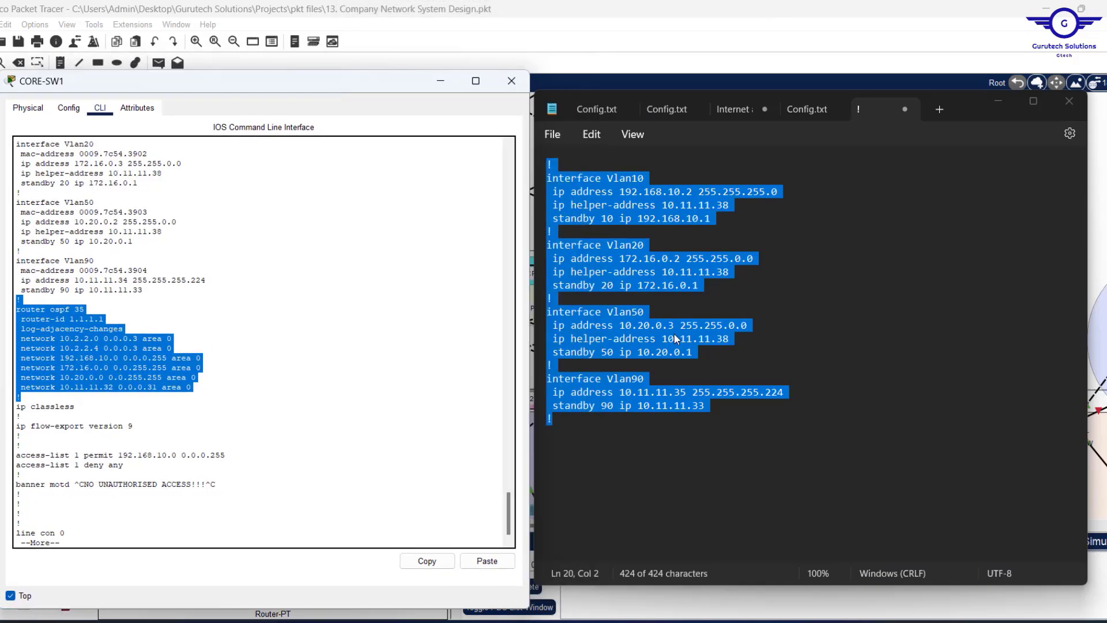
key("BackSpace")
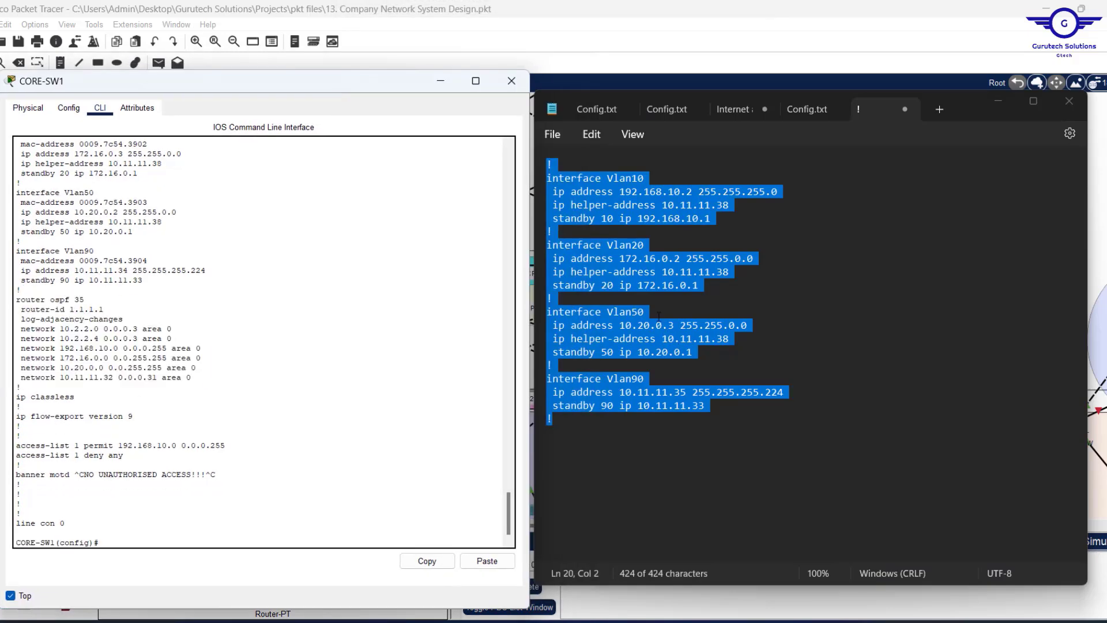
left_click(658, 305)
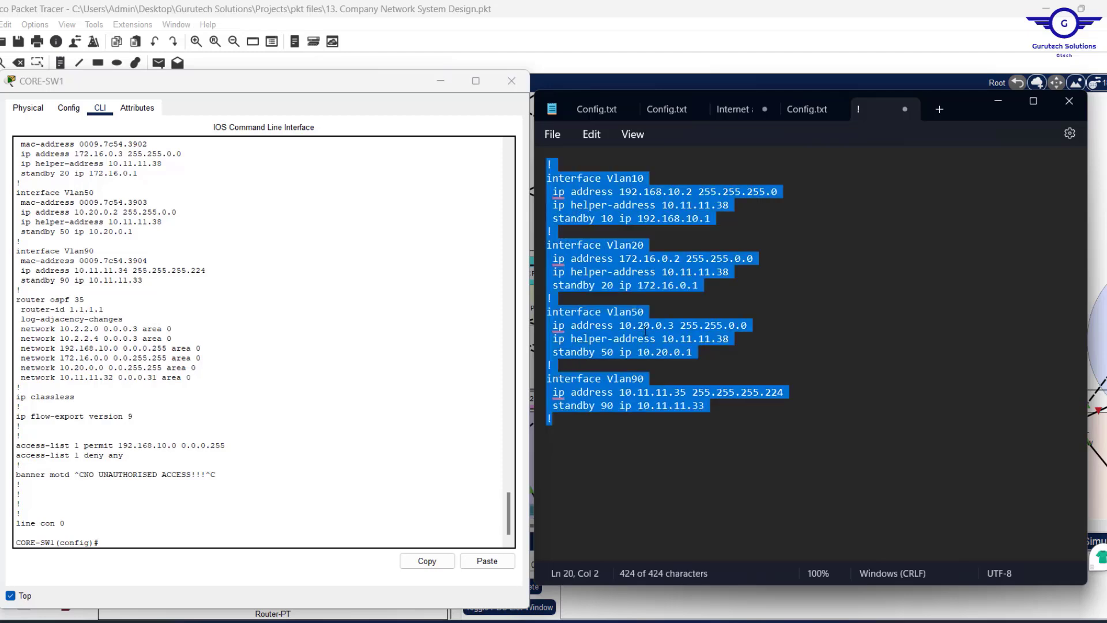
key("ctrl+v")
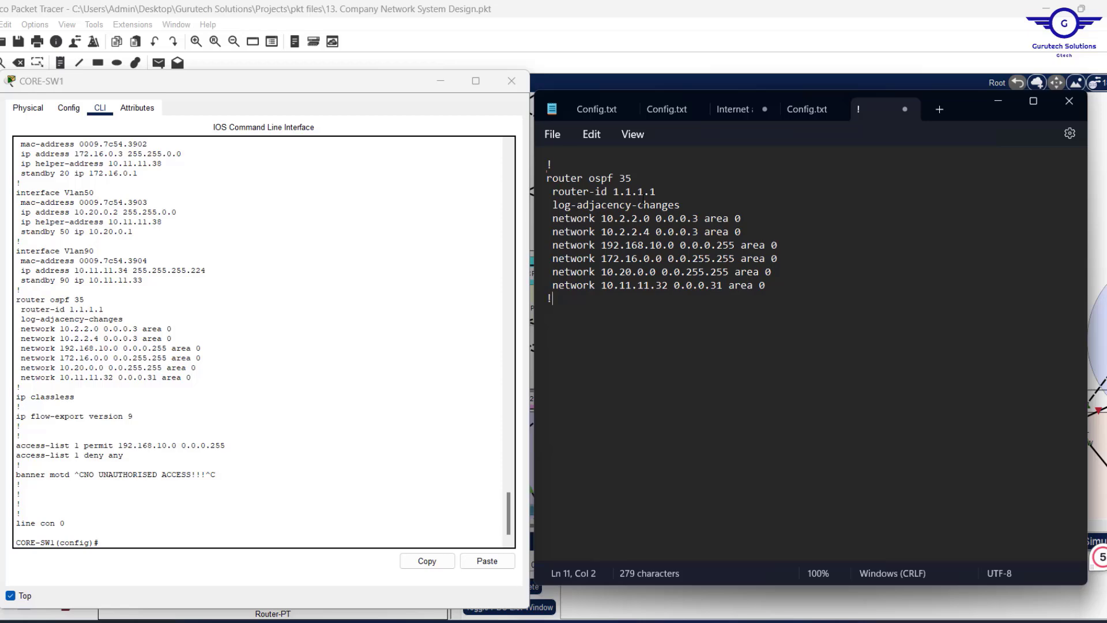
Change the router-id to 1.1.2.2 and delete the log-adjacency-changes line.
left_click(644, 191)
key("BackSpace")
type("2")
key("End")
key("BackSpace")
type("2")
left_click(683, 205)
key("shift+Home")
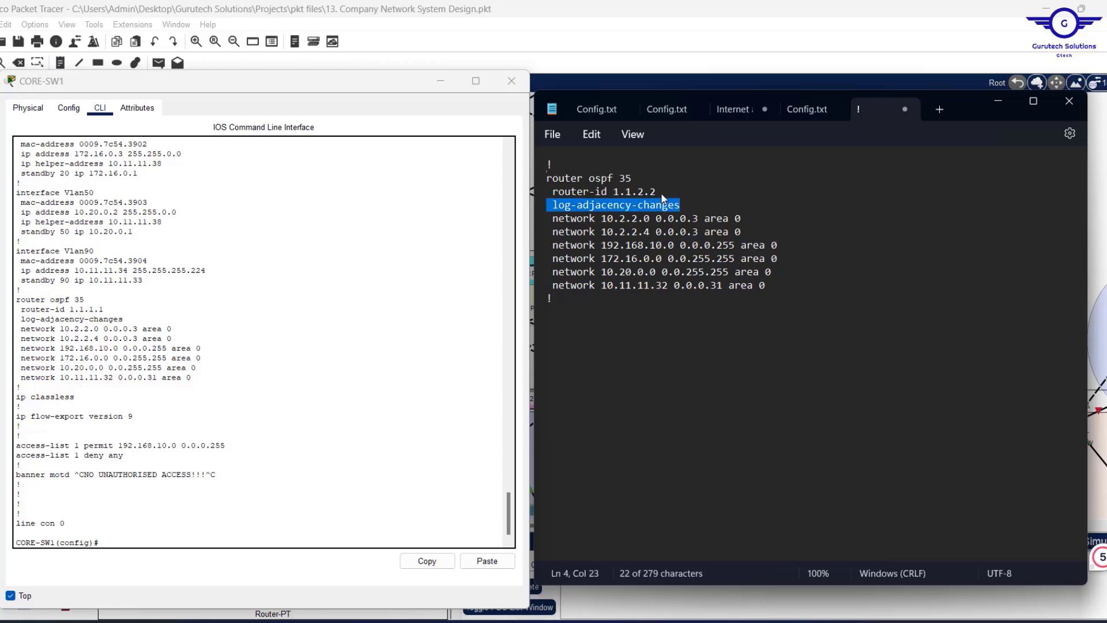
key("BackSpace")
key("BackSpace")
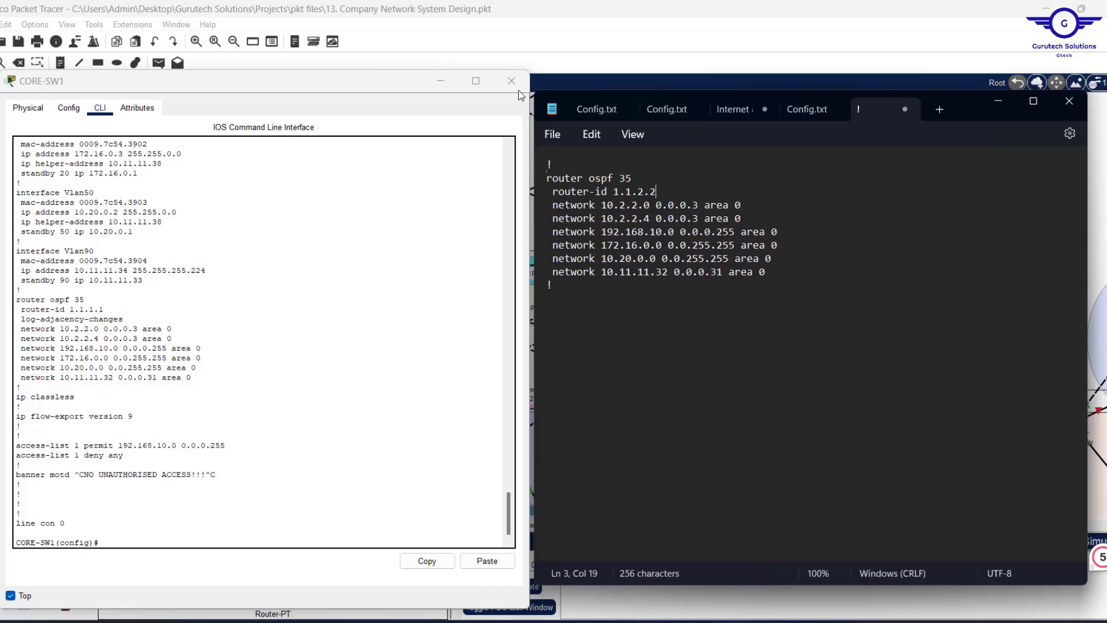
left_click(511, 81)
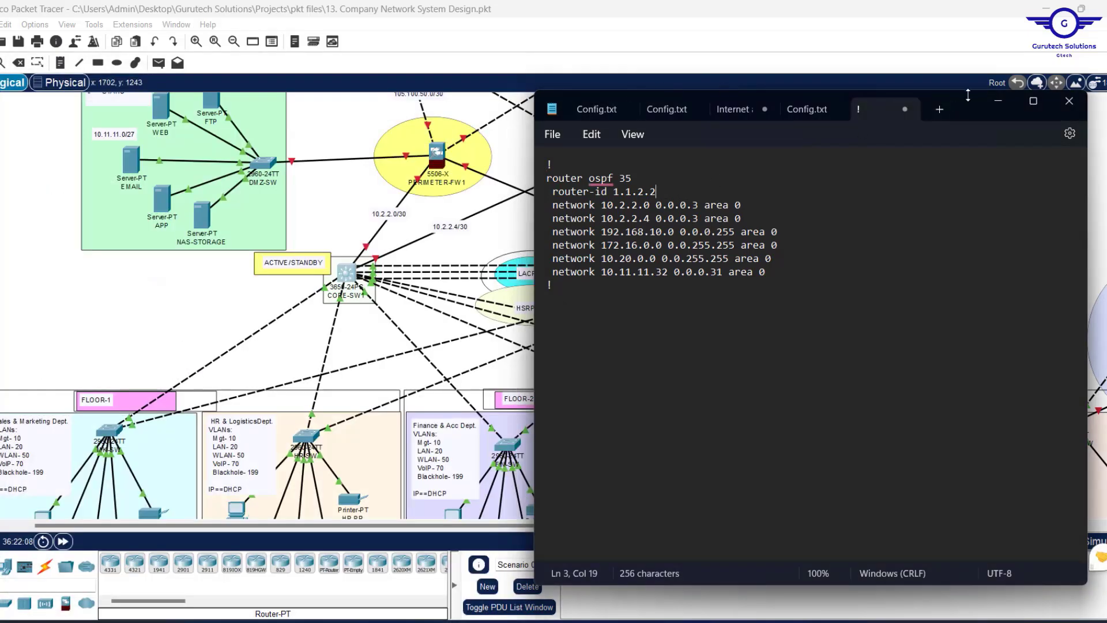
Edit the first two network lines to 10.2.2.8 and 10.2.2.12 in the Notepad OSPF block.
left_click_drag(963, 103, 829, 316)
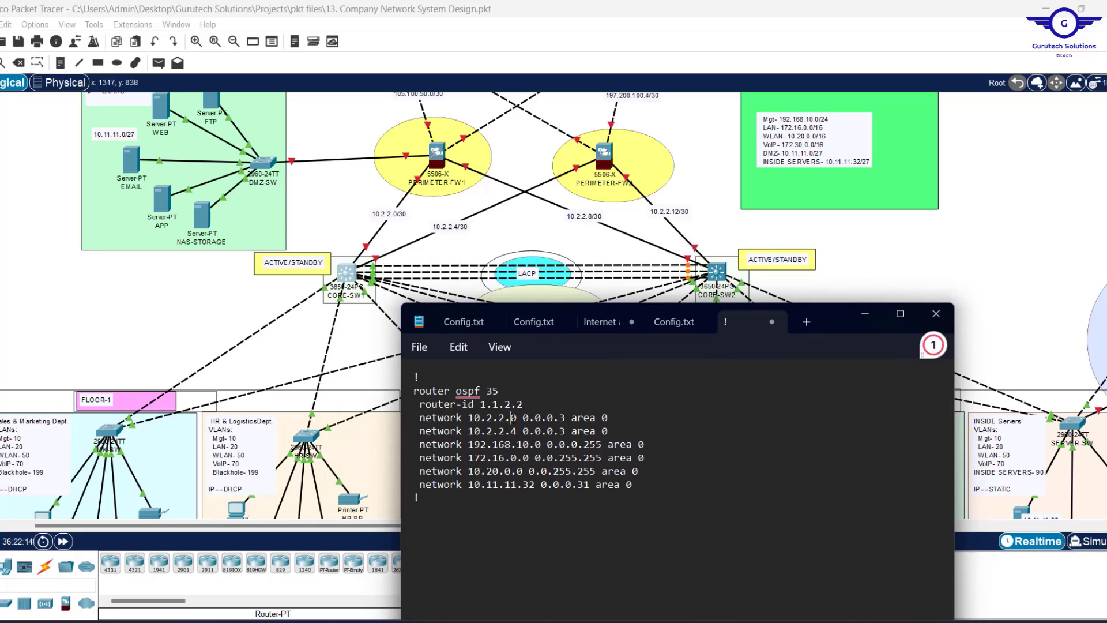
left_click(513, 419)
key("BackSpace")
type("8")
key("Down")
key("BackSpace")
type("12")
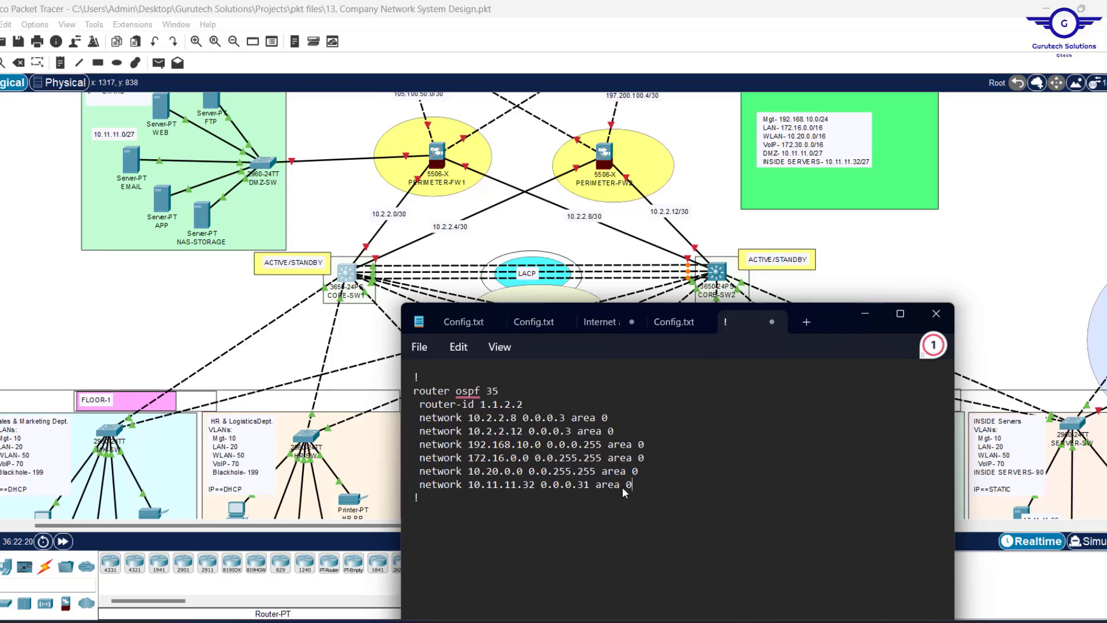
left_click_drag(632, 487, 407, 428)
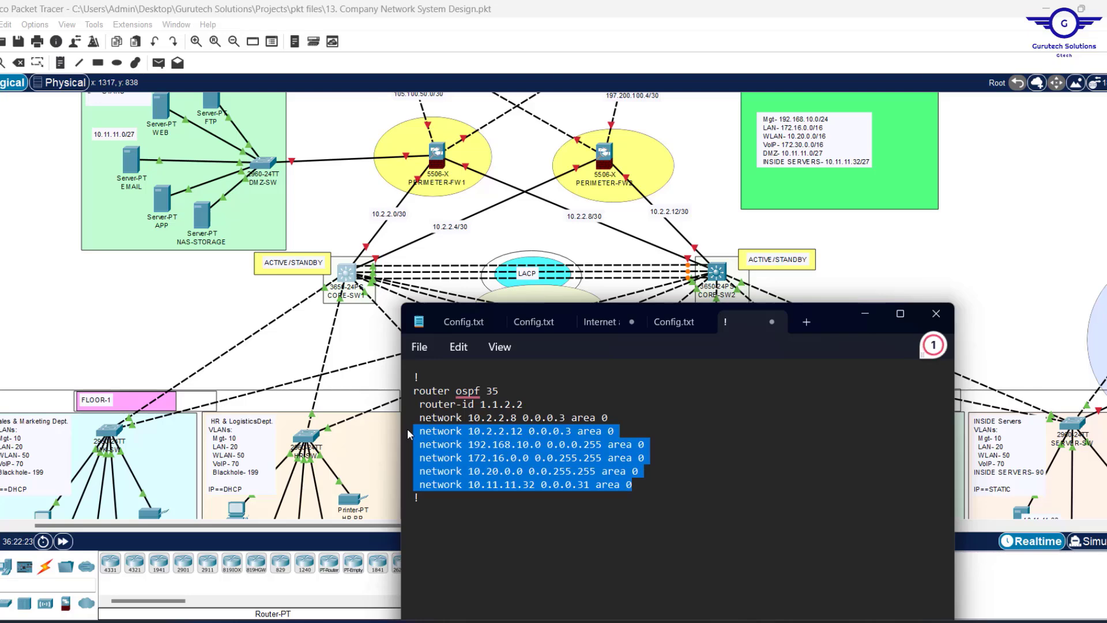
key("ctrl+a")
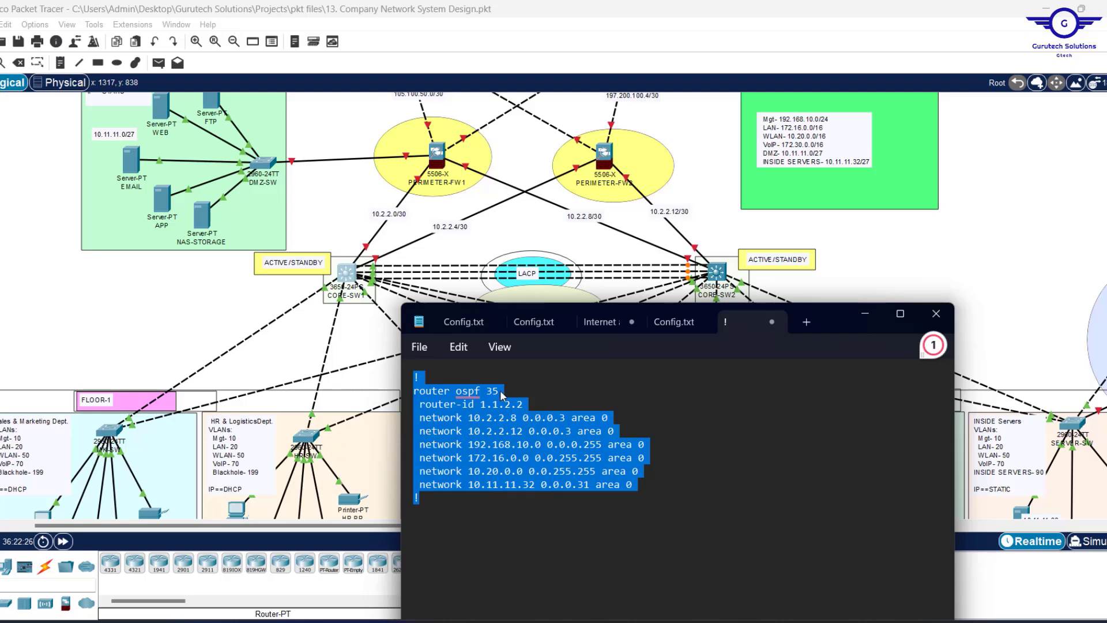
mouse_move(501, 396)
left_mouse_down()
mouse_move(486, 394)
mouse_move(500, 411)
left_mouse_up()
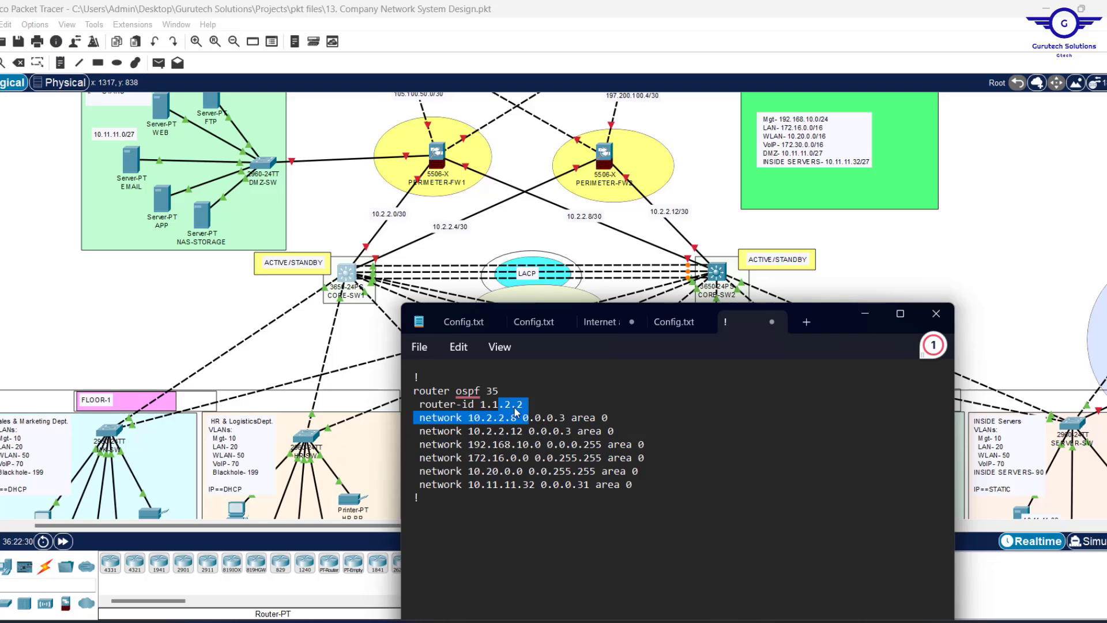
left_click(519, 409)
Open CORE-SW2's command line and exit interface configuration mode.
left_click(715, 274)
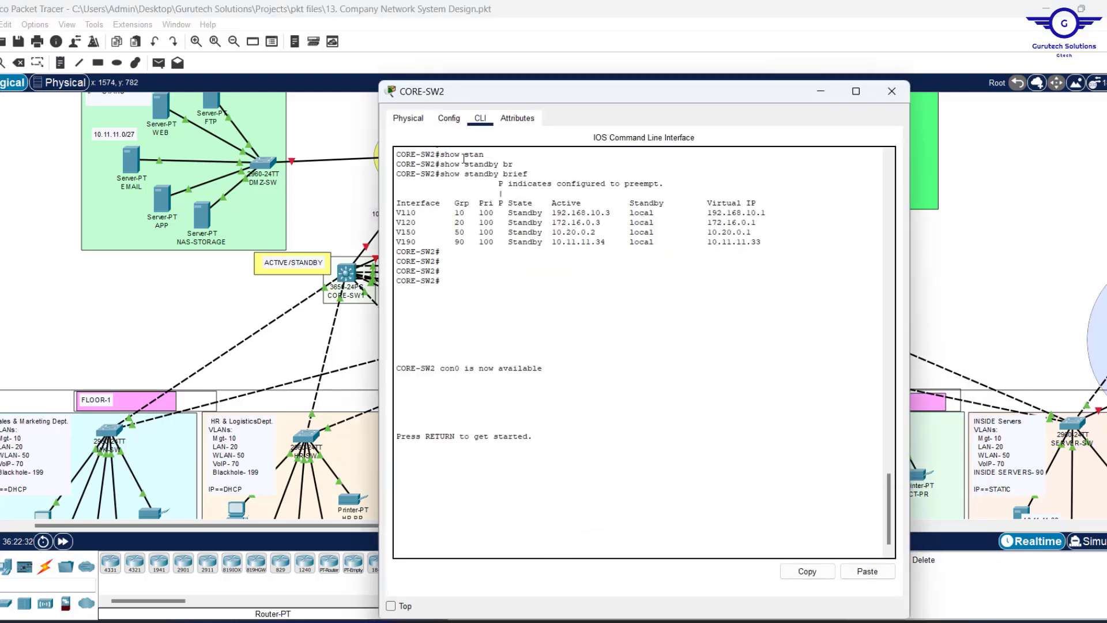
left_click(455, 122)
left_click(464, 327)
left_click(480, 118)
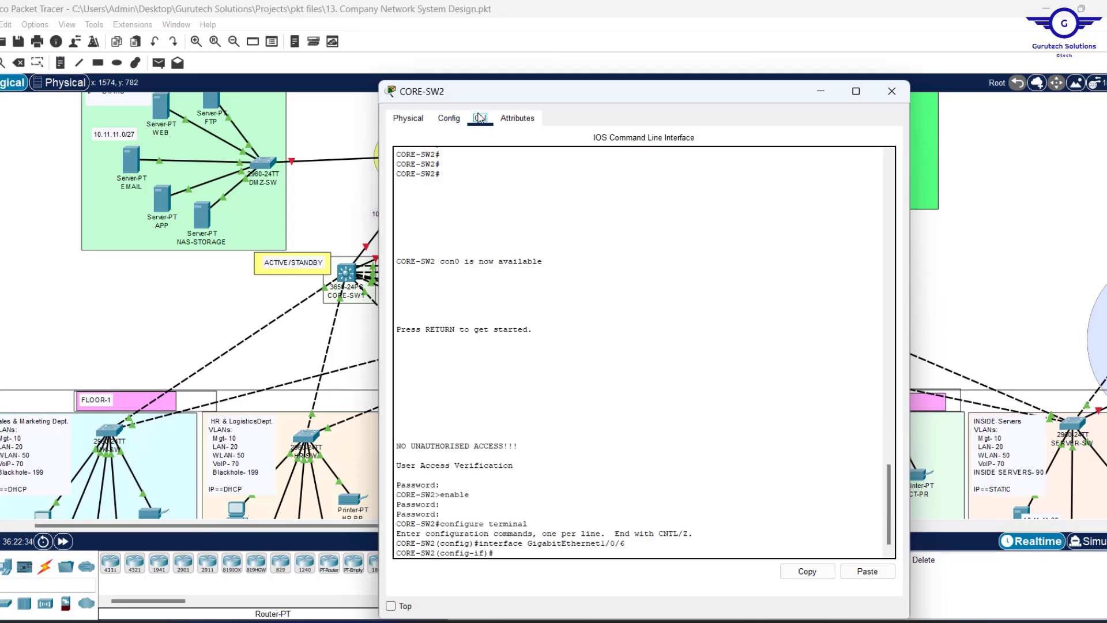
type("ex")
key("Return")
key("Return")
key("Return")
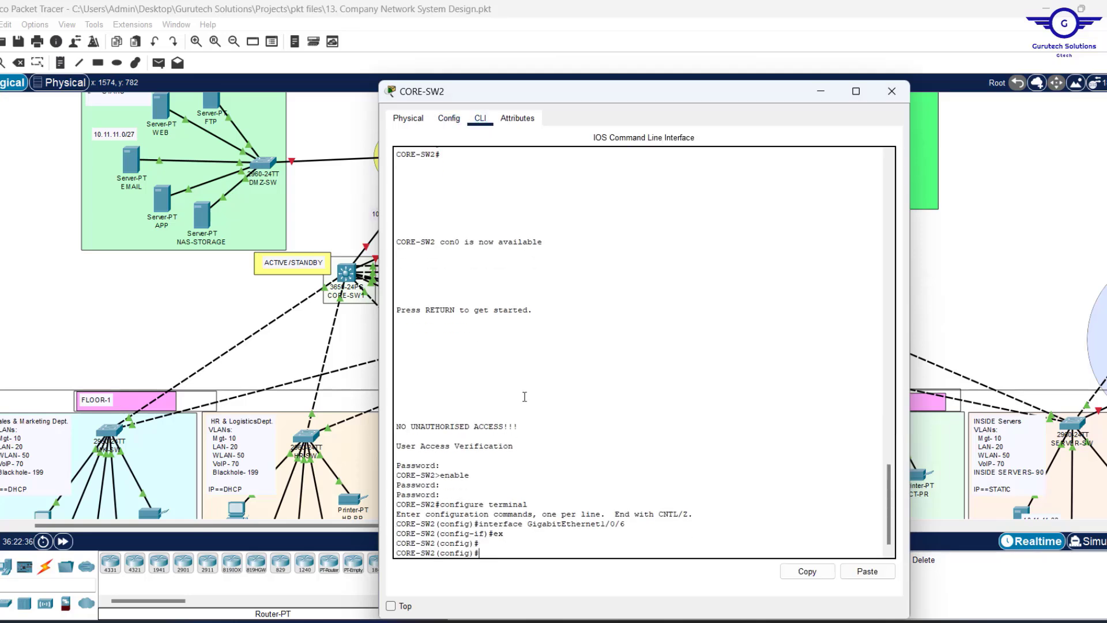
Paste the OSPF 35 configuration into CORE-SW2, save it with 'do wr', and close the window.
left_click(867, 571)
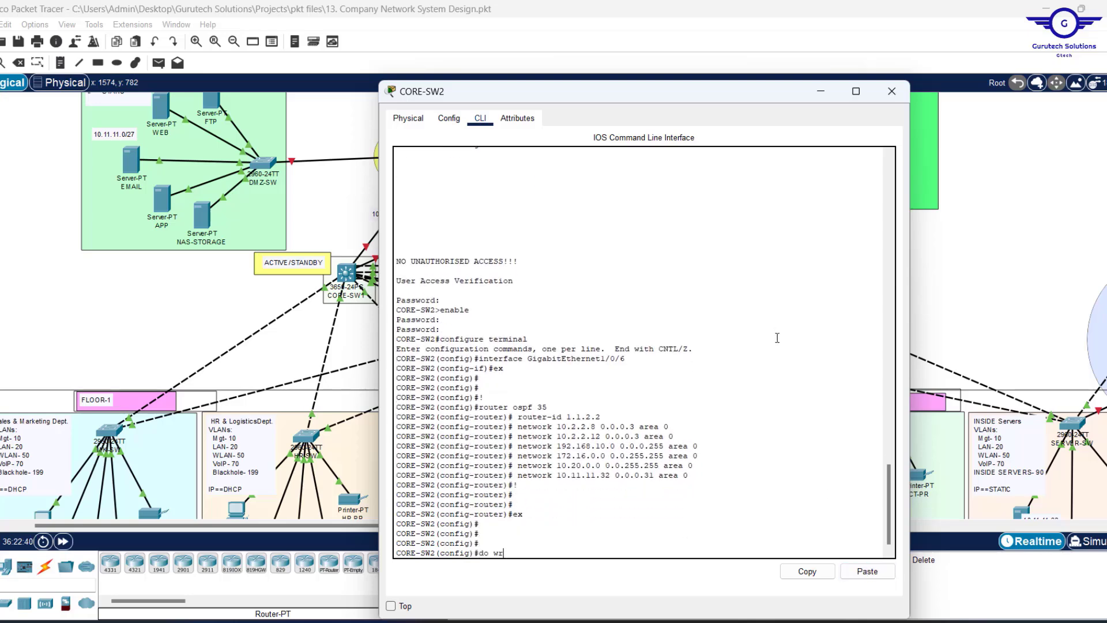
type("do wr")
key("Return")
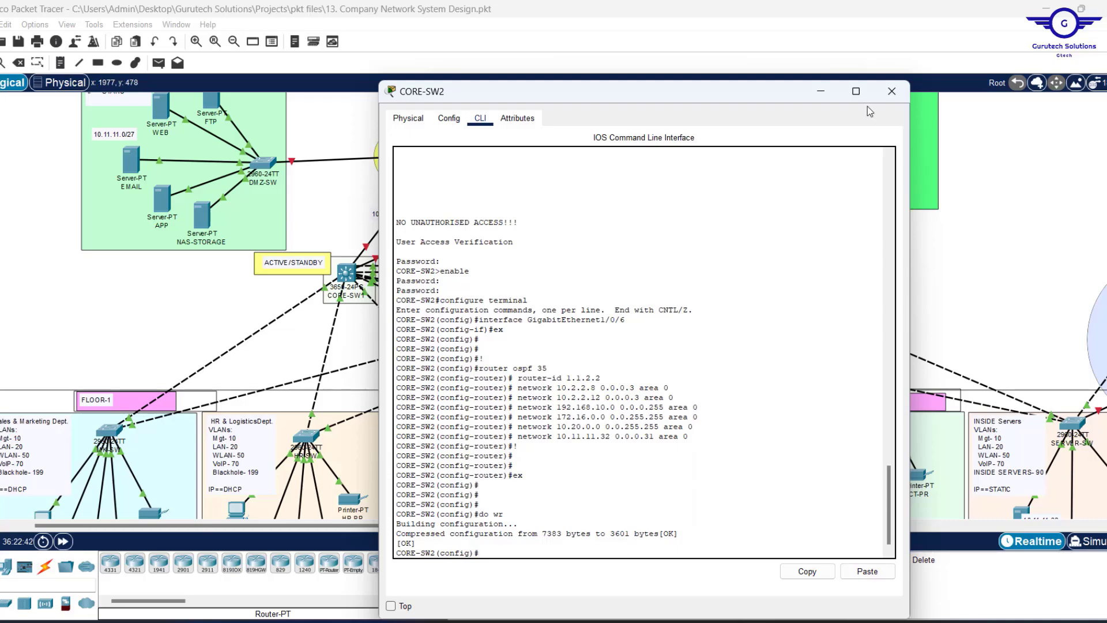
left_click(892, 91)
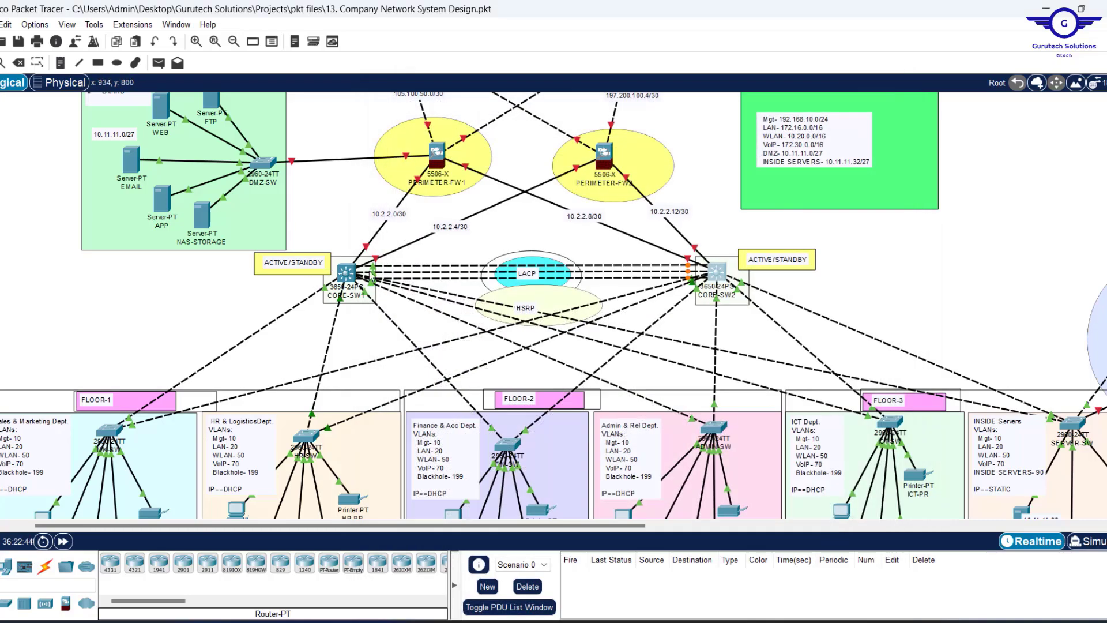
Open SEACOM-ISP's CLI and exit GigabitEthernet0/0 back to global configuration mode.
scroll(935, 258, "up", 5)
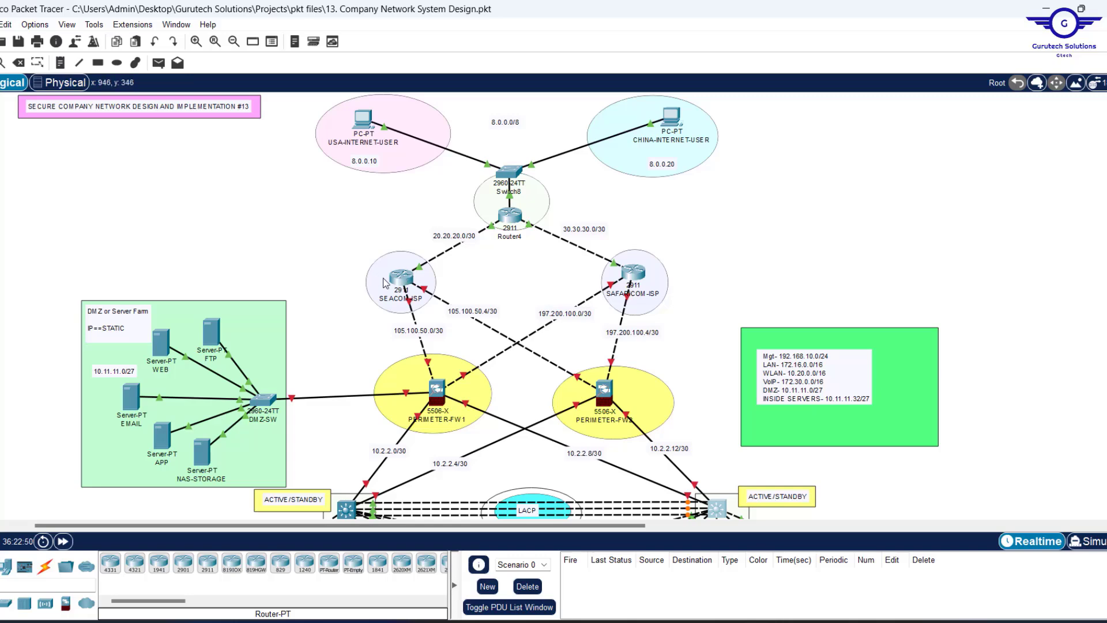
mouse_move(402, 283)
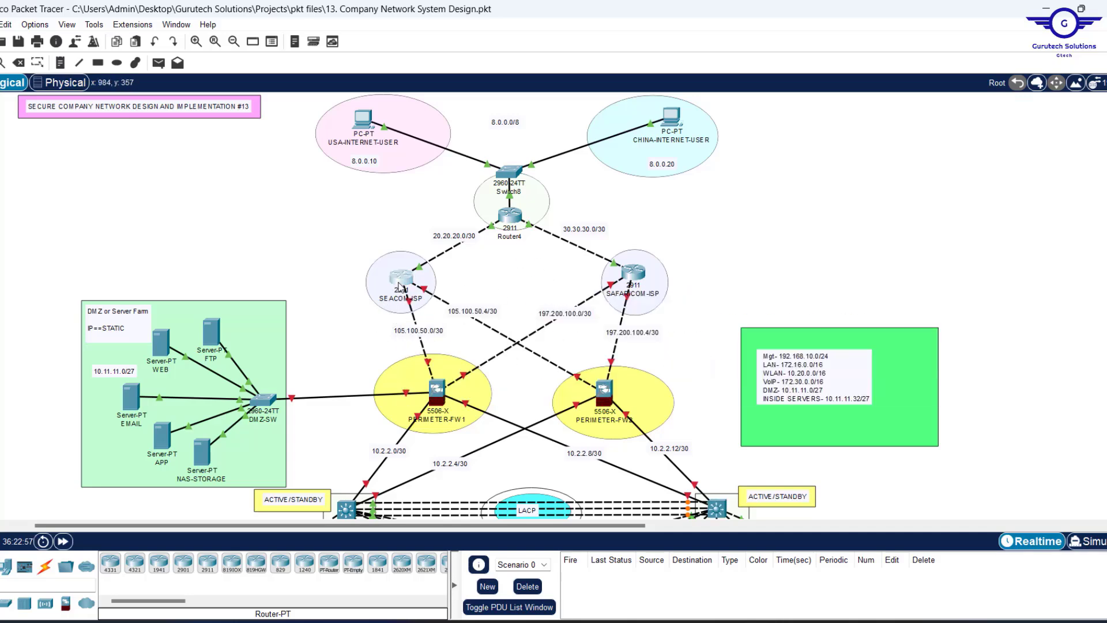
left_click(400, 286)
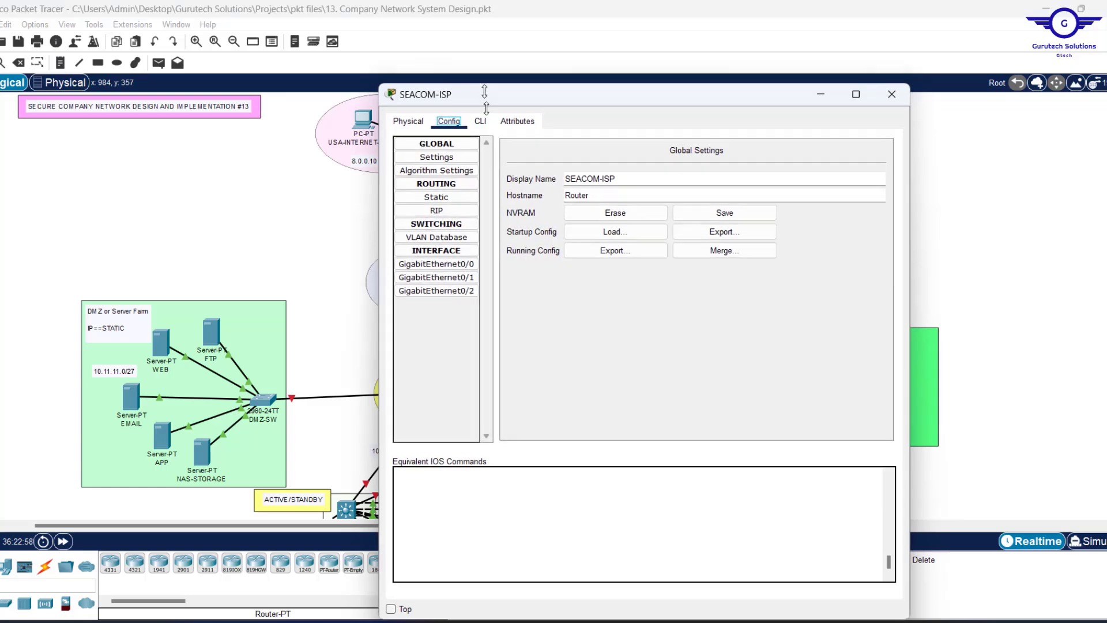
left_click_drag(485, 92, 322, 147)
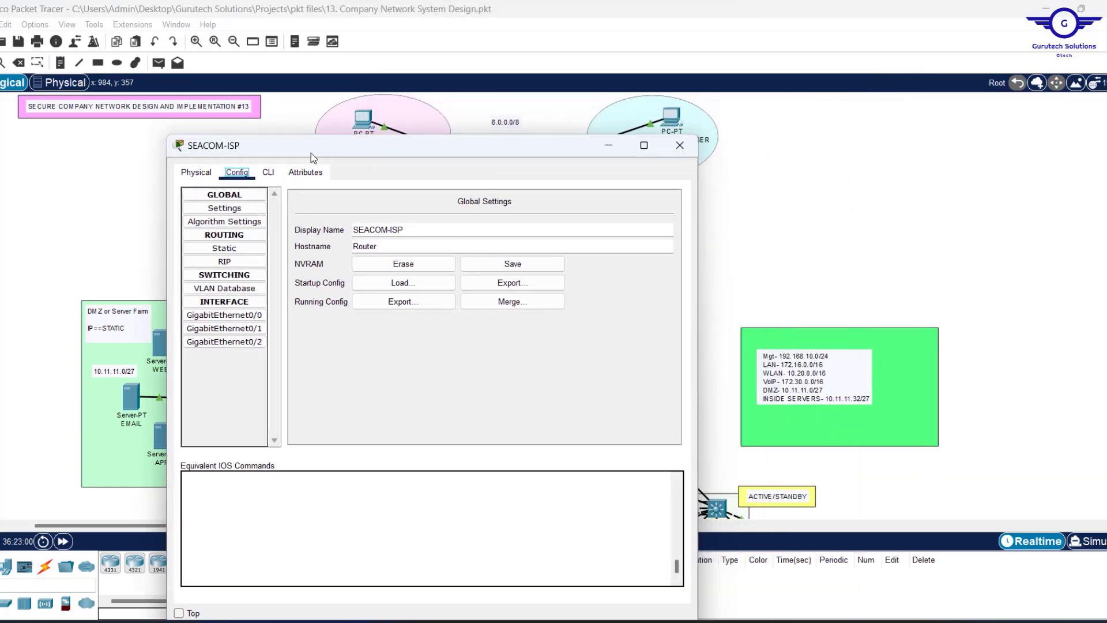
left_click(268, 173)
left_click(249, 173)
left_click(224, 315)
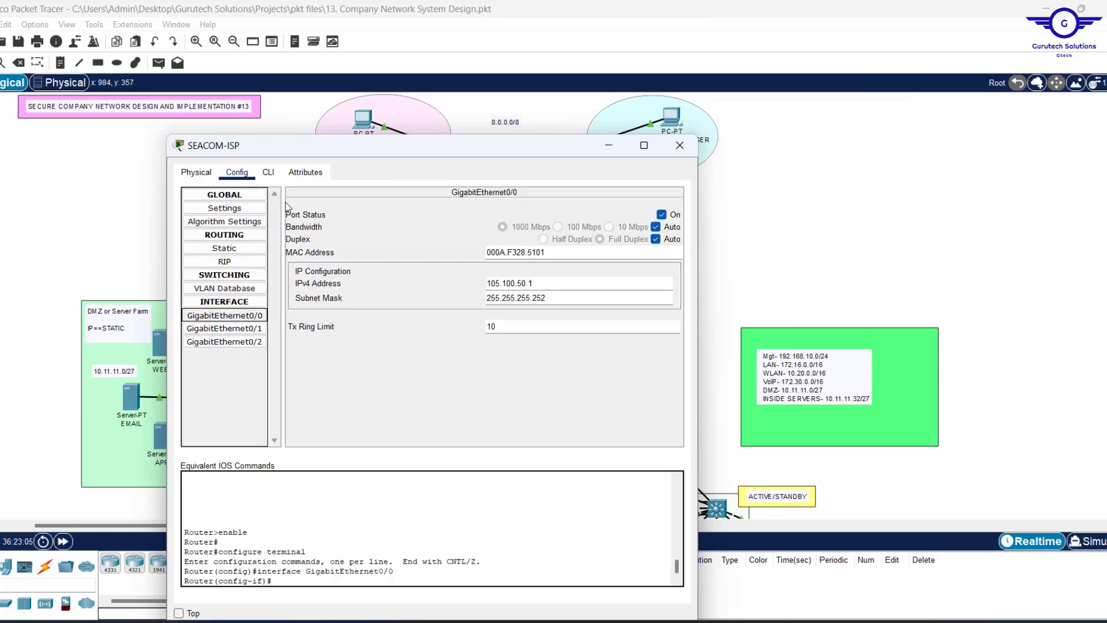
left_click(270, 173)
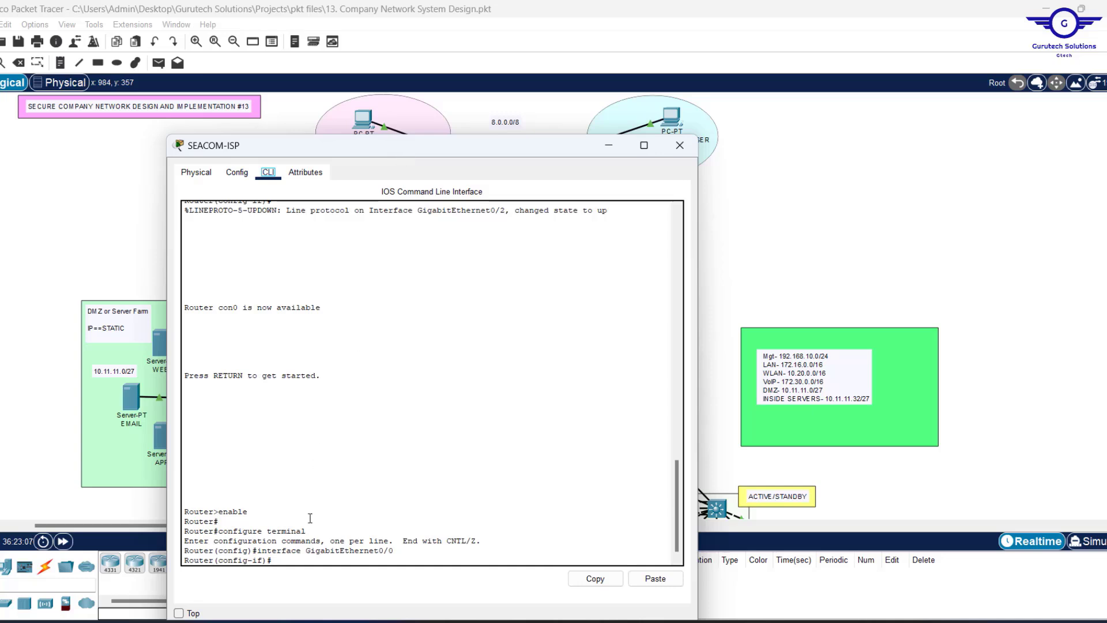
type("ex")
key("Return")
key("Return")
key("Return")
key("Return")
key("Return")
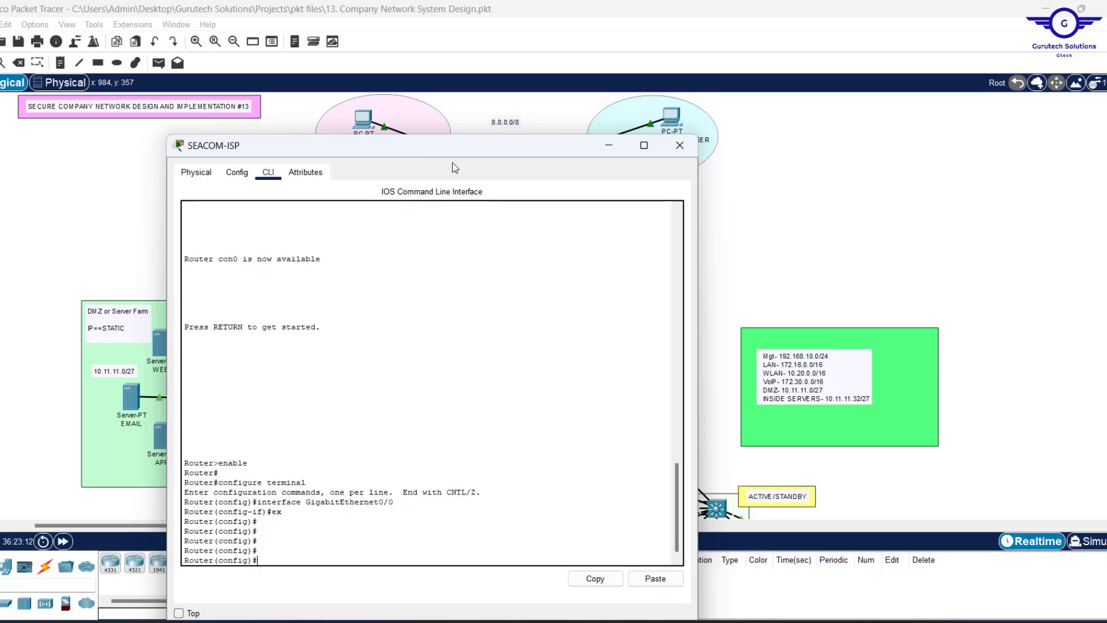
Start OSPF process 35 on SEACOM-ISP with router-id 1.1.3.3.
left_click_drag(478, 151, 869, 85)
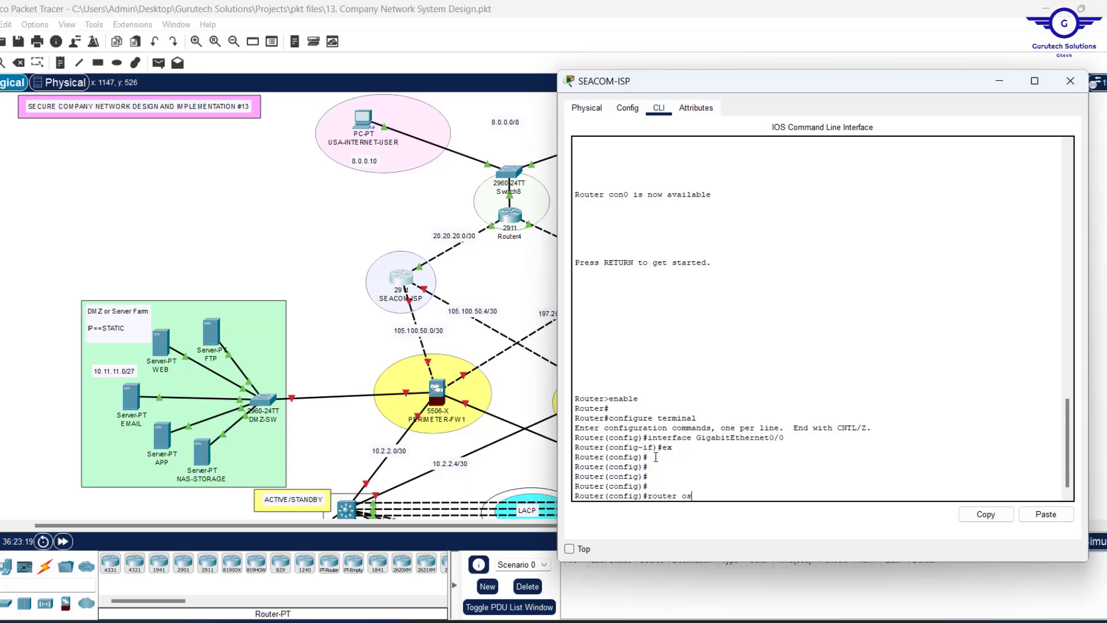
key("Tab")
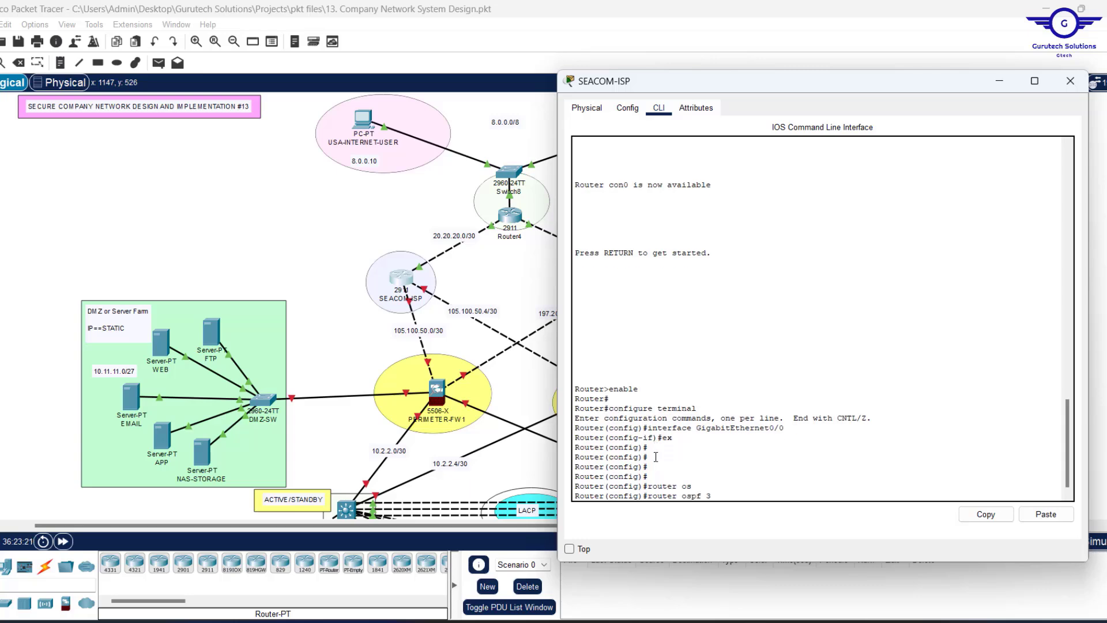
type("35")
key("Return")
key("Return")
key("Return")
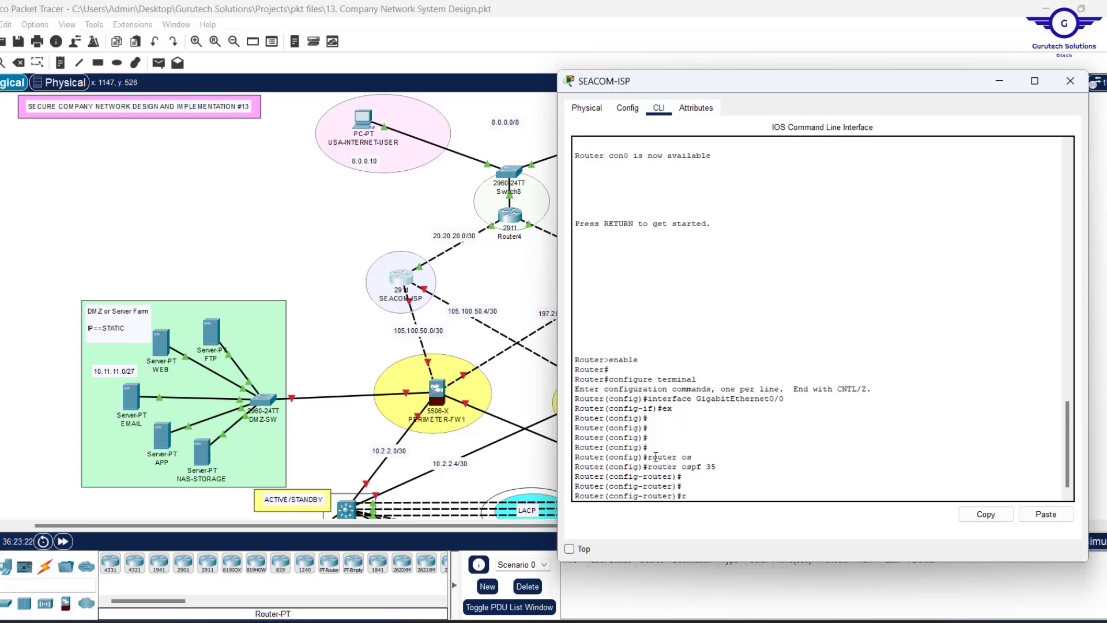
type("rout")
key("Tab")
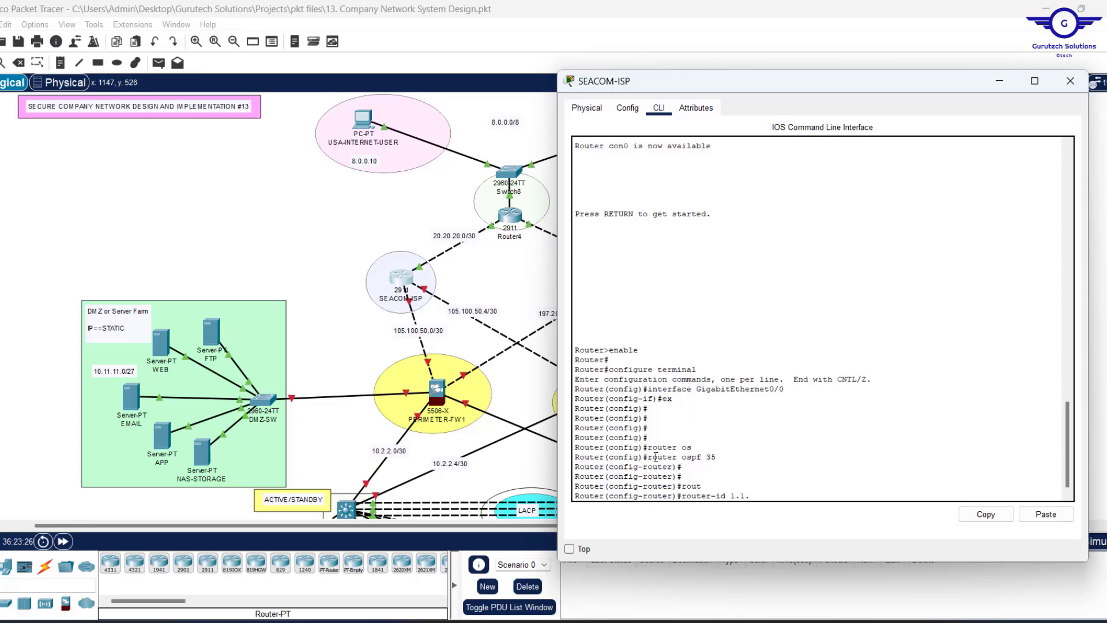
key("Return")
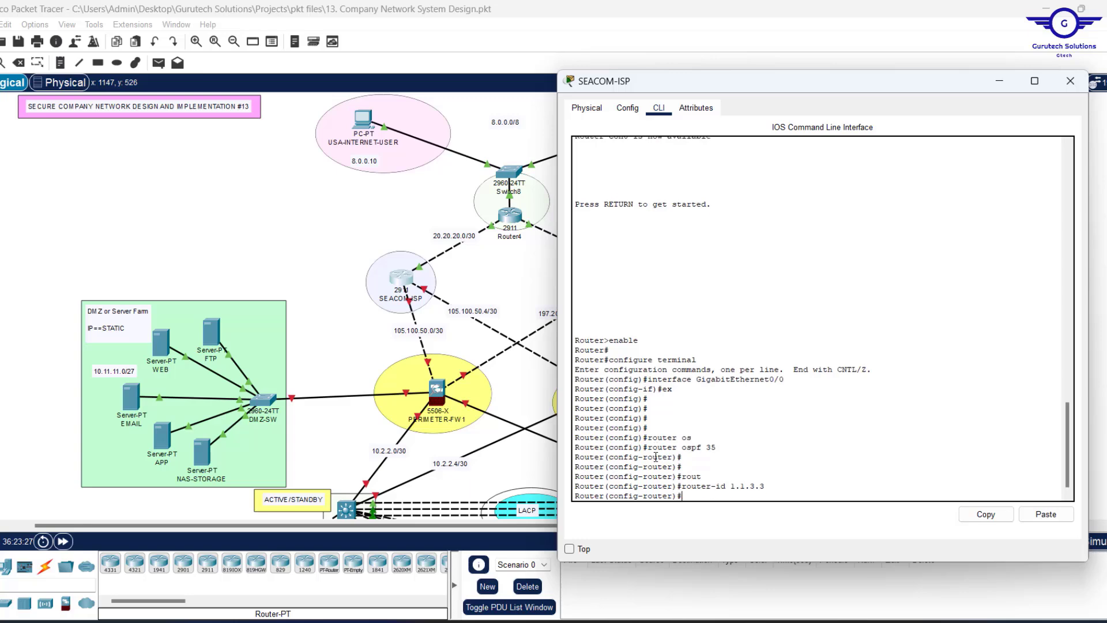
Advertise 105.100.50.0, 105.100.50.4 and 20.20.20.0 /30 networks in area 0.
type("net")
key("Tab")
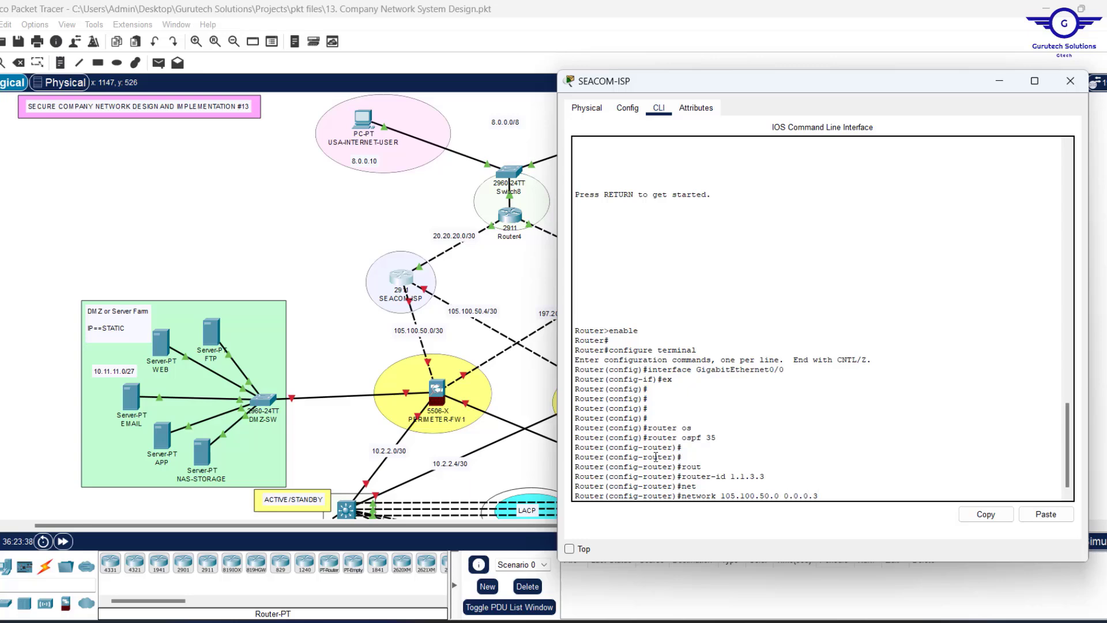
key("Tab")
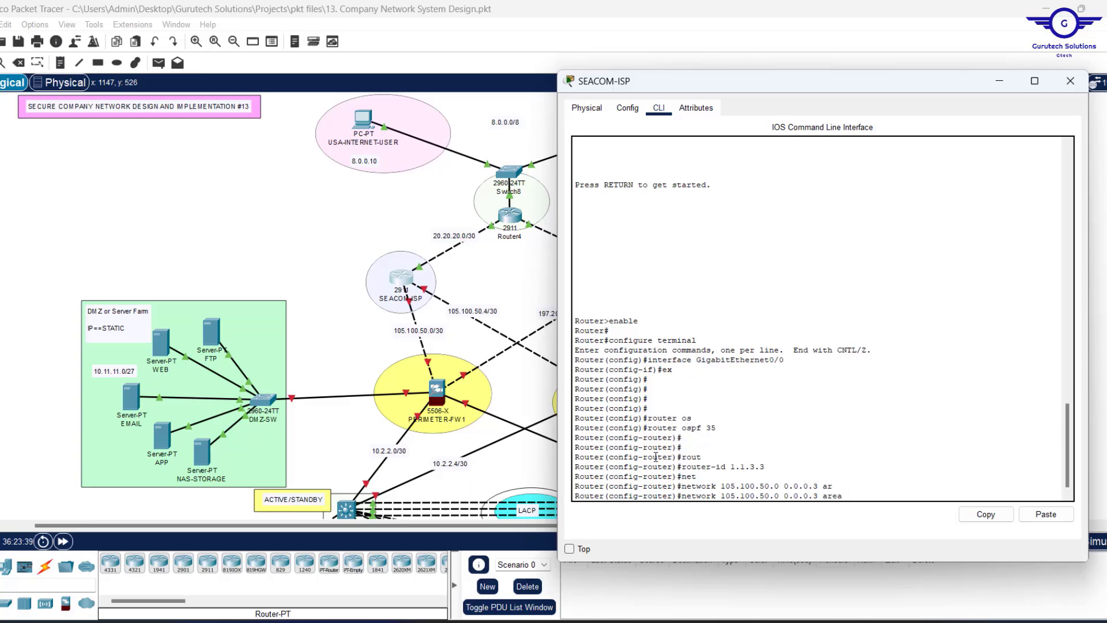
type("0")
key("Return")
key("Return")
key("Return")
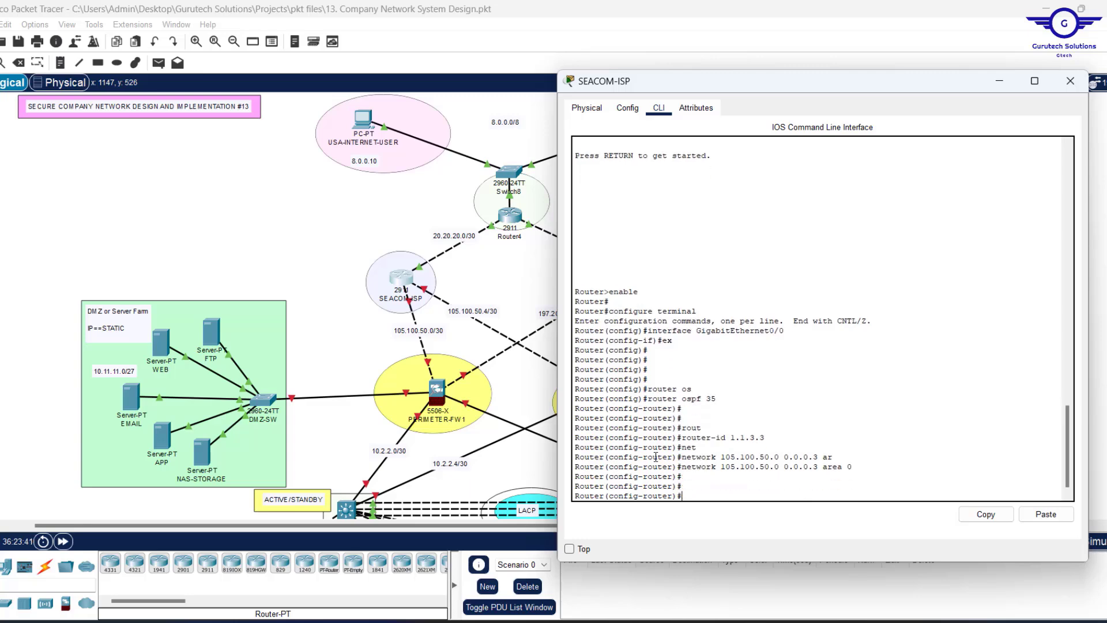
key("Up")
key("Left")
key("Left")
key("Left")
key("Left")
key("Left")
key("Left")
key("Left")
key("Left")
key("Left")
key("Left")
key("Left")
key("Left")
key("Left")
key("Left")
key("Left")
key("BackSpace")
type("4")
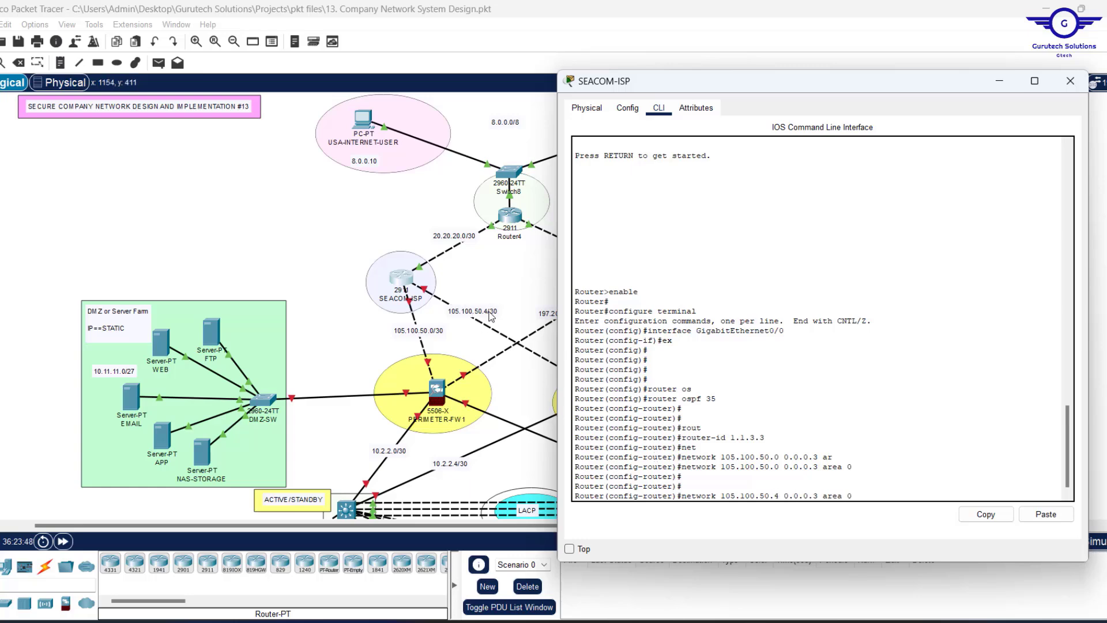
key("Return")
key("Return")
key("Return")
key("Return")
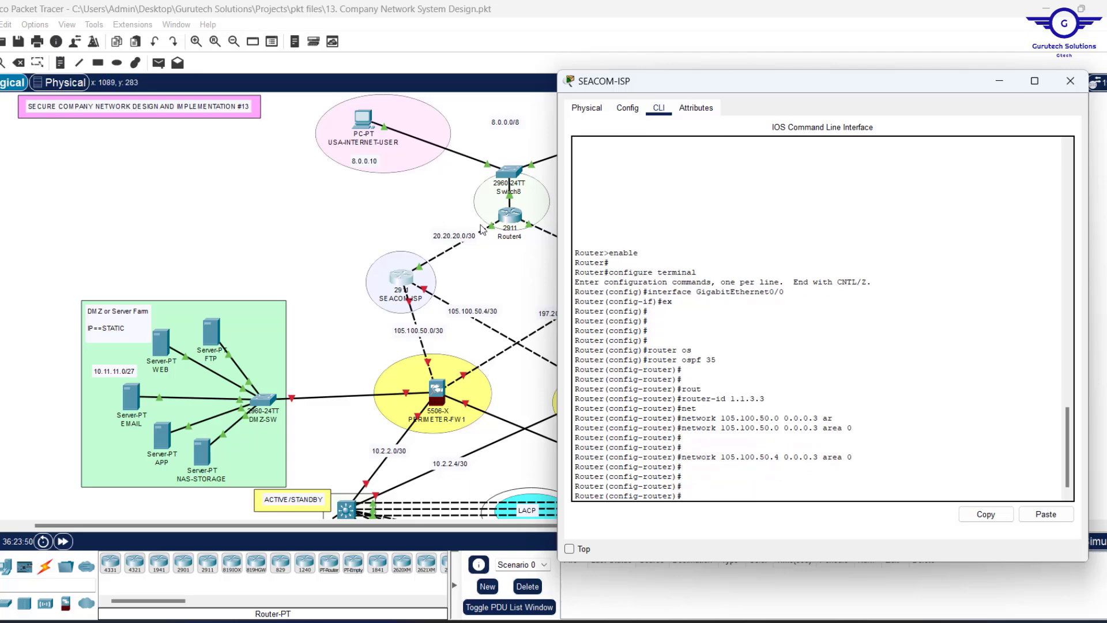
key("Up")
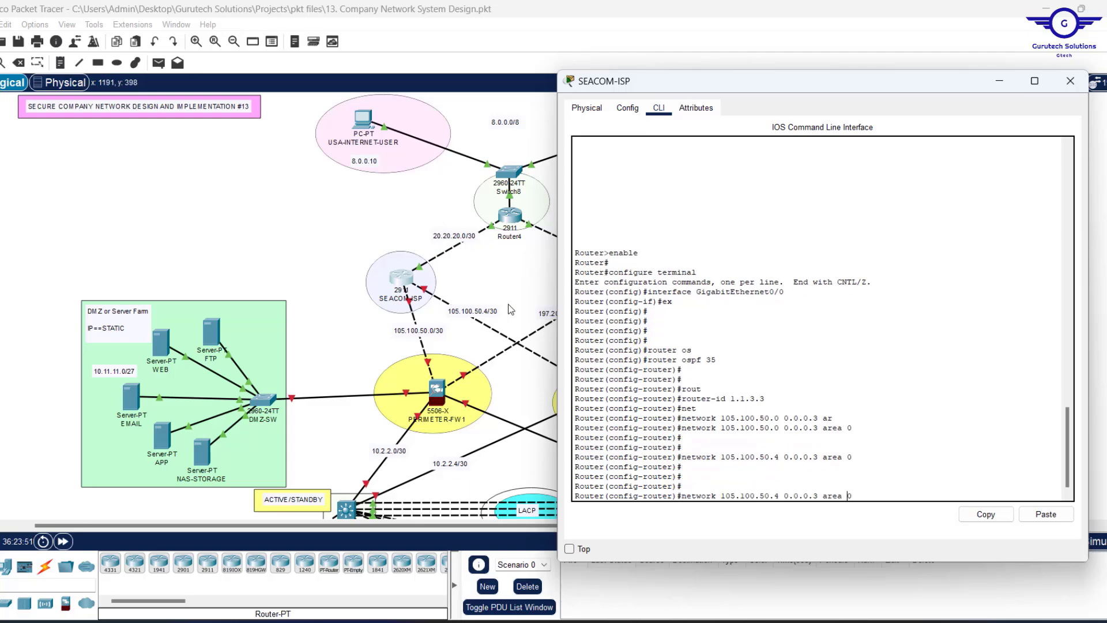
key("BackSpace")
key("BackSpace")
key("BackSpace")
key("BackSpace")
key("BackSpace")
key("BackSpace")
key("BackSpace")
key("BackSpace")
key("BackSpace")
key("BackSpace")
key("BackSpace")
key("BackSpace")
type("20.20.20.0")
key("Return")
Exit router configuration, save with do wr, and close the SEACOM-ISP window.
type("er(config-router)#e")
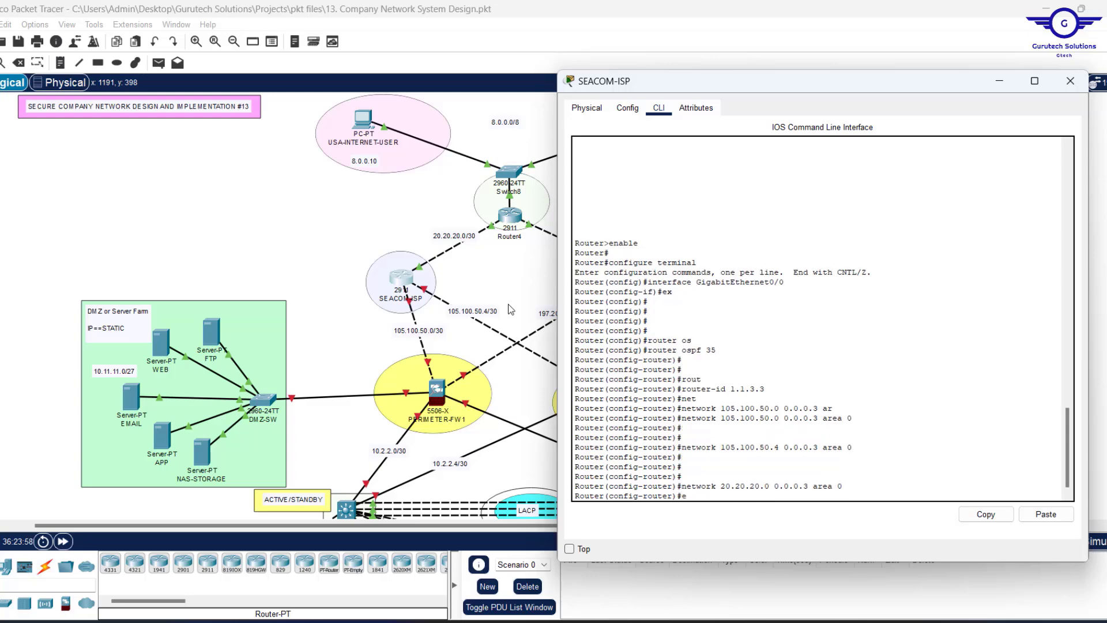
type("x")
key("Return")
key("Return")
key("Return")
key("Return")
key("Return")
type("do")
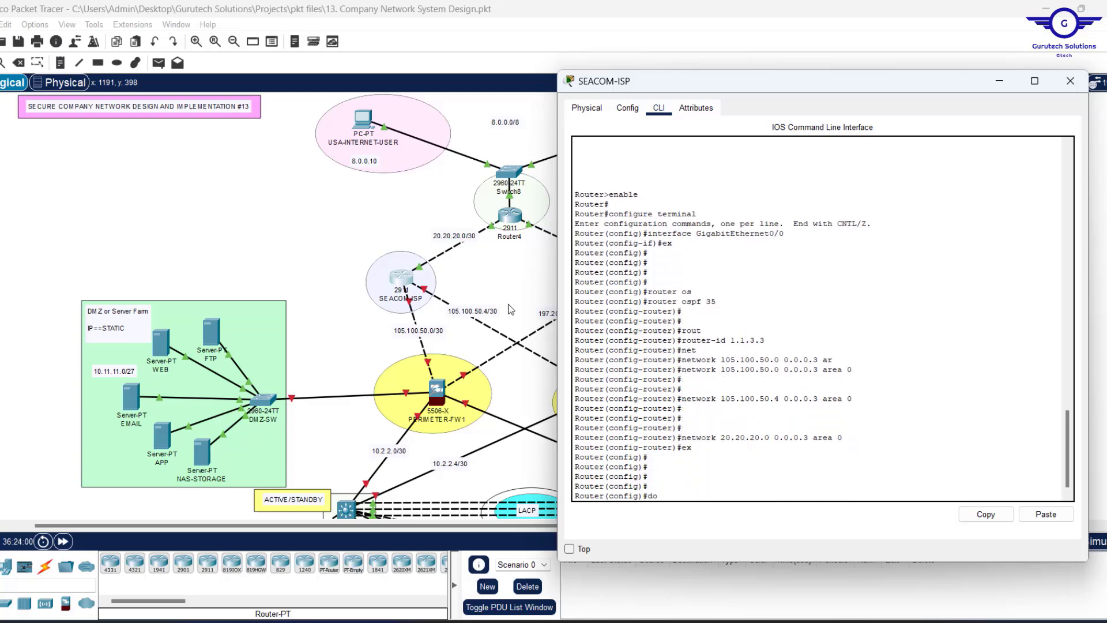
type(" wr")
key("Return")
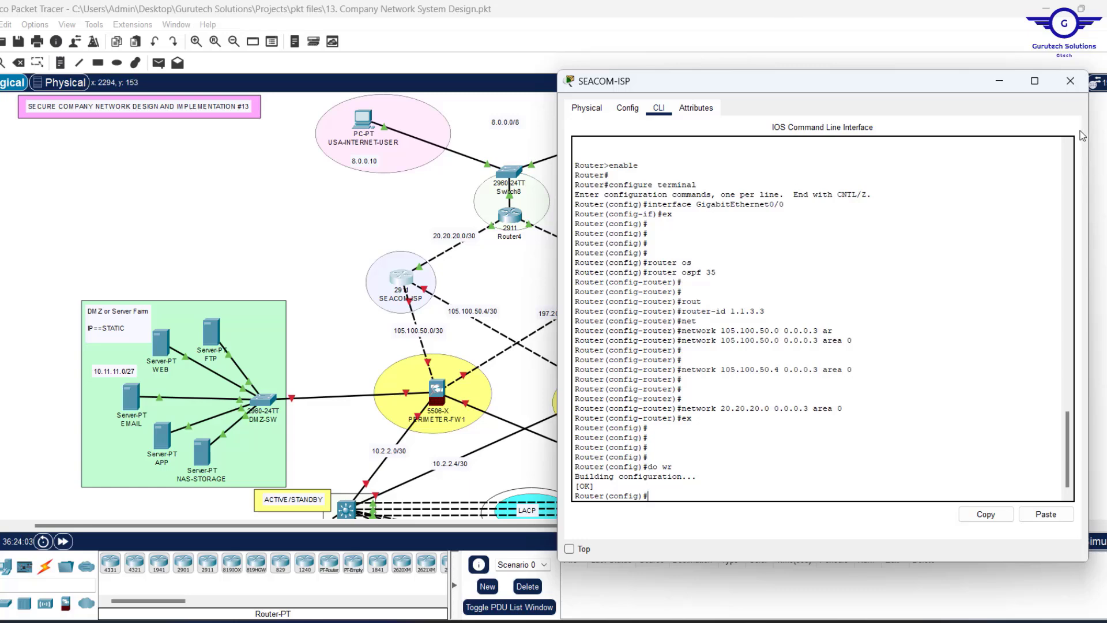
left_click(1071, 82)
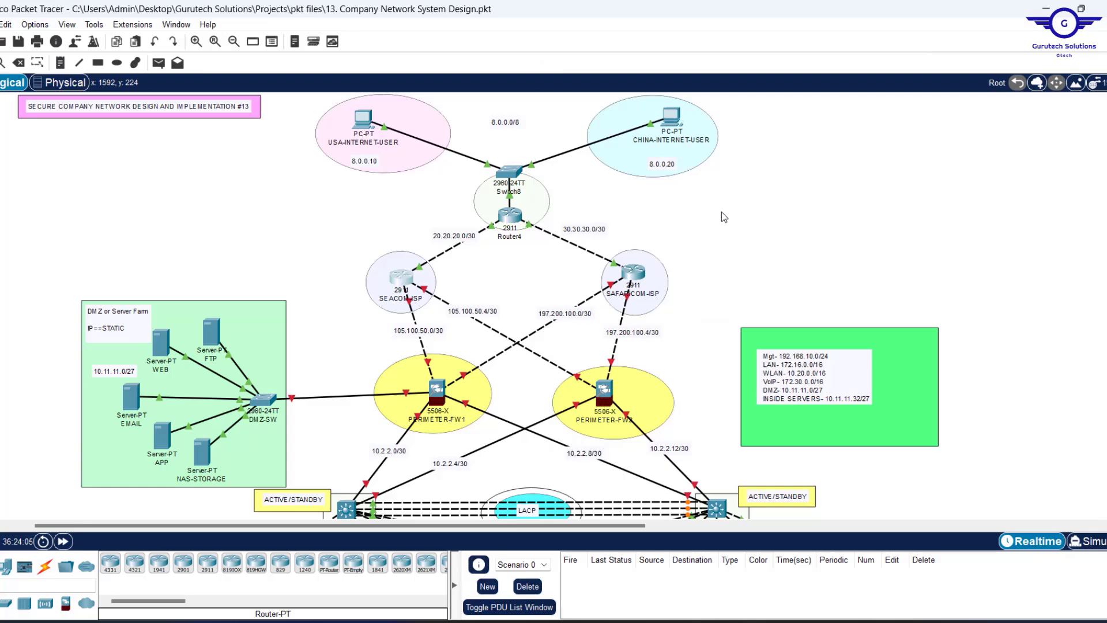
Open SAFARICOM-ISP's command line and reposition and resize its window.
left_click(635, 278)
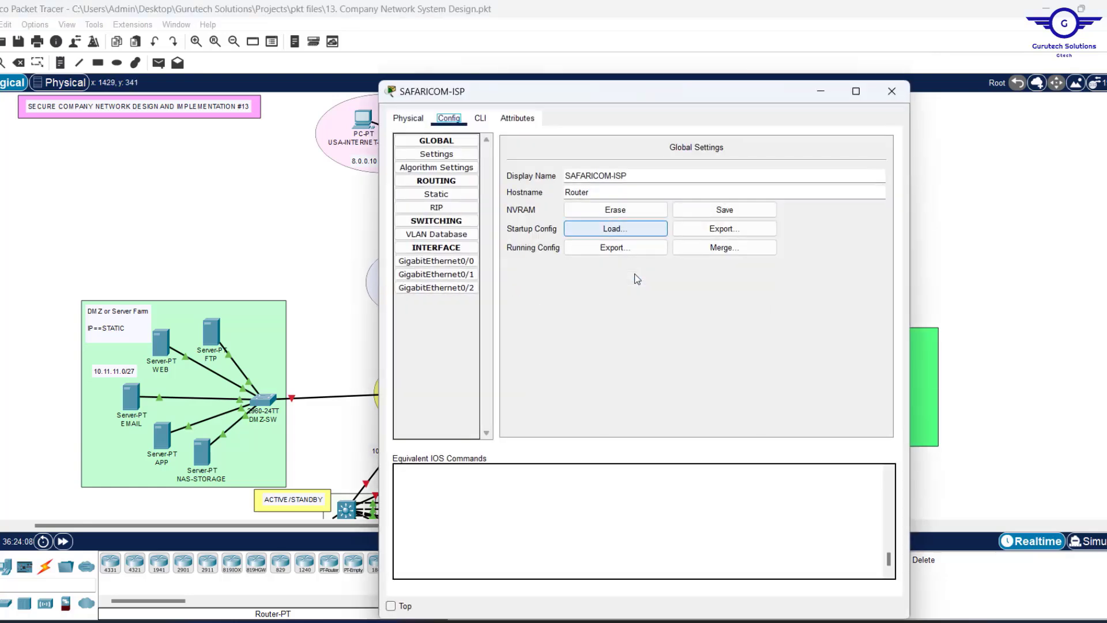
left_click(484, 108)
left_click_drag(558, 81, 208, 78)
left_click_drag(564, 201, 483, 200)
left_click(212, 397)
Enter configuration mode and start OSPF 35 with router-id 1.1.4.4.
key("Return")
type("en")
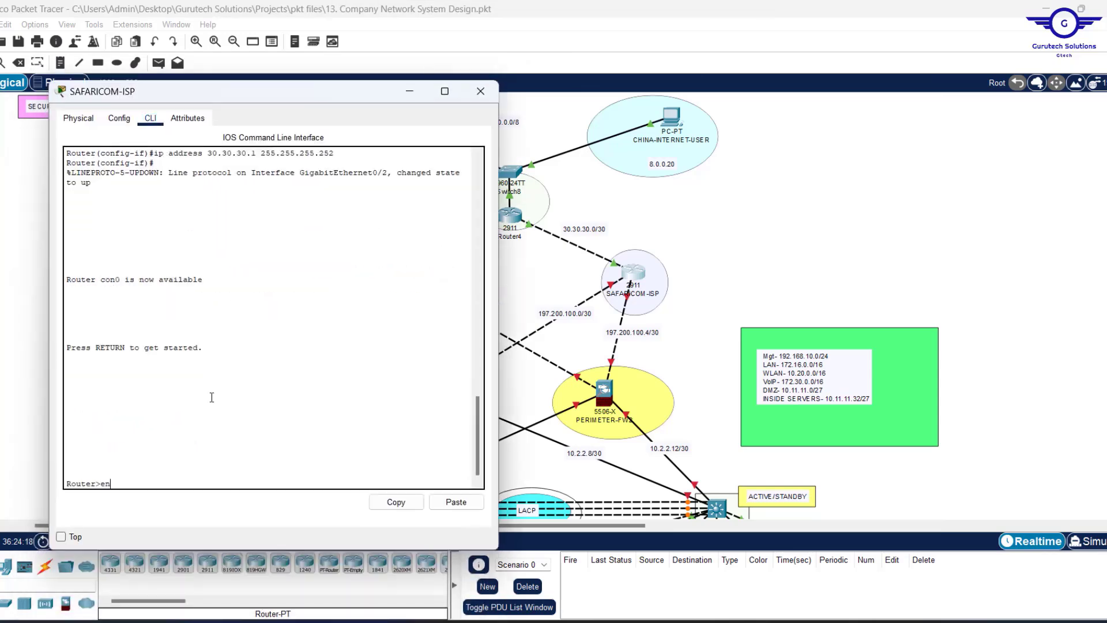
key("Return")
type("conf")
key("Return")
key("Return")
key("Return")
key("Return")
key("Return")
key("Return")
key("Return")
type("router ospf 35")
key("Return")
type("router-id 1.1.4.4")
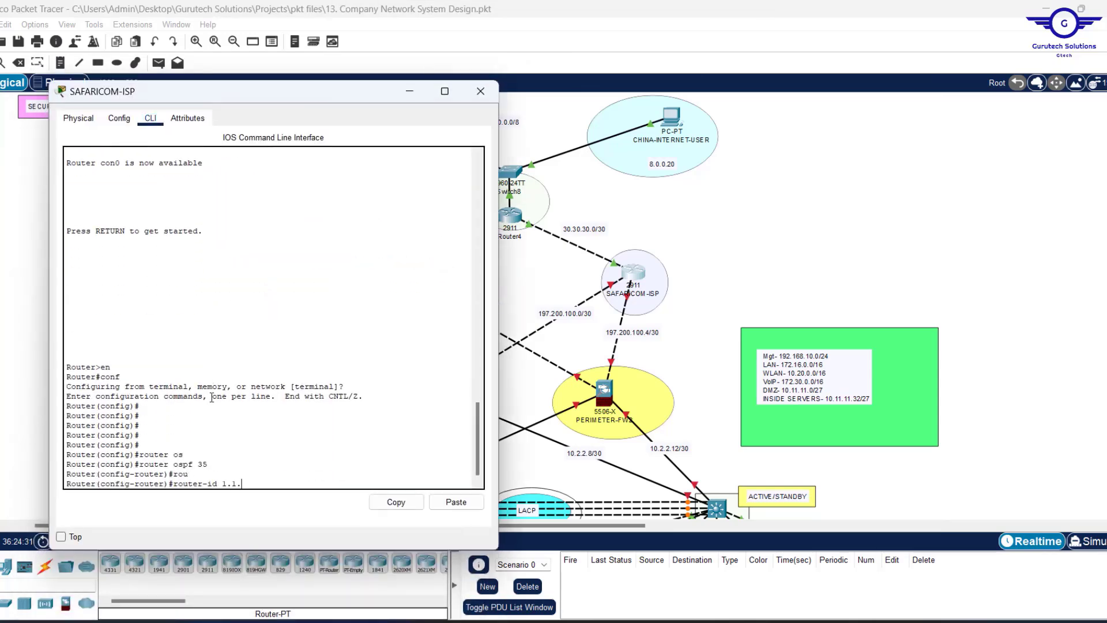
key("Return")
key("Return")
key("Return")
Advertise 30.30.30.0, 197.200.100.0 and 197.200.100.4 with wildcard 0.0.0.3 in area 0.
type("network 30.30.30.0.0.0.0")
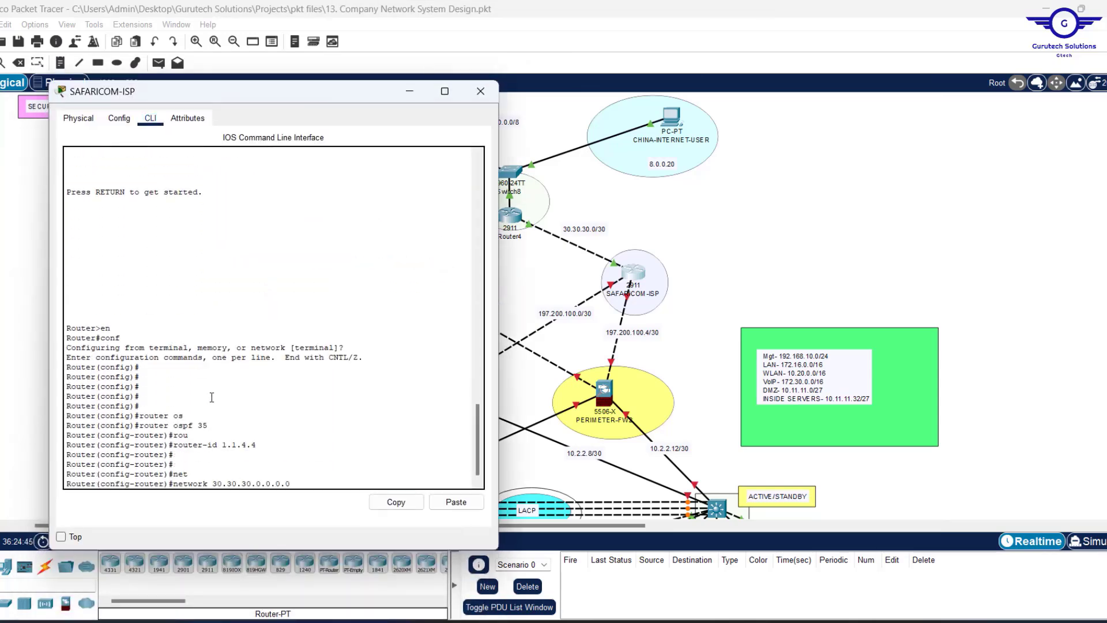
type(".3 area 0")
key("Left")
key("Left")
key("Left")
key("Left")
key("Left")
key("Left")
key("Left")
key("Left")
key("Left")
key("Left")
key("Left")
key("Left")
key("Left")
key("Left")
key("Left")
key("Delete")
key("Return")
key("Return")
key("Up")
key("Left")
key("Left")
key("Left")
key("Left")
key("Left")
key("Left")
key("Left")
key("Left")
key("Left")
key("Left")
key("Left")
key("Left")
key("Left")
key("Left")
key("Left")
key("BackSpace")
key("BackSpace")
key("BackSpace")
key("BackSpace")
key("BackSpace")
key("BackSpace")
key("BackSpace")
key("BackSpace")
key("BackSpace")
key("BackSpace")
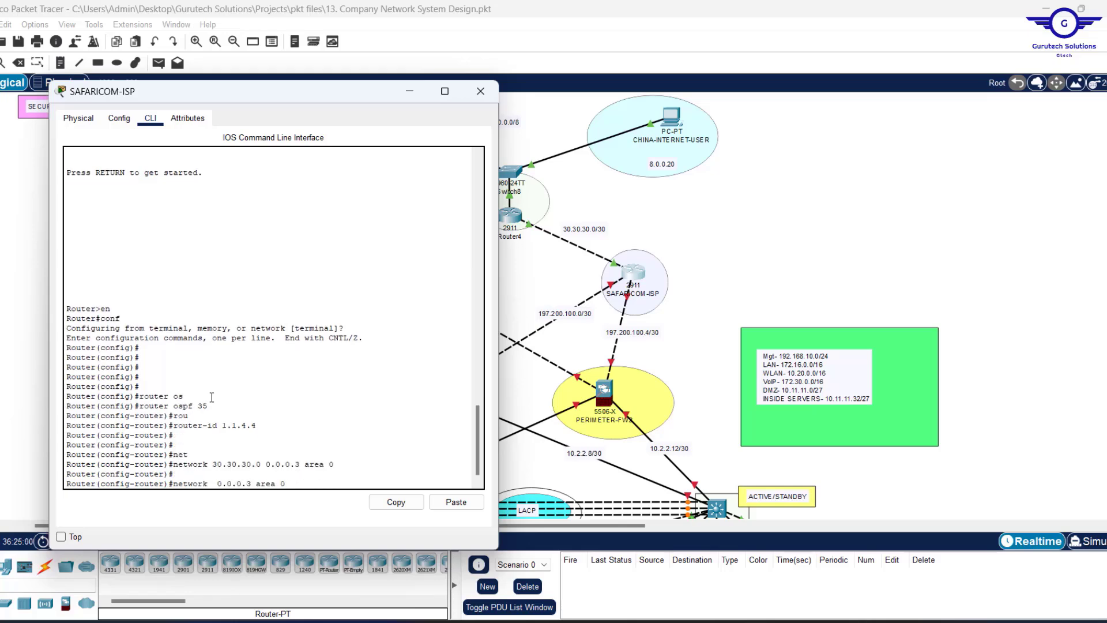
type("197.200.100.0")
key("Return")
key("Up")
key("Left")
key("Left")
key("Left")
key("Left")
key("Left")
key("Left")
key("Left")
key("Left")
key("Left")
key("Left")
key("Left")
key("Left")
key("Left")
key("Left")
key("Left")
key("BackSpace")
type("4")
key("Return")
Exit the OSPF configuration and save with do wr.
key("Return")
key("Return")
type("e")
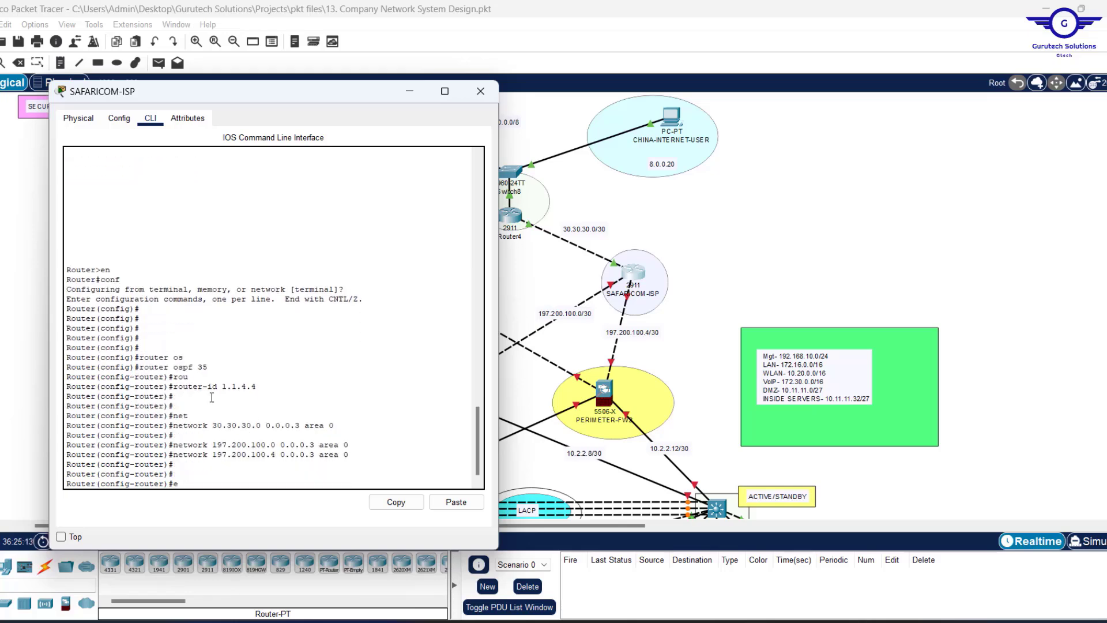
type("x")
key("Return")
key("Return")
key("Return")
key("Return")
type("do wr")
key("Return")
Close SAFARICOM-ISP and open Router4's command line console.
left_click(481, 94)
left_click(510, 216)
left_click_drag(576, 90, 781, 102)
left_click_drag(584, 206, 727, 205)
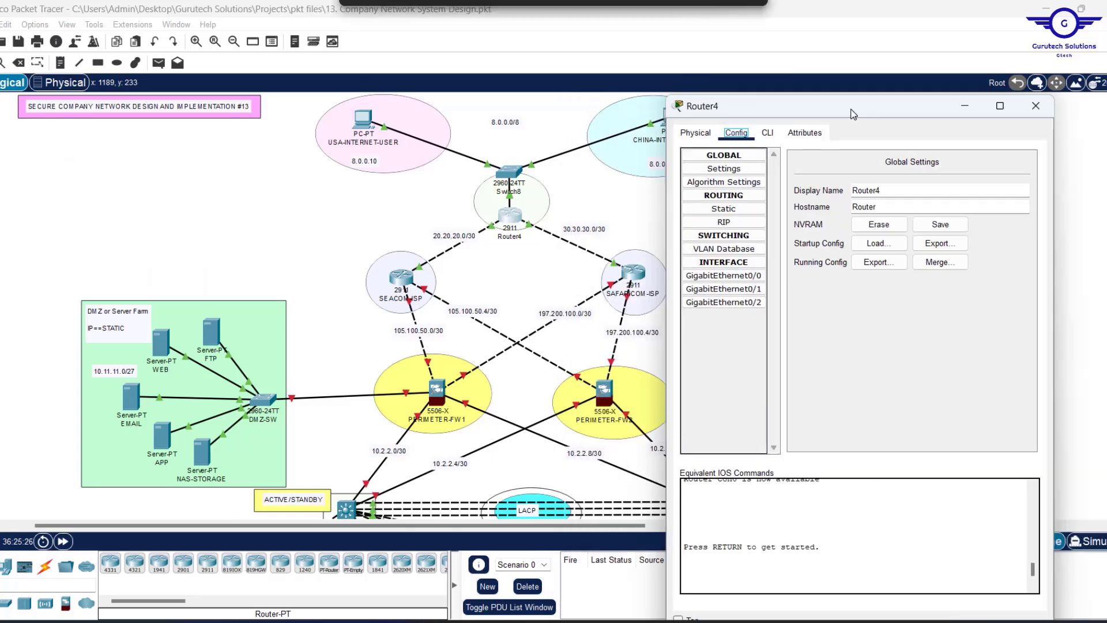
left_click_drag(577, 525, 544, 525)
left_click(573, 216)
left_click_drag(860, 111, 308, 191)
left_click(173, 290)
left_click(214, 120)
left_click_drag(308, 201, 308, 88)
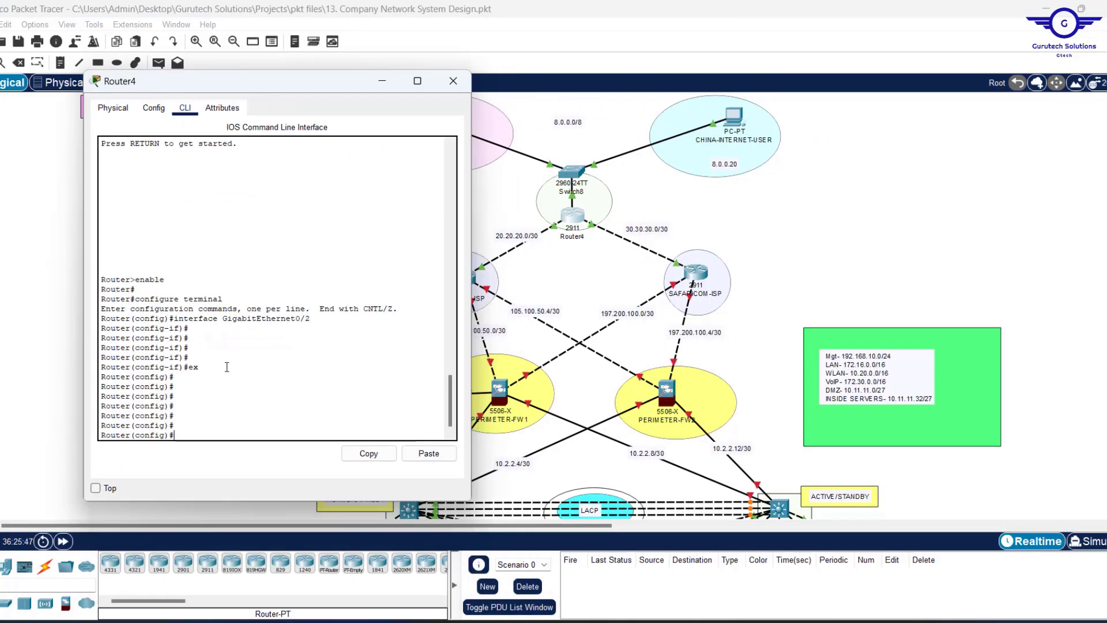
Start OSPF process 35 on Router4 with router-id 1.1.5.5.
type("router osp")
key("Return")
type("router ospf 35")
key("Return")
type("rou")
key("Return")
type("router-id 1")
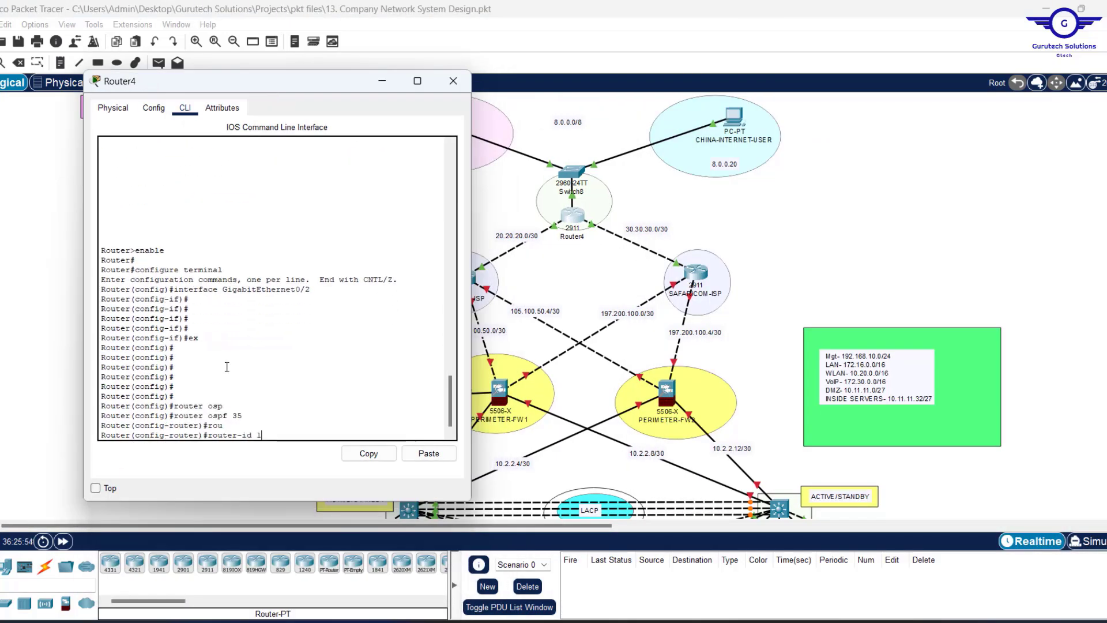
type(".1.5.5")
key("Return")
key("Return")
key("Return")
key("Return")
Advertise 8.0.0.0/8, 20.20.20.0/30 and 30.30.30.0/30 in area 0.
type("net")
key("Tab")
type("8.0.0.0 0.255.255.255")
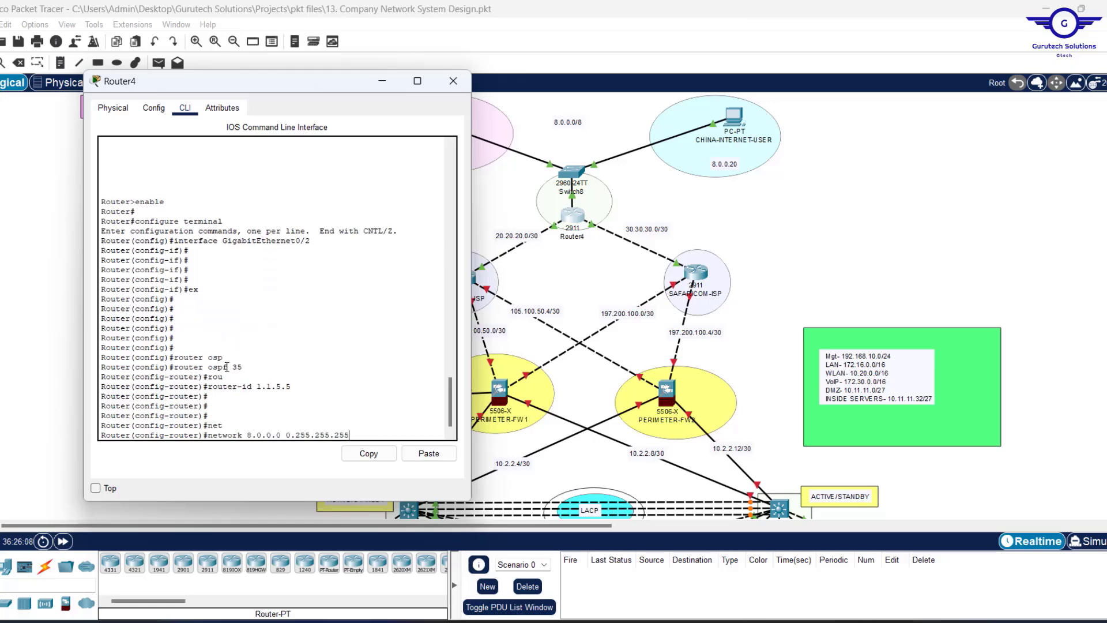
type(" are")
key("Tab")
key("0")
key("Return")
key("Return")
key("Return")
key("Return")
key("Return")
type("net")
key("Tab")
type("20.20.20.0 0.0.0.3 are")
key("Tab")
type("0")
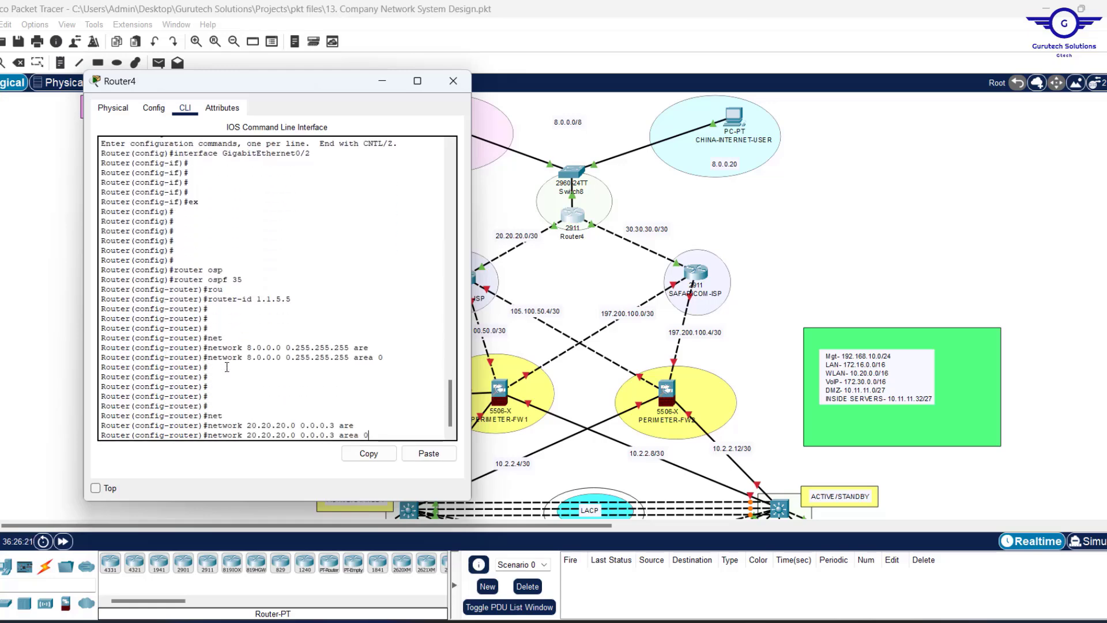
key("Return")
type("network 30.30.30.0 0.0.0.3 area 0")
key("Return")
key("Return")
key("Return")
key("Return")
key("Return")
key("Return")
key("Return")
Exit router configuration and save Router4's configuration with do wr.
type("ex")
key("Return")
key("Return")
key("Return")
key("Return")
key("Return")
type("d")
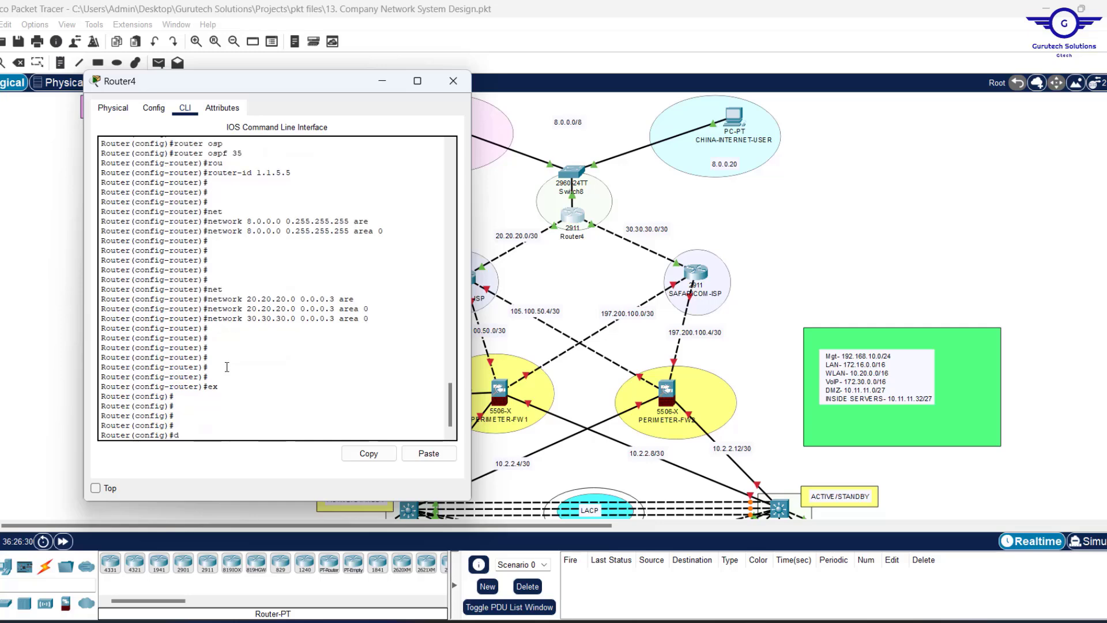
type("o wr")
key("Return")
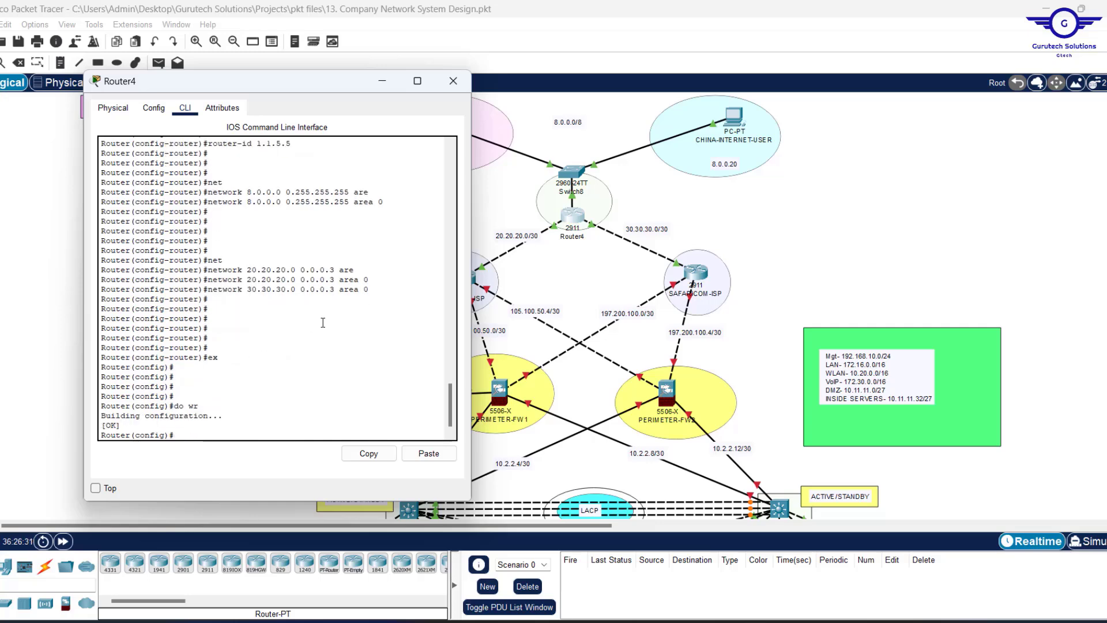
Review the console output and highlight OSPF neighbour 1.1.3.3.
scroll(323, 323, "up", 1)
scroll(323, 322, "down", 1)
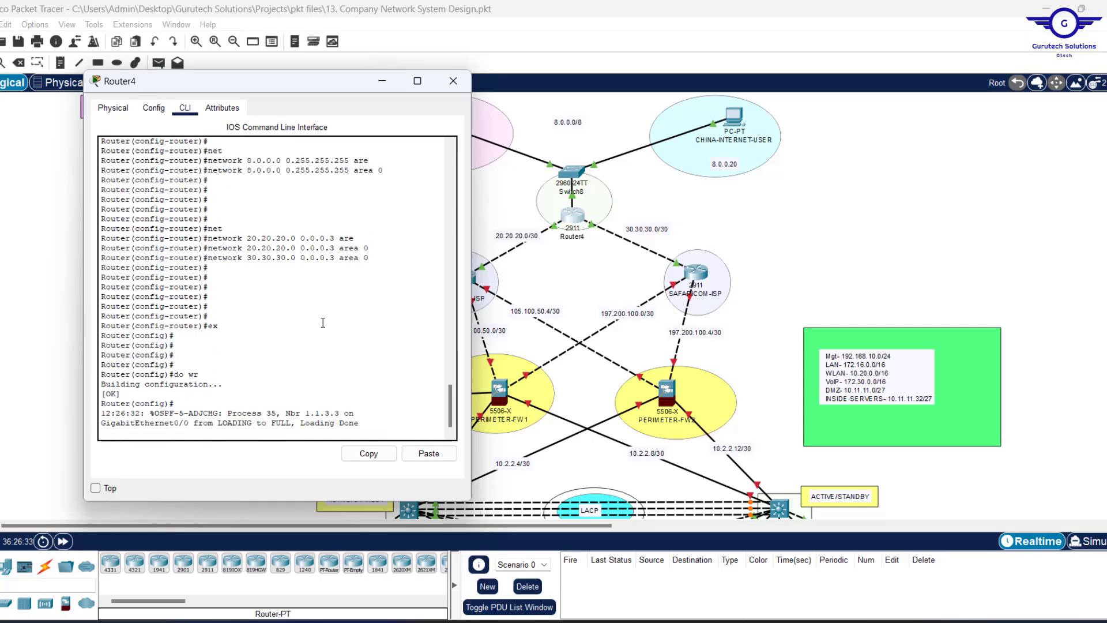
scroll(323, 323, "up", 1)
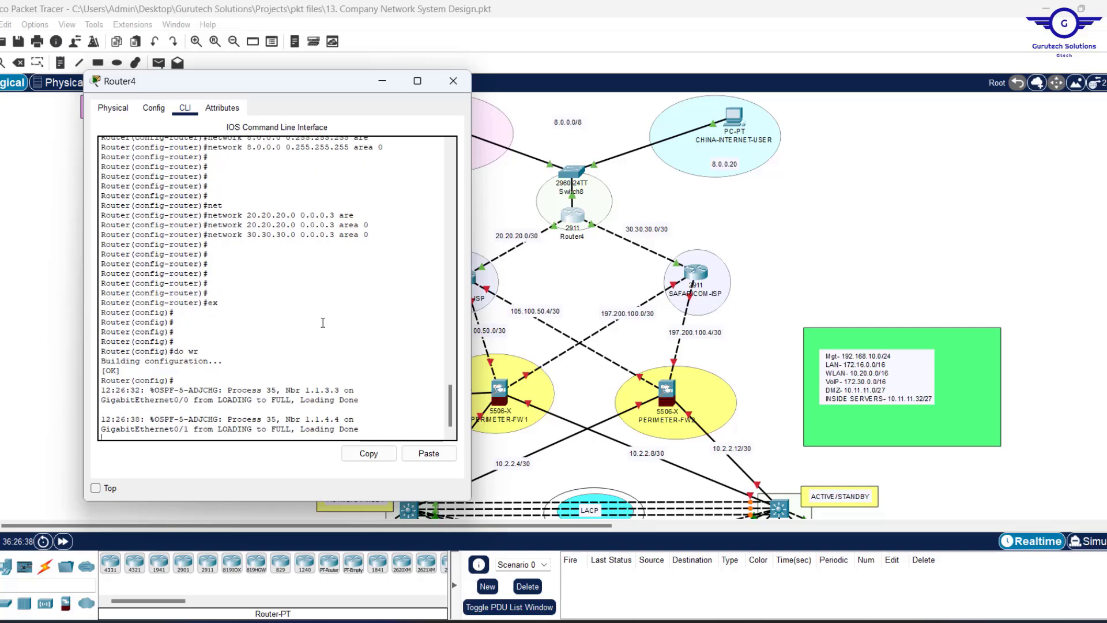
scroll(323, 323, "up", 1)
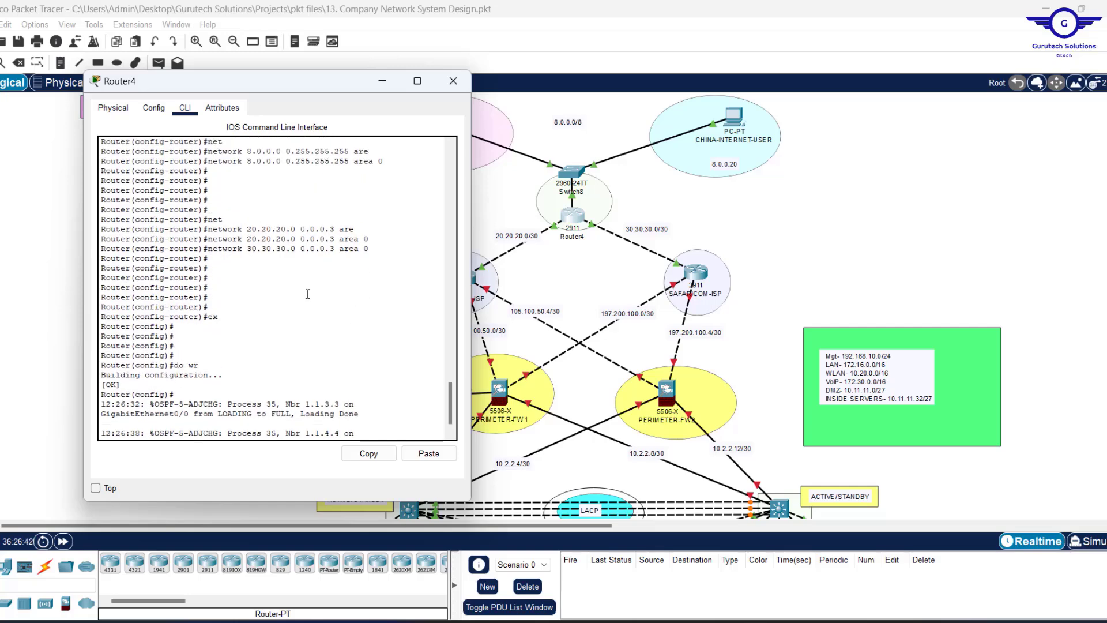
scroll(307, 294, "down", 2)
scroll(307, 294, "up", 5)
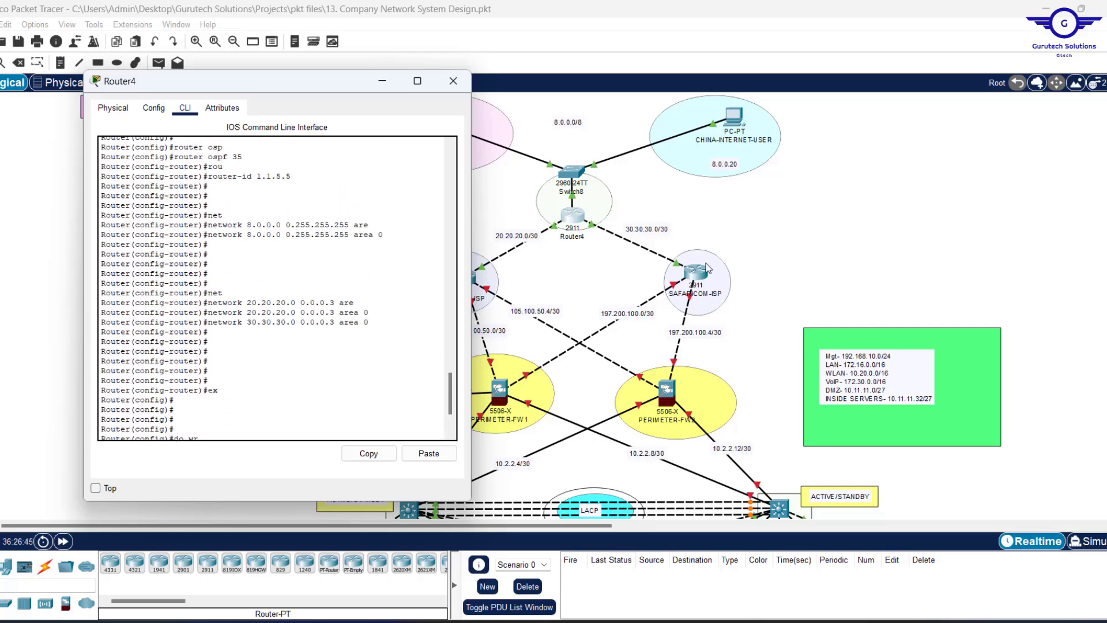
scroll(326, 335, "down", 5)
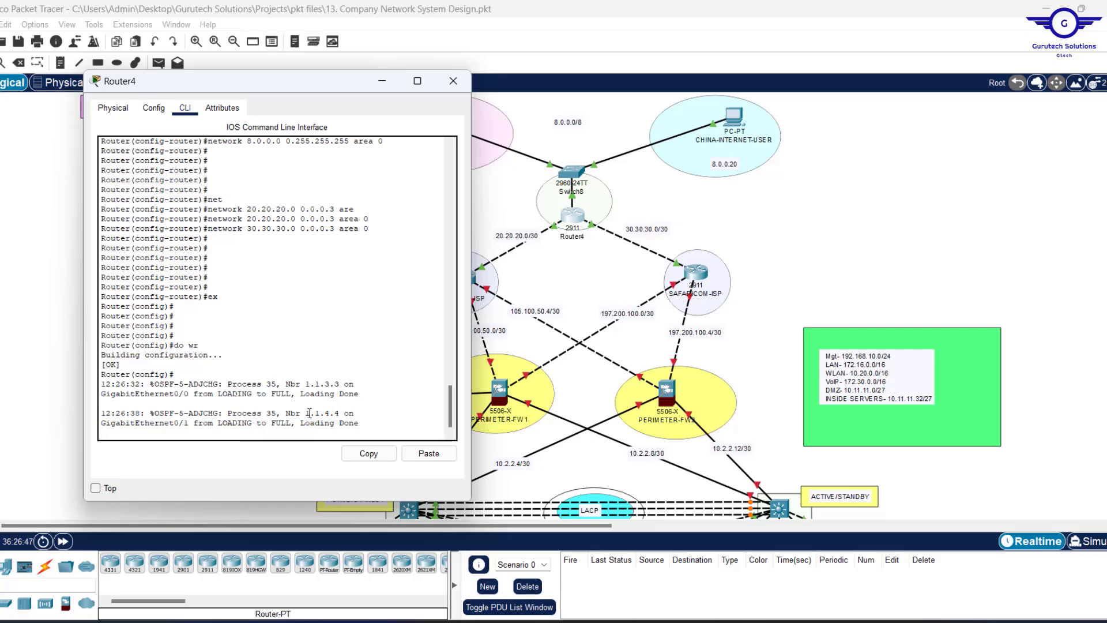
left_click_drag(307, 412, 339, 384)
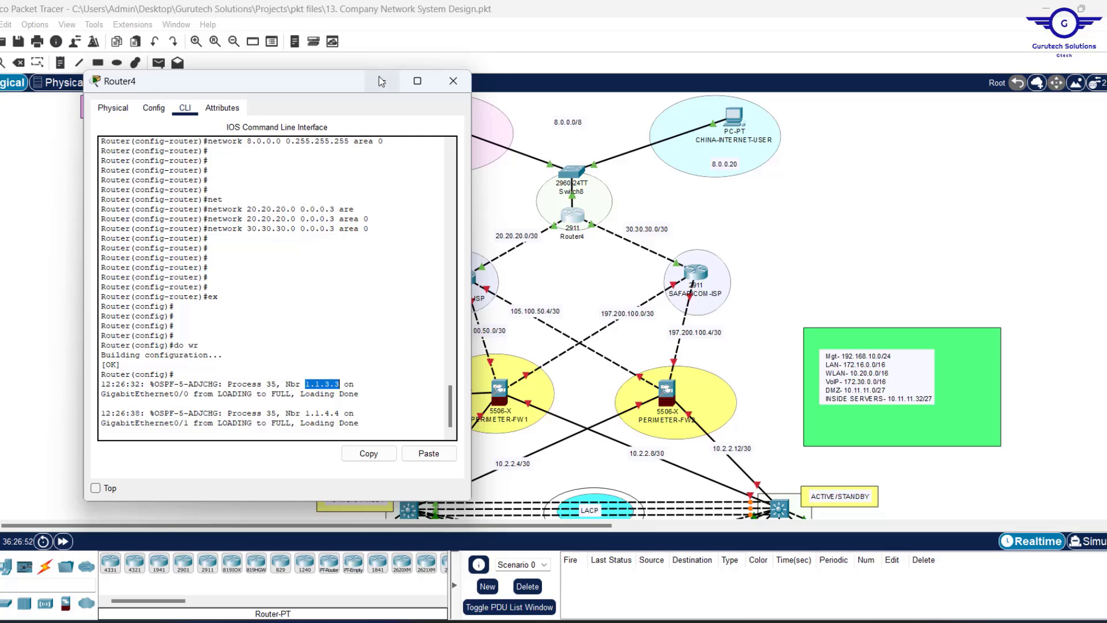
Group Switch8 and Router4 into a new cluster placed inside the empty ellipse.
left_click(381, 81)
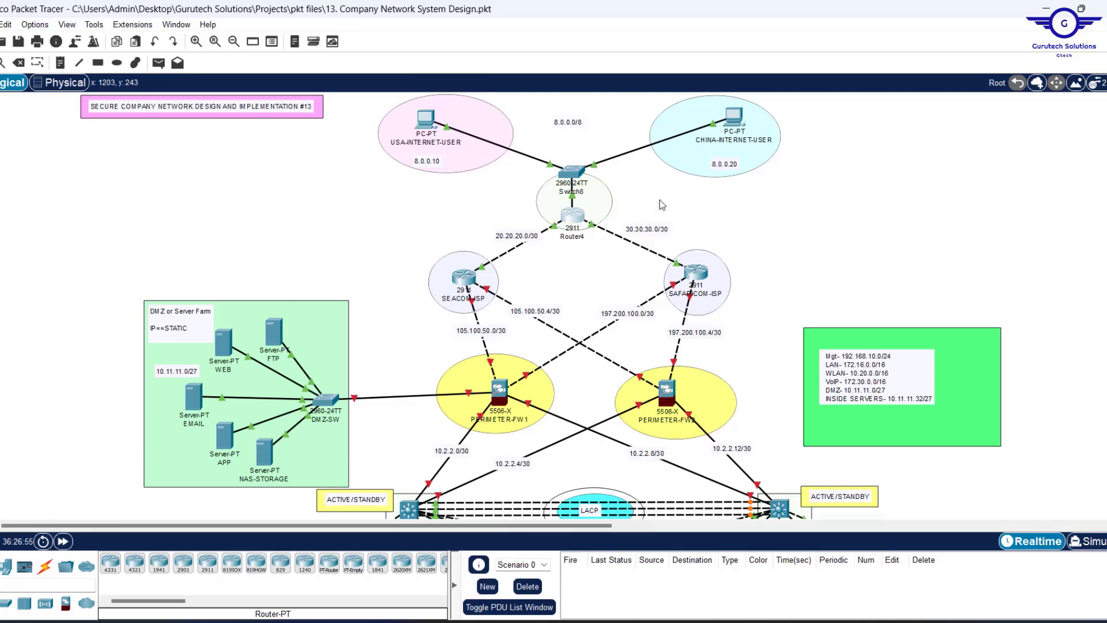
left_click_drag(574, 180, 593, 147)
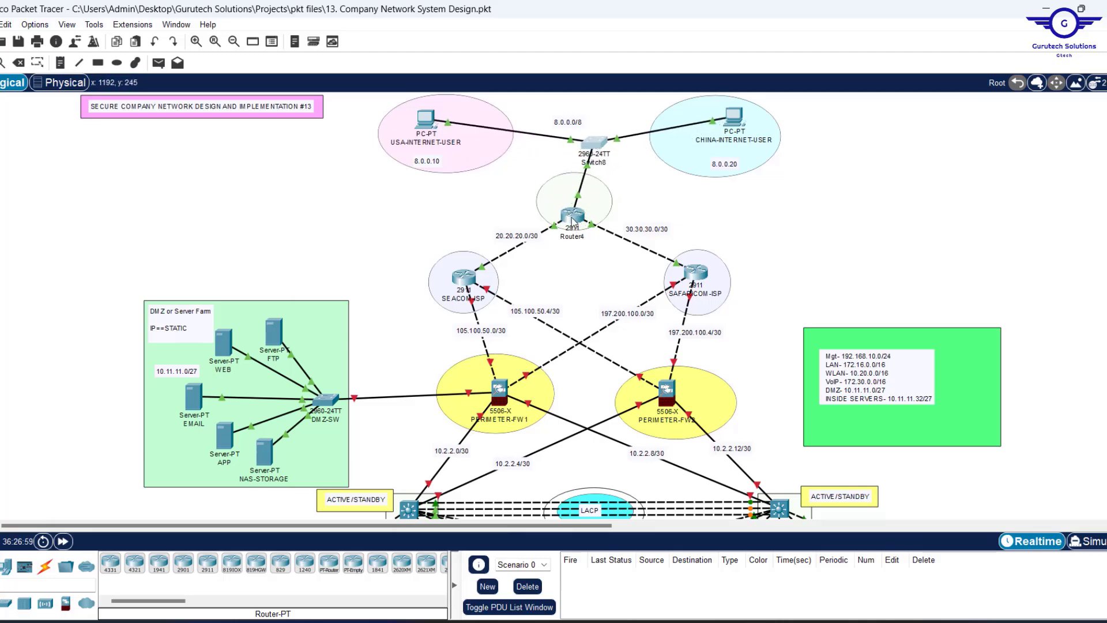
left_click_drag(582, 203, 609, 144)
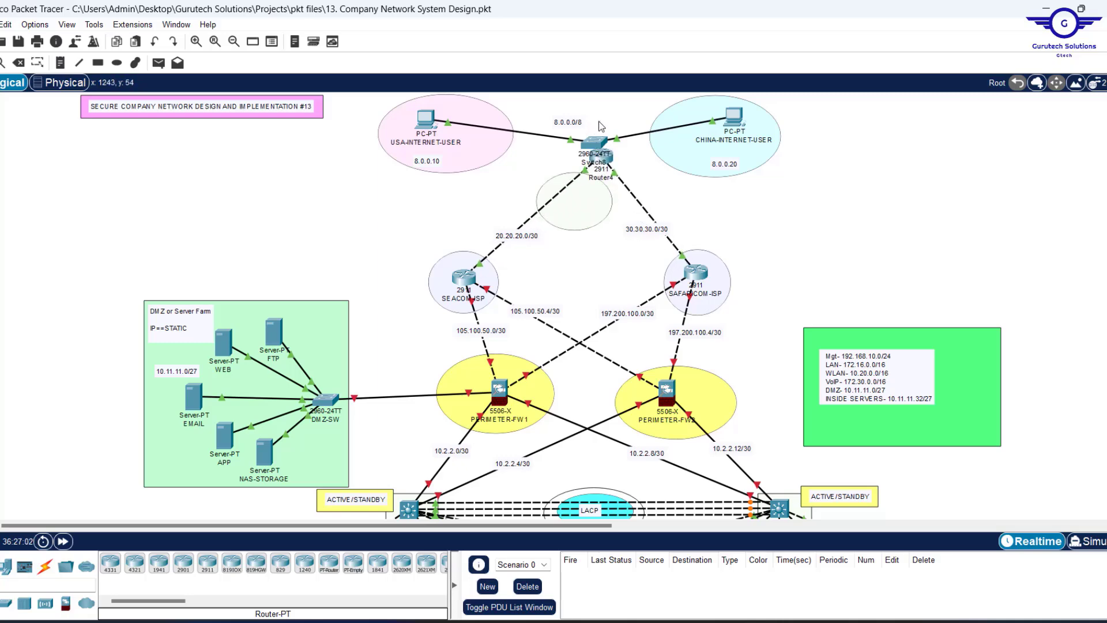
left_click_drag(604, 114, 609, 177)
left_click(1037, 83)
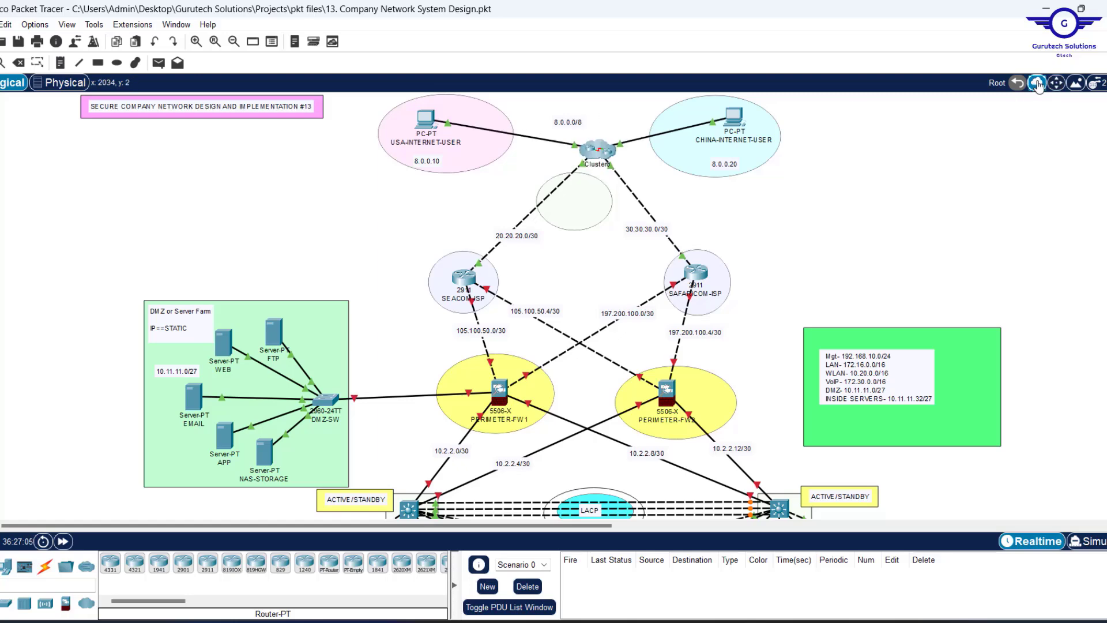
left_click_drag(597, 149, 576, 199)
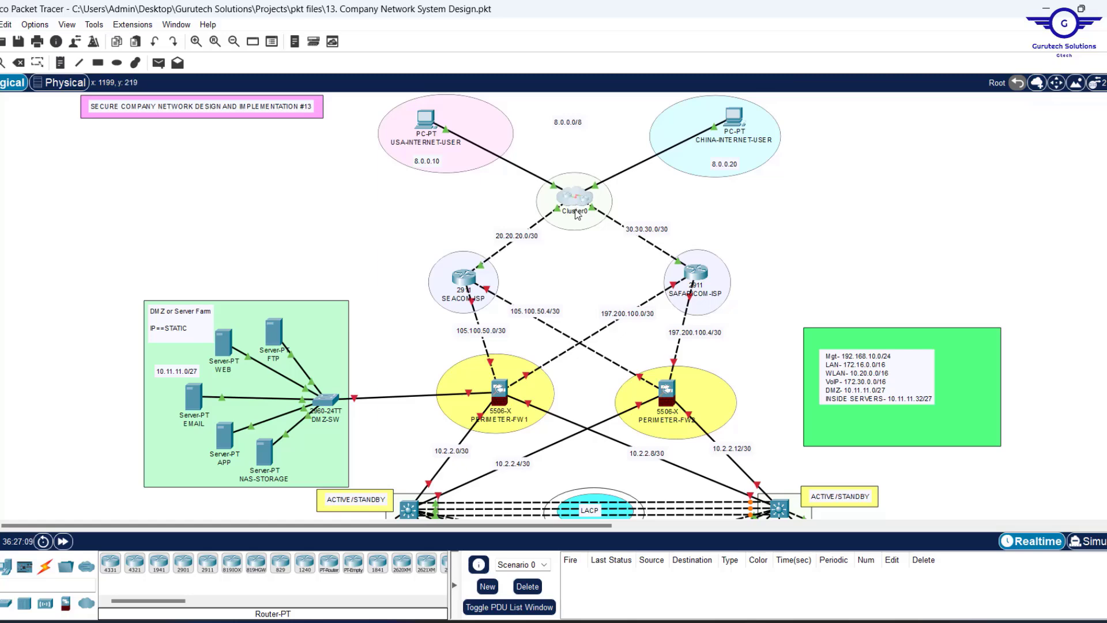
Rename the cluster label from Cluster0 to INTERNET/CLOUD.
left_click(577, 213)
double_click(576, 213)
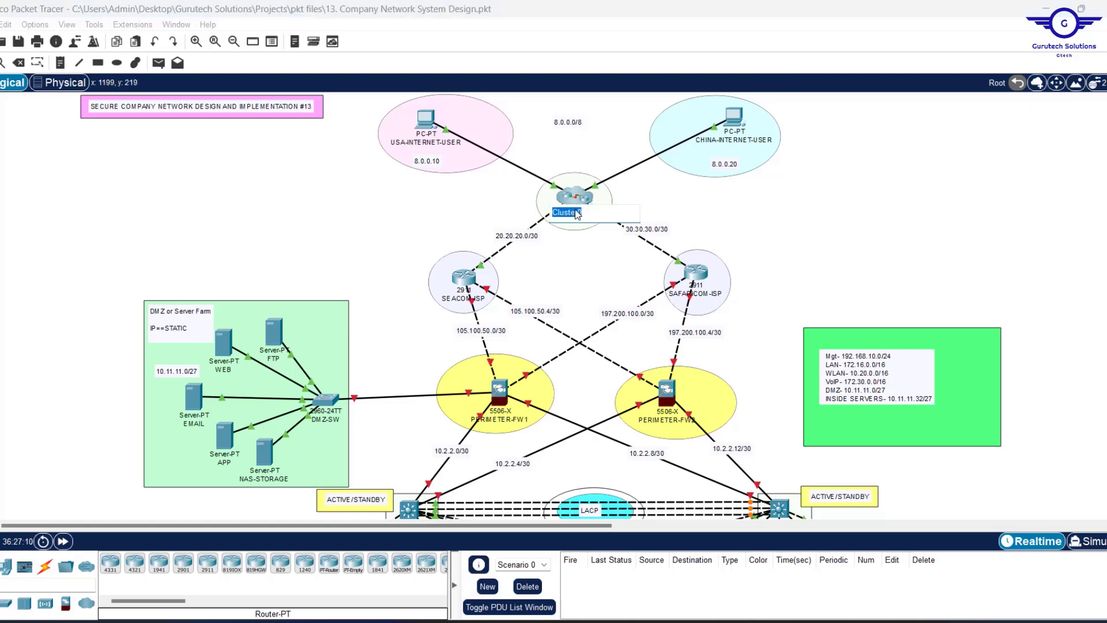
type("INTERNET/CLOUD")
left_click(825, 219)
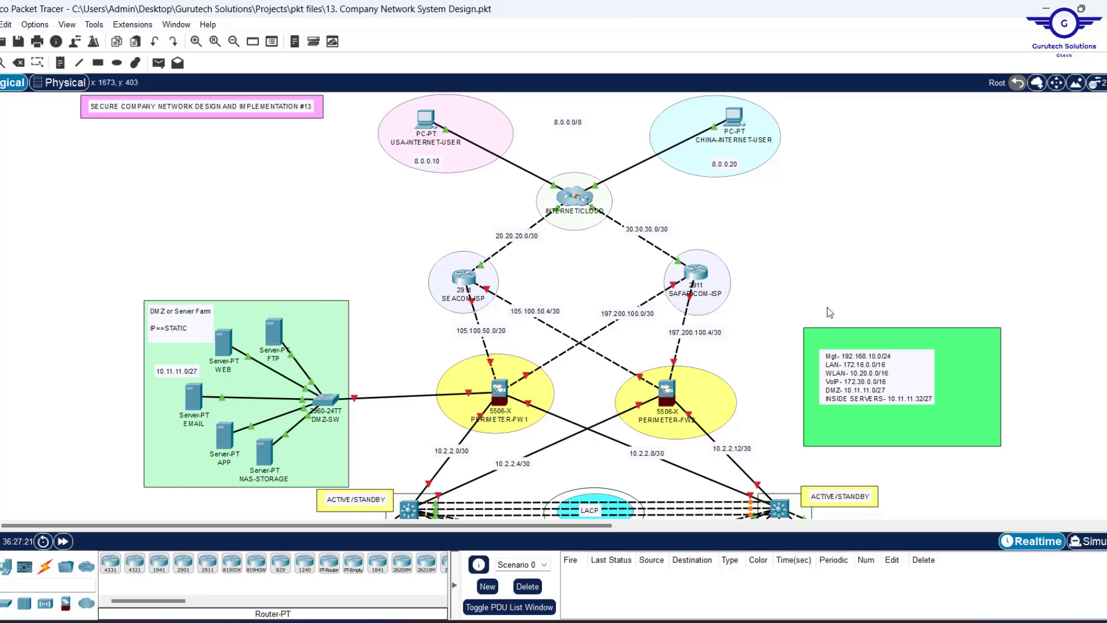
scroll(416, 262, "down", 5)
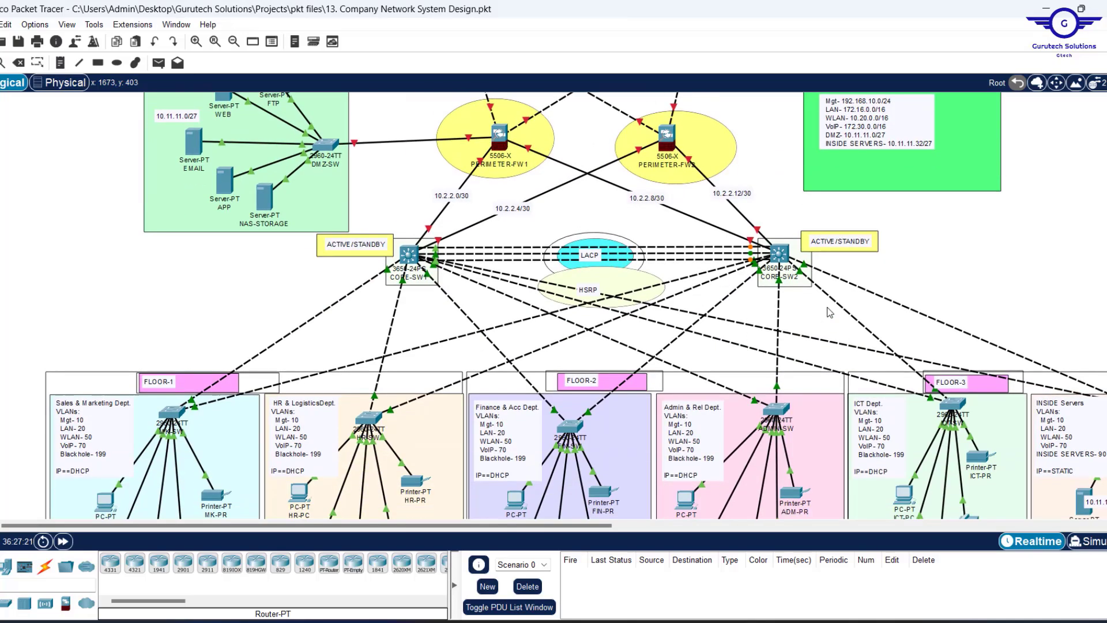
Check the Notepad configuration notes, highlighting the firewall interface security step.
left_click(413, 261)
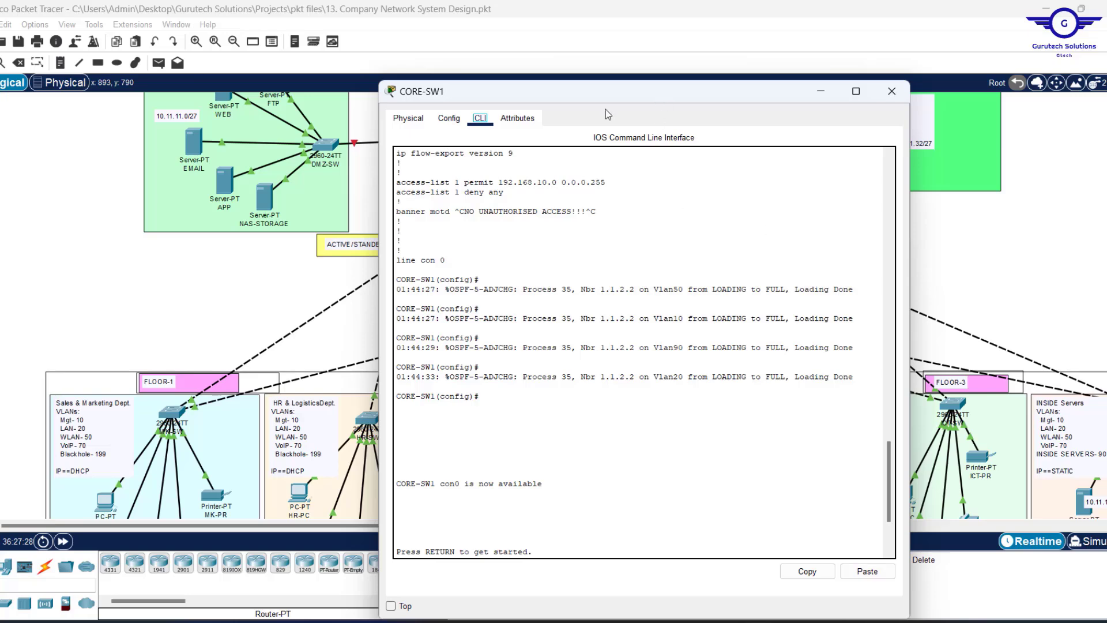
left_click(957, 248)
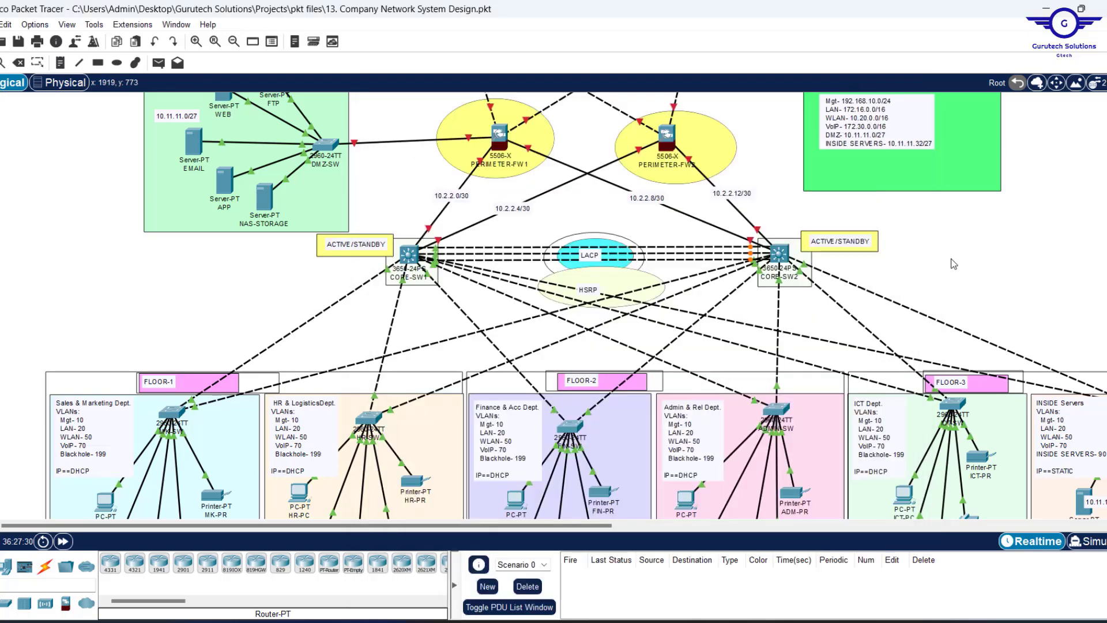
left_click(724, 622)
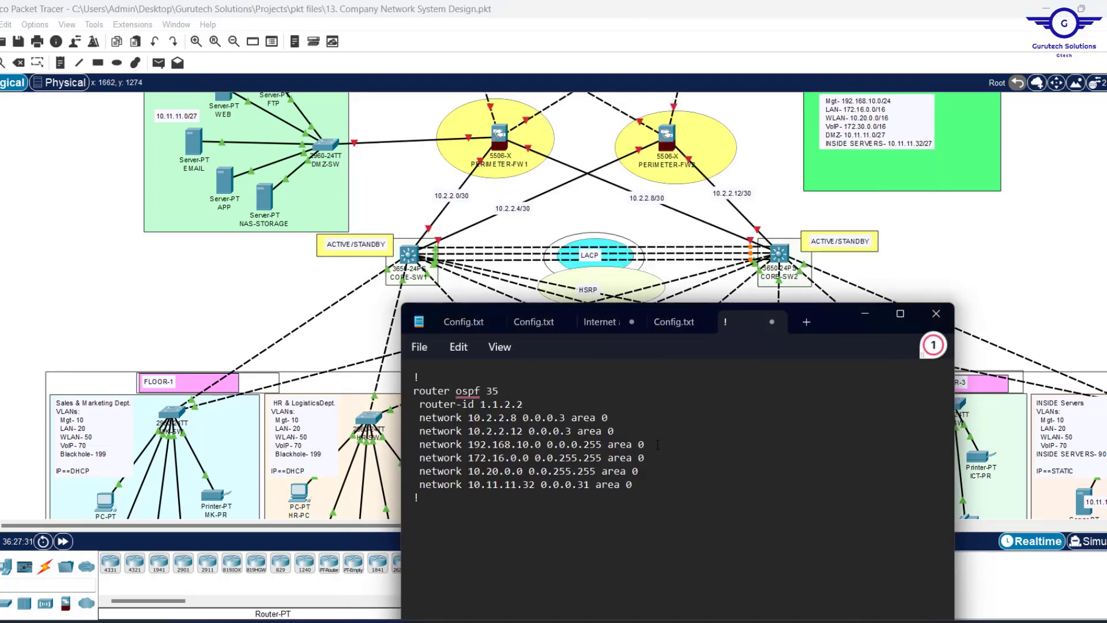
left_click(663, 326)
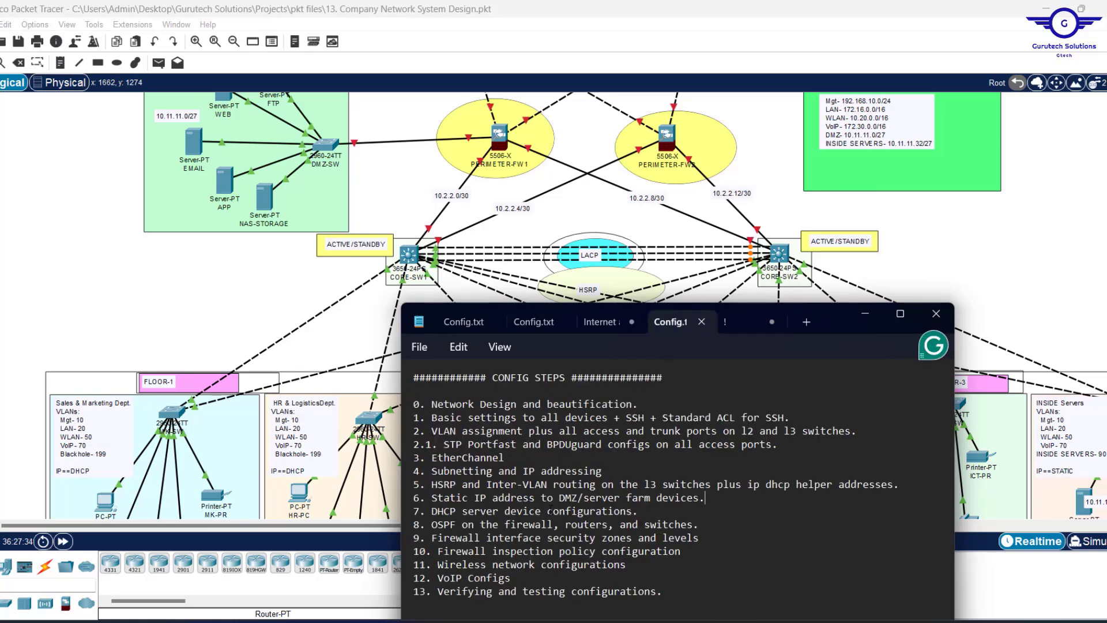
mouse_move(431, 549)
left_mouse_down()
mouse_move(504, 525)
mouse_move(701, 539)
mouse_move(429, 541)
left_mouse_up()
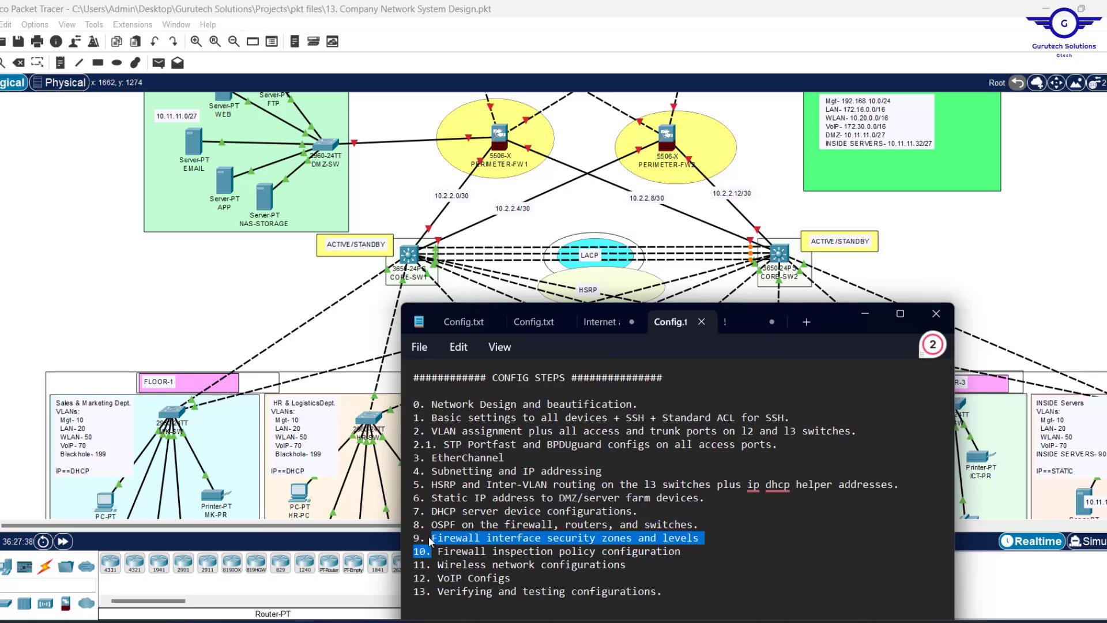
left_click(769, 167)
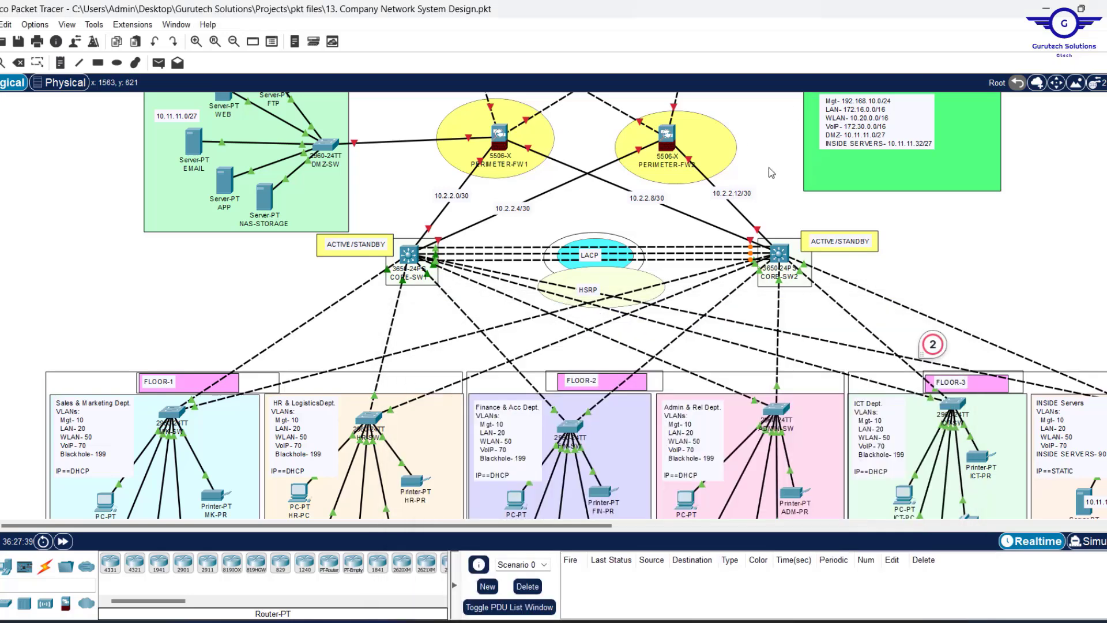
scroll(769, 167, "up", 2)
scroll(769, 168, "up", 5)
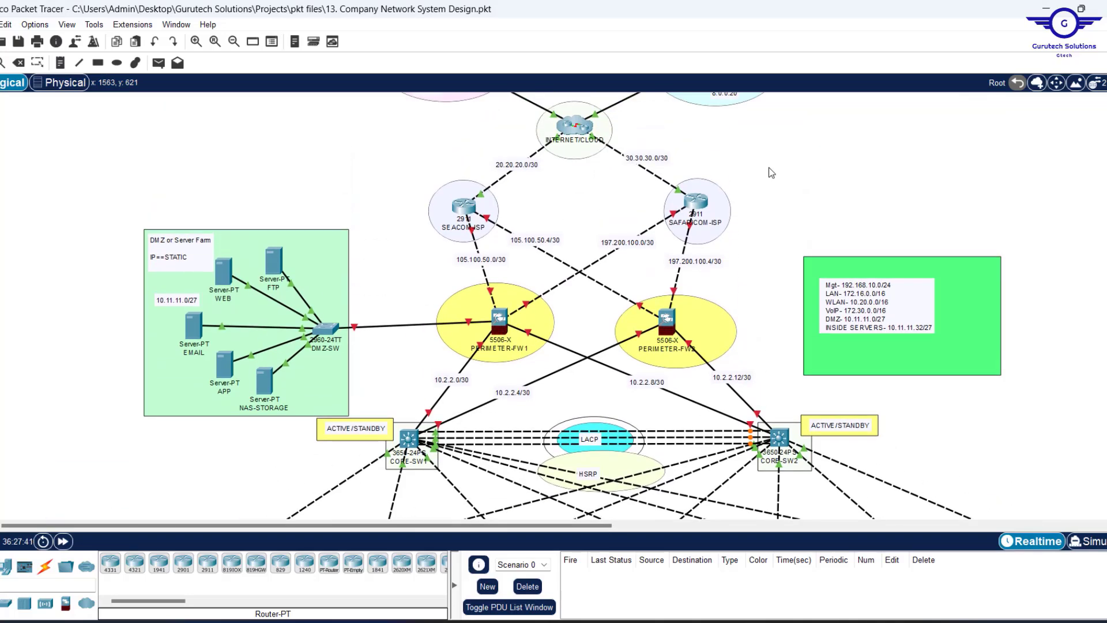
scroll(772, 172, "up", 2)
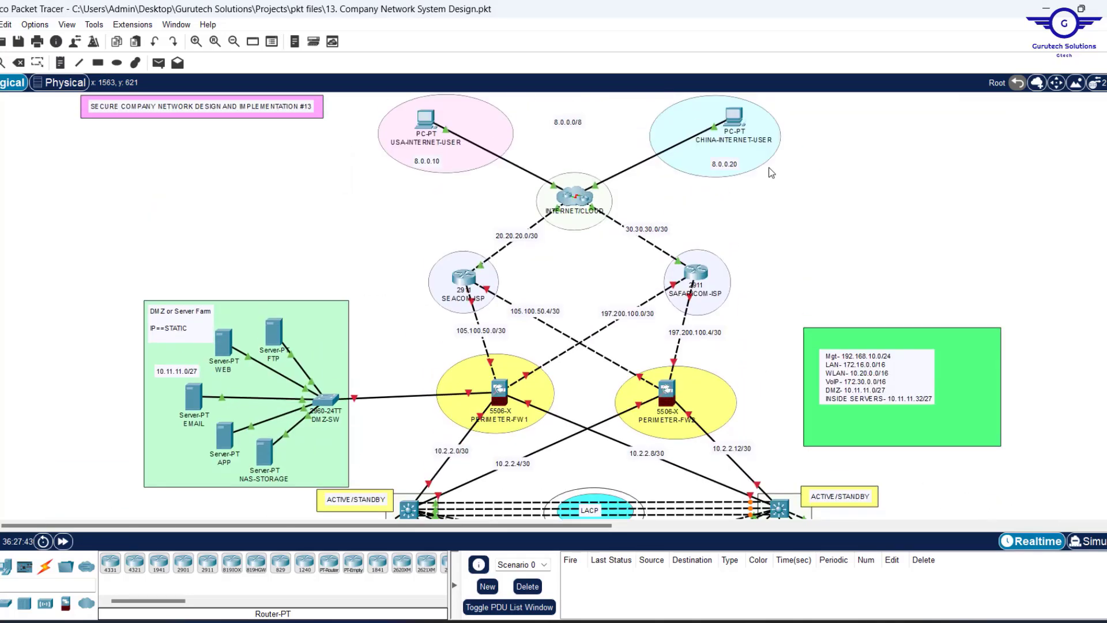
scroll(558, 299, "down", 5)
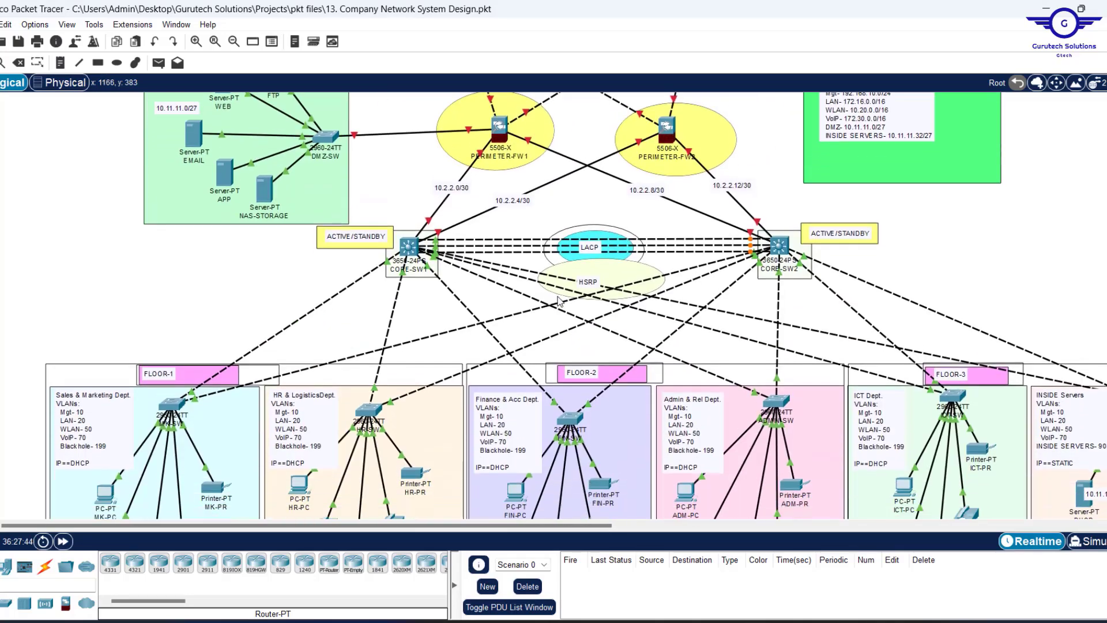
On CORE-SW1's CLI, type END and run show ip ospf neighbor.
left_click(409, 247)
left_click(449, 117)
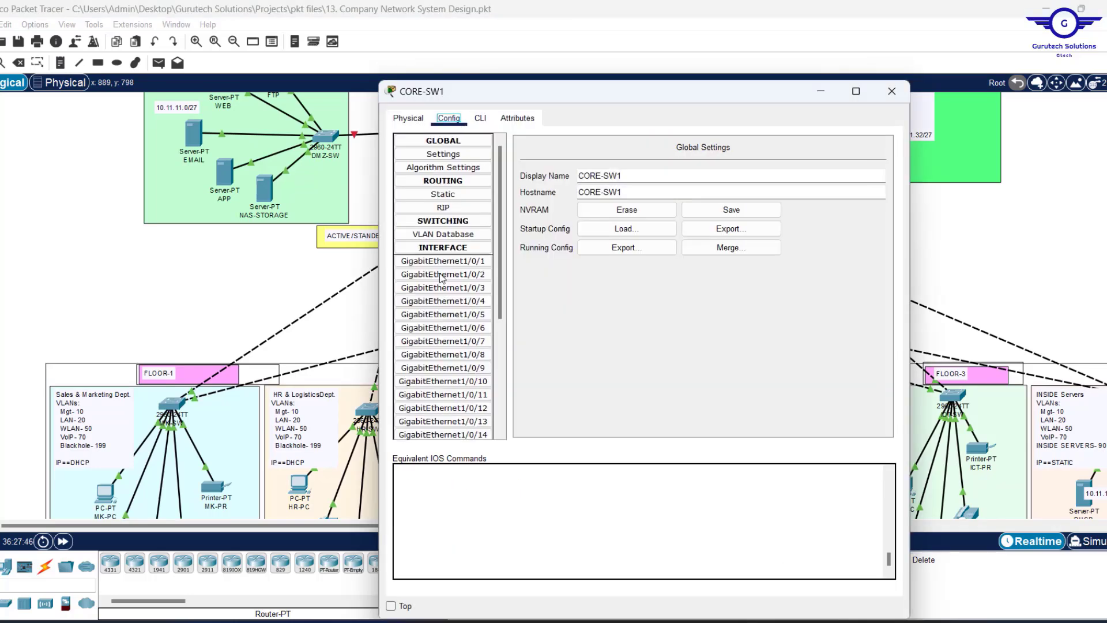
left_click(443, 274)
left_click(480, 118)
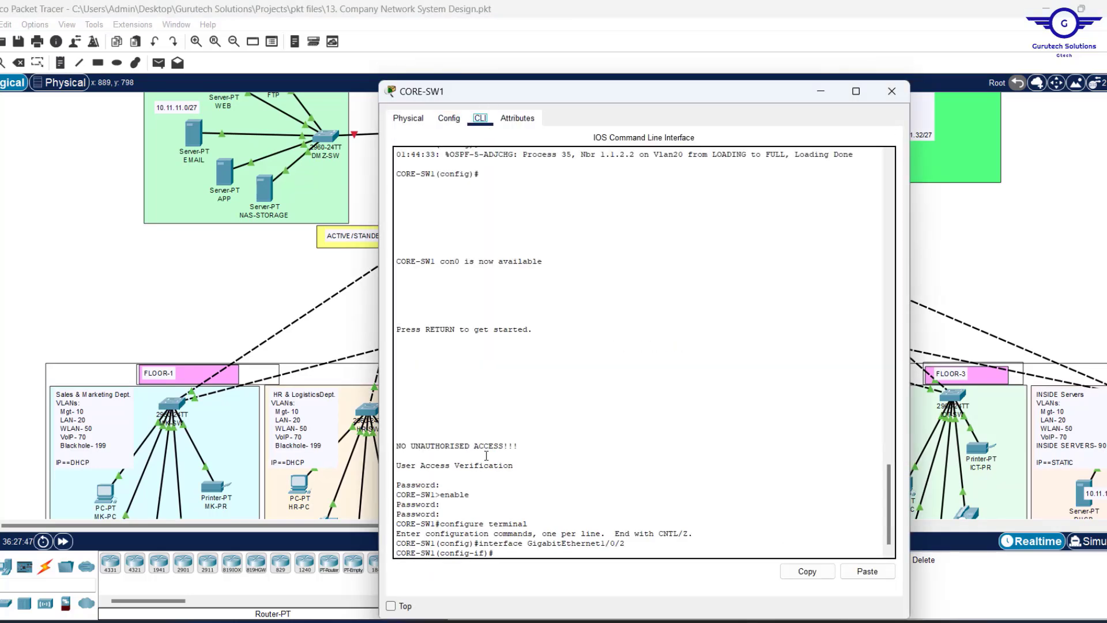
type("END")
key("Return")
key("Return")
key("Return")
key("Return")
key("Return")
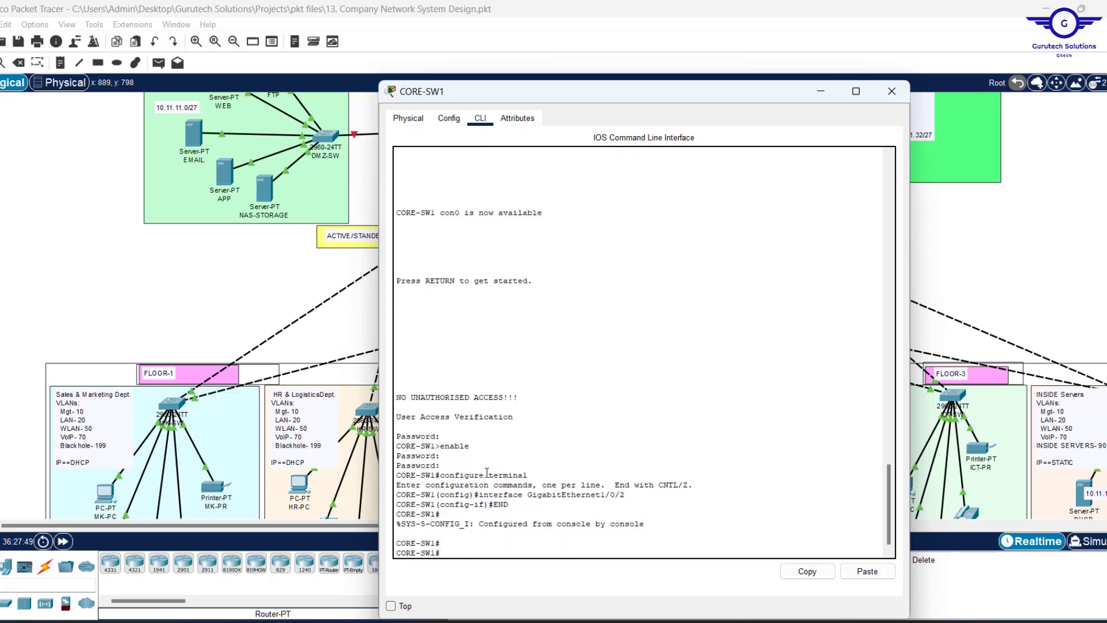
type("SHOW IP OS")
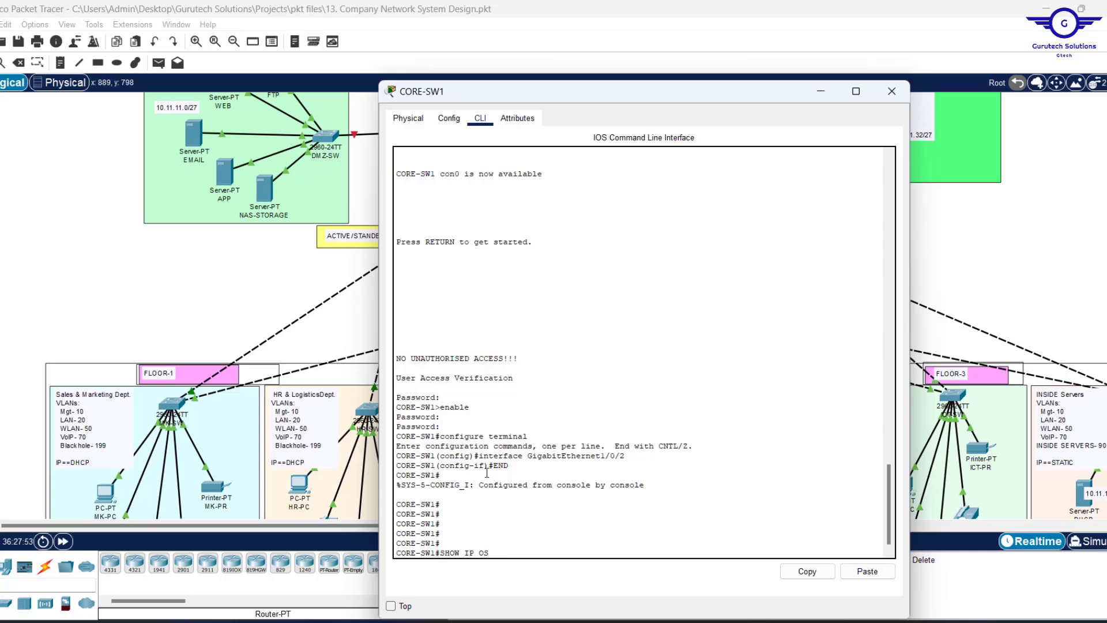
key("Tab")
type("N")
key("Tab")
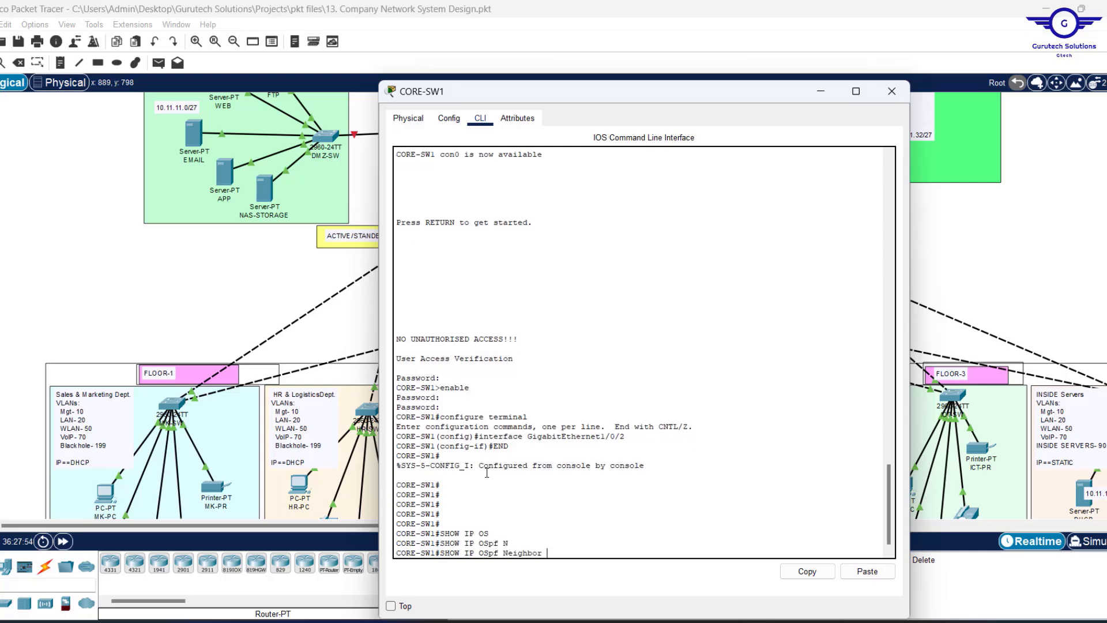
key("Return")
key("Return")
key("Return")
key("Return")
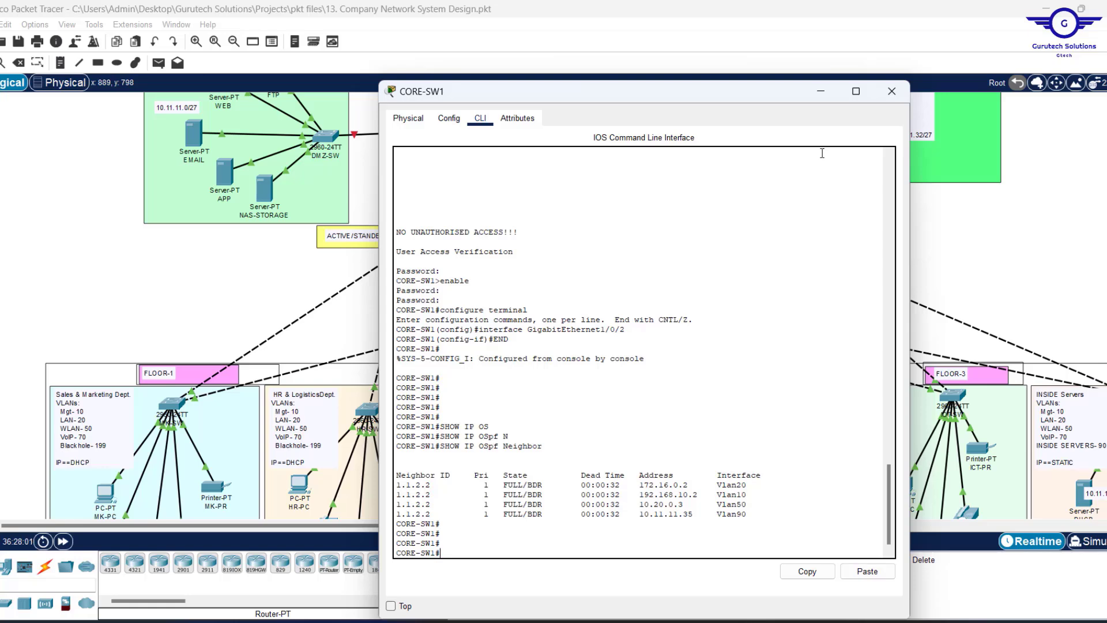
Minimize CORE-SW1 and scroll up to the firewalls and ISP routers.
left_click(821, 91)
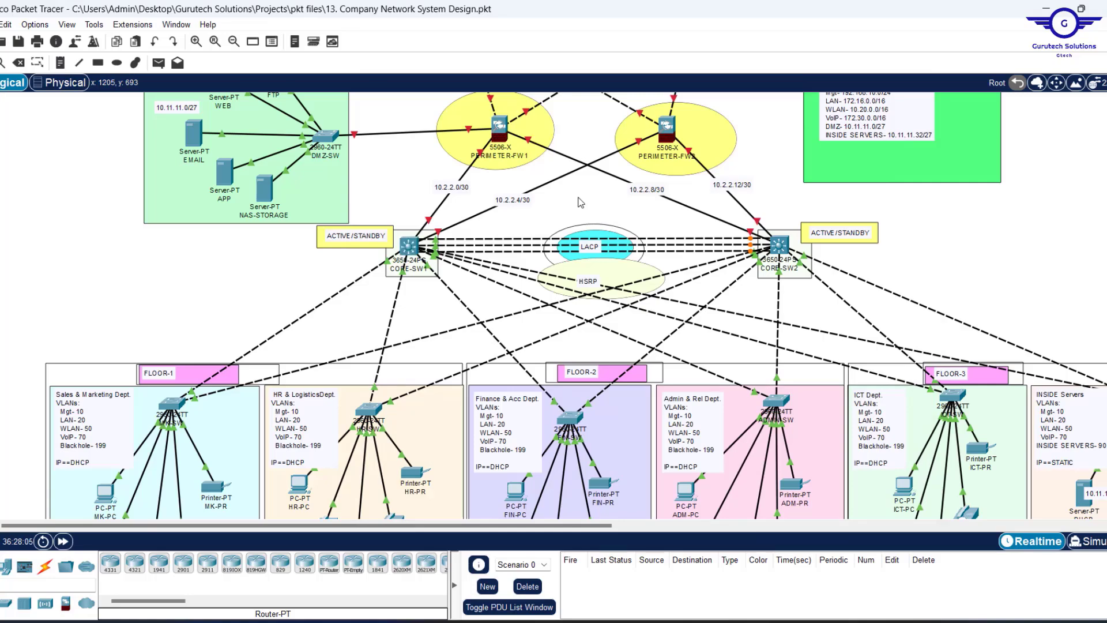
scroll(580, 202, "up", 5)
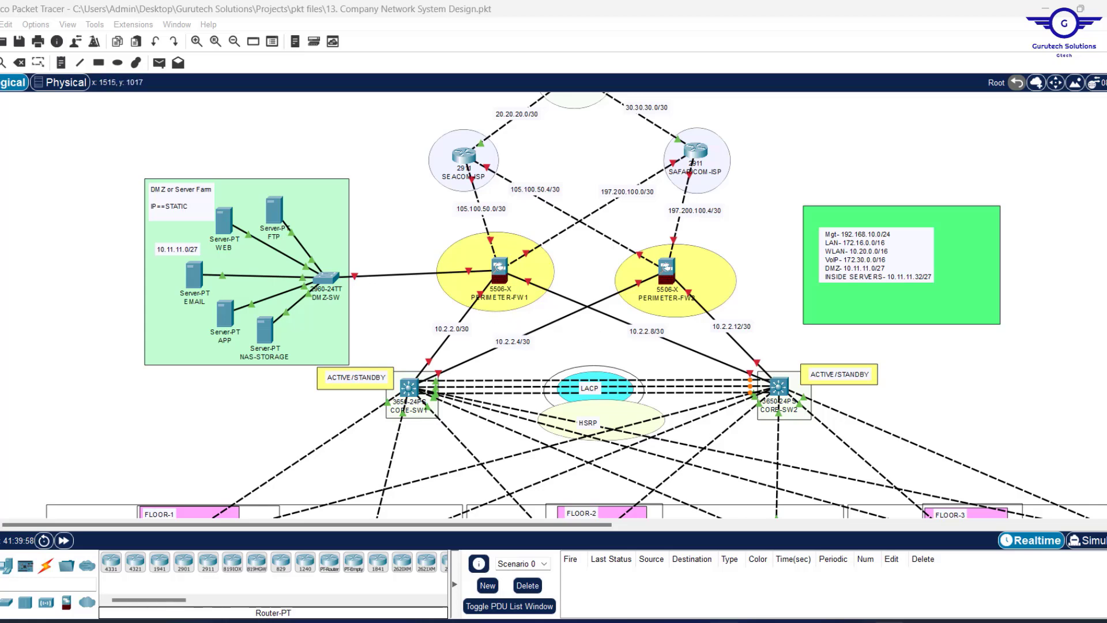
left_click(890, 622)
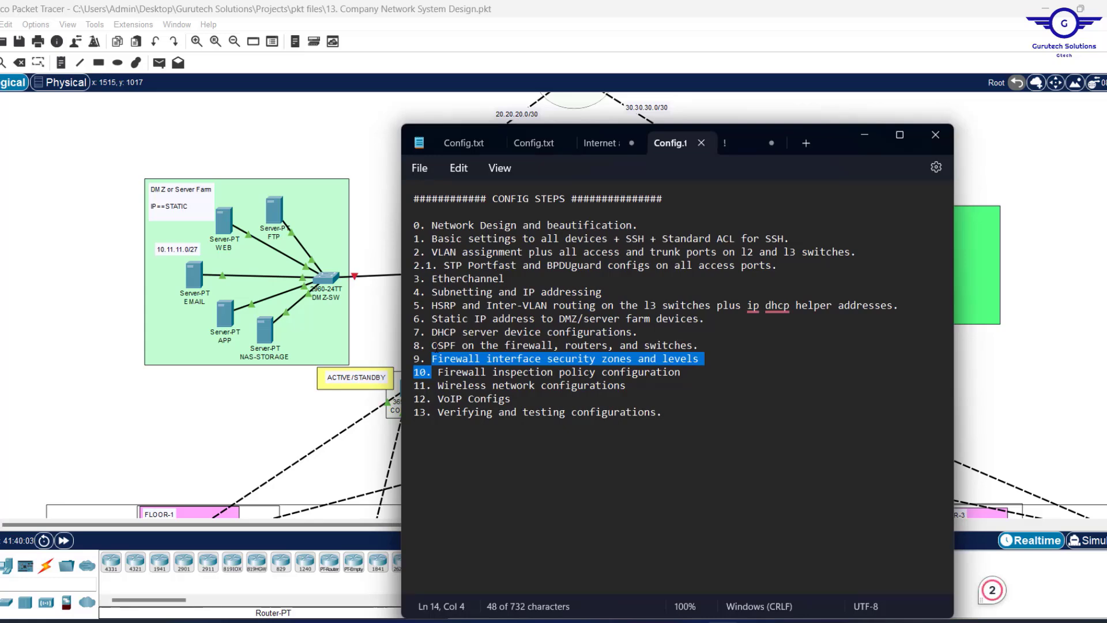
left_click(870, 132)
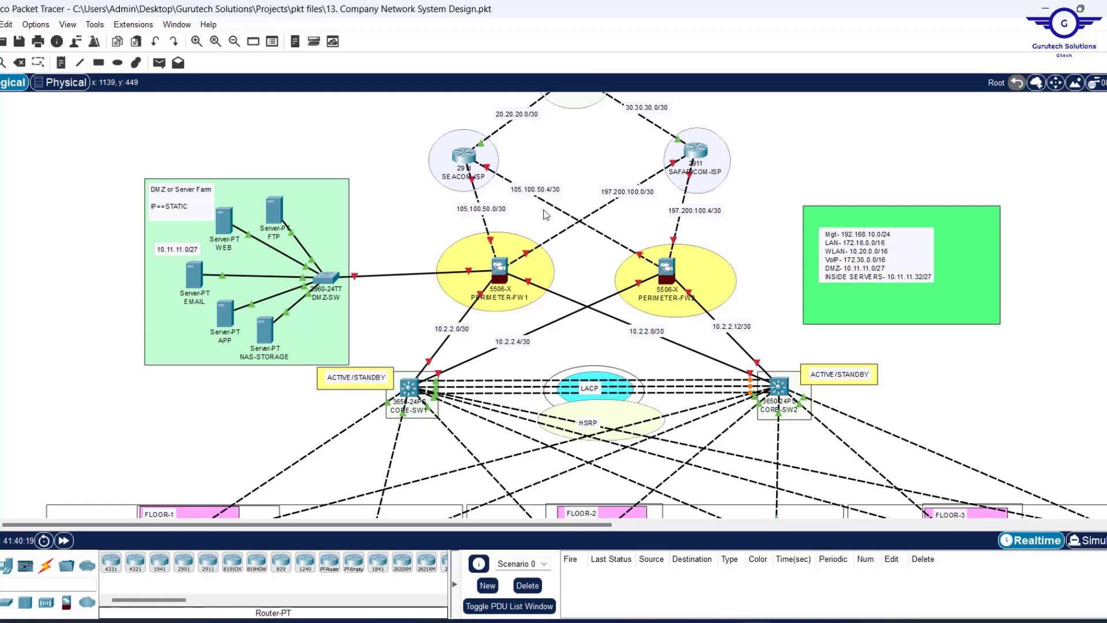
Open the PERIMETER-FW1 window and shrink and move it to uncover CORE-SW2.
left_click(499, 269)
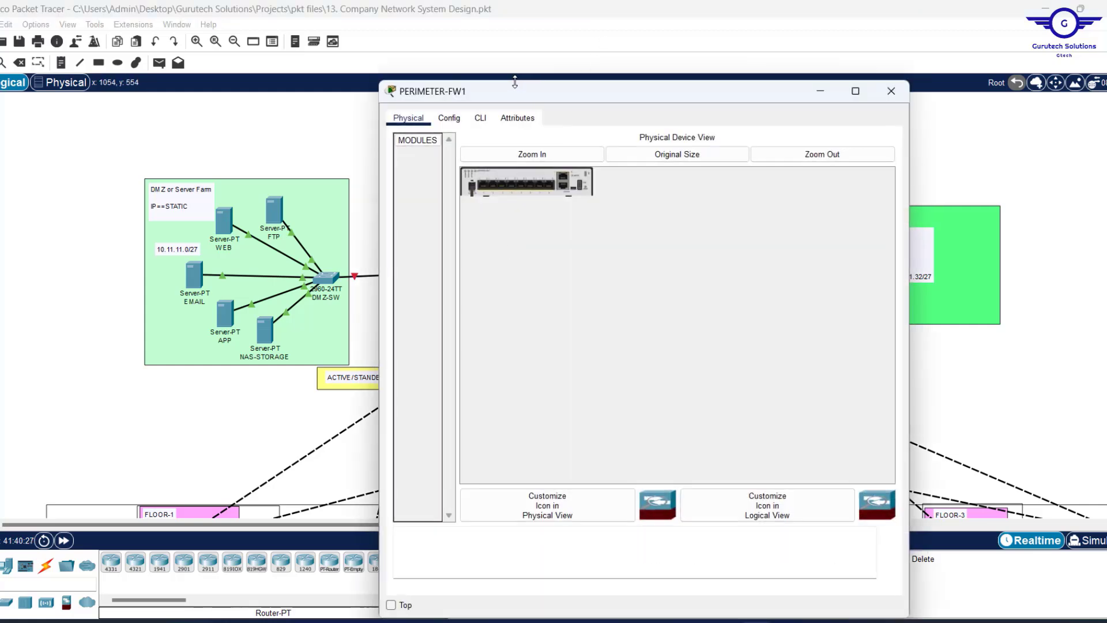
left_click_drag(521, 92, 647, 100)
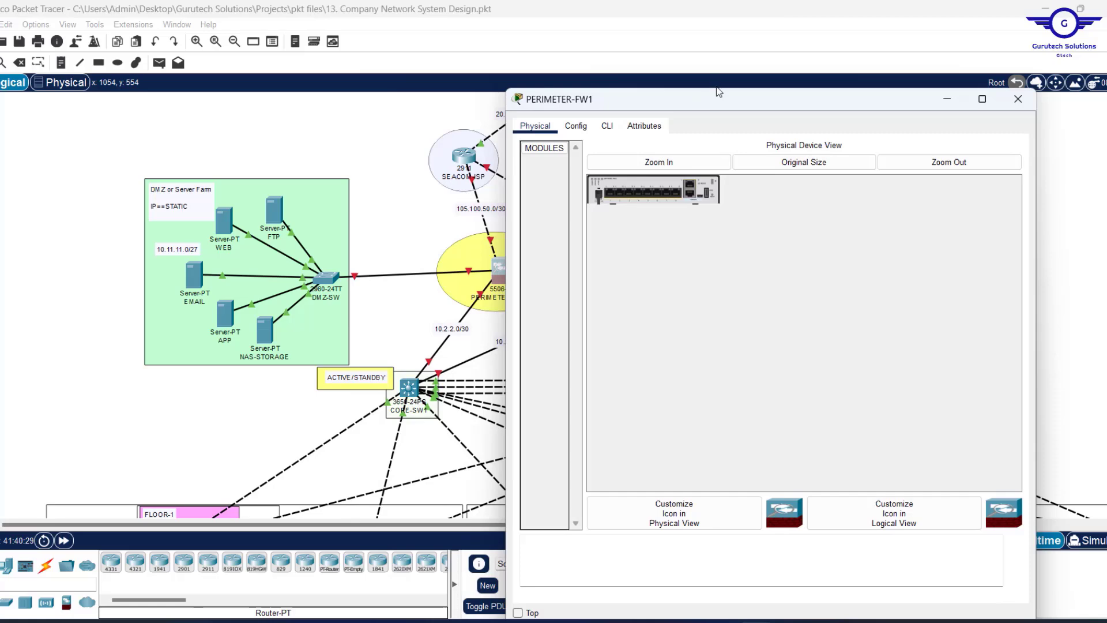
left_click_drag(717, 88, 715, 122)
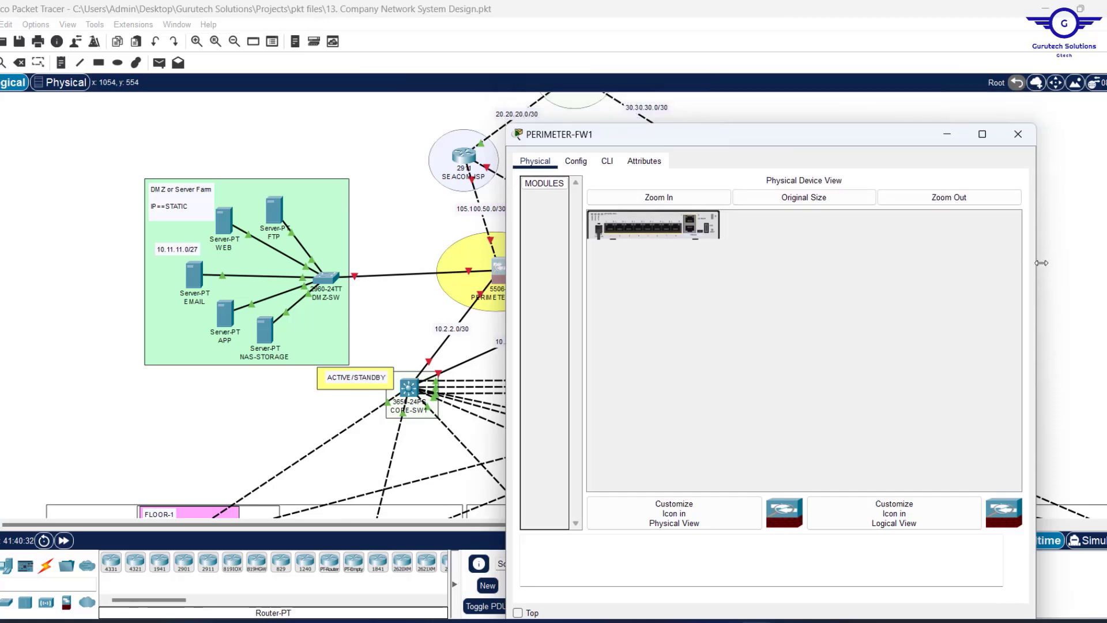
left_click_drag(1036, 265, 989, 257)
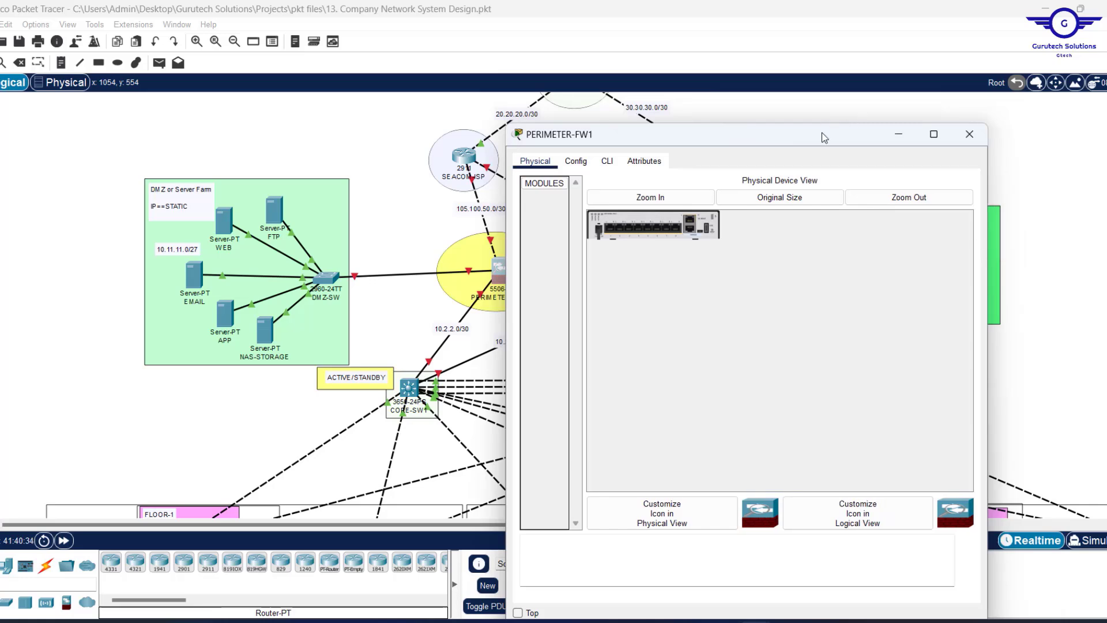
left_click_drag(825, 138, 530, 143)
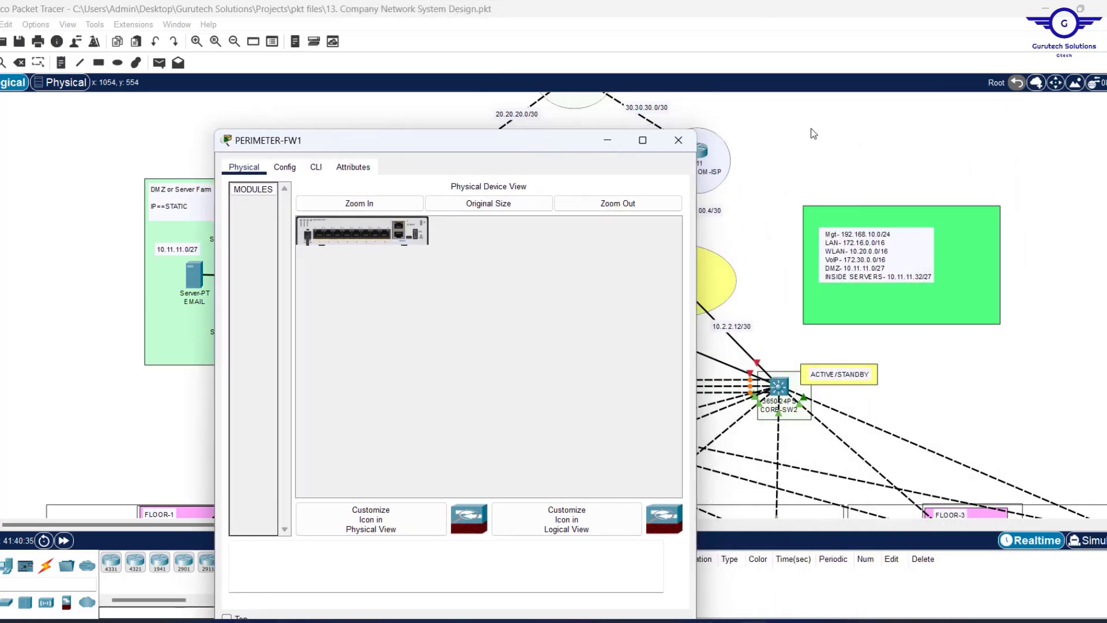
left_click(796, 151)
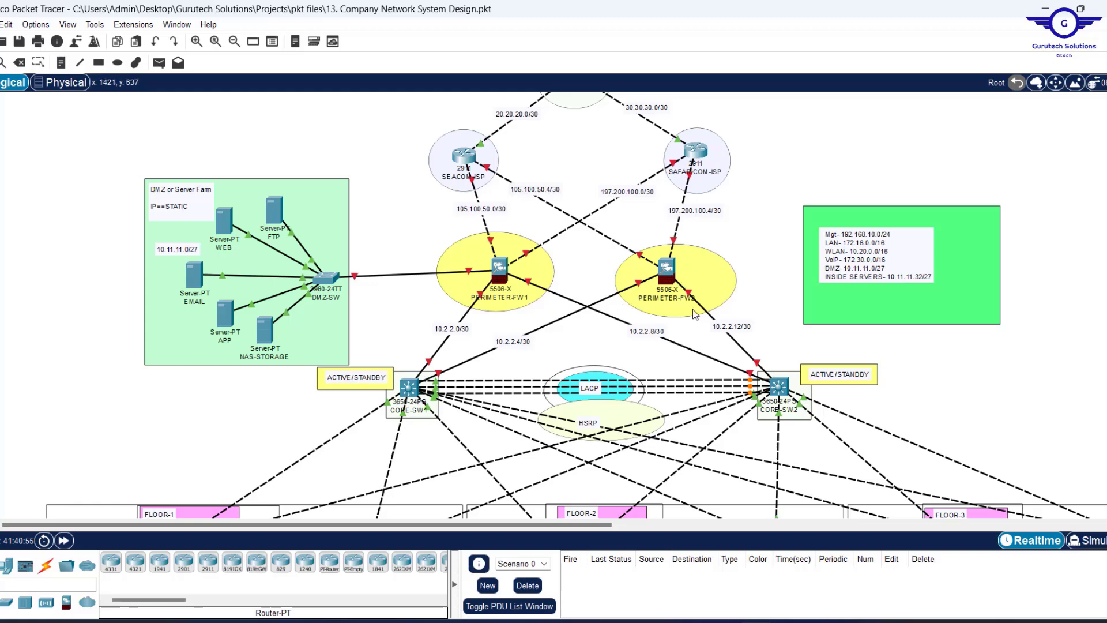
Reopen PERIMETER-FW1, pin it always on top, and resize it on the left of the canvas.
left_click(498, 273)
left_click_drag(469, 148, 297, 118)
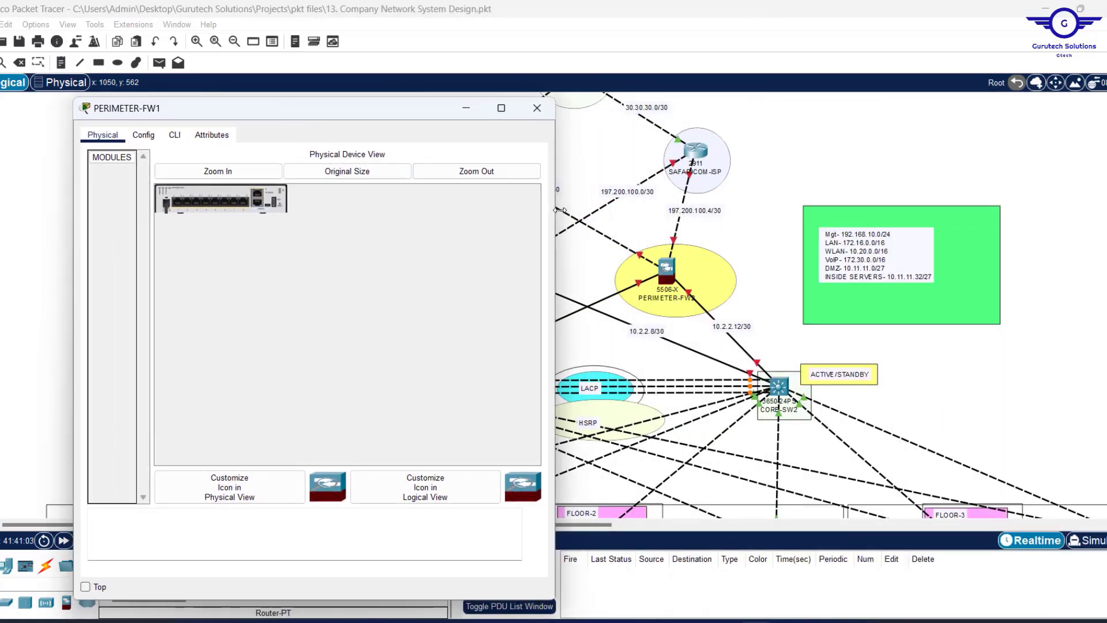
left_click_drag(558, 209, 549, 209)
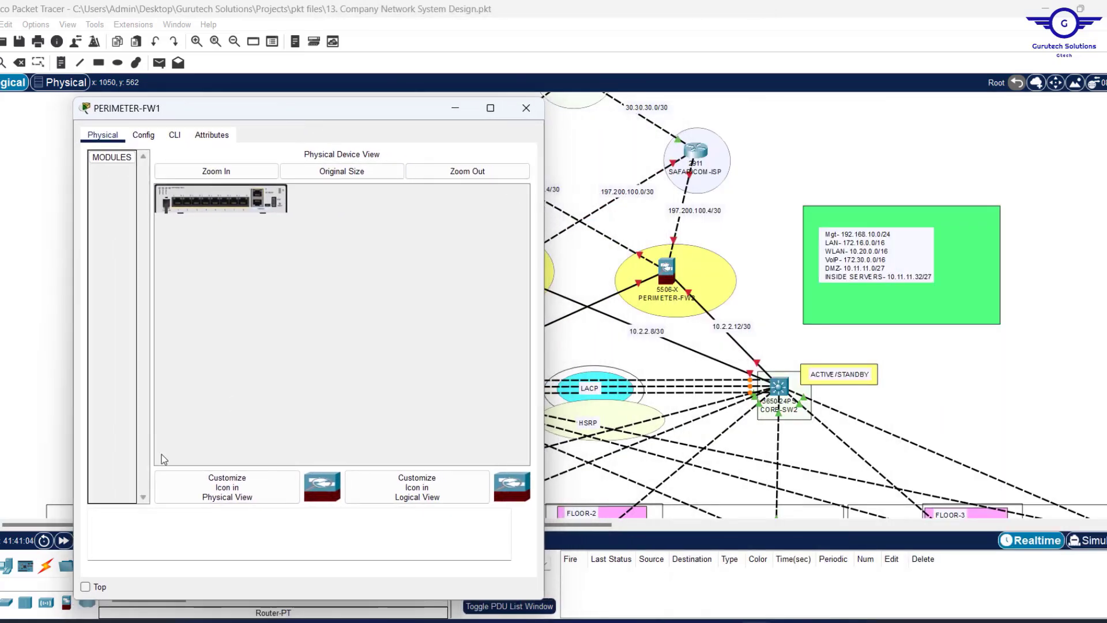
left_click(88, 587)
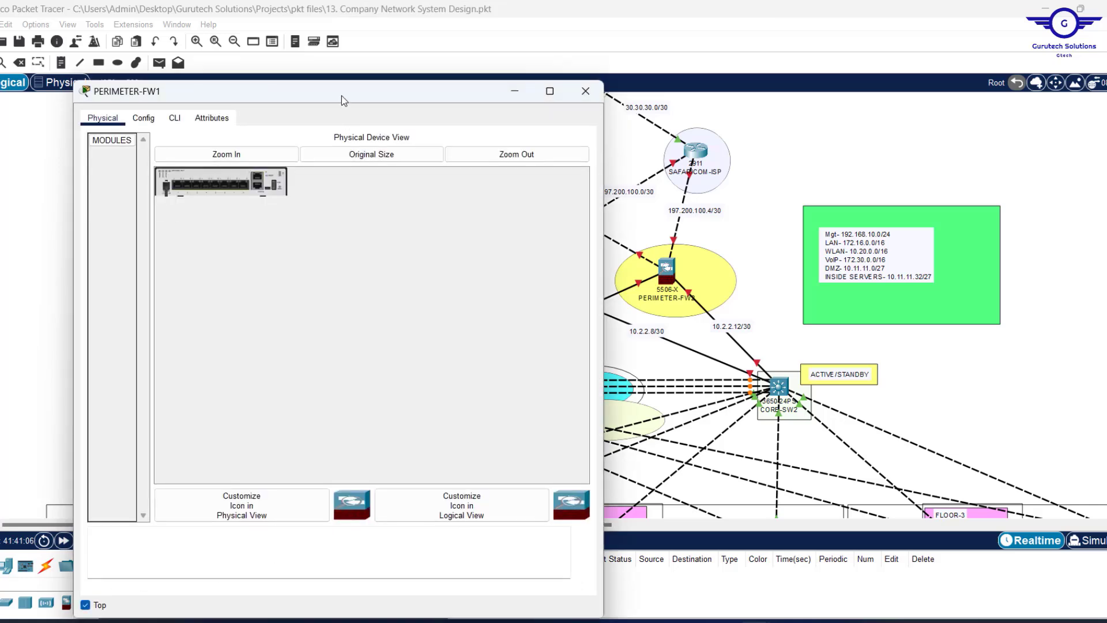
left_click_drag(336, 80, 291, 48)
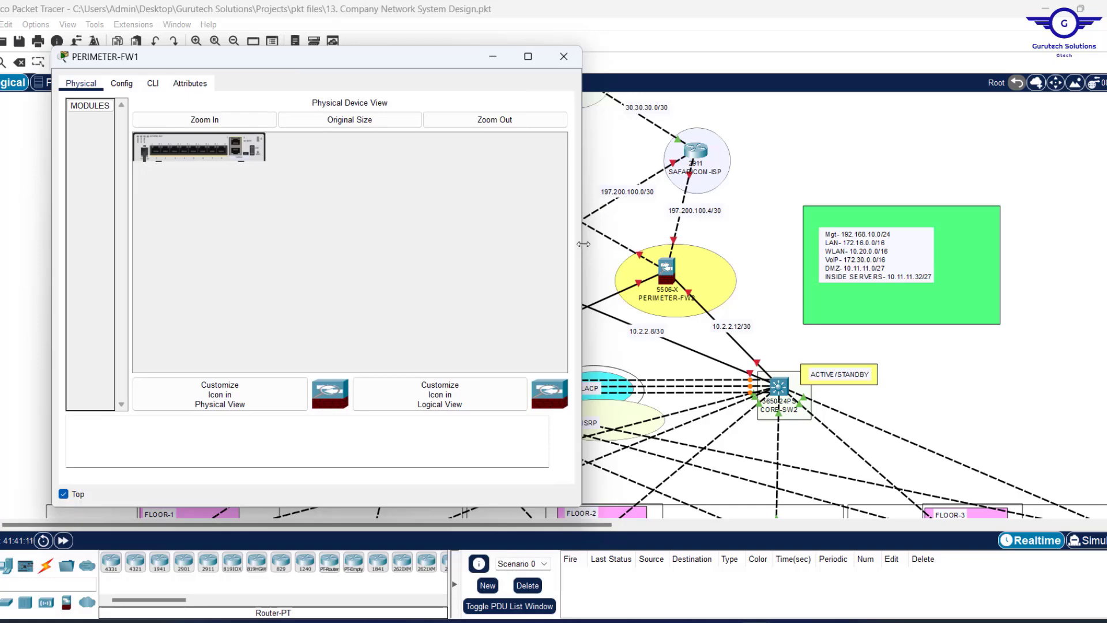
left_click_drag(584, 244, 451, 230)
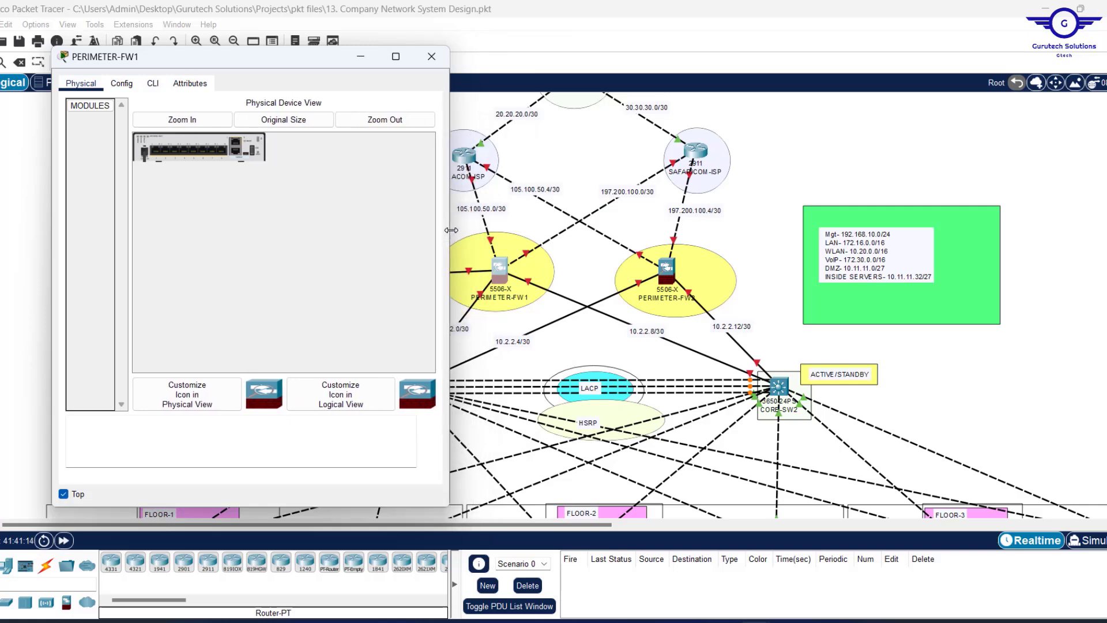
left_click(842, 122)
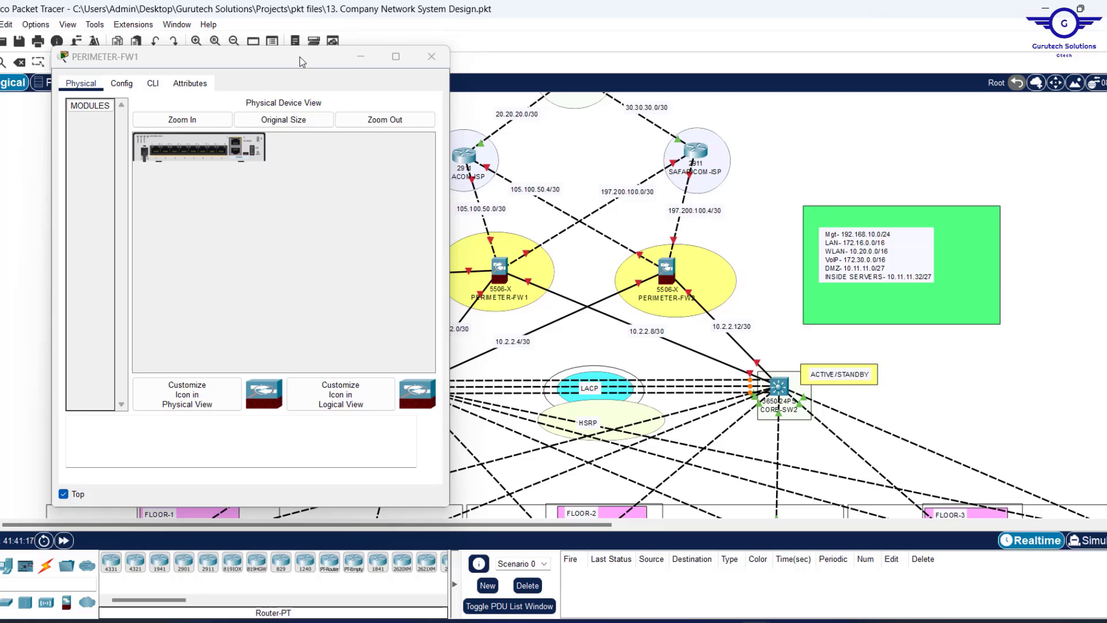
left_click_drag(300, 57, 267, 58)
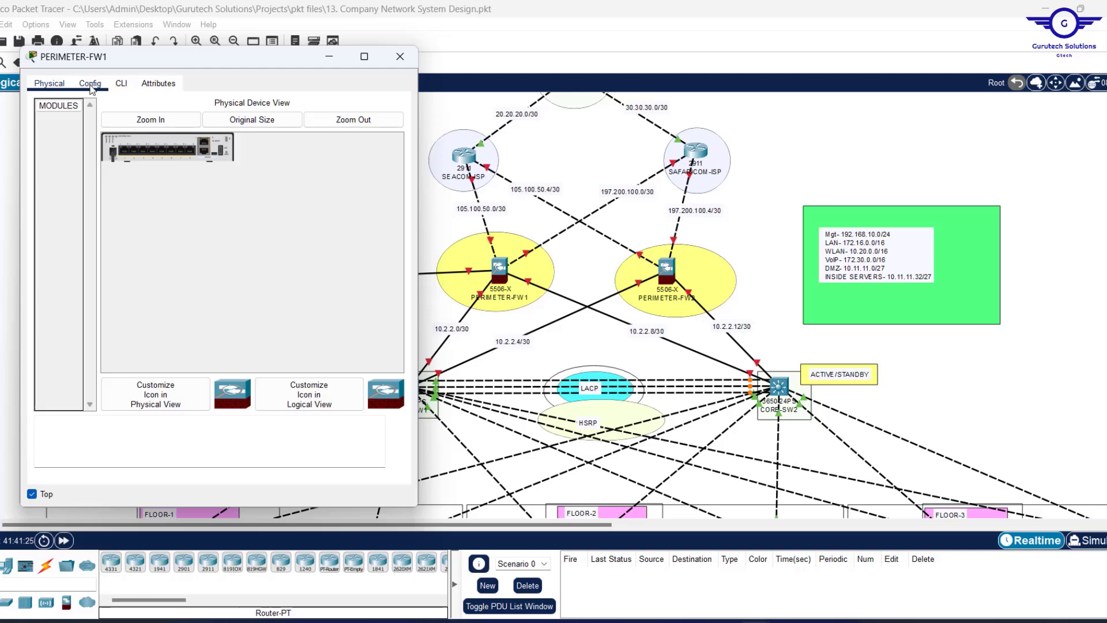
In the firewall CLI, enter privileged mode with en, then global configuration with conf t.
left_click(121, 84)
left_click(209, 335)
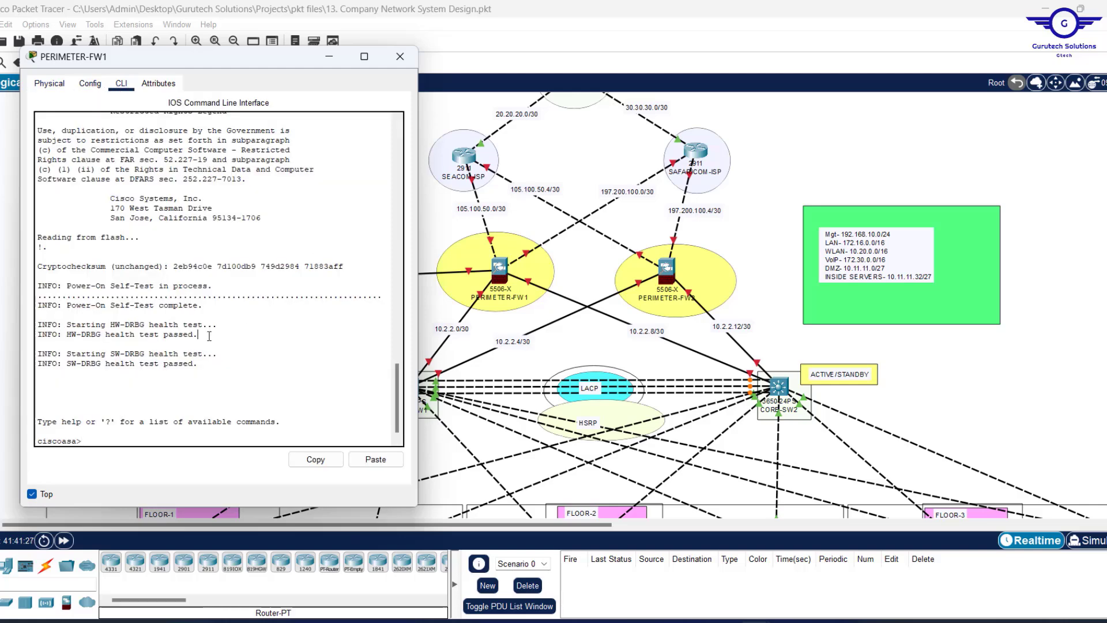
type("en")
key("Return")
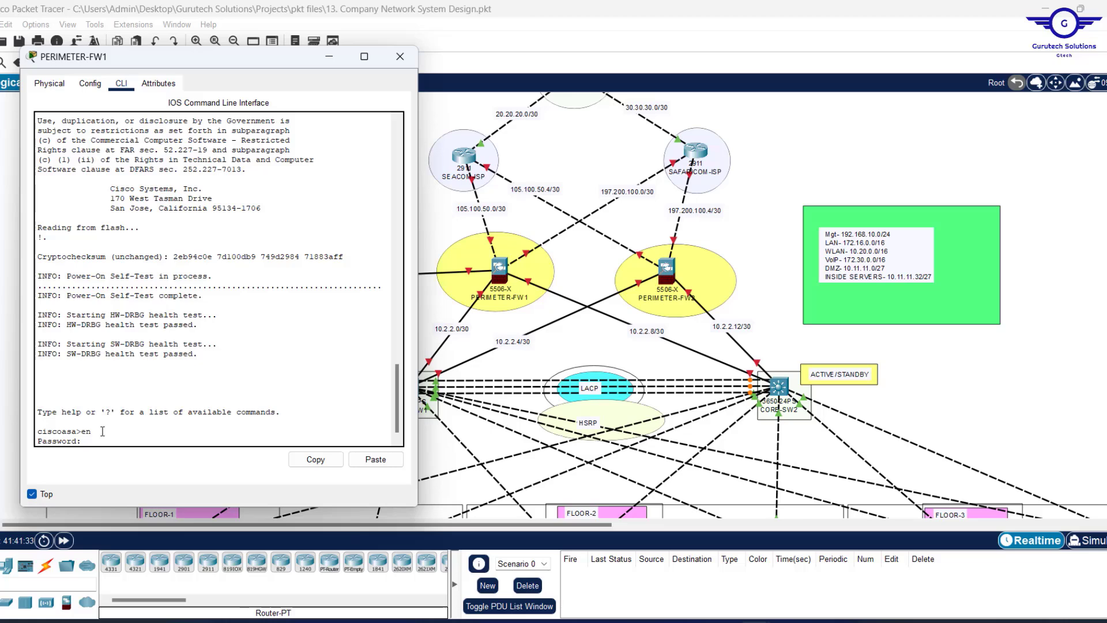
key("Return")
key("Return")
key("Return")
key("Return")
key("Return")
type("co")
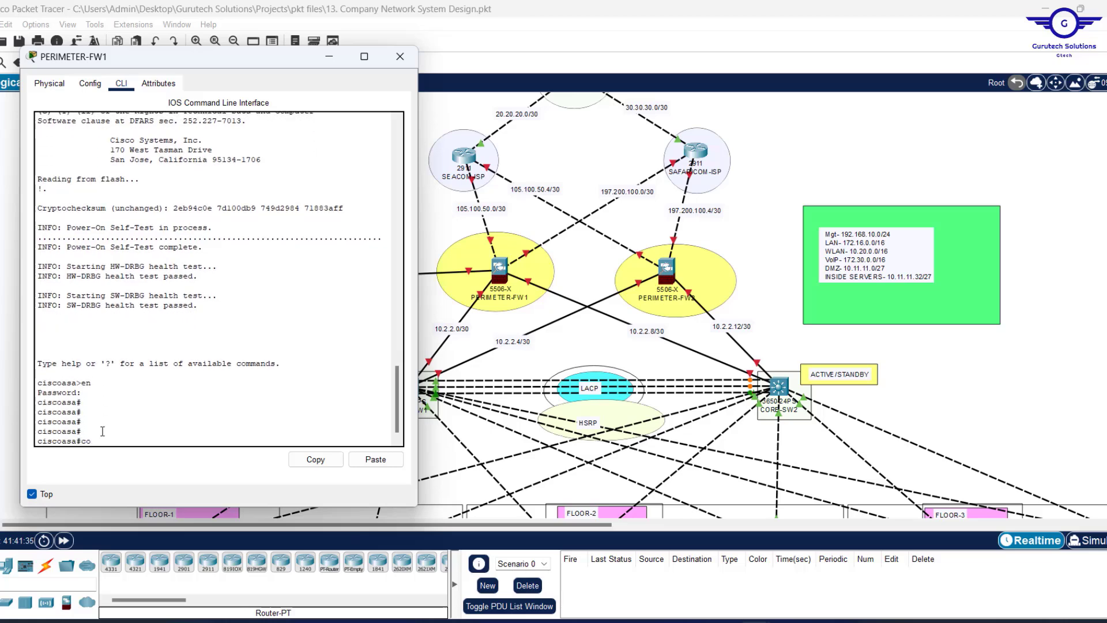
type("nf t")
key("Return")
key("Return")
key("Return")
Set the hostname to FWL1 and check the link ports on the topology.
type("h")
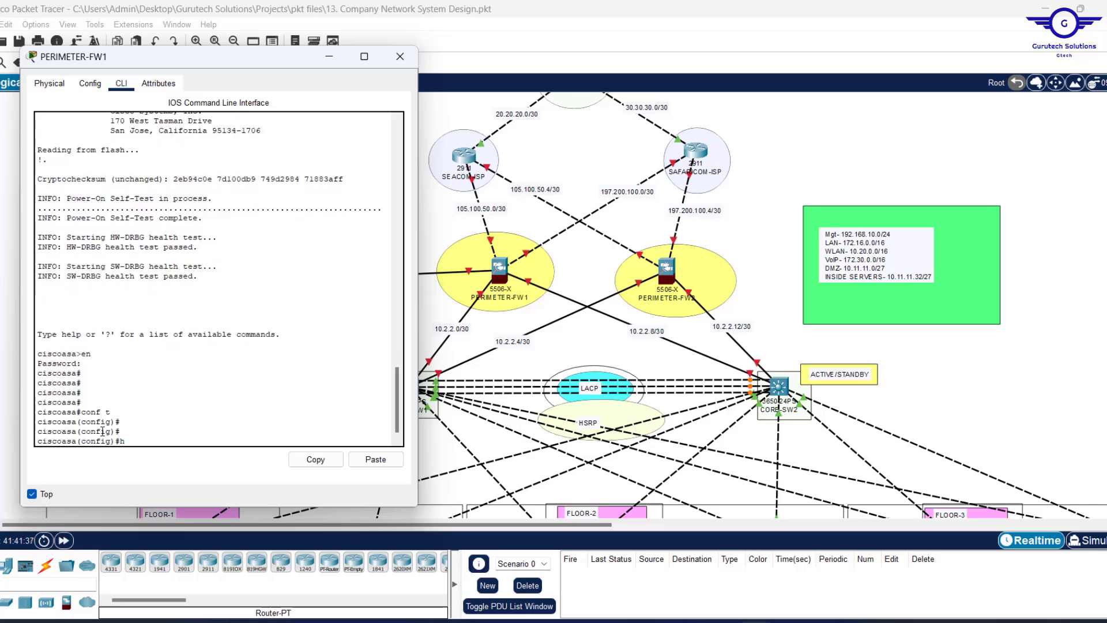
type("ostn")
type("ame FWL1")
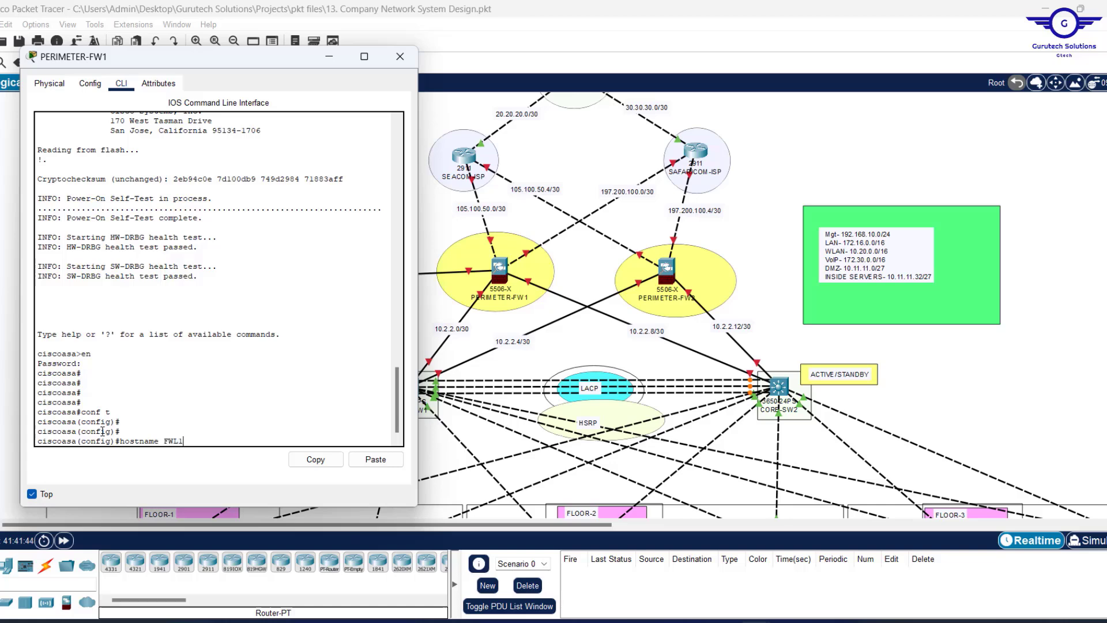
key("Return")
key("Return")
key("Return")
key("Return")
key("Return")
key("Return")
key("Return")
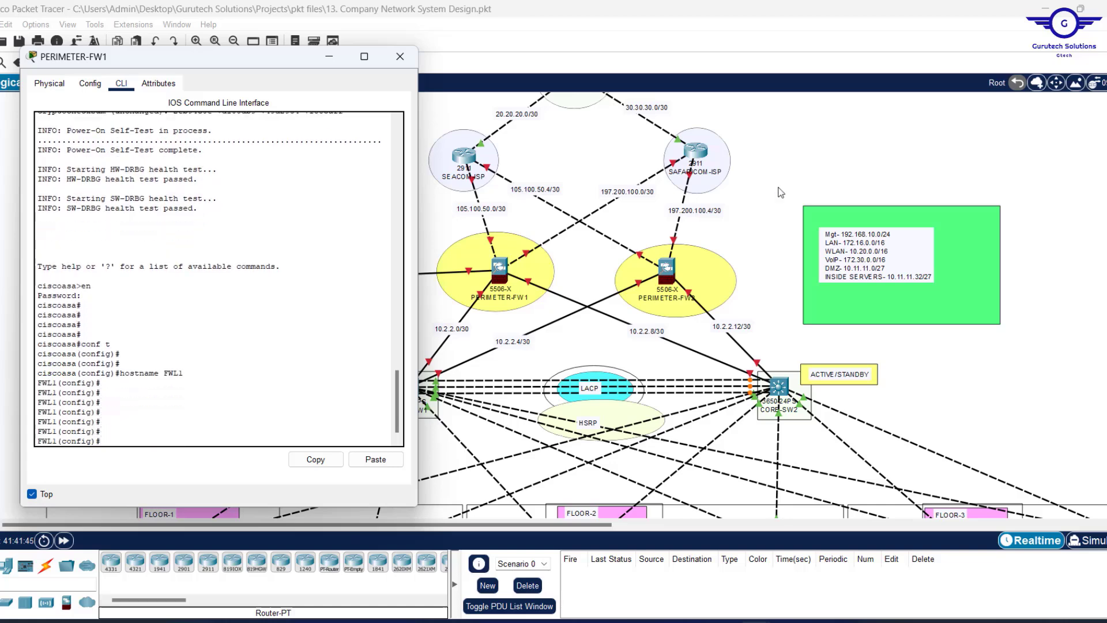
left_click(827, 188)
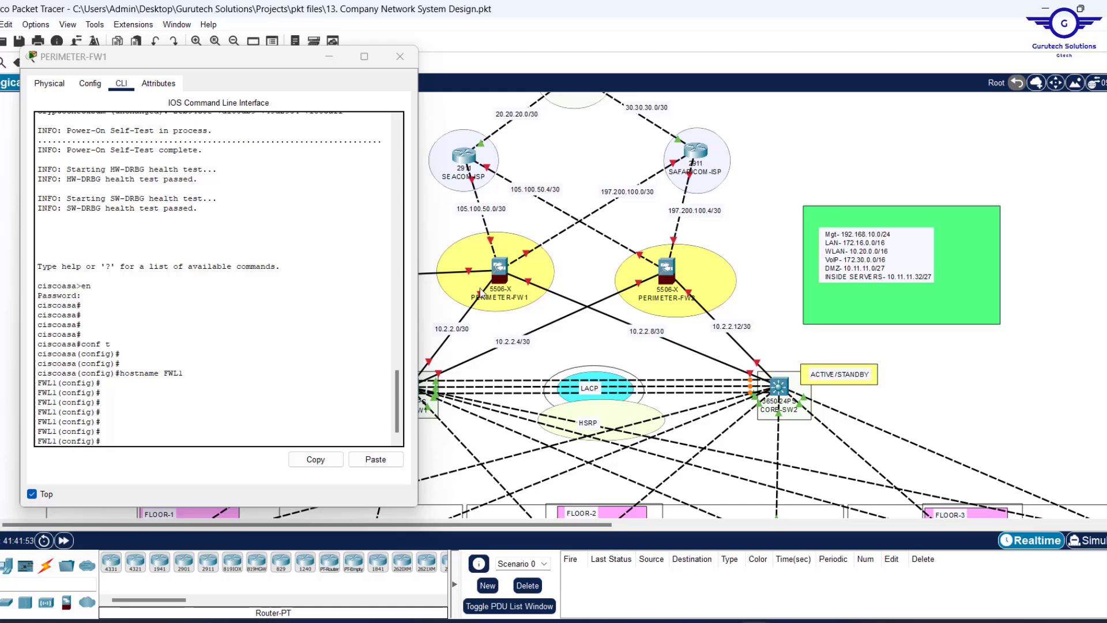
mouse_move(481, 293)
Enable interface gig1/3 and give it address 10.2.2.2 255.255.255.252.
left_click(202, 413)
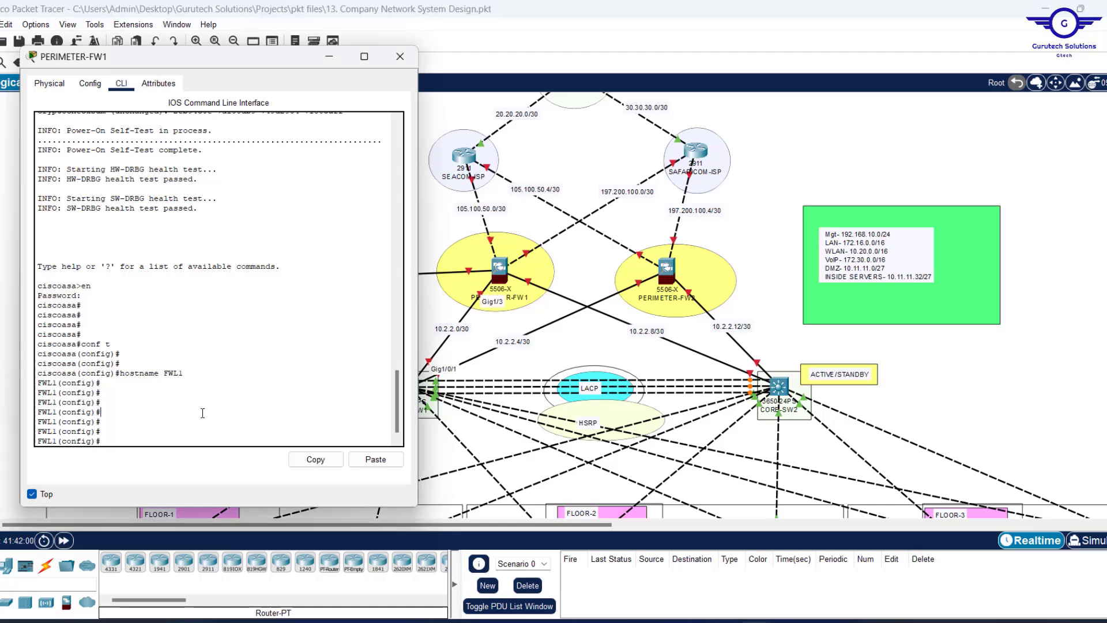
type("GIG")
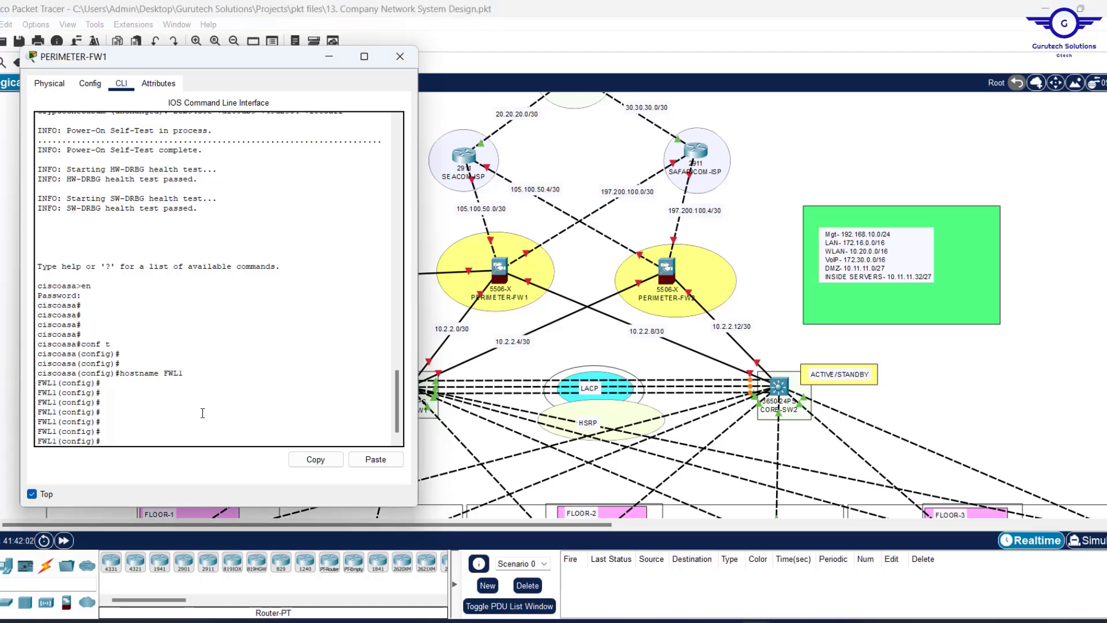
type("int gig1/3")
key("Return")
key("Return")
key("Return")
key("Return")
key("Return")
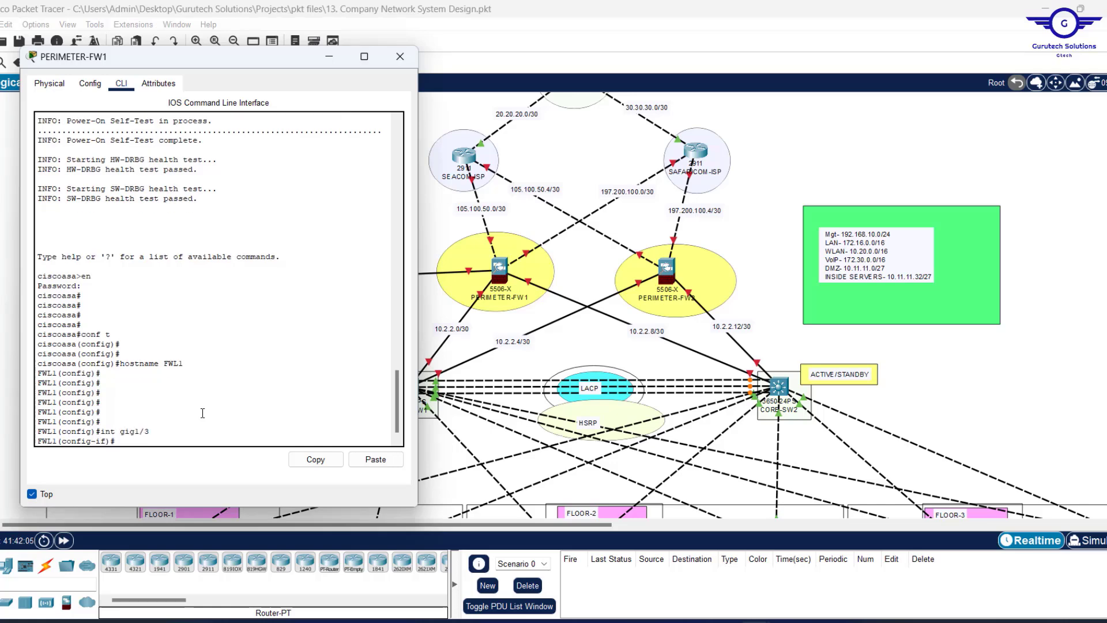
key("Return")
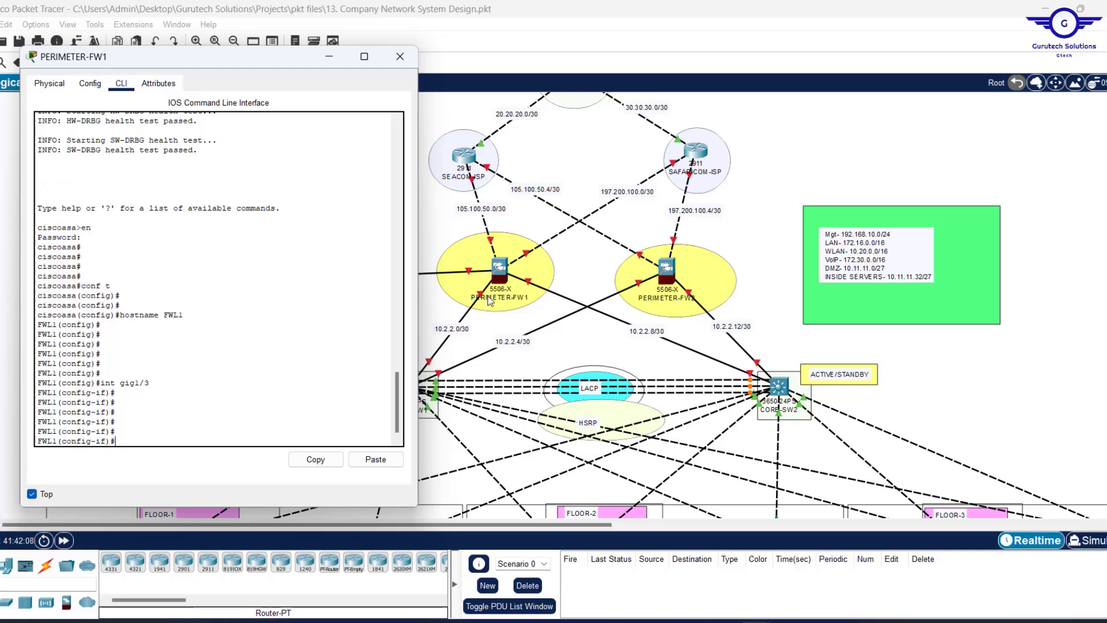
type("no shut")
key("Return")
key("Return")
key("Return")
key("Return")
key("Return")
key("Return")
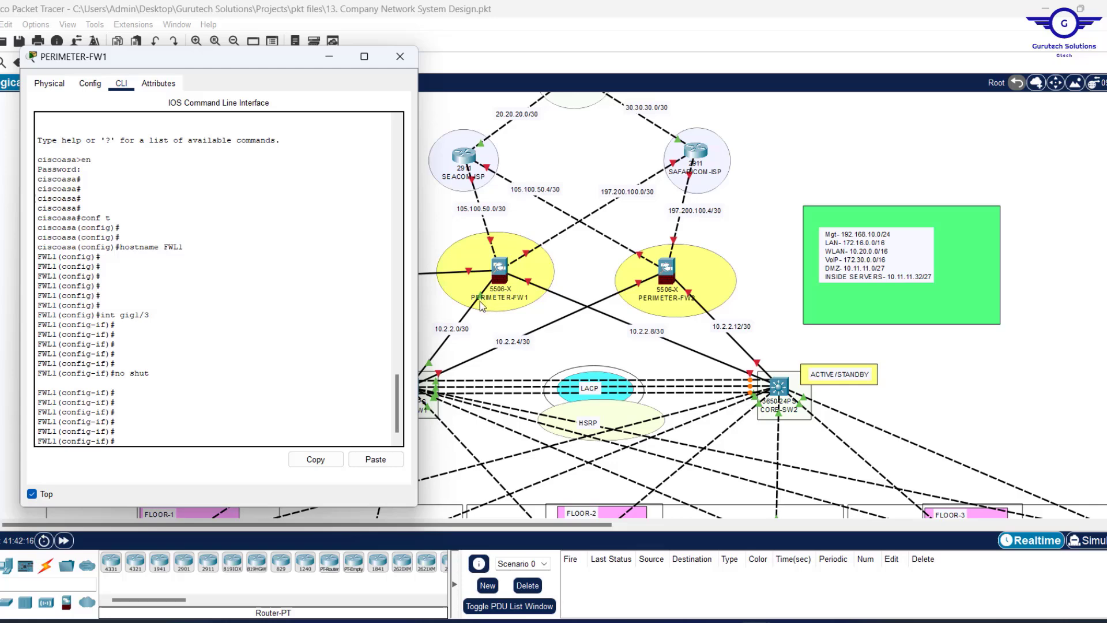
type("add 10.2")
type("255.255")
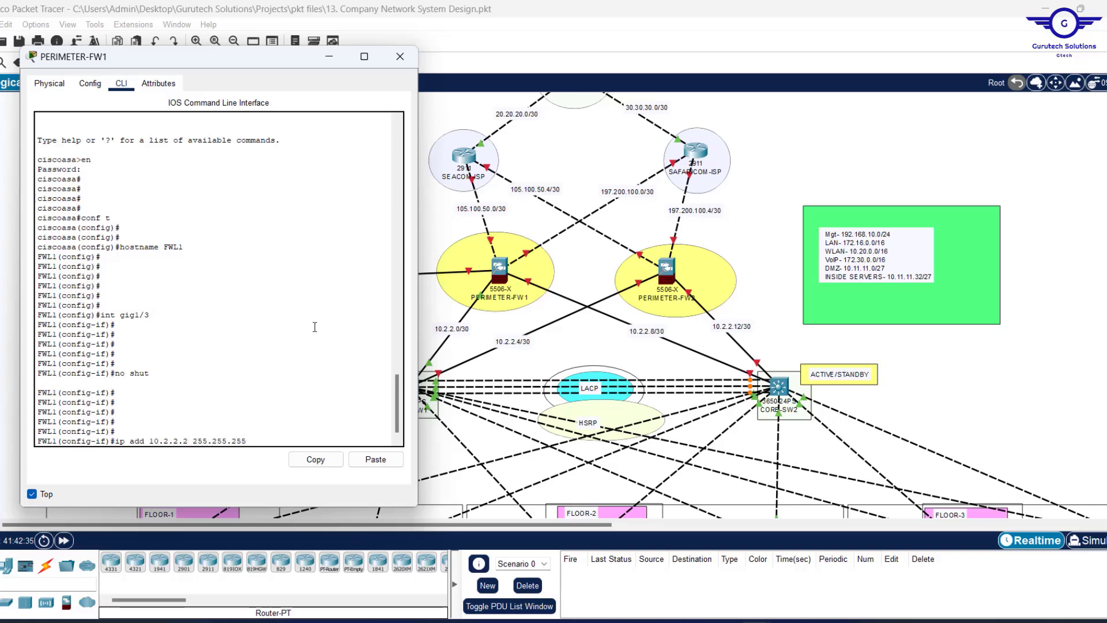
type(".252")
key("Return")
key("Return")
key("Return")
key("Return")
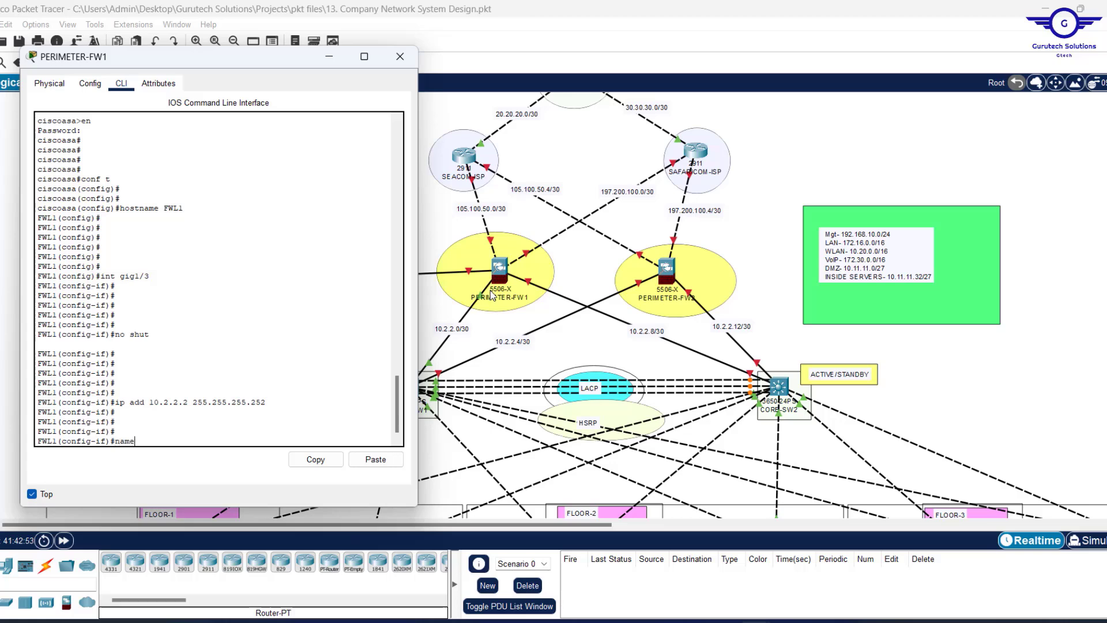
Name gig1/3 INSIDE1 with security level 100, then exit interface mode.
type("i")
key("Tab")
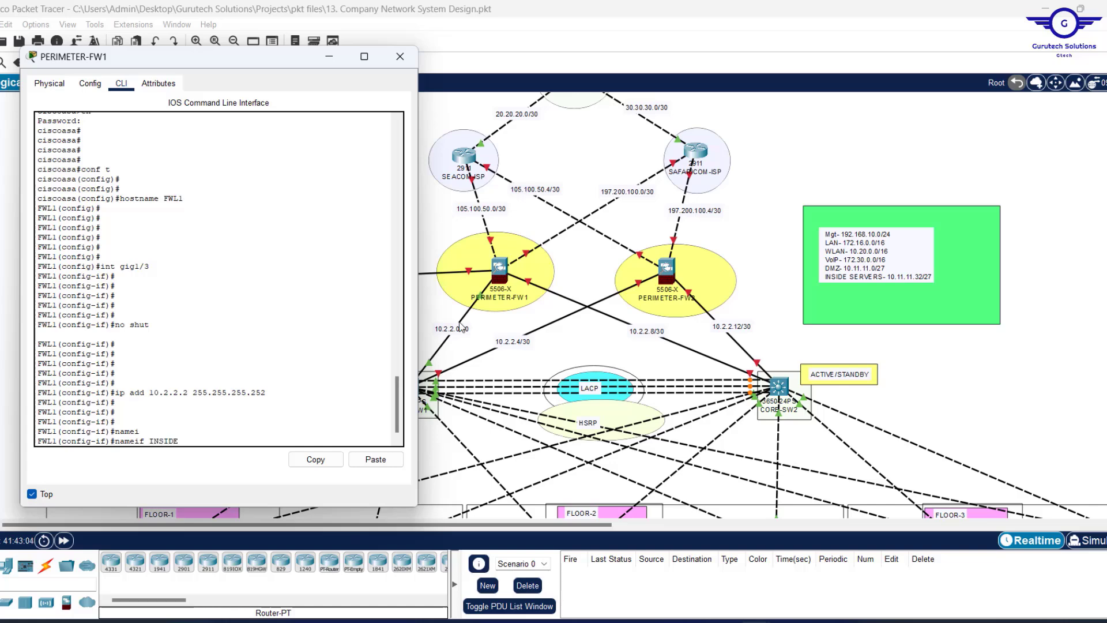
type("1")
key("Return")
key("Return")
type("SEC")
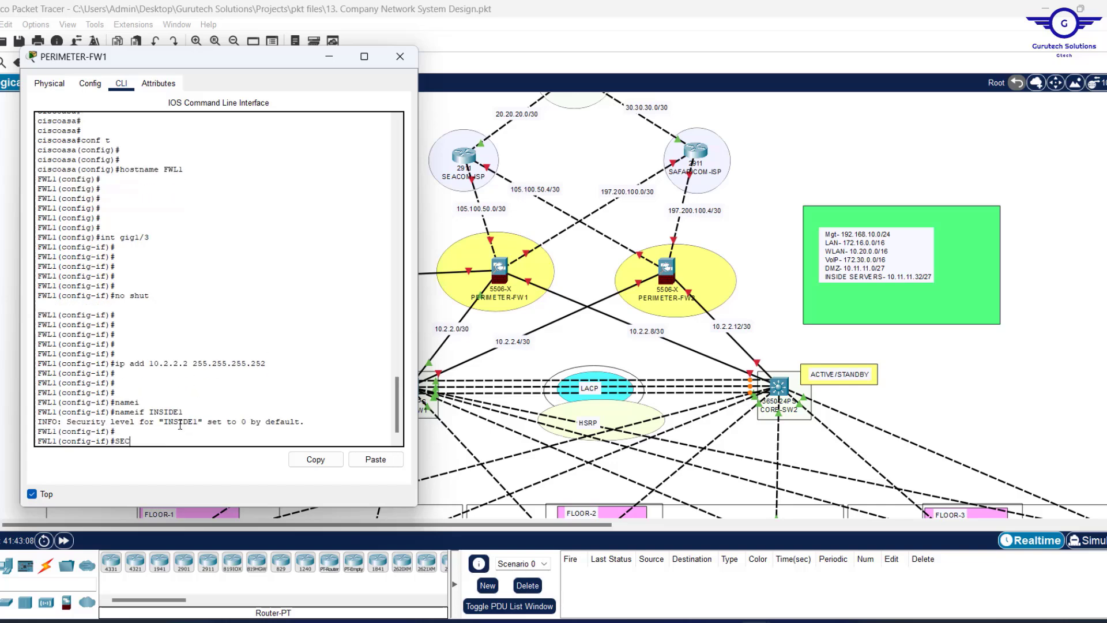
key("Tab")
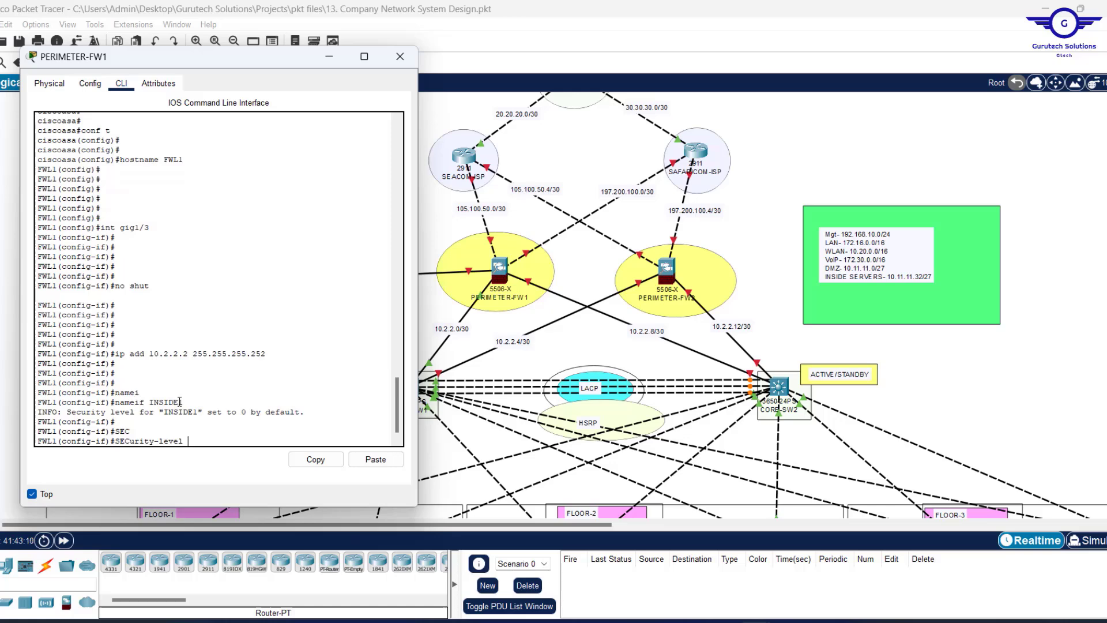
left_click_drag(183, 402, 149, 402)
left_click(189, 440)
type("0")
key("Return")
key("Return")
key("Return")
key("Return")
key("Return")
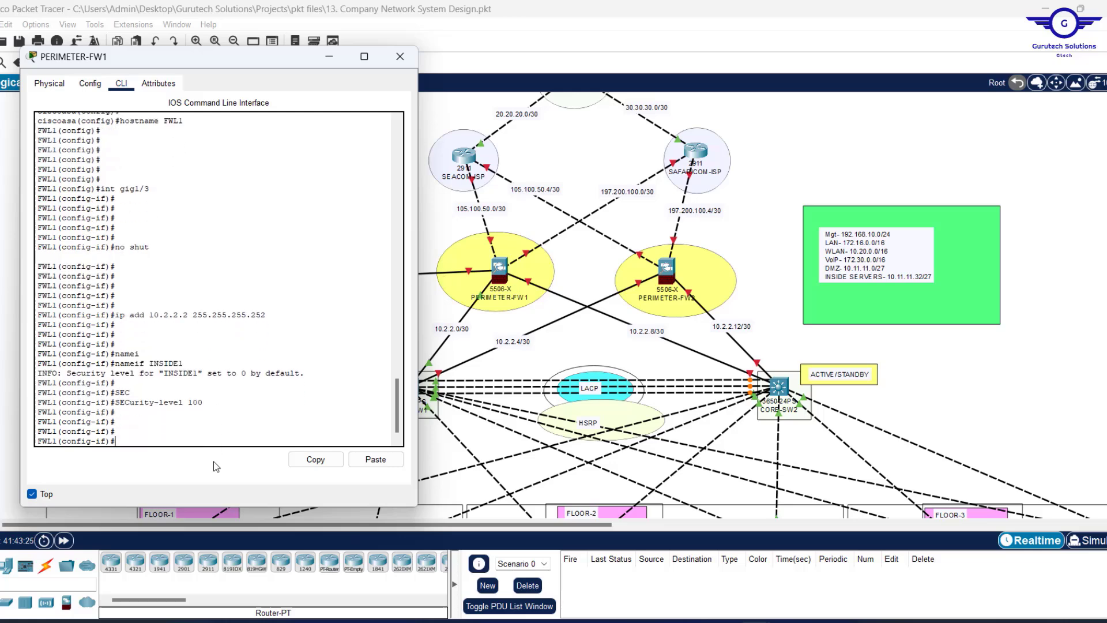
type("EX")
key("Return")
key("Return")
key("Return")
key("Return")
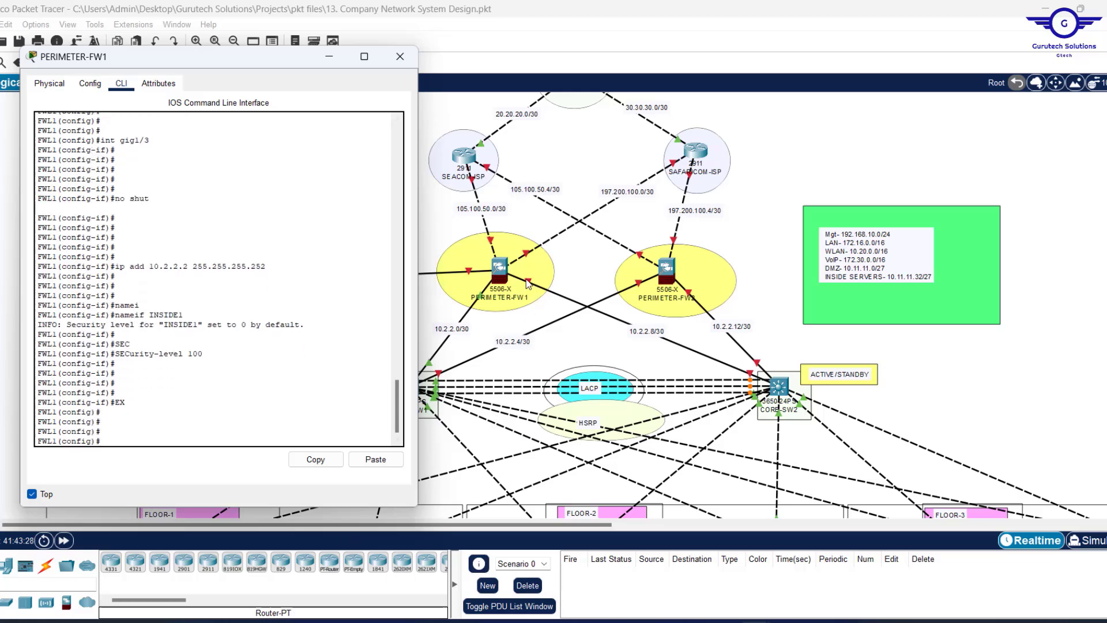
left_click(571, 276)
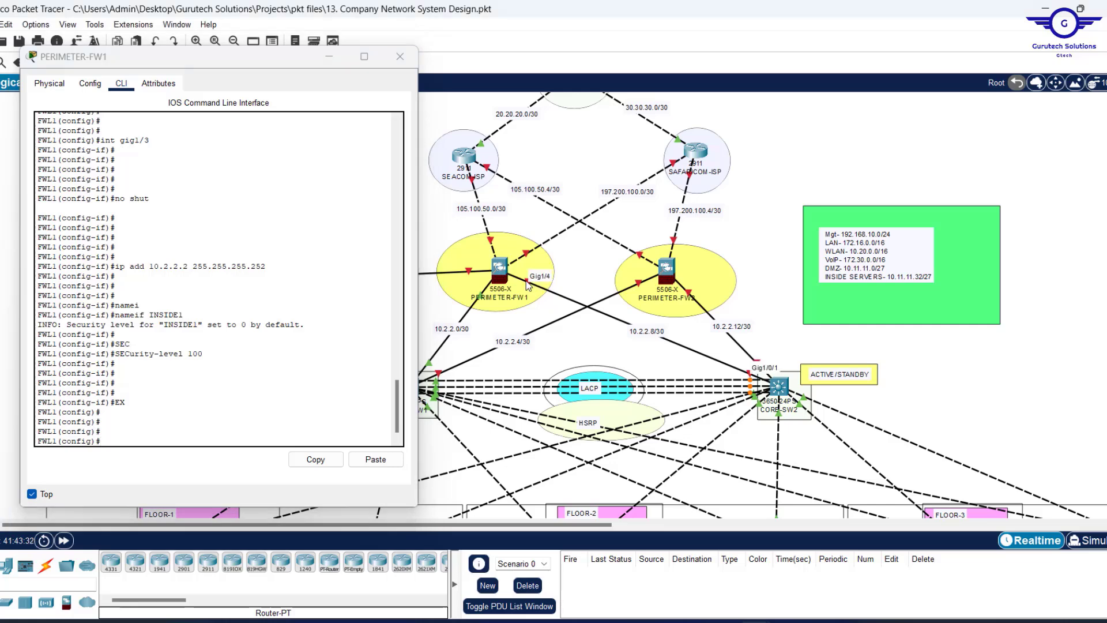
Enter interface gig1/4 and enable it, checking CORE-SW2's details in the topology.
left_click(162, 424)
type("ip add 10.2.2.2 255.255.255.252")
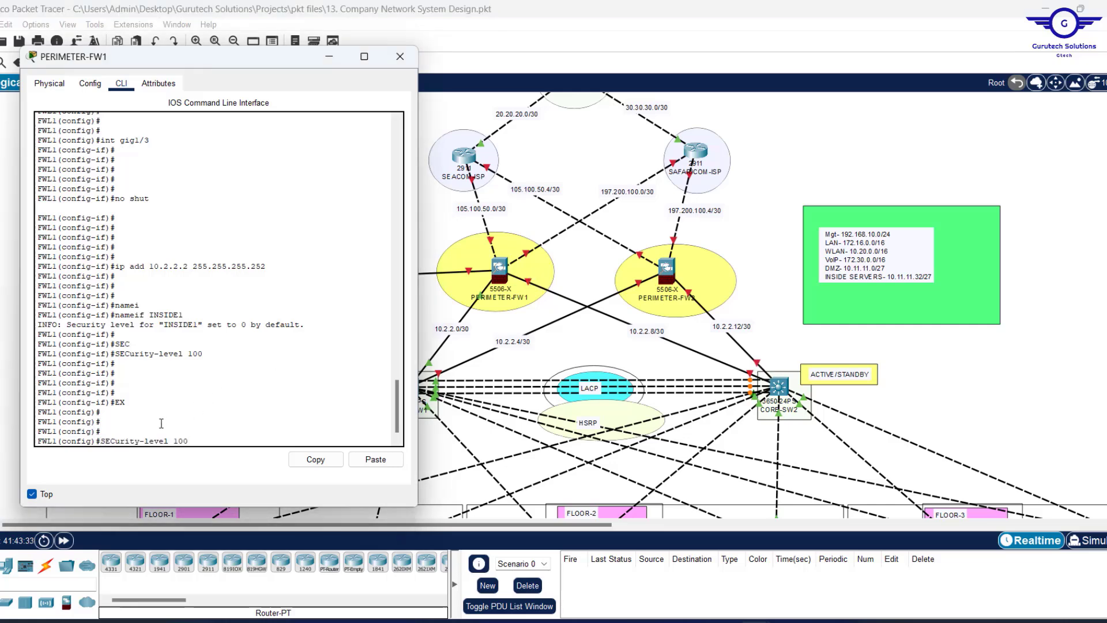
key("Up")
key("Up")
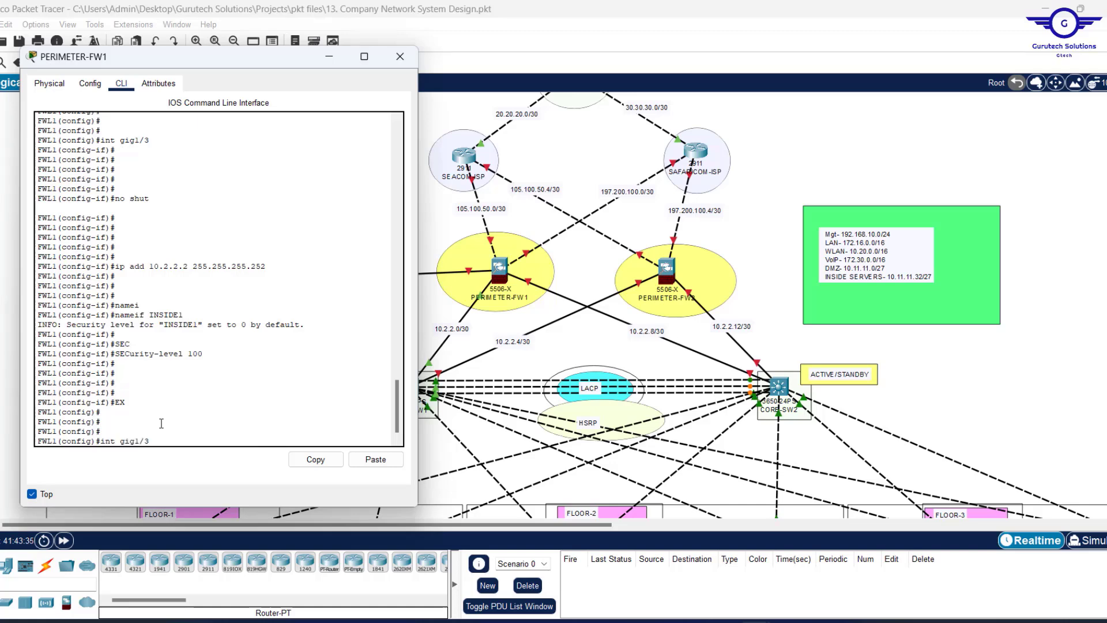
key("BackSpace")
key("Return")
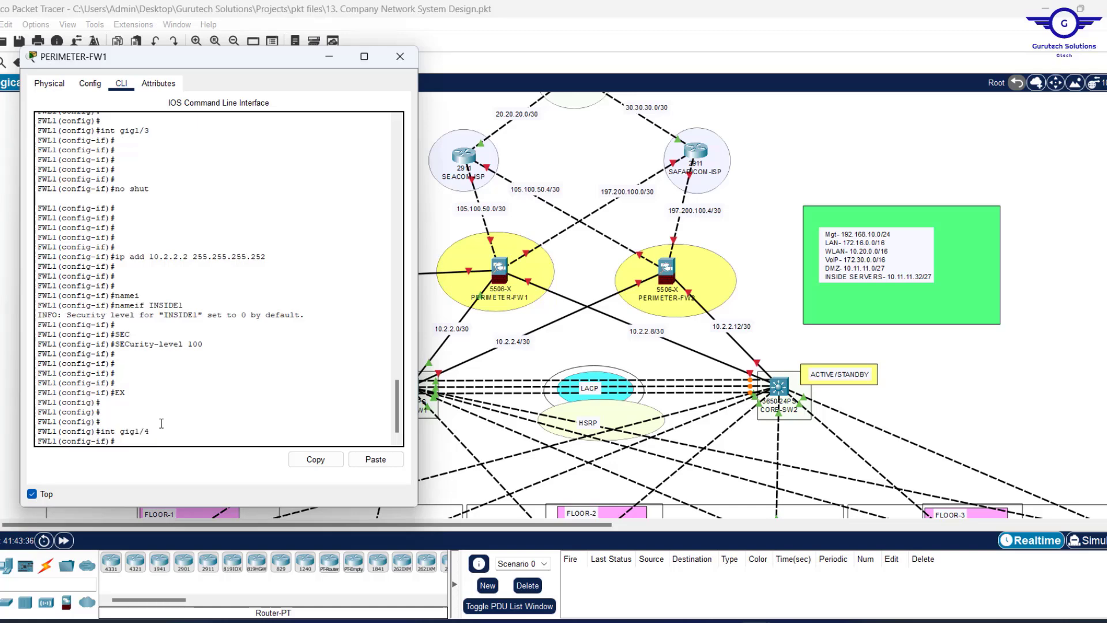
key("Up")
key("Up")
key("Up")
key("Up")
key("Up")
key("Return")
key("Return")
key("Return")
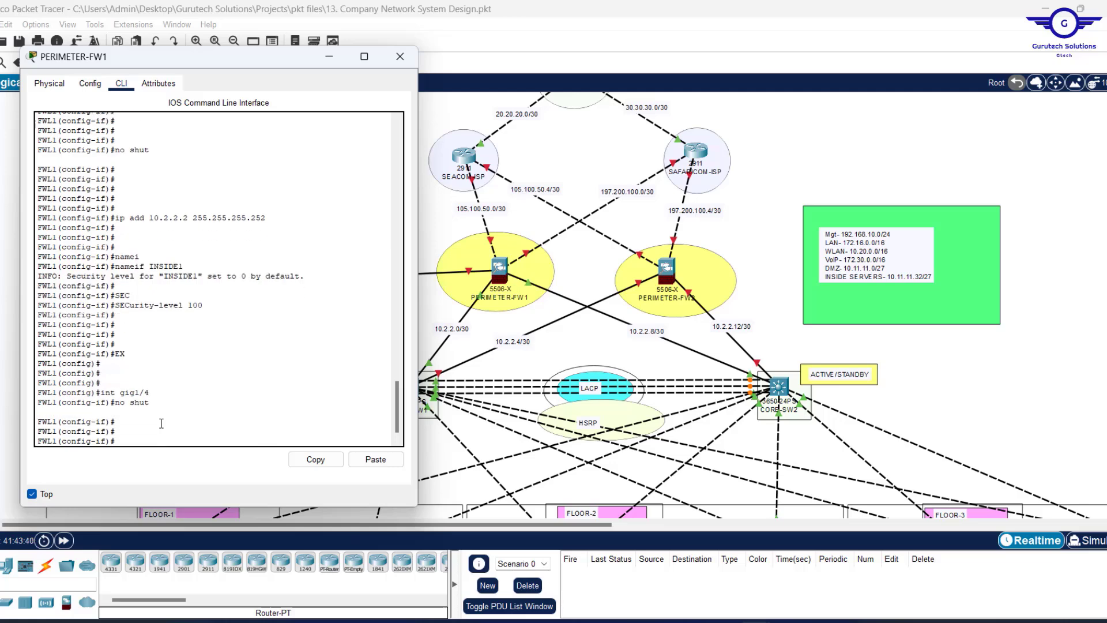
key("Up")
key("Up")
key("Up")
key("Up")
key("Up")
key("Up")
key("Up")
key("Up")
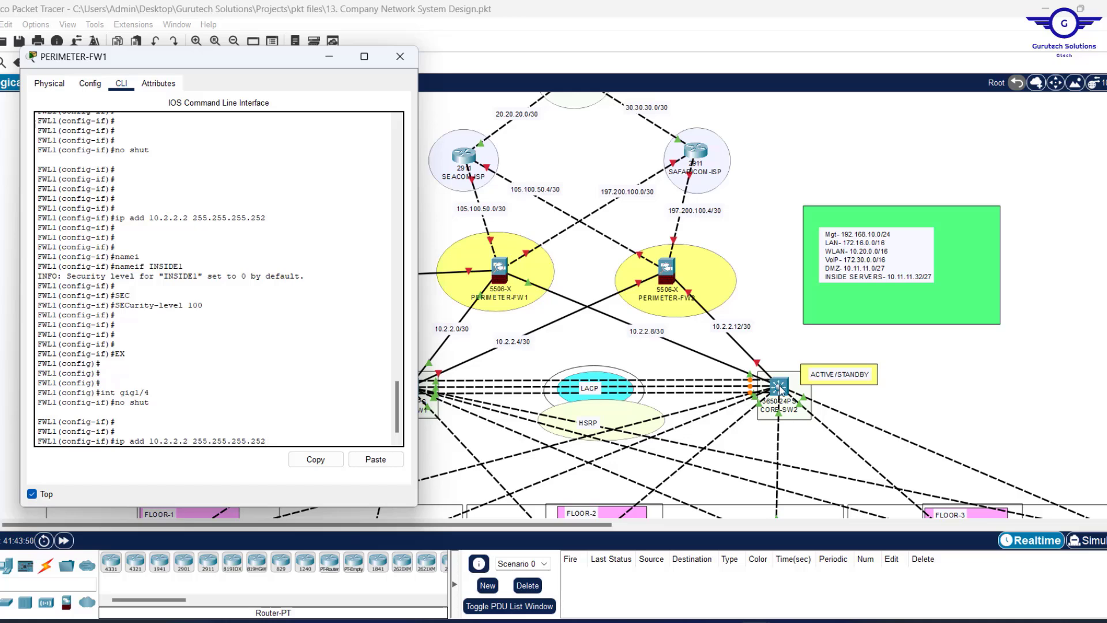
left_click(779, 388)
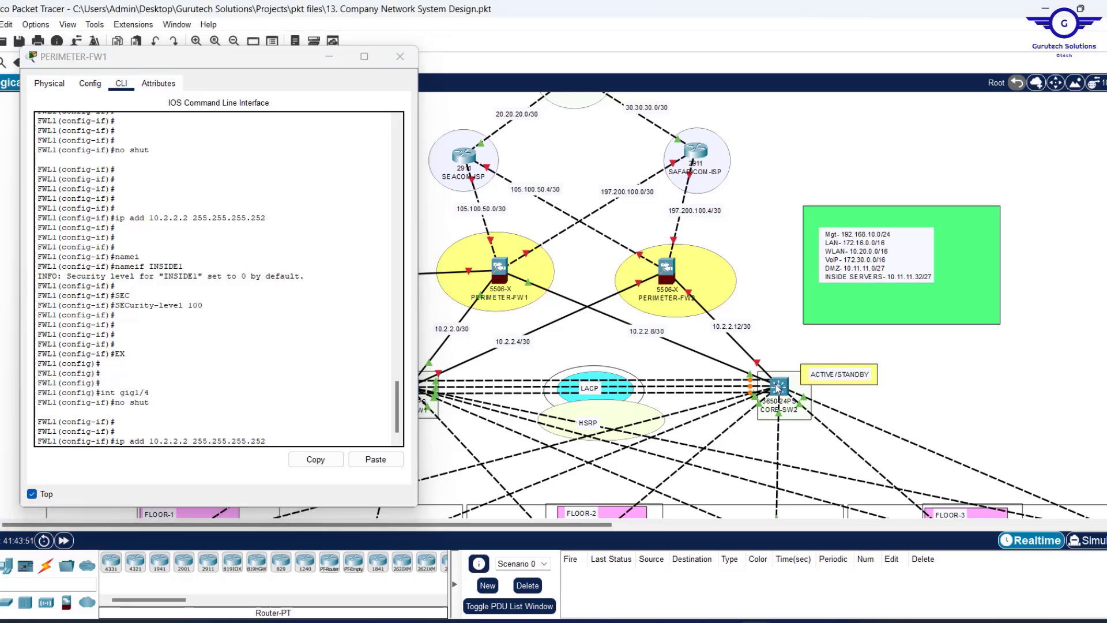
mouse_move(778, 388)
key("Left")
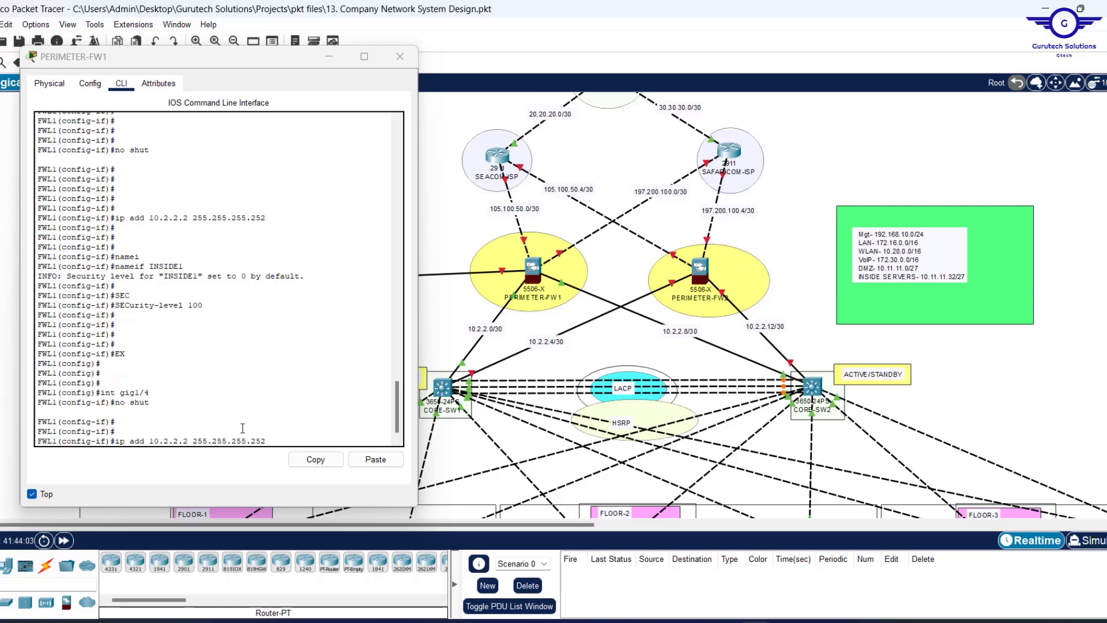
Give gig1/4 the address 10.2.2.10 255.255.255.252.
left_click(253, 433)
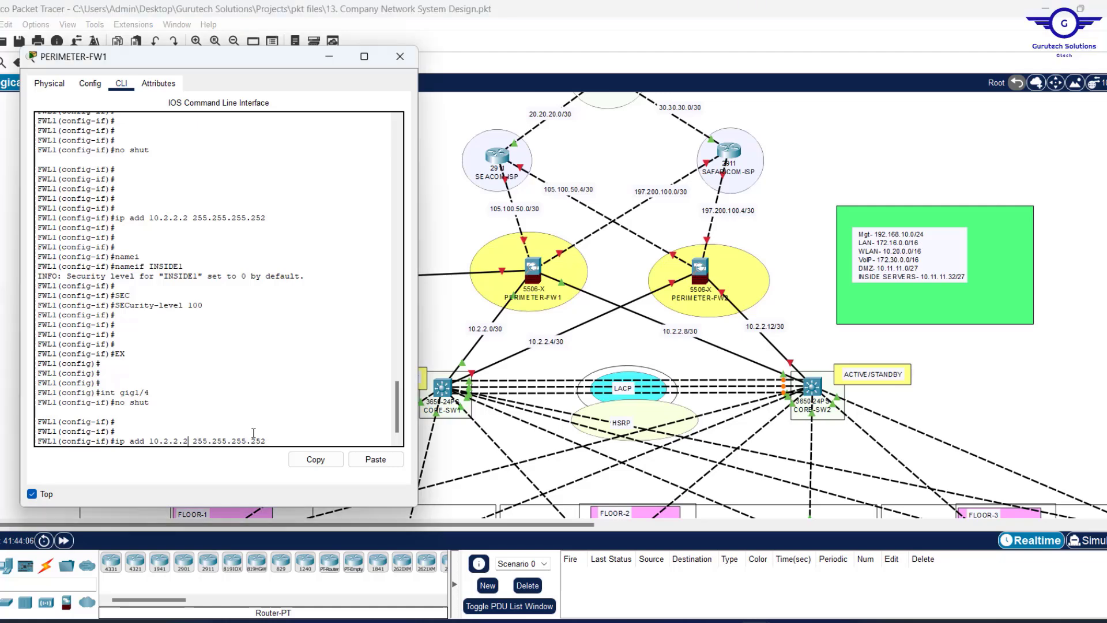
key("BackSpace")
type("10")
key("Return")
Name gig1/4 INSIDE2 with security level 100, then exit interface mode.
type("SEC")
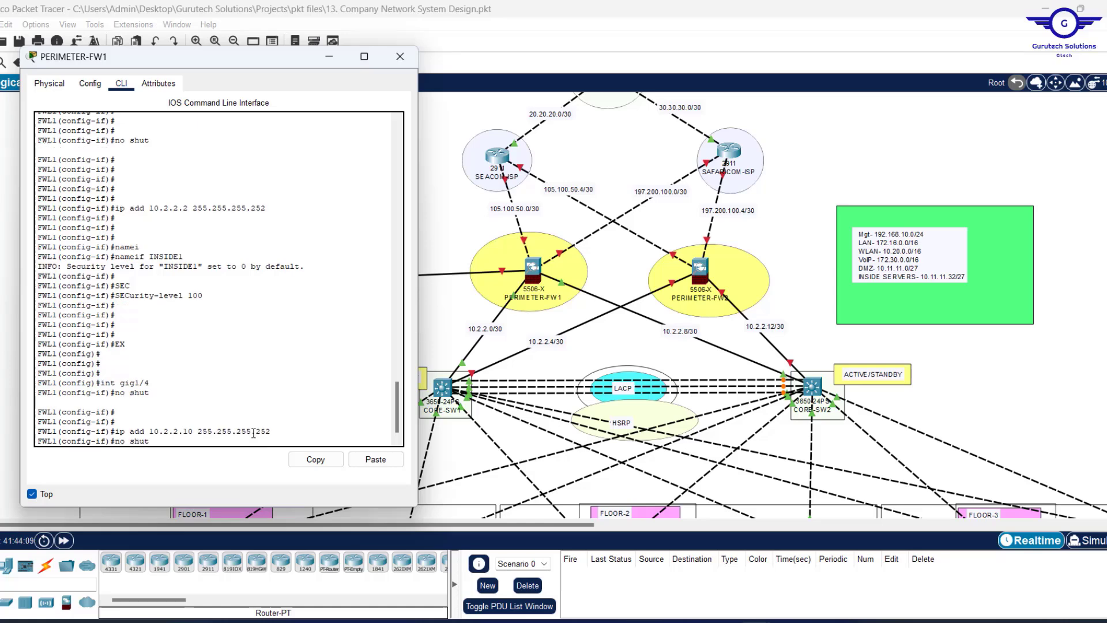
key("Tab")
type("100")
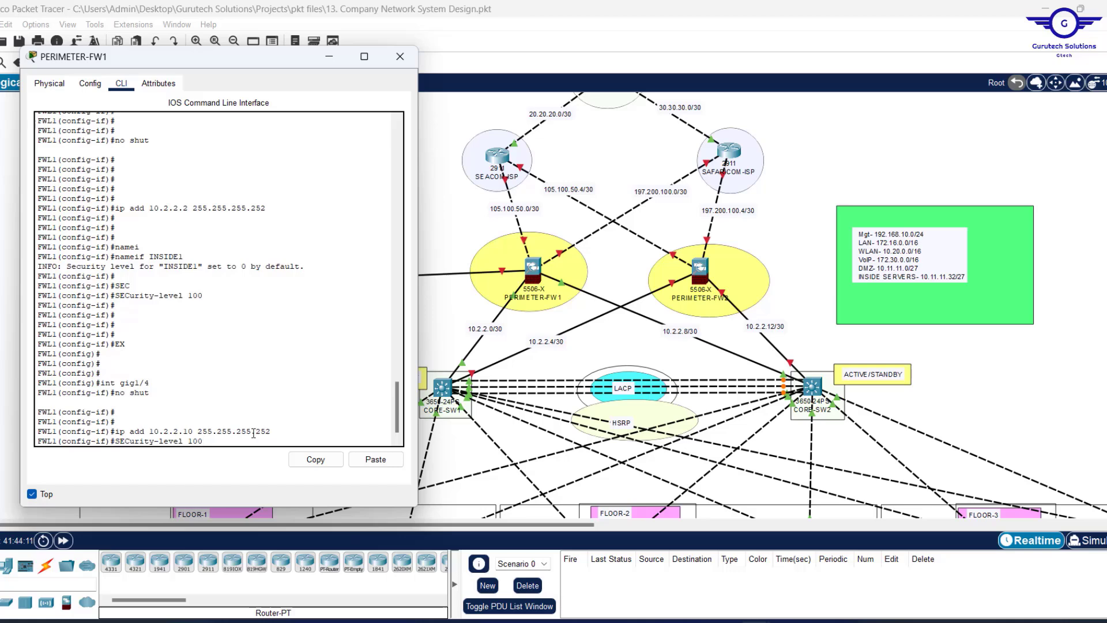
key("Up")
key("Up")
key("Up")
key("Up")
key("Up")
key("Up")
key("BackSpace")
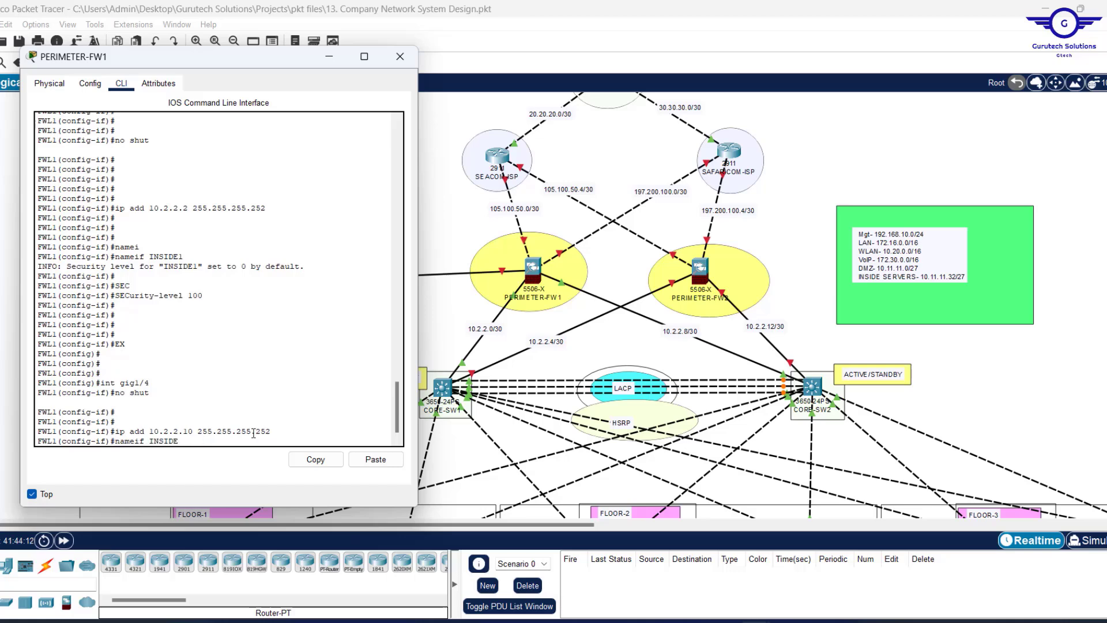
type("2")
key("Return")
key("Return")
key("Return")
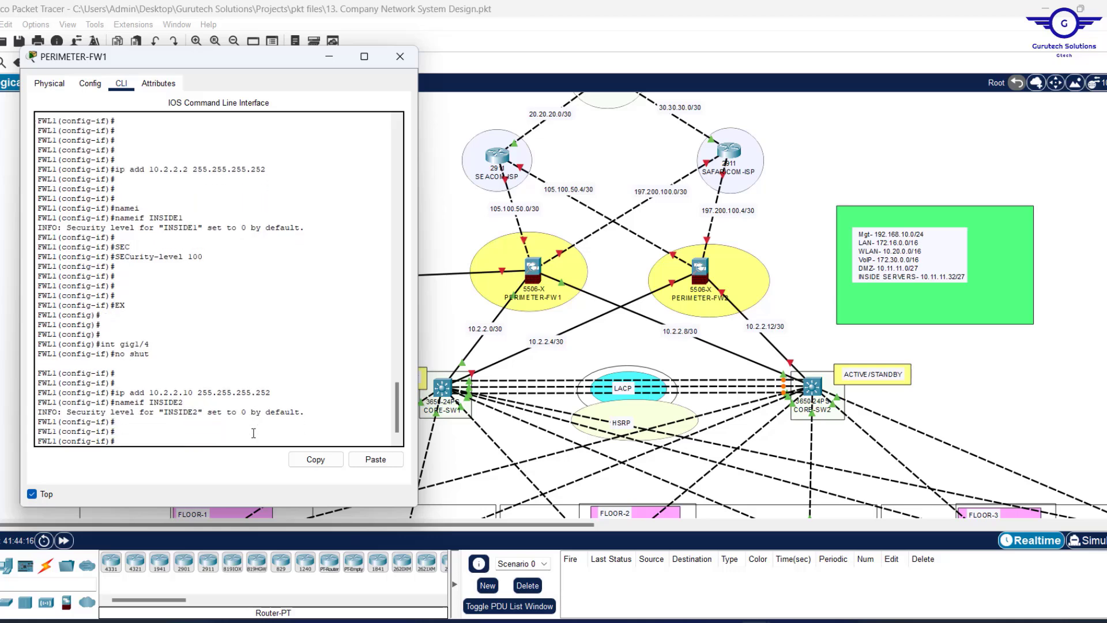
key("Up")
key("Up")
key("Up")
key("Up")
key("Up")
key("Up")
key("Return")
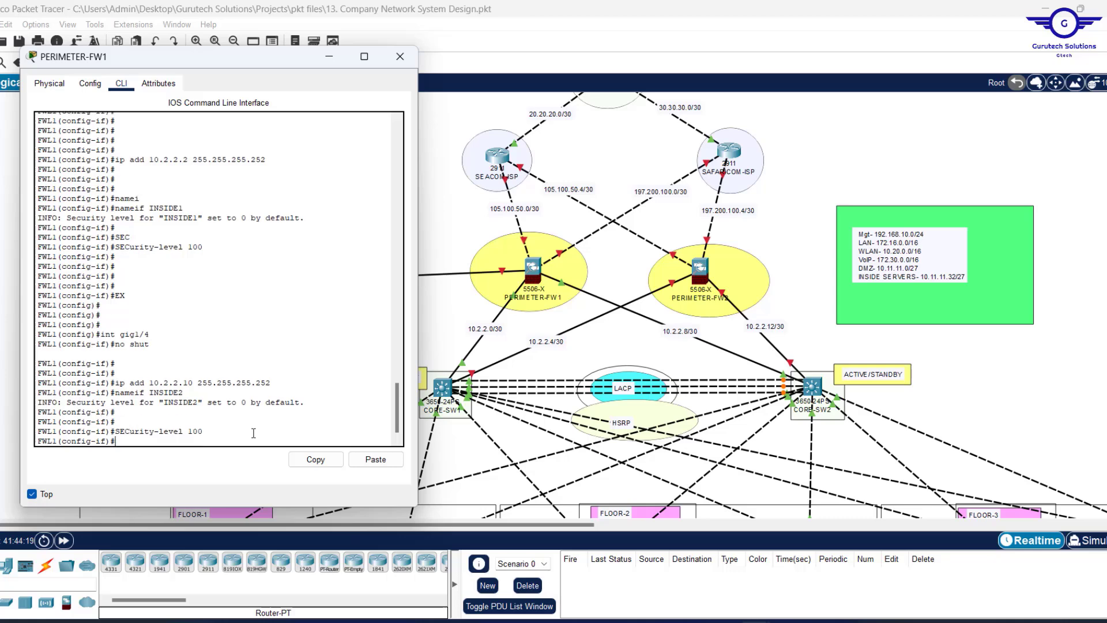
key("Return")
key("Return")
key("Return")
key("Return")
type("E")
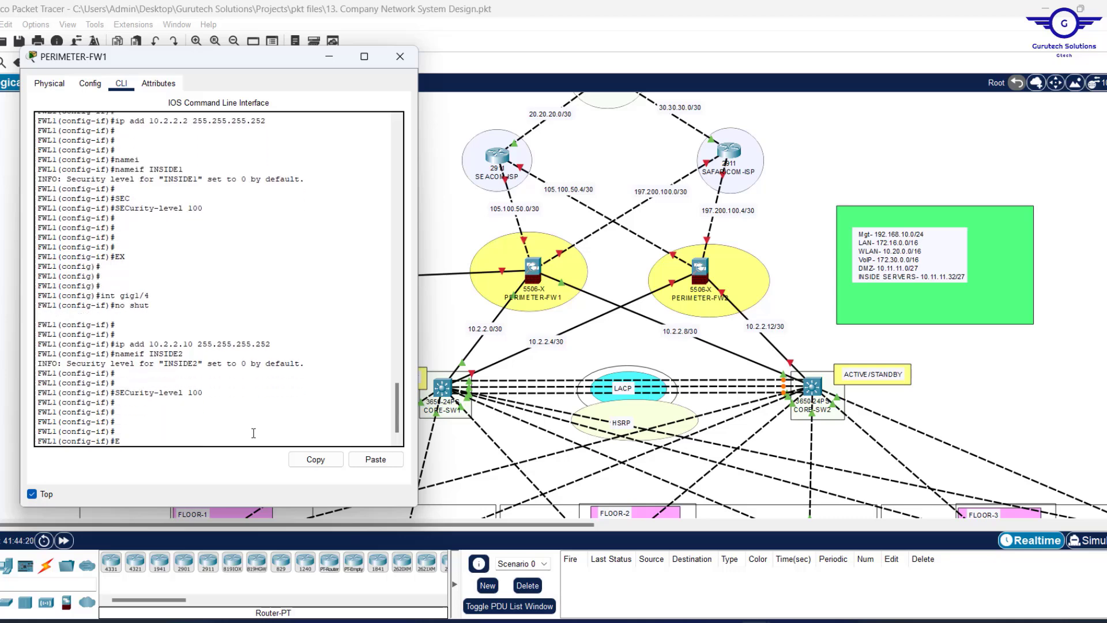
type("X")
key("Return")
key("Return")
key("Return")
key("Return")
key("Return")
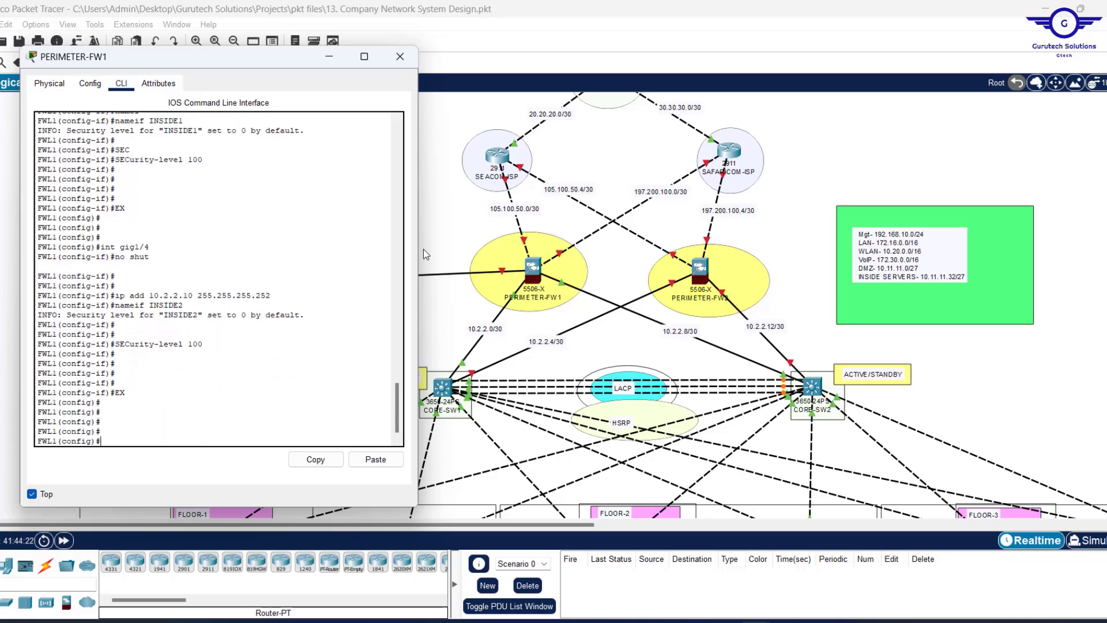
left_click(529, 264)
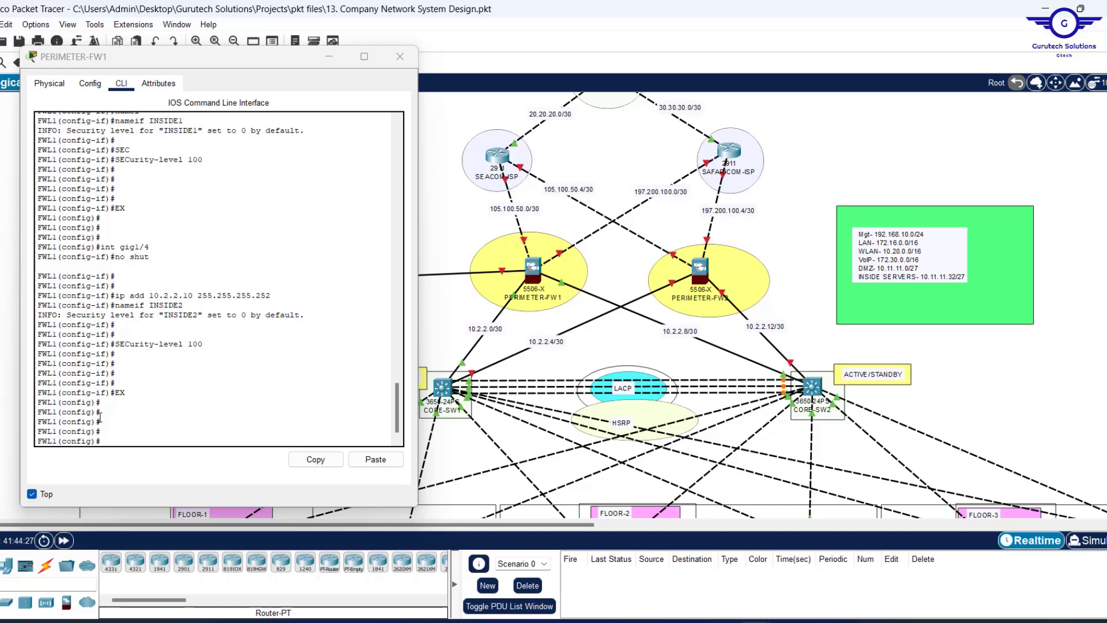
Enter interface gig1/5 and enable it with no shut.
scroll(461, 415, "up", 3)
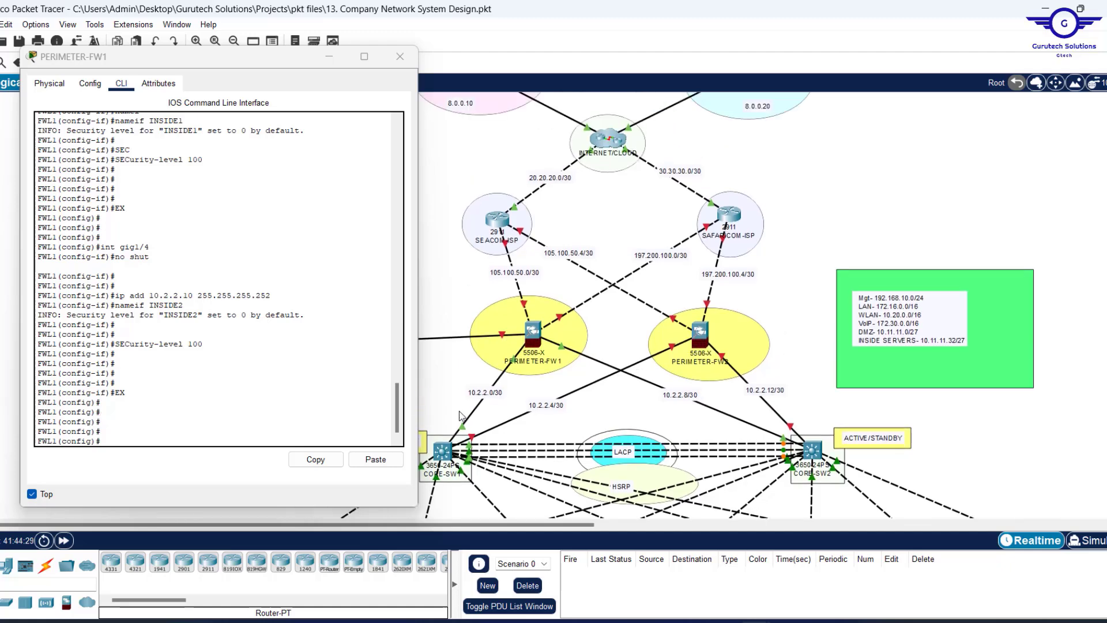
scroll(461, 415, "down", 3)
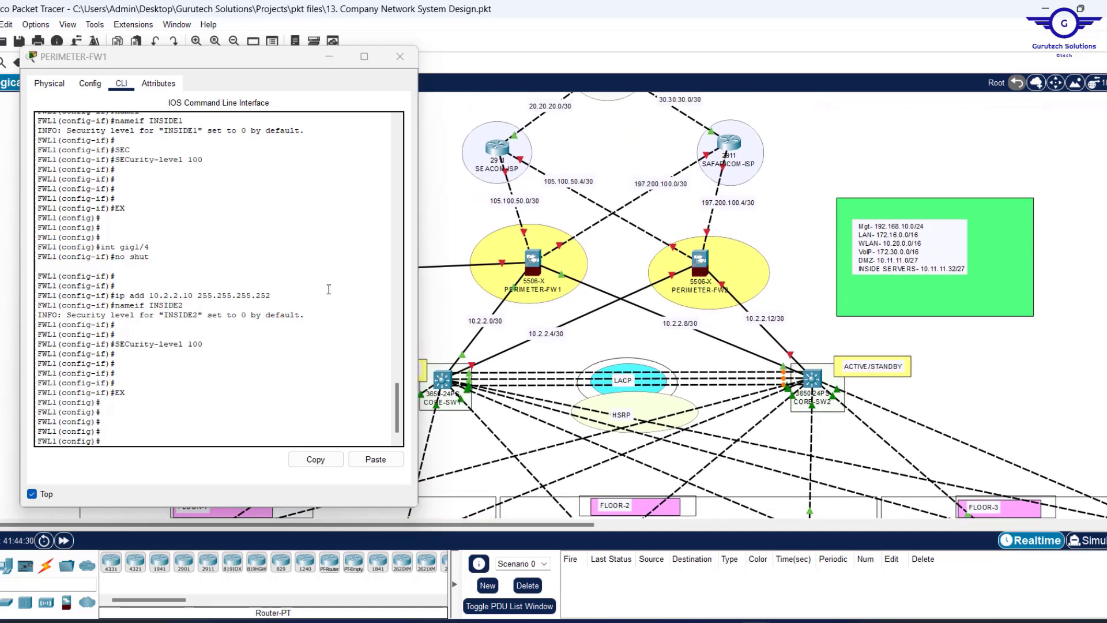
left_click(315, 293)
key("Up")
key("Up")
key("Up")
key("Up")
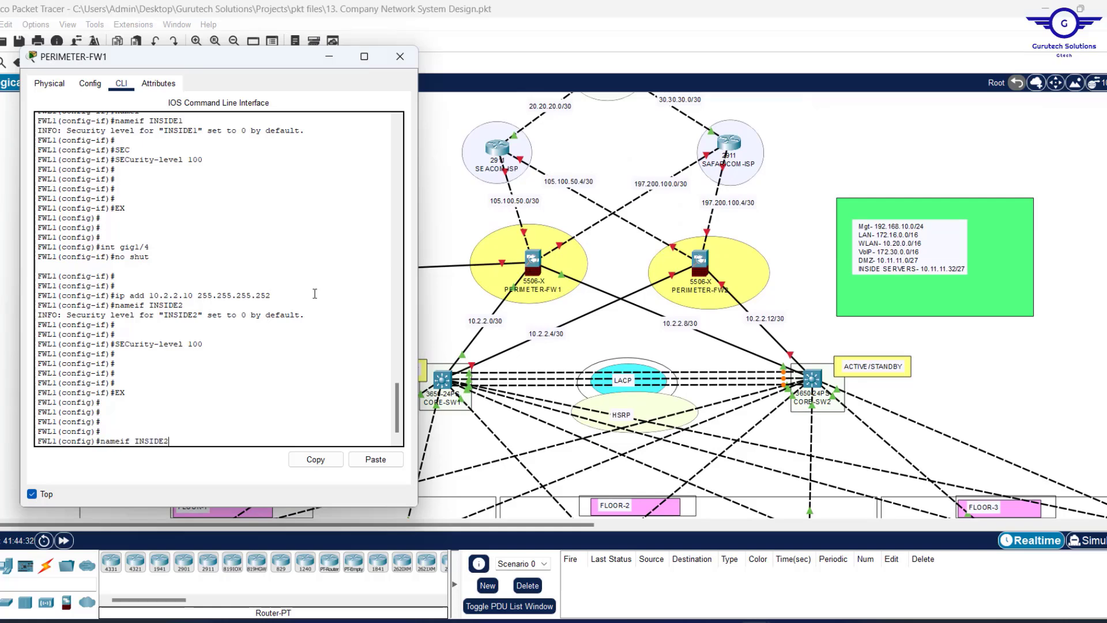
key("Up")
key("Return")
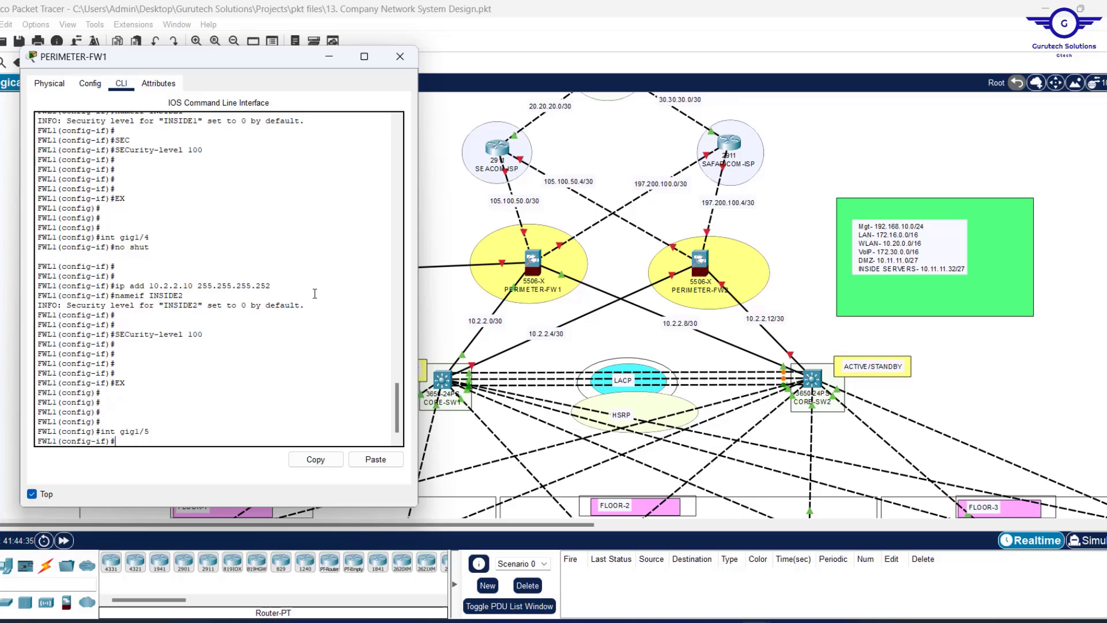
key("Up")
key("Up")
key("Up")
key("Up")
key("Up")
Edit the recalled address command to 10.11.11.1 255.255.255.224.
key("Up")
key("Up")
key("Down")
key("Return")
key("Up")
key("Up")
key("Up")
key("Up")
key("Up")
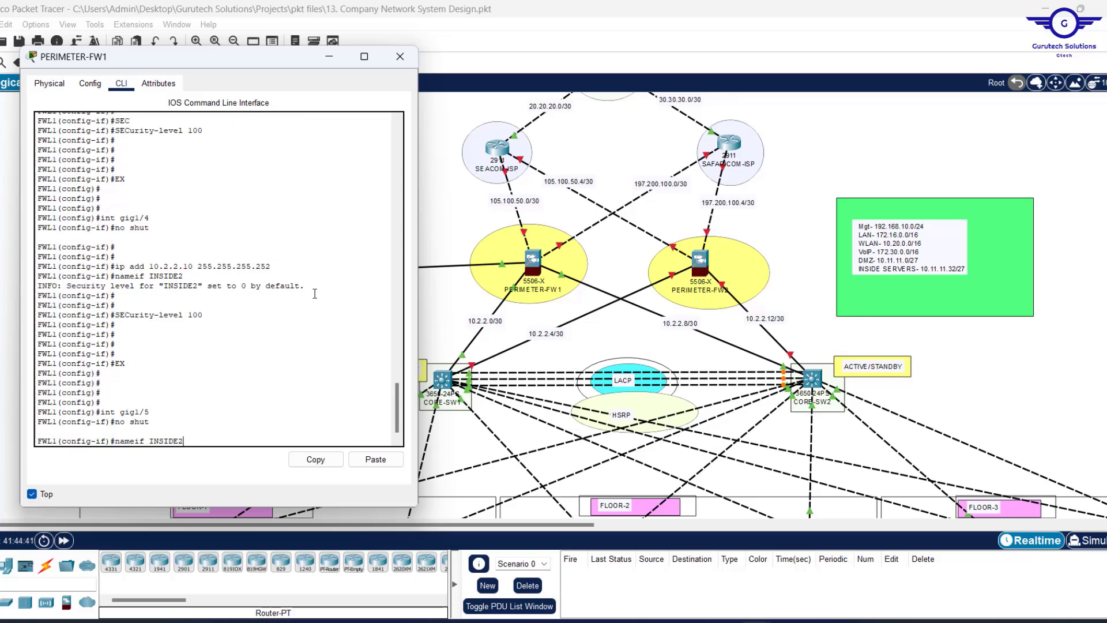
key("Up")
key("Up")
key("Down")
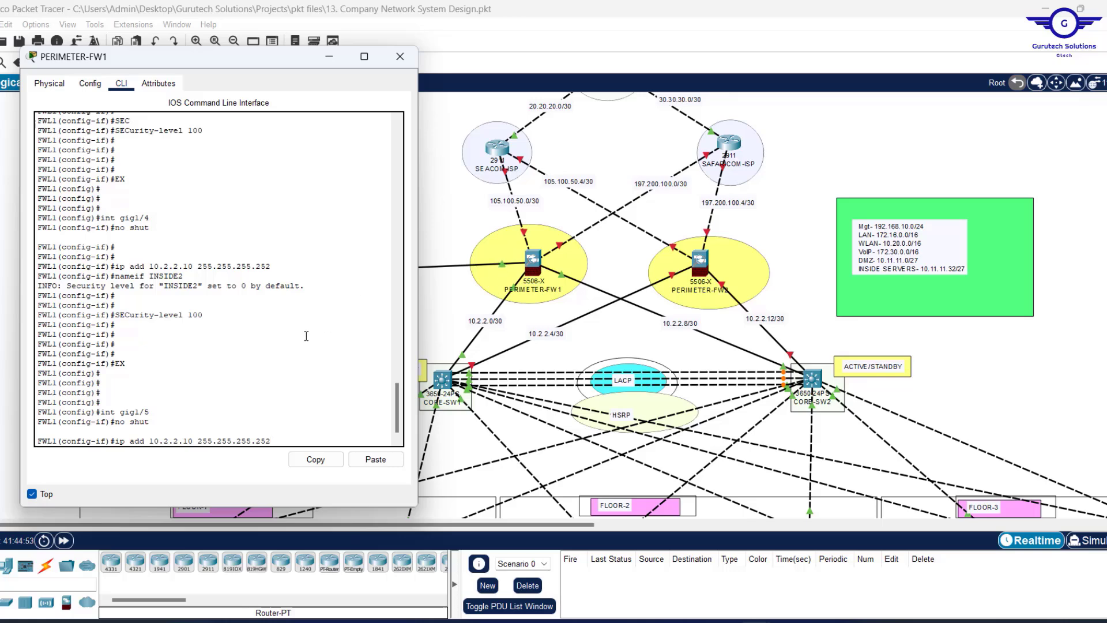
key("BackSpace")
type("24")
key("BackSpace")
key("BackSpace")
key("BackSpace")
key("BackSpace")
key("BackSpace")
key("BackSpace")
key("BackSpace")
type(".11.11.1")
Apply 10.11.11.1/27 to gig1/5, name it DMZ, and set security level 70.
key("Return")
type("NAM")
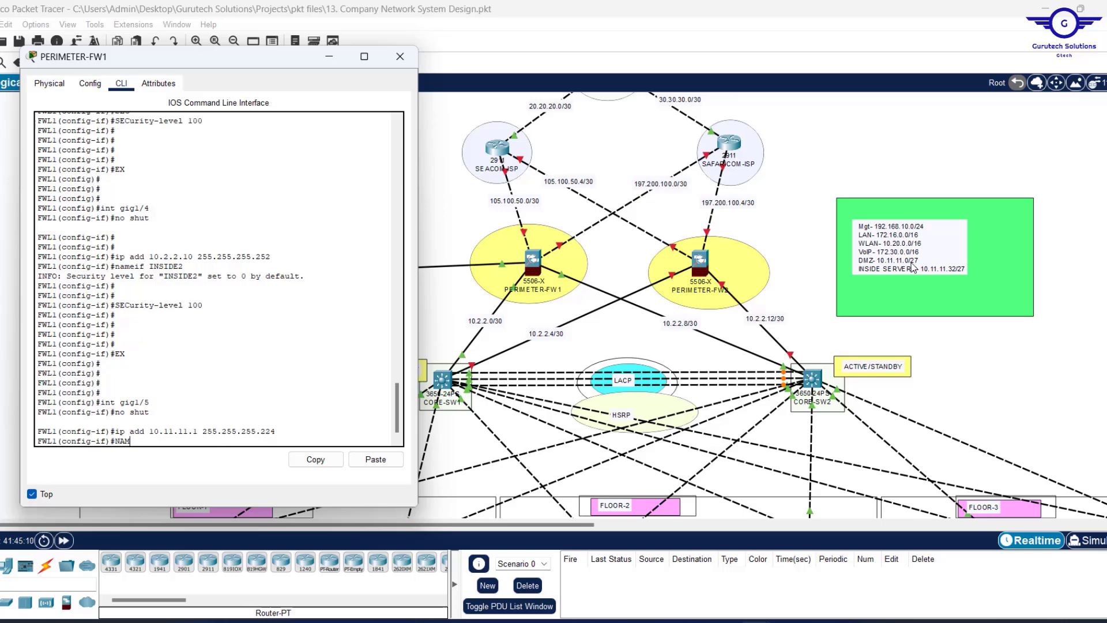
key("Tab")
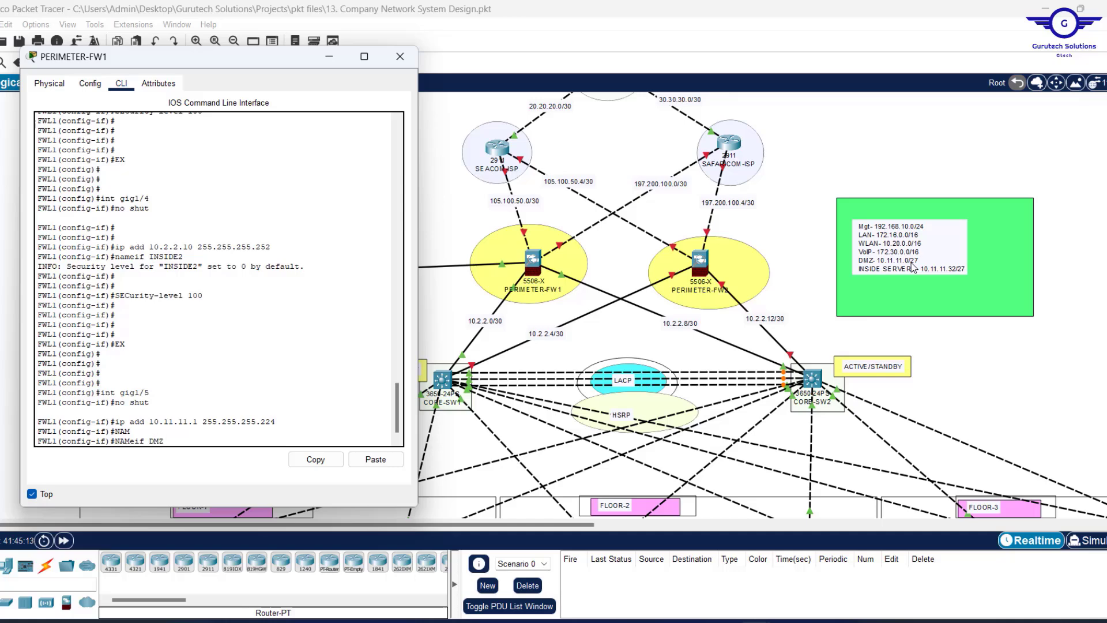
type("DMZ")
key("Return")
key("Return")
type("S")
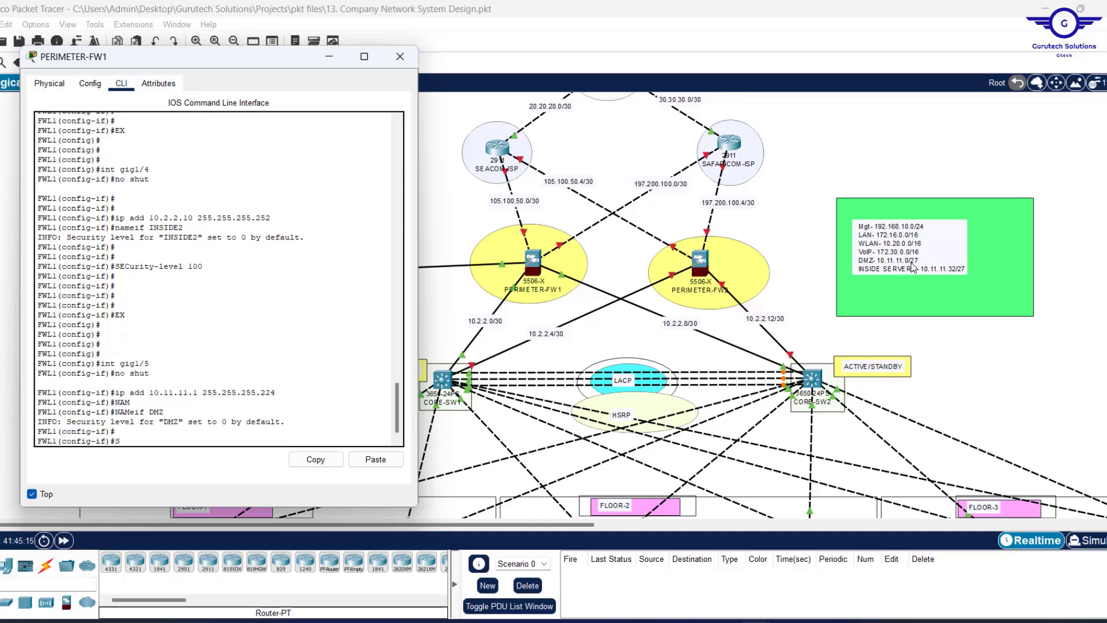
type("EC")
key("Tab")
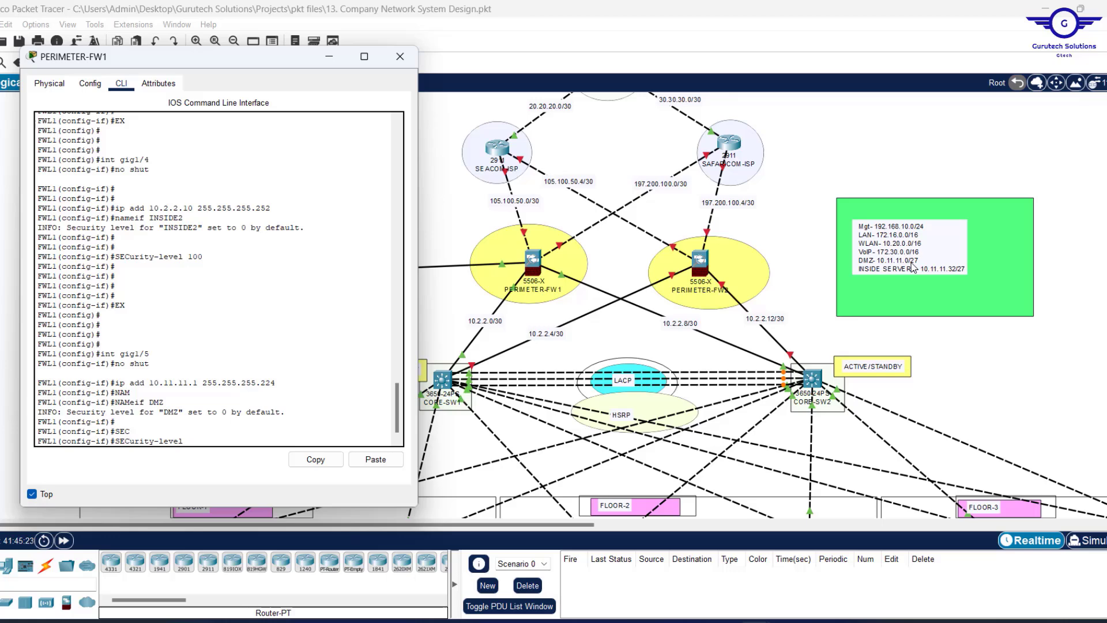
key("Return")
key("Return")
key("Return")
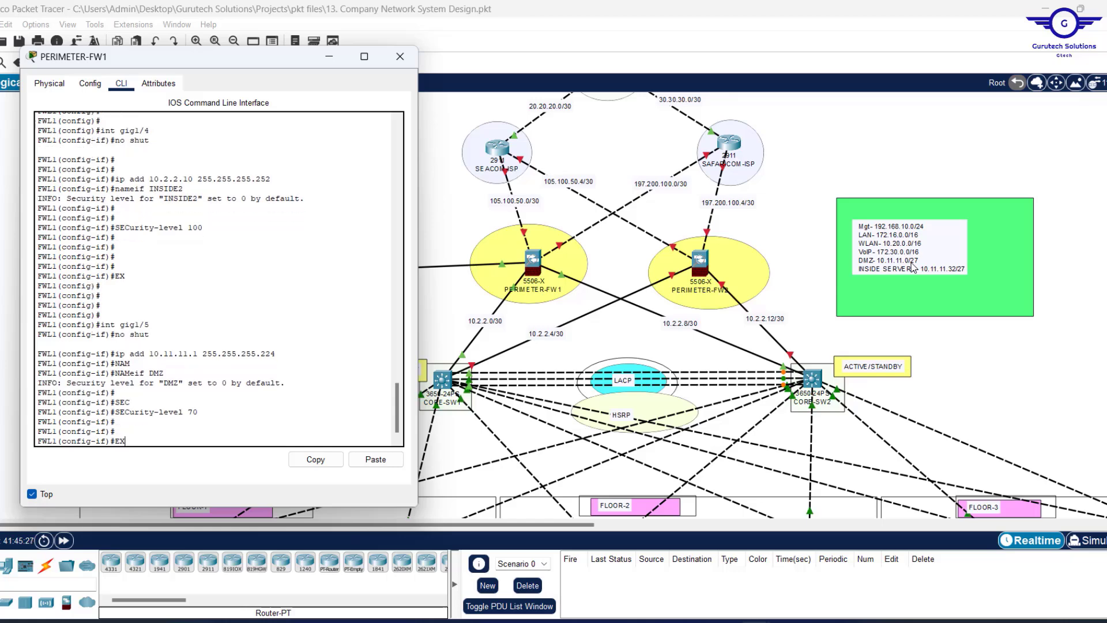
Exit interface configuration mode and return to the firewall command line.
type("EX")
key("Return")
key("Return")
key("Return")
key("Return")
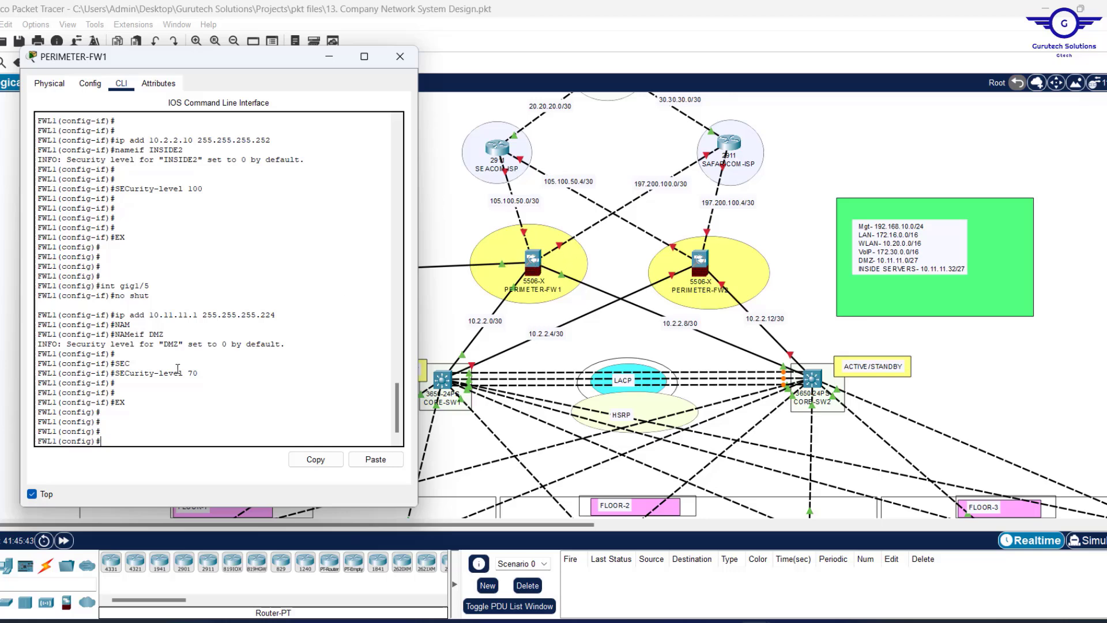
type("EX")
left_click(587, 243)
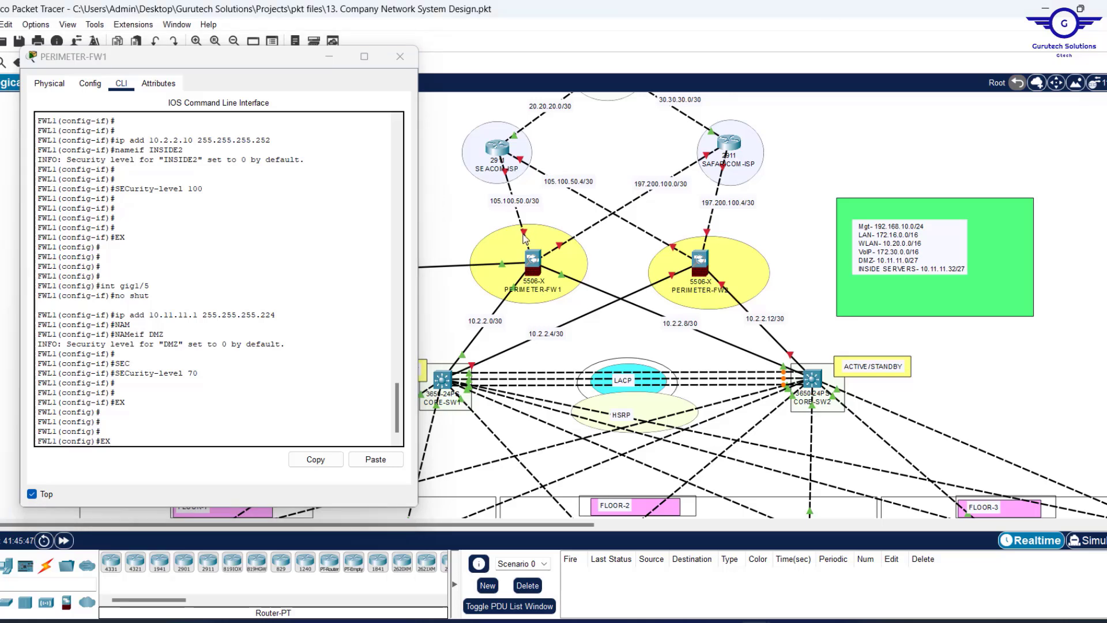
mouse_move(523, 231)
left_click(203, 419)
Enter interface gig1/1 and enable it with NO SHUT.
key("Up")
key("Up")
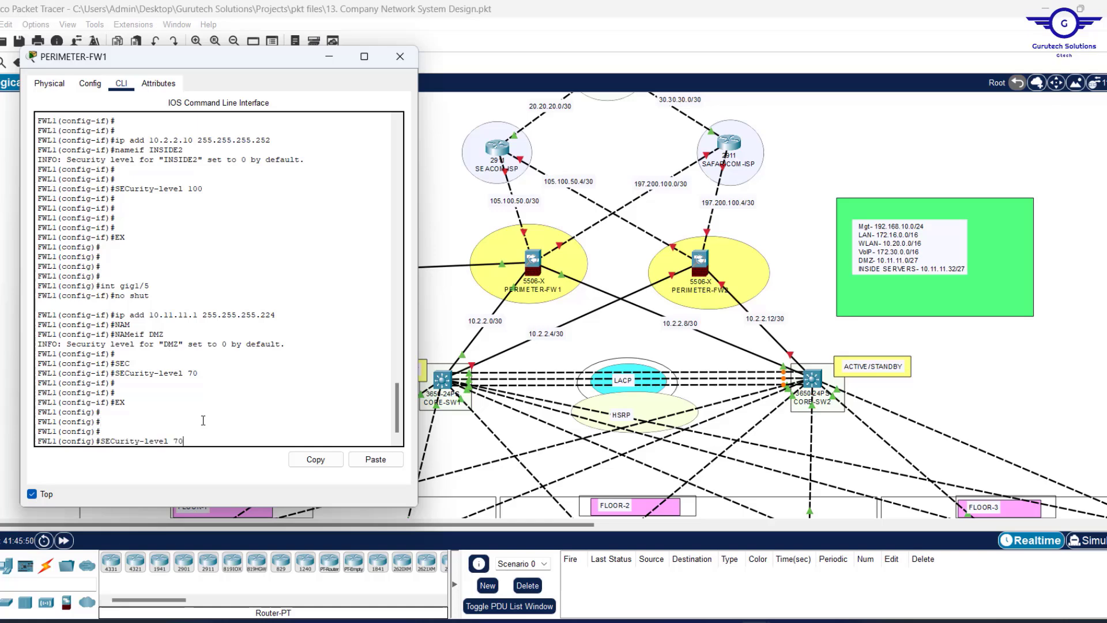
key("Up")
key("Up")
key("Up")
key("Up")
key("Up")
key("Up")
key("Return")
type("NO")
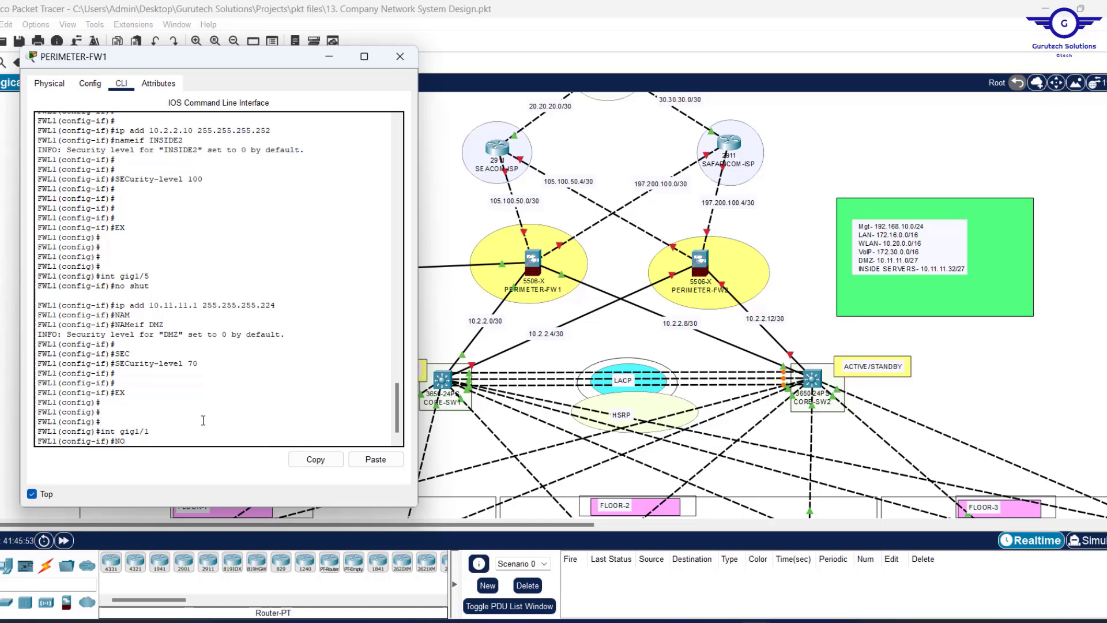
type(" SHUT")
key("Return")
key("Return")
key("Return")
key("Return")
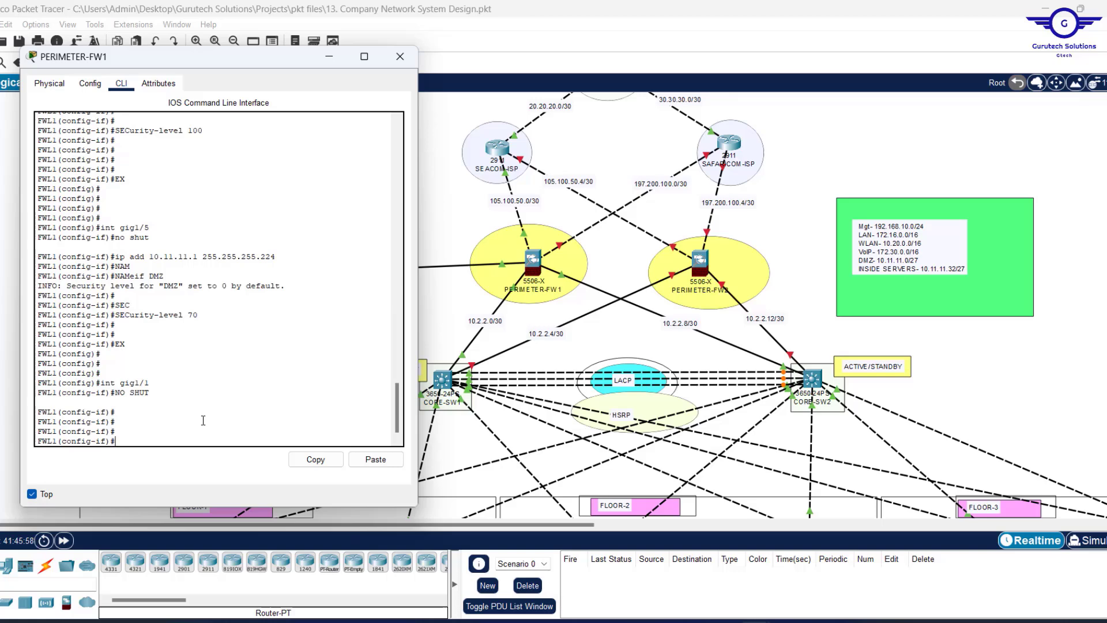
Edit the recalled address command to 105.100.50.2 255.255.255.252.
key("Up")
key("Up")
key("Up")
key("Up")
key("Up")
key("Up")
key("Up")
key("Up")
key("Up")
key("Up")
key("Up")
key("Up")
key("Down")
key("Down")
key("Down")
key("Down")
key("BackSpace")
key("BackSpace")
type("5.25")
key("Right")
key("Right")
key("Delete")
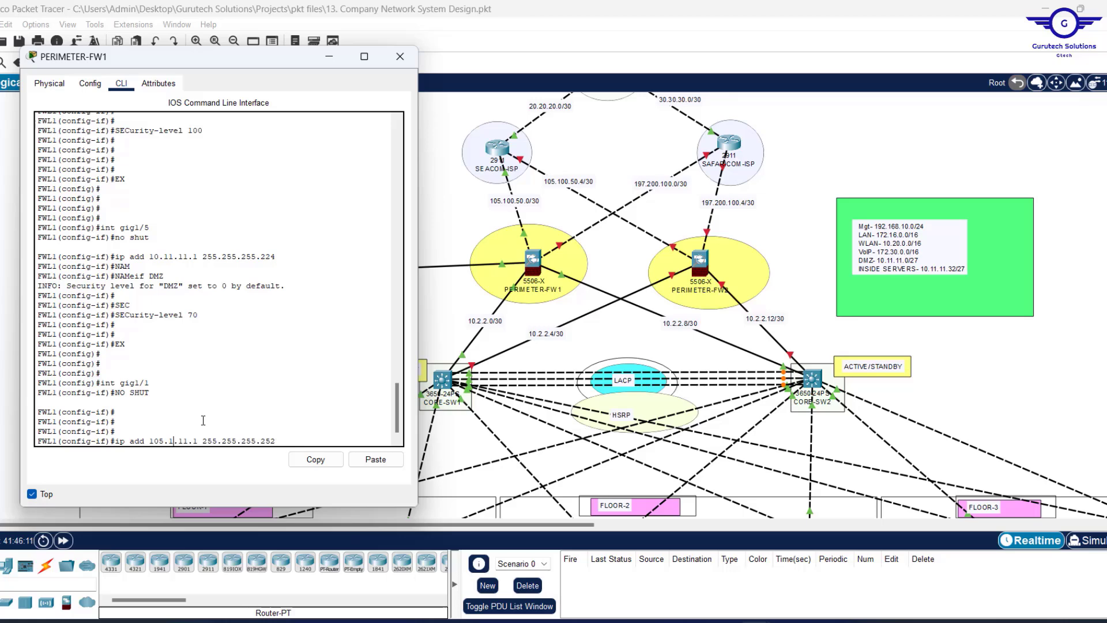
type("00")
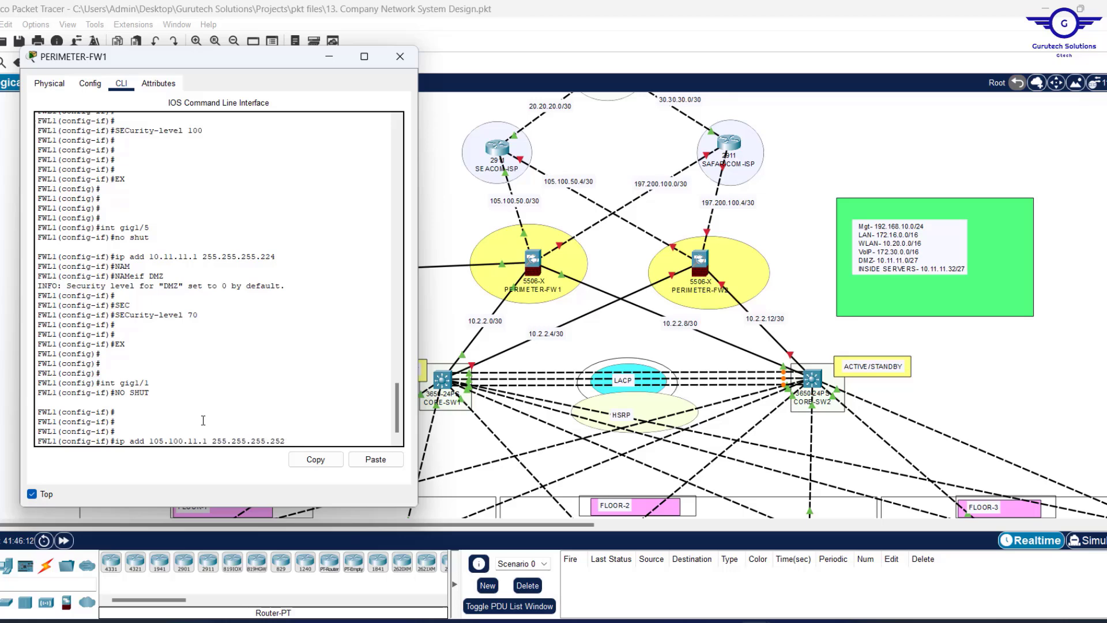
key("Right")
key("Delete")
key("Delete")
type("50")
key("Left")
key("BackSpace")
type("2")
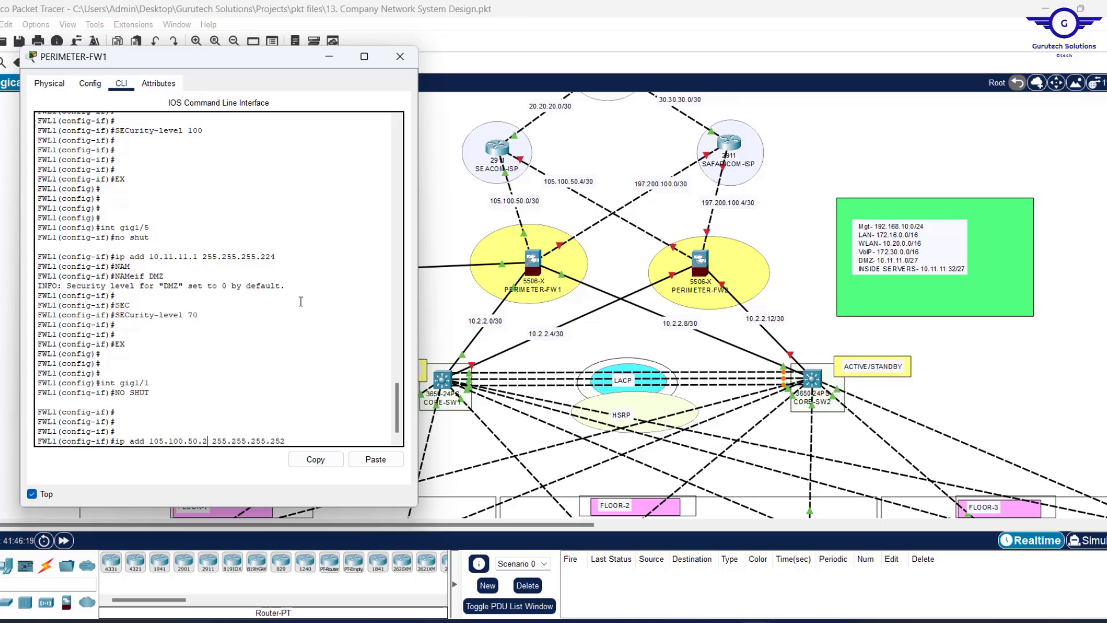
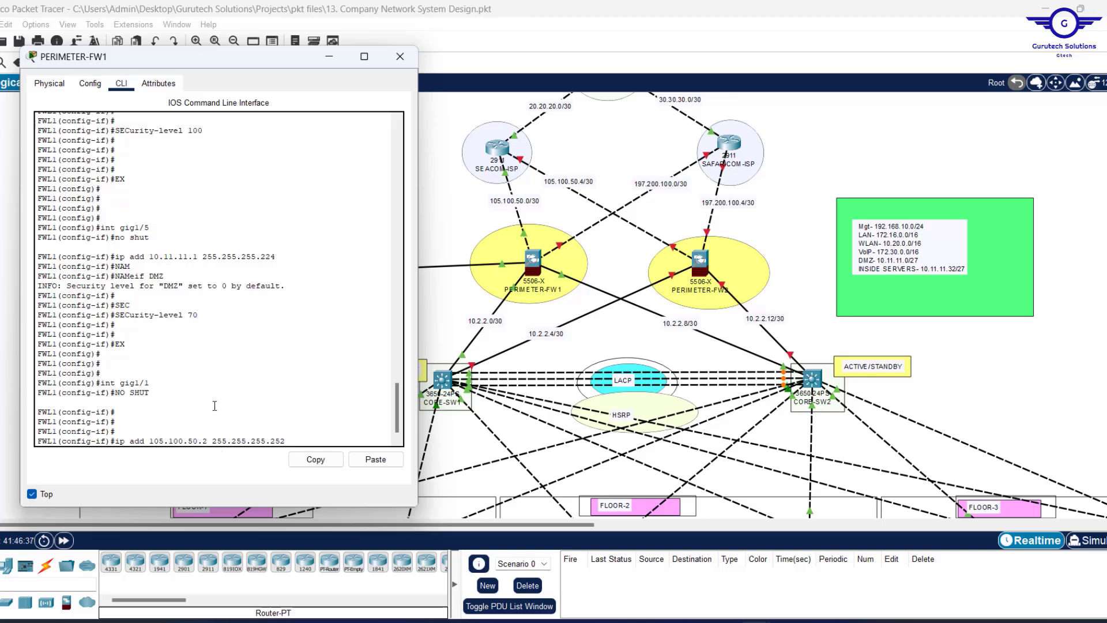
Apply address 105.100.50.2 255.255.255.252 to gig1/1 and name it OUTSIDE1.
key("Return")
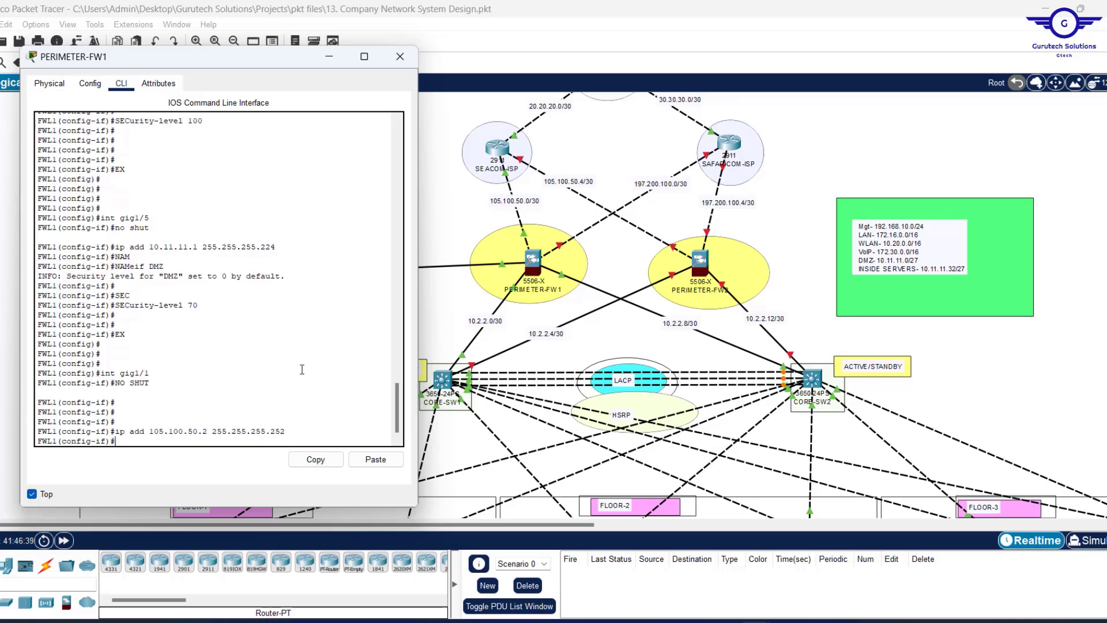
type("nam")
key("Tab")
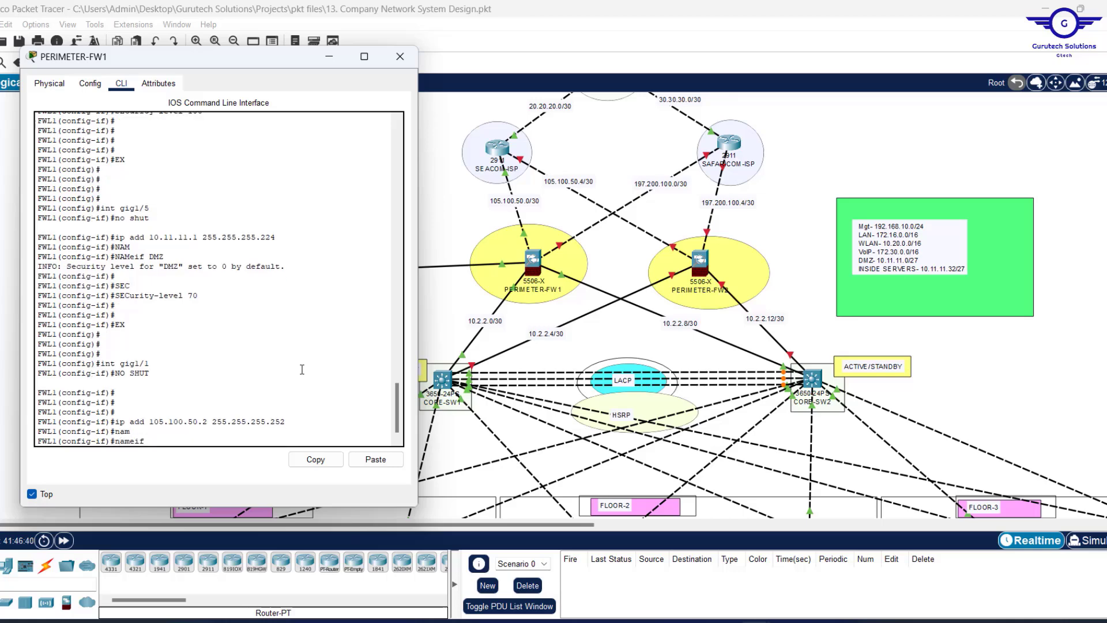
type("OUT")
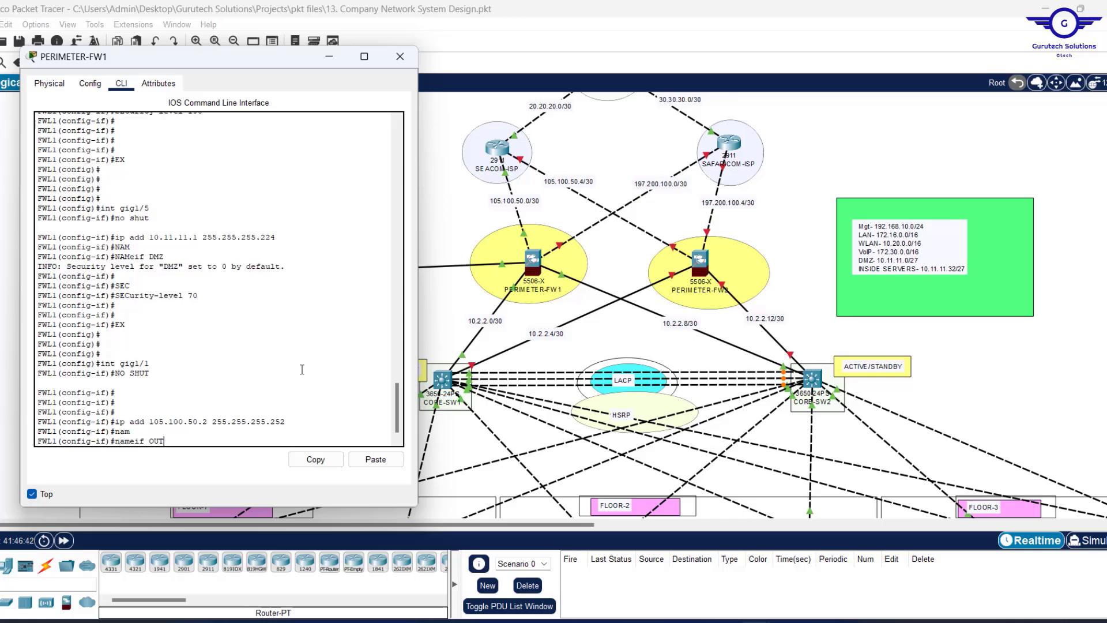
type("SIDE")
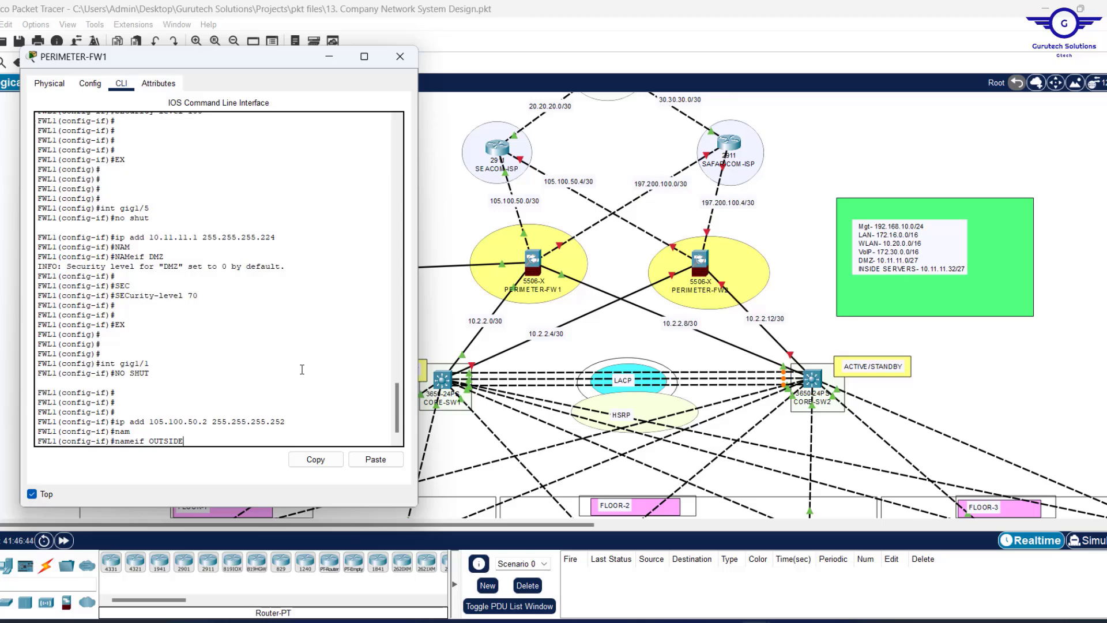
type("1")
key("Return")
Set OUTSIDE1's security level to 0 and leave interface configuration mode.
type("SEC")
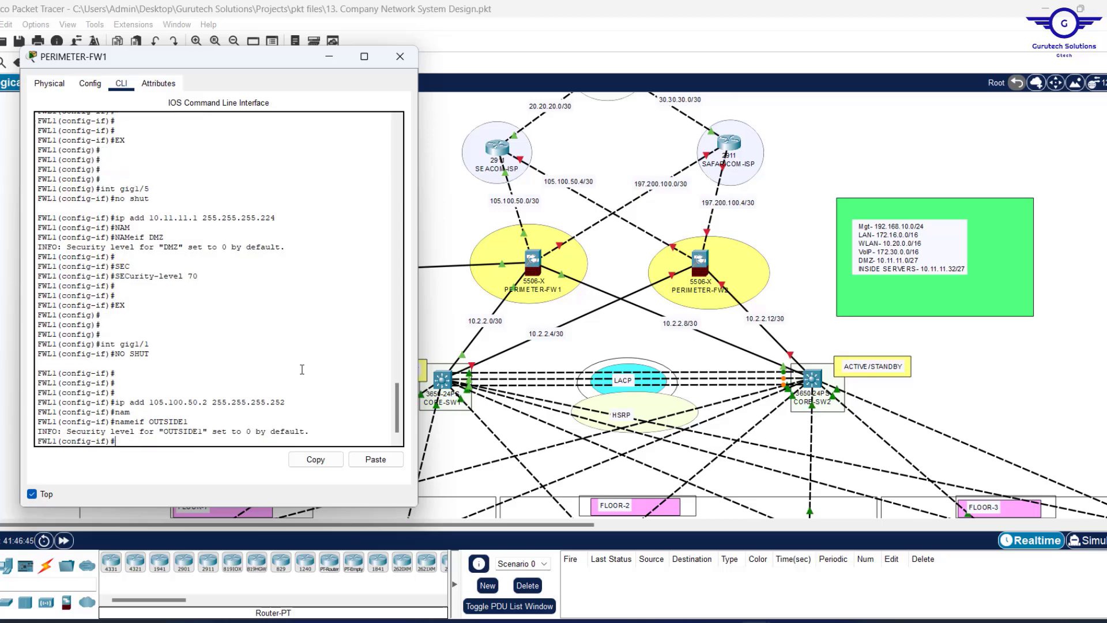
key("Tab")
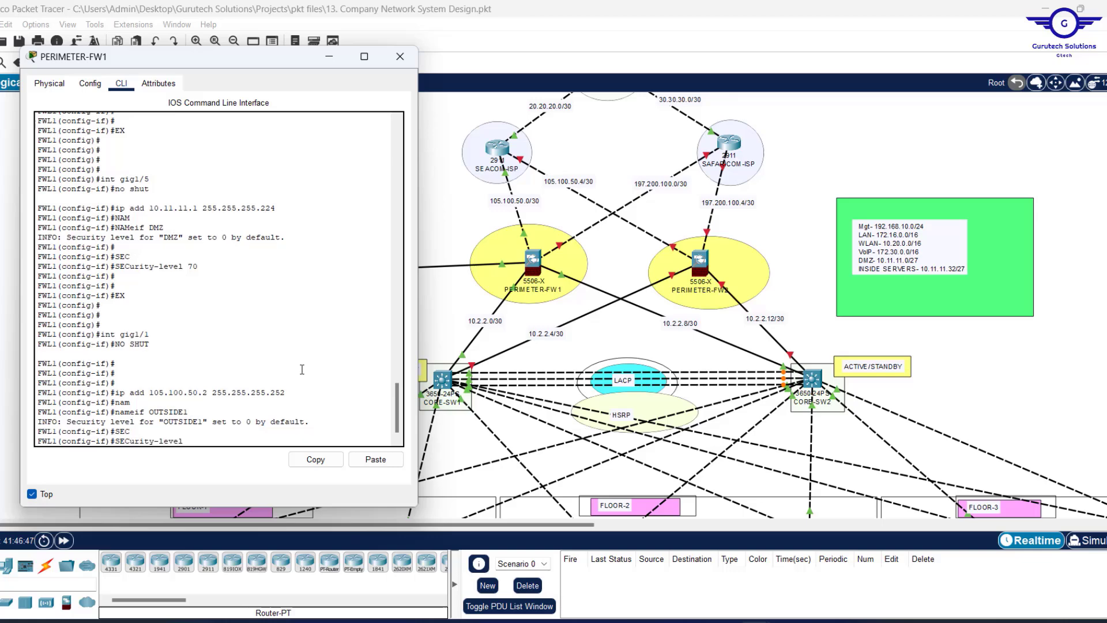
type("0")
key("Return")
key("Return")
key("Return")
key("Return")
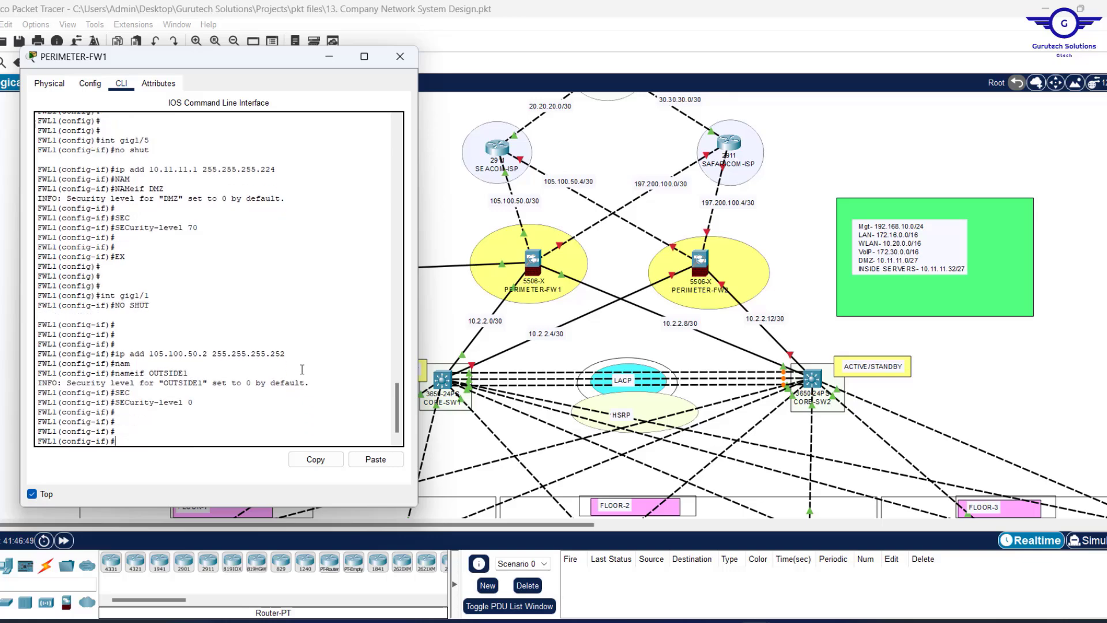
type("EX")
key("Return")
key("Return")
key("Return")
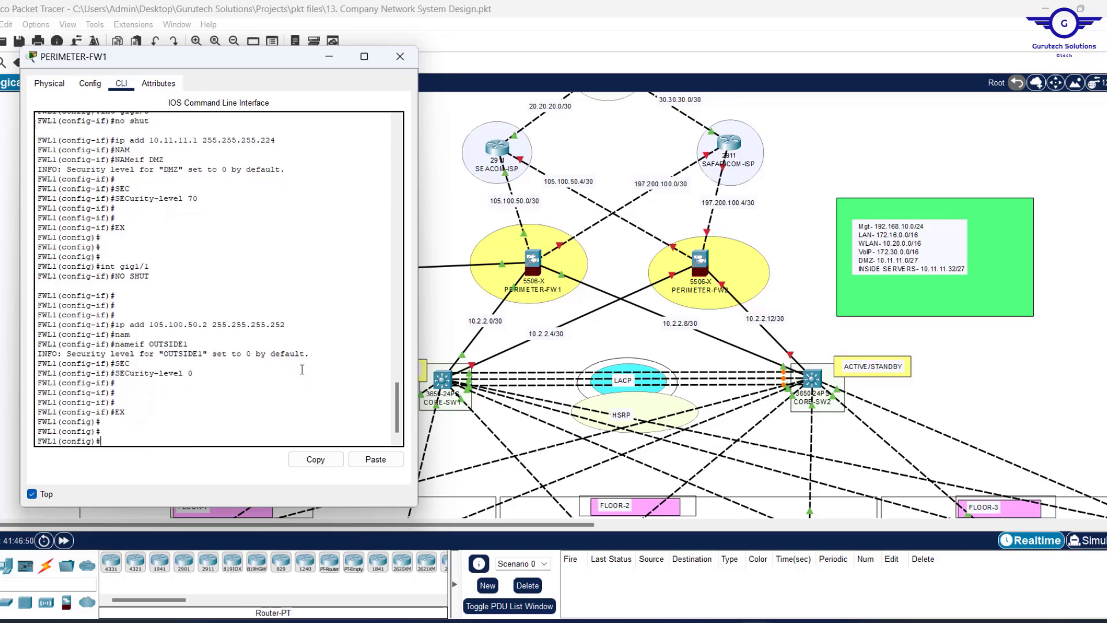
left_click(603, 144)
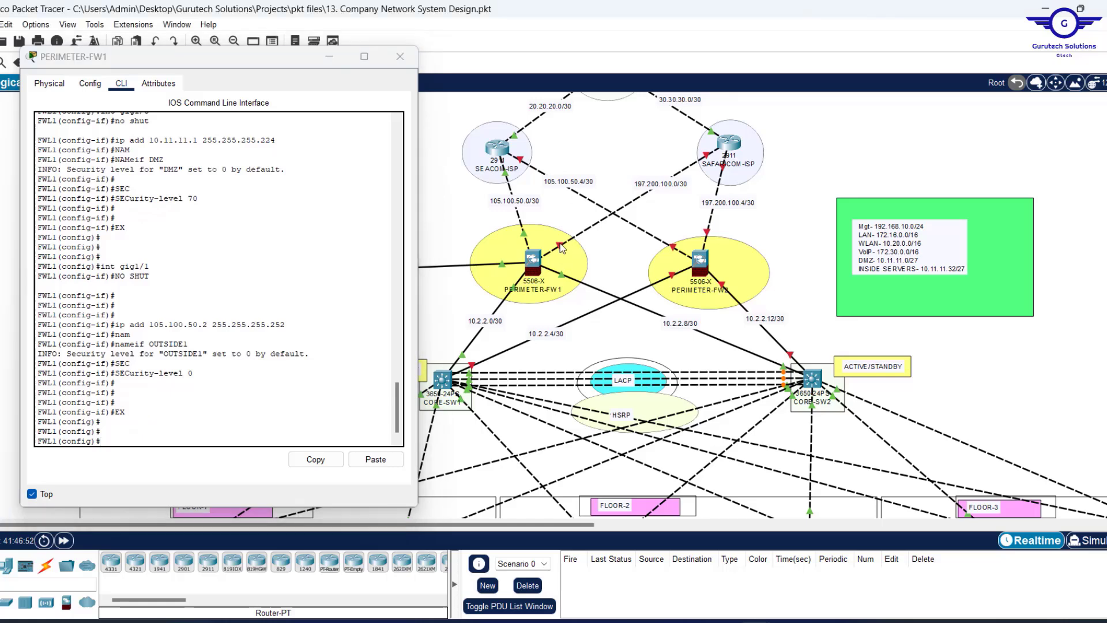
left_click(198, 416)
key("Up")
key("Up")
key("Up")
key("Up")
key("Up")
key("Up")
key("Up")
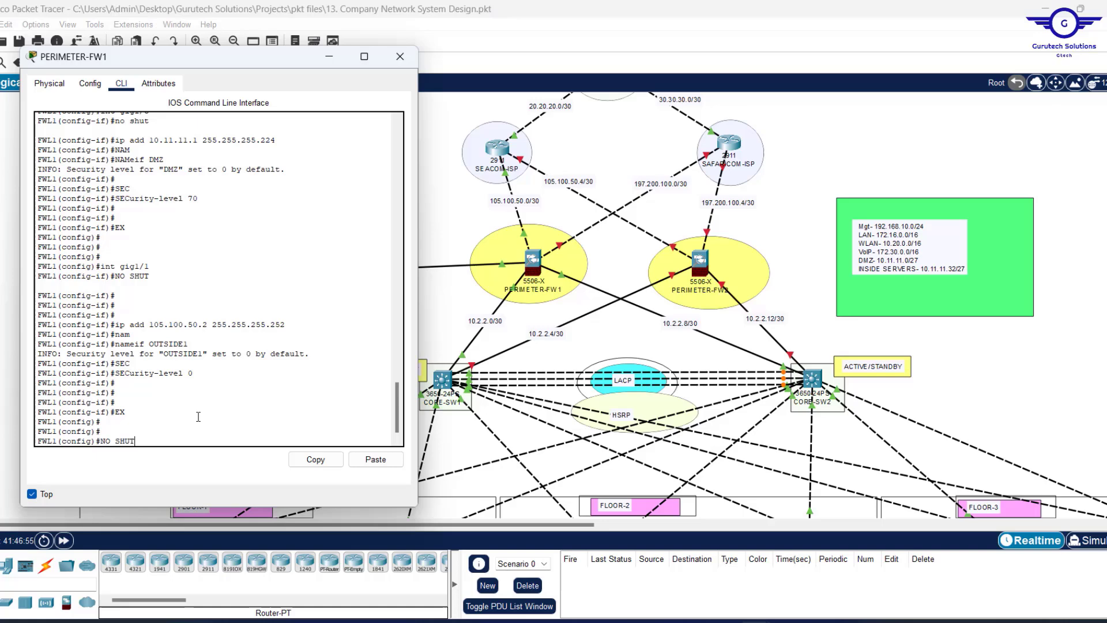
Enter interface gig1/2 and enable it with no shut.
key("Up")
key("BackSpace")
type("2")
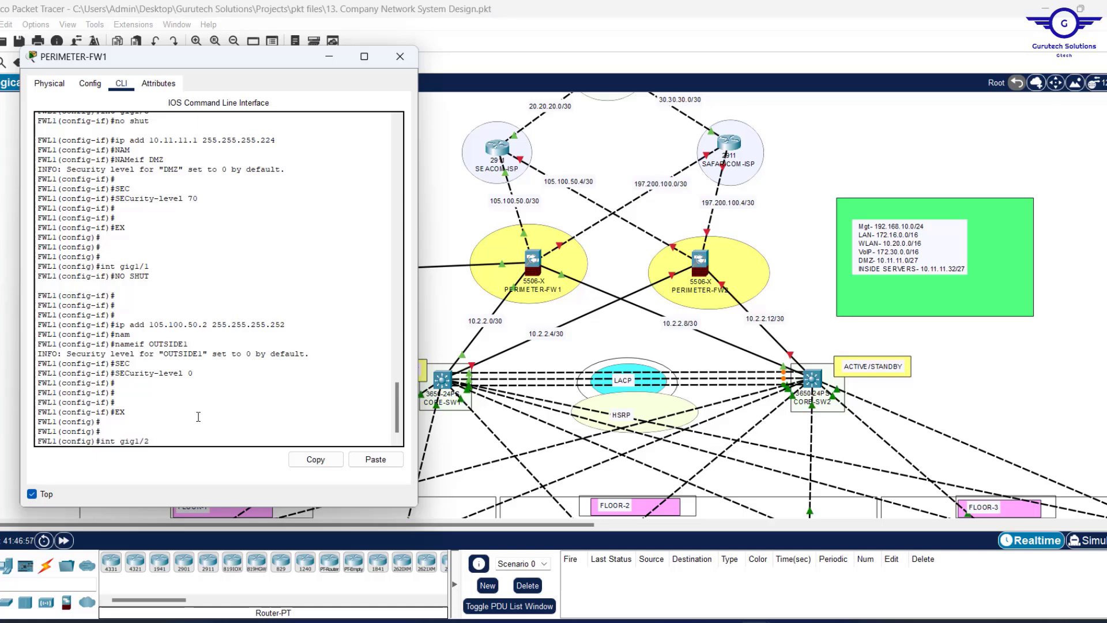
key("Return")
key("Up")
key("Up")
key("Up")
key("Up")
key("Up")
key("Up")
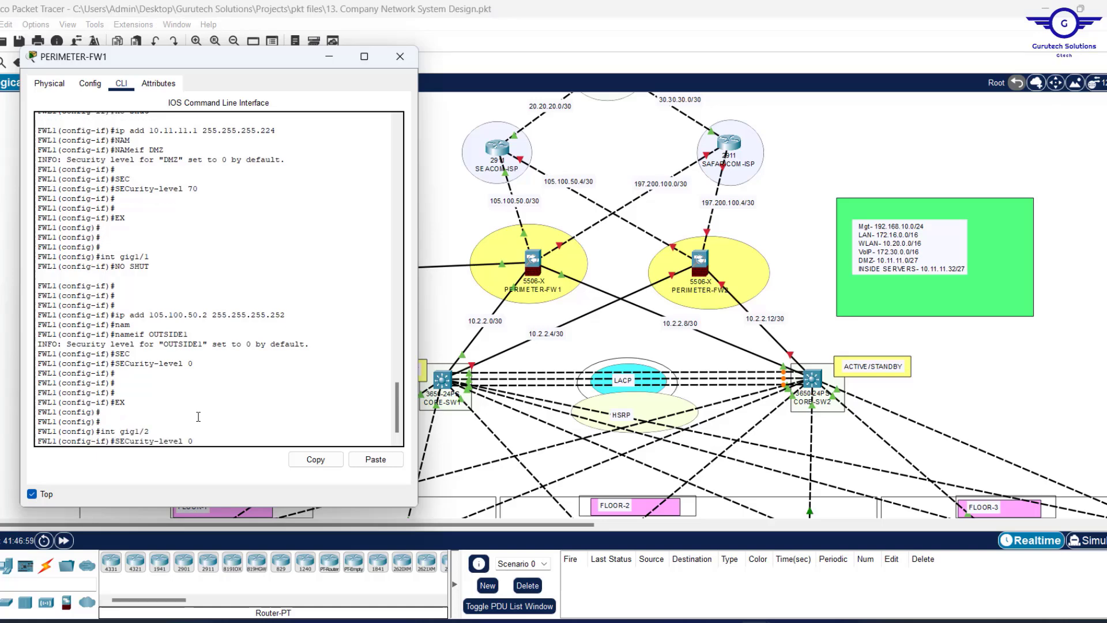
key("Up")
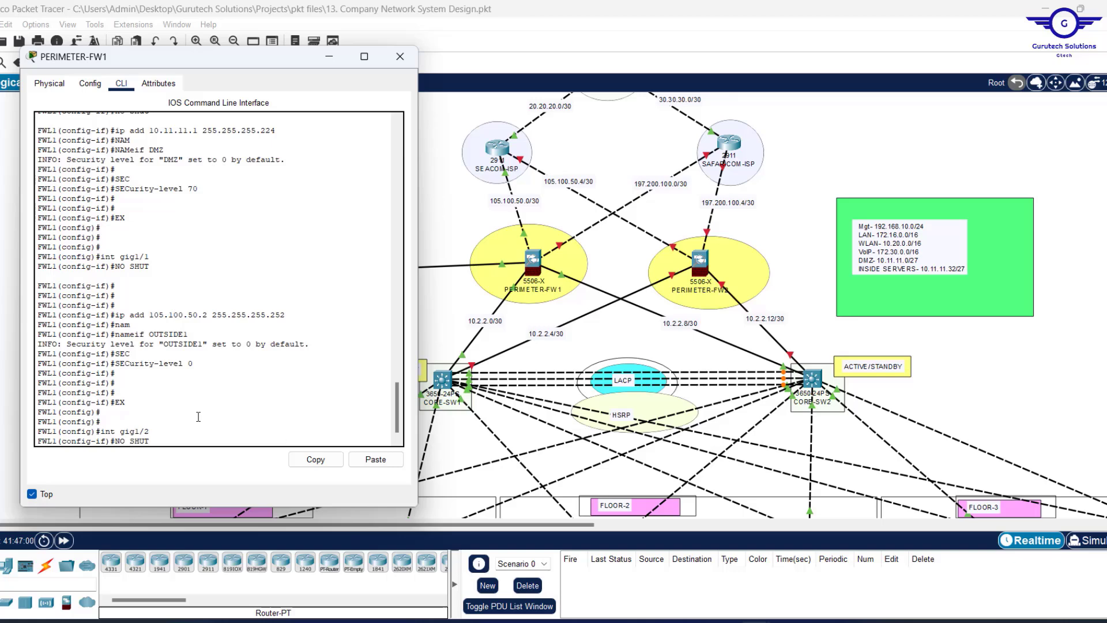
key("Return")
Assign gig1/2 the address 197.200.100.2 255.255.255.252 by editing the recalled command.
key("Up")
key("Up")
key("Up")
key("Up")
key("Up")
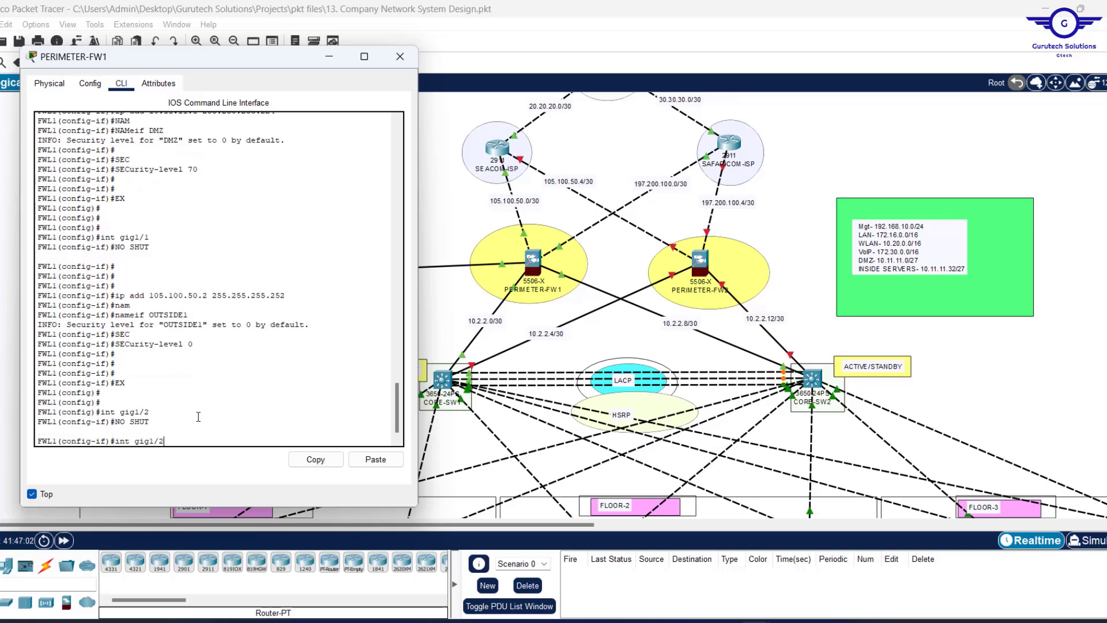
key("Up")
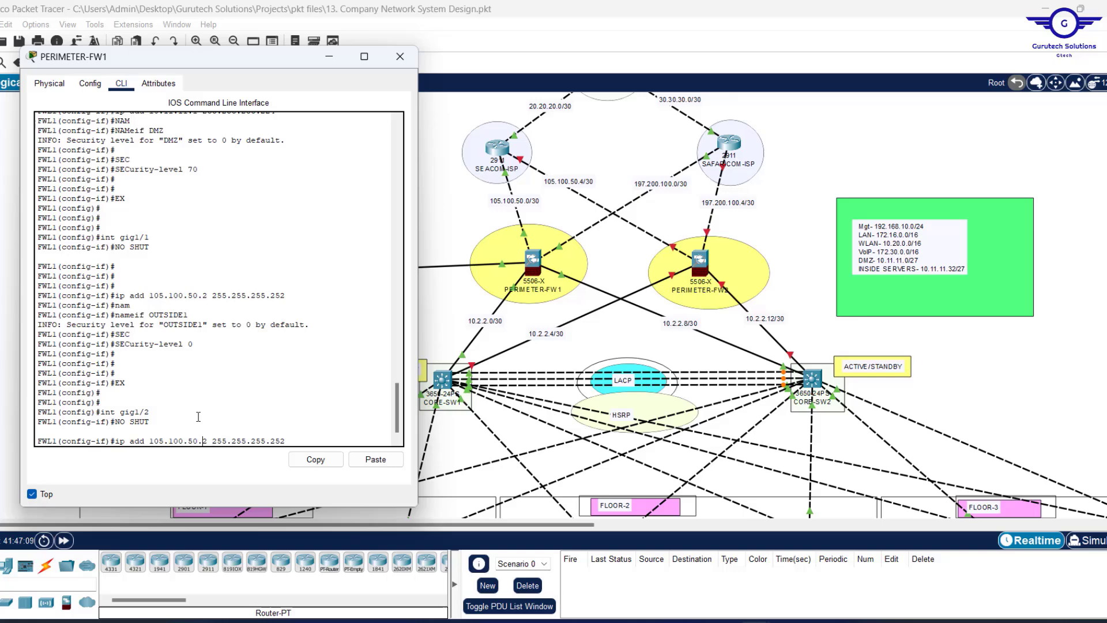
key("BackSpace")
key("BackSpace")
type("100")
key("Left")
key("Left")
key("Left")
key("Left")
key("BackSpace")
type("2")
key("Left")
key("Left")
key("BackSpace")
key("BackSpace")
type("97")
key("Return")
key("Return")
key("Return")
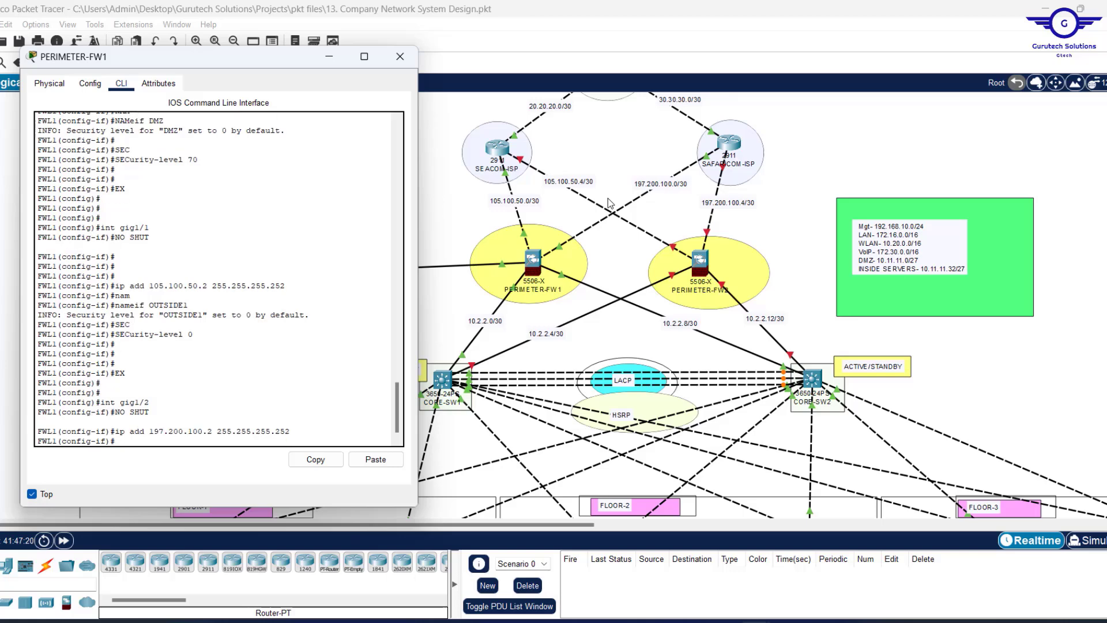
Name gig1/2 OUTSIDE2 with security level 0 and exit the interface.
type("nameif OUTSIDE1")
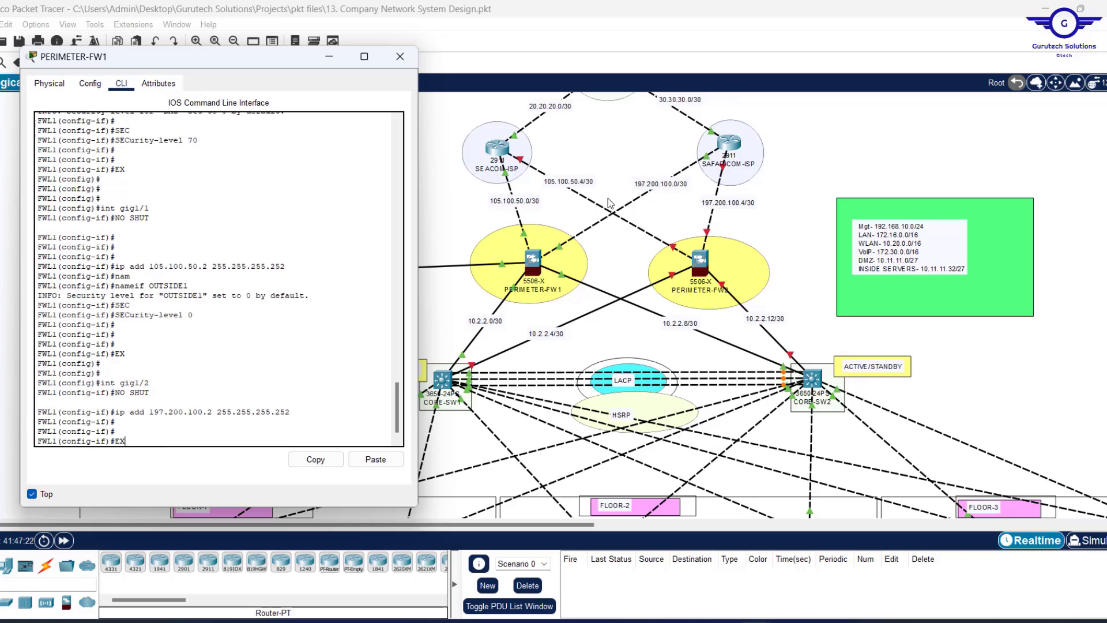
key("BackSpace")
type("2")
key("Return")
key("Return")
key("Return")
key("Return")
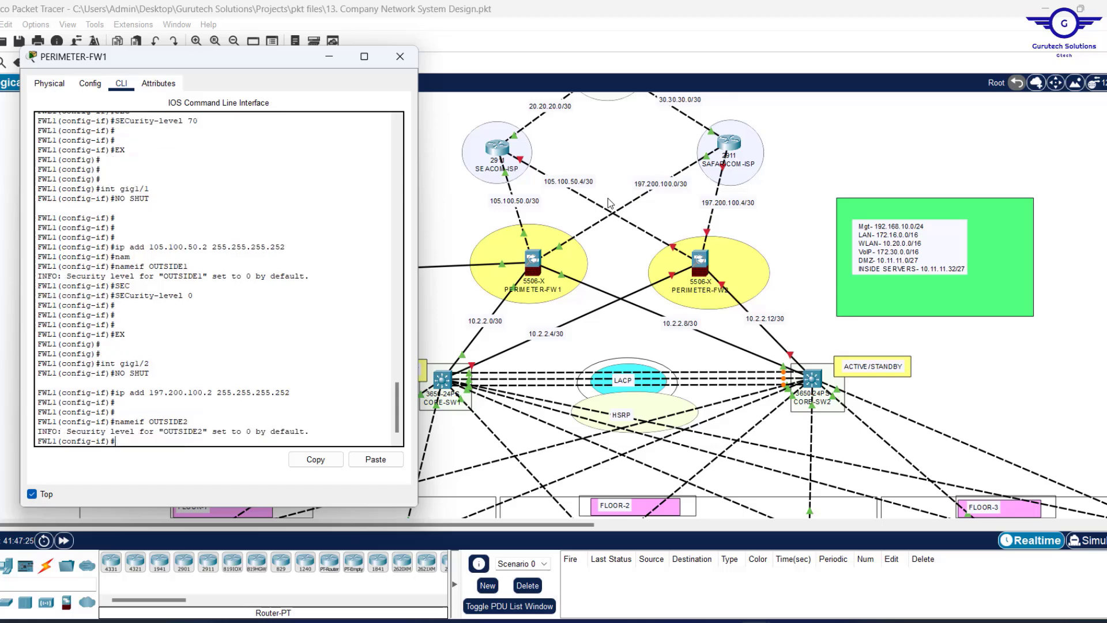
key("Up")
key("Up")
key("Up")
key("Up")
key("Up")
key("Up")
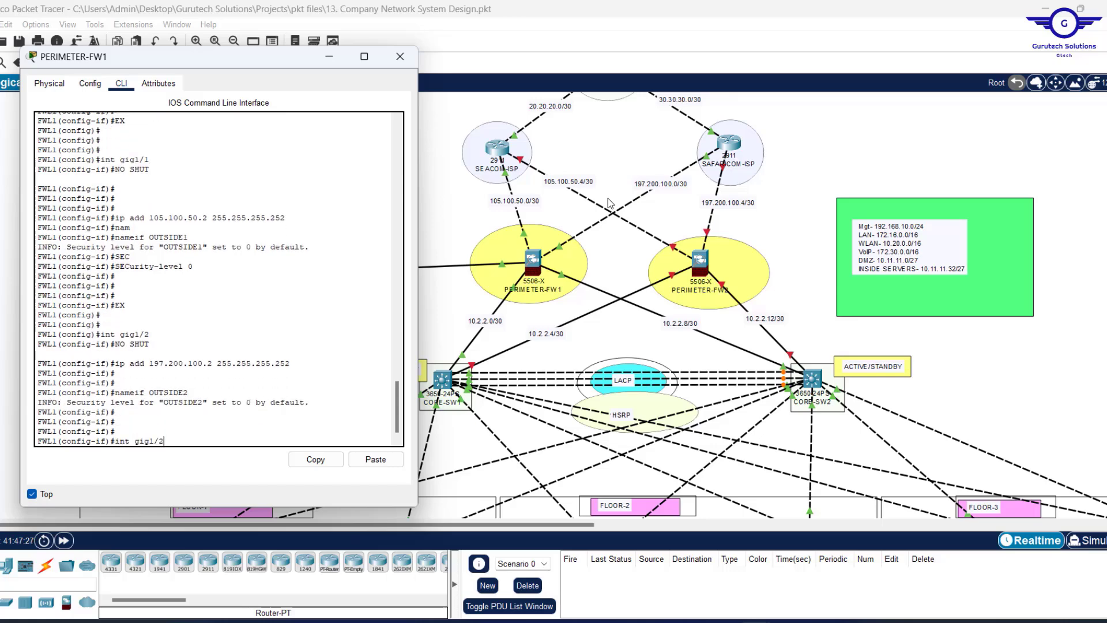
key("Return")
type("EX")
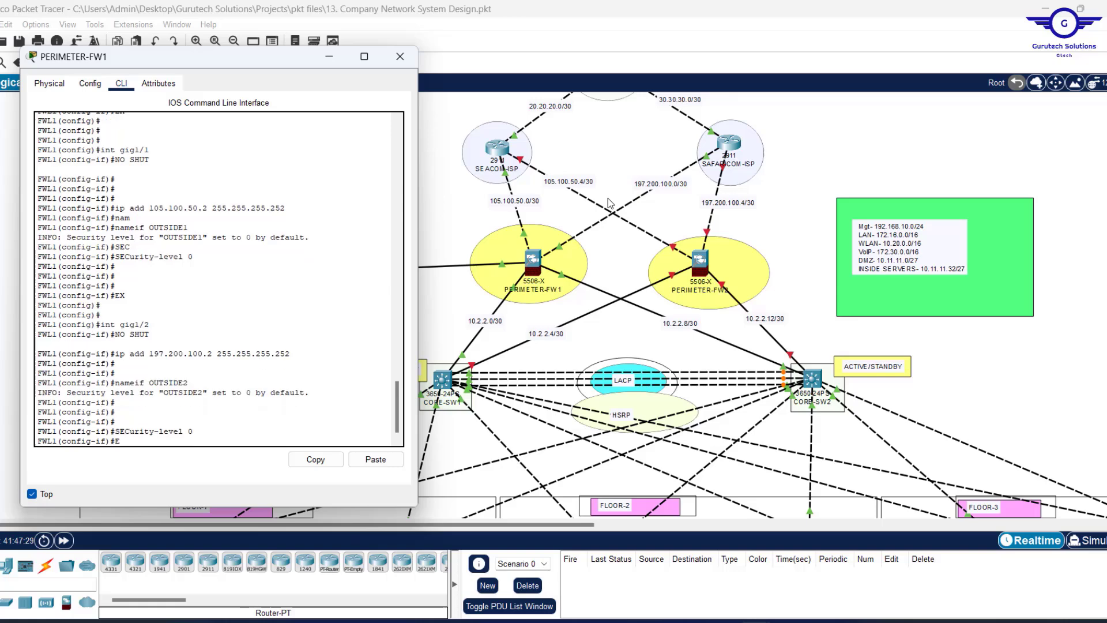
key("Return")
key("Return")
key("Return")
key("Return")
key("Return")
Save PERIMETER-FW1's configuration with DO WR and WR MEM.
type("DO WR")
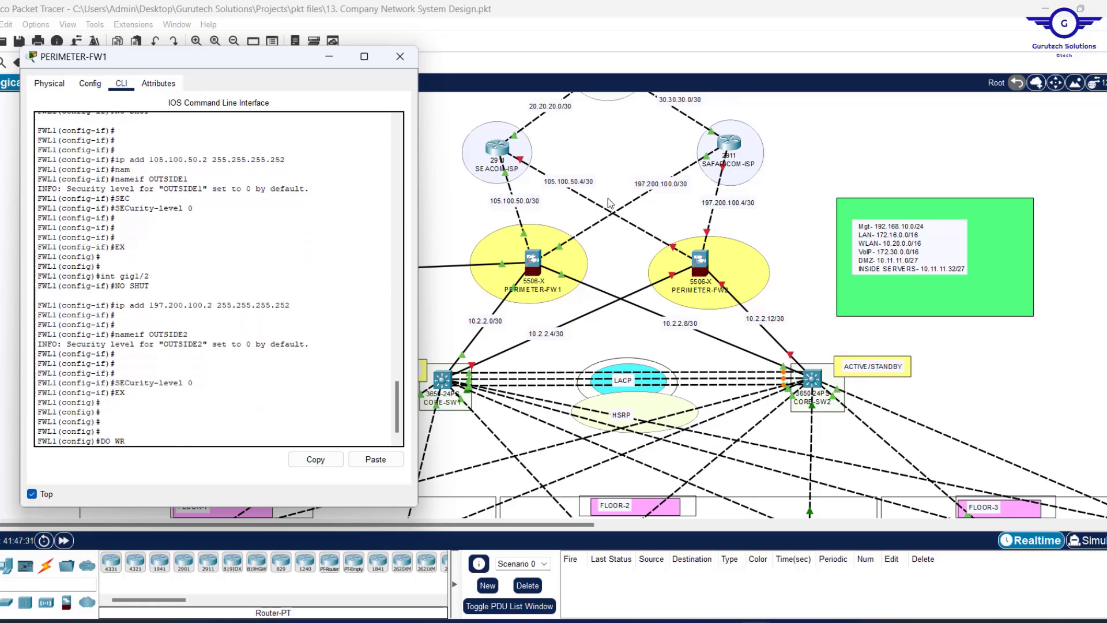
key("Return")
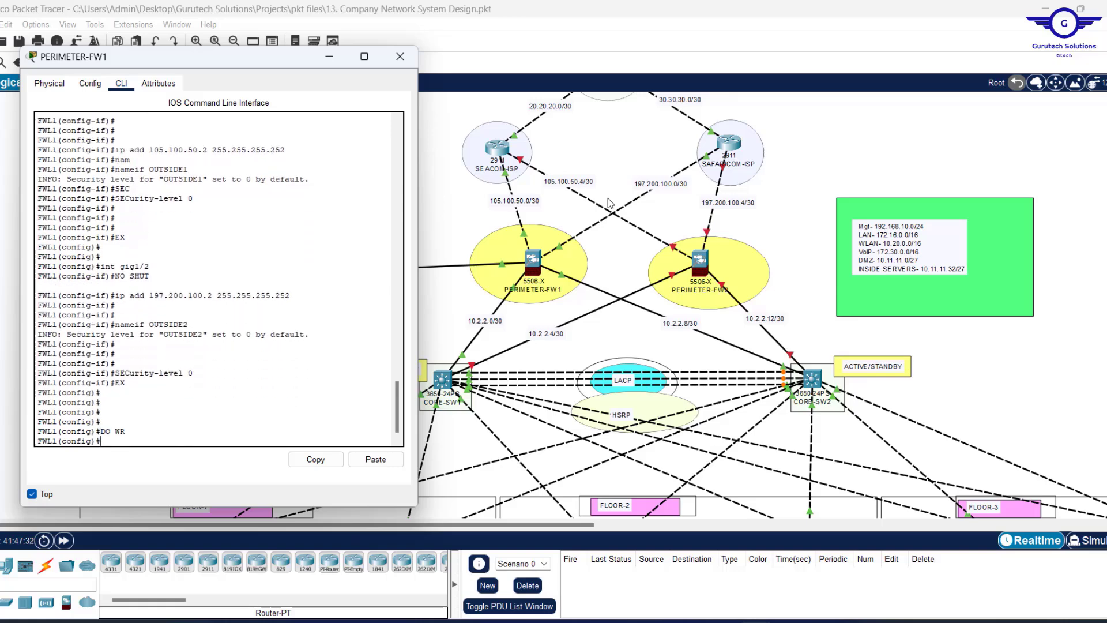
type("WR MEM")
key("Return")
key("Return")
key("Return")
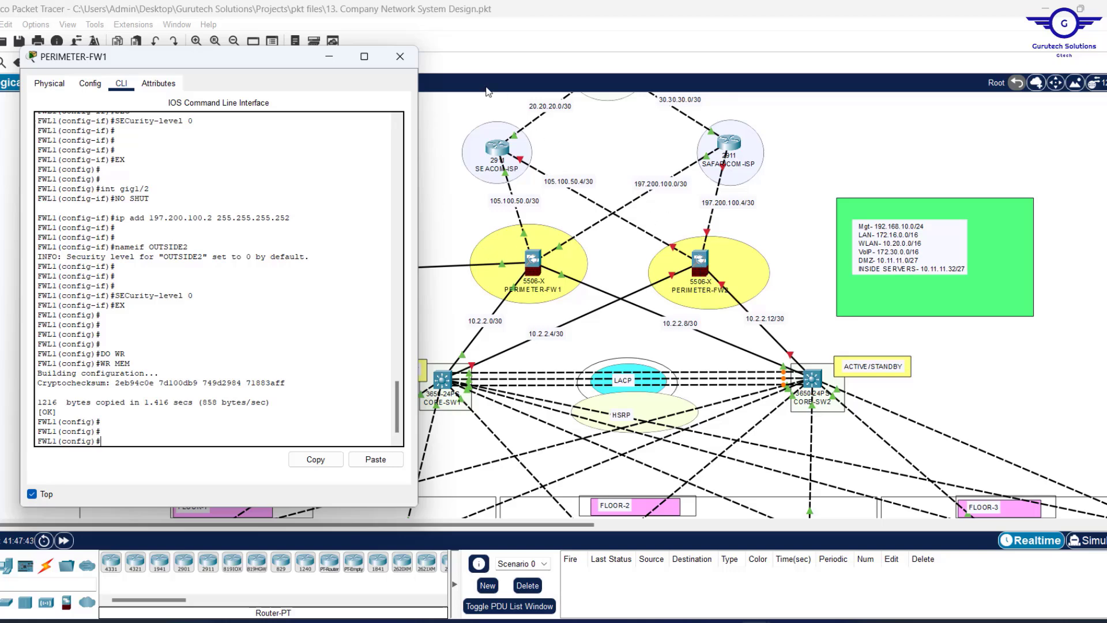
Swap to PERIMETER-FW2's window, resized, moved off the topology and kept on top.
left_click(407, 58)
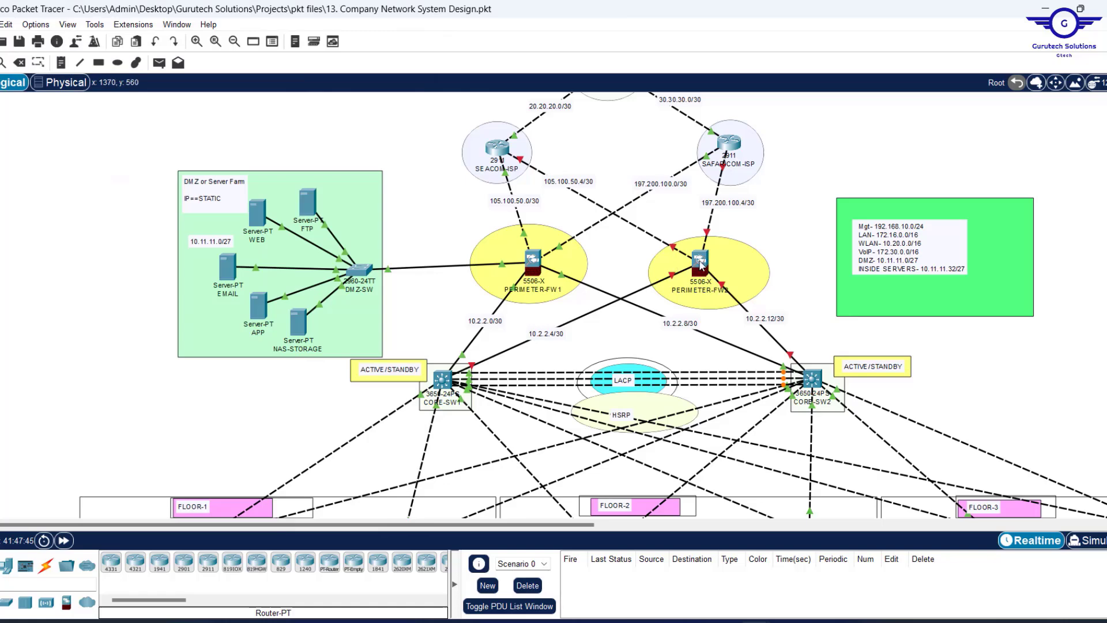
left_click(700, 260)
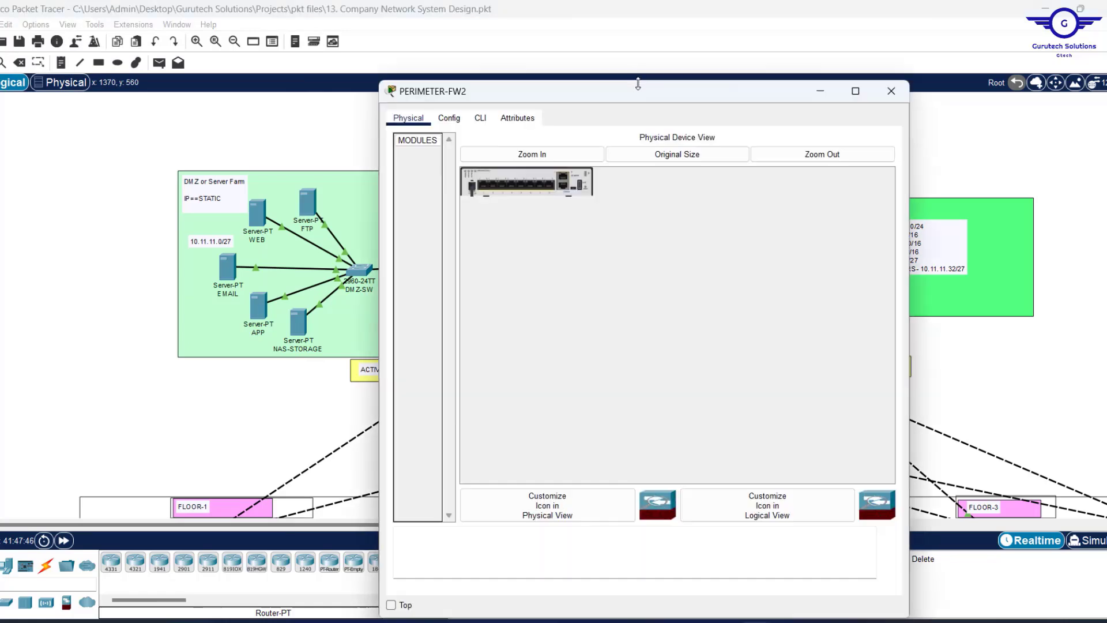
left_click_drag(639, 82, 646, 174)
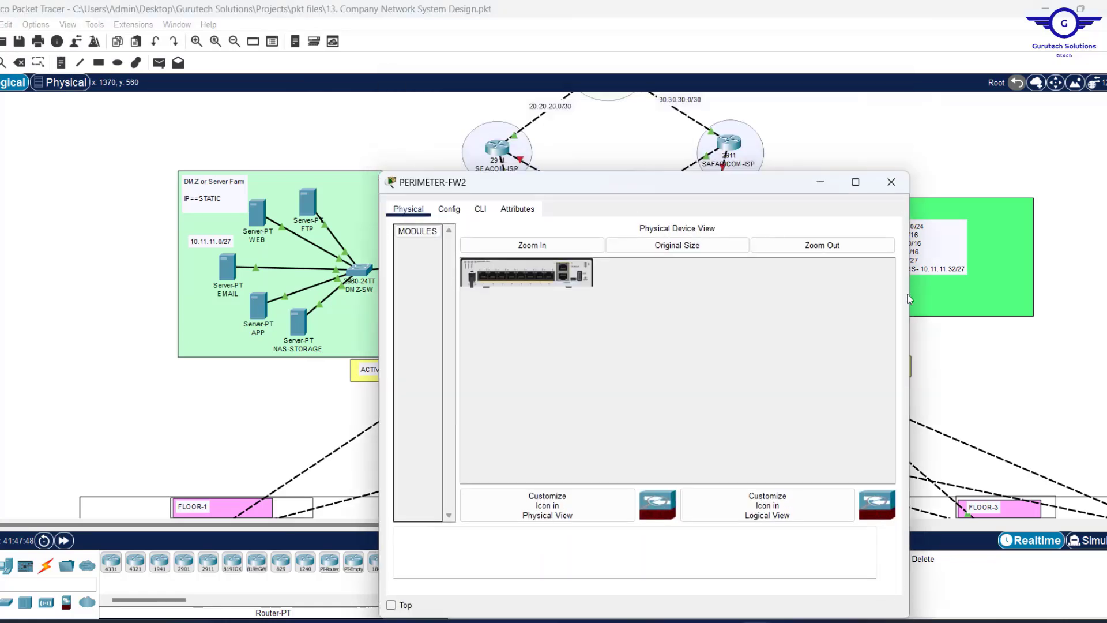
left_click_drag(908, 298, 814, 296)
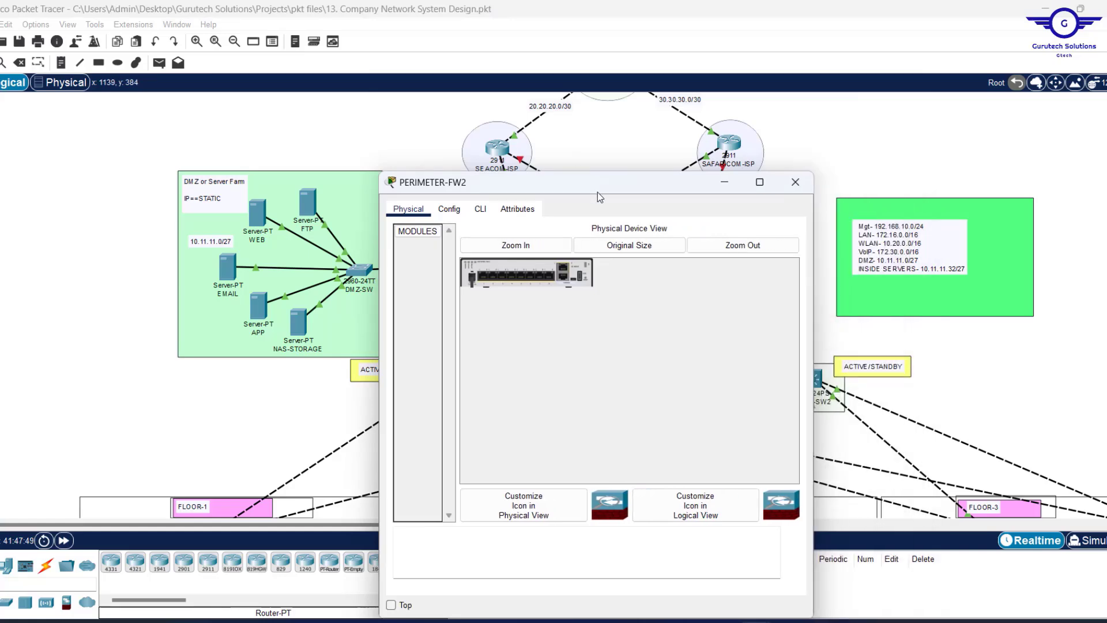
left_click_drag(609, 190, 346, 63)
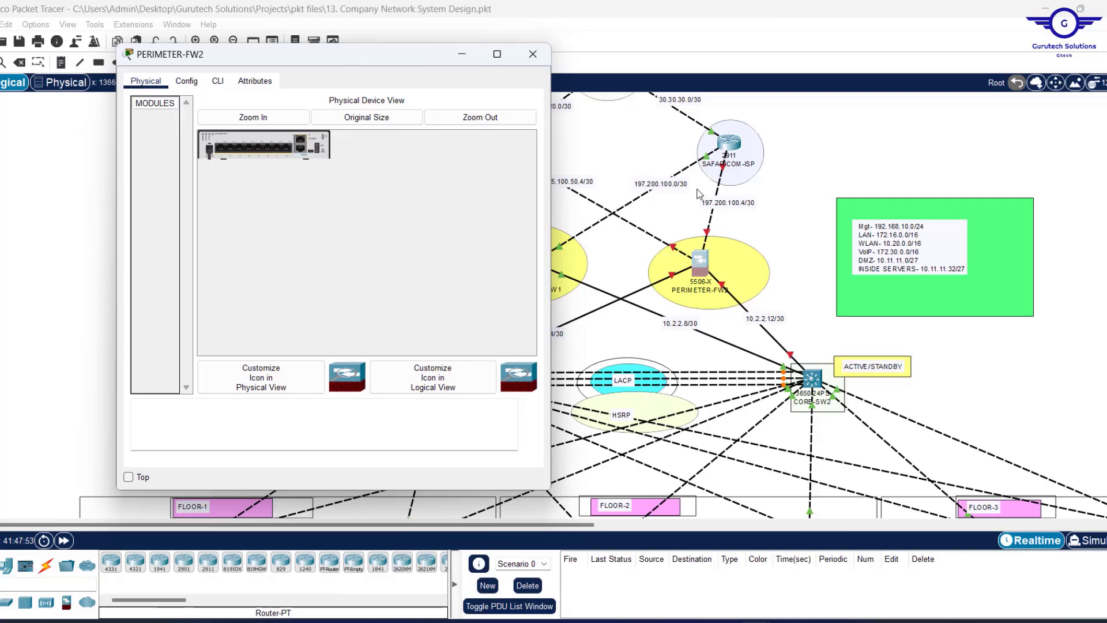
left_click(128, 477)
left_click_drag(357, 61, 357, 150)
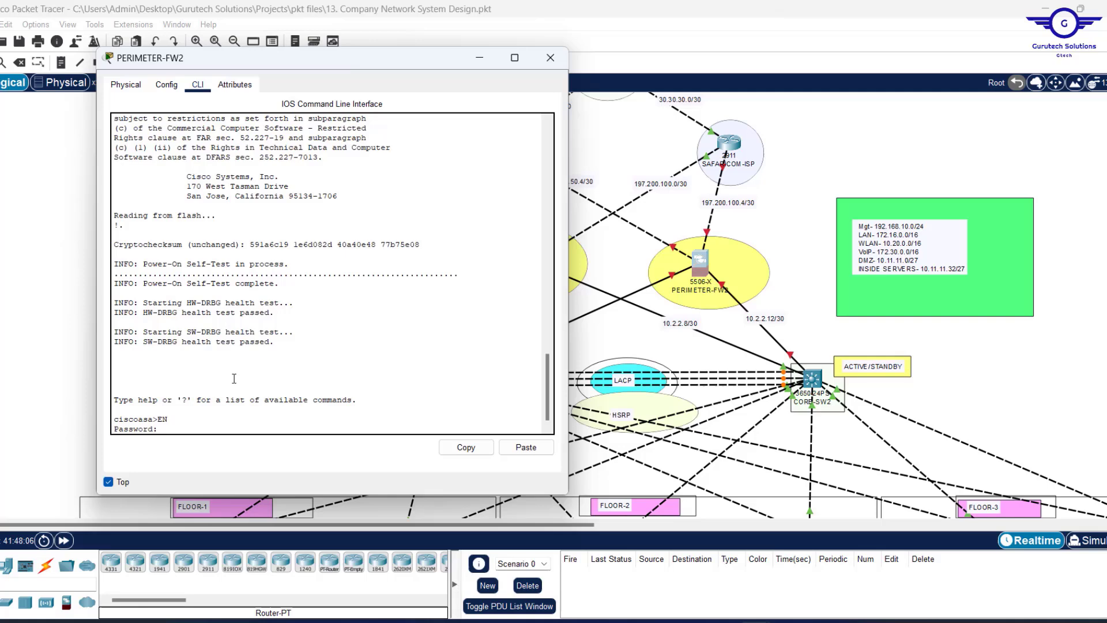
Enter enable and global configuration mode and set the hostname to FW2.
type("EN")
key("Return")
key("Return")
key("Return")
type("CONF T")
key("Return")
key("Return")
key("Return")
key("Return")
type("HOSTNA FW2")
Enable gig1/3 as INSIDE1 at 10.2.2.6 255.255.255.252 with security level 100.
key("Return")
key("Return")
key("Return")
key("Return")
key("Return")
key("Return")
key("Return")
key("Return")
key("Return")
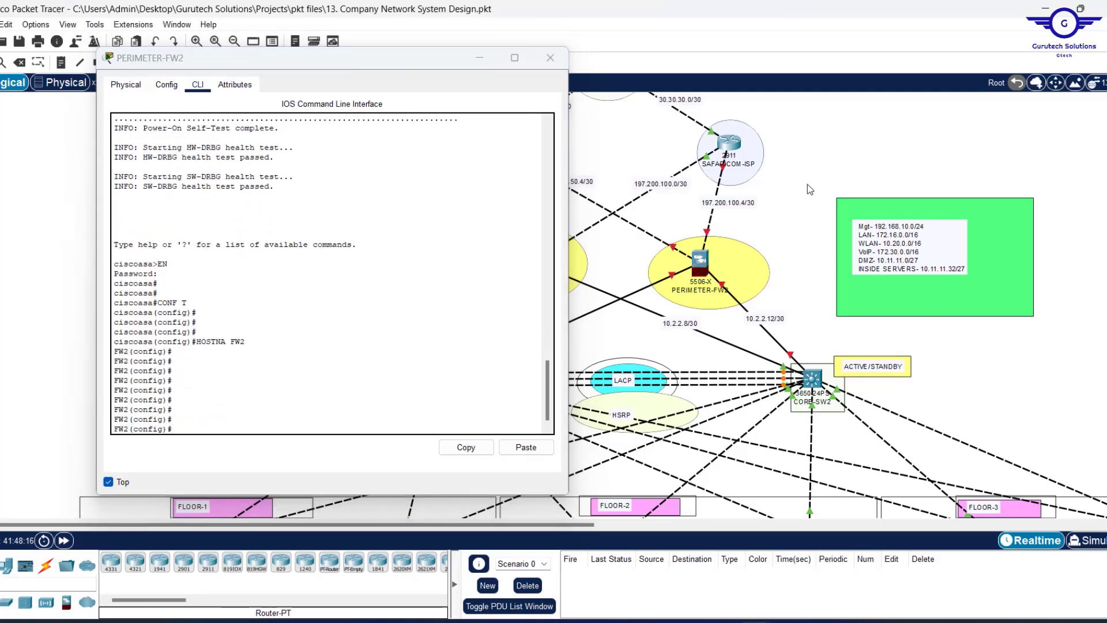
left_click_drag(376, 58, 318, 68)
type("int gig1/3")
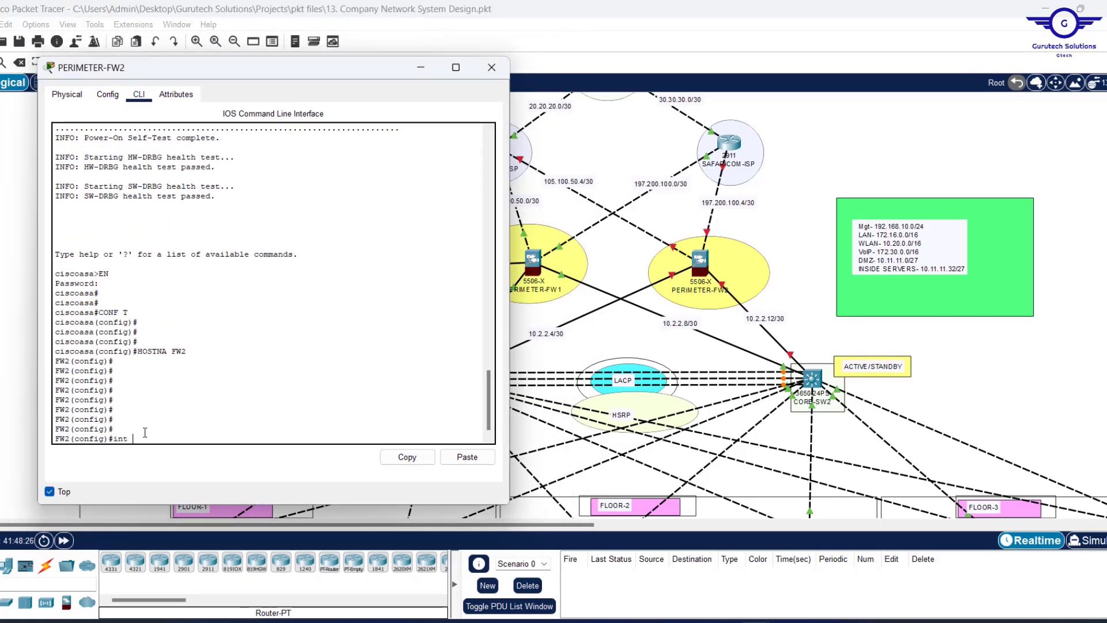
key("Return")
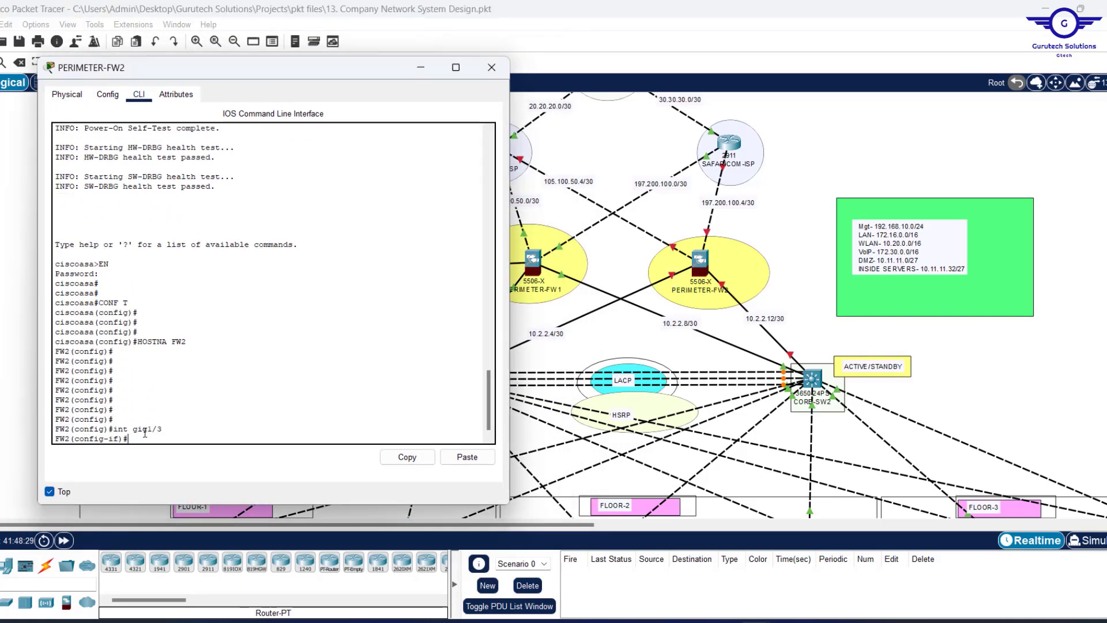
type("no shut")
key("Return")
key("Return")
key("Return")
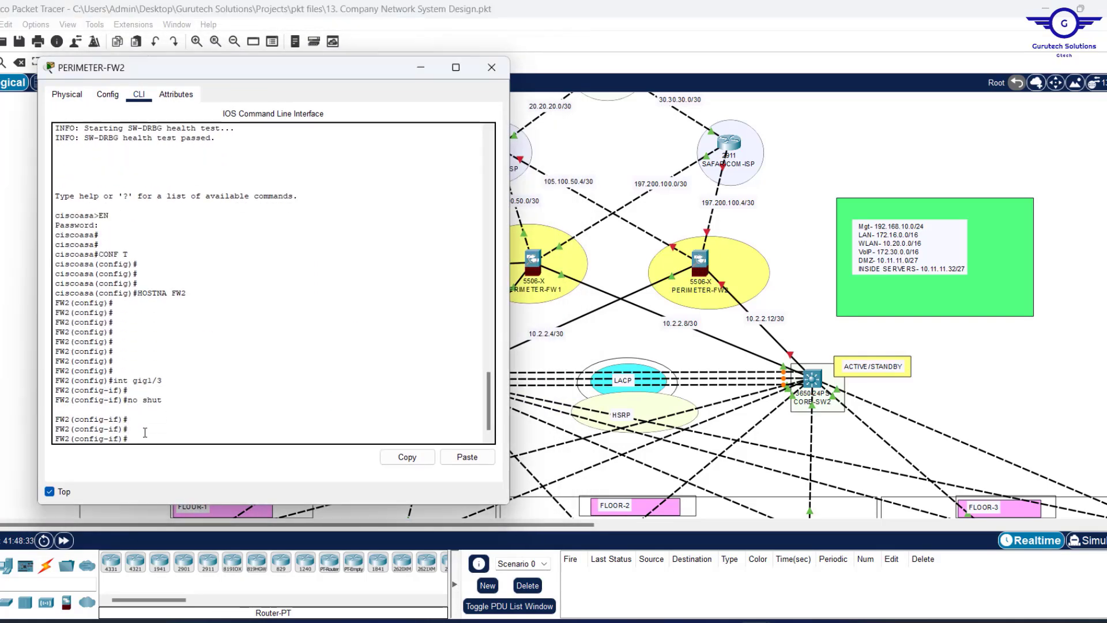
type("ip add 10.2.2.6 255.255.255.252")
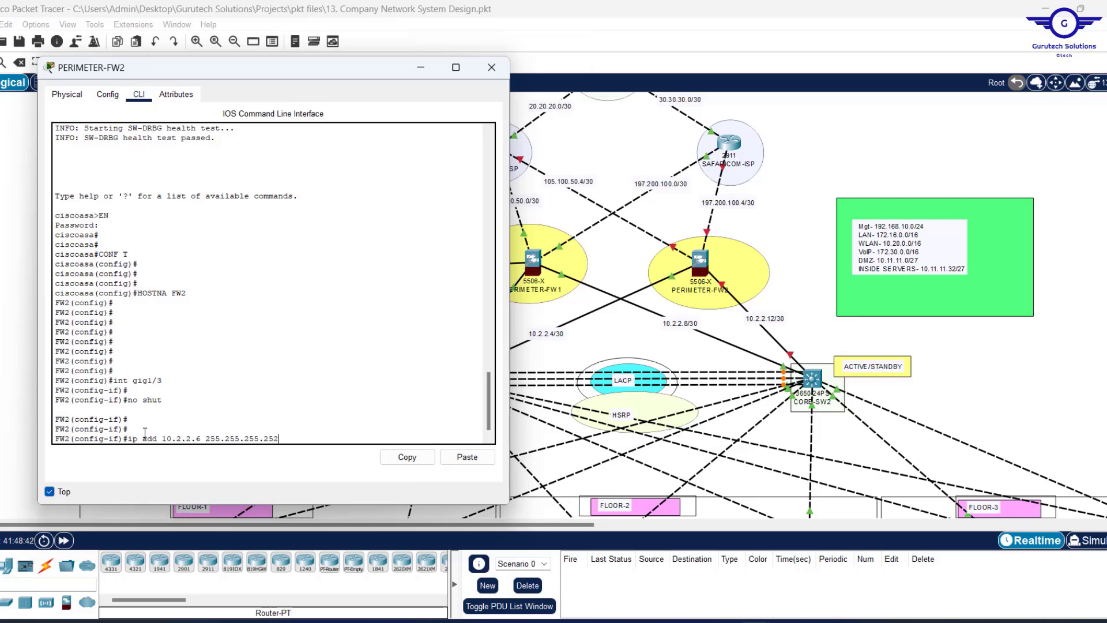
key("Return")
type("nameif INSIDE1")
key("Return")
type("SECurity-level 100")
key("Return")
type("EX")
key("Return")
key("Return")
Enable gig1/4 as INSIDE2 at 10.2.2.14 255.255.255.252 with security level 100.
left_click(725, 283)
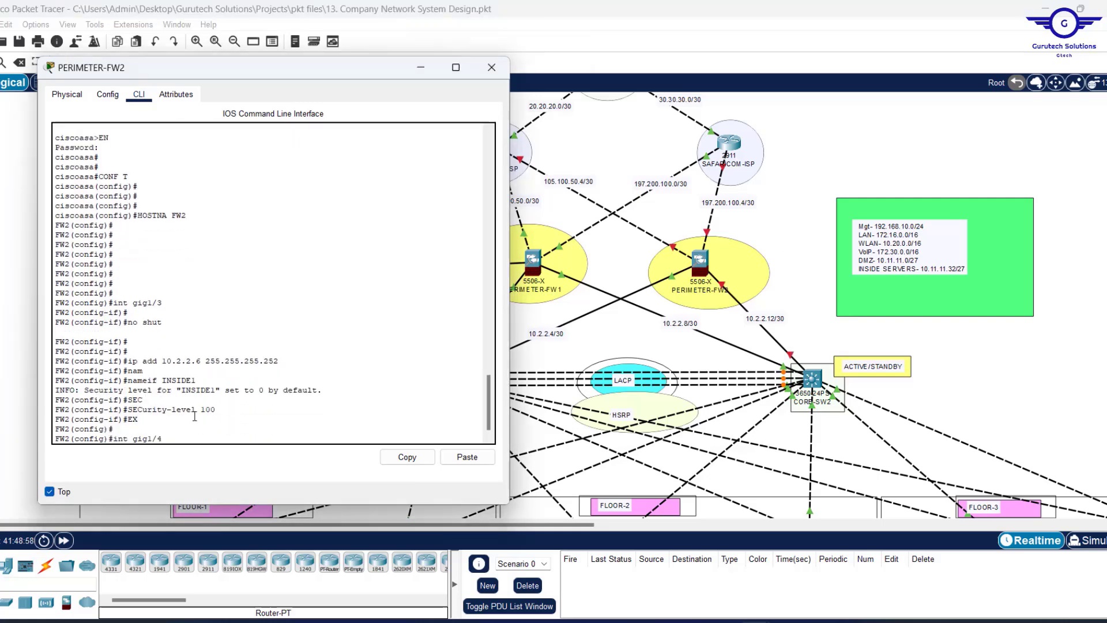
key("Return")
key("Up")
key("Up")
key("Up")
key("Up")
key("Up")
key("Up")
key("Up")
key("Up")
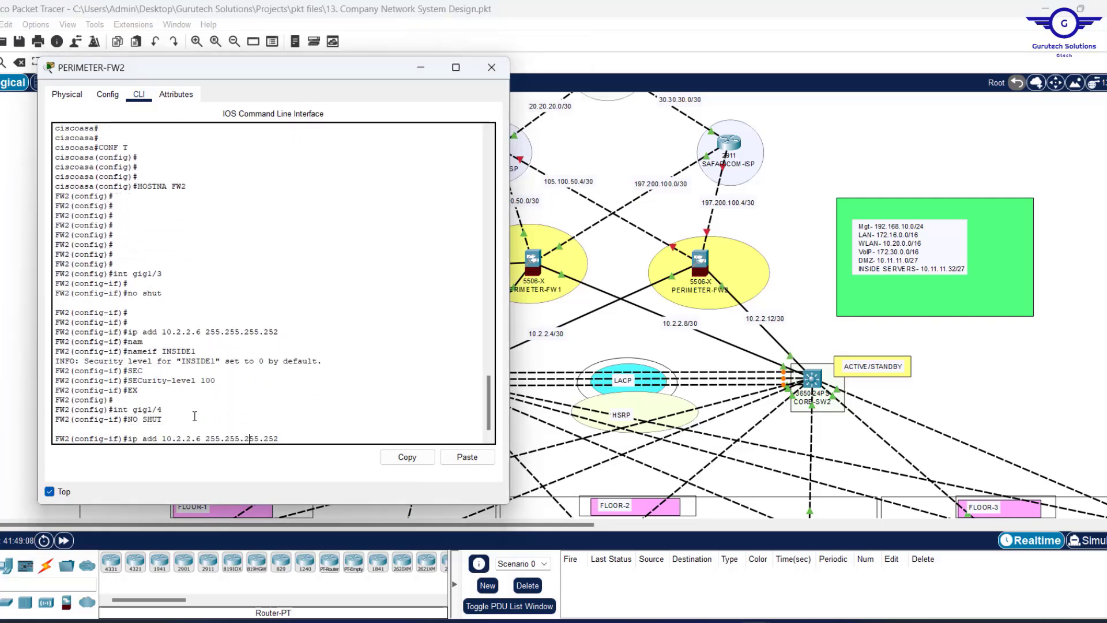
key("Left")
key("Left")
key("Left")
key("Left")
key("Left")
key("Left")
key("Left")
key("Left")
key("Left")
key("Left")
key("BackSpace")
type("14")
key("Return")
type("nameif INSIDE2")
key("Return")
type("SECurity-level 100")
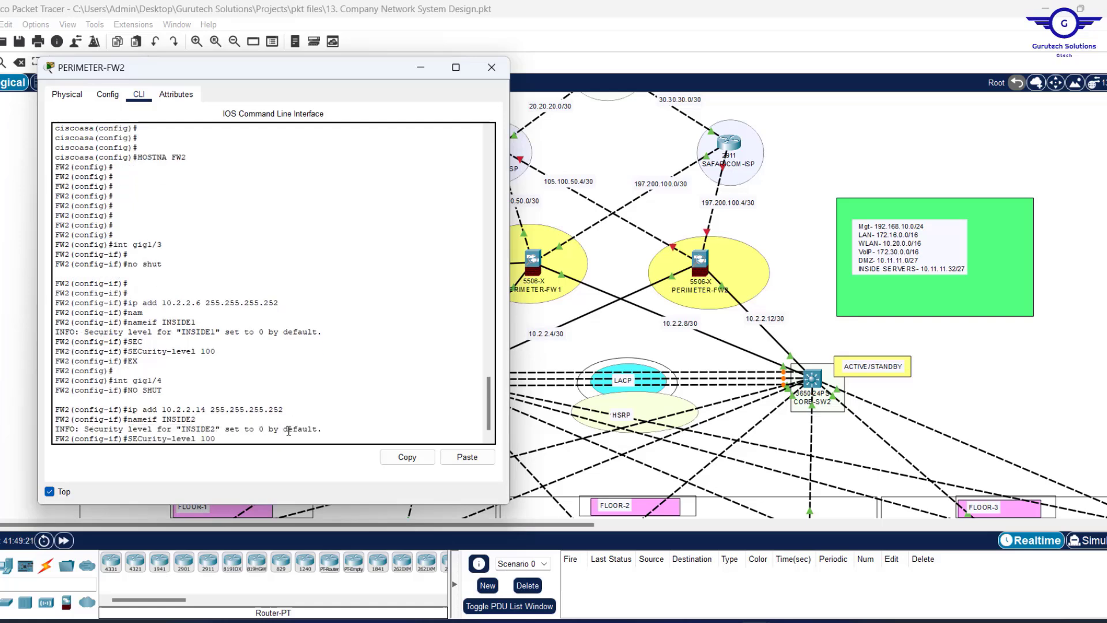
key("Return")
type("EX")
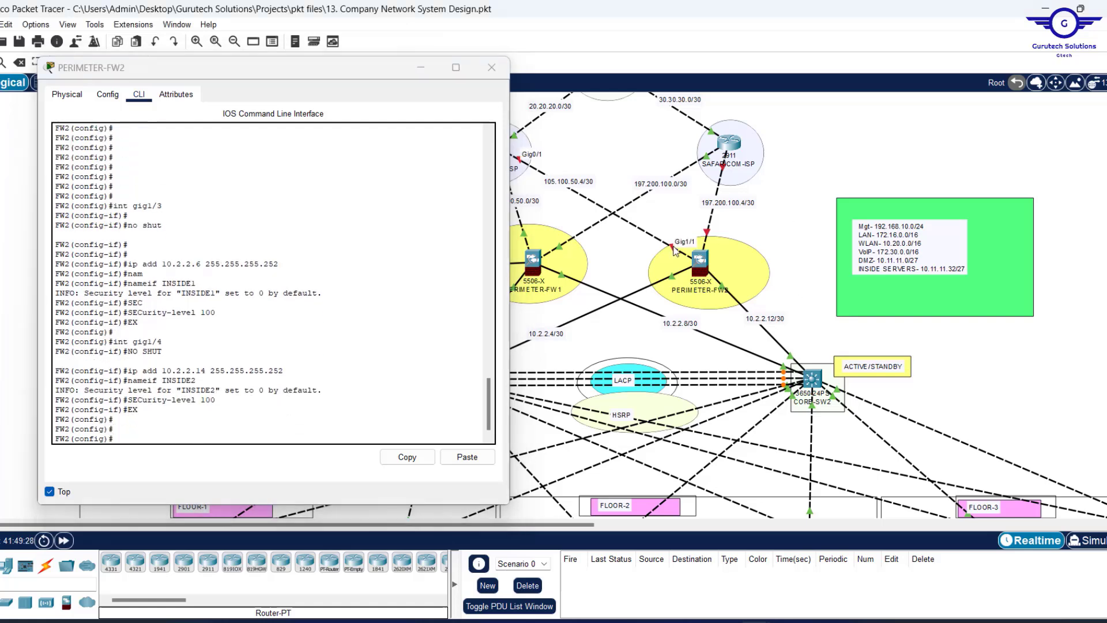
key("Return")
key("Return")
Enable gig1/1 and assign it 105.100.50.6 255.255.255.252.
type("int gig1/1")
key("Return")
type("NO")
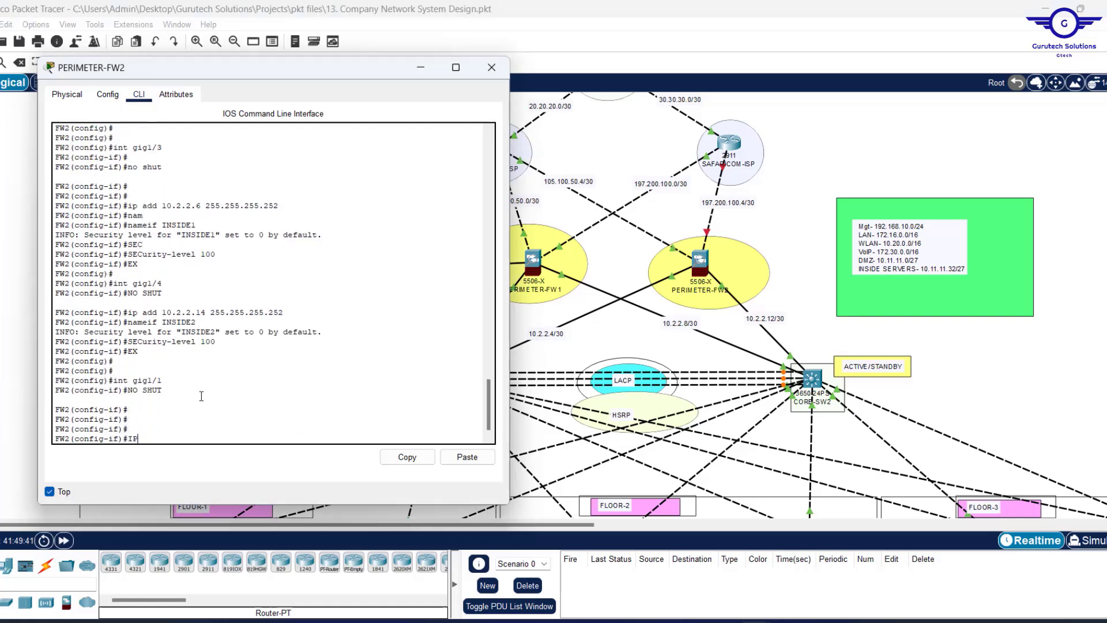
type("ADD 105.100.50.6 255.255.255.252")
key("Return")
Name gig1/1 OUTSIDE1 with security level 0 and exit the interface.
type("nam")
key("Tab")
type("OUTSIDE1")
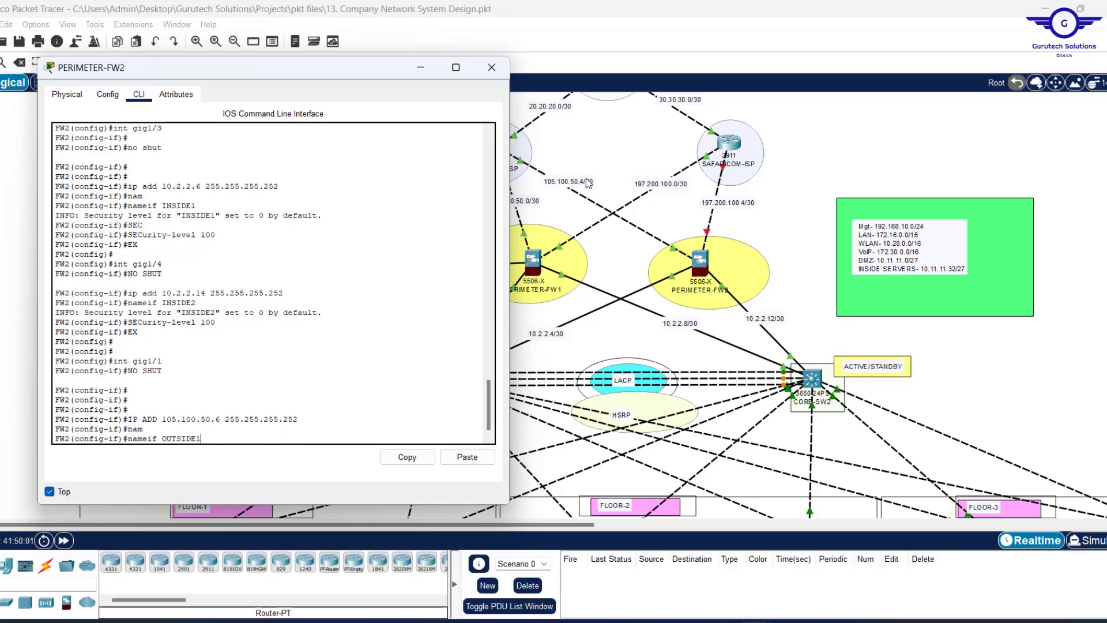
key("Return")
type("SEC")
key("Tab")
type("0")
key("Return")
type("EX")
key("Return")
key("Return")
double_click(181, 380)
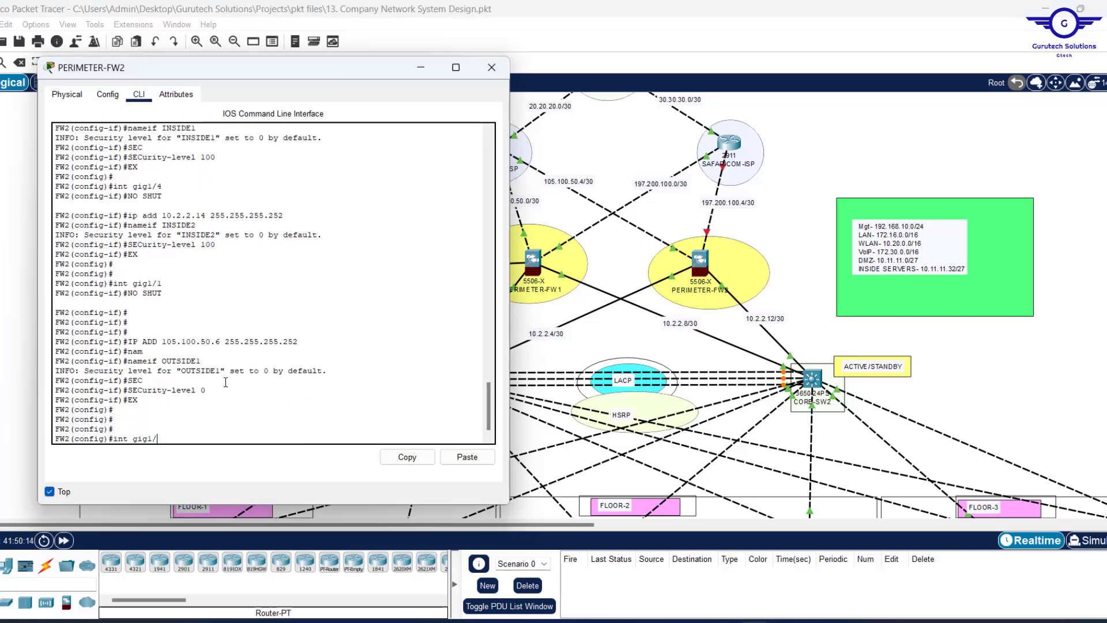
type("2")
Configure gig1/2 as OUTSIDE2 at 197.200.100.6 255.255.255.252 with security level 0.
key("Return")
type("NO SHUT")
key("Return")
key("Return")
type("IP ADD 197.200.100. 255.255.255.252")
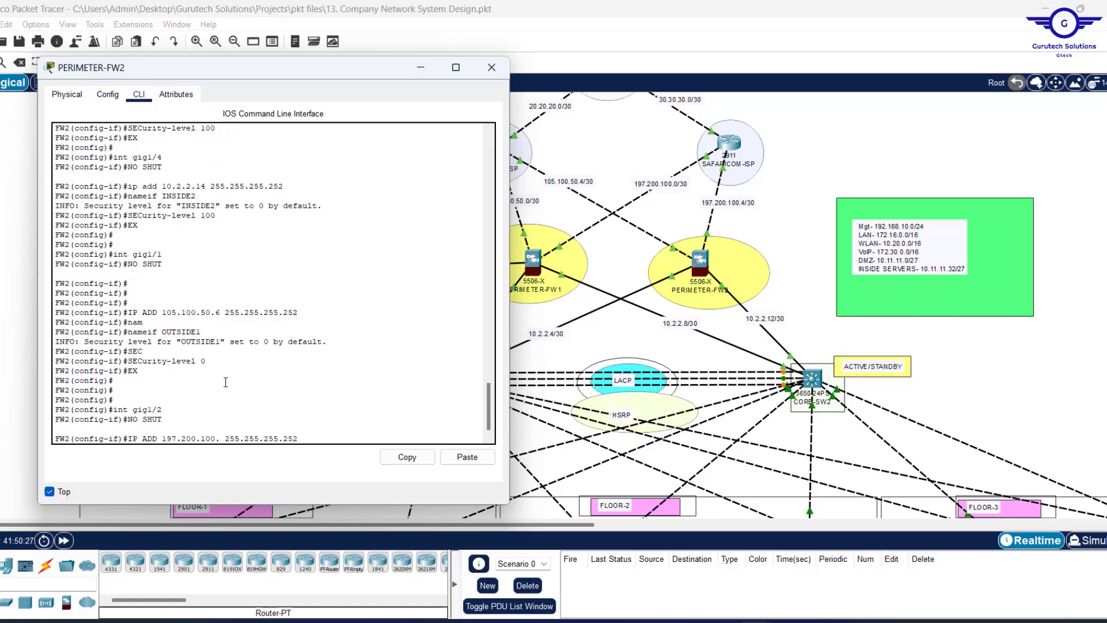
type("6")
key("Return")
type("NAM")
key("Tab")
key("Up")
key("Up")
key("Up")
key("Up")
key("Up")
key("Up")
key("BackSpace")
type("2")
key("Return")
key("Up")
key("Up")
key("Up")
key("Up")
key("Up")
key("Up")
key("Return")
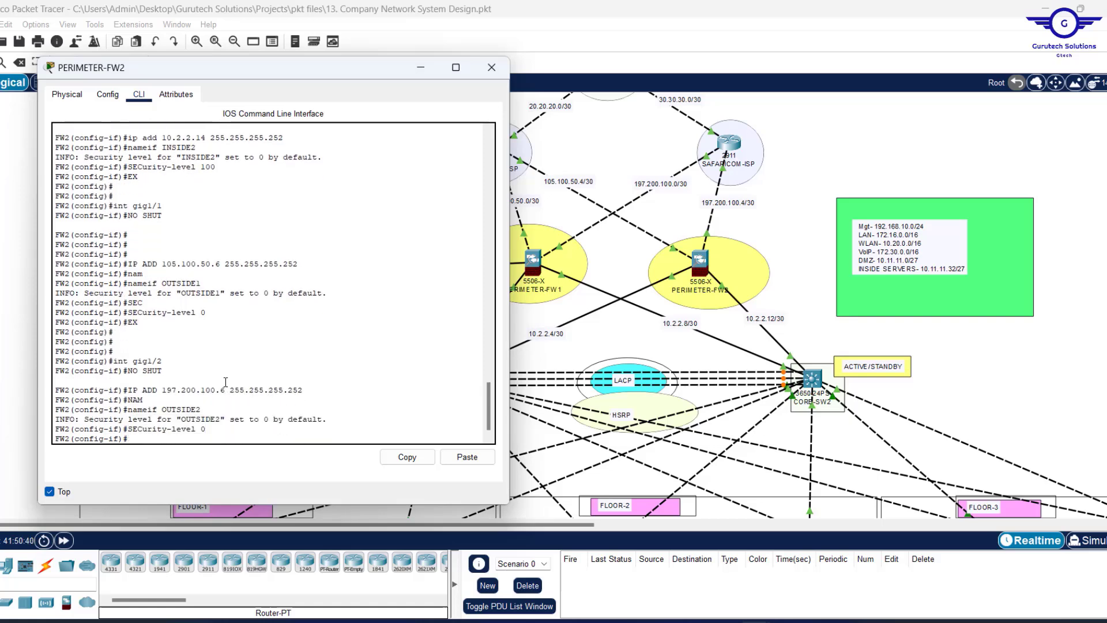
type("EX")
key("Return")
key("Return")
key("Return")
key("Return")
key("Return")
key("Return")
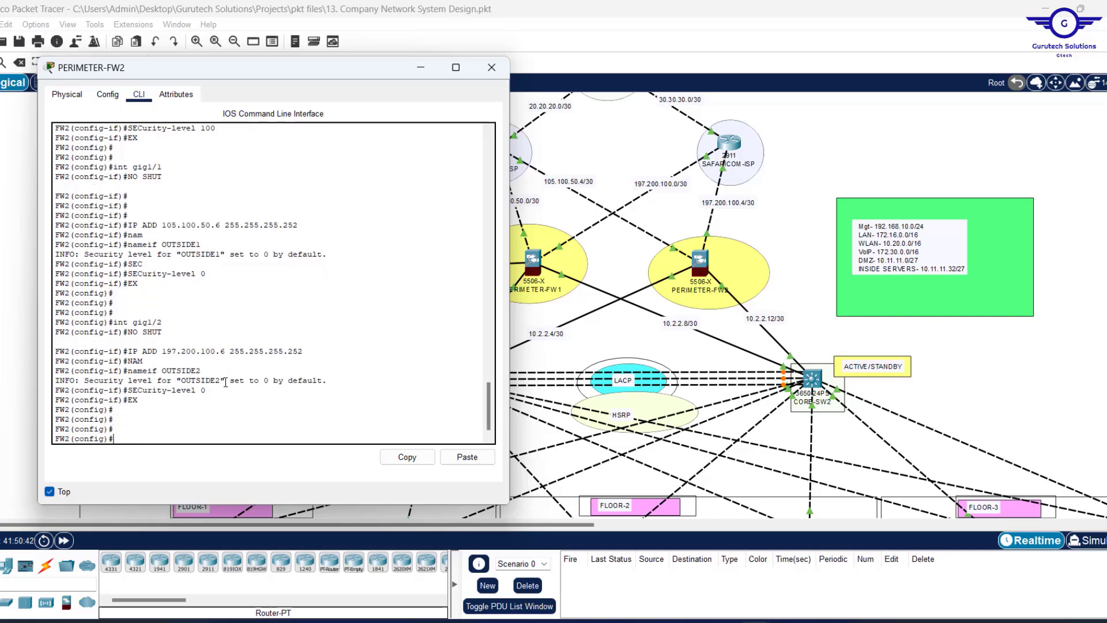
Save PERIMETER-FW2's configuration with WR MEM.
type("WR ")
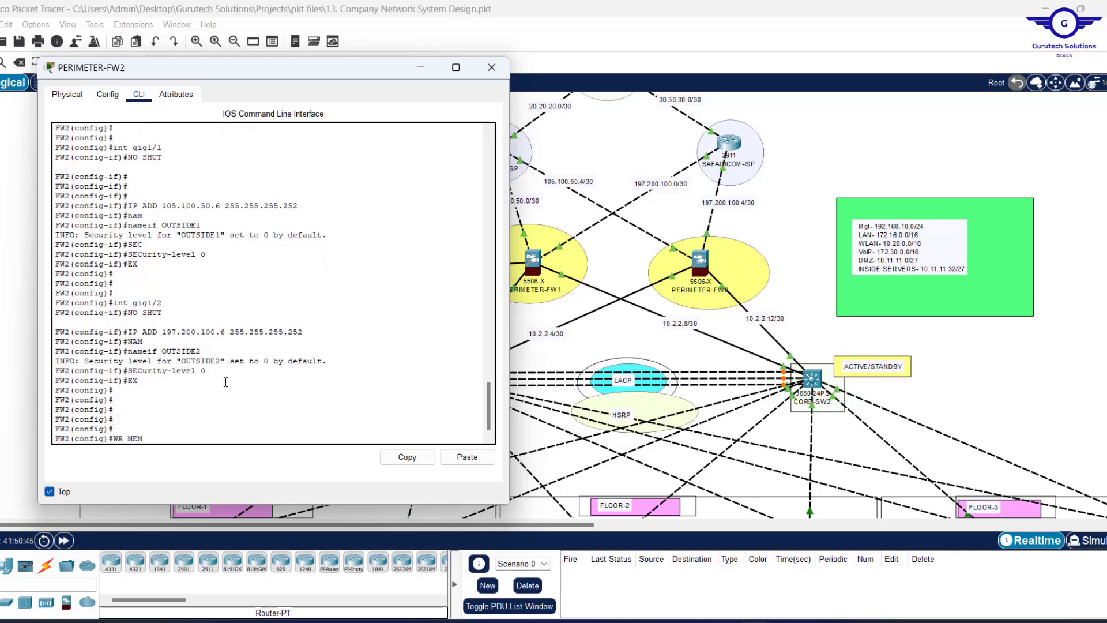
type("MEM")
key("Return")
key("Return")
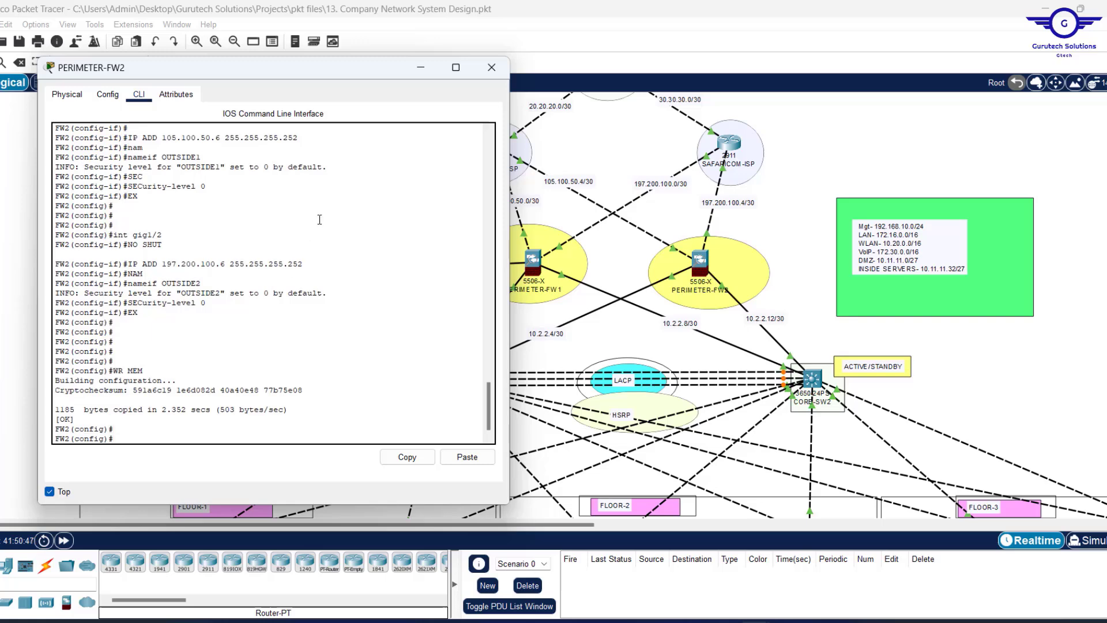
scroll(319, 219, "up", 15)
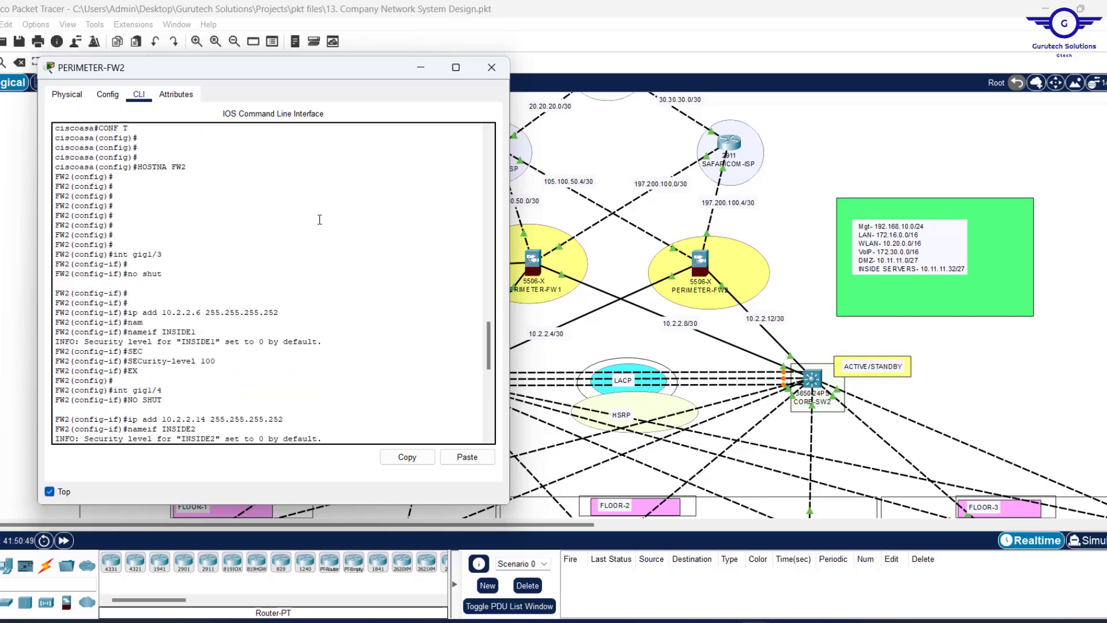
scroll(319, 219, "down", 6)
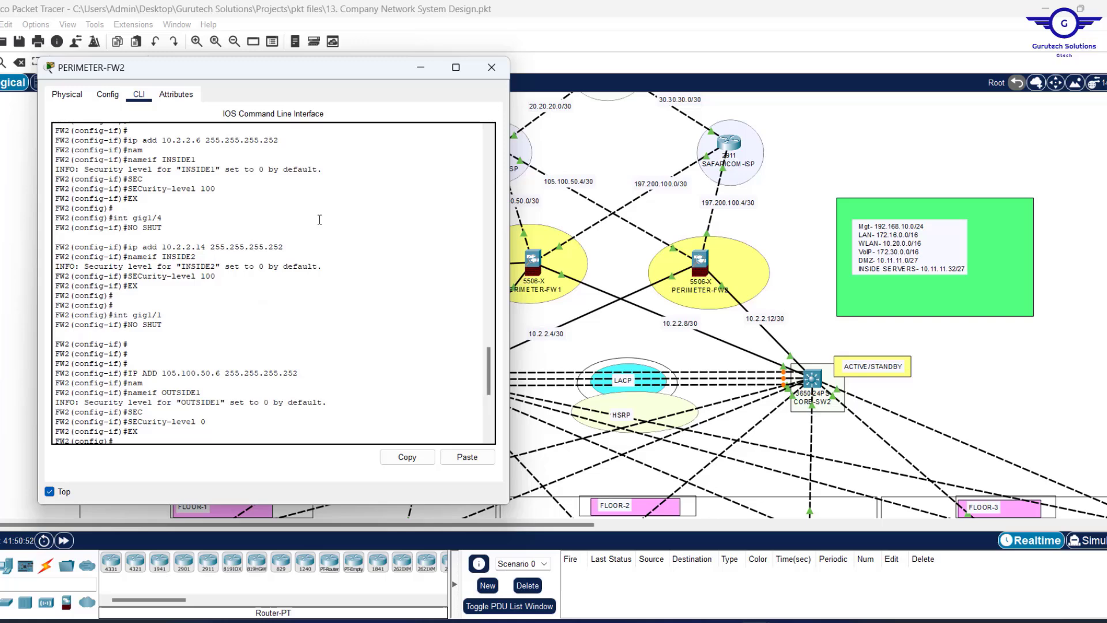
scroll(230, 238, "up", 2)
Highlight the nameif and security-level lines in the output, then close PERIMETER-FW2's window.
right_click(231, 239)
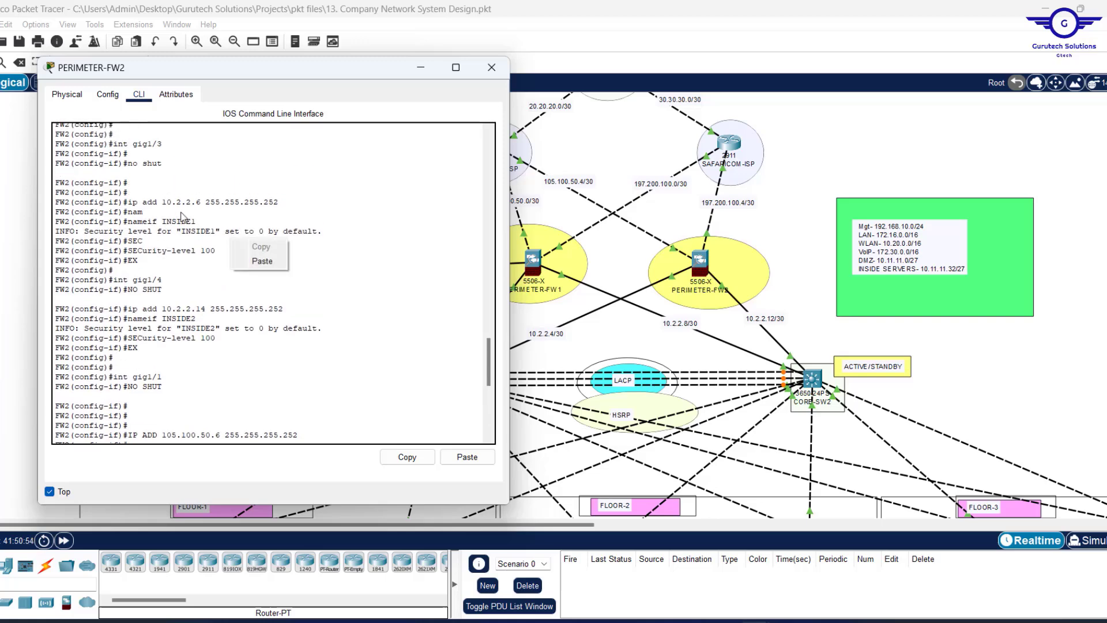
left_click_drag(128, 211, 163, 222)
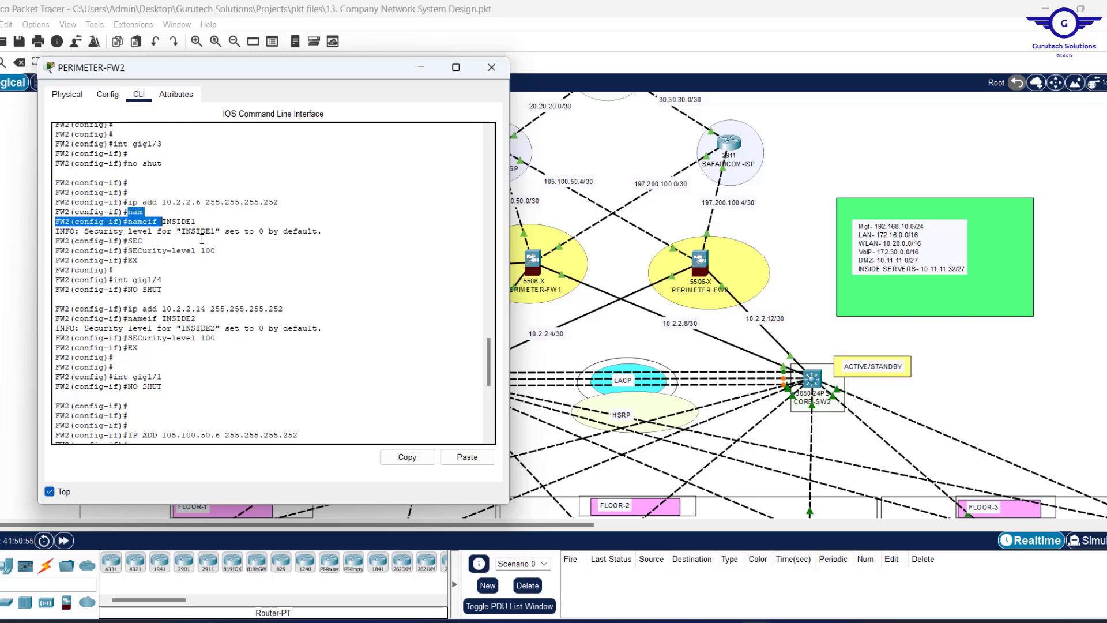
left_click_drag(218, 252, 199, 255)
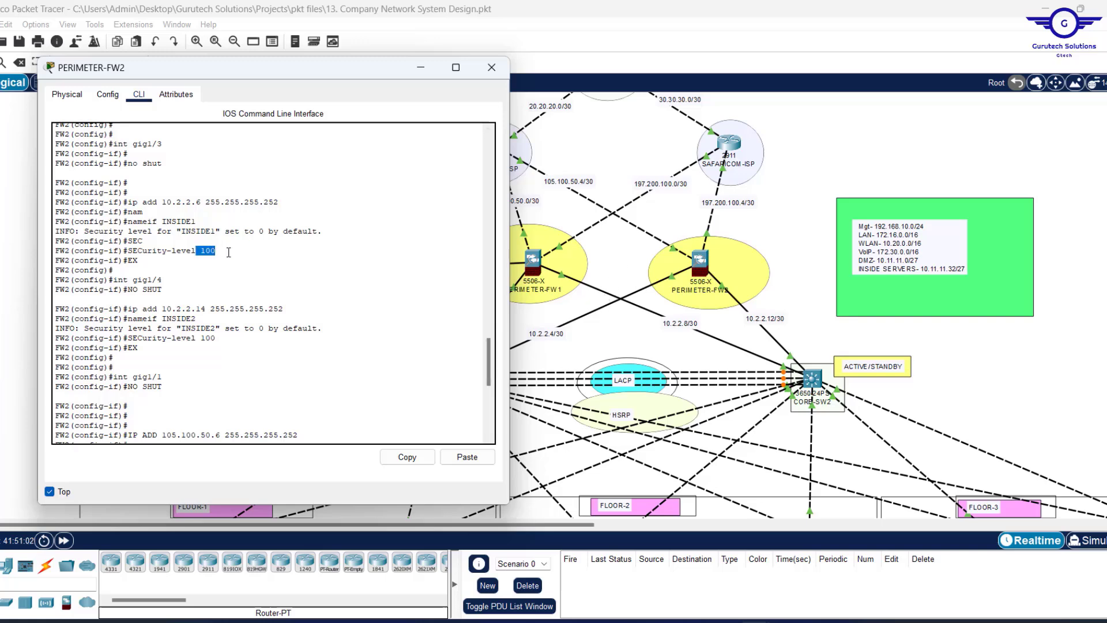
scroll(266, 332, "down", 3)
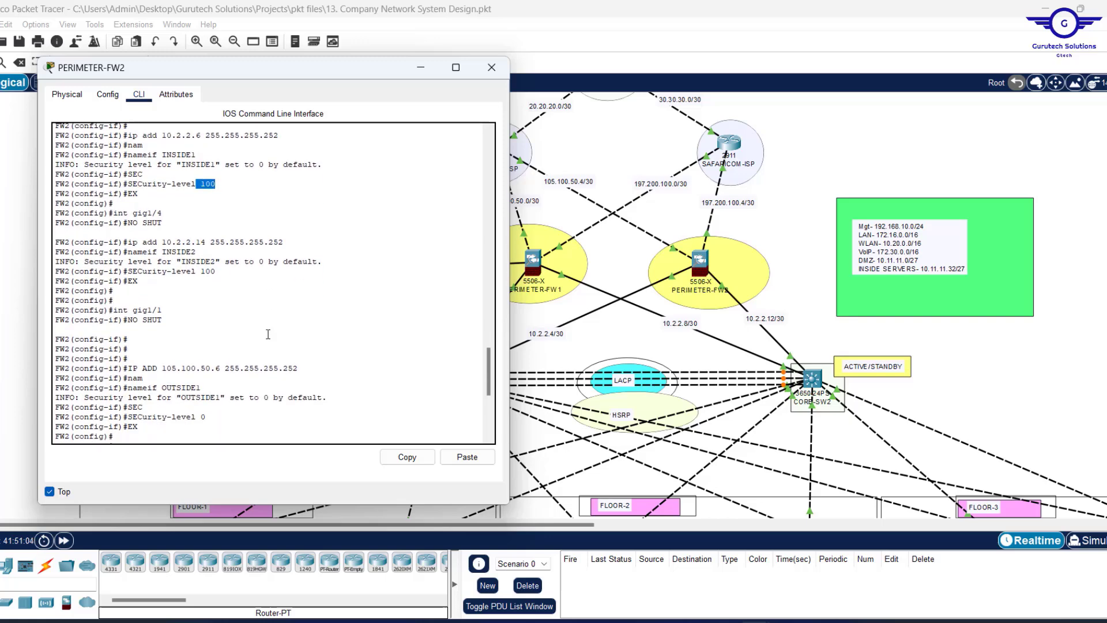
mouse_move(208, 416)
left_mouse_down()
mouse_move(190, 416)
mouse_move(209, 408)
left_mouse_up()
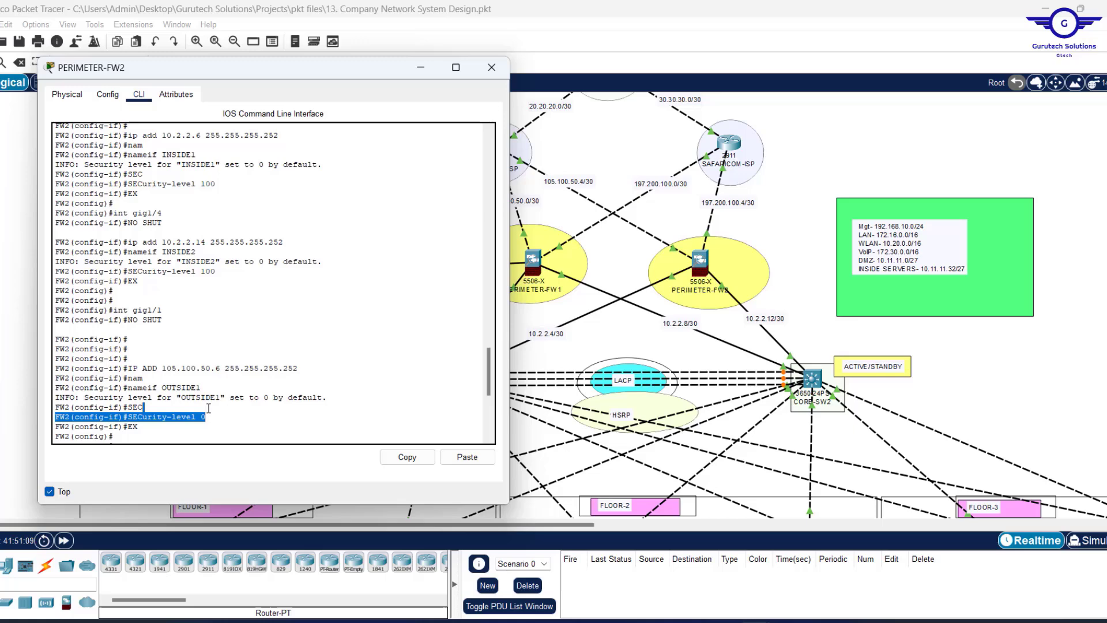
left_click(215, 414)
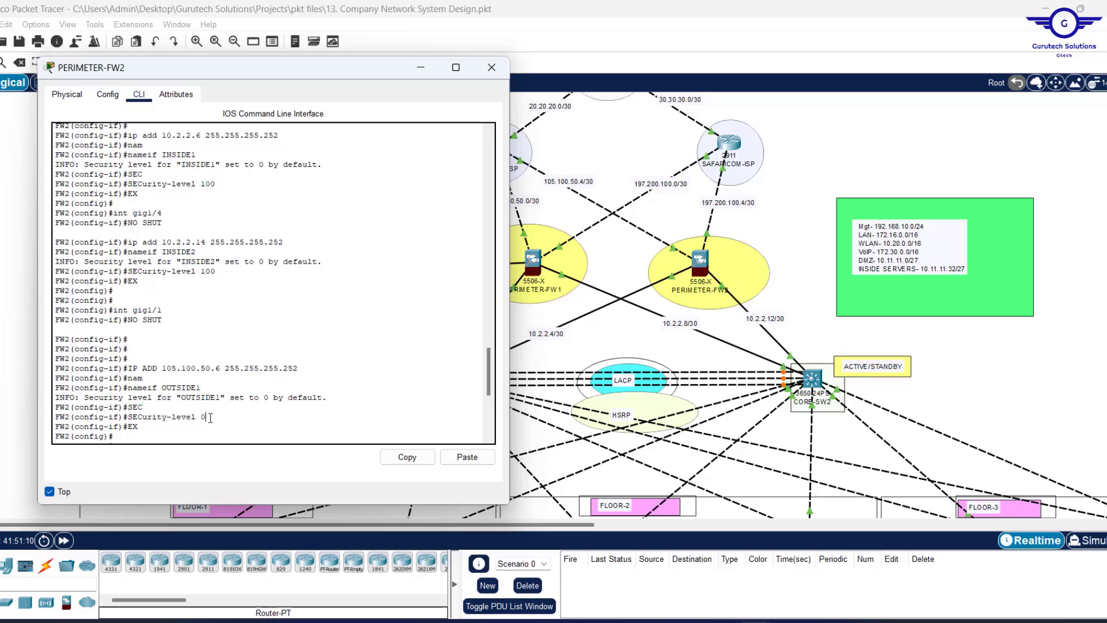
double_click(203, 416)
left_click_drag(194, 417, 154, 388)
scroll(194, 276, "up", 1)
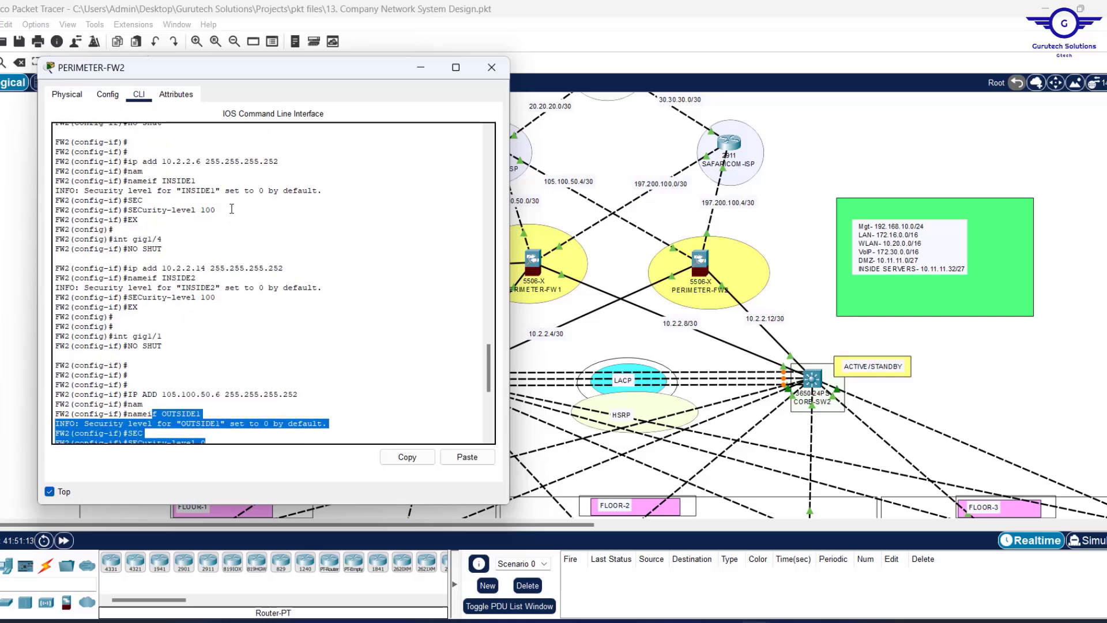
left_click_drag(215, 209, 126, 180)
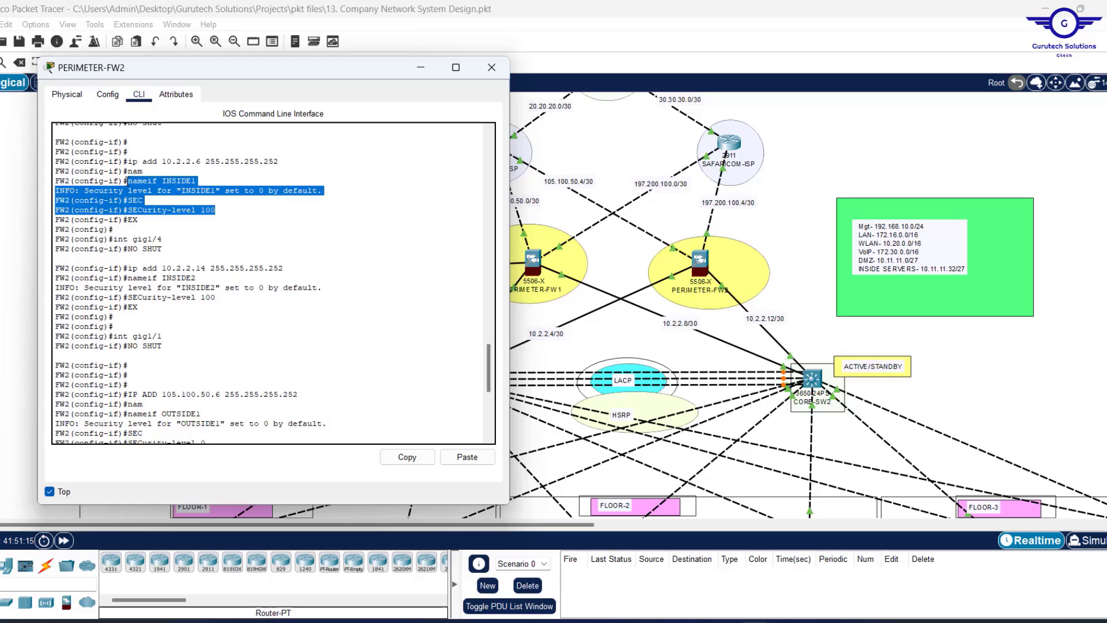
left_click(177, 267)
key("Return")
key("Return")
key("Return")
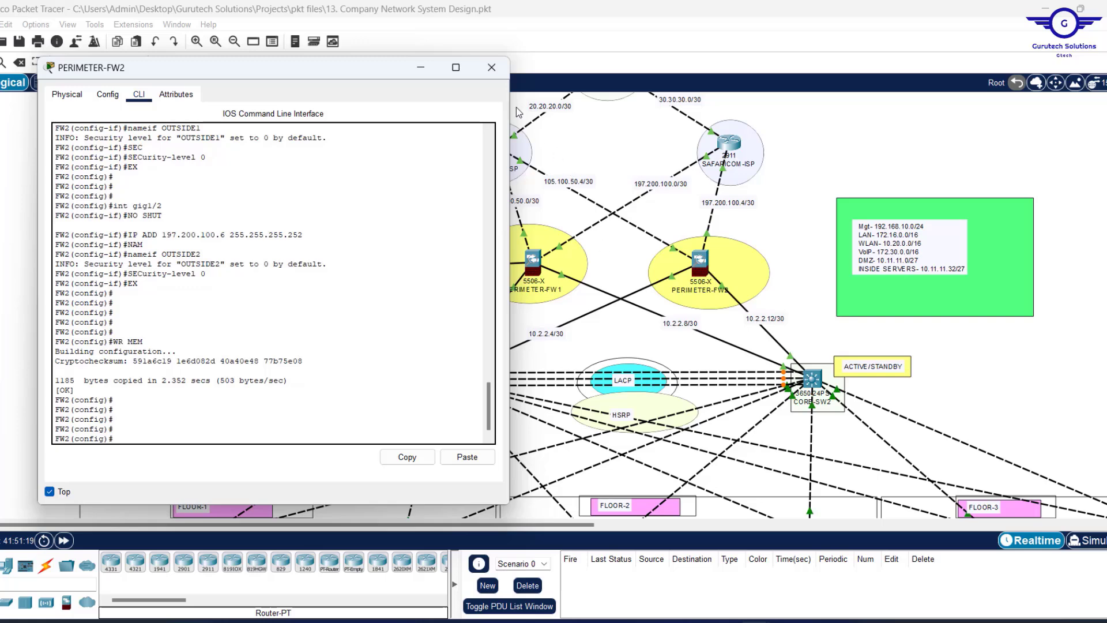
left_click(493, 62)
Bring up the Config.txt steps list and insert a blank line after step 9.
mouse_move(756, 622)
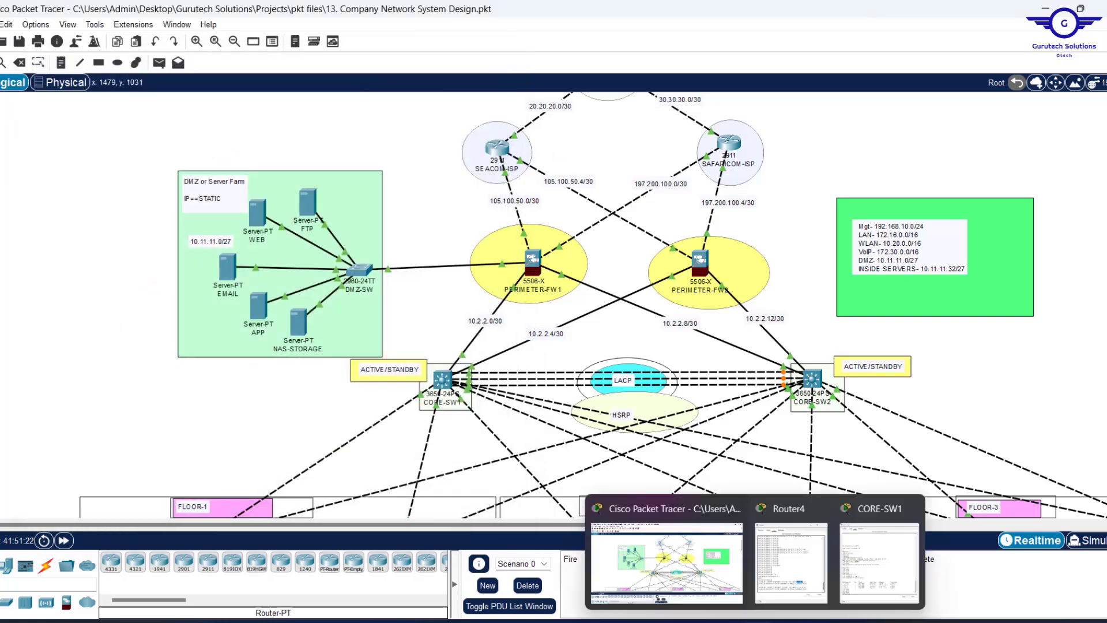
left_click(729, 622)
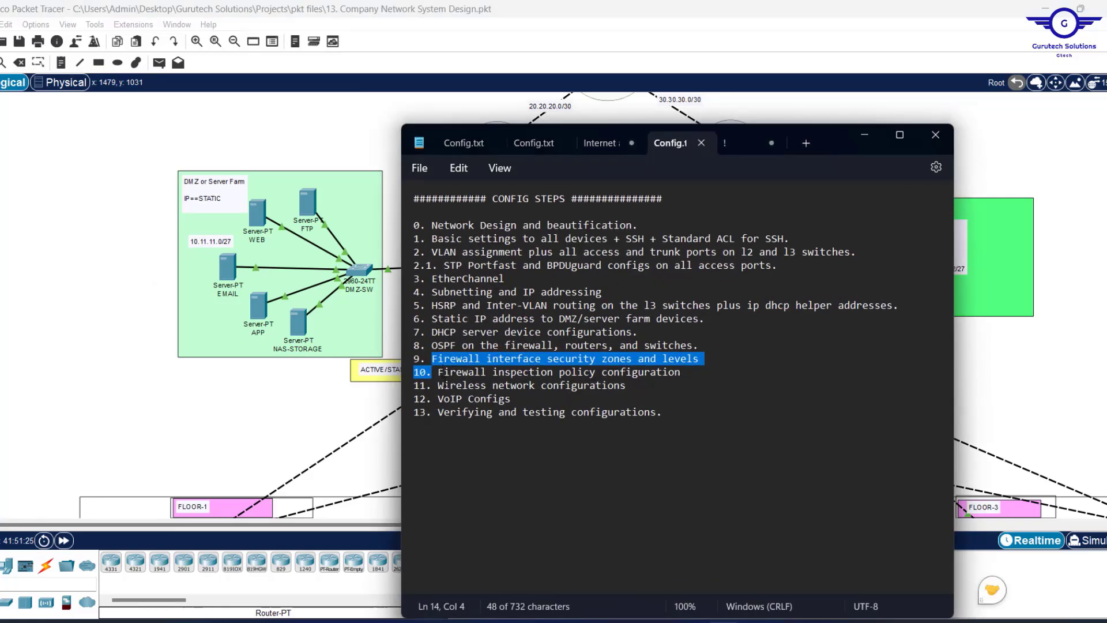
left_click_drag(440, 372, 688, 369)
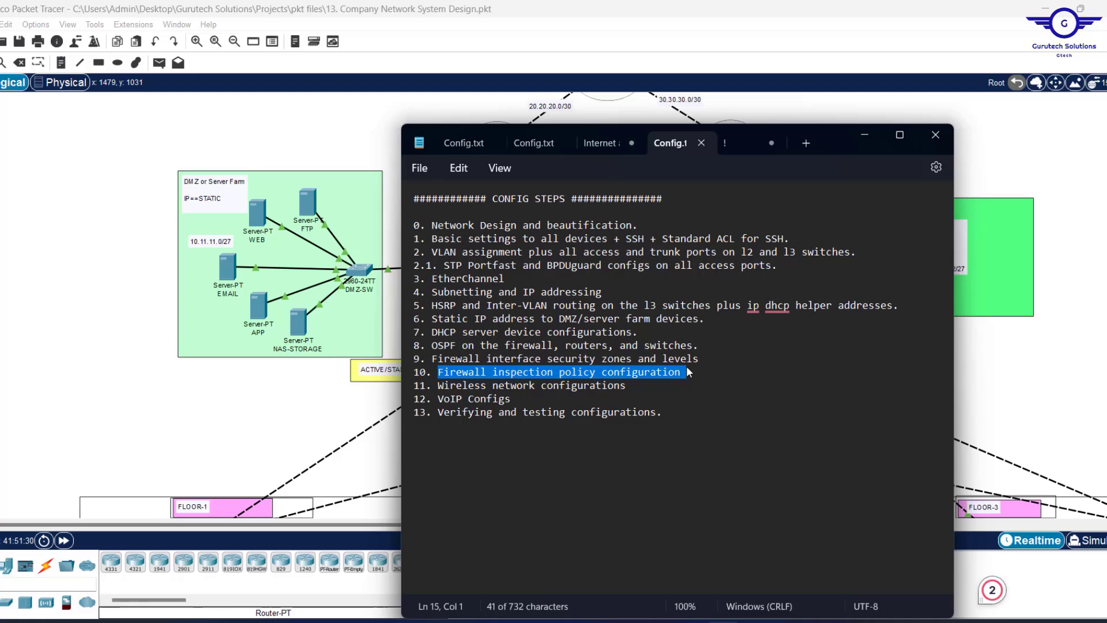
left_click(711, 358)
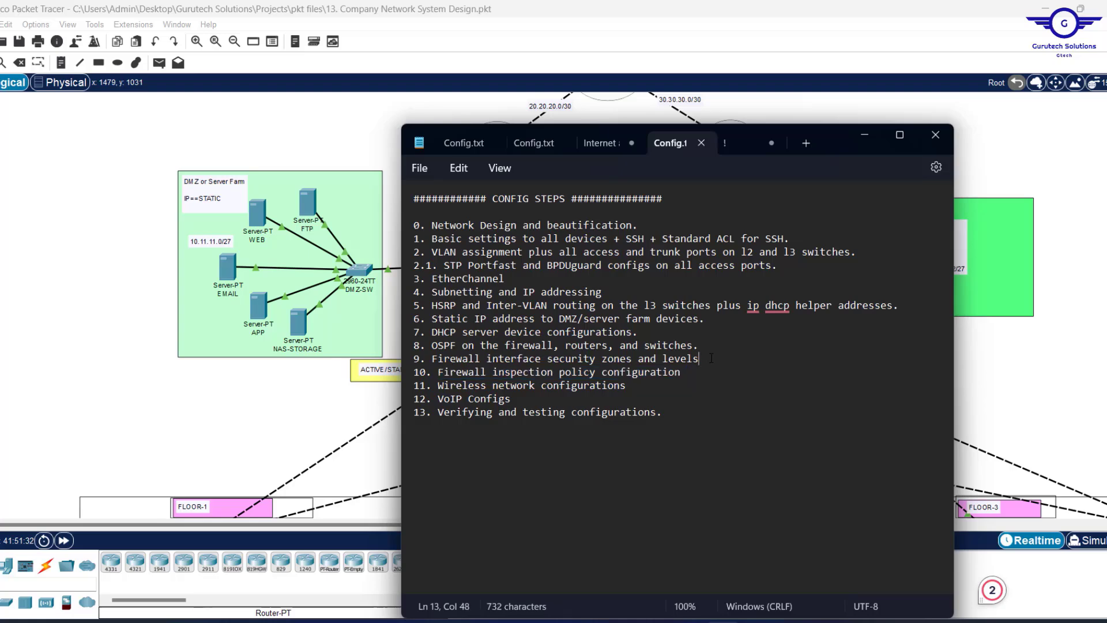
key("Return")
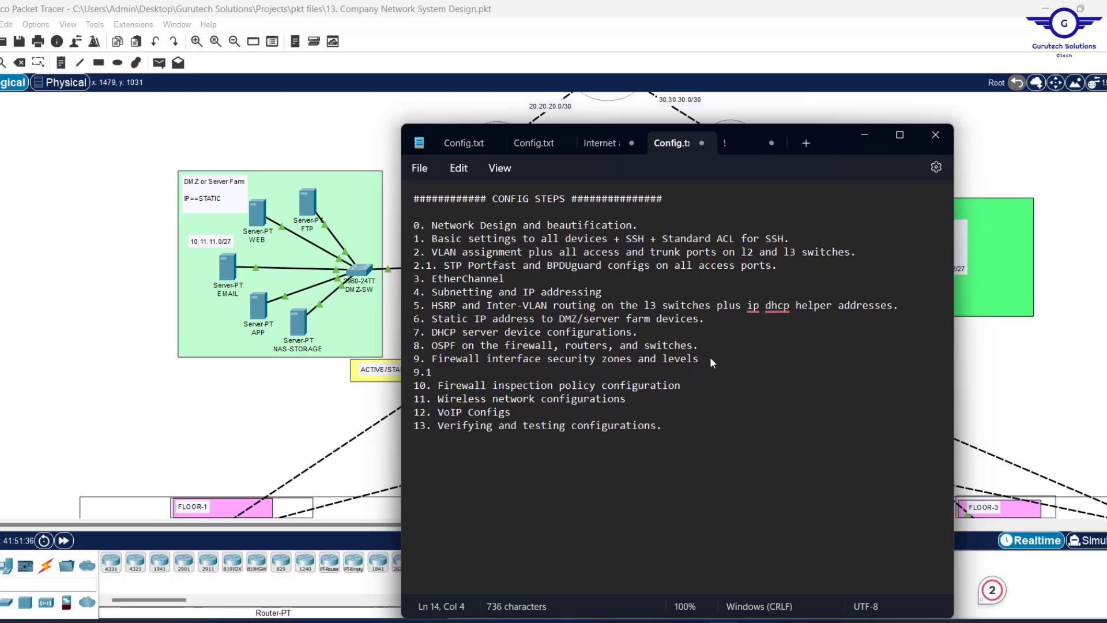
Add '9.1. Firewall routing- OSPF + Static Routes' to the list and minimize Notepad.
type("9.1. ")
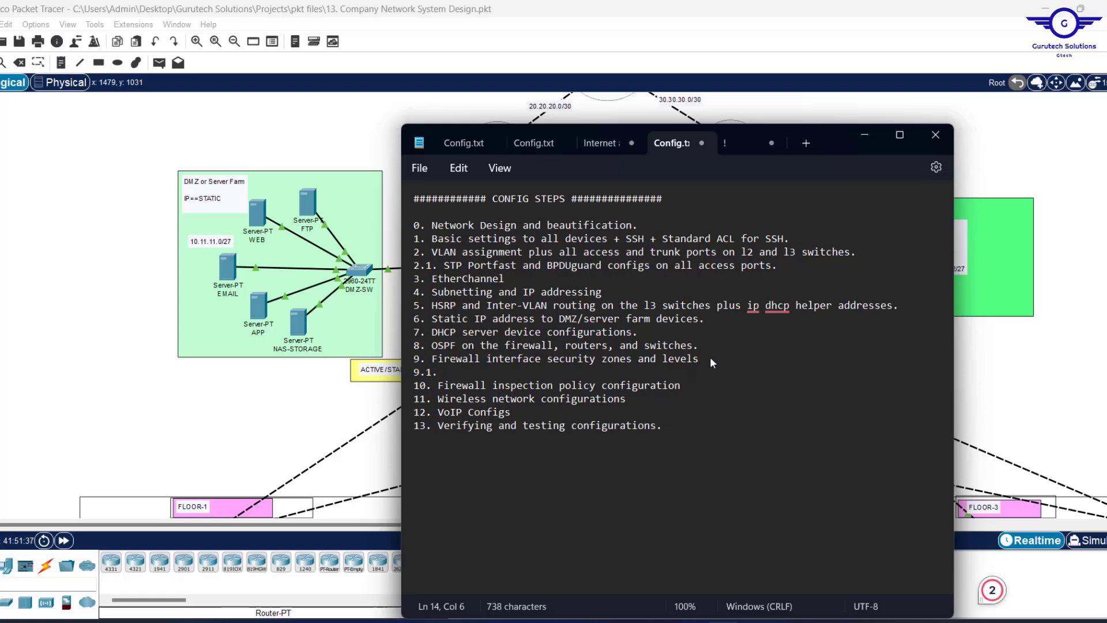
type("FIRE")
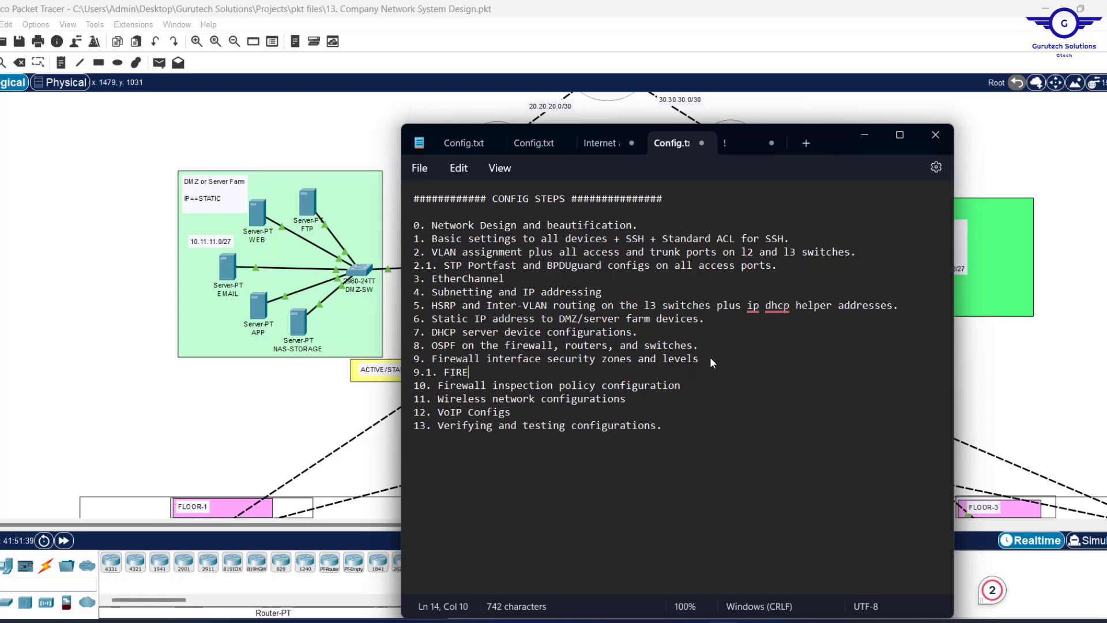
key("BackSpace")
key("BackSpace")
key("BackSpace")
key("BackSpace")
type("irewall routing- ")
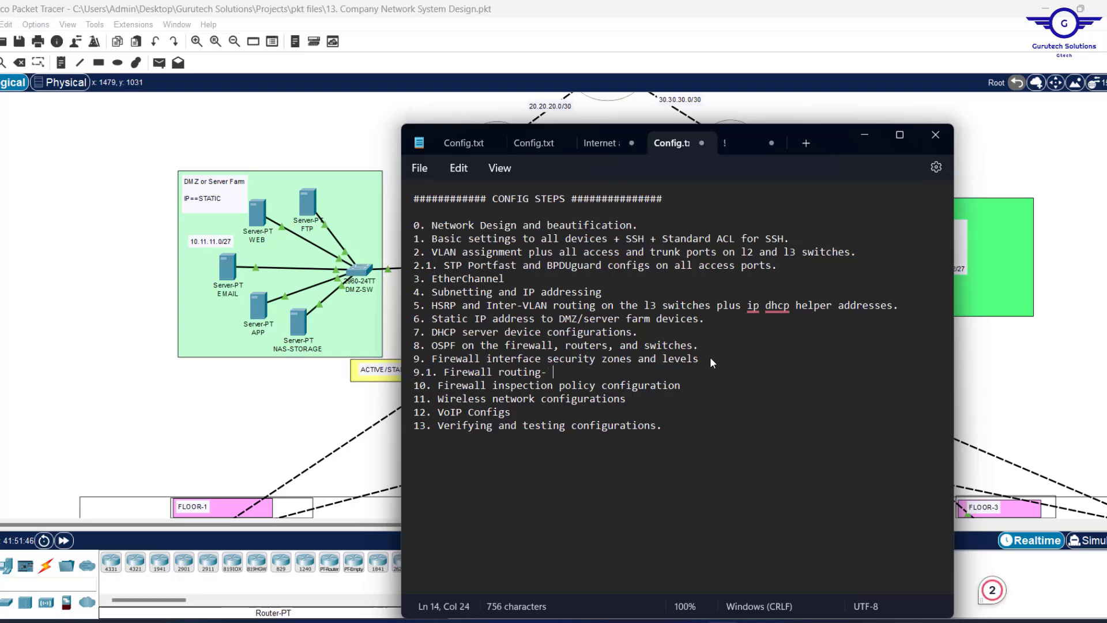
type("OSPF + Stat")
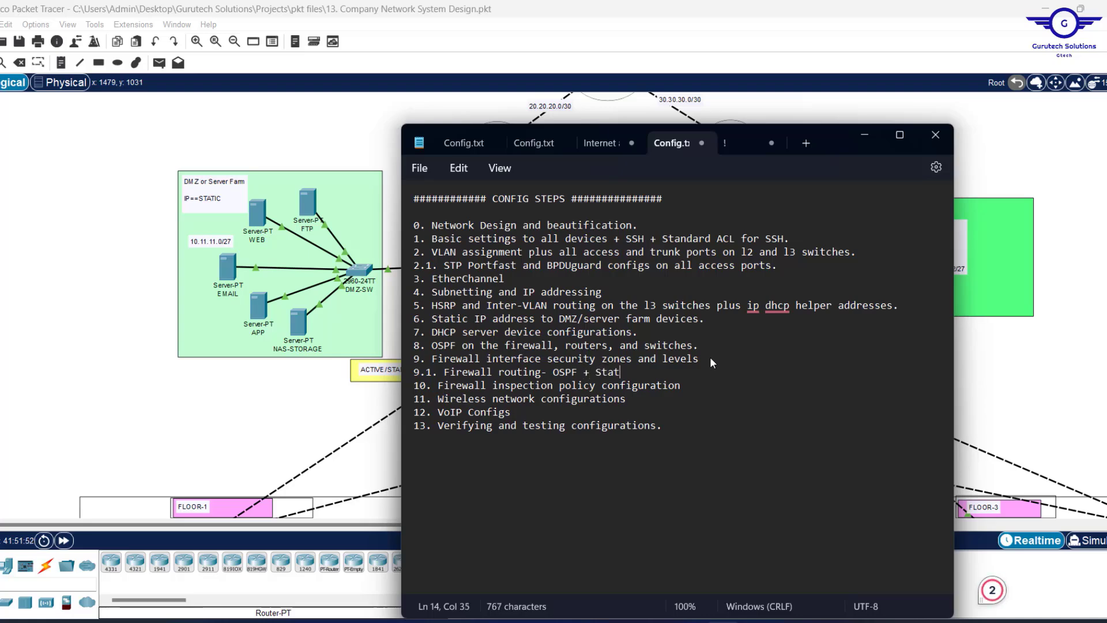
type("ic Rout")
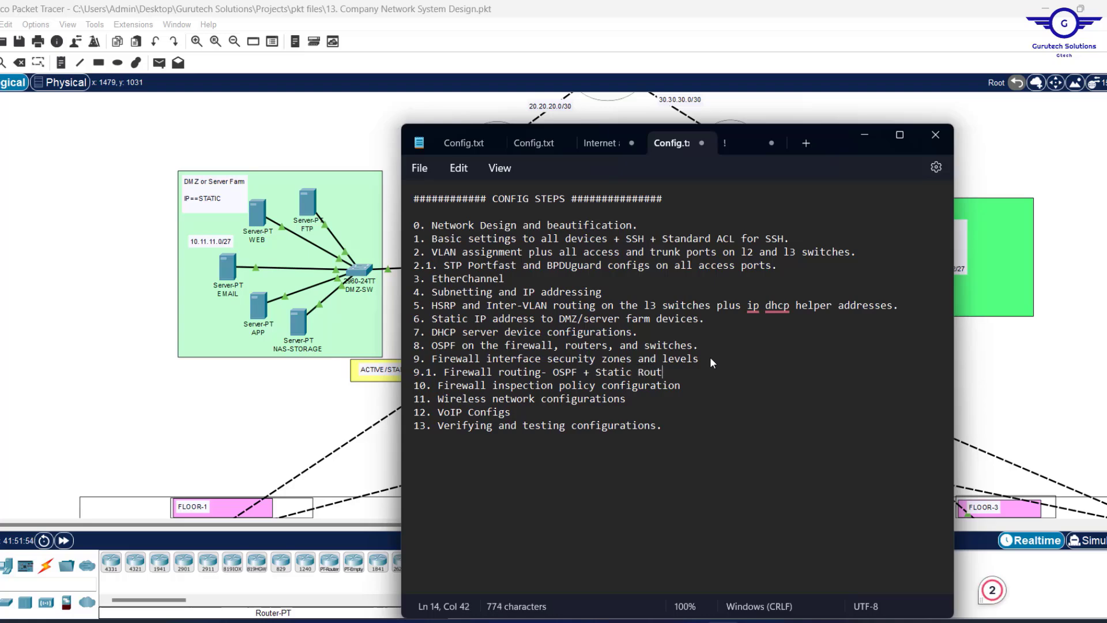
type("es")
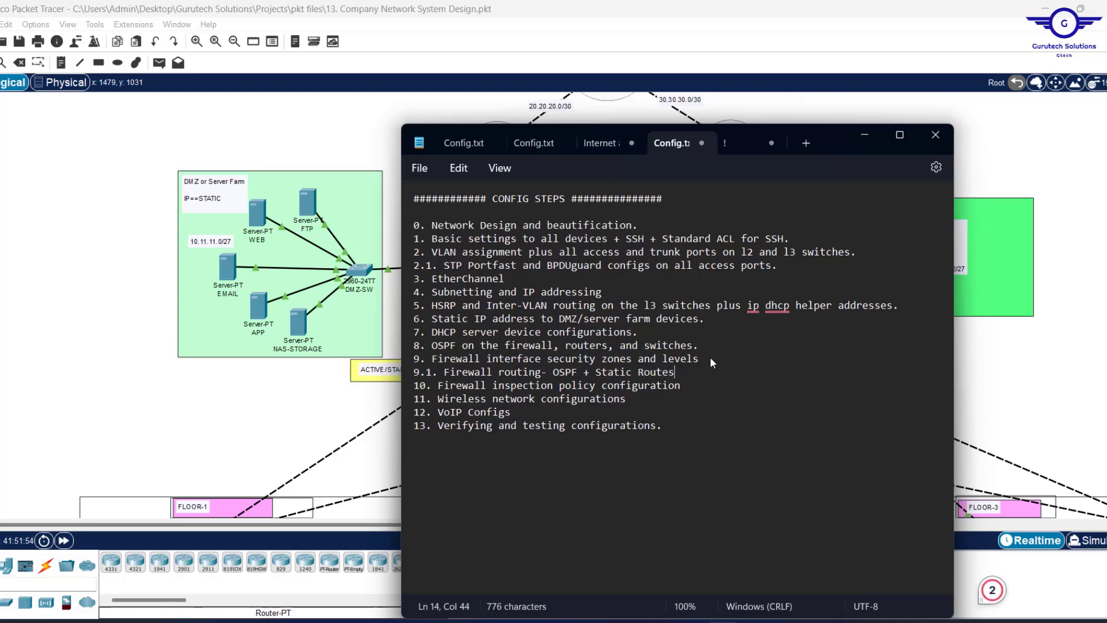
left_click(864, 137)
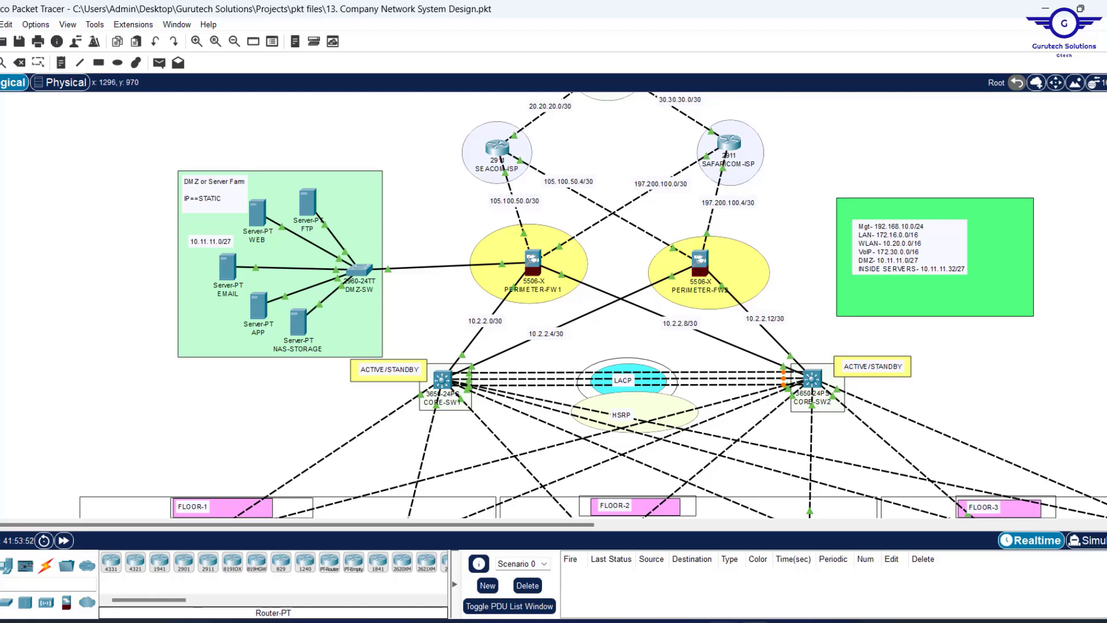
Review the new firewall routing step in the notes, then return to the topology.
left_click(722, 622)
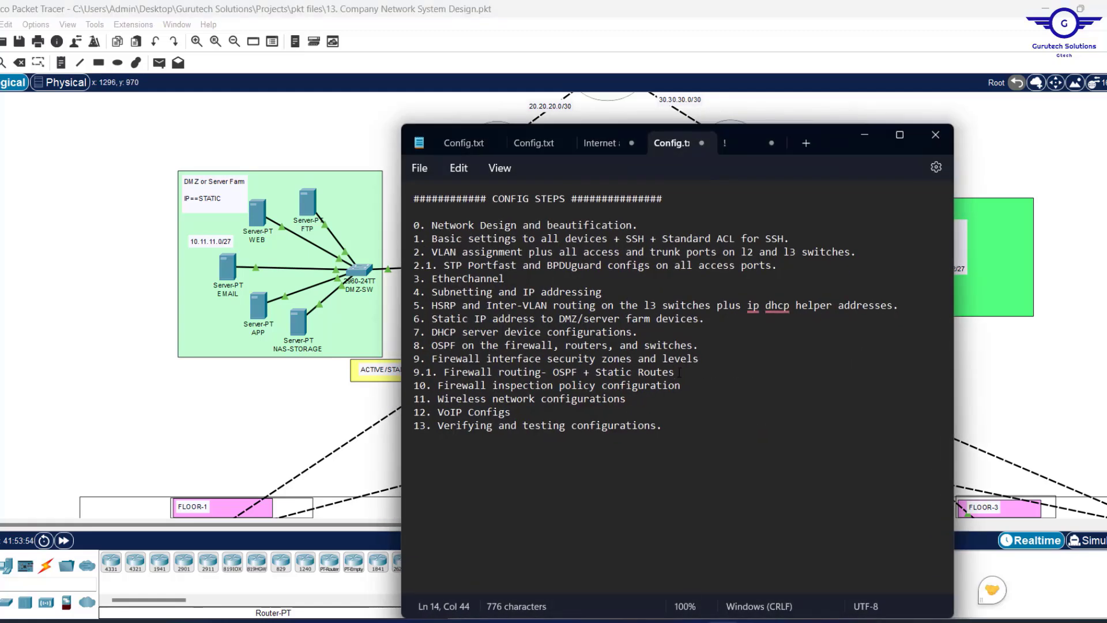
left_click_drag(679, 372, 408, 369)
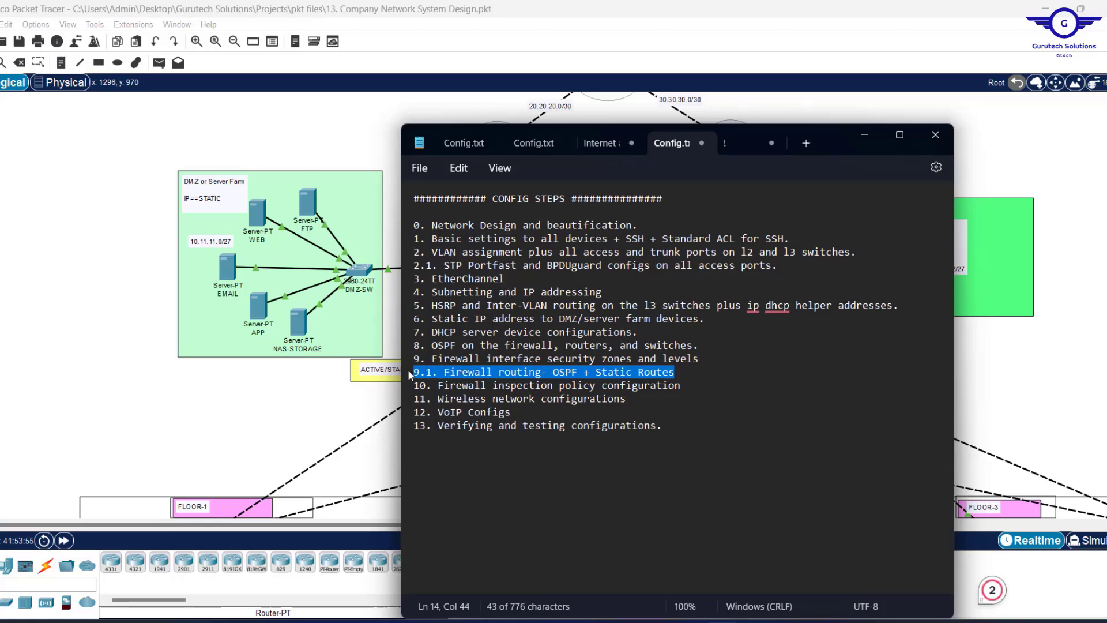
left_click(231, 374)
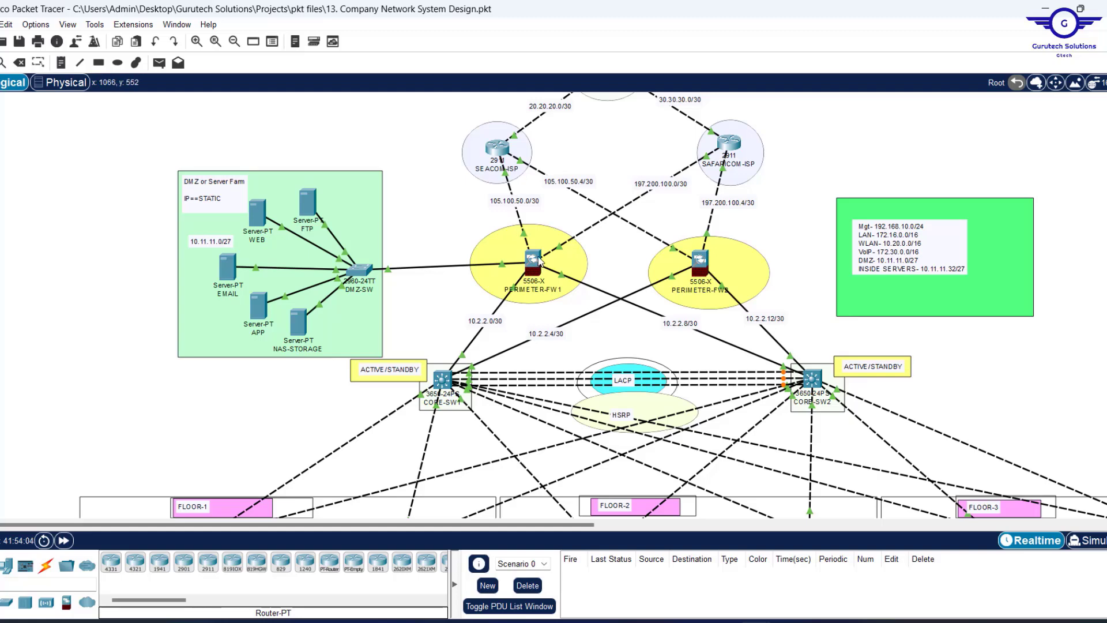
Open PERIMETER-FW1's command line and place its window left of the topology.
mouse_move(540, 260)
left_click(528, 261)
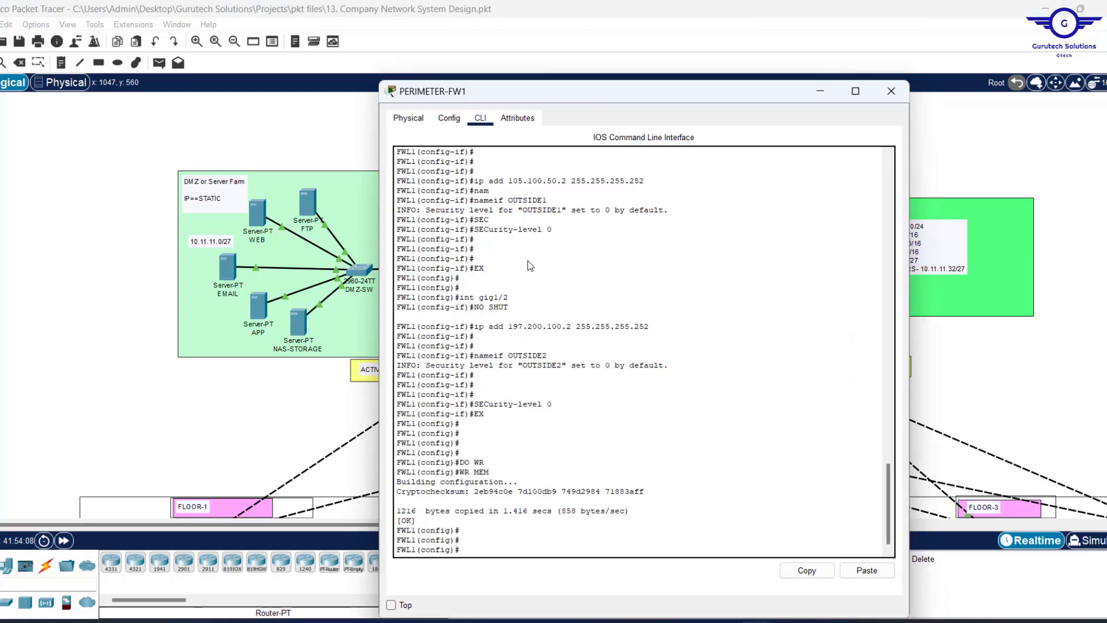
left_click_drag(528, 82, 543, 119)
key("Return")
key("Return")
key("Return")
key("Return")
key("Return")
key("Return")
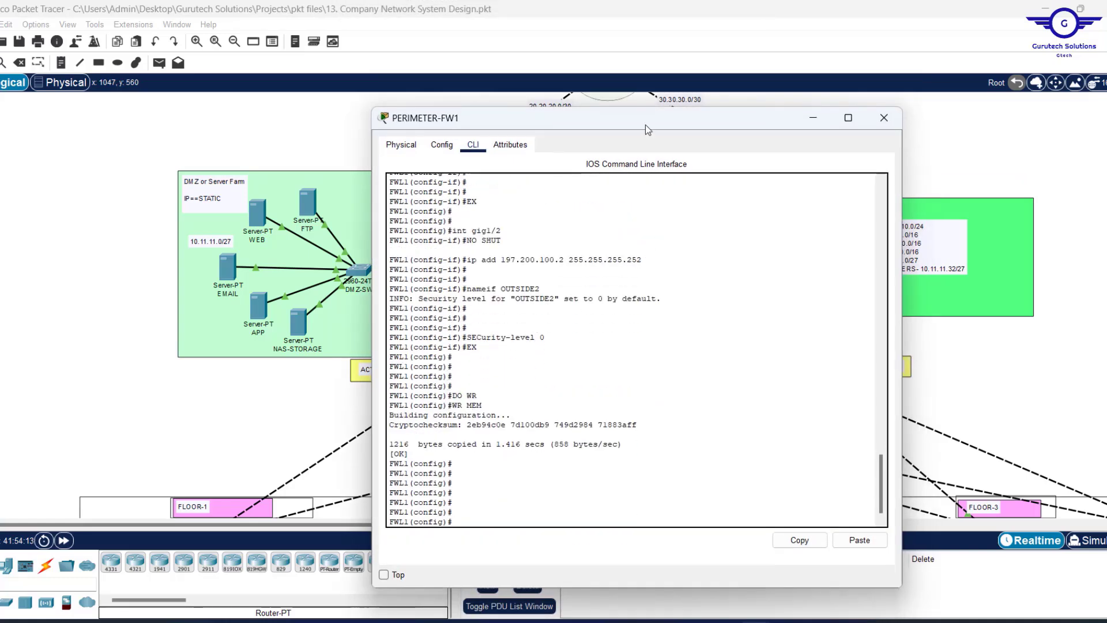
left_click(930, 149)
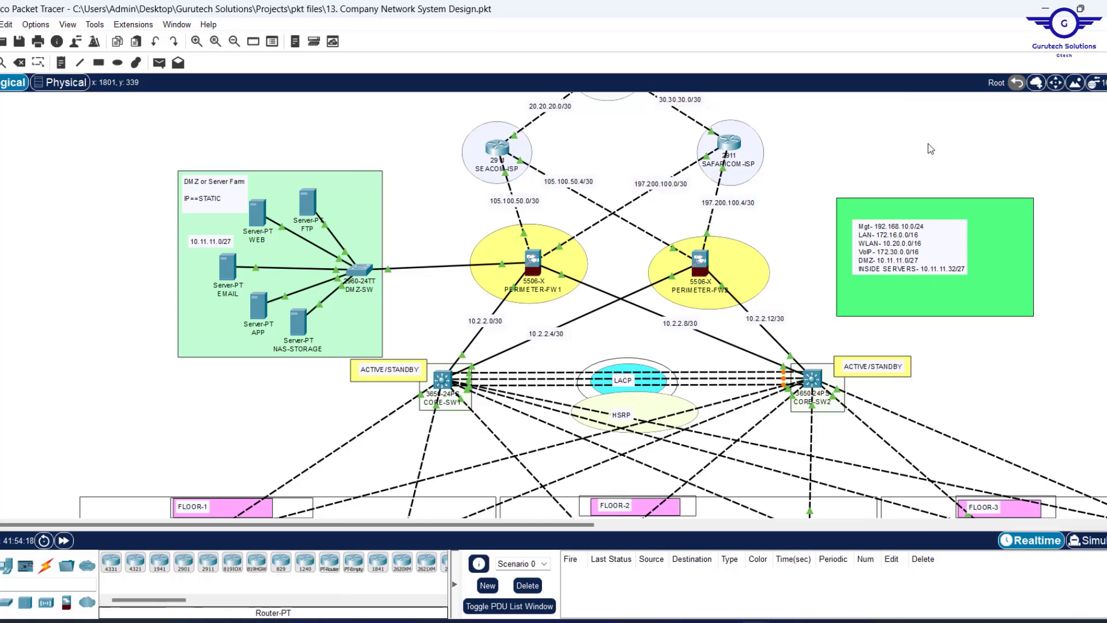
left_click_drag(497, 211, 603, 227)
left_click(534, 263)
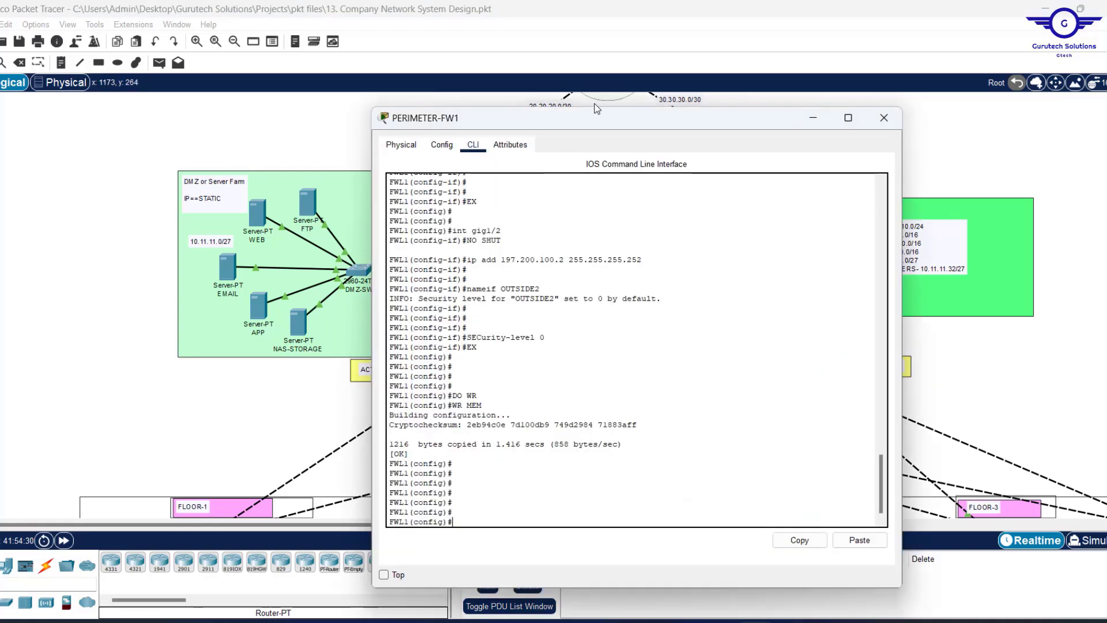
left_click_drag(590, 127, 284, 106)
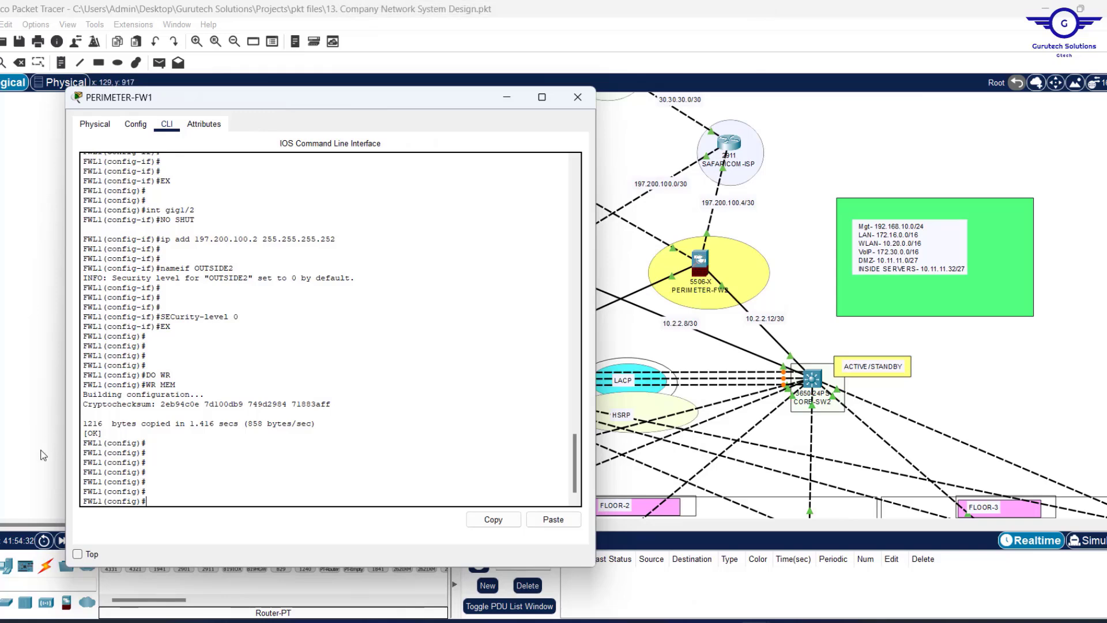
Resize and reposition the PERIMETER-FW1 window so the topology and palette stay visible.
left_click(78, 554)
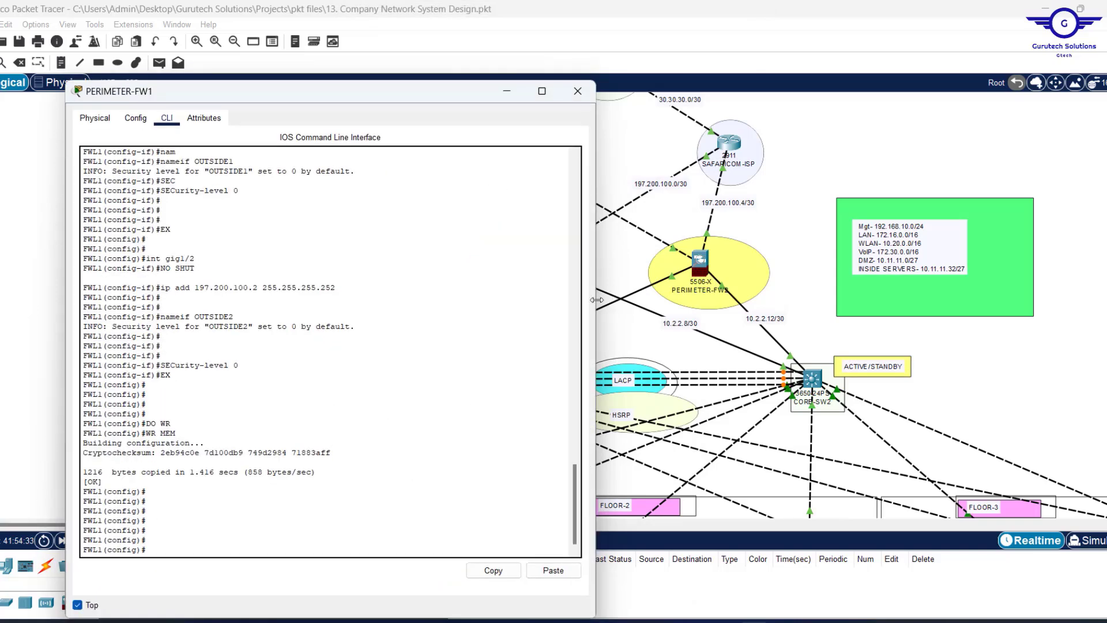
left_click_drag(595, 295, 500, 288)
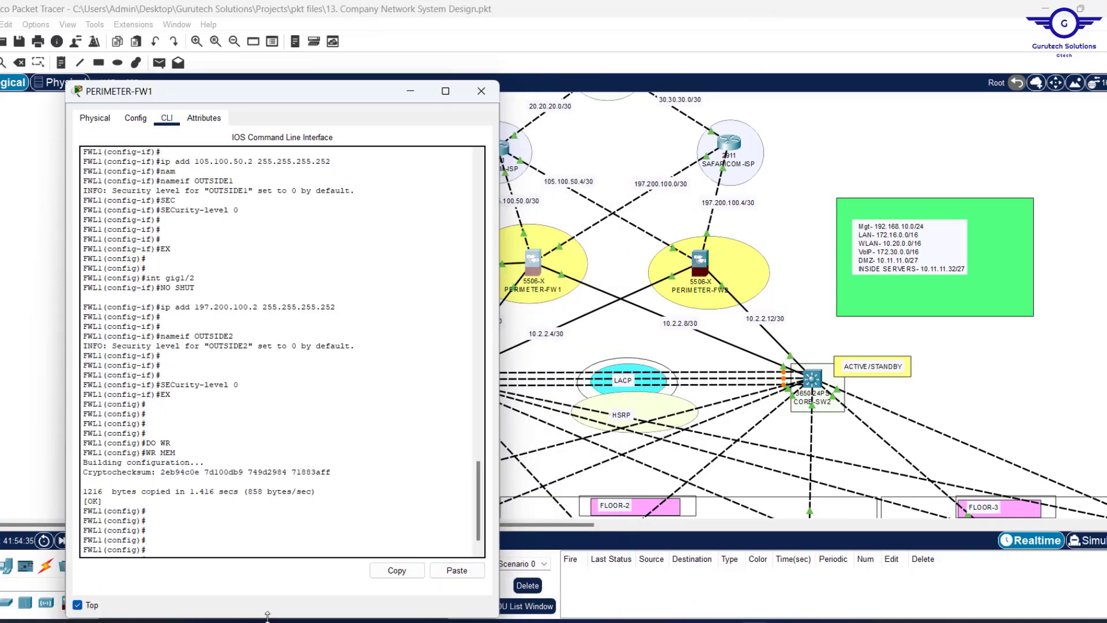
left_click_drag(267, 617, 267, 517)
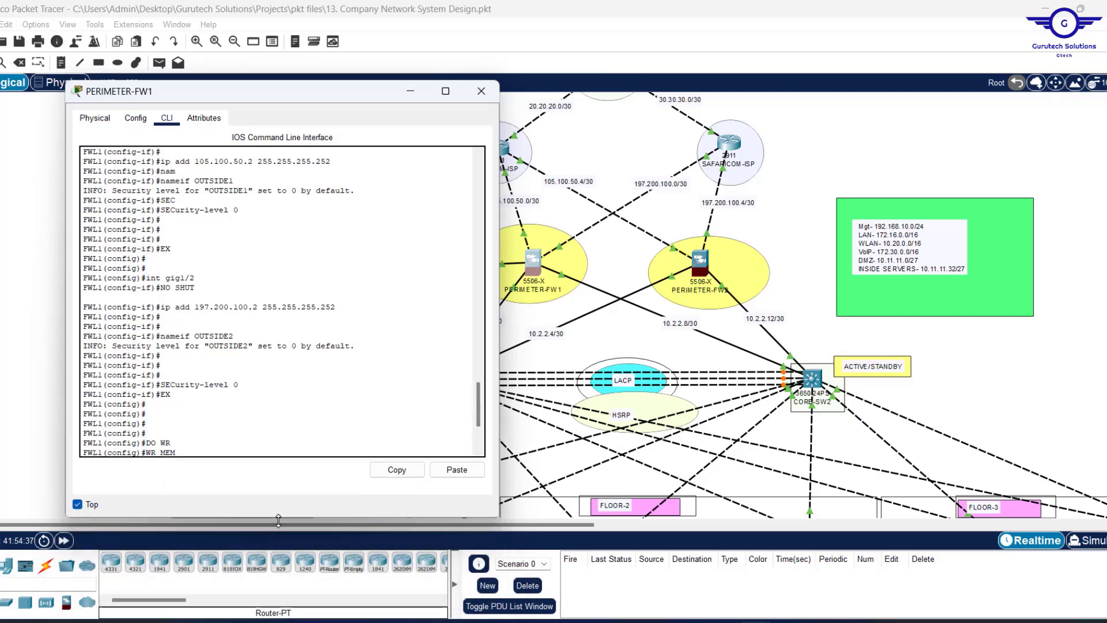
left_click_drag(358, 101, 354, 76)
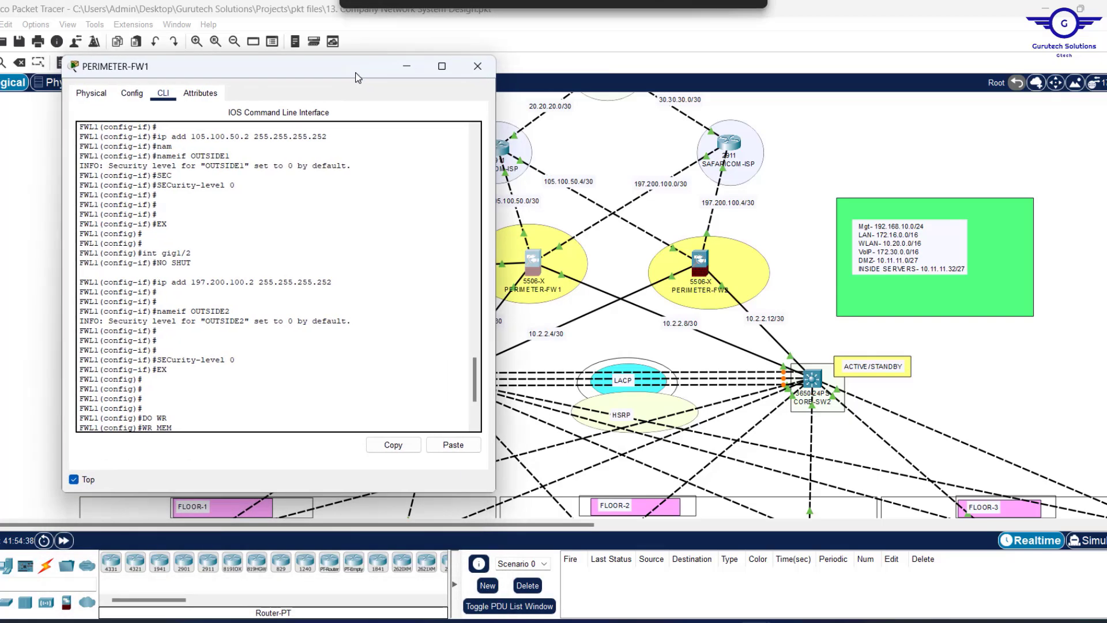
key("Return")
key("Return")
key("Return")
key("Return")
key("Return")
key("Return")
key("Return")
key("Return")
key("Return")
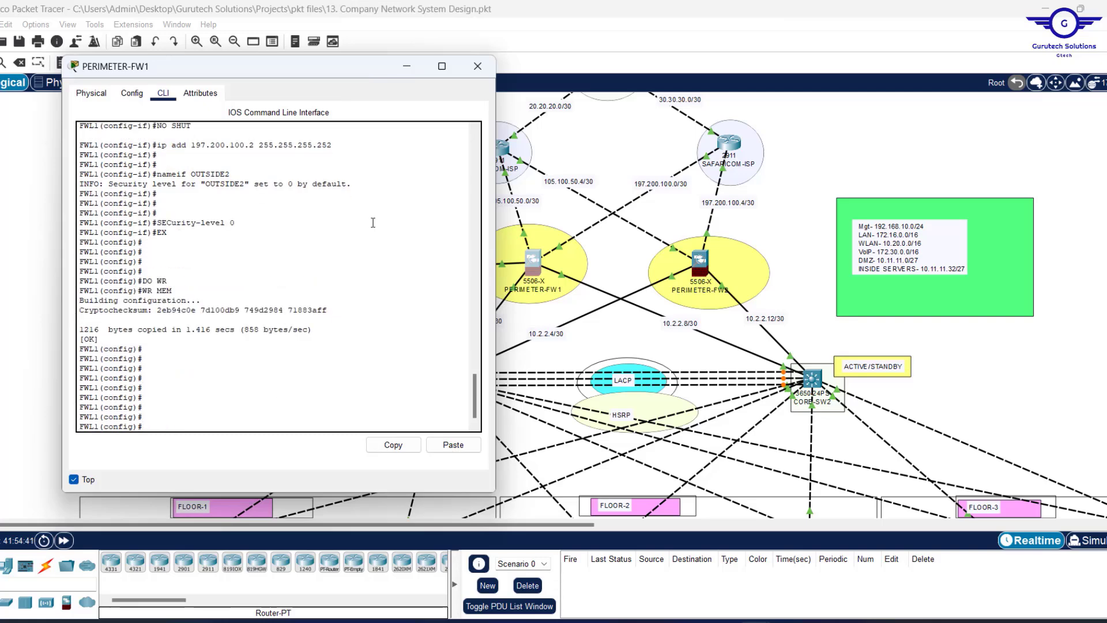
left_click_drag(325, 79, 308, 79)
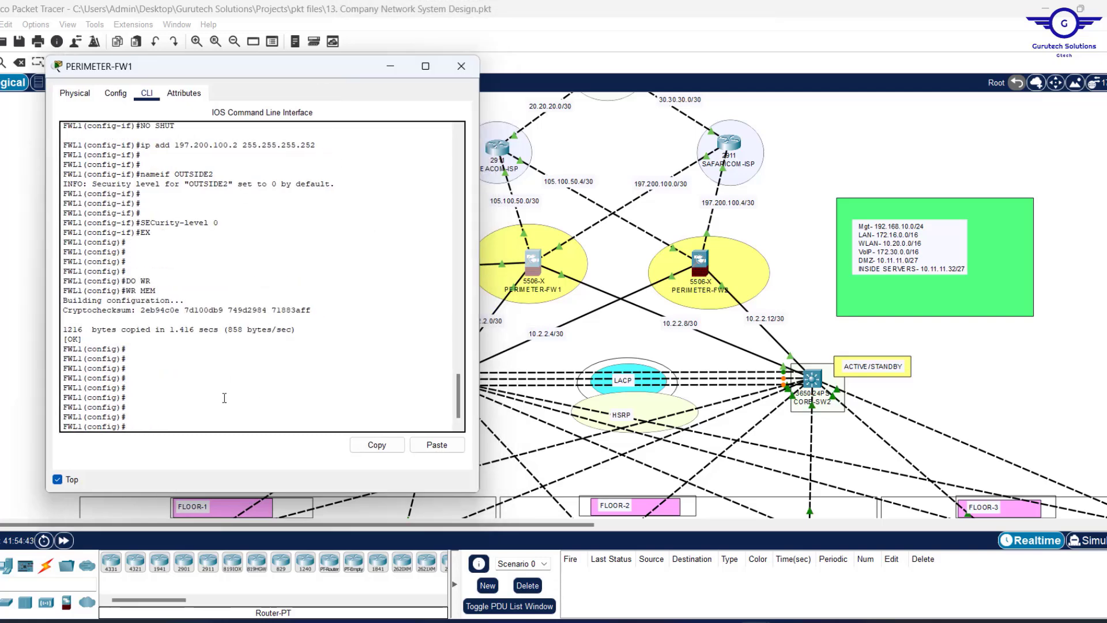
Build the route command out interface OUTSIDE1 to destination 0.0.0.0 0.0.0.0.
type("ip rout")
key("Tab")
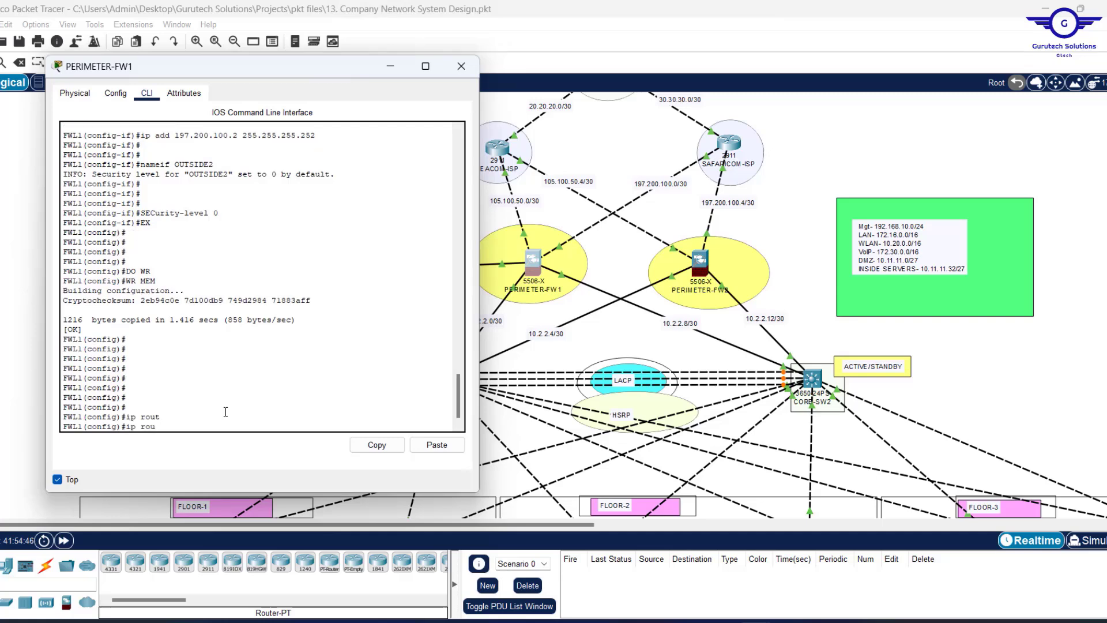
key("BackSpace")
key("BackSpace")
key("BackSpace")
key("BackSpace")
key("BackSpace")
key("BackSpace")
type("route")
key("Tab")
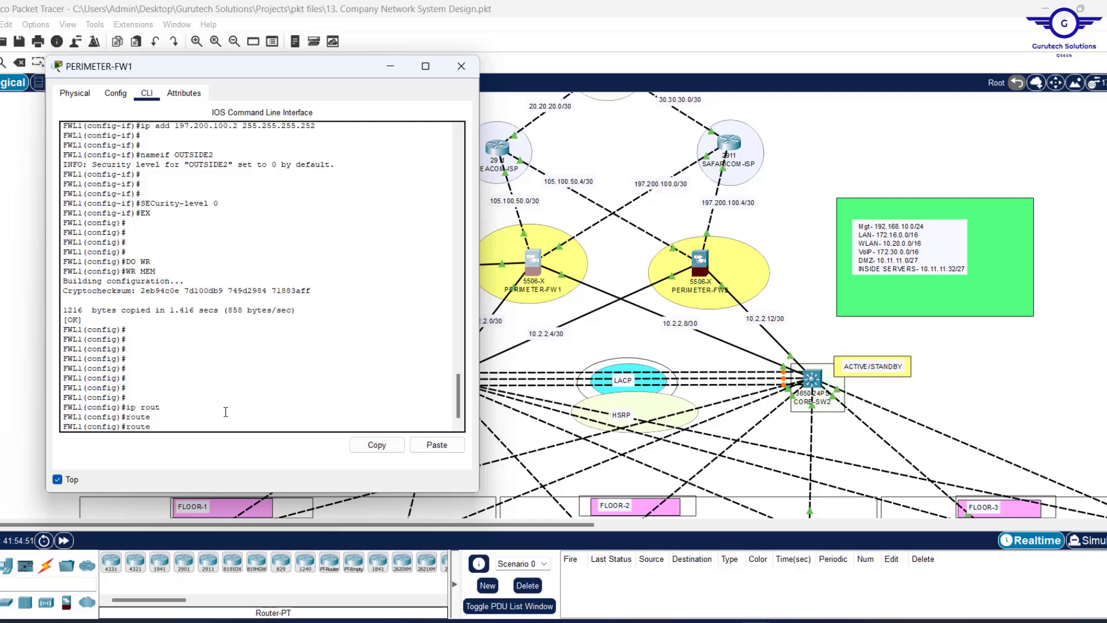
type("?")
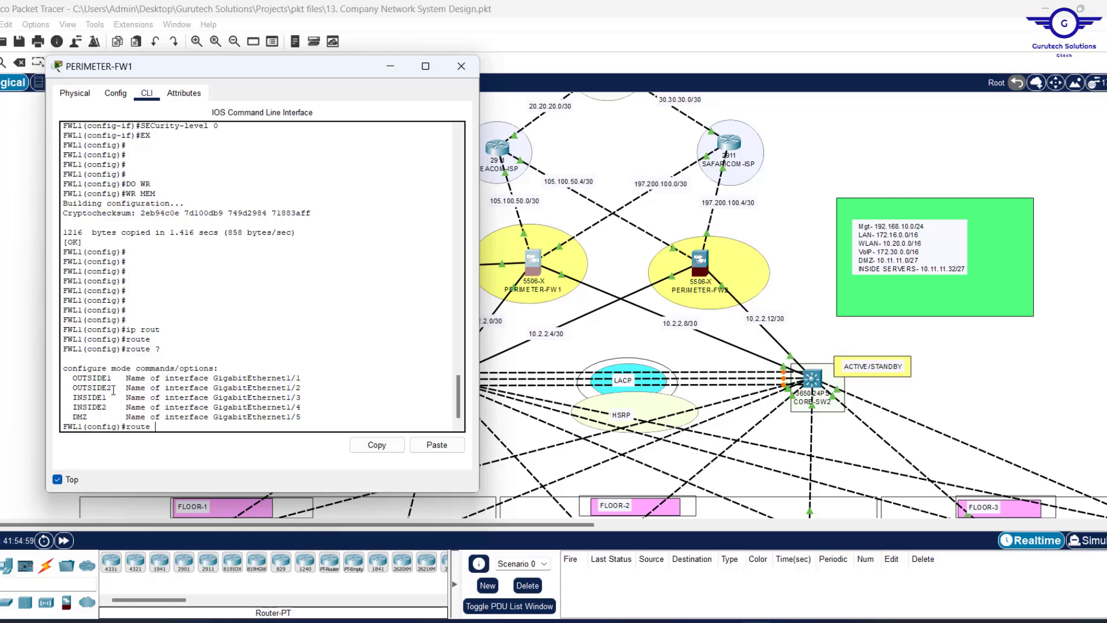
left_click_drag(111, 388, 73, 380)
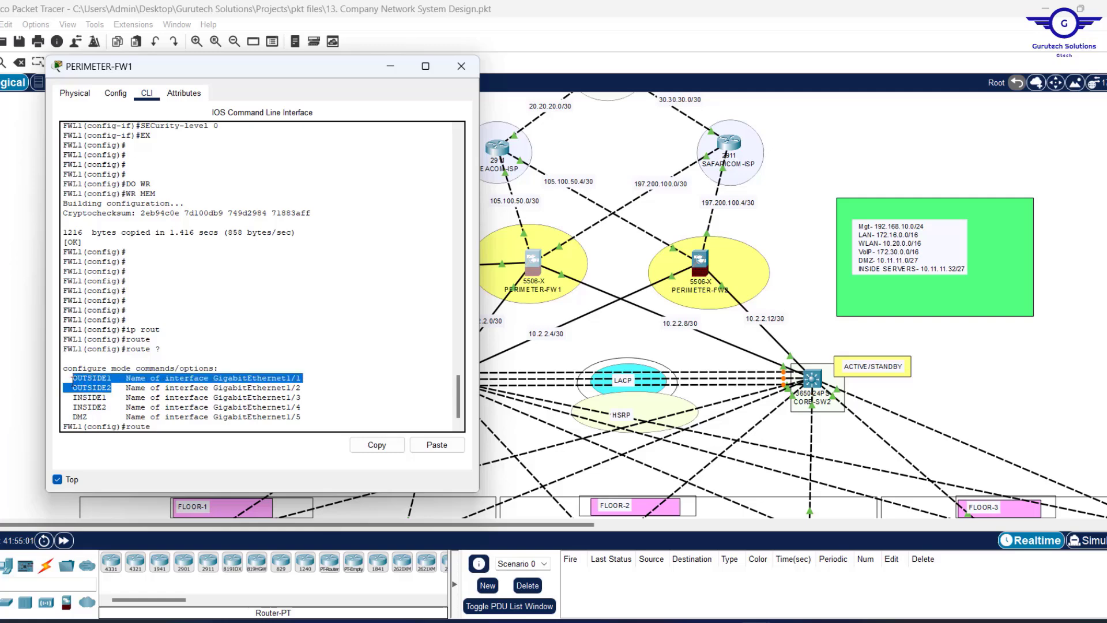
left_click(180, 428)
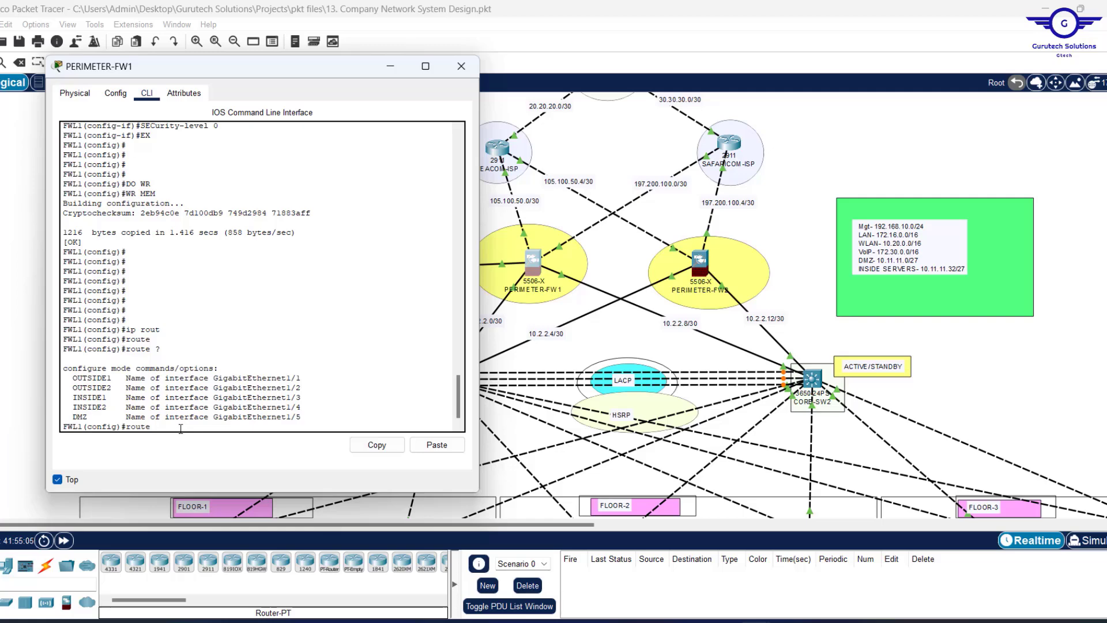
key("Tab")
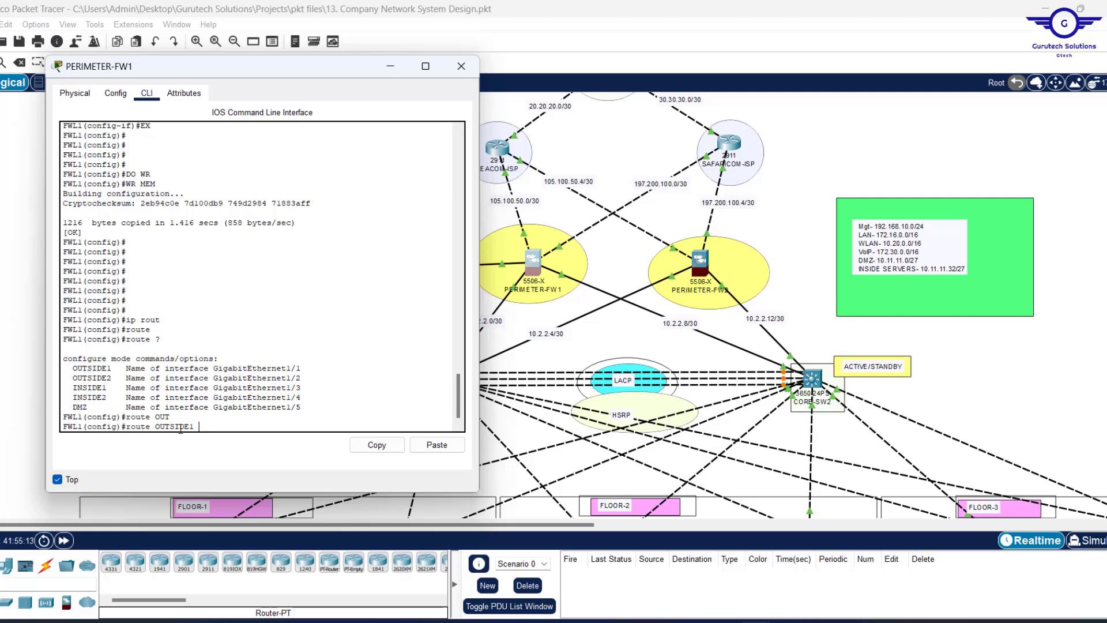
type("?")
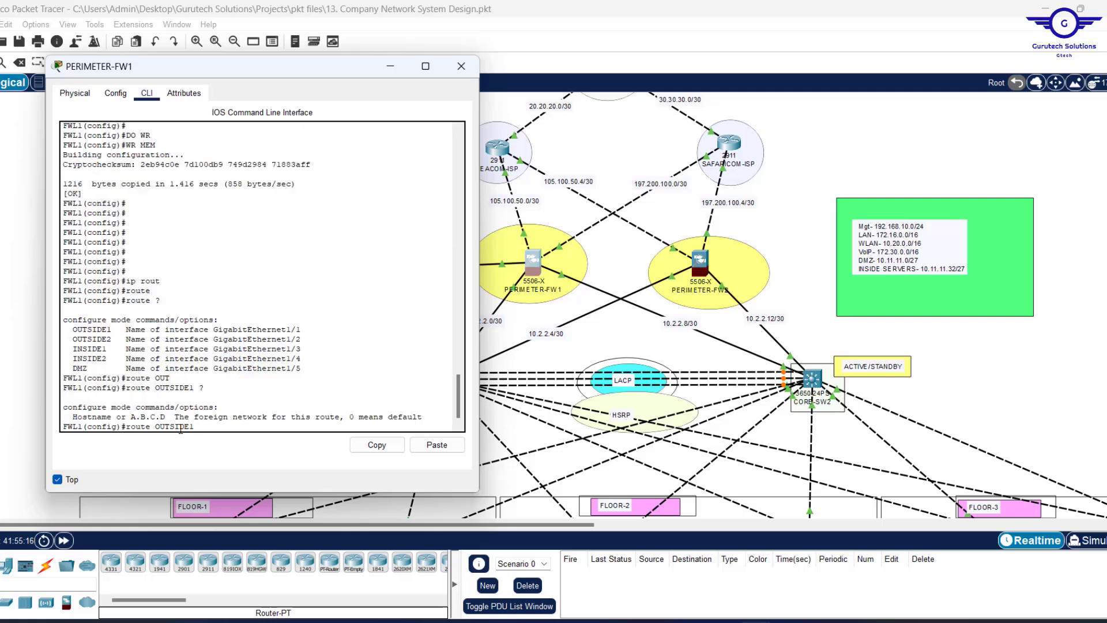
type("0.0.0.0 0.0.0.0")
Confirm OUTSIDE1 in the topology and the firewall's nameif settings before finishing the route.
left_click(560, 205)
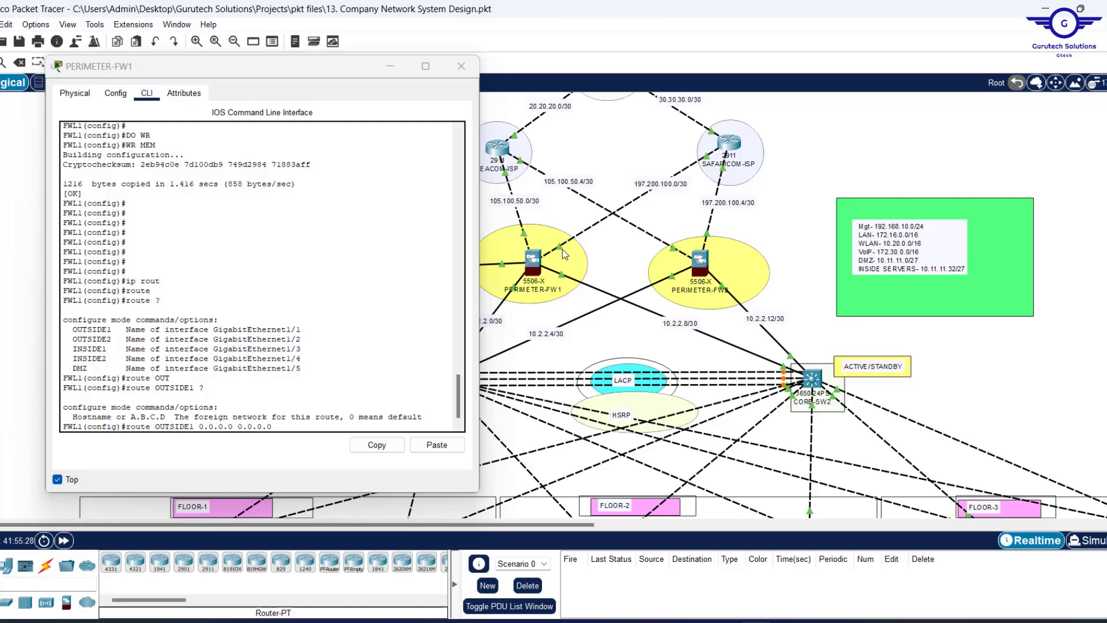
mouse_move(530, 266)
scroll(131, 283, "up", 10)
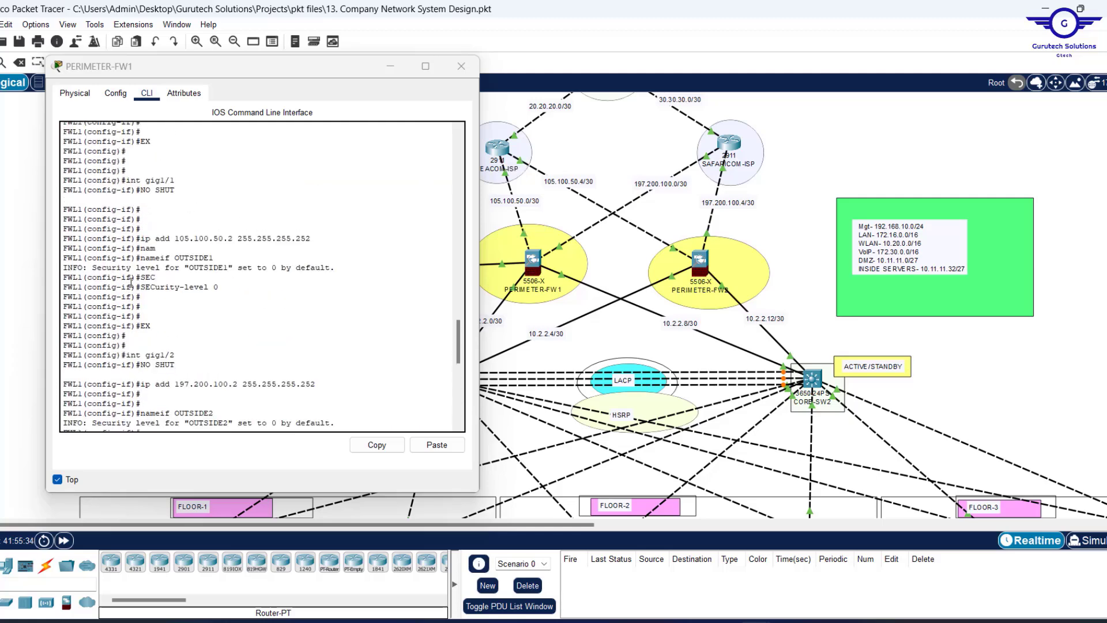
scroll(131, 283, "up", 4)
scroll(203, 351, "down", 2)
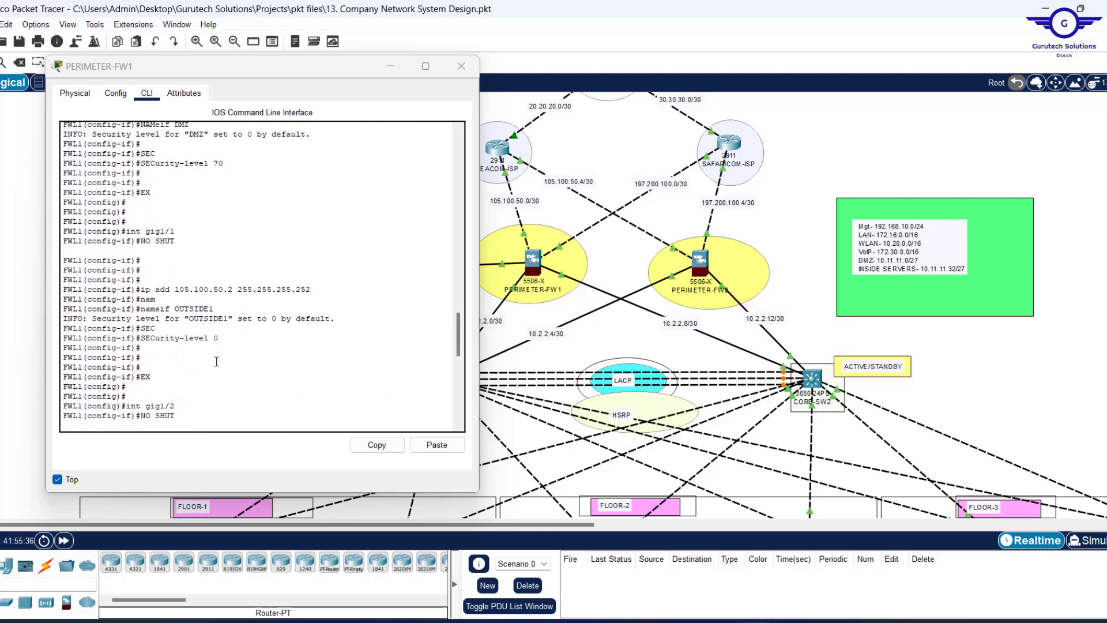
left_click_drag(215, 308, 139, 317)
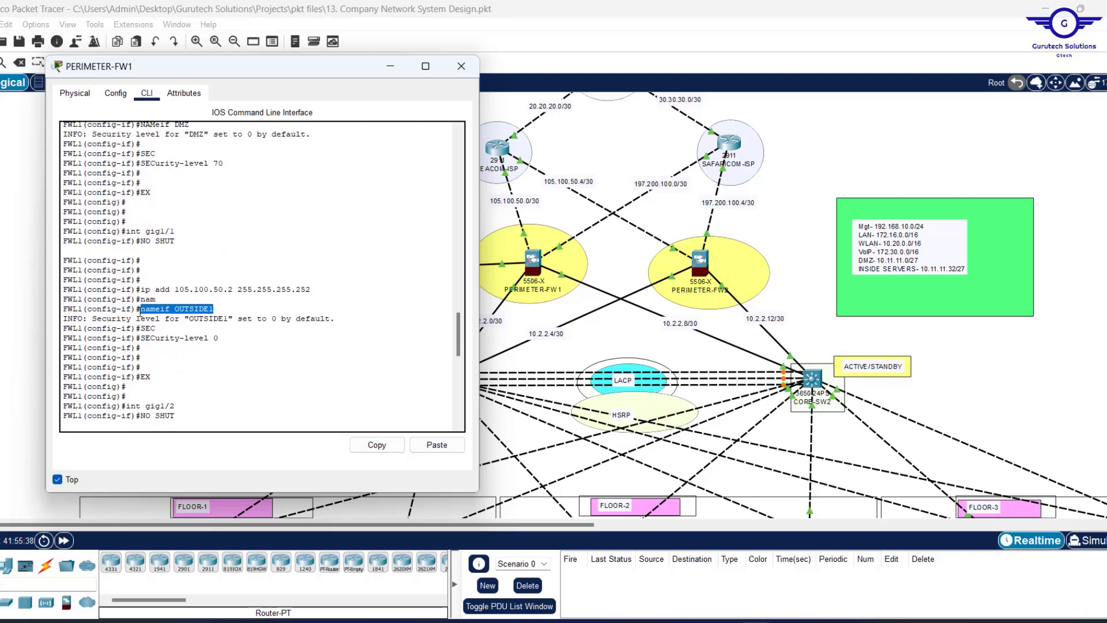
left_click(615, 261)
mouse_move(525, 233)
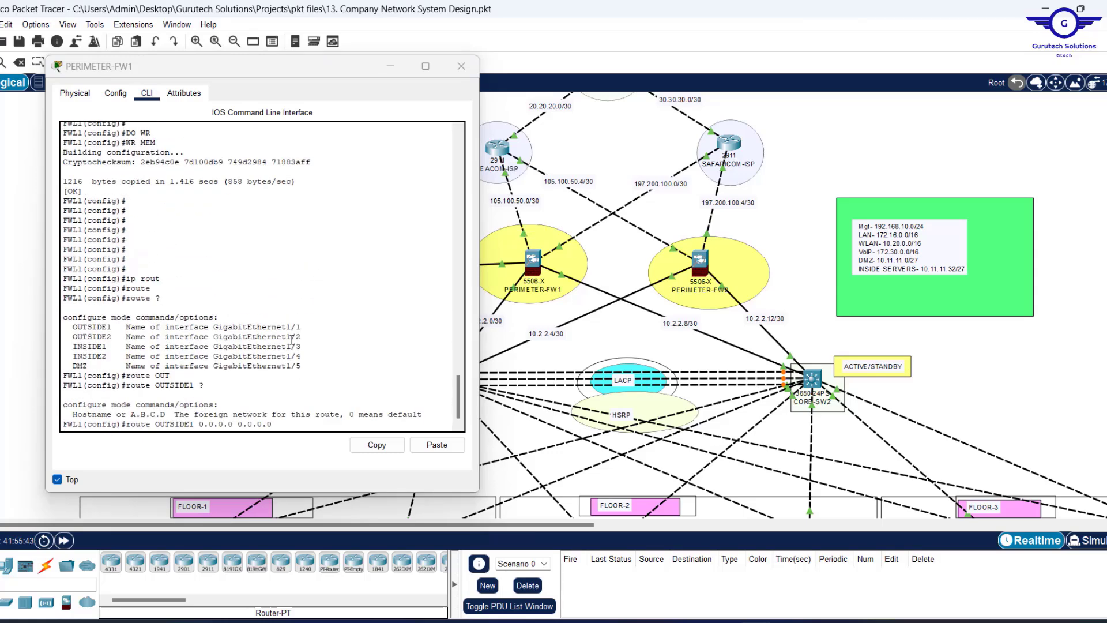
left_click(158, 425)
left_click_drag(157, 426, 194, 427)
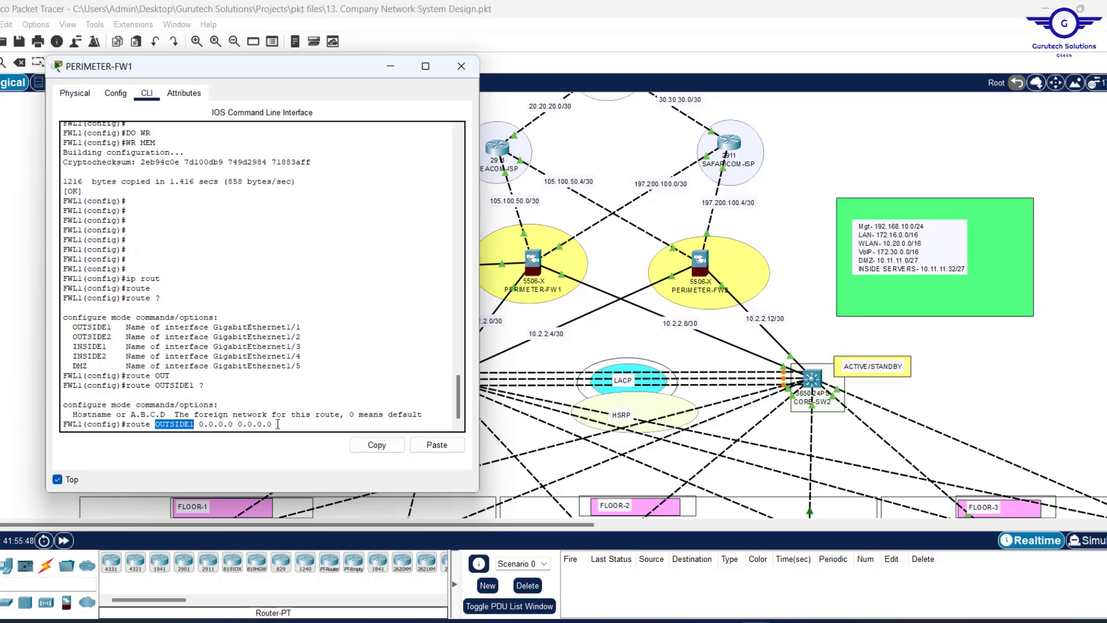
left_click_drag(277, 425, 200, 426)
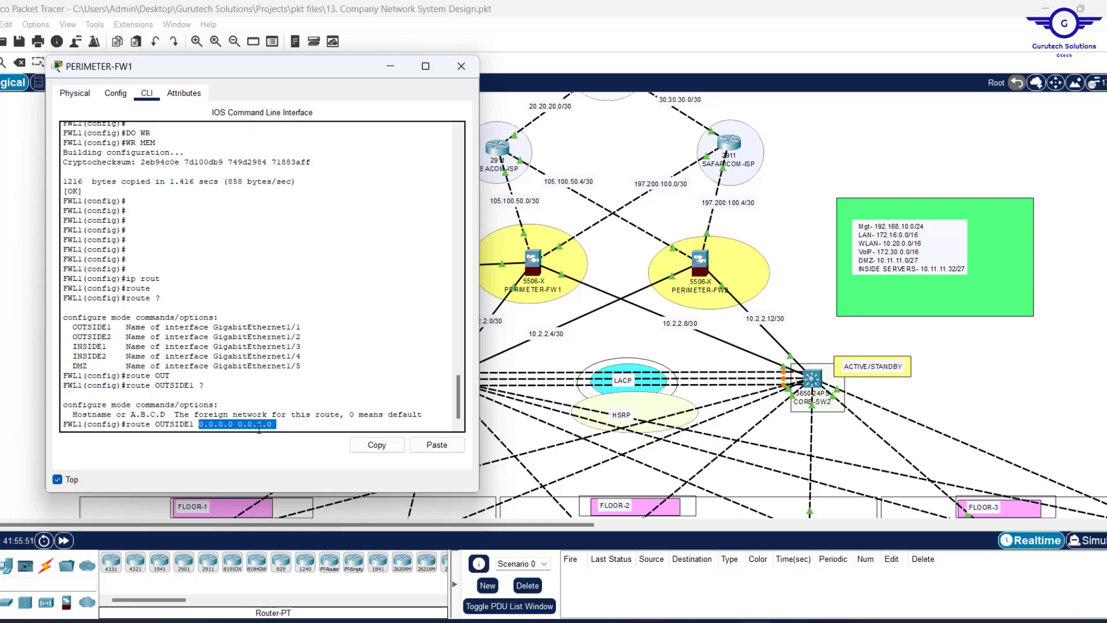
left_click(291, 427)
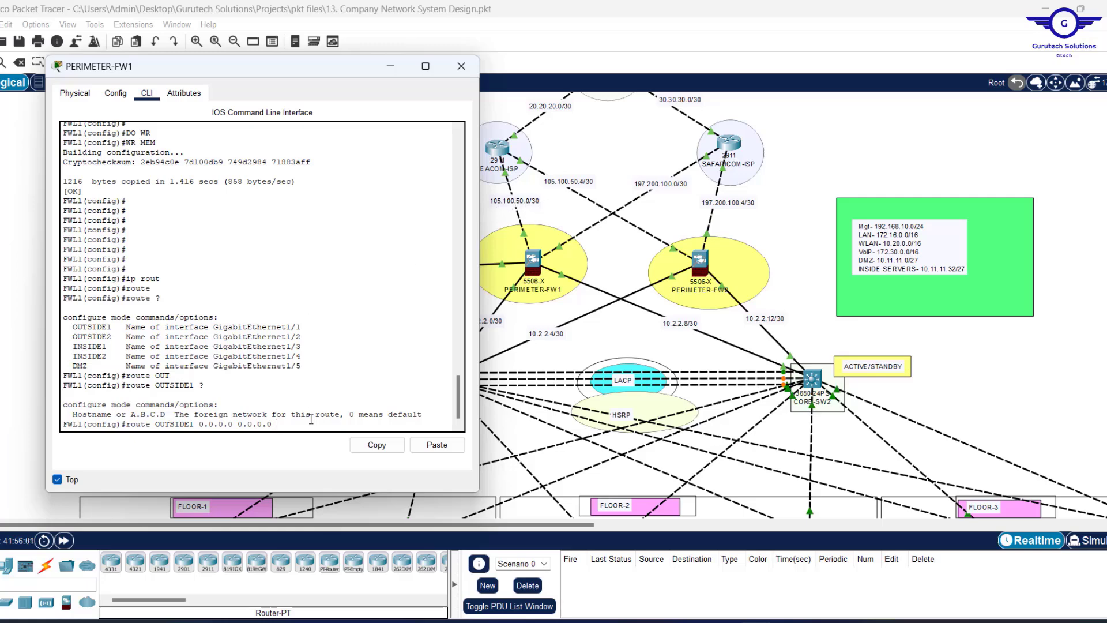
Enter the default route 'route OUTSIDE1 0.0.0.0 0.0.0.0 105.100.50.1'.
type("1")
key("Return")
key("Return")
key("Return")
key("Return")
key("Return")
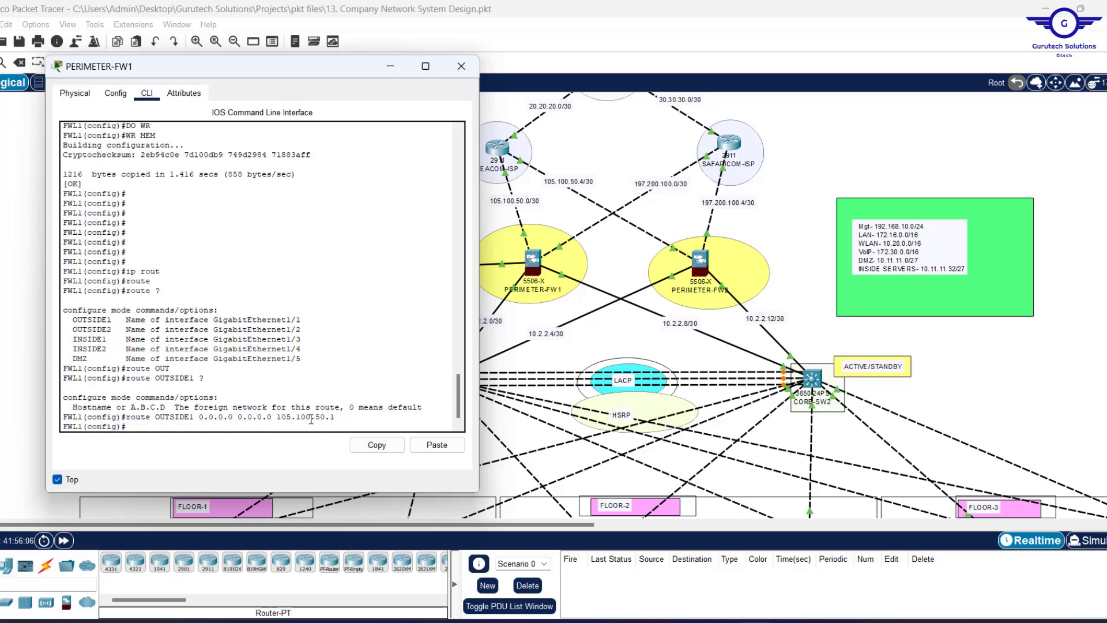
key("Up")
key("Return")
key("Return")
key("Return")
key("Return")
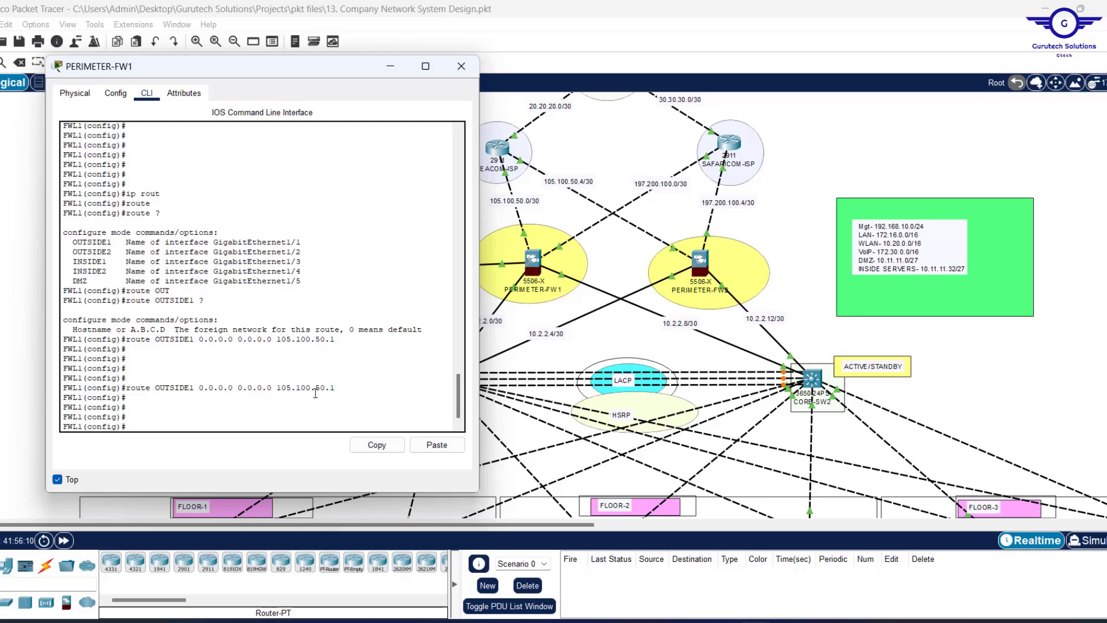
Highlight the 105.100.50.1 next hop and the default route commands for explanation.
left_click_drag(276, 390, 340, 388)
left_click(248, 408)
left_click_drag(235, 397, 632, 170)
left_click(561, 206)
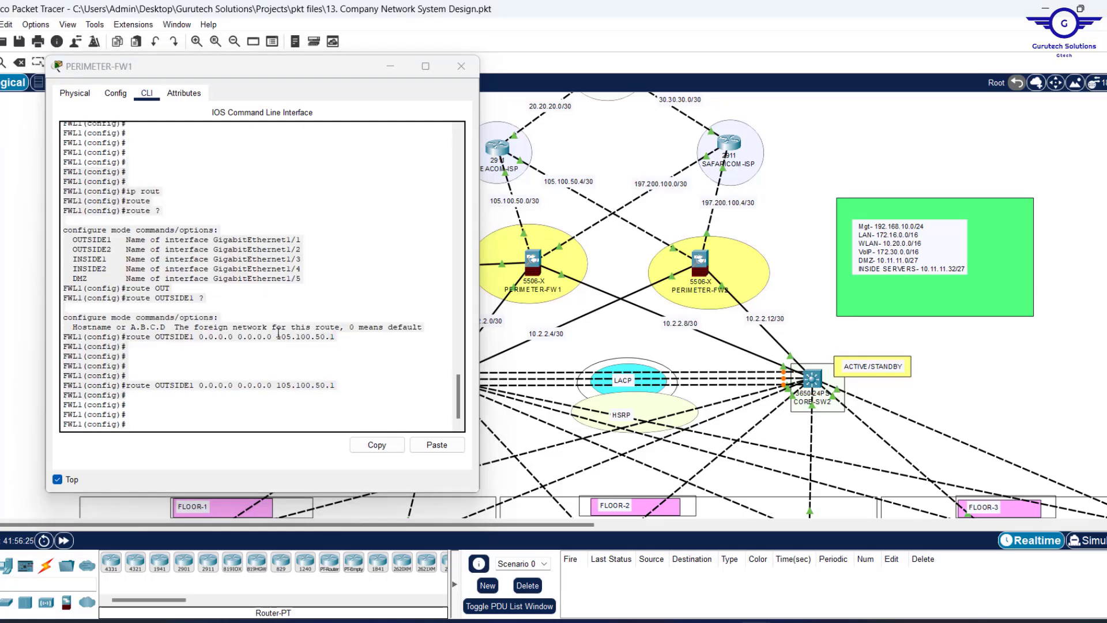
left_click(186, 417)
Enter 'route OUTSIDE2 0.0.0.0 0.0.0.0 197.200.100.1 70' and compare both default routes.
key("Up")
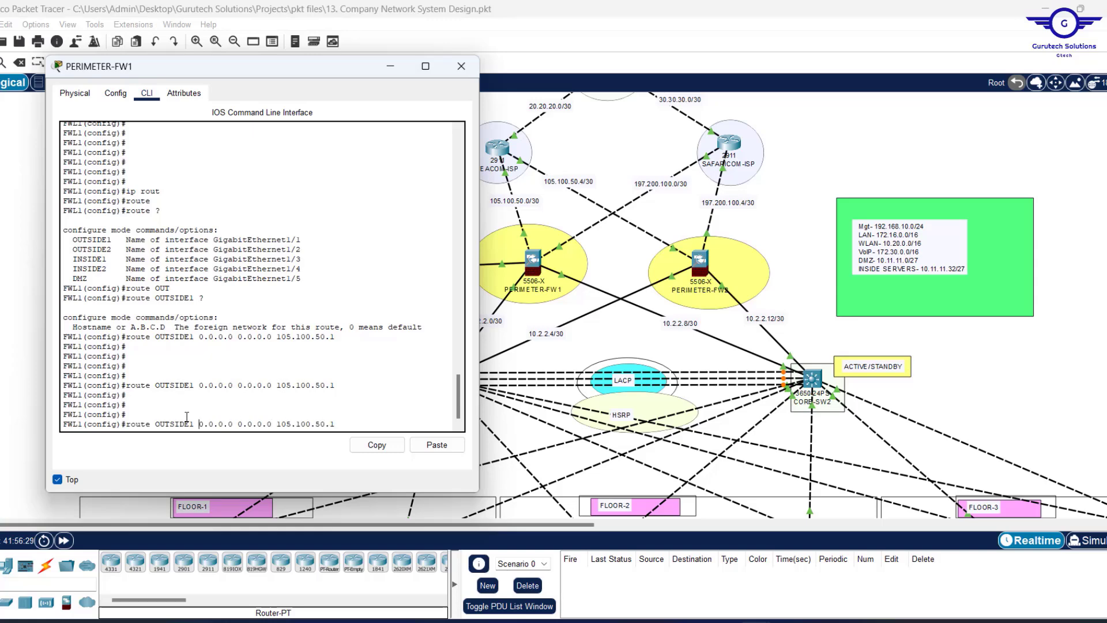
key("BackSpace")
type("2")
key("Right")
key("Right")
key("Right")
key("Right")
key("Right")
key("Right")
key("Right")
key("Right")
key("Right")
key("Right")
key("Right")
key("Right")
key("Right")
key("Right")
key("Right")
key("Right")
key("Right")
key("Right")
key("Right")
key("Right")
key("BackSpace")
key("BackSpace")
key("BackSpace")
key("BackSpace")
key("BackSpace")
key("BackSpace")
key("BackSpace")
key("BackSpace")
key("BackSpace")
type("97")
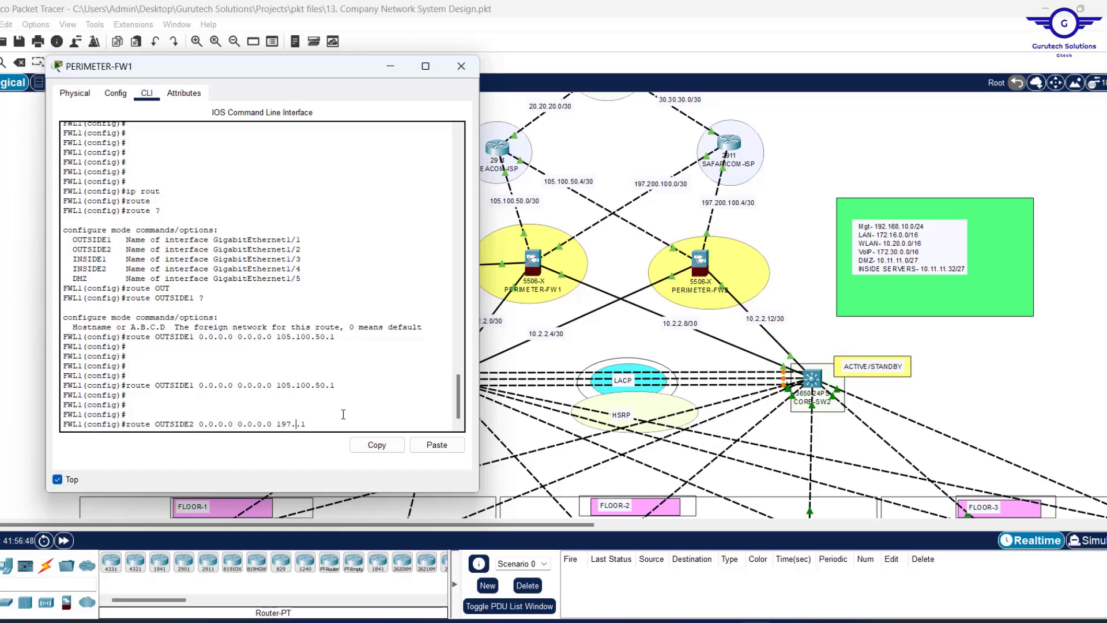
type(".200.100")
type("7")
key("Return")
key("Return")
key("Return")
key("Return")
key("Return")
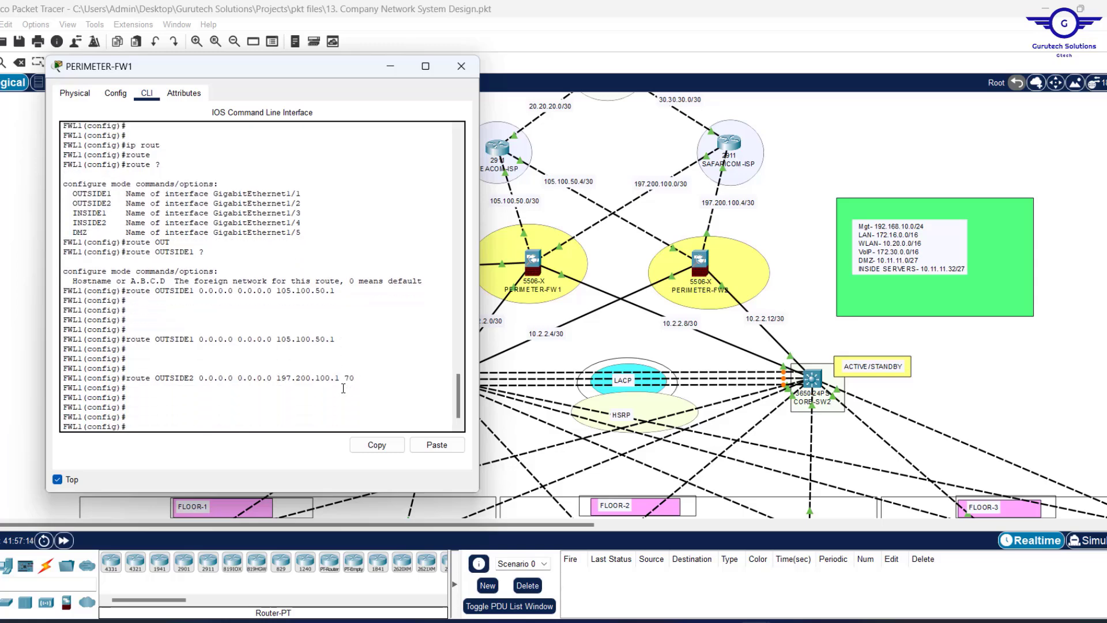
left_click_drag(354, 379, 126, 339)
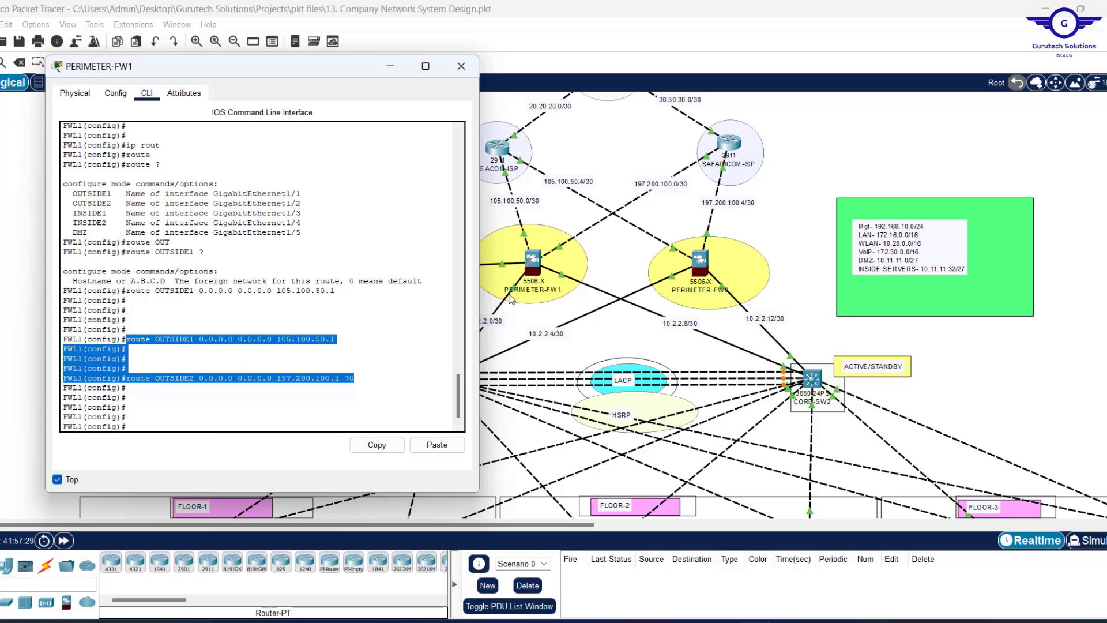
left_click(197, 414)
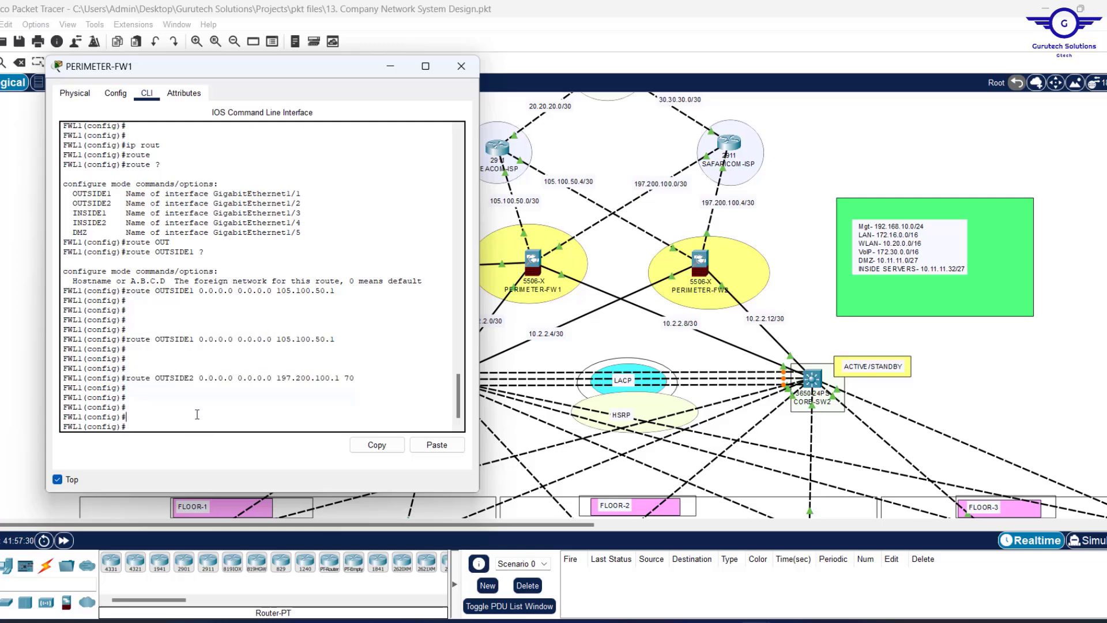
Start OSPF process 35 with 'router ospf 35'.
type("router")
key("Tab")
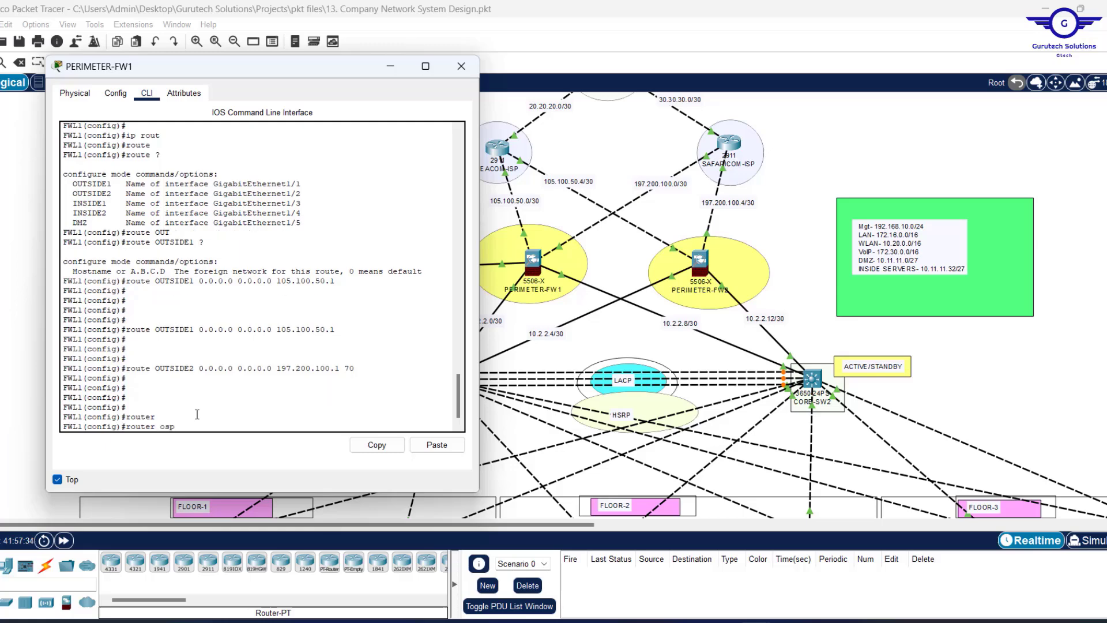
key("Tab")
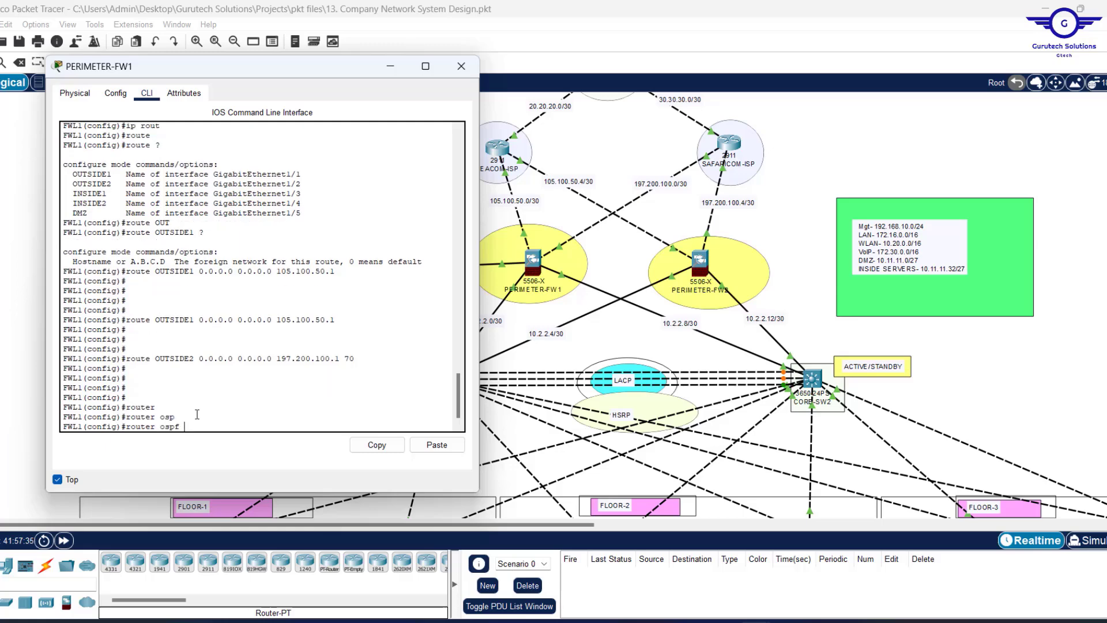
type("35")
key("Return")
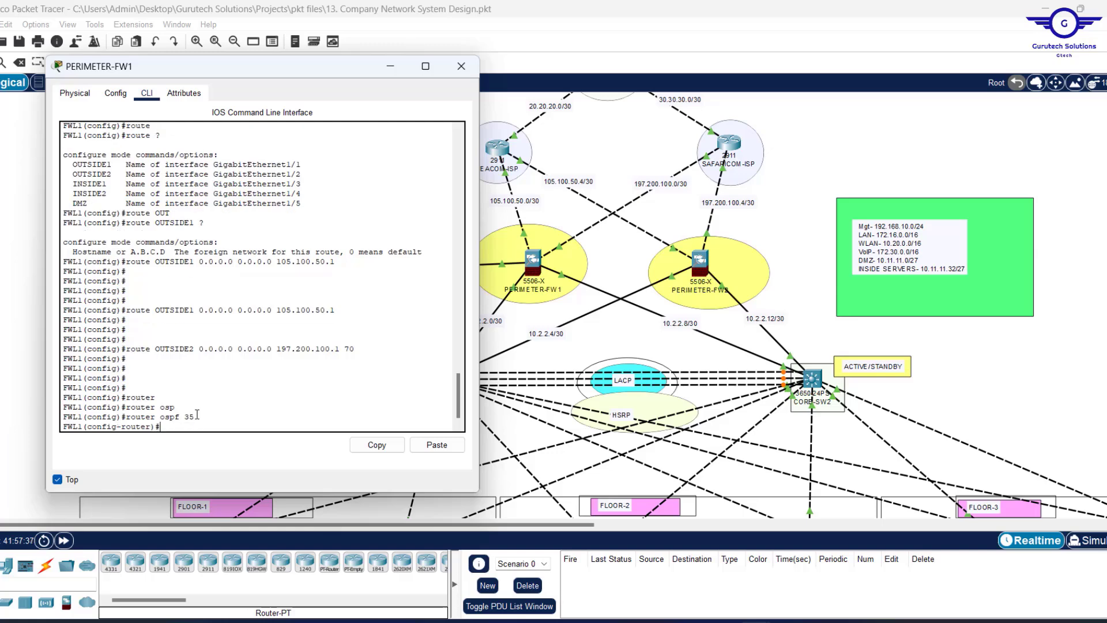
Set the OSPF router ID to 1.1.8.8 and begin a network statement.
type("rou")
key("Tab")
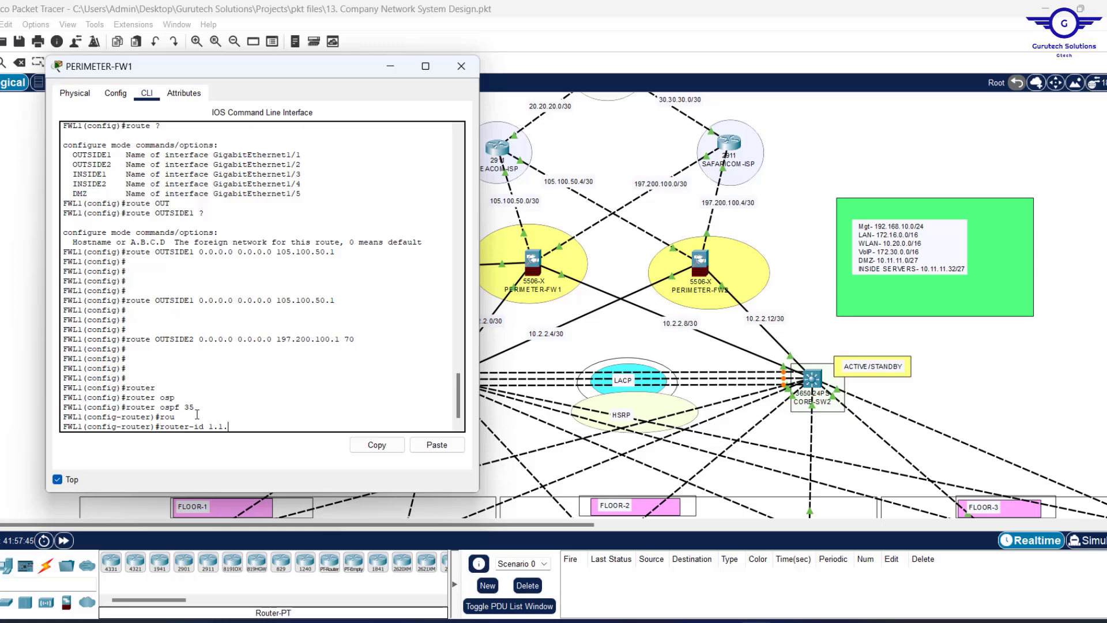
type("8.8")
key("Return")
type("ne")
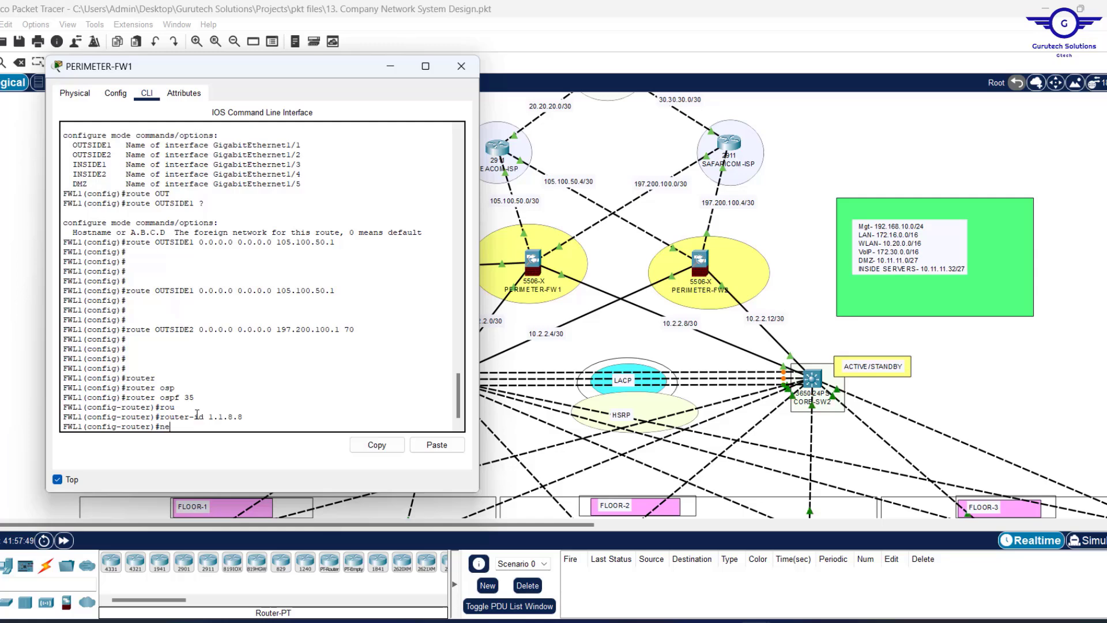
type("tw")
key("Tab")
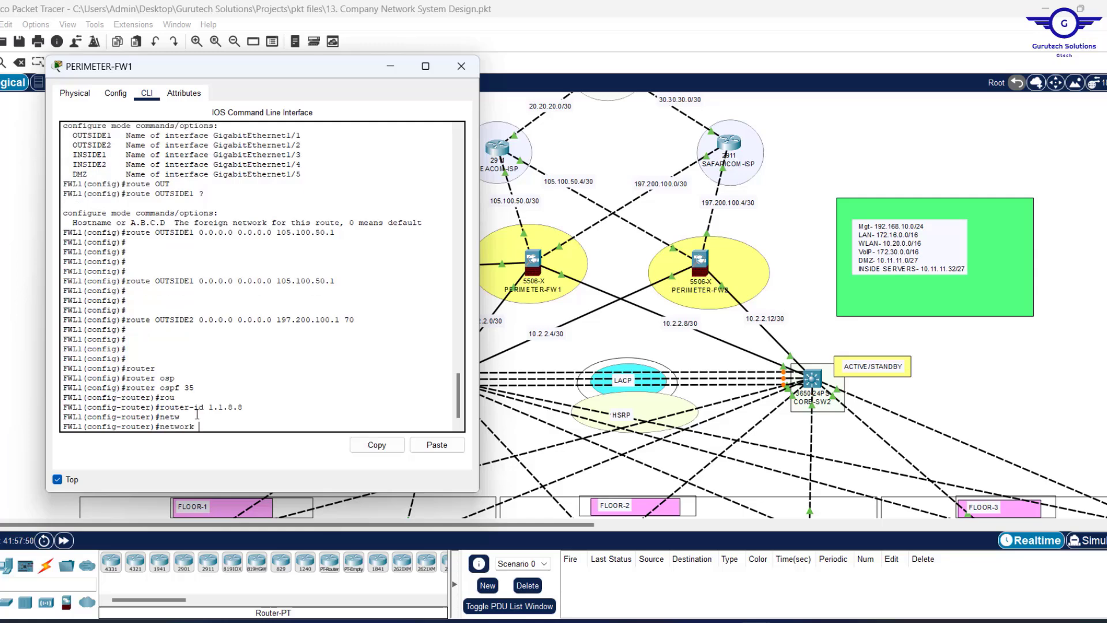
Advertise 105.100.50.0 255.255.255.252 in OSPF area 0.
left_click_drag(279, 65, 864, 106)
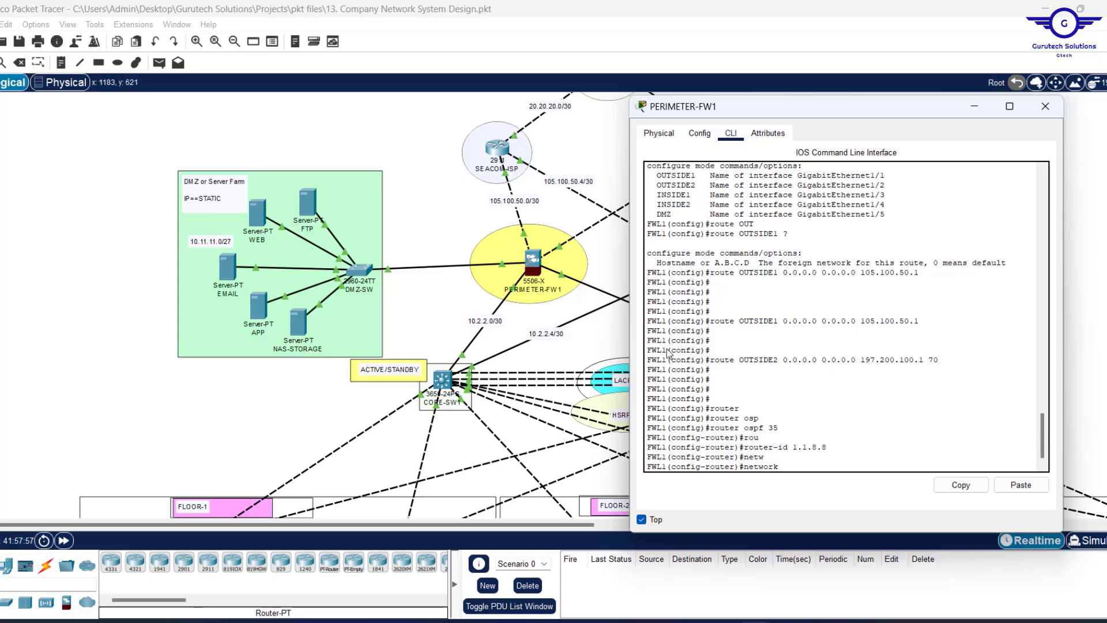
type("105.100.50.0")
type("255")
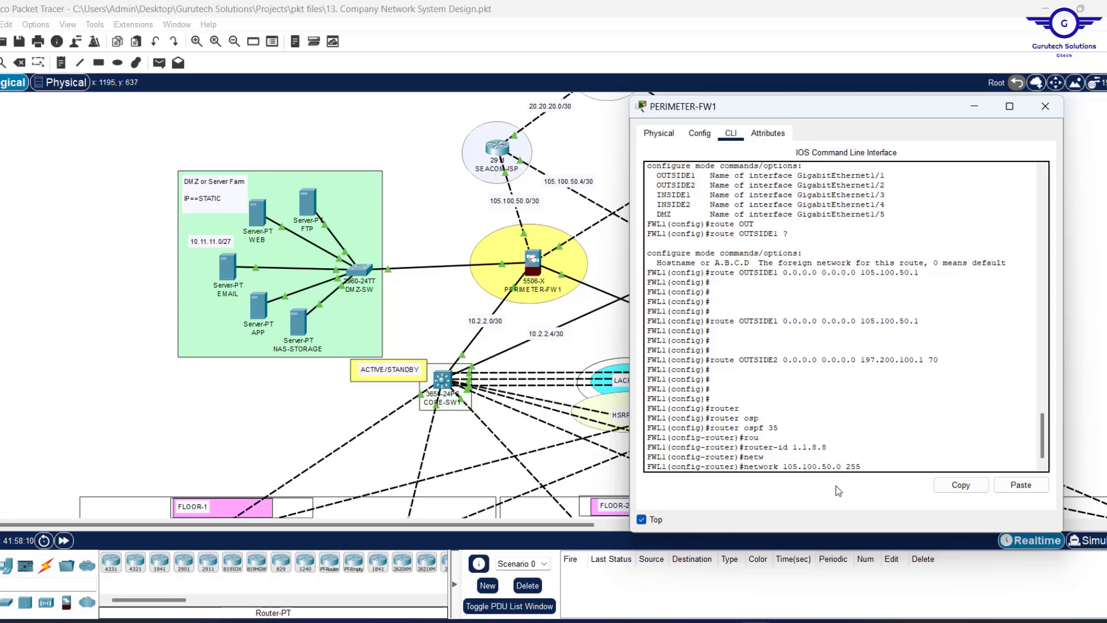
type(".255.255.252")
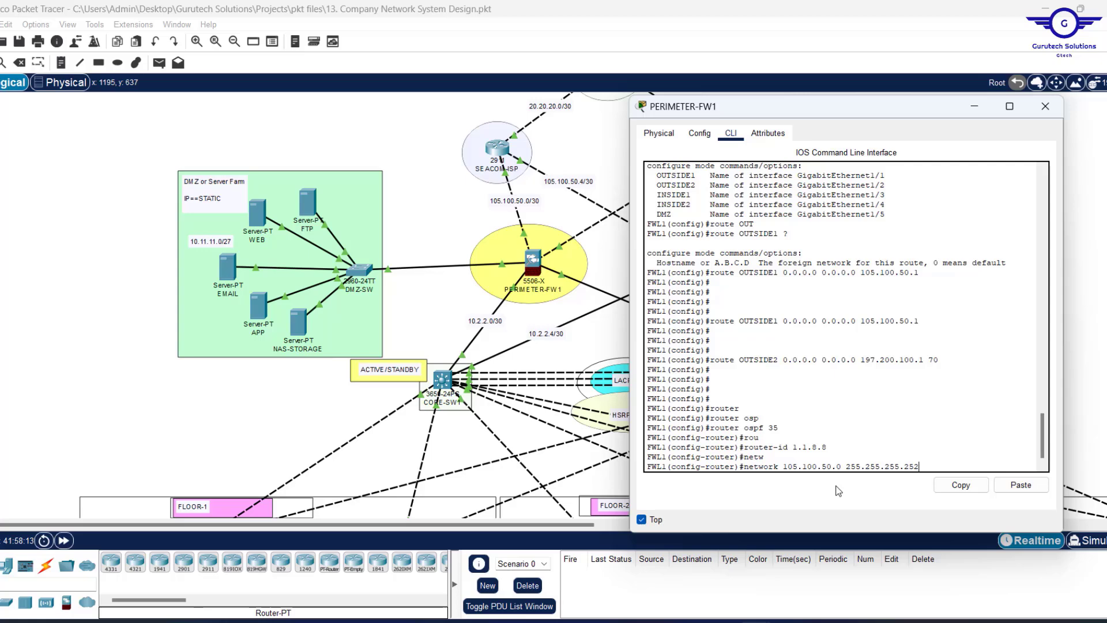
key("Return")
key("Up")
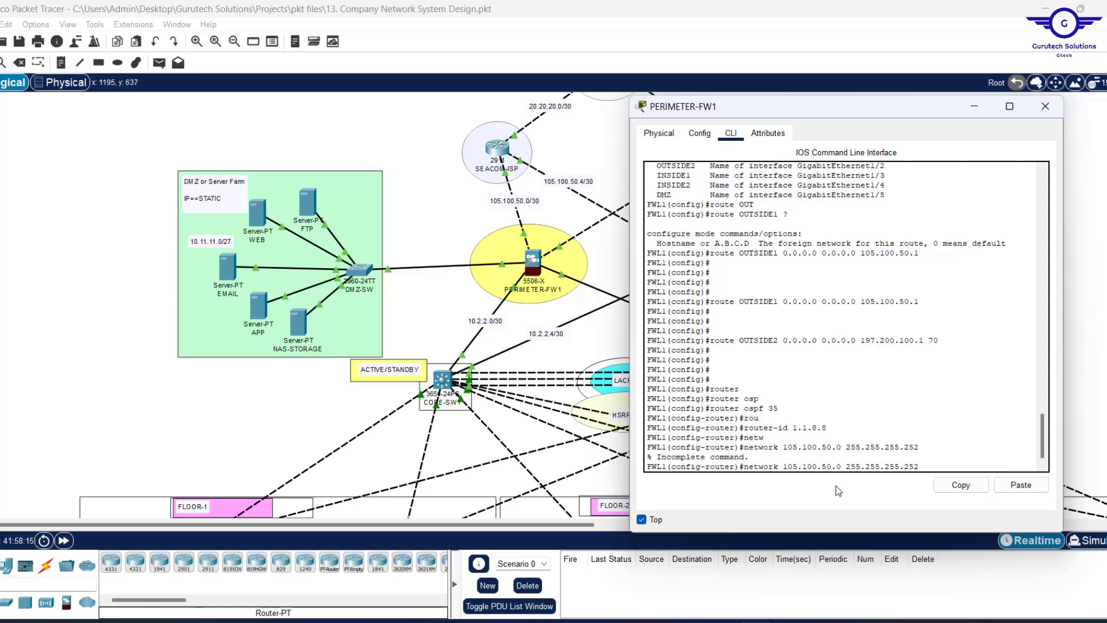
type("are")
key("Tab")
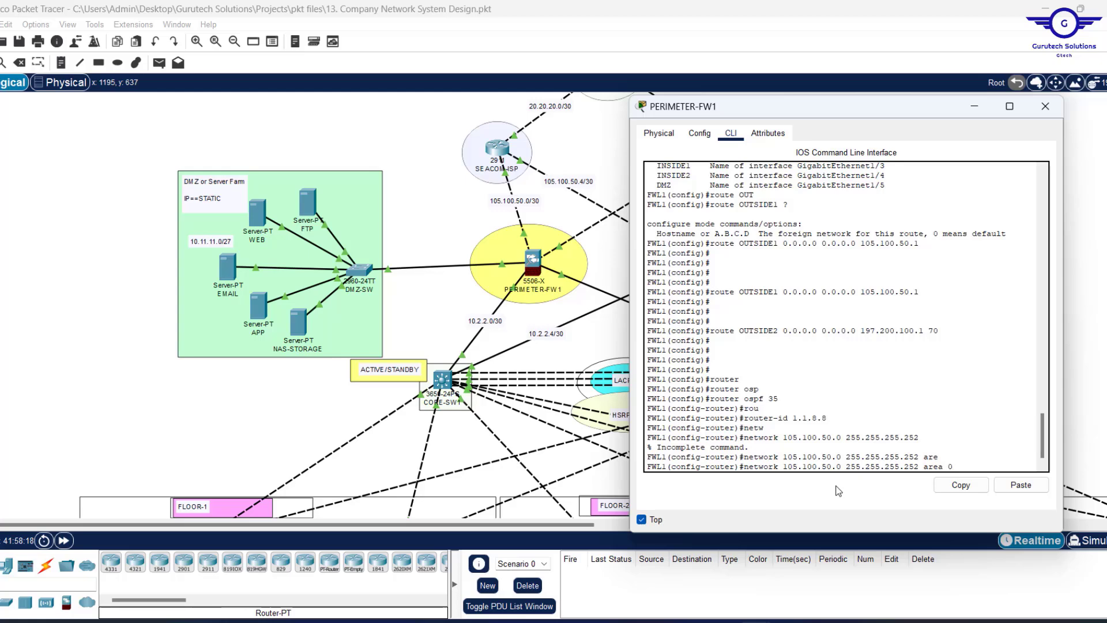
key("Return")
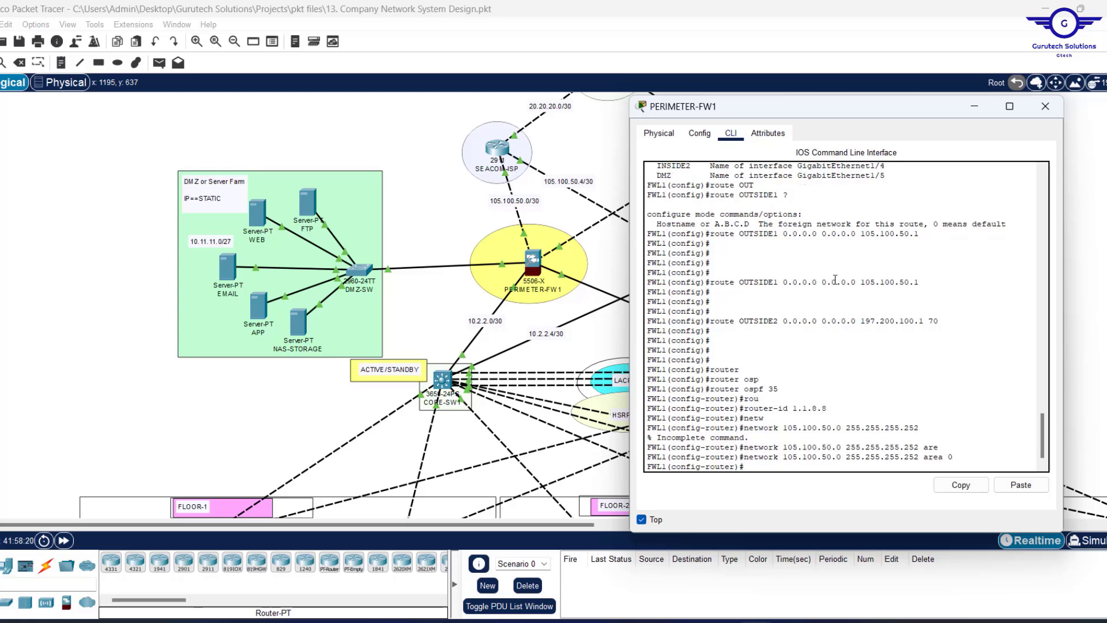
Fix the rejected entry and advertise 197.200.100.0 255.255.255.252 in area 0.
key("Up")
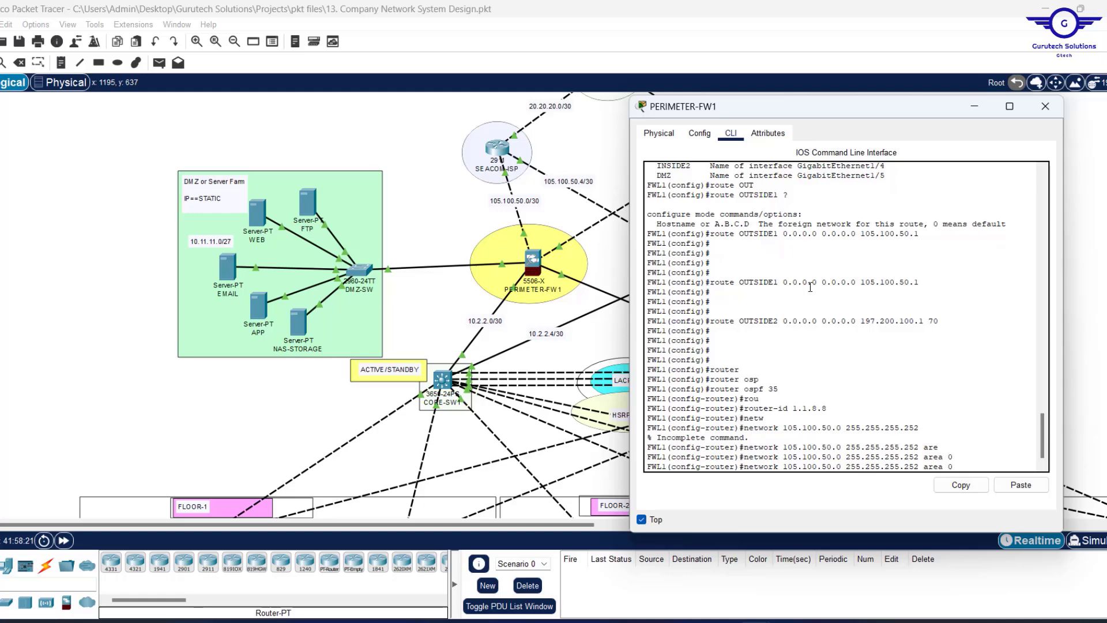
left_click_drag(832, 110, 717, 112)
key("Left")
key("Left")
key("Left")
key("Left")
key("Left")
key("Left")
key("Left")
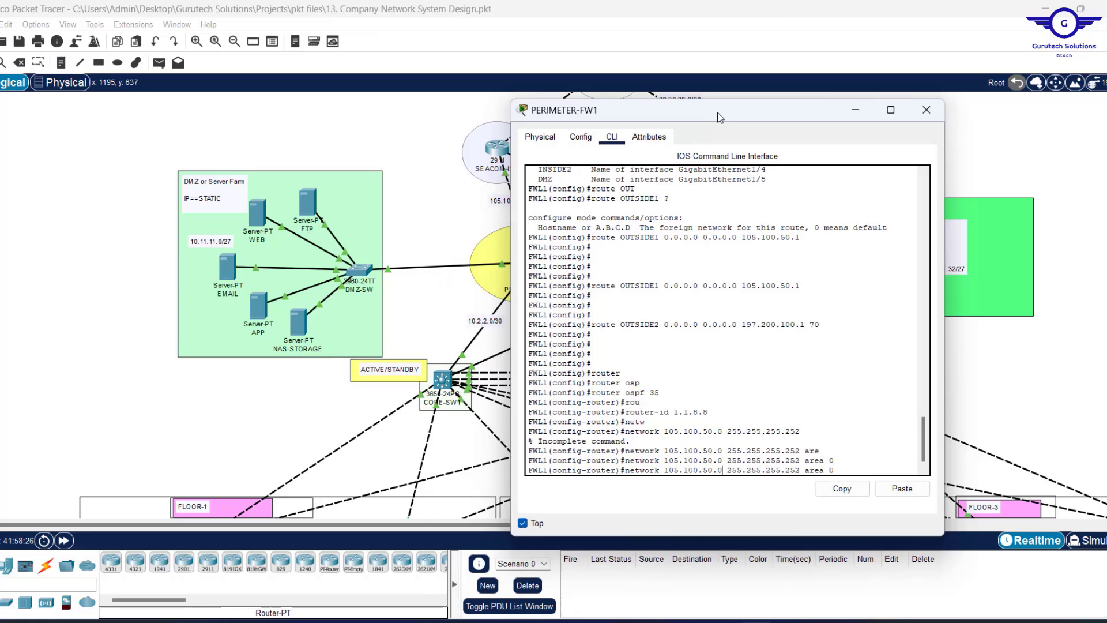
key("BackSpace")
key("BackSpace")
key("BackSpace")
key("BackSpace")
key("BackSpace")
key("BackSpace")
key("BackSpace")
key("BackSpace")
key("BackSpace")
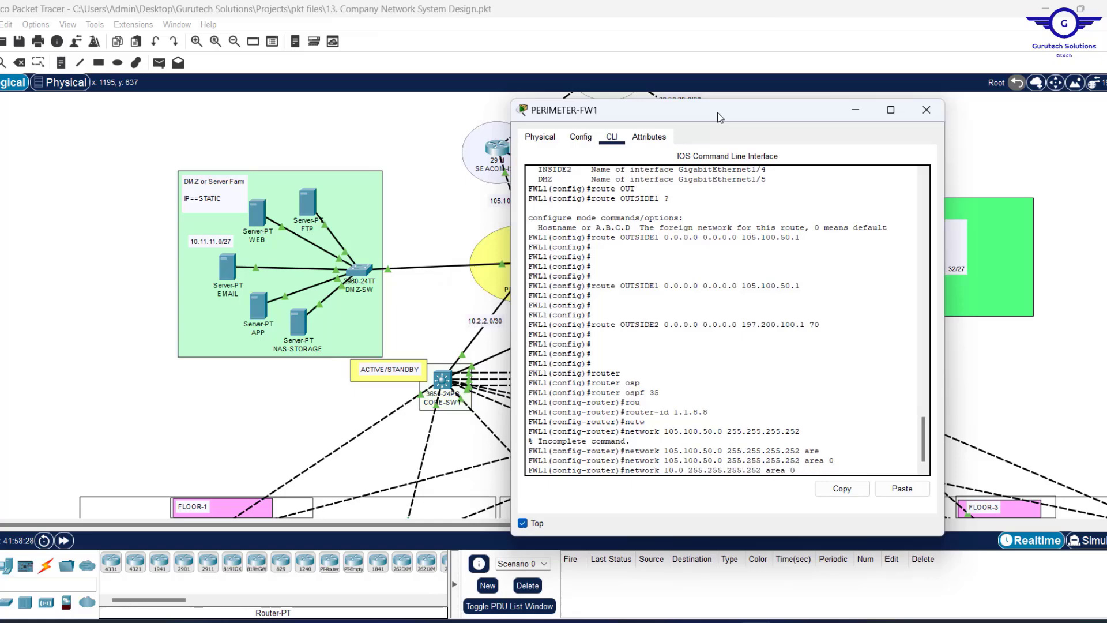
type("97")
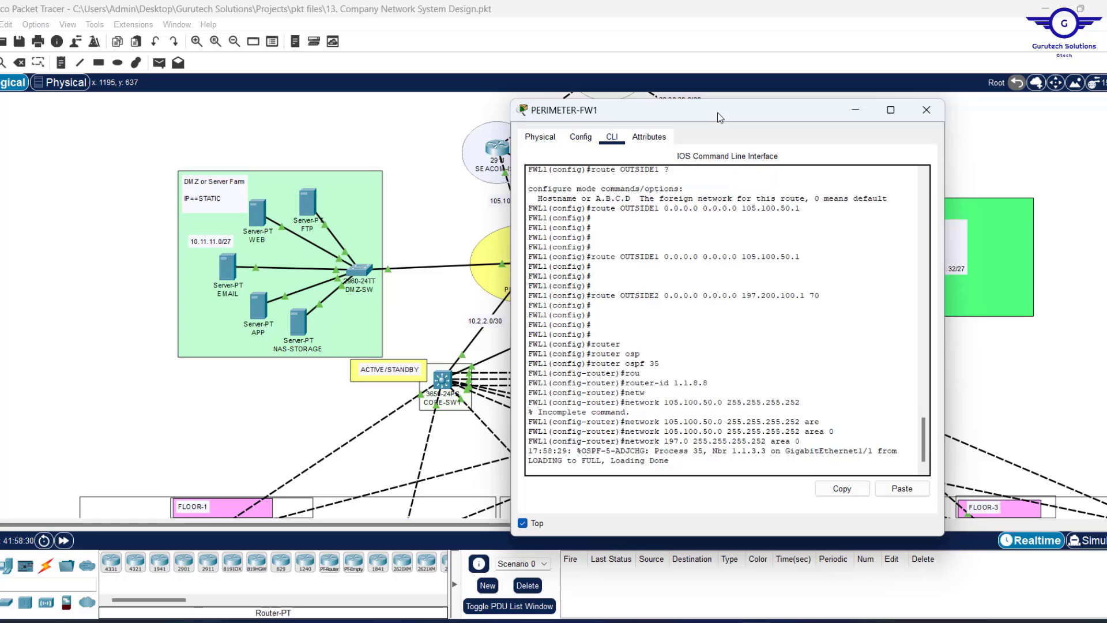
type(".200.100")
key("Return")
key("Return")
key("Up")
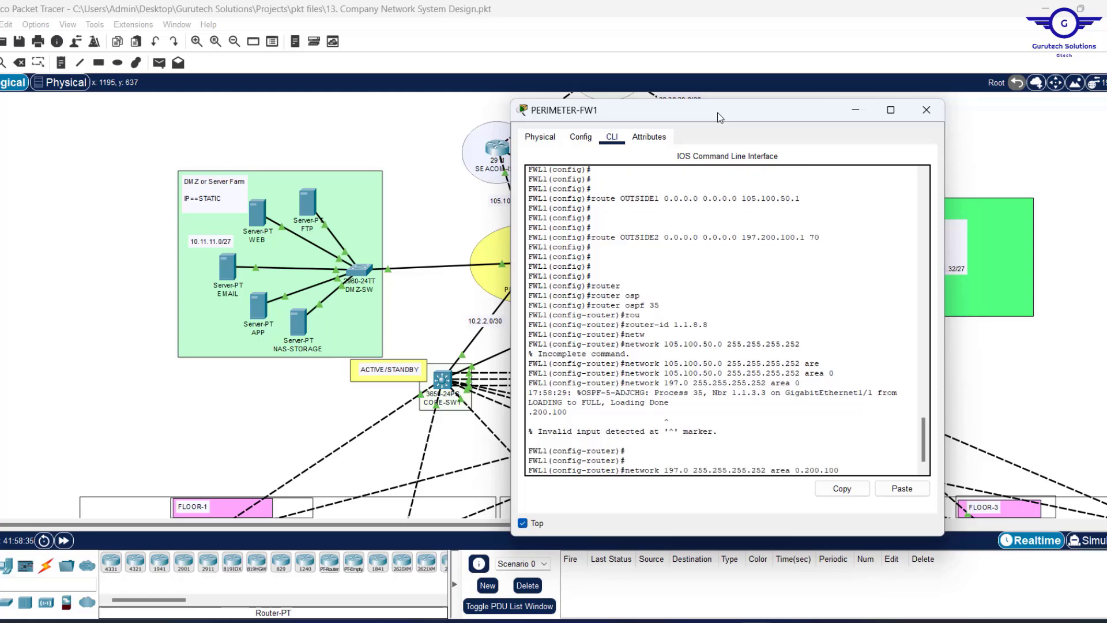
key("BackSpace")
key("BackSpace")
key("BackSpace")
key("BackSpace")
key("BackSpace")
key("BackSpace")
key("BackSpace")
key("BackSpace")
key("BackSpace")
key("BackSpace")
key("BackSpace")
key("BackSpace")
key("BackSpace")
key("BackSpace")
key("BackSpace")
key("BackSpace")
key("BackSpace")
key("BackSpace")
key("BackSpace")
key("BackSpace")
key("BackSpace")
key("BackSpace")
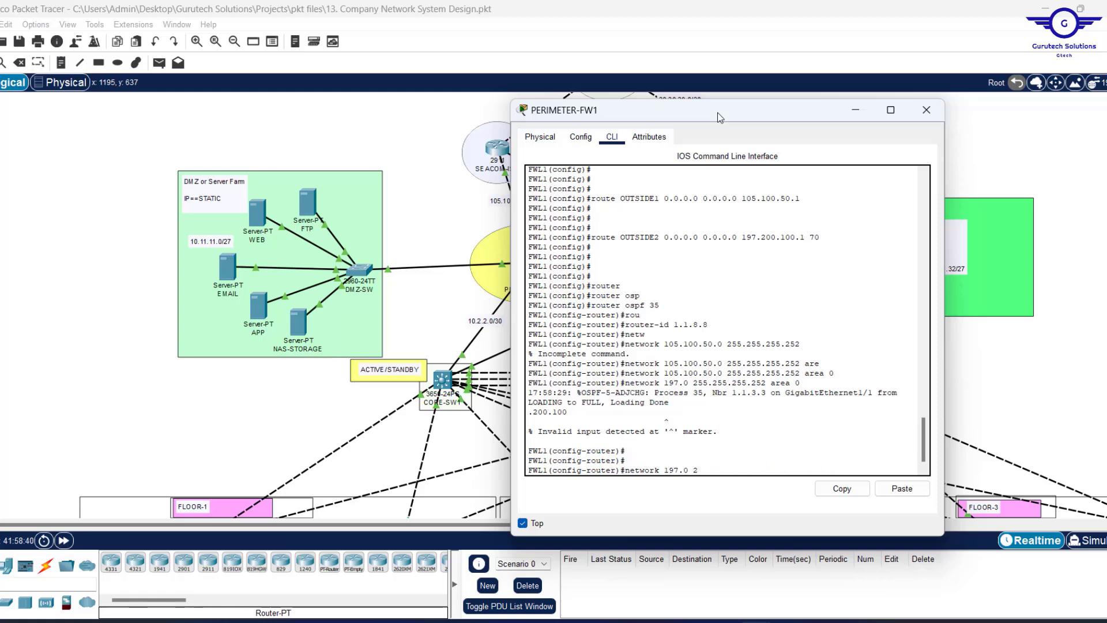
key("Up")
key("Up")
key("Up")
key("Up")
key("Down")
key("Down")
key("Left")
key("Left")
key("Left")
key("Left")
key("Left")
key("Left")
key("Left")
key("BackSpace")
key("BackSpace")
key("BackSpace")
key("BackSpace")
key("BackSpace")
key("BackSpace")
key("BackSpace")
key("BackSpace")
key("BackSpace")
key("BackSpace")
type("97.200.100.0")
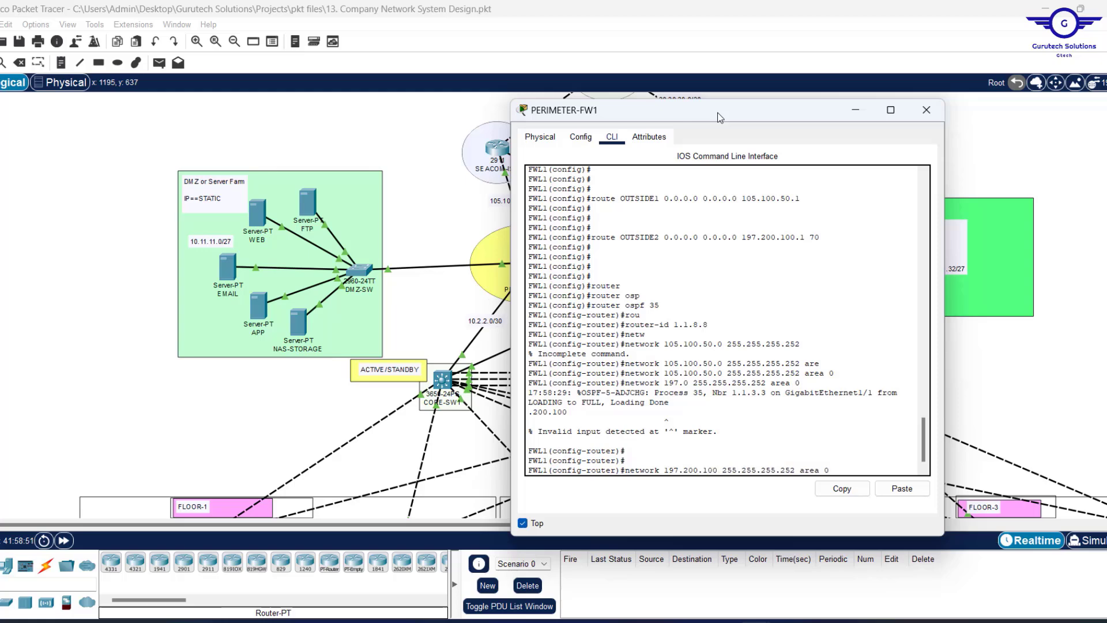
key("Return")
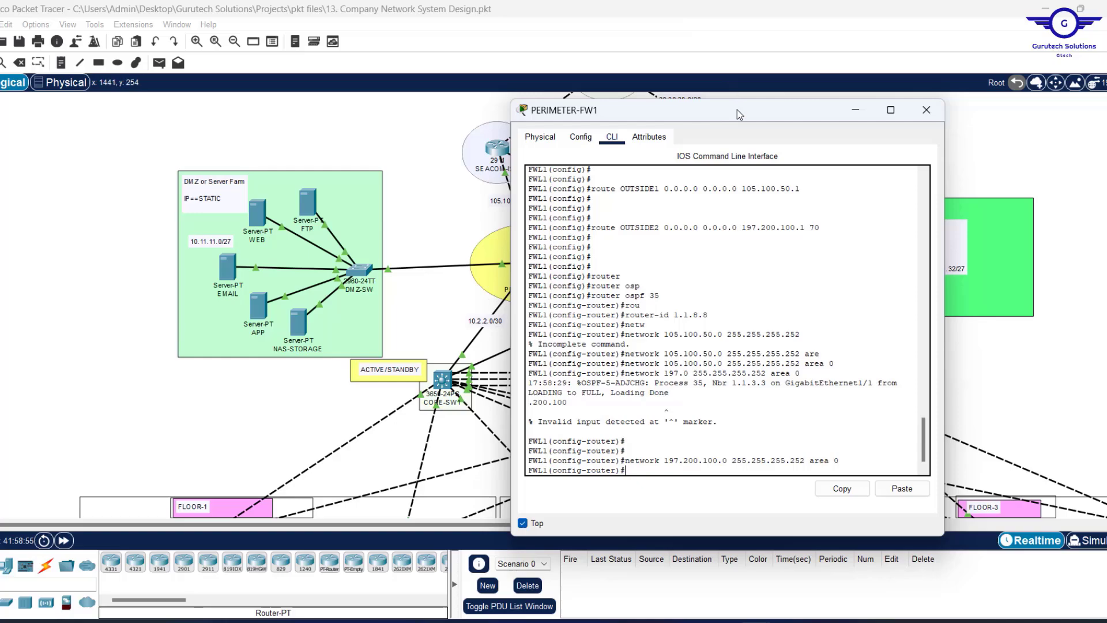
Move the FW1 console to reveal PERIMETER-FW2 and check for OSPF adjacency messages.
left_click_drag(737, 110, 849, 247)
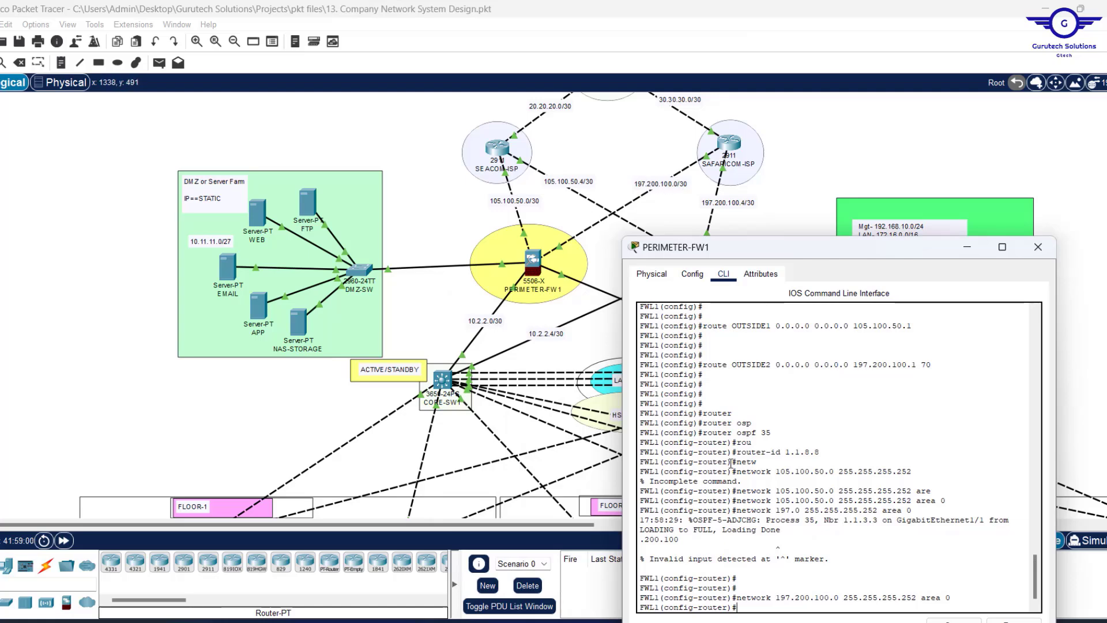
key("Return")
key("Return")
key("Return")
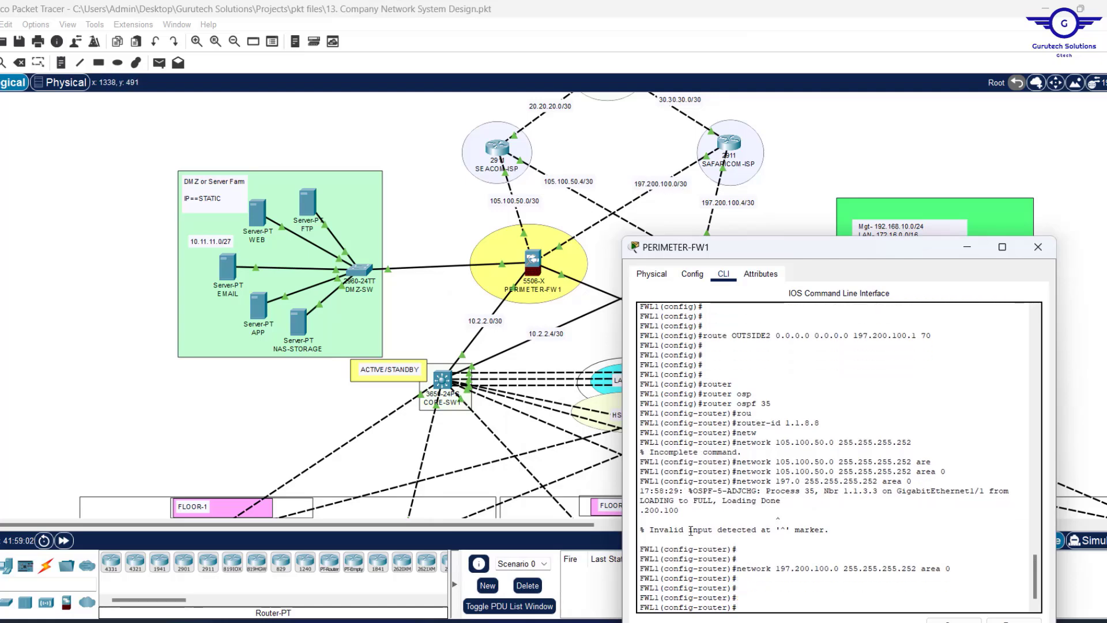
left_click(454, 216)
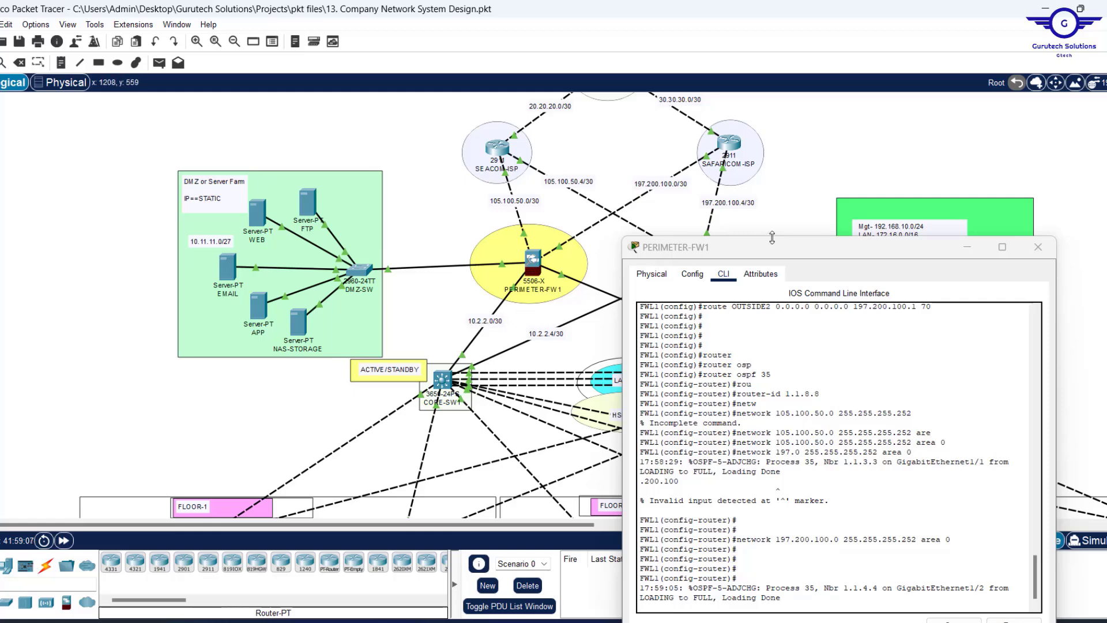
left_click_drag(776, 246, 681, 146)
left_click(624, 446)
key("Return")
key("Return")
key("Return")
key("Return")
key("Return")
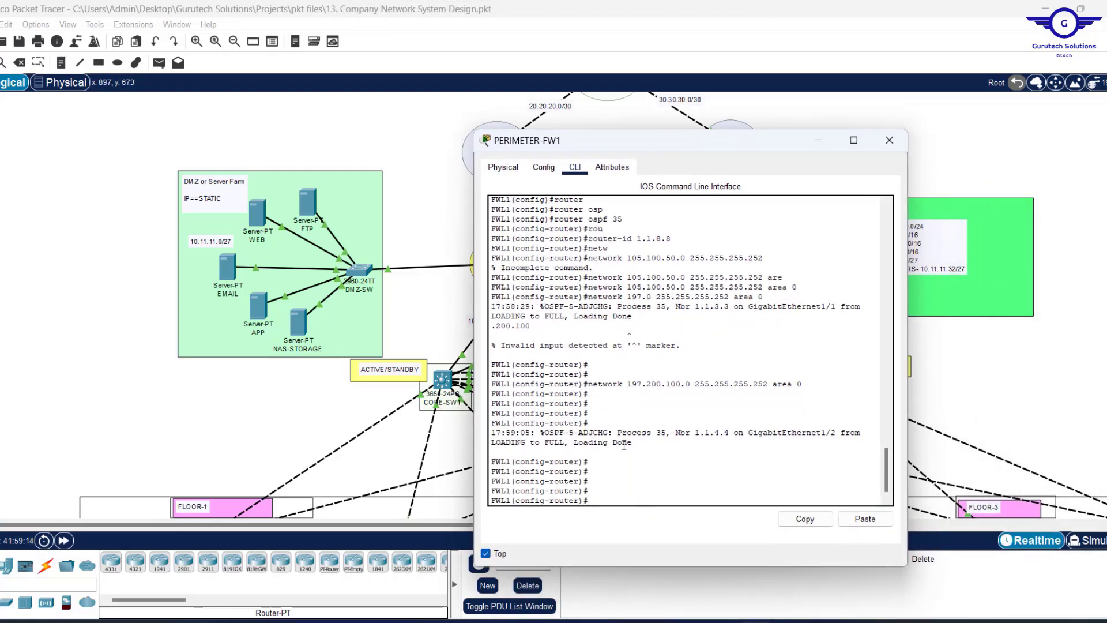
Advertise 10.11.11.0 255.255.255.224 in OSPF area 0.
key("Up")
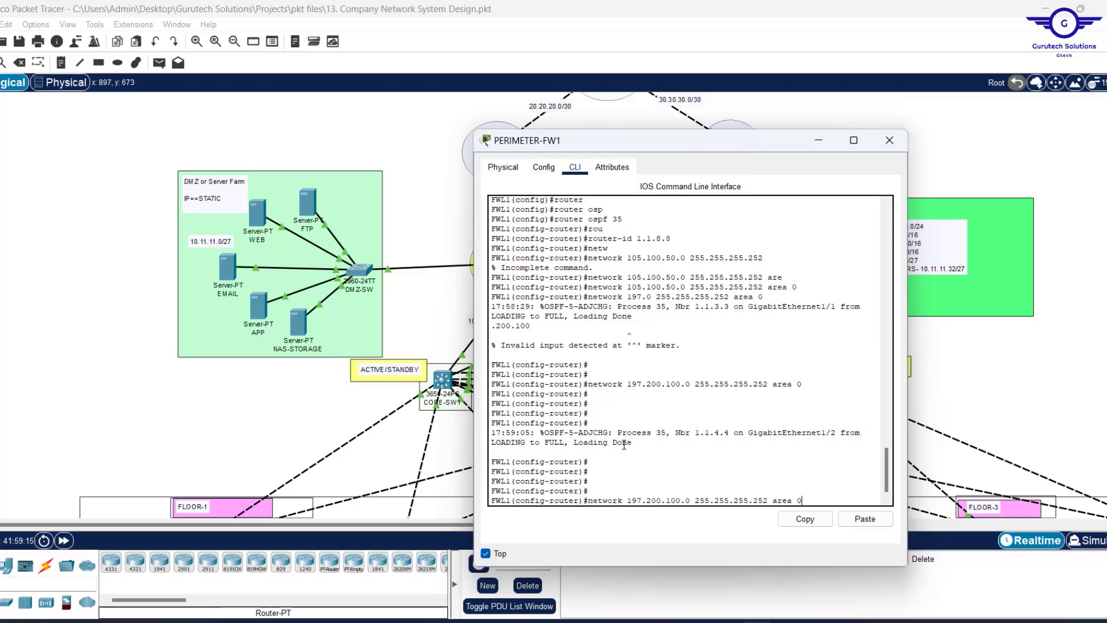
key("Up")
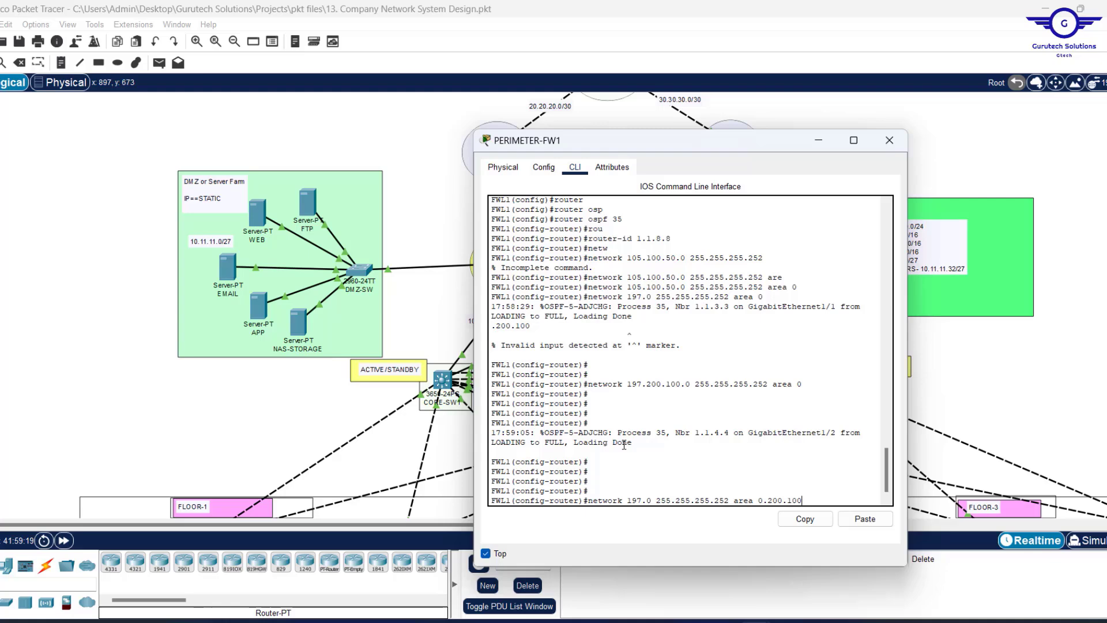
key("Down")
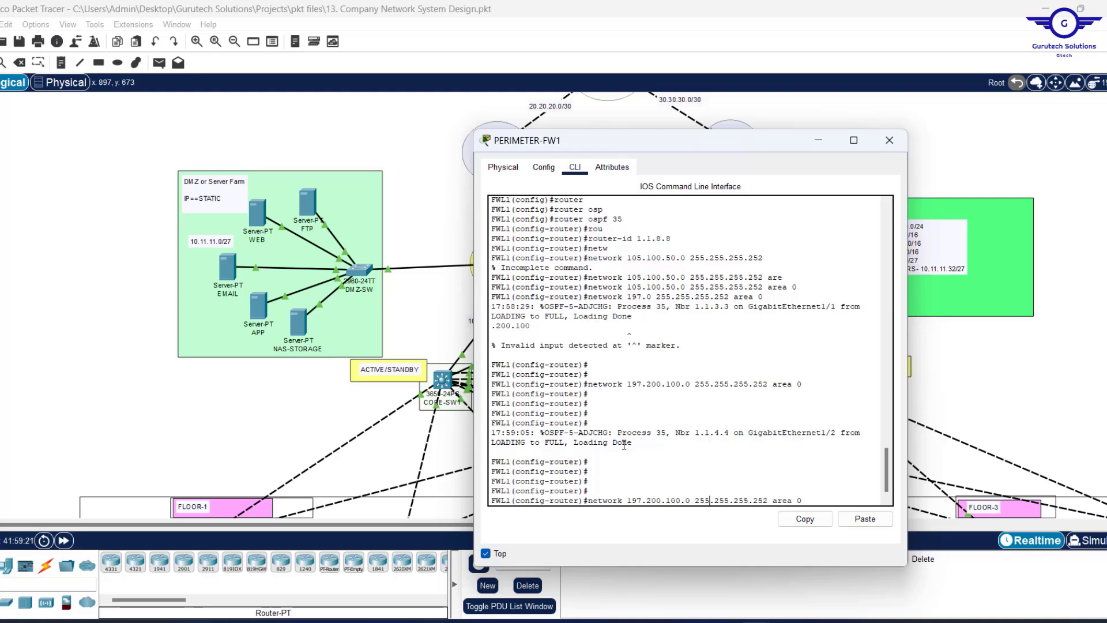
key("BackSpace")
key("BackSpace")
key("BackSpace")
key("BackSpace")
key("BackSpace")
key("BackSpace")
key("BackSpace")
key("BackSpace")
key("BackSpace")
key("BackSpace")
key("BackSpace")
key("BackSpace")
type("10.1")
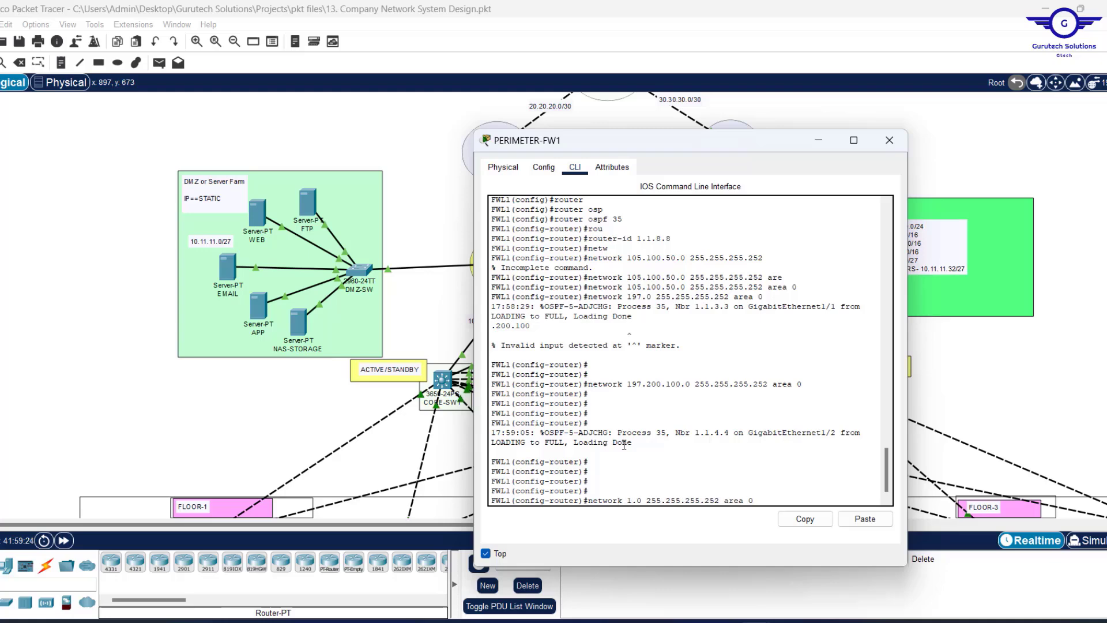
type("1.11")
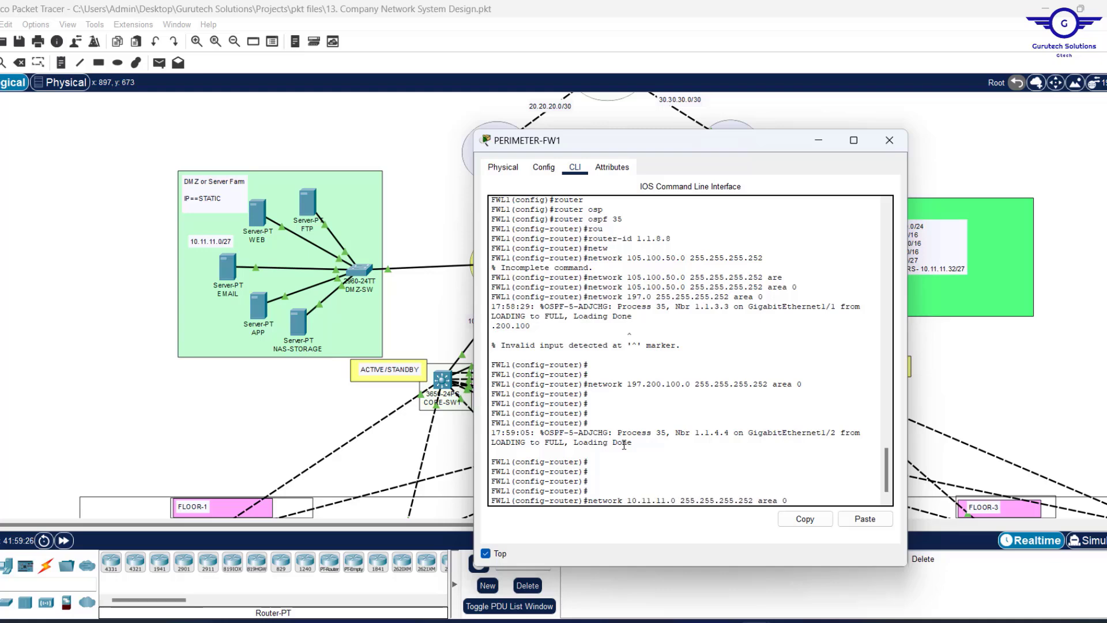
key("Right")
key("Delete")
key("Delete")
type("24")
key("Return")
key("Return")
key("Return")
key("Return")
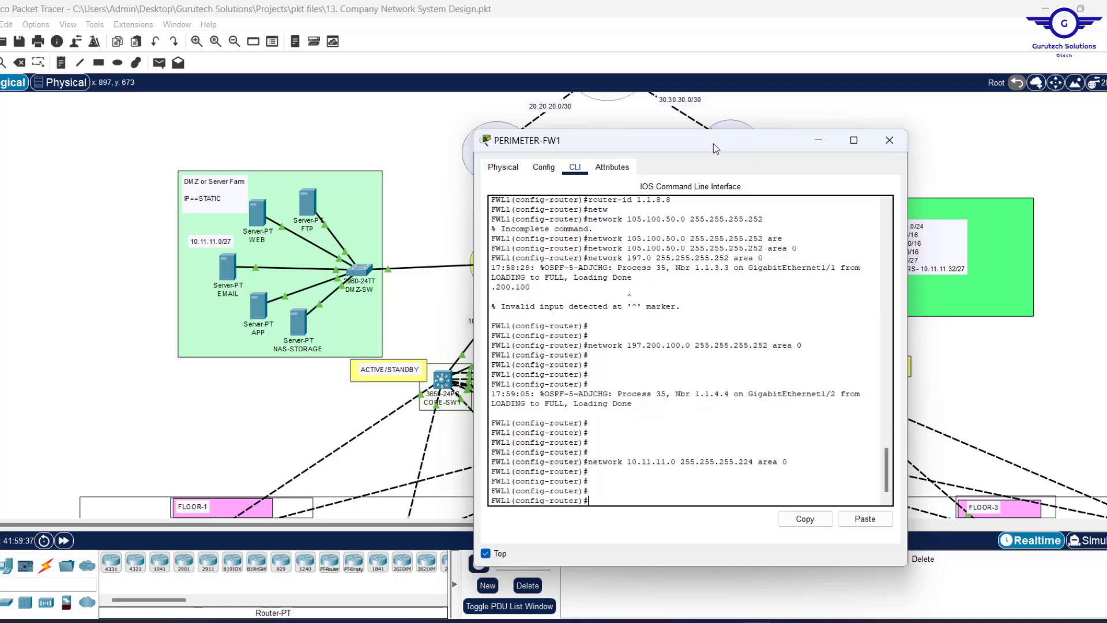
Advertise 10.2.2.0 and 10.2.2.8 with mask 255.255.255.252 in area 0.
left_click_drag(714, 143, 926, 174)
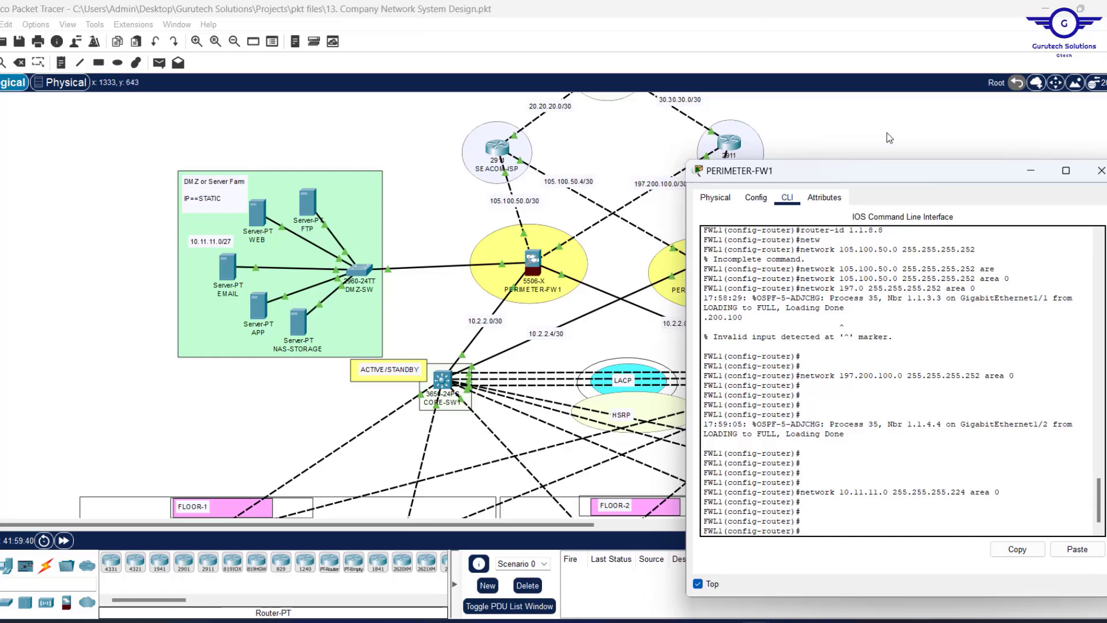
left_click_drag(877, 173, 621, 122)
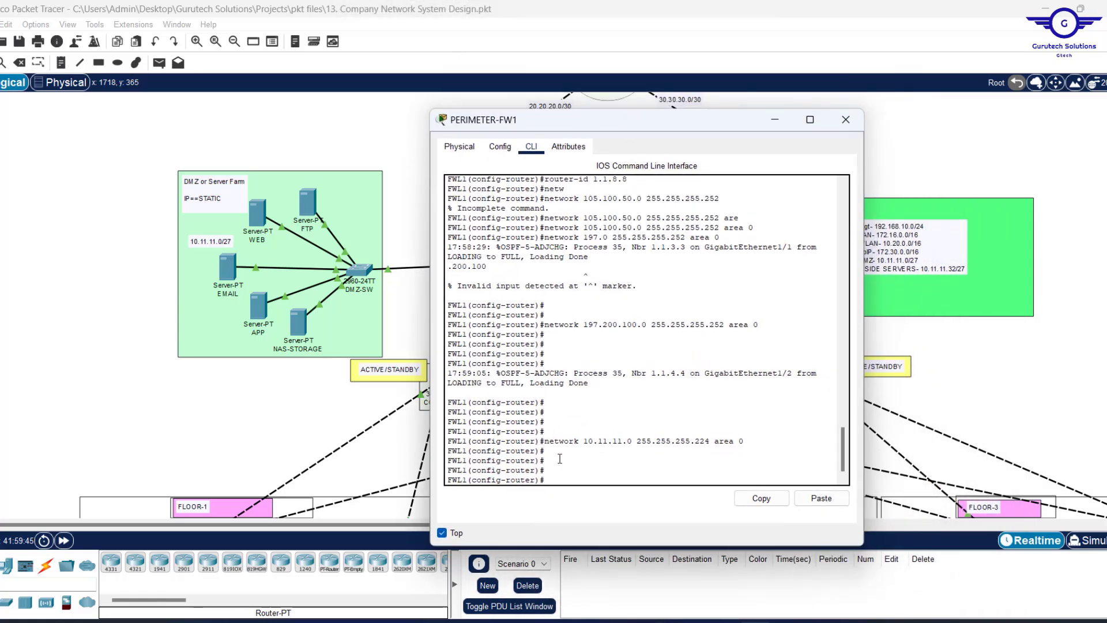
key("Up")
key("Up")
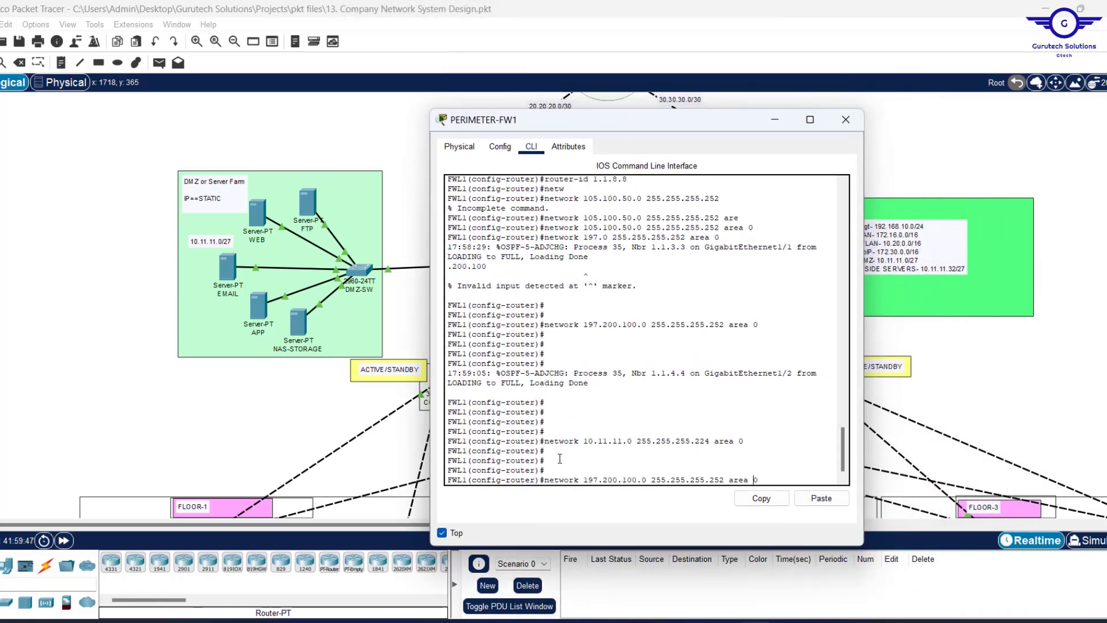
key("Left")
key("Left")
key("BackSpace")
key("BackSpace")
key("BackSpace")
key("BackSpace")
key("BackSpace")
key("BackSpace")
key("BackSpace")
key("BackSpace")
key("BackSpace")
key("BackSpace")
type("0.2.2")
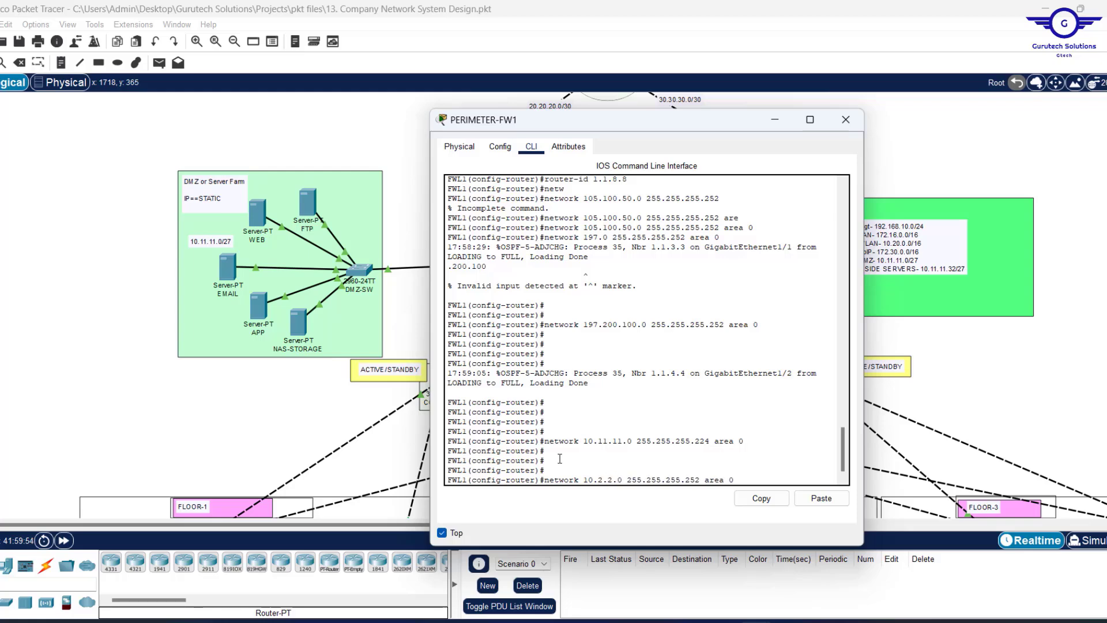
key("Return")
key("Up")
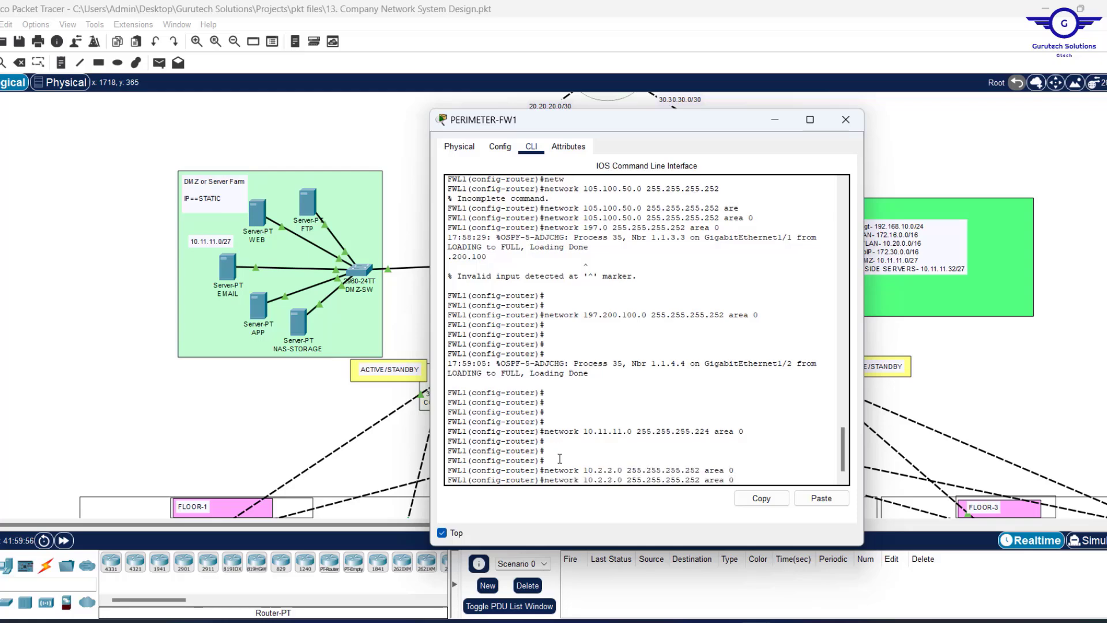
key("Left")
key("Left")
key("Left")
key("Left")
key("Left")
key("Left")
key("Left")
key("BackSpace")
type("8")
key("Return")
Exit OSPF router configuration mode and move the console aside to view the topology.
key("Return")
key("Return")
key("Return")
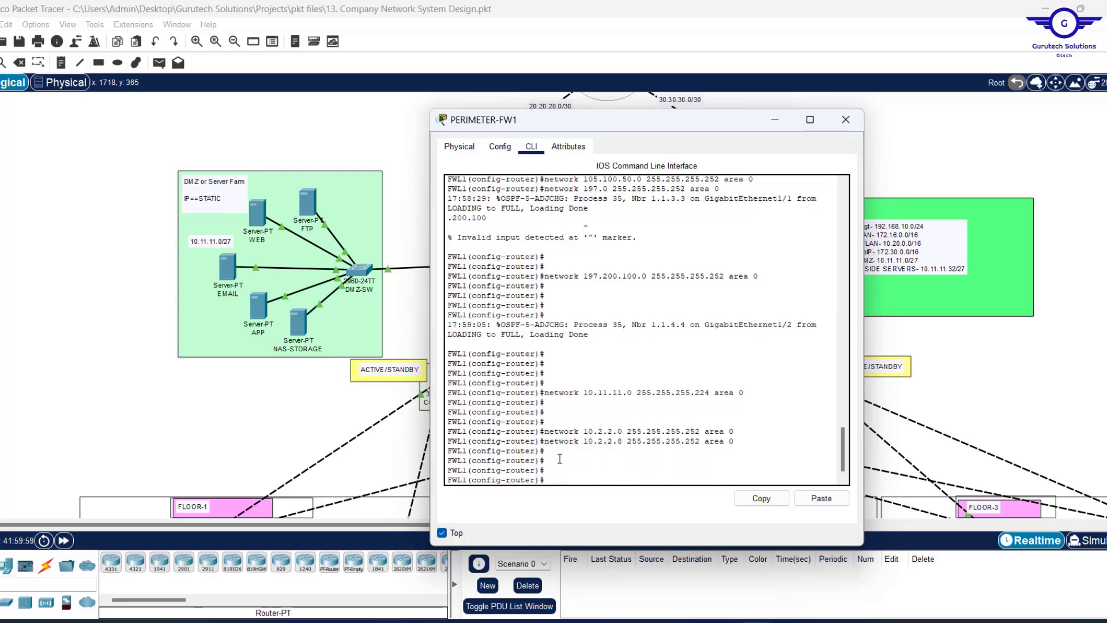
type("exit")
key("Return")
key("Return")
key("Return")
key("Return")
key("Return")
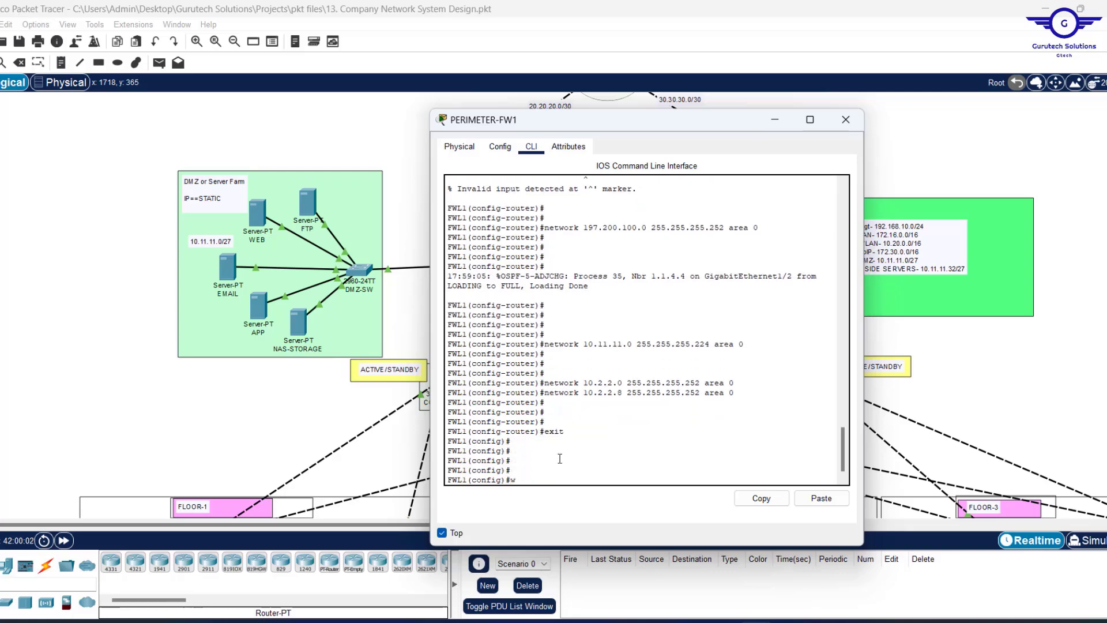
key("Return")
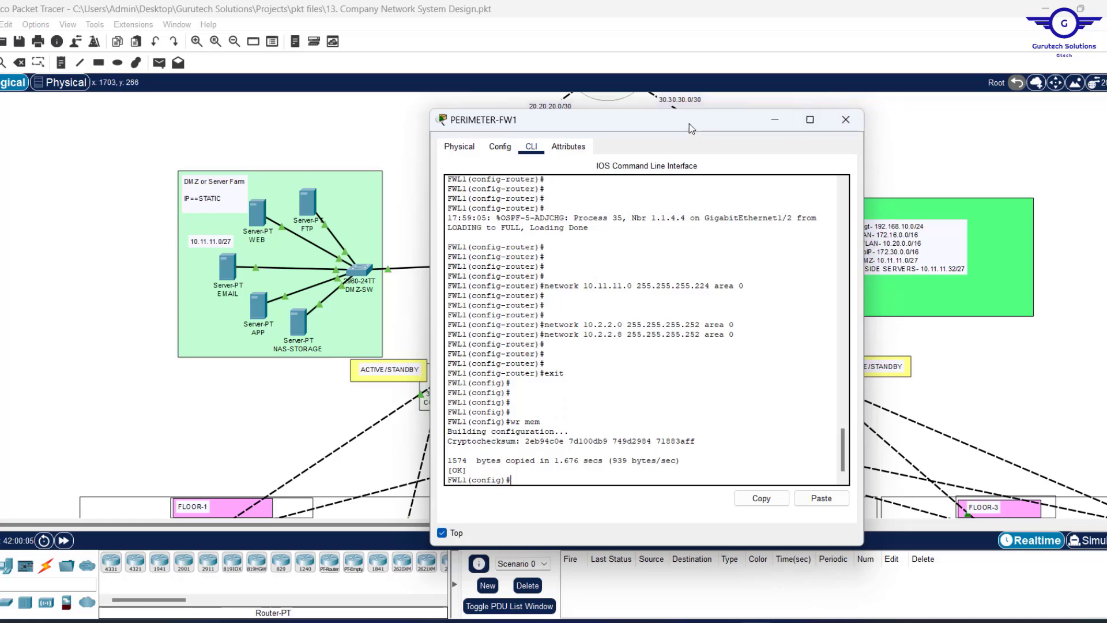
left_click_drag(771, 118, 981, 130)
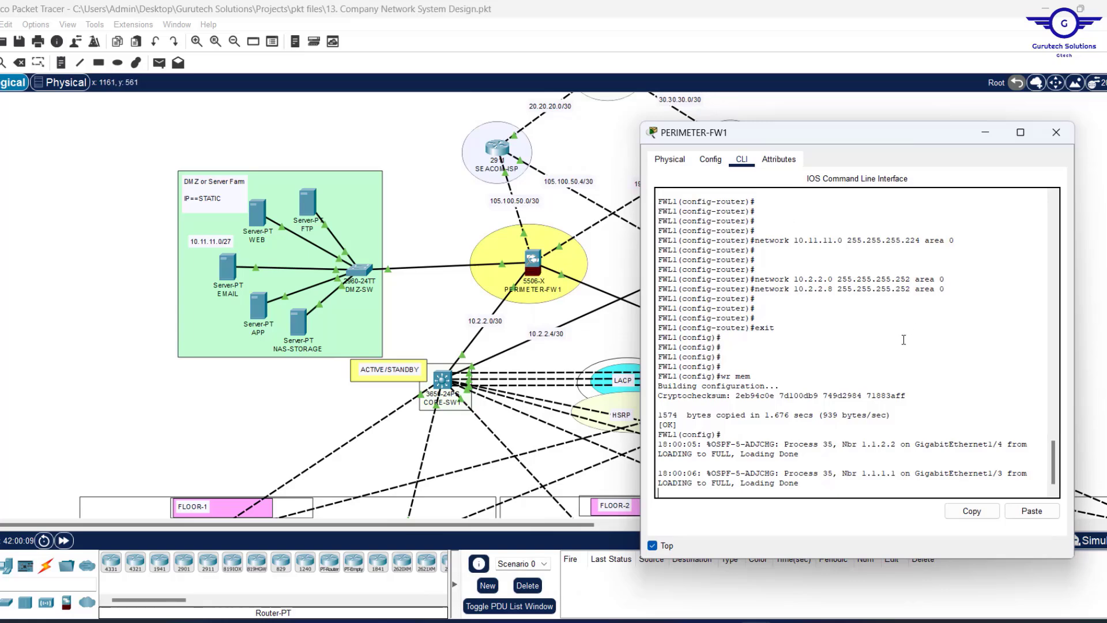
scroll(904, 342, "up", 10)
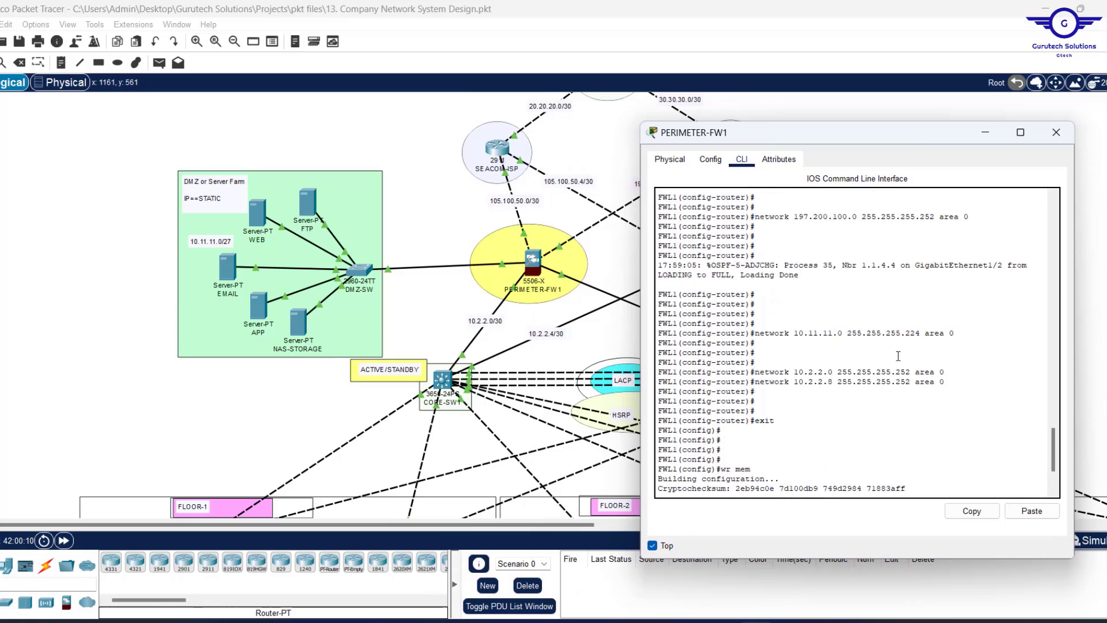
scroll(898, 356, "up", 8)
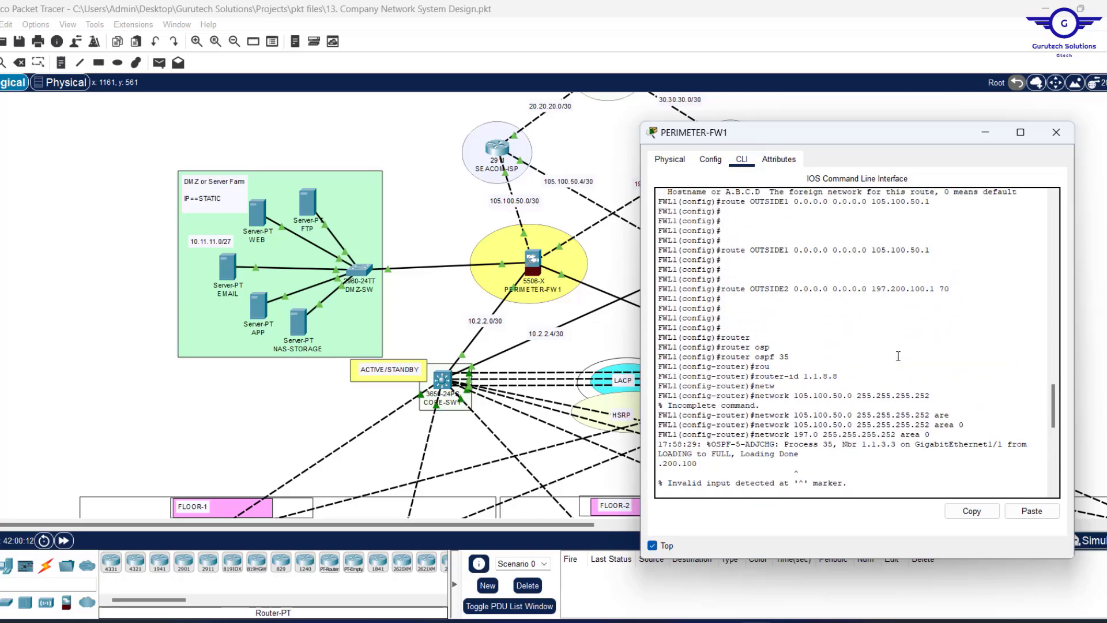
scroll(898, 355, "down", 15)
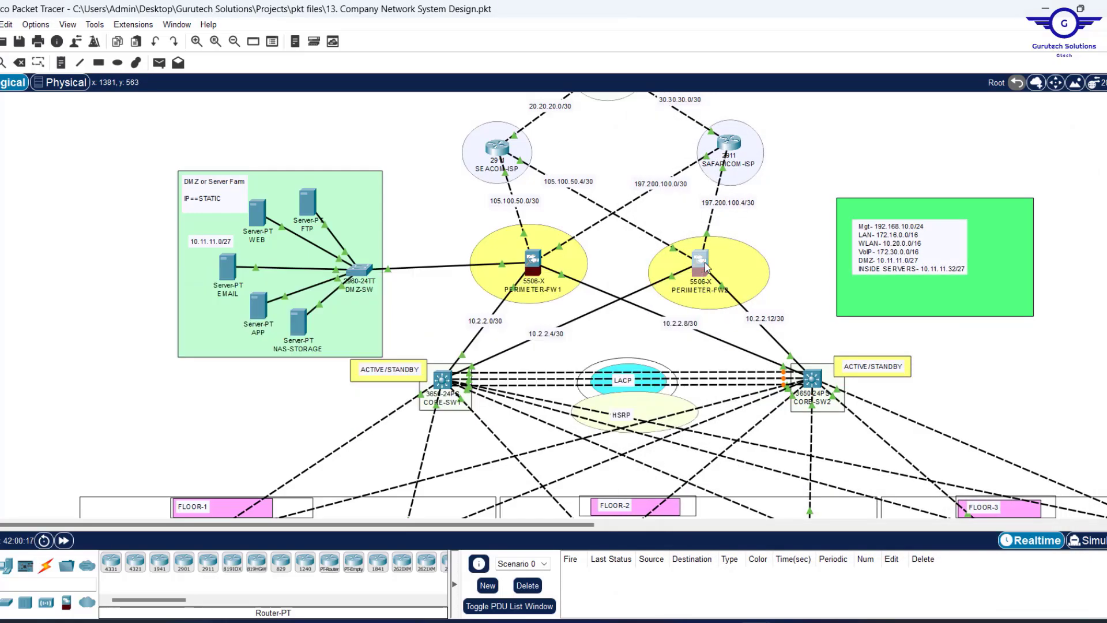
Open PERIMETER-FW2's console, keep it on top, then shrink it and move it left.
left_click(705, 264)
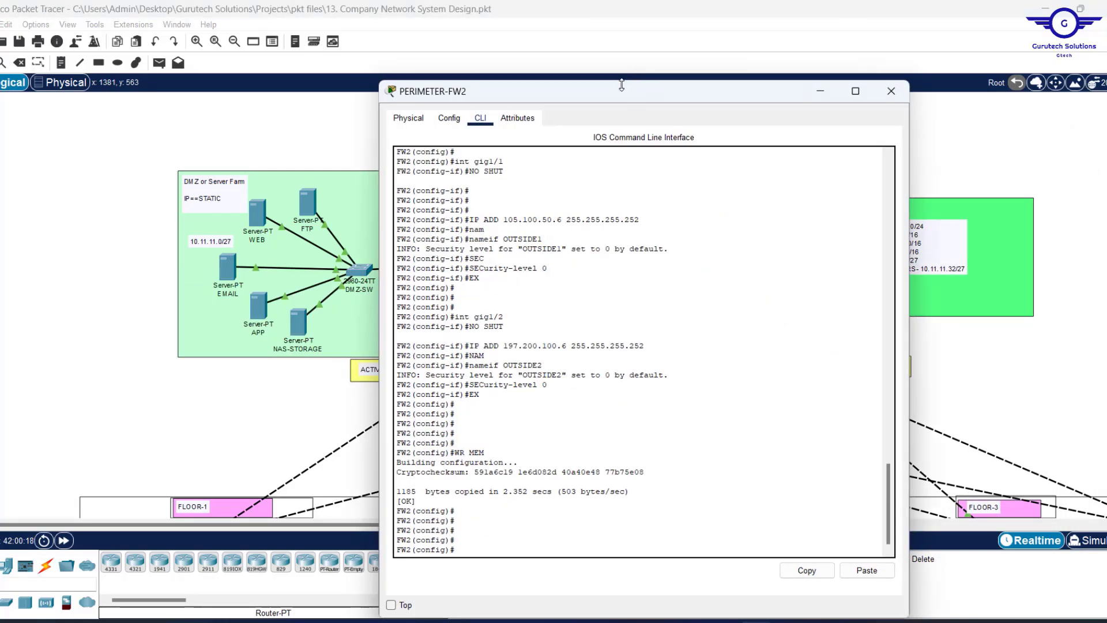
left_click(391, 605)
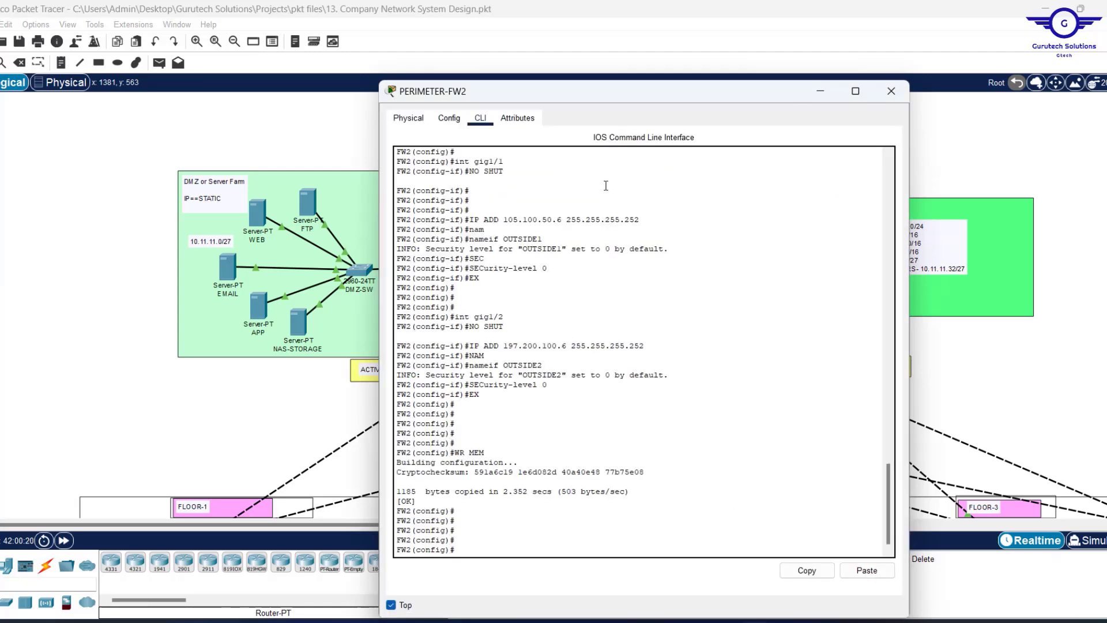
left_click_drag(626, 81, 621, 238)
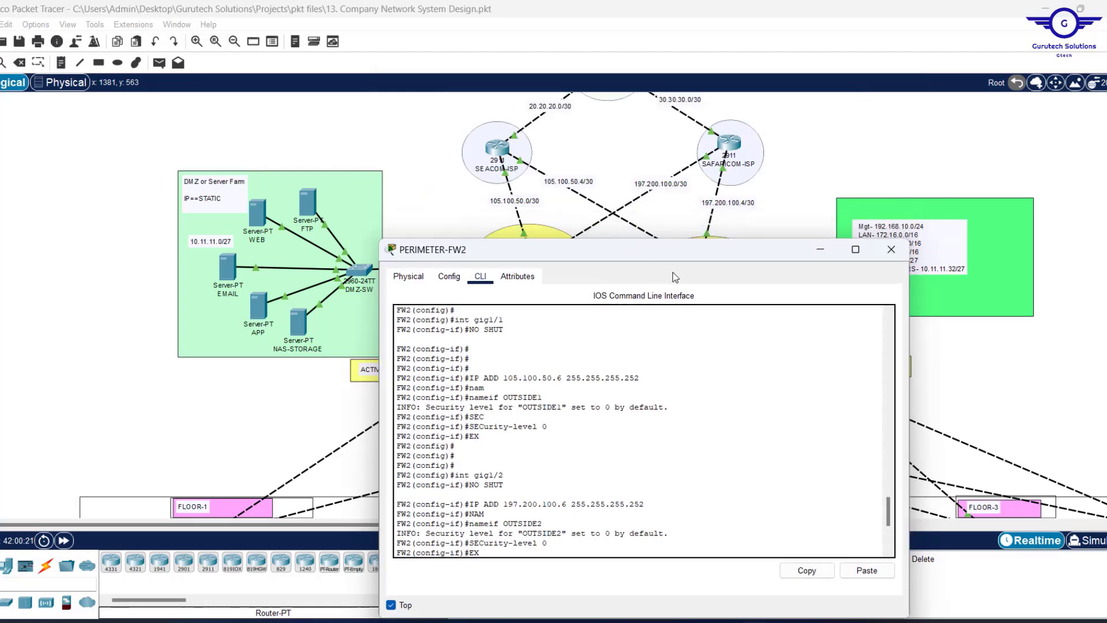
left_click_drag(911, 372, 817, 372)
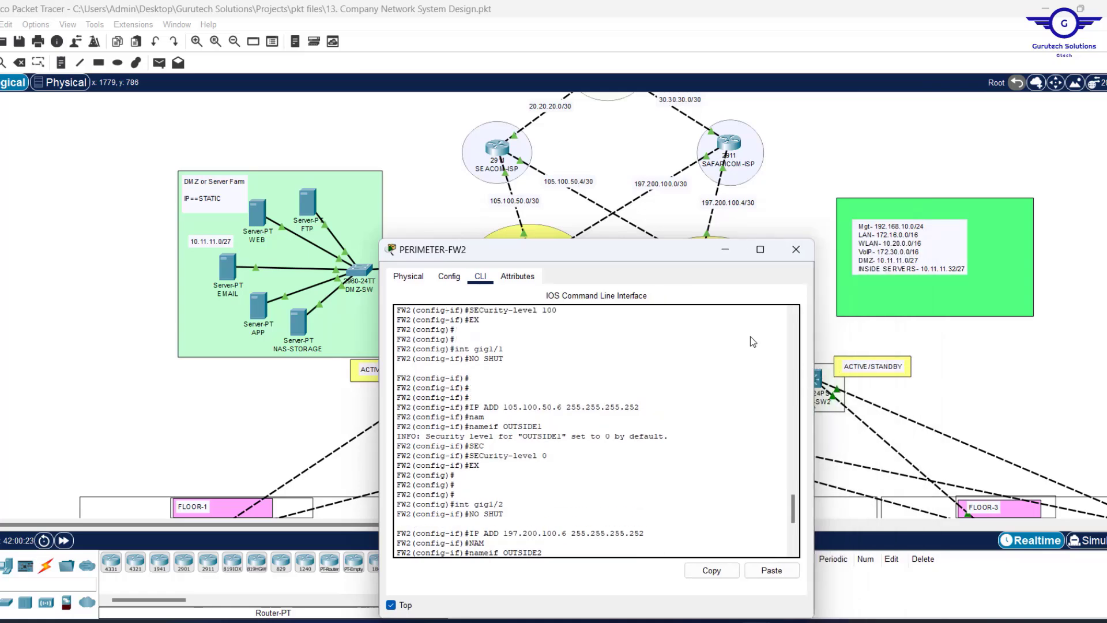
left_click_drag(617, 252, 293, 116)
Scroll the FW2 CLI to its latest prompt and return focus to the command line.
scroll(264, 326, "down", 7)
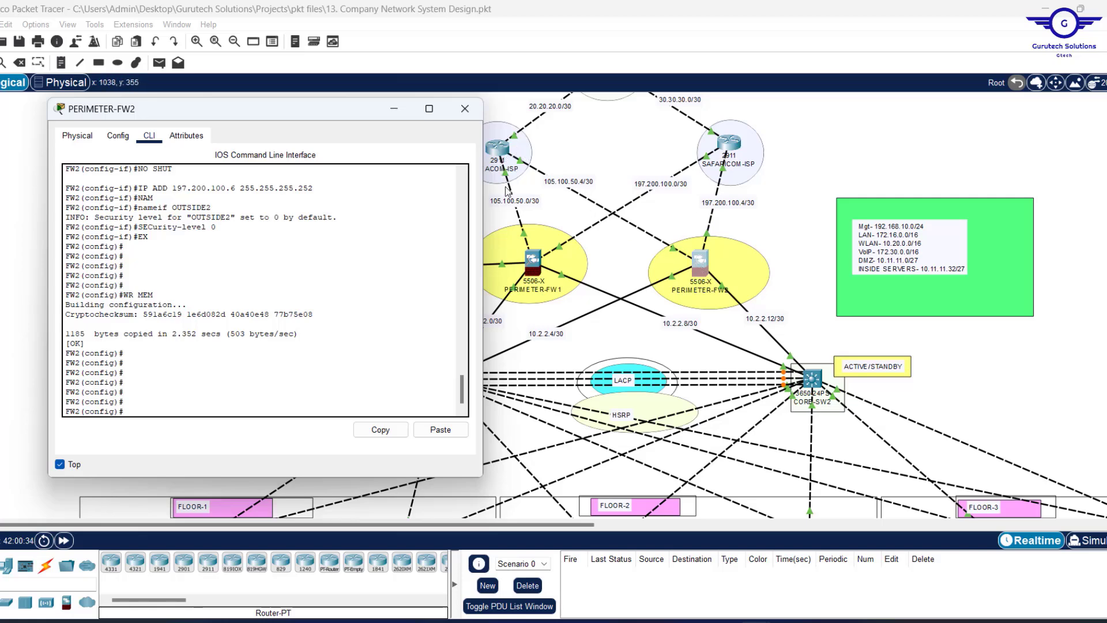
left_click(734, 213)
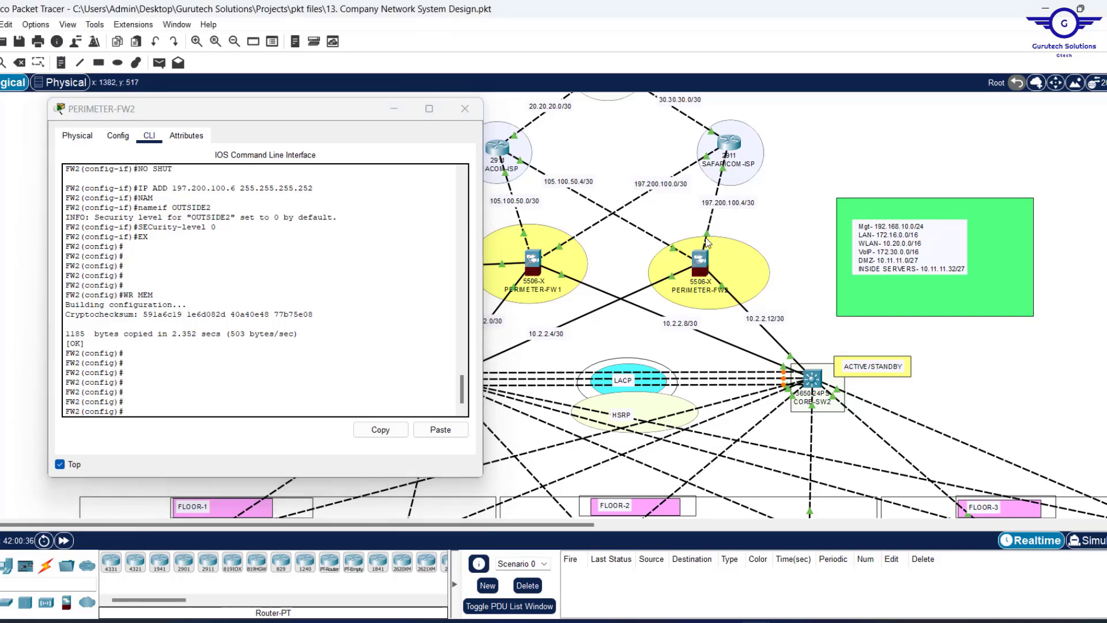
mouse_move(708, 239)
left_click(218, 386)
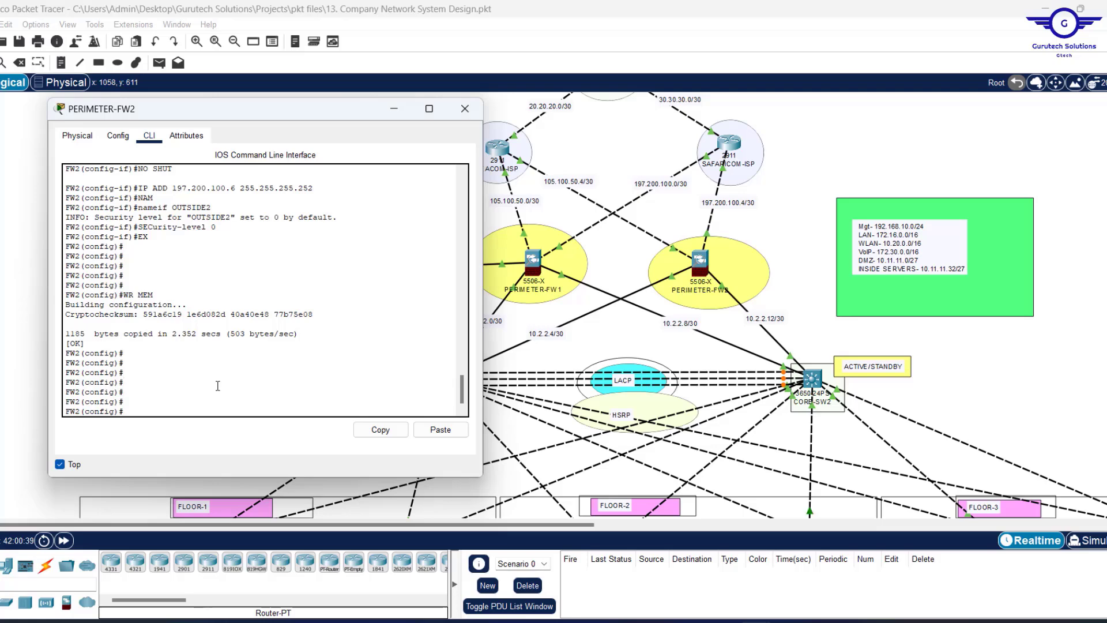
Add default routes via OUTSIDE2 to 197.200.100.5 and backup via OUTSIDE1 to 105.100.50.5.
type("route OUTSIDE2 0.0.0.0 0.0.0.0")
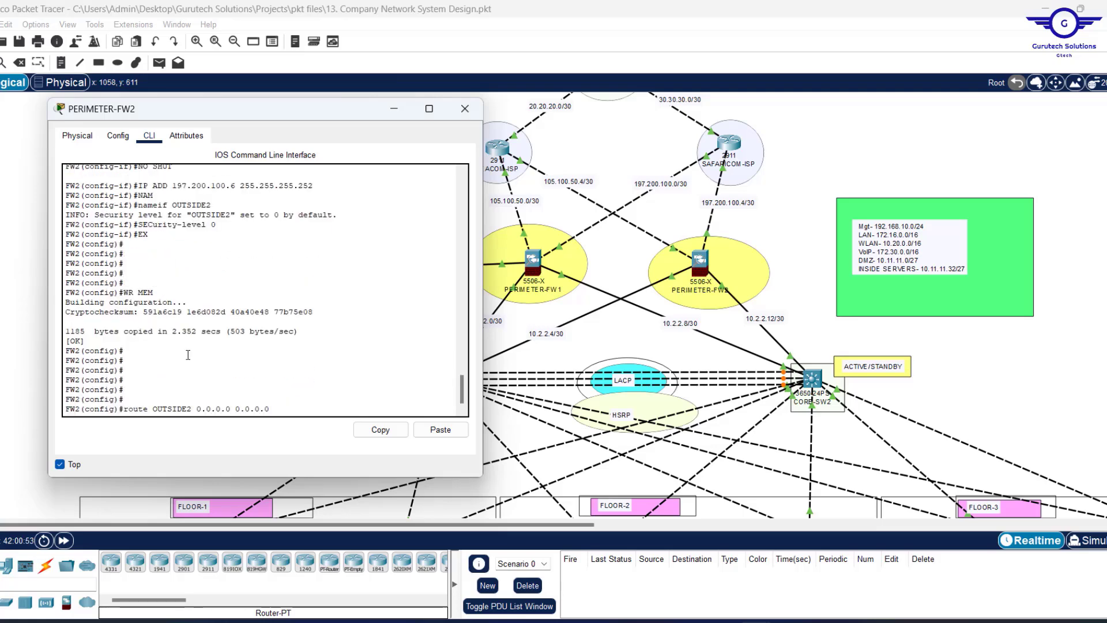
type(" 197.200.100.5")
key("Return")
key("Return")
key("Return")
key("Up")
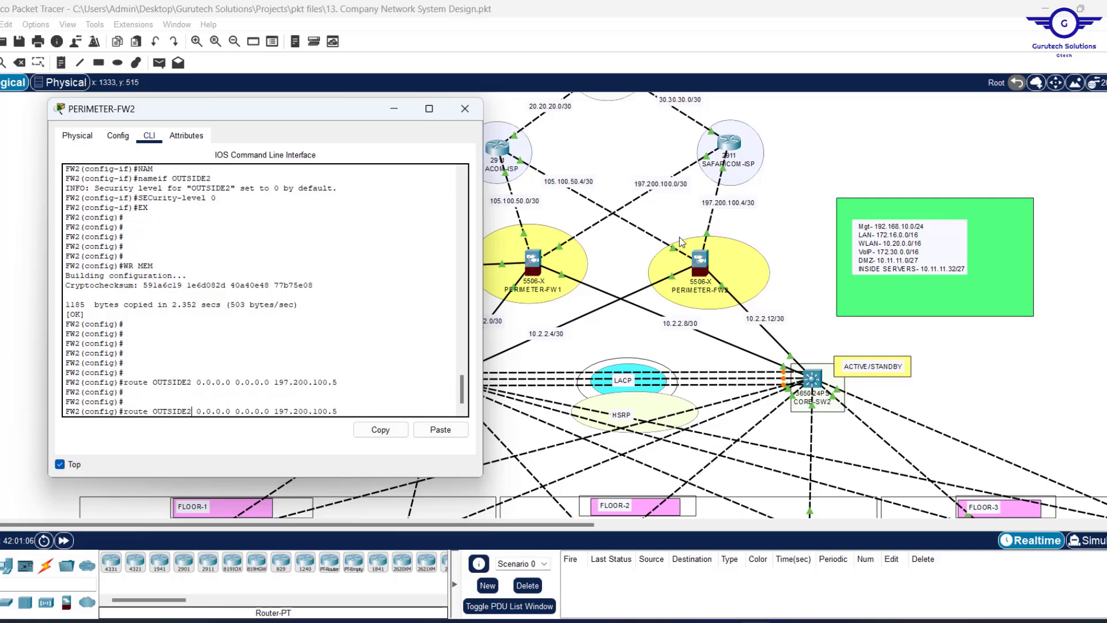
key("BackSpace")
type("1")
key("End")
key("BackSpace")
key("BackSpace")
key("BackSpace")
key("BackSpace")
key("BackSpace")
key("BackSpace")
key("BackSpace")
key("BackSpace")
key("BackSpace")
key("BackSpace")
key("BackSpace")
key("BackSpace")
type("05.100.50.")
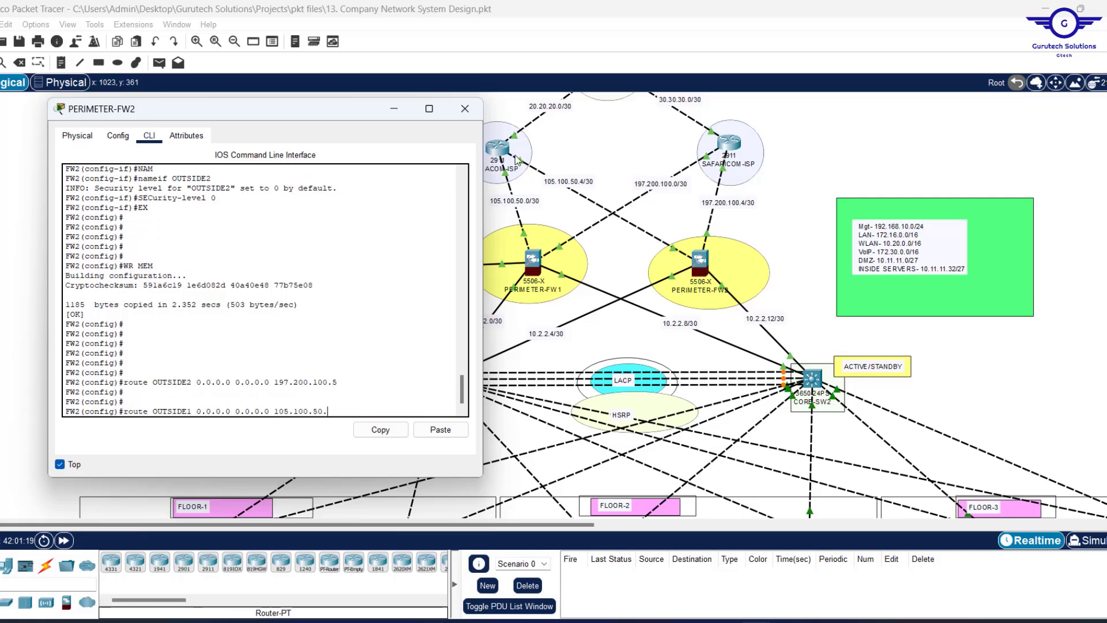
type("5")
key("Return")
key("Return")
key("Return")
key("Return")
key("Return")
key("Return")
key("Return")
left_click_drag(67, 315, 333, 344)
left_click(182, 411)
Start OSPF process 35 with router-id 1.1.9.9.
type("ROUTER OS")
key("Tab")
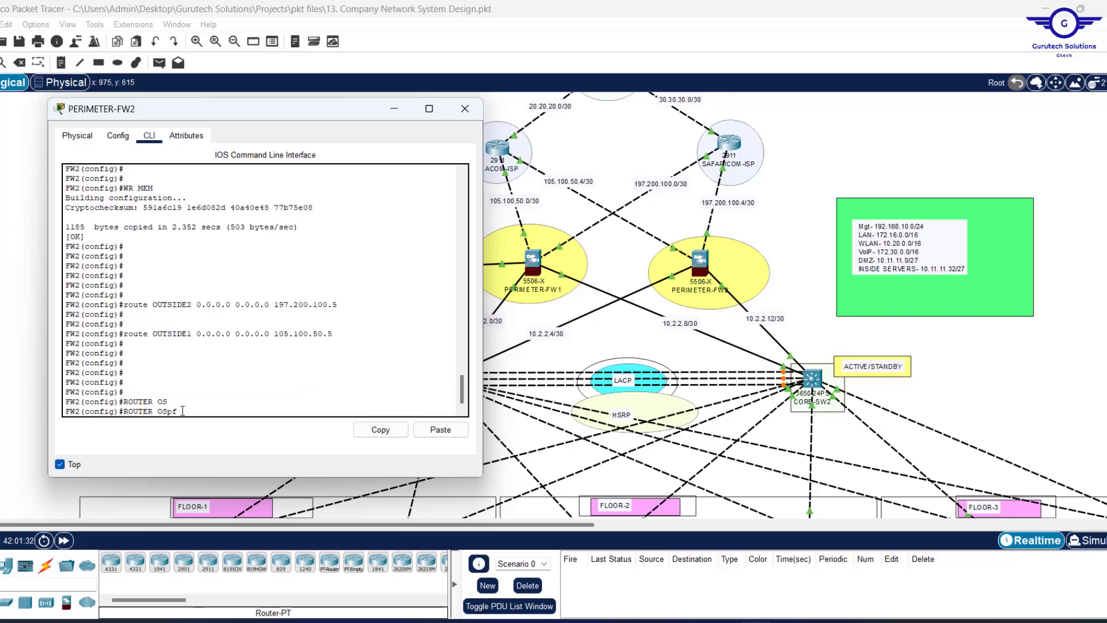
type("35")
key("Return")
type("rou")
key("Tab")
type("1.1.9.9")
key("Return")
key("Return")
key("Return")
key("Return")
Advertise the 197.200.100.4 and 105.100.50.4 /30 networks in OSPF area 0.
type("network 197.200.")
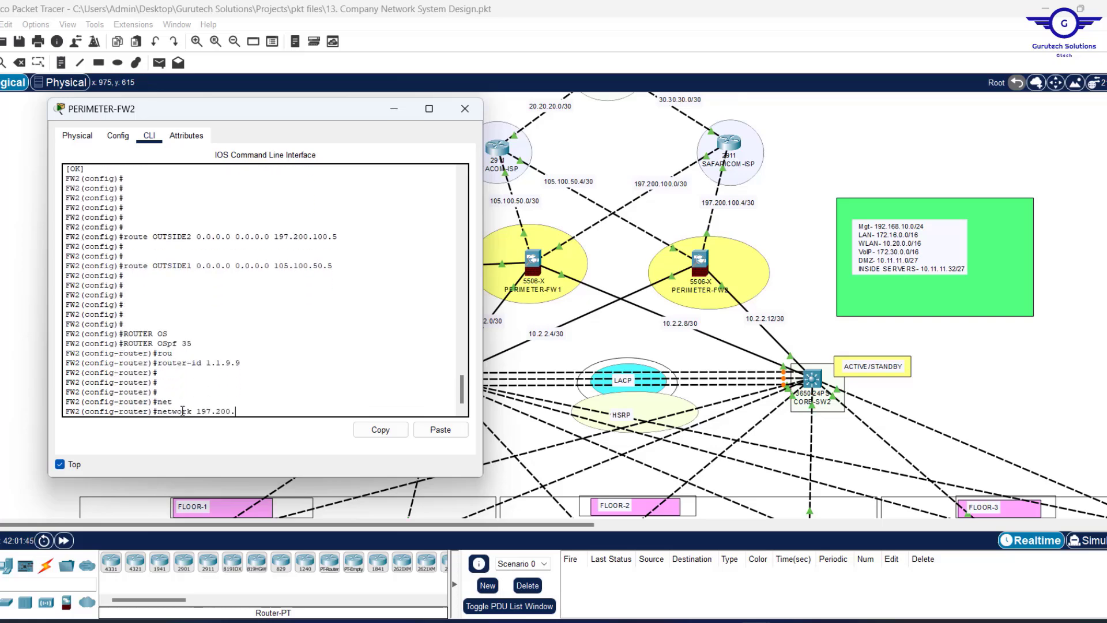
type("100.4 255.255.255.252 are")
key("Tab")
type("0")
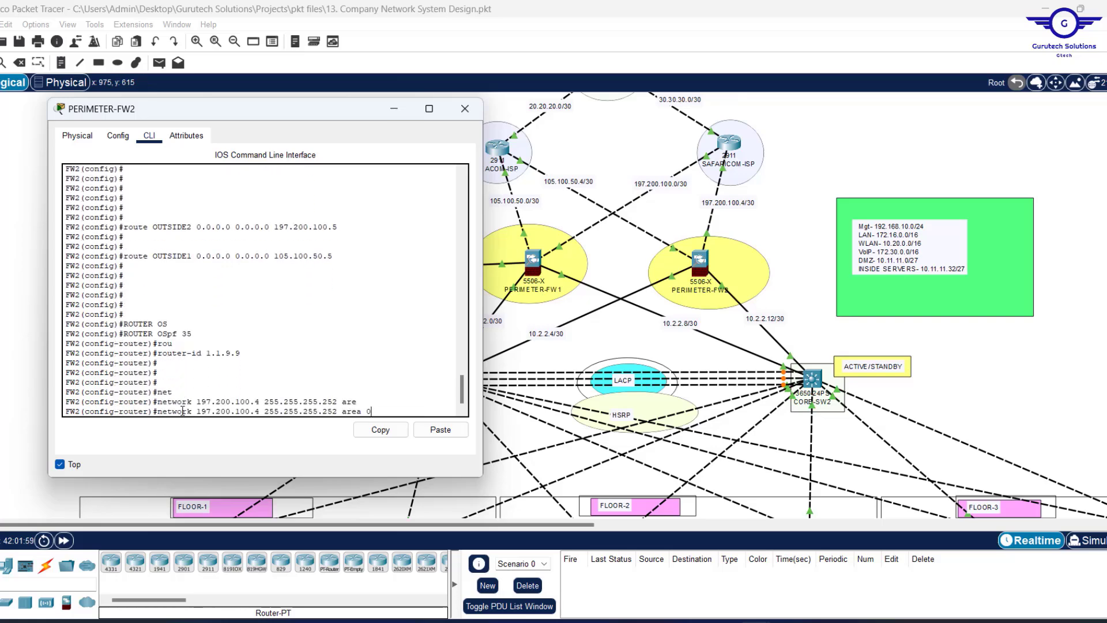
key("Return")
key("Return")
key("Return")
key("Return")
key("Up")
key("Left")
key("Left")
key("Left")
key("Left")
key("Left")
key("Left")
key("Left")
key("Left")
key("Left")
key("Left")
key("Left")
key("Left")
key("Left")
key("Left")
key("Left")
key("Left")
key("Left")
key("Left")
key("Left")
key("Left")
key("BackSpace")
key("BackSpace")
key("BackSpace")
key("BackSpace")
key("BackSpace")
key("BackSpace")
key("BackSpace")
key("BackSpace")
key("BackSpace")
key("BackSpace")
key("BackSpace")
type("105.100.50")
key("Return")
key("Return")
key("Return")
key("Return")
key("Return")
key("Return")
key("Return")
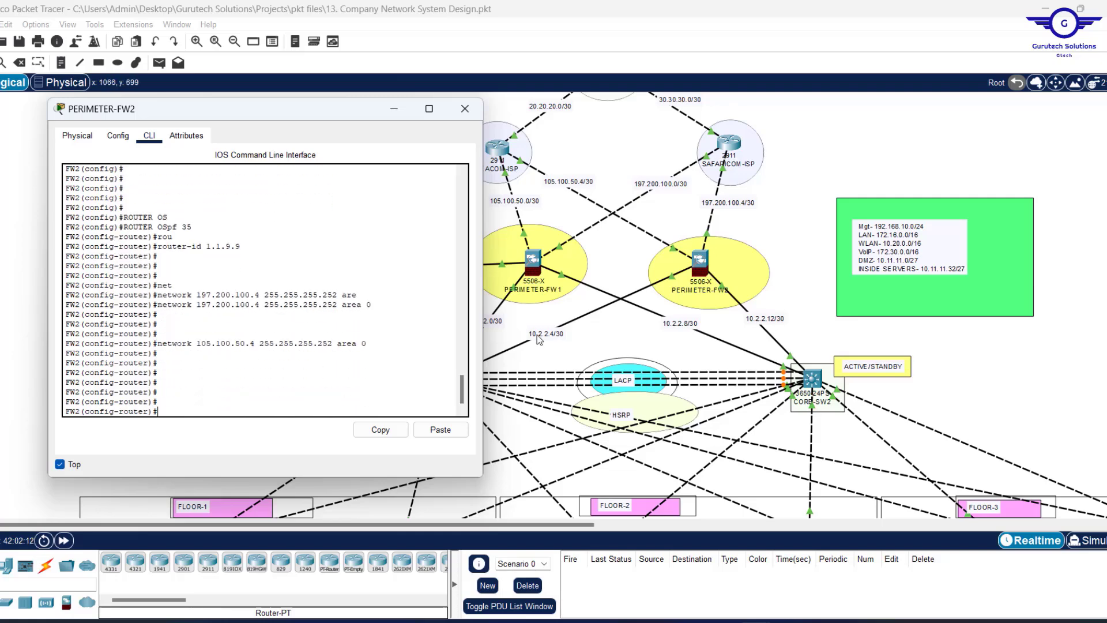
key("Return")
key("Return")
key("Return")
Advertise the 10.2.2.4 and 10.2.2.12 /30 networks in OSPF area 0.
type("net")
key("Tab")
type("10.2.2.4")
key("Return")
key("Return")
key("Return")
key("Up")
type("255")
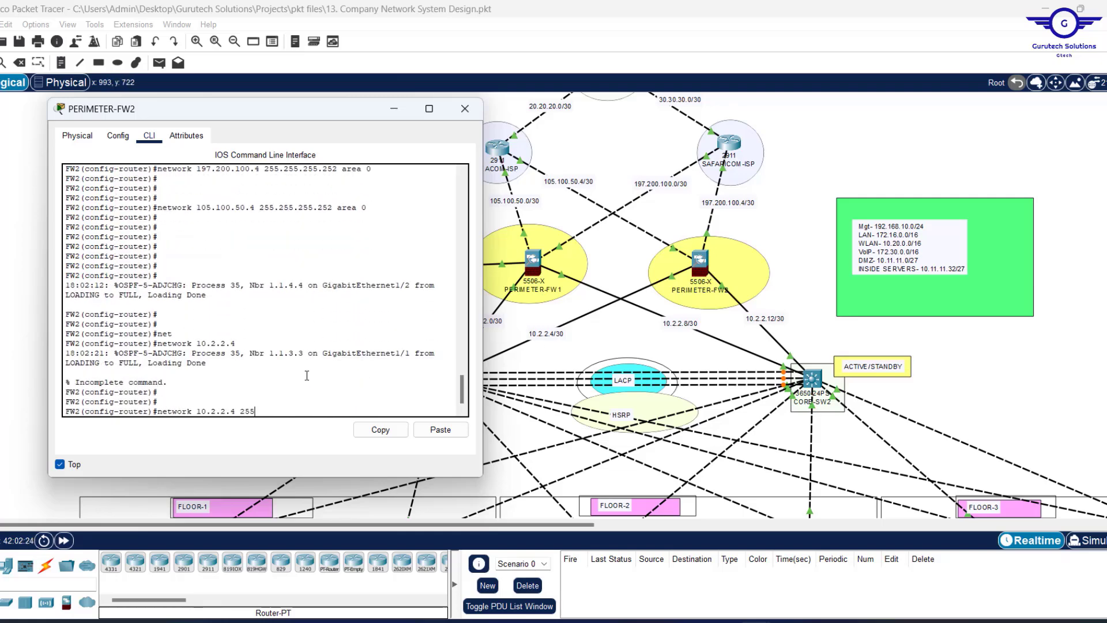
type(".255.255.252 ar")
key("Tab")
type("0")
key("Return")
key("Up")
key("Left")
key("Left")
key("Left")
key("Left")
key("Left")
key("Left")
key("Left")
key("Left")
key("Left")
key("Left")
key("Left")
key("Left")
key("Left")
key("Left")
key("Left")
key("Left")
key("Left")
key("Left")
key("Left")
key("Left")
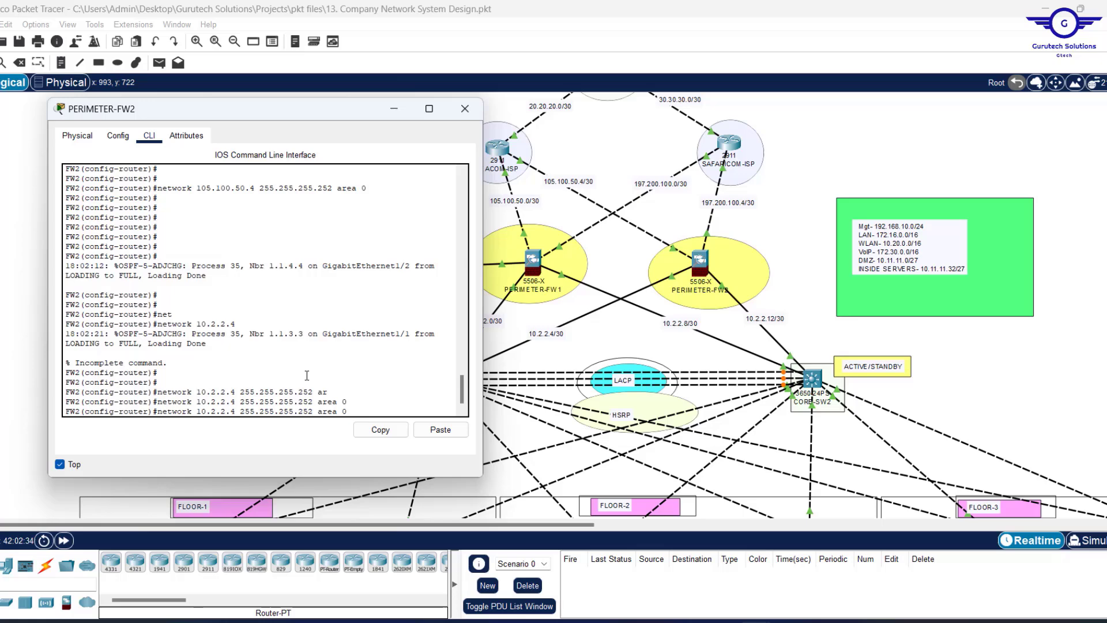
key("BackSpace")
type("12")
key("Return")
key("Return")
key("Return")
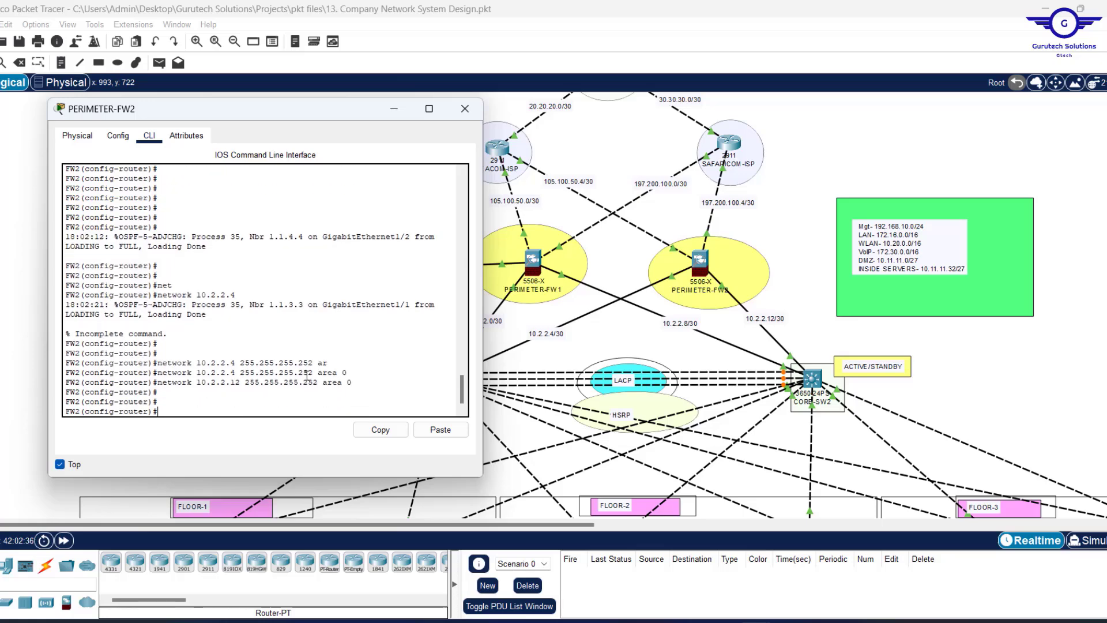
key("Return")
key("Return")
key("Return")
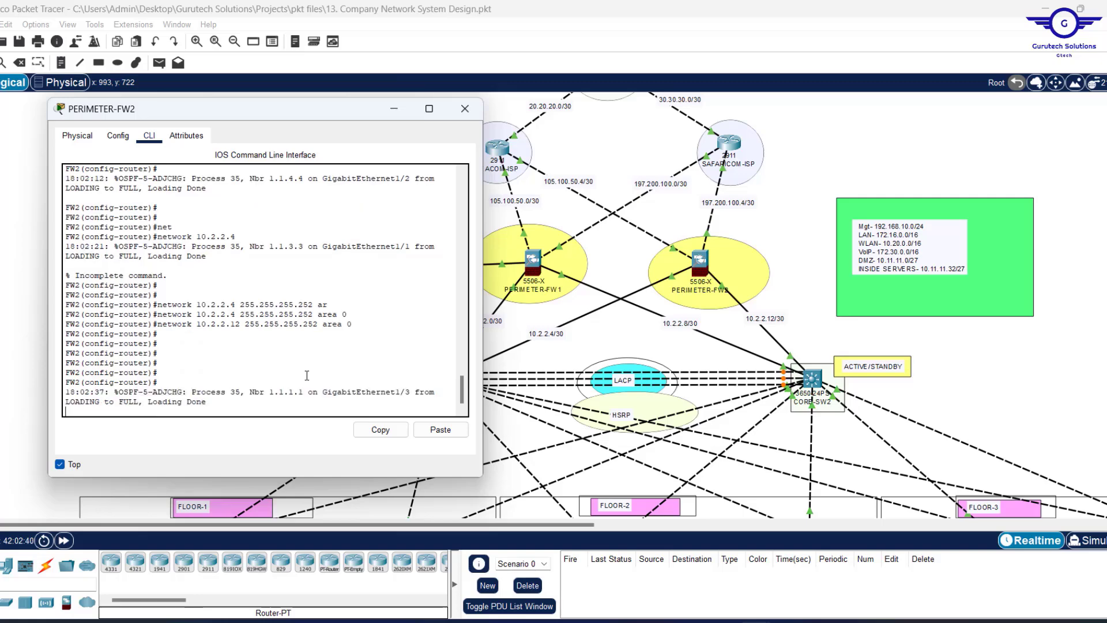
key("Return")
key("Return")
key("Return")
Exit OSPF configuration, save with wr mem, and review the output.
key("Return")
type("exit")
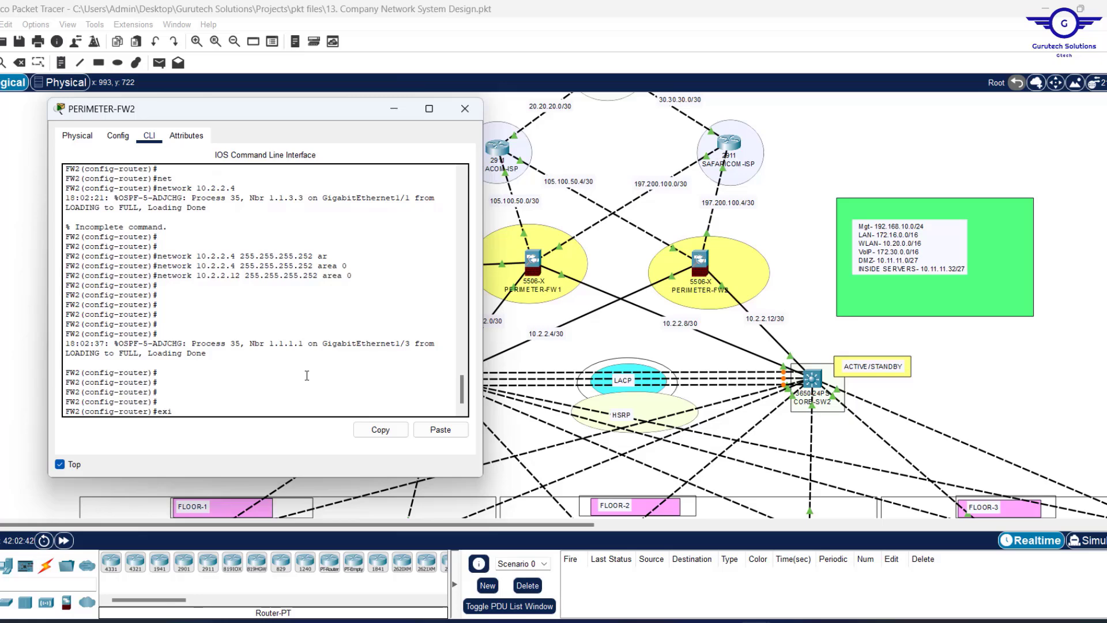
key("Return")
key("Return")
key("Return")
key("Return")
type("wr")
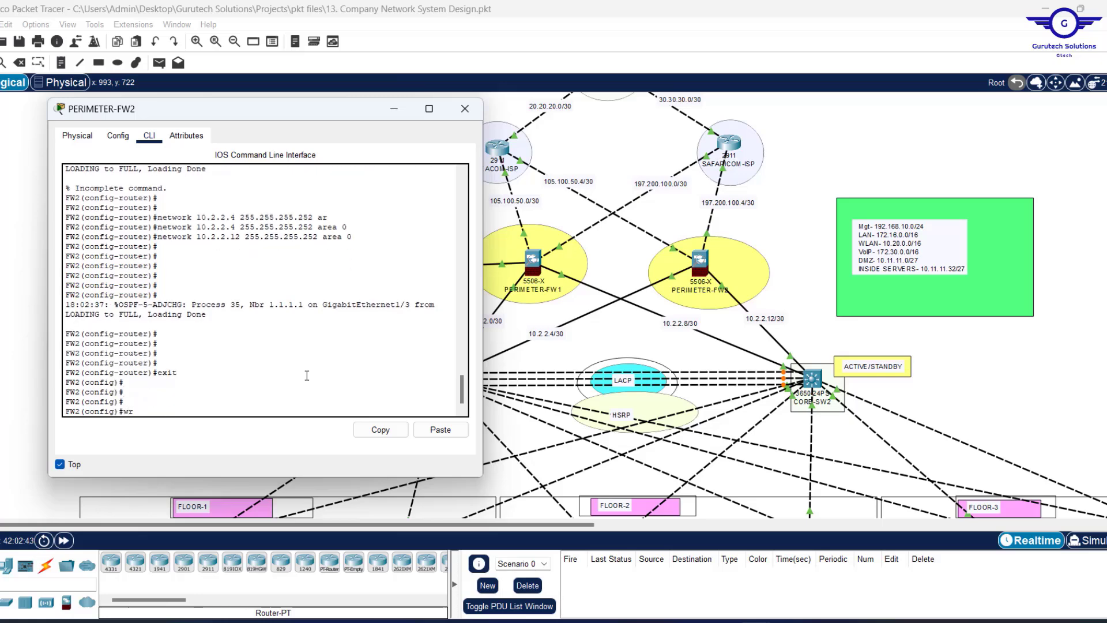
type(" mem")
key("Return")
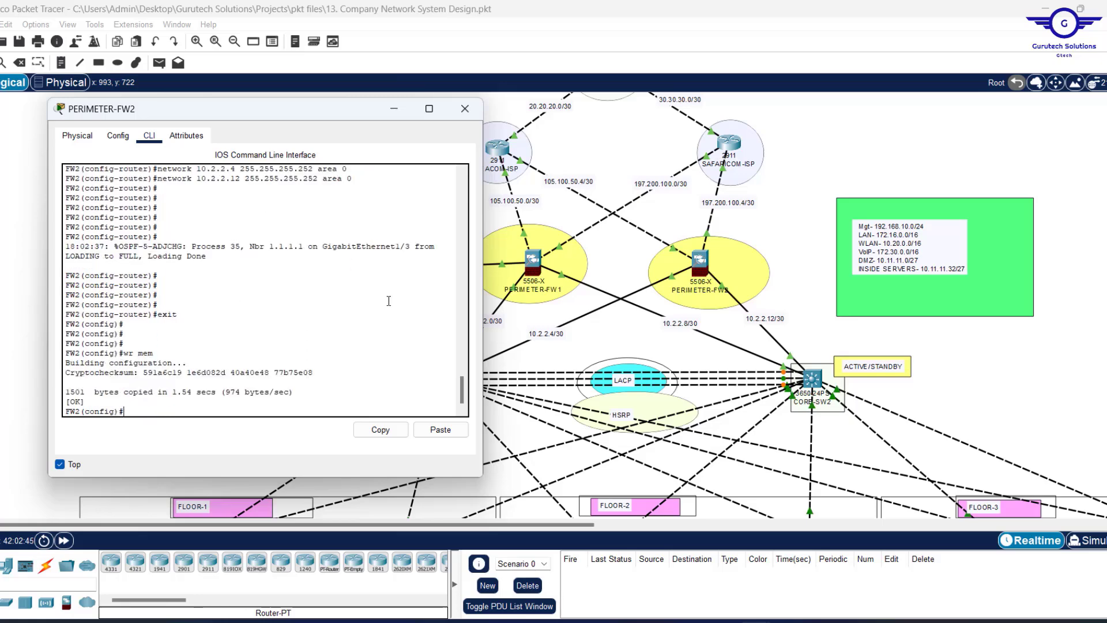
scroll(323, 242, "up", 3)
scroll(323, 242, "down", 3)
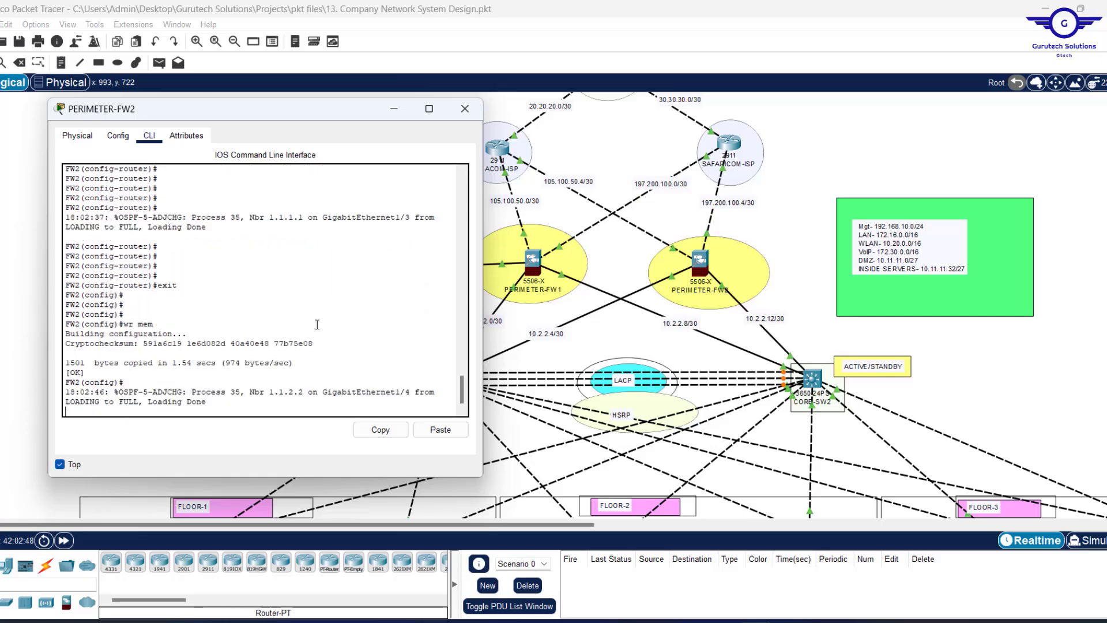
scroll(317, 324, "up", 5)
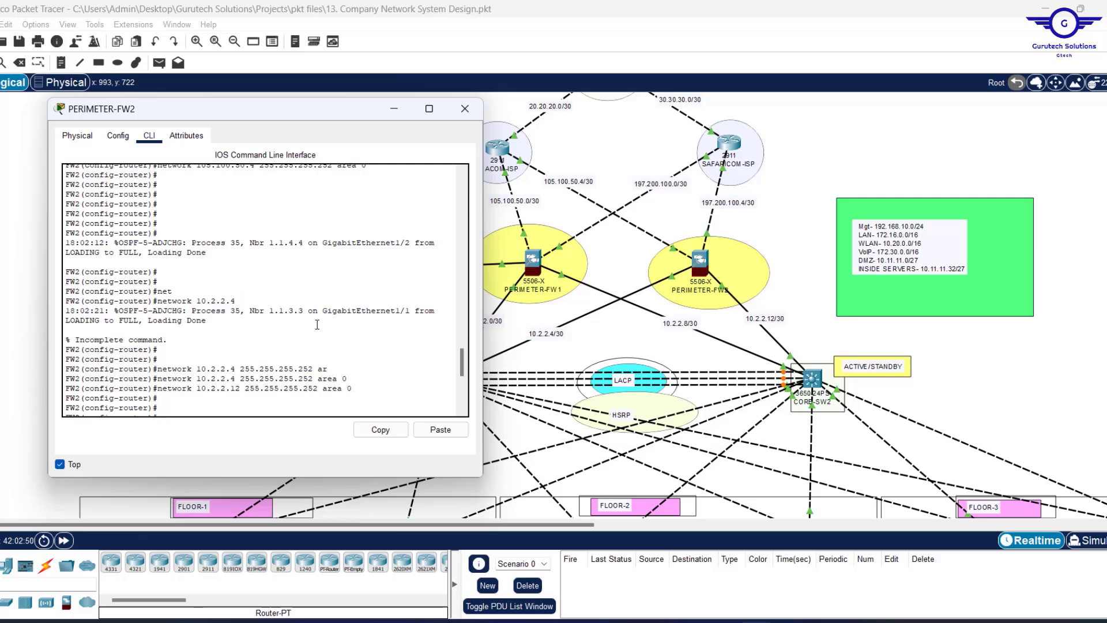
scroll(317, 325, "up", 7)
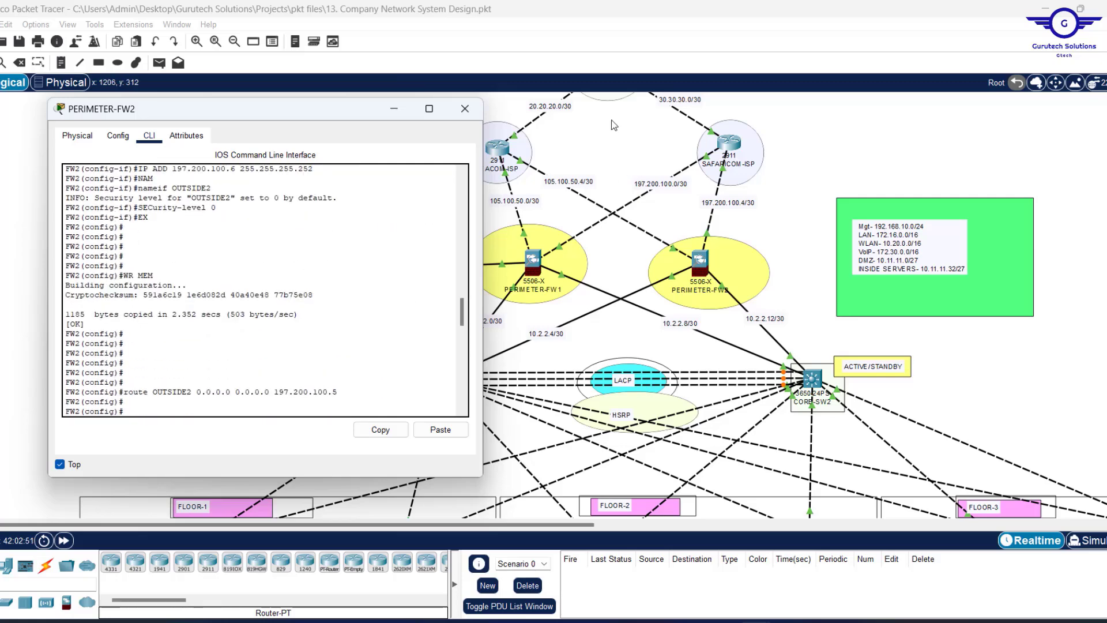
Close the PERIMETER-FW2 console and select step 10, Firewall inspection policy configuration, in Notepad.
left_click(464, 110)
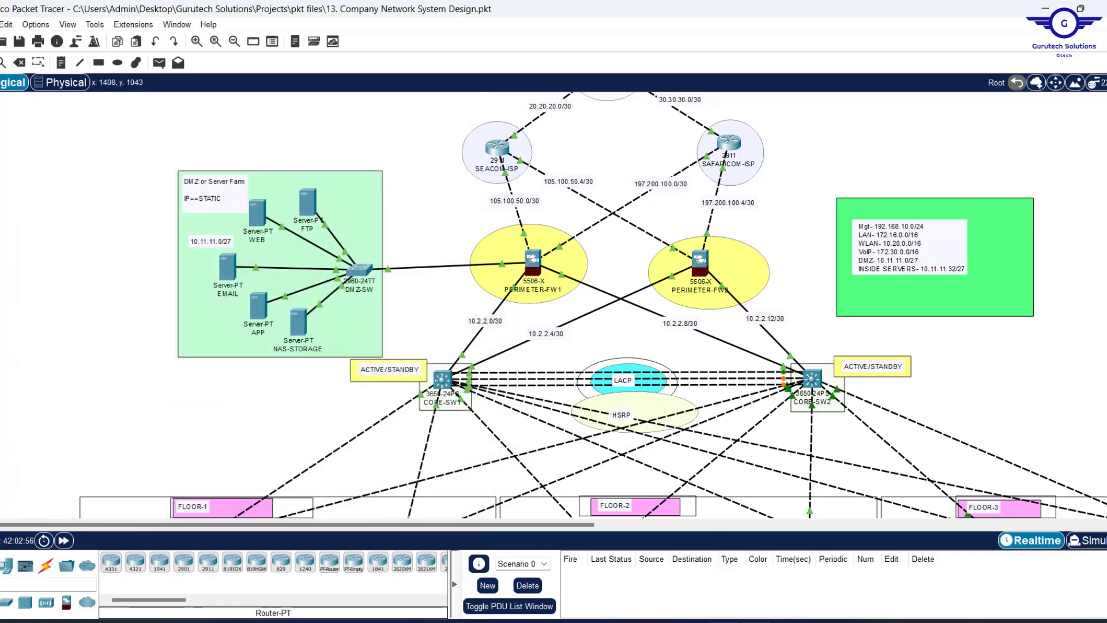
key("alt+Tab")
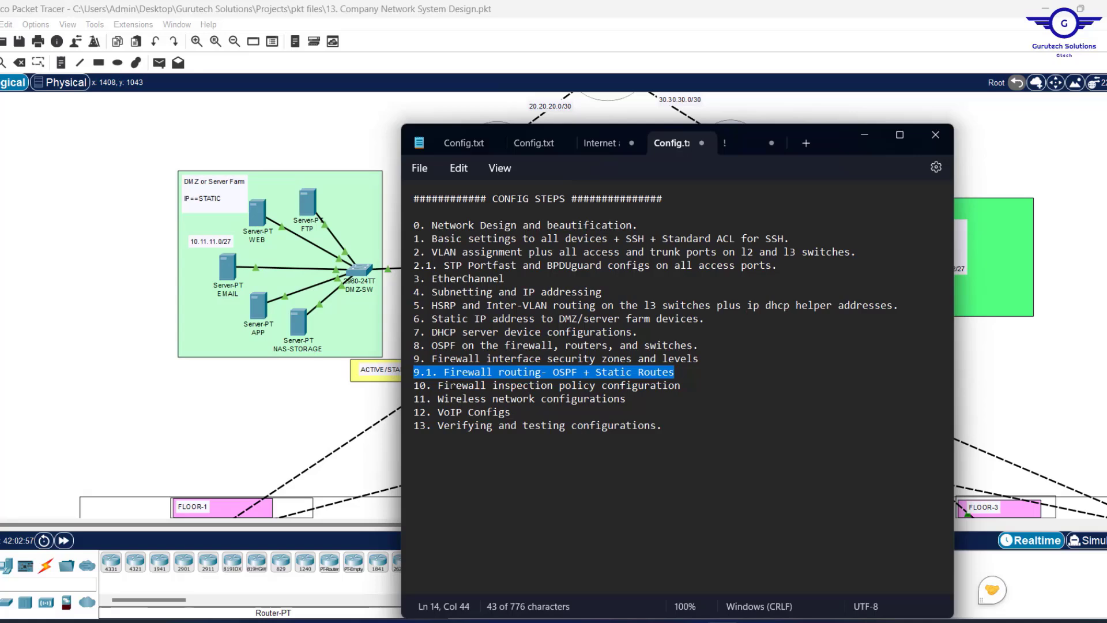
left_click_drag(439, 385, 700, 384)
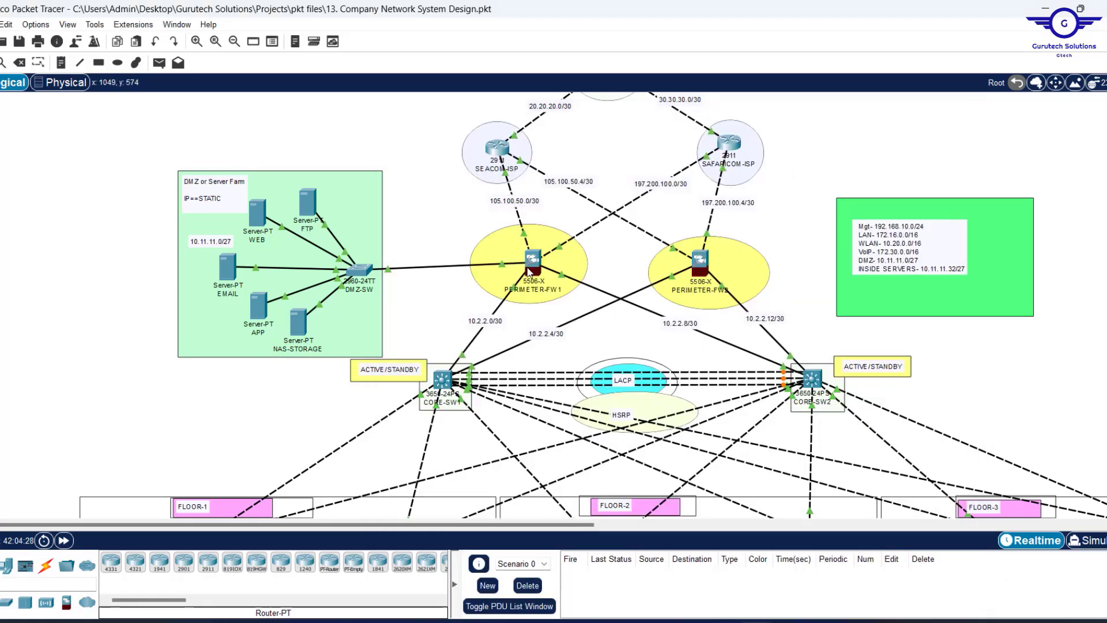
left_click(528, 265)
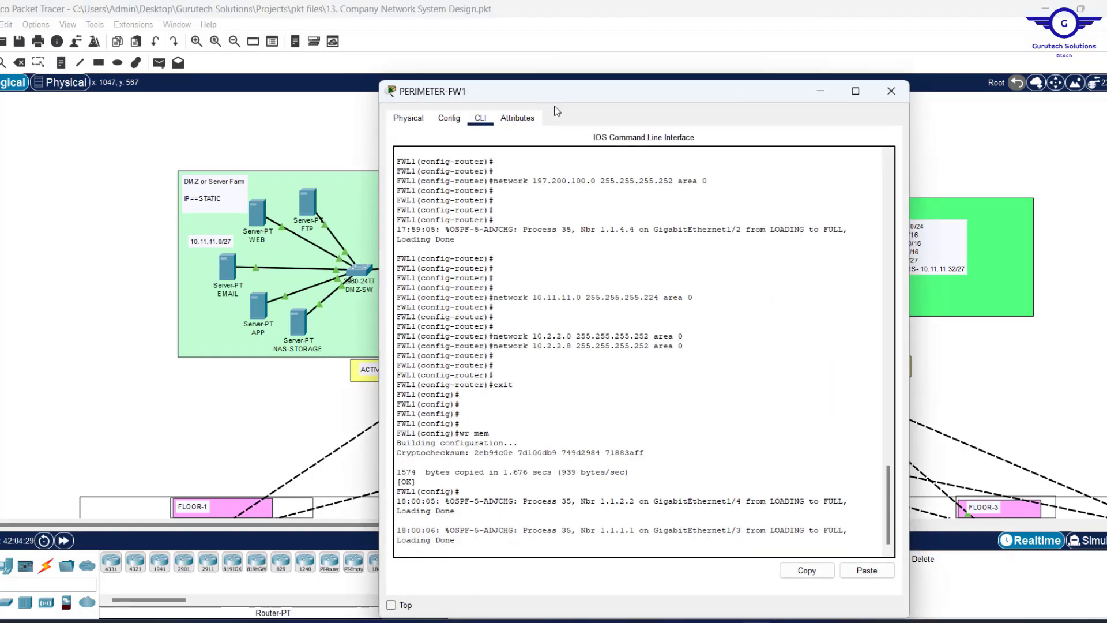
left_click_drag(557, 85, 378, 131)
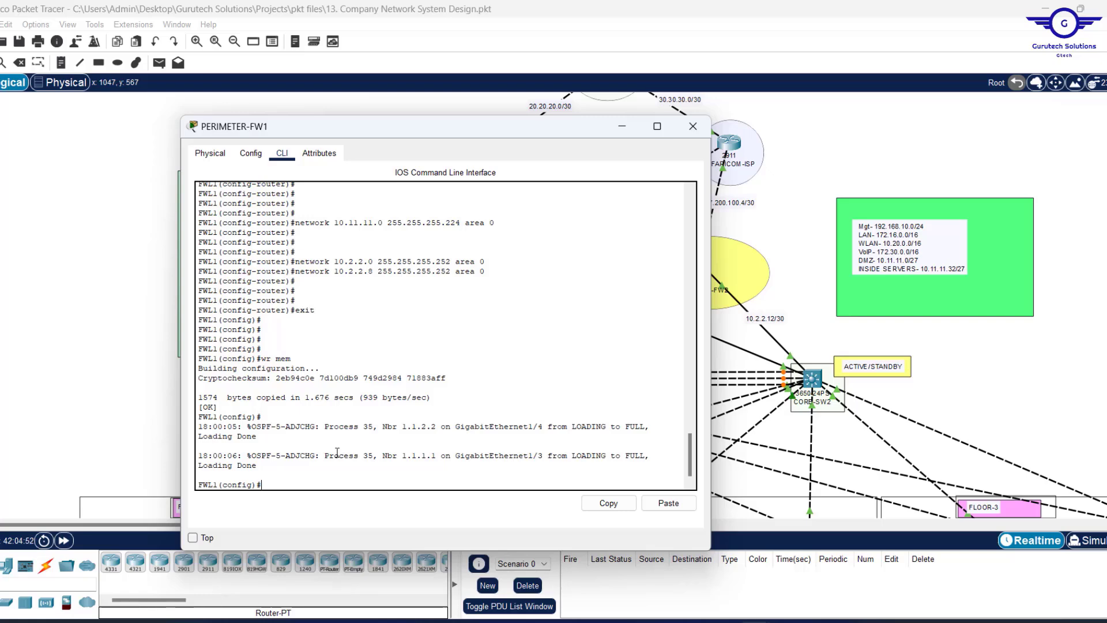
key("Return")
key("Return")
key("Return")
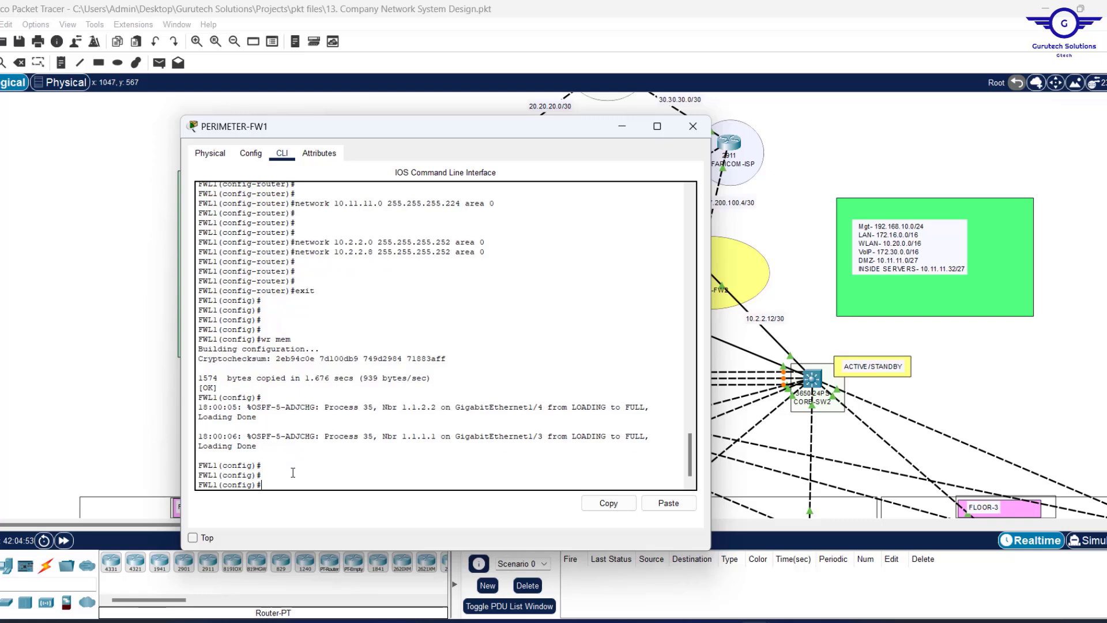
type("ob")
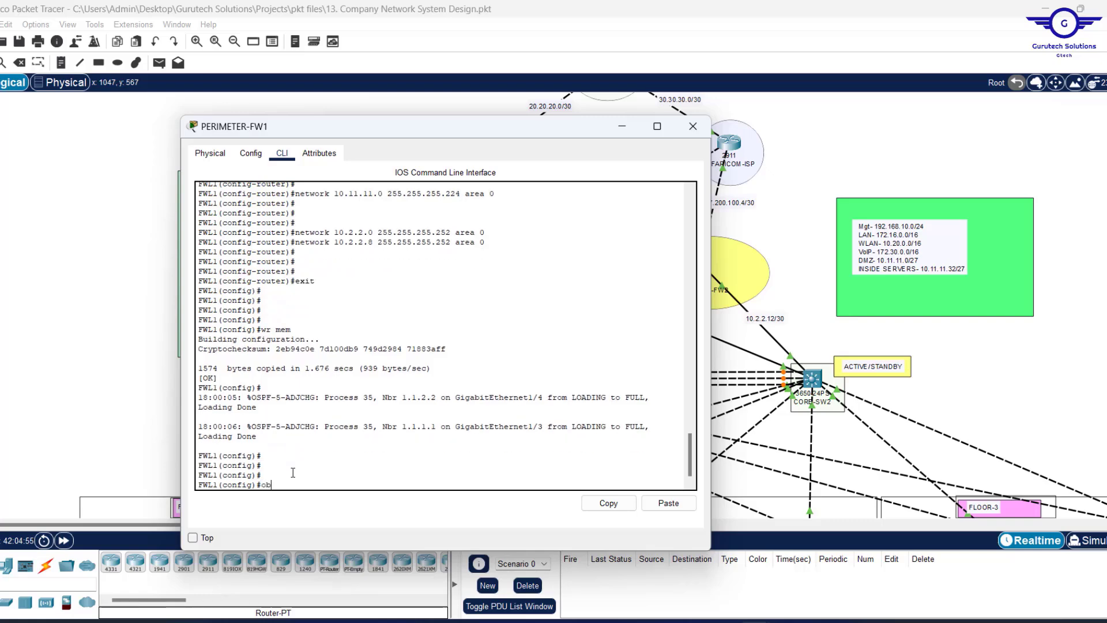
type("ject net")
key("Tab")
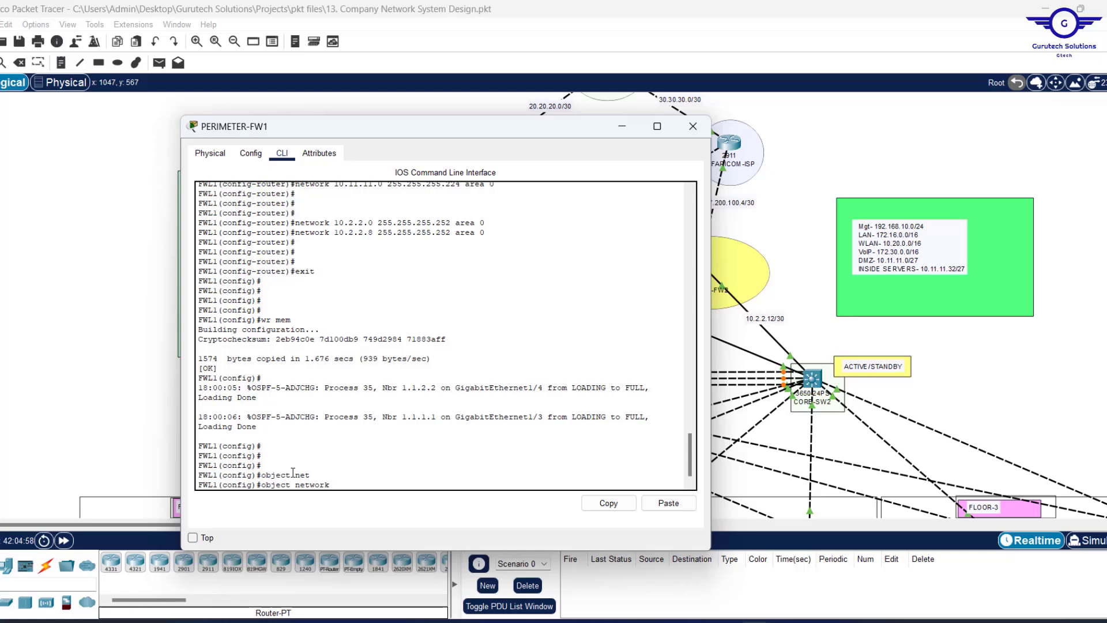
left_click(803, 206)
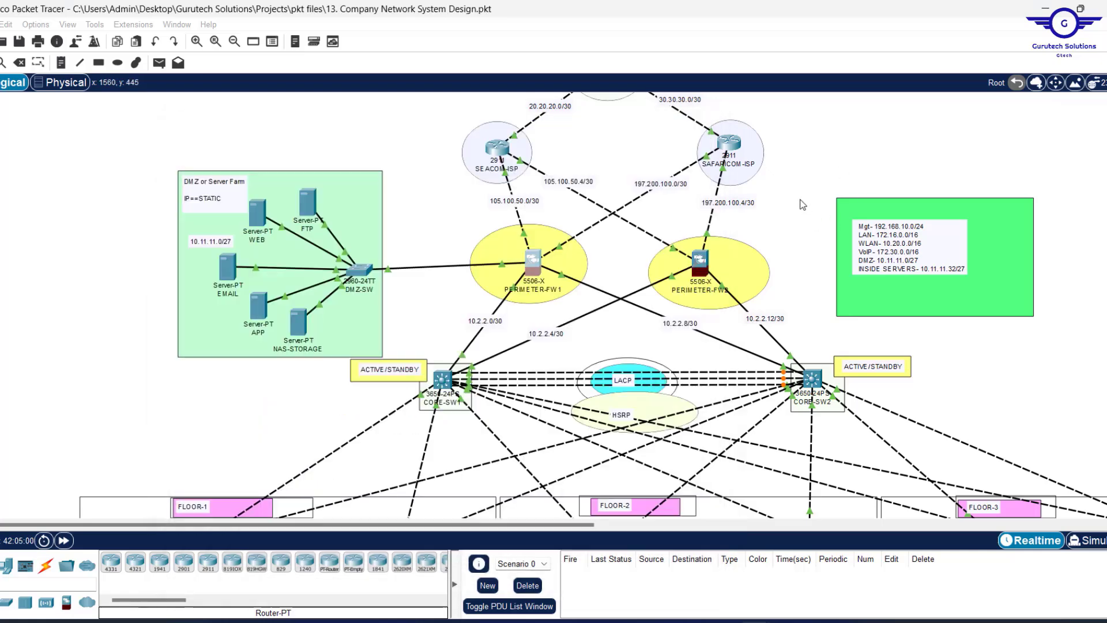
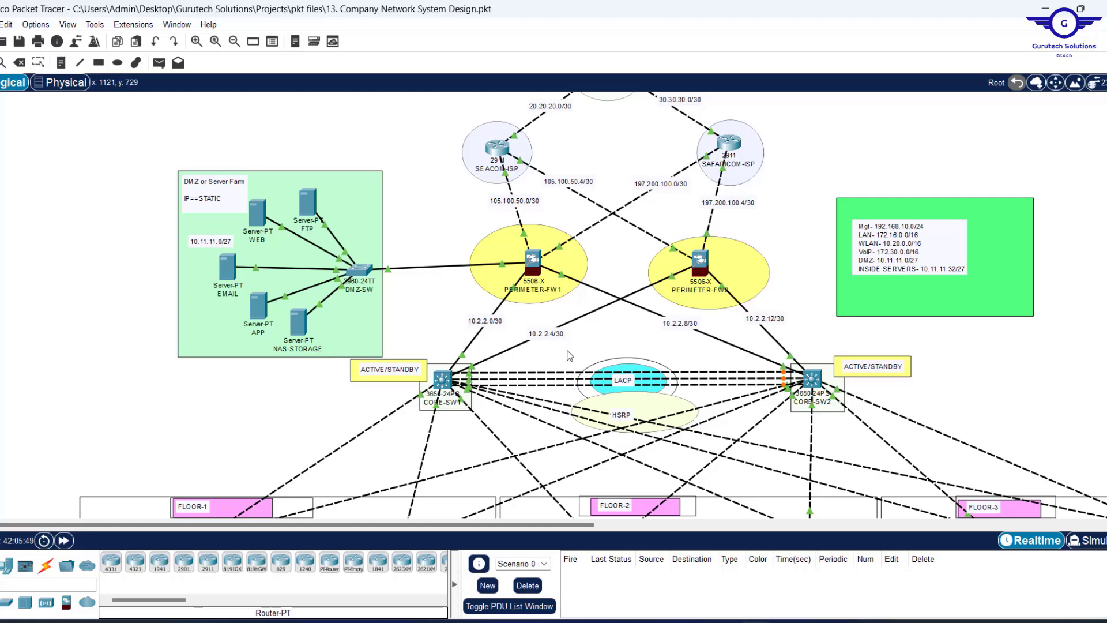
On PERIMETER-FW1's CLI, create object network INSIDE1-OUTSIDE1 with subnet 172.16.0.0 255.255.0.0.
left_click(529, 266)
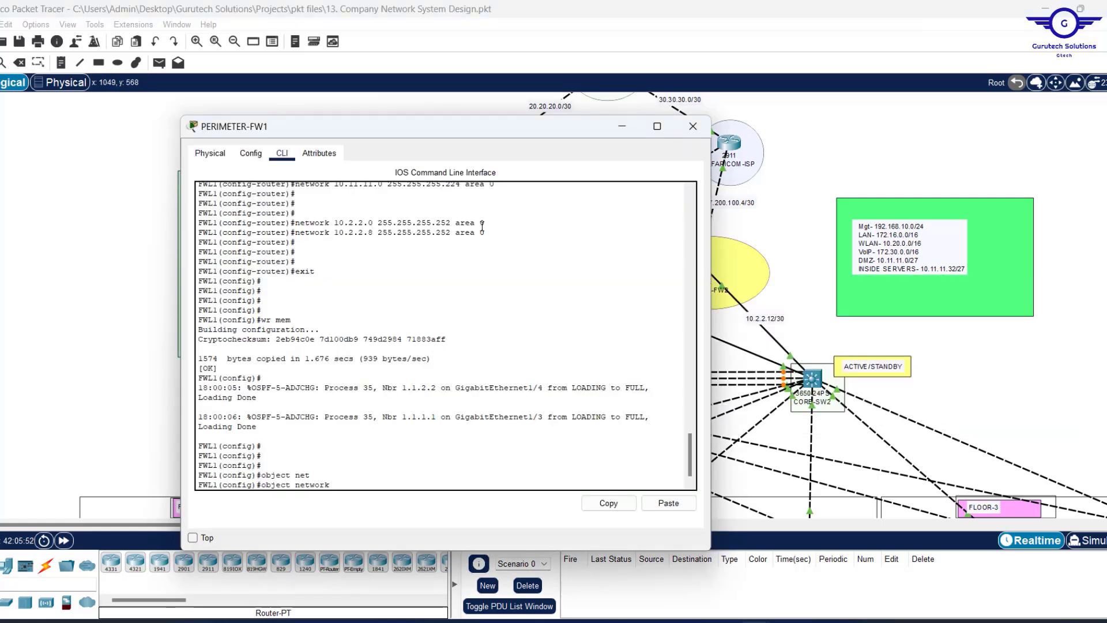
type("INSIDE1")
type("-OUTSIDE1")
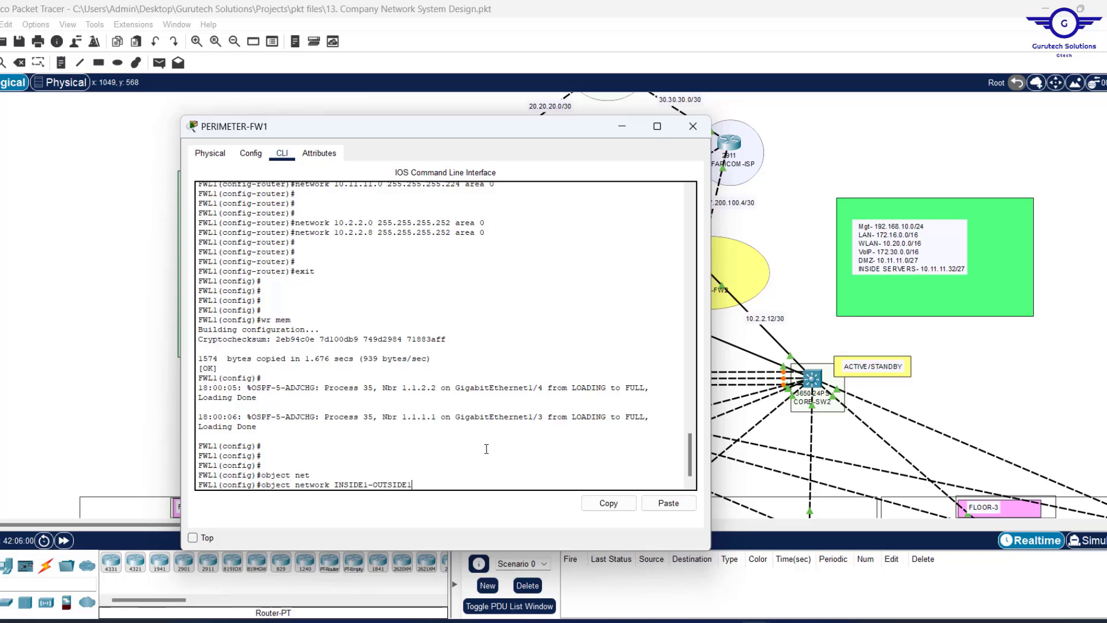
key("Return")
type("SUBE")
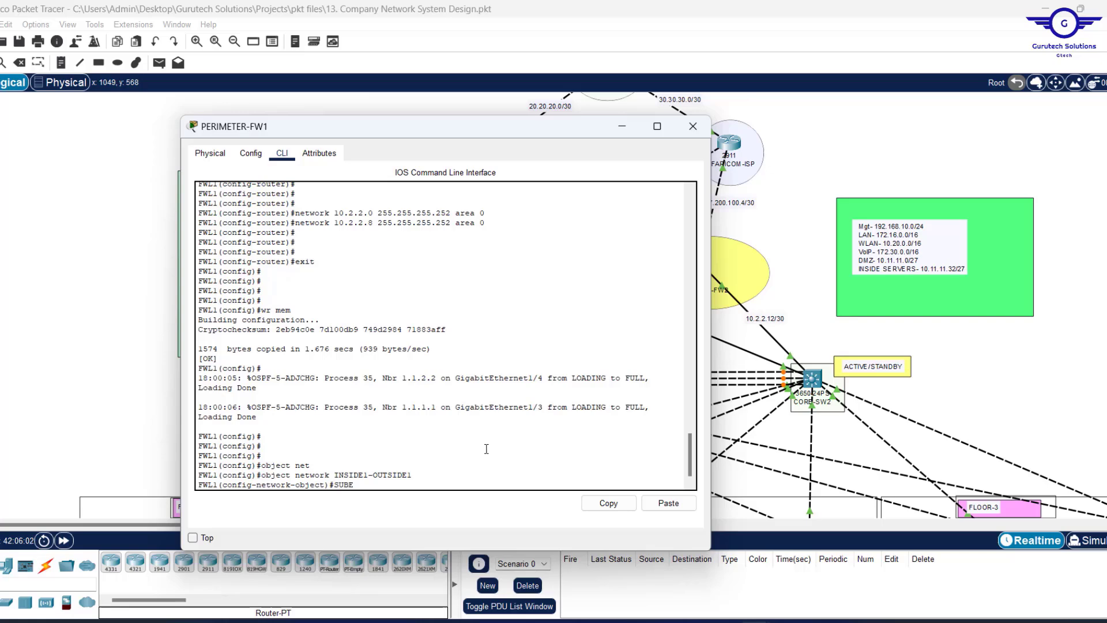
key("BackSpace")
key("BackSpace")
key("BackSpace")
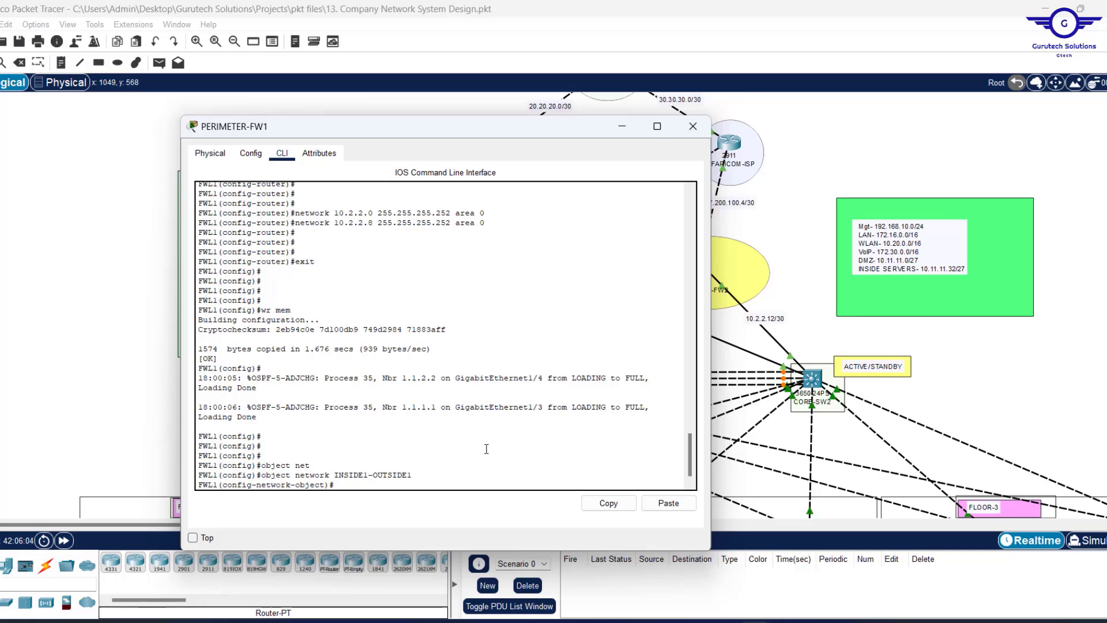
type("subn")
key("Tab")
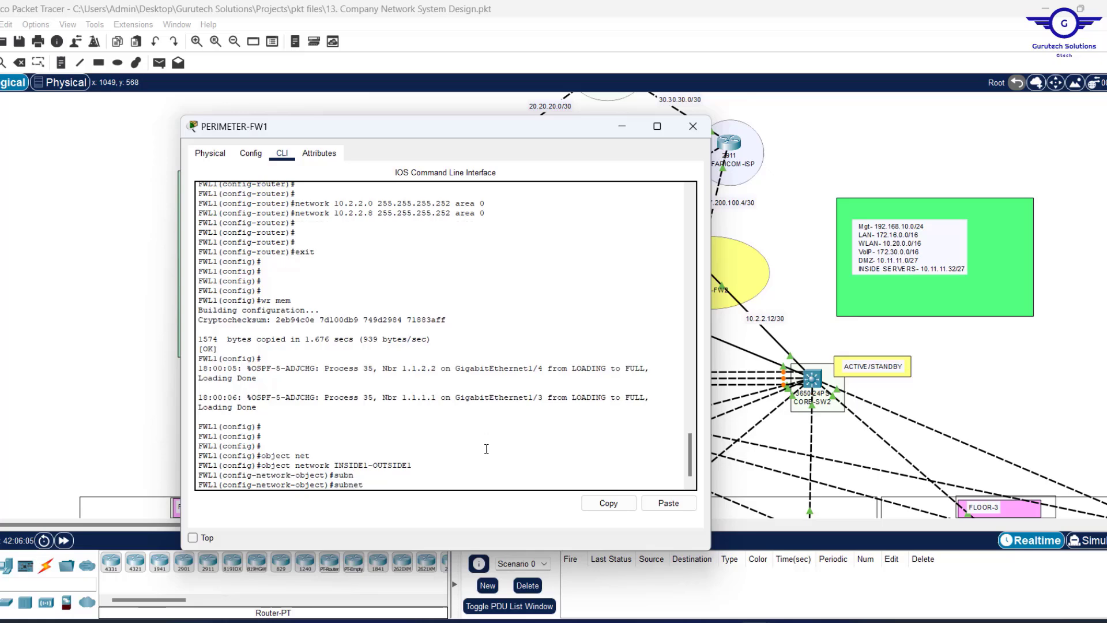
type("19")
key("BackSpace")
key("BackSpace")
key("BackSpace")
type("172.16.")
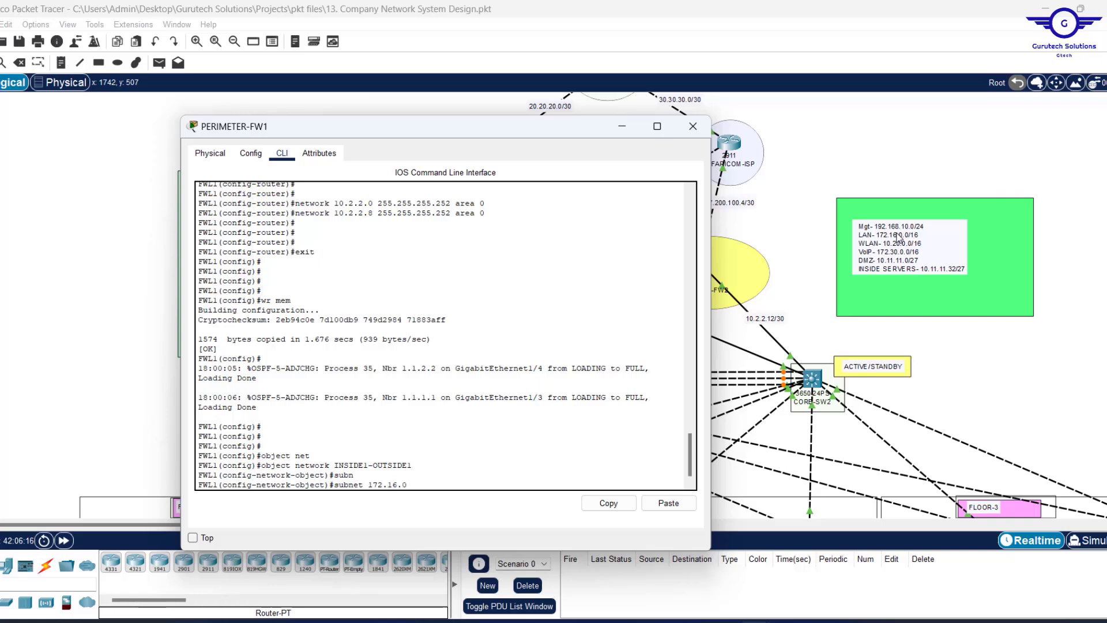
type("0.0")
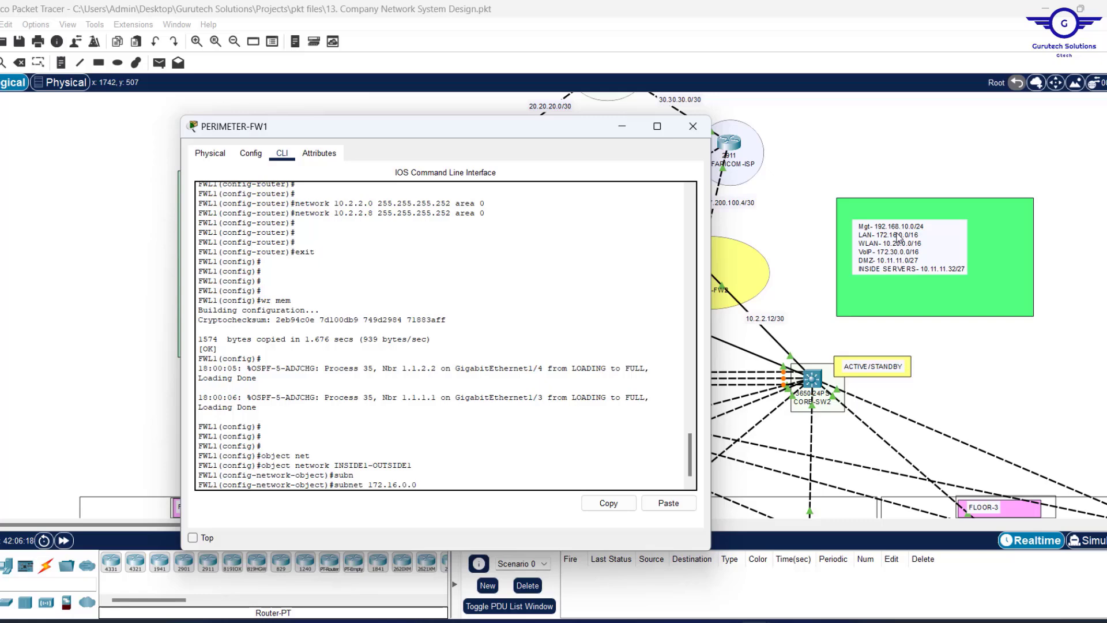
type(" 255.255.0.0")
key("Return")
Add nat (INSIDE1,OUTSIDE1) dynamic interface, exit the object, and re-enter conf t.
type("nat")
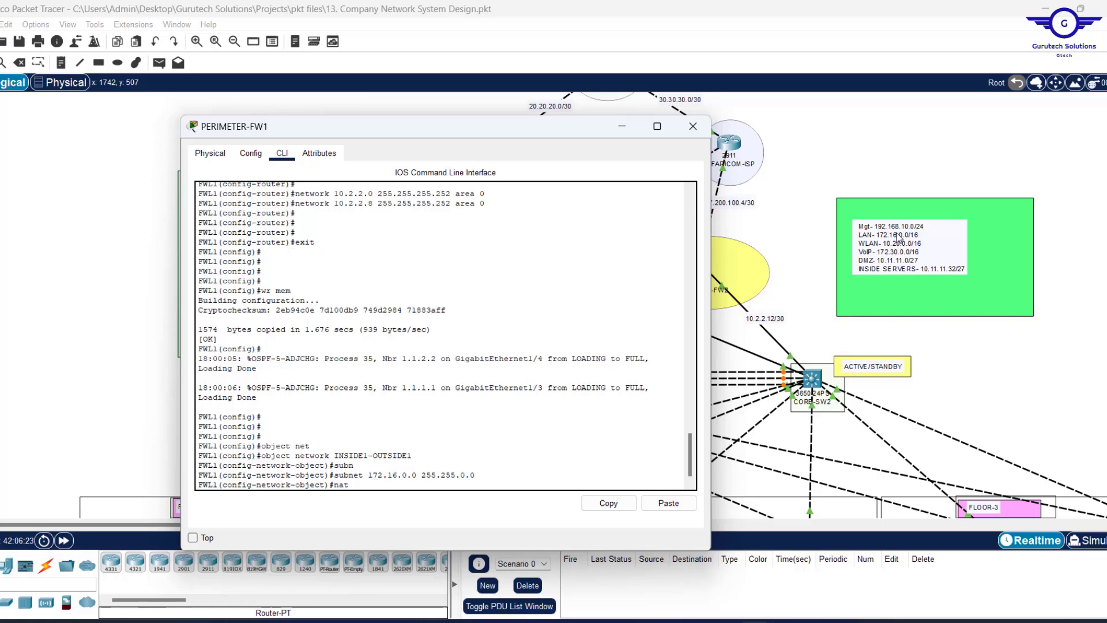
type(" (INSIDE1, OUTSIDE1) D")
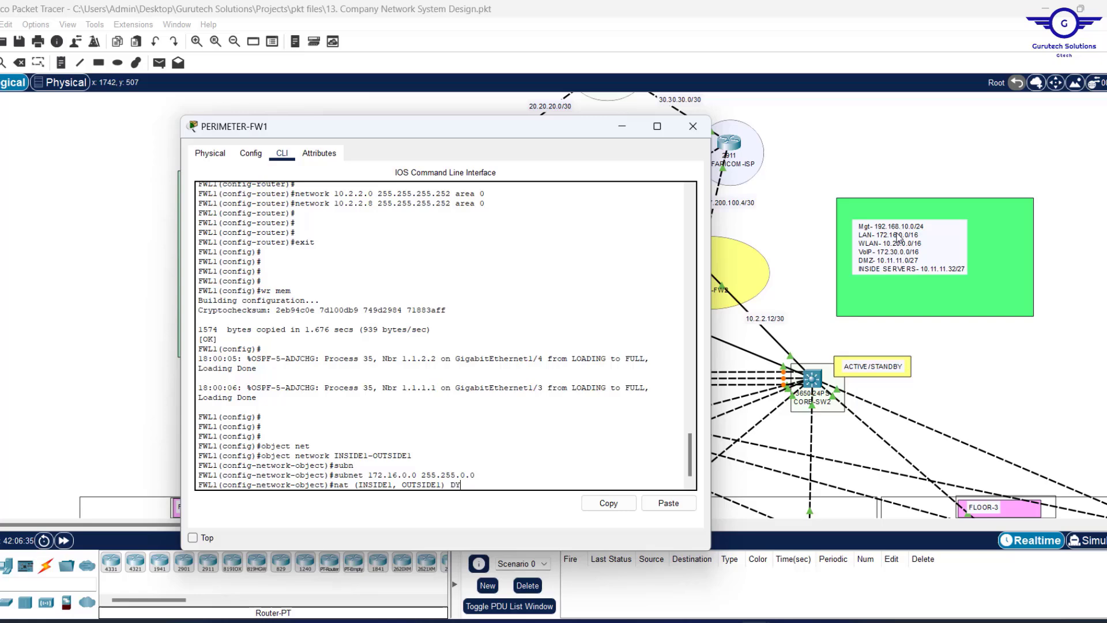
key("BackSpace")
type("dyn")
key("Tab")
type("in")
key("Tab")
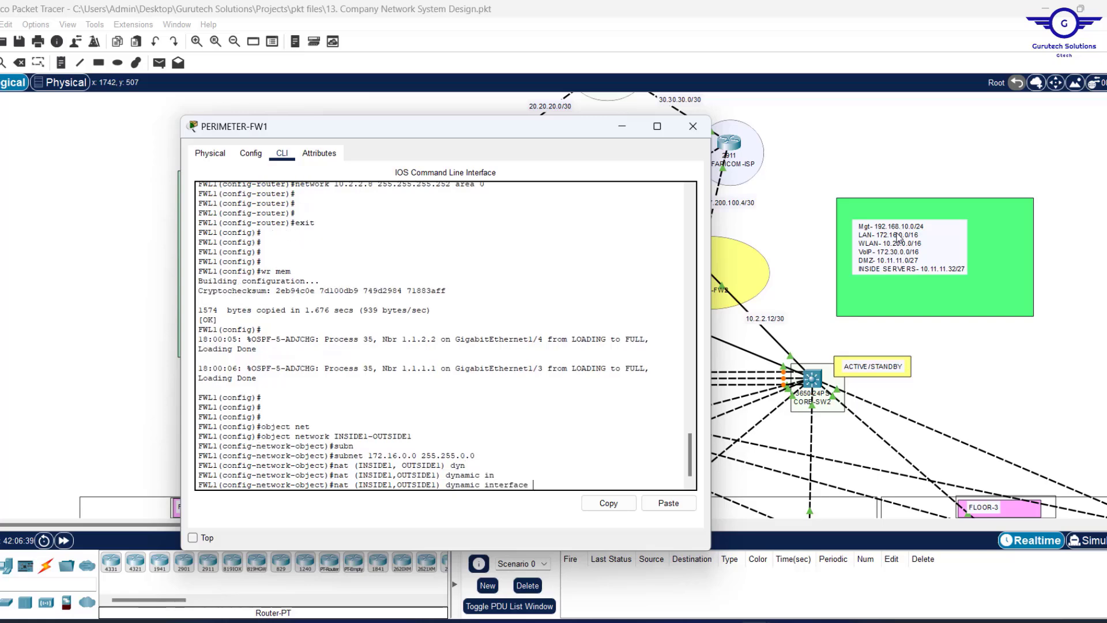
type("?")
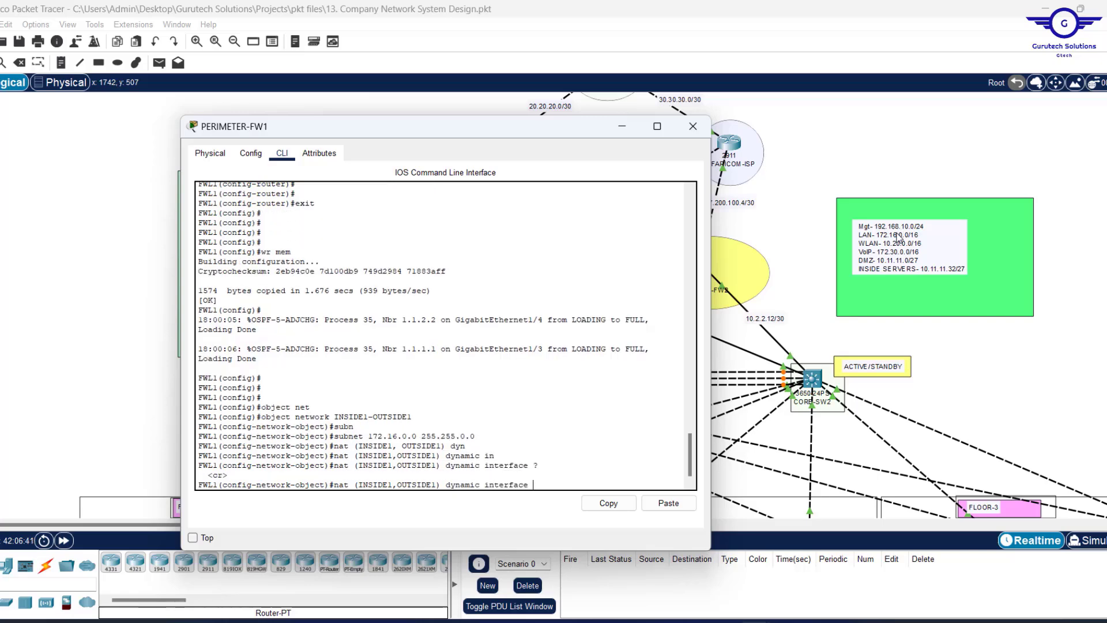
key("Return")
type("ex")
key("Return")
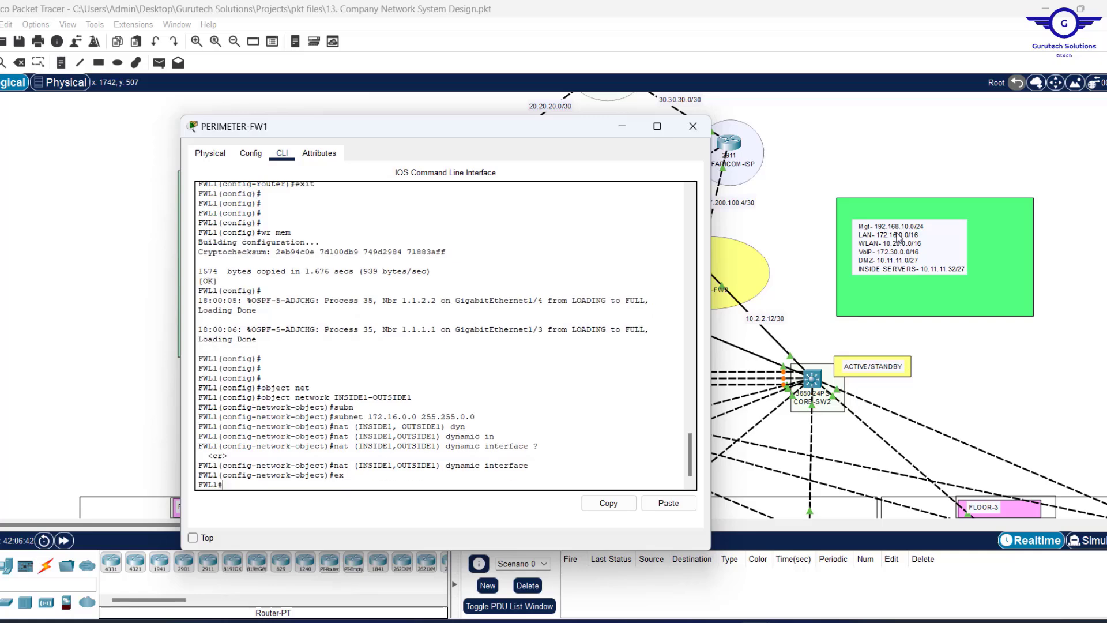
key("Return")
key("Return")
type("x")
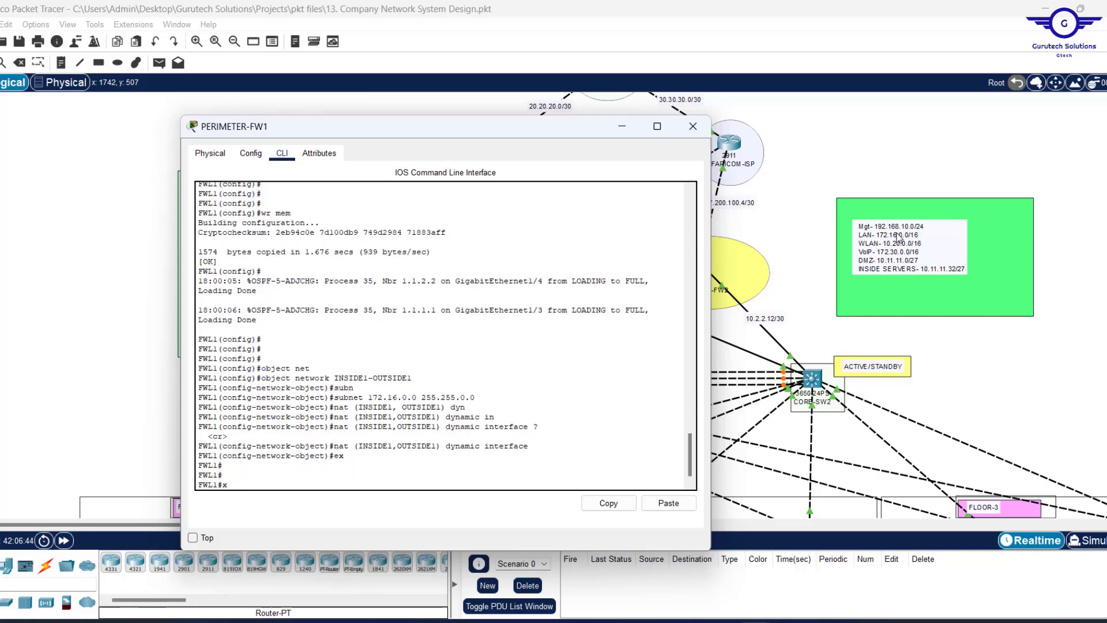
key("BackSpace")
type("conf t")
key("Return")
key("Return")
key("Return")
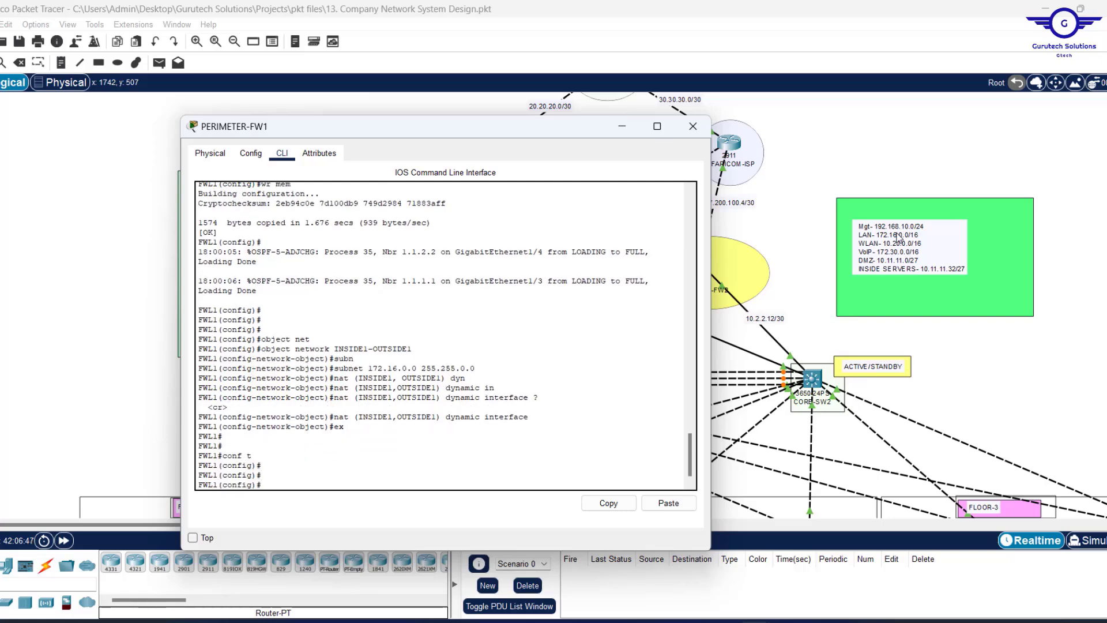
Edit the recalled command to create object INSIDE2-OUTSIDE1 with subnet 172.16.0.0 255.255.0.0.
key("Up")
key("Up")
key("Up")
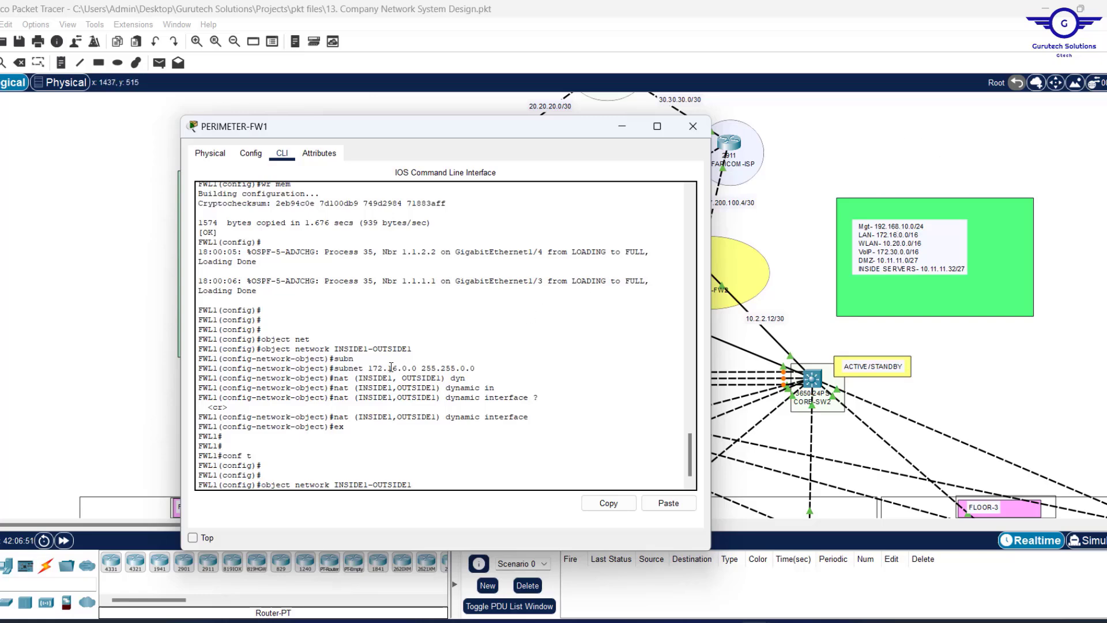
left_click_drag(372, 366, 478, 371)
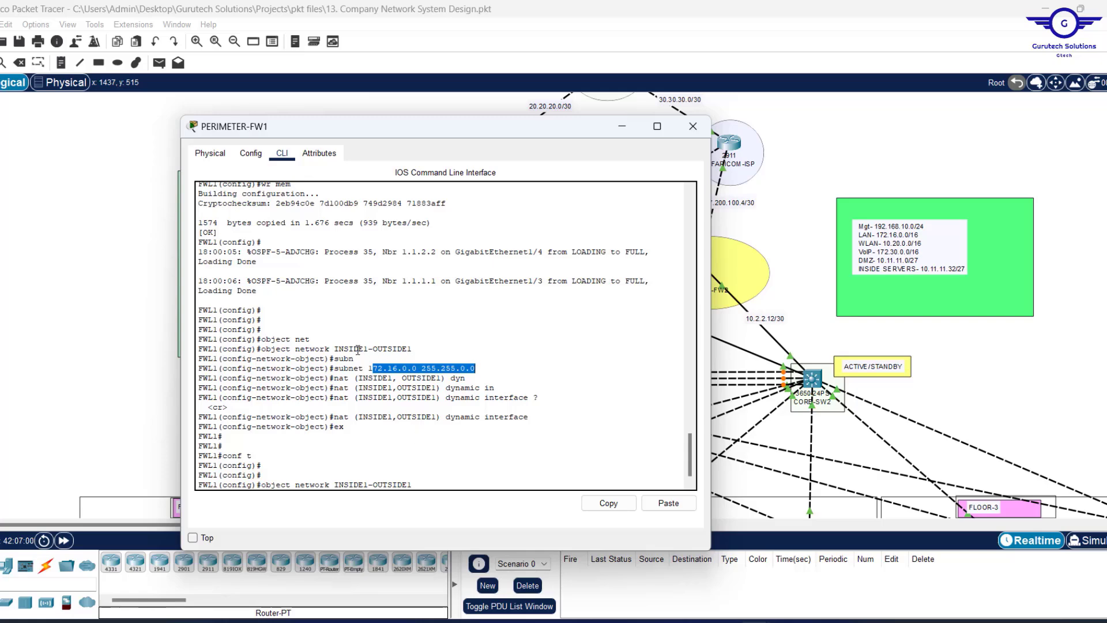
left_click(432, 463)
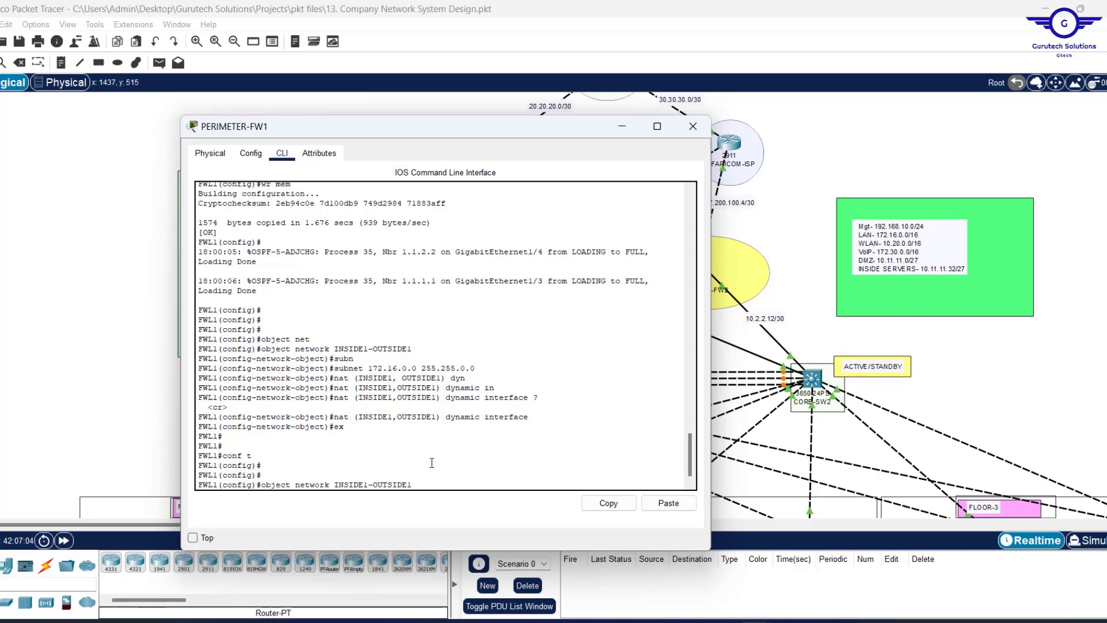
key("Right")
key("Right")
key("BackSpace")
type("2")
key("Return")
key("Return")
key("Return")
key("Up")
key("Up")
key("Up")
key("Up")
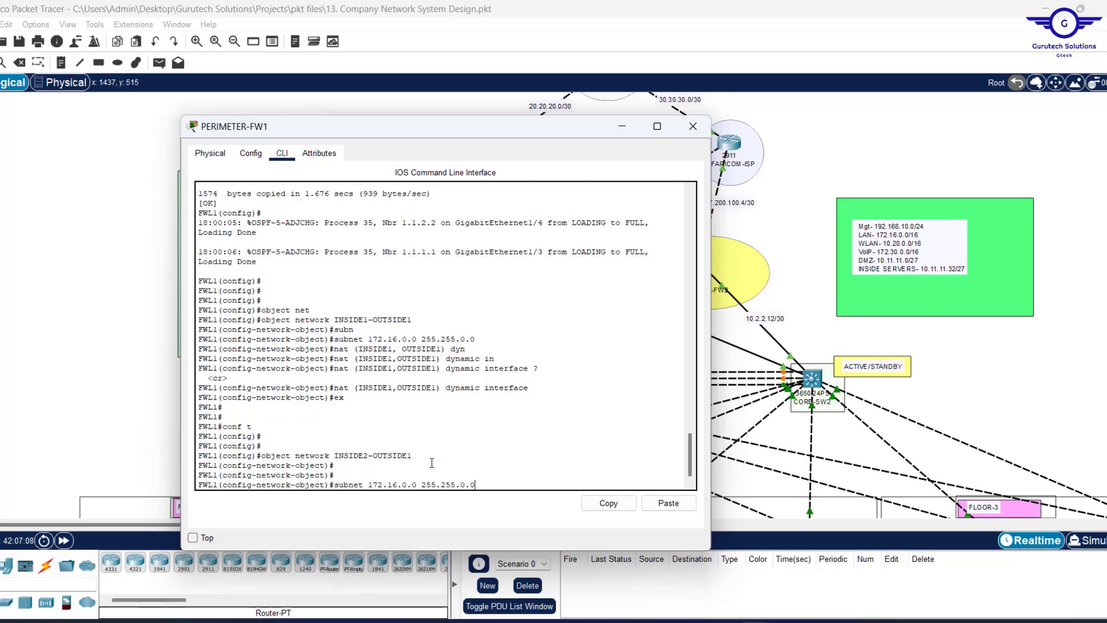
key("Return")
Add nat (INSIDE2,OUTSIDE1) dynamic interface, exit, and select the entered NAT commands.
key("Up")
key("Up")
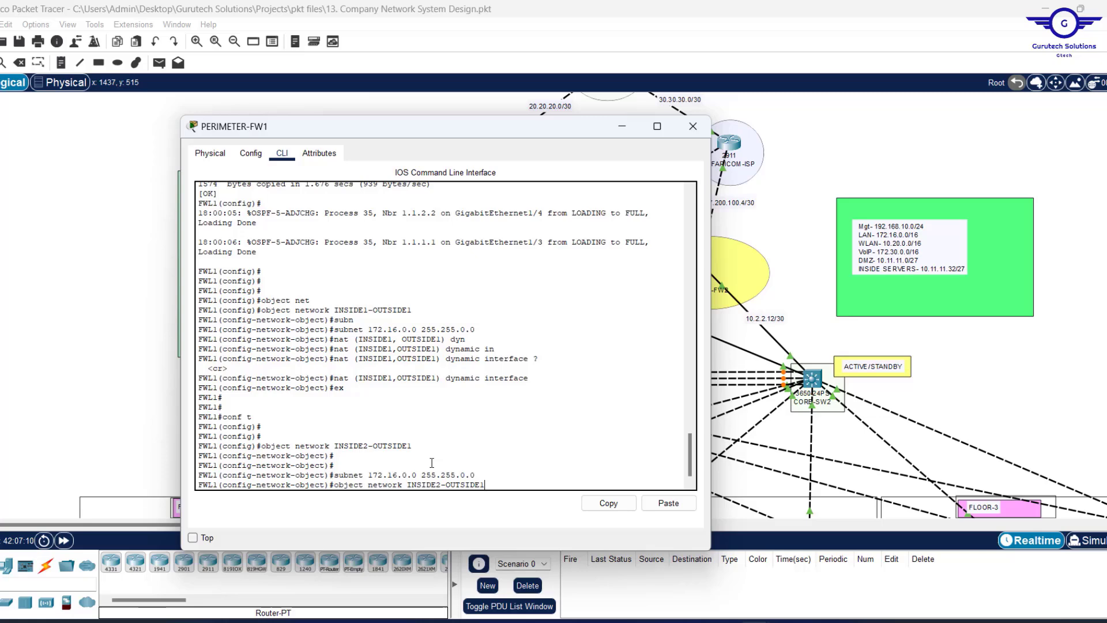
key("Up")
key("Up")
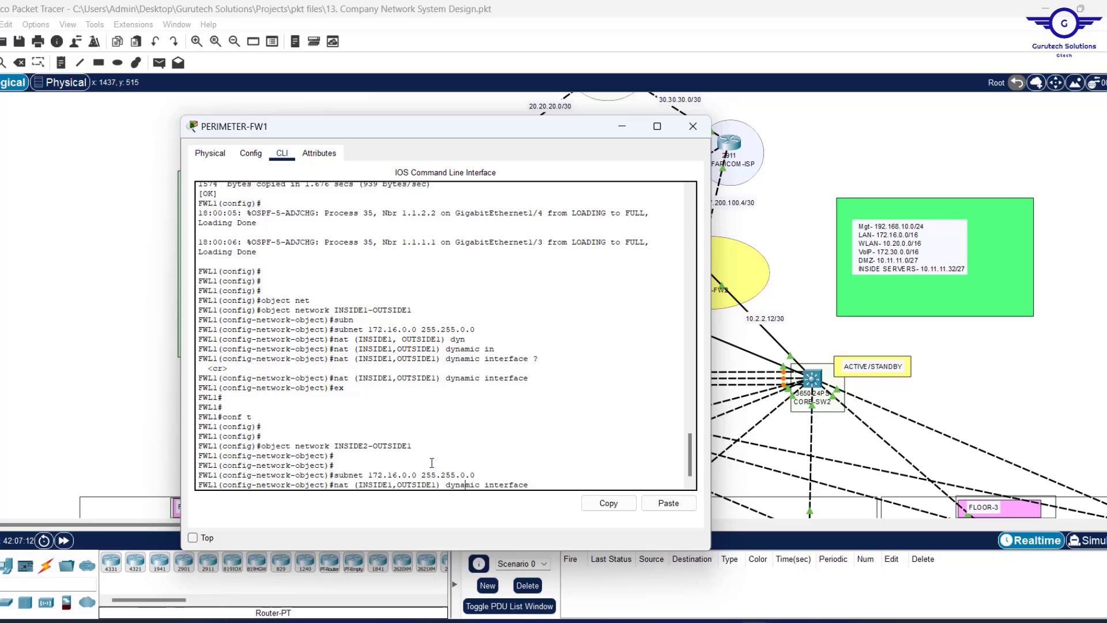
key("BackSpace")
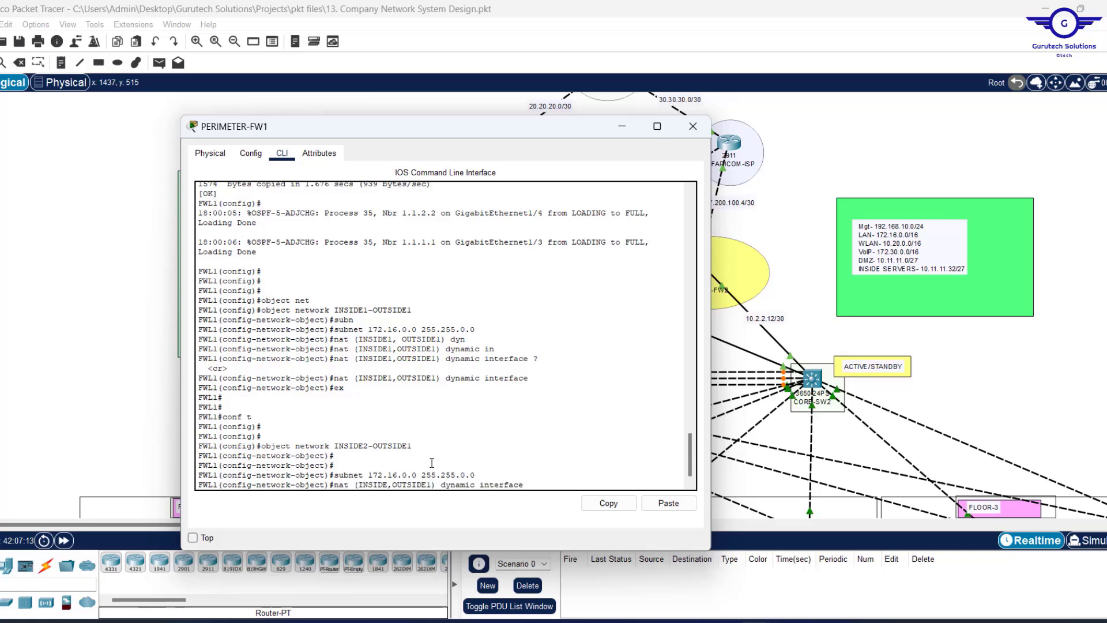
type("2")
key("Return")
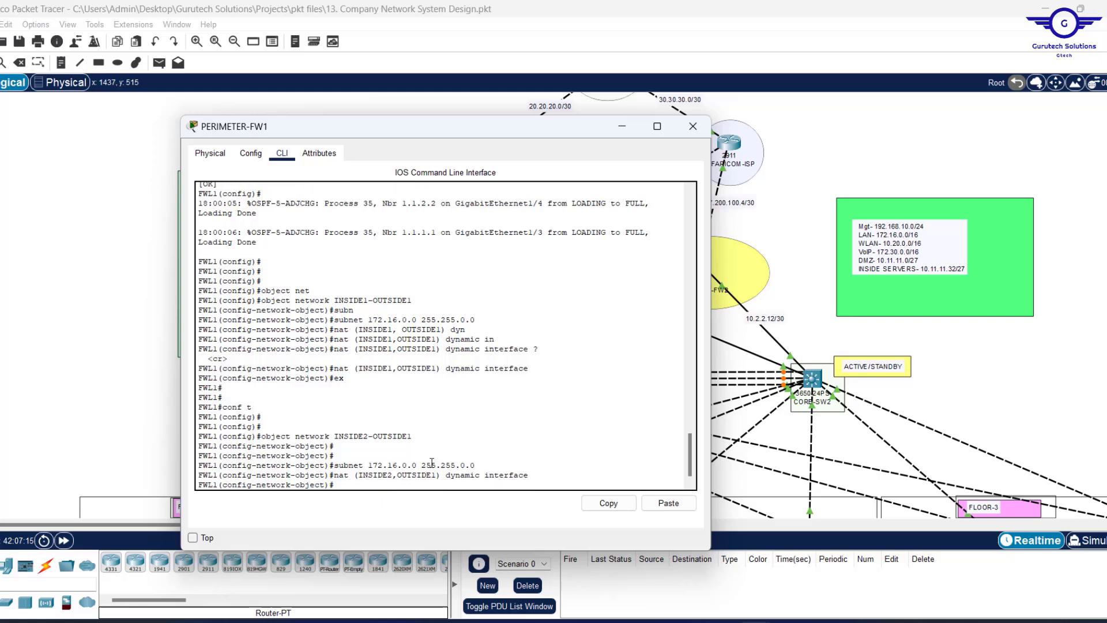
type("ex")
key("Return")
key("Return")
key("Return")
key("Return")
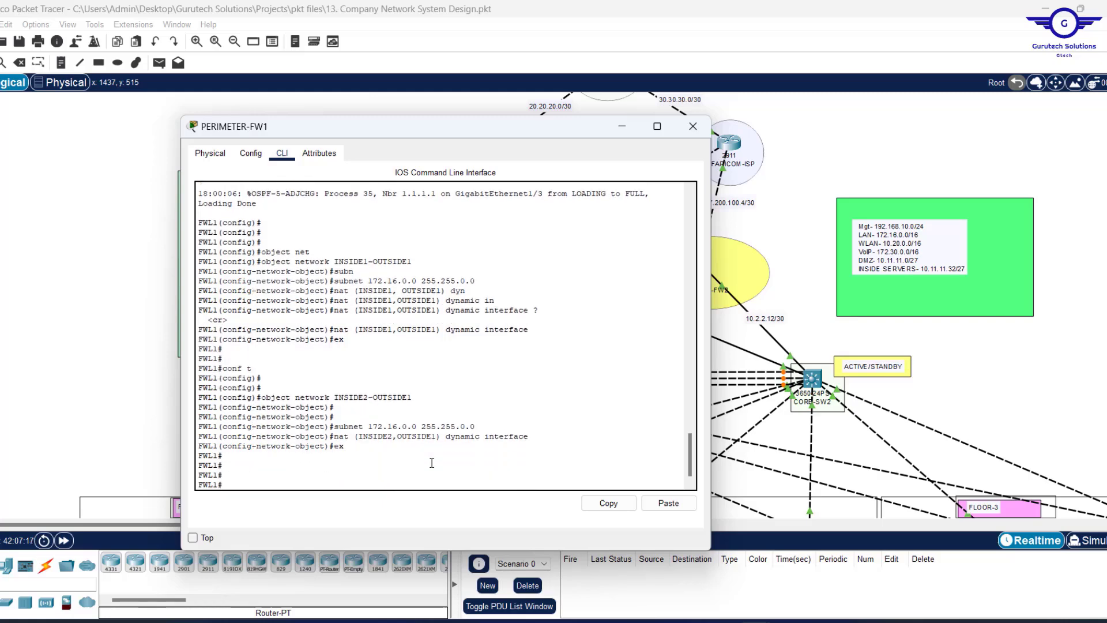
left_click_drag(343, 446, 232, 281)
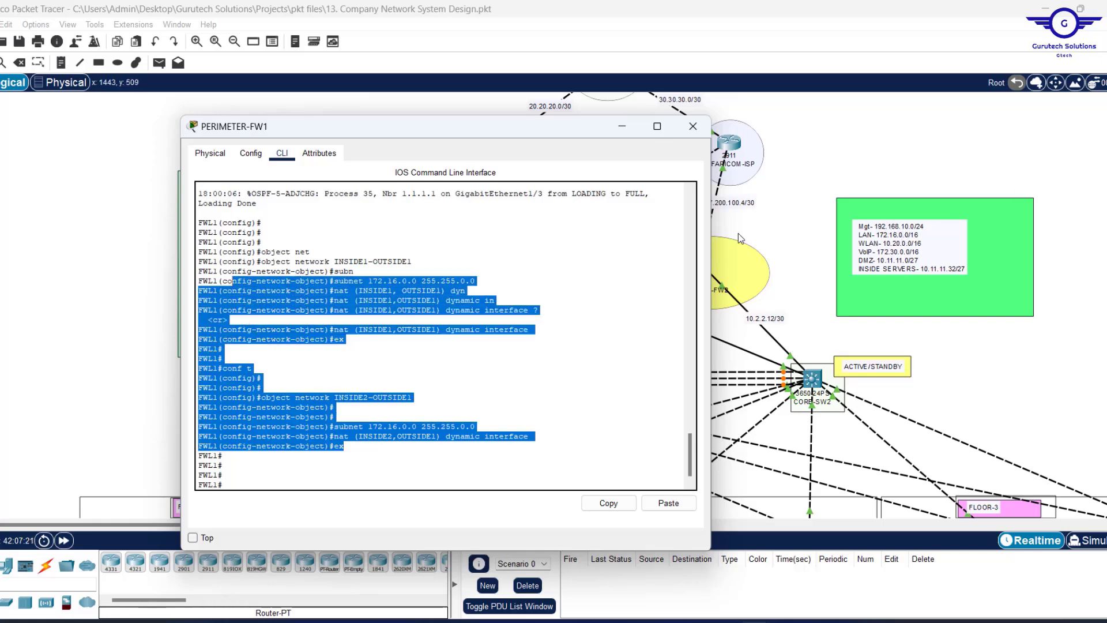
Re-enter conf t and create object network INSIDEw1-OUTSIDEw1 from the recalled command.
left_click(348, 475)
type("conf t")
key("Return")
key("Return")
key("Return")
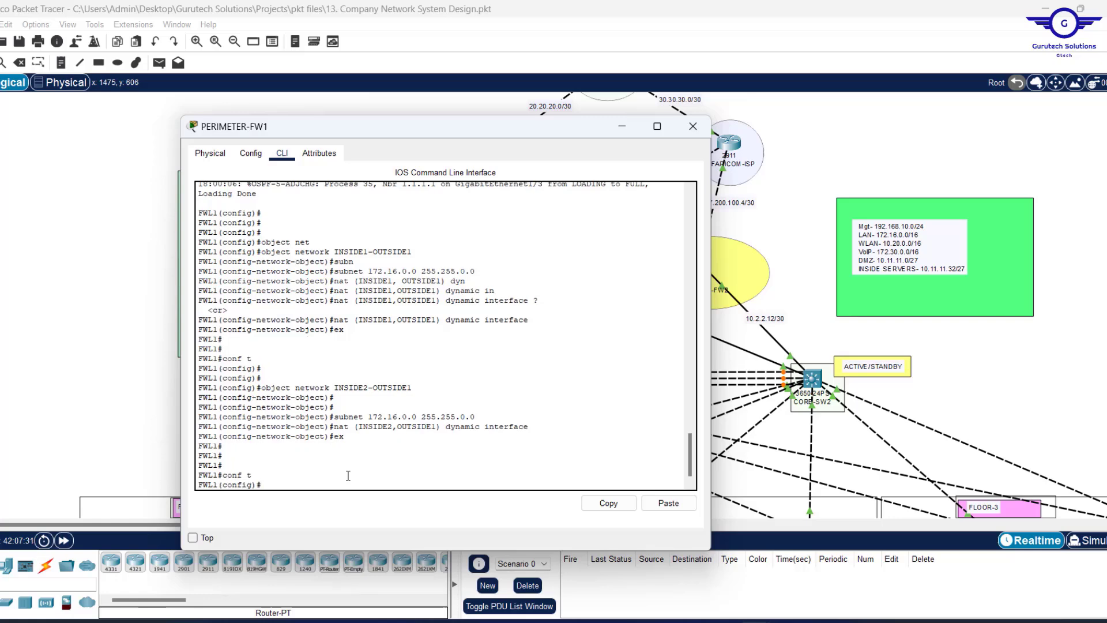
type("nat (INSIDE2,OUTSIDE1) dynamic interface")
key("Up")
key("Up")
key("Up")
key("Up")
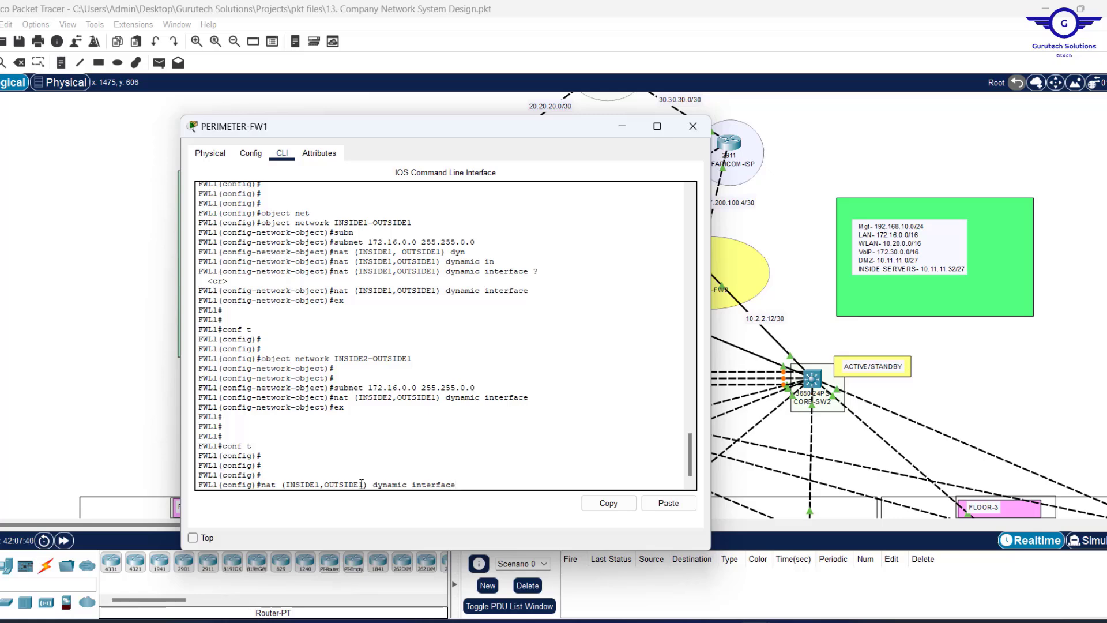
key("Up")
key("Up")
key("Up")
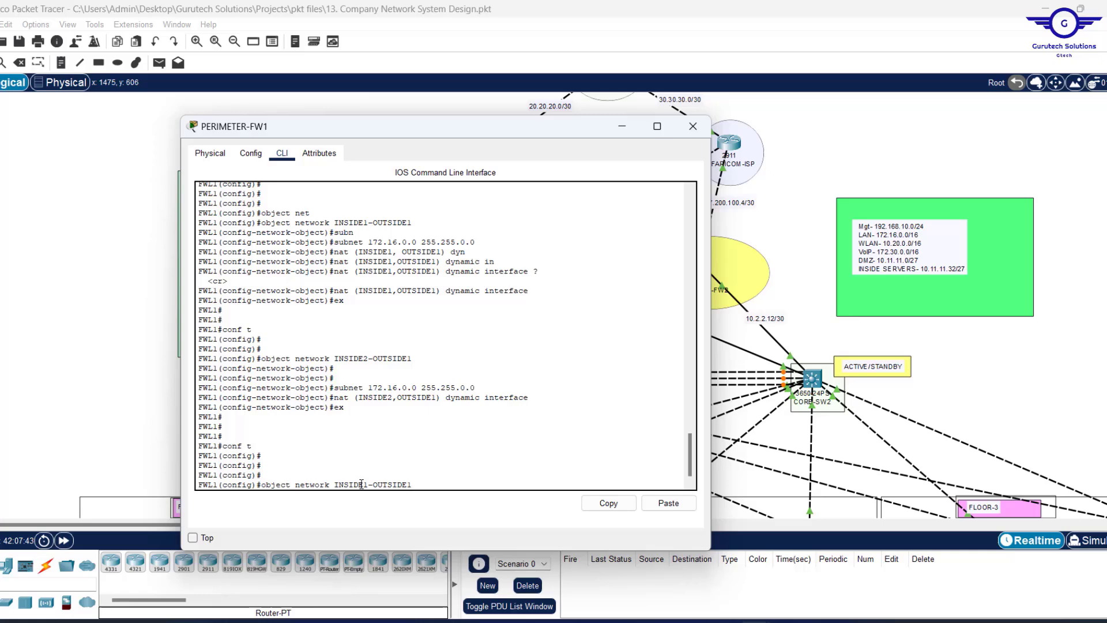
key("BackSpace")
key("BackSpace")
key("BackSpace")
key("BackSpace")
key("BackSpace")
key("BackSpace")
key("BackSpace")
key("BackSpace")
key("BackSpace")
key("BackSpace")
key("BackSpace")
key("BackSpace")
key("BackSpace")
key("BackSpace")
key("BackSpace")
key("BackSpace")
key("BackSpace")
key("BackSpace")
key("BackSpace")
key("BackSpace")
type("wr mem")
key("Up")
key("Left")
key("Left")
key("Left")
key("Left")
key("Left")
key("Left")
key("Left")
key("Left")
key("Left")
key("Left")
type("w")
key("Right")
key("Right")
key("Right")
key("Right")
type("w")
key("Return")
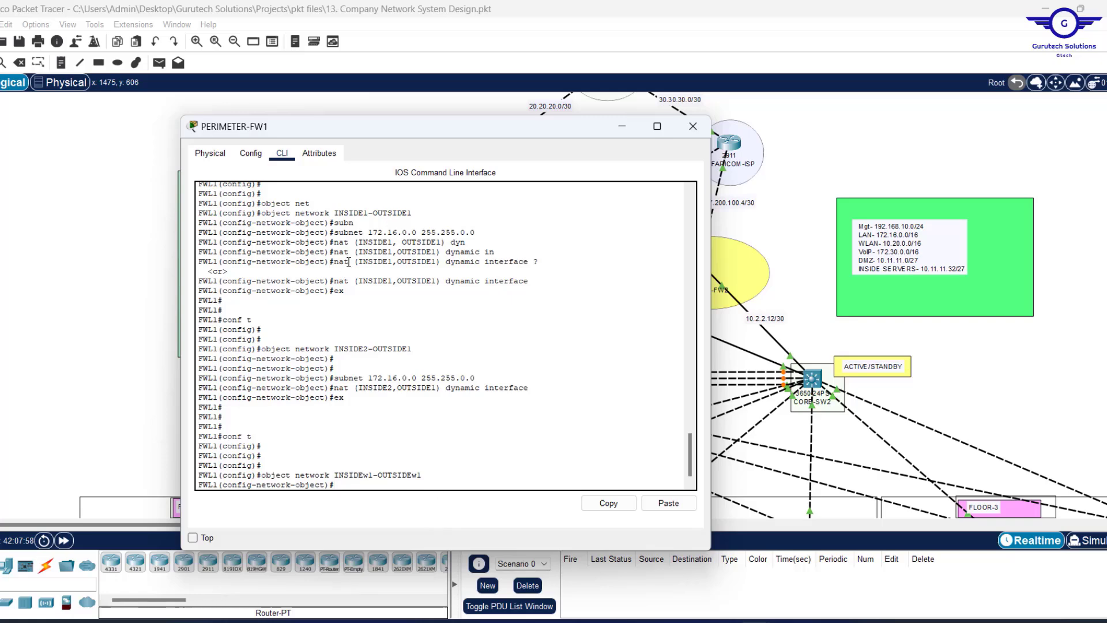
Give INSIDEw1-OUTSIDEw1 the subnet 10.20.0.0 255.255.0.0.
left_click_drag(359, 262, 456, 265)
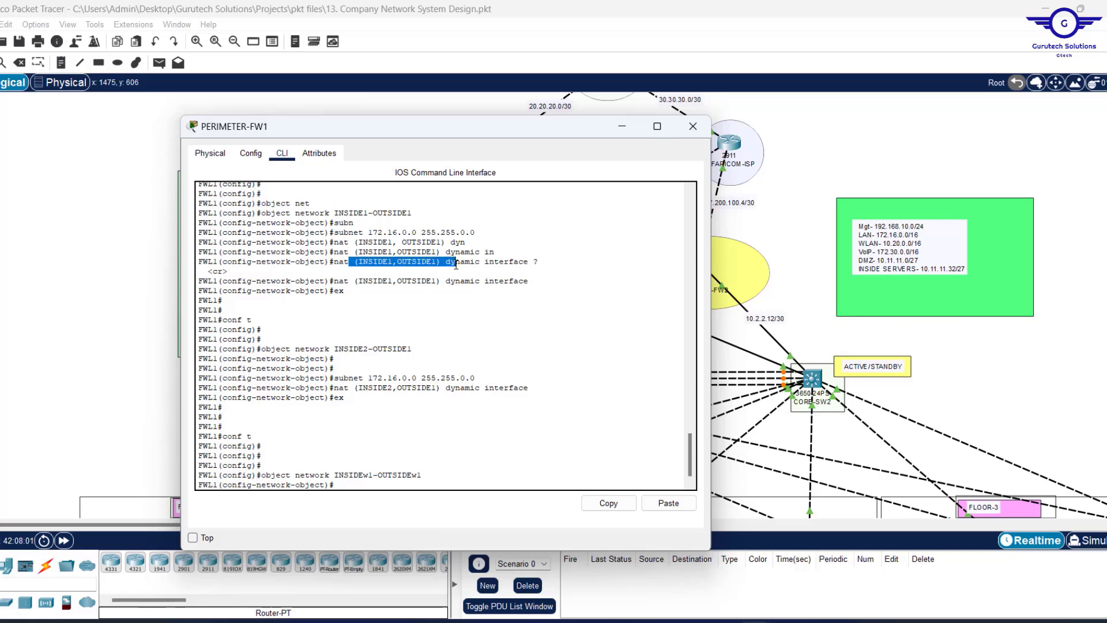
left_click(358, 475)
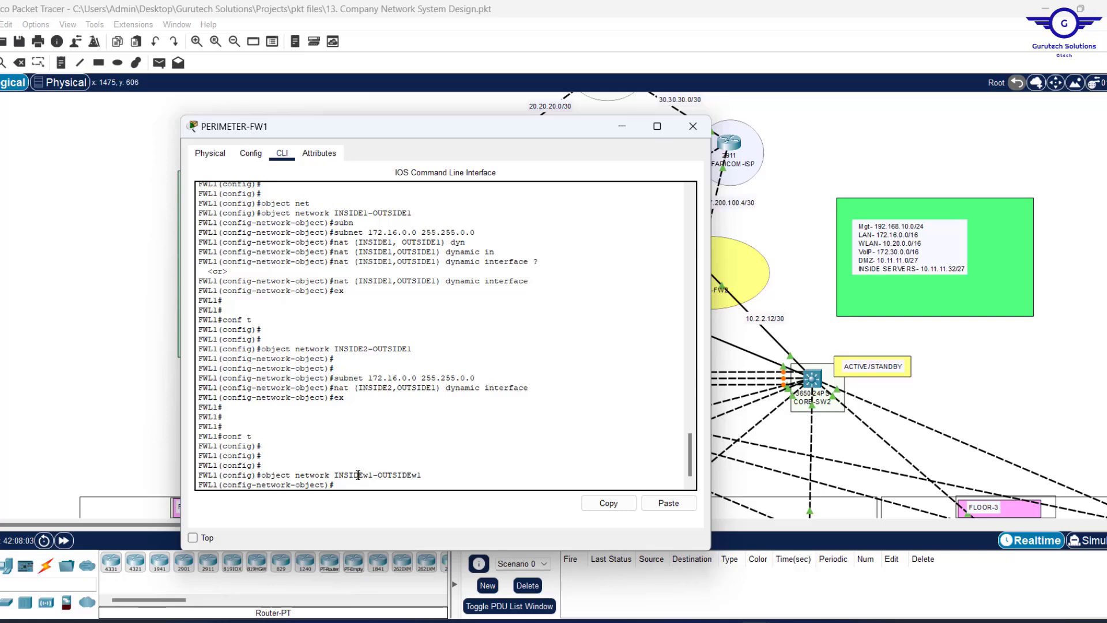
key("Up")
key("Up")
key("Up")
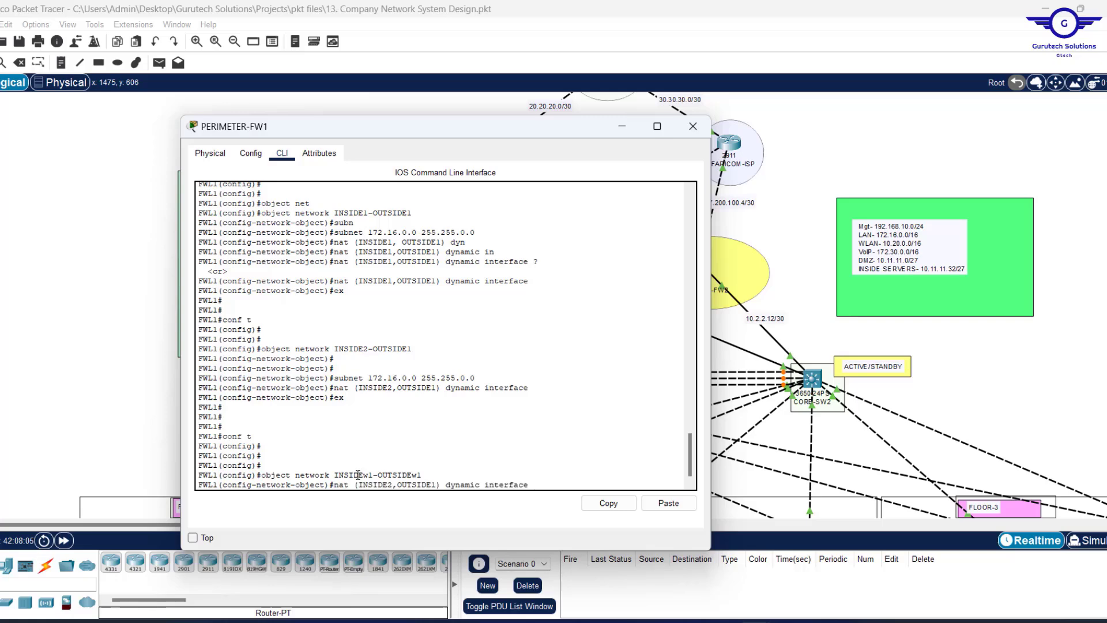
key("Up")
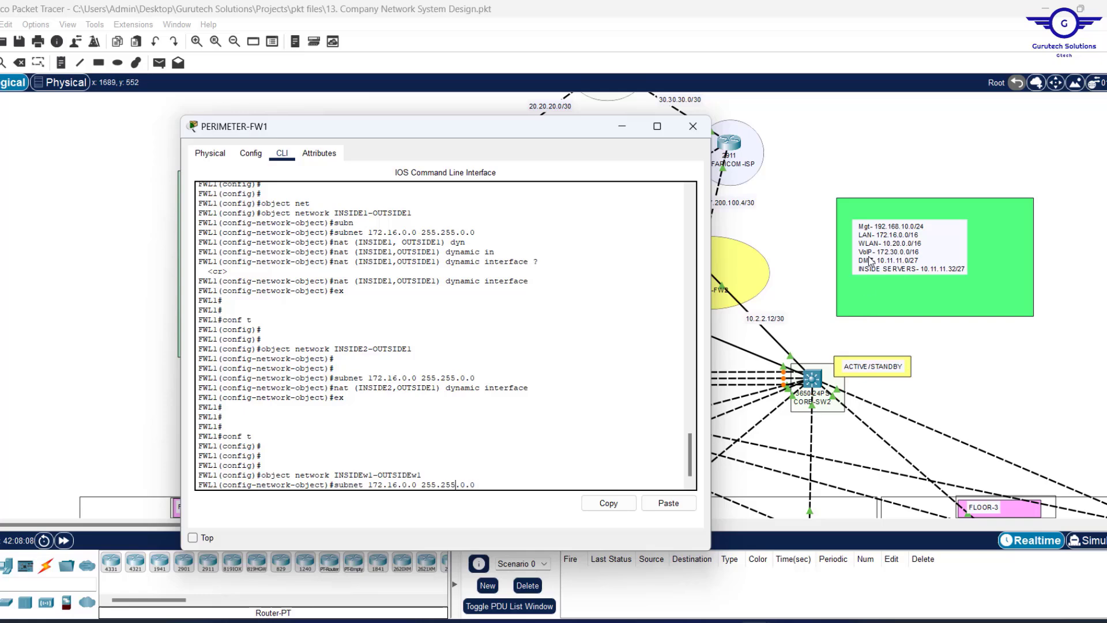
key("BackSpace")
key("BackSpace")
key("BackSpace")
key("BackSpace")
key("BackSpace")
key("BackSpace")
type("10.20")
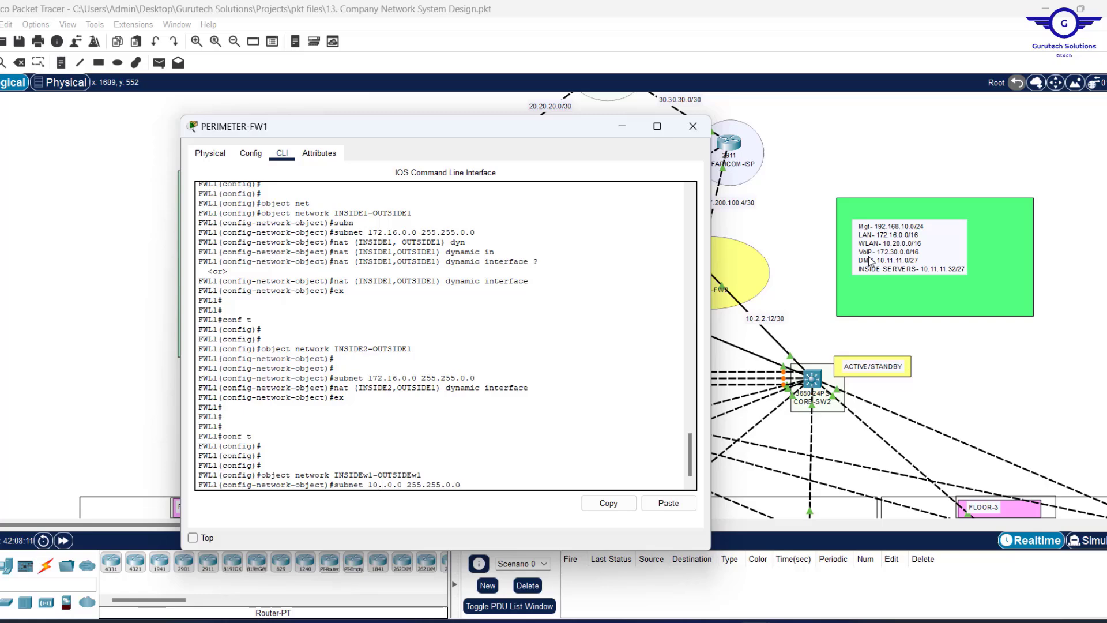
key("Return")
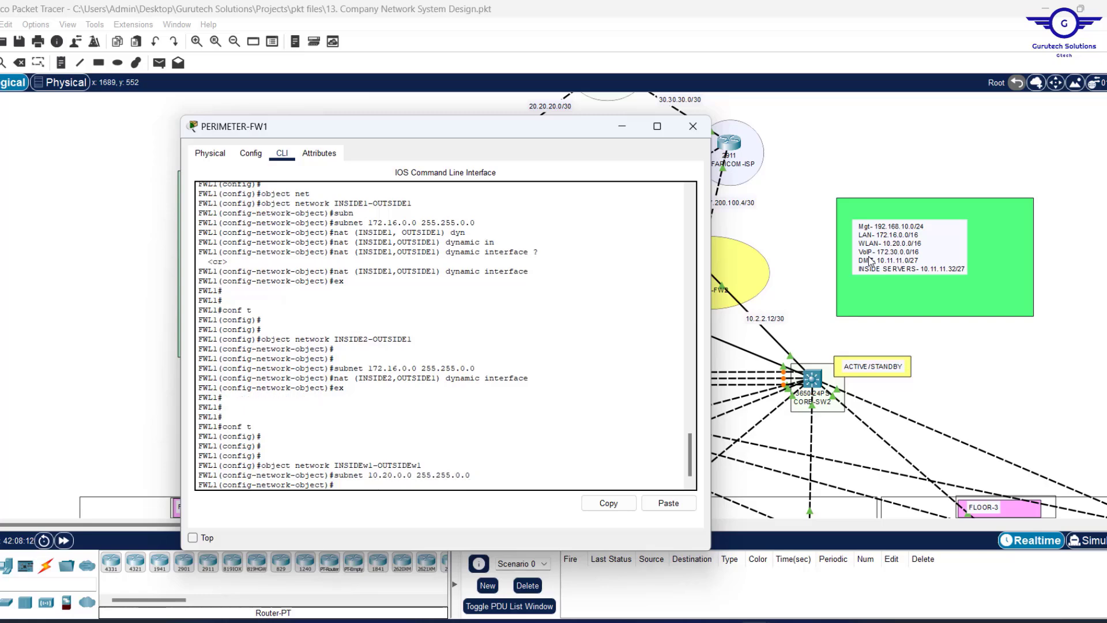
Apply nat (INSIDE1,OUTSIDE1) dynamic interface and recall the INSIDEw1-OUTSIDEw1 object command.
key("Up")
key("Up")
key("Up")
key("Up")
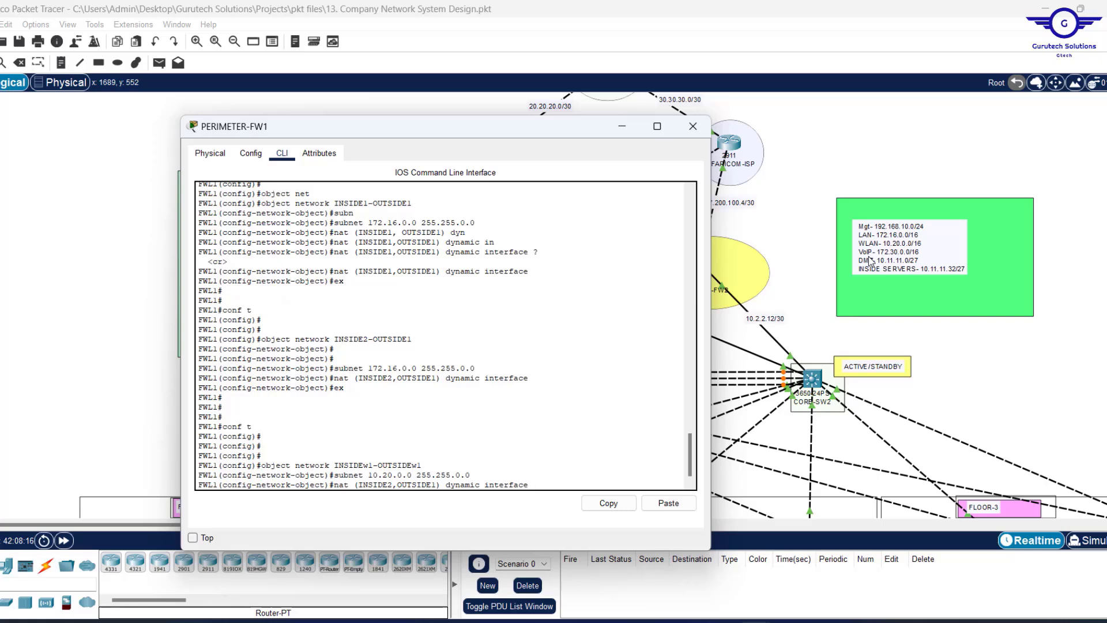
key("Up")
key("Up")
key("Up")
key("Up")
key("Up")
key("Return")
type("etwork-object)#e")
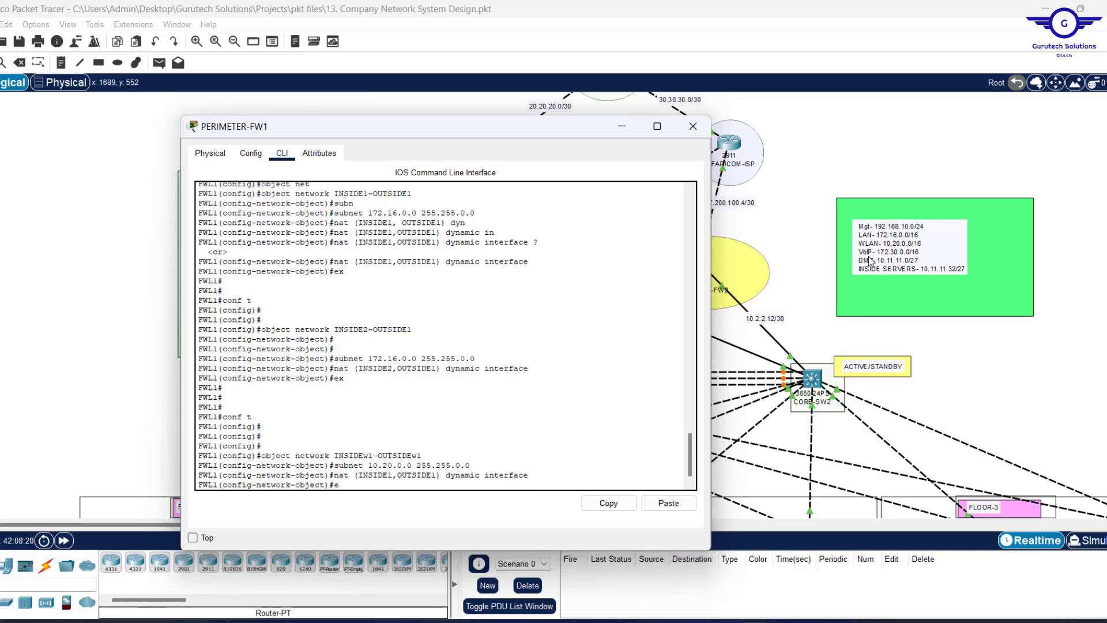
key("BackSpace")
key("Return")
key("Return")
key("Return")
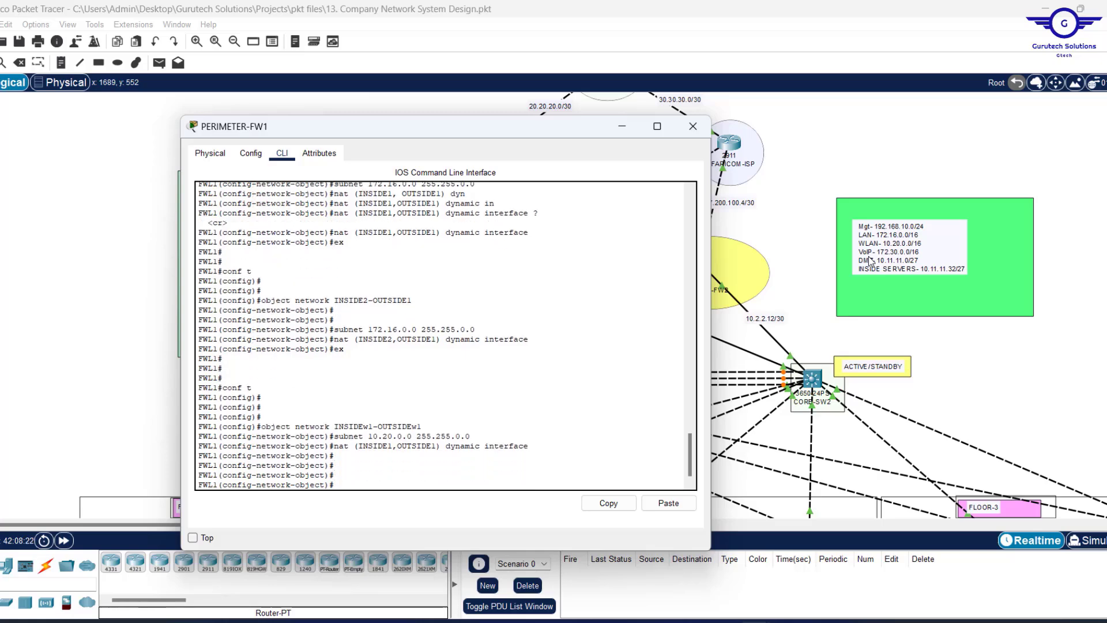
key("Up")
key("Up")
key("Up")
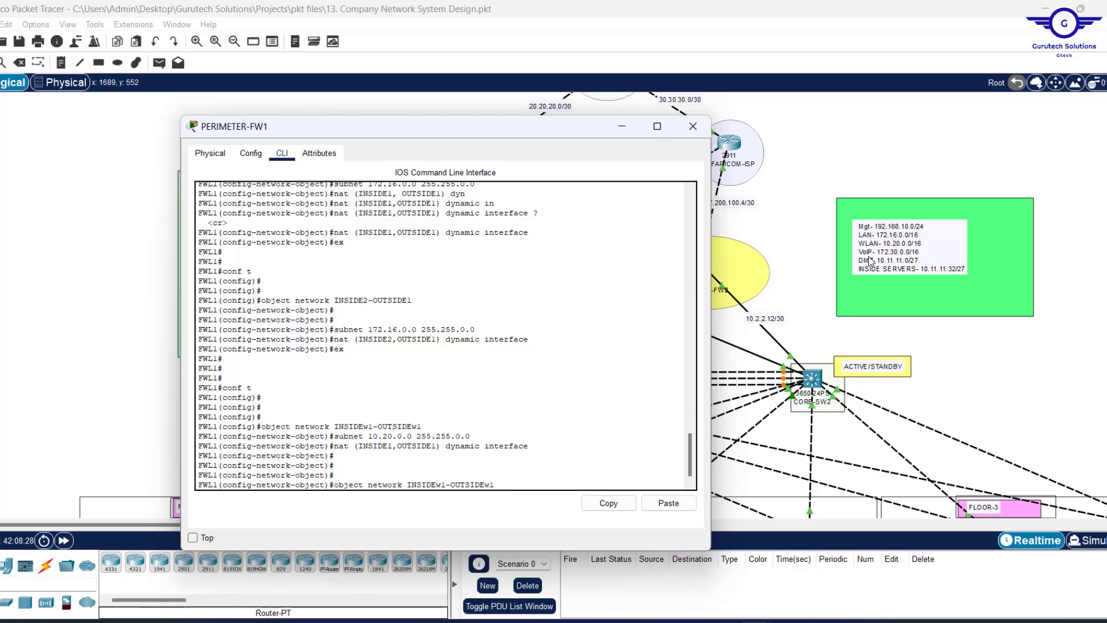
Create INSIDEw2-OUTSIDEw1 with subnet 10.20.0.0 255.255.0.0 and nat (INSIDE2,OUTSIDE1) dynamic interface.
key("BackSpace")
type("2")
key("Return")
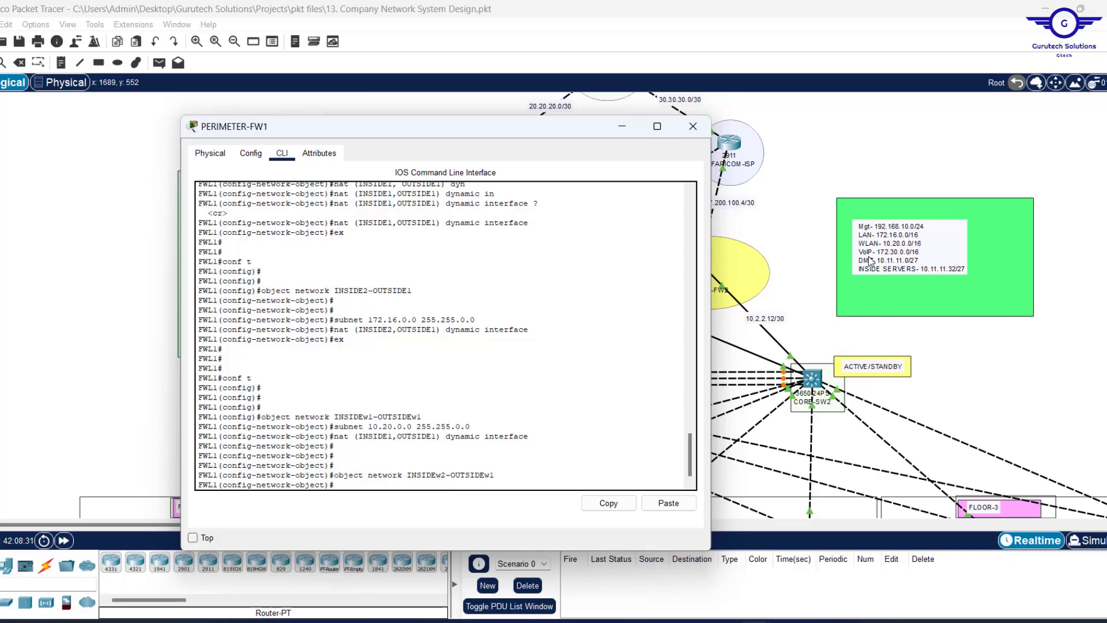
key("Up")
key("Up")
key("Up")
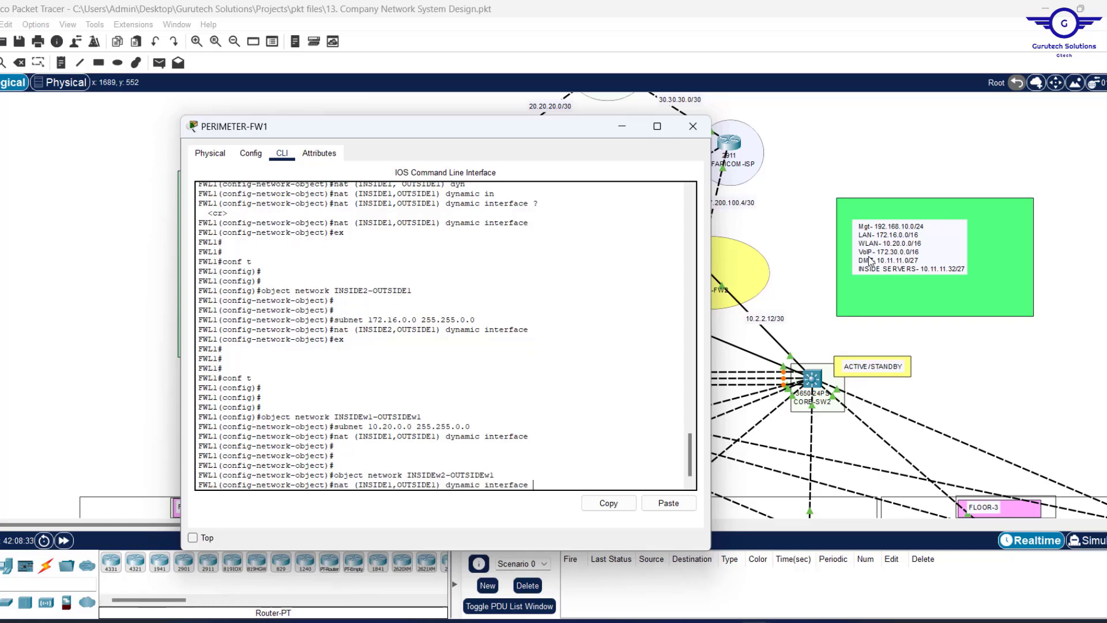
key("Return")
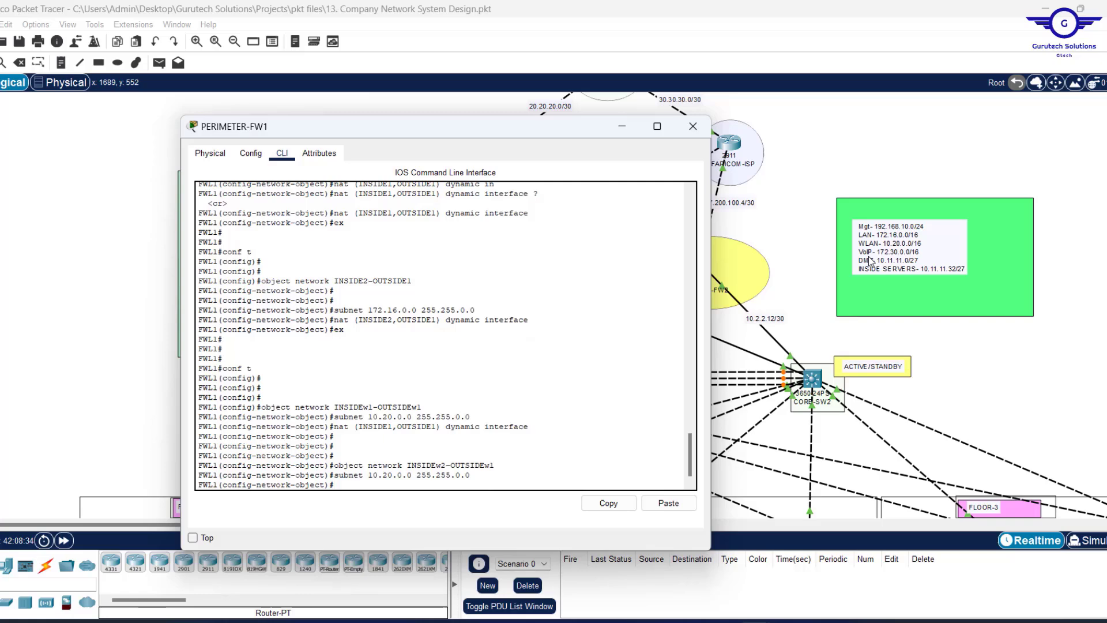
key("Up")
key("Up")
key("Up")
key("Up")
key("Up")
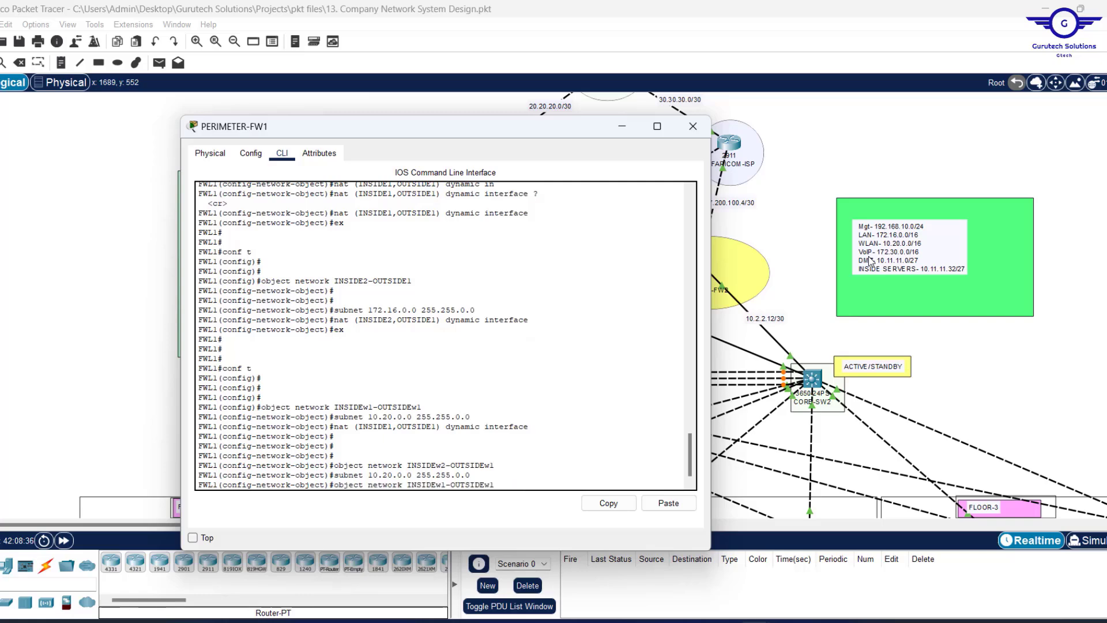
key("Up")
key("Up")
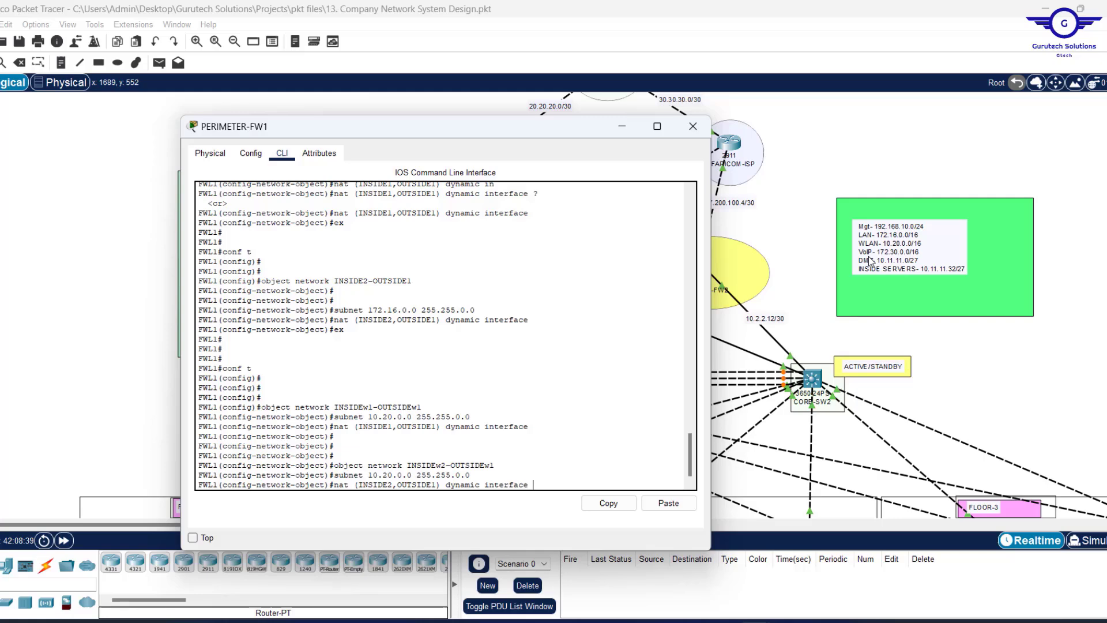
key("Return")
type("ex")
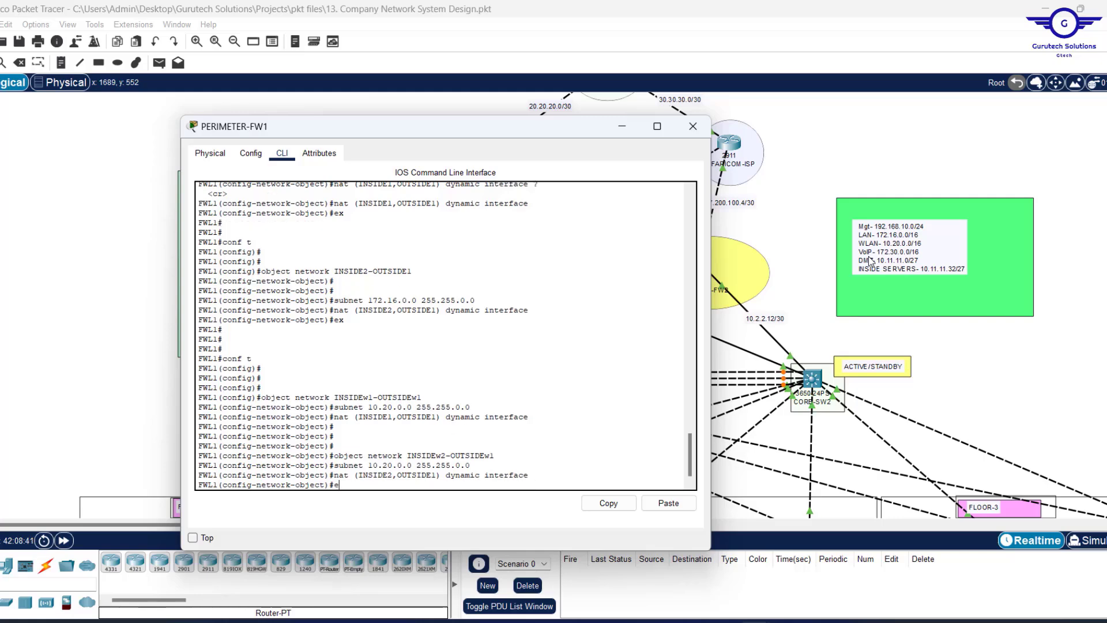
key("Return")
key("Return")
key("Return")
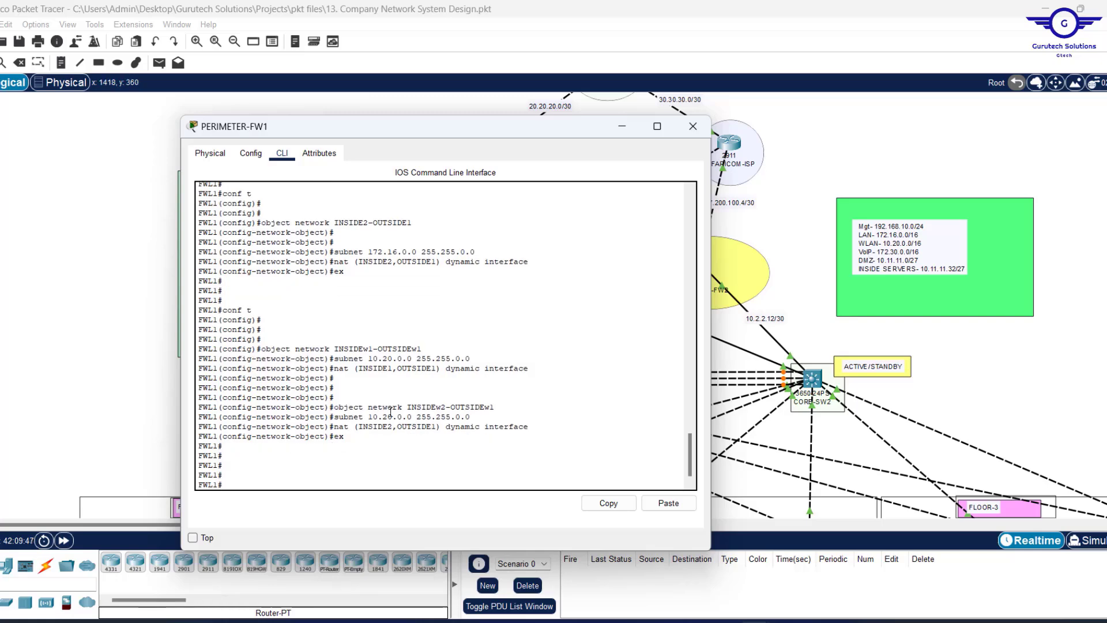
View the full topology, then bring back the PERIMETER-FW1 console and paste the copied configuration.
scroll(408, 358, "up", 3)
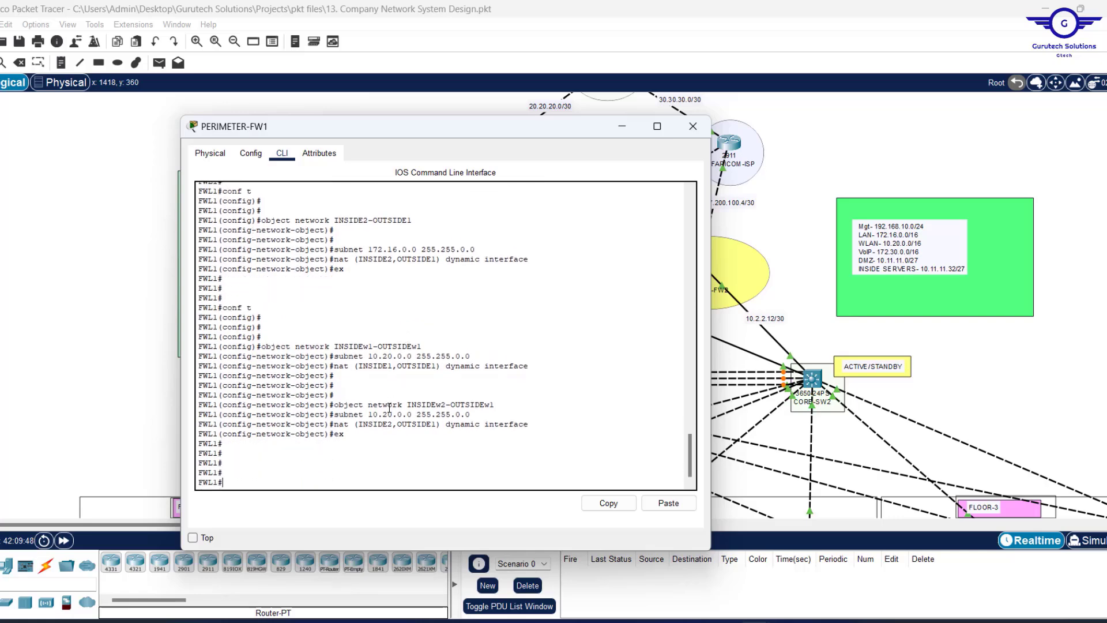
scroll(389, 409, "up", 10)
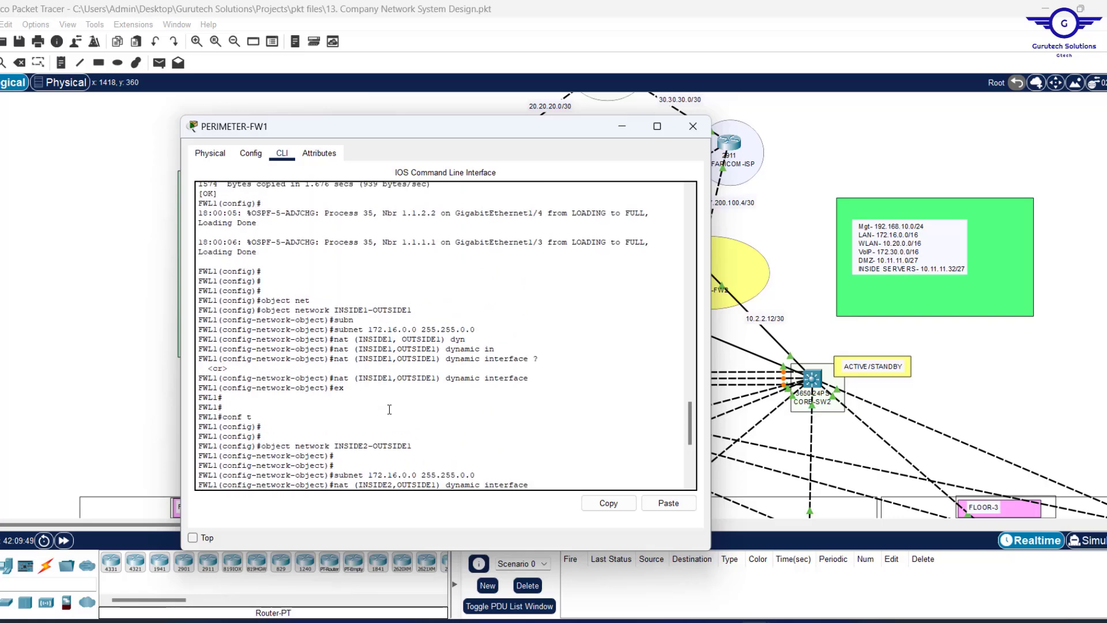
left_click(733, 281)
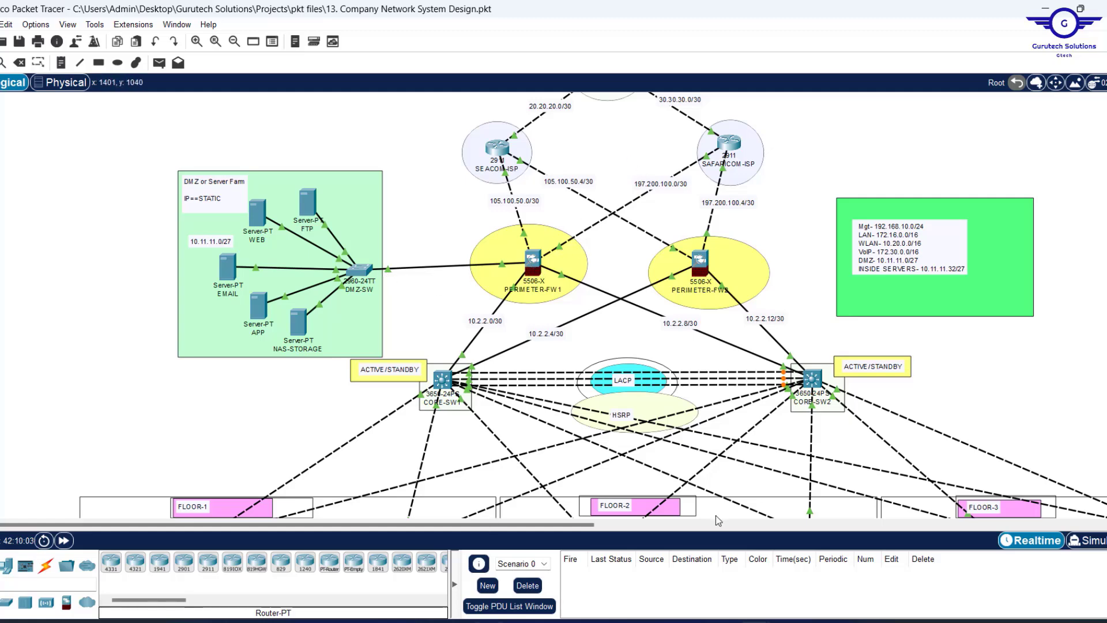
mouse_move(756, 621)
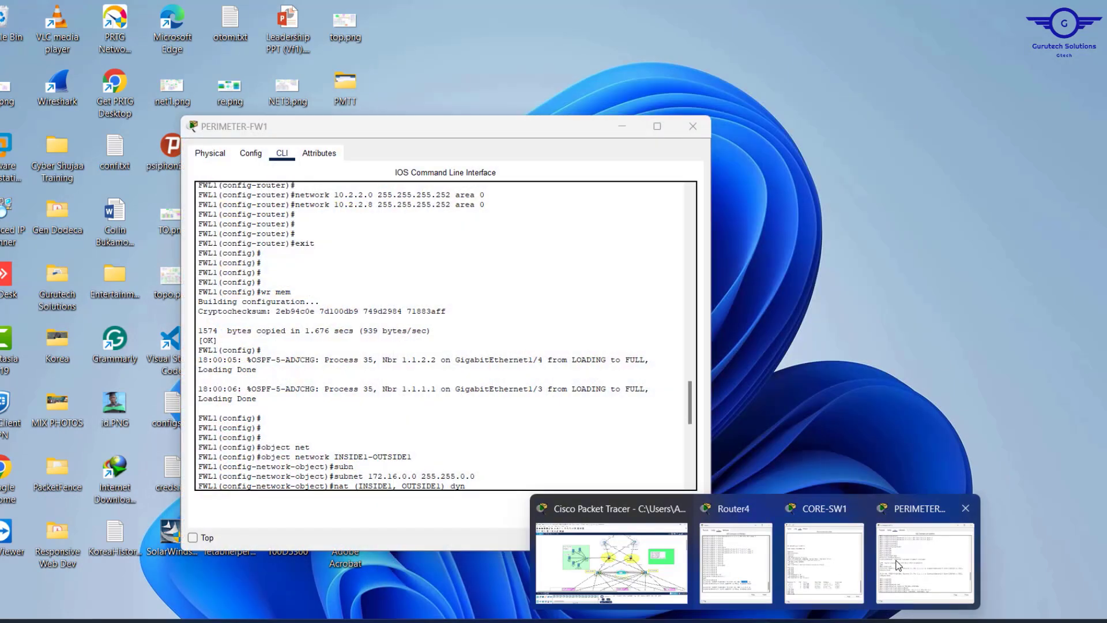
left_click(897, 565)
right_click(499, 443)
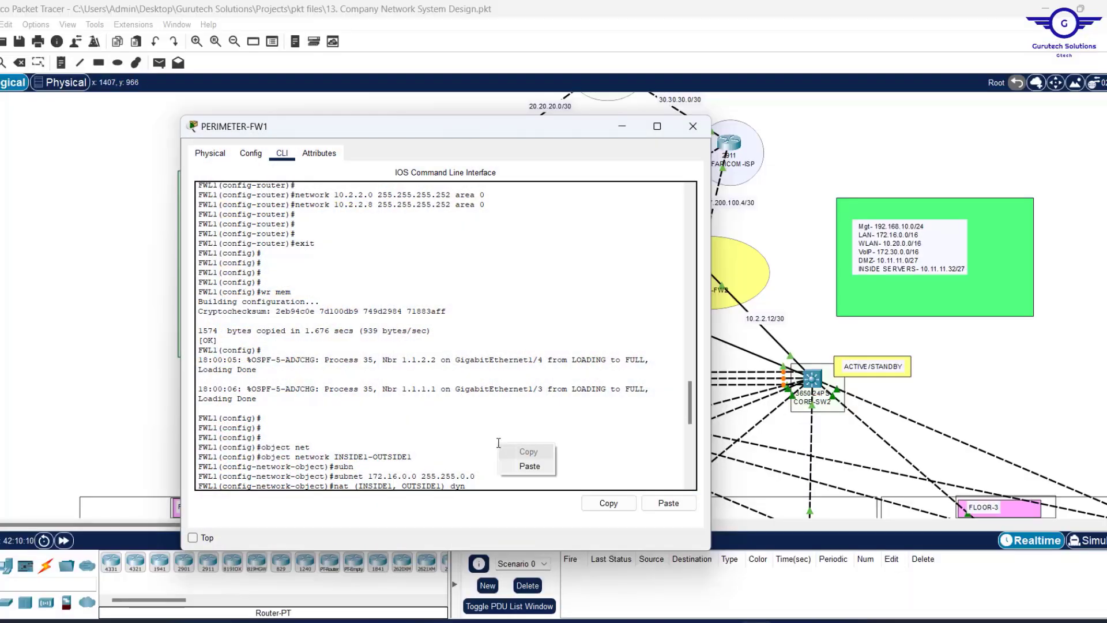
left_click(530, 466)
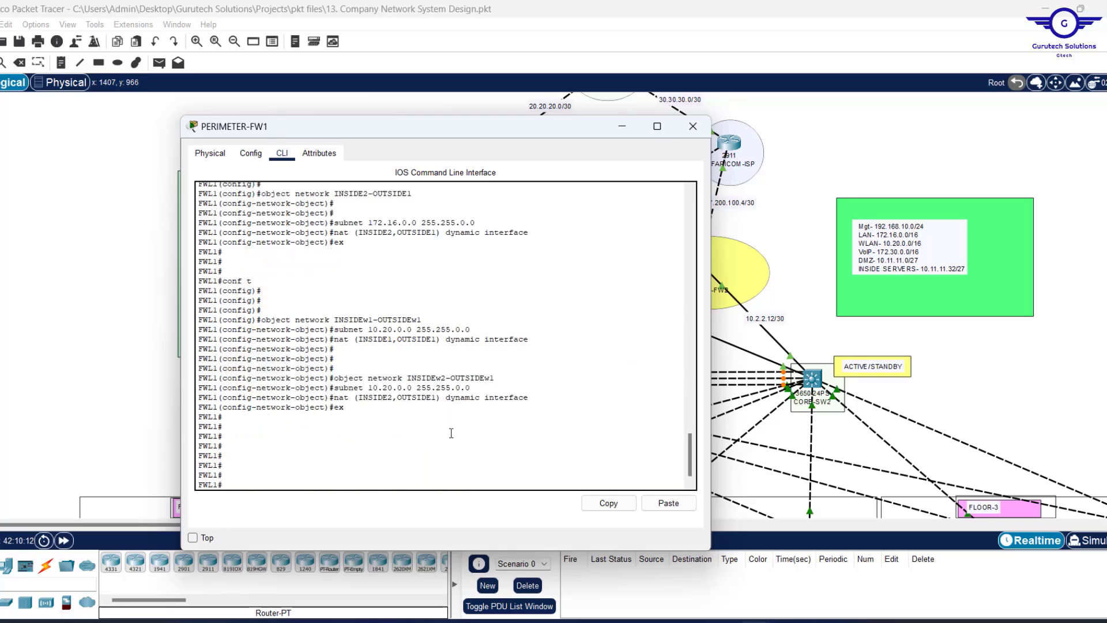
In conf t on PERIMETER-FW1, copy the 'object network INSIDE1-OUTSIDE1' line and paste it at the prompt.
type("conf t")
key("Return")
key("Return")
key("Return")
key("Return")
key("Return")
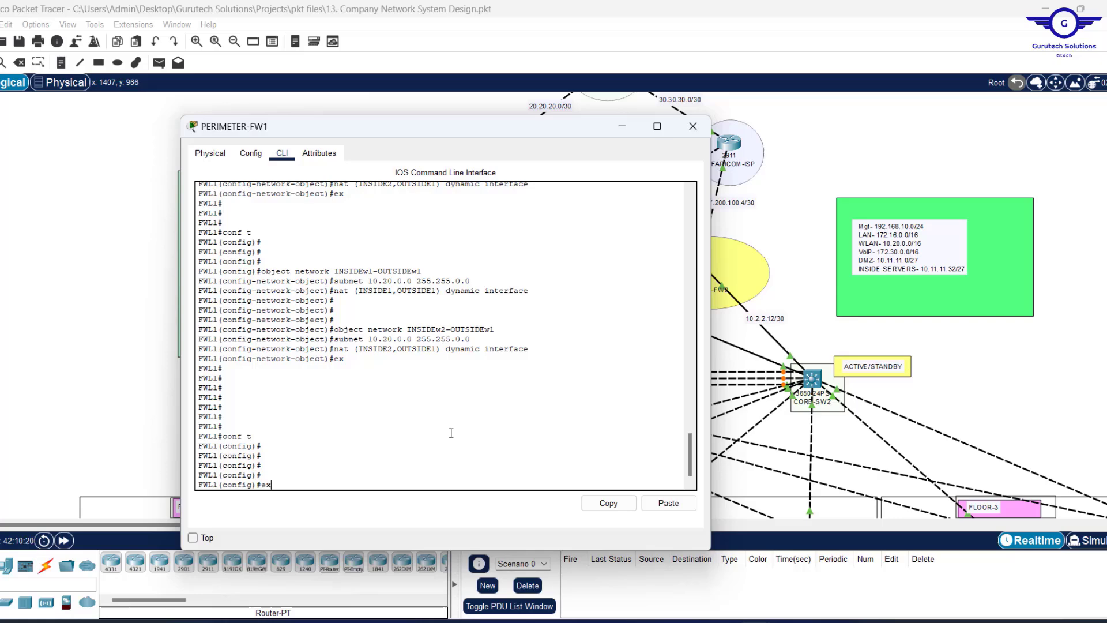
key("BackSpace")
key("BackSpace")
scroll(578, 358, "up", 15)
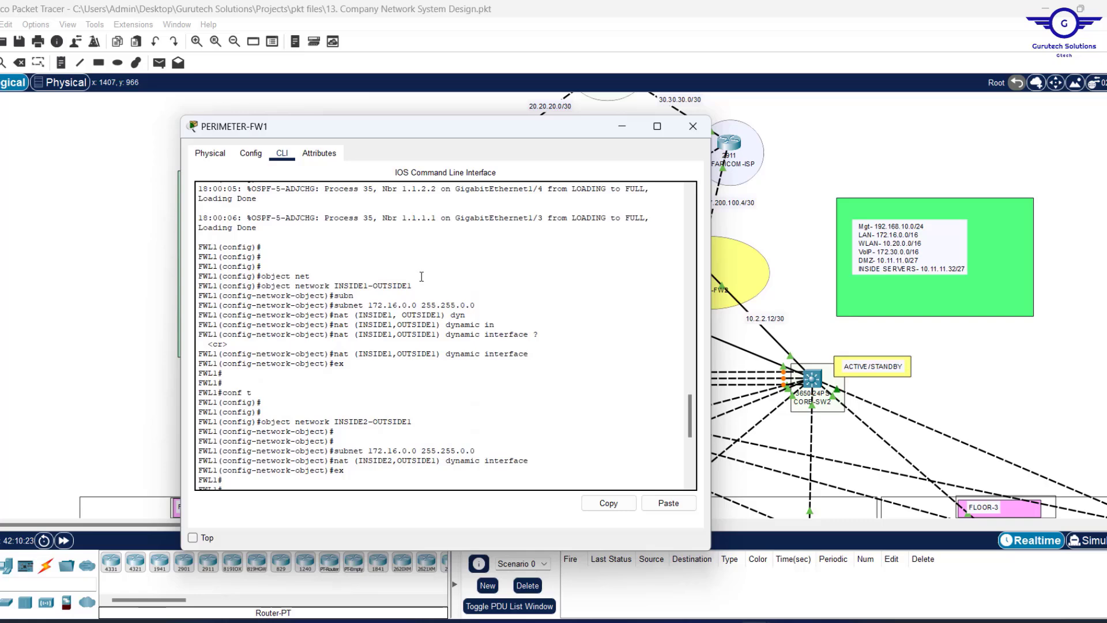
left_click_drag(474, 305, 334, 305)
scroll(564, 356, "up", 3)
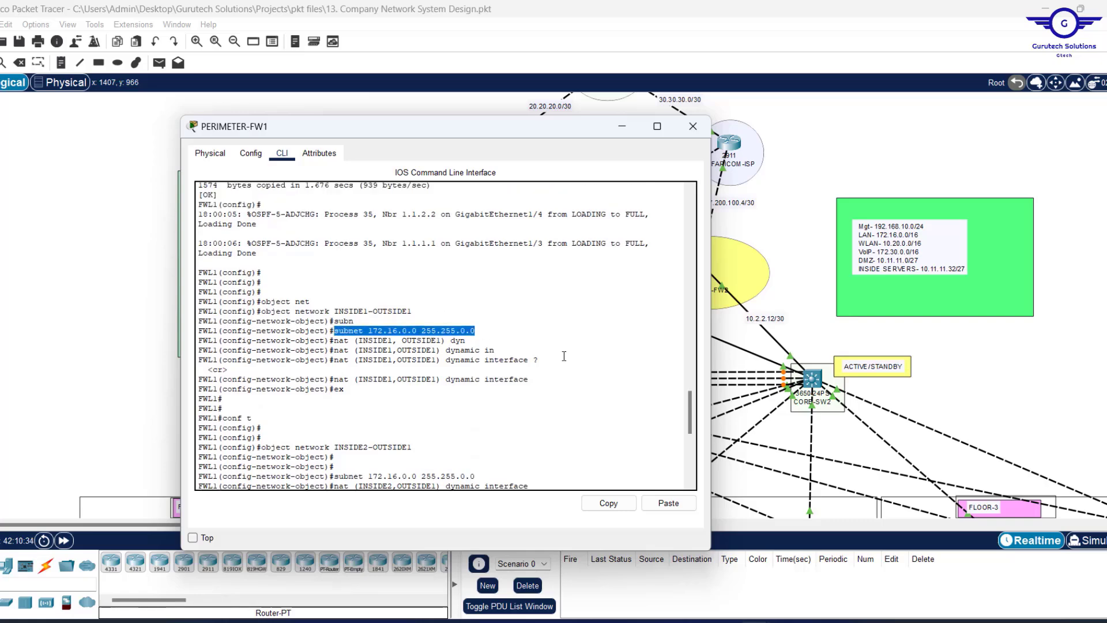
scroll(564, 356, "down", 10)
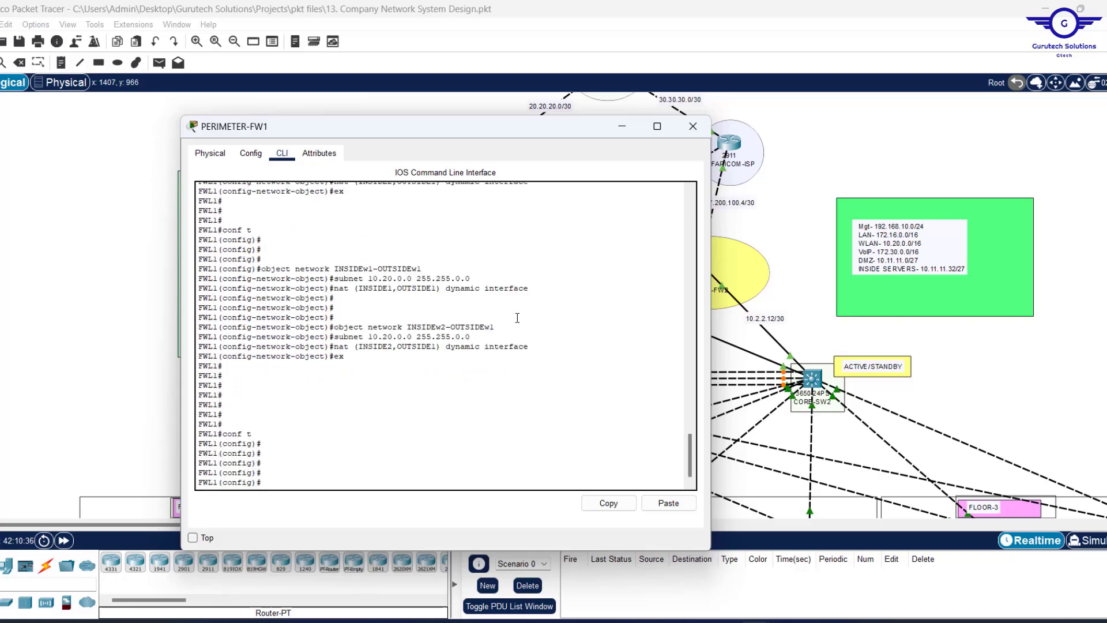
scroll(517, 317, "up", 10)
scroll(517, 318, "down", 10)
scroll(457, 298, "up", 6)
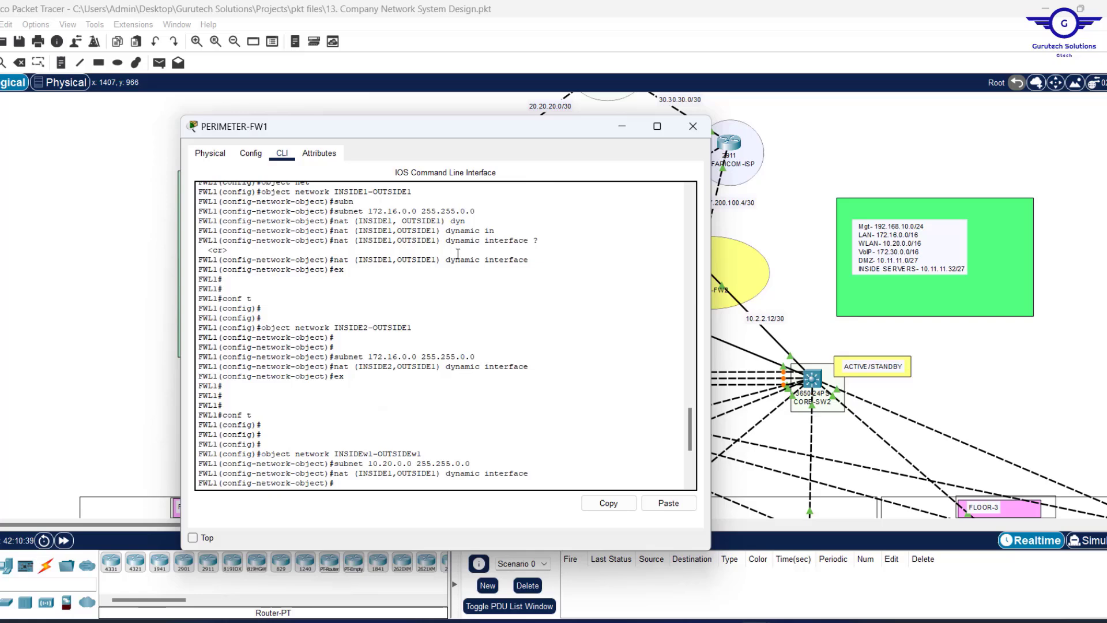
scroll(458, 254, "up", 10)
scroll(425, 300, "up", 6)
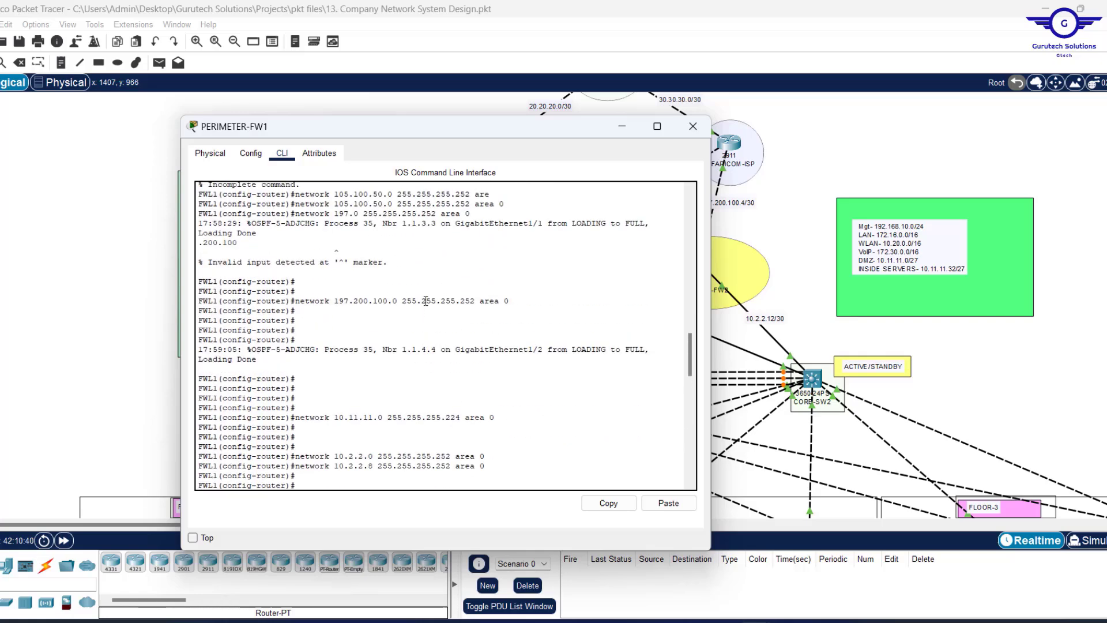
scroll(425, 301, "down", 15)
scroll(424, 223, "up", 2)
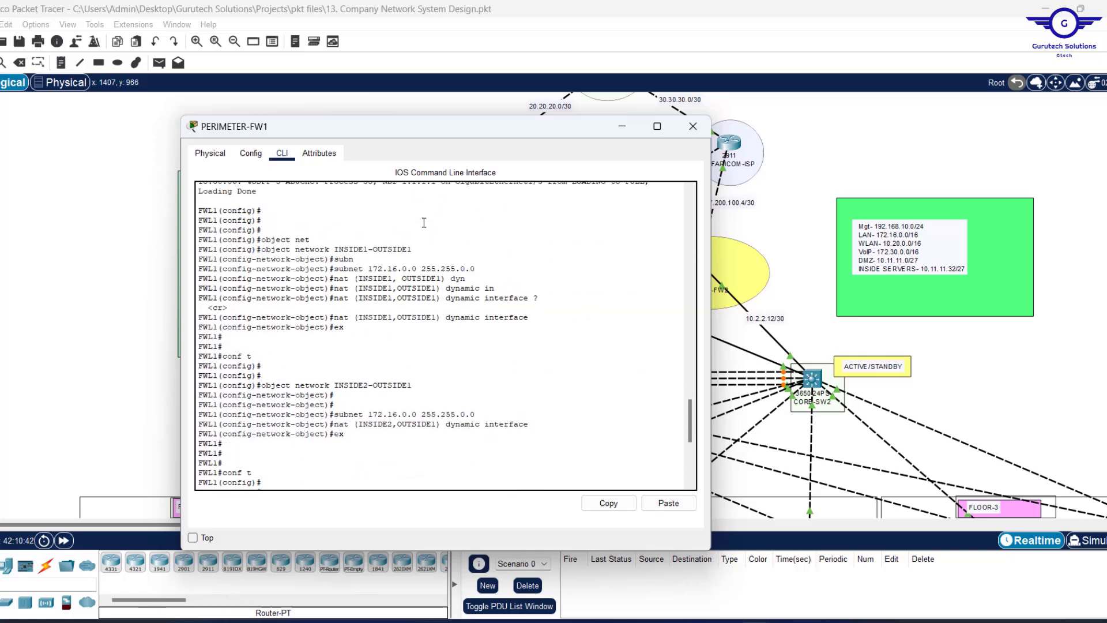
left_click_drag(413, 251, 259, 248)
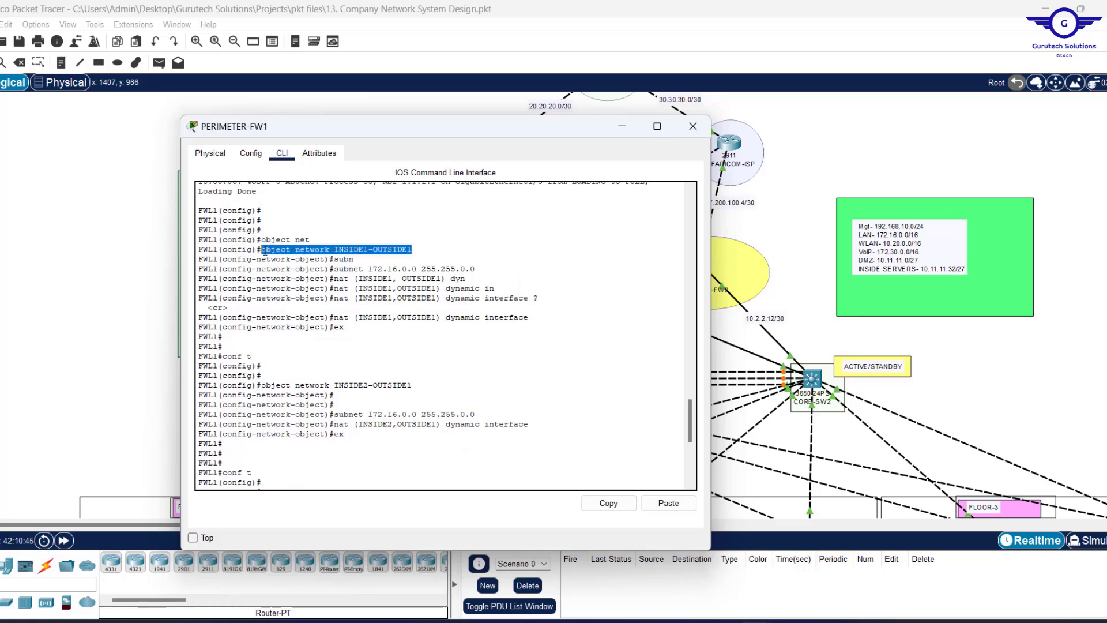
left_click(608, 503)
left_click(555, 457)
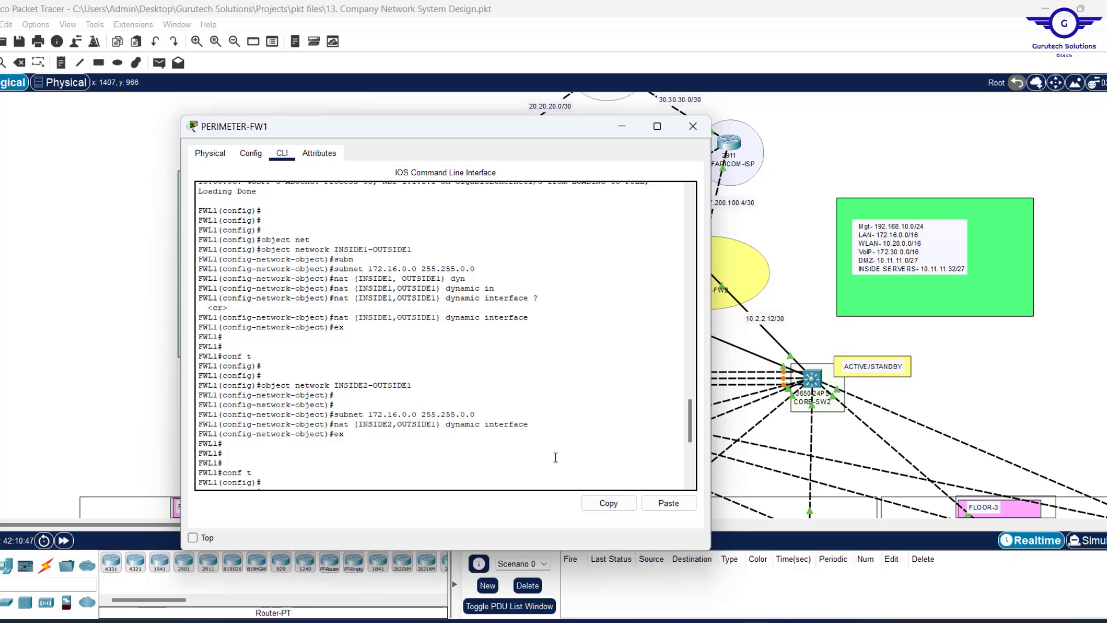
left_click(669, 503)
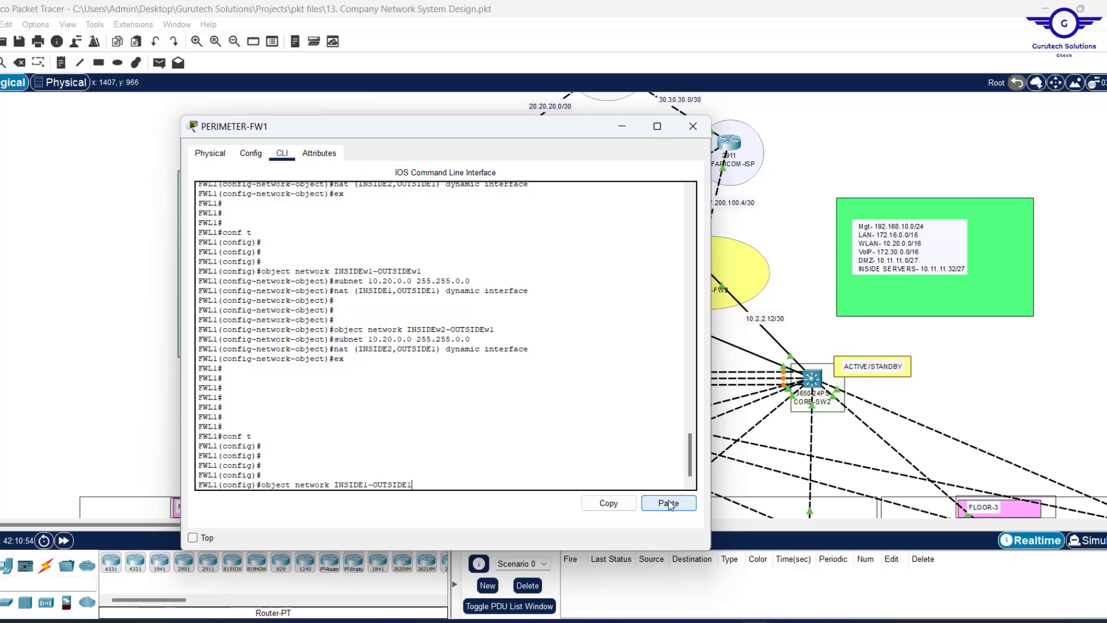
Create object INSIDE1-OUTSIDE2 and paste in subnet 172.16.0.0 255.255.0.0.
key("BackSpace")
type("2")
key("Return")
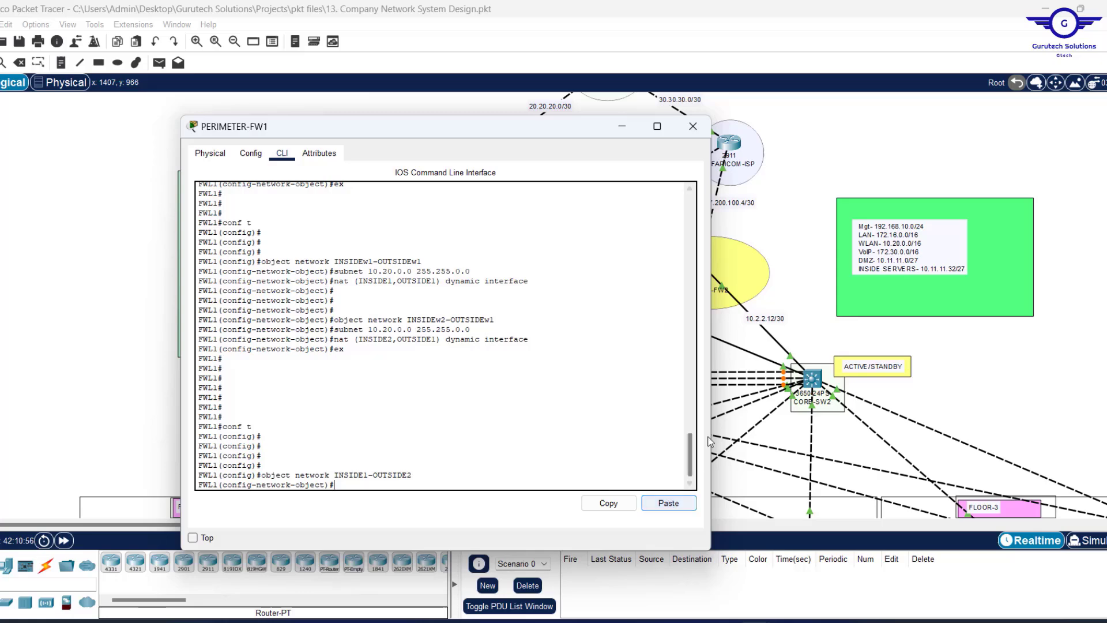
scroll(558, 279, "up", 7)
scroll(558, 280, "up", 6)
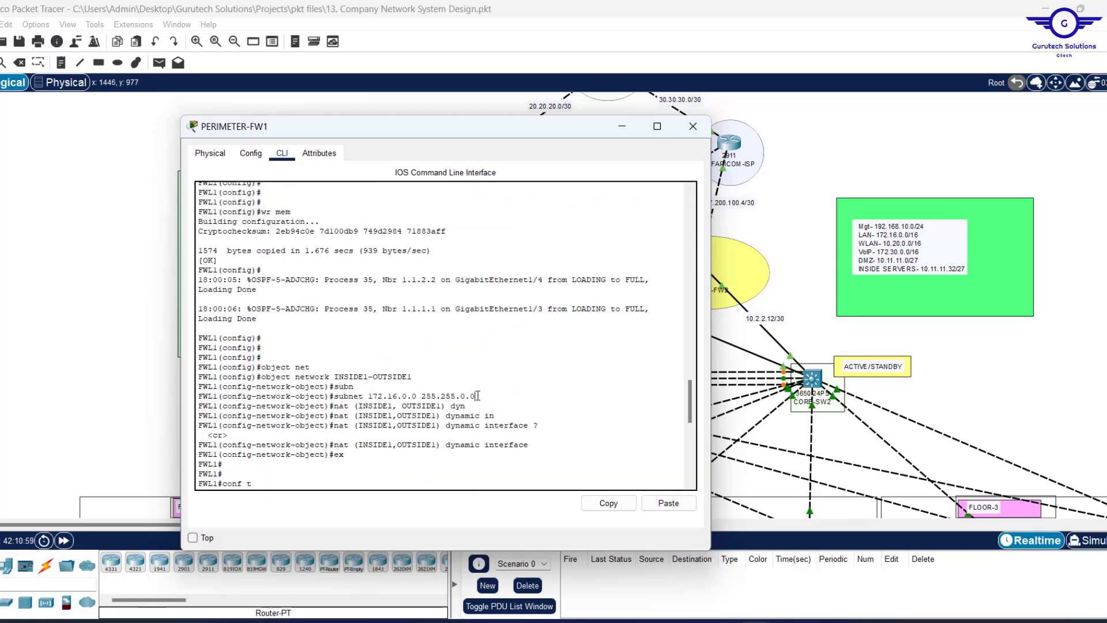
left_click_drag(477, 396, 338, 398)
left_click(607, 503)
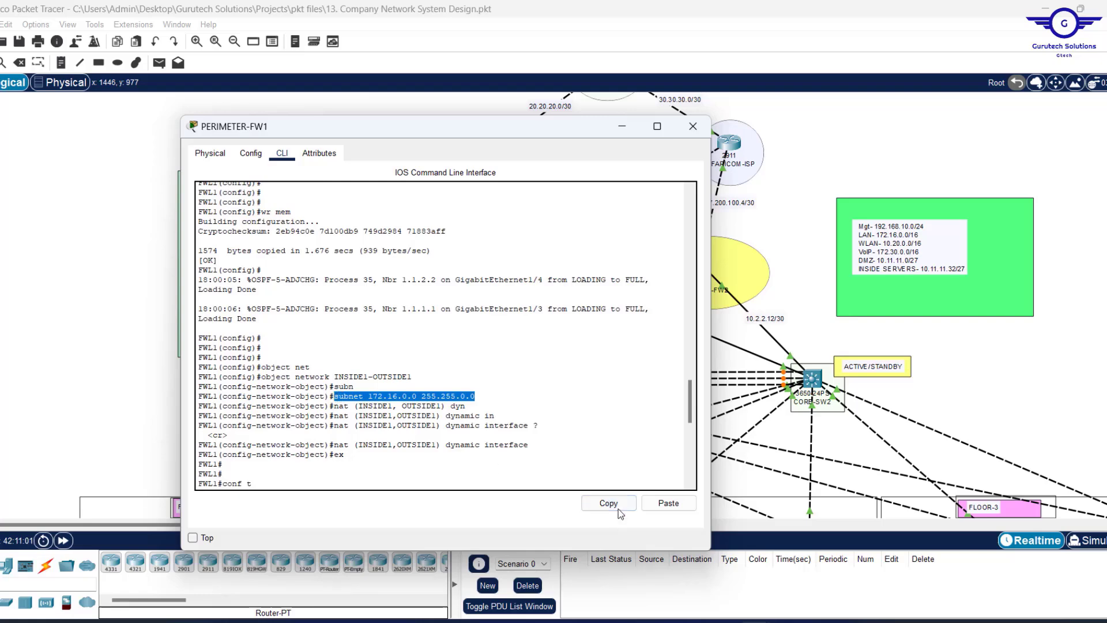
left_click(542, 433)
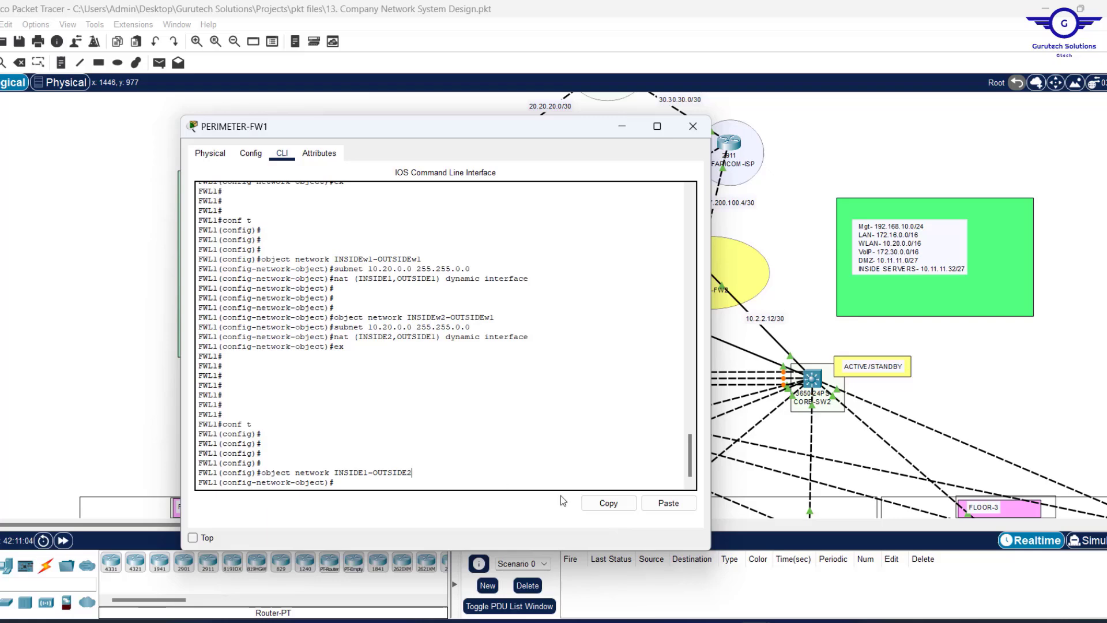
left_click(669, 504)
key("Return")
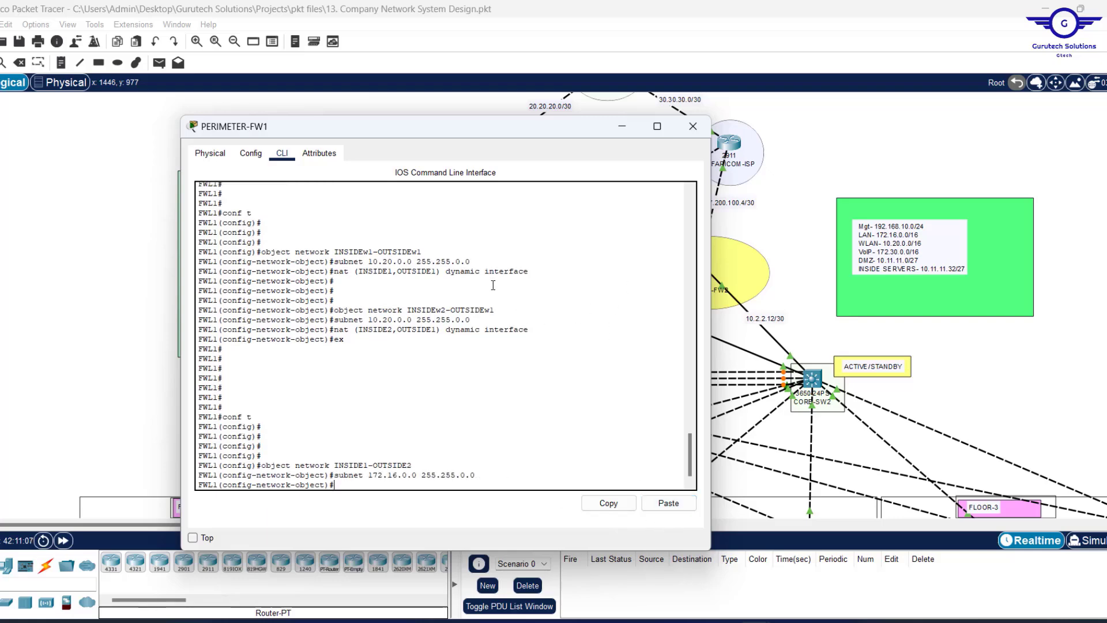
Add nat (INSIDE1,OUTSIDE2) dynamic interface from the copied NAT line and review the output.
left_click_drag(530, 273, 340, 269)
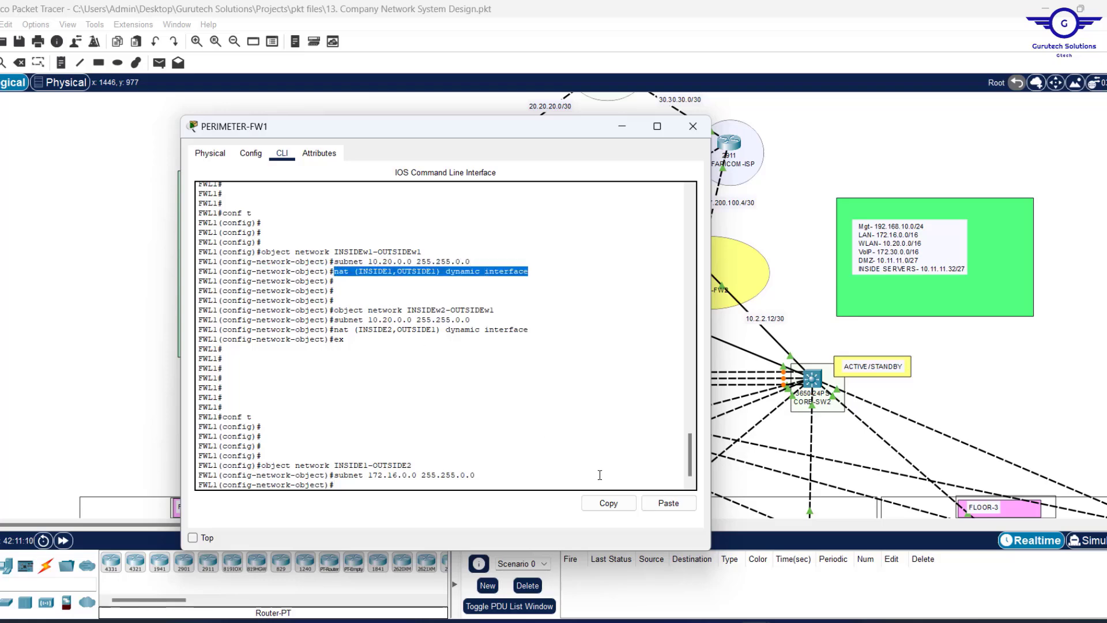
left_click(608, 503)
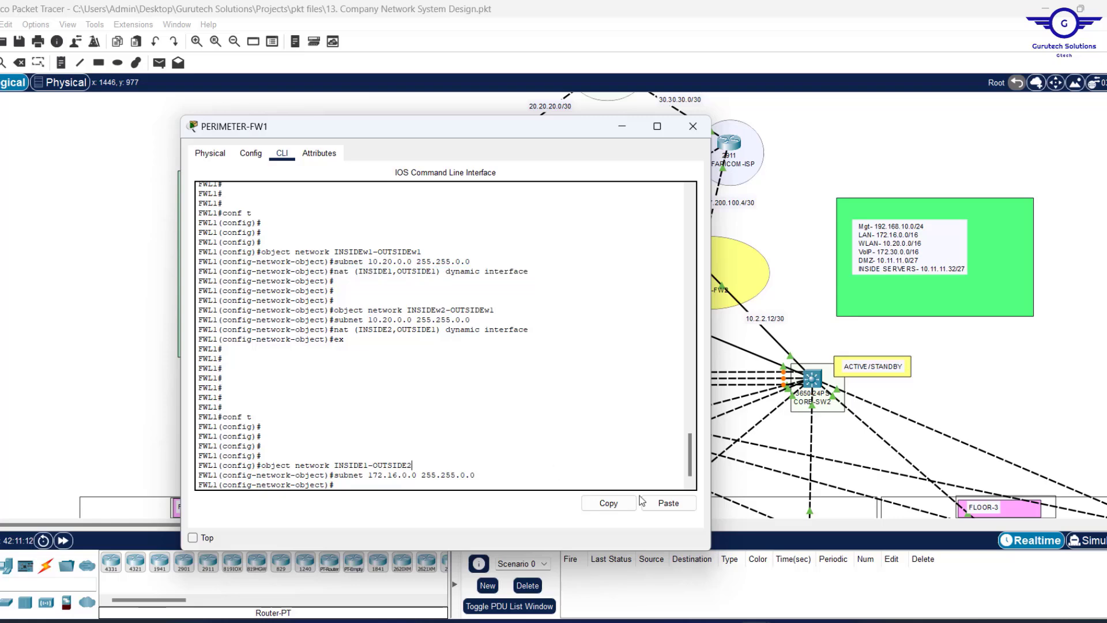
left_click(668, 503)
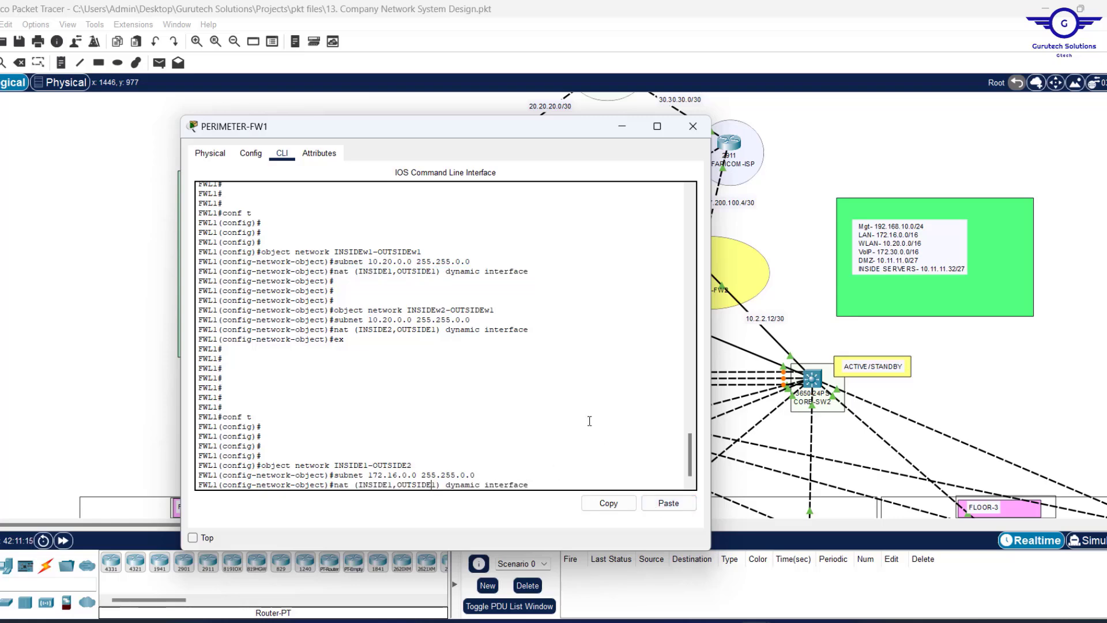
key("BackSpace")
type("2")
key("Return")
key("Return")
key("Return")
key("Return")
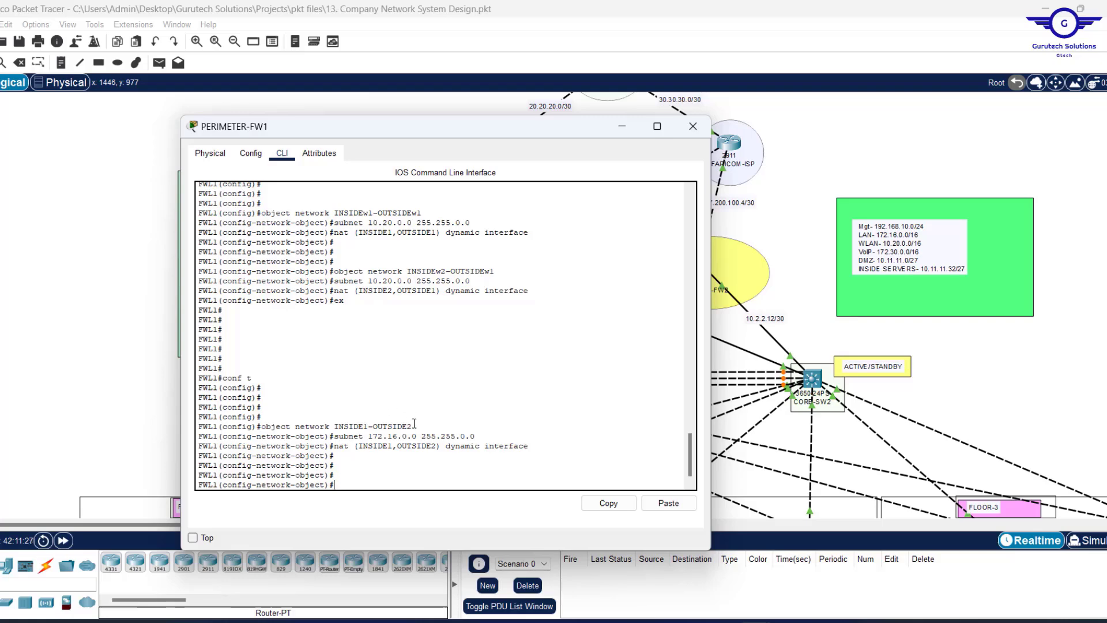
scroll(440, 343, "up", 8)
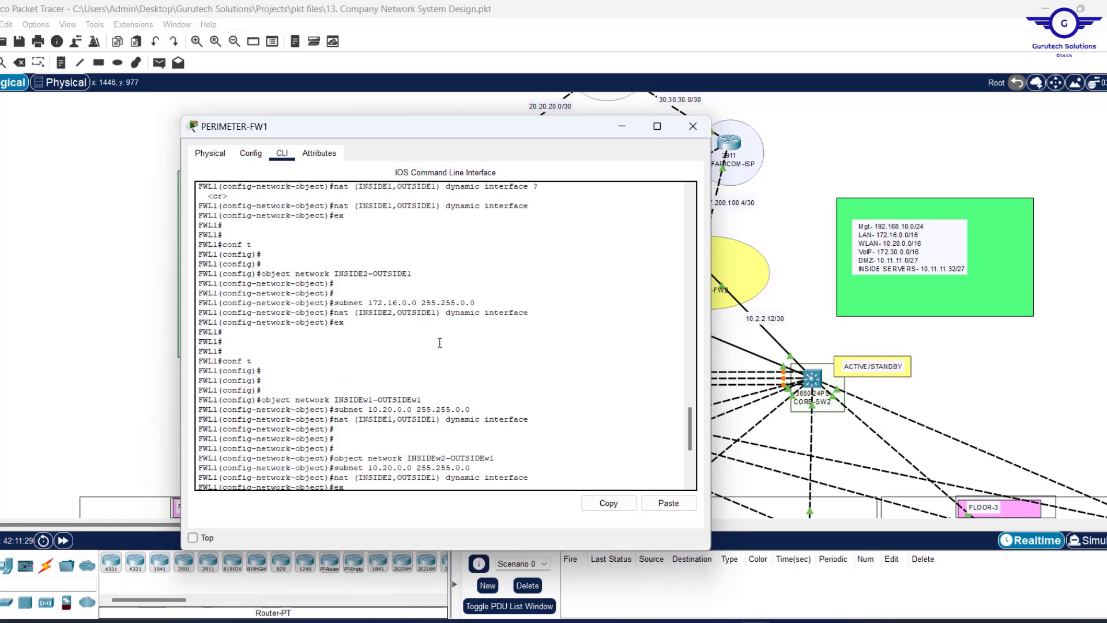
scroll(440, 342, "down", 8)
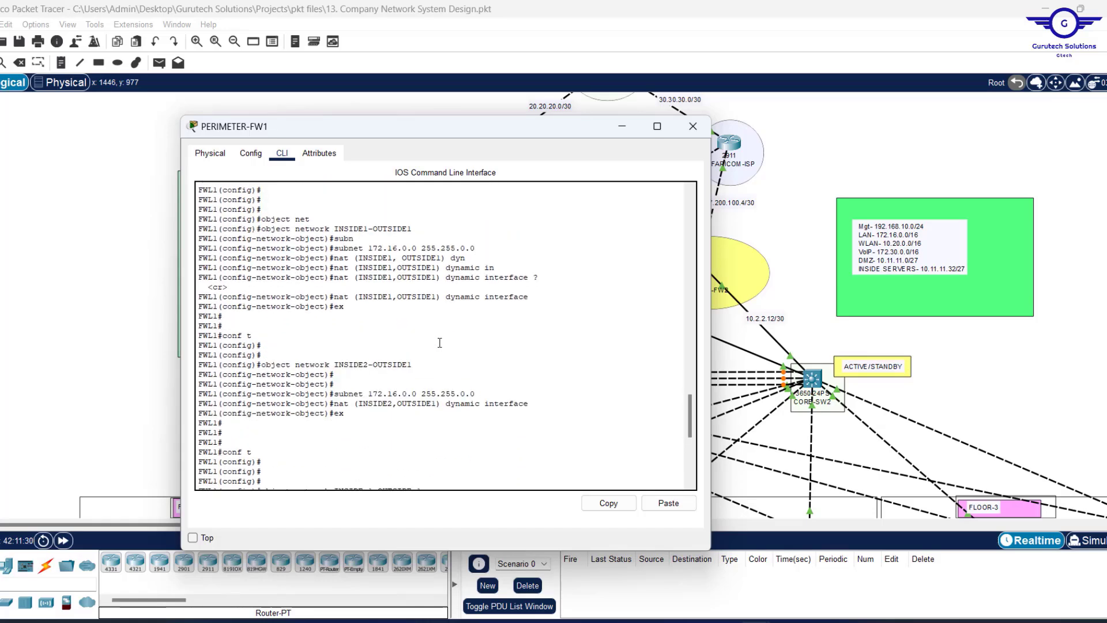
scroll(440, 342, "up", 3)
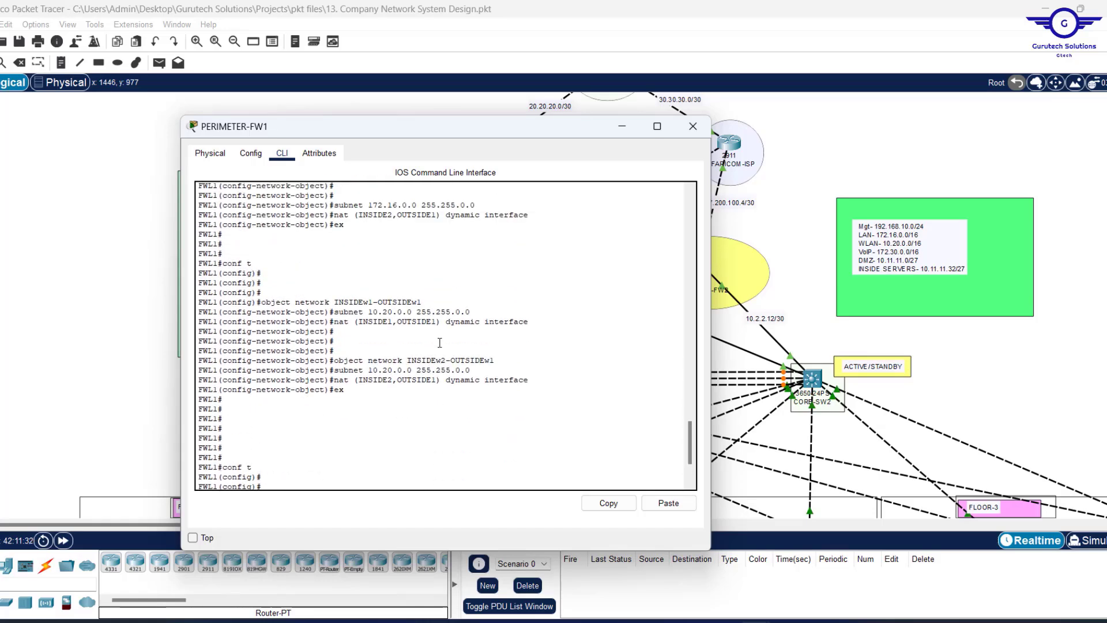
scroll(439, 343, "down", 3)
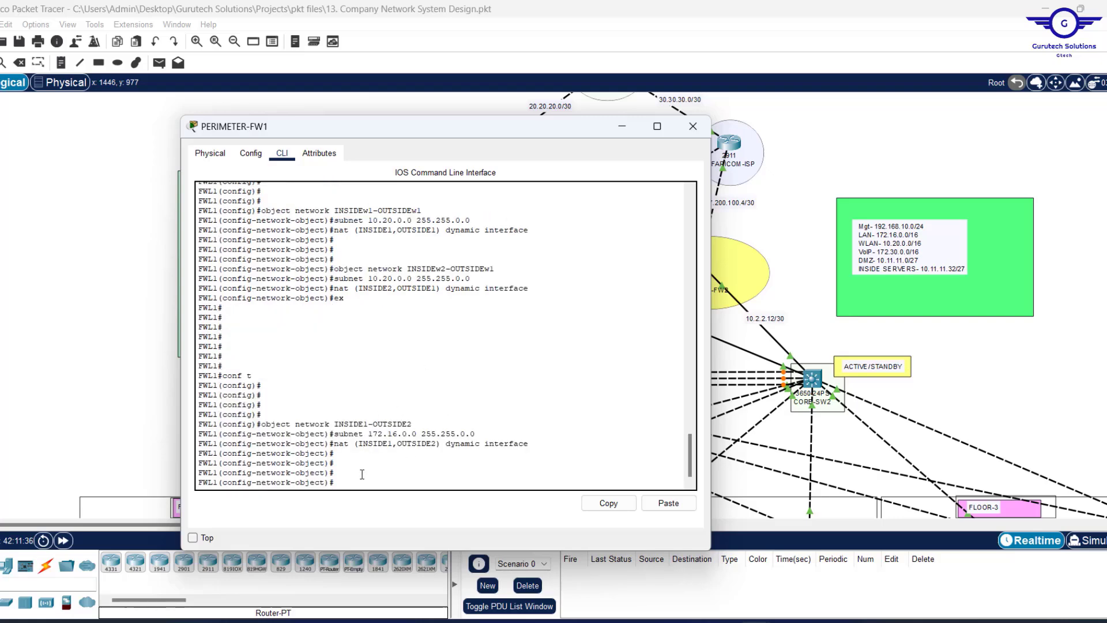
Create network object INSIDE2-OUTSIDE2 with subnet 172.16.0.0 255.255.0.0.
key("Up")
key("Up")
key("Up")
key("Up")
key("Down")
key("Left")
key("Left")
key("Left")
key("Left")
key("Left")
key("Left")
key("Left")
key("BackSpace")
type("2")
key("Return")
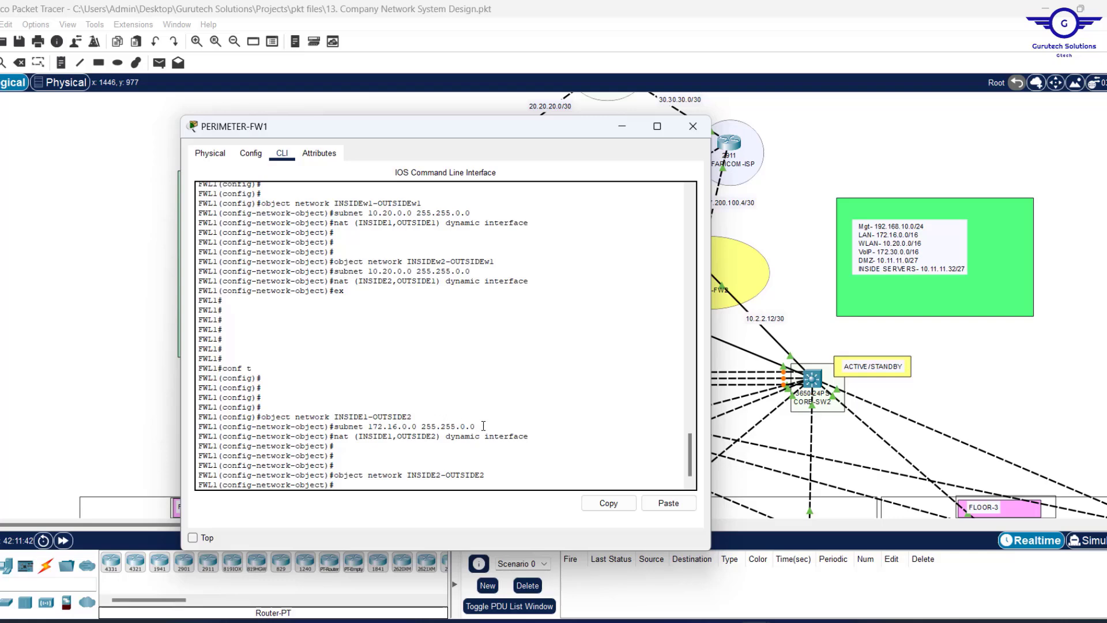
left_click_drag(474, 427, 341, 428)
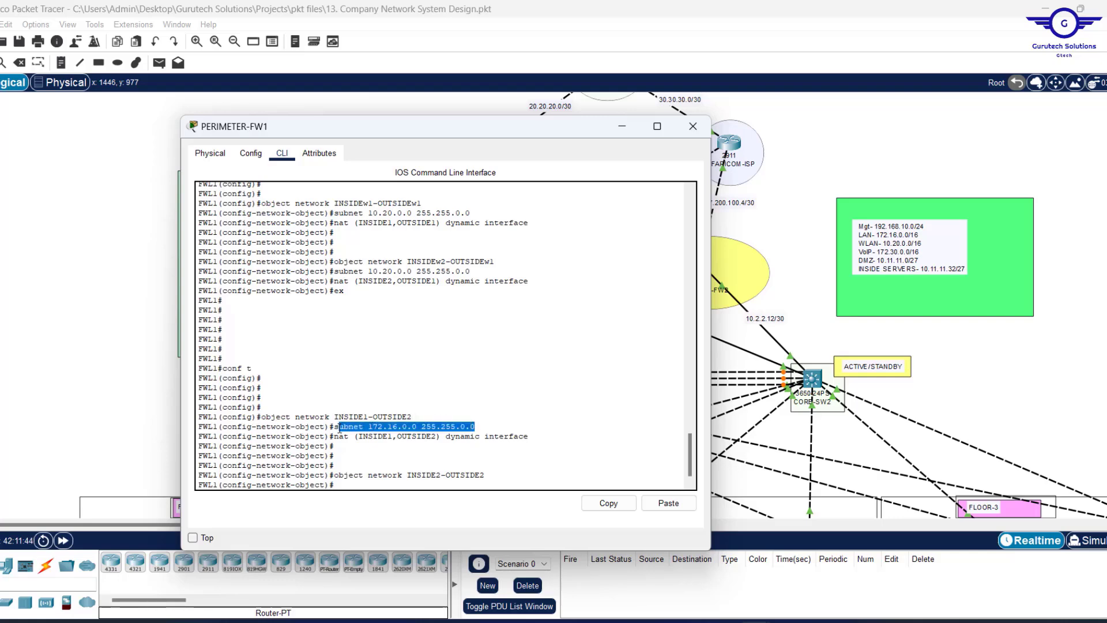
key("Up")
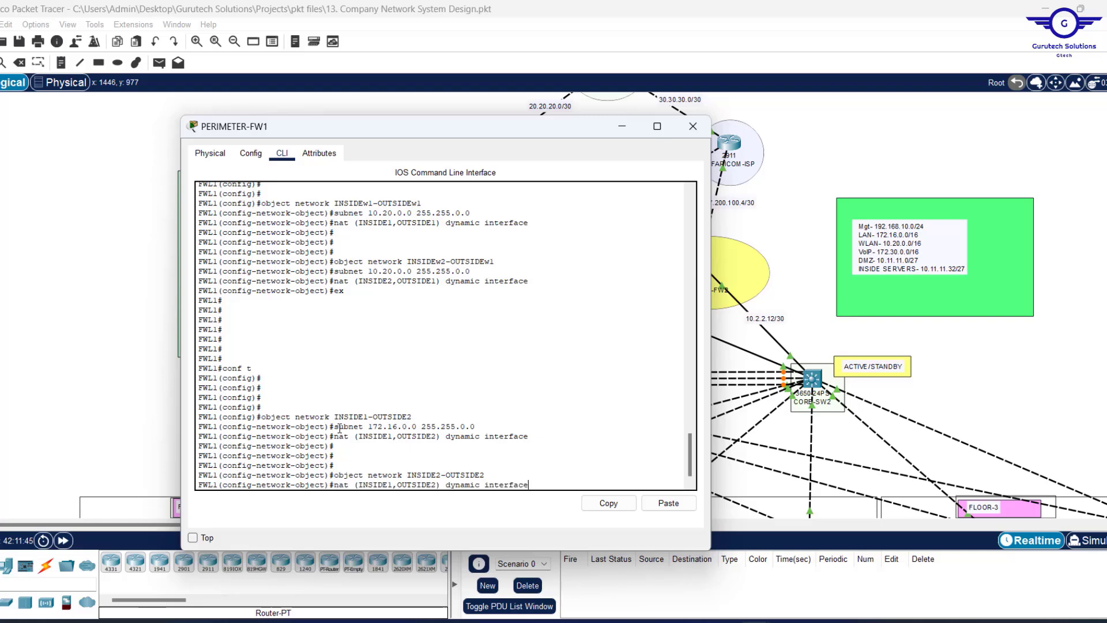
key("Up")
key("Up")
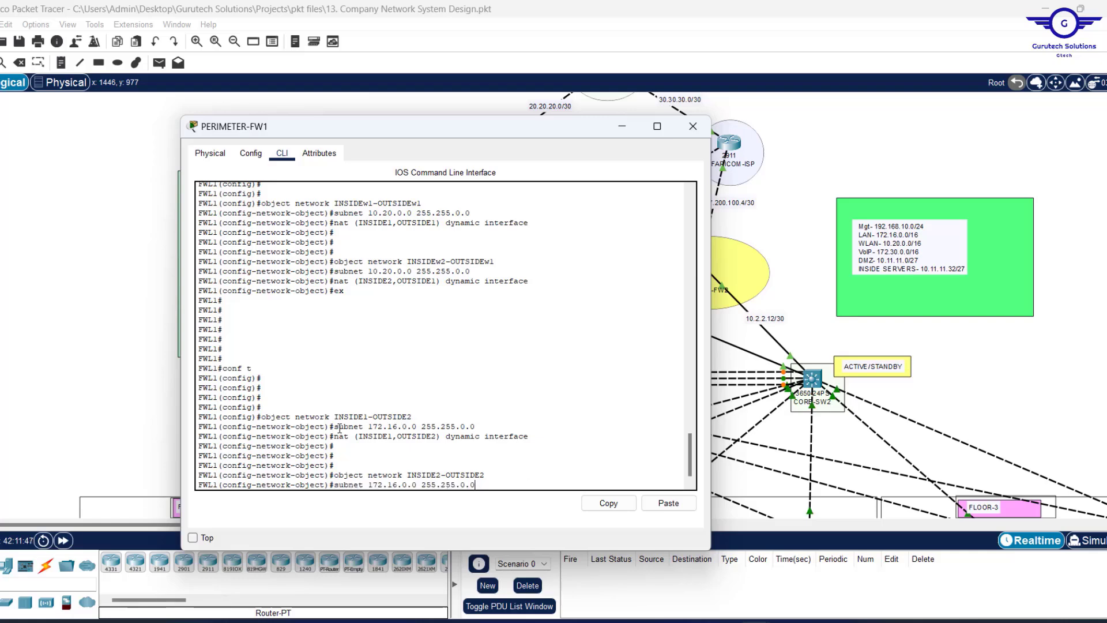
key("Return")
Add nat (INSIDE2,OUTSIDE2) dynamic interface to the INSIDE2-OUTSIDE2 object.
key("Up")
key("Up")
key("Up")
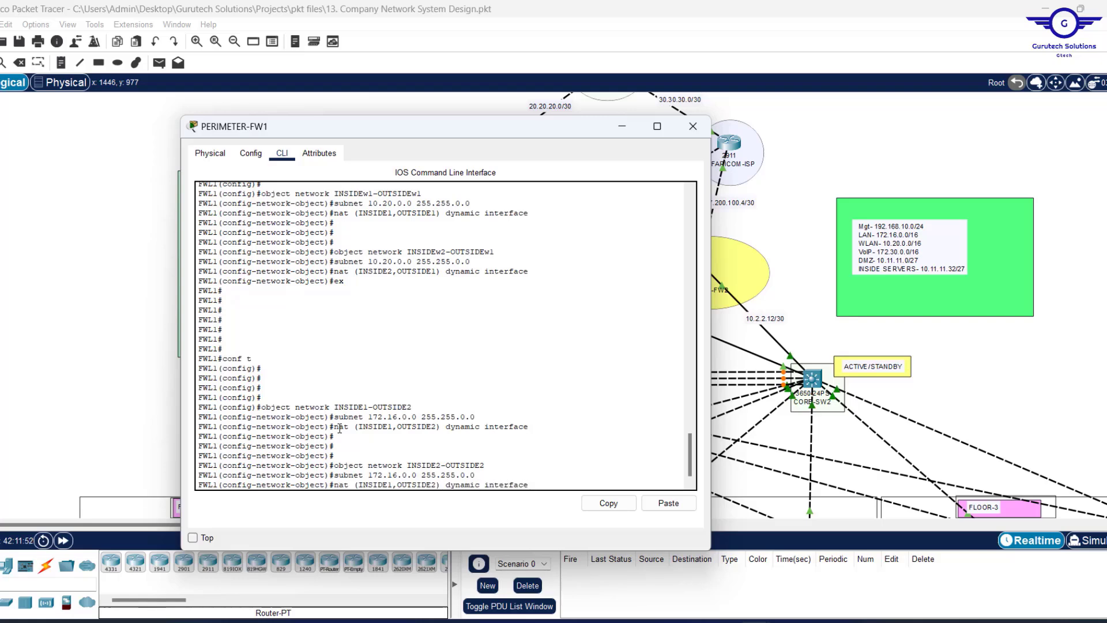
key("BackSpace")
type("2")
key("Return")
key("Return")
key("Return")
key("Return")
key("Return")
key("Return")
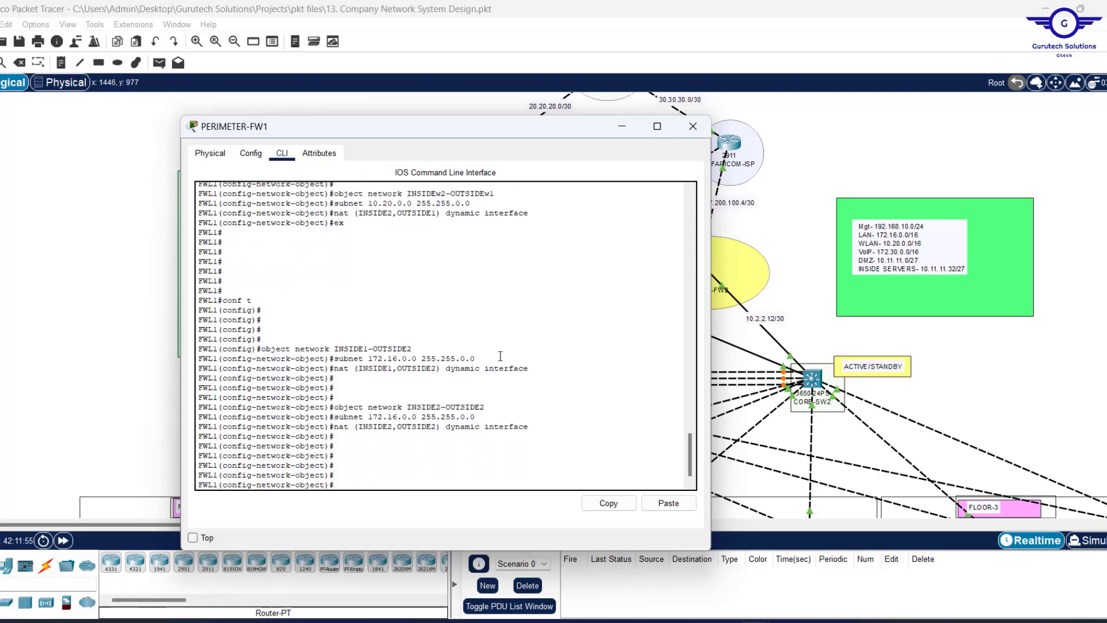
left_click_drag(500, 356, 370, 358)
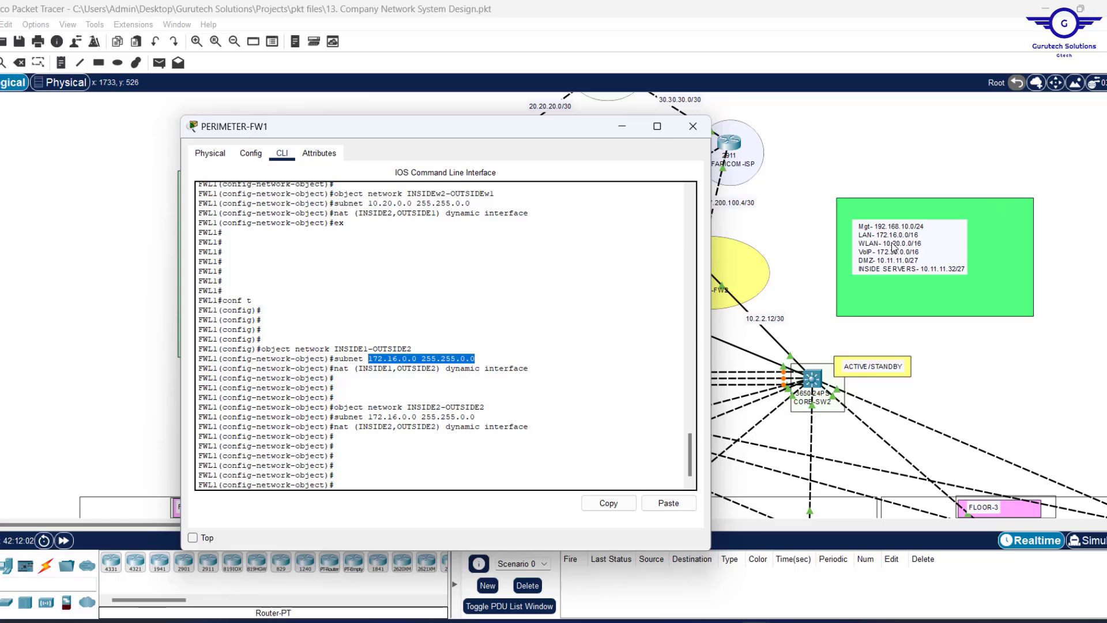
Create network object INSIDEw1-OUTSIDEw2 from the recalled INSIDE1-OUTSIDE2 command.
left_click(409, 469)
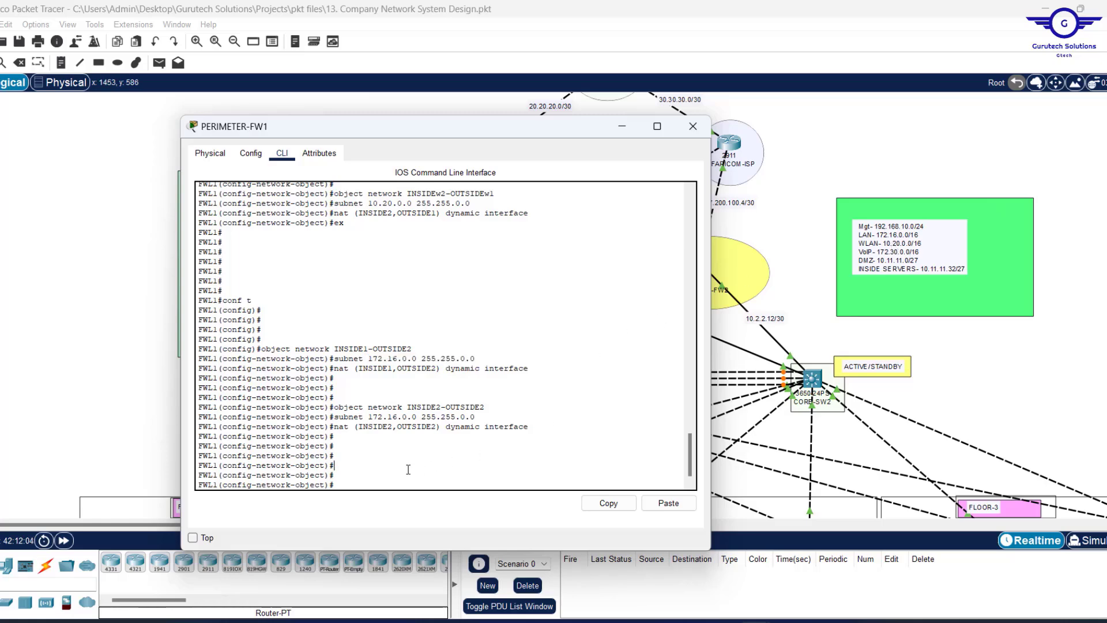
key("Up")
key("Up")
key("Up")
key("Up")
key("Up")
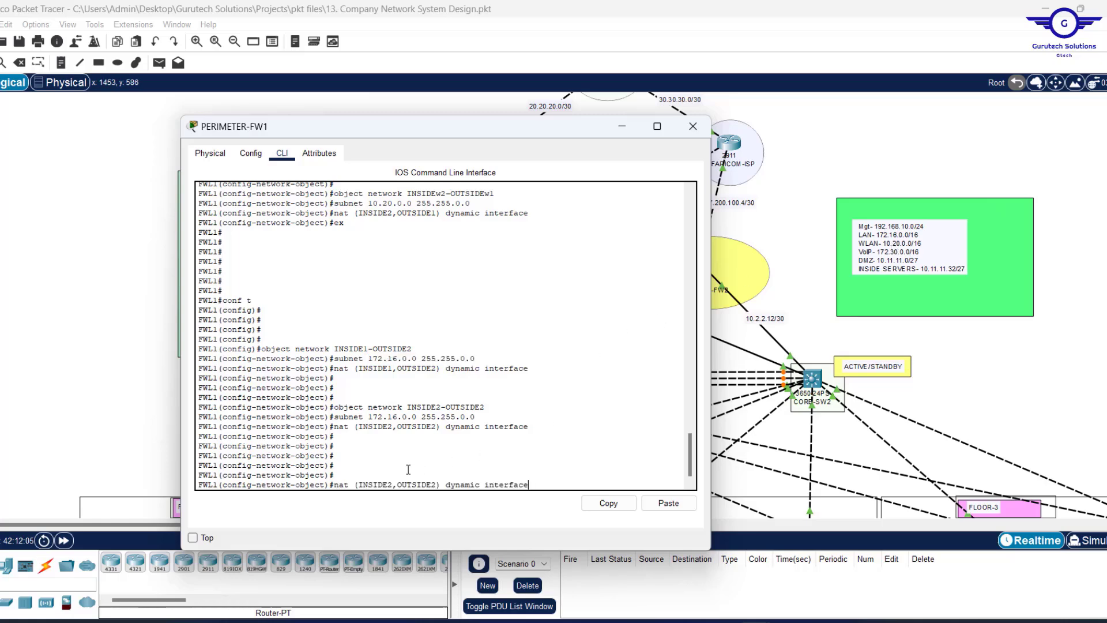
key("Up")
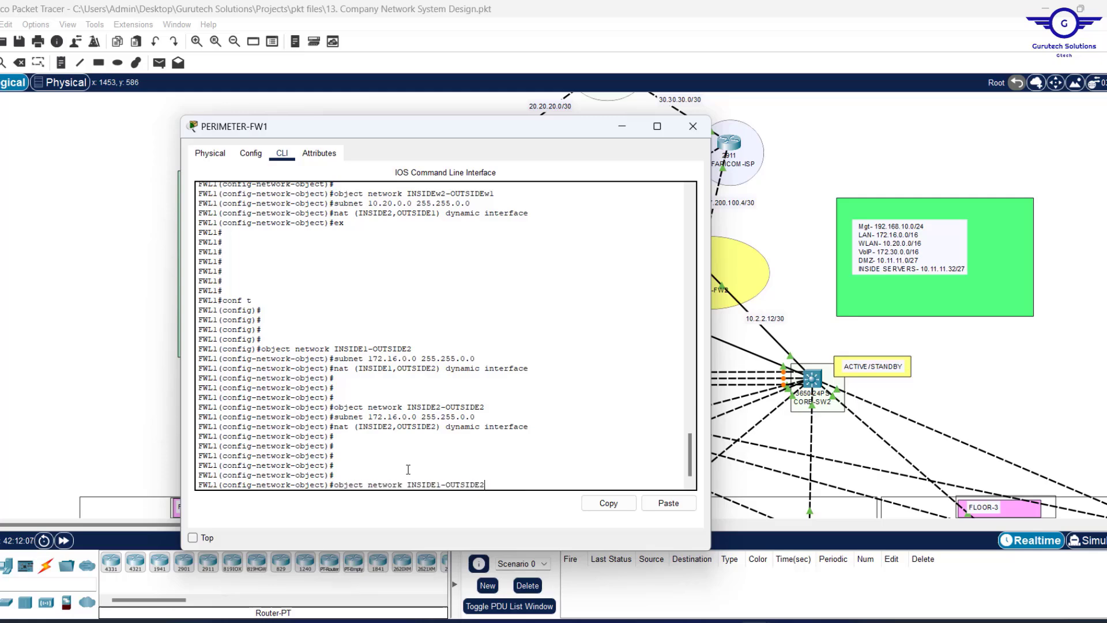
key("Up")
key("Down")
key("Left")
key("Left")
key("Left")
key("Left")
key("Left")
key("Left")
key("Left")
key("Left")
key("Left")
key("Left")
type("w")
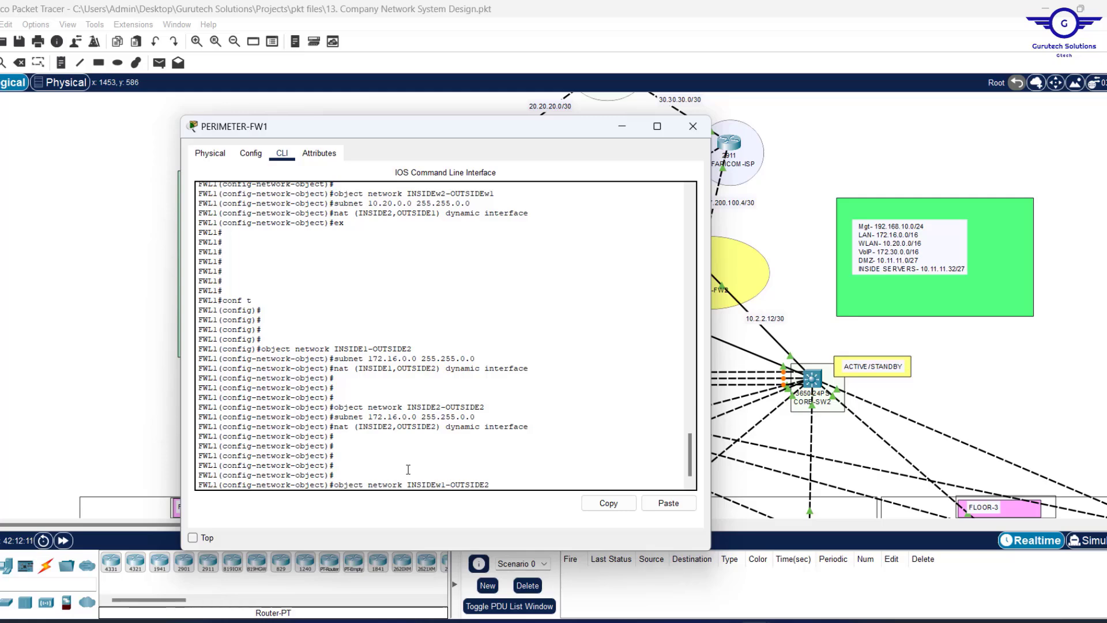
key("Right")
key("Right")
key("Right")
key("Right")
key("Right")
key("Right")
key("Right")
key("Right")
key("Right")
type("w")
key("Return")
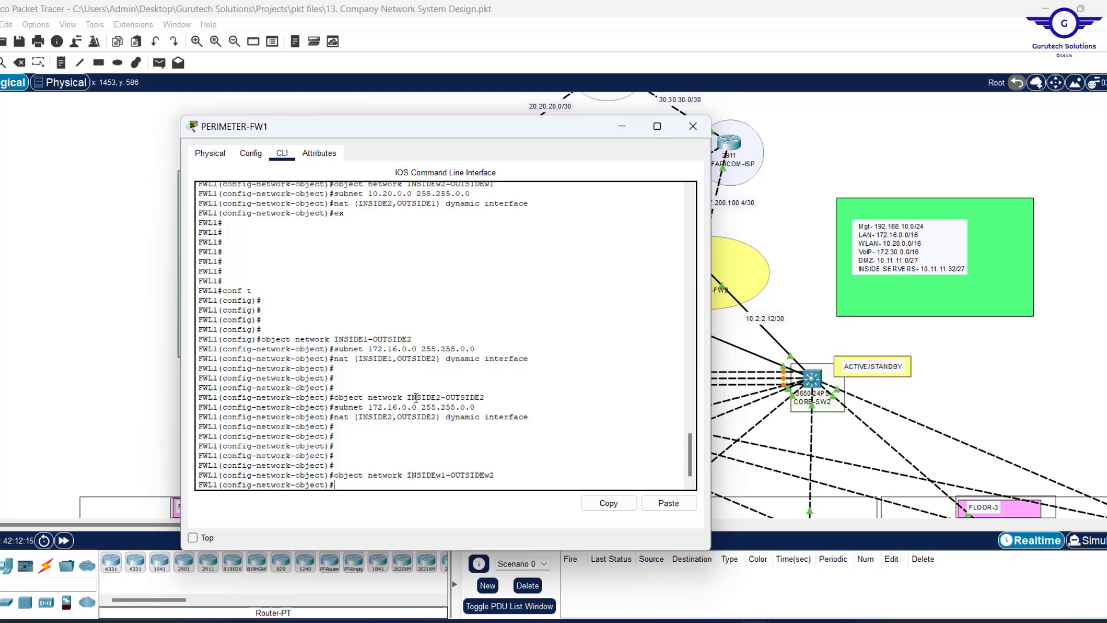
Set the INSIDEw1-OUTSIDEw2 subnet to 10.20.0.0 255.255.0.0 using the copied command.
scroll(416, 398, "up", 2)
left_click_drag(473, 244, 339, 241)
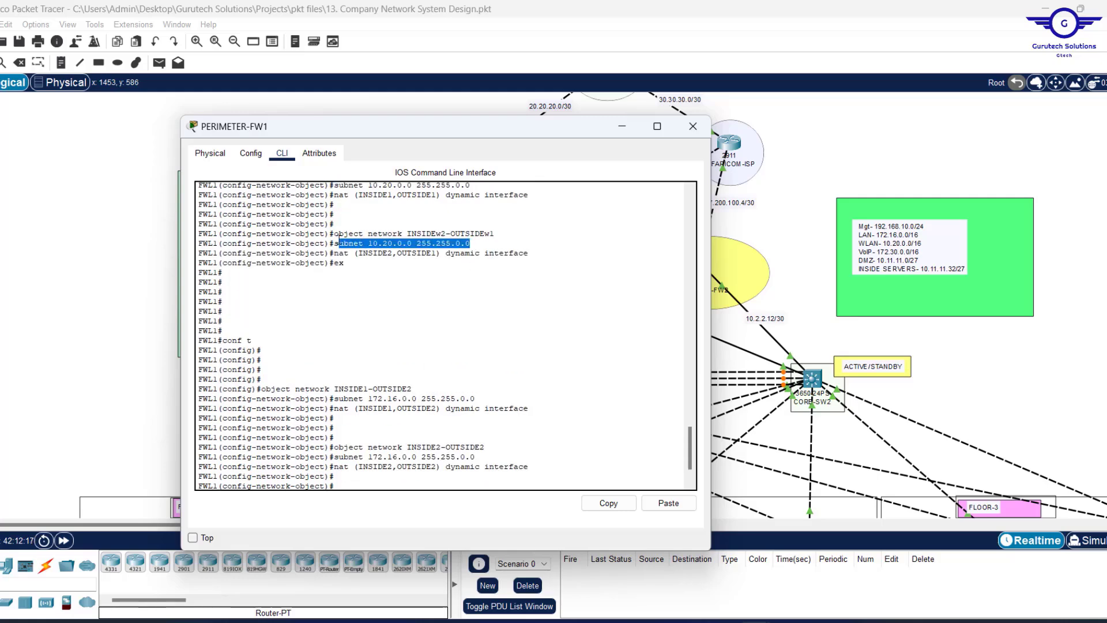
left_click(600, 503)
left_click(675, 505)
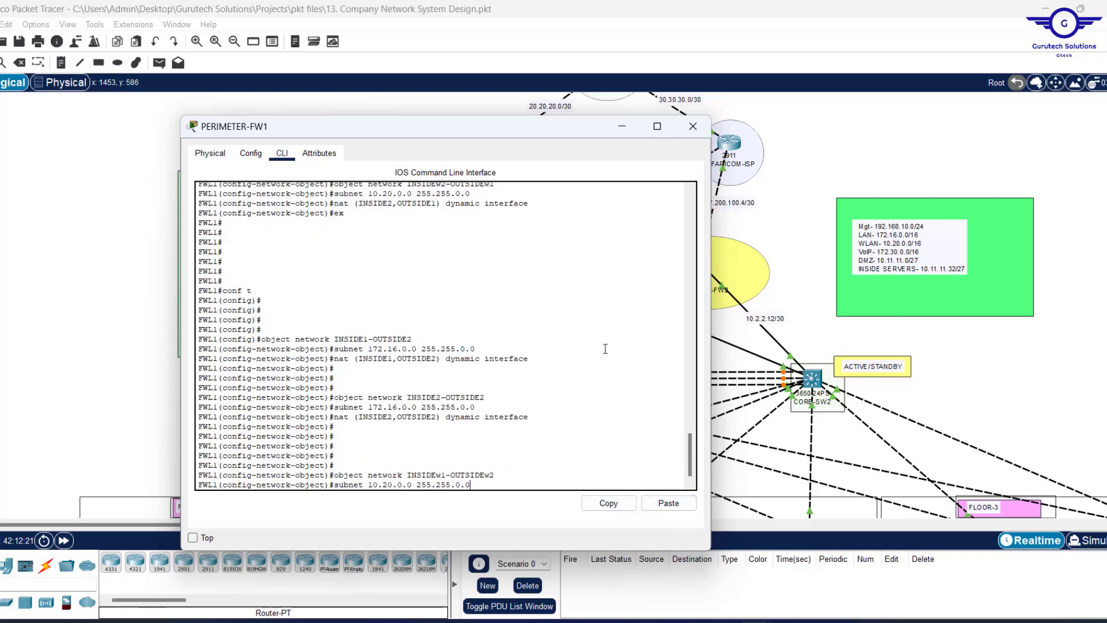
key("Return")
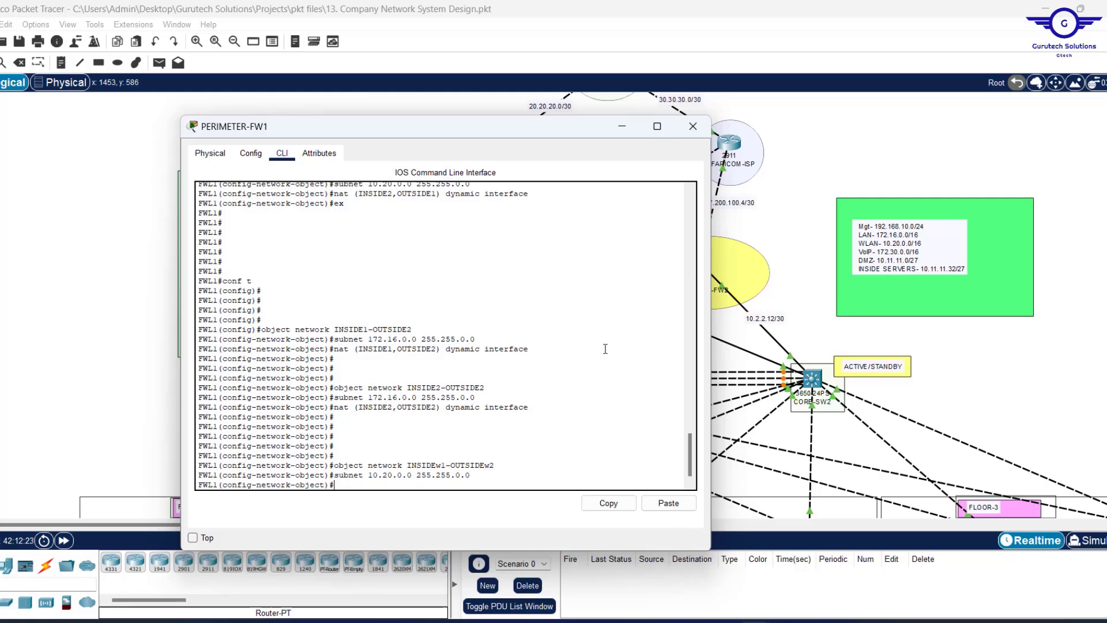
Add nat (INSIDE1,OUTSIDE2) dynamic interface to INSIDEw1-OUTSIDEw2.
key("Up")
key("Up")
key("Up")
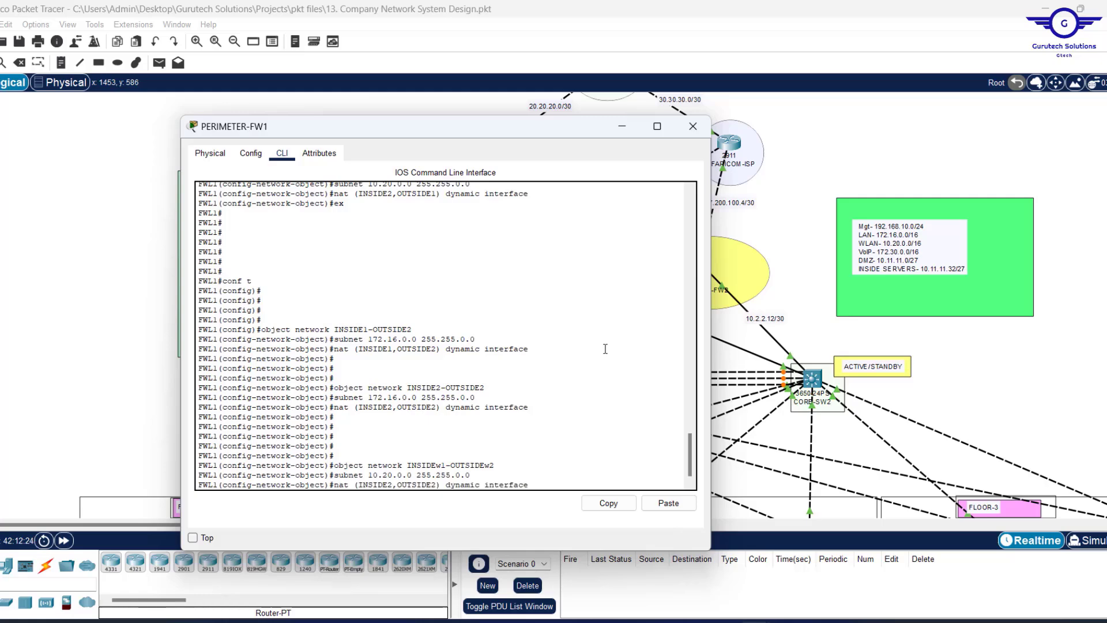
key("Up")
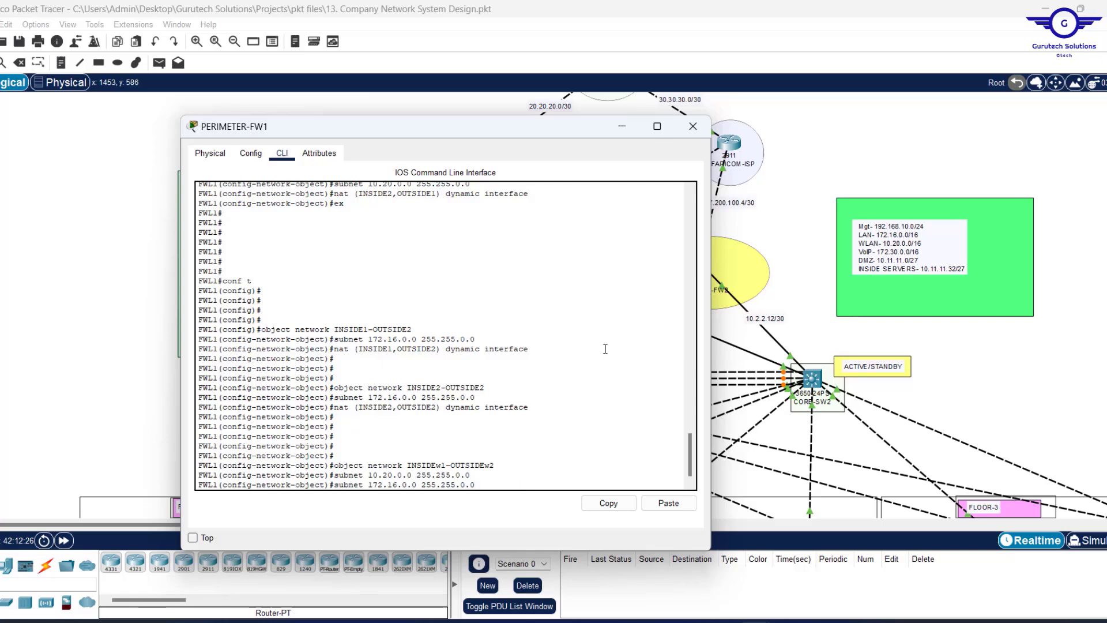
key("Up")
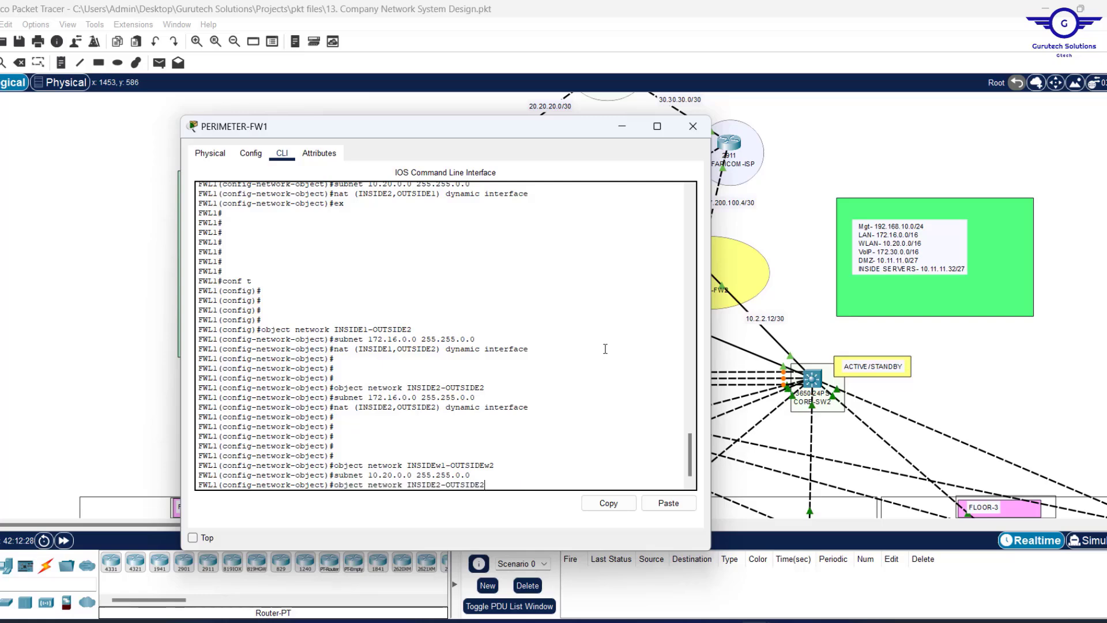
key("Down")
key("Down")
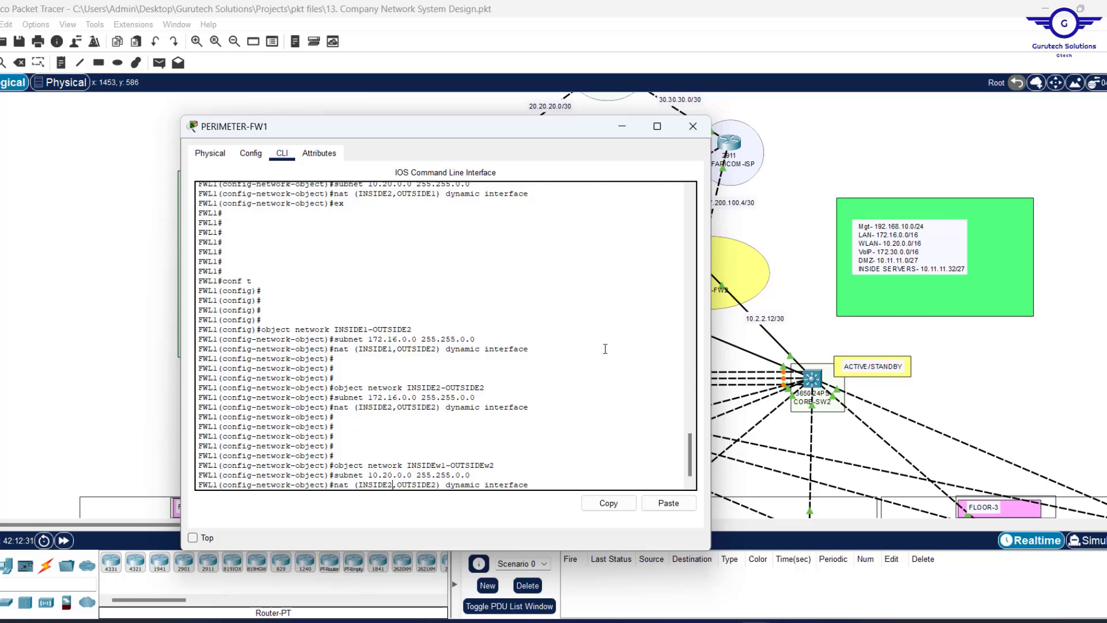
key("Left")
key("Left")
key("Left")
key("BackSpace")
type("1")
key("Return")
key("Return")
key("Return")
key("Return")
Create INSIDEw2-OUTSIDEw2 with subnet 10.20.0.0 and nat (INSIDE2,OUTSIDE2) dynamic interface.
key("Up")
key("Up")
key("Up")
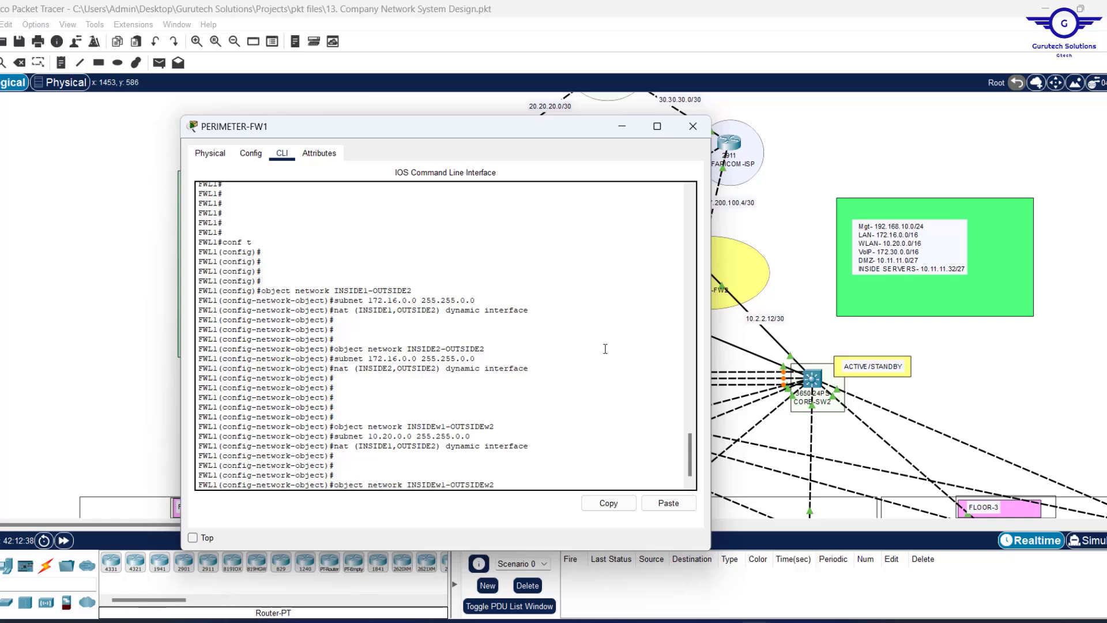
key("Left")
key("Left")
key("Left")
key("Left")
key("Left")
key("Left")
key("Left")
key("Left")
key("Left")
key("Left")
key("Left")
key("Left")
key("BackSpace")
type("2")
key("Return")
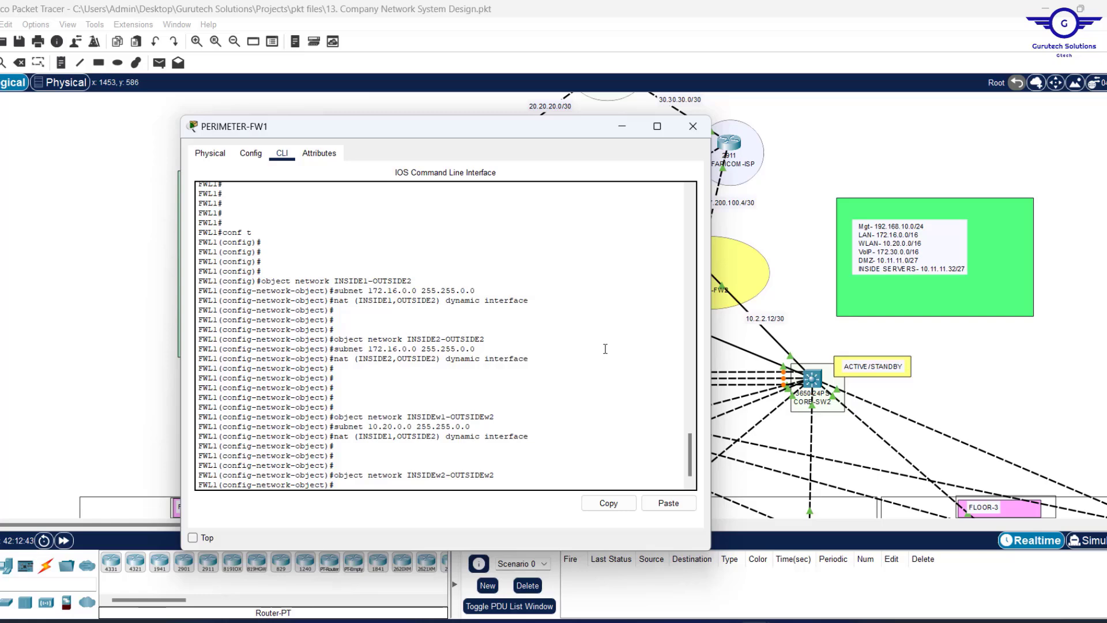
key("Up")
key("Up")
key("Up")
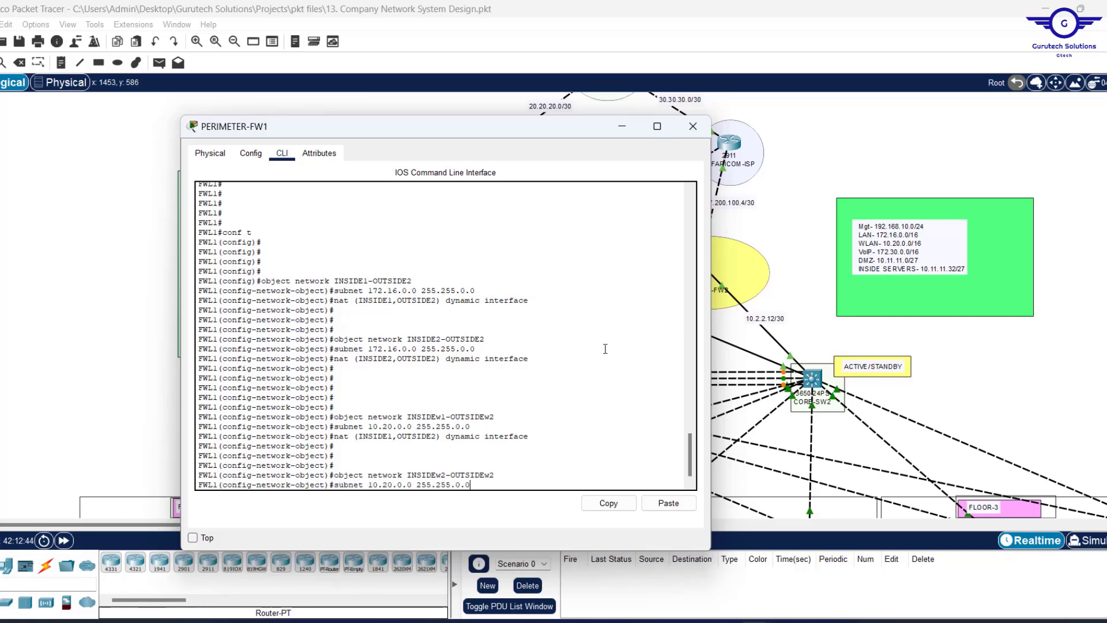
key("Return")
key("Up")
key("Up")
key("Up")
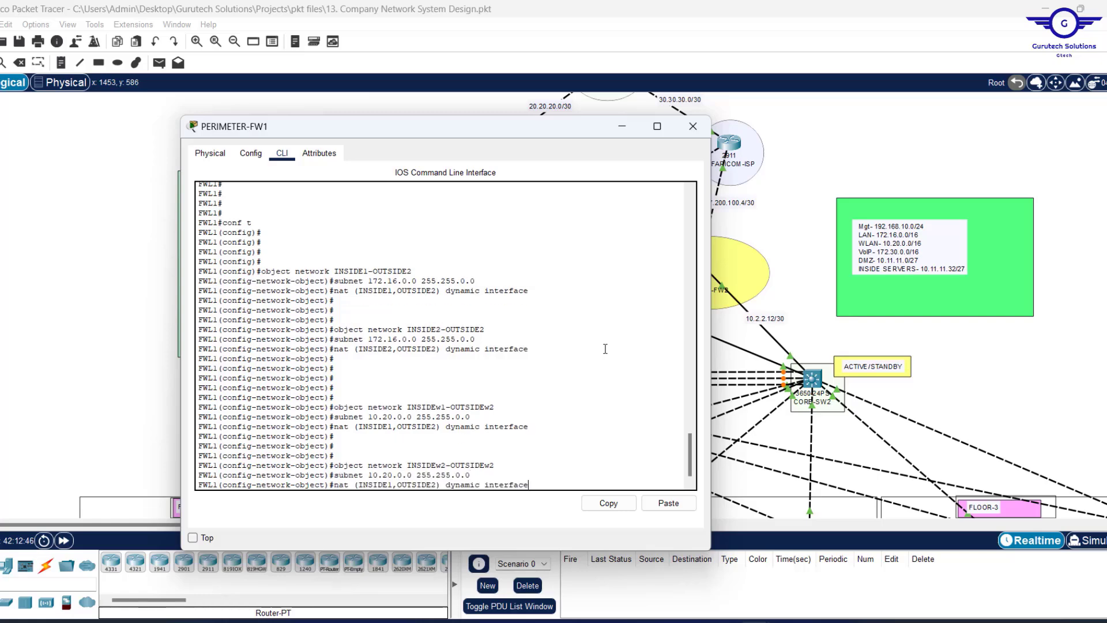
key("Left")
key("Left")
key("Left")
key("Left")
key("Left")
key("Left")
key("Left")
key("Left")
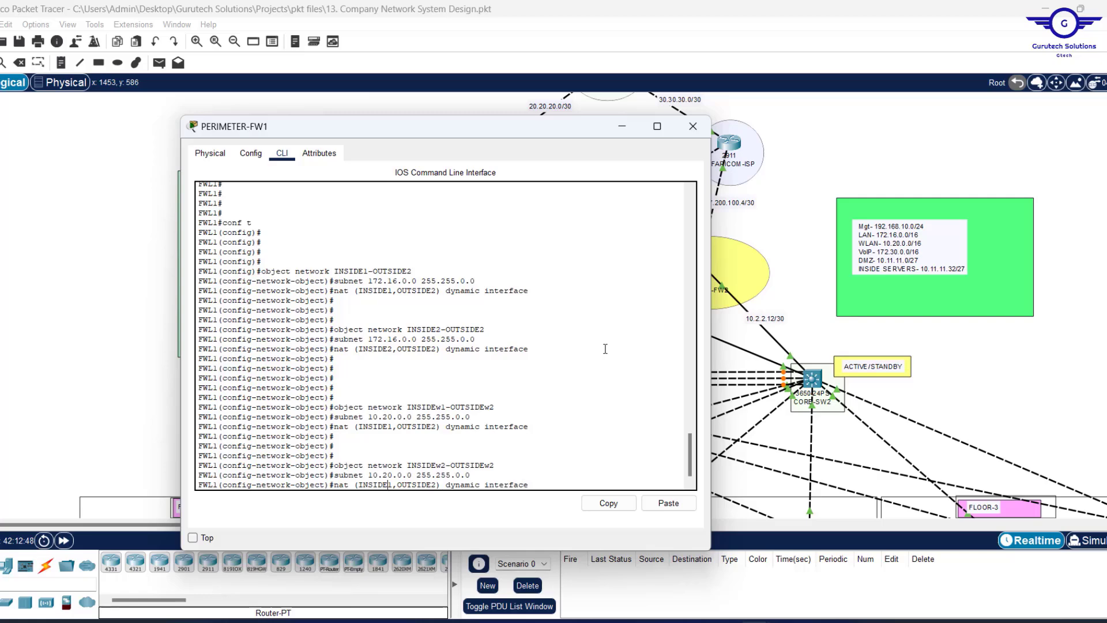
key("BackSpace")
type("2")
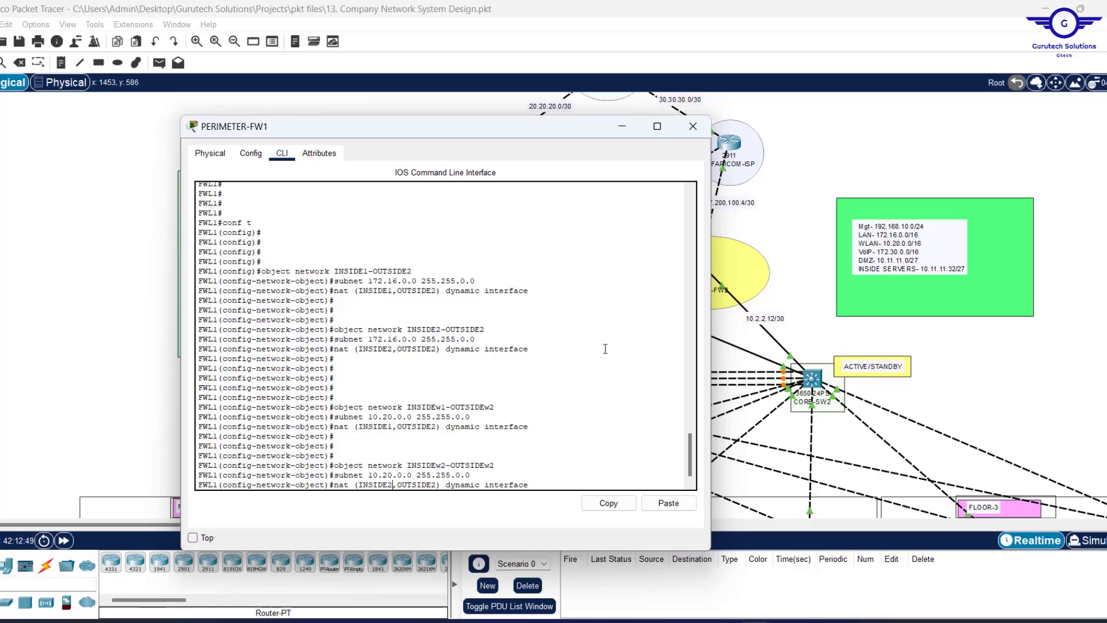
key("Return")
Remove a stray character, add blank prompts, and recall an earlier object command.
type("e")
key("BackSpace")
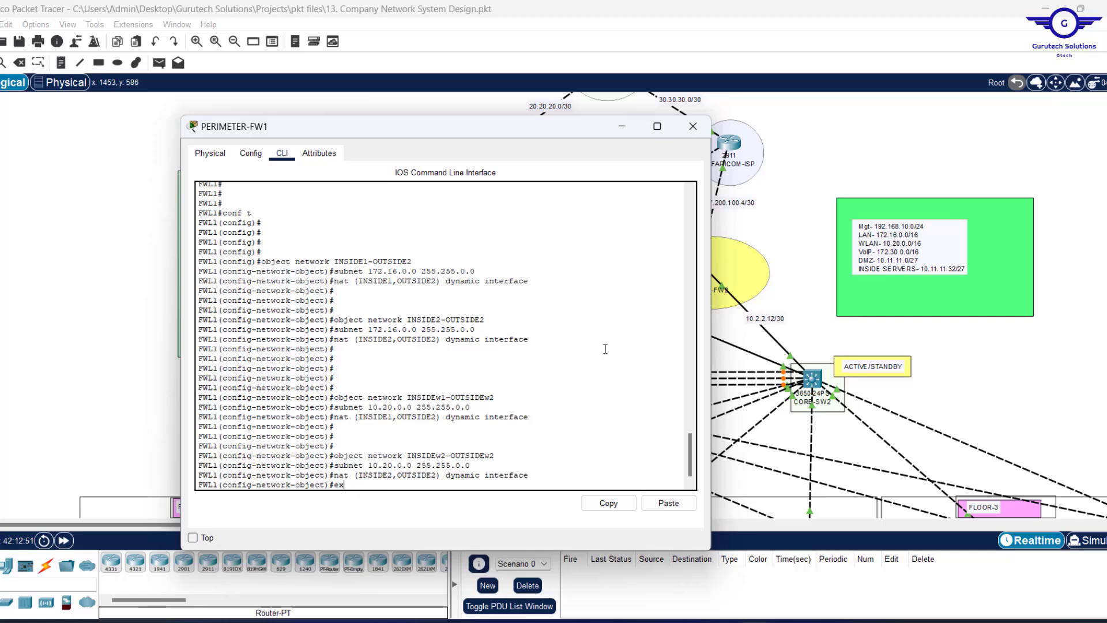
key("Return")
key("Return")
key("Return")
key("Return")
key("Return")
key("Return")
key("Return")
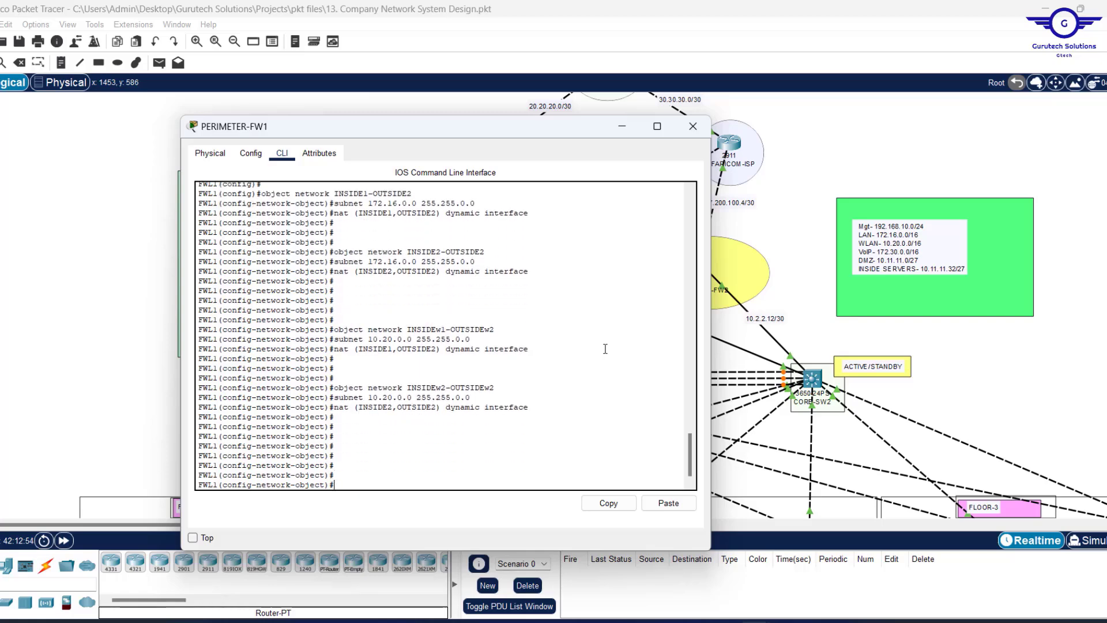
key("Up")
key("Up")
key("Up")
key("Up")
key("Up")
key("Up")
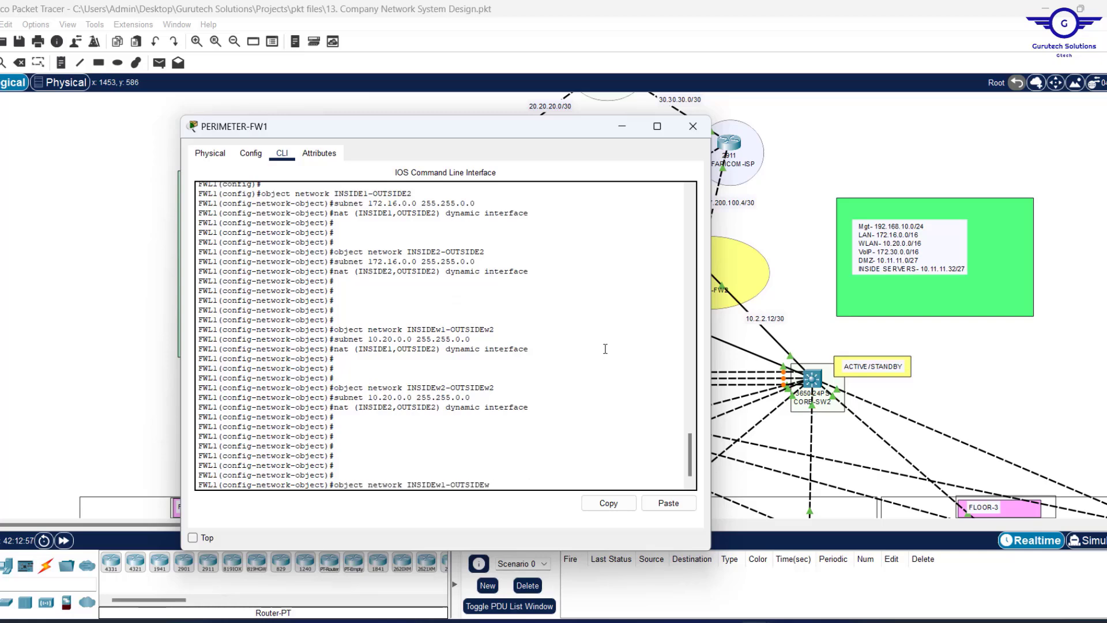
Create network object DMZ-OUTSIDE1 with subnet 10.11.11.0 255.255.255.224.
key("BackSpace")
key("BackSpace")
key("BackSpace")
key("BackSpace")
key("BackSpace")
key("BackSpace")
key("BackSpace")
key("BackSpace")
key("BackSpace")
key("BackSpace")
key("BackSpace")
key("BackSpace")
key("BackSpace")
key("BackSpace")
key("BackSpace")
key("BackSpace")
key("BackSpace")
type("DMZ-OUTSIDE")
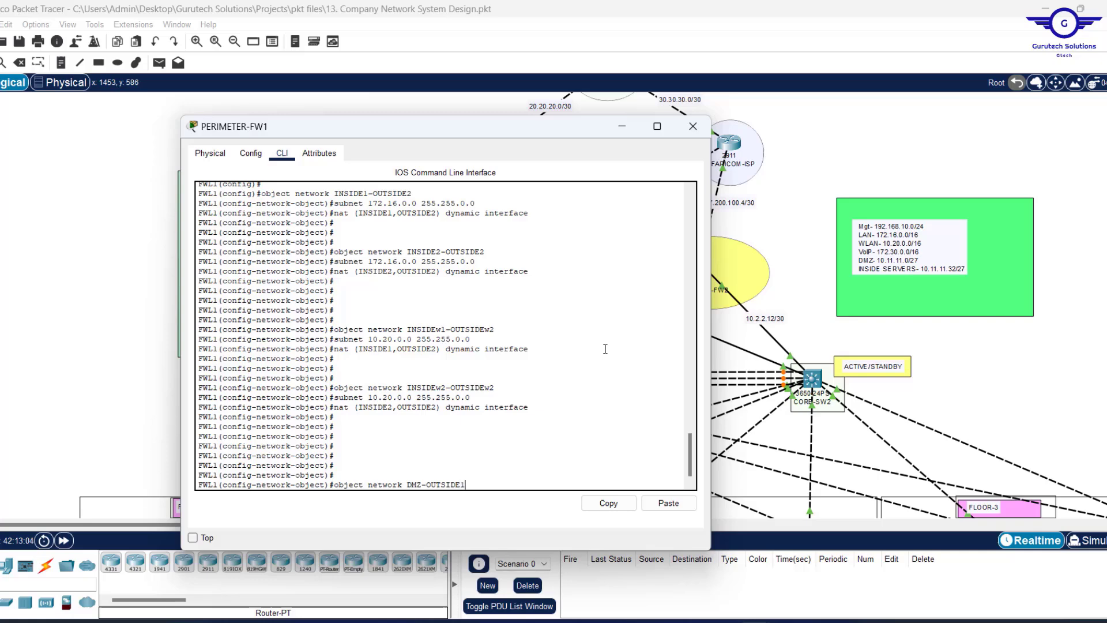
type("1")
key("Return")
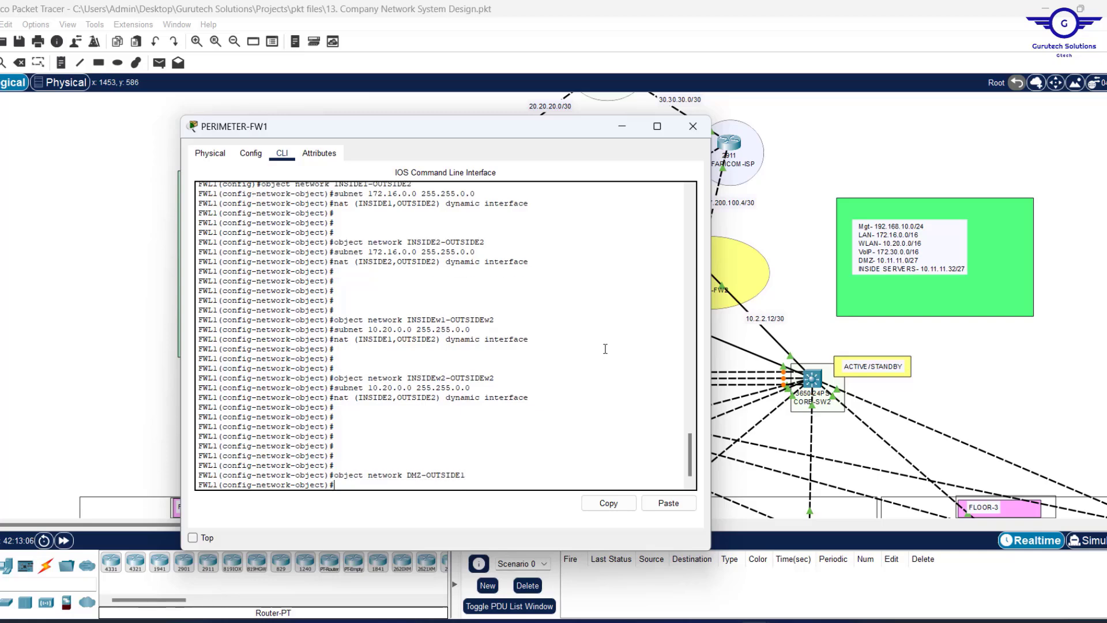
type("sub")
key("Tab")
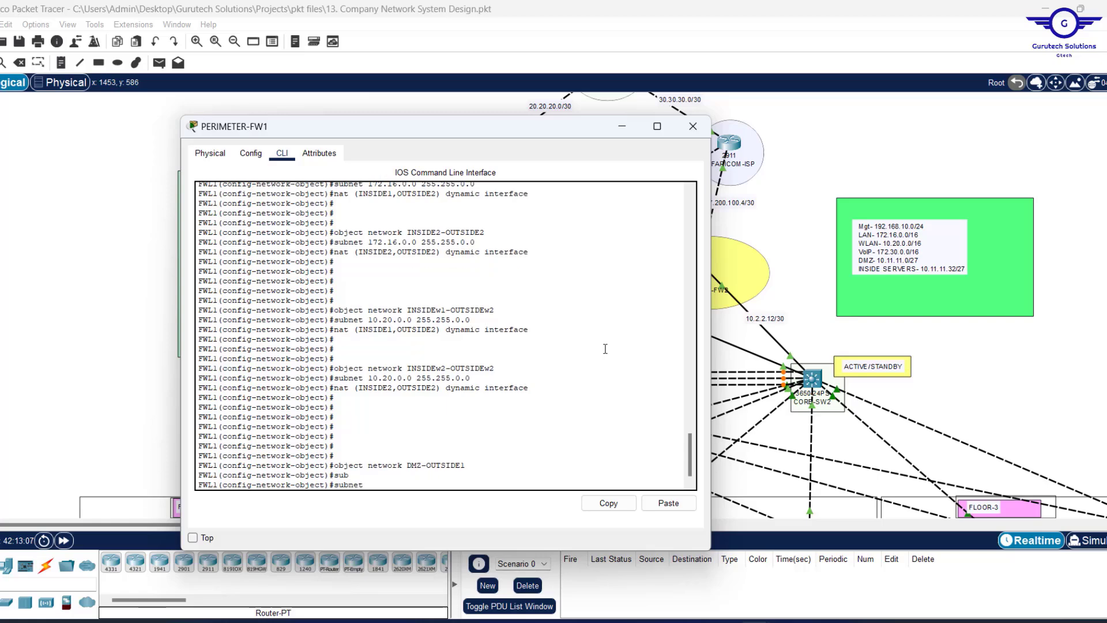
type("10.11.11.0. 255")
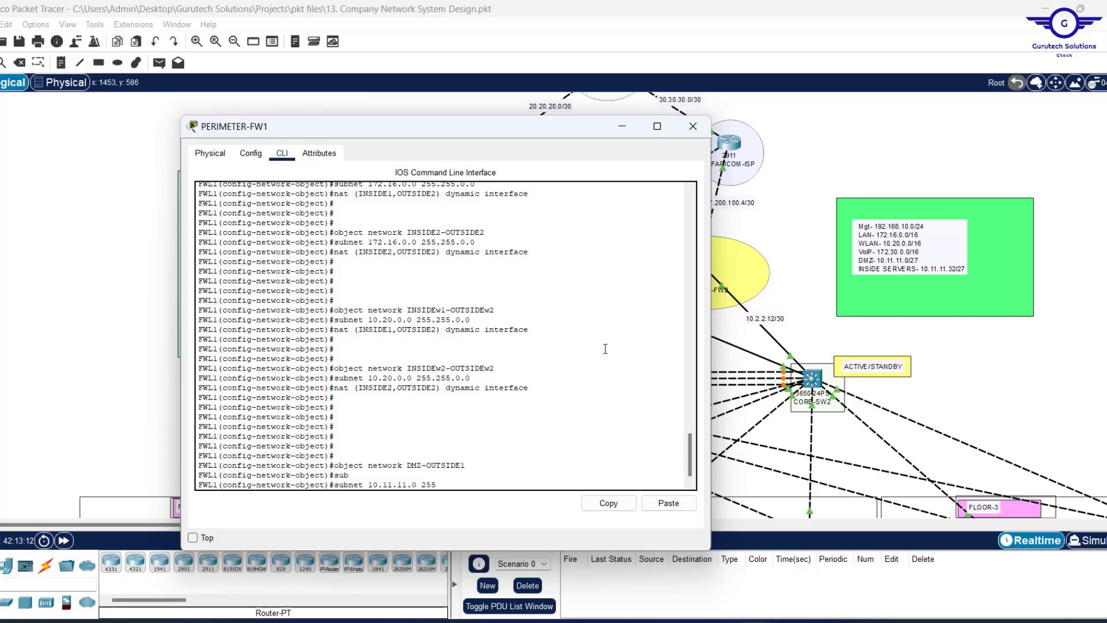
type(".255.255")
key("Return")
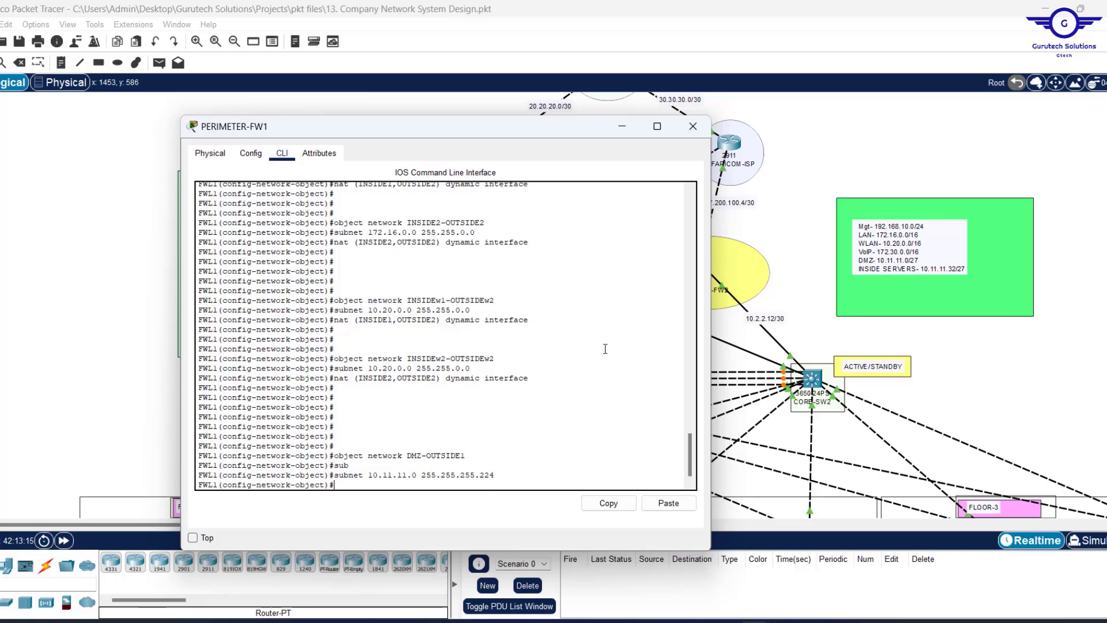
Add nat (DMZ,OUTSIDE1) dynamic interface to DMZ-OUTSIDE1.
key("Up")
key("Up")
key("Up")
key("Up")
key("Down")
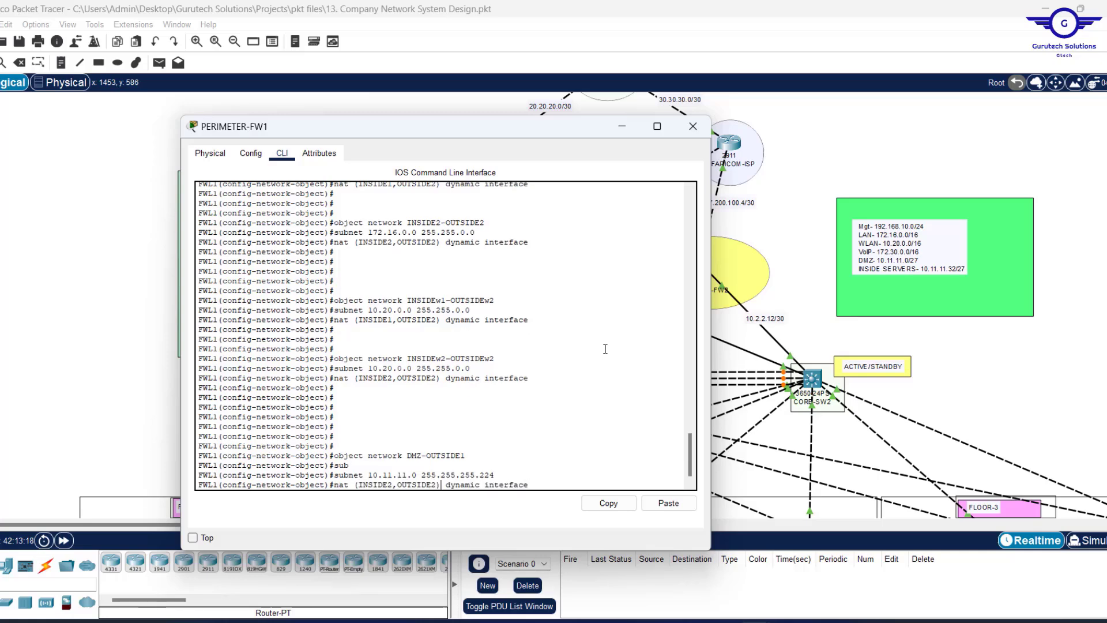
key("Left")
key("Left")
key("Left")
key("Left")
key("Left")
key("Left")
key("Left")
key("Left")
key("BackSpace")
key("BackSpace")
key("BackSpace")
key("BackSpace")
key("BackSpace")
key("BackSpace")
key("BackSpace")
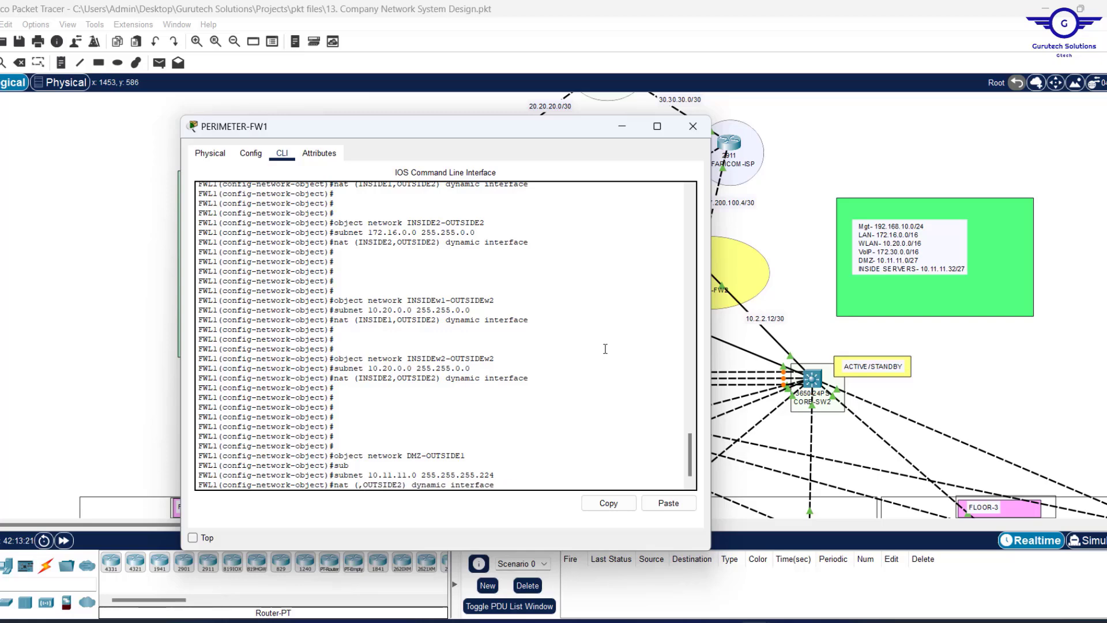
type("DMZ")
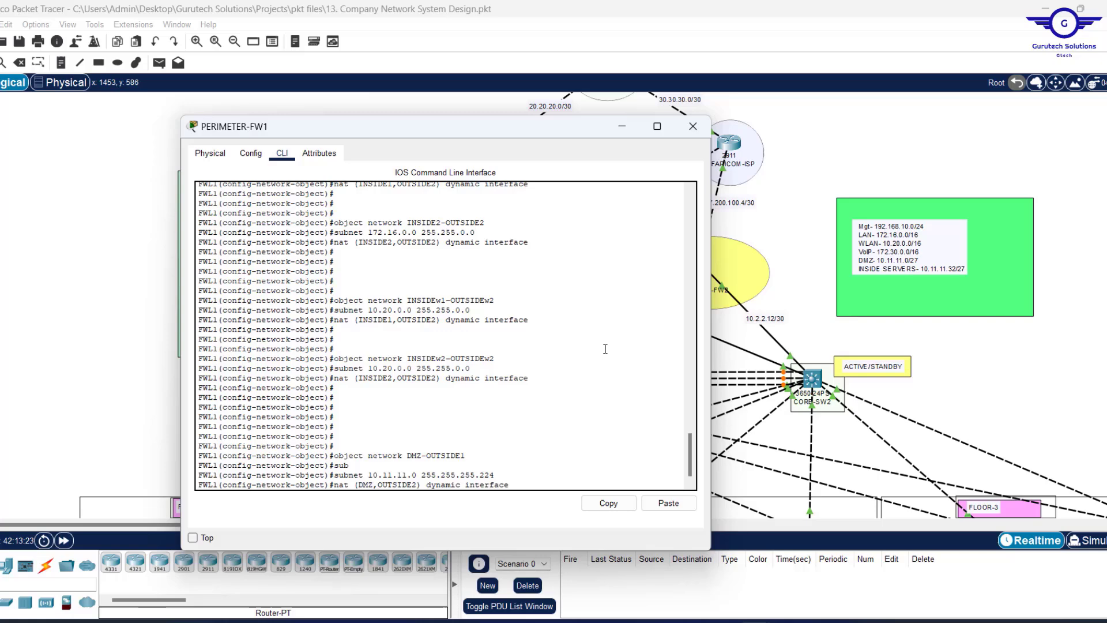
key("Right")
key("BackSpace")
type("1")
key("Return")
key("Return")
key("Return")
key("Return")
Create DMZ-OUTSIDE2 with subnet 10.11.11.0 and nat (DMZ,OUTSIDE2) dynamic interface.
key("Up")
key("Up")
key("Up")
key("Up")
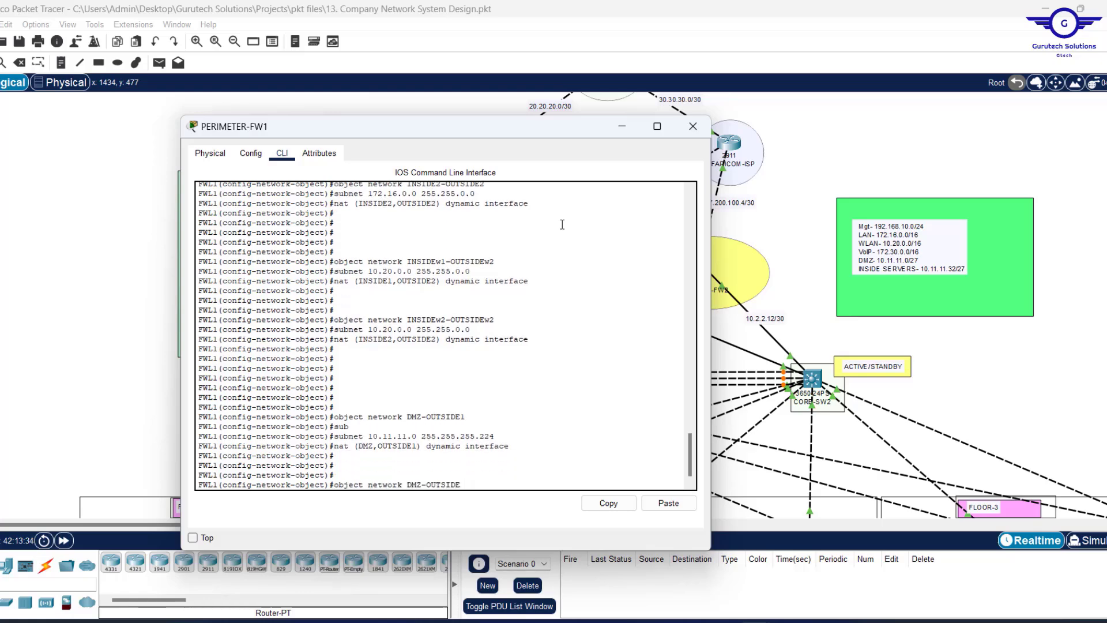
type("2")
key("Return")
key("Up")
key("Up")
key("Up")
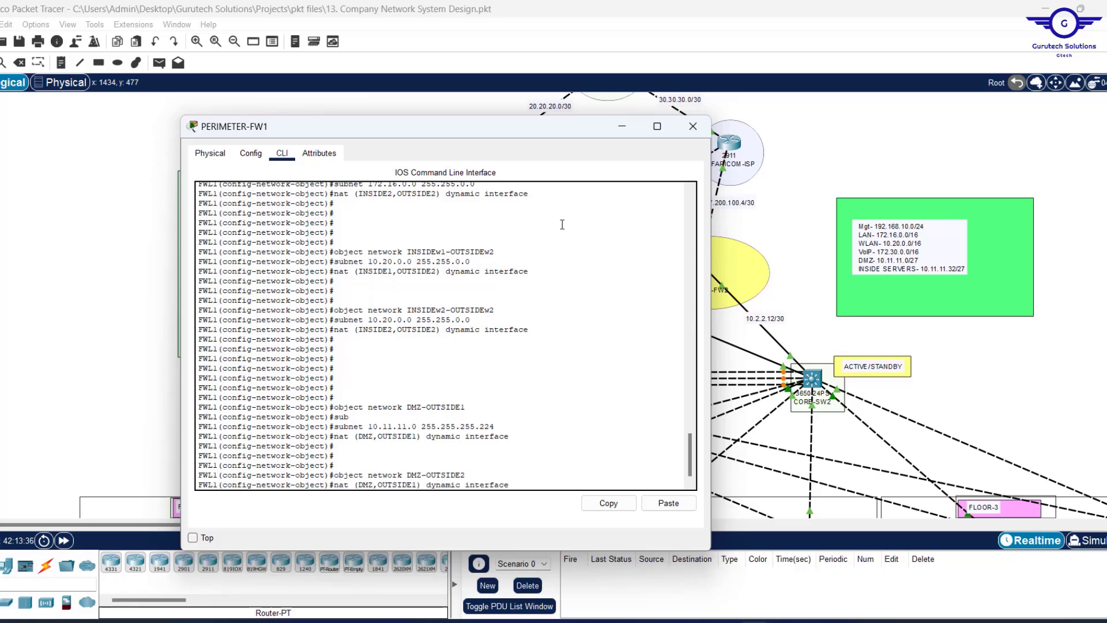
key("Return")
key("Up")
key("Up")
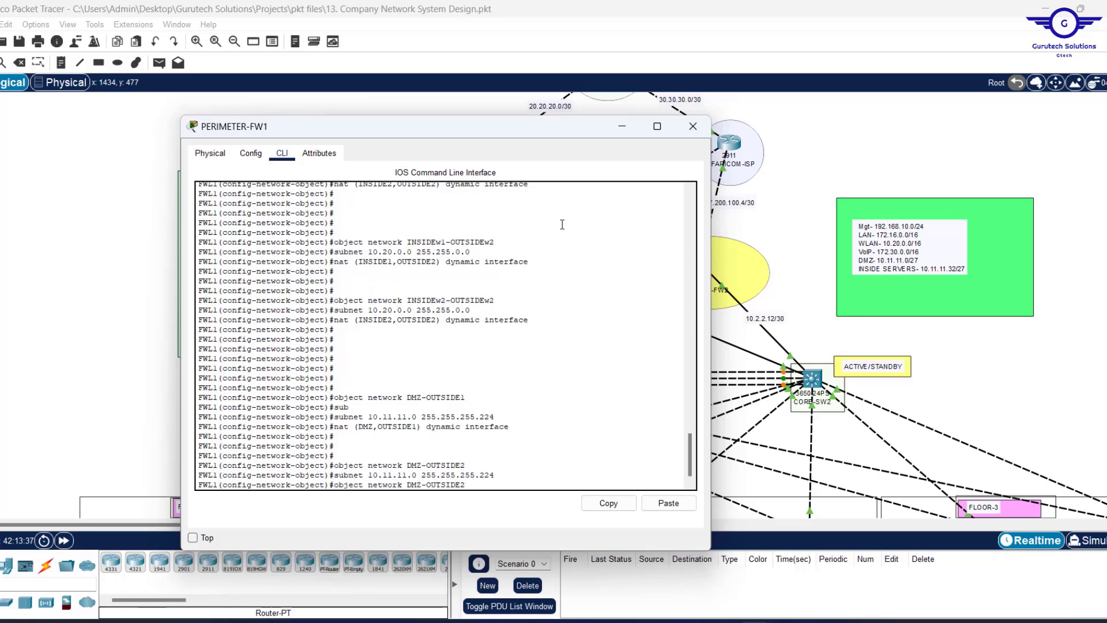
key("Up")
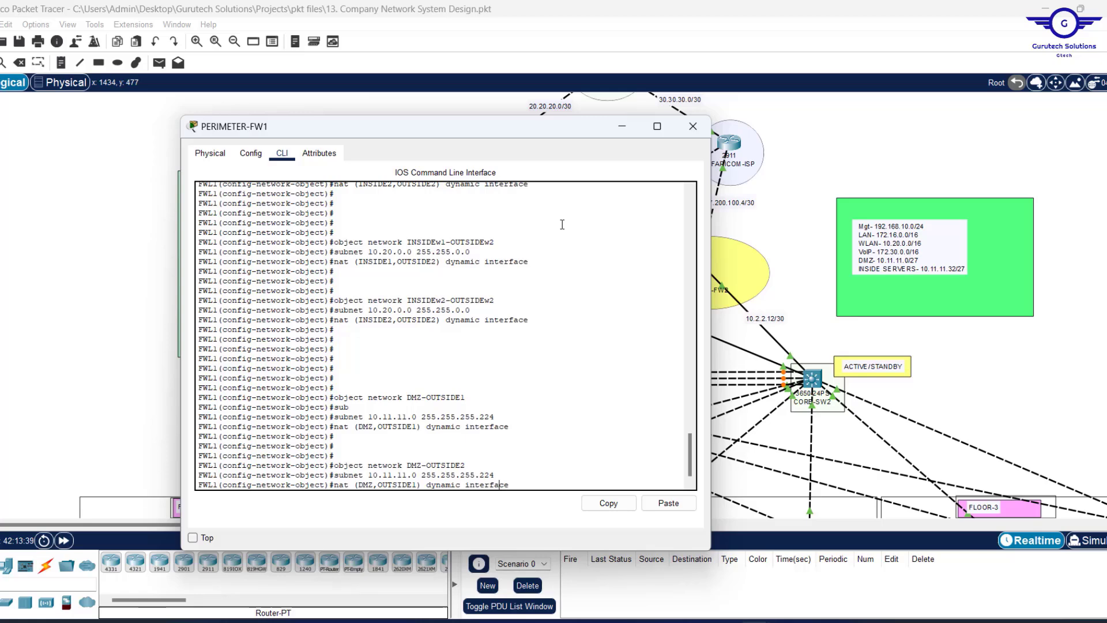
key("Left")
key("Left")
key("Left")
key("Left")
key("BackSpace")
type("2")
key("Return")
key("Return")
key("Return")
key("Return")
key("Return")
key("Return")
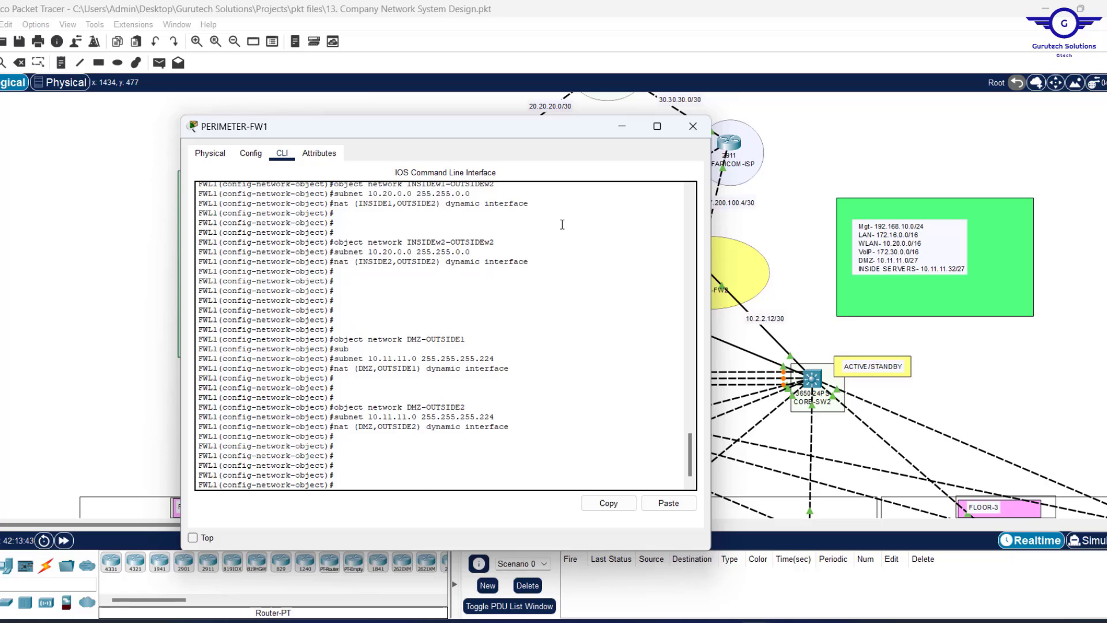
Save FW1's configuration with WR MEM, exit object mode and re-enter global configuration.
type("WR MEM")
key("Return")
key("Return")
key("Return")
key("Return")
key("Return")
key("Return")
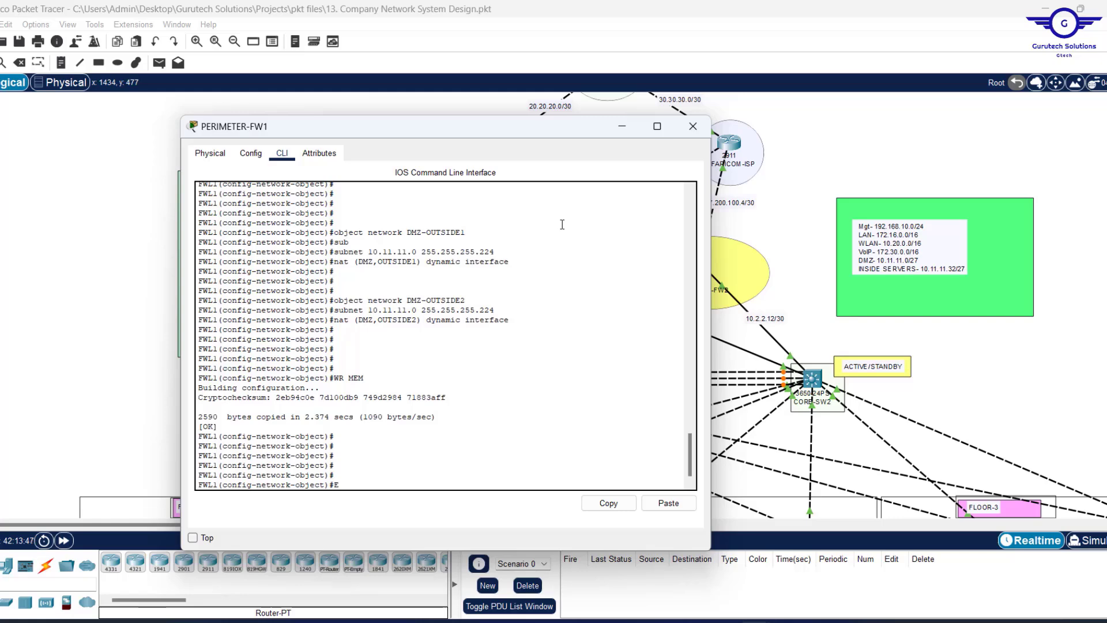
type("EXIT")
key("Return")
key("Return")
key("Return")
key("Return")
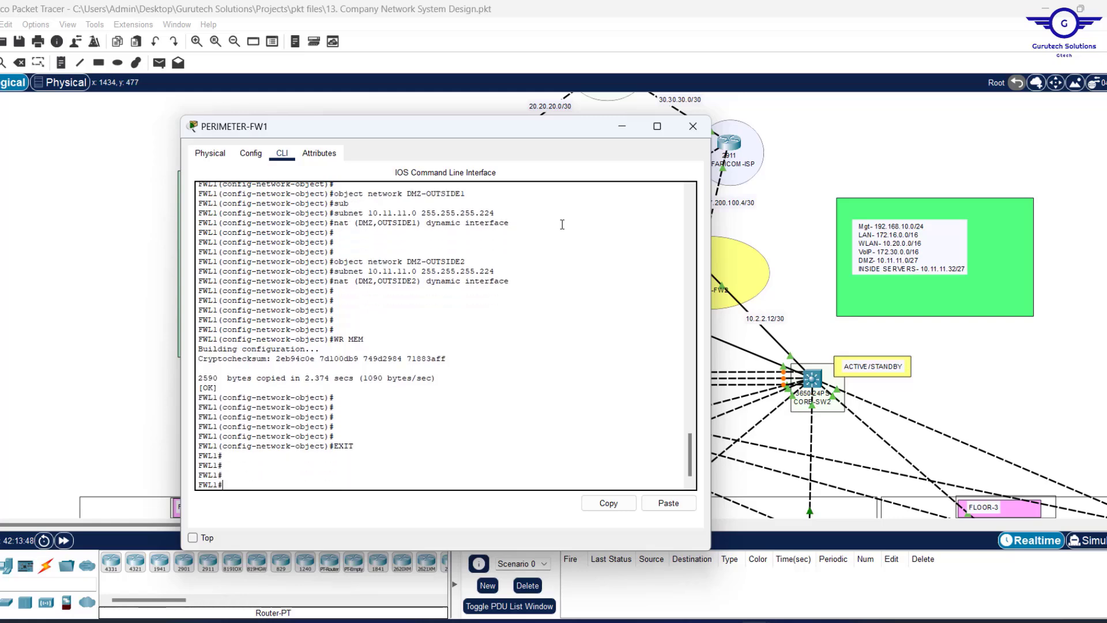
type("CON F")
key("Return")
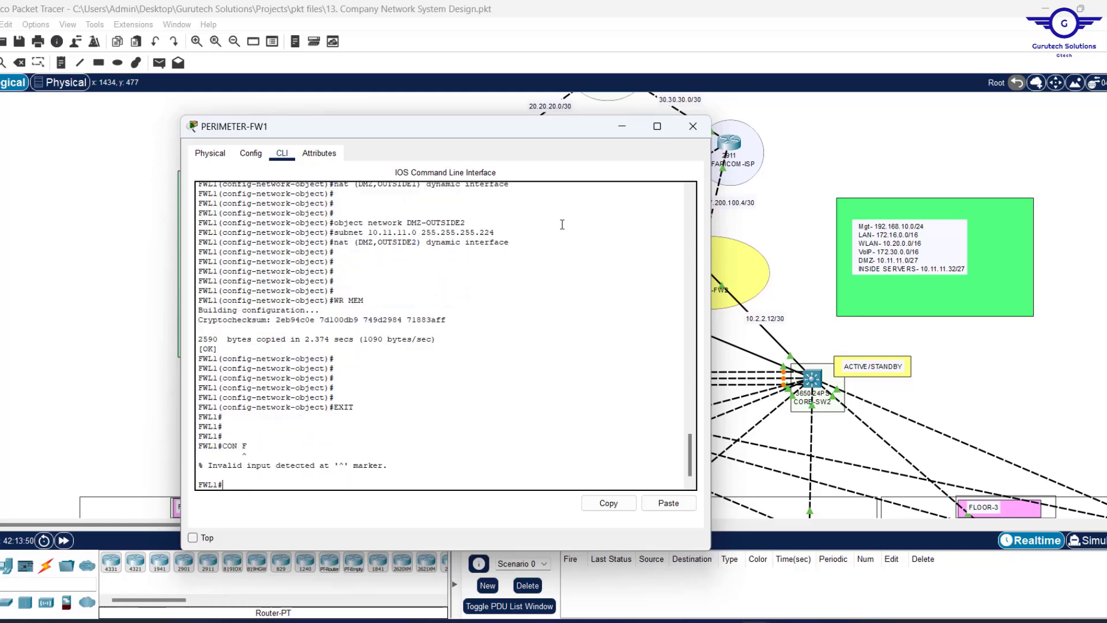
type("CON")
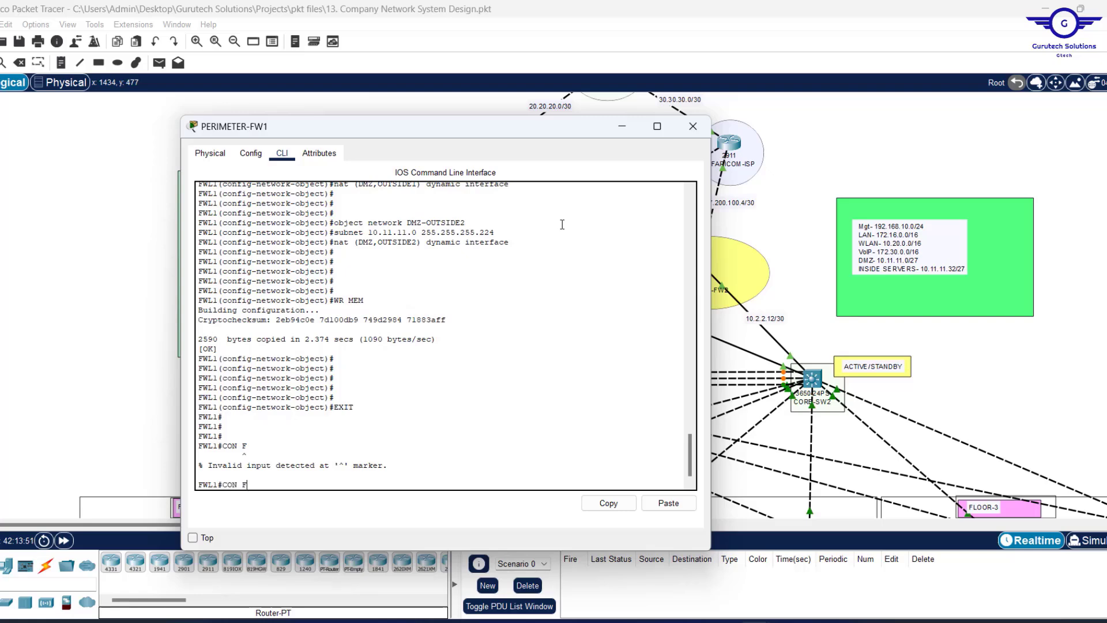
type("F T")
key("Return")
key("Return")
key("Return")
key("Return")
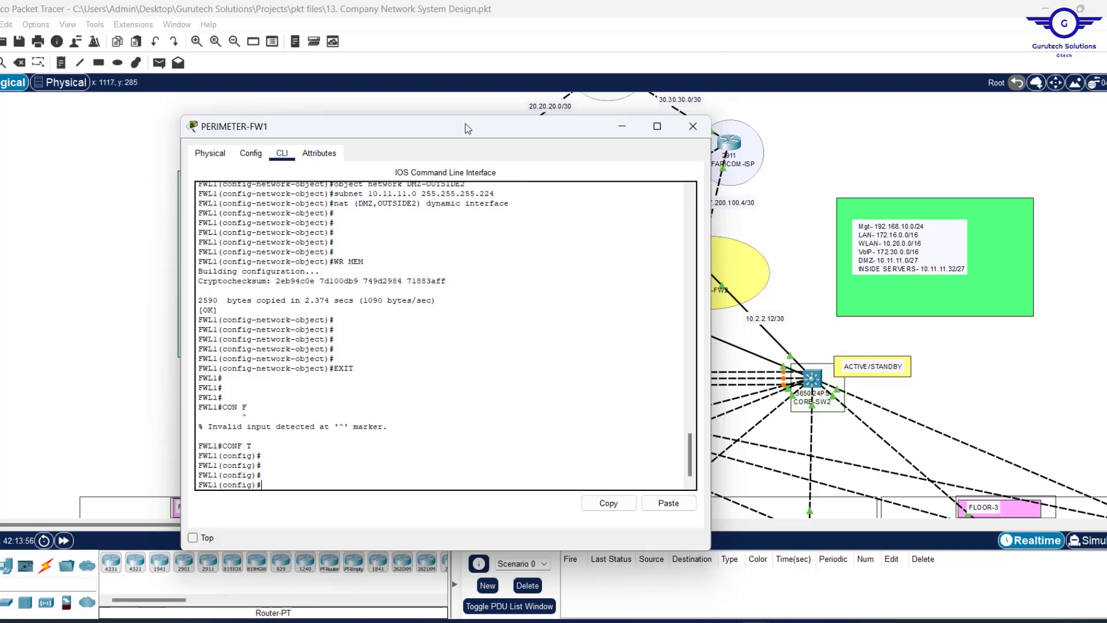
Display FW1's startup configuration with show start and page through it.
left_click_drag(454, 123, 288, 114)
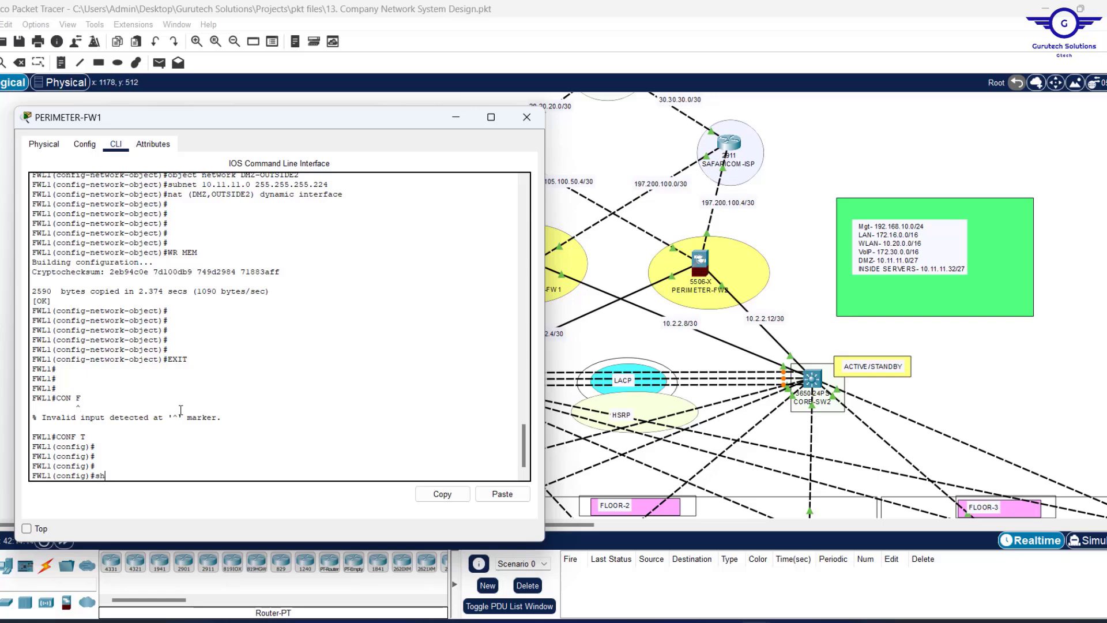
type("sstart")
key("Return")
key("Return")
key("Return")
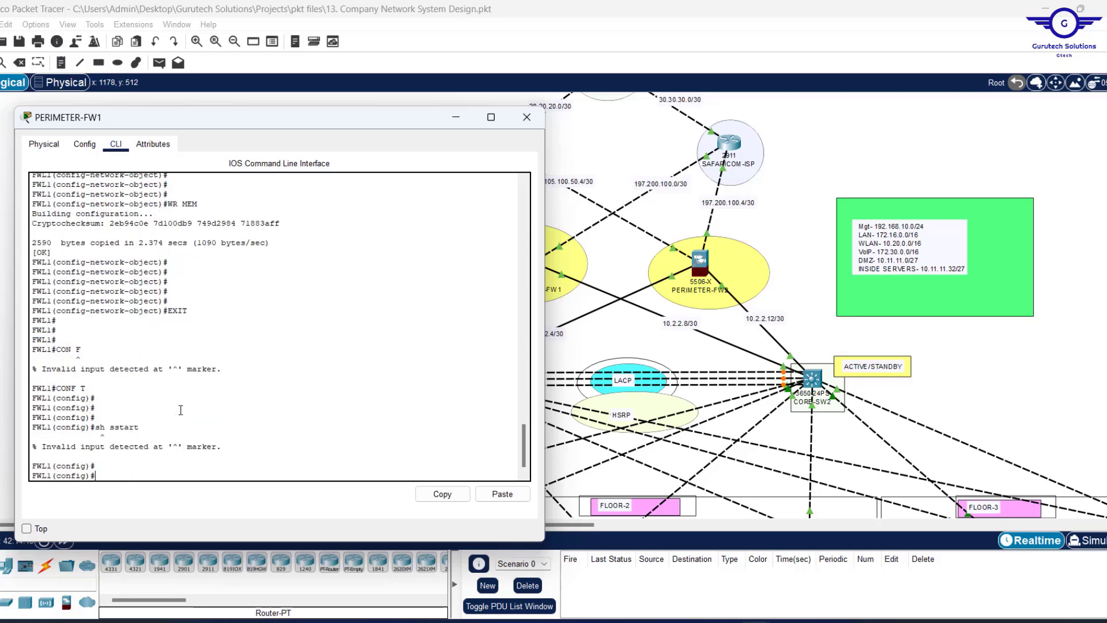
type("sho")
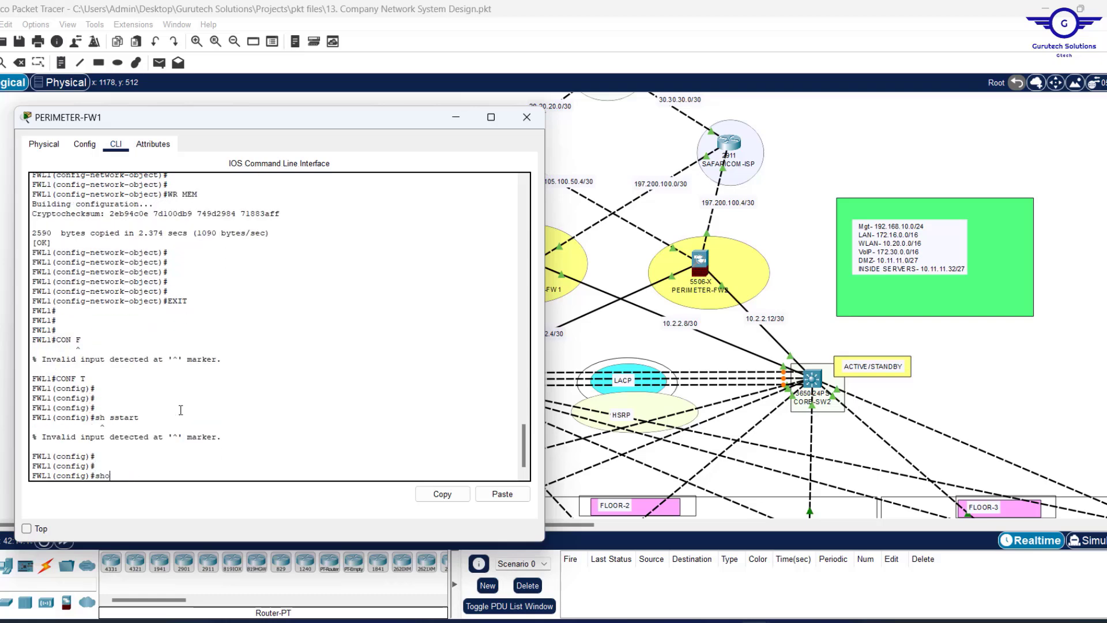
type("w start")
key("Return")
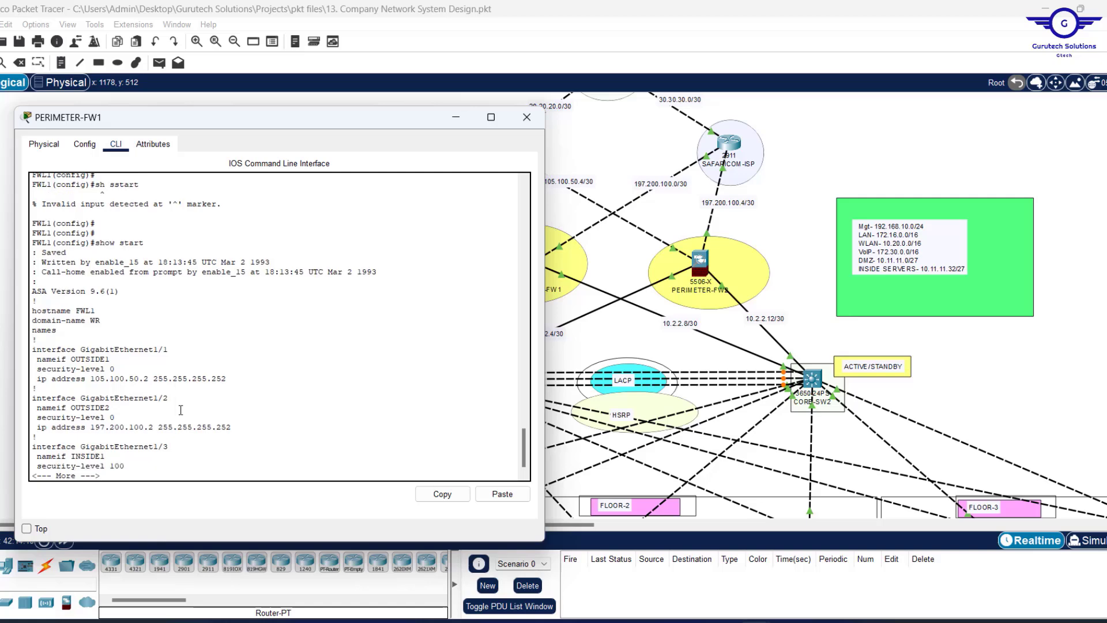
key("space")
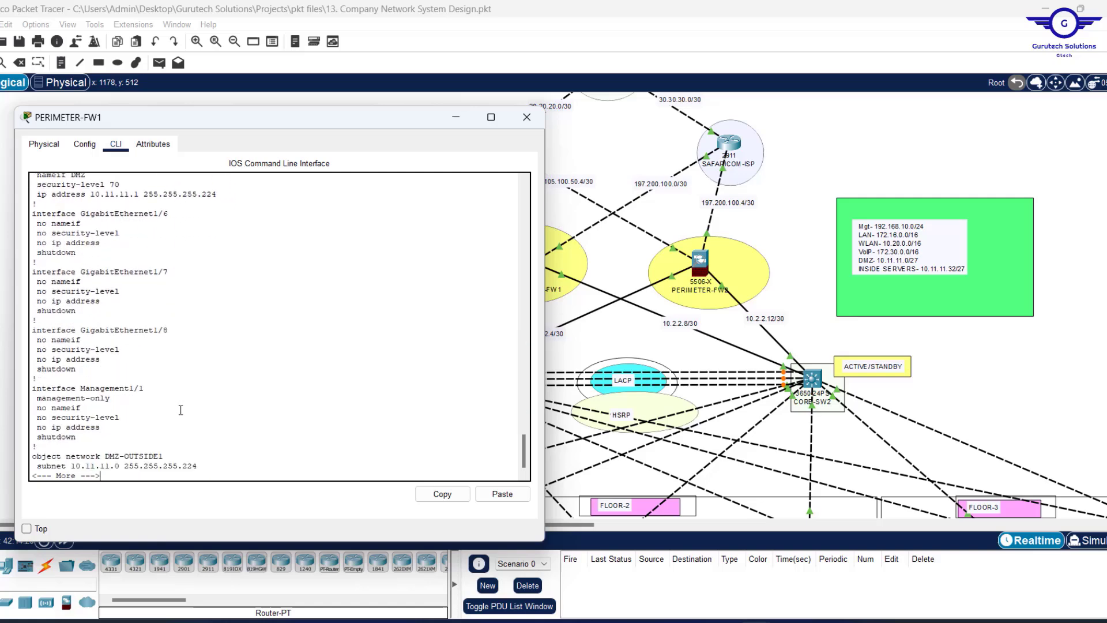
key("Return")
key("Return")
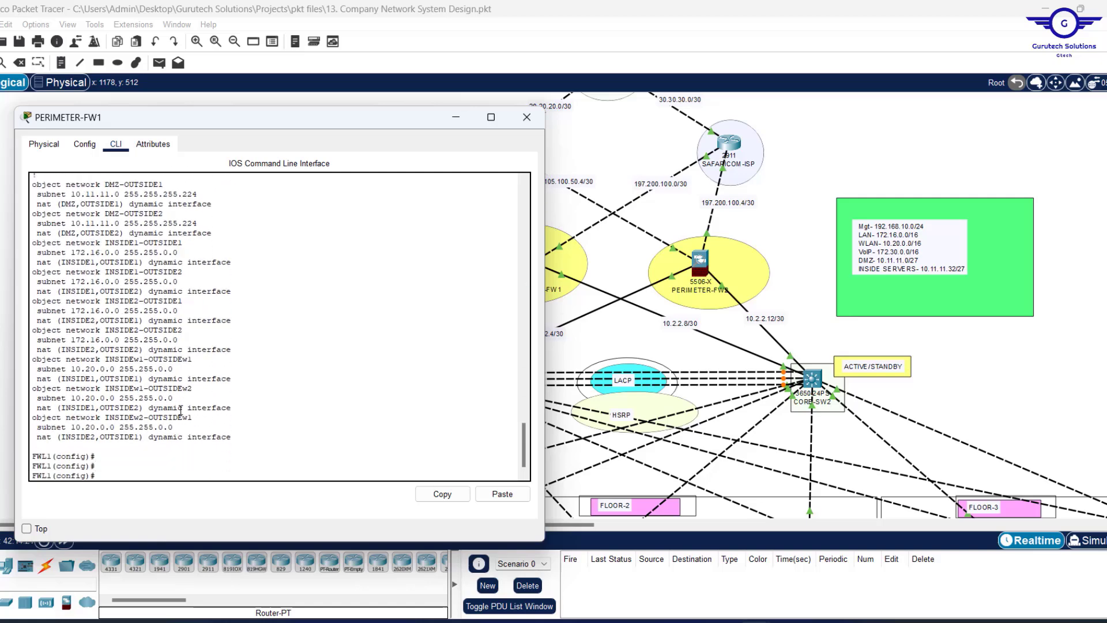
scroll(258, 351, "up", 3)
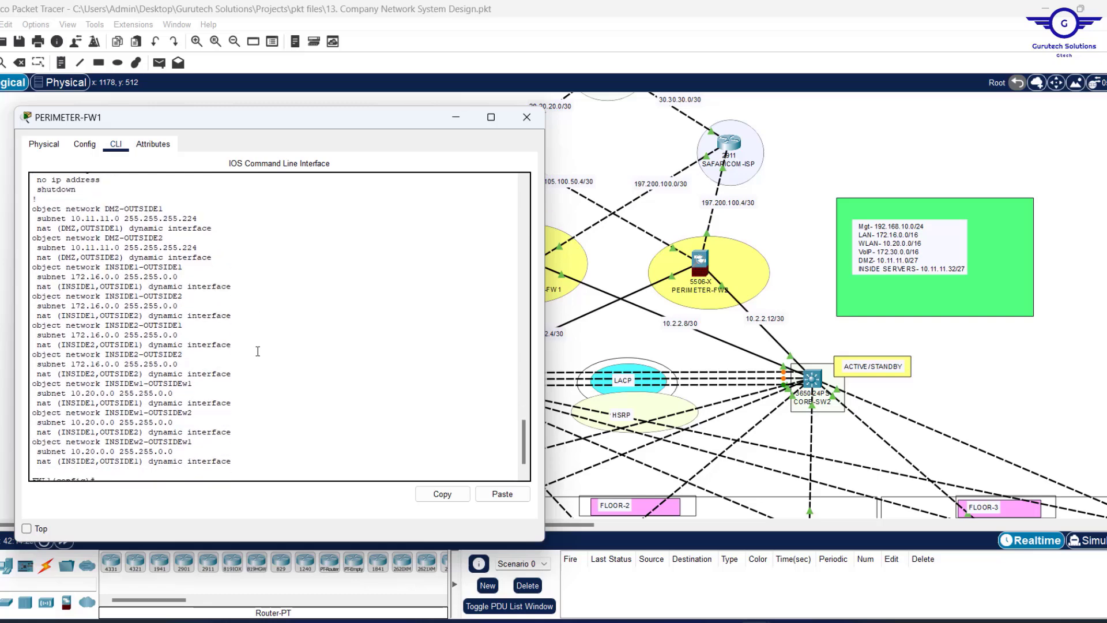
scroll(258, 351, "down", 1)
Show the running configuration with sh run and page to the NAT objects.
type("sh run")
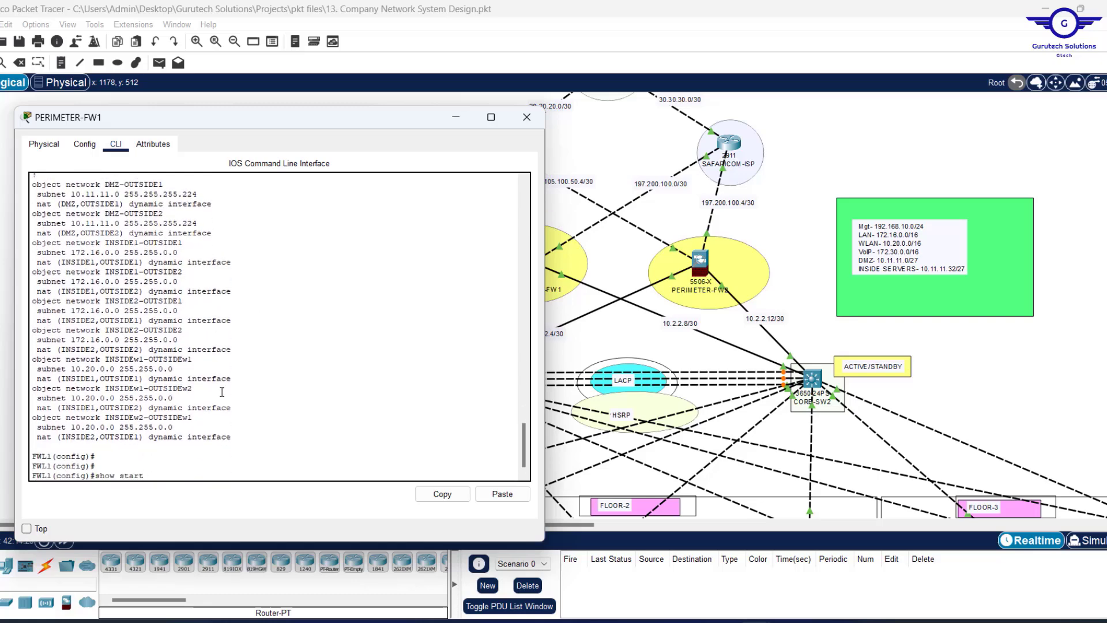
key("Return")
key("Return")
key("Return")
key("Return")
key("Return")
key("Return")
key("Return")
key("Return")
key("Return")
key("Return")
key("Return")
key("Return")
key("Return")
key("Return")
key("Return")
key("Return")
key("Return")
key("Return")
key("Return")
key("Return")
key("Return")
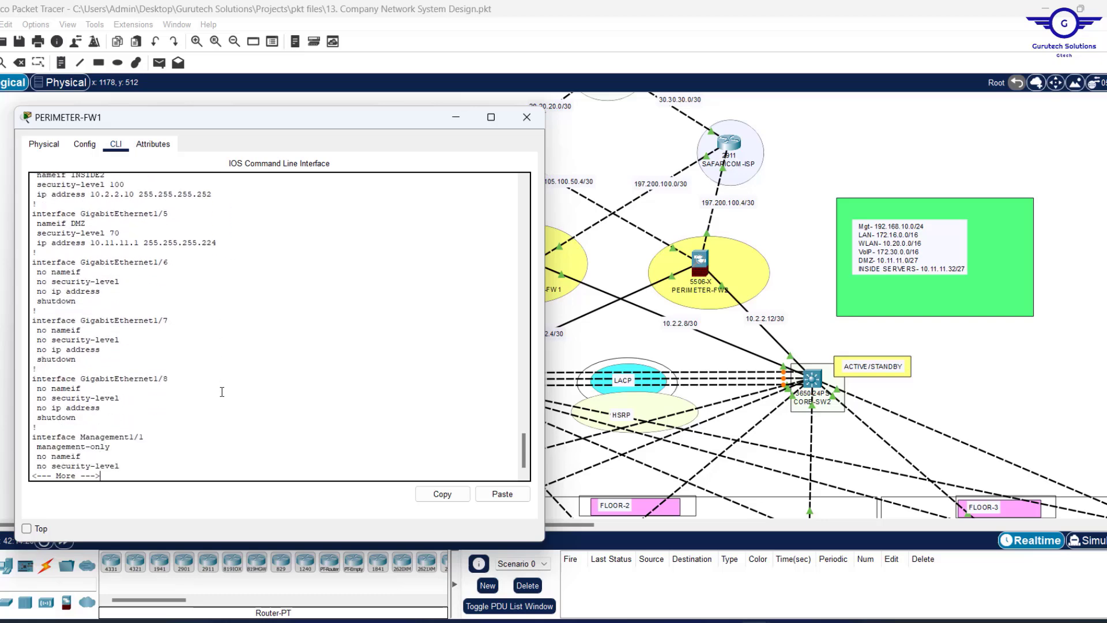
key("Return")
key("Return")
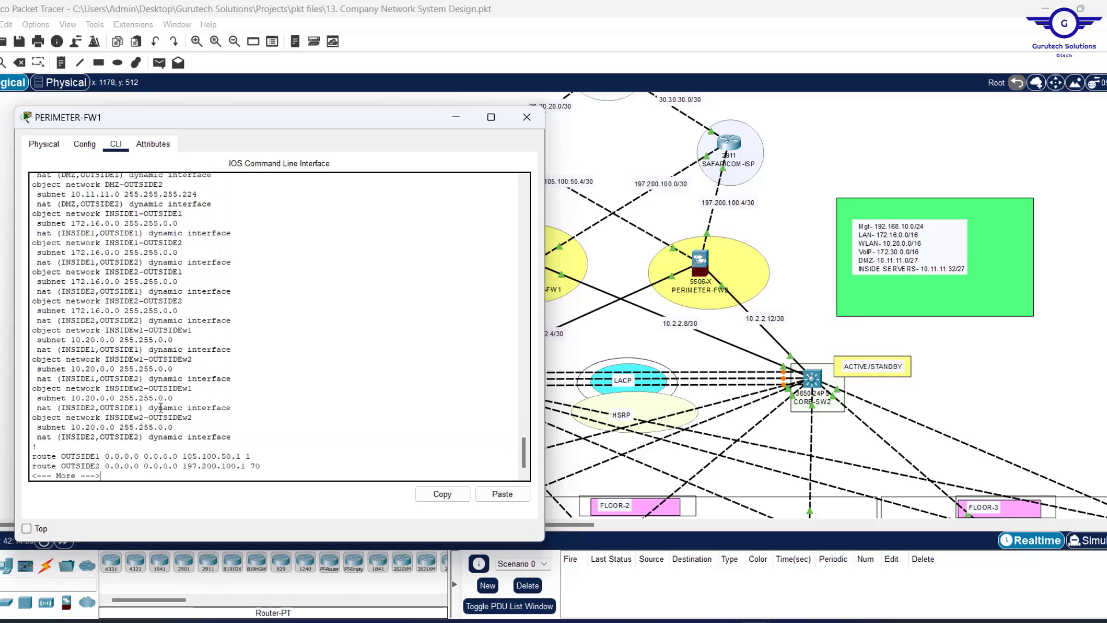
key("Return")
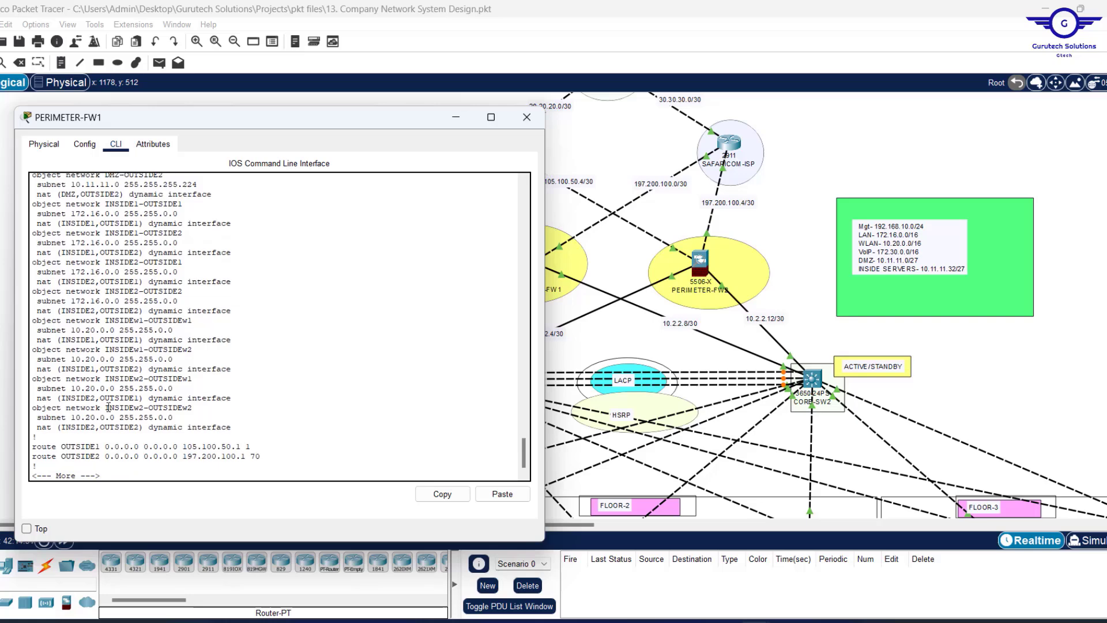
Copy FW1's NAT object blocks and paste them over the OSPF notes in Notepad.
left_click_drag(36, 437, 21, 197)
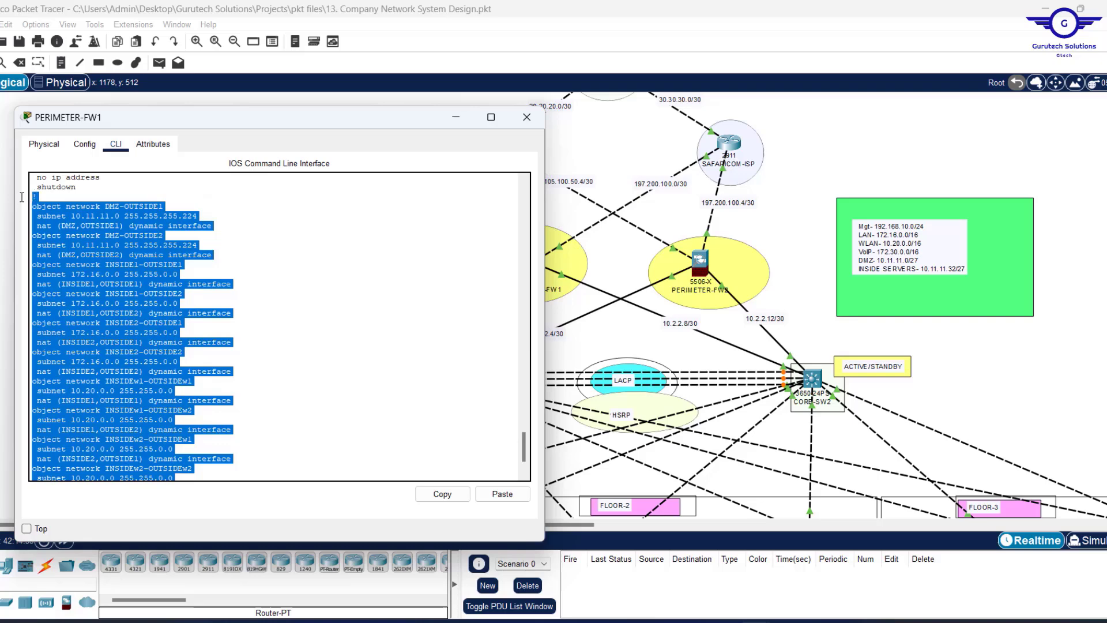
left_click(442, 493)
left_click(721, 619)
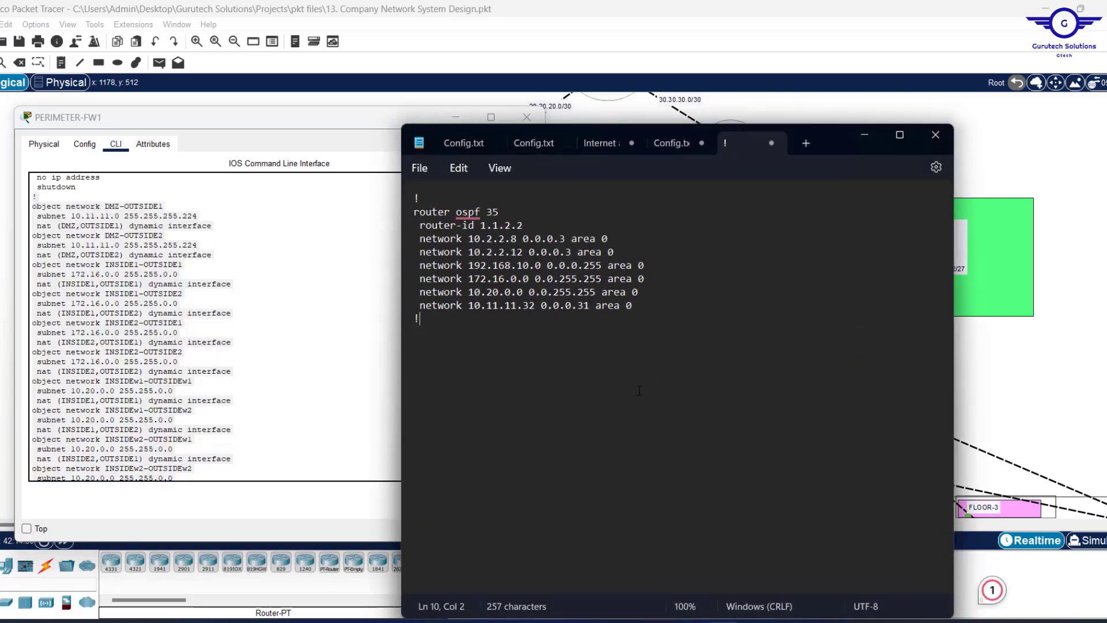
left_click(638, 389)
key("ctrl+a")
key("ctrl+v")
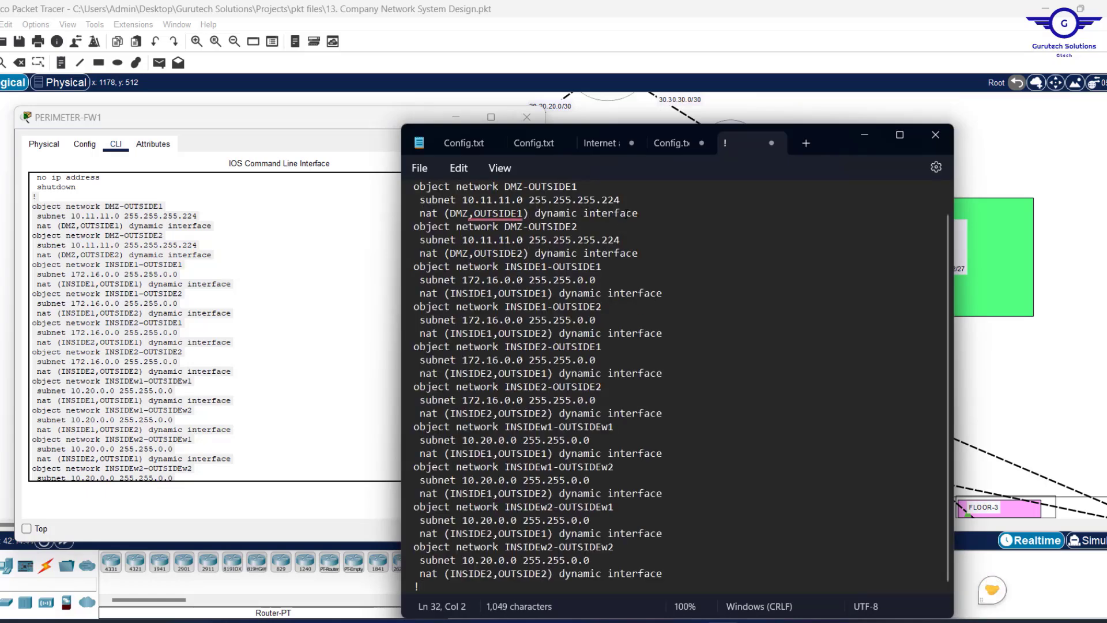
Delete the DMZ-OUTSIDE1 and DMZ-OUTSIDE2 blocks and select all remaining INSIDE NAT objects.
left_click_drag(650, 214, 411, 178)
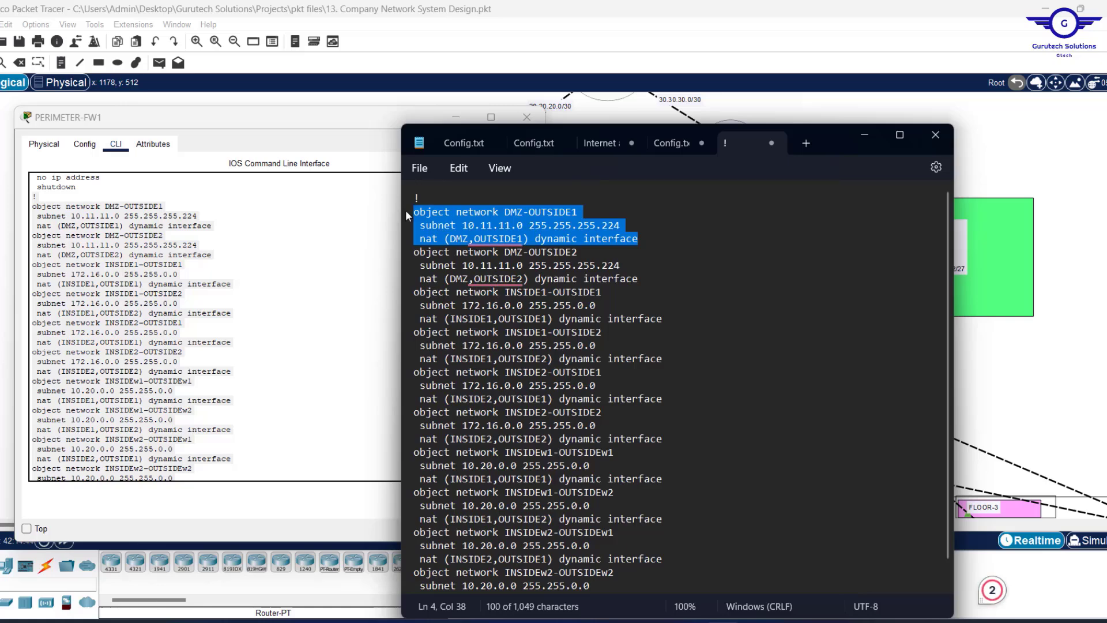
type("!")
key("Return")
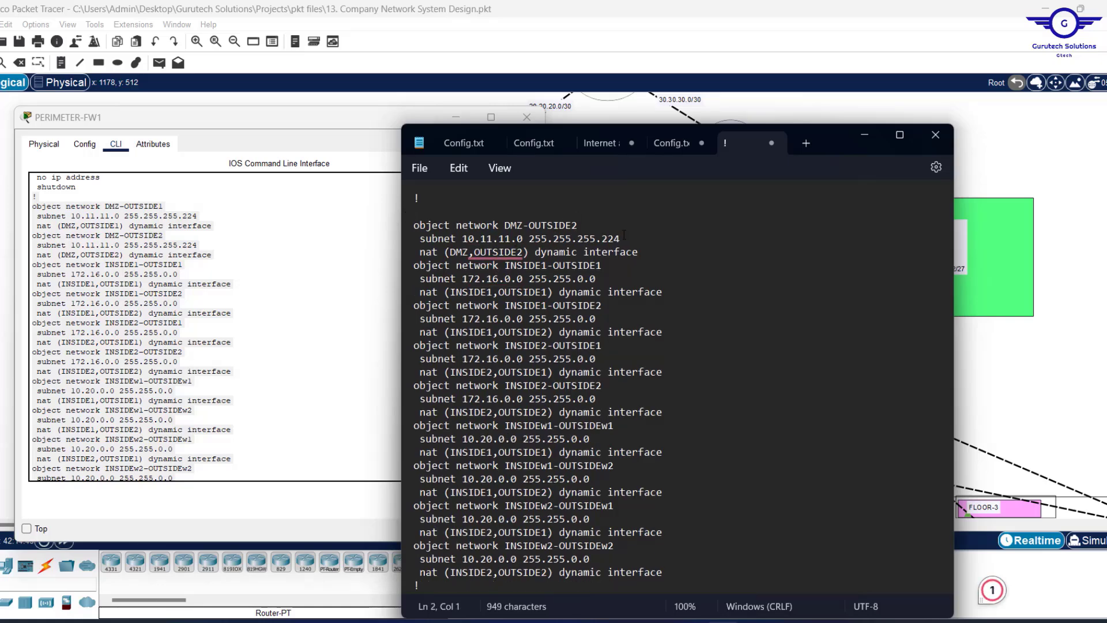
left_click_drag(638, 253, 404, 225)
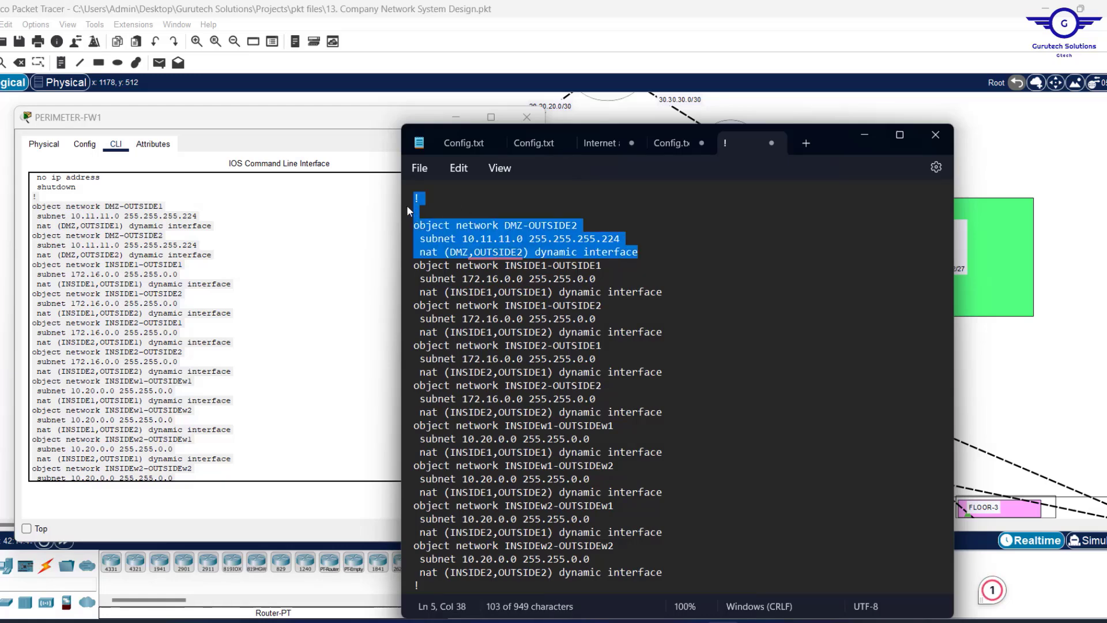
key("BackSpace")
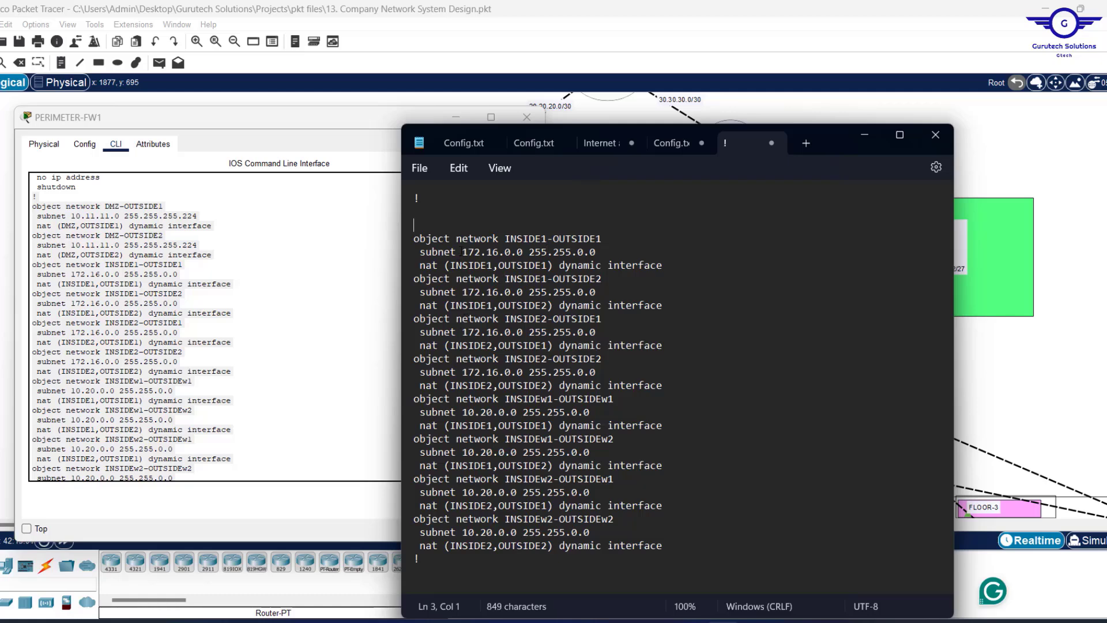
left_click_drag(462, 251, 598, 254)
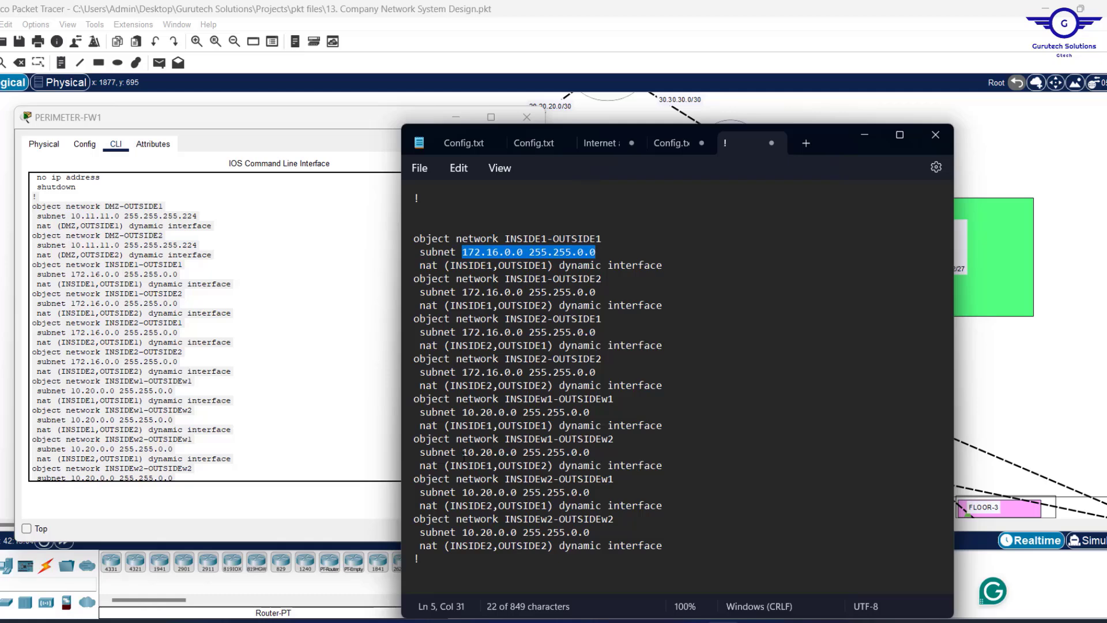
left_click_drag(463, 452, 598, 451)
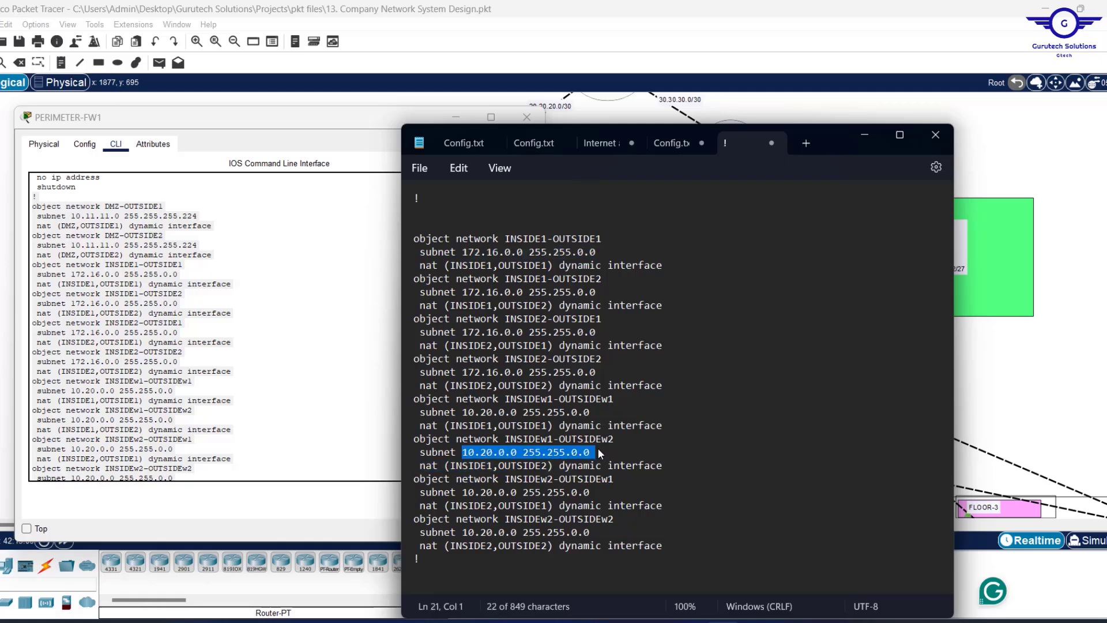
left_click(598, 451)
key("ctrl+a")
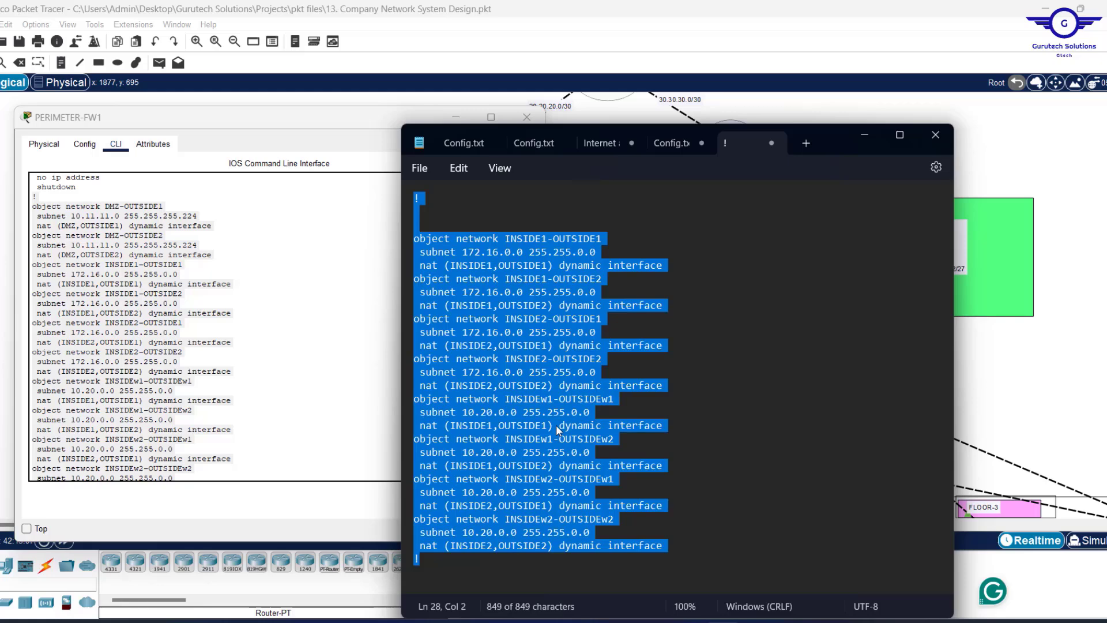
left_click(1039, 349)
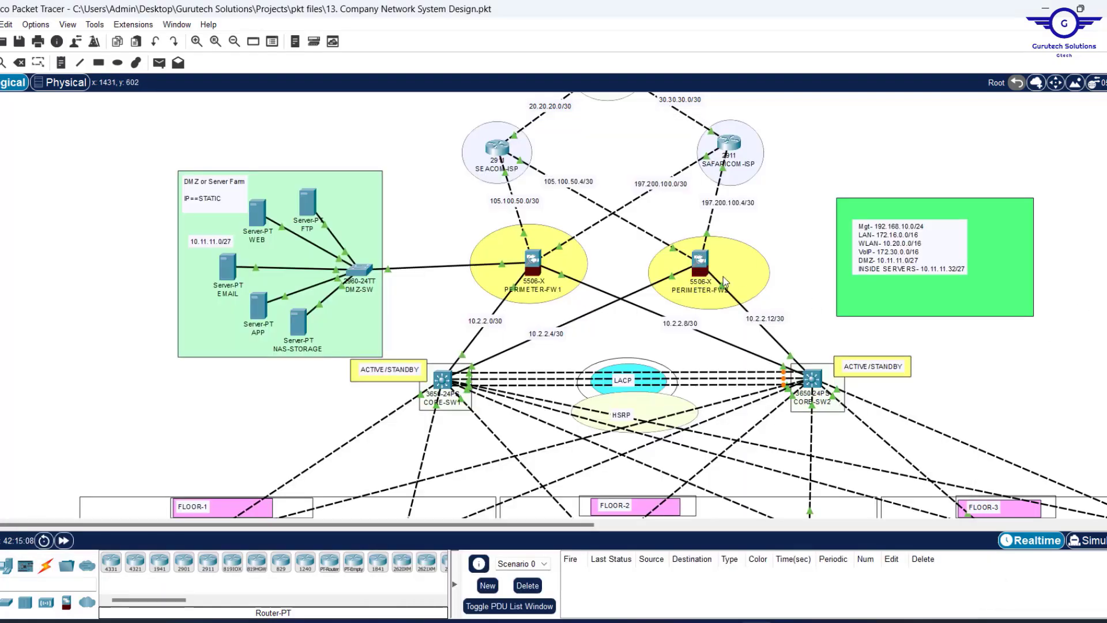
Paste the INSIDE NAT objects into PERIMETER-FW2's command line.
left_click(702, 261)
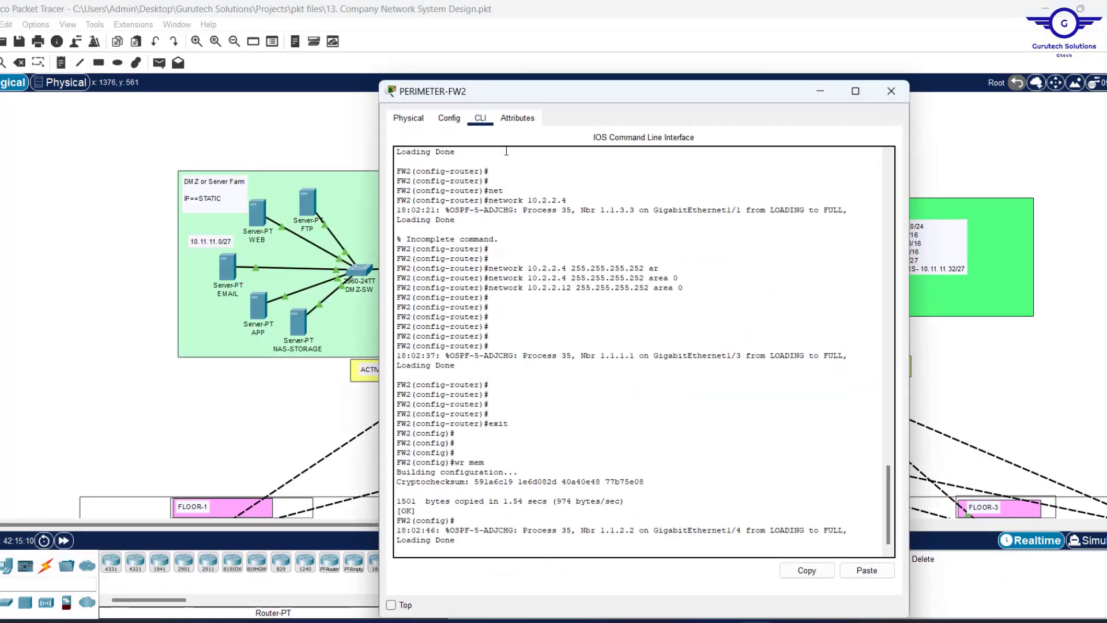
key("Return")
key("Return")
key("Return")
key("Return")
key("Return")
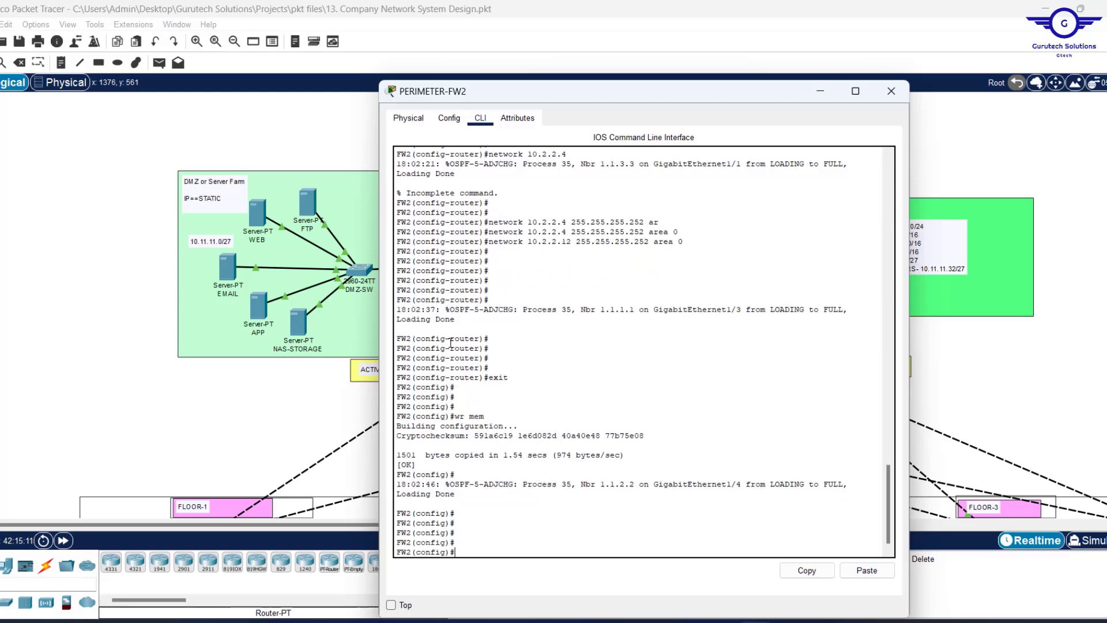
left_click(866, 571)
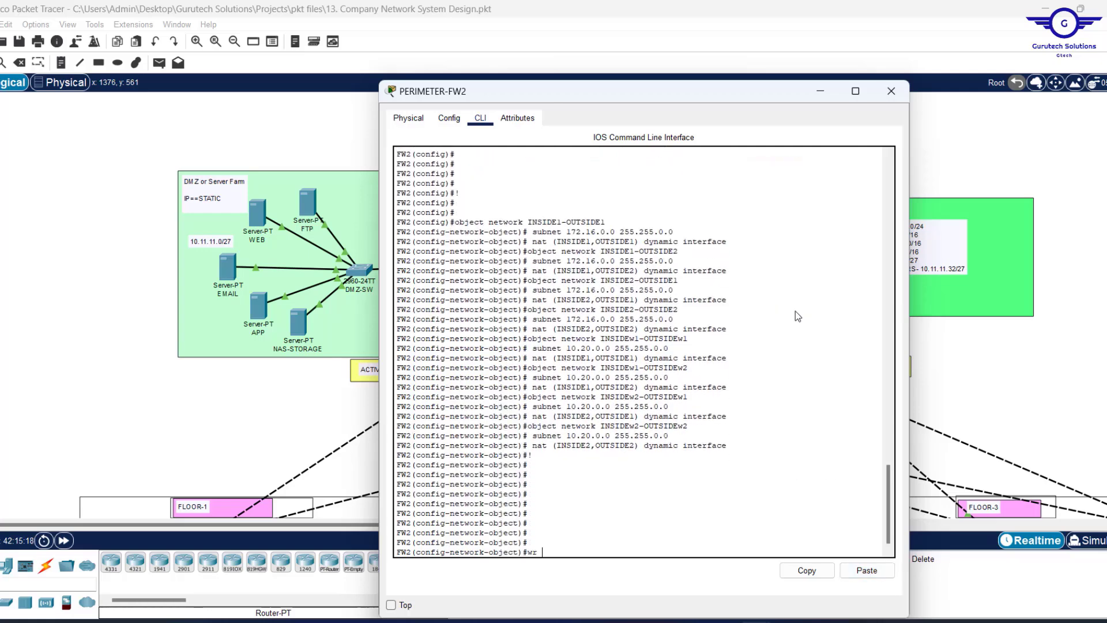
Save FW2's configuration with wr mem, exit, enter conf t, and close the console.
type("mem")
key("Return")
type("exit")
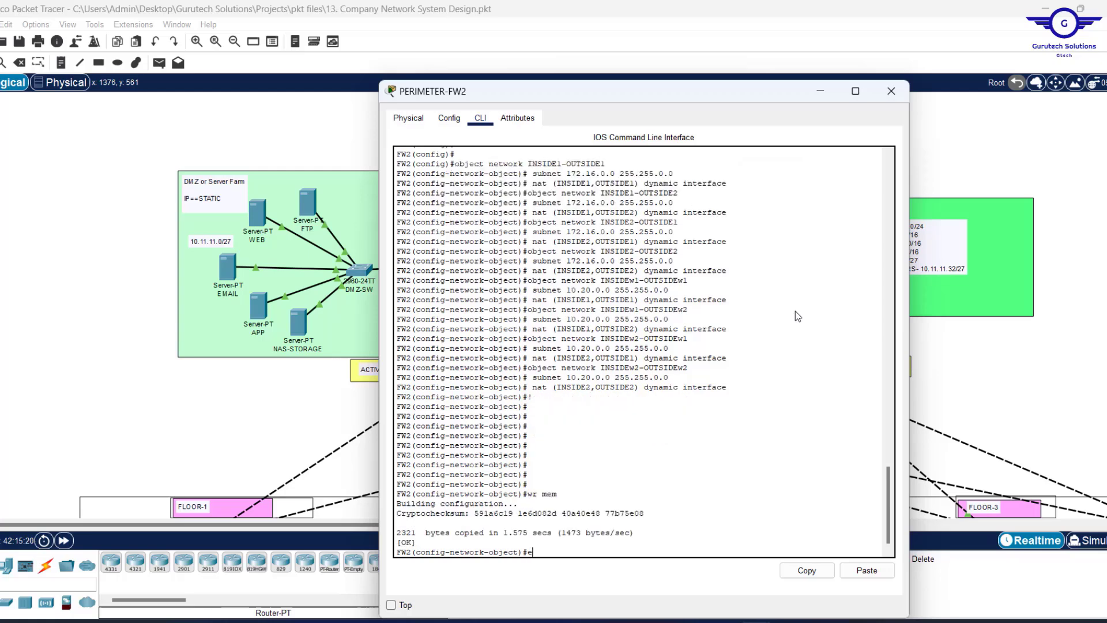
key("Return")
key("Return")
key("Return")
key("Return")
type("co")
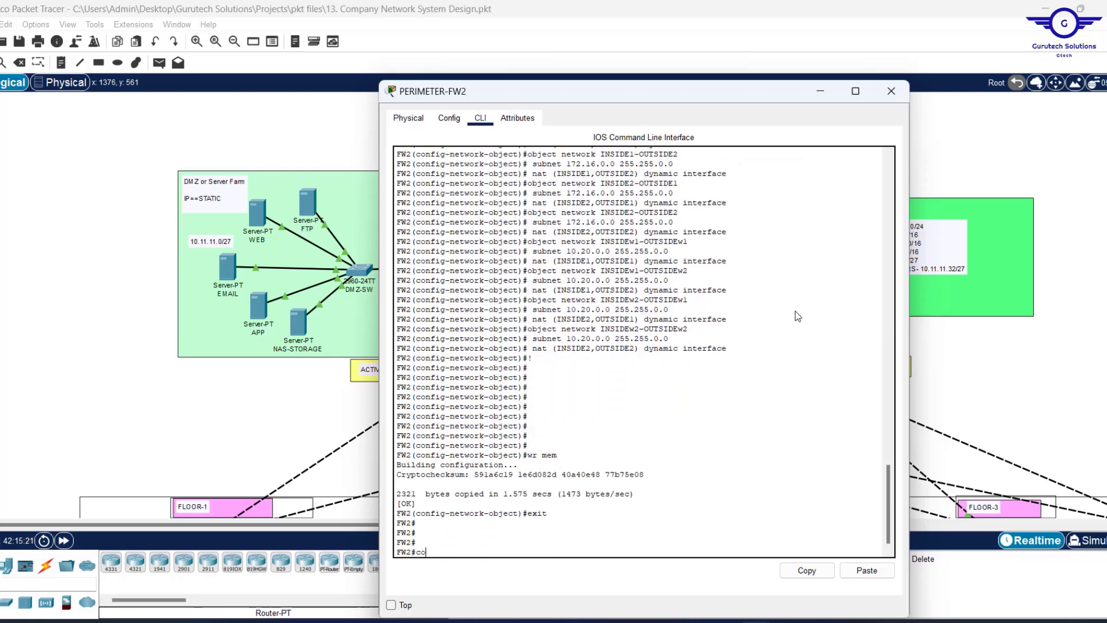
type("nf t")
key("Return")
key("Return")
key("Return")
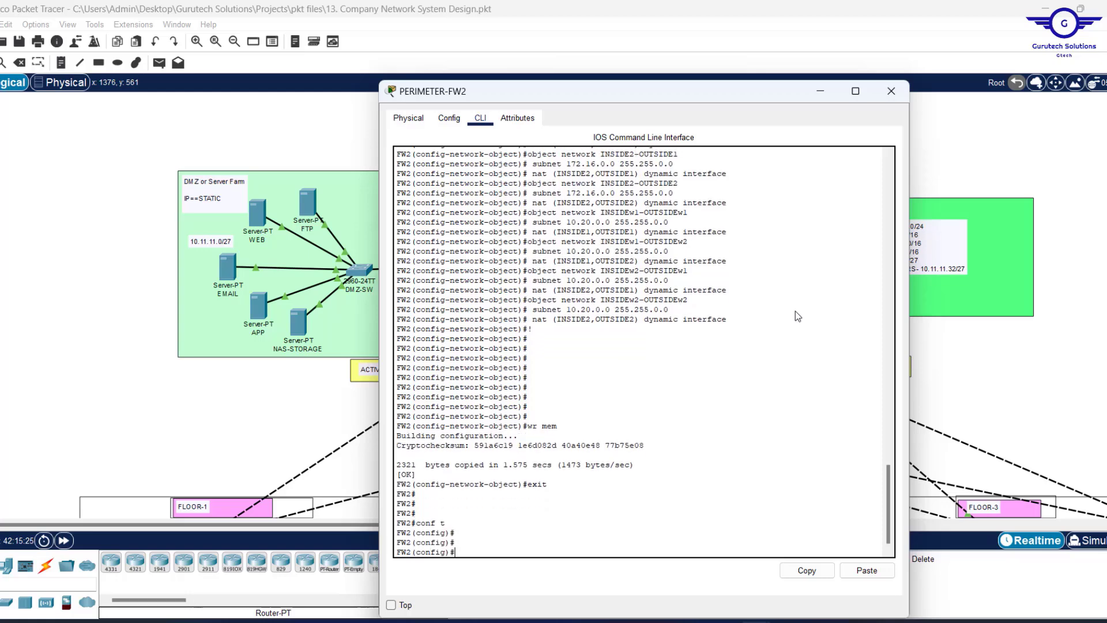
left_click(891, 91)
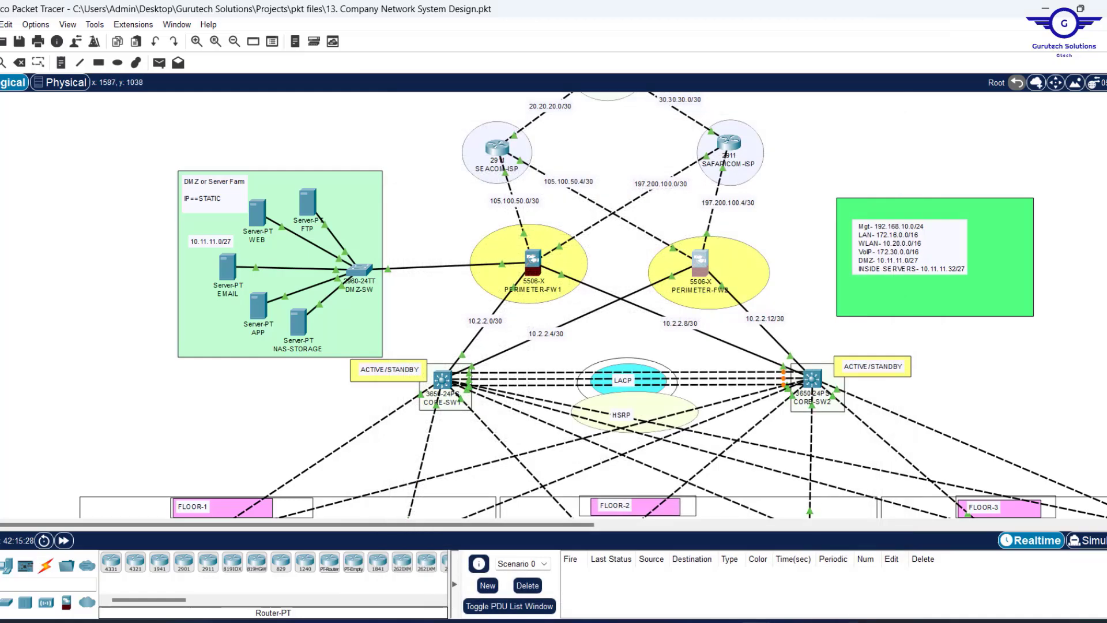
Check step 10, the inspection policy, in the Config.txt steps list, then return to the topology.
mouse_move(721, 621)
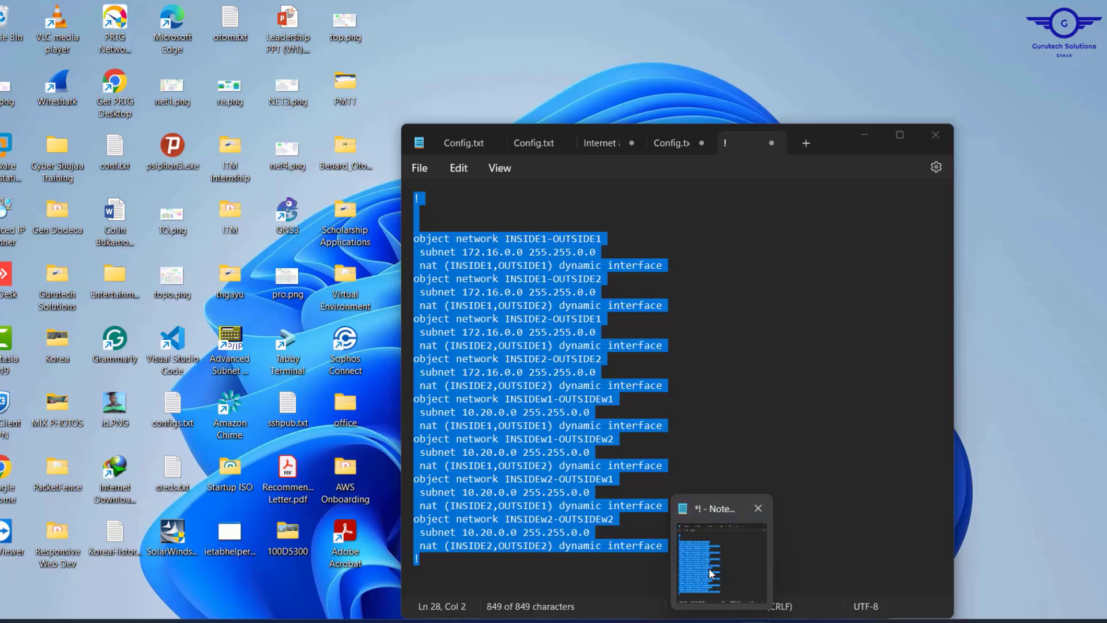
left_click(708, 568)
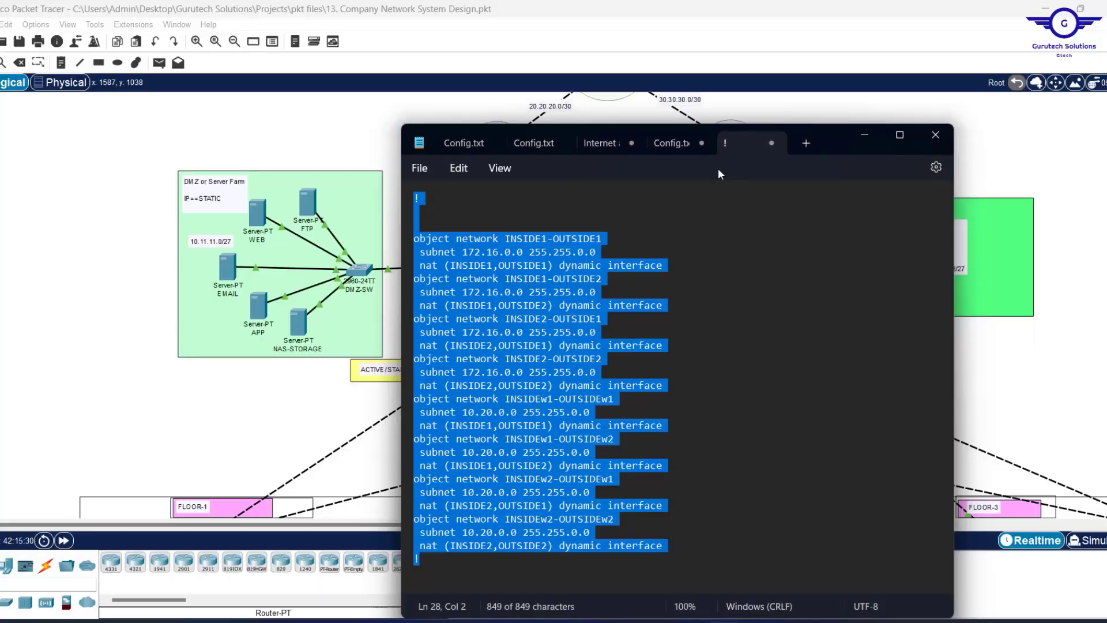
left_click(673, 143)
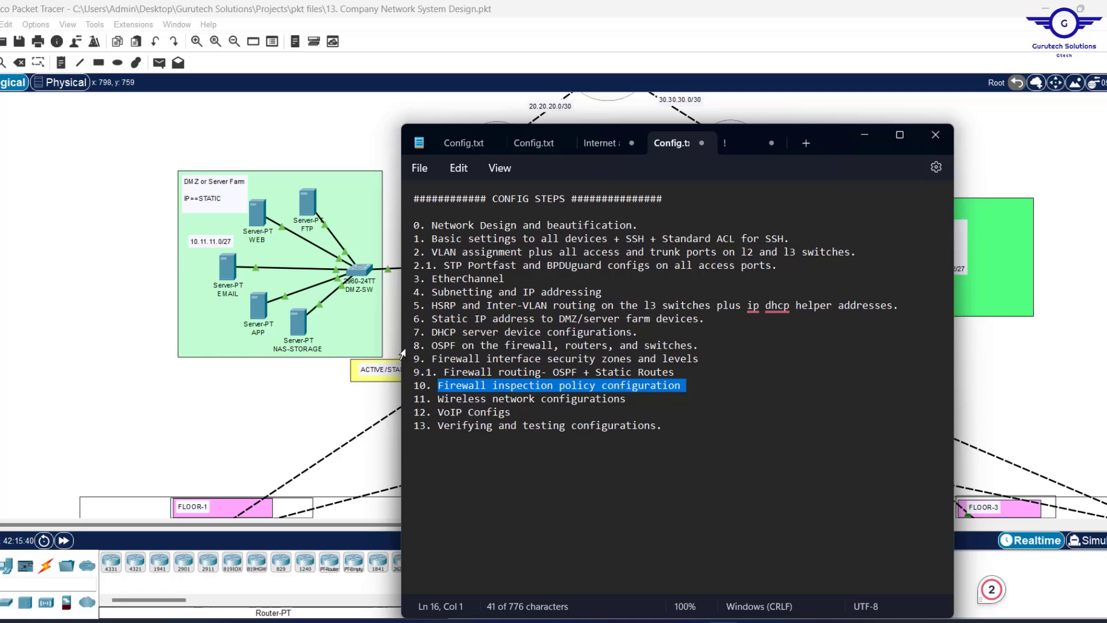
left_click(397, 329)
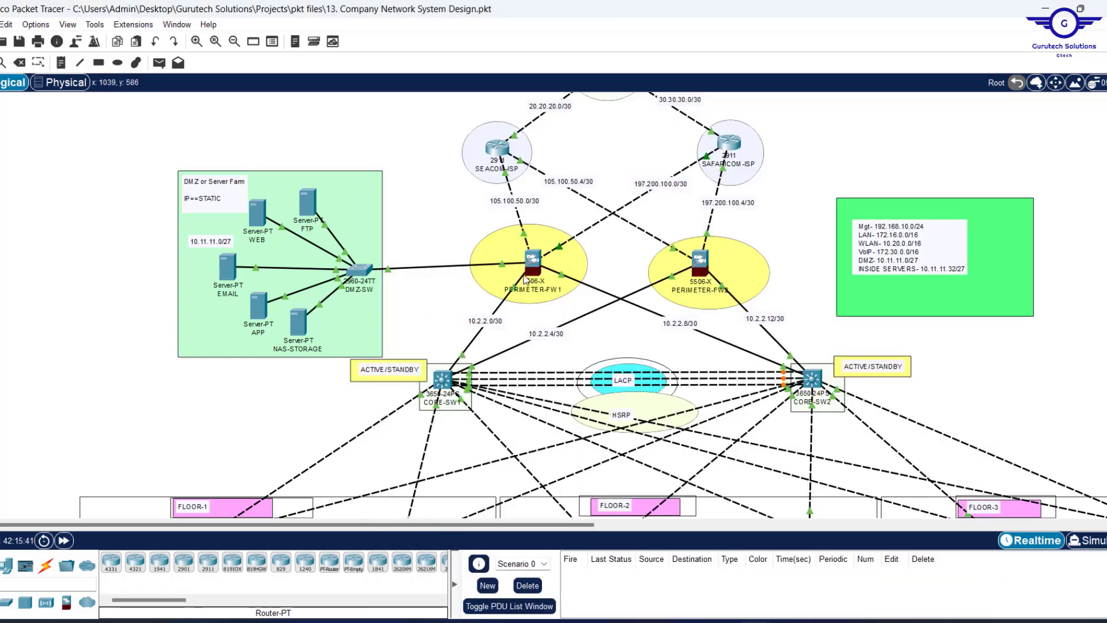
Open PERIMETER-FW1's CLI, resize the window and get a fresh prompt.
mouse_move(530, 274)
left_click(530, 261)
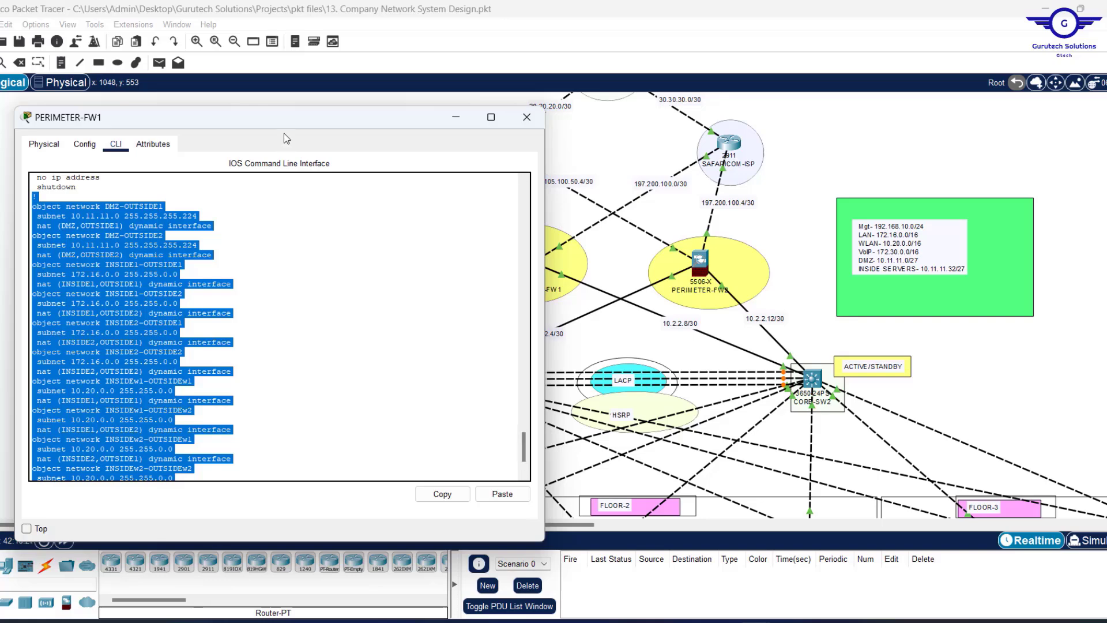
left_click_drag(281, 118, 580, 154)
left_click(576, 324)
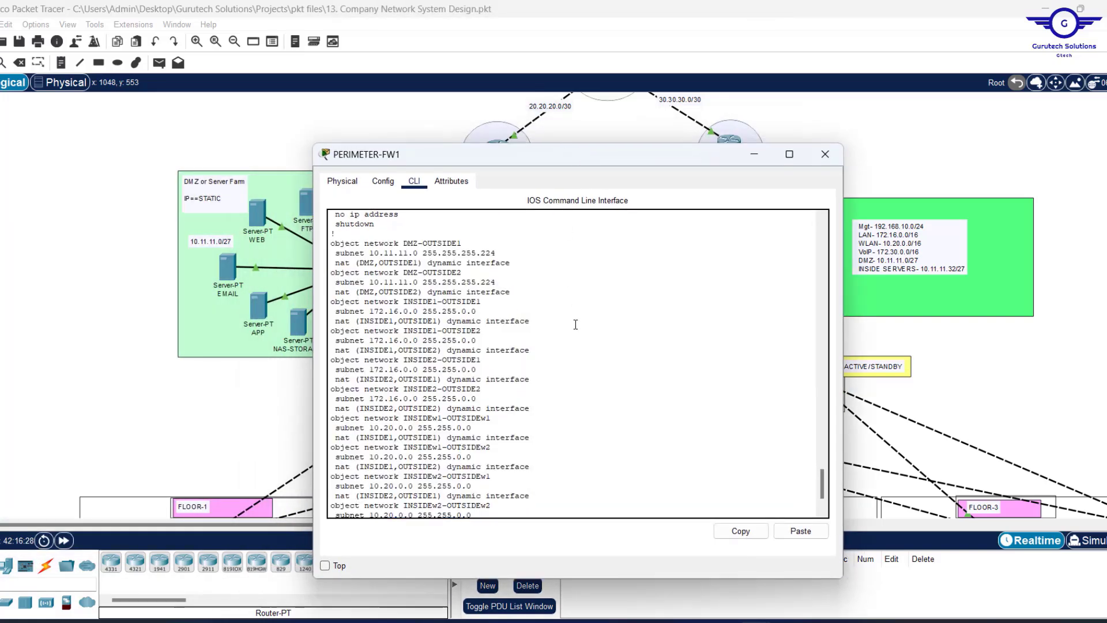
key("Return")
key("Return")
key("Return")
key("Return")
key("Return")
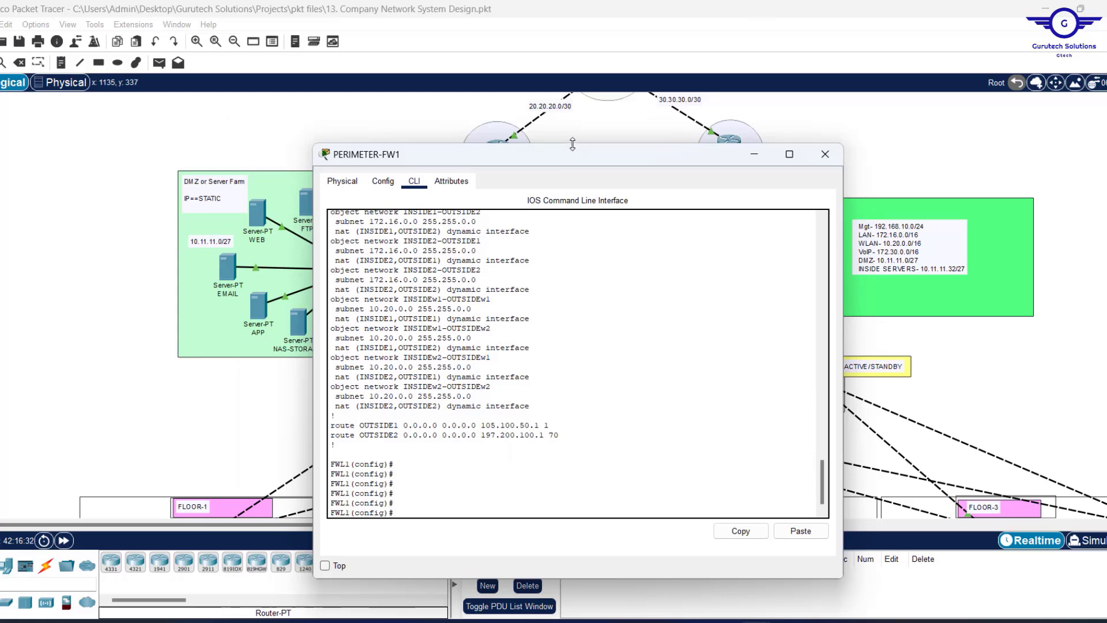
left_click_drag(574, 146, 634, 128)
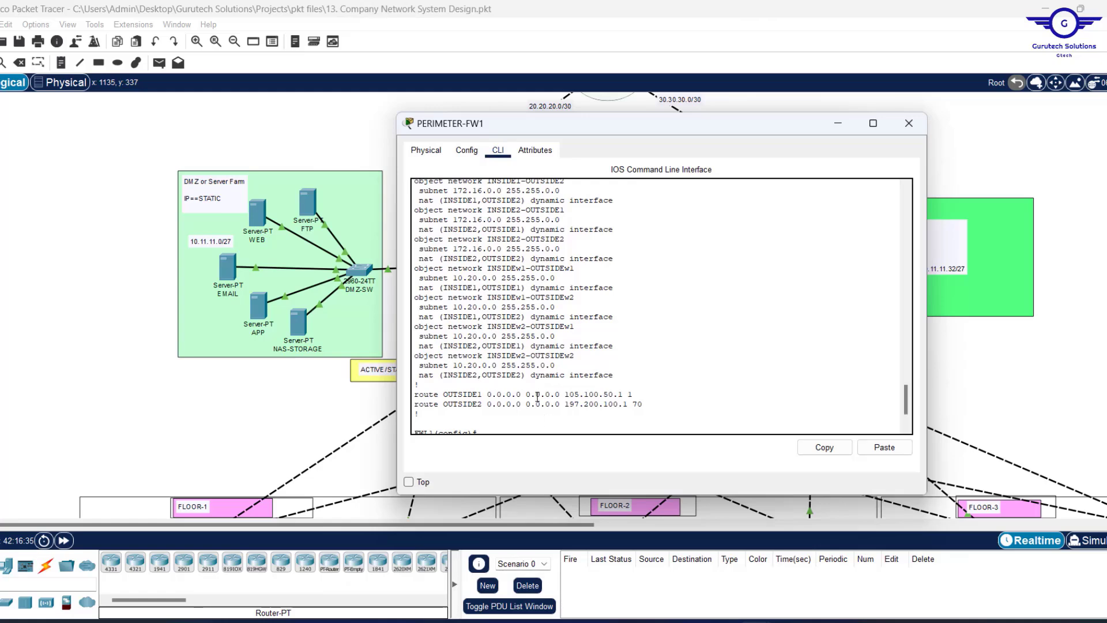
left_click_drag(643, 405, 413, 394)
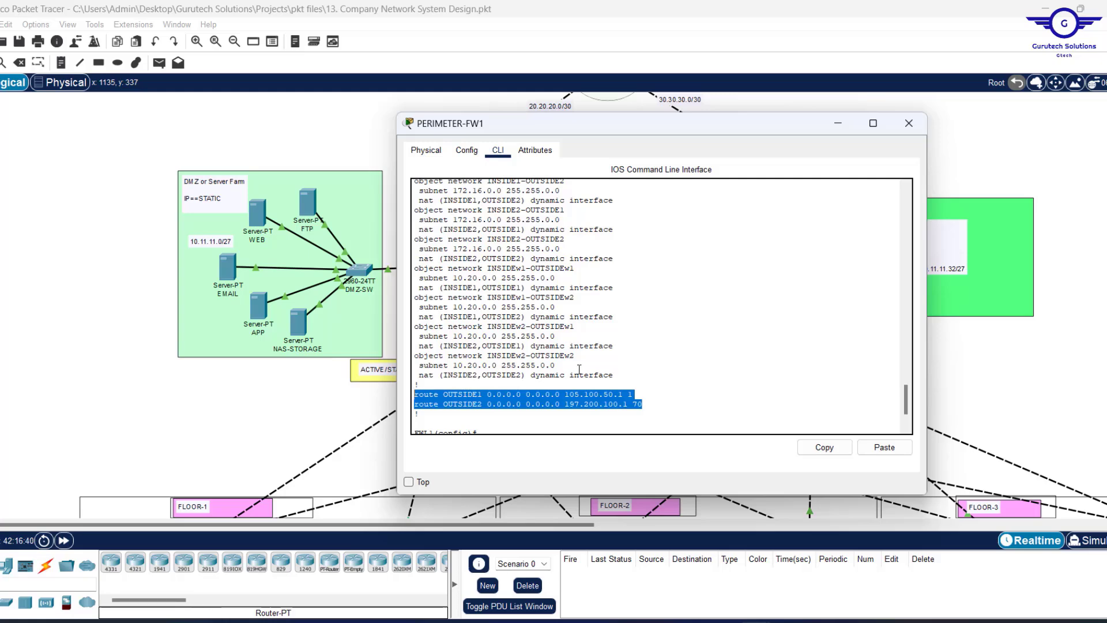
key("Return")
key("Return")
key("Return")
key("Return")
key("Return")
key("Return")
key("Return")
key("Return")
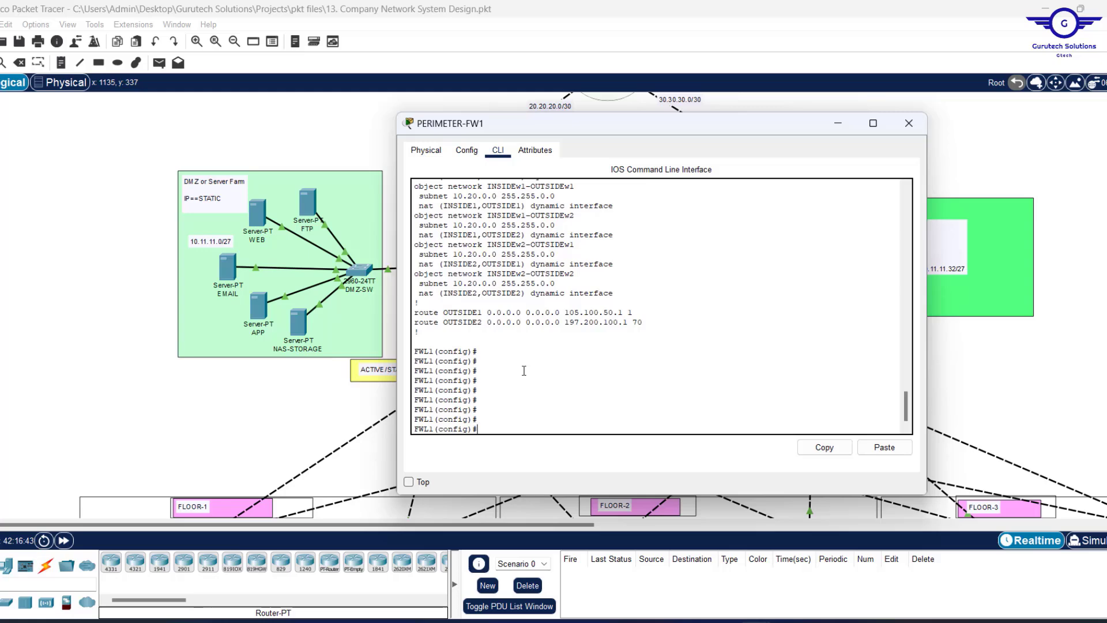
Enter 'access-list RES extended permit icmp any any' on PERIMETER-FW1.
type("access-l")
key("Tab")
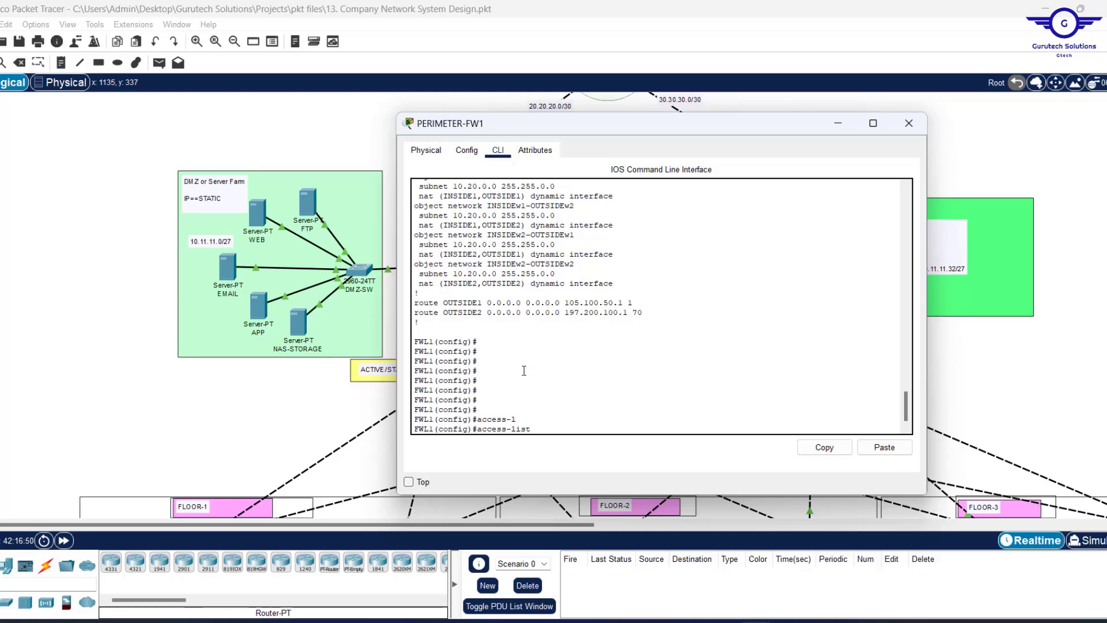
type("RES ex")
key("Tab")
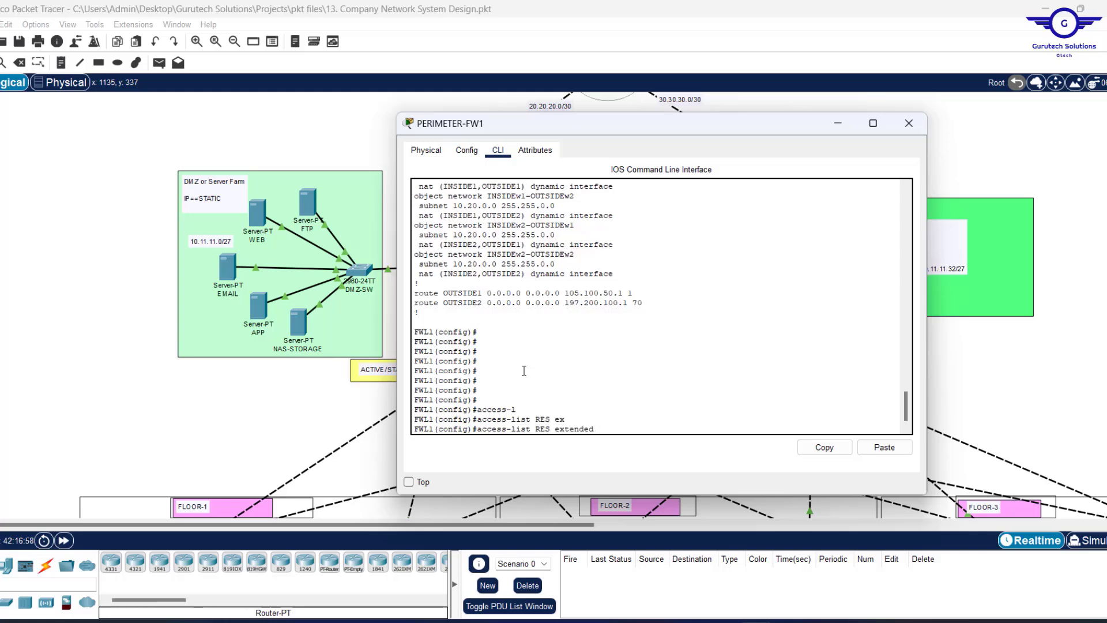
type("?")
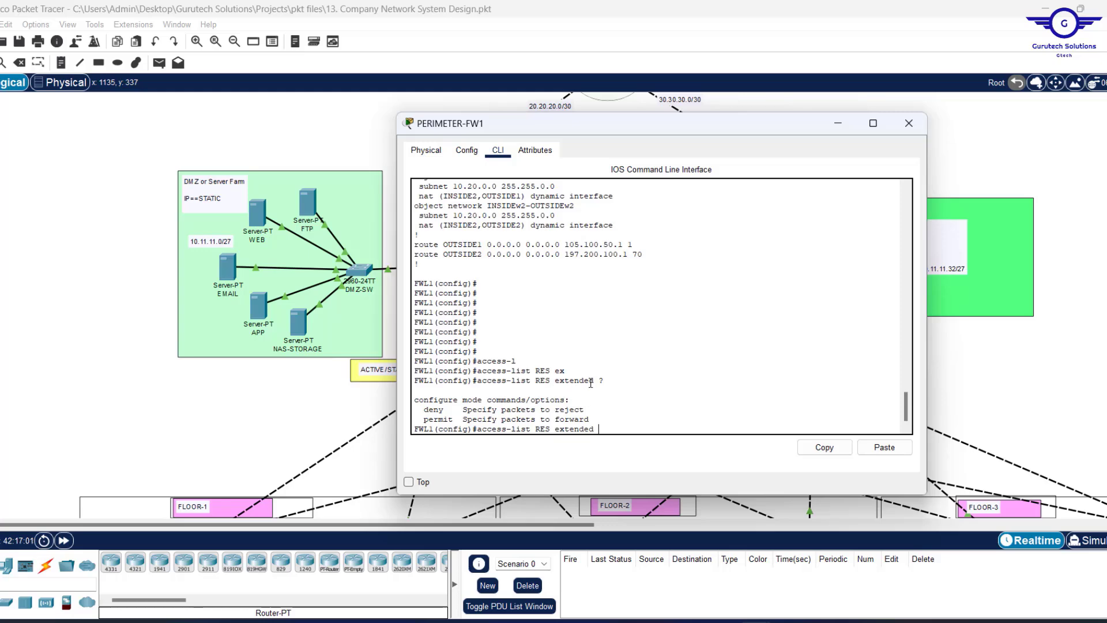
key("Return")
key("Return")
key("Return")
key("Return")
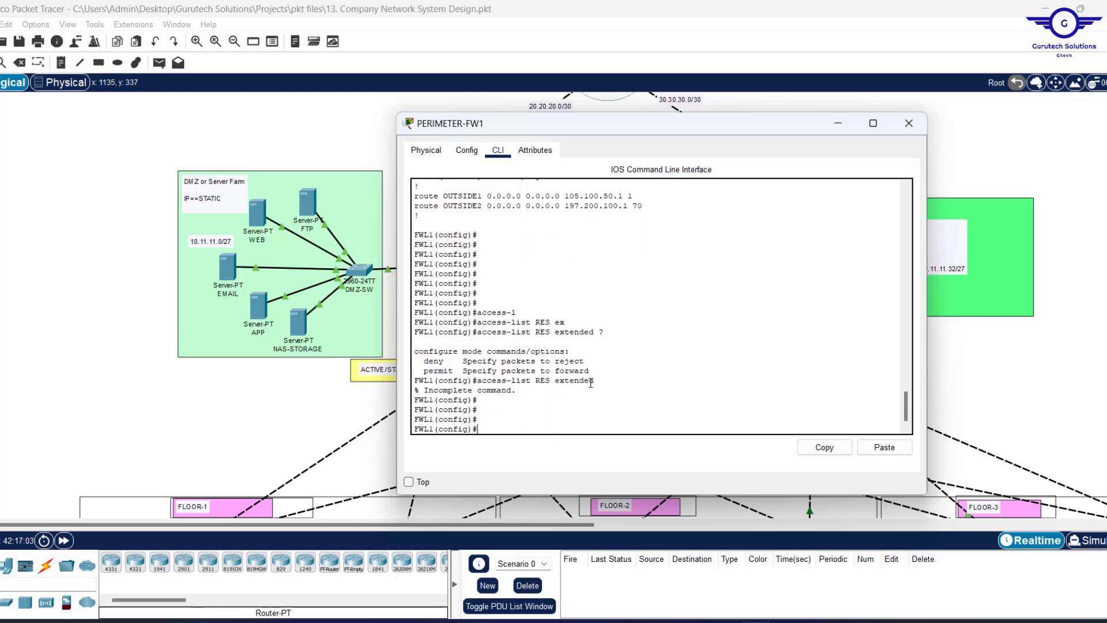
key("Up")
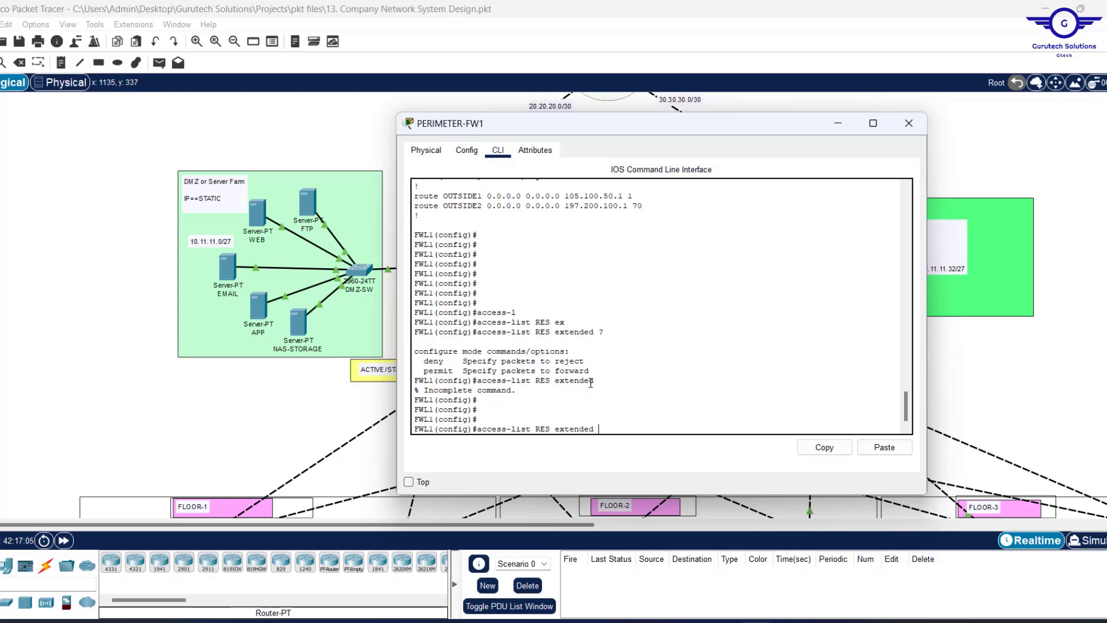
type("pe")
key("Tab")
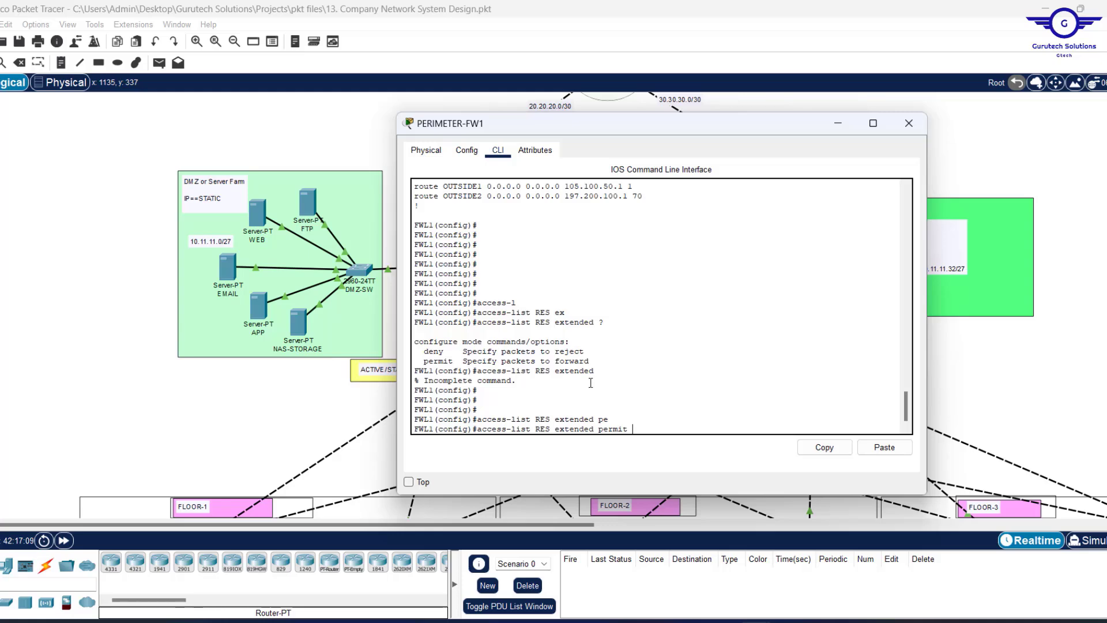
type("icmp any any")
key("Return")
key("Return")
key("Return")
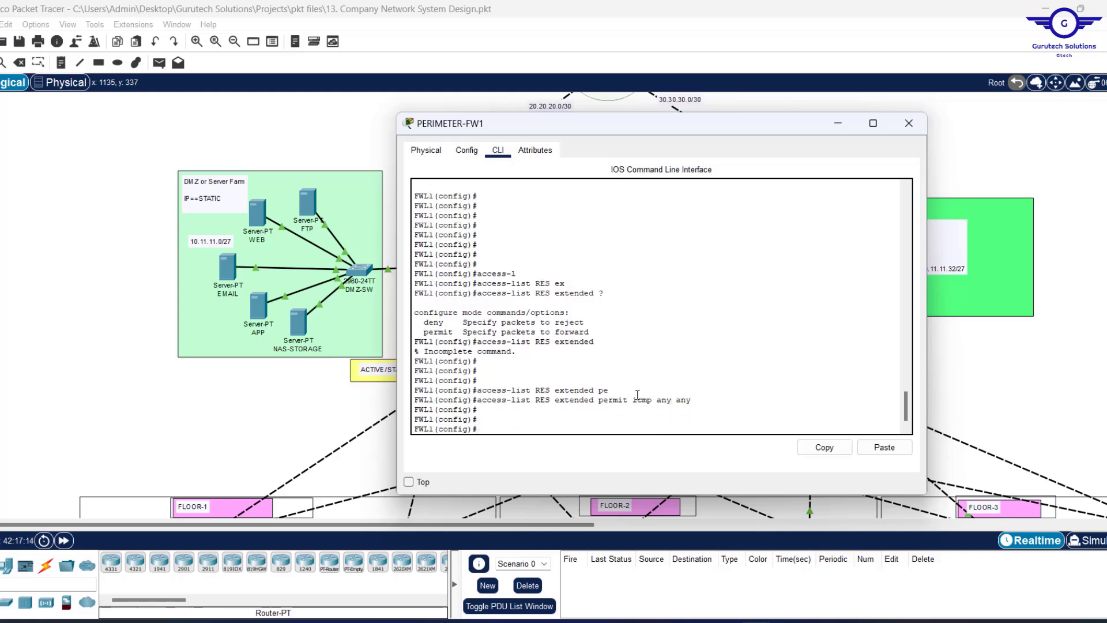
Add the rule 'access-list RES extended permit tcp any any eq 80'.
left_click_drag(698, 398, 479, 405)
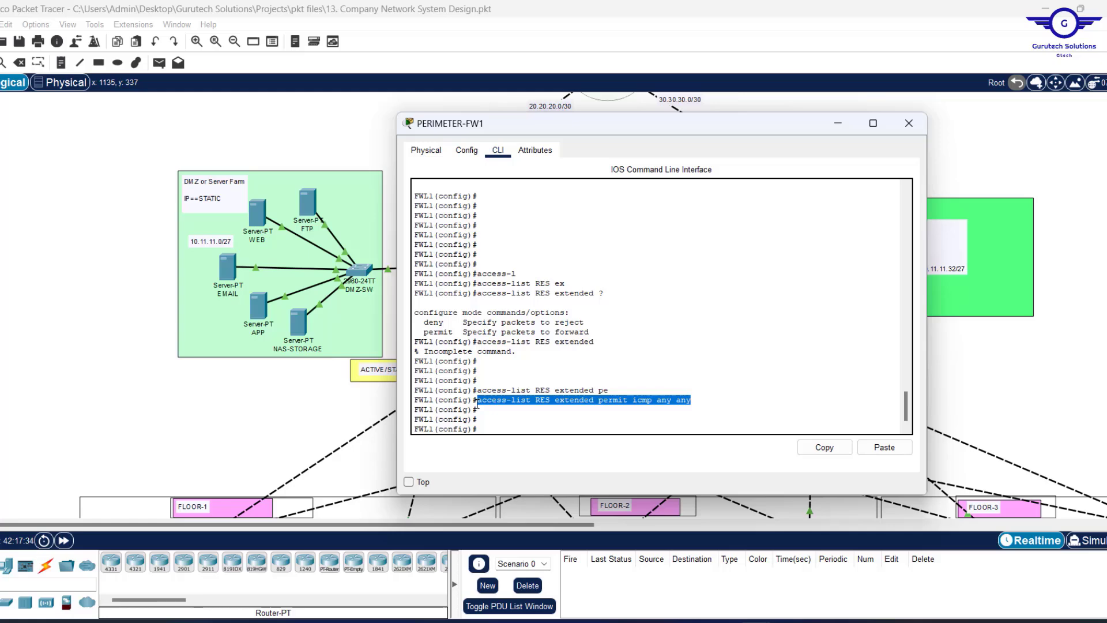
type("access-list RES extended permit icmp any any")
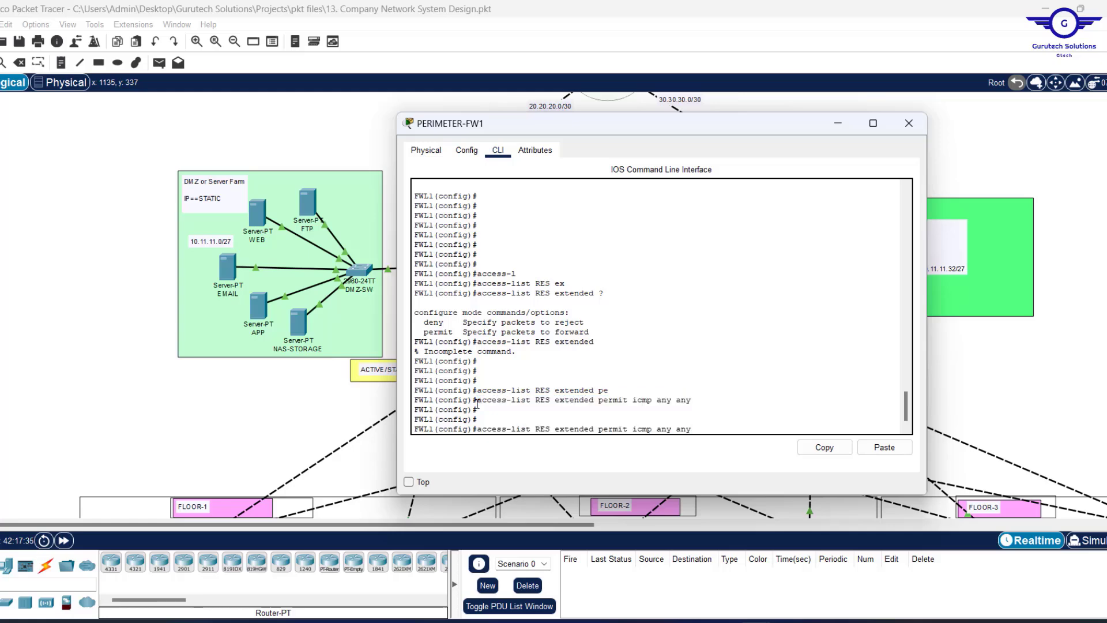
key("ctrl+u")
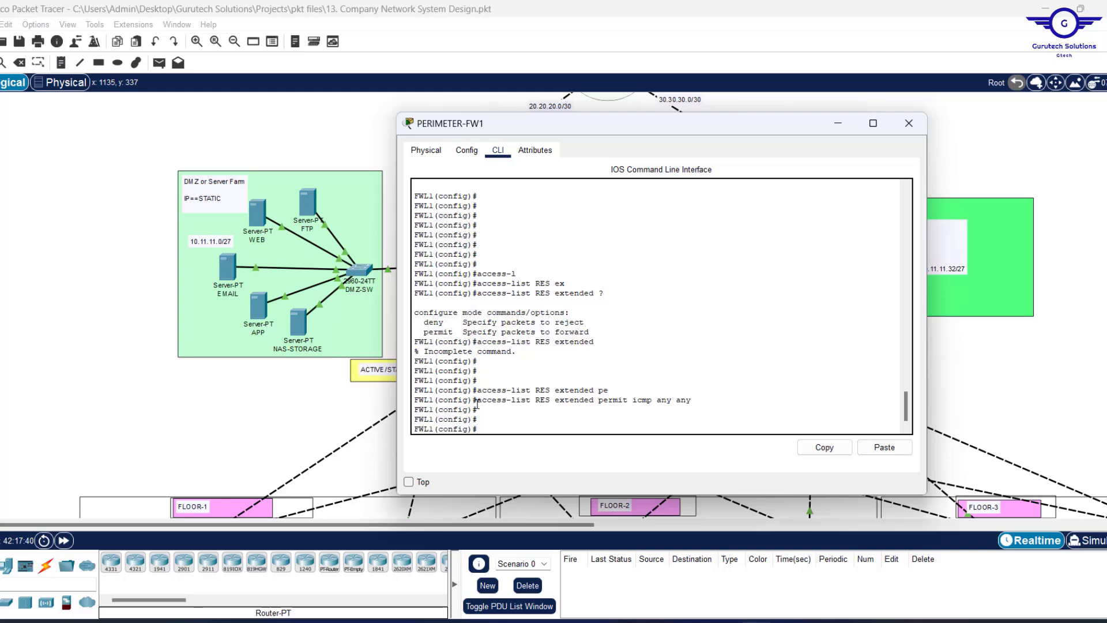
type("access-list RES extended permit icmp any any")
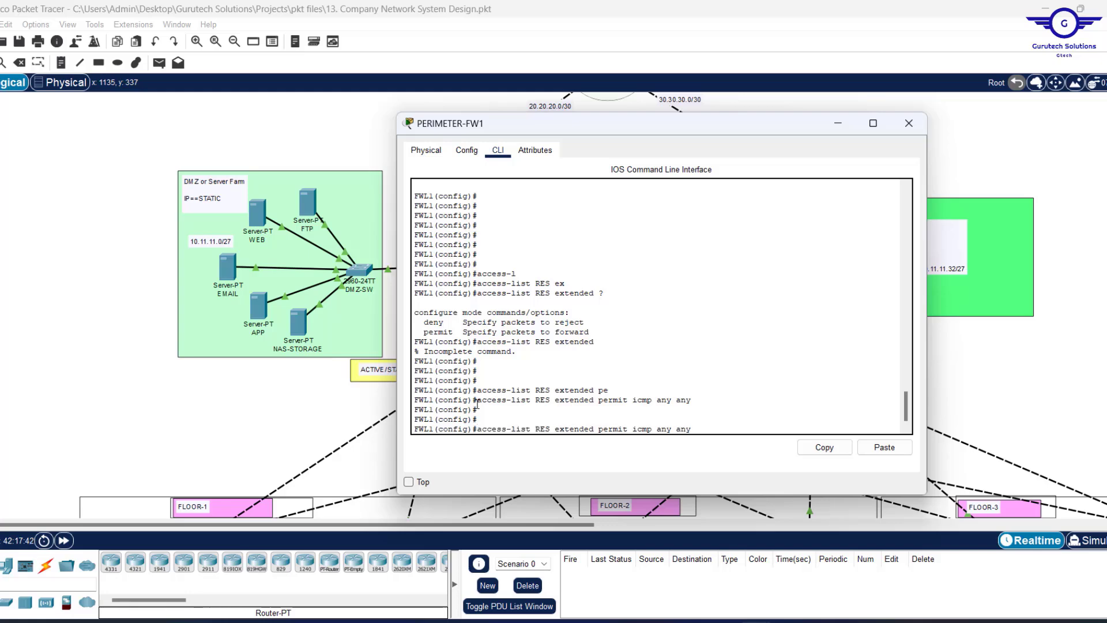
key("Down")
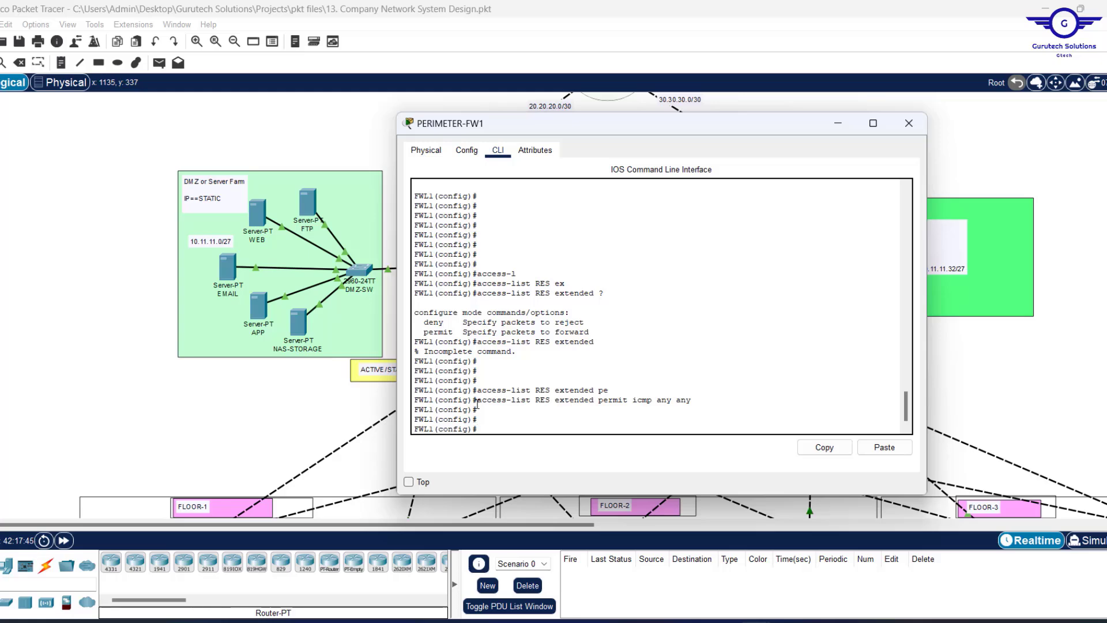
key("Up")
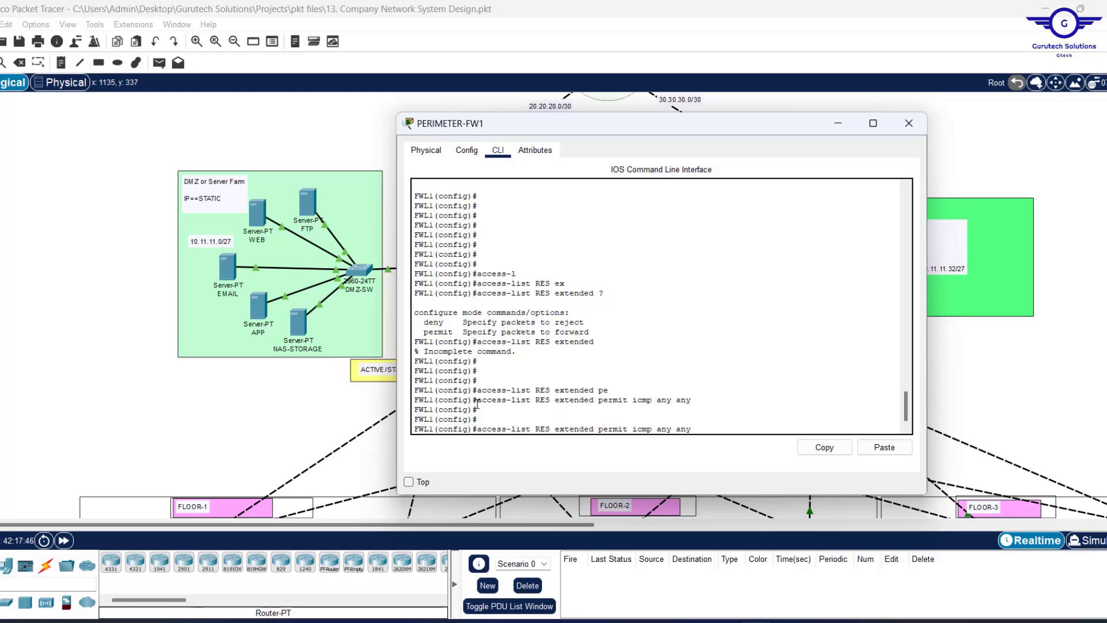
key("BackSpace")
key("BackSpace")
key("BackSpace")
key("BackSpace")
key("BackSpace")
key("BackSpace")
key("BackSpace")
key("BackSpace")
key("BackSpace")
key("BackSpace")
key("BackSpace")
key("BackSpace")
type("tcp any any eq 80")
key("Return")
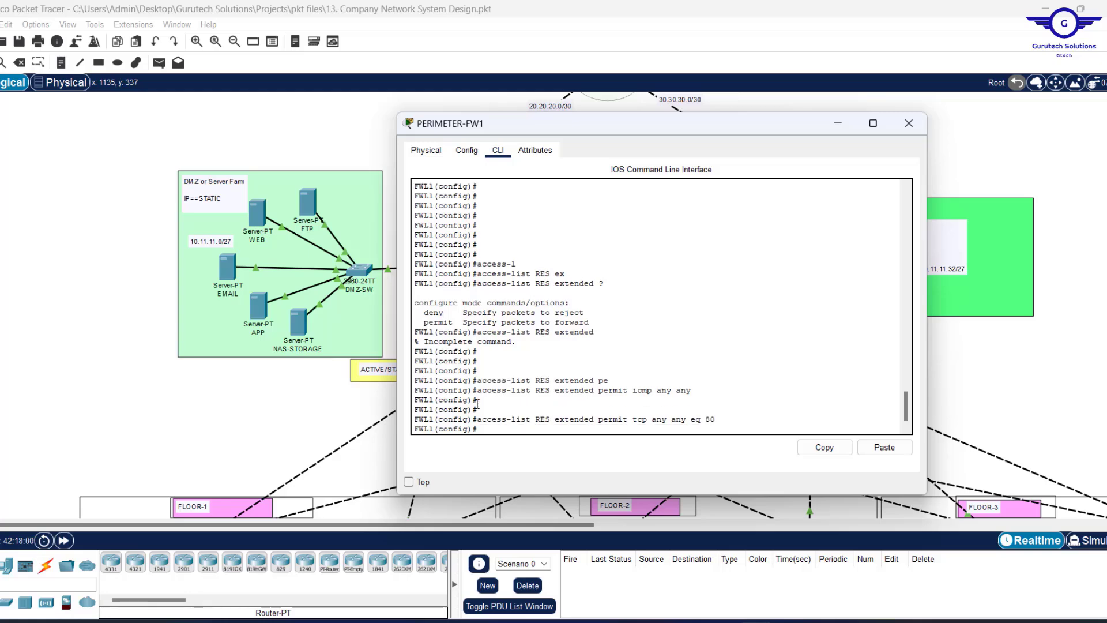
Add RES rules permitting tcp any any eq 53 and udp any any eq 53.
key("Up")
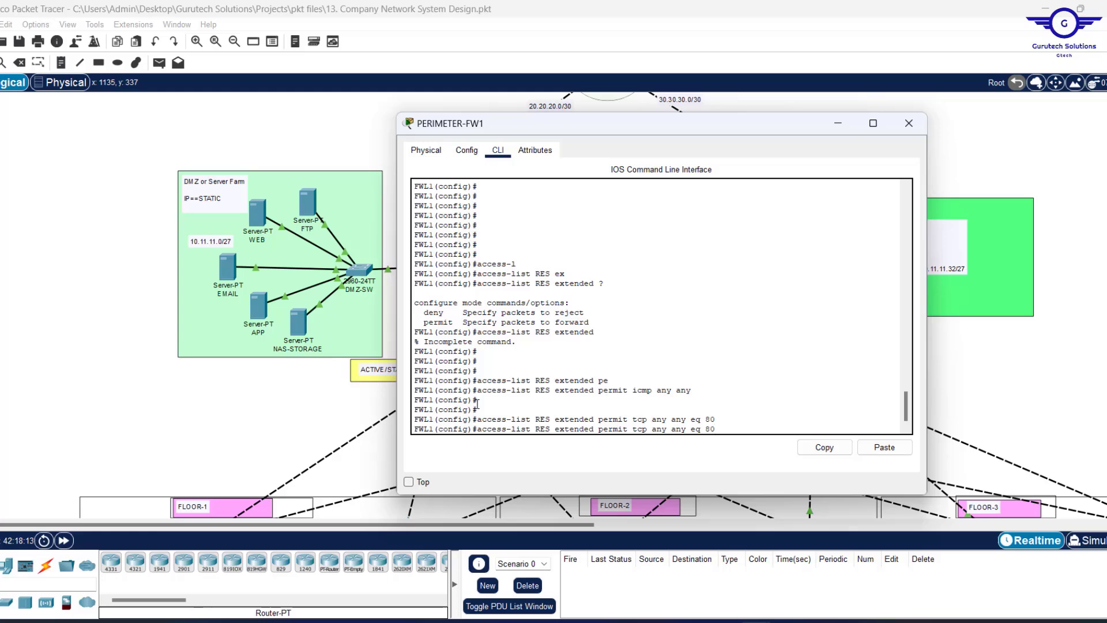
key("BackSpace")
type("53")
key("Return")
key("Up")
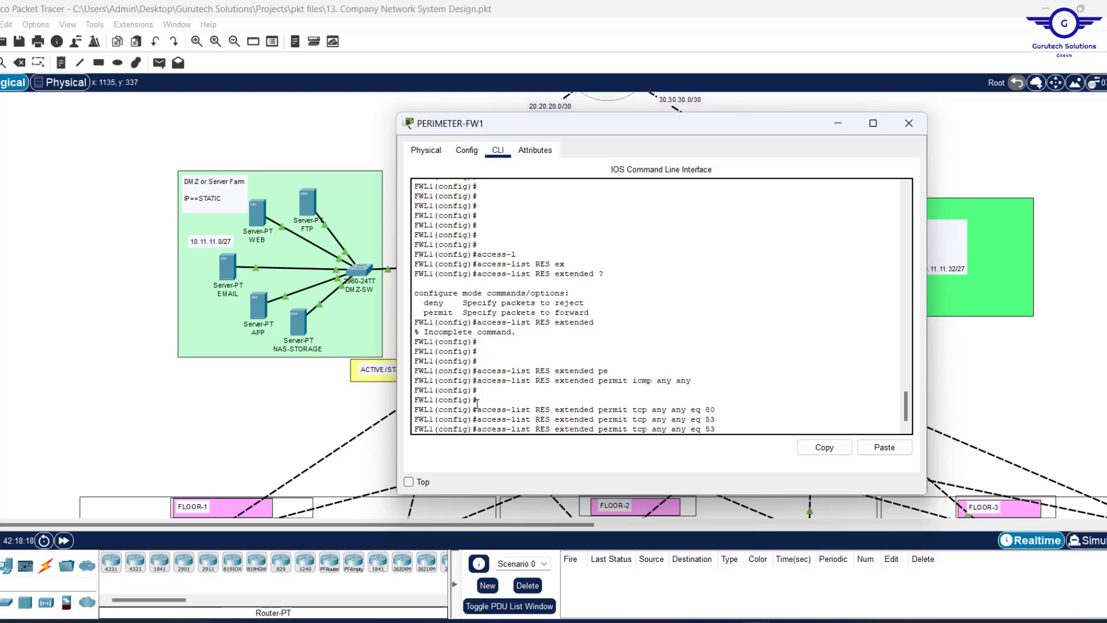
key("Left")
key("Left")
key("Left")
key("Left")
key("Left")
key("Left")
key("Left")
key("Left")
key("Left")
key("Left")
key("Left")
key("Left")
key("Left")
key("Left")
key("BackSpace")
key("BackSpace")
key("BackSpace")
type("udp")
key("Return")
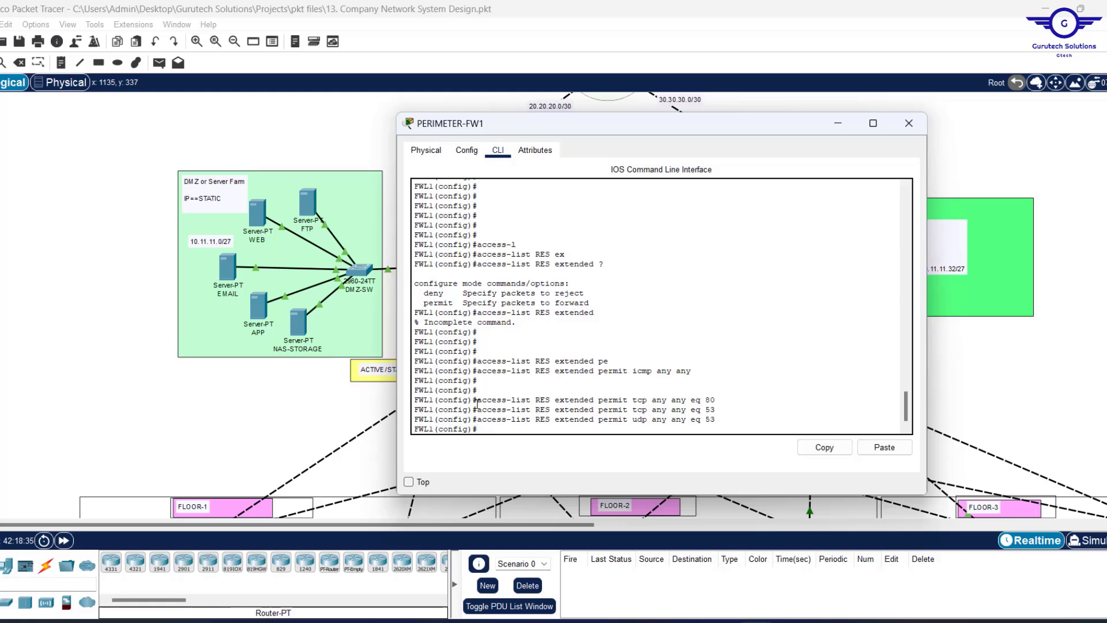
Apply access list RES inbound on the DMZ interface with 'access-group RES in interface DMZ'.
key("Return")
key("Return")
key("Return")
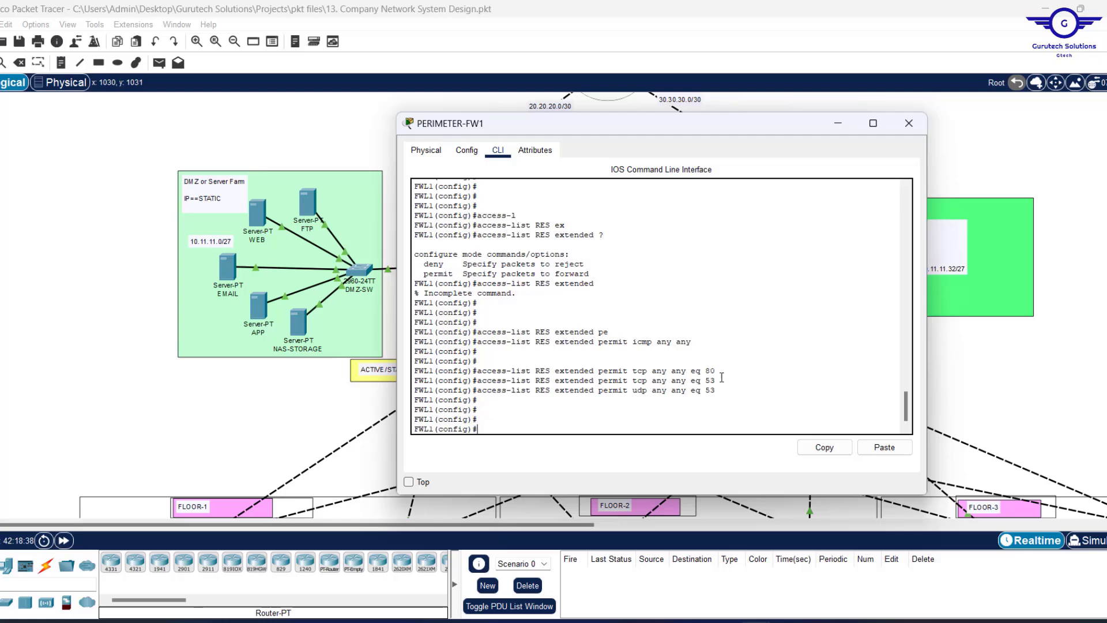
left_click_drag(724, 392, 485, 345)
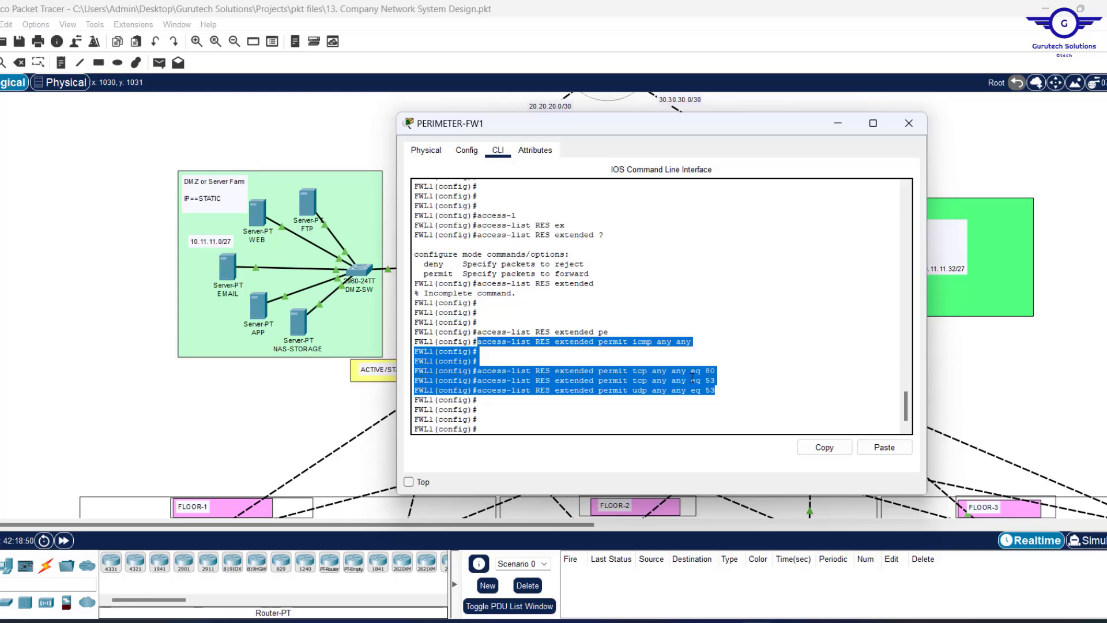
left_click(529, 396)
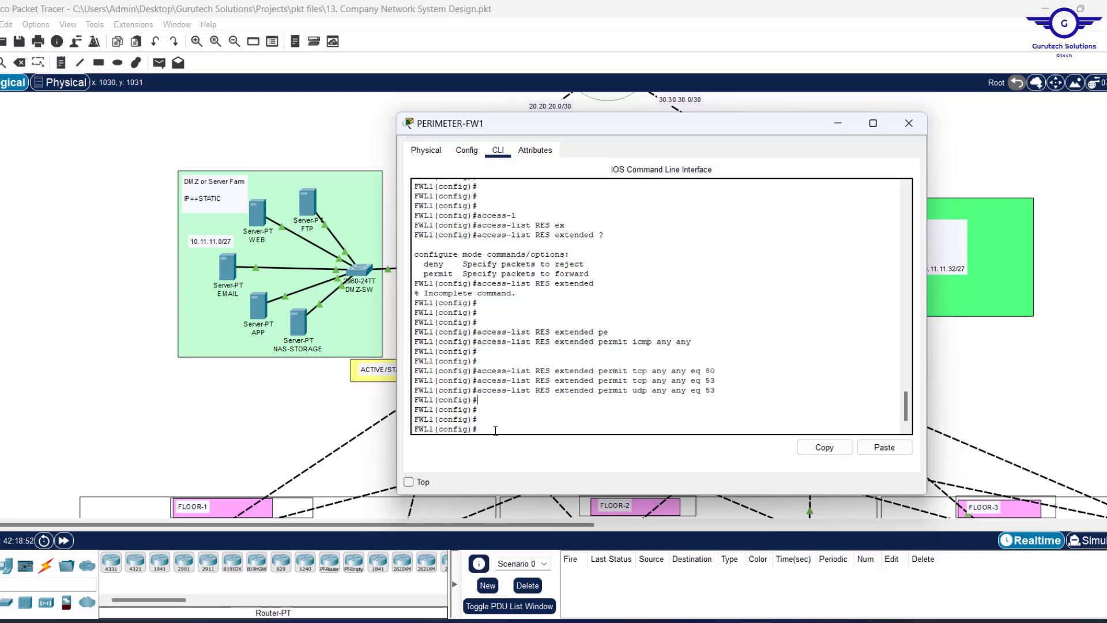
key("Return")
type("acce")
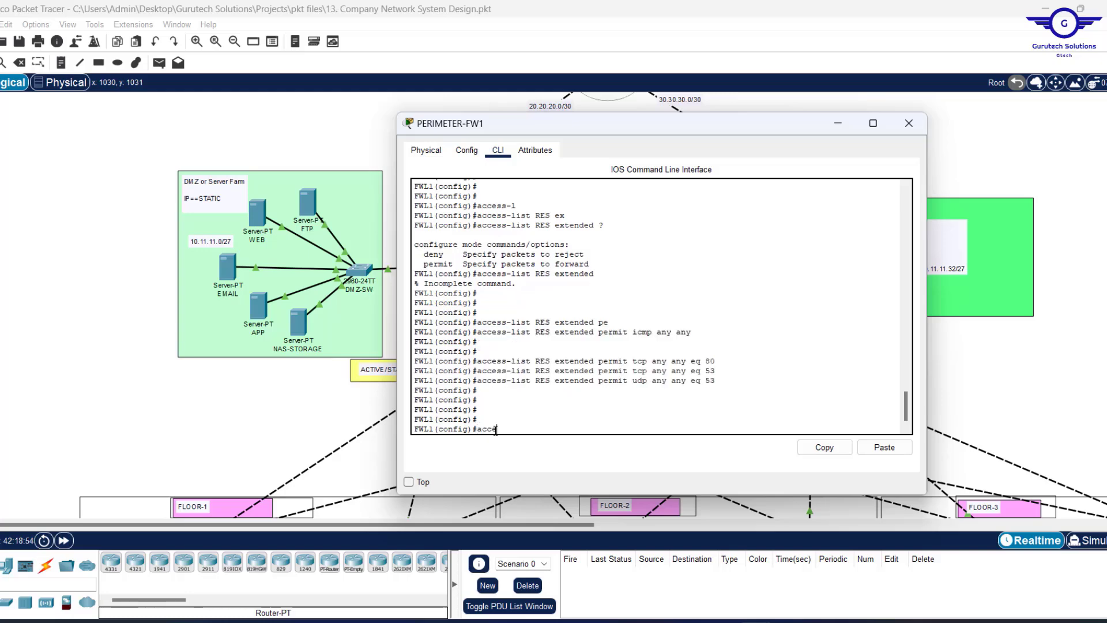
type("ss-g")
key("Tab")
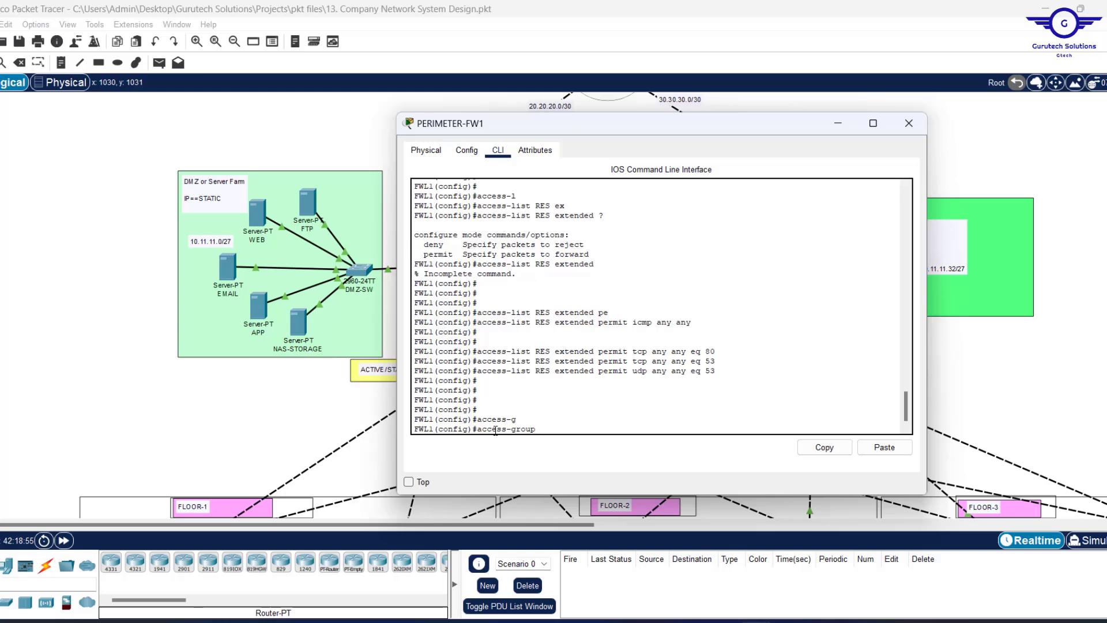
type("RES in in")
key("Tab")
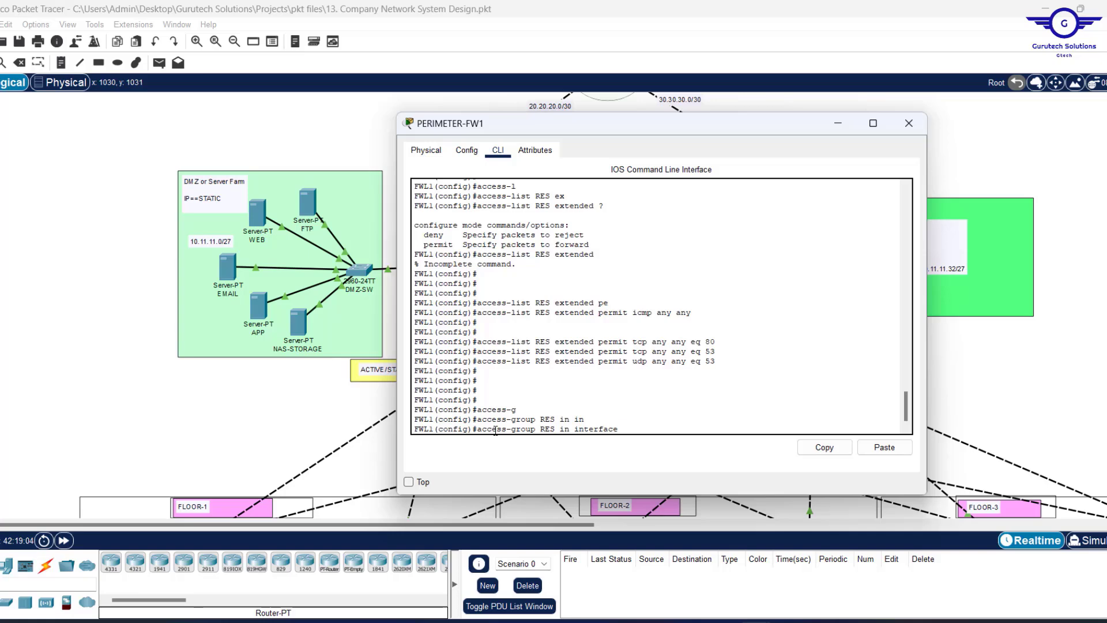
left_click(1009, 167)
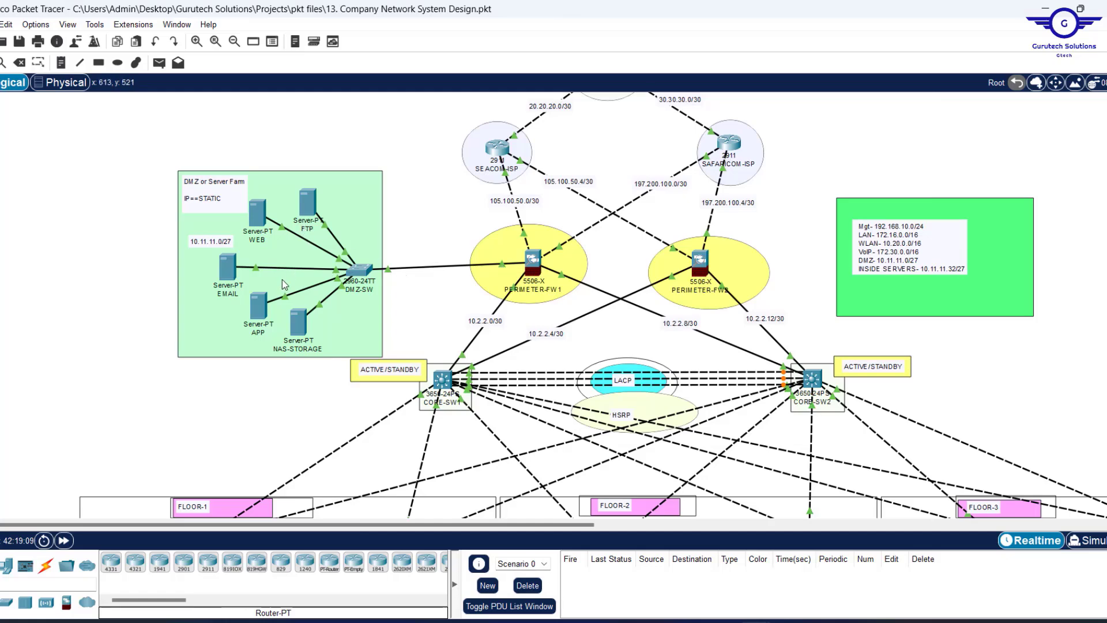
left_click(535, 260)
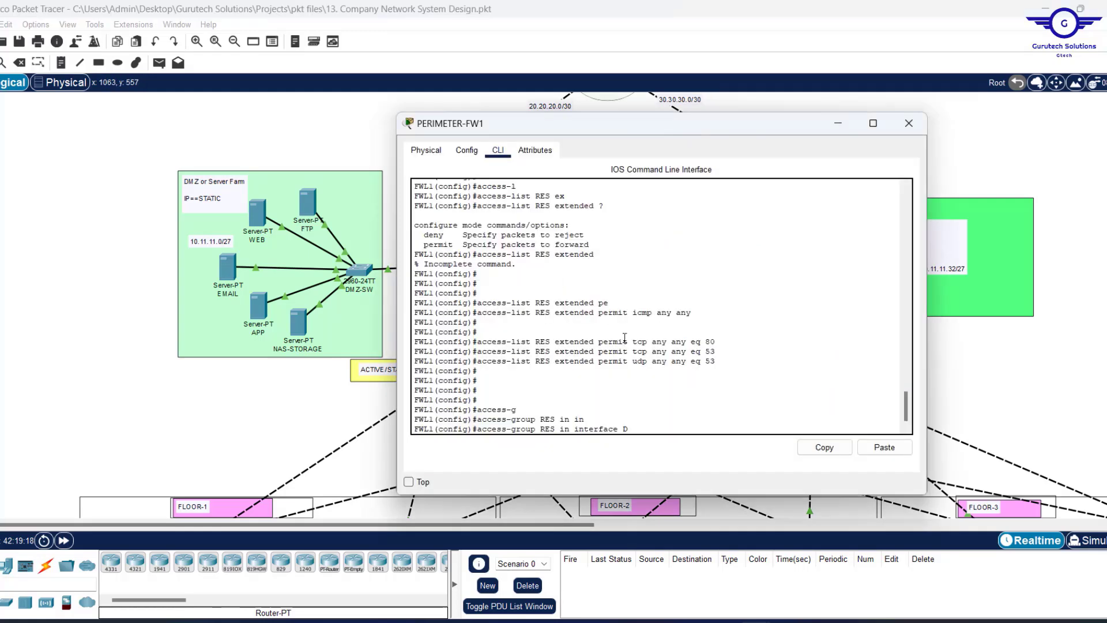
type("Z")
key("Return")
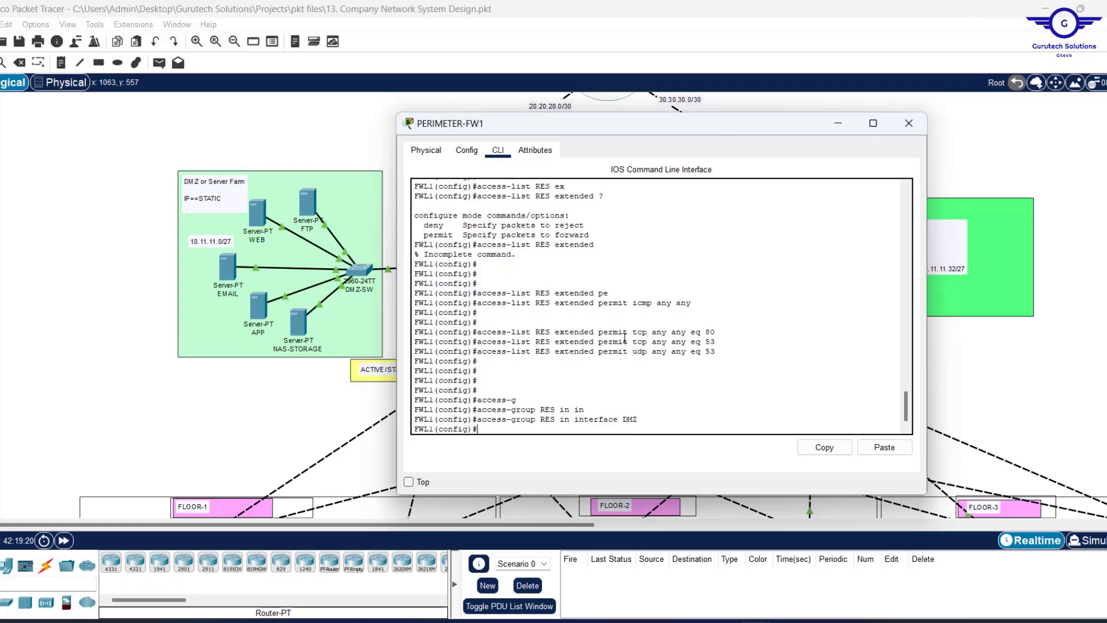
Apply RES inbound on OUTSIDE1 and OUTSIDE2 by recalling and editing the access-group command.
key("Up")
key("BackSpace")
key("BackSpace")
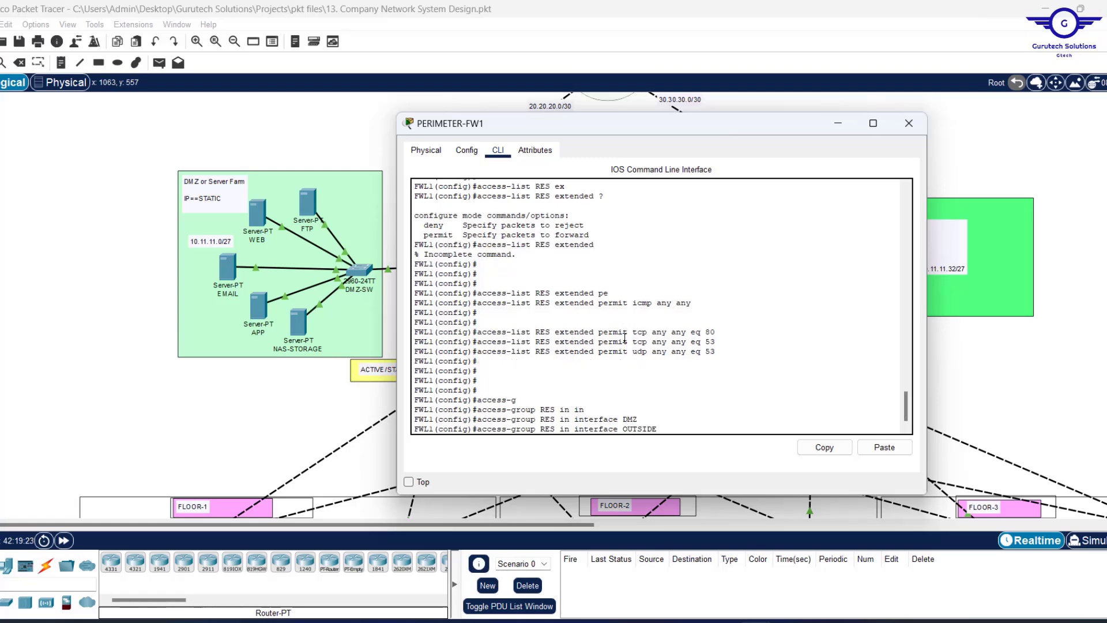
type("1")
key("Return")
key("Up")
key("BackSpace")
type("2")
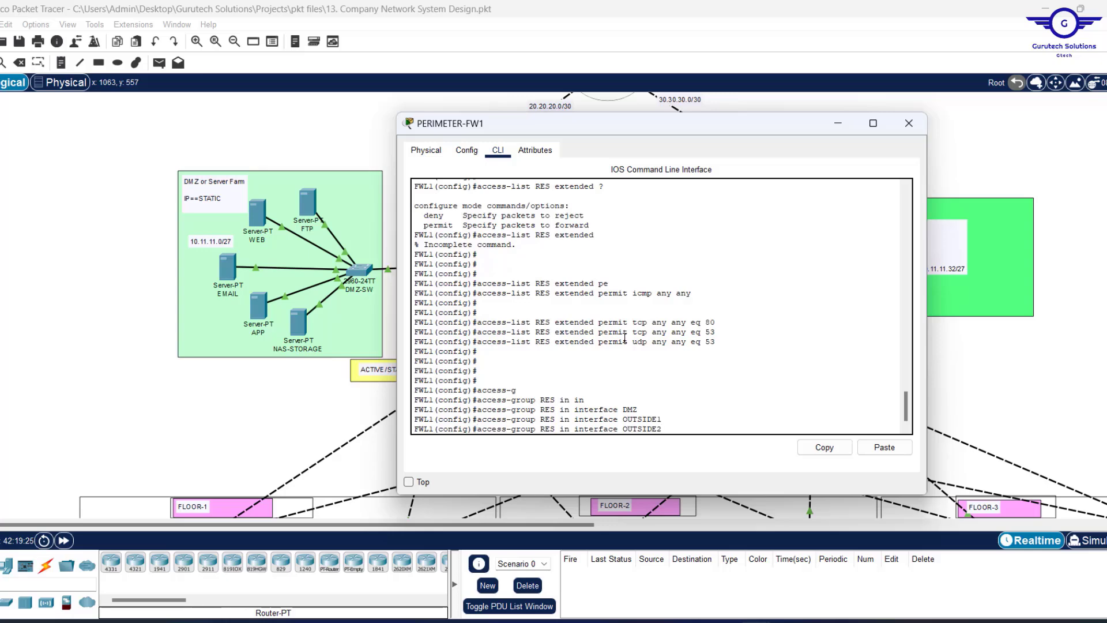
key("Return")
key("Return")
key("Return")
key("Return")
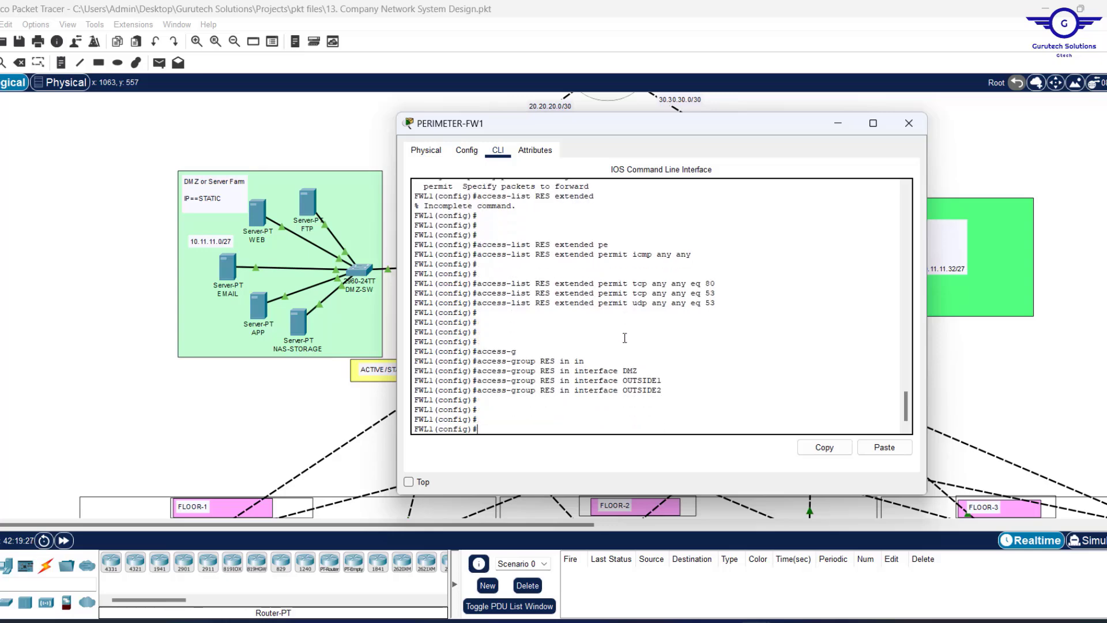
Save PERIMETER-FW1's configuration with WR MEM after DO WR fails.
type("DO WR")
key("Return")
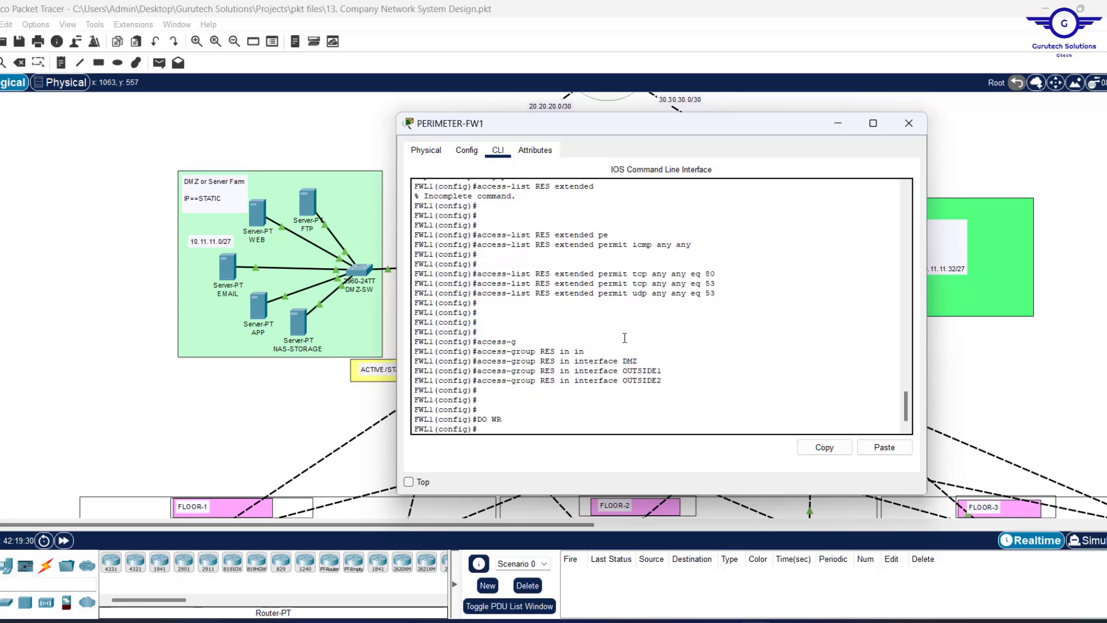
type("WR MEM")
key("Return")
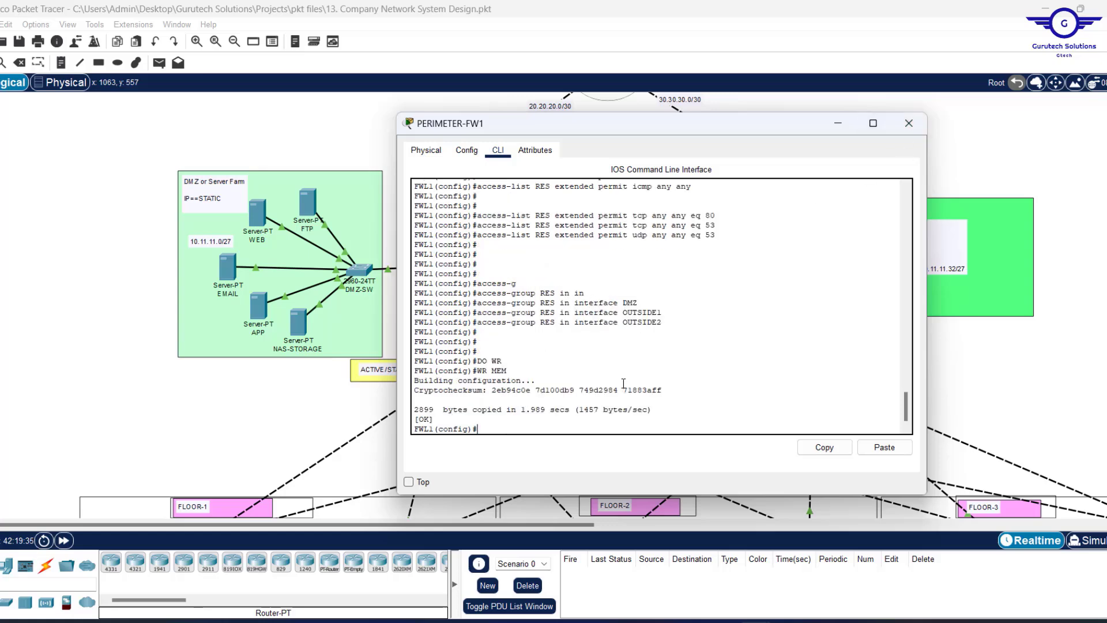
key("Return")
key("Return")
key("Return")
key("Return")
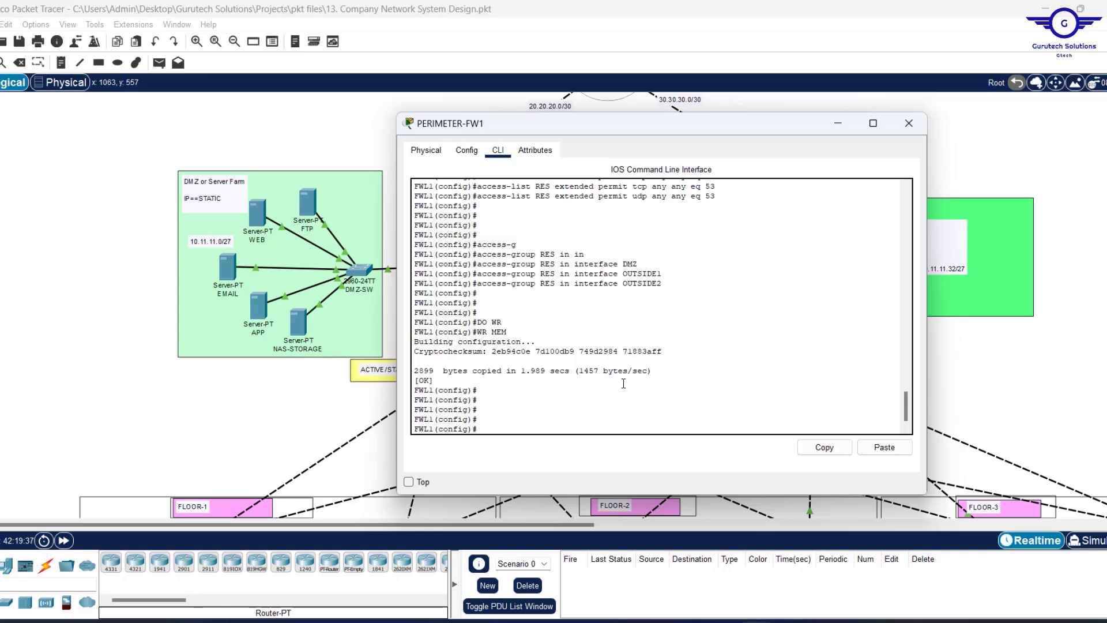
Show the startup config and copy its RES access-list and access-group lines.
type("SHOW START")
key("Return")
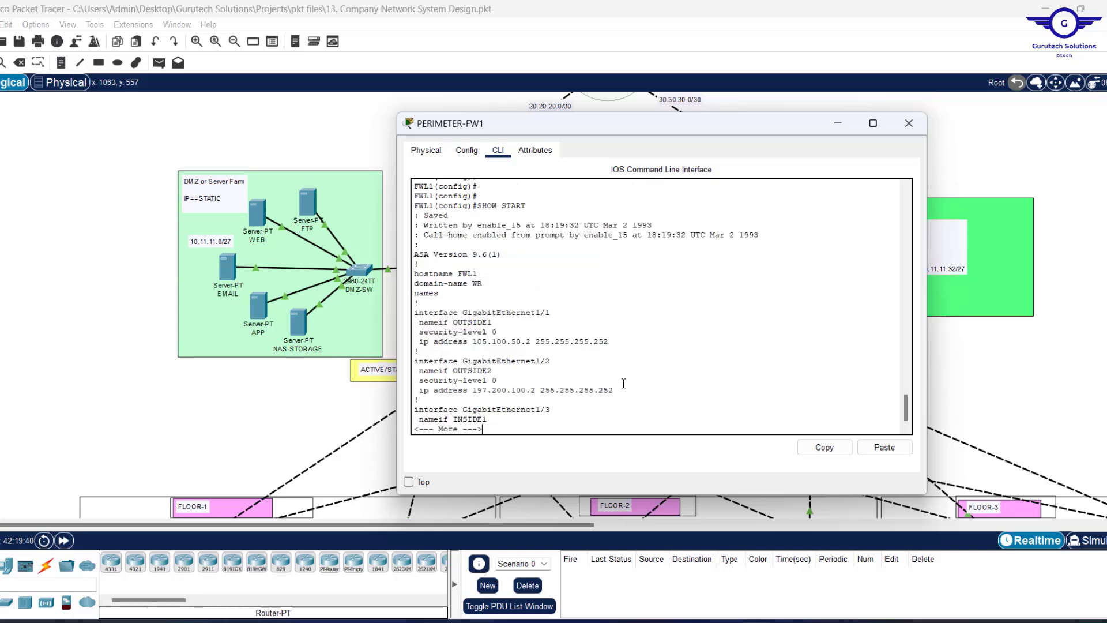
key("Return")
key("Return")
key("Return")
key("Return")
key("Return")
key("Return")
key("Return")
key("Return")
key("Return")
key("Return")
key("Return")
key("Return")
key("Return")
key("Return")
key("Return")
key("Return")
key("Return")
key("Return")
key("Return")
key("Return")
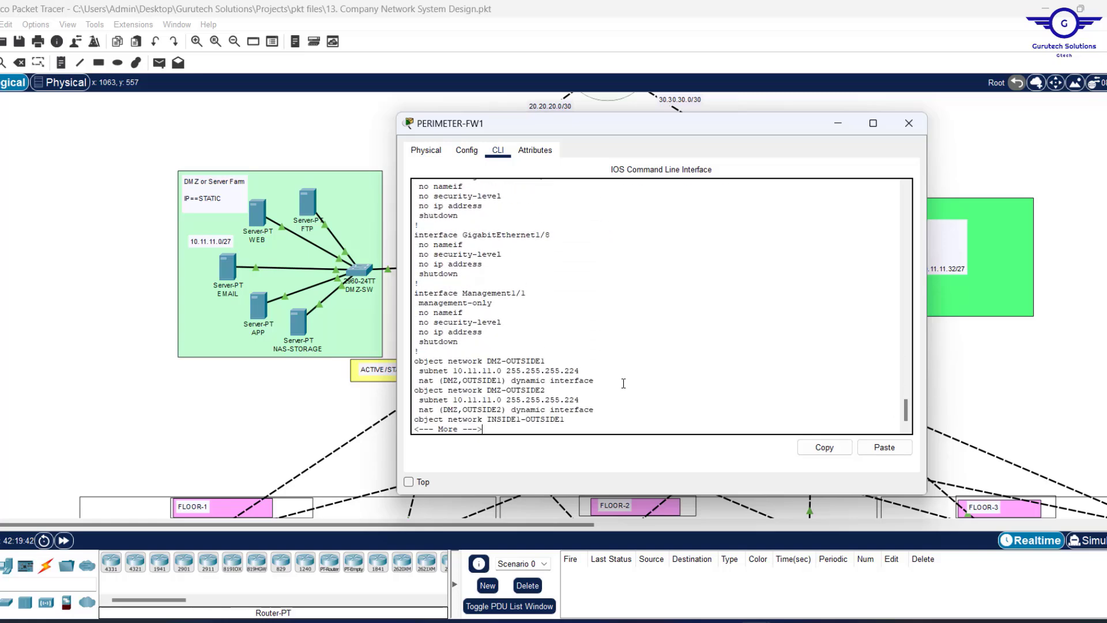
key("Return")
key("Return")
key("Return")
key("Return")
key("Return")
key("Return")
key("Return")
key("Return")
key("Return")
key("Return")
key("Return")
key("Return")
key("Return")
key("Return")
key("Return")
key("Return")
key("Return")
key("Return")
key("Return")
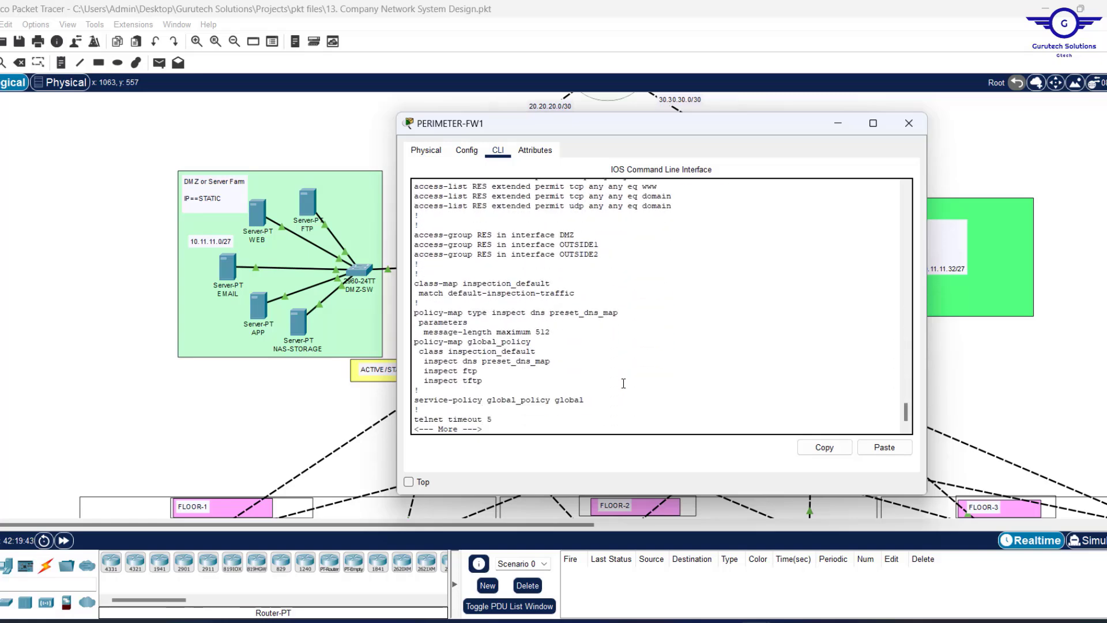
scroll(593, 298, "up", 3)
scroll(592, 299, "up", 1)
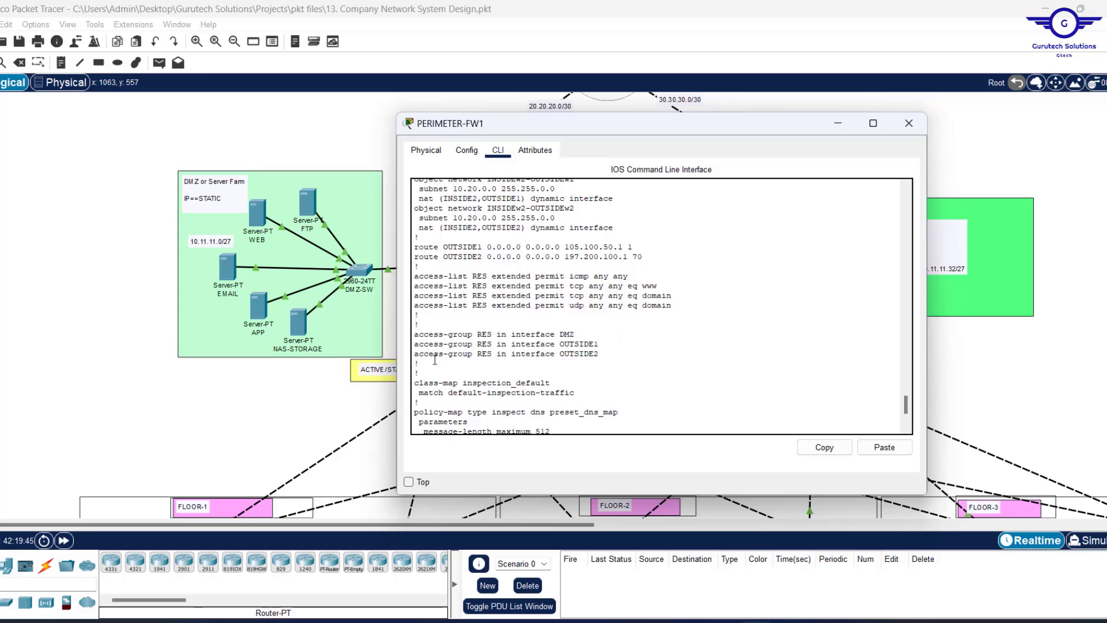
left_click_drag(420, 365, 391, 265)
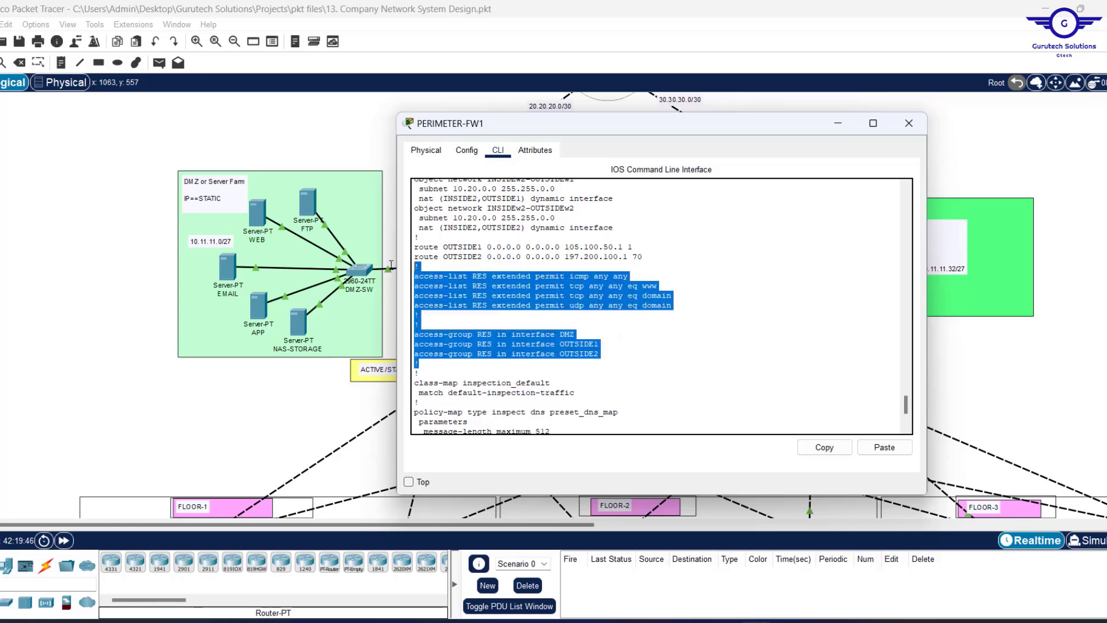
left_click(825, 448)
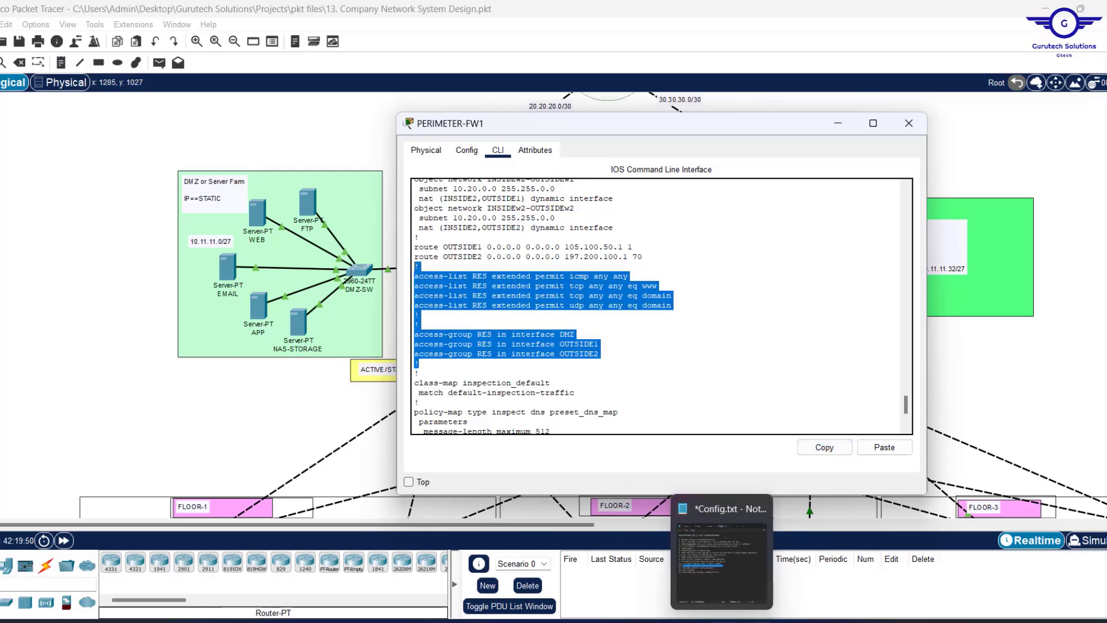
Paste the RES lines into the Config.txt notes tab and change www to 80.
left_click(720, 557)
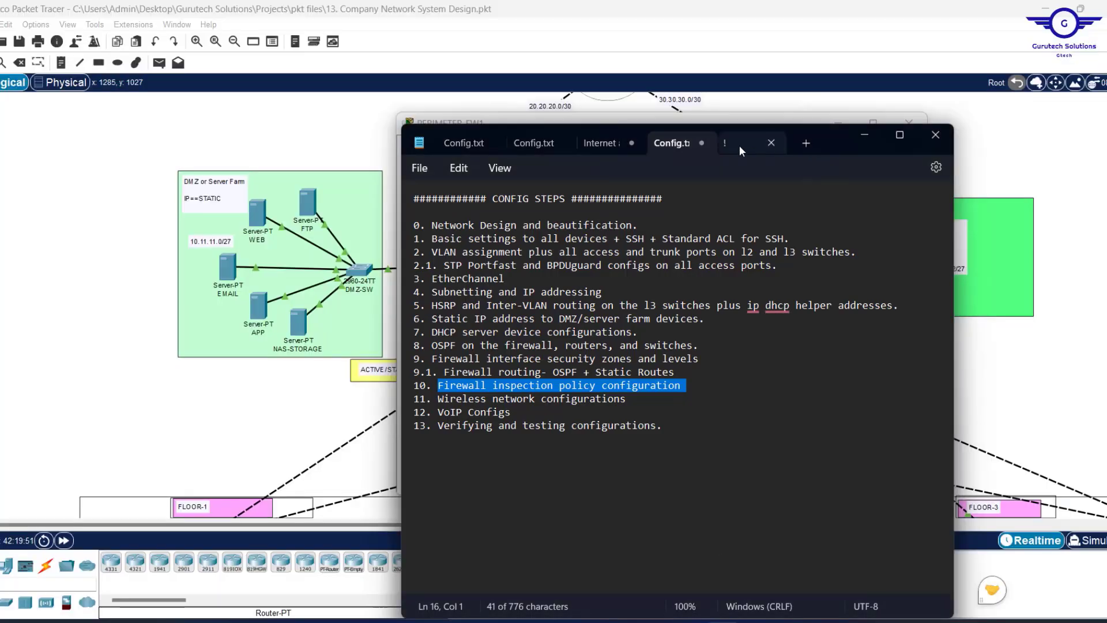
left_click(739, 146)
key("ctrl+v")
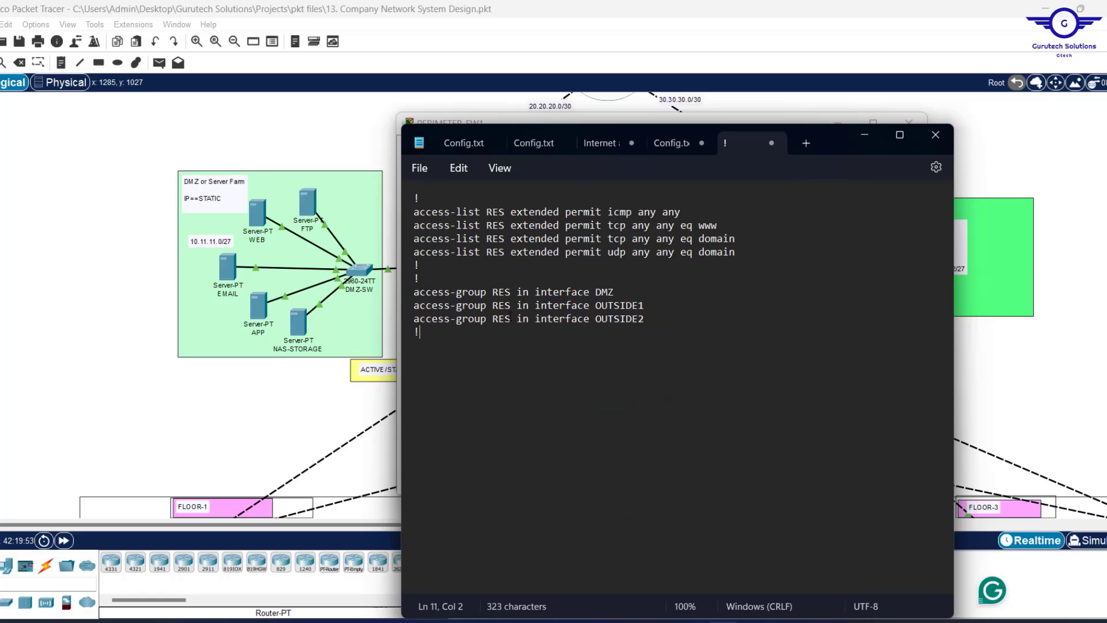
left_click(722, 225)
key("BackSpace")
key("BackSpace")
Replace domain with 53 on the two DNS rule lines.
key("BackSpace")
type("80")
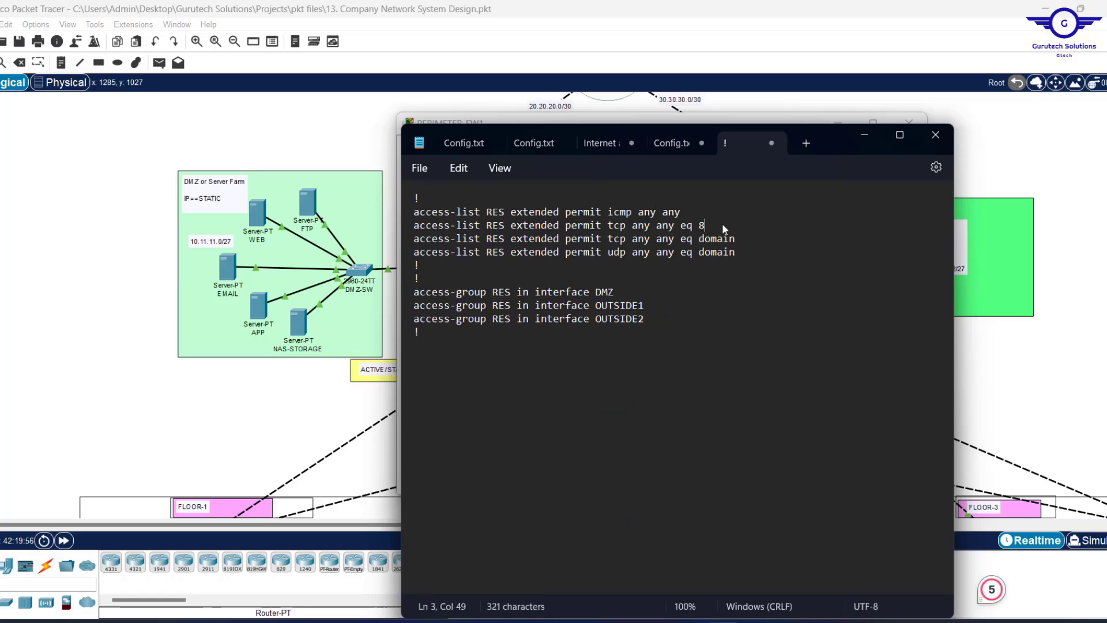
left_click(739, 238)
key("BackSpace")
key("BackSpace")
key("BackSpace")
key("BackSpace")
key("BackSpace")
key("BackSpace")
type("53")
left_click(737, 255)
key("BackSpace")
key("BackSpace")
key("BackSpace")
key("BackSpace")
key("BackSpace")
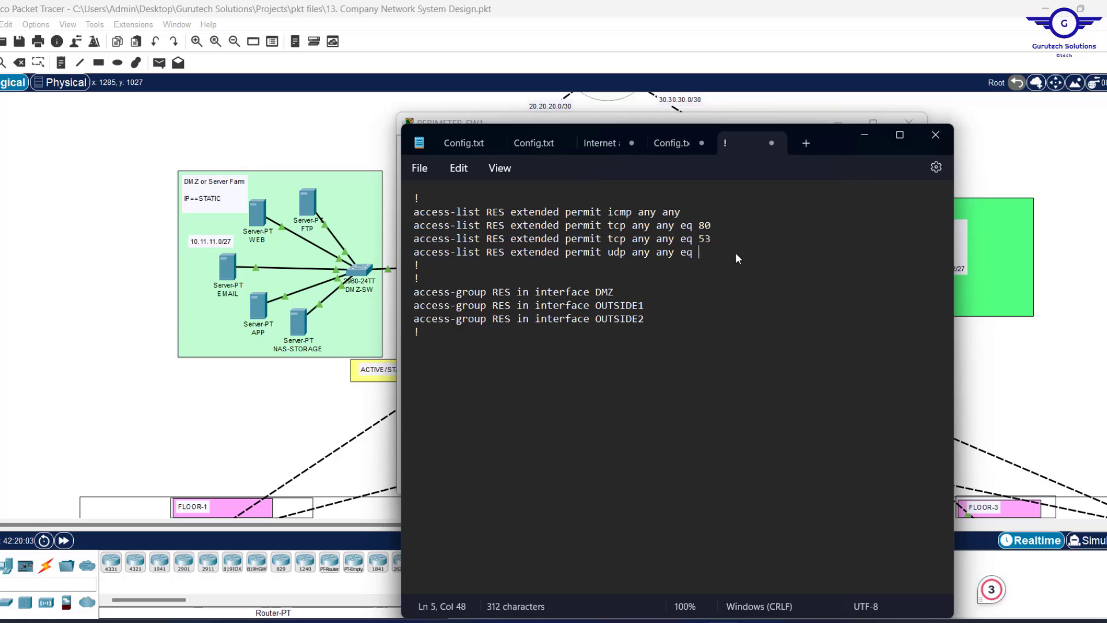
type("53")
Delete the DMZ access-group line and select all the notes text.
left_click_drag(614, 291, 414, 292)
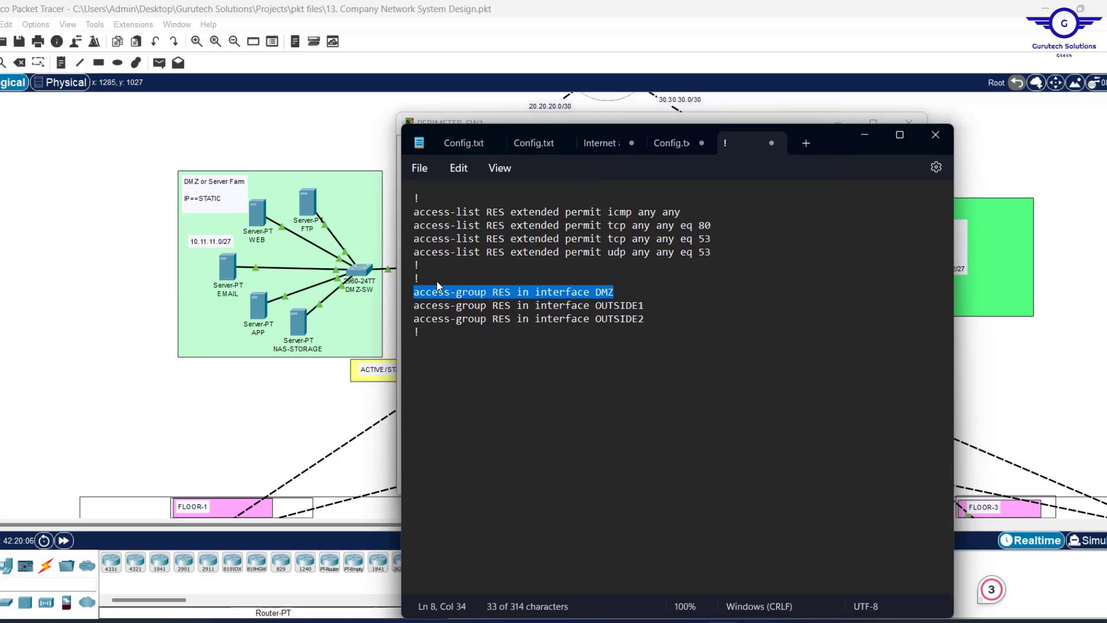
key("BackSpace")
key("BackSpace")
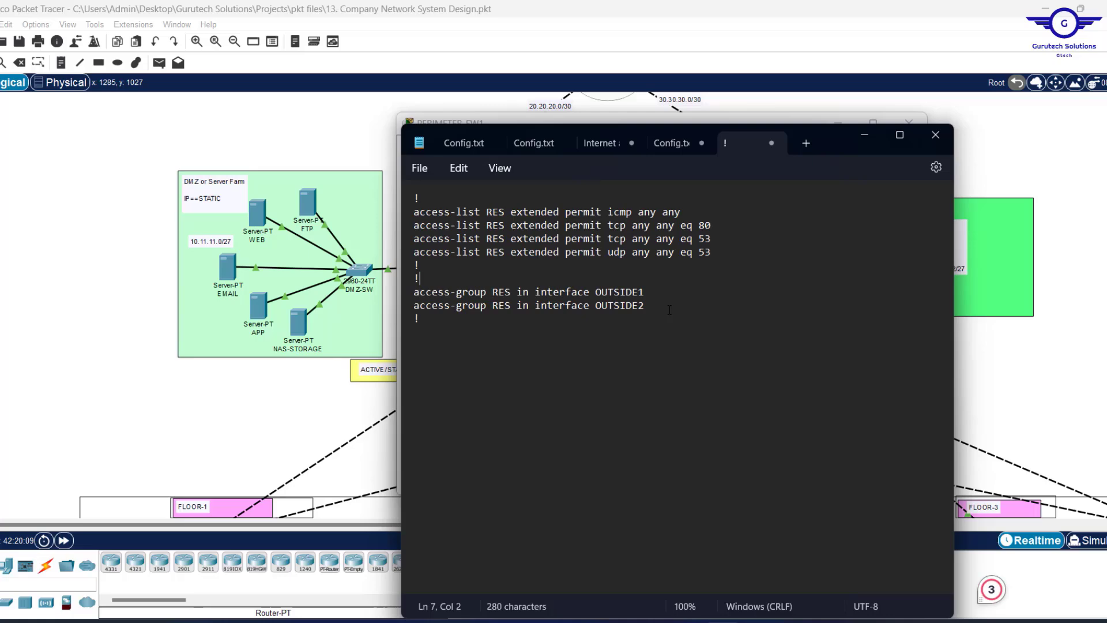
key("ctrl+a")
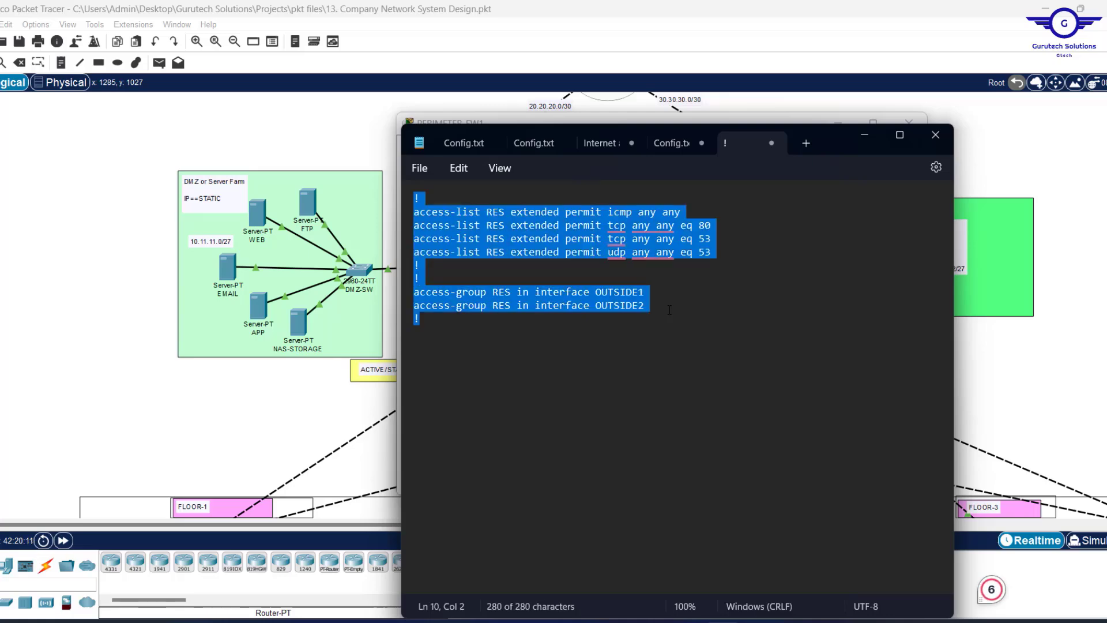
left_click(970, 371)
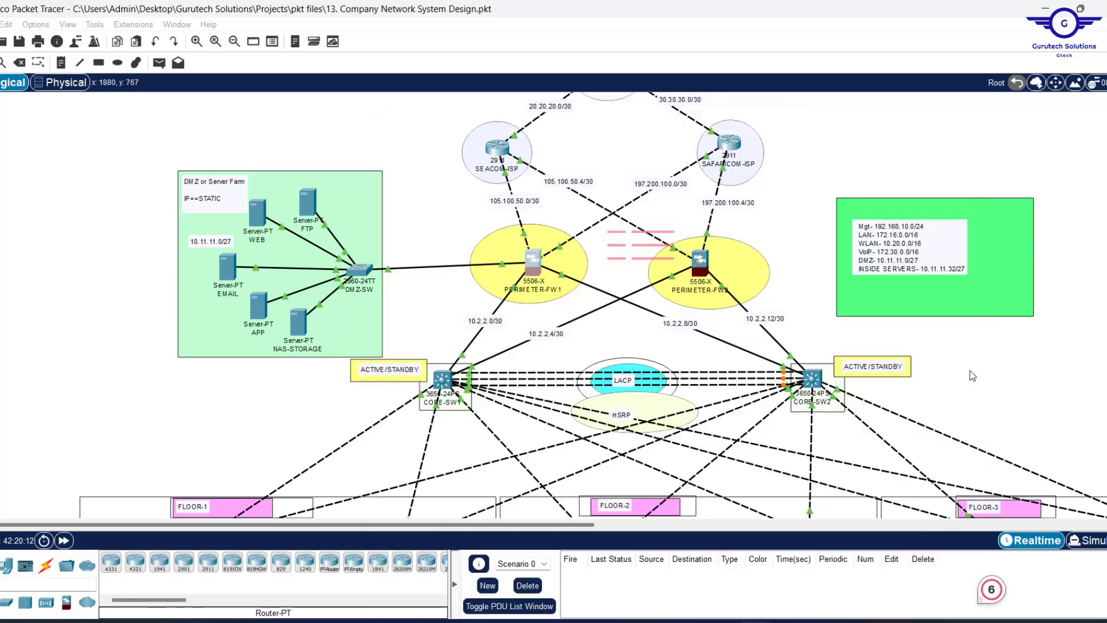
Paste the RES access-list and access-group commands into PERIMETER-FW2's CLI and save with WR MEM.
left_click(699, 271)
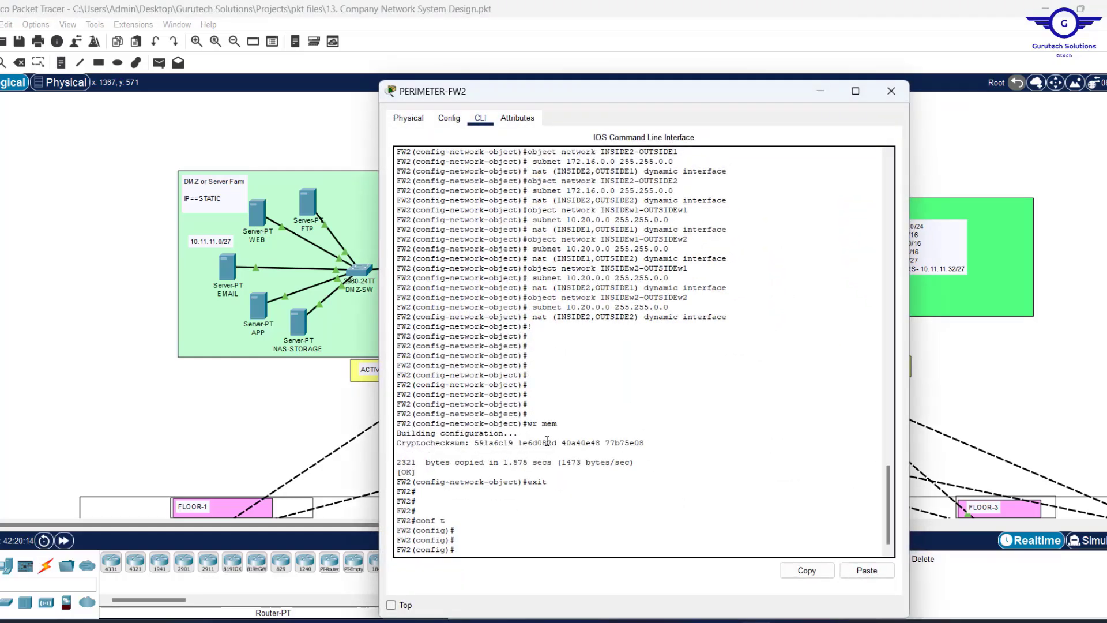
left_click(865, 571)
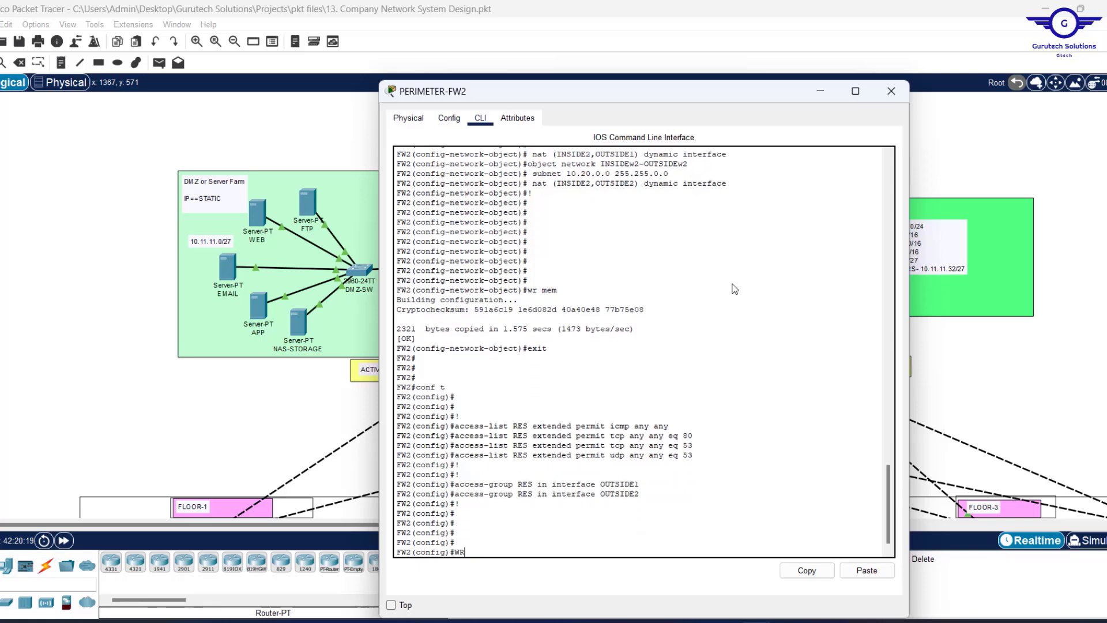
type("WR MEM")
key("Return")
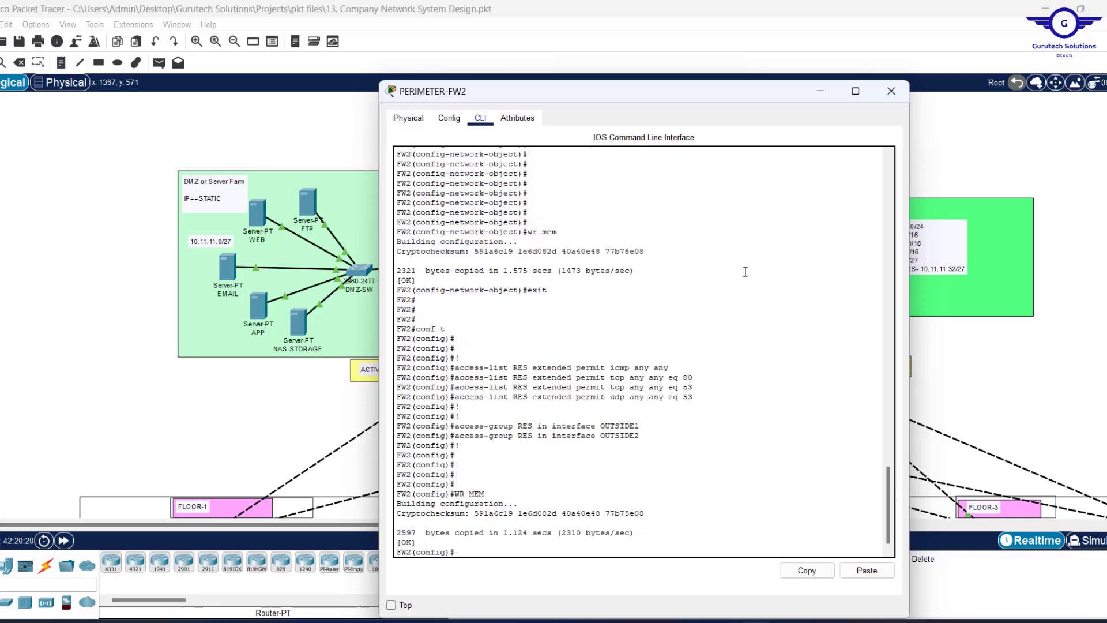
left_click(891, 91)
Scroll to the Floor-1 HR department and open the HR-PC device window.
scroll(784, 251, "down", 5)
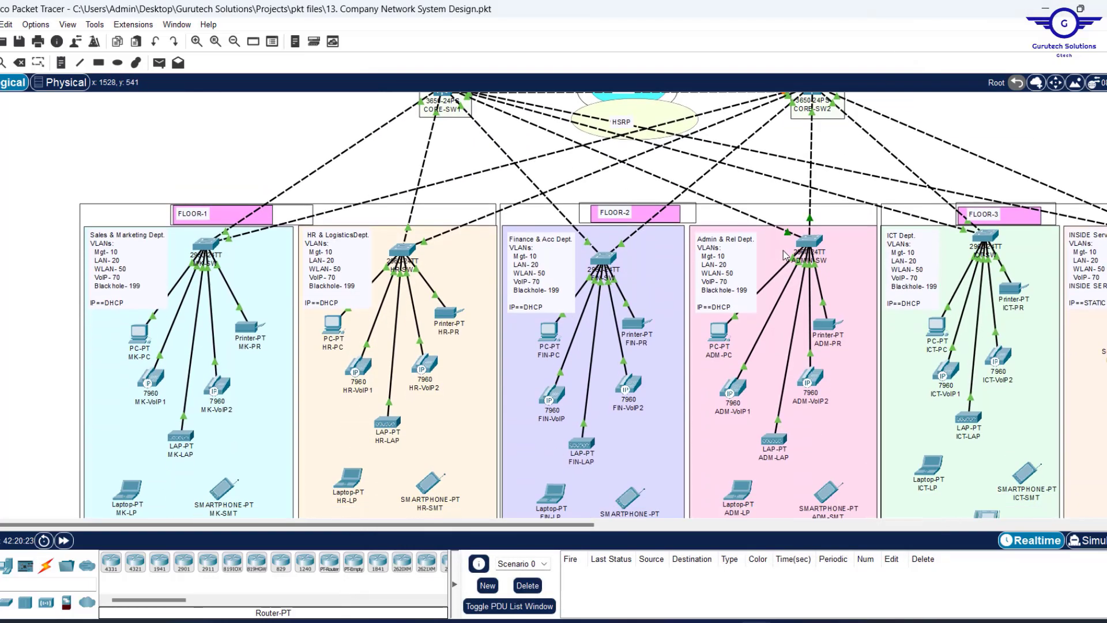
scroll(783, 250, "up", 9)
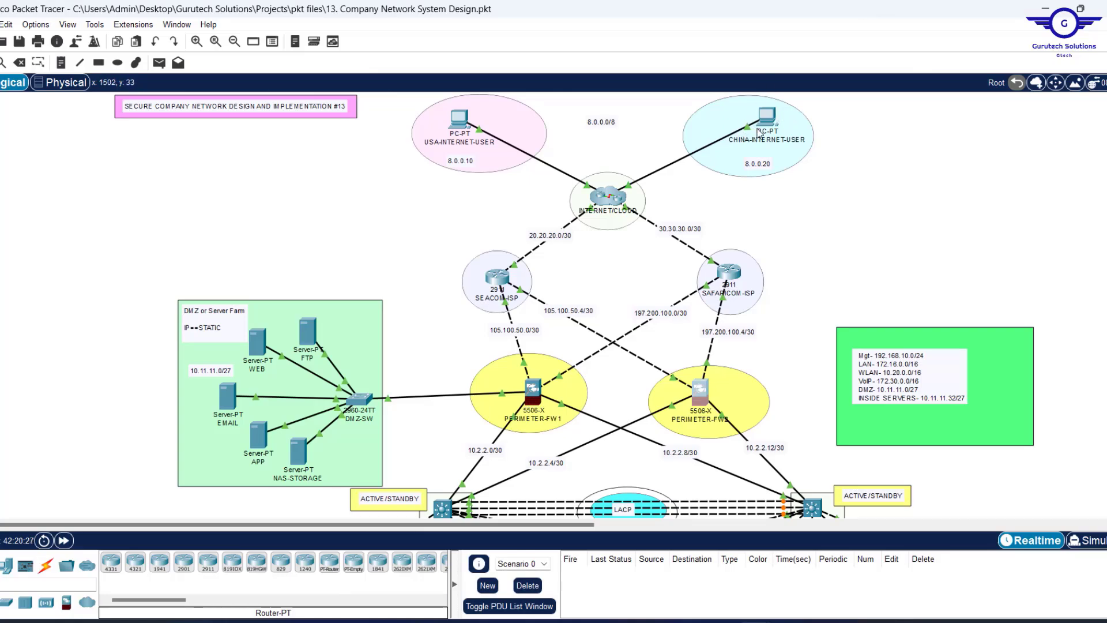
scroll(807, 223, "down", 13)
scroll(807, 223, "up", 6)
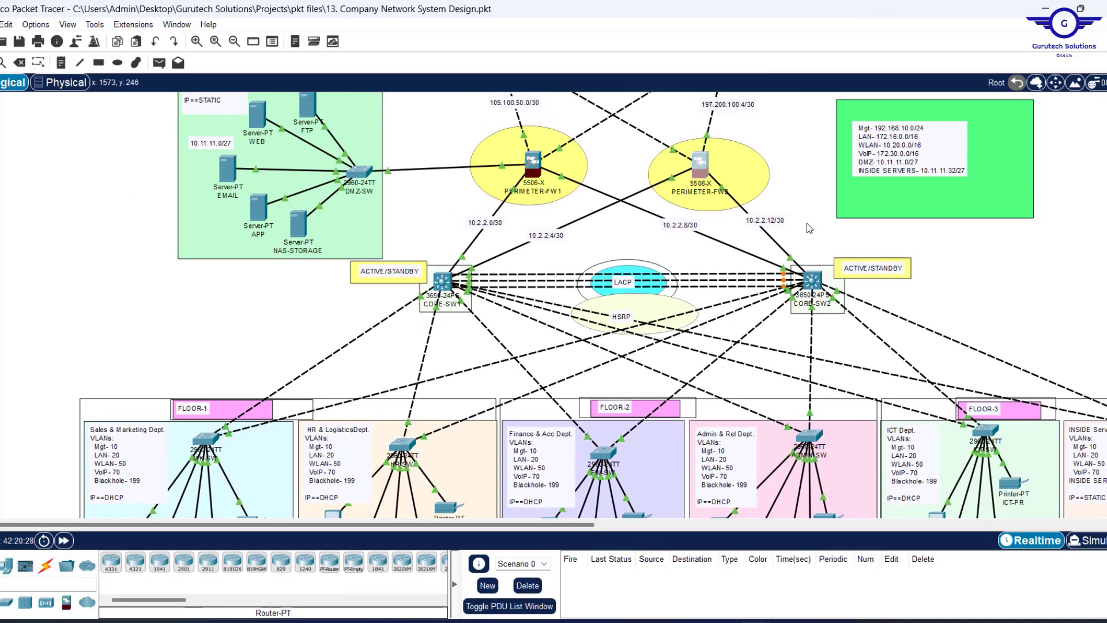
scroll(807, 223, "down", 4)
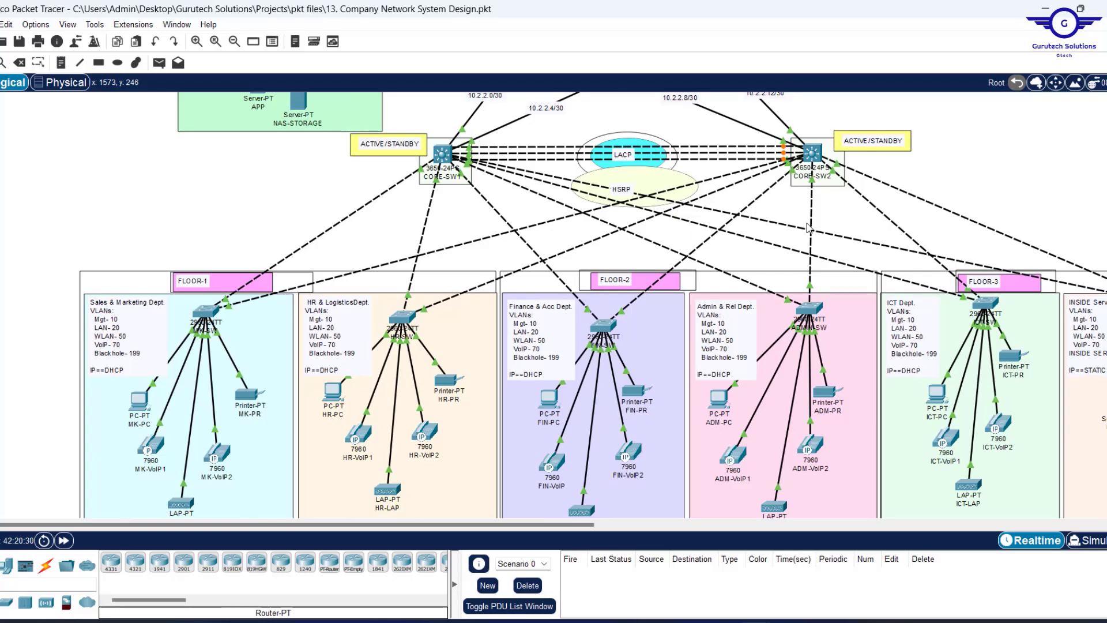
scroll(807, 227, "down", 4)
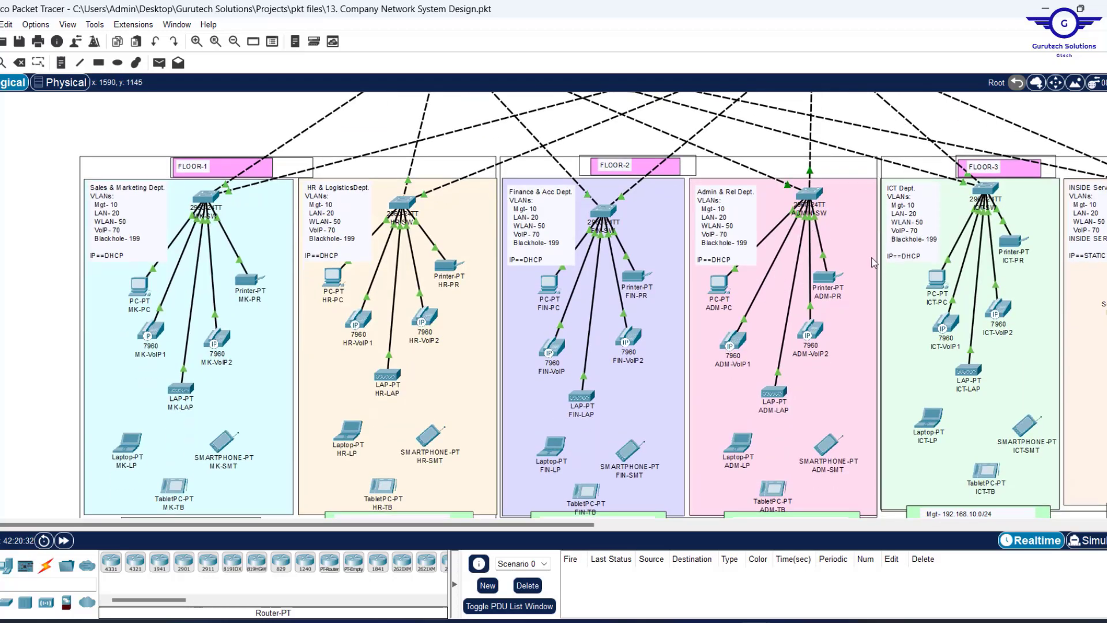
scroll(886, 271, "right", 6)
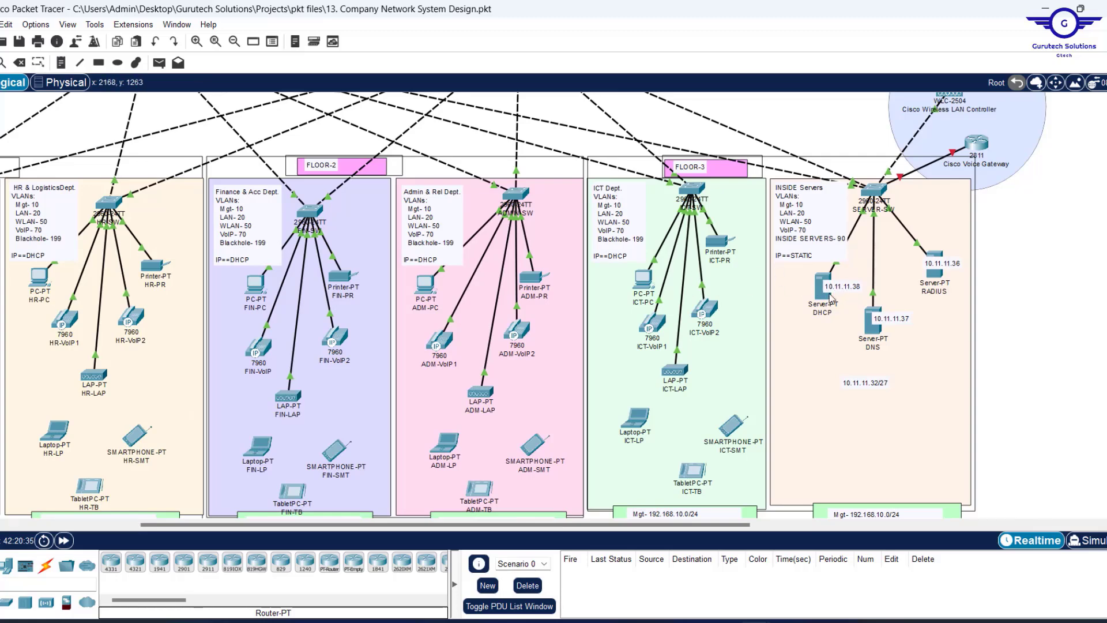
scroll(704, 278, "left", 6)
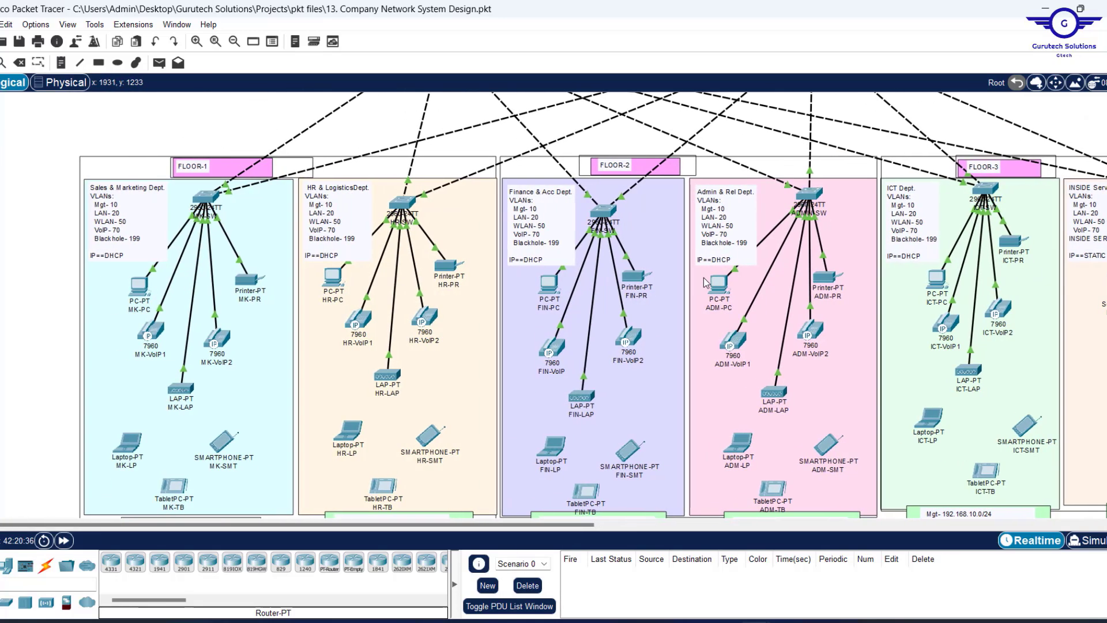
left_click(333, 277)
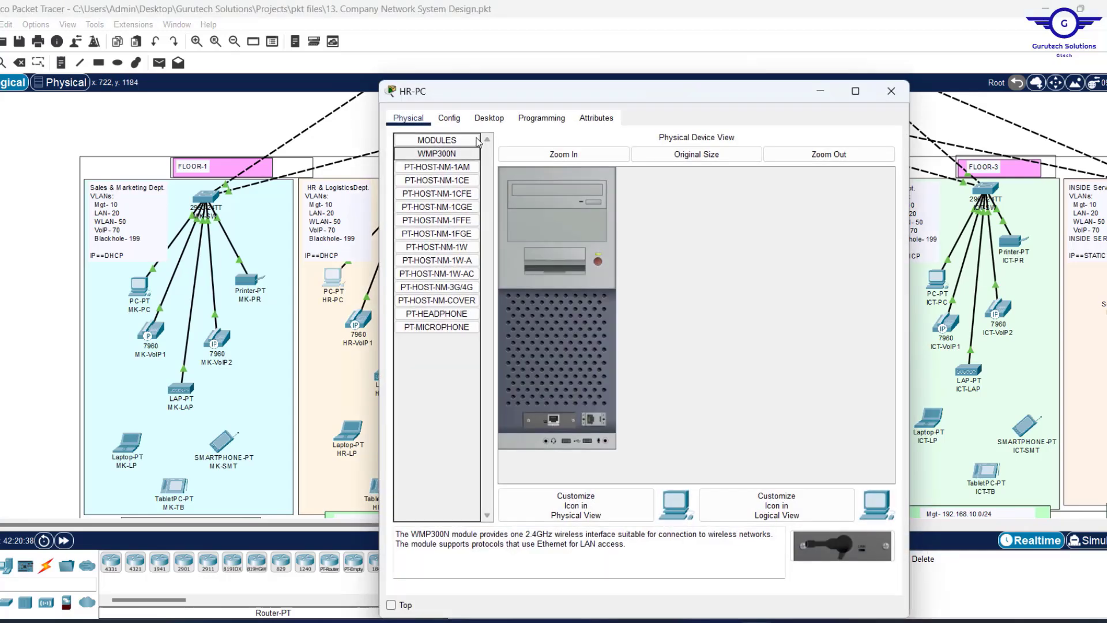
Switch HR-PC's IP Configuration to DHCP, obtaining 172.16.0.11/16 with gateway 172.16.0.1.
left_click(489, 118)
left_click(467, 163)
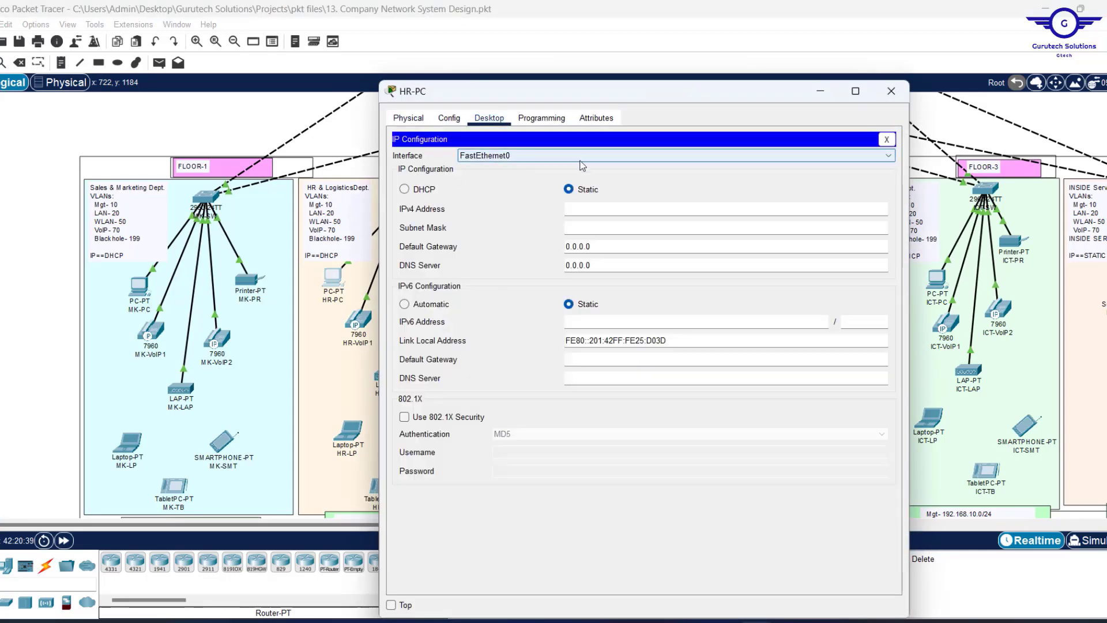
left_click(412, 190)
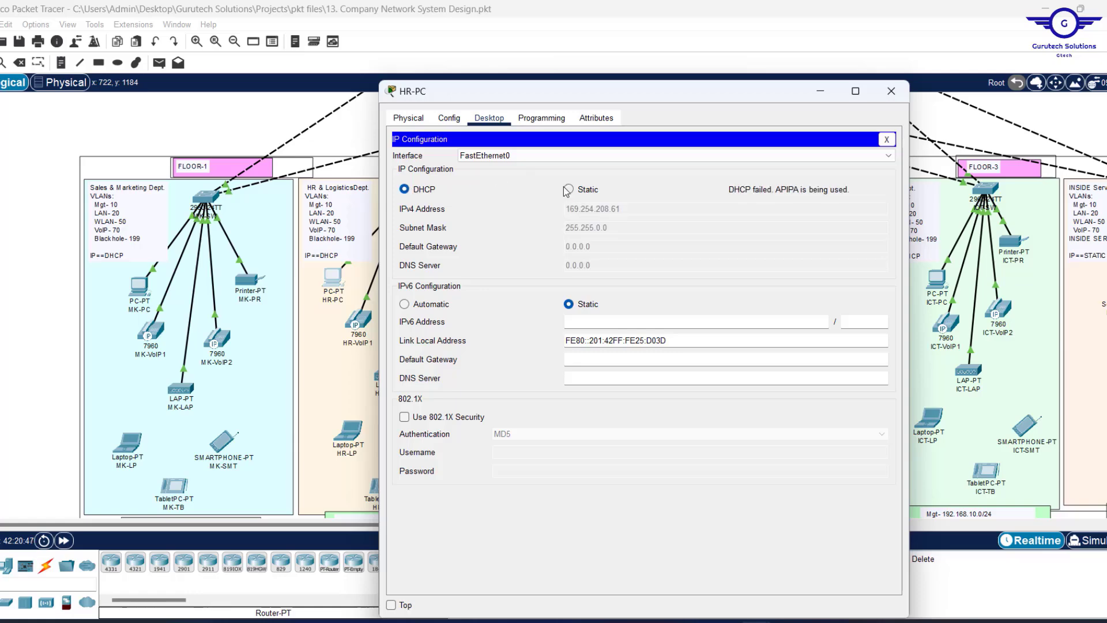
left_click(568, 190)
left_click(407, 192)
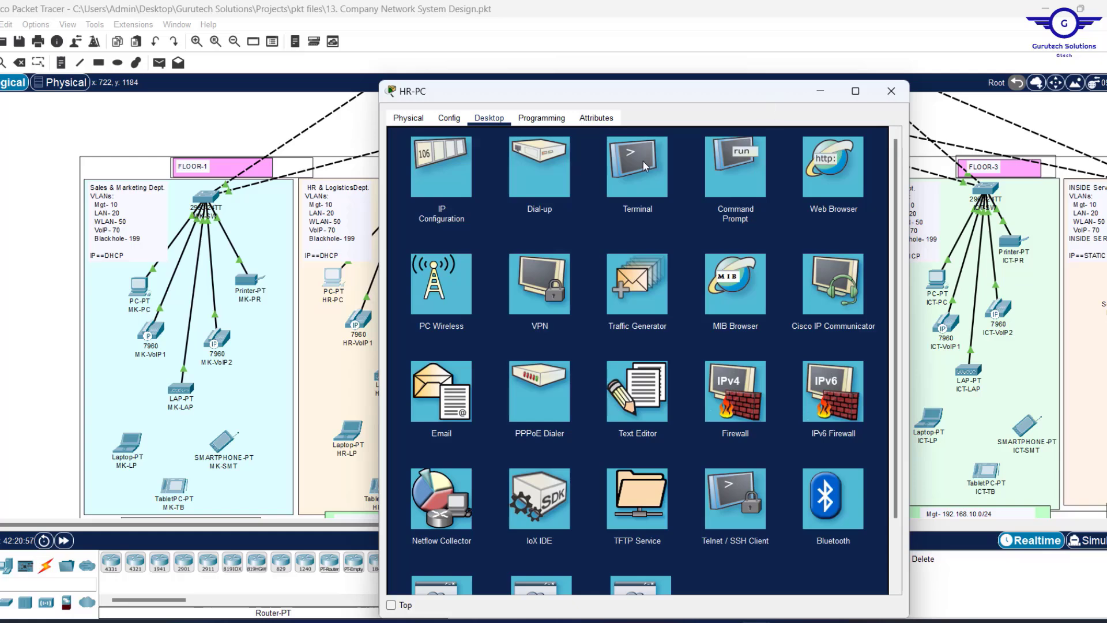
Ping 8.0.0.0 from HR-PC's Command Prompt.
left_click(737, 164)
type("PIN")
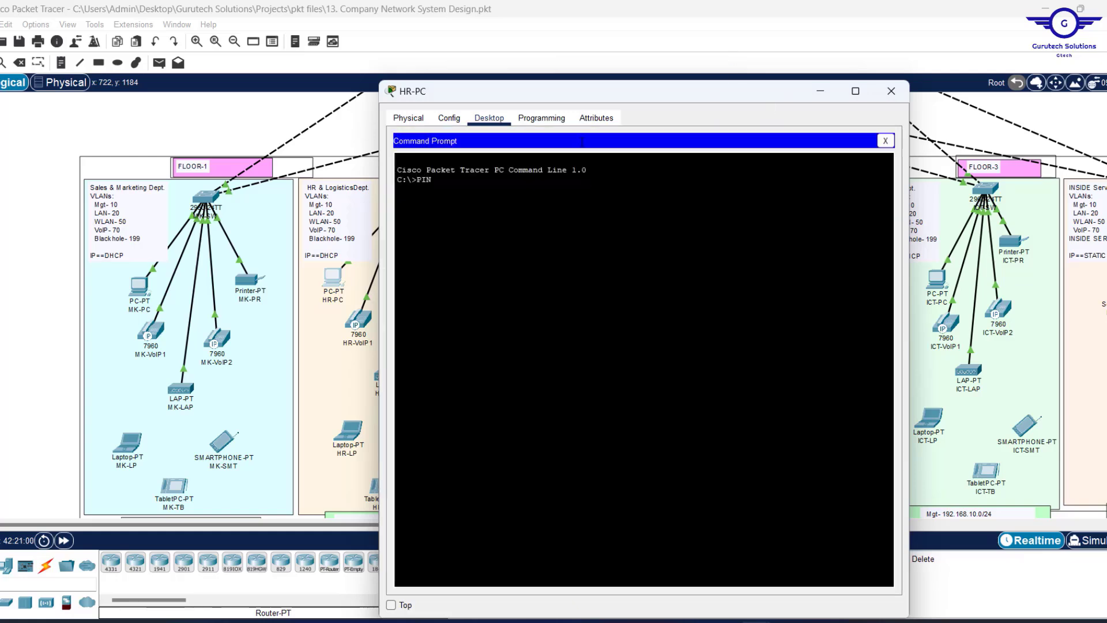
type("G 8.0.0.0")
key("Return")
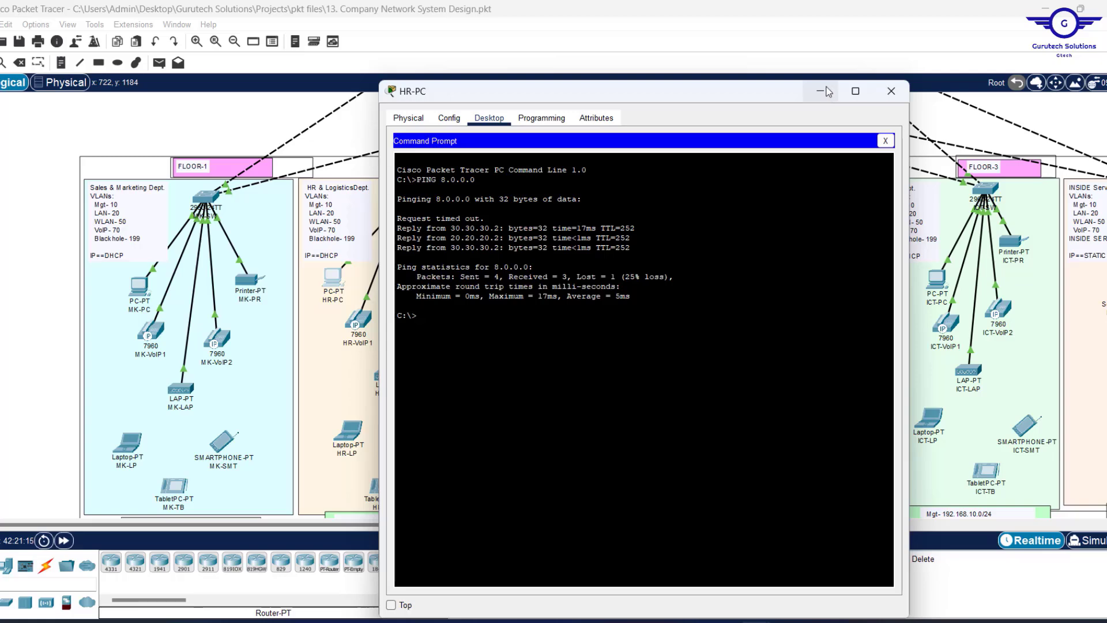
Check CHINA-INTERNET-USER's address and ping 8.0.0.20 from HR-PC.
left_click(820, 93)
scroll(651, 181, "up", 5)
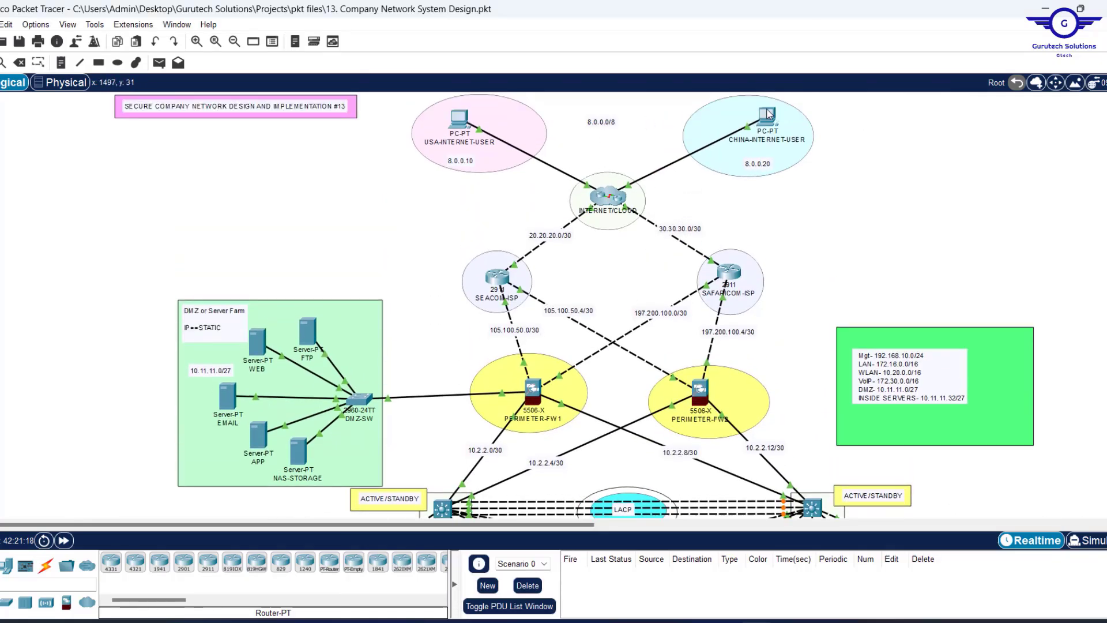
mouse_move(768, 113)
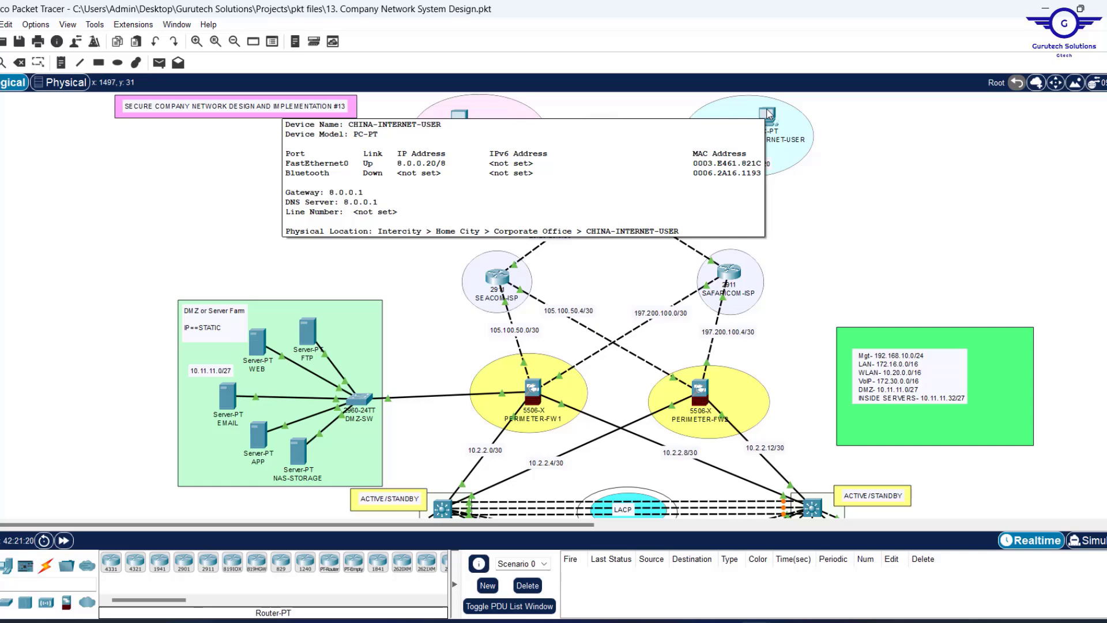
scroll(674, 320, "down", 5)
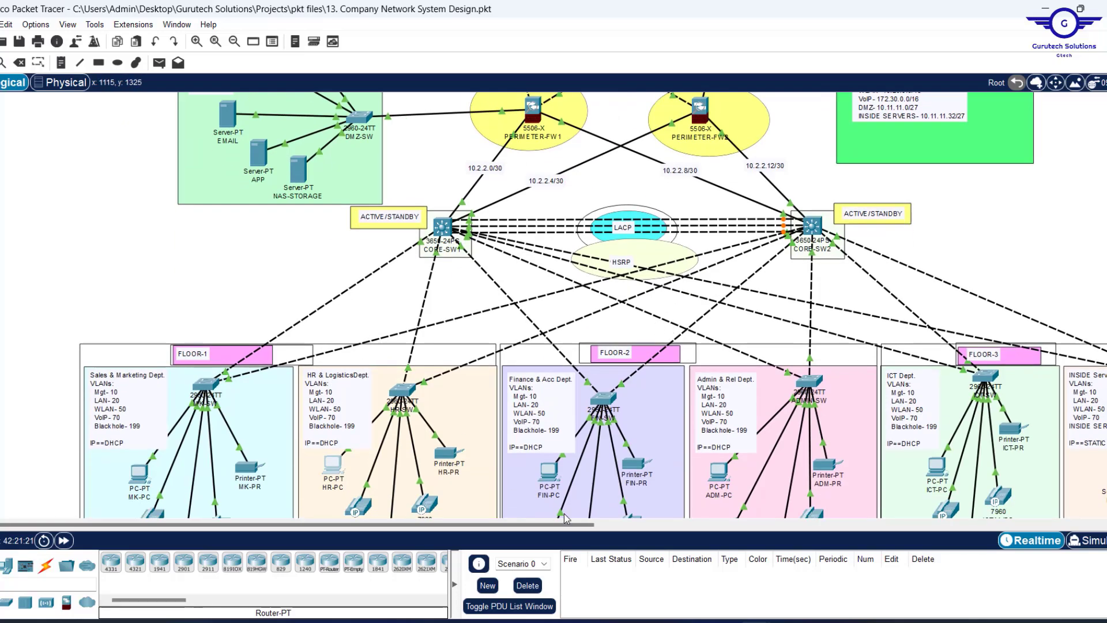
left_click(335, 470)
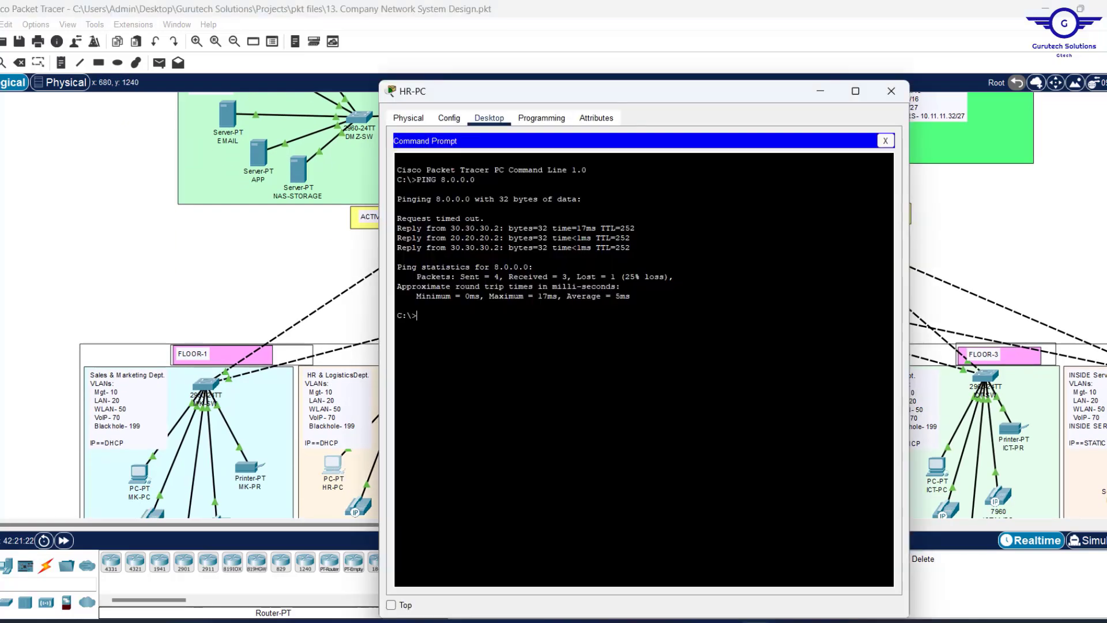
key("Up")
key("Return")
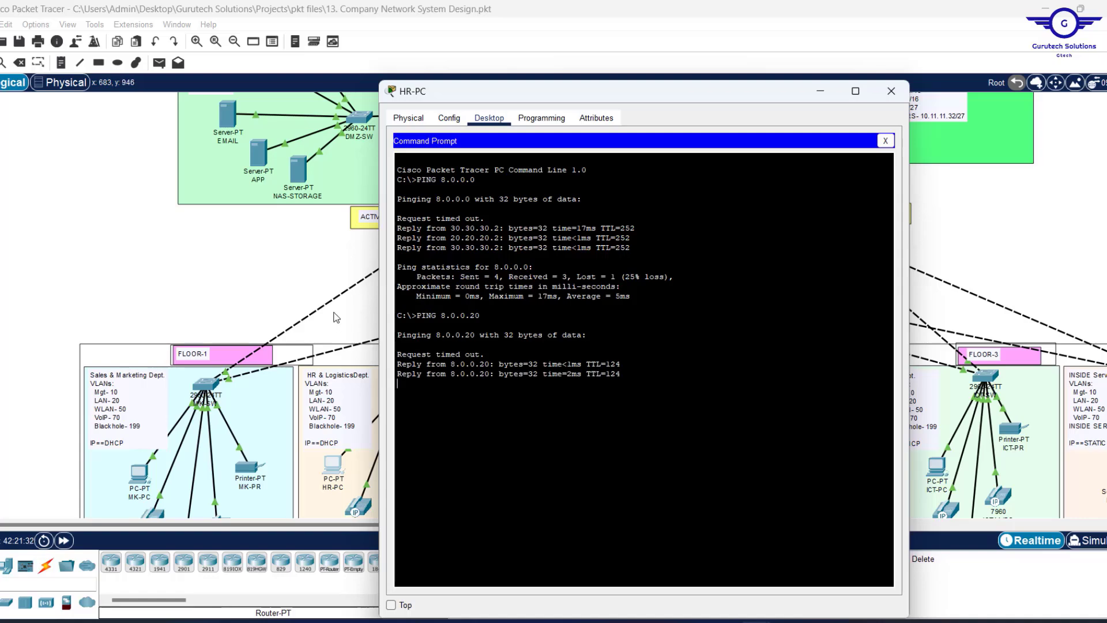
Read the WEB server's IP 10.11.11.11 and ping it from HR-PC's Command Prompt.
left_click(218, 276)
scroll(219, 265, "up", 5)
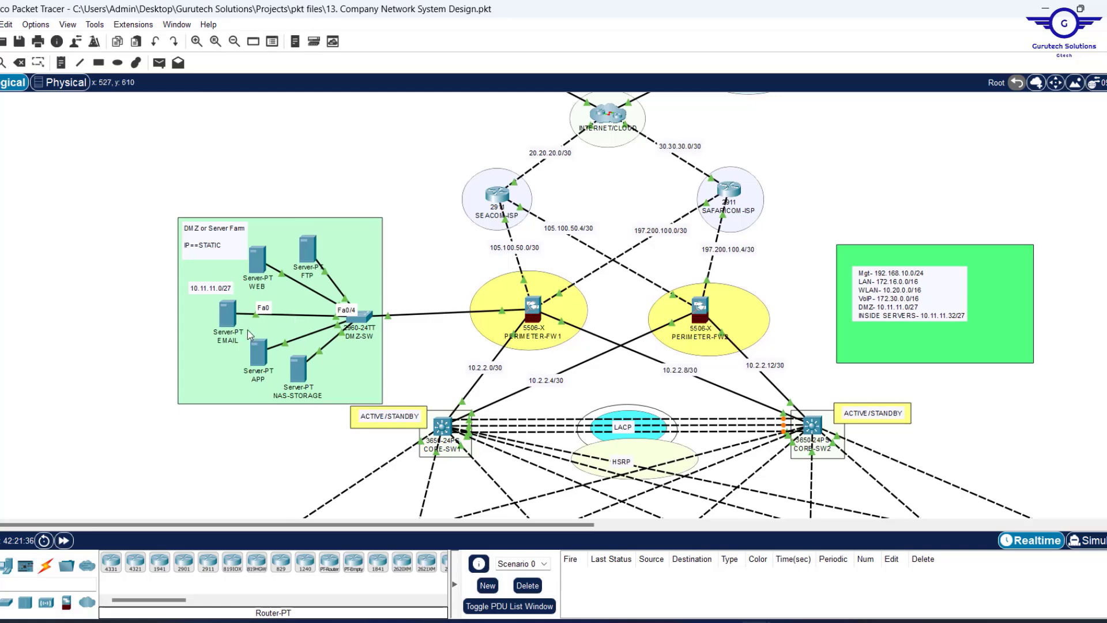
mouse_move(258, 263)
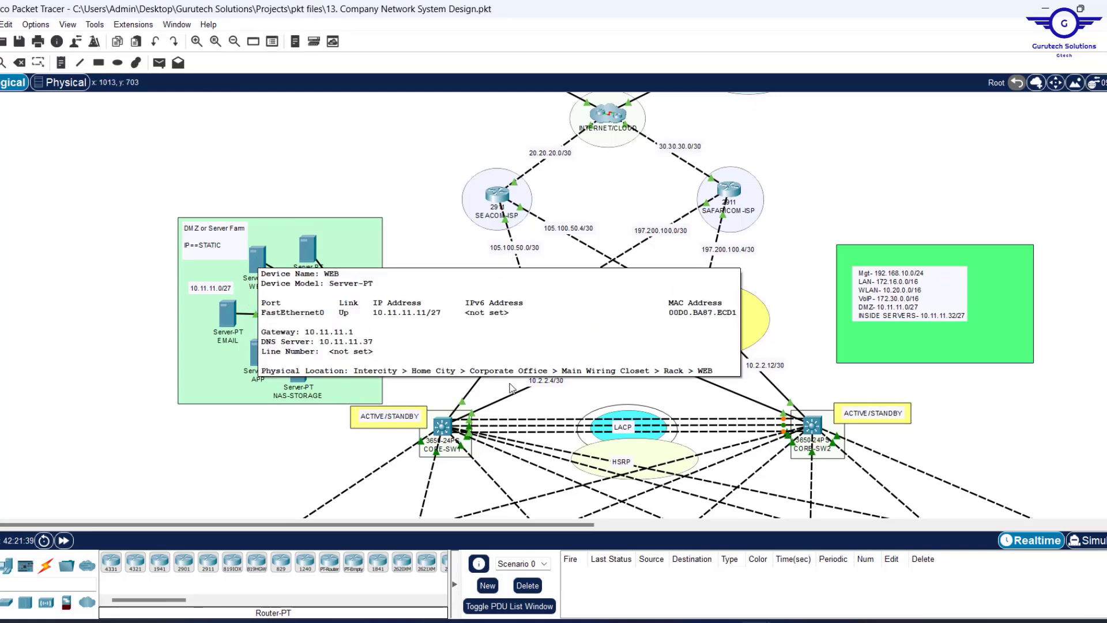
scroll(574, 392, "down", 14)
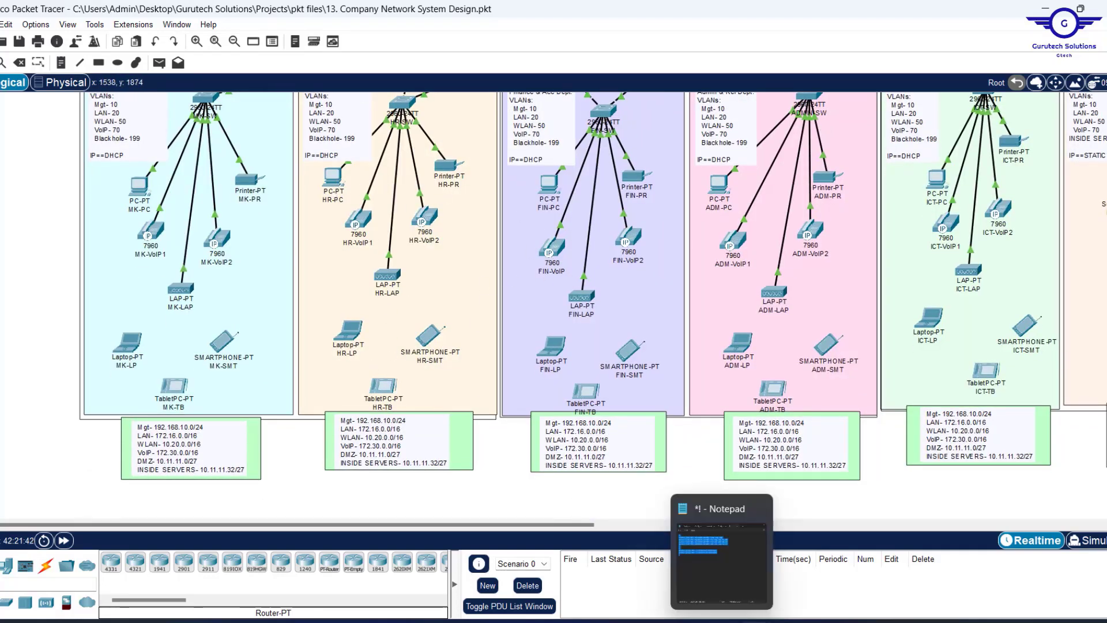
mouse_move(754, 620)
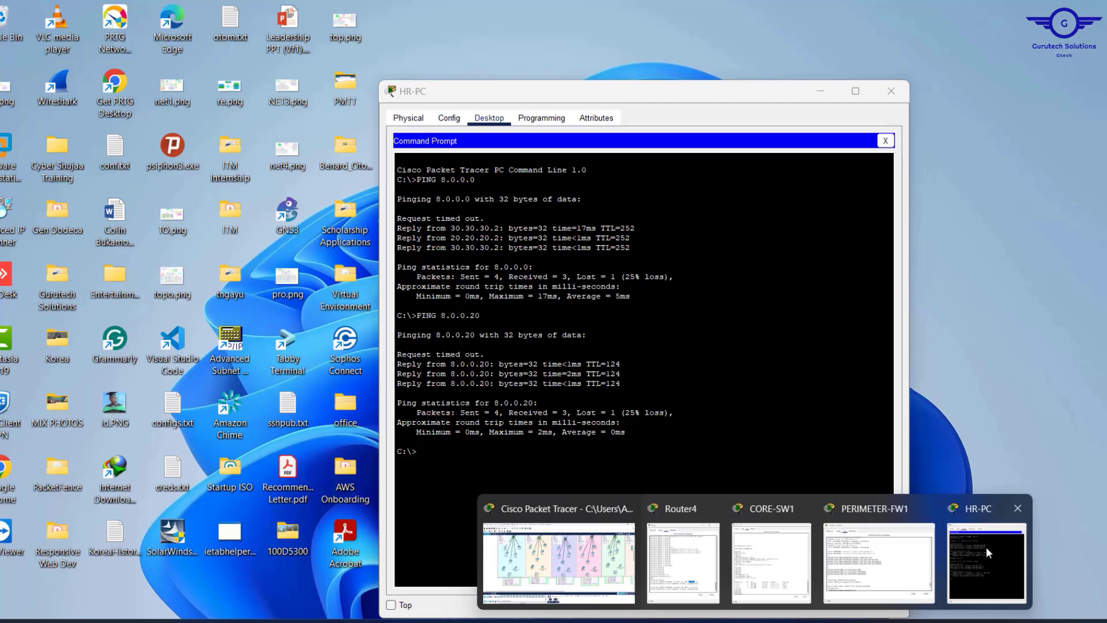
left_click(987, 546)
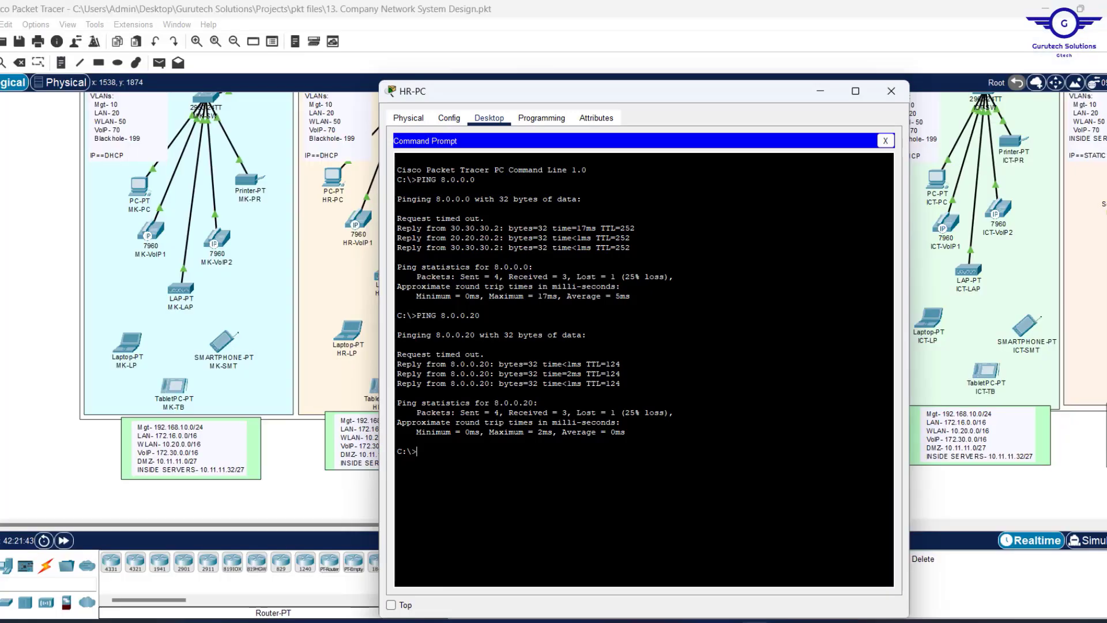
key("Up")
type("10.11.11.11")
key("Return")
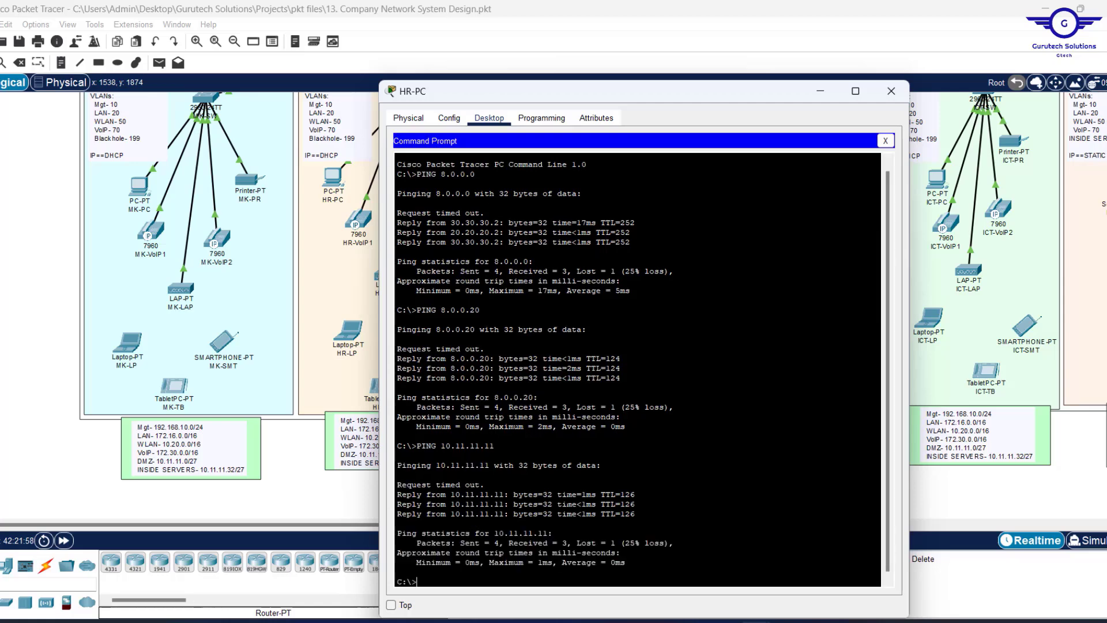
Close HR-PC and nudge the controller's 10.20.0.10 label slightly right on the canvas.
left_click(891, 91)
scroll(783, 186, "up", 10)
scroll(783, 185, "up", 3)
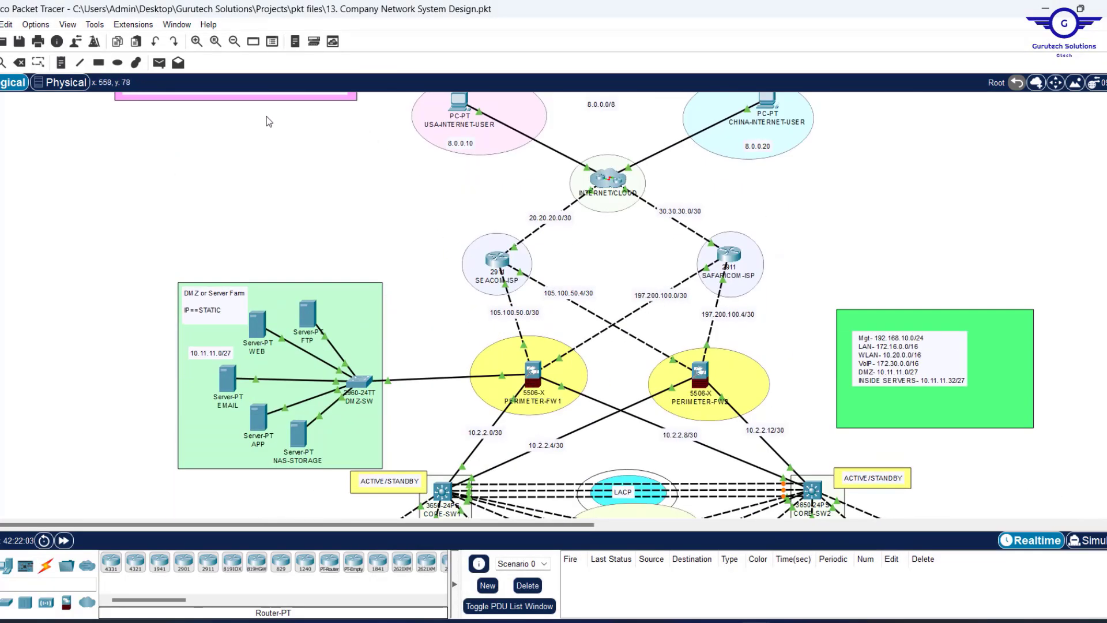
left_click_drag(197, 120, 1036, 497)
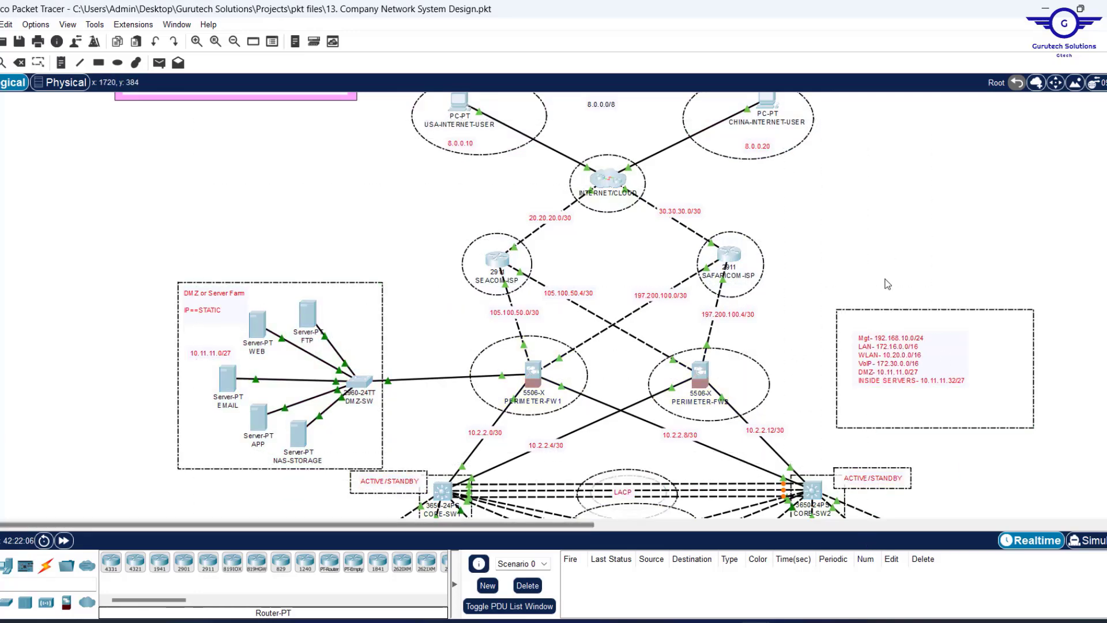
scroll(886, 283, "down", 9)
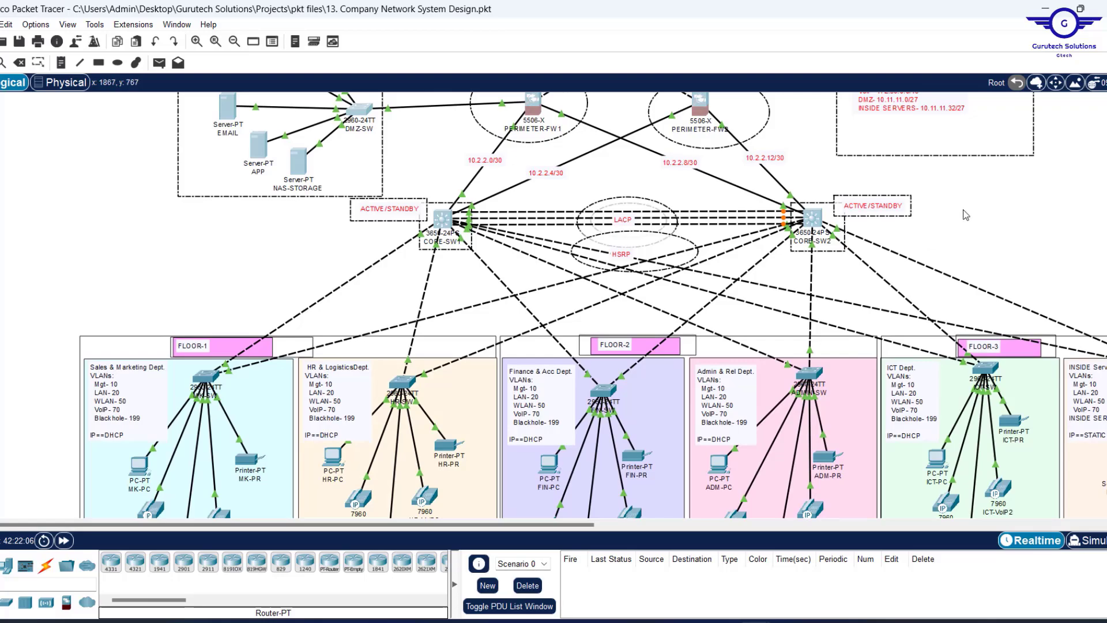
left_click(886, 284)
scroll(963, 214, "right", 20)
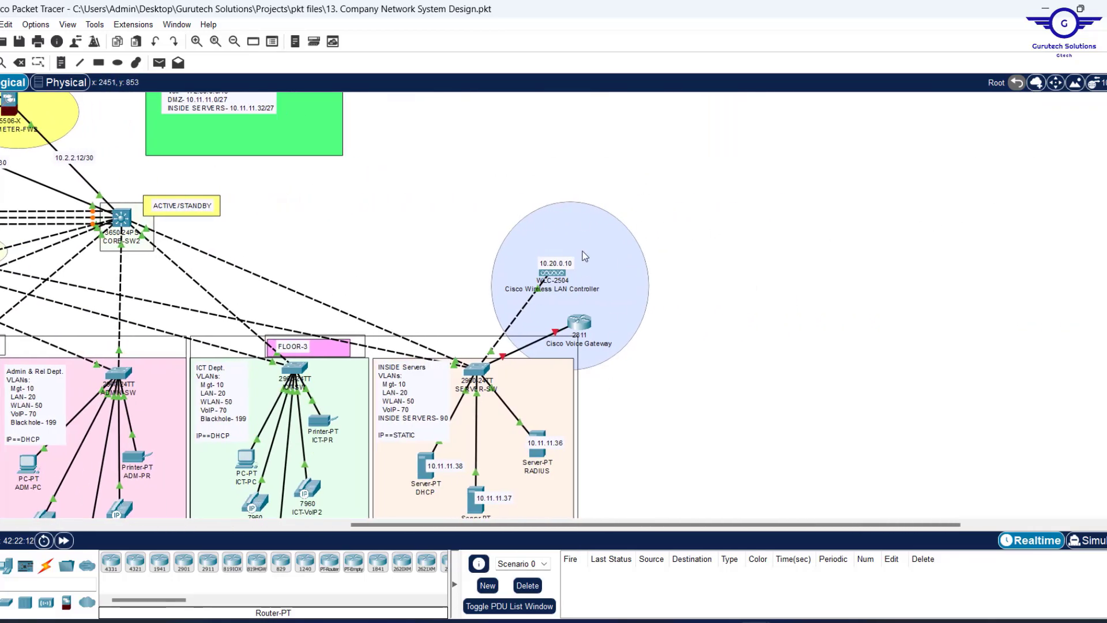
left_click_drag(557, 266, 571, 264)
Drag a PC-PT from End Devices beside the WLC-2504 controller.
scroll(694, 256, "left", 2)
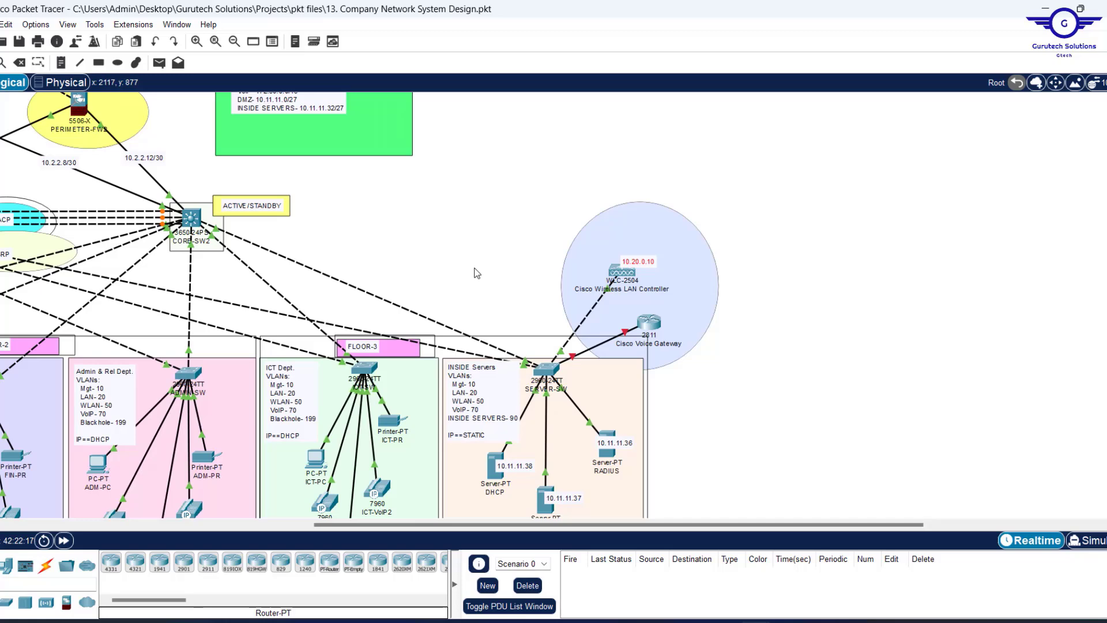
scroll(477, 273, "left", 4)
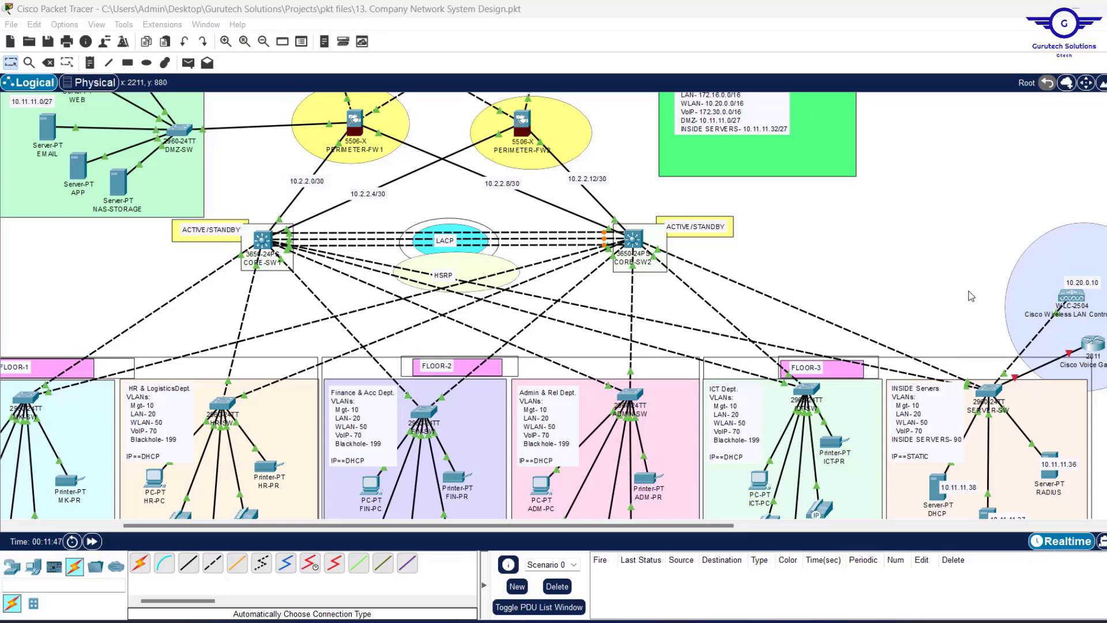
scroll(971, 297, "right", 5)
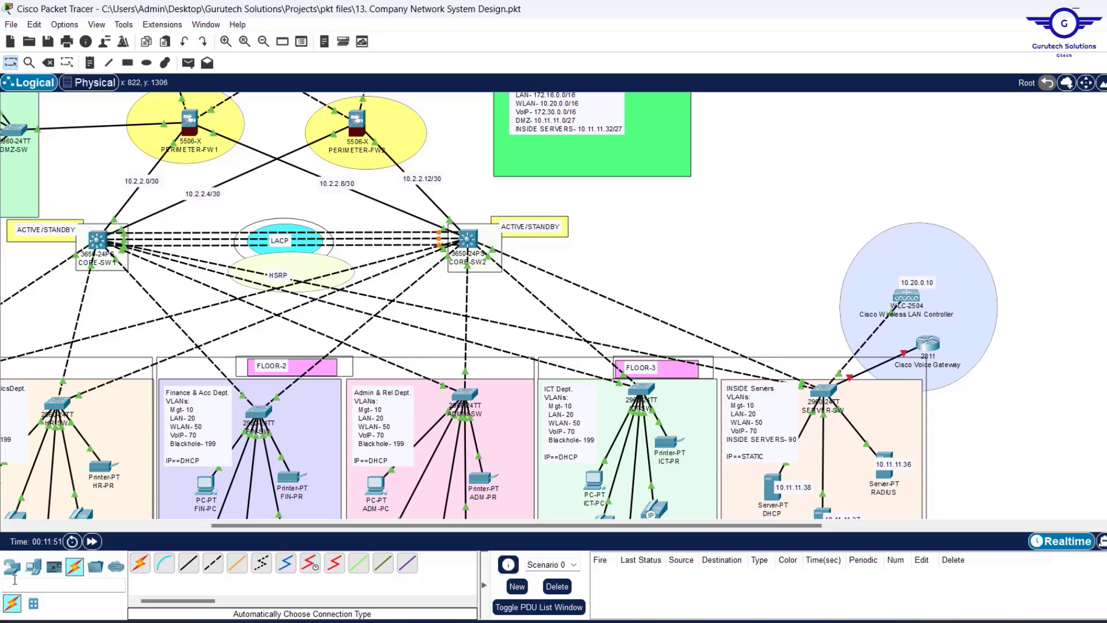
left_click_drag(34, 565, 986, 285)
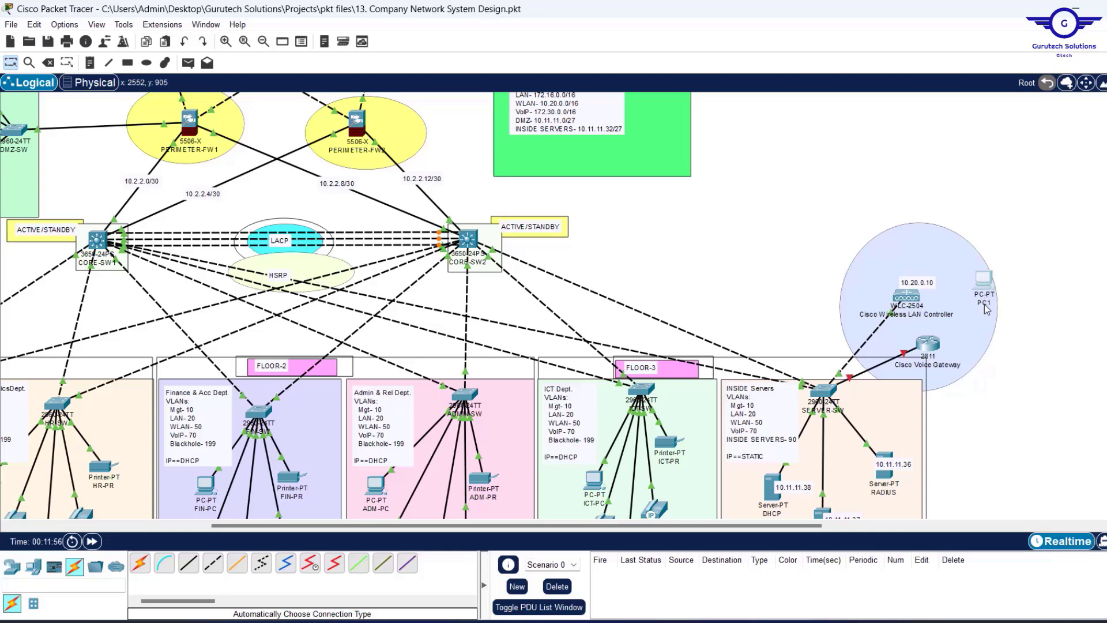
Rename PC1 to NET-SEC-PC and shift it slightly left inside the circle.
left_click(986, 305)
left_click_drag(1000, 306, 940, 308)
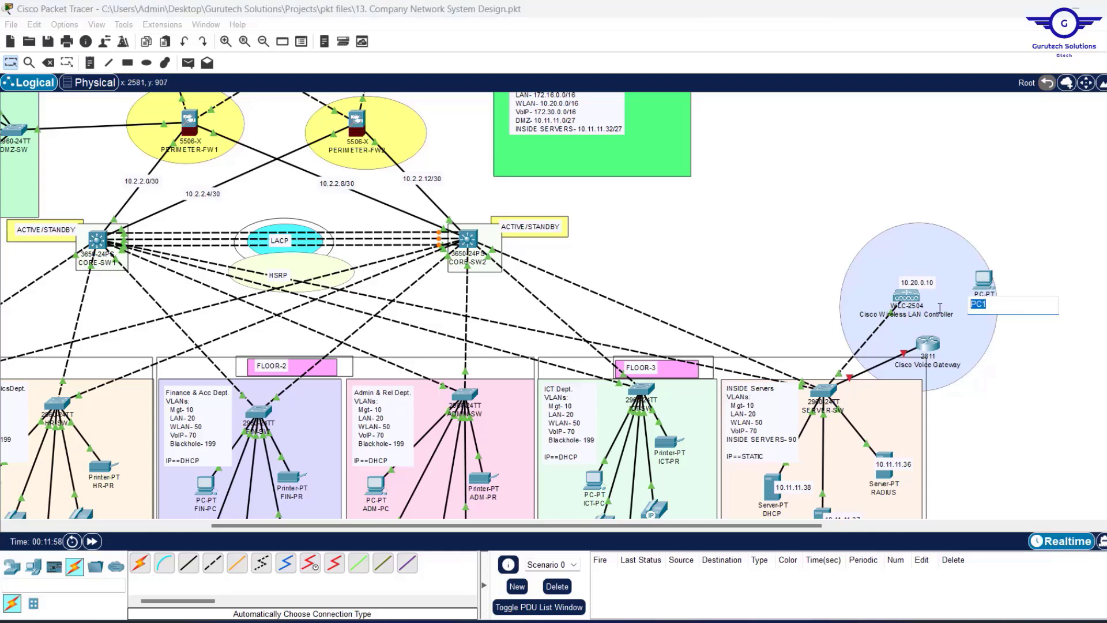
type("N")
key("BackSpace")
type("ET-SEC-P")
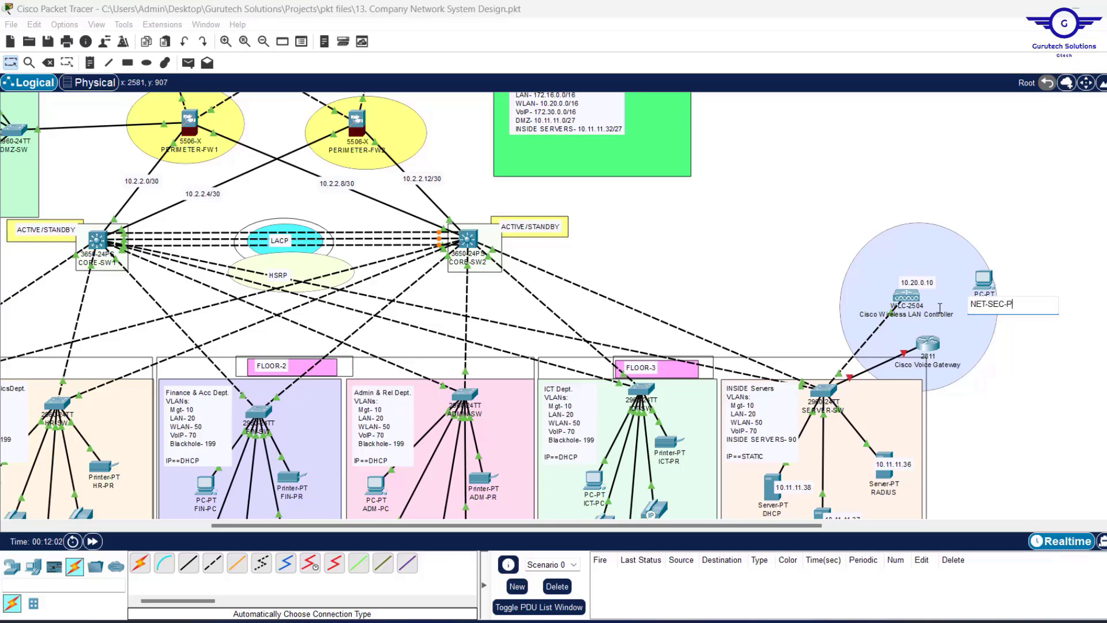
type("C")
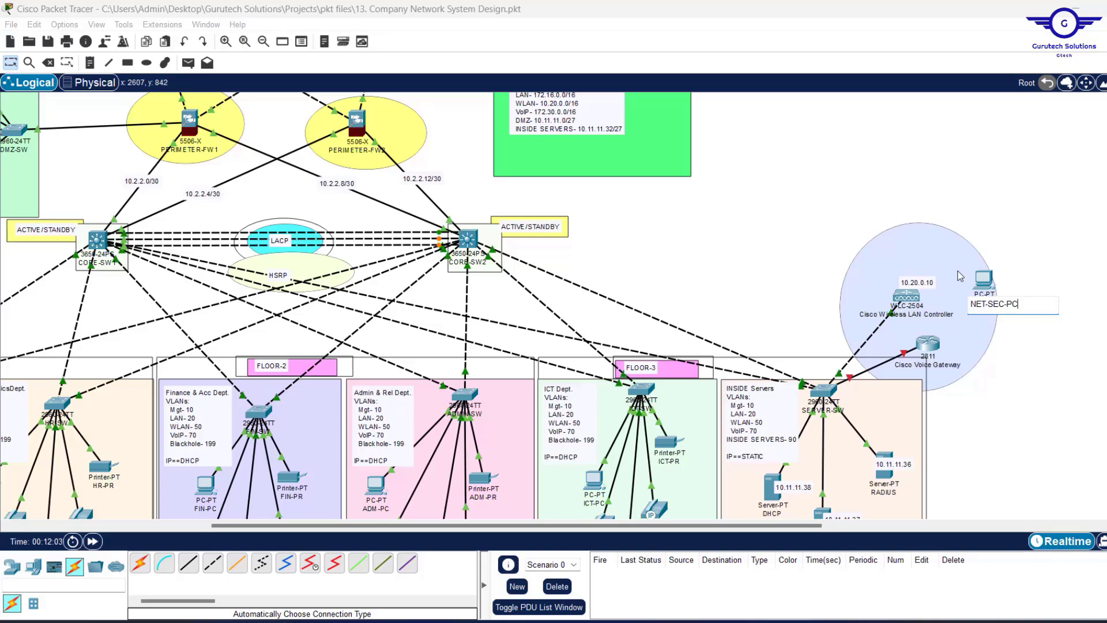
left_click(1021, 230)
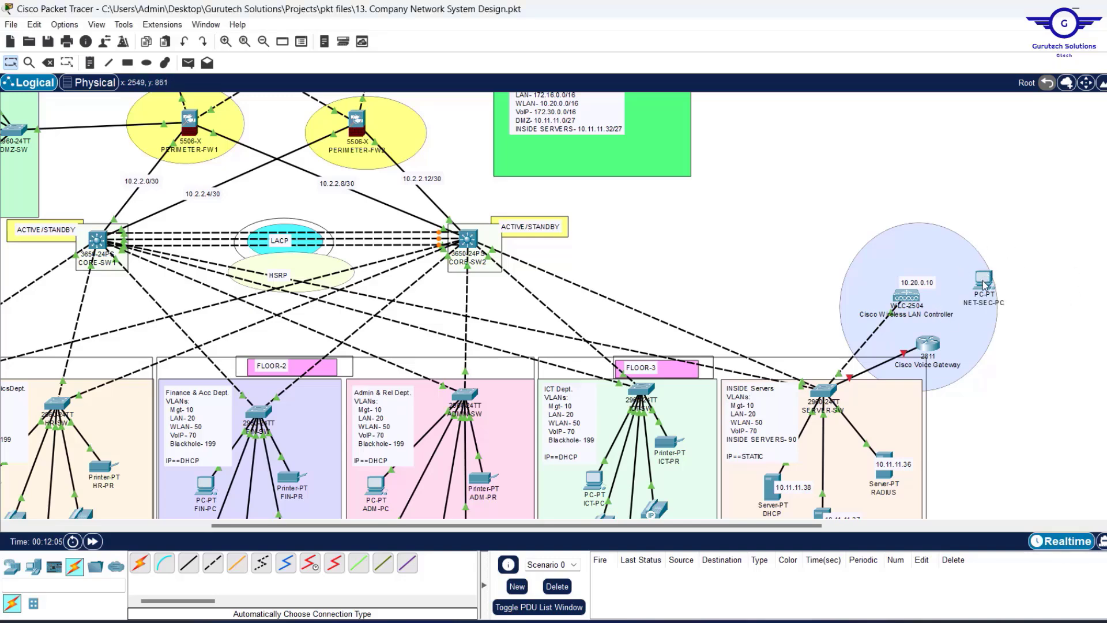
left_click_drag(983, 282, 973, 287)
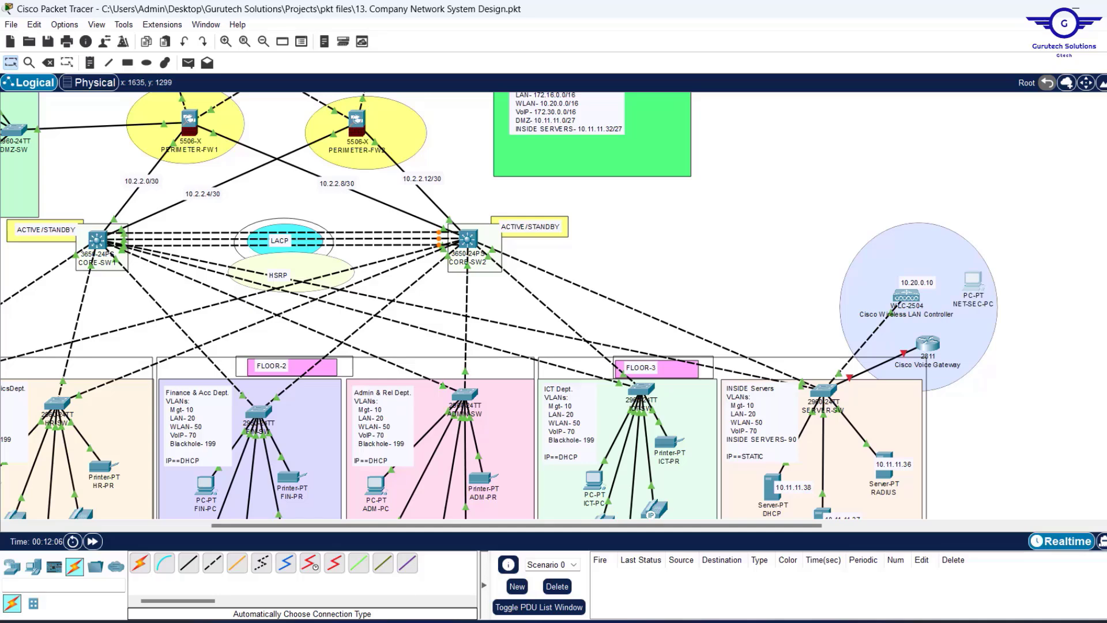
Cable NET-SEC-PC to the WLC-2504 controller.
left_click(168, 558)
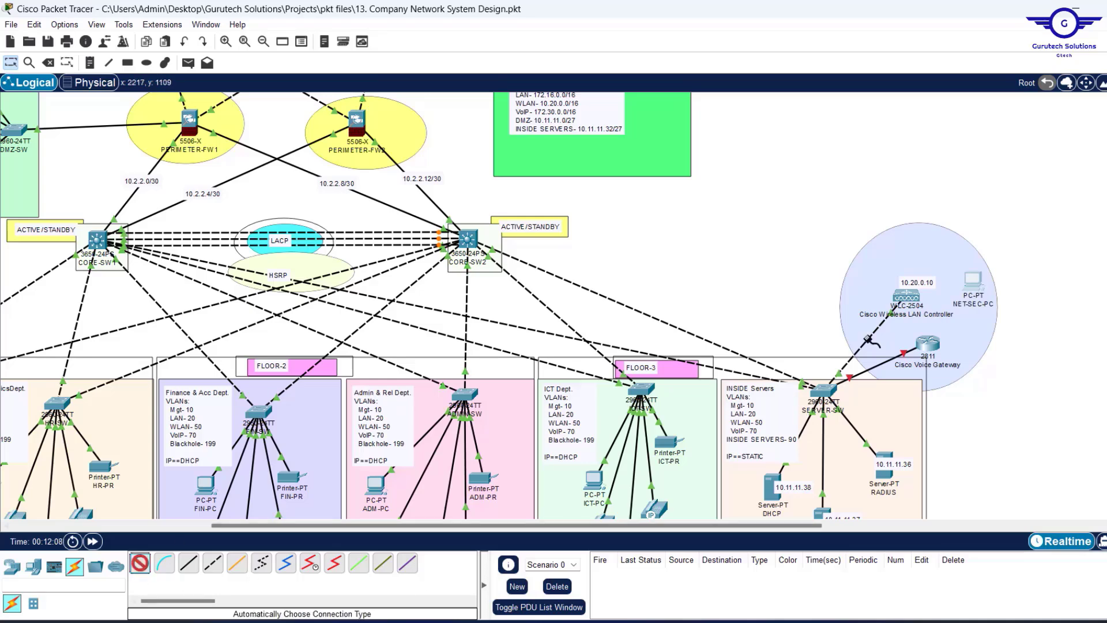
left_click(973, 283)
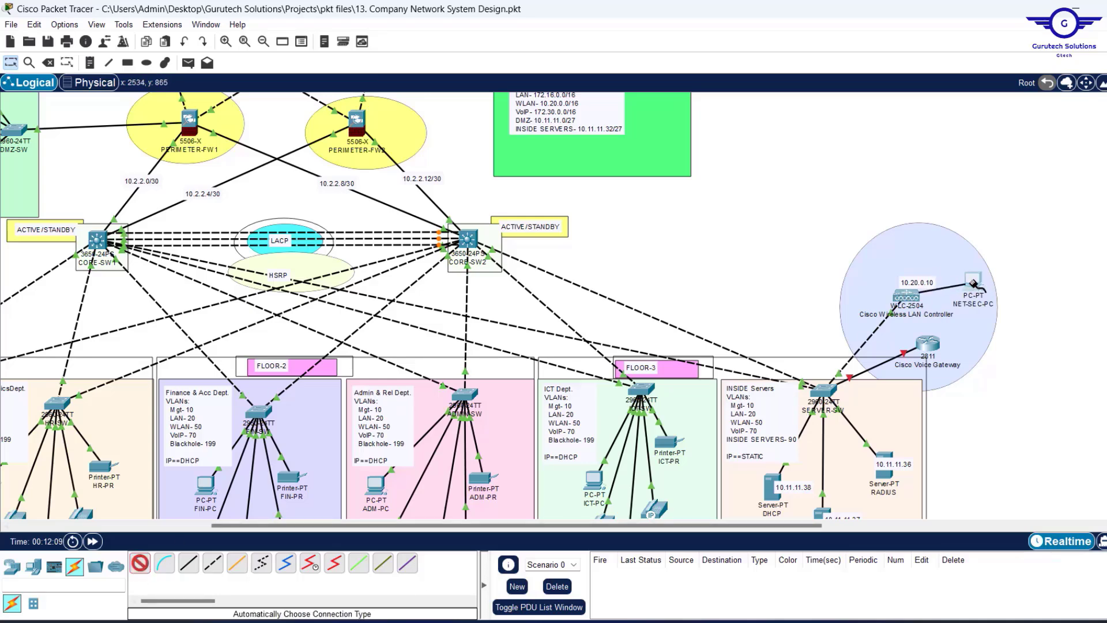
left_click(917, 289)
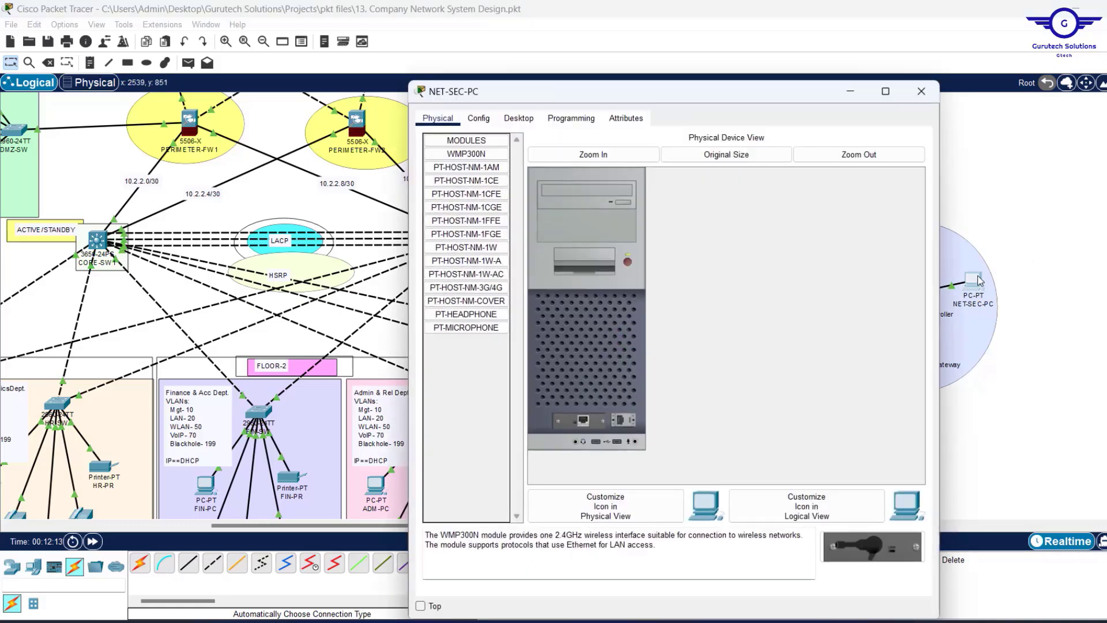
Open NET-SEC-PC's IP Configuration and enter static address 10.20.0.100.
left_click(974, 280)
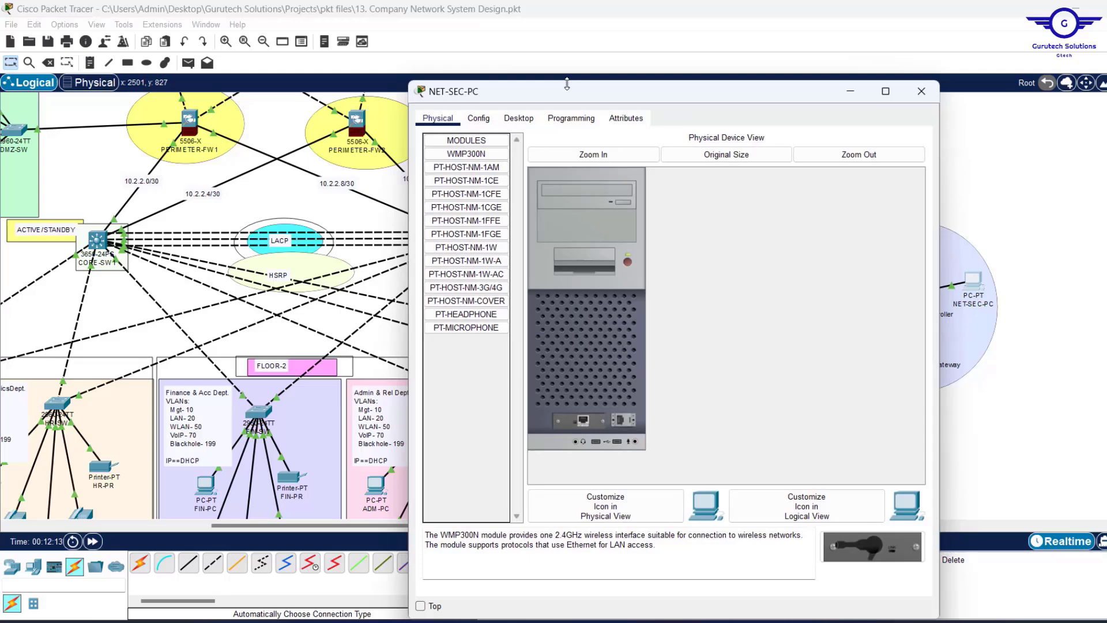
left_click(519, 117)
left_click(479, 158)
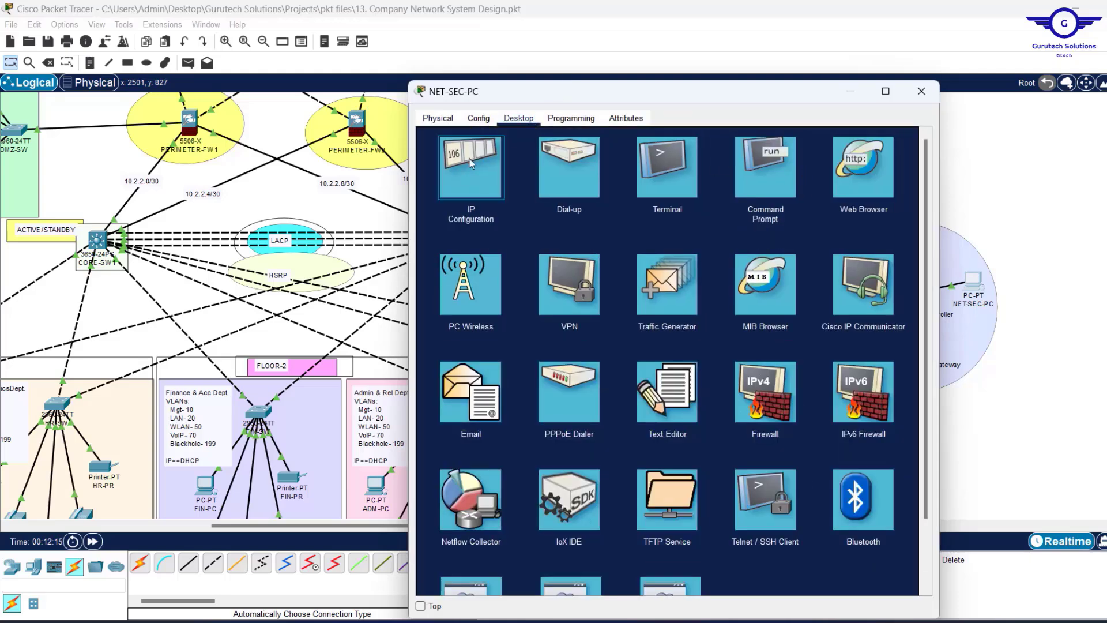
type("10.20.0.100")
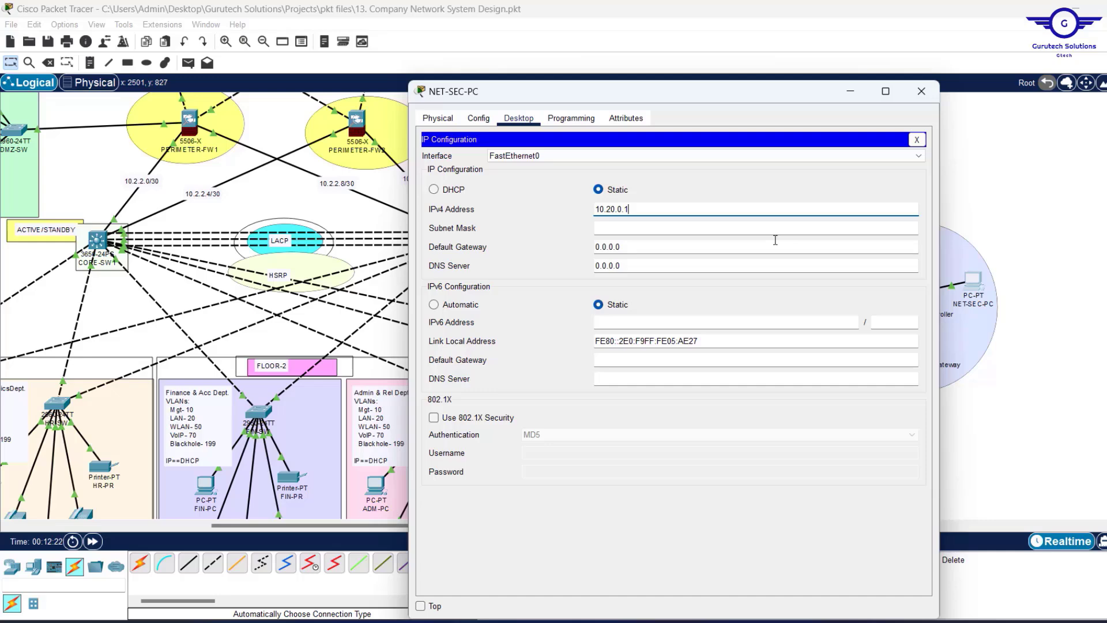
Set subnet mask 255.255.0.0, default gateway 10.20.0.1 and DNS server 10.11.11.37.
left_click(632, 227)
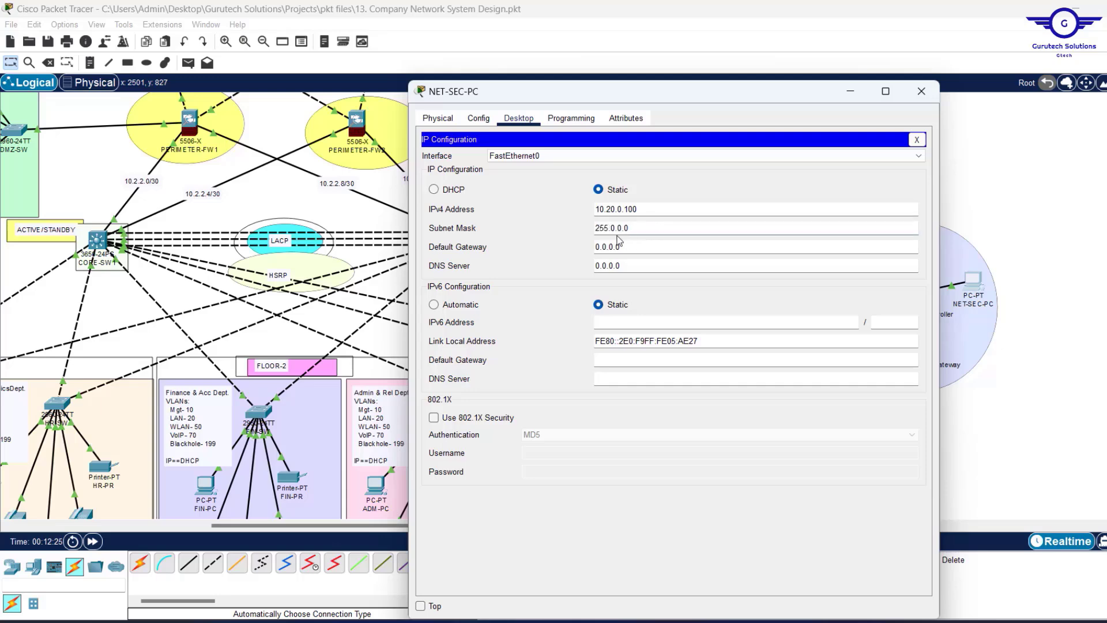
left_click(614, 229)
key("BackSpace")
type("255.")
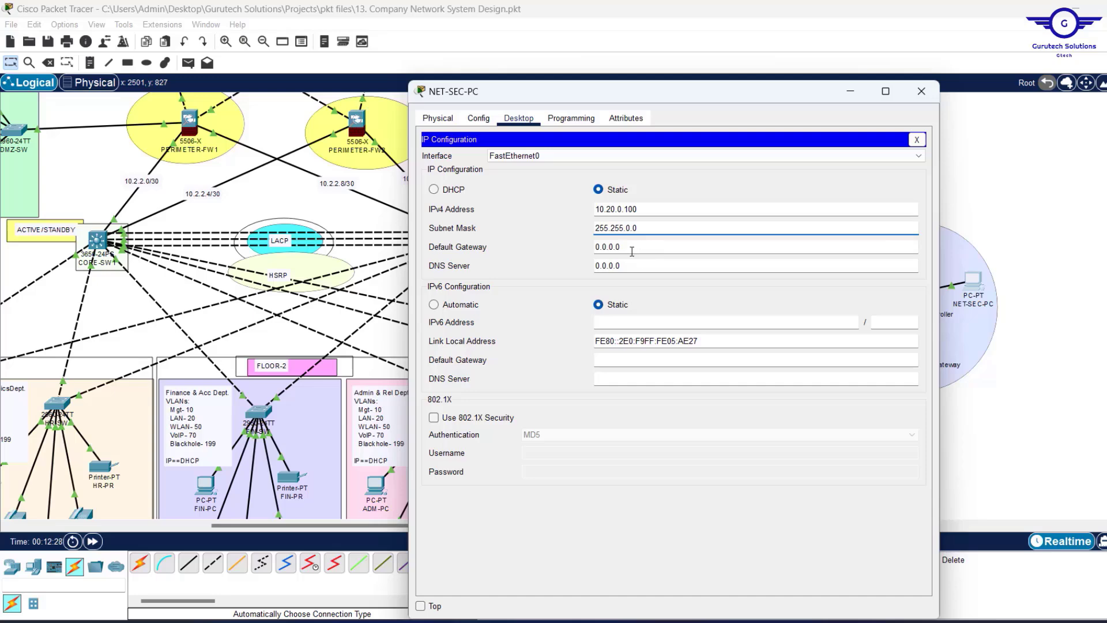
left_click_drag(632, 251, 495, 253)
type("10.20.0.1")
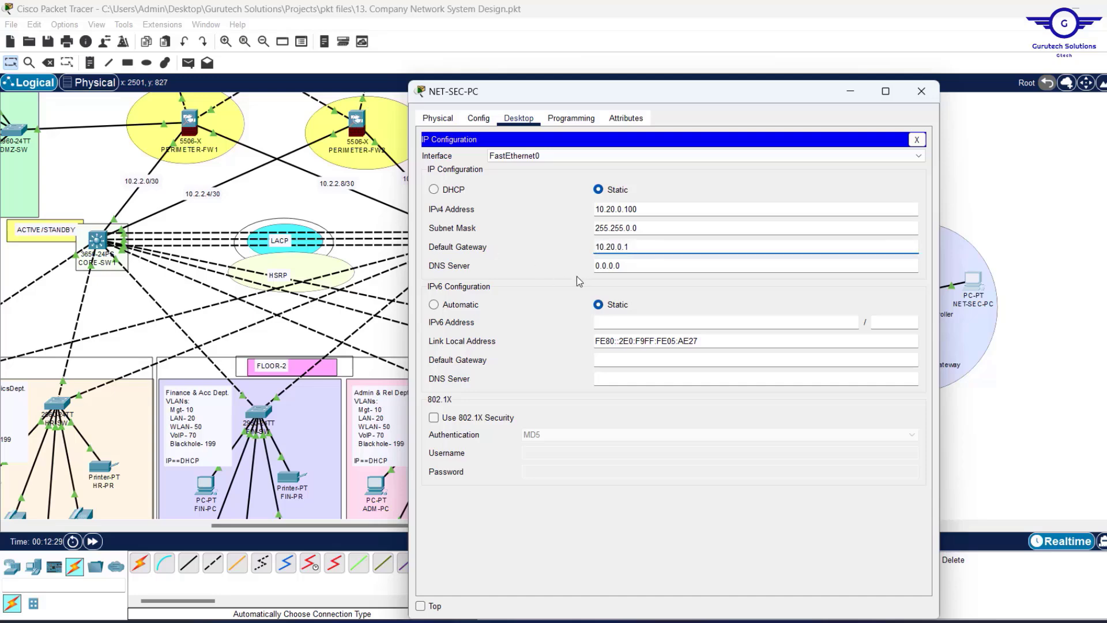
left_click_drag(644, 270, 450, 233)
type("1")
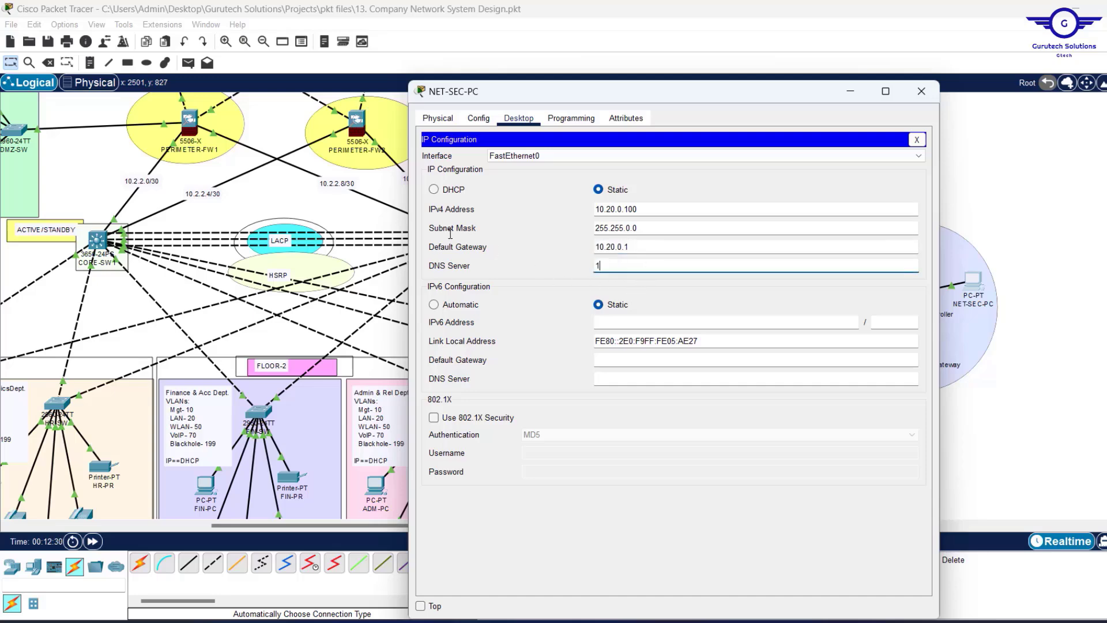
type("0.11.11")
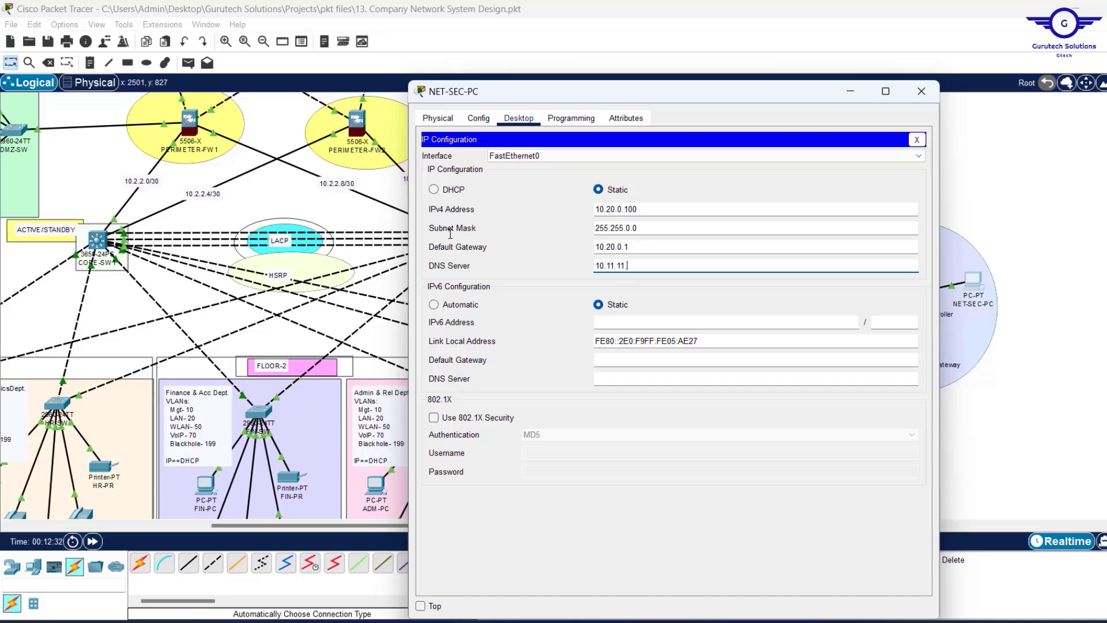
type(".37")
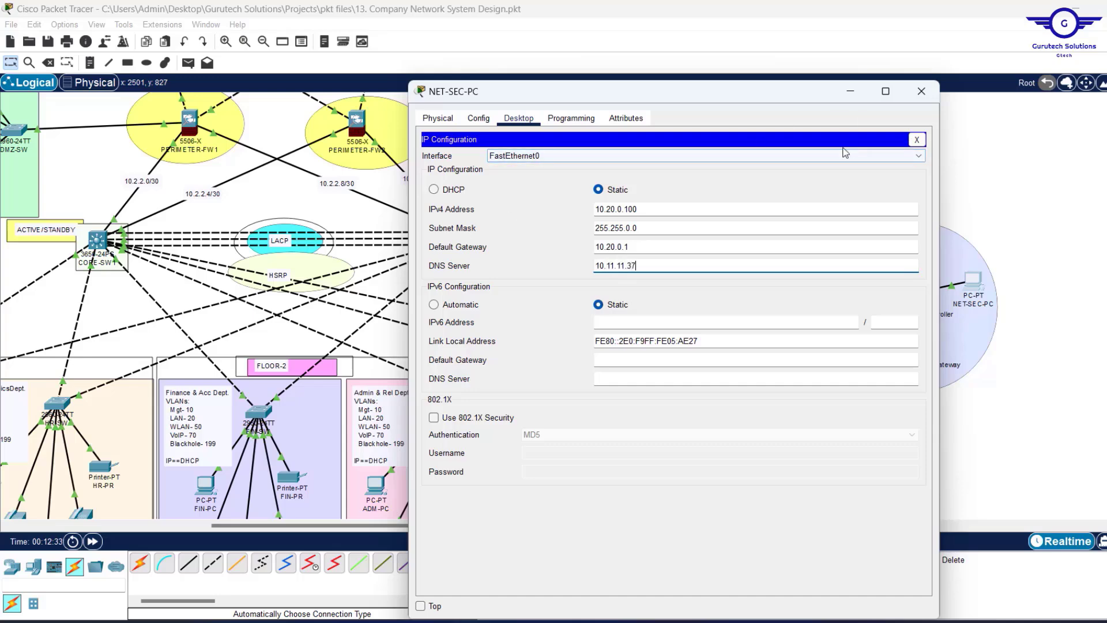
From NET-SEC-PC's command prompt, run PING 10.20.0.10 and confirm the controller replies.
left_click(916, 139)
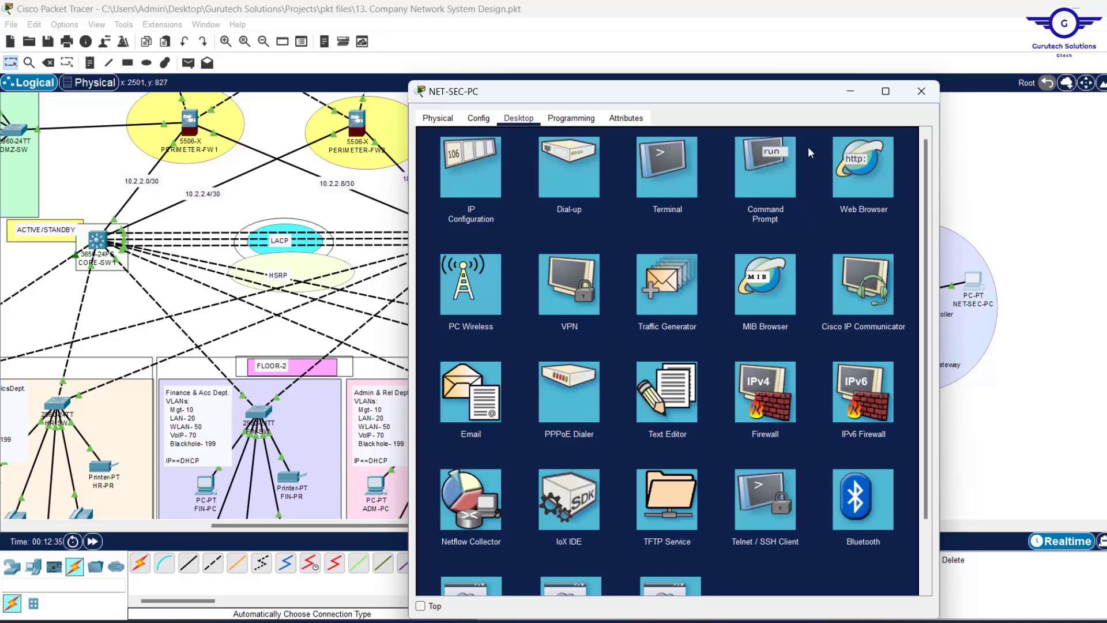
left_click(774, 168)
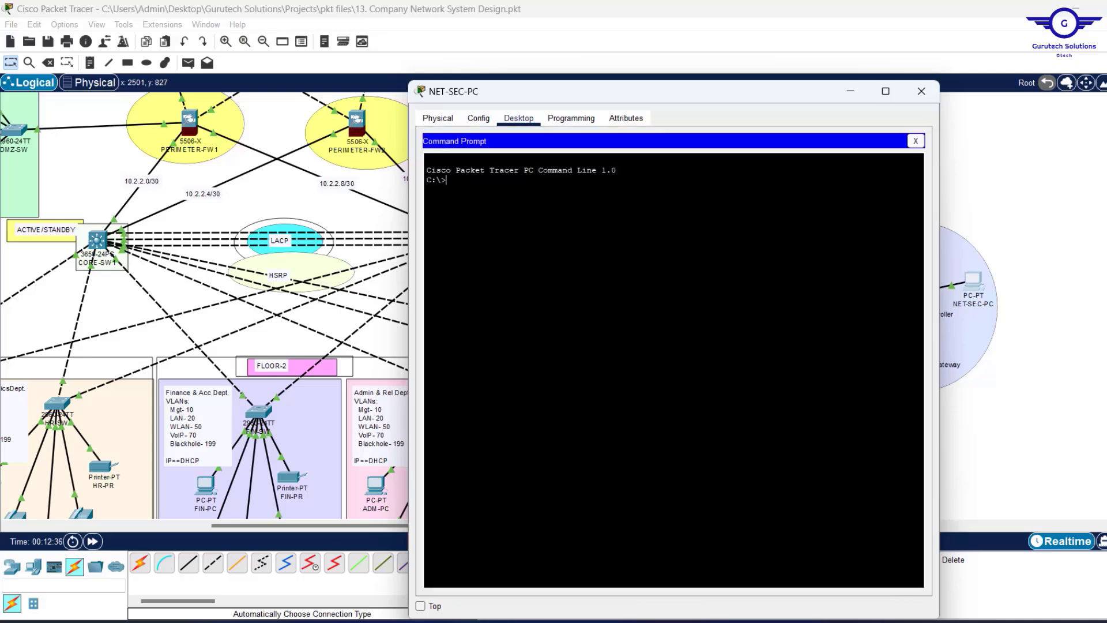
right_click(513, 205)
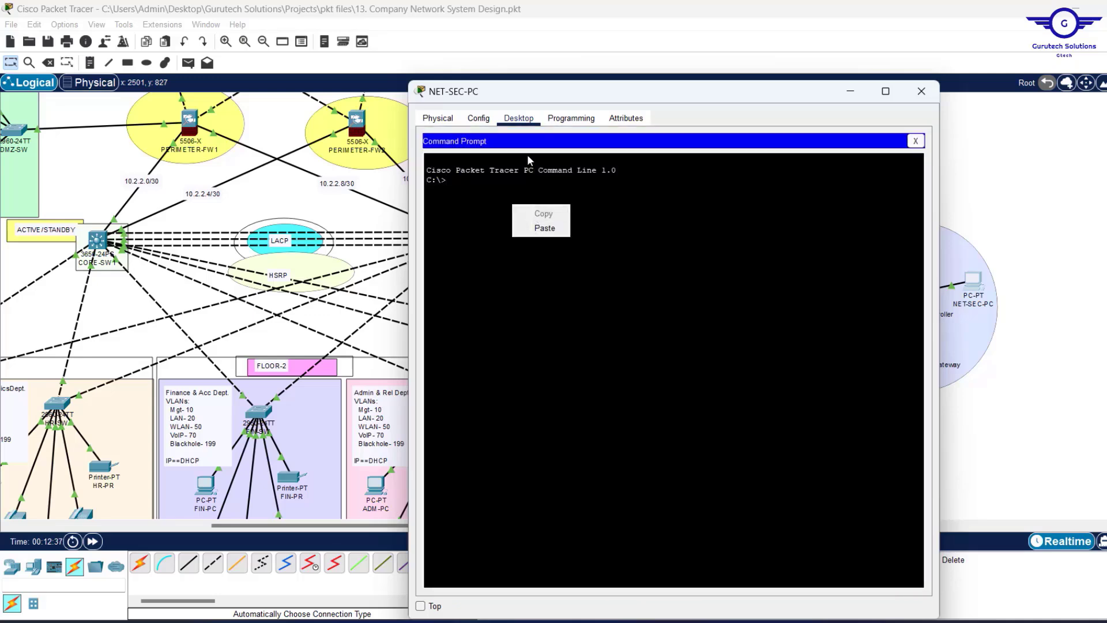
left_click(533, 228)
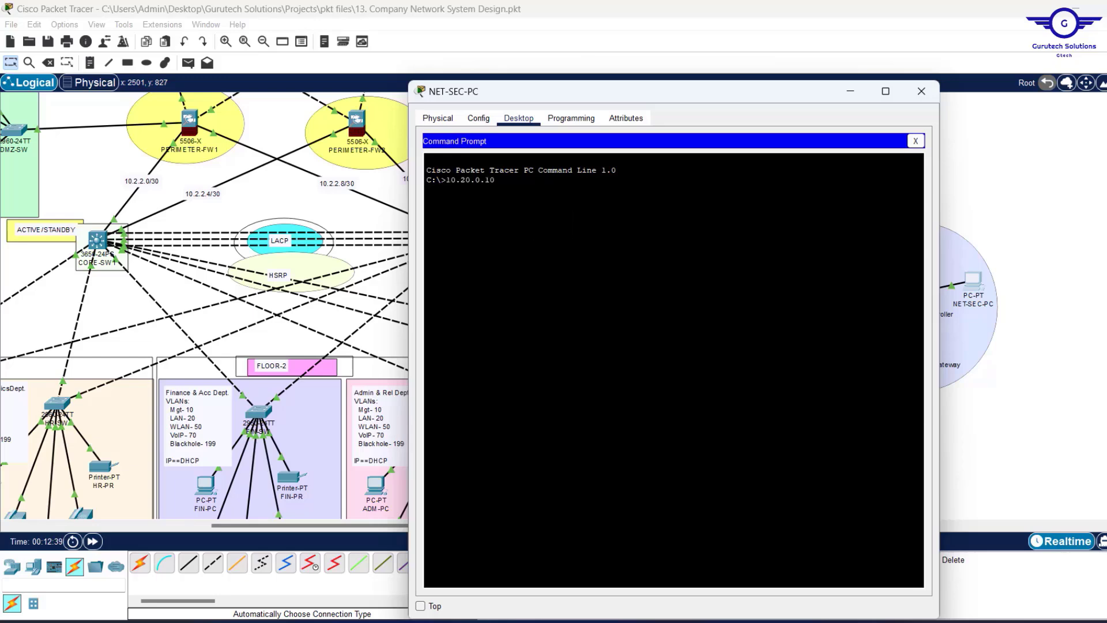
type("PIN")
type("G ")
type("PING")
key("Return")
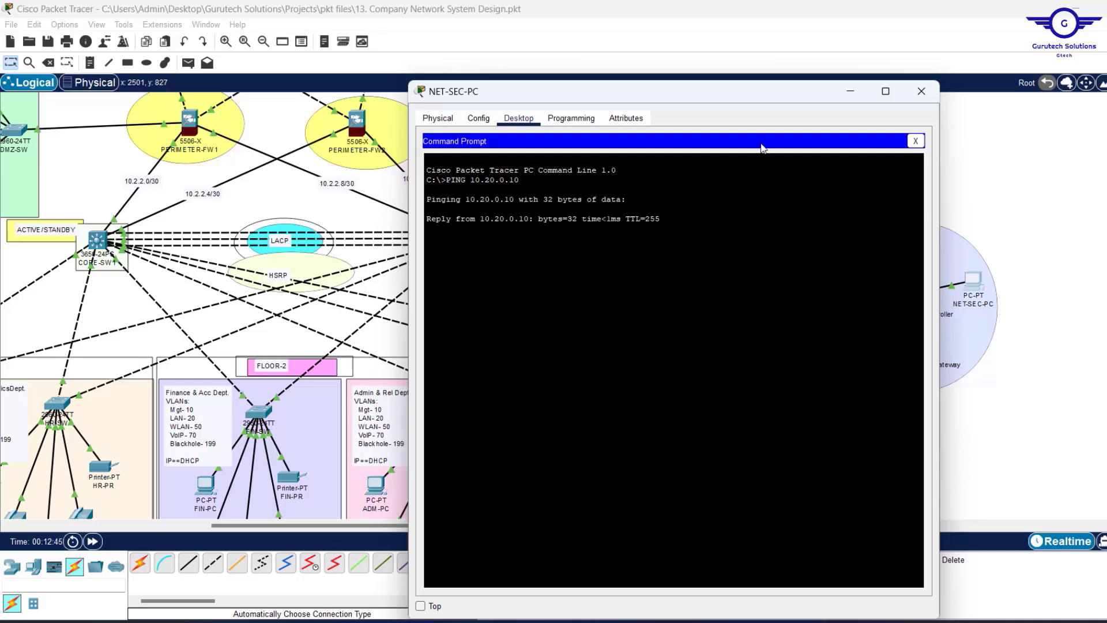
left_click(916, 141)
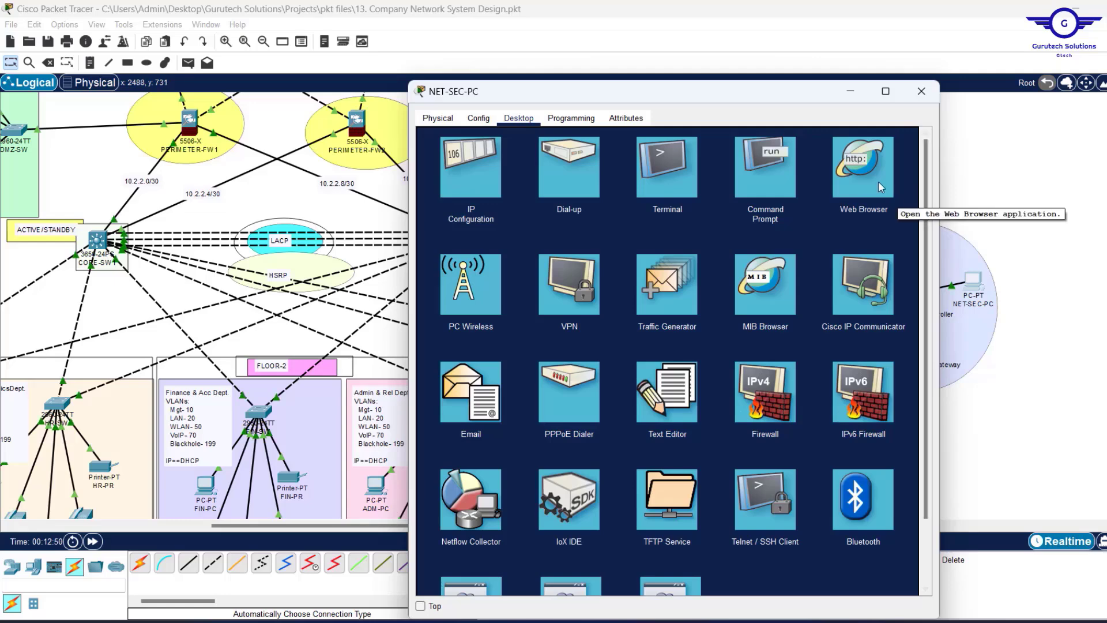
Browse to 10.20.0.10 in NET-SEC-PC's web browser and load the controller's setup page.
left_click(862, 166)
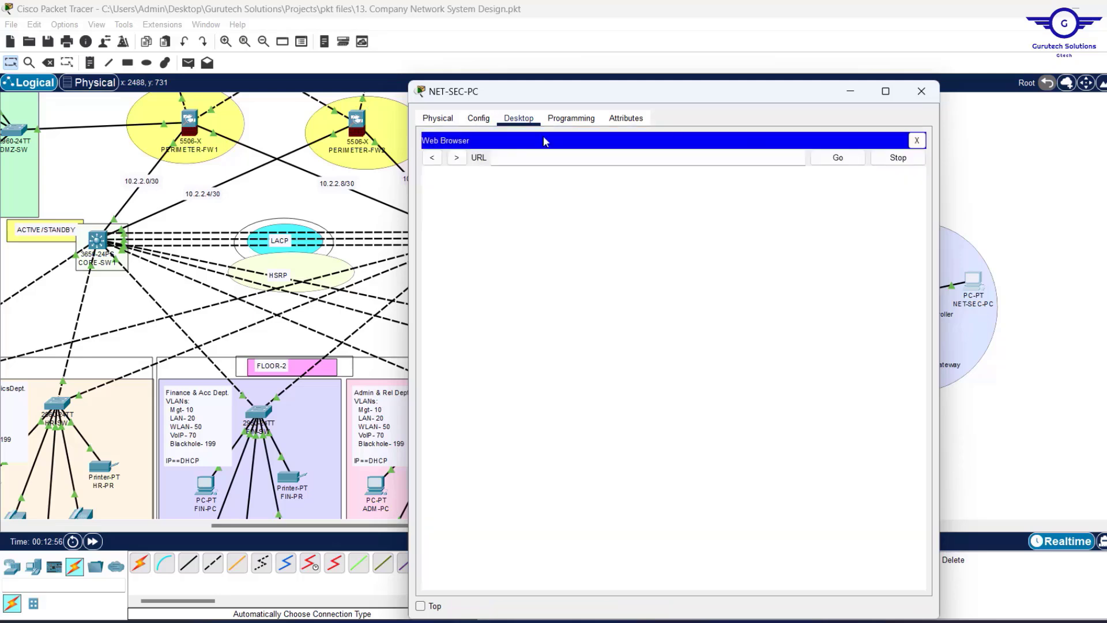
left_click(517, 157)
type("10.20.0.10")
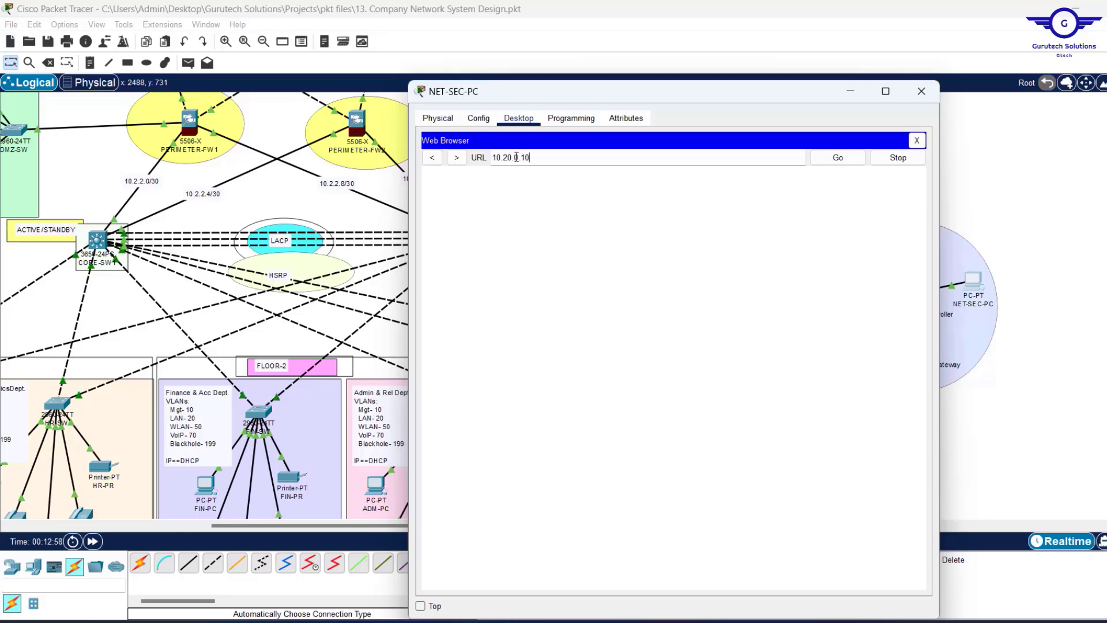
key("Return")
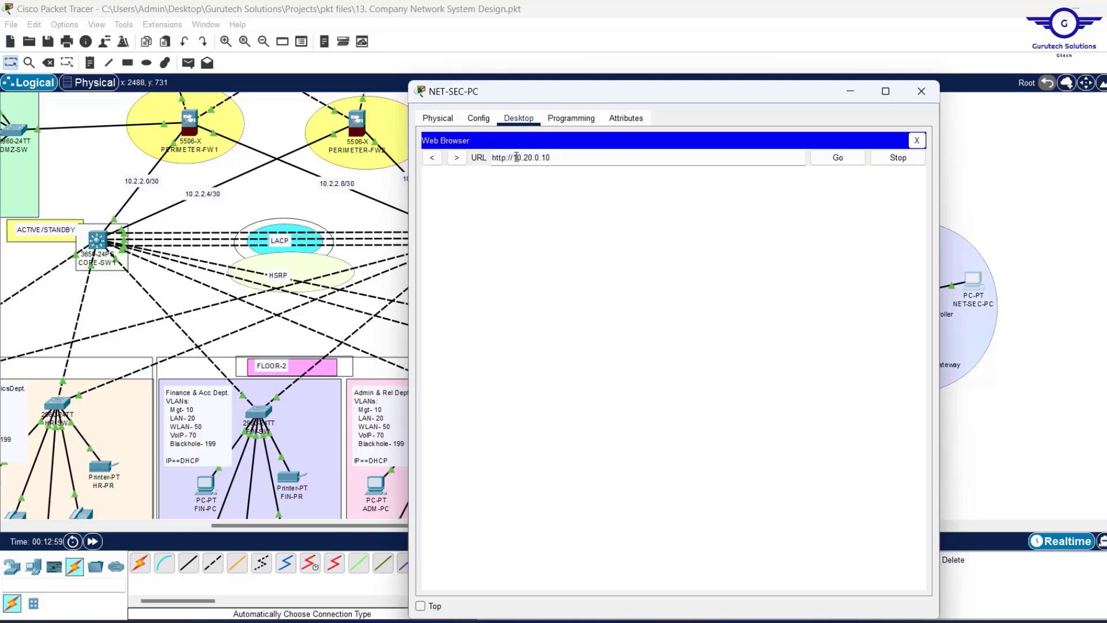
left_click(420, 606)
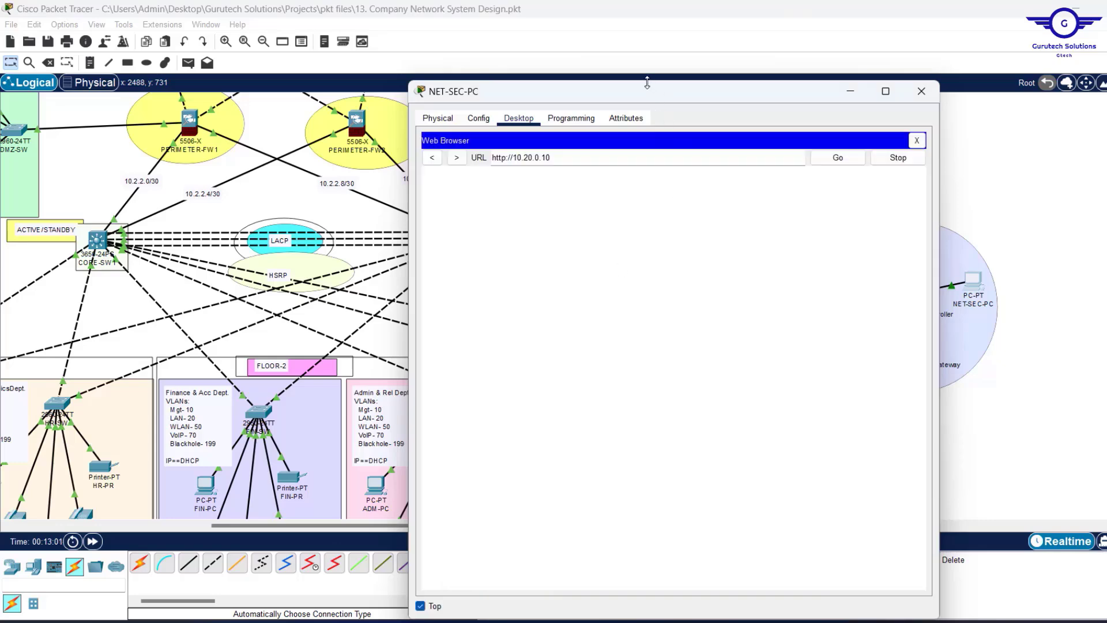
left_click_drag(647, 82, 647, 151)
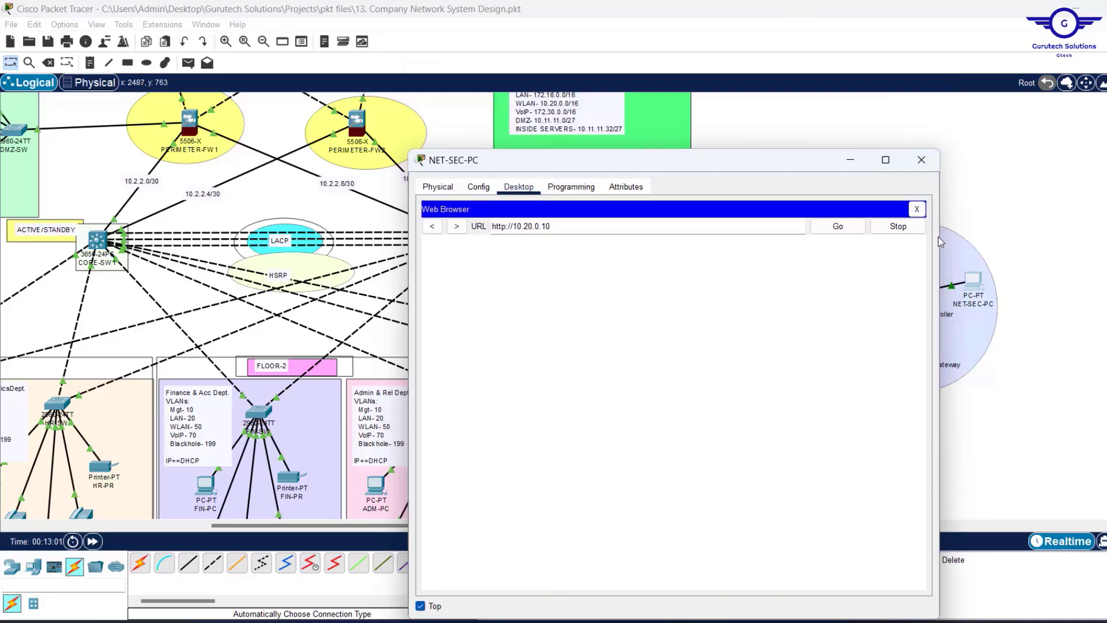
left_click_drag(939, 236, 888, 237)
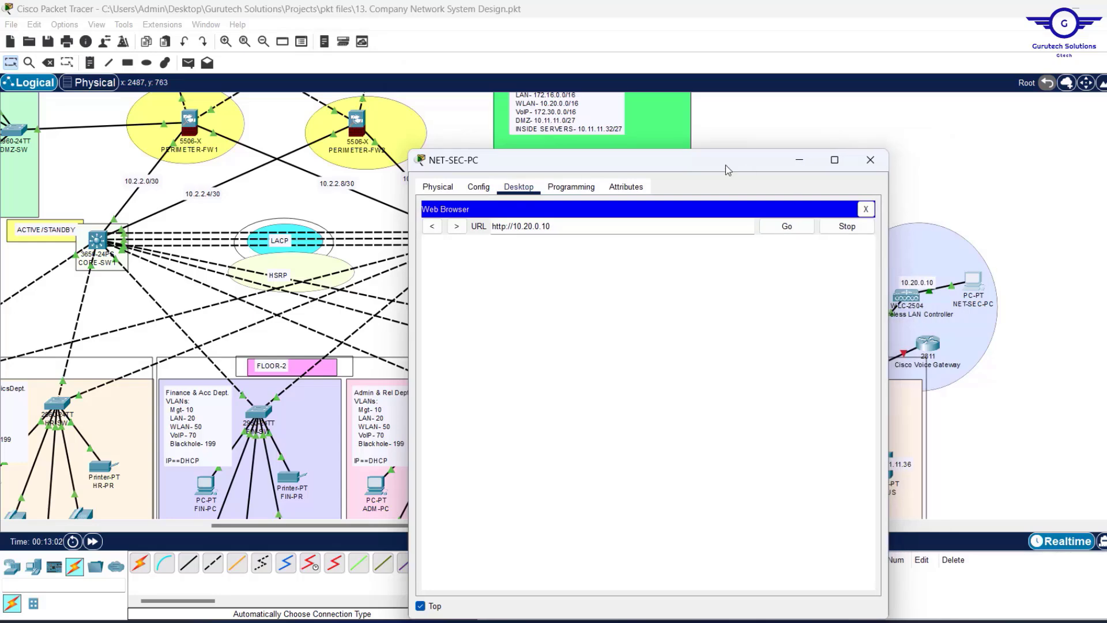
left_click_drag(686, 167, 676, 97)
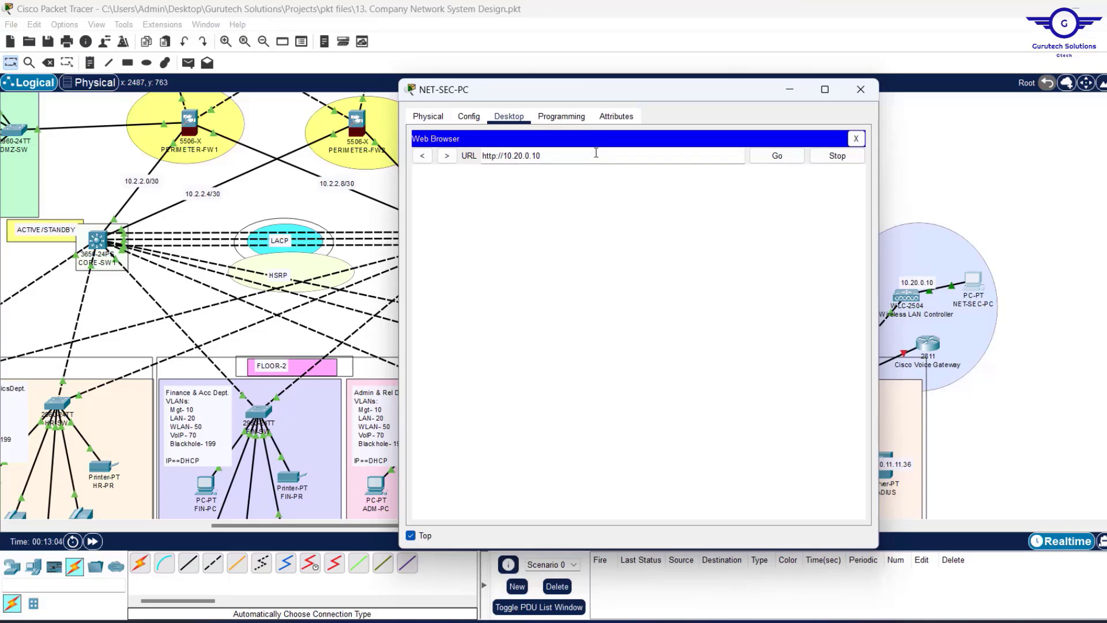
key("Return")
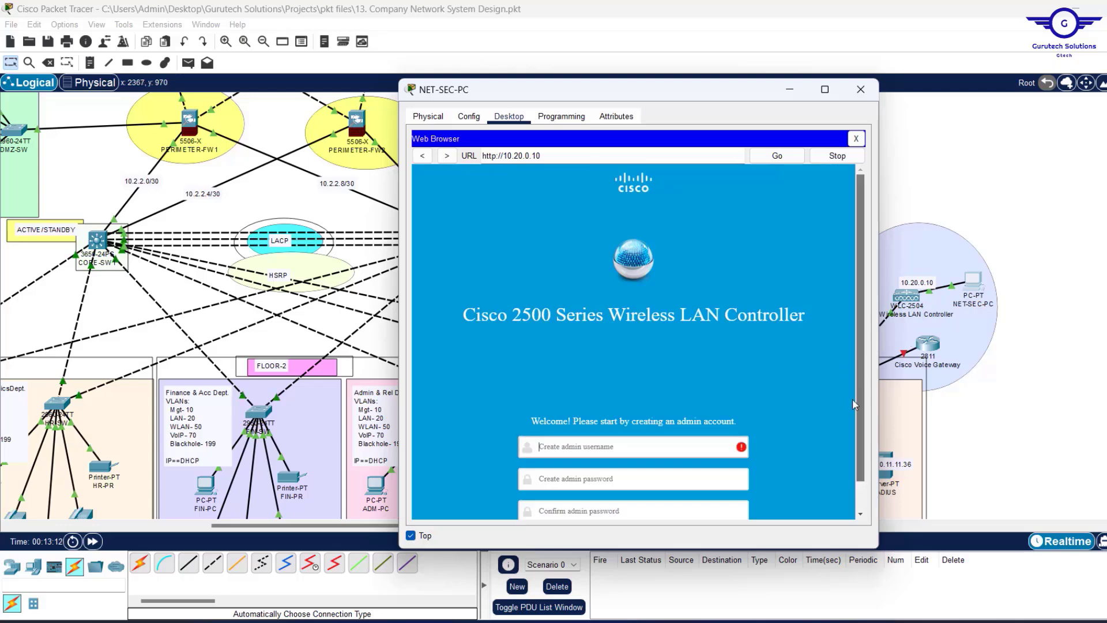
Enter the new admin username and password, then confirm the password.
scroll(853, 455, "down", 2)
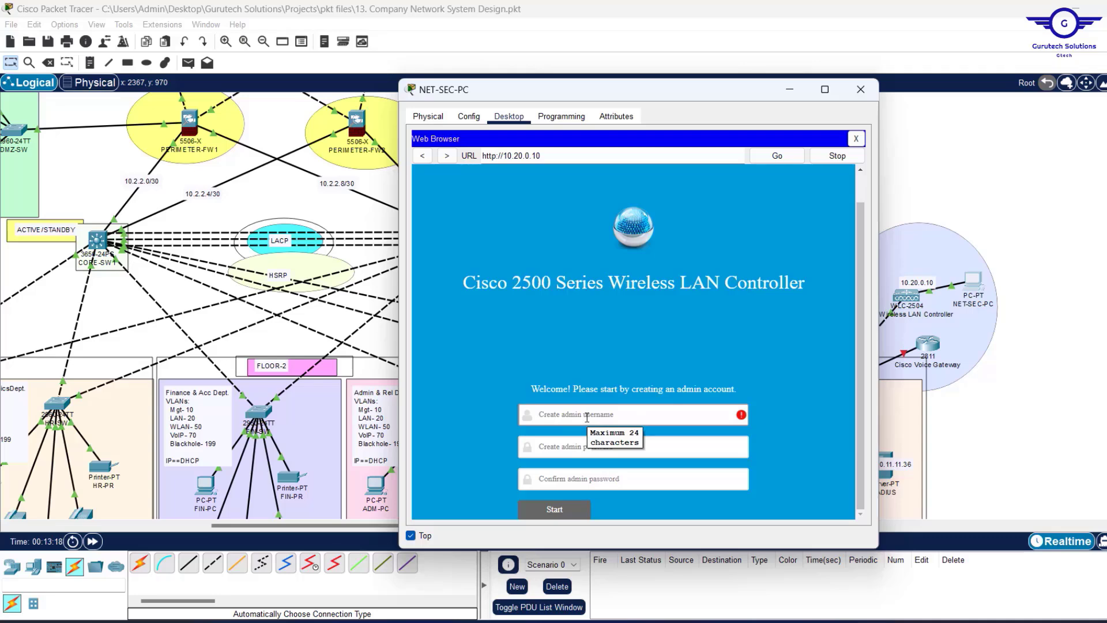
type("A")
type("dm")
type("i")
key("BackSpace")
key("BackSpace")
key("BackSpace")
key("BackSpace")
type("C")
left_click(563, 448)
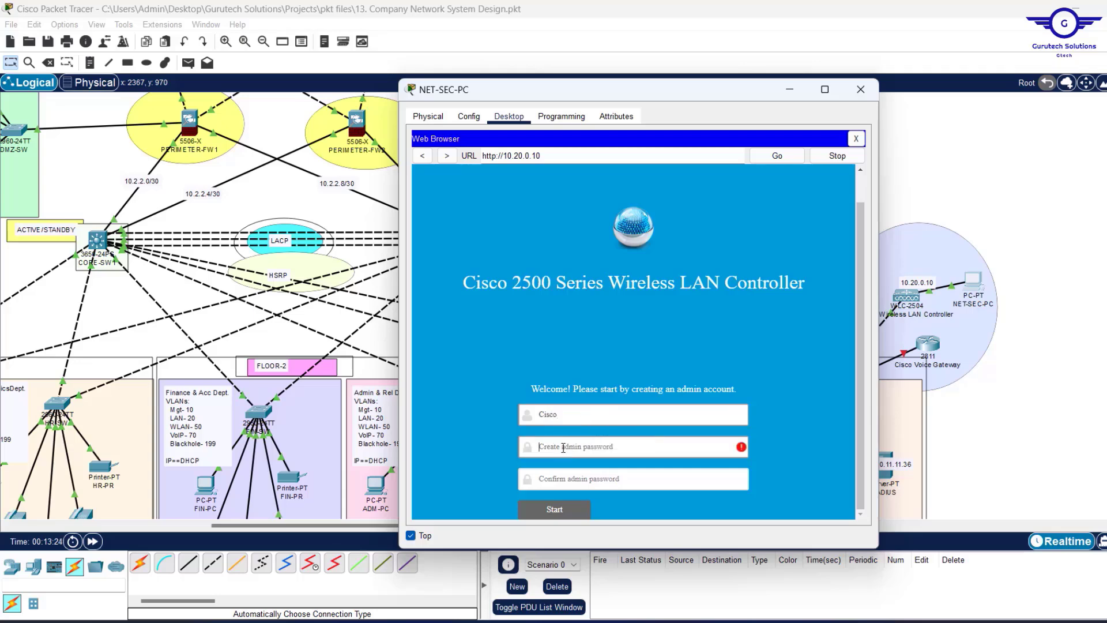
type("Cisco1")
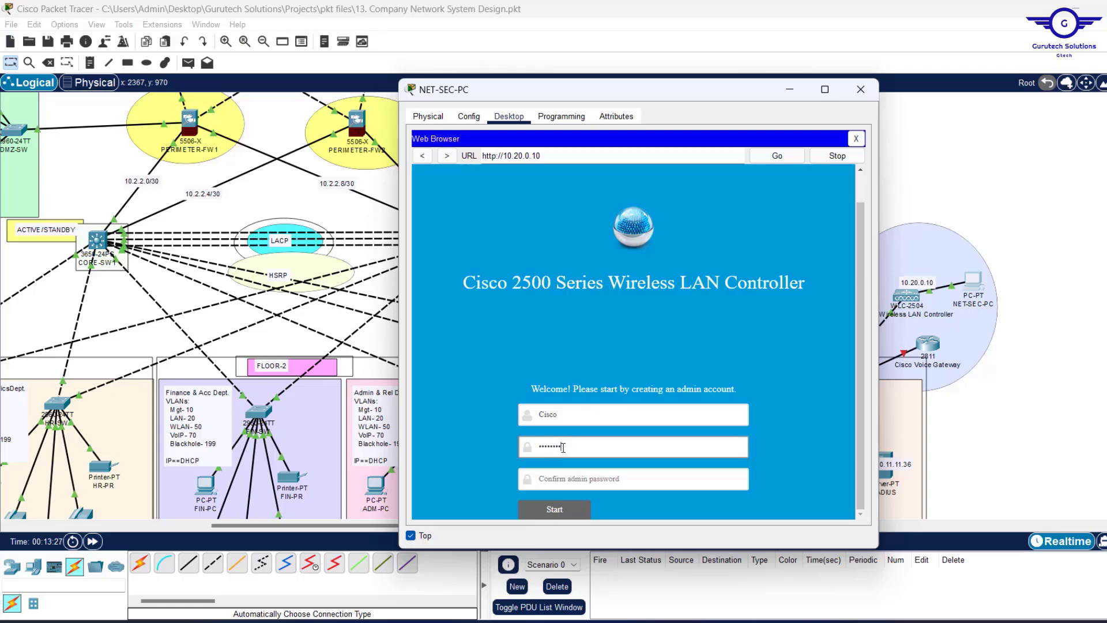
left_click(548, 484)
type("Ci")
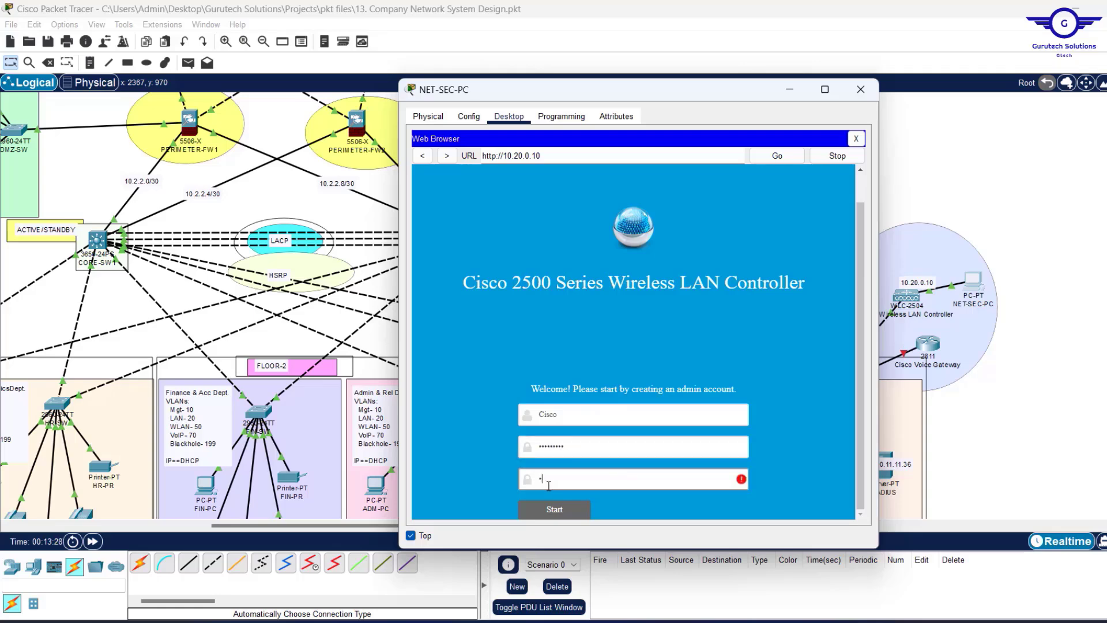
type("sco23!")
Create the admin account, then enter system name GTECH-WLC and management IP 10.20.0.10.
left_click(576, 515)
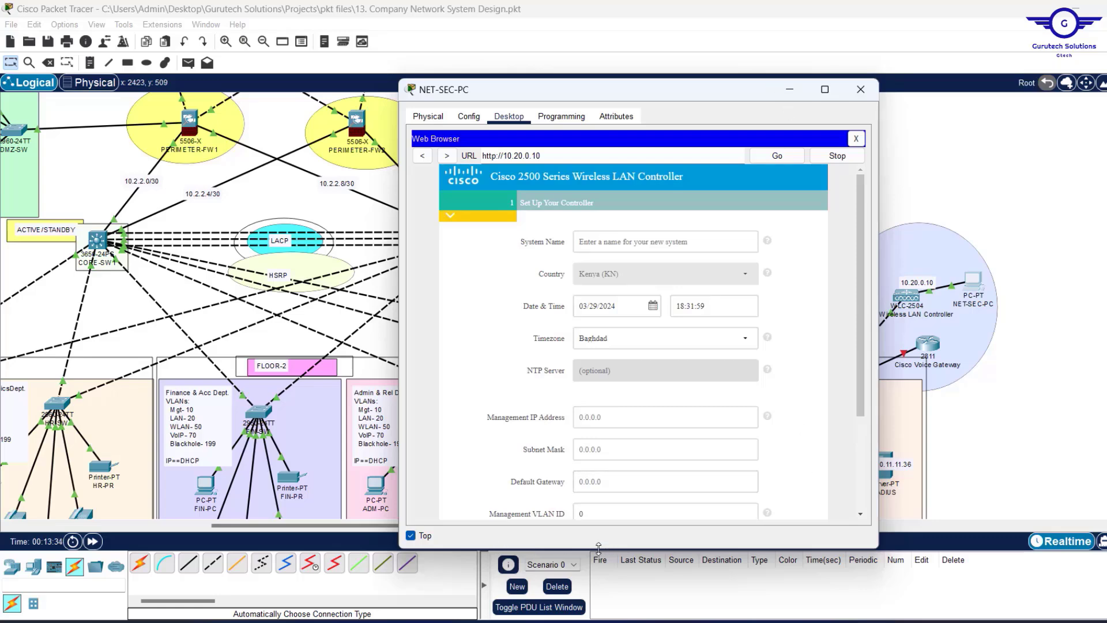
left_click_drag(598, 548, 598, 587)
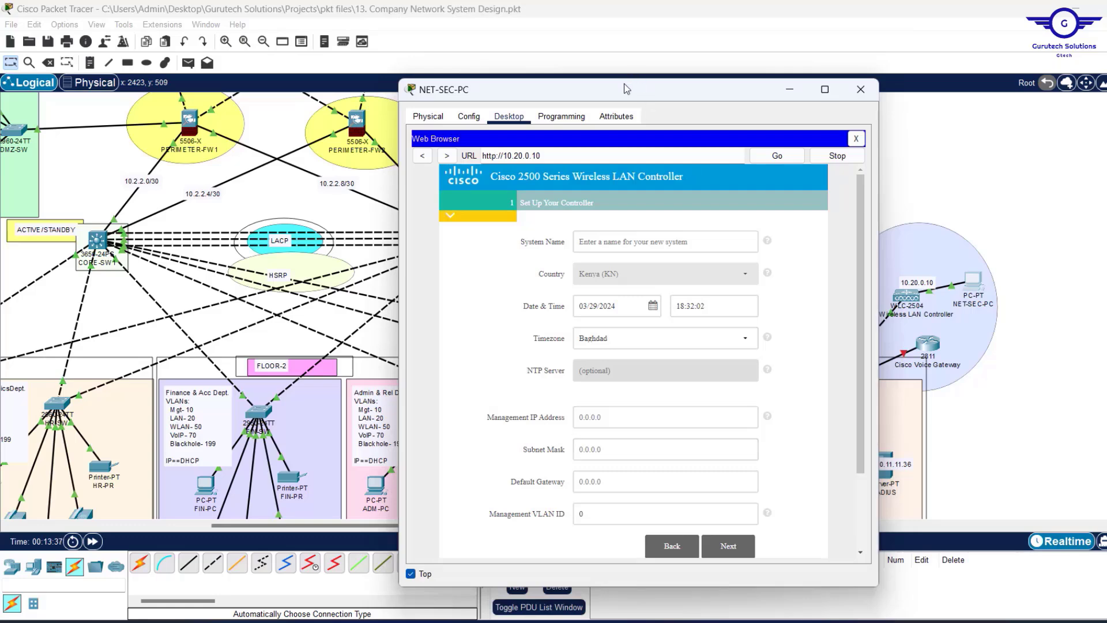
left_click_drag(624, 83, 624, 49)
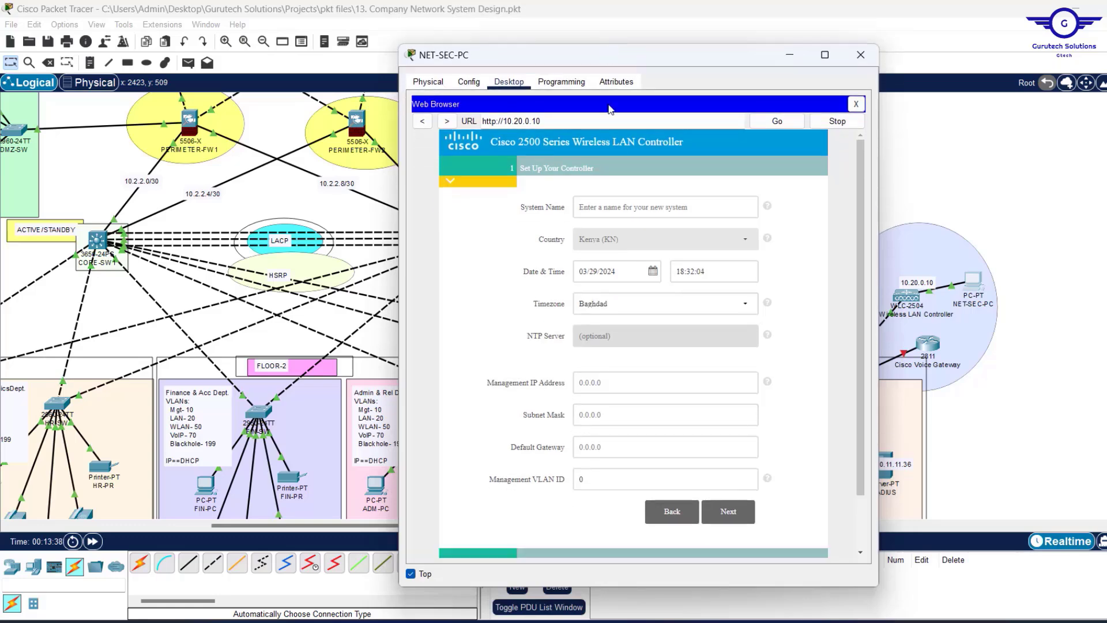
left_click(587, 207)
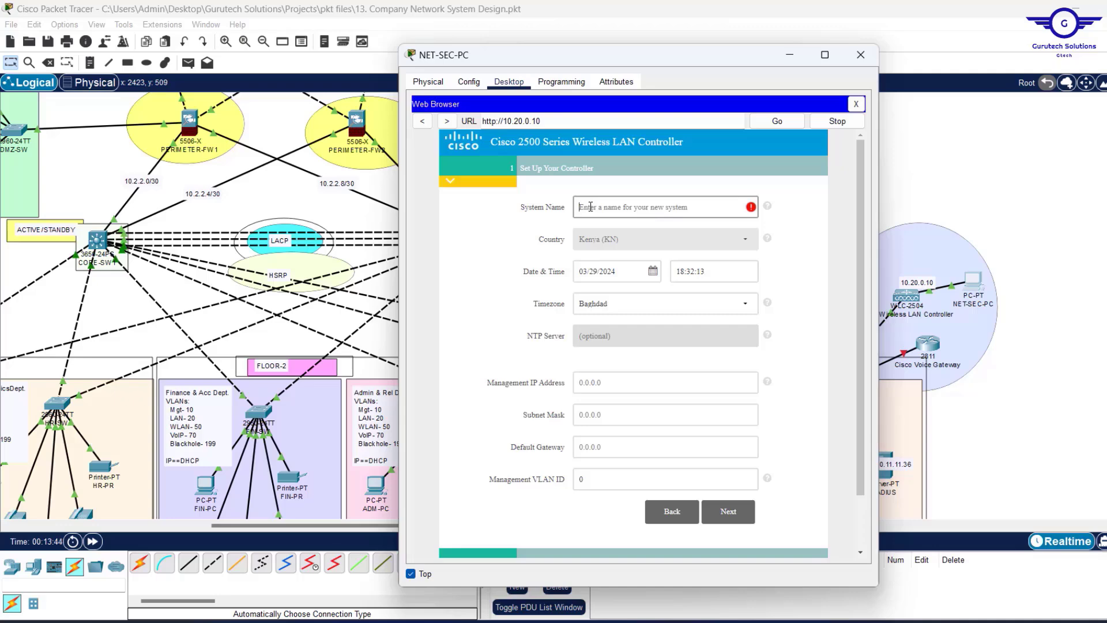
type("GTECH")
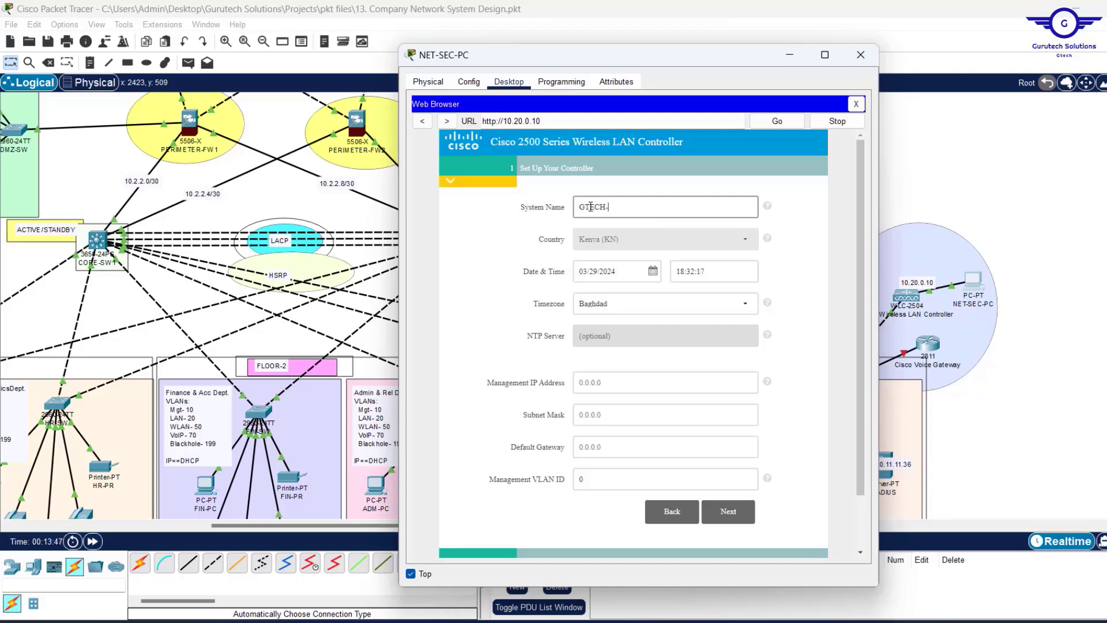
type("-WLC")
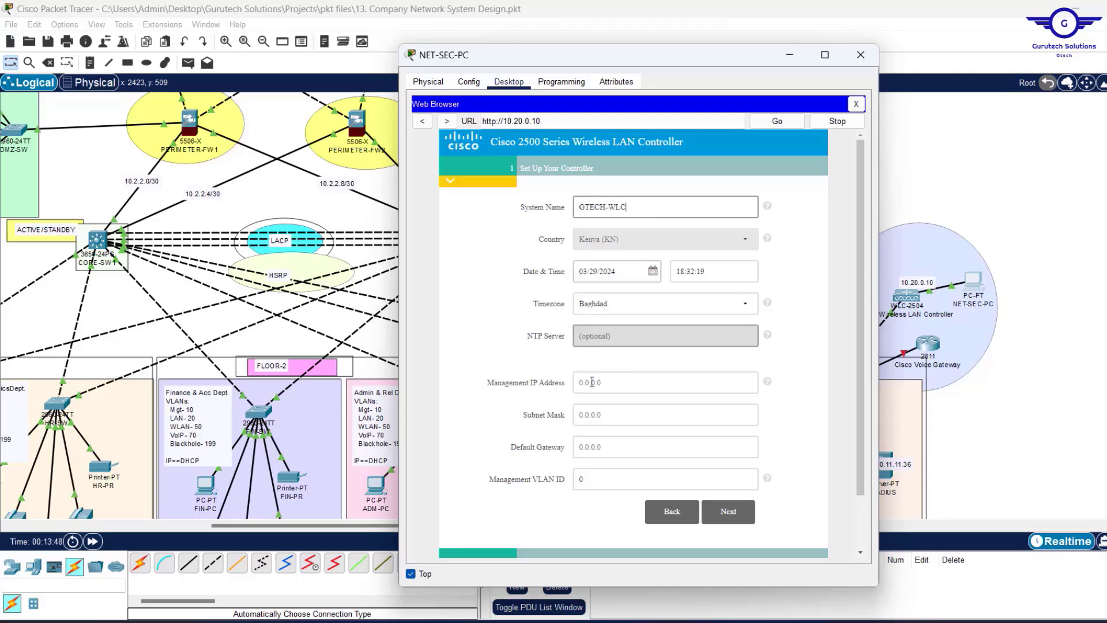
left_click(606, 382)
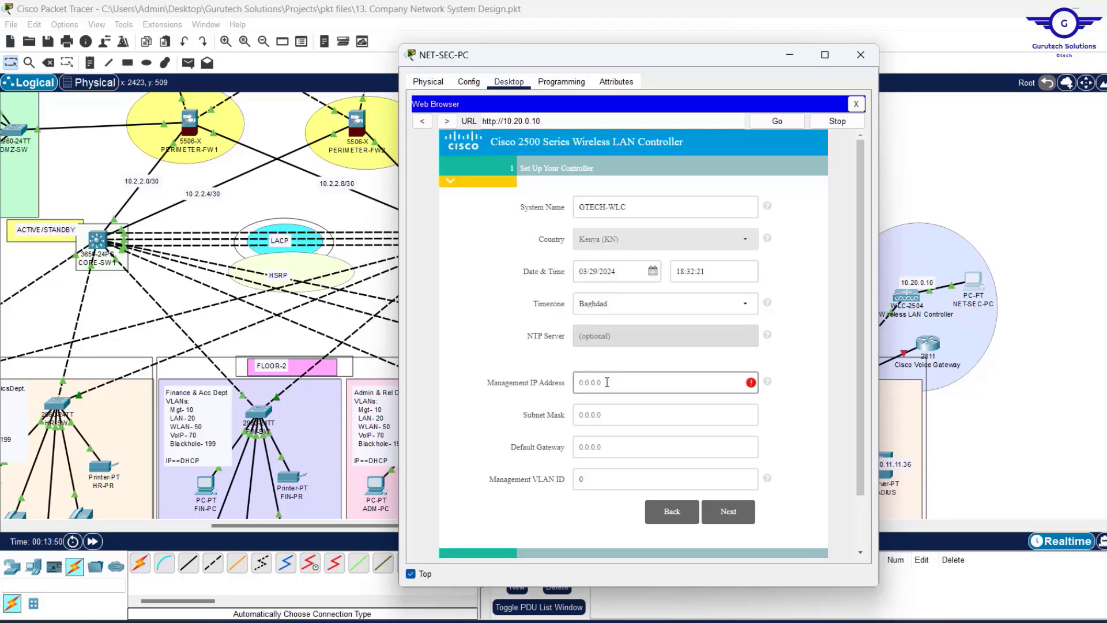
type("10.20.0.10")
Set mask 255.255.0.0 and gateway 10.20.0.1, then advance to the wireless networks step.
double_click(526, 122)
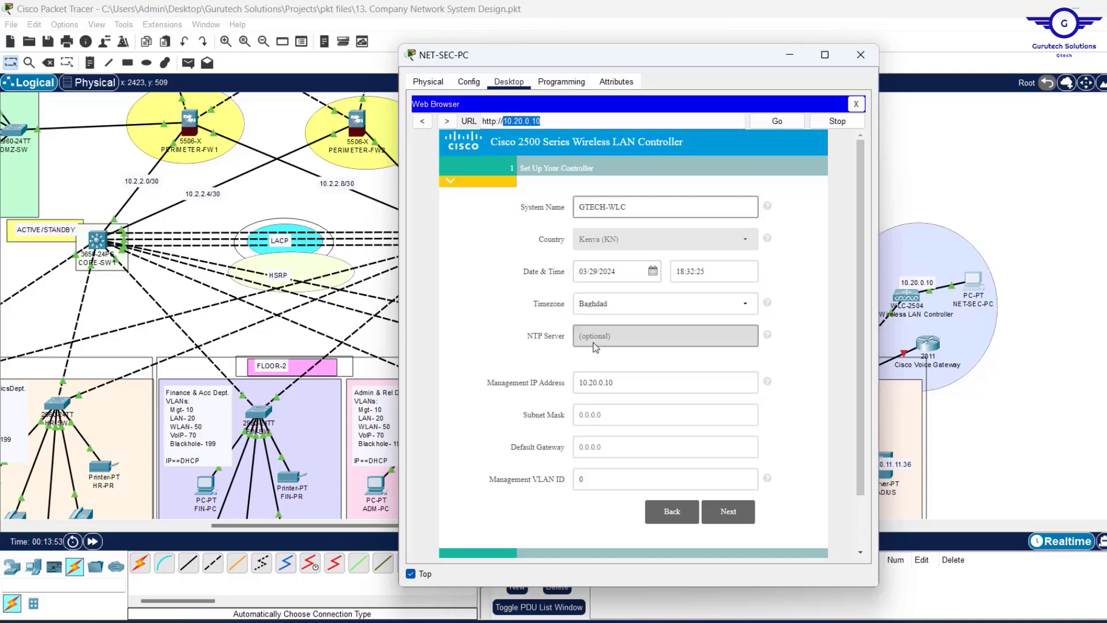
left_click(593, 415)
type("255.255.")
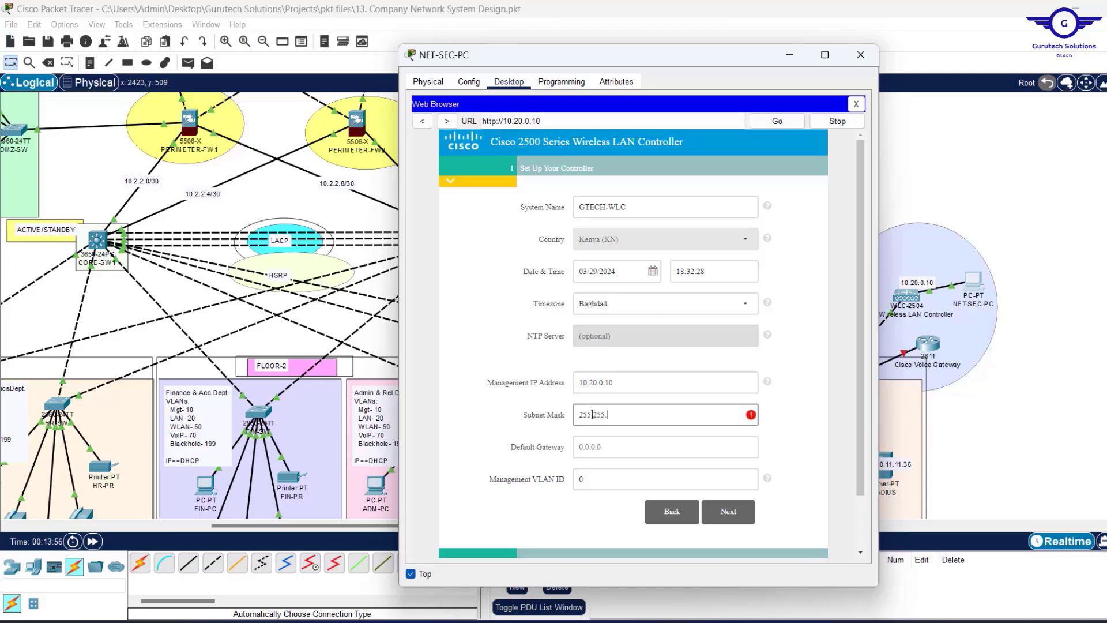
type("0.0")
left_click(628, 445)
type("10.20.0.10")
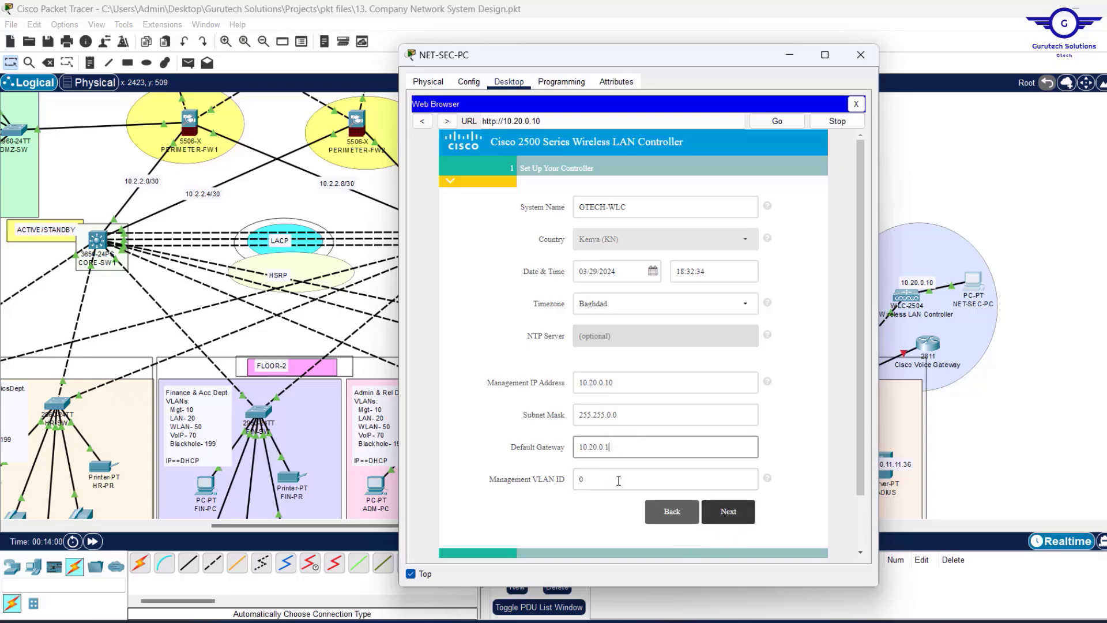
left_click(732, 511)
left_click(672, 276)
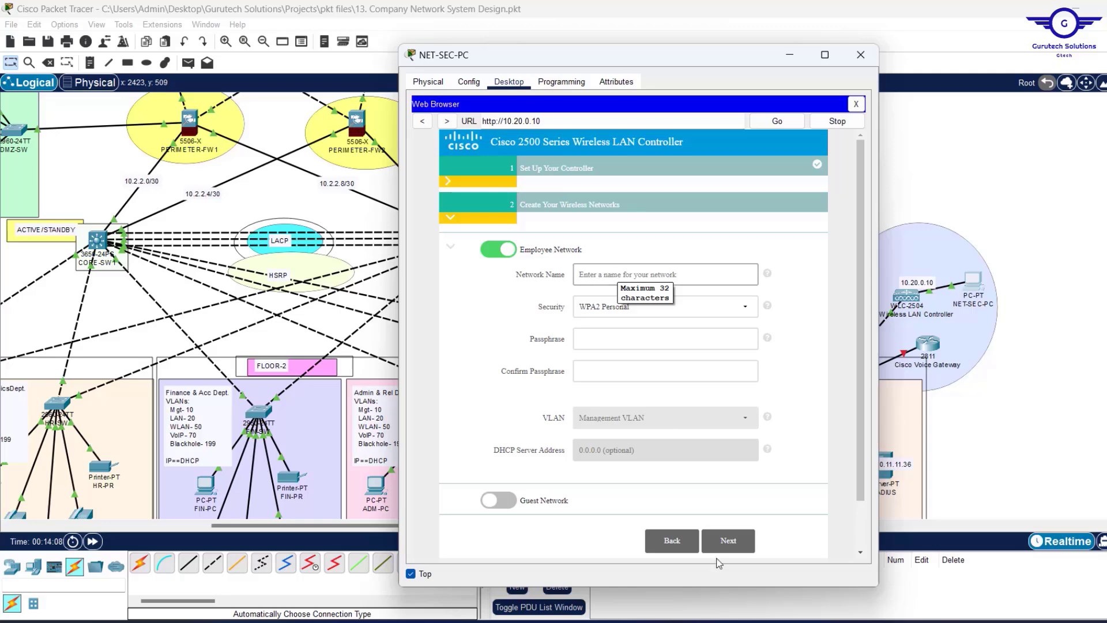
mouse_move(768, 621)
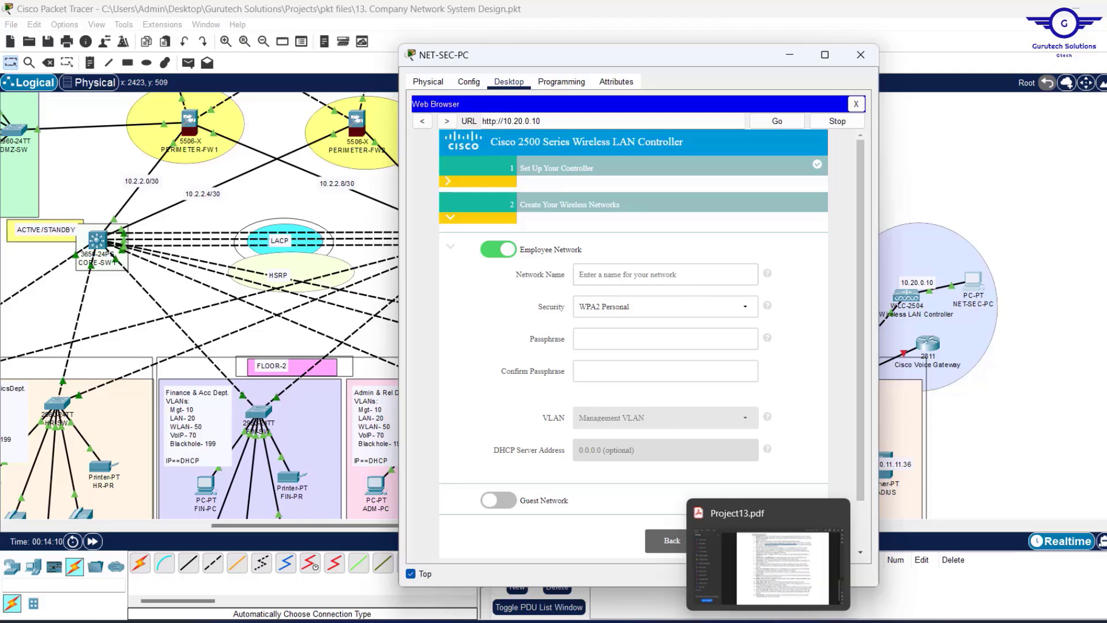
Read requirement 4 in Project13.pdf: employees, corporate users, external auditors and guests; then minimize Acrobat.
left_click(768, 620)
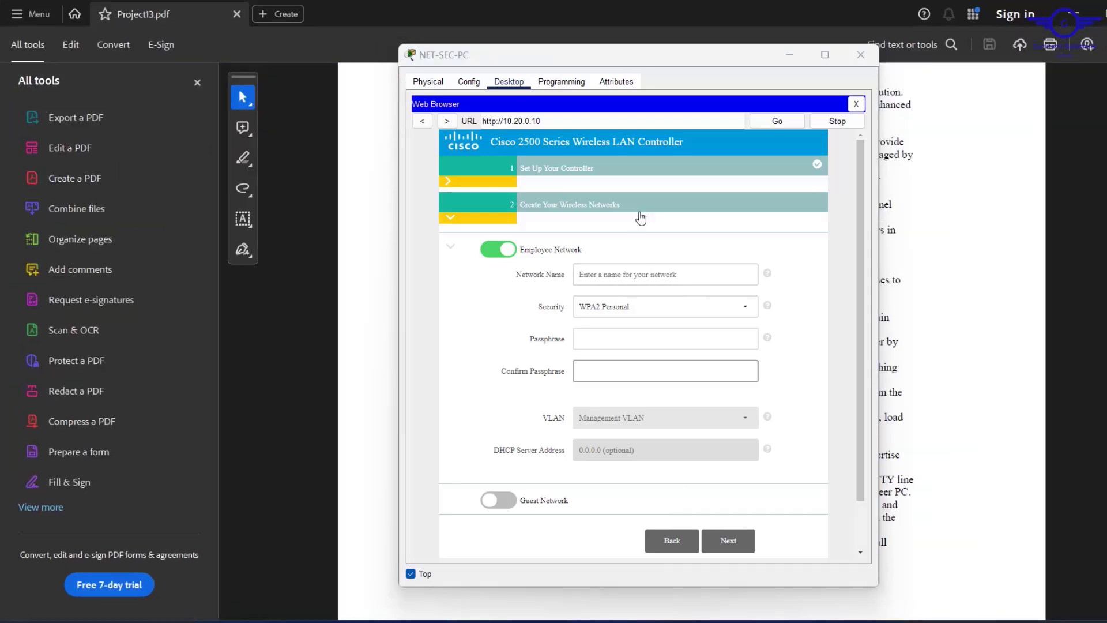
left_click(790, 56)
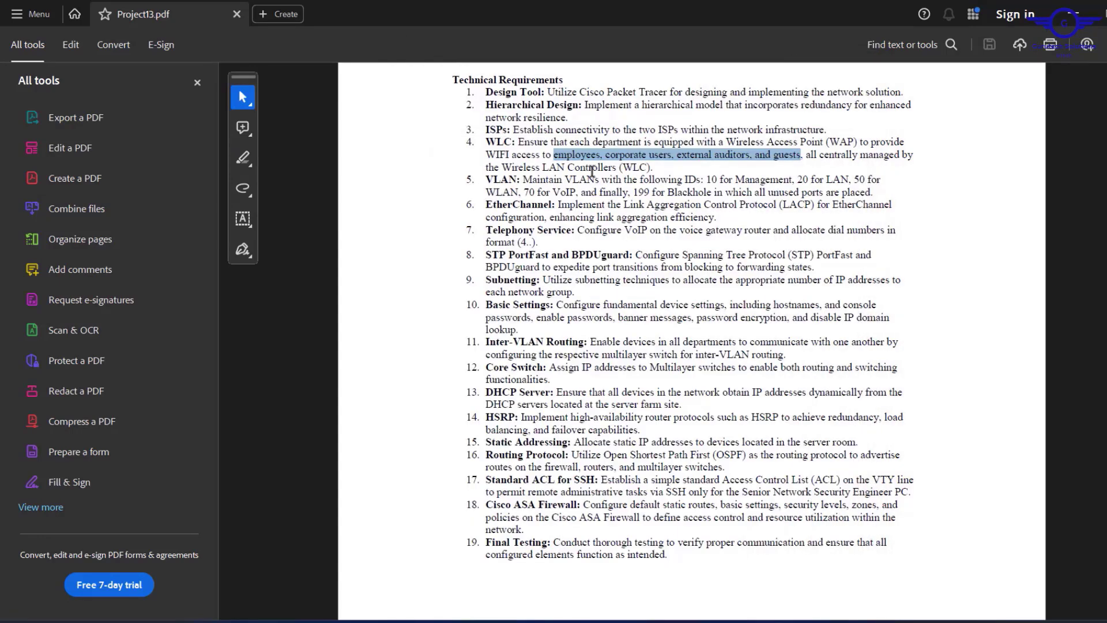
left_click_drag(555, 155, 798, 153)
left_click(1071, 15)
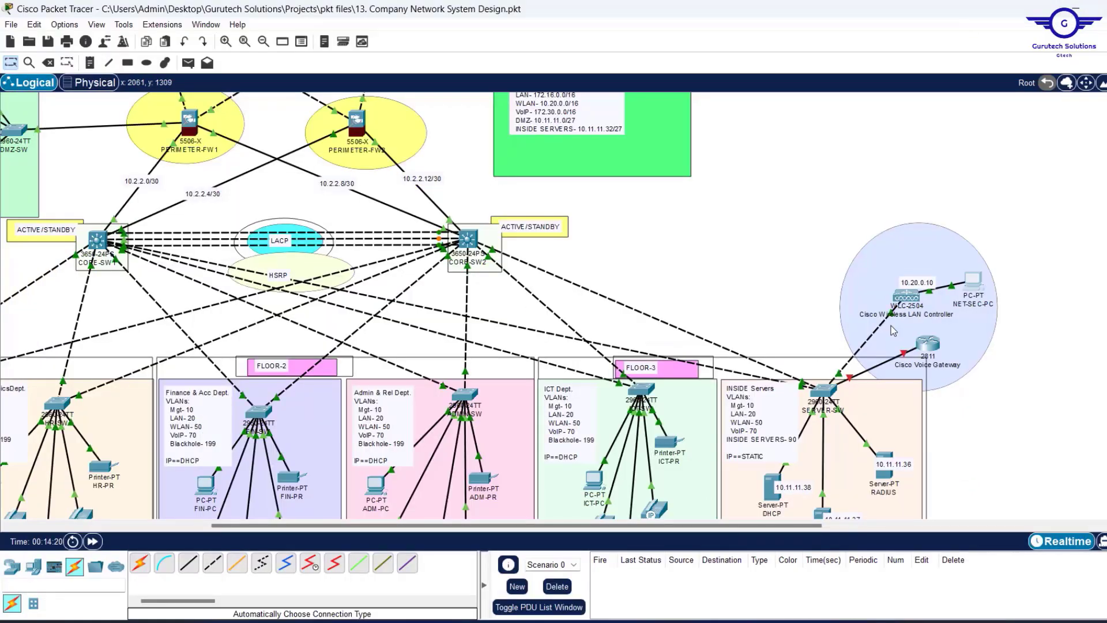
Reopen the controller setup page and name the employee network EMPLOYEES.
left_click(973, 281)
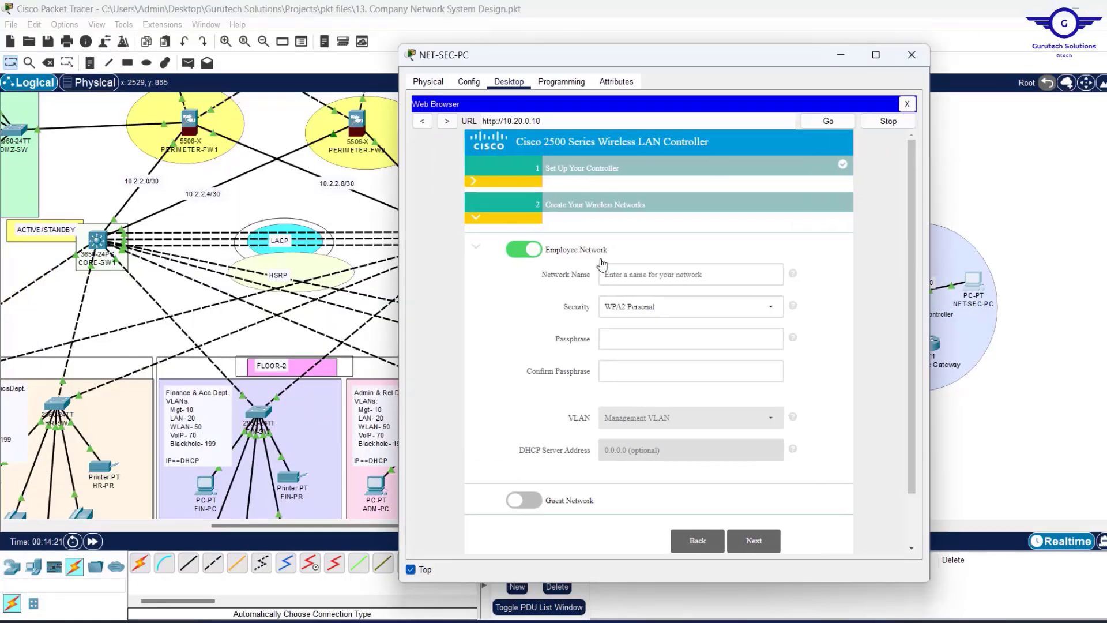
left_click(635, 274)
type("EMP")
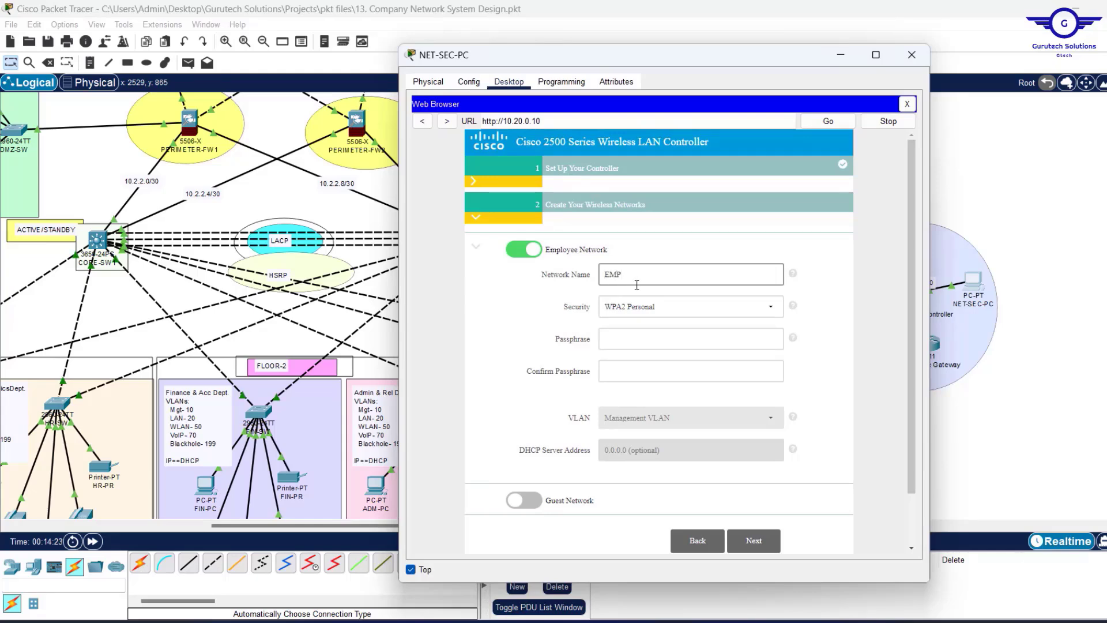
left_click(626, 344)
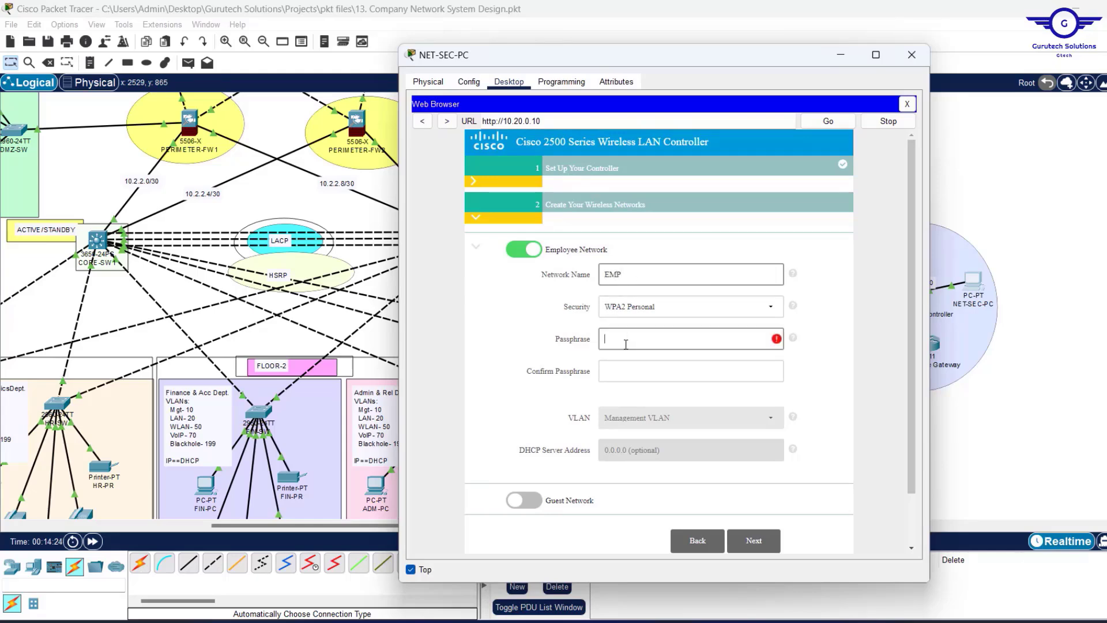
left_click(627, 269)
type("LOYEE")
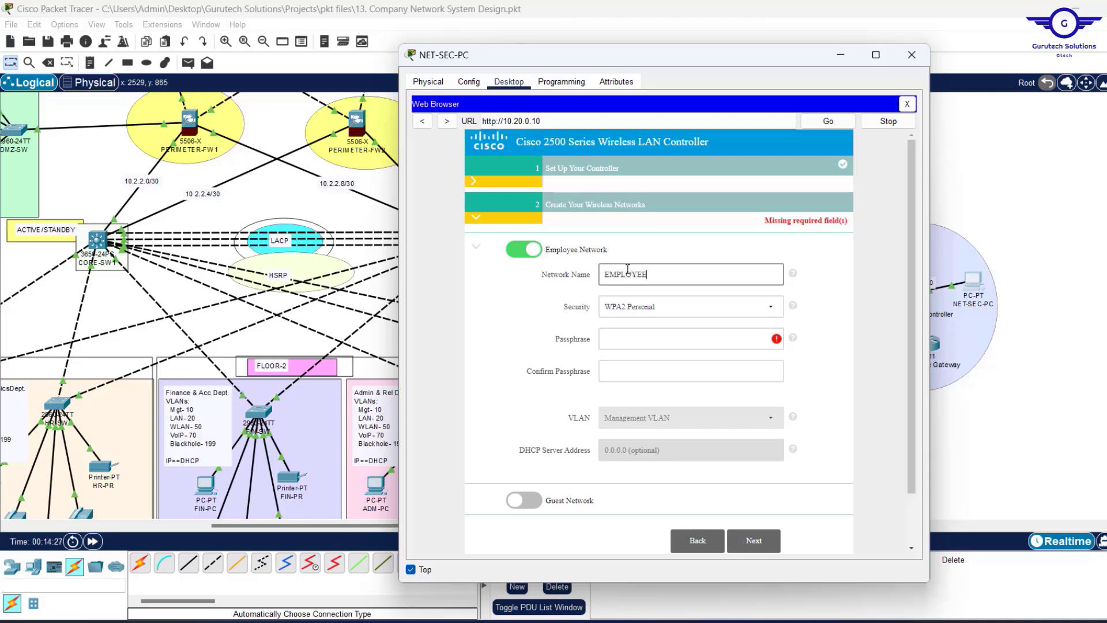
left_click(629, 339)
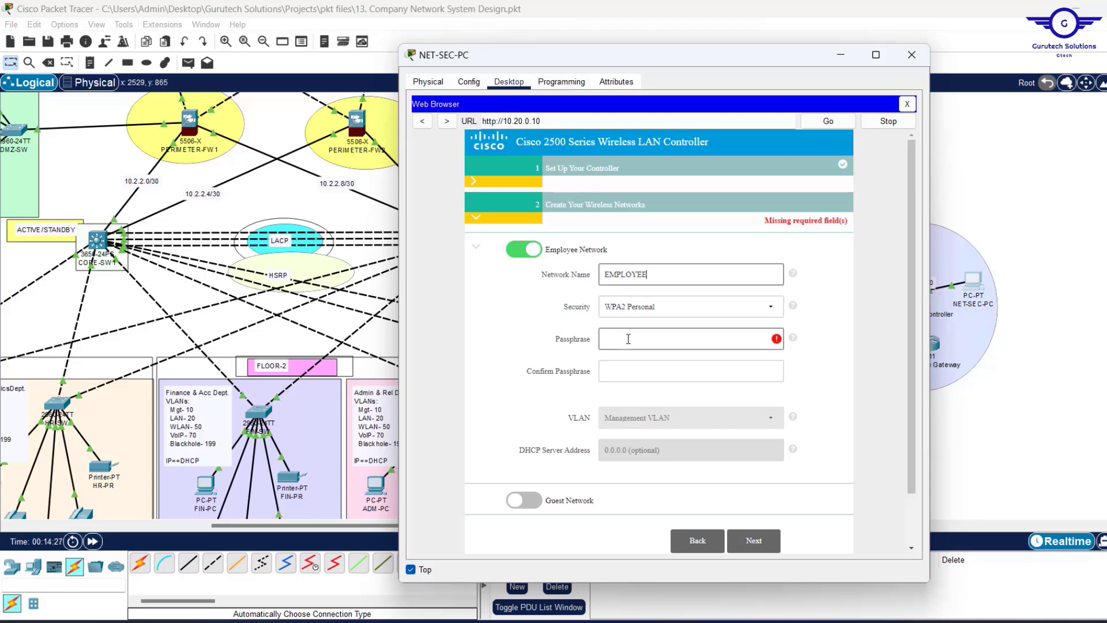
left_click(661, 278)
type("S")
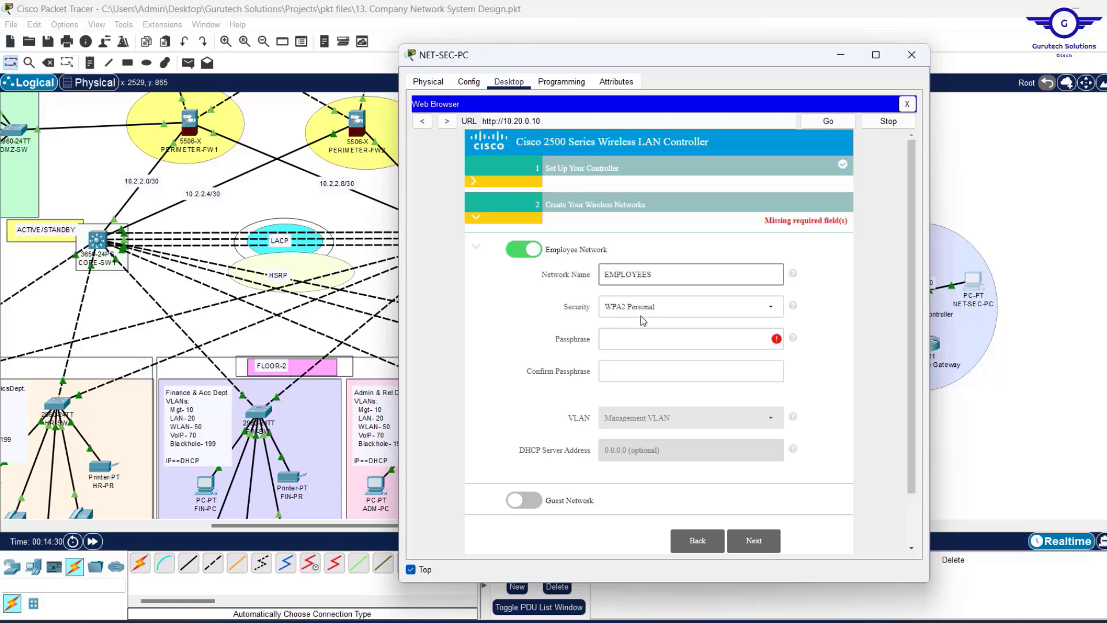
Enter and confirm the WPA2 Personal passphrase, then continue to advanced settings.
left_click(623, 340)
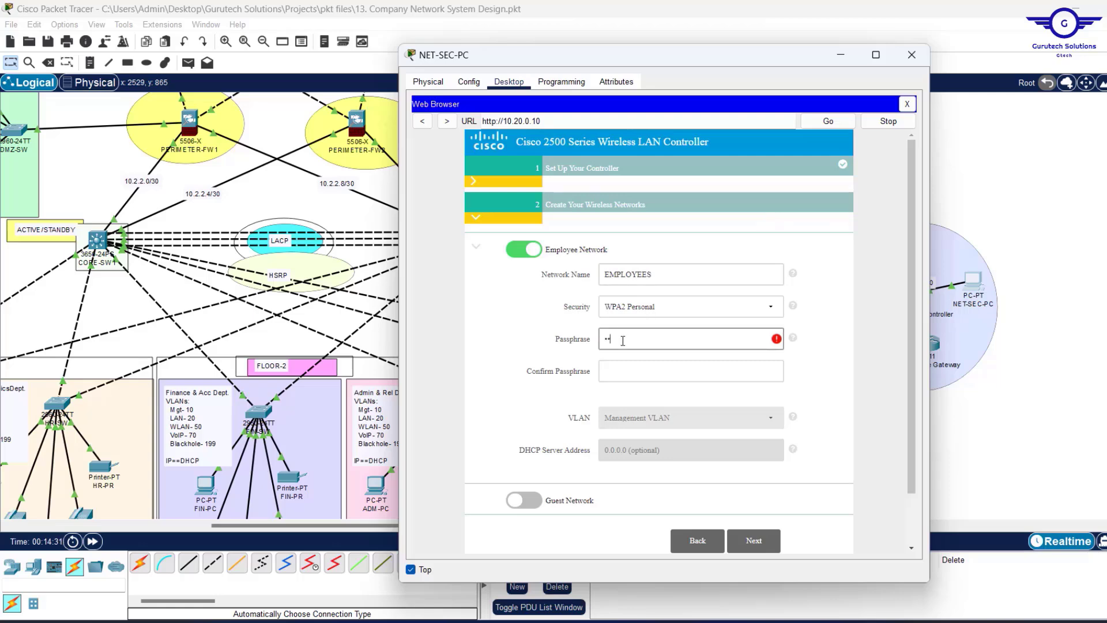
type("••••••••")
left_click(622, 374)
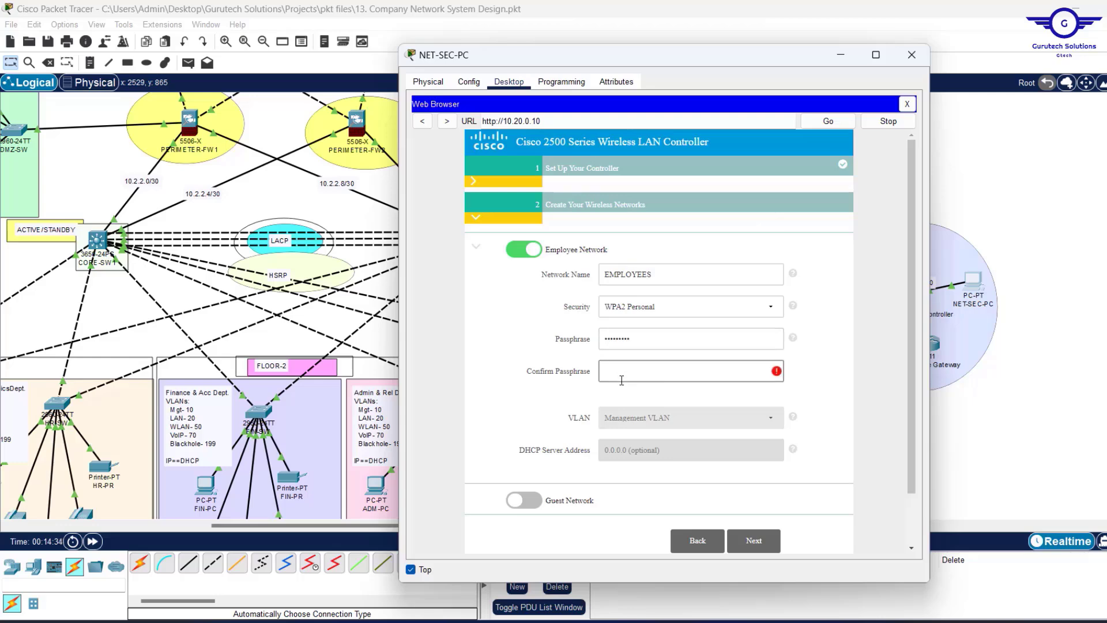
type("•••••••••")
left_click(768, 541)
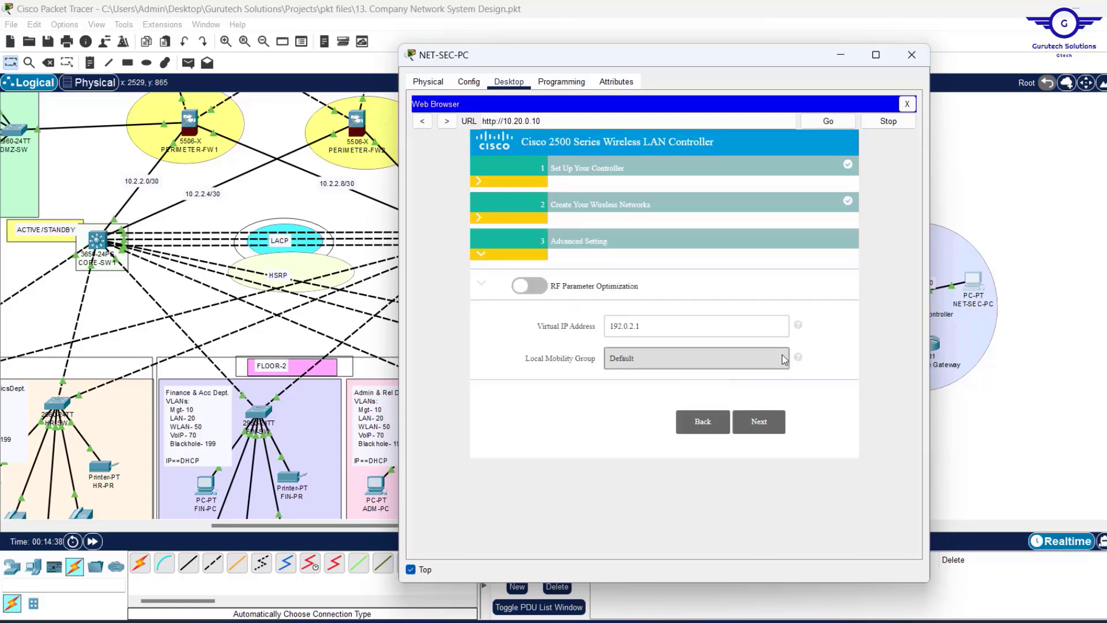
Accept default advanced settings (virtual IP 192.0.2.1, mobility group Default), apply, and confirm the reboot.
left_click(758, 427)
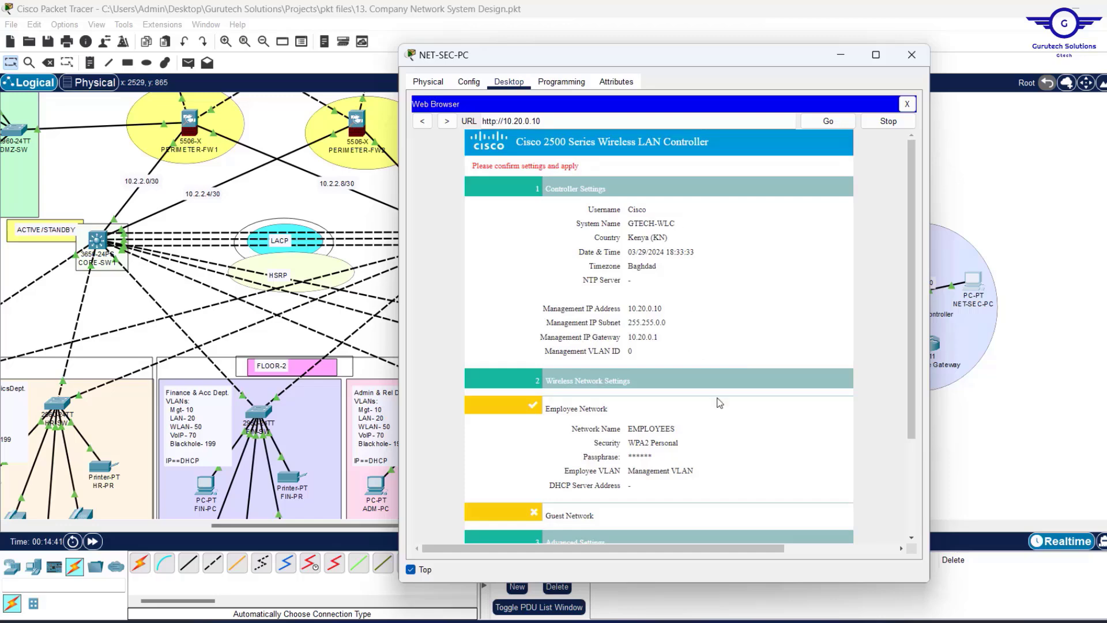
scroll(720, 403, "down", 3)
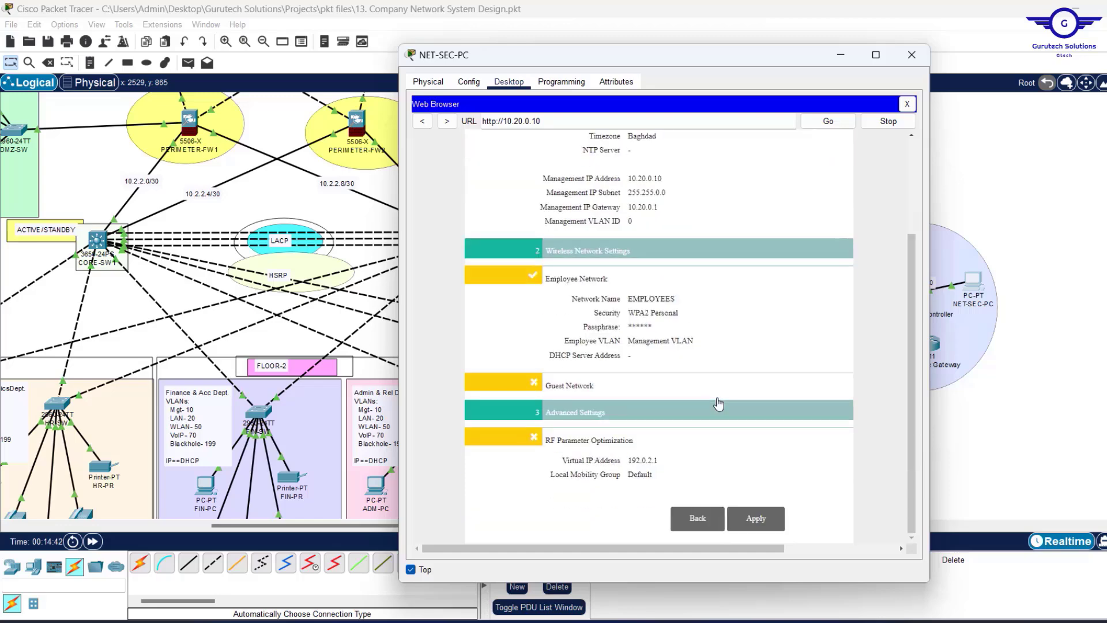
left_click(759, 525)
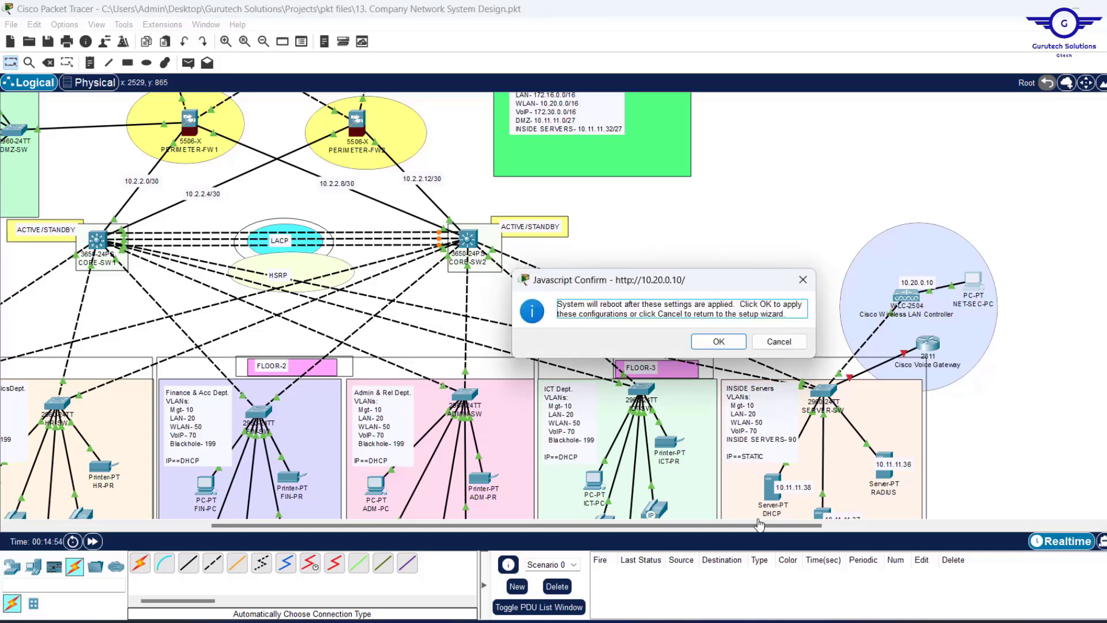
left_click(719, 342)
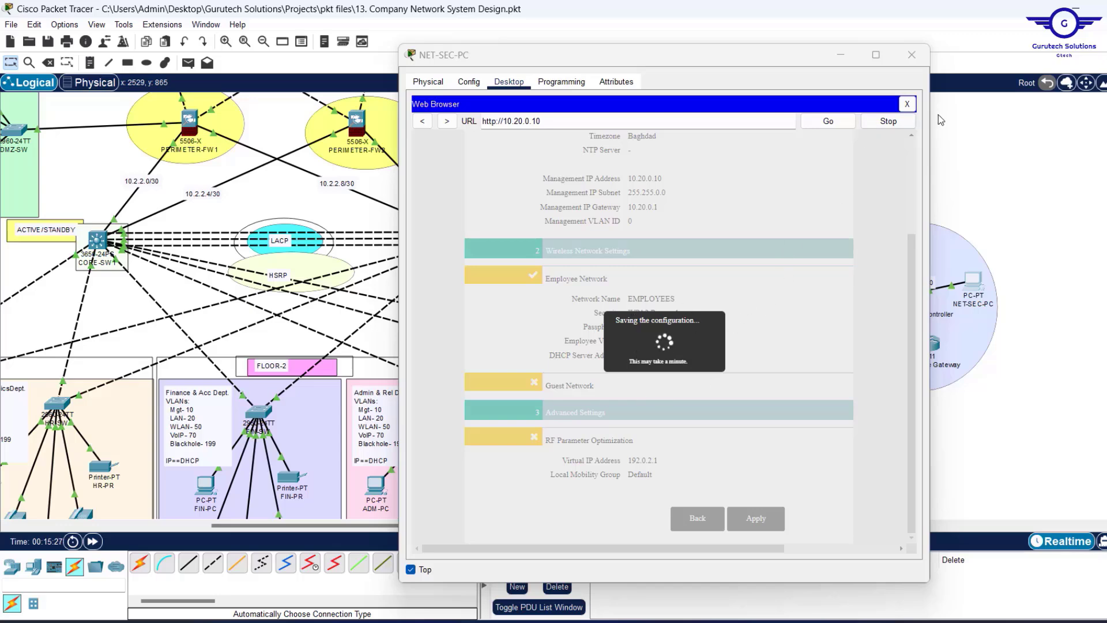
Rerun PING 10.20.0.10 from NET-SEC-PC's command prompt to confirm the controller is back up.
left_click(906, 104)
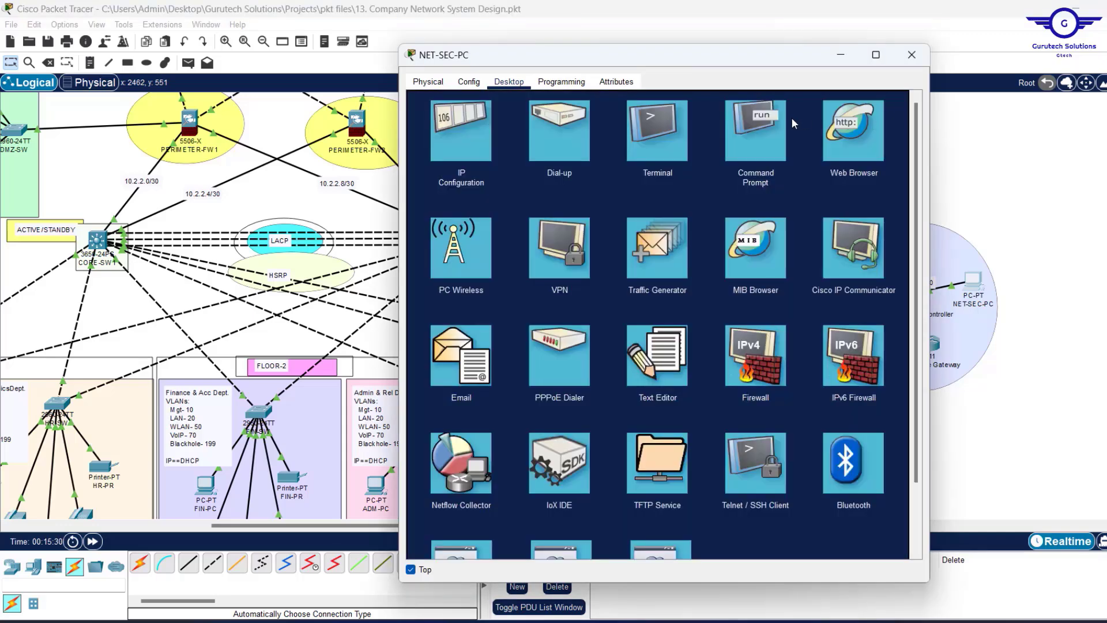
left_click(771, 119)
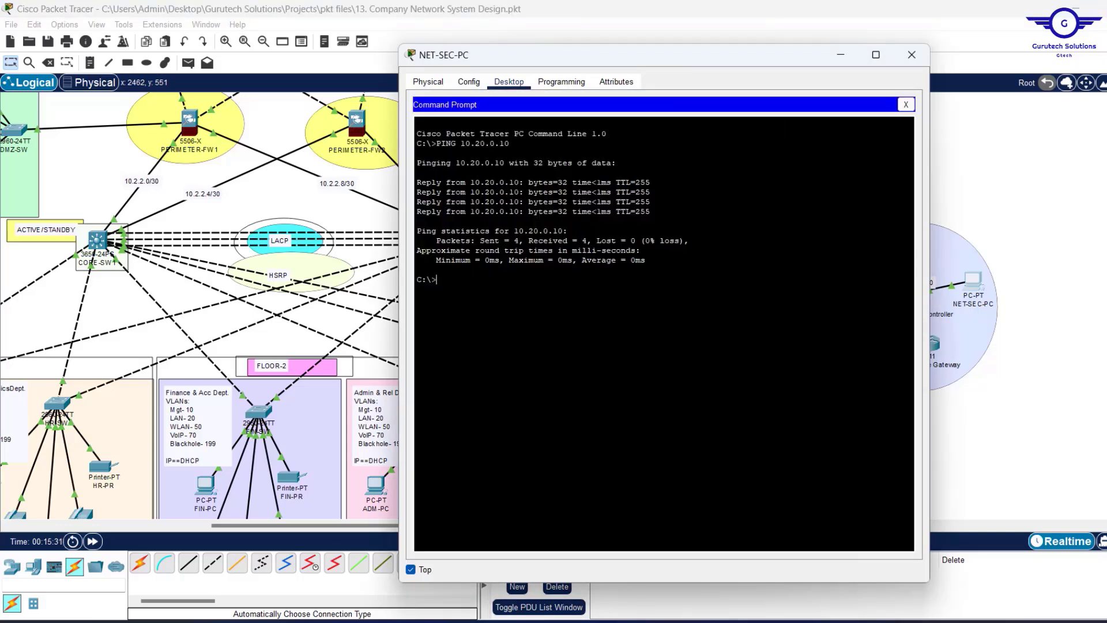
key("Up")
key("Return")
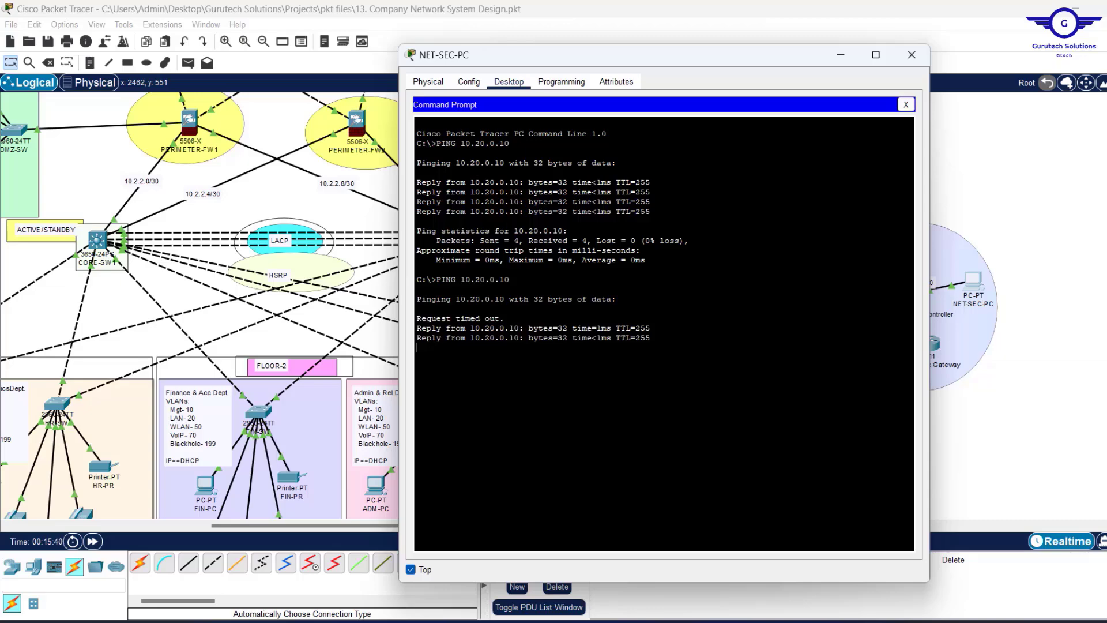
left_click(906, 104)
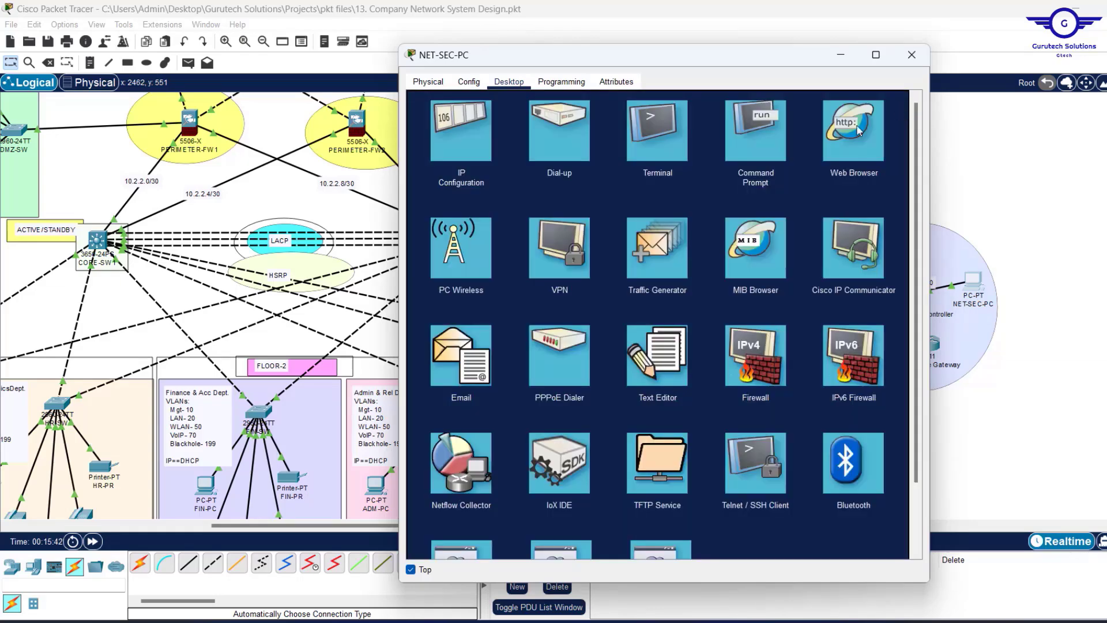
left_click(844, 138)
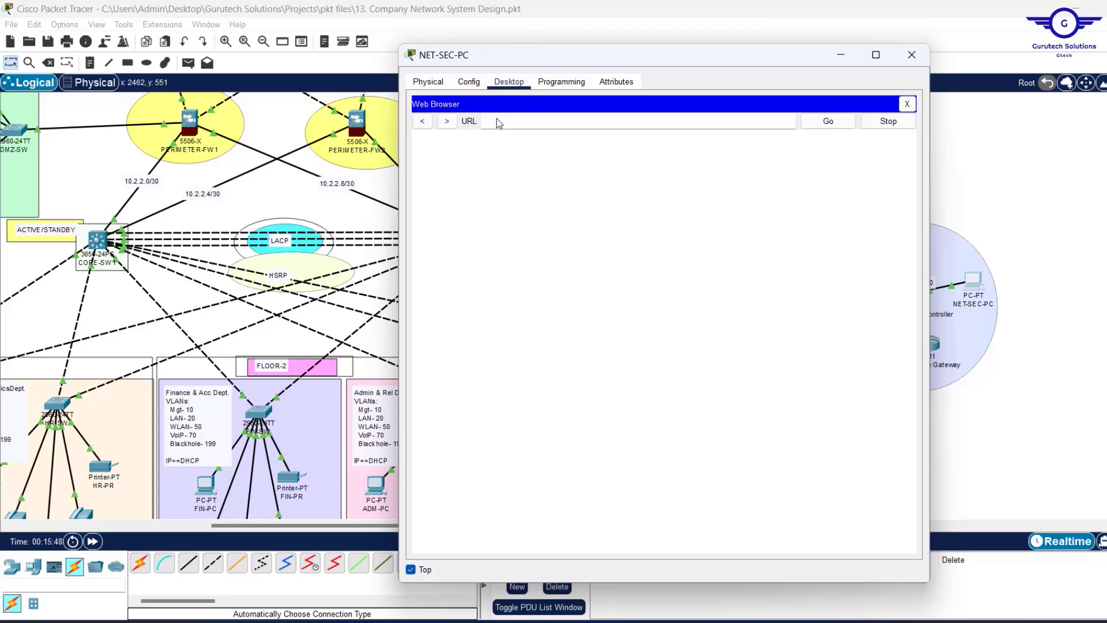
left_click(490, 124)
key("super")
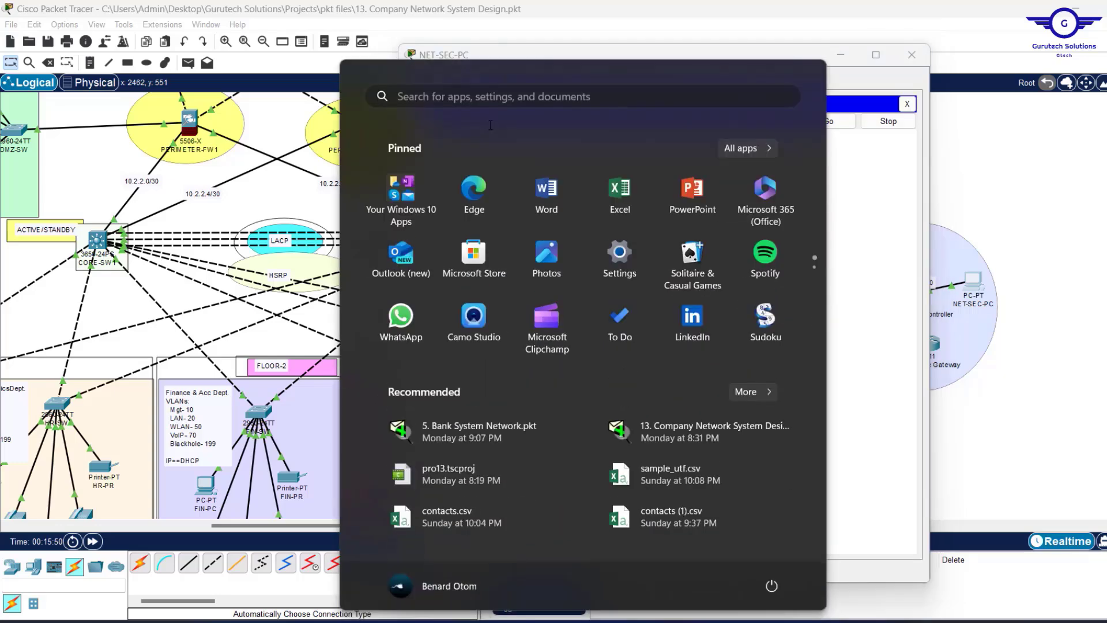
left_click(891, 217)
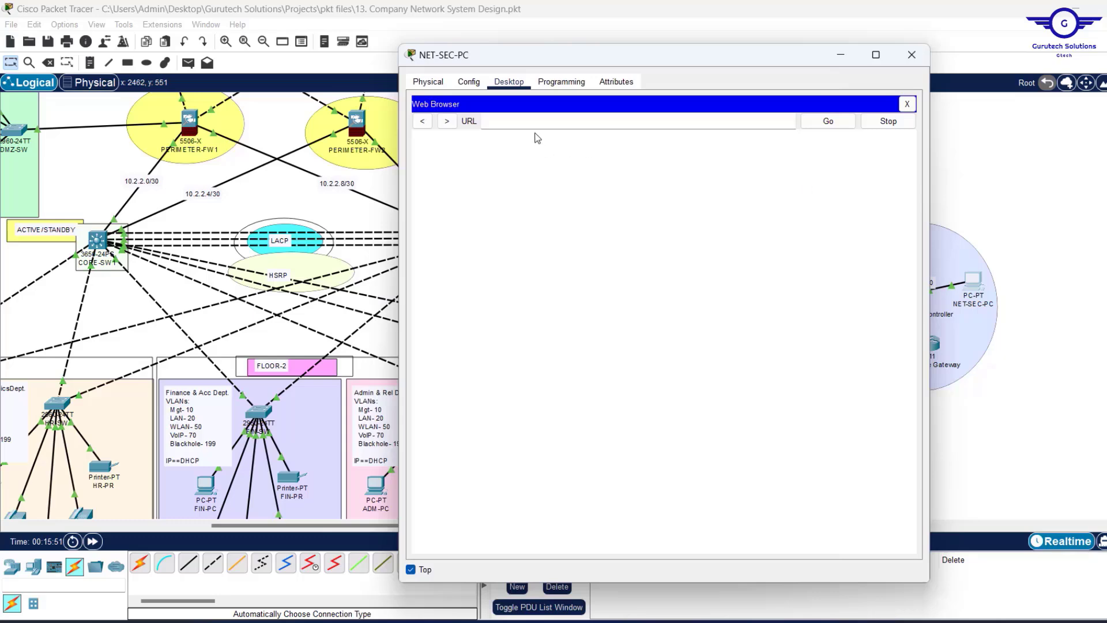
type("10.20.0.10")
key("Return")
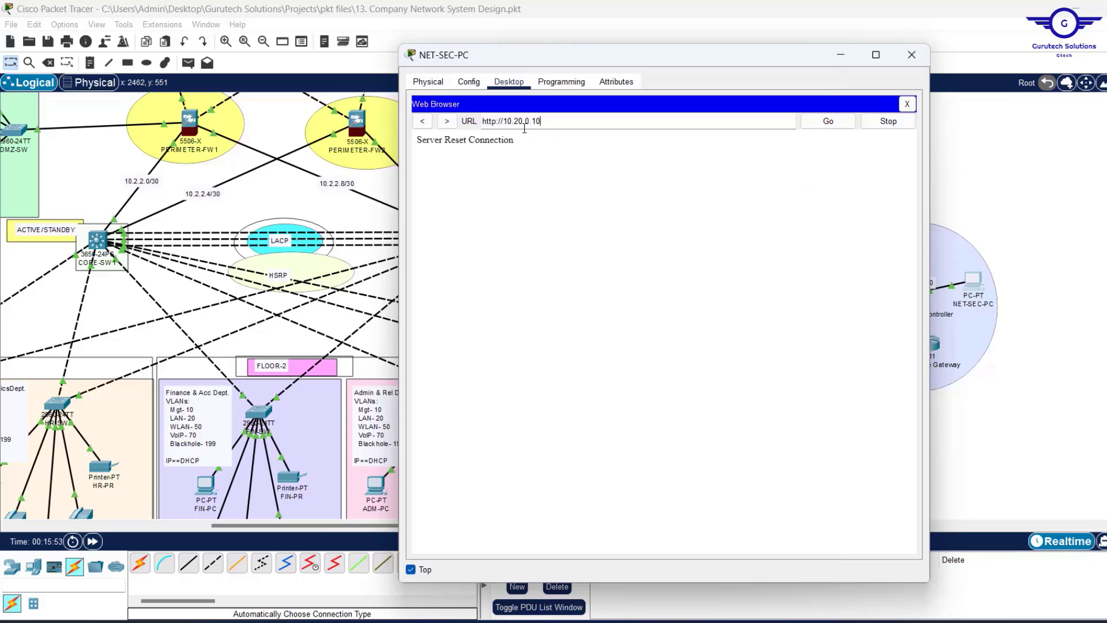
left_click(546, 124)
left_click(494, 124)
type("s")
key("Return")
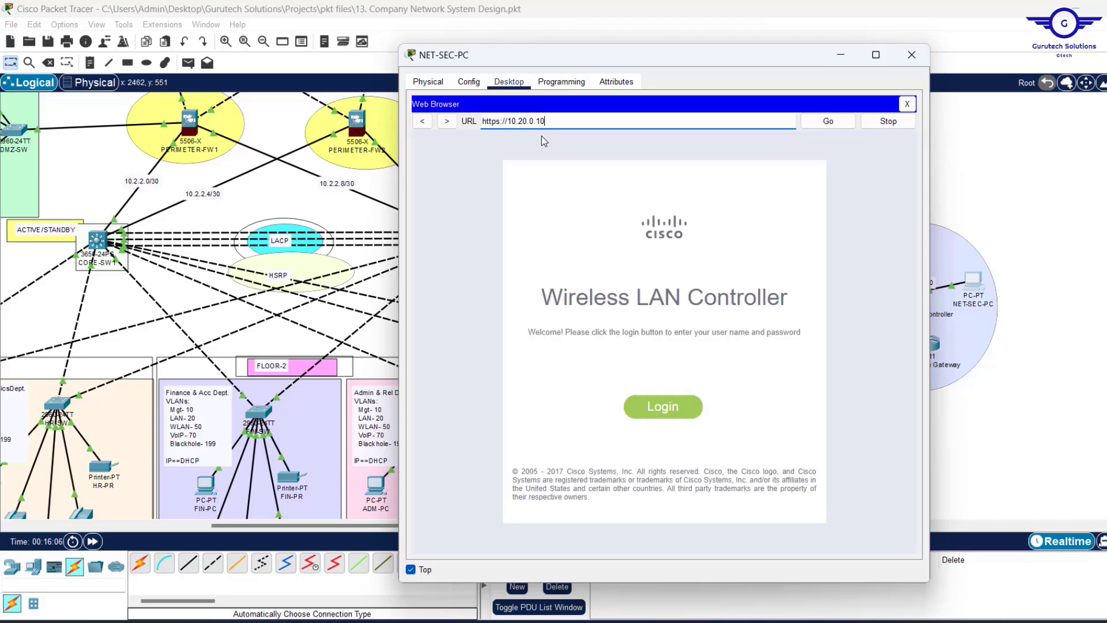
Log in to the controller with the admin username and password.
left_click(669, 407)
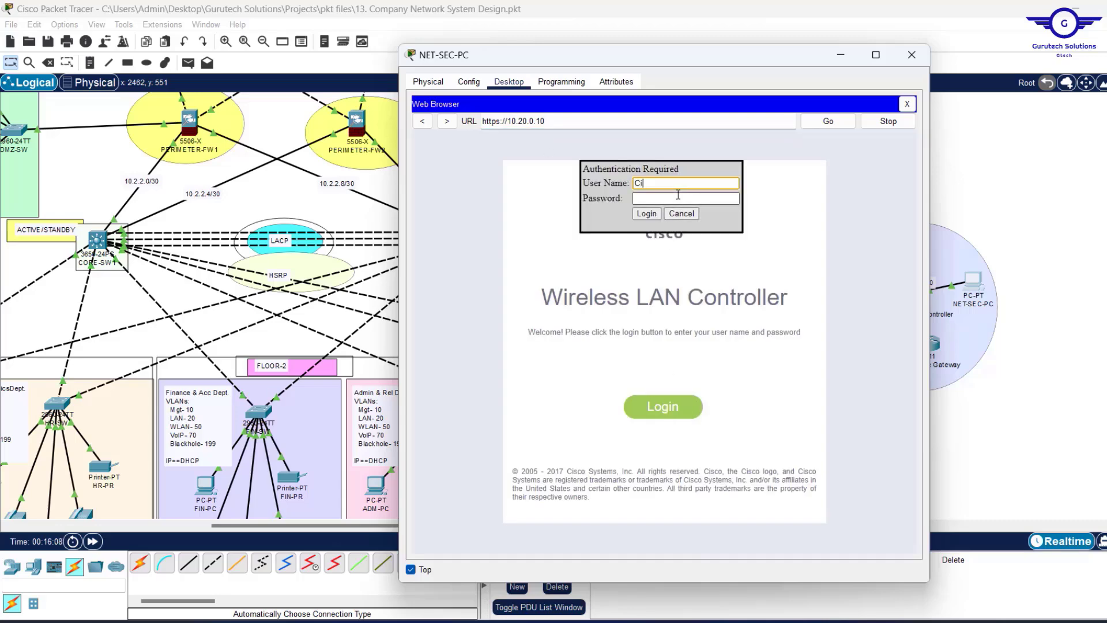
left_click(659, 199)
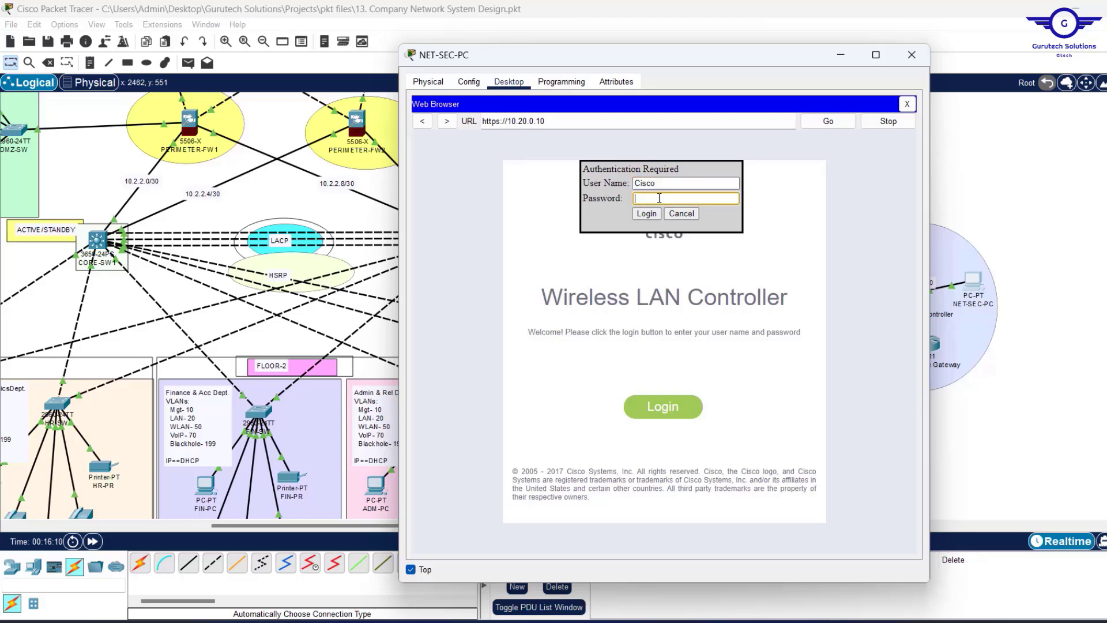
type("cisco12")
left_click(646, 214)
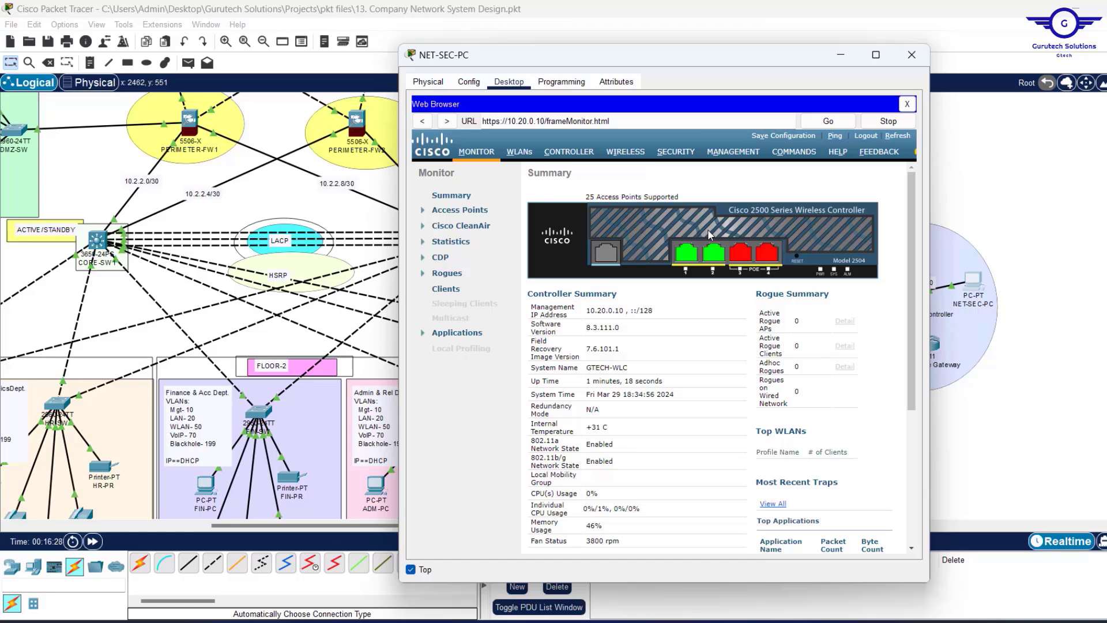
Glance at the topology, then return to NET-SEC-PC's browser and open the controller's WIRELESS page.
left_click(840, 59)
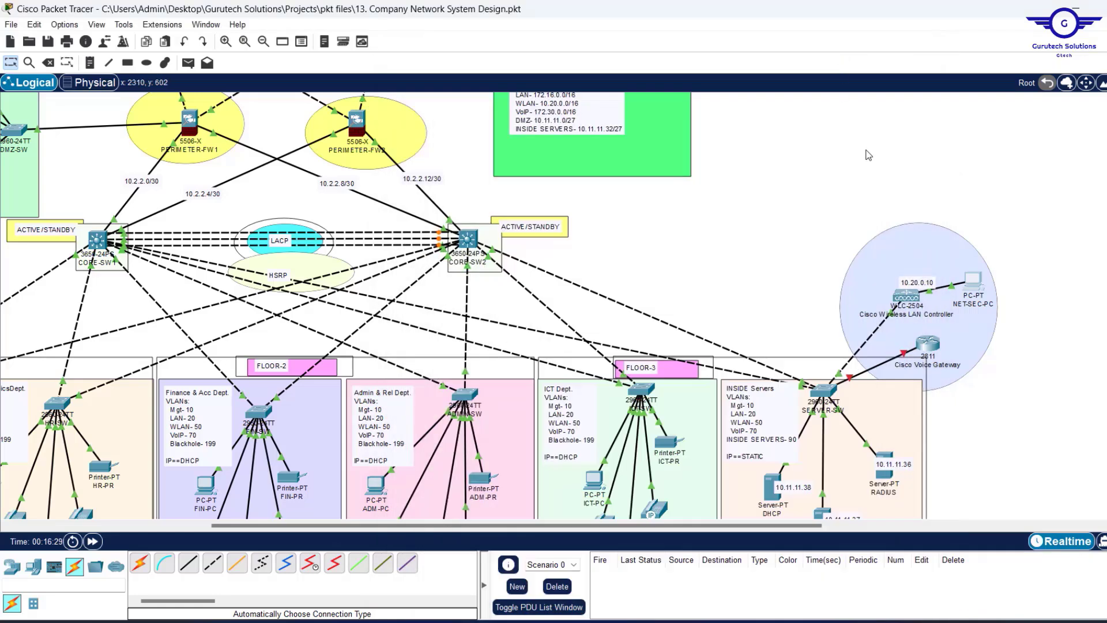
scroll(889, 185, "down", 3)
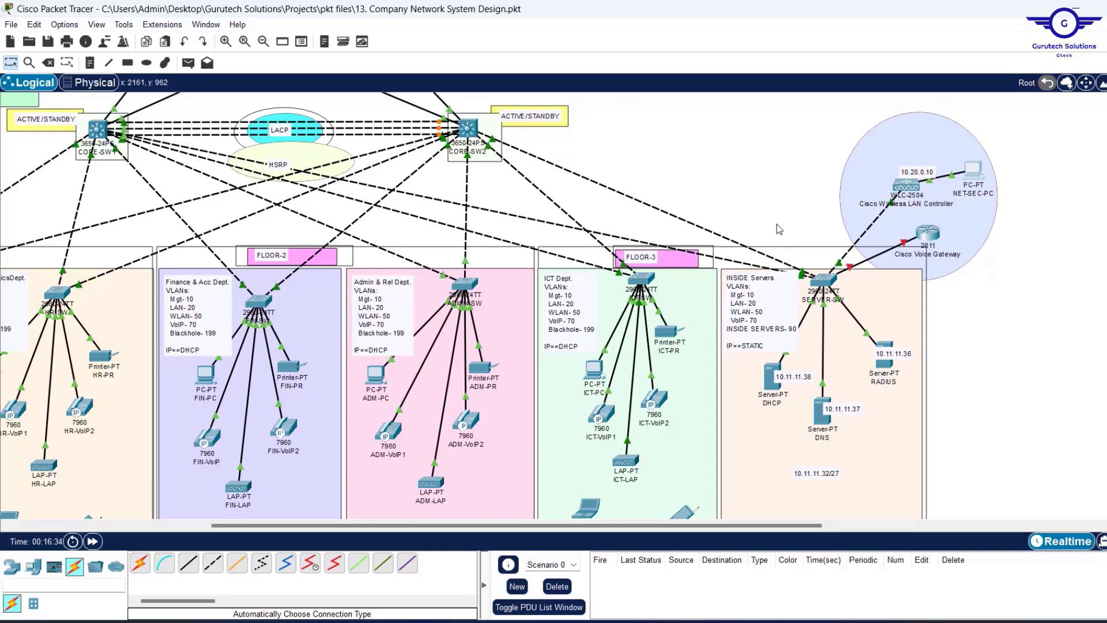
scroll(756, 194, "up", 3)
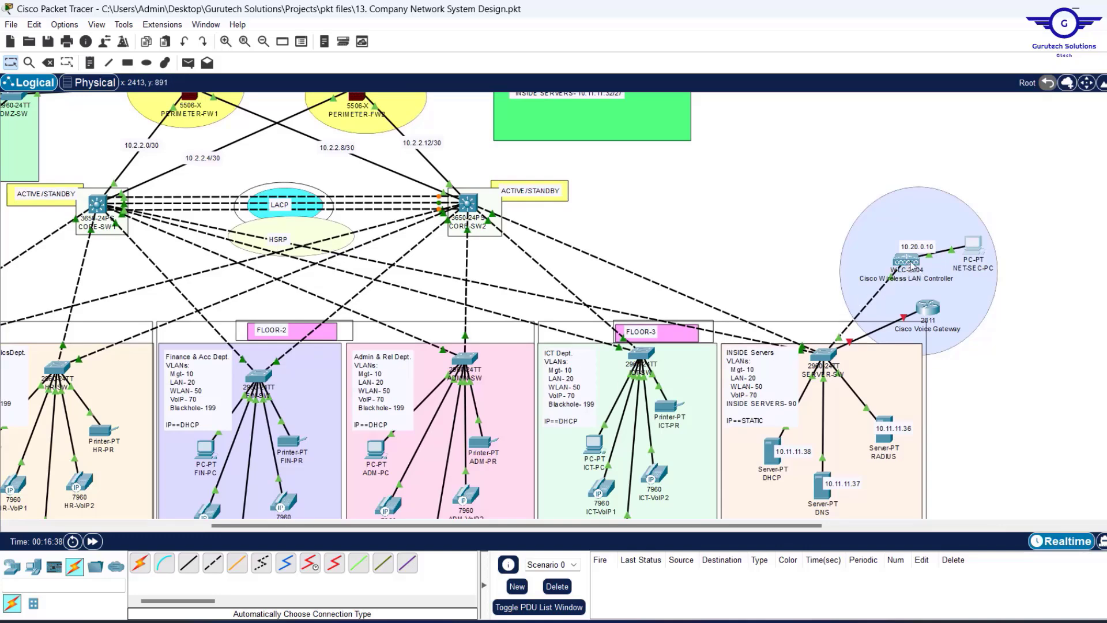
left_click(980, 245)
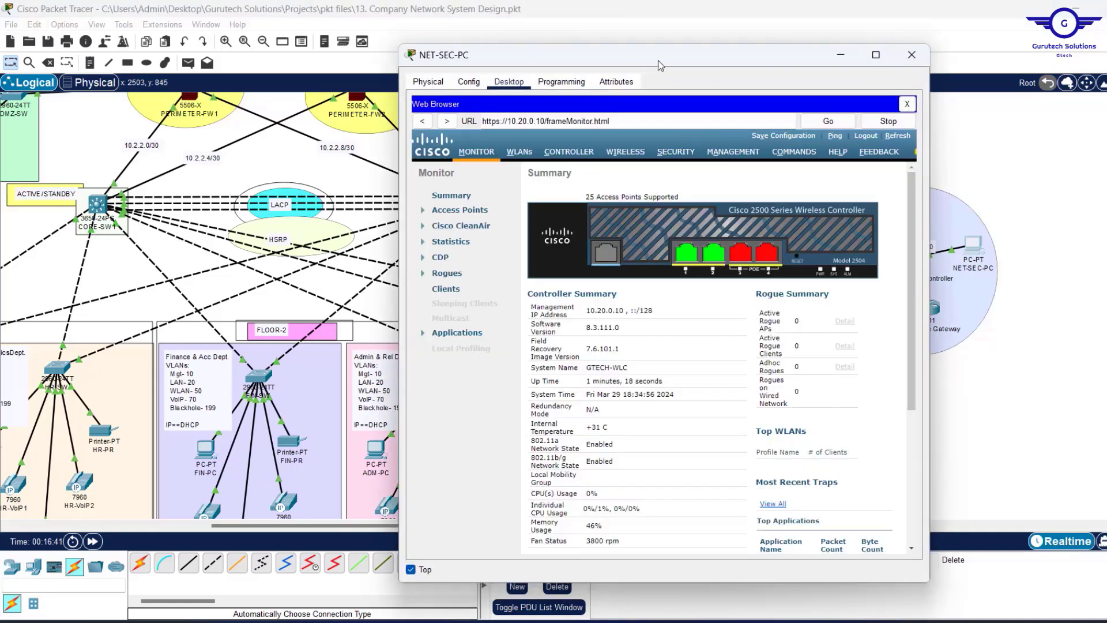
left_click_drag(661, 65, 634, 63)
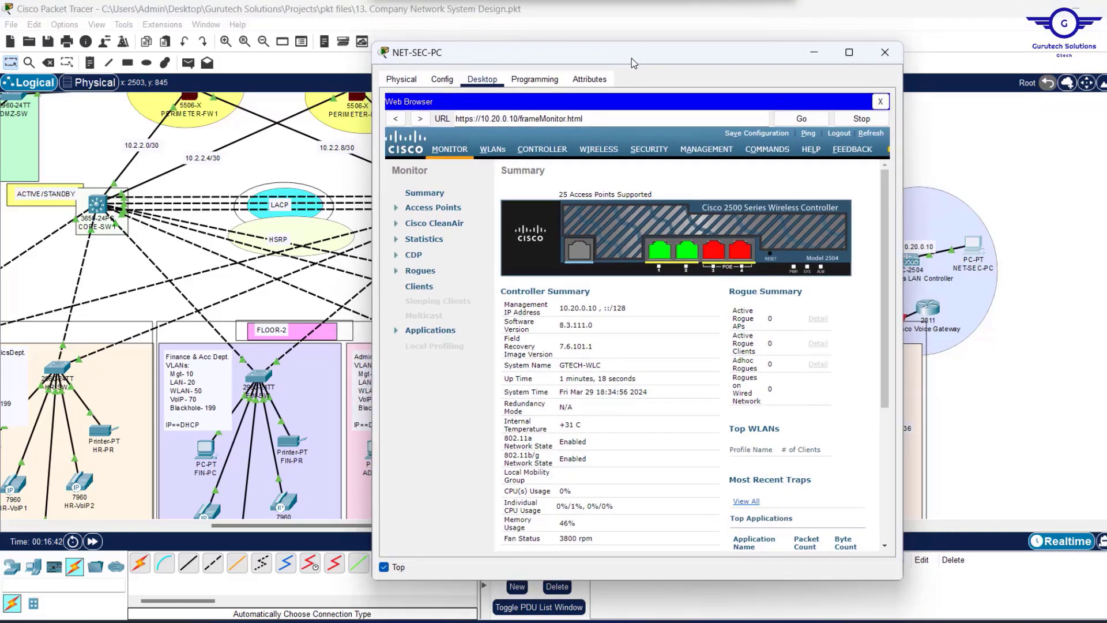
left_click(587, 151)
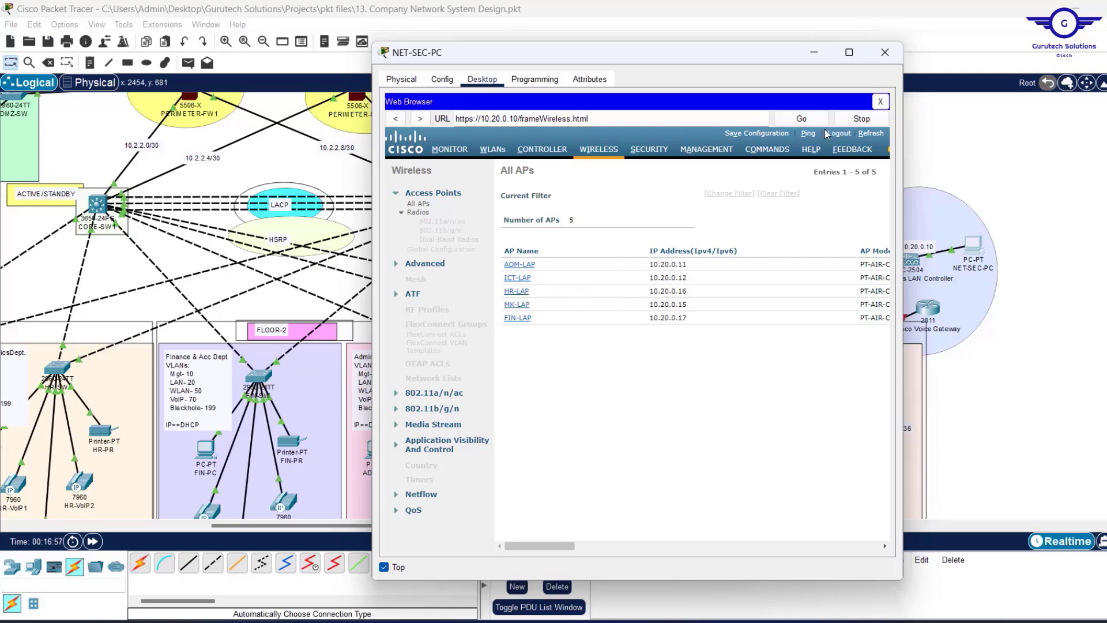
left_click(814, 53)
scroll(559, 236, "down", 5)
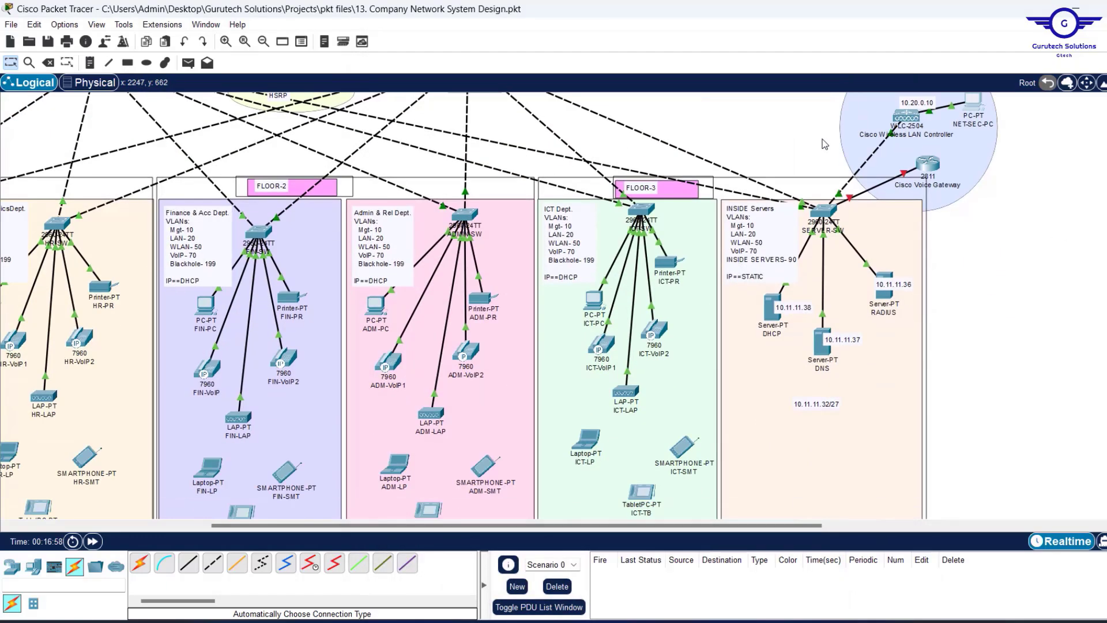
scroll(559, 233, "down", 3)
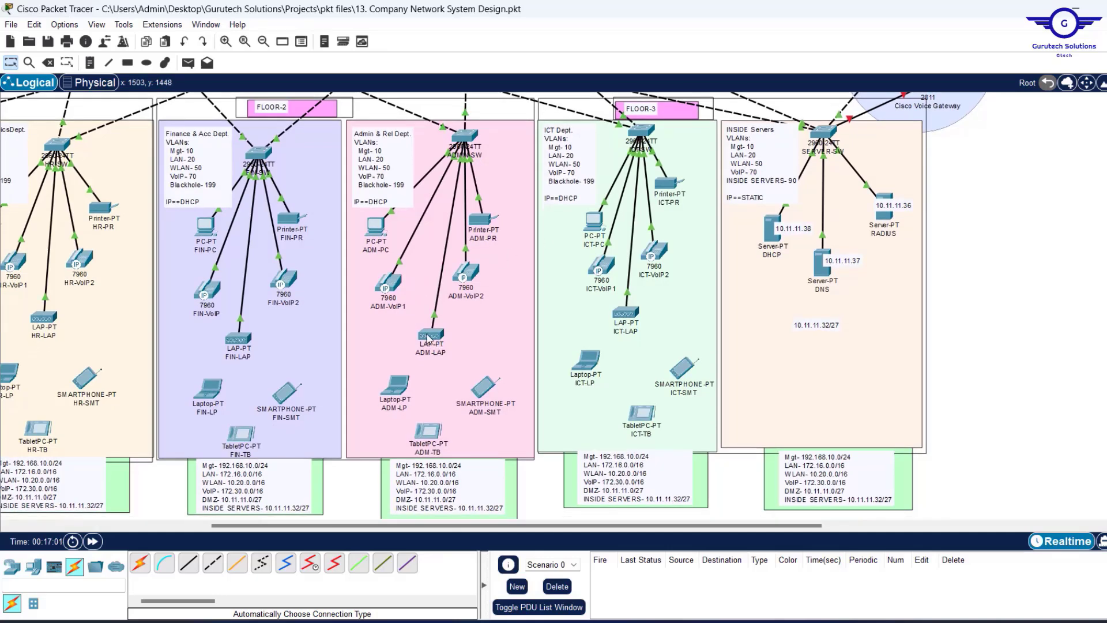
mouse_move(427, 338)
scroll(1037, 240, "up", 4)
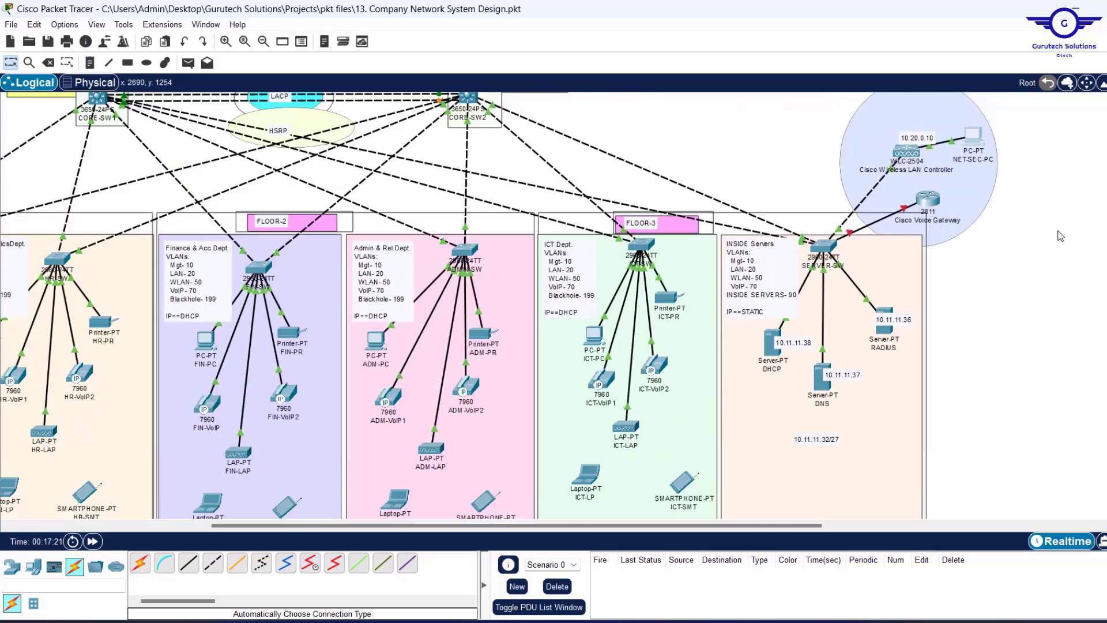
left_click(973, 216)
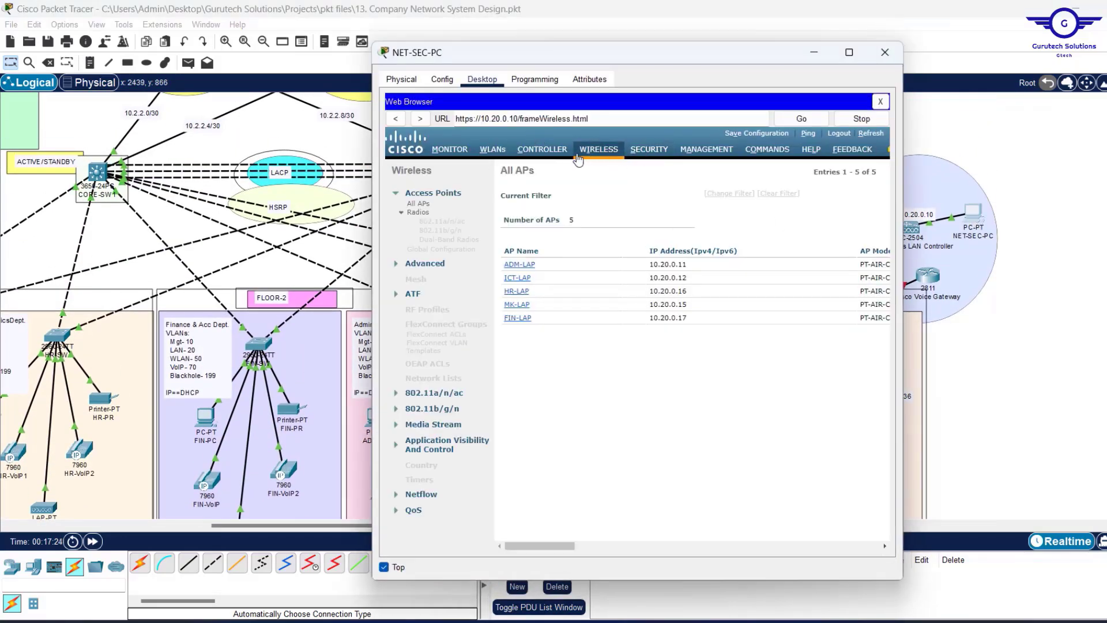
Show the WLANs page with EMPLOYEES (WPA2 PSK), widening NET-SEC-PC to reveal all columns.
left_click(501, 150)
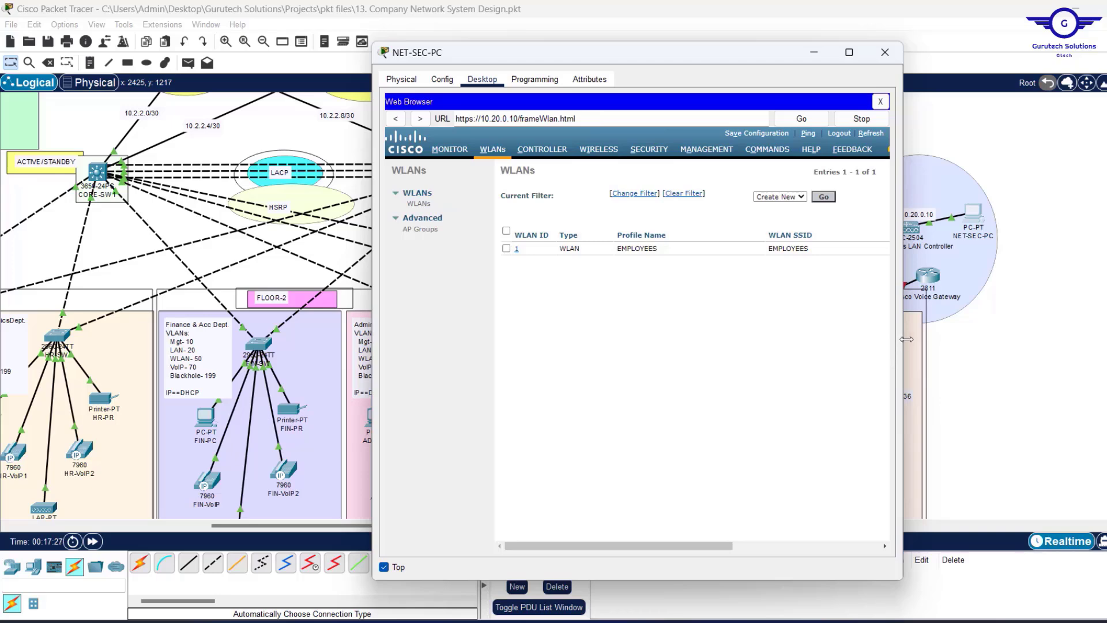
left_click_drag(906, 339, 1048, 339)
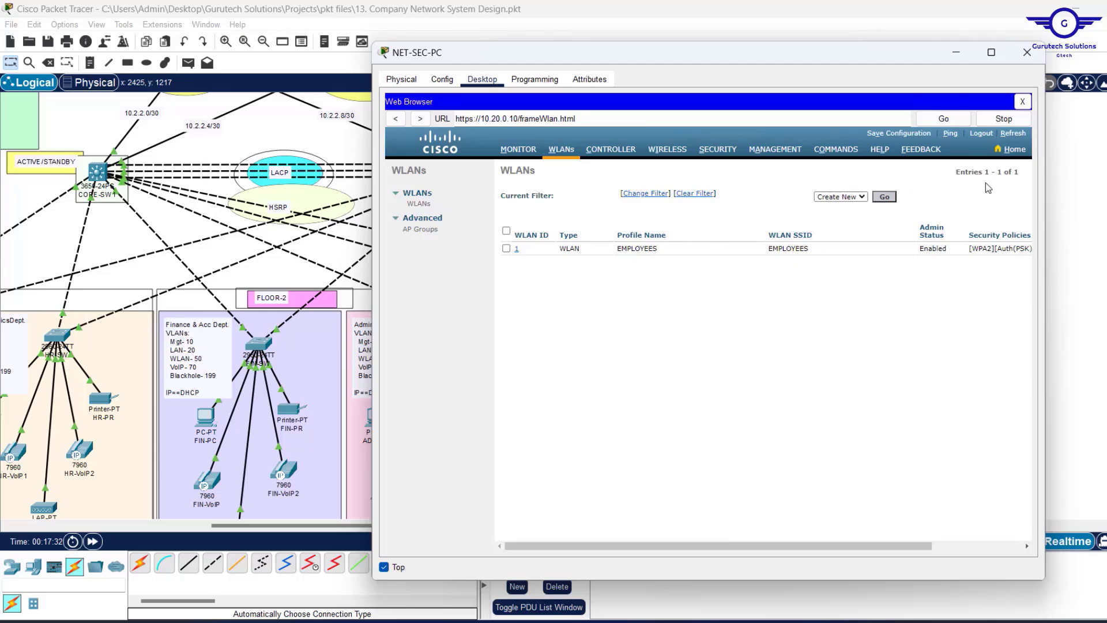
Create WLAN ID 2 with profile name AUDITORS WIFI and SSID AUDITORS.
left_click(885, 197)
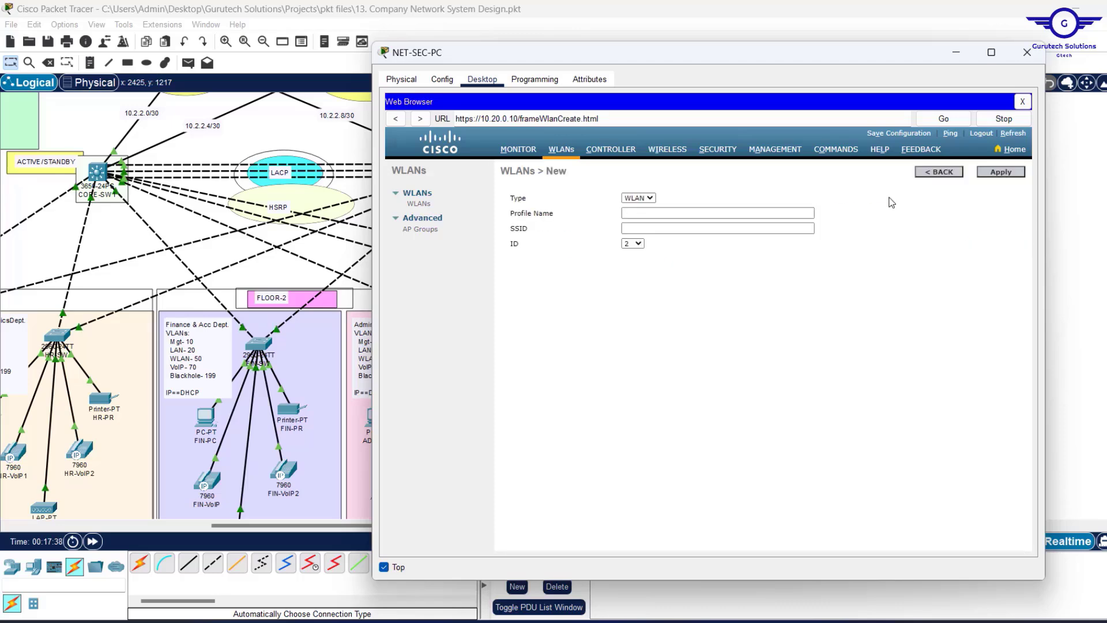
left_click(628, 215)
left_click(627, 214)
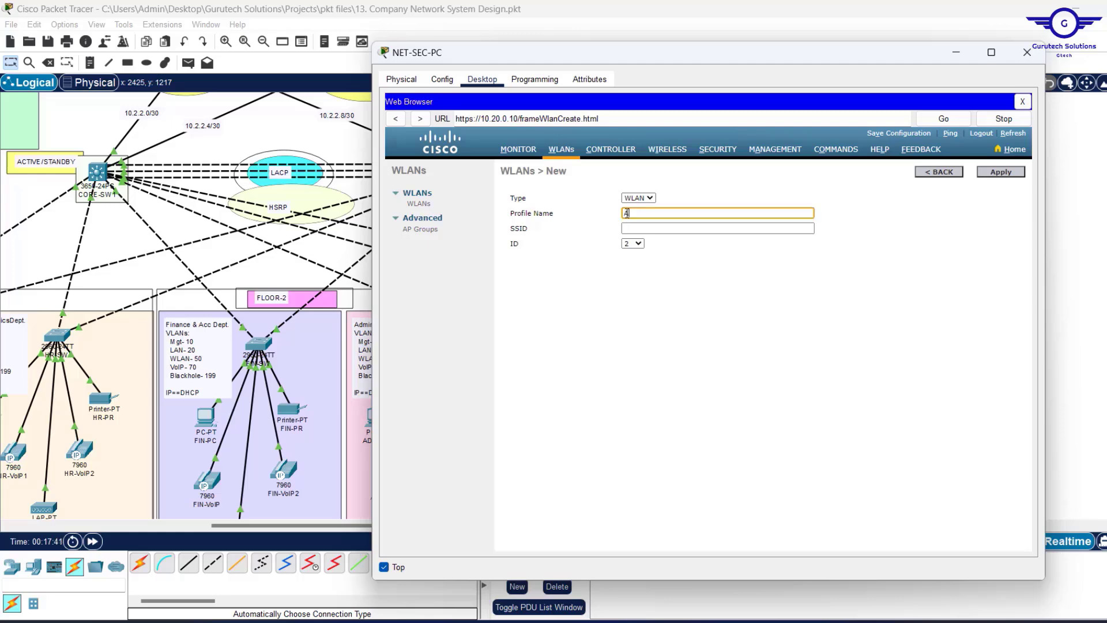
type("AUDITORS")
left_click(656, 230)
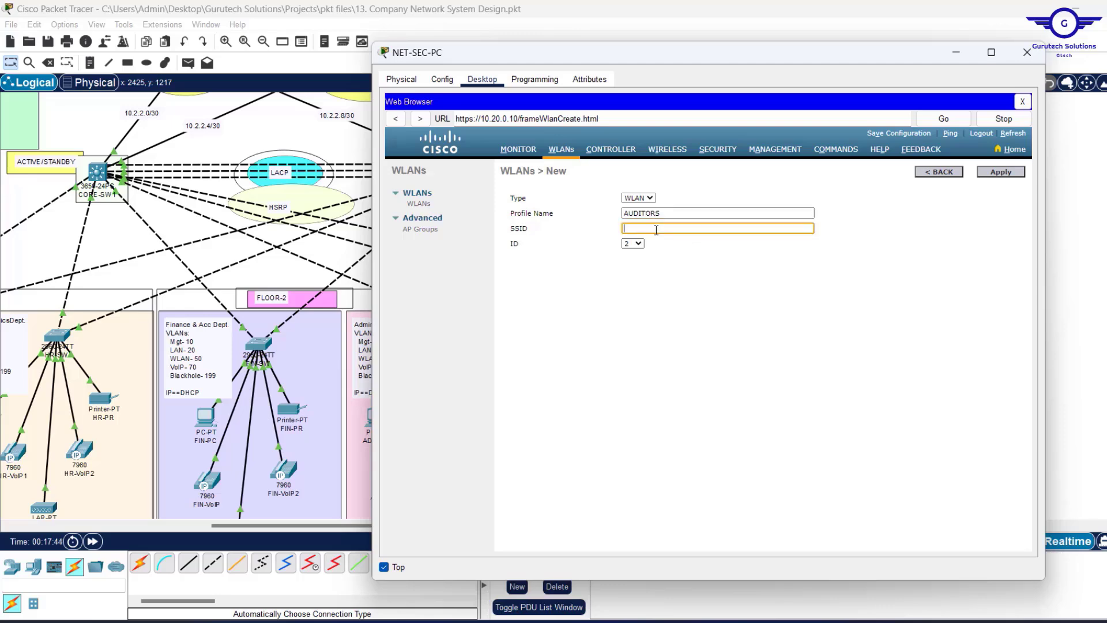
left_click(677, 213)
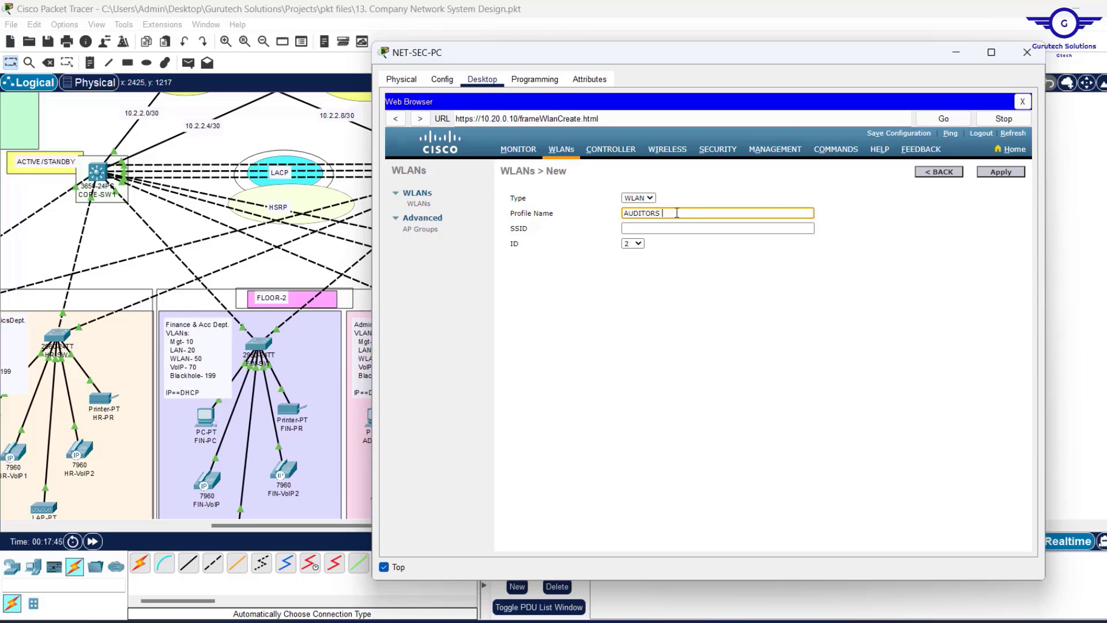
type("WIFI")
left_click_drag(661, 214, 558, 217)
key("ctrl+c")
left_click(650, 229)
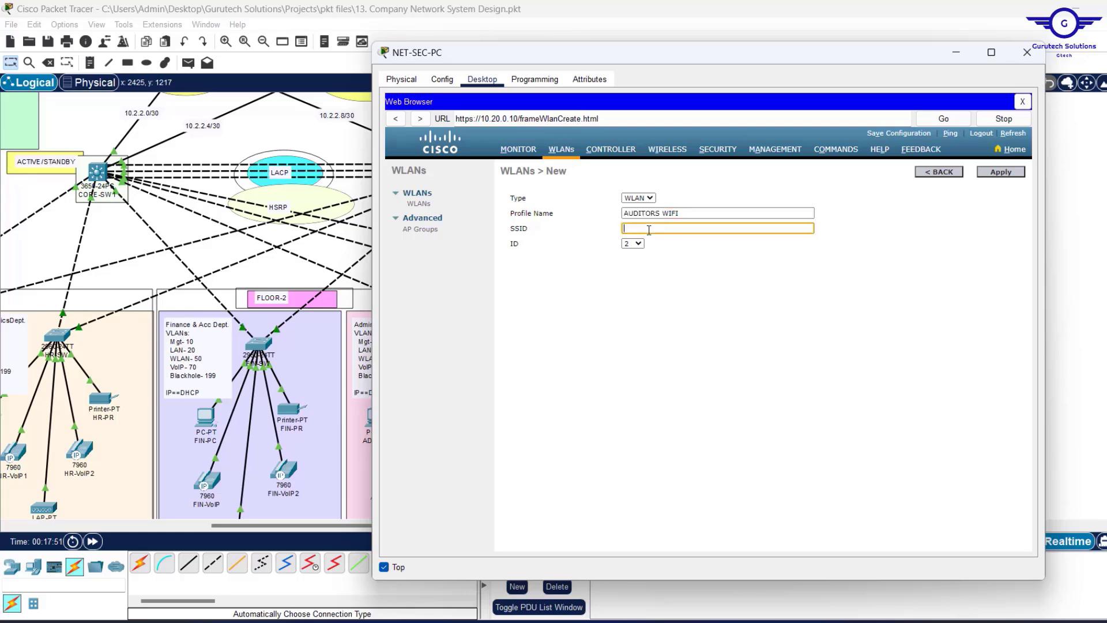
key("ctrl+v")
left_click(1009, 174)
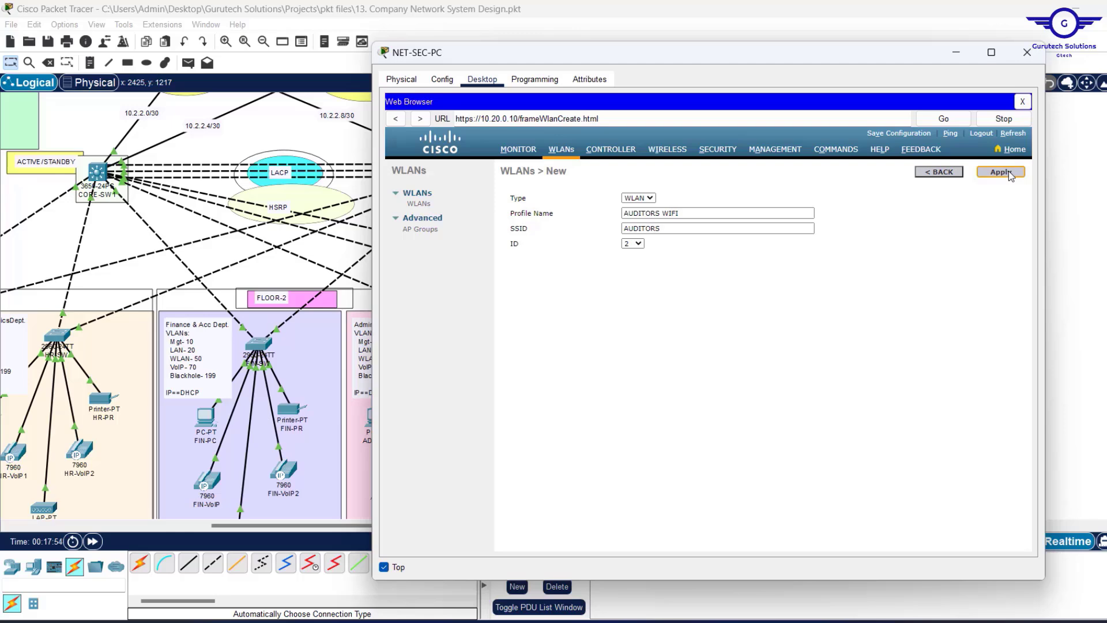
left_click(1008, 171)
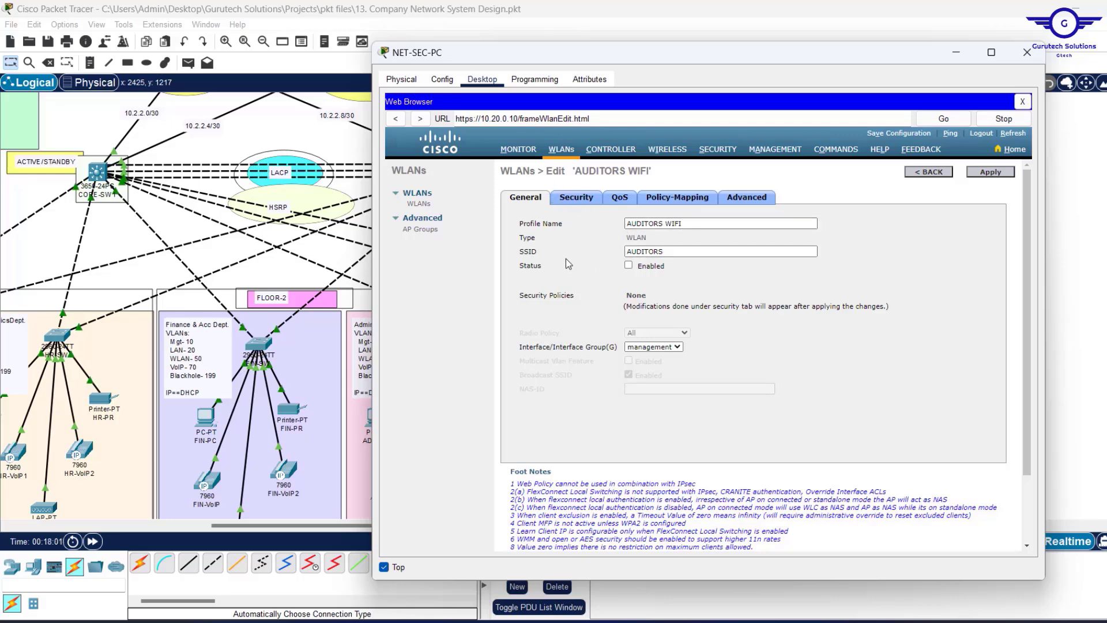
Enable AUDITORS WIFI and set Layer 2 security to WPA+WPA2 with WPA2 policy.
left_click(629, 267)
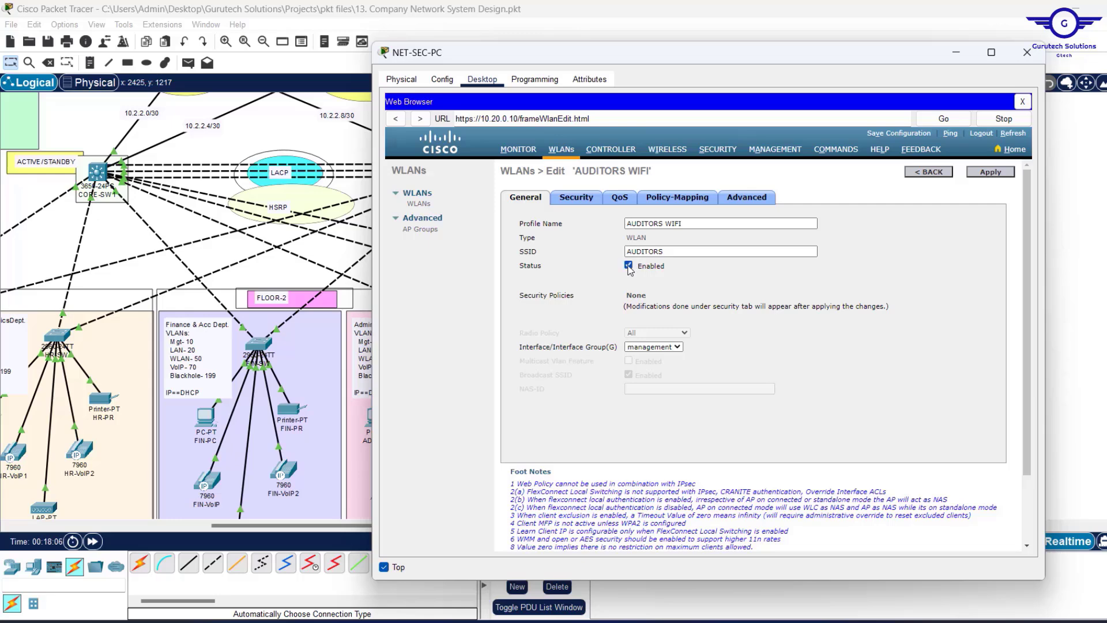
left_click(582, 207)
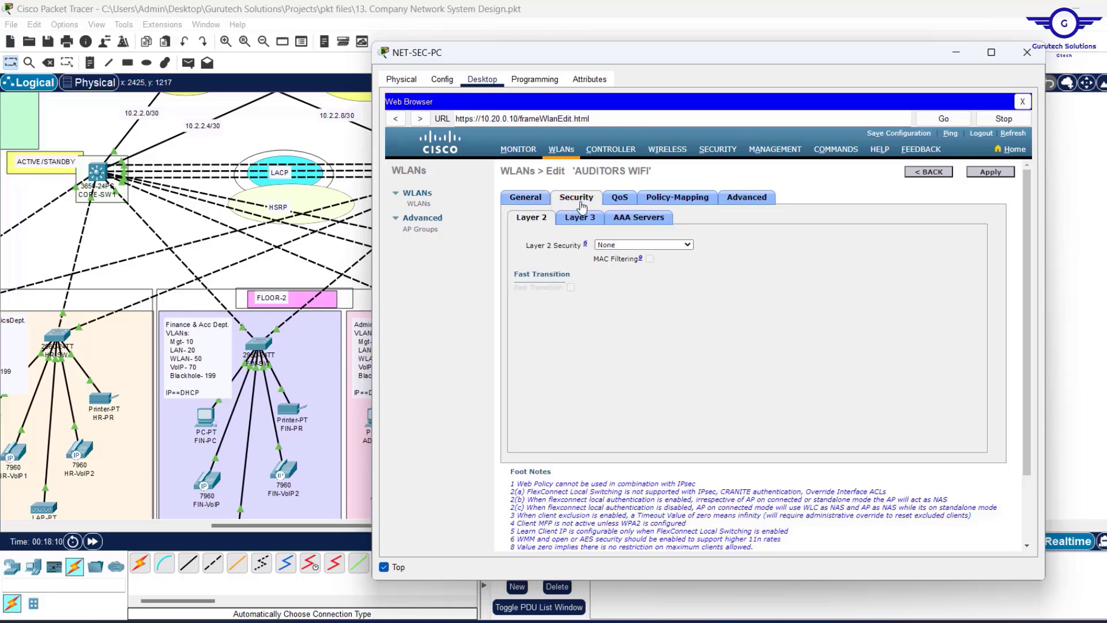
left_click(683, 248)
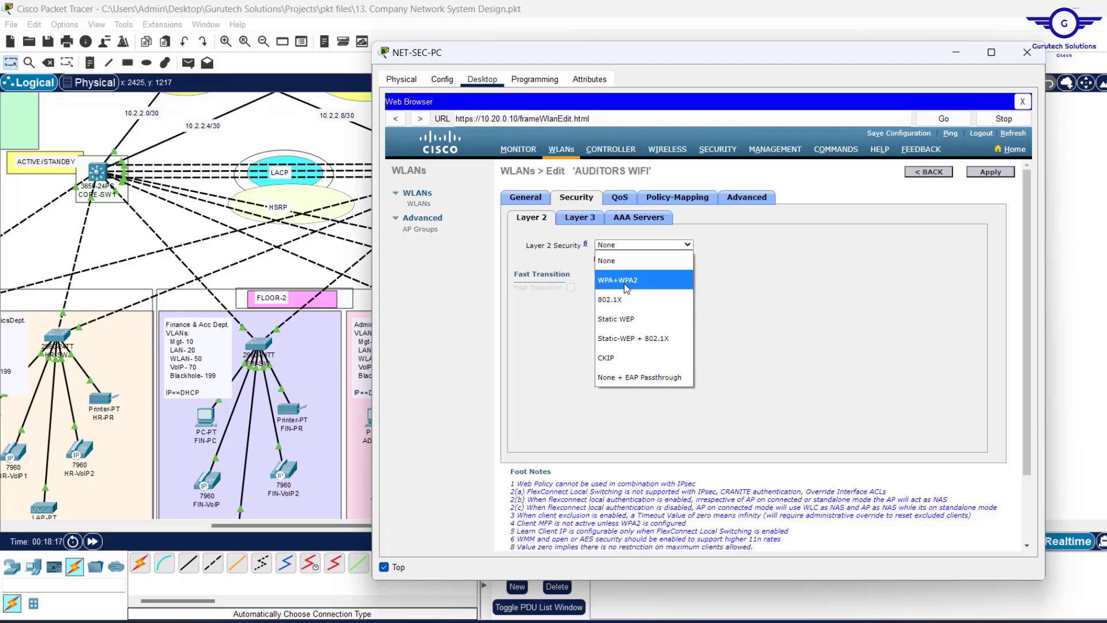
left_click(624, 282)
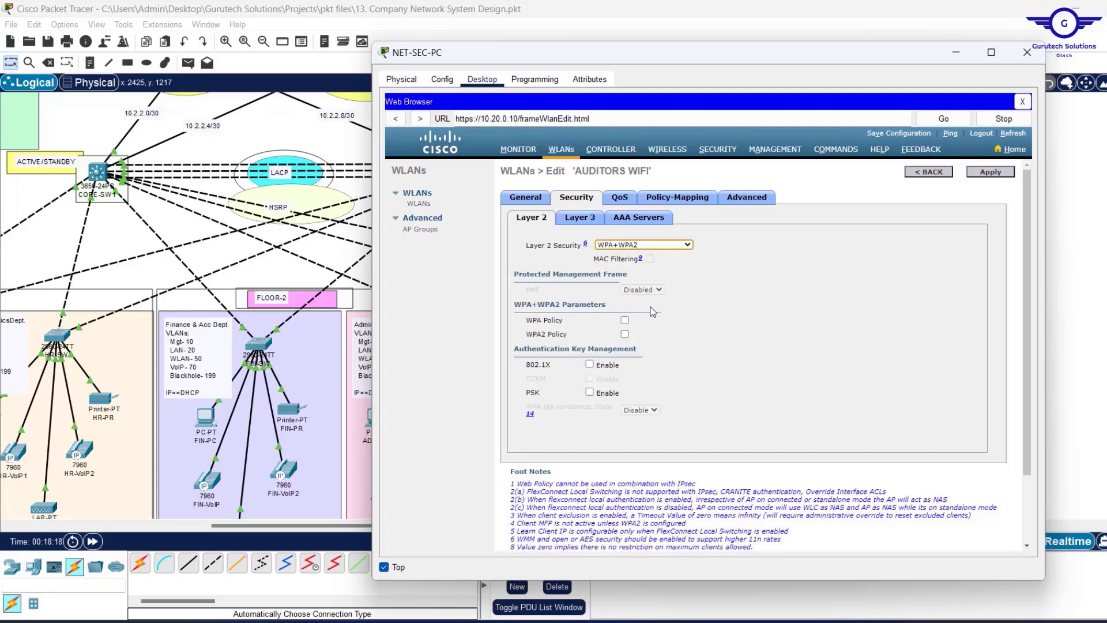
left_click(625, 335)
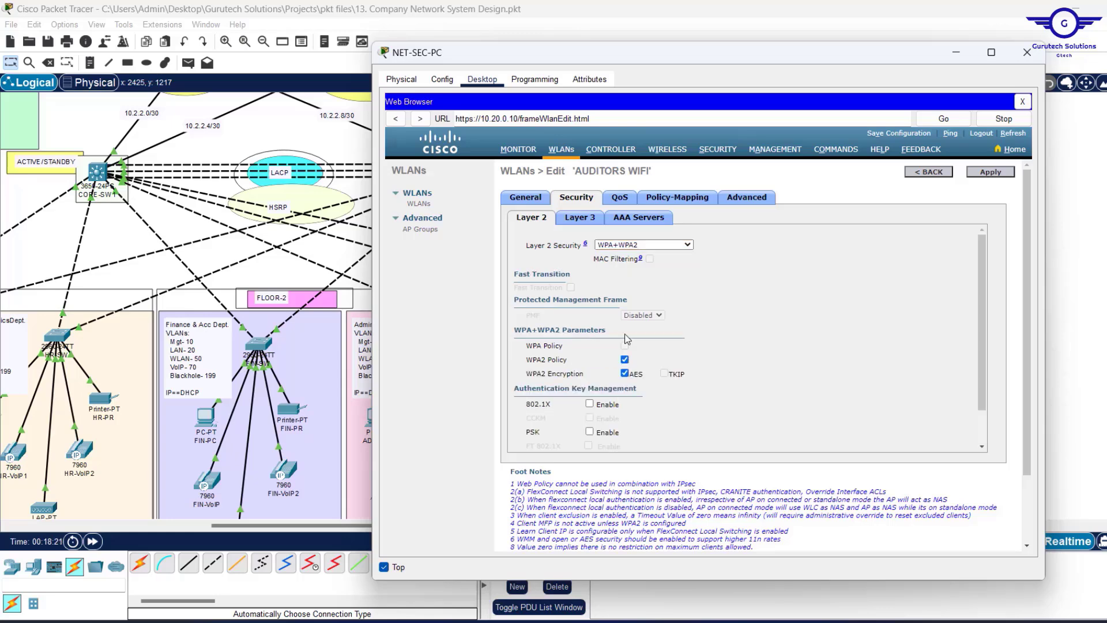
Turn on PSK authentication and enter the WLAN's pre-shared key.
scroll(627, 346, "down", 1)
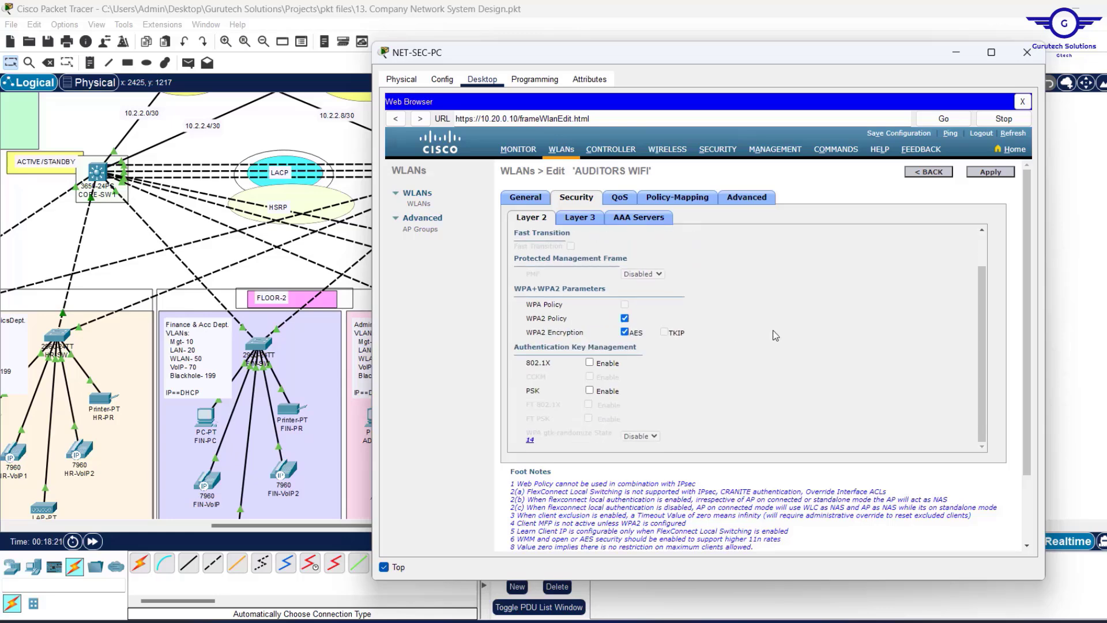
left_click(590, 391)
scroll(690, 390, "down", 1)
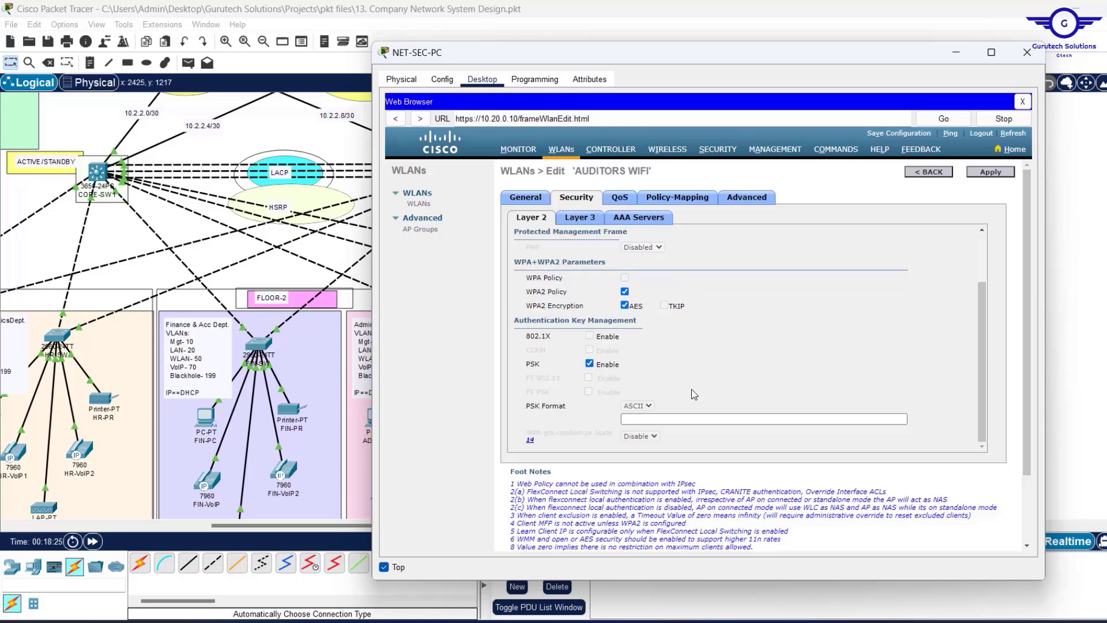
left_click(648, 419)
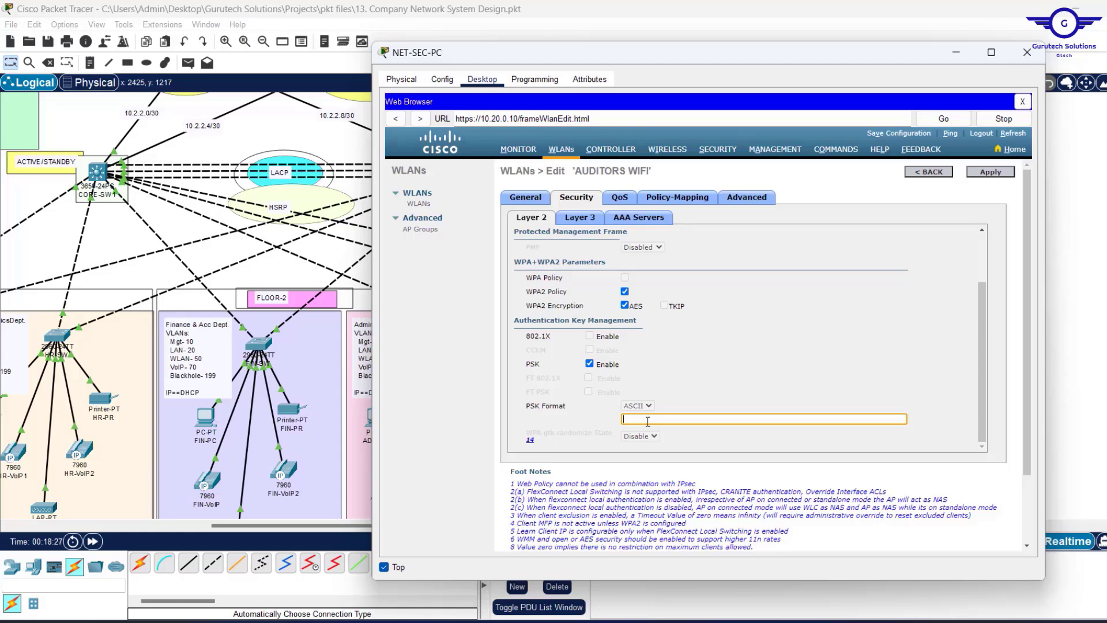
type("•••••••••")
scroll(648, 422, "down", 3)
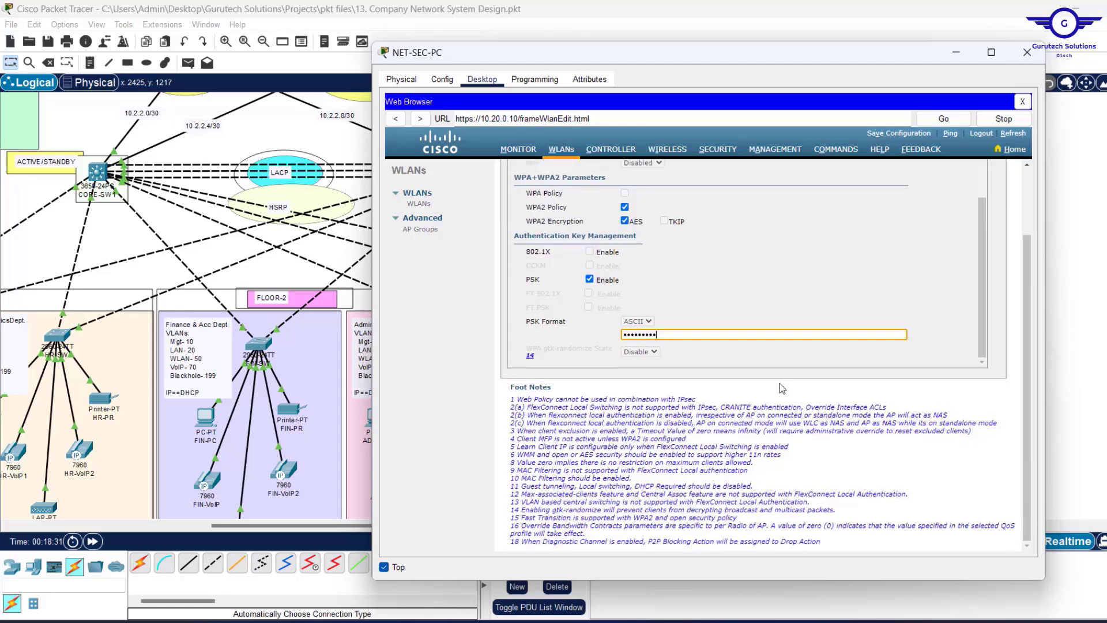
scroll(842, 319, "up", 5)
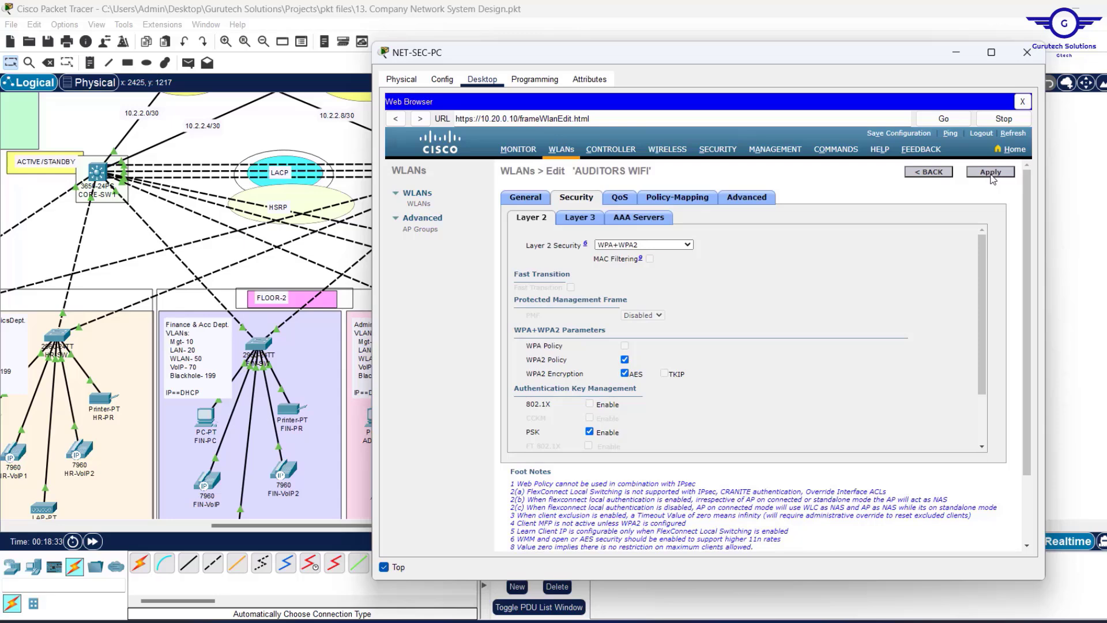
Apply and confirm the AUDITORS WIFI settings, then go back to the WLANs list.
left_click(993, 178)
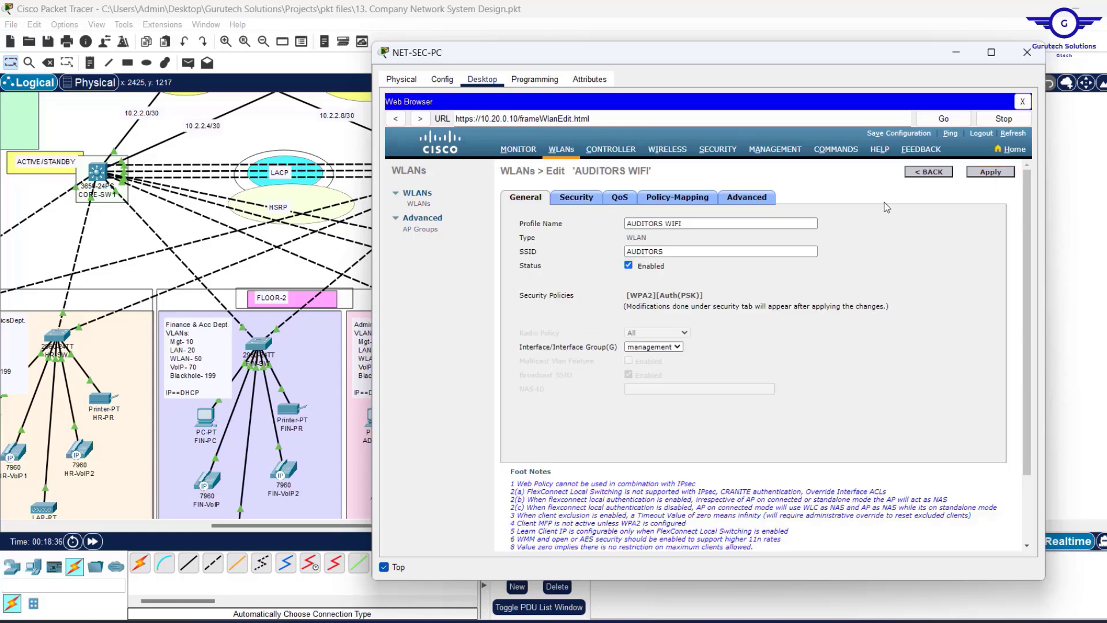
left_click(992, 175)
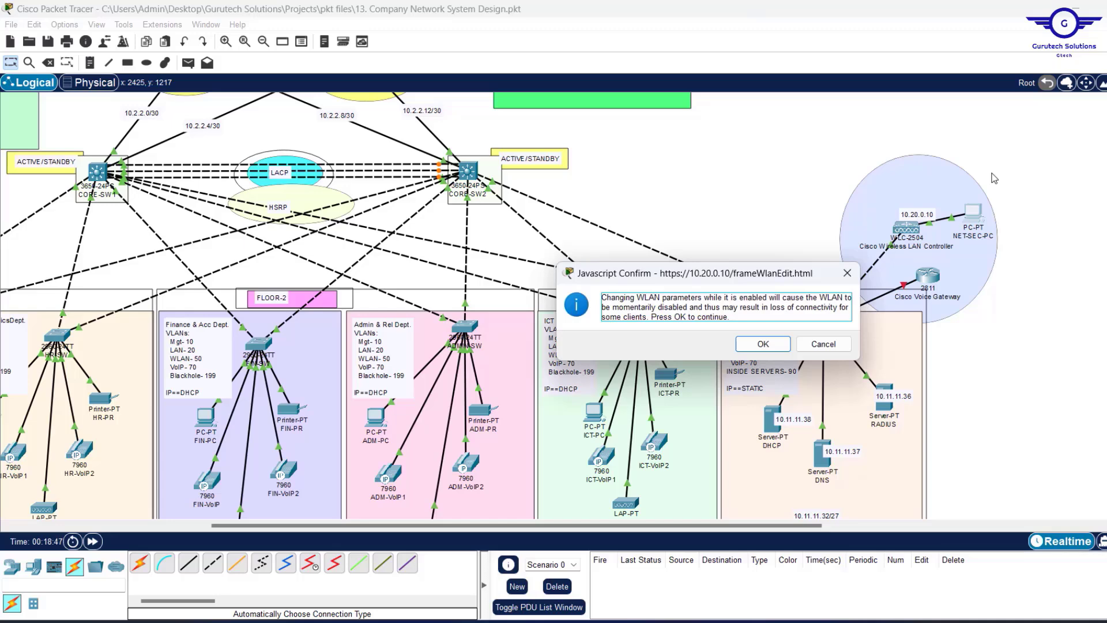
left_click(760, 345)
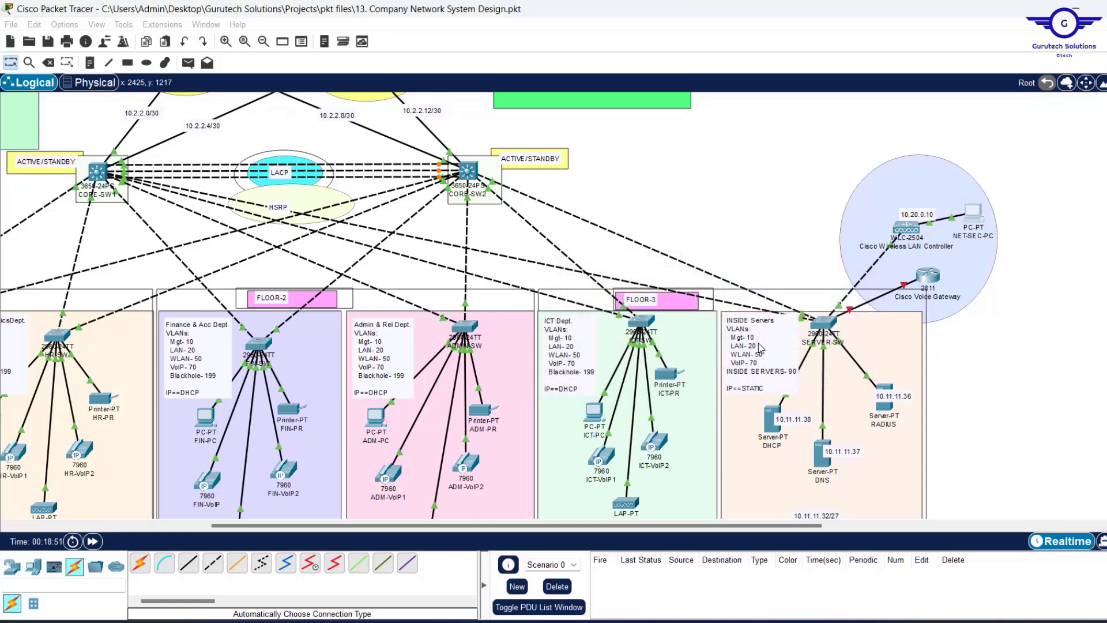
left_click(971, 215)
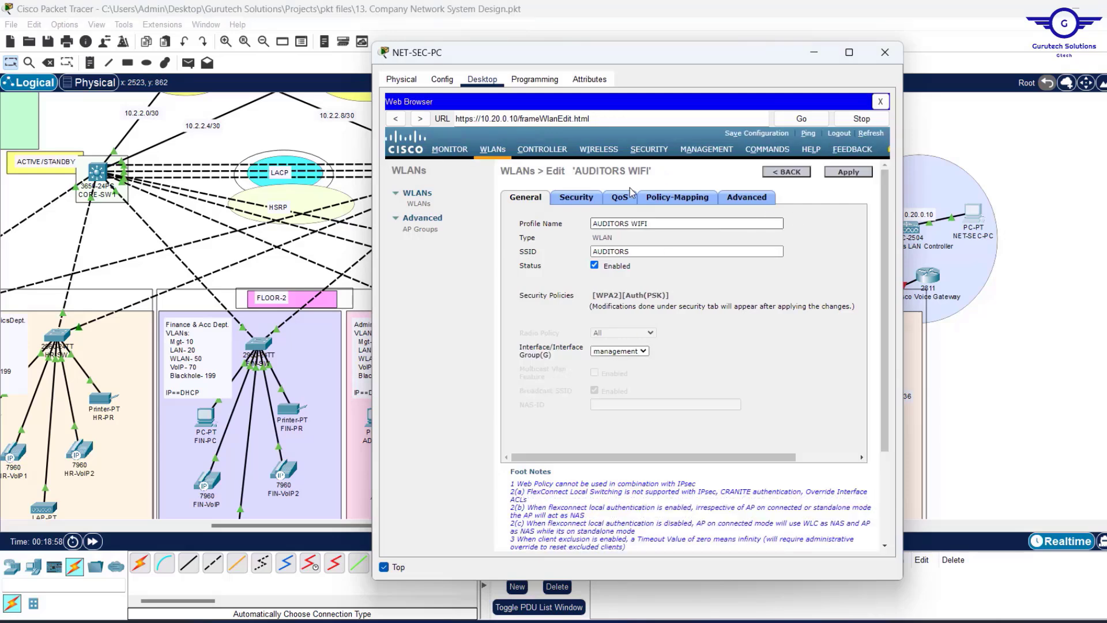
left_click(780, 171)
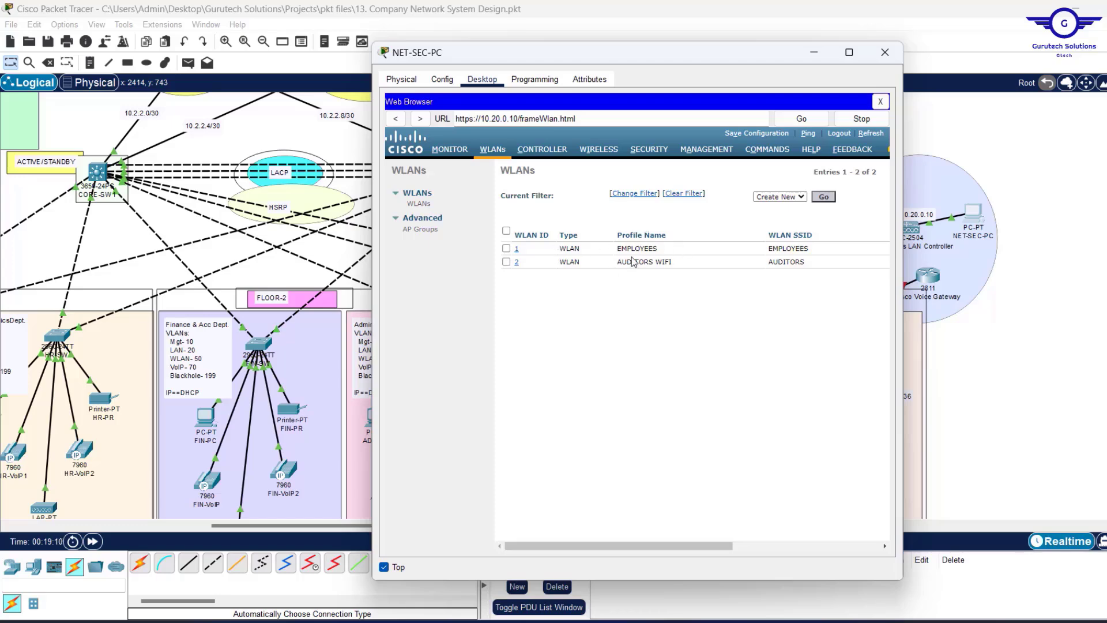
Change the EMPLOYEES profile name to EMPLOYEES WIFI, apply it, and return to the list.
left_click(517, 252)
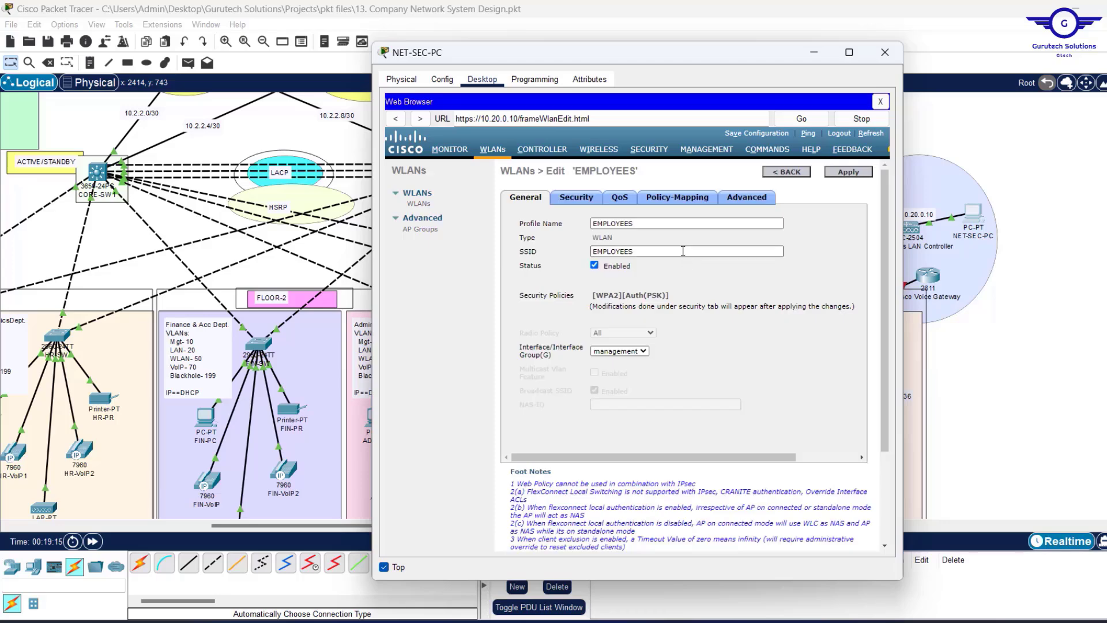
left_click(648, 223)
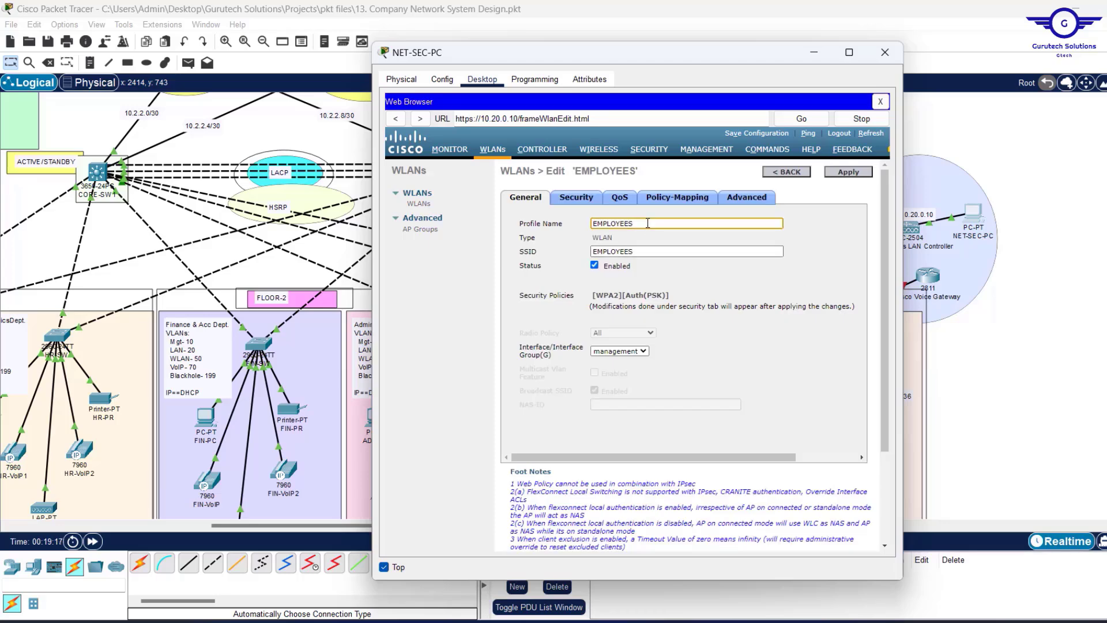
type("WIFI")
left_click(855, 172)
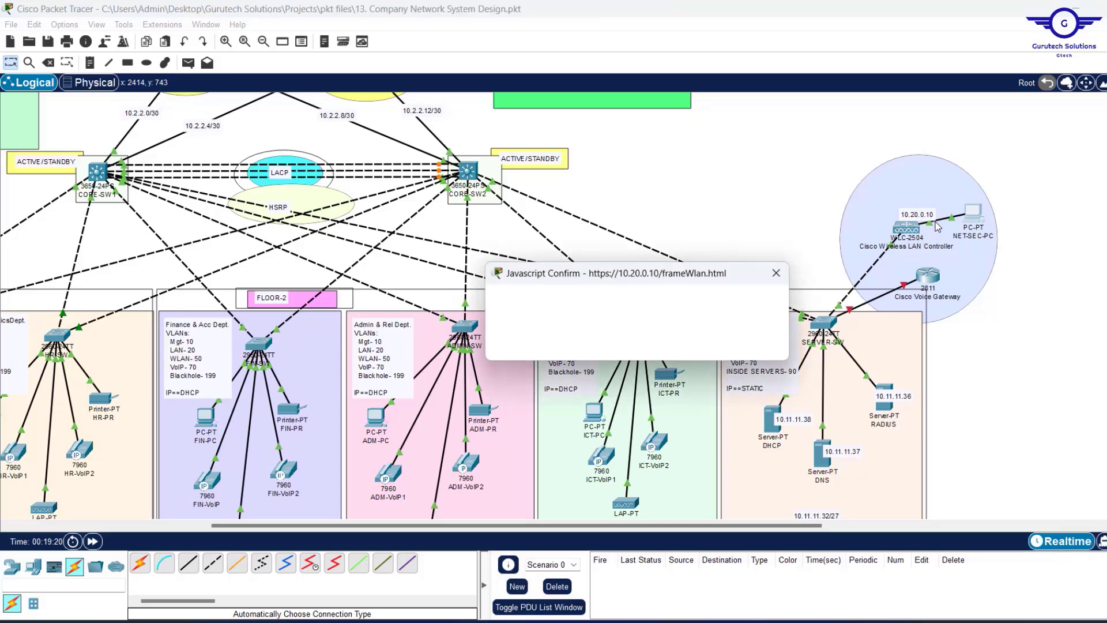
left_click(693, 344)
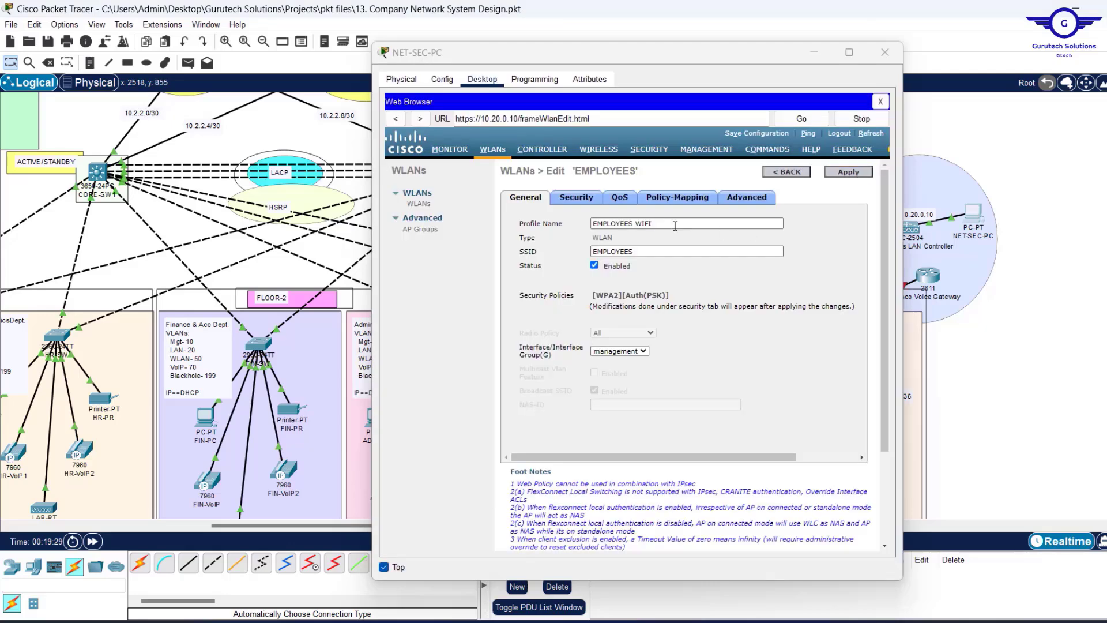
left_click(784, 172)
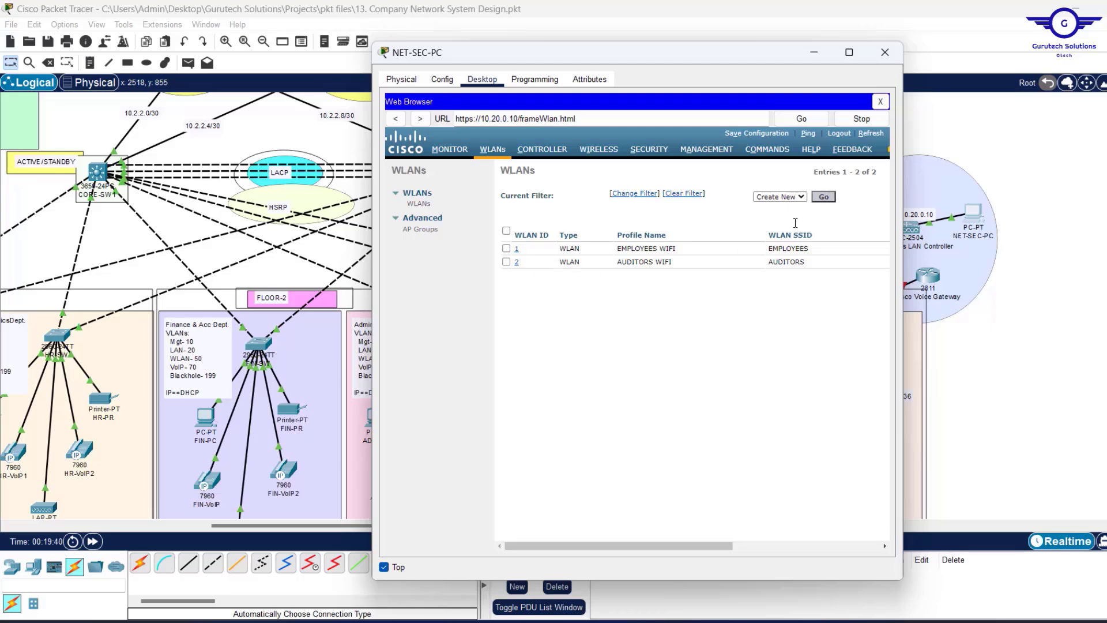
Create a WLAN with profile name CORPORATE WIFI and SSID CORPORATE.
left_click(825, 198)
left_click(663, 213)
type("CORPORATE WIFI")
key("Tab")
type("CORPORATE")
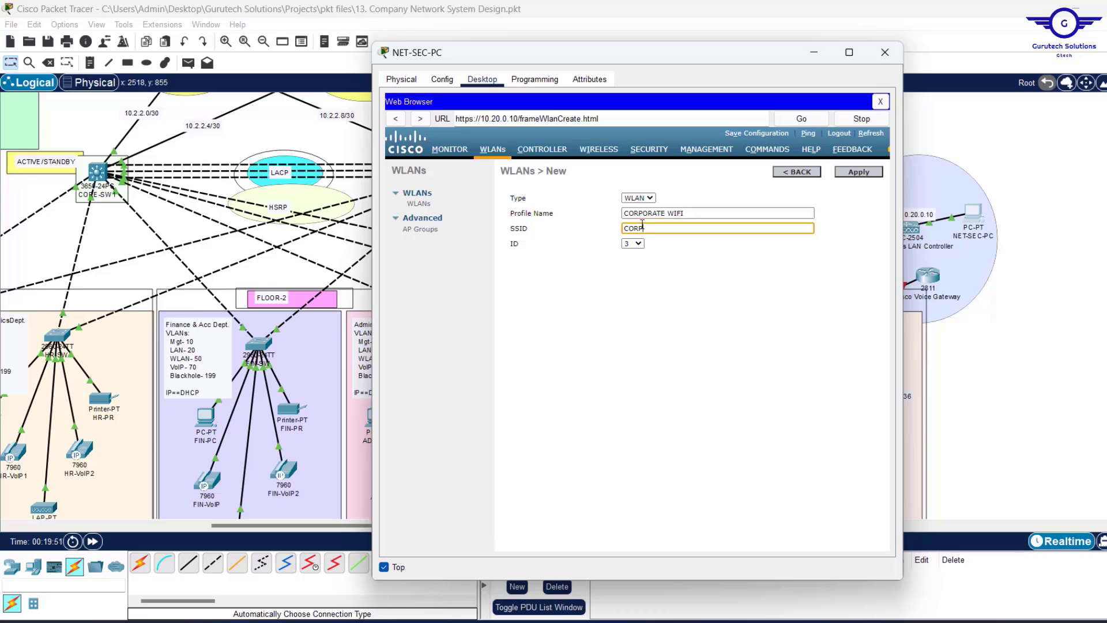
left_click(859, 172)
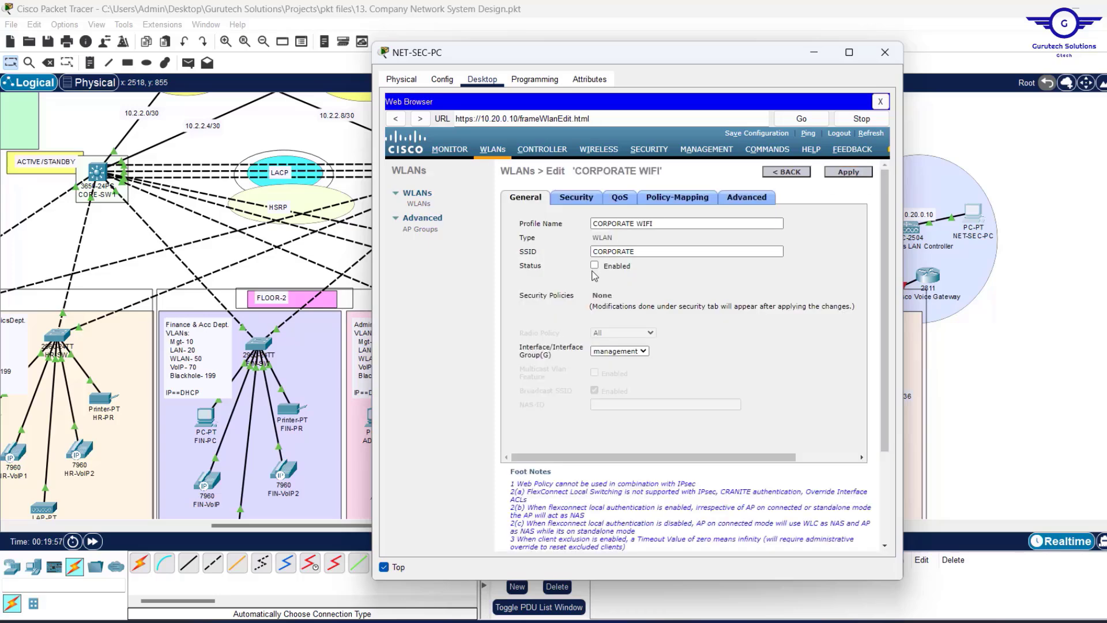
Secure CORPORATE WIFI with WPA+WPA2, WPA2 policy and a pre-shared key, and apply.
left_click(576, 197)
left_click(643, 244)
left_click(640, 279)
left_click(625, 356)
left_click(590, 430)
scroll(661, 413, "down", 2)
left_click(599, 420)
type("•••••••••")
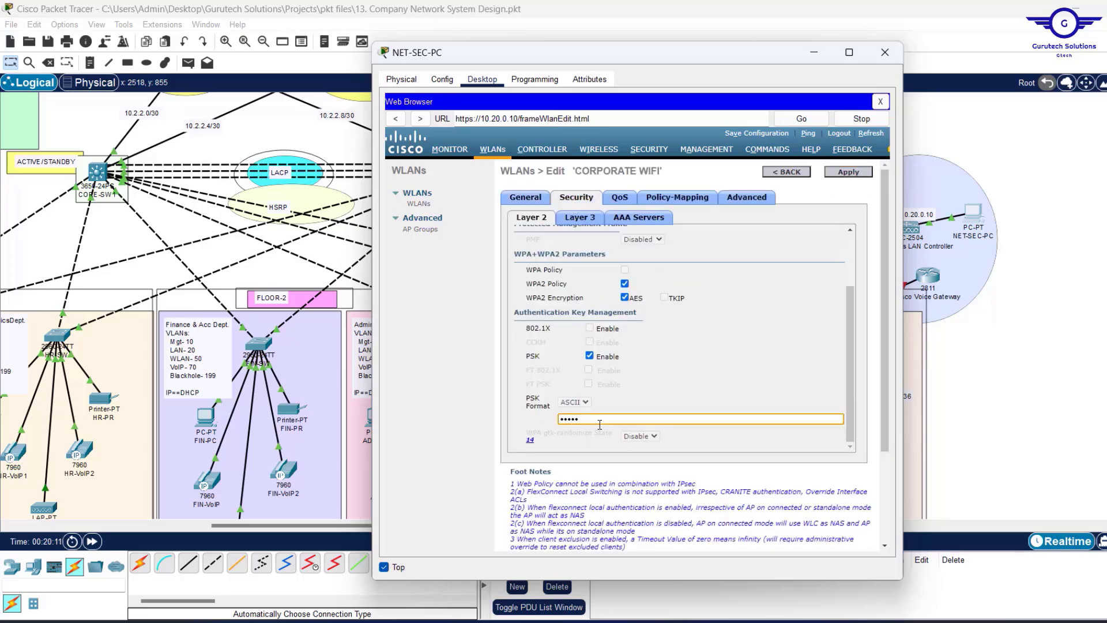
left_click(848, 174)
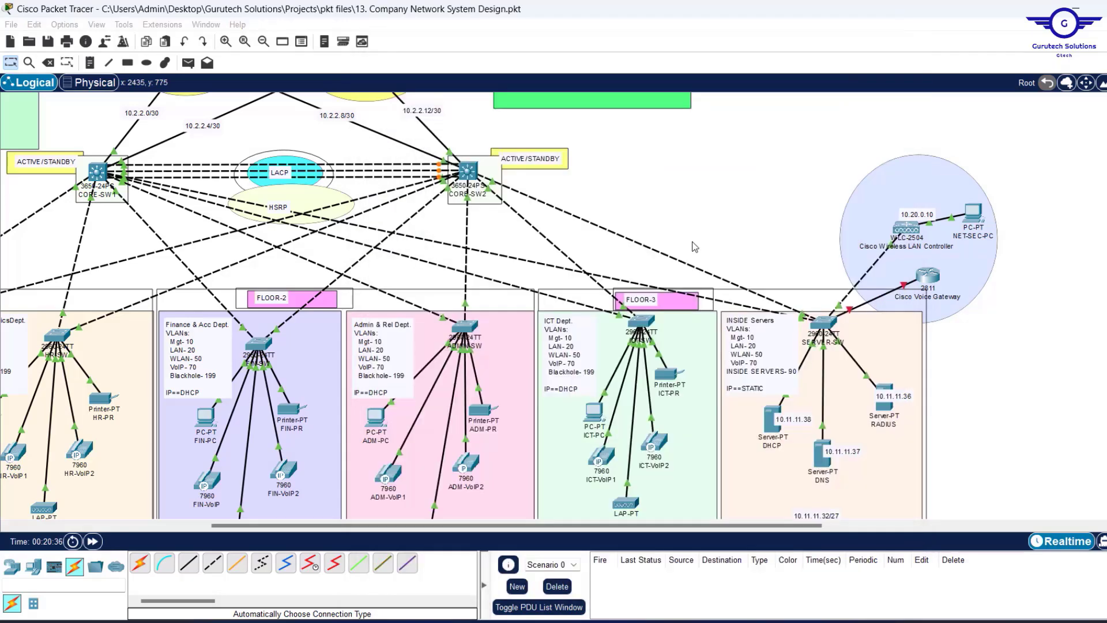
left_click(692, 345)
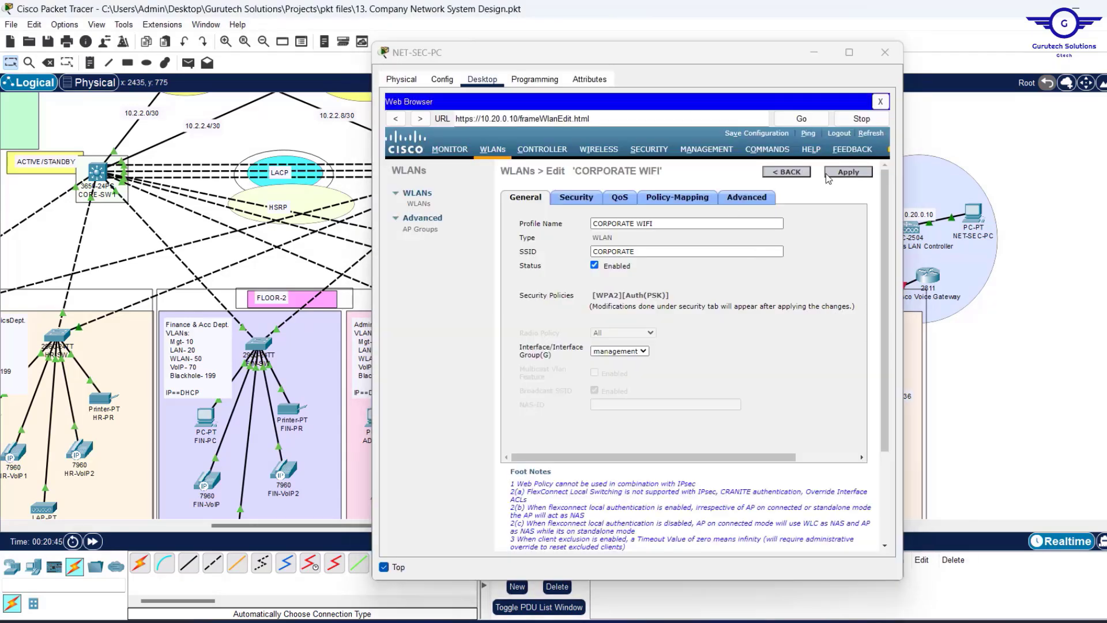
left_click(787, 172)
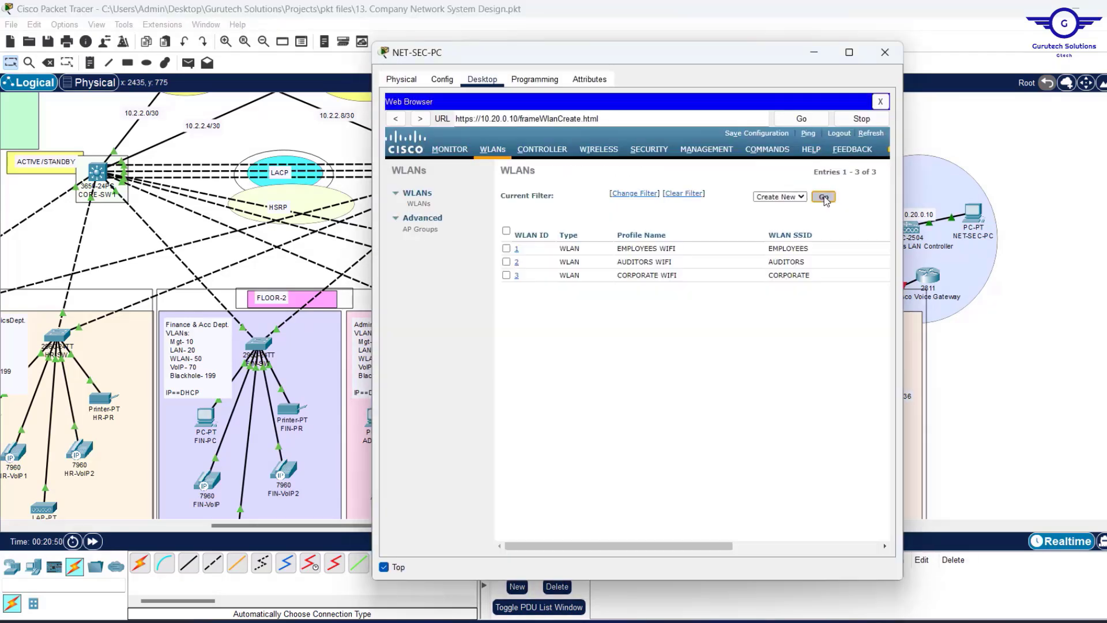
Create a WLAN with profile name GUEST WIFI and SSID GUEST.
left_click(825, 199)
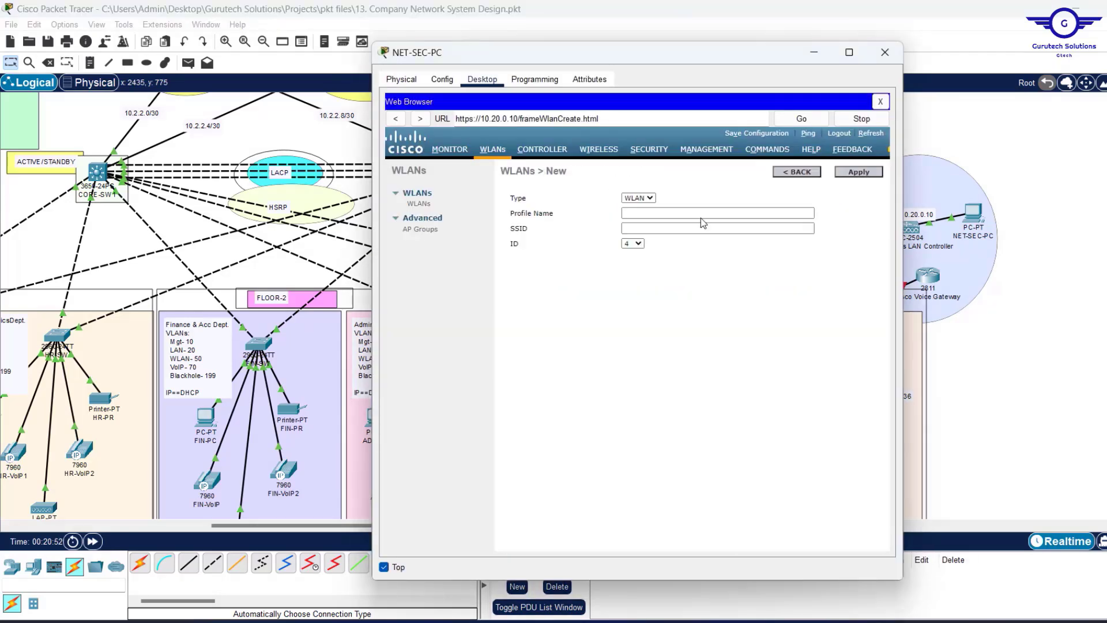
left_click(655, 213)
type("GUEST")
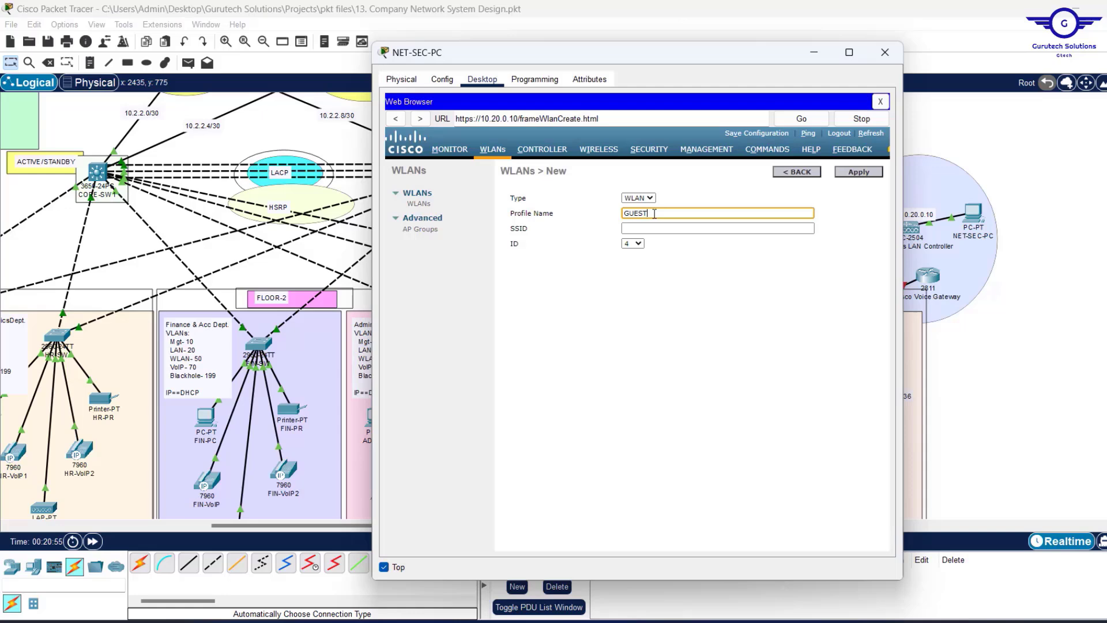
type(" WIFI")
key("Tab")
type("GUEST")
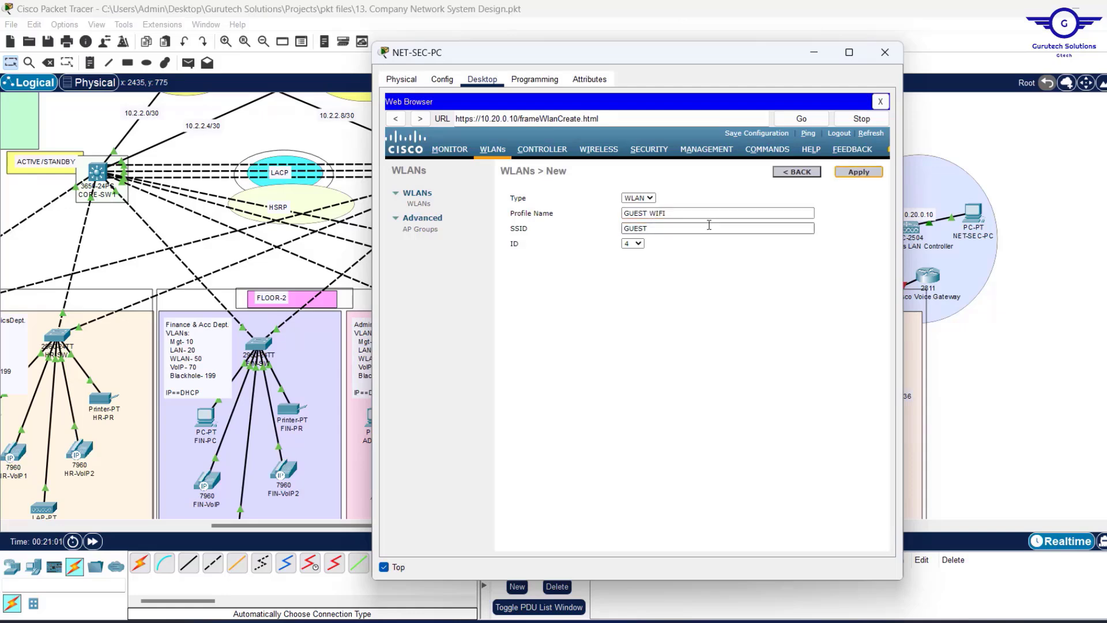
left_click(858, 172)
Secure GUEST WIFI with WPA+WPA2, WPA2 policy and a pre-shared key, and apply.
left_click(595, 266)
left_click(570, 198)
left_click(618, 245)
left_click(623, 268)
left_click(625, 334)
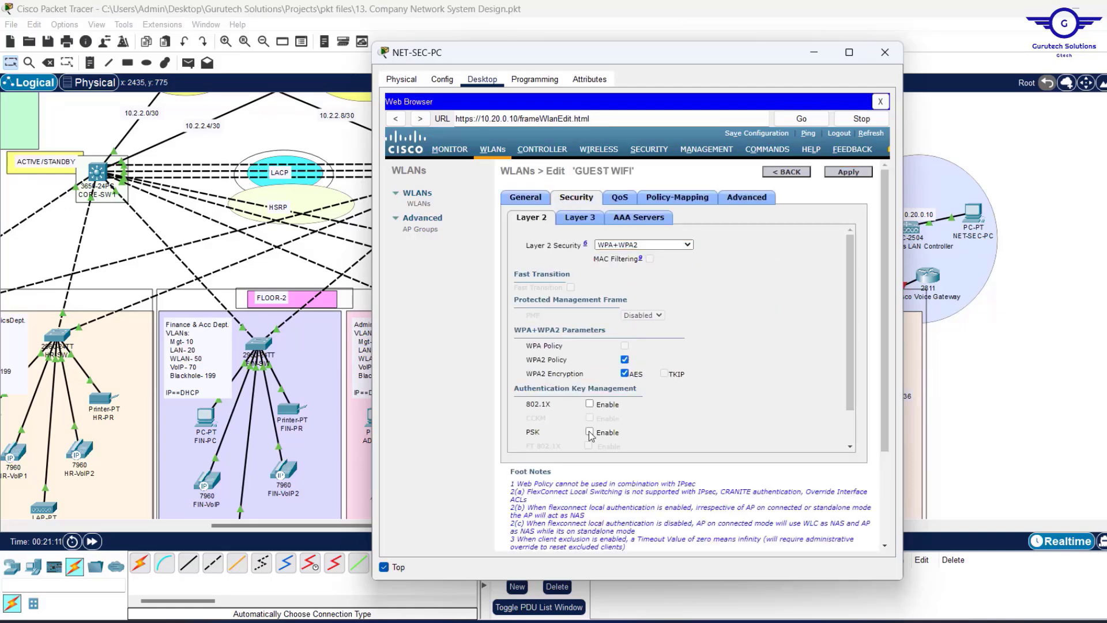
left_click(590, 433)
scroll(596, 428, "down", 2)
left_click(598, 420)
type("•••••••••")
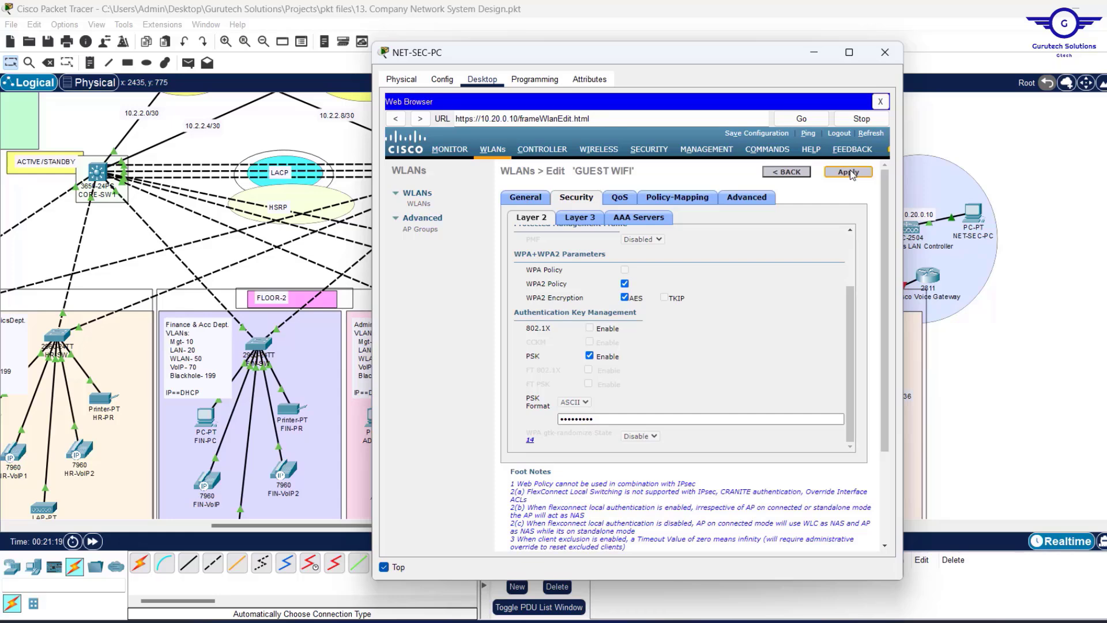
left_click(848, 171)
left_click(851, 171)
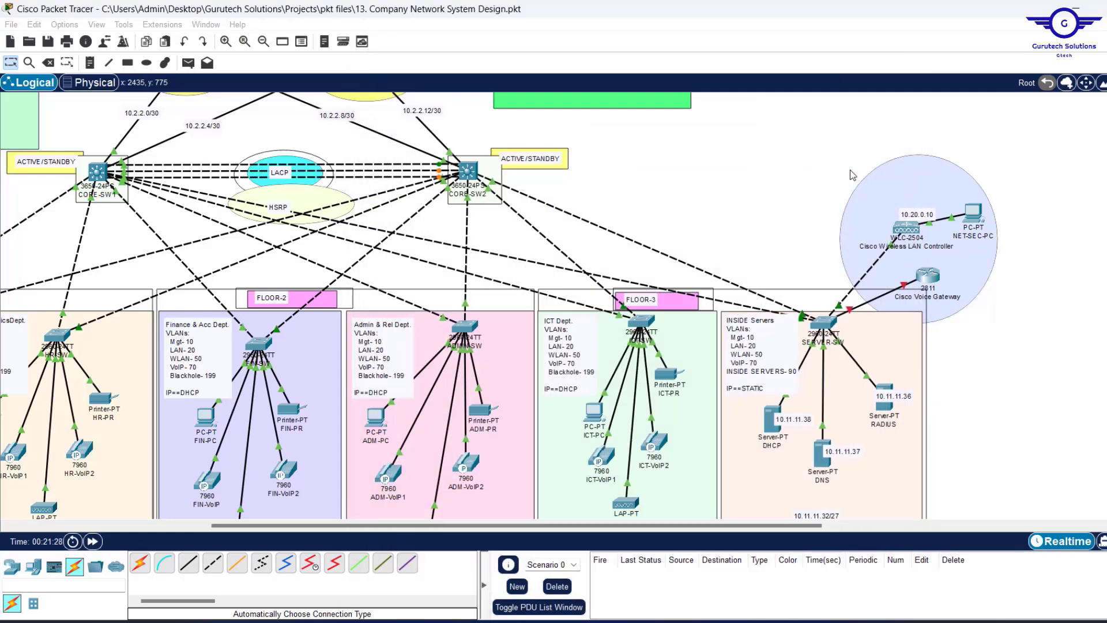
Return to the WLAN list to verify all four WLANs, then hide the PC window.
left_click(692, 344)
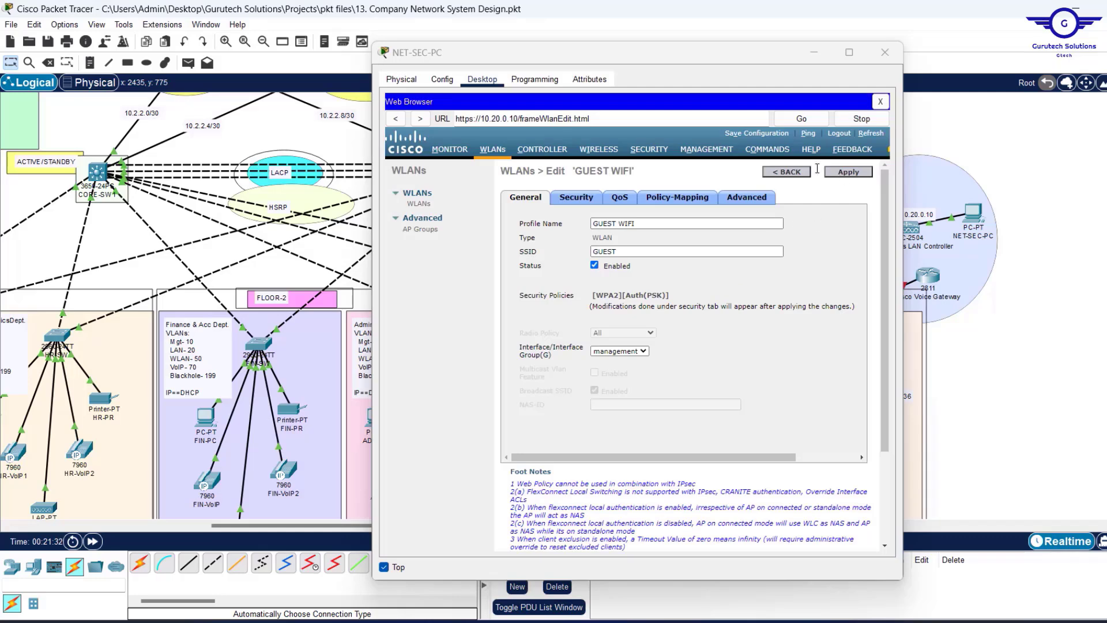
left_click(782, 173)
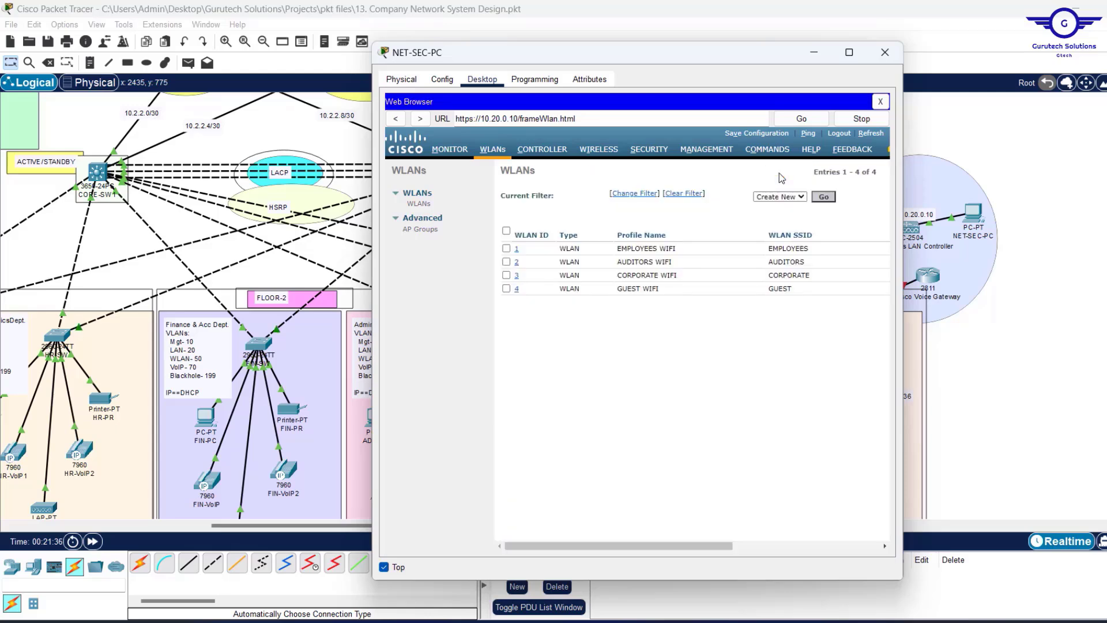
left_click(817, 54)
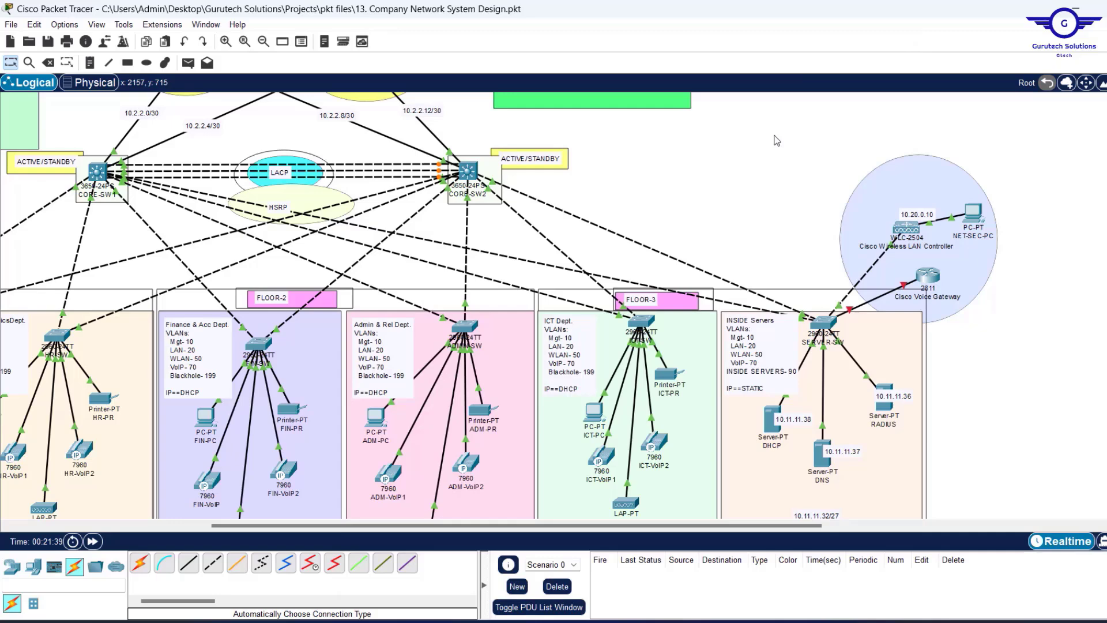
Save the project with Ctrl+S, then Save Configuration on the WLC and confirm the prompts.
key("ctrl+s")
left_click(975, 212)
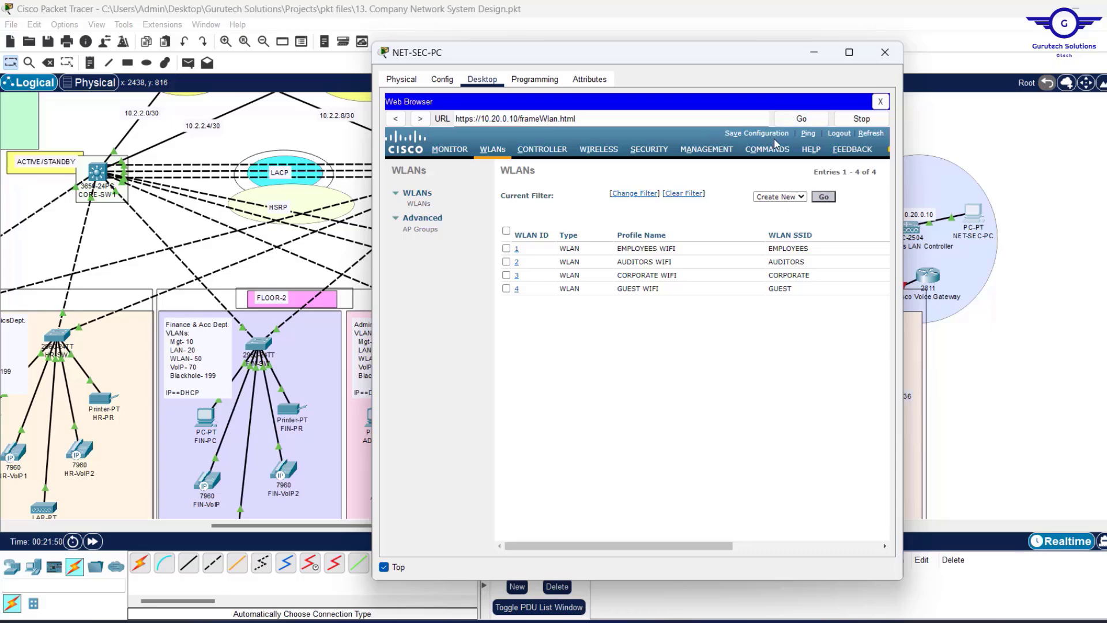
left_click(741, 134)
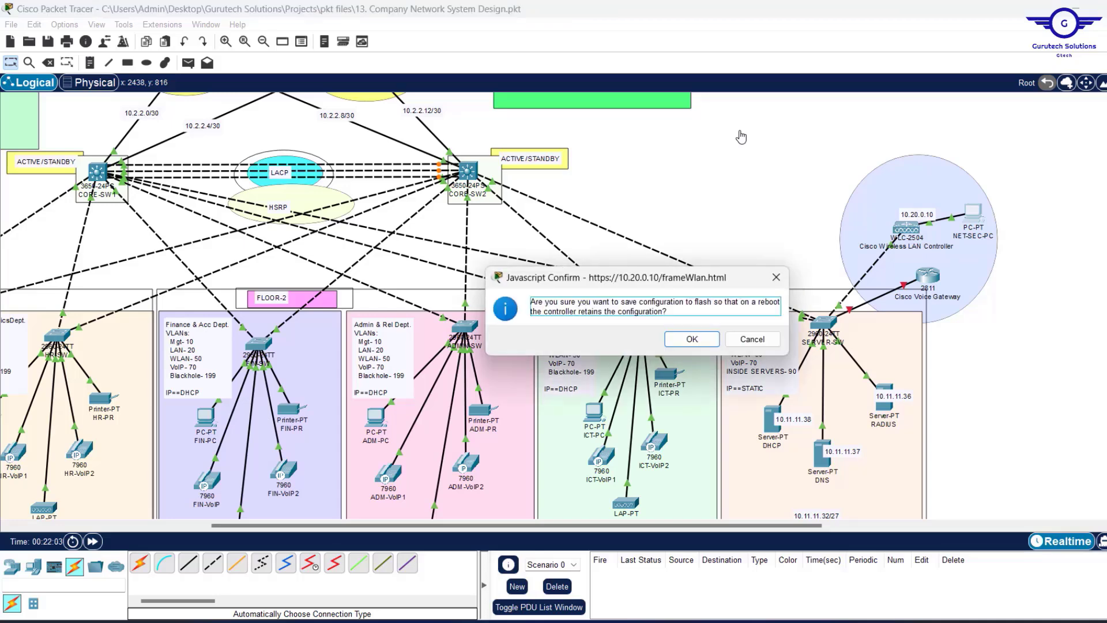
left_click(691, 340)
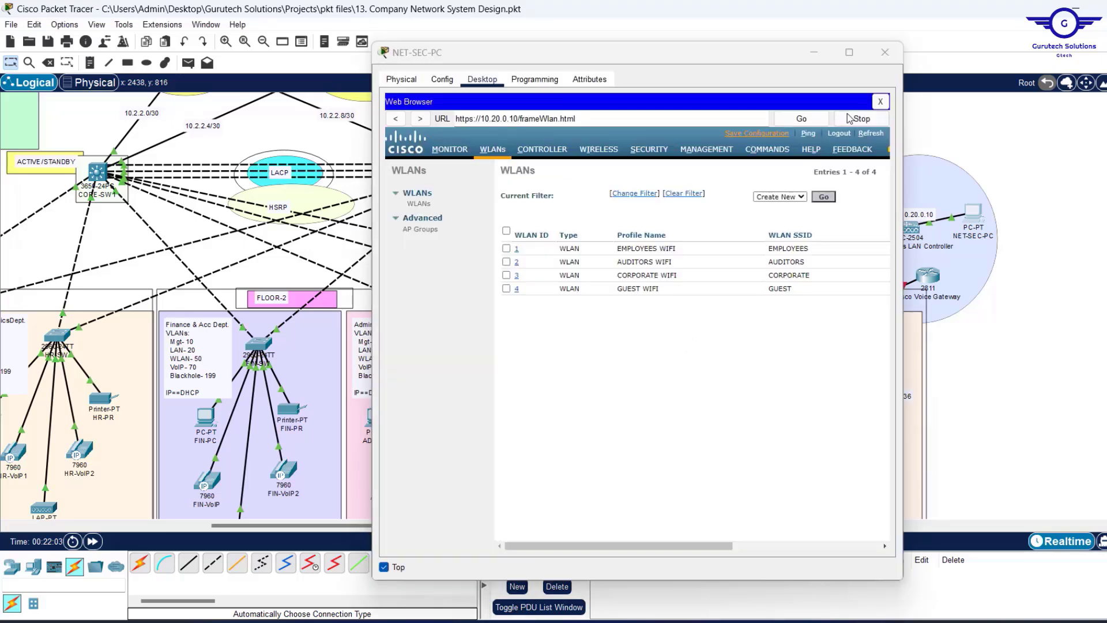
left_click(885, 52)
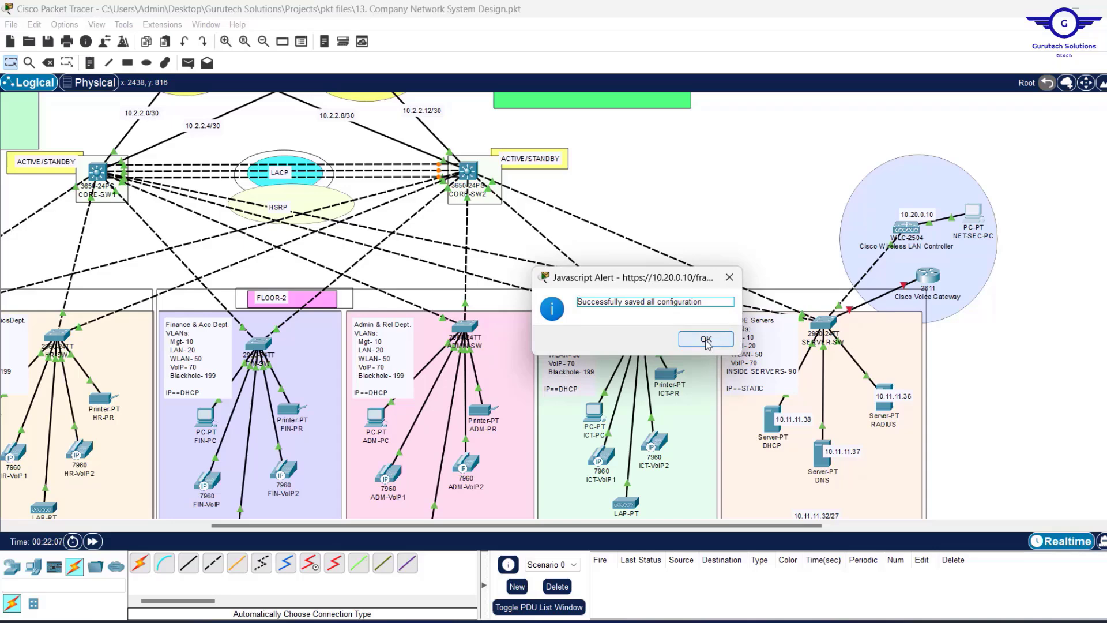
left_click(706, 340)
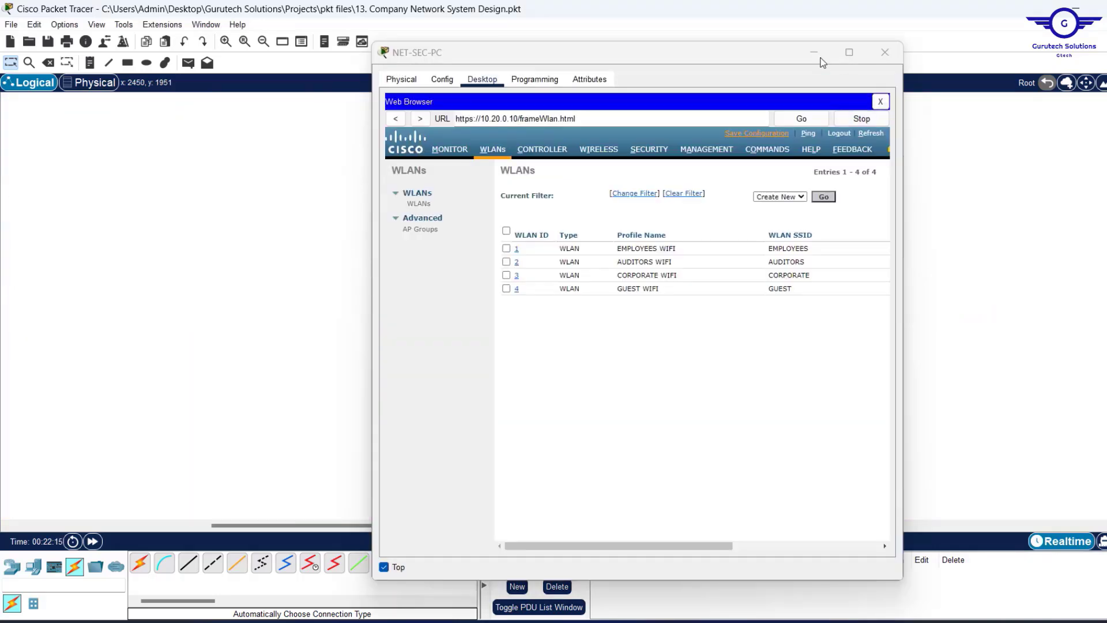
Confirm FIN-LAP has a CAPWAP link to 10.20.0.10 and provides all four WLANs.
left_click(817, 55)
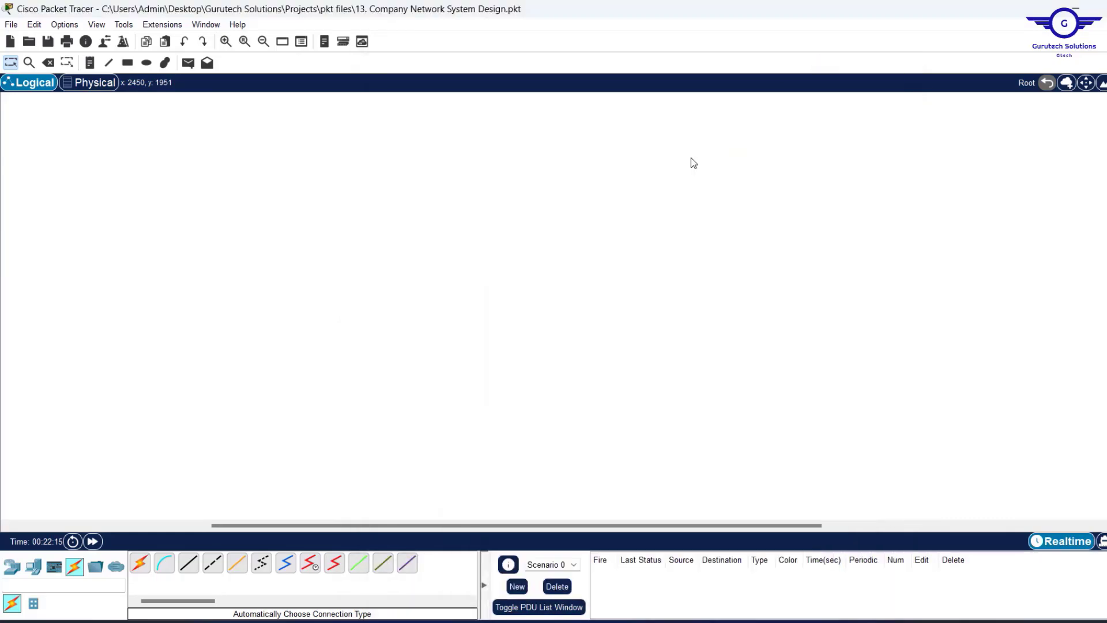
scroll(650, 201, "up", 3)
scroll(650, 201, "down", 2)
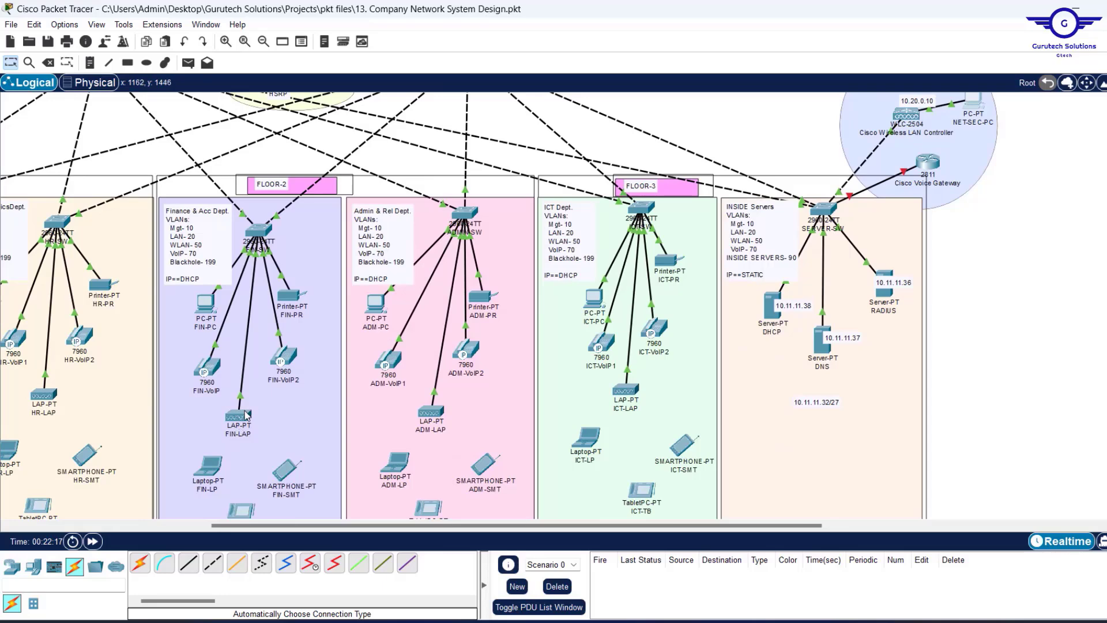
left_click(236, 421)
mouse_move(235, 421)
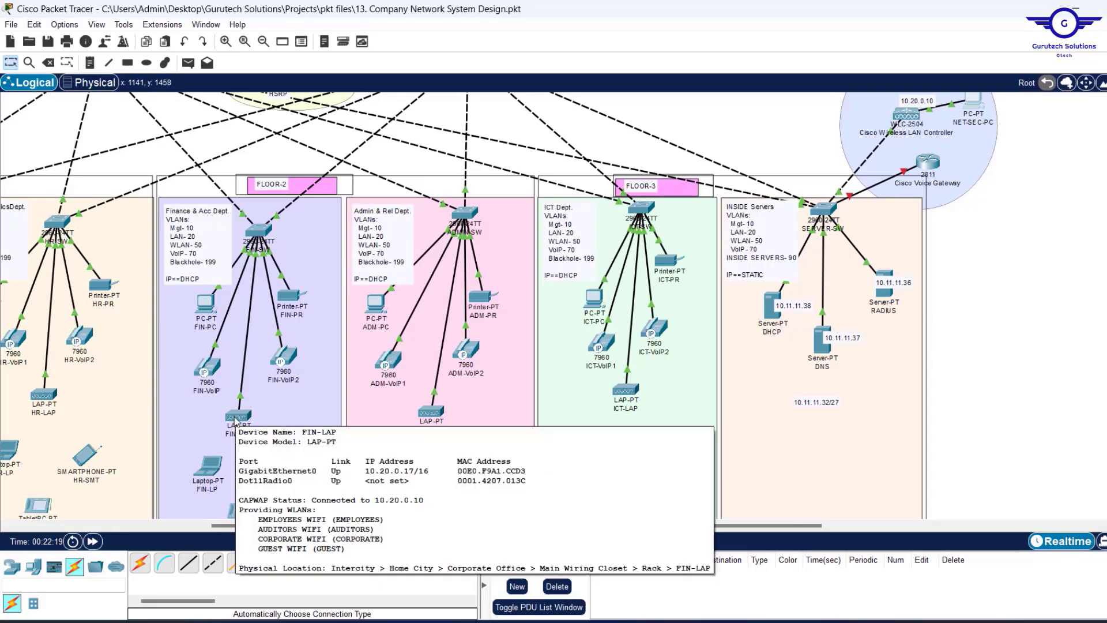
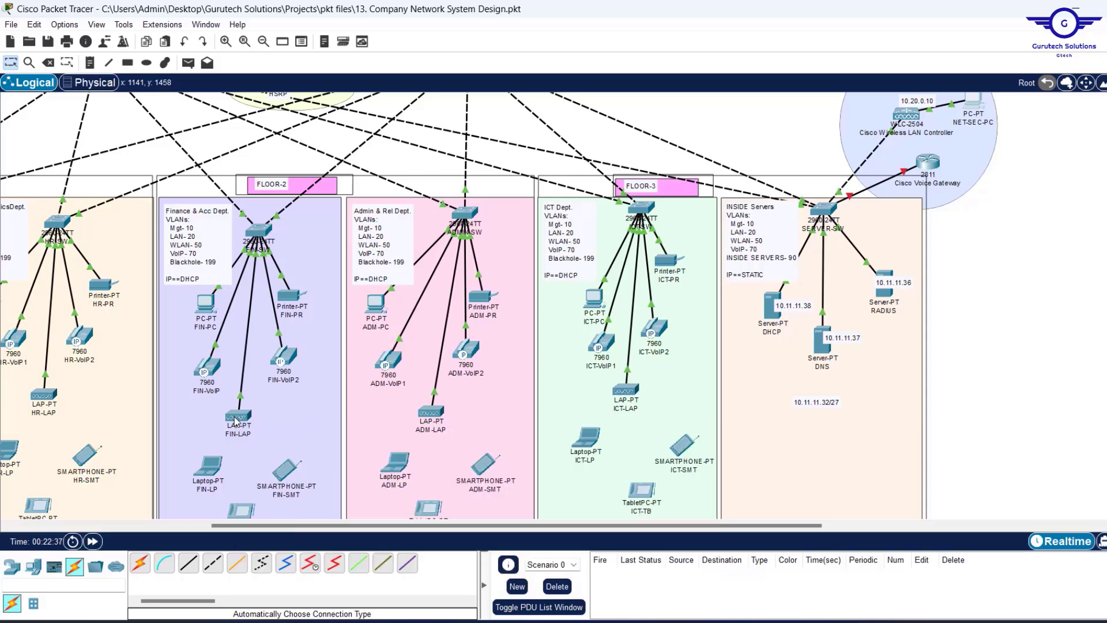
Check the access points' WLANs, then bring Floor-1's Sales & Marketing wireless devices into view.
mouse_move(428, 411)
mouse_move(631, 391)
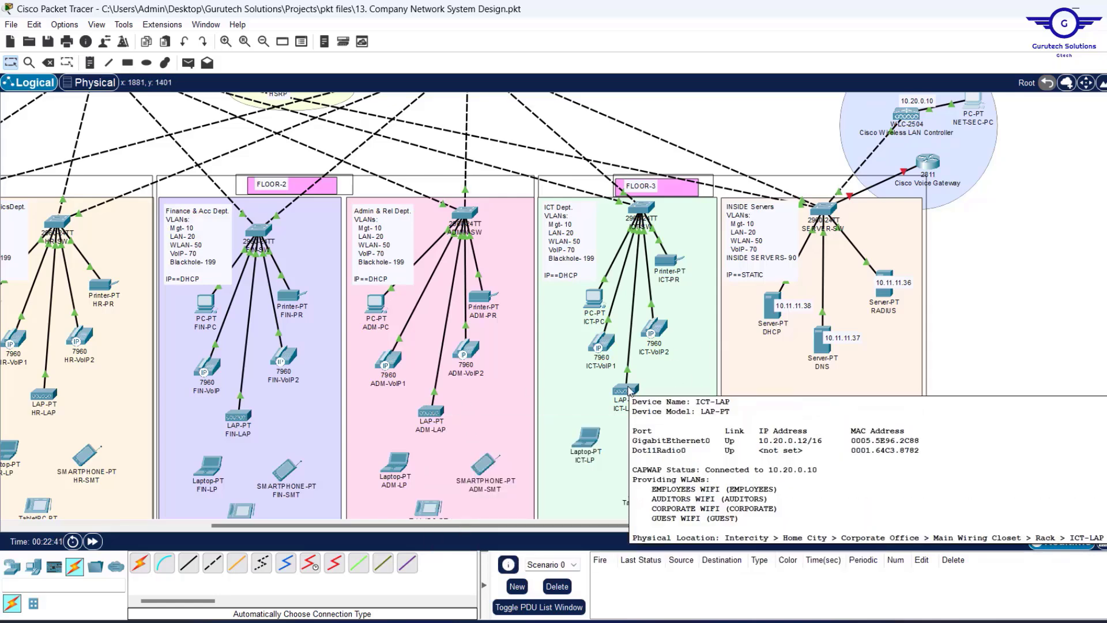
scroll(521, 313, "left", 5)
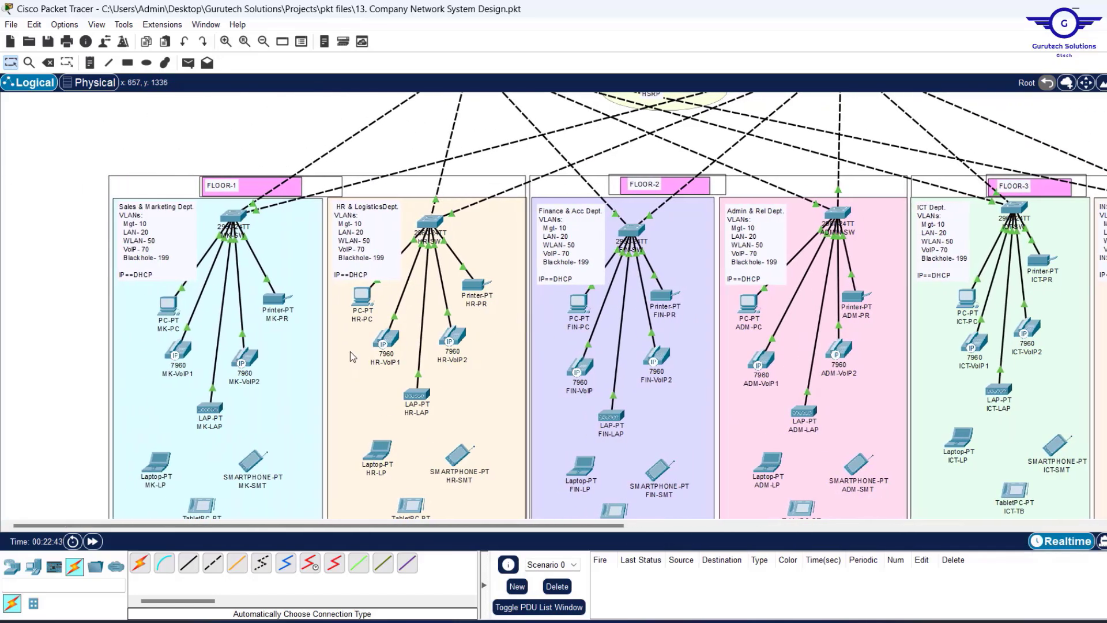
scroll(350, 351, "down", 3)
scroll(351, 351, "down", 1)
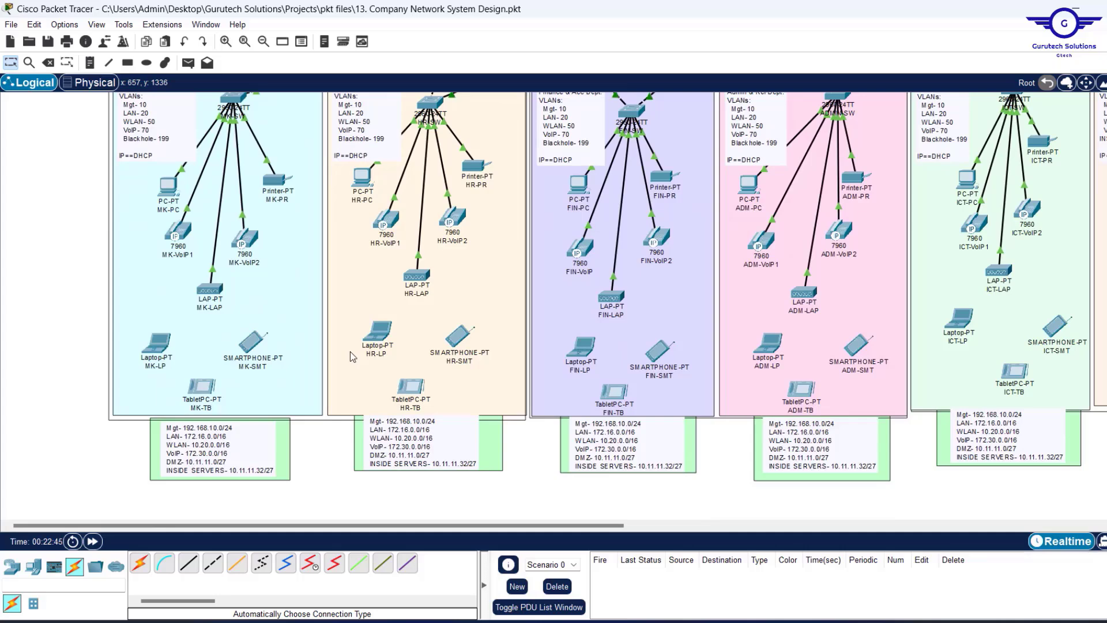
Set laptop MK-LP's Wireless0 to SSID CORPORATE with WPA2-PSK and the network passphrase.
left_click(154, 344)
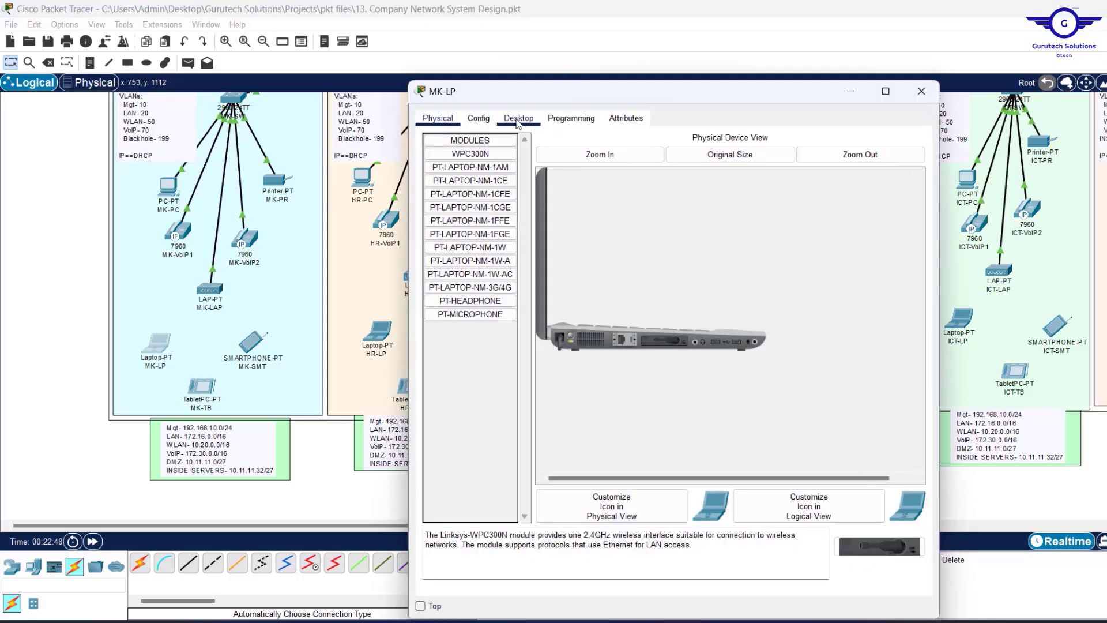
left_click(494, 119)
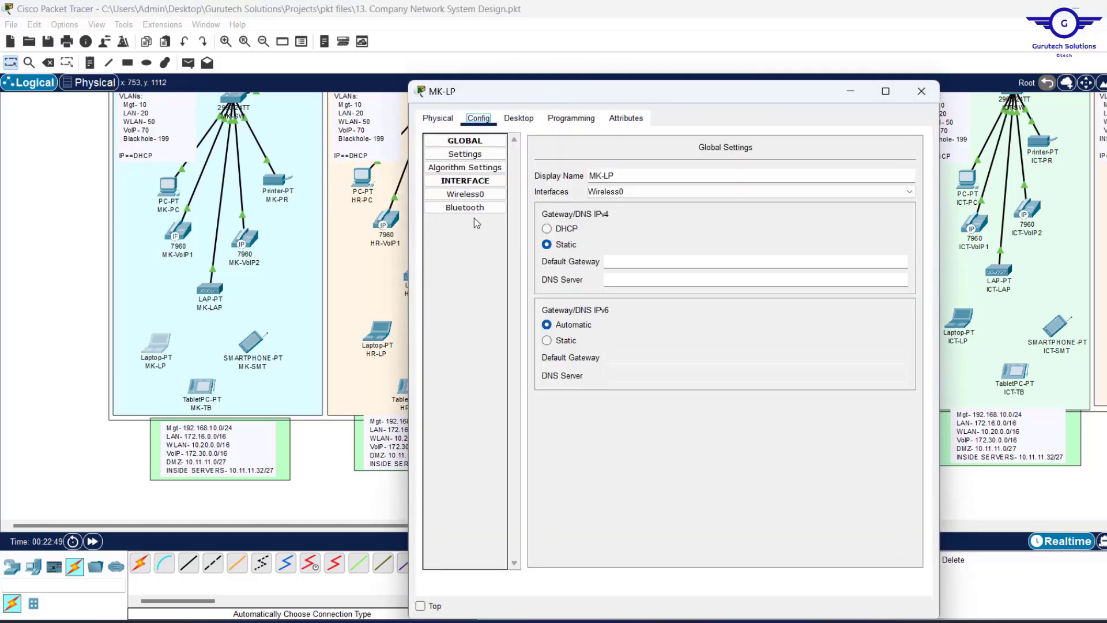
left_click(482, 195)
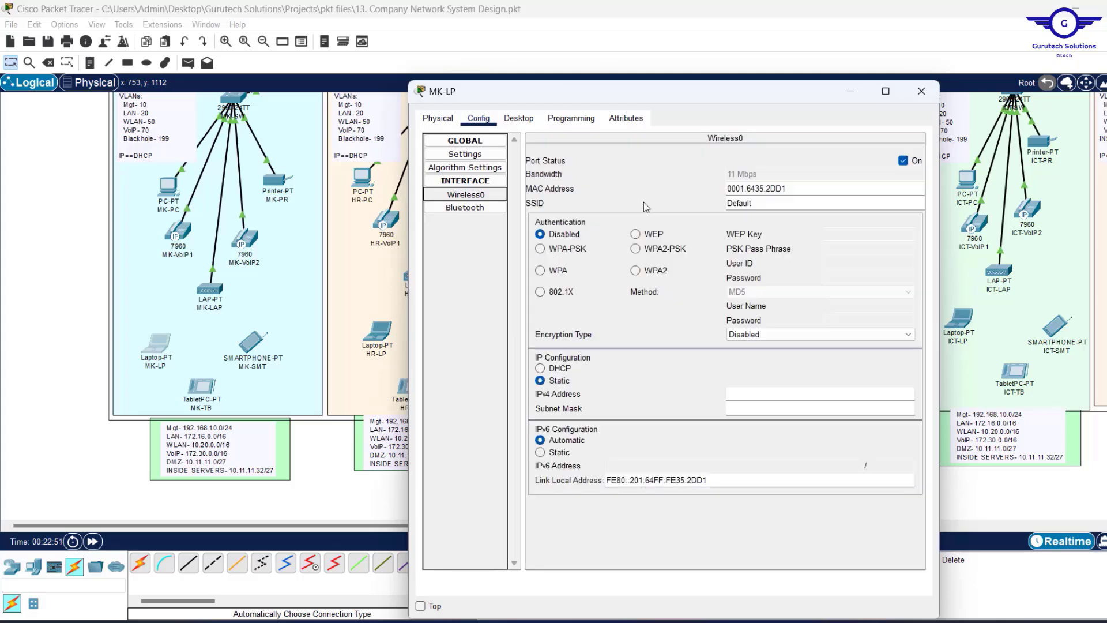
left_click_drag(771, 200, 676, 200)
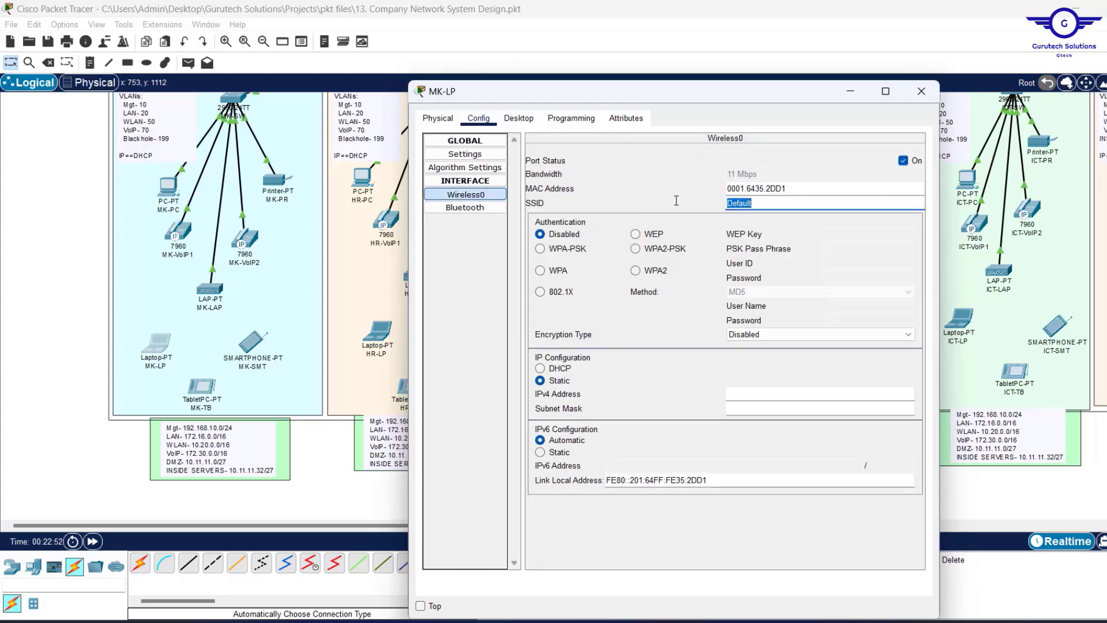
type("CORPORATE")
left_click(635, 250)
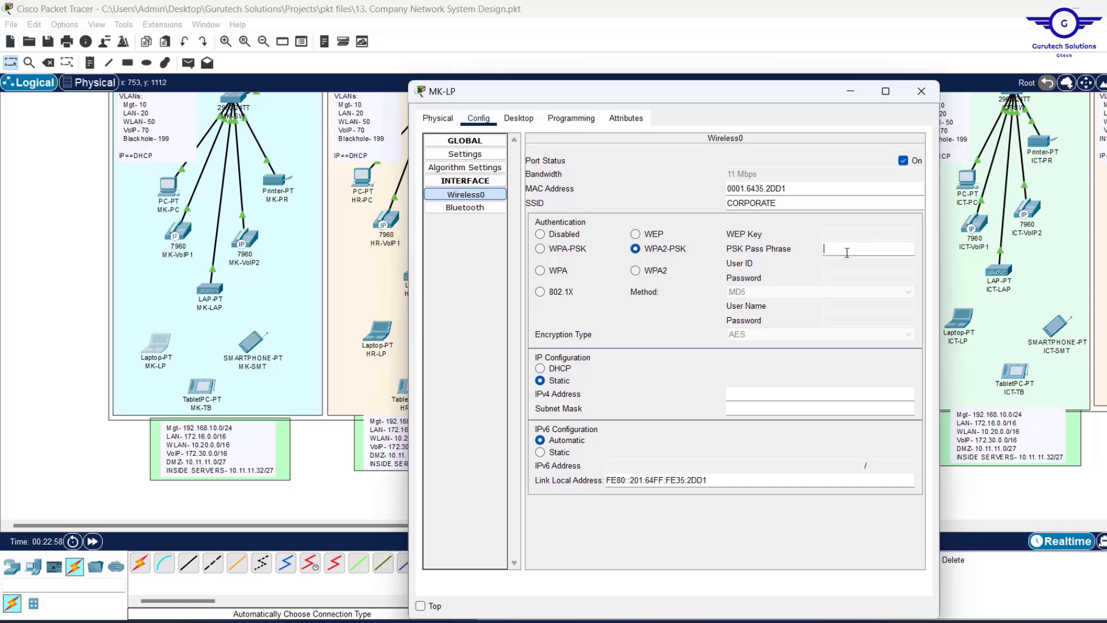
type("Cisco@123")
key("ctrl+a")
left_click(921, 91)
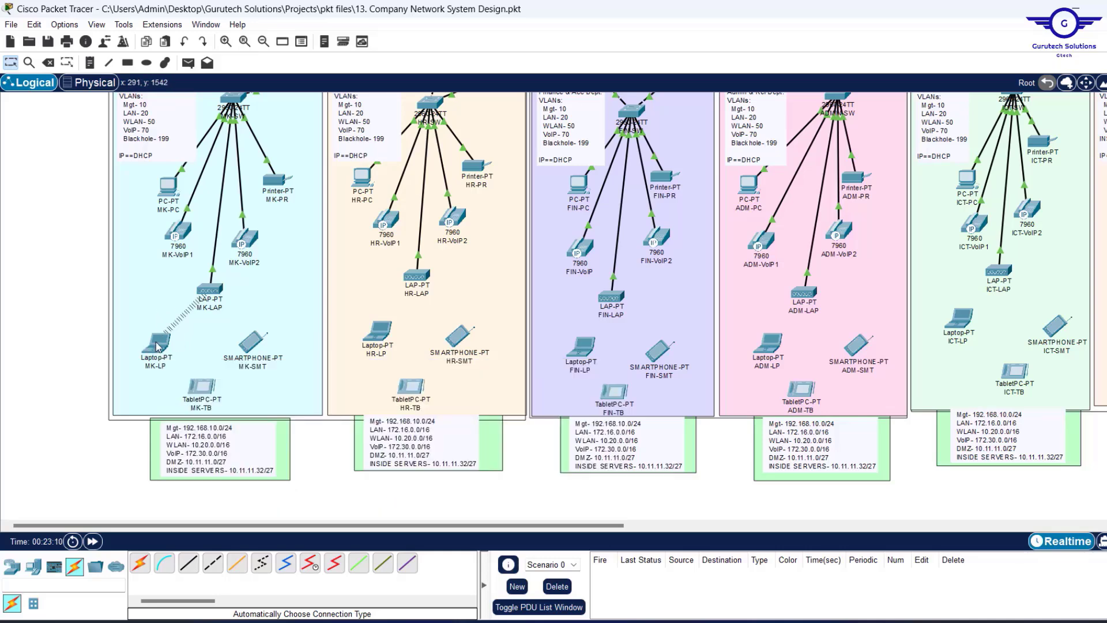
Set tablet MK-TB and the remaining devices through ICT-SMT to SSID AUDITORS with WPA2-PSK.
mouse_move(157, 346)
left_click(192, 388)
left_click(478, 119)
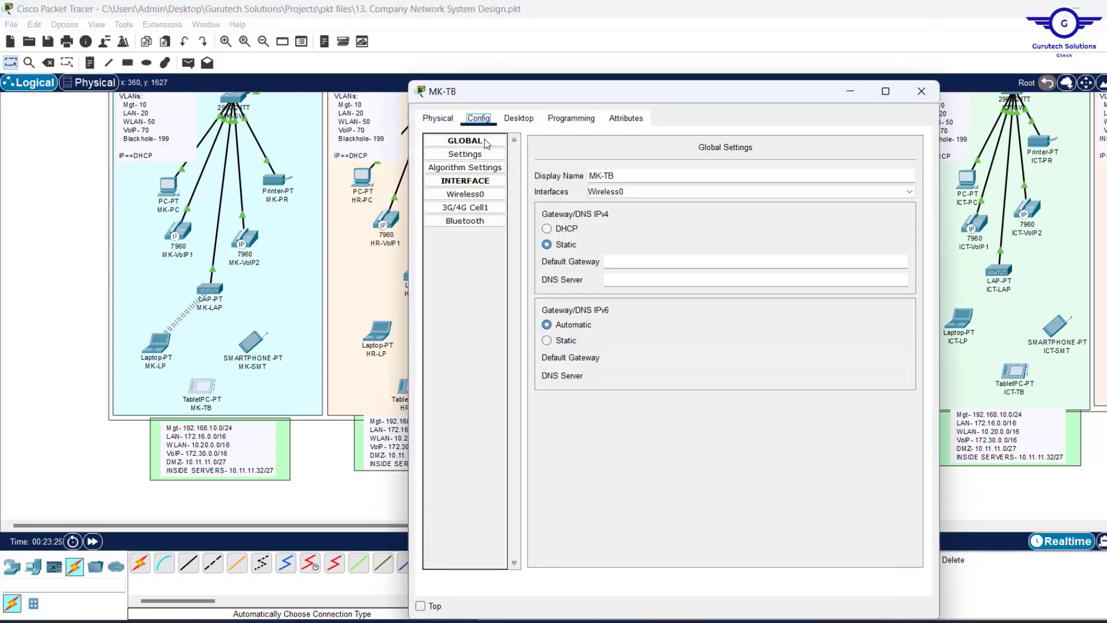
left_click(480, 194)
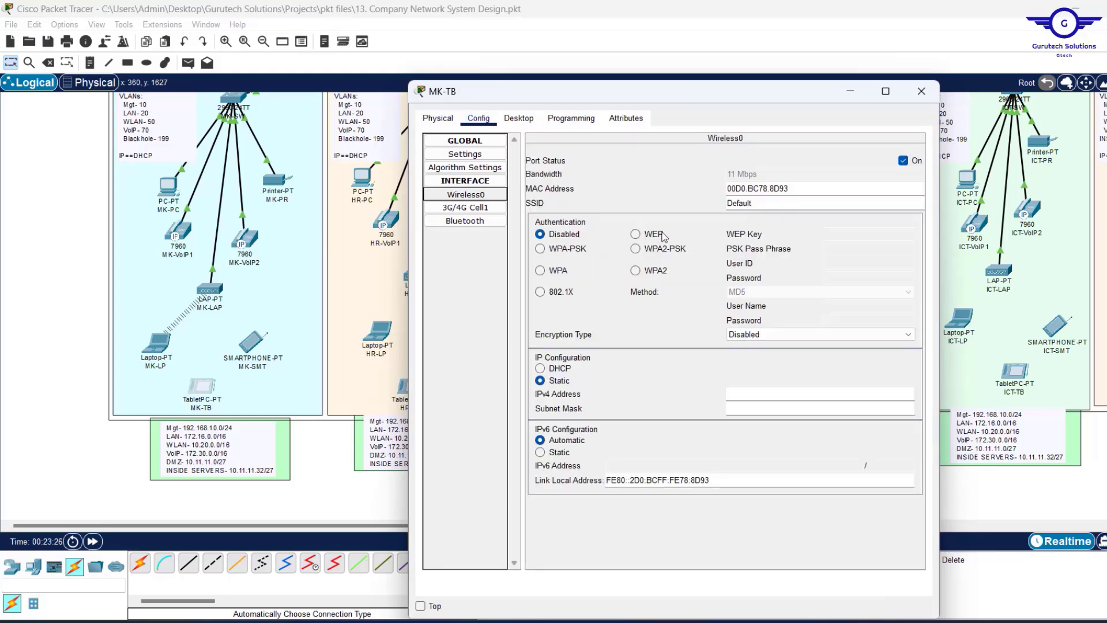
left_click(777, 203)
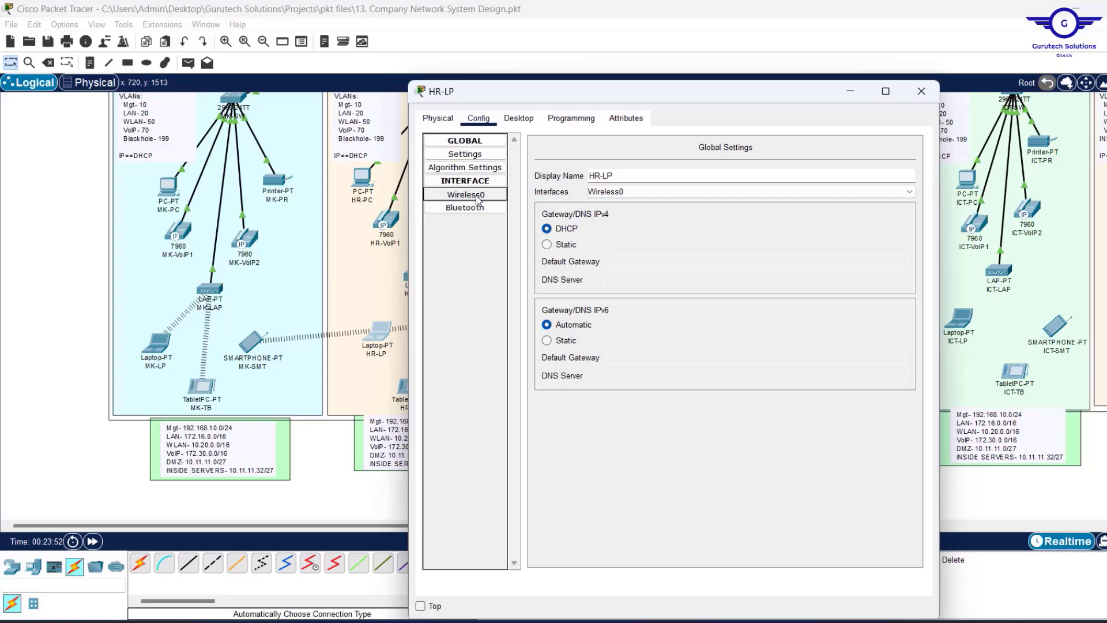
left_click(477, 196)
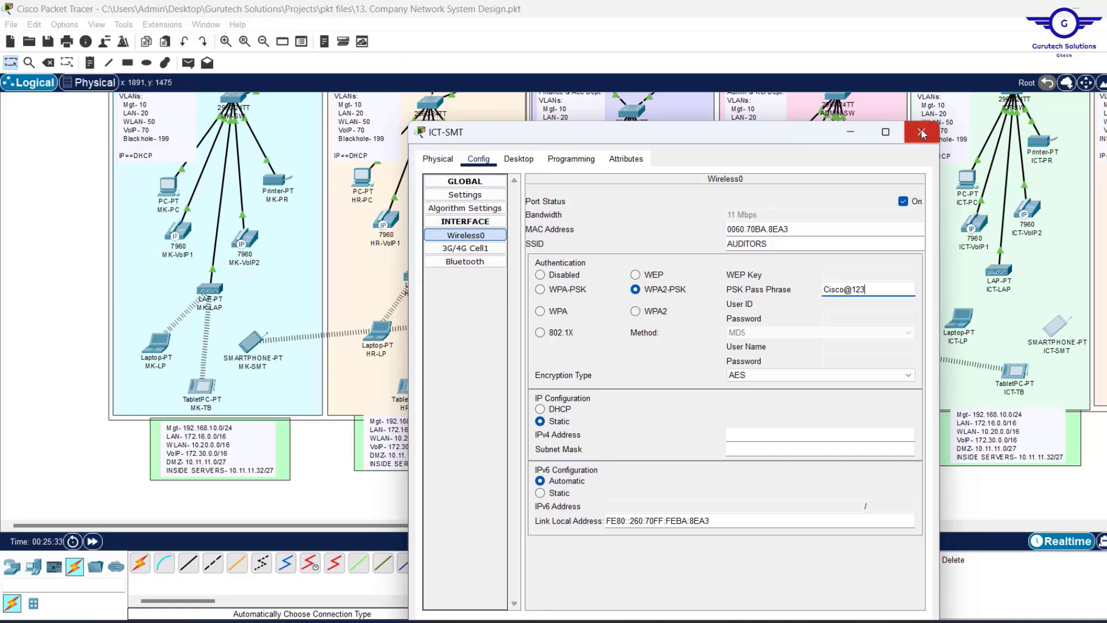
left_click(922, 134)
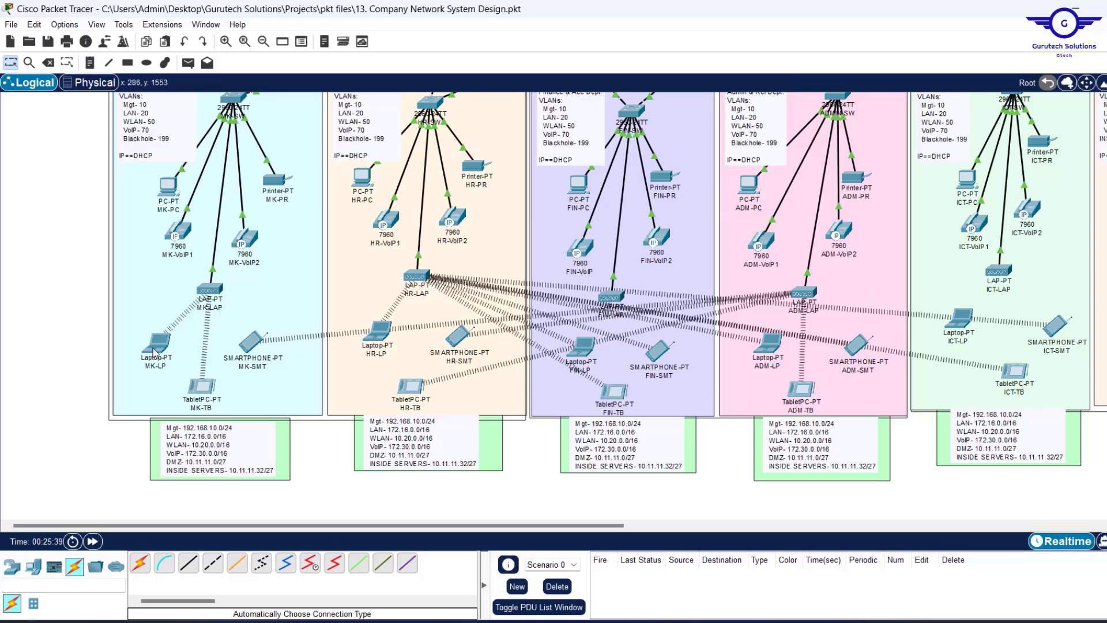
Switch MK-LP's Desktop IP Configuration to DHCP so it obtains its address automatically.
mouse_move(155, 352)
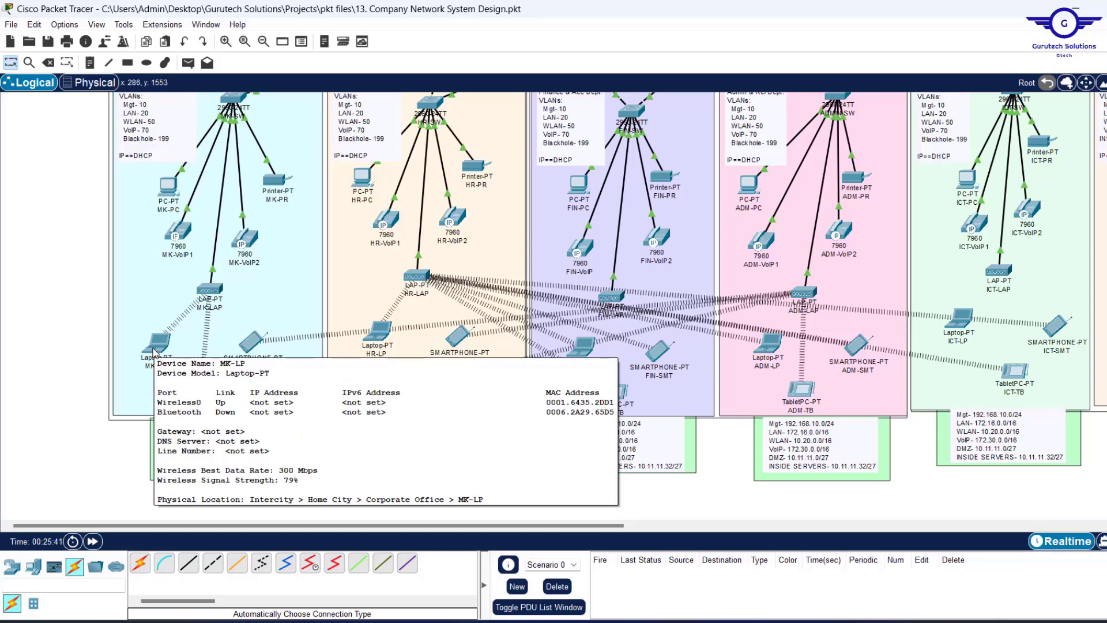
left_click(154, 349)
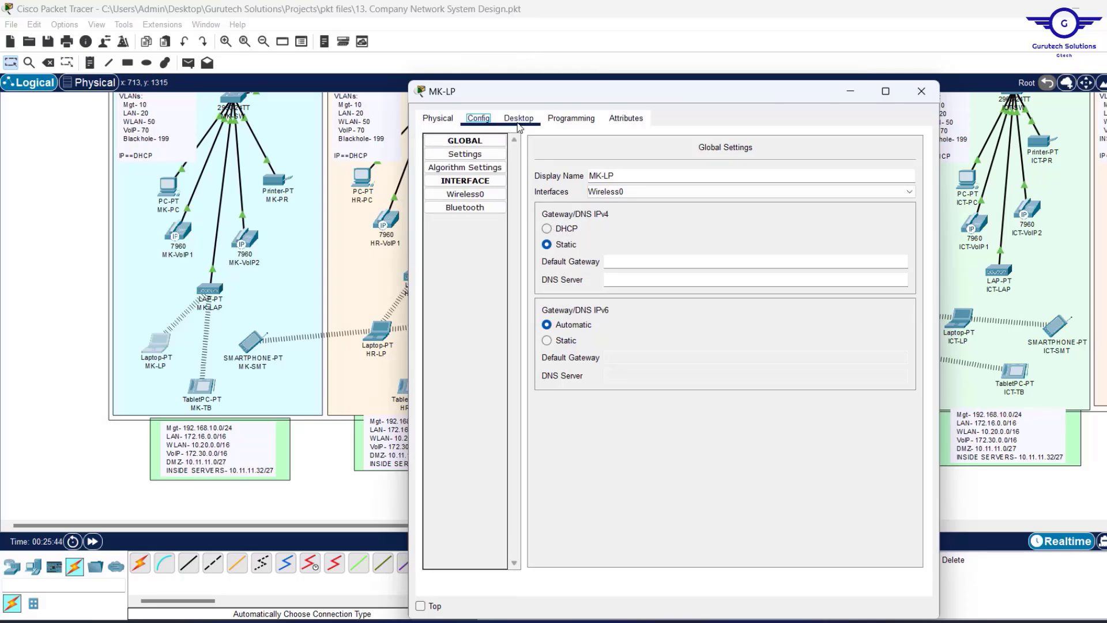
left_click(518, 118)
left_click(477, 169)
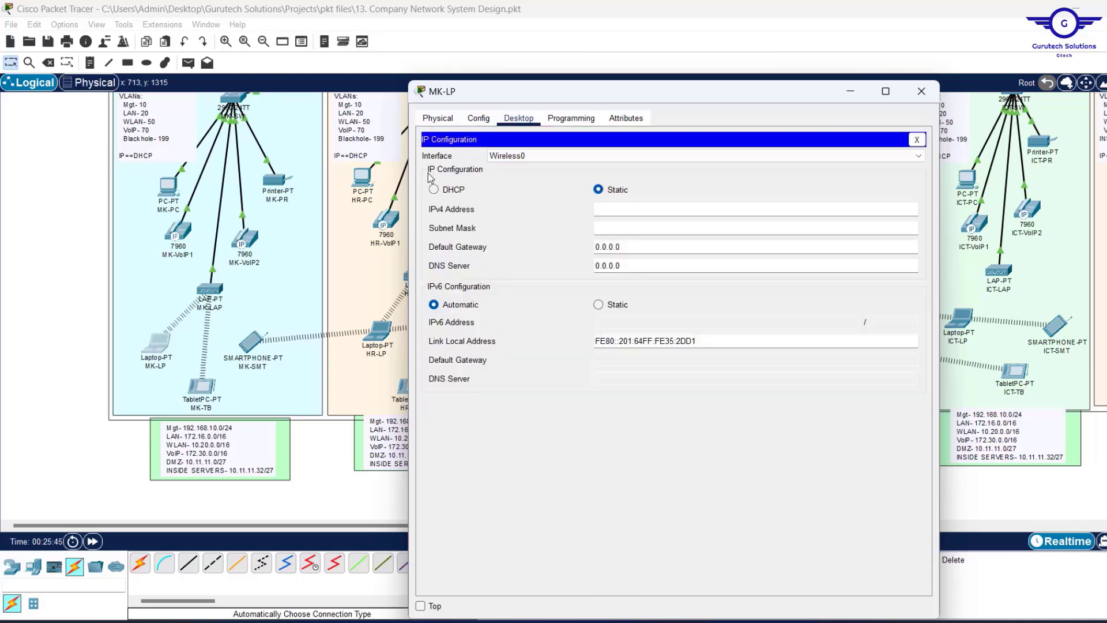
left_click(434, 189)
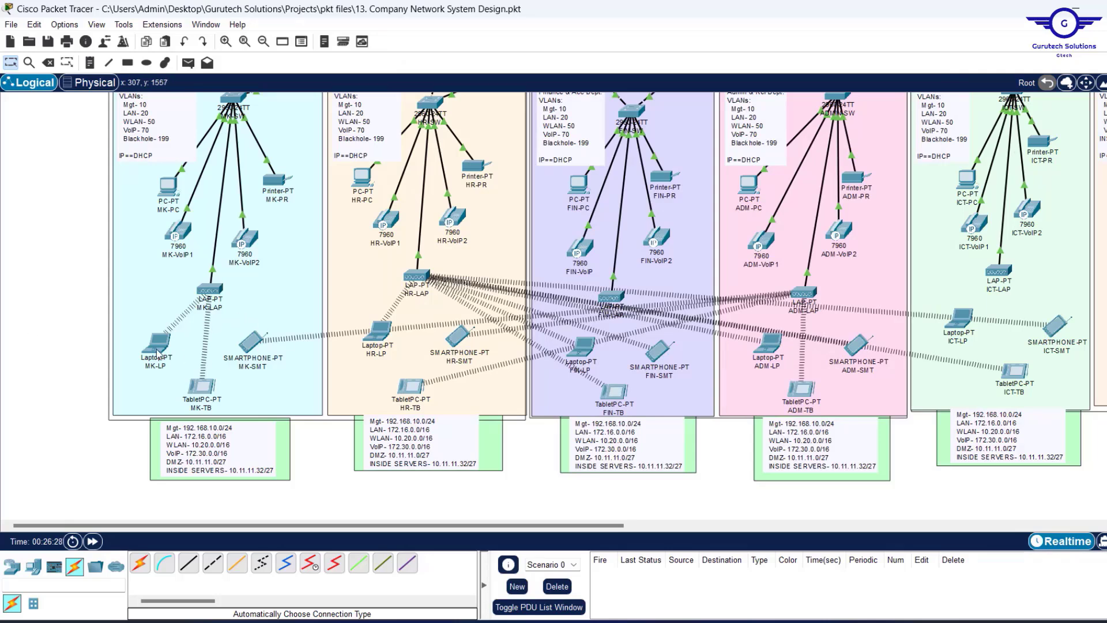
mouse_move(157, 349)
Save the design with Ctrl+S and exit Packet Tracer so the file can be reopened.
mouse_move(253, 344)
mouse_move(217, 288)
mouse_move(417, 281)
key("ctrl+s")
key("alt+F4")
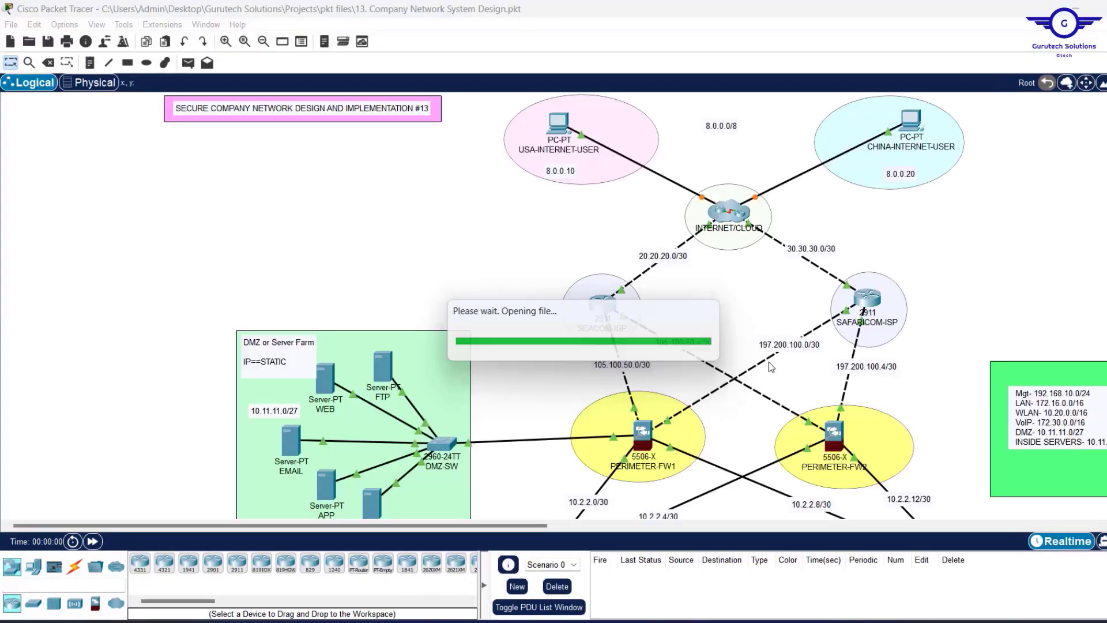
Scroll past the floors to the Inside Servers, WLC and Cisco Voice Gateway, then switch to the config-steps notes.
scroll(897, 374, "down", 6)
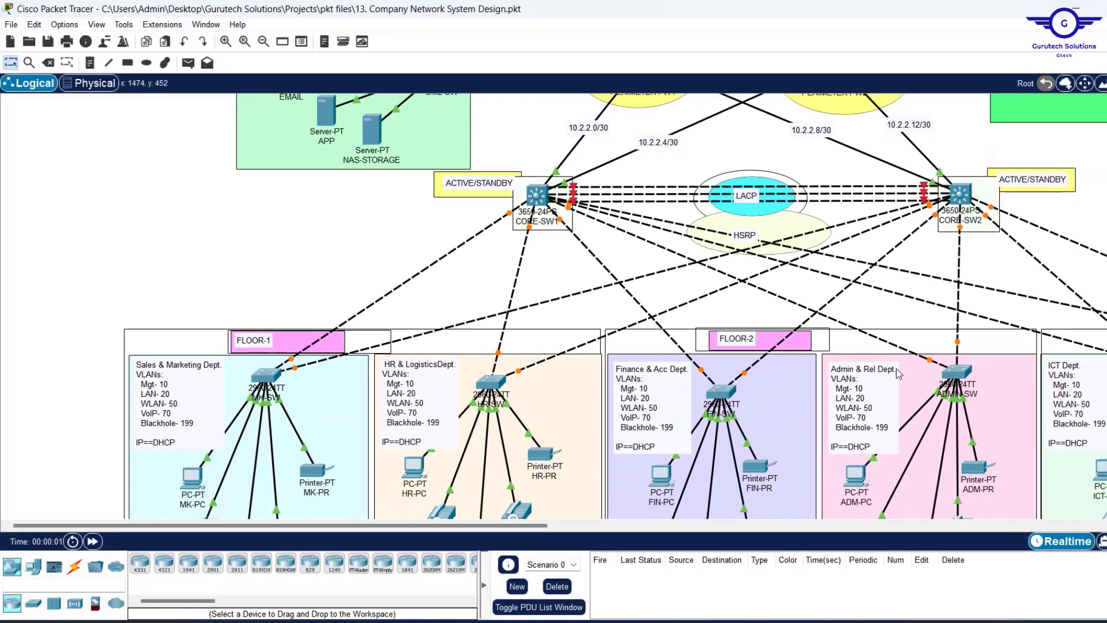
scroll(897, 374, "down", 4)
scroll(897, 374, "up", 5)
scroll(897, 374, "down", 5)
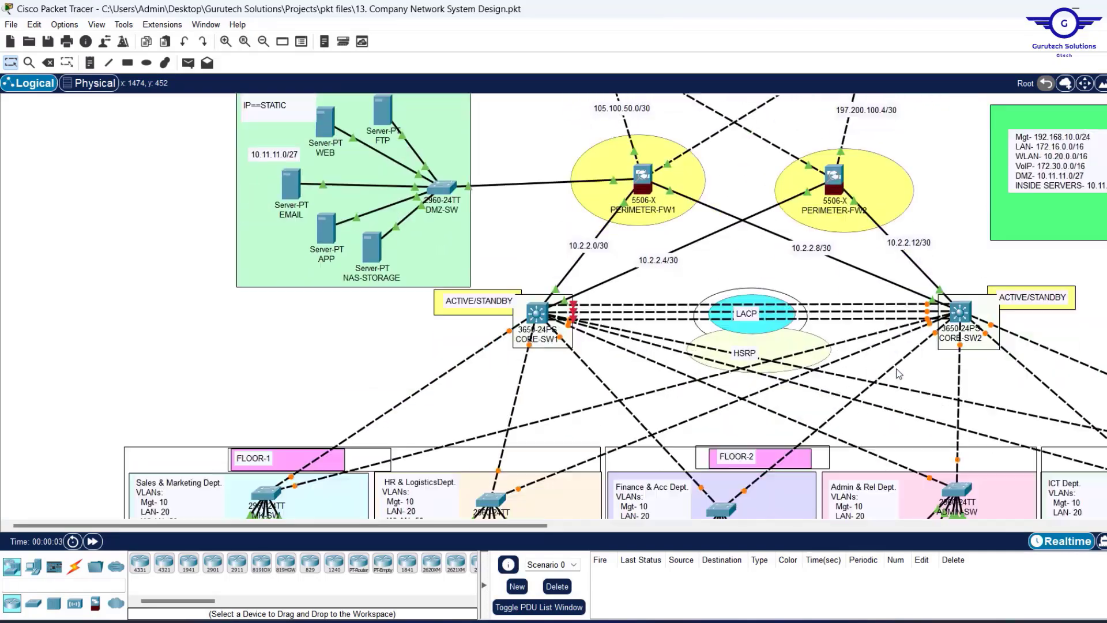
scroll(897, 374, "down", 1)
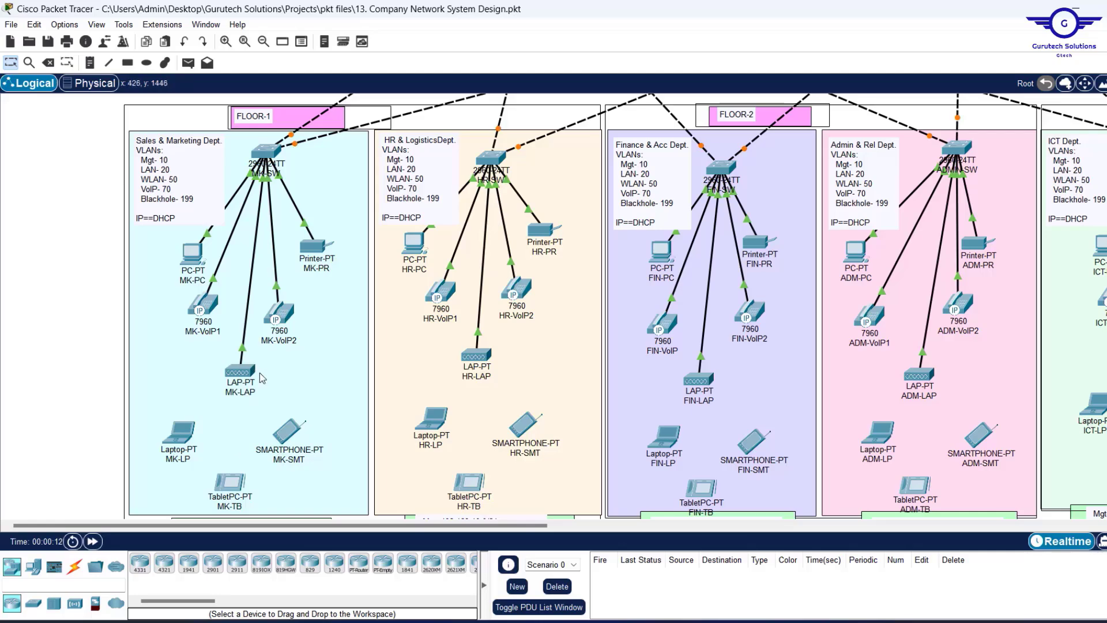
scroll(393, 354, "right", 5)
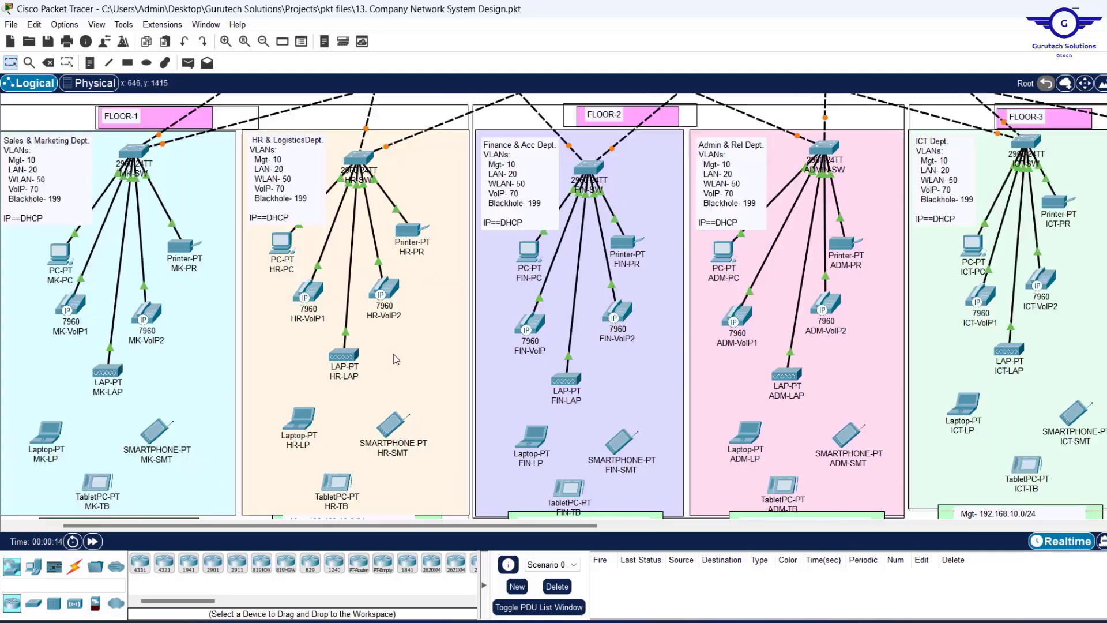
scroll(394, 355, "up", 4)
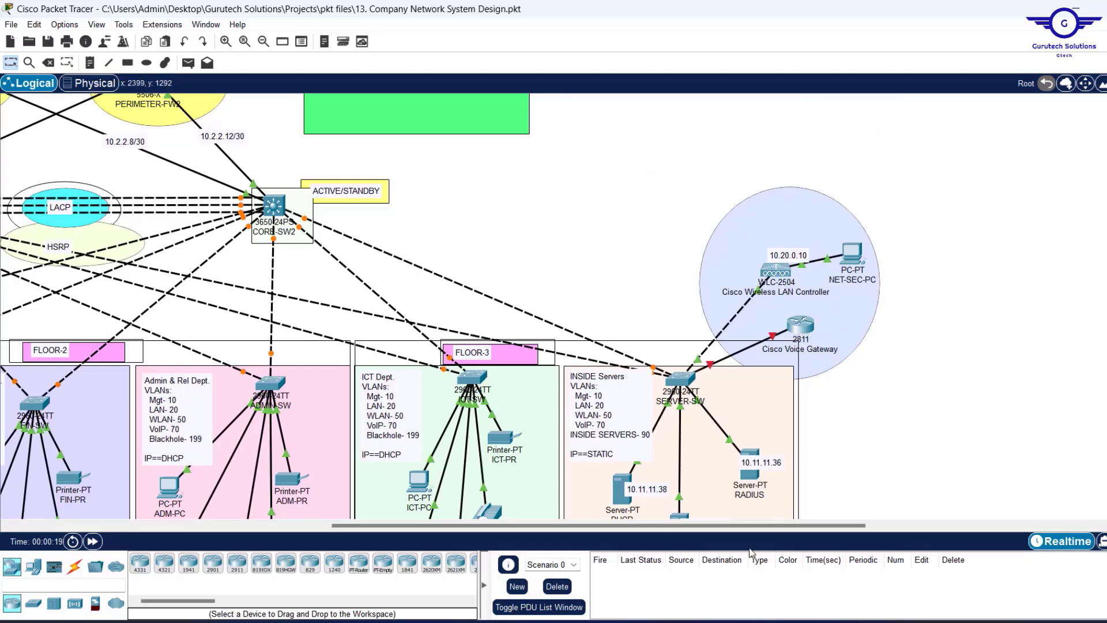
key("alt+Tab")
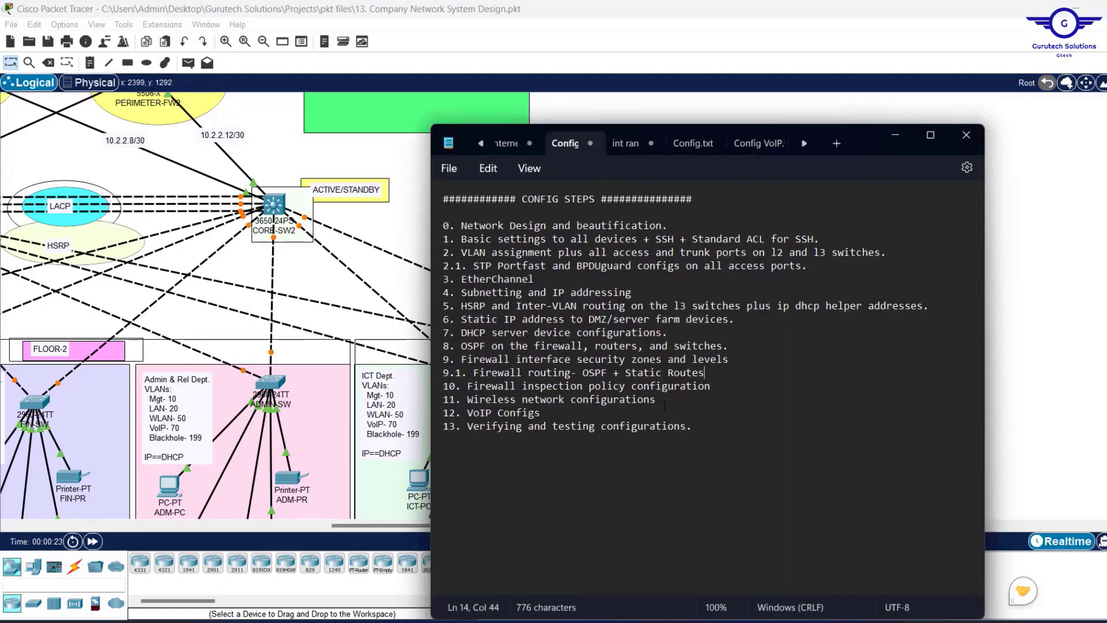
Mark the VoIP Configs task in the notes, minimize Notepad and open the Cisco Voice Gateway.
left_click_drag(540, 413, 471, 424)
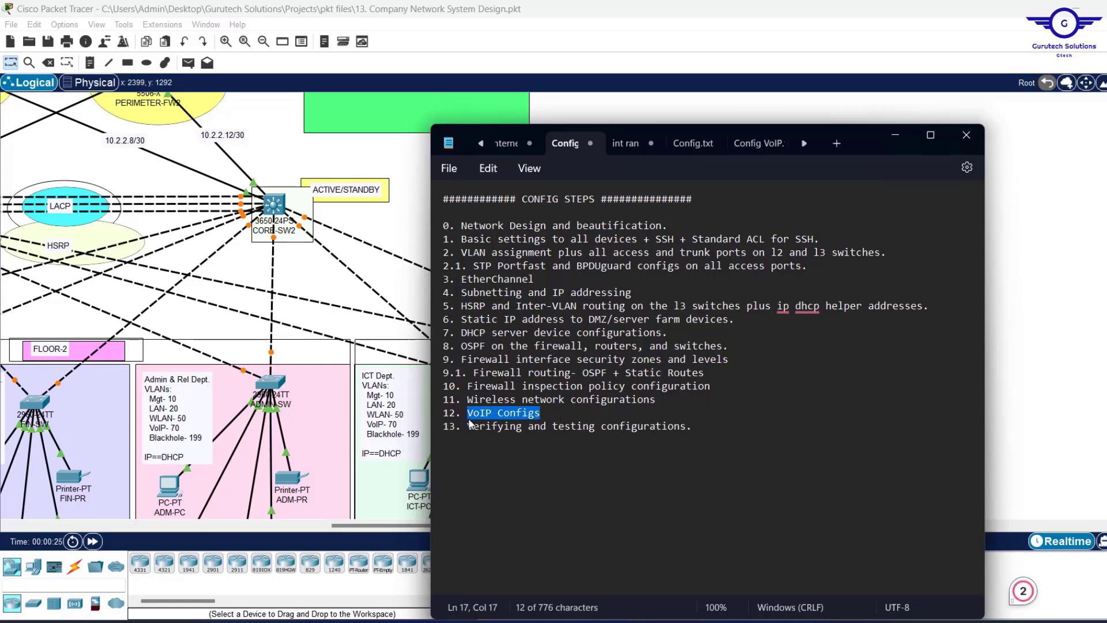
left_click(896, 135)
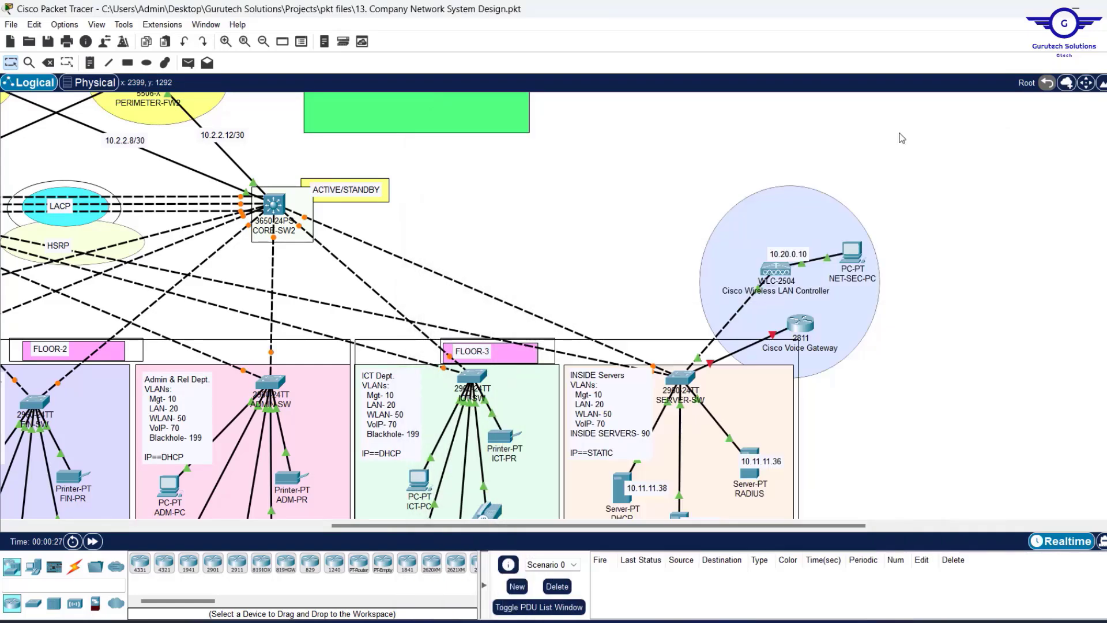
left_click(810, 331)
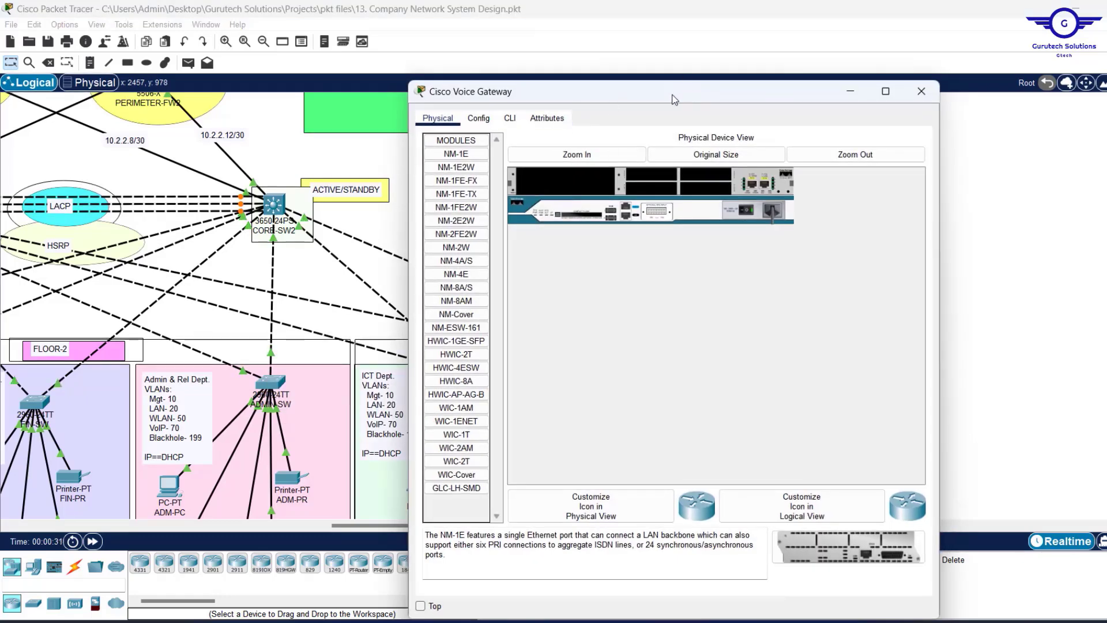
In the gateway's CLI, enter privileged and global configuration mode with en and conf t.
left_click_drag(672, 99, 771, 93)
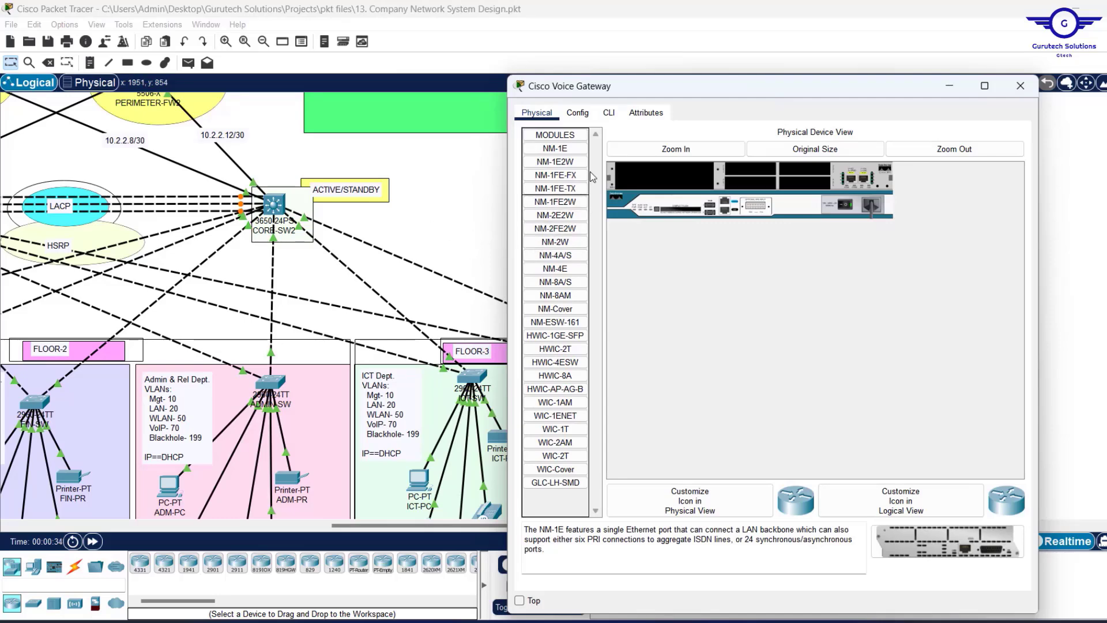
left_click(610, 113)
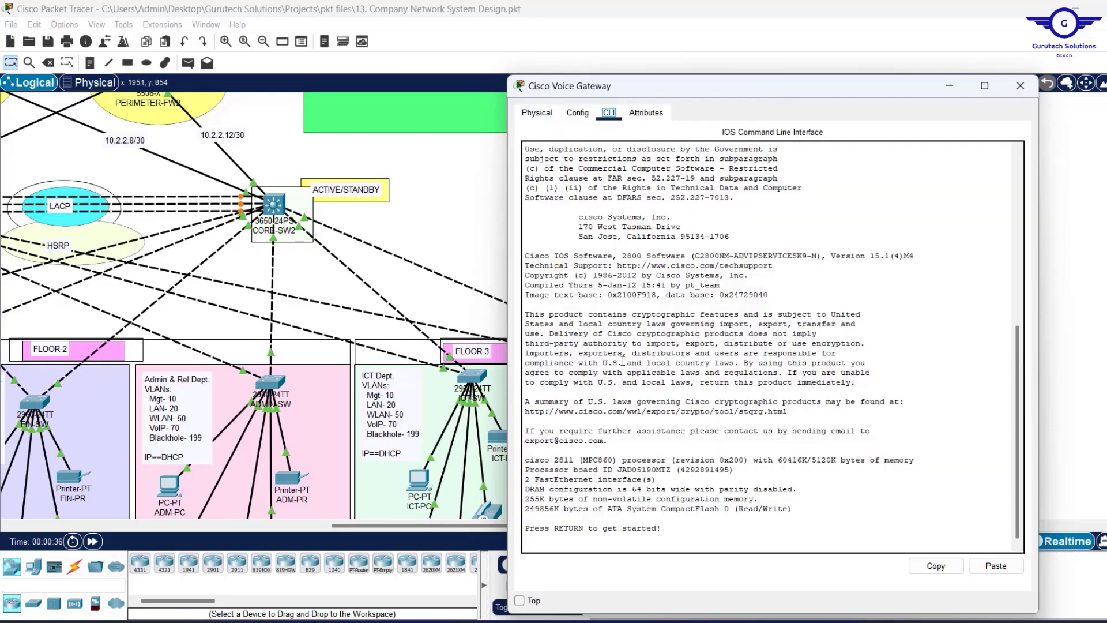
key("Return")
type("EN")
key("Return")
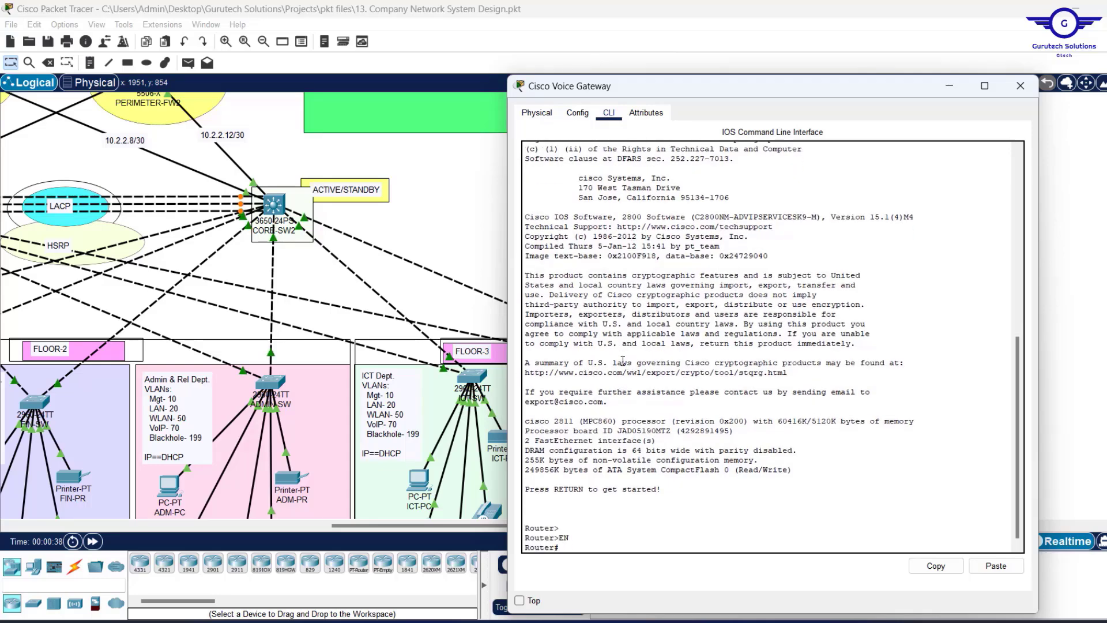
type("CONF T")
key("Return")
key("Return")
key("Return")
key("Return")
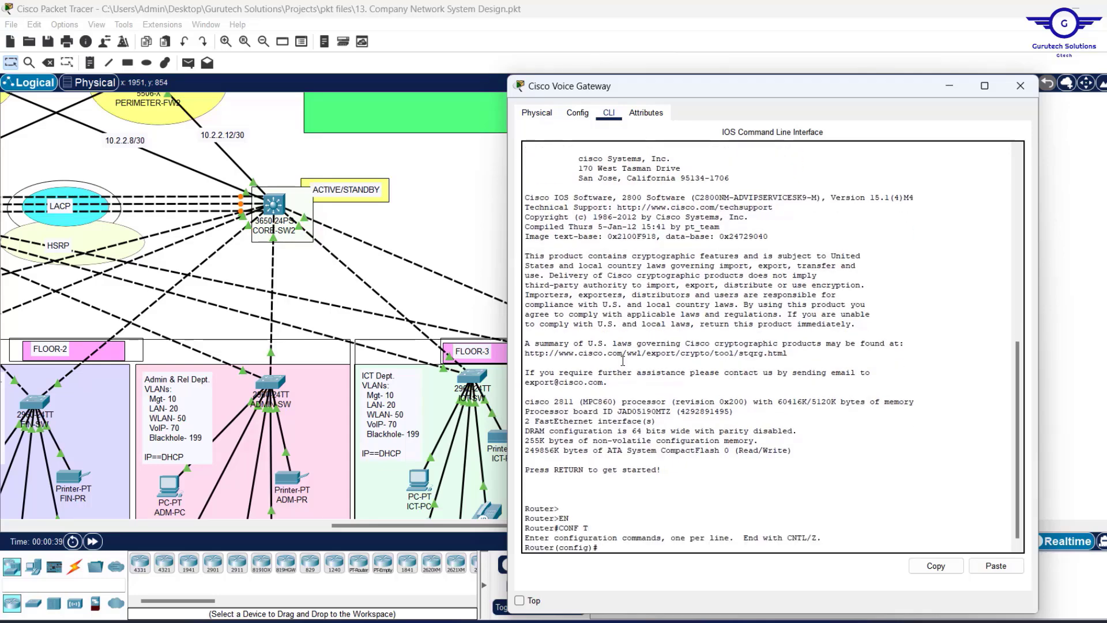
Keep the gateway window on top and enable FastEthernet0/0 with no shut, then exit.
left_click(1091, 209)
mouse_move(775, 340)
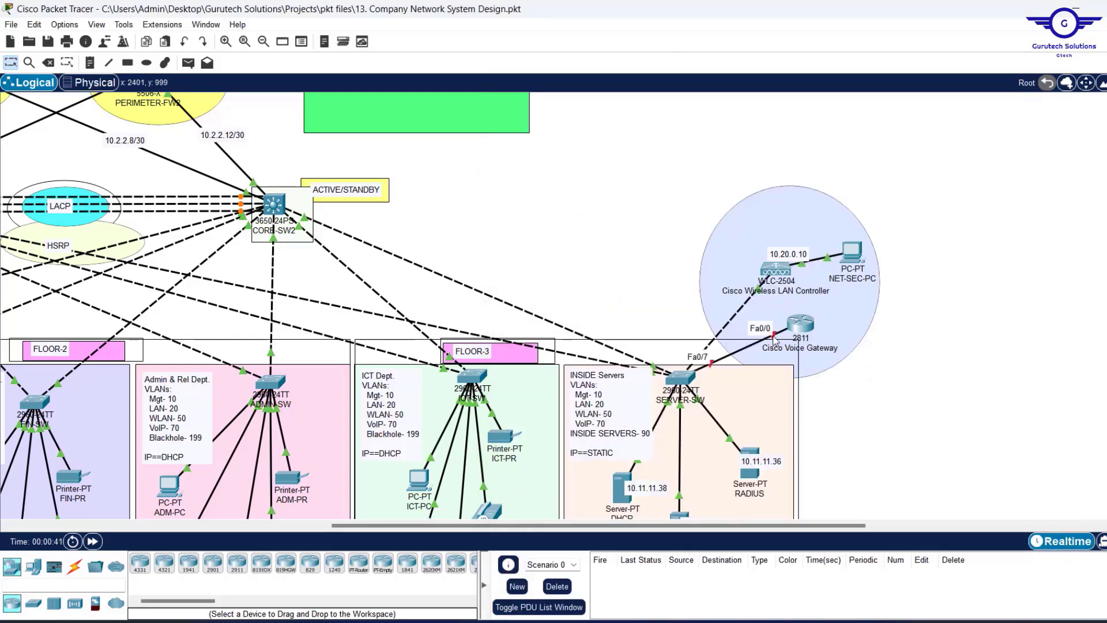
left_click(805, 323)
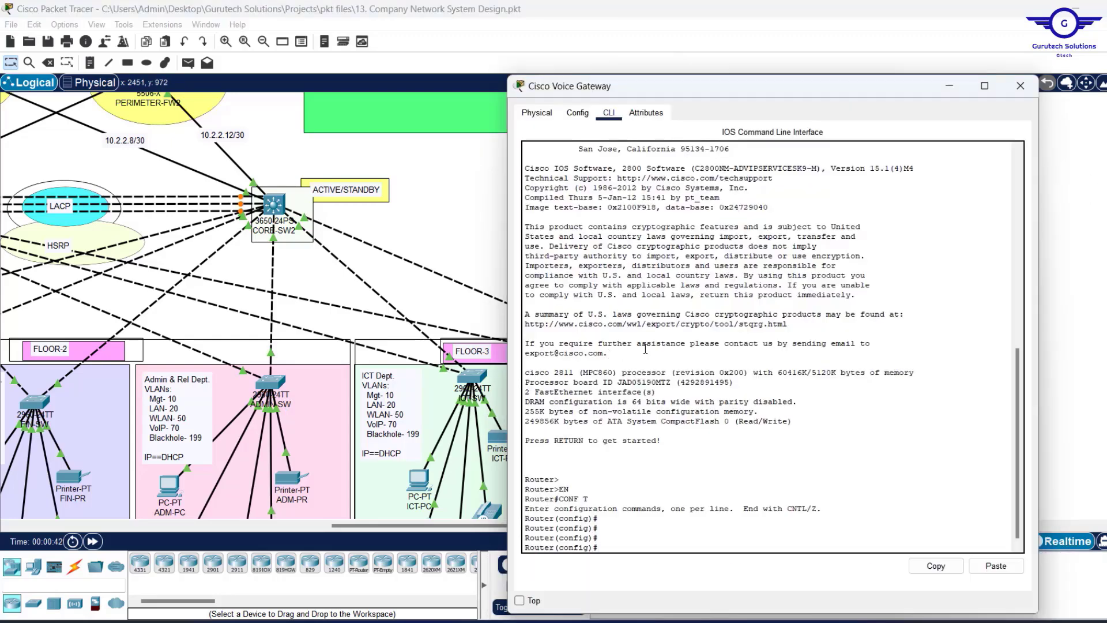
left_click_drag(691, 91, 619, 49)
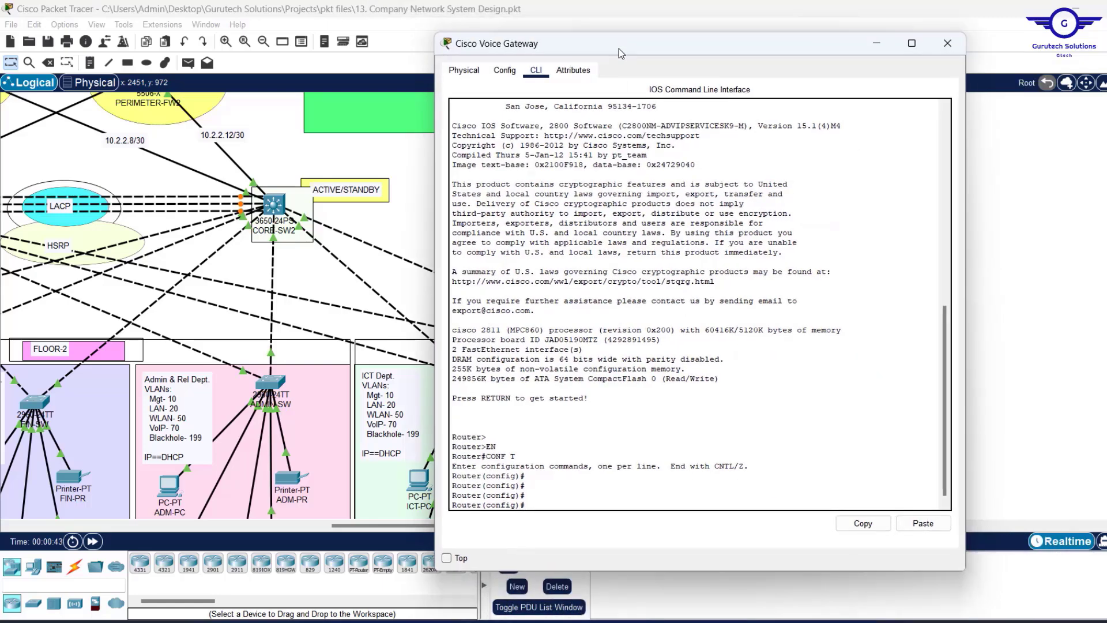
left_click(447, 558)
type("INT F0/0")
key("Return")
type("NO")
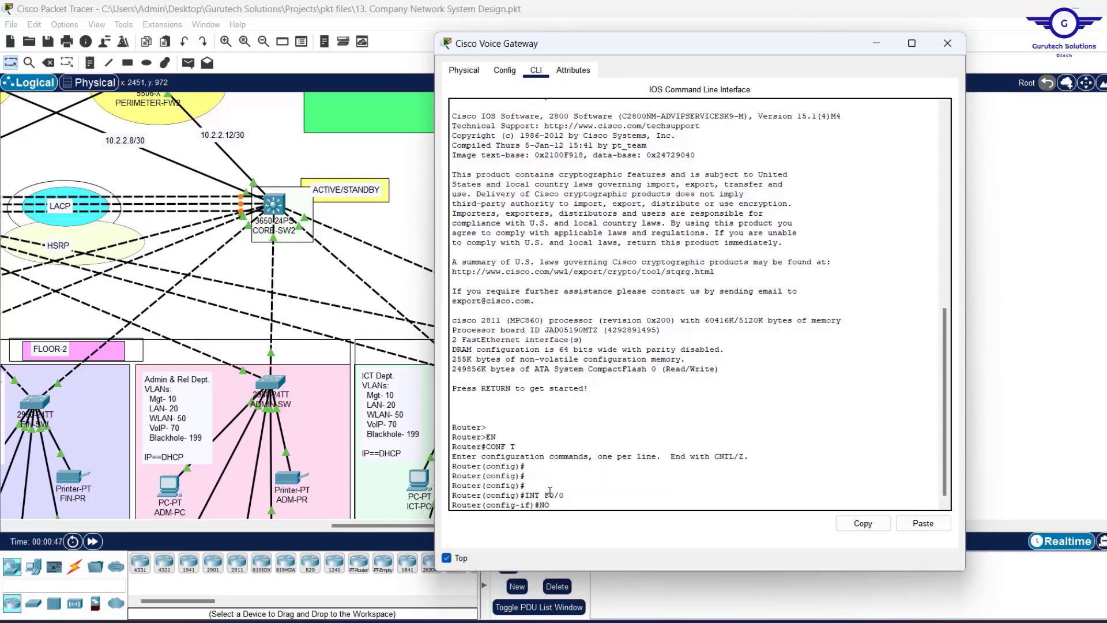
type(" SHUT")
key("Return")
key("Return")
key("Return")
key("Return")
key("Return")
key("Return")
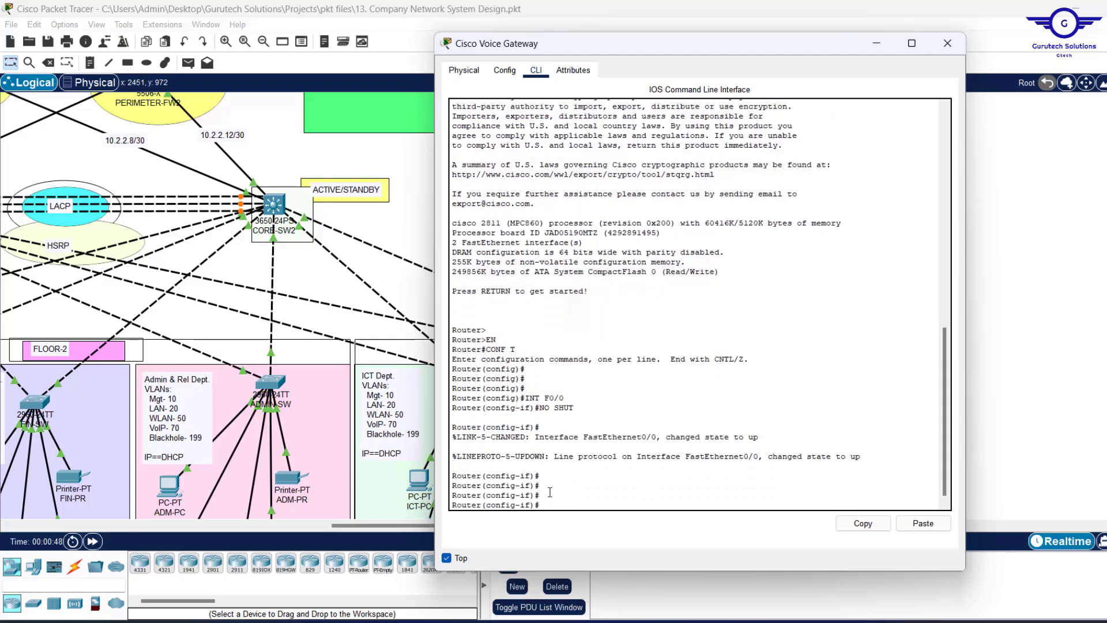
type("EX")
key("Return")
key("Return")
key("Return")
key("Return")
key("Return")
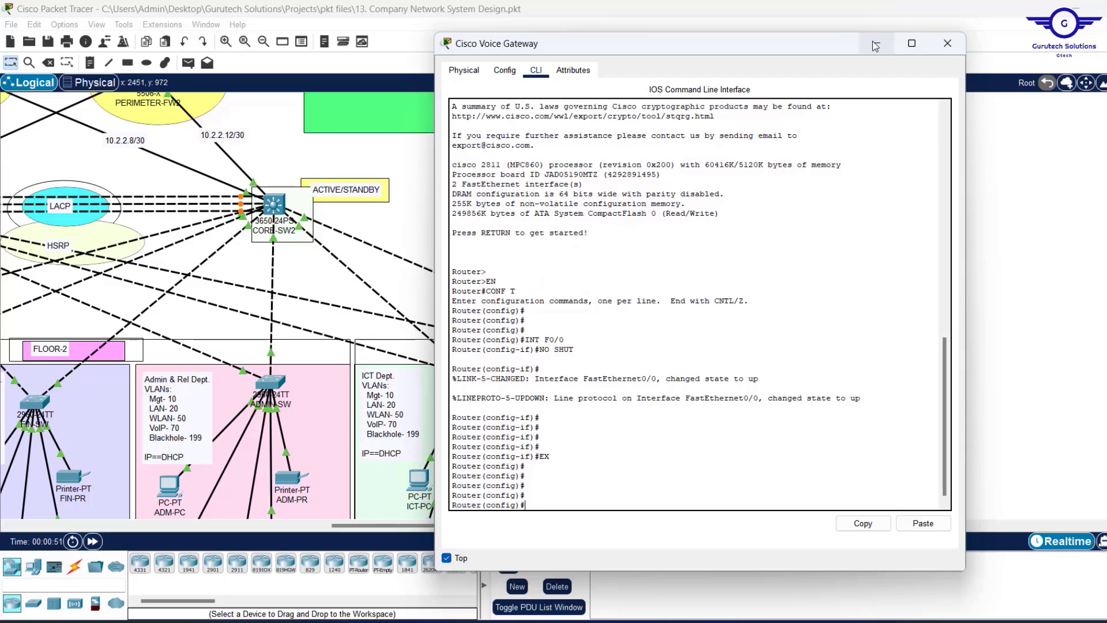
Create subinterface Fa0/0.70 and begin entering its address 172.30.0.1.
mouse_move(790, 199)
left_mouse_down()
mouse_move(807, 199)
mouse_move(791, 198)
left_mouse_up()
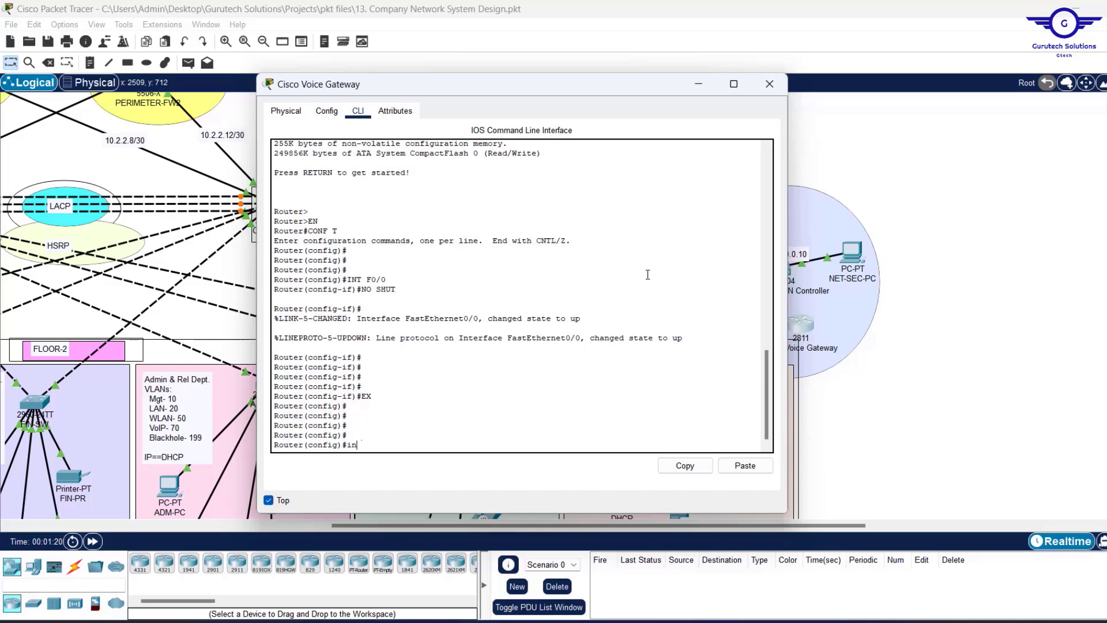
type("fa0/0.")
left_click_drag(571, 88, 428, 96)
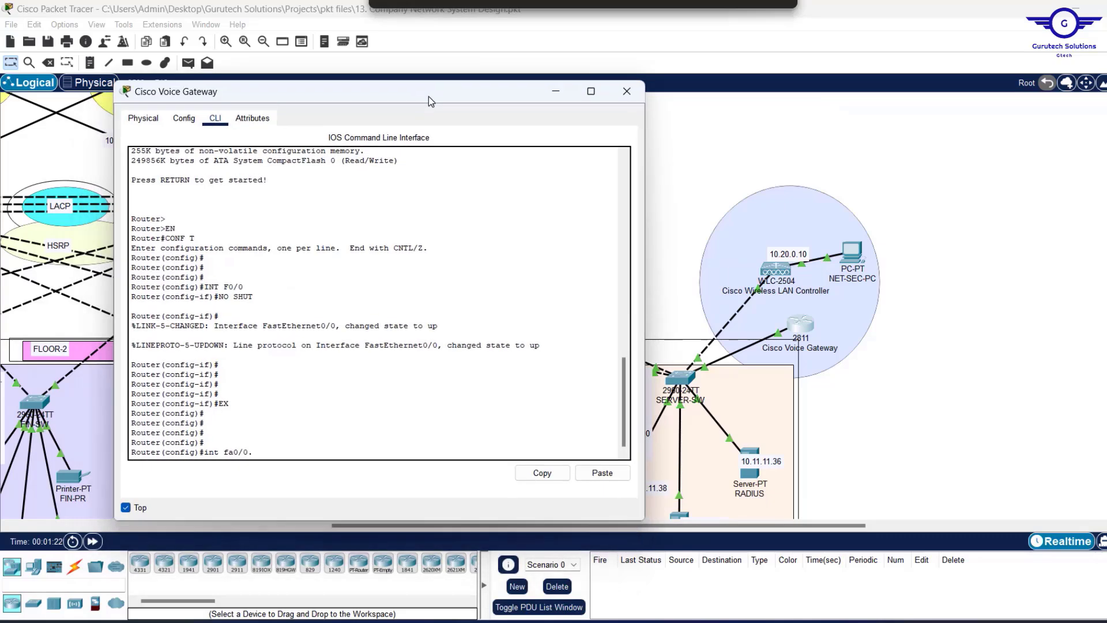
type("70")
key("Return")
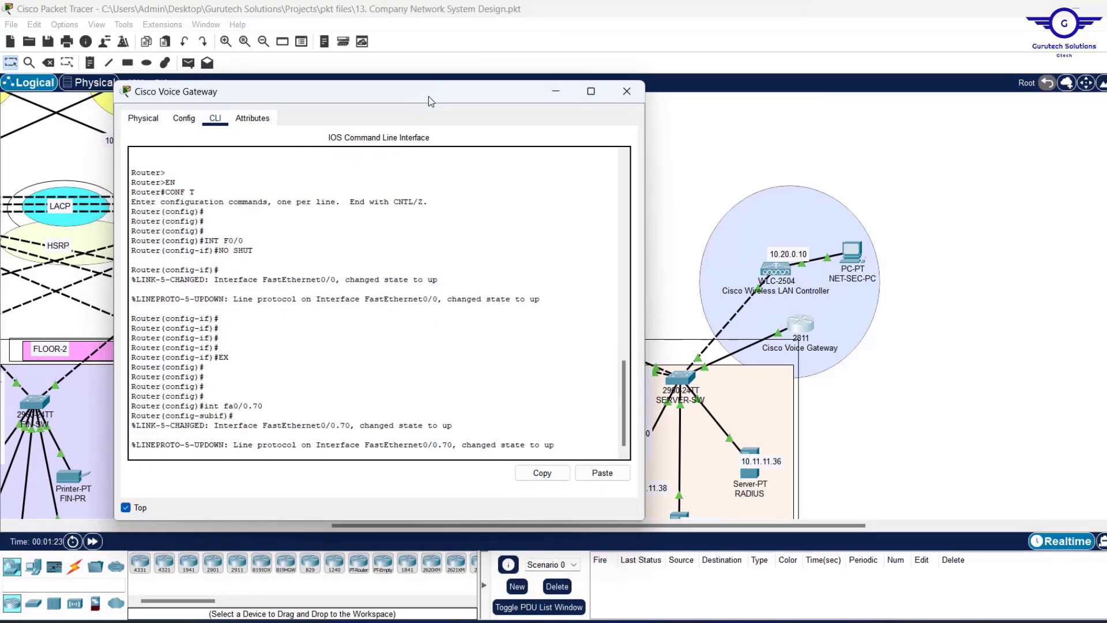
key("Return")
key("Return")
key("Return")
key("Return")
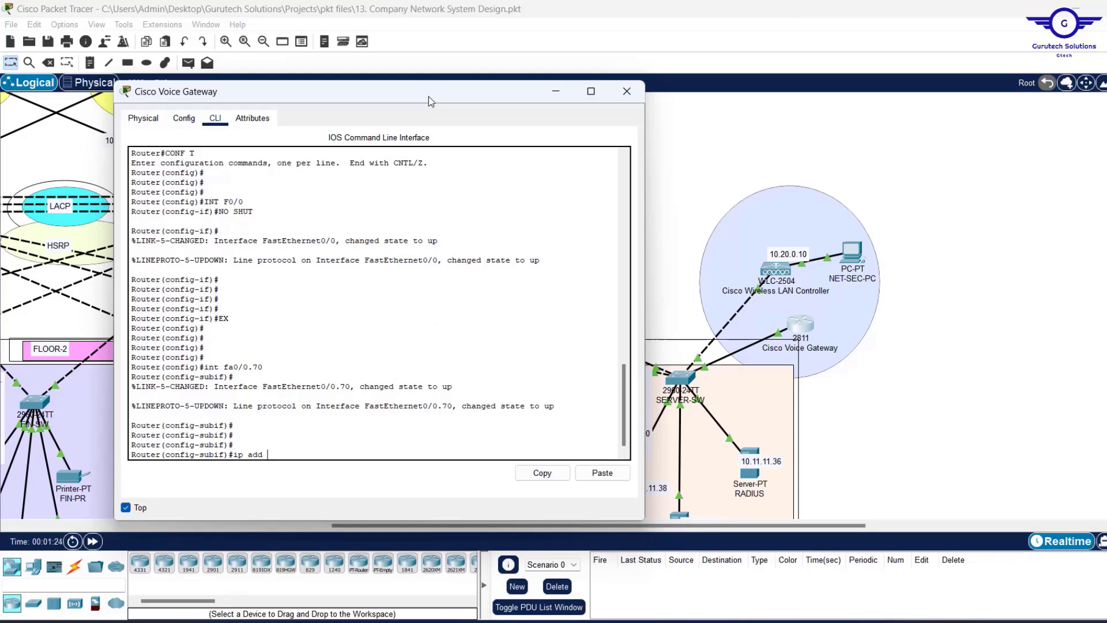
left_click_drag(436, 91, 612, 158)
scroll(963, 138, "up", 3)
scroll(967, 143, "down", 1)
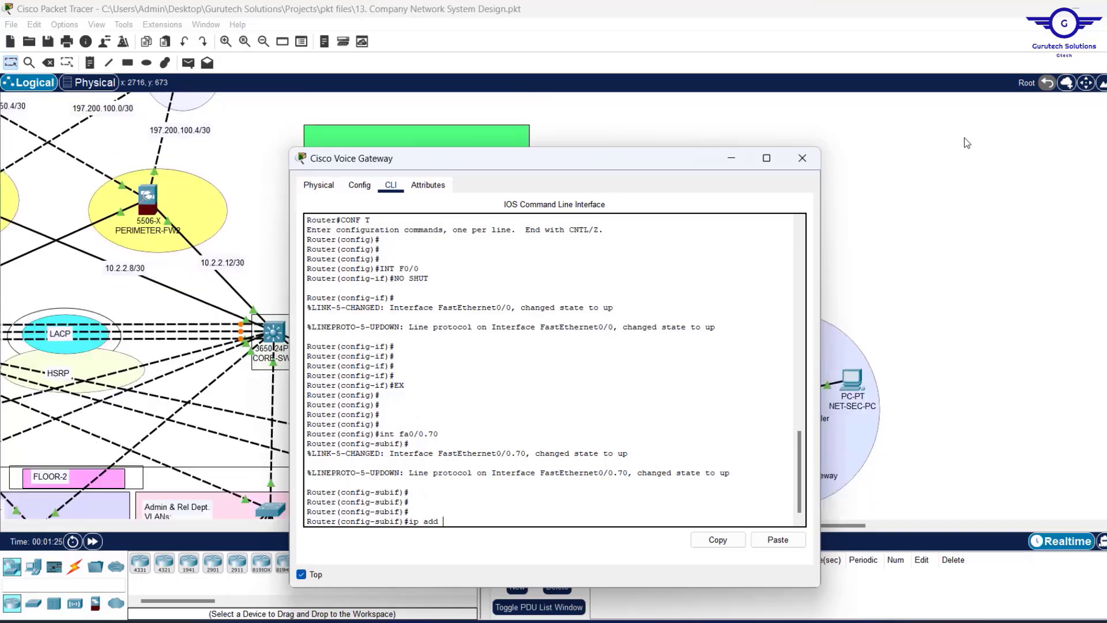
left_click_drag(621, 156, 809, 95)
type("1")
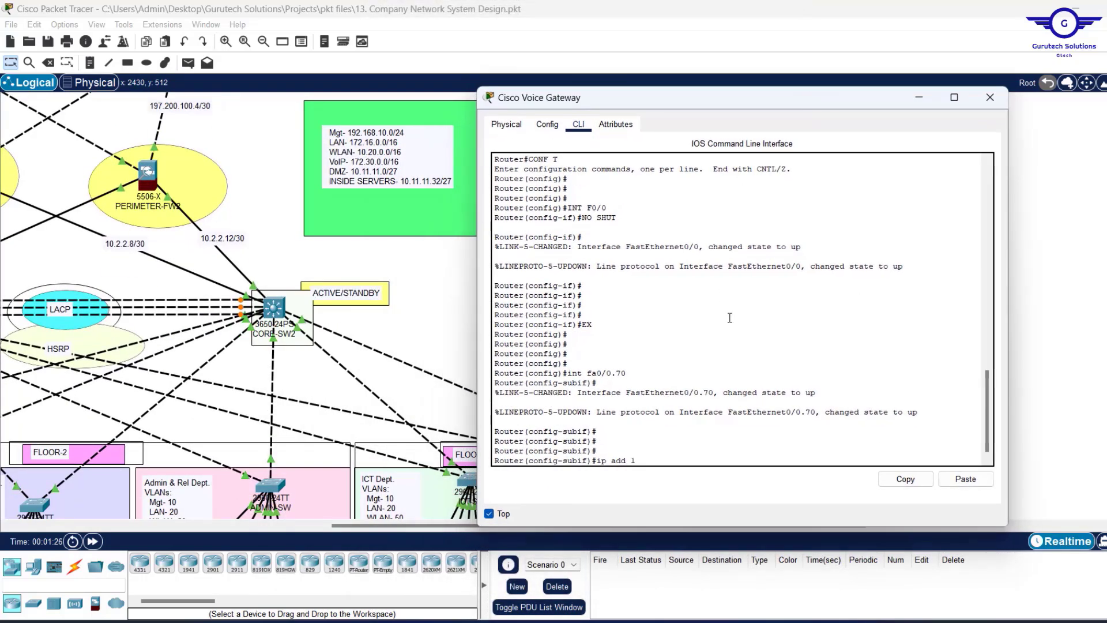
type("72.2")
key("BackSpace")
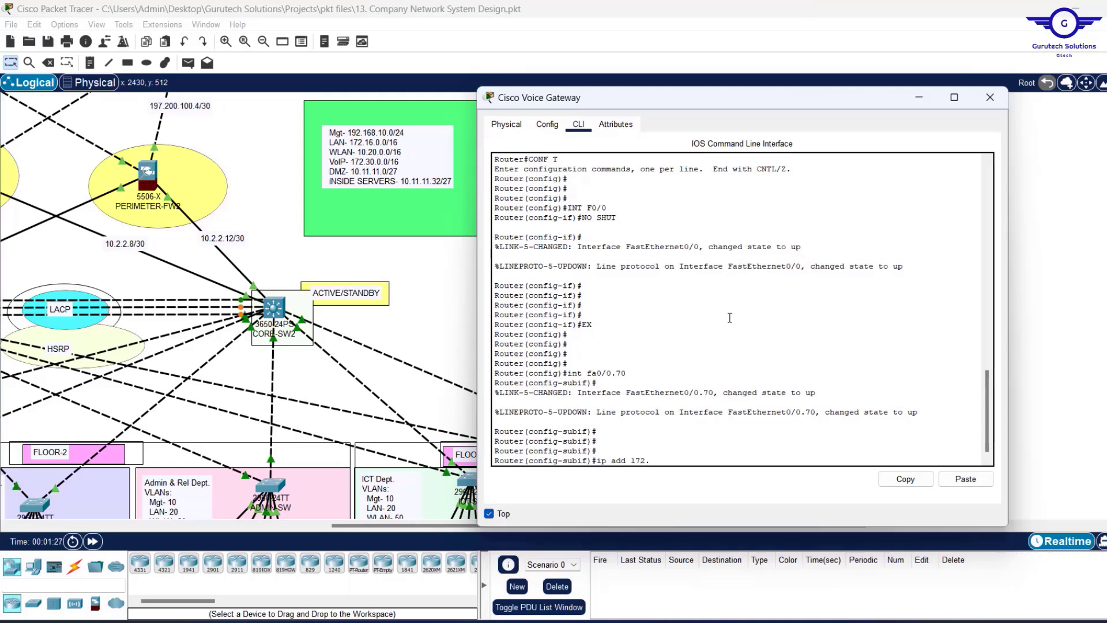
Try assigning 172.30.0.1 255.255.0.0, which is rejected until IEEE 802.1Q encapsulation is configured.
type("3")
type("0.1 25")
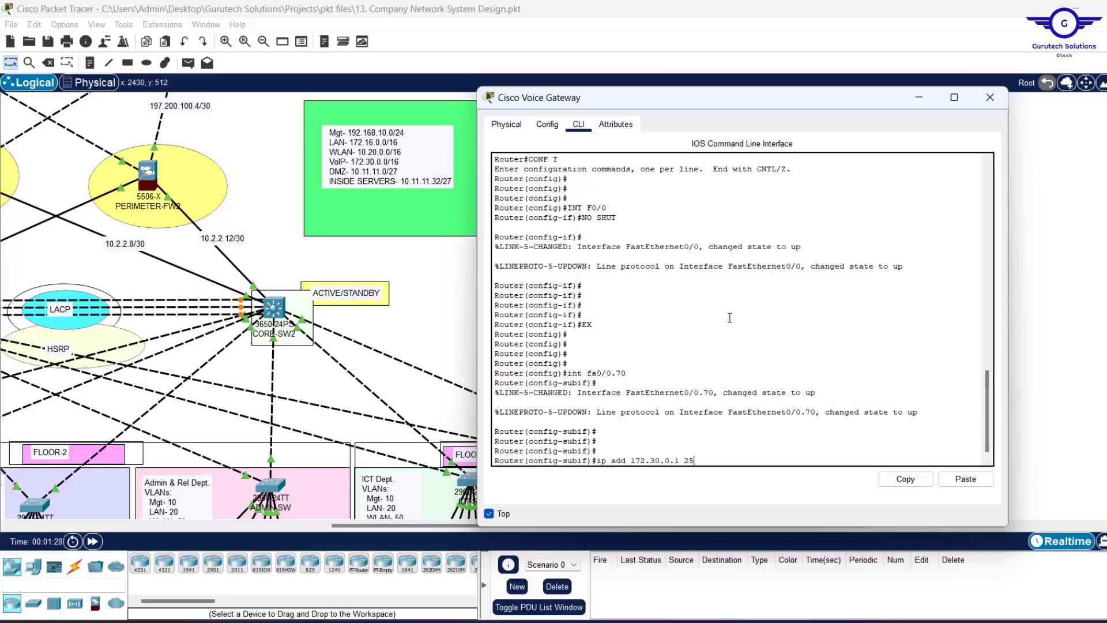
type("5.255.0.0")
key("Return")
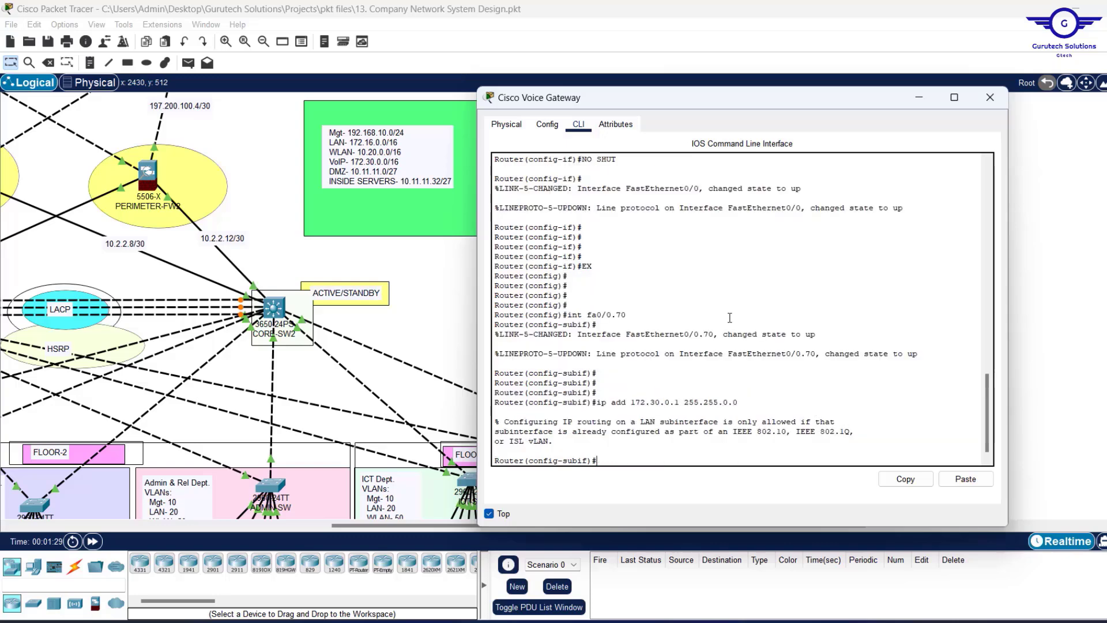
key("Return")
key("Return")
key("Return")
key("Return")
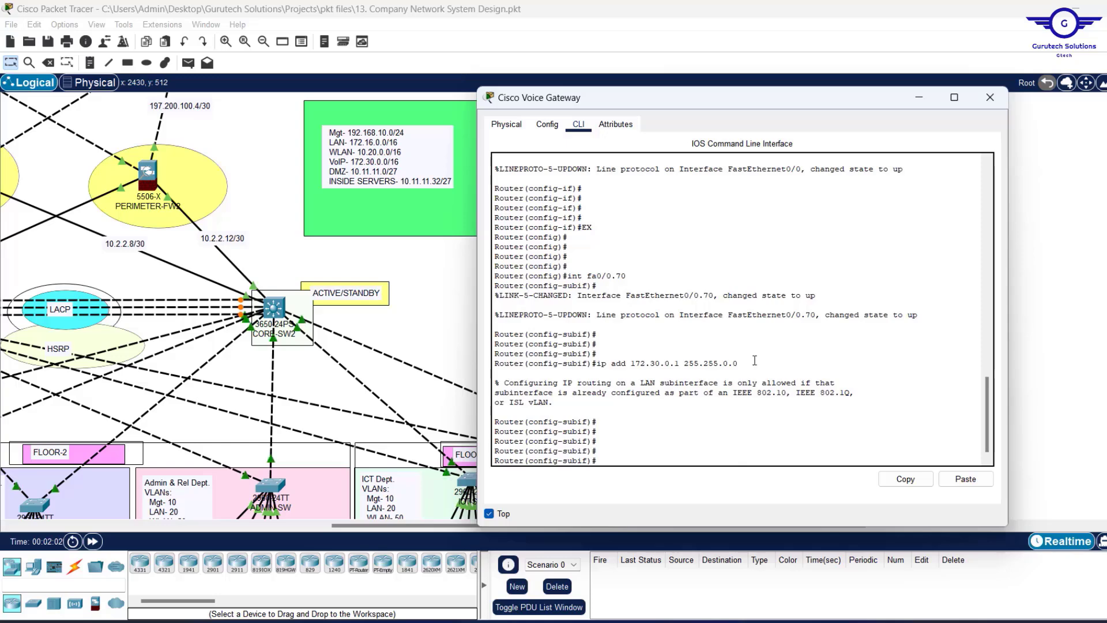
left_click_drag(739, 363, 603, 366)
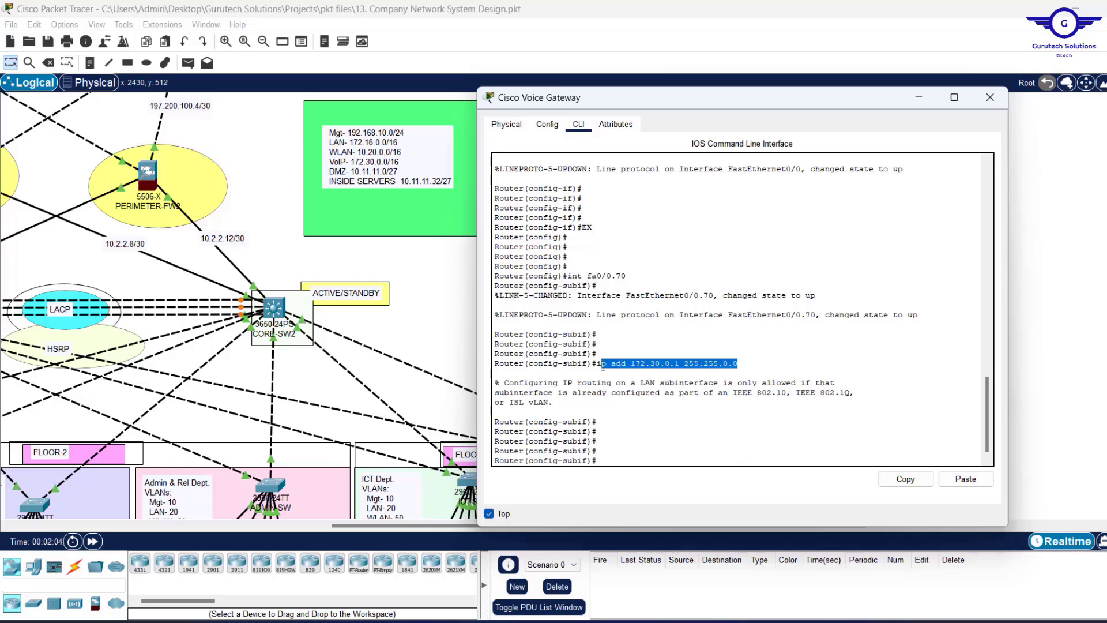
left_click_drag(796, 393, 854, 395)
left_click(646, 445)
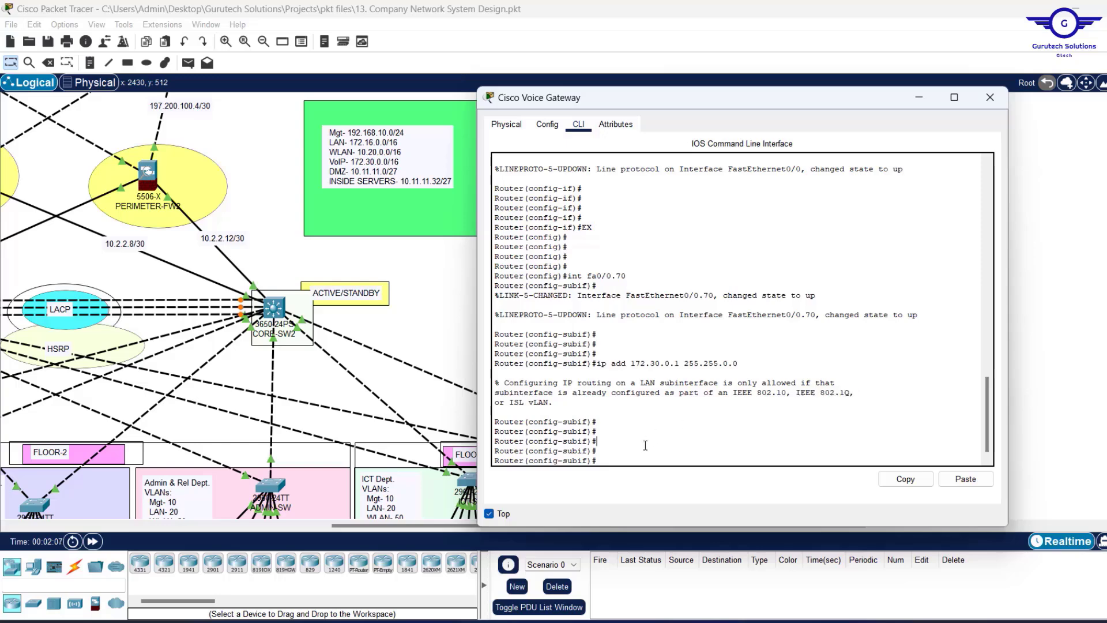
Set encapsulation dot1Q 70, reapply address 172.30.0.1 255.255.0.0, and exit the subinterface.
type("enca")
key("Tab")
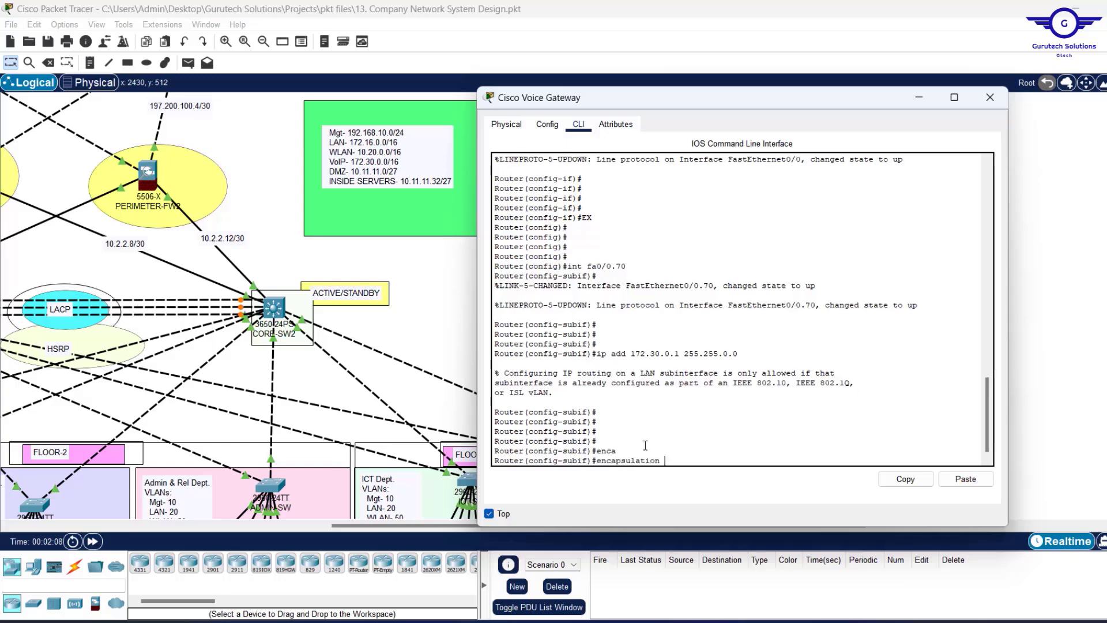
type("d")
key("Tab")
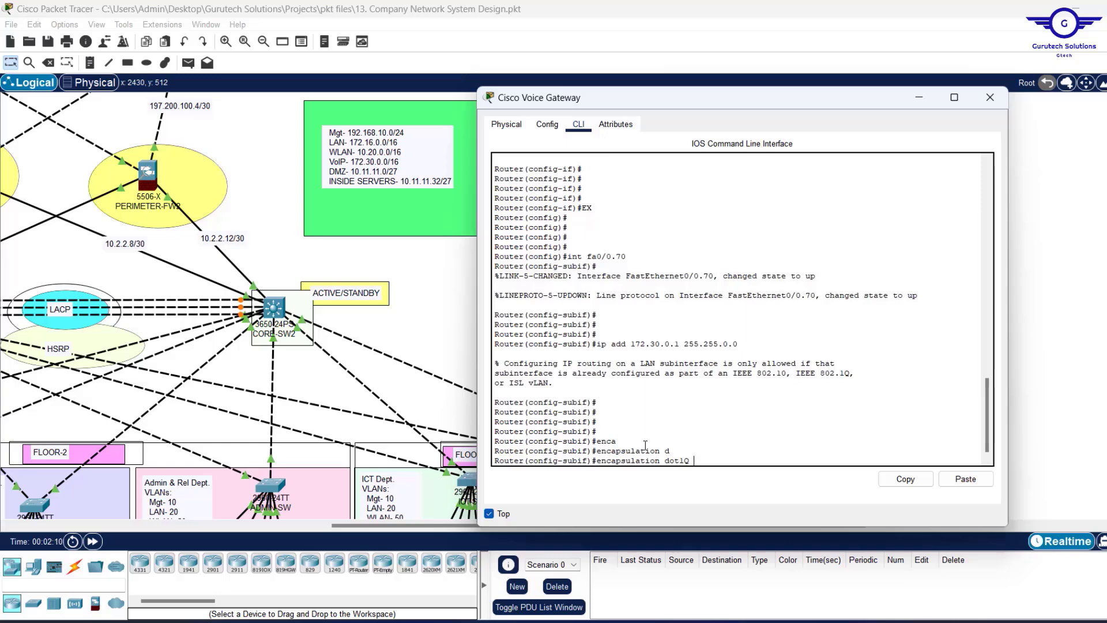
type("7")
key("Return")
key("Return")
key("Return")
key("Return")
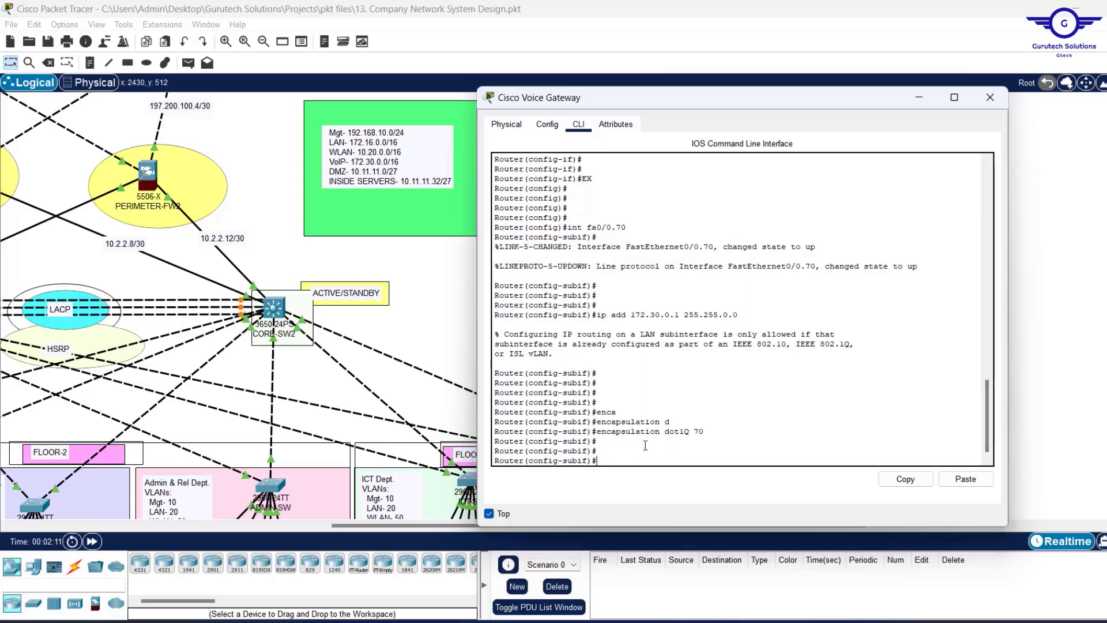
key("Up")
key("Up")
key("Up")
key("Up")
key("Down")
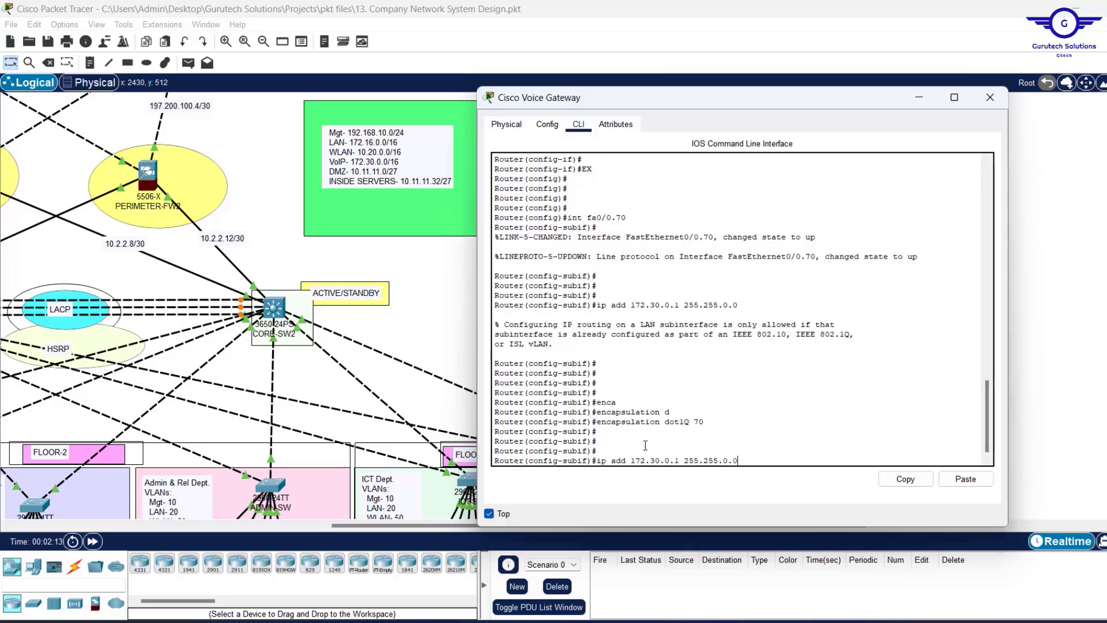
key("Return")
key("Return")
key("Return")
key("Return")
type("ex")
key("Return")
key("Return")
key("Return")
key("Return")
key("Return")
key("Return")
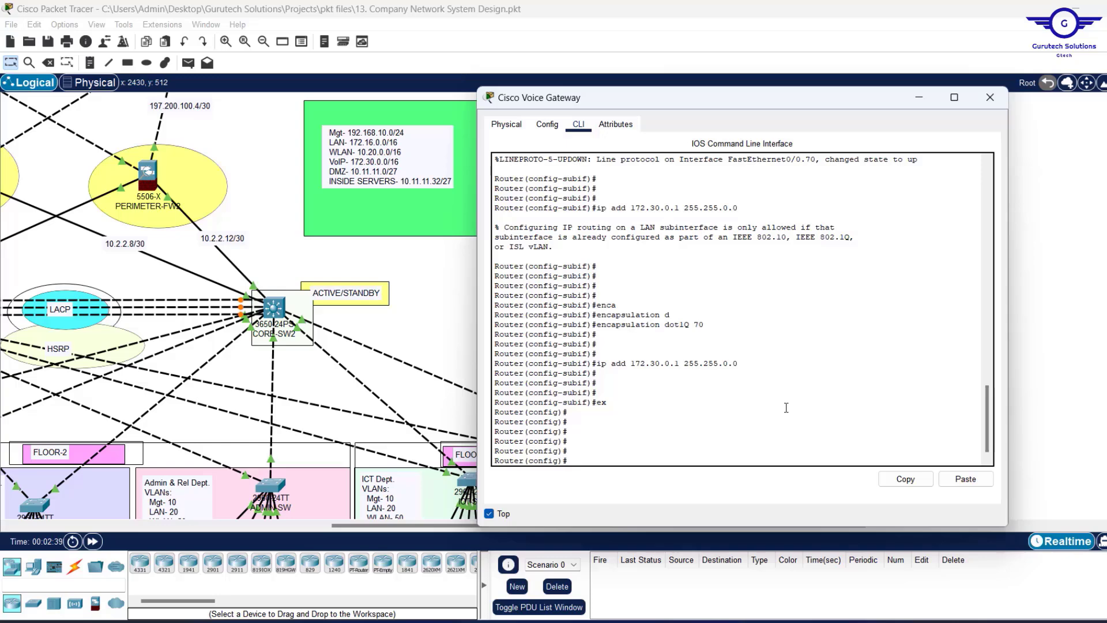
Enable service dhcp and create the DHCP pool VOIP-POOL.
type("serv")
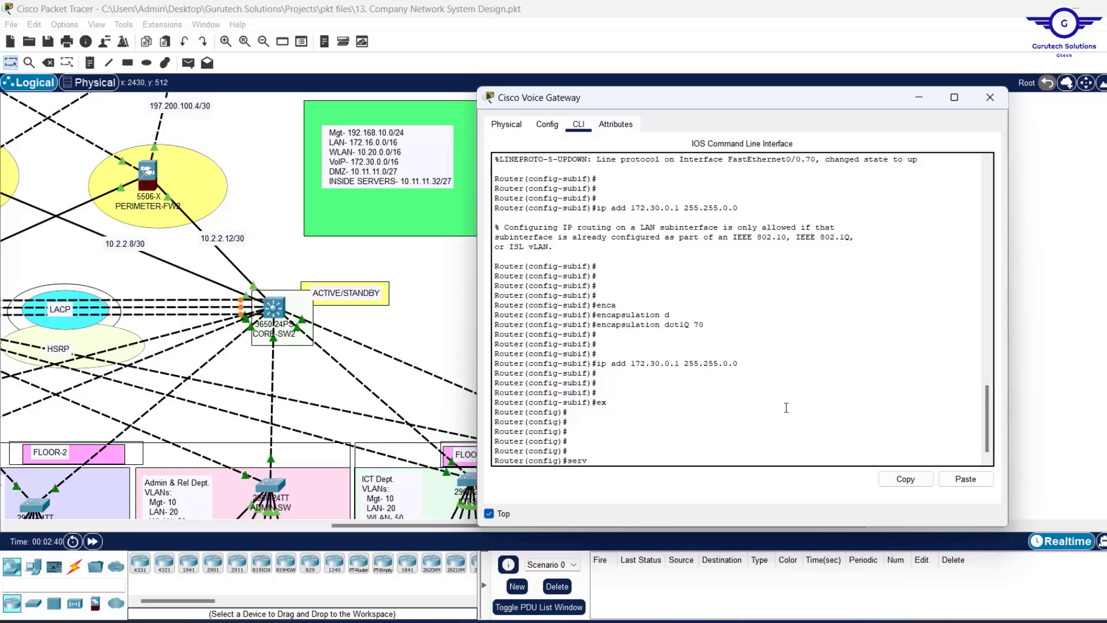
key("Tab")
type("d")
key("Tab")
key("Return")
key("Return")
key("Return")
key("Return")
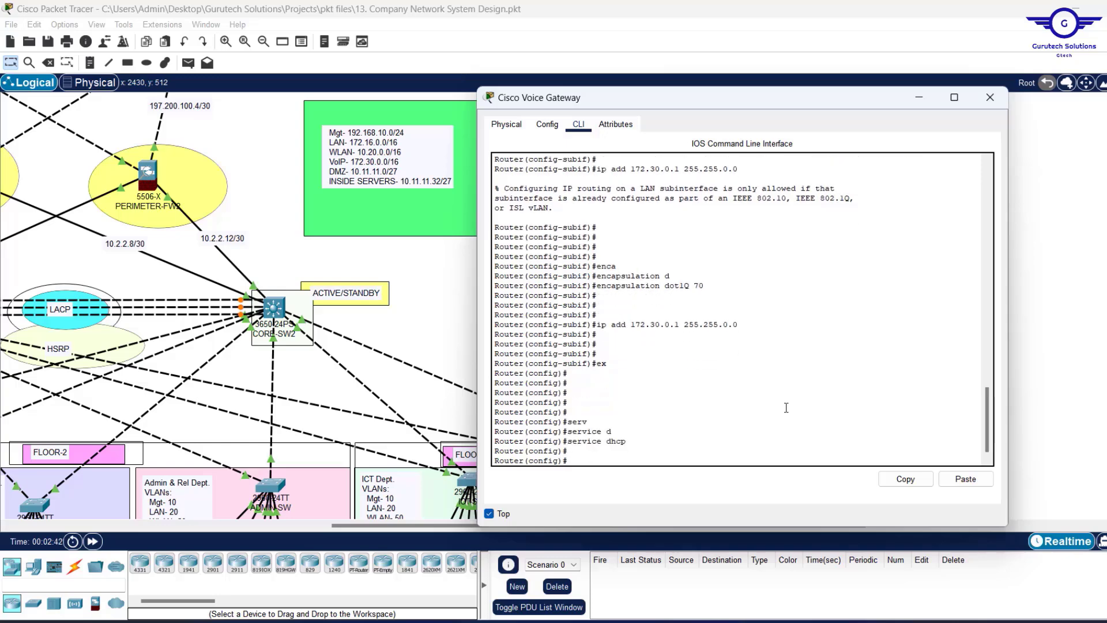
type("ip dh")
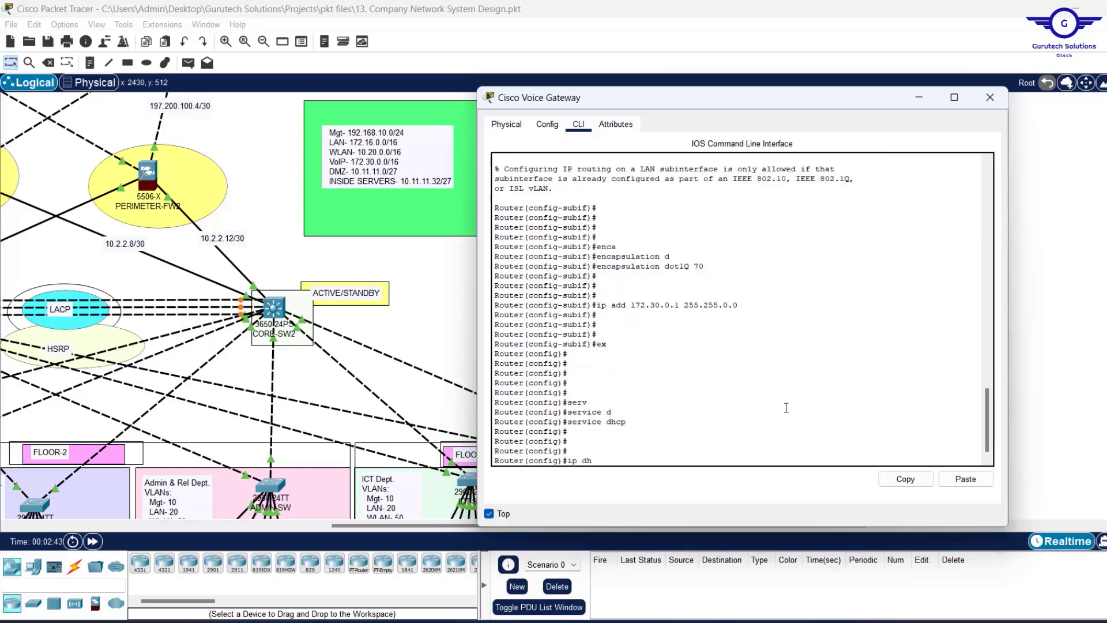
type("c")
key("Tab")
type("p")
key("Tab")
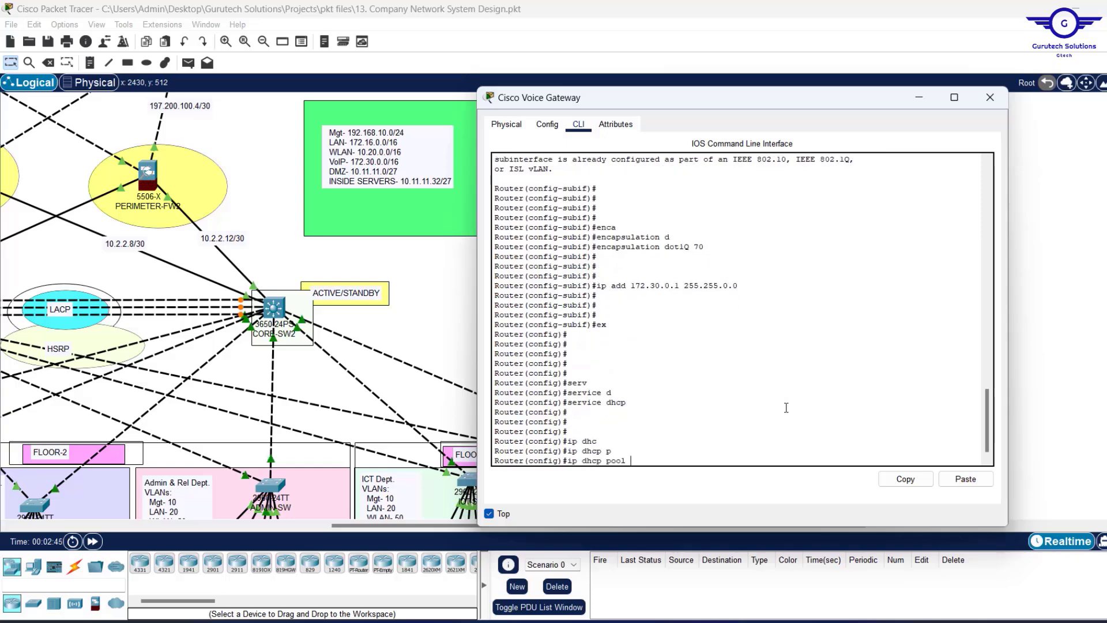
type("VOIP-POOL")
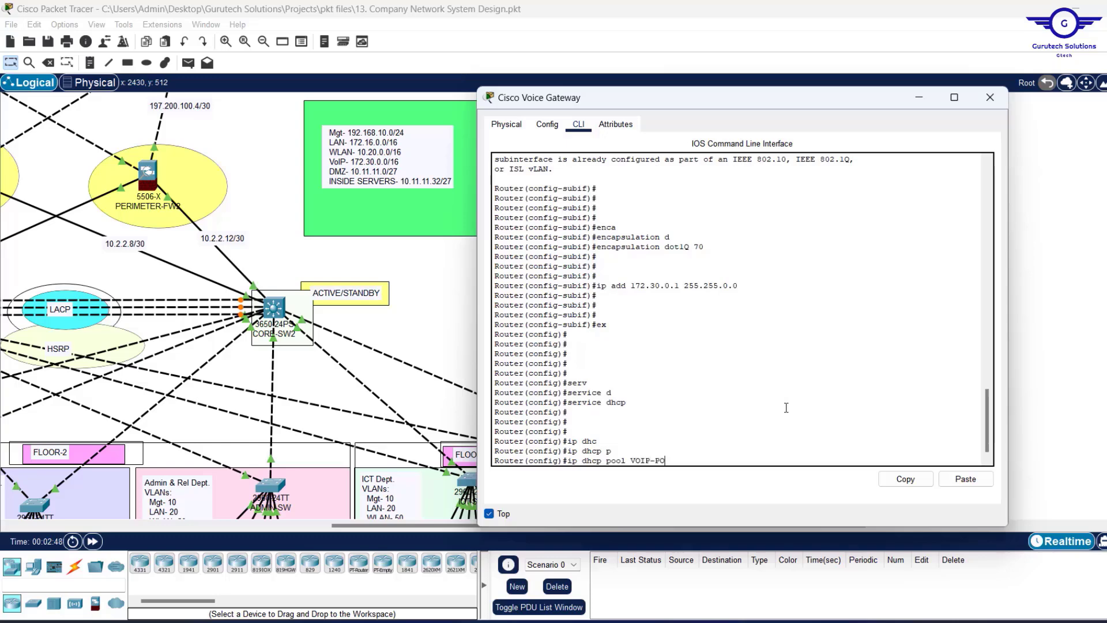
key("Return")
key("Return")
key("Return")
key("Return")
key("Return")
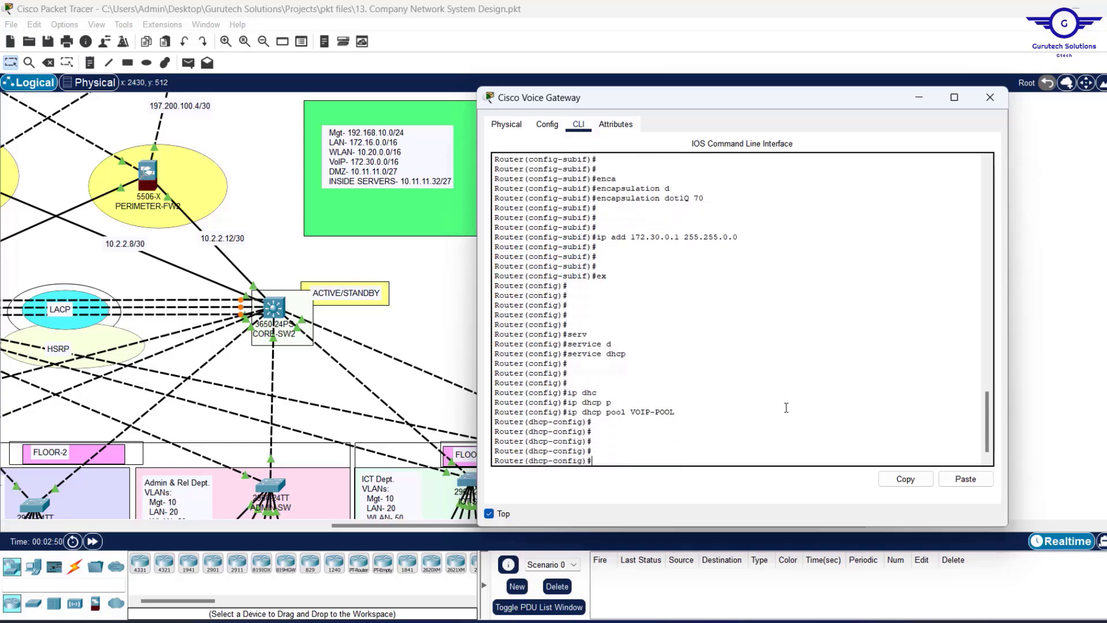
Give VOIP-POOL network 172.30.0.0 255.255.0.0 and default-router 172.30.0.1.
type("net")
key("Tab")
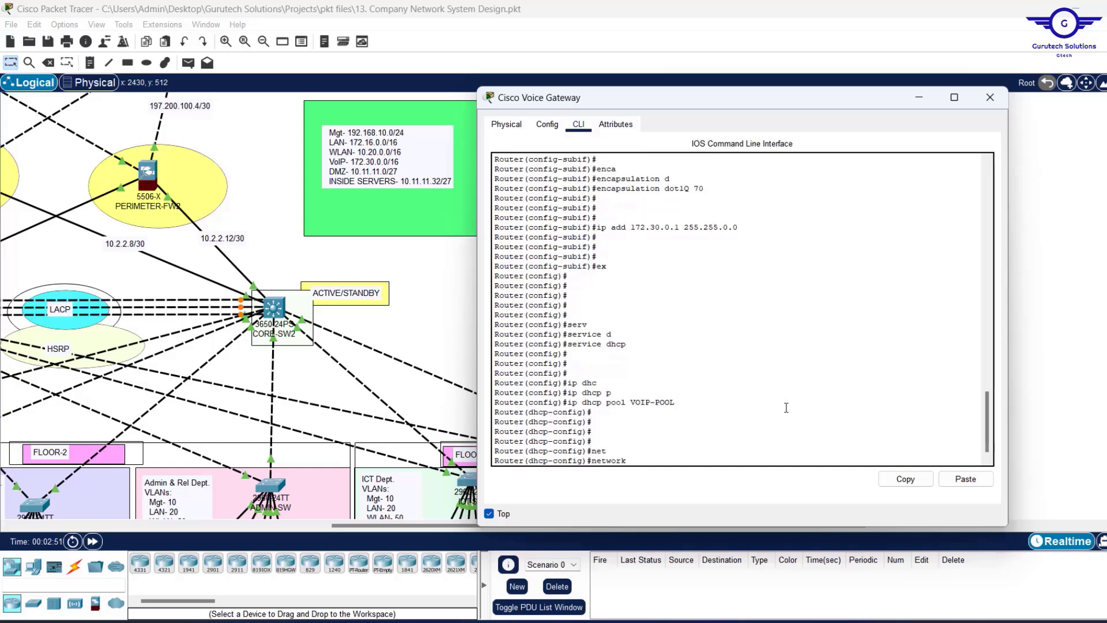
type("172.30.0.0 255.255.0.0")
key("Return")
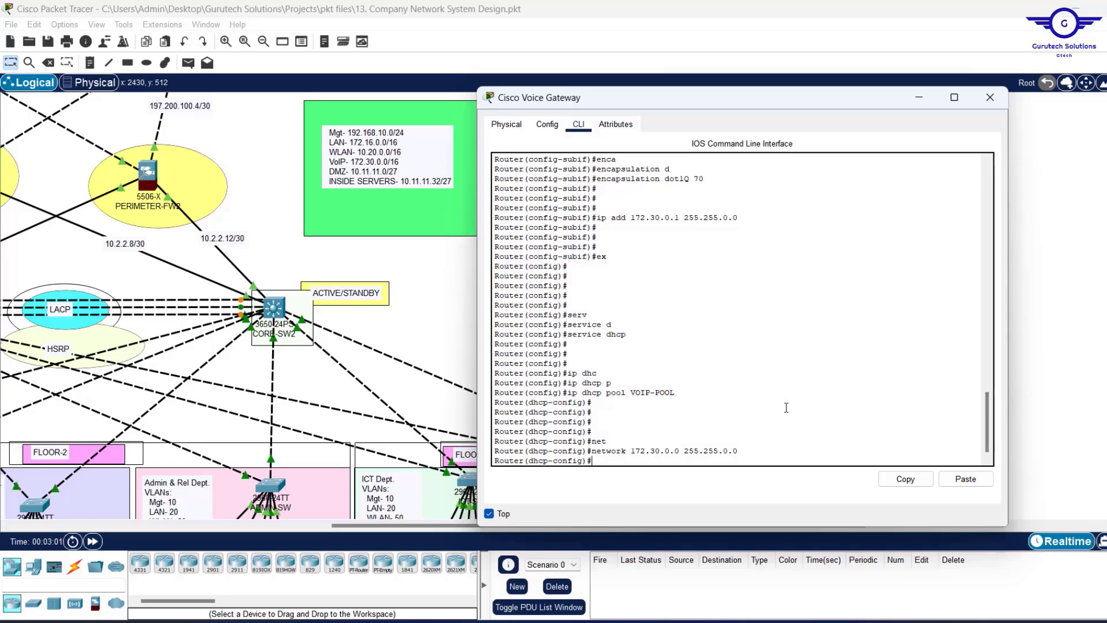
type("def")
key("Tab")
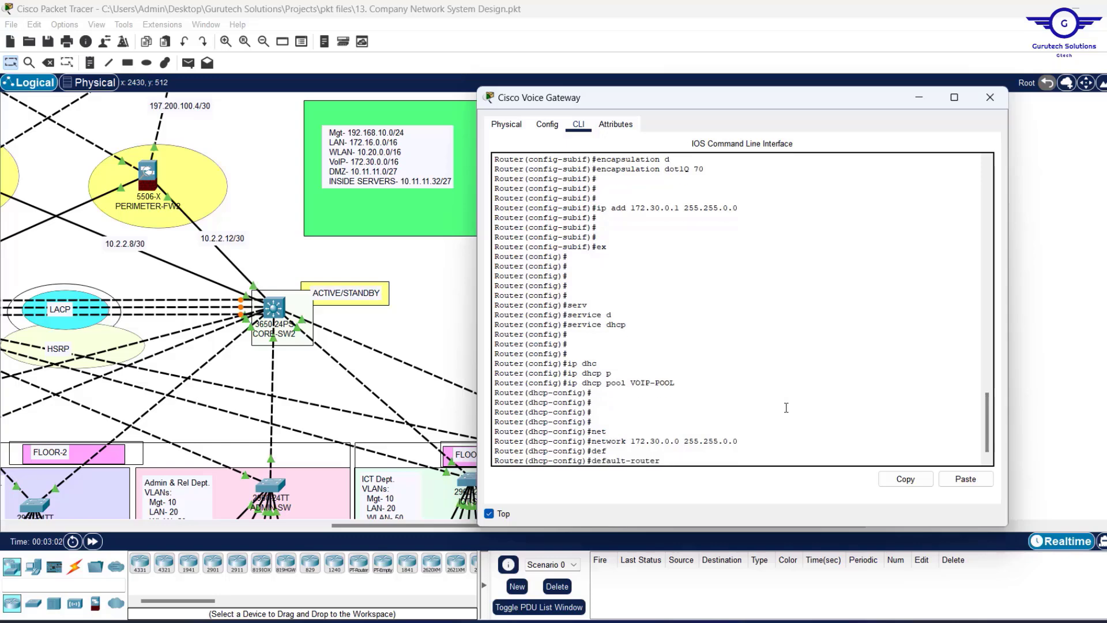
type("172.30.0.1")
key("Return")
key("Return")
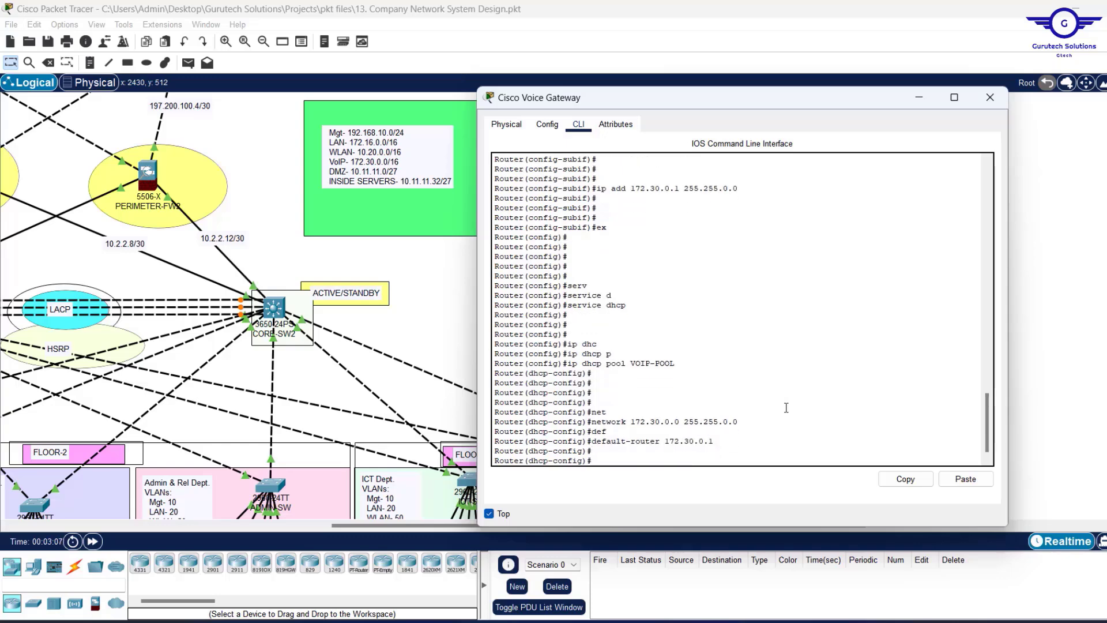
Set option 150 ip 172.30.0.1 as the TFTP server, then try leaving the pool configuration.
type("opt")
key("Tab")
type("150 ")
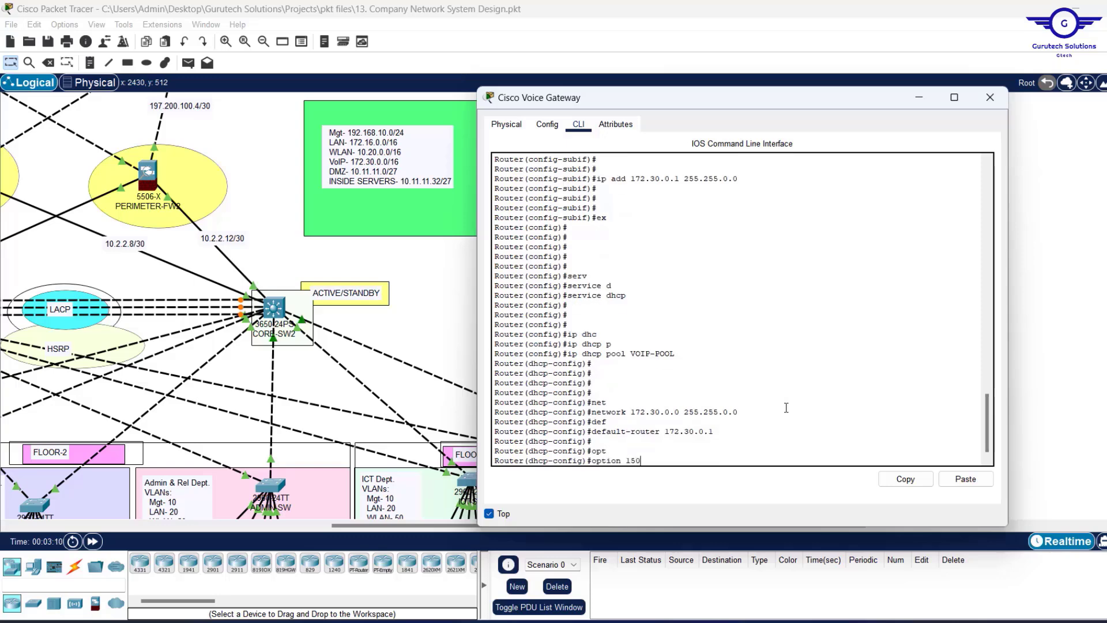
type("i")
key("Tab")
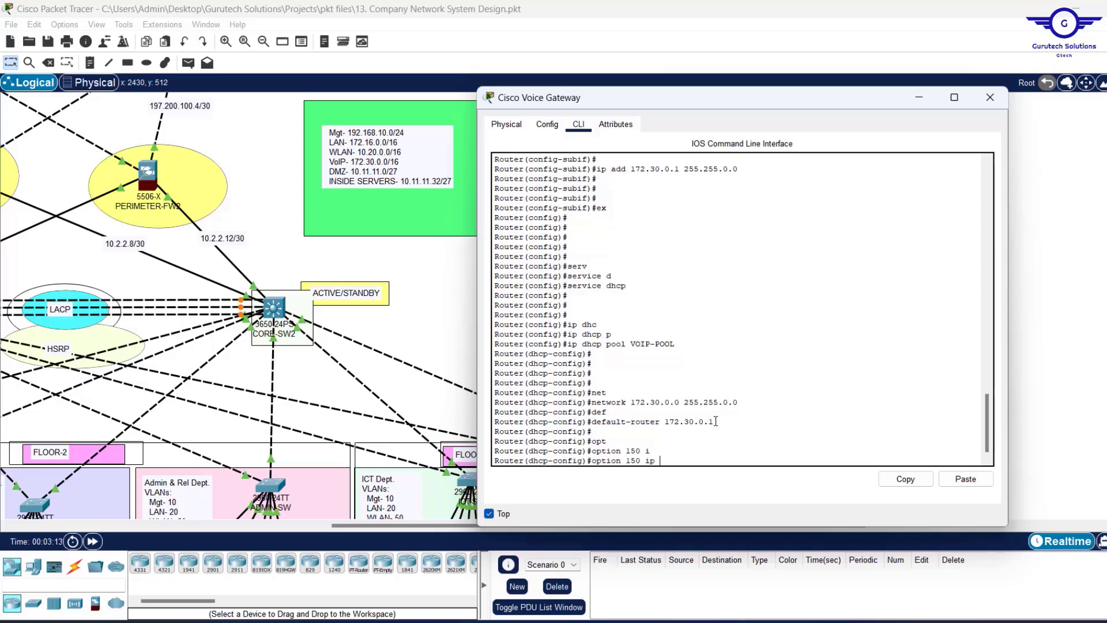
left_click_drag(715, 421, 662, 423)
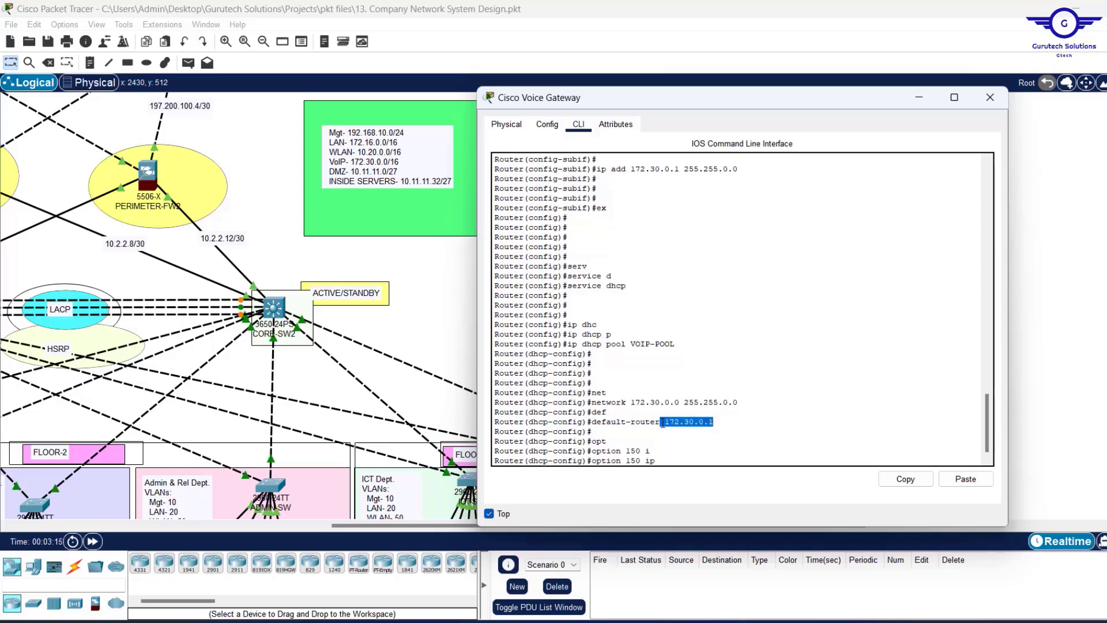
type("172")
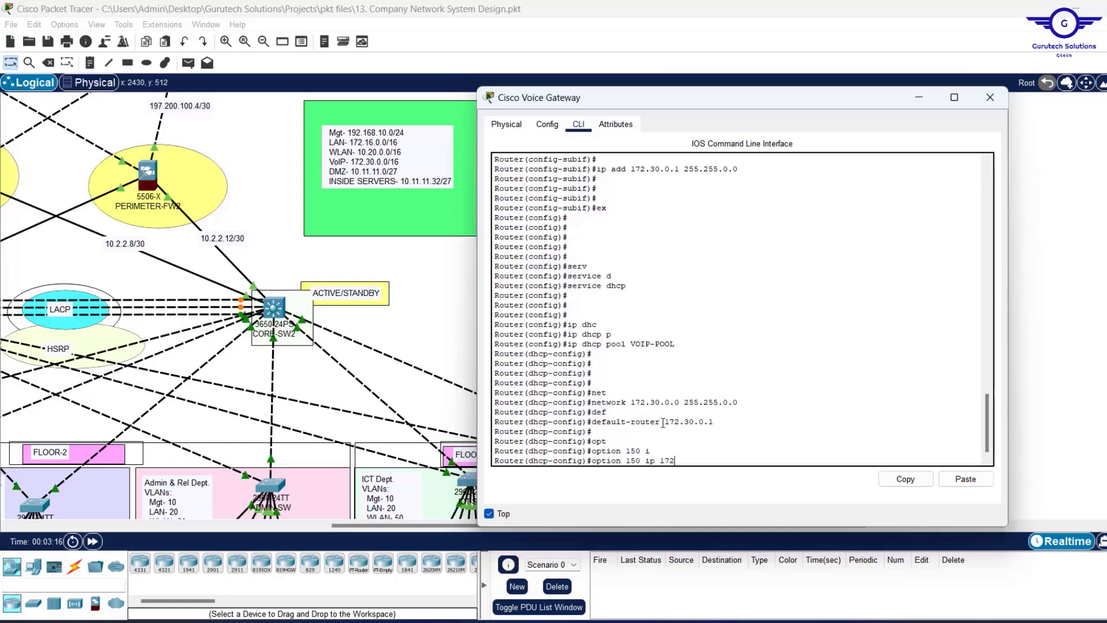
type(".30.0.1")
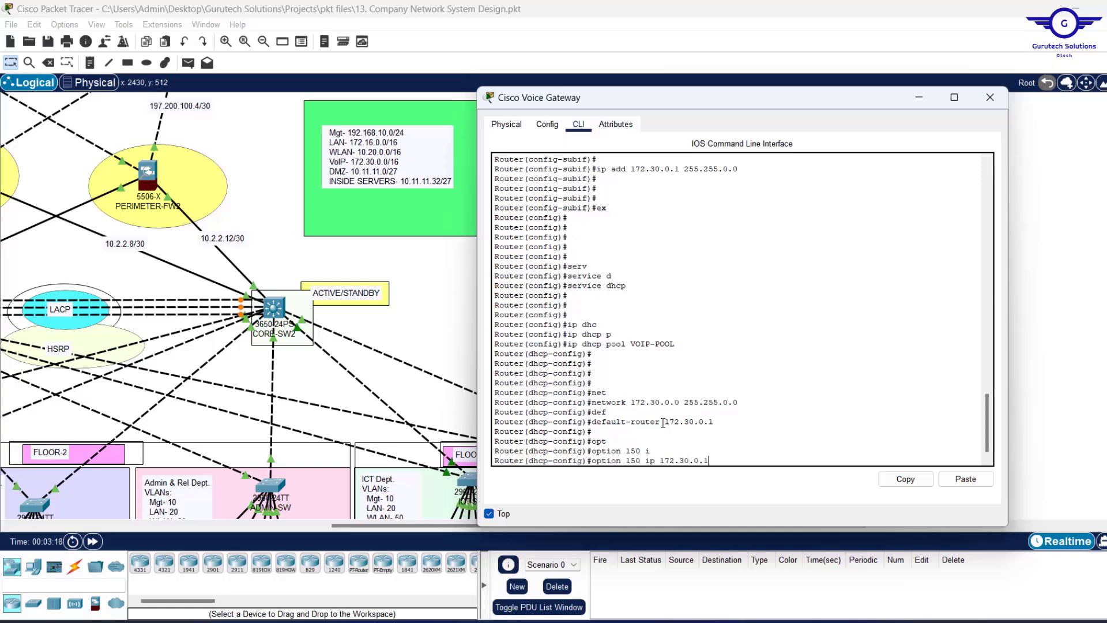
key("Return")
type("er(dhcp-config)#e")
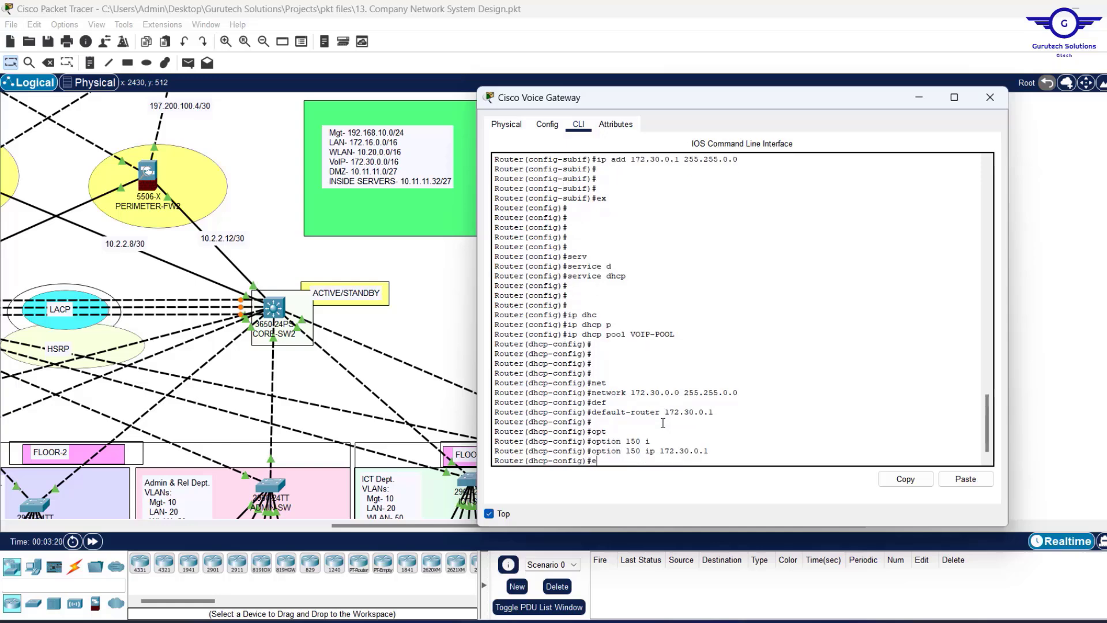
type("ix")
key("Return")
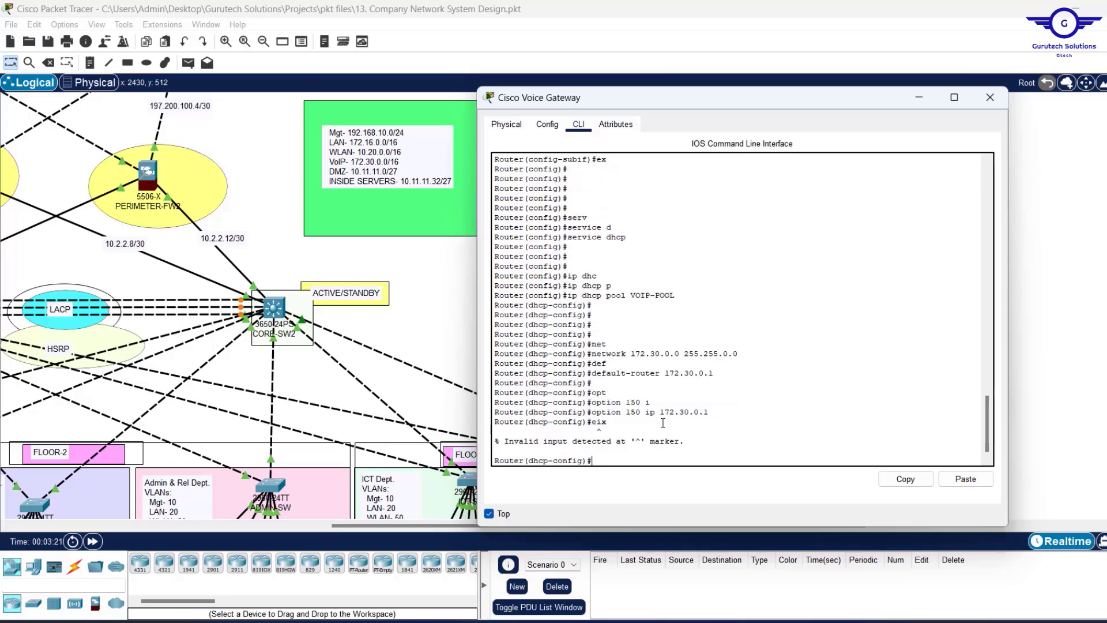
key("Up")
Exit the VOIP-POOL dhcp-config mode back to global configuration.
type("it")
key("Return")
key("Return")
key("Return")
key("Return")
key("Return")
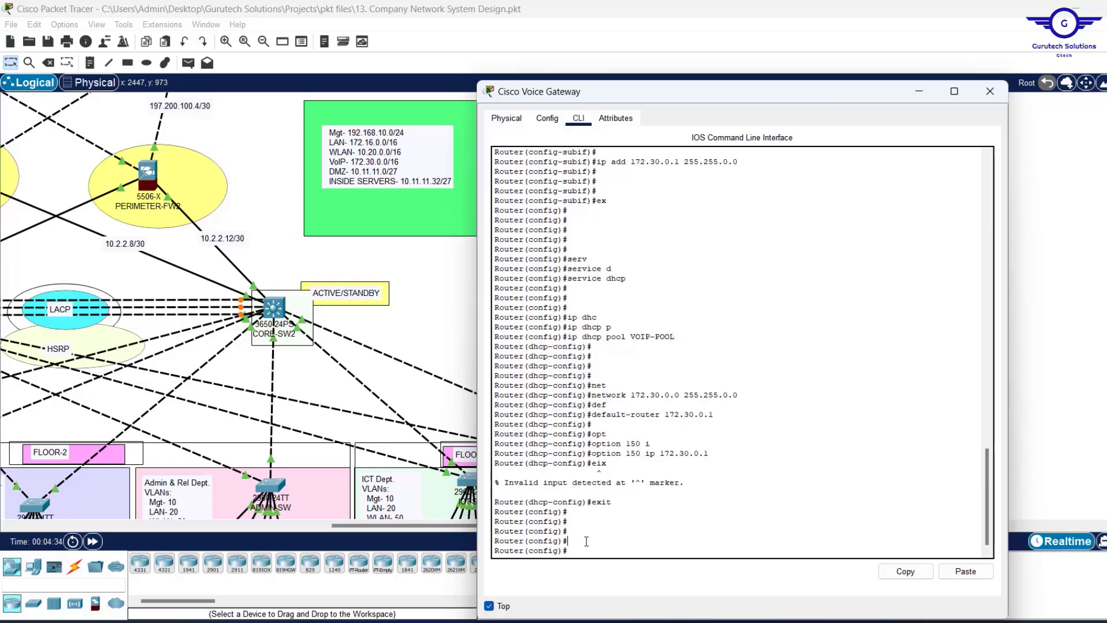
Enter telephony-service and set max-ephones 30 and max-dn 30.
type("teleph")
key("Tab")
key("Return")
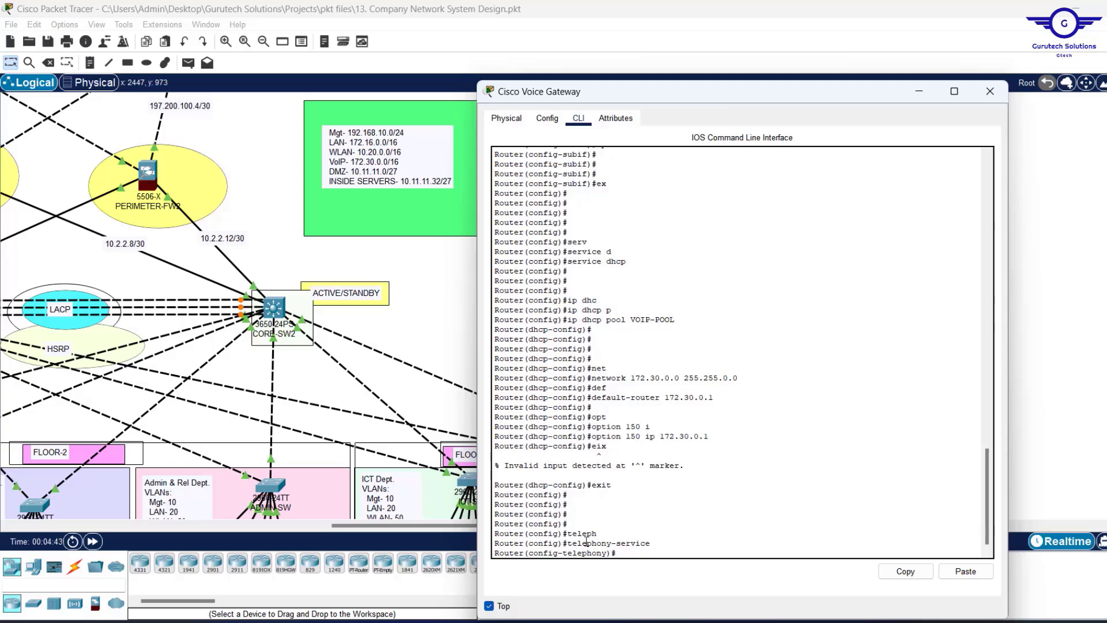
type("max-ep")
key("Tab")
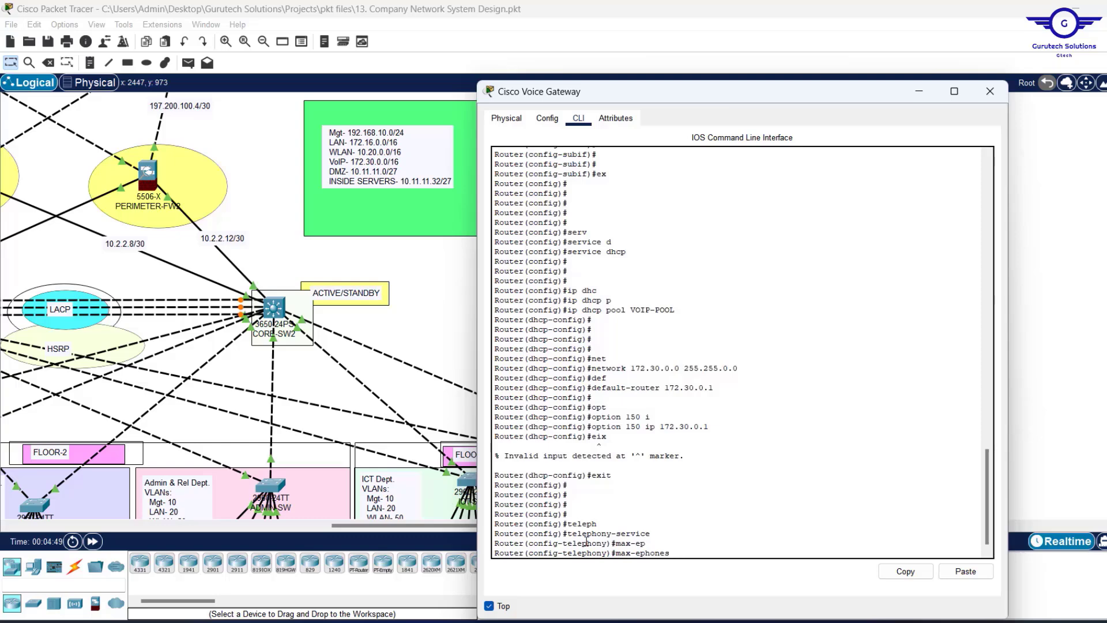
type("30")
key("Return")
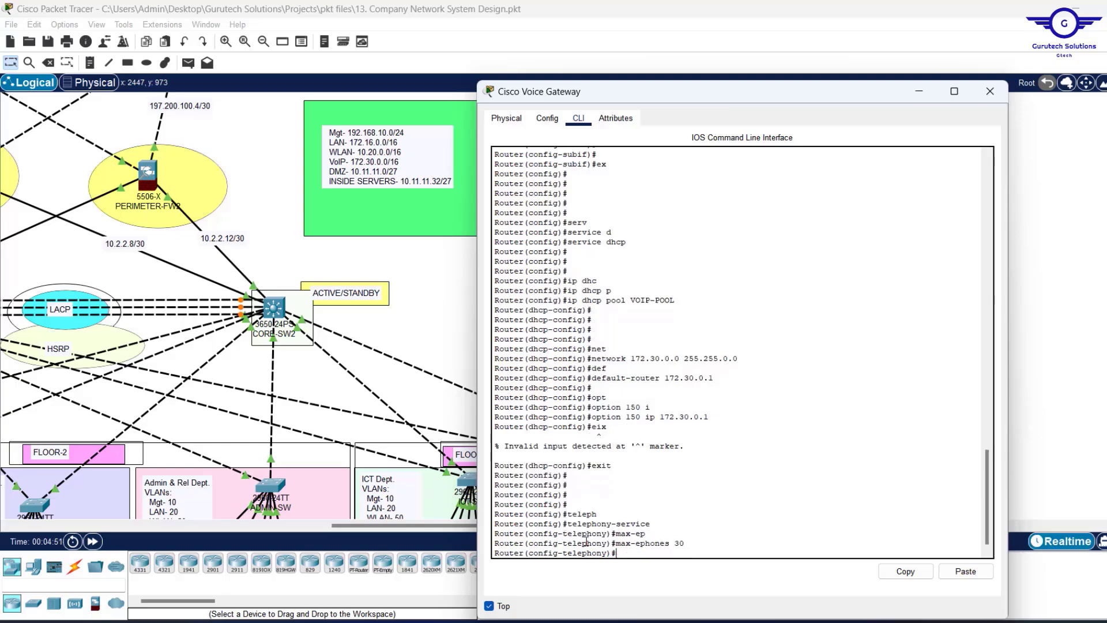
type("max-dn")
key("Tab")
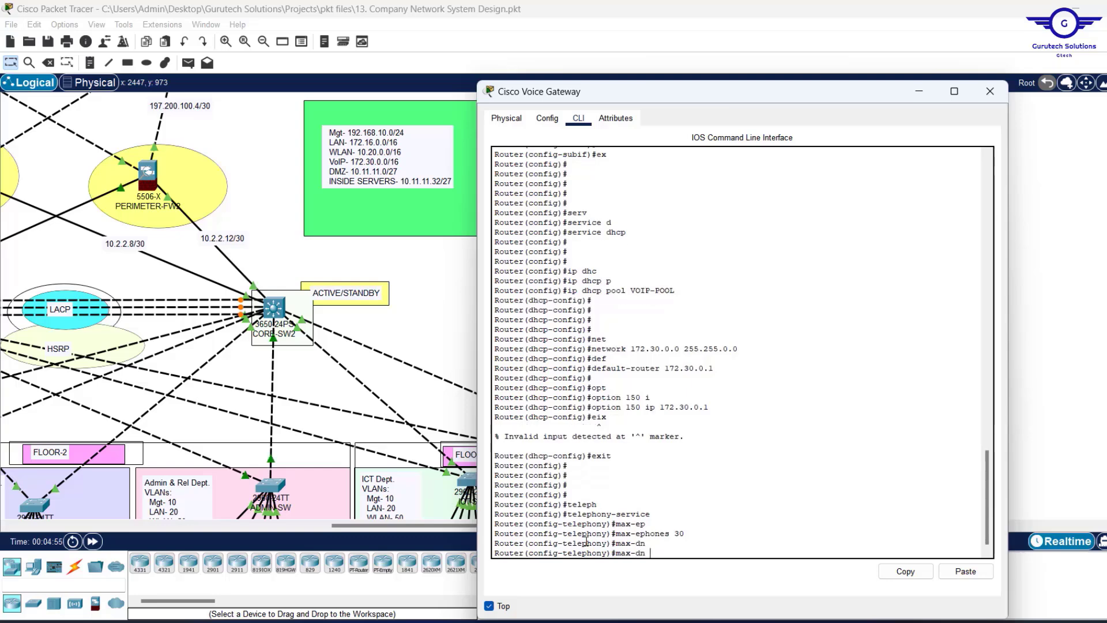
type("30")
key("Return")
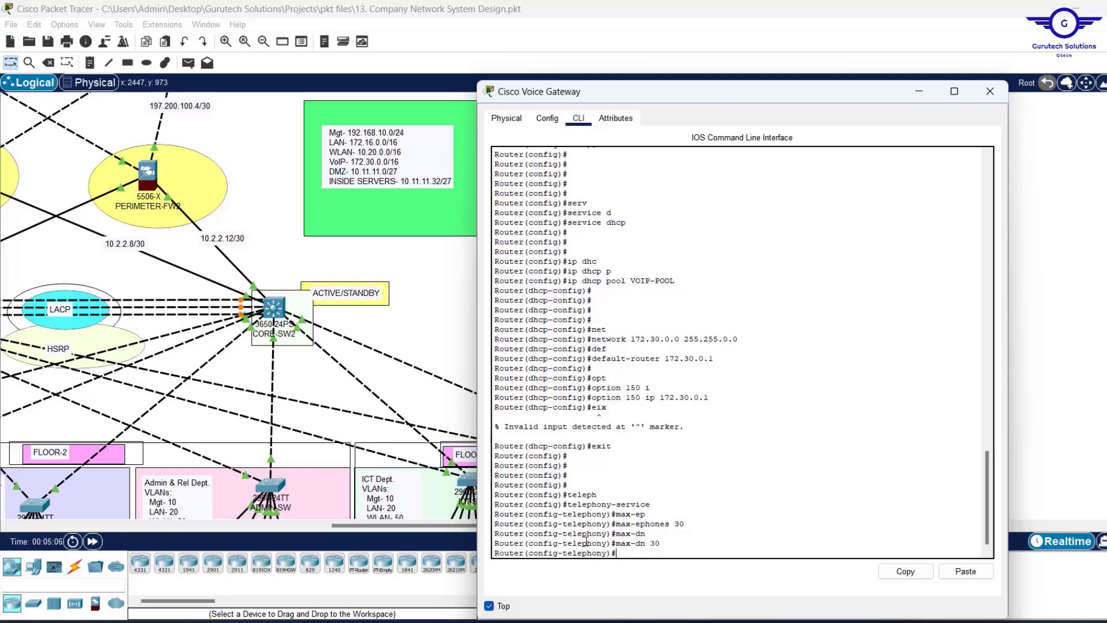
Set ip source-address 172.30.0.1 port 2000 and auto assign 1 to 30, then exit.
type("ip ")
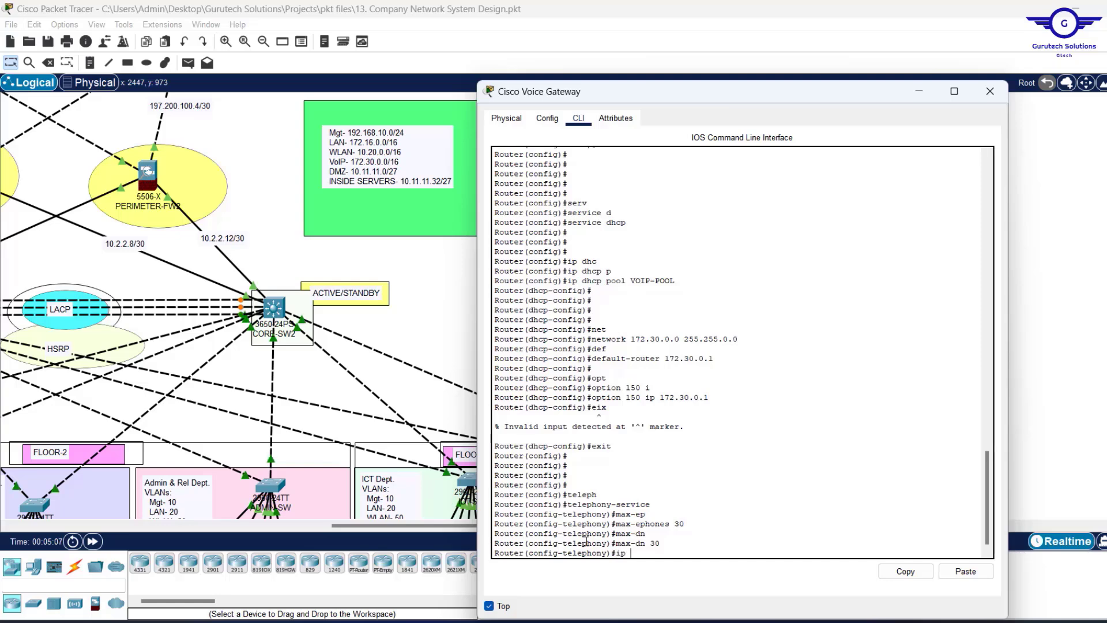
type("sour")
key("Tab")
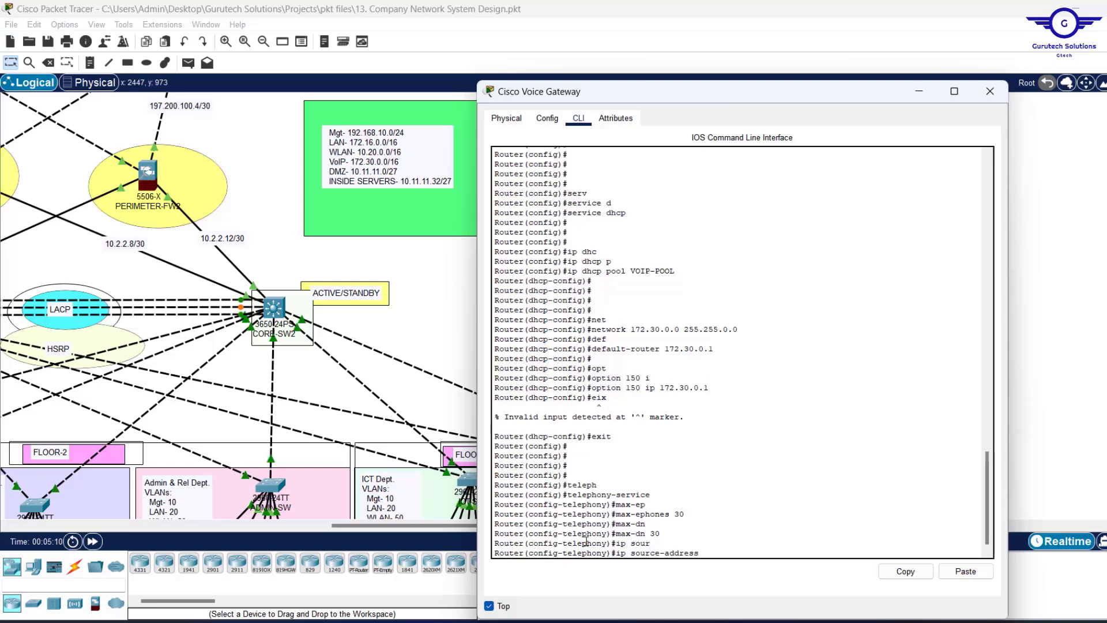
type("172.")
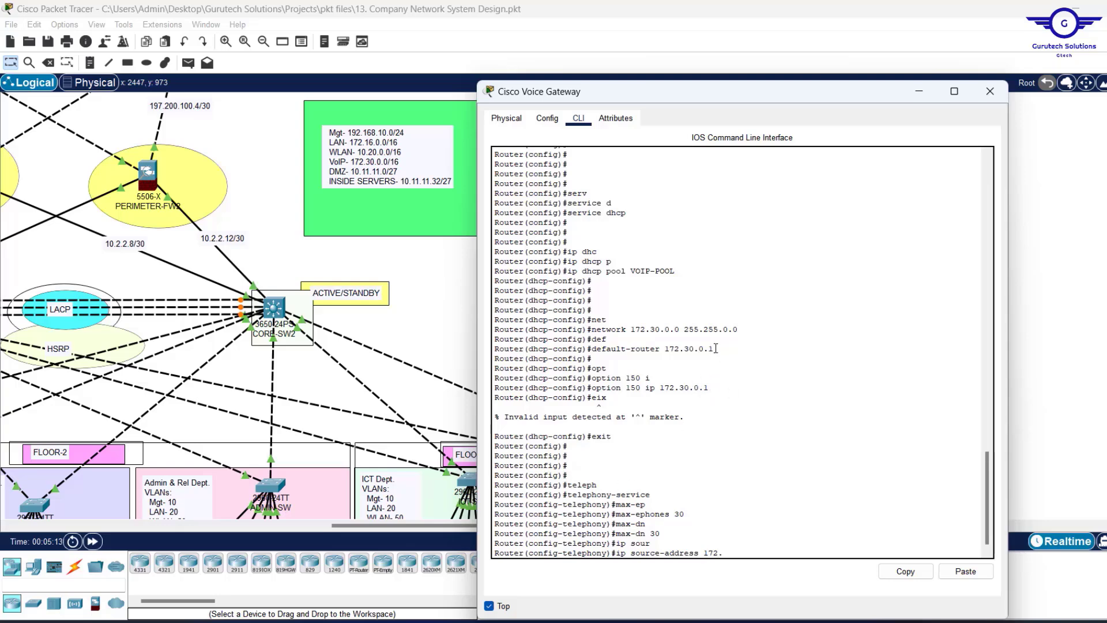
left_click_drag(715, 353, 665, 353)
type("30.0.1 po")
key("Tab")
type("2000")
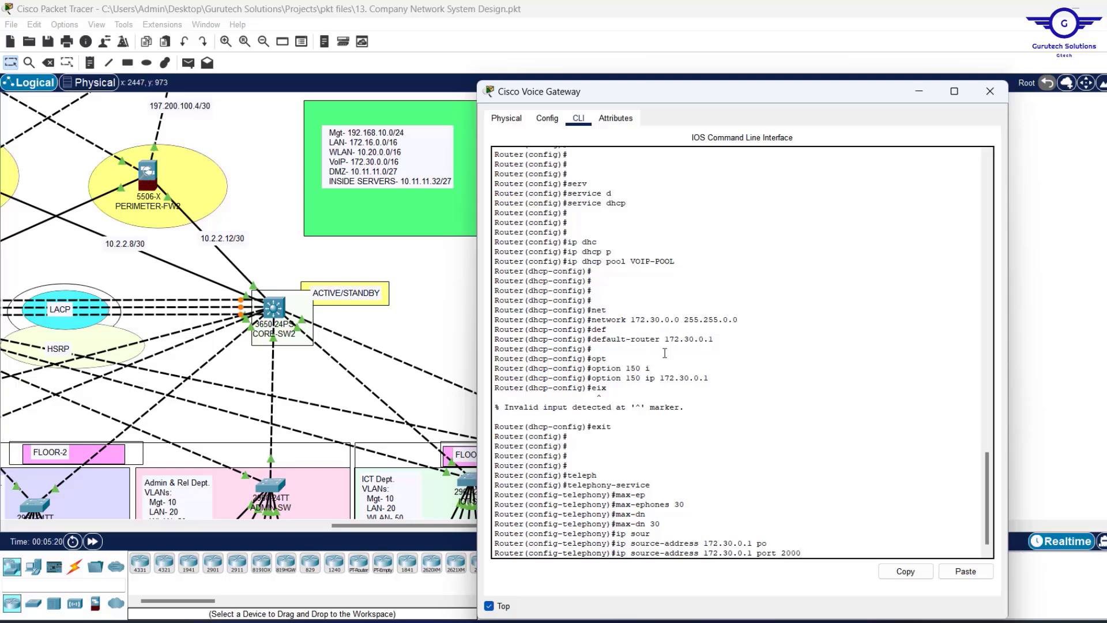
key("Return")
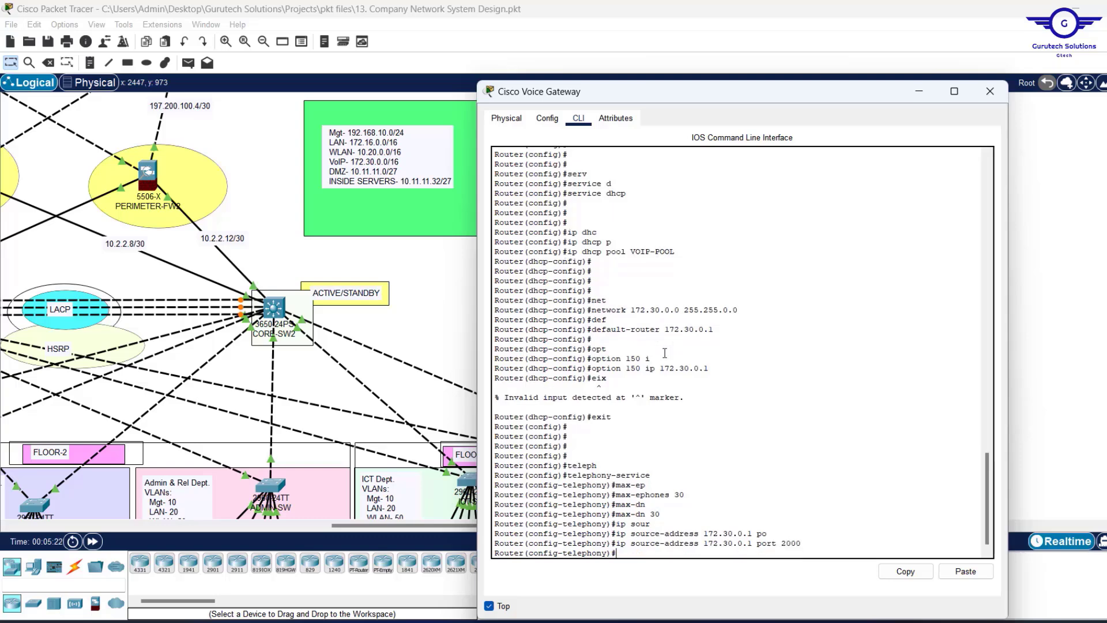
type("auto ass")
key("Tab")
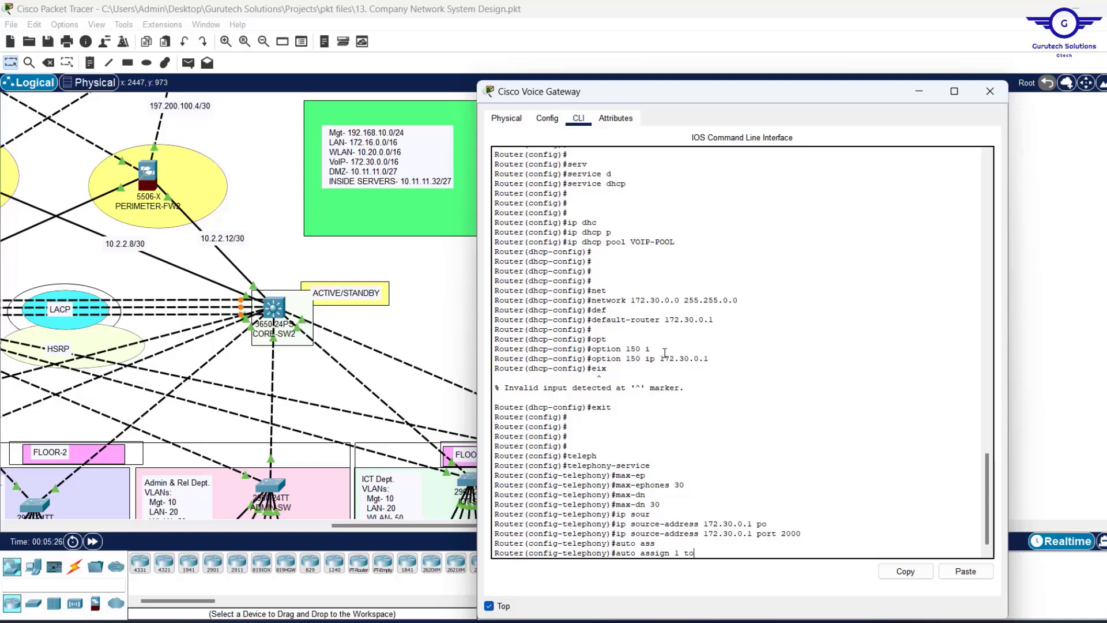
type("0")
key("Return")
key("Return")
key("Return")
key("Return")
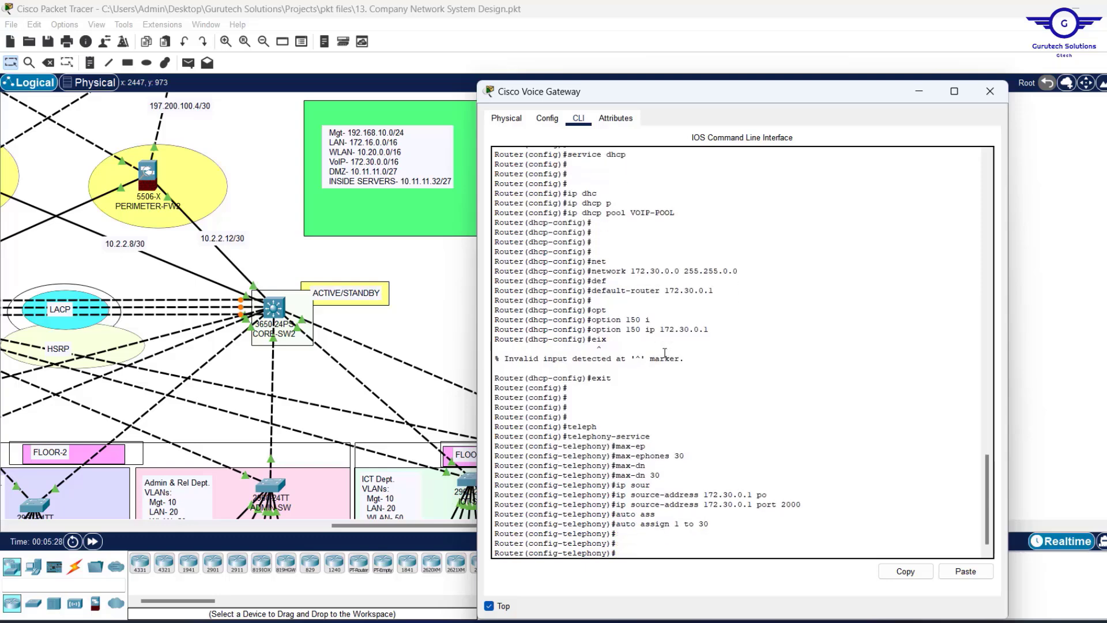
type("exit")
Create ephone-dn 1 on the gateway, then switch to the Project13.pdf brief.
key("Return")
key("Return")
key("Return")
key("Return")
key("Return")
key("Return")
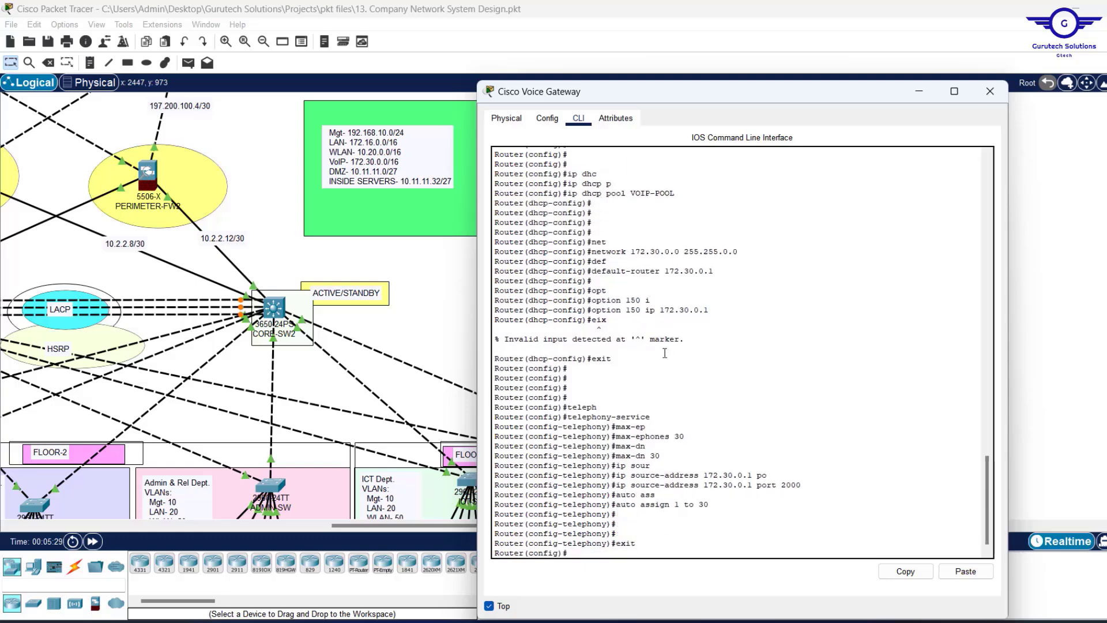
key("Return")
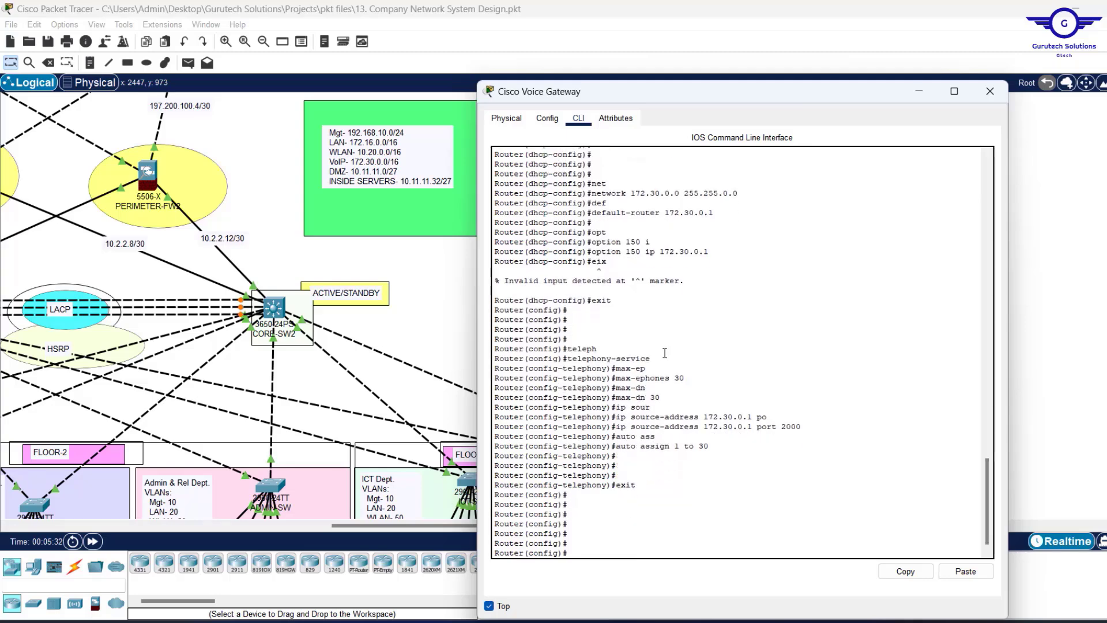
type("epho")
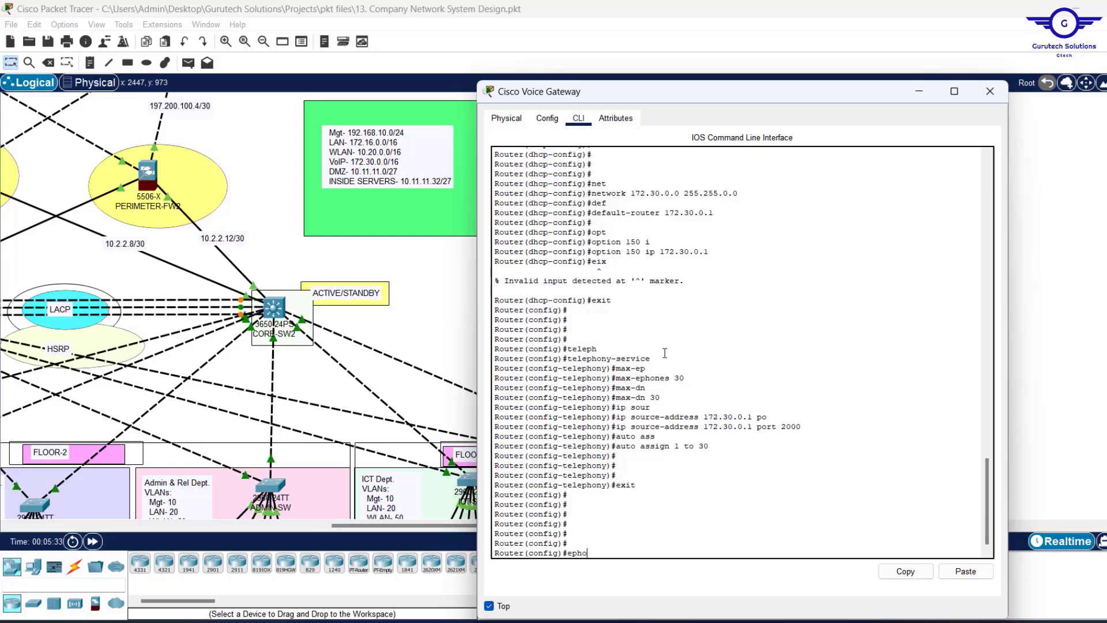
key("Tab")
type("ne")
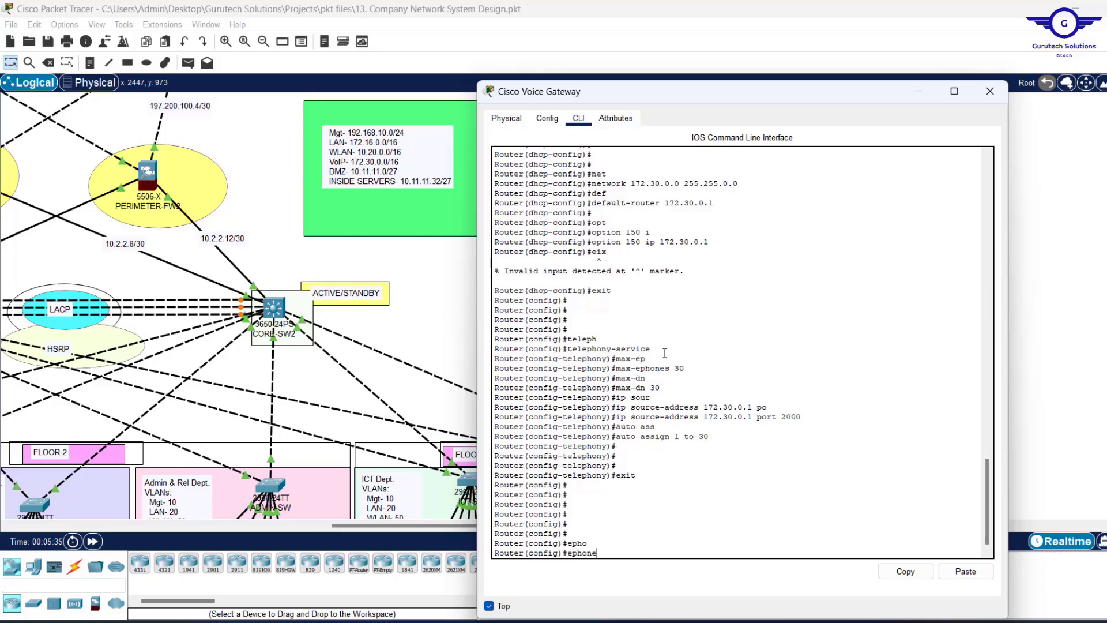
type("-d")
key("Tab")
type("n 1")
key("Return")
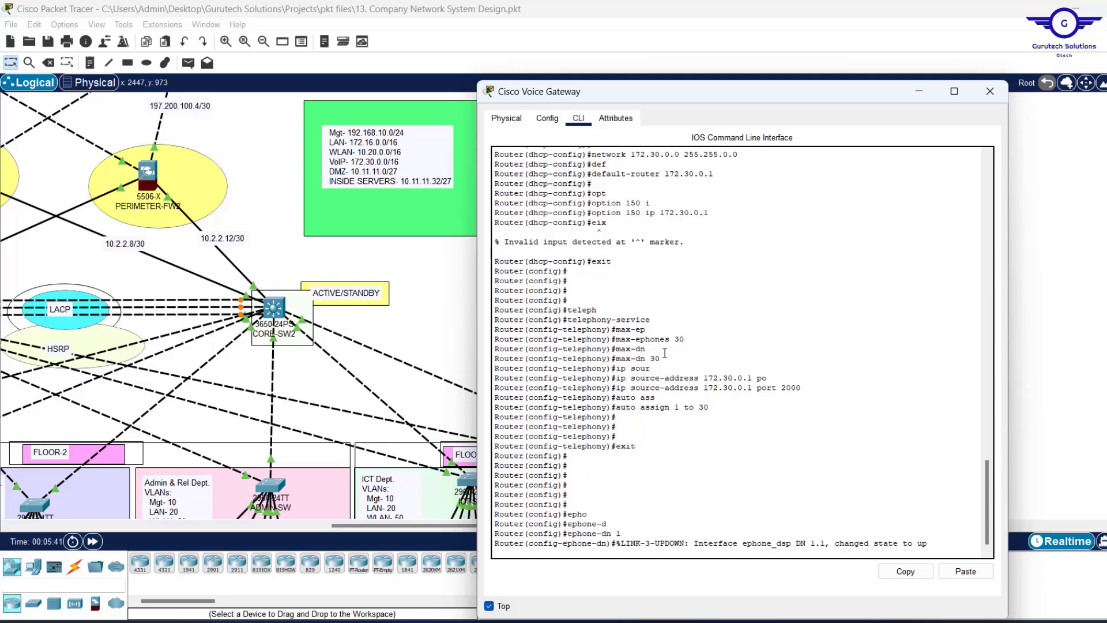
key("Return")
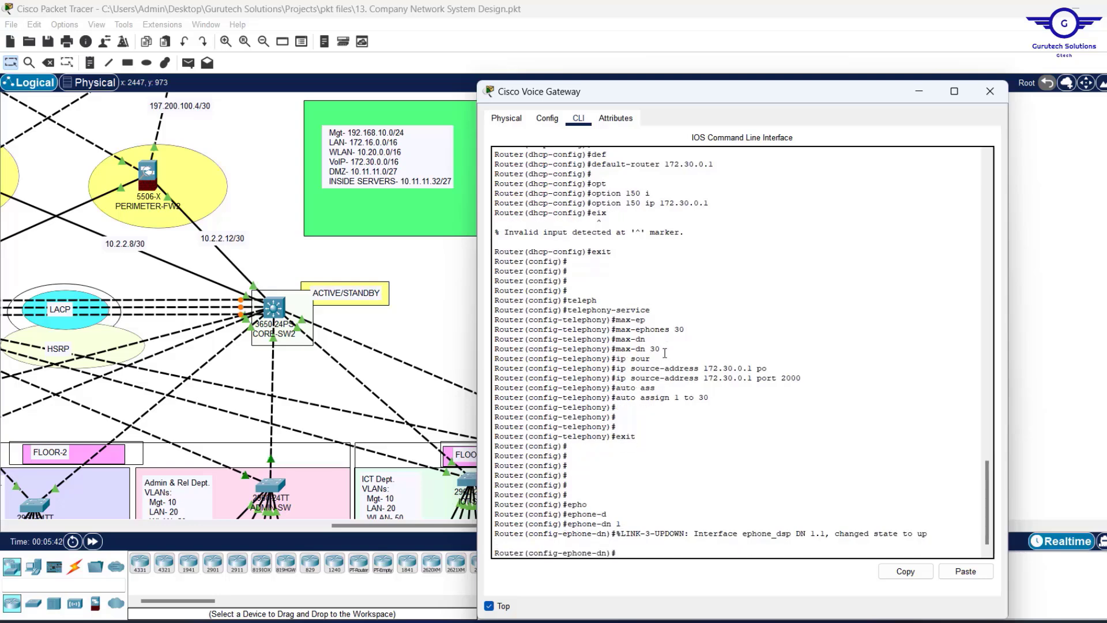
key("alt+Tab")
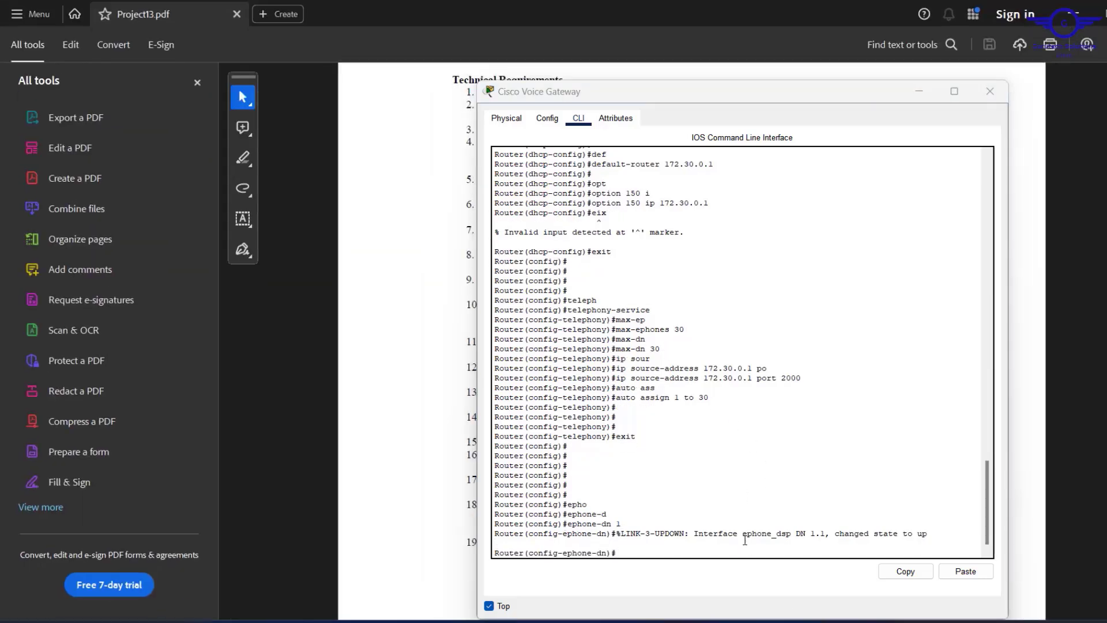
Minimize the gateway console and select the '4..' dial-number format in requirement item 7.
left_click(917, 94)
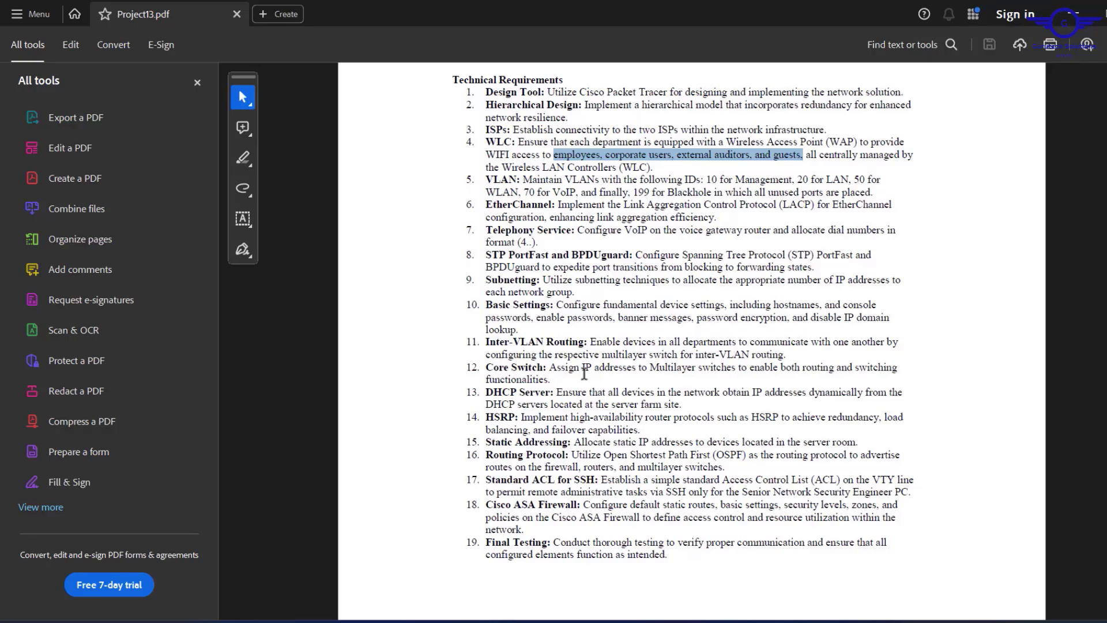
left_click(522, 242)
double_click(522, 242)
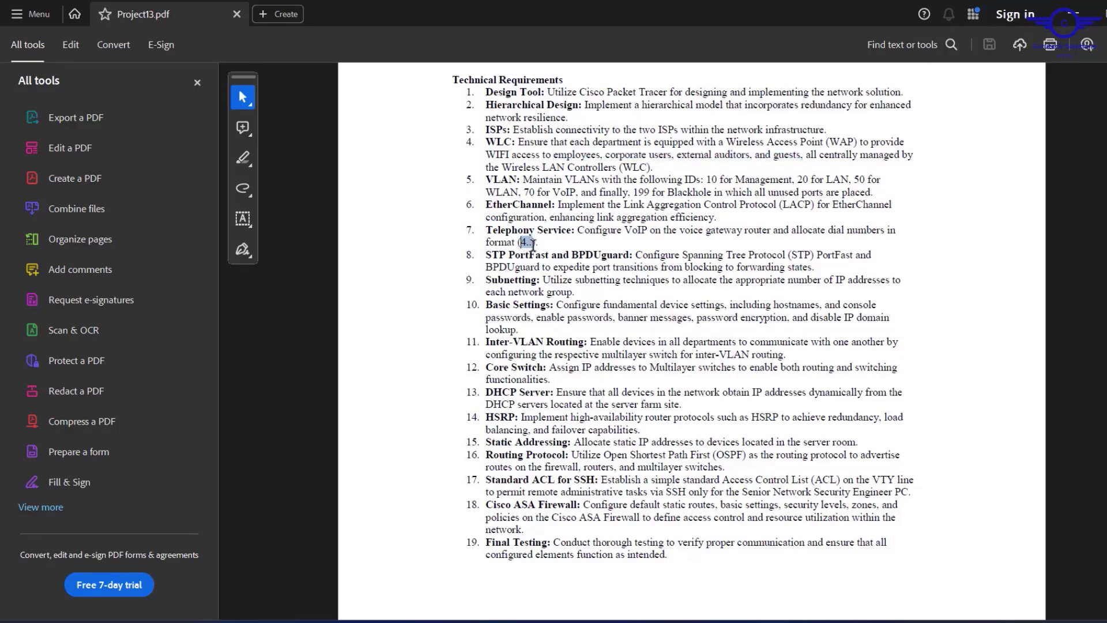
Return to the gateway CLI and assign number 401 to ephone-dn 1.
left_click(1081, 10)
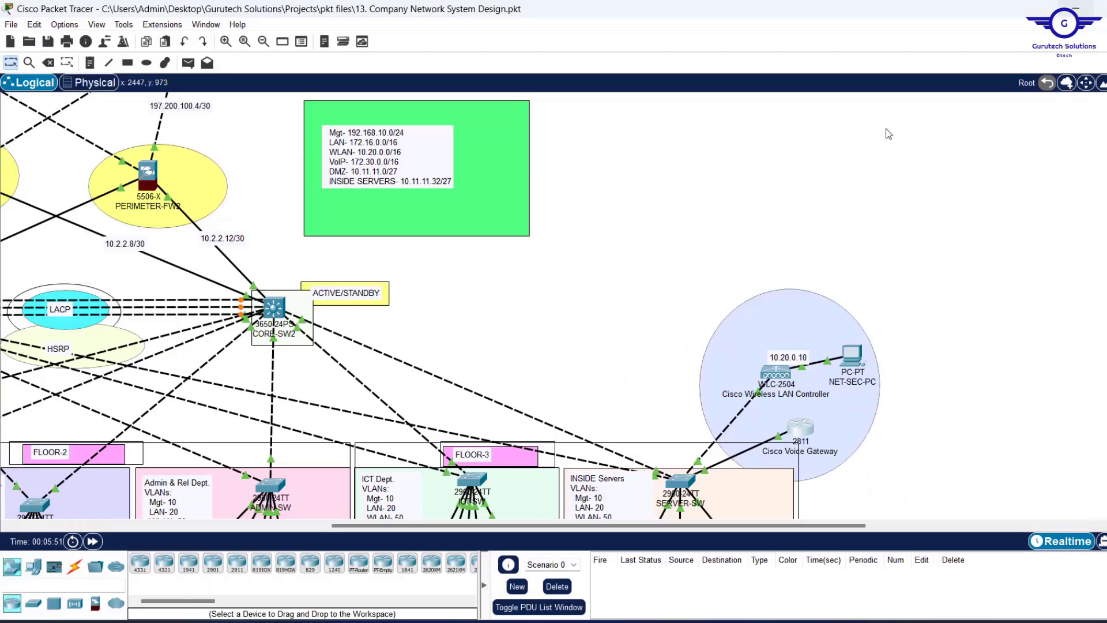
left_click(807, 426)
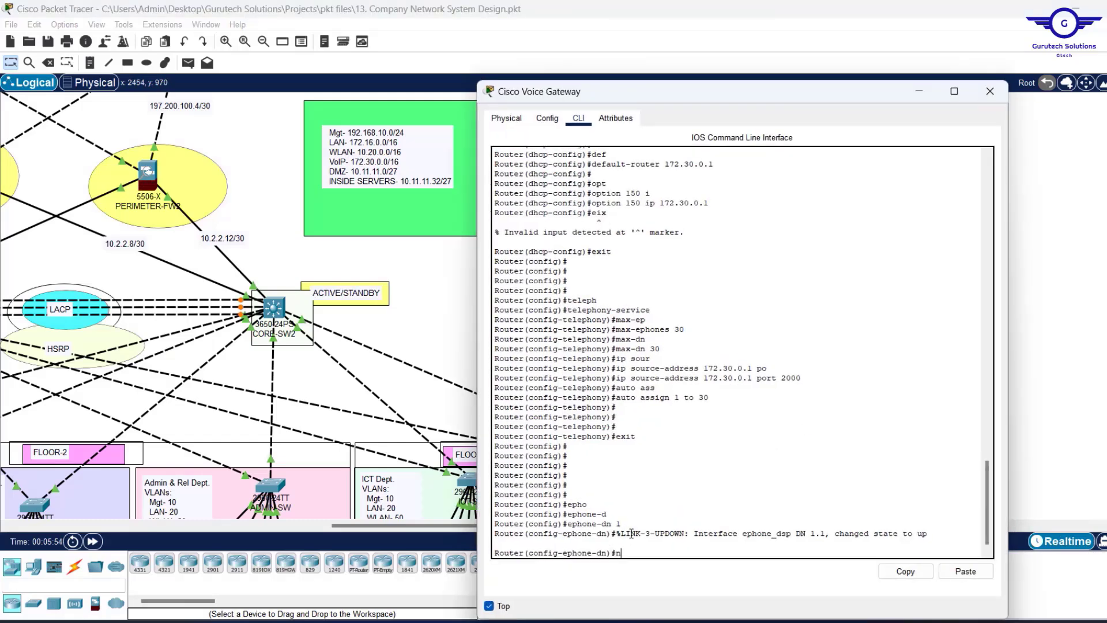
type("ber")
key("Tab")
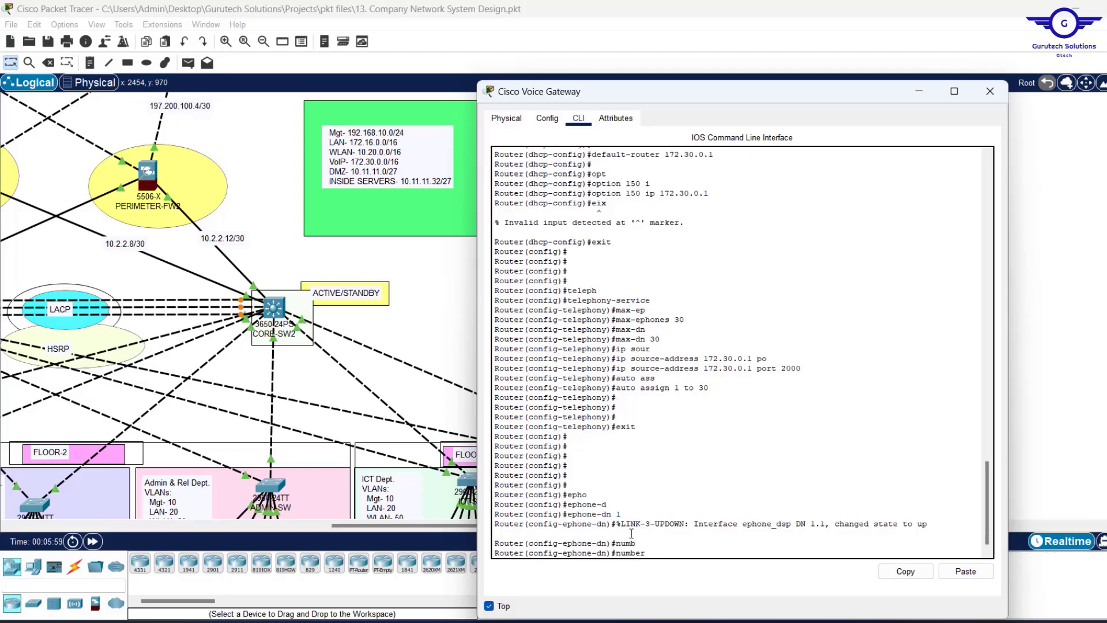
type("401")
key("Return")
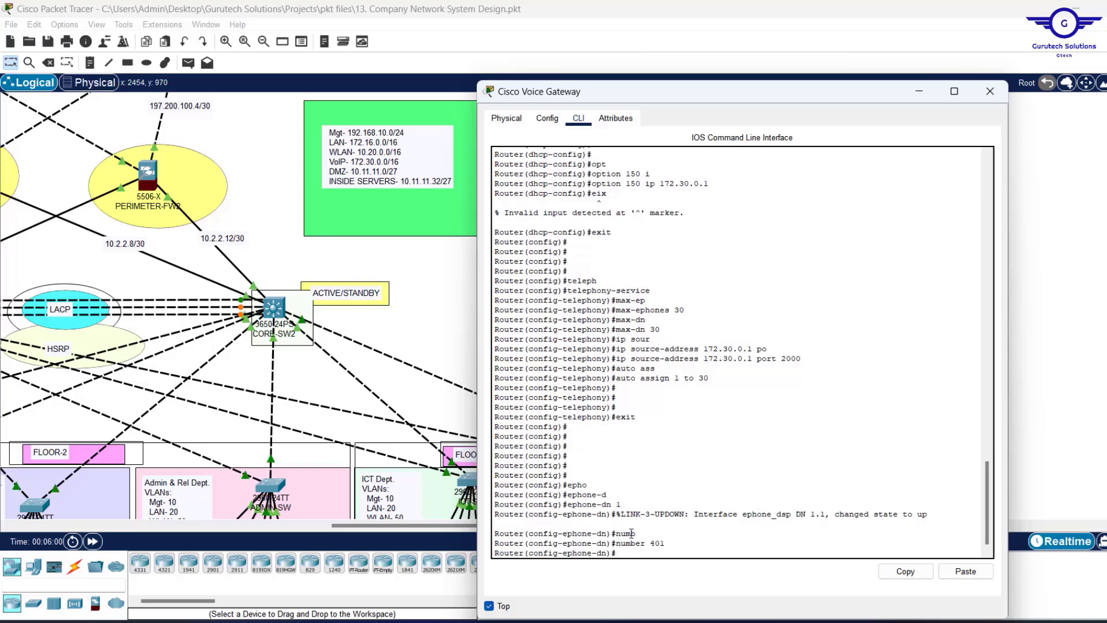
type("ex")
key("Return")
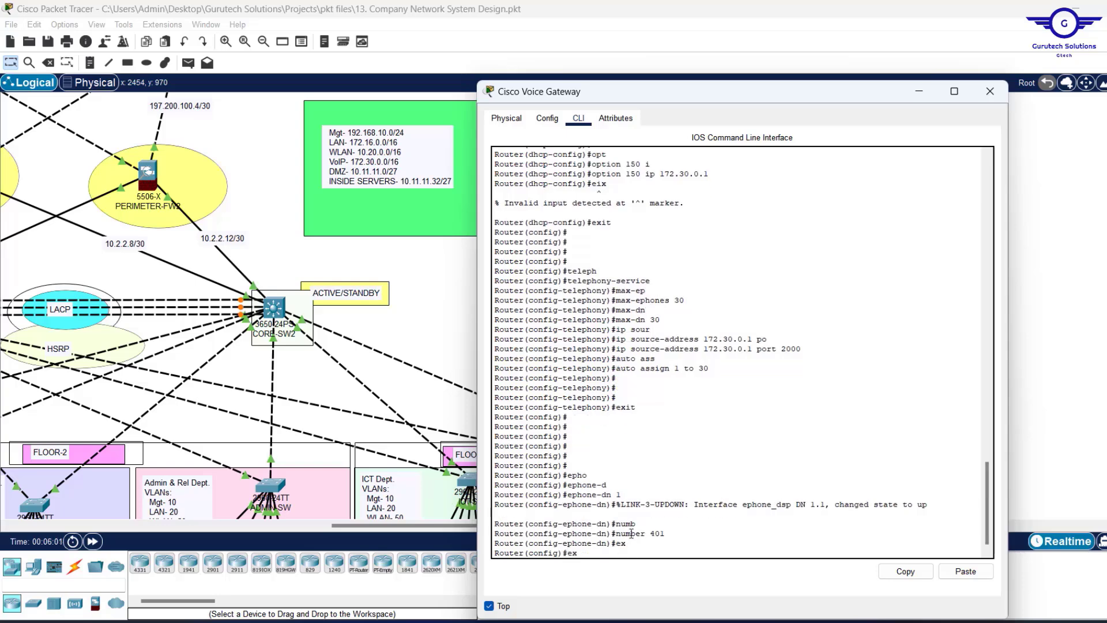
Create ephone-dns 2 and 3 with numbers 402 and 403.
key("Up")
key("Up")
type("2")
key("Return")
key("Return")
key("Return")
key("Return")
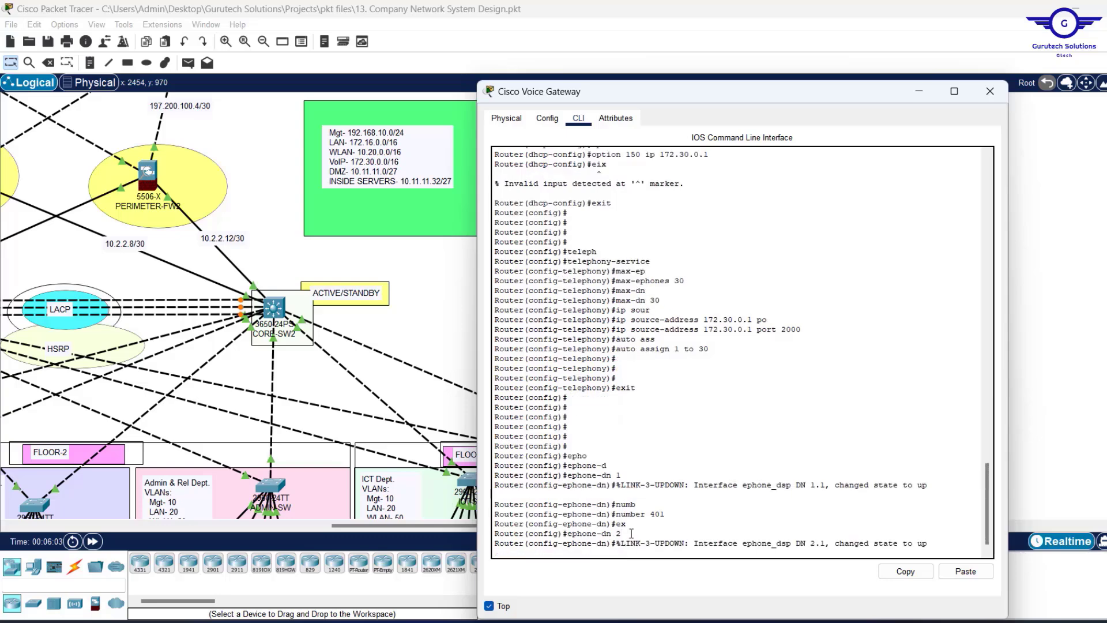
key("Up")
key("Up")
key("Up")
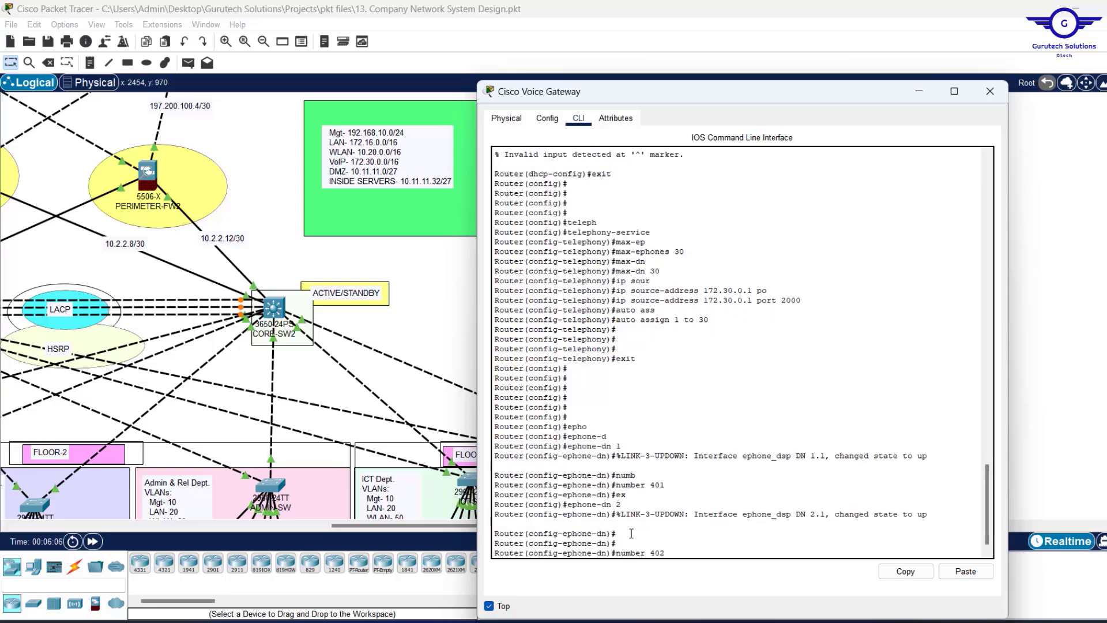
key("Return")
key("Return")
key("Return")
key("Return")
key("Return")
type("ex")
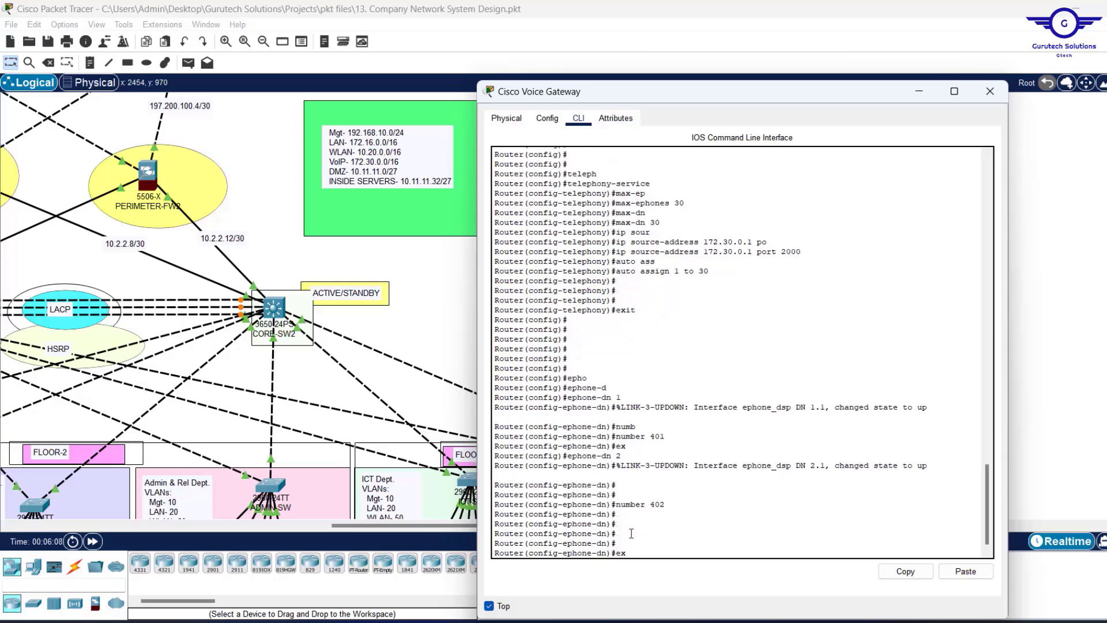
key("BackSpace")
type("phone-dn 13")
key("Return")
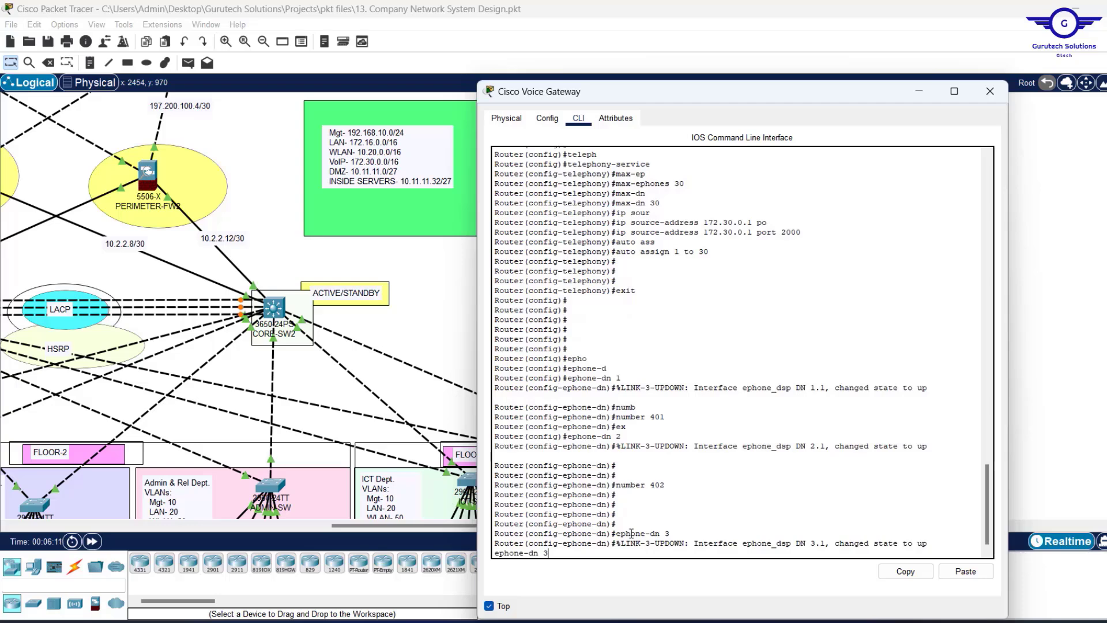
key("Return")
key("Return")
key("Return")
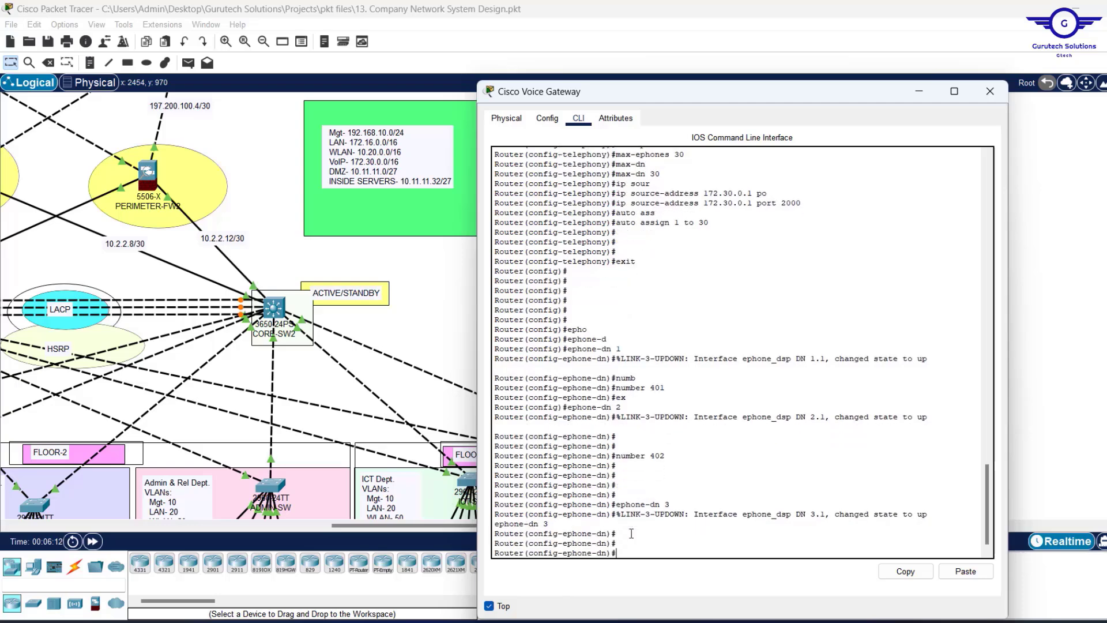
type("number 403")
key("Return")
key("Return")
key("Return")
key("Return")
key("Return")
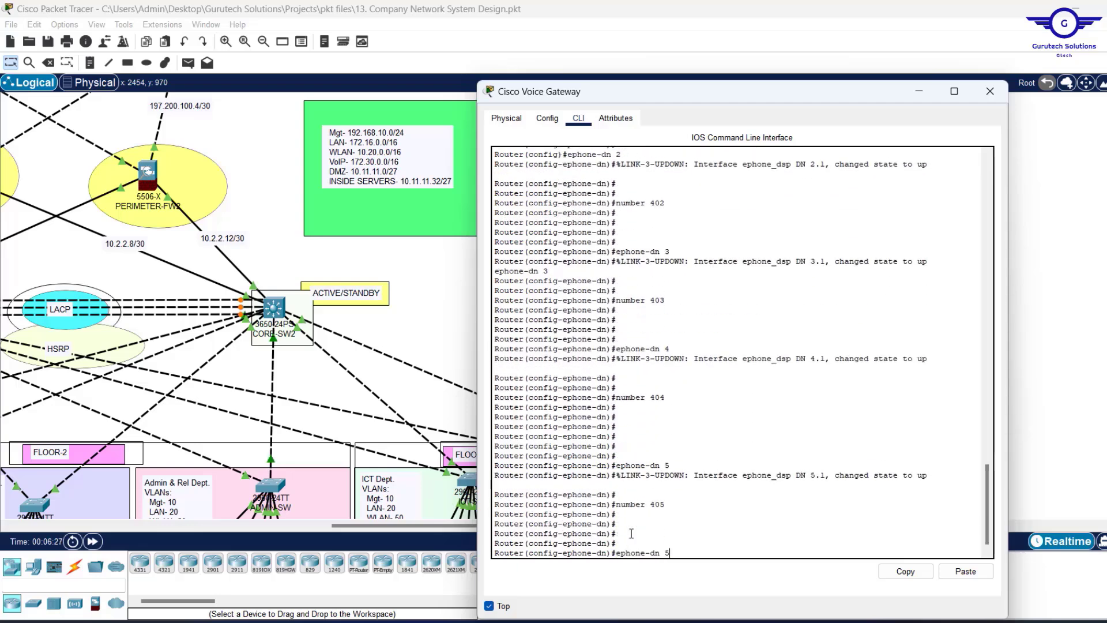
Create the remaining ephone-dns through 10, numbering them up to 410.
key("Return")
key("Return")
key("Return")
key("Return")
key("Return")
key("Up")
key("BackSpace")
type("8")
key("Return")
key("Return")
key("Return")
key("Return")
key("Return")
key("Up")
key("Up")
key("Up")
key("BackSpace")
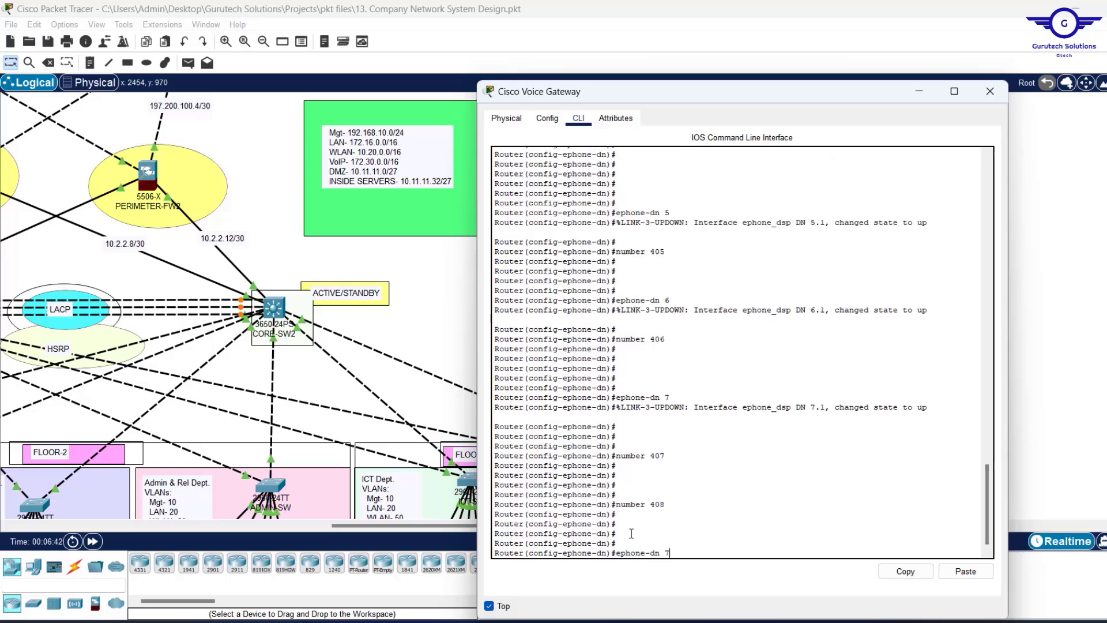
type("9")
key("Return")
key("Return")
key("Return")
key("Return")
key("Return")
key("Up")
key("Up")
key("BackSpace")
type("9")
key("Return")
key("Return")
key("Return")
key("Return")
key("Return")
key("Up")
key("Up")
key("BackSpace")
type("10")
key("Return")
key("Return")
key("Return")
key("Up")
key("Up")
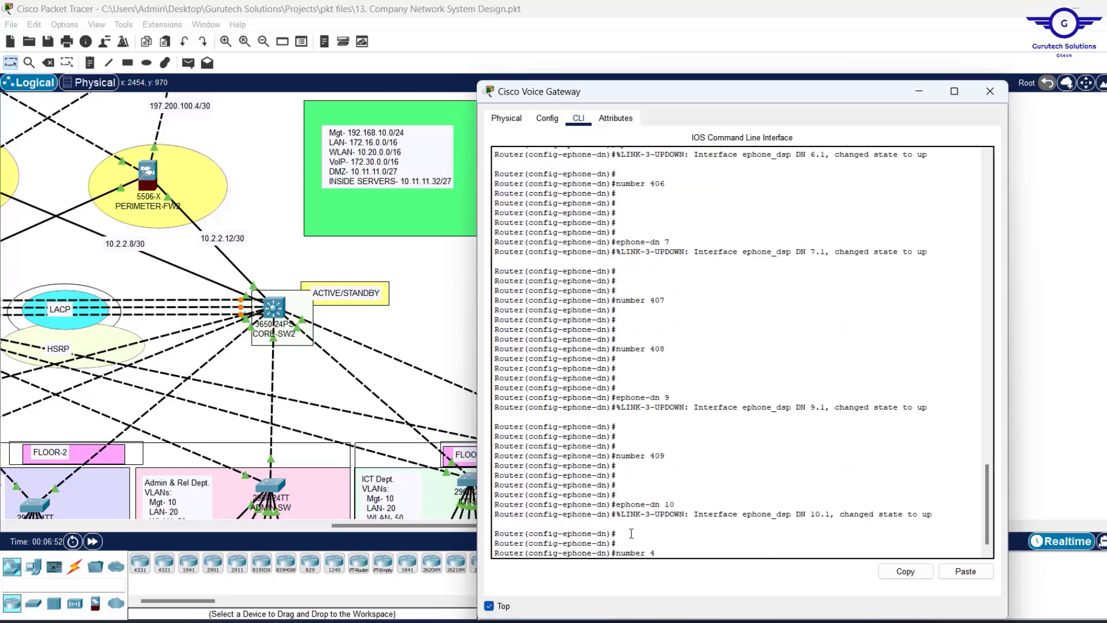
Exit ephone-dn configuration and save the running config with do wr.
key("Return")
key("Return")
key("Return")
key("Return")
key("Return")
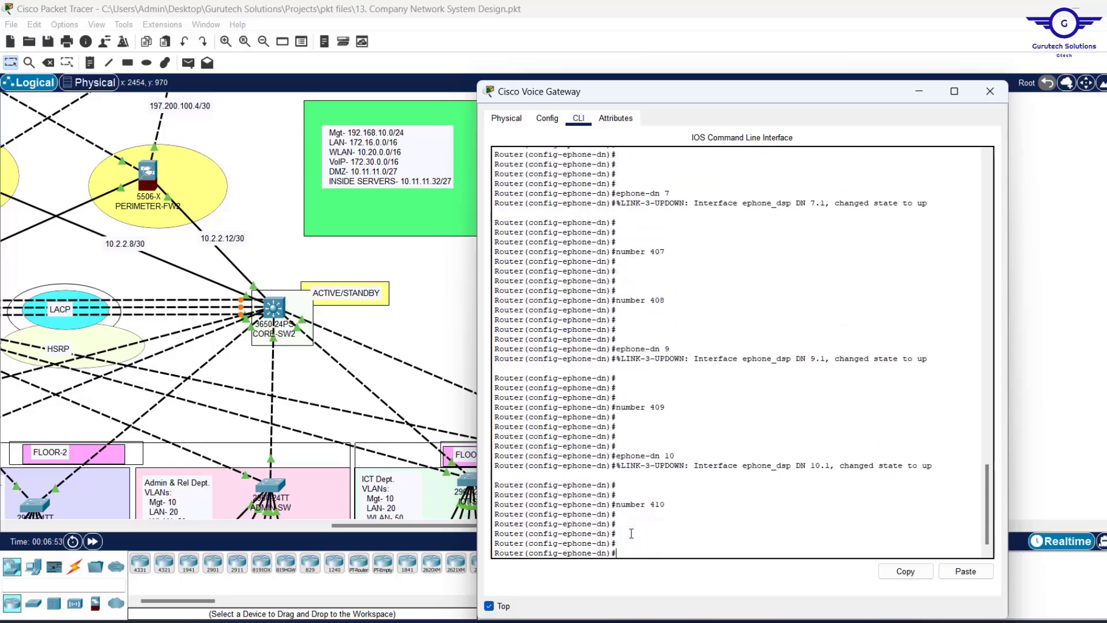
type("ex")
key("Return")
key("Return")
key("Return")
key("Return")
key("Return")
key("Return")
key("Return")
key("Return")
type("do")
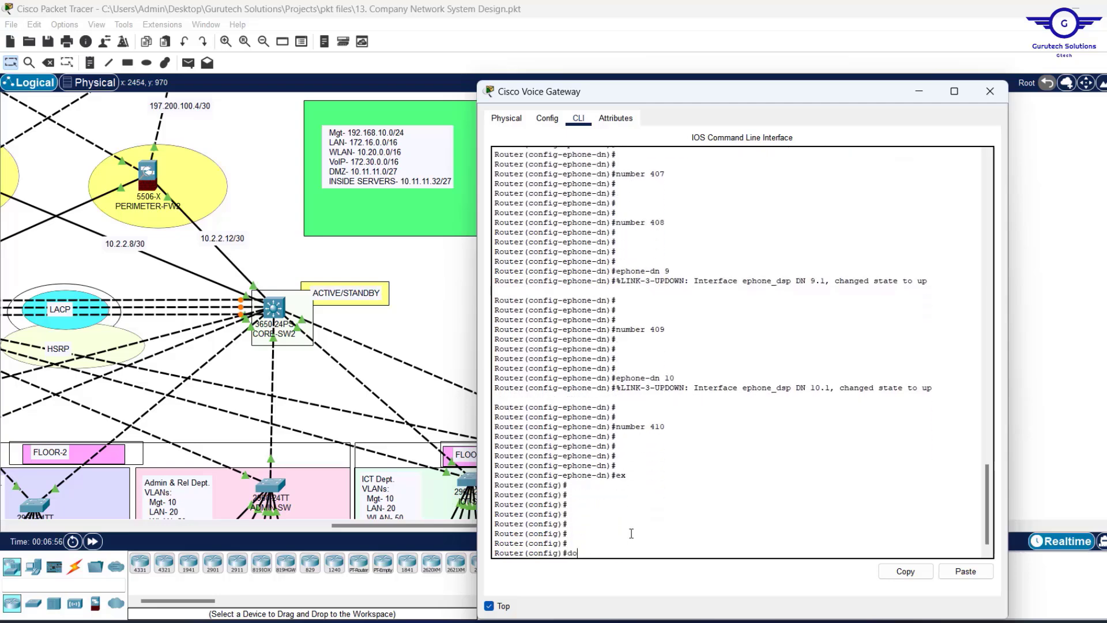
type(" wr")
key("Return")
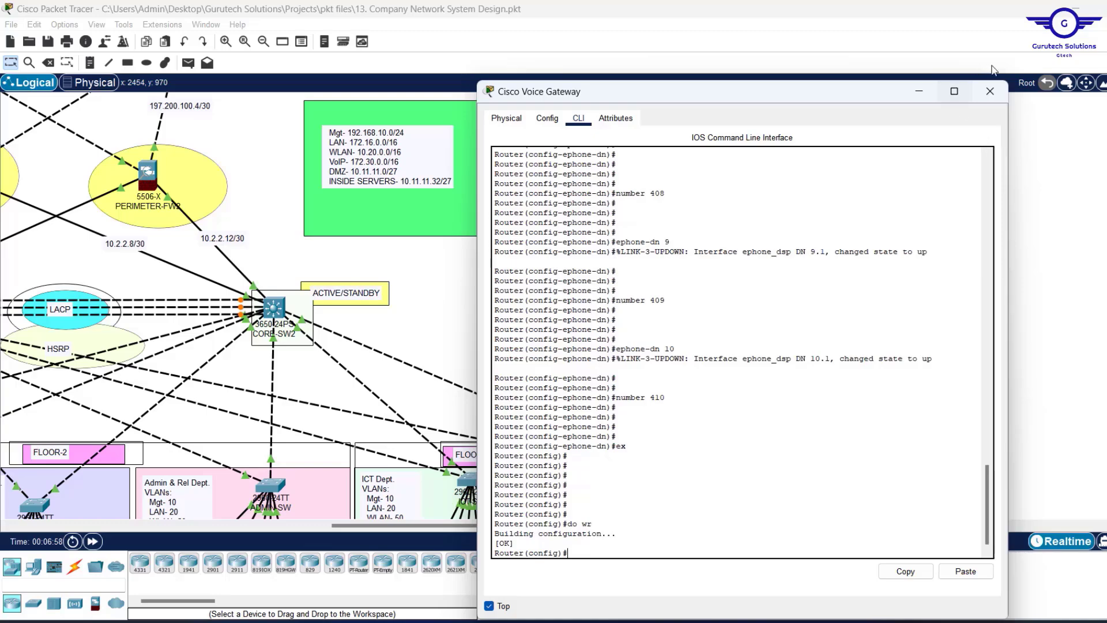
Close the Voice Gateway window and bring the IP phones into view on the topology.
left_click(990, 91)
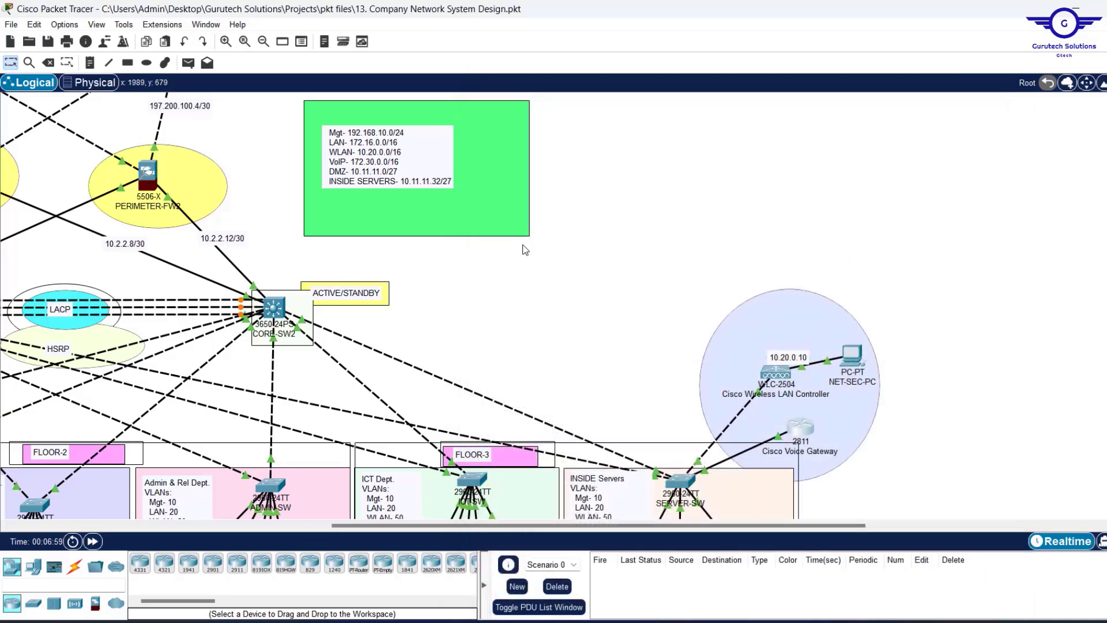
scroll(521, 303, "down", 3)
scroll(521, 302, "down", 1)
scroll(521, 303, "left", 3)
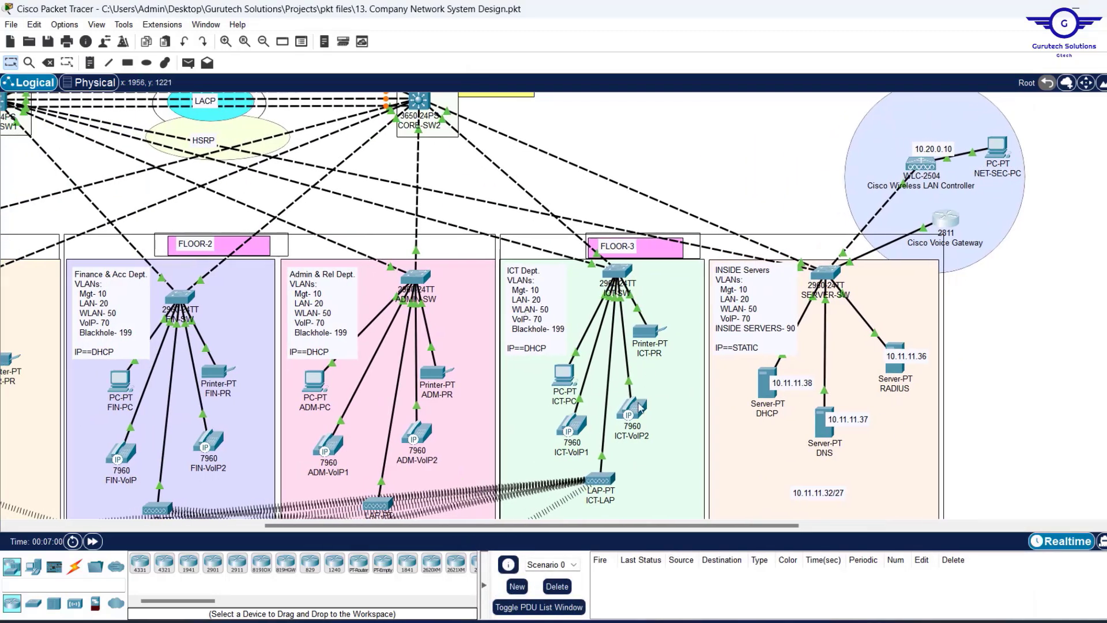
Check each IP phone's details, then start quitting Packet Tracer.
mouse_move(632, 412)
mouse_move(572, 434)
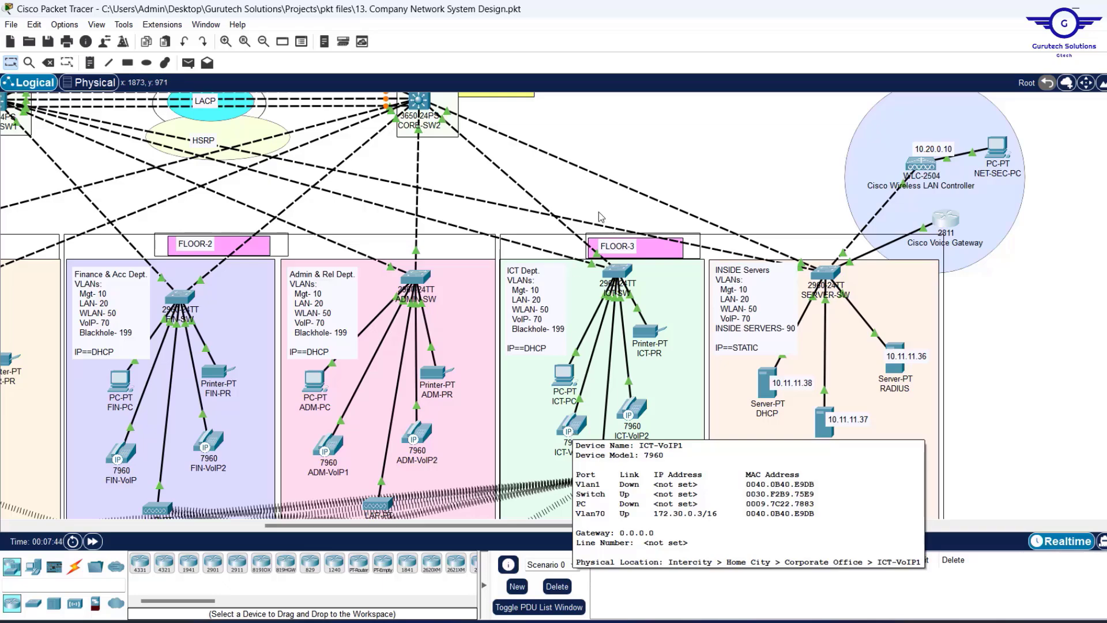
scroll(606, 190, "down", 5)
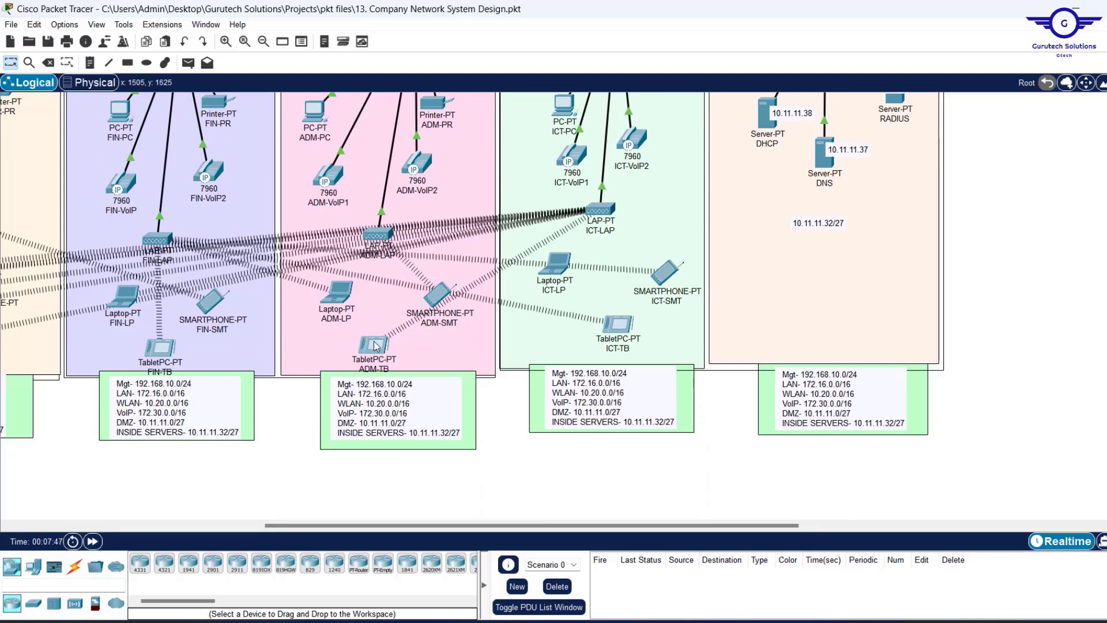
mouse_move(376, 346)
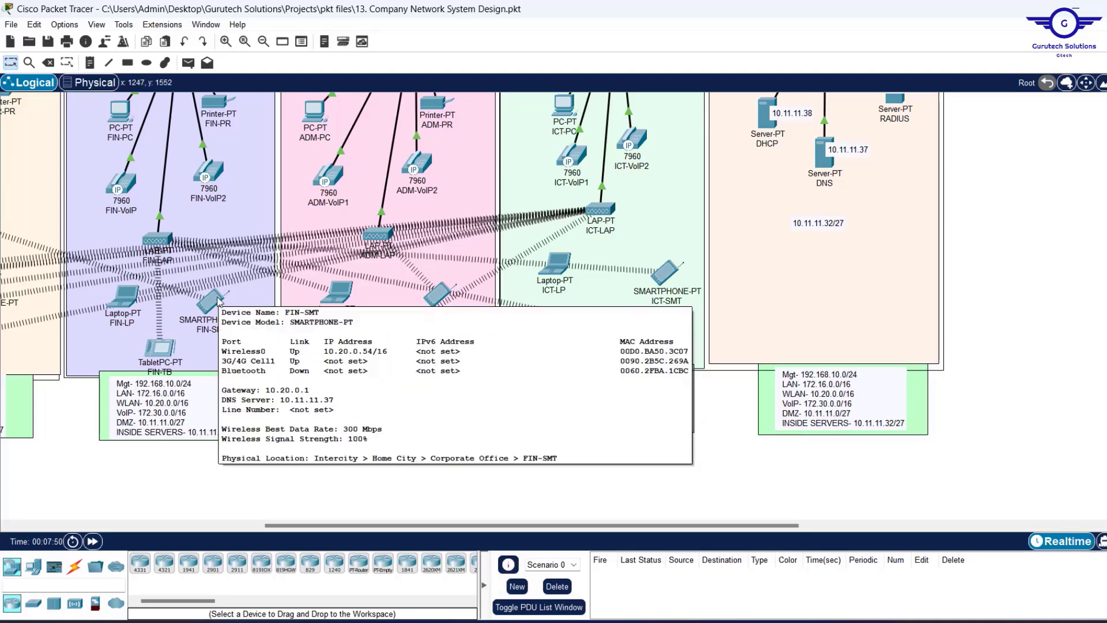
scroll(220, 302, "left", 5)
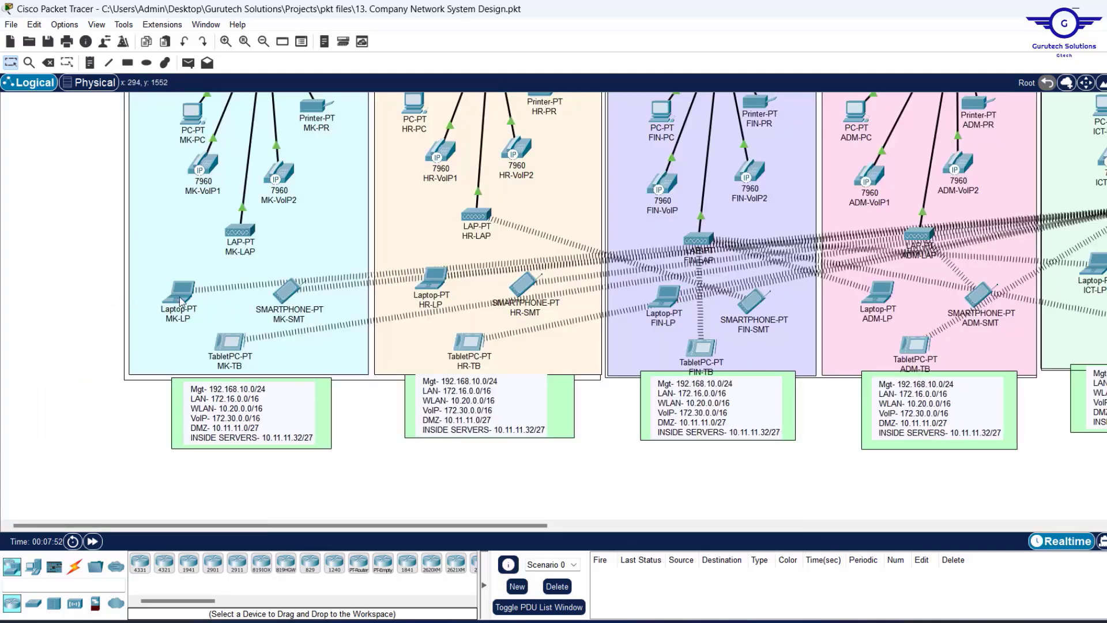
mouse_move(180, 301)
left_click(1106, 8)
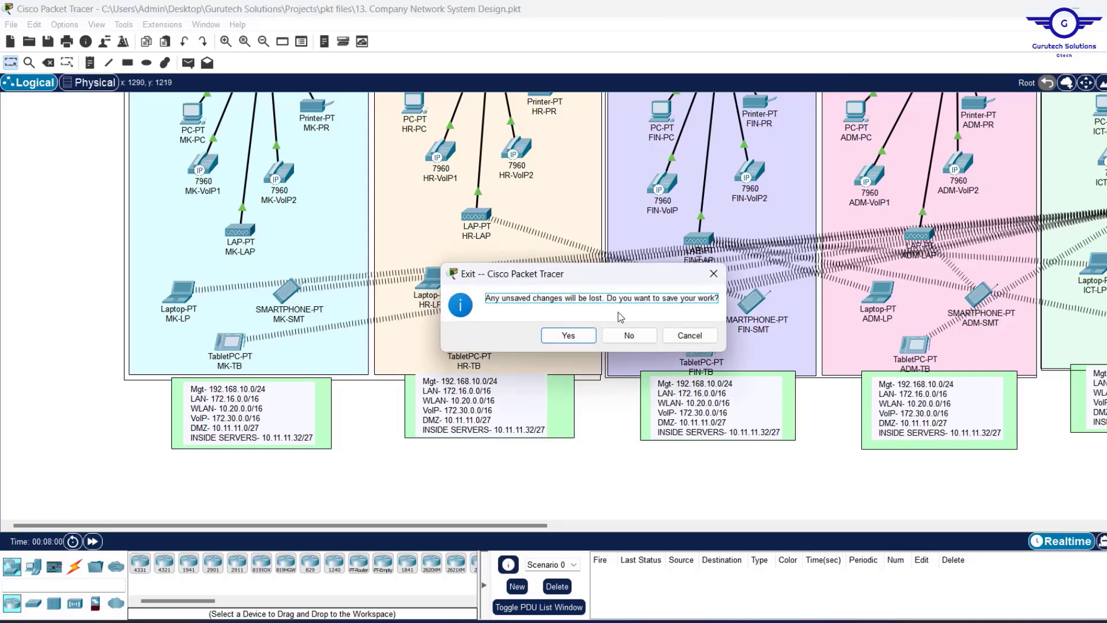
Save the network project on exit and scroll the Notepad config steps to item 12, VoIP Configs.
left_click(567, 336)
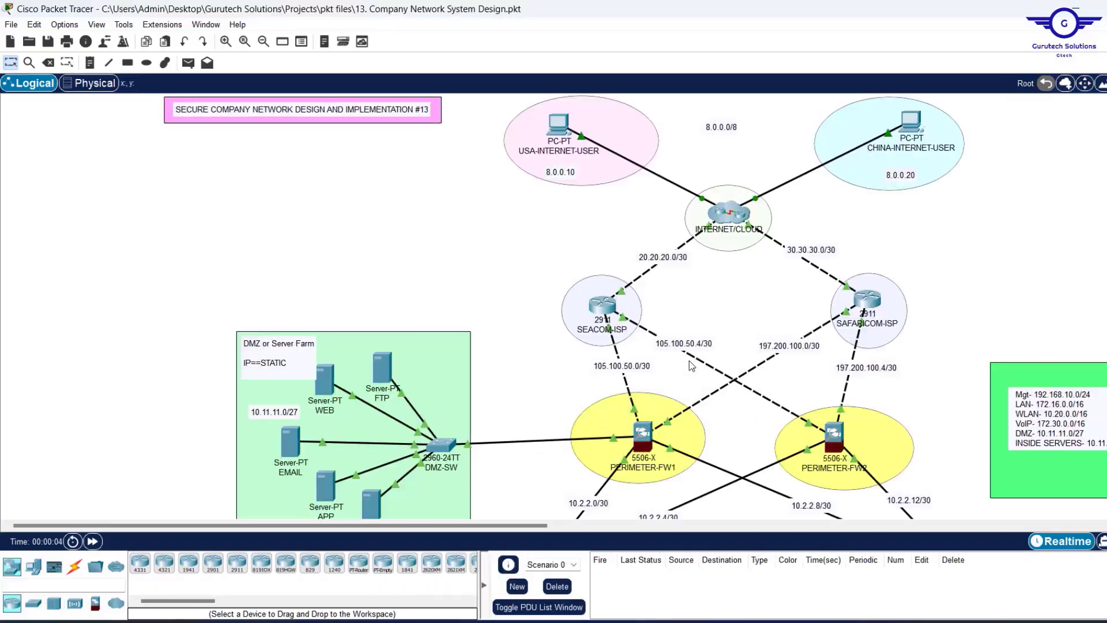
scroll(690, 361, "down", 5)
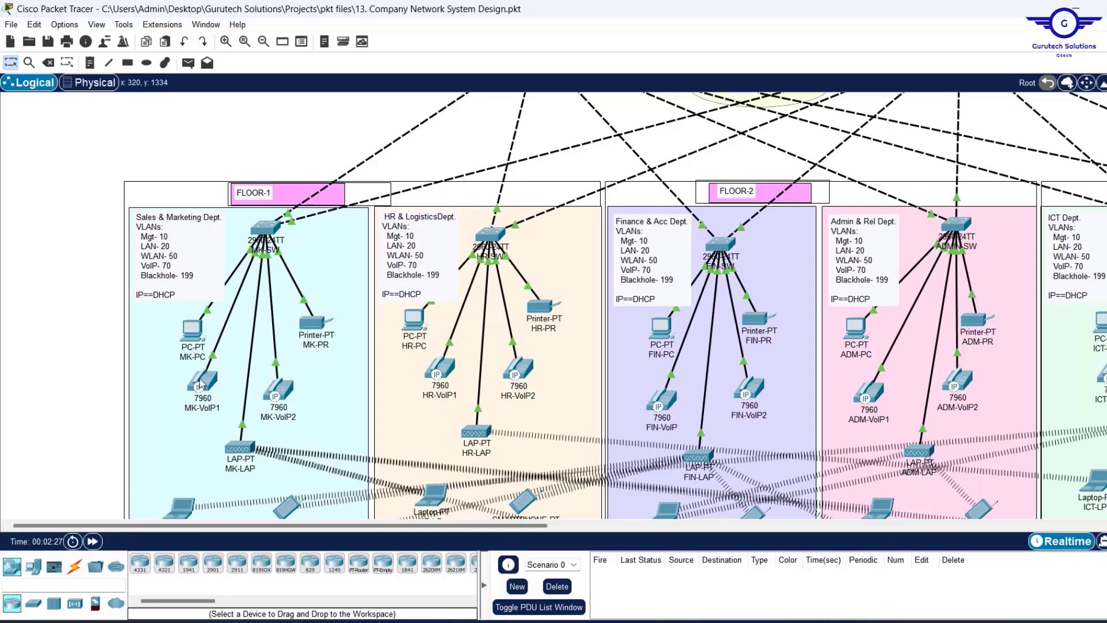
Open MK-VoIP1 and ICT-VoIP2 side by side, each showing its GUI phone face.
mouse_move(207, 381)
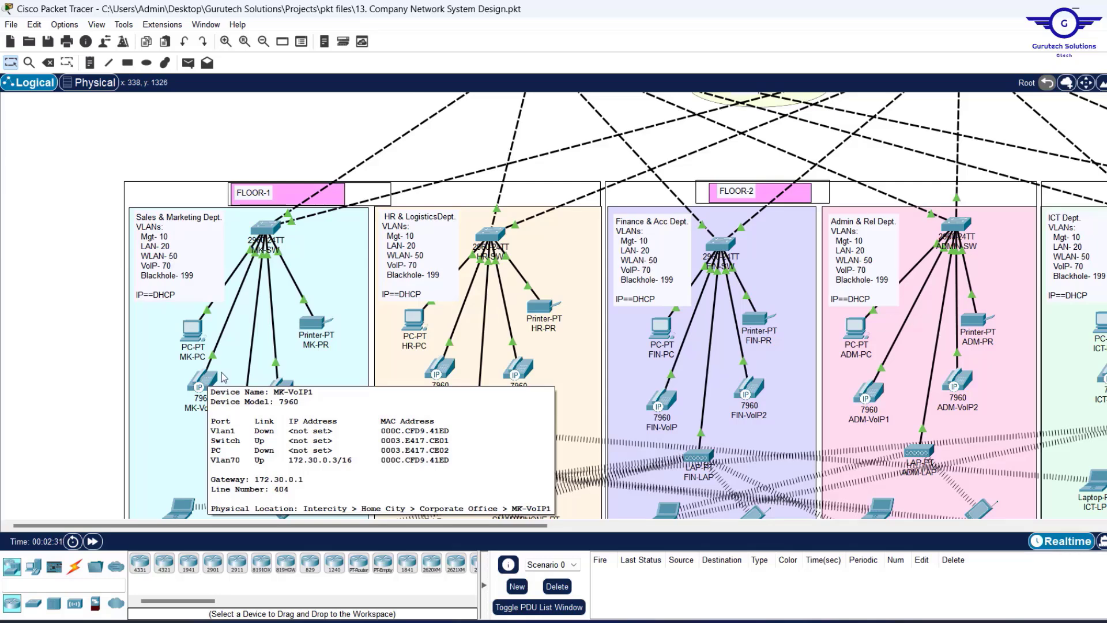
mouse_move(526, 374)
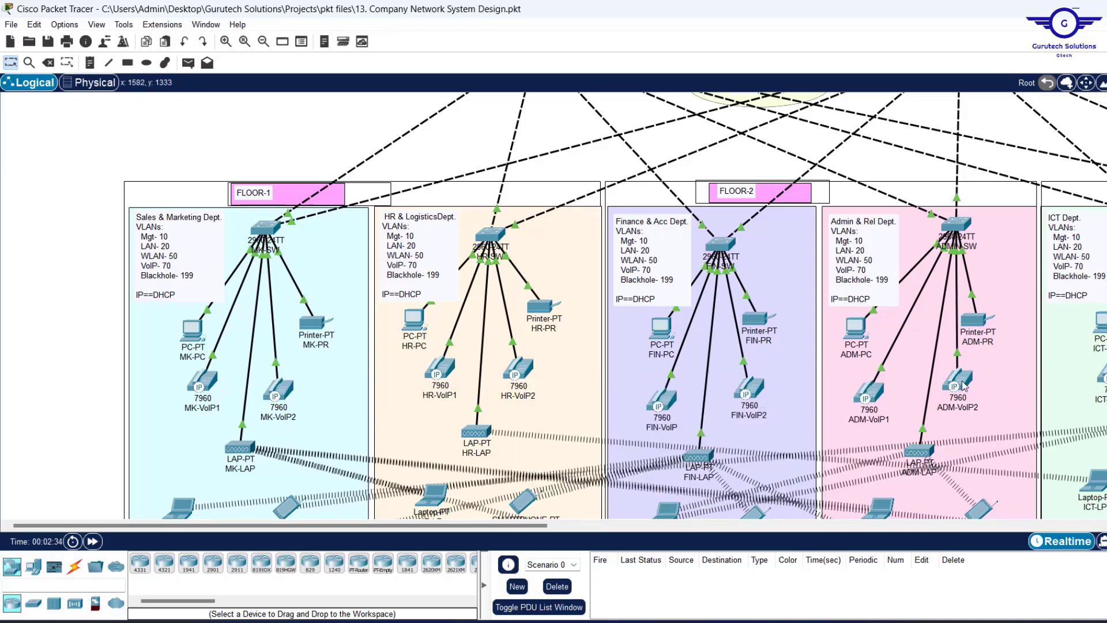
mouse_move(964, 387)
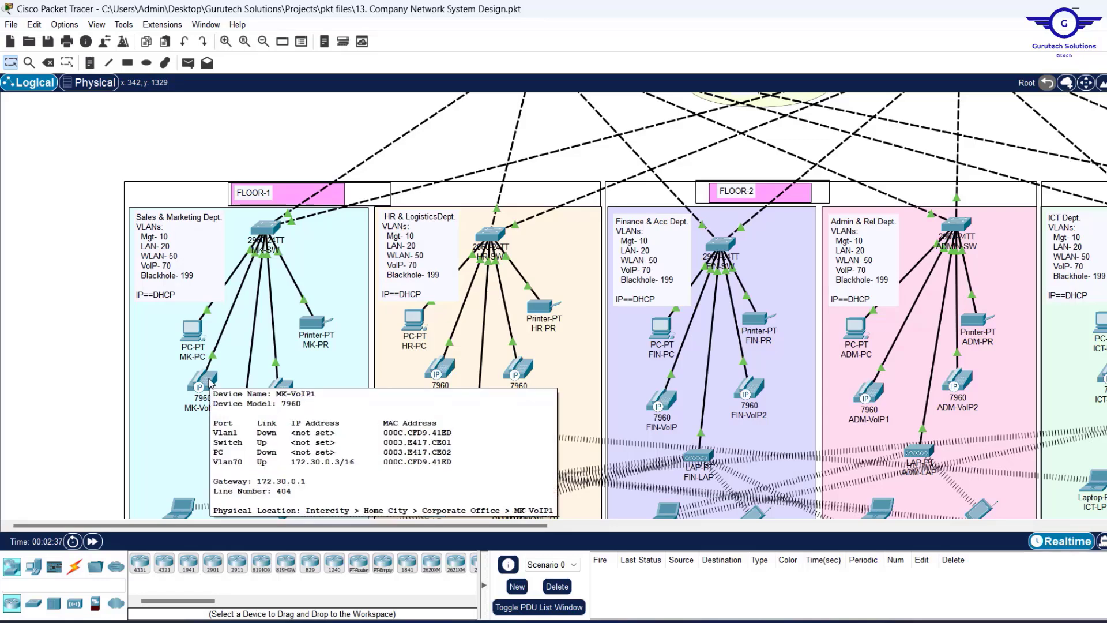
left_click(208, 384)
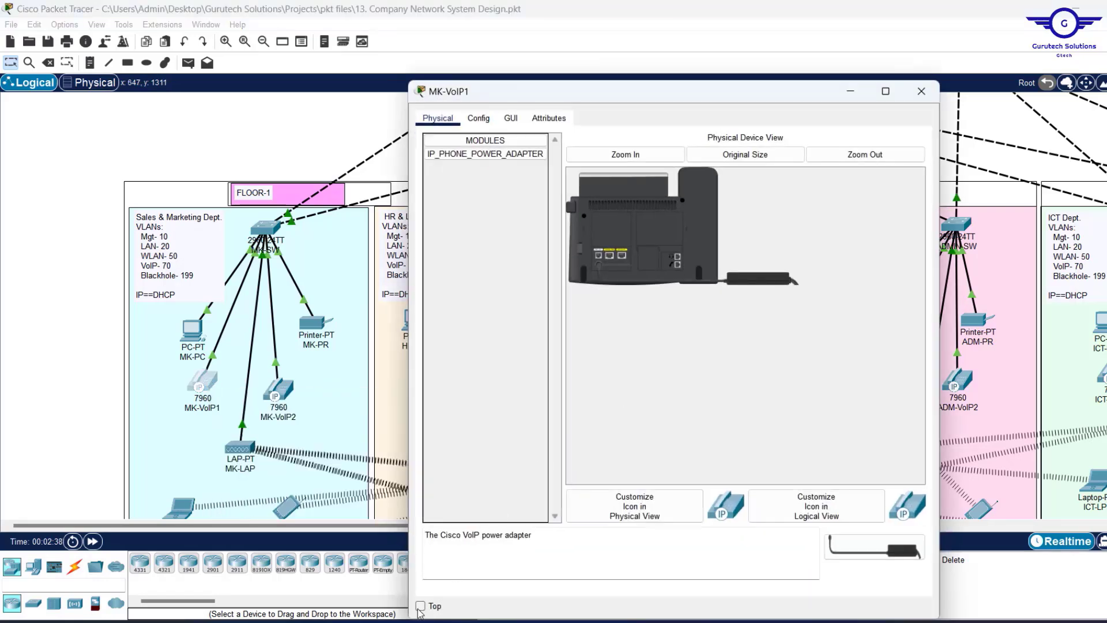
left_click(421, 606)
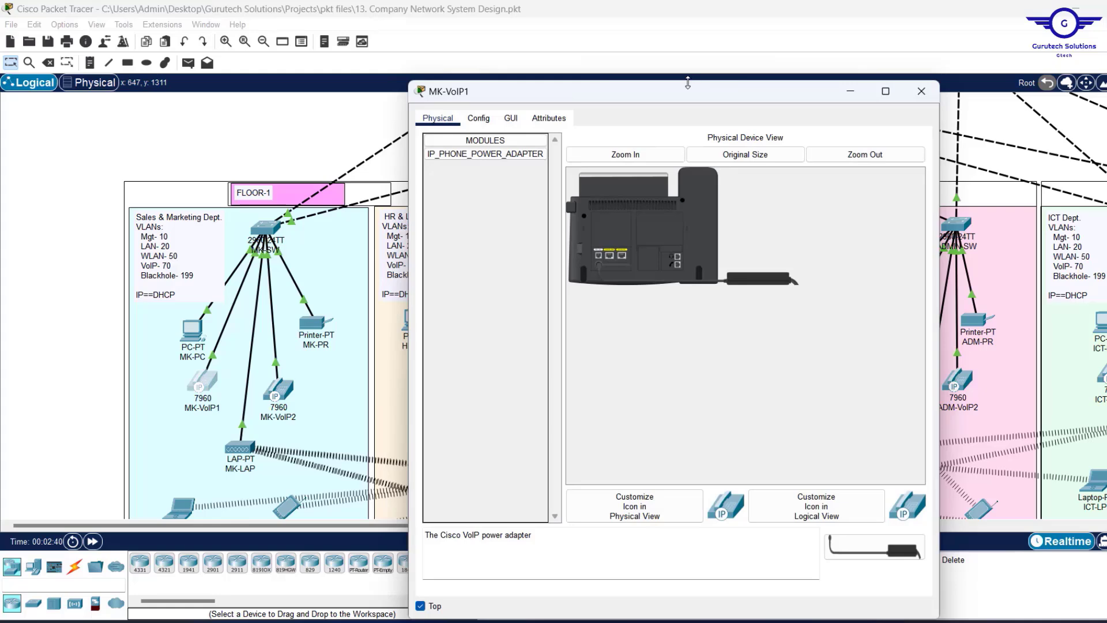
left_click_drag(688, 82, 327, 133)
scroll(857, 431, "right", 5)
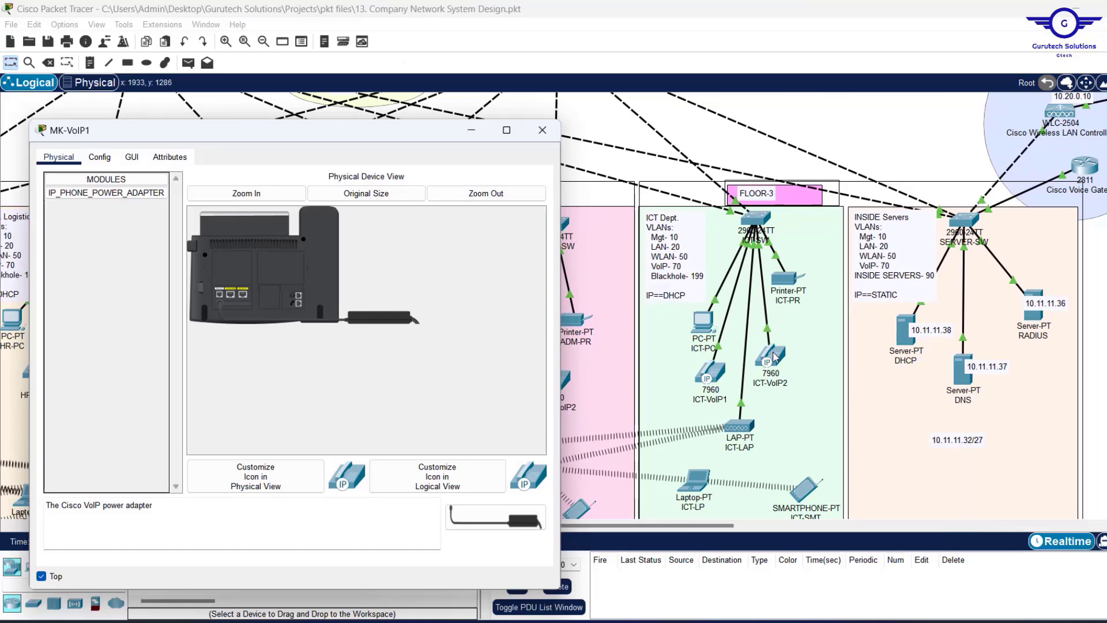
left_click(777, 354)
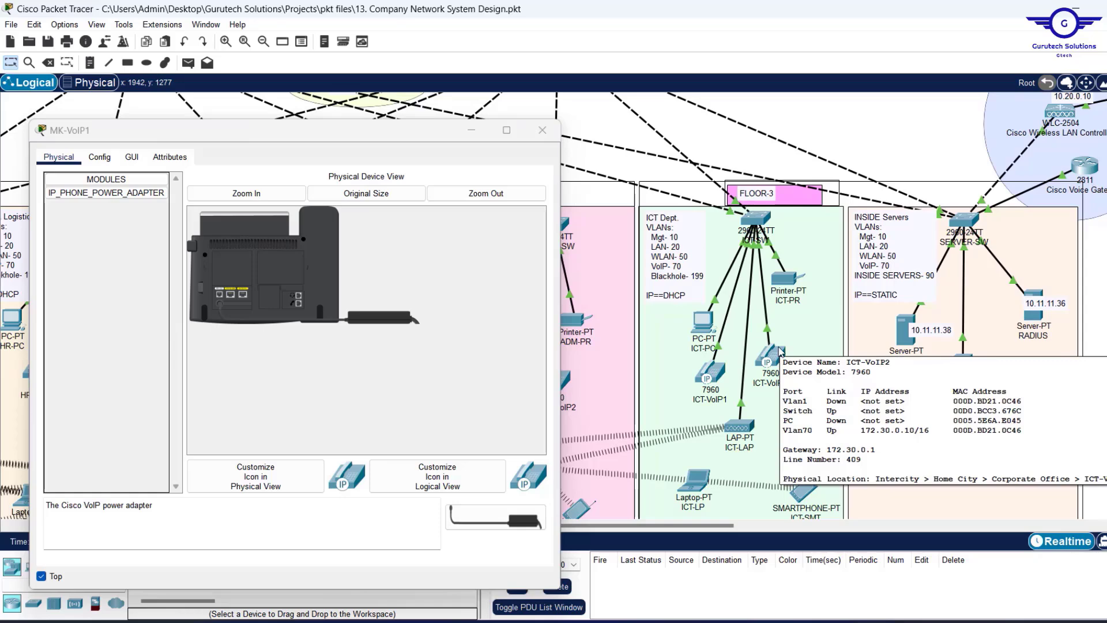
left_click(778, 353)
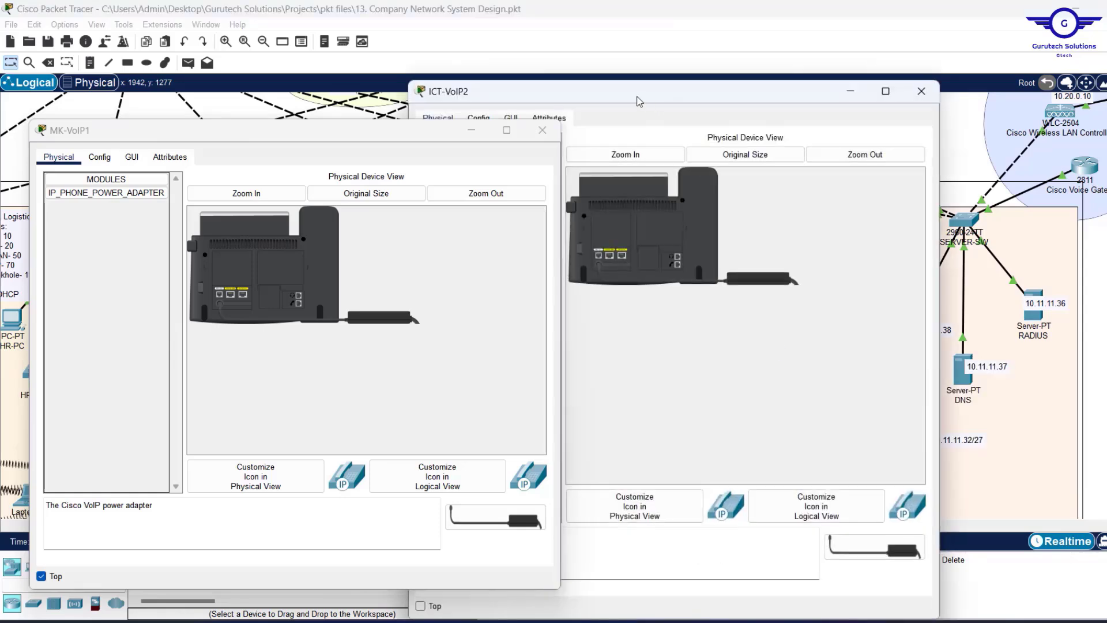
left_click_drag(632, 91, 817, 116)
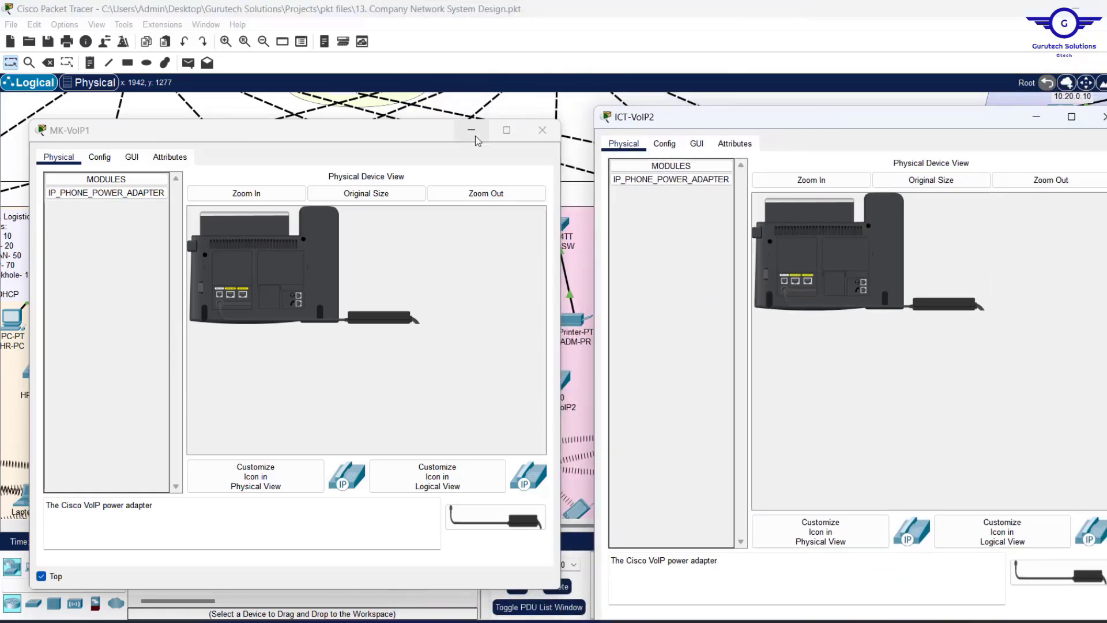
left_click(139, 167)
left_click(697, 145)
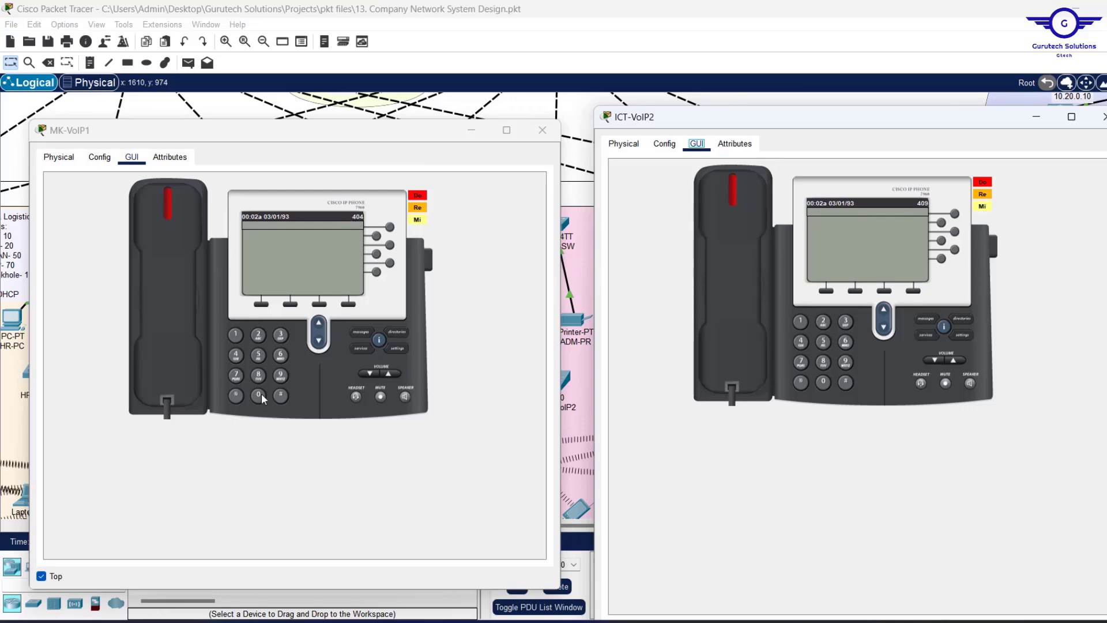
Call 409 from MK-VoIP1, then answer and hang up on ICT-VoIP2.
left_click(236, 356)
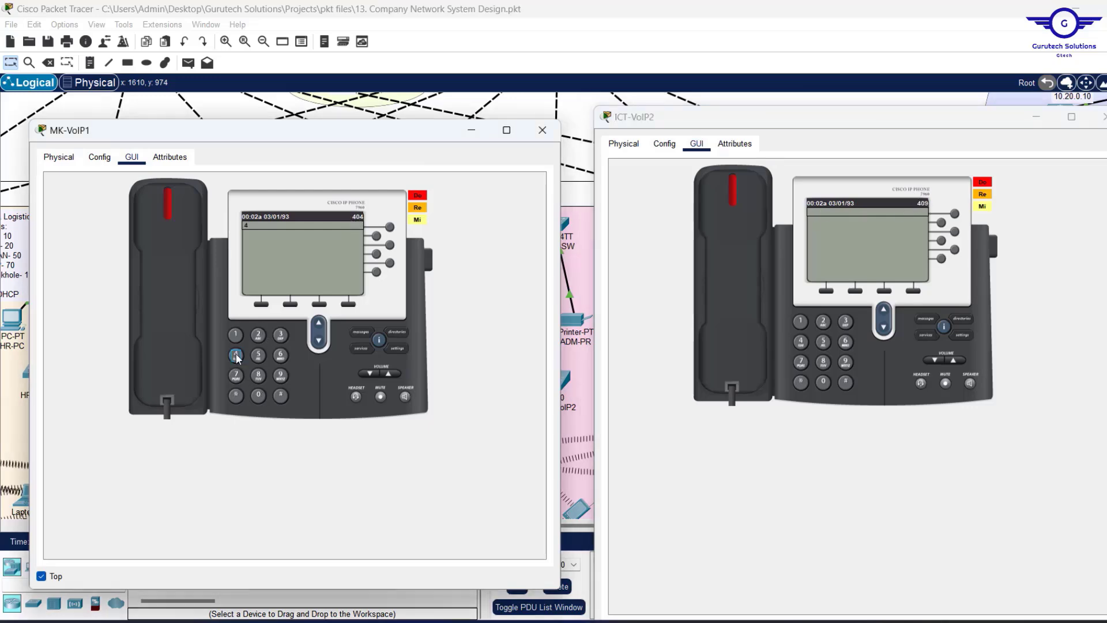
left_click(258, 395)
left_click(164, 205)
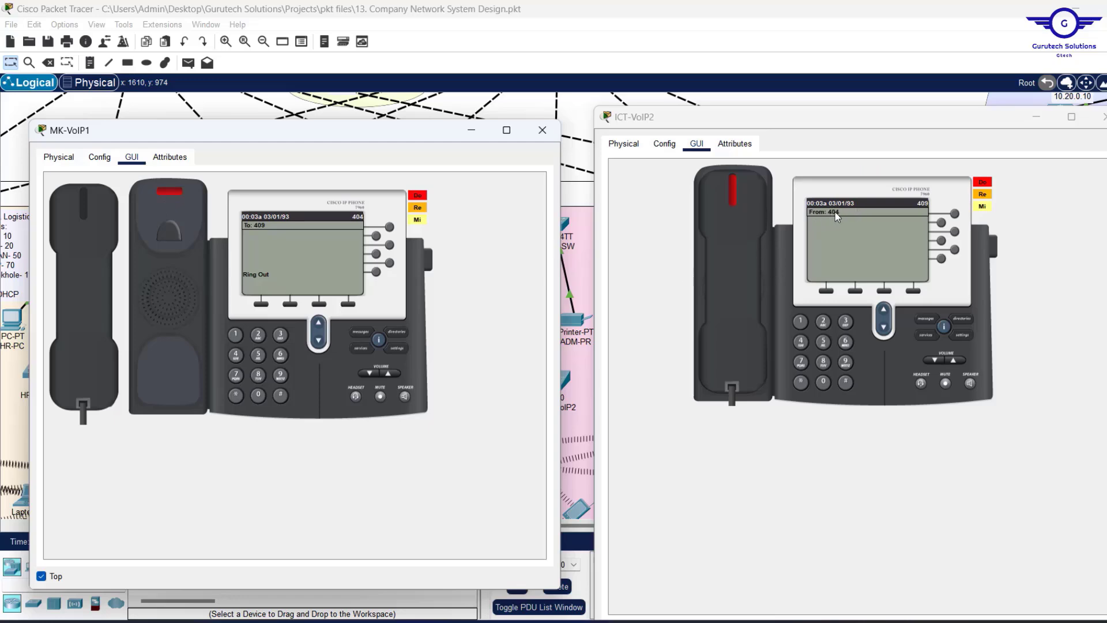
left_click(731, 200)
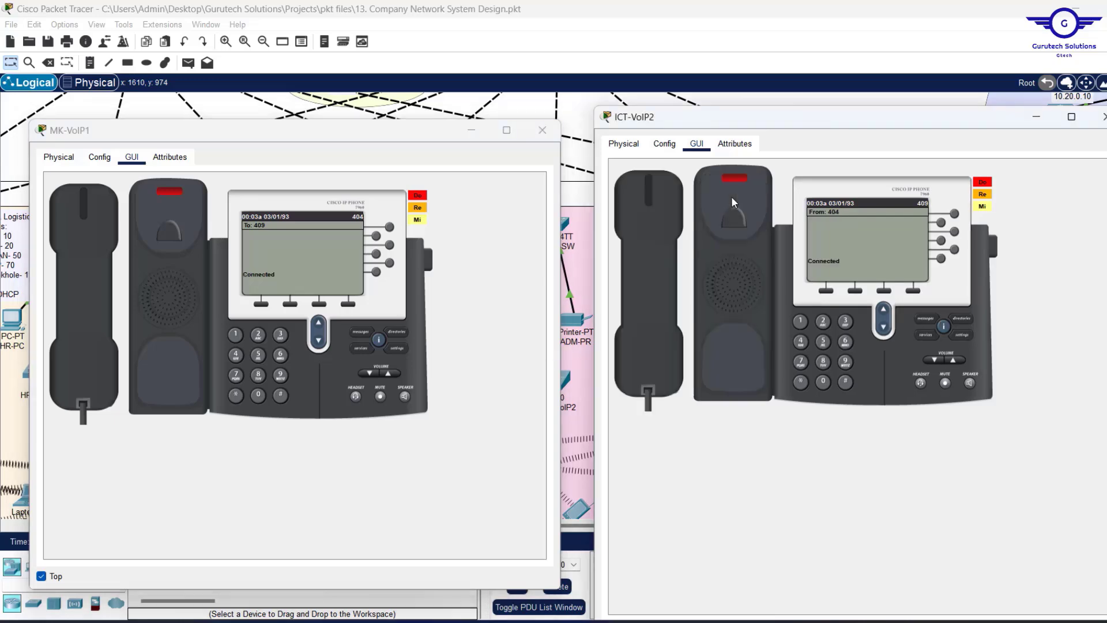
left_click(660, 214)
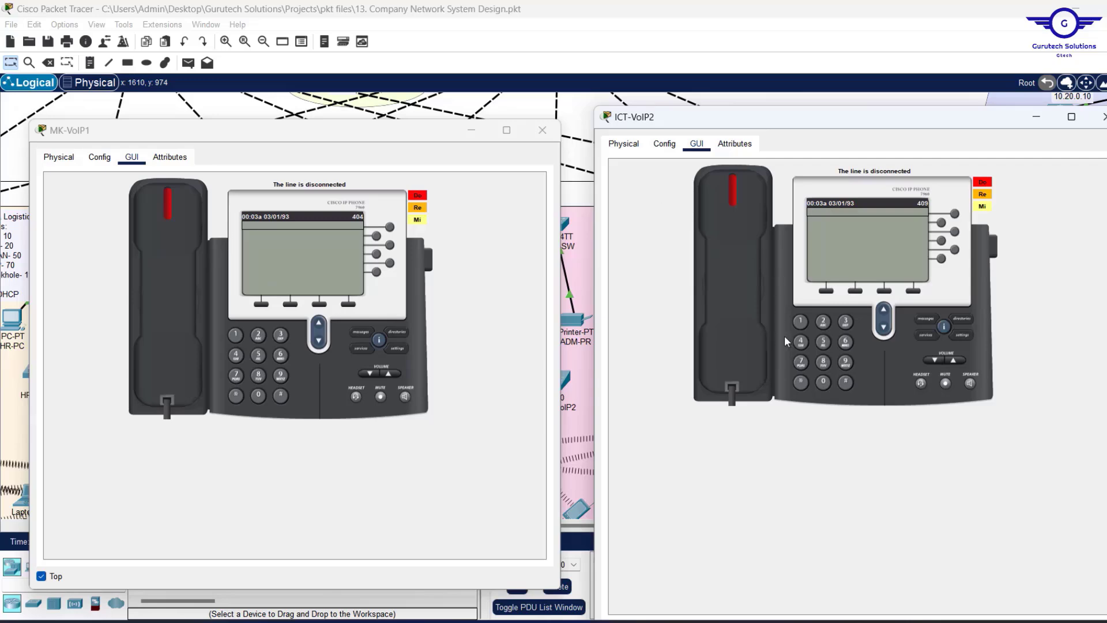
Dial 404 from ICT-VoIP2 to call MK-VoIP1 back.
left_click(803, 343)
left_click(819, 382)
left_click(801, 343)
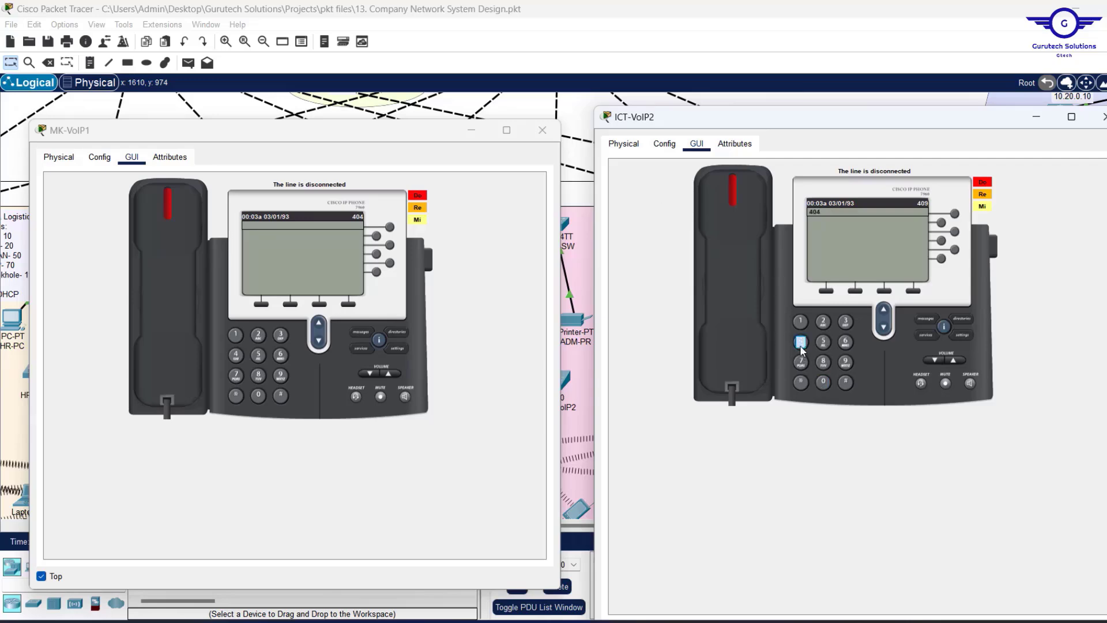
left_click(732, 195)
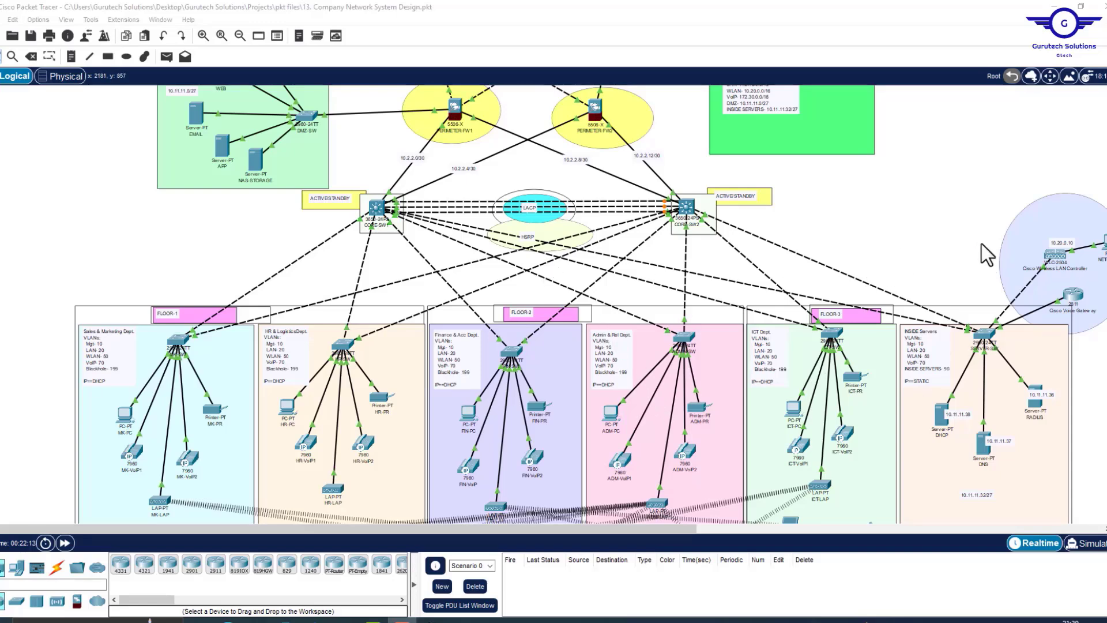
scroll(590, 304, "up", 4)
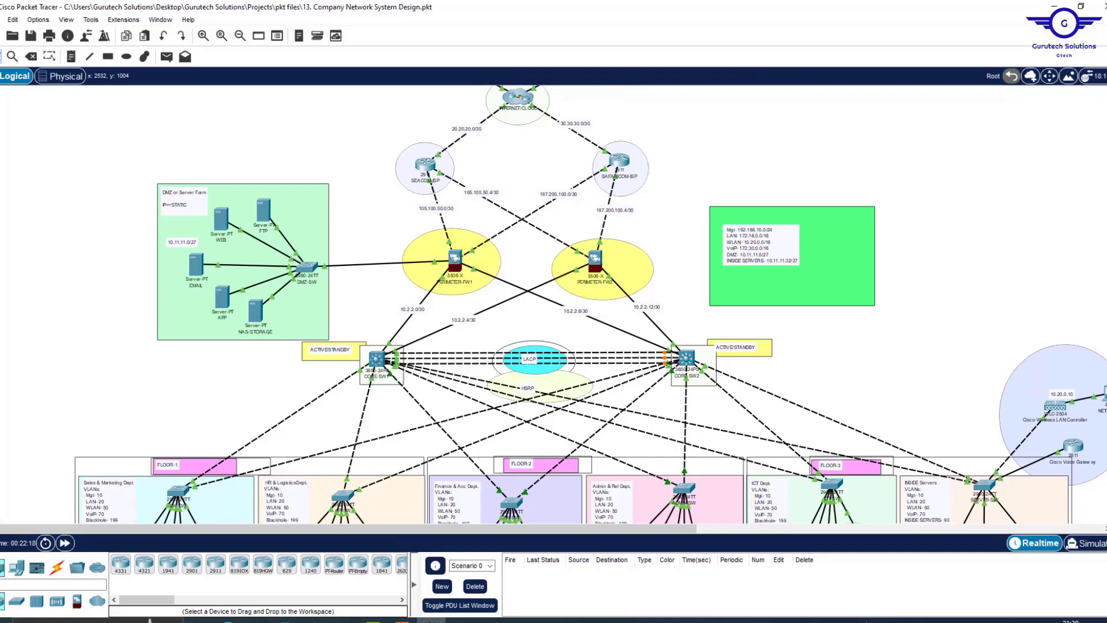
scroll(590, 304, "up", 2)
scroll(590, 304, "down", 15)
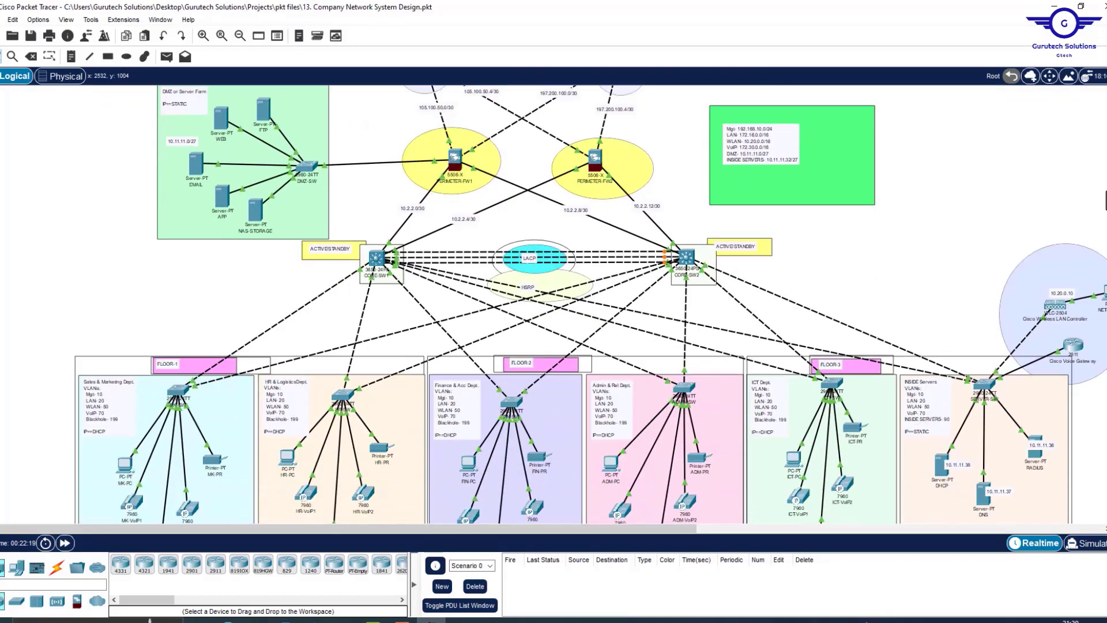
scroll(591, 304, "up", 3)
scroll(590, 304, "up", 10)
scroll(1105, 188, "up", 5)
scroll(1104, 142, "down", 14)
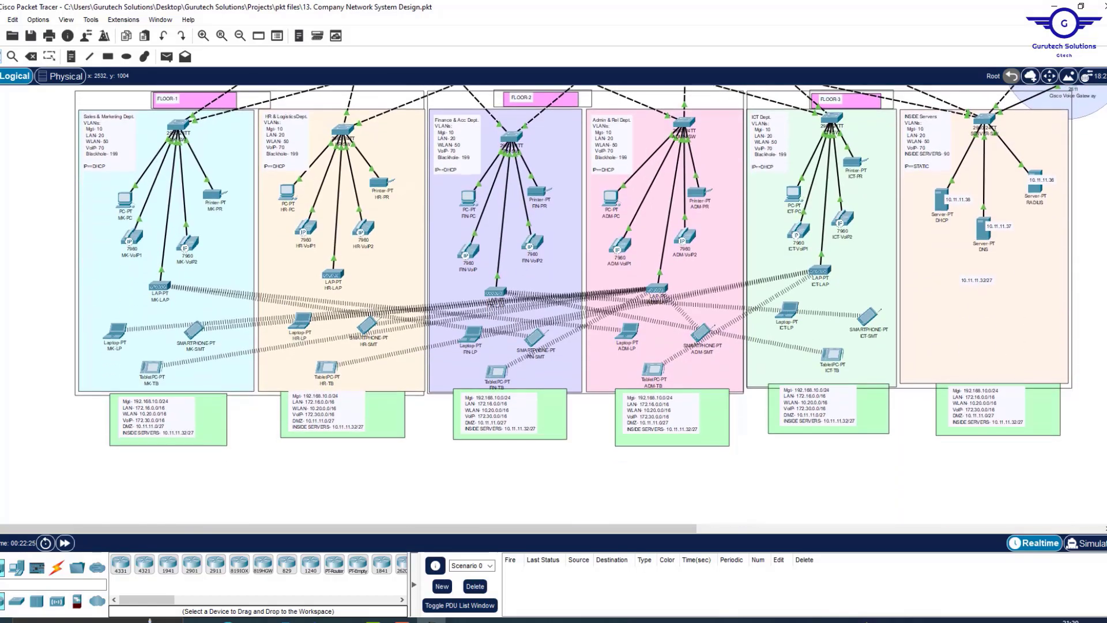